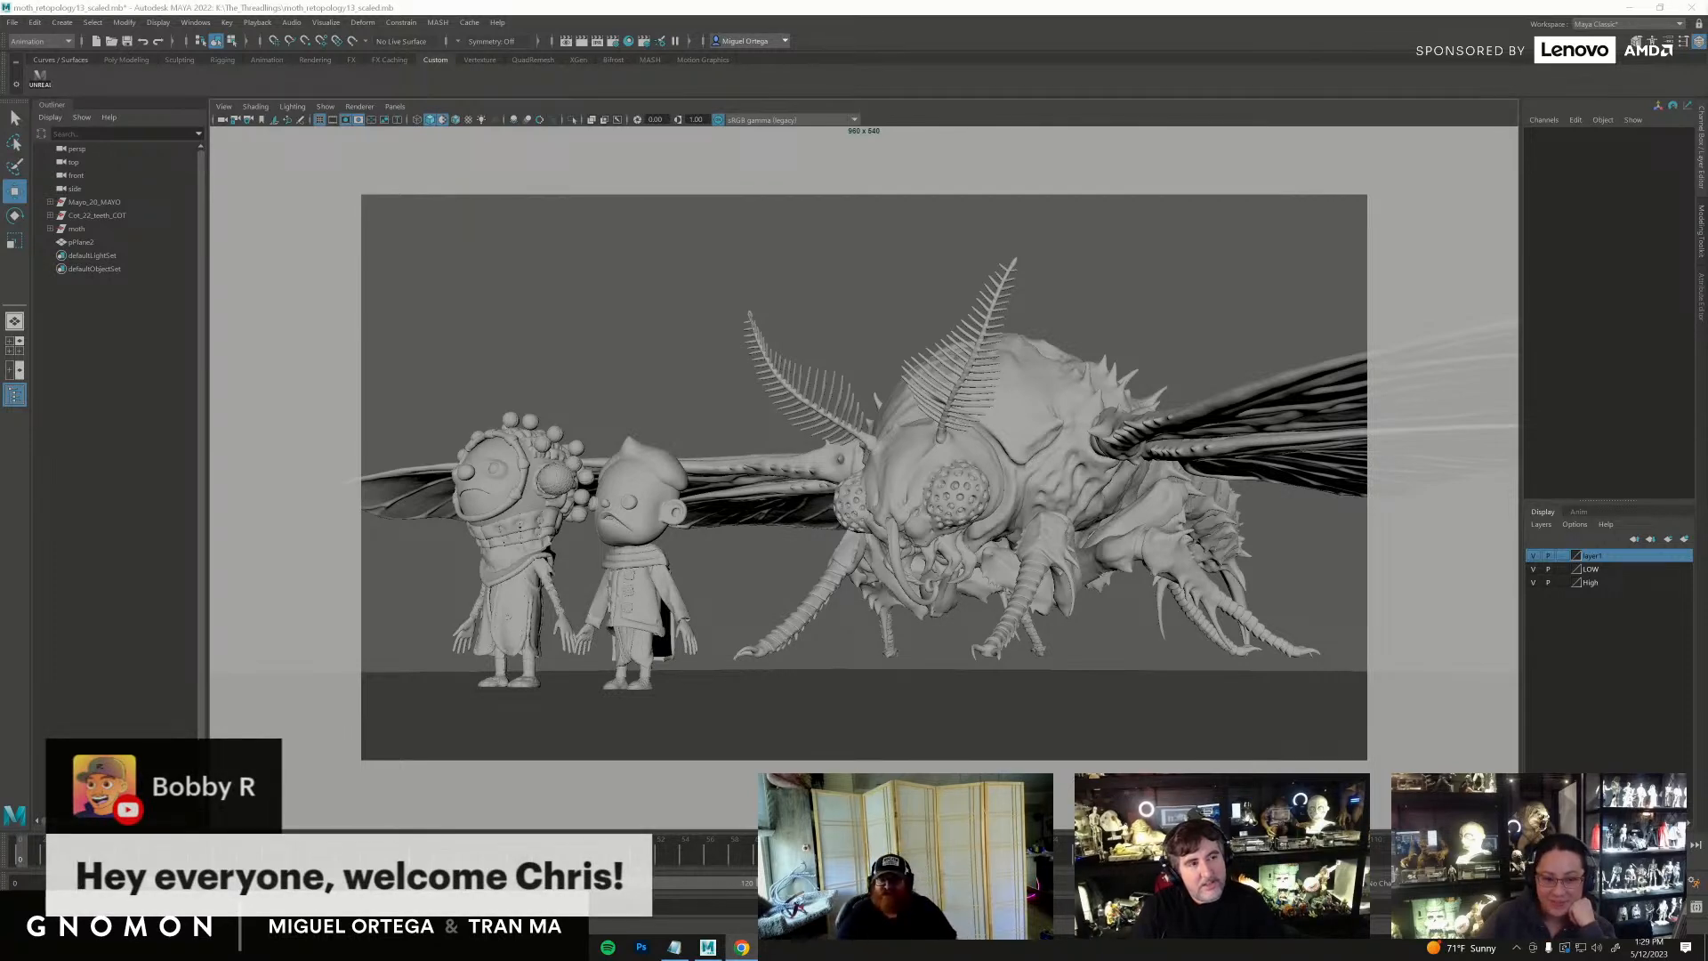
{"action": "left_click_drag", "start_coordinate": [1707, 28], "coordinate": [1707, 65]}
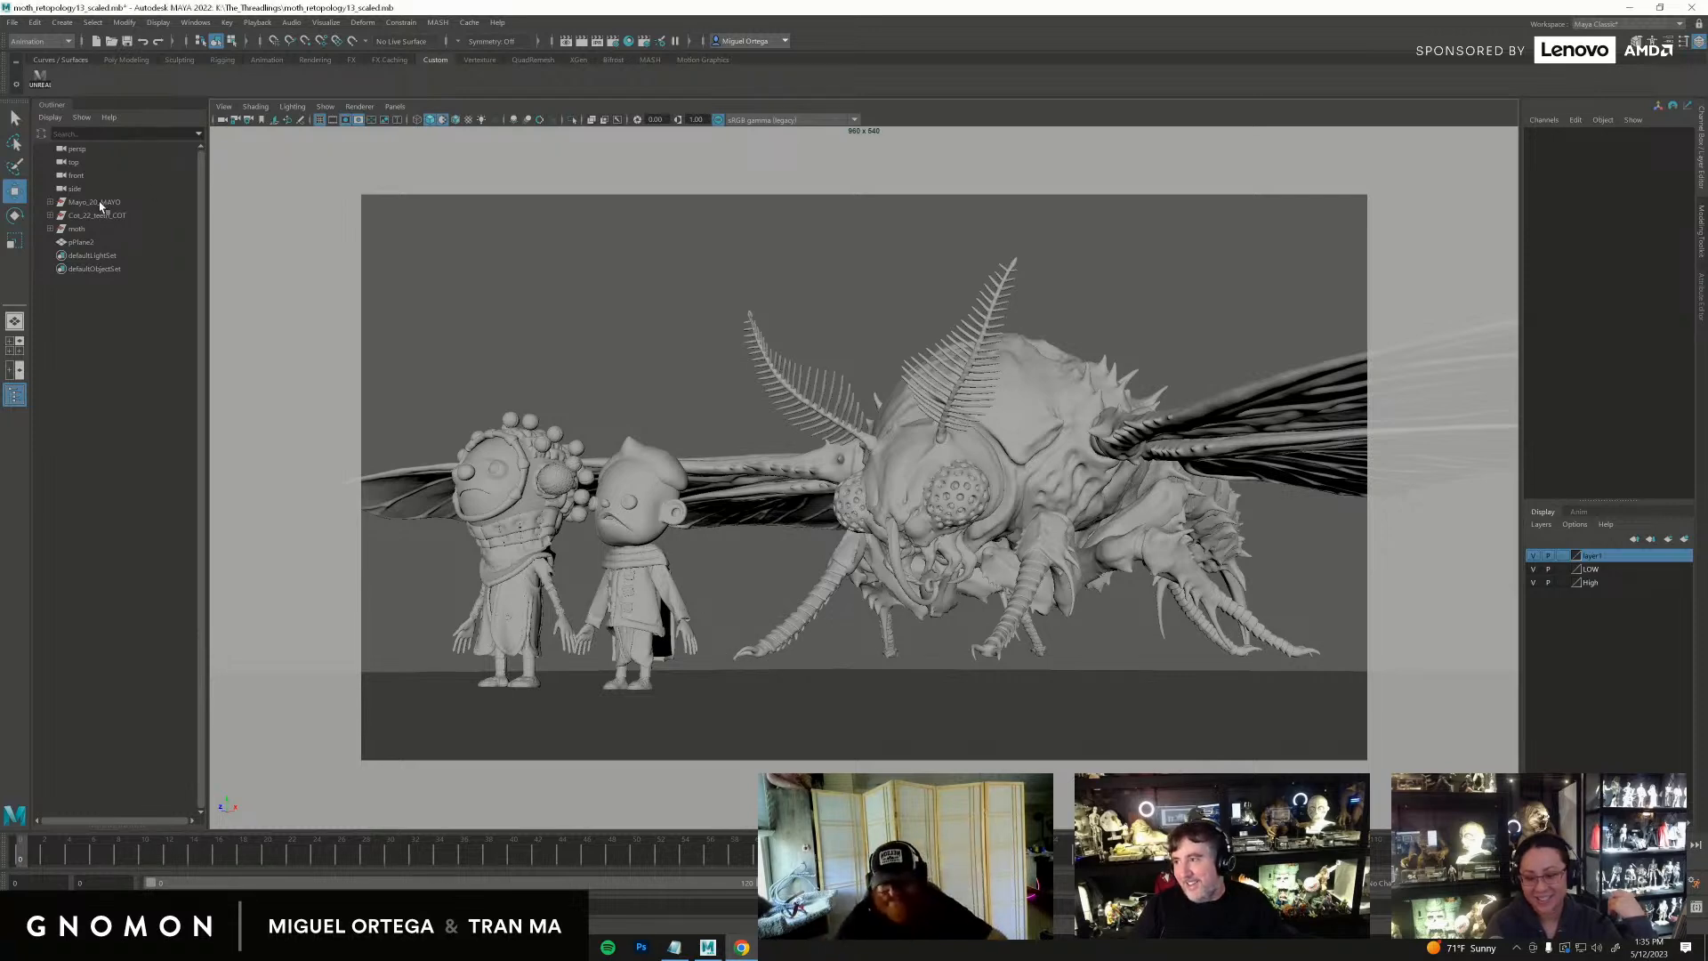
Step: Select the two small character groups together with the pPlane2 ground plane
{"action": "left_click_drag", "start_coordinate": [101, 203], "coordinate": [104, 217]}
{"action": "left_click", "coordinate": [96, 243], "text": "ctrl"}
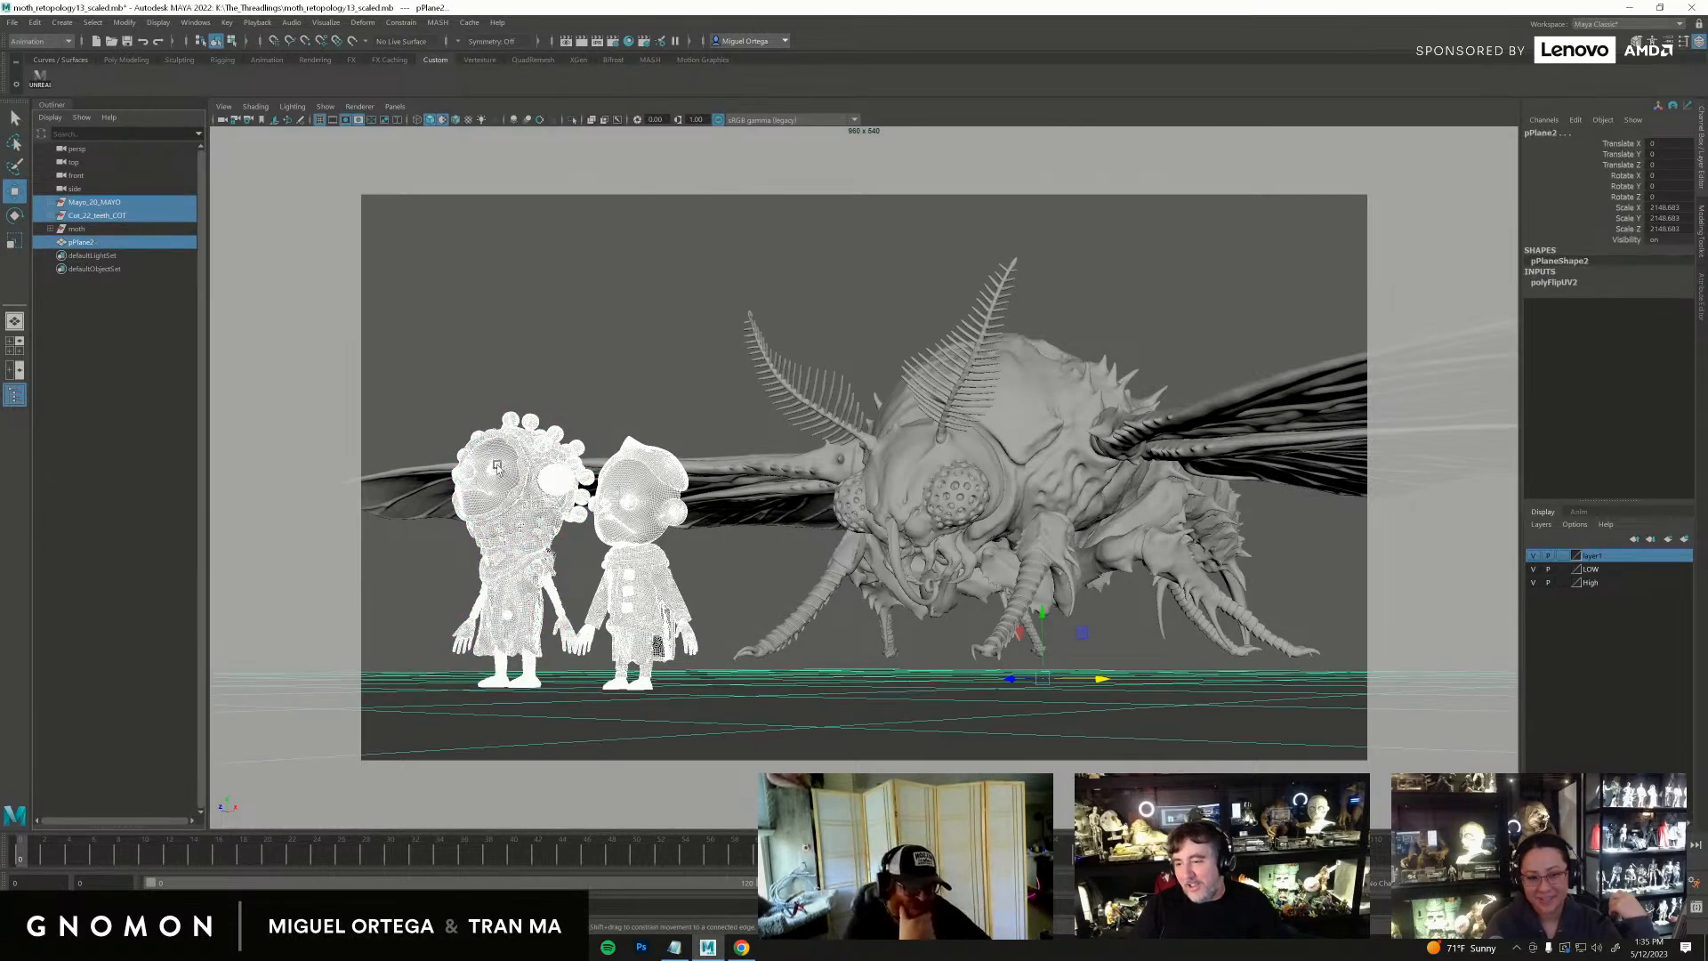
{"action": "left_click_drag", "start_coordinate": [1043, 612], "coordinate": [1095, 596]}
{"action": "left_click", "coordinate": [1091, 608]}
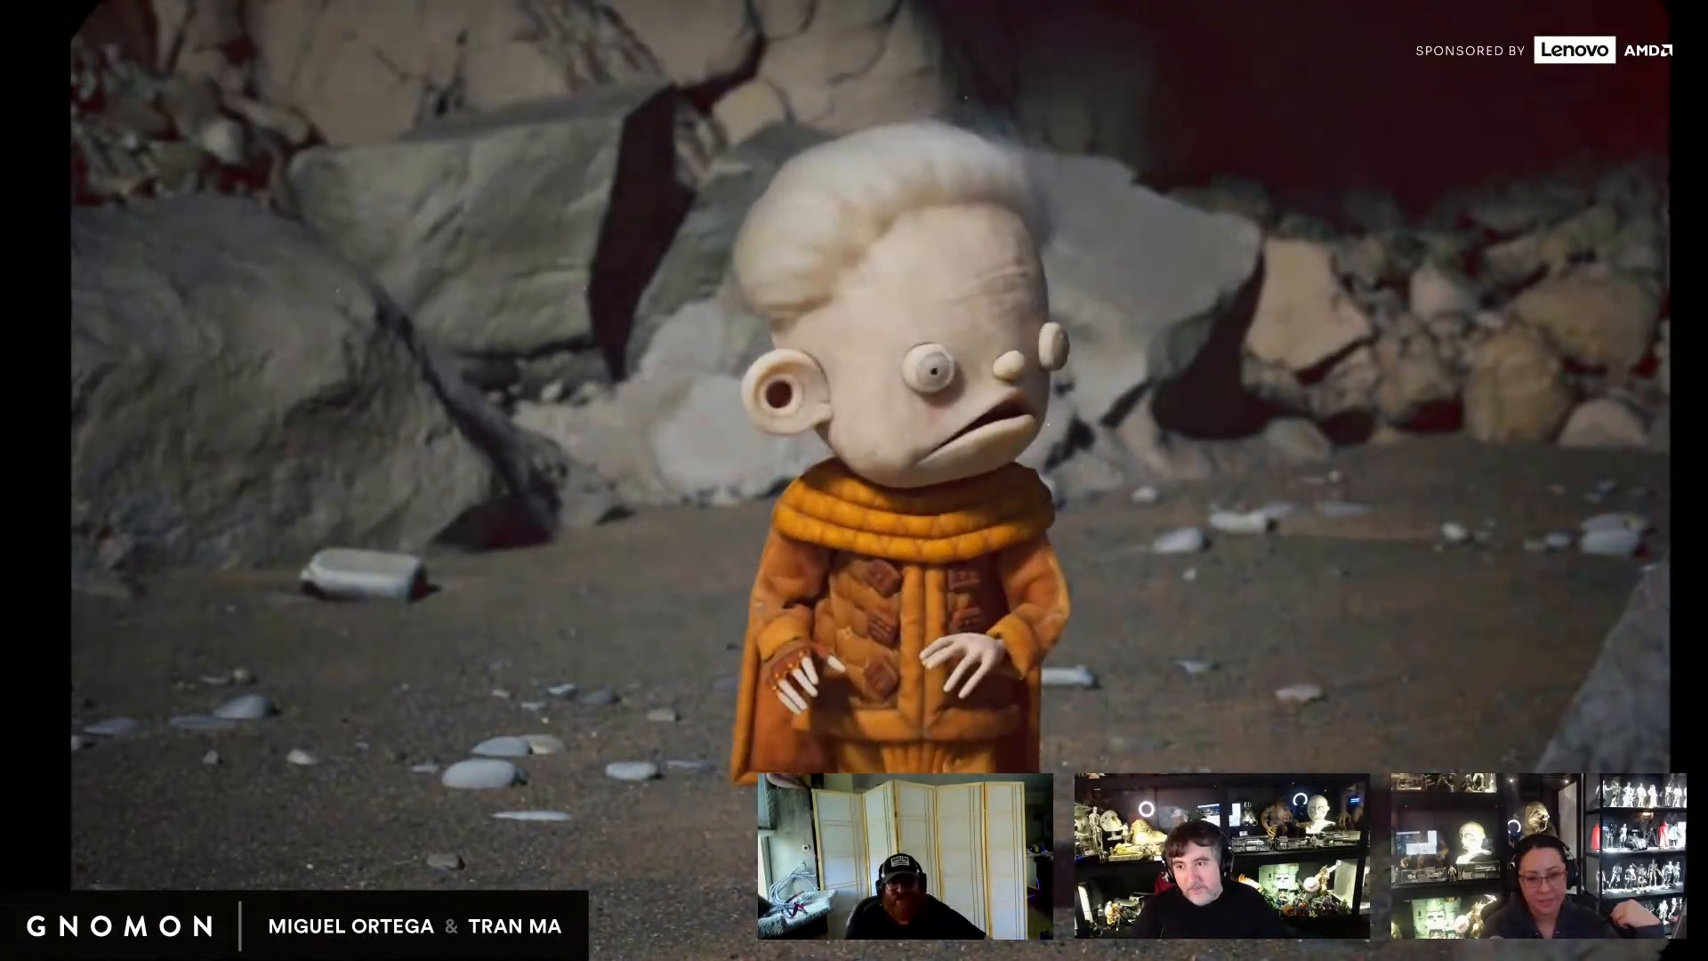
Step: Exit the full-screen playback of cotAndMayo, switch to VLC and dismiss its update notice
{"action": "mouse_move", "coordinate": [1407, 722]}
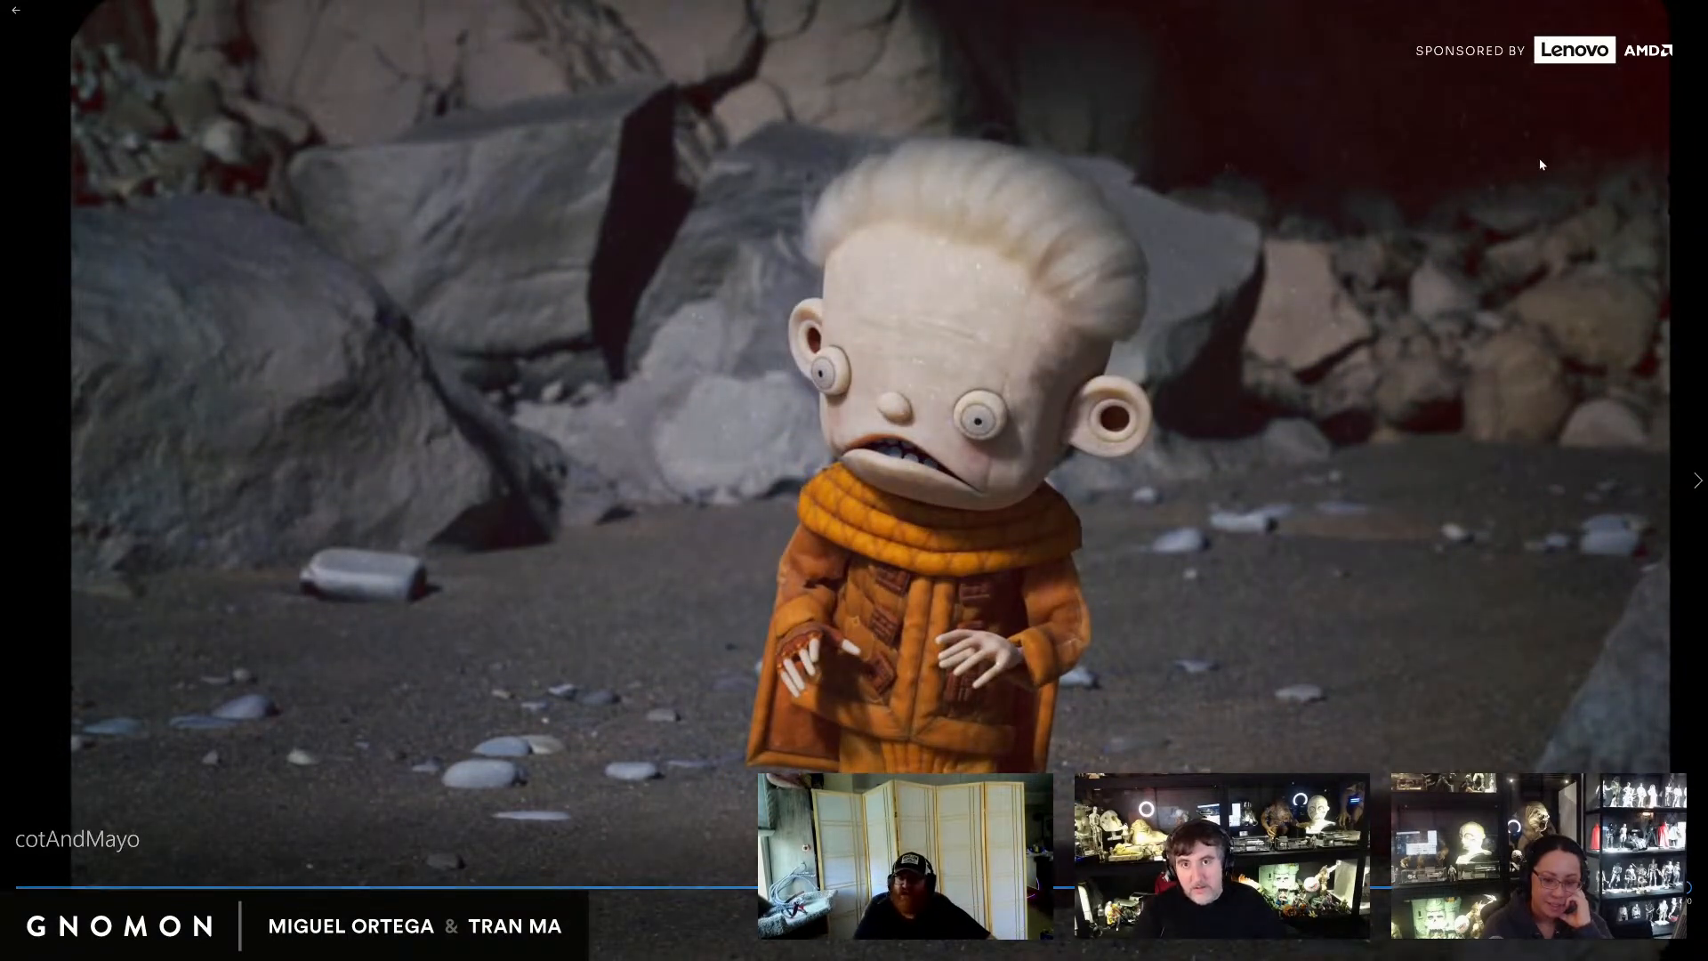
{"action": "left_click", "coordinate": [1693, 11]}
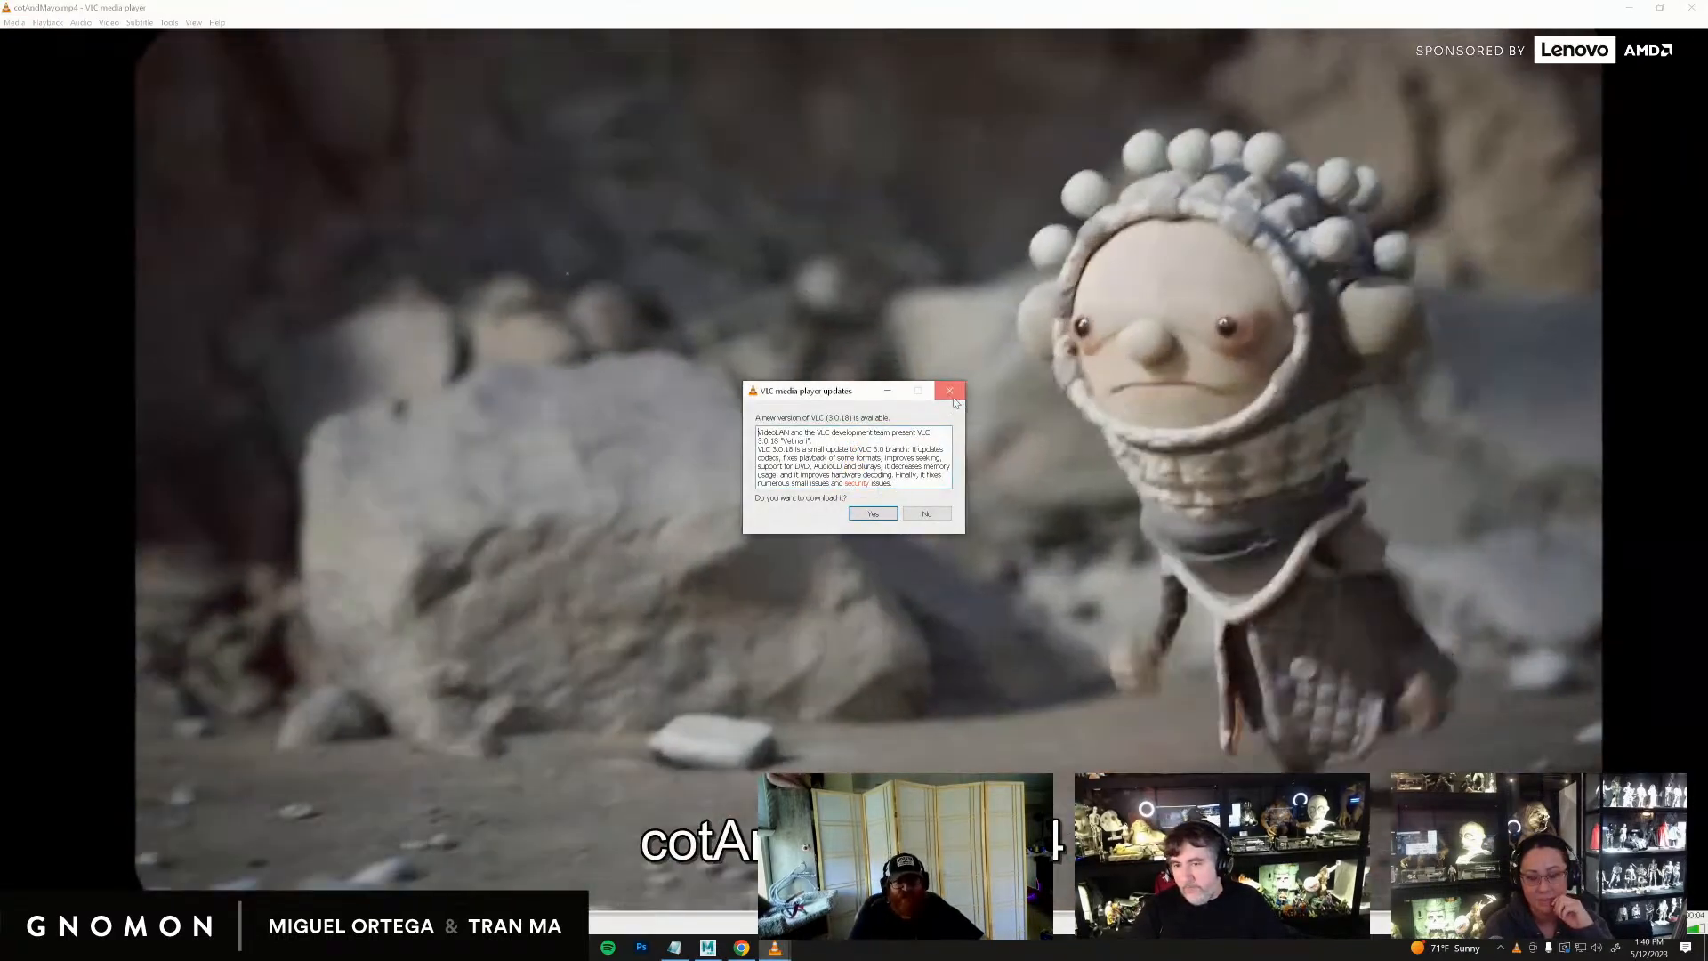
{"action": "left_click", "coordinate": [953, 398]}
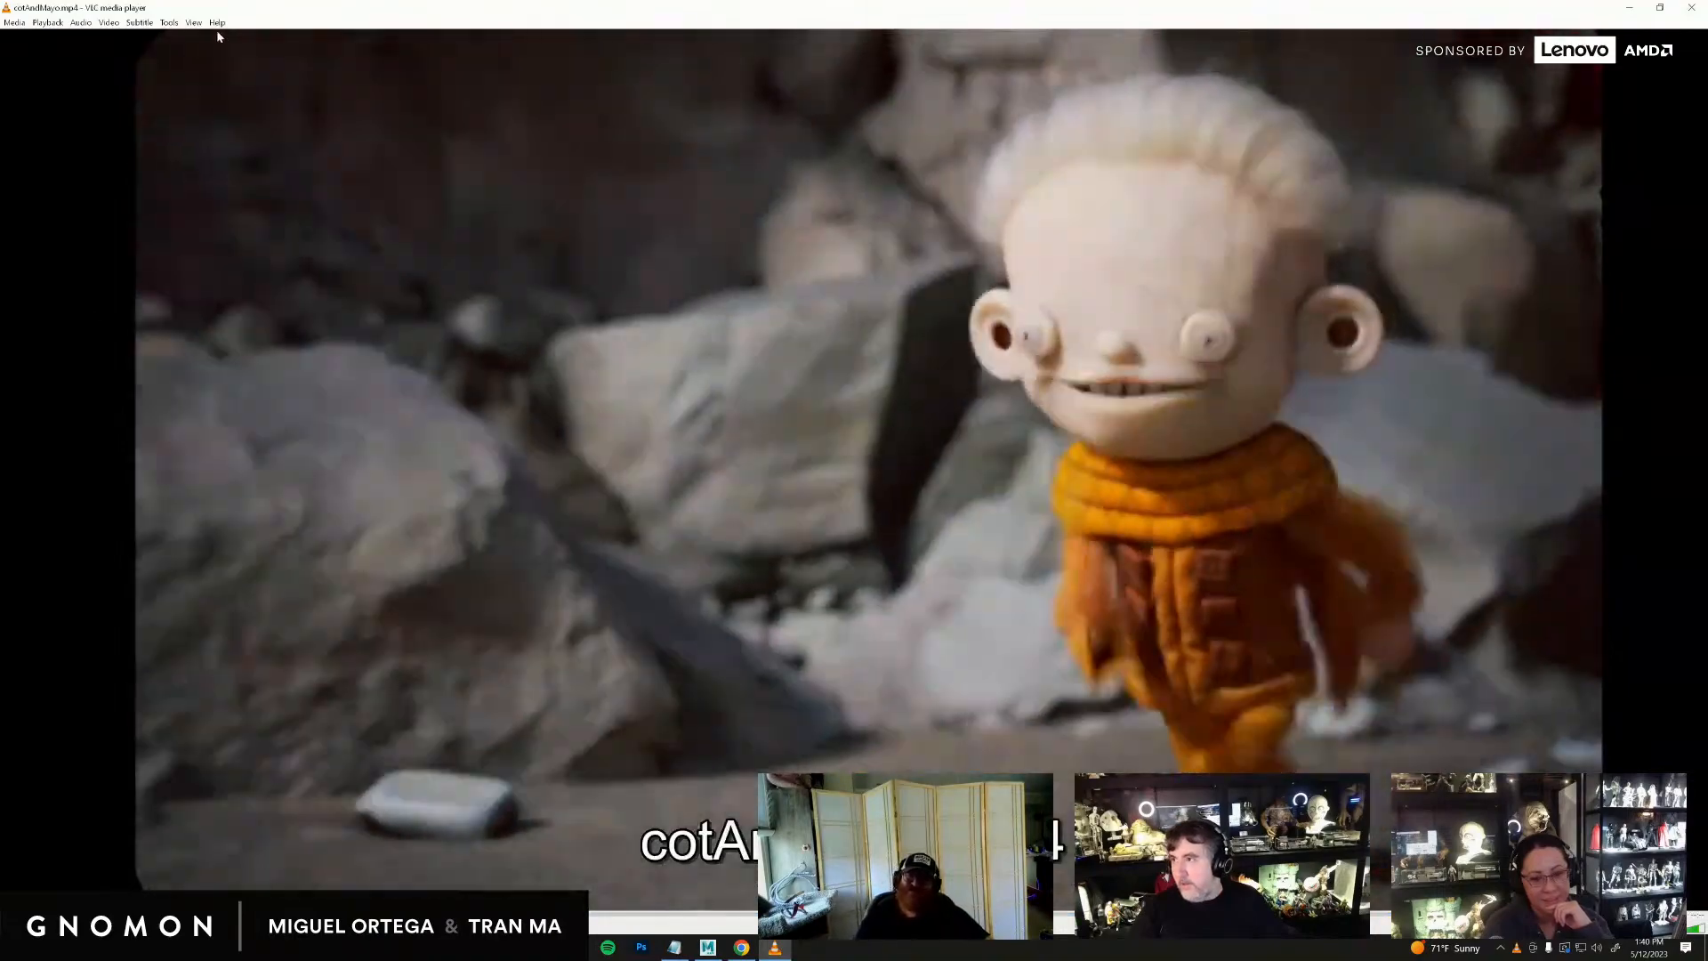
{"action": "left_click", "coordinate": [194, 23]}
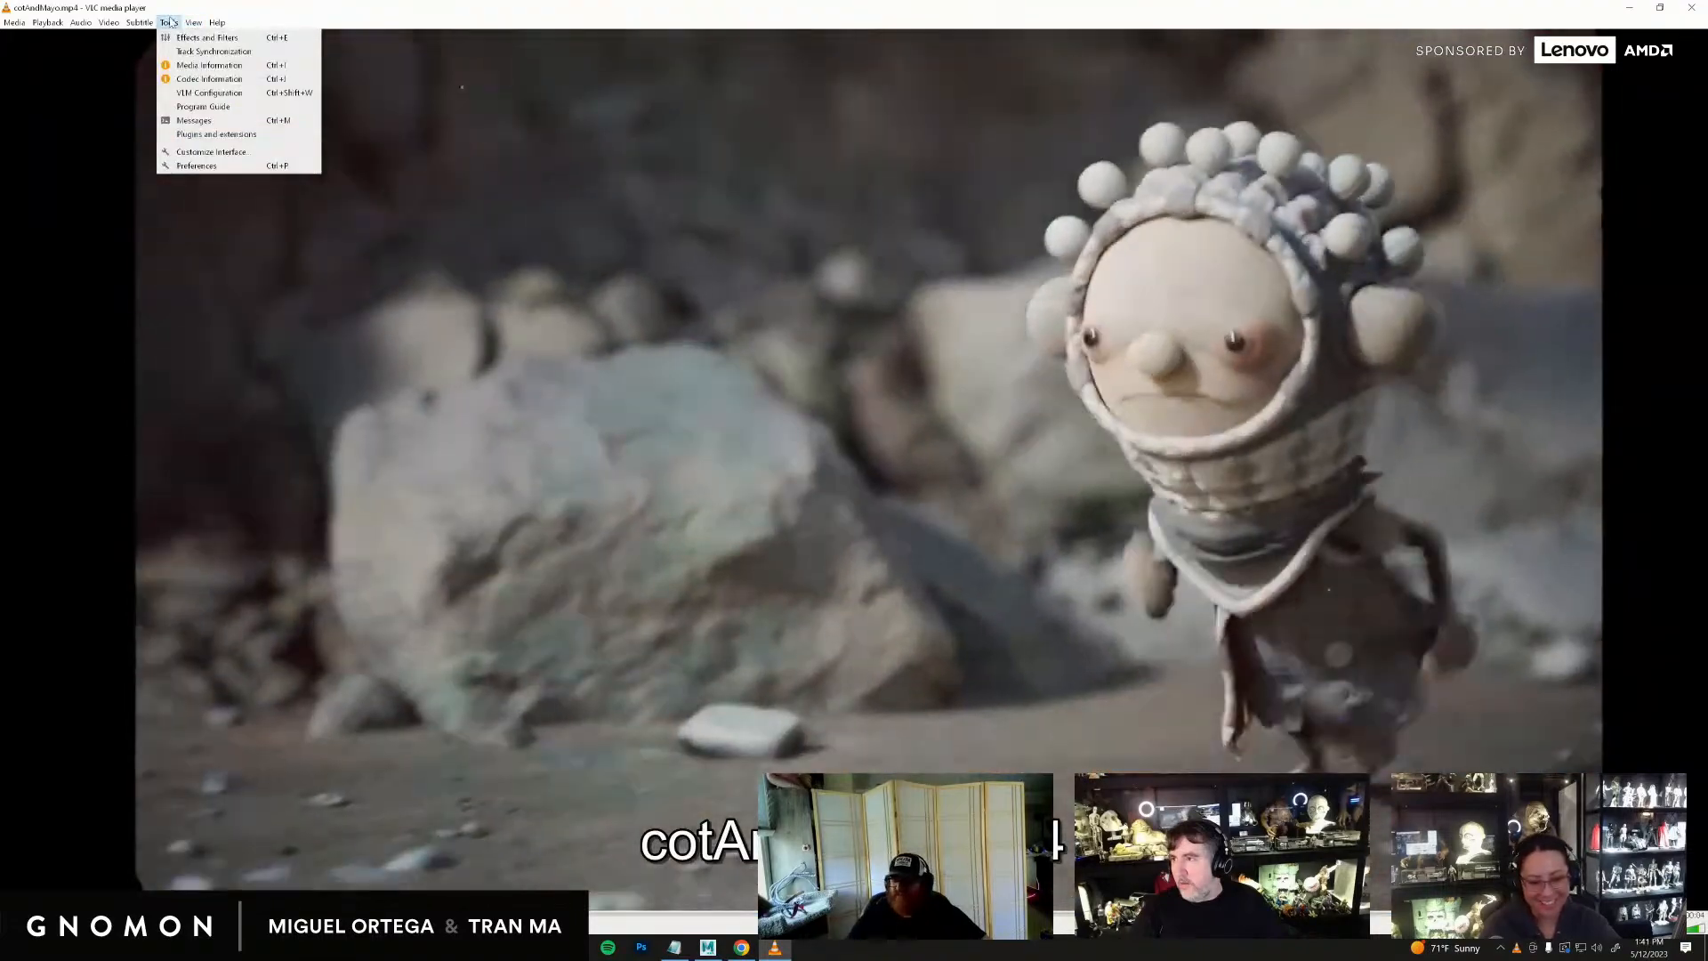
{"action": "mouse_move", "coordinate": [129, 25]}
{"action": "mouse_move", "coordinate": [15, 25]}
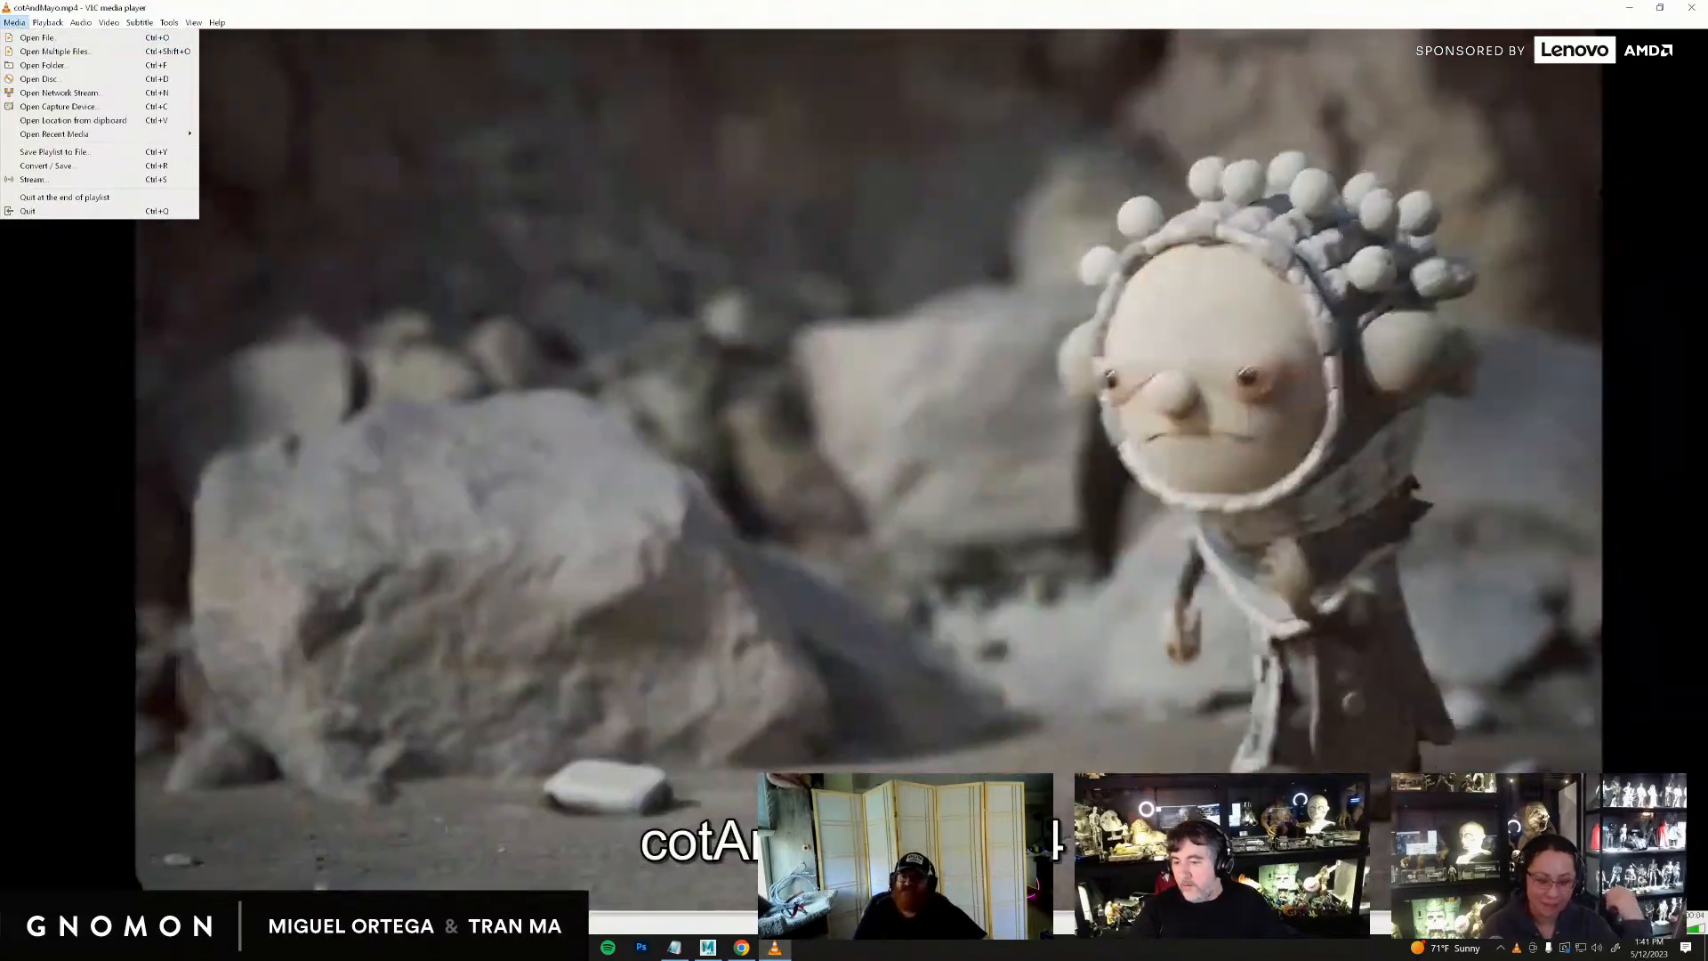
{"action": "left_click", "coordinate": [1073, 292]}
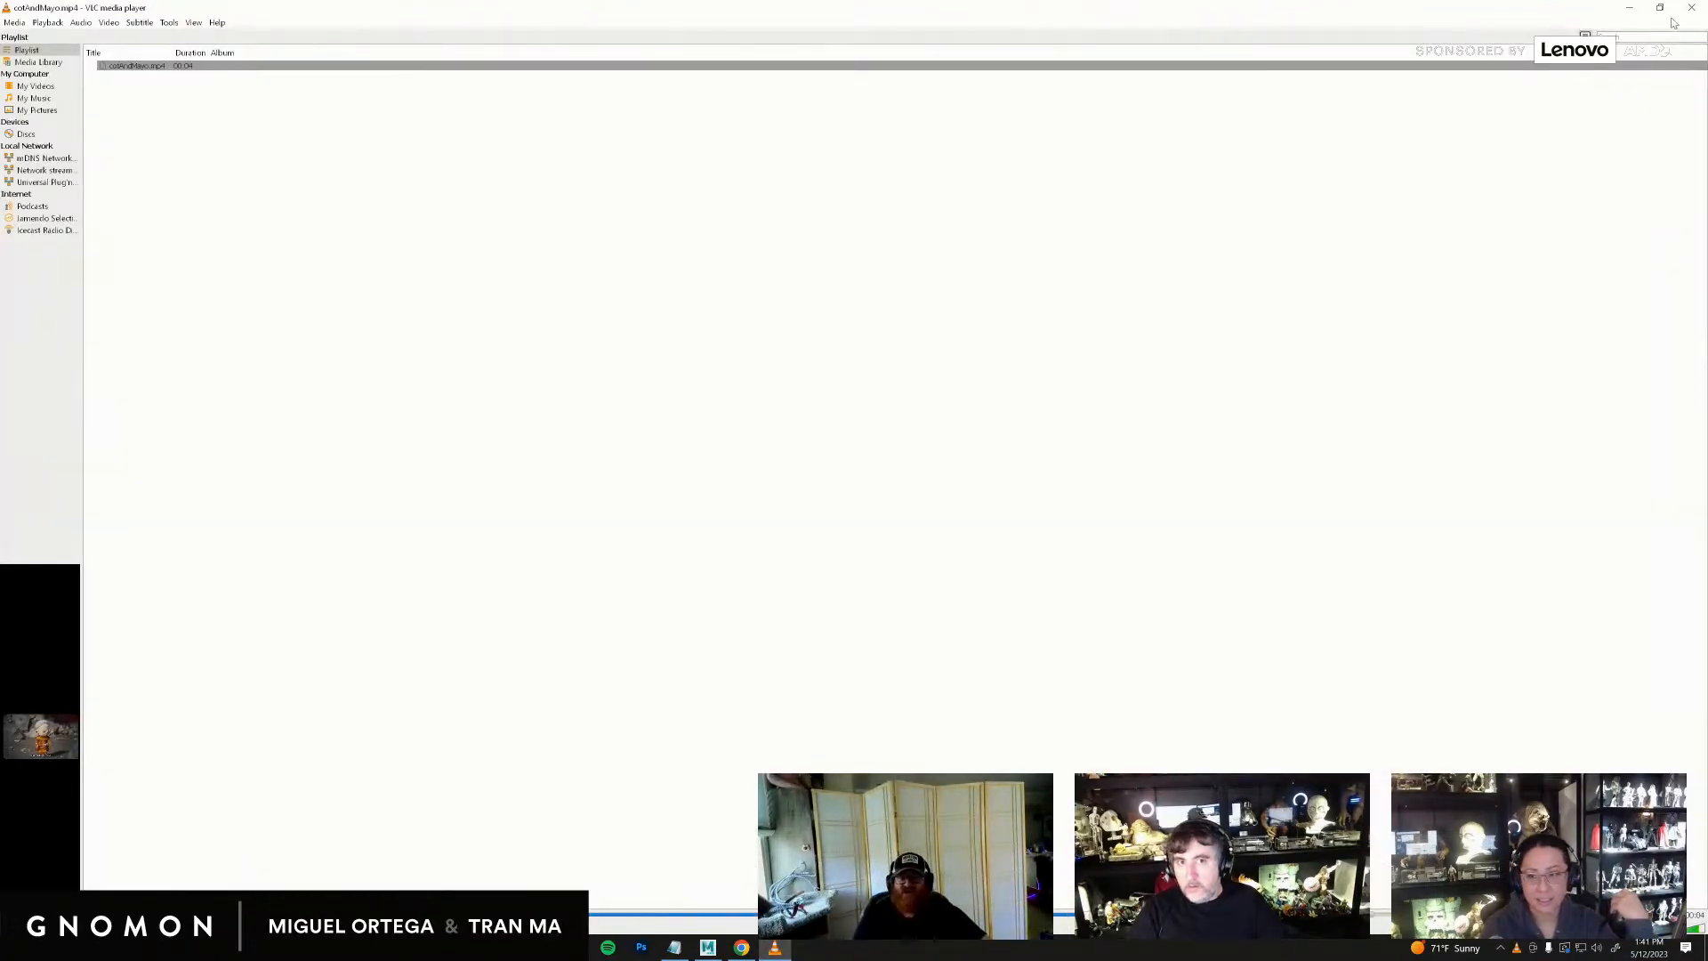
{"action": "left_click", "coordinate": [1691, 8]}
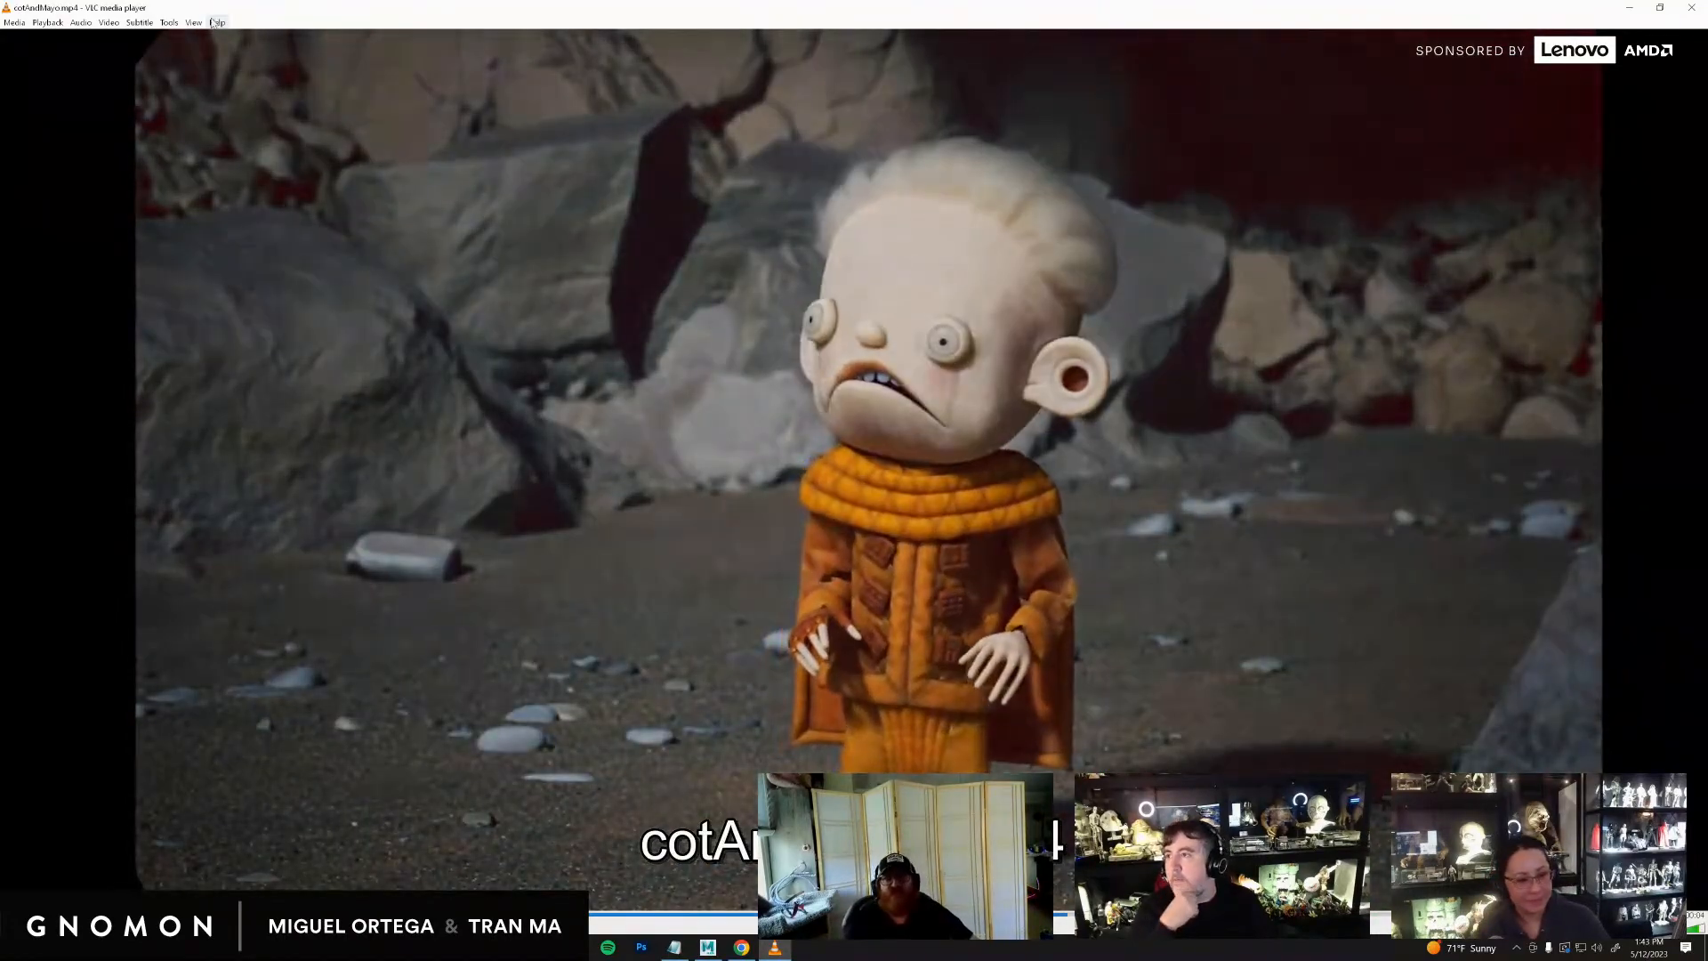
Step: Undock the VLC playlist and show cotAndMayo.mp4 in the fullscreen interface
{"action": "left_click", "coordinate": [194, 22]}
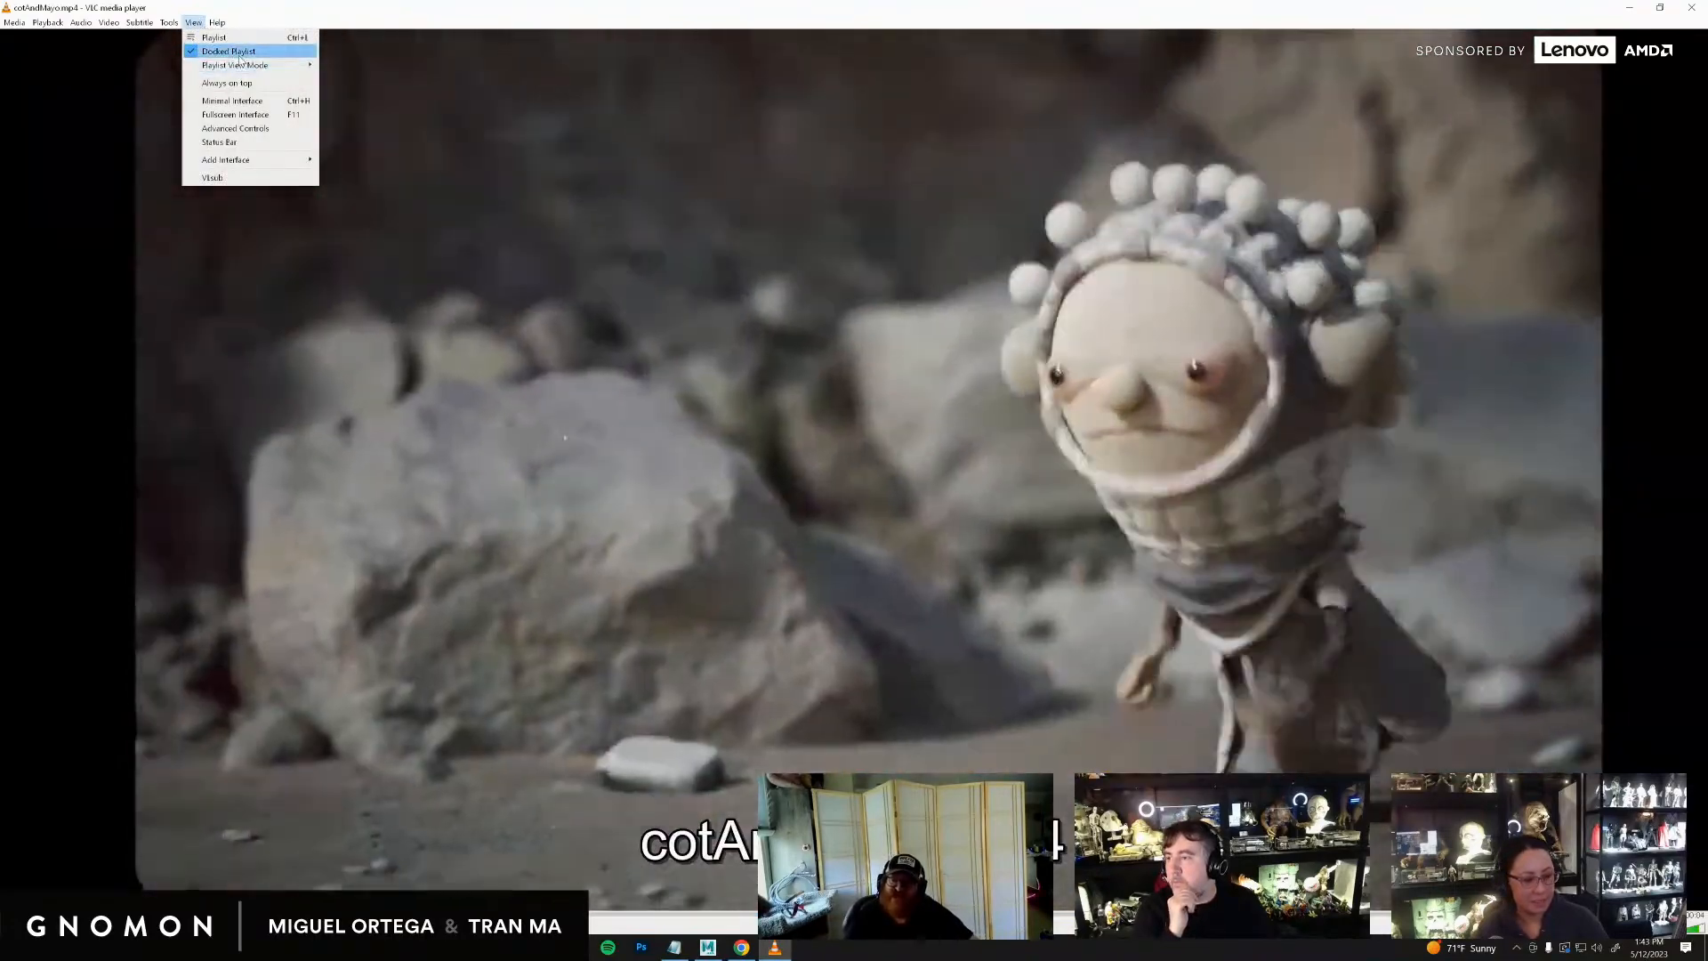
{"action": "left_click", "coordinate": [238, 54]}
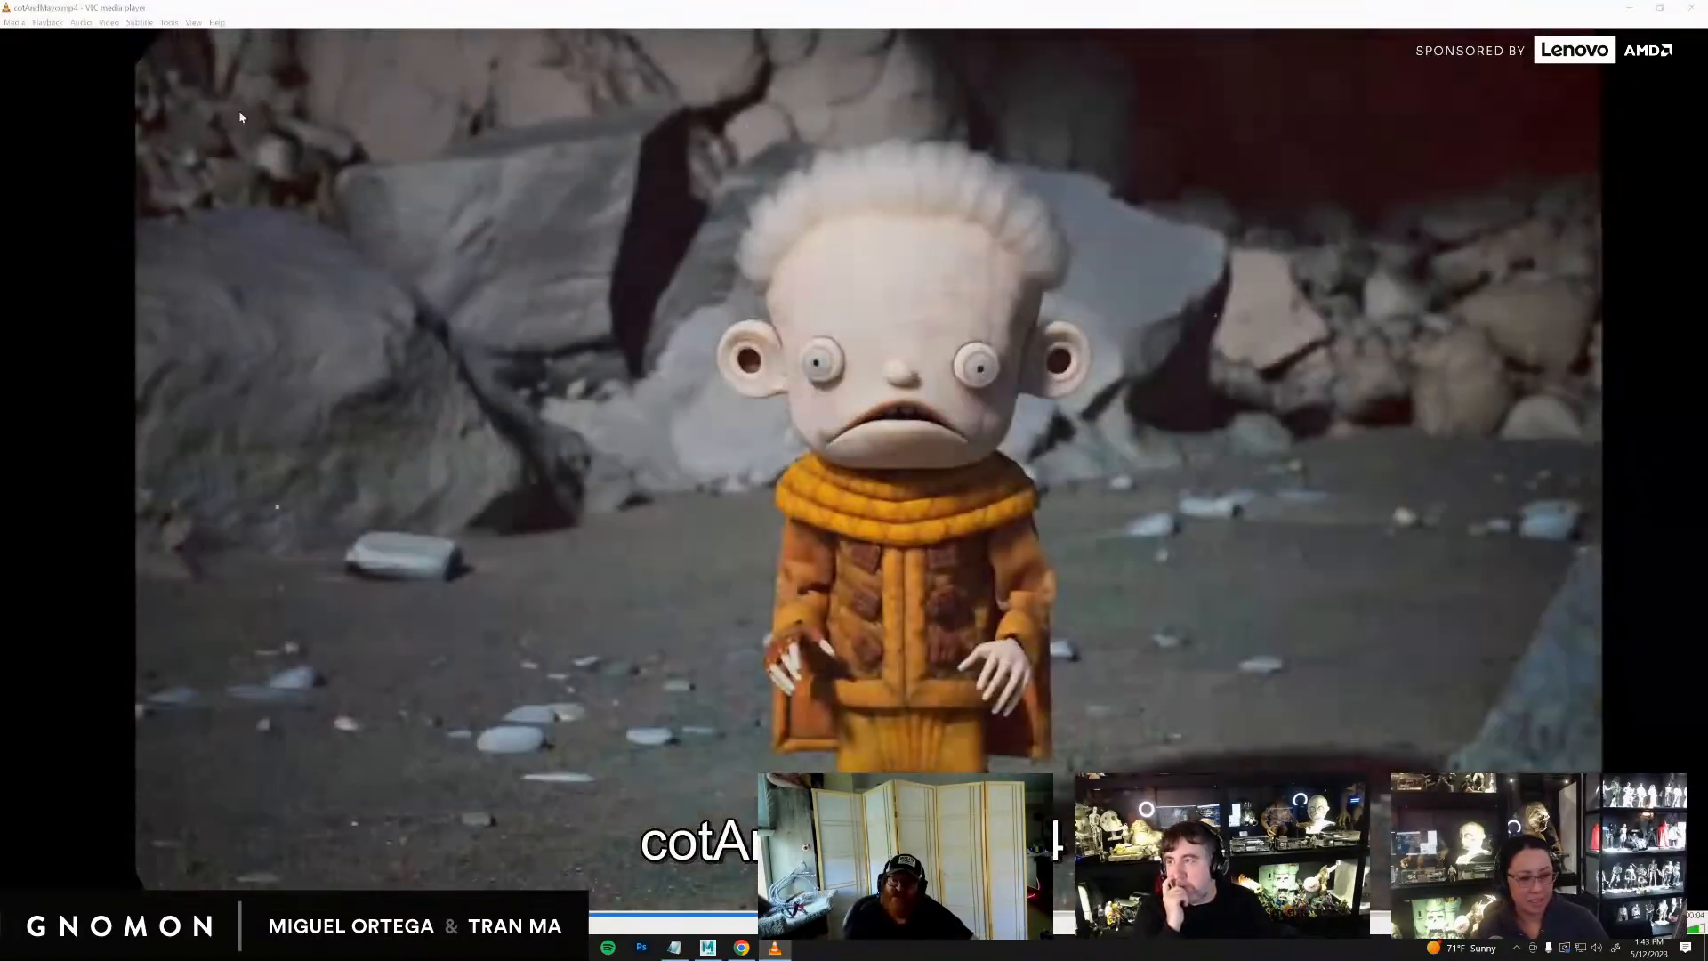
{"action": "left_click", "coordinate": [194, 22]}
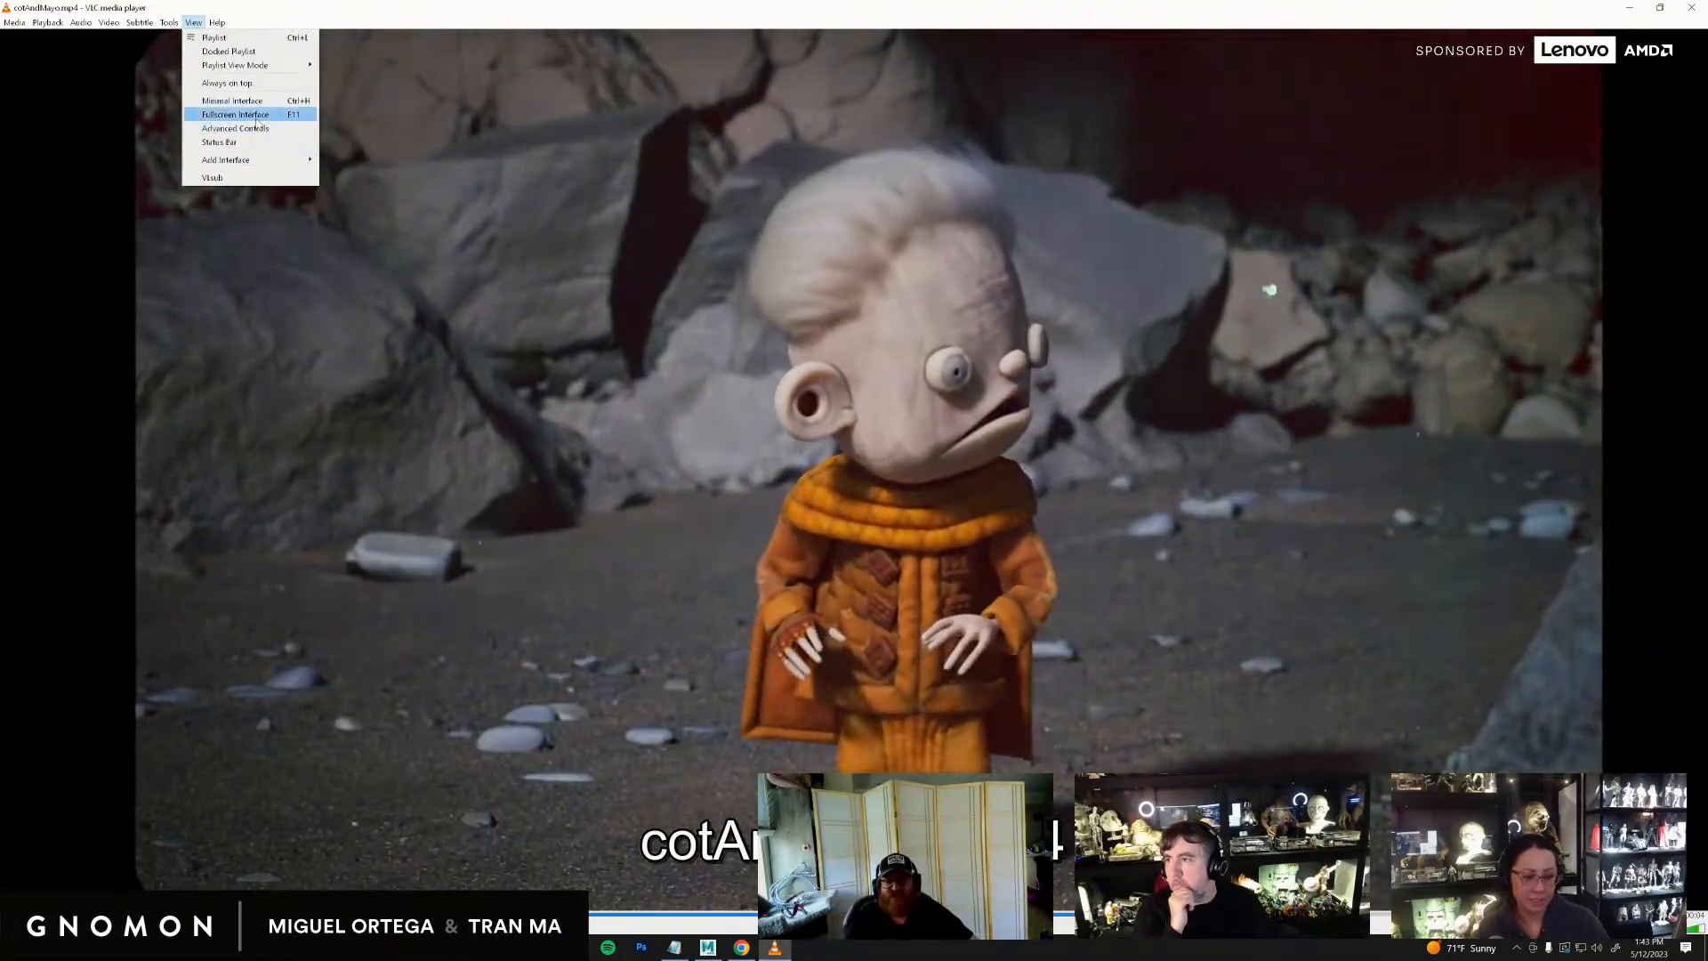
{"action": "left_click", "coordinate": [235, 113]}
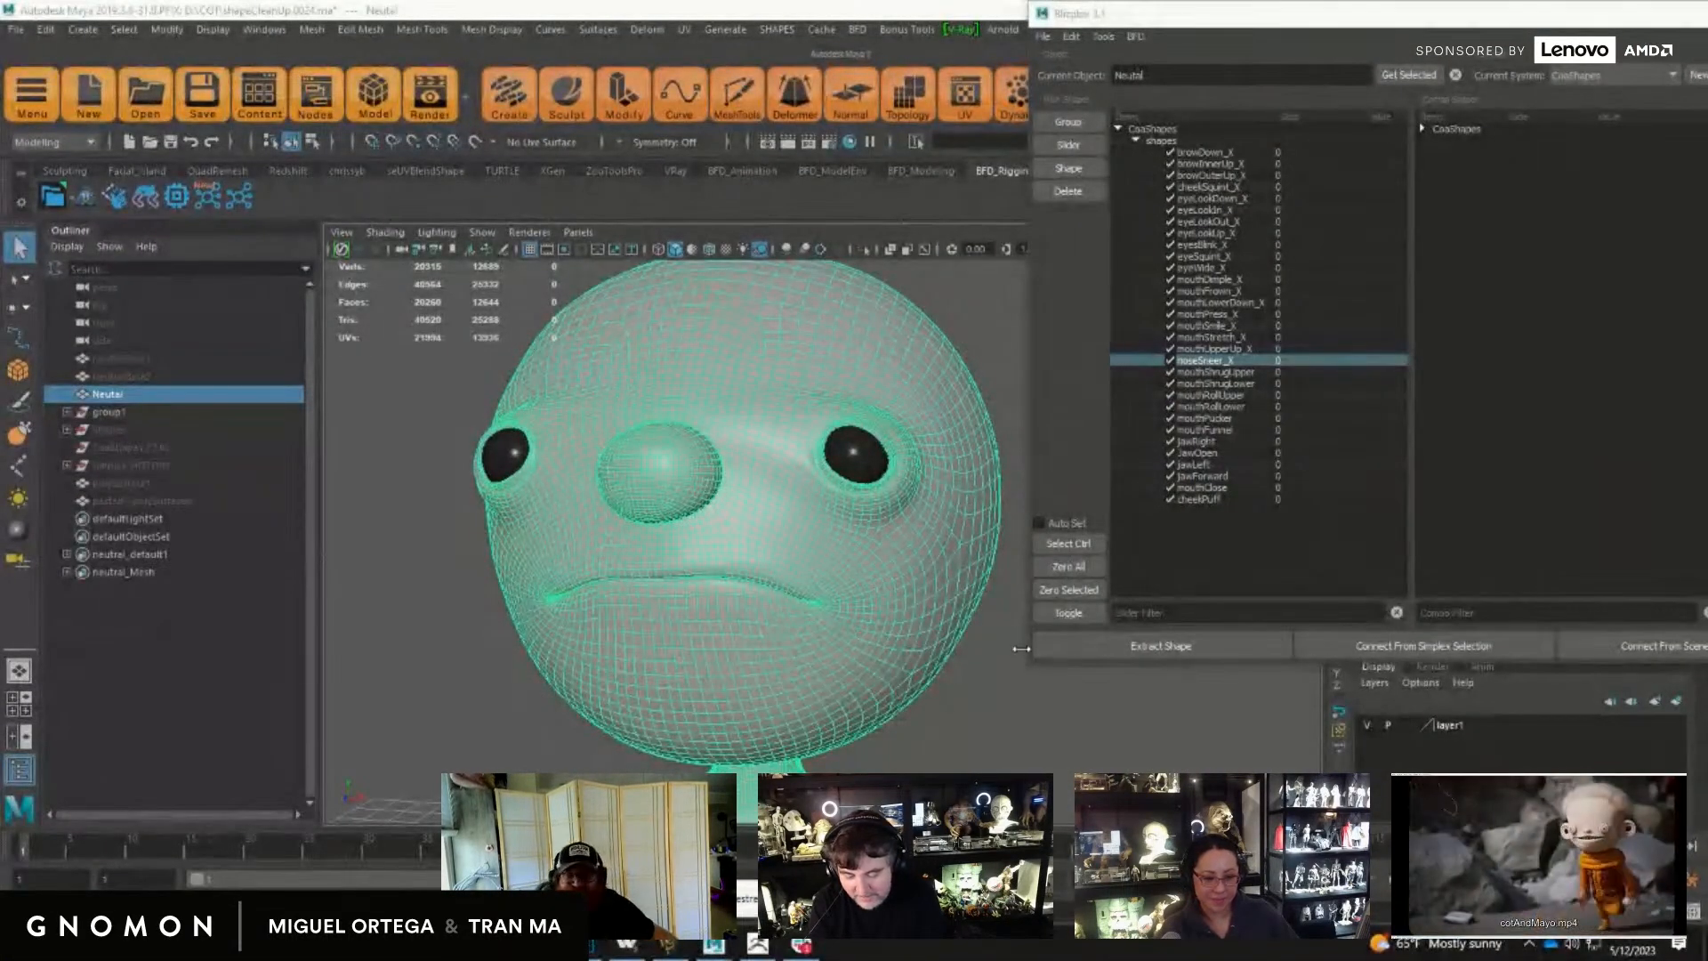
Step: Deselect the round head mesh and examine its neutral face from several angles in Maya
{"action": "mouse_move", "coordinate": [938, 697]}
{"action": "left_mouse_down", "text": "alt"}
{"action": "mouse_move", "coordinate": [893, 641]}
{"action": "mouse_move", "coordinate": [889, 660]}
{"action": "mouse_move", "coordinate": [969, 677]}
{"action": "mouse_move", "coordinate": [890, 686]}
{"action": "mouse_move", "coordinate": [816, 651]}
{"action": "mouse_move", "coordinate": [949, 713]}
{"action": "mouse_move", "coordinate": [938, 724]}
{"action": "mouse_move", "coordinate": [937, 679]}
{"action": "left_mouse_up", "text": "alt"}
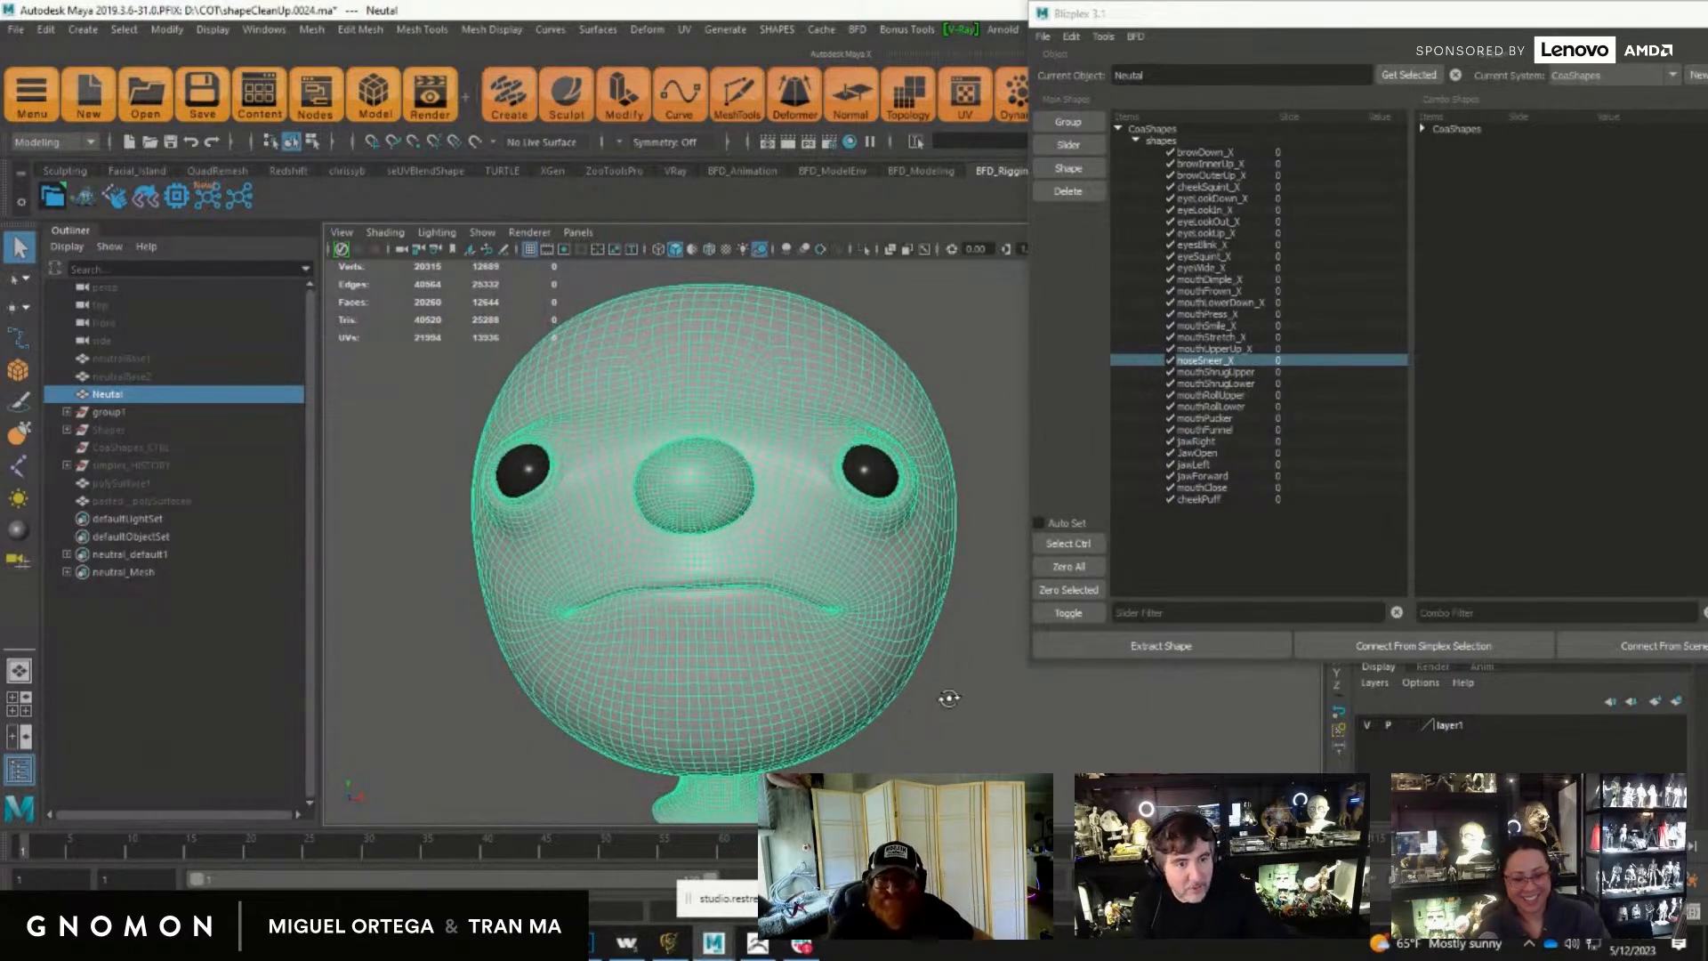
{"action": "left_click", "coordinate": [950, 697]}
{"action": "left_click_drag", "start_coordinate": [949, 698], "coordinate": [886, 694], "text": "alt"}
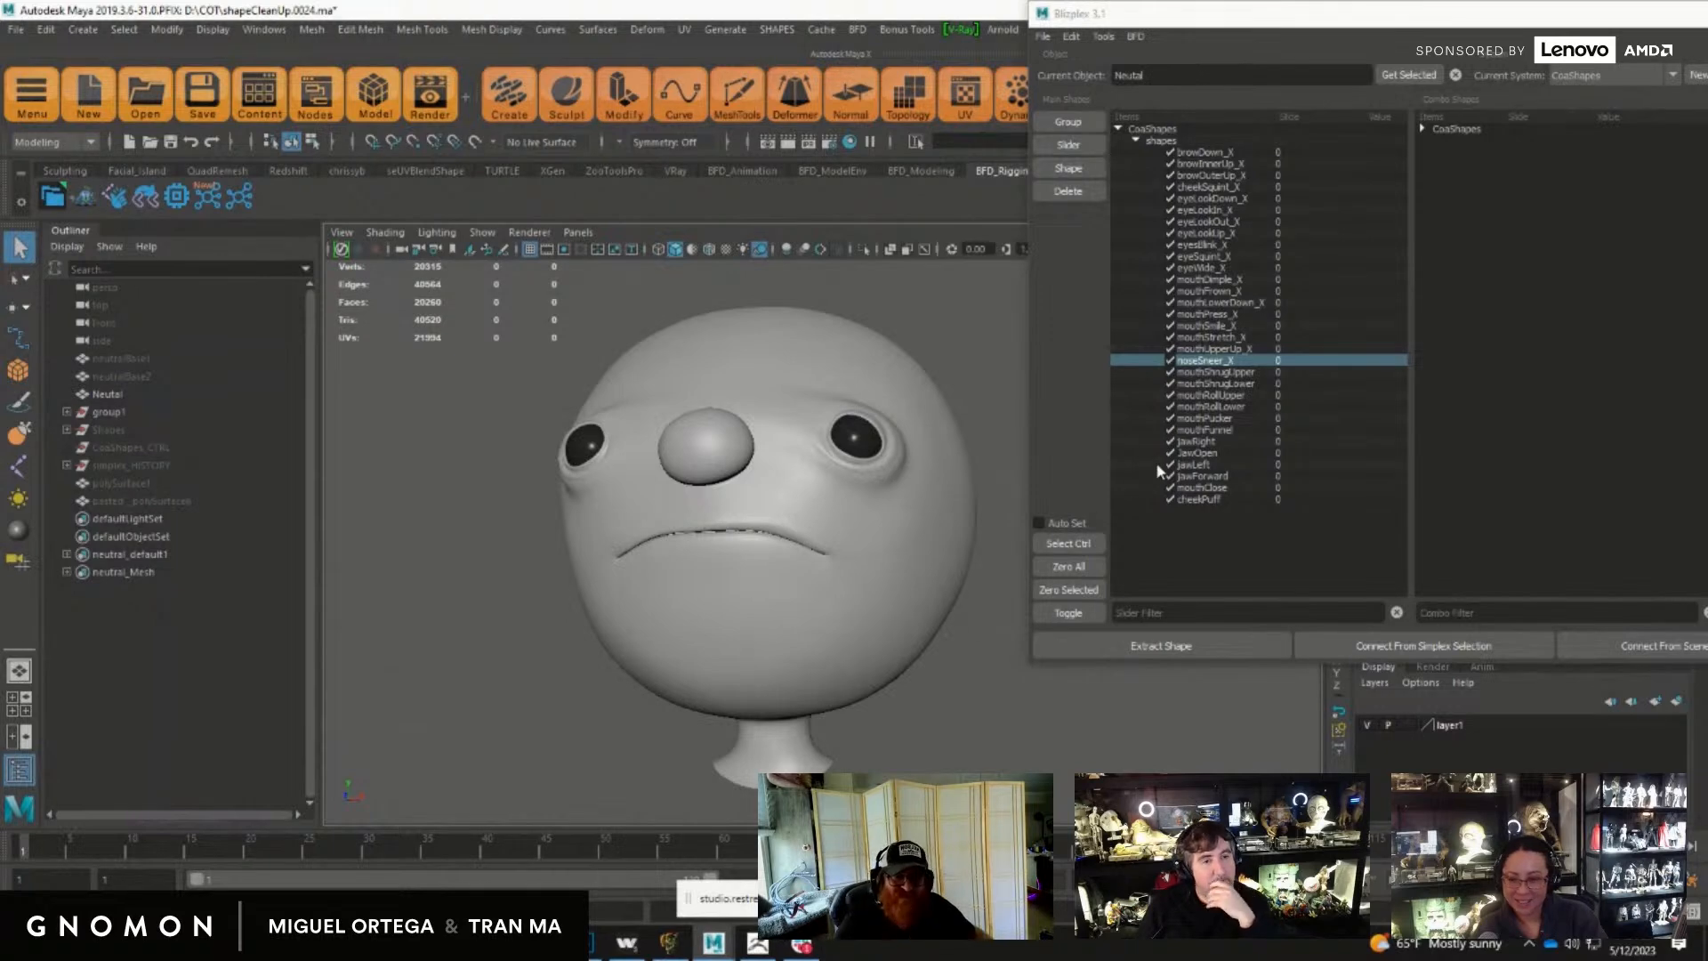
{"action": "left_click_drag", "start_coordinate": [961, 692], "coordinate": [967, 712], "text": "alt"}
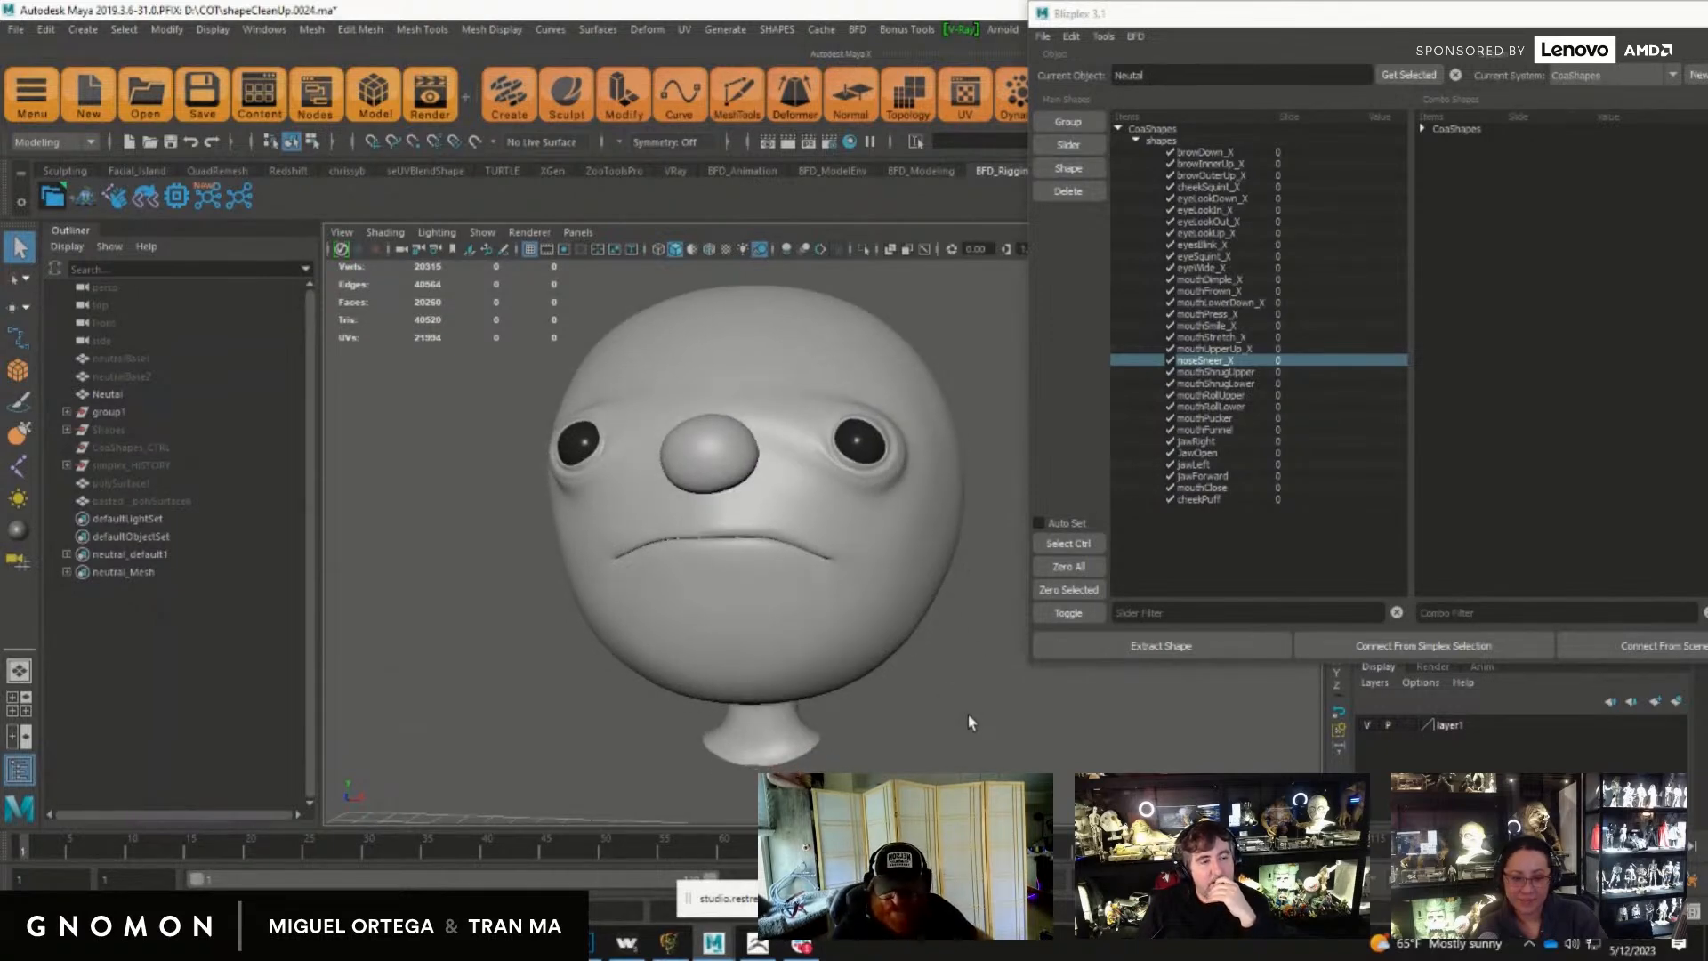
{"action": "left_click_drag", "start_coordinate": [924, 595], "coordinate": [942, 637], "text": "alt"}
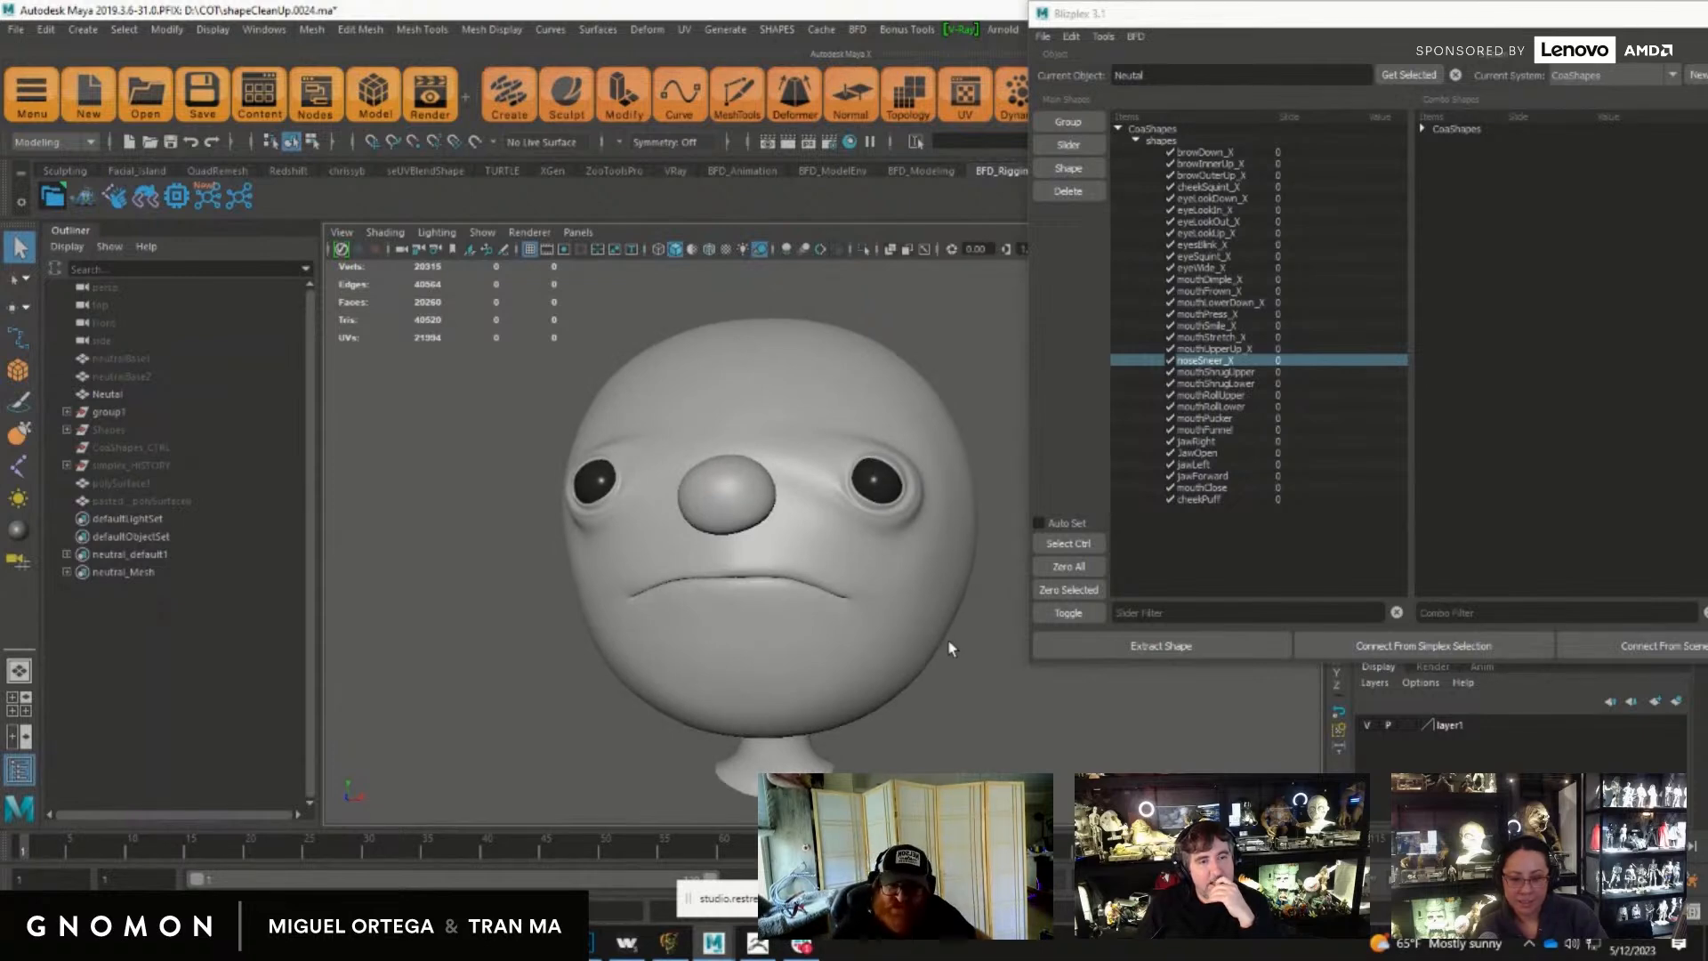
{"action": "left_click_drag", "start_coordinate": [959, 711], "coordinate": [971, 717], "text": "alt"}
Step: Reposition the Blizplex window beside the round head so its title bar and shape list are accessible
{"action": "left_click_drag", "start_coordinate": [1239, 39], "coordinate": [1240, 122]}
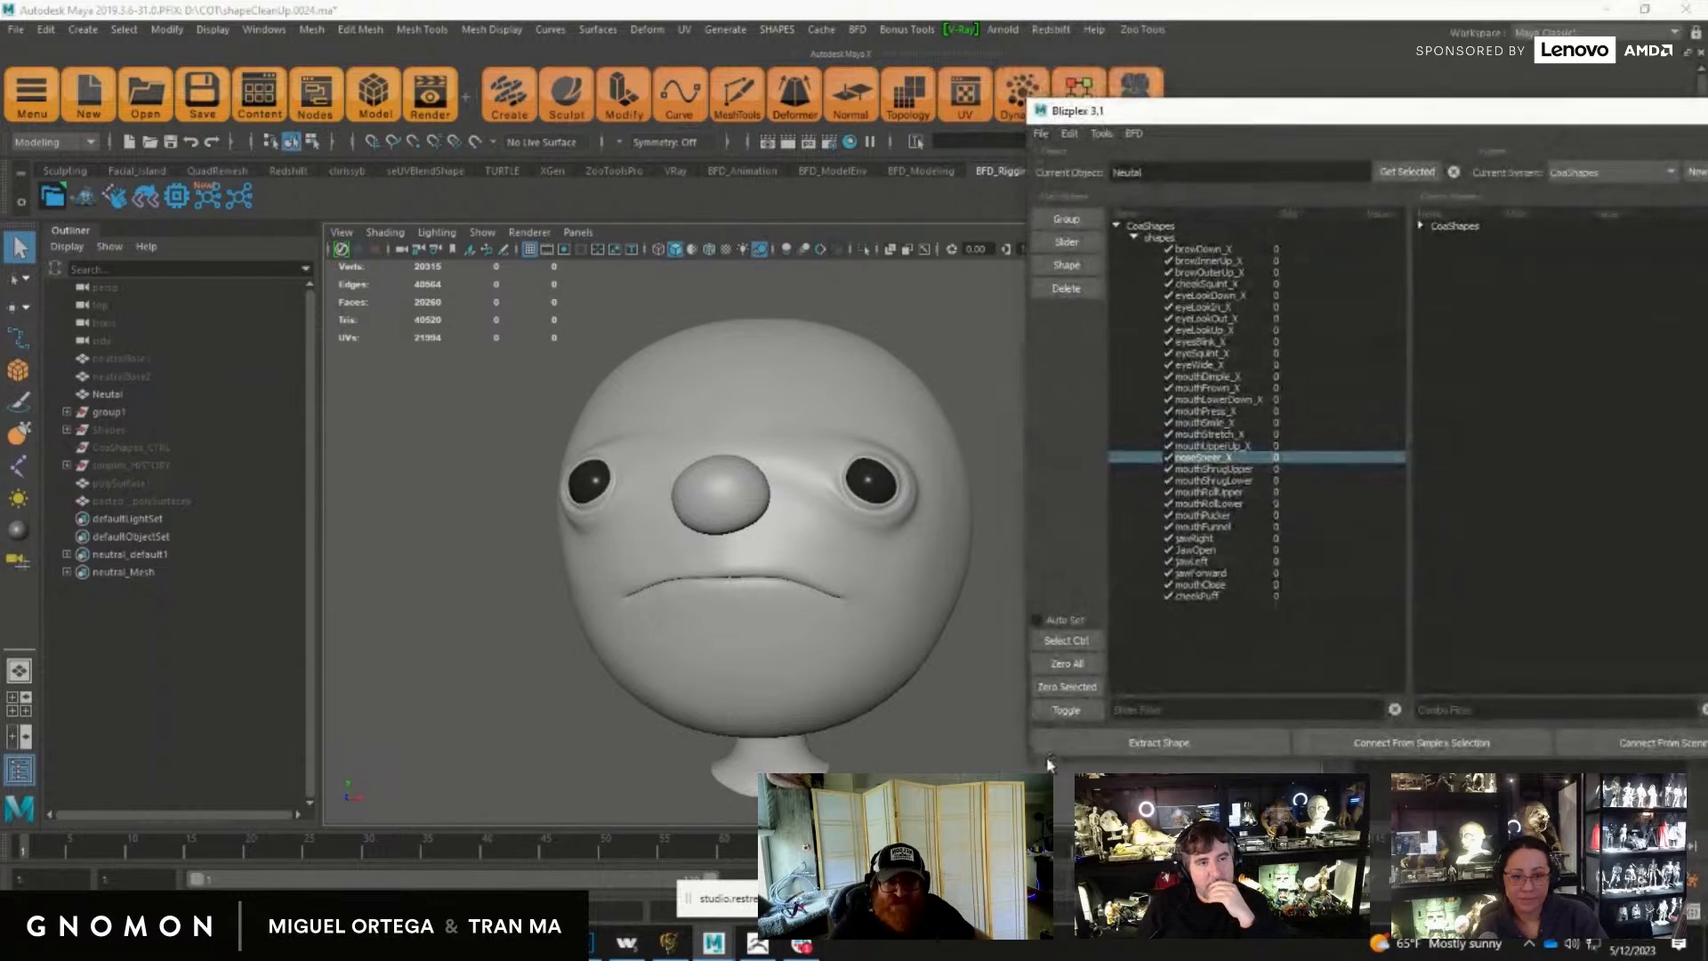
{"action": "left_click_drag", "start_coordinate": [998, 766], "coordinate": [920, 750], "text": "alt"}
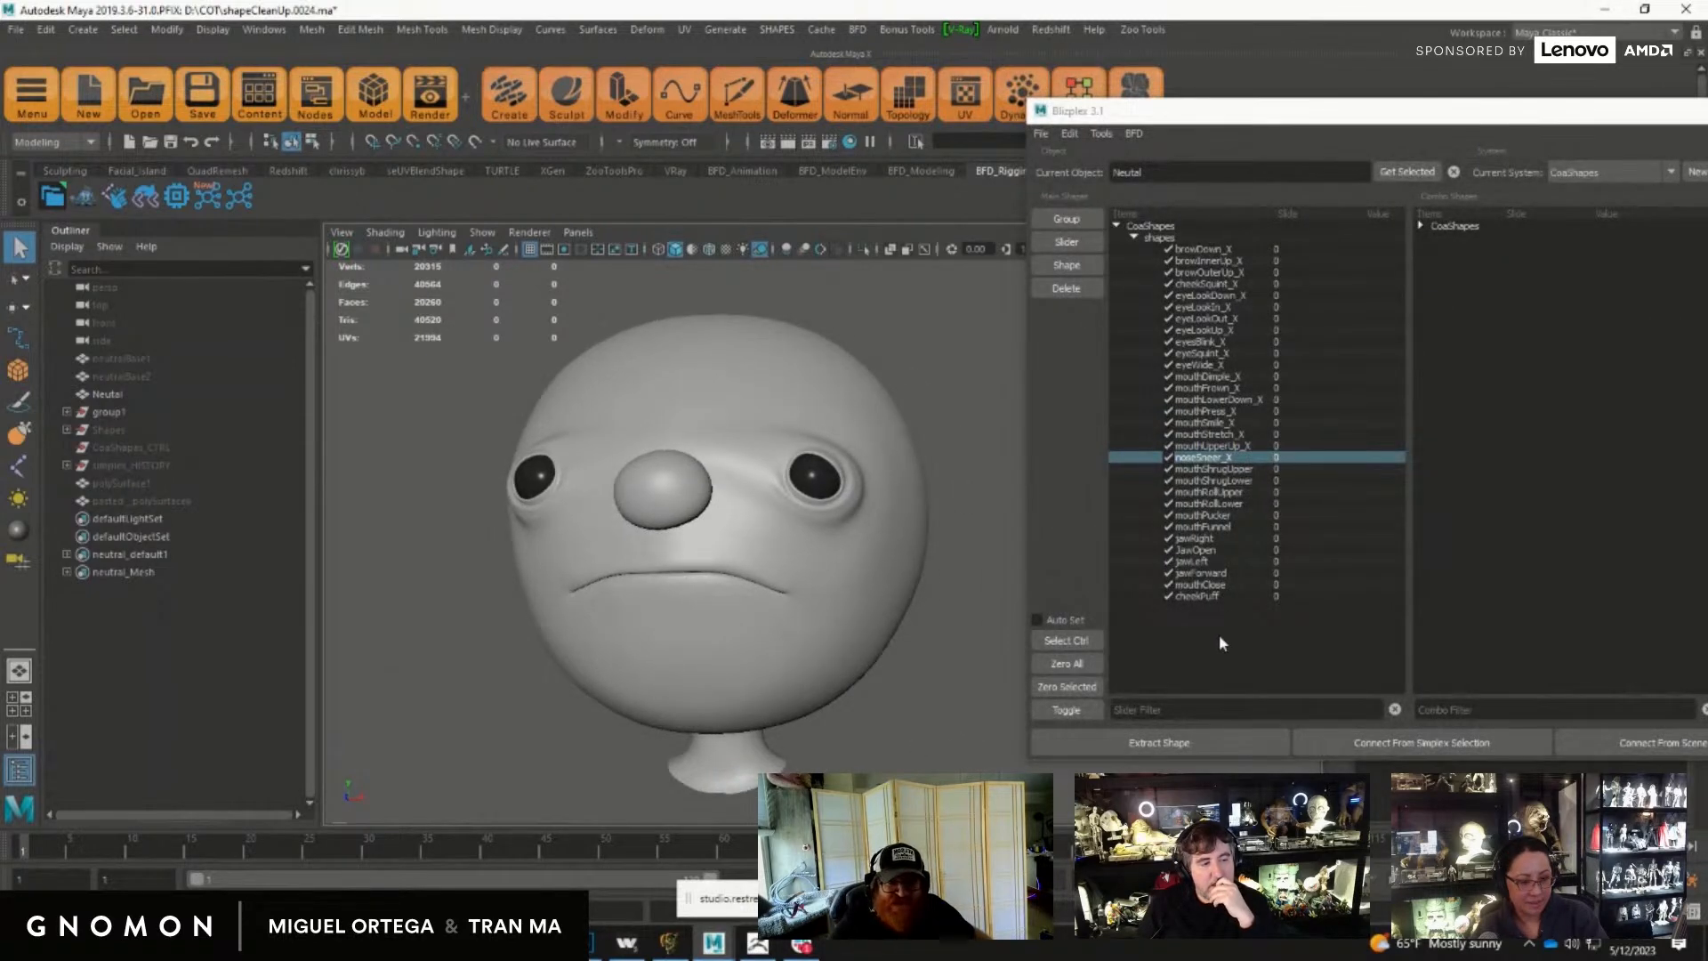
{"action": "mouse_move", "coordinate": [1335, 110]}
{"action": "left_mouse_down"}
{"action": "mouse_move", "coordinate": [1334, 134]}
{"action": "mouse_move", "coordinate": [1317, 93]}
{"action": "left_mouse_up"}
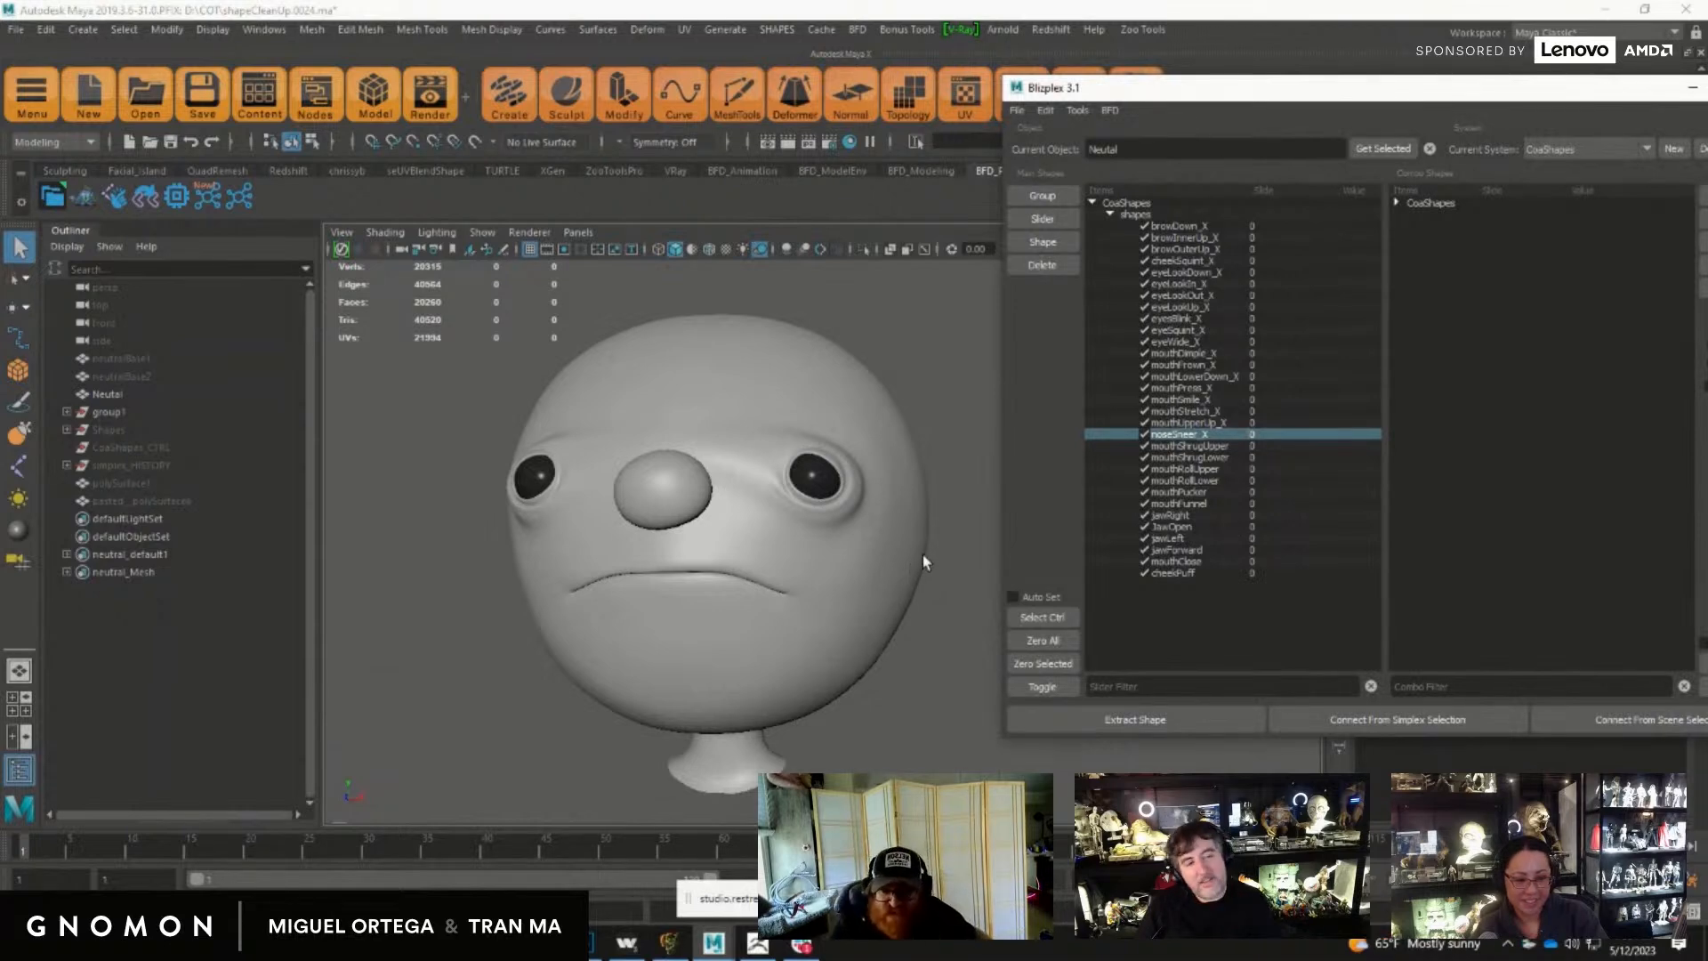
Step: Preview the JawOpen and browDown_X shapes on the round head, returning each slider to 0
{"action": "left_click", "coordinate": [1225, 528]}
{"action": "middle_click_drag", "start_coordinate": [1257, 530], "coordinate": [1079, 546]}
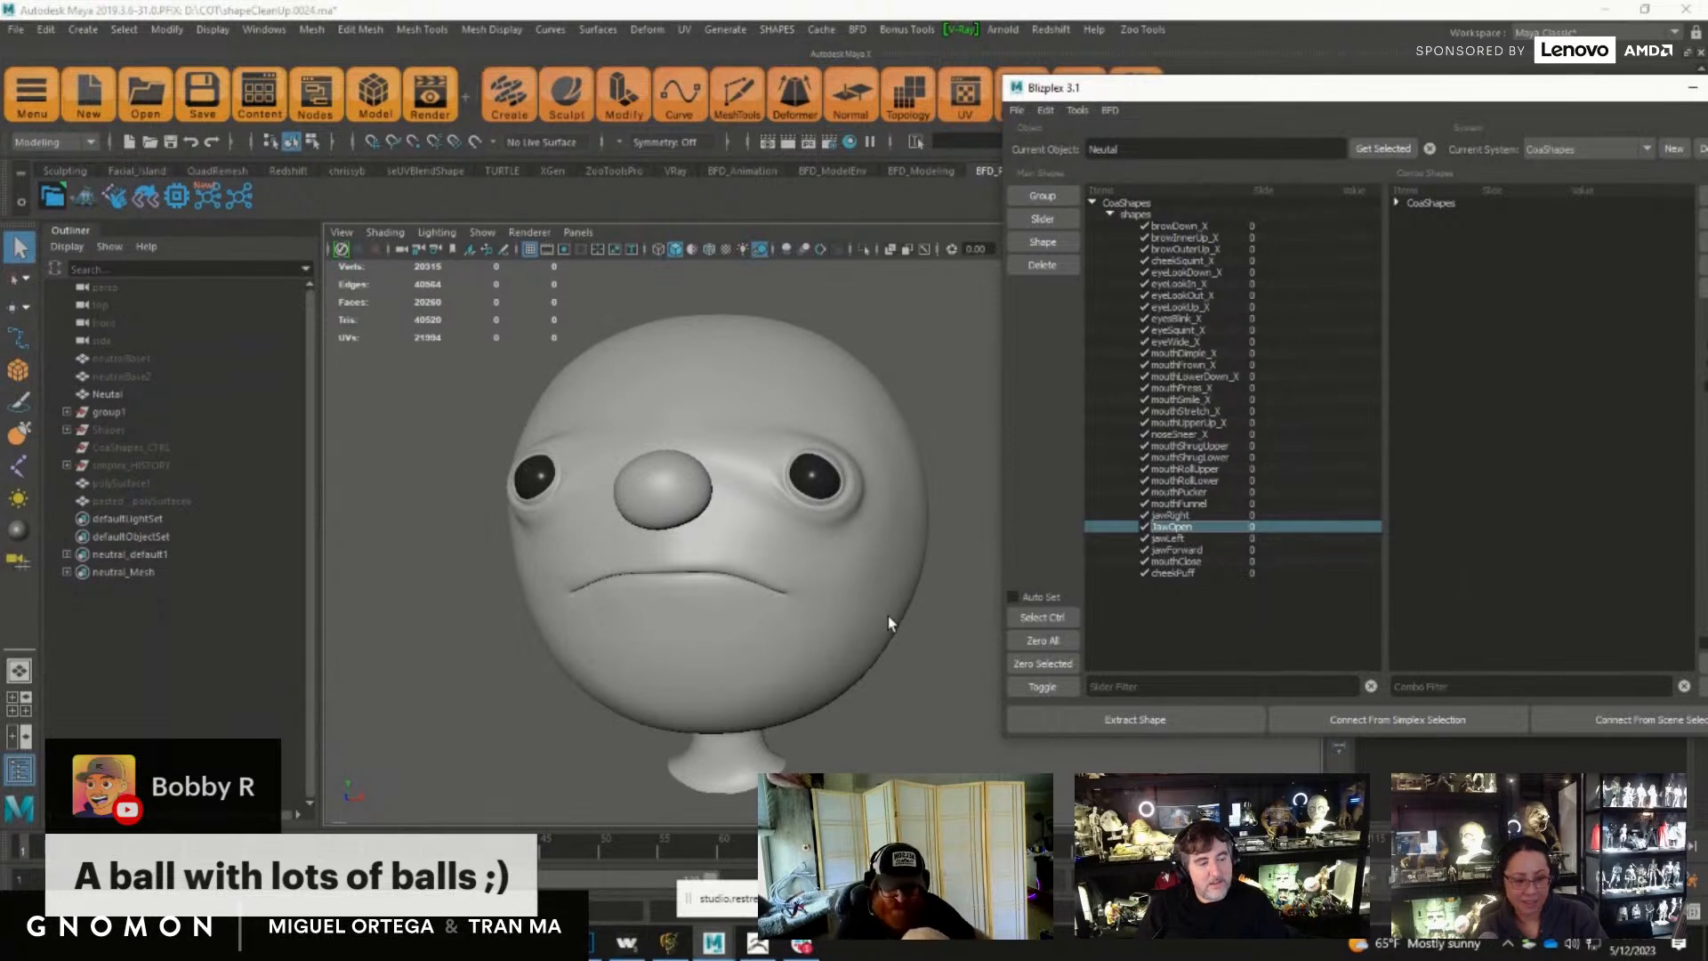
{"action": "left_click_drag", "start_coordinate": [896, 625], "coordinate": [886, 629], "text": "alt"}
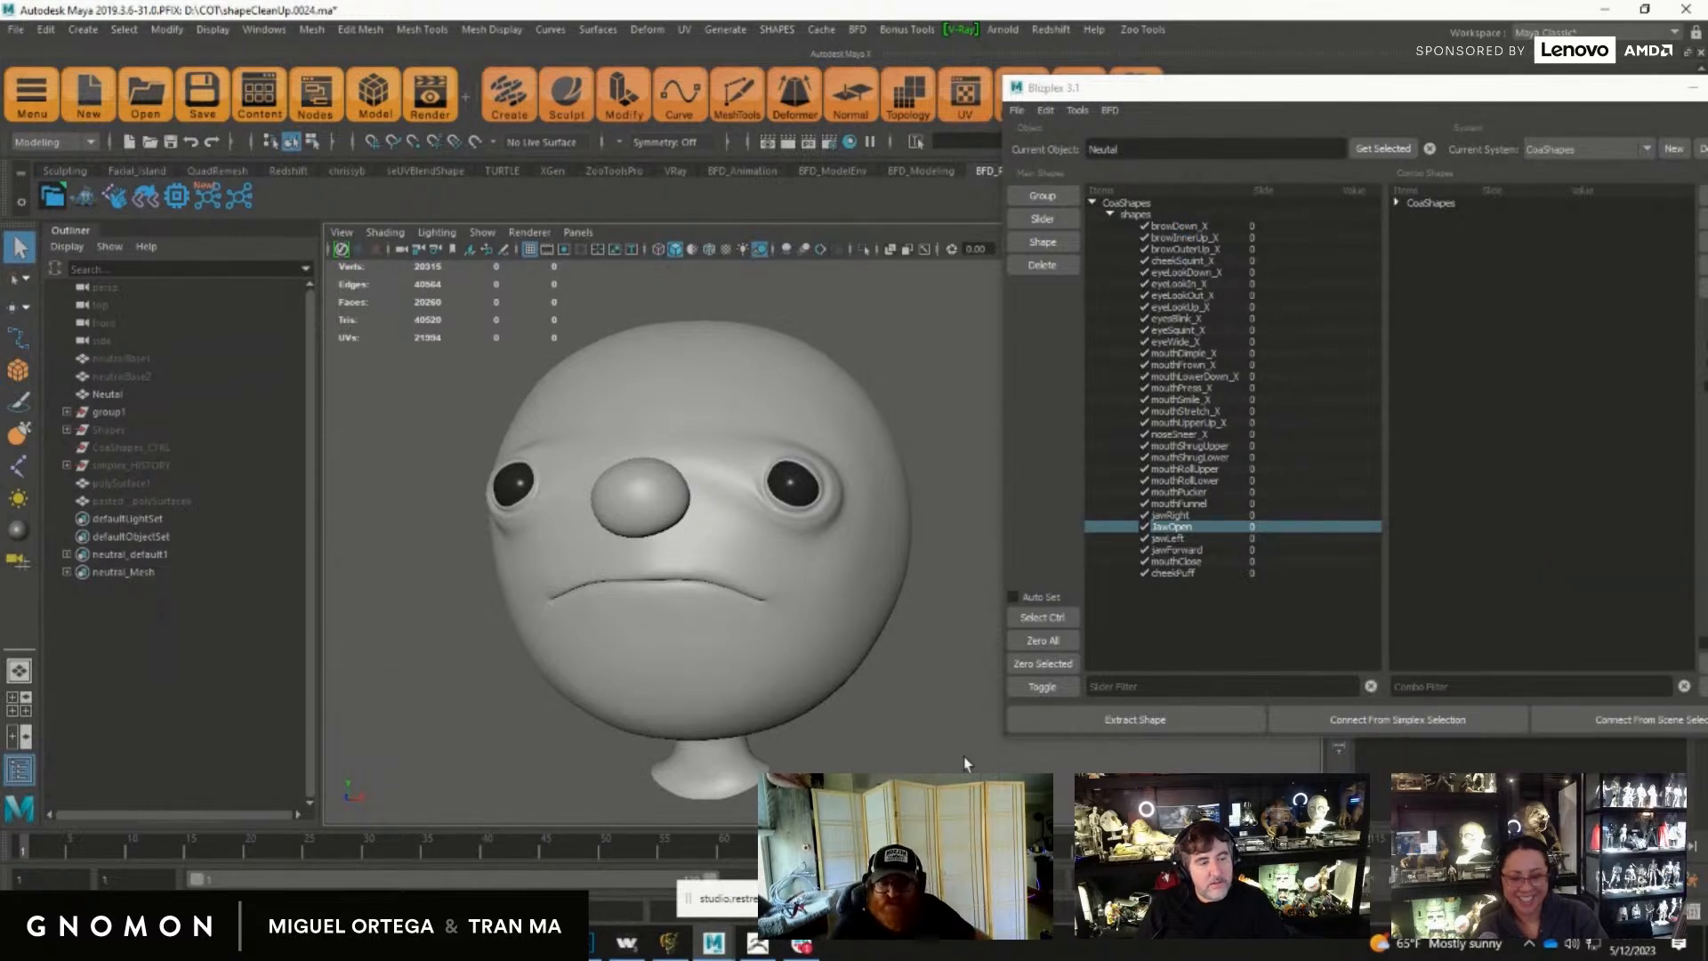
{"action": "mouse_move", "coordinate": [731, 514]}
{"action": "right_mouse_down", "text": "alt"}
{"action": "mouse_move", "coordinate": [759, 496]}
{"action": "mouse_move", "coordinate": [858, 509]}
{"action": "mouse_move", "coordinate": [737, 516]}
{"action": "right_mouse_up", "text": "alt"}
{"action": "left_click_drag", "start_coordinate": [737, 517], "coordinate": [654, 539], "text": "alt"}
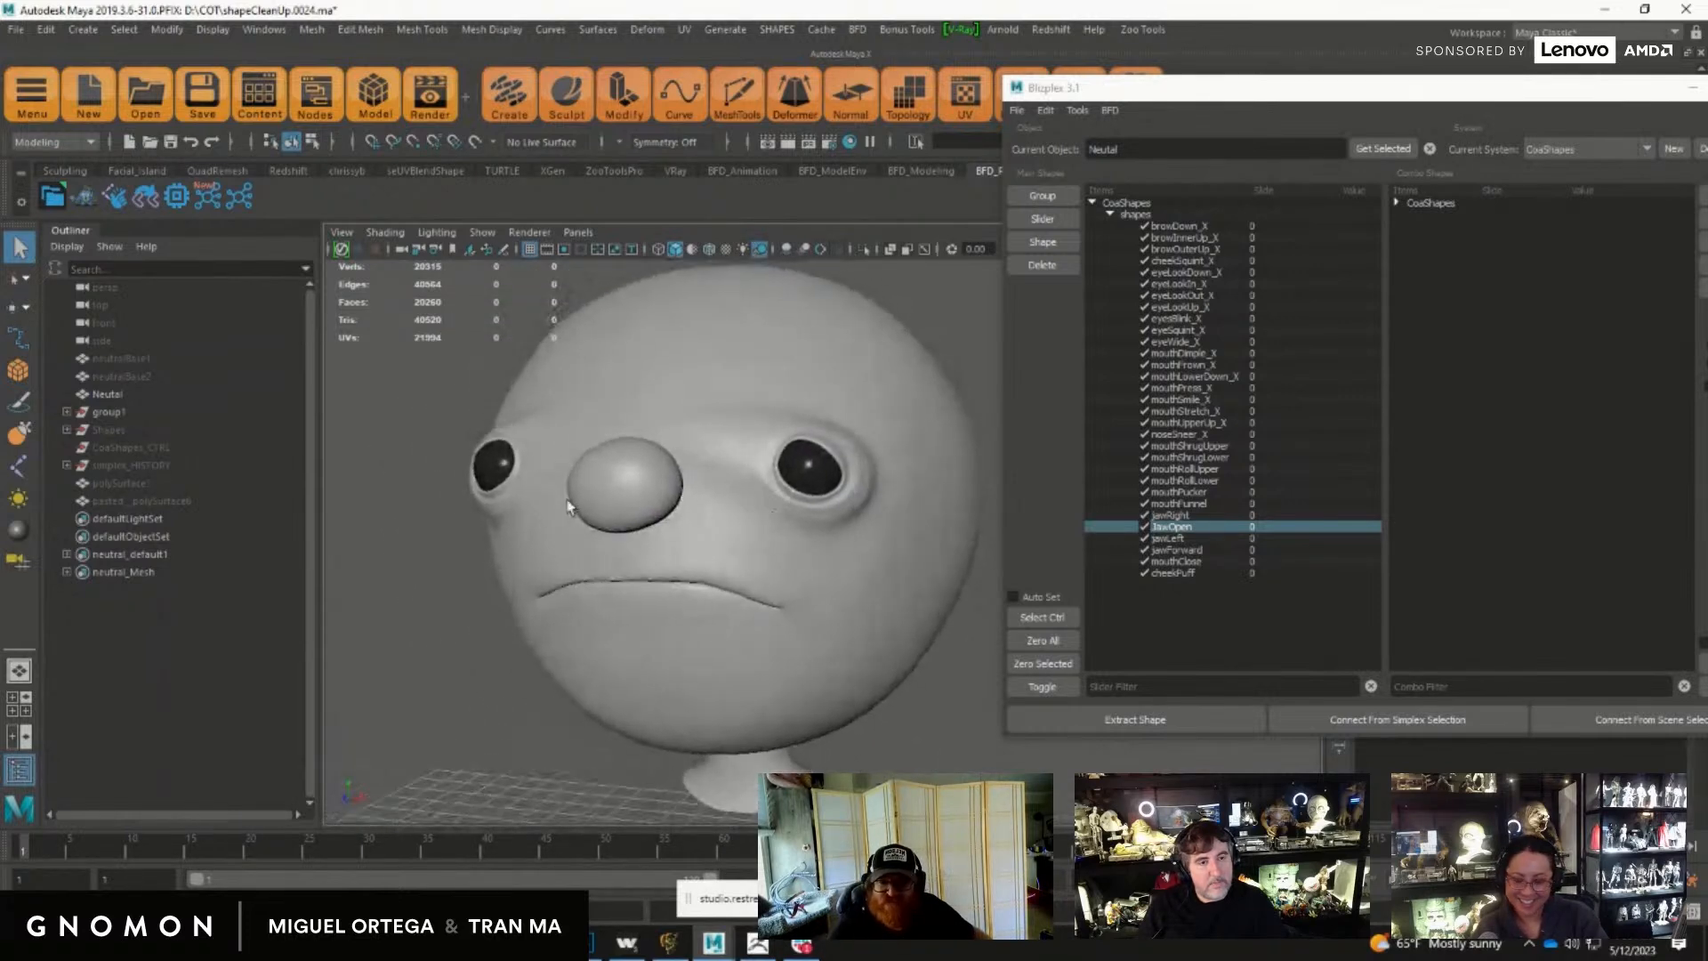
{"action": "left_click", "coordinate": [1179, 227]}
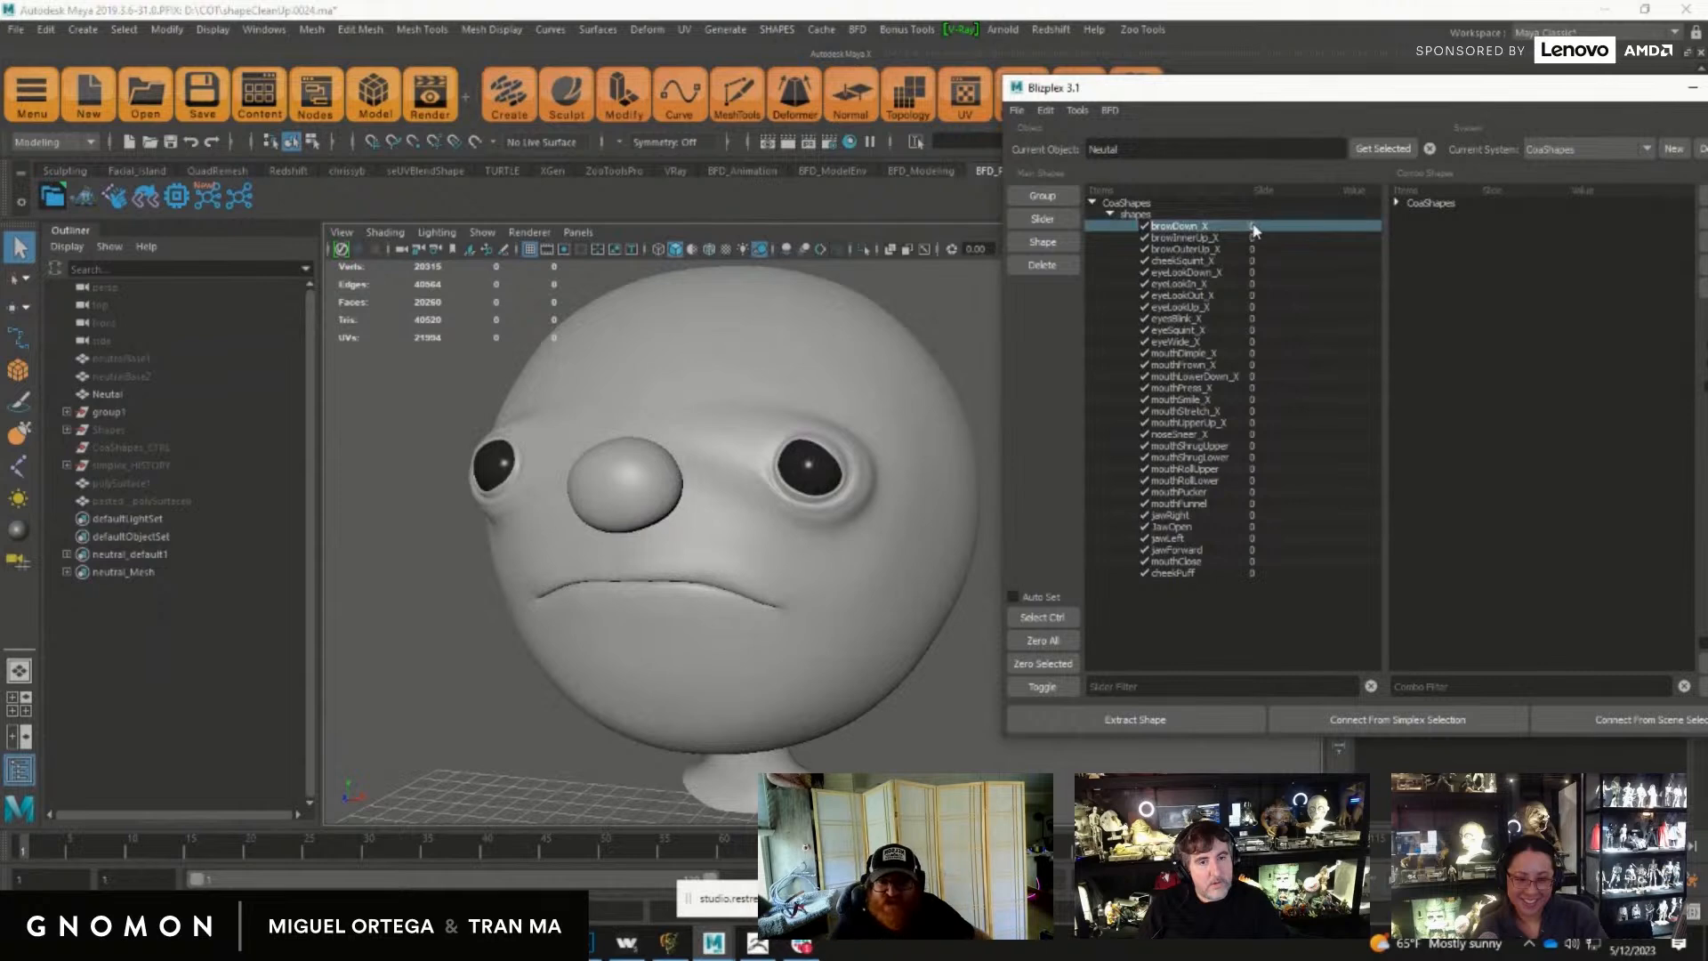
{"action": "left_click_drag", "start_coordinate": [1254, 229], "coordinate": [1050, 226]}
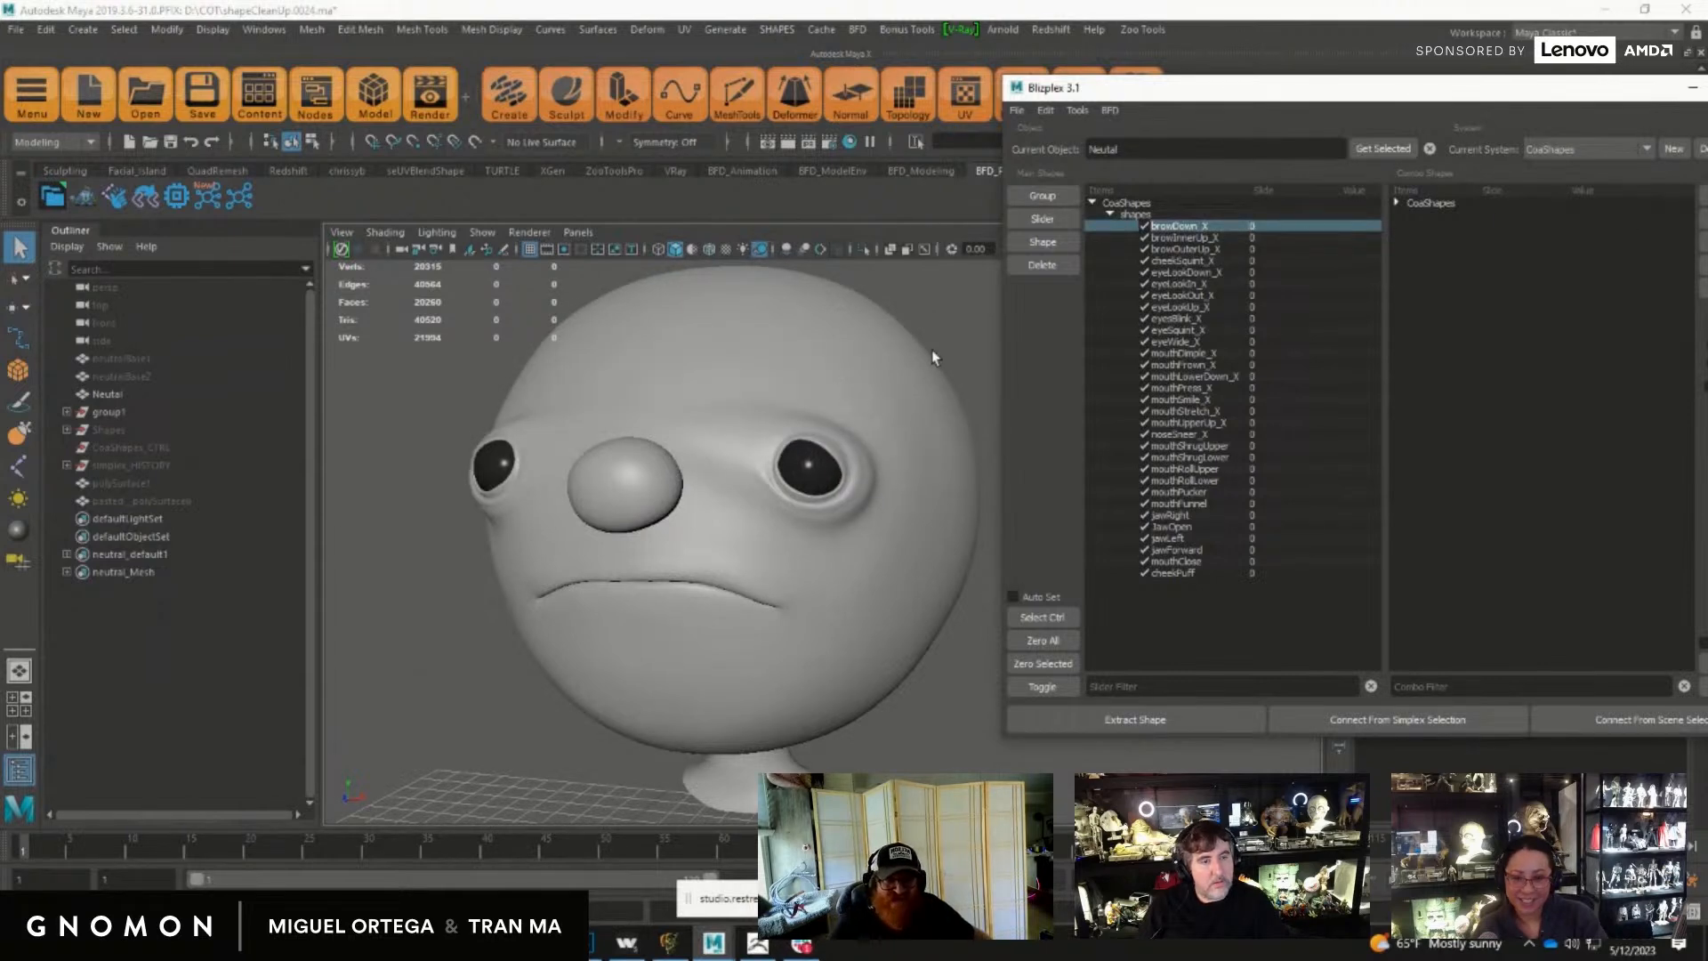
Step: Move the Blizplex window over the round head and switch to the Maya session holding cot_coa_Transfer.0001.ma
{"action": "left_click_drag", "start_coordinate": [1374, 95], "coordinate": [1221, 119]}
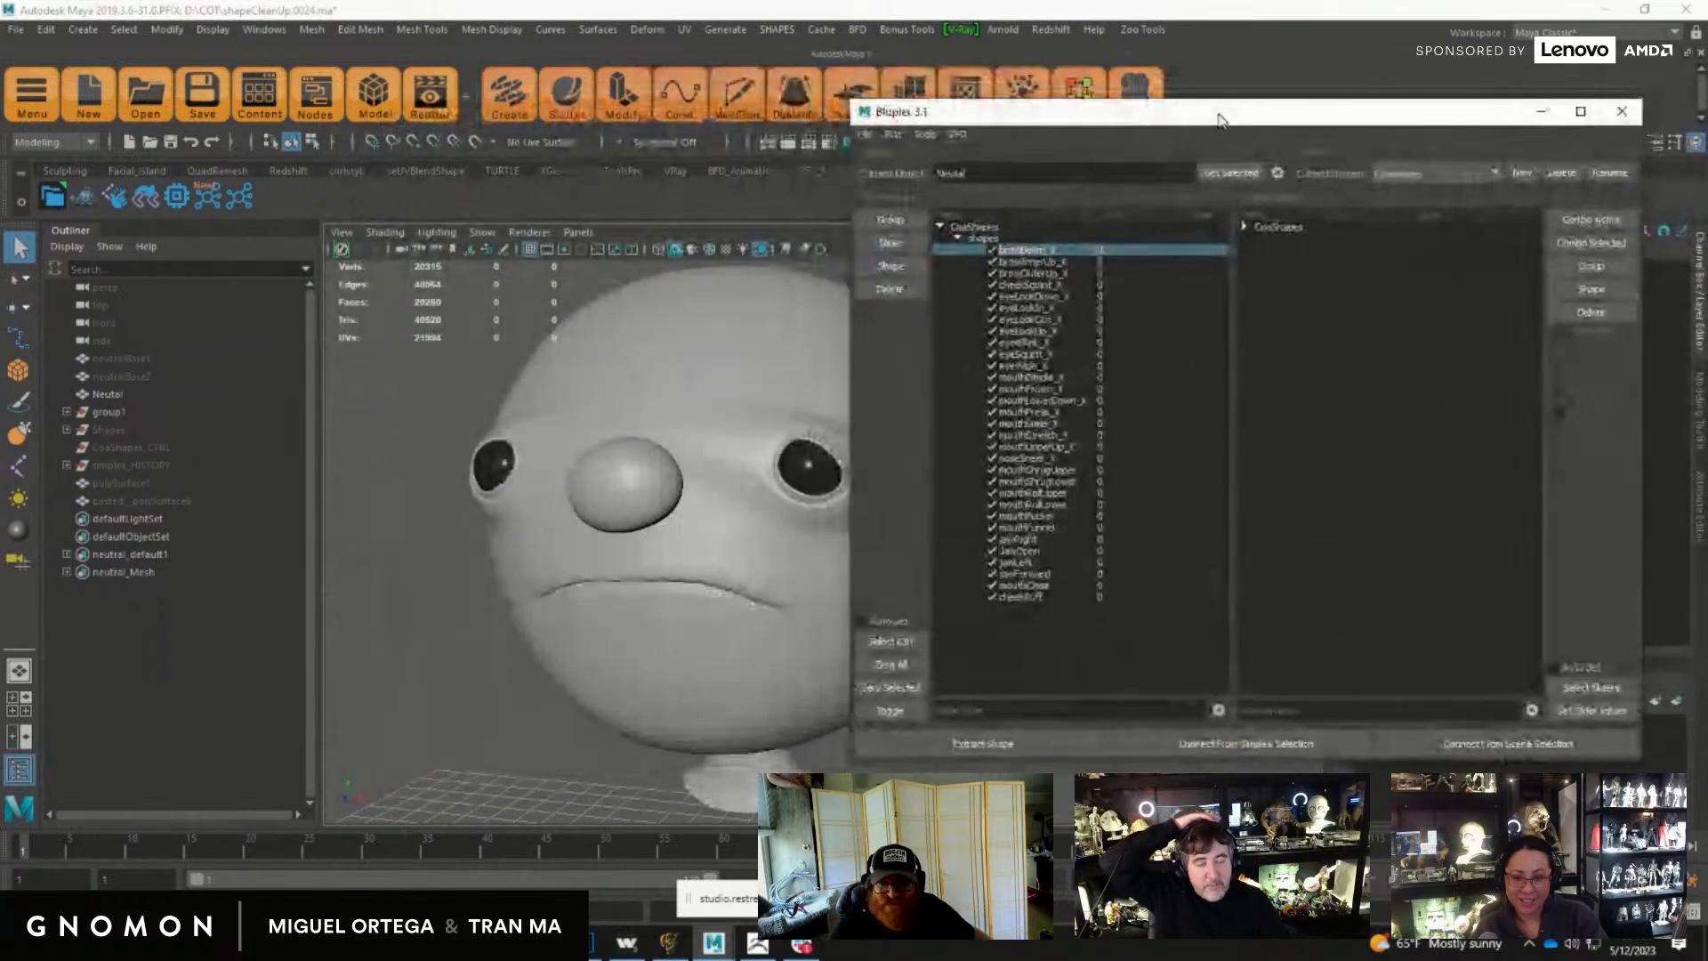
{"action": "left_click", "coordinate": [717, 945]}
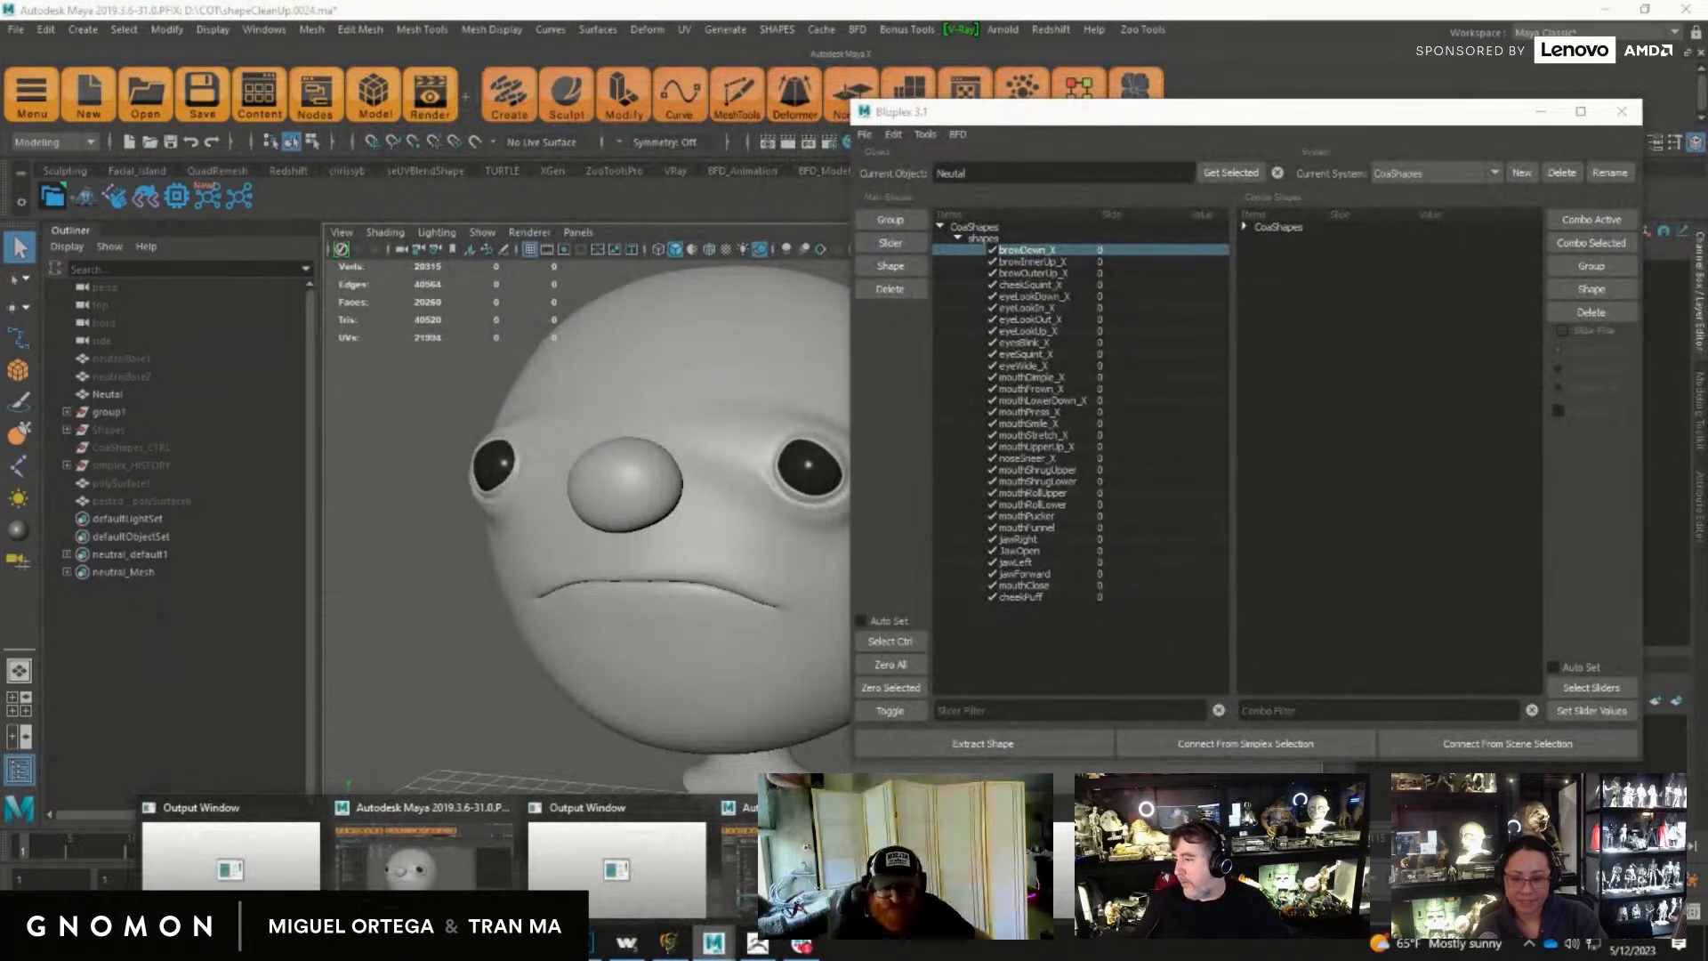
{"action": "left_click", "coordinate": [791, 867]}
Step: Examine the round character head and the human bust in the transfer scene from several angles and distances
{"action": "left_click_drag", "start_coordinate": [747, 629], "coordinate": [832, 636], "text": "alt"}
{"action": "right_click_drag", "start_coordinate": [832, 636], "coordinate": [1026, 703], "text": "alt"}
{"action": "left_click_drag", "start_coordinate": [1026, 702], "coordinate": [1070, 713], "text": "alt"}
{"action": "left_click_drag", "start_coordinate": [1062, 551], "coordinate": [892, 596], "text": "alt"}
{"action": "right_click_drag", "start_coordinate": [893, 596], "coordinate": [1159, 622], "text": "alt"}
{"action": "middle_click_drag", "start_coordinate": [1160, 622], "coordinate": [1112, 680], "text": "alt"}
{"action": "left_click", "coordinate": [1006, 530]}
{"action": "right_click_drag", "start_coordinate": [1013, 540], "coordinate": [855, 551], "text": "alt"}
{"action": "left_click_drag", "start_coordinate": [854, 552], "coordinate": [1023, 570], "text": "alt"}
{"action": "left_click", "coordinate": [1218, 657]}
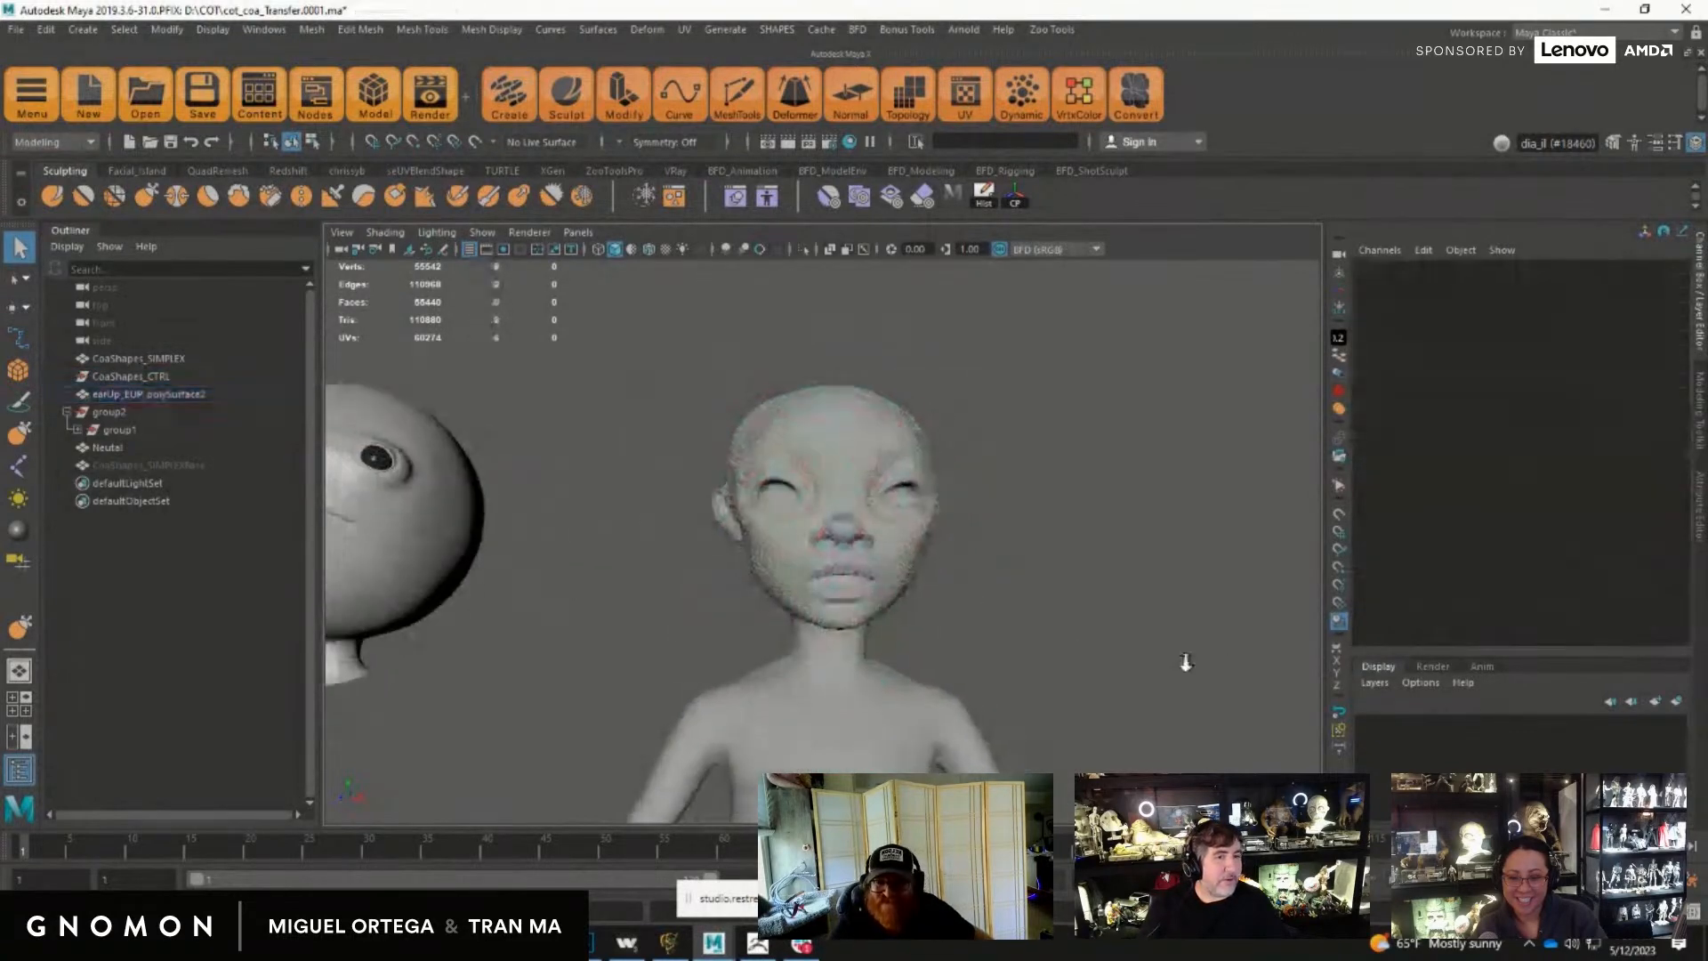
{"action": "right_click_drag", "start_coordinate": [1219, 660], "coordinate": [988, 663], "text": "alt"}
{"action": "middle_click_drag", "start_coordinate": [988, 663], "coordinate": [1022, 622], "text": "alt"}
{"action": "left_click_drag", "start_coordinate": [1022, 622], "coordinate": [1091, 652], "text": "alt"}
{"action": "mouse_move", "coordinate": [1090, 652]}
{"action": "right_mouse_down", "text": "alt"}
{"action": "mouse_move", "coordinate": [1144, 654]}
{"action": "mouse_move", "coordinate": [1079, 653]}
{"action": "right_mouse_up", "text": "alt"}
{"action": "middle_click_drag", "start_coordinate": [1079, 653], "coordinate": [1114, 645], "text": "alt"}
{"action": "left_click_drag", "start_coordinate": [1113, 644], "coordinate": [966, 648], "text": "alt"}
{"action": "left_click_drag", "start_coordinate": [1181, 379], "coordinate": [1239, 546], "text": "alt"}
{"action": "middle_click_drag", "start_coordinate": [1144, 506], "coordinate": [881, 554], "text": "alt"}
{"action": "right_click_drag", "start_coordinate": [881, 553], "coordinate": [1109, 580], "text": "alt"}
{"action": "middle_click_drag", "start_coordinate": [1109, 580], "coordinate": [1290, 526], "text": "alt"}
Step: Lower the Jaw Open value on CoaShapes_CTRL to close the human head's mouth
{"action": "left_click", "coordinate": [992, 561]}
{"action": "right_click_drag", "start_coordinate": [909, 641], "coordinate": [712, 616], "text": "alt"}
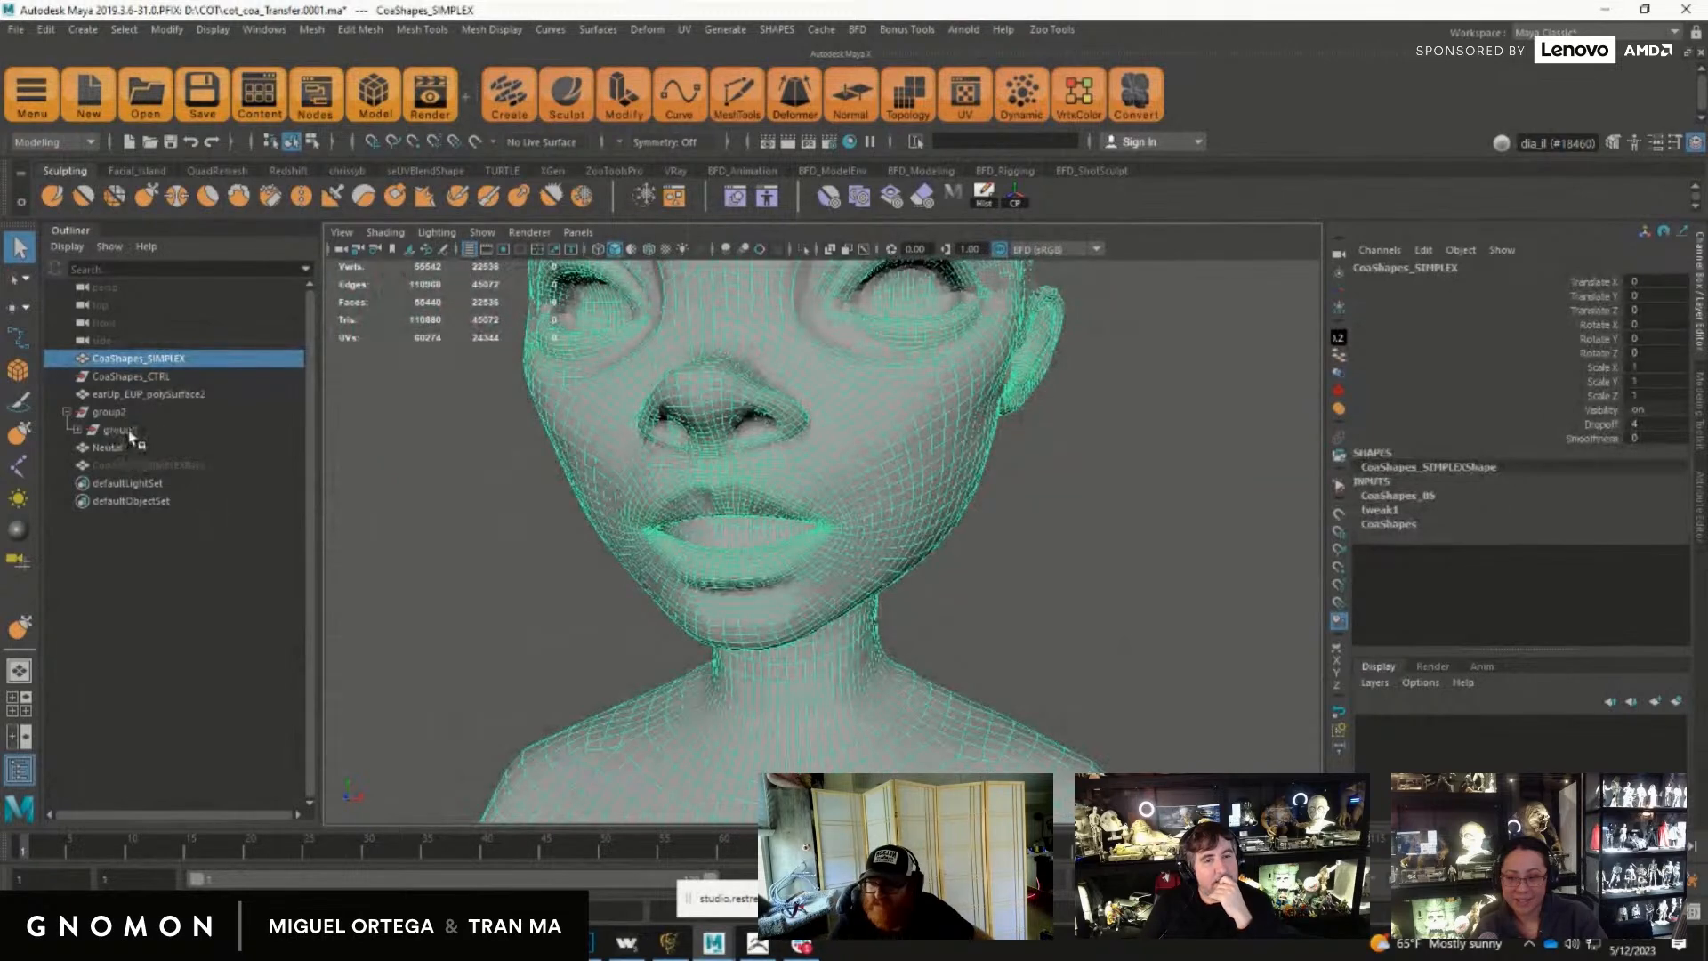
{"action": "left_click", "coordinate": [134, 376]}
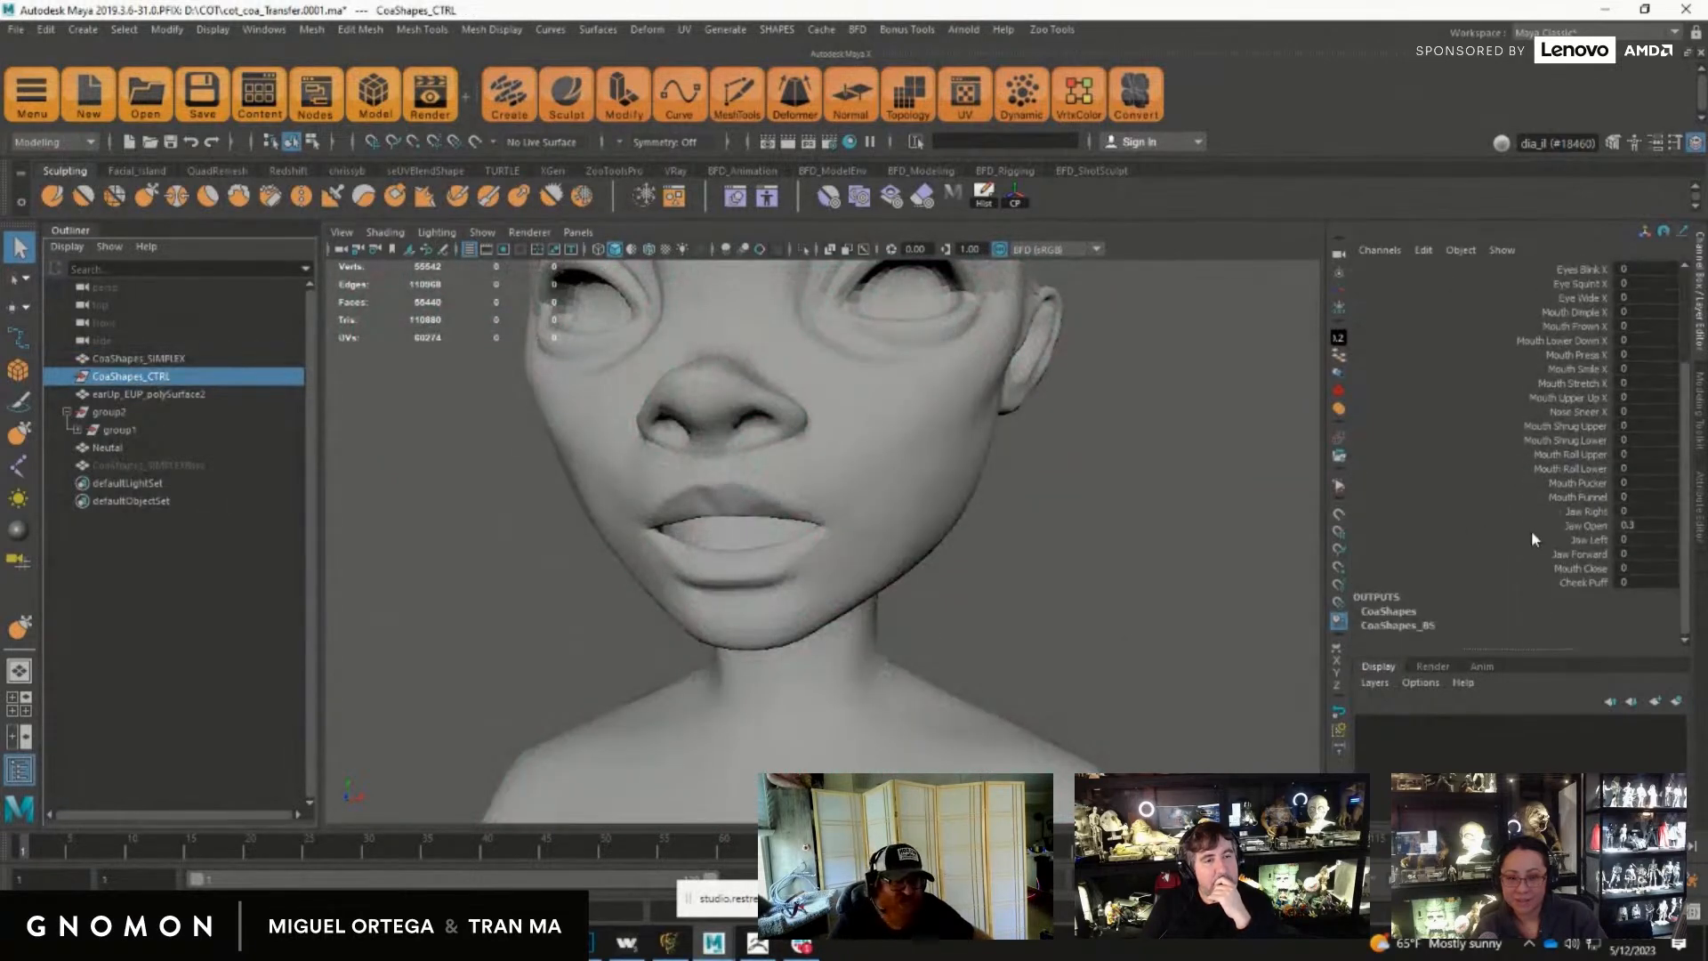
{"action": "left_click", "coordinate": [1590, 525]}
{"action": "middle_click_drag", "start_coordinate": [1079, 622], "coordinate": [1072, 621]}
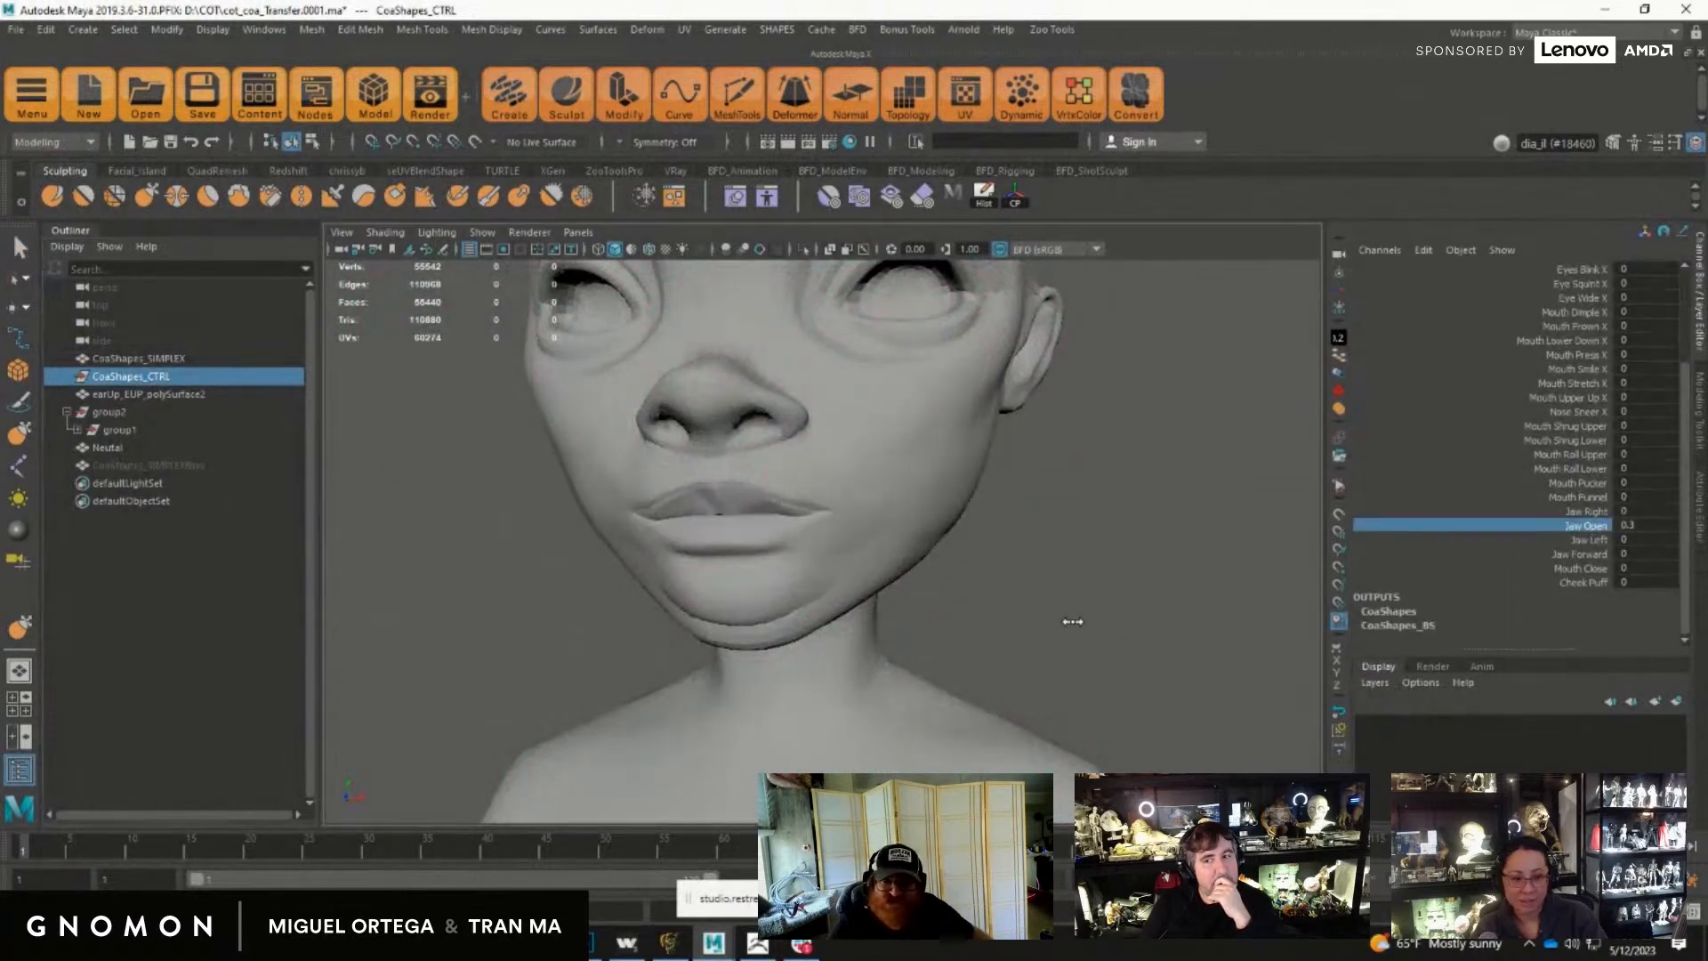
Step: Hide the earUp_EUP_polySurface2 mesh overlapping the human head
{"action": "left_click", "coordinate": [875, 597]}
{"action": "key", "text": "ctrl+h"}
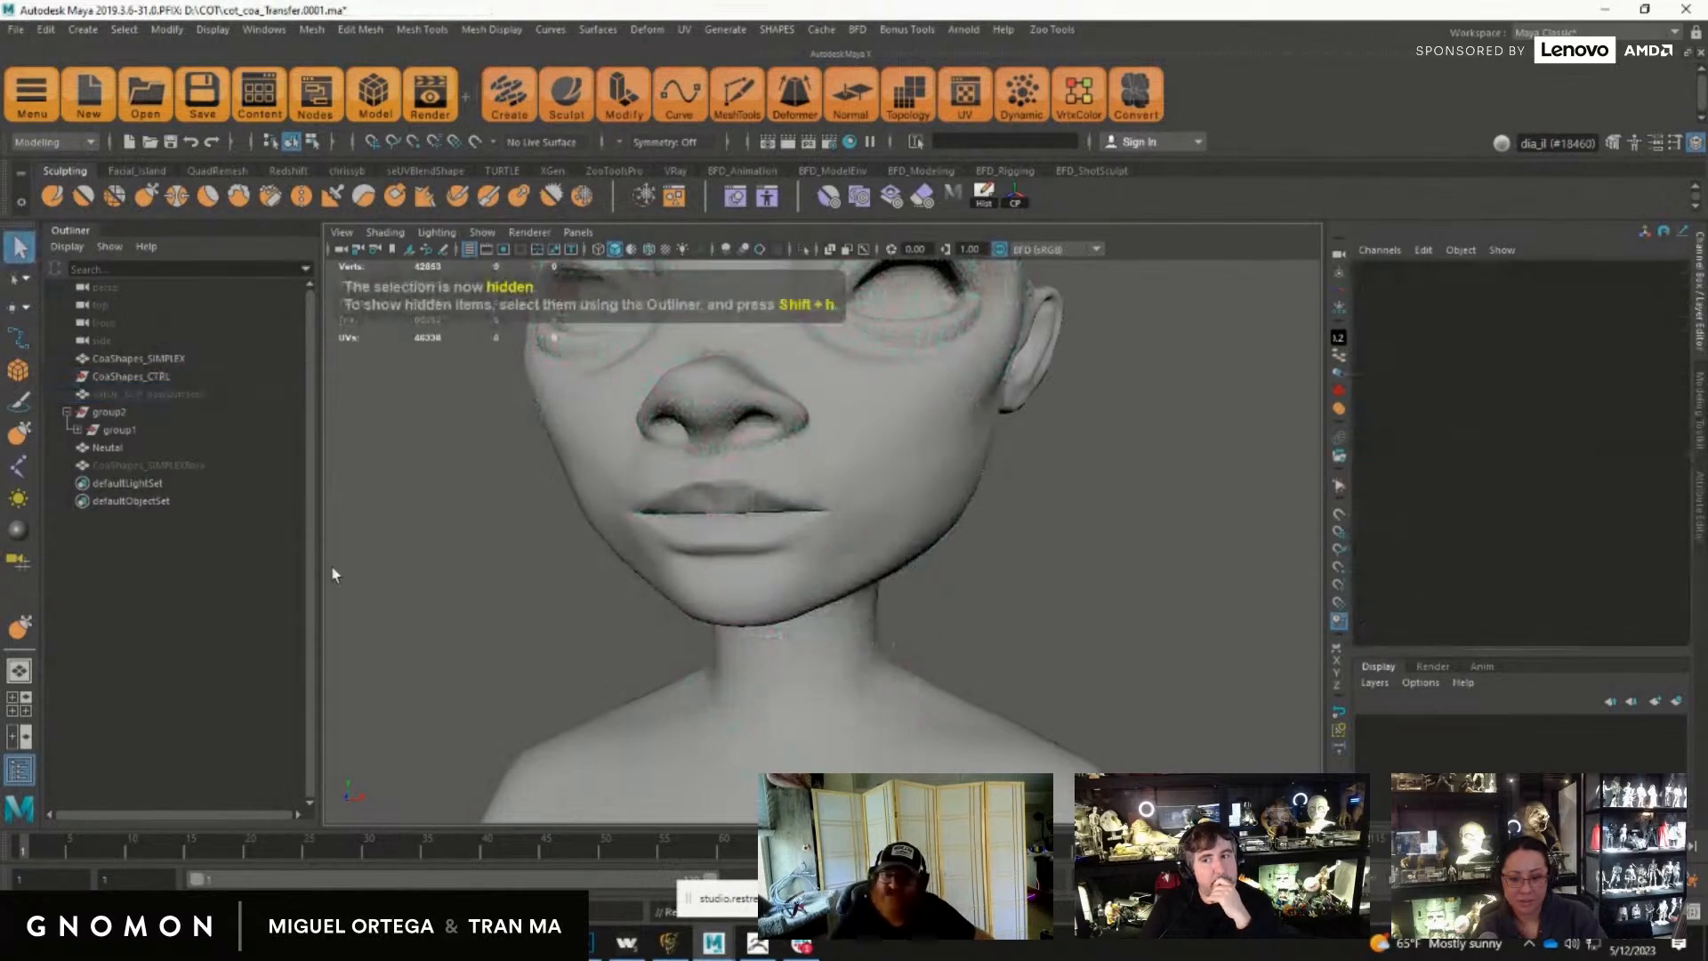
Step: Select CoaShapes_CTRL and bring the Blizplex window with the CoaShapes shape list over the transfer scene
{"action": "left_click", "coordinate": [155, 376]}
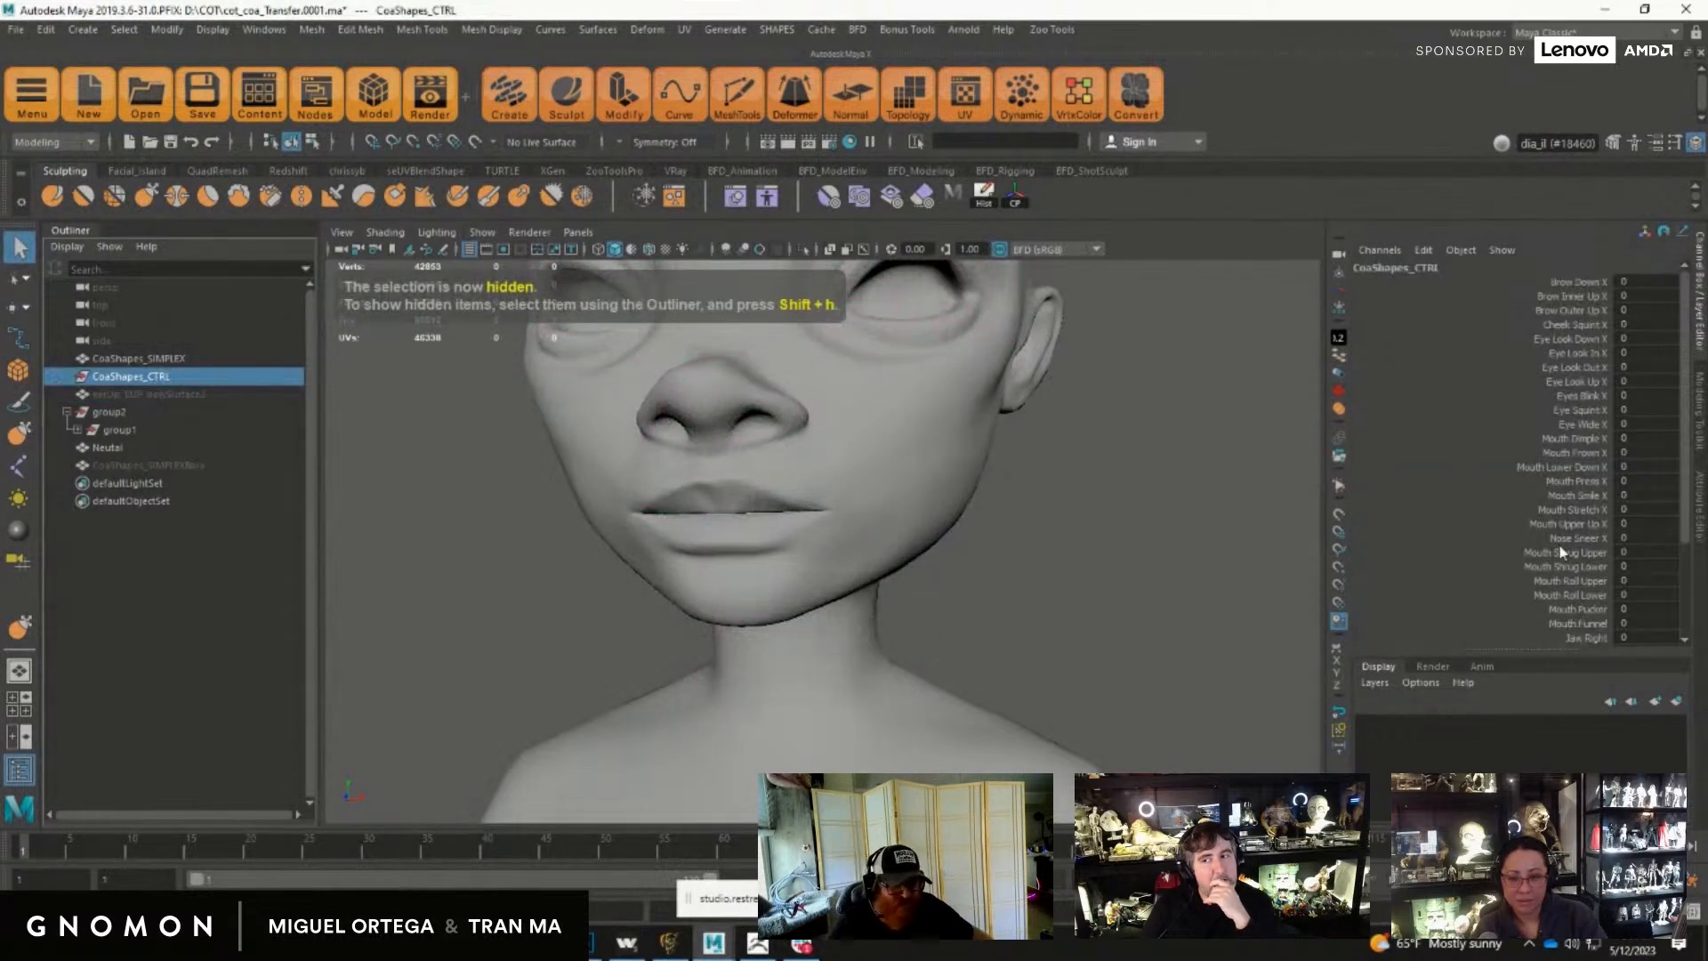
{"action": "mouse_move", "coordinate": [1707, 253]}
{"action": "left_mouse_down"}
{"action": "mouse_move", "coordinate": [1014, 259]}
{"action": "mouse_move", "coordinate": [1511, 294]}
{"action": "mouse_move", "coordinate": [1707, 276]}
{"action": "left_mouse_up"}
{"action": "left_click", "coordinate": [857, 29]}
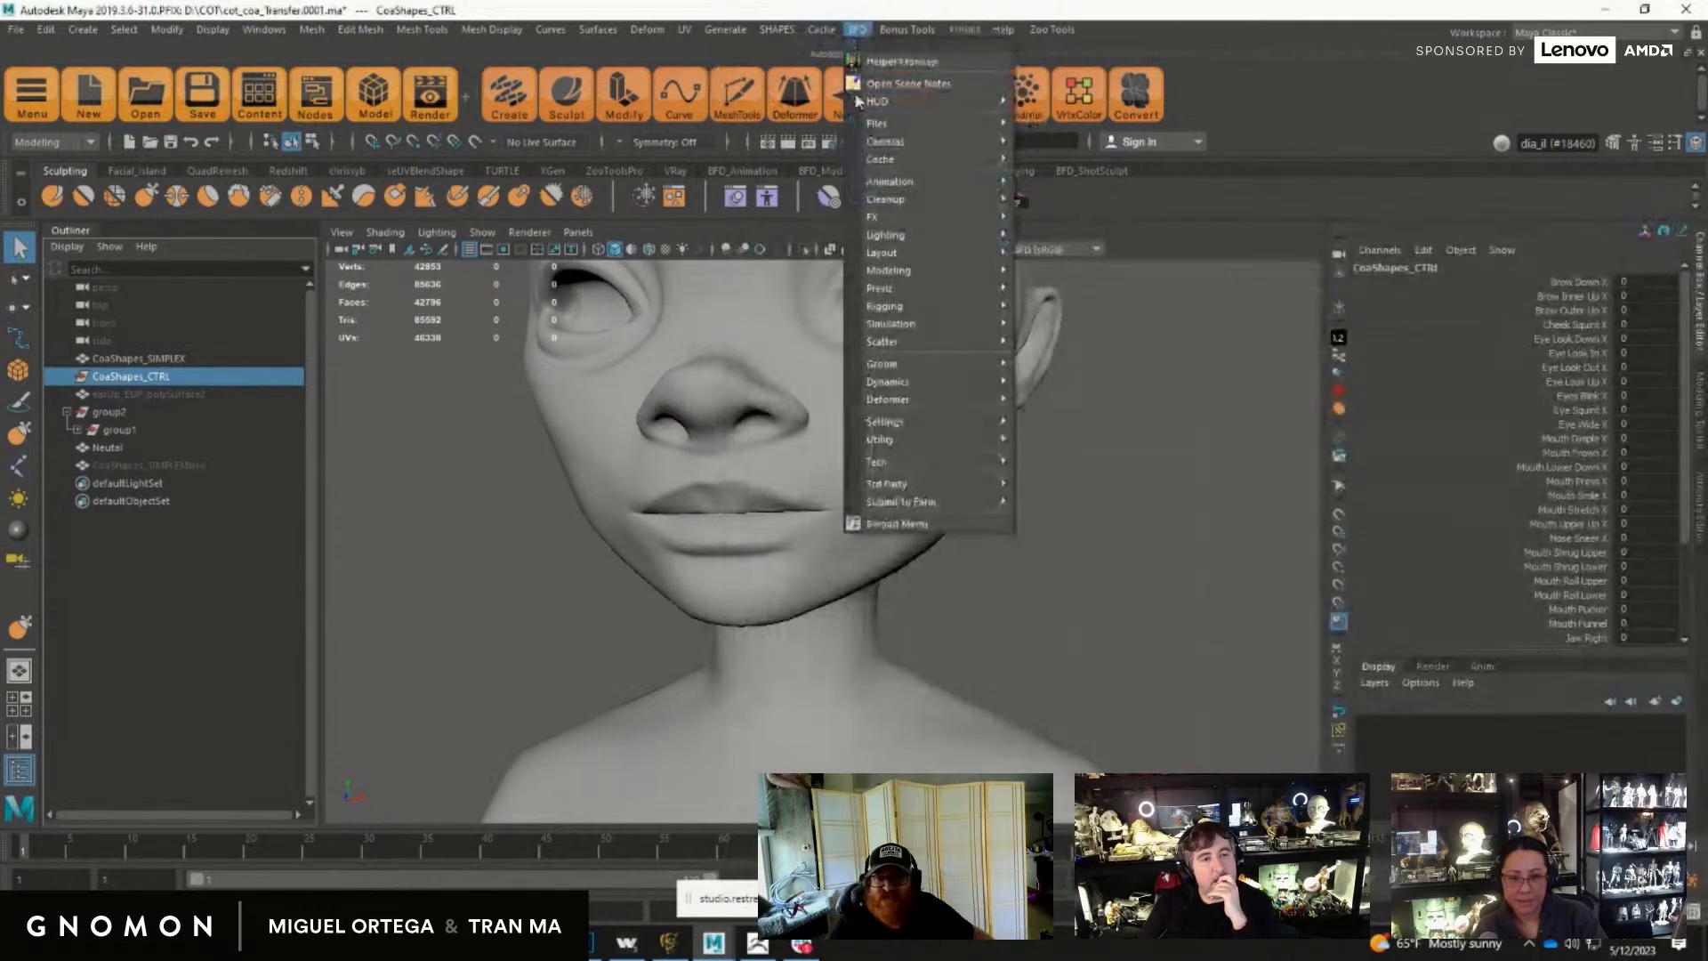
{"action": "left_click", "coordinate": [882, 15]}
{"action": "left_click_drag", "start_coordinate": [1707, 236], "coordinate": [1059, 245]}
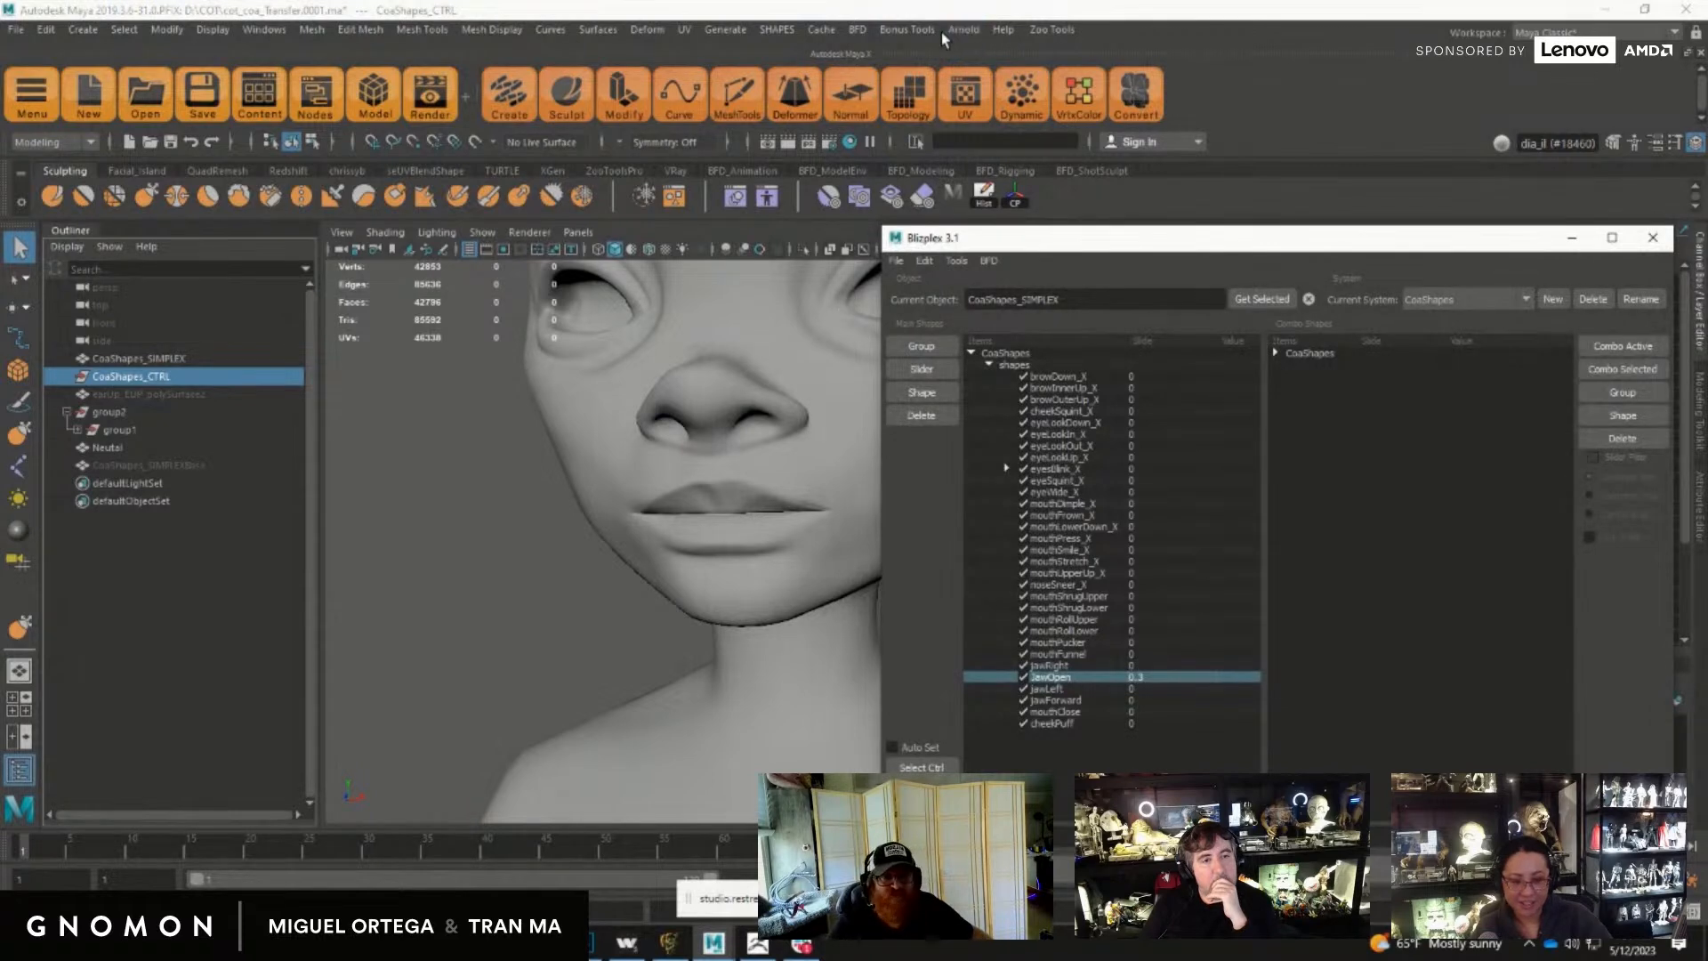
Step: Maximize the cot_coa_Transfer.0001.ma session in front of shapeCleanUp.0024 and move the empty Blizplex window clear of the human head
{"action": "left_click_drag", "start_coordinate": [967, 7], "coordinate": [1707, 111]}
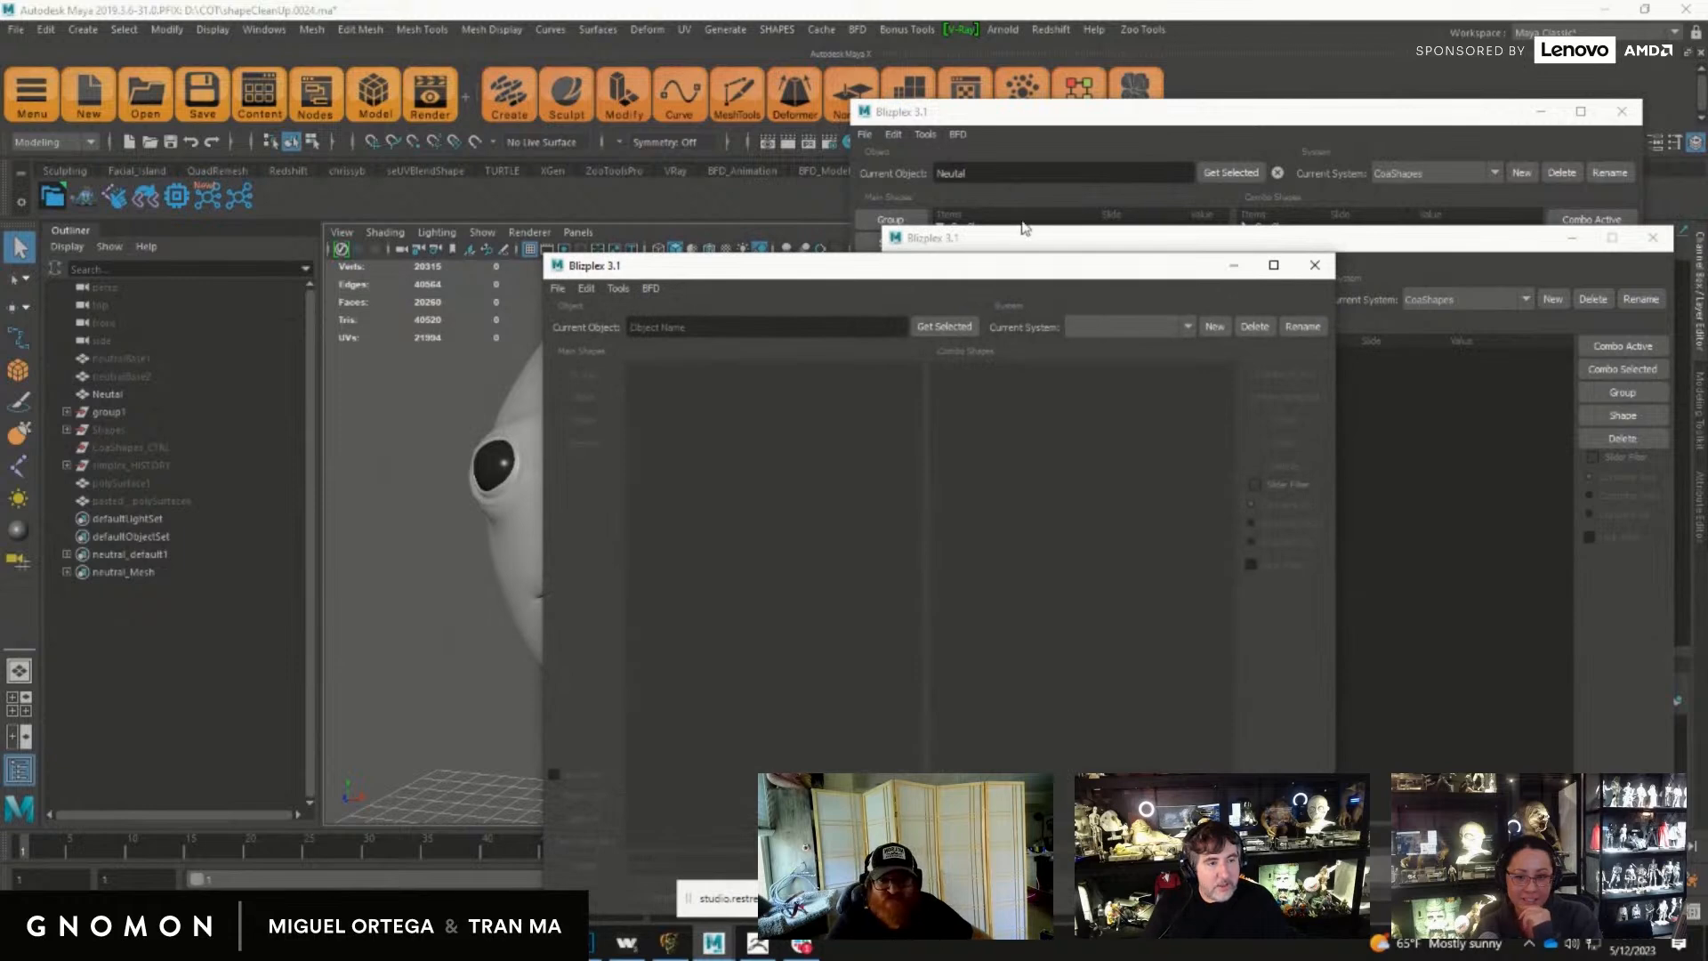
{"action": "left_click_drag", "start_coordinate": [1028, 264], "coordinate": [619, 239]}
{"action": "left_click_drag", "start_coordinate": [1428, 238], "coordinate": [1707, 401]}
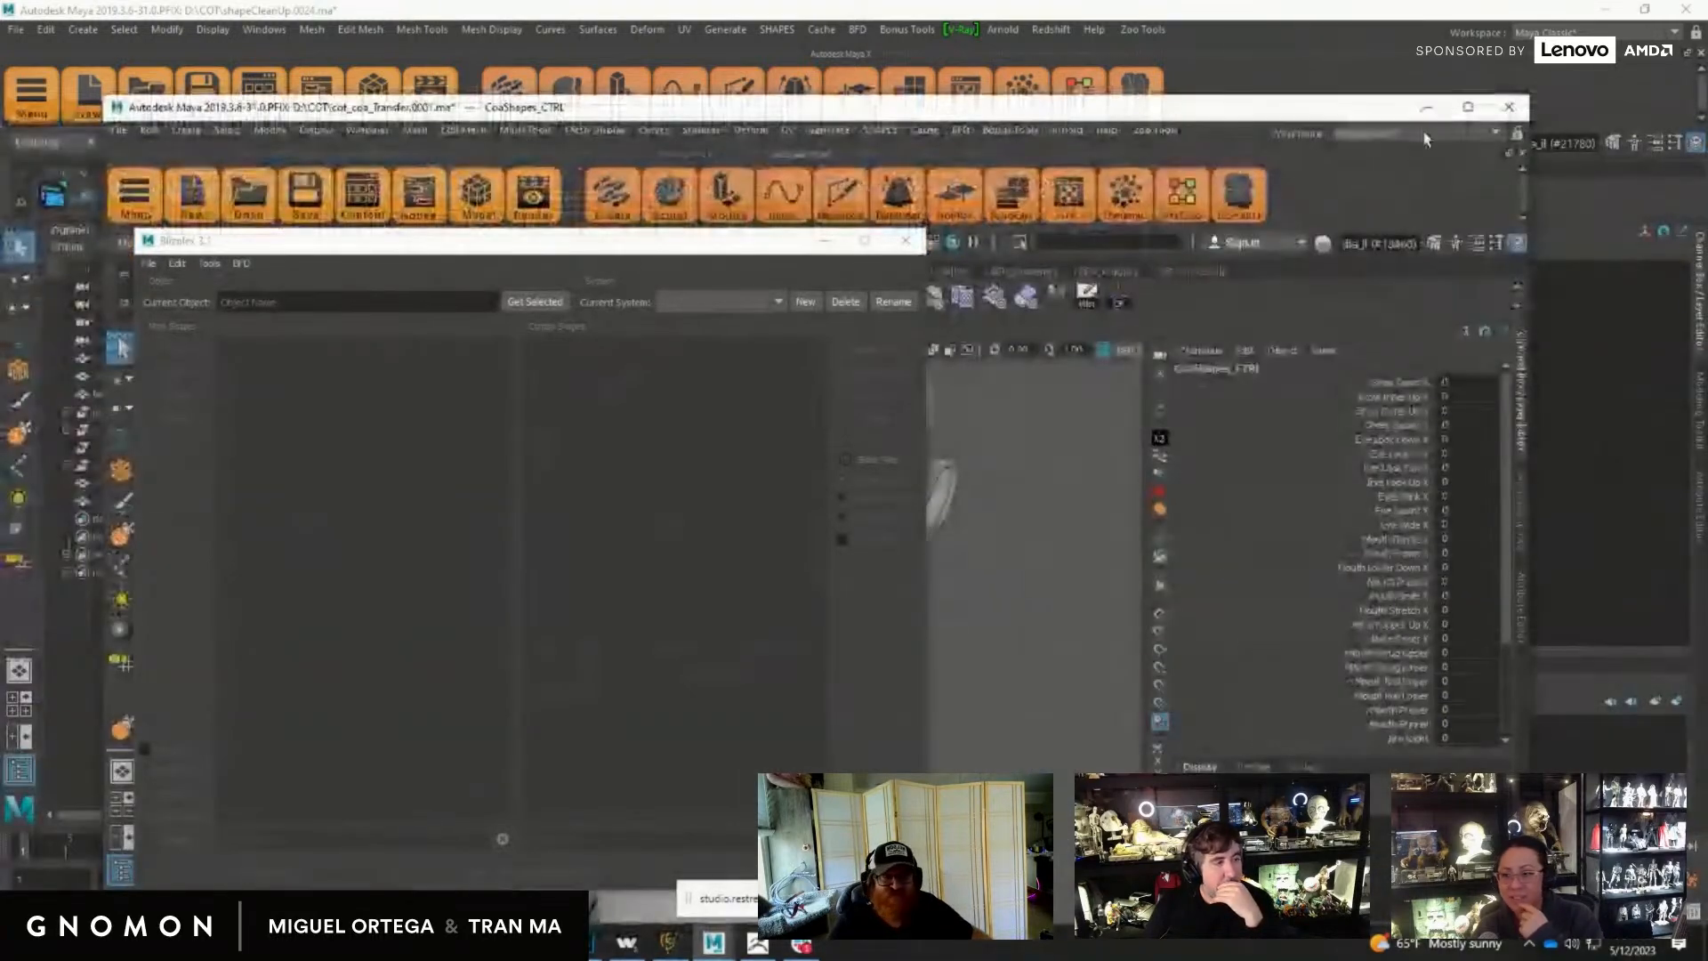
{"action": "left_click", "coordinate": [1469, 107]}
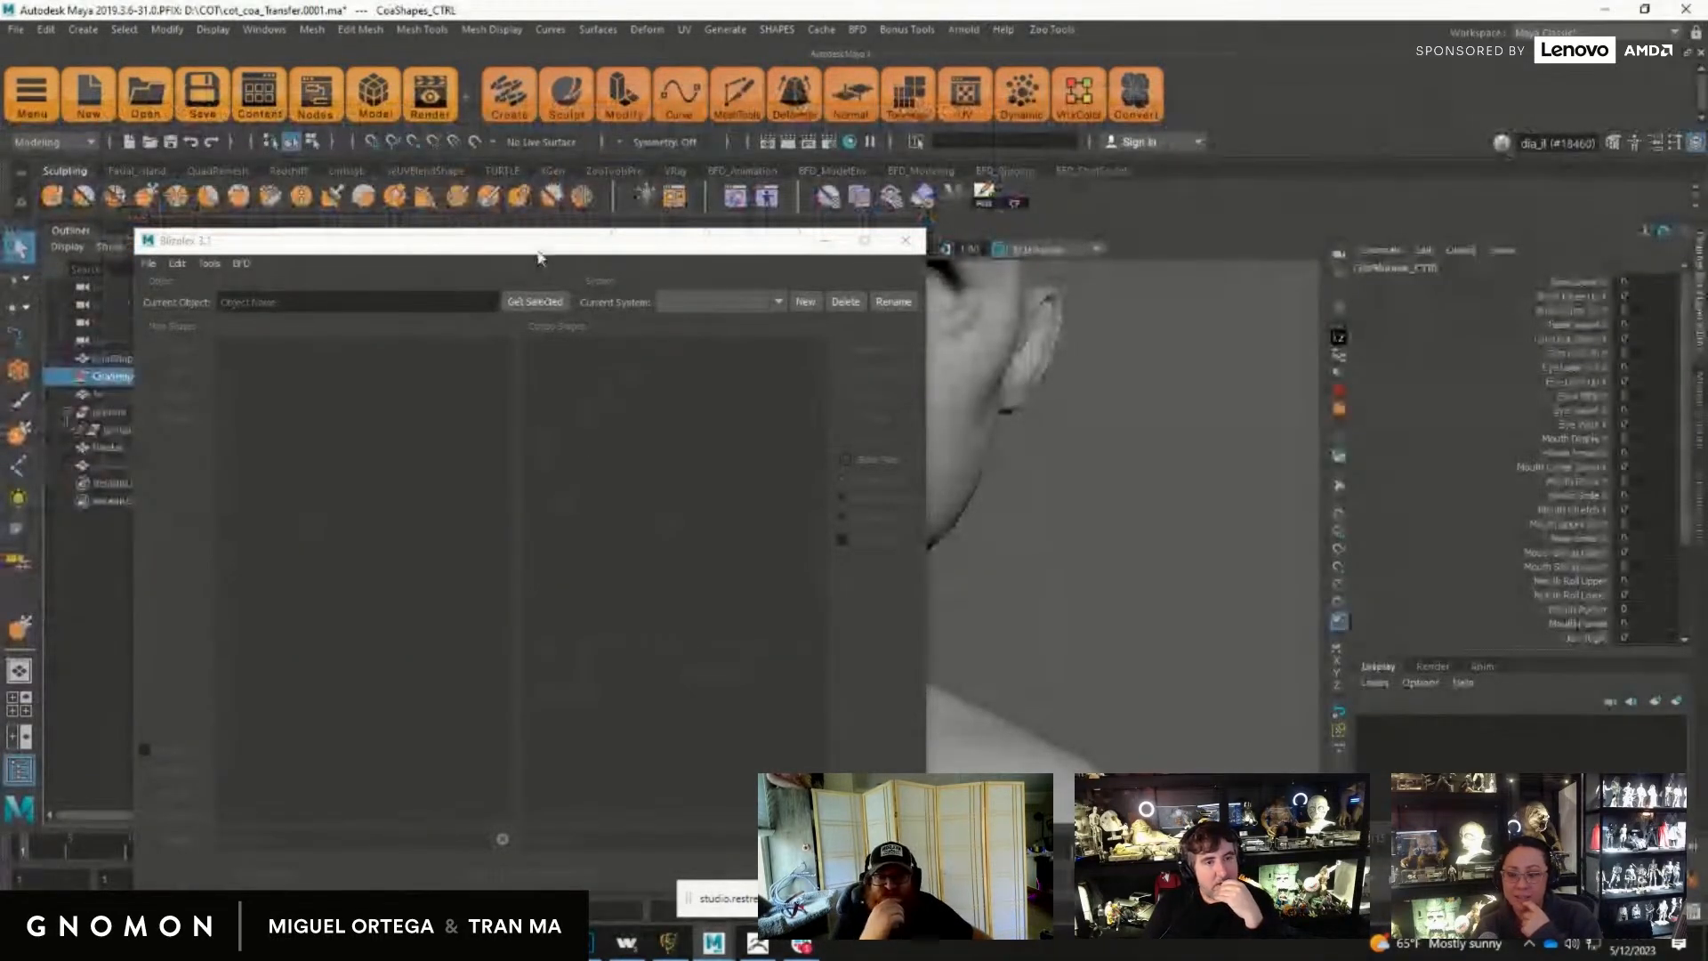
{"action": "left_click_drag", "start_coordinate": [538, 257], "coordinate": [307, 172]}
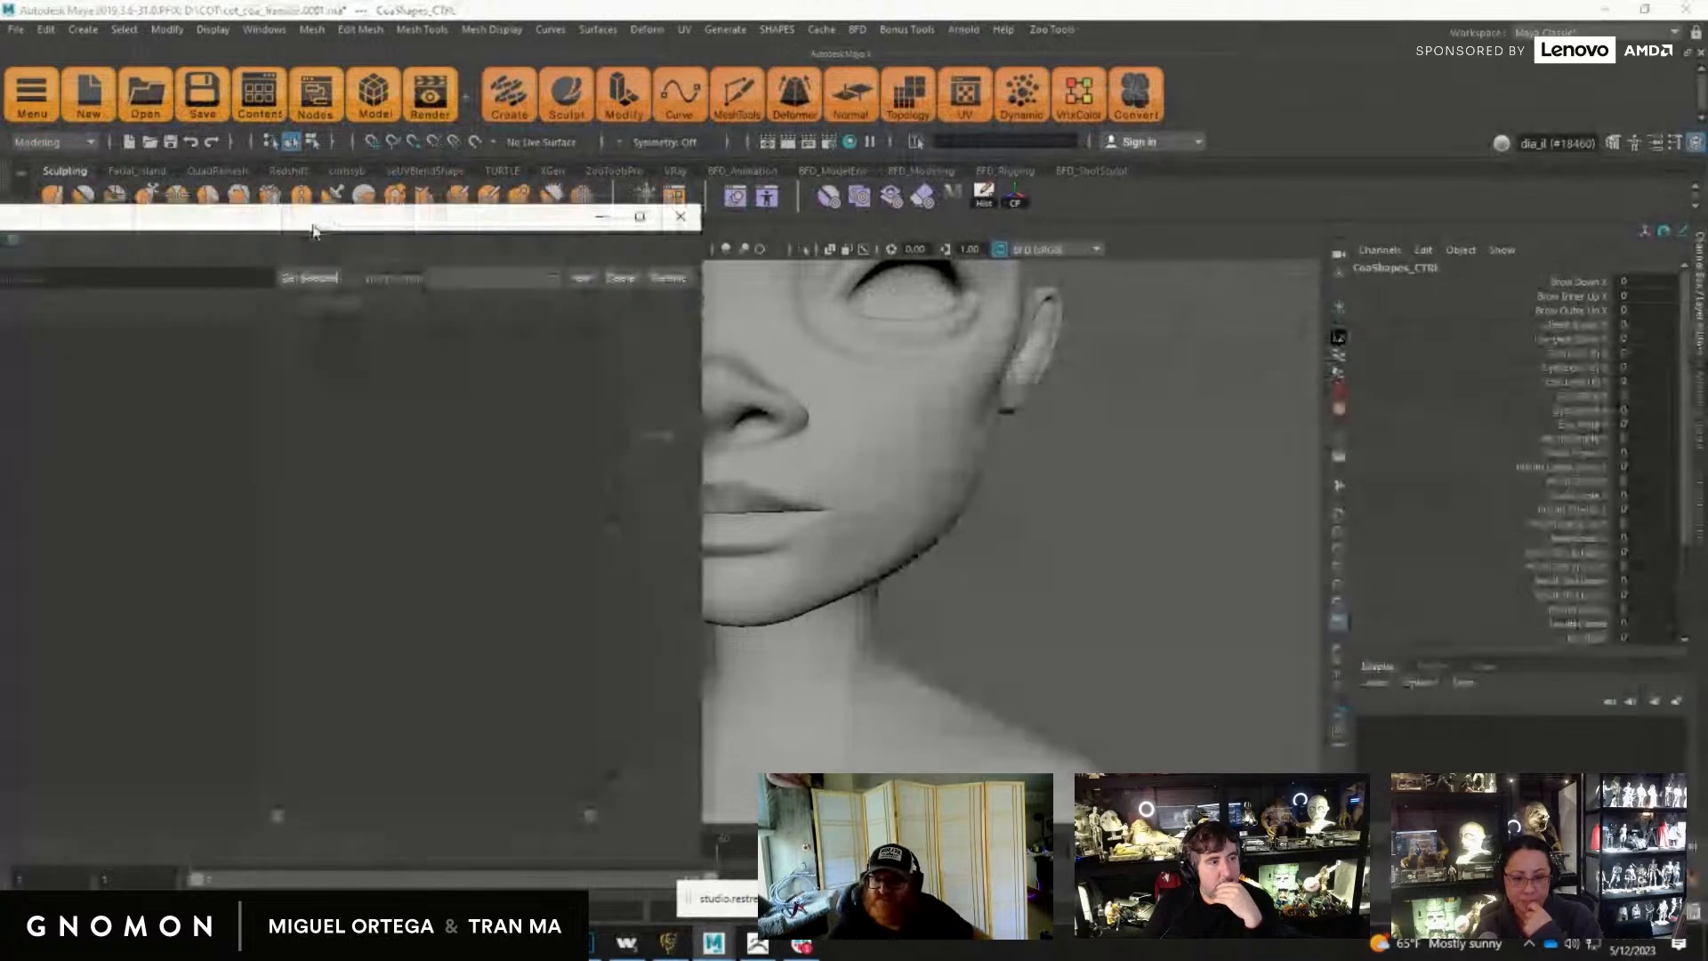
Step: Load the human head CoaShapes_SIMPLEX into Blizplex and expand its CoaShapes shapes list
{"action": "left_click", "coordinate": [970, 436]}
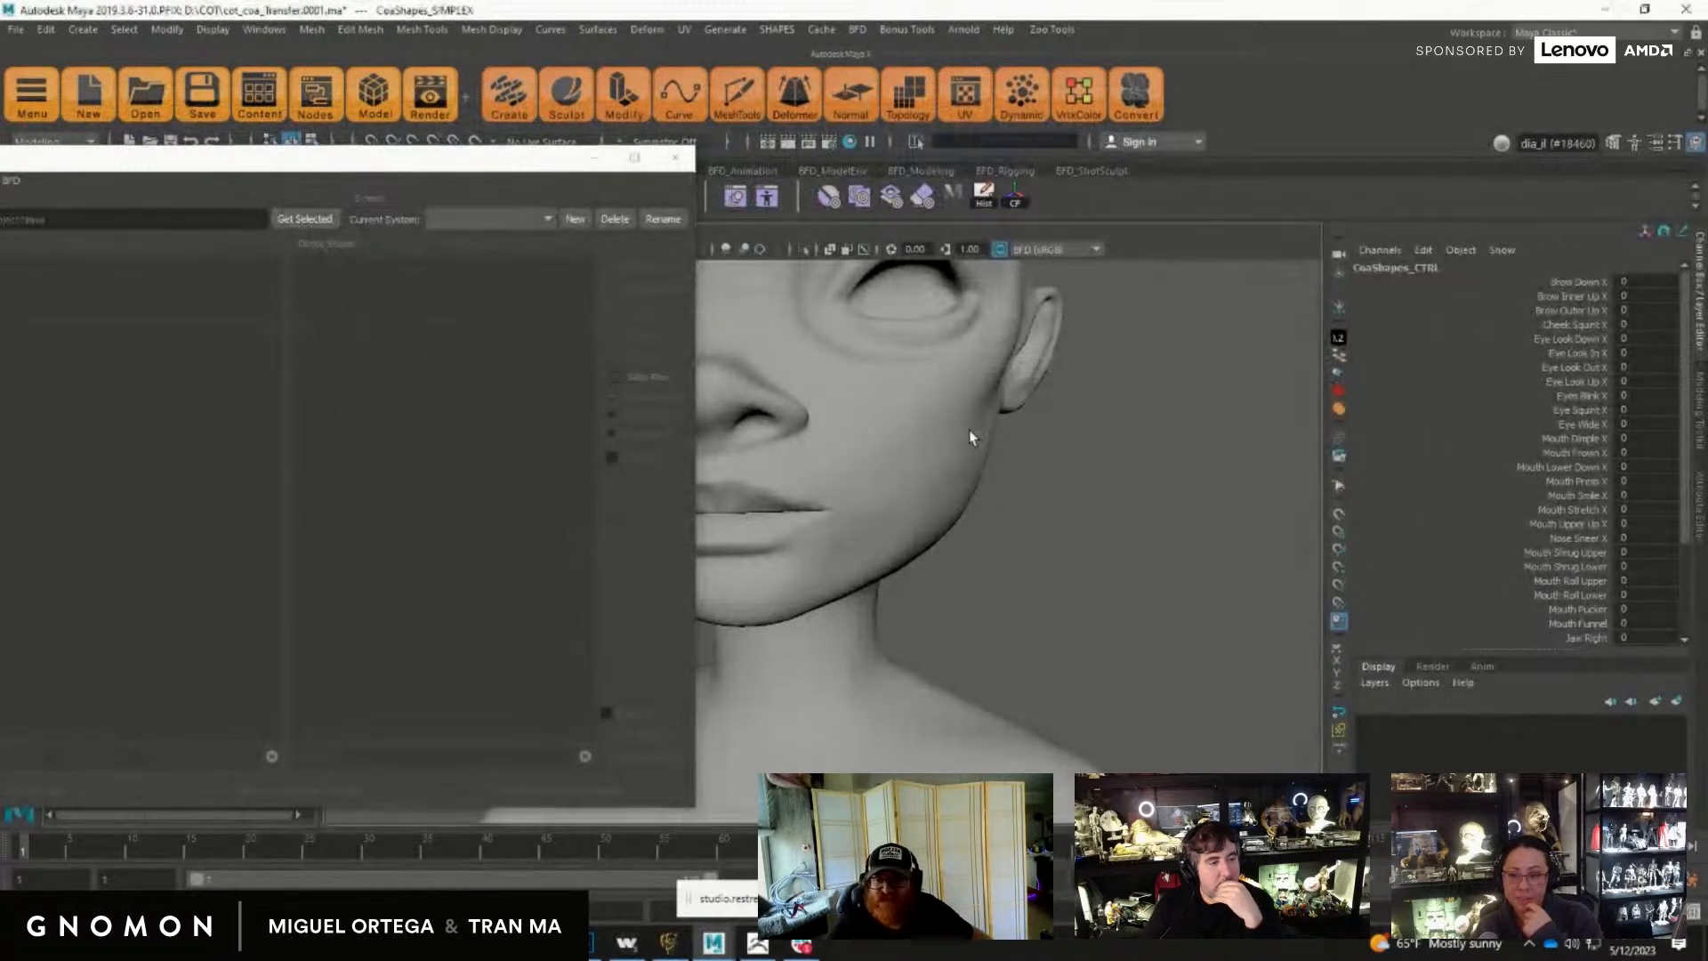
{"action": "left_click", "coordinate": [299, 219]}
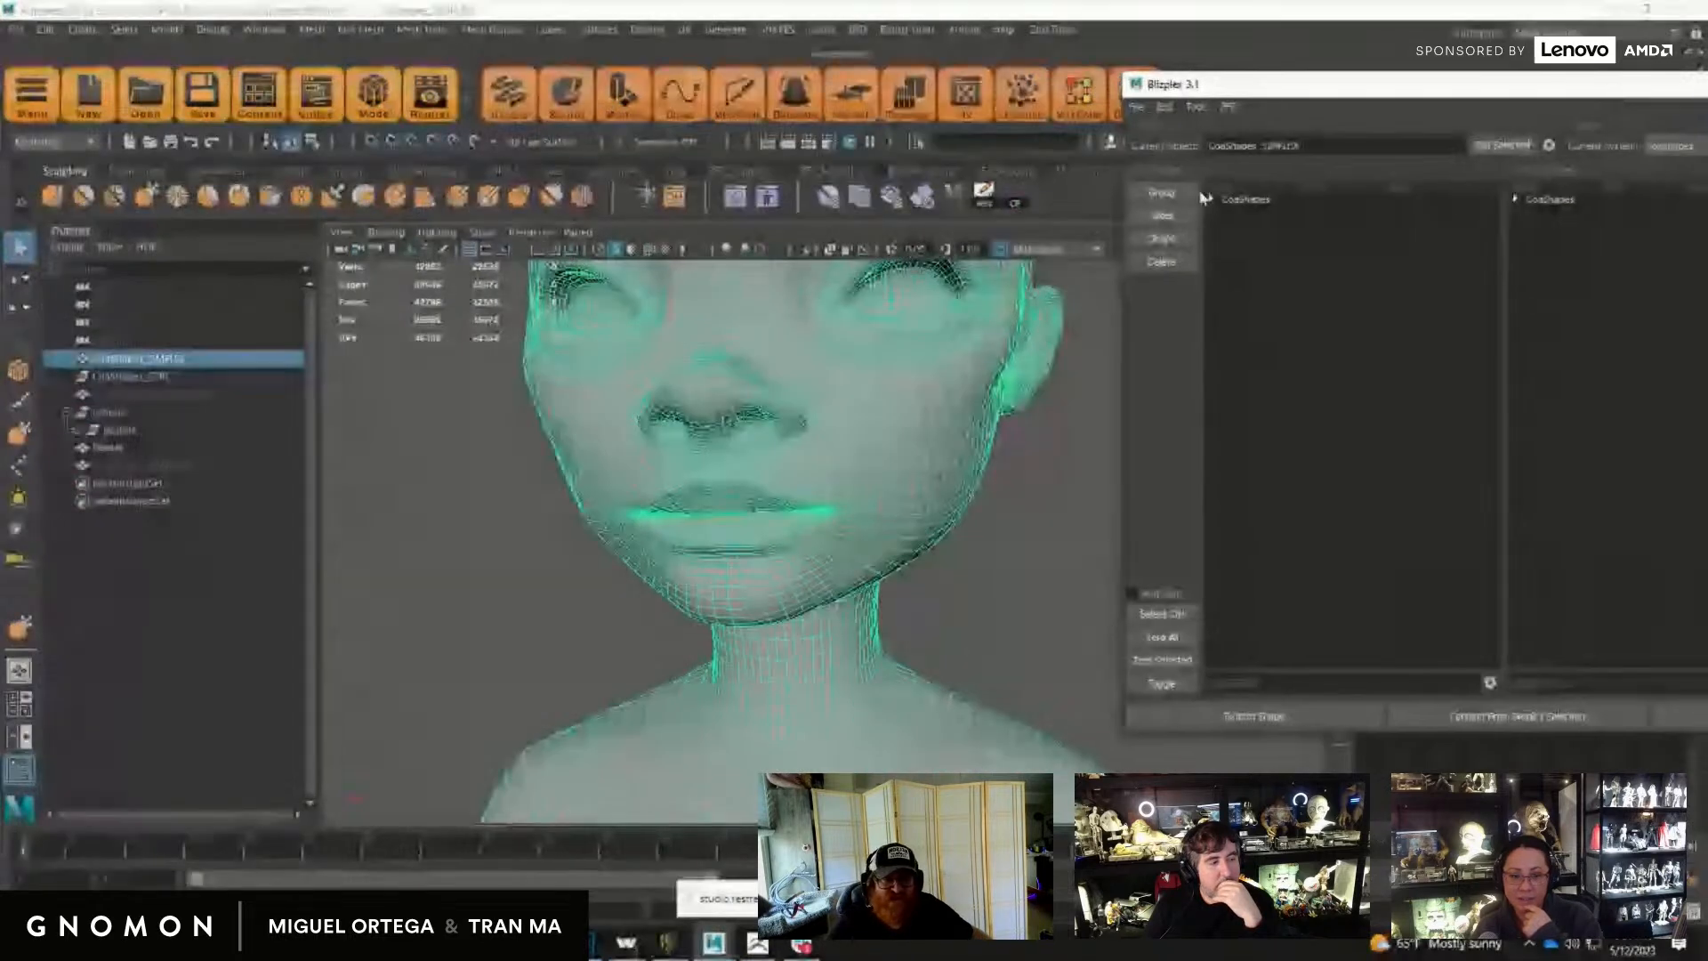
{"action": "left_click", "coordinate": [1210, 198]}
{"action": "left_click_drag", "start_coordinate": [1269, 92], "coordinate": [1187, 81]}
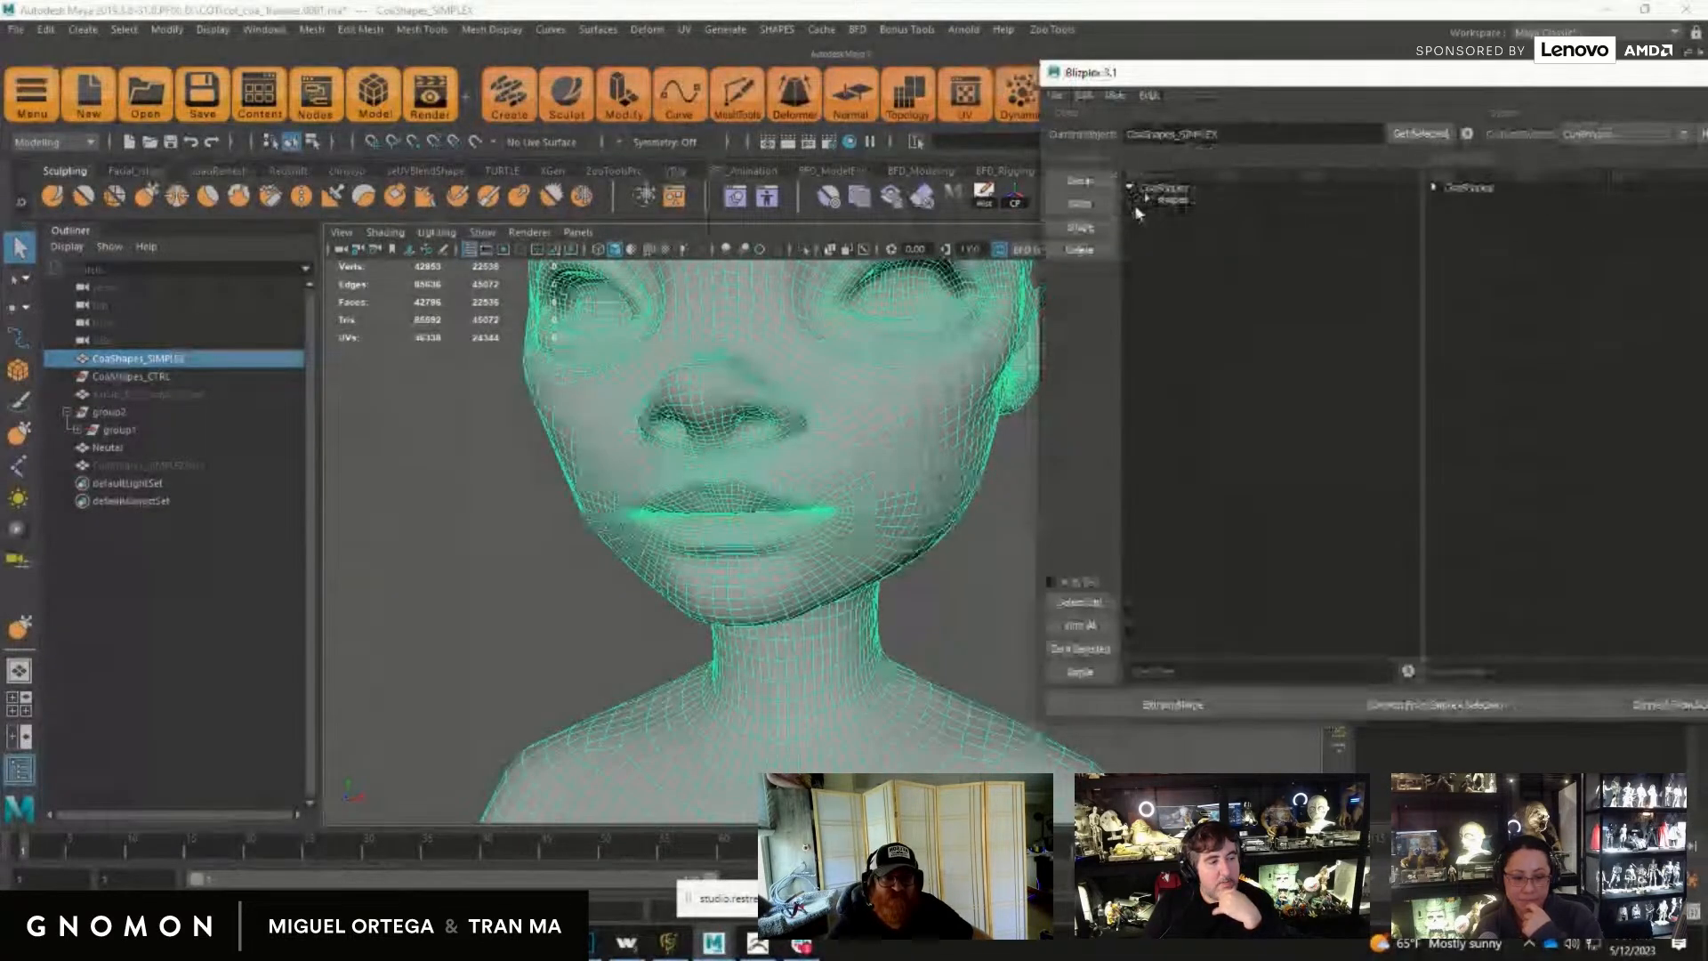
{"action": "left_click", "coordinate": [1147, 200]}
Step: Test the JawOpen shape on the human head at 1 and return it to 0
{"action": "middle_click_drag", "start_coordinate": [821, 549], "coordinate": [778, 560], "text": "alt"}
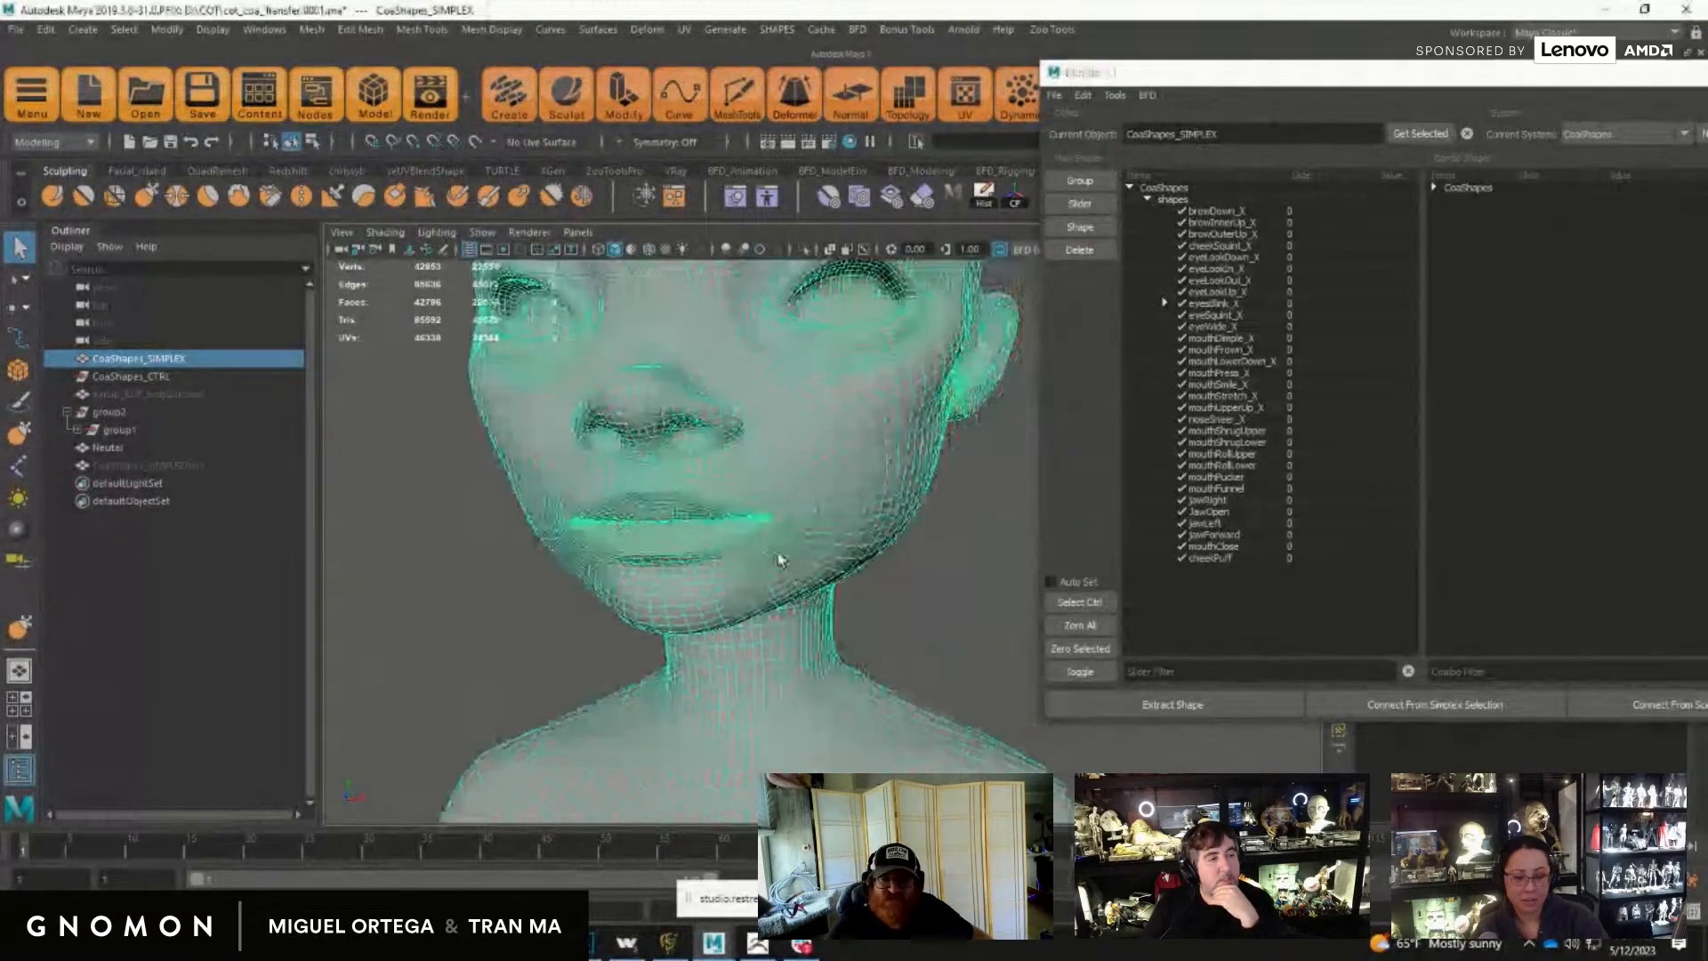
{"action": "left_click", "coordinate": [1223, 514]}
{"action": "middle_click_drag", "start_coordinate": [1223, 514], "coordinate": [5, 516]}
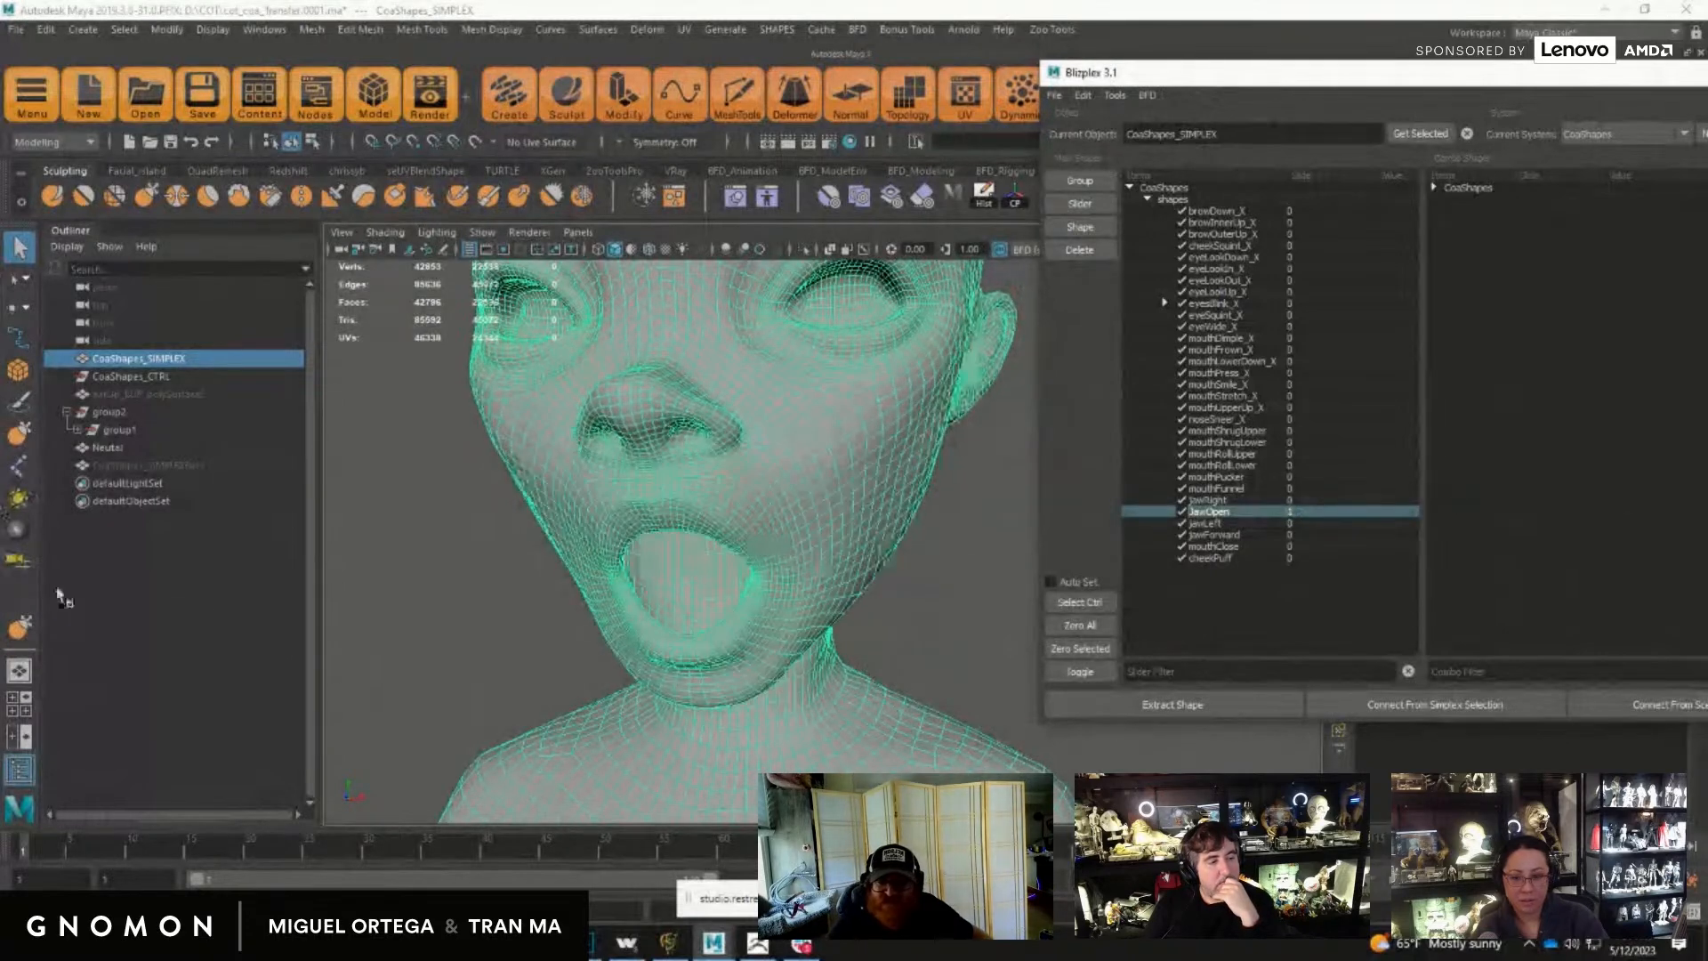
{"action": "scroll", "coordinate": [782, 572], "scroll_direction": "down", "scroll_amount": 5}
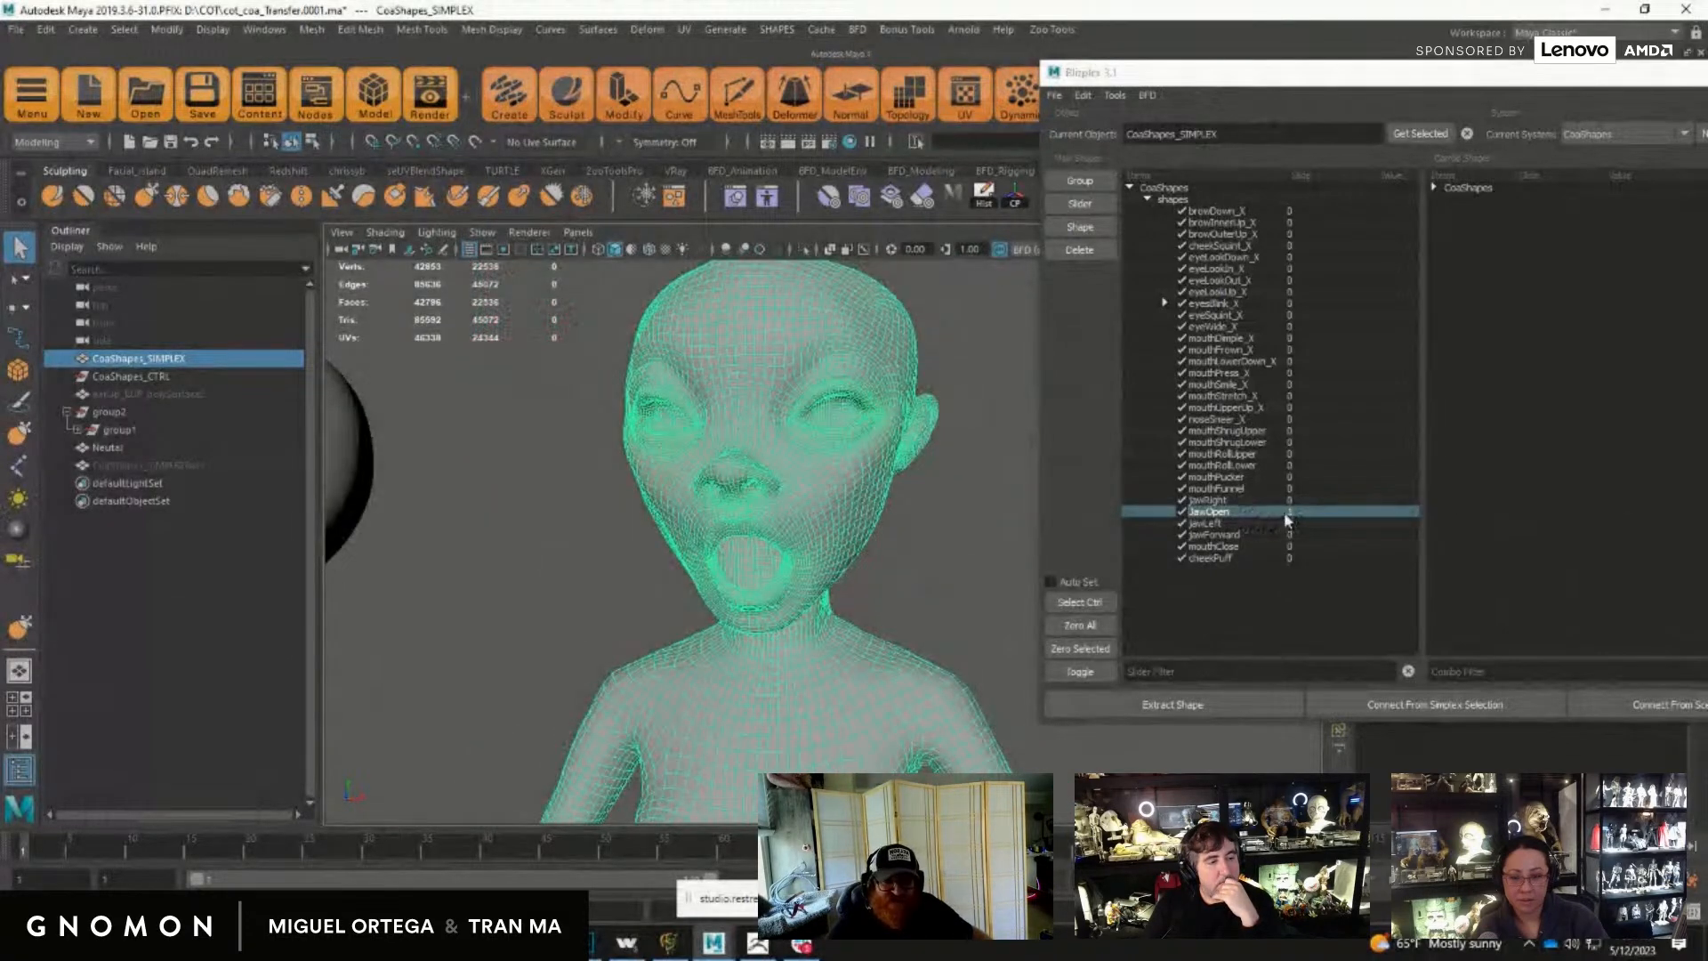
{"action": "middle_click_drag", "start_coordinate": [1285, 514], "coordinate": [961, 495]}
{"action": "left_click_drag", "start_coordinate": [904, 572], "coordinate": [893, 573], "text": "alt"}
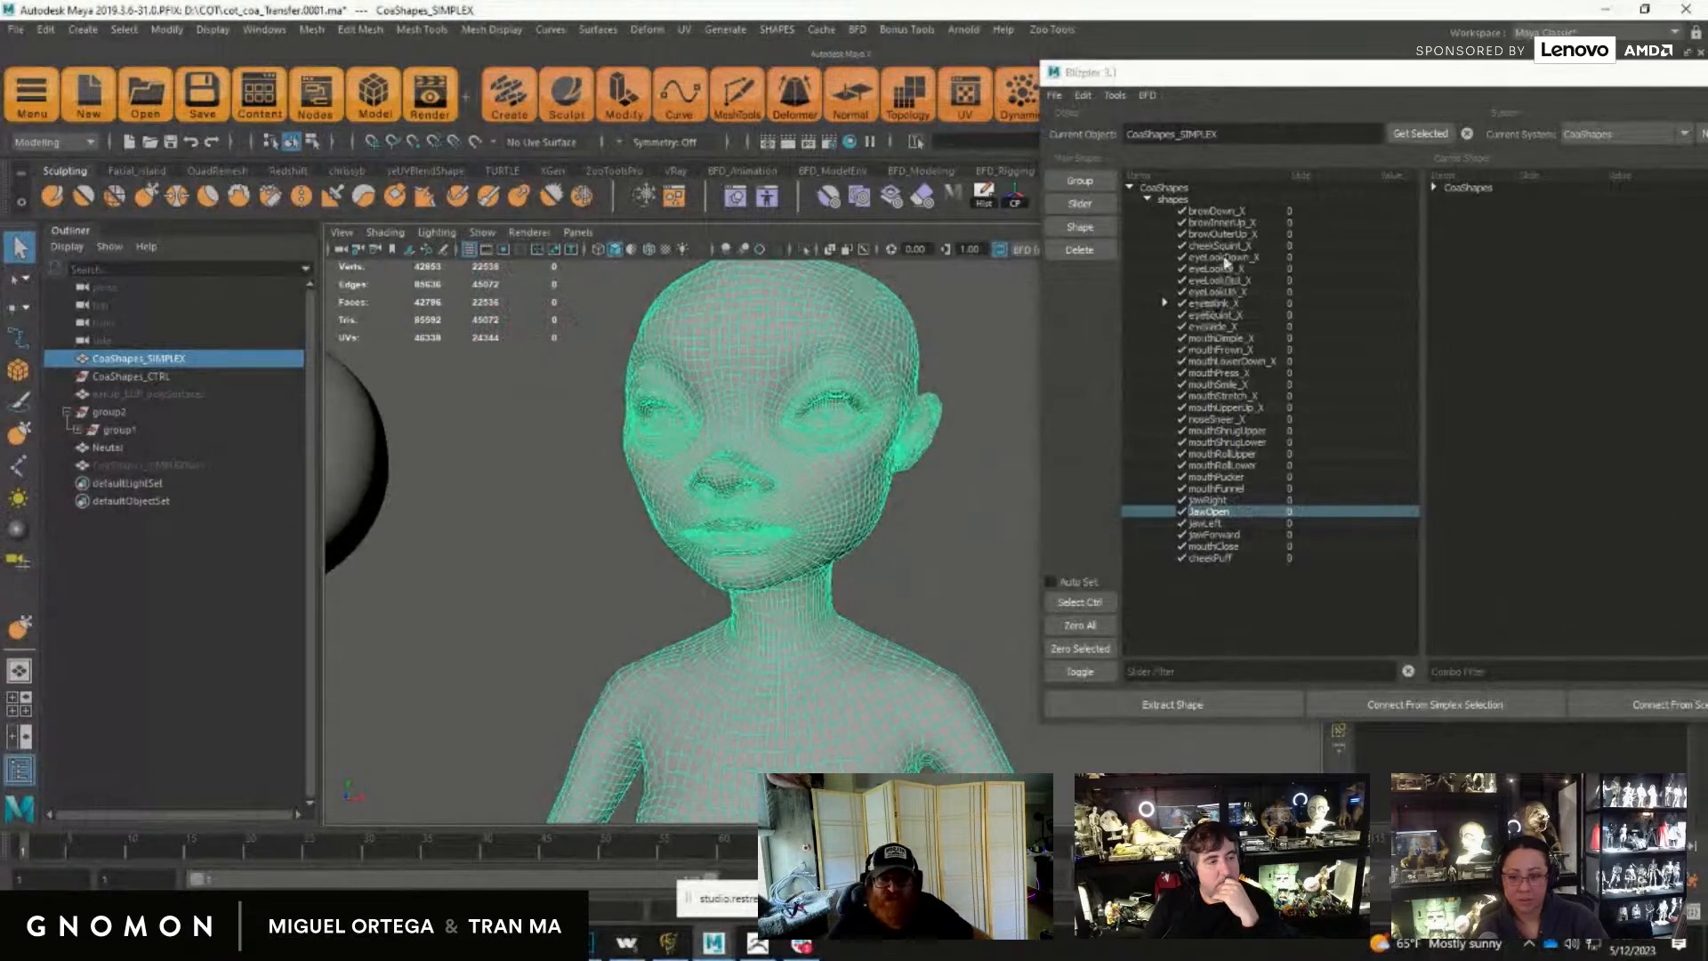
Step: Test the browDown_X shape on the human head and unhide the earUp_EUP_polySurface2 mesh
{"action": "left_click", "coordinate": [1228, 212]}
{"action": "middle_click_drag", "start_coordinate": [1290, 216], "coordinate": [911, 298]}
{"action": "left_click_drag", "start_coordinate": [922, 563], "coordinate": [910, 532], "text": "alt"}
{"action": "mouse_move", "coordinate": [876, 614]}
{"action": "right_mouse_down", "text": "alt"}
{"action": "mouse_move", "coordinate": [848, 602]}
{"action": "mouse_move", "coordinate": [831, 553]}
{"action": "mouse_move", "coordinate": [872, 583]}
{"action": "right_mouse_up", "text": "alt"}
{"action": "left_click_drag", "start_coordinate": [872, 583], "coordinate": [819, 578], "text": "alt"}
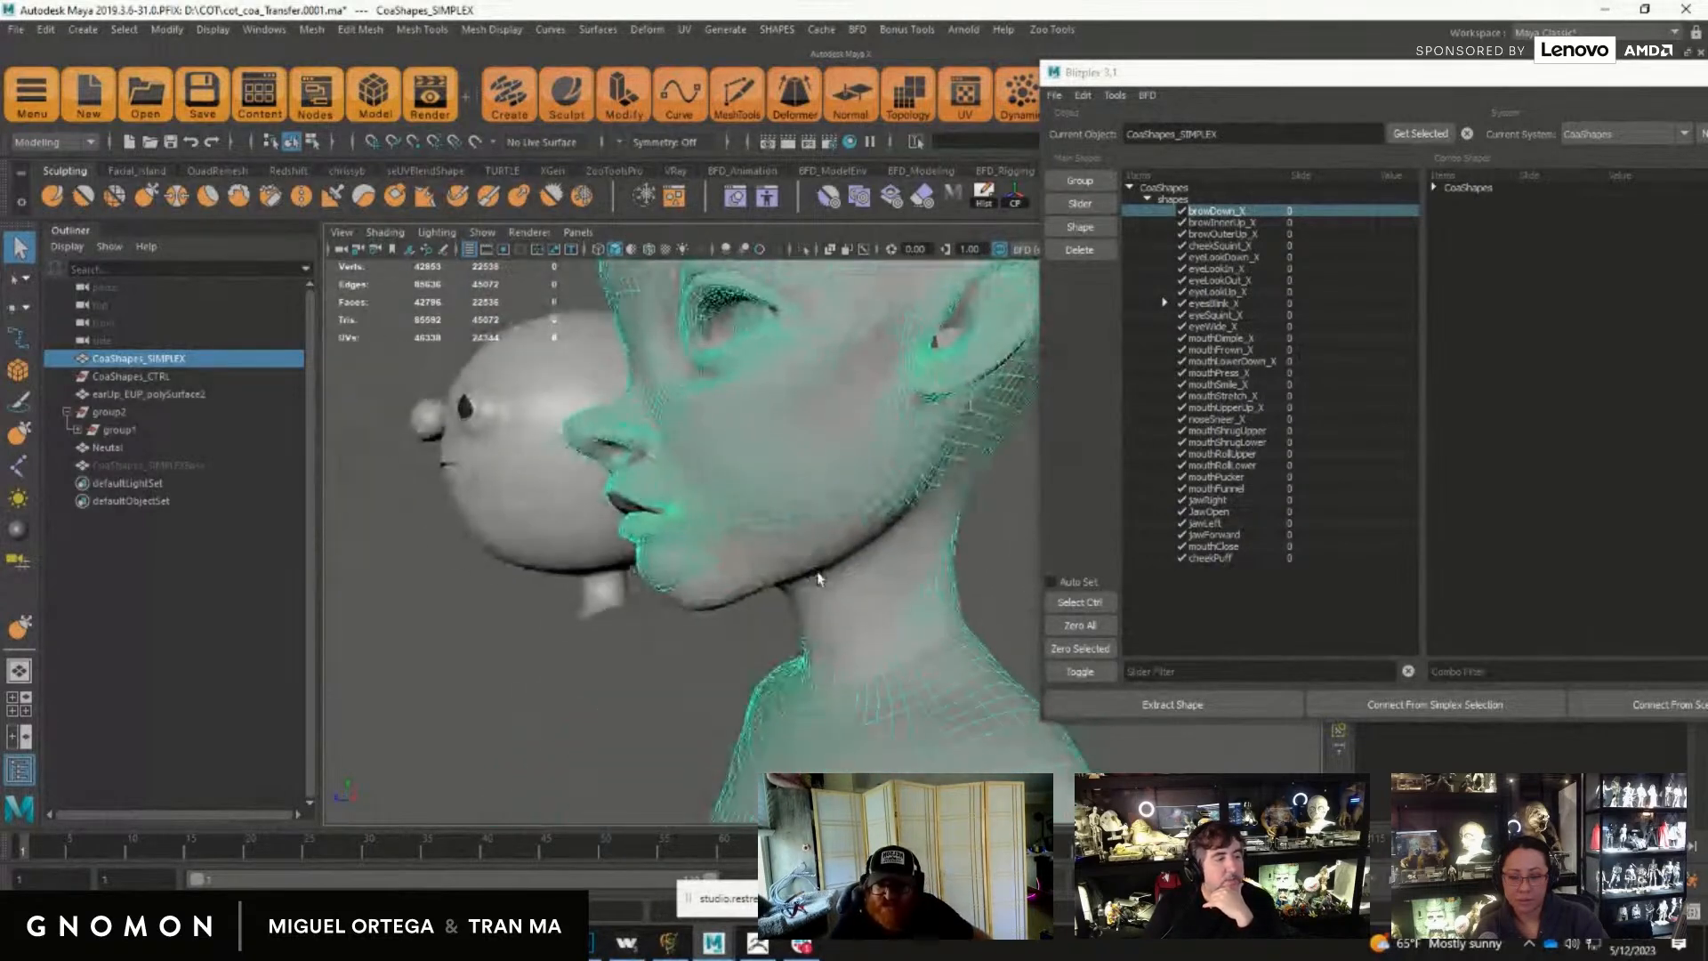
Step: Select the Neutal round head and compare it with the human head from several angles
{"action": "left_click_drag", "start_coordinate": [966, 692], "coordinate": [481, 569], "text": "alt"}
{"action": "left_click", "coordinate": [481, 570]}
{"action": "middle_click_drag", "start_coordinate": [481, 570], "coordinate": [620, 582], "text": "alt"}
{"action": "left_click_drag", "start_coordinate": [621, 582], "coordinate": [667, 569], "text": "alt"}
{"action": "right_click_drag", "start_coordinate": [667, 568], "coordinate": [499, 522], "text": "alt"}
{"action": "middle_click_drag", "start_coordinate": [500, 523], "coordinate": [457, 545], "text": "alt"}
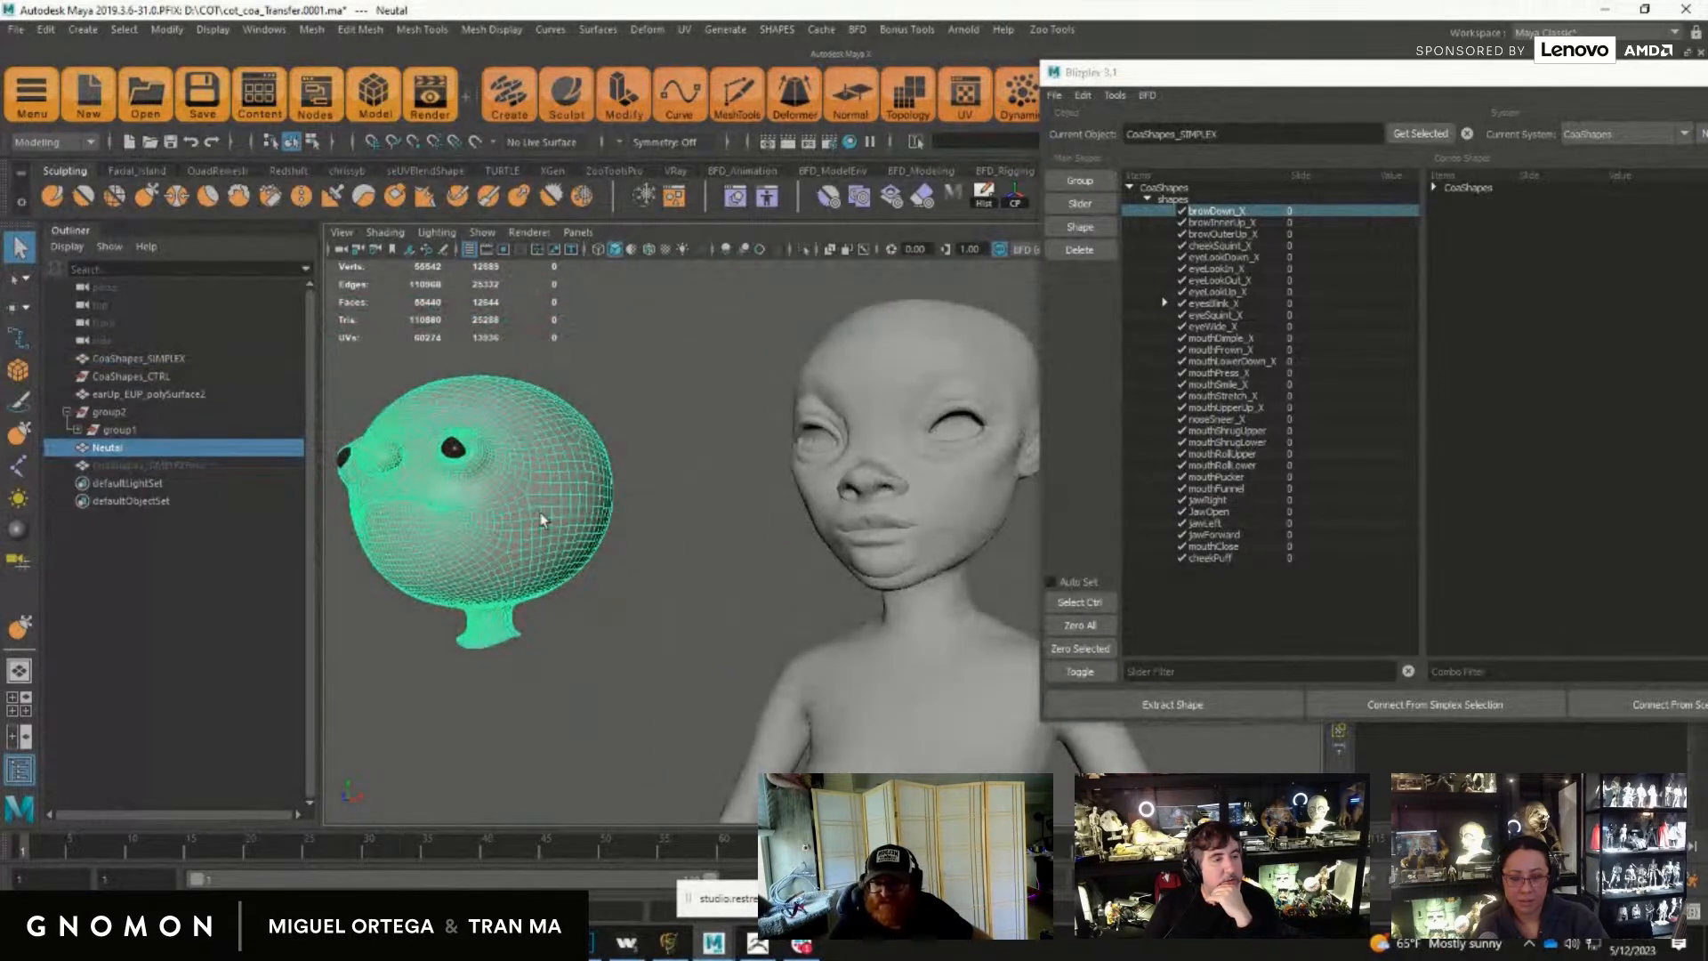
{"action": "right_click_drag", "start_coordinate": [881, 565], "coordinate": [979, 570], "text": "alt"}
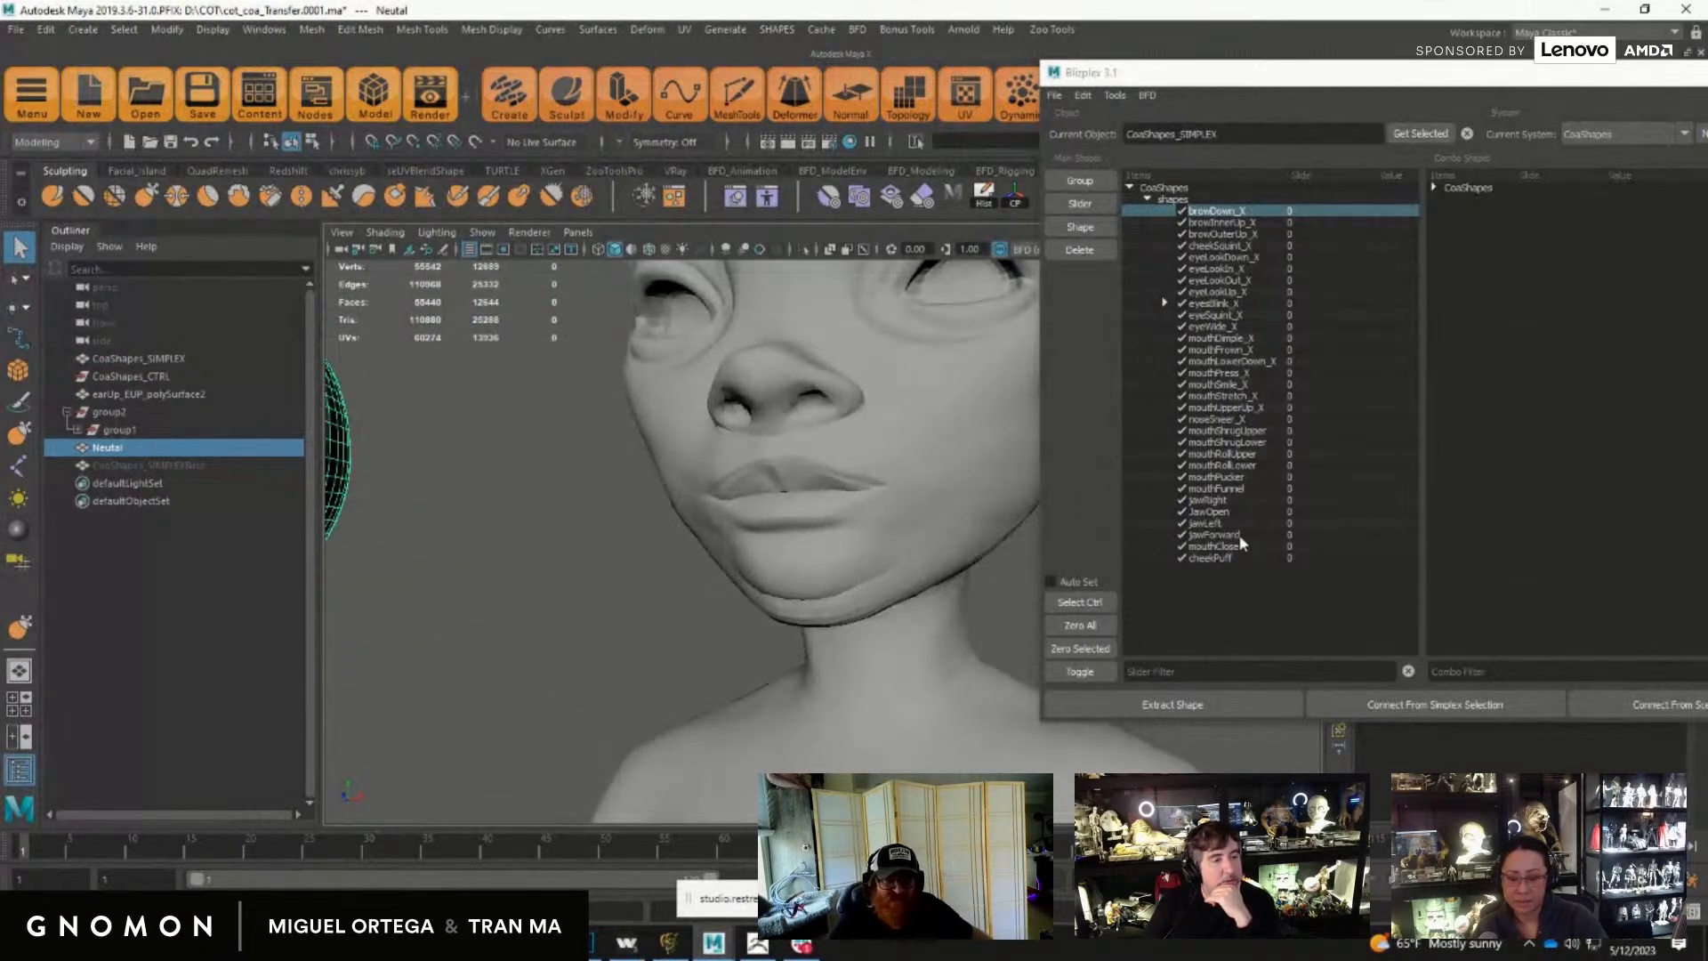
Step: Set JawOpen to 0.3 so the human head's lips part to match the overlapping mesh
{"action": "left_click", "coordinate": [1297, 512]}
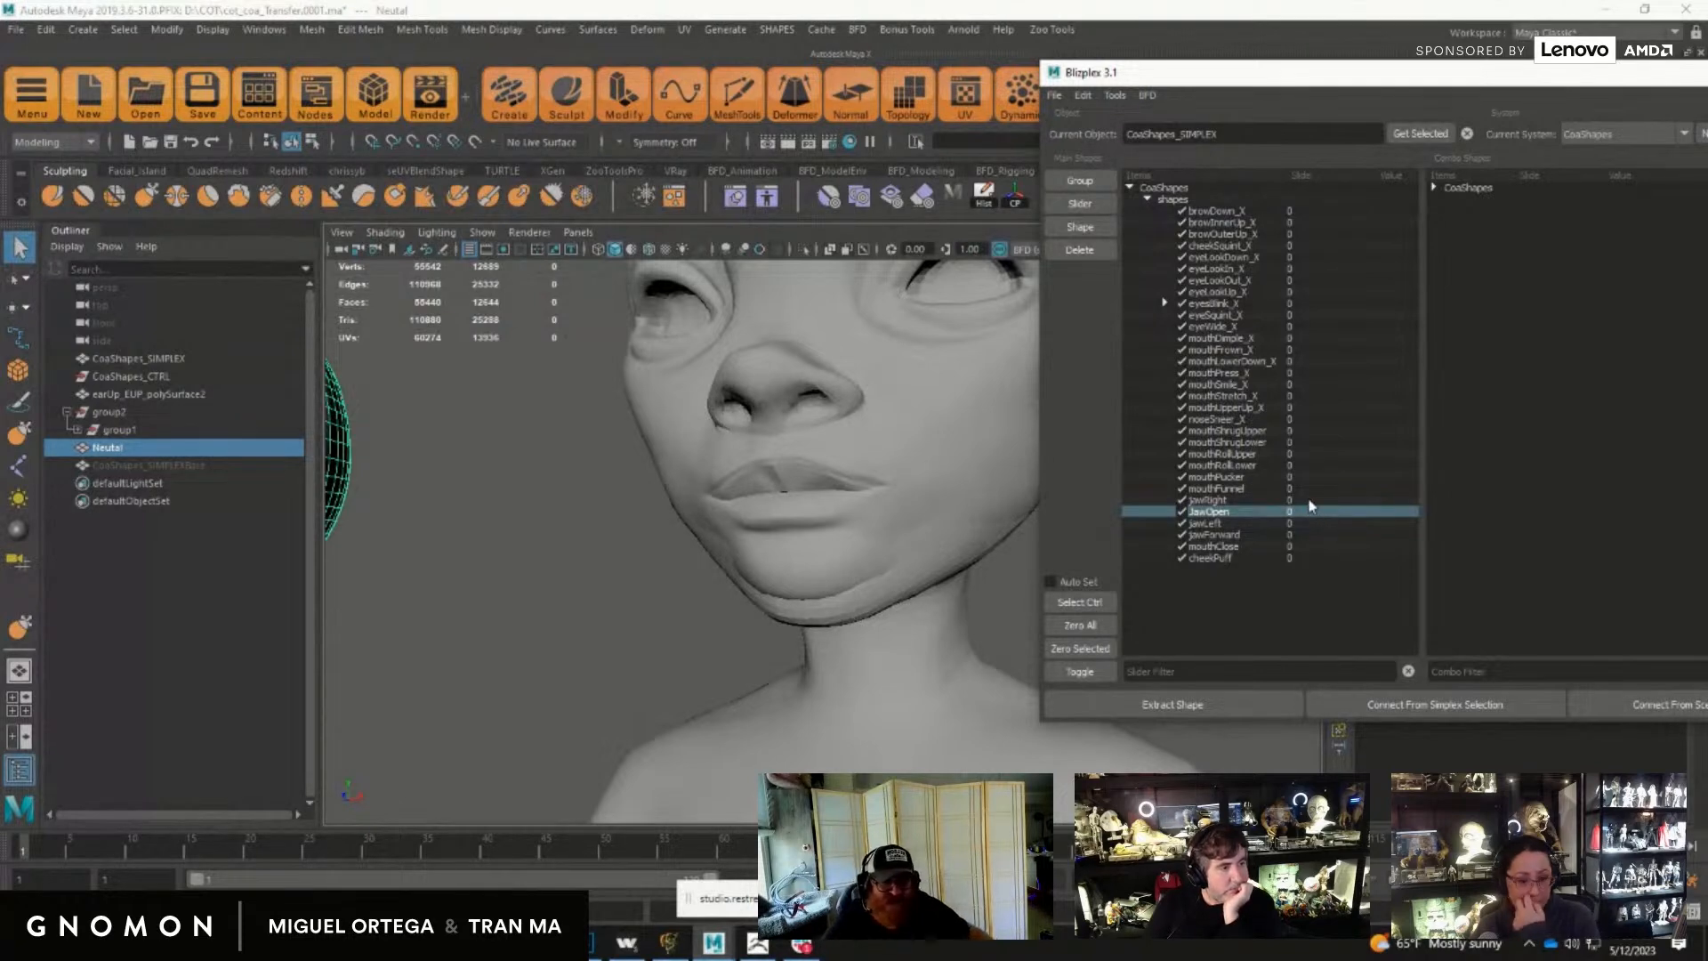
{"action": "middle_click_drag", "start_coordinate": [1282, 512], "coordinate": [1287, 514]}
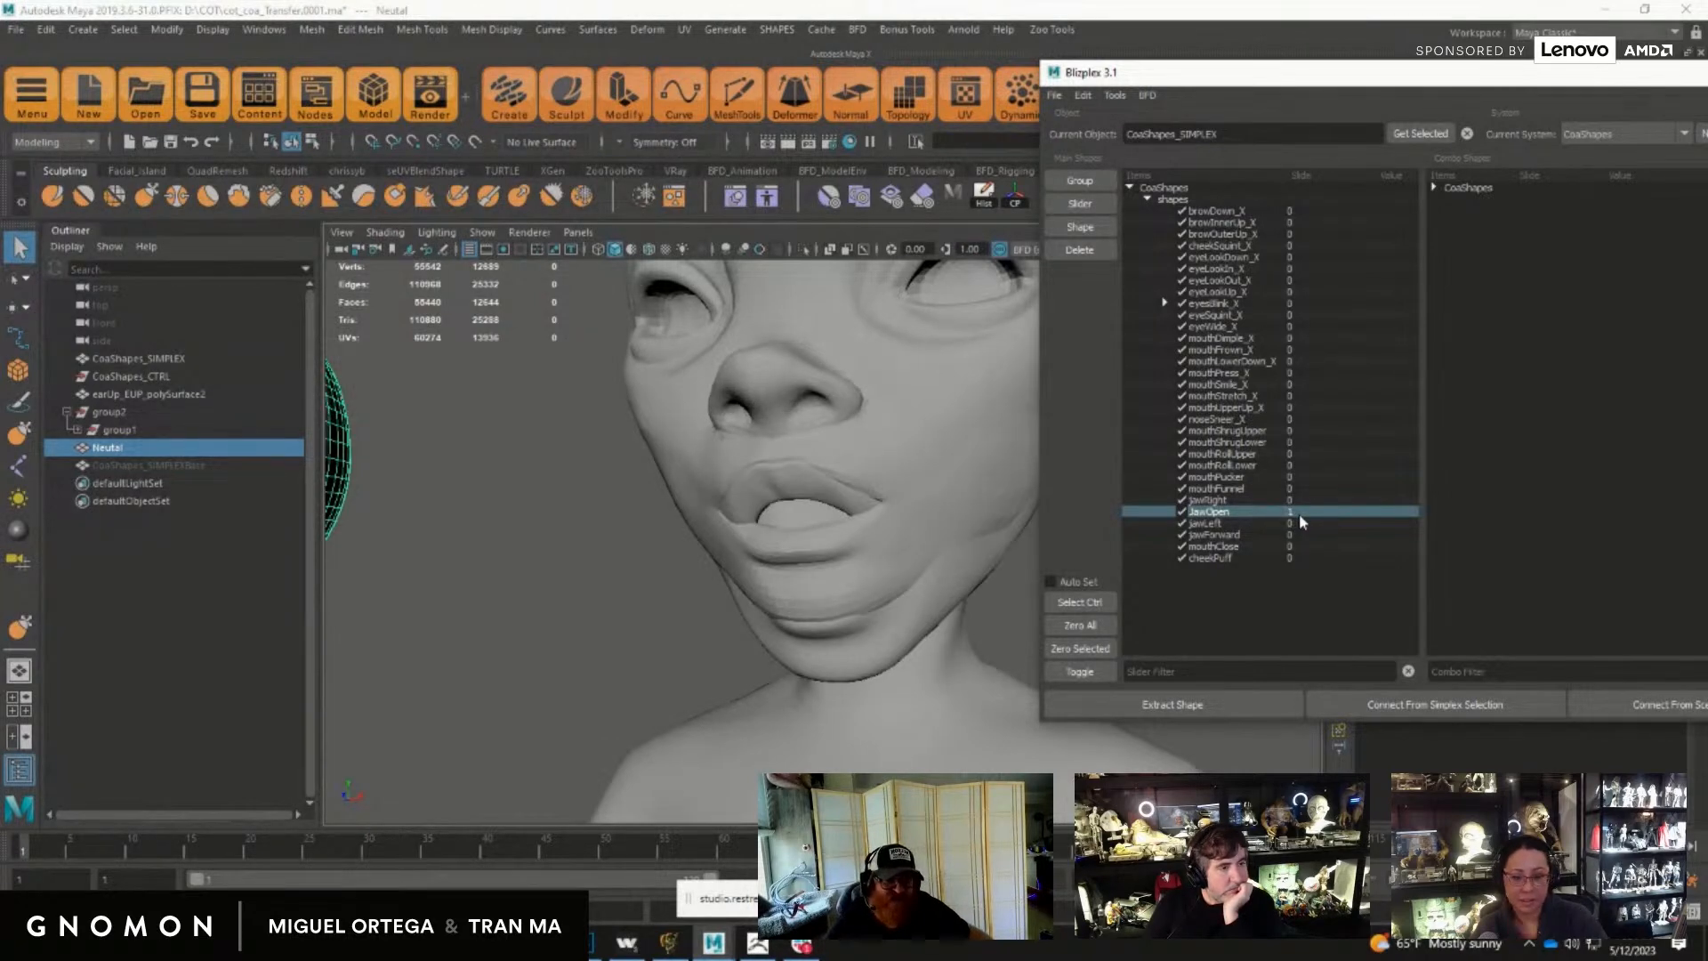
{"action": "key", "text": "Return"}
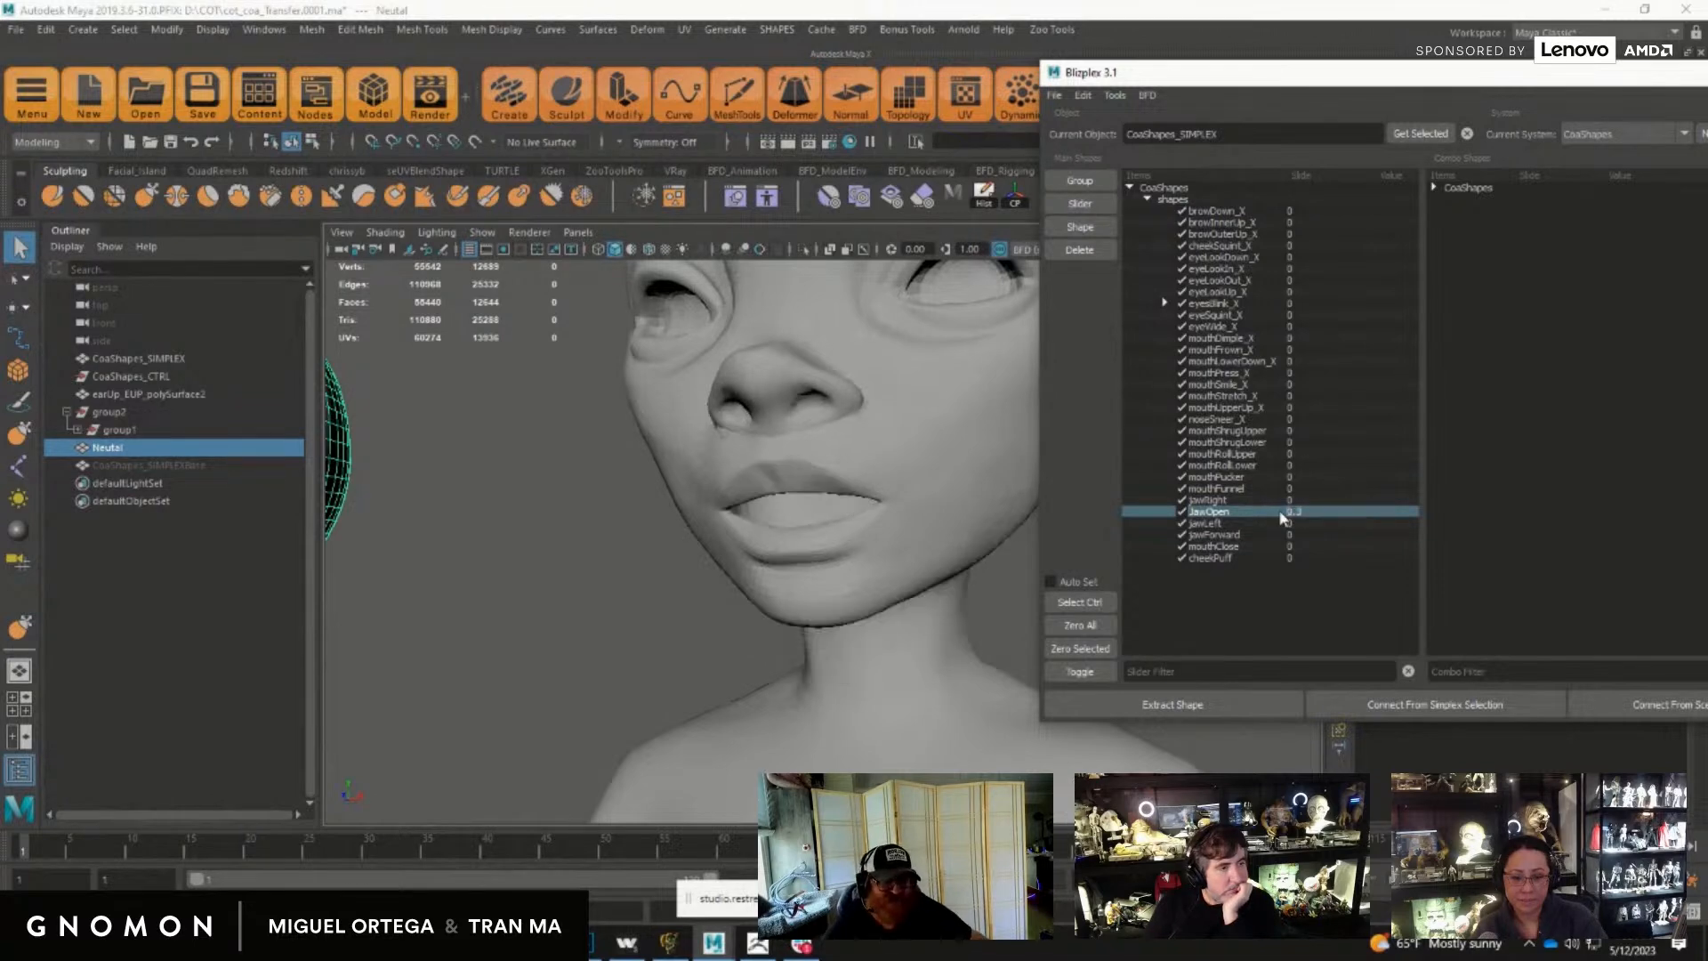
Step: Wrap the earUp_EUP_polySurface2 mesh to CoaShapes_SIMPLEX with Exclusive bind on and the falloff mode set to Surface
{"action": "right_click_drag", "start_coordinate": [687, 615], "coordinate": [819, 700], "text": "alt"}
{"action": "left_click", "coordinate": [818, 571]}
{"action": "left_click_drag", "start_coordinate": [795, 618], "coordinate": [388, 581], "text": "alt"}
{"action": "left_click", "coordinate": [823, 333]}
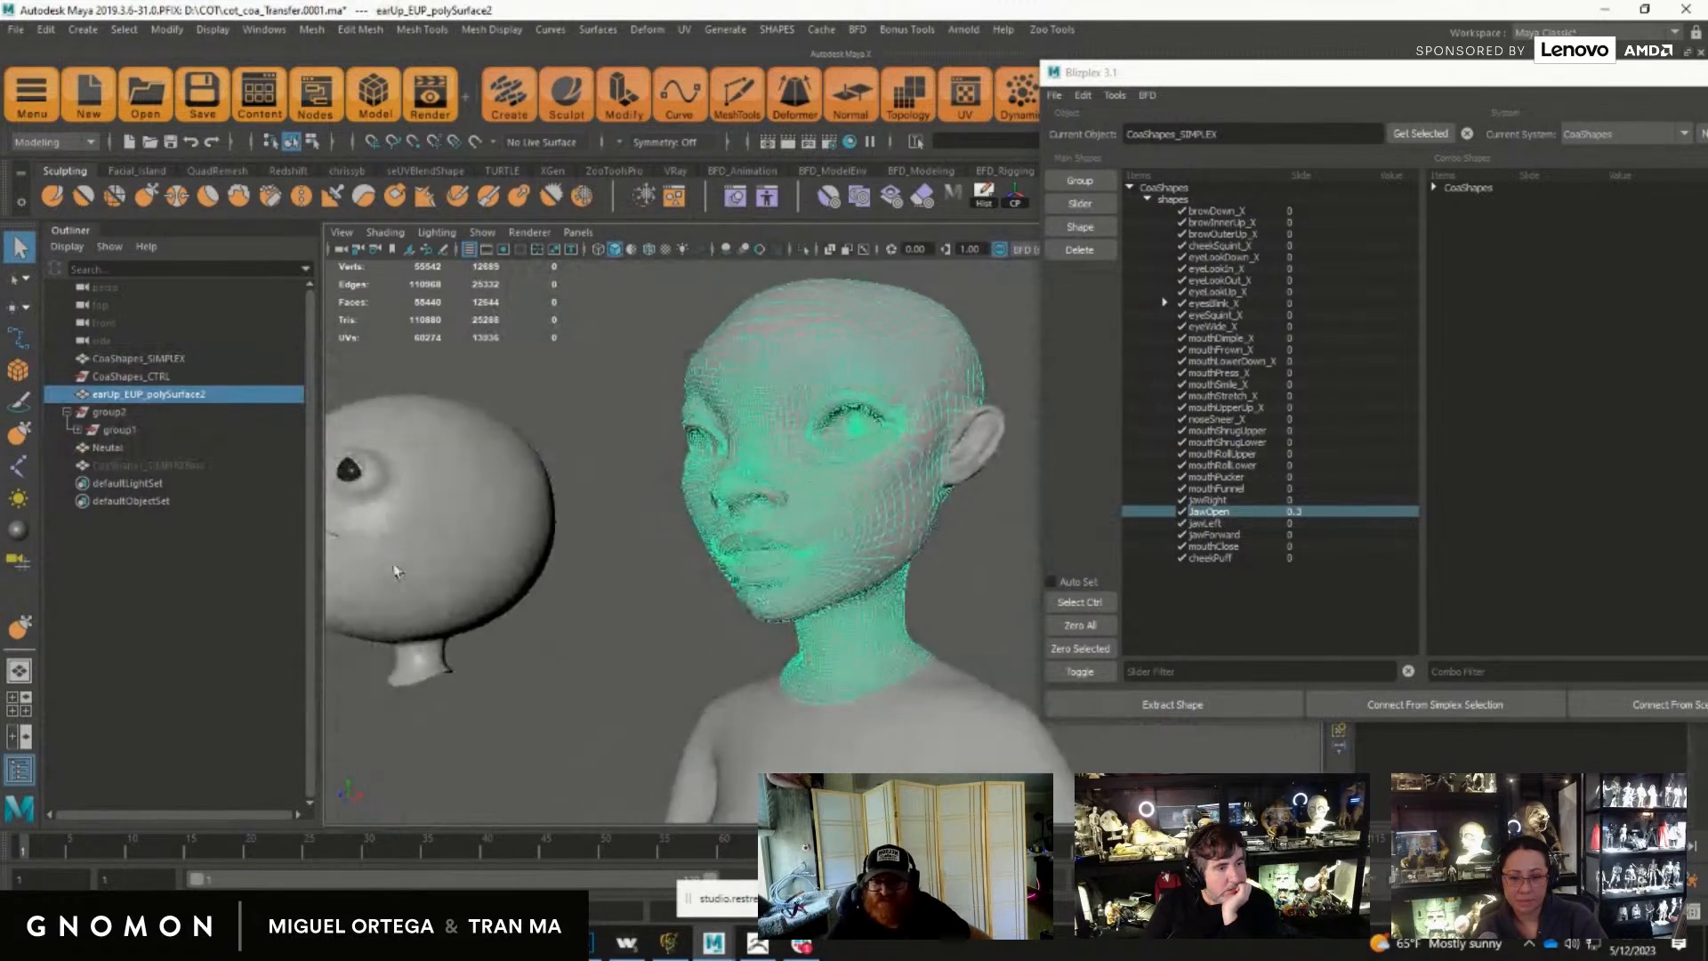
{"action": "right_click_drag", "start_coordinate": [705, 591], "coordinate": [930, 656], "text": "alt"}
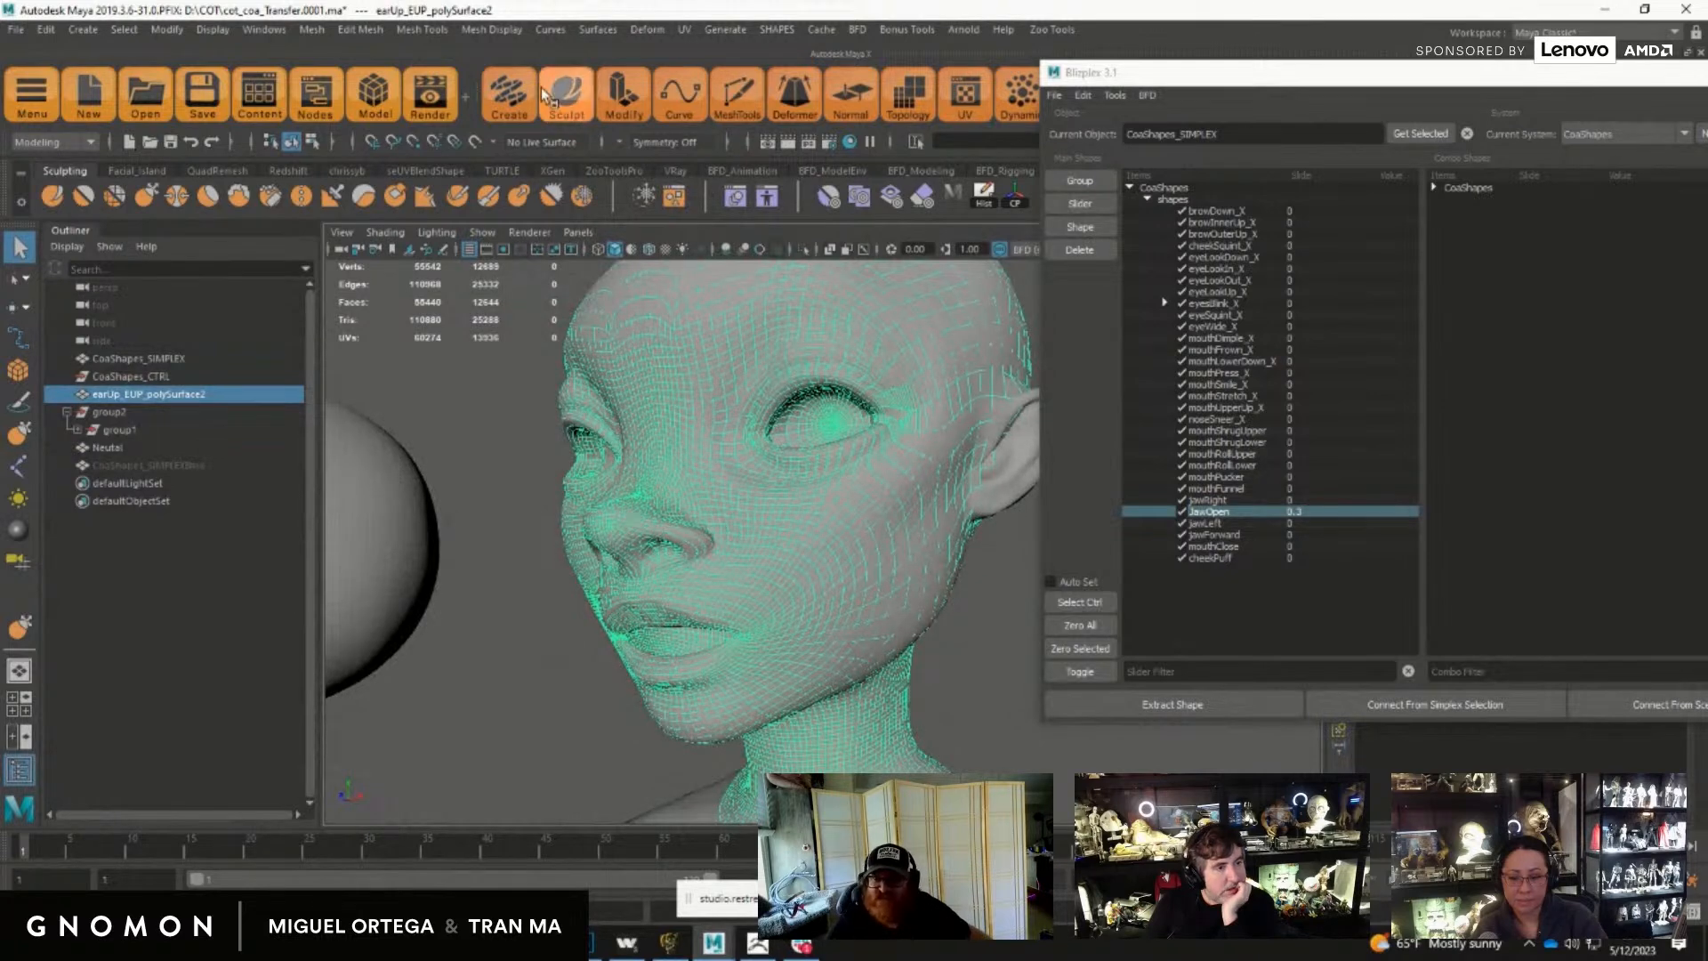
{"action": "left_click", "coordinate": [647, 29]}
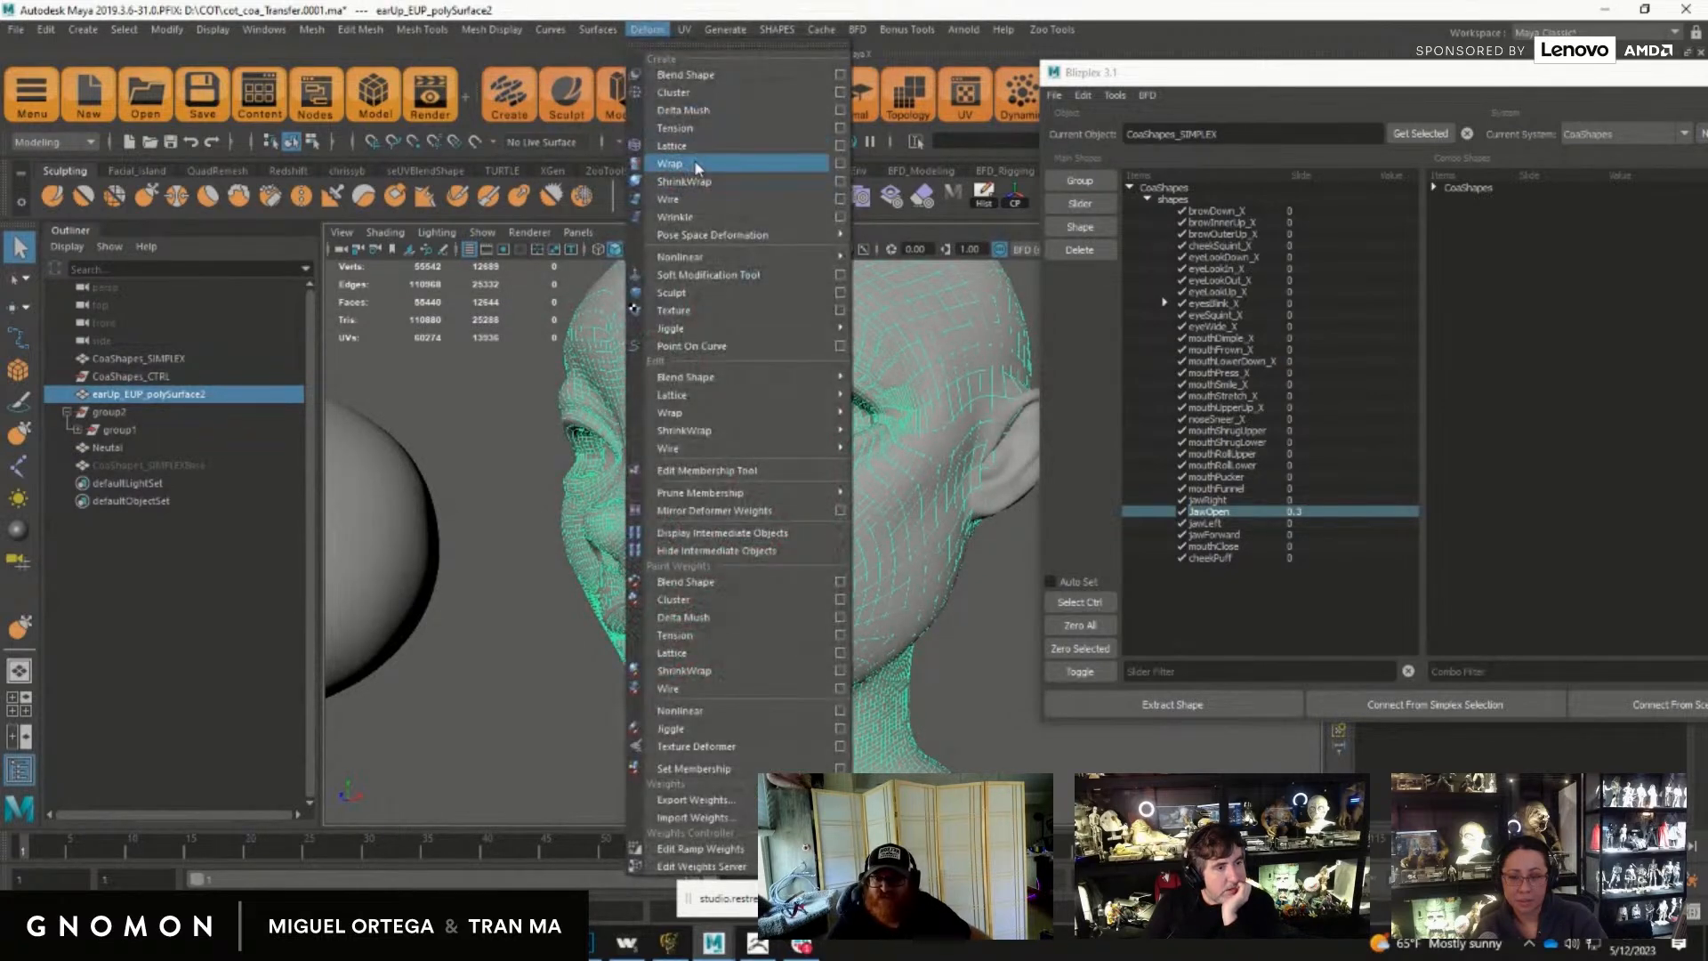
{"action": "left_click", "coordinate": [841, 164]}
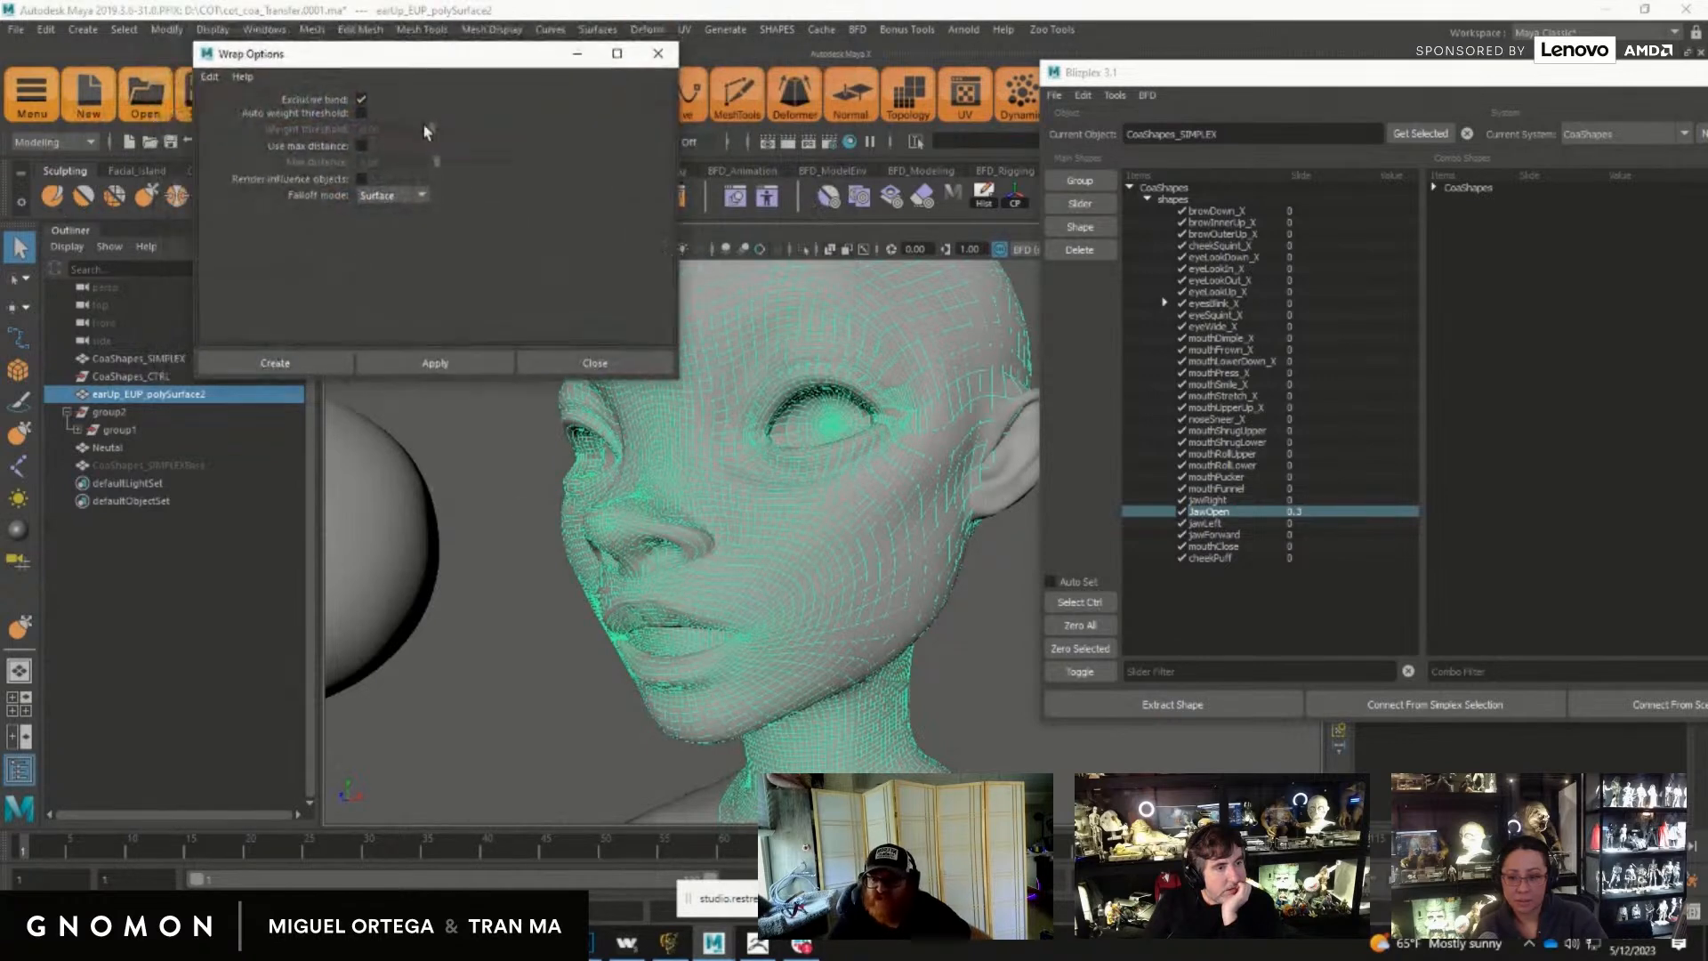
{"action": "left_click", "coordinate": [472, 361]}
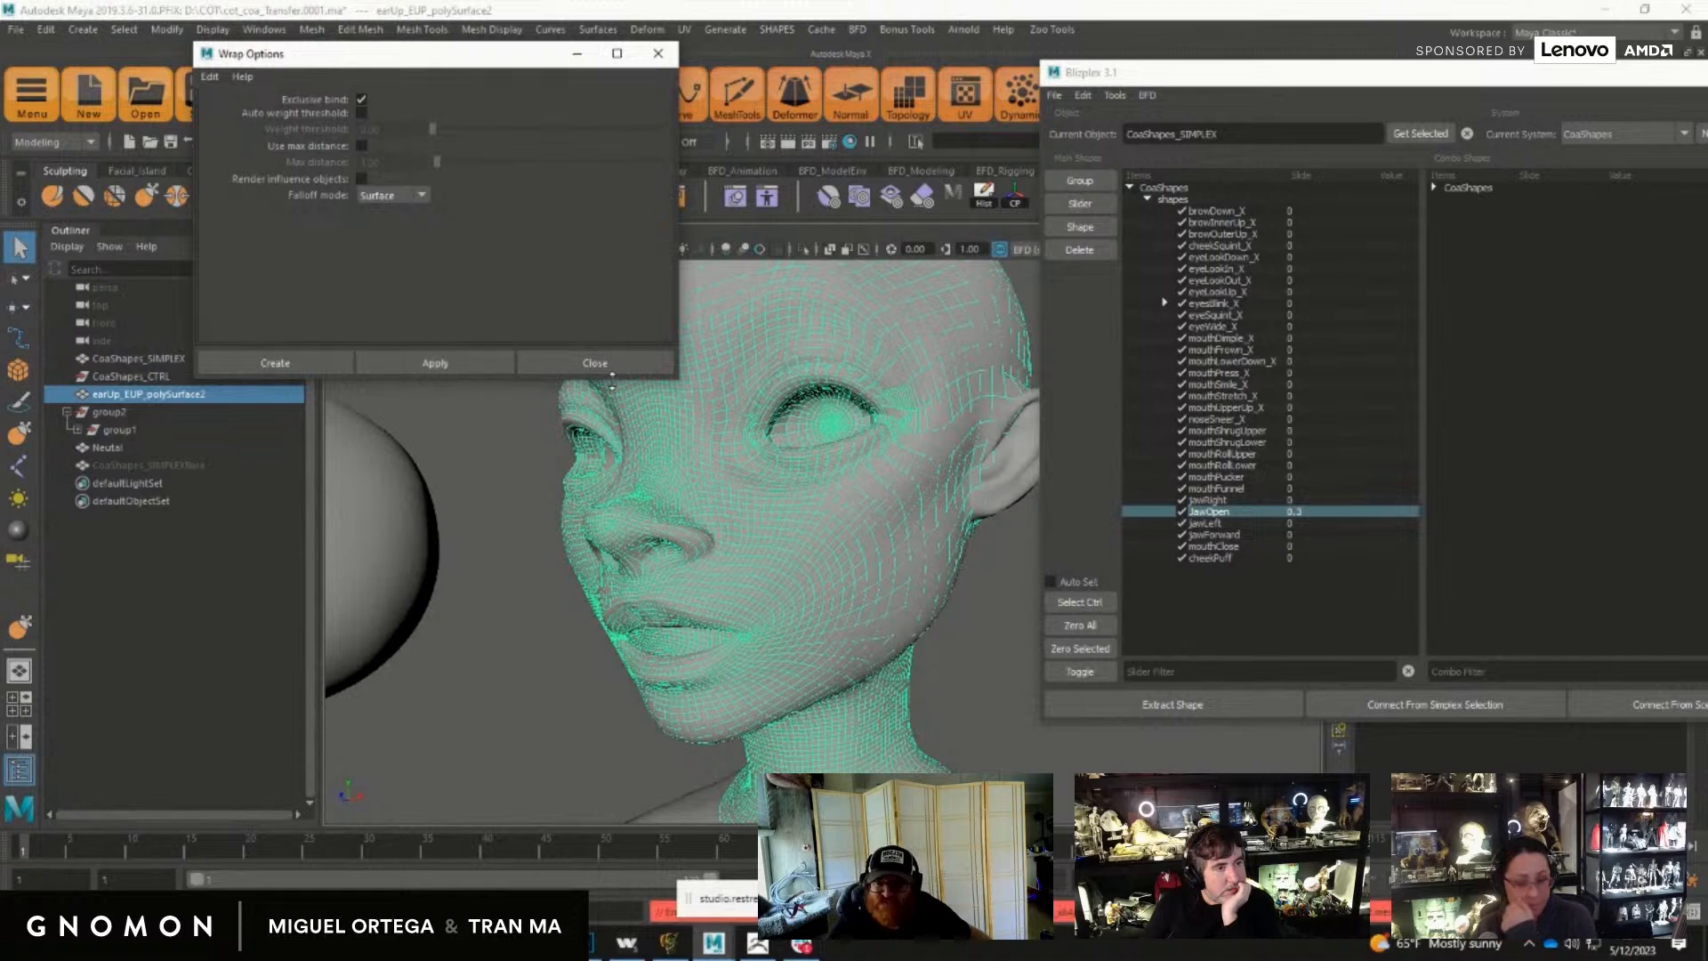
{"action": "left_click", "coordinate": [1016, 481], "text": "shift"}
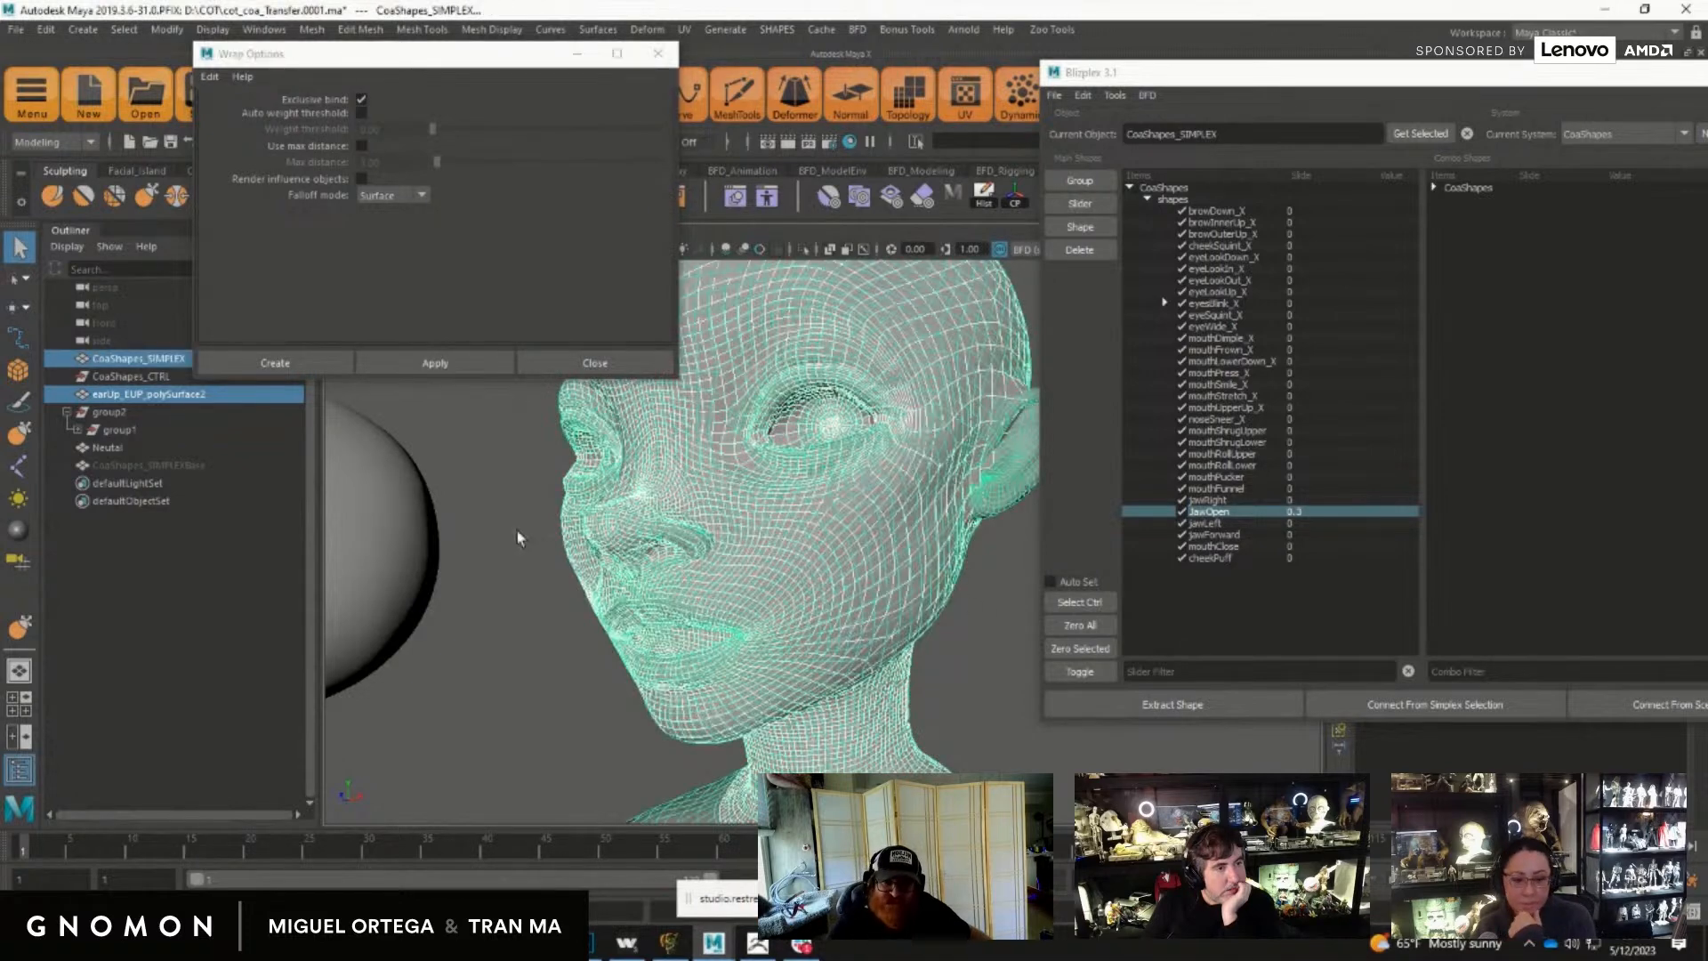
{"action": "left_click", "coordinate": [441, 360]}
{"action": "left_click", "coordinate": [658, 56]}
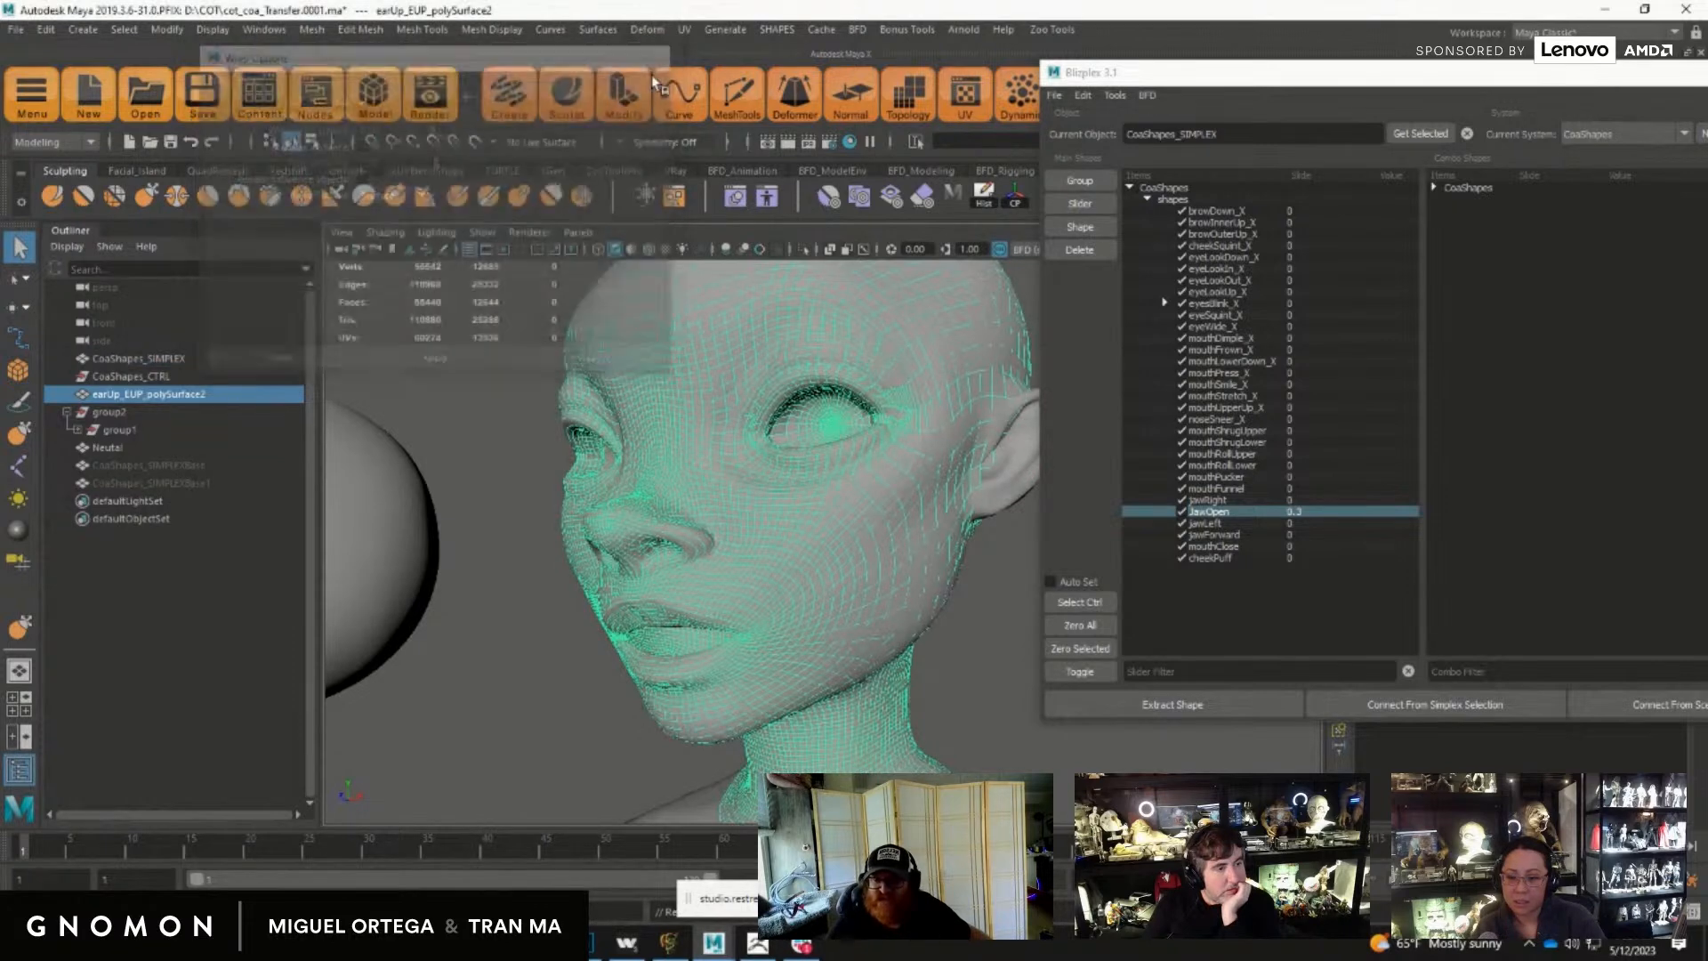
Step: Test the wrapped mesh by moving JawOpen up and down, and return the shape to 0
{"action": "left_click", "coordinate": [1207, 515]}
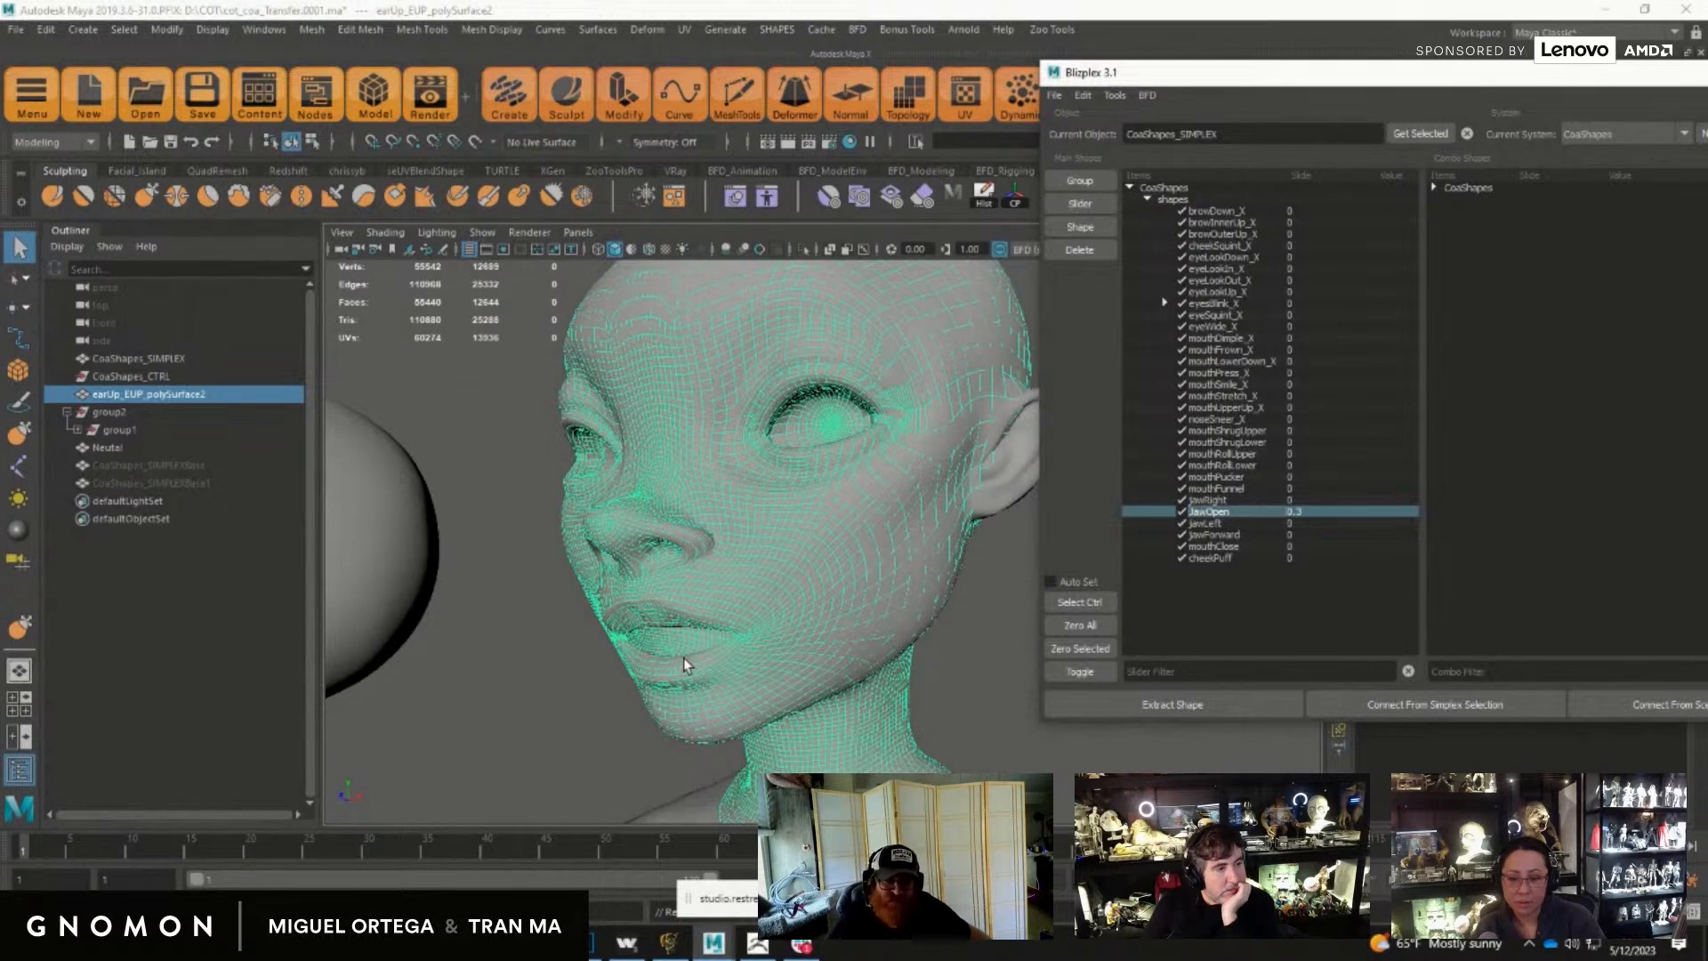
{"action": "left_click_drag", "start_coordinate": [1293, 517], "coordinate": [1171, 505]}
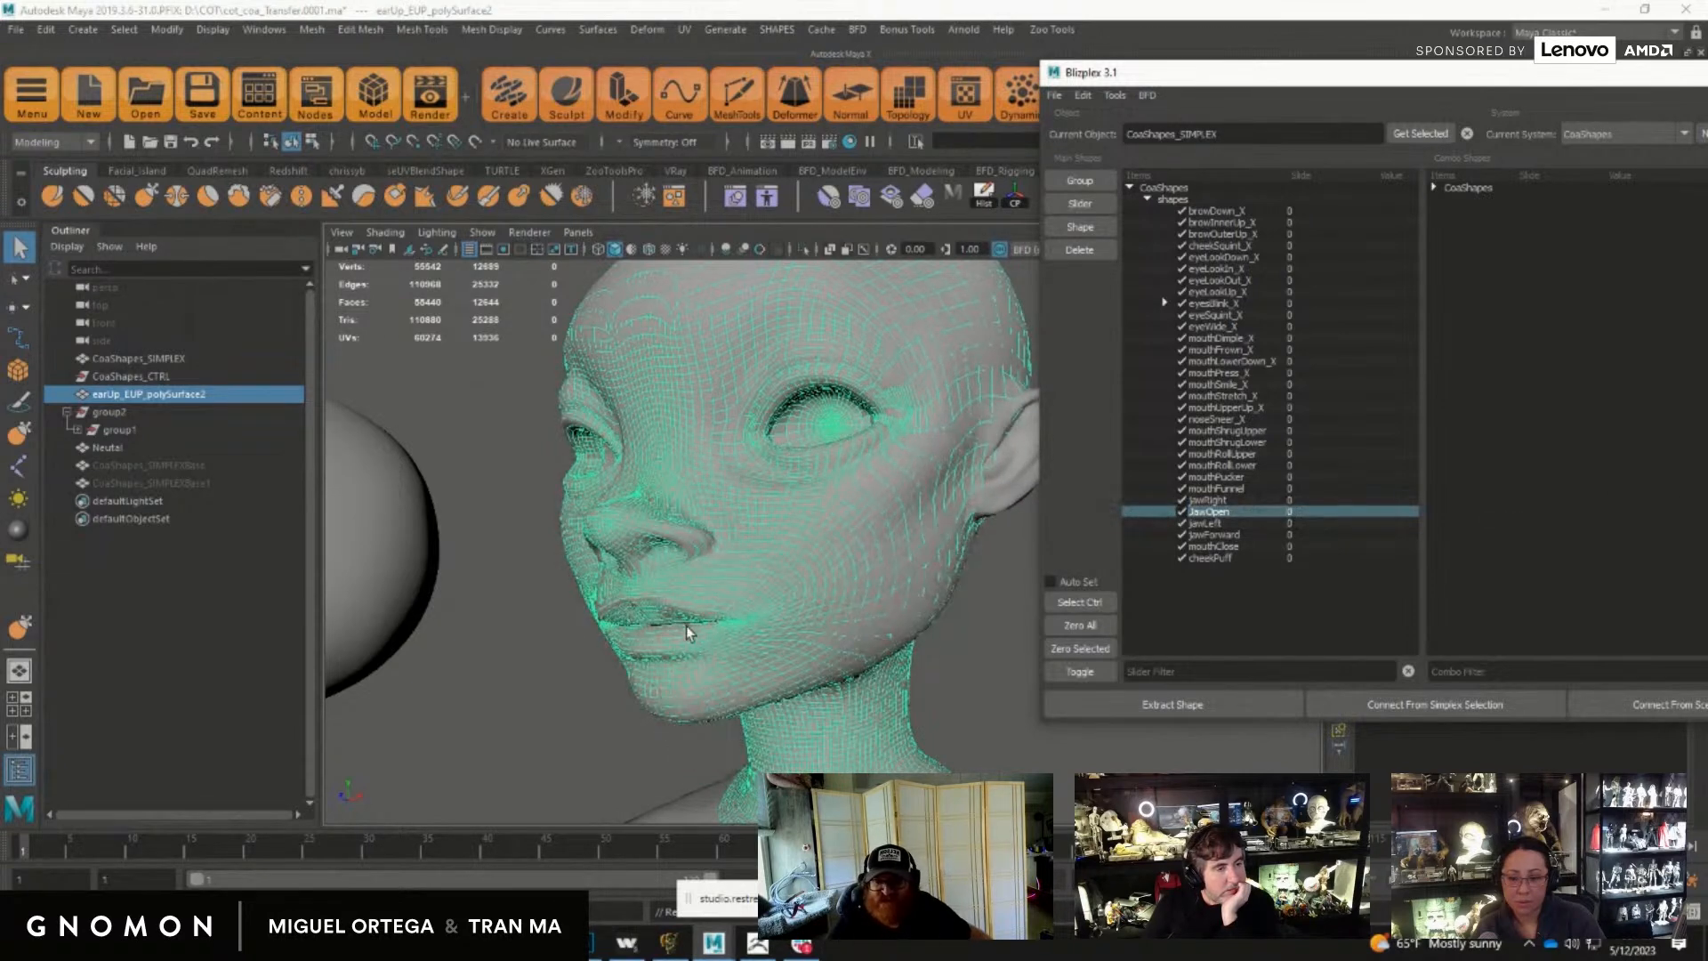
{"action": "left_click_drag", "start_coordinate": [1293, 520], "coordinate": [1606, 537]}
{"action": "left_click_drag", "start_coordinate": [865, 585], "coordinate": [963, 518], "text": "alt"}
{"action": "left_click_drag", "start_coordinate": [1288, 515], "coordinate": [1073, 504]}
Step: Test the mouthPucker and mouthSmile_X shapes on the wrapped mesh, returning each to 0
{"action": "left_click", "coordinate": [1222, 478]}
{"action": "middle_click_drag", "start_coordinate": [1289, 483], "coordinate": [854, 476]}
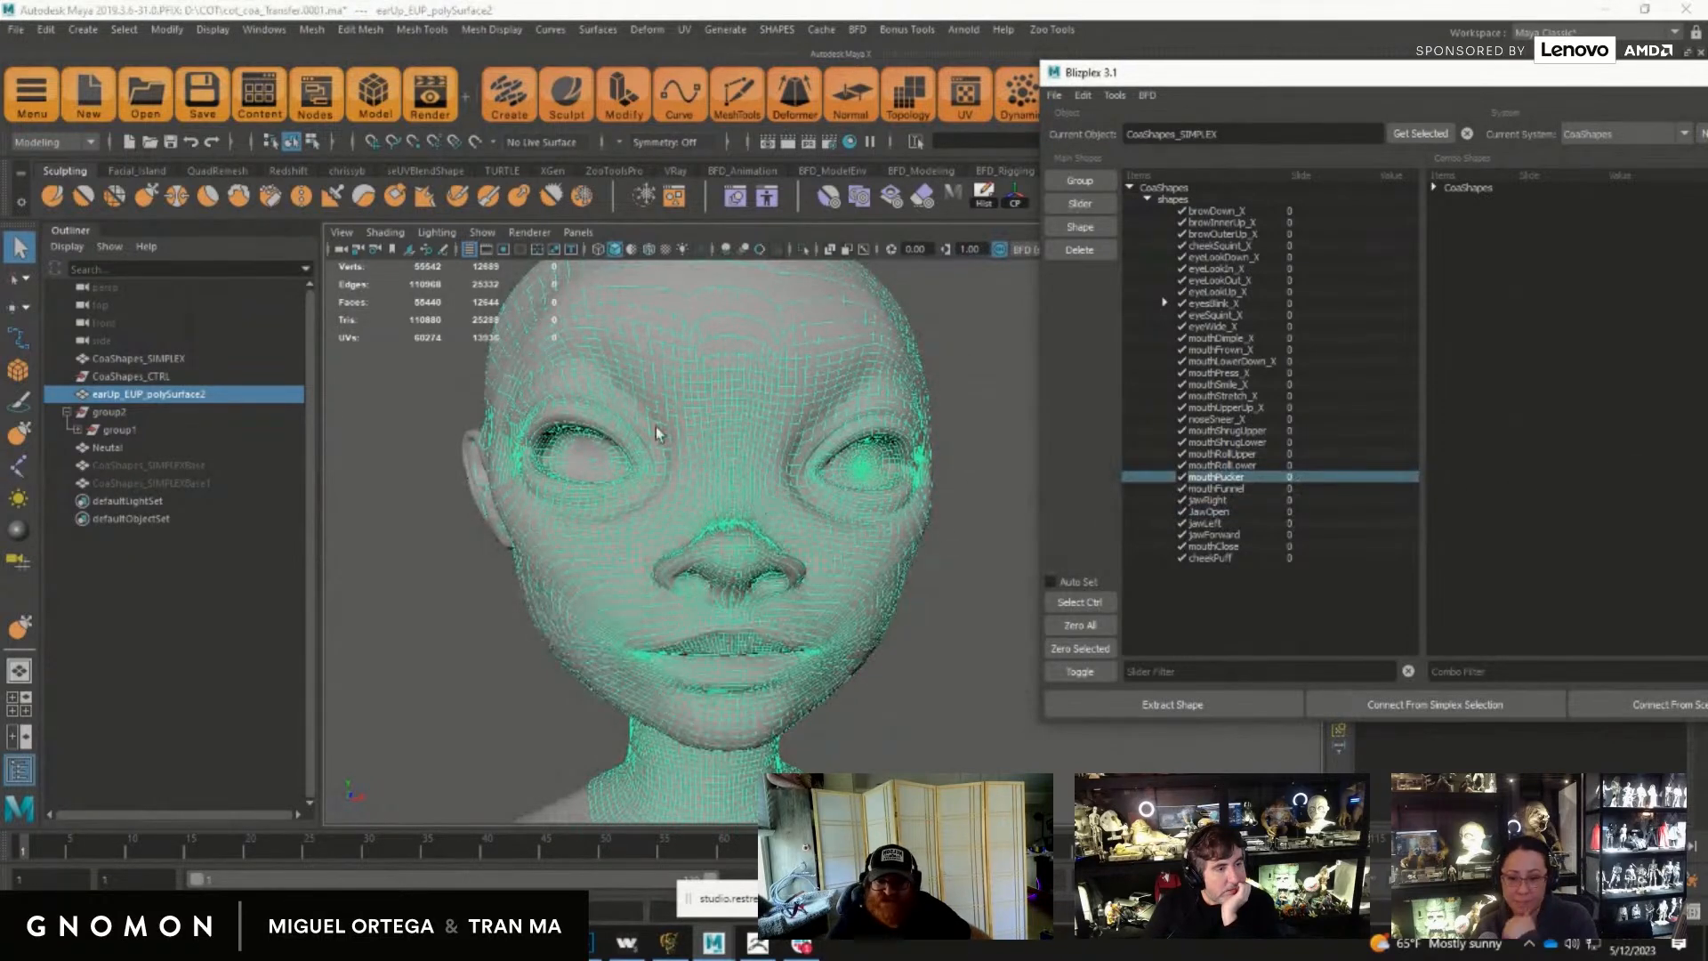
{"action": "left_click", "coordinate": [1220, 385]}
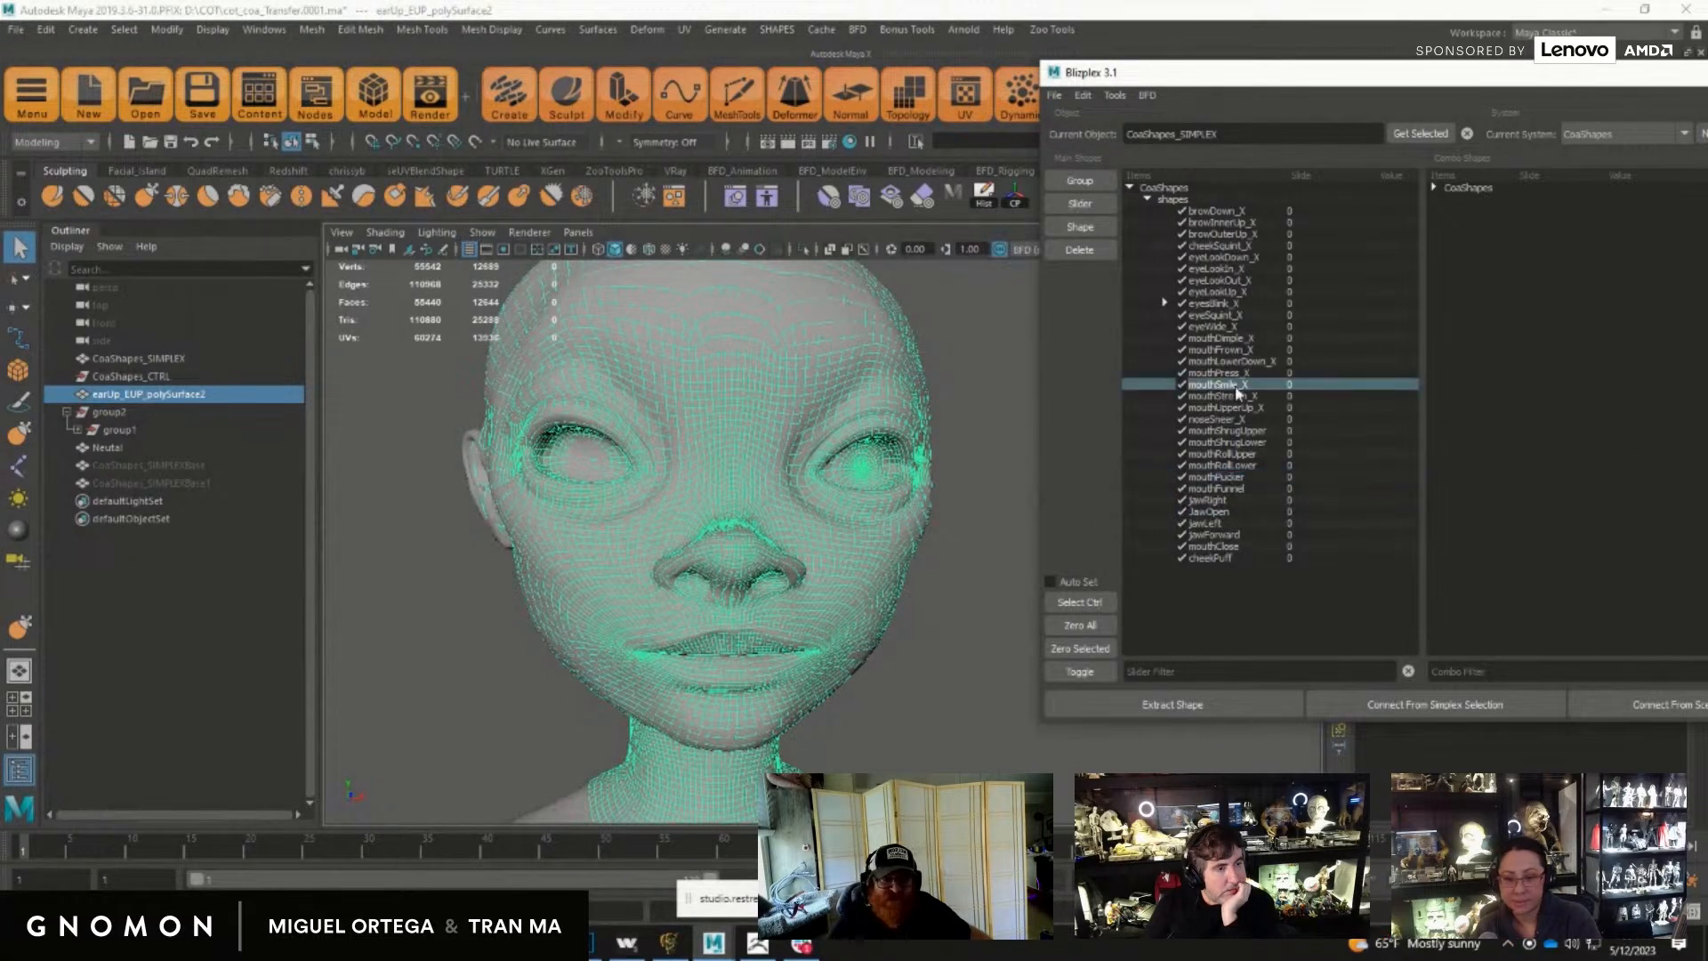
{"action": "middle_click_drag", "start_coordinate": [1468, 387], "coordinate": [1237, 382]}
{"action": "middle_click_drag", "start_coordinate": [33, 373], "coordinate": [919, 347]}
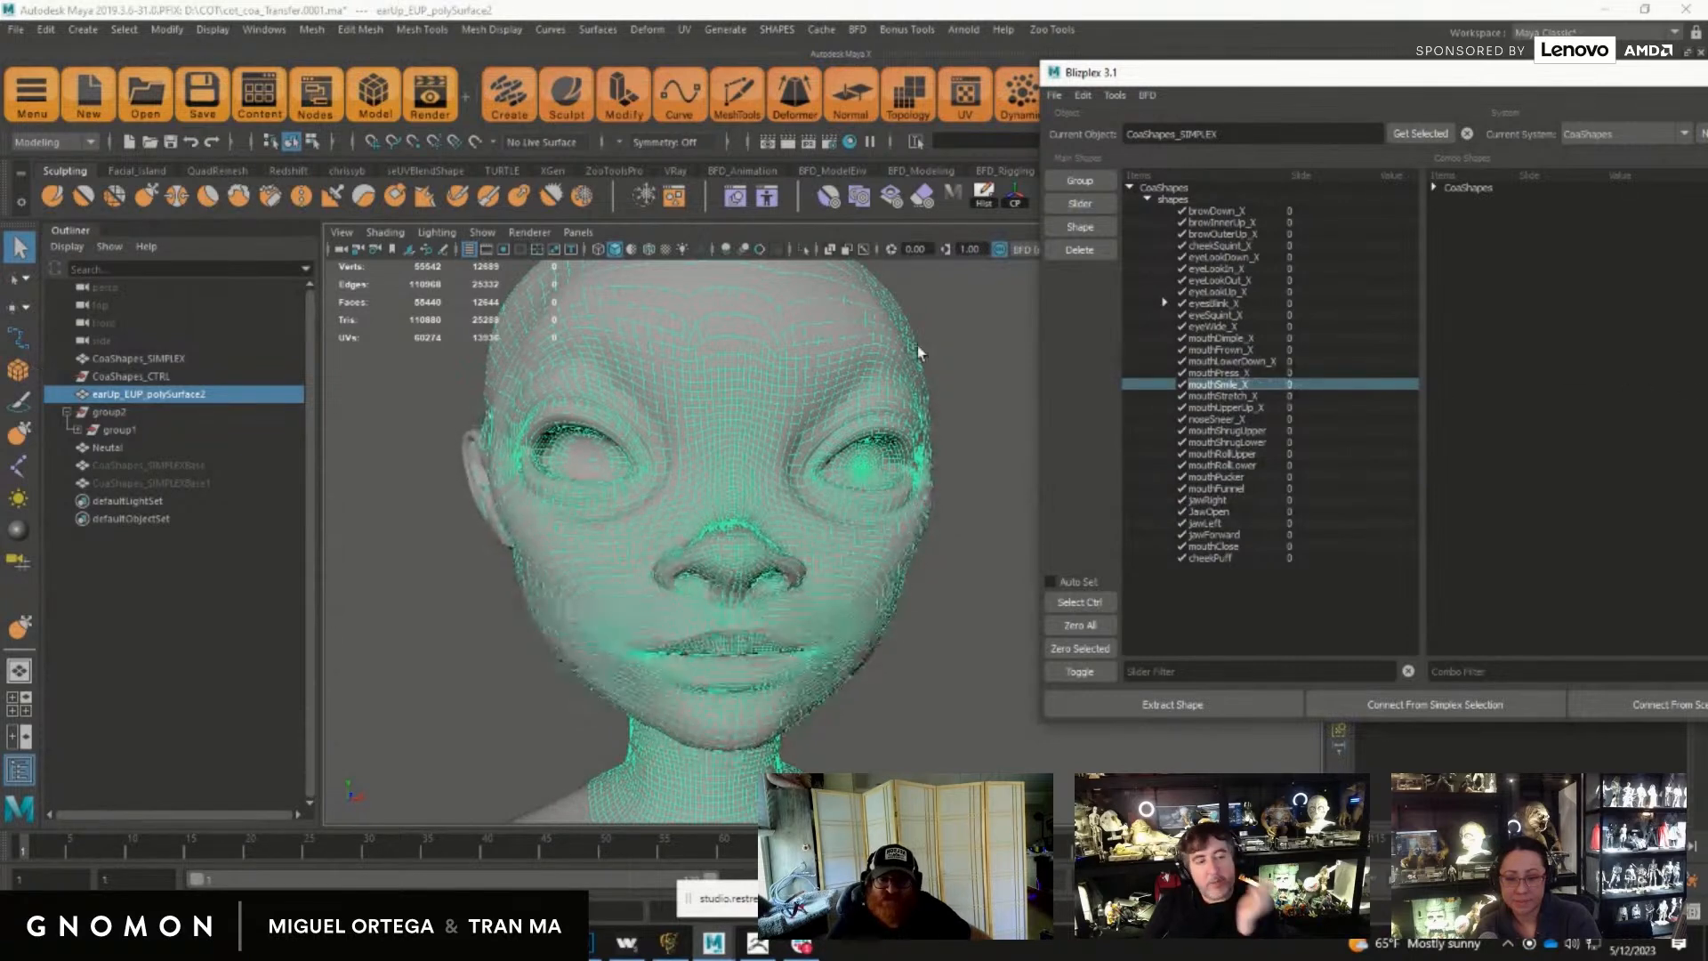
Step: Test the full JawOpen shape on the wrapped head mesh, and set JawOpen to 0.3
{"action": "left_click_drag", "start_coordinate": [761, 648], "coordinate": [680, 650], "text": "alt"}
{"action": "right_click_drag", "start_coordinate": [681, 650], "coordinate": [878, 667], "text": "alt"}
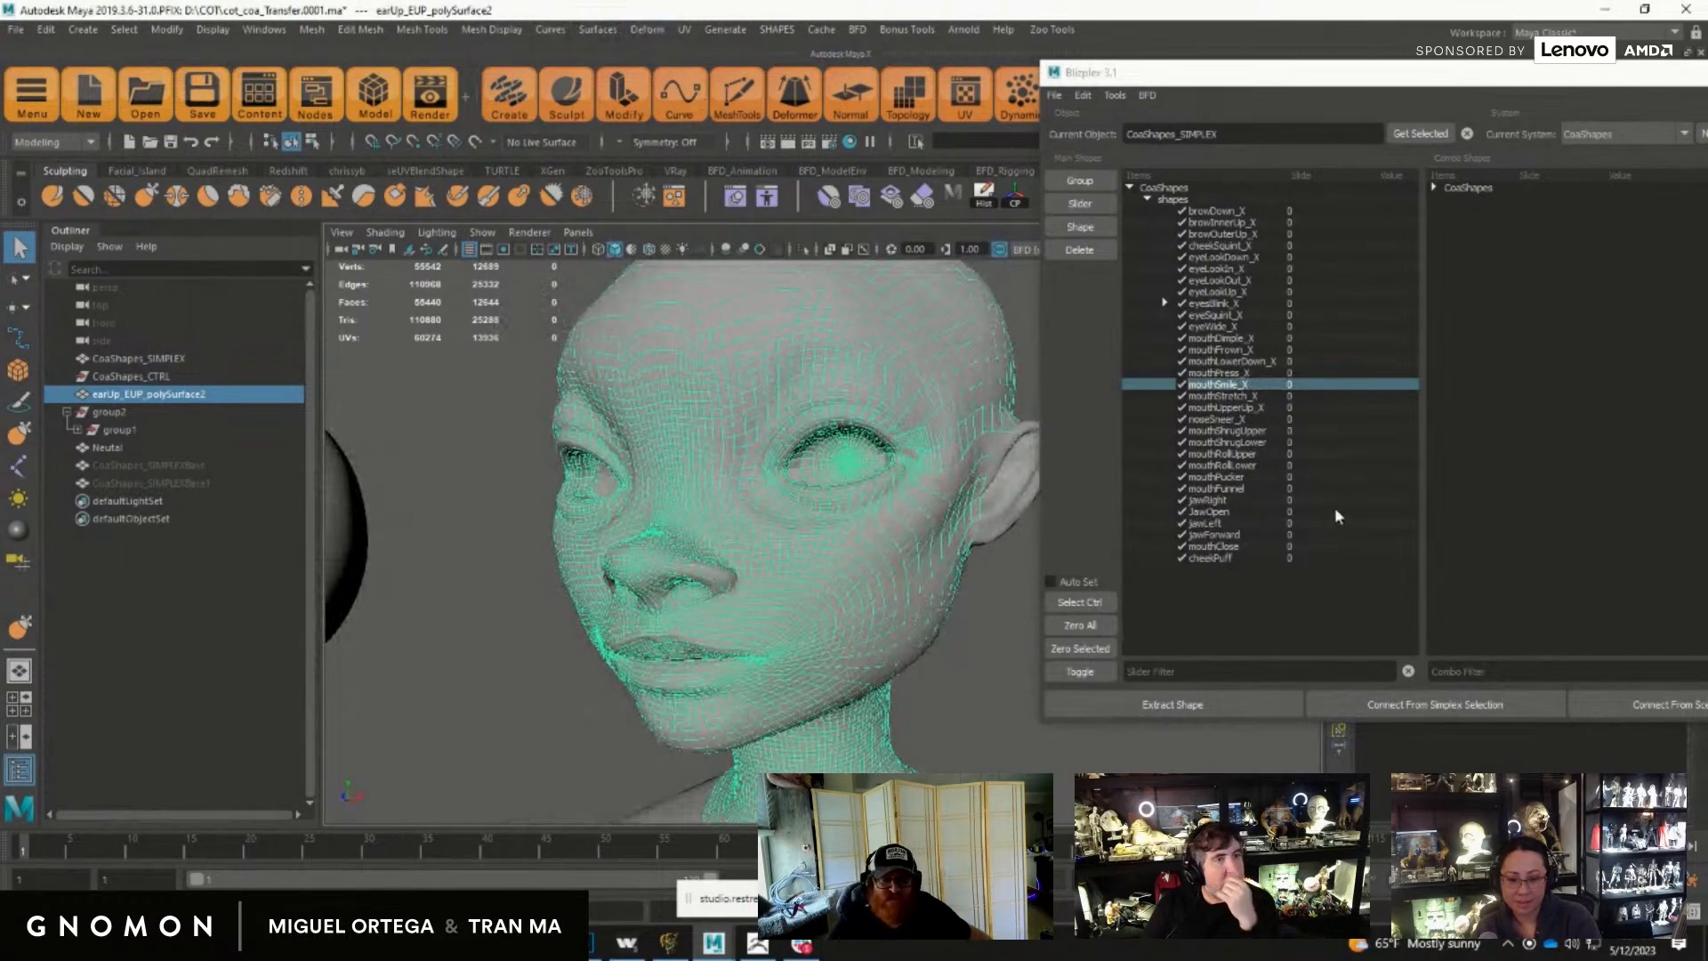
{"action": "left_click", "coordinate": [1220, 514]}
{"action": "middle_click_drag", "start_coordinate": [1286, 511], "coordinate": [1305, 515]}
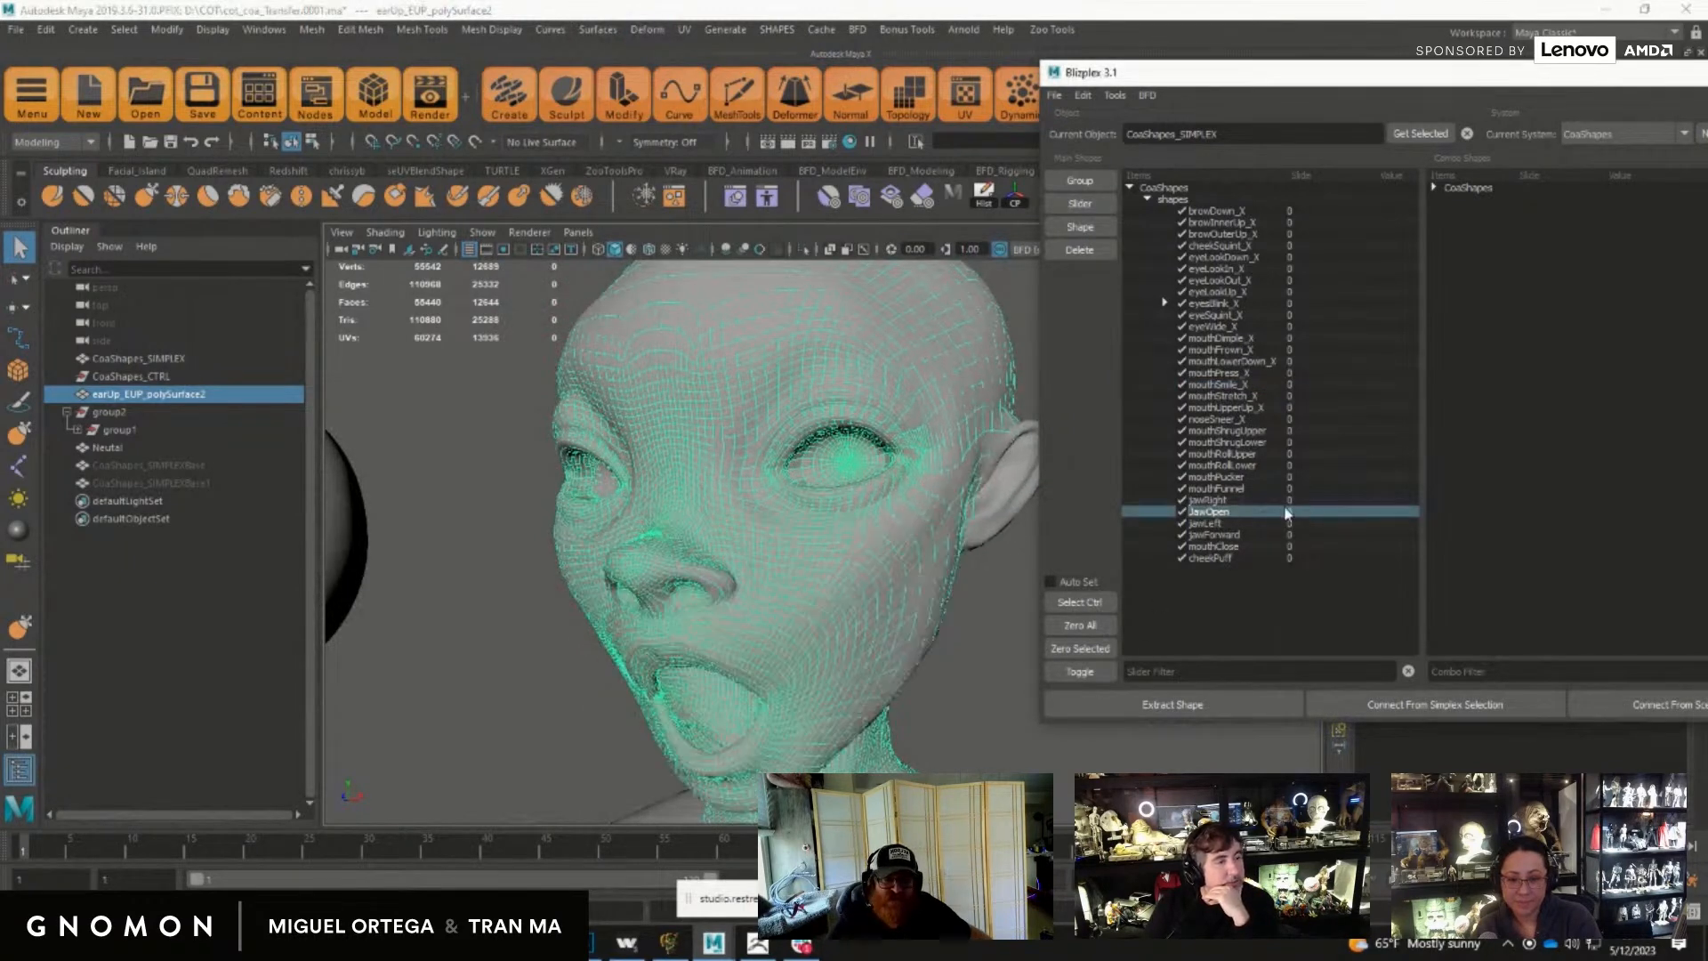
{"action": "double_click", "coordinate": [1294, 510]}
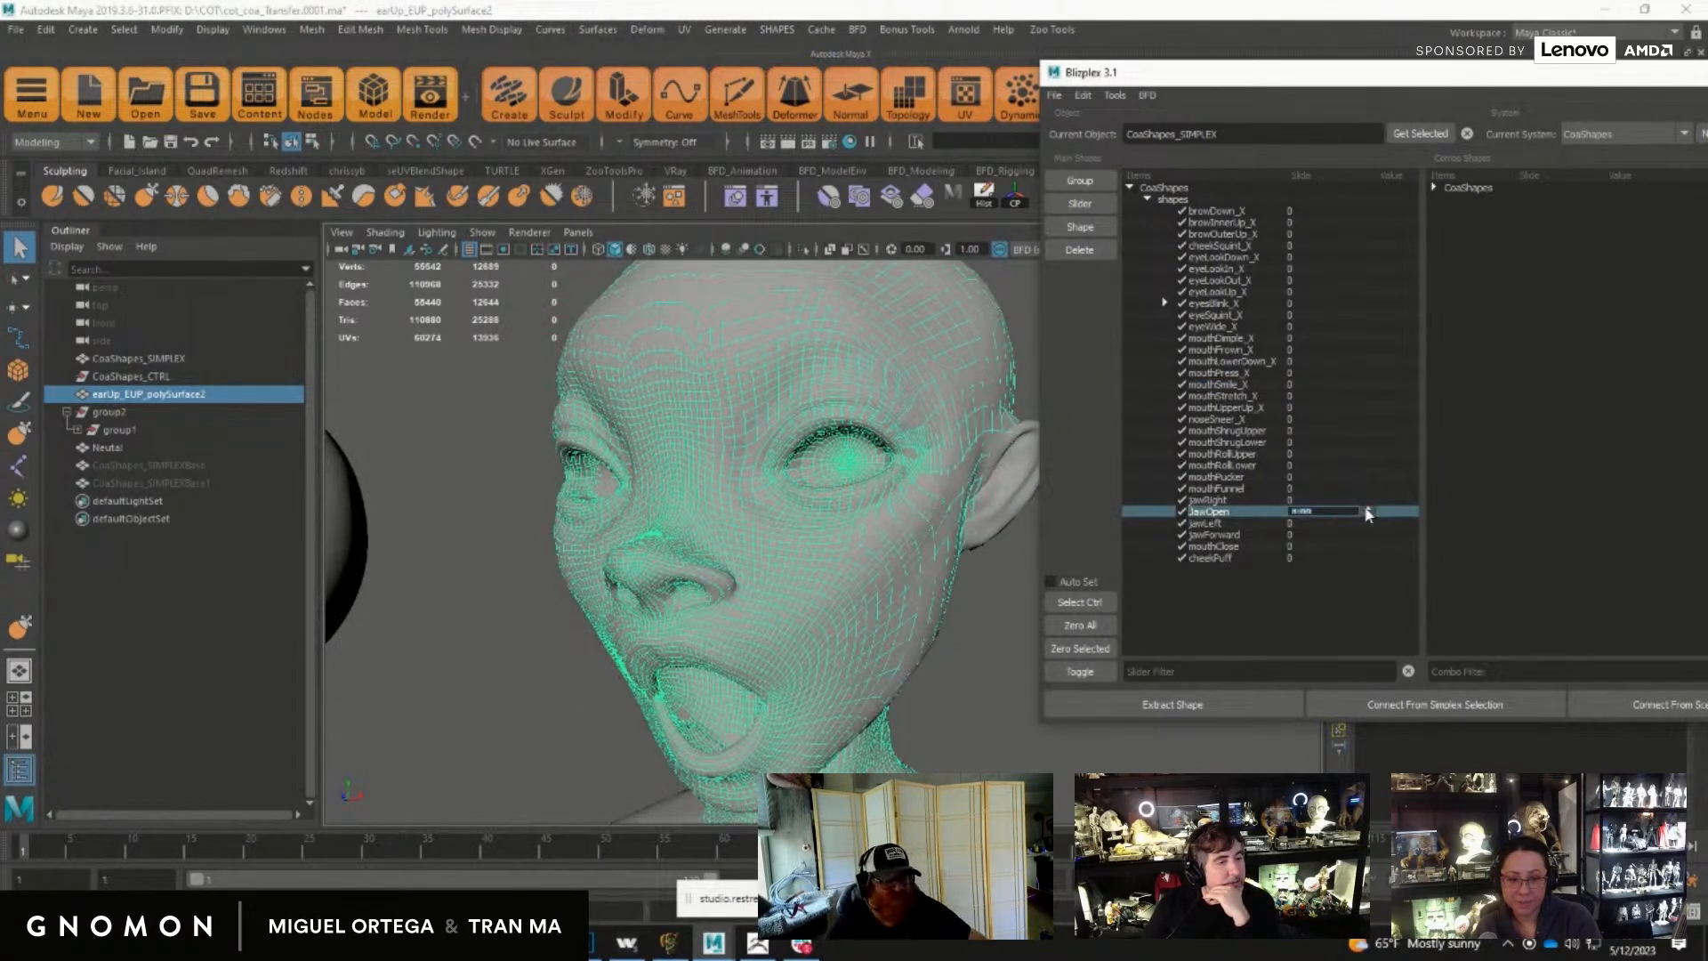
{"action": "type", "text": "0.3"}
{"action": "key", "text": "Return"}
Step: Examine the parted lips and face of the wrapped head mesh up close and from several angles
{"action": "left_click_drag", "start_coordinate": [856, 569], "coordinate": [836, 472], "text": "alt"}
{"action": "right_click_drag", "start_coordinate": [836, 472], "coordinate": [961, 572], "text": "alt"}
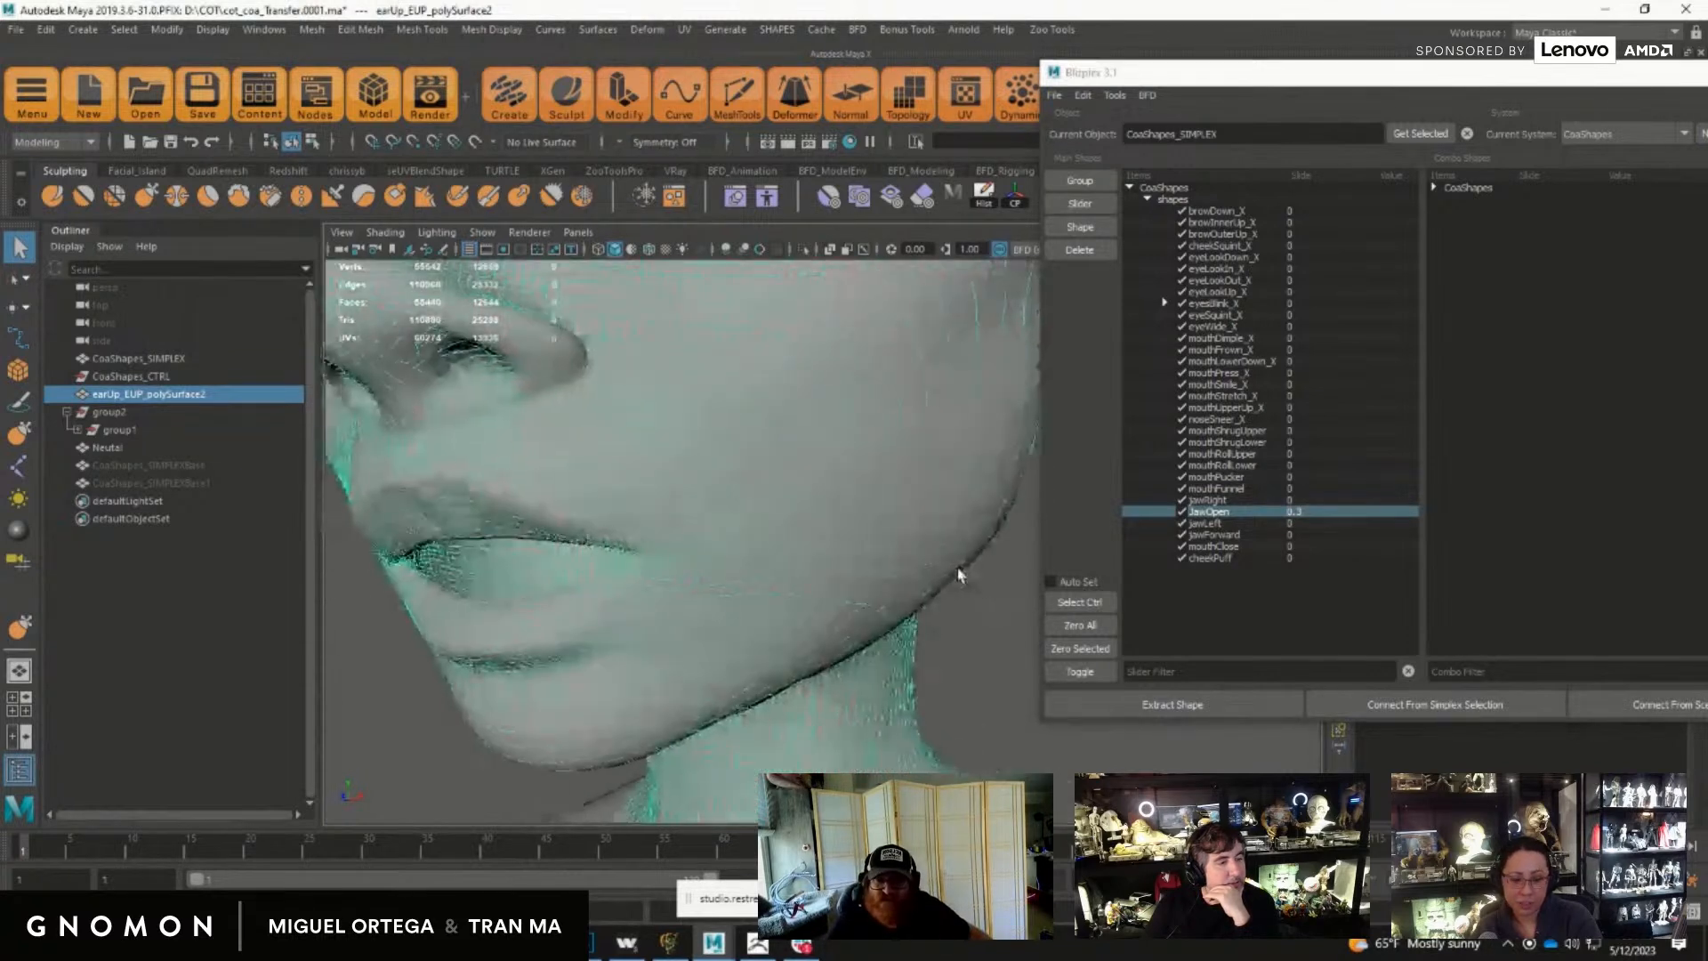
{"action": "middle_click_drag", "start_coordinate": [784, 574], "coordinate": [904, 537], "text": "alt"}
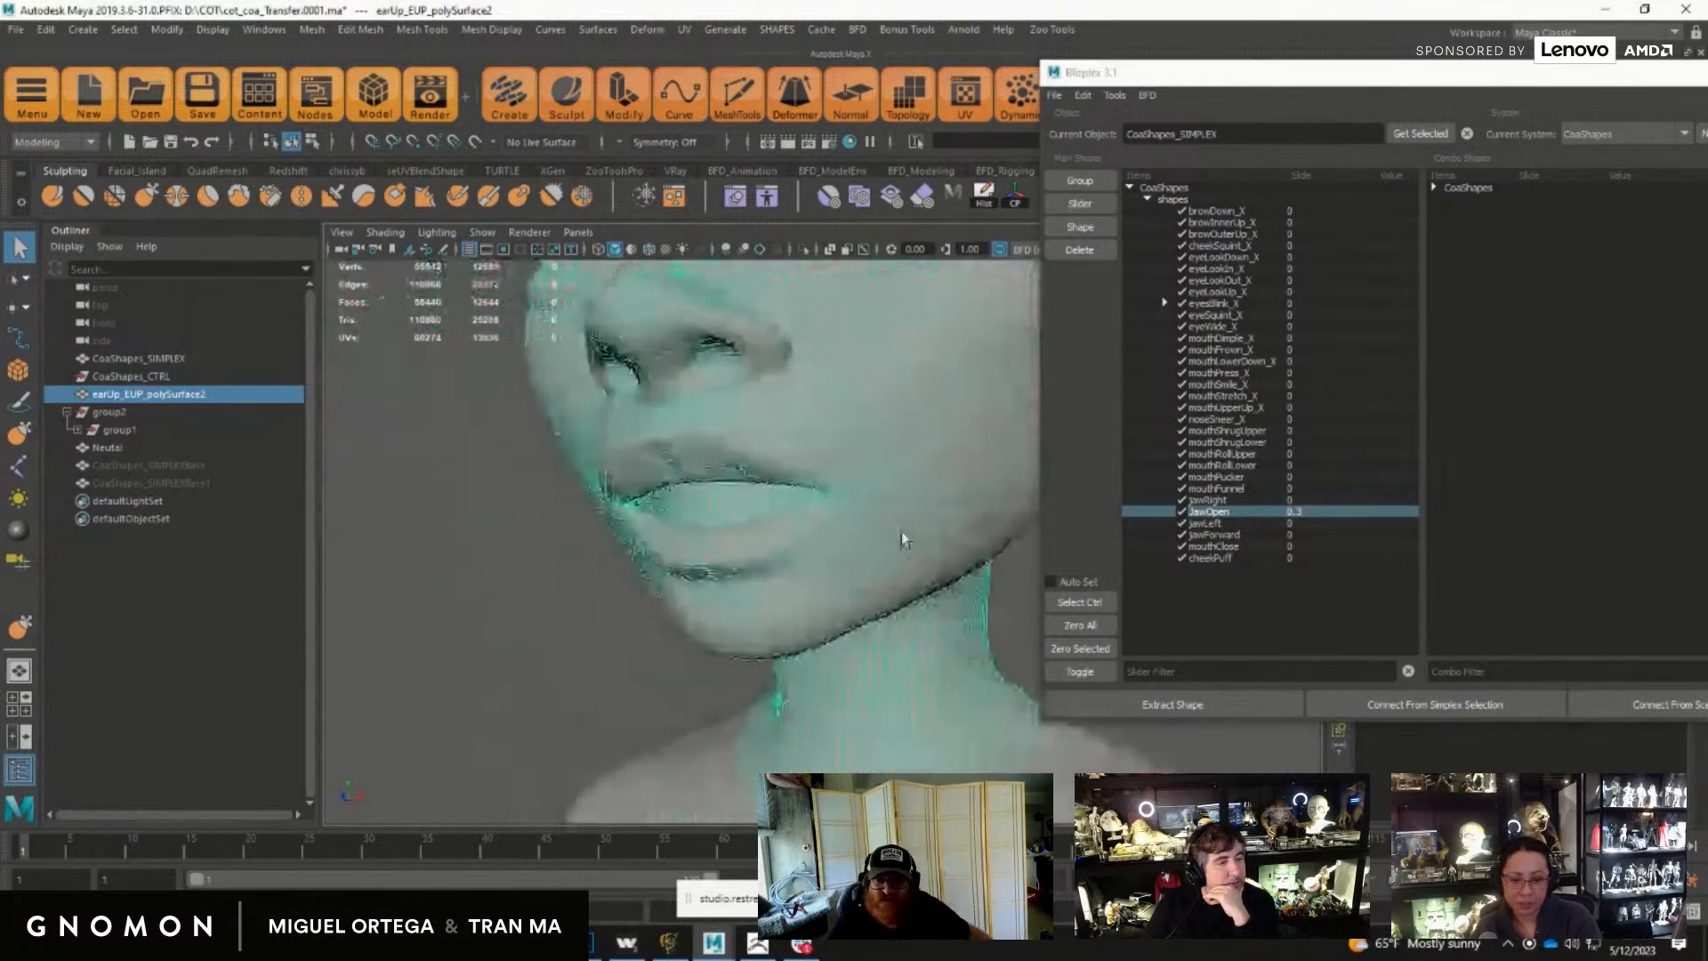
{"action": "left_click", "coordinate": [767, 420]}
{"action": "right_click_drag", "start_coordinate": [992, 483], "coordinate": [717, 449], "text": "alt"}
{"action": "left_click", "coordinate": [423, 483]}
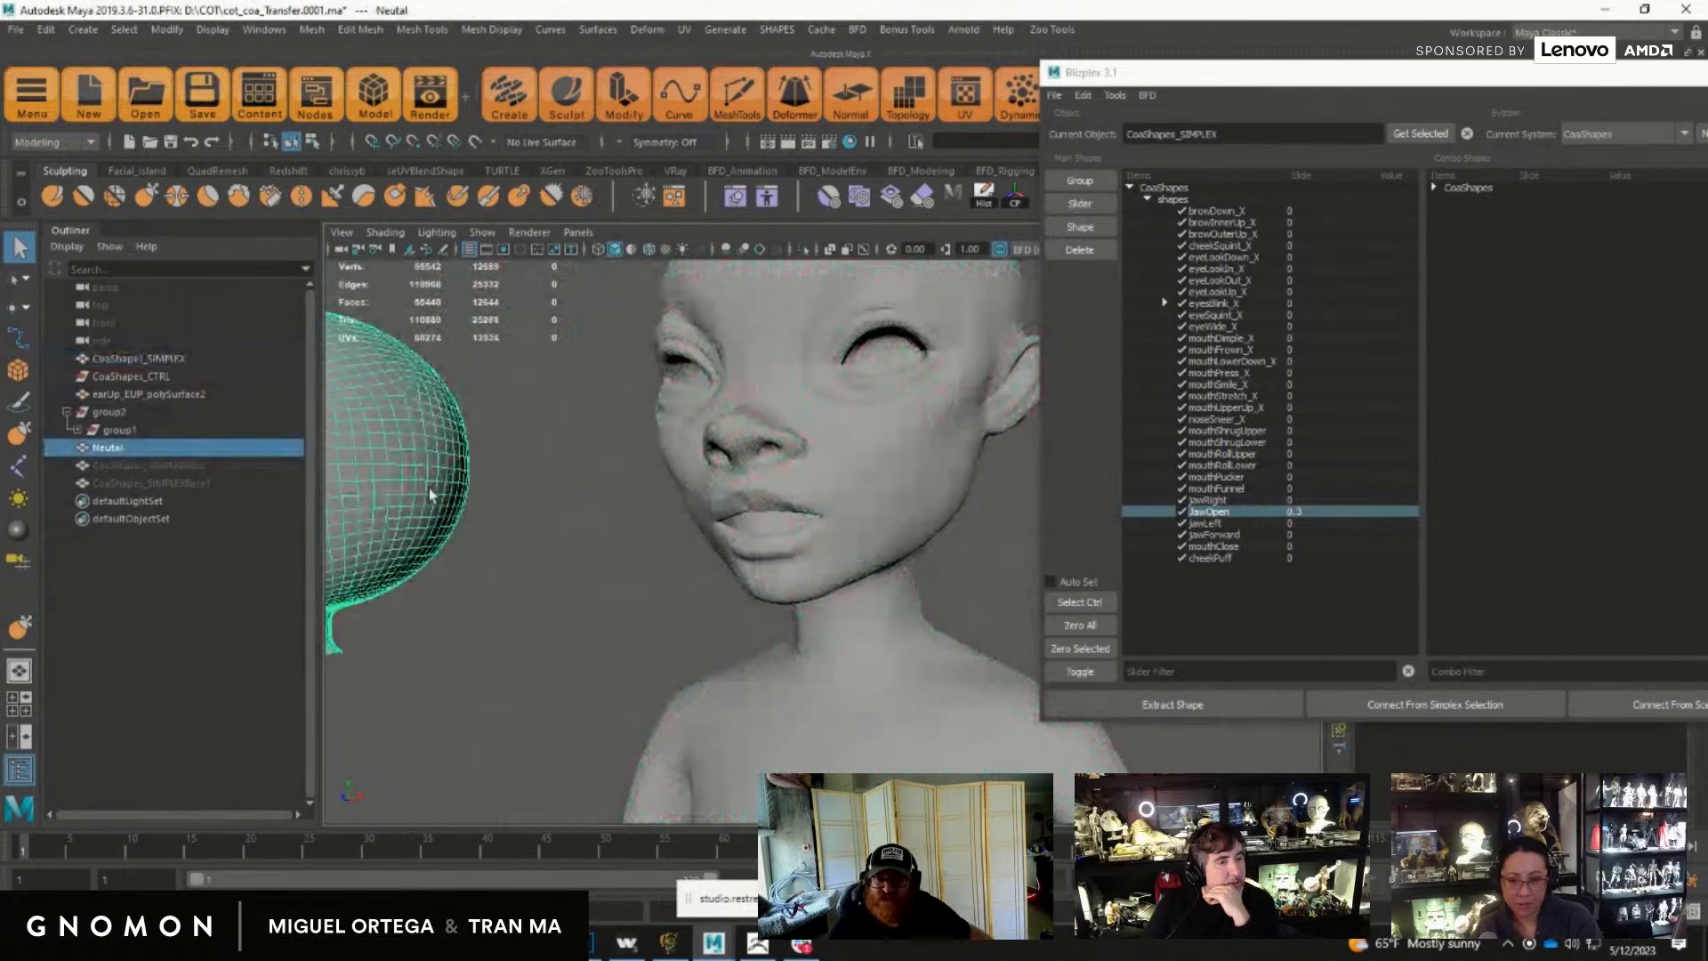
{"action": "left_click", "coordinate": [798, 490]}
{"action": "left_click_drag", "start_coordinate": [710, 591], "coordinate": [828, 587], "text": "alt"}
{"action": "right_click_drag", "start_coordinate": [828, 587], "coordinate": [808, 542], "text": "alt"}
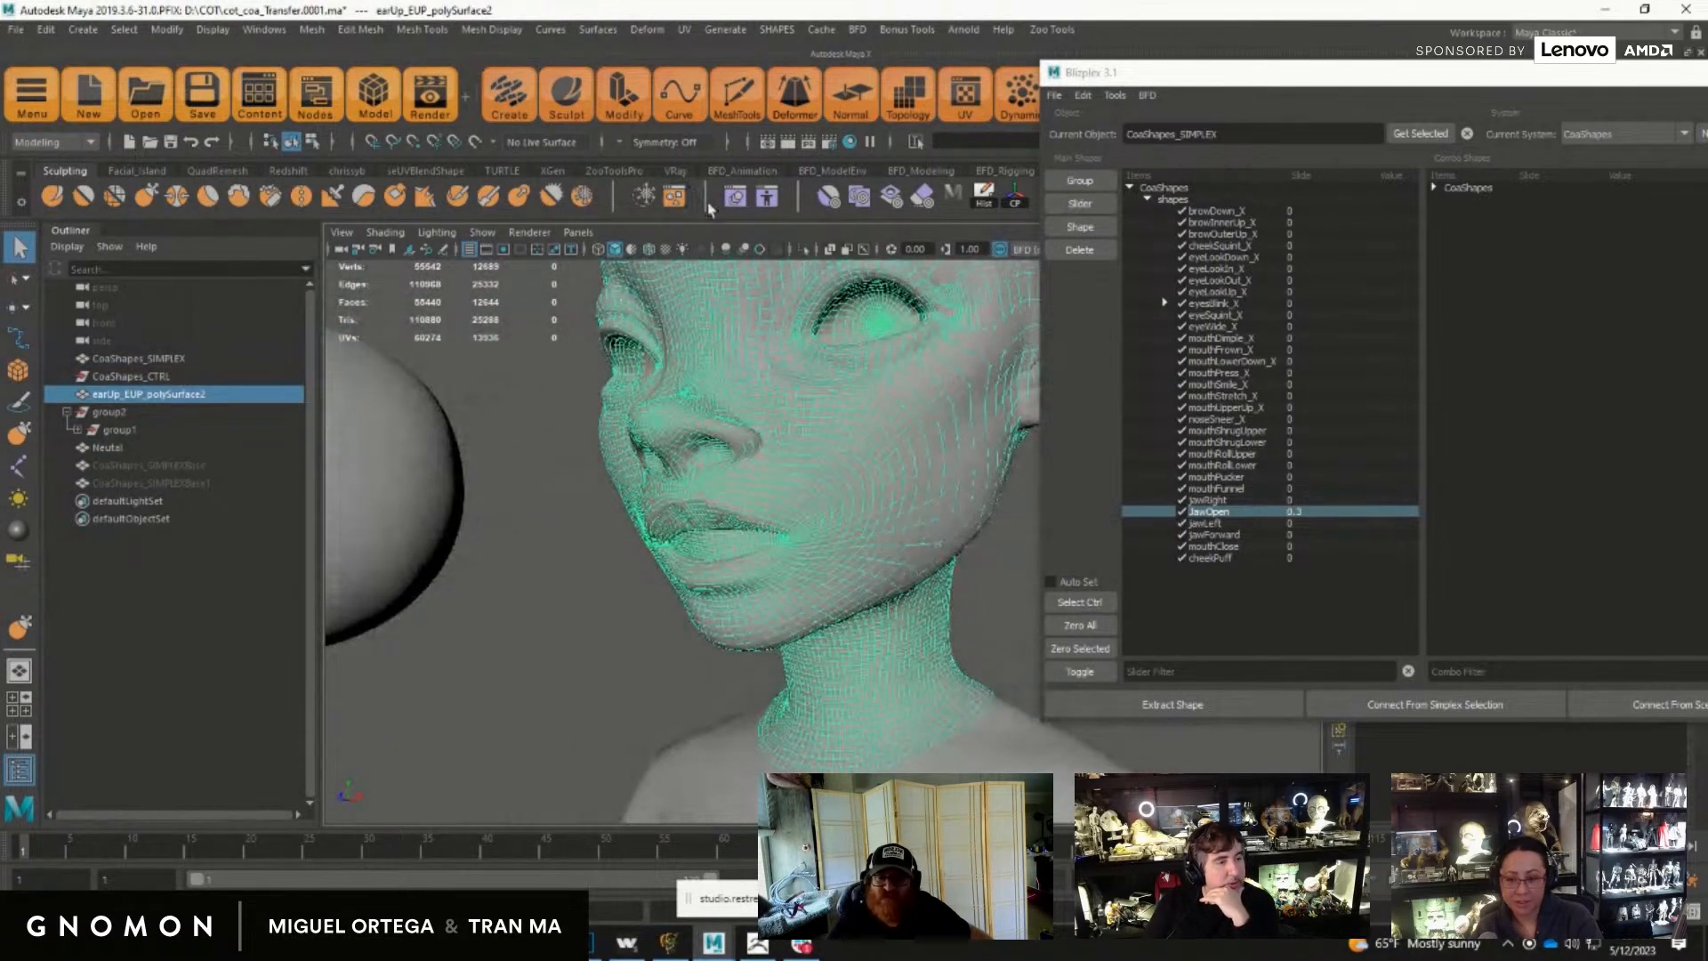
{"action": "left_click", "coordinate": [981, 203]}
{"action": "left_click_drag", "start_coordinate": [654, 524], "coordinate": [744, 512], "text": "alt"}
{"action": "right_click_drag", "start_coordinate": [744, 513], "coordinate": [786, 546], "text": "alt"}
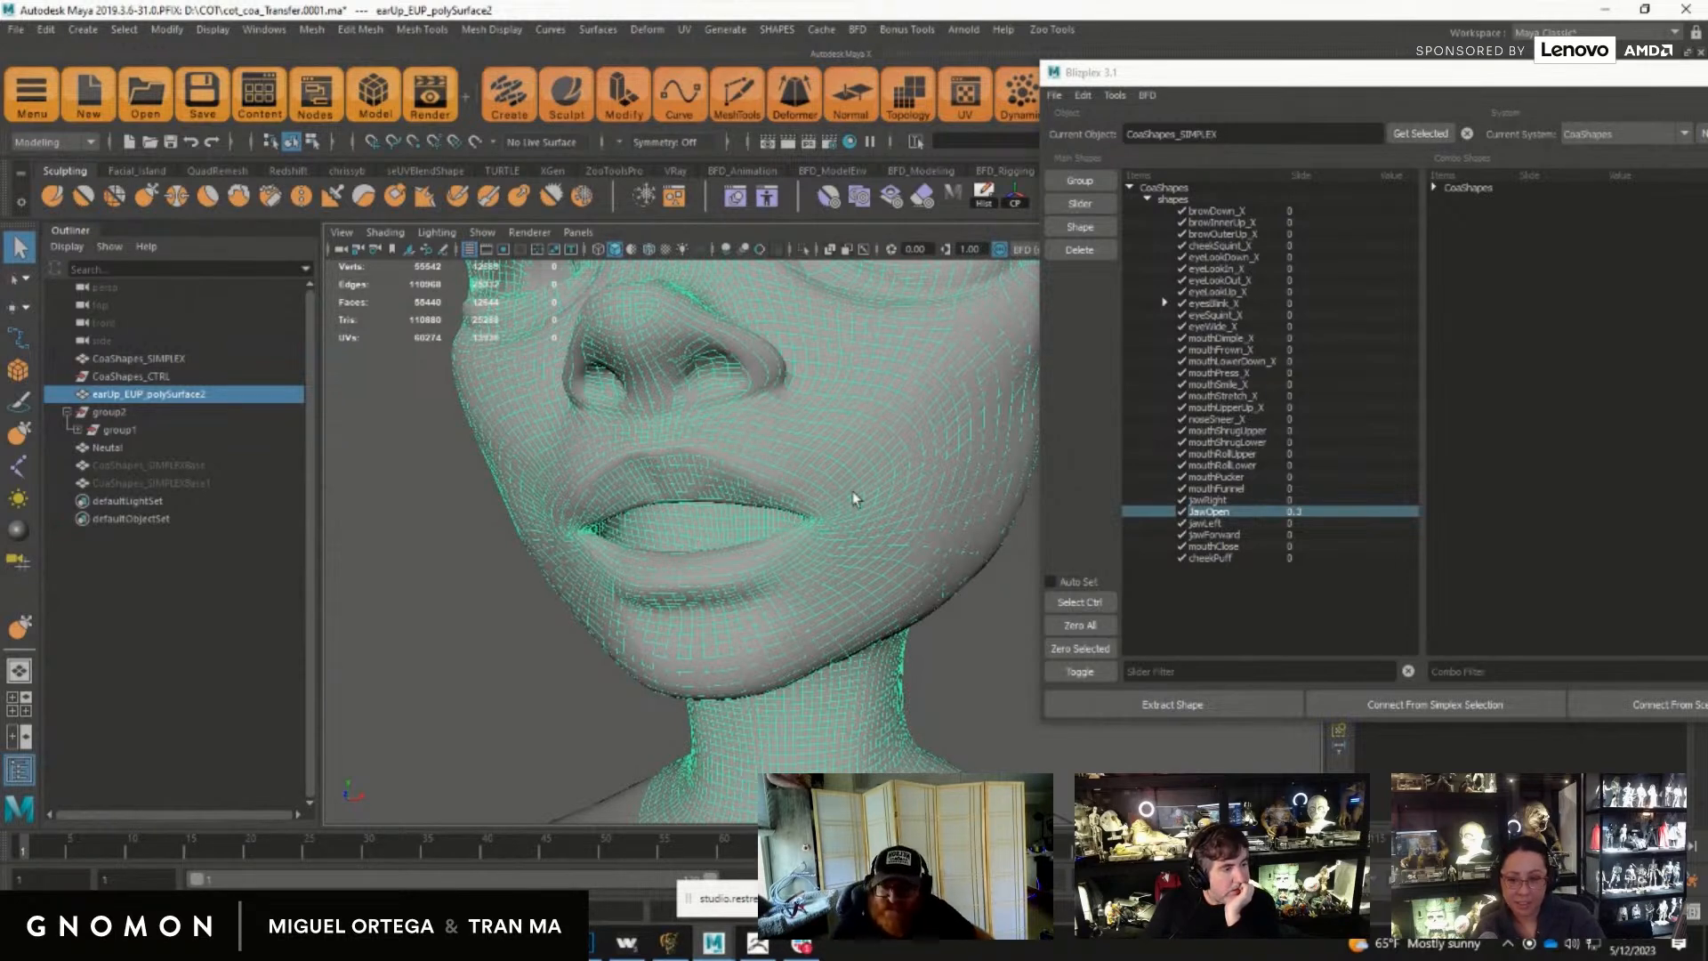
{"action": "right_click_drag", "start_coordinate": [799, 508], "coordinate": [688, 484], "text": "alt"}
{"action": "middle_click_drag", "start_coordinate": [688, 484], "coordinate": [688, 570], "text": "alt"}
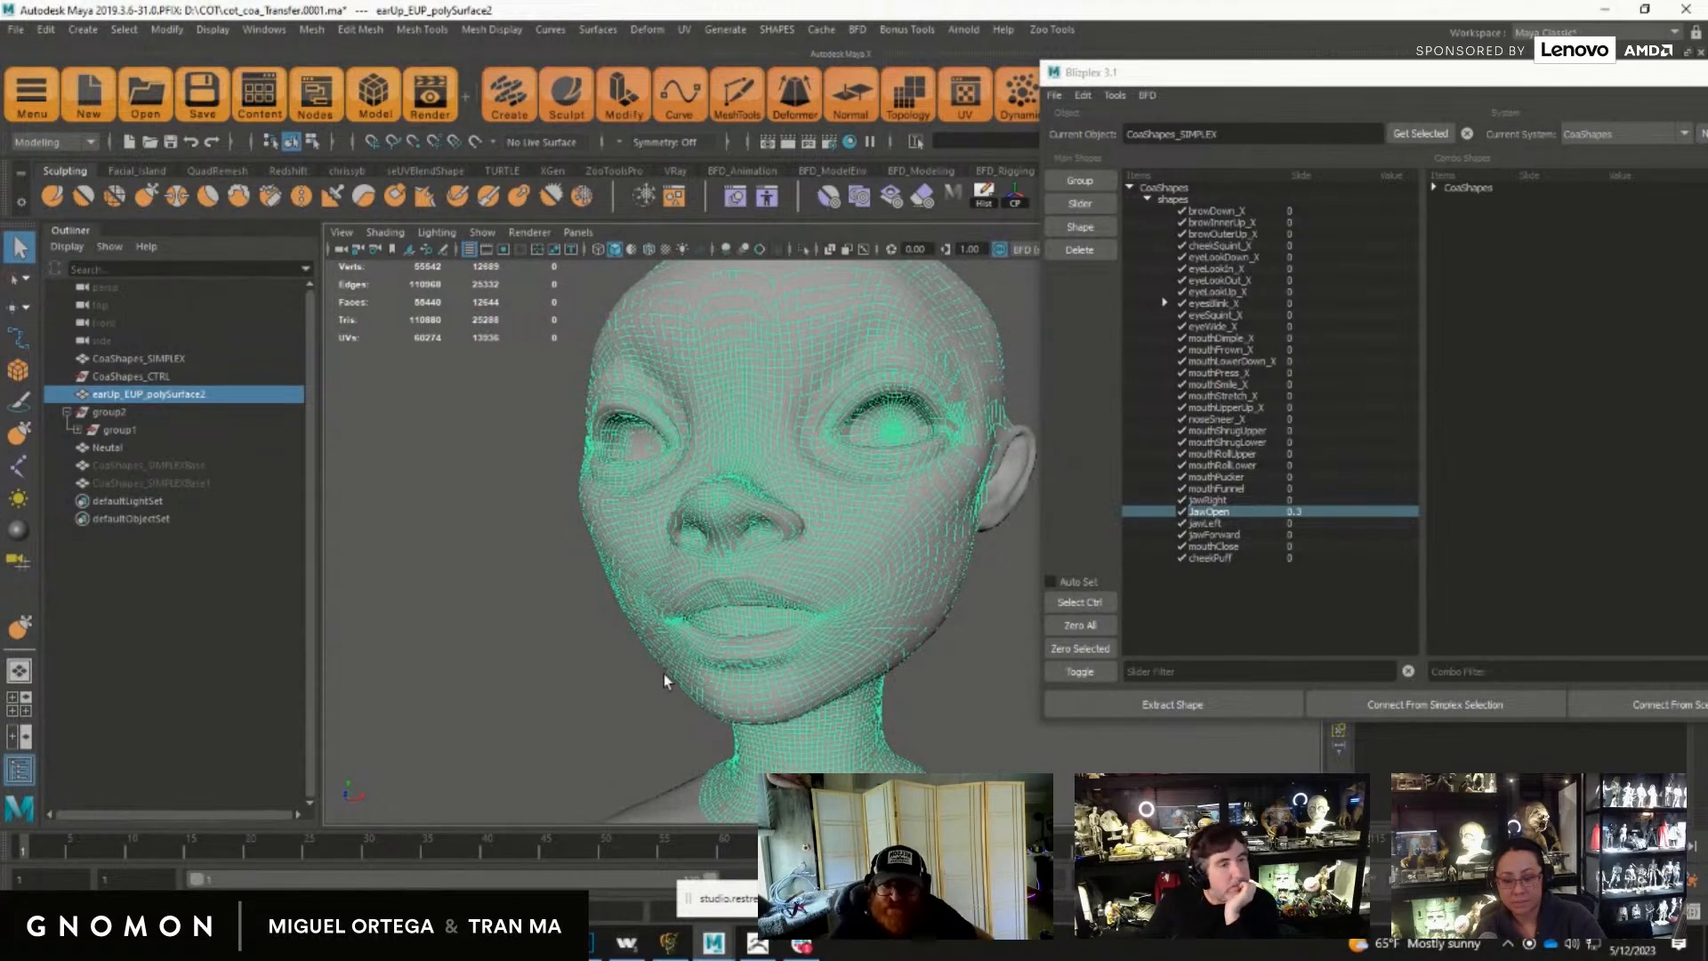
Step: Hide everything except the wrapped human head mesh and the round Neutral head
{"action": "left_click_drag", "start_coordinate": [549, 579], "coordinate": [850, 608], "text": "alt"}
{"action": "middle_click_drag", "start_coordinate": [851, 607], "coordinate": [988, 609], "text": "alt"}
{"action": "right_click_drag", "start_coordinate": [987, 609], "coordinate": [730, 576], "text": "alt"}
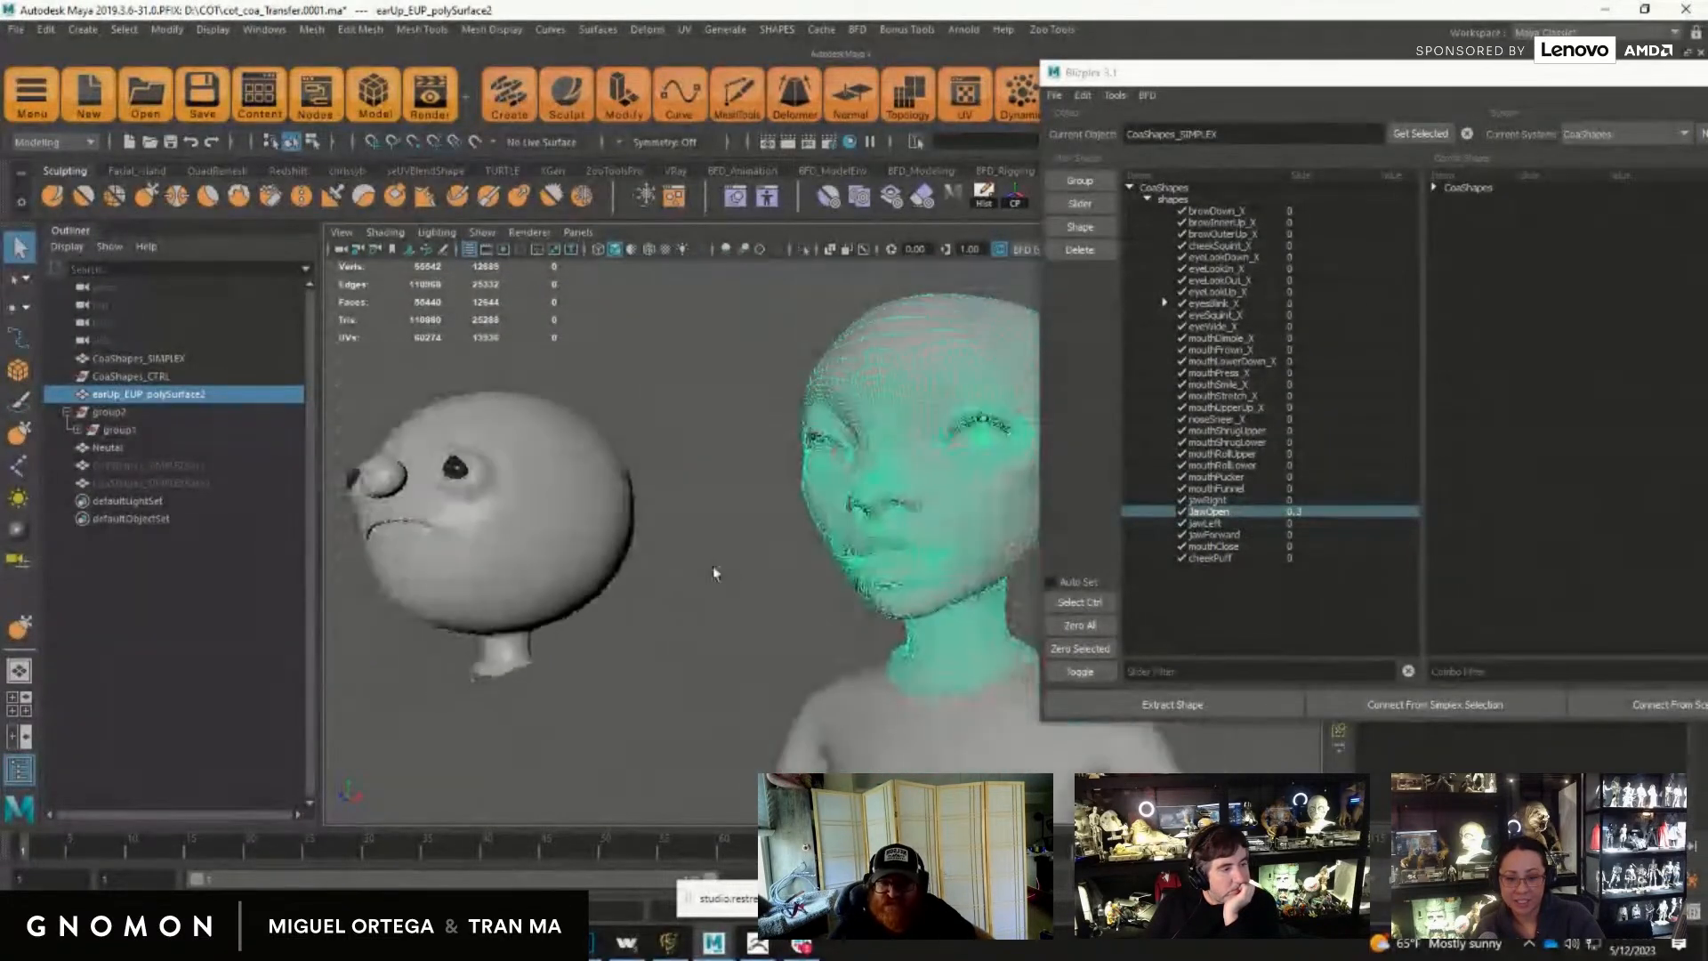
{"action": "left_click", "coordinate": [556, 577]}
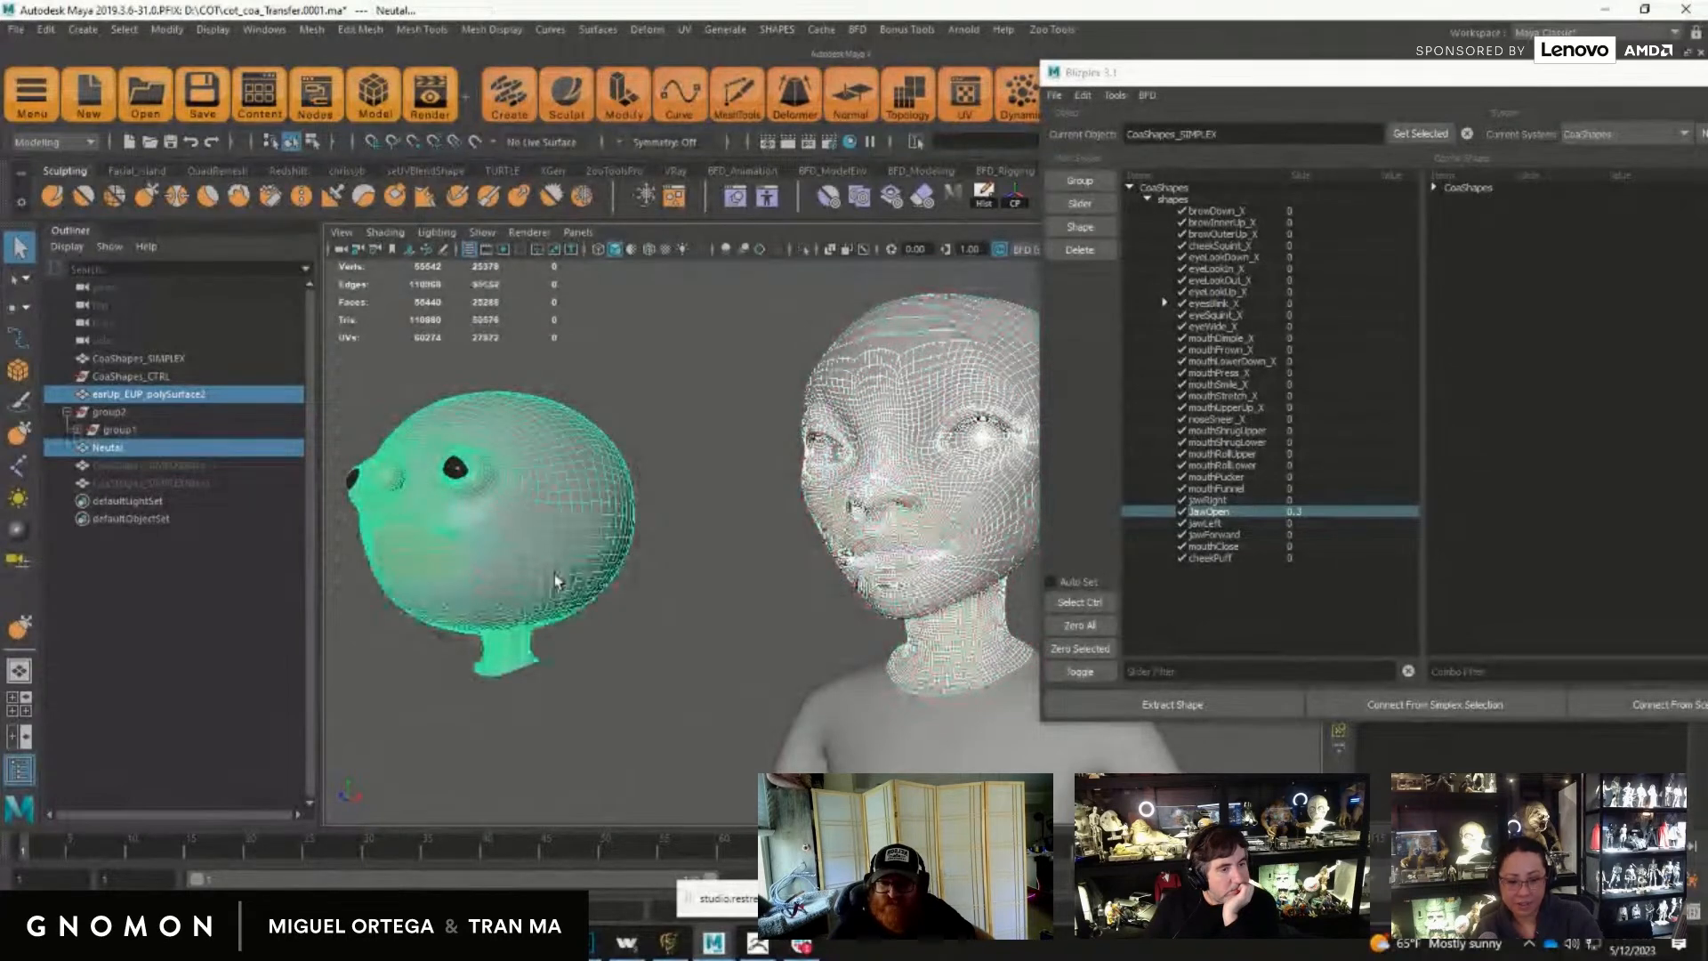
{"action": "key", "text": "alt+h"}
{"action": "left_click", "coordinate": [719, 618]}
{"action": "mouse_move", "coordinate": [719, 619]}
{"action": "left_mouse_down", "text": "alt"}
{"action": "mouse_move", "coordinate": [743, 652]}
{"action": "mouse_move", "coordinate": [861, 656]}
{"action": "left_mouse_up", "text": "alt"}
{"action": "mouse_move", "coordinate": [861, 657]}
{"action": "middle_mouse_down", "text": "alt"}
{"action": "mouse_move", "coordinate": [952, 684]}
{"action": "mouse_move", "coordinate": [887, 655]}
{"action": "middle_mouse_up", "text": "alt"}
{"action": "left_click_drag", "start_coordinate": [887, 662], "coordinate": [783, 678], "text": "alt"}
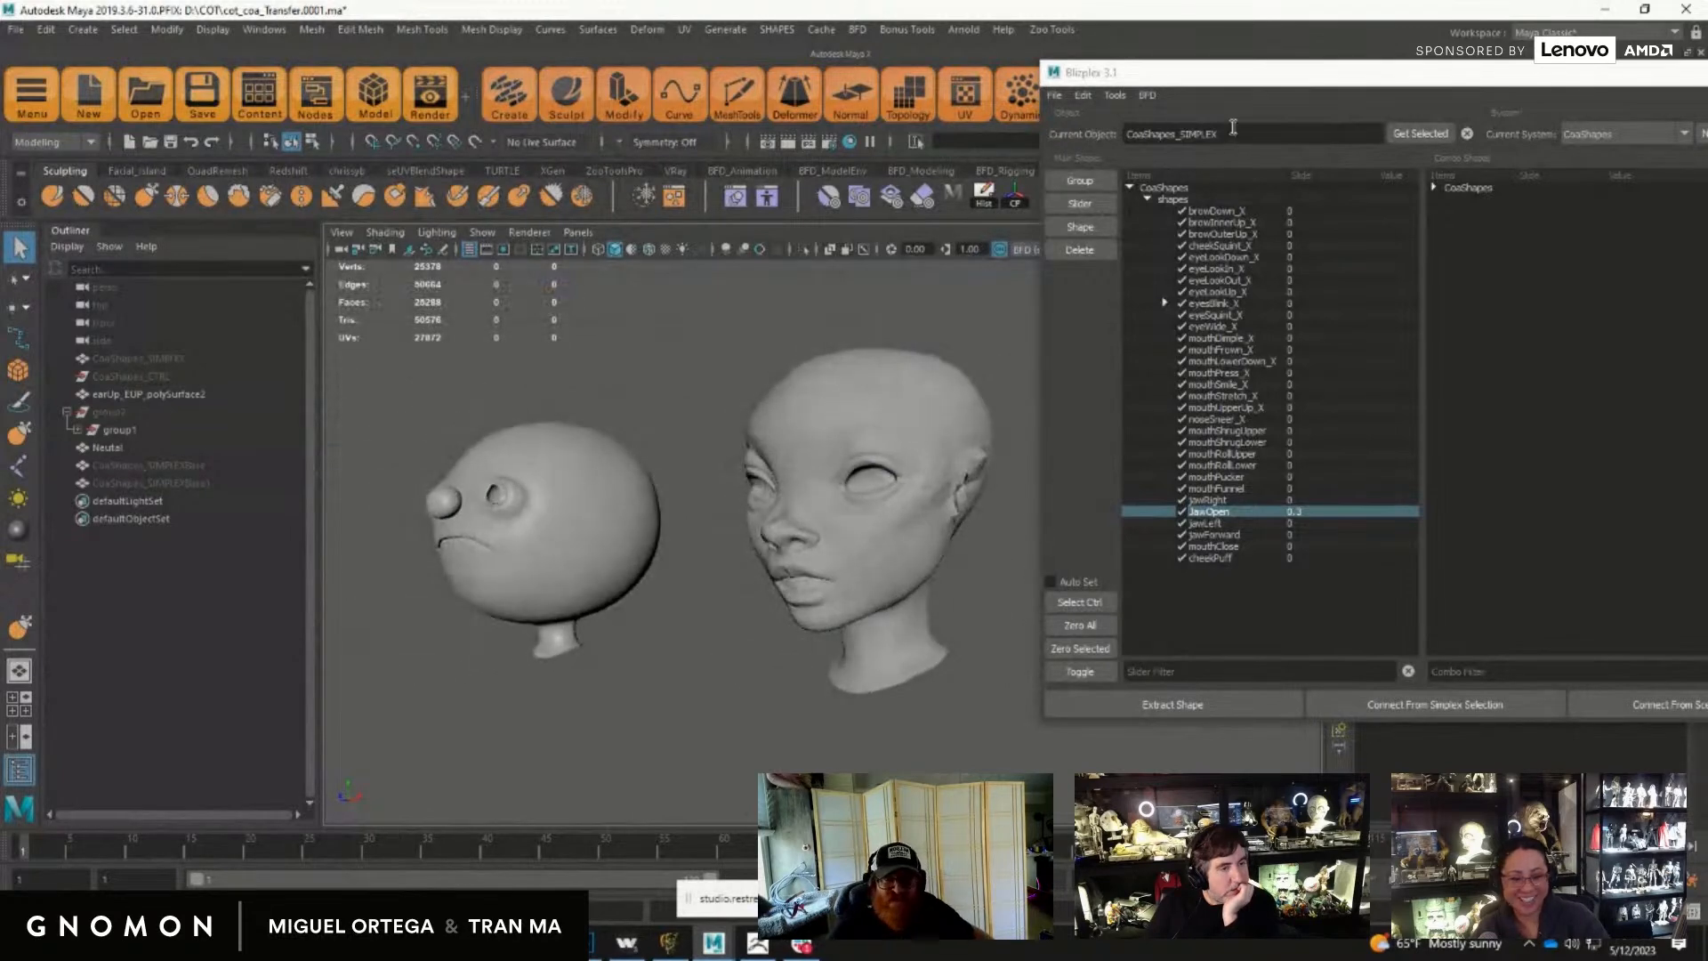
Step: Move the Blizplex window clear of the viewport, select the wrapped head mesh and smooth the wireframe display with anti-aliasing
{"action": "left_click_drag", "start_coordinate": [1245, 76], "coordinate": [1707, 81]}
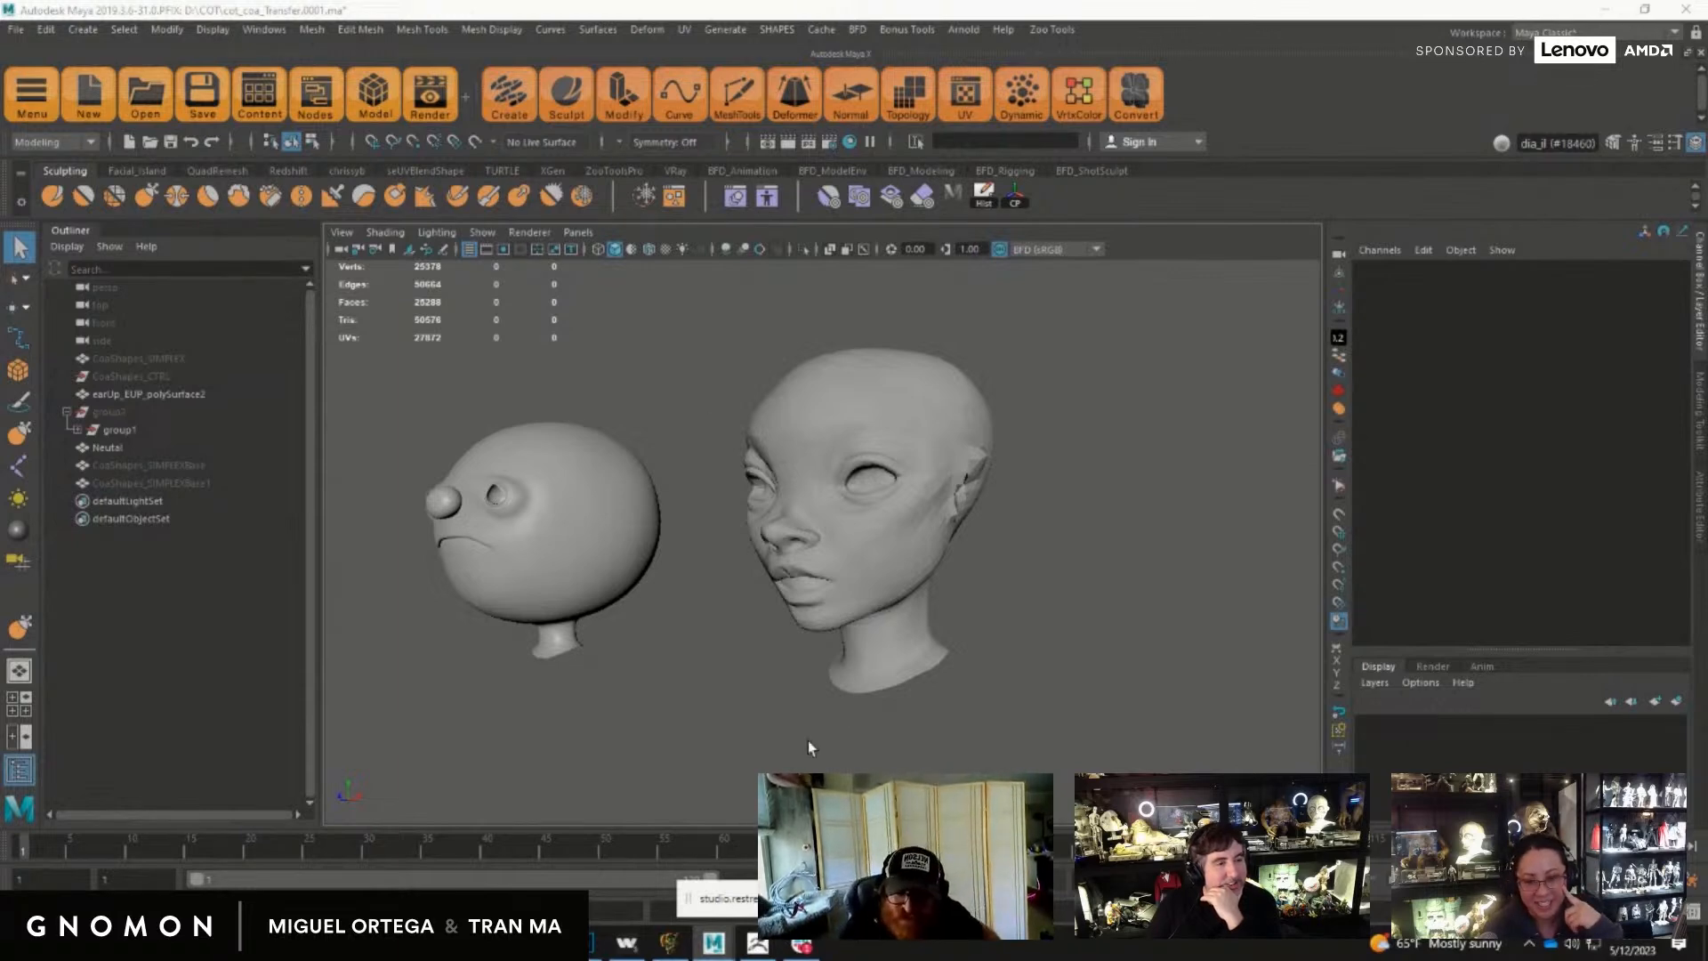
{"action": "left_click", "coordinate": [875, 632]}
{"action": "right_click_drag", "start_coordinate": [875, 631], "coordinate": [1112, 619], "text": "alt"}
{"action": "mouse_move", "coordinate": [1113, 618]}
{"action": "left_mouse_down", "text": "alt"}
{"action": "mouse_move", "coordinate": [1303, 621]}
{"action": "mouse_move", "coordinate": [1145, 629]}
{"action": "left_mouse_up", "text": "alt"}
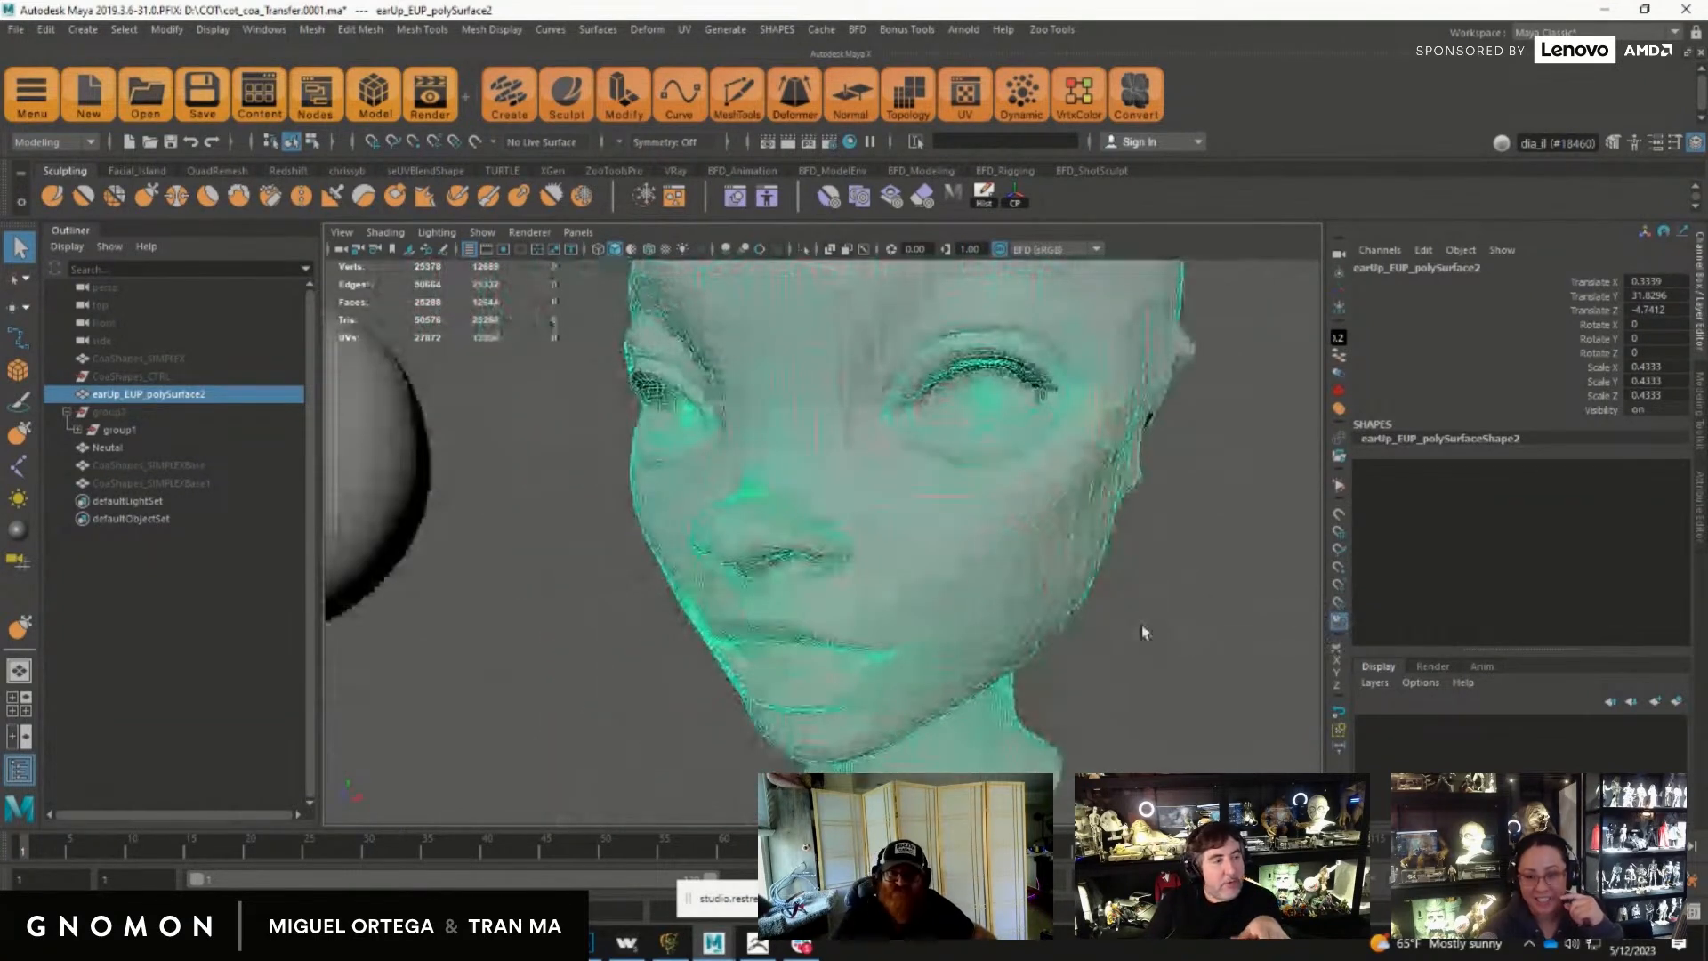
{"action": "left_click", "coordinate": [760, 250]}
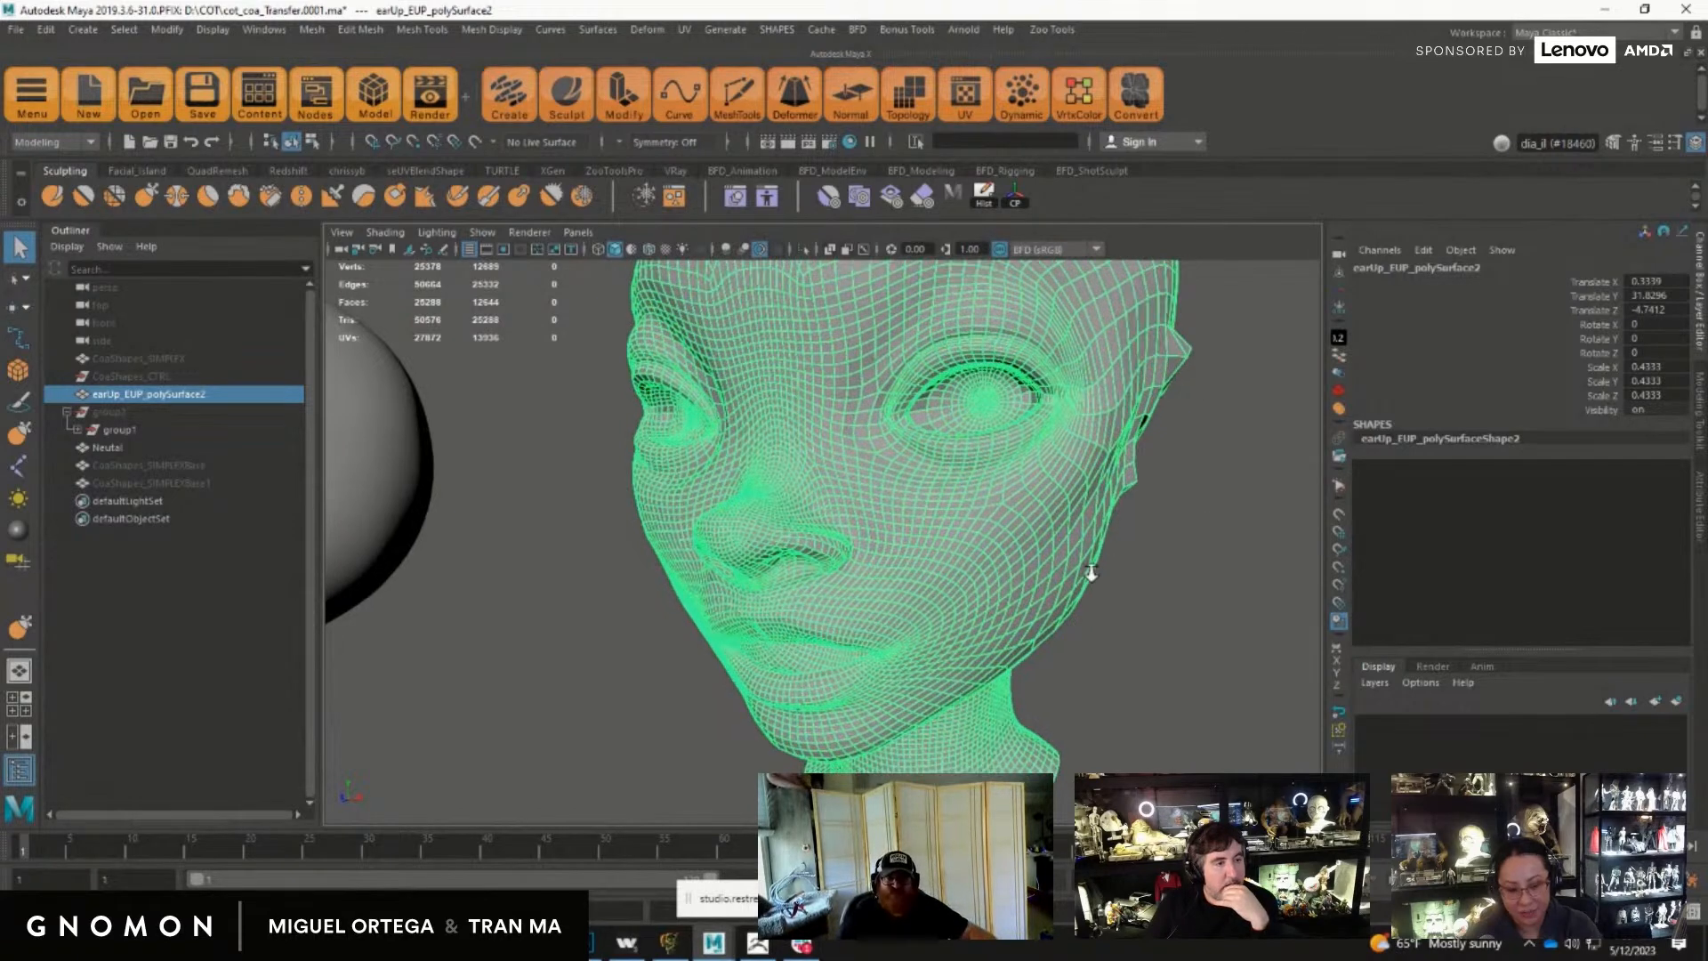
Step: Select the round Neutral head together with the wrapped human head and compare their wireframe topology
{"action": "right_click_drag", "start_coordinate": [1090, 572], "coordinate": [676, 569], "text": "alt"}
{"action": "left_click_drag", "start_coordinate": [641, 560], "coordinate": [757, 547], "text": "alt"}
{"action": "middle_click_drag", "start_coordinate": [757, 547], "coordinate": [1070, 540], "text": "alt"}
{"action": "left_click", "coordinate": [673, 607]}
{"action": "left_click_drag", "start_coordinate": [670, 646], "coordinate": [618, 648], "text": "alt"}
{"action": "left_click", "coordinate": [1108, 636], "text": "shift"}
{"action": "left_click_drag", "start_coordinate": [1038, 664], "coordinate": [974, 658], "text": "alt"}
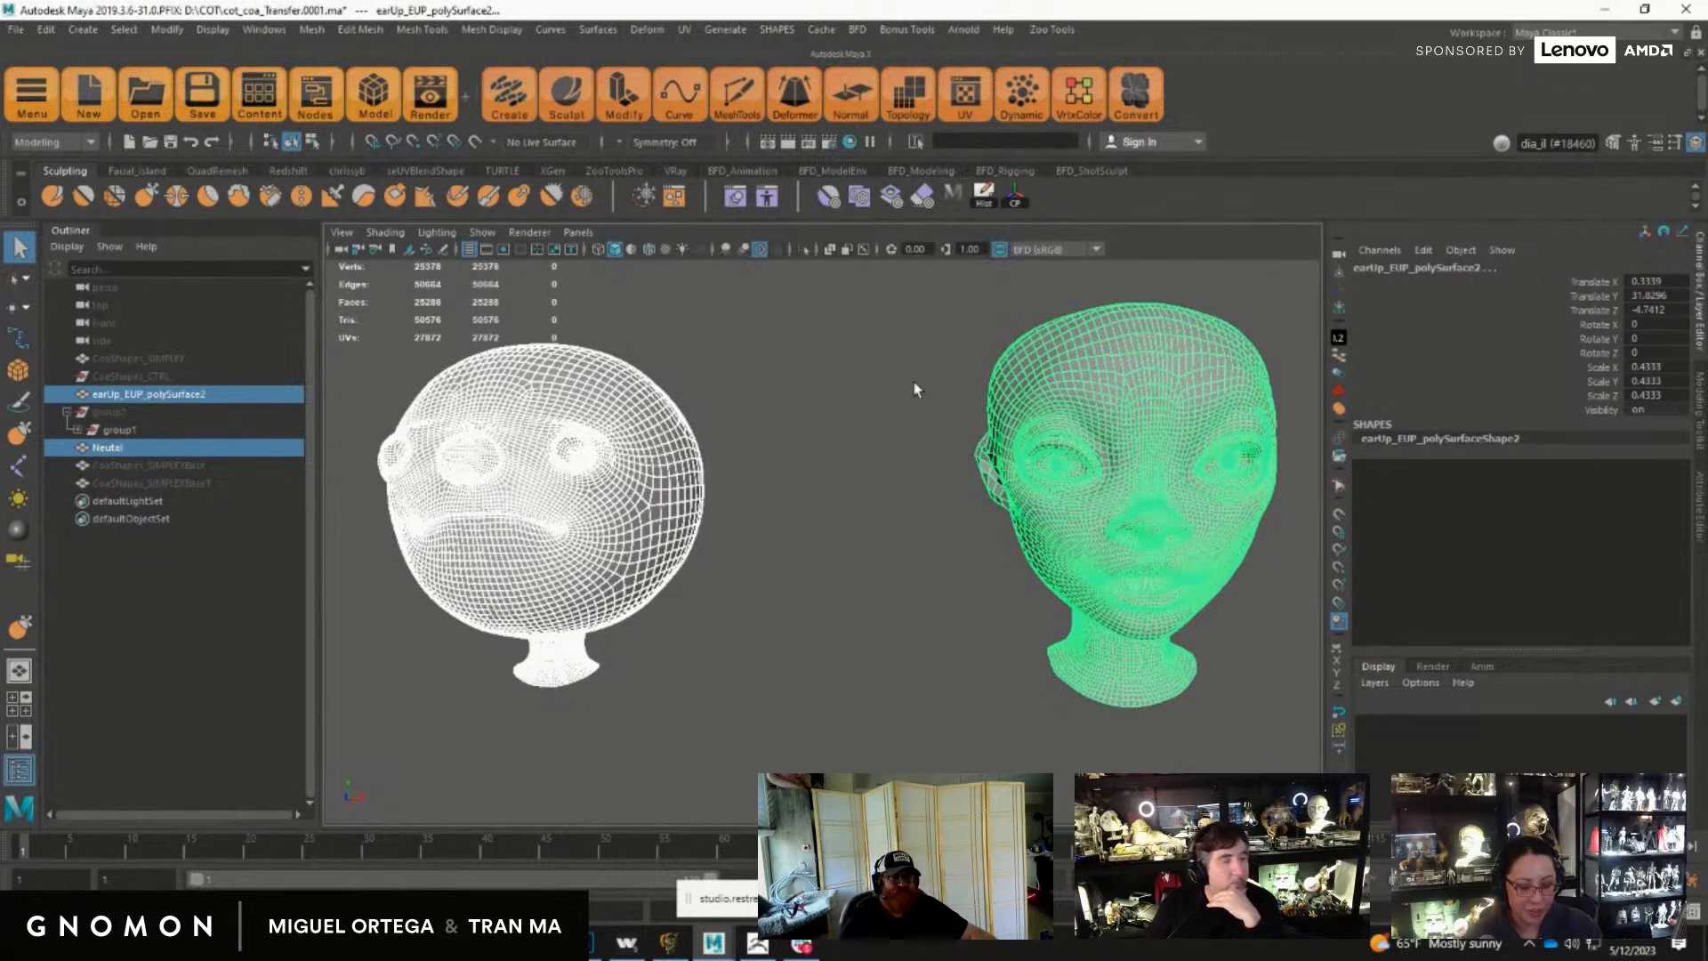
{"action": "left_click_drag", "start_coordinate": [825, 357], "coordinate": [784, 397], "text": "alt"}
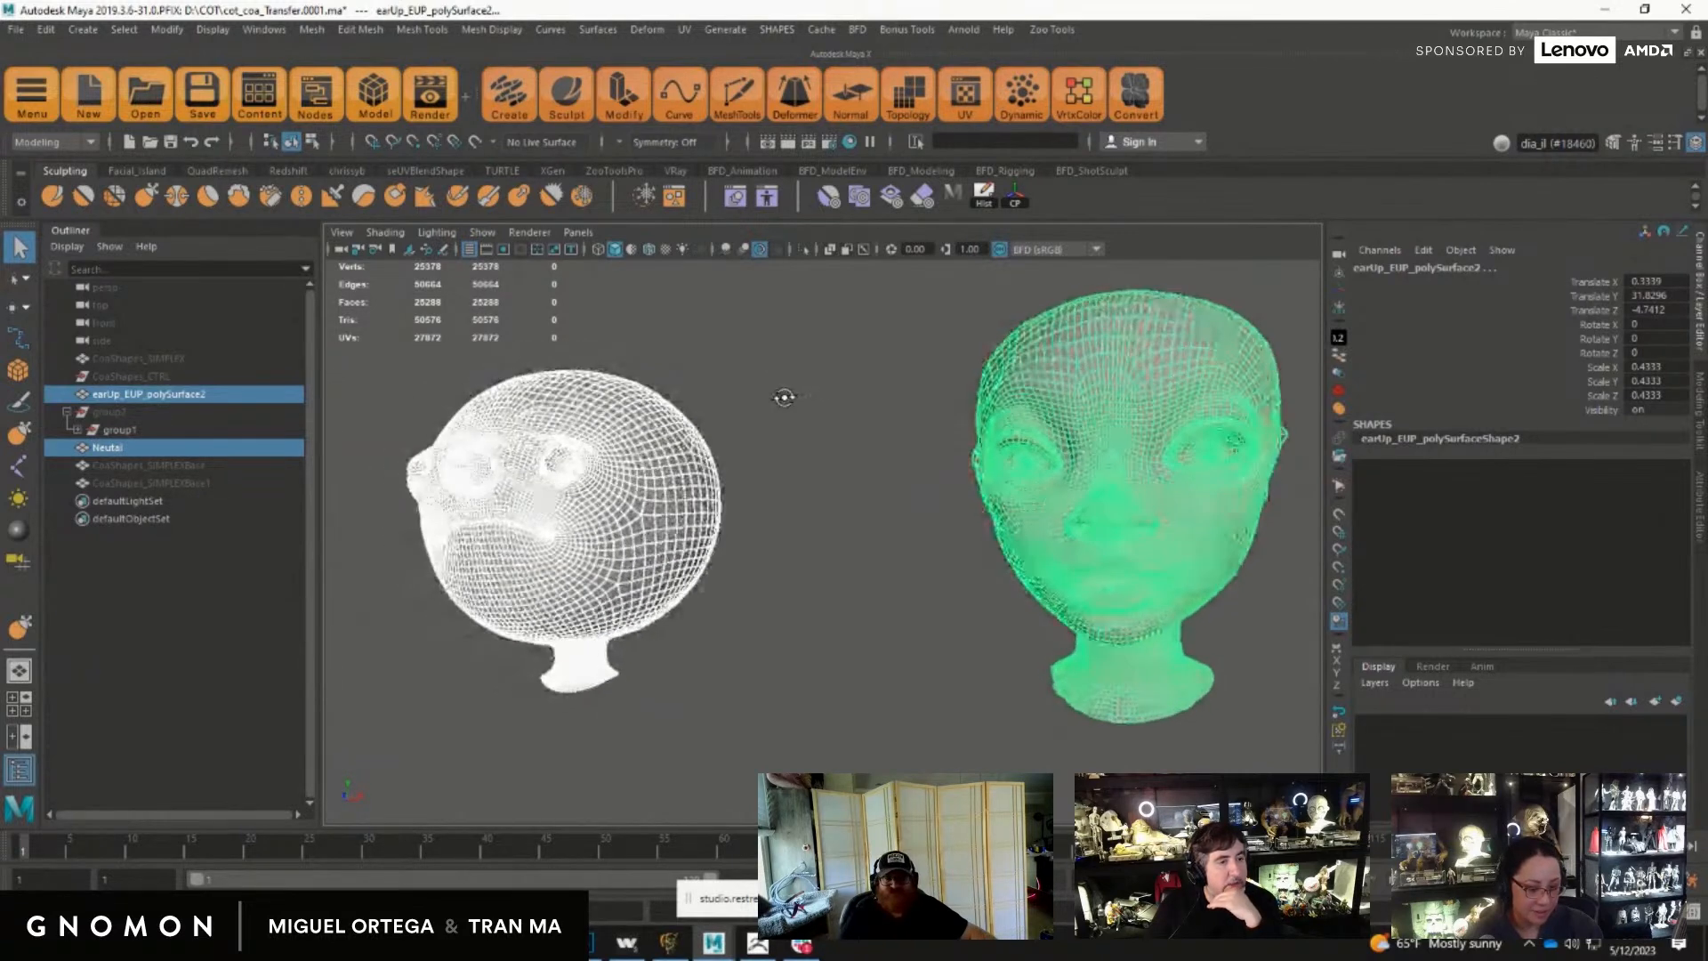
{"action": "left_click", "coordinate": [796, 376]}
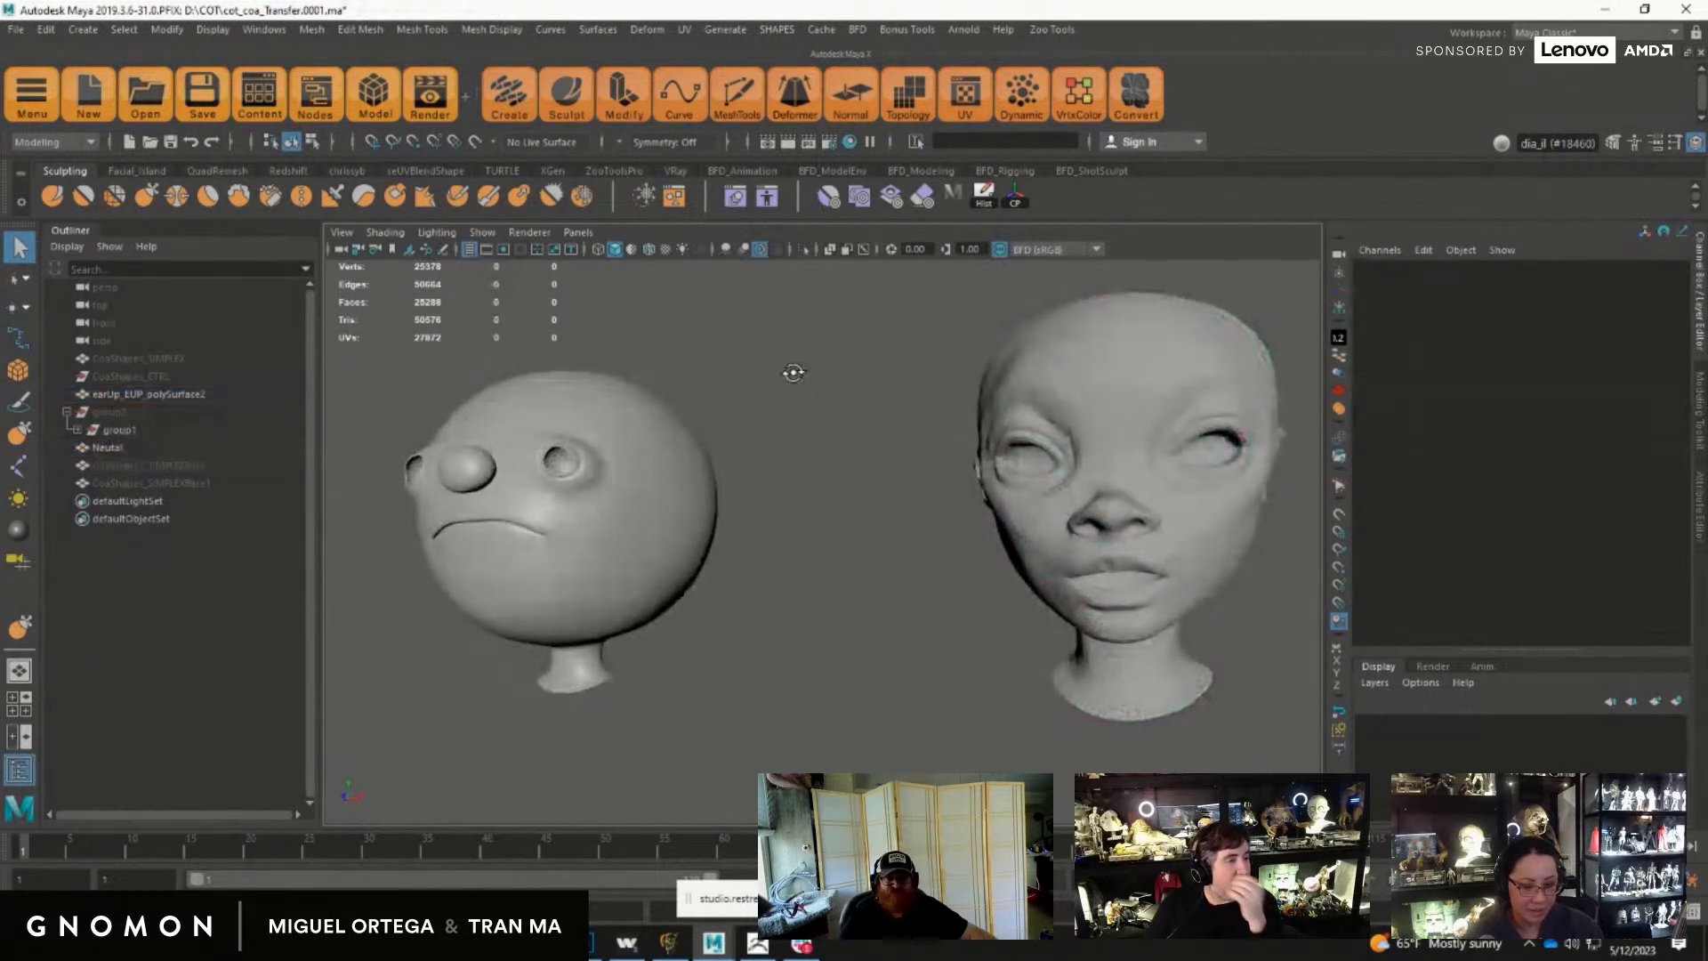
{"action": "mouse_move", "coordinate": [793, 377]}
{"action": "left_mouse_down", "text": "alt"}
{"action": "mouse_move", "coordinate": [766, 386]}
{"action": "mouse_move", "coordinate": [816, 377]}
{"action": "mouse_move", "coordinate": [763, 383]}
{"action": "left_mouse_up", "text": "alt"}
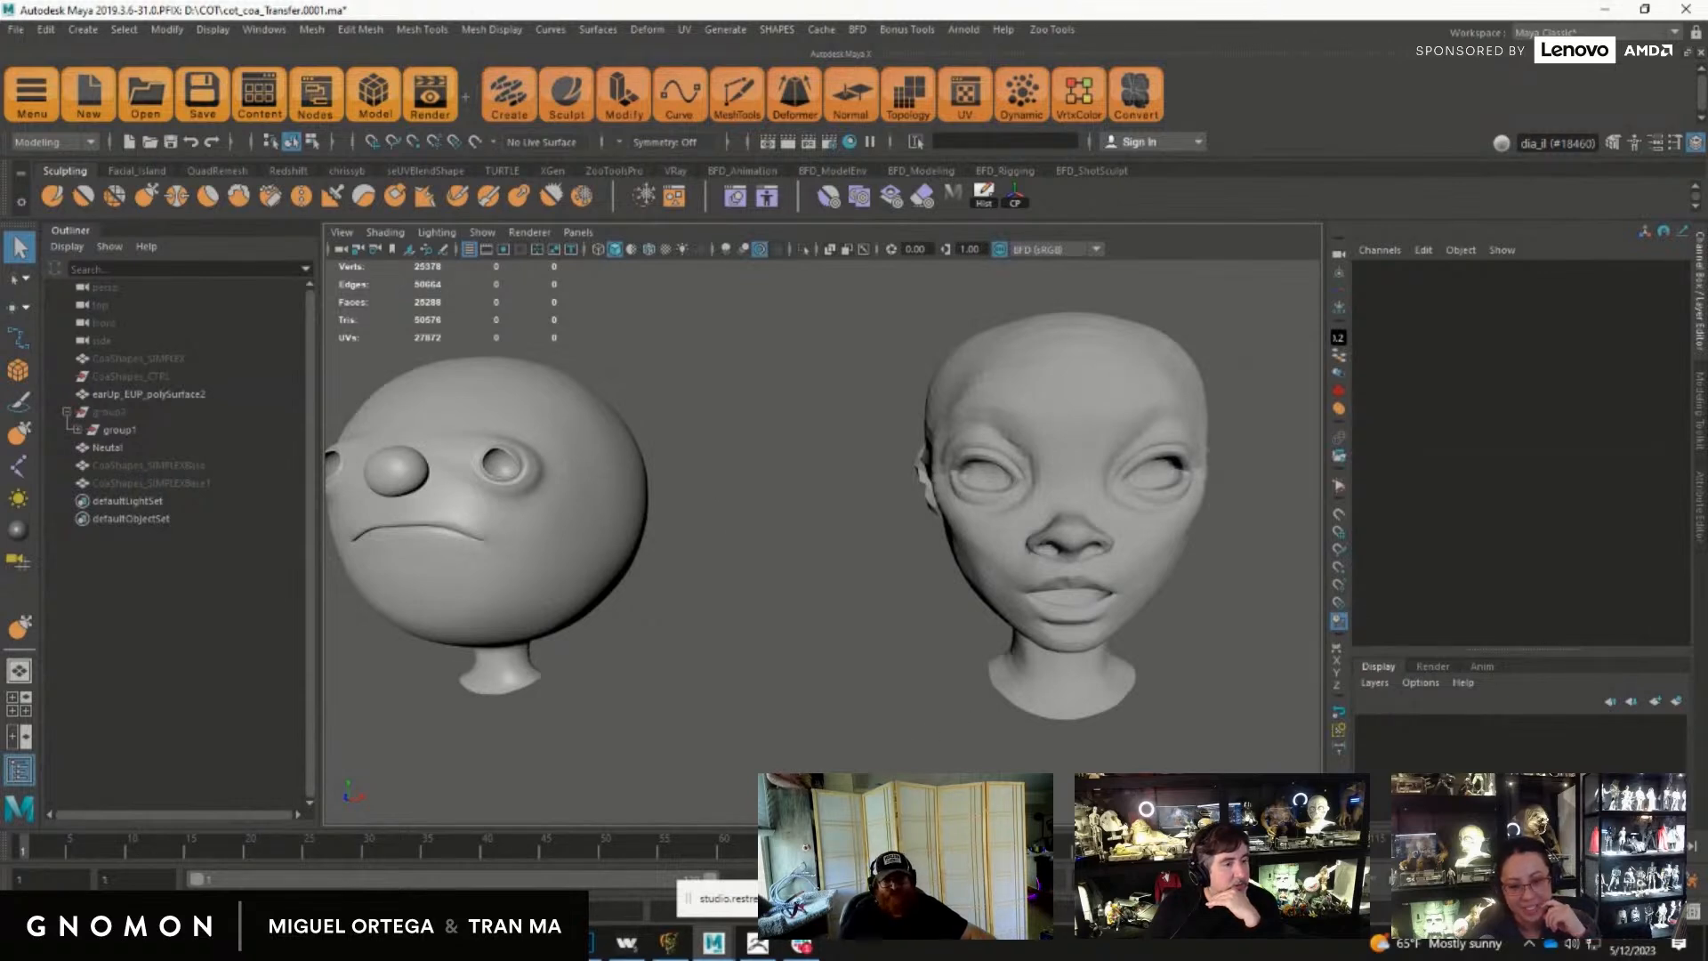
Step: Move the round Neutral head along X closer to the human head, and view both faces from the front
{"action": "left_click_drag", "start_coordinate": [975, 741], "coordinate": [865, 681], "text": "alt"}
{"action": "left_click", "coordinate": [600, 607]}
{"action": "left_click_drag", "start_coordinate": [599, 607], "coordinate": [789, 736], "text": "alt"}
{"action": "key", "text": "w"}
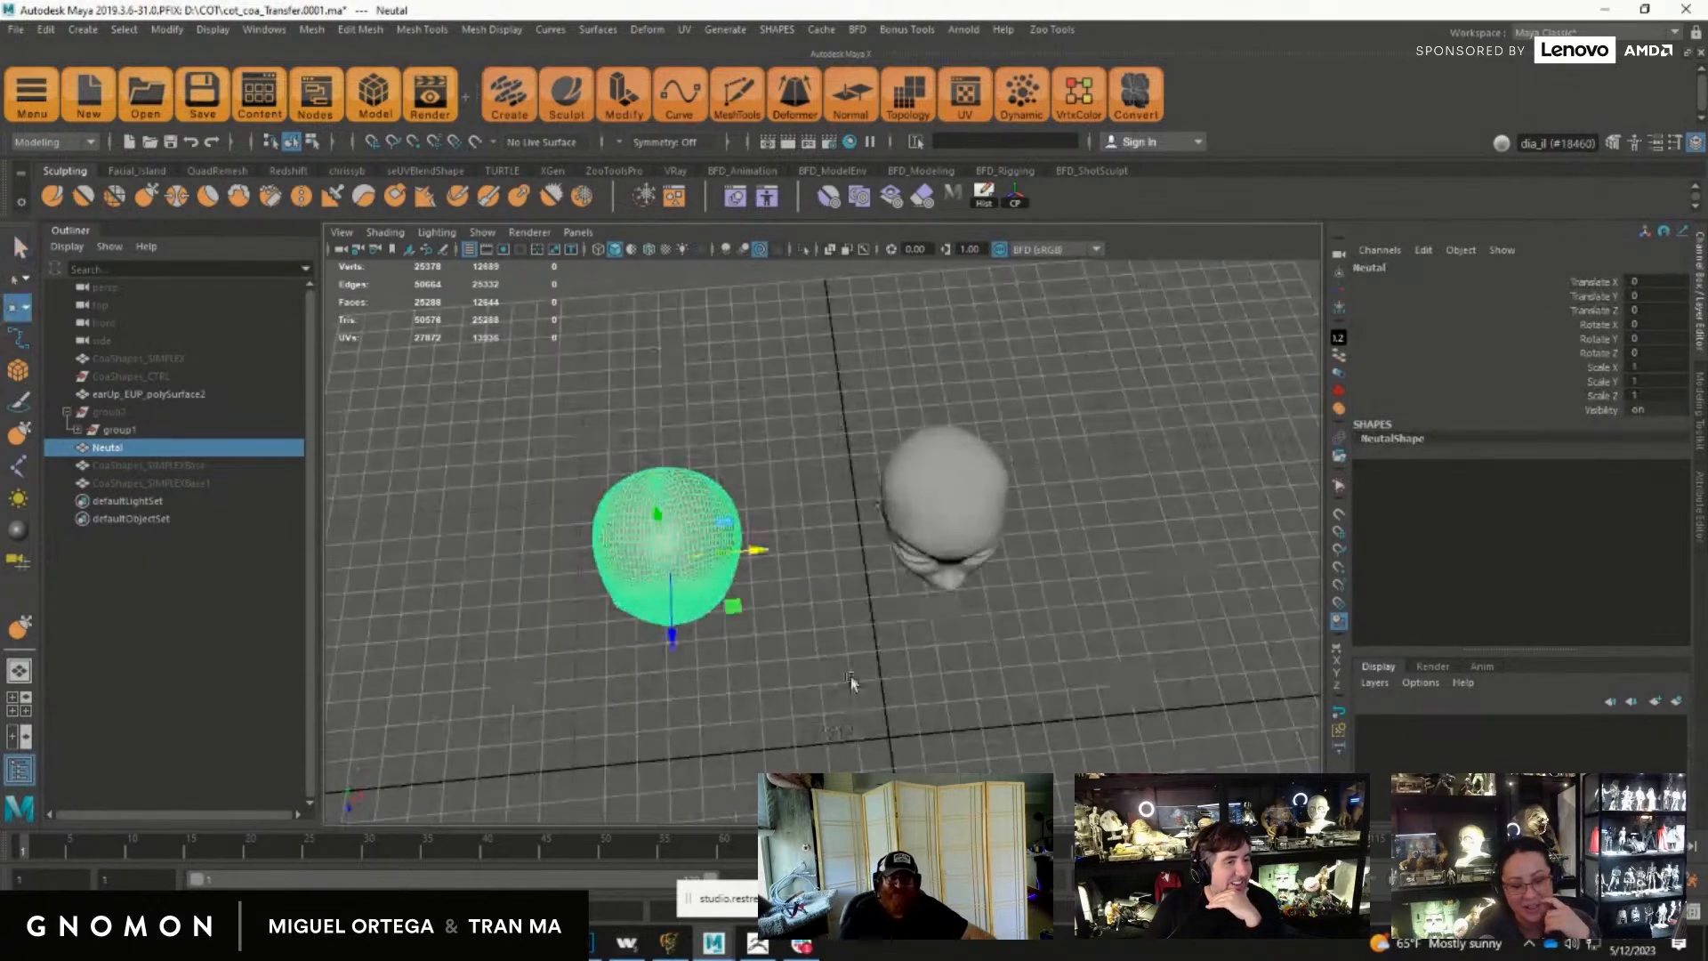
{"action": "left_click_drag", "start_coordinate": [756, 551], "coordinate": [857, 561]}
{"action": "left_click_drag", "start_coordinate": [903, 654], "coordinate": [952, 569], "text": "alt"}
{"action": "right_click_drag", "start_coordinate": [952, 569], "coordinate": [1106, 683], "text": "alt"}
{"action": "left_click_drag", "start_coordinate": [1106, 684], "coordinate": [846, 717], "text": "alt"}
{"action": "left_click", "coordinate": [976, 640]}
{"action": "left_click_drag", "start_coordinate": [976, 640], "coordinate": [1074, 714], "text": "alt"}
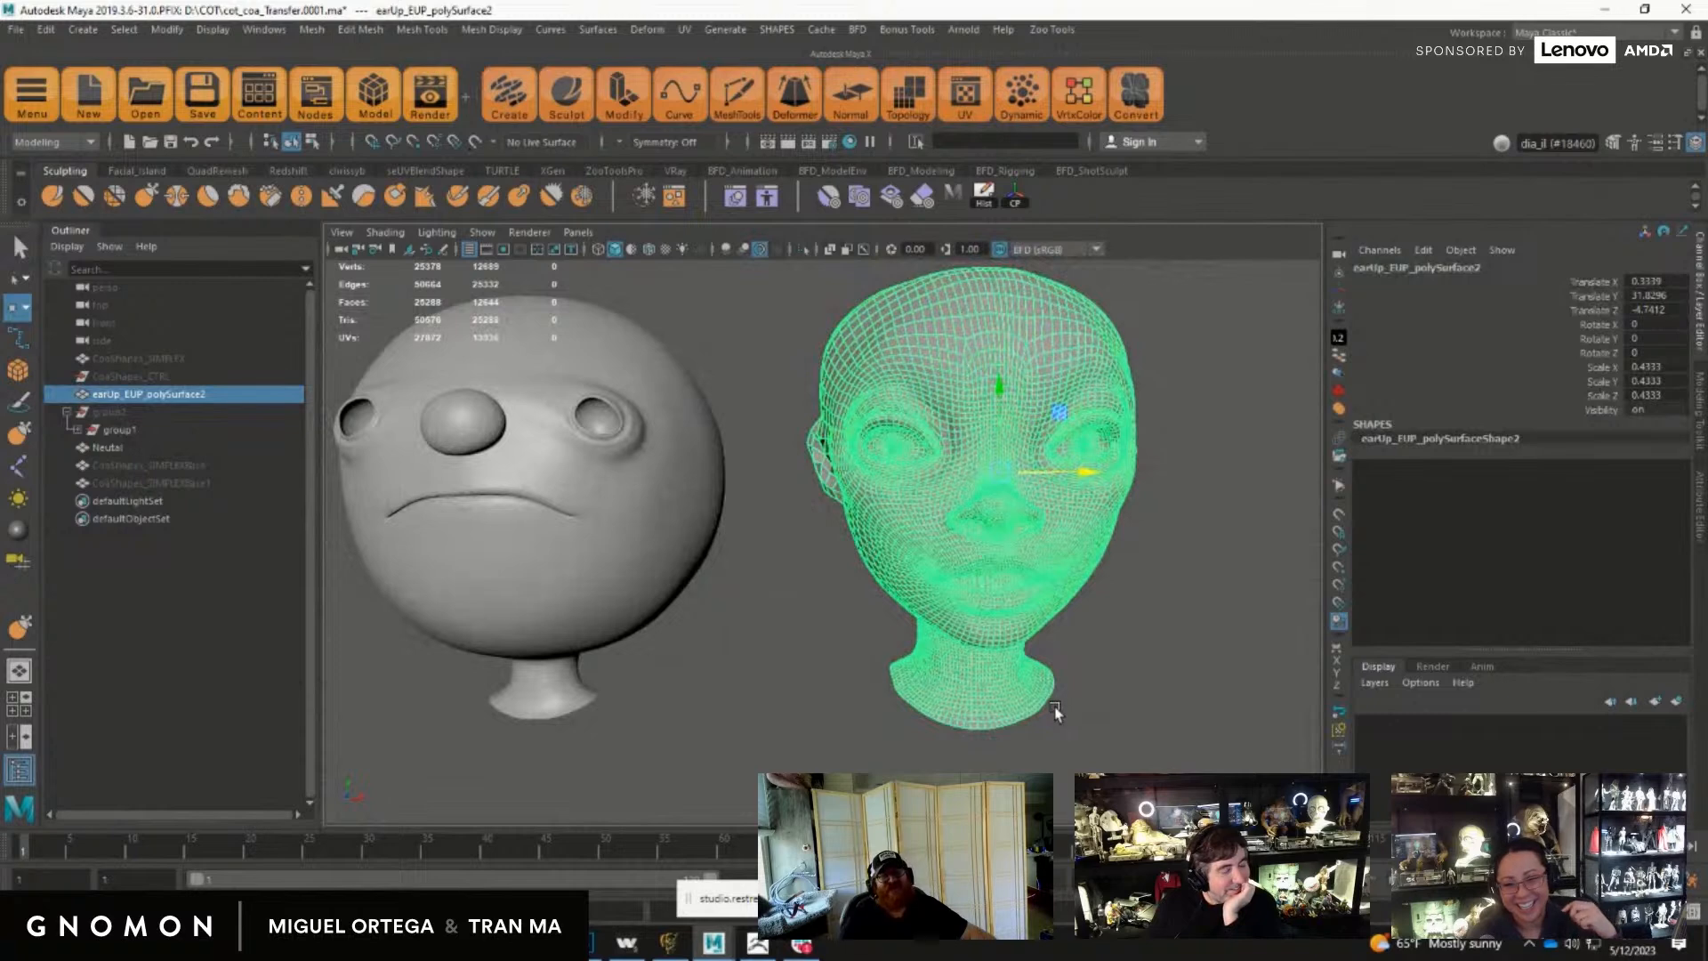
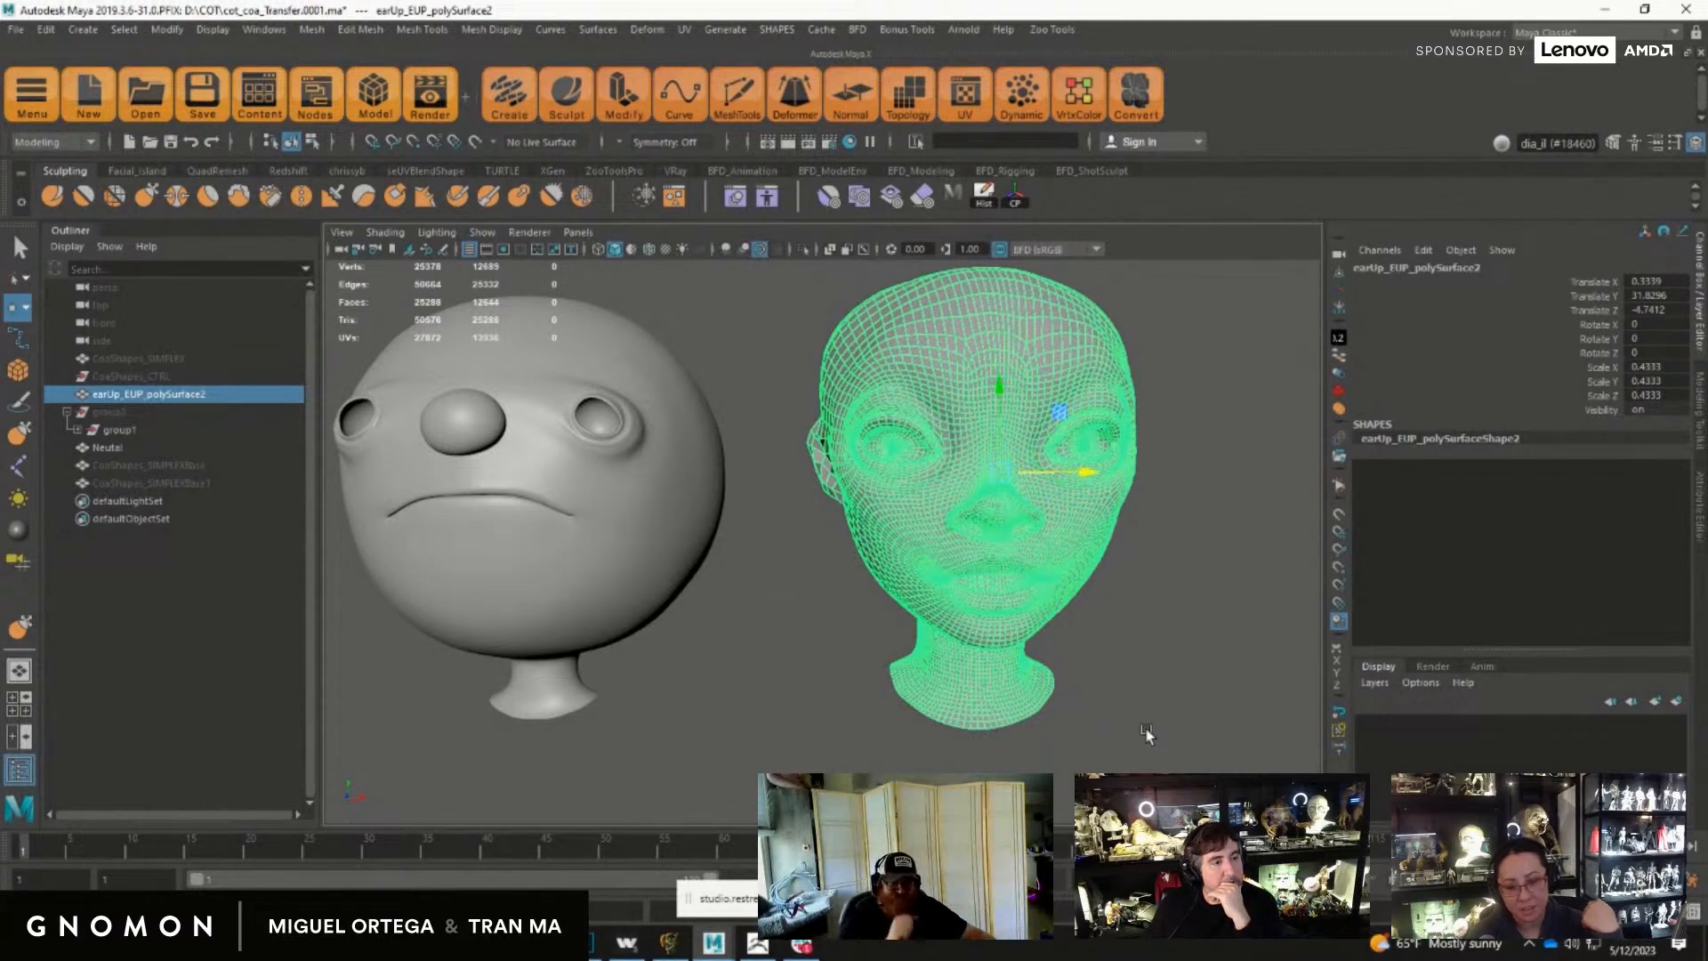
Step: Show the hidden objects again and check the round head's eyes and teeth beside the moved head
{"action": "left_click_drag", "start_coordinate": [788, 678], "coordinate": [770, 664], "text": "alt"}
{"action": "left_click", "coordinate": [771, 664]}
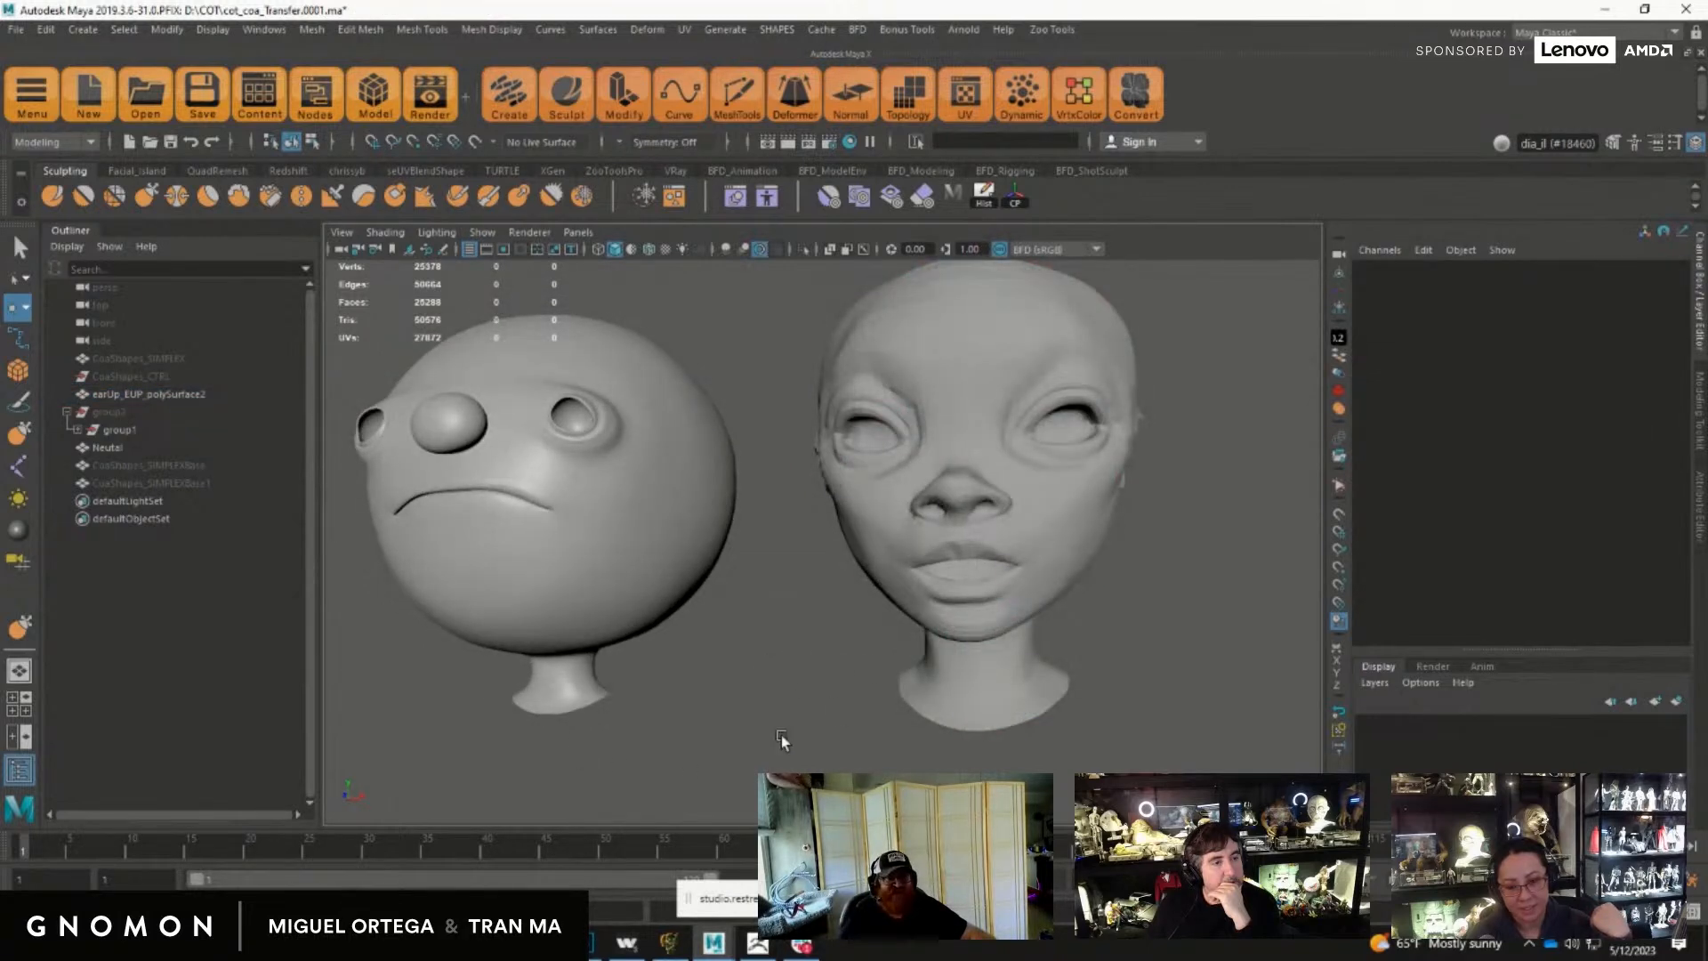
{"action": "middle_click_drag", "start_coordinate": [1209, 599], "coordinate": [1167, 604], "text": "alt"}
{"action": "right_click_drag", "start_coordinate": [1167, 603], "coordinate": [1125, 596], "text": "alt"}
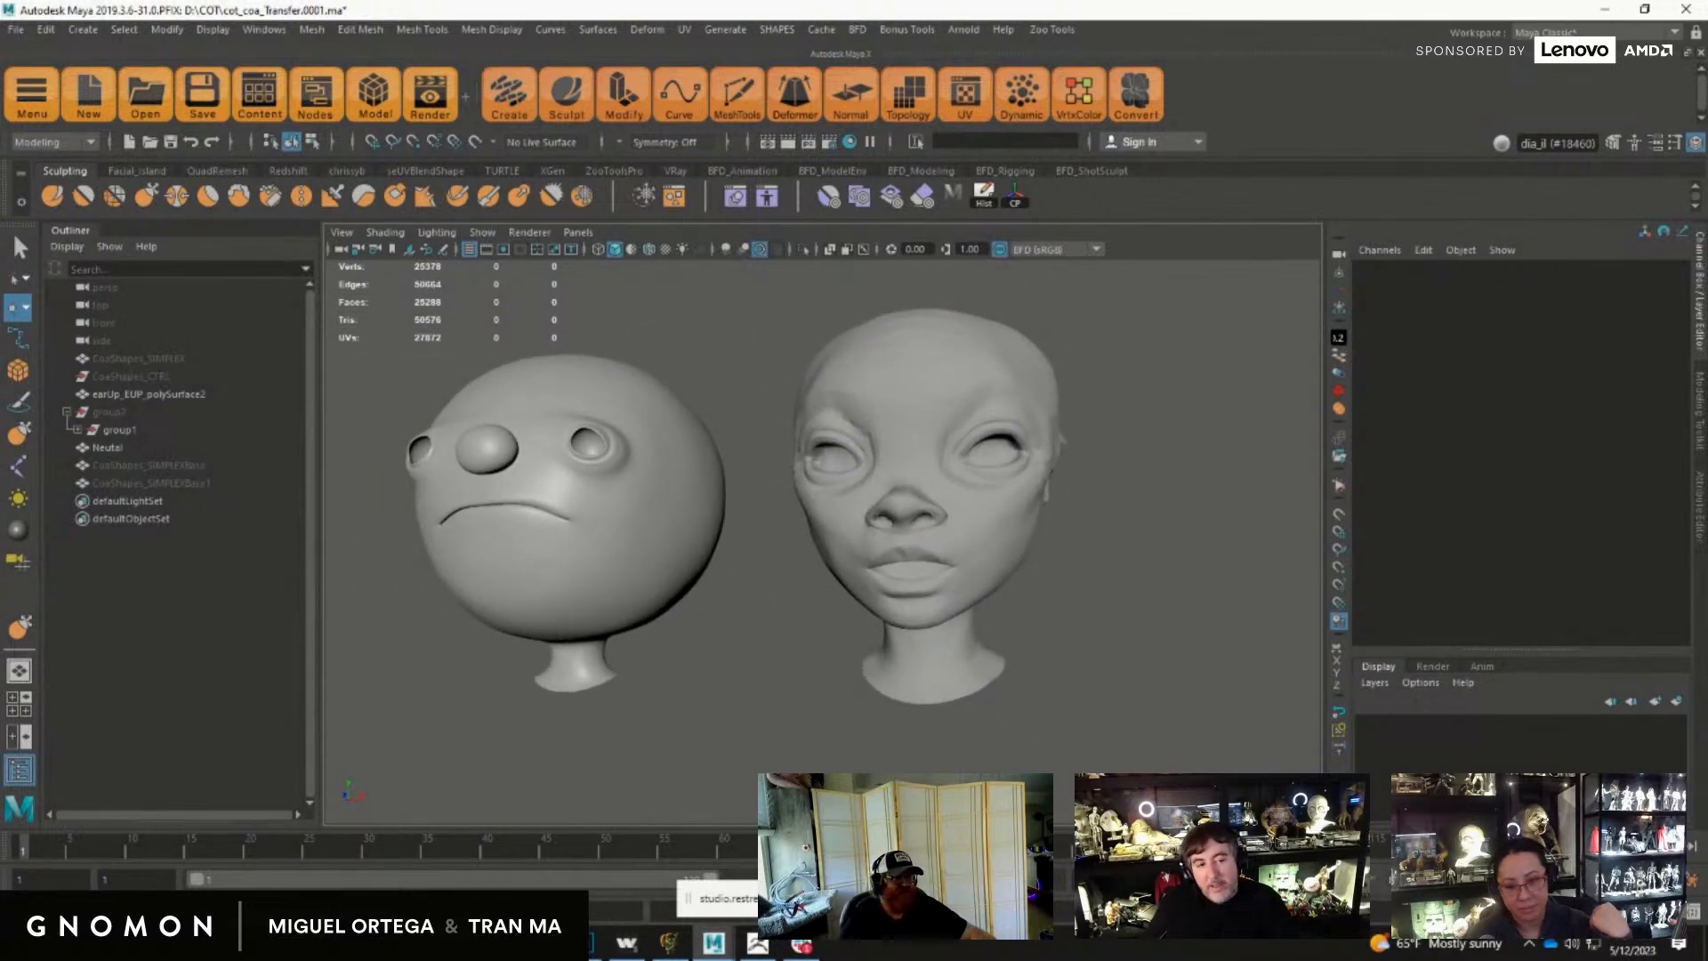
{"action": "left_click", "coordinate": [1086, 568]}
{"action": "key", "text": "ctrl+shift+h"}
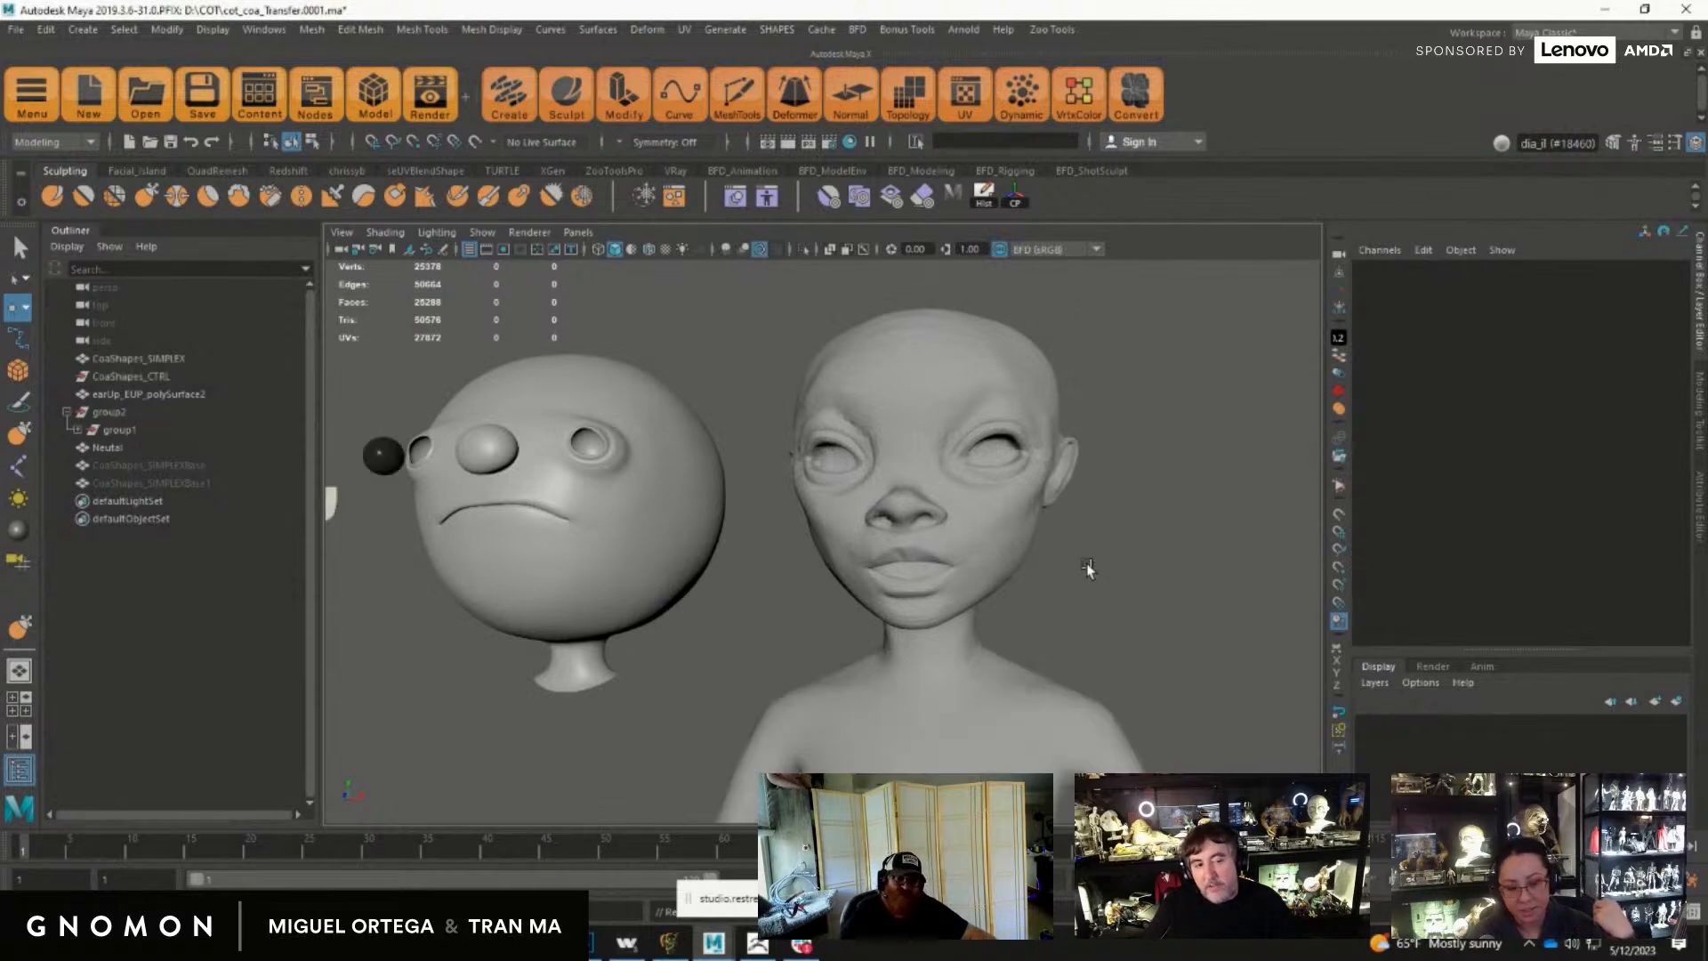
{"action": "left_click_drag", "start_coordinate": [1246, 574], "coordinate": [846, 520], "text": "alt"}
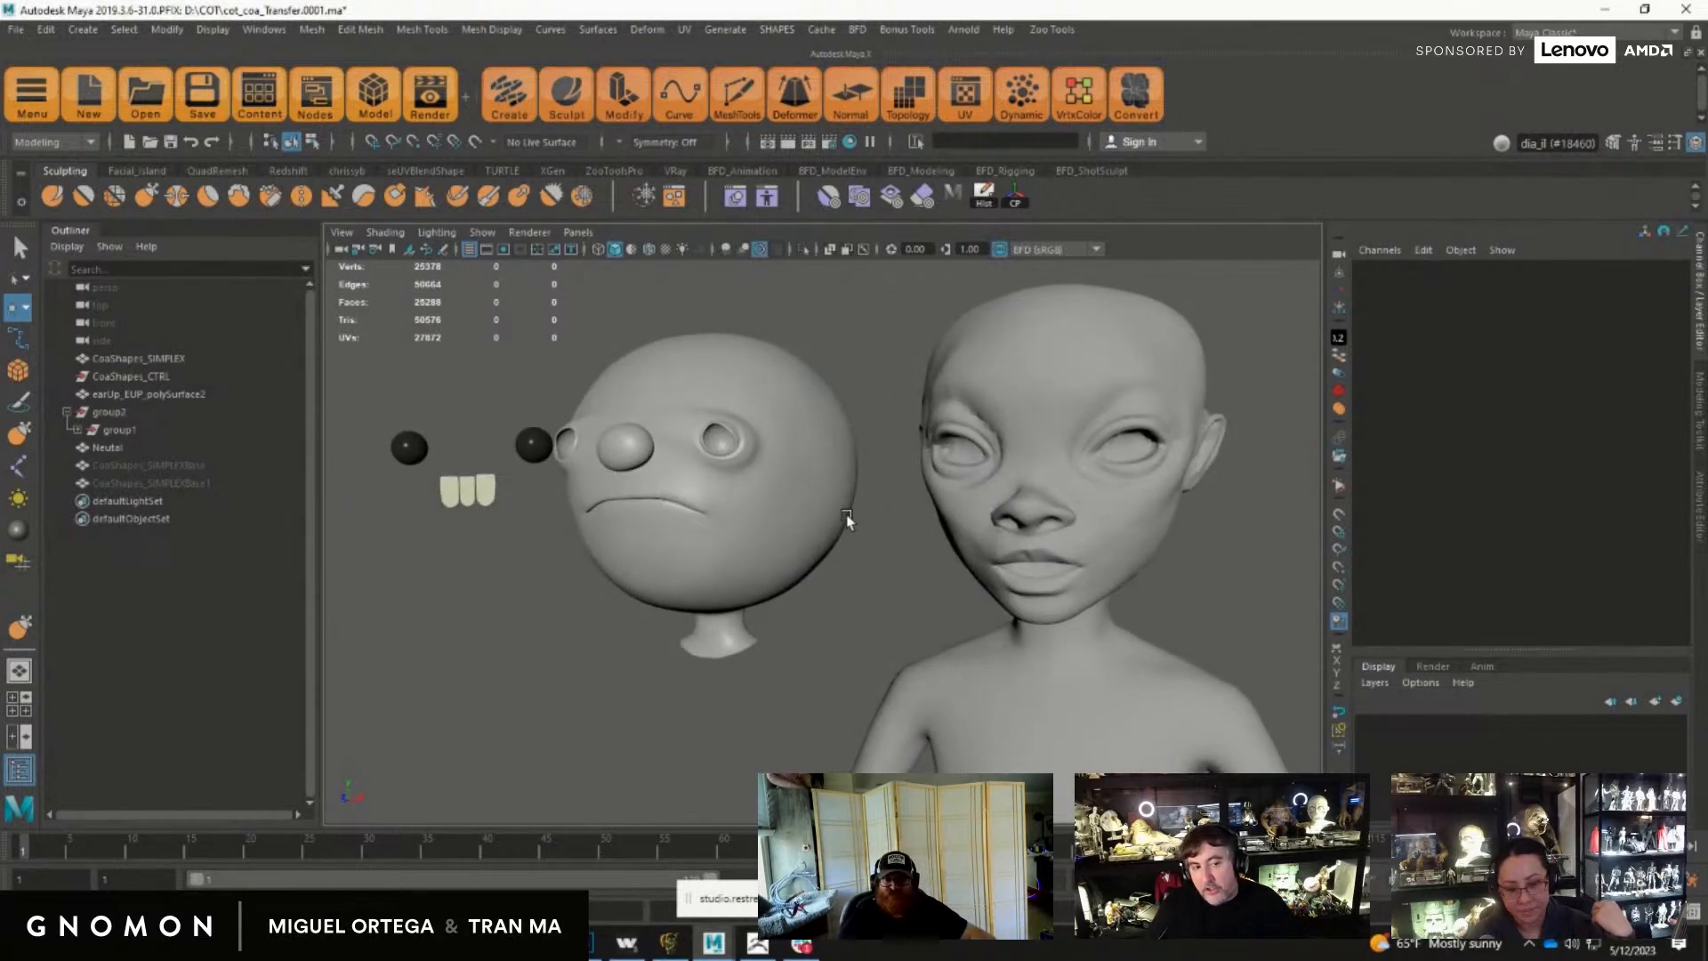
Step: Undo the round head's move to put it back around its eyes and teeth, and show the hidden objects
{"action": "left_click", "coordinate": [799, 506]}
{"action": "key", "text": "ctrl+z"}
{"action": "key", "text": "ctrl+z"}
{"action": "key", "text": "ctrl+z"}
{"action": "key", "text": "ctrl+z"}
{"action": "key", "text": "ctrl+z"}
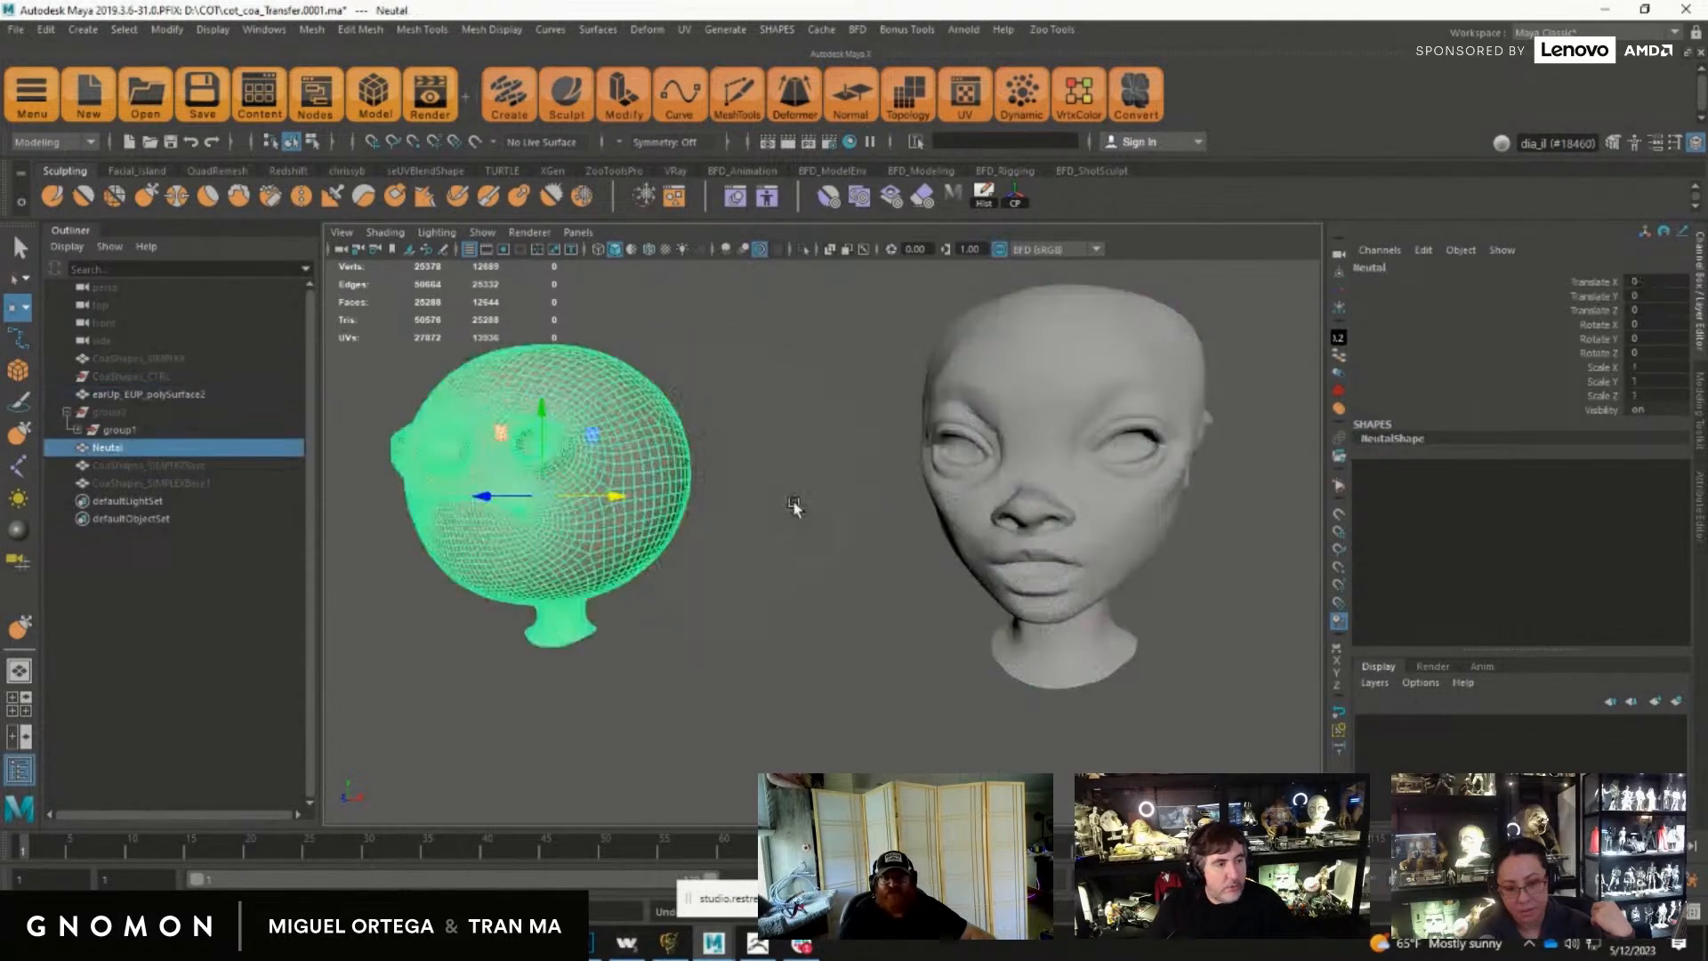
{"action": "key", "text": "ctrl+z"}
{"action": "key", "text": "ctrl+z"}
{"action": "key", "text": "ctrl+z"}
{"action": "key", "text": "ctrl+z"}
{"action": "key", "text": "ctrl+z"}
{"action": "key", "text": "ctrl+z"}
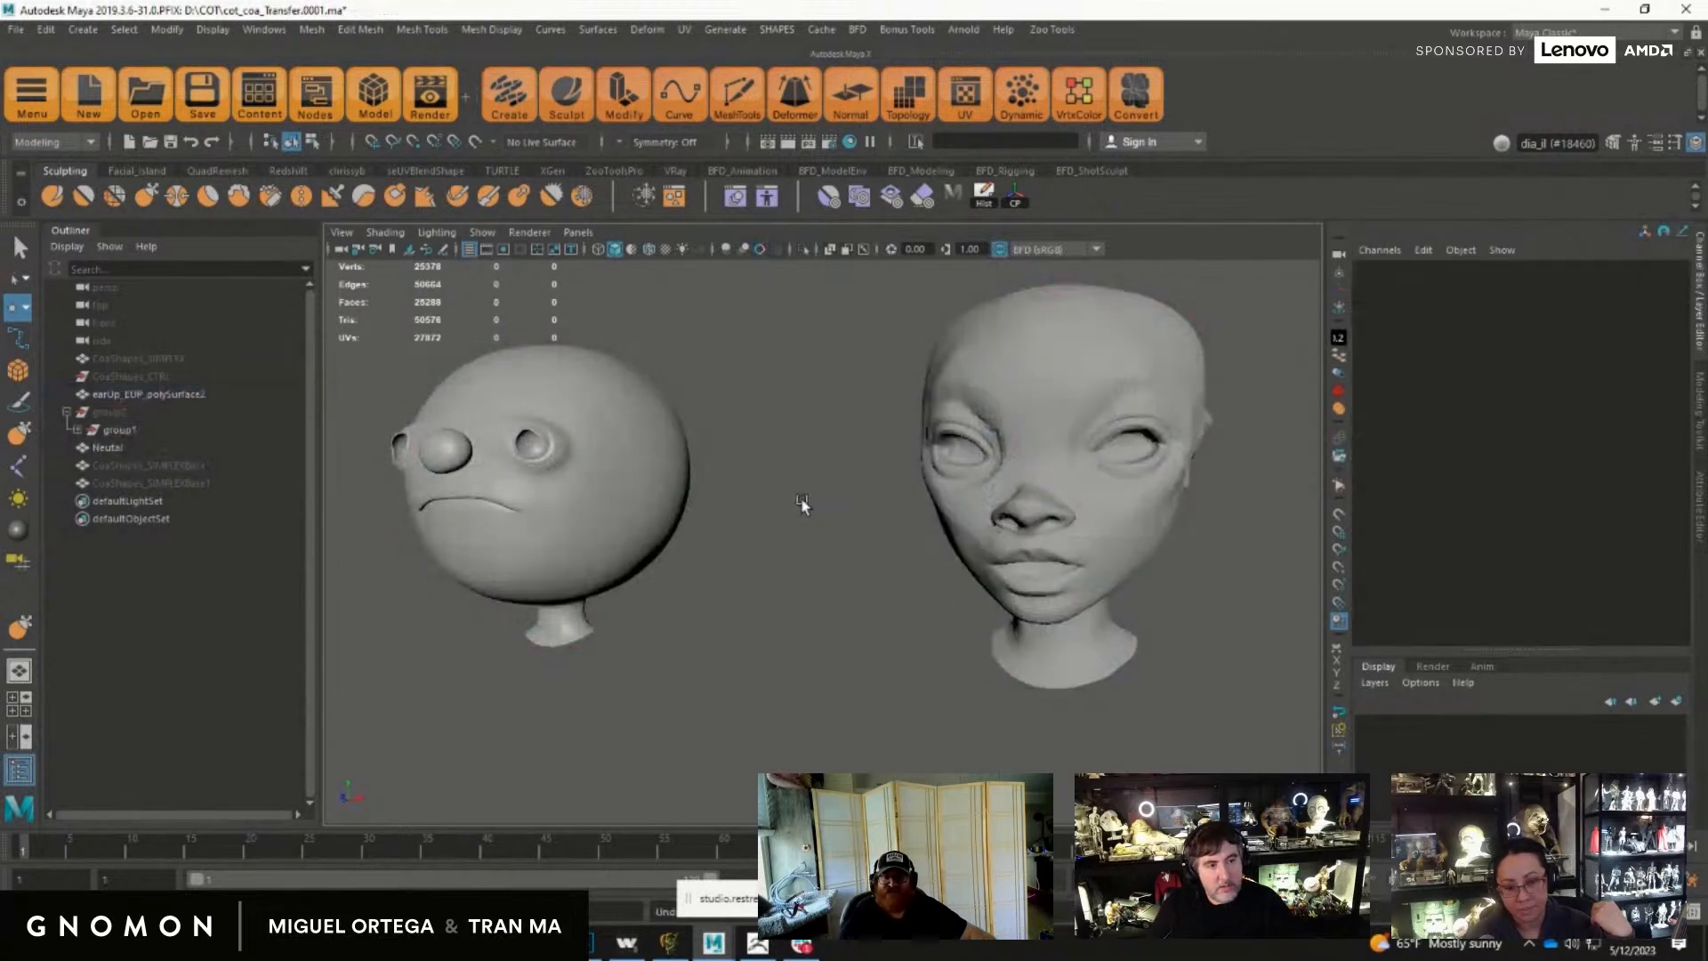
{"action": "key", "text": "ctrl+z"}
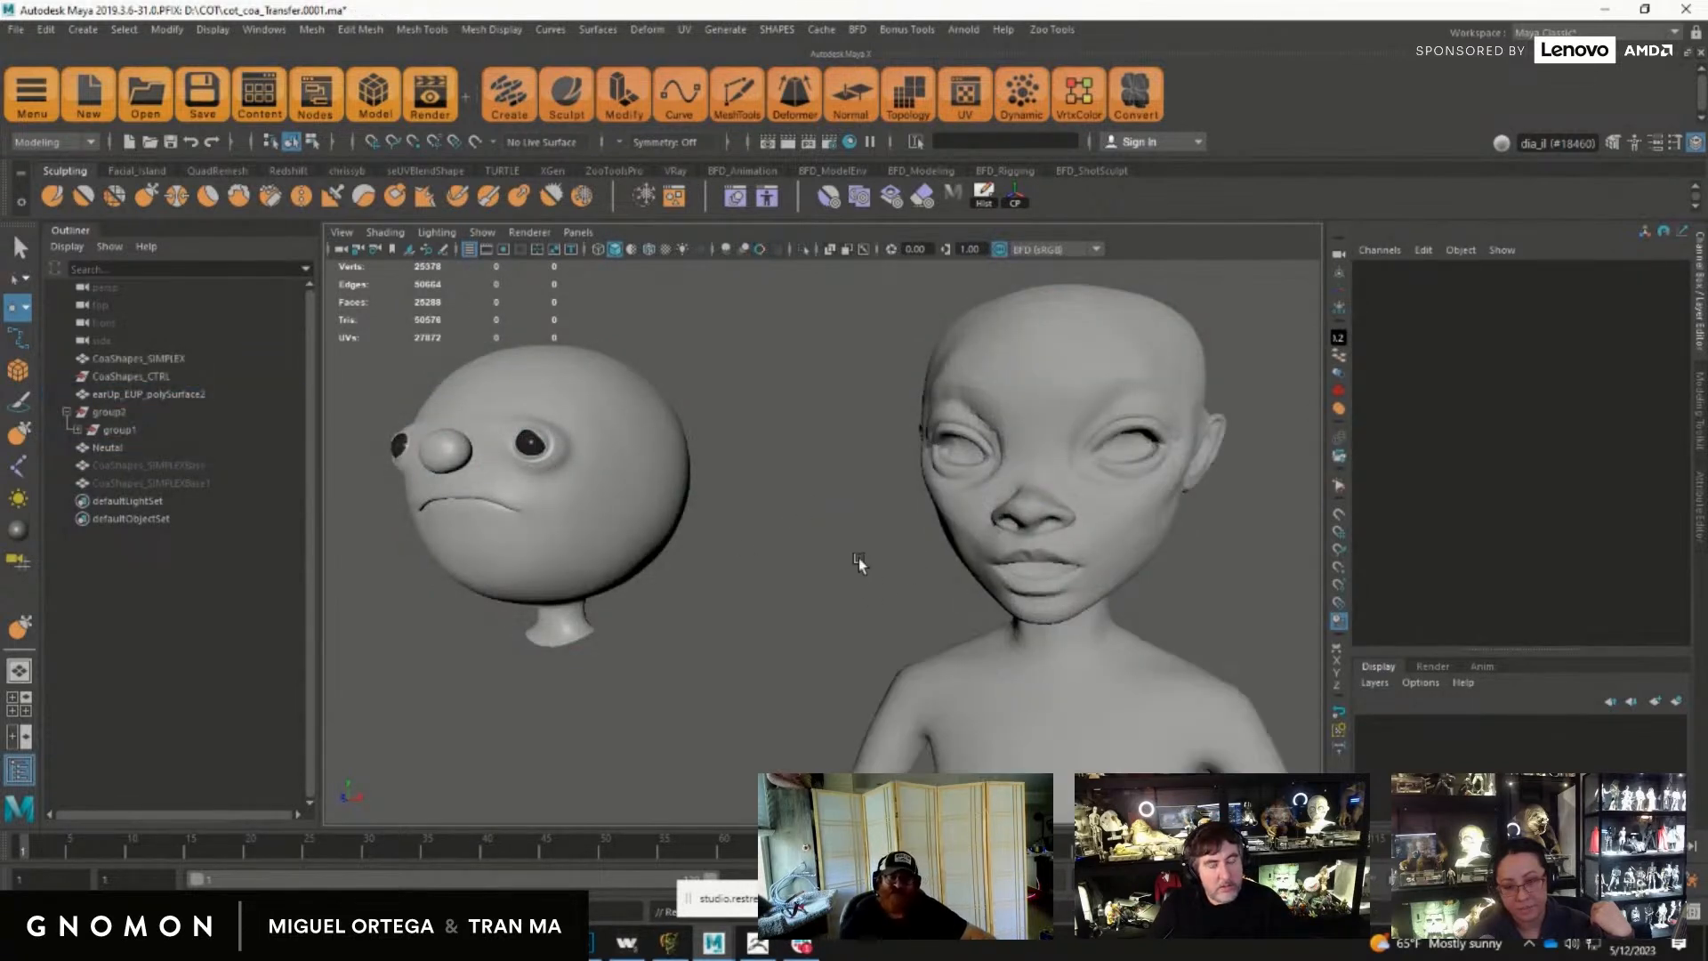
{"action": "key", "text": "ctrl+z"}
Step: Group the round Neutral head with its eyes and teeth, and move the group along X closer to the human head
{"action": "left_click_drag", "start_coordinate": [617, 527], "coordinate": [681, 405], "text": "alt"}
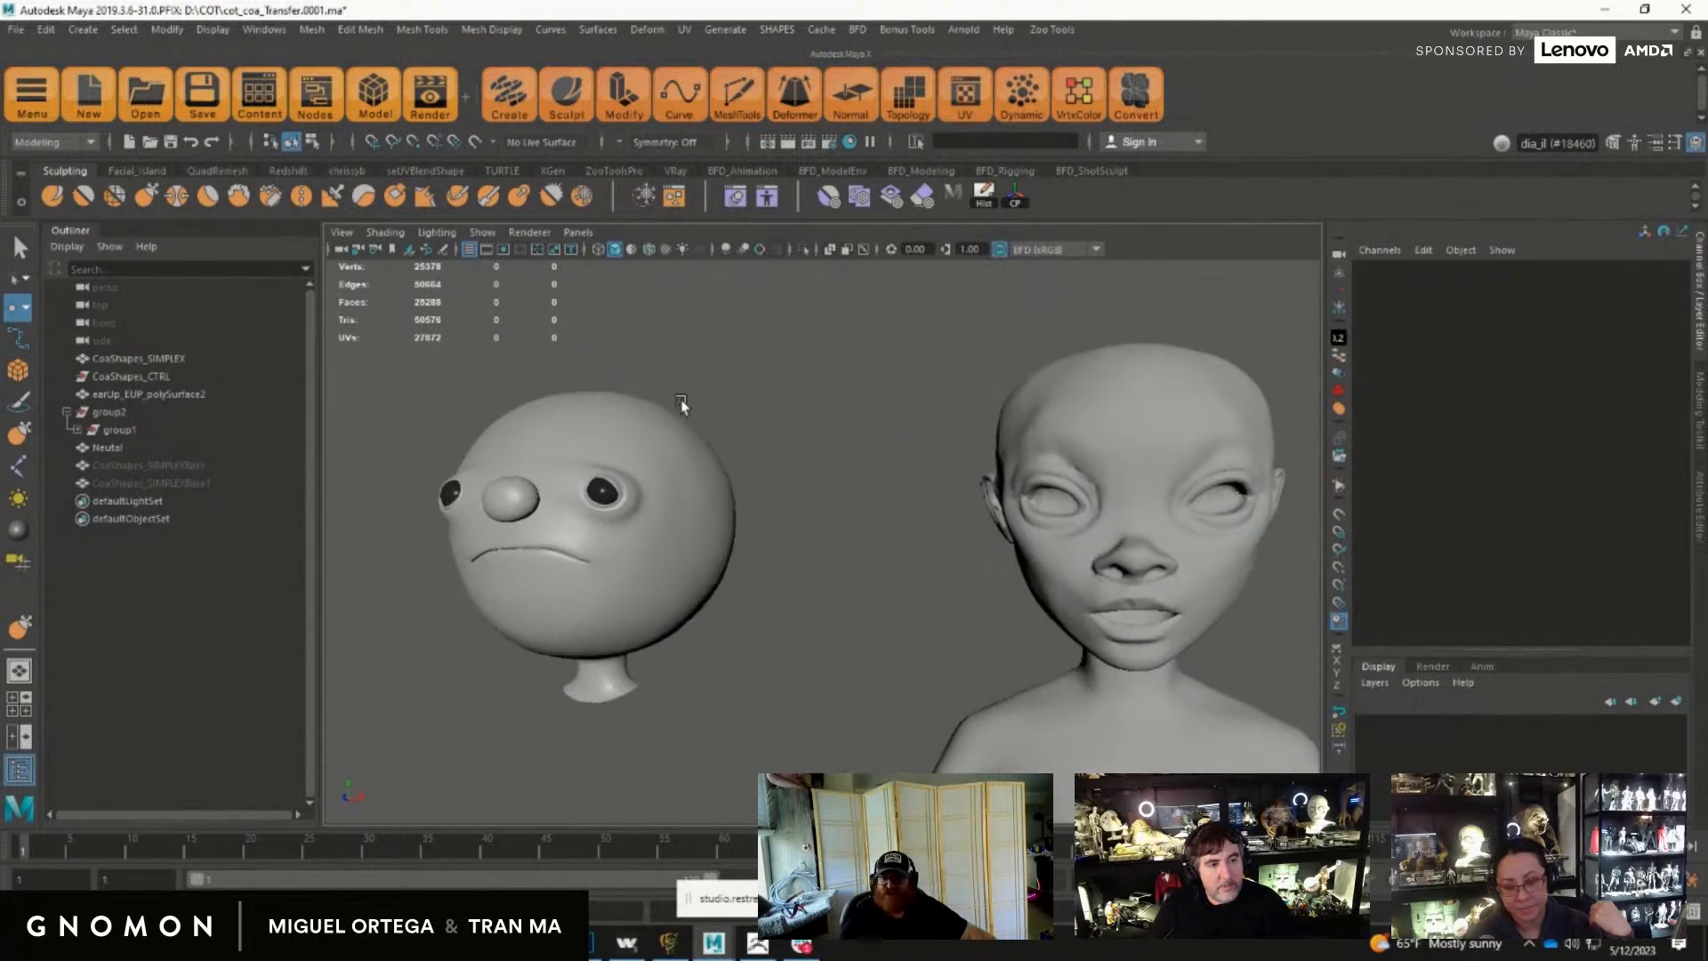
{"action": "left_click", "coordinate": [642, 452]}
{"action": "left_click_drag", "start_coordinate": [765, 344], "coordinate": [413, 673]}
{"action": "key", "text": "ctrl+d"}
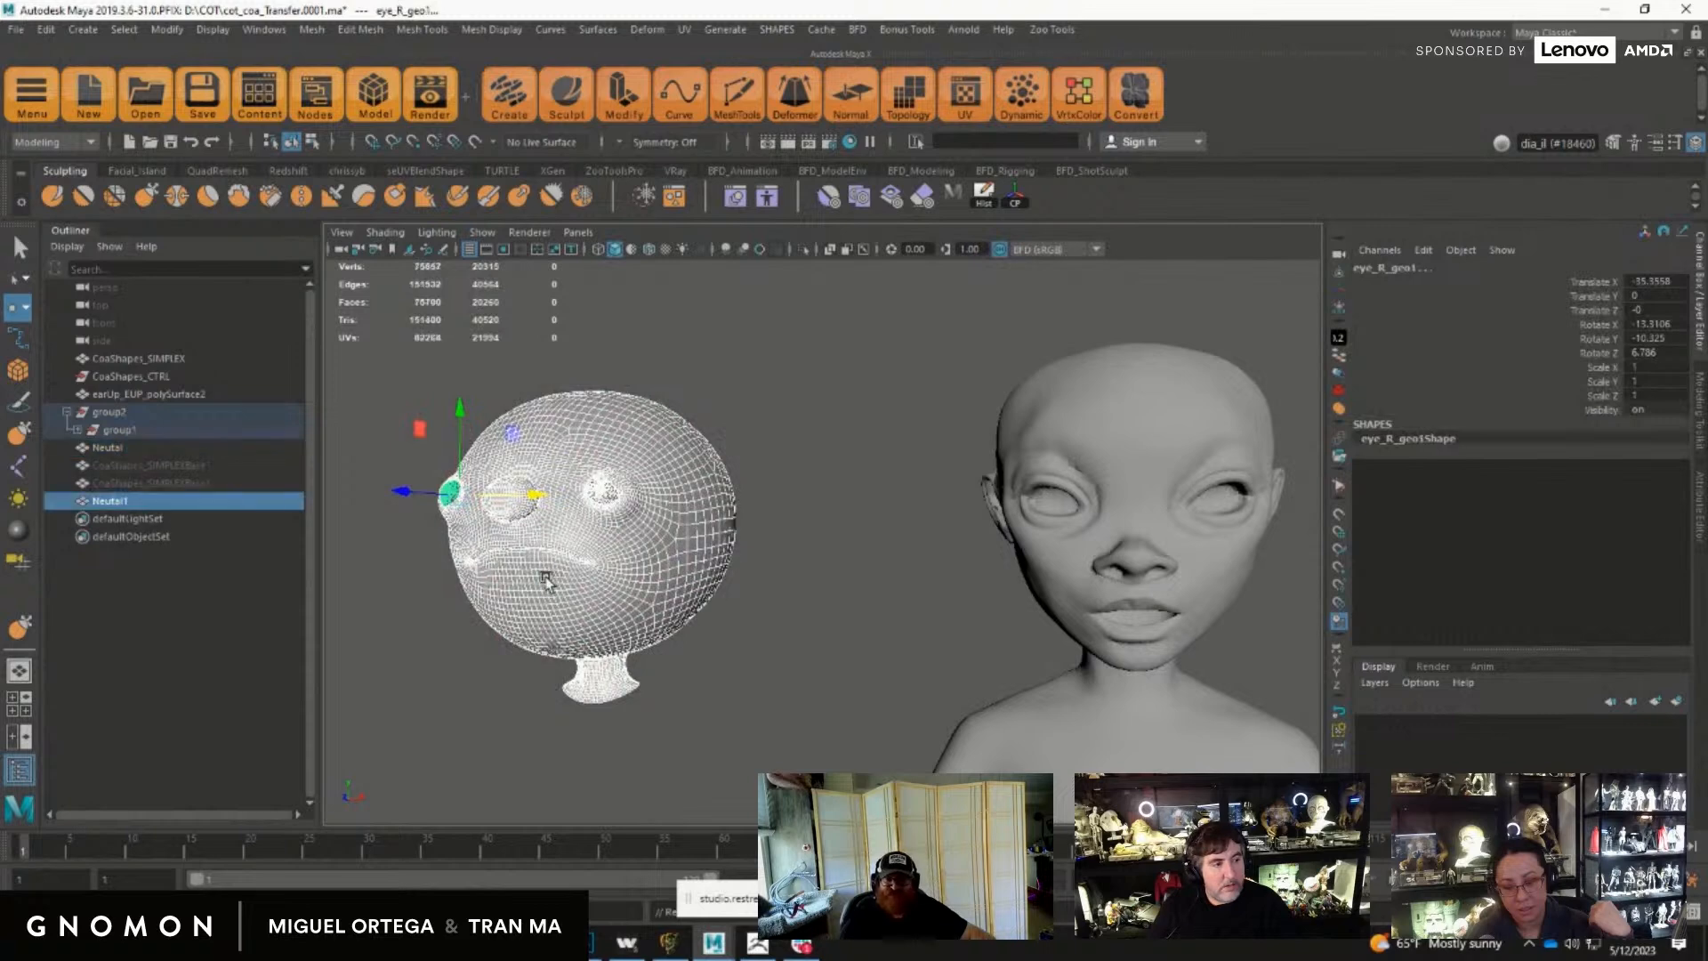
{"action": "key", "text": "ctrl+z"}
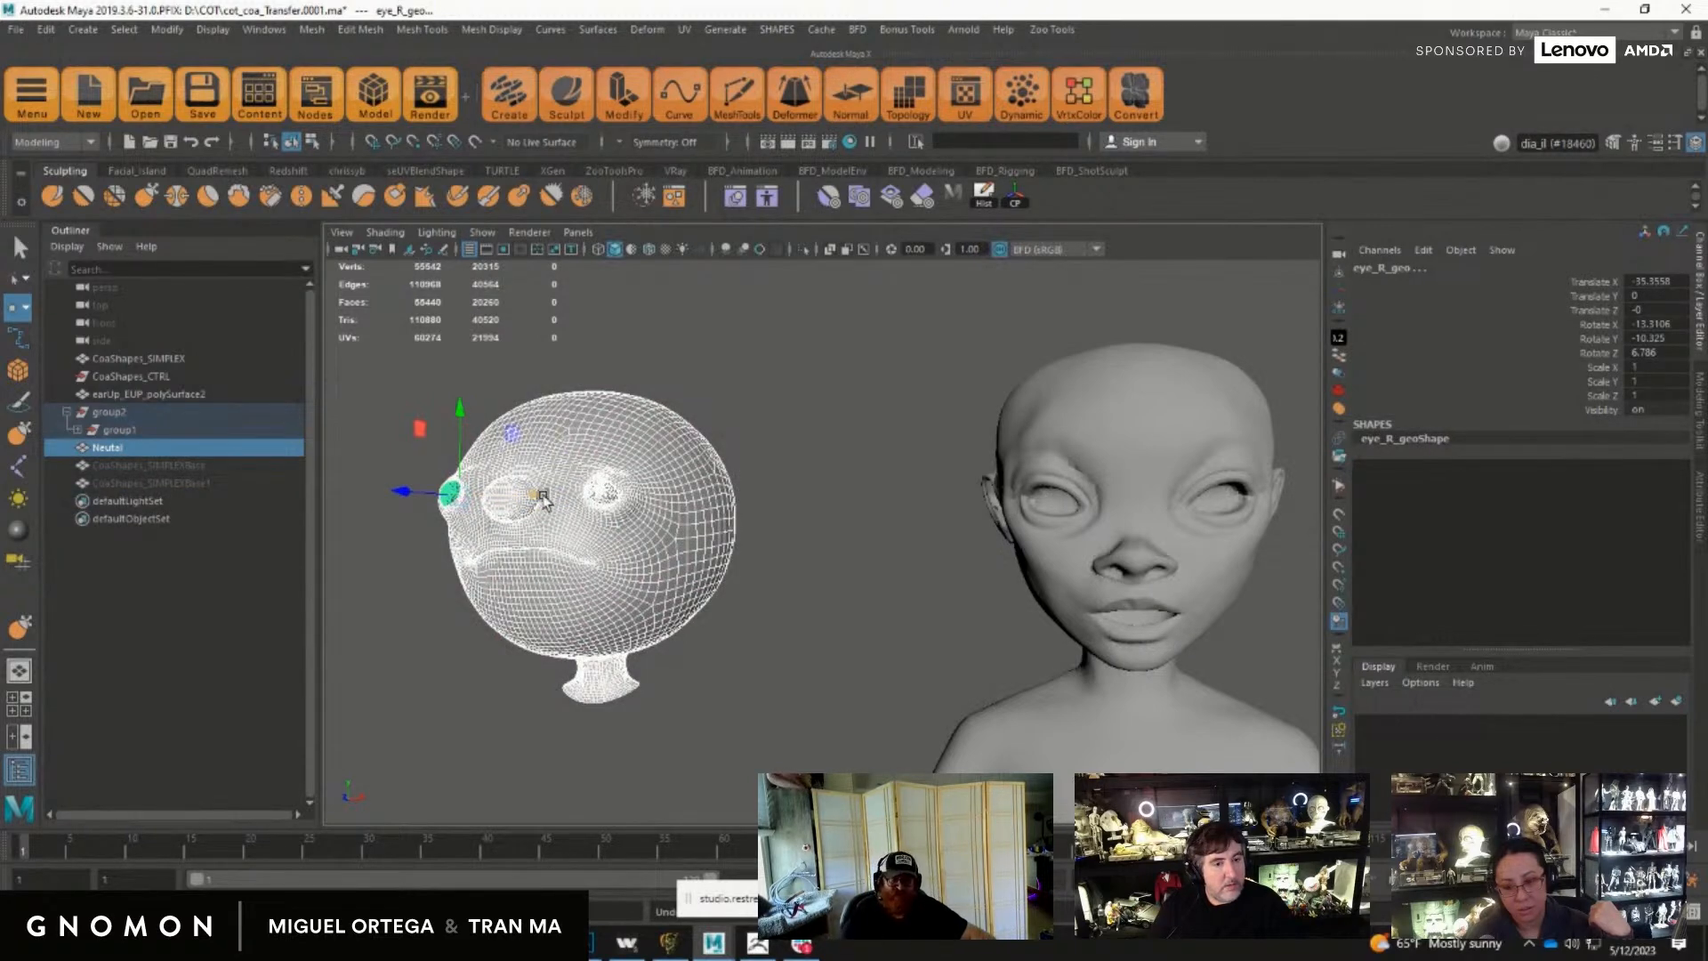
{"action": "key", "text": "ctrl+g"}
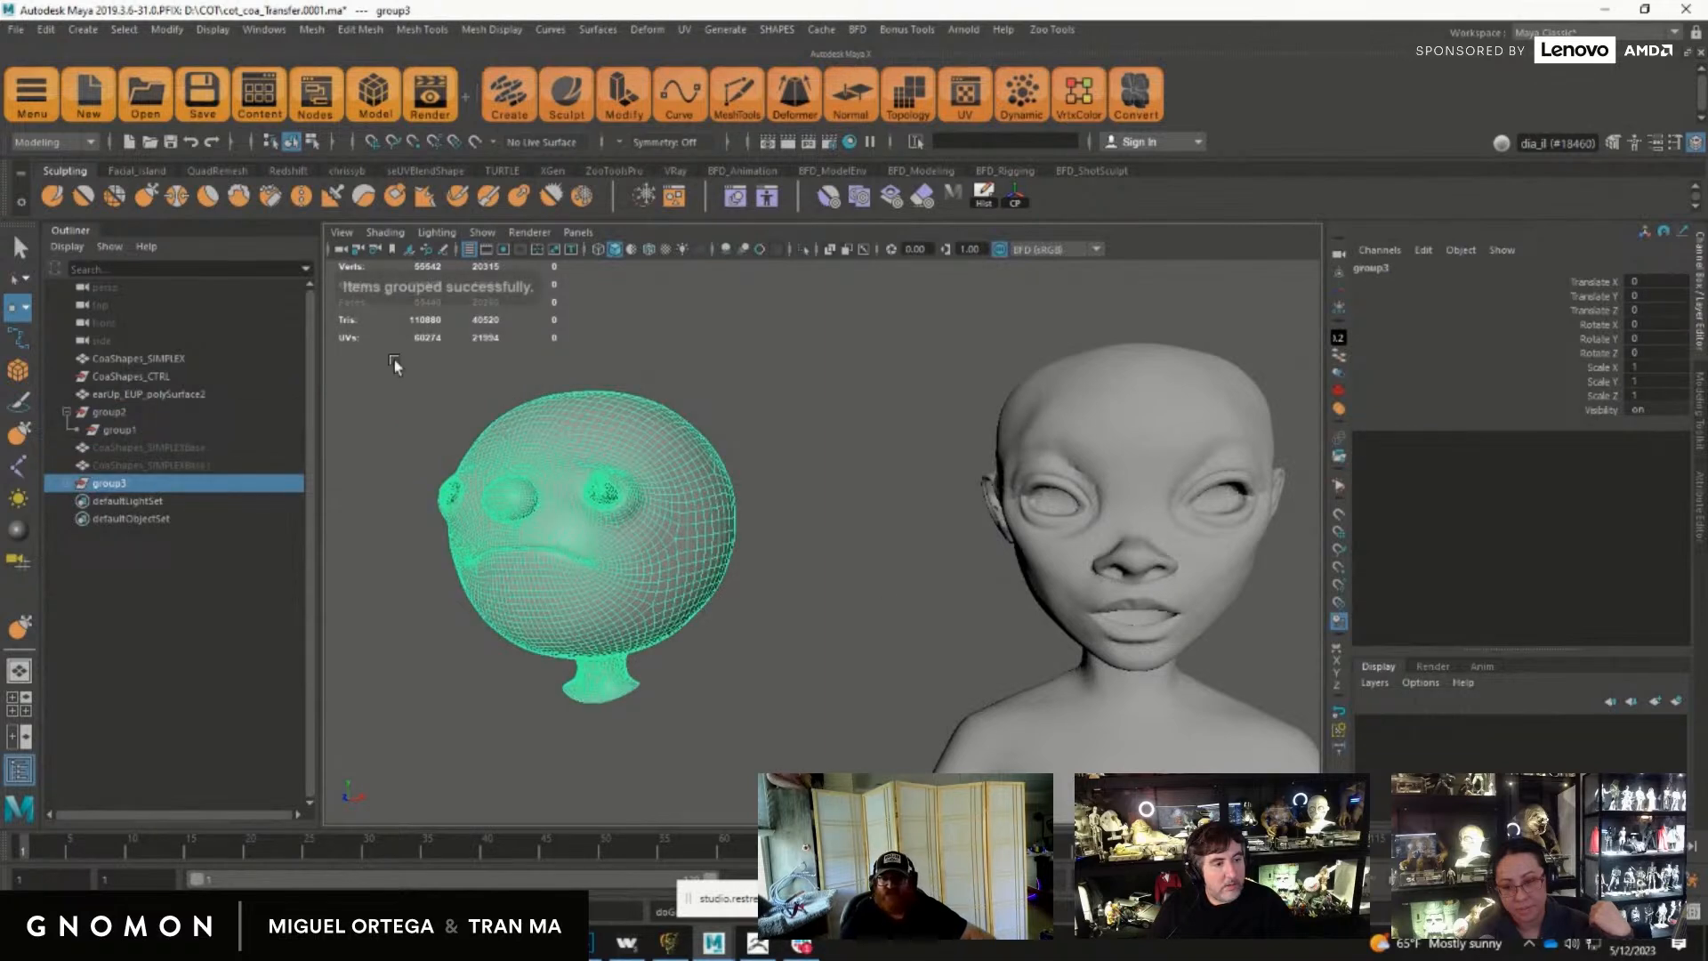
{"action": "key", "text": "w"}
{"action": "left_click_drag", "start_coordinate": [669, 543], "coordinate": [862, 552]}
{"action": "left_click", "coordinate": [910, 362]}
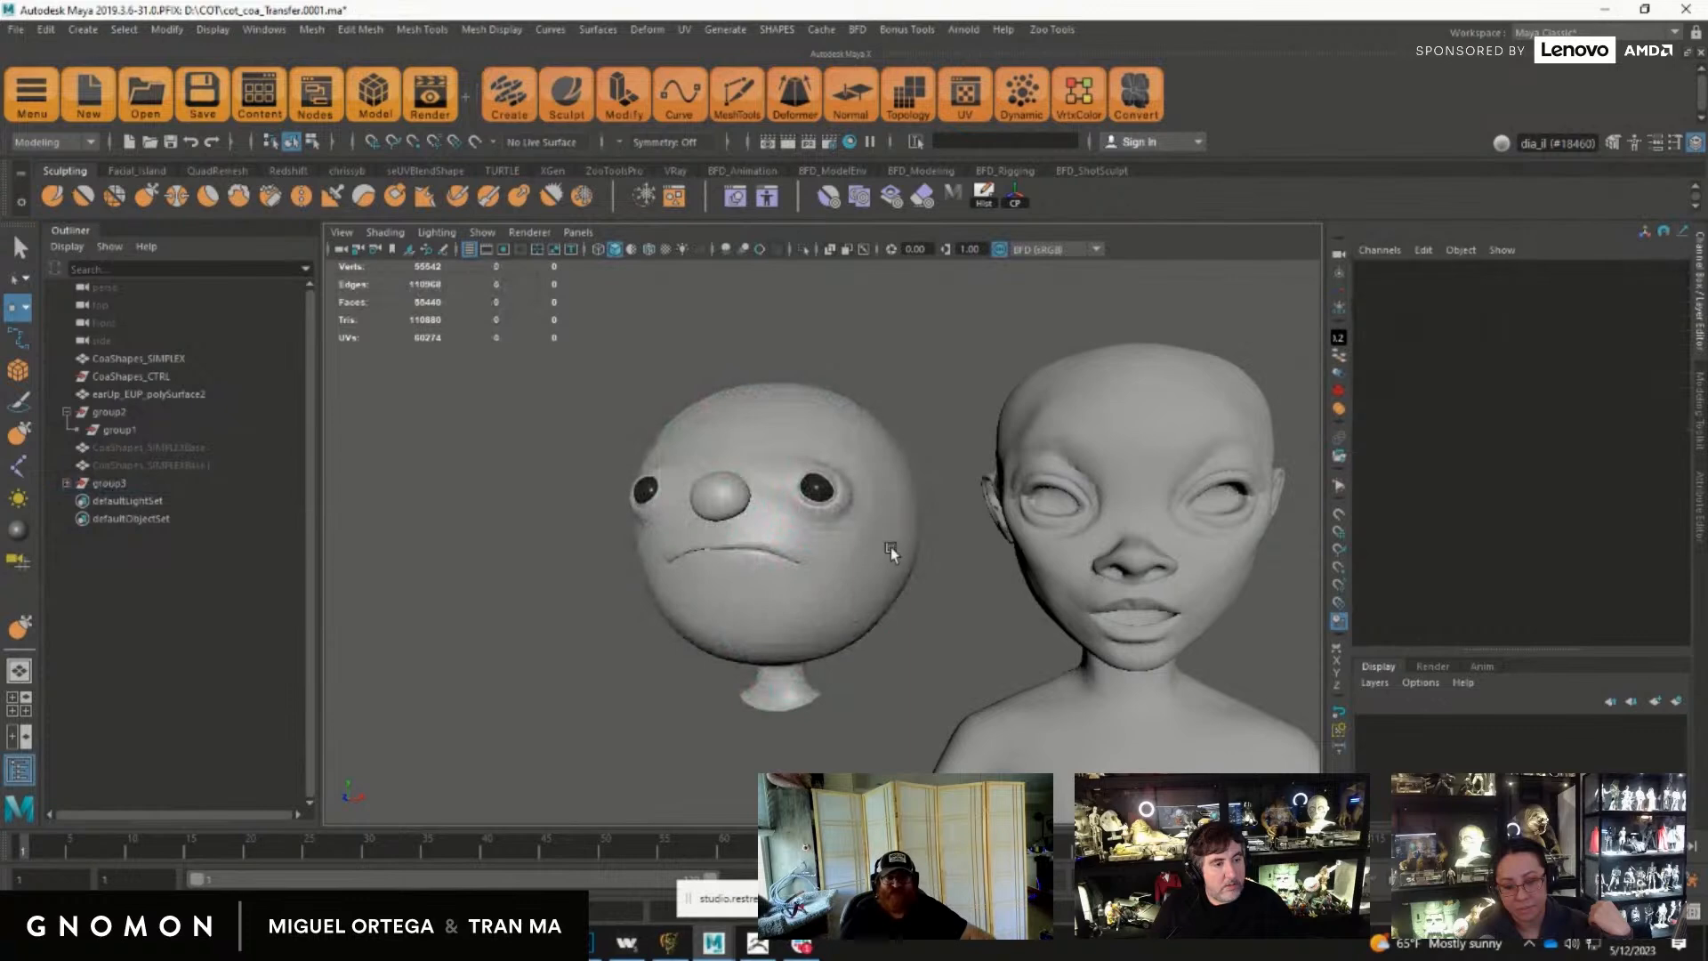
{"action": "middle_click_drag", "start_coordinate": [892, 551], "coordinate": [764, 526], "text": "alt"}
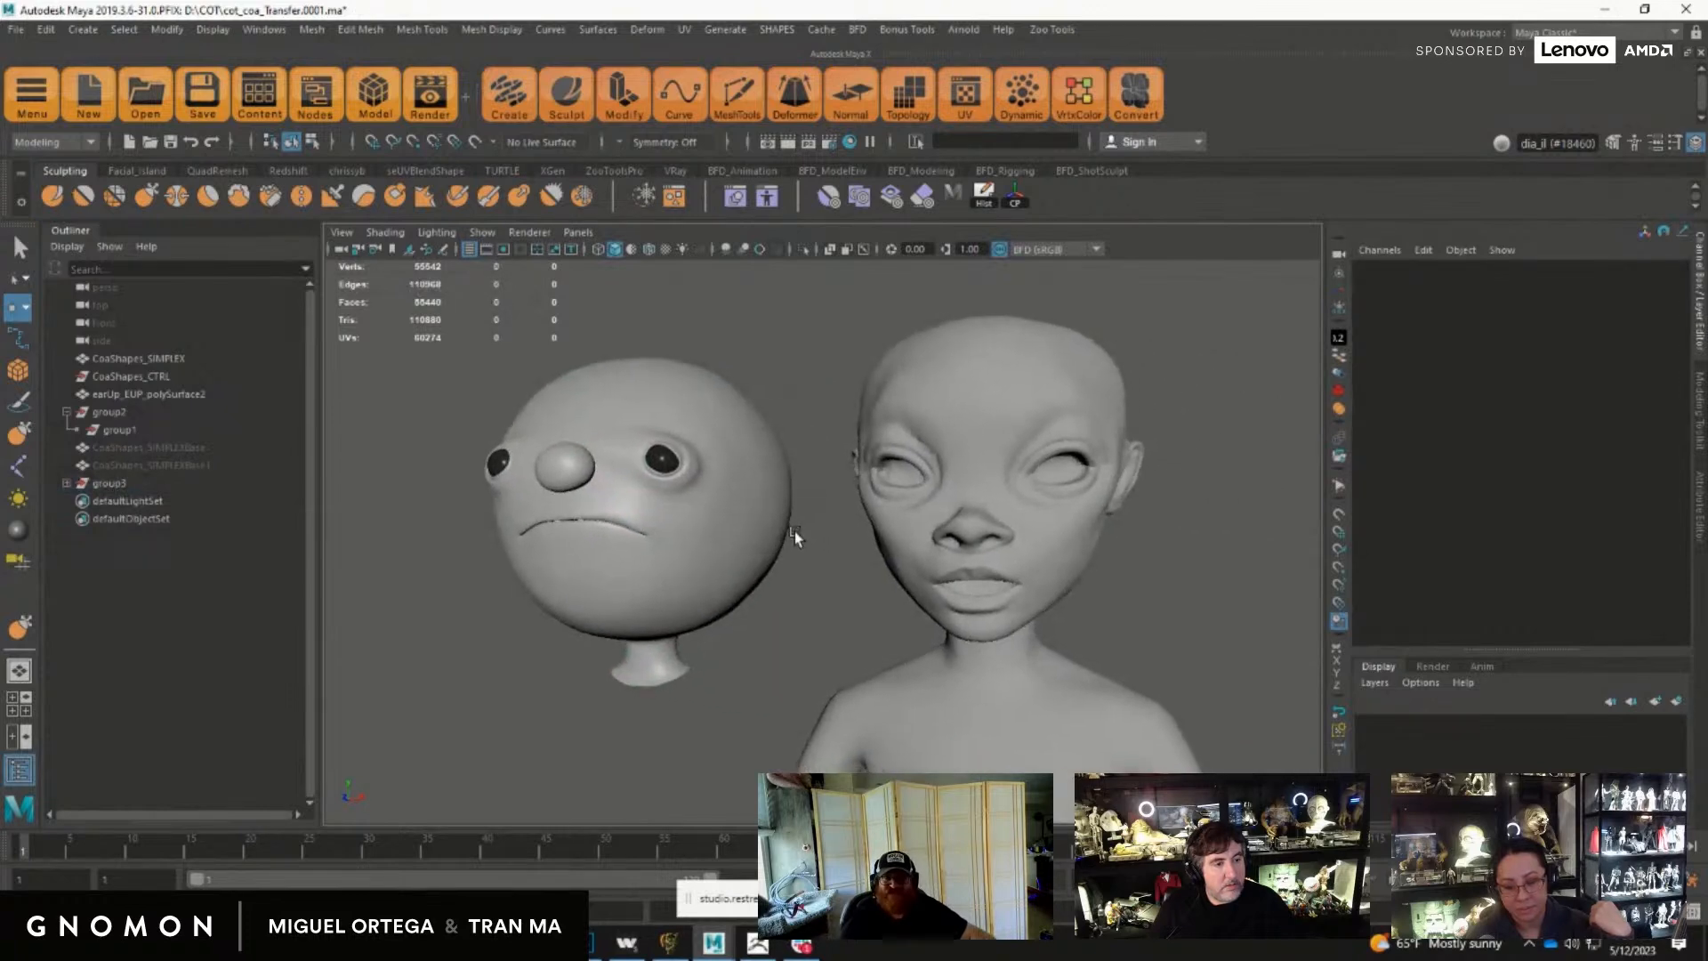
Step: Examine the round head and the human head side by side, then inspect the CoaShapes_SIMPLEX mesh around its face
{"action": "scroll", "coordinate": [821, 564], "scroll_direction": "up", "scroll_amount": 3}
{"action": "scroll", "coordinate": [819, 564], "scroll_direction": "down", "scroll_amount": 2}
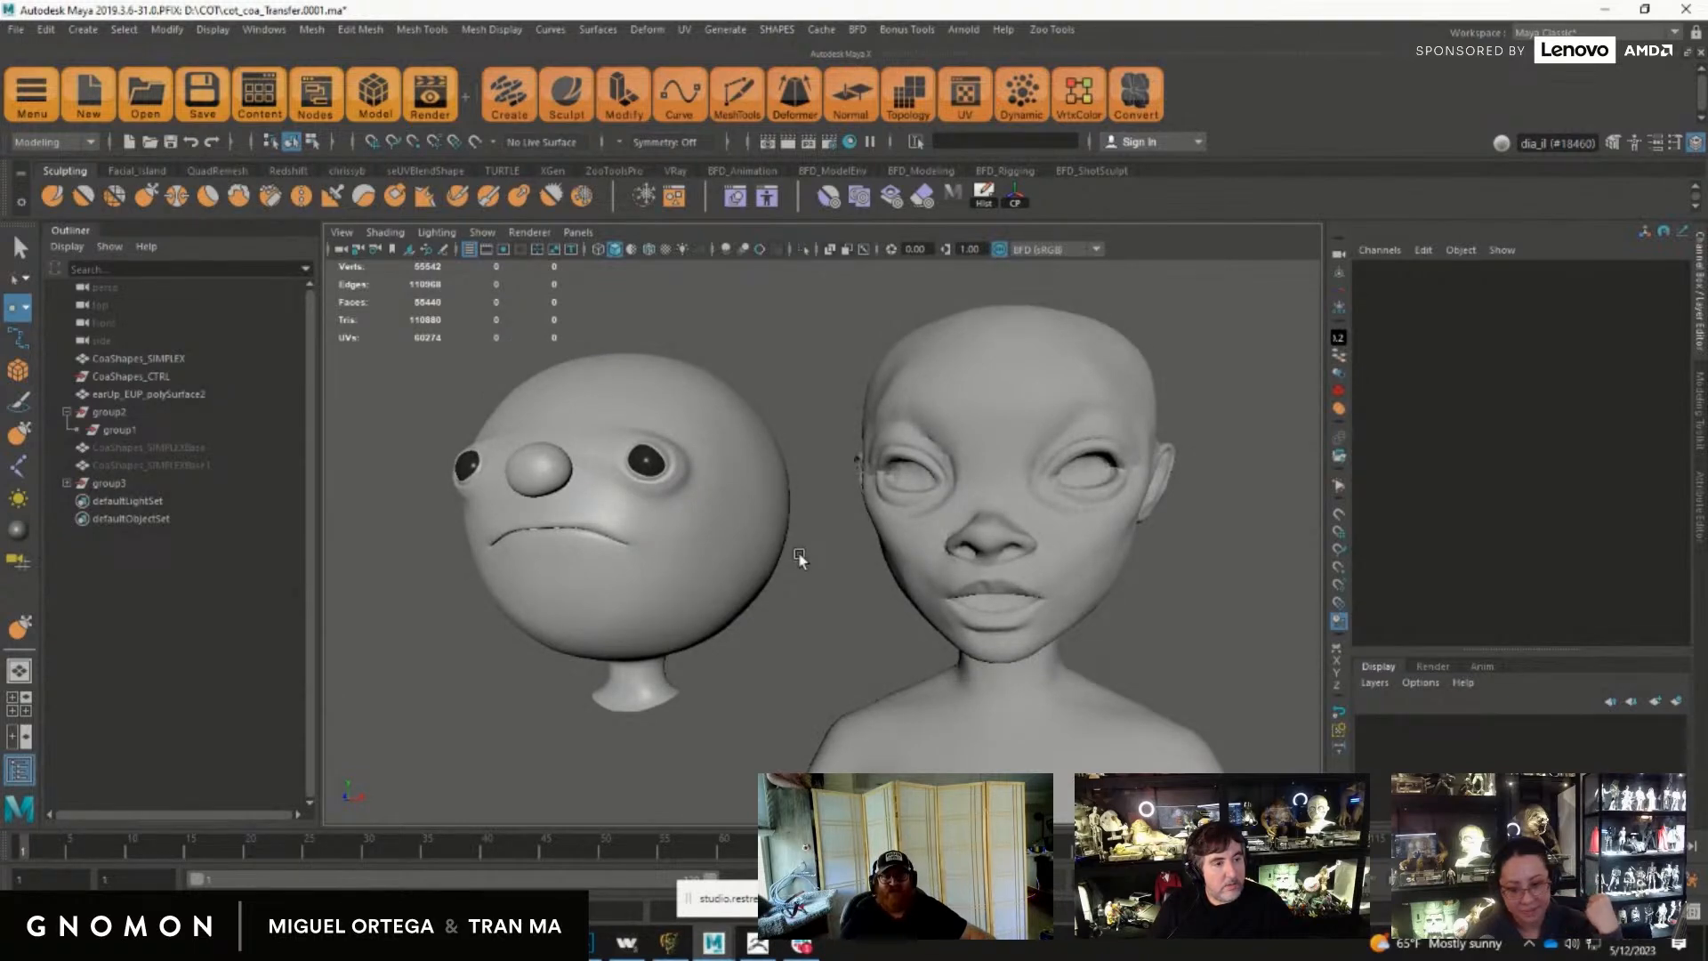
{"action": "left_click_drag", "start_coordinate": [799, 554], "coordinate": [800, 548], "text": "alt"}
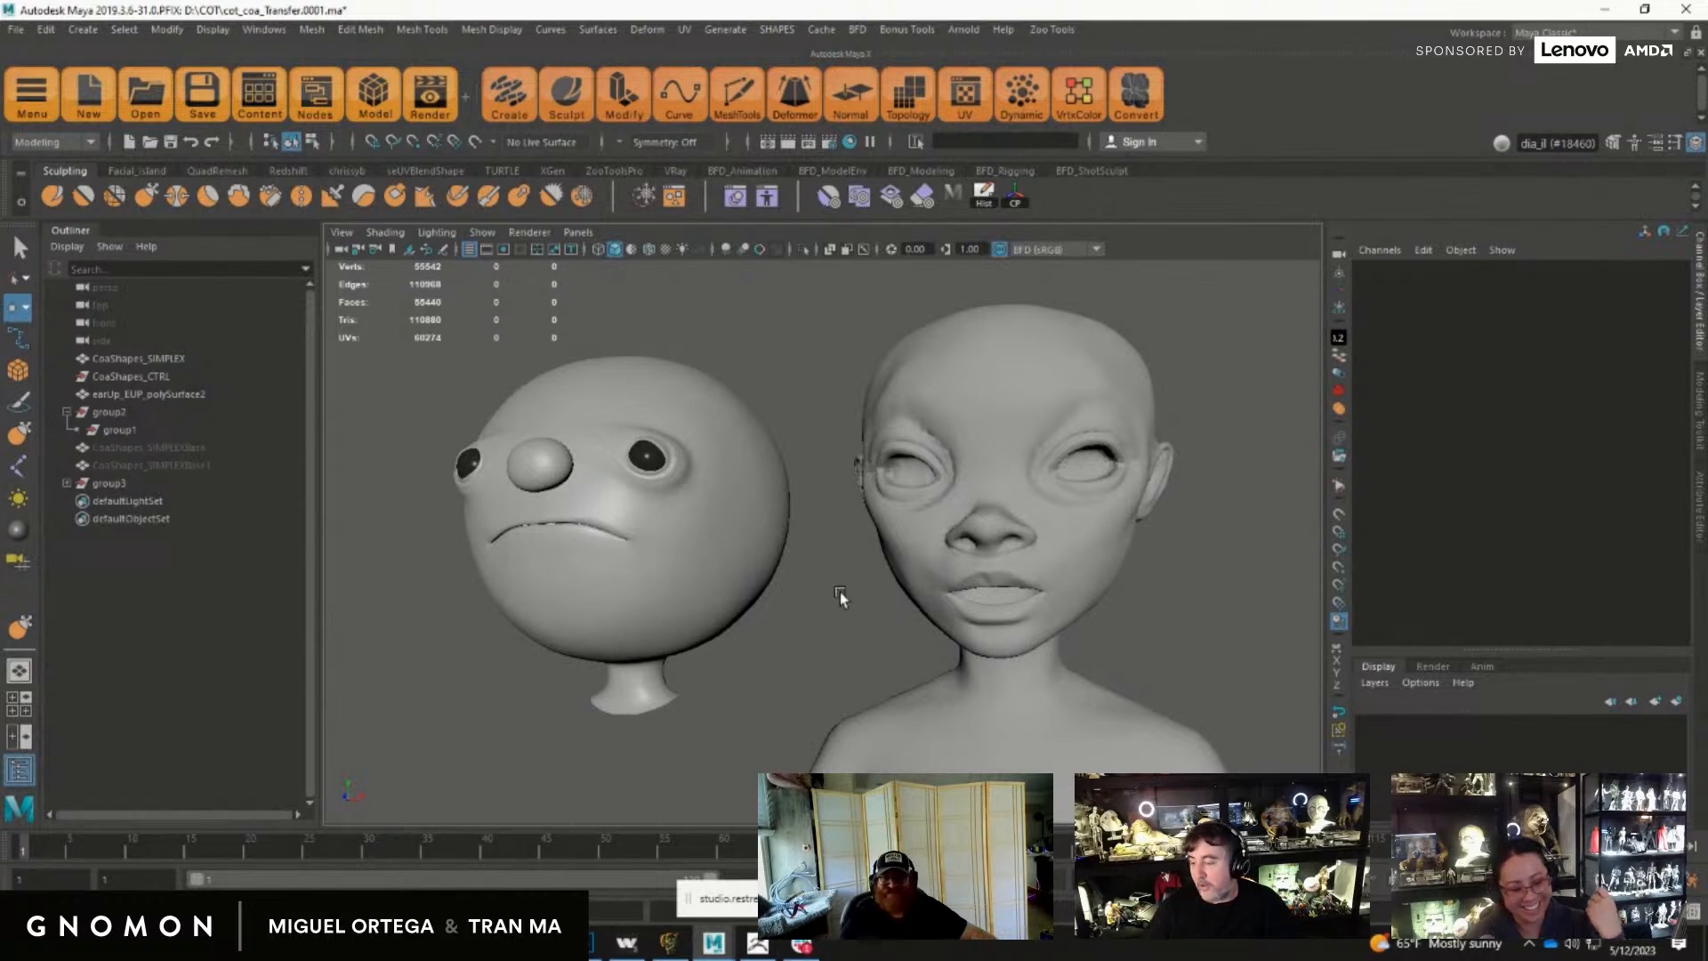
{"action": "left_click_drag", "start_coordinate": [897, 623], "coordinate": [969, 638], "text": "alt"}
{"action": "left_click", "coordinate": [937, 600]}
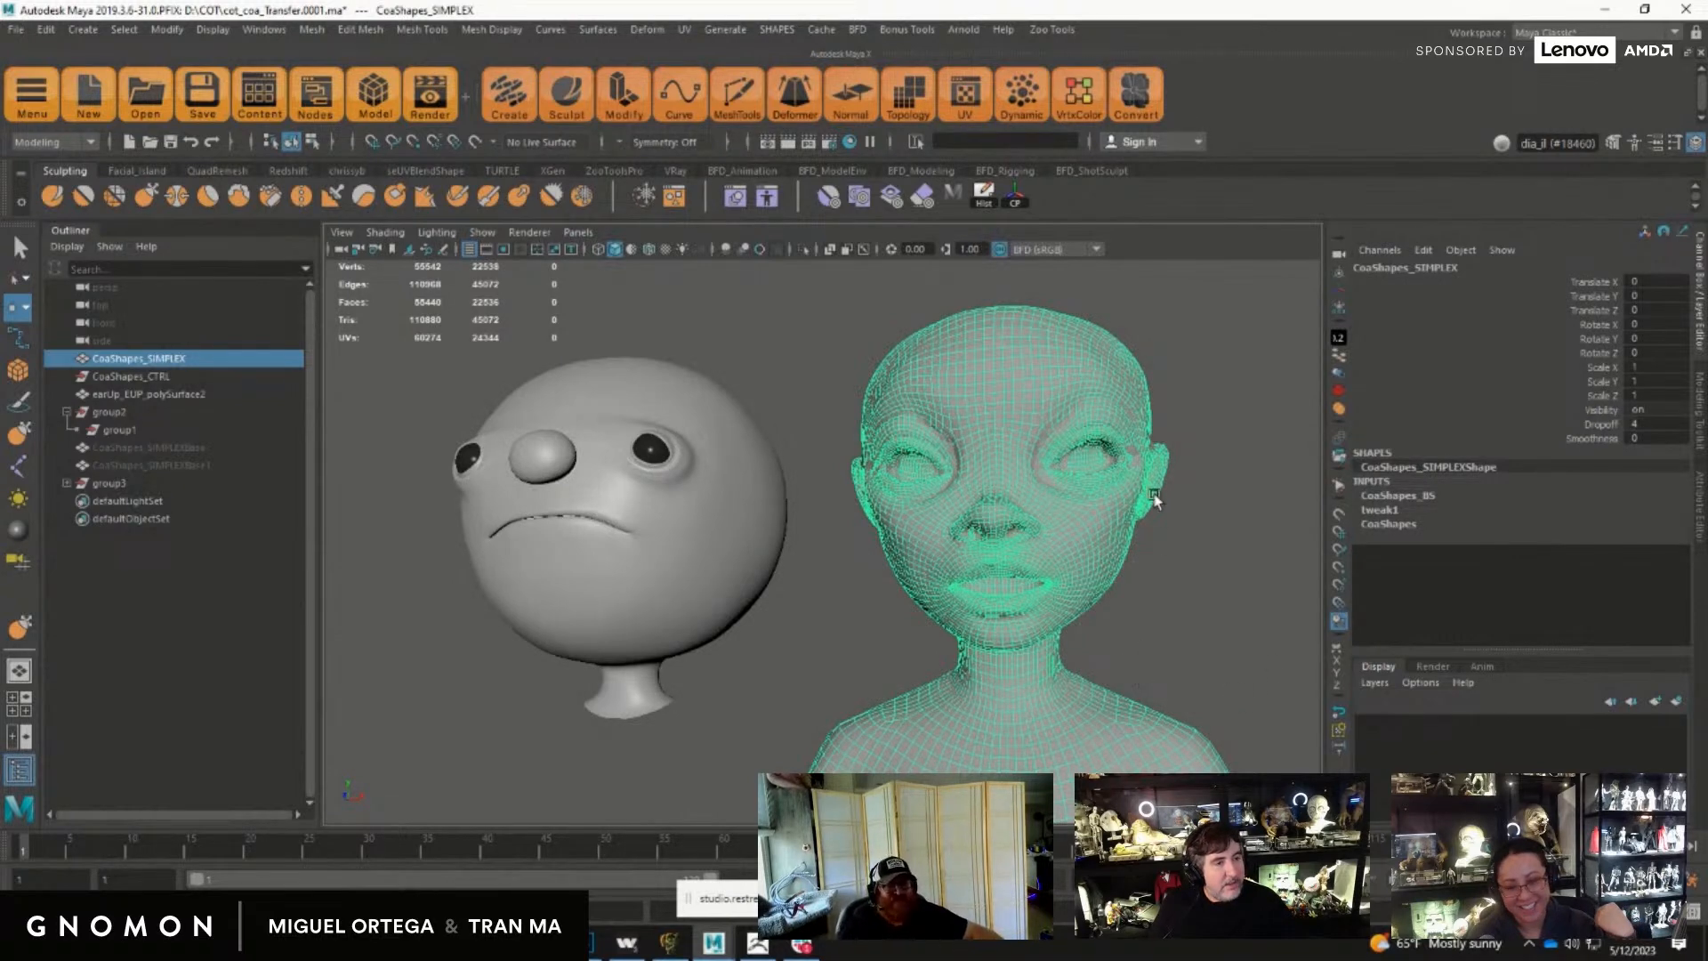
{"action": "left_click_drag", "start_coordinate": [1185, 612], "coordinate": [1110, 632], "text": "alt"}
{"action": "scroll", "coordinate": [1095, 639], "scroll_direction": "up", "scroll_amount": 3}
{"action": "left_click_drag", "start_coordinate": [931, 484], "coordinate": [925, 524], "text": "alt"}
{"action": "scroll", "coordinate": [991, 518], "scroll_direction": "up", "scroll_amount": 2}
{"action": "scroll", "coordinate": [899, 523], "scroll_direction": "down", "scroll_amount": 2}
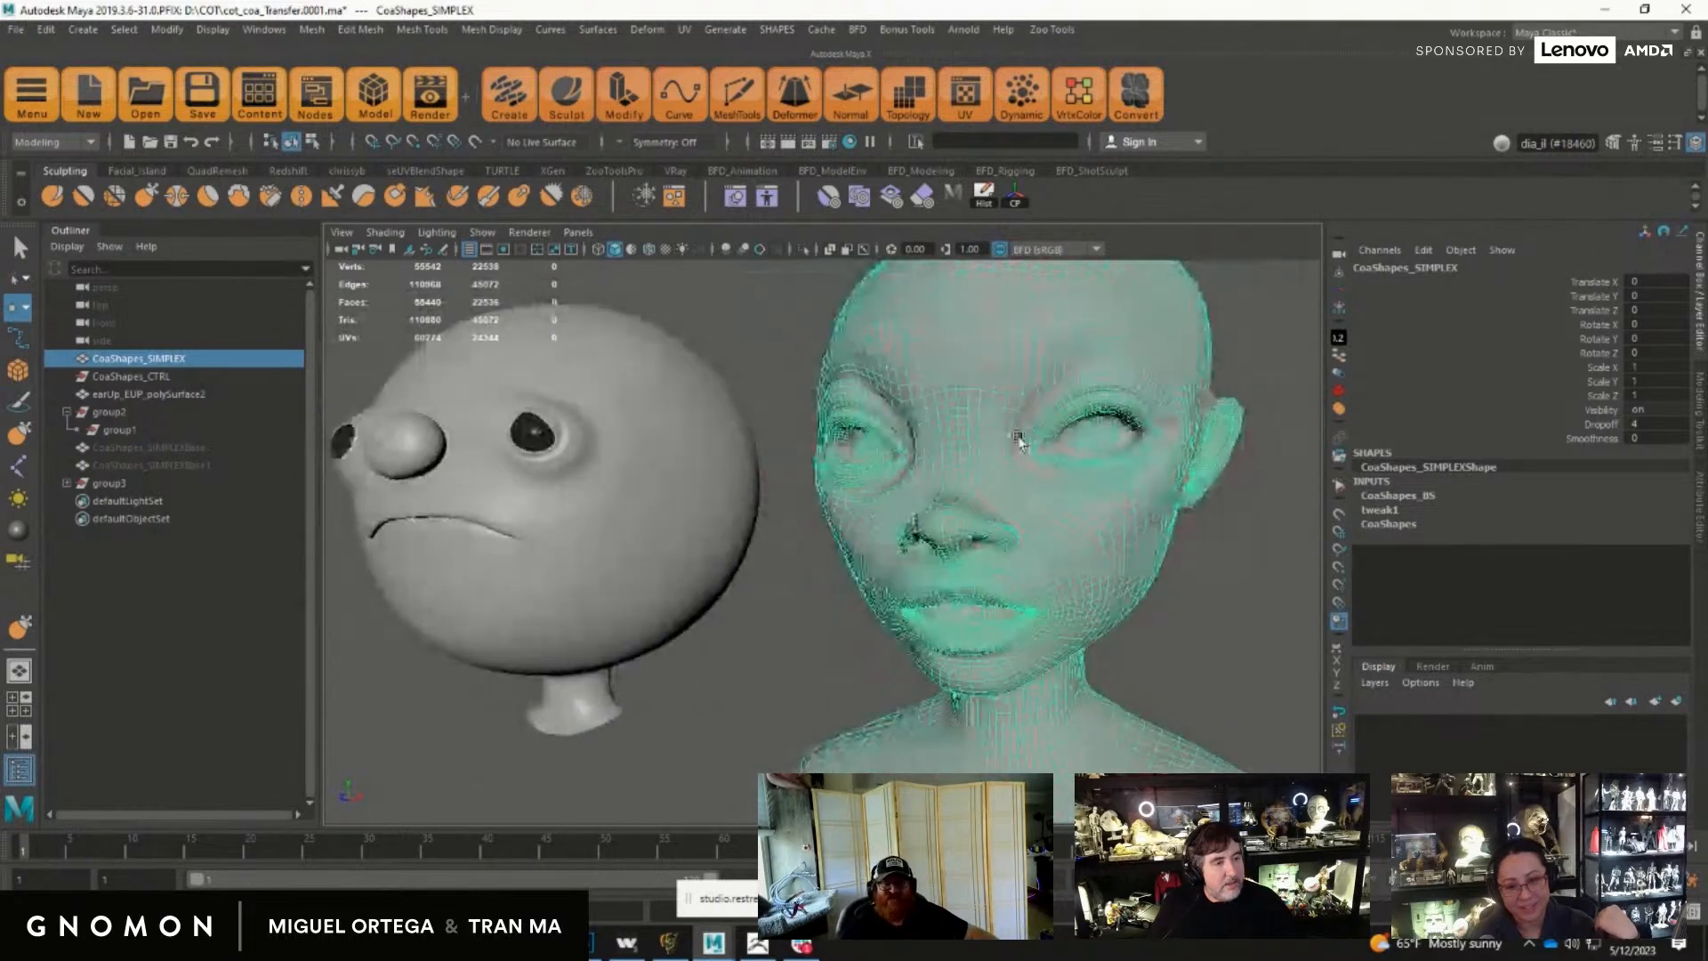
Step: Select the earUp_EUP_polySurface2 face mesh plus the CoaShapes_SIMPLEX body mesh and open the Wrap deformer's options
{"action": "left_click", "coordinate": [1030, 418]}
{"action": "left_click_drag", "start_coordinate": [1102, 742], "coordinate": [1129, 656], "text": "alt"}
{"action": "scroll", "coordinate": [1037, 591], "scroll_direction": "up", "scroll_amount": 2}
{"action": "left_click_drag", "start_coordinate": [1038, 590], "coordinate": [1038, 687], "text": "alt"}
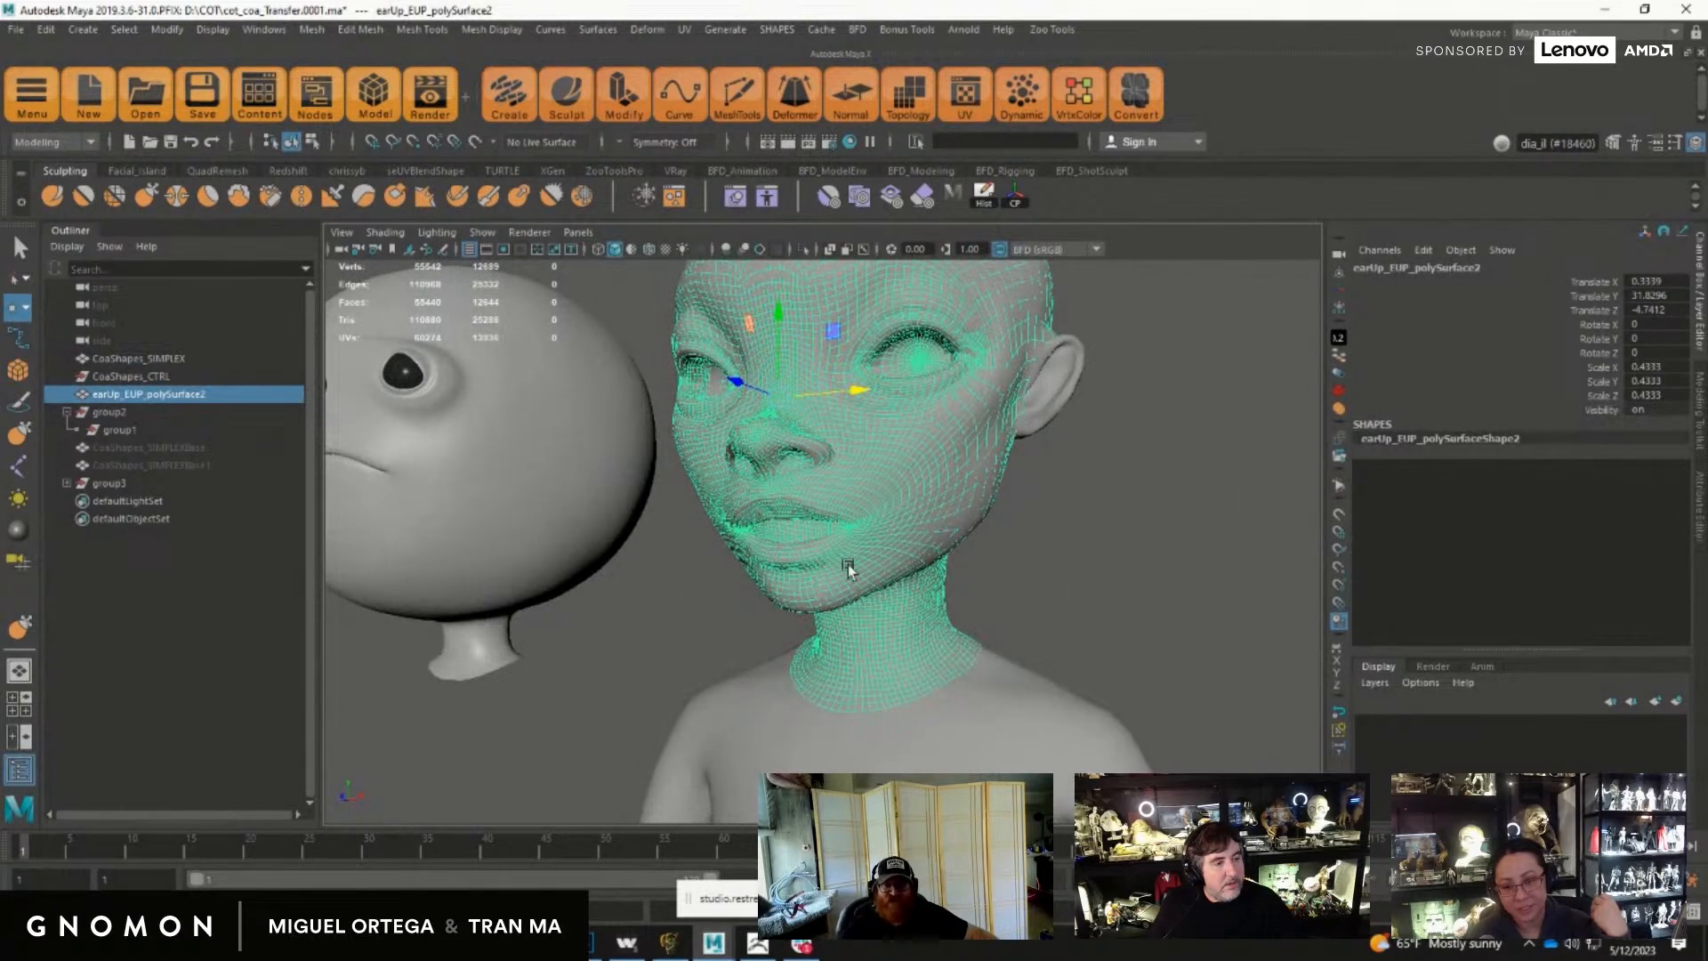
{"action": "left_click", "coordinate": [1043, 698], "text": "shift"}
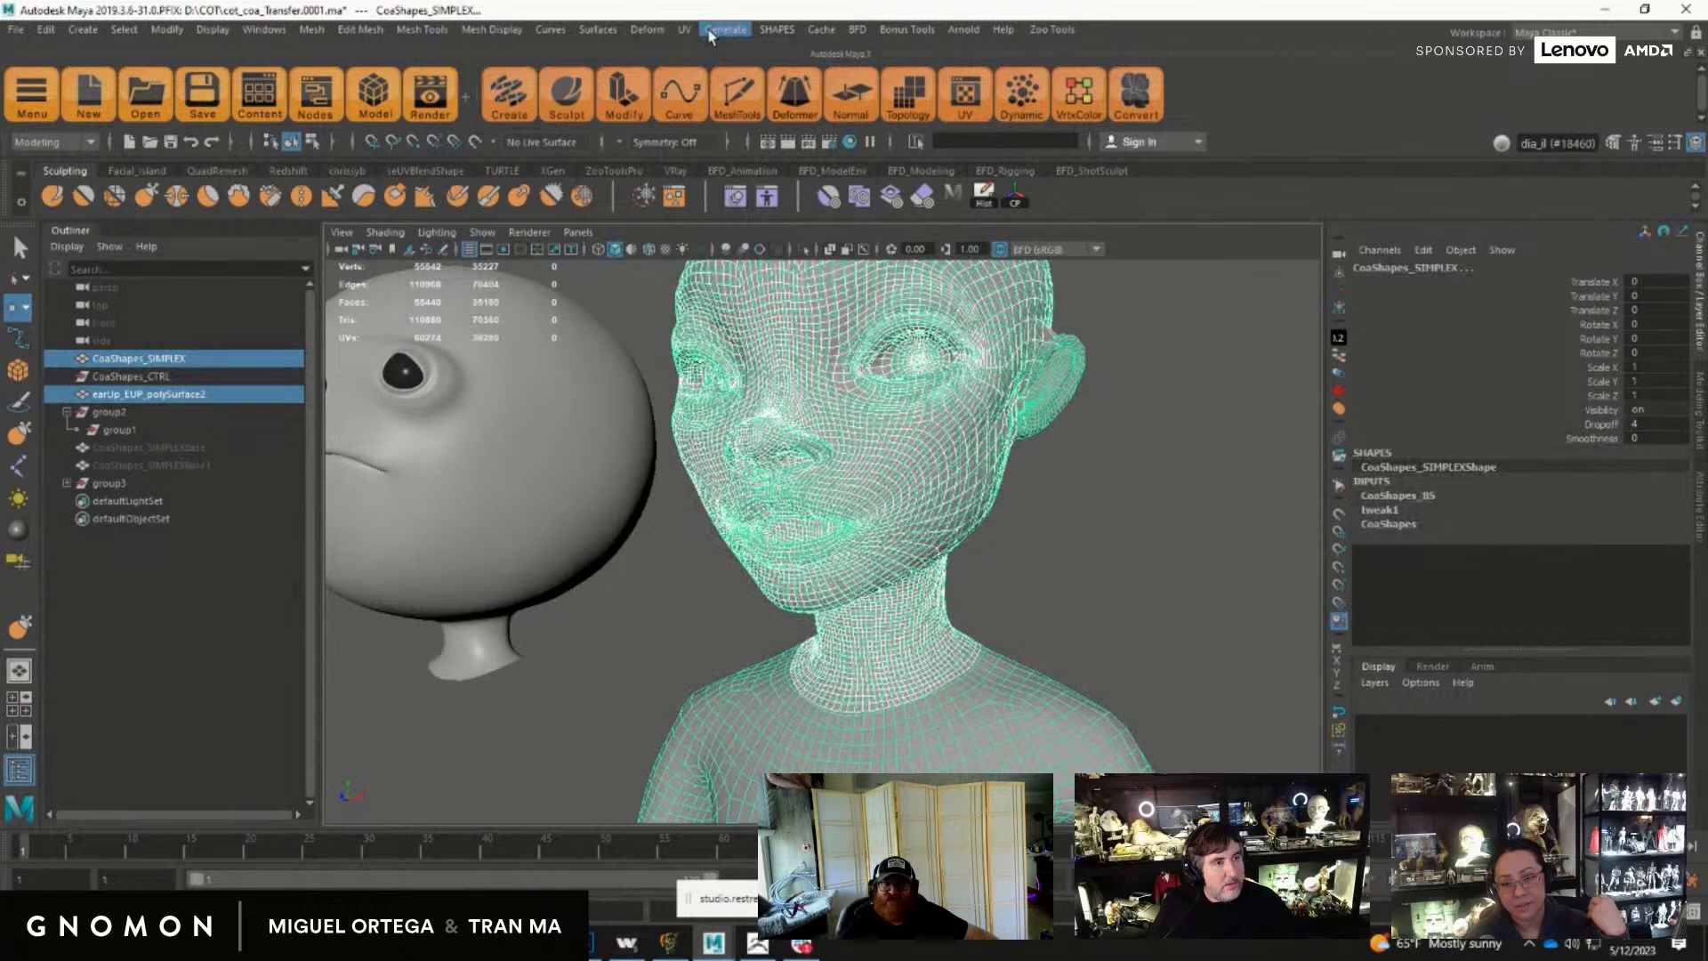
{"action": "left_click", "coordinate": [664, 35]}
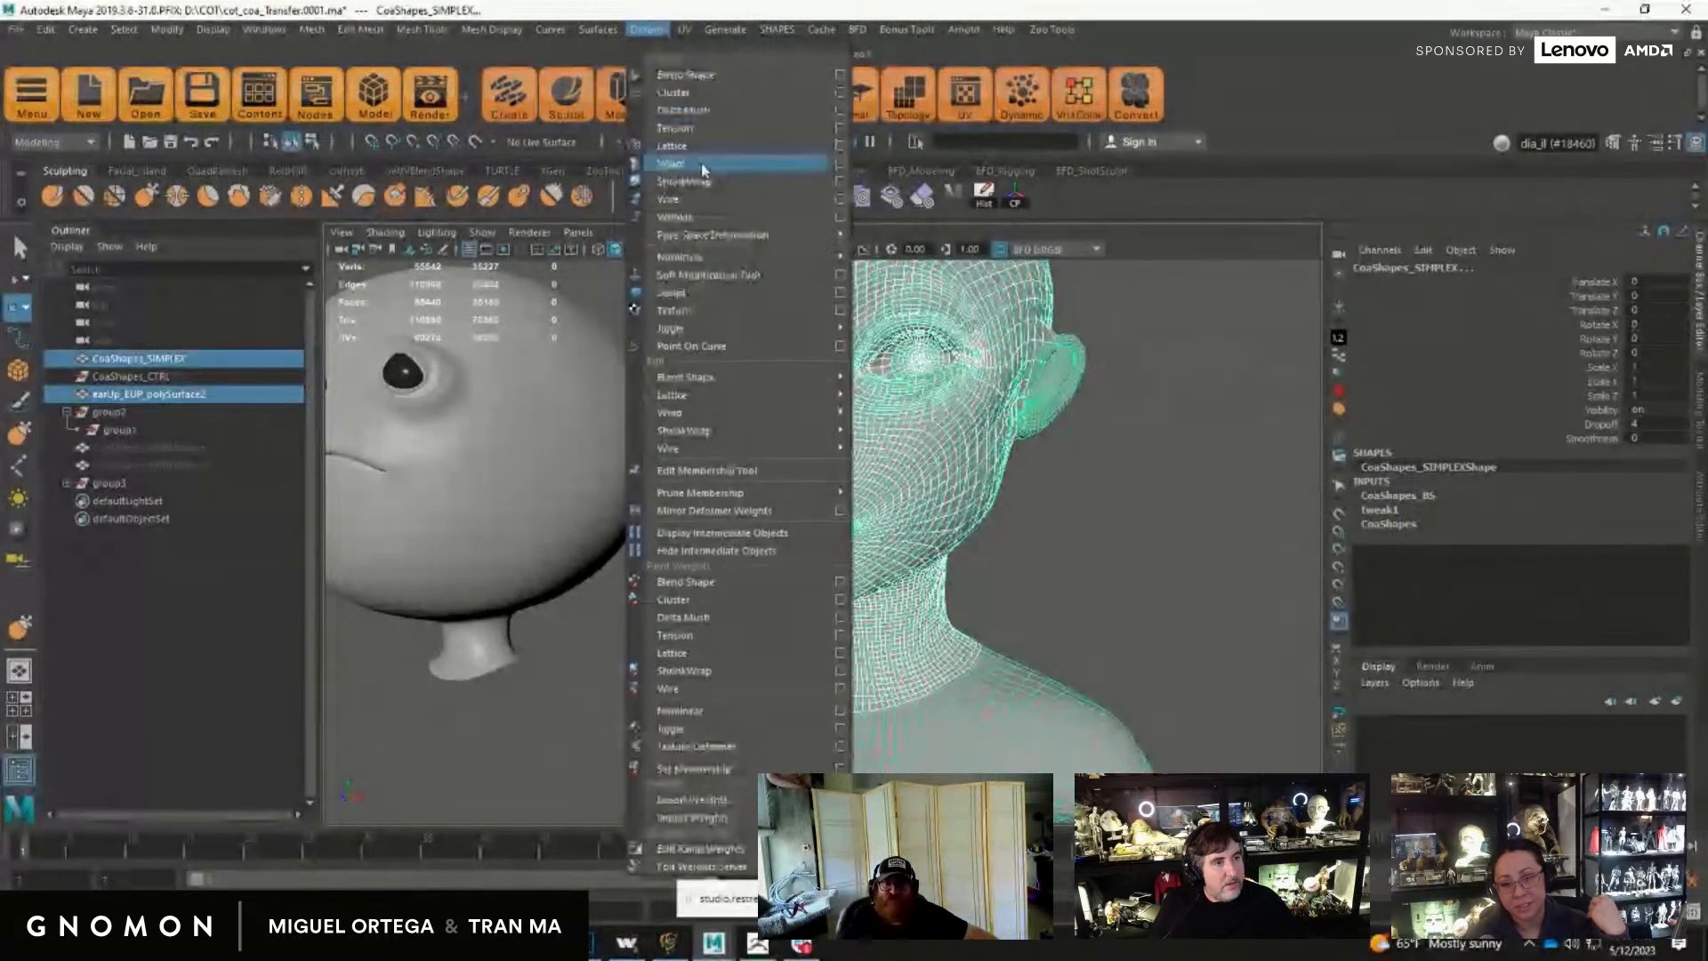
{"action": "left_click", "coordinate": [839, 164]}
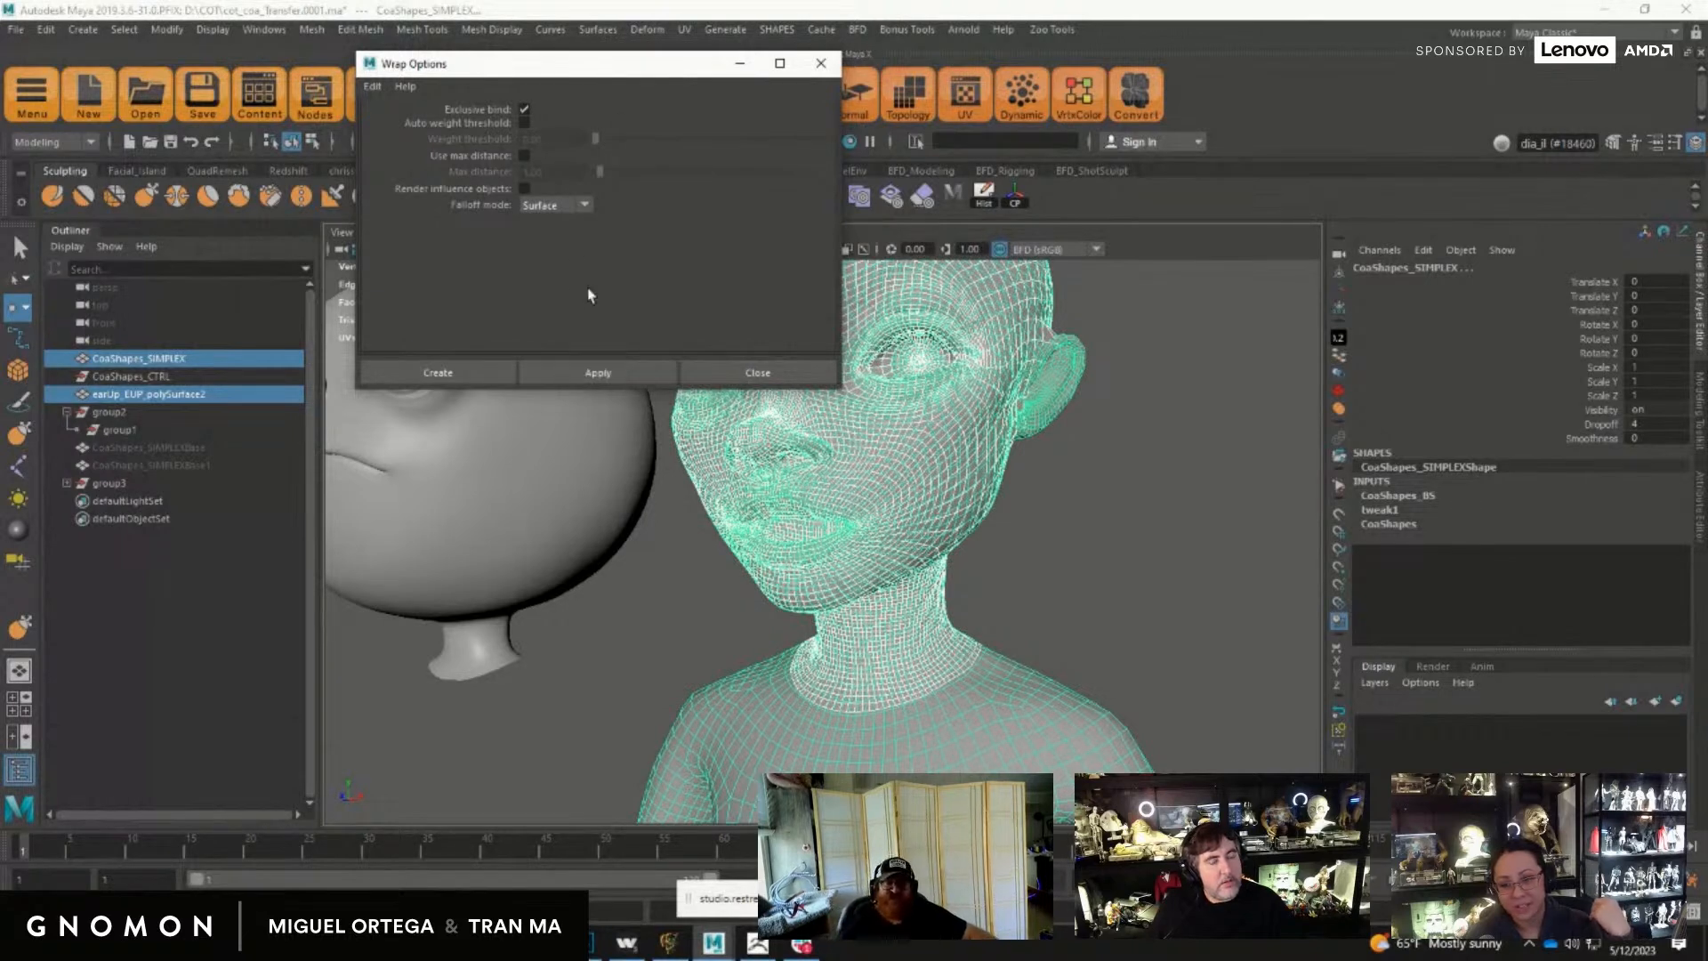
Step: Wrap the face mesh to the body mesh with exclusive bind and Surface falloff mode, then close the options and clear the selection
{"action": "left_click", "coordinate": [579, 205]}
{"action": "left_click", "coordinate": [583, 241]}
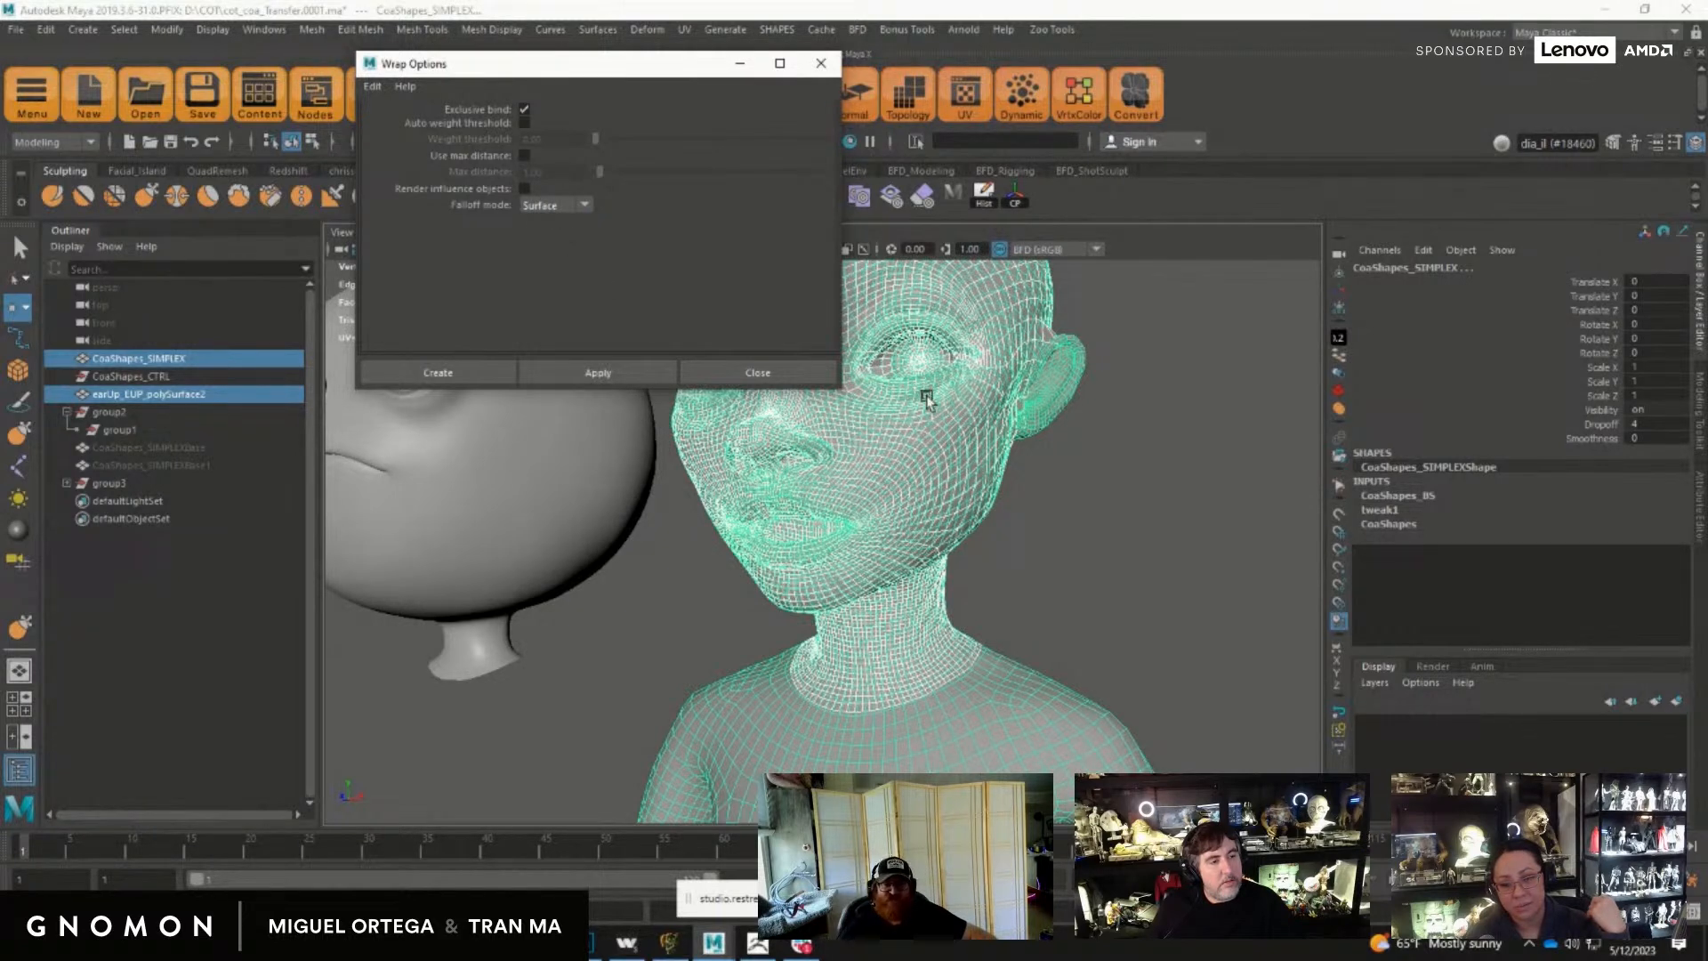
{"action": "left_click_drag", "start_coordinate": [648, 69], "coordinate": [480, 67]}
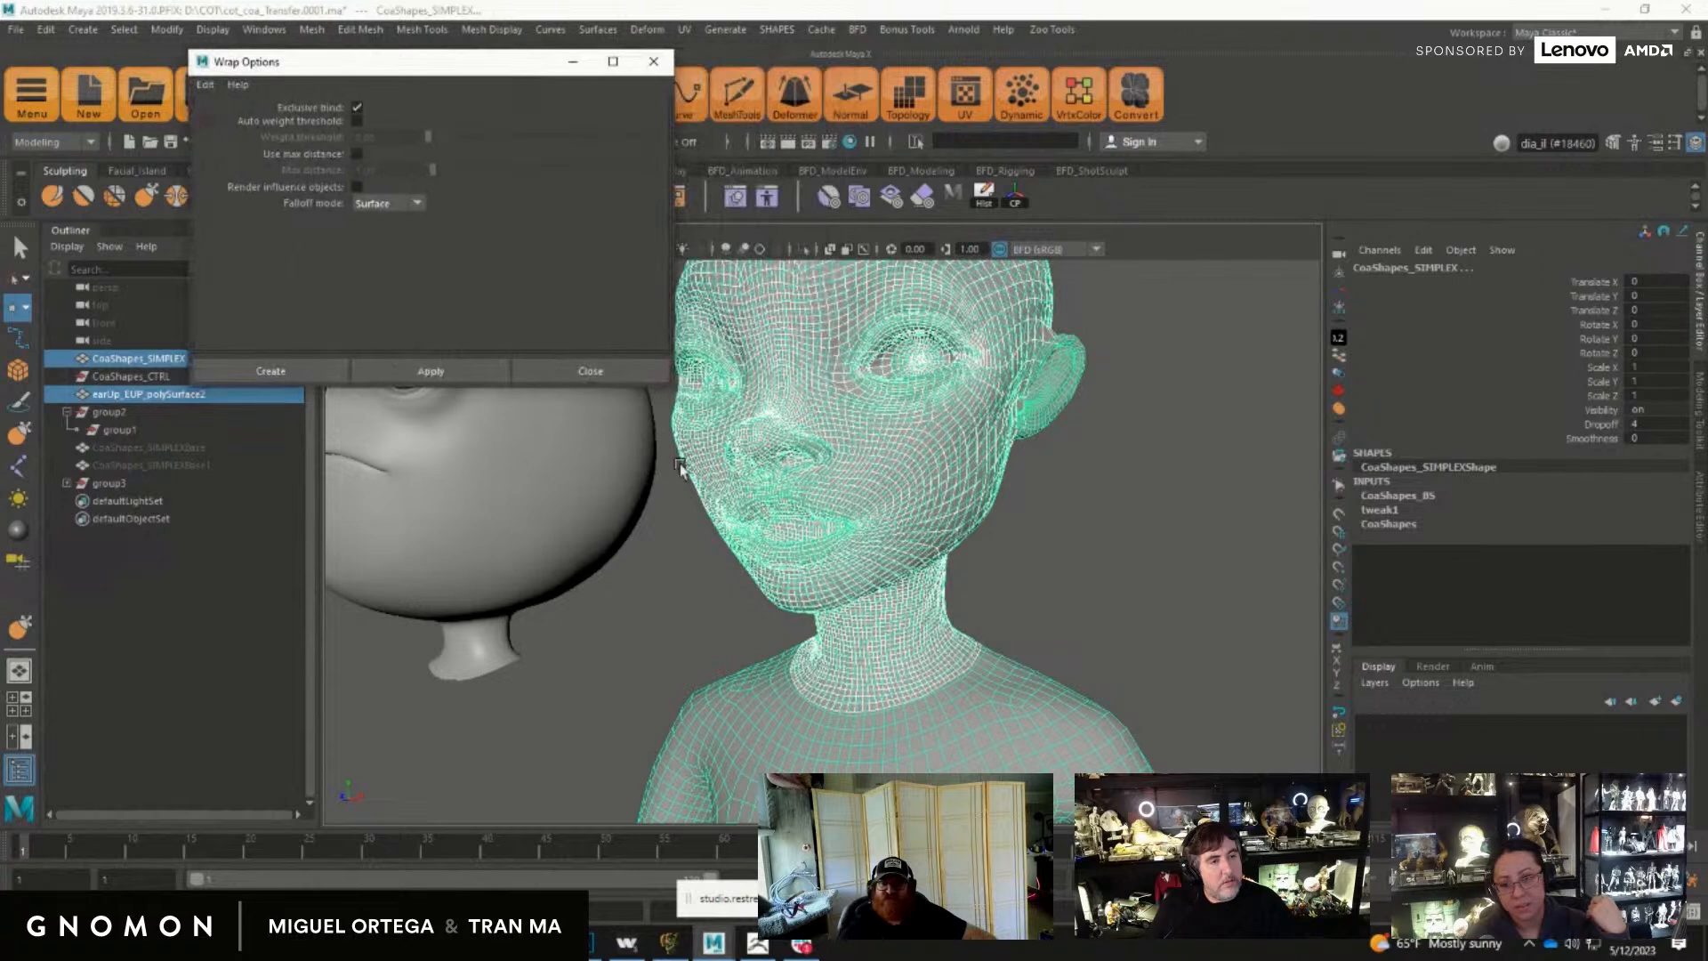
{"action": "left_click", "coordinate": [447, 369]}
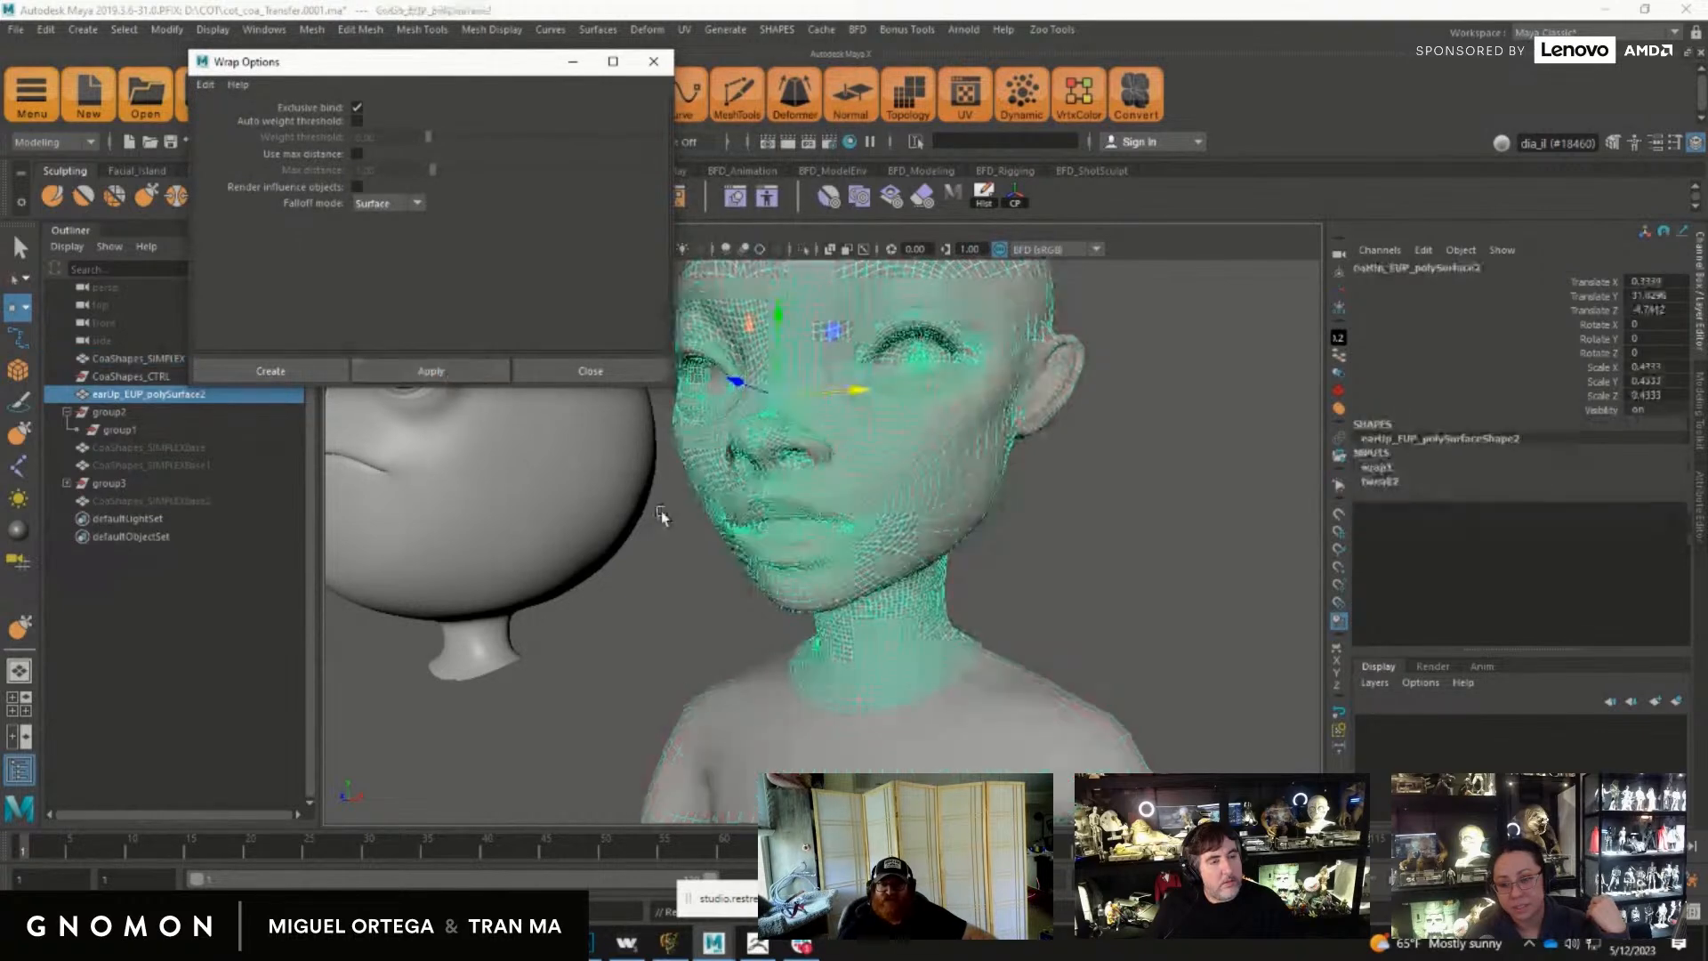
{"action": "left_click", "coordinate": [652, 75]}
{"action": "left_click_drag", "start_coordinate": [1081, 487], "coordinate": [818, 384], "text": "alt"}
{"action": "left_click_drag", "start_coordinate": [881, 565], "coordinate": [749, 316], "text": "alt"}
{"action": "left_click", "coordinate": [1168, 583]}
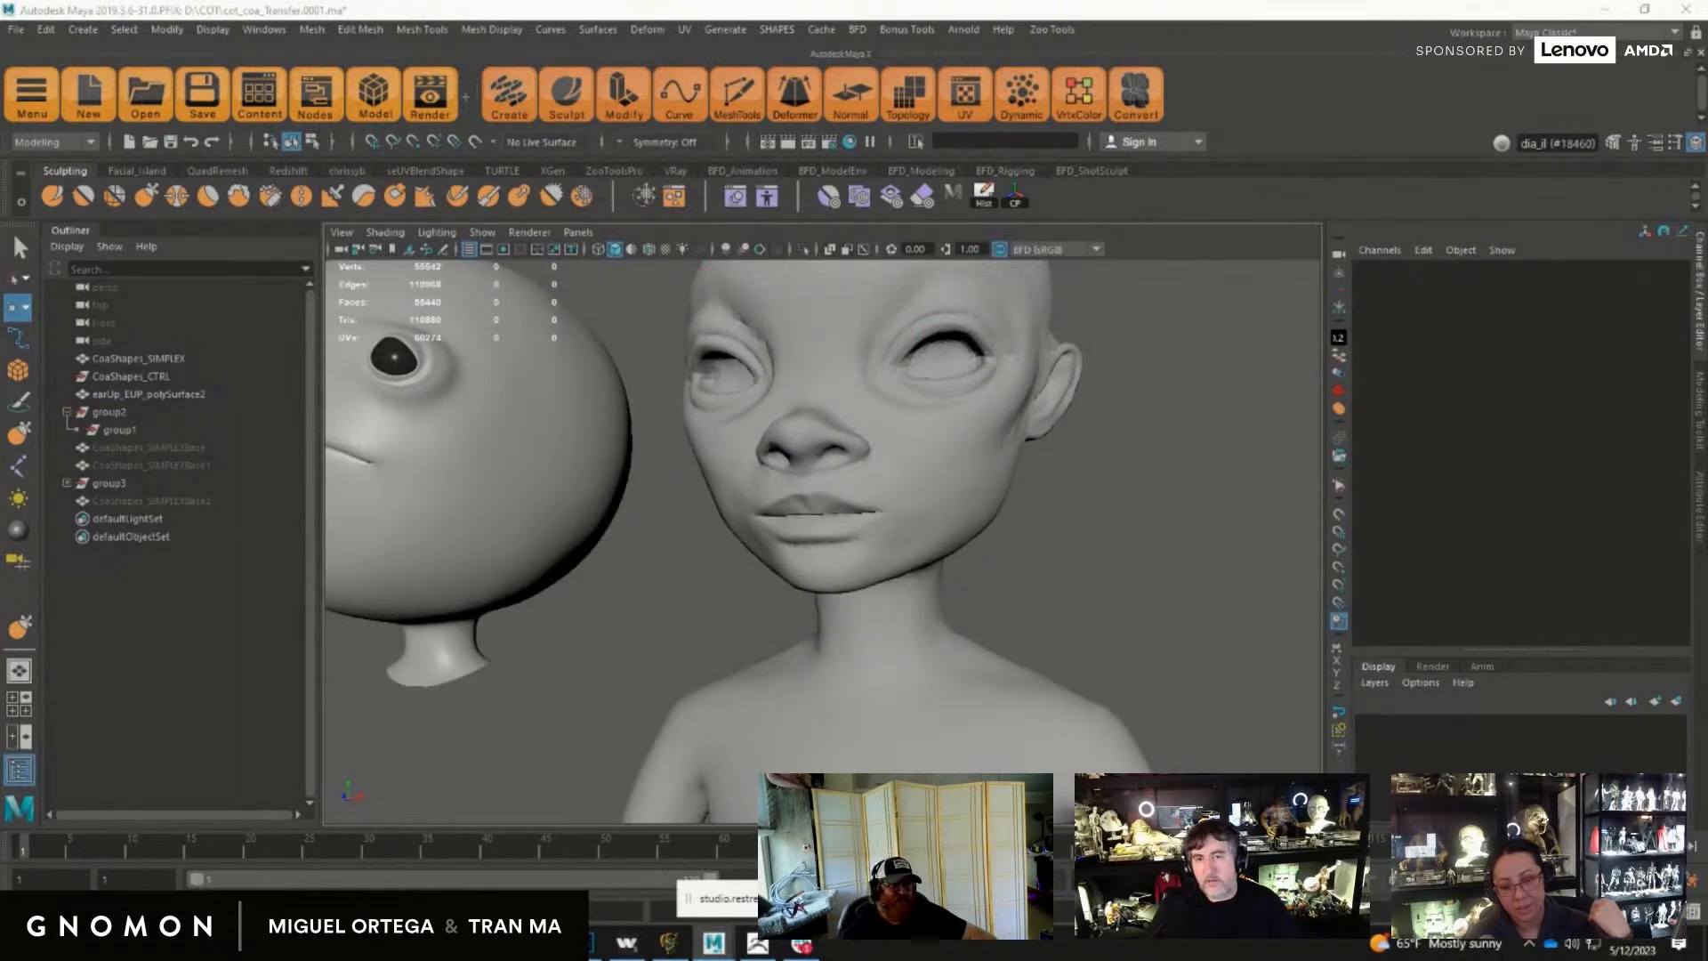
Step: Bring up the Blizplex window and test the noseSneer_X and mouthPucker shapes on the wrapped face, returning each to 0
{"action": "left_click_drag", "start_coordinate": [1707, 203], "coordinate": [1138, 202]}
{"action": "left_click_drag", "start_coordinate": [774, 514], "coordinate": [763, 501], "text": "alt"}
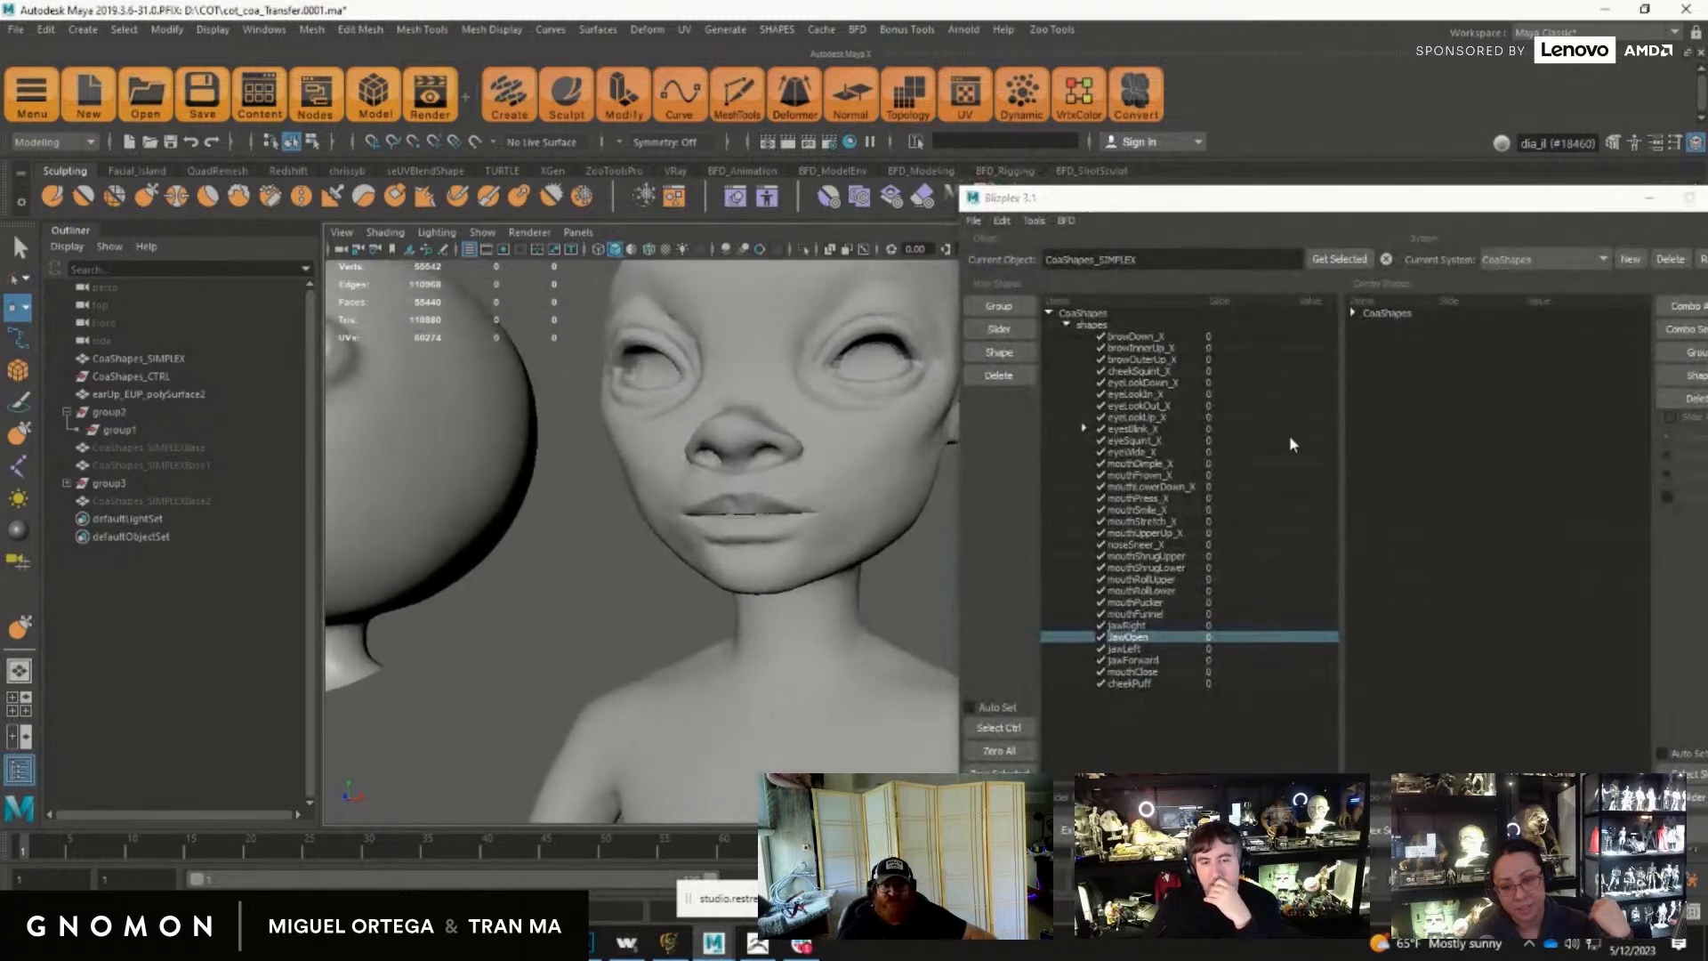
{"action": "left_click", "coordinate": [1136, 548]}
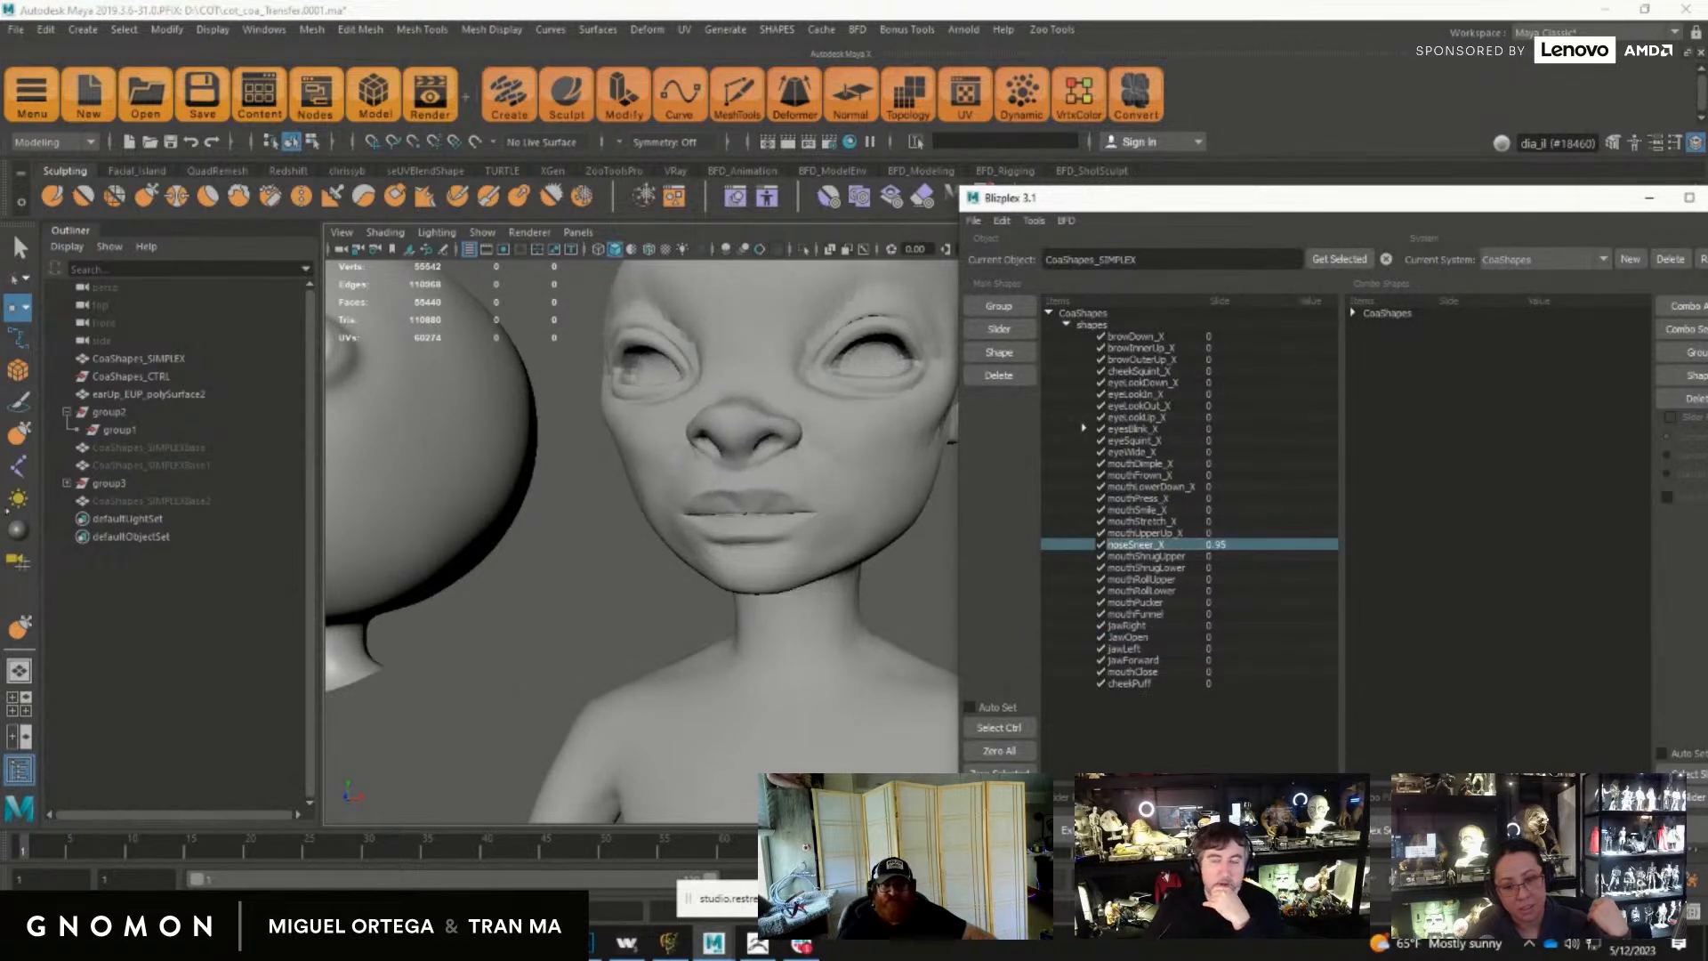
{"action": "left_click_drag", "start_coordinate": [1256, 524], "coordinate": [1678, 513]}
{"action": "middle_click_drag", "start_coordinate": [1679, 513], "coordinate": [1156, 584]}
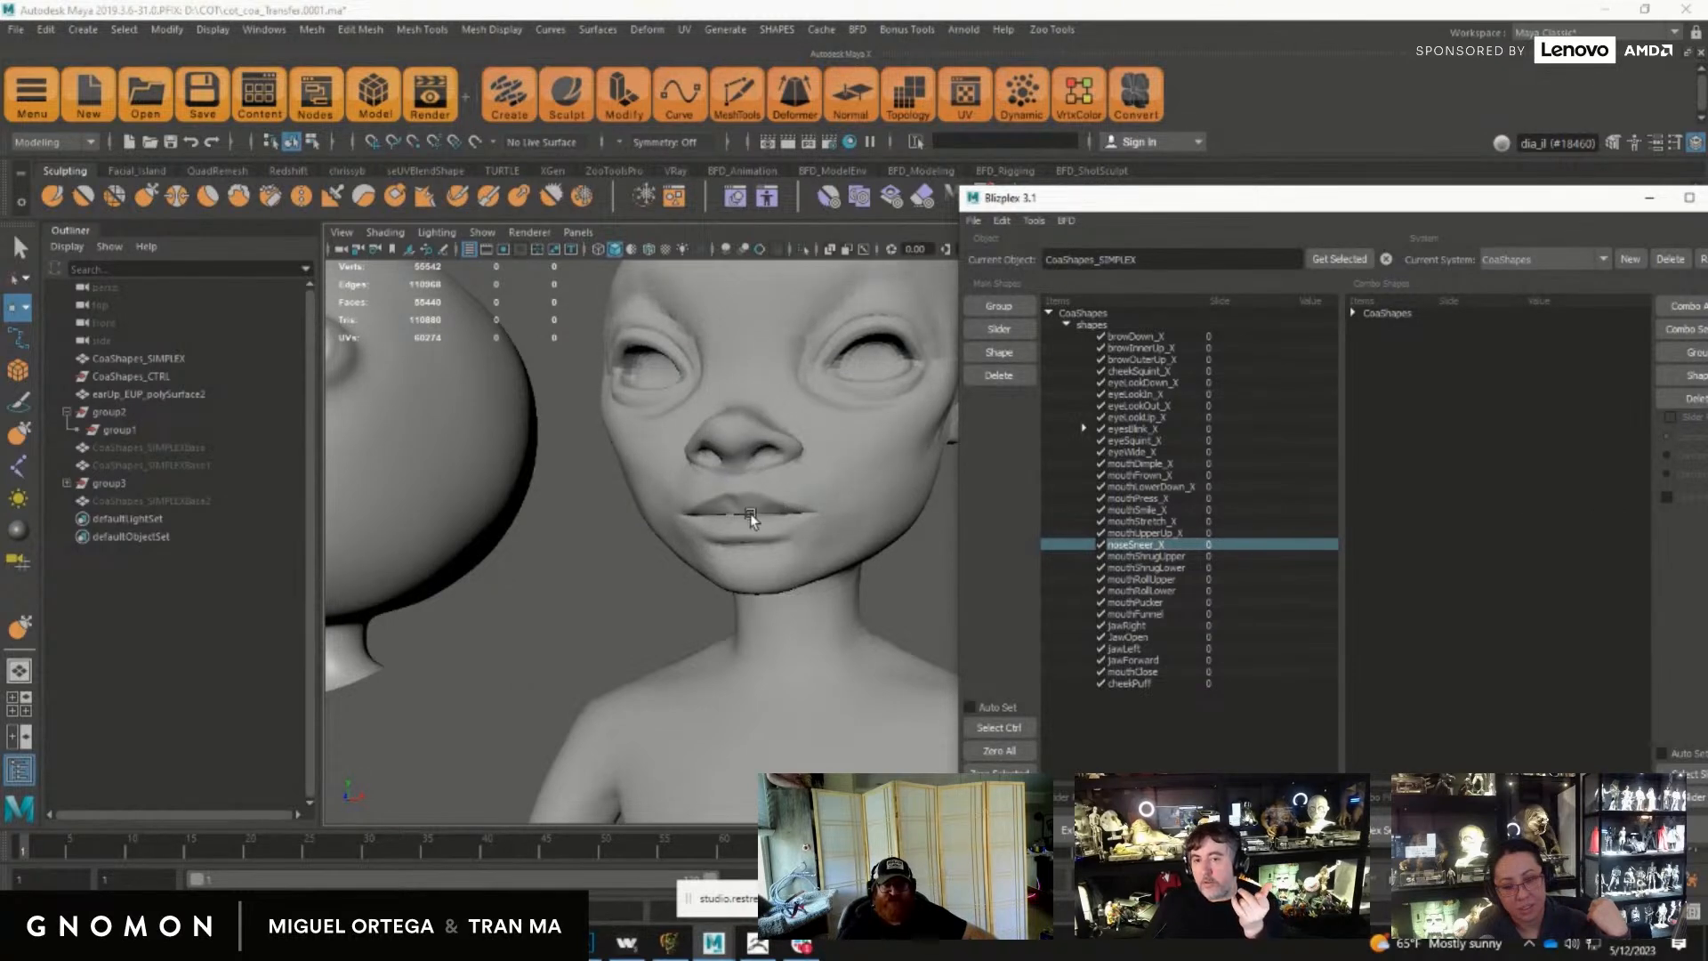
{"action": "left_click", "coordinate": [1157, 602]}
{"action": "left_click_drag", "start_coordinate": [1215, 599], "coordinate": [1087, 575]}
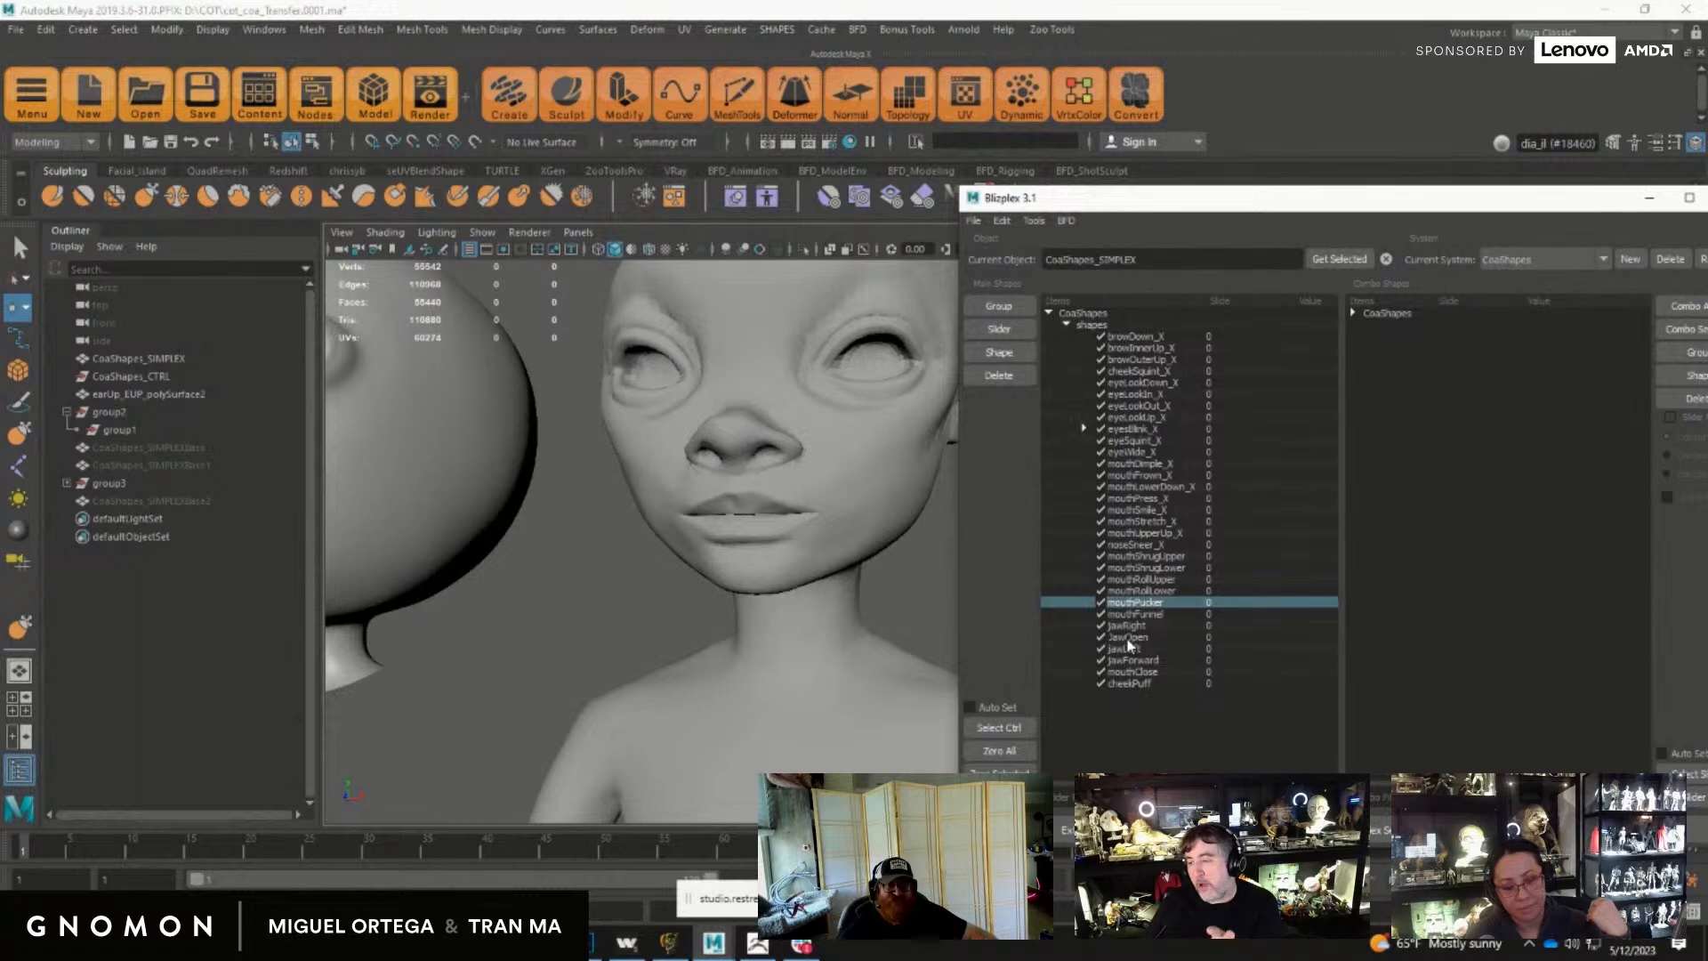
Step: Test the mouthFunnel shape at 1, check how the wrapped mesh follows around the mouth, and return the shape to 0
{"action": "left_click", "coordinate": [1137, 614]}
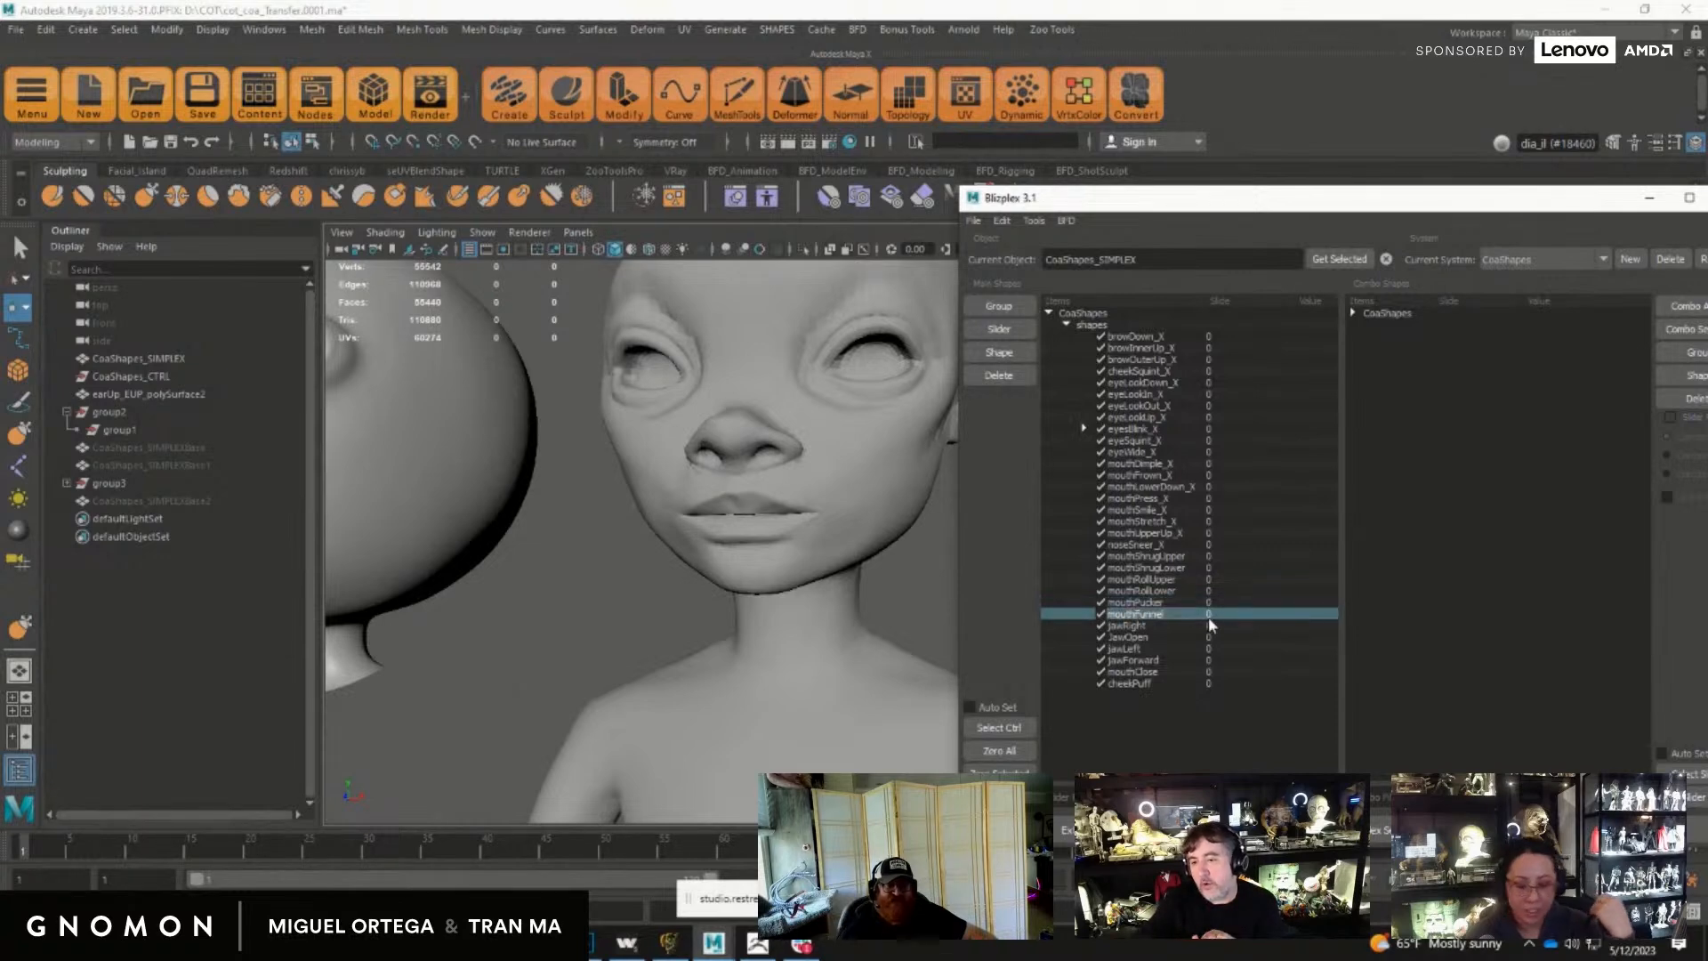
{"action": "left_click_drag", "start_coordinate": [1205, 613], "coordinate": [1468, 612]}
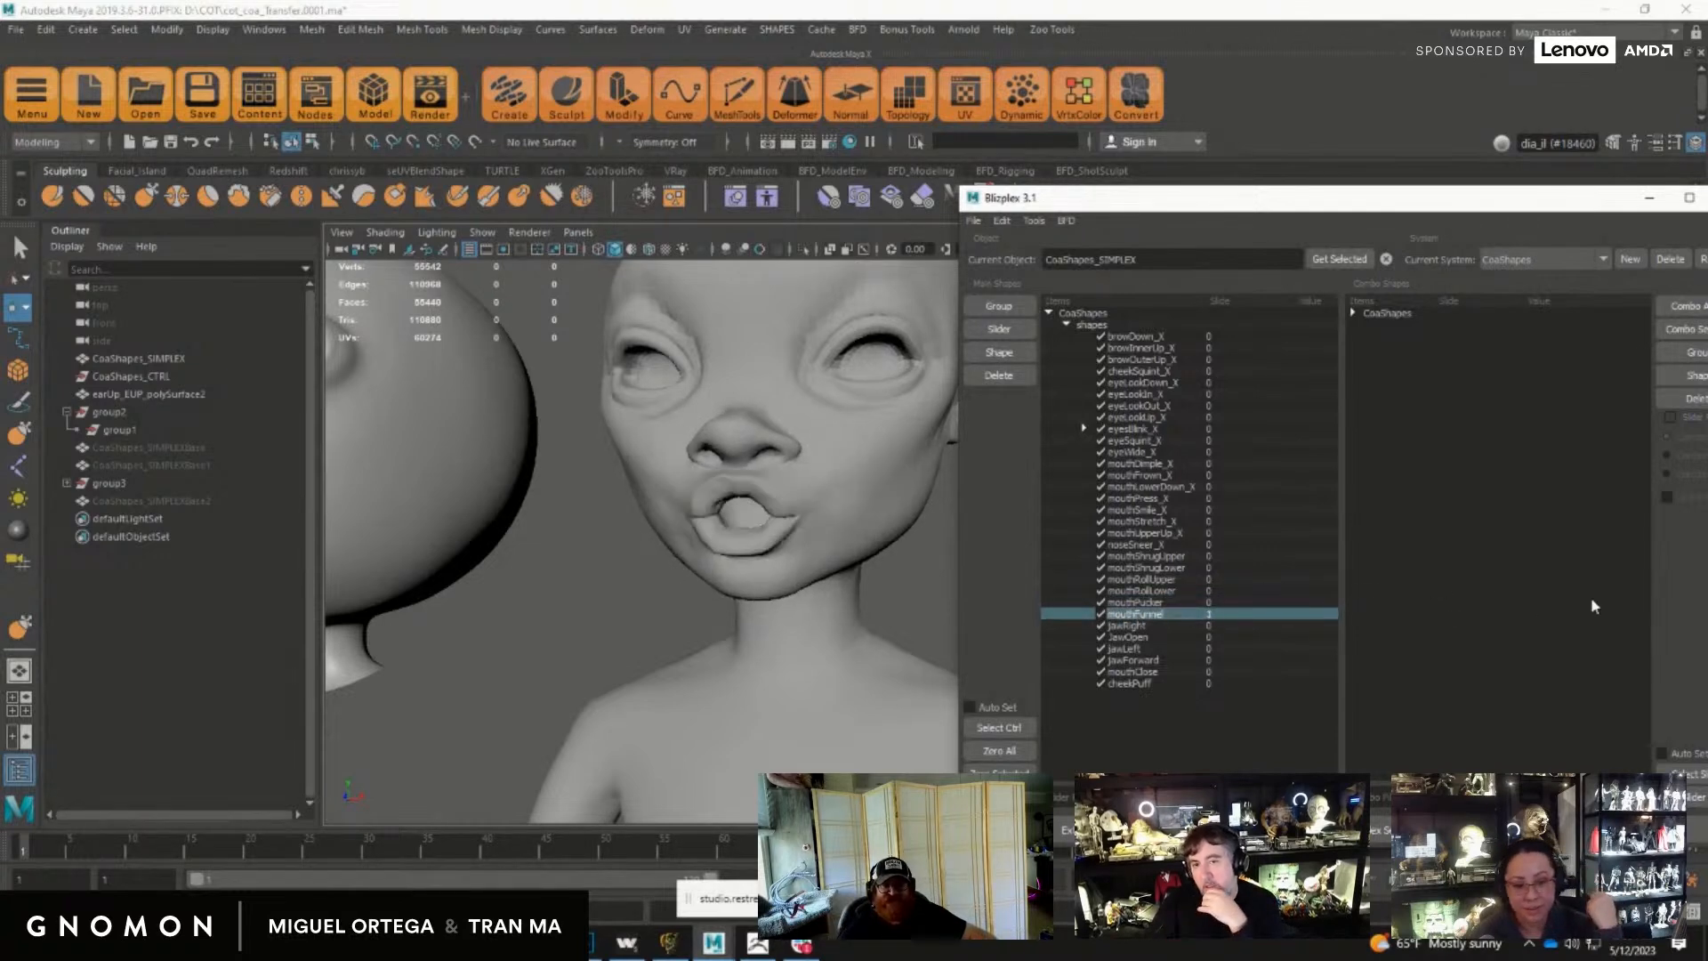
{"action": "left_click", "coordinate": [831, 512]}
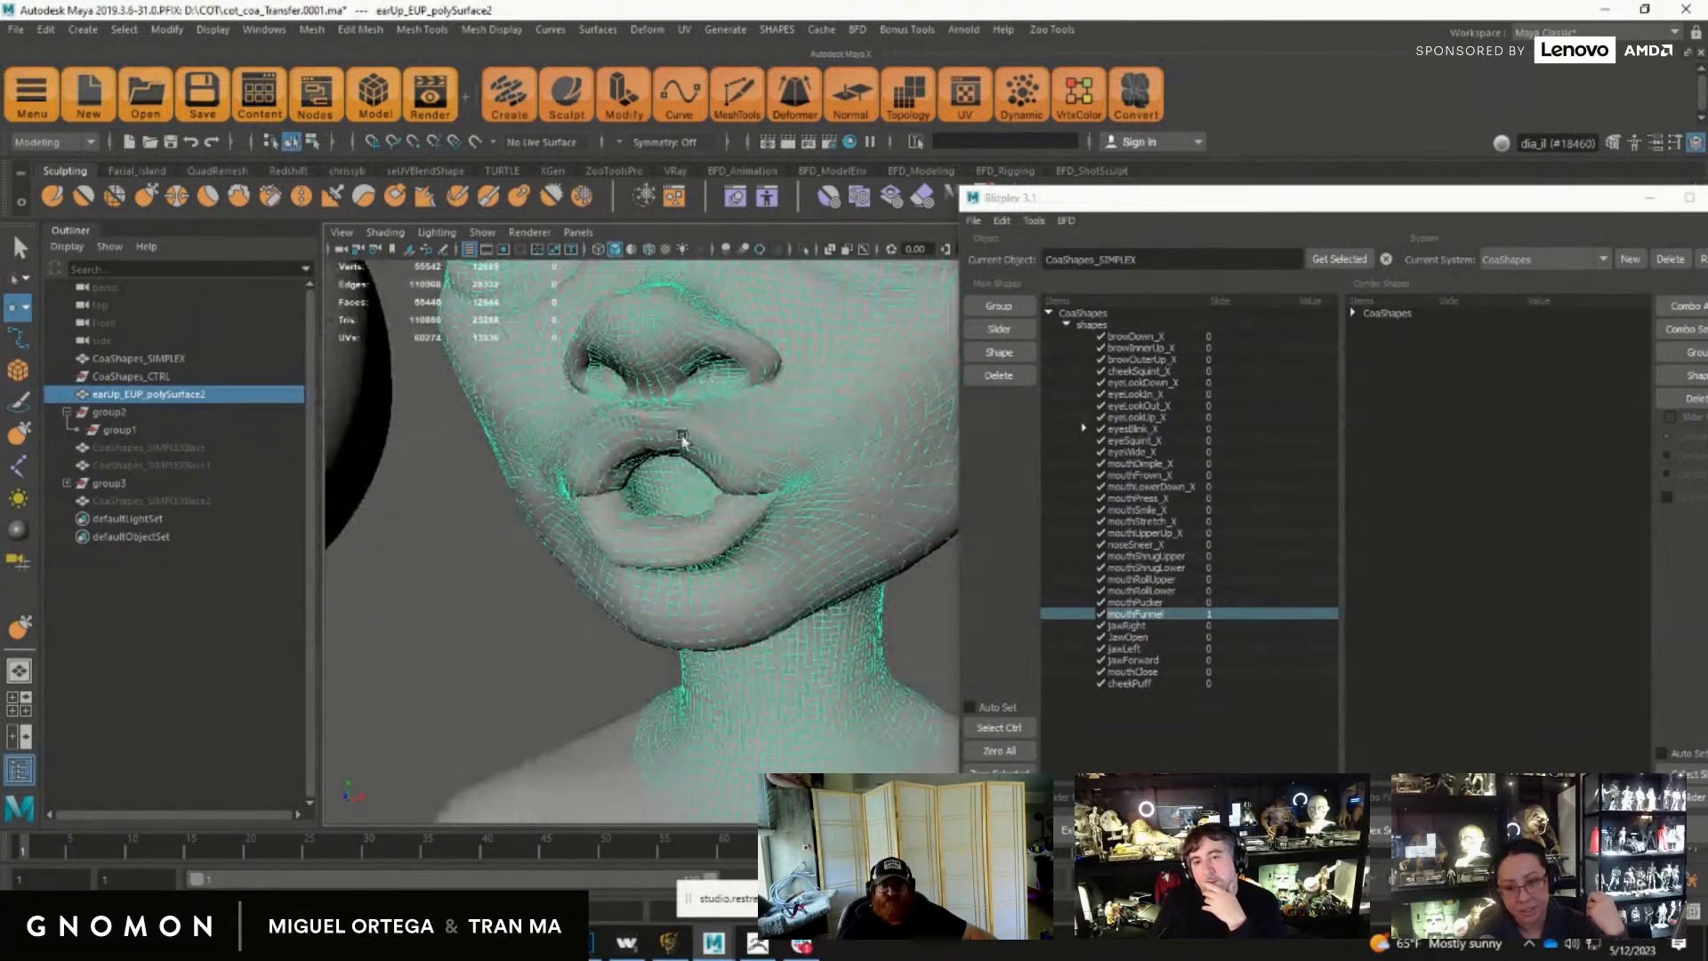
{"action": "left_click", "coordinate": [1212, 615]}
{"action": "middle_click_drag", "start_coordinate": [1214, 621], "coordinate": [809, 574]}
{"action": "right_click_drag", "start_coordinate": [869, 580], "coordinate": [652, 539], "text": "alt"}
{"action": "middle_click_drag", "start_coordinate": [750, 538], "coordinate": [756, 517], "text": "alt"}
{"action": "left_click_drag", "start_coordinate": [773, 518], "coordinate": [747, 520], "text": "alt"}
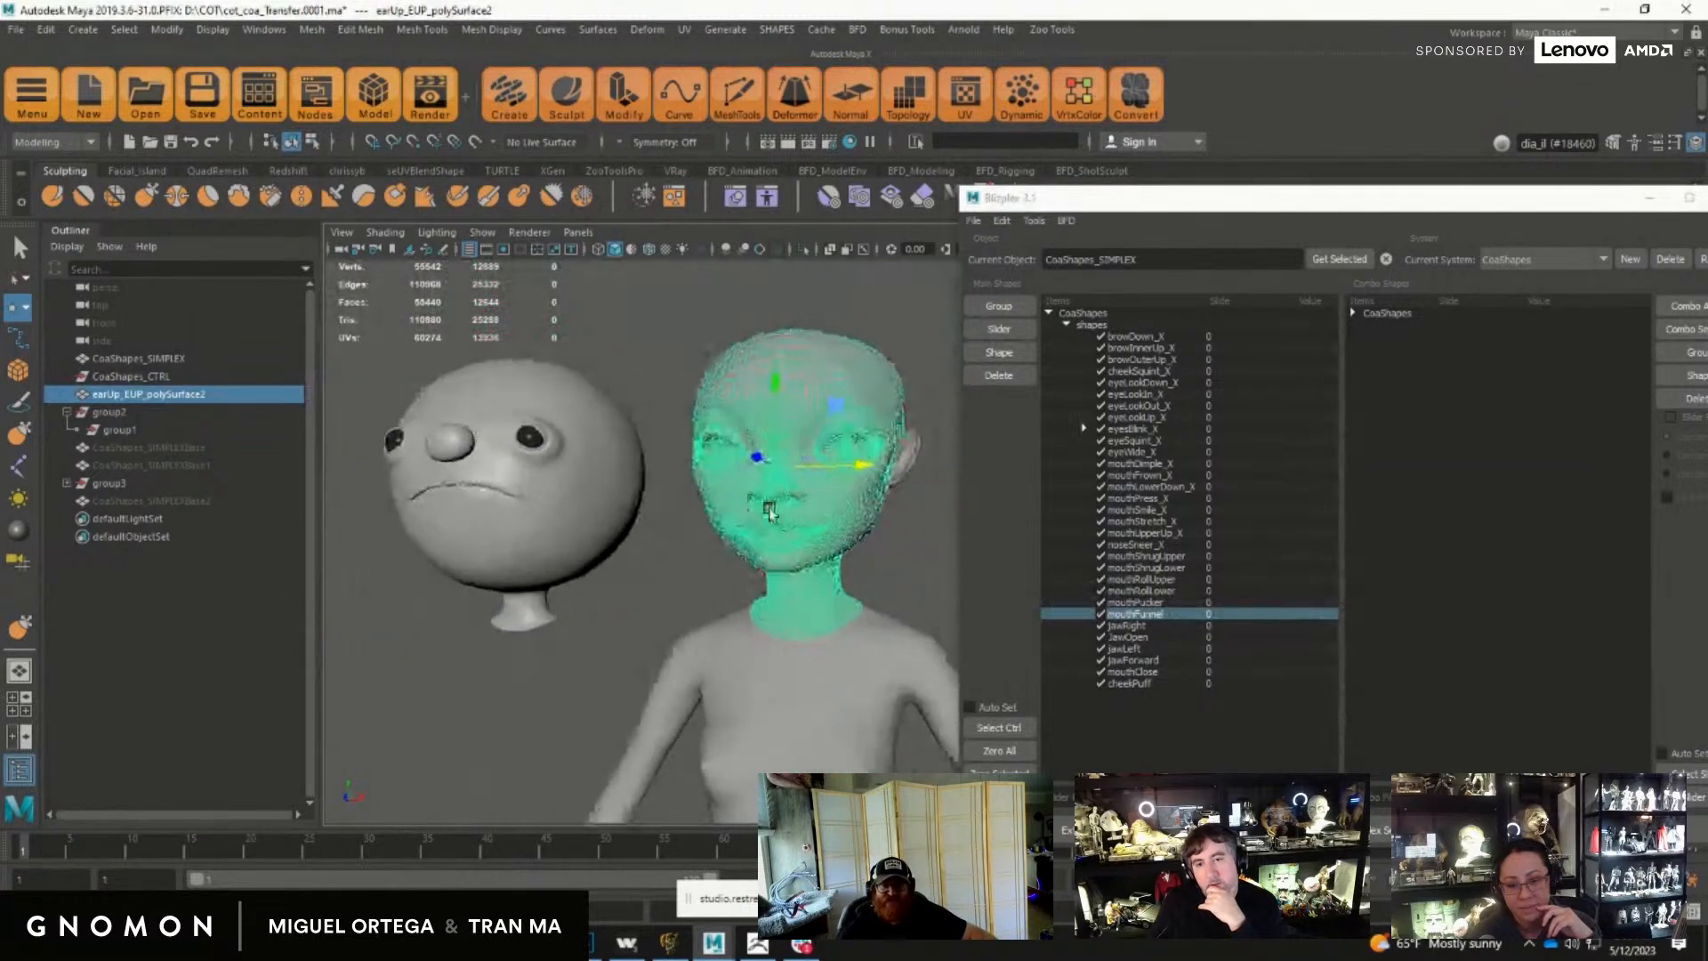
Step: Put the Blizplex window aside, frame both heads, and open the seUVBlendShape Editor below them
{"action": "left_click_drag", "start_coordinate": [1283, 197], "coordinate": [1707, 178]}
{"action": "middle_click_drag", "start_coordinate": [635, 491], "coordinate": [763, 454], "text": "alt"}
{"action": "right_click_drag", "start_coordinate": [763, 454], "coordinate": [859, 541], "text": "alt"}
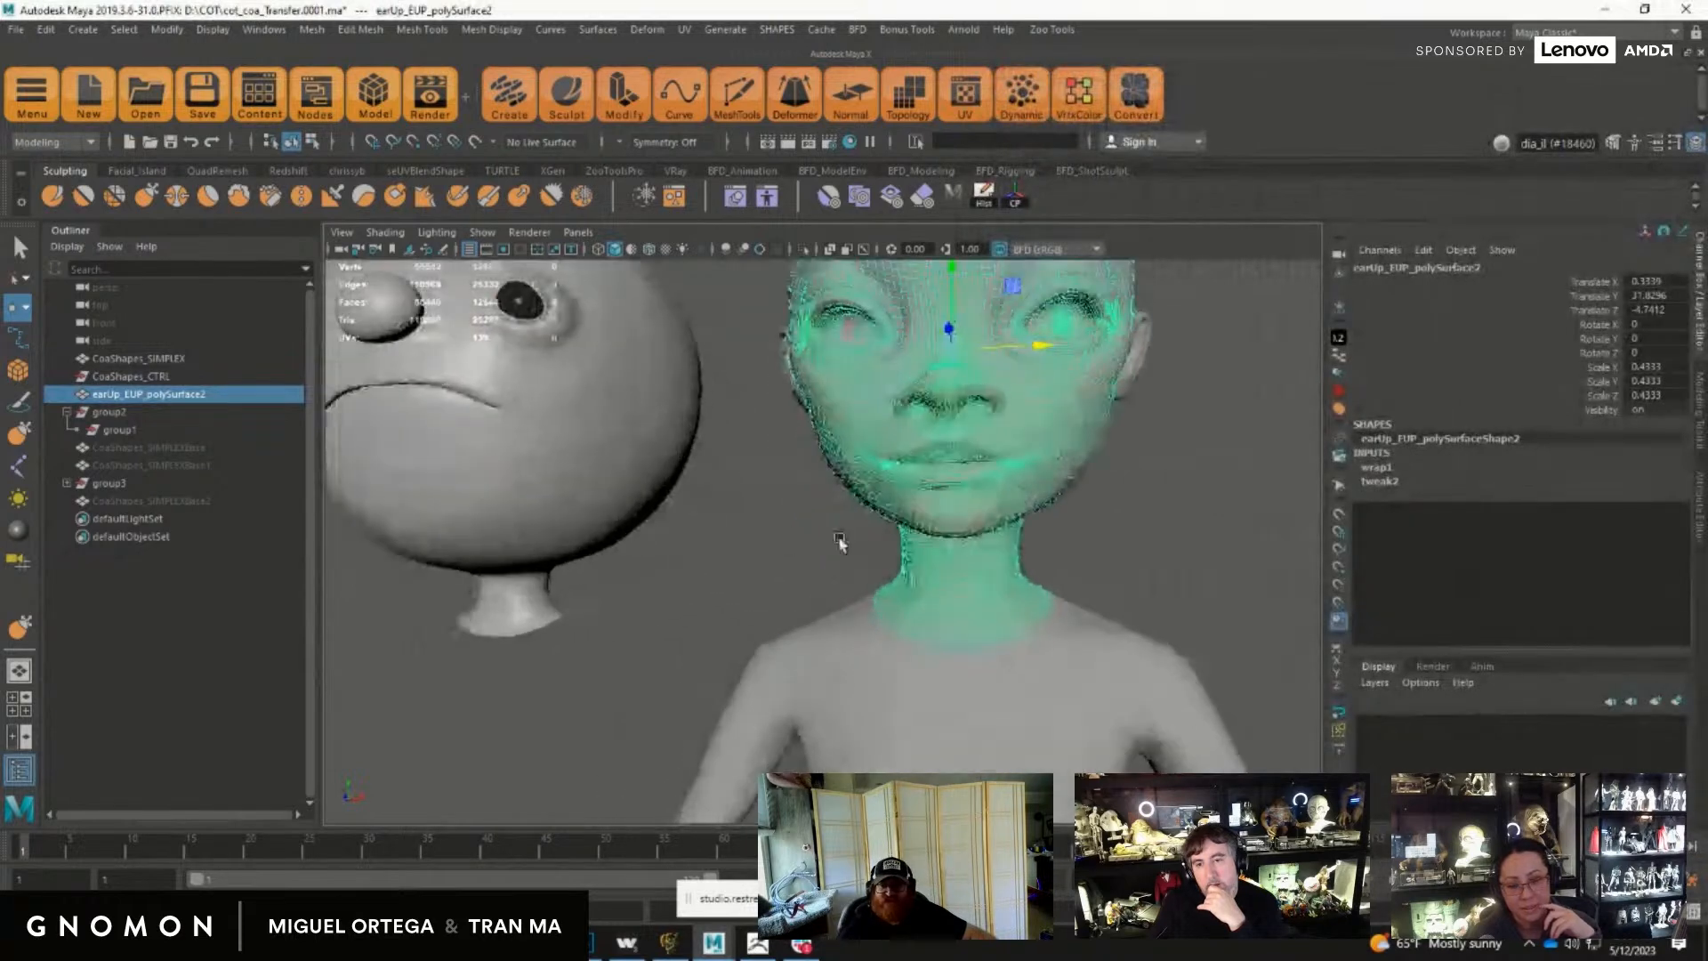
{"action": "middle_click_drag", "start_coordinate": [666, 457], "coordinate": [716, 521], "text": "alt"}
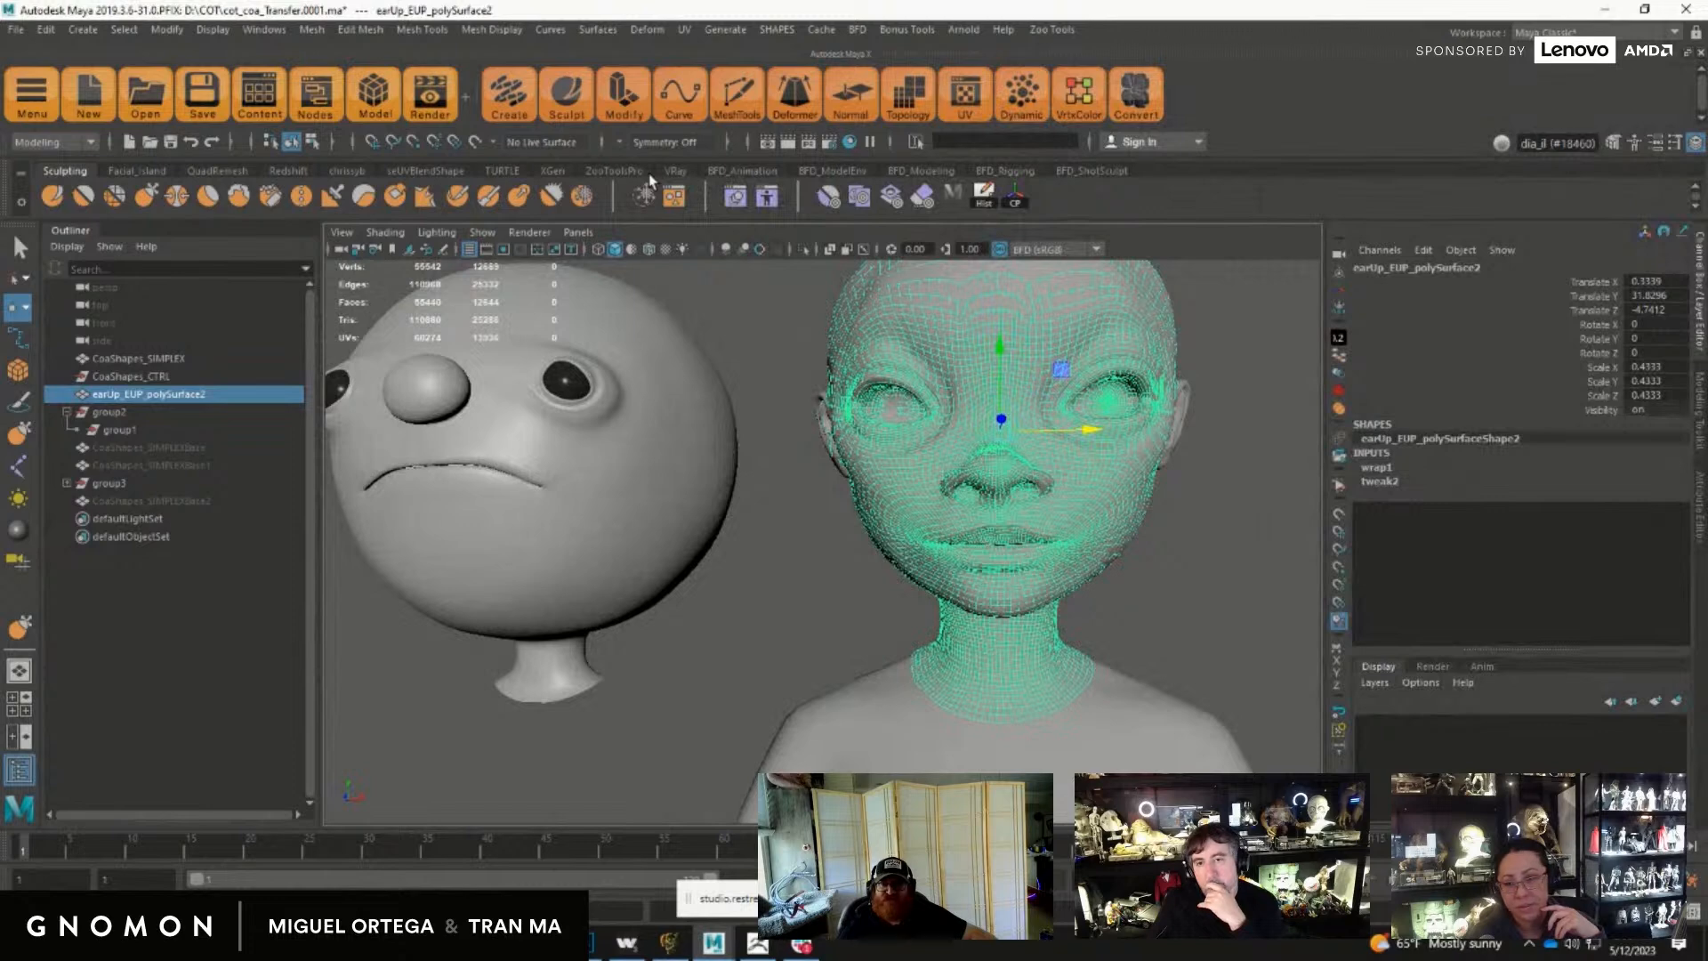
{"action": "left_click", "coordinate": [425, 171]}
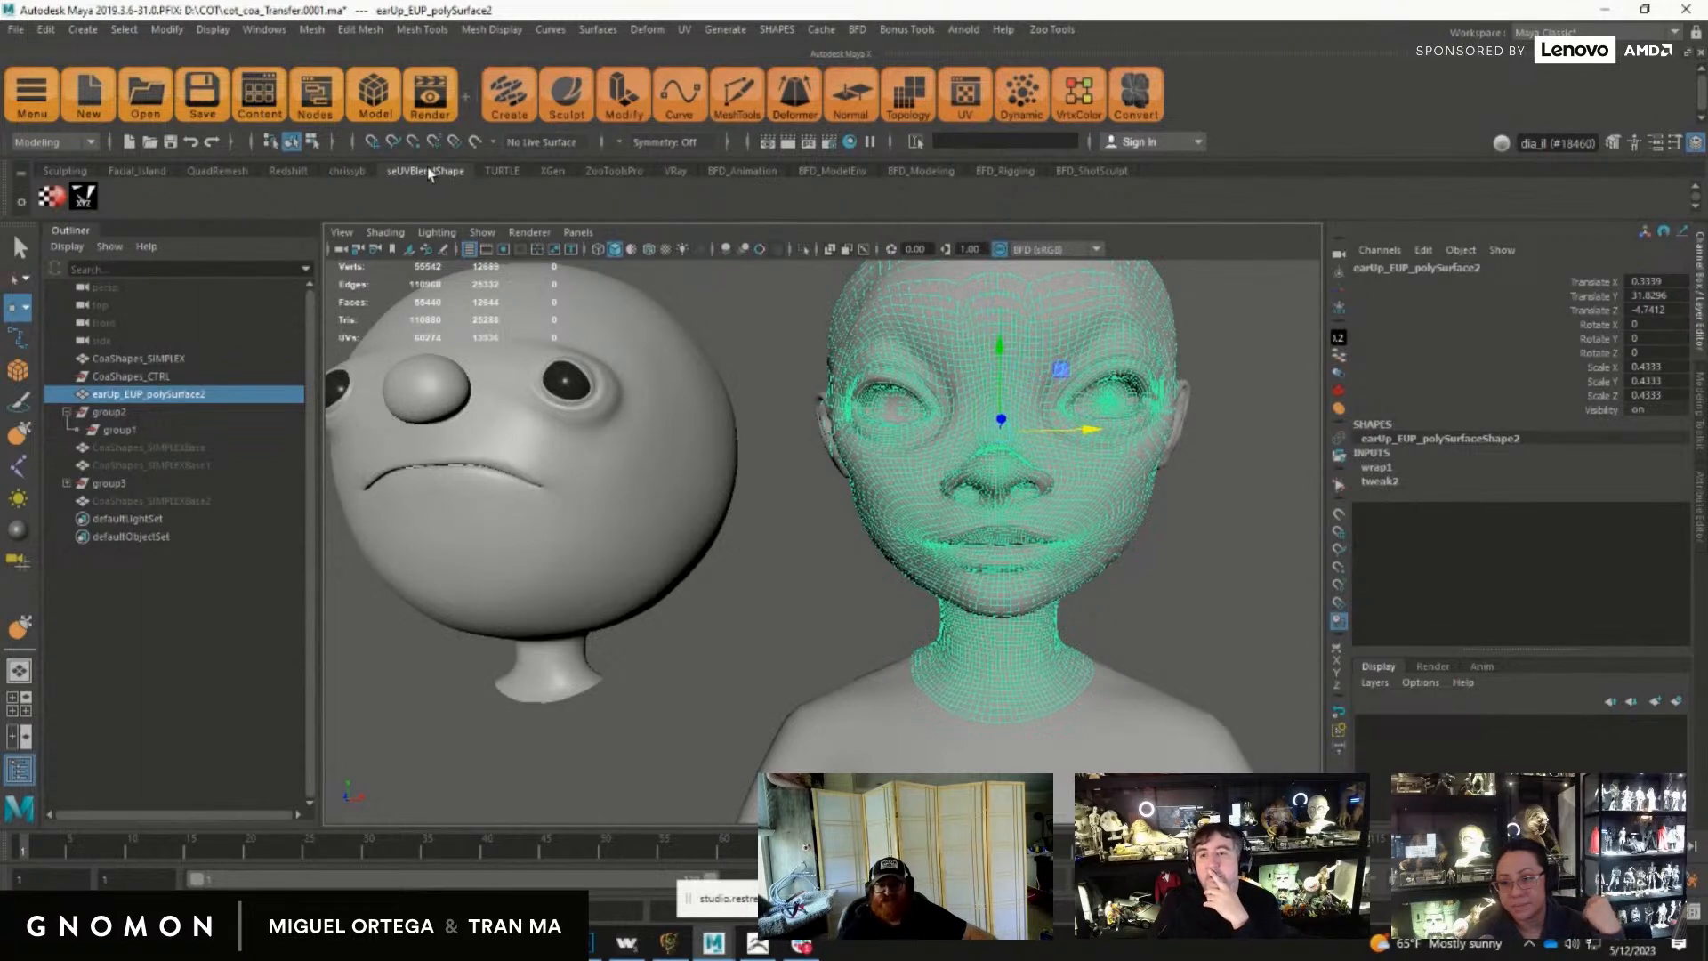
{"action": "left_click", "coordinate": [52, 199]}
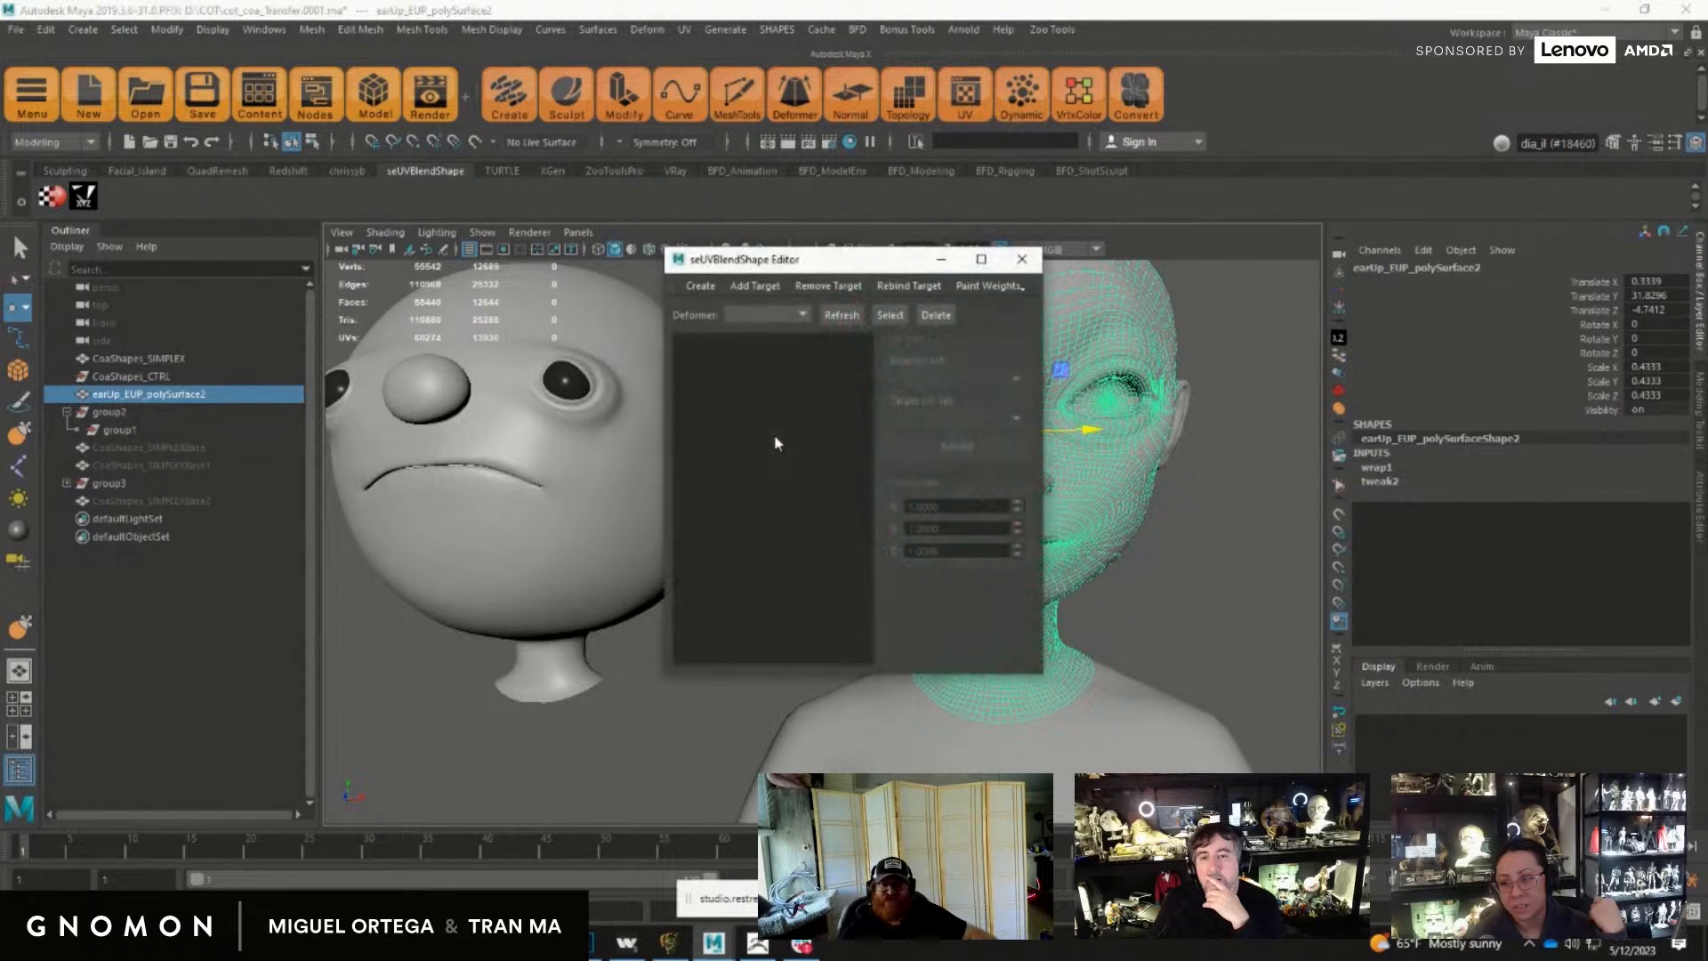
{"action": "left_click_drag", "start_coordinate": [901, 247], "coordinate": [813, 569]}
Step: Select the round Neutral head and the wrapped face mesh together and compare their wireframe topology from several angles
{"action": "left_click", "coordinate": [628, 440]}
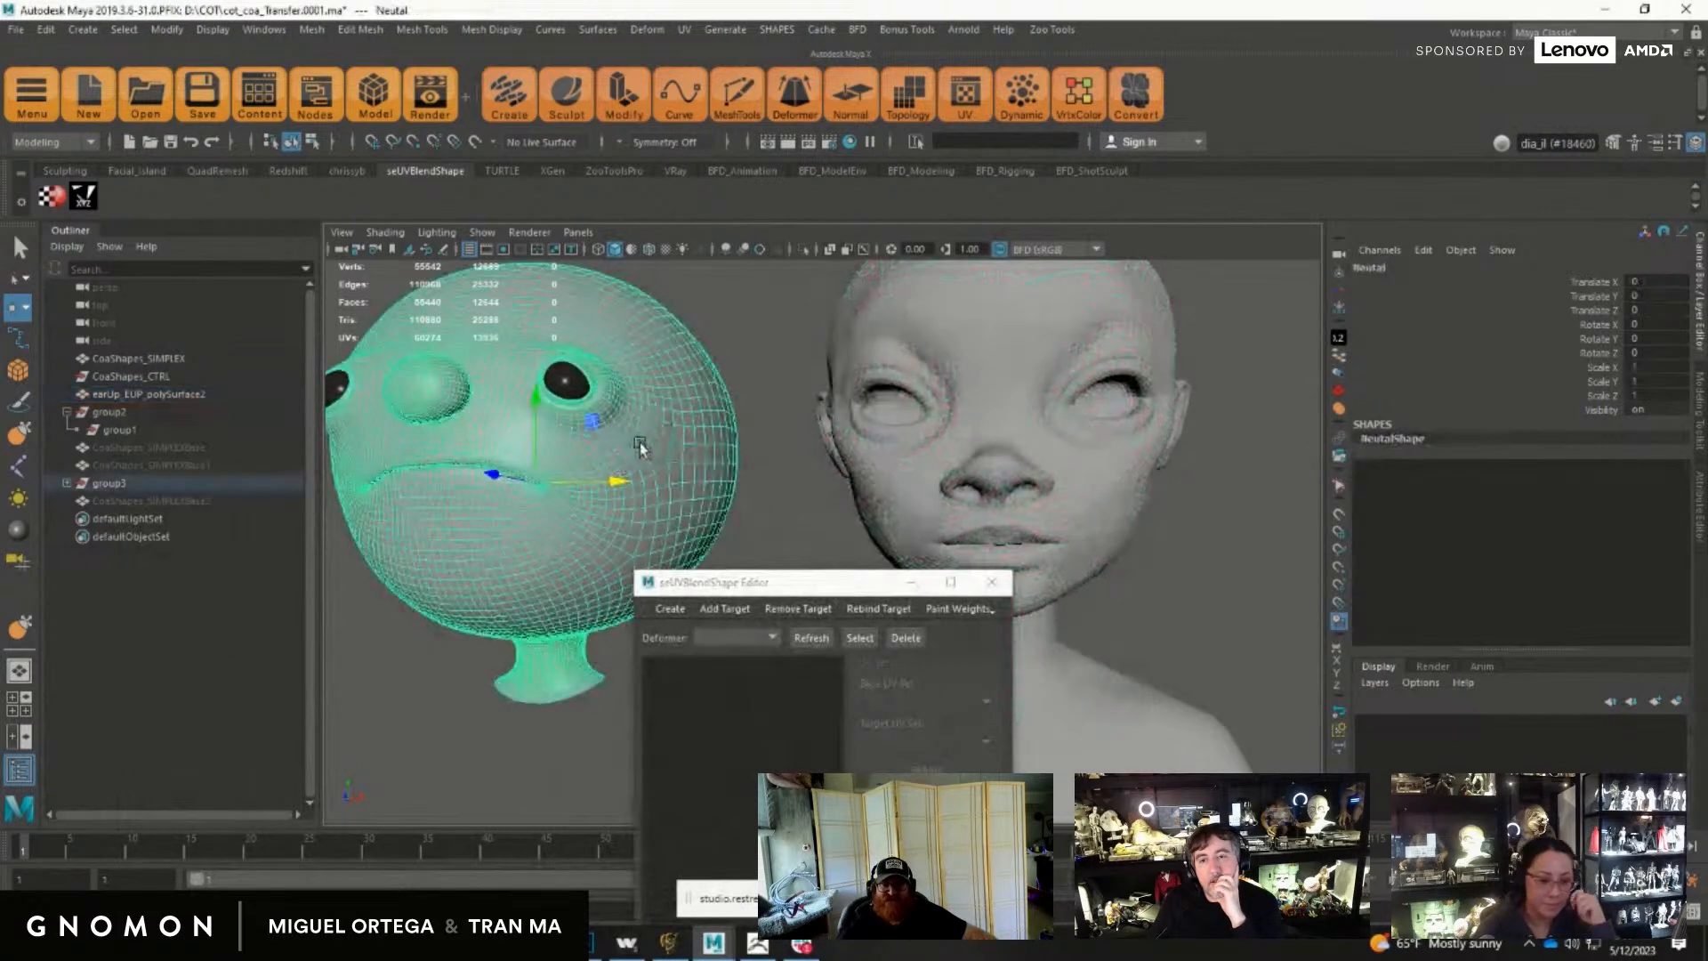
{"action": "left_click", "coordinate": [911, 354]}
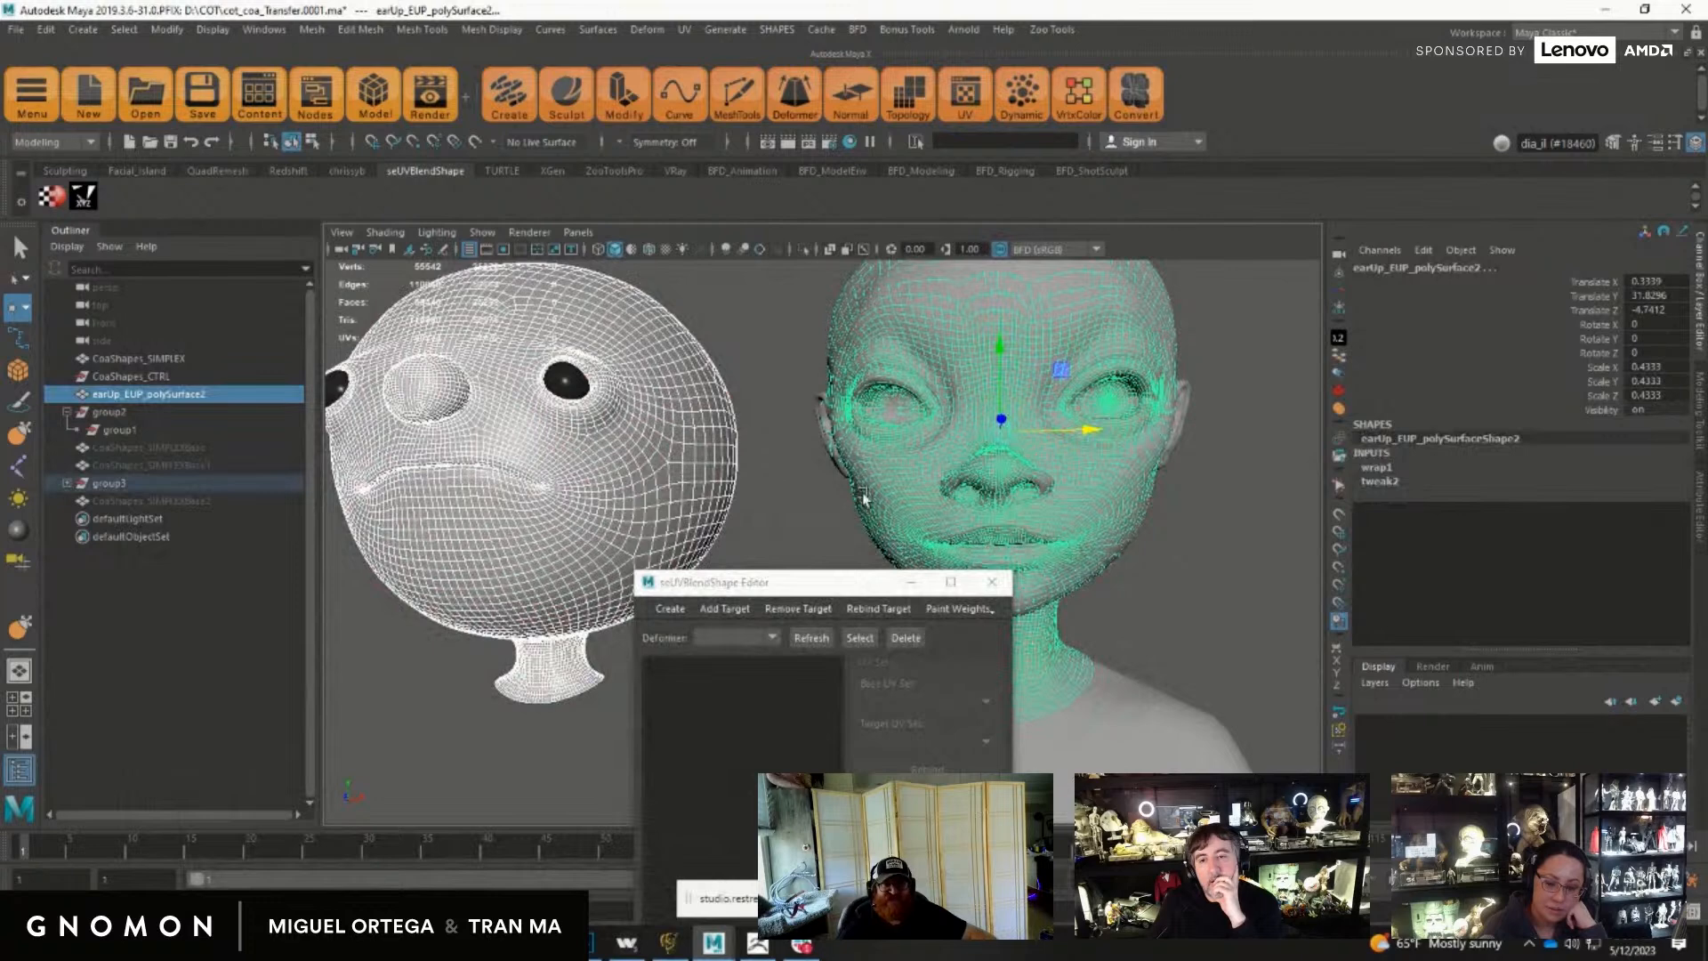
{"action": "left_click_drag", "start_coordinate": [845, 598], "coordinate": [585, 705]}
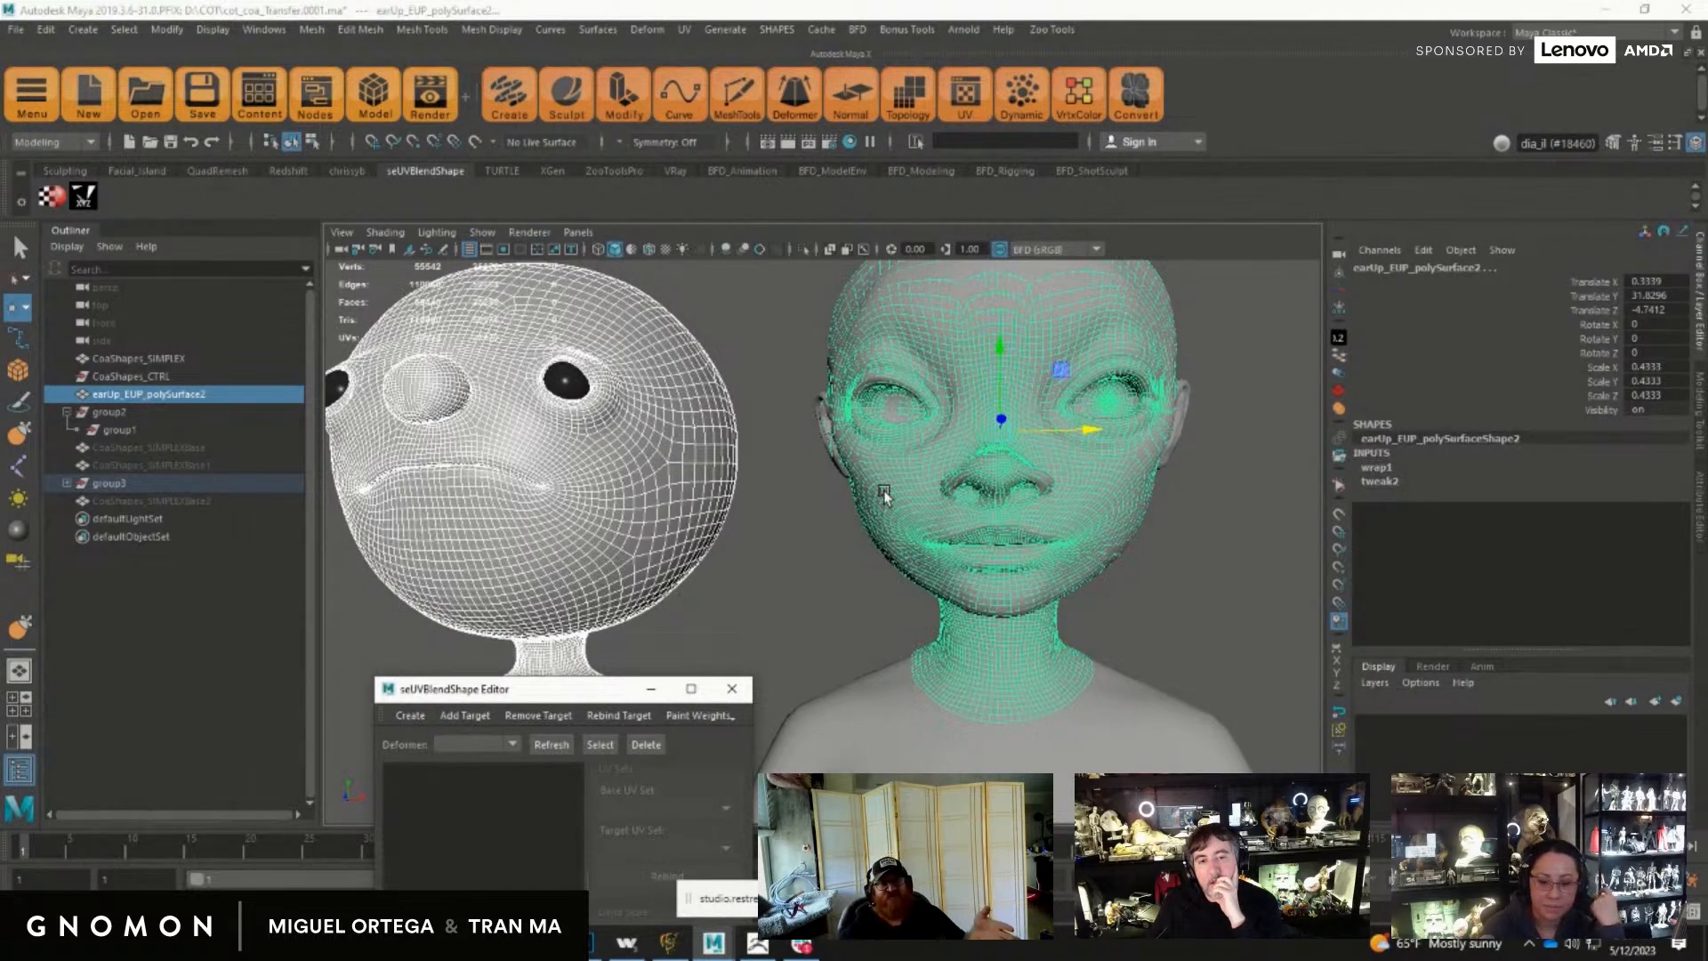
{"action": "left_click_drag", "start_coordinate": [1150, 632], "coordinate": [1171, 440], "text": "alt"}
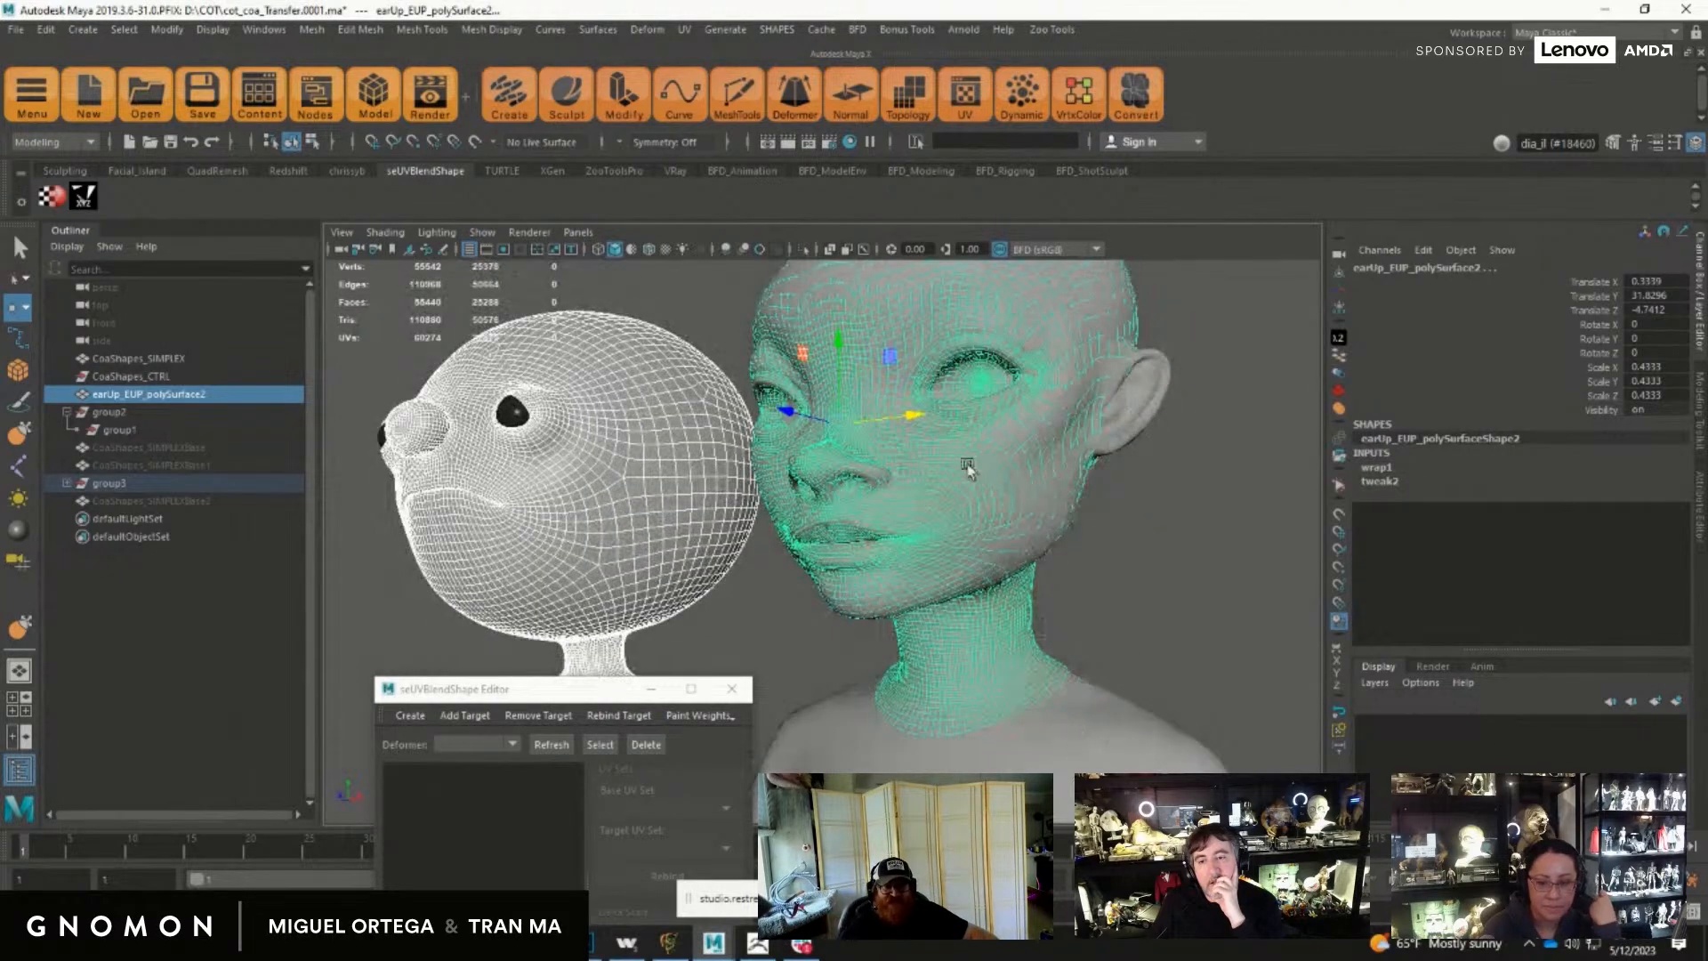
{"action": "left_click_drag", "start_coordinate": [833, 600], "coordinate": [838, 583], "text": "alt"}
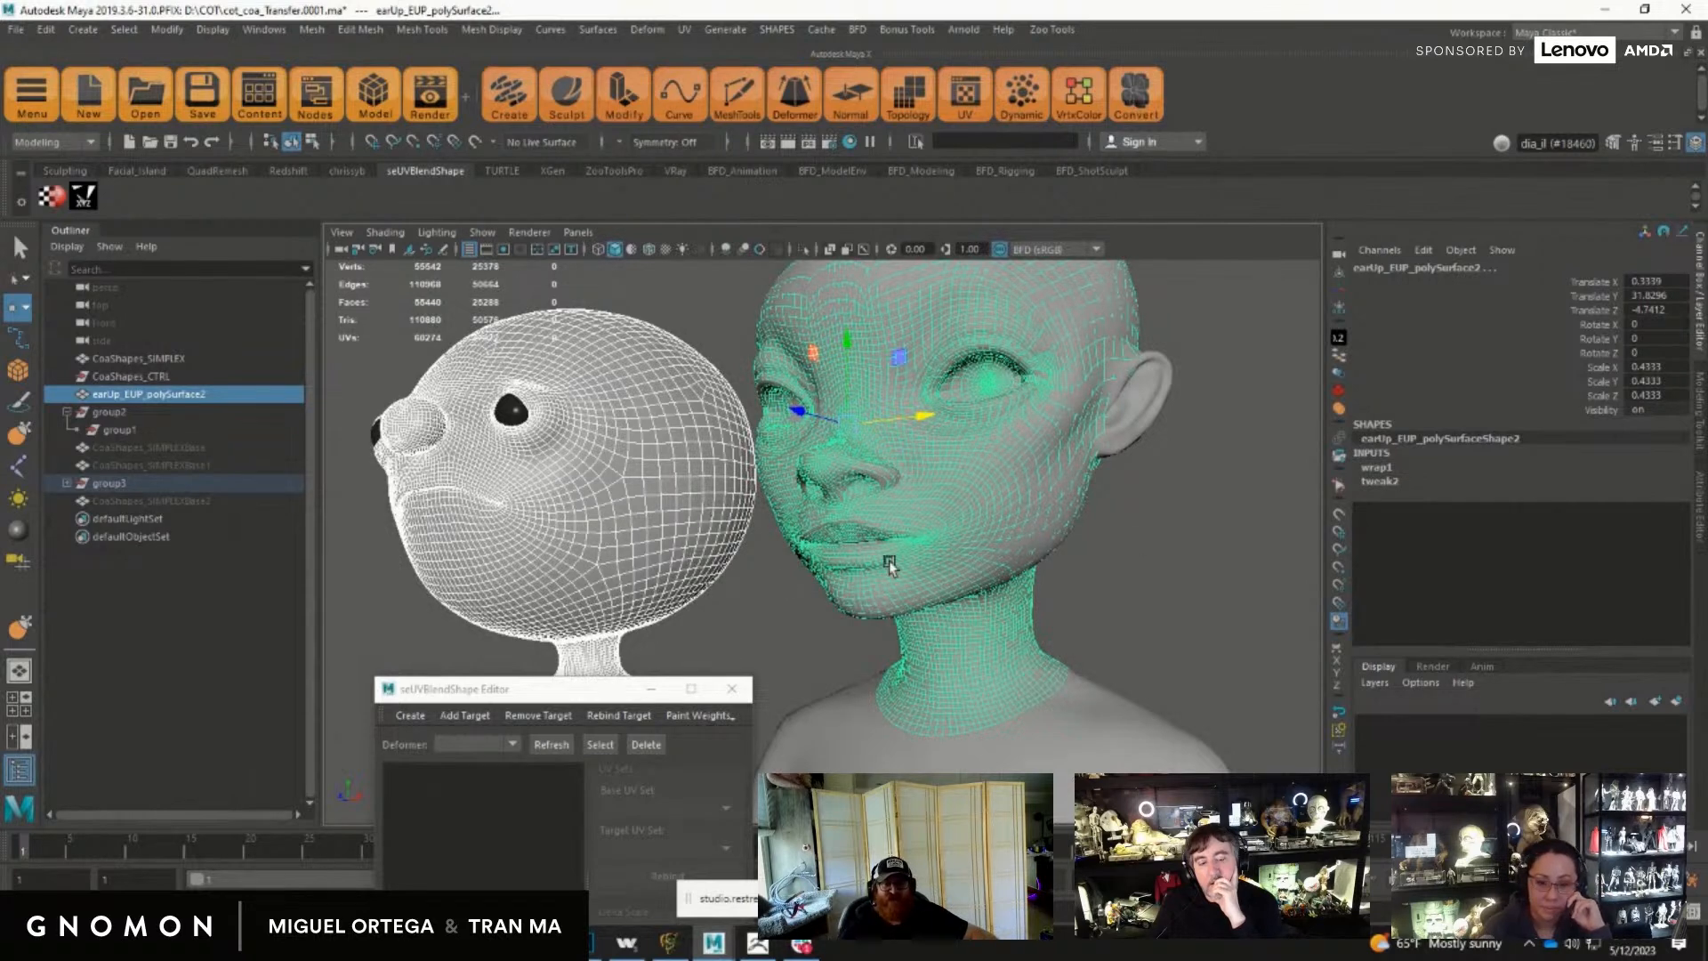
{"action": "left_click_drag", "start_coordinate": [596, 694], "coordinate": [1209, 411]}
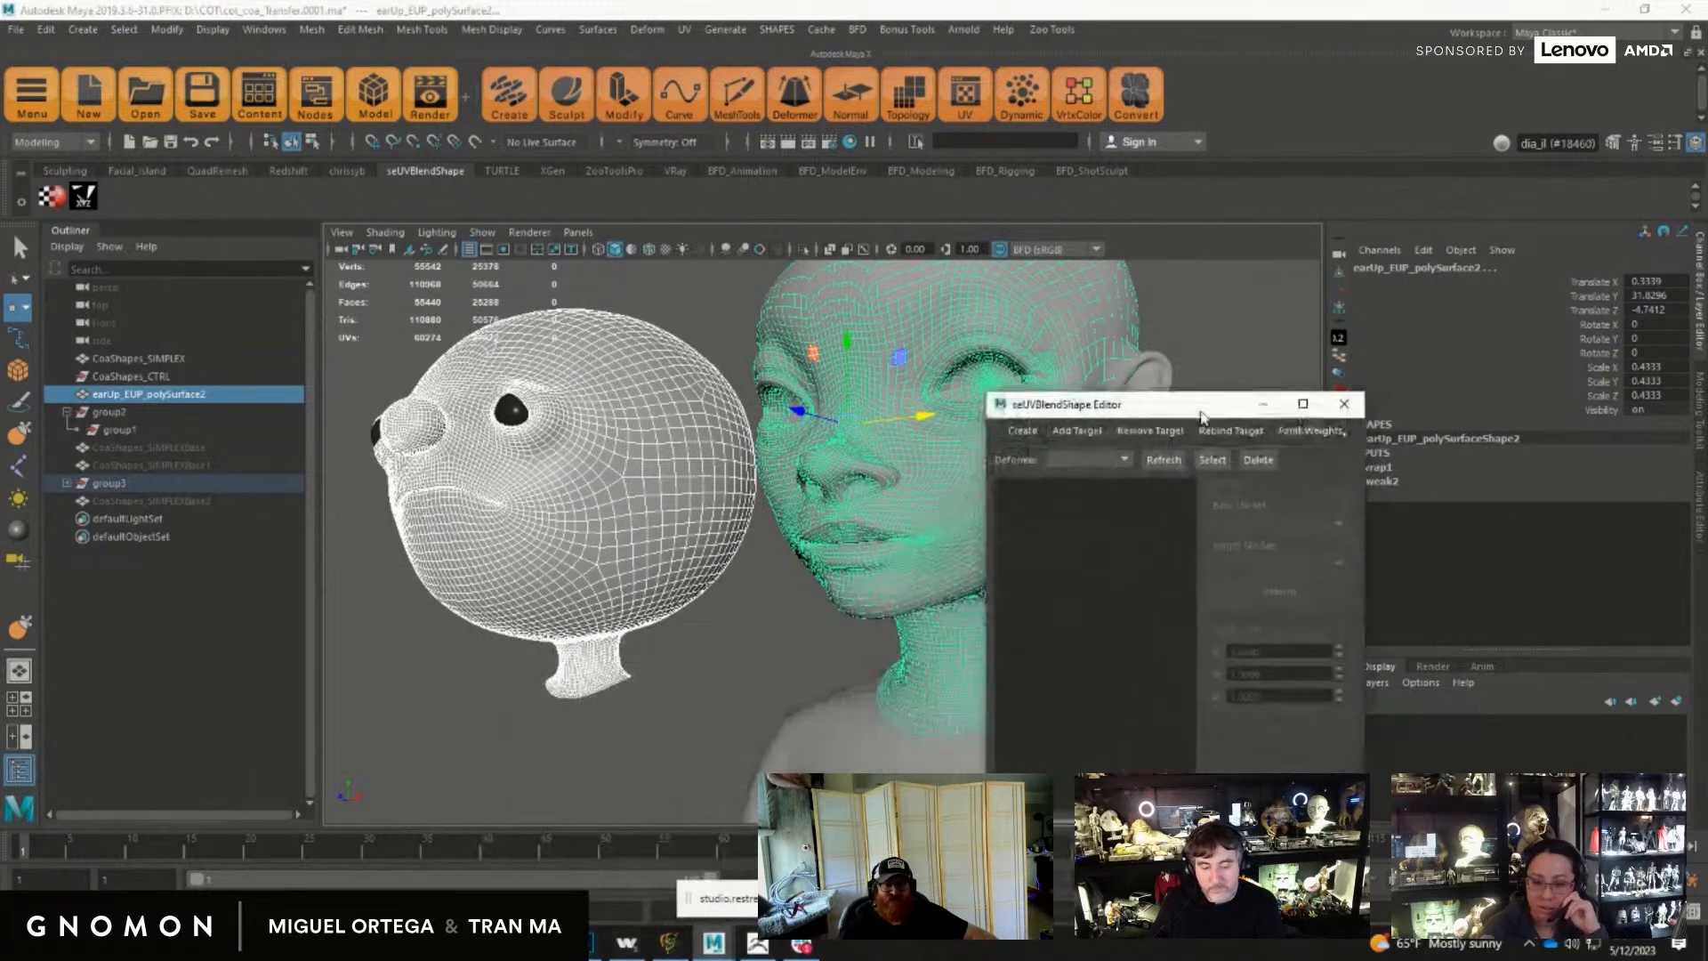
{"action": "left_click_drag", "start_coordinate": [1081, 420], "coordinate": [1083, 247]}
{"action": "left_click_drag", "start_coordinate": [656, 794], "coordinate": [759, 720], "text": "alt"}
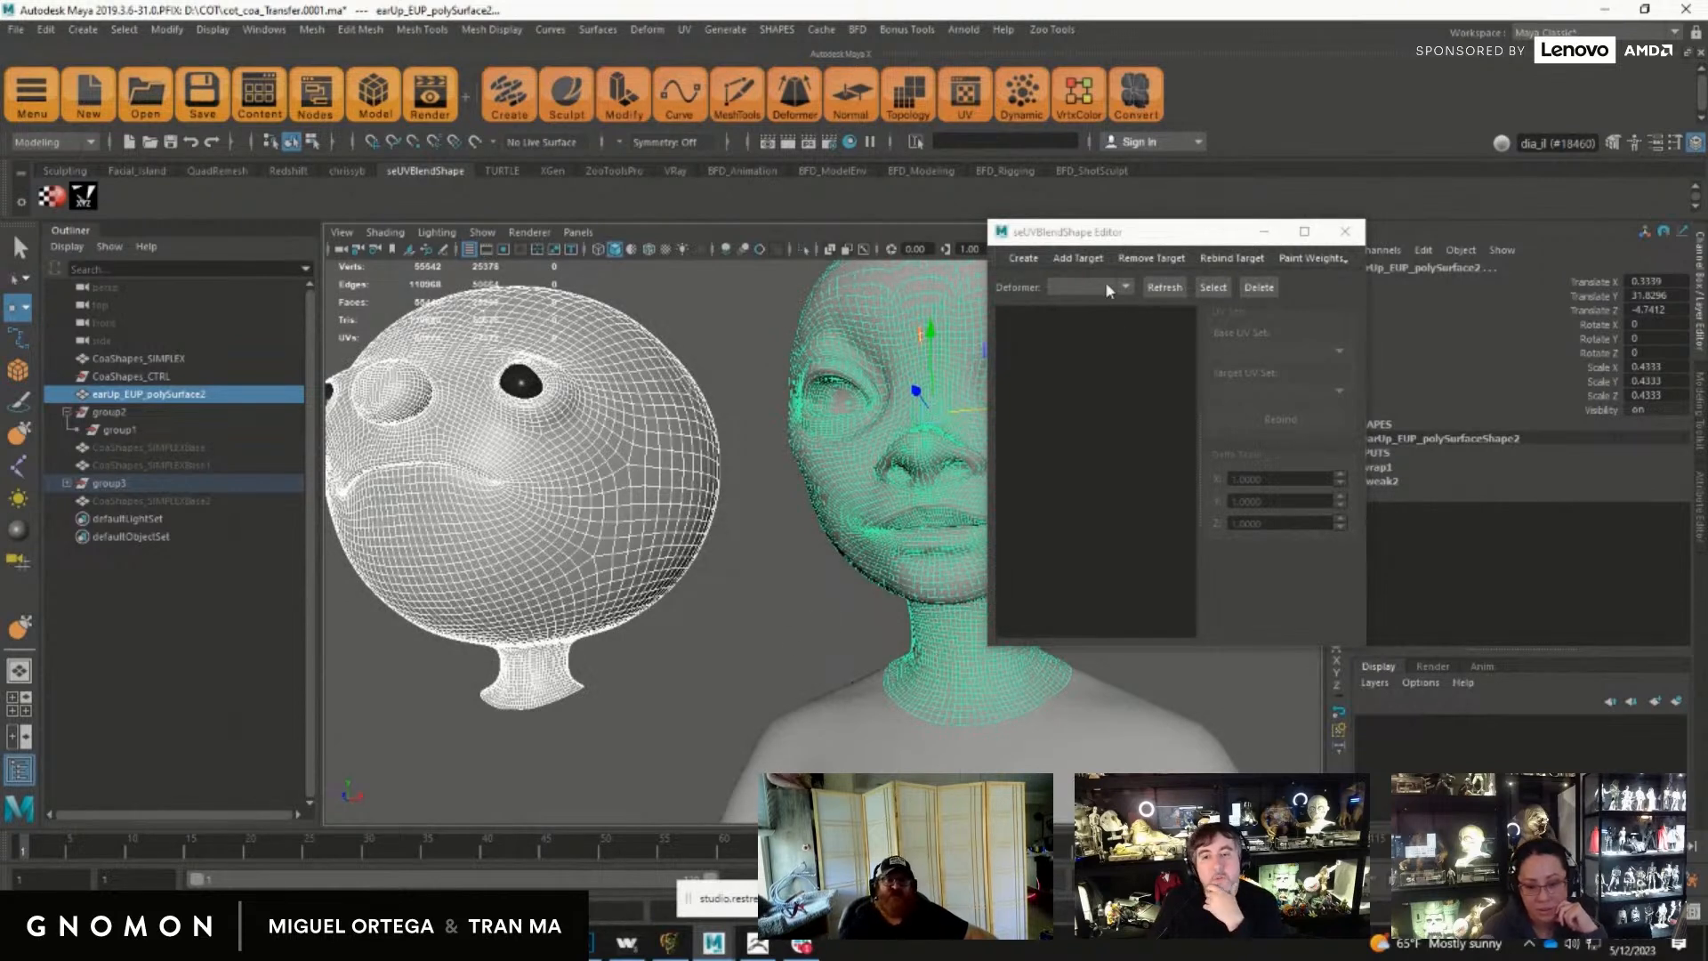
{"action": "left_click_drag", "start_coordinate": [1114, 233], "coordinate": [1283, 280]}
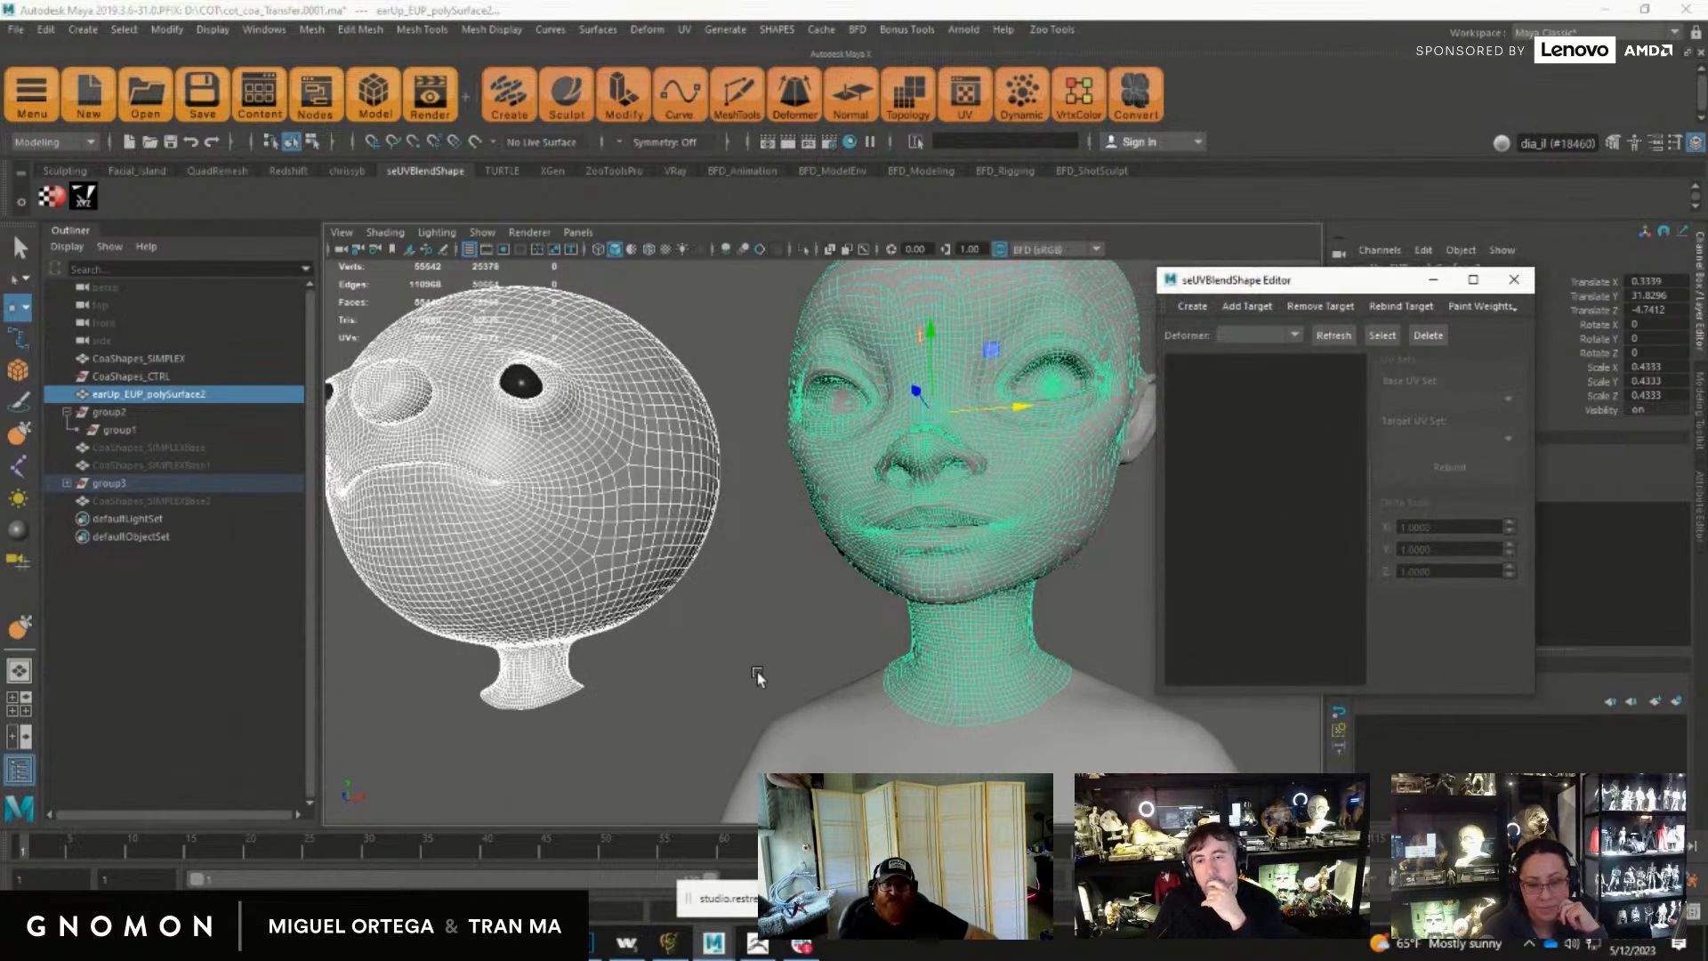
Step: Create a seUVBlendShape deformer named "transfer" on the round Neutral head
{"action": "left_click", "coordinate": [559, 583]}
{"action": "left_click_drag", "start_coordinate": [1250, 272], "coordinate": [858, 270]}
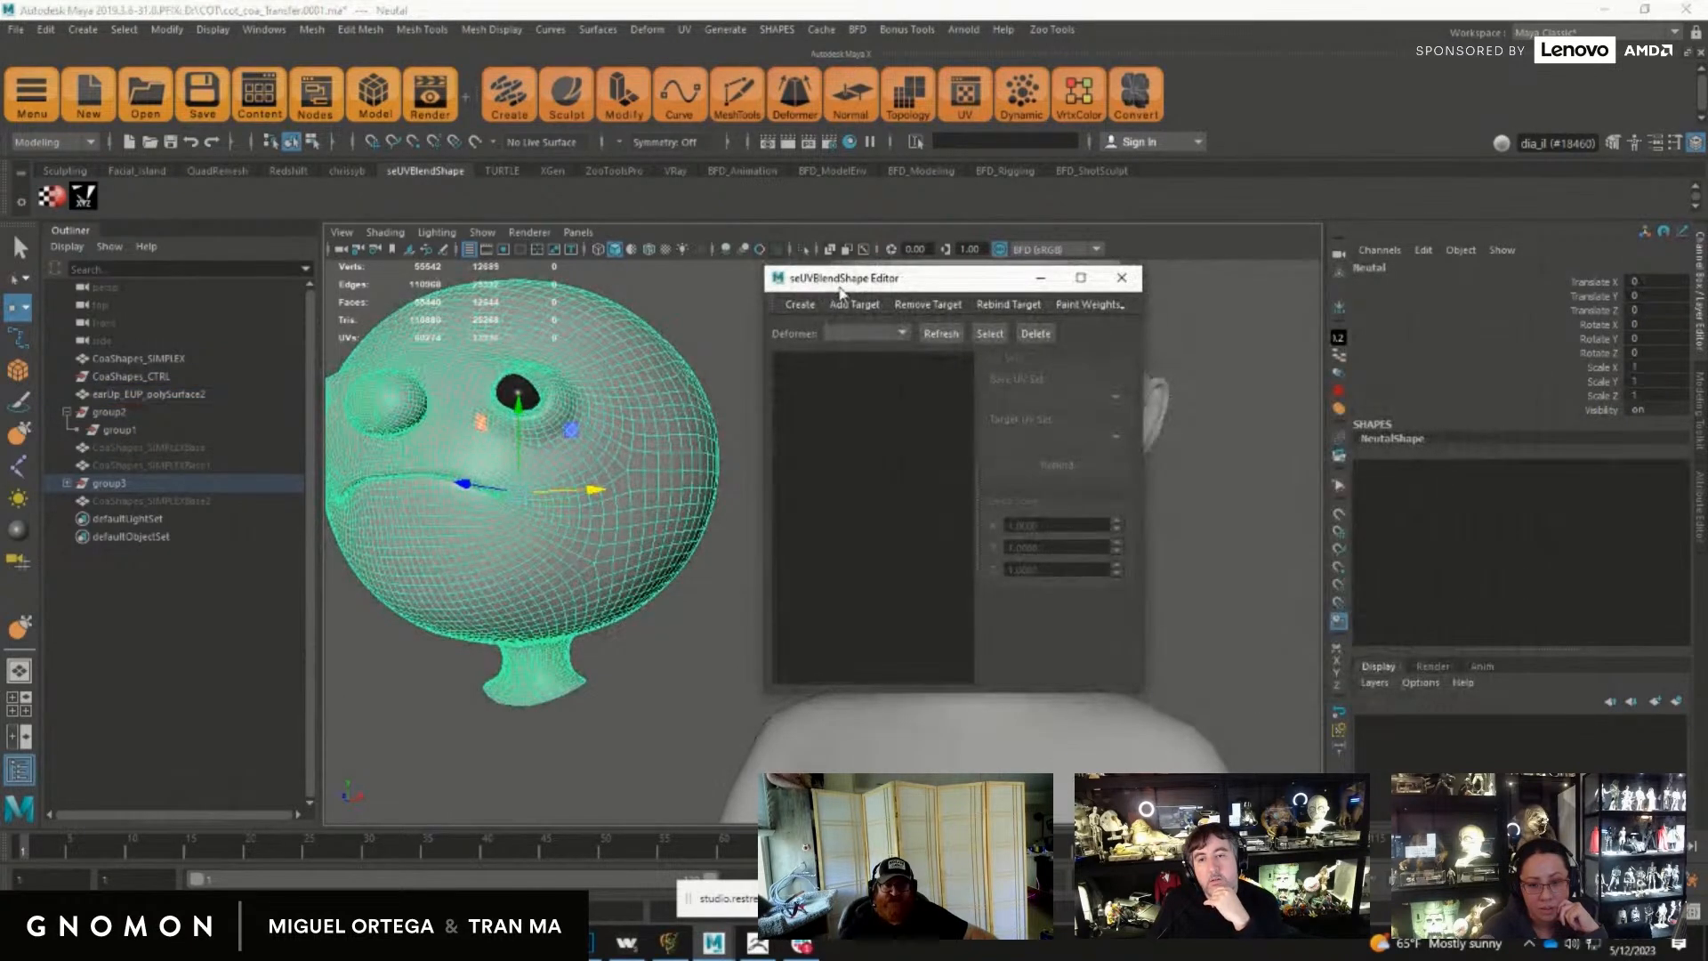
{"action": "left_click", "coordinate": [798, 305]}
{"action": "type", "text": "transf"}
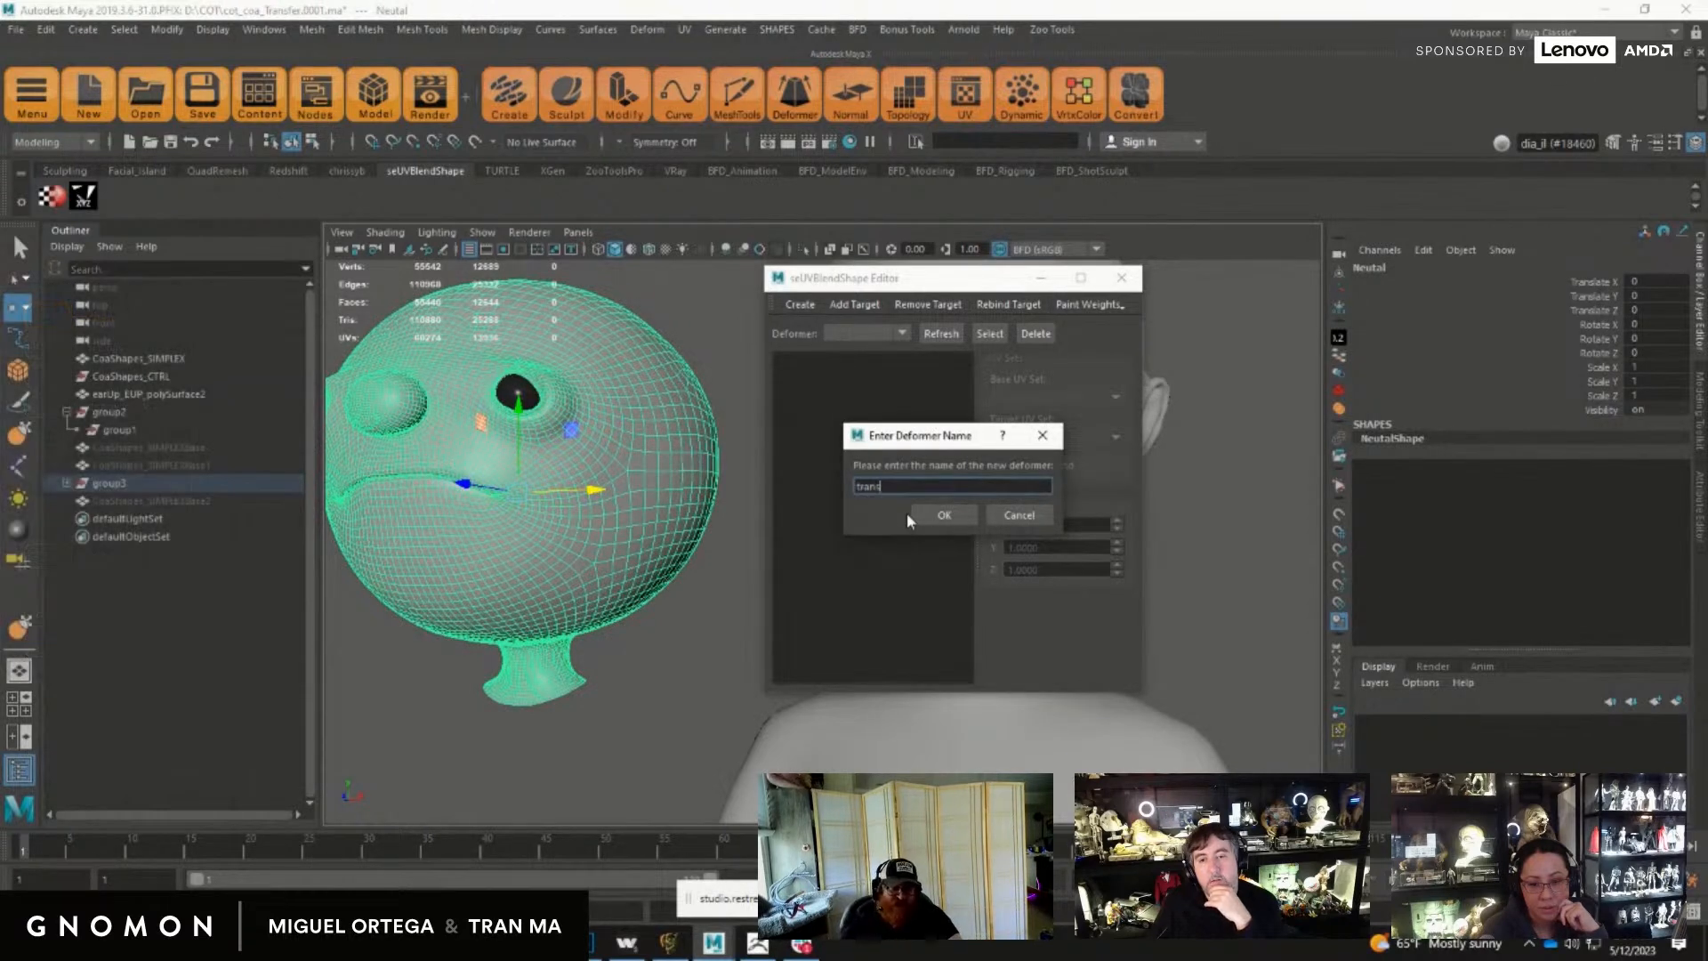
{"action": "type", "text": "er"}
{"action": "key", "text": "BackSpace"}
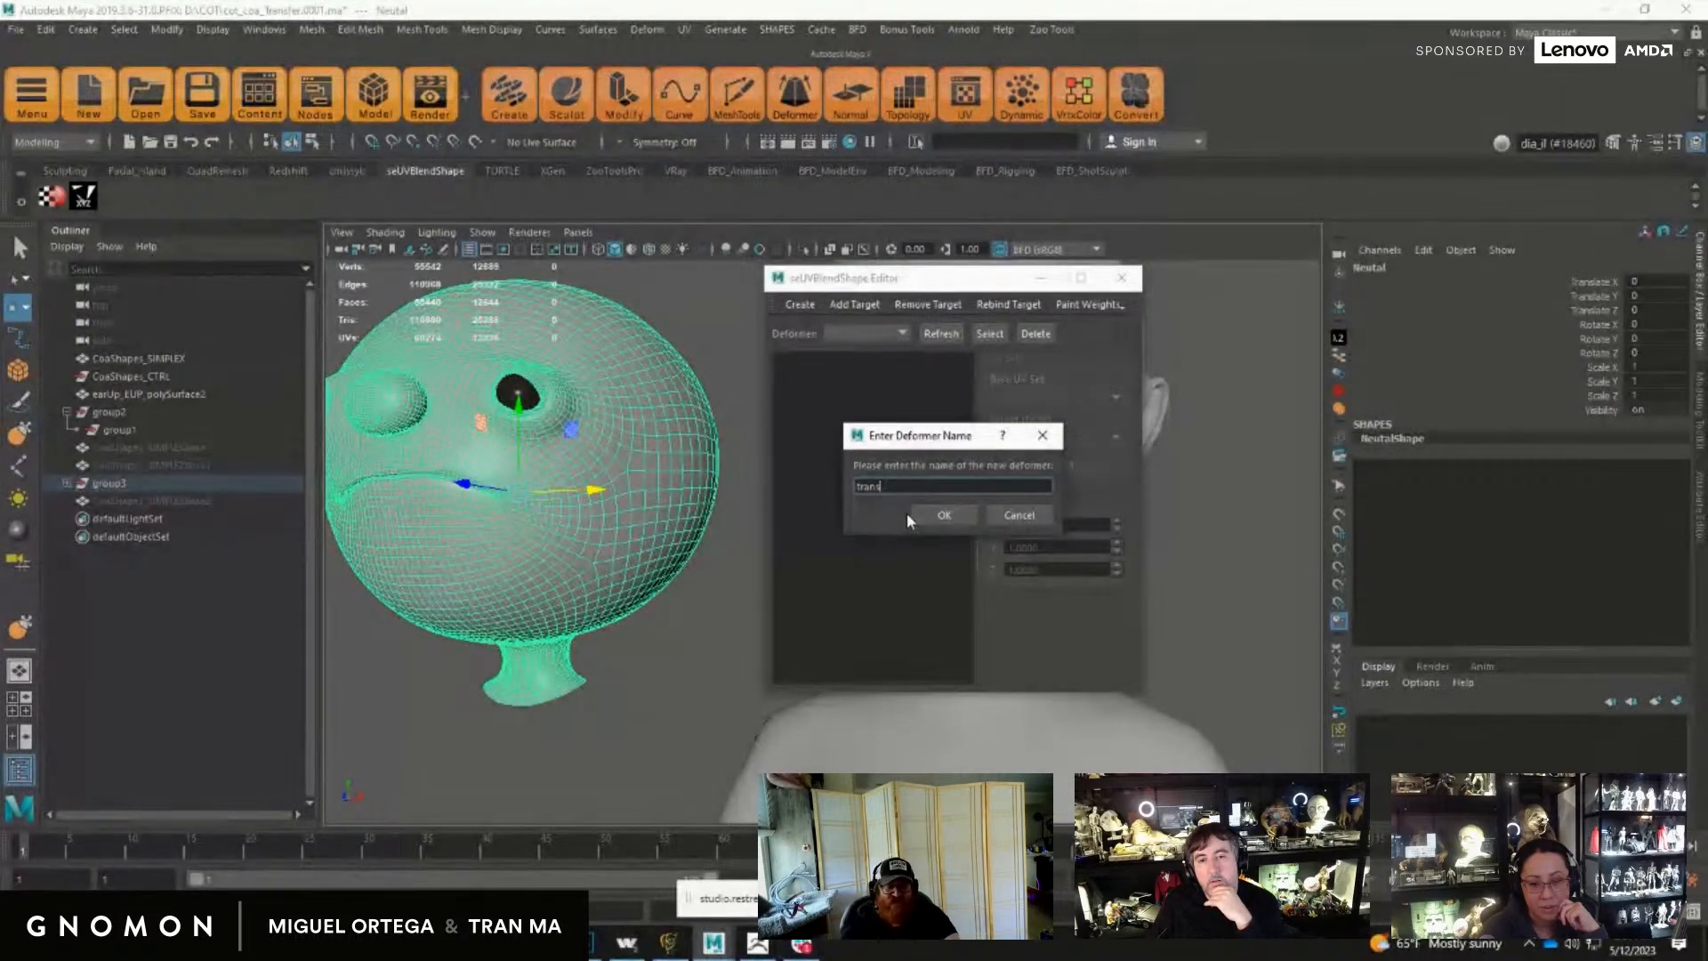
{"action": "type", "text": "fer"}
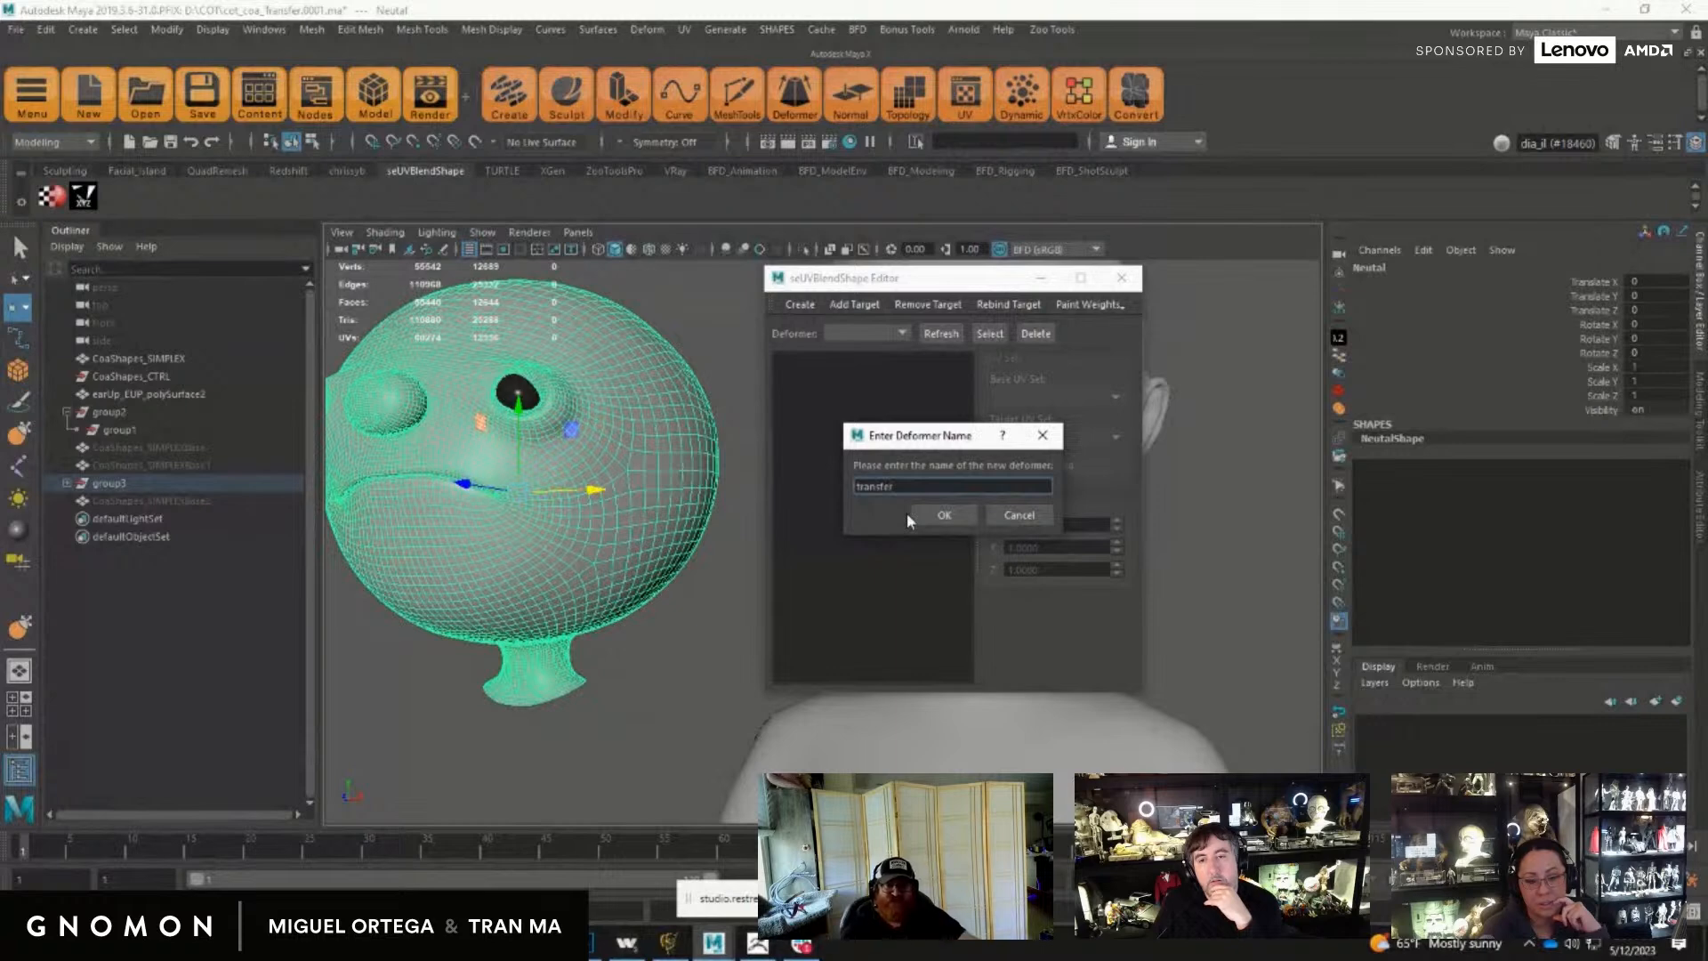
{"action": "left_click", "coordinate": [926, 515]}
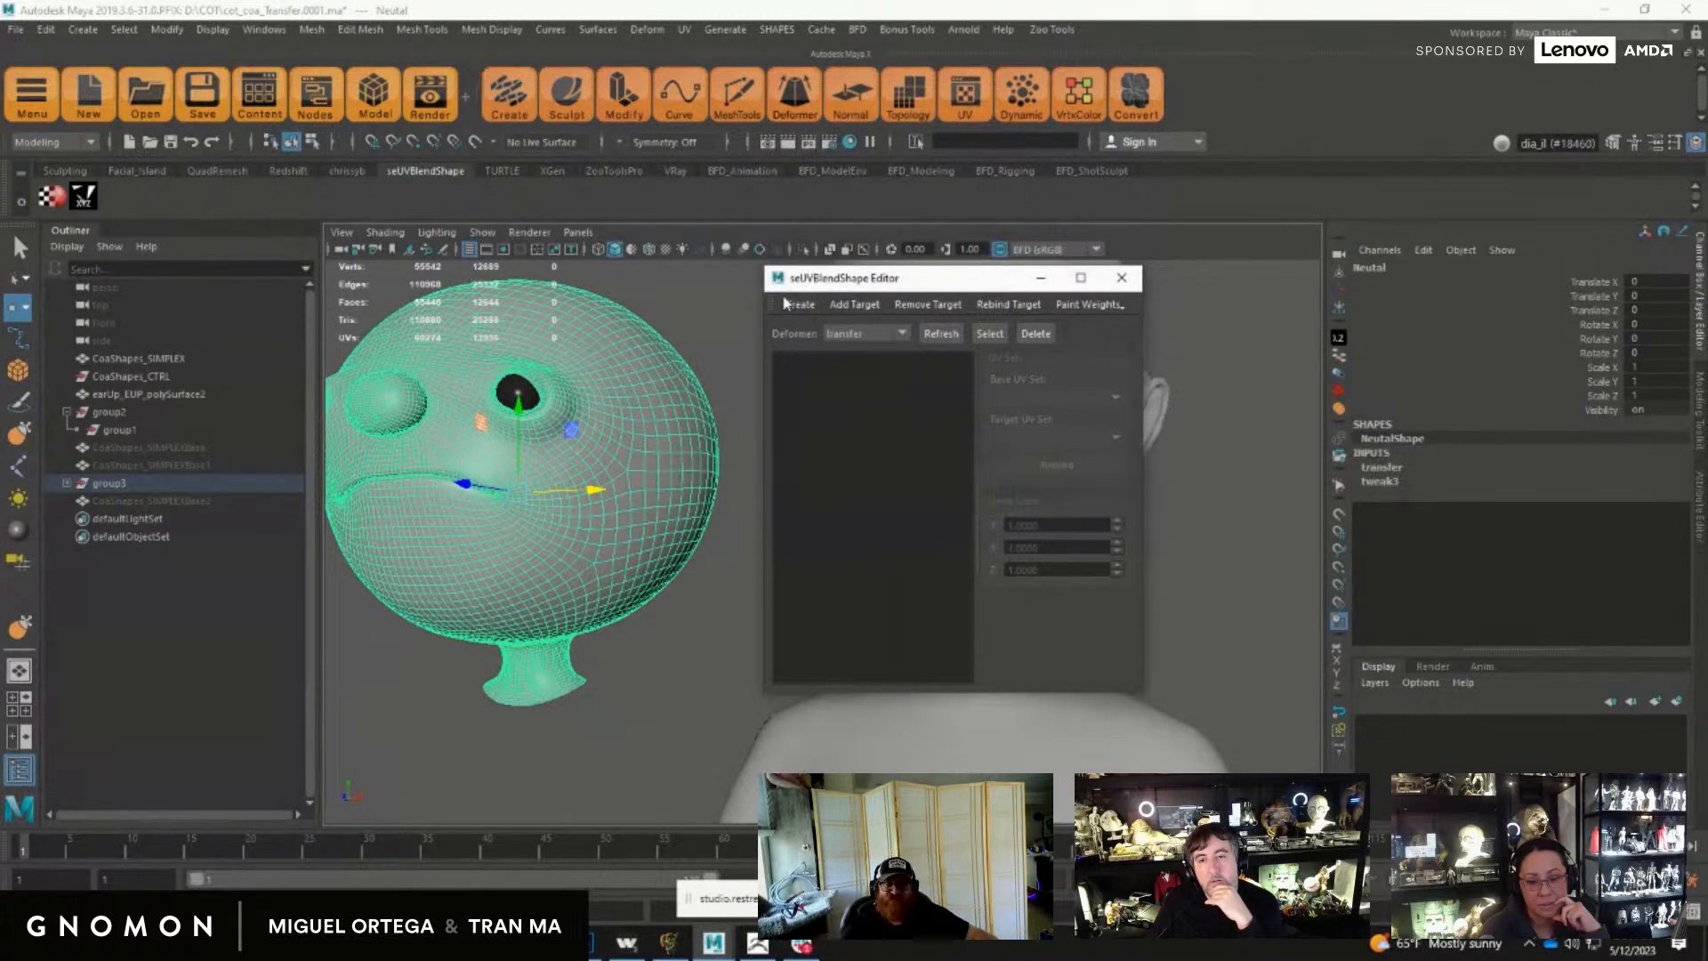
Step: Add the wrapped face mesh earUp_EUP_polySurface2 as a target of the transfer deformer, using map1 for both UV sets and a 0.010 tolerance
{"action": "left_click_drag", "start_coordinate": [998, 285], "coordinate": [1405, 160]}
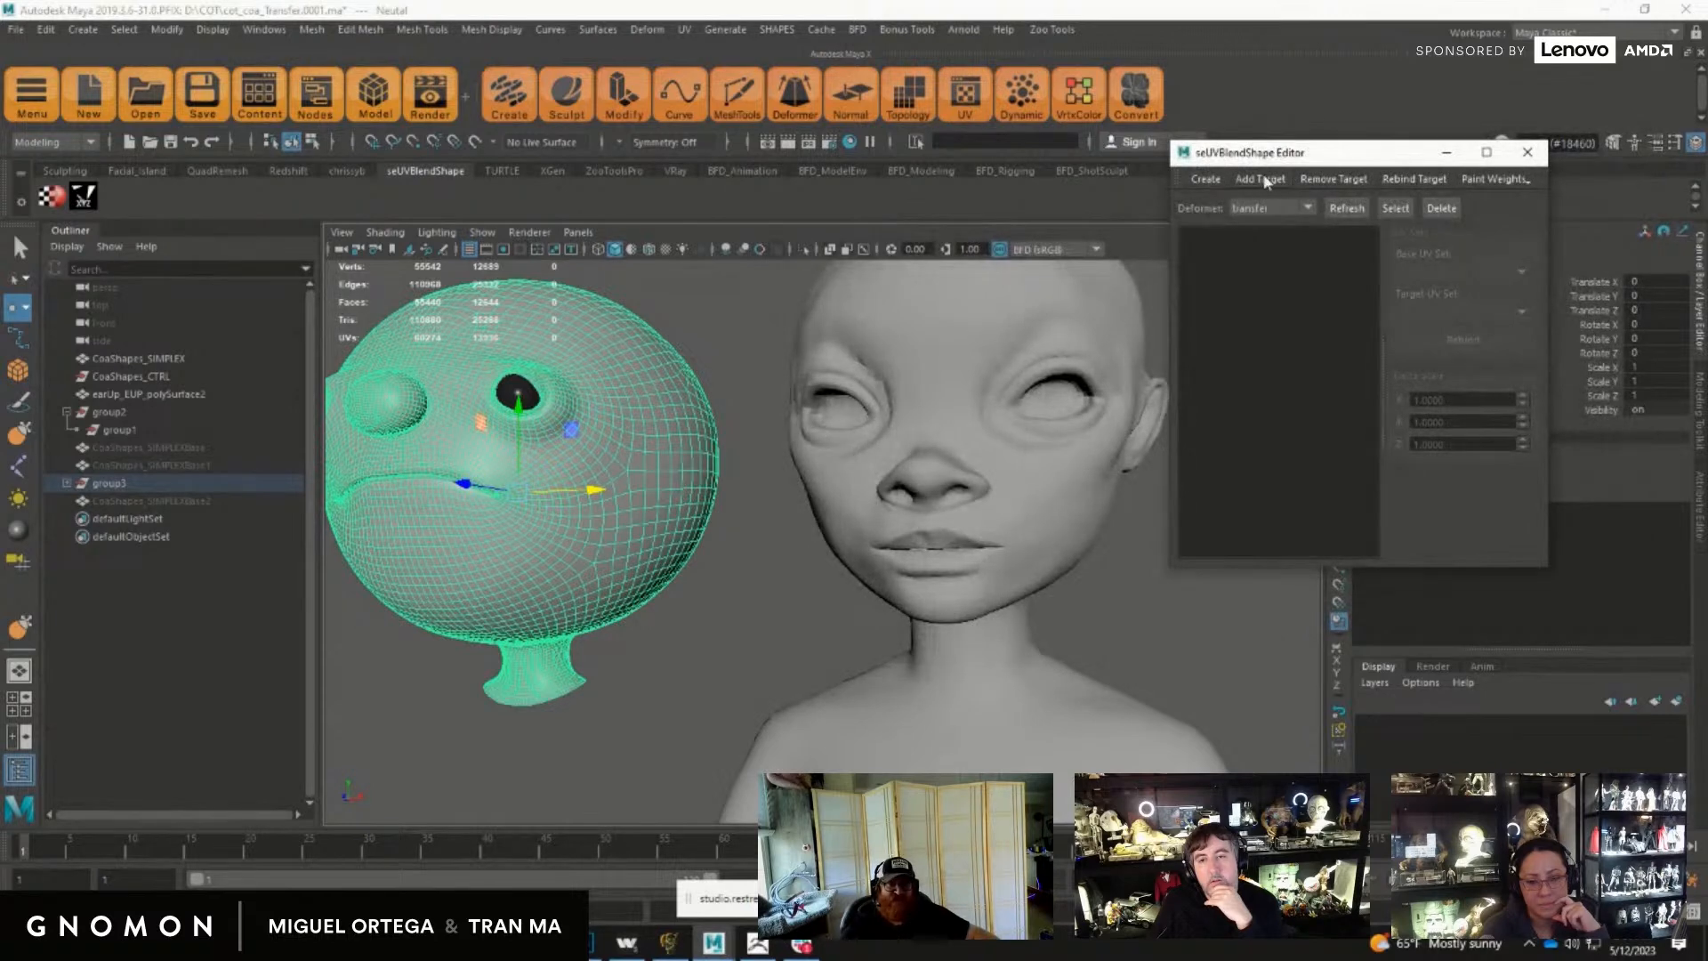
{"action": "left_click", "coordinate": [1014, 366]}
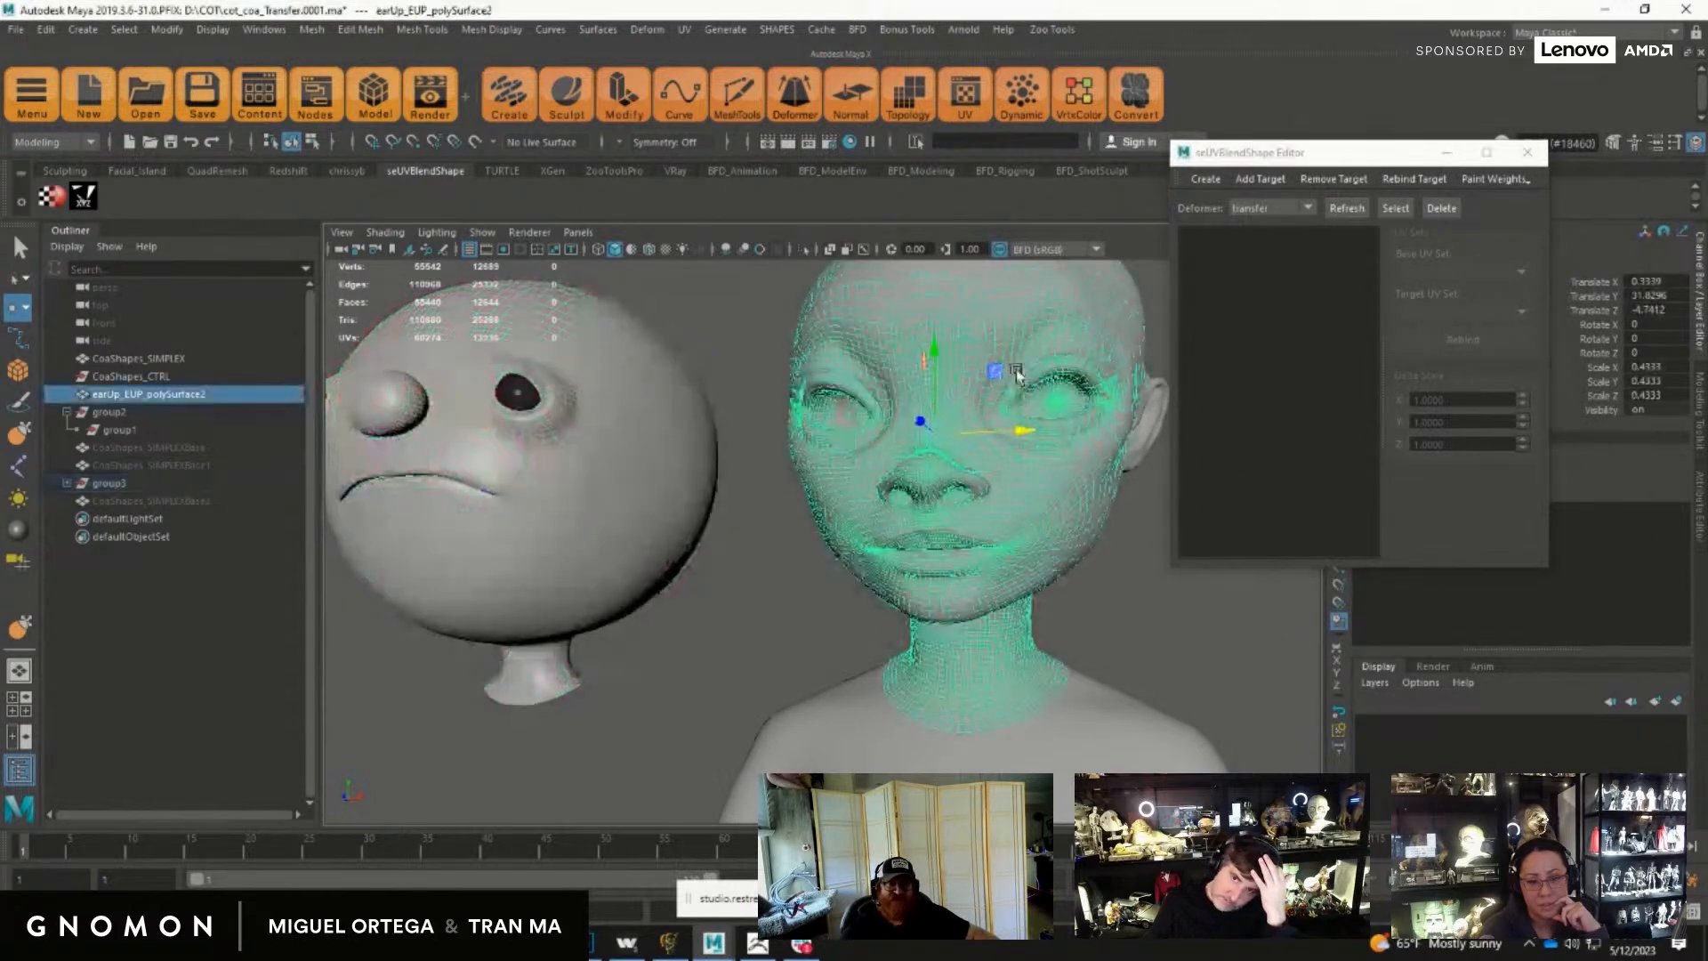
{"action": "left_click", "coordinate": [1260, 179]}
{"action": "left_click_drag", "start_coordinate": [1346, 267], "coordinate": [721, 222]}
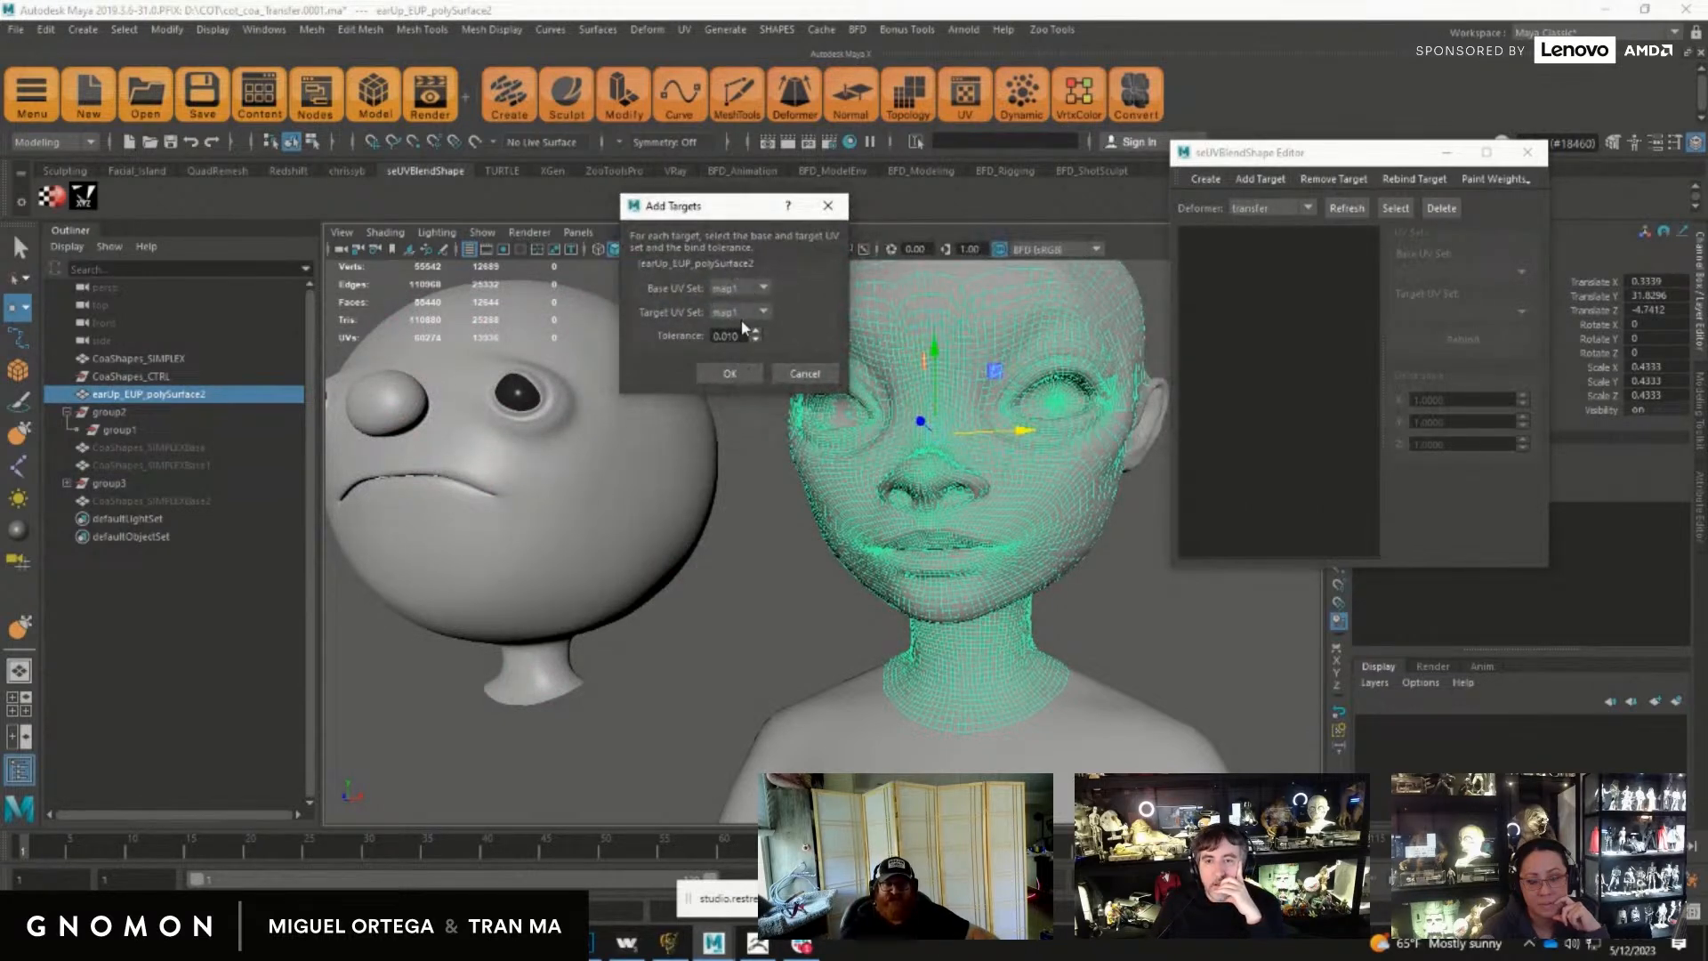
{"action": "left_click", "coordinate": [763, 289]}
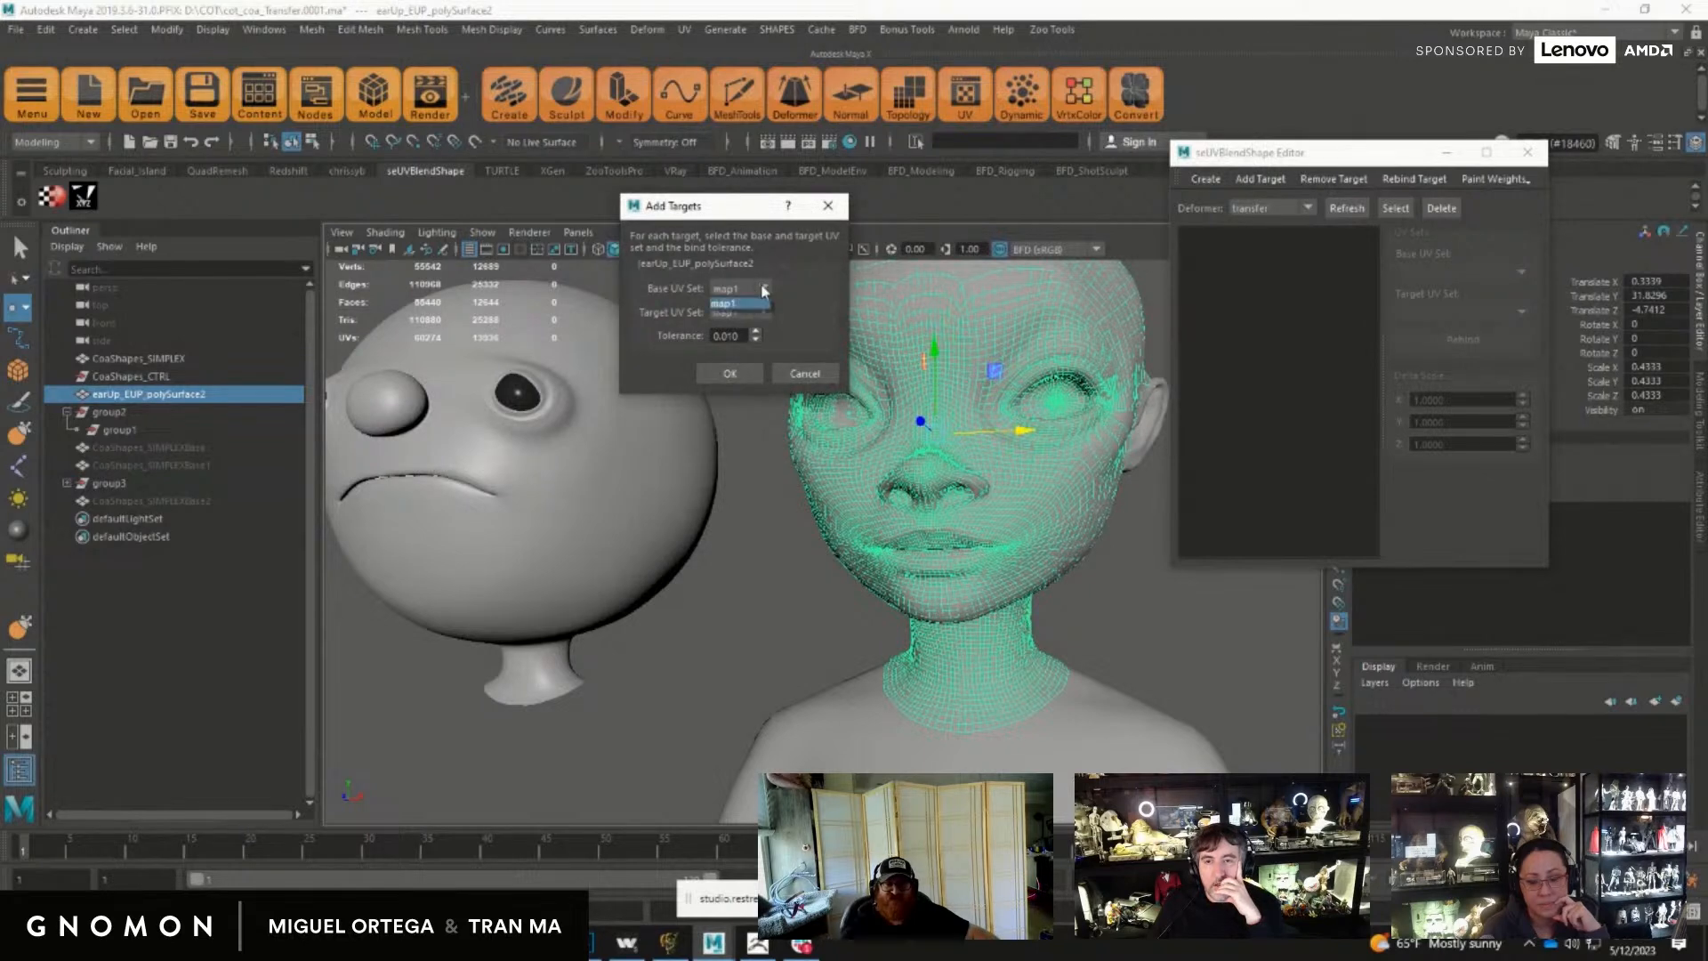
{"action": "left_click", "coordinate": [781, 277]}
{"action": "left_click", "coordinate": [766, 312]}
{"action": "left_click", "coordinate": [796, 308]}
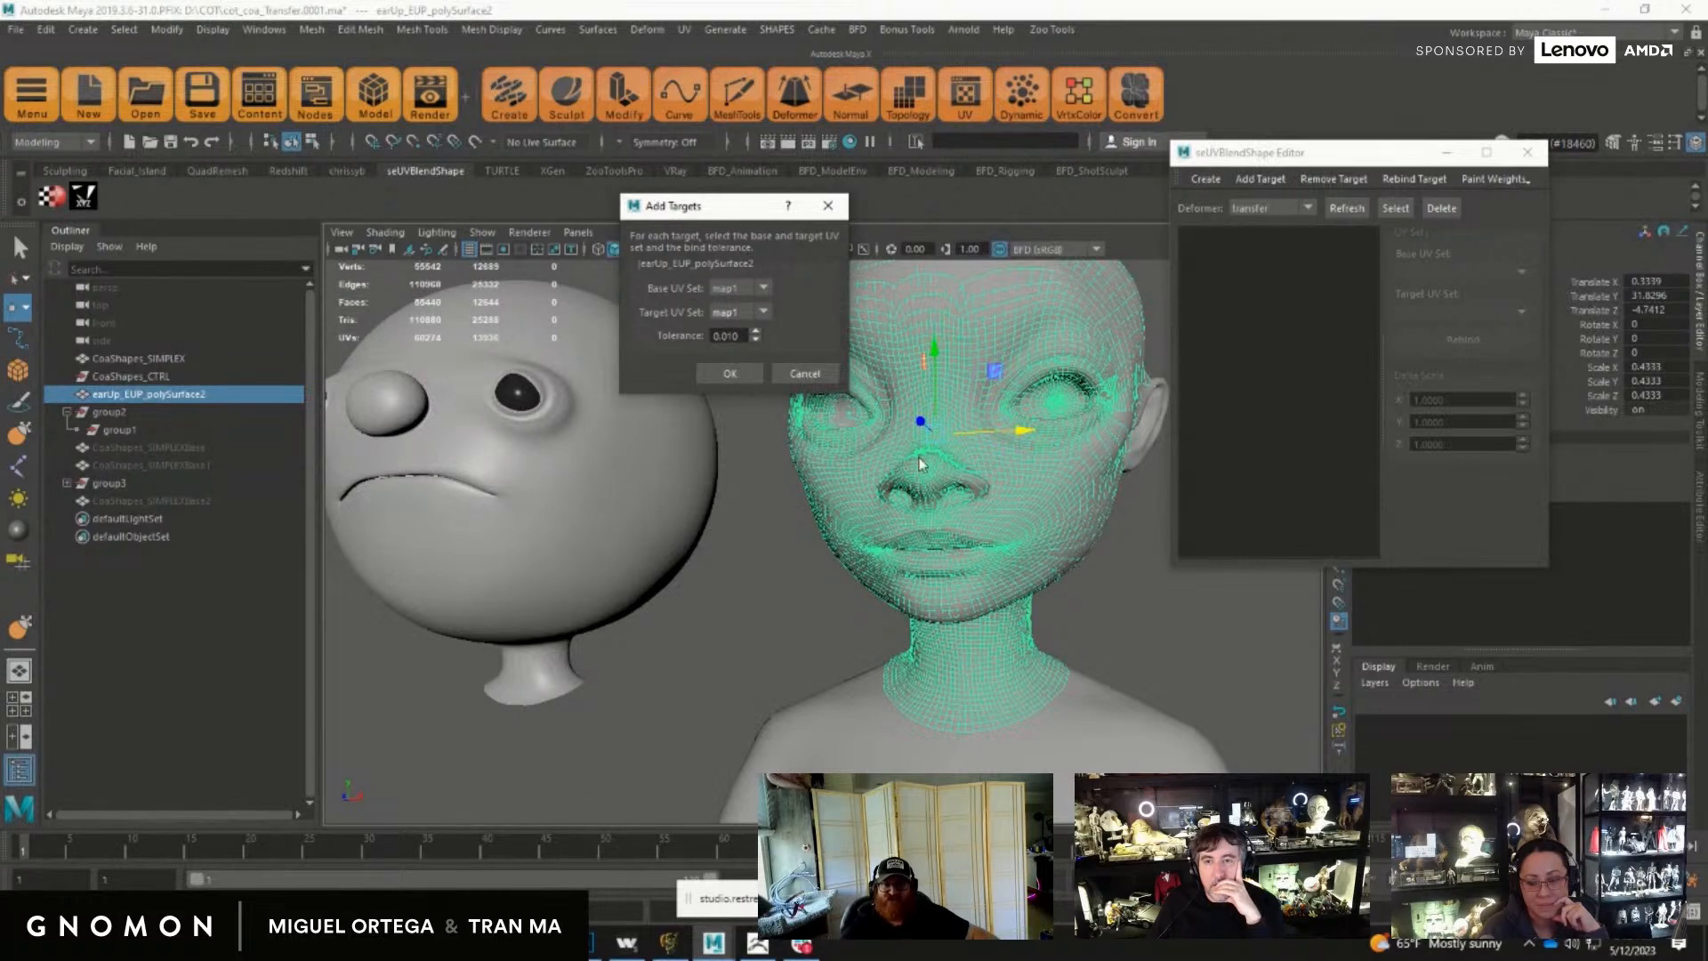
{"action": "left_click", "coordinate": [727, 373]}
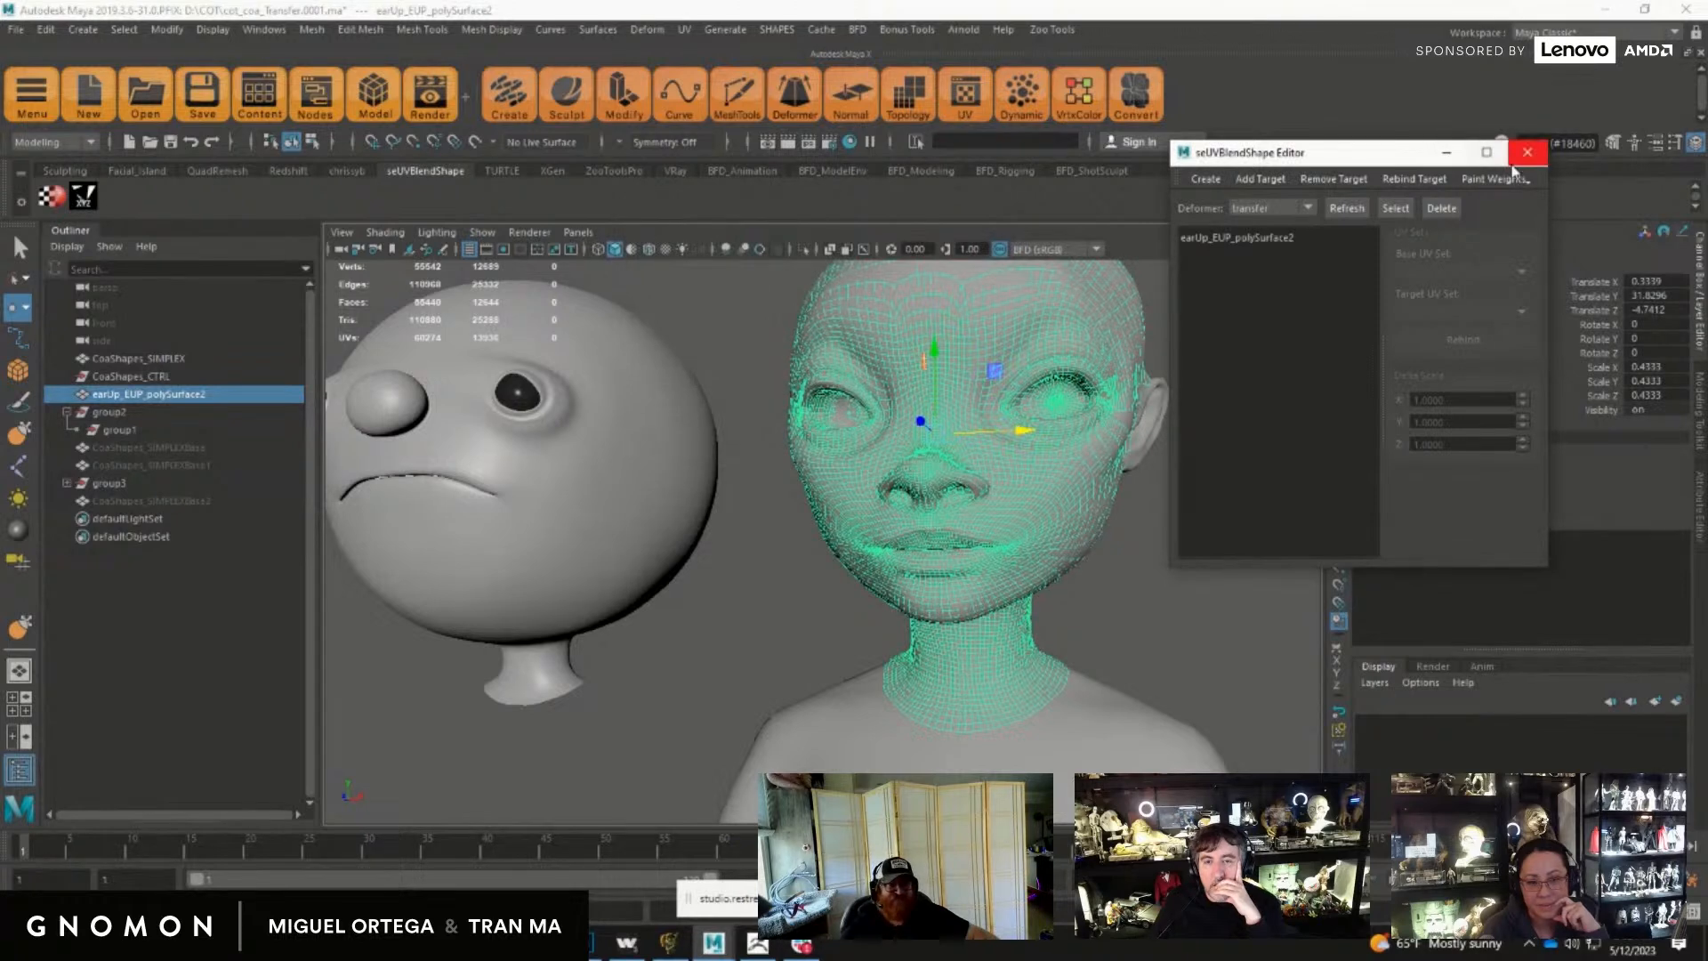
Step: Close the seUVBlendShape Editor and show the wrapped face mesh's UVs in the UV Editor, placed beside the heads
{"action": "left_click", "coordinate": [1528, 152]}
{"action": "left_click", "coordinate": [264, 29]}
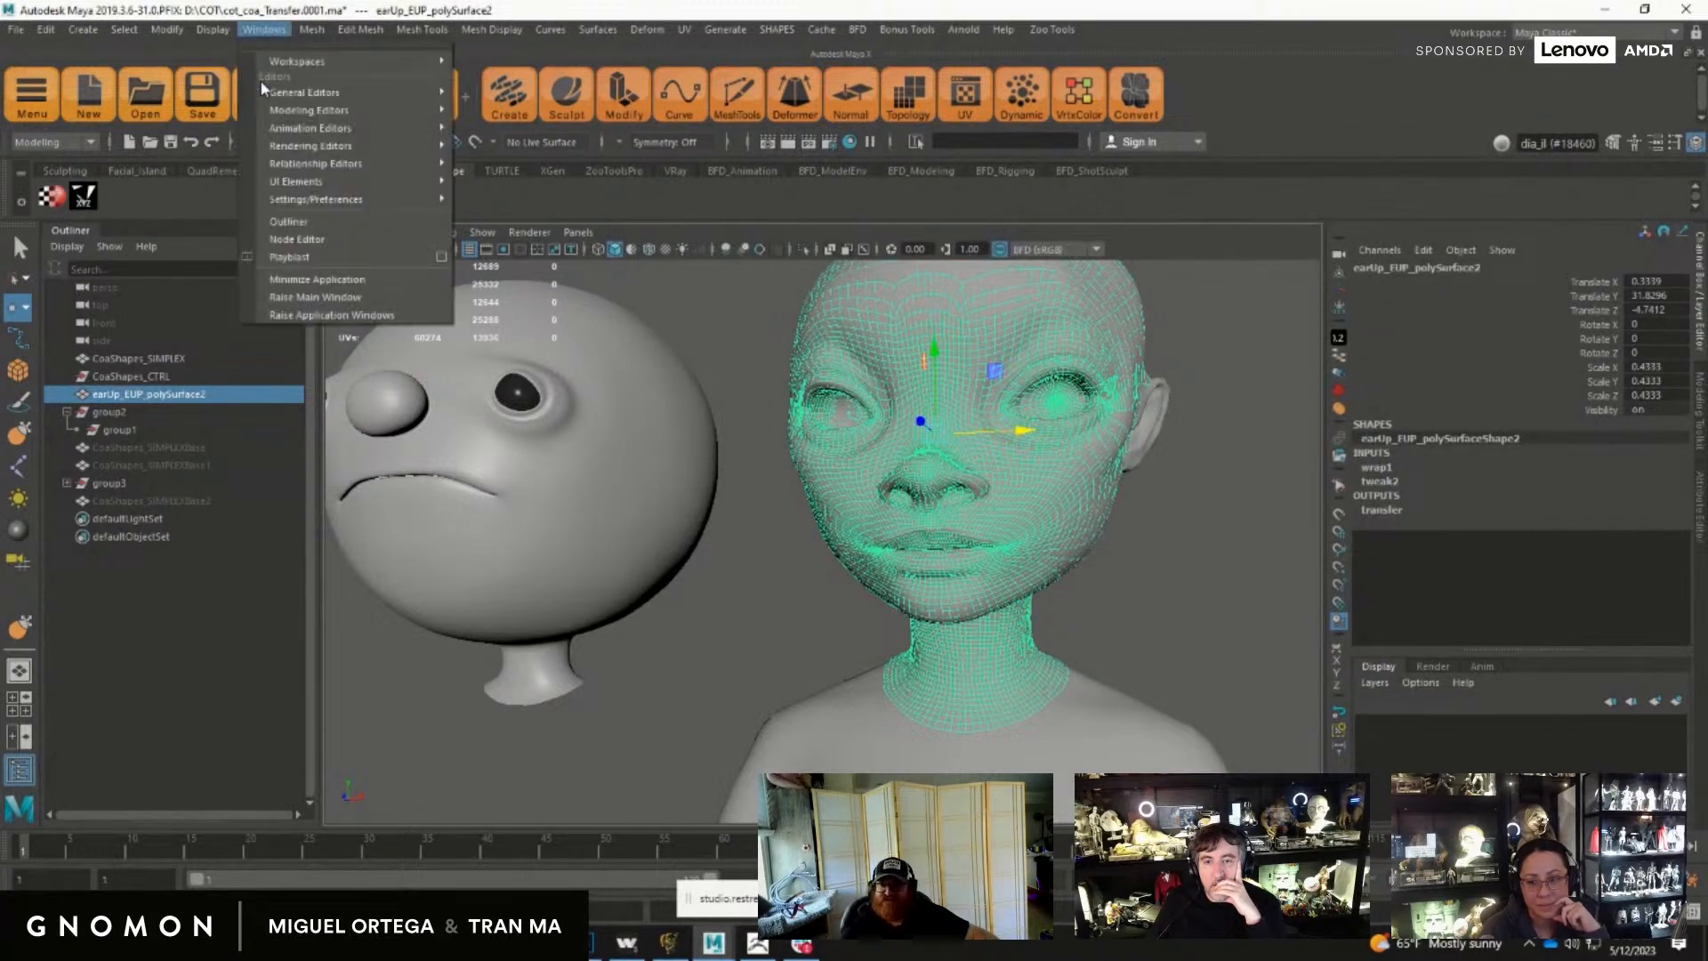
{"action": "mouse_move", "coordinate": [309, 110]}
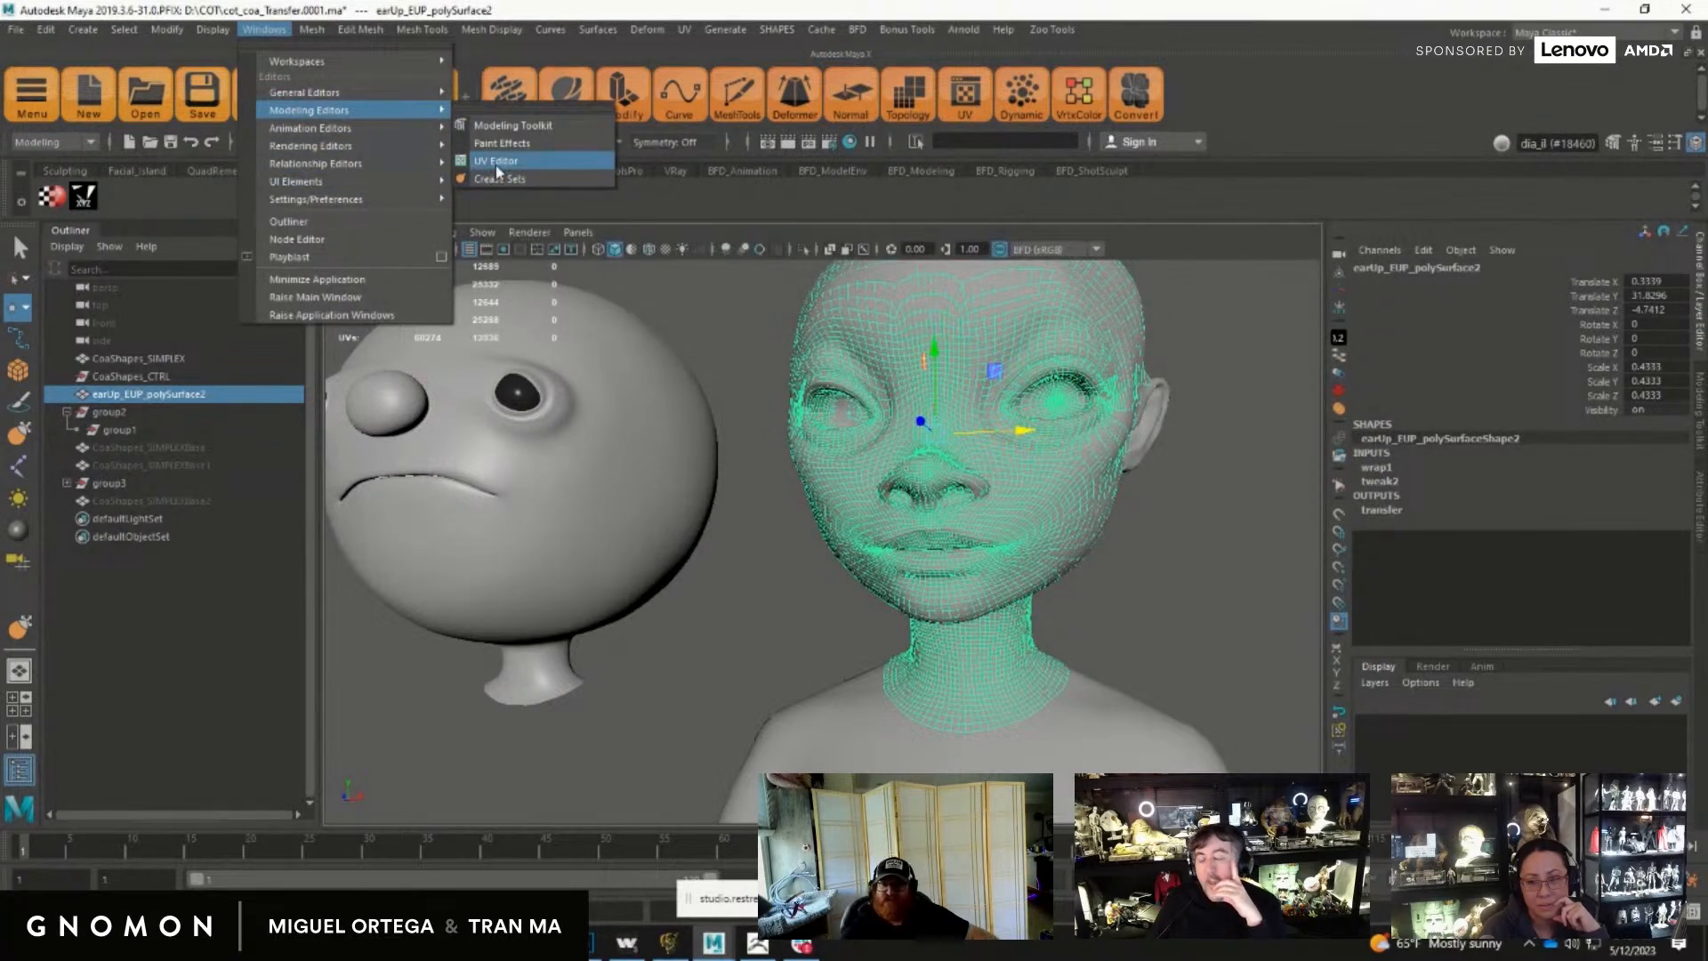
{"action": "left_click", "coordinate": [495, 161]}
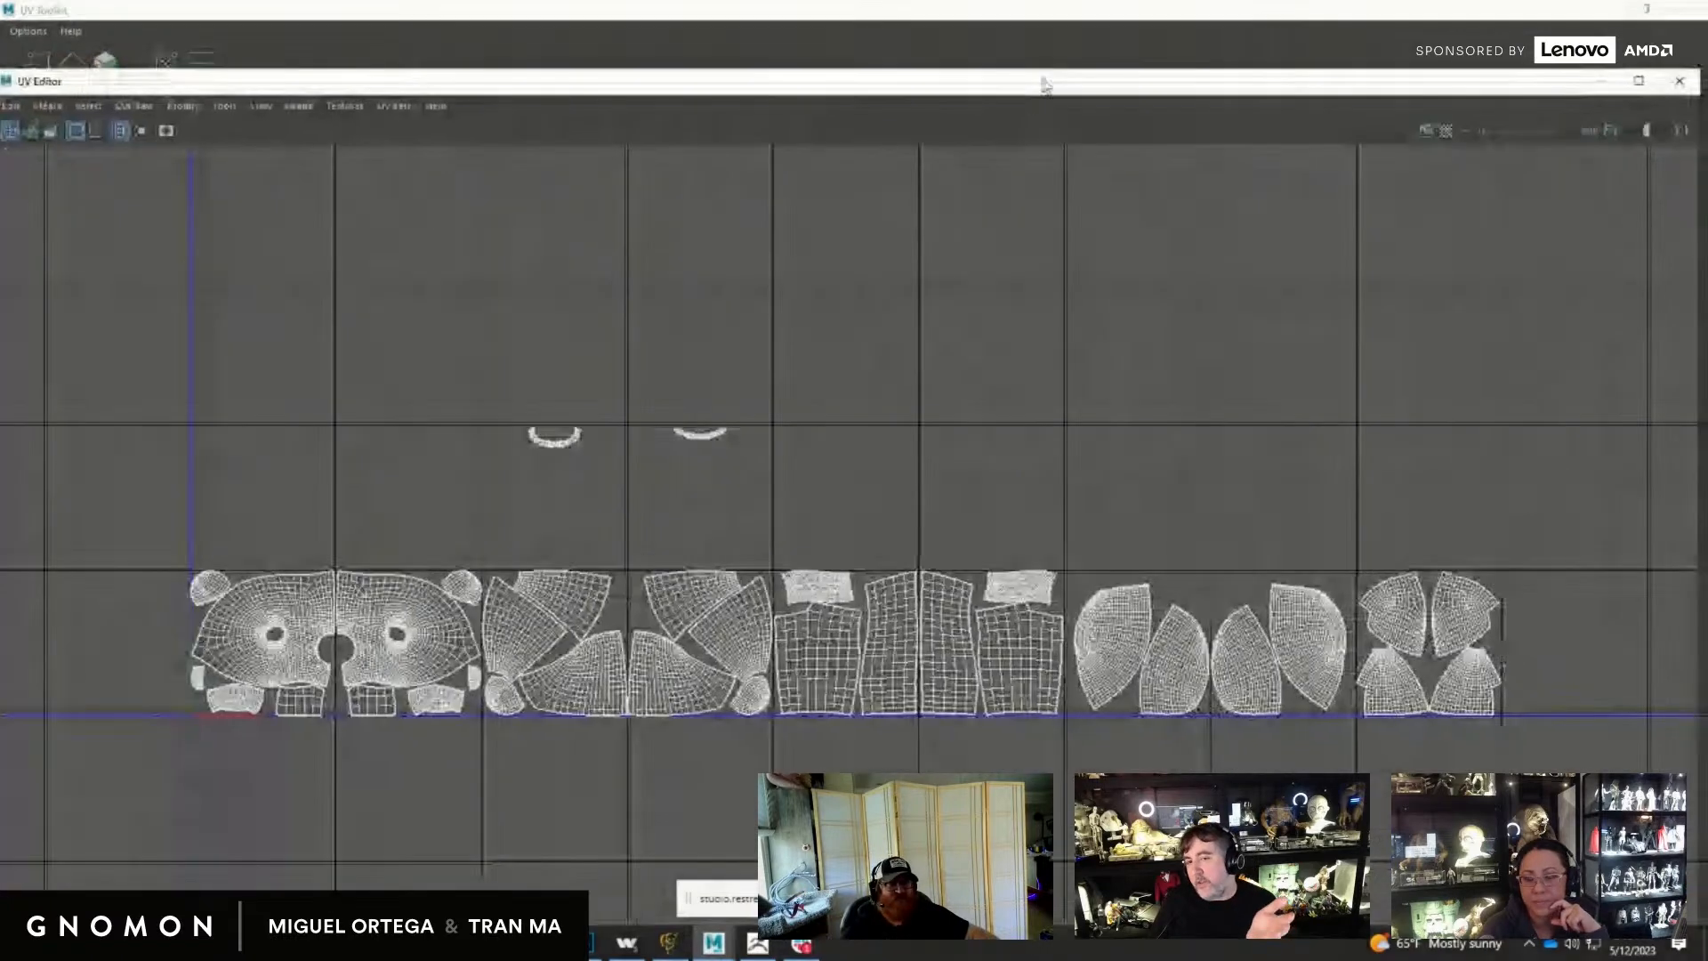
{"action": "left_click_drag", "start_coordinate": [908, 84], "coordinate": [1404, 112]}
{"action": "left_click_drag", "start_coordinate": [937, 110], "coordinate": [1427, 107]}
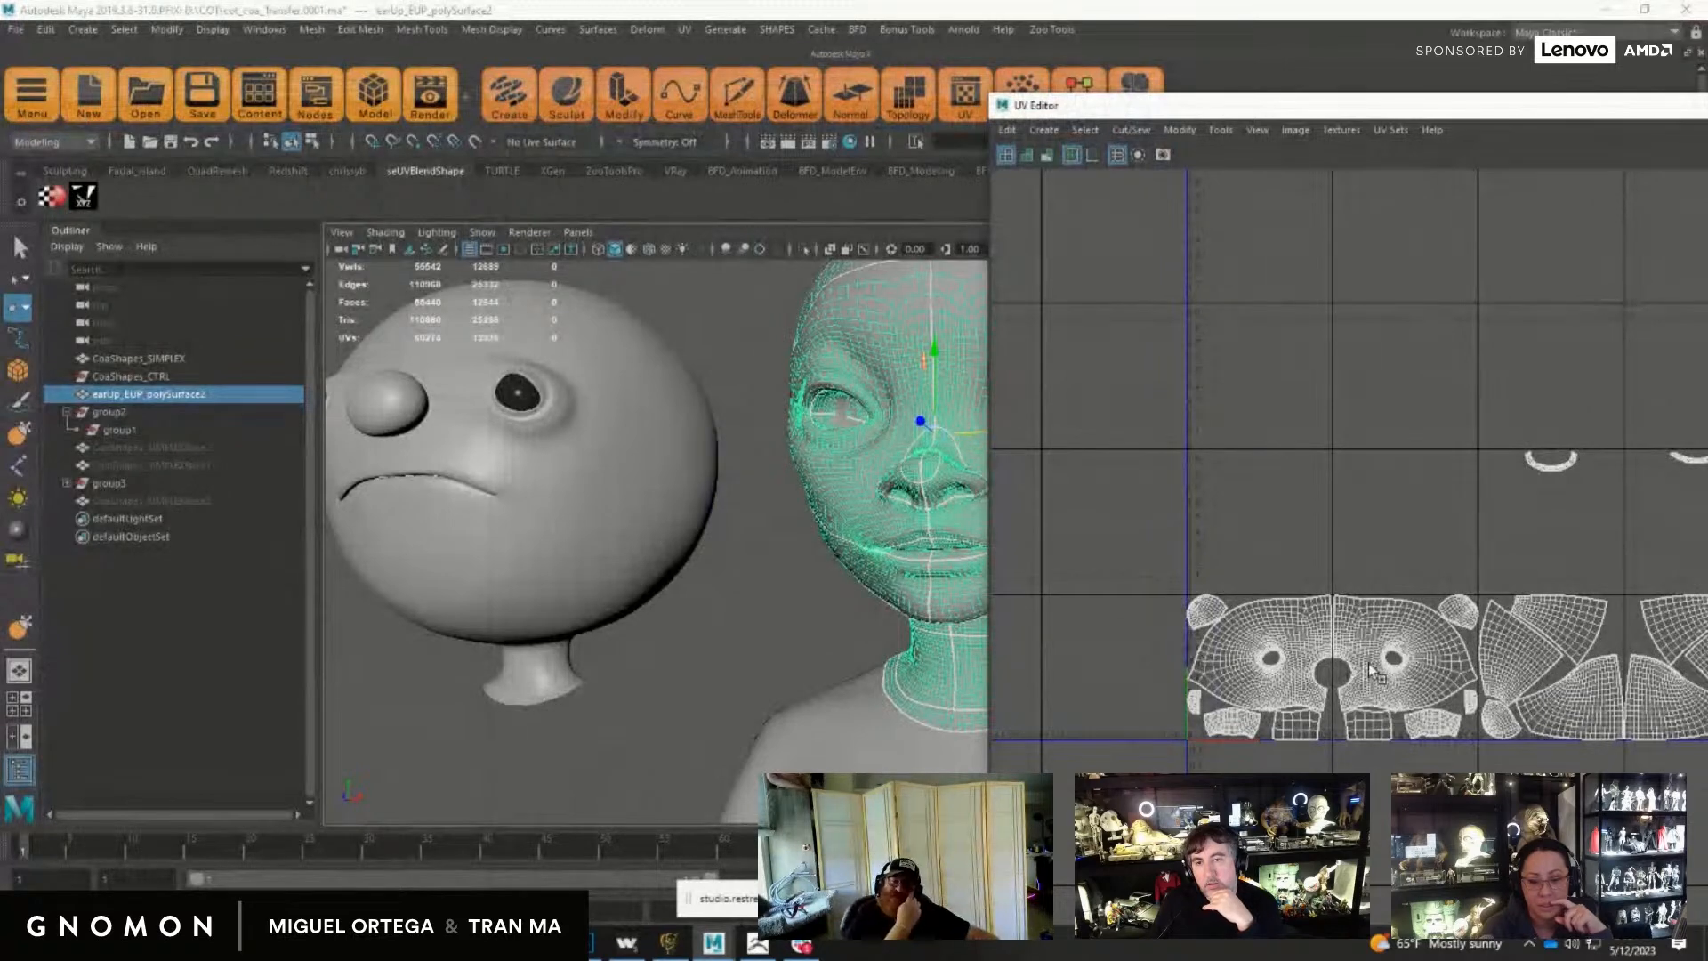
{"action": "left_click_drag", "start_coordinate": [1325, 107], "coordinate": [1411, 41]}
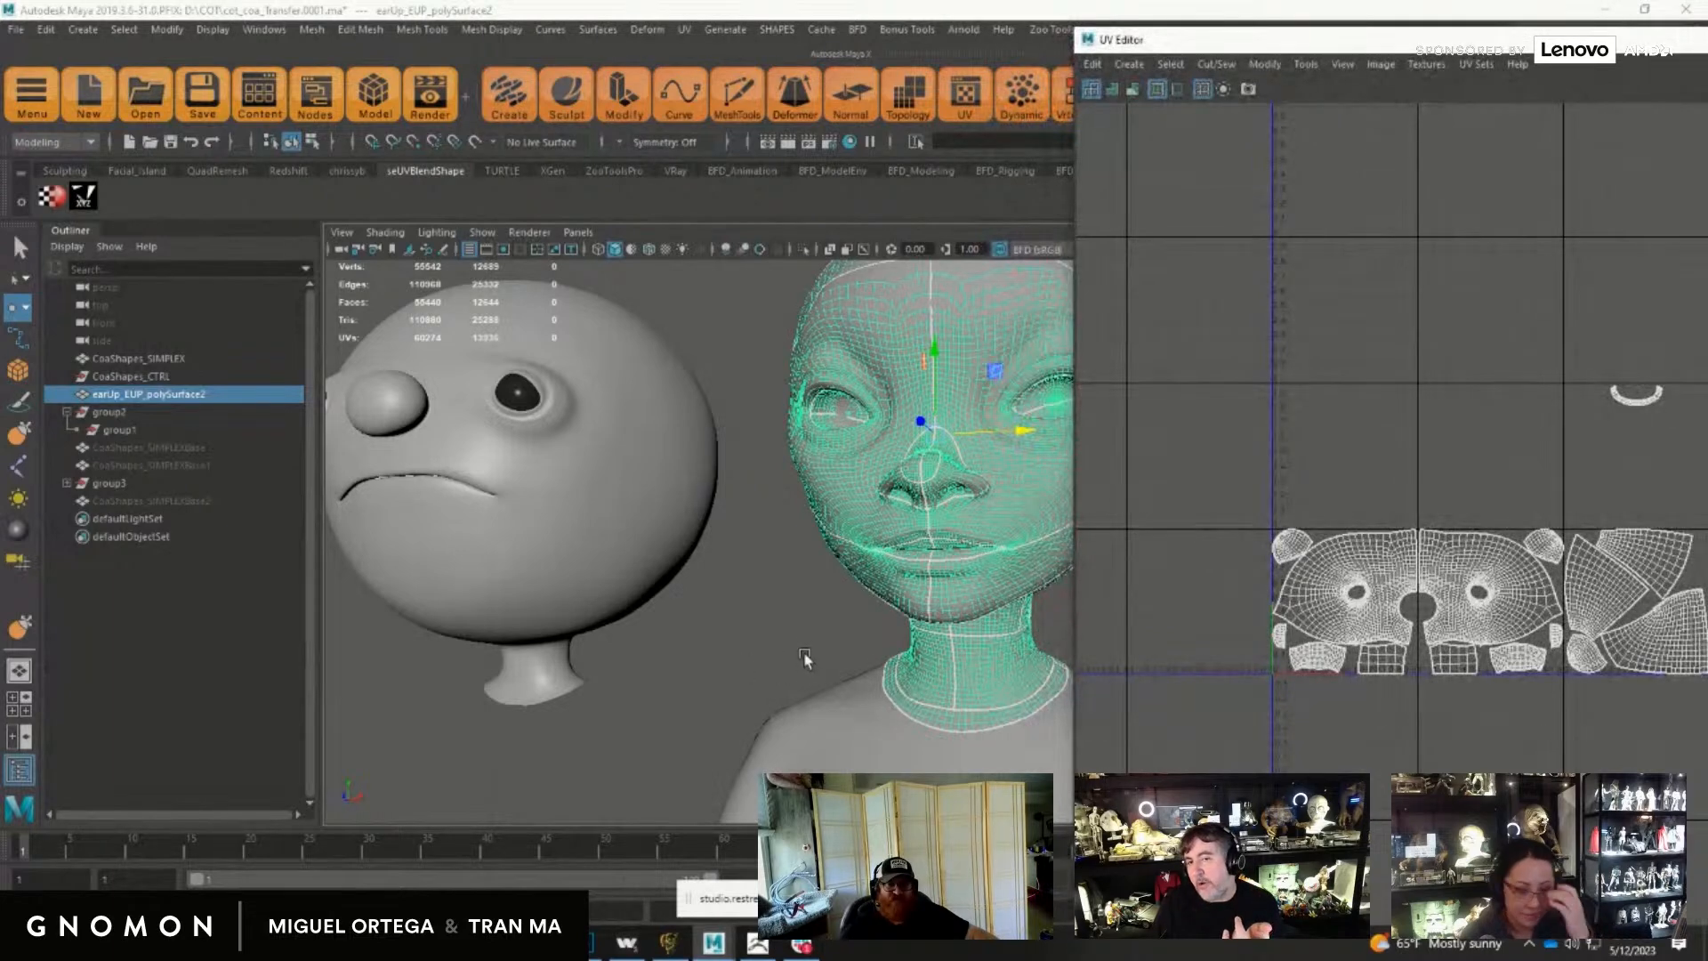
Step: Compare the UV layouts of the wrapped face, CoaShapes_SIMPLEX and the round Neutral head, and close the UV Editor
{"action": "middle_click_drag", "start_coordinate": [808, 643], "coordinate": [765, 648], "text": "alt"}
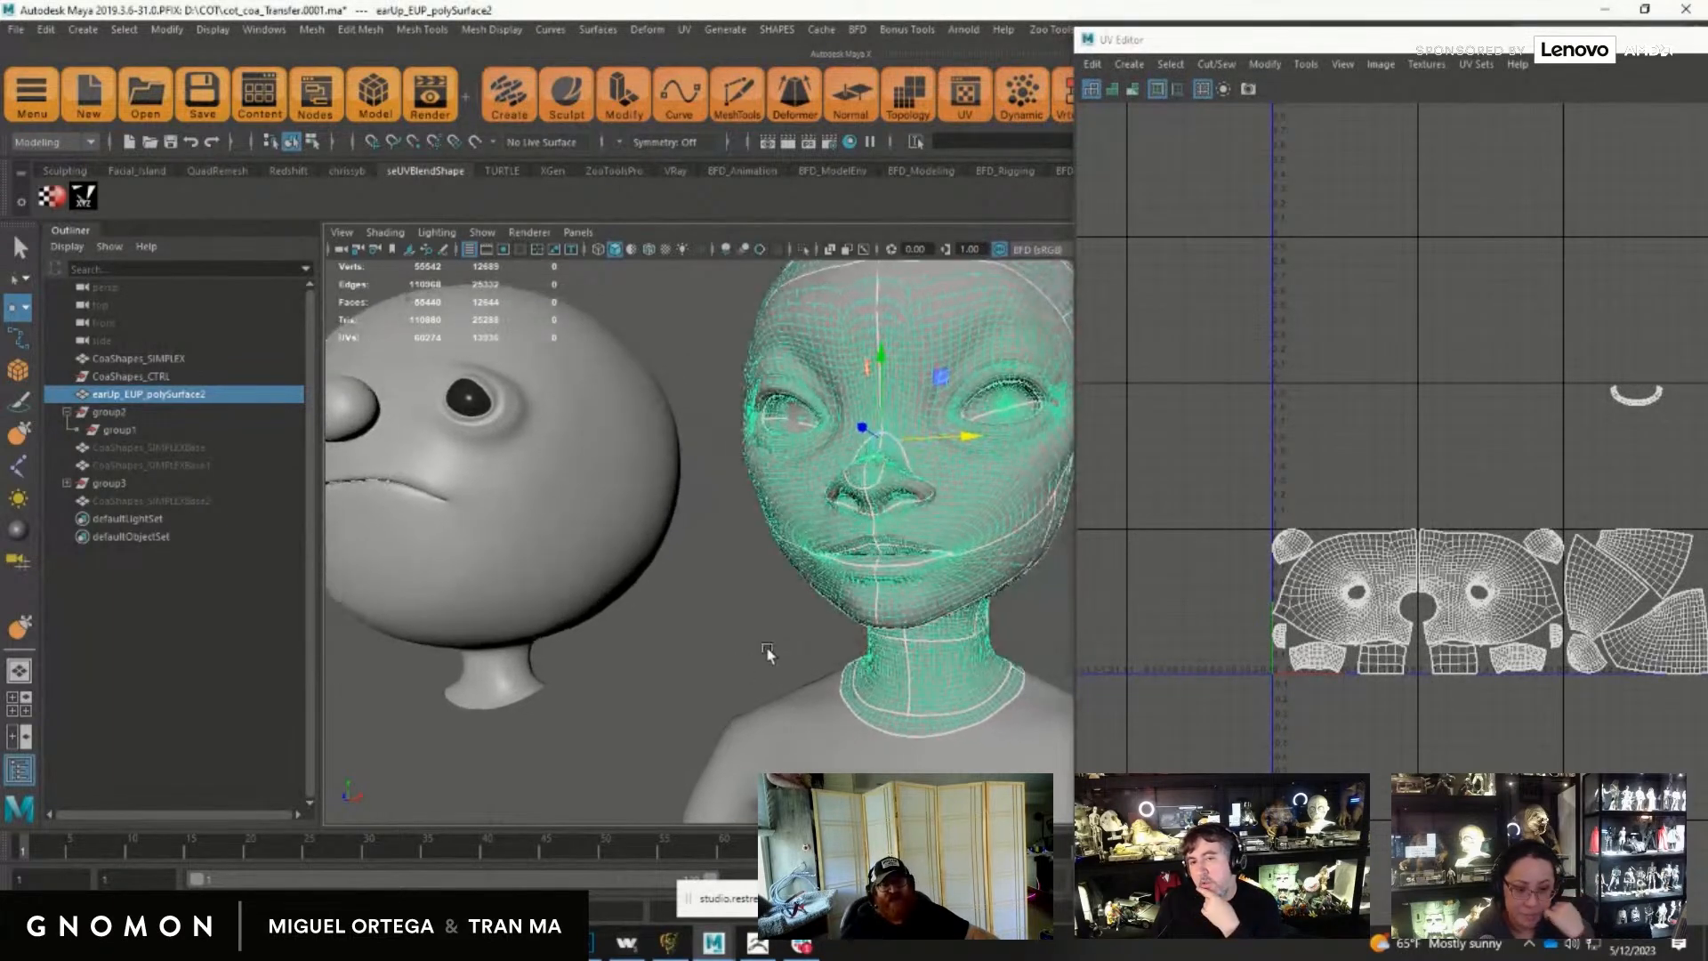
{"action": "middle_click_drag", "start_coordinate": [950, 559], "coordinate": [901, 582], "text": "alt"}
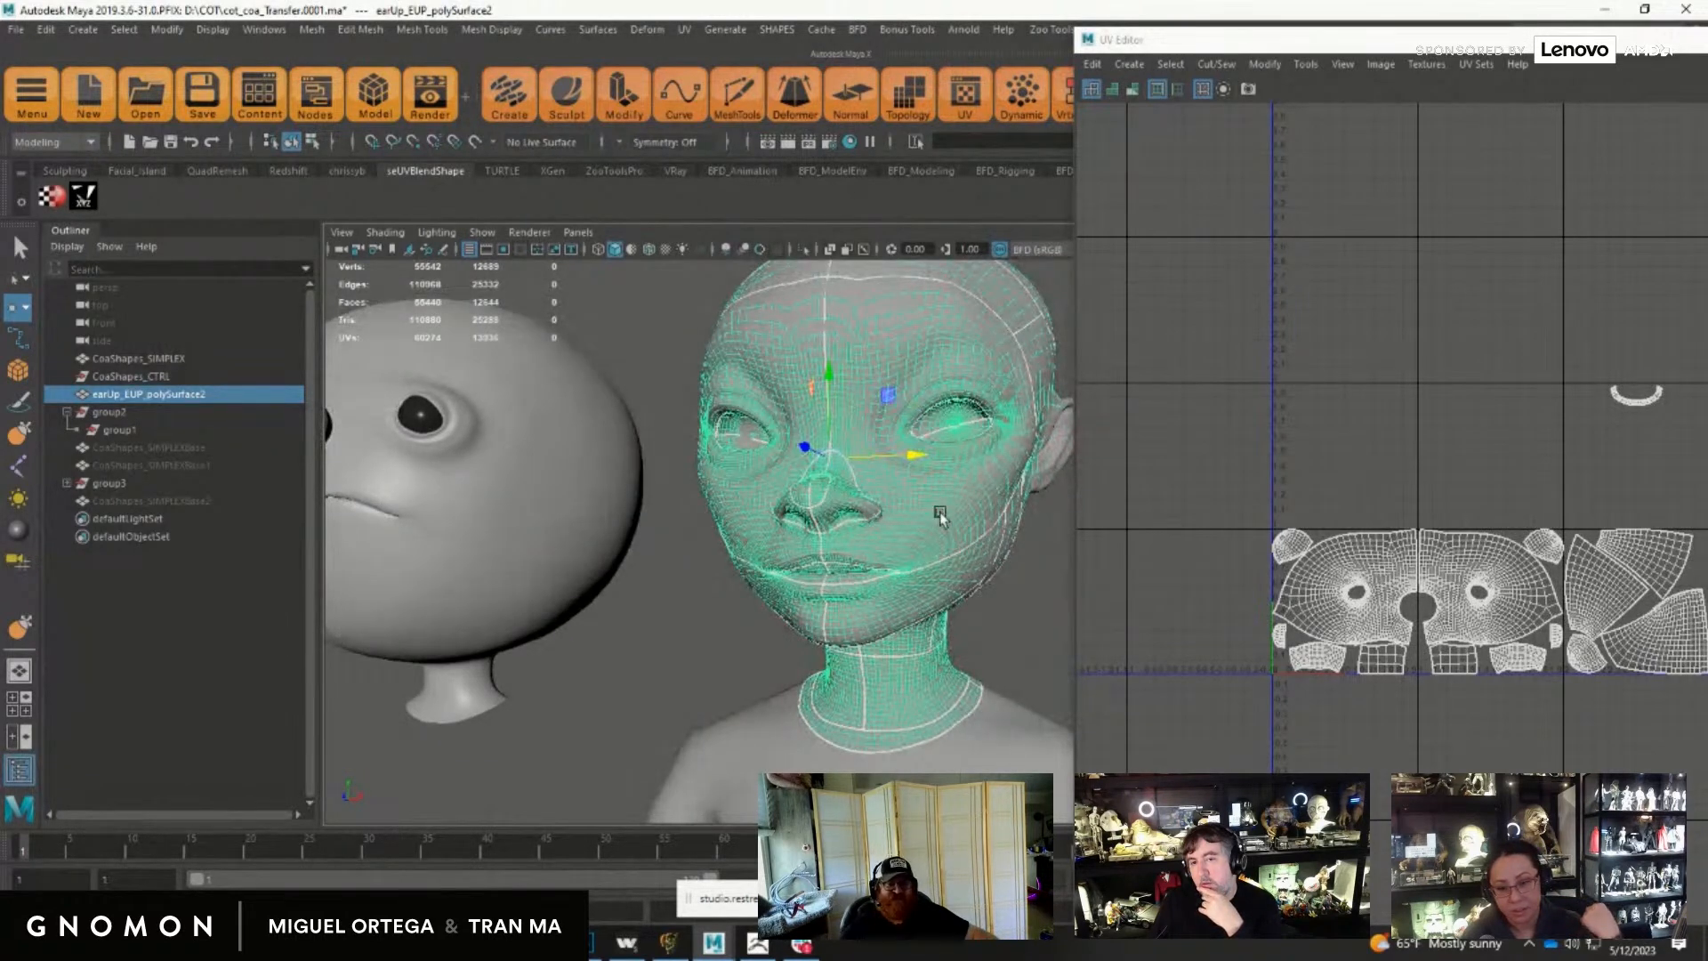
{"action": "left_click", "coordinate": [1008, 768]}
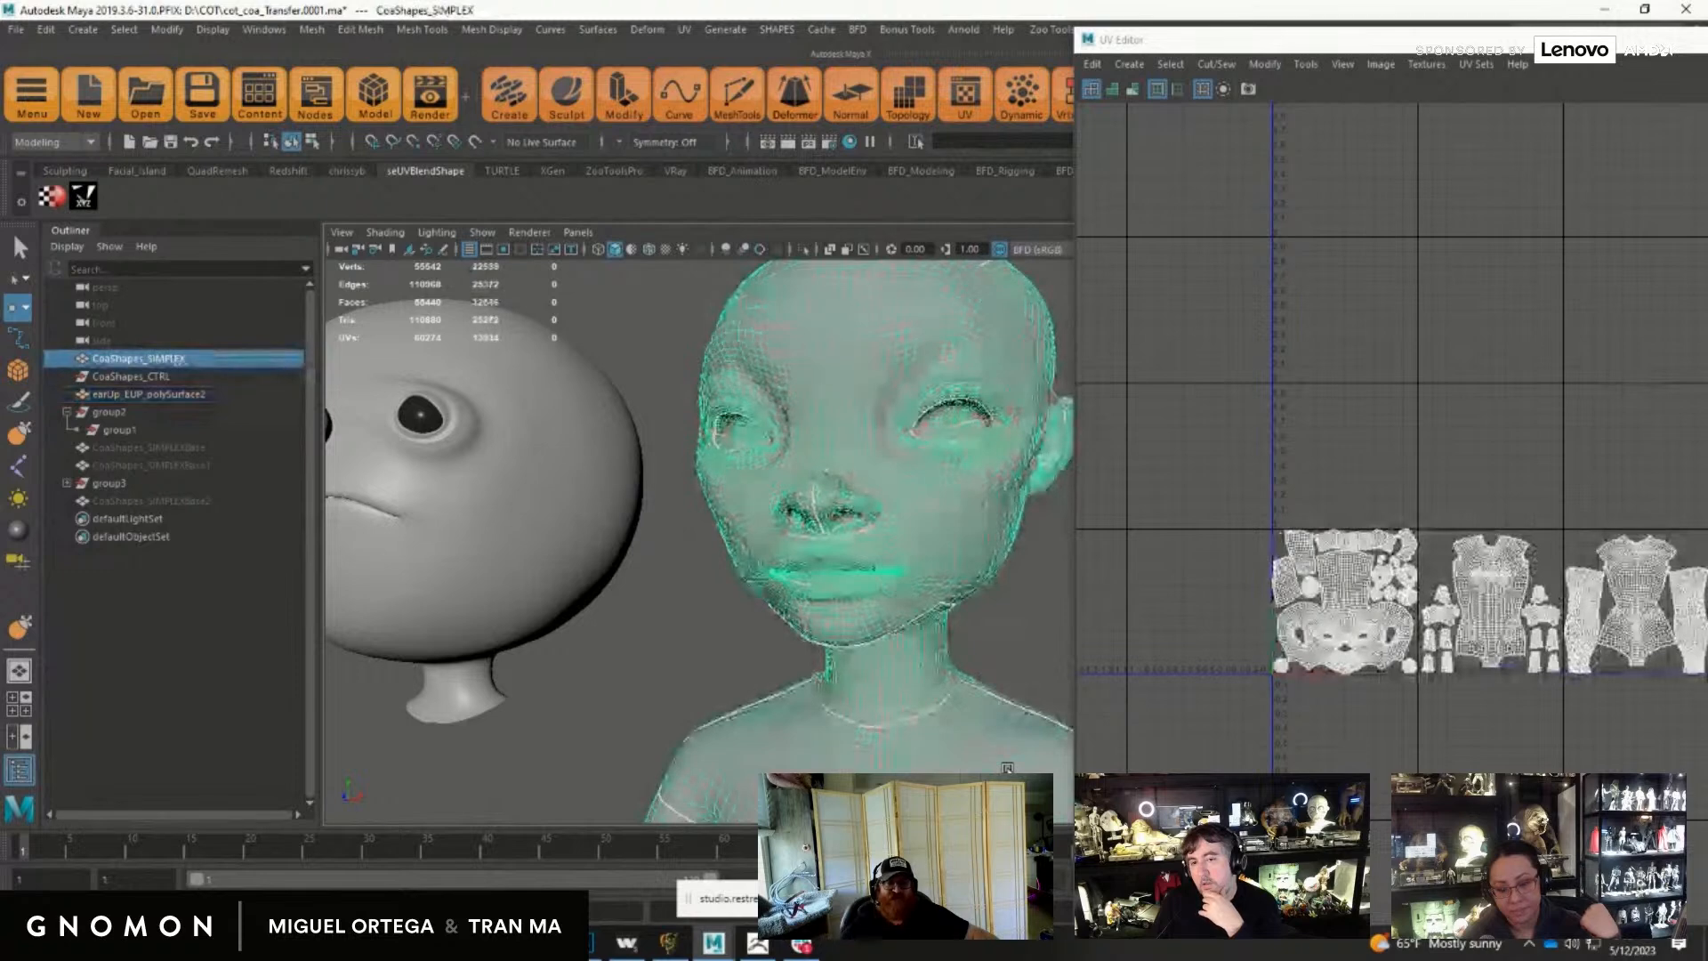
{"action": "left_click", "coordinate": [890, 443]}
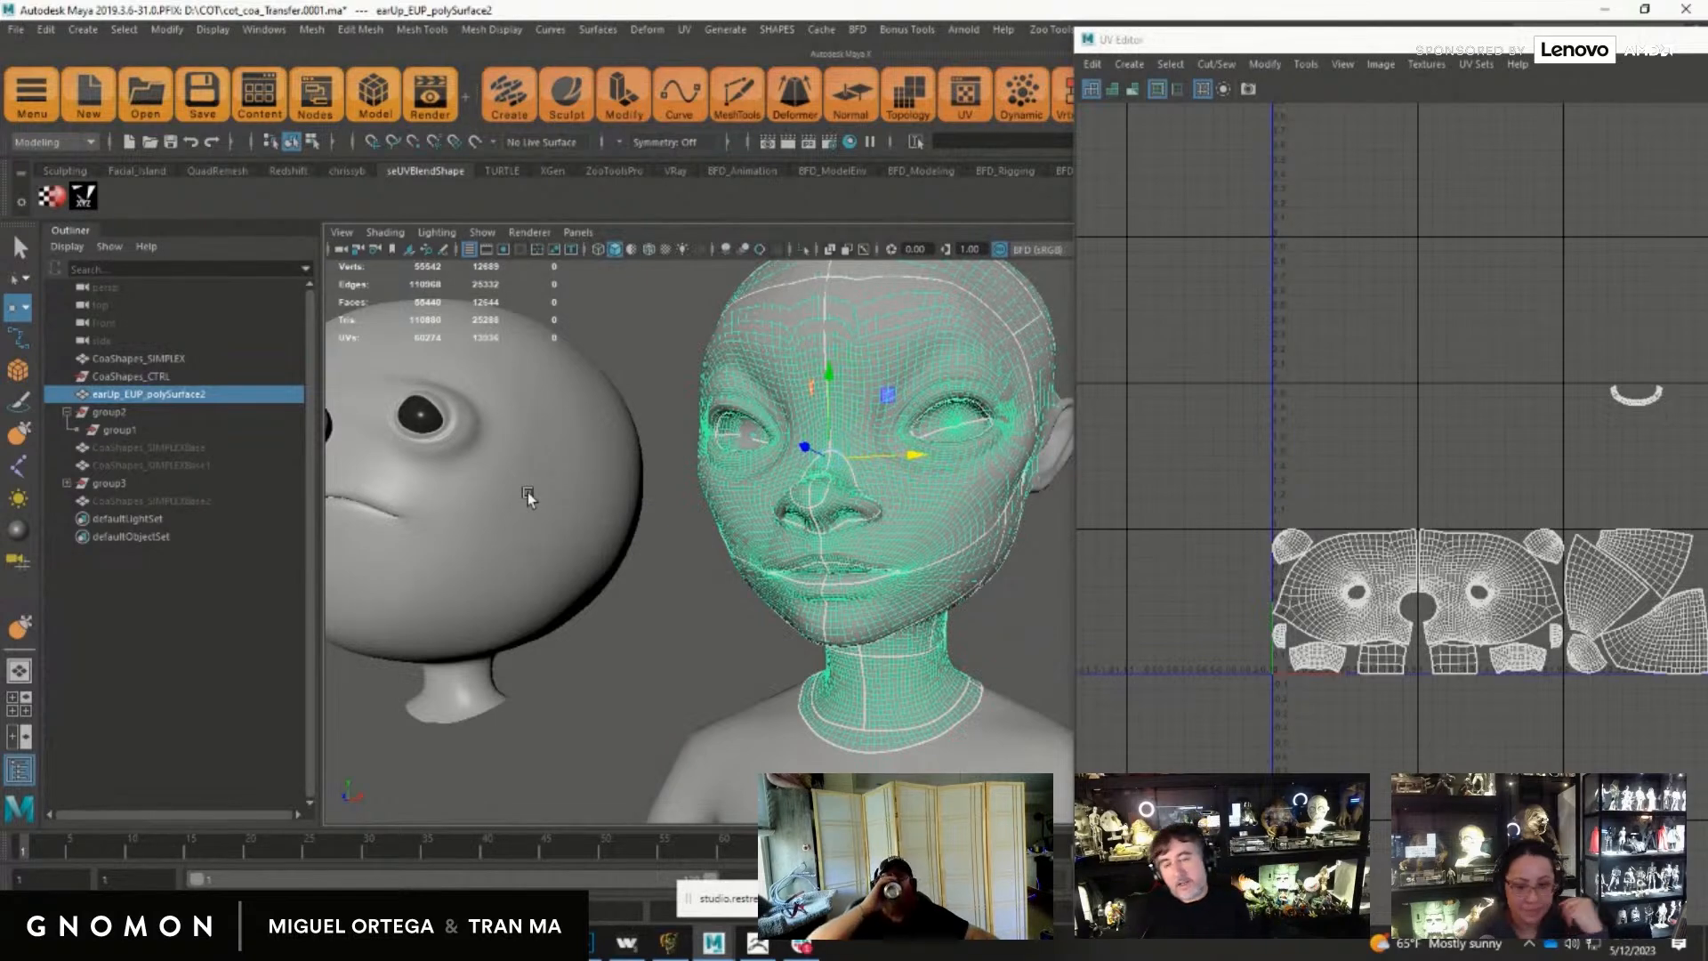
{"action": "left_click", "coordinate": [494, 512]}
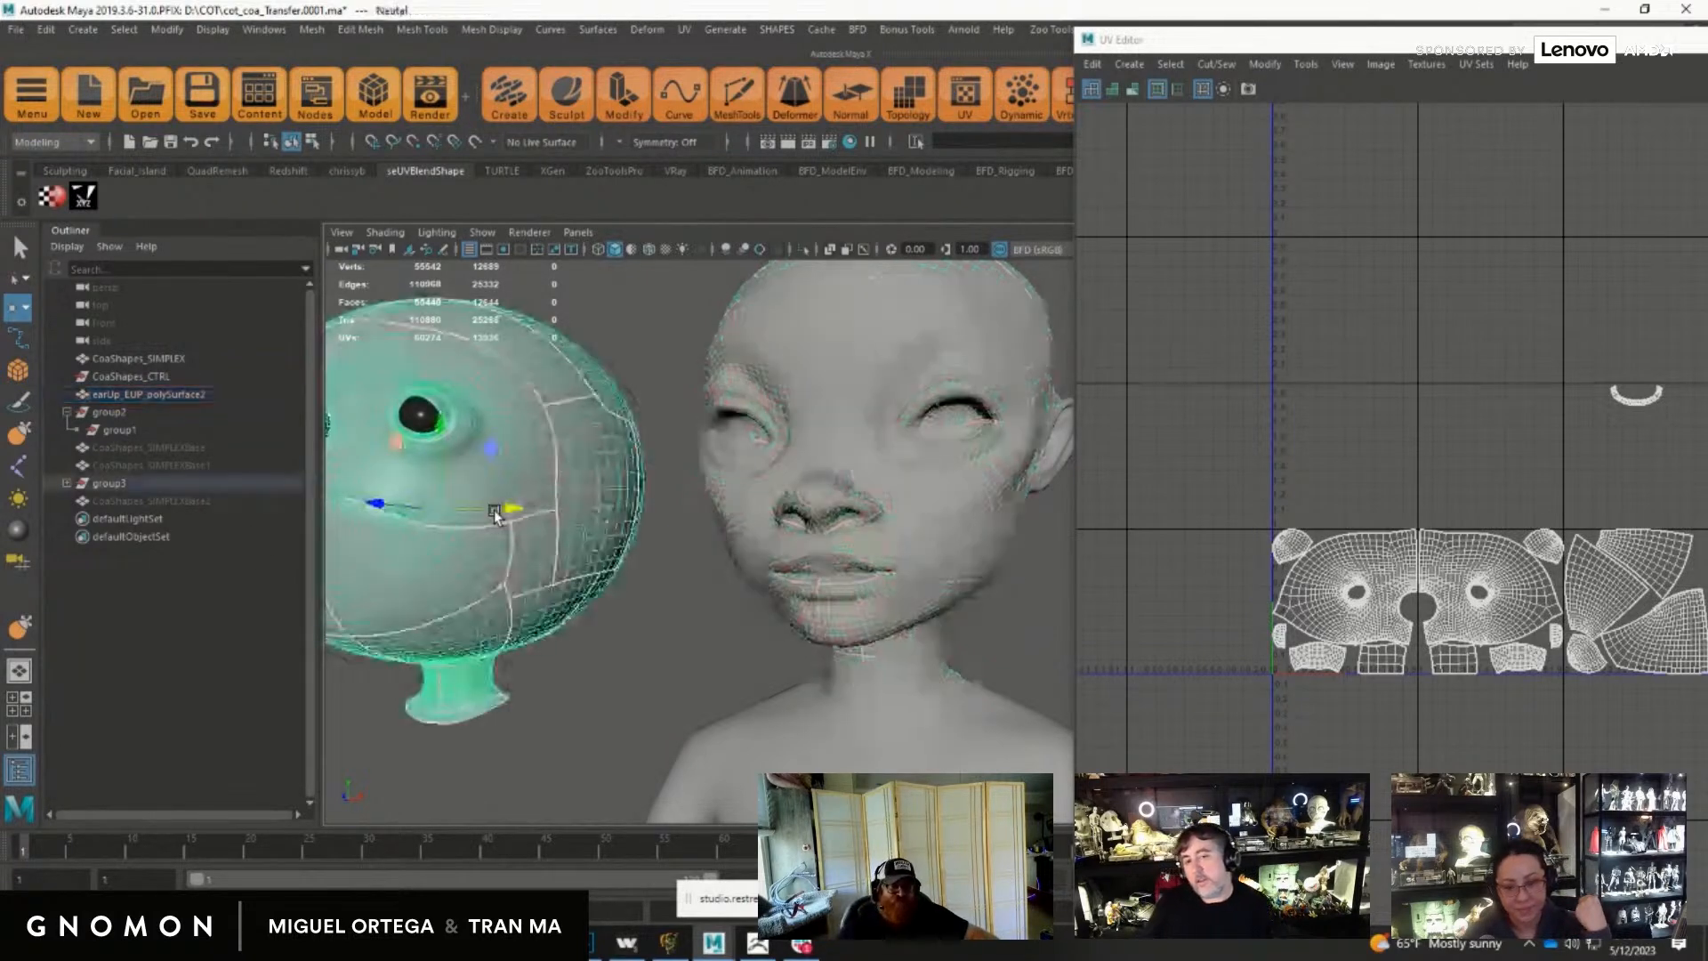
{"action": "left_click_drag", "start_coordinate": [1285, 40], "coordinate": [1063, 48]}
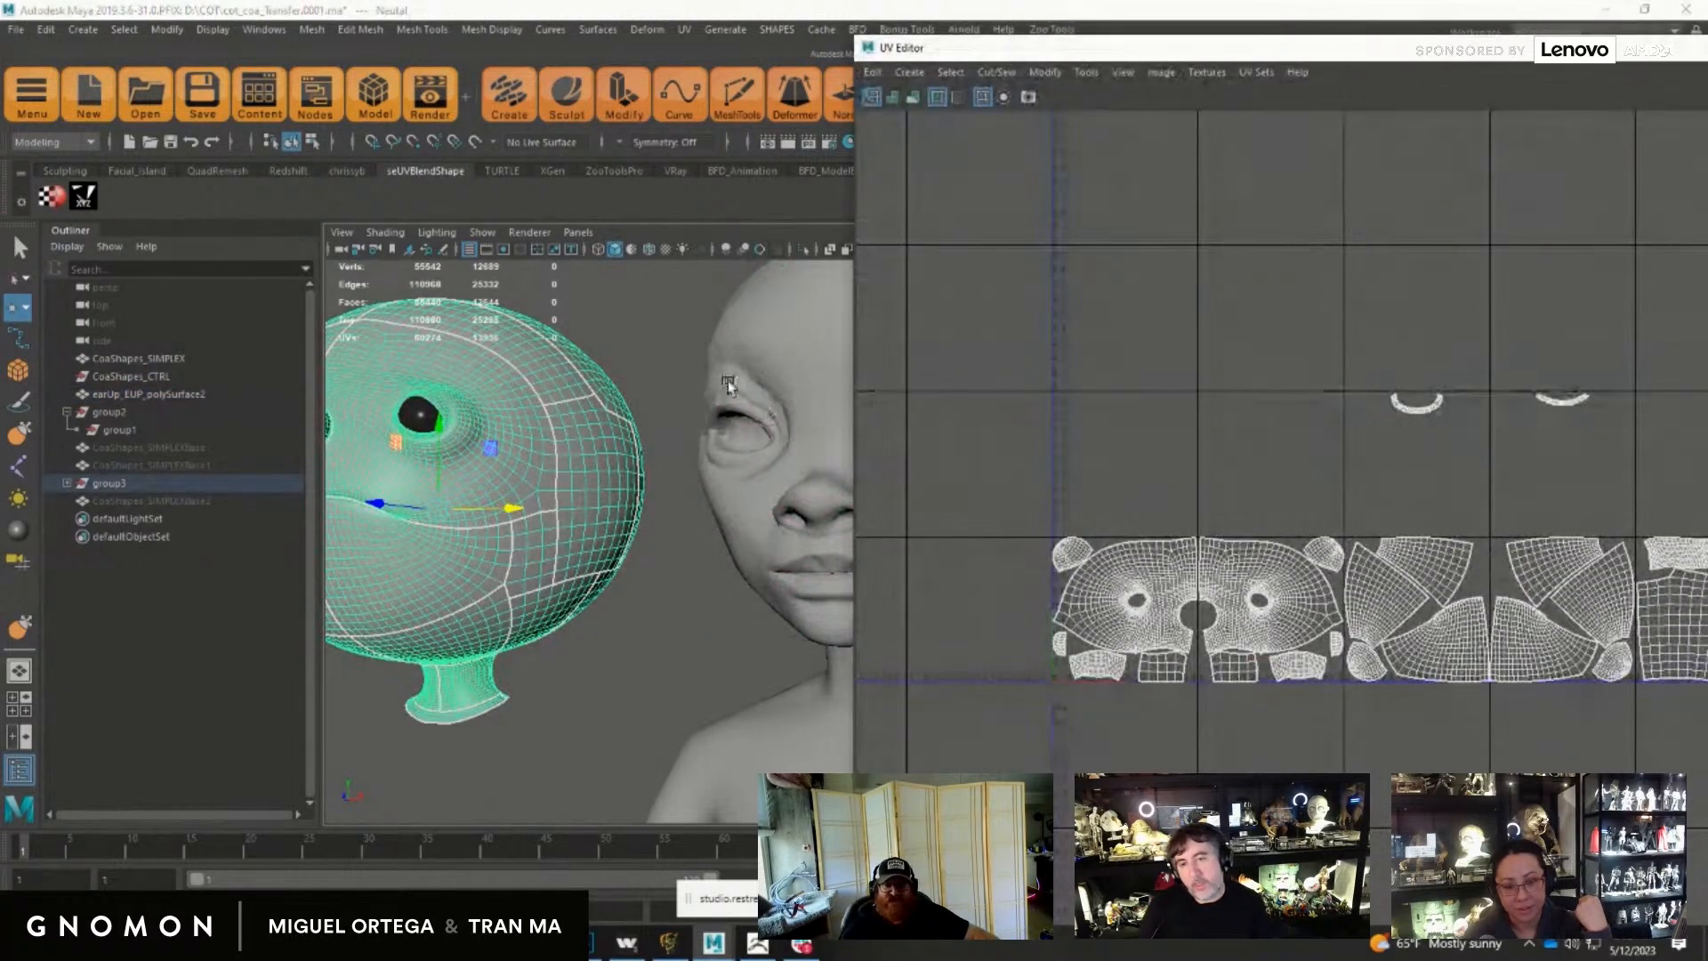
{"action": "left_click", "coordinate": [727, 384]}
{"action": "left_click", "coordinate": [574, 406]}
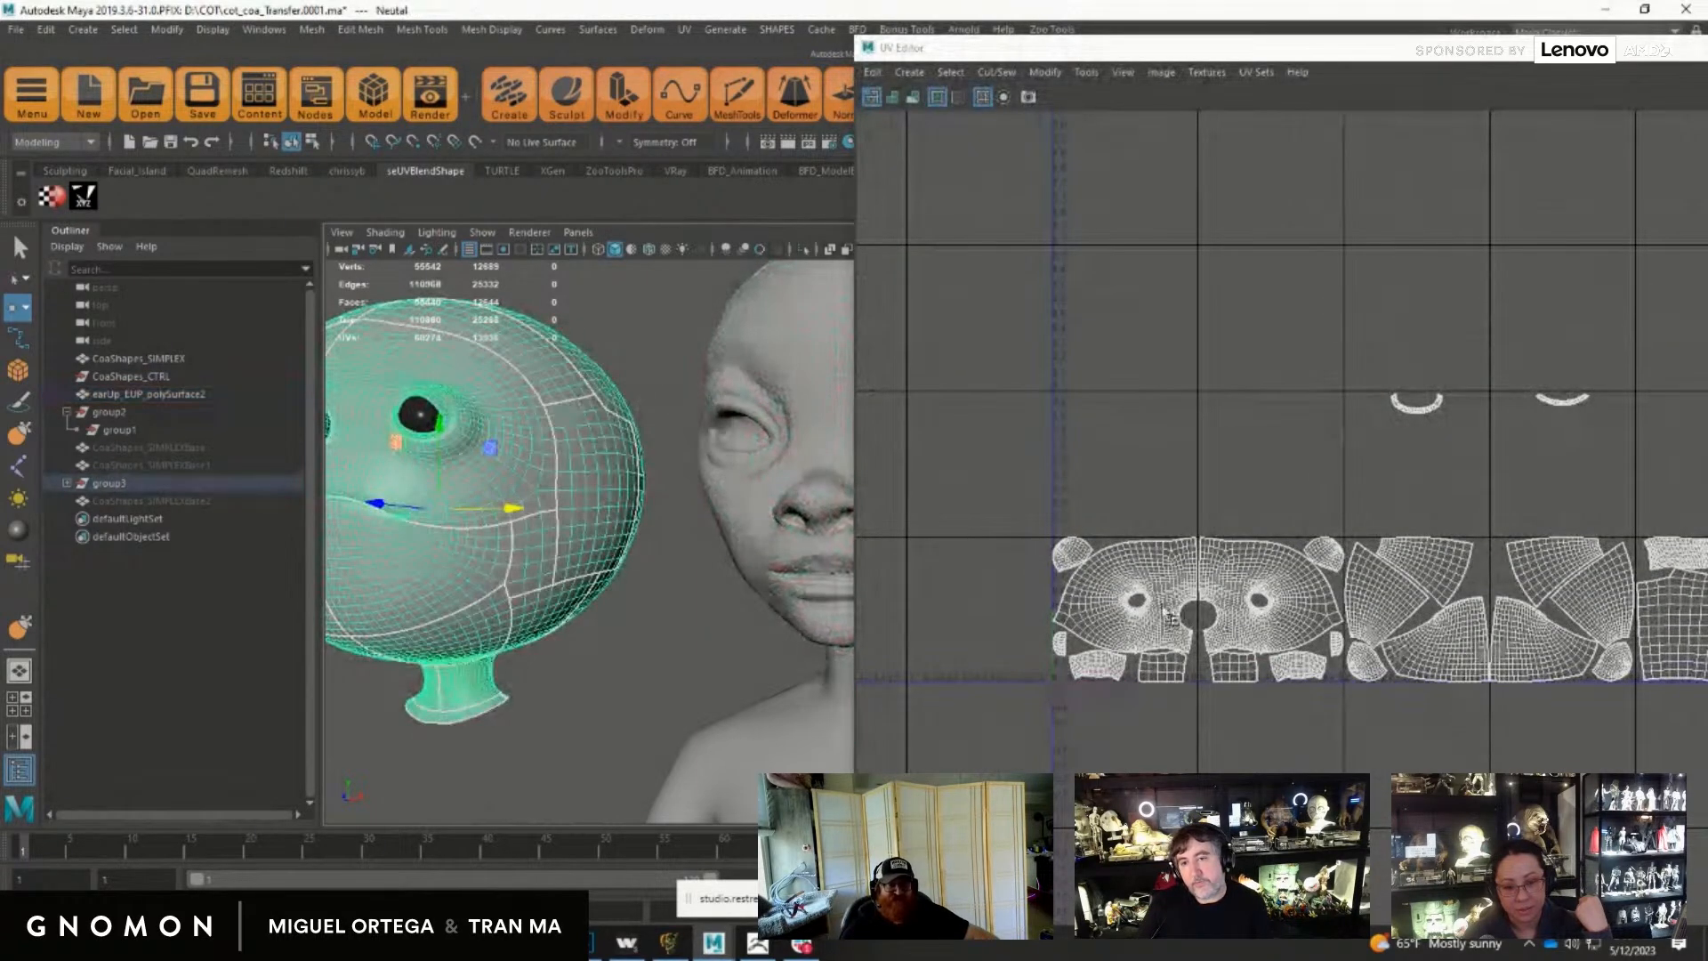
{"action": "left_click", "coordinate": [1666, 49]}
Step: Set Keep Offset and the earUp_EUP_polySurface2 weight of the round head's transfer deformer to 1
{"action": "left_click_drag", "start_coordinate": [931, 657], "coordinate": [1111, 576], "text": "alt"}
{"action": "left_click", "coordinate": [805, 562]}
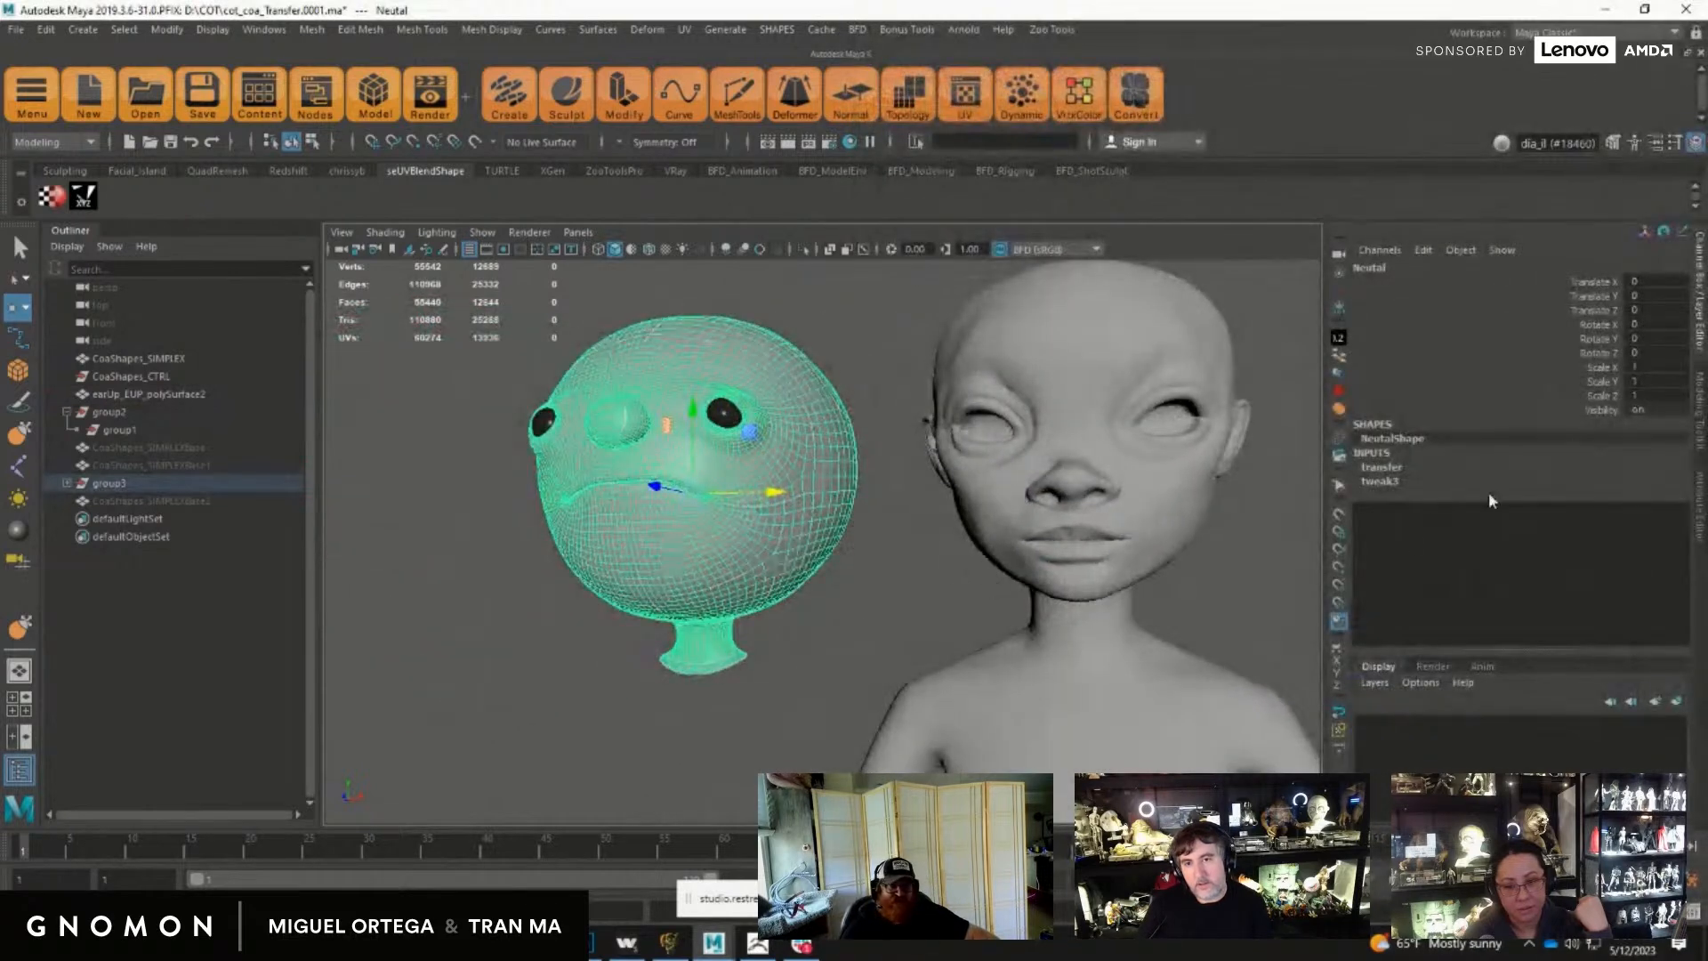
{"action": "left_click", "coordinate": [1382, 468]}
{"action": "left_click_drag", "start_coordinate": [1660, 495], "coordinate": [1653, 510]}
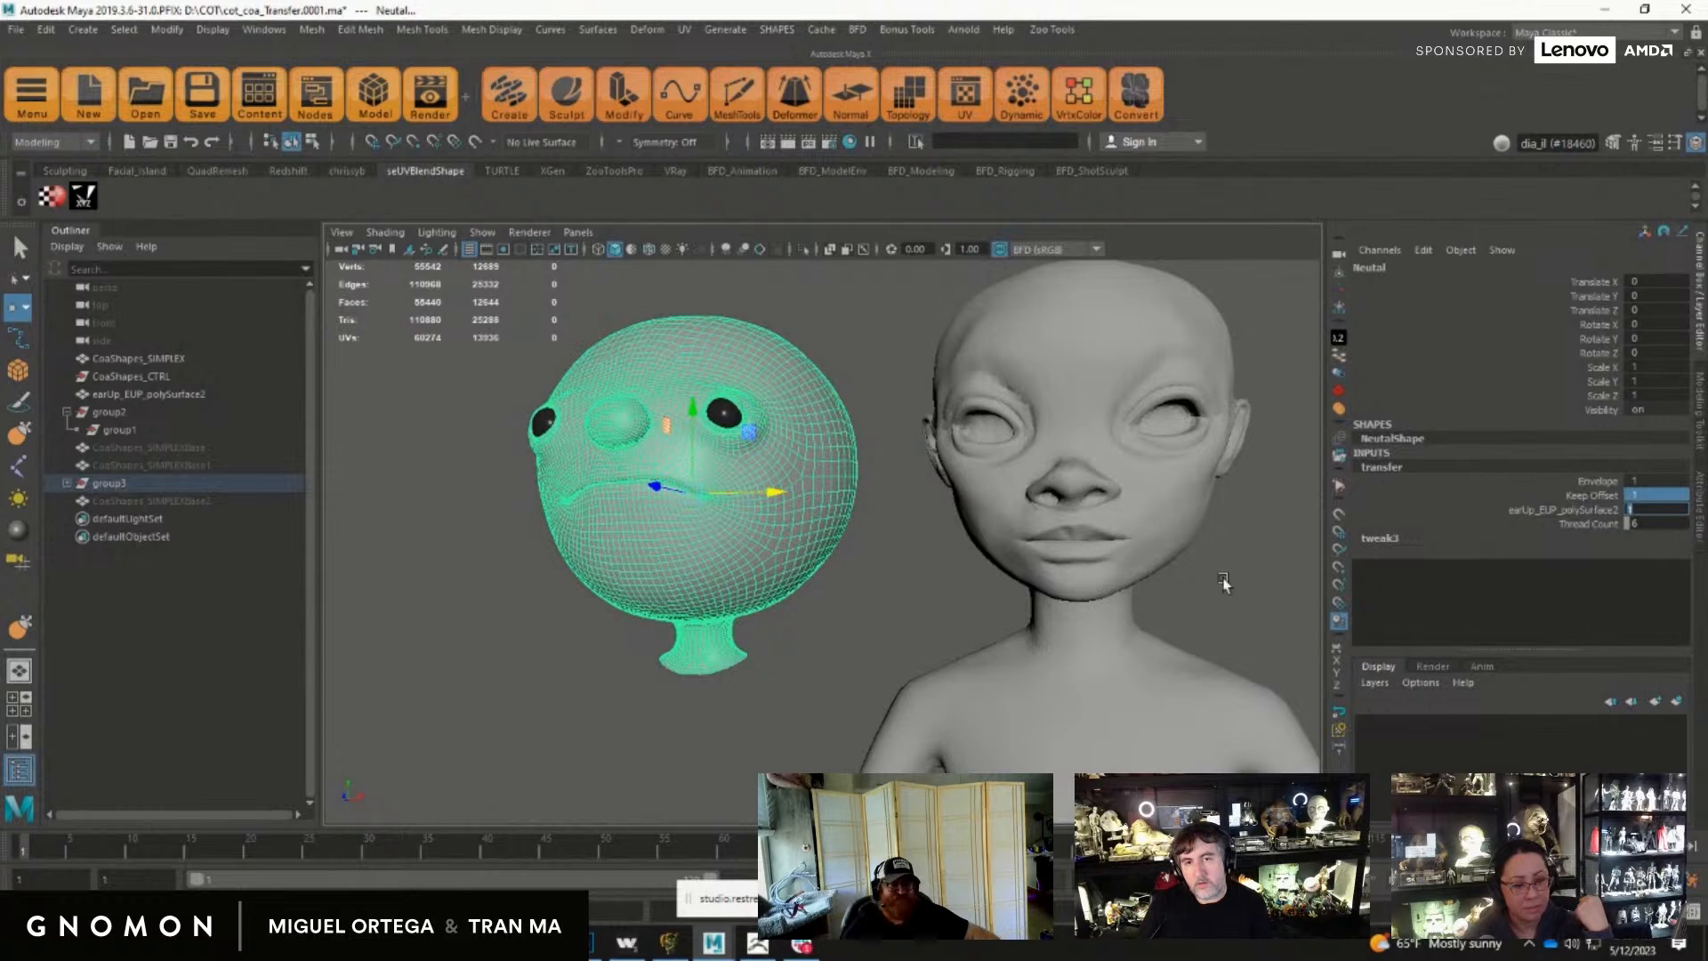
{"action": "left_click_drag", "start_coordinate": [709, 688], "coordinate": [746, 676], "text": "alt"}
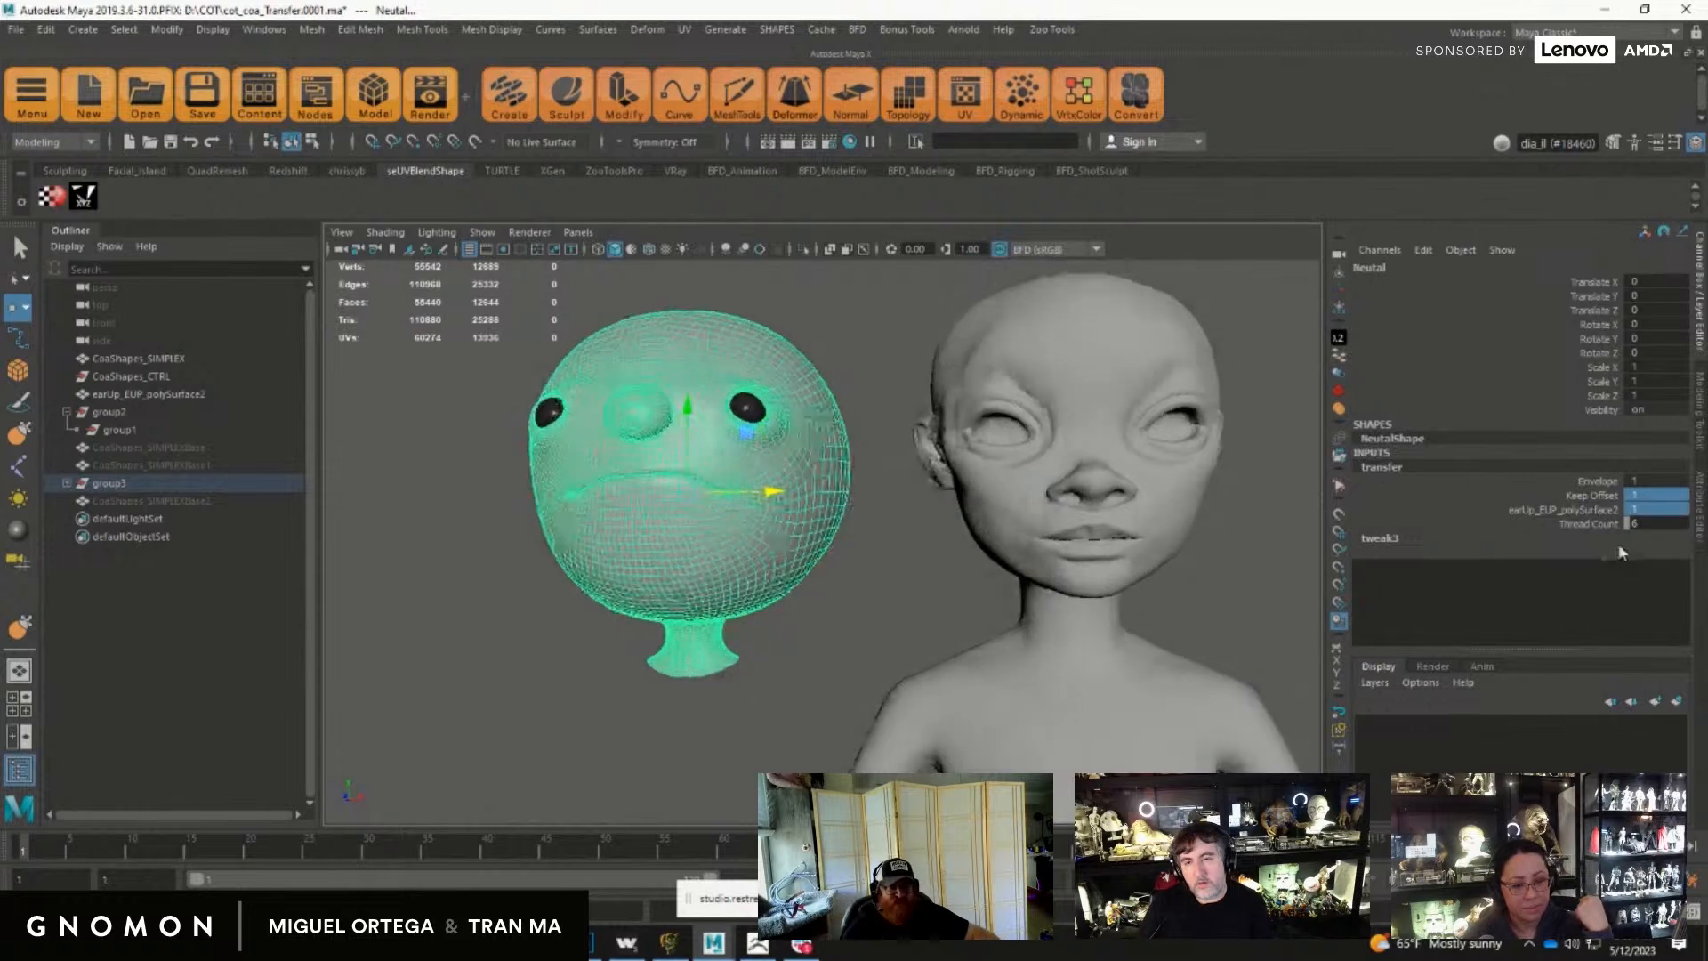
{"action": "left_click", "coordinate": [1541, 510]}
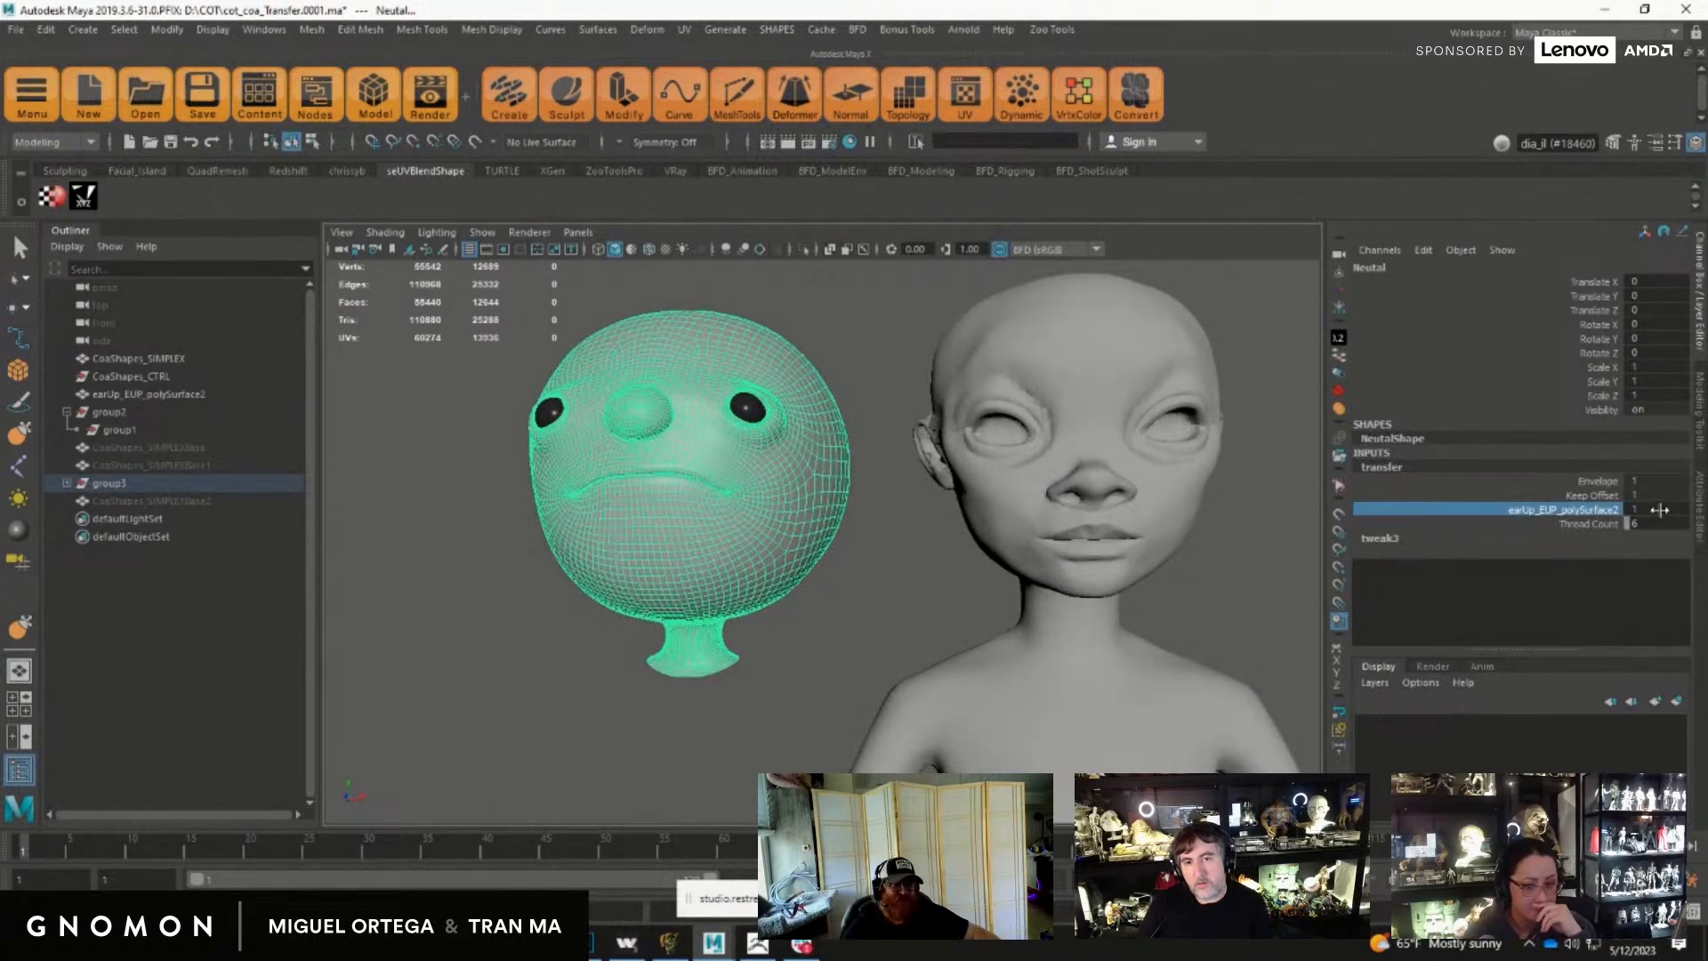
{"action": "left_click_drag", "start_coordinate": [1154, 633], "coordinate": [1123, 634], "text": "alt"}
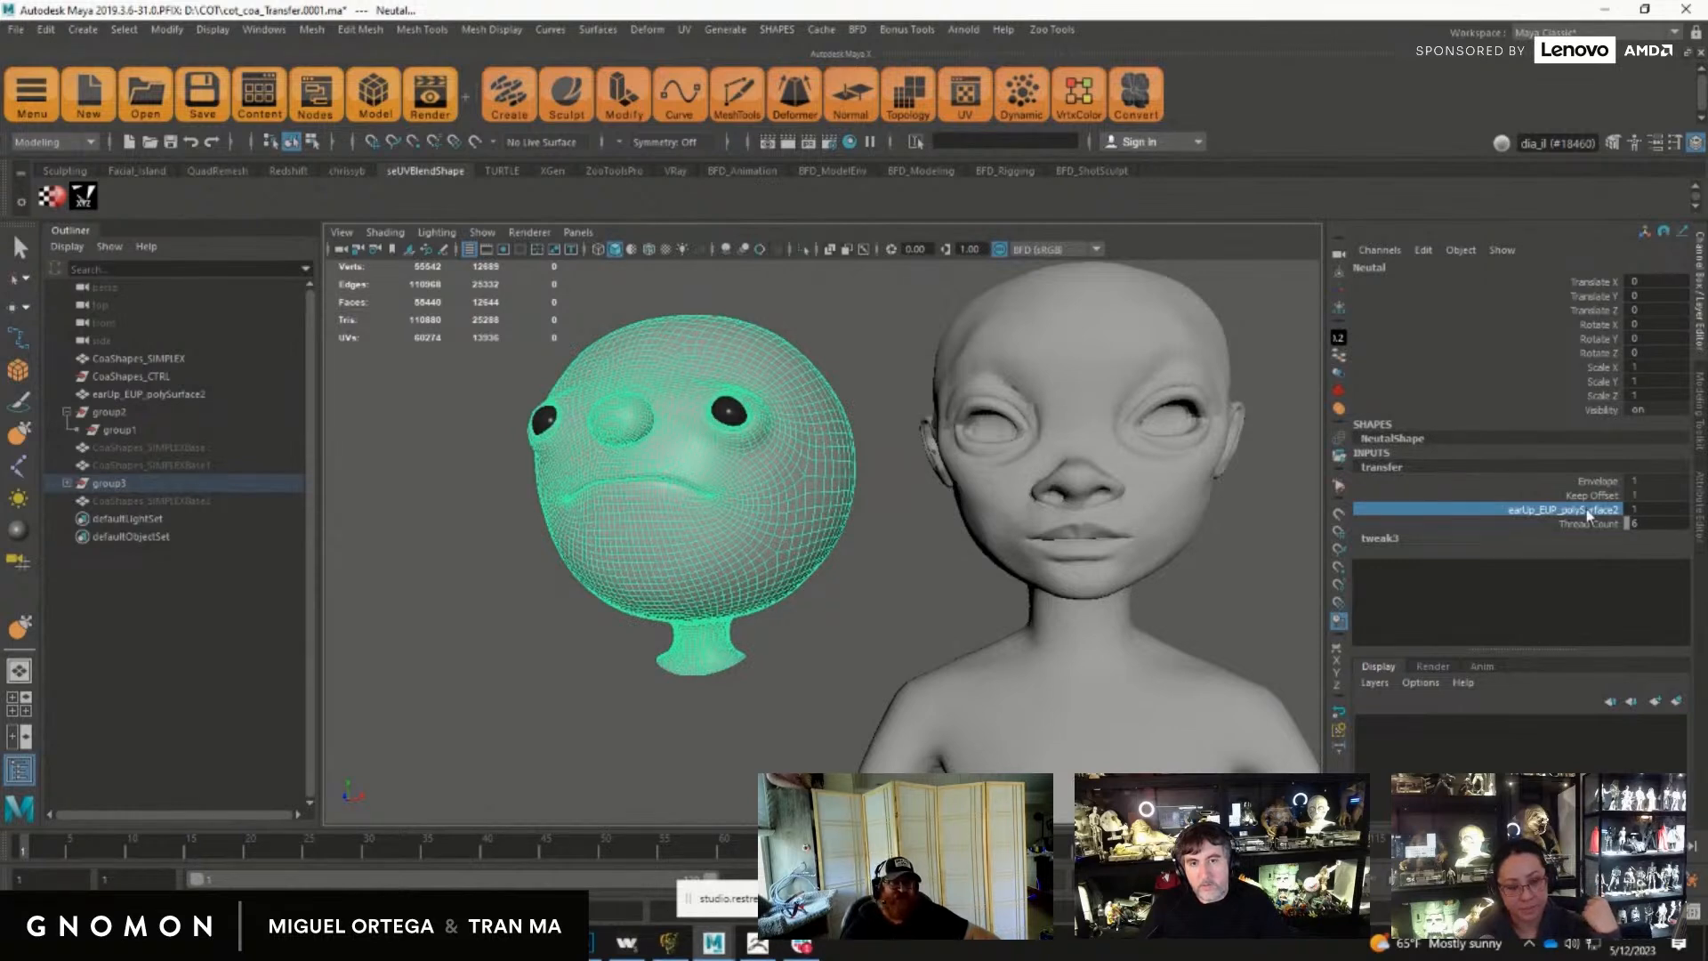
{"action": "middle_click_drag", "start_coordinate": [1104, 646], "coordinate": [1083, 637], "text": "alt"}
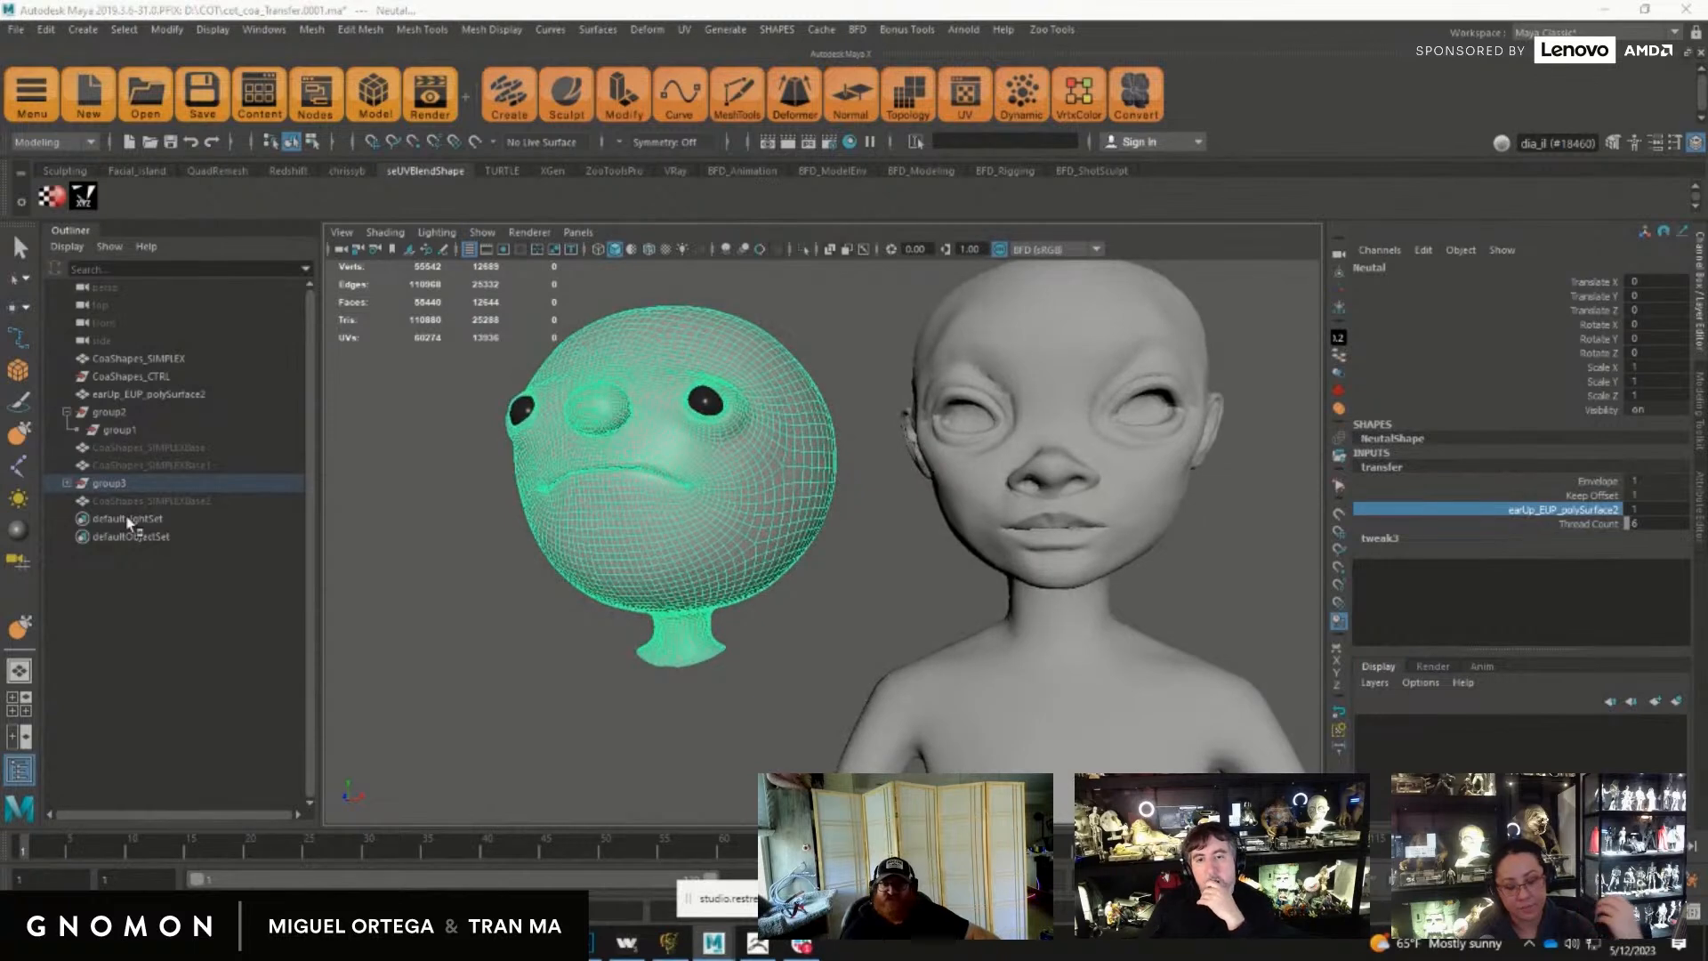
Step: Raise Nose Sneer X on CoaShapes_CTRL to 1 to test the transfer on the round head
{"action": "left_click", "coordinate": [136, 379]}
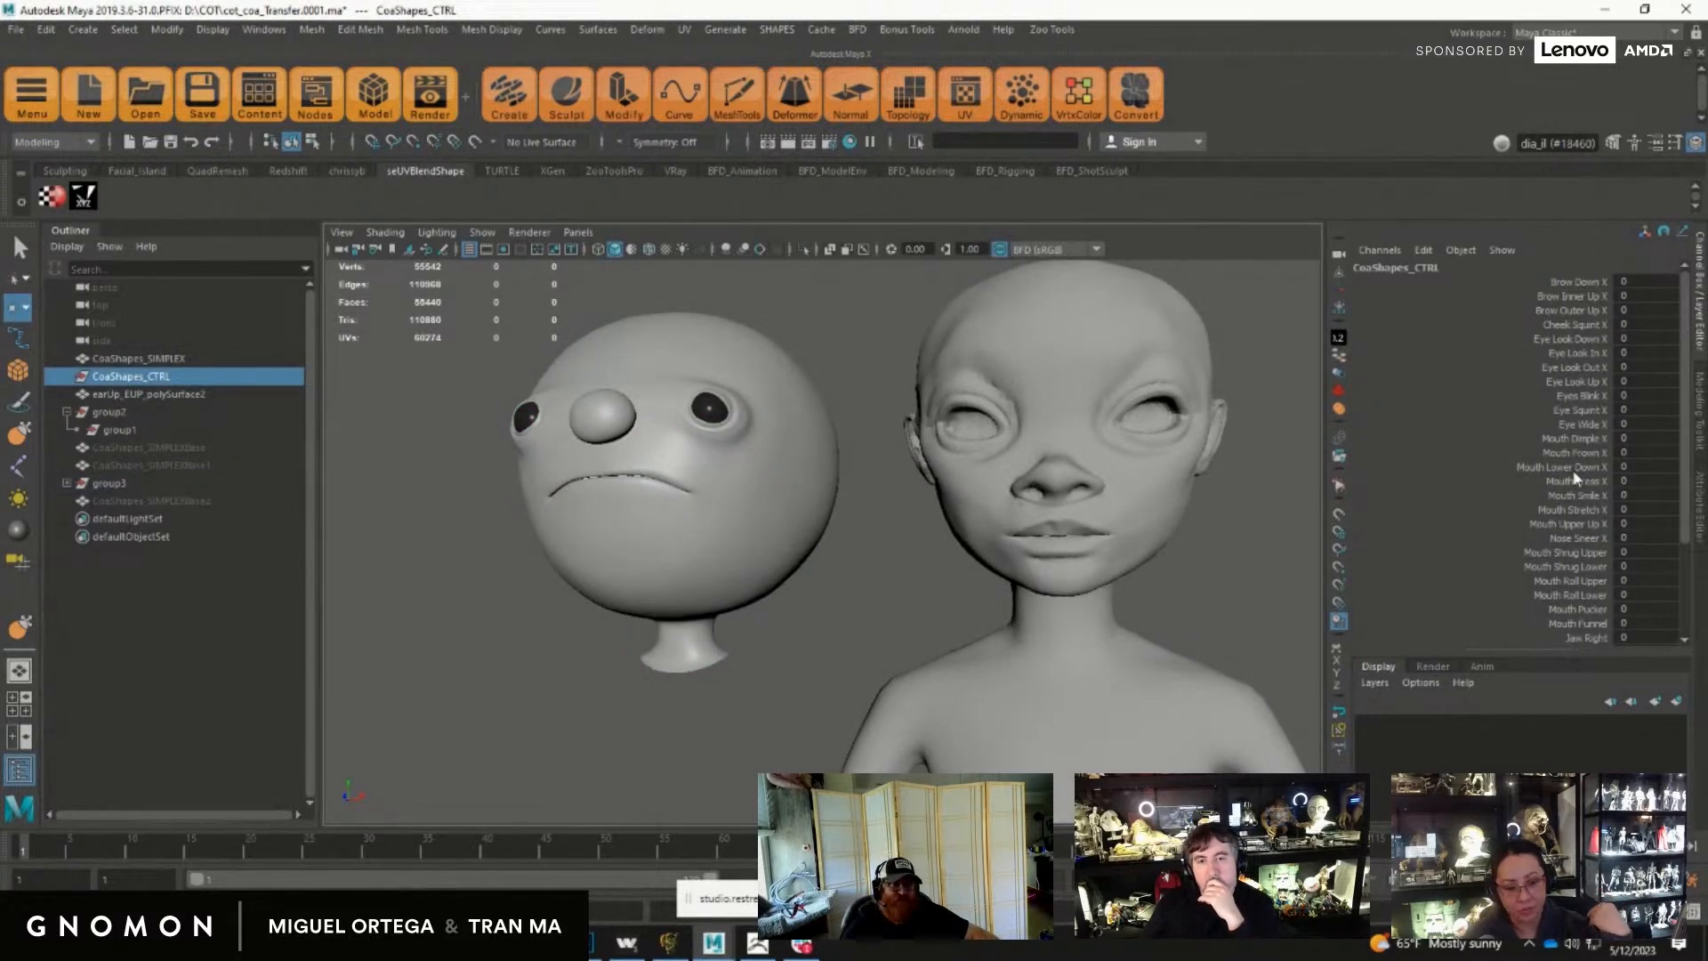
{"action": "left_click", "coordinate": [1575, 538]}
{"action": "mouse_move", "coordinate": [947, 665]}
{"action": "middle_mouse_down"}
{"action": "mouse_move", "coordinate": [968, 648]}
{"action": "mouse_move", "coordinate": [912, 648]}
{"action": "mouse_move", "coordinate": [948, 634]}
{"action": "middle_mouse_up"}
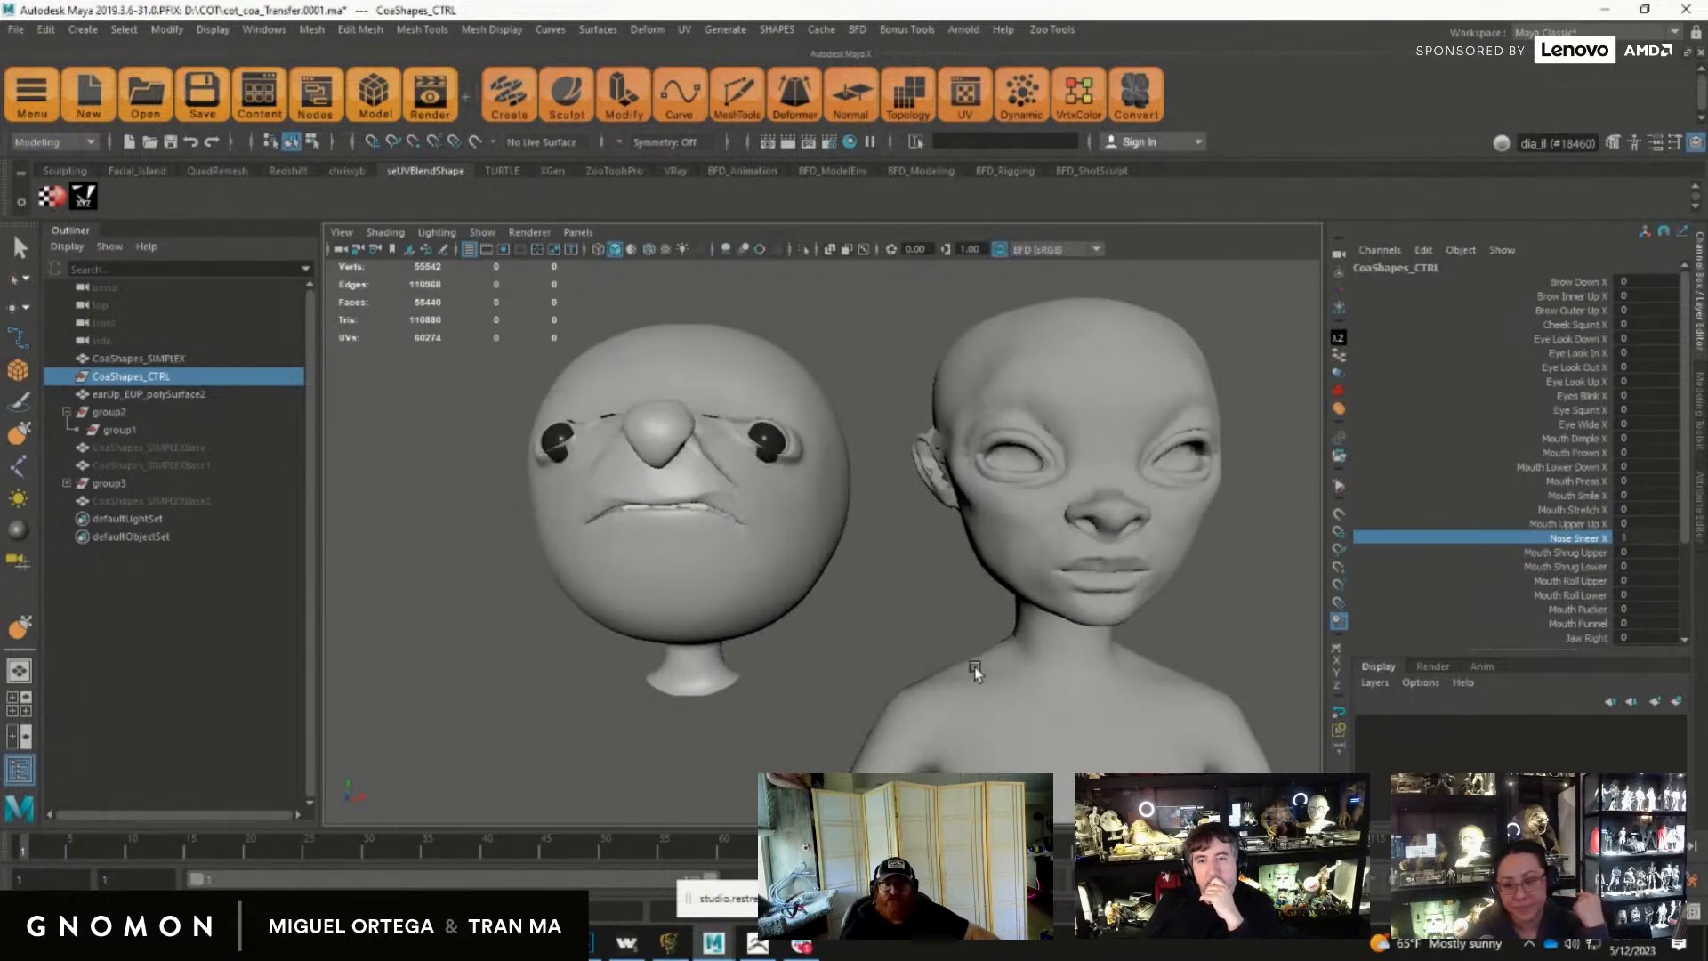
Step: Set the earUp_EUP_polySurface2 weight of the round head's transfer deformer to 0.5 and deselect the head
{"action": "left_click", "coordinate": [715, 633]}
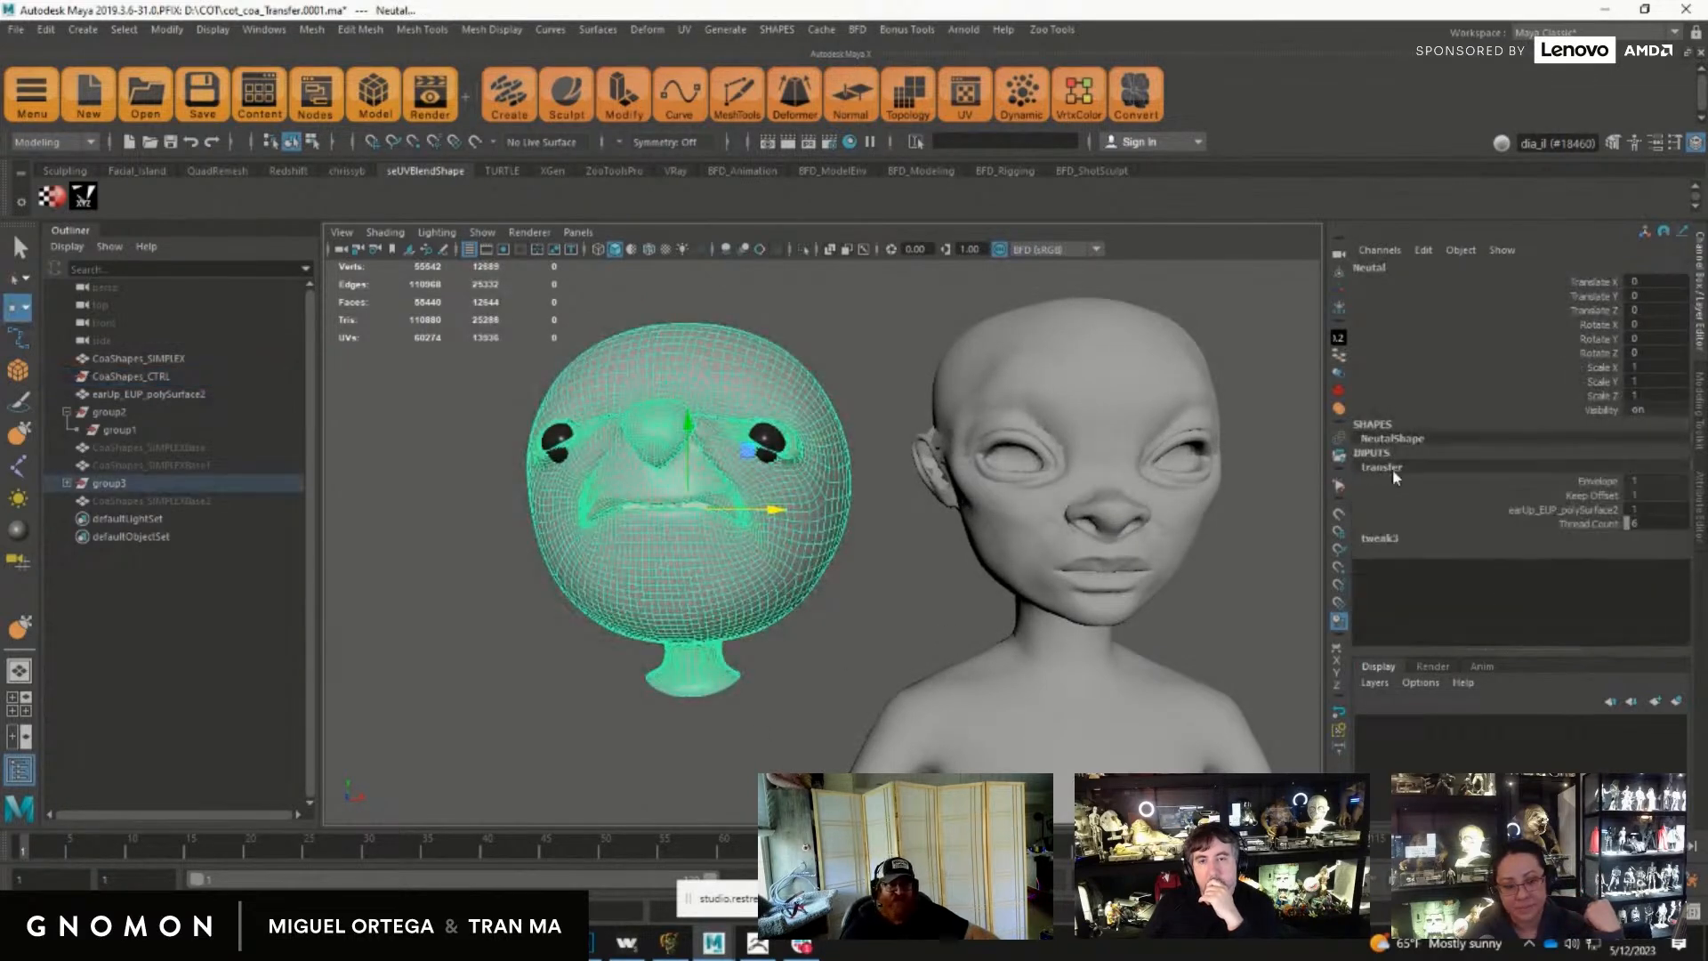
{"action": "left_click", "coordinate": [1652, 510]}
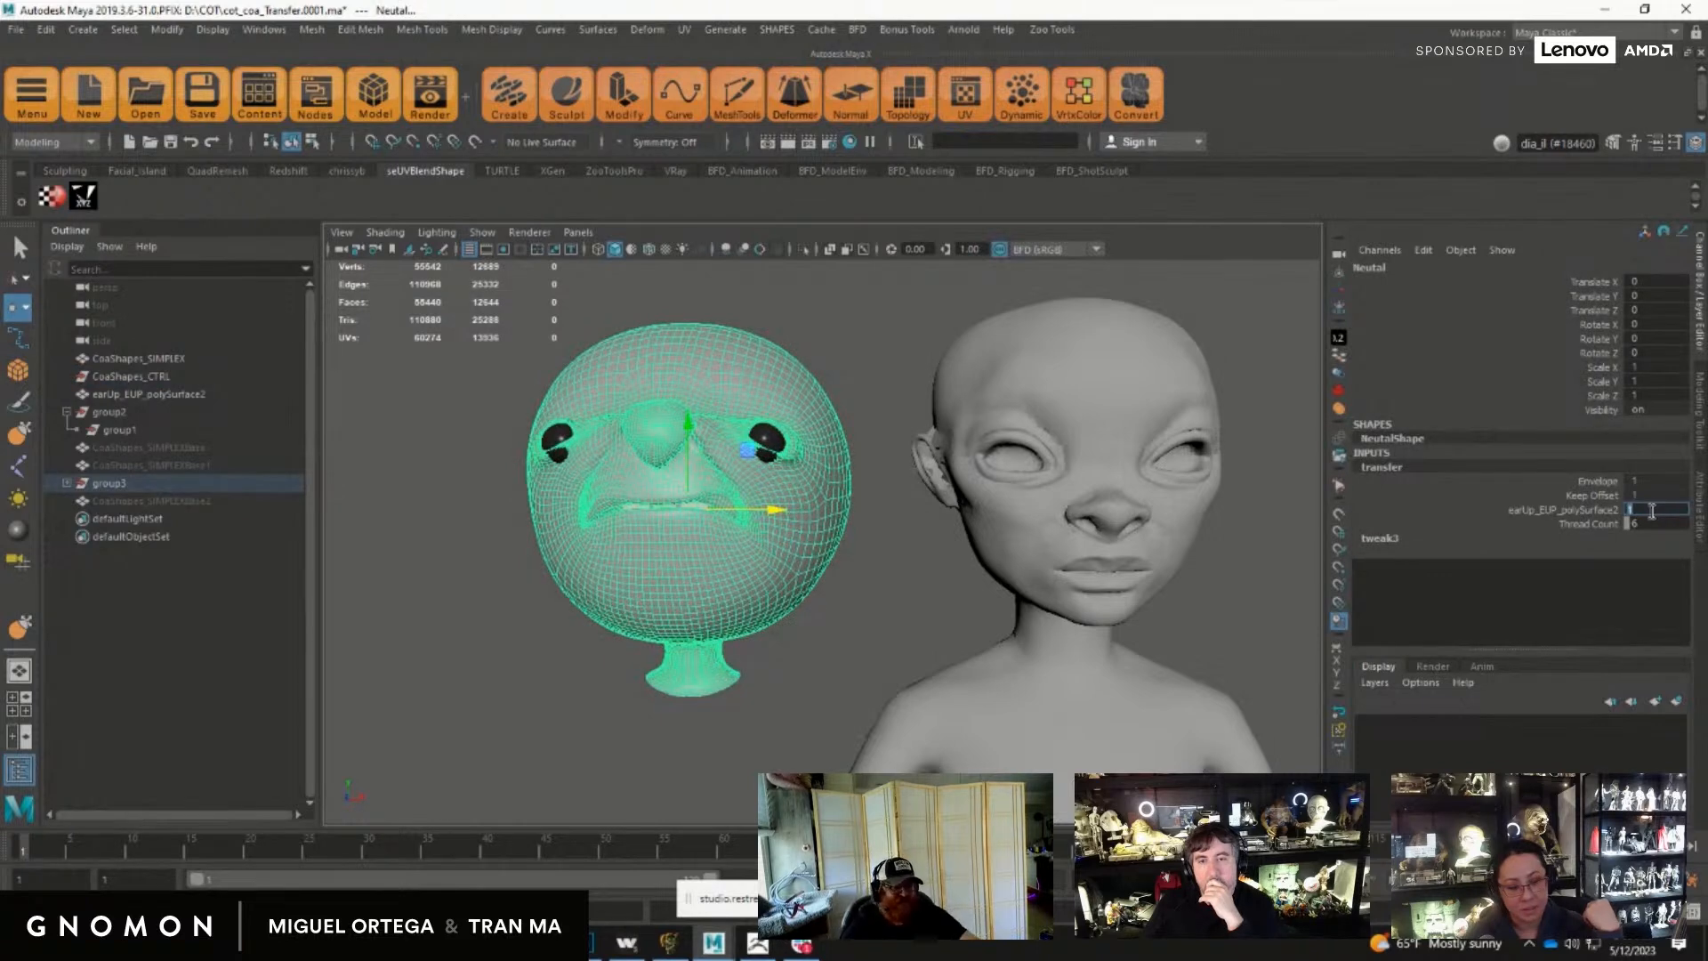
{"action": "type", "text": ".5"}
{"action": "key", "text": "Return"}
{"action": "left_click", "coordinate": [881, 314]}
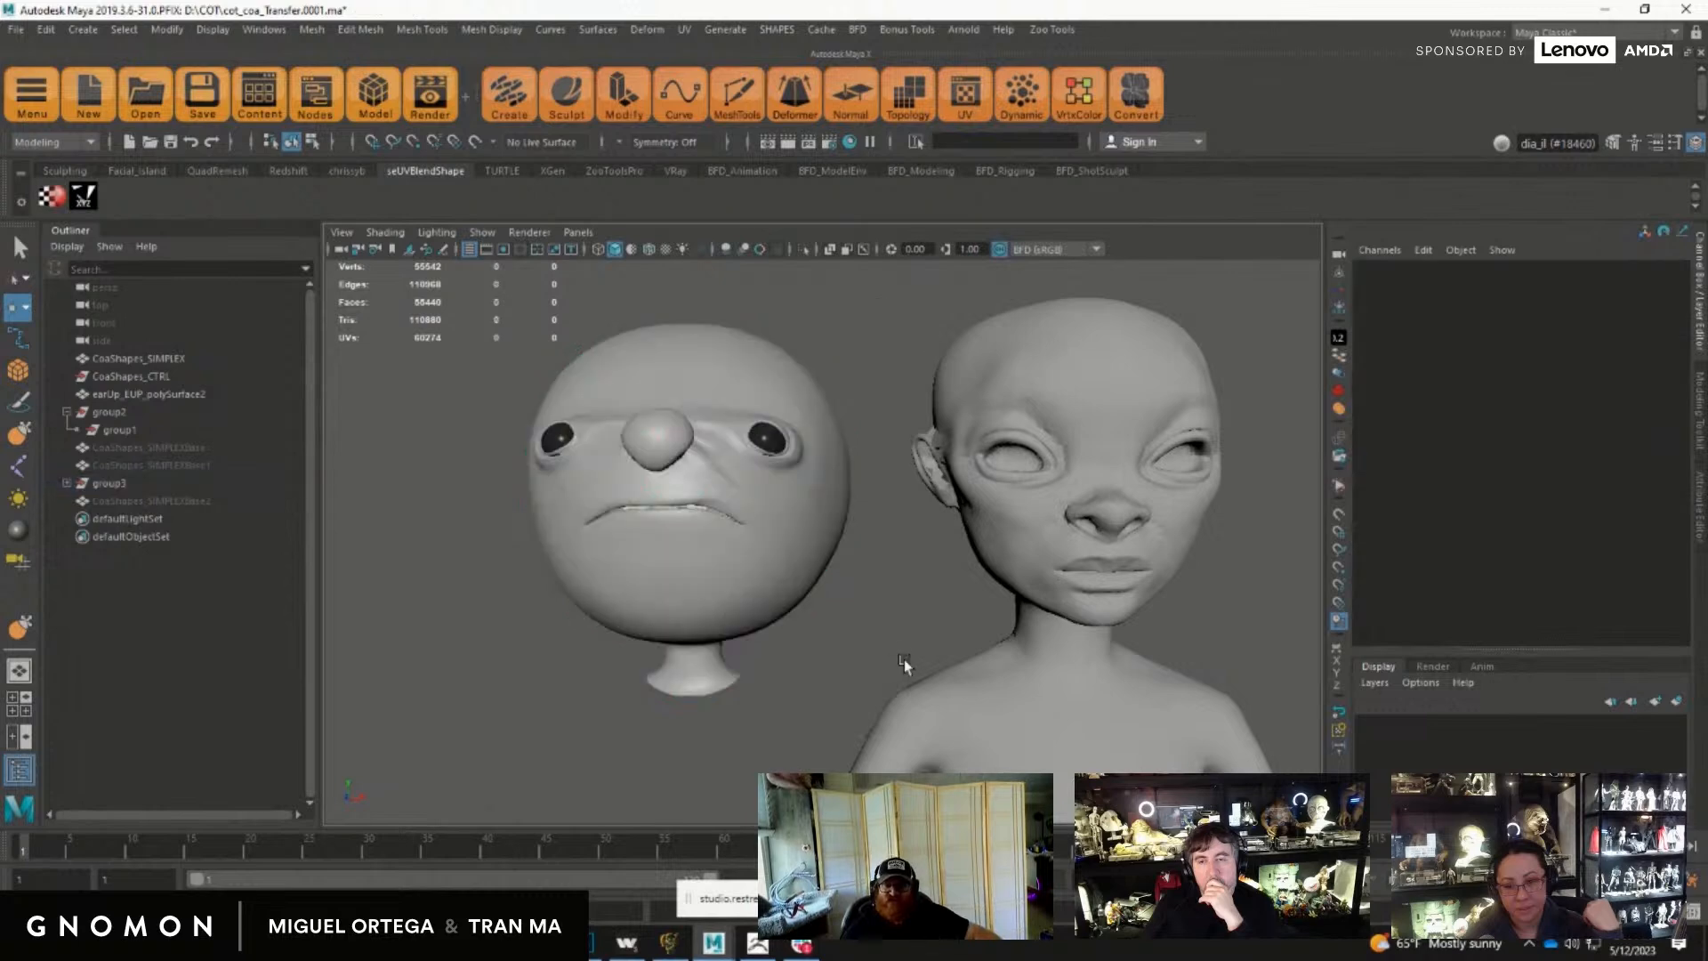
Step: Reset Nose Sneer X on CoaShapes_CTRL to 0
{"action": "left_click_drag", "start_coordinate": [1707, 258], "coordinate": [1315, 175]}
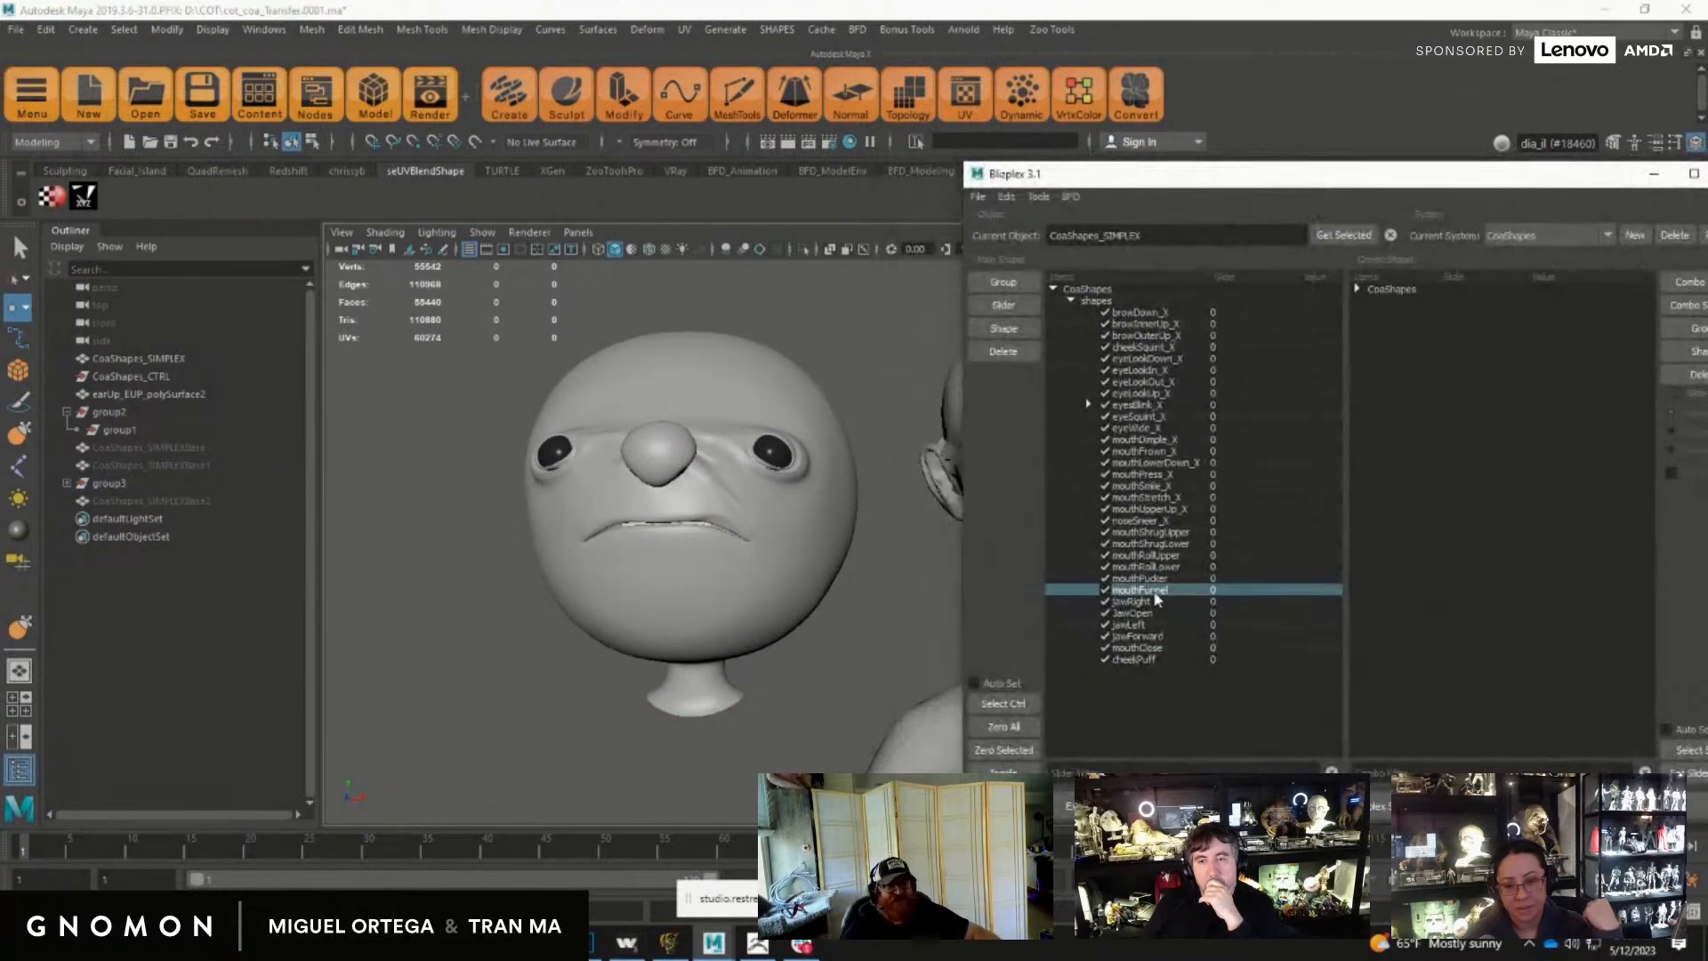
{"action": "left_click", "coordinate": [1654, 175]}
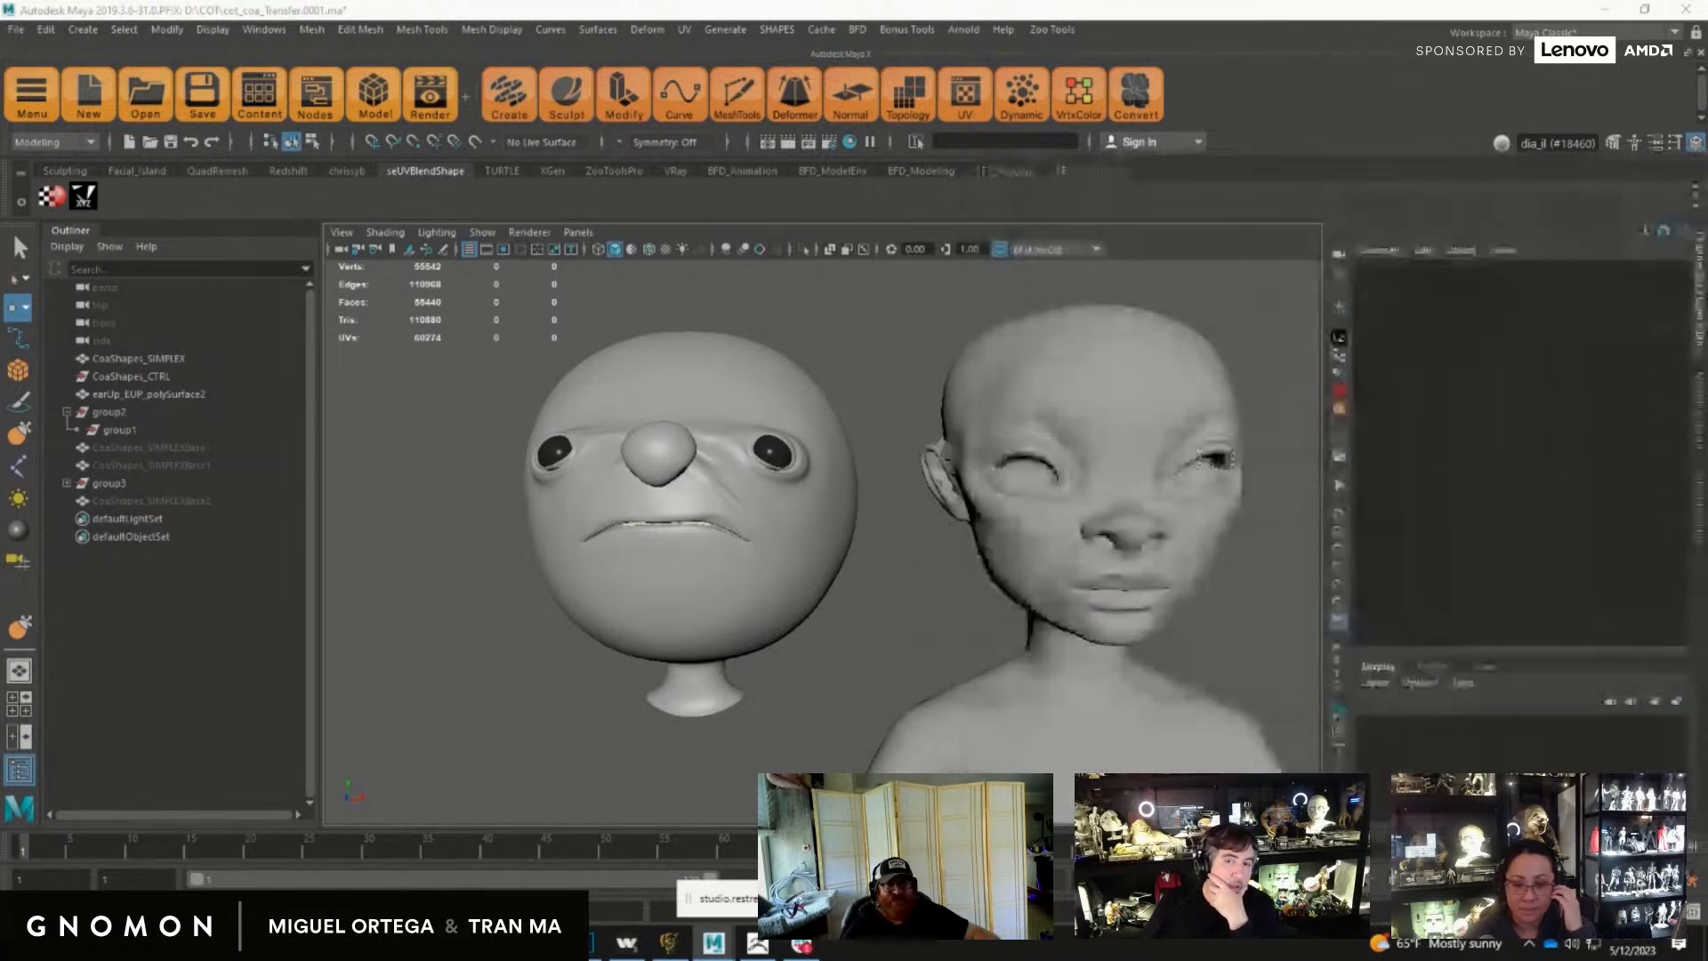
{"action": "left_click", "coordinate": [134, 376]}
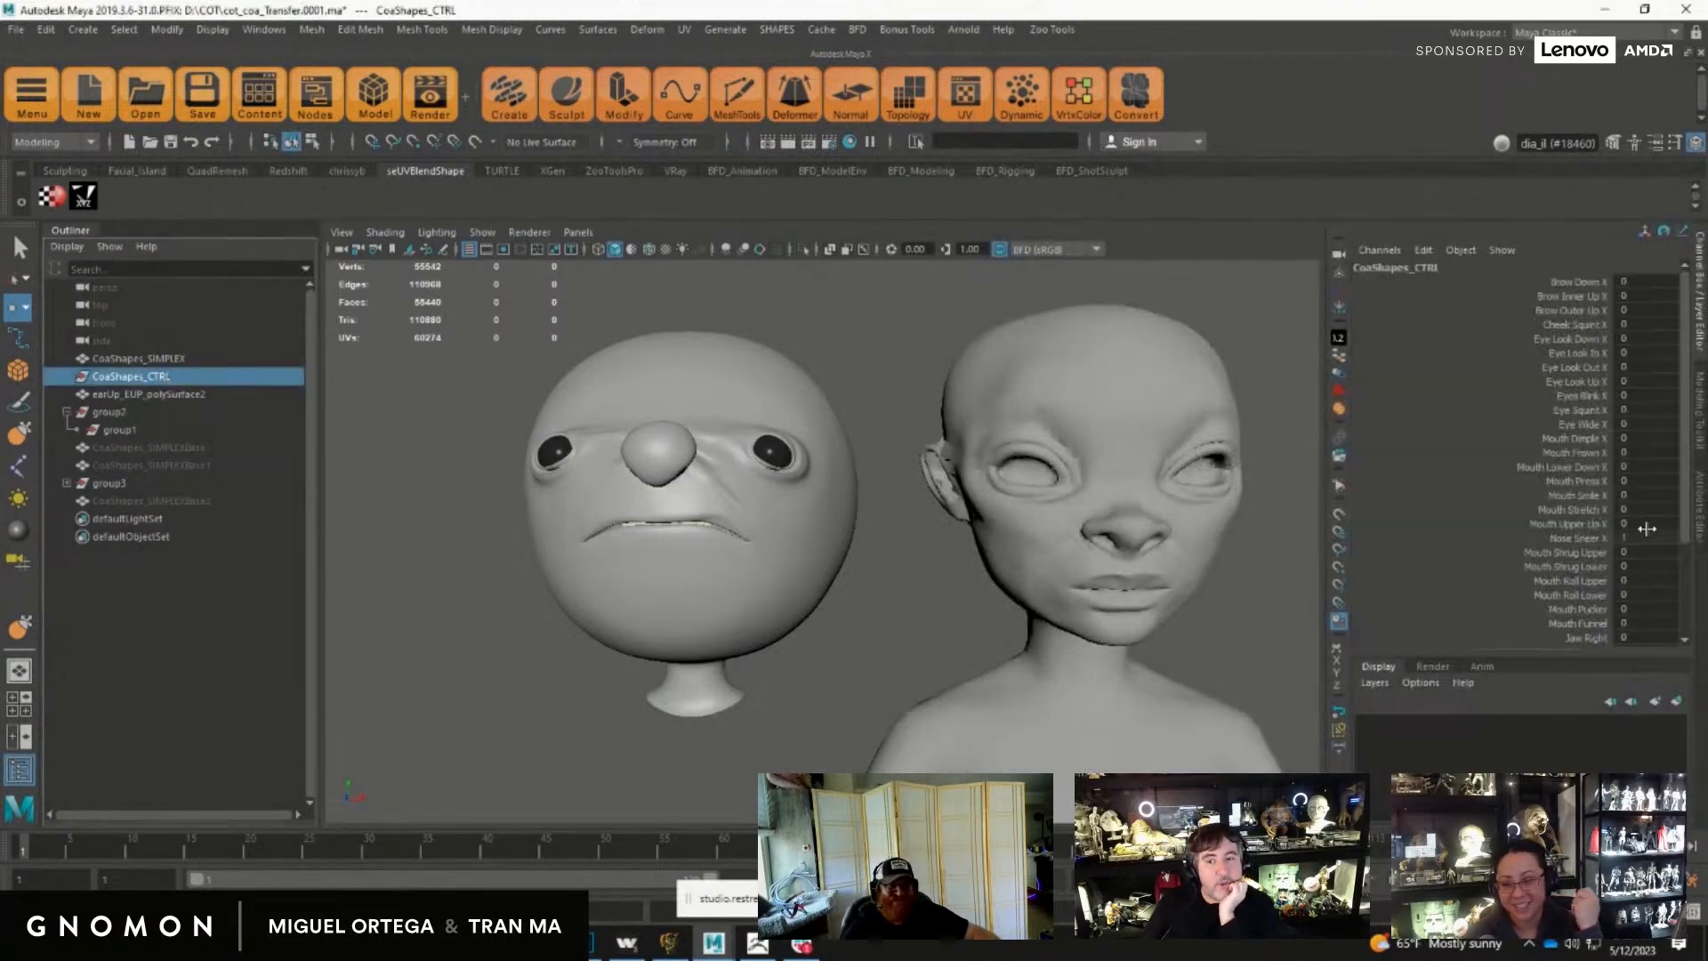
{"action": "left_click", "coordinate": [1575, 538]}
{"action": "mouse_move", "coordinate": [1075, 570]}
{"action": "middle_mouse_down"}
{"action": "mouse_move", "coordinate": [1122, 569]}
{"action": "mouse_move", "coordinate": [1075, 570]}
{"action": "middle_mouse_up"}
{"action": "left_click_drag", "start_coordinate": [1106, 669], "coordinate": [1088, 628], "text": "alt"}
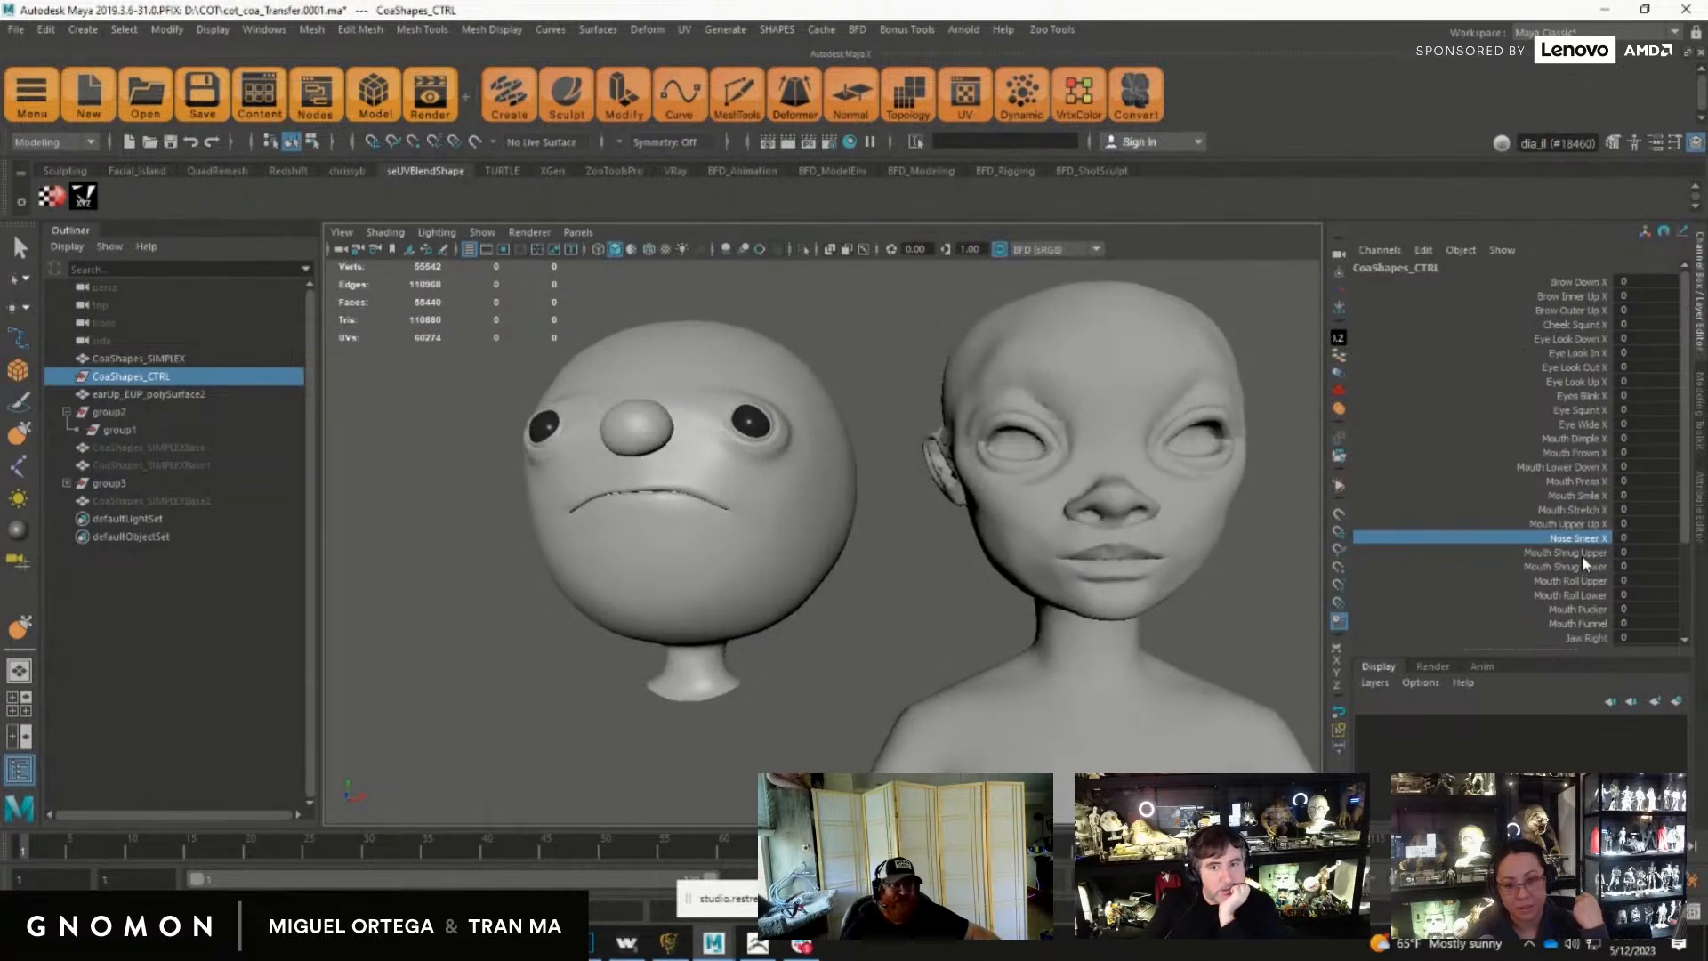
Step: Test Mouth Dimple X, and Mouth Shrug Upper and Lower together at 1, on both heads and return them to 0
{"action": "left_click", "coordinate": [1575, 439]}
{"action": "middle_click_drag", "start_coordinate": [926, 669], "coordinate": [844, 676]}
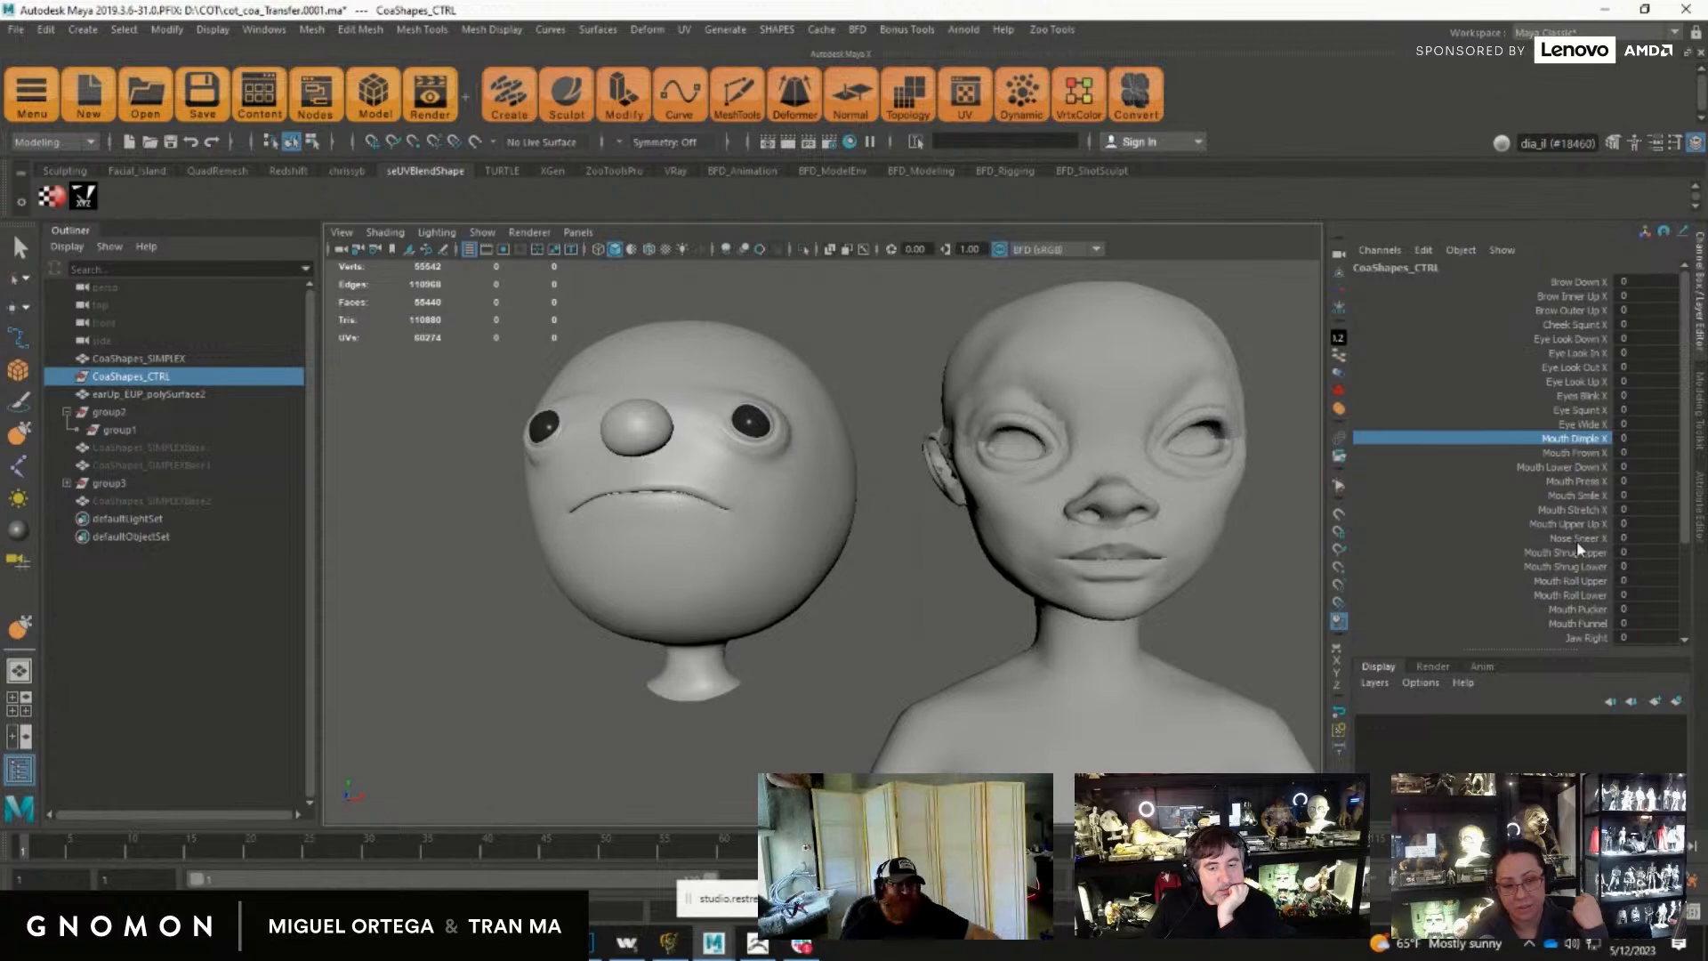
{"action": "left_click_drag", "start_coordinate": [1571, 550], "coordinate": [1573, 564]}
{"action": "middle_click_drag", "start_coordinate": [990, 659], "coordinate": [1005, 654]}
{"action": "left_click_drag", "start_coordinate": [1005, 654], "coordinate": [984, 667], "text": "alt"}
{"action": "mouse_move", "coordinate": [984, 667]}
{"action": "middle_mouse_down"}
{"action": "mouse_move", "coordinate": [959, 667]}
{"action": "mouse_move", "coordinate": [981, 692]}
{"action": "middle_mouse_up"}
{"action": "left_click_drag", "start_coordinate": [981, 692], "coordinate": [923, 686], "text": "alt"}
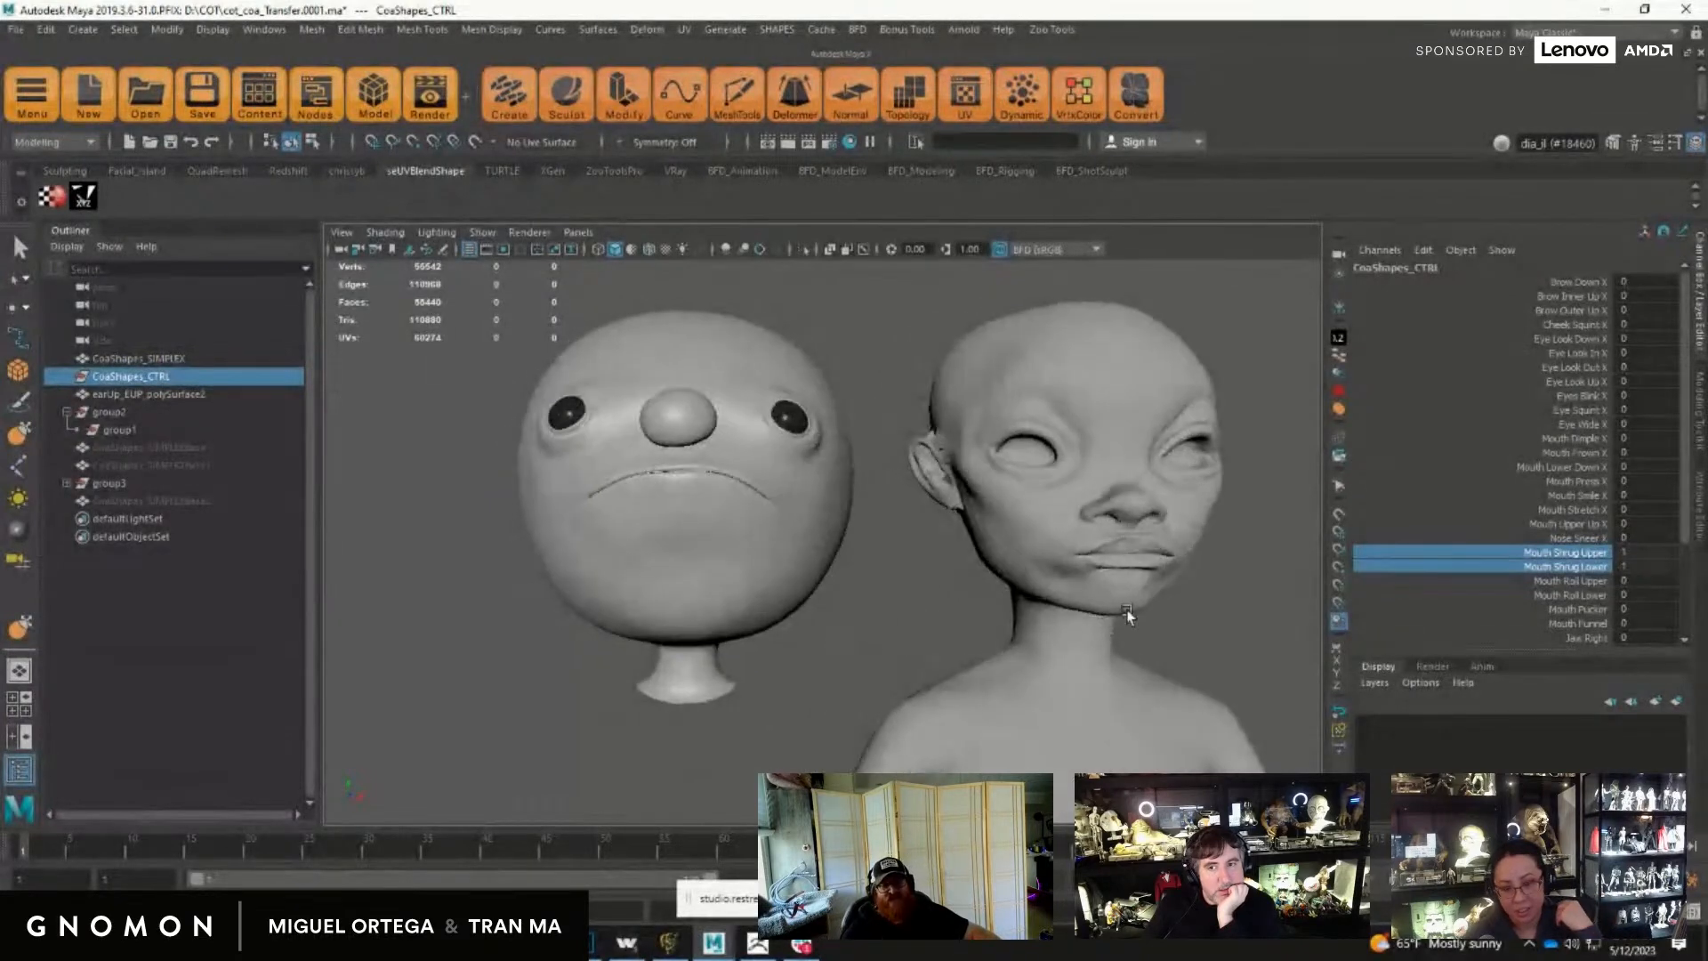
{"action": "mouse_move", "coordinate": [841, 603]}
{"action": "middle_mouse_down"}
{"action": "mouse_move", "coordinate": [893, 611]}
{"action": "mouse_move", "coordinate": [854, 603]}
{"action": "middle_mouse_up"}
{"action": "left_click_drag", "start_coordinate": [855, 604], "coordinate": [769, 604], "text": "alt"}
Step: Add a Delta Mush deformer to the round Neutral head and show its attributes
{"action": "left_click", "coordinate": [752, 584]}
{"action": "key", "text": "w"}
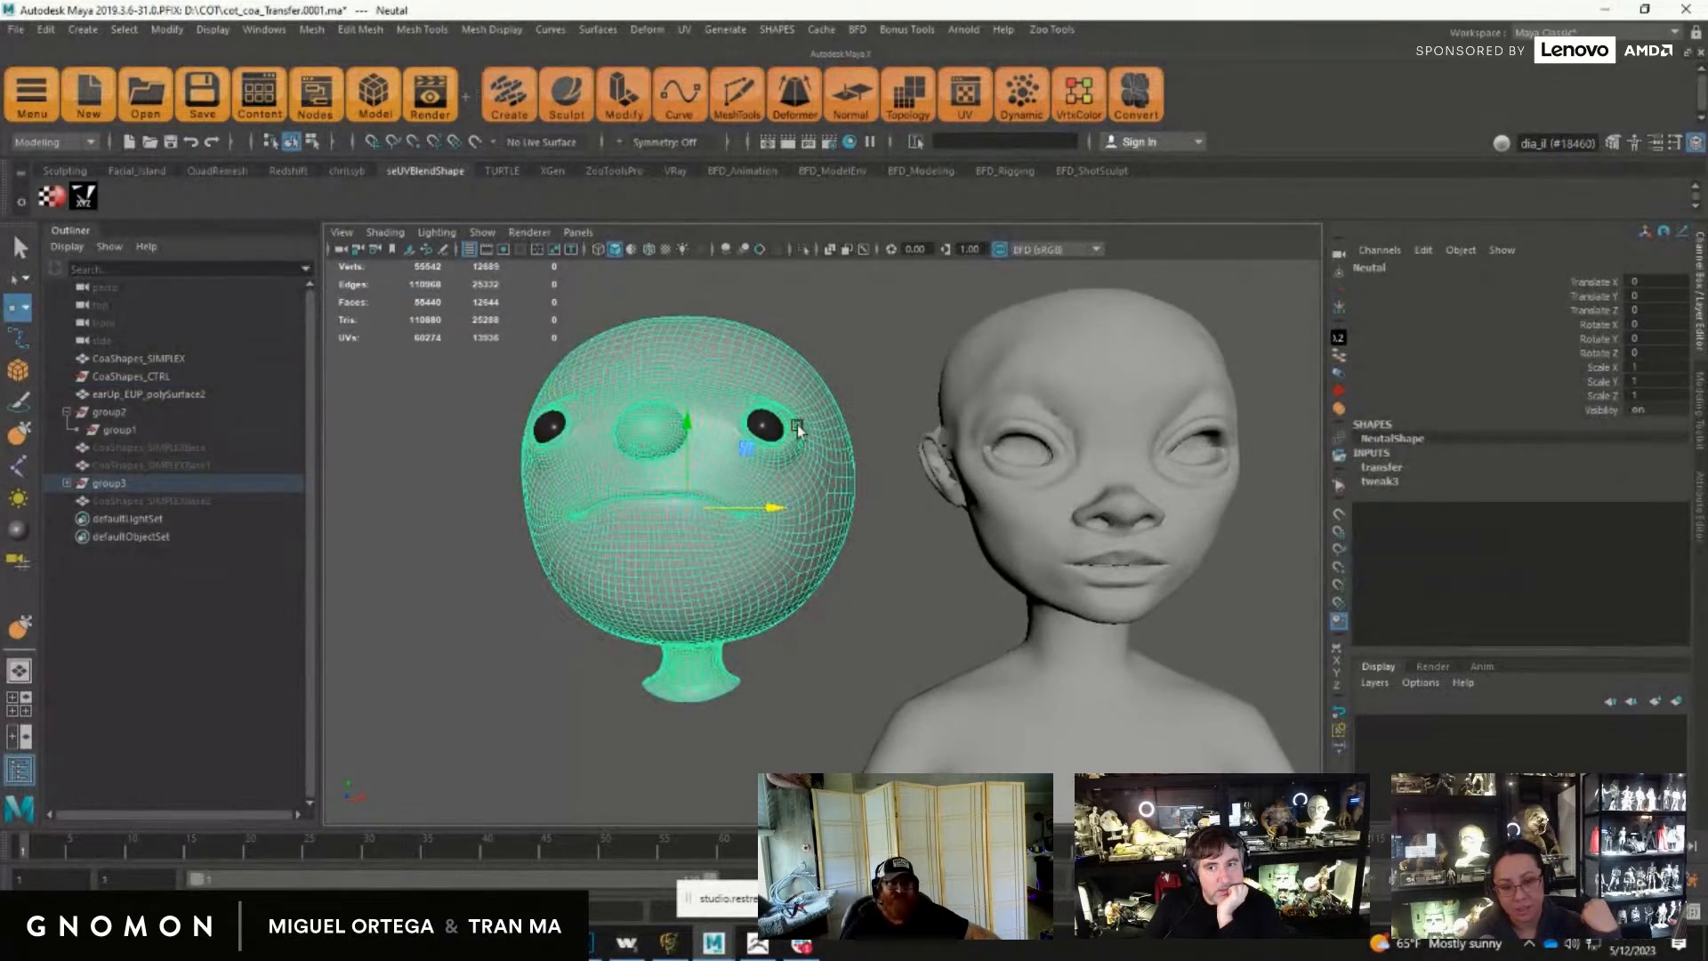
{"action": "left_click", "coordinate": [648, 29]}
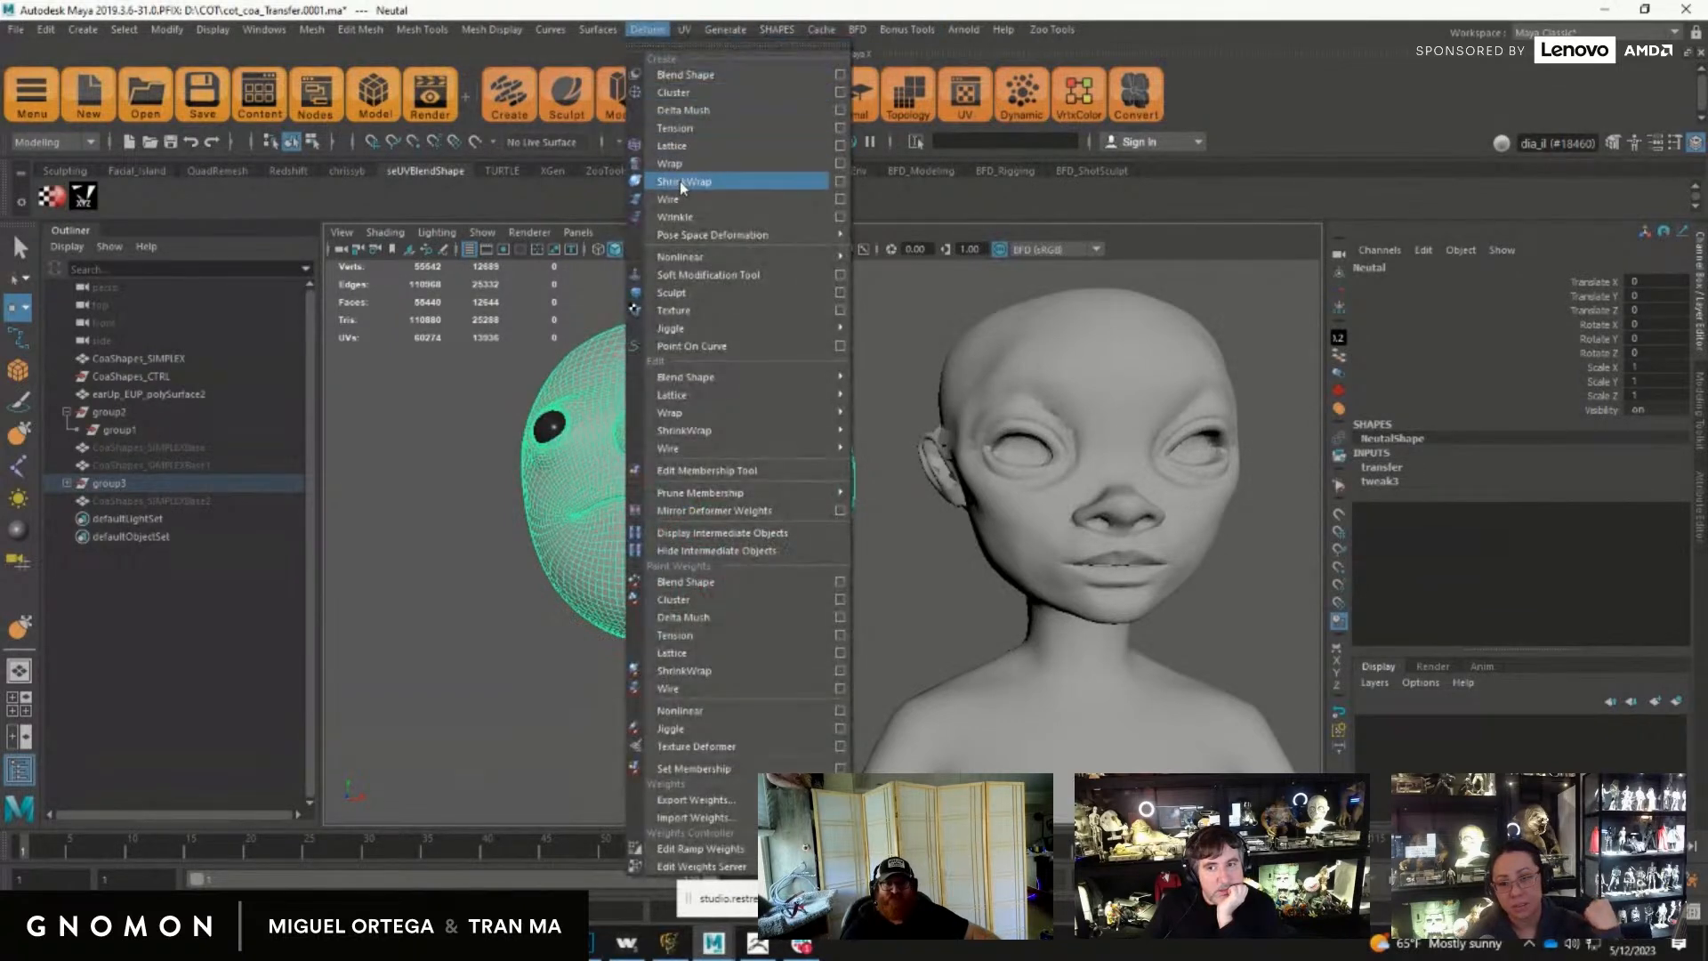
{"action": "left_click", "coordinate": [688, 108]}
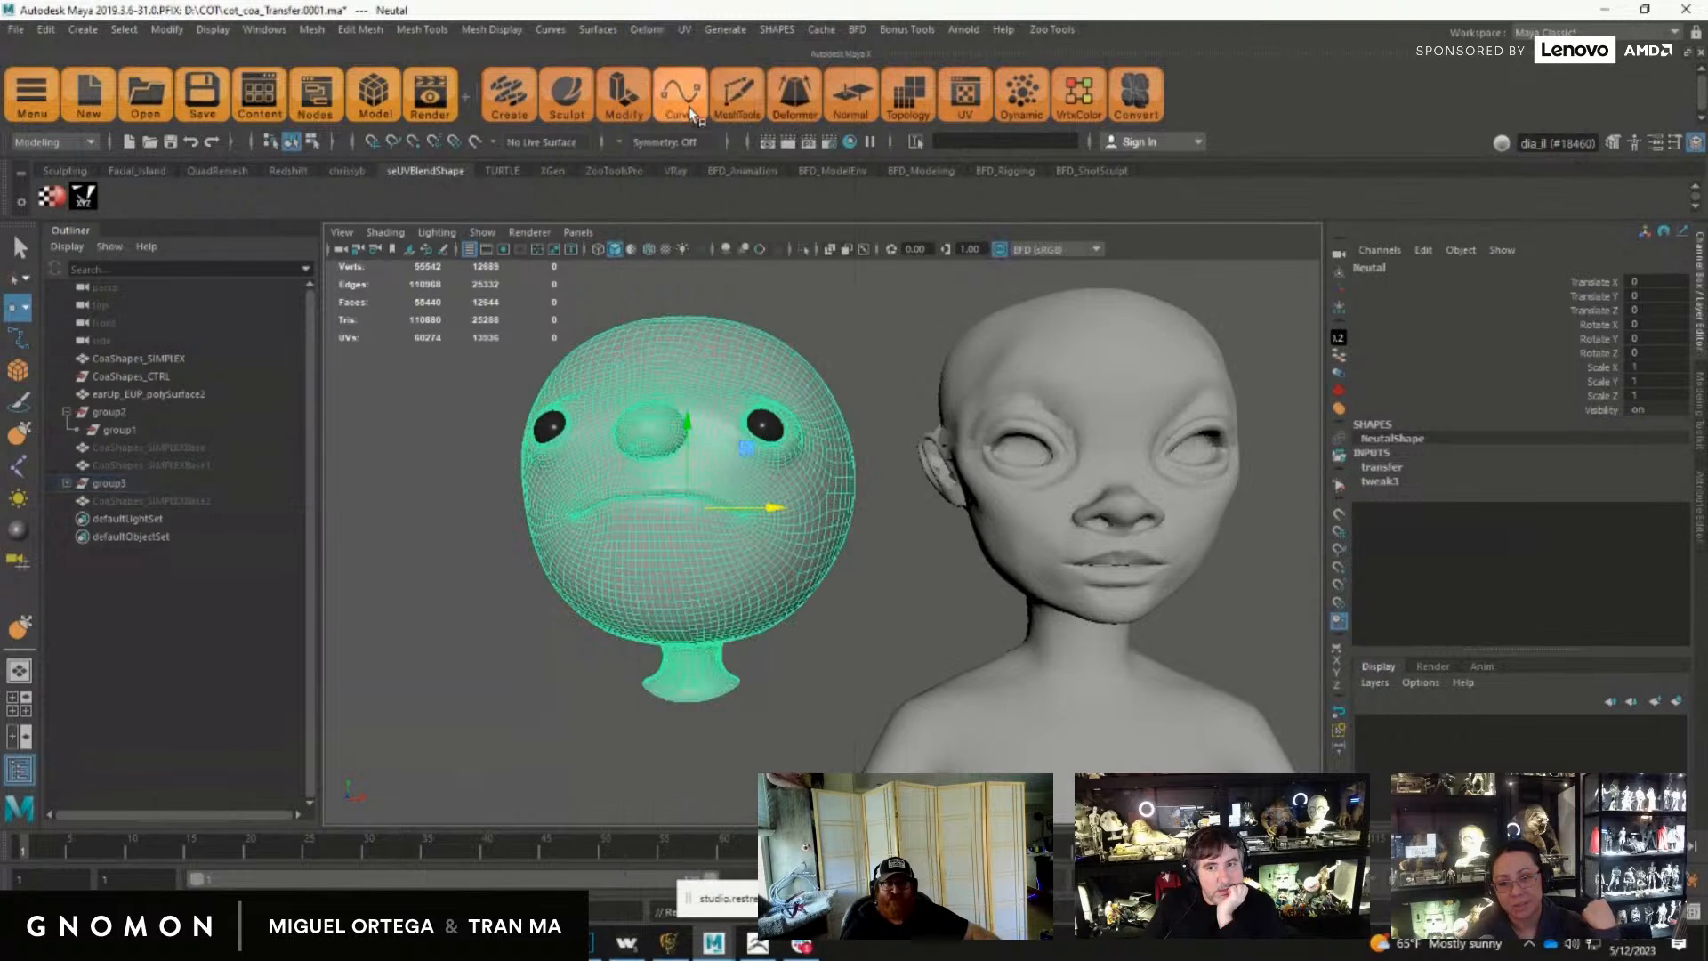
{"action": "left_click", "coordinate": [694, 546]}
{"action": "left_click", "coordinate": [1409, 471]}
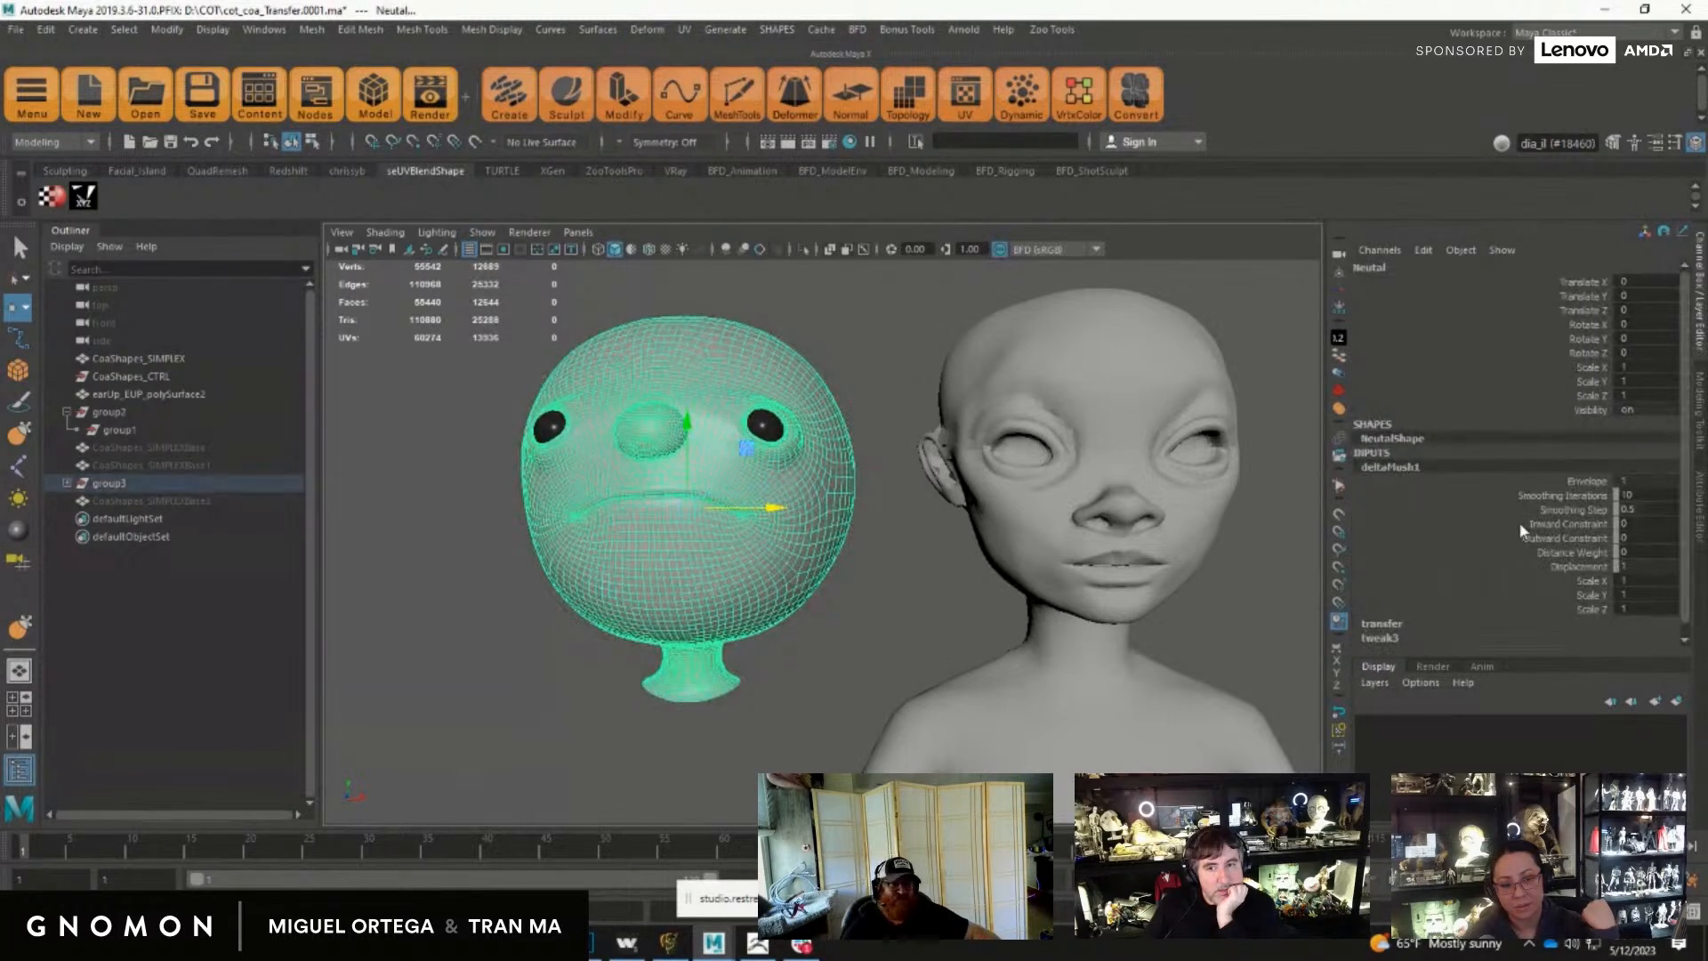
Step: Set Mouth Shrug Upper and Mouth Shrug Lower on CoaShapes_CTRL to 1
{"action": "left_click", "coordinate": [127, 378]}
{"action": "left_click", "coordinate": [1564, 553]}
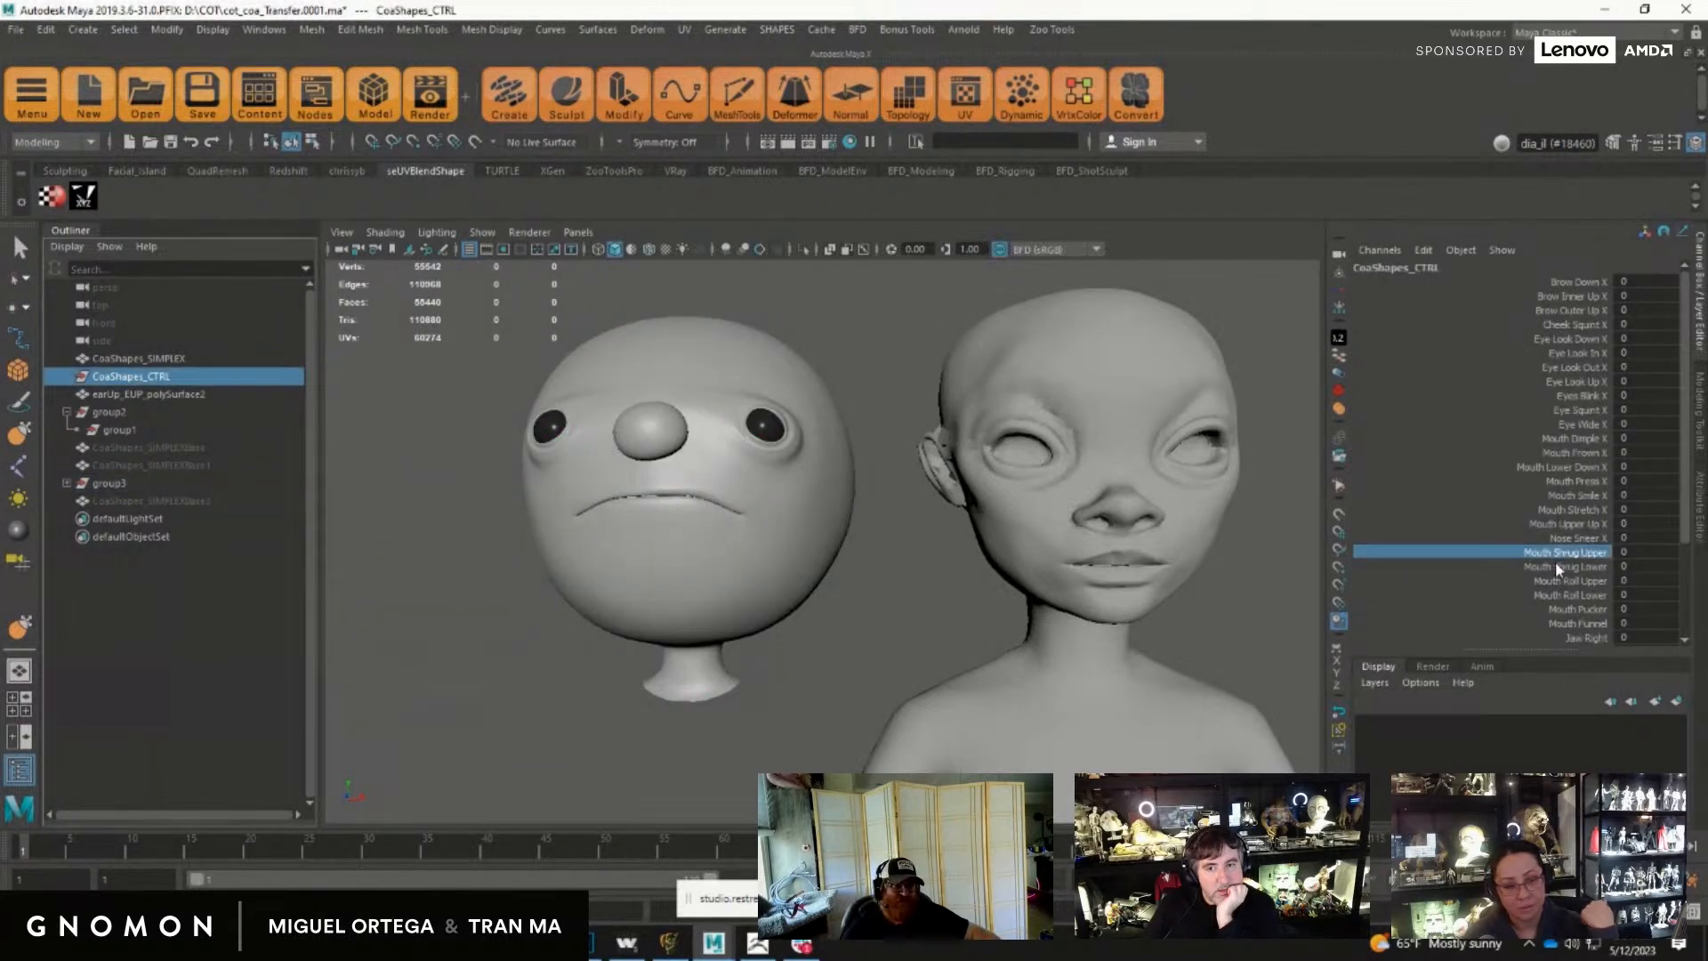
{"action": "left_click", "coordinate": [1554, 567], "text": "shift"}
{"action": "middle_click_drag", "start_coordinate": [820, 665], "coordinate": [881, 652]}
{"action": "scroll", "coordinate": [1692, 418], "scroll_direction": "down", "scroll_amount": 3}
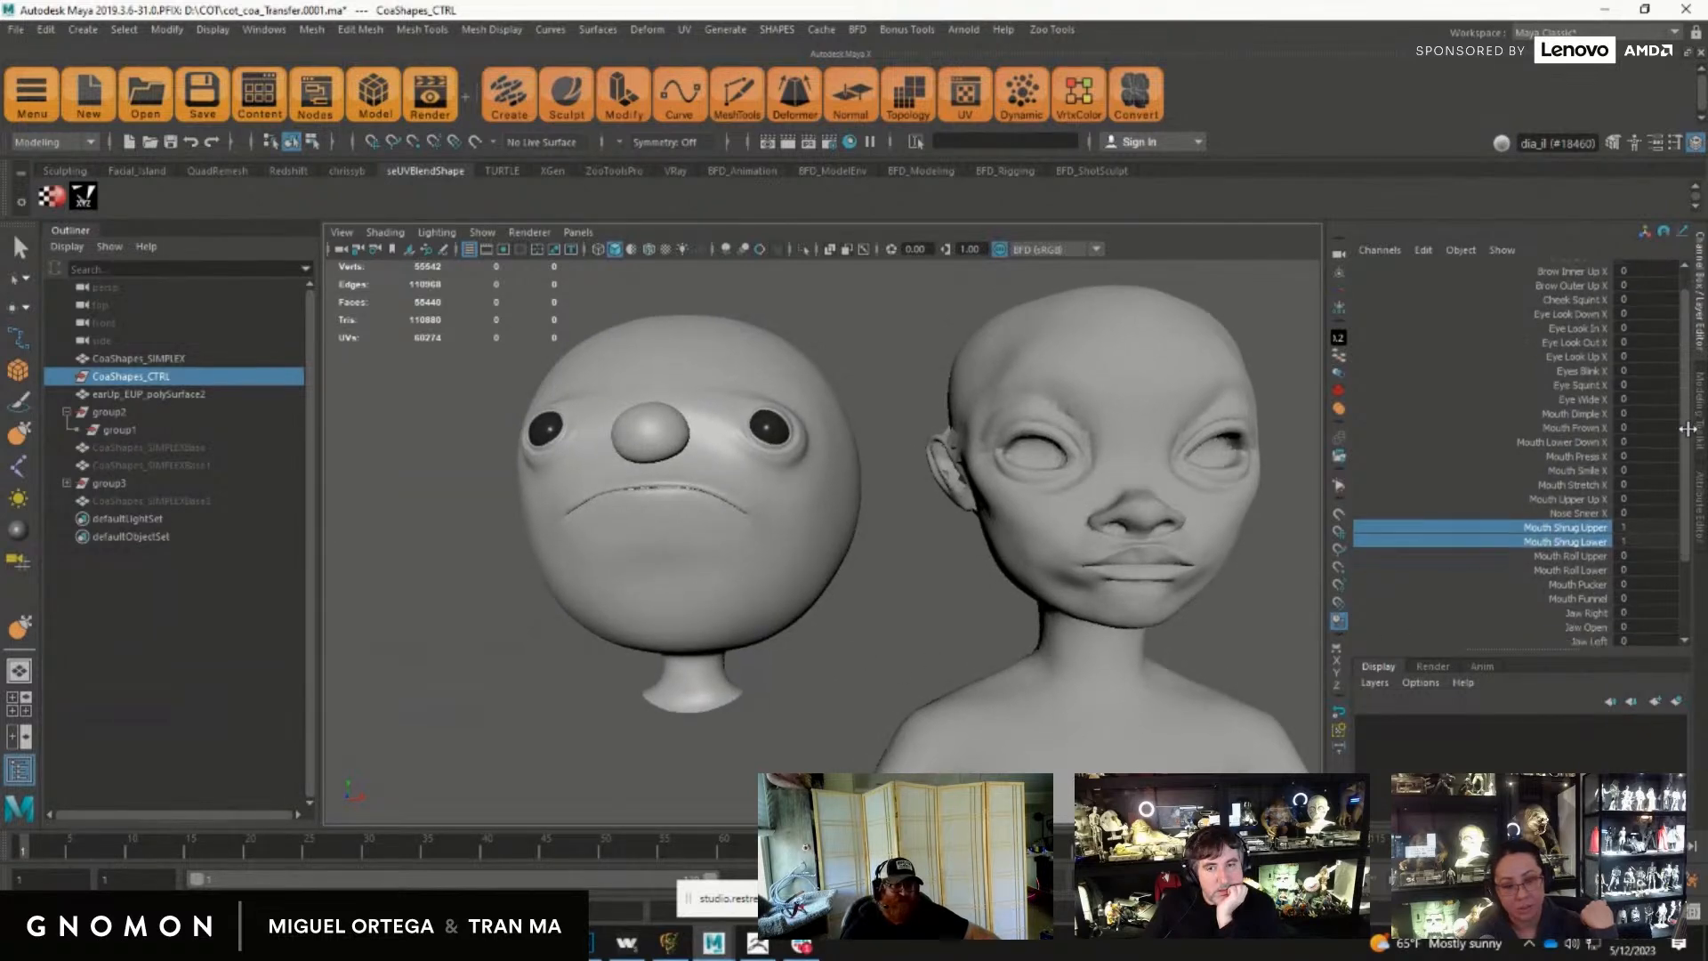
Step: Adjust the Smoothing Iterations of the round head's deltaMush1 while inspecting its mouth up close
{"action": "left_click", "coordinate": [643, 588]}
{"action": "key", "text": "w"}
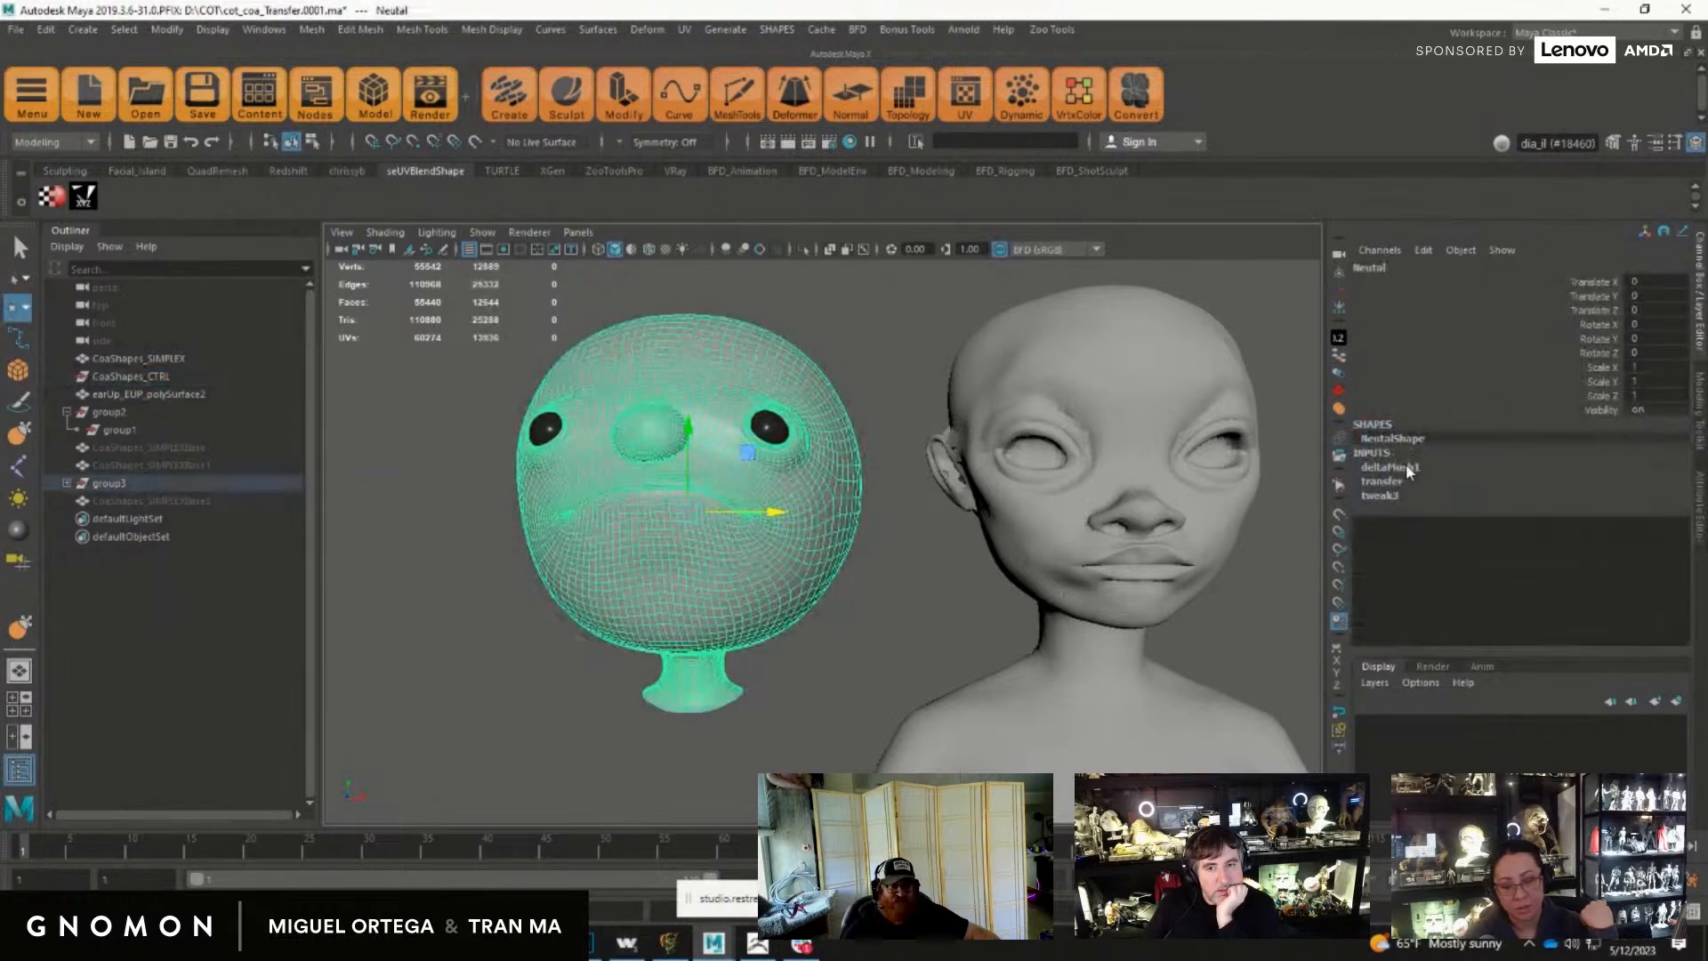
{"action": "left_click", "coordinate": [1407, 465]}
{"action": "left_click", "coordinate": [1576, 496]}
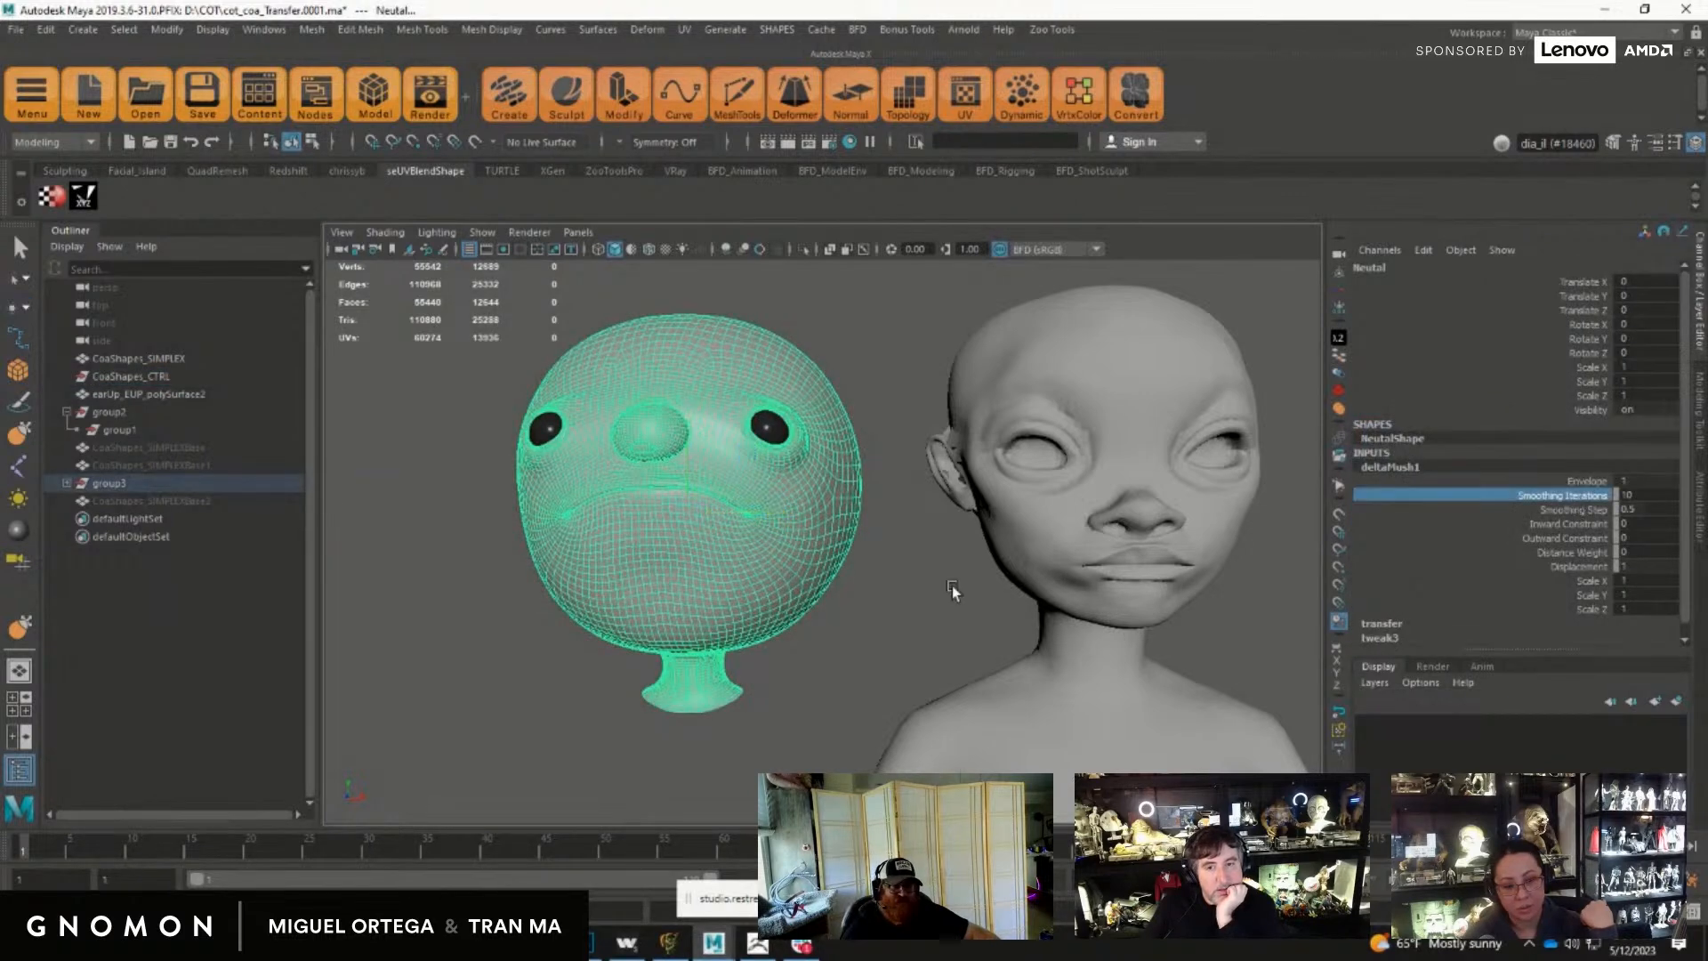
{"action": "middle_click_drag", "start_coordinate": [775, 584], "coordinate": [911, 591], "text": "alt"}
{"action": "right_click_drag", "start_coordinate": [911, 591], "coordinate": [1157, 649], "text": "alt"}
{"action": "middle_click_drag", "start_coordinate": [1182, 646], "coordinate": [1384, 623]}
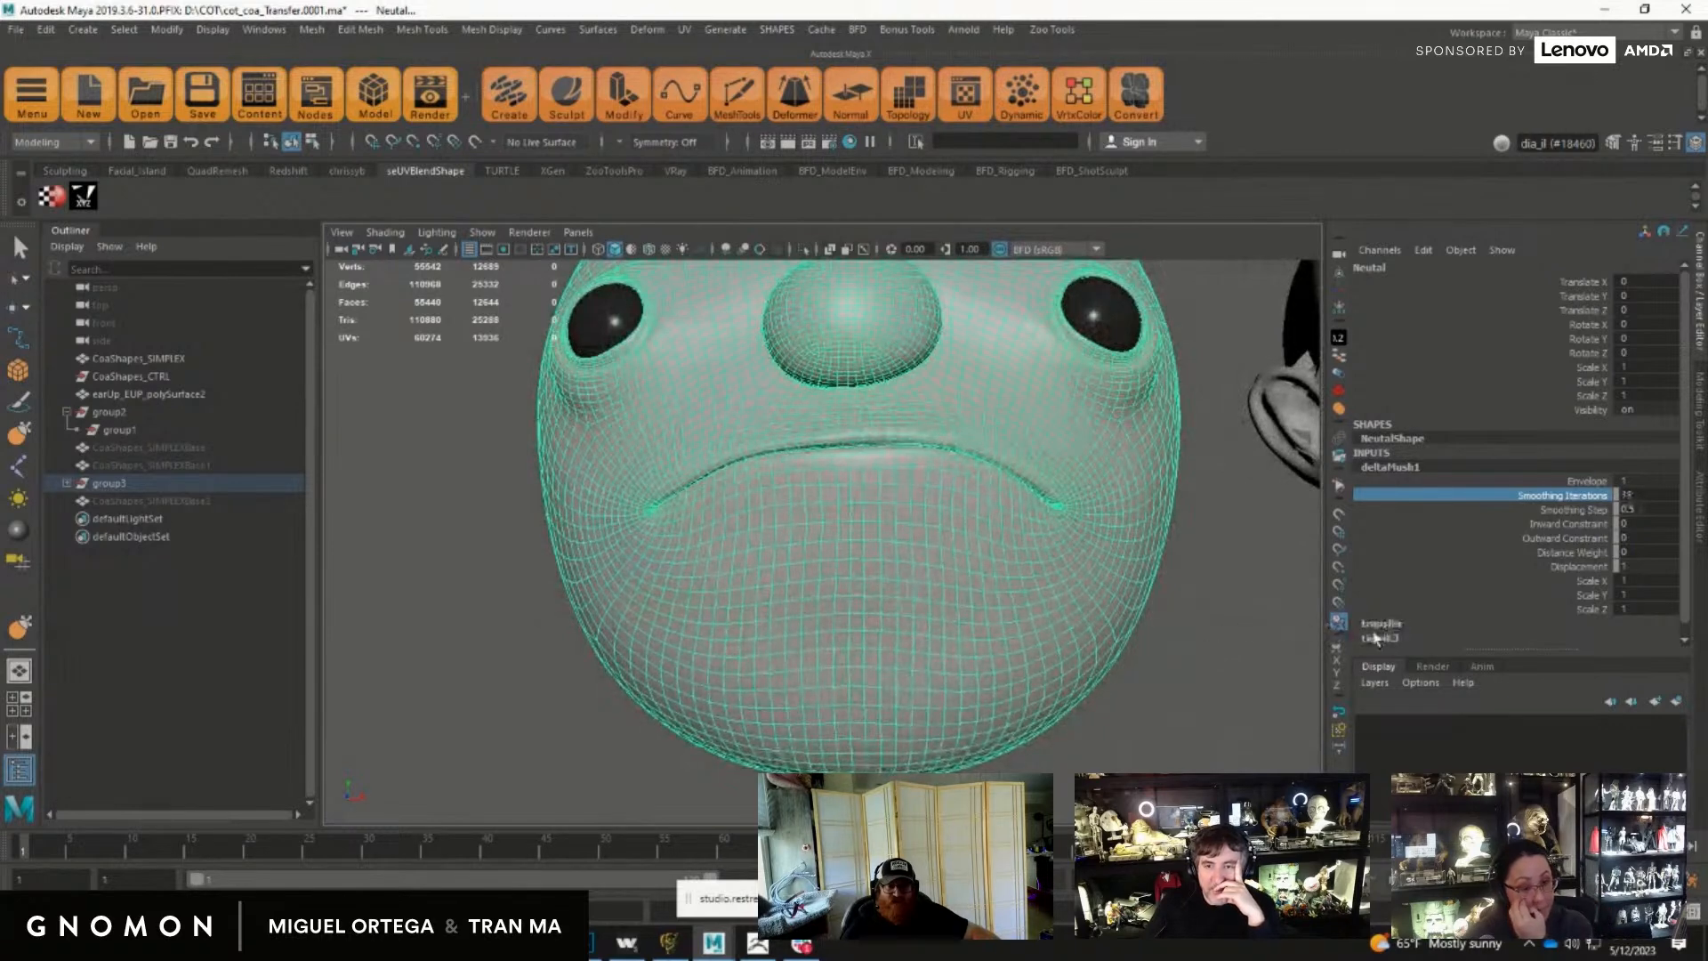
{"action": "right_click_drag", "start_coordinate": [1268, 626], "coordinate": [1175, 637], "text": "alt"}
{"action": "middle_click_drag", "start_coordinate": [1174, 637], "coordinate": [1140, 656], "text": "alt"}
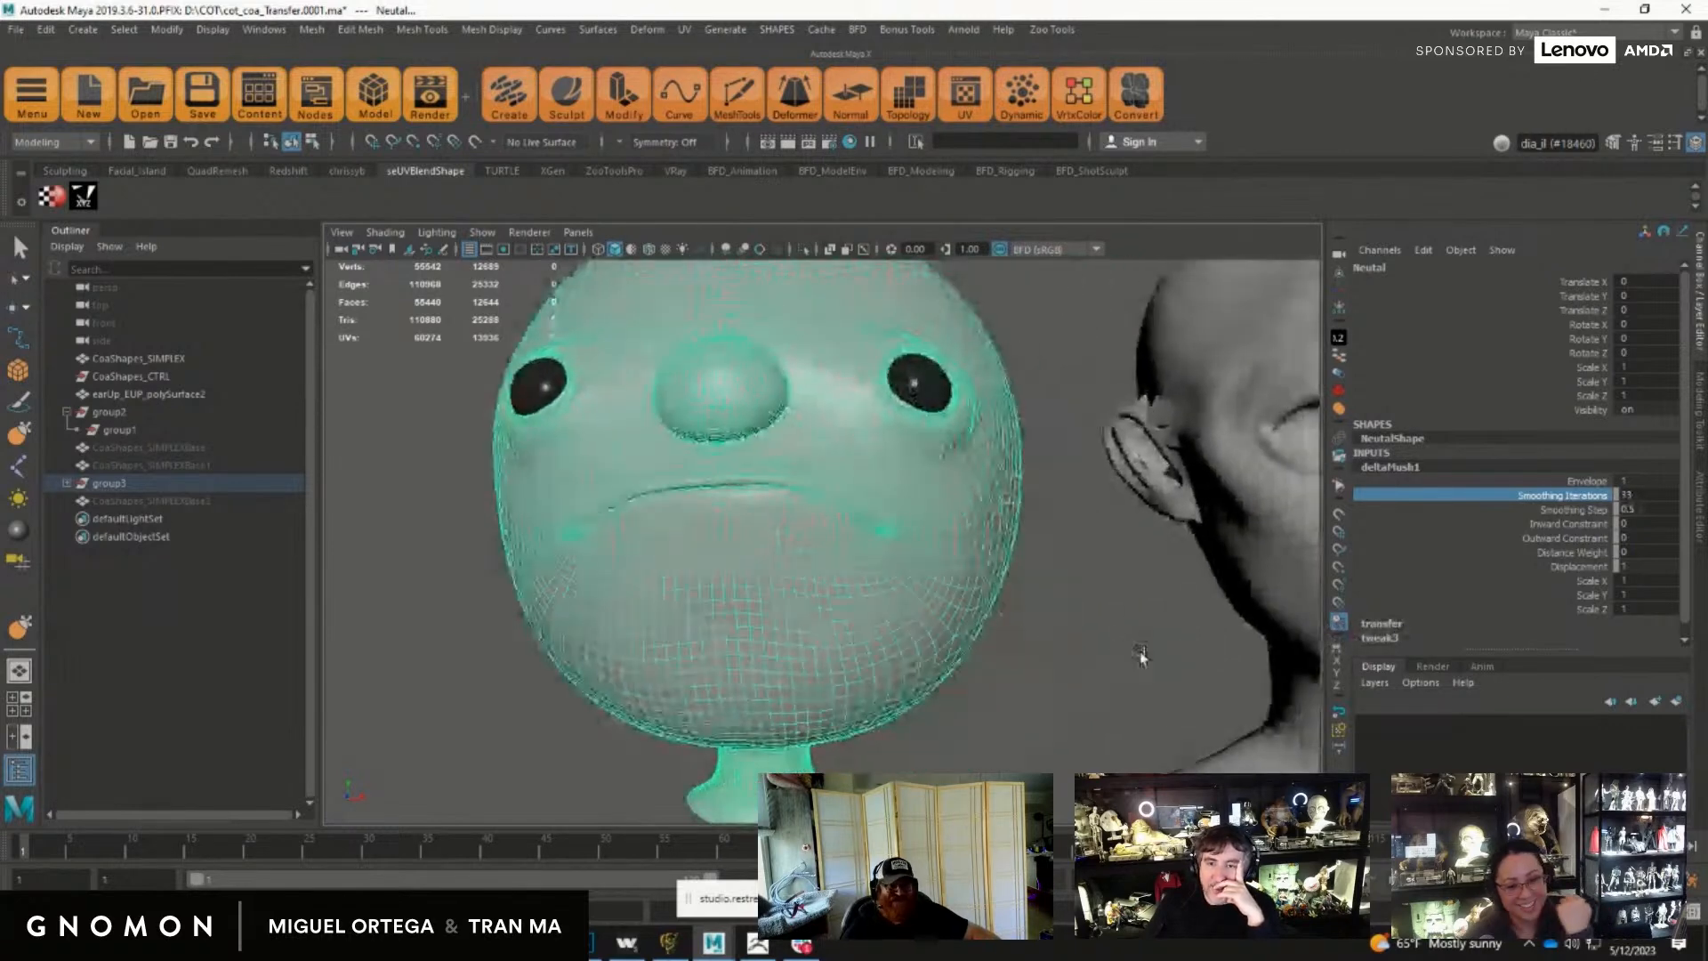
Step: Set the Smoothing Step of the round head's deltaMush1 to 0.3
{"action": "left_click", "coordinate": [1577, 510]}
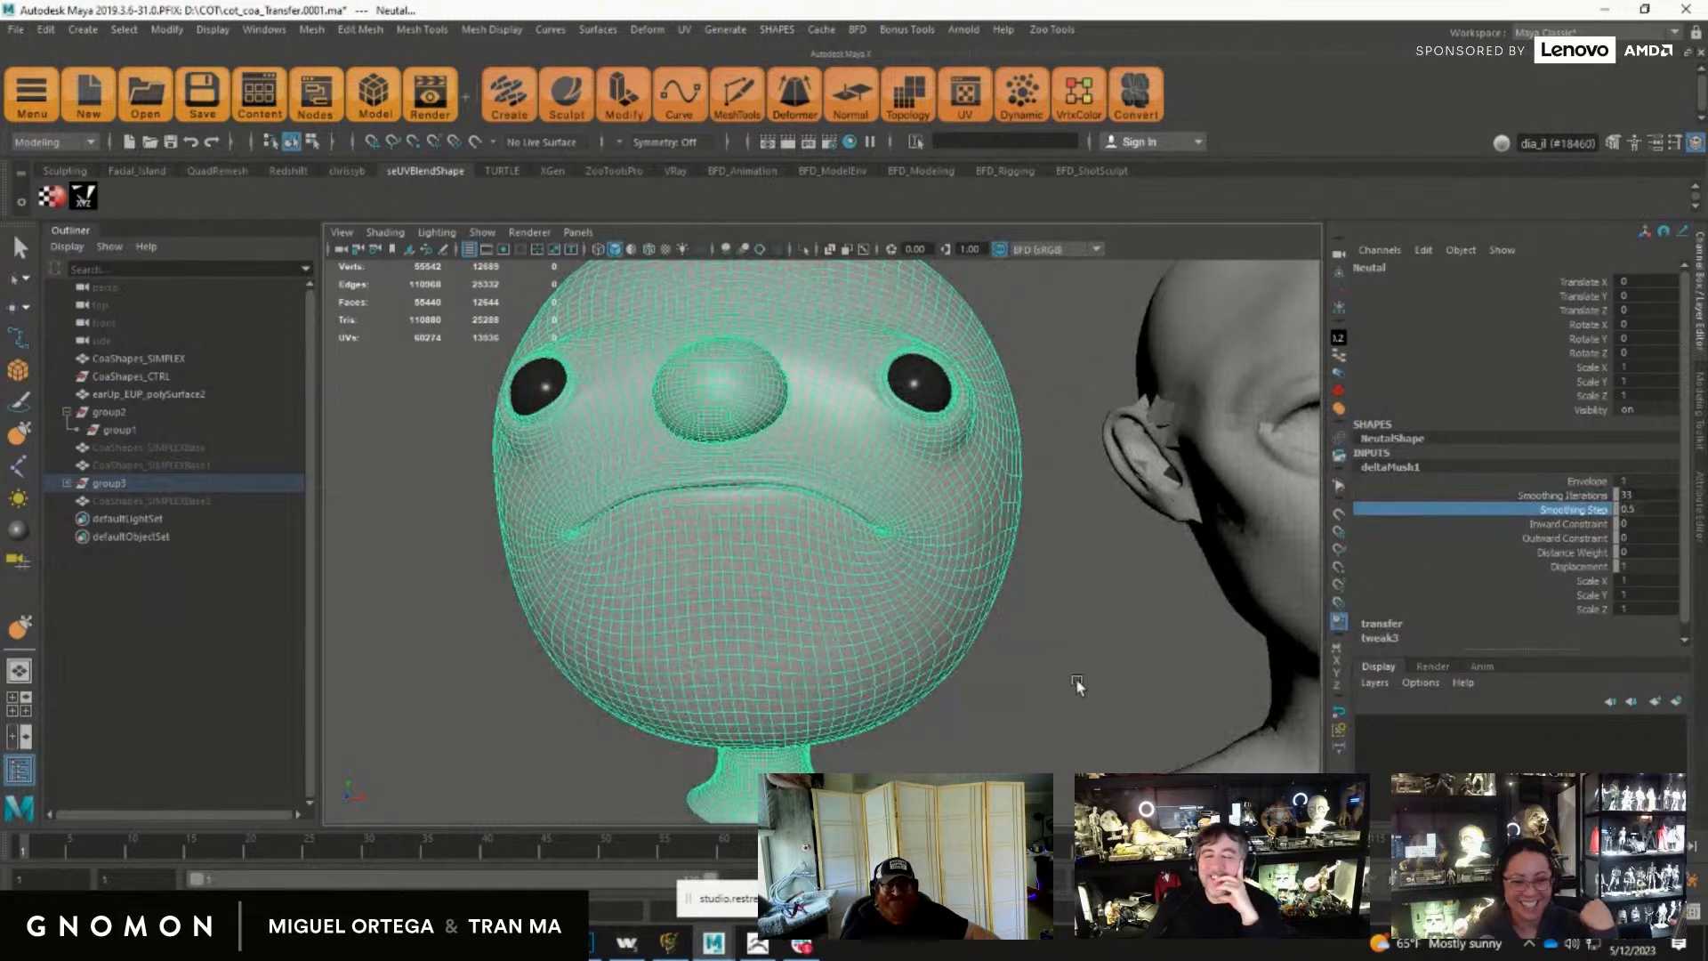
{"action": "middle_click_drag", "start_coordinate": [1098, 686], "coordinate": [1159, 668]}
{"action": "left_click_drag", "start_coordinate": [1118, 685], "coordinate": [1049, 697], "text": "alt"}
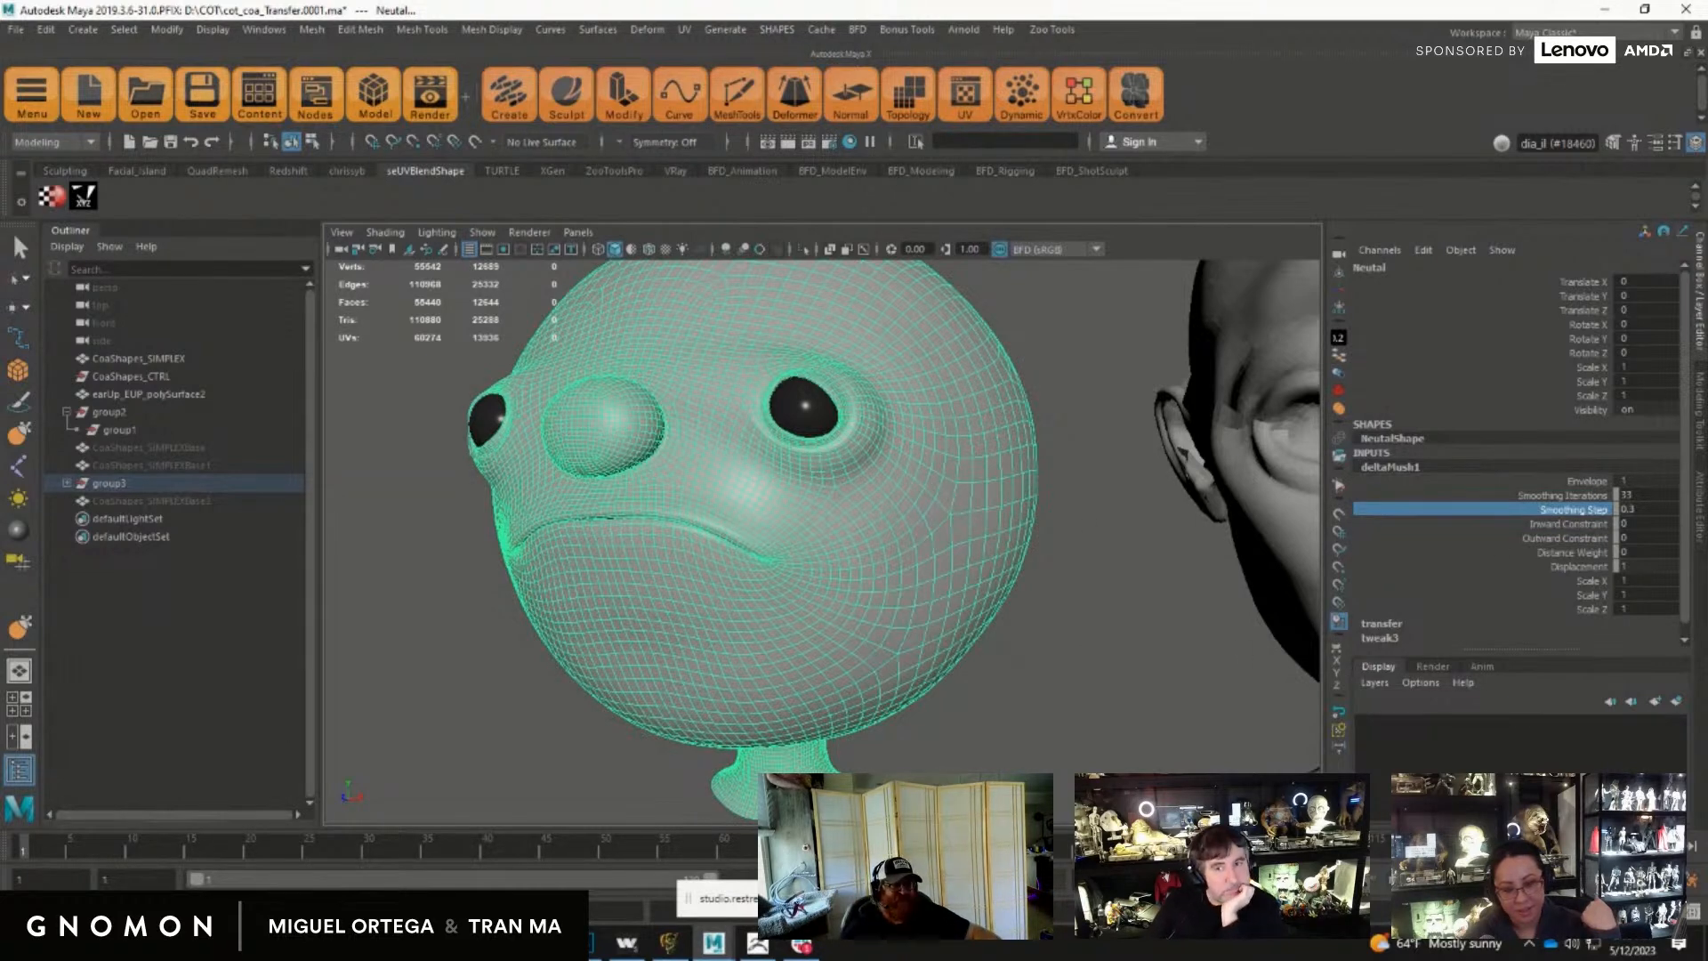
{"action": "mouse_move", "coordinate": [1707, 164]}
{"action": "left_mouse_down"}
{"action": "mouse_move", "coordinate": [1480, 166]}
{"action": "mouse_move", "coordinate": [1707, 165]}
{"action": "left_mouse_up"}
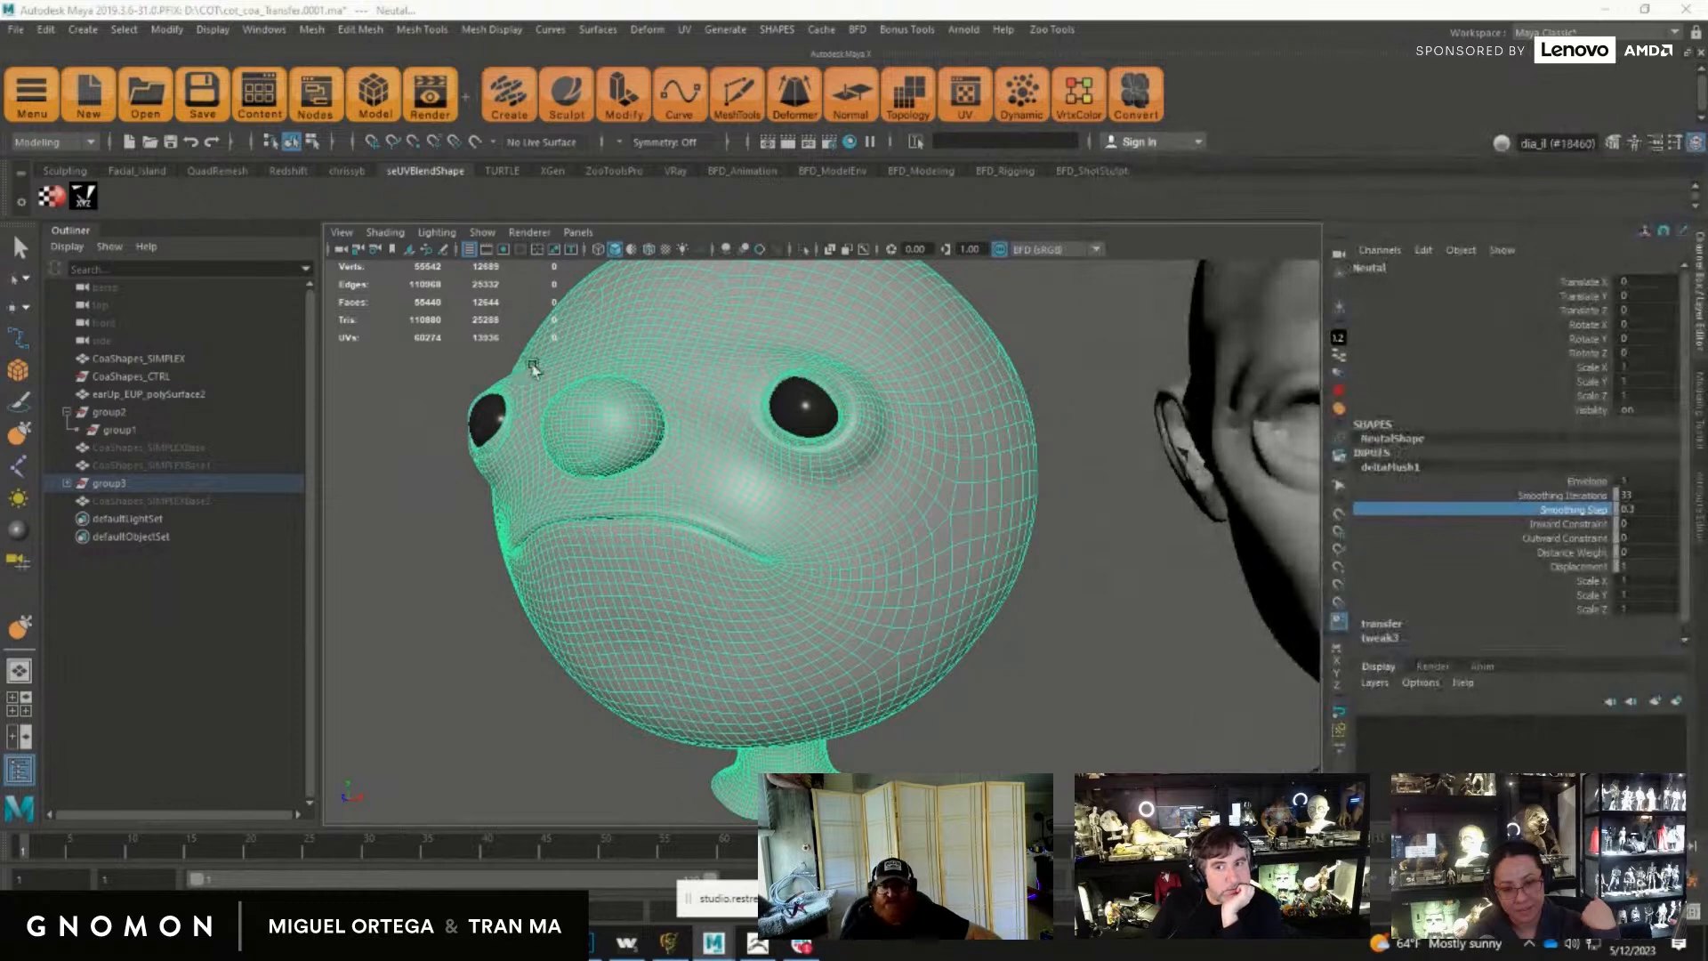
Step: Raise Nose Sneer X on CoaShapes_CTRL to 1 to test the sneer with the Delta Mush applied
{"action": "left_click", "coordinate": [150, 375]}
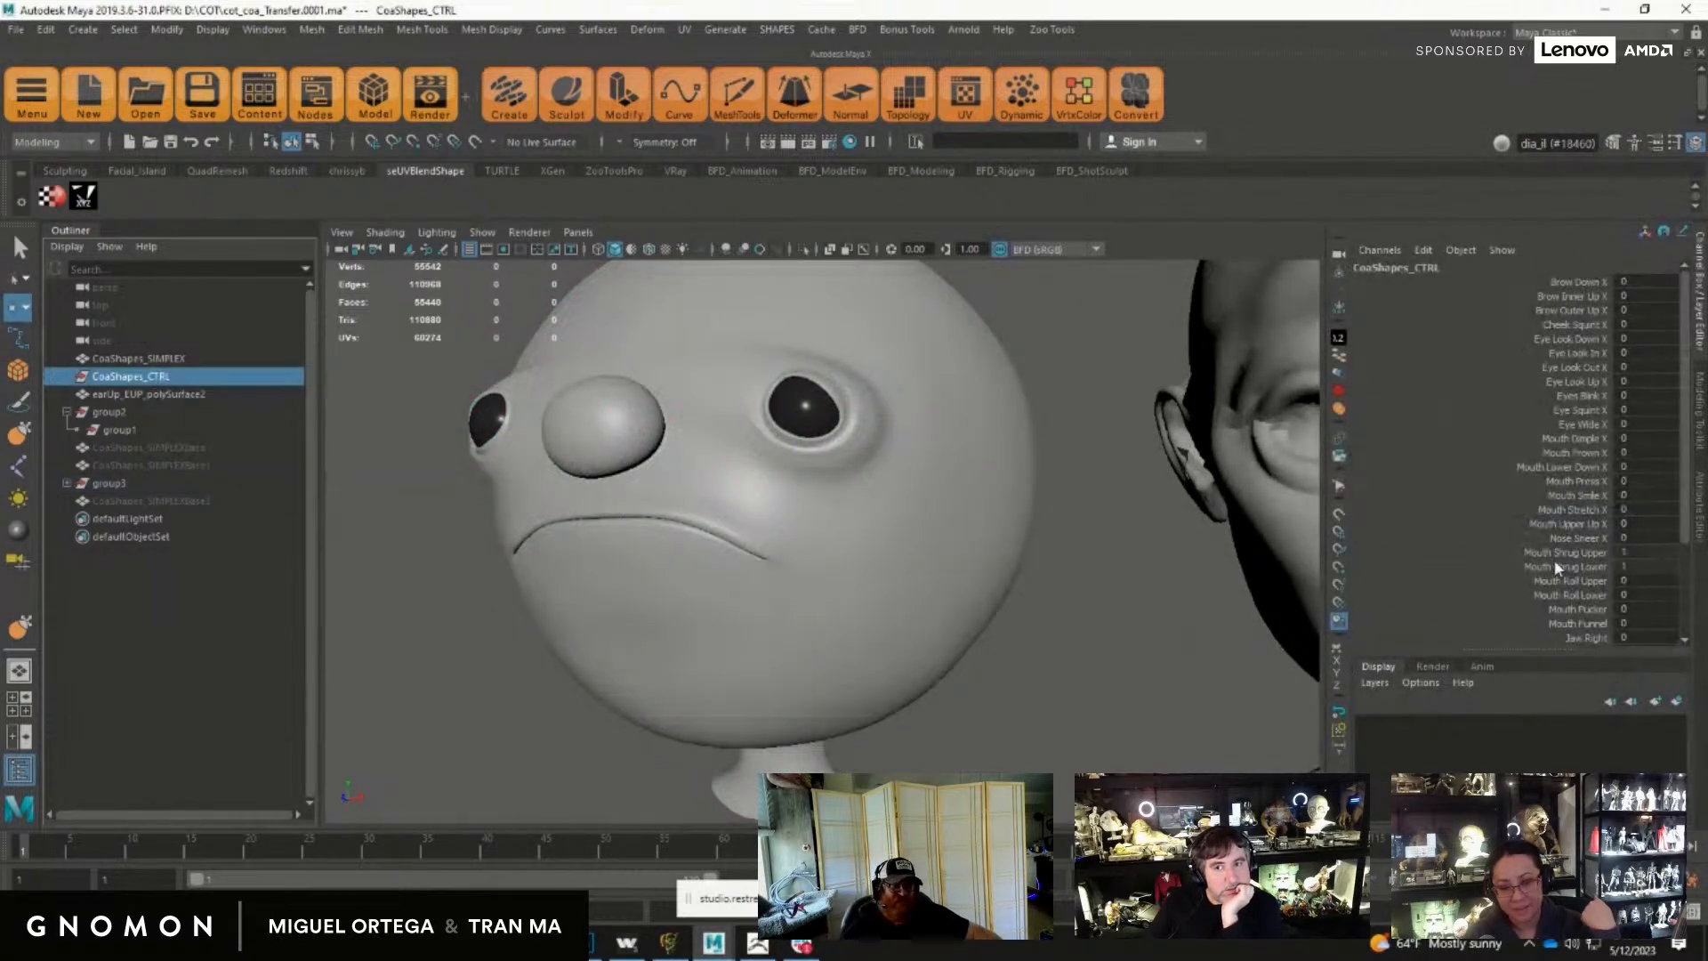
{"action": "left_click", "coordinate": [1571, 537]}
{"action": "middle_click_drag", "start_coordinate": [1083, 736], "coordinate": [1136, 710]}
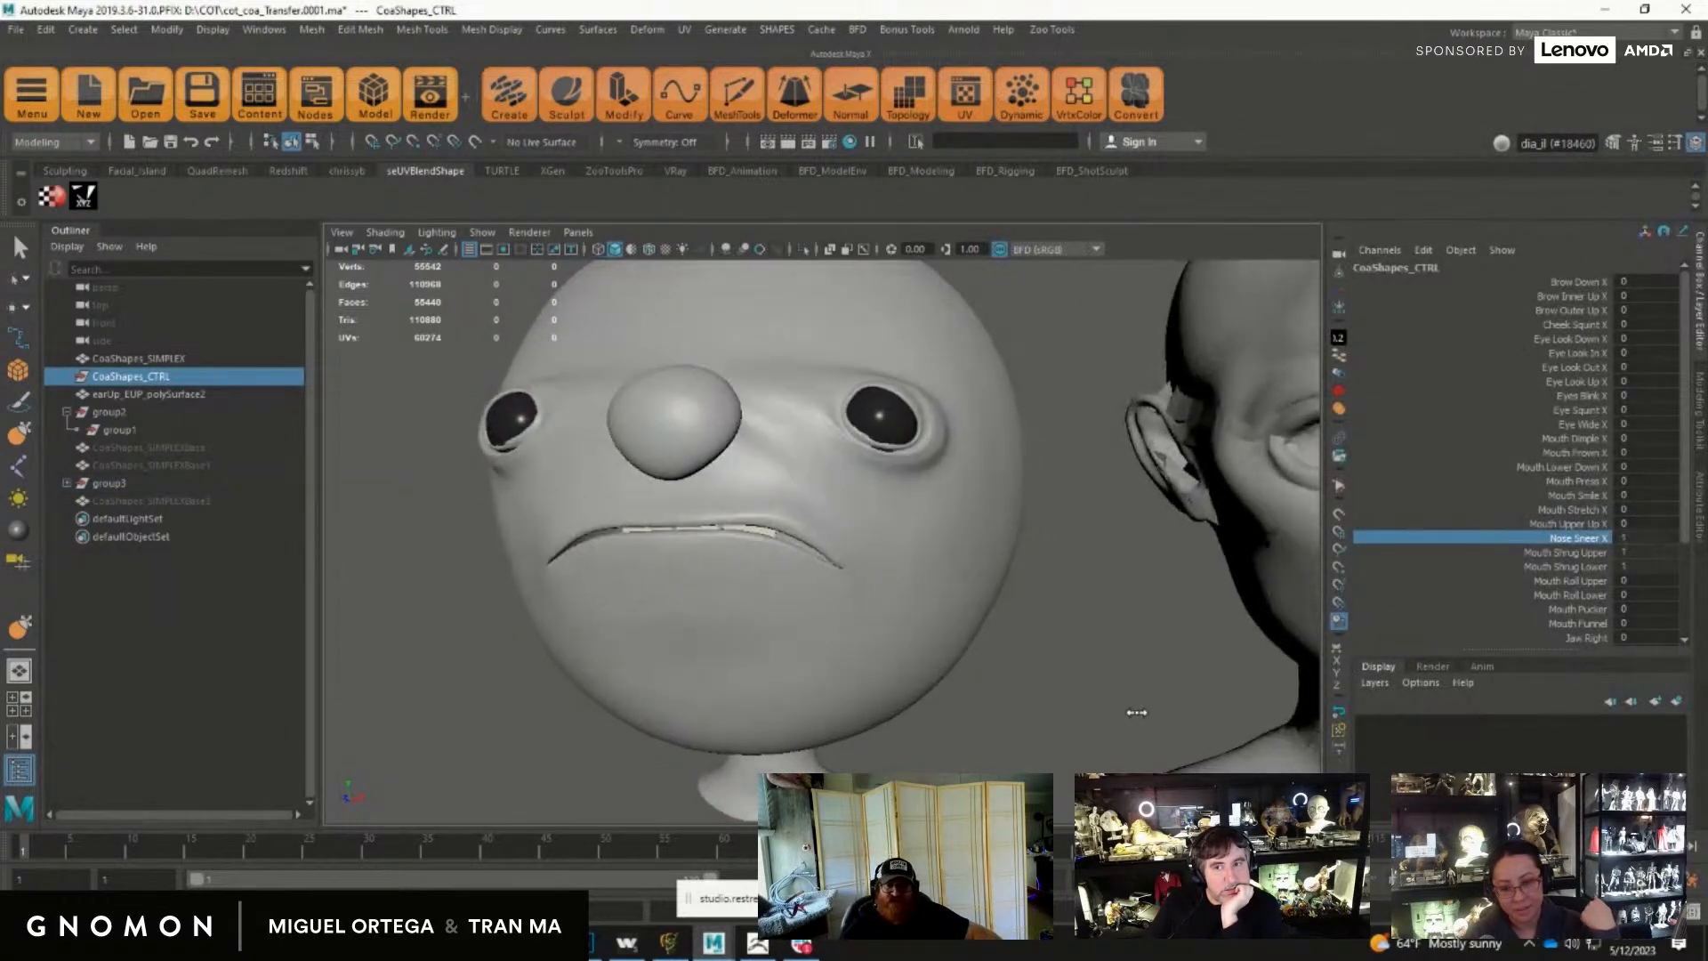
Step: Compare deltaMush1's Envelope on the sneering round head, set its Smoothing Iterations to 16 and deselect the head
{"action": "left_click", "coordinate": [841, 645]}
{"action": "left_click", "coordinate": [1415, 466]}
{"action": "left_click", "coordinate": [1518, 482]}
{"action": "mouse_move", "coordinate": [1060, 633]}
{"action": "middle_mouse_down"}
{"action": "mouse_move", "coordinate": [1028, 633]}
{"action": "mouse_move", "coordinate": [1102, 622]}
{"action": "mouse_move", "coordinate": [989, 617]}
{"action": "mouse_move", "coordinate": [1078, 609]}
{"action": "middle_mouse_up"}
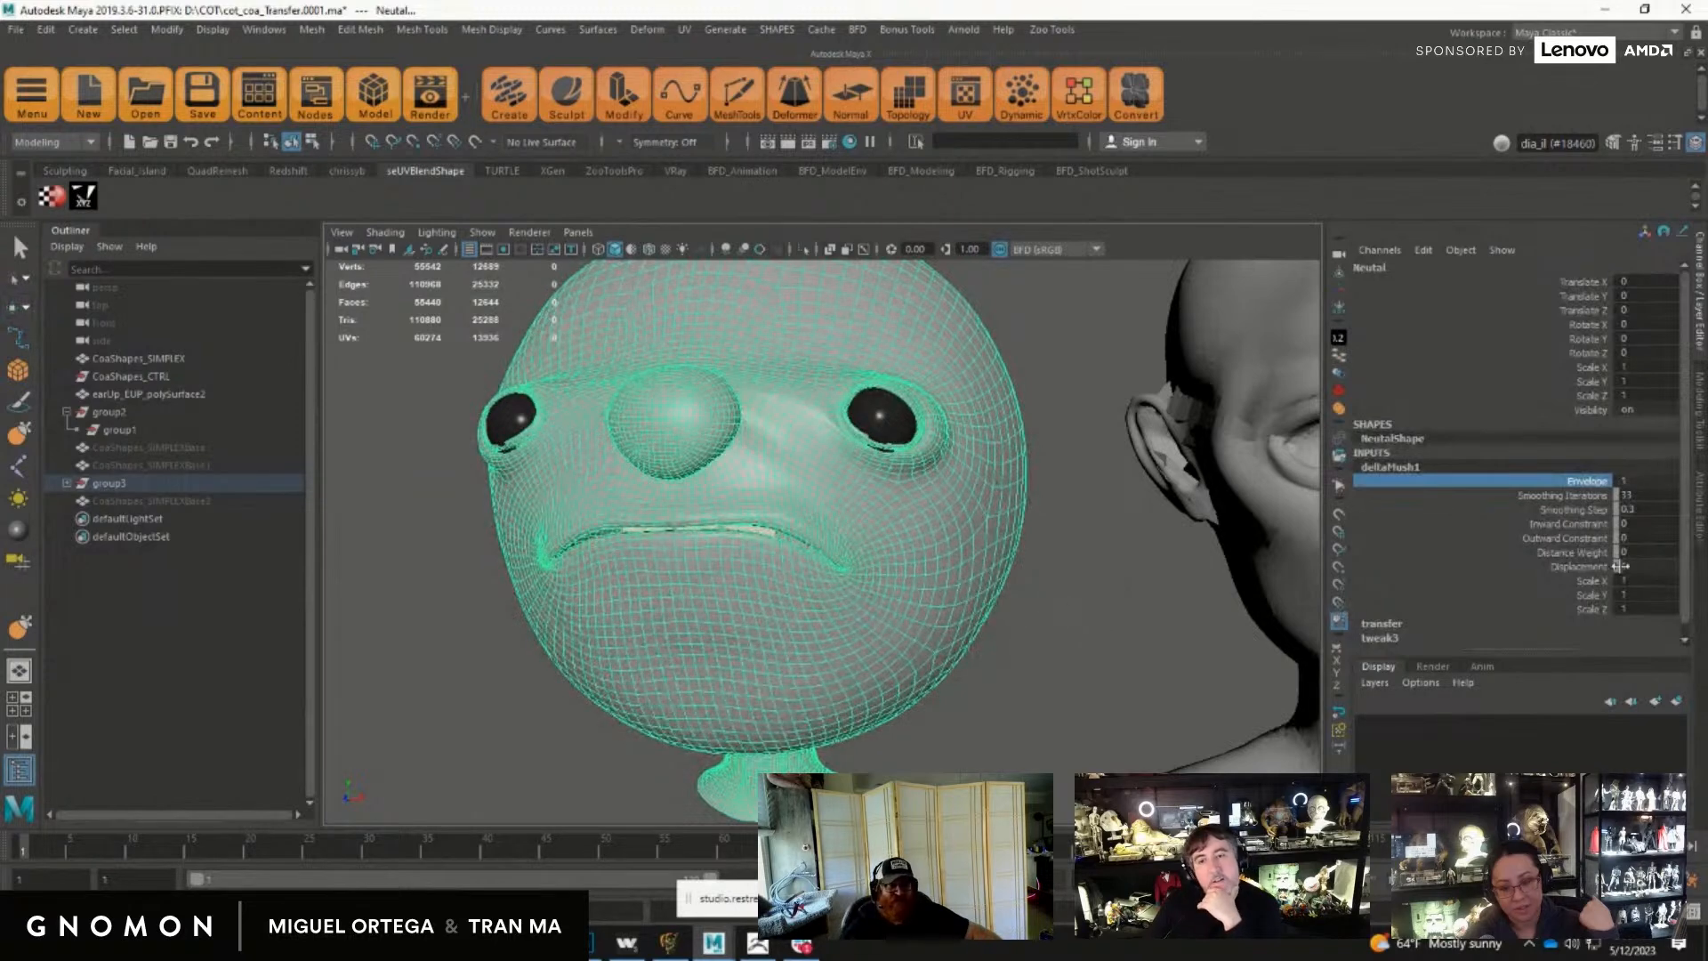
{"action": "left_click", "coordinate": [1594, 496]}
{"action": "middle_click_drag", "start_coordinate": [1195, 638], "coordinate": [1064, 645]}
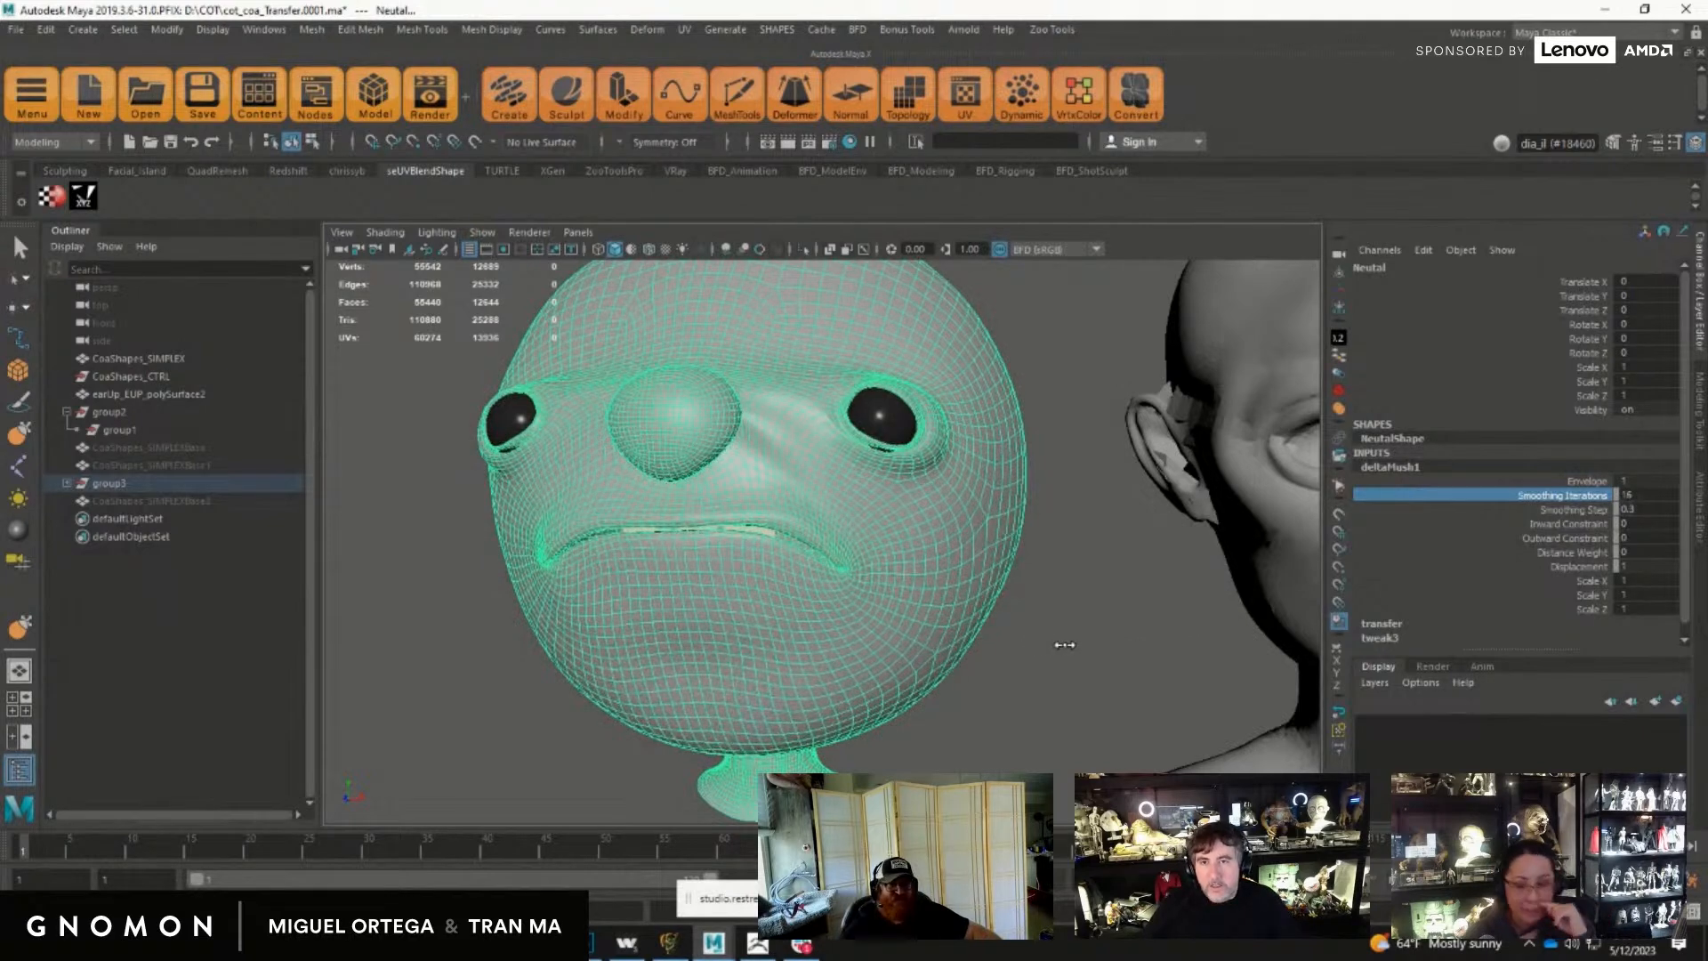
{"action": "mouse_move", "coordinate": [1080, 649]}
{"action": "left_mouse_down", "text": "alt"}
{"action": "mouse_move", "coordinate": [1104, 650]}
{"action": "mouse_move", "coordinate": [1068, 648]}
{"action": "left_mouse_up", "text": "alt"}
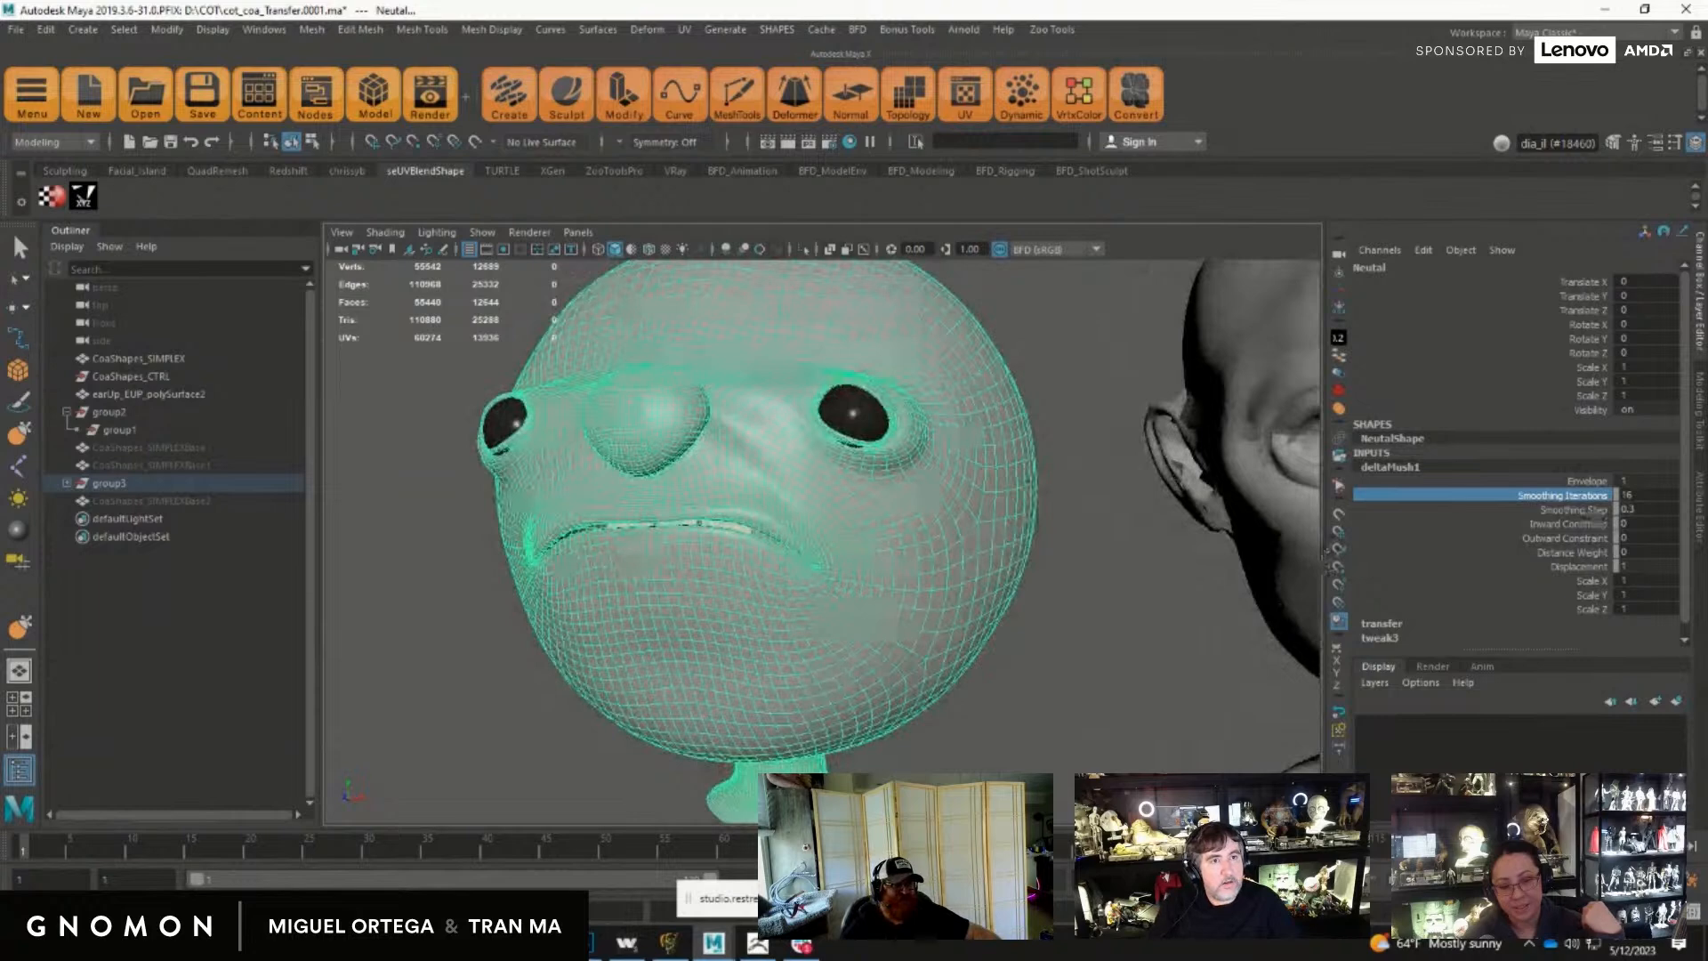
{"action": "left_click", "coordinate": [482, 559]}
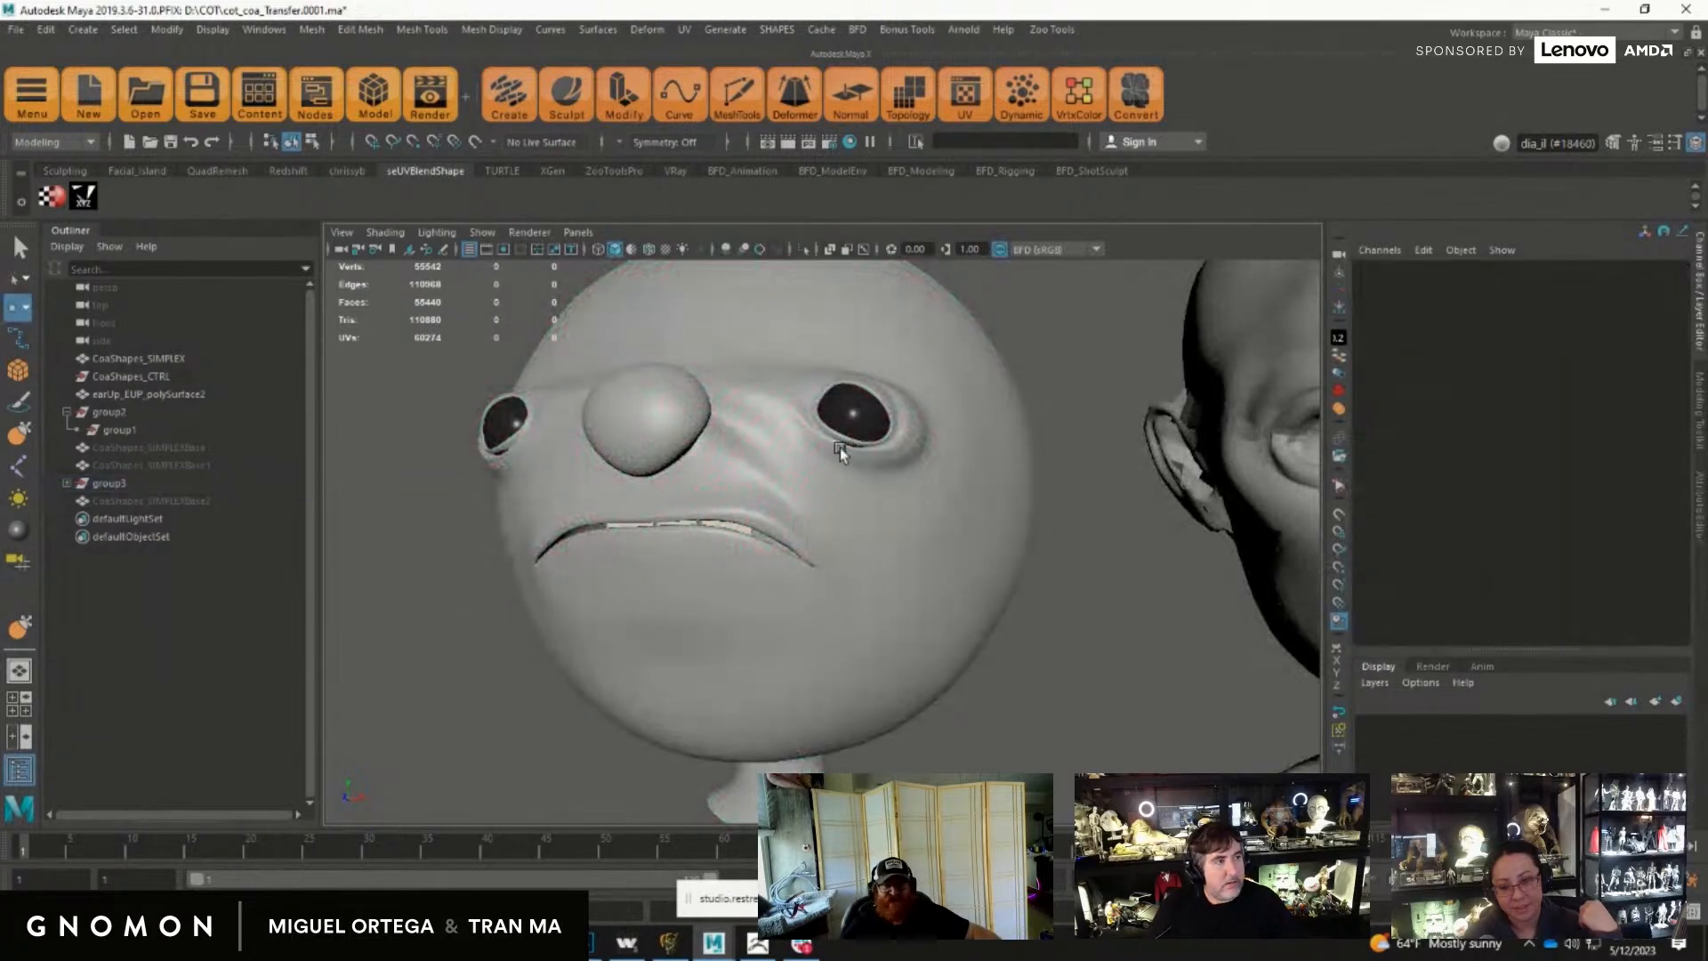
Step: Reset Mouth Shrug Upper, Mouth Shrug Lower and Nose Sneer X on CoaShapes_CTRL to 0
{"action": "left_click", "coordinate": [125, 376]}
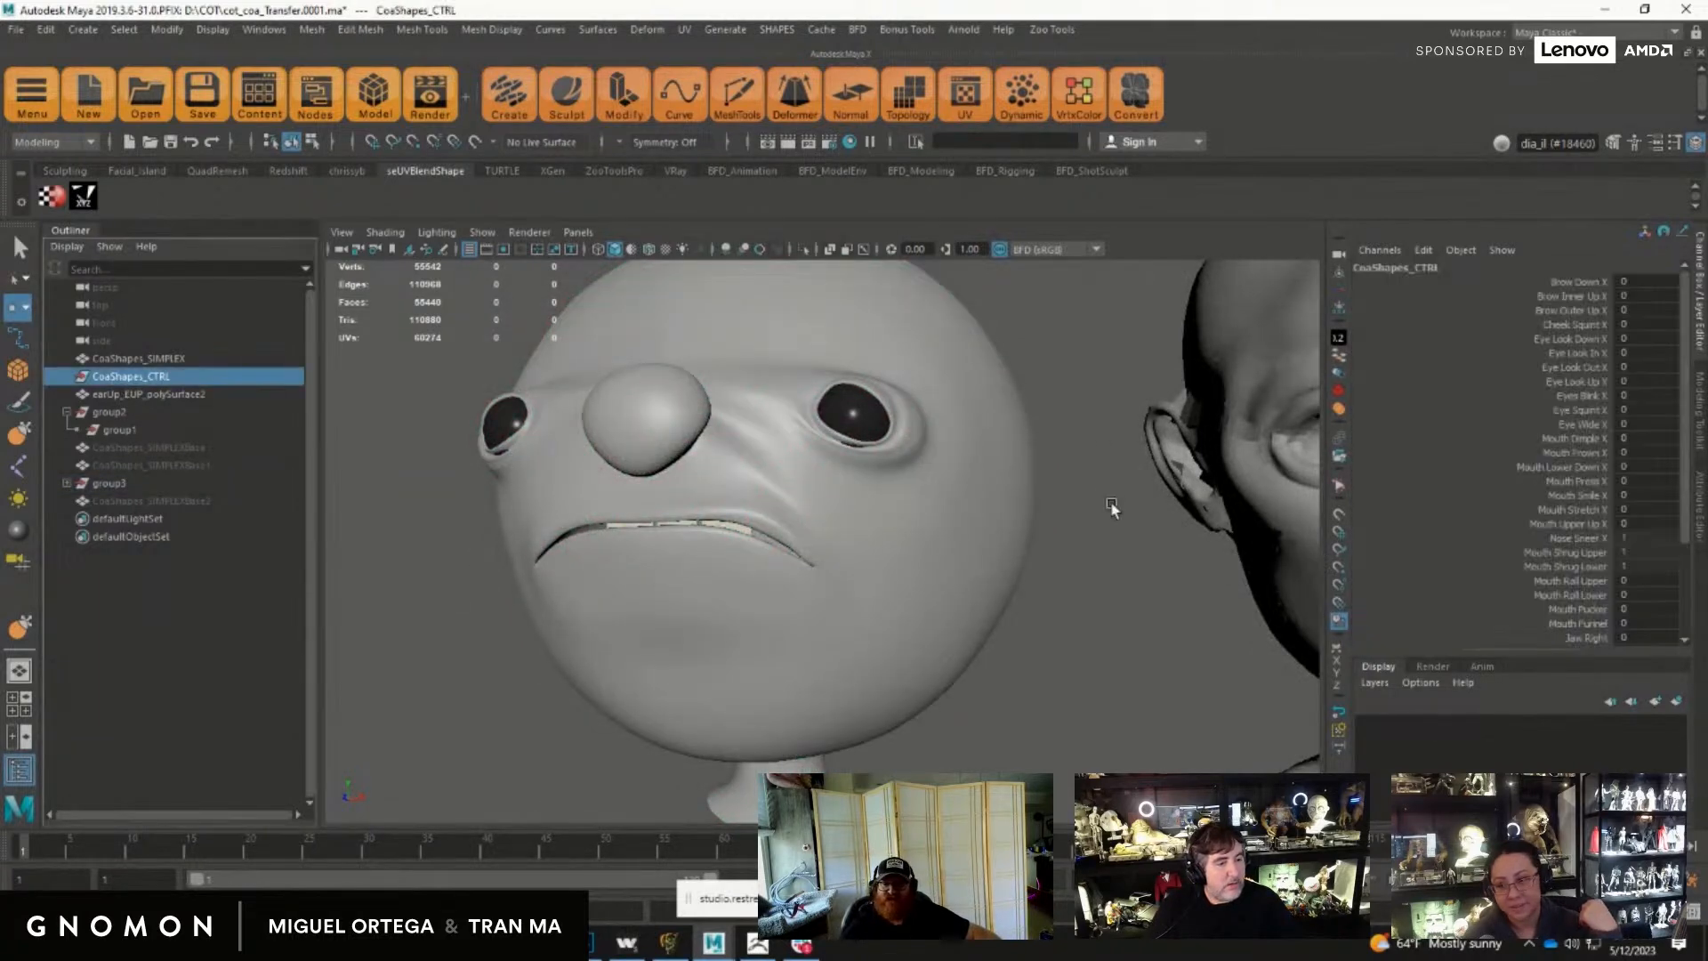
{"action": "left_click", "coordinate": [1594, 552]}
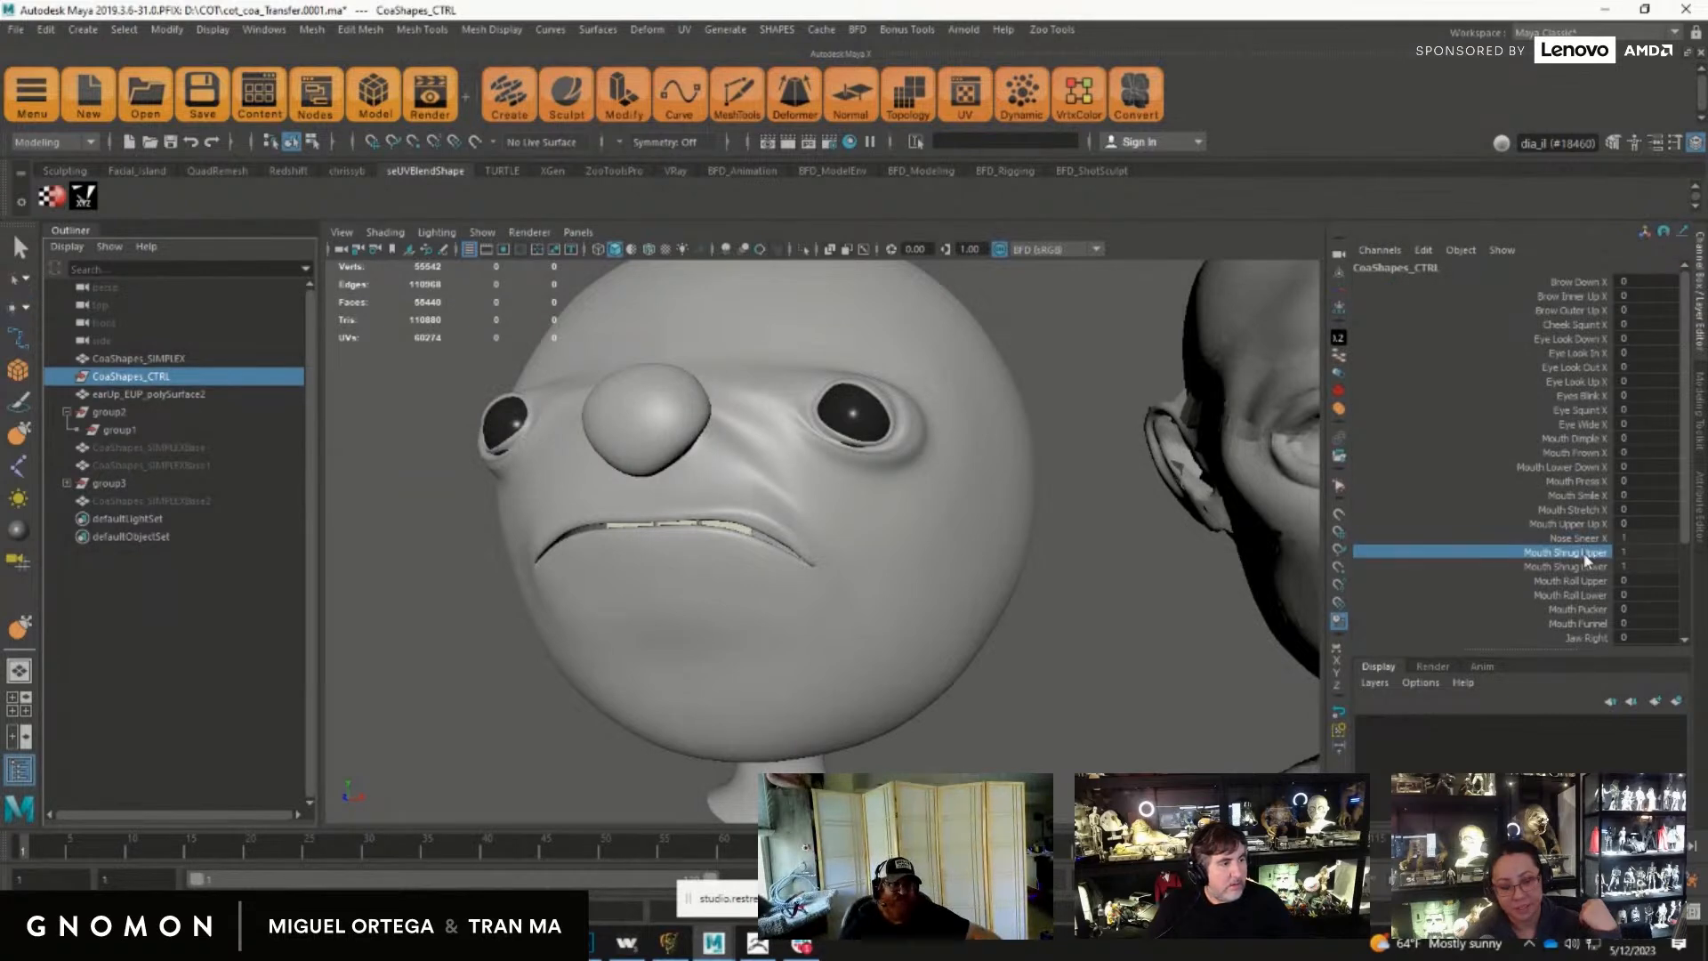
{"action": "left_click_drag", "start_coordinate": [1583, 558], "coordinate": [1583, 563]}
{"action": "middle_click_drag", "start_coordinate": [1182, 732], "coordinate": [1155, 729]}
{"action": "left_click", "coordinate": [1574, 538]}
{"action": "mouse_move", "coordinate": [1132, 656]}
{"action": "middle_mouse_down"}
{"action": "mouse_move", "coordinate": [1075, 652]}
{"action": "mouse_move", "coordinate": [1144, 632]}
{"action": "middle_mouse_up"}
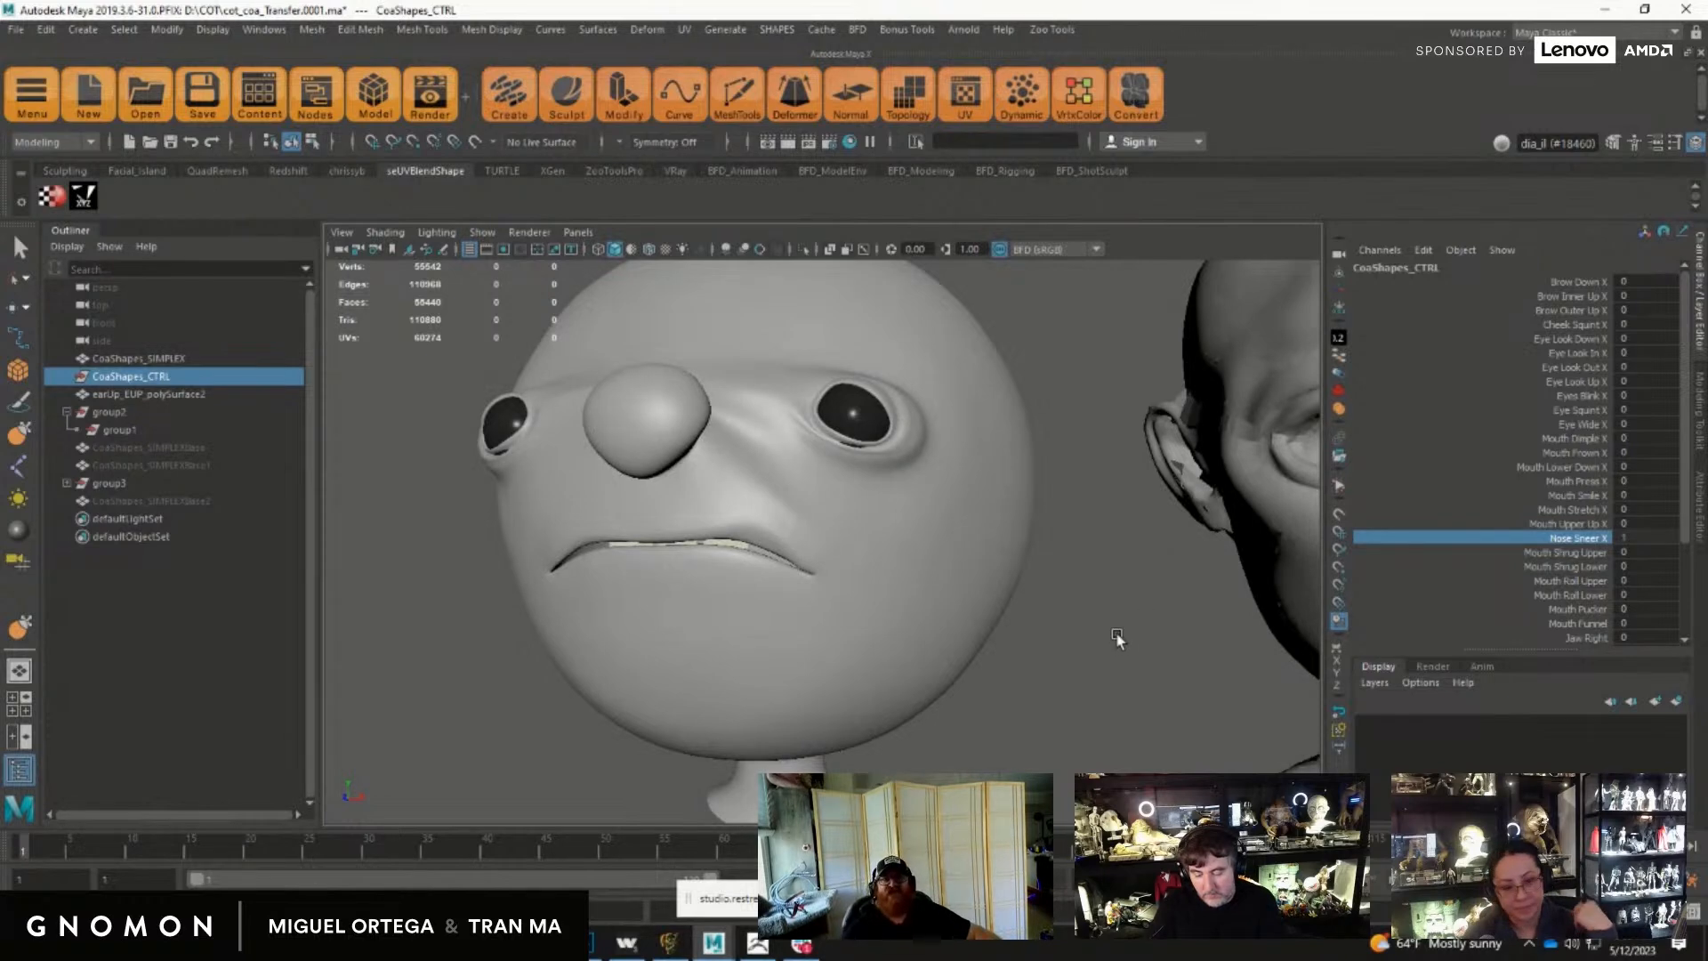
{"action": "middle_click_drag", "start_coordinate": [1221, 621], "coordinate": [1157, 617]}
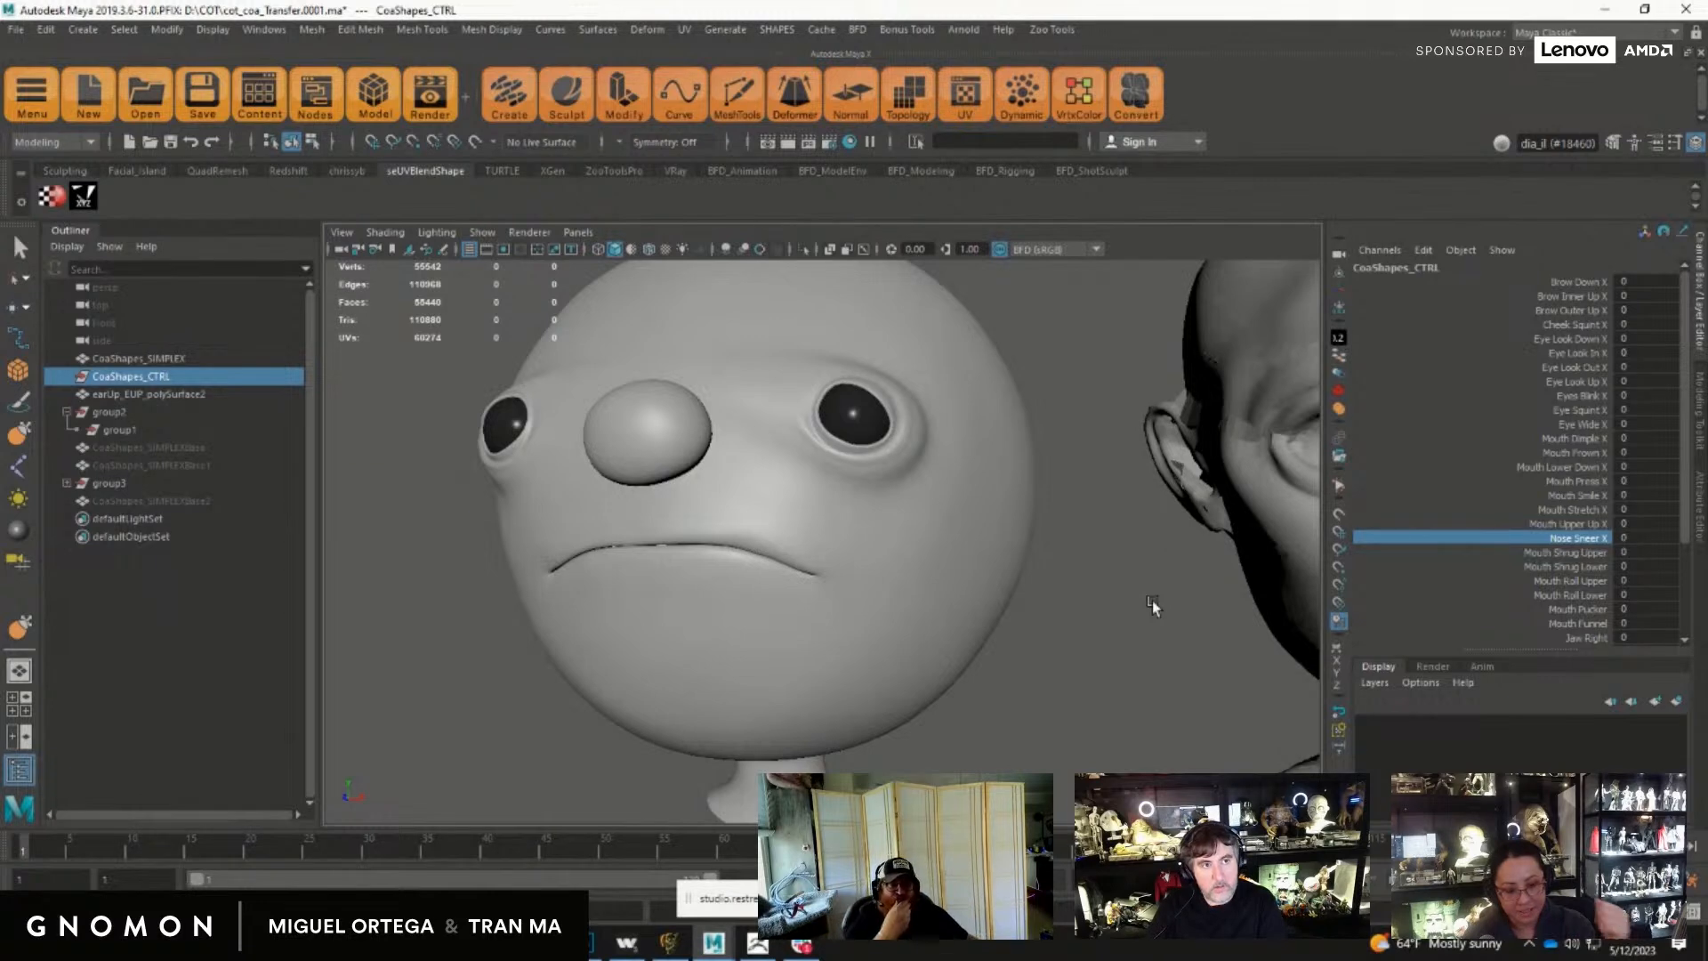
Step: Raise Mouth Frown X on CoaShapes_CTRL to 1 to compare the frown on both heads, and undo the change
{"action": "left_click_drag", "start_coordinate": [1175, 545], "coordinate": [1081, 605], "text": "alt"}
{"action": "left_click", "coordinate": [1575, 454]}
{"action": "middle_click_drag", "start_coordinate": [1032, 670], "coordinate": [1074, 670]}
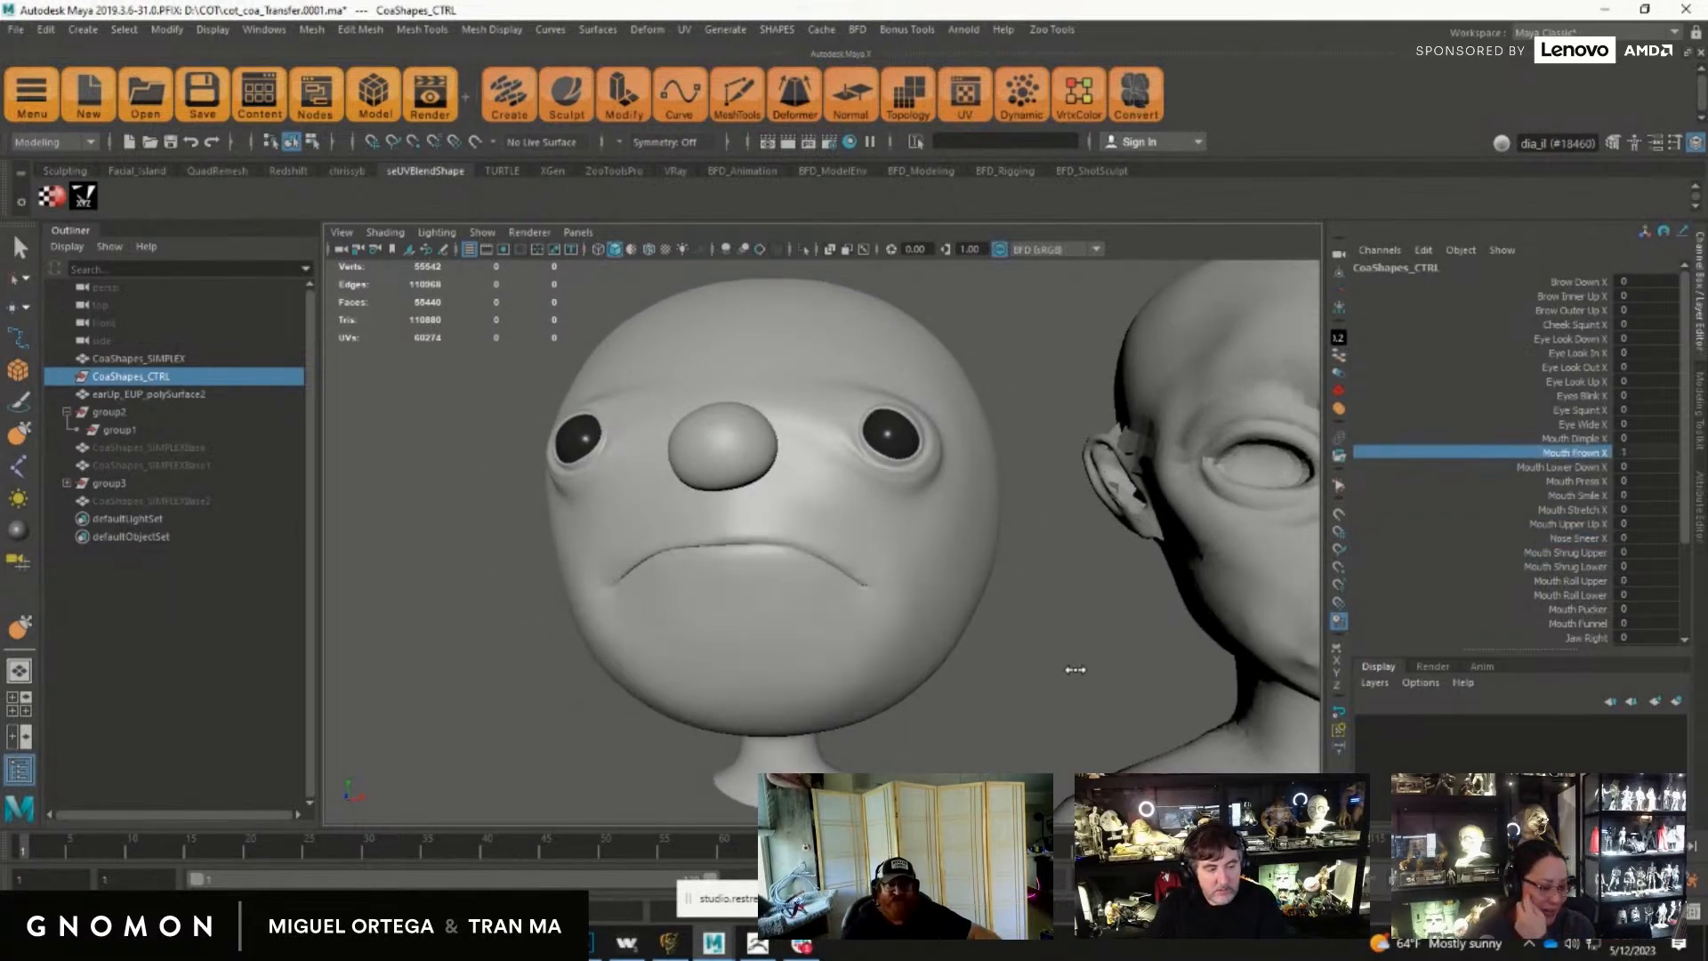
{"action": "right_click_drag", "start_coordinate": [1074, 671], "coordinate": [1037, 630], "text": "alt"}
{"action": "left_click_drag", "start_coordinate": [1050, 673], "coordinate": [1100, 669], "text": "alt"}
{"action": "mouse_move", "coordinate": [1093, 657]}
{"action": "middle_mouse_down"}
{"action": "mouse_move", "coordinate": [1037, 649]}
{"action": "mouse_move", "coordinate": [1099, 657]}
{"action": "middle_mouse_up"}
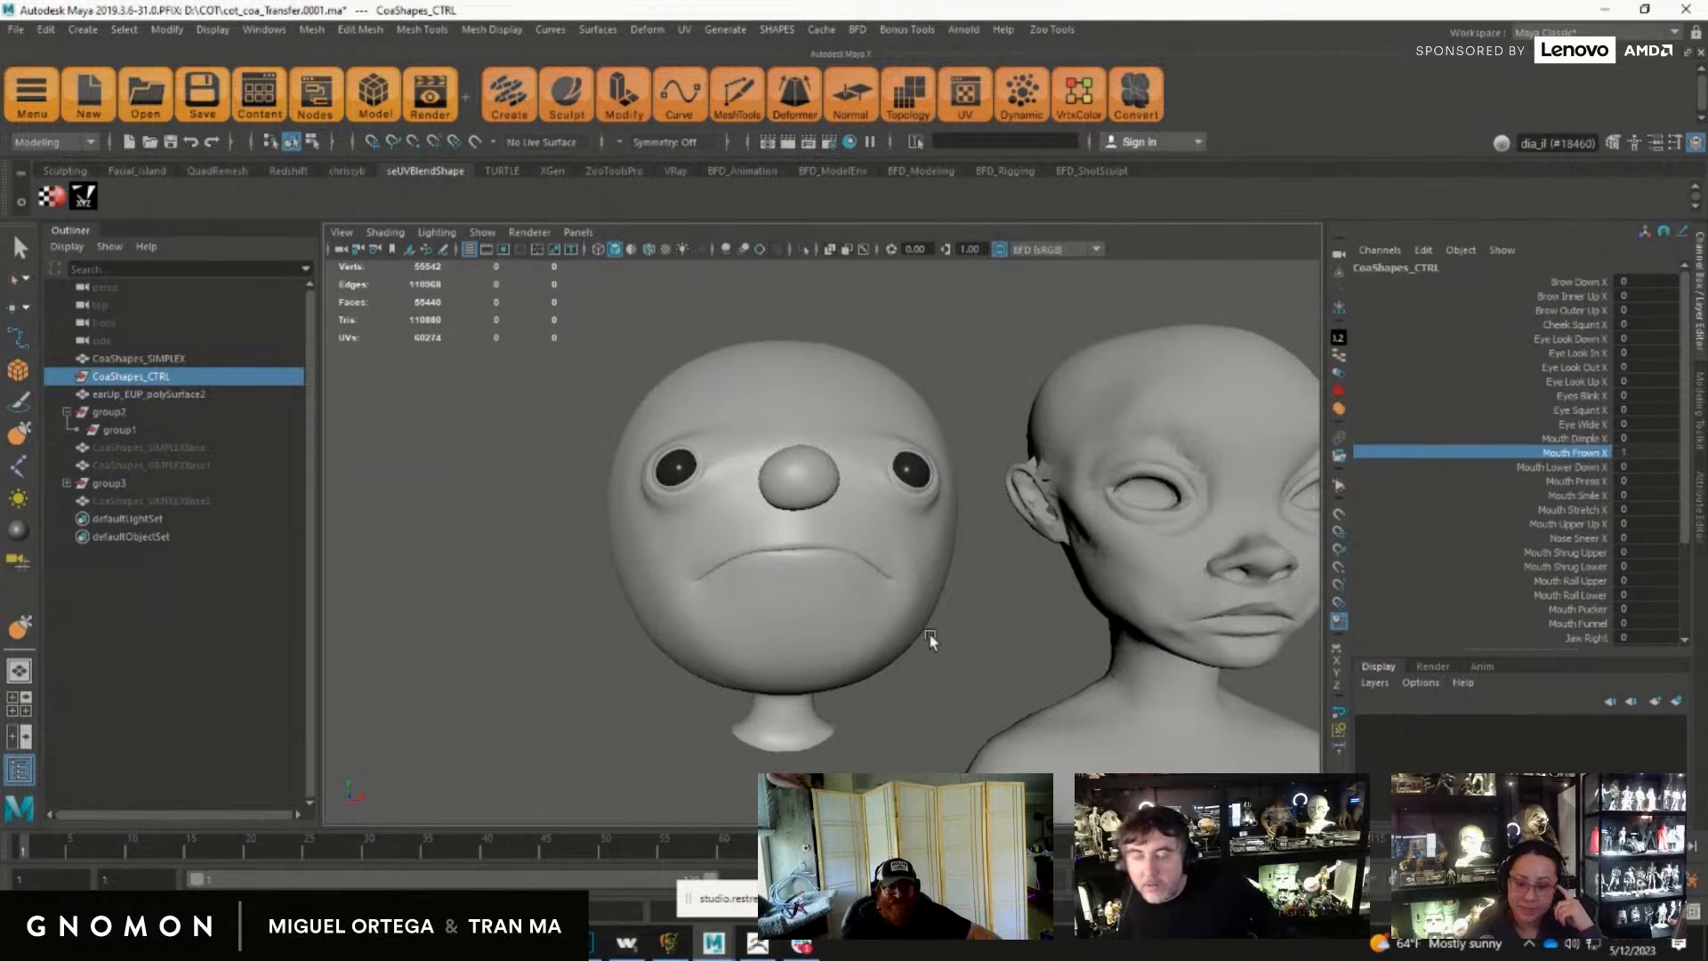
{"action": "key", "text": "ctrl+z"}
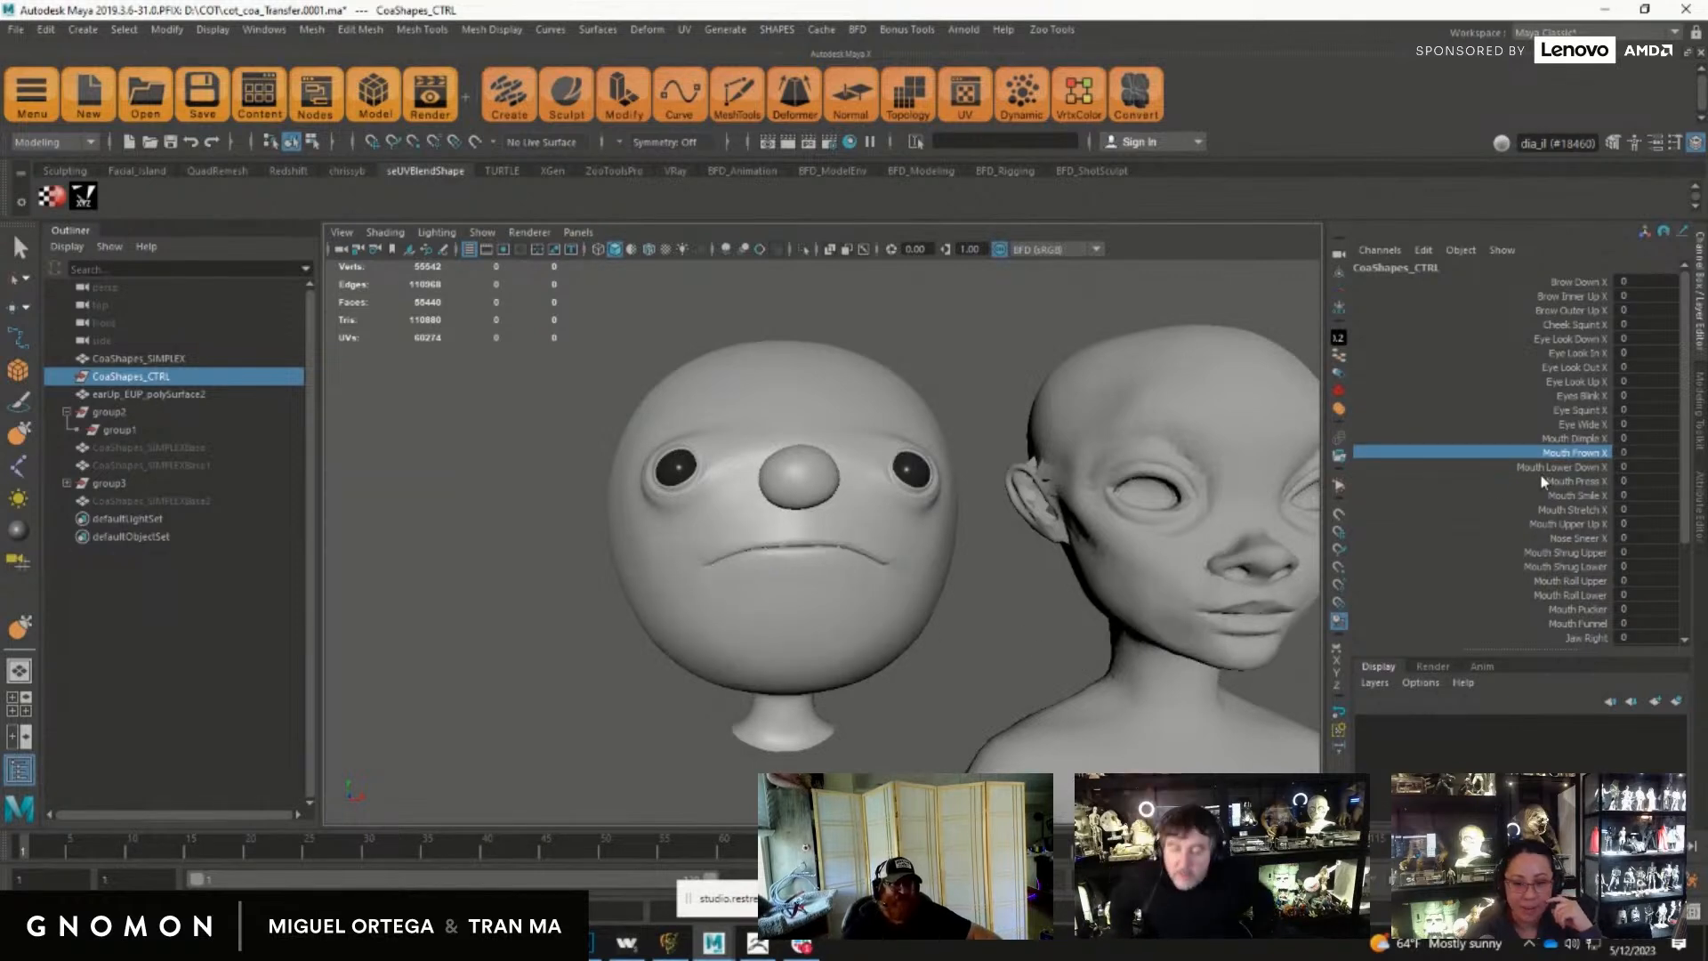
Step: Test the Eye Wide X and Cheek Squint X shapes of CoaShapes_CTRL on the round head and return them to 0
{"action": "left_click", "coordinate": [1571, 424]}
{"action": "middle_click_drag", "start_coordinate": [1032, 656], "coordinate": [1243, 611]}
{"action": "left_click", "coordinate": [1580, 410]}
{"action": "left_click", "coordinate": [1568, 340]}
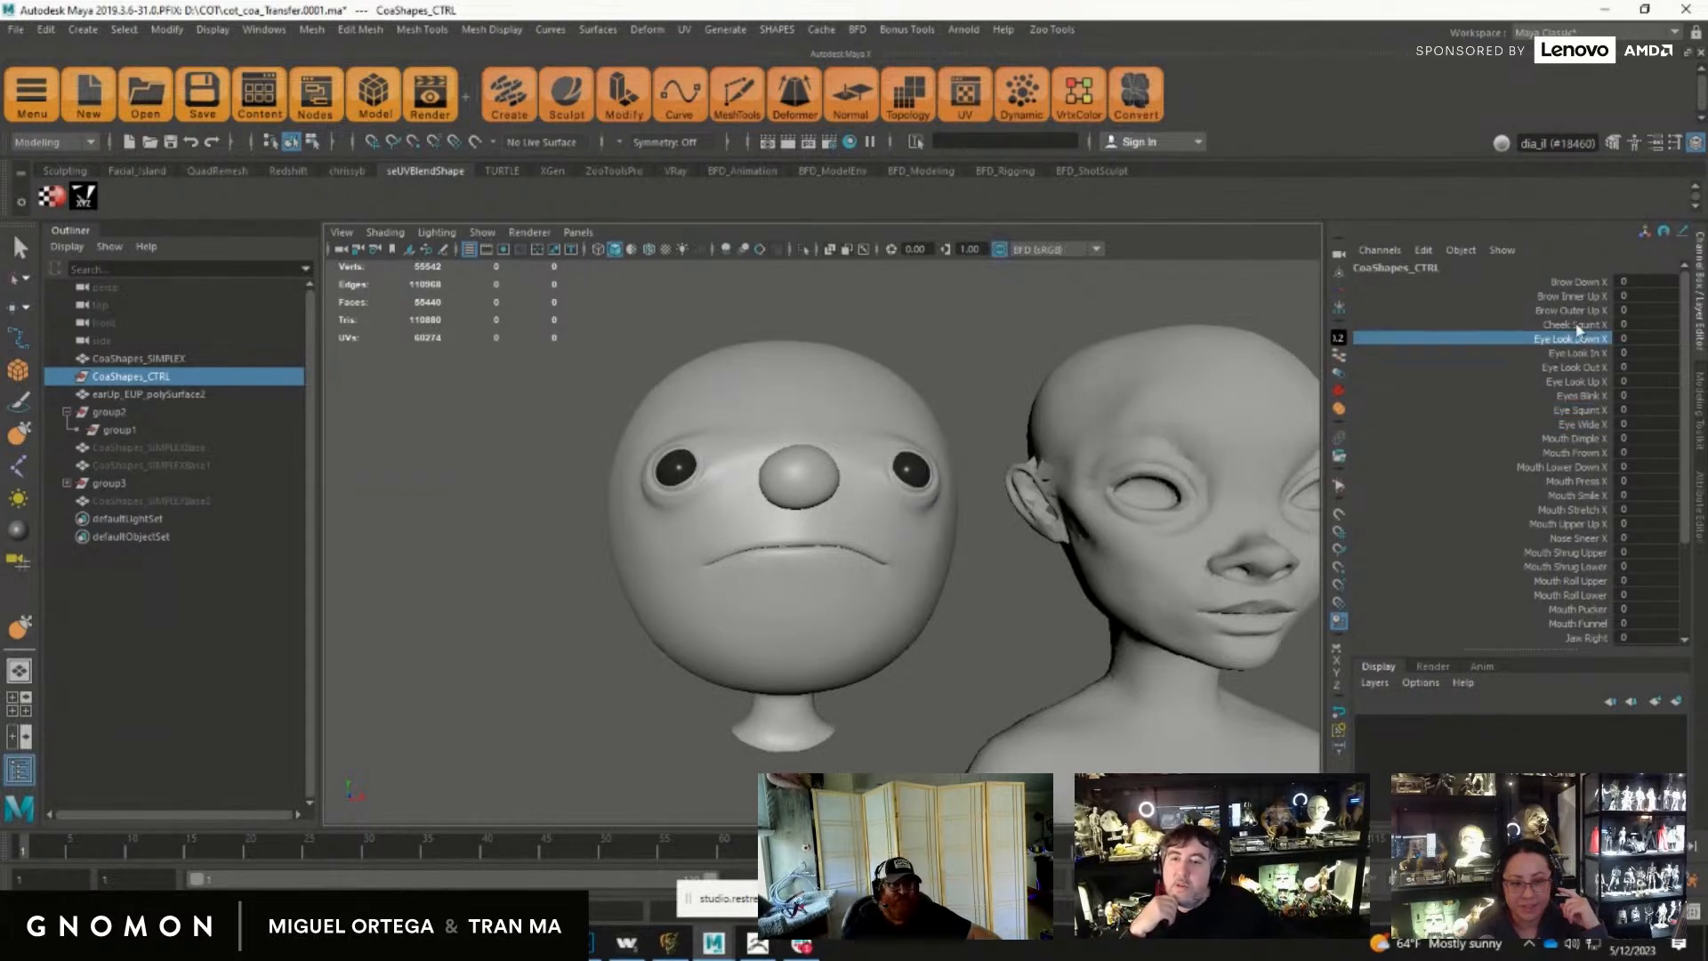
{"action": "left_click", "coordinate": [1574, 325]}
{"action": "middle_click_drag", "start_coordinate": [949, 728], "coordinate": [673, 737]}
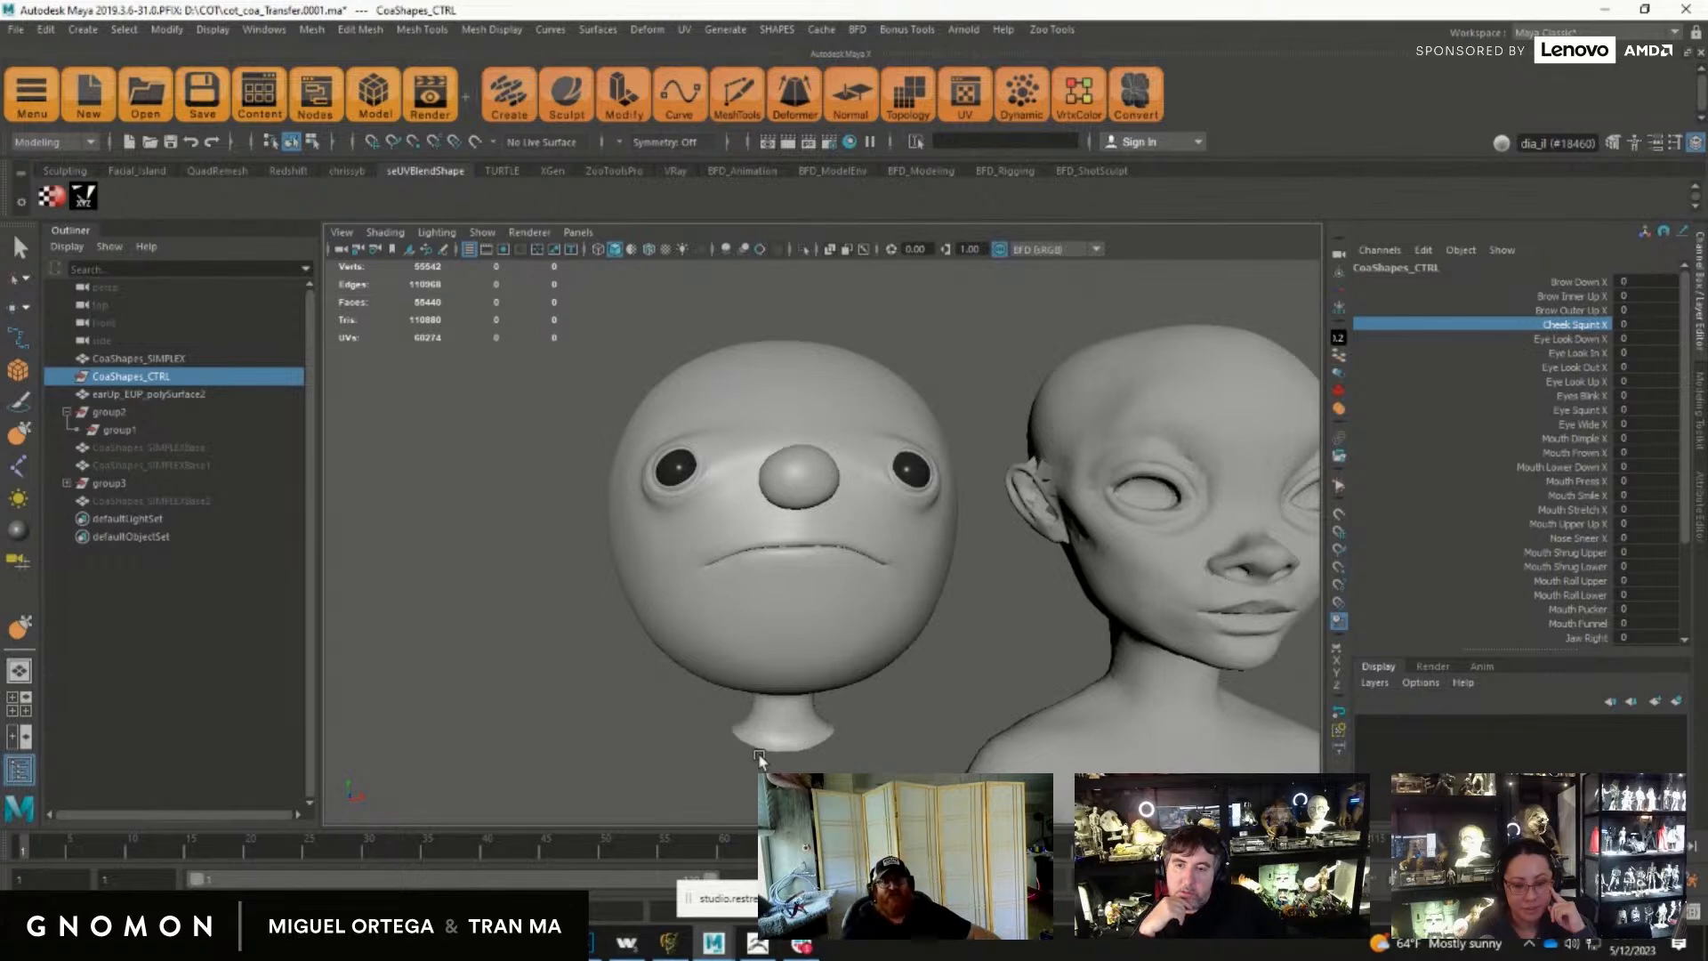
{"action": "mouse_move", "coordinate": [1023, 621]}
{"action": "middle_mouse_down"}
{"action": "mouse_move", "coordinate": [986, 611]}
{"action": "mouse_move", "coordinate": [1005, 612]}
{"action": "middle_mouse_up"}
Step: Select the round-headed mesh and display the wireframe over the shaded heads
{"action": "key", "text": "w"}
{"action": "left_click", "coordinate": [912, 623]}
{"action": "right_click_drag", "start_coordinate": [952, 641], "coordinate": [1219, 605], "text": "alt"}
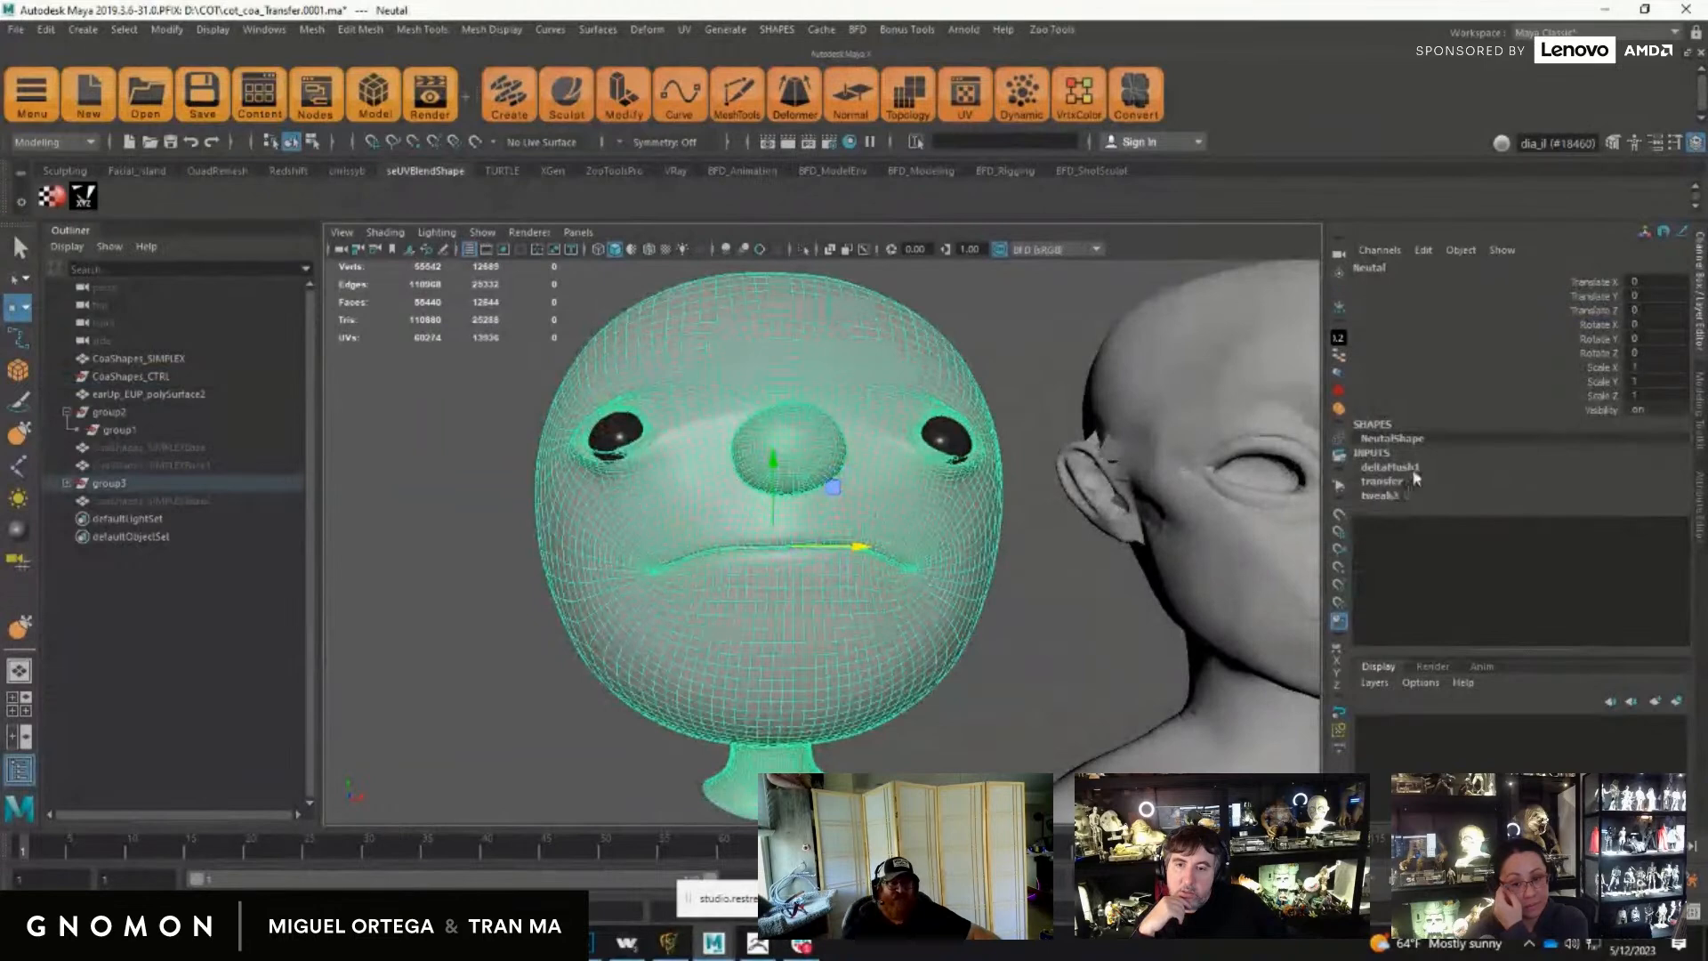
{"action": "left_click", "coordinate": [385, 232]}
{"action": "left_click", "coordinate": [433, 394]}
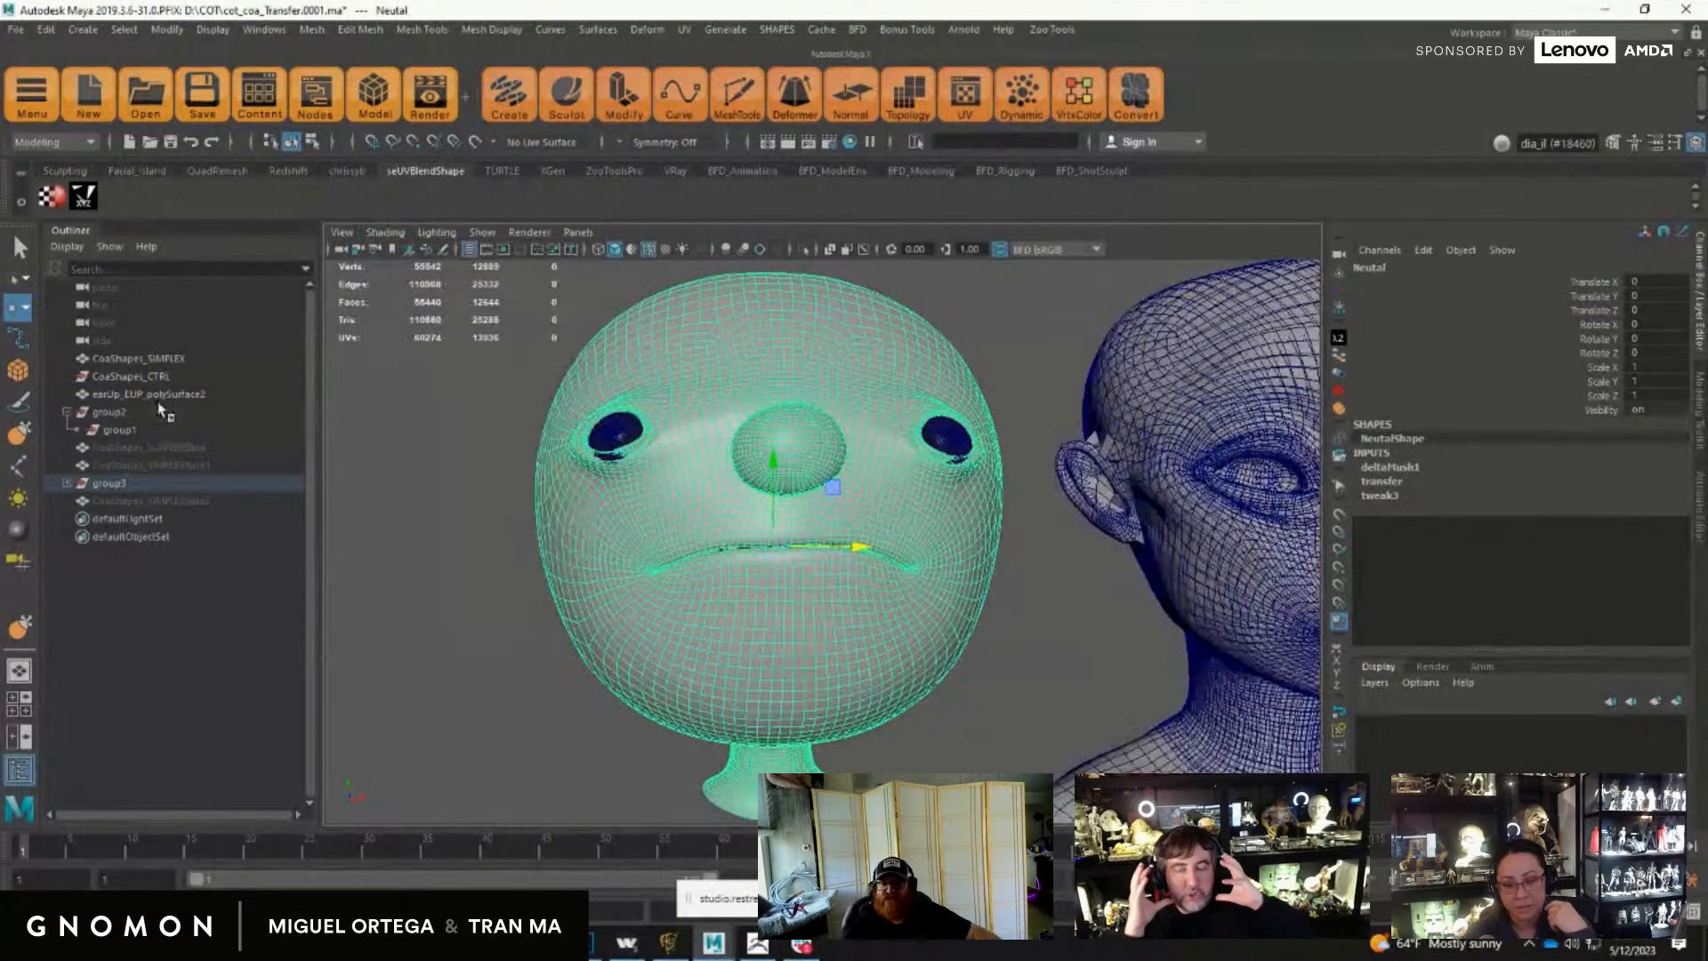
Step: Raise Cheek Squint X on CoaShapes_CTRL to 1, examine the mesh around the round head's eye, and return it to 0
{"action": "left_click", "coordinate": [133, 377]}
{"action": "left_click", "coordinate": [1574, 325]}
{"action": "middle_click_drag", "start_coordinate": [1059, 625], "coordinate": [1105, 628]}
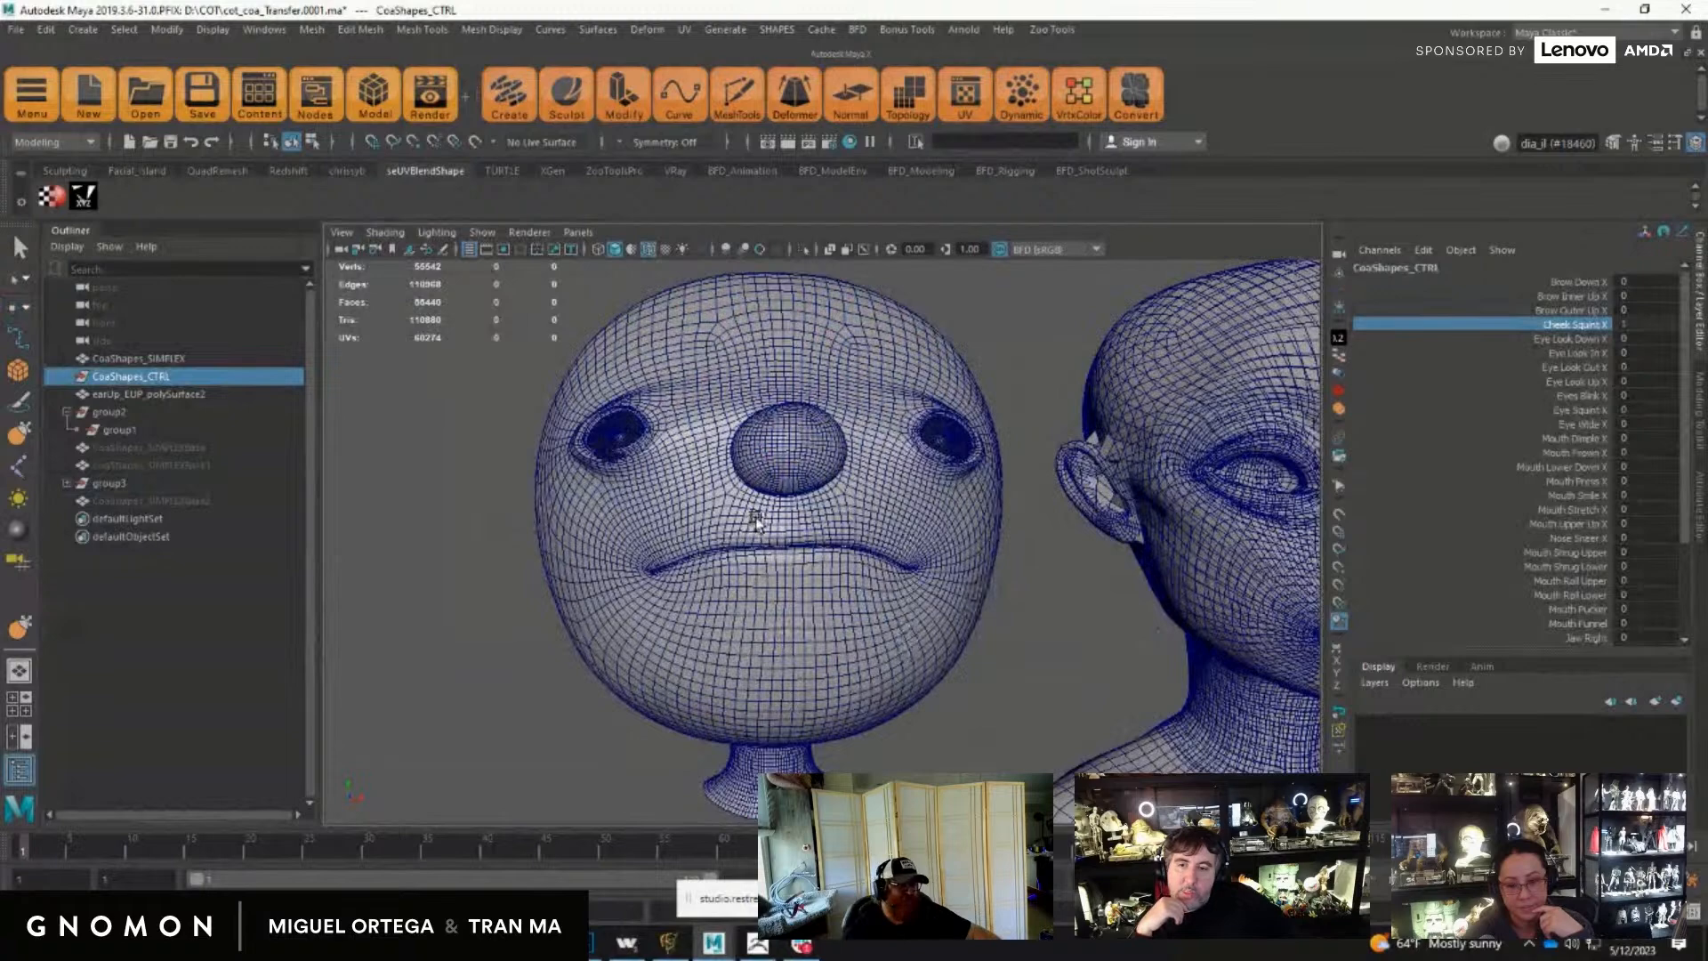
{"action": "left_click_drag", "start_coordinate": [1019, 585], "coordinate": [890, 594], "text": "alt"}
{"action": "right_click_drag", "start_coordinate": [889, 594], "coordinate": [1076, 739], "text": "alt"}
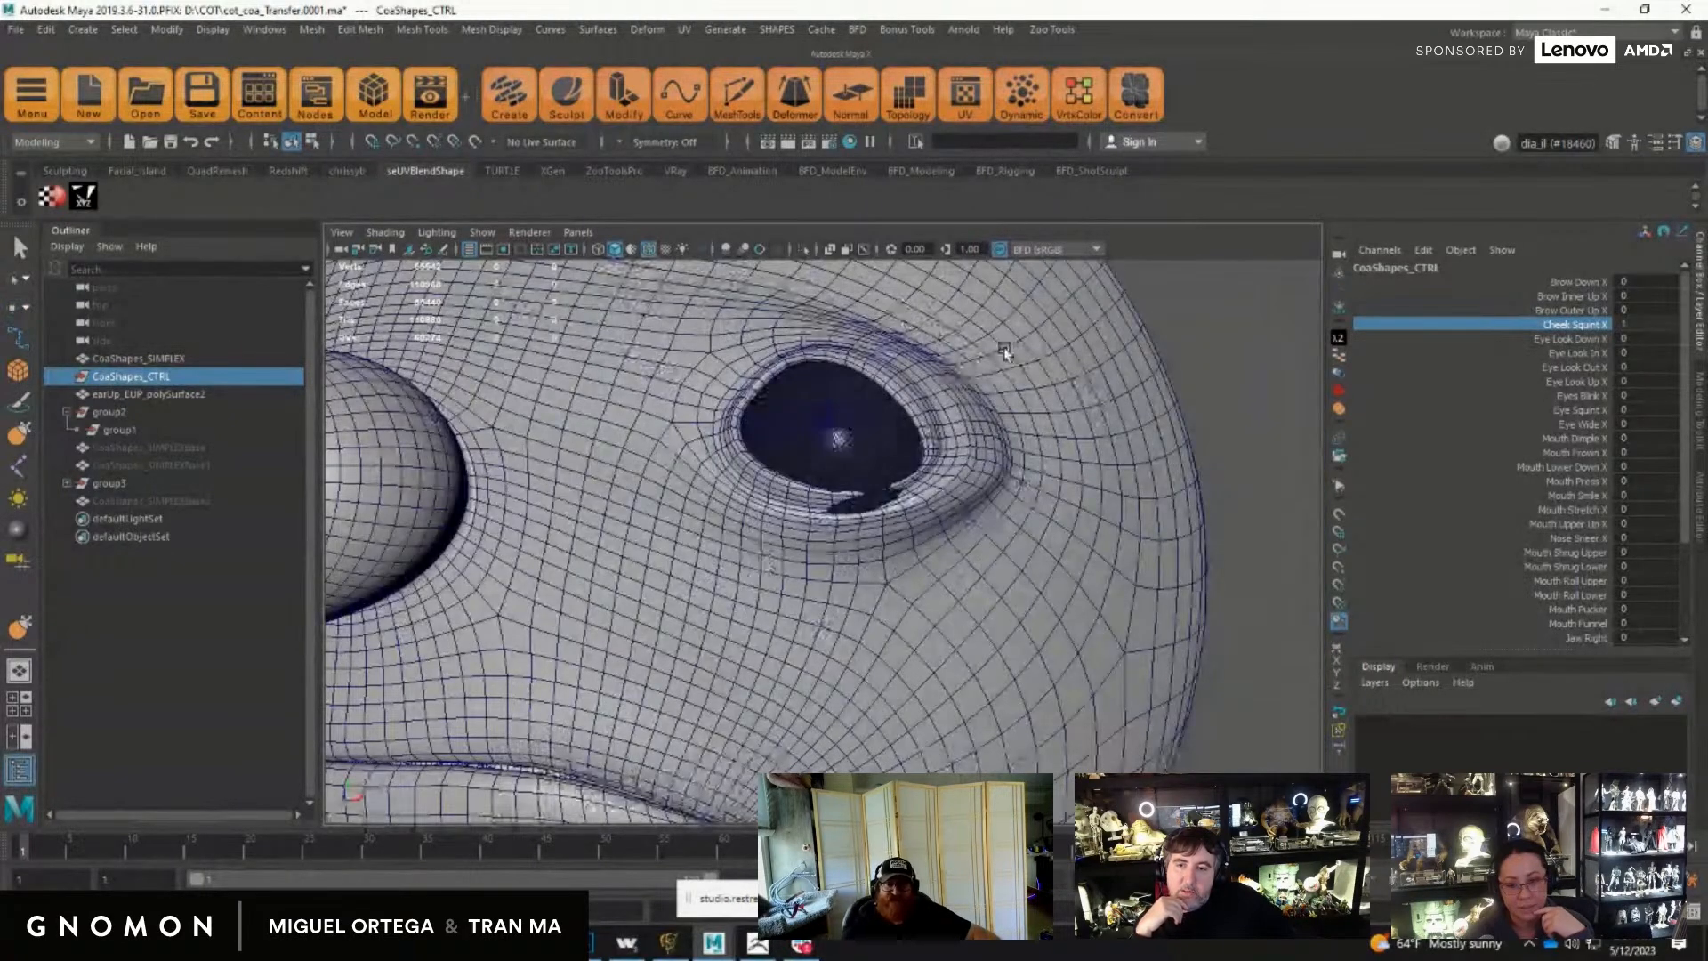
{"action": "right_click_drag", "start_coordinate": [1072, 649], "coordinate": [778, 606], "text": "alt"}
{"action": "mouse_move", "coordinate": [1015, 682]}
{"action": "left_mouse_down", "text": "alt"}
{"action": "mouse_move", "coordinate": [1104, 678]}
{"action": "mouse_move", "coordinate": [1008, 674]}
{"action": "left_mouse_up", "text": "alt"}
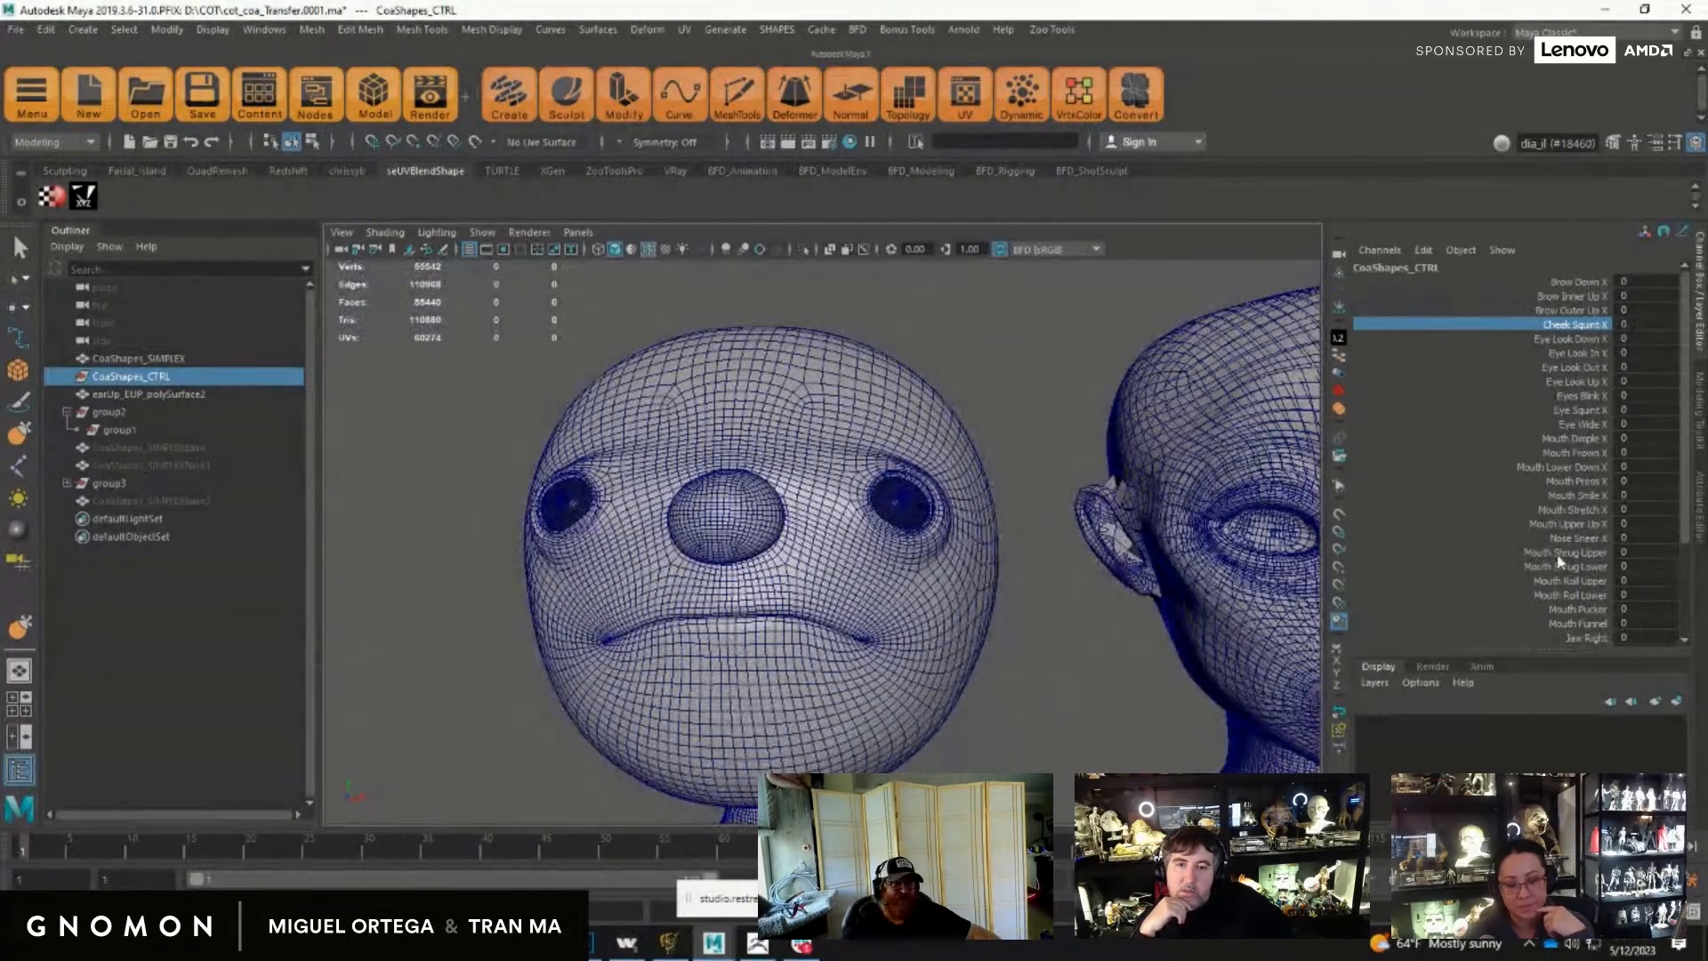
Step: Test the Brow Down X and Mouth Dimple X shapes on both heads with the wireframe shown, returning them to 0
{"action": "left_click", "coordinate": [1595, 283]}
{"action": "middle_click_drag", "start_coordinate": [961, 642], "coordinate": [927, 644]}
{"action": "right_click_drag", "start_coordinate": [1064, 672], "coordinate": [997, 673], "text": "alt"}
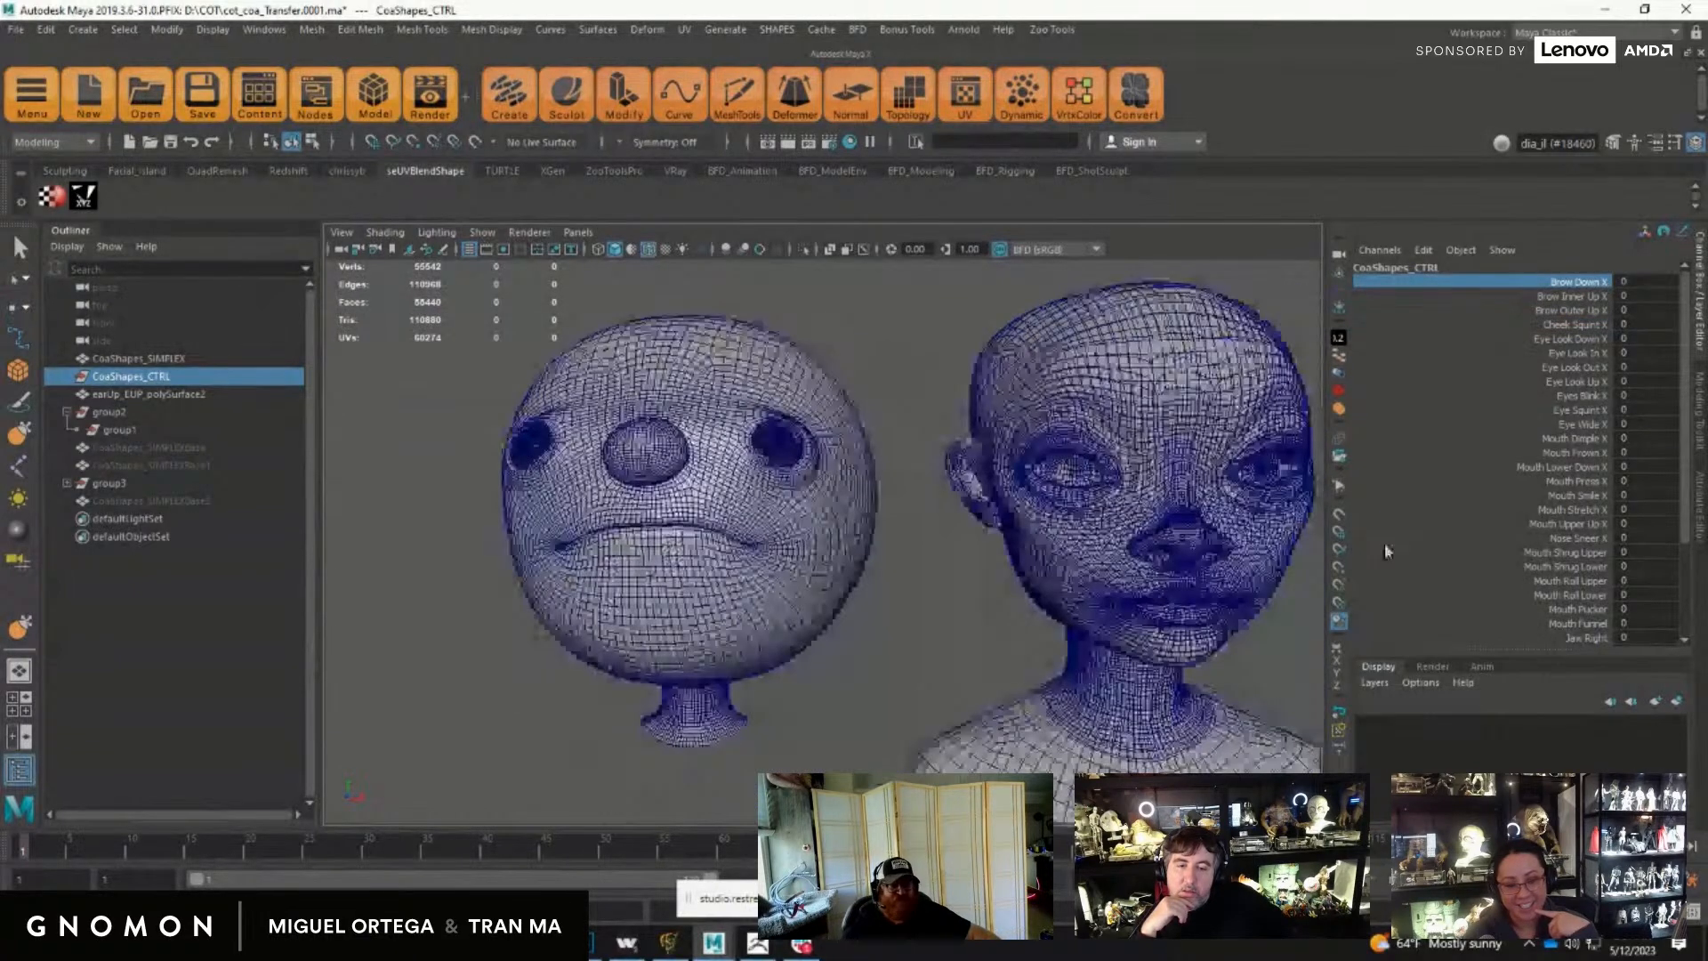
{"action": "left_click", "coordinate": [1575, 438]}
{"action": "middle_click_drag", "start_coordinate": [1003, 663], "coordinate": [963, 610]}
{"action": "left_click", "coordinate": [1575, 452]}
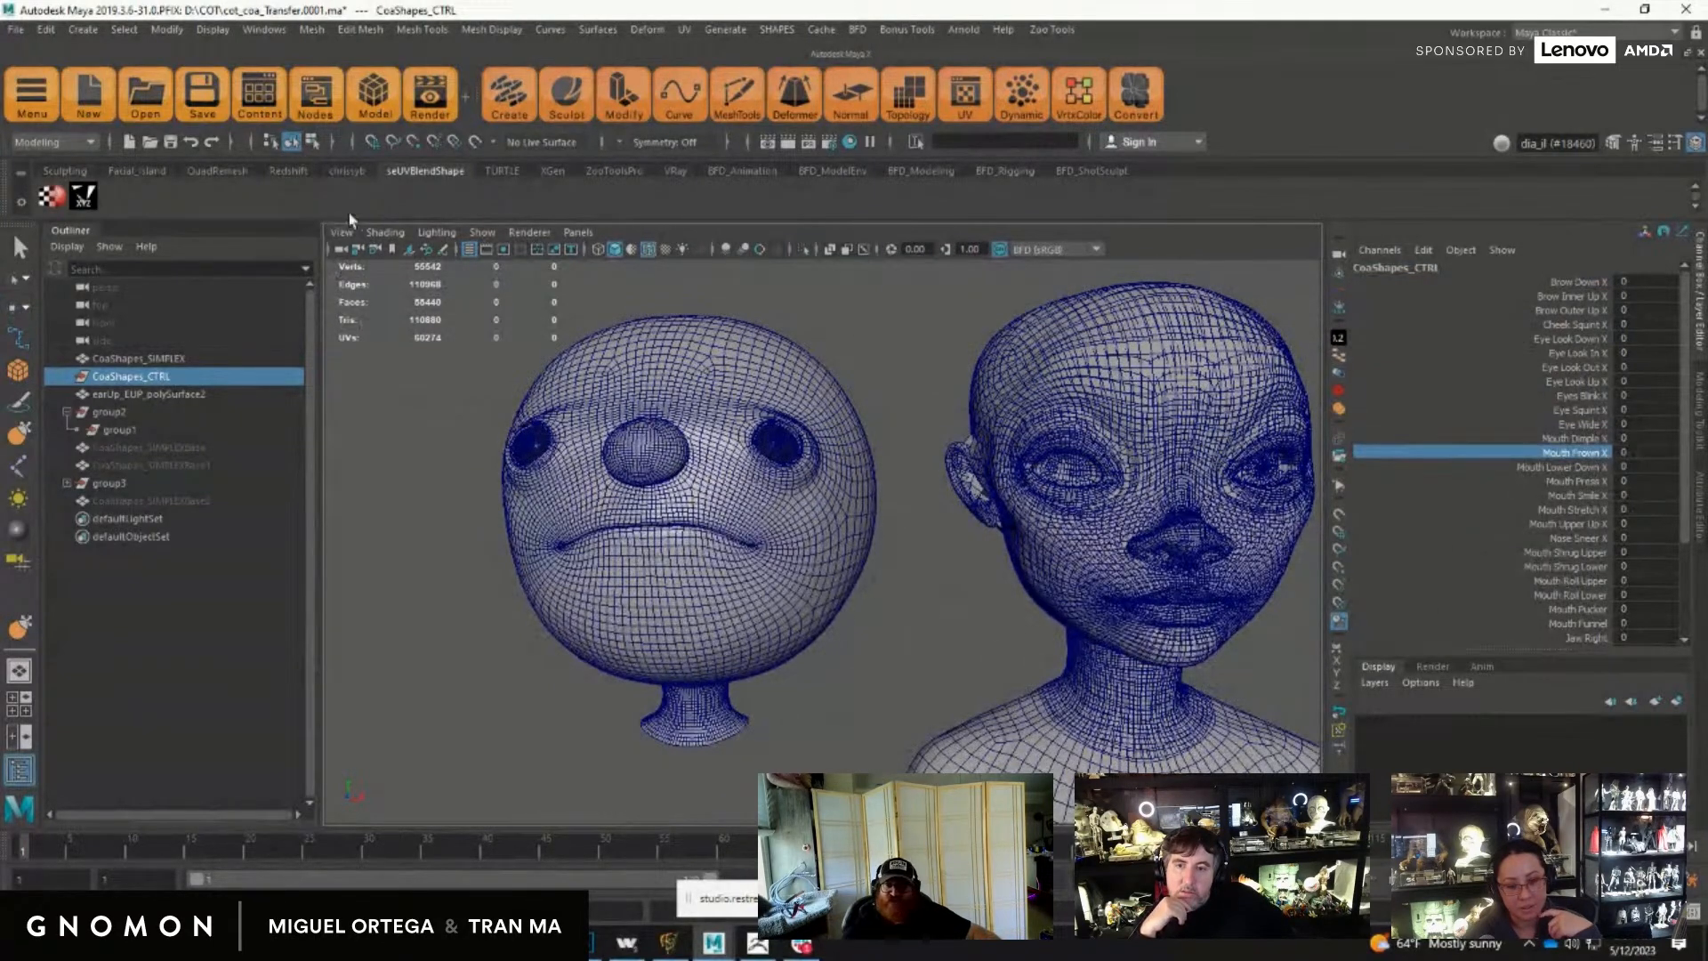
Step: Hide the wireframe on the shaded heads and test Nose Sneer X of CoaShapes_CTRL, returning it to 0
{"action": "left_click", "coordinate": [385, 231]}
{"action": "left_click", "coordinate": [458, 392]}
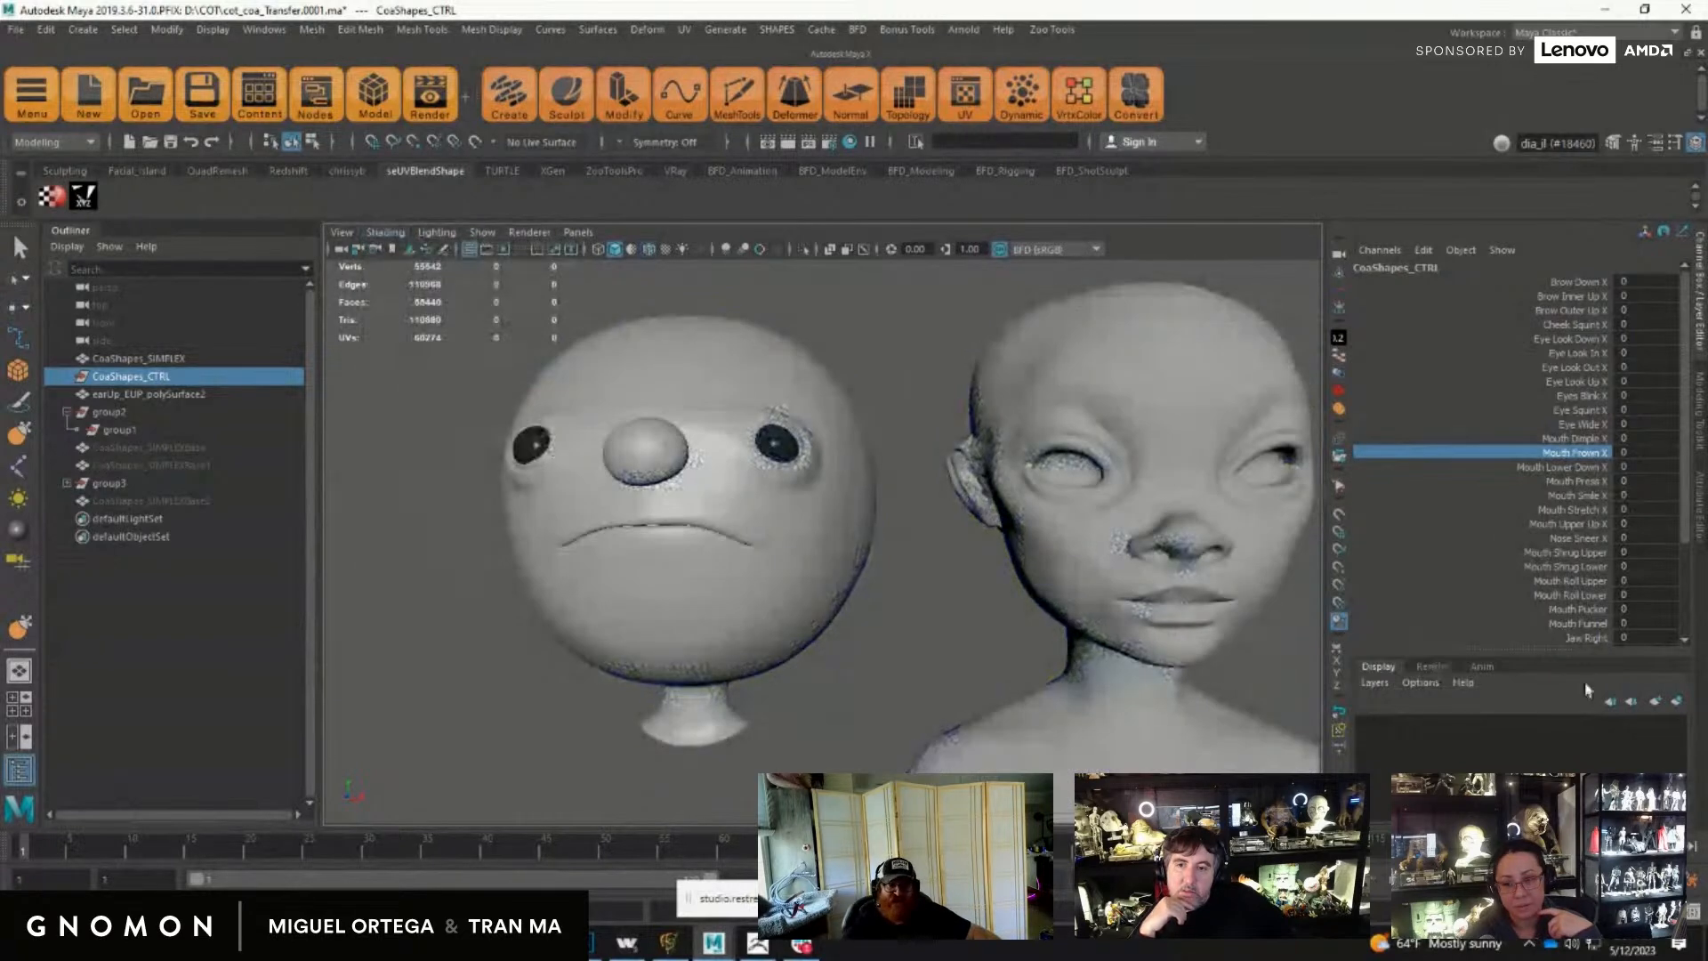
{"action": "left_click", "coordinate": [1587, 539]}
{"action": "middle_click_drag", "start_coordinate": [876, 697], "coordinate": [536, 666]}
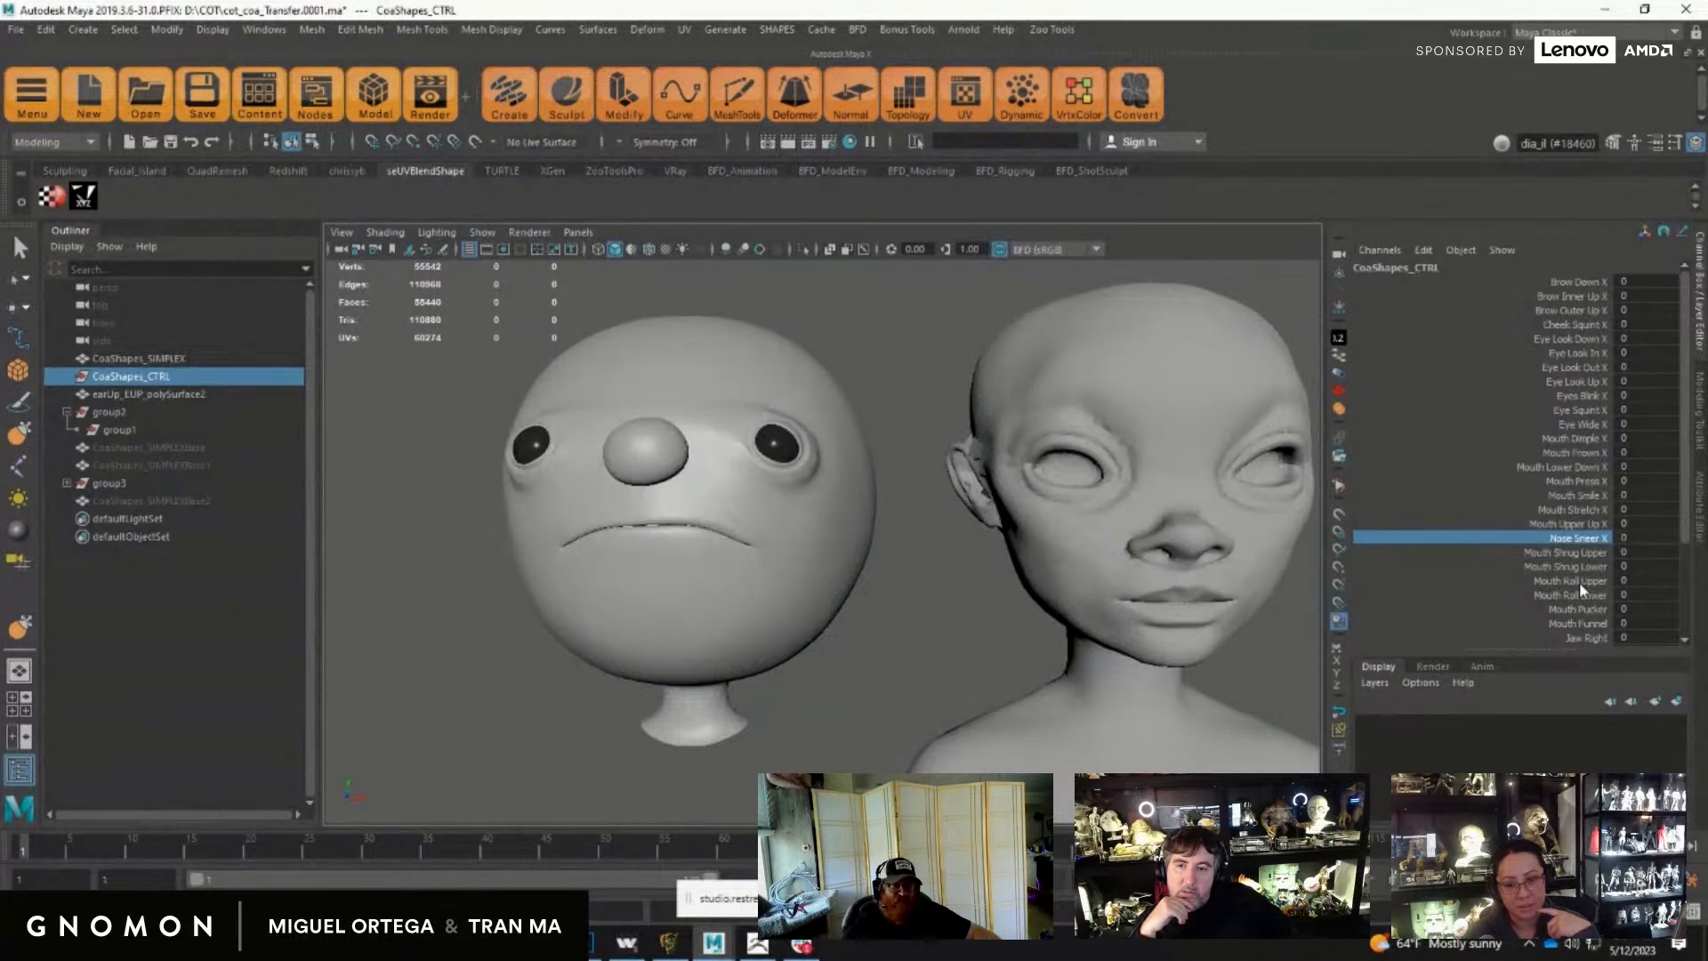
Step: Test the Mouth Pucker shape of CoaShapes_CTRL on both heads and return it to 0
{"action": "scroll", "coordinate": [1581, 620], "scroll_direction": "down", "scroll_amount": 1}
{"action": "left_click", "coordinate": [1581, 613]}
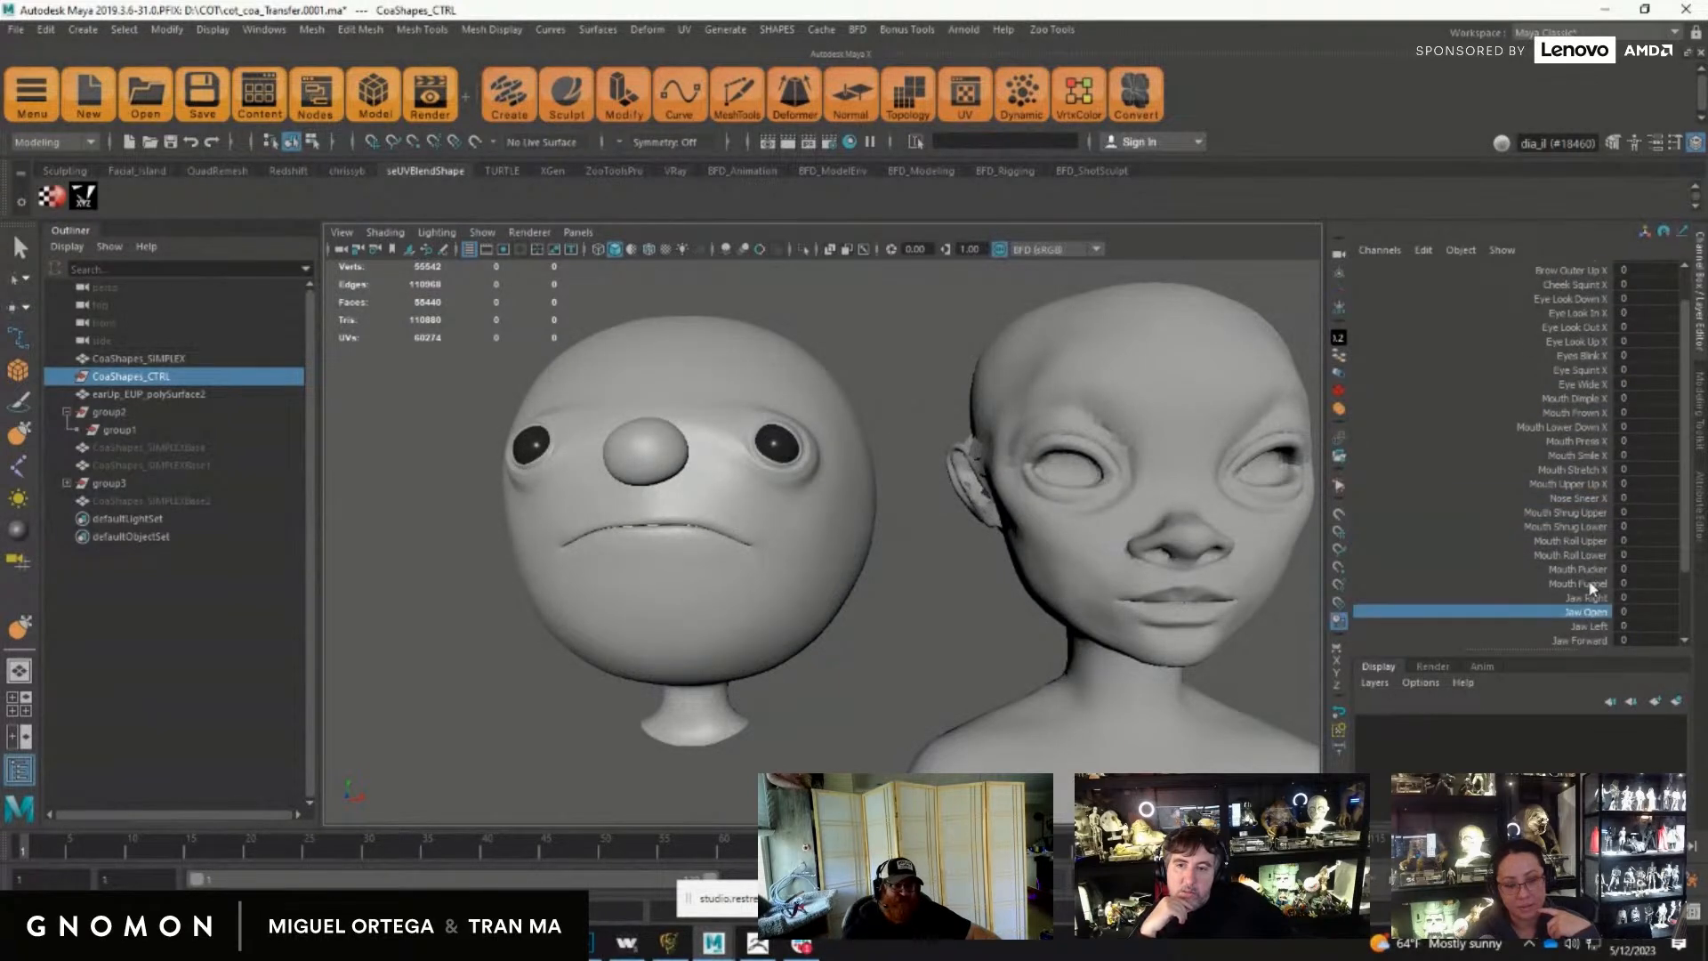
{"action": "left_click", "coordinate": [1579, 569]}
{"action": "middle_click_drag", "start_coordinate": [872, 654], "coordinate": [941, 683]}
Step: Raise Mouth Funnel on CoaShapes_CTRL to 1, compare both heads from several angles, and return it to 0
{"action": "left_click", "coordinate": [1582, 587]}
{"action": "right_click_drag", "start_coordinate": [941, 683], "coordinate": [904, 675], "text": "alt"}
{"action": "mouse_move", "coordinate": [904, 675]}
{"action": "left_mouse_down", "text": "alt"}
{"action": "mouse_move", "coordinate": [1011, 695]}
{"action": "mouse_move", "coordinate": [893, 683]}
{"action": "mouse_move", "coordinate": [912, 685]}
{"action": "left_mouse_up", "text": "alt"}
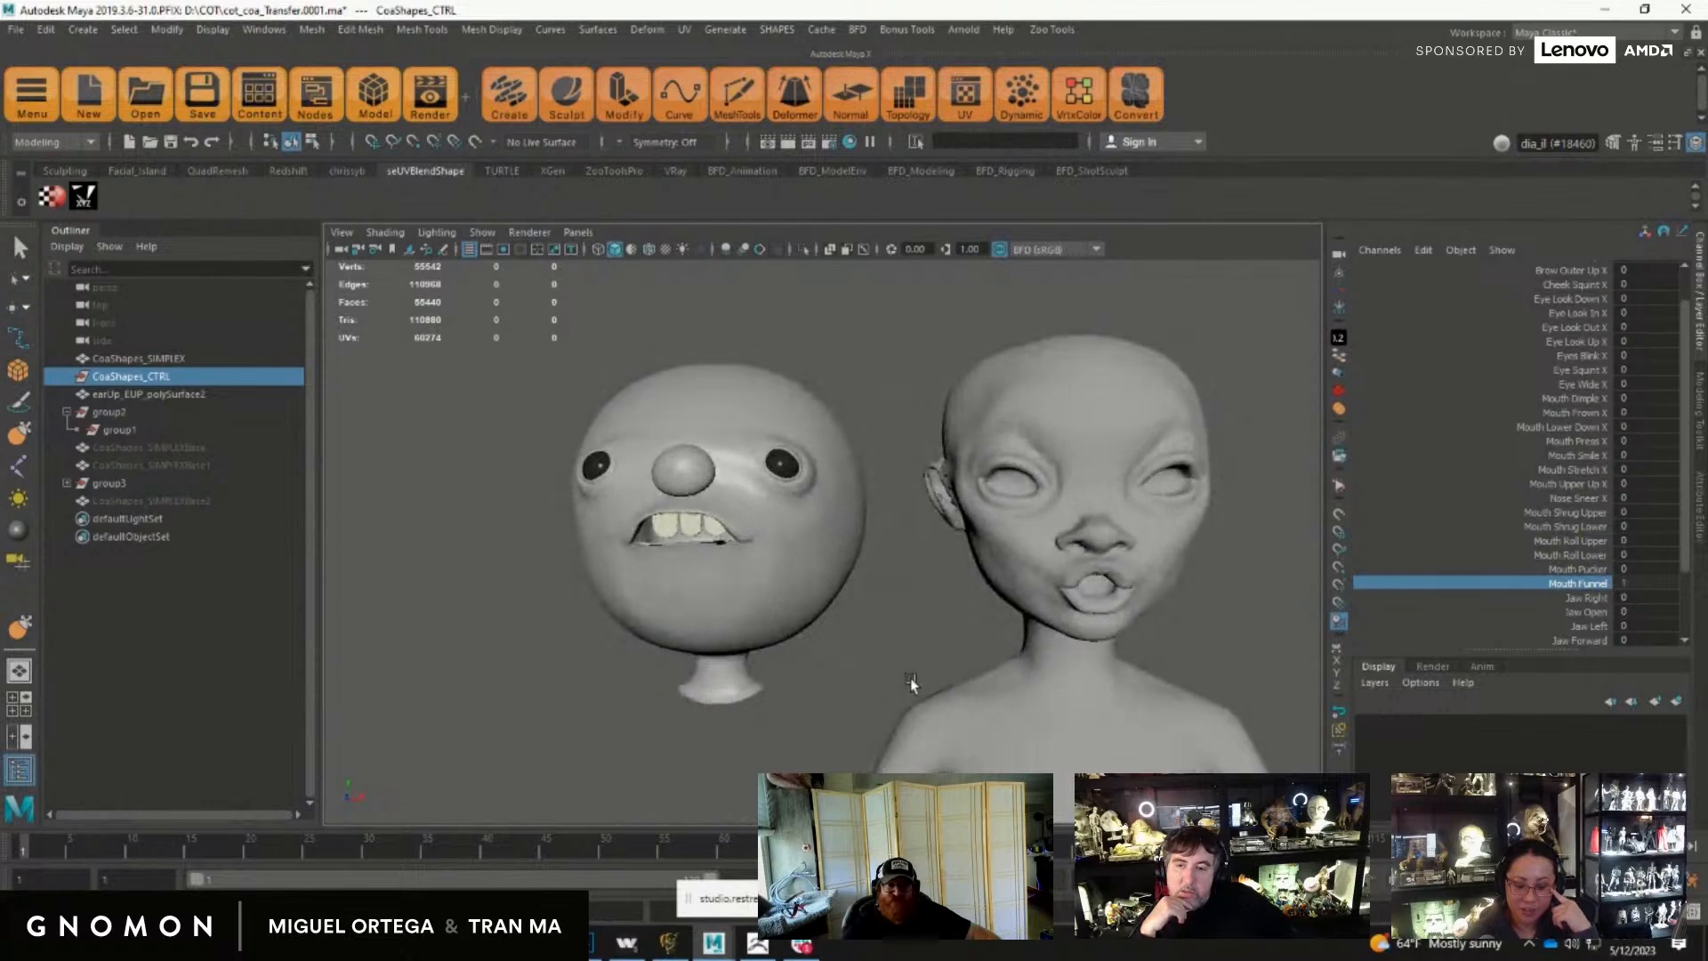
{"action": "right_click_drag", "start_coordinate": [912, 685], "coordinate": [988, 706], "text": "alt"}
{"action": "left_click_drag", "start_coordinate": [989, 706], "coordinate": [937, 691], "text": "alt"}
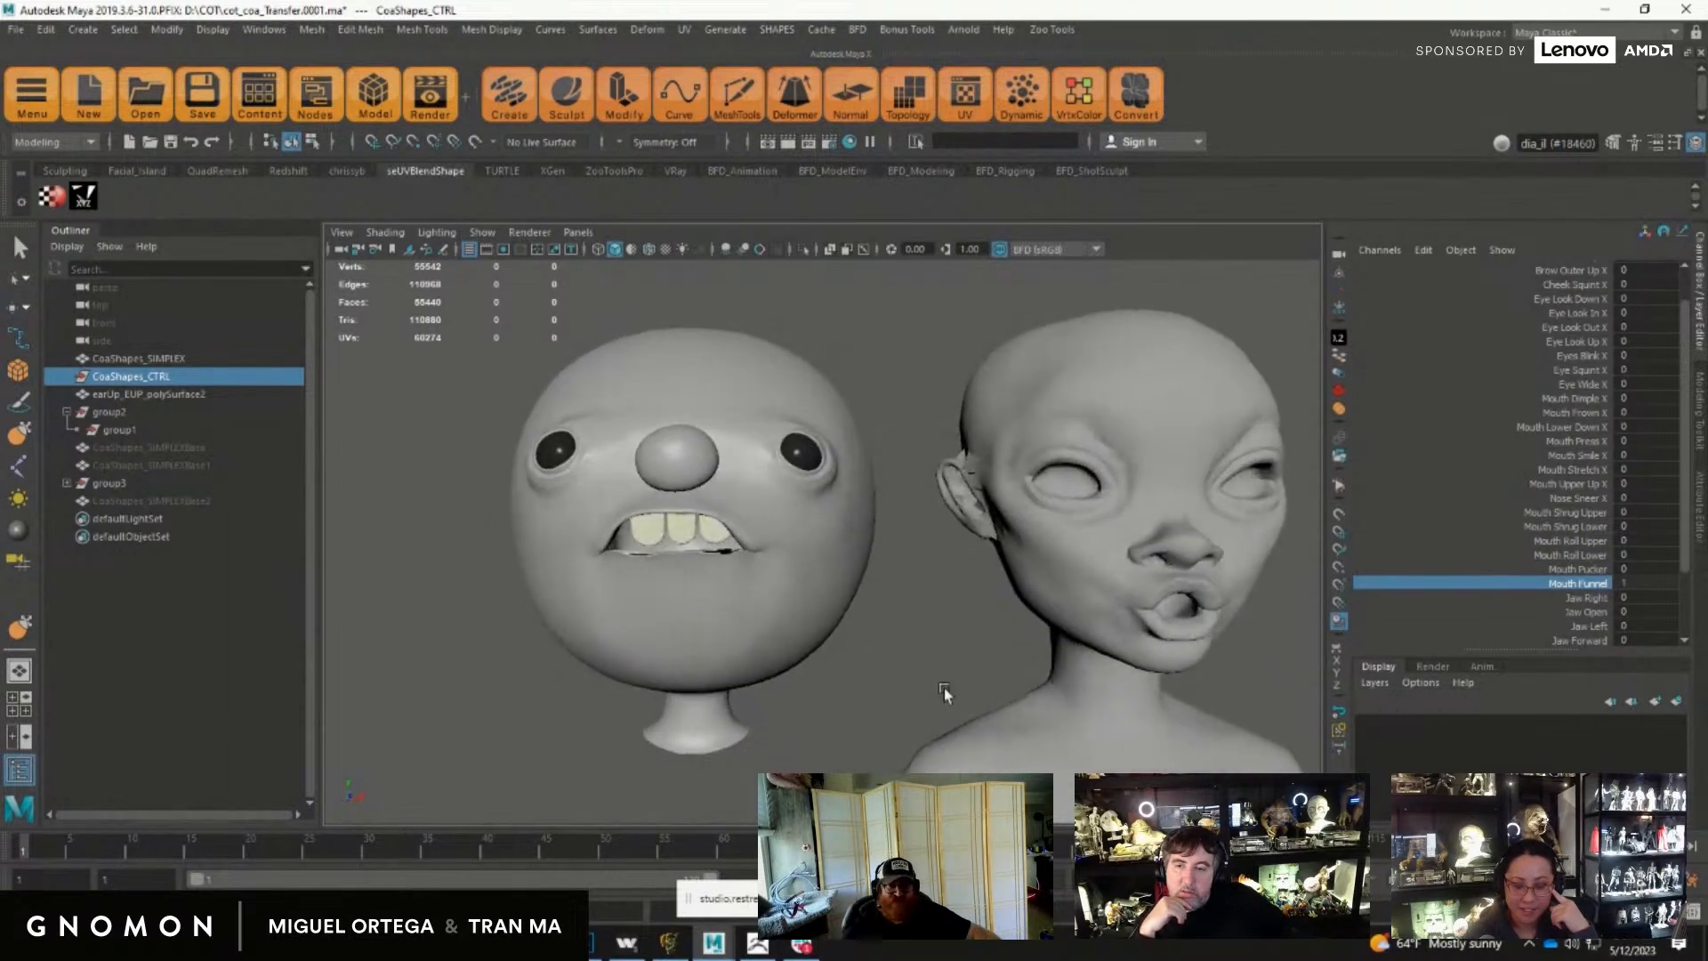
{"action": "middle_click_drag", "start_coordinate": [1274, 667], "coordinate": [1217, 654]}
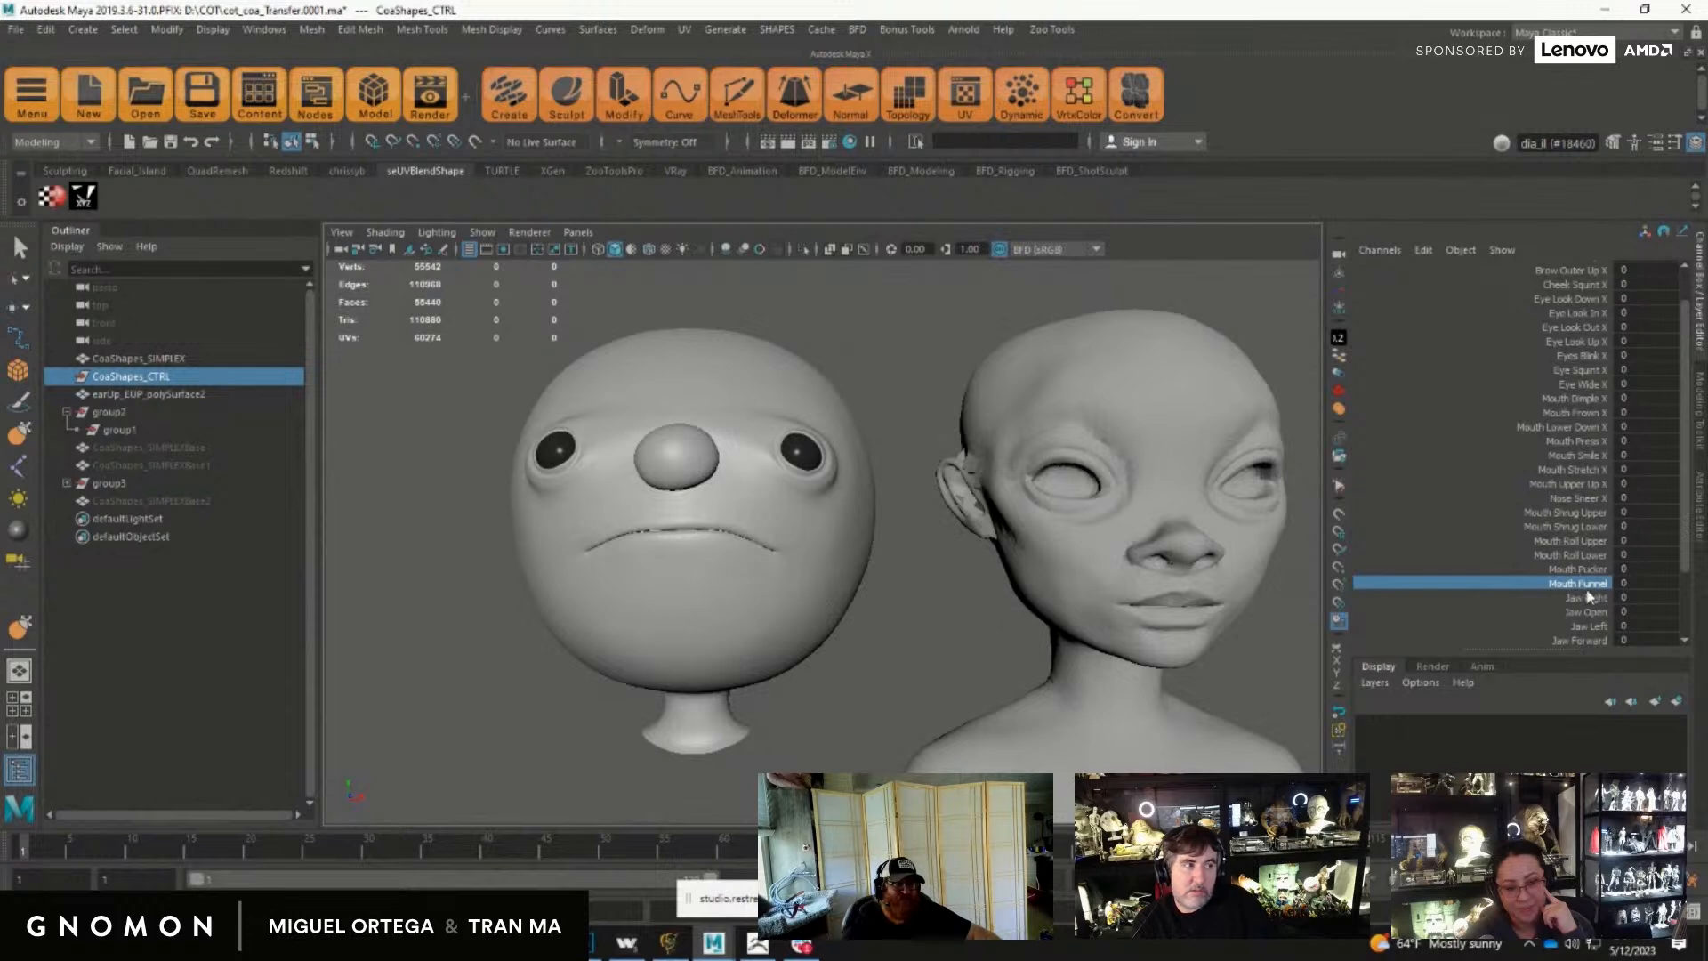
Step: Bring up the Blizplex window to view the CoaShapes shape list and move it back out of the way
{"action": "right_click_drag", "start_coordinate": [1114, 664], "coordinate": [932, 612], "text": "alt"}
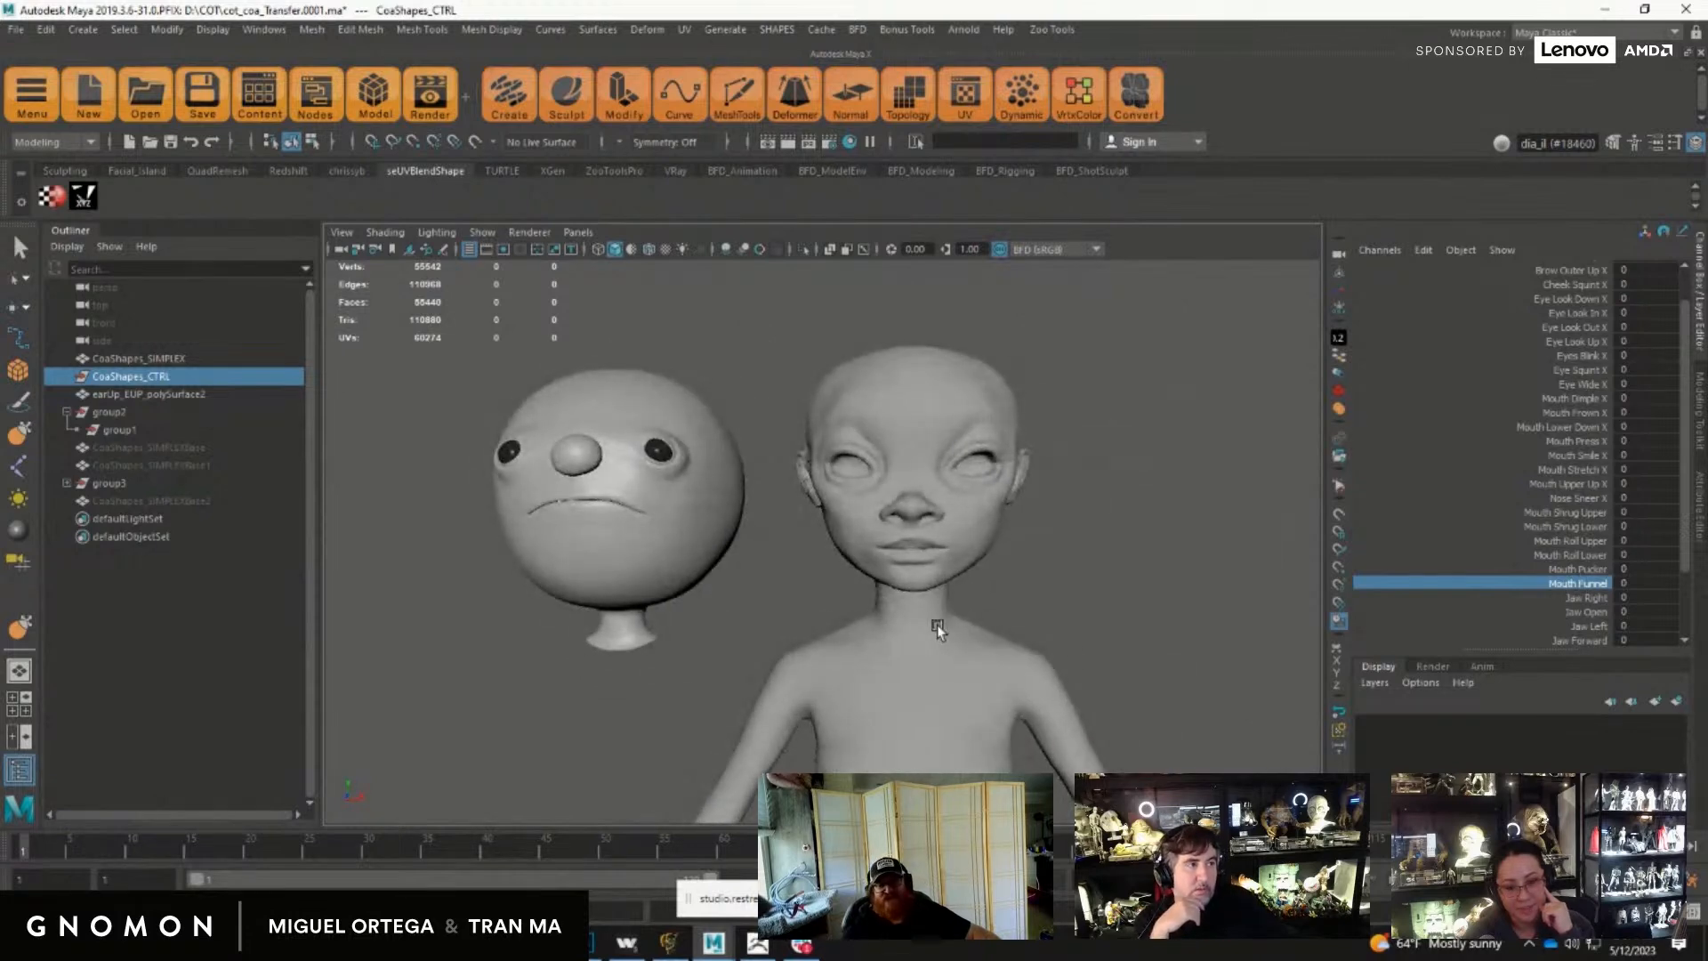
{"action": "left_click_drag", "start_coordinate": [1707, 237], "coordinate": [1279, 190]}
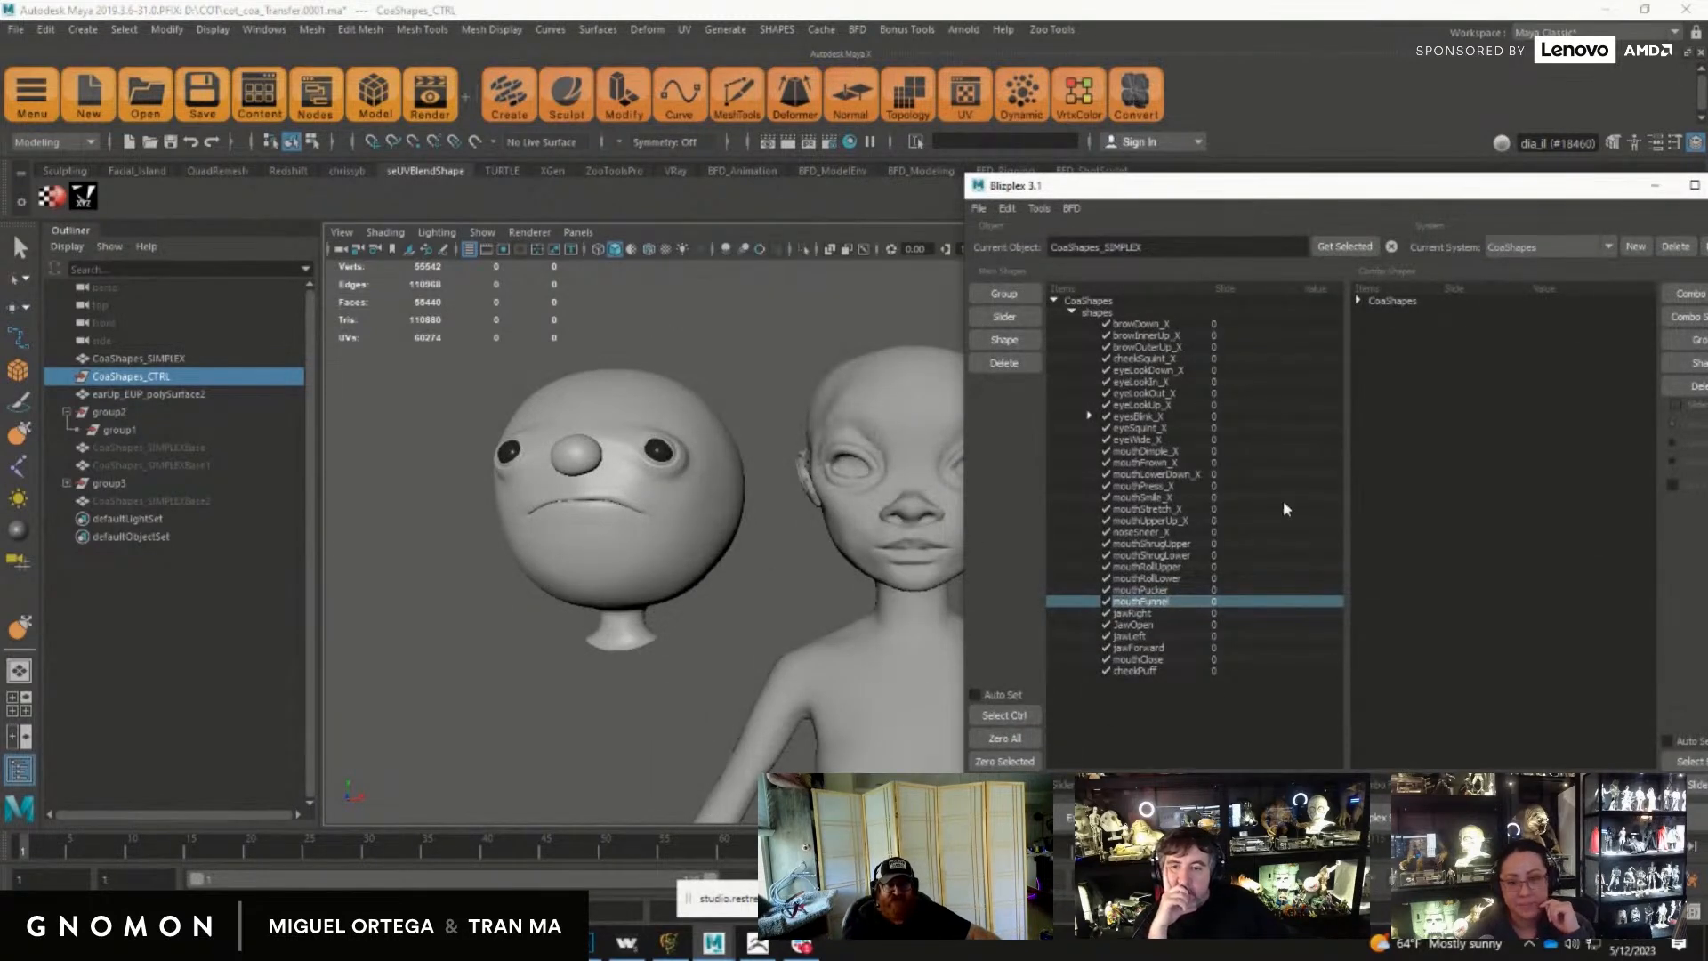
{"action": "left_click_drag", "start_coordinate": [1205, 180], "coordinate": [1707, 503]}
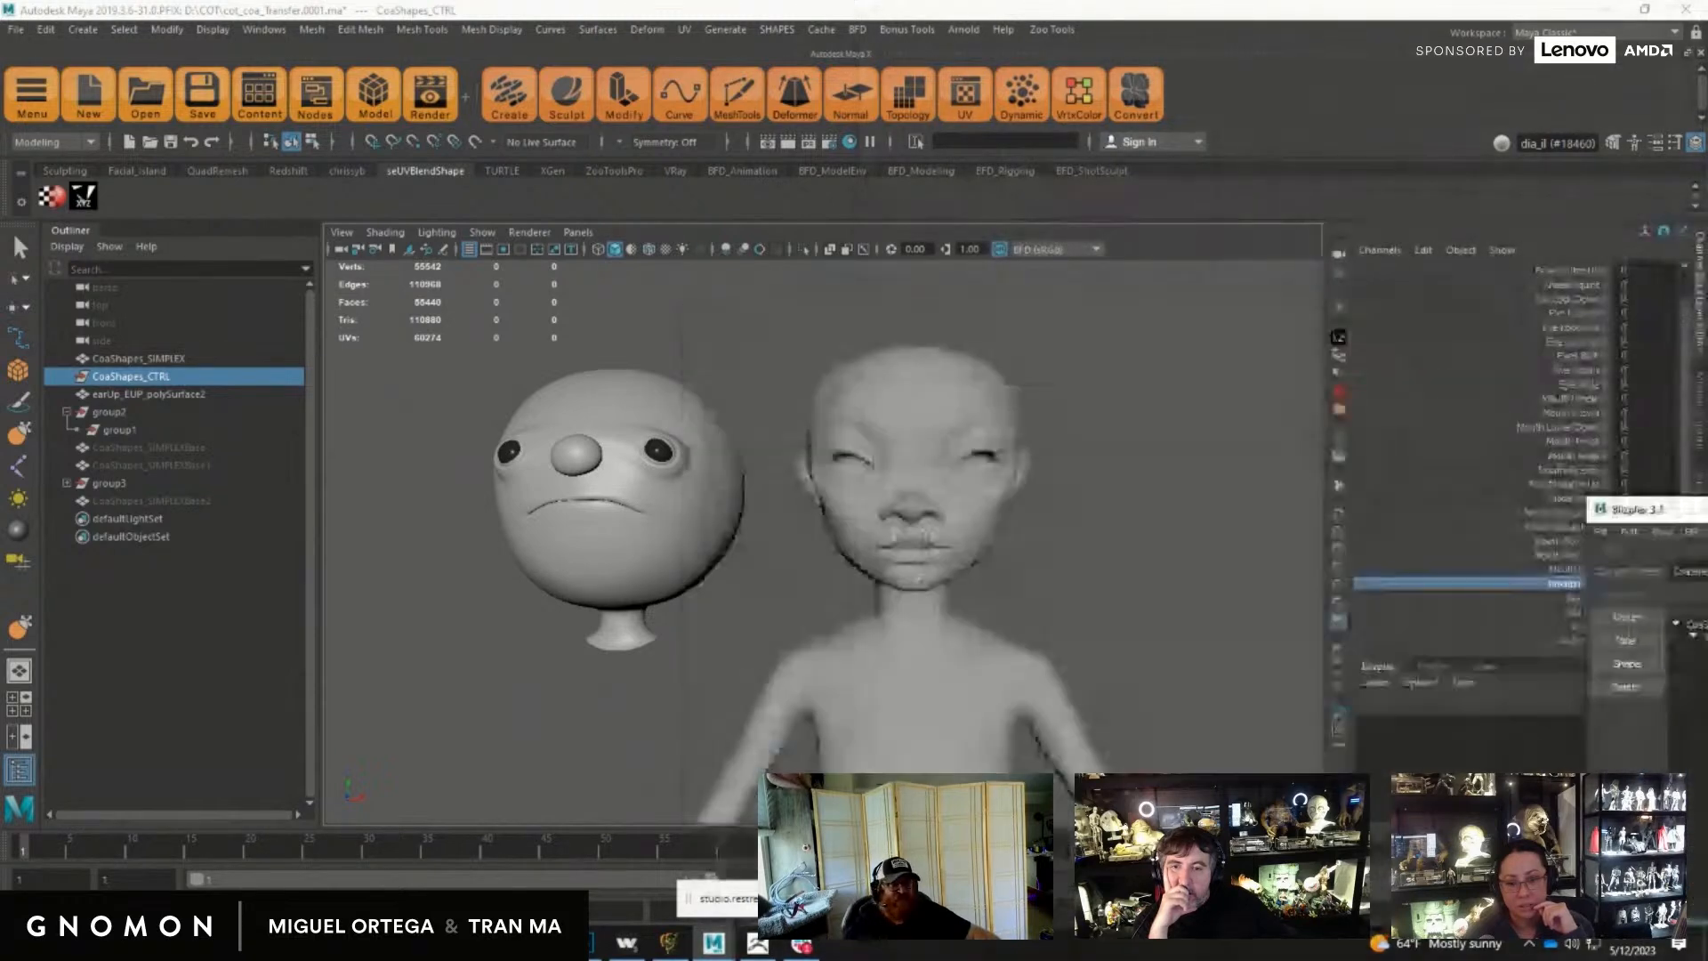
Step: Unparent the round-headed Neutal mesh from group3
{"action": "left_click", "coordinate": [594, 652]}
{"action": "left_click", "coordinate": [600, 528]}
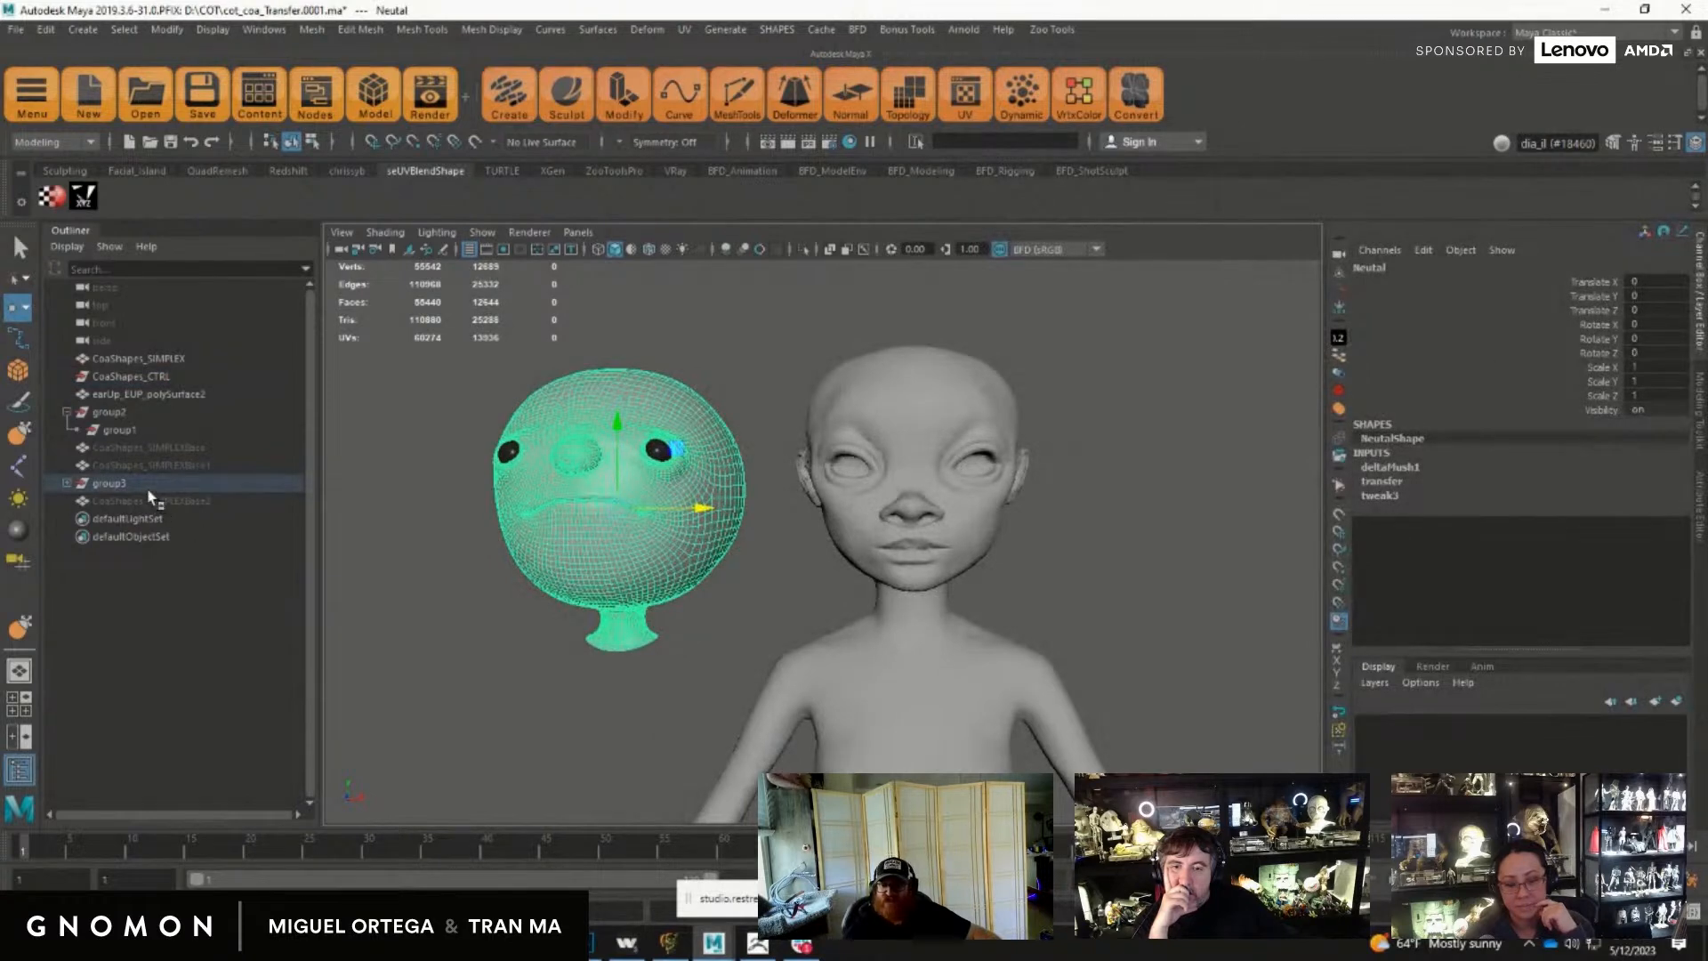
{"action": "left_click", "coordinate": [67, 483]}
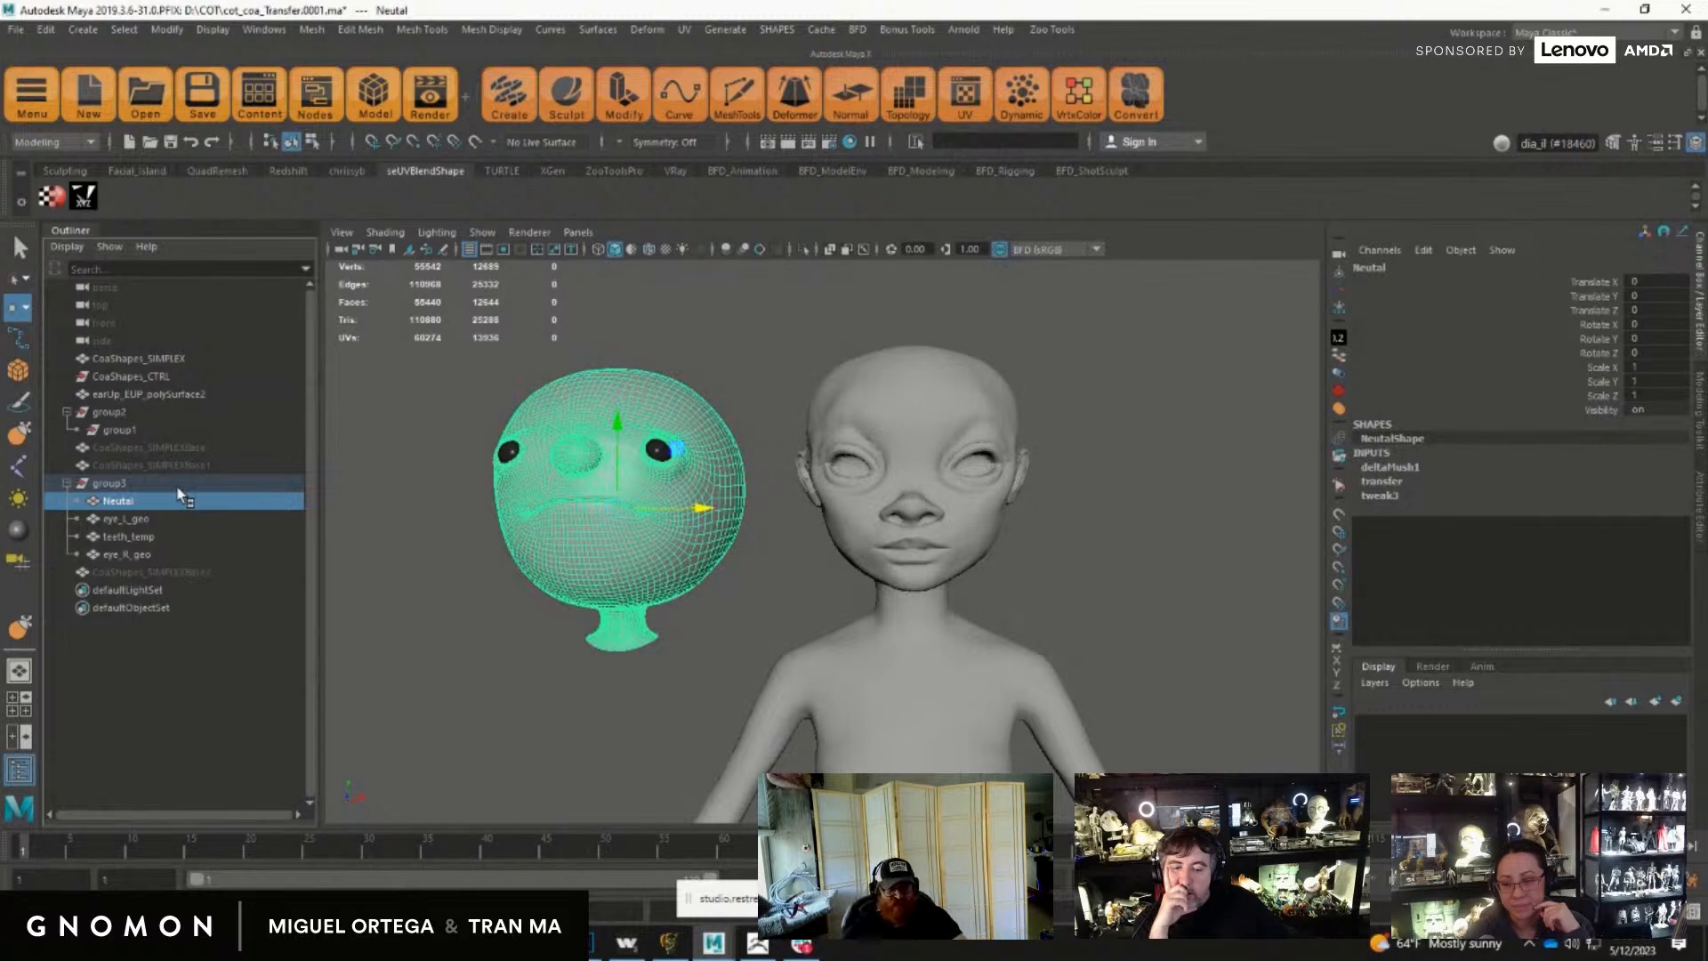
{"action": "key", "text": "shift+p"}
Step: Try setting Neutal's Translate X to 0, undo the last change, and deselect the mesh
{"action": "left_click", "coordinate": [1666, 272]}
{"action": "left_click", "coordinate": [1668, 278]}
{"action": "type", "text": "0"}
{"action": "key", "text": "Return"}
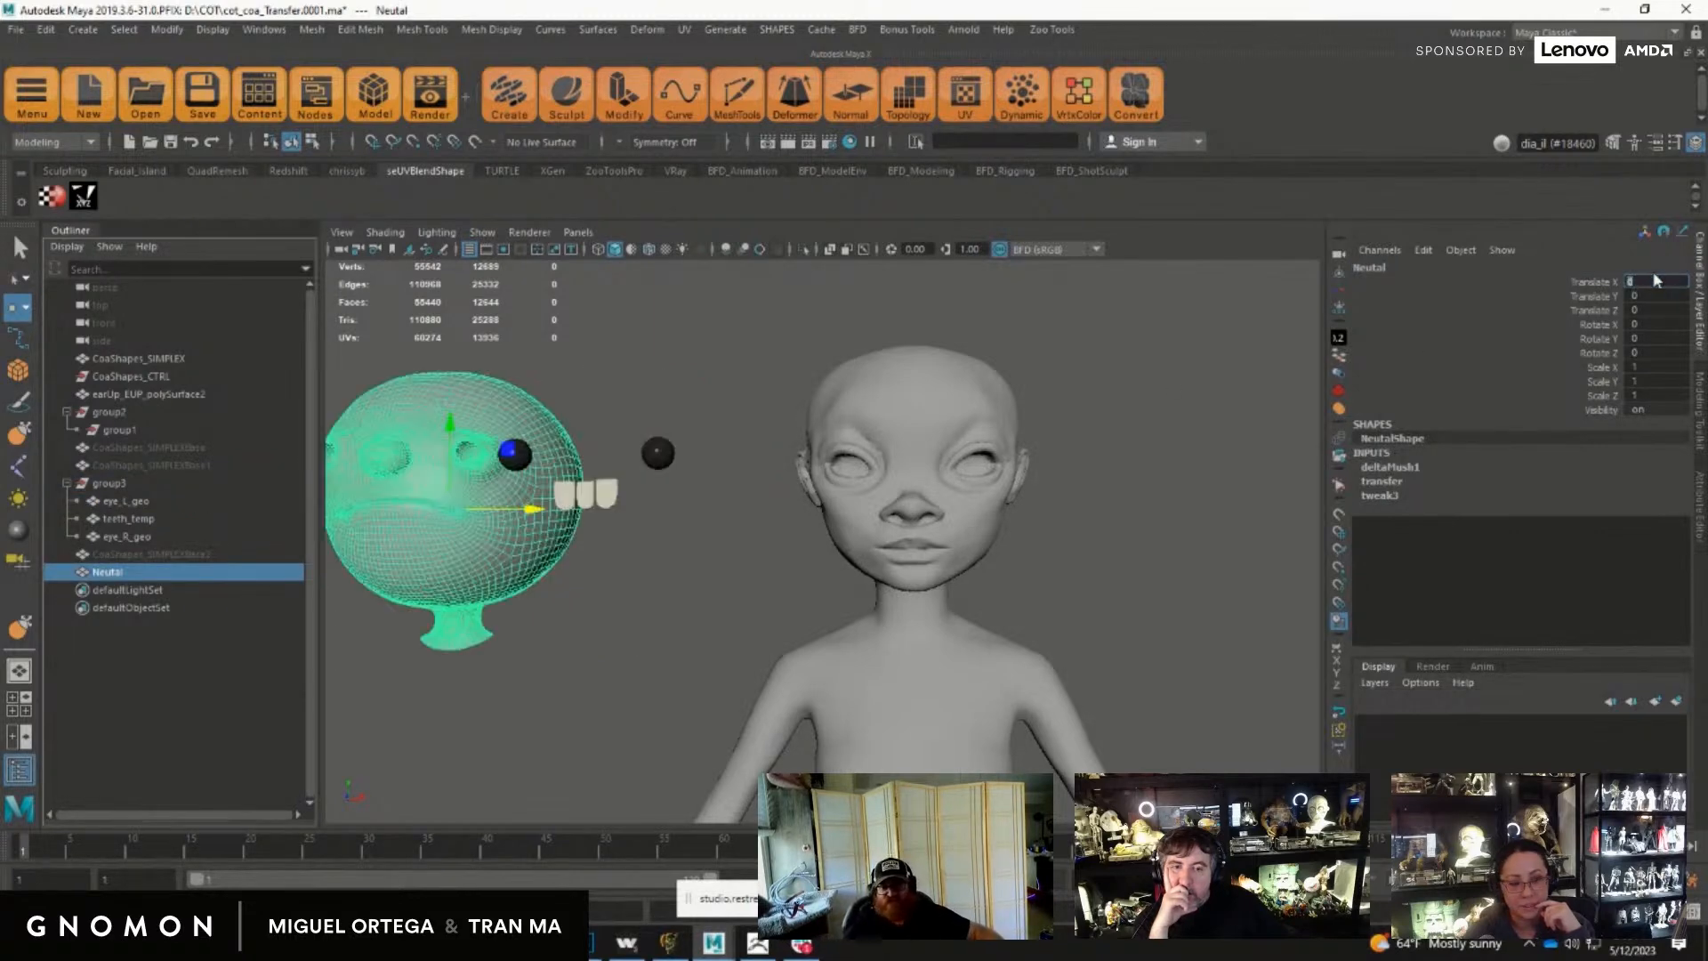
{"action": "right_click_drag", "start_coordinate": [788, 632], "coordinate": [734, 452], "text": "alt"}
{"action": "mouse_move", "coordinate": [734, 452]}
{"action": "left_mouse_down", "text": "alt"}
{"action": "mouse_move", "coordinate": [710, 460]}
{"action": "mouse_move", "coordinate": [705, 527]}
{"action": "mouse_move", "coordinate": [710, 461]}
{"action": "left_mouse_up", "text": "alt"}
{"action": "right_click_drag", "start_coordinate": [710, 460], "coordinate": [916, 659], "text": "alt"}
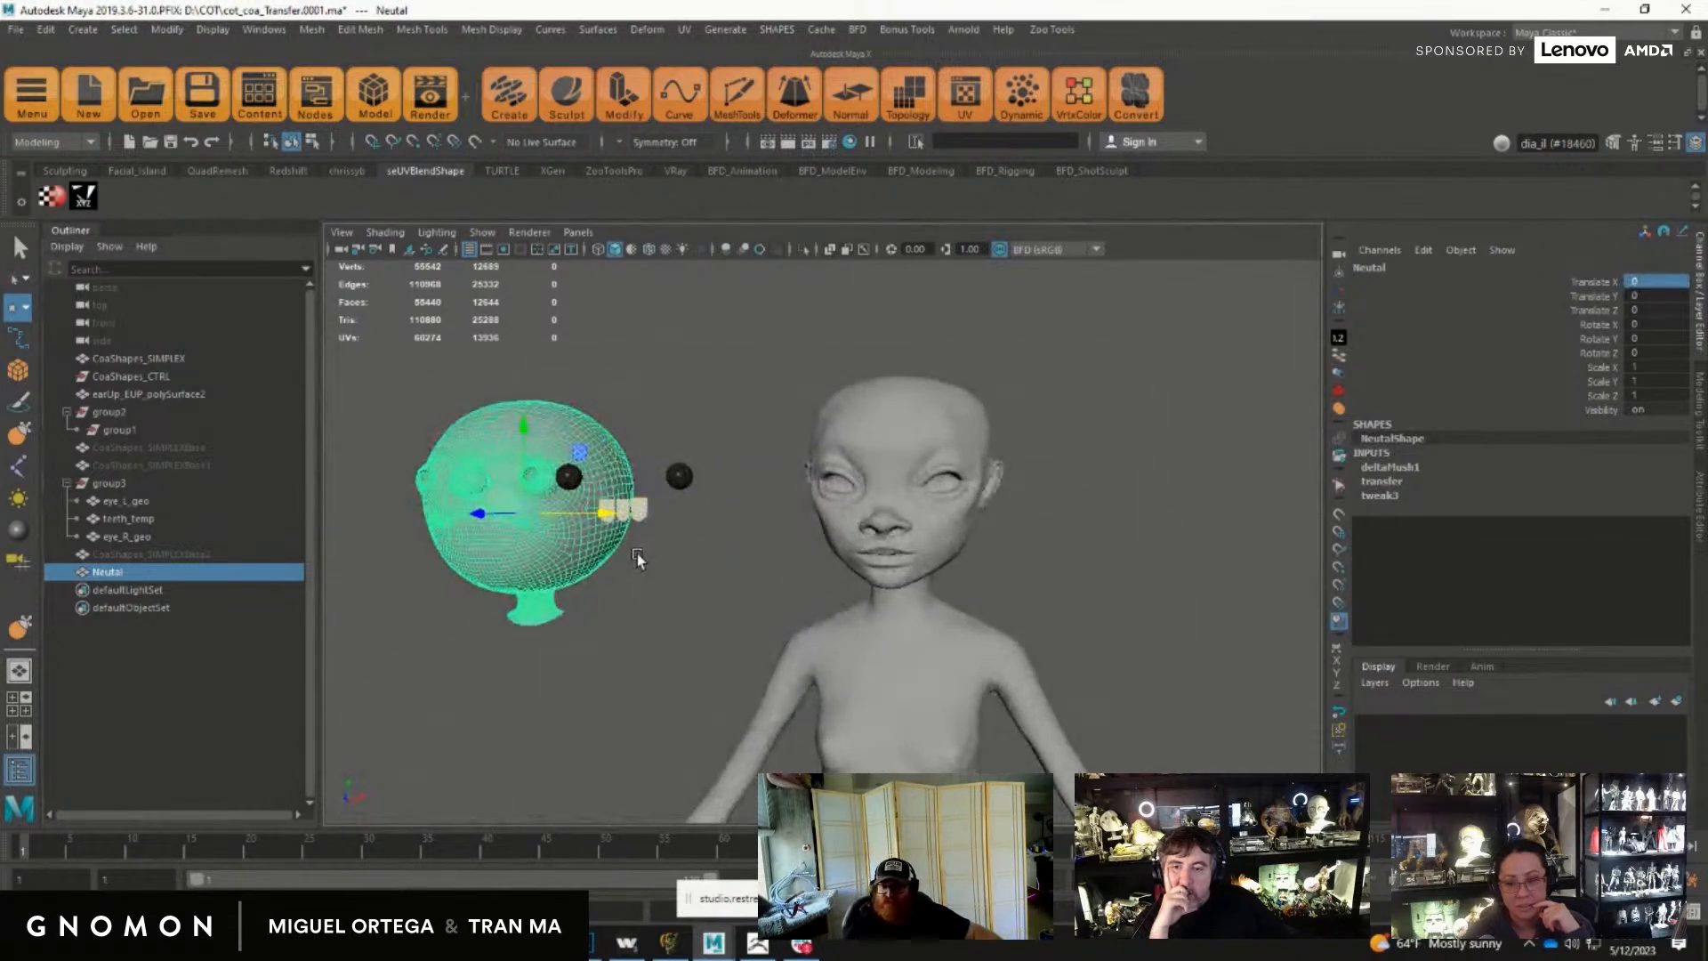
{"action": "key", "text": "ctrl+z"}
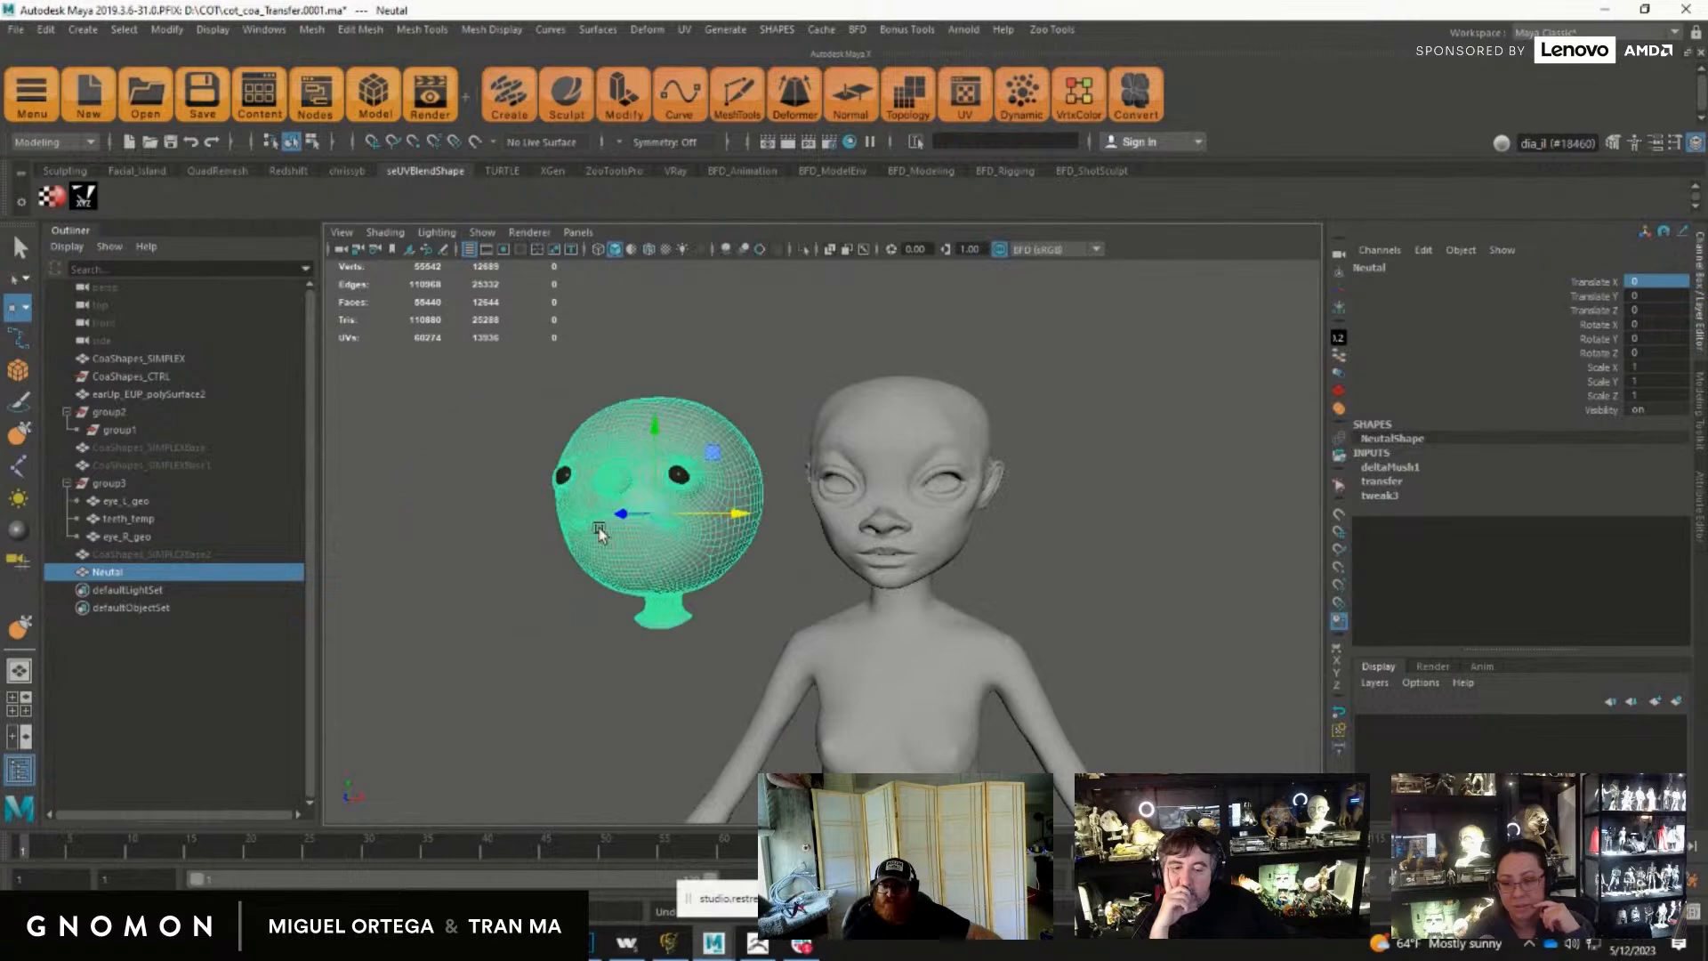
{"action": "left_click", "coordinate": [788, 619]}
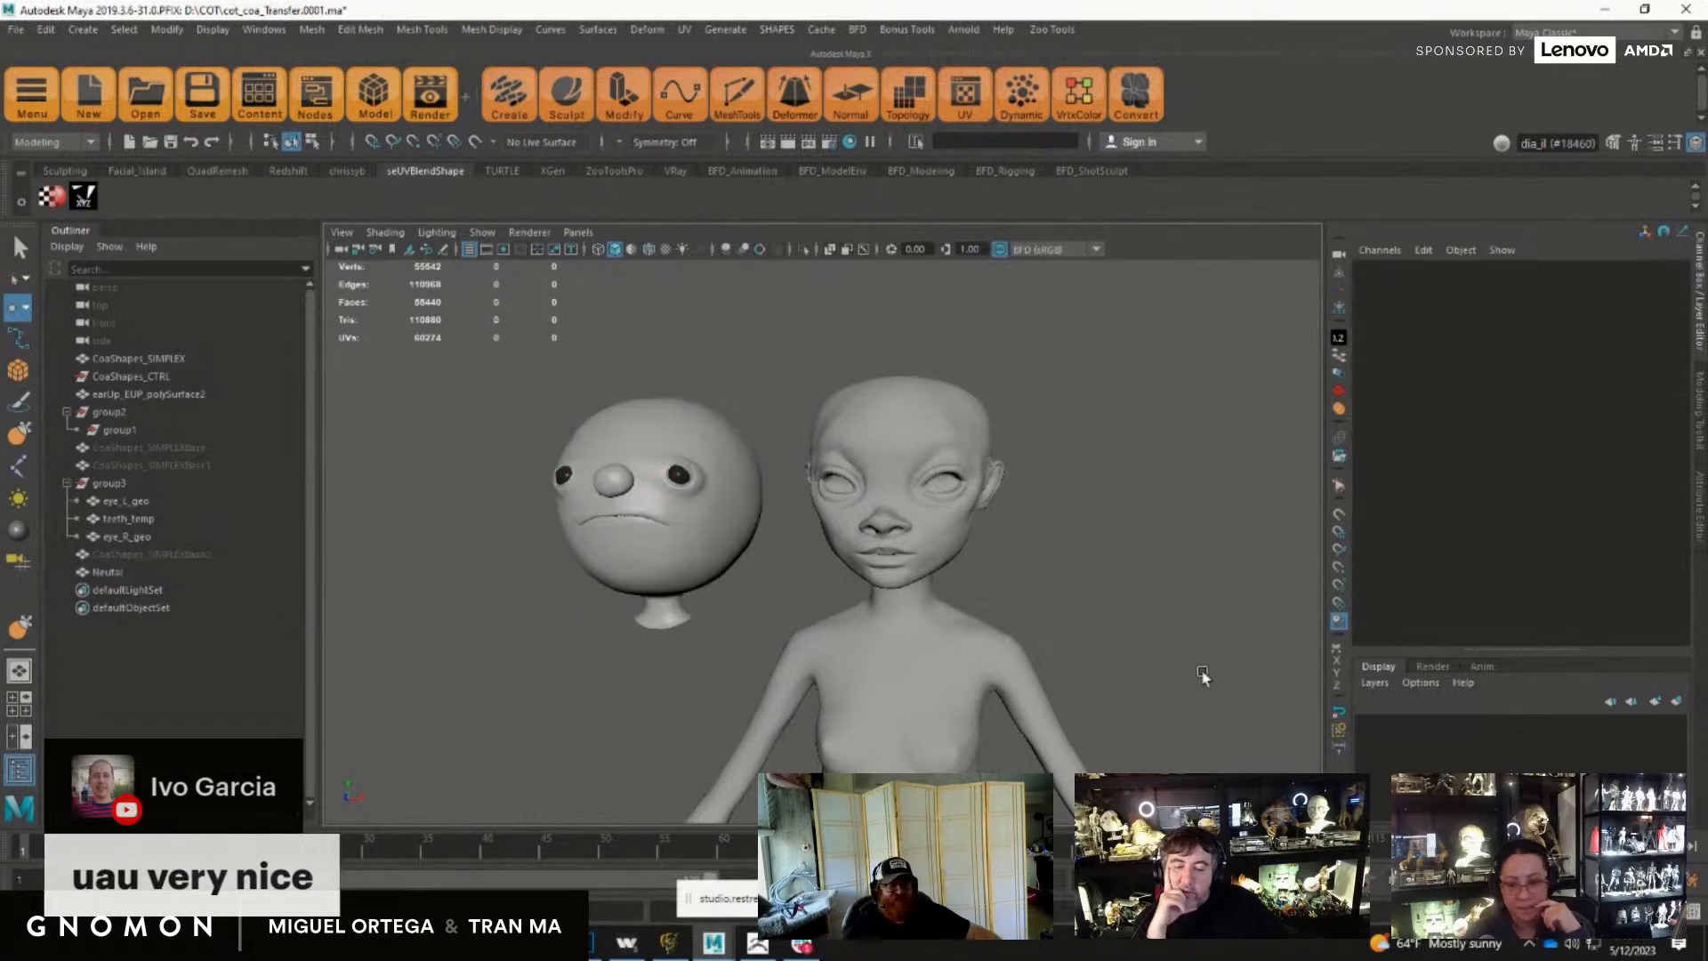
Step: Select CoaShapes_CTRL and place the Blizplex window beside the round head so that the head stays visible
{"action": "right_click_drag", "start_coordinate": [927, 561], "coordinate": [1080, 580], "text": "alt"}
{"action": "middle_click_drag", "start_coordinate": [1080, 580], "coordinate": [1099, 611], "text": "alt"}
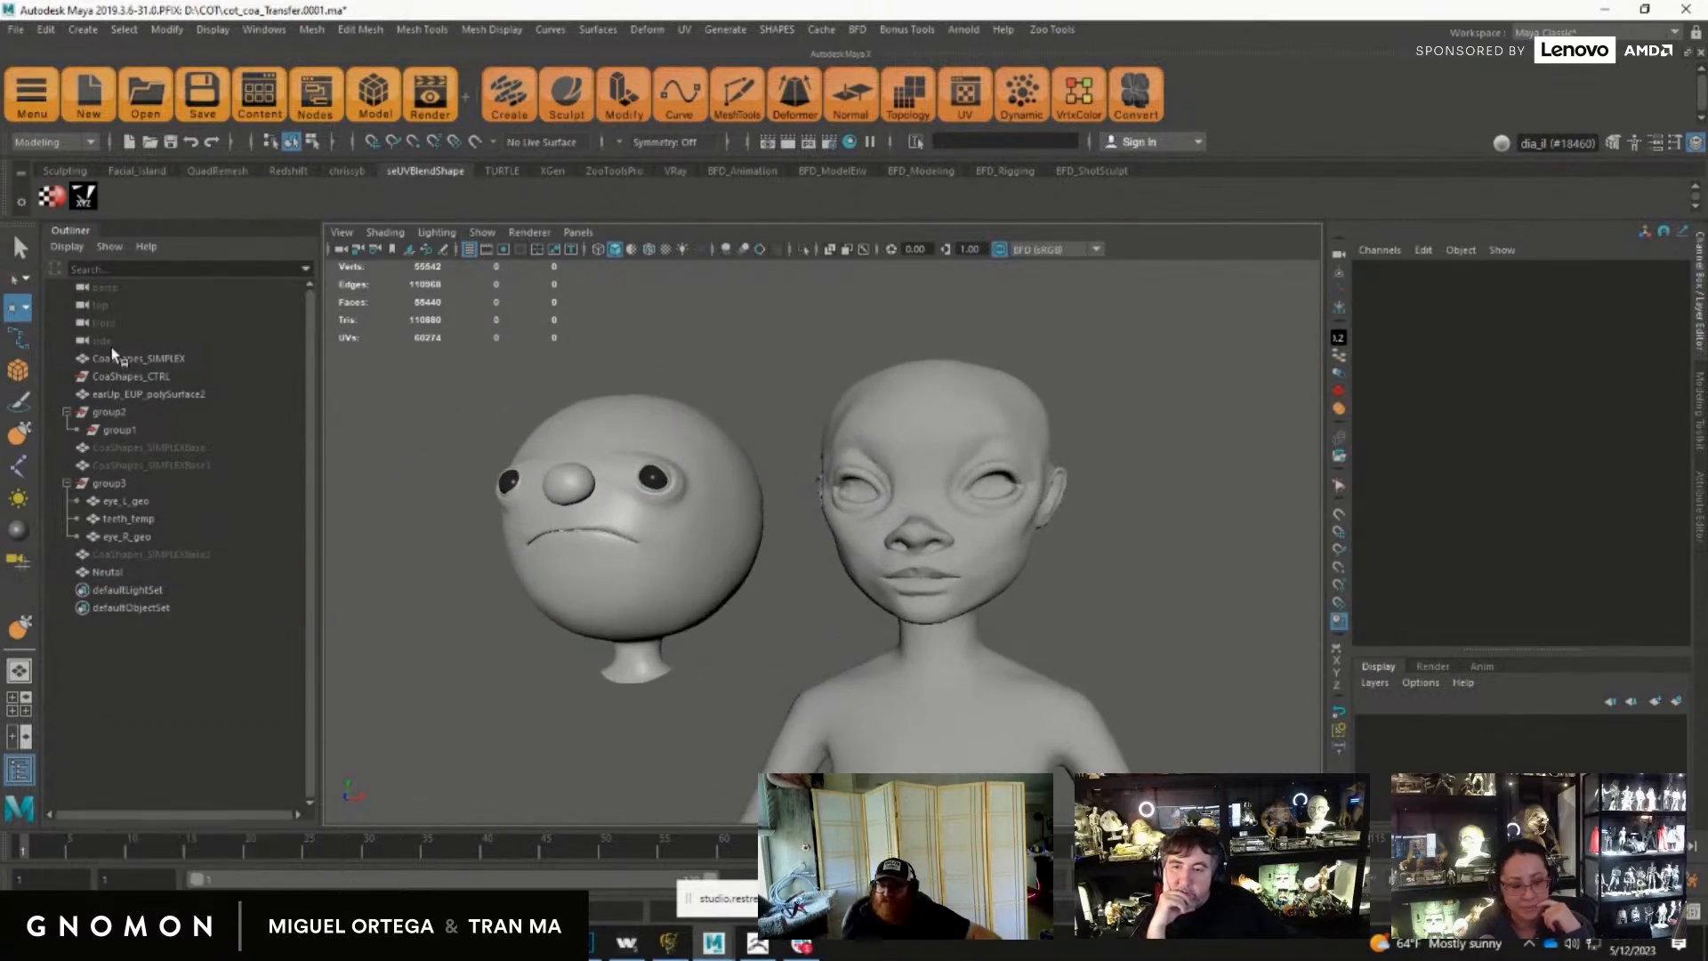
{"action": "left_click", "coordinate": [143, 377]}
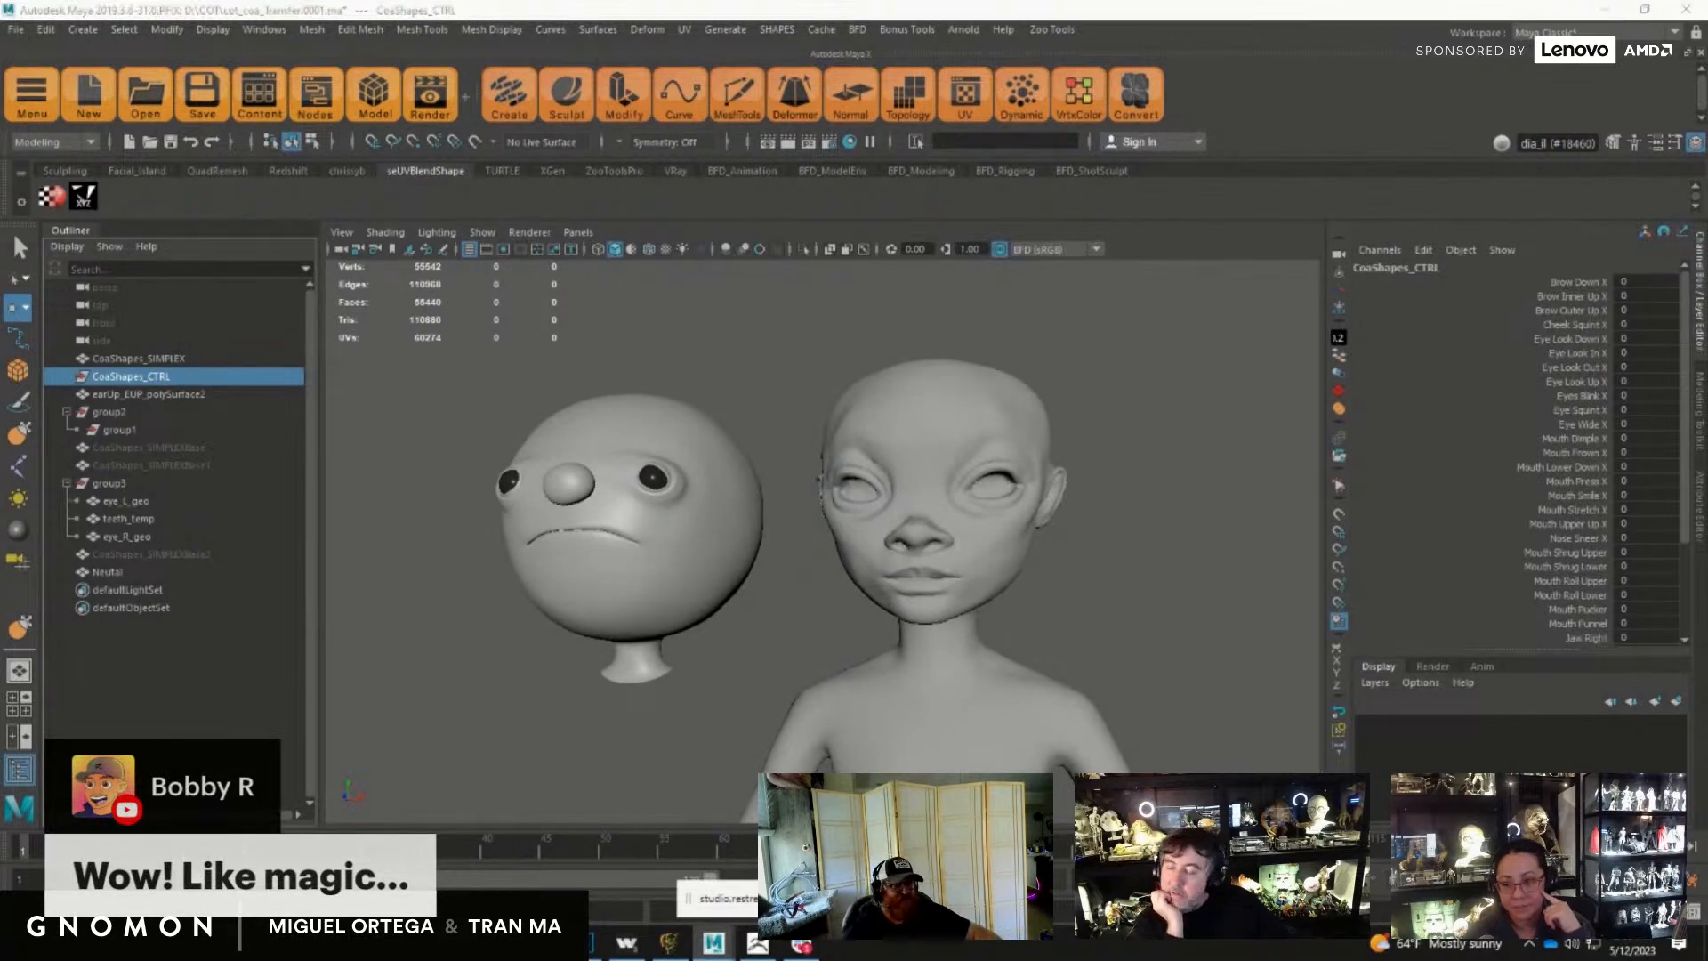
{"action": "left_click_drag", "start_coordinate": [1707, 181], "coordinate": [1169, 187]}
{"action": "left_click", "coordinate": [783, 209]}
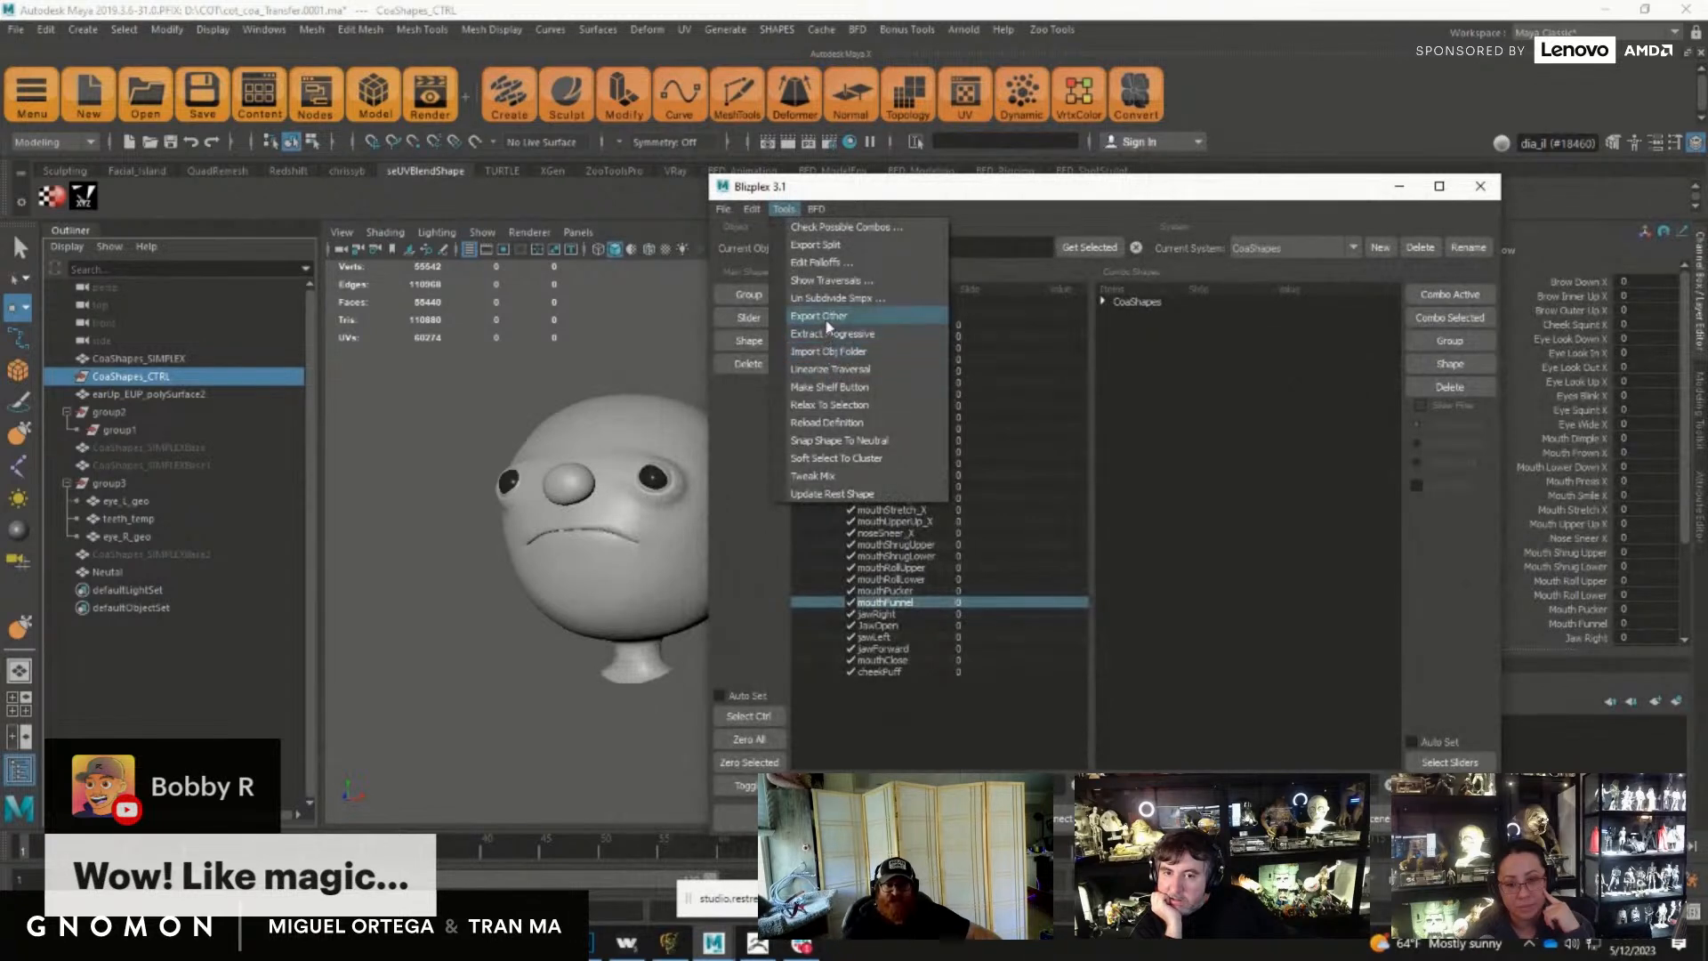
{"action": "left_click", "coordinate": [1217, 187]}
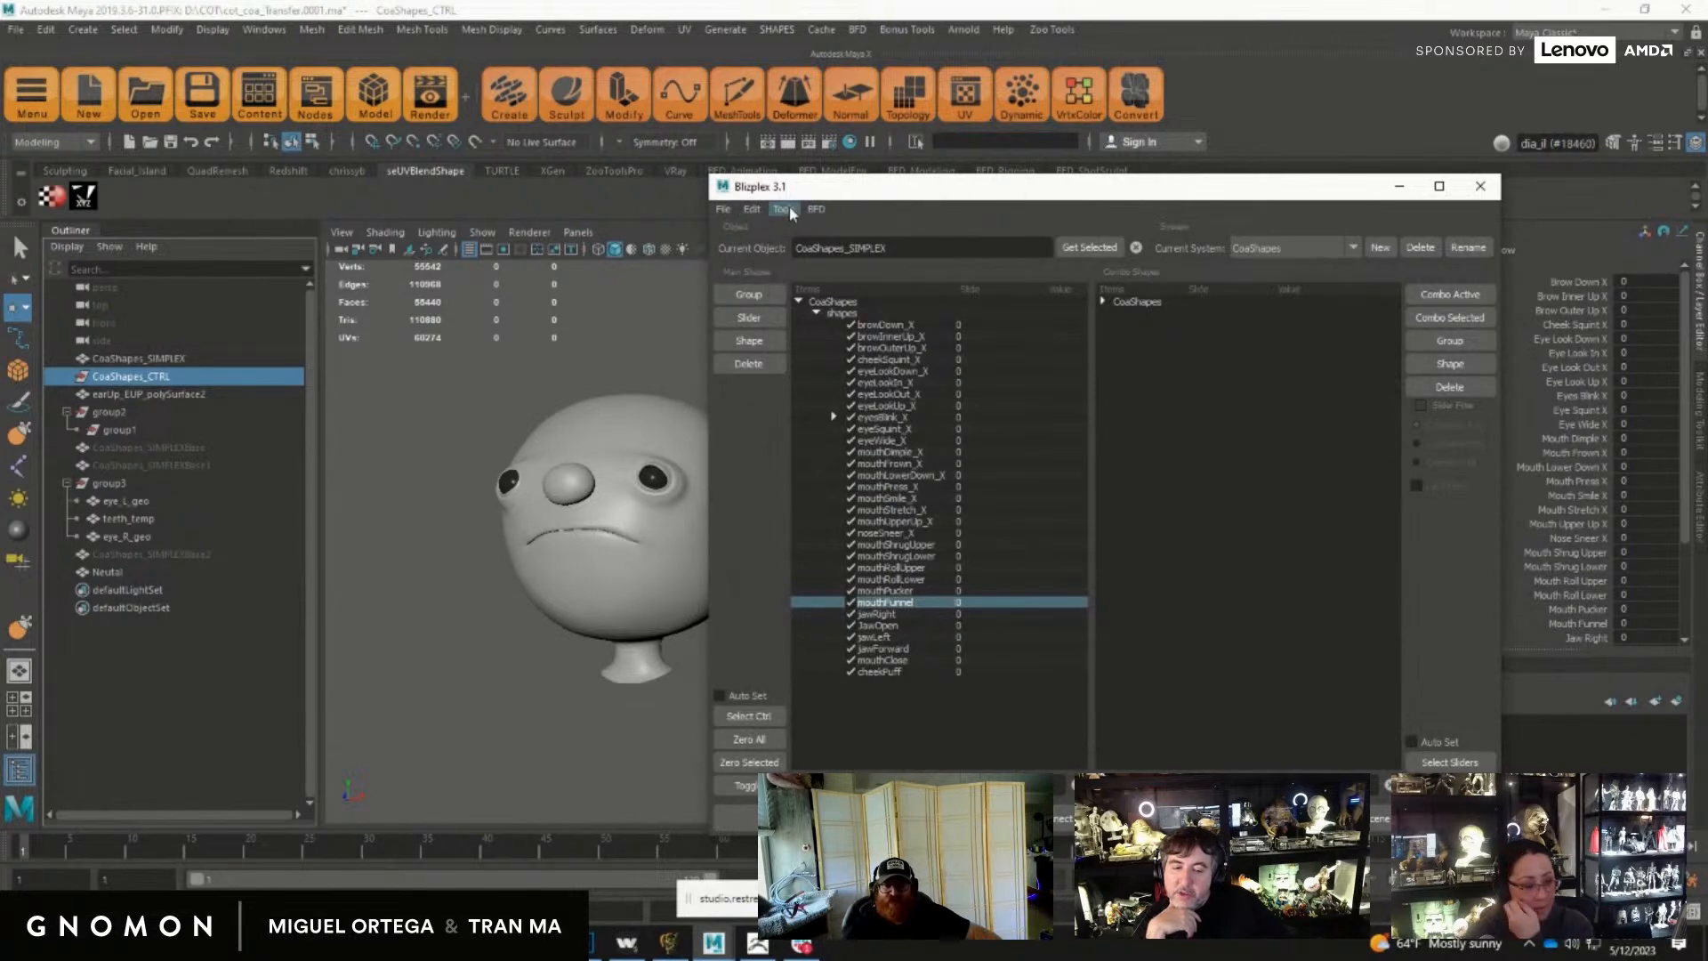
{"action": "left_click_drag", "start_coordinate": [830, 188], "coordinate": [1008, 172]}
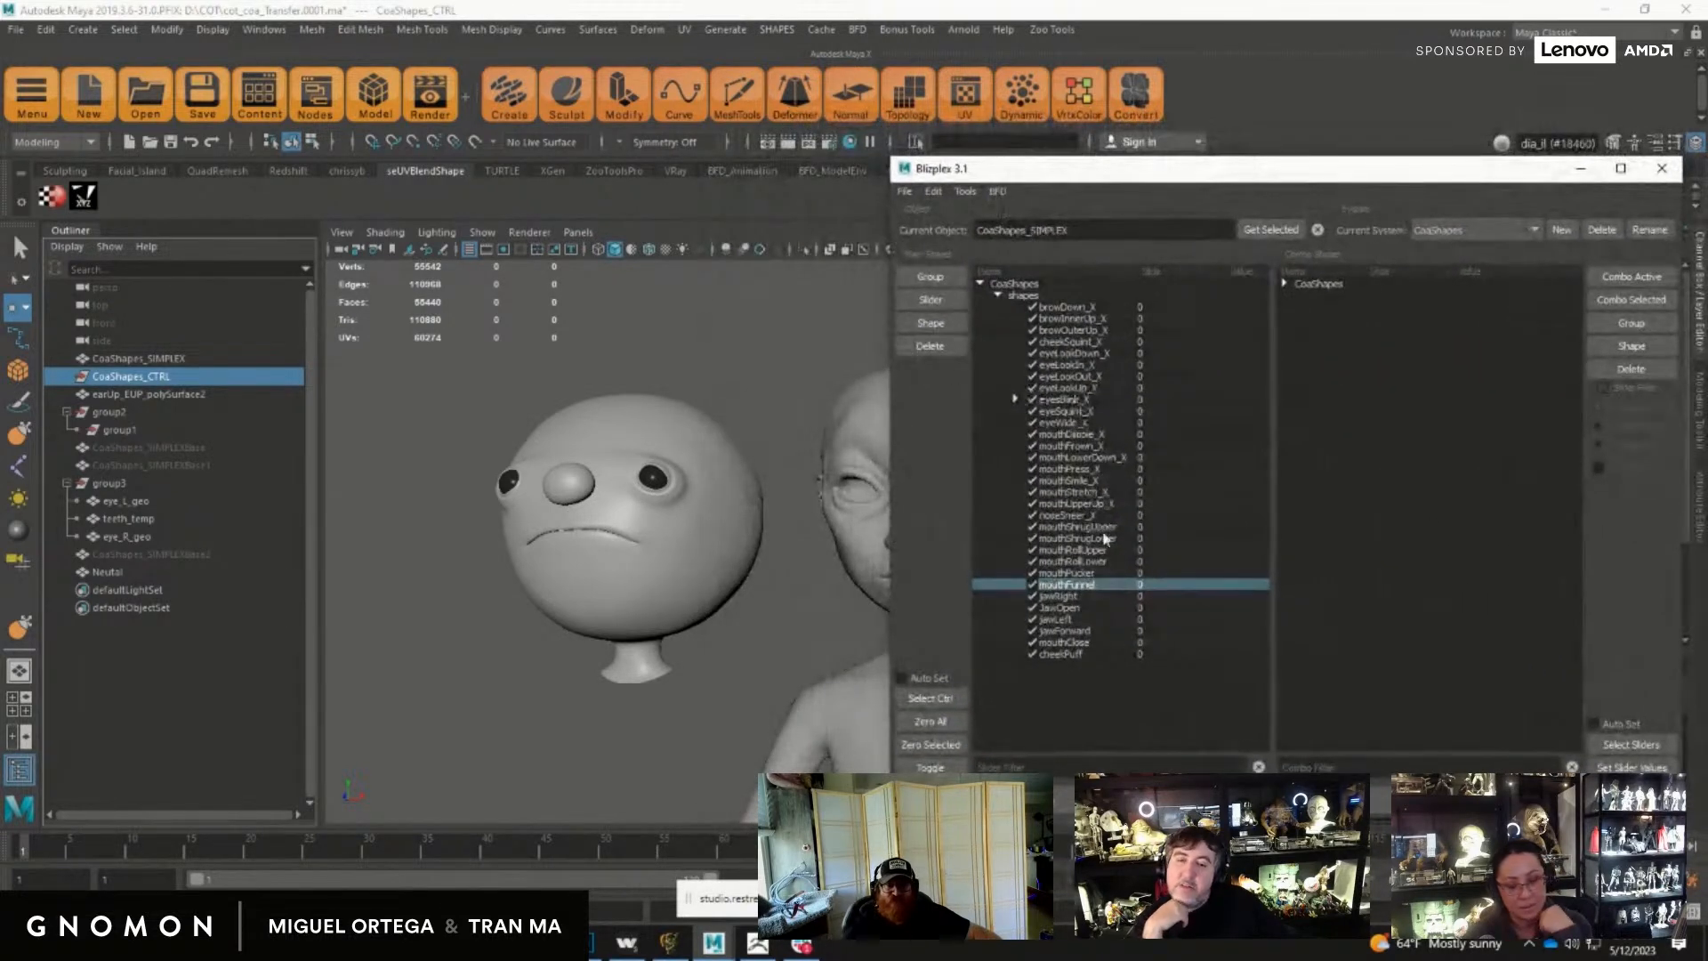
Step: Open Blizplex's Export Other dialog for the CoaShapes system and cancel it
{"action": "left_click", "coordinate": [966, 191]}
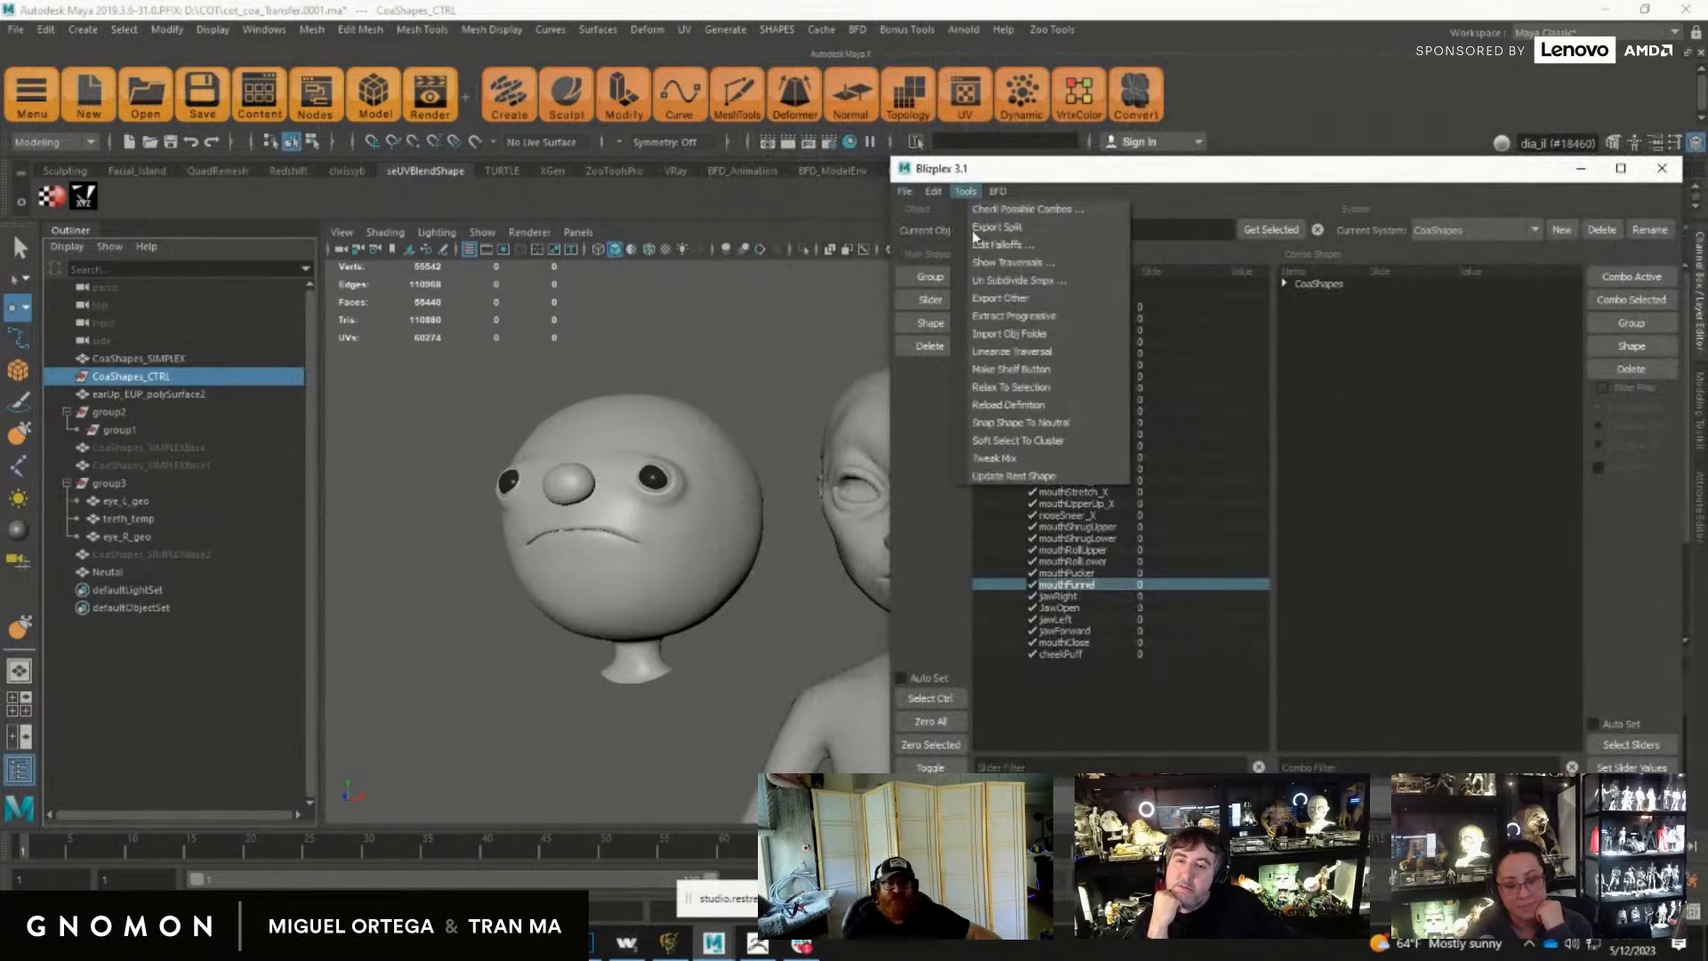
{"action": "left_click", "coordinate": [993, 305]}
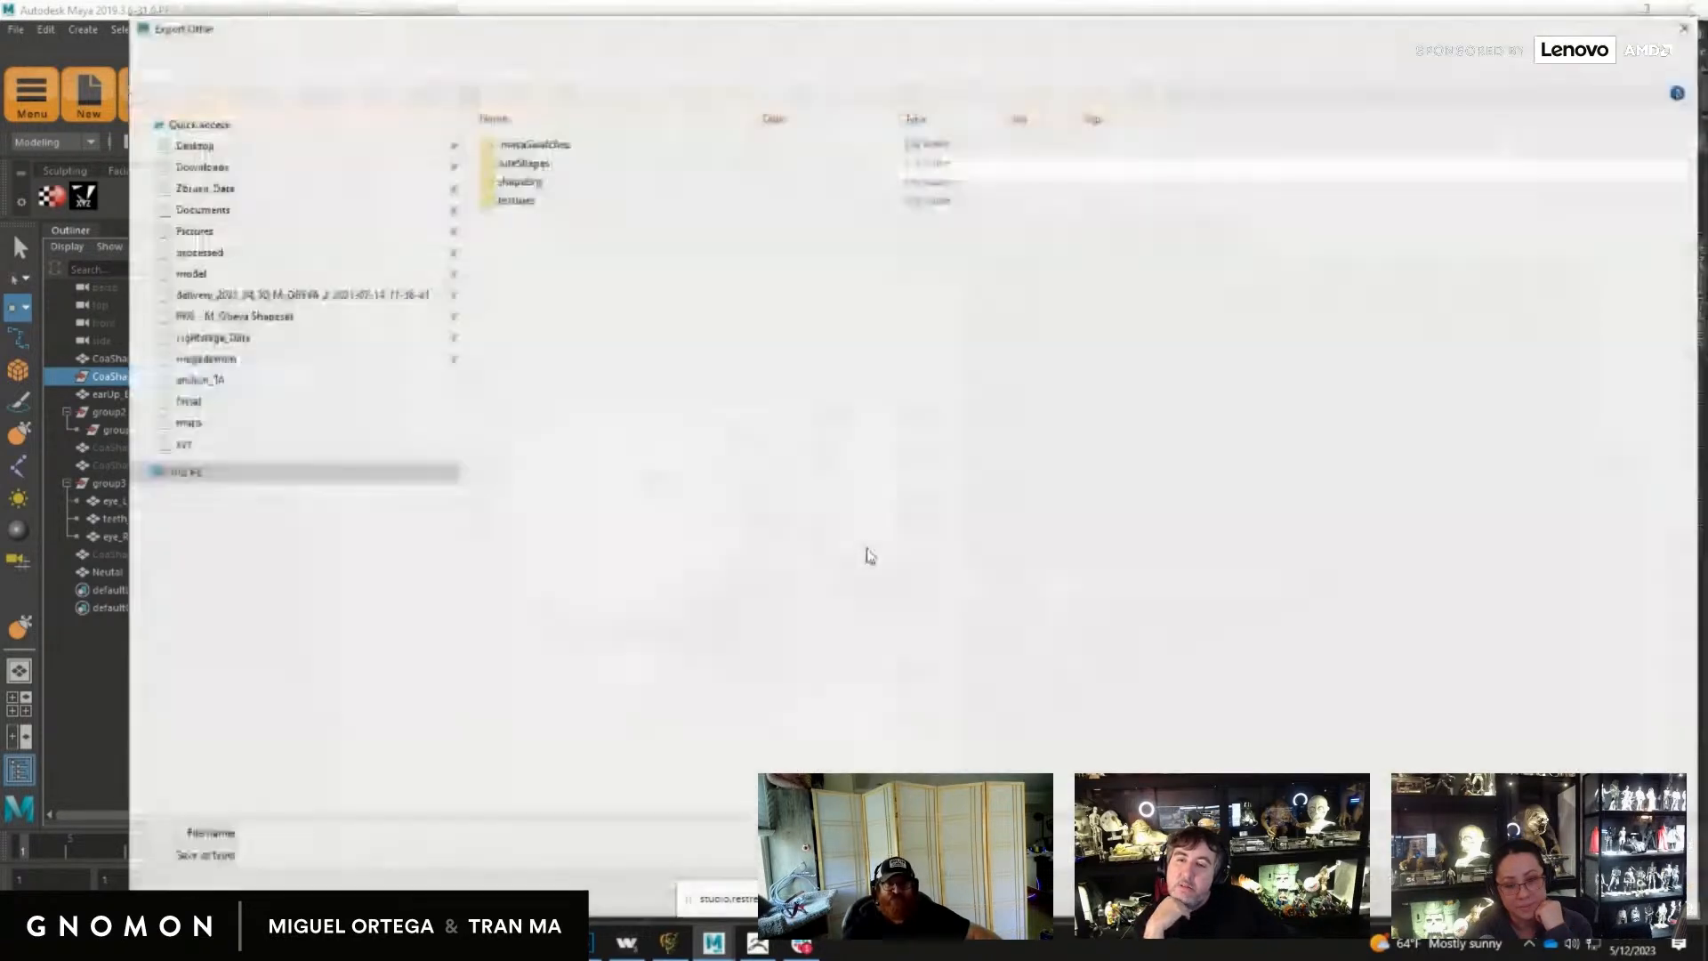
{"action": "key", "text": "Escape"}
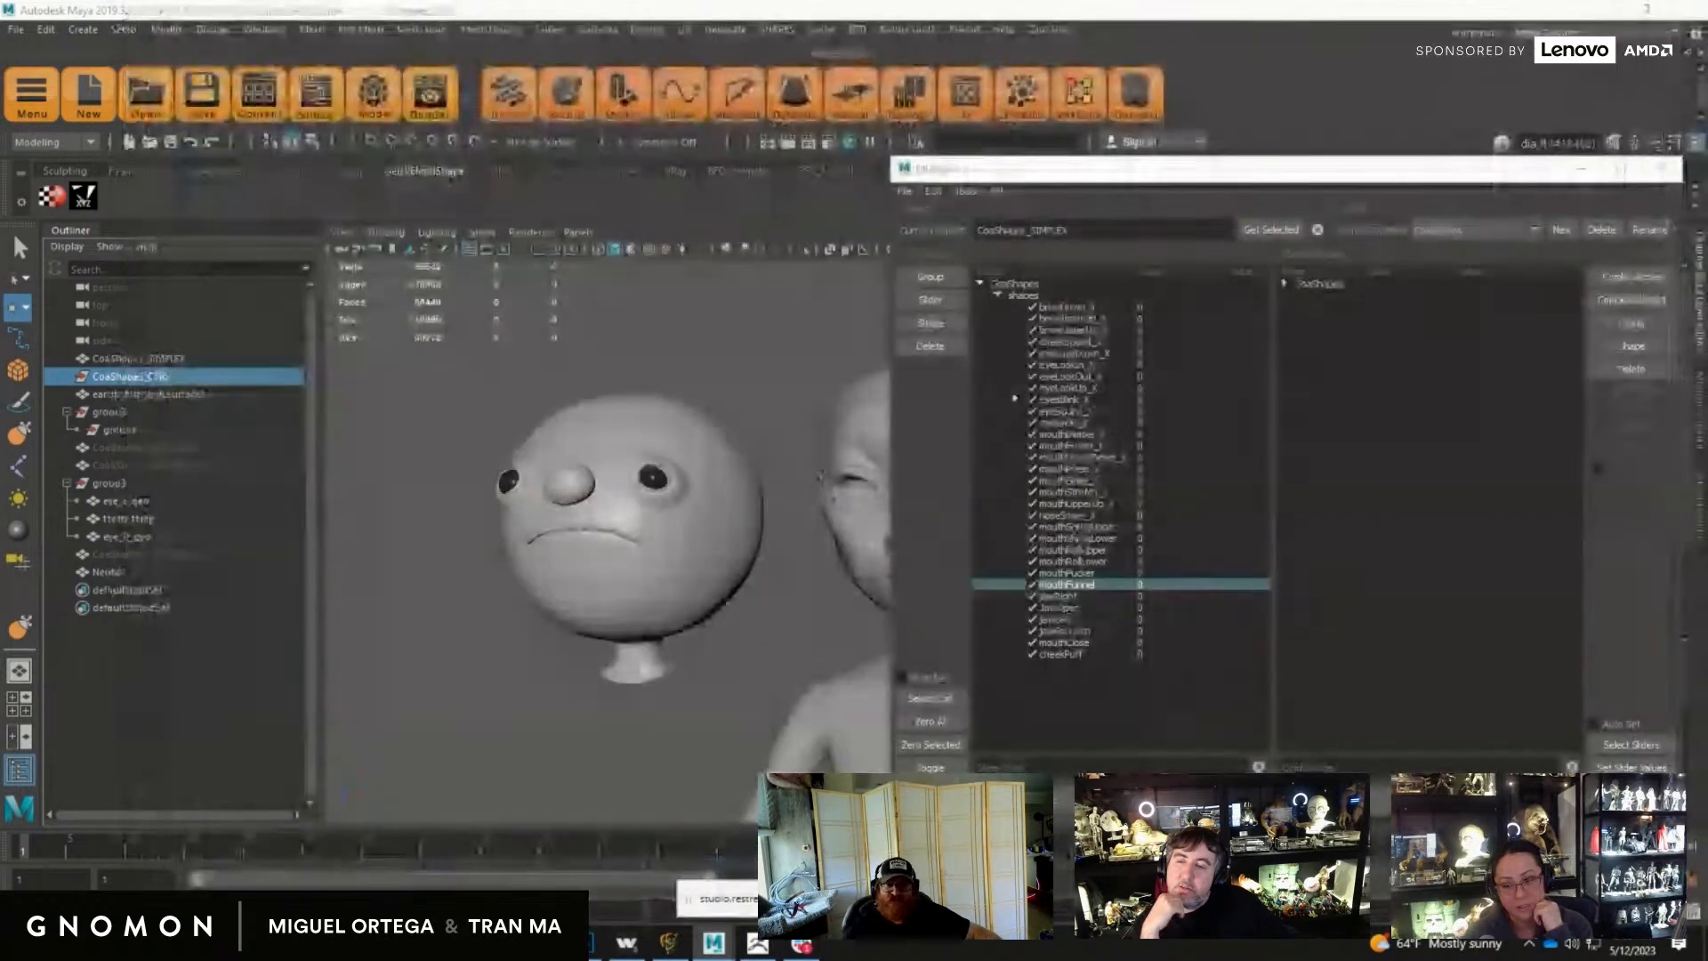
Step: Compare the Neutal and CoaShapes_SIMPLEX meshes by selecting each, leaving Neutal selected with both characters in view
{"action": "left_click", "coordinate": [108, 572]}
{"action": "left_click", "coordinate": [975, 173]}
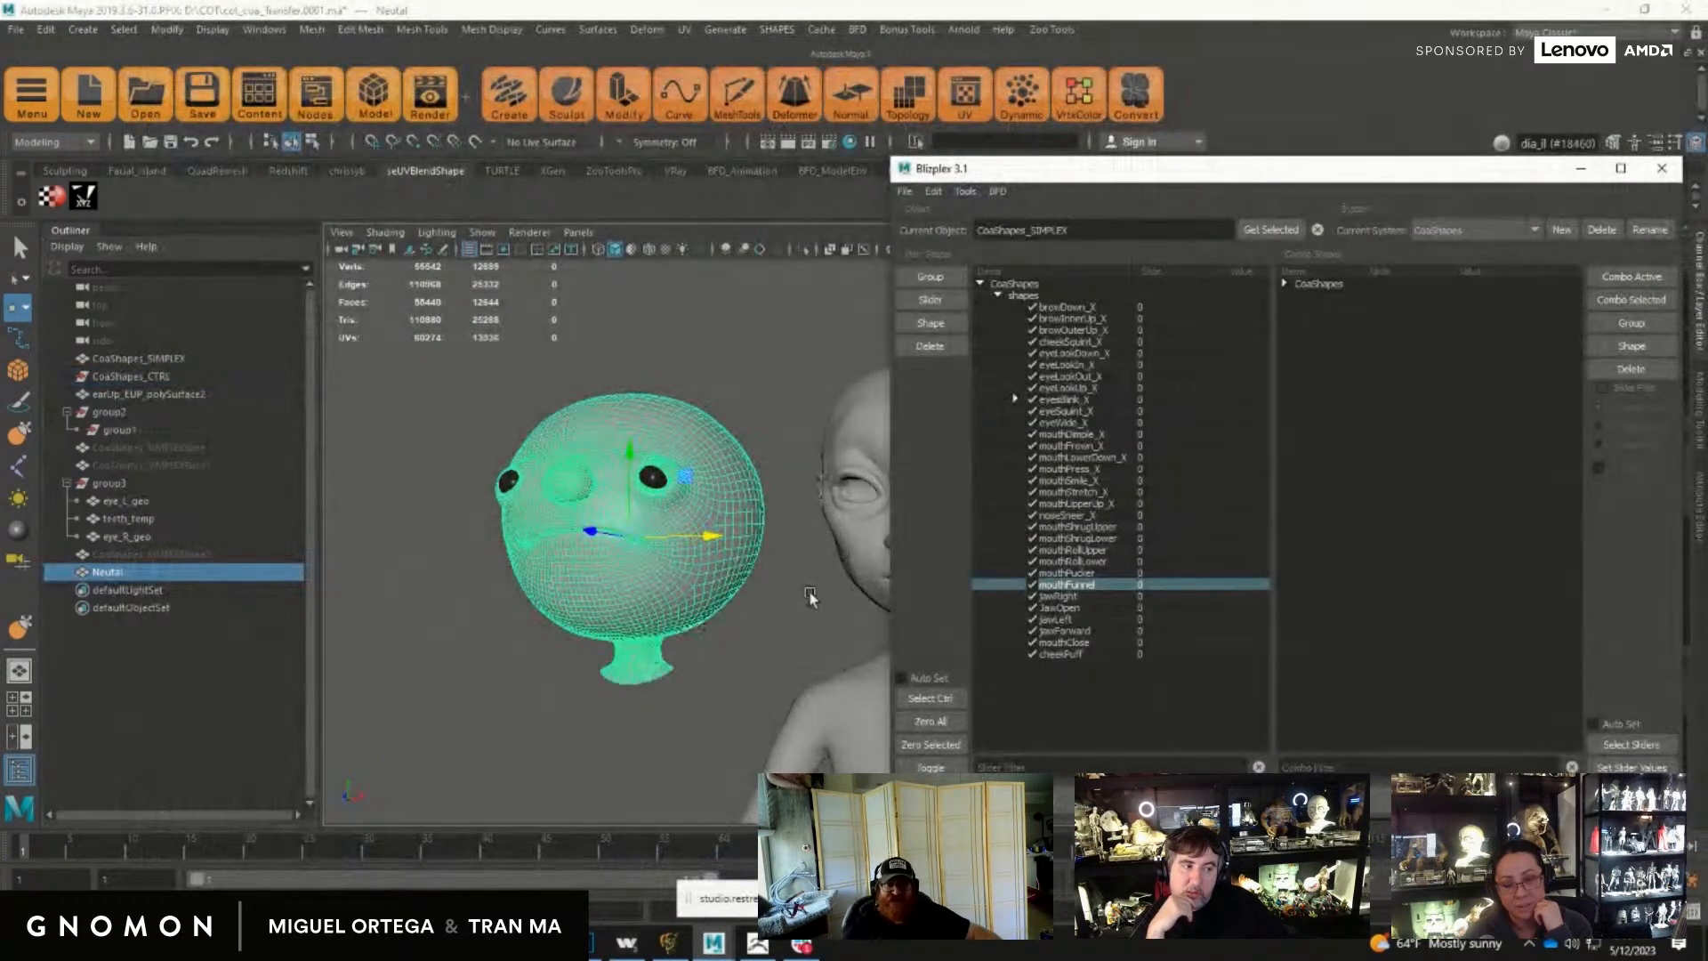
{"action": "middle_click_drag", "start_coordinate": [811, 597], "coordinate": [596, 552], "text": "alt"}
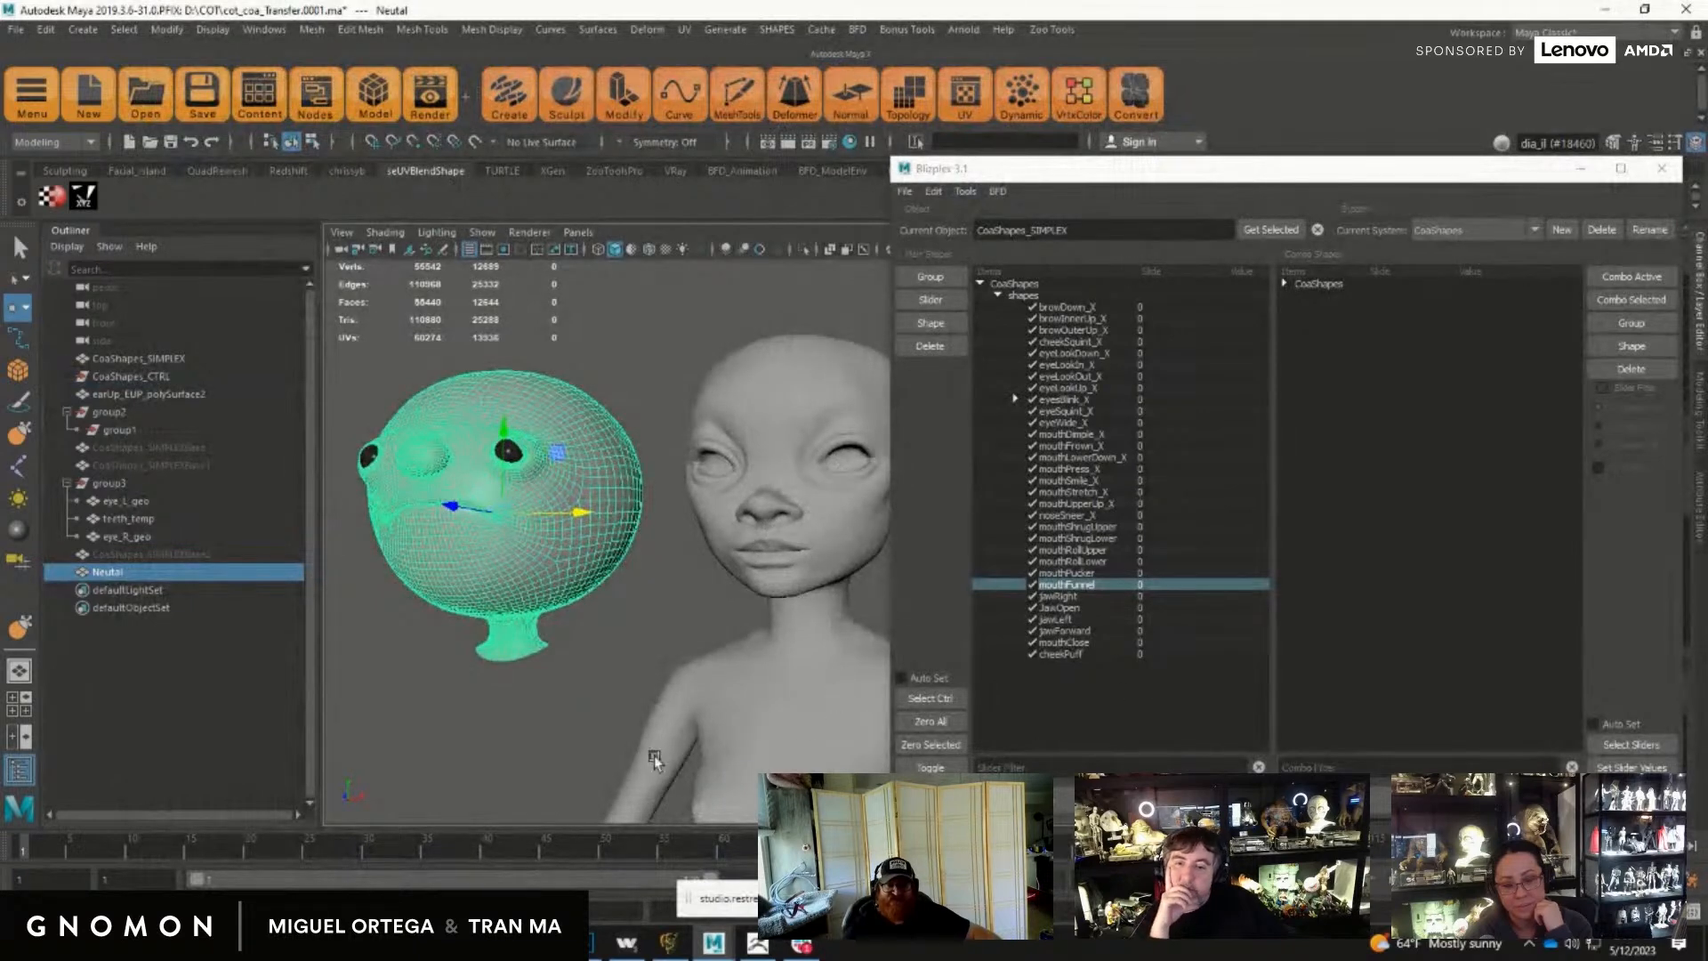
{"action": "left_click", "coordinate": [736, 707]}
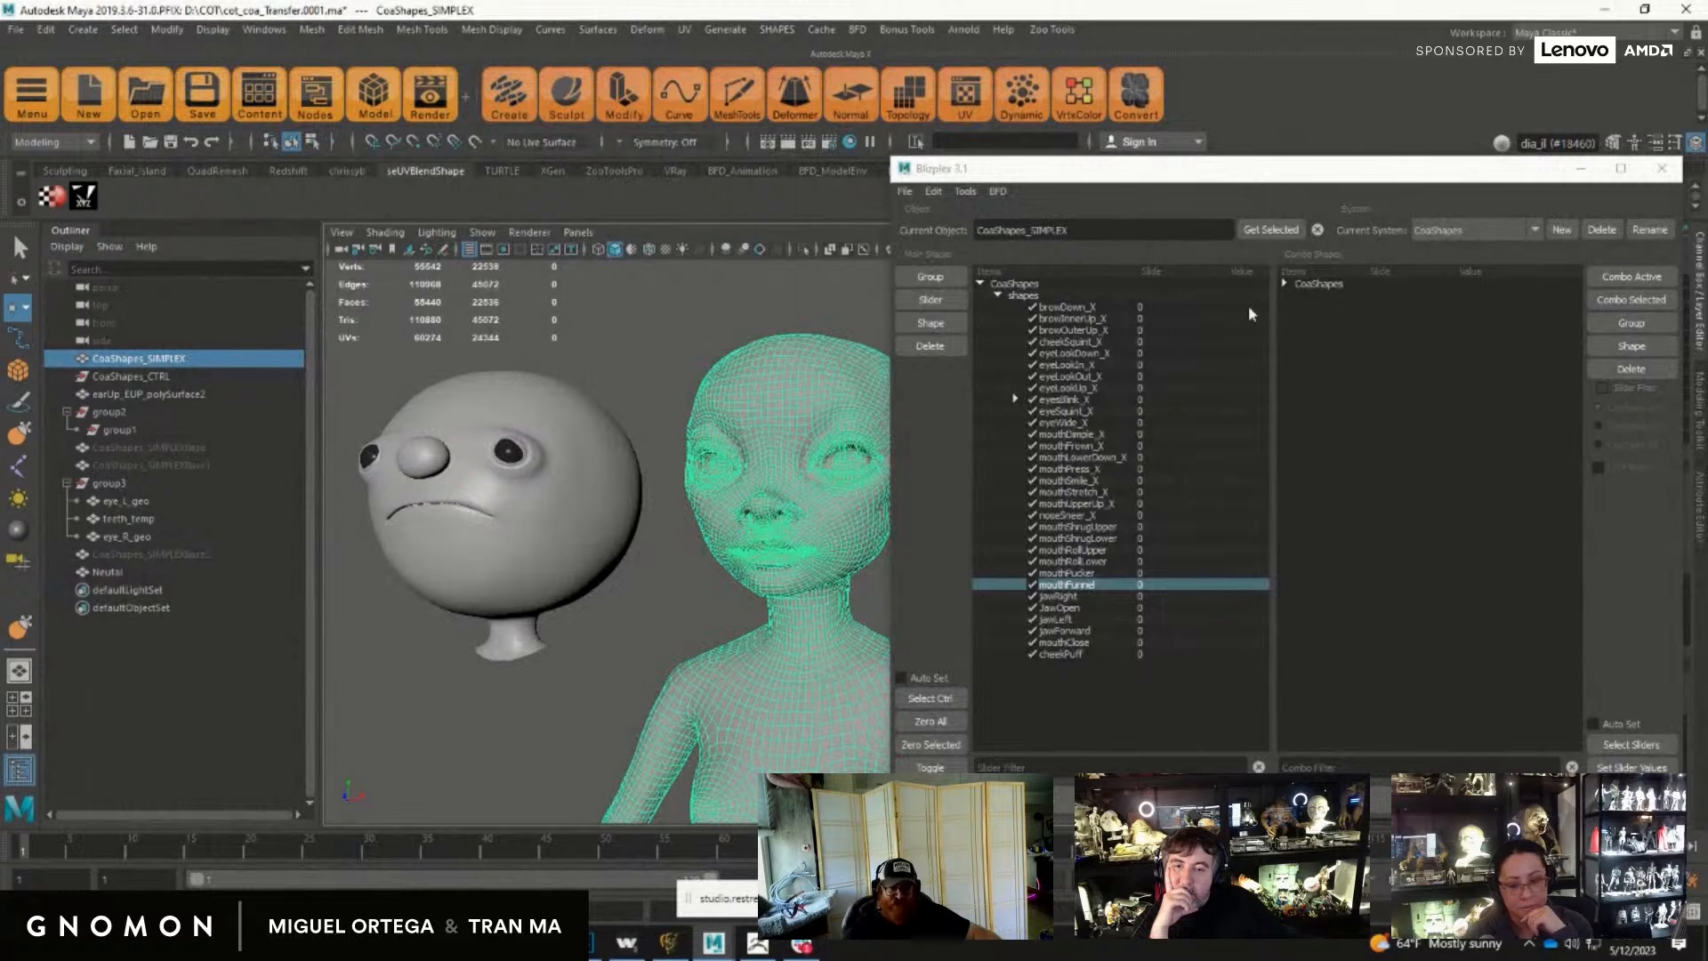
{"action": "left_click", "coordinate": [603, 488]}
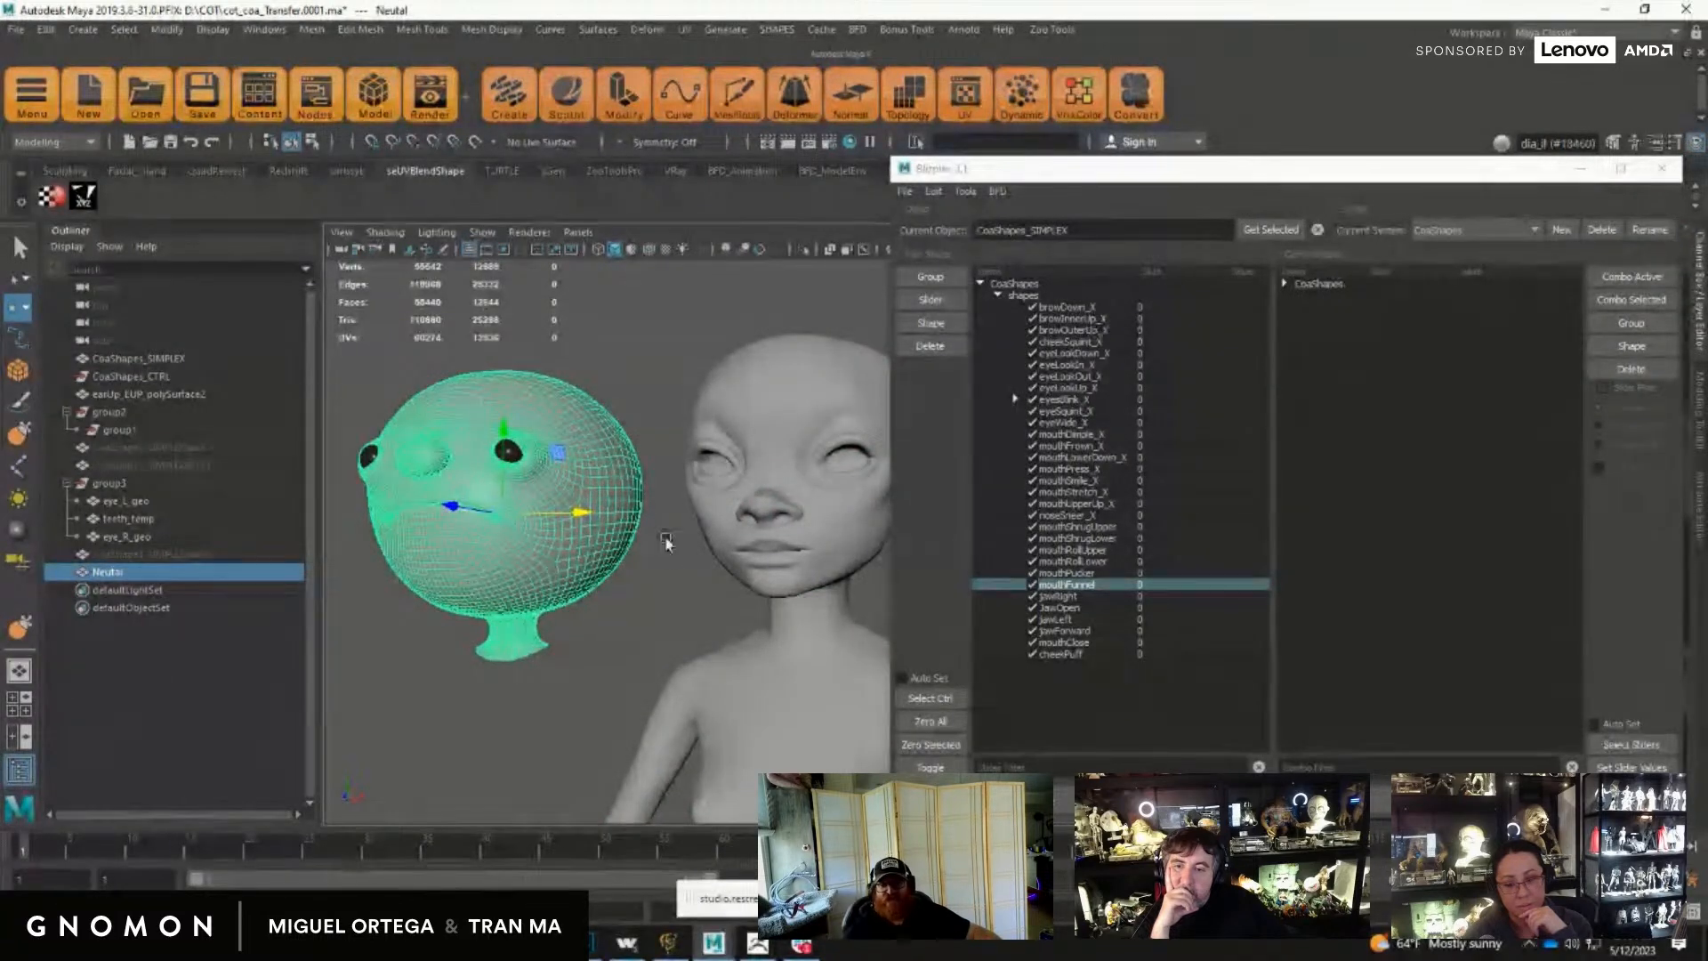
{"action": "left_click_drag", "start_coordinate": [658, 628], "coordinate": [580, 619], "text": "alt"}
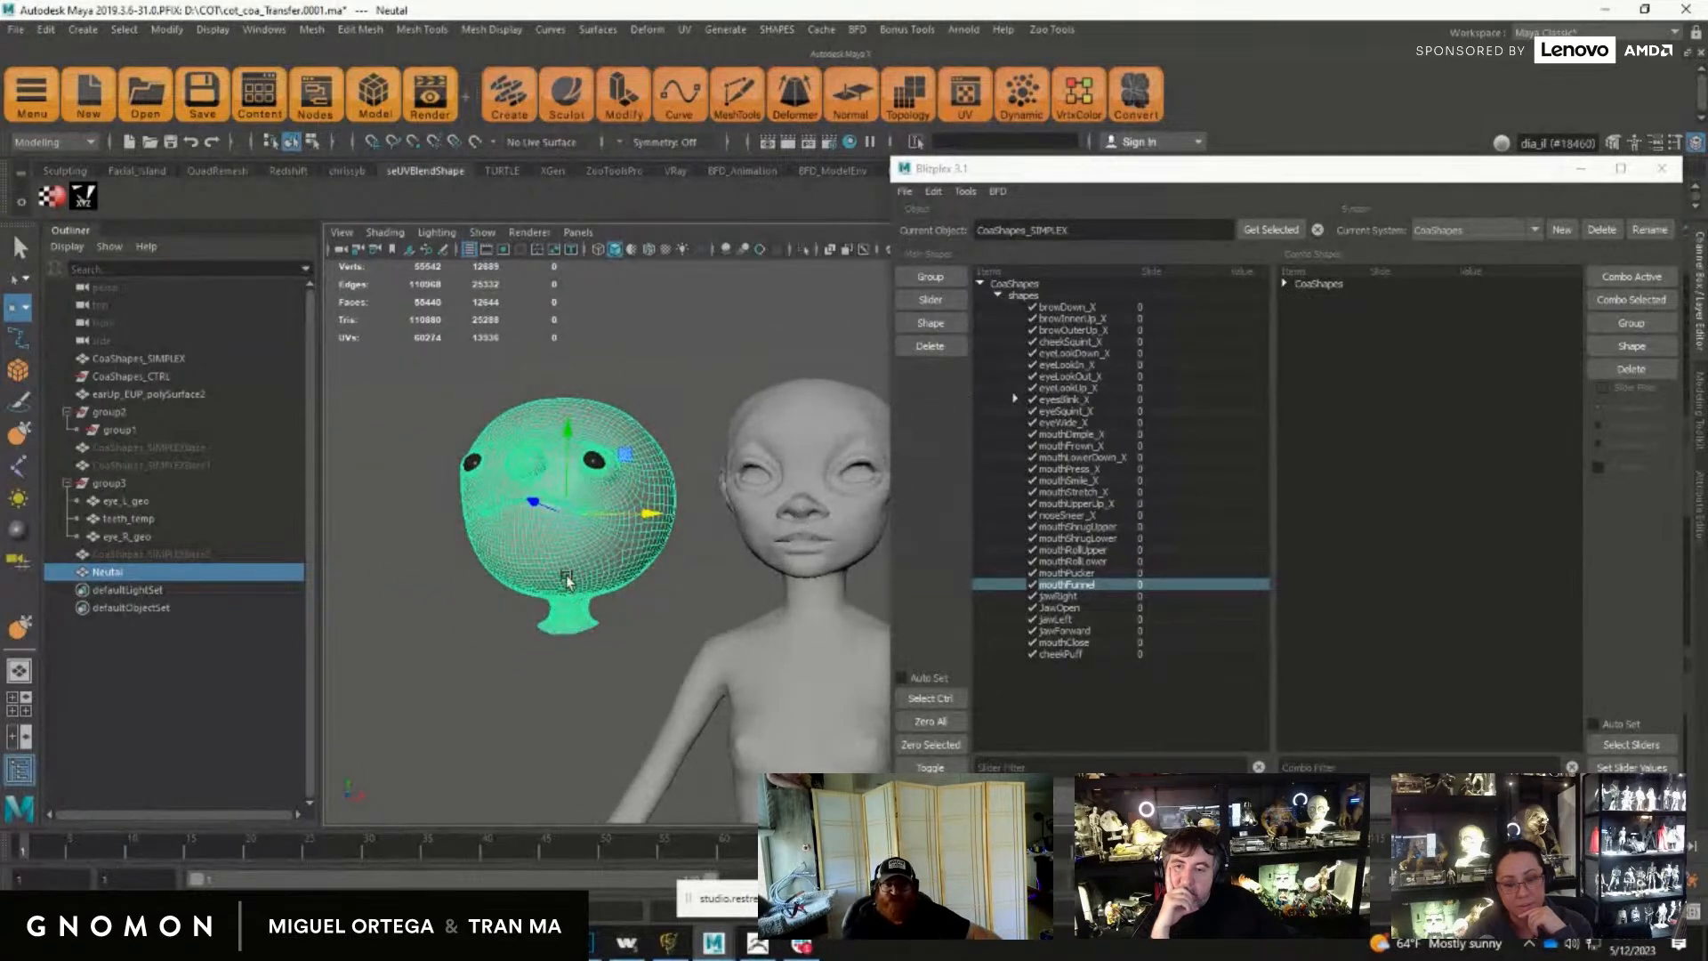
Step: Export the CoaShapes system with Blizplex's Export Other as testTransfer in the COT folder, using the Simplex (*.smpx) format
{"action": "left_click", "coordinate": [964, 192]}
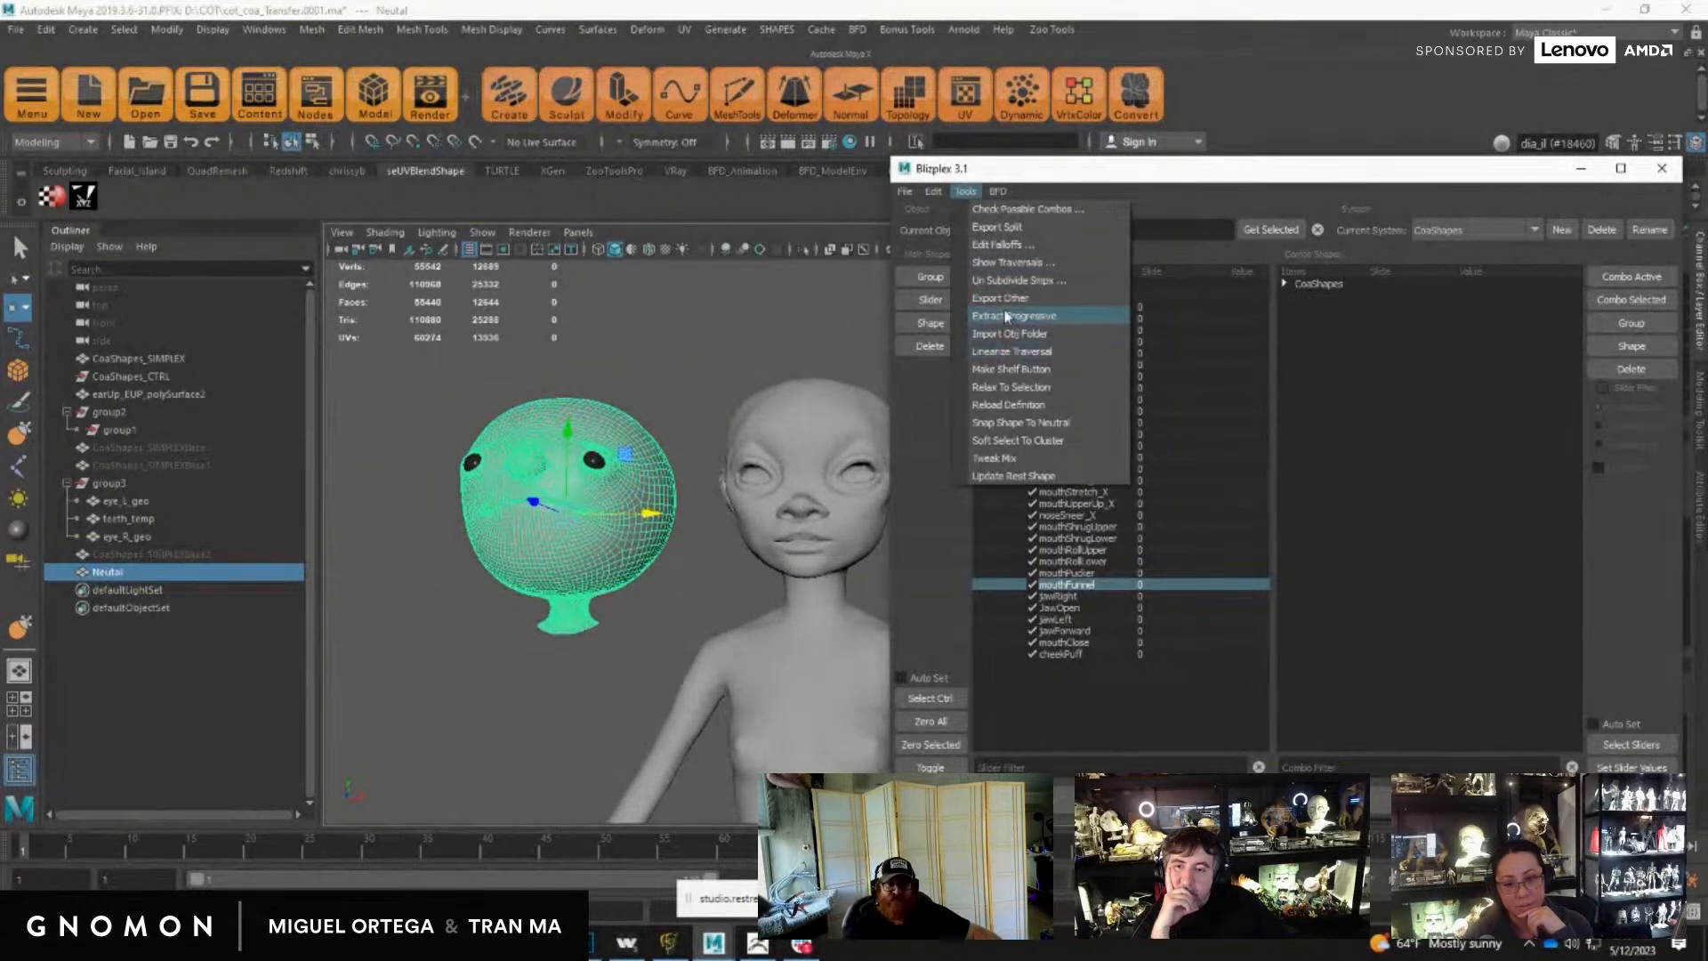
{"action": "left_click", "coordinate": [1007, 307]}
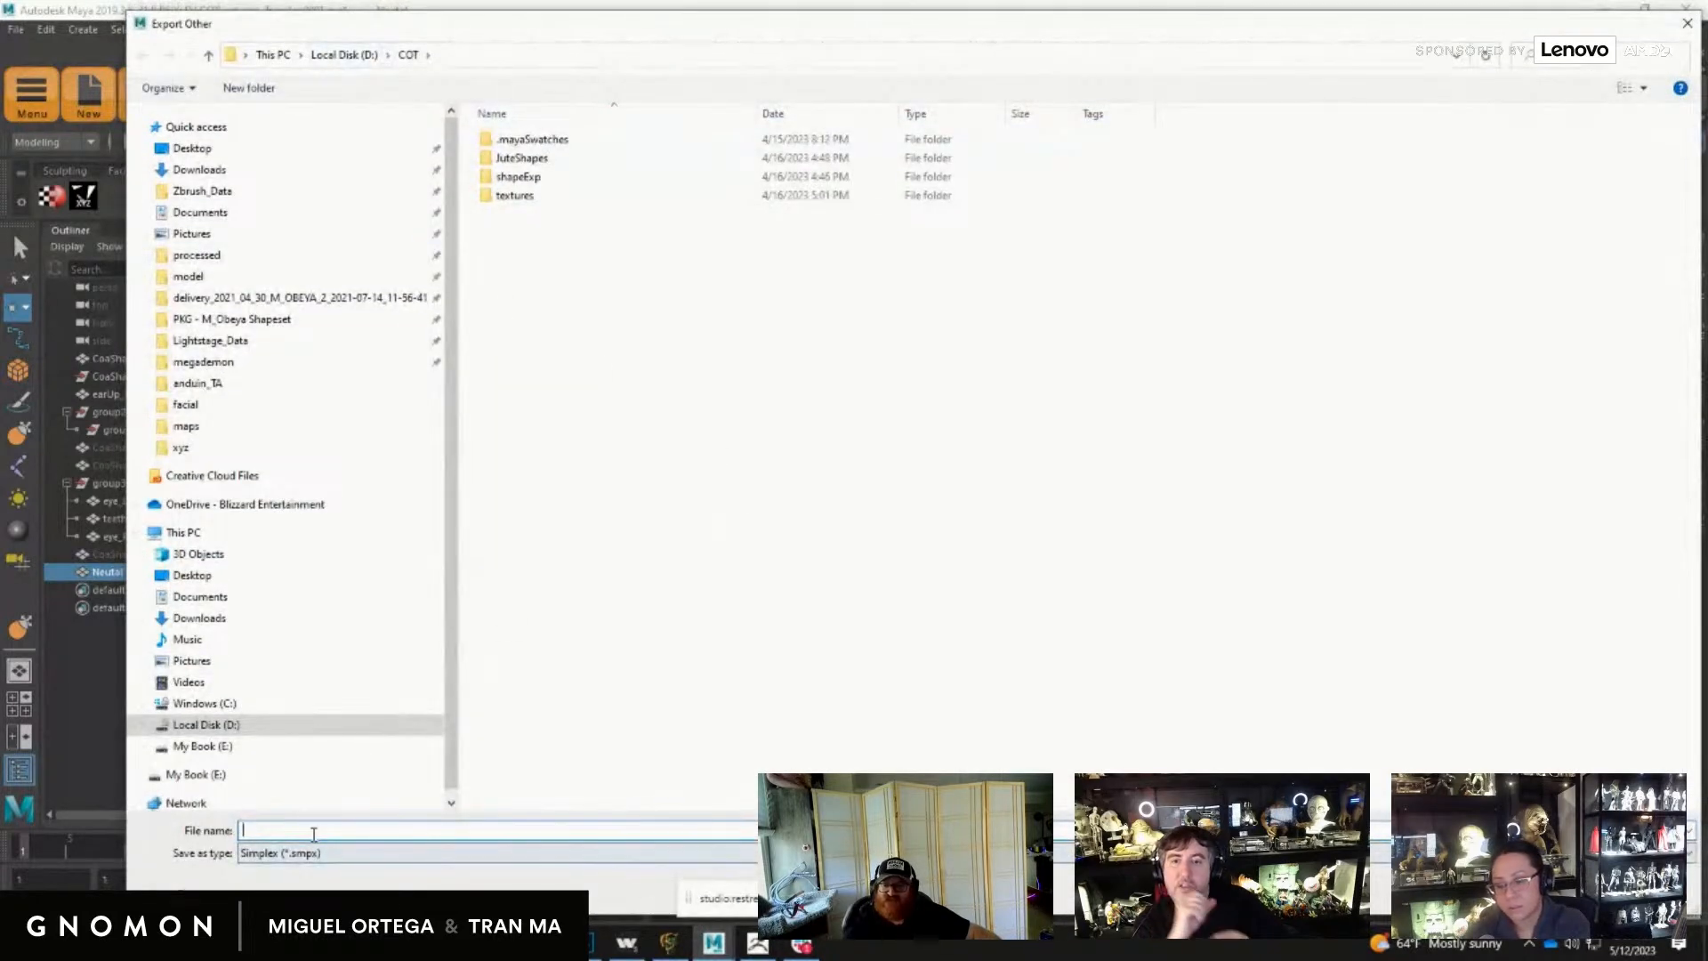
{"action": "type", "text": "tes"}
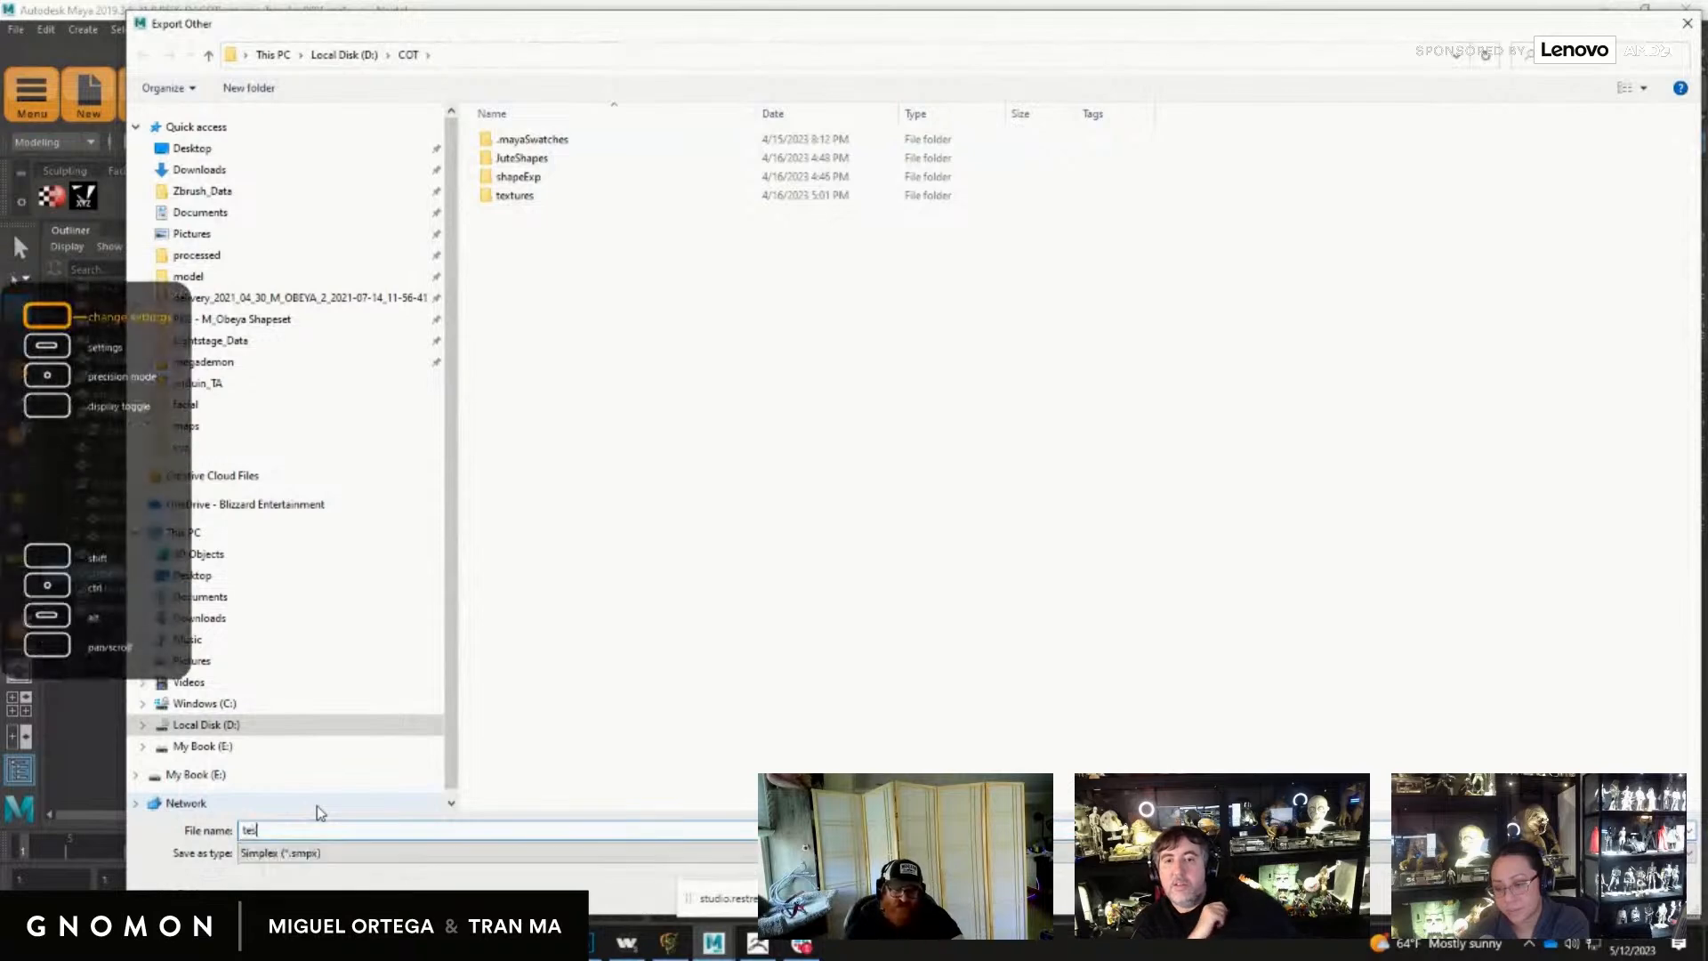
{"action": "type", "text": "tTransfer"}
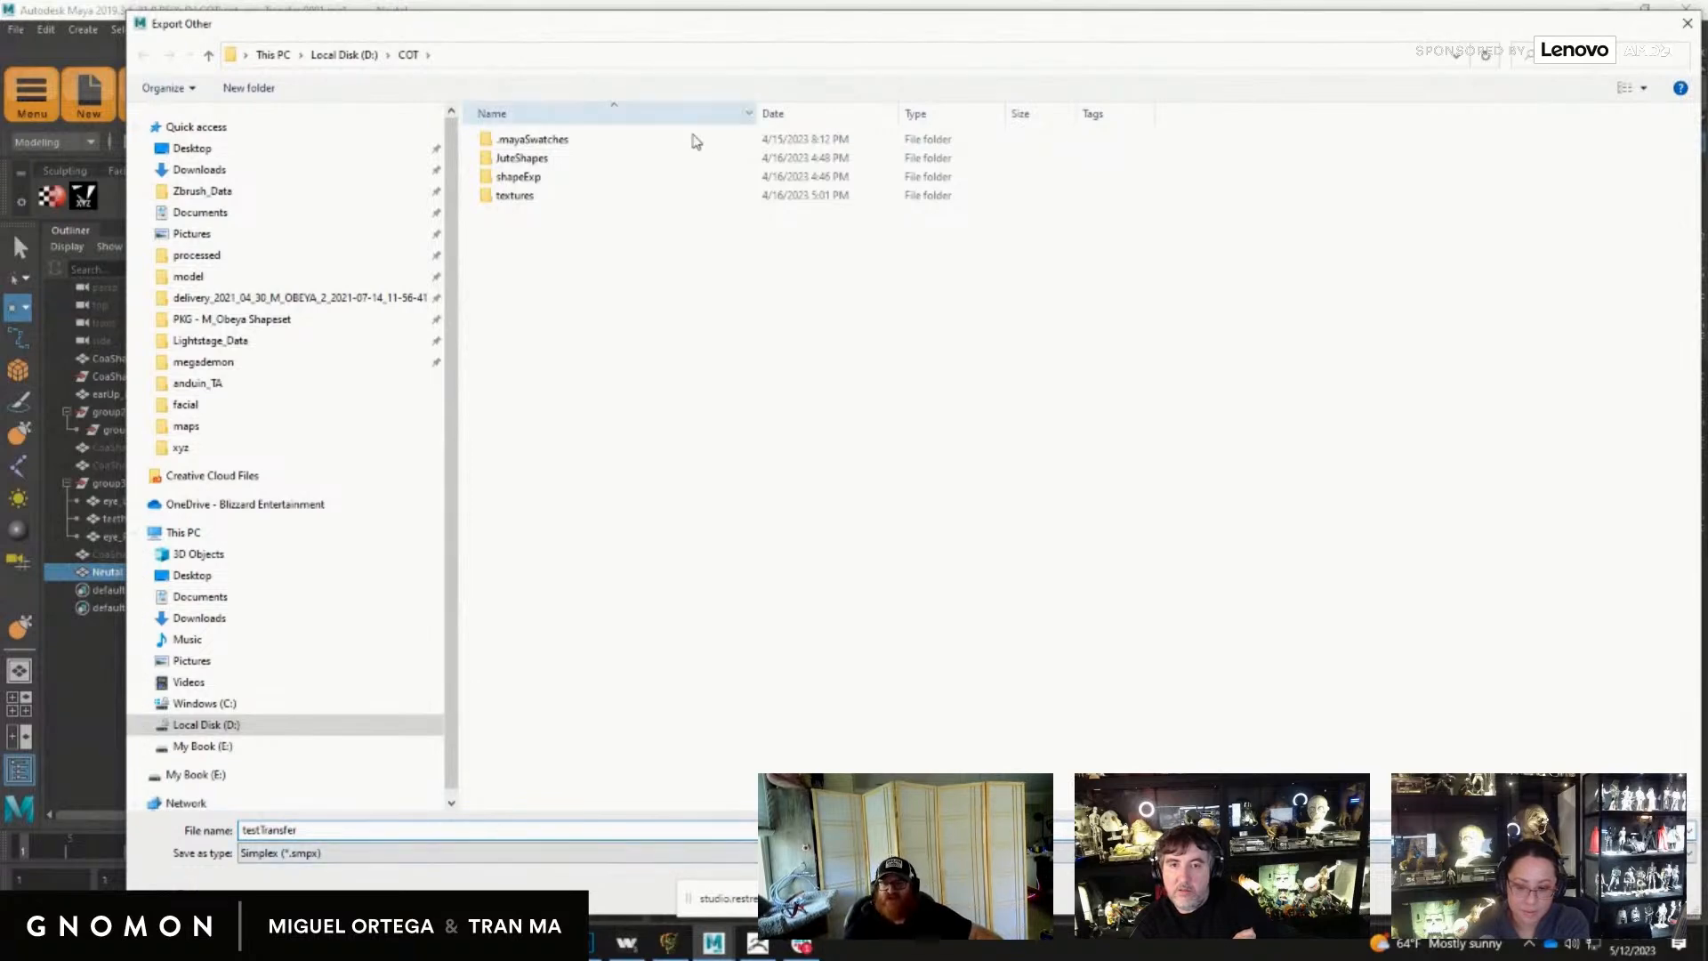
{"action": "key", "text": "Return"}
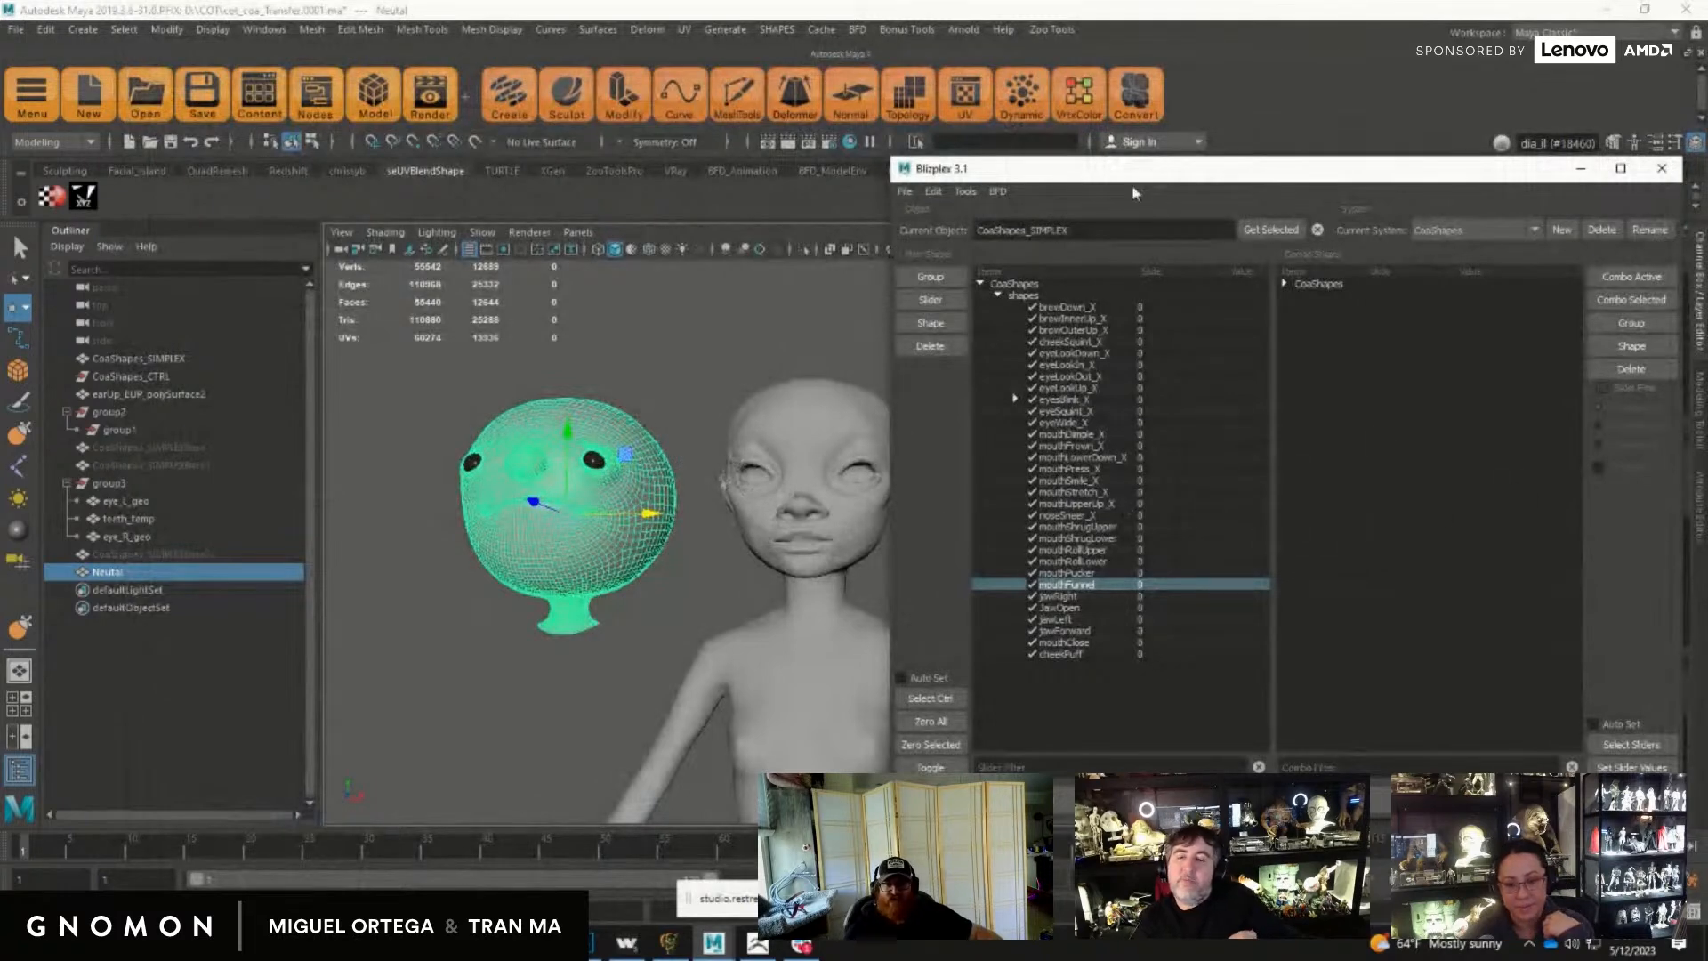
Step: Switch to the other Maya session with the shapeCleanUp scene and start a new empty scene there
{"action": "mouse_move", "coordinate": [716, 948]}
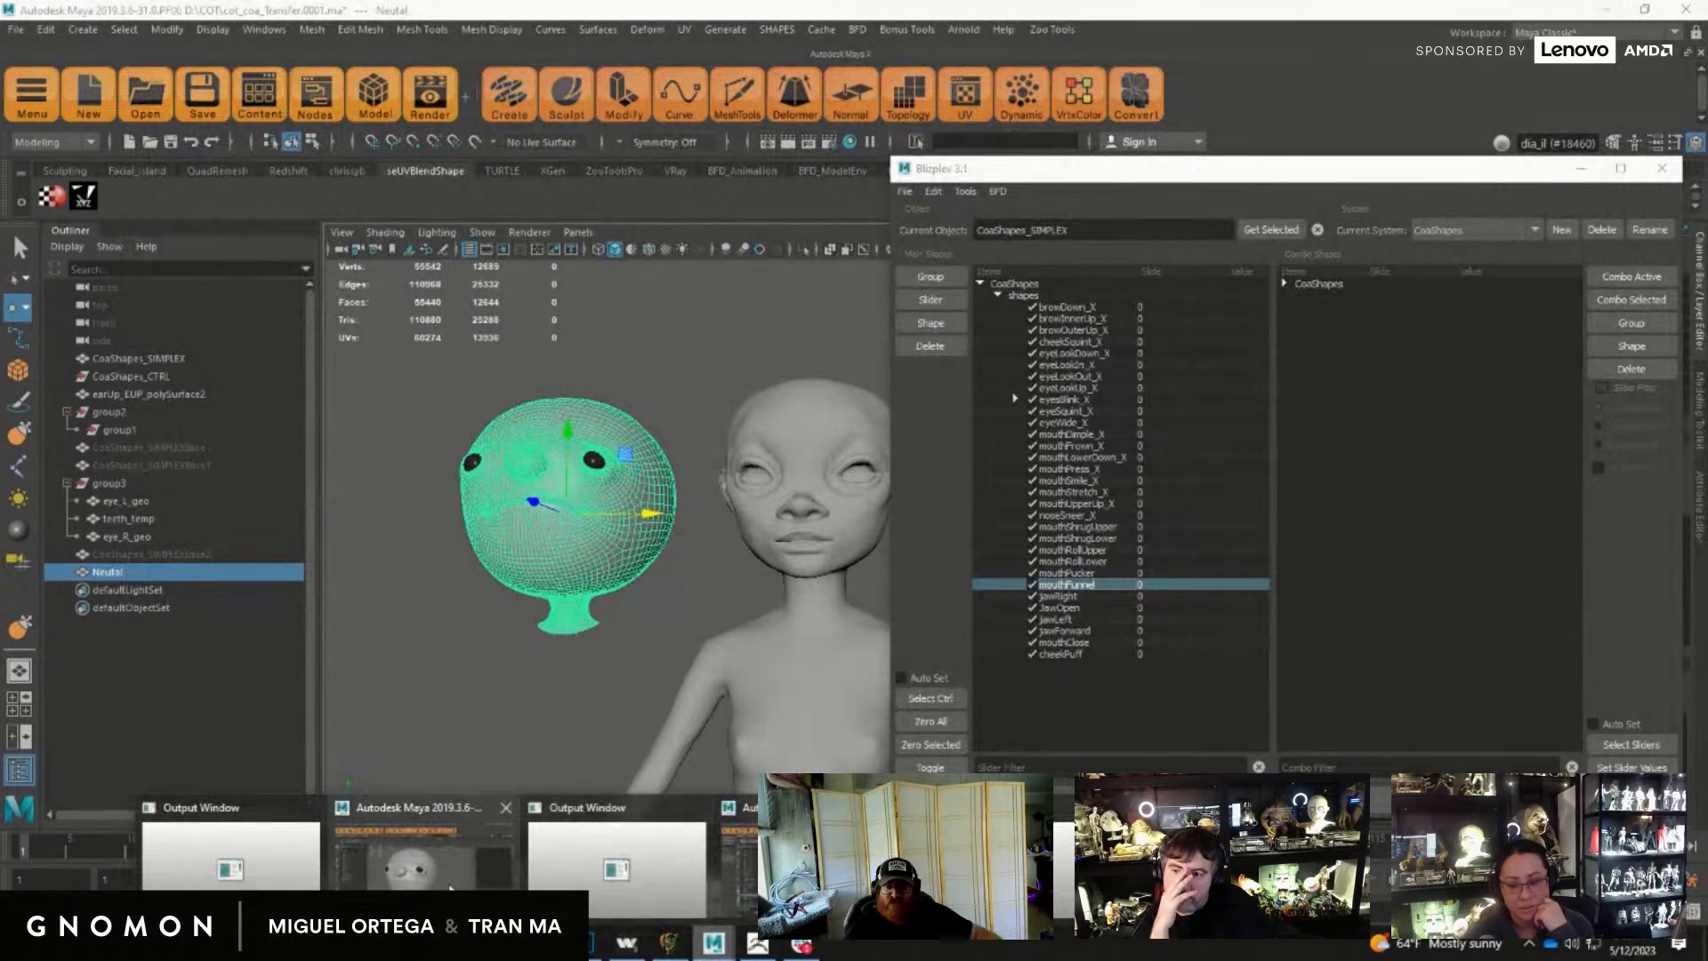
{"action": "left_click", "coordinate": [800, 855]}
{"action": "left_click", "coordinate": [15, 32]}
{"action": "left_click", "coordinate": [40, 52]}
{"action": "left_click", "coordinate": [854, 476]}
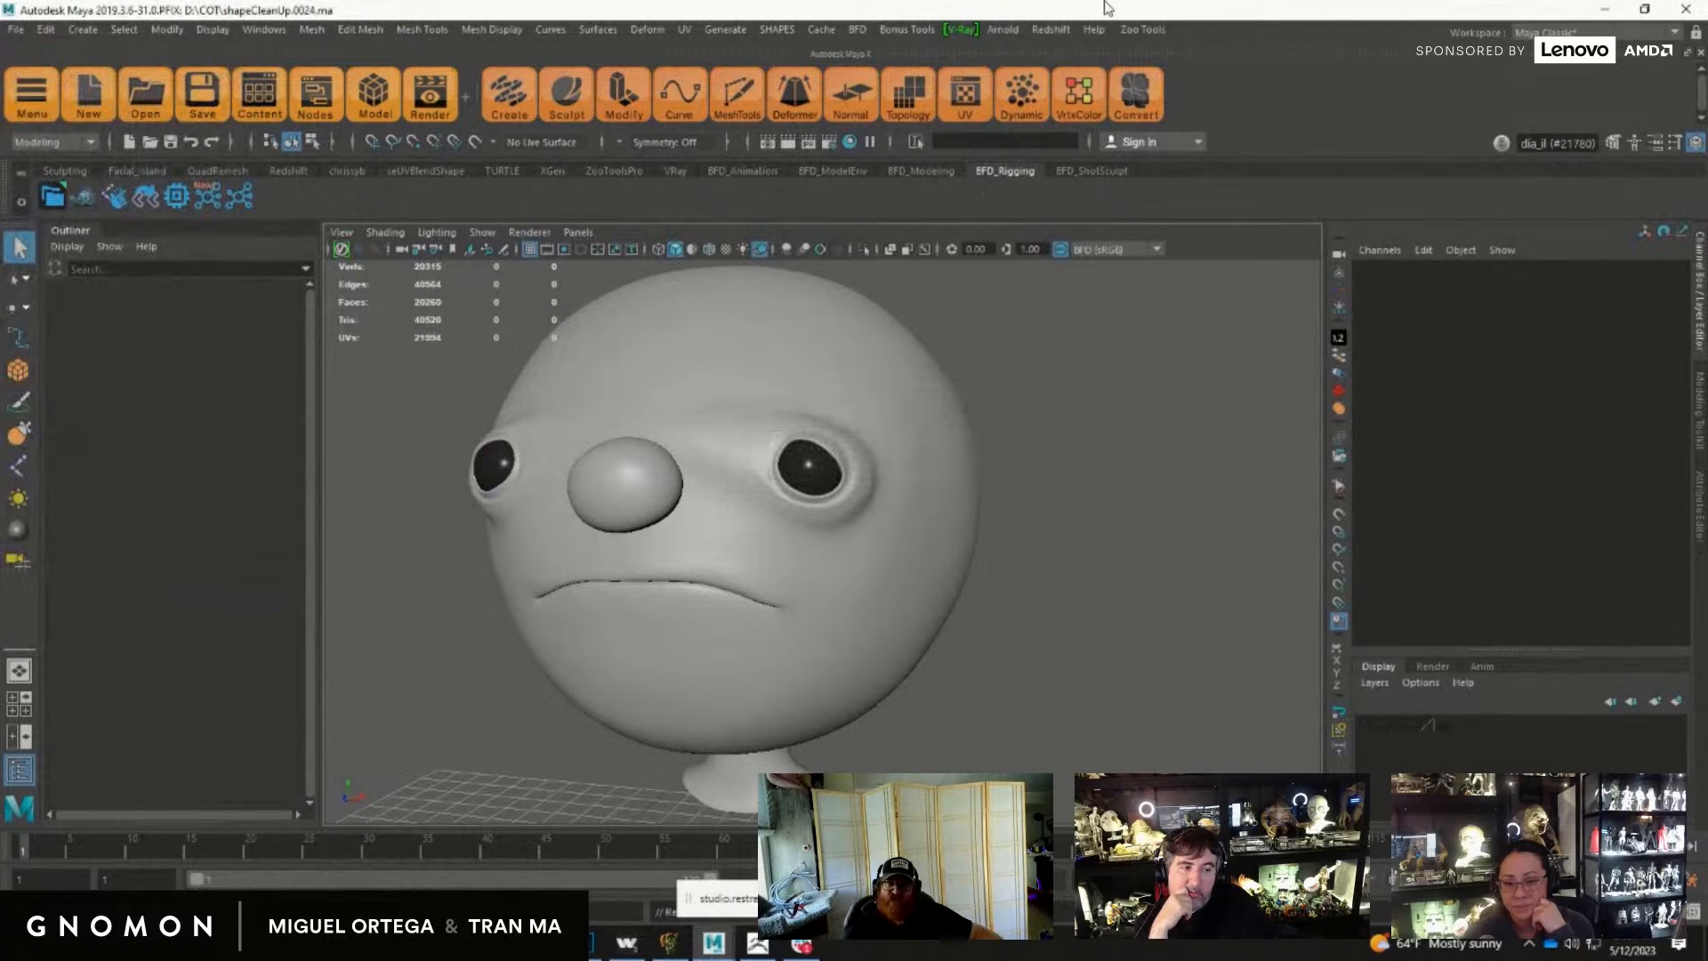
Step: Bring the second session's empty Blizplex window forward and place it over the new scene
{"action": "key", "text": "alt+Tab"}
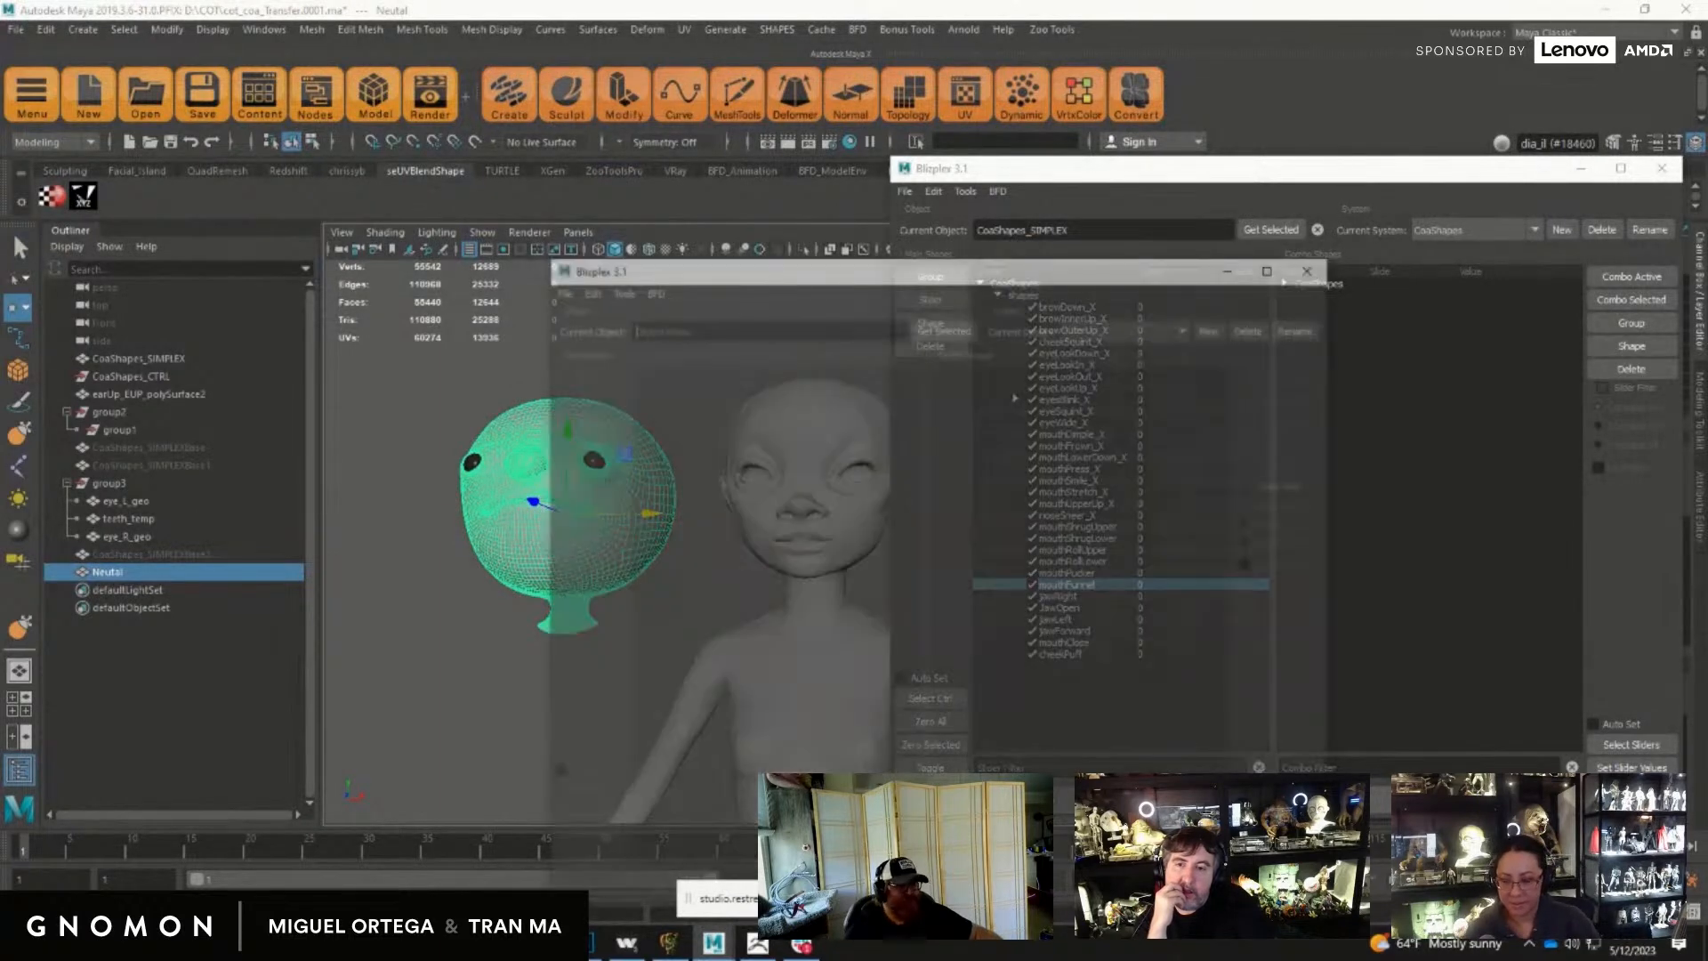
{"action": "left_click_drag", "start_coordinate": [1043, 266], "coordinate": [952, 257]}
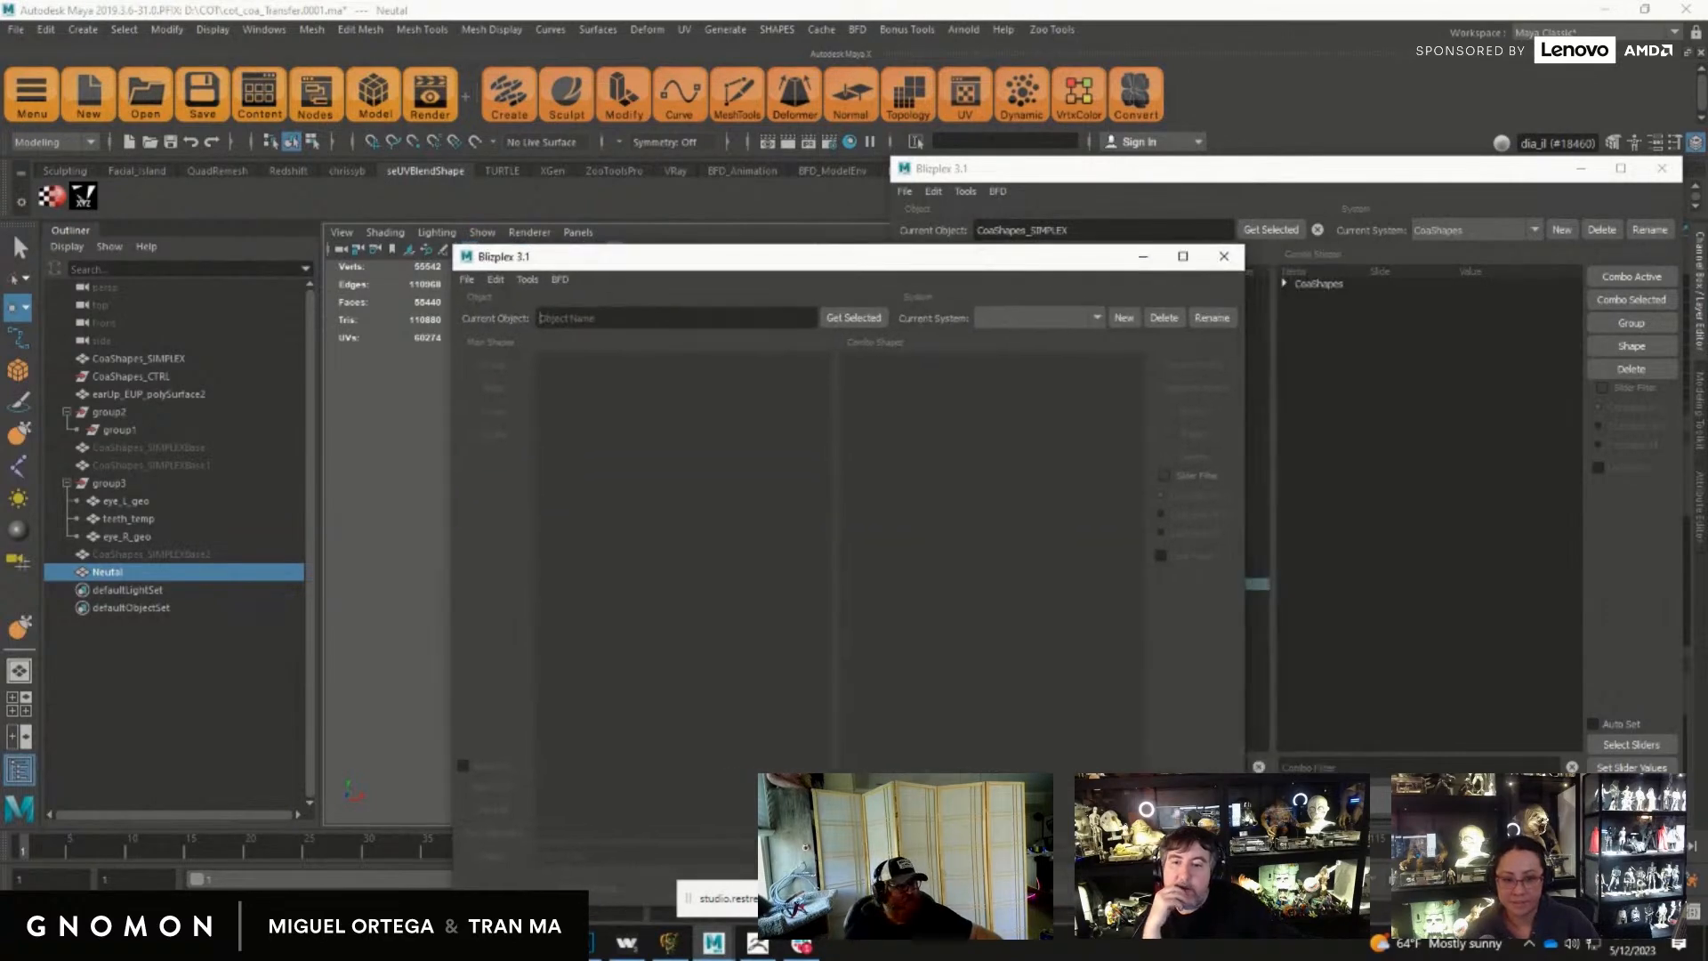
{"action": "left_click_drag", "start_coordinate": [1707, 107], "coordinate": [871, 47]}
{"action": "left_click", "coordinate": [1481, 41]}
{"action": "left_click_drag", "start_coordinate": [703, 262], "coordinate": [966, 153]}
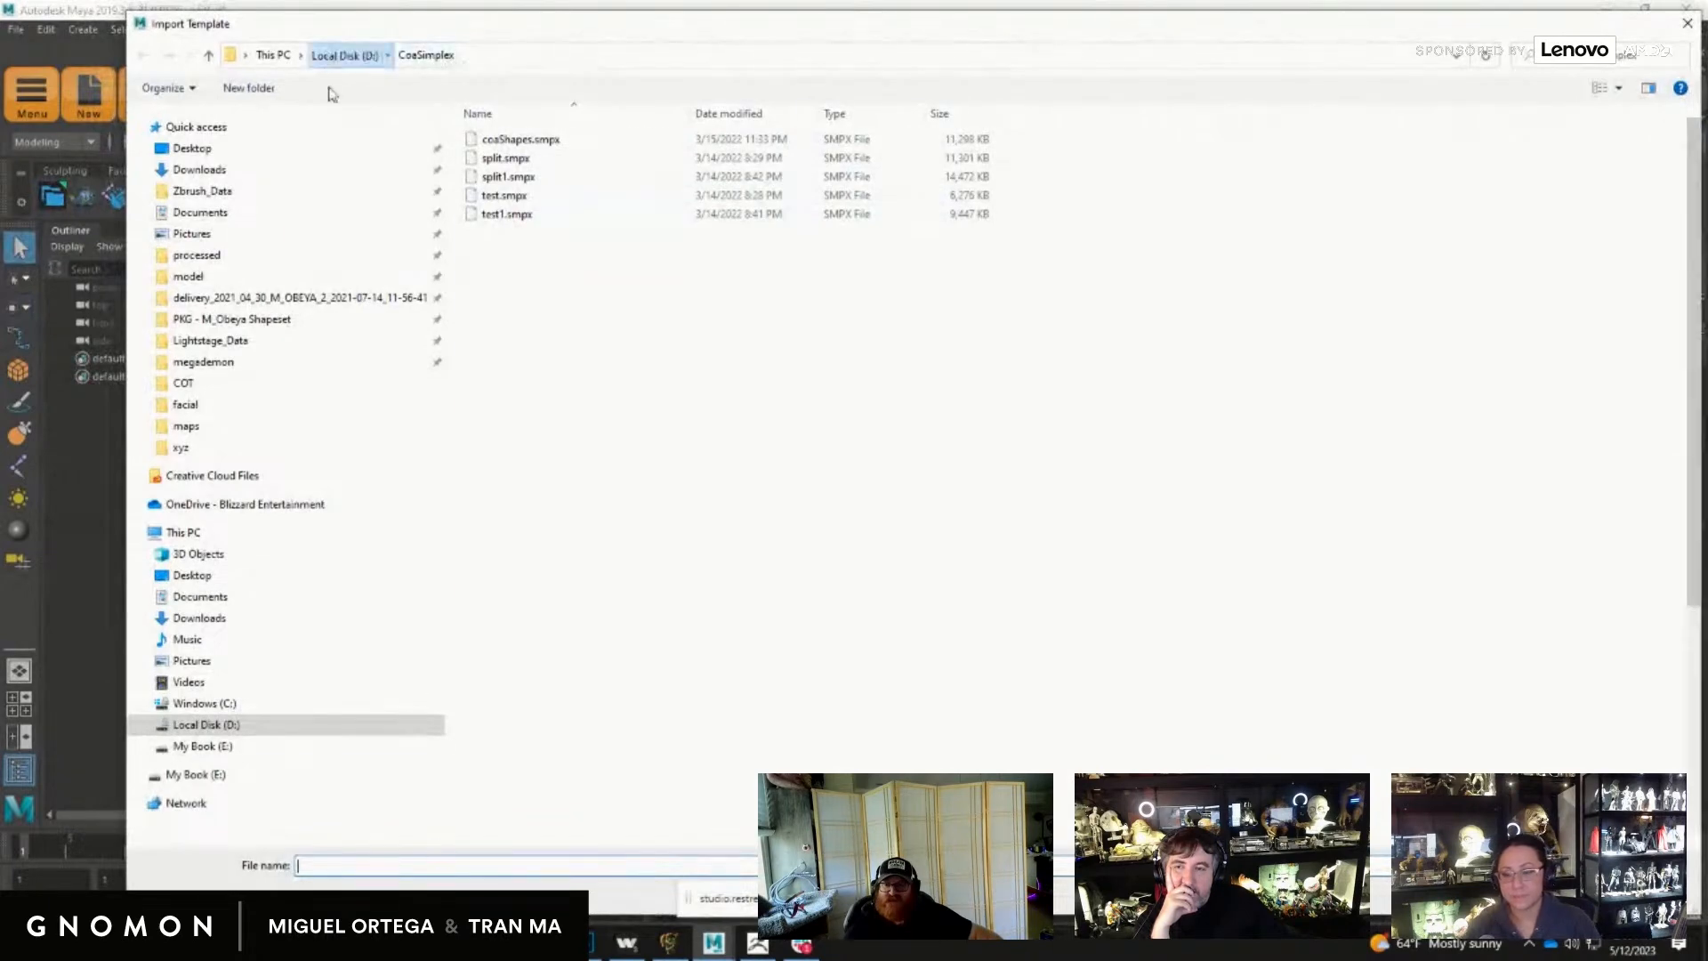
Step: Import testTransfer.smpx from the D: drive's COT folder as a Blizplex template
{"action": "left_click", "coordinate": [345, 58]}
{"action": "double_click", "coordinate": [492, 494]}
{"action": "left_click", "coordinate": [534, 215]}
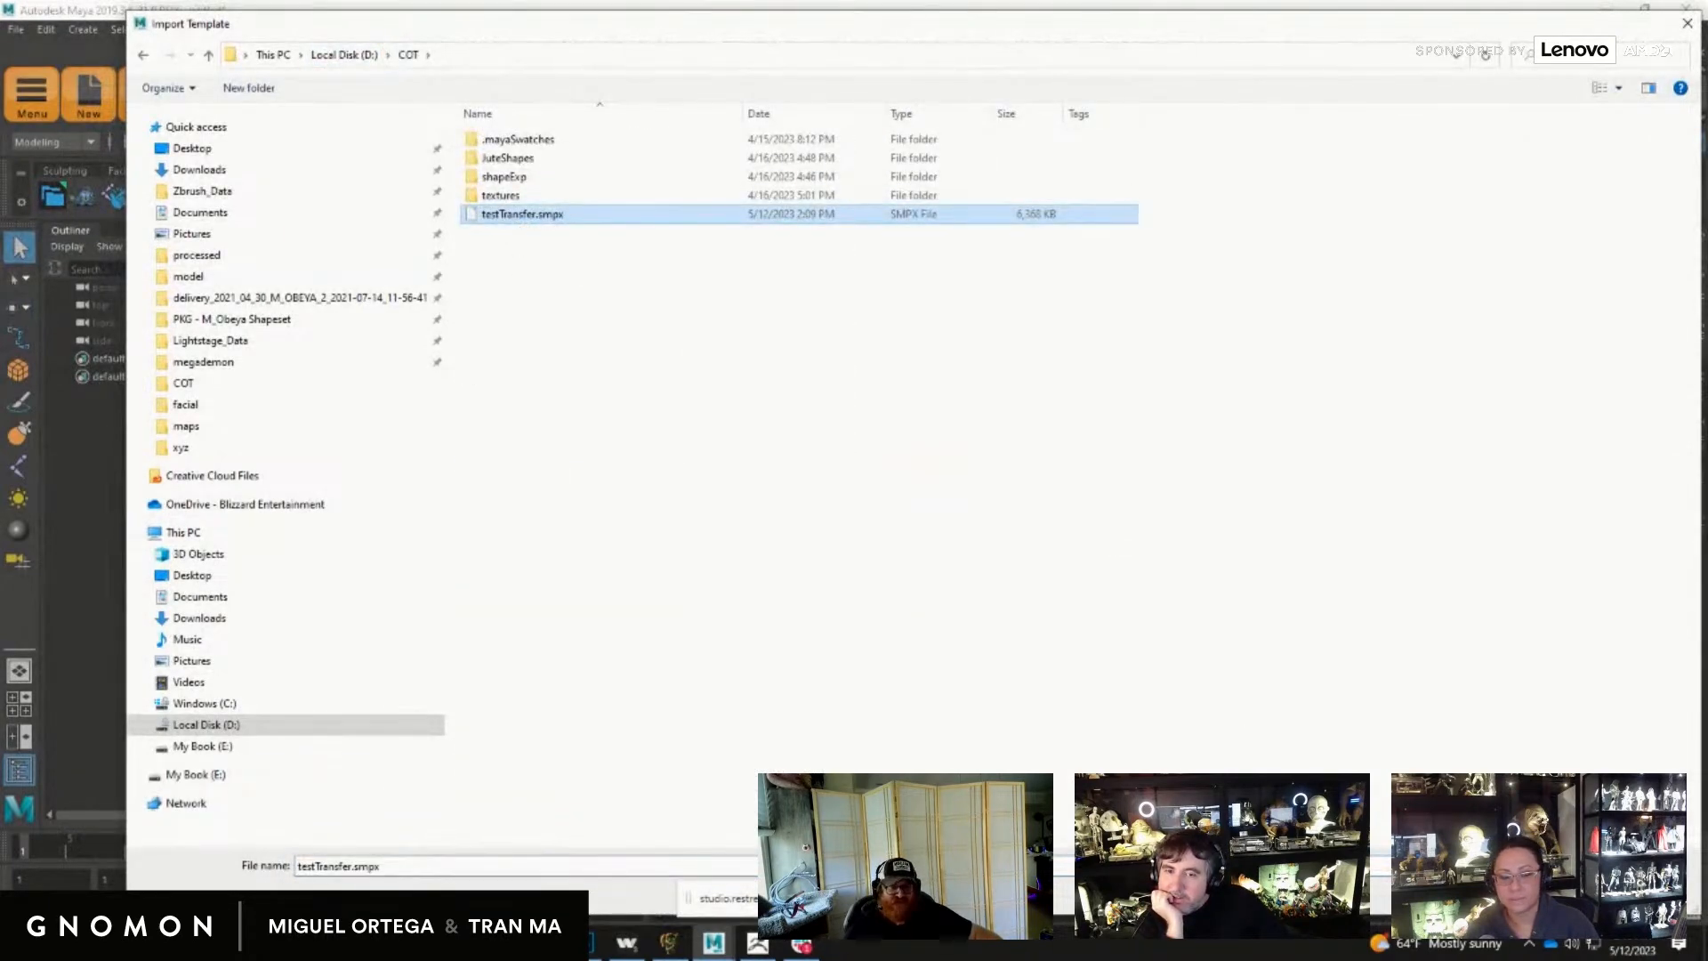
{"action": "key", "text": "Return"}
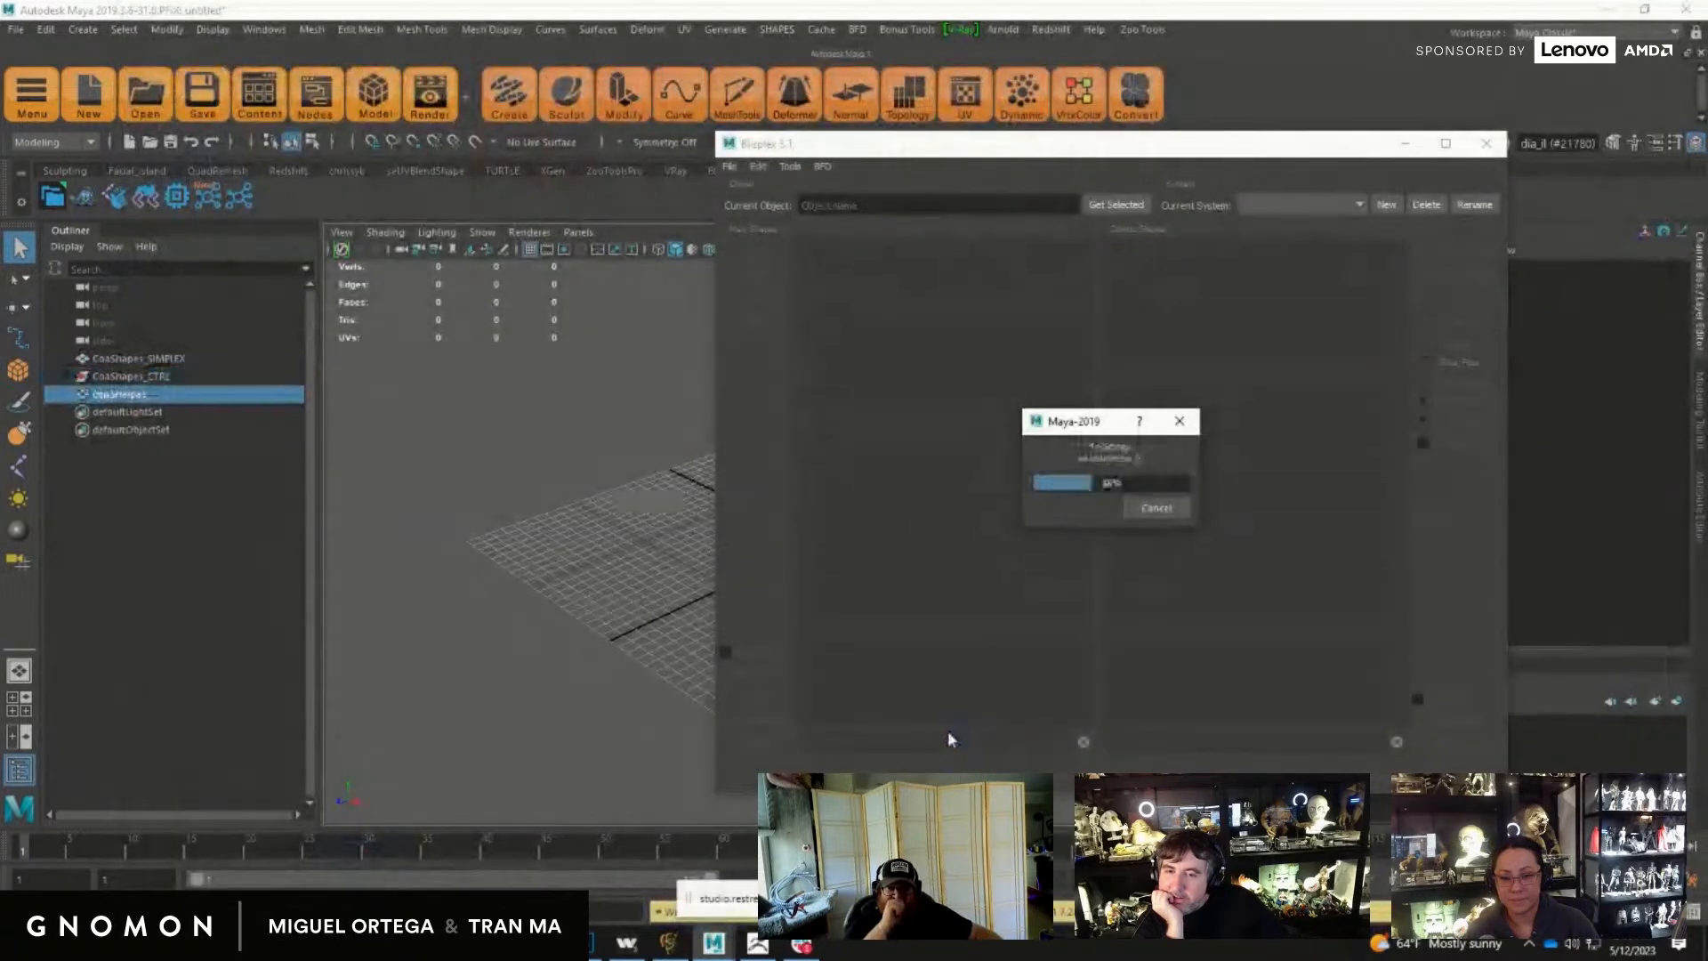
Step: Move Blizplex clear of the viewport and frame the imported round head, CoaShapes_SIMPLEX, in a close view
{"action": "left_click_drag", "start_coordinate": [950, 153], "coordinate": [1438, 147]}
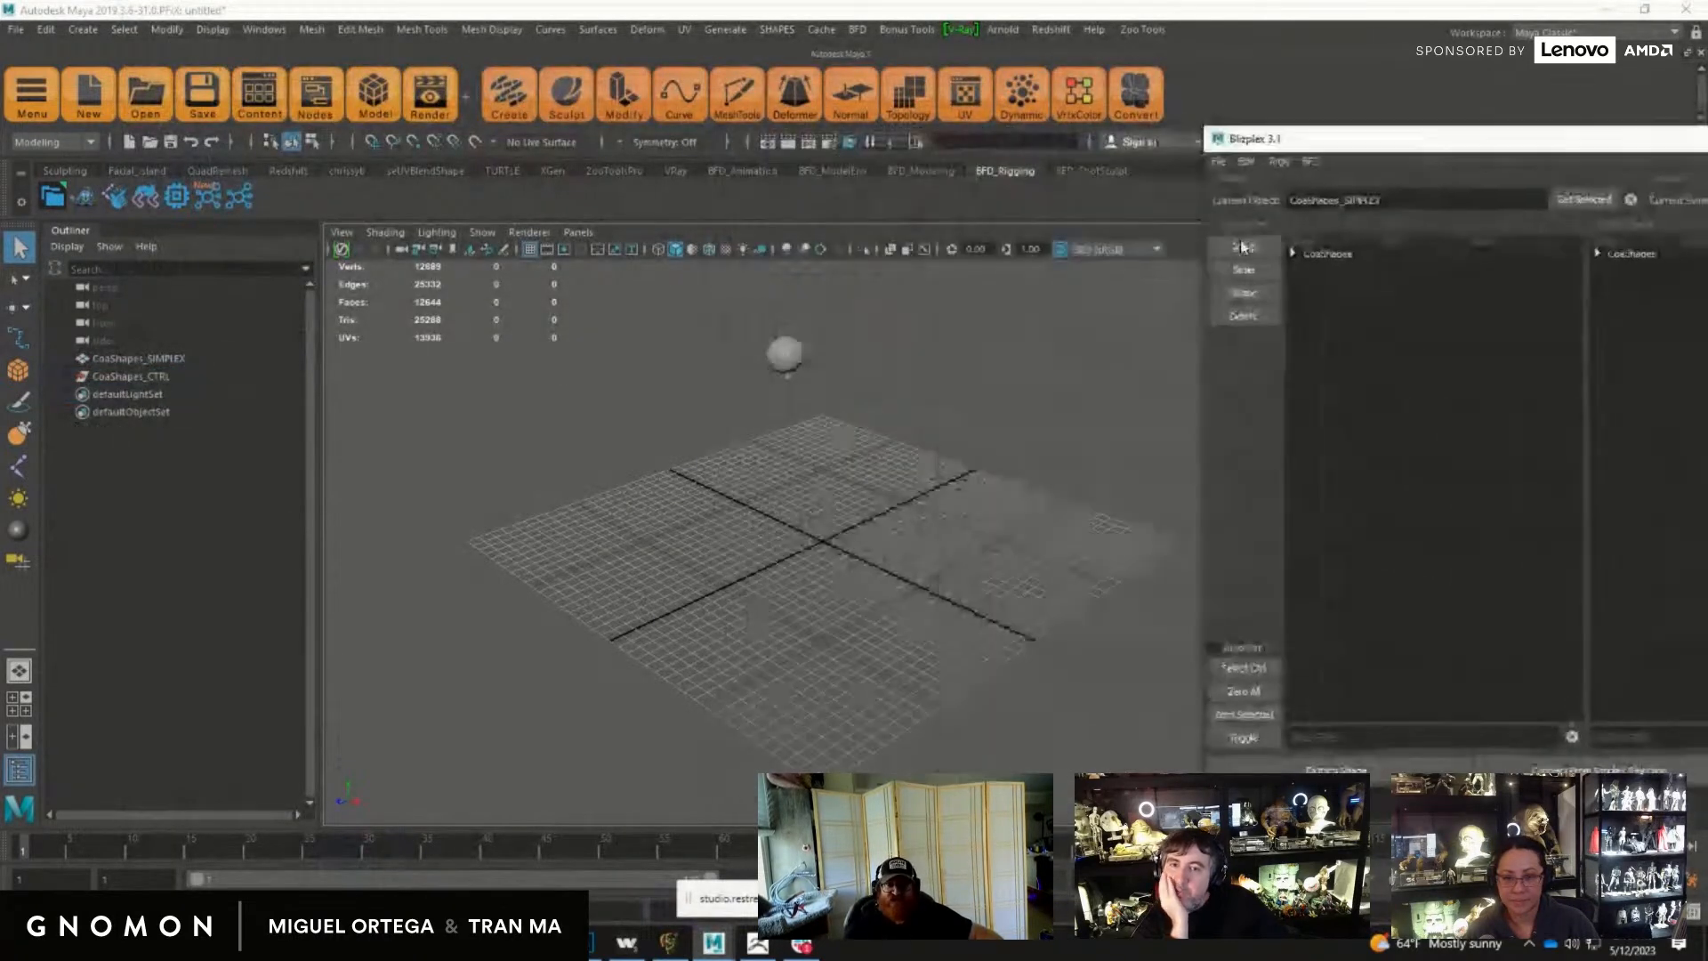
{"action": "left_click", "coordinate": [787, 356]}
{"action": "key", "text": "f"}
{"action": "left_click_drag", "start_coordinate": [812, 556], "coordinate": [926, 498], "text": "alt"}
{"action": "right_click_drag", "start_coordinate": [925, 498], "coordinate": [1069, 578], "text": "alt"}
{"action": "left_click_drag", "start_coordinate": [1070, 579], "coordinate": [1077, 640], "text": "alt"}
{"action": "left_click_drag", "start_coordinate": [827, 543], "coordinate": [868, 512], "text": "alt"}
{"action": "right_click_drag", "start_coordinate": [867, 512], "coordinate": [932, 574], "text": "alt"}
{"action": "left_click_drag", "start_coordinate": [932, 574], "coordinate": [894, 588], "text": "alt"}
Step: Expand the imported CoaShapes shapes list and test the browDown_X and cheekSquint_X sliders on the round head
{"action": "left_click_drag", "start_coordinate": [1379, 142], "coordinate": [1265, 139]}
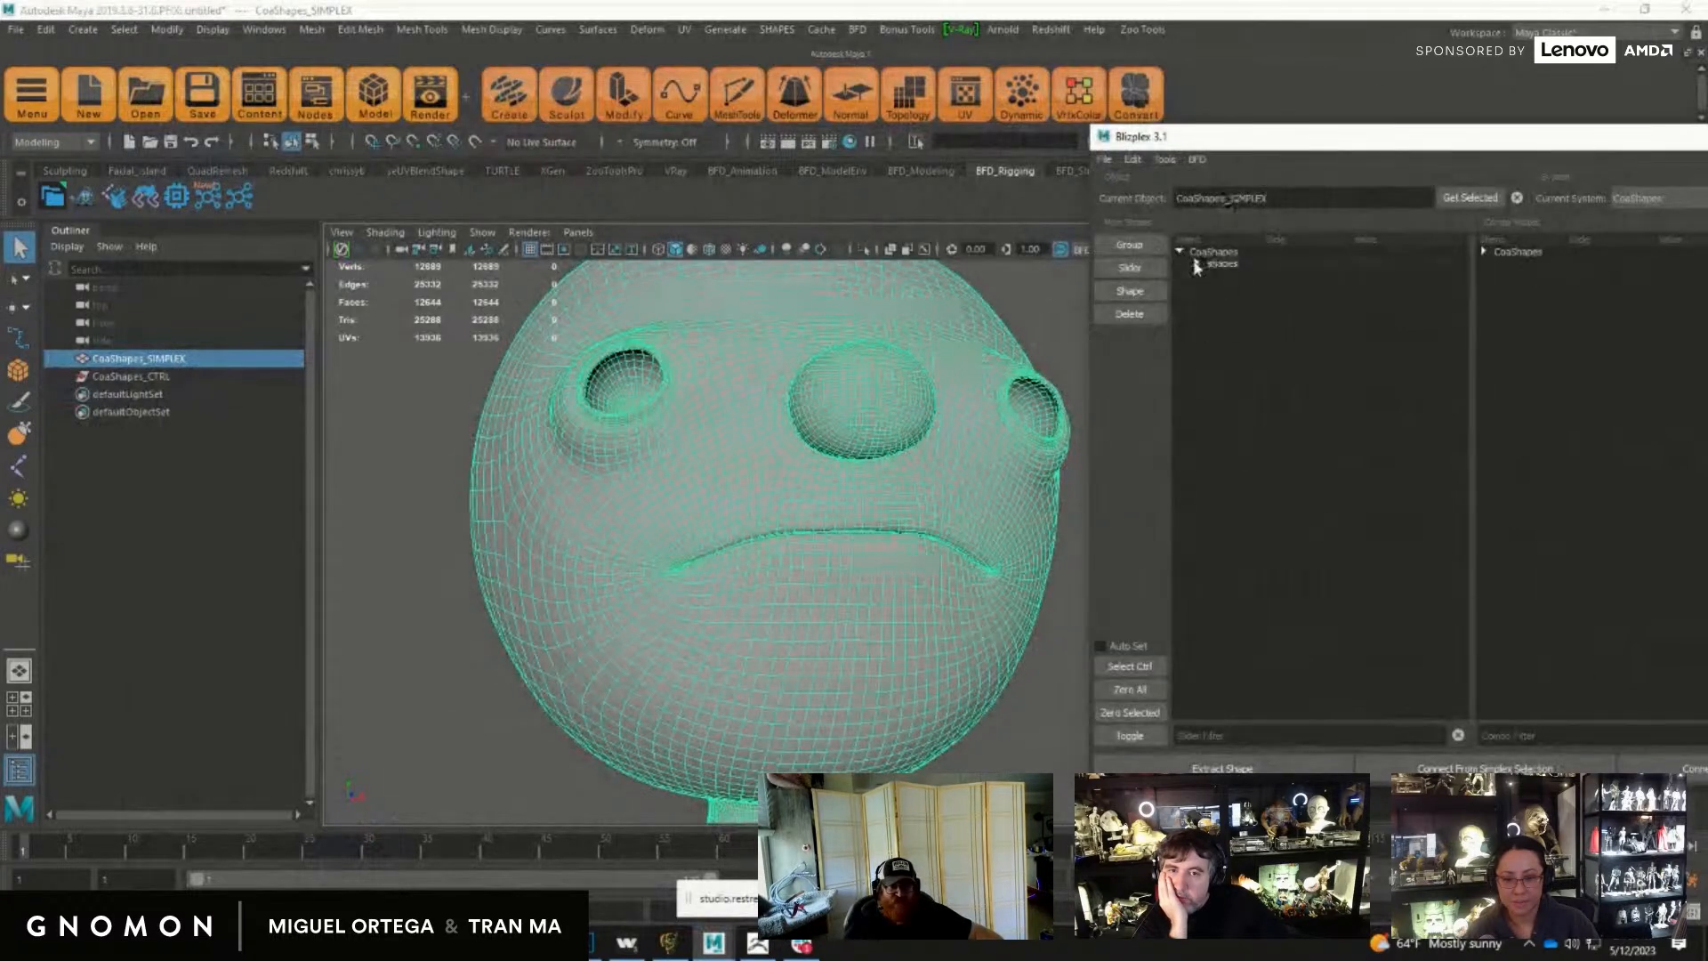
{"action": "left_click", "coordinate": [1197, 263]}
{"action": "left_click", "coordinate": [1271, 276]}
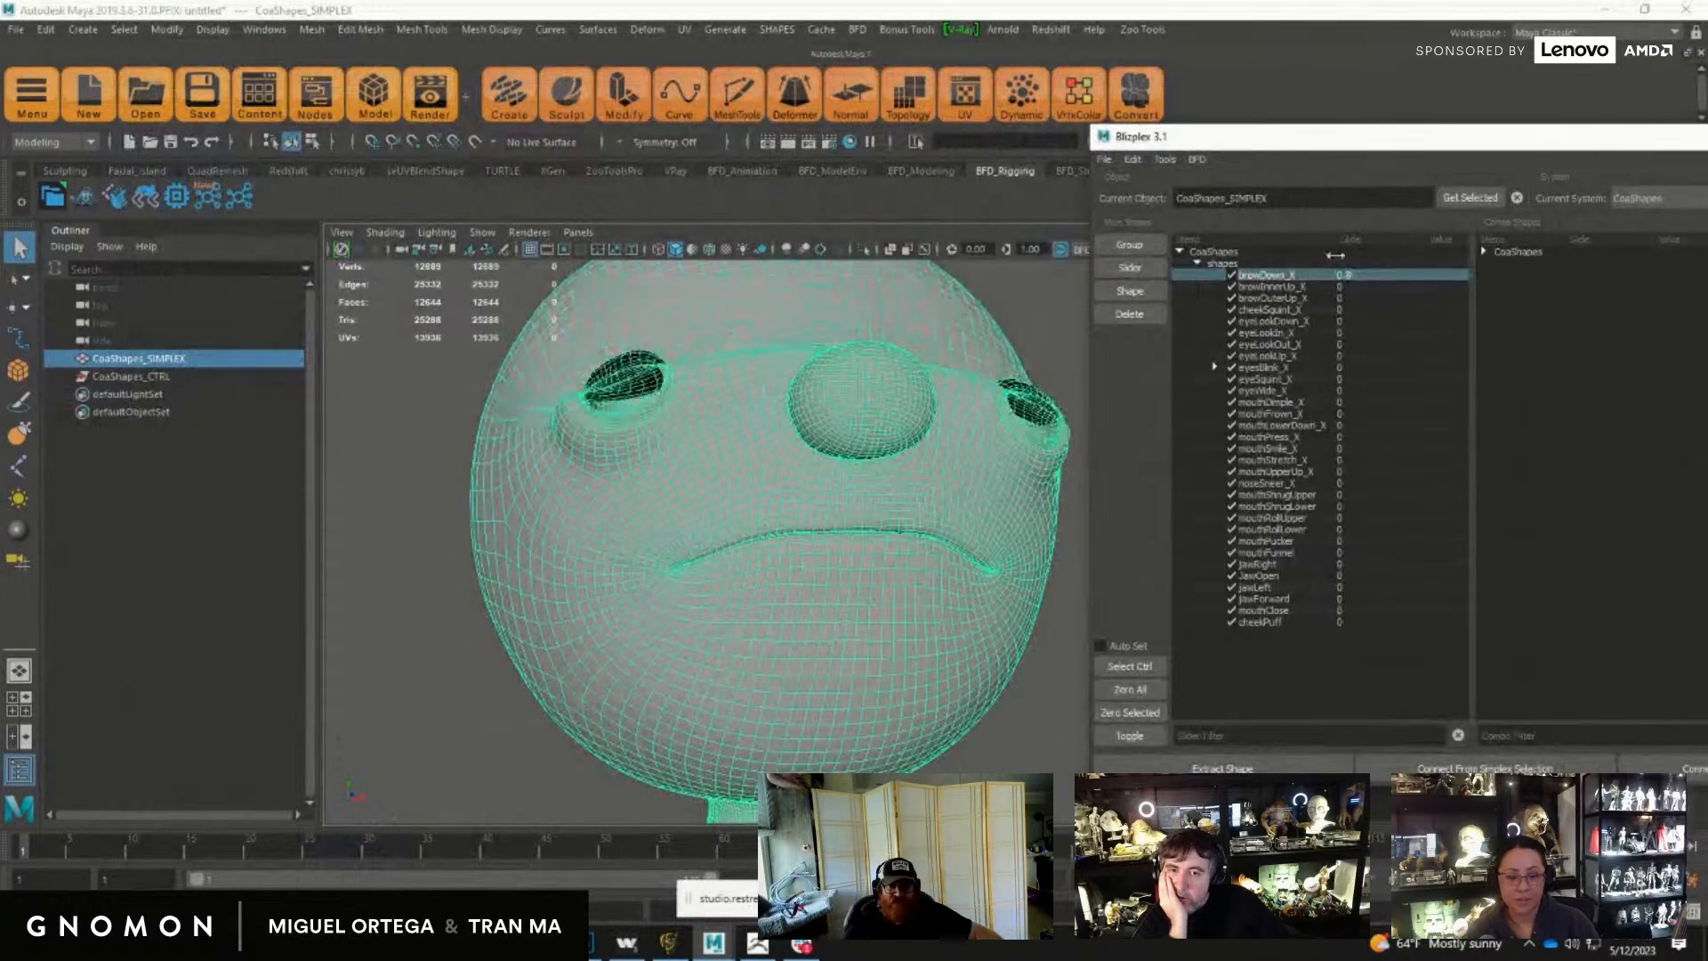
{"action": "scroll", "coordinate": [780, 480], "scroll_direction": "down", "scroll_amount": 3}
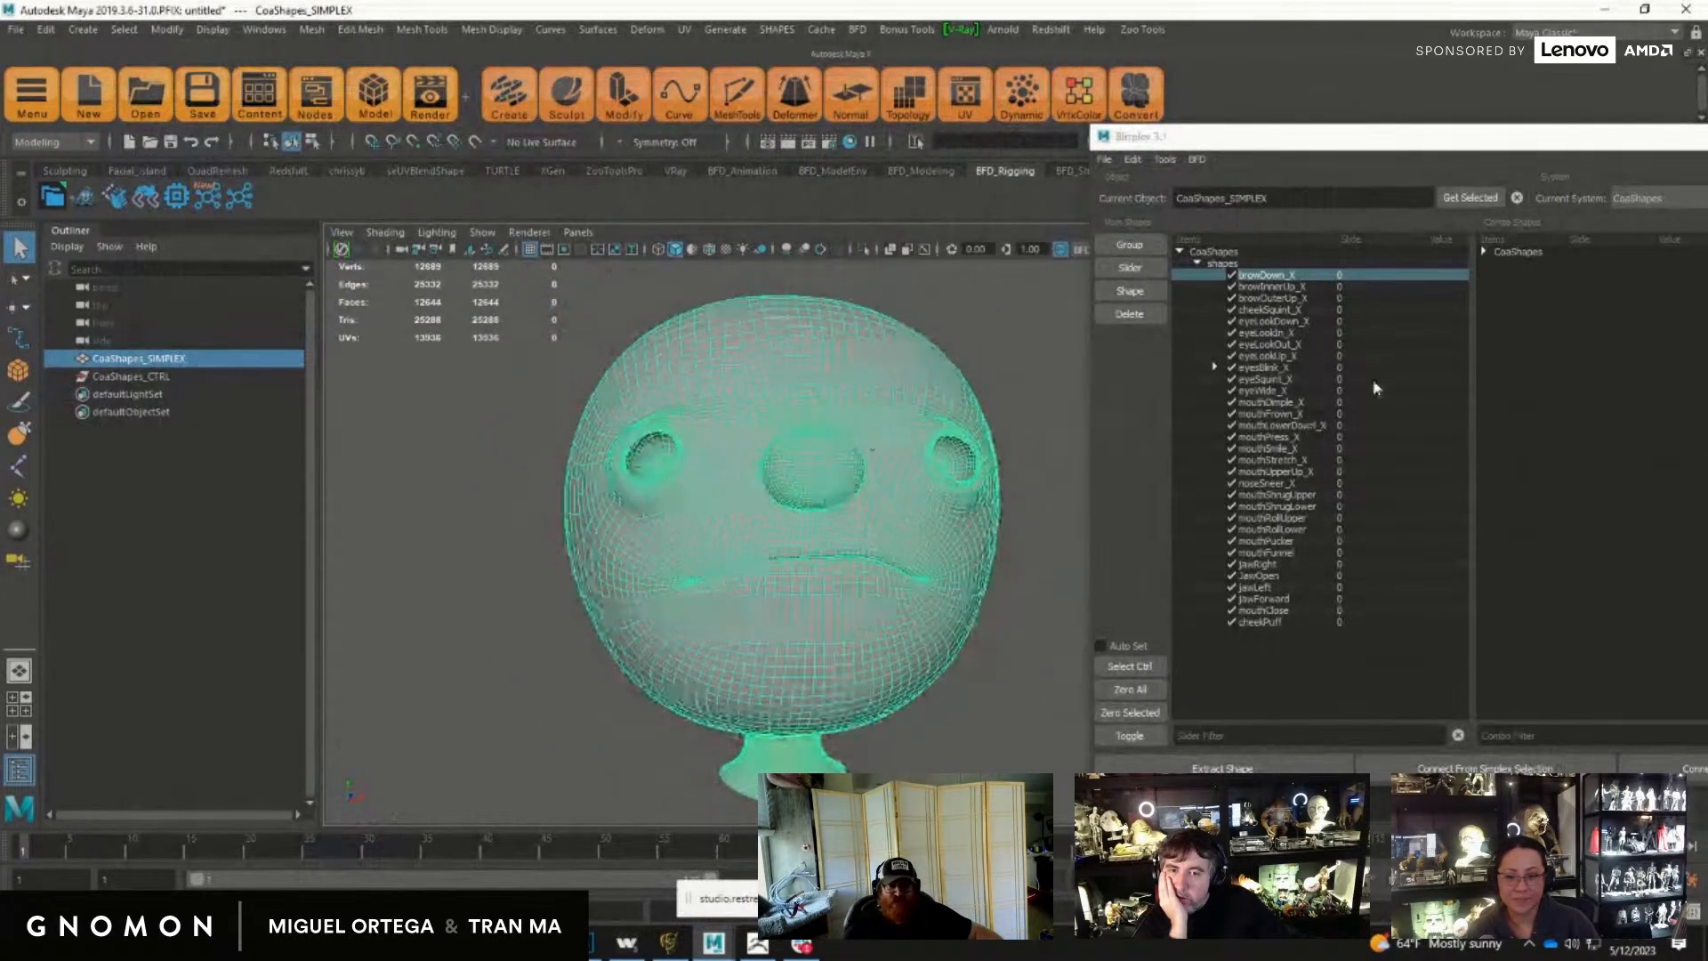
{"action": "left_click", "coordinate": [1297, 311]}
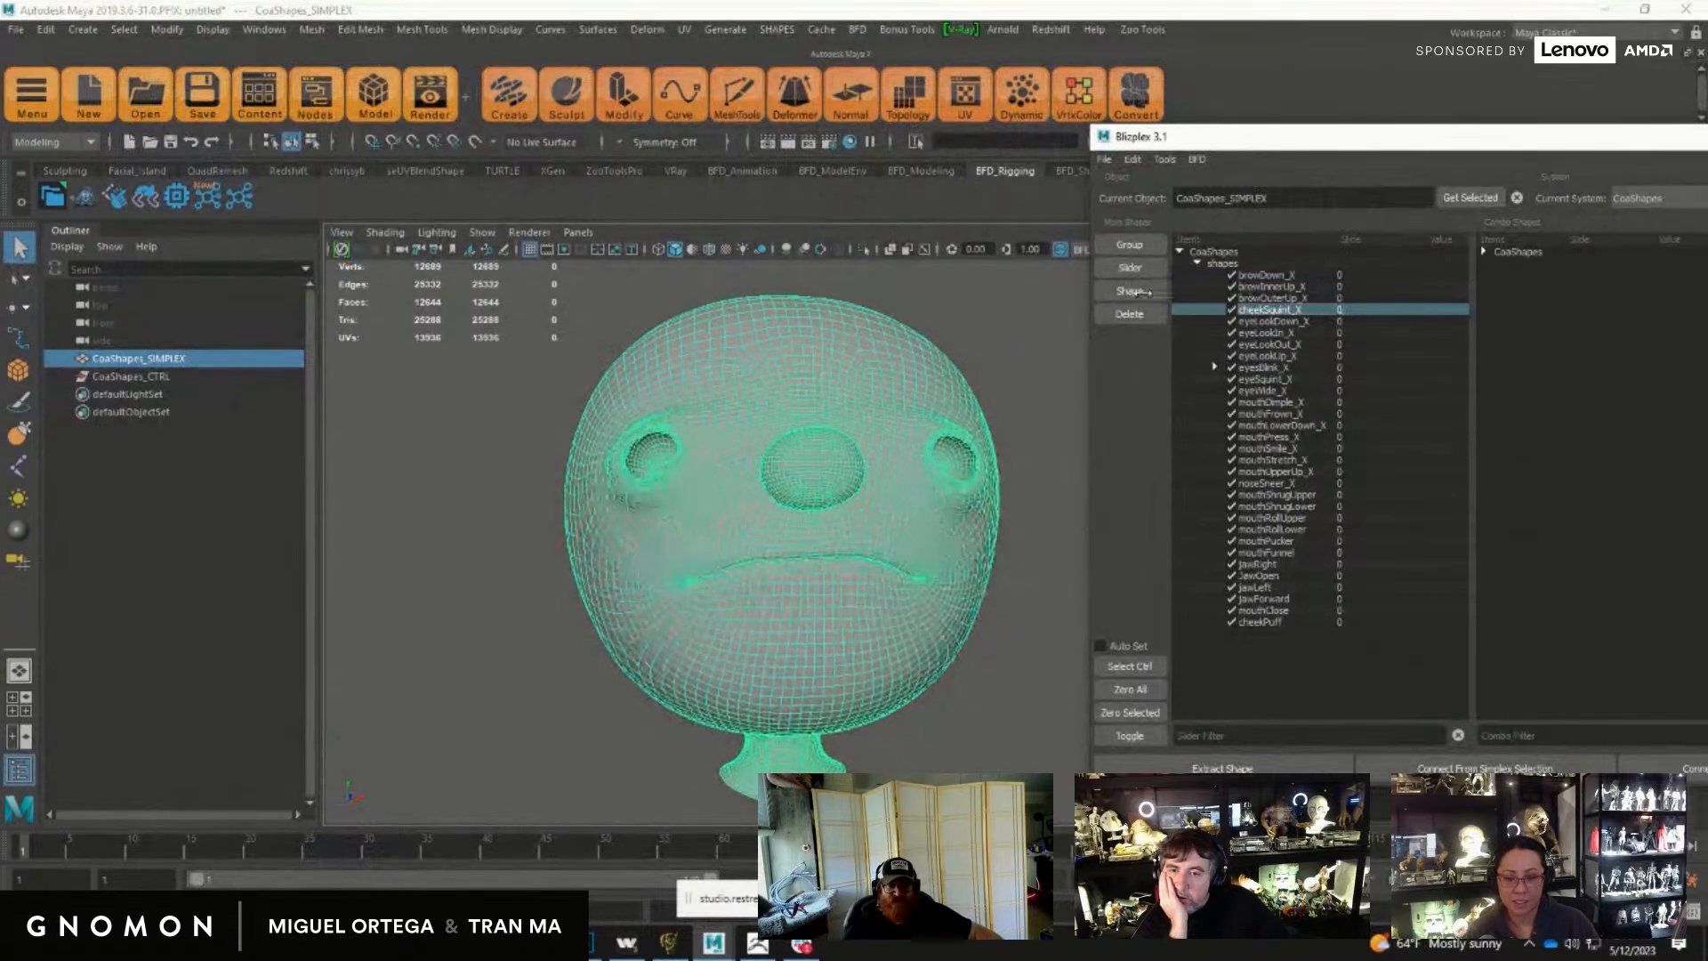
Step: Test mouthFunnel at 1 on the imported head from several angles, reset it to 0 and select jawRight
{"action": "left_click", "coordinate": [1281, 553]}
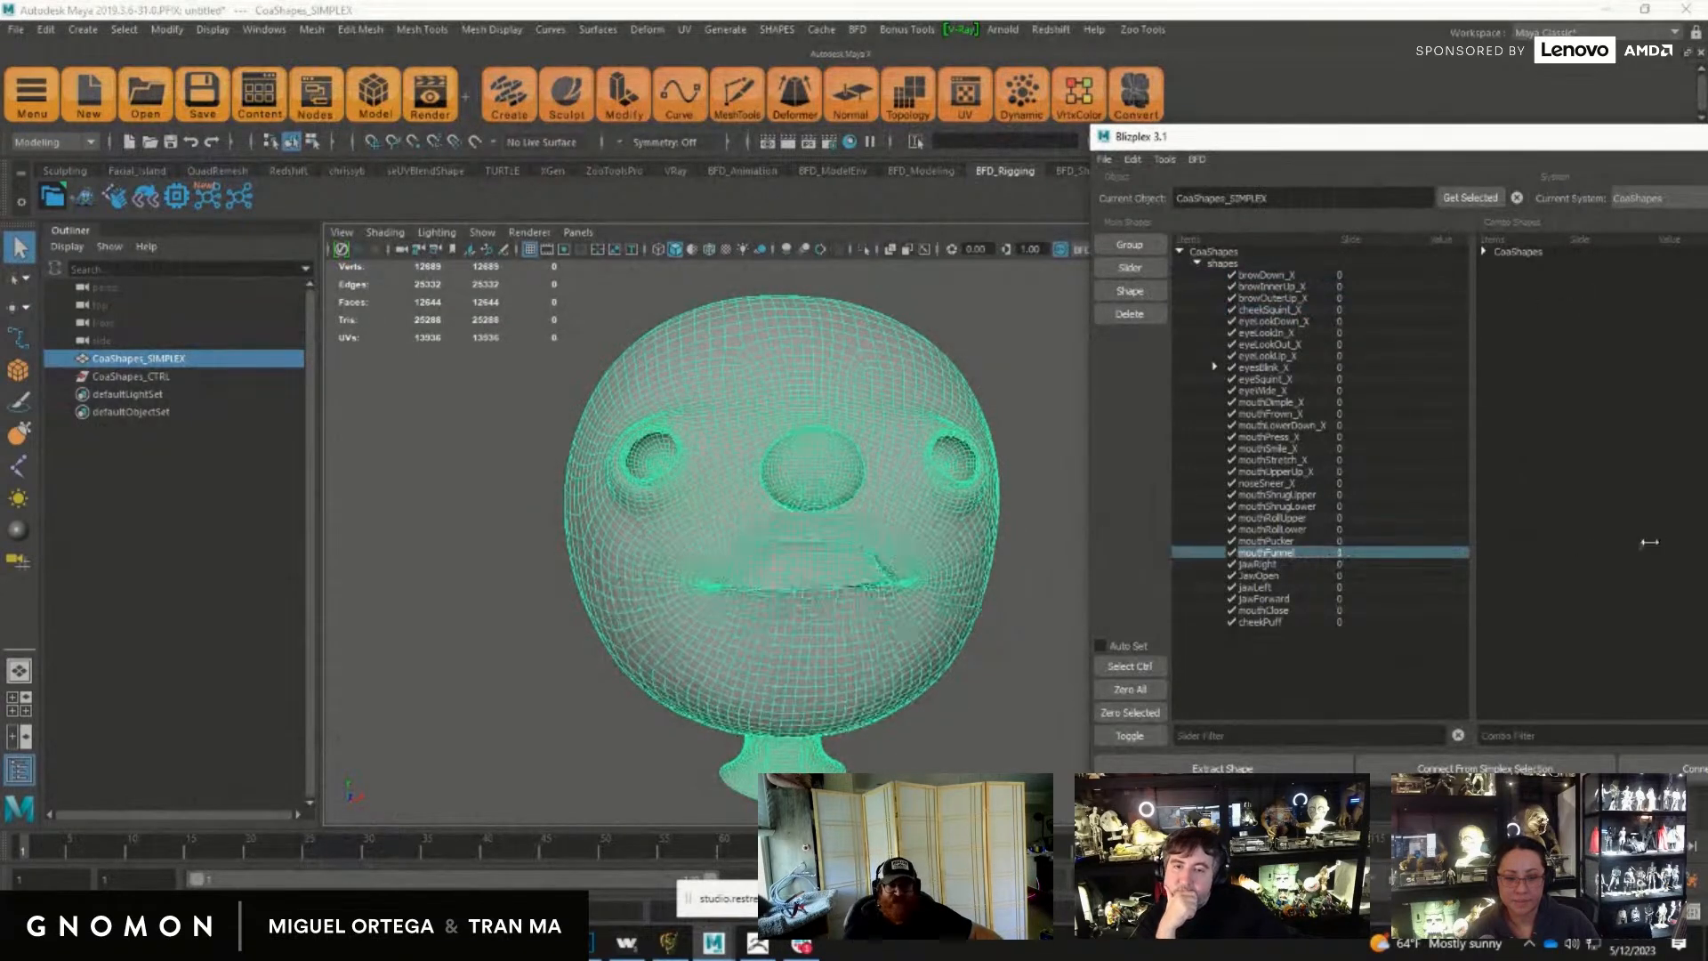
{"action": "middle_click_drag", "start_coordinate": [1330, 523], "coordinate": [19, 531]}
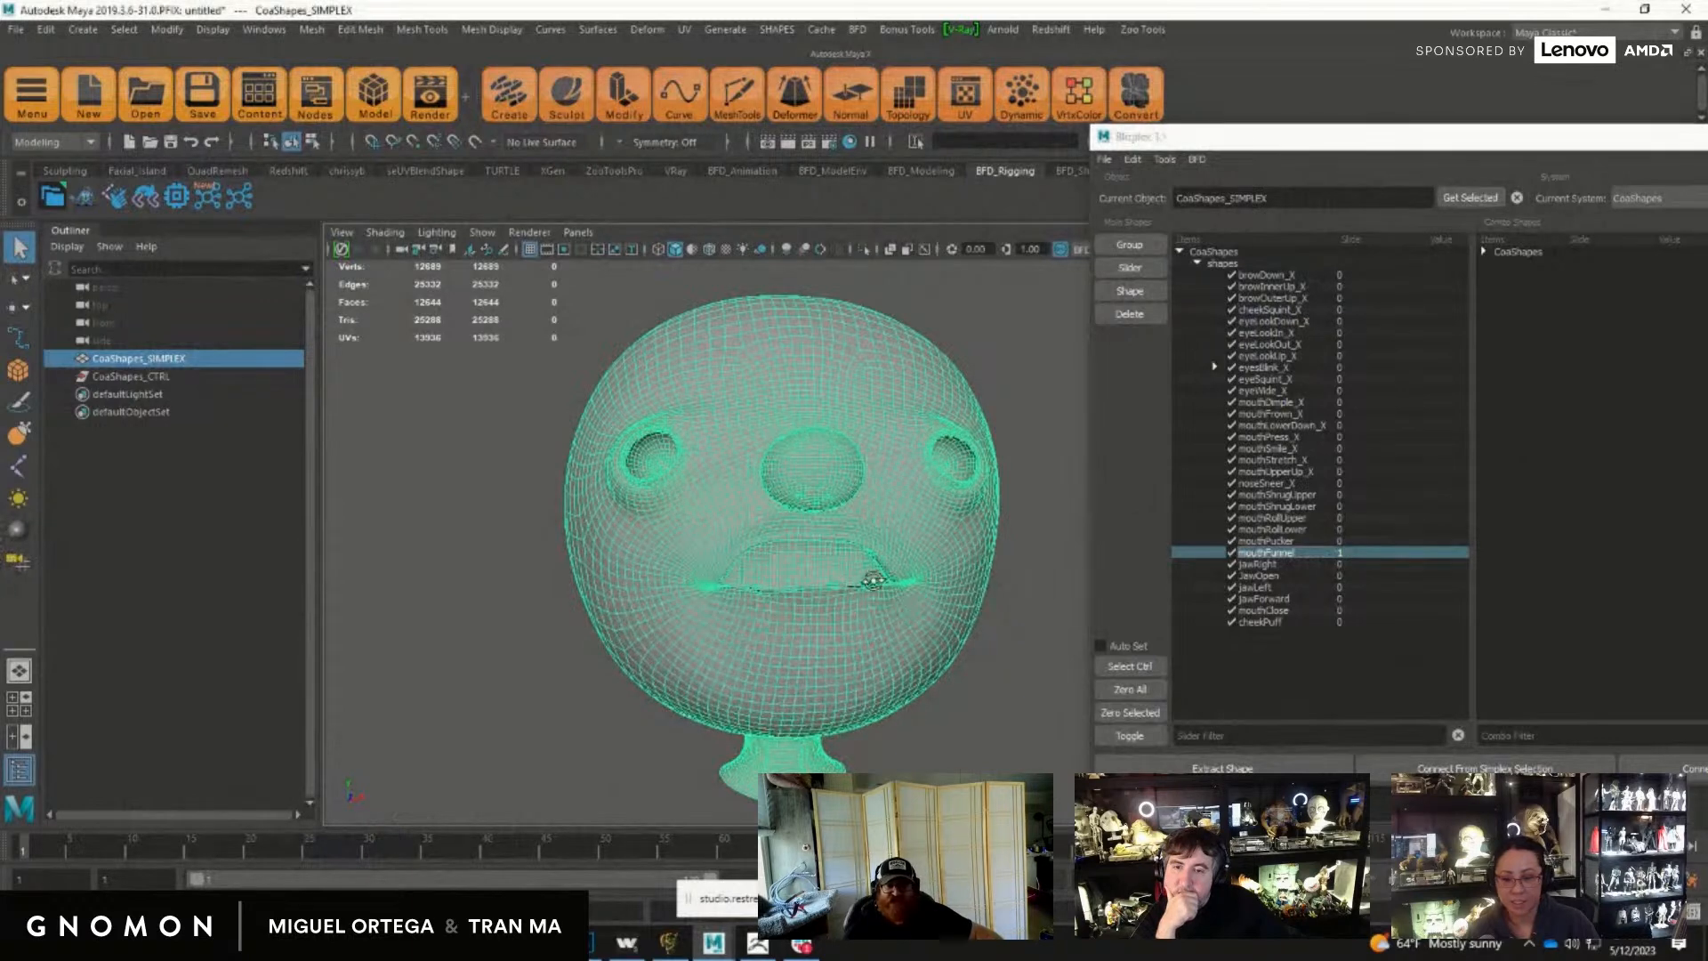
{"action": "left_click_drag", "start_coordinate": [885, 573], "coordinate": [814, 570], "text": "alt"}
{"action": "left_click_drag", "start_coordinate": [1090, 464], "coordinate": [973, 590], "text": "alt"}
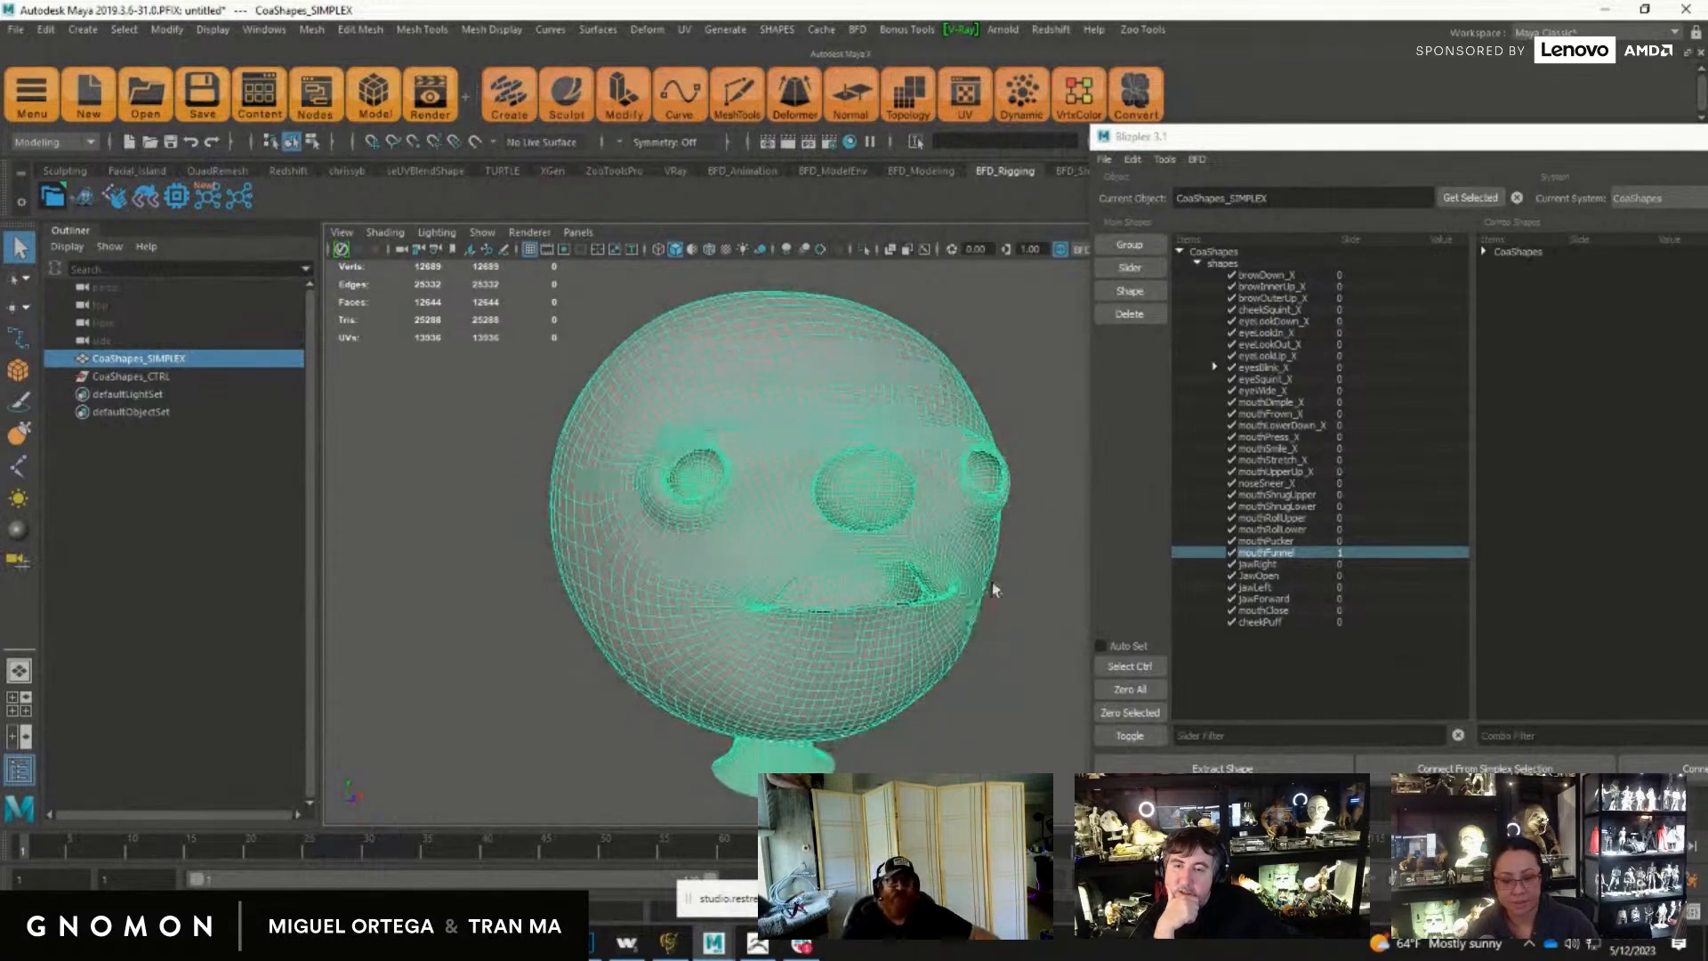
{"action": "right_click_drag", "start_coordinate": [782, 367], "coordinate": [596, 584], "text": "alt"}
{"action": "left_click_drag", "start_coordinate": [595, 583], "coordinate": [900, 534], "text": "alt"}
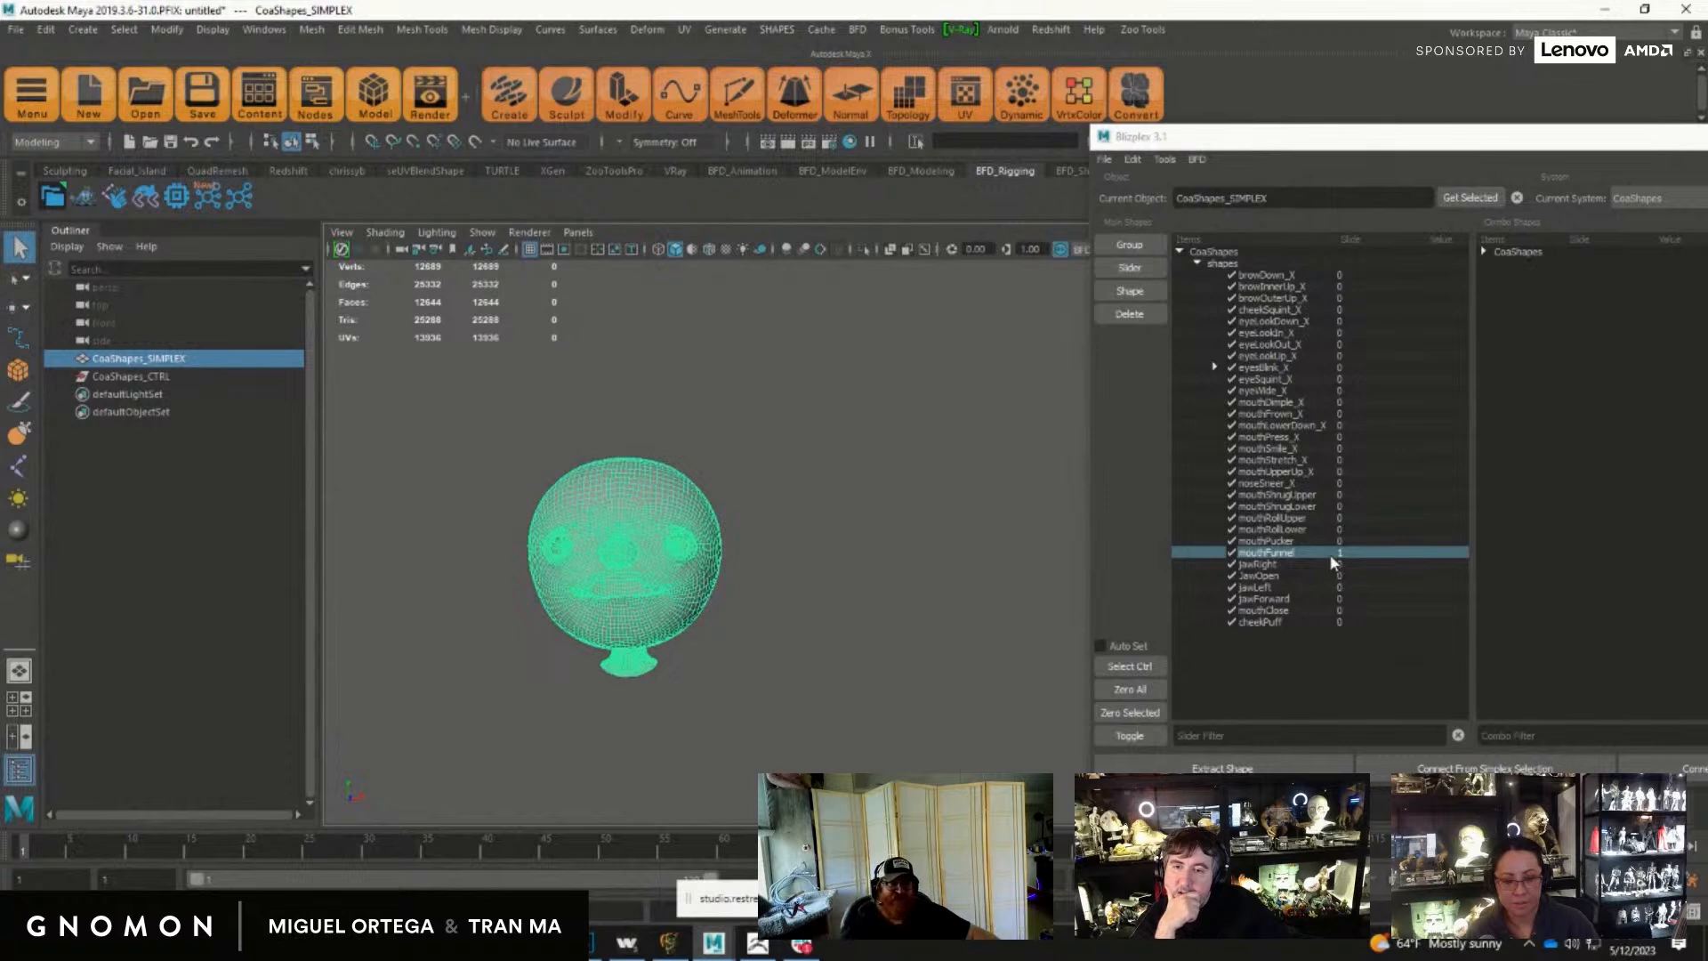
{"action": "left_click", "coordinate": [1344, 576]}
{"action": "left_click", "coordinate": [1286, 565]}
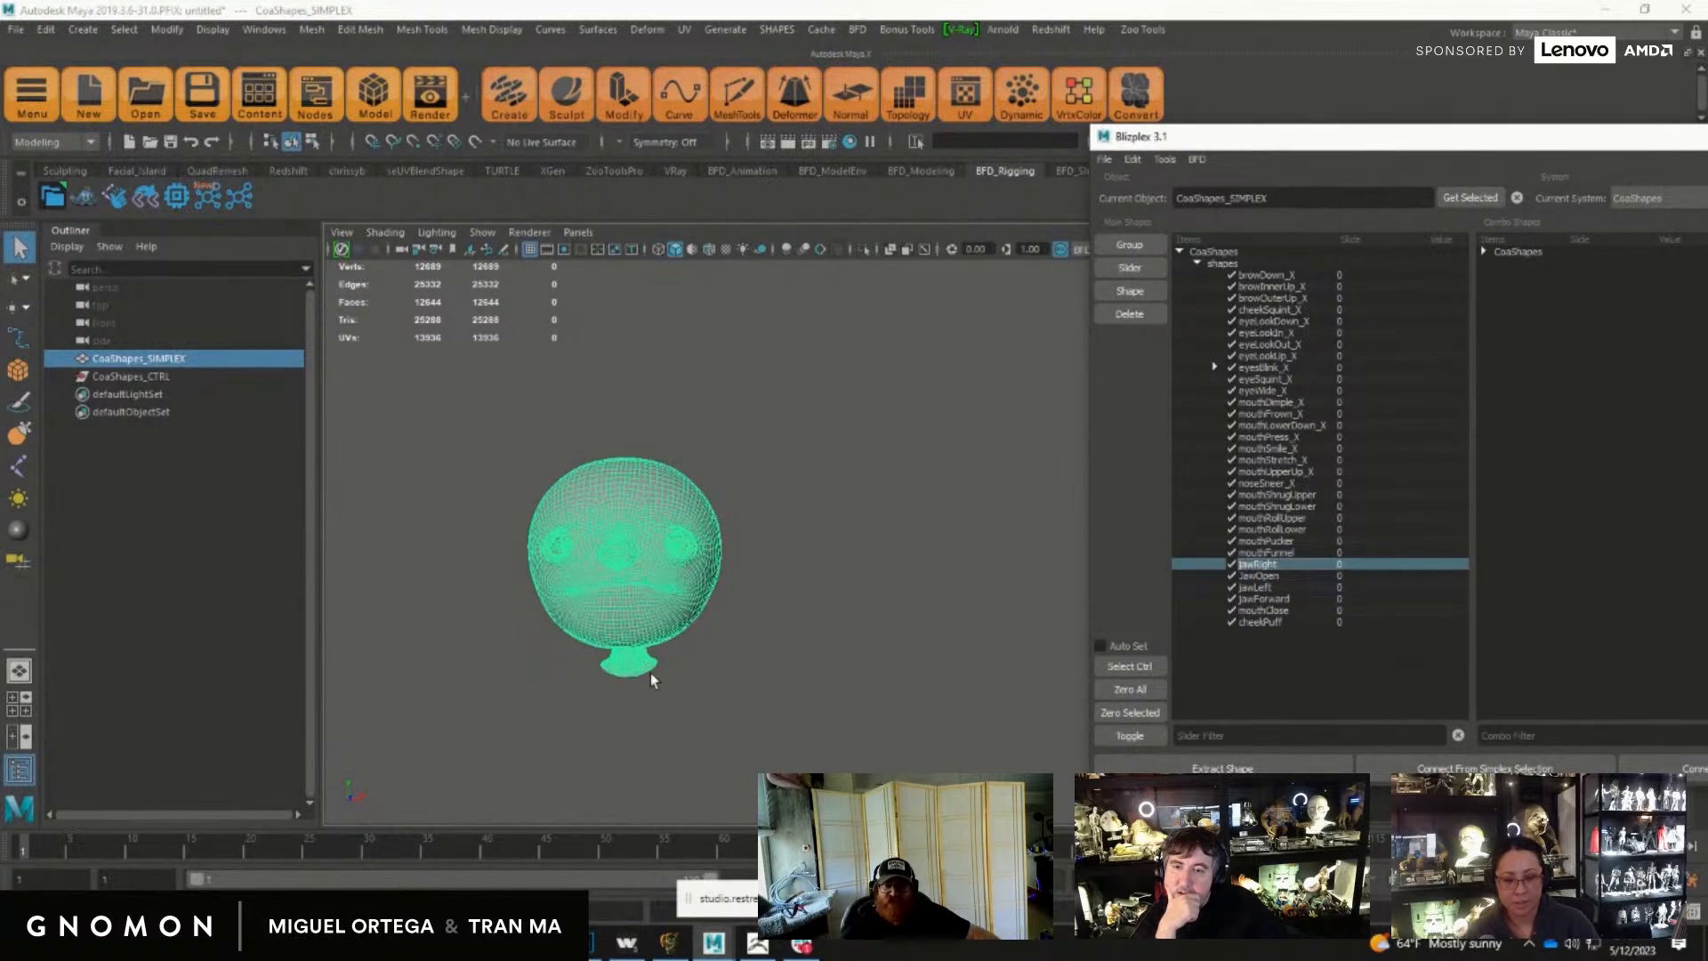
{"action": "left_click_drag", "start_coordinate": [835, 628], "coordinate": [808, 616], "text": "alt"}
Step: Return to the cot_coa_Transfer scene and clear Blizplex away so both characters fill the viewport
{"action": "left_click_drag", "start_coordinate": [1266, 134], "coordinate": [909, 199]}
{"action": "left_click", "coordinate": [1374, 180]}
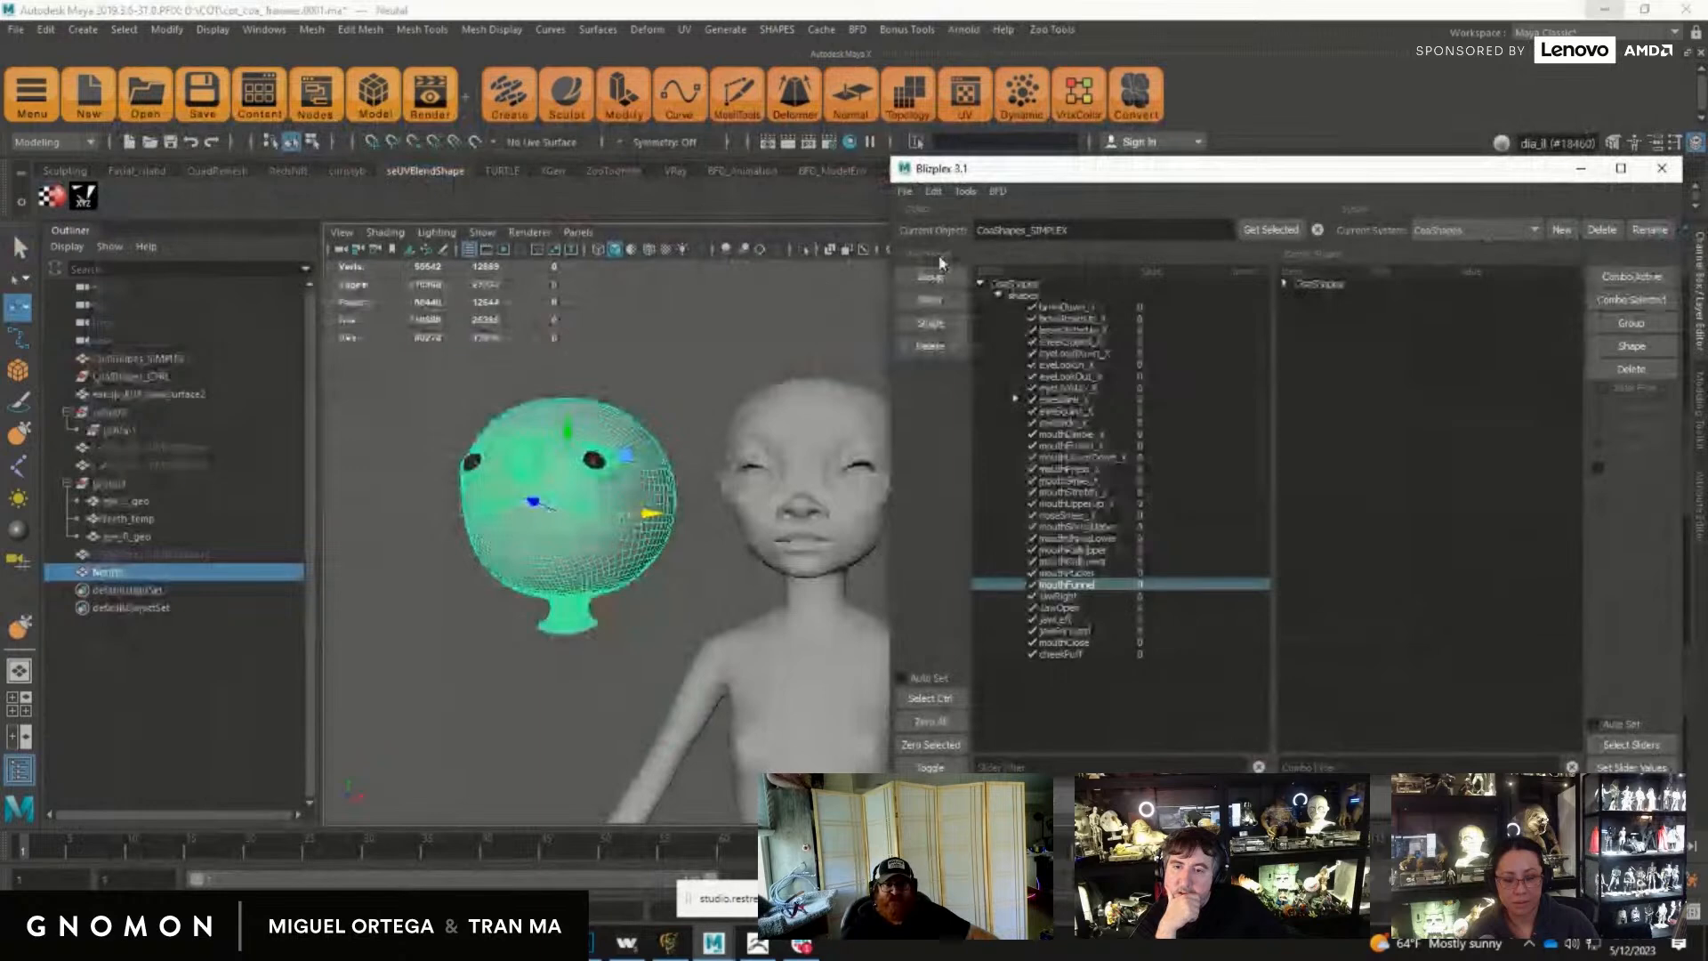
{"action": "left_click_drag", "start_coordinate": [1062, 178], "coordinate": [1702, 240]}
{"action": "right_click_drag", "start_coordinate": [690, 595], "coordinate": [878, 622], "text": "alt"}
{"action": "middle_click_drag", "start_coordinate": [877, 622], "coordinate": [950, 658], "text": "alt"}
{"action": "left_click_drag", "start_coordinate": [1664, 235], "coordinate": [1169, 331]}
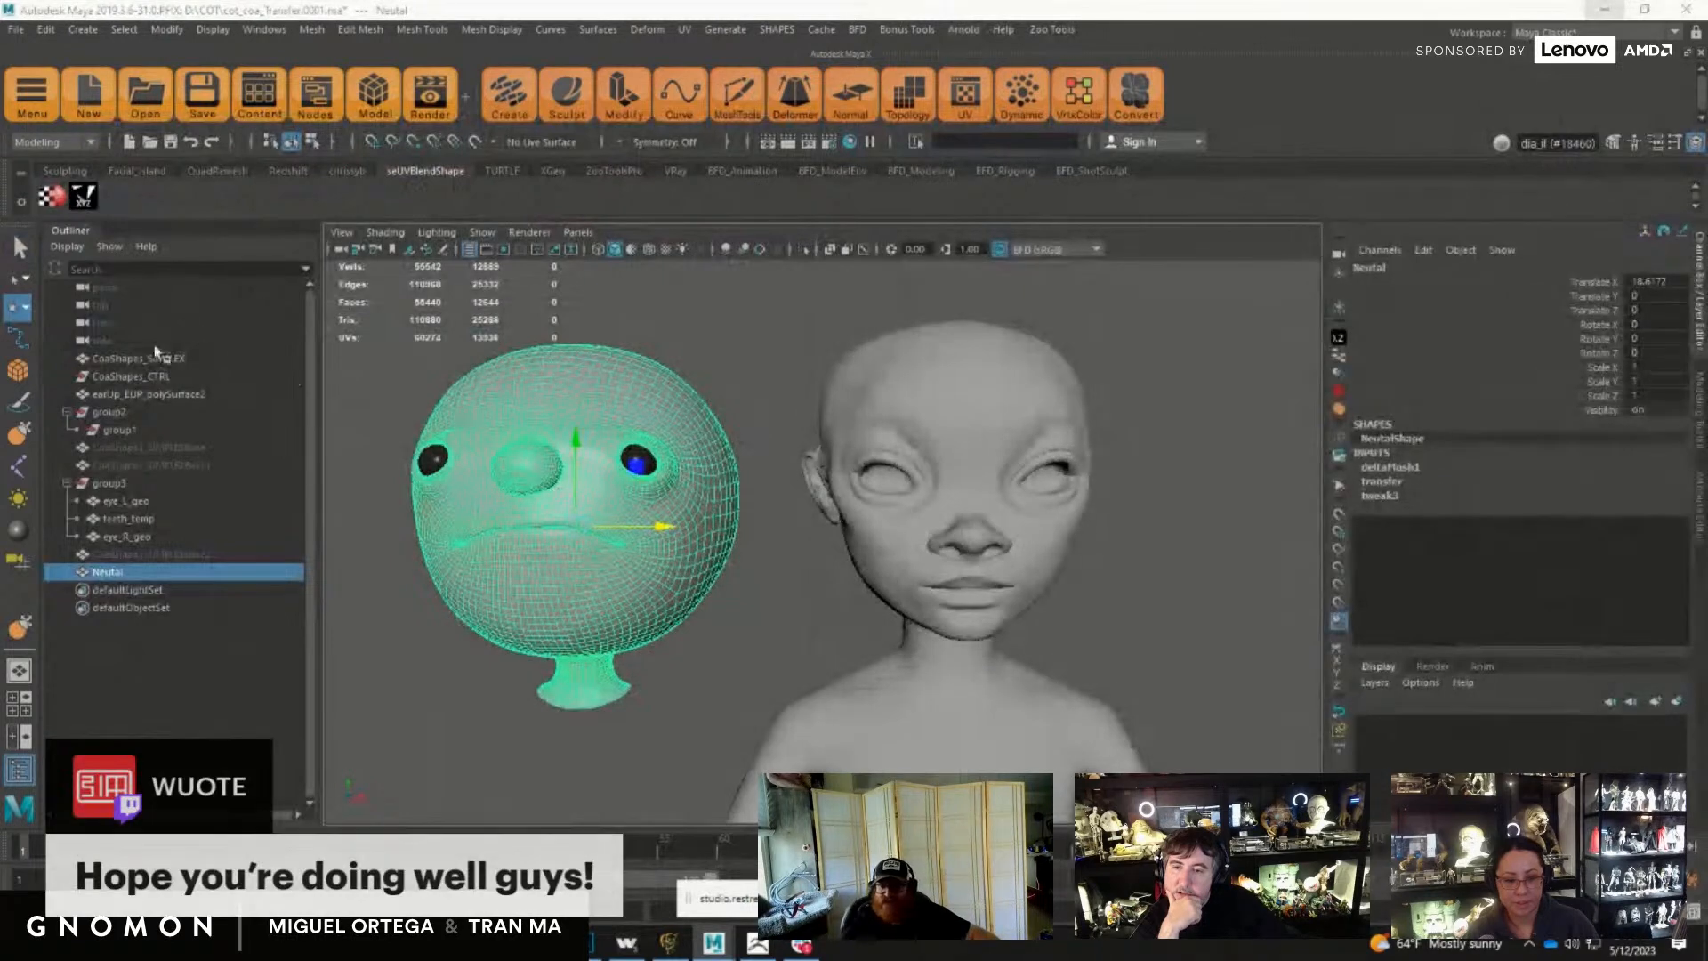
Step: Set the Envelope of the Neutal mesh's deltaMush1 to 0 and view both heads from a slight angle
{"action": "left_click", "coordinate": [129, 377]}
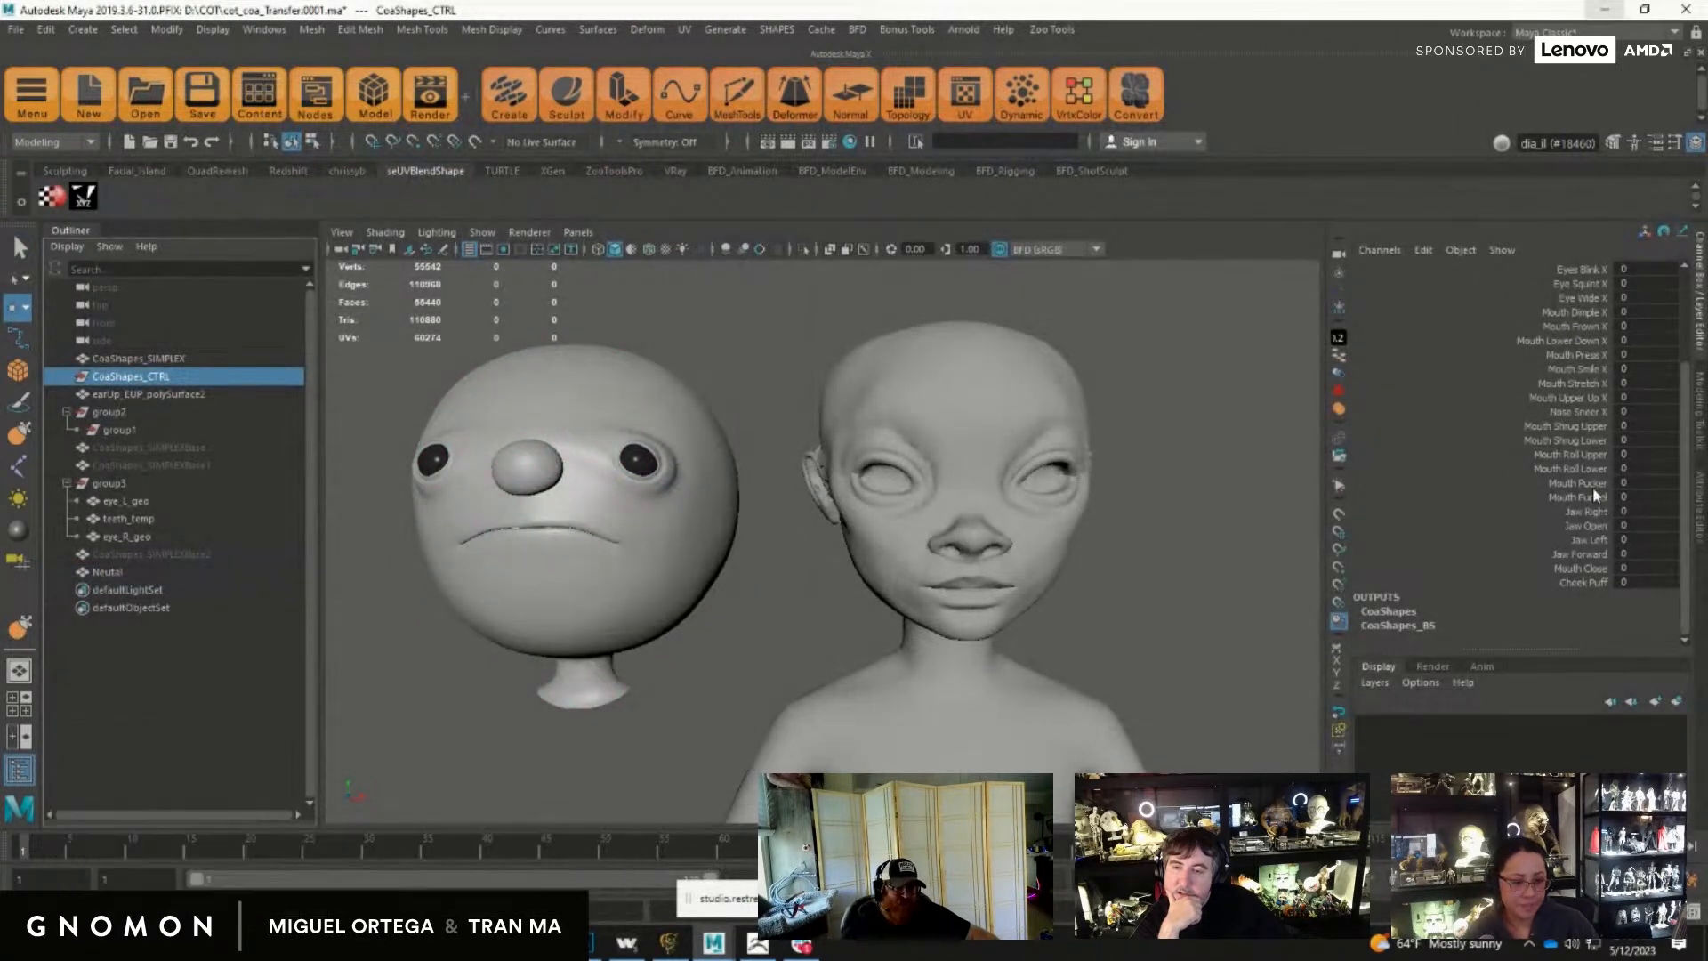
{"action": "left_click", "coordinate": [495, 611]}
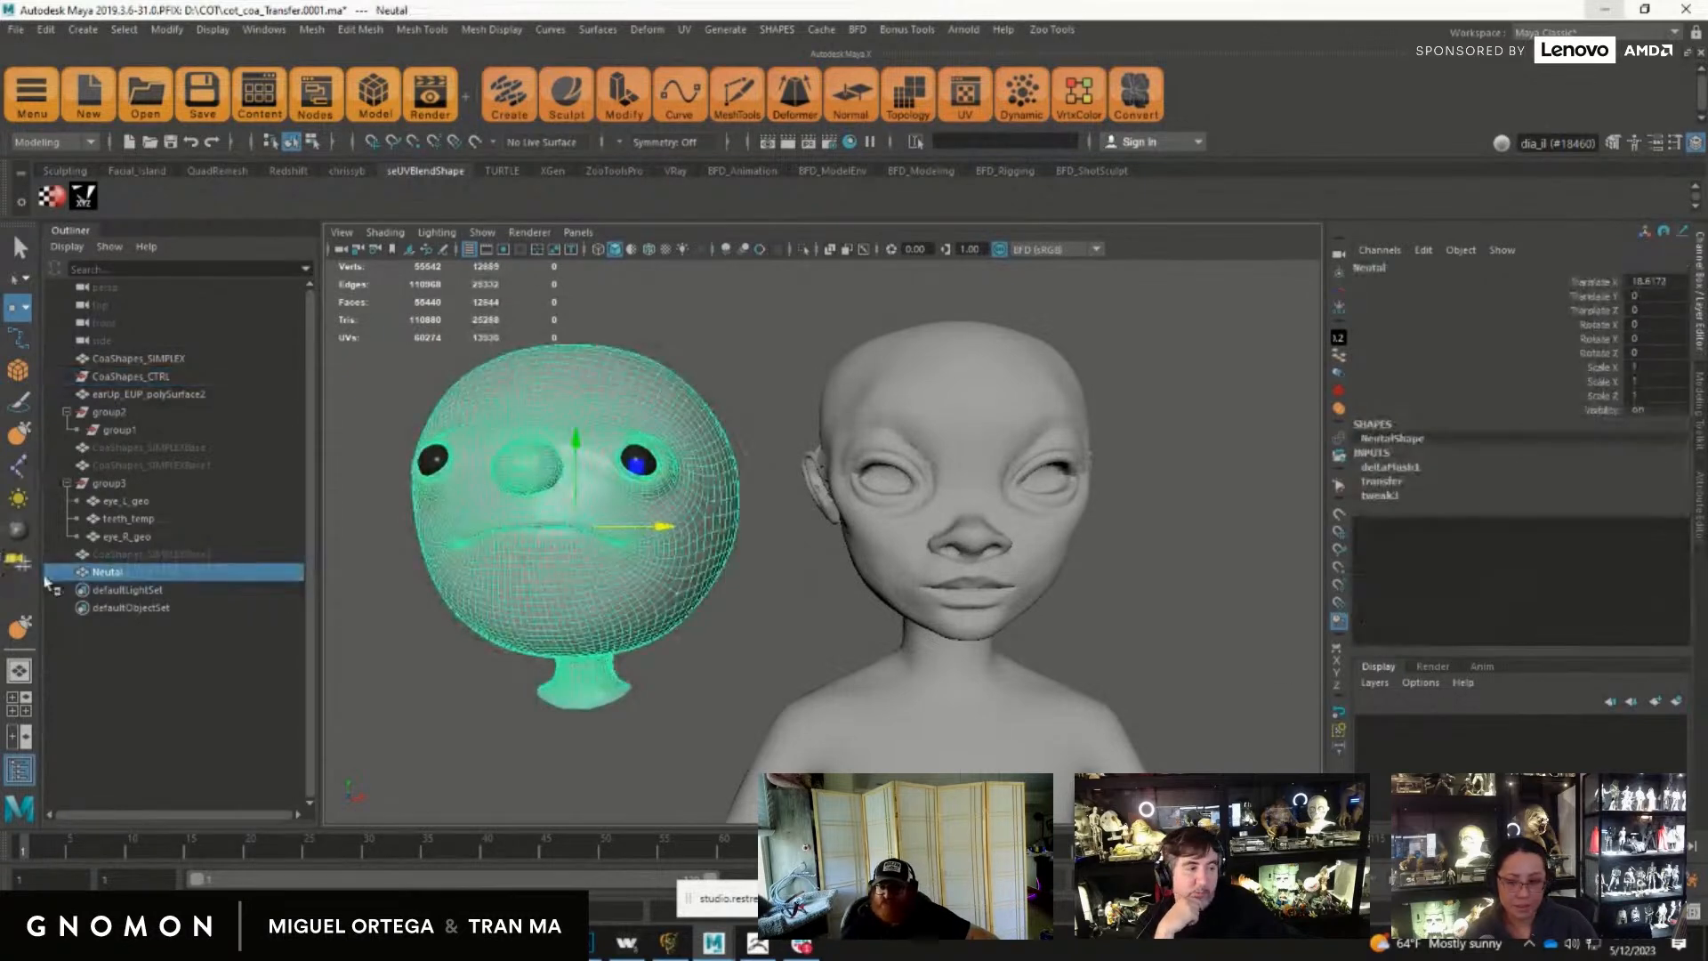
{"action": "left_click", "coordinate": [1390, 467]}
{"action": "left_click", "coordinate": [1583, 481]}
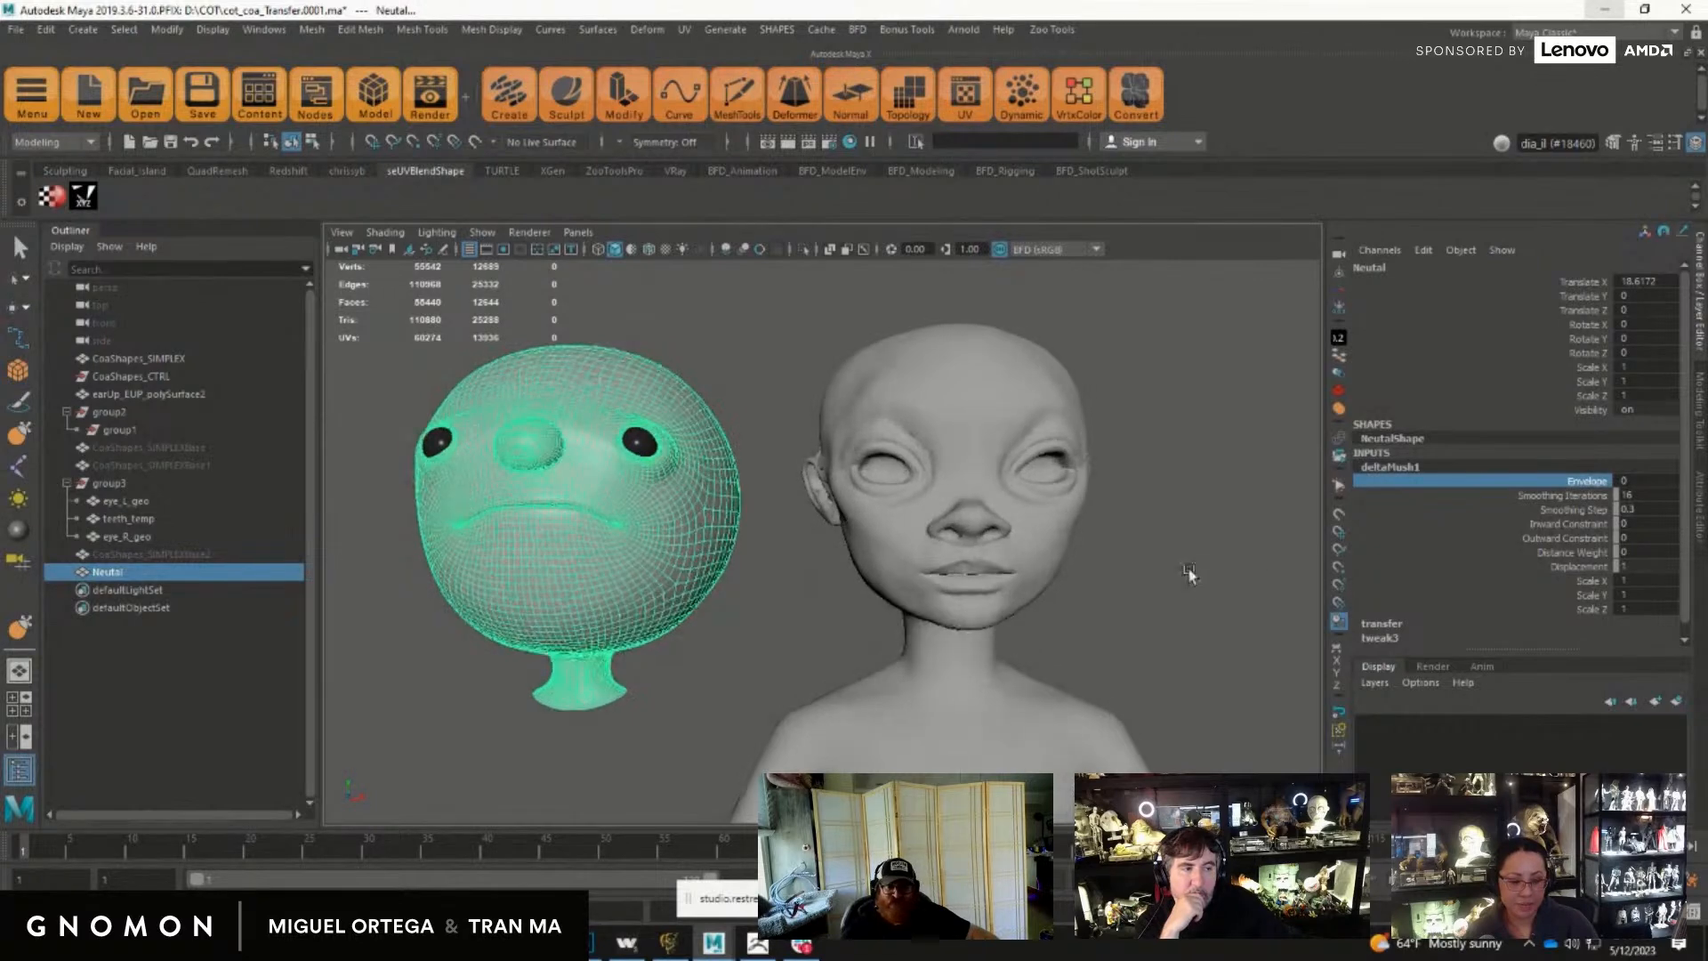
{"action": "right_click_drag", "start_coordinate": [1193, 579], "coordinate": [1223, 599], "text": "alt"}
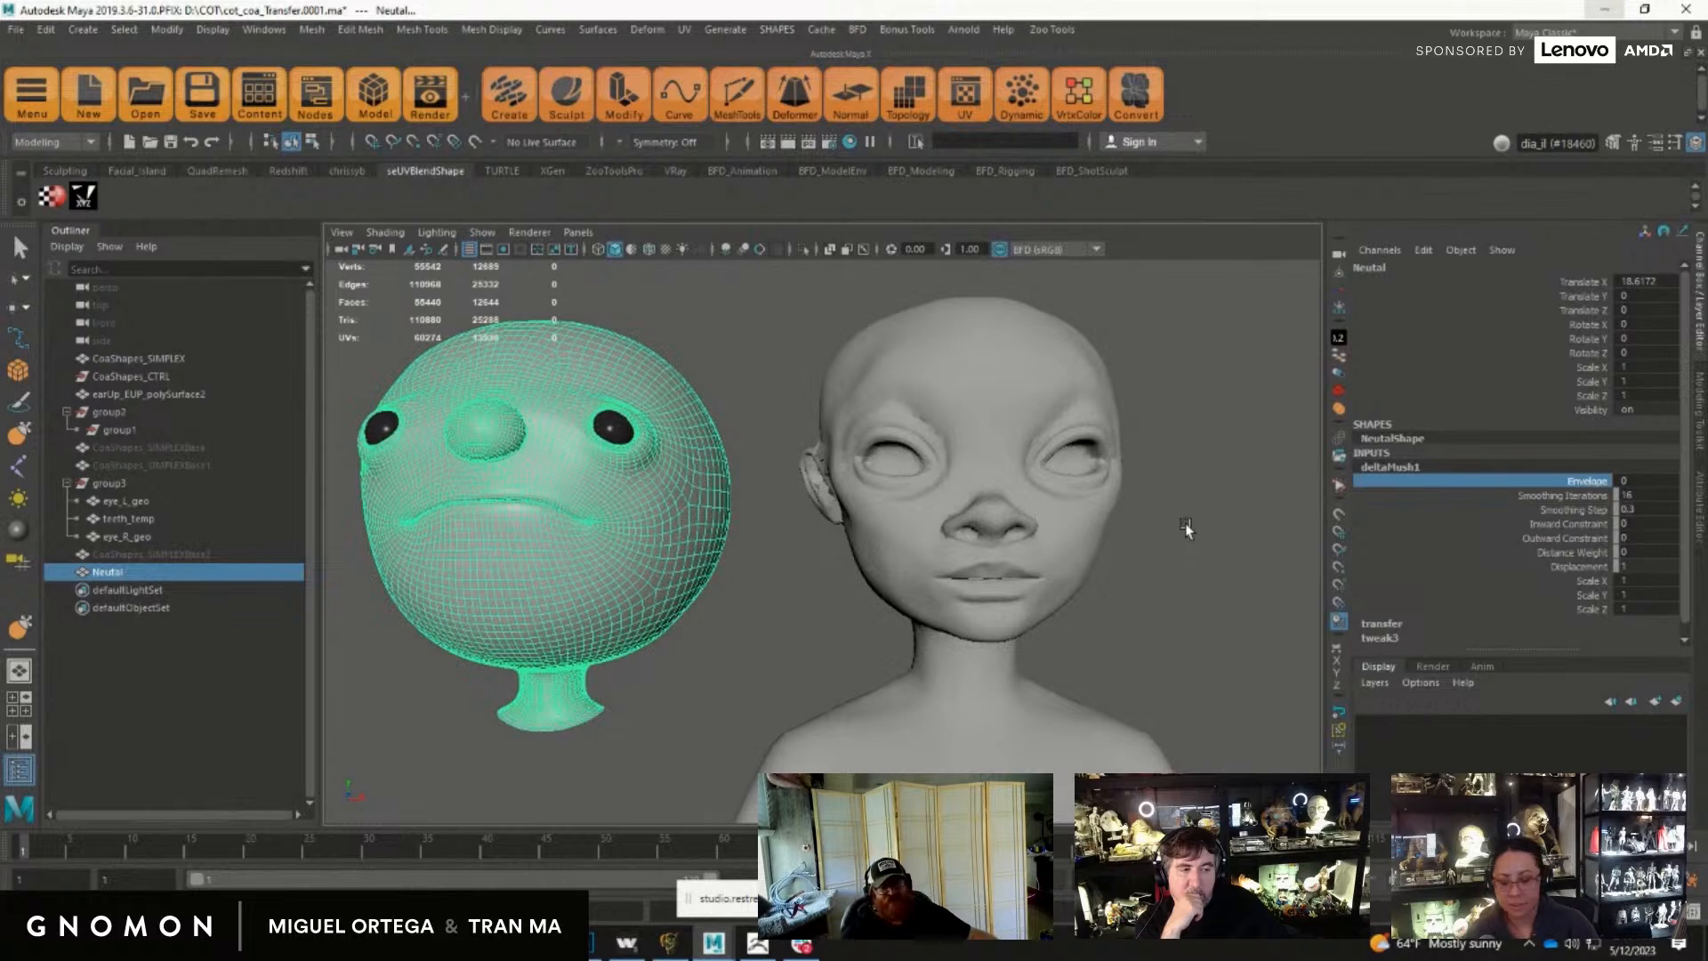
{"action": "left_click_drag", "start_coordinate": [1249, 504], "coordinate": [1192, 509], "text": "alt"}
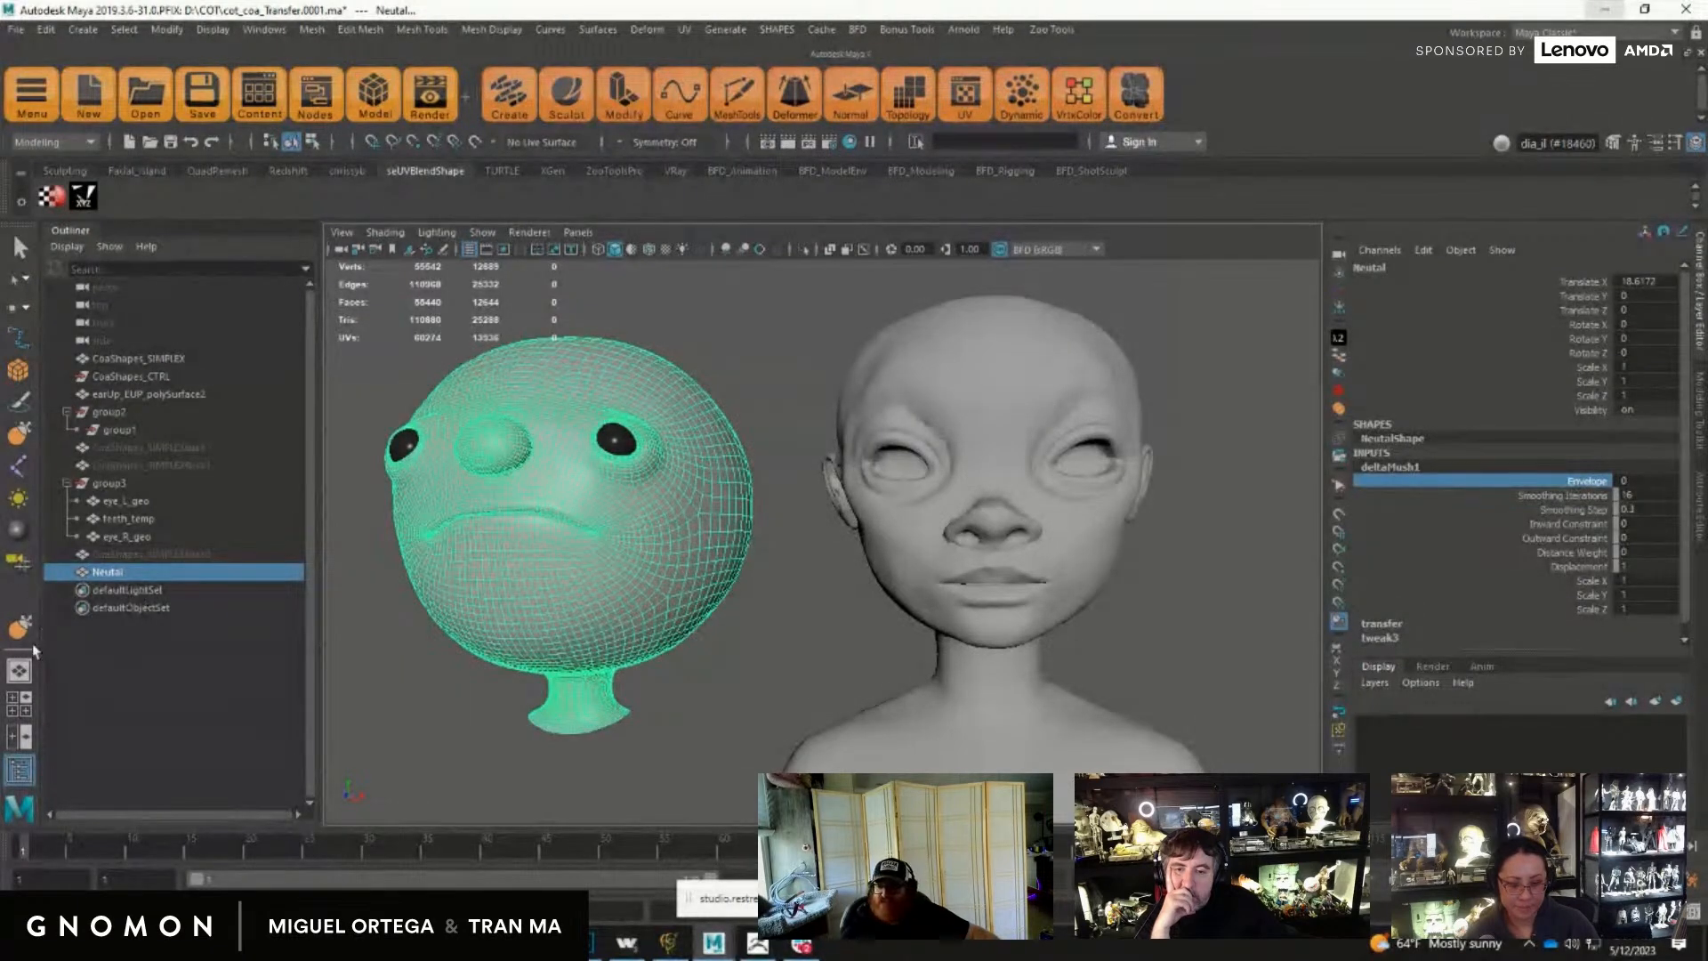
Step: Set Mouth Funnel to 1 on CoaShapes_CTRL and view the expression on both characters
{"action": "left_click", "coordinate": [136, 394]}
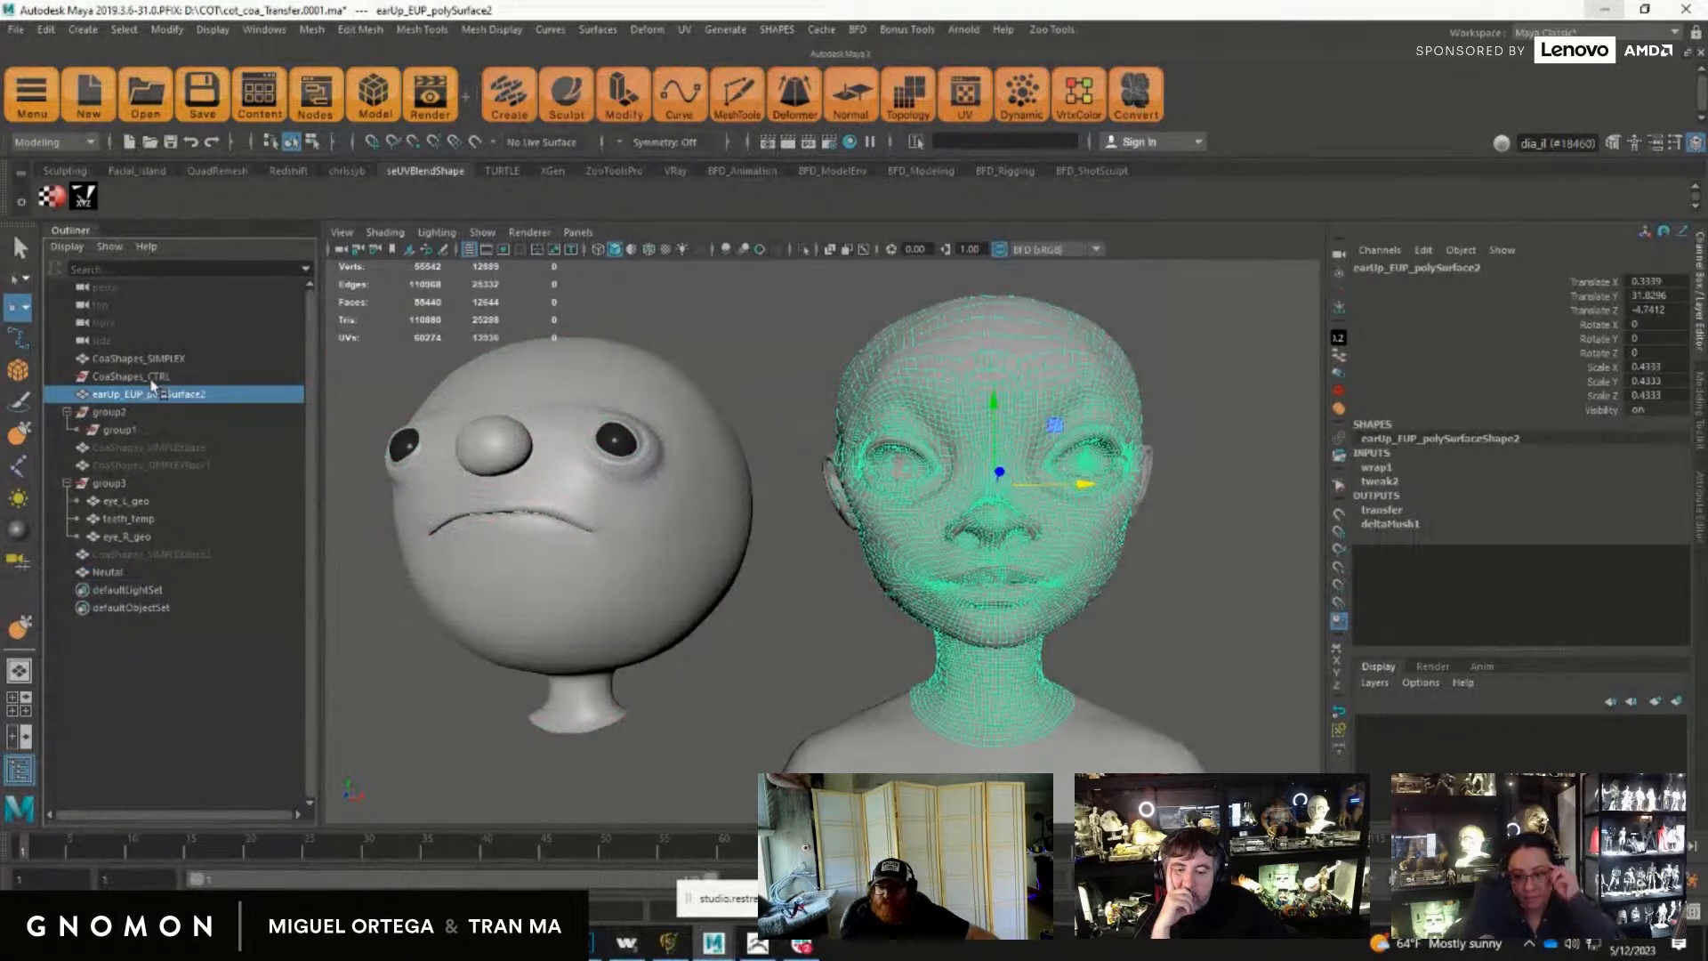
{"action": "left_click", "coordinate": [133, 377]}
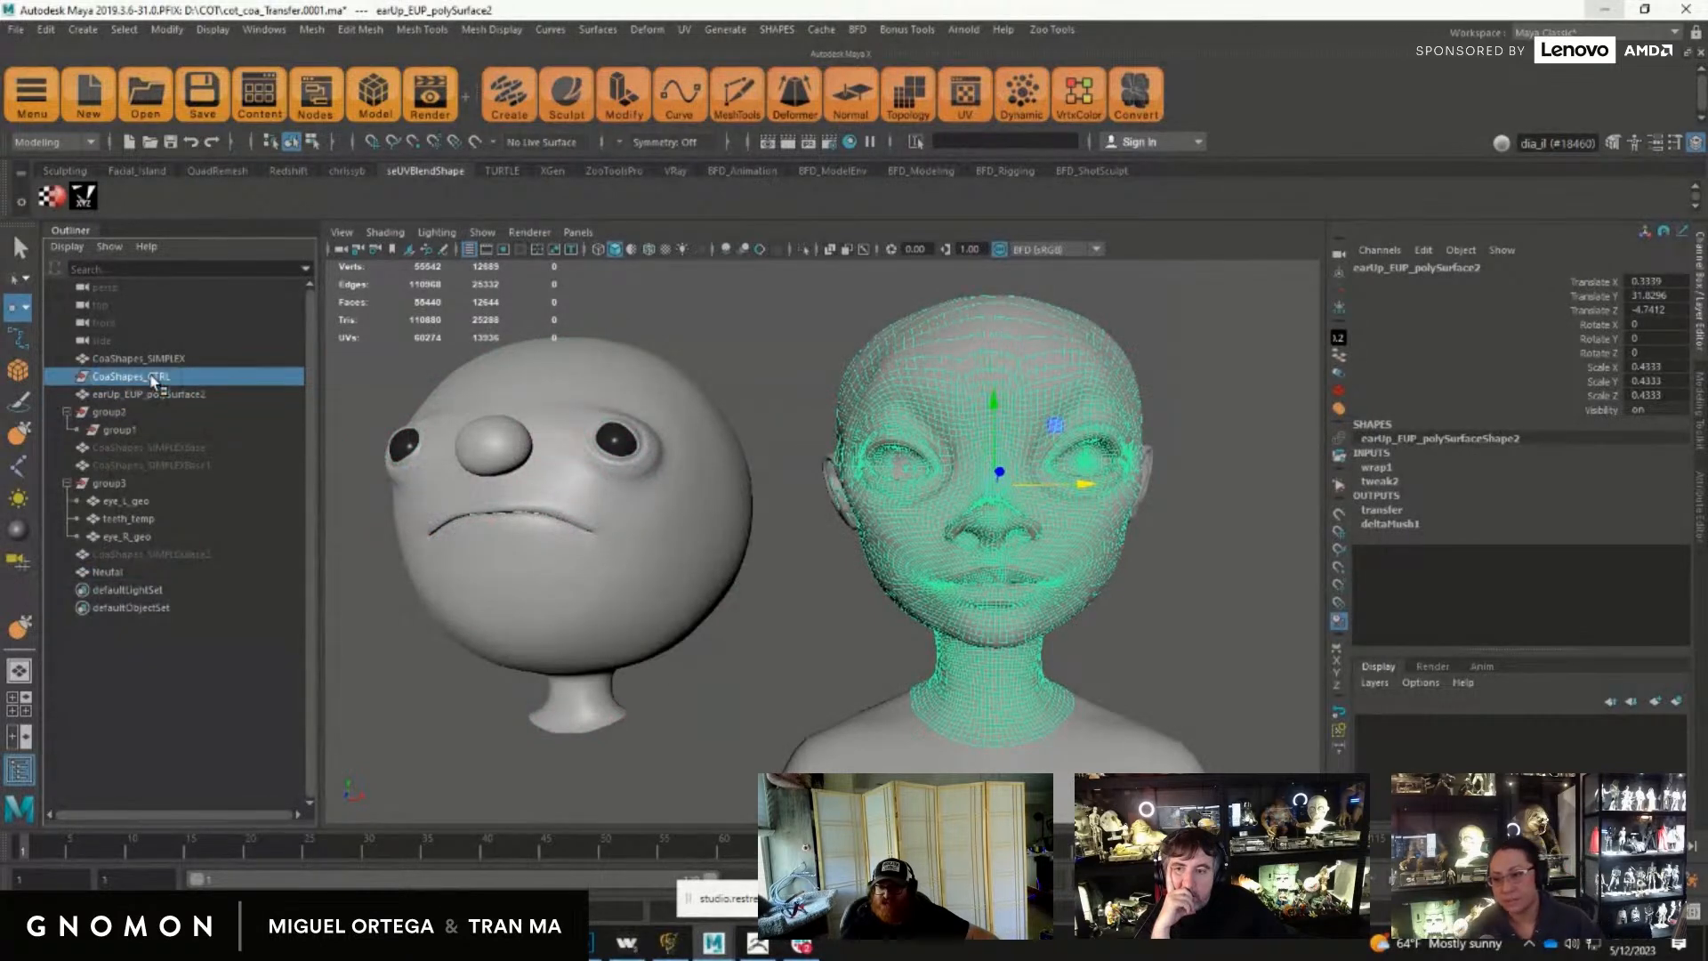
{"action": "scroll", "coordinate": [1553, 575], "scroll_direction": "down", "scroll_amount": 2}
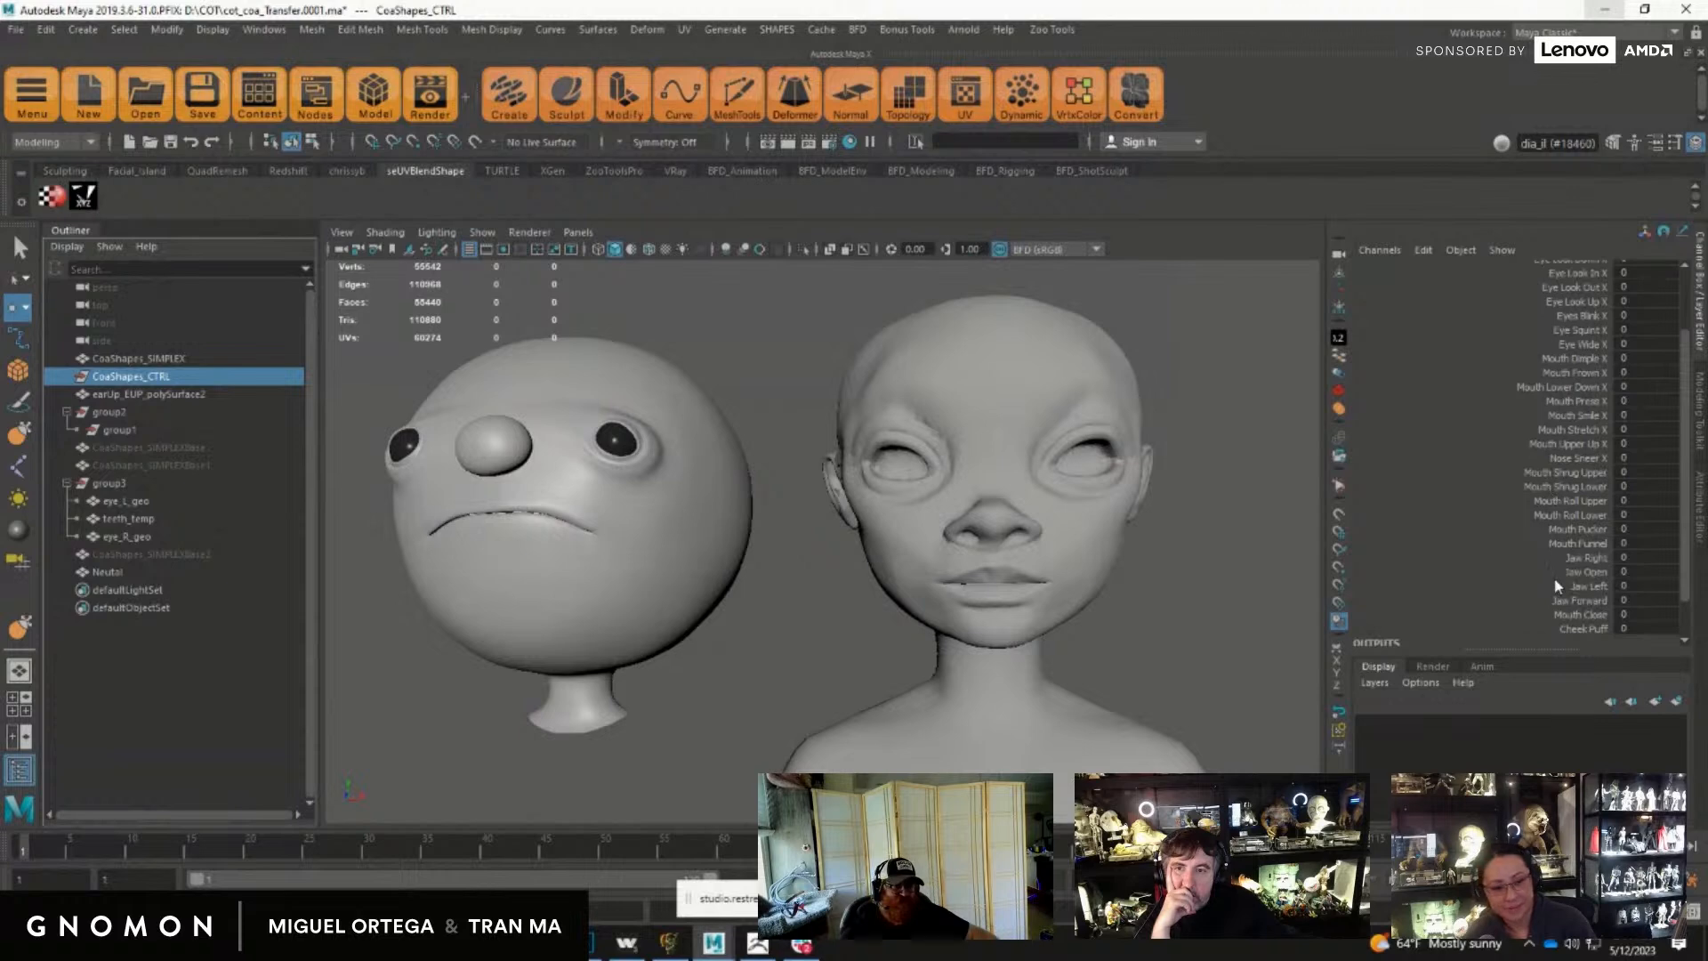
{"action": "left_click", "coordinate": [1573, 544]}
{"action": "middle_click_drag", "start_coordinate": [1184, 622], "coordinate": [1249, 592]}
{"action": "mouse_move", "coordinate": [694, 651]}
{"action": "left_mouse_down", "text": "alt"}
{"action": "mouse_move", "coordinate": [762, 637]}
{"action": "mouse_move", "coordinate": [706, 649]}
{"action": "left_mouse_up", "text": "alt"}
{"action": "middle_click_drag", "start_coordinate": [705, 648], "coordinate": [767, 634], "text": "alt"}
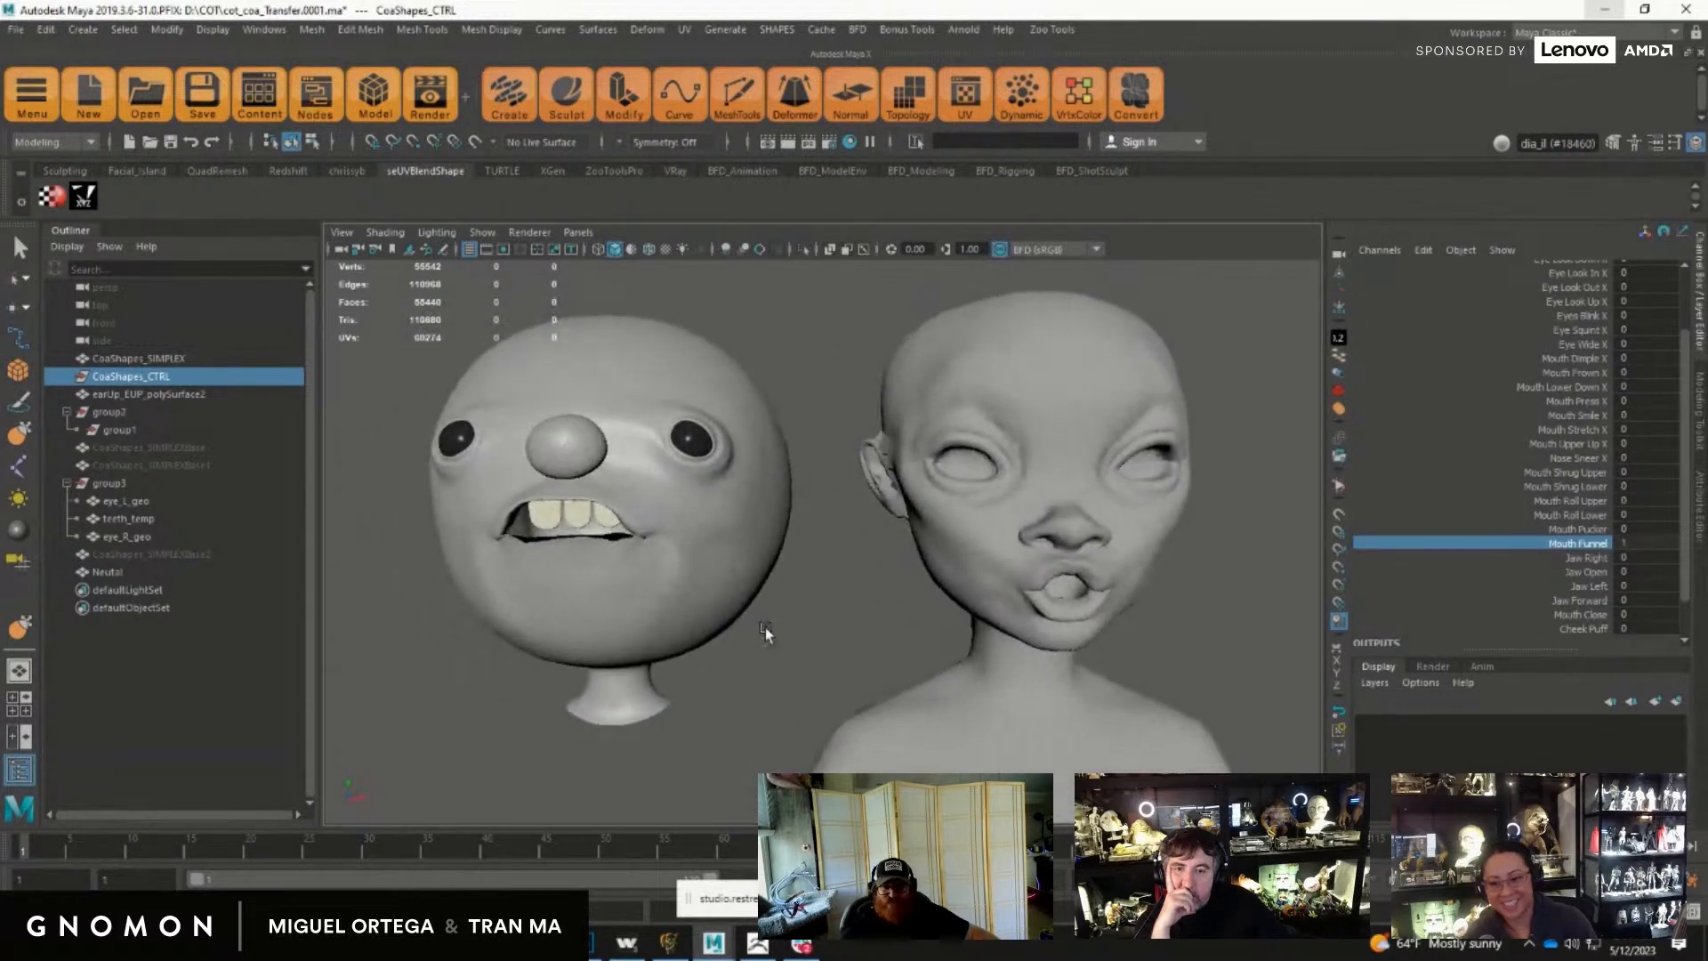
Step: Duplicate the Neutal round head twice in its current mouth funnel expression
{"action": "scroll", "coordinate": [848, 627], "scroll_direction": "down", "scroll_amount": 3}
{"action": "left_click", "coordinate": [744, 572]}
{"action": "scroll", "coordinate": [781, 605], "scroll_direction": "down", "scroll_amount": 2}
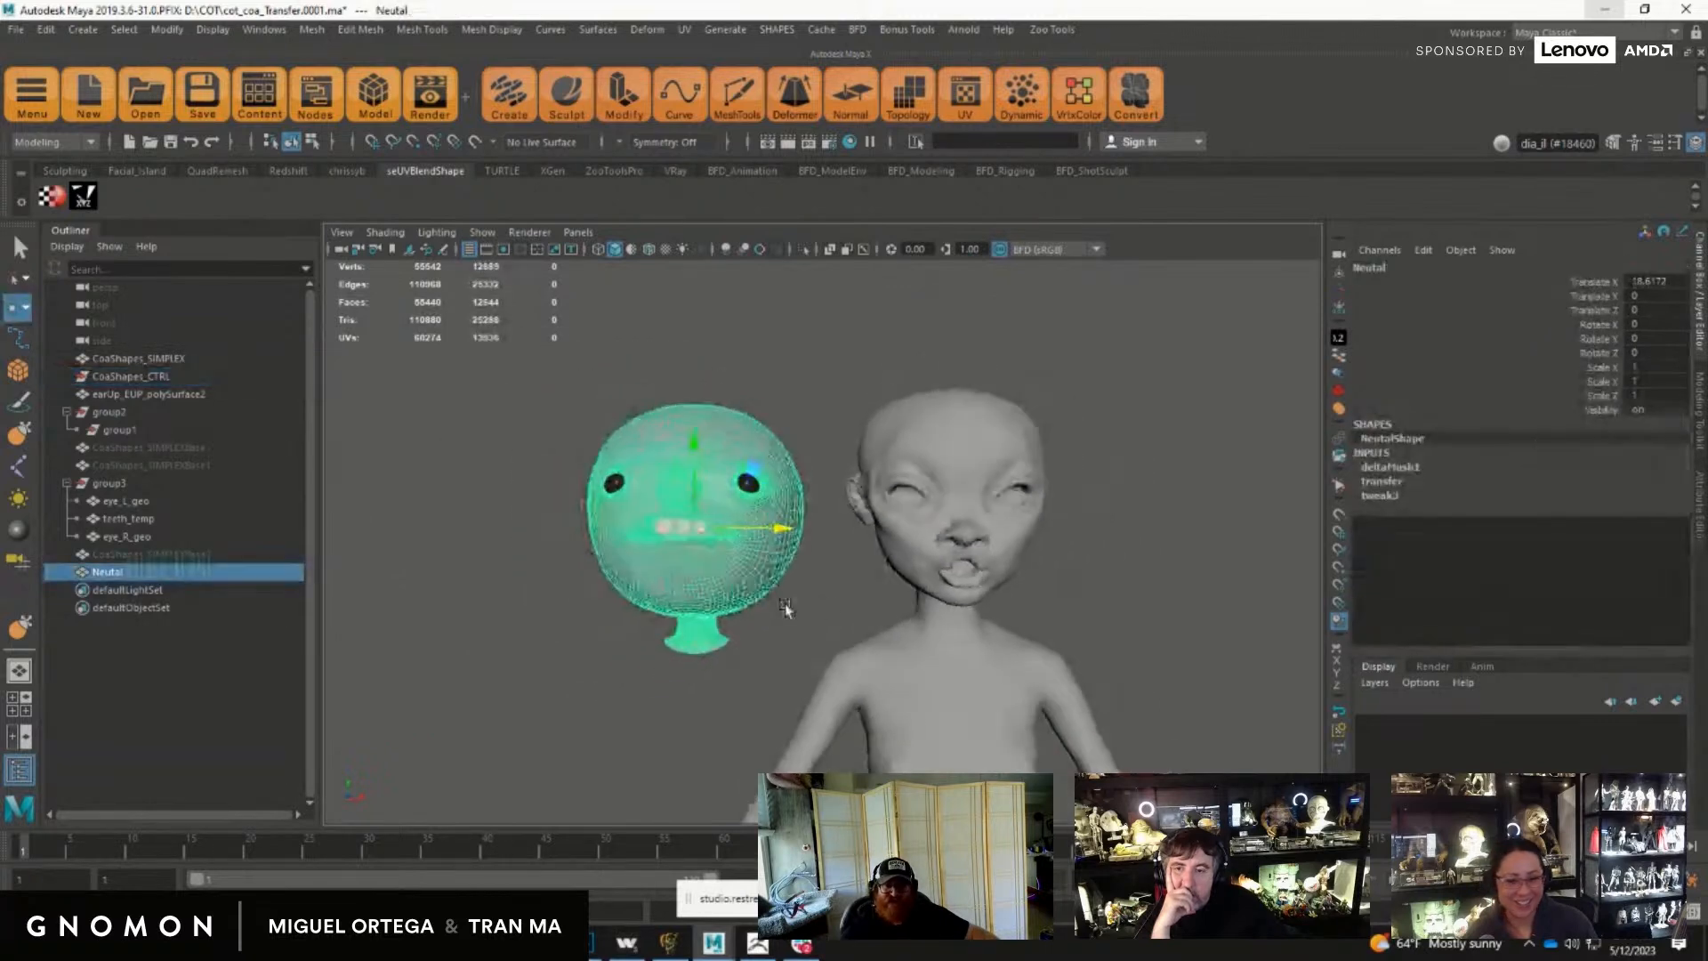
{"action": "key", "text": "ctrl+d"}
{"action": "key", "text": "ctrl+d"}
{"action": "scroll", "coordinate": [801, 622], "scroll_direction": "down", "scroll_amount": 2}
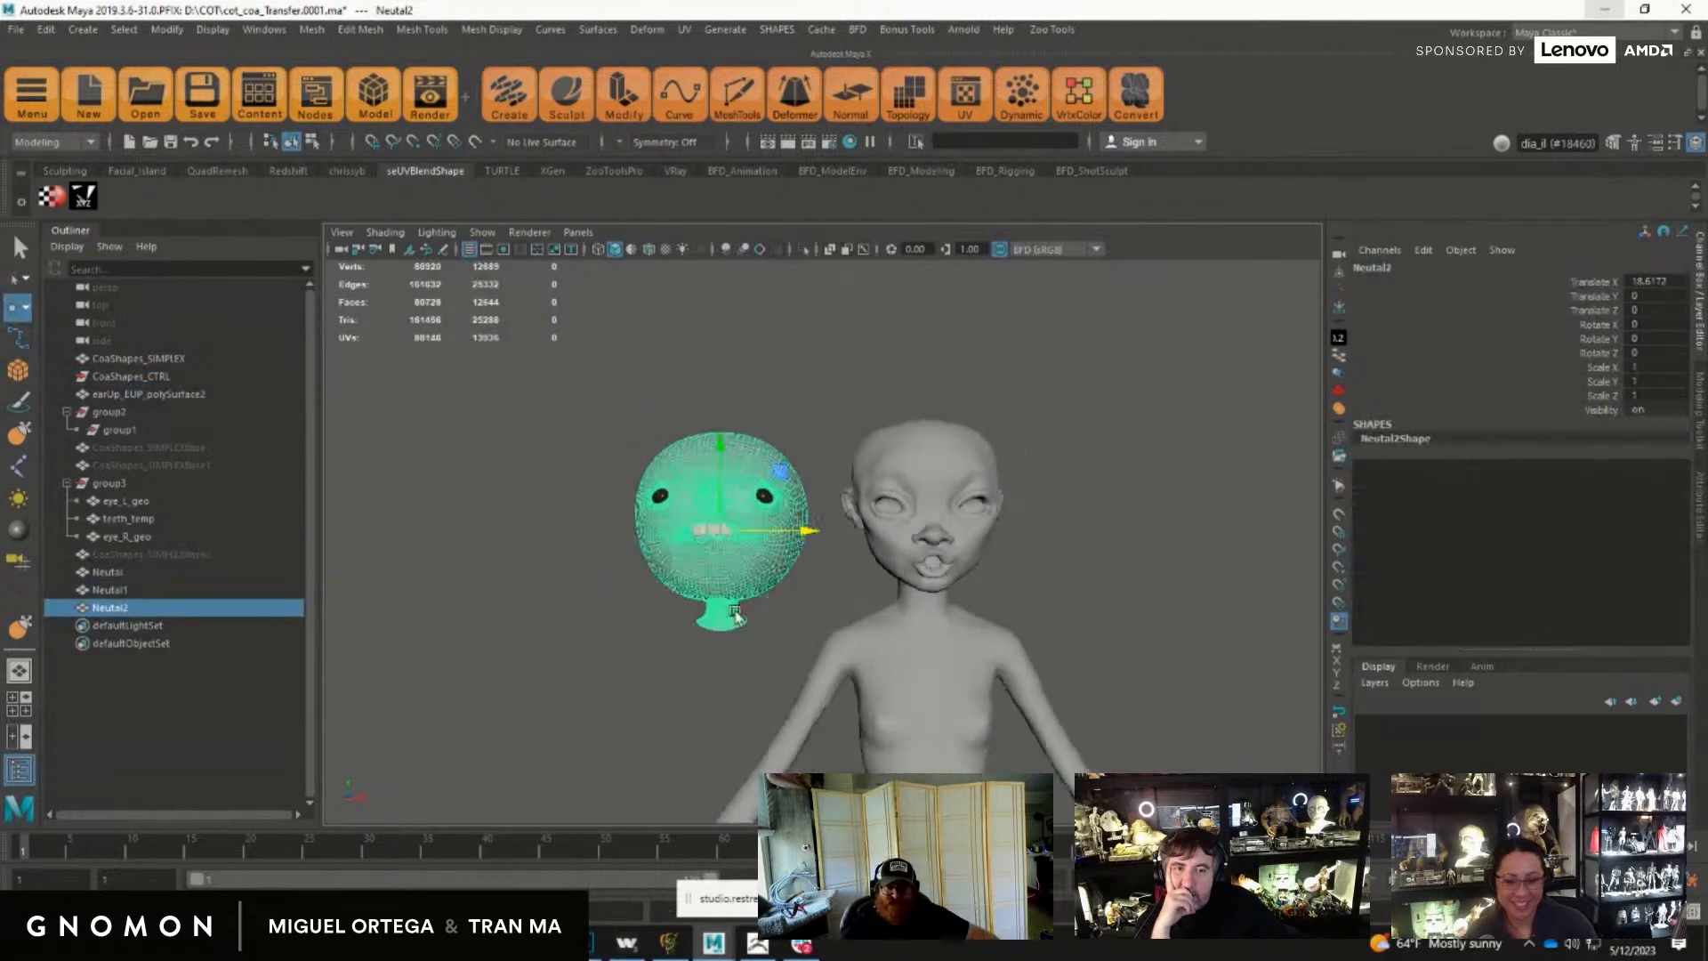
Step: Raise the Neutal2 round head above the characters, and duplicate the human head mesh earUp_EUP_polySurface2 and raise the copy beside it
{"action": "left_click_drag", "start_coordinate": [710, 513], "coordinate": [709, 223]}
{"action": "scroll", "coordinate": [1048, 648], "scroll_direction": "up", "scroll_amount": 5}
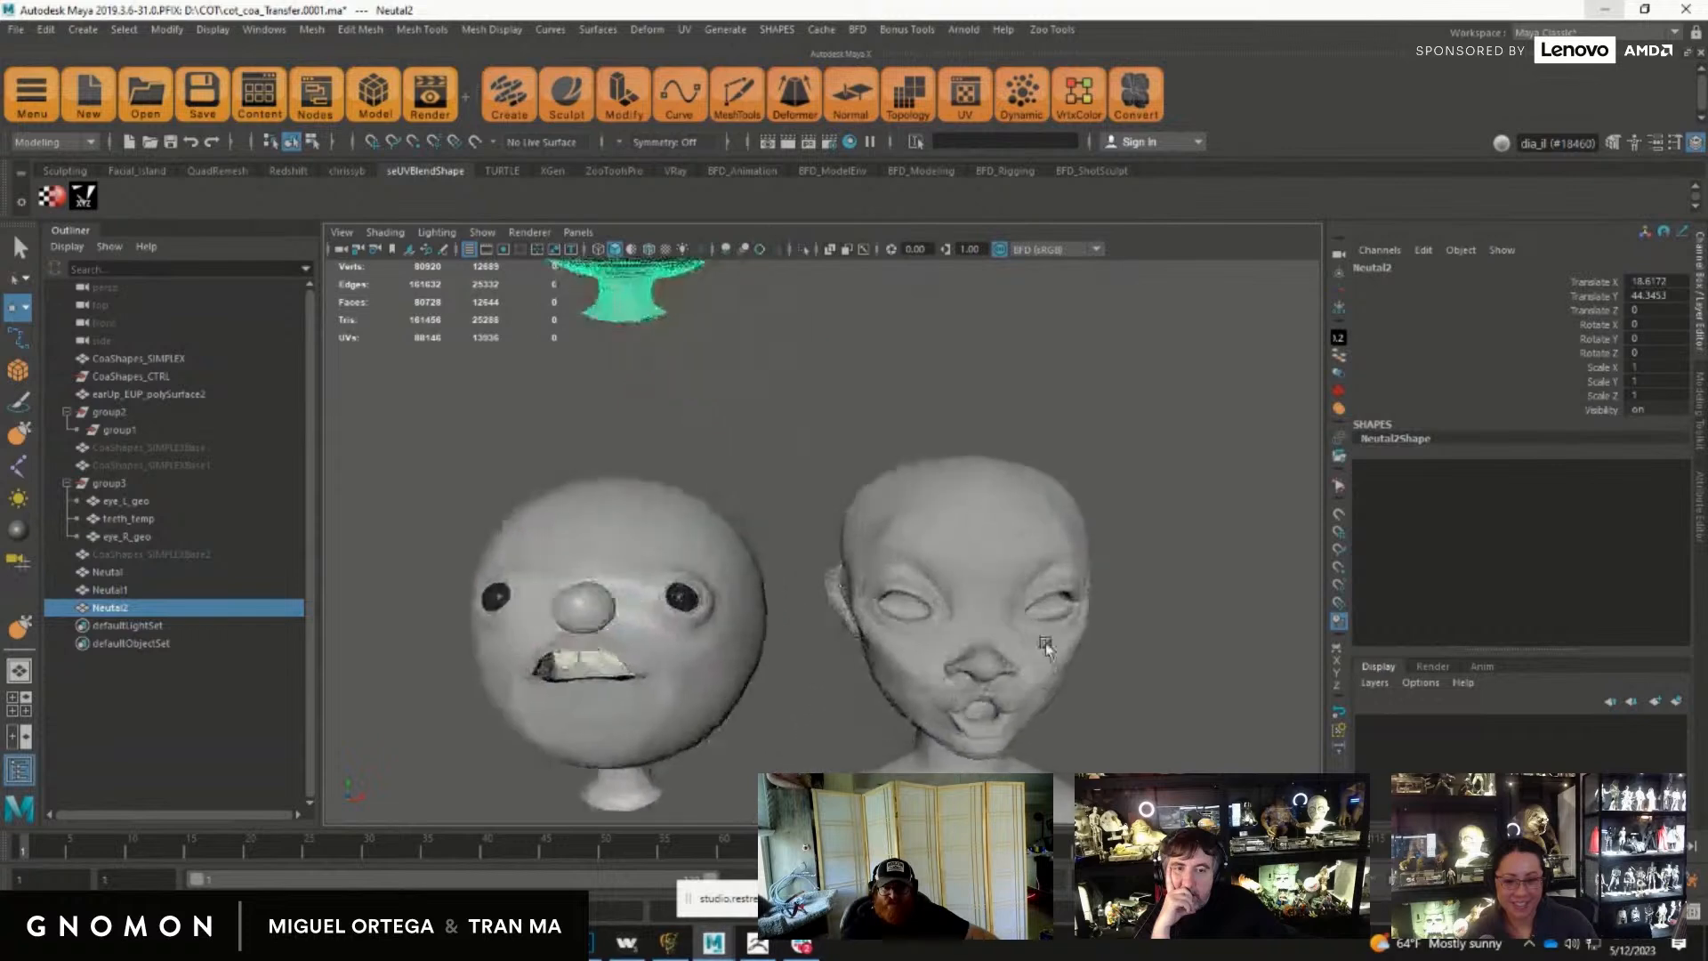
{"action": "left_click", "coordinate": [1019, 712]}
{"action": "scroll", "coordinate": [1019, 711], "scroll_direction": "down", "scroll_amount": 3}
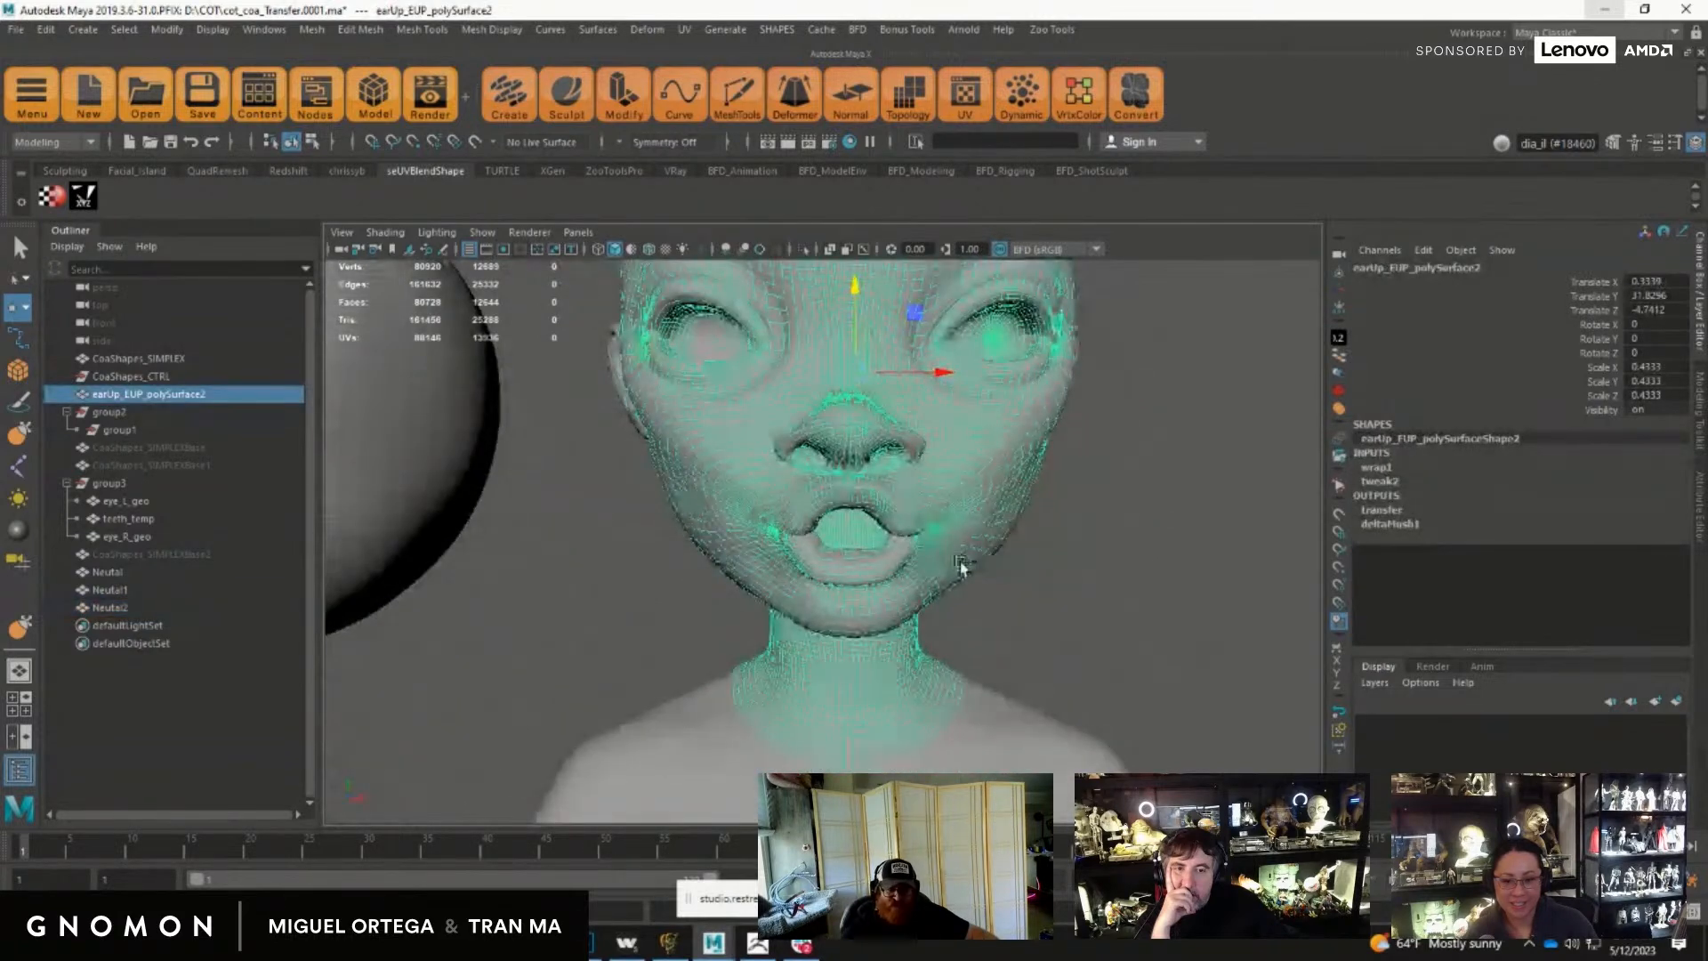
{"action": "key", "text": "ctrl+d"}
{"action": "scroll", "coordinate": [783, 485], "scroll_direction": "down", "scroll_amount": 3}
{"action": "left_click_drag", "start_coordinate": [783, 485], "coordinate": [789, 532], "text": "alt"}
{"action": "left_click_drag", "start_coordinate": [853, 470], "coordinate": [844, 85]}
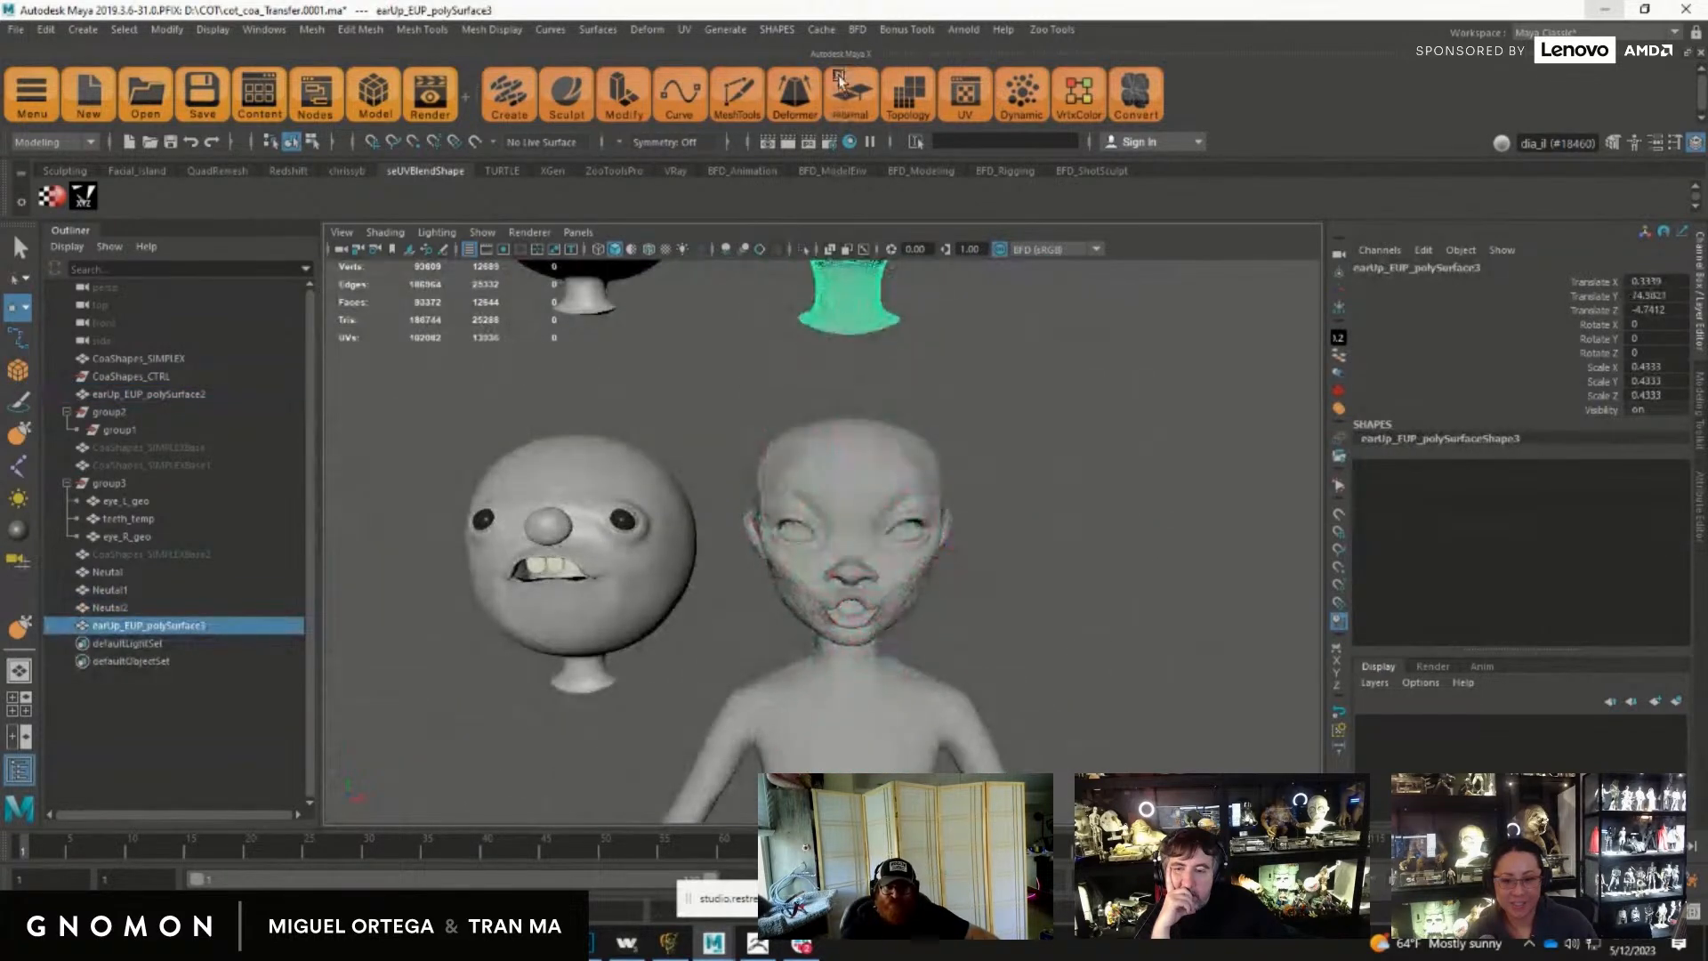
Step: Create a blend shape on the human head copy with the Neutal2 round head as target, at weight 1
{"action": "middle_click_drag", "start_coordinate": [919, 379], "coordinate": [919, 691], "text": "alt"}
{"action": "left_click", "coordinate": [1073, 690]}
{"action": "left_click_drag", "start_coordinate": [1072, 690], "coordinate": [965, 694], "text": "alt"}
{"action": "right_click_drag", "start_coordinate": [966, 694], "coordinate": [1064, 724], "text": "alt"}
{"action": "mouse_move", "coordinate": [1065, 724]}
{"action": "left_mouse_down", "text": "alt"}
{"action": "mouse_move", "coordinate": [1098, 706]}
{"action": "mouse_move", "coordinate": [1064, 709]}
{"action": "left_mouse_up", "text": "alt"}
{"action": "left_click", "coordinate": [570, 498]}
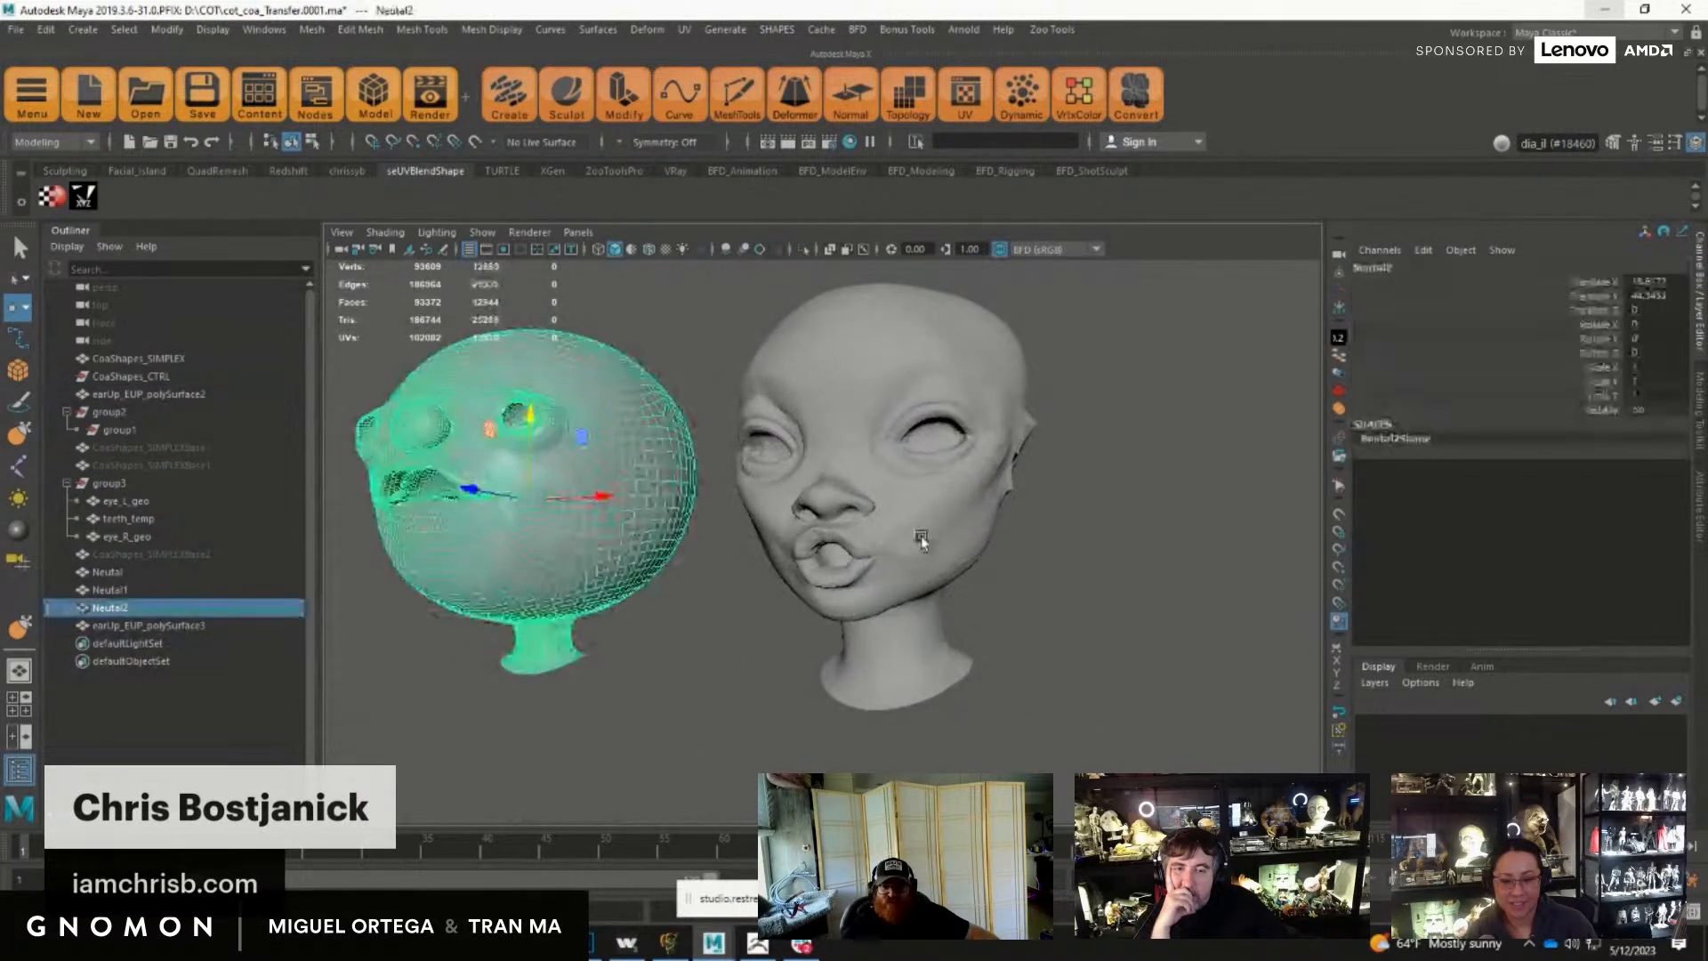
{"action": "left_click", "coordinate": [881, 516], "text": "shift"}
{"action": "left_click", "coordinate": [539, 481]}
{"action": "left_click", "coordinate": [1004, 472], "text": "shift"}
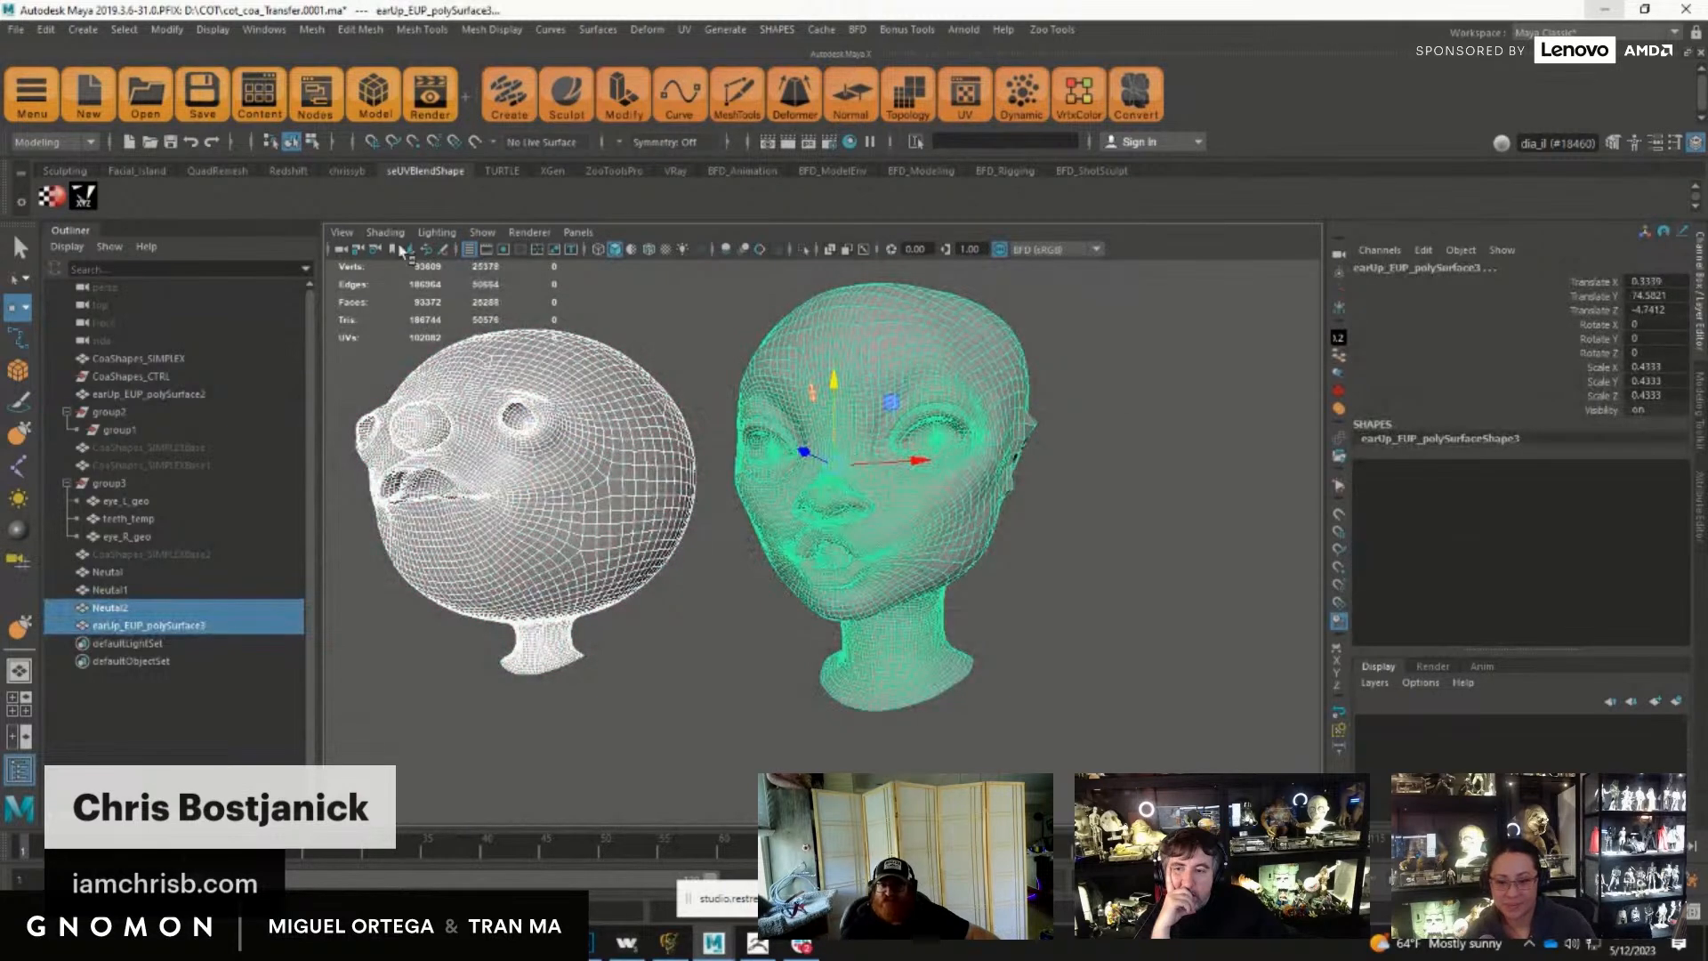
{"action": "mouse_move", "coordinate": [827, 549]}
{"action": "left_mouse_down", "text": "alt"}
{"action": "mouse_move", "coordinate": [846, 499]}
{"action": "mouse_move", "coordinate": [834, 552]}
{"action": "left_mouse_up", "text": "alt"}
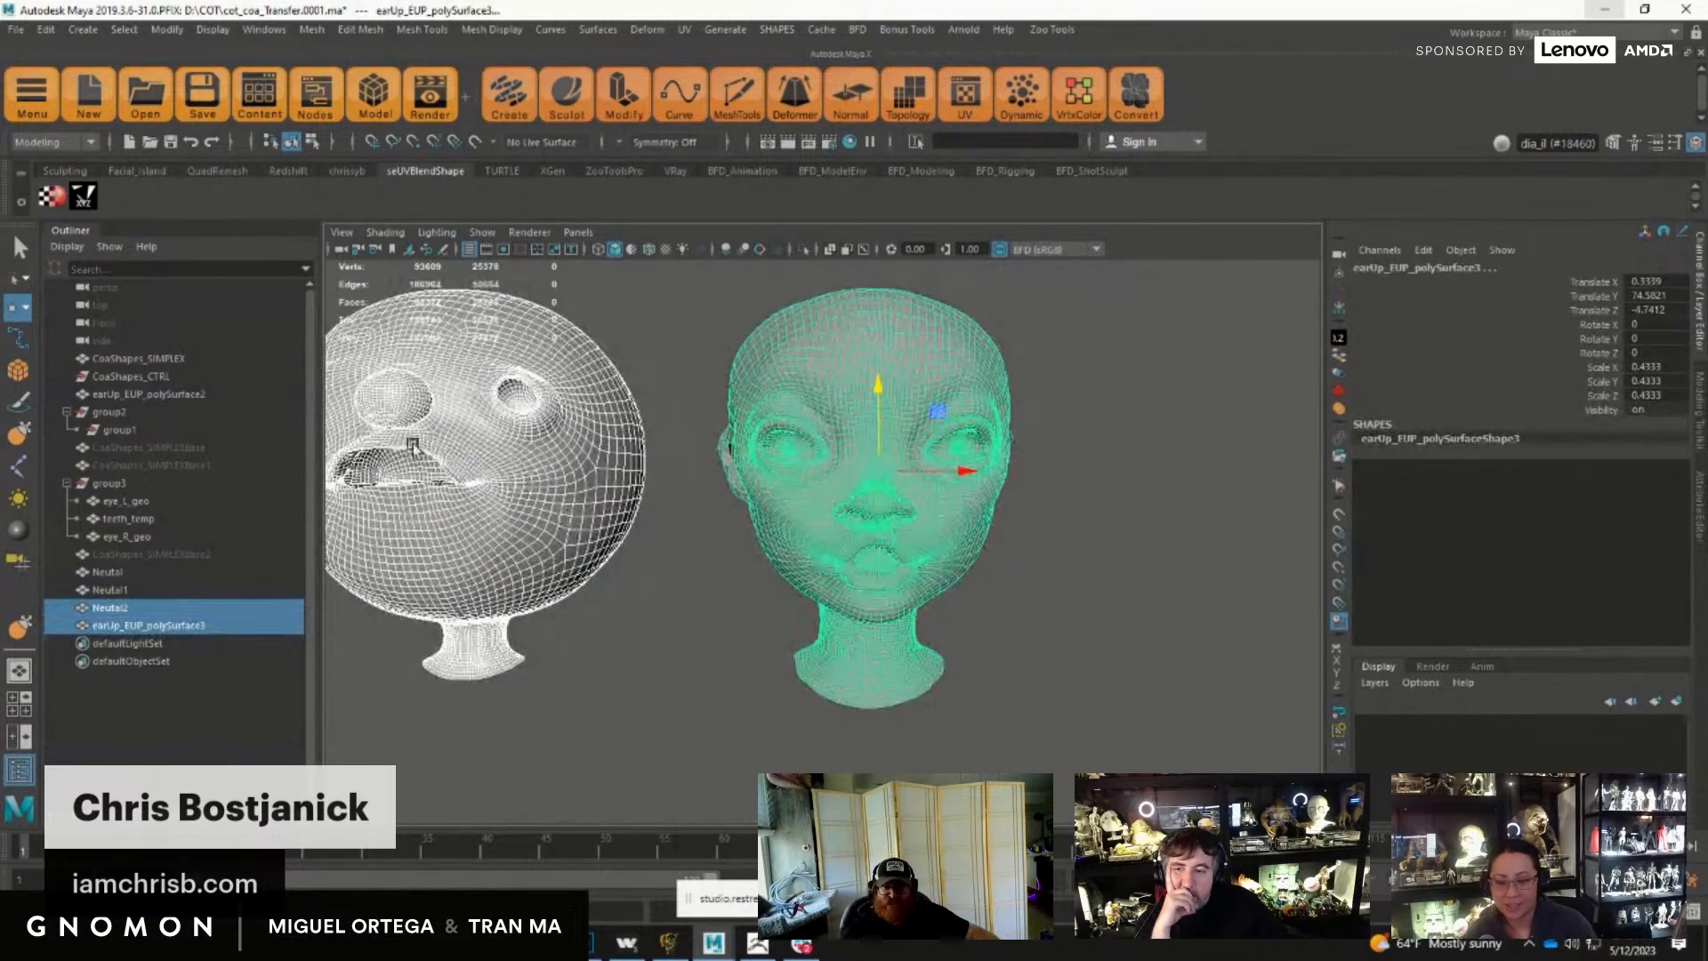
{"action": "left_click", "coordinate": [88, 170]}
{"action": "left_click", "coordinate": [736, 197]}
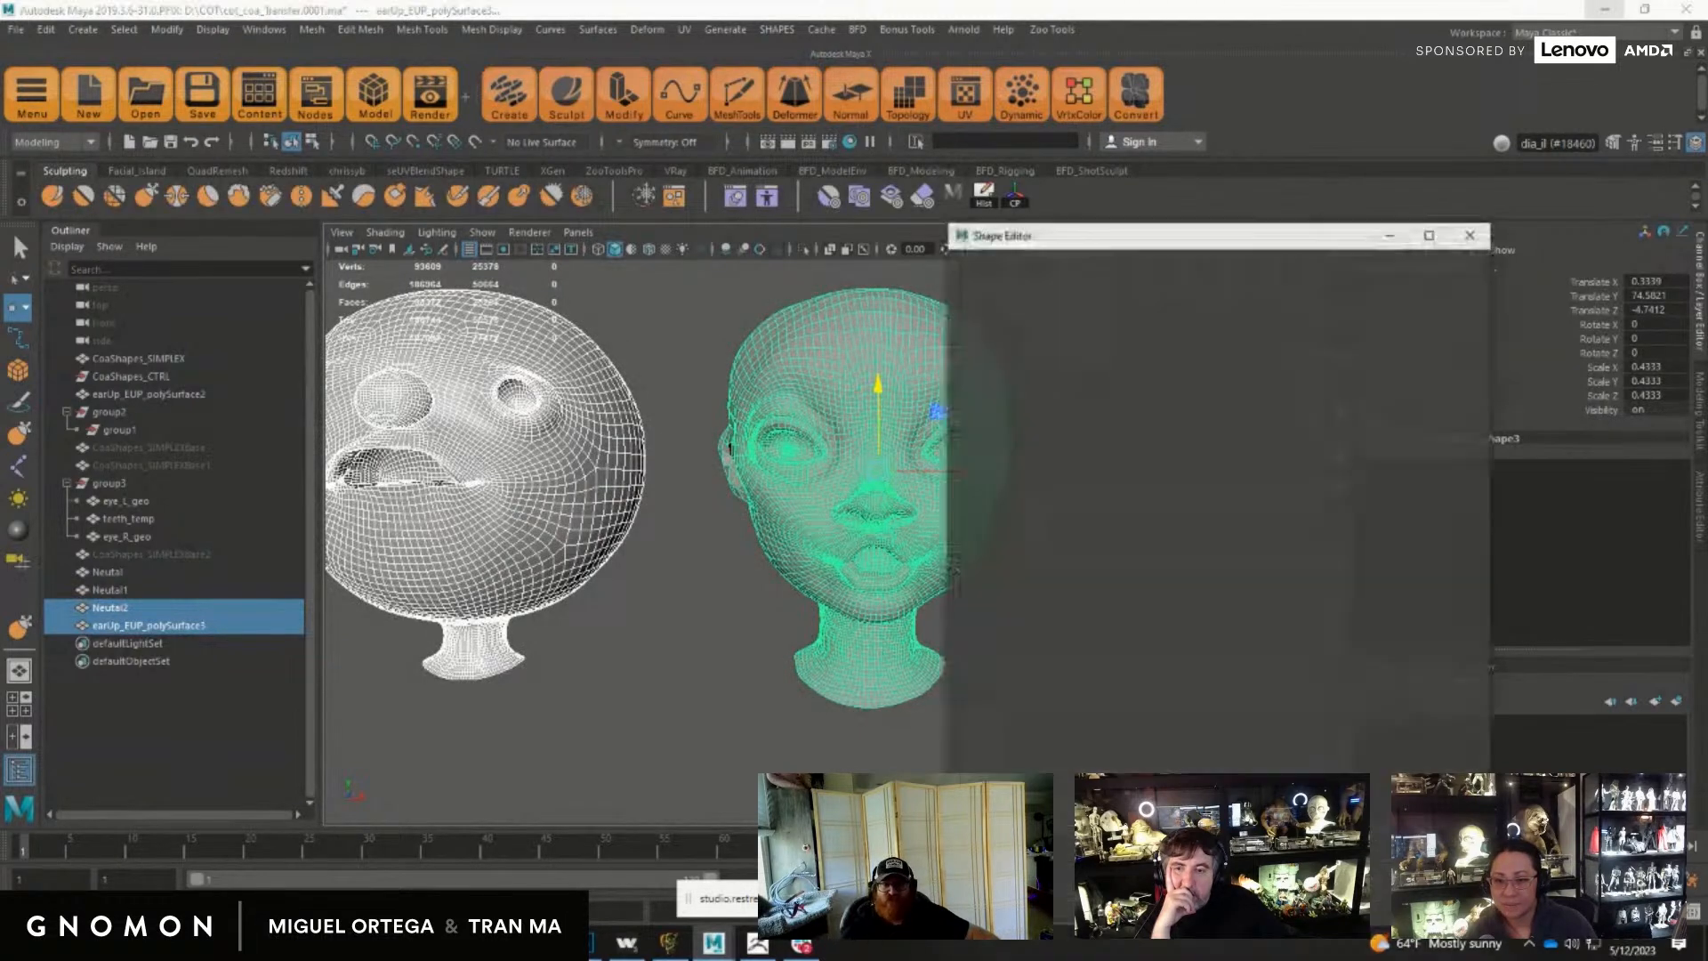
{"action": "left_click", "coordinate": [985, 328]}
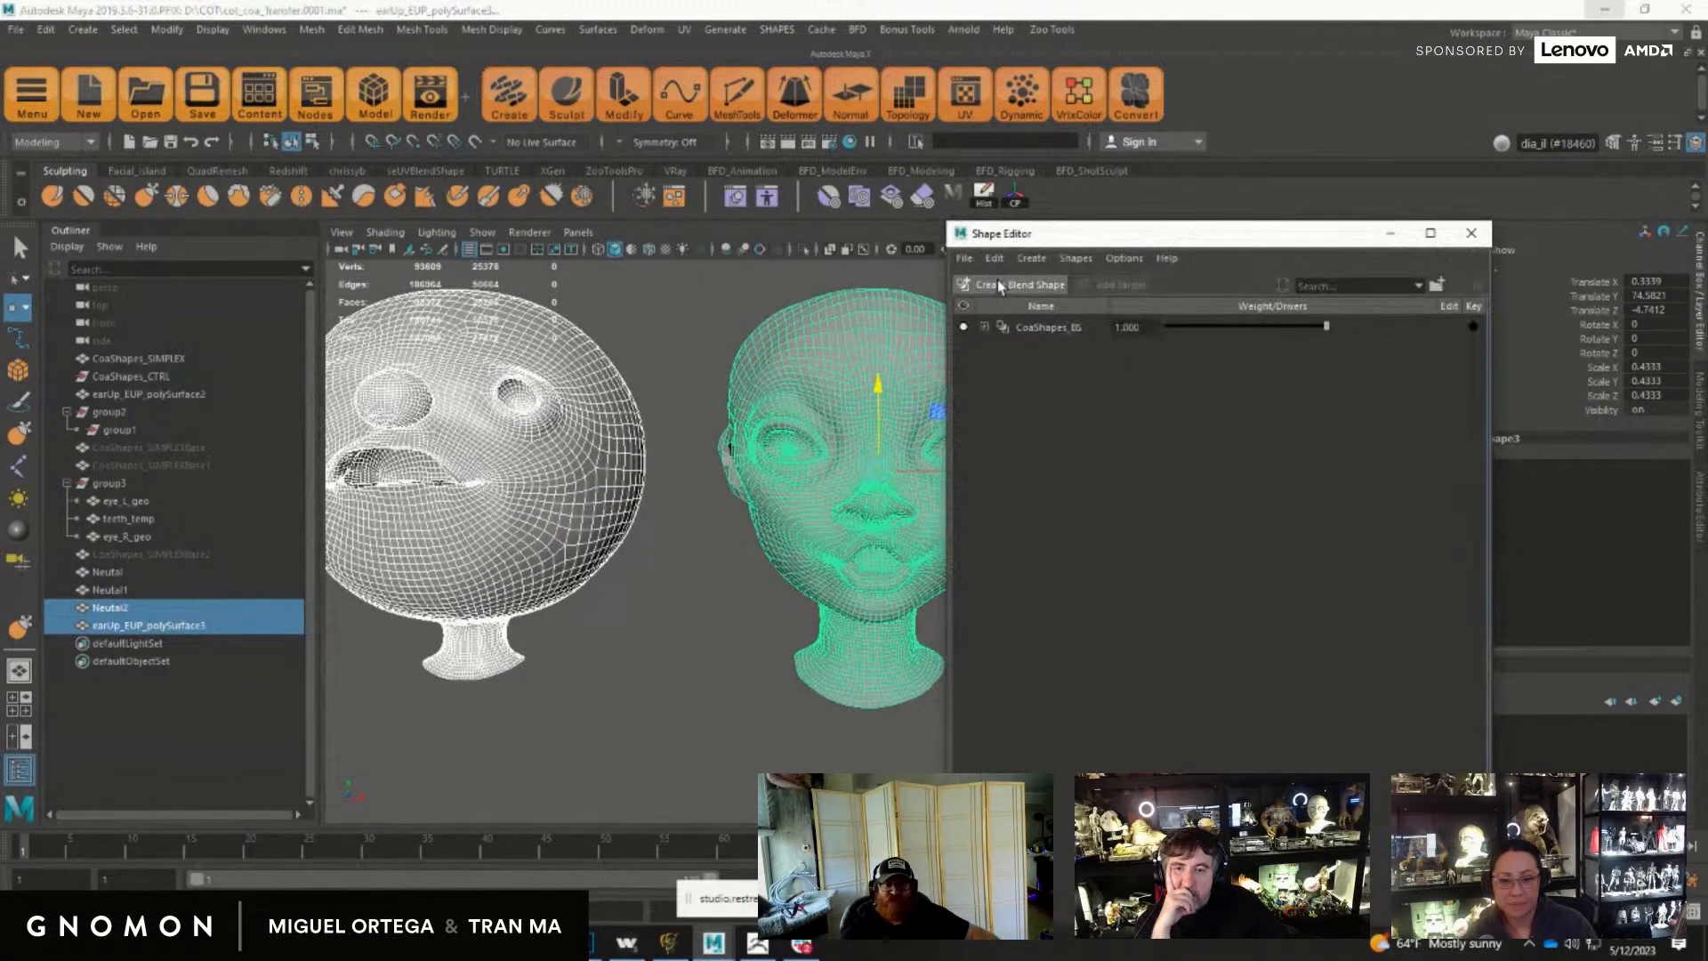
{"action": "left_click", "coordinate": [1000, 286]}
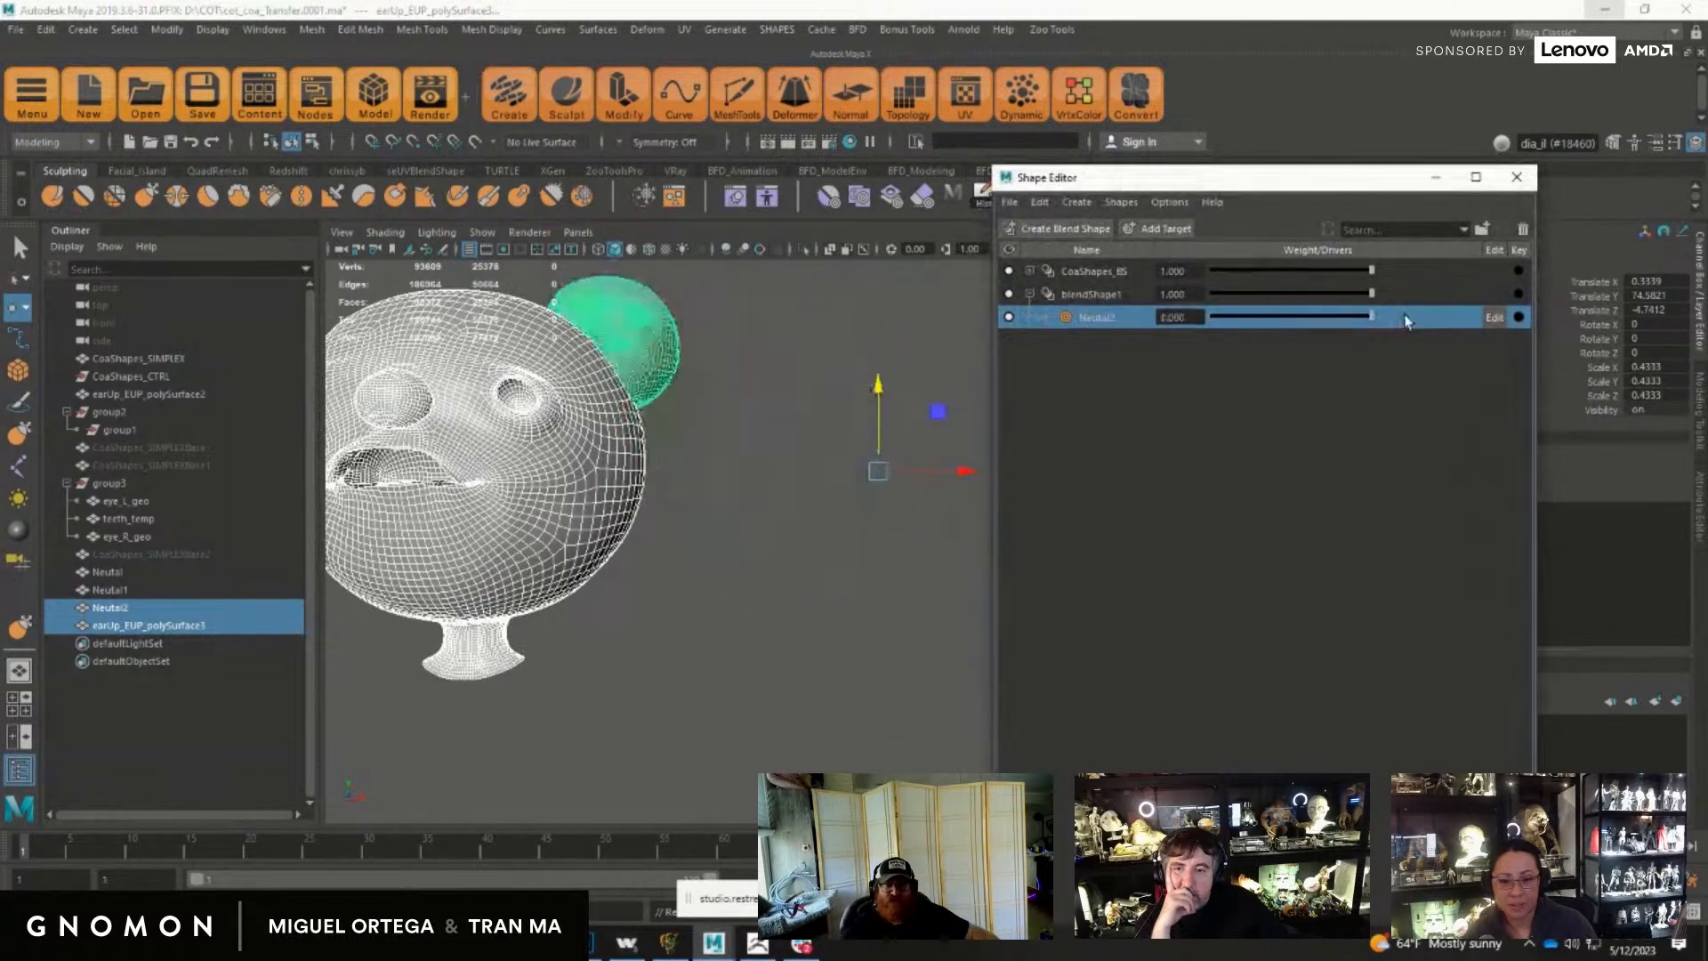
{"action": "left_click_drag", "start_coordinate": [1406, 322], "coordinate": [1588, 312]}
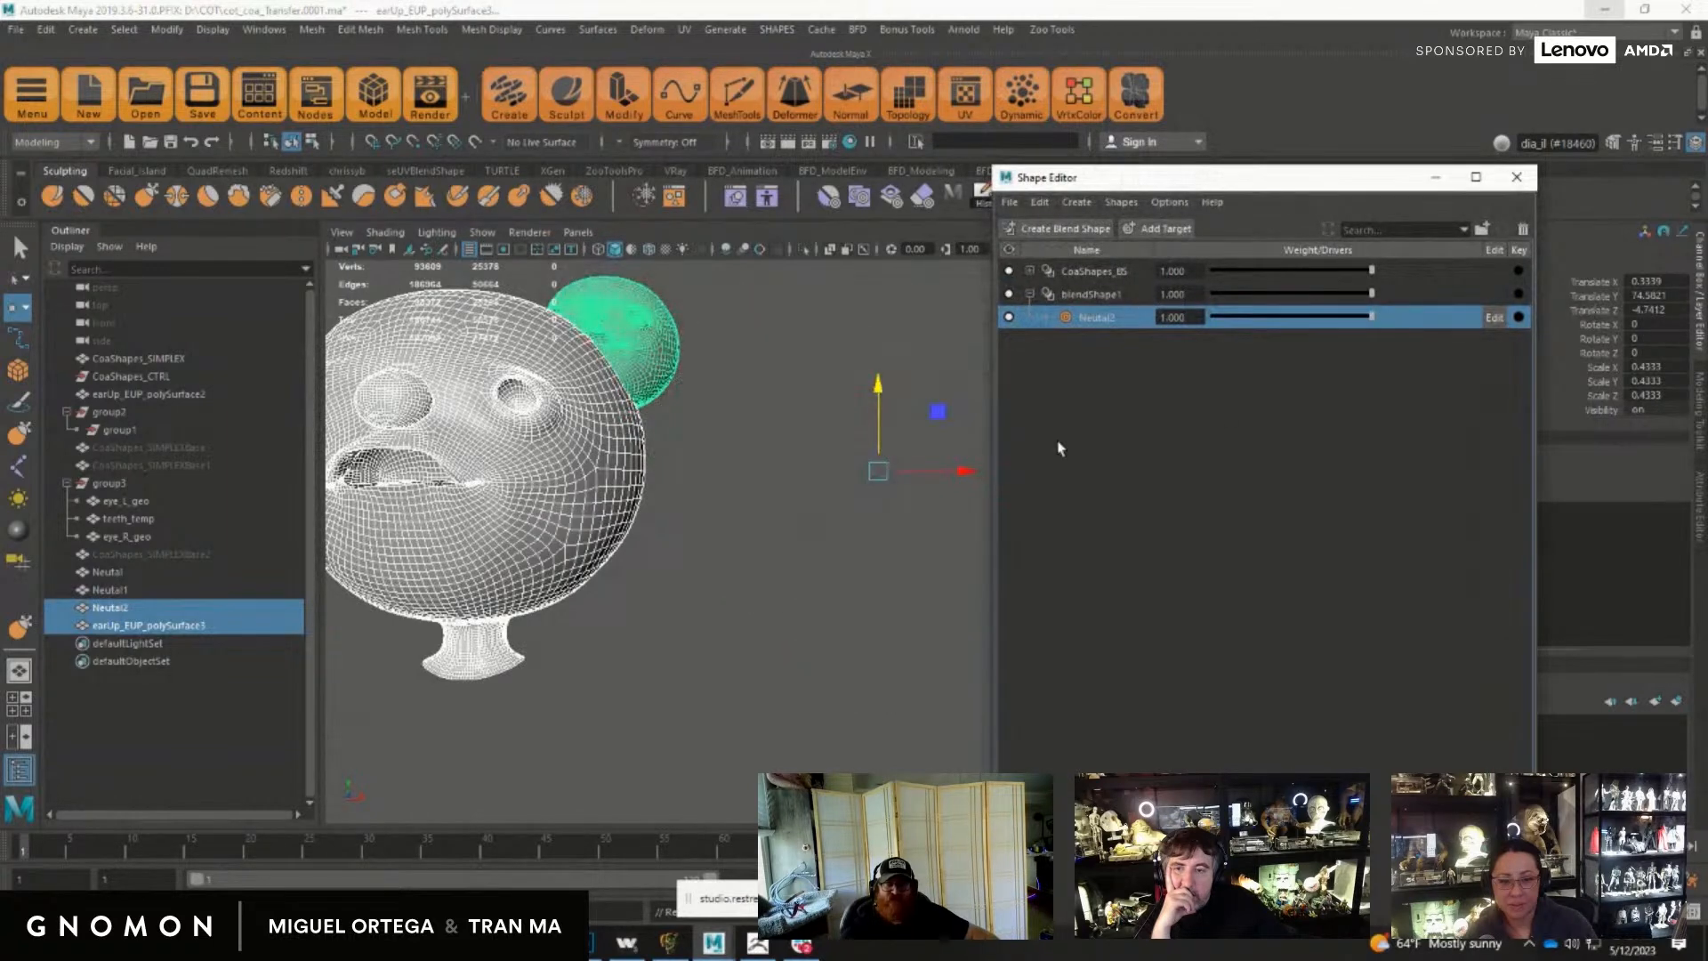
Step: Enable editing of the Neutal2 blend shape target and hide the large Neutal2 round head
{"action": "left_click", "coordinate": [1495, 318]}
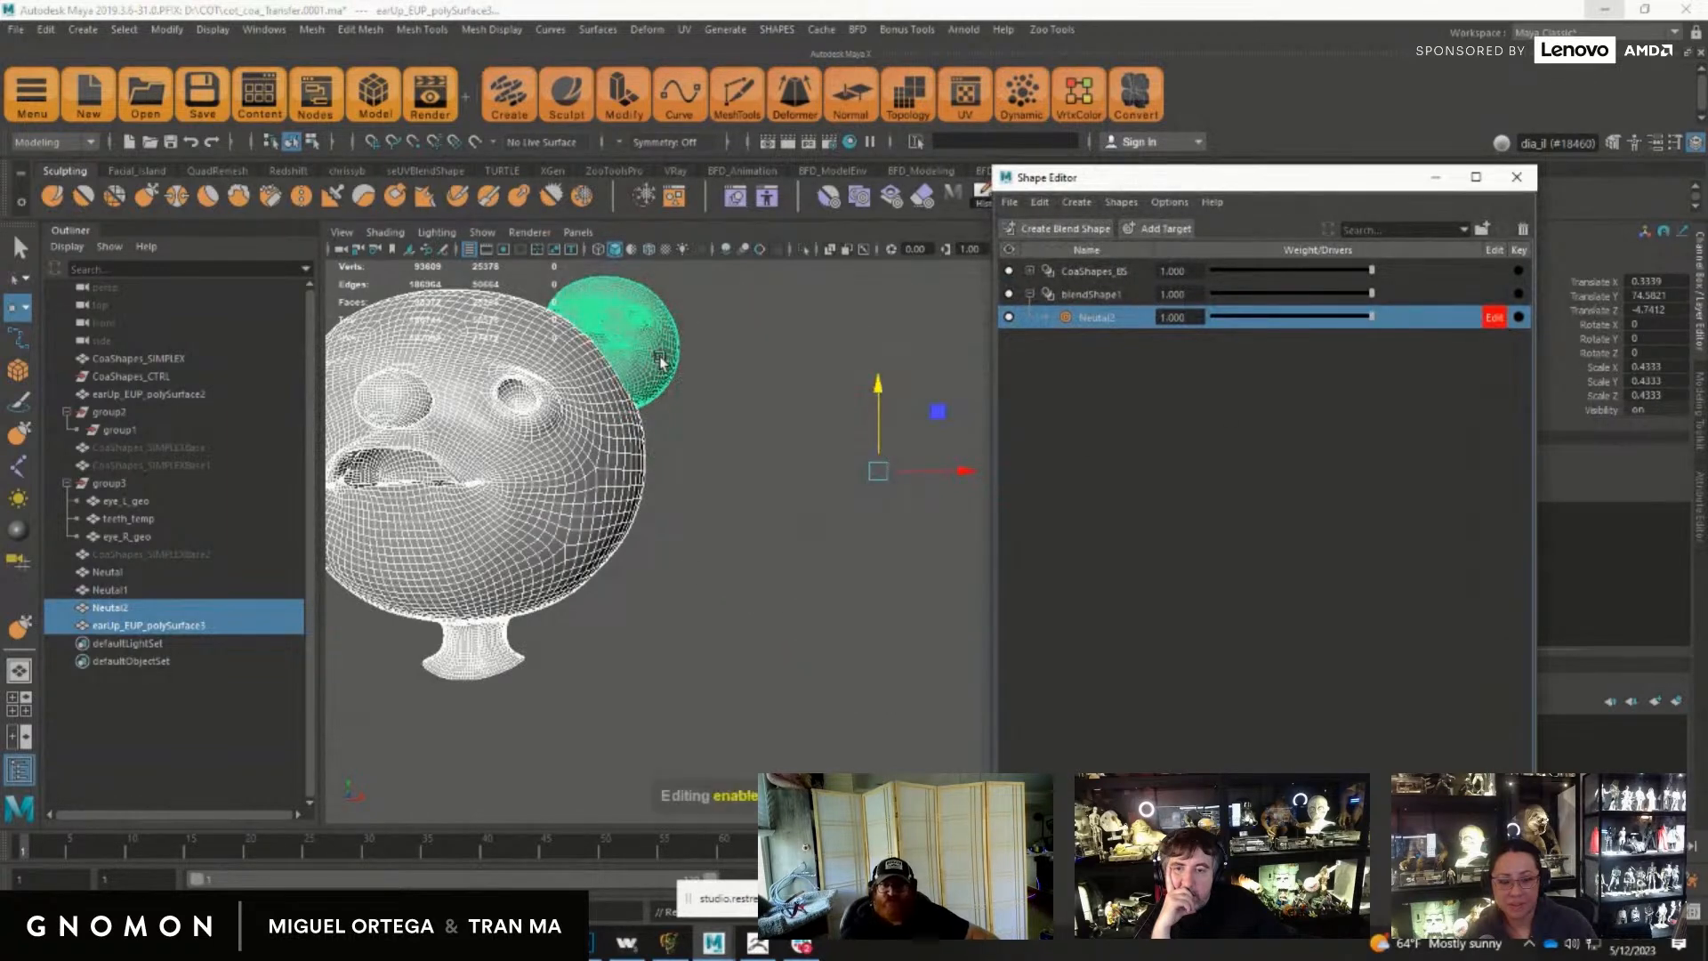
{"action": "left_click", "coordinate": [666, 412]}
{"action": "left_click", "coordinate": [657, 372]}
{"action": "key", "text": "f"}
{"action": "left_click_drag", "start_coordinate": [781, 518], "coordinate": [752, 596], "text": "alt"}
{"action": "left_click", "coordinate": [584, 559]}
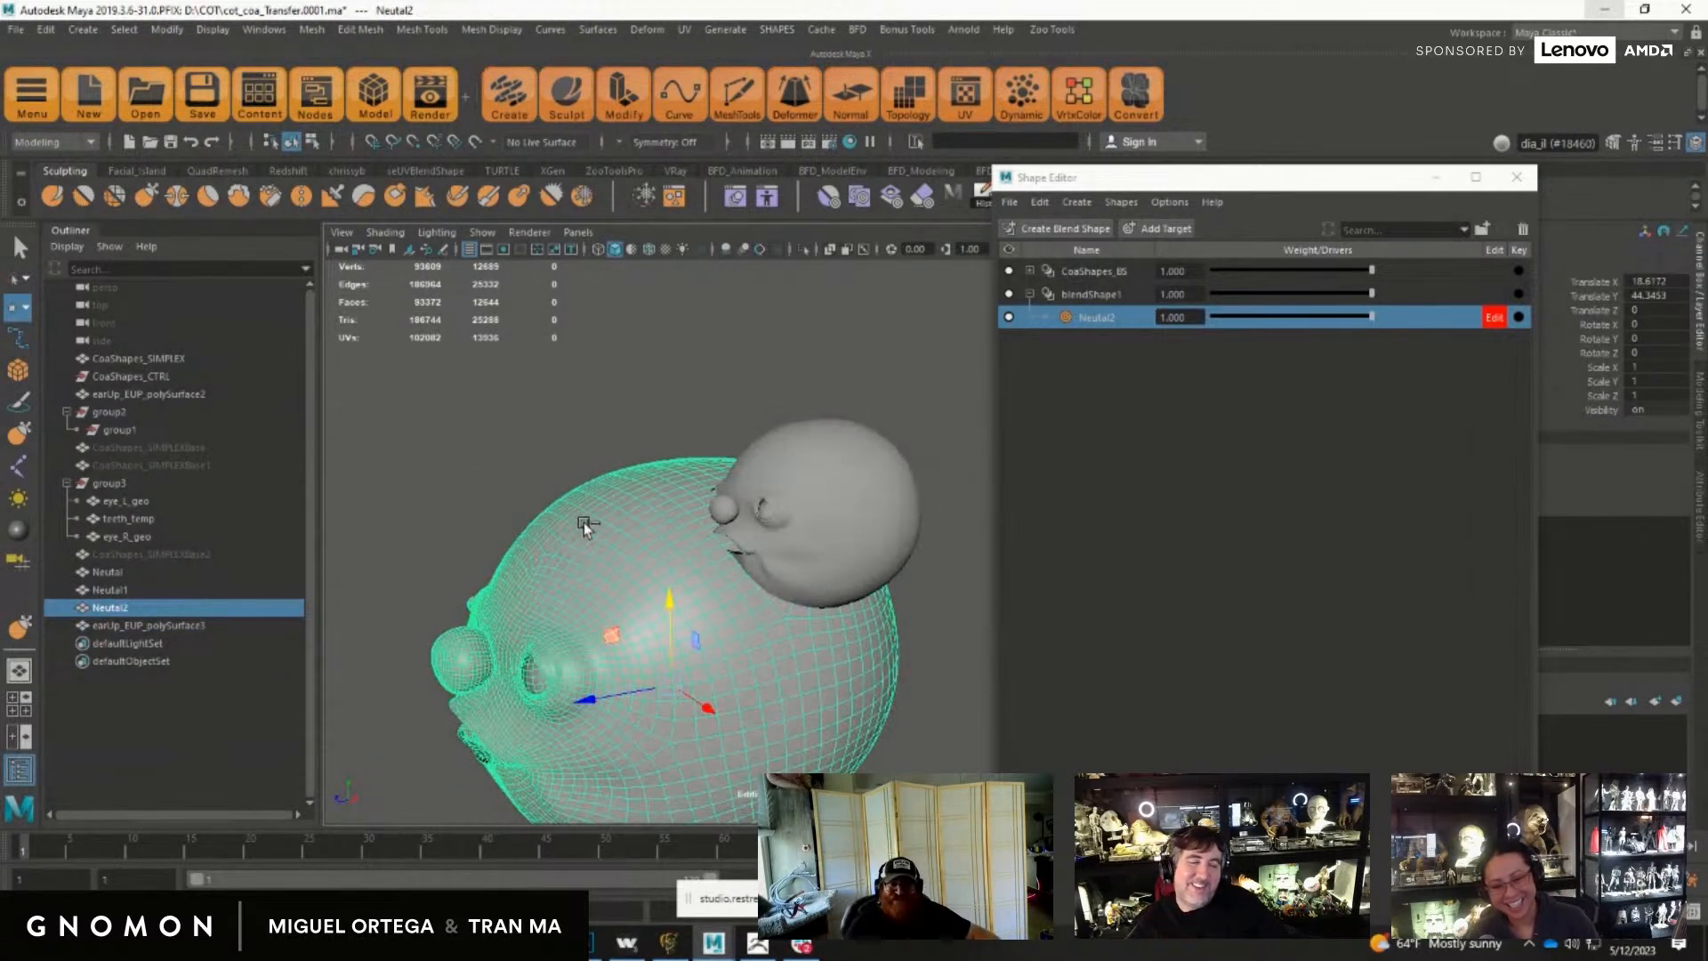
{"action": "key", "text": "ctrl+h"}
Step: Examine the blended head's mouth from the front and clear the Shape Editor away from it
{"action": "left_click_drag", "start_coordinate": [729, 567], "coordinate": [870, 545], "text": "alt"}
{"action": "right_click_drag", "start_coordinate": [870, 546], "coordinate": [649, 569], "text": "alt"}
{"action": "left_click_drag", "start_coordinate": [648, 569], "coordinate": [783, 596], "text": "alt"}
{"action": "mouse_move", "coordinate": [1370, 318]}
{"action": "left_mouse_down"}
{"action": "mouse_move", "coordinate": [1231, 320]}
{"action": "mouse_move", "coordinate": [1375, 319]}
{"action": "left_mouse_up"}
{"action": "right_click_drag", "start_coordinate": [732, 587], "coordinate": [534, 561], "text": "alt"}
{"action": "left_click_drag", "start_coordinate": [534, 560], "coordinate": [487, 545], "text": "alt"}
{"action": "left_click_drag", "start_coordinate": [1261, 180], "coordinate": [1419, 147]}
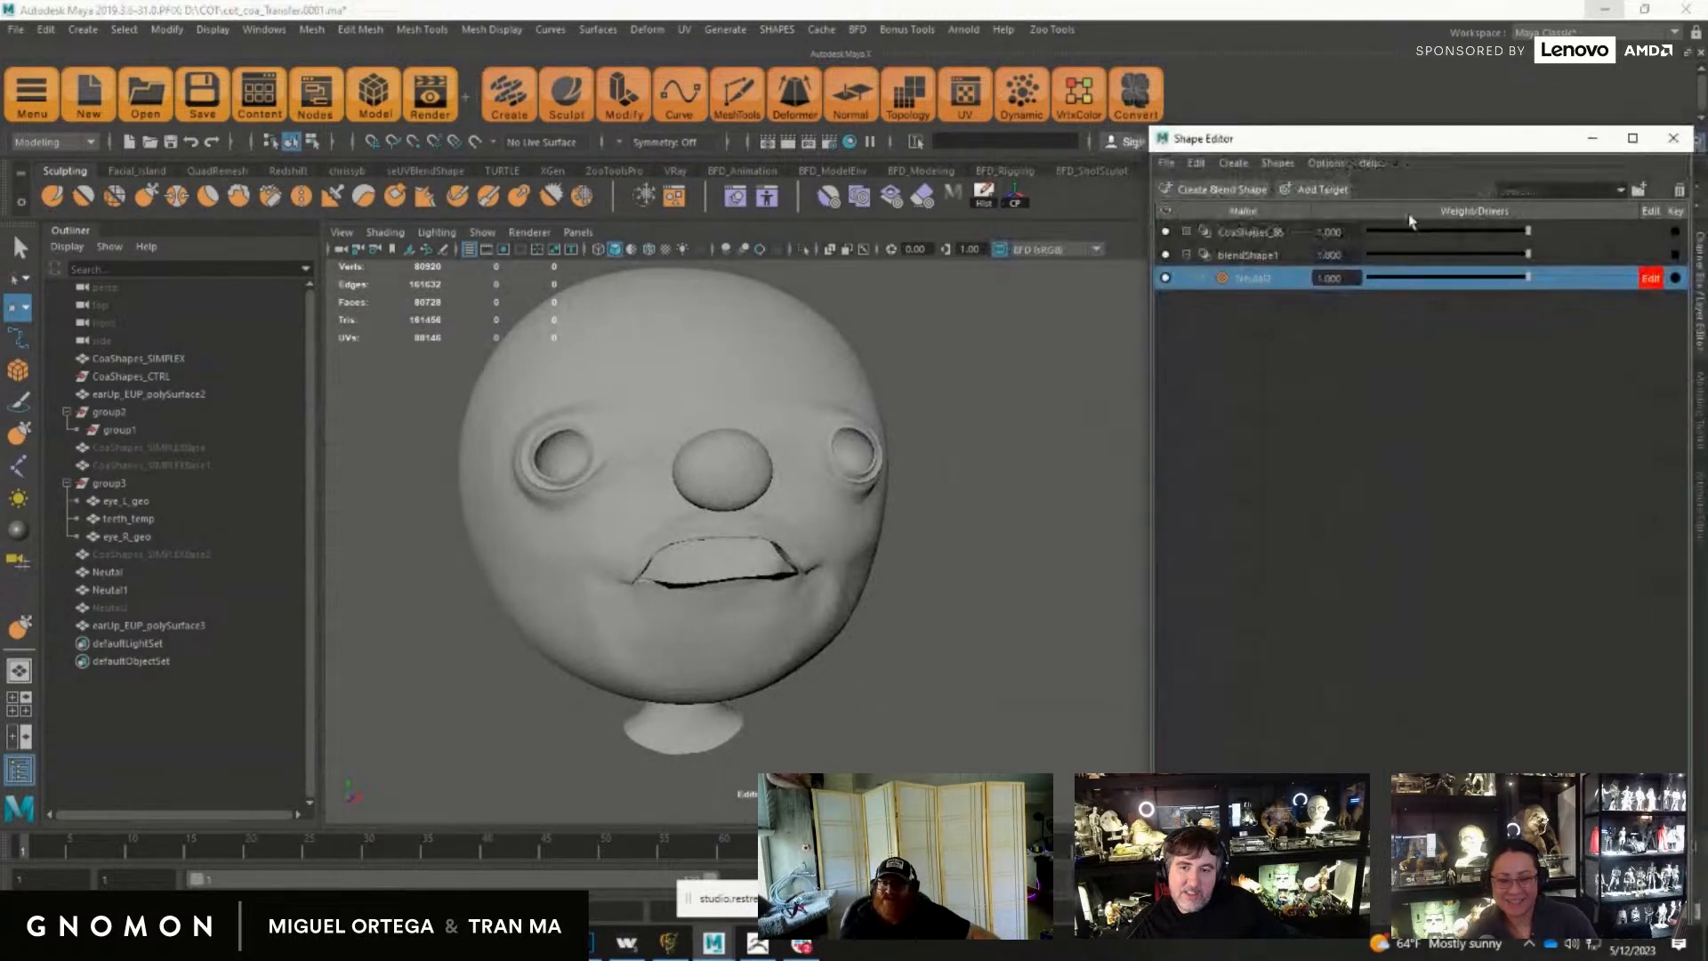
Step: Smooth the Neutal2 target around the mouth of earUp_EUP_polySurface3 with the Smooth Target brush
{"action": "left_click", "coordinate": [827, 199]}
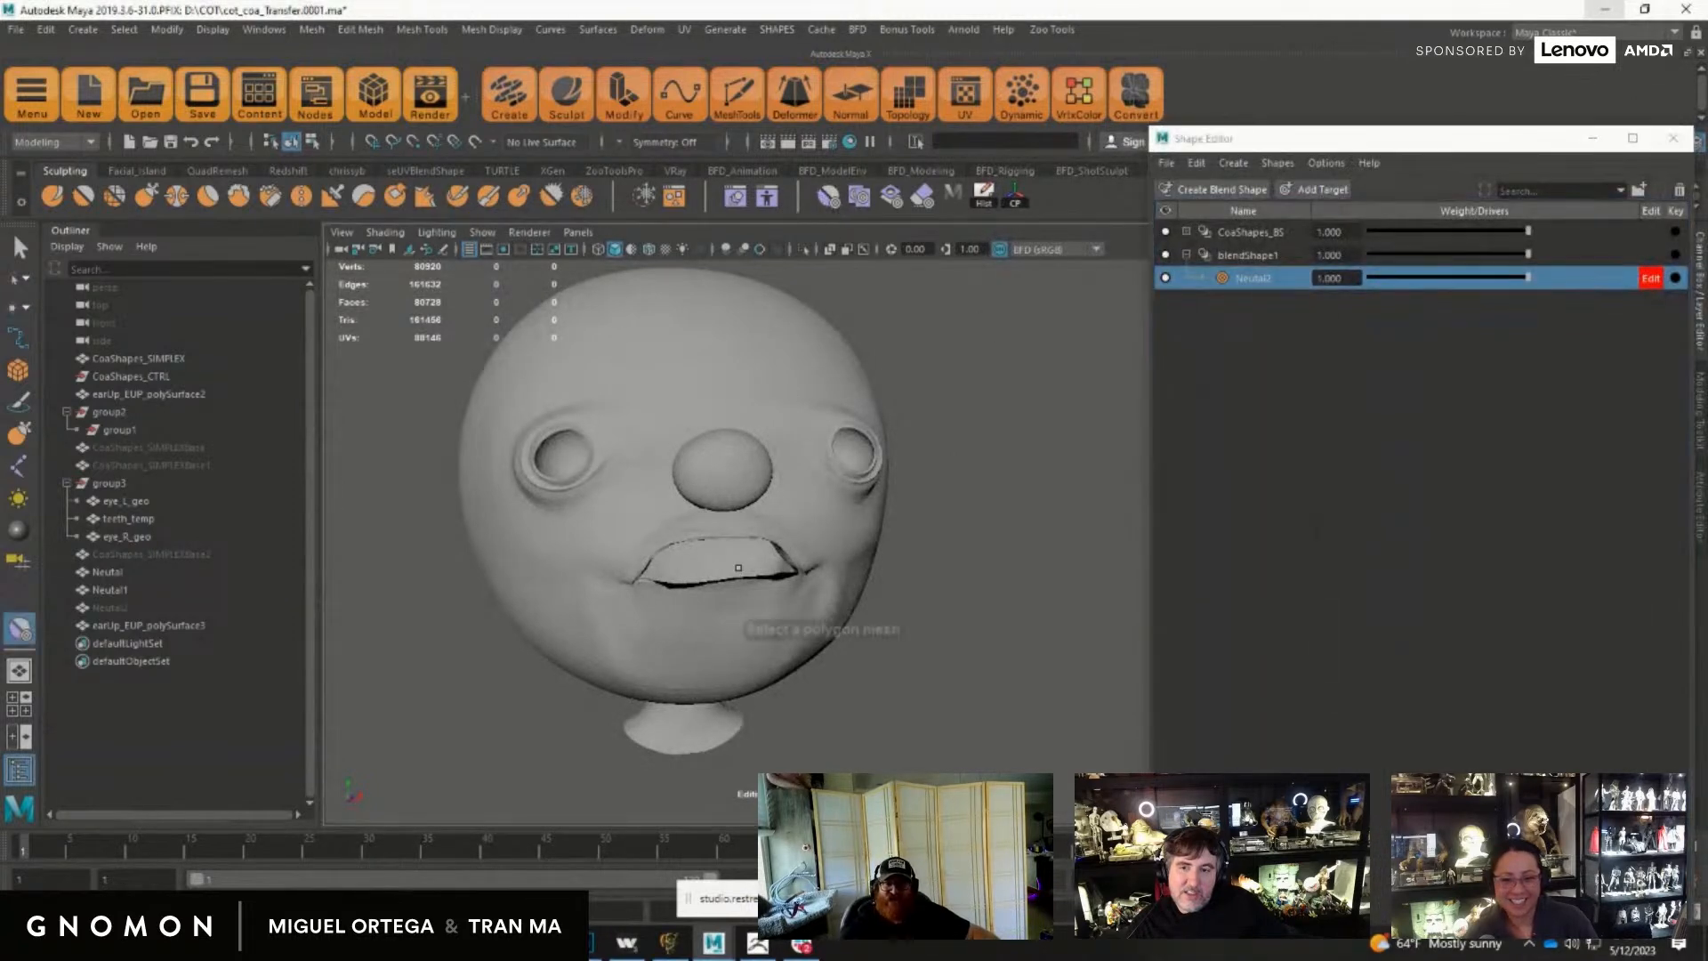
{"action": "left_click", "coordinate": [732, 522]}
{"action": "left_click_drag", "start_coordinate": [758, 532], "coordinate": [726, 524], "text": "alt"}
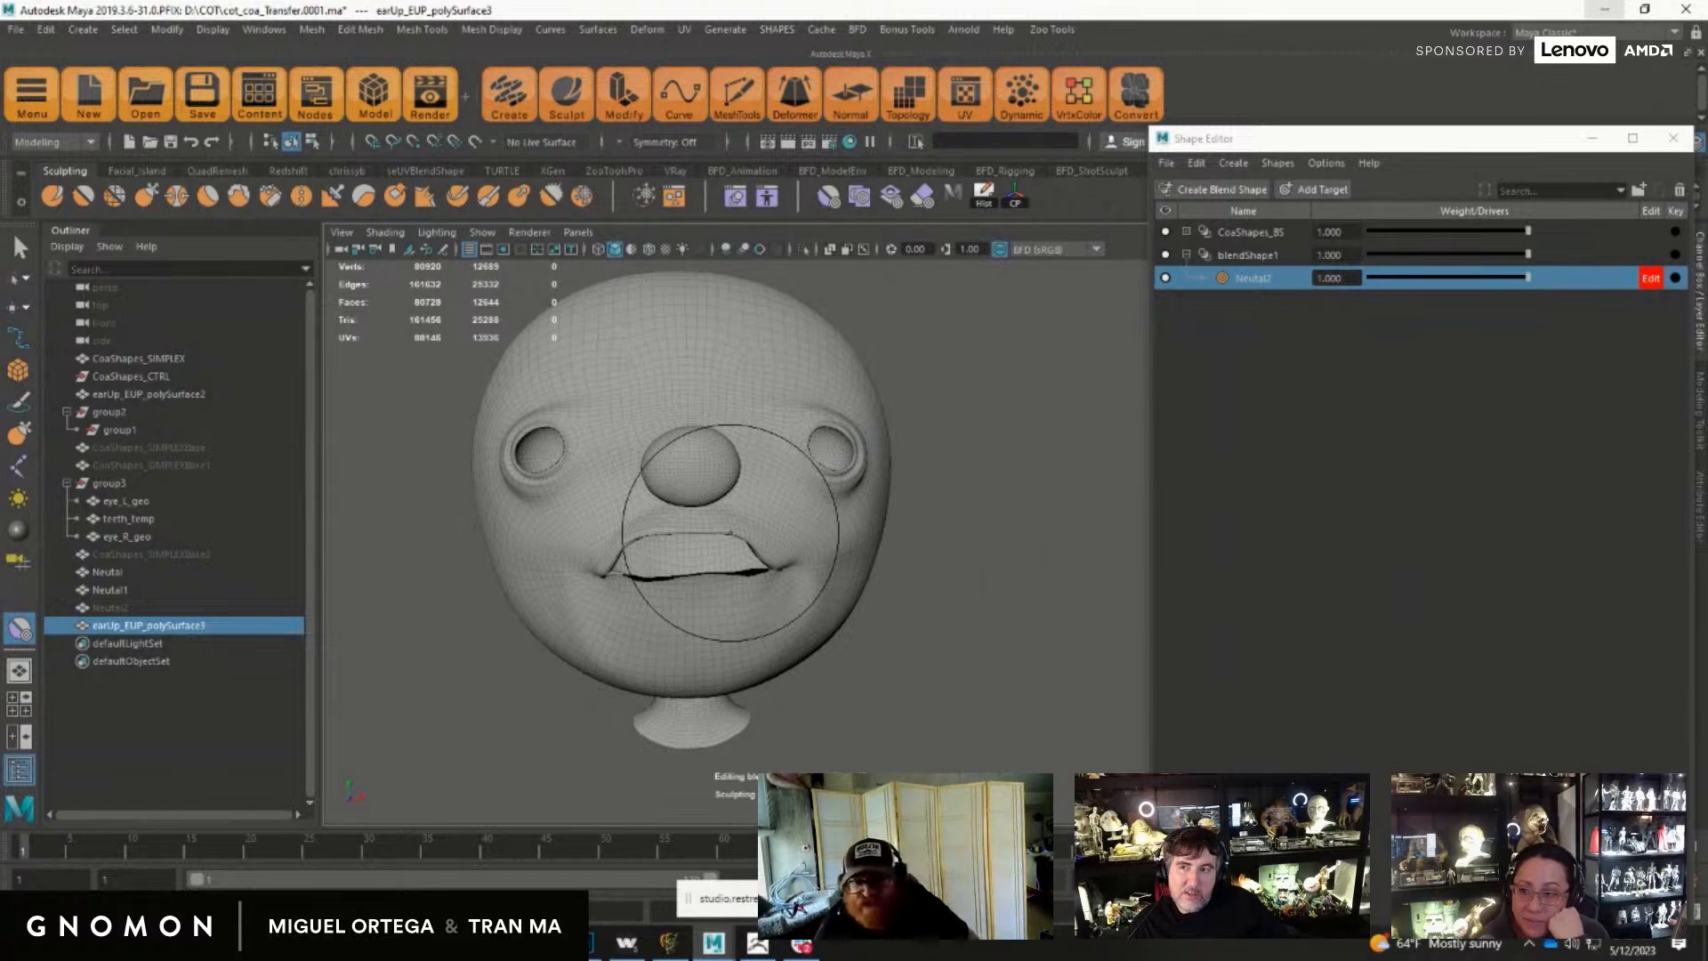
{"action": "left_click_drag", "start_coordinate": [822, 621], "coordinate": [812, 591], "text": "alt"}
{"action": "right_click_drag", "start_coordinate": [812, 591], "coordinate": [880, 678], "text": "alt"}
{"action": "mouse_move", "coordinate": [879, 678]}
{"action": "left_mouse_down", "text": "alt"}
{"action": "mouse_move", "coordinate": [946, 580]}
{"action": "mouse_move", "coordinate": [930, 651]}
{"action": "left_mouse_up", "text": "alt"}
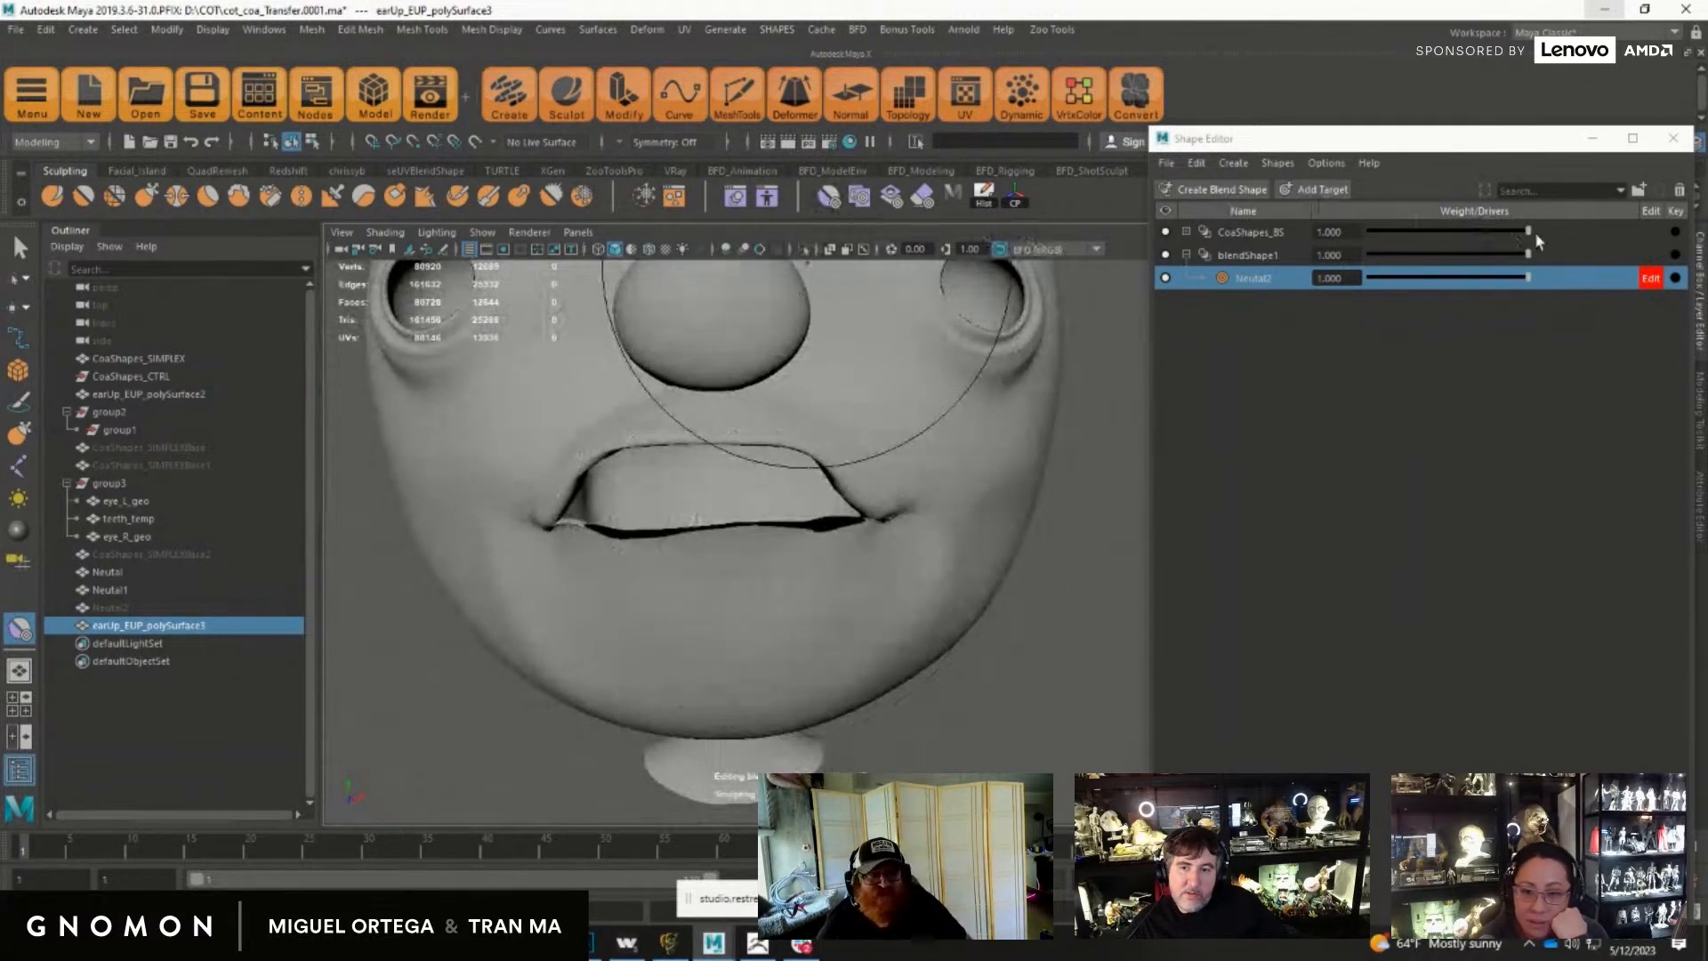
{"action": "left_click_drag", "start_coordinate": [1530, 278], "coordinate": [1613, 271]}
{"action": "left_click", "coordinate": [830, 200]}
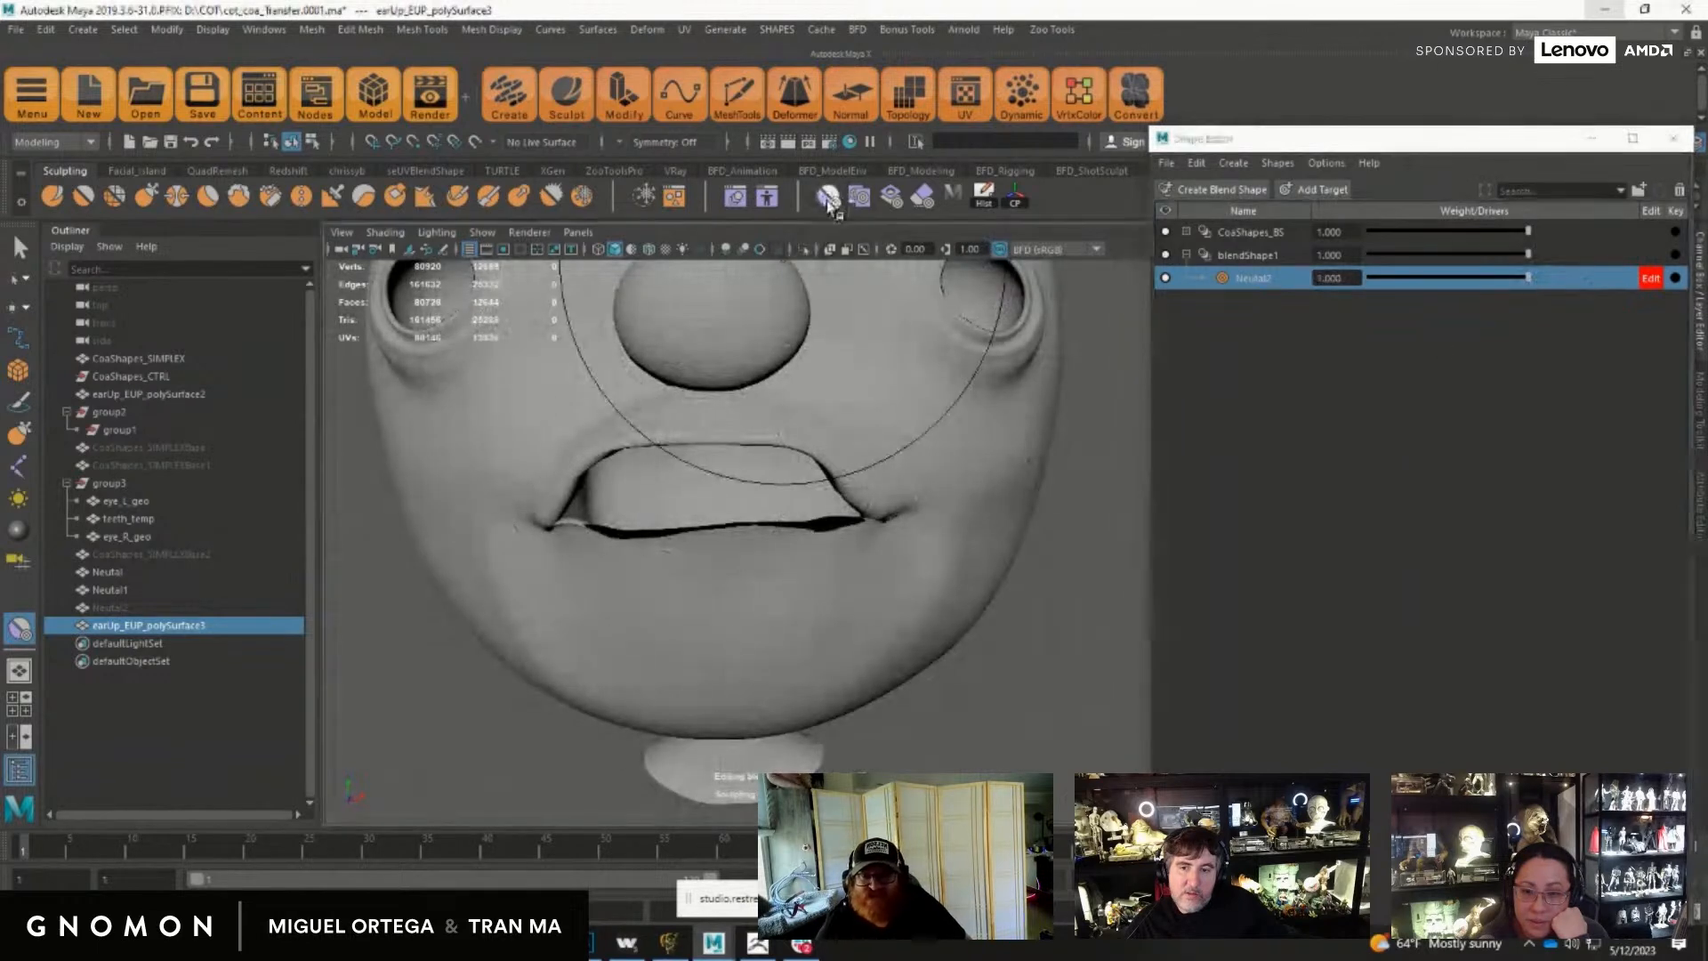
{"action": "mouse_move", "coordinate": [870, 534]}
{"action": "left_mouse_down"}
{"action": "mouse_move", "coordinate": [627, 552]}
{"action": "mouse_move", "coordinate": [562, 533]}
{"action": "mouse_move", "coordinate": [652, 450]}
{"action": "mouse_move", "coordinate": [744, 439]}
{"action": "mouse_move", "coordinate": [826, 455]}
{"action": "mouse_move", "coordinate": [860, 508]}
{"action": "left_mouse_up"}
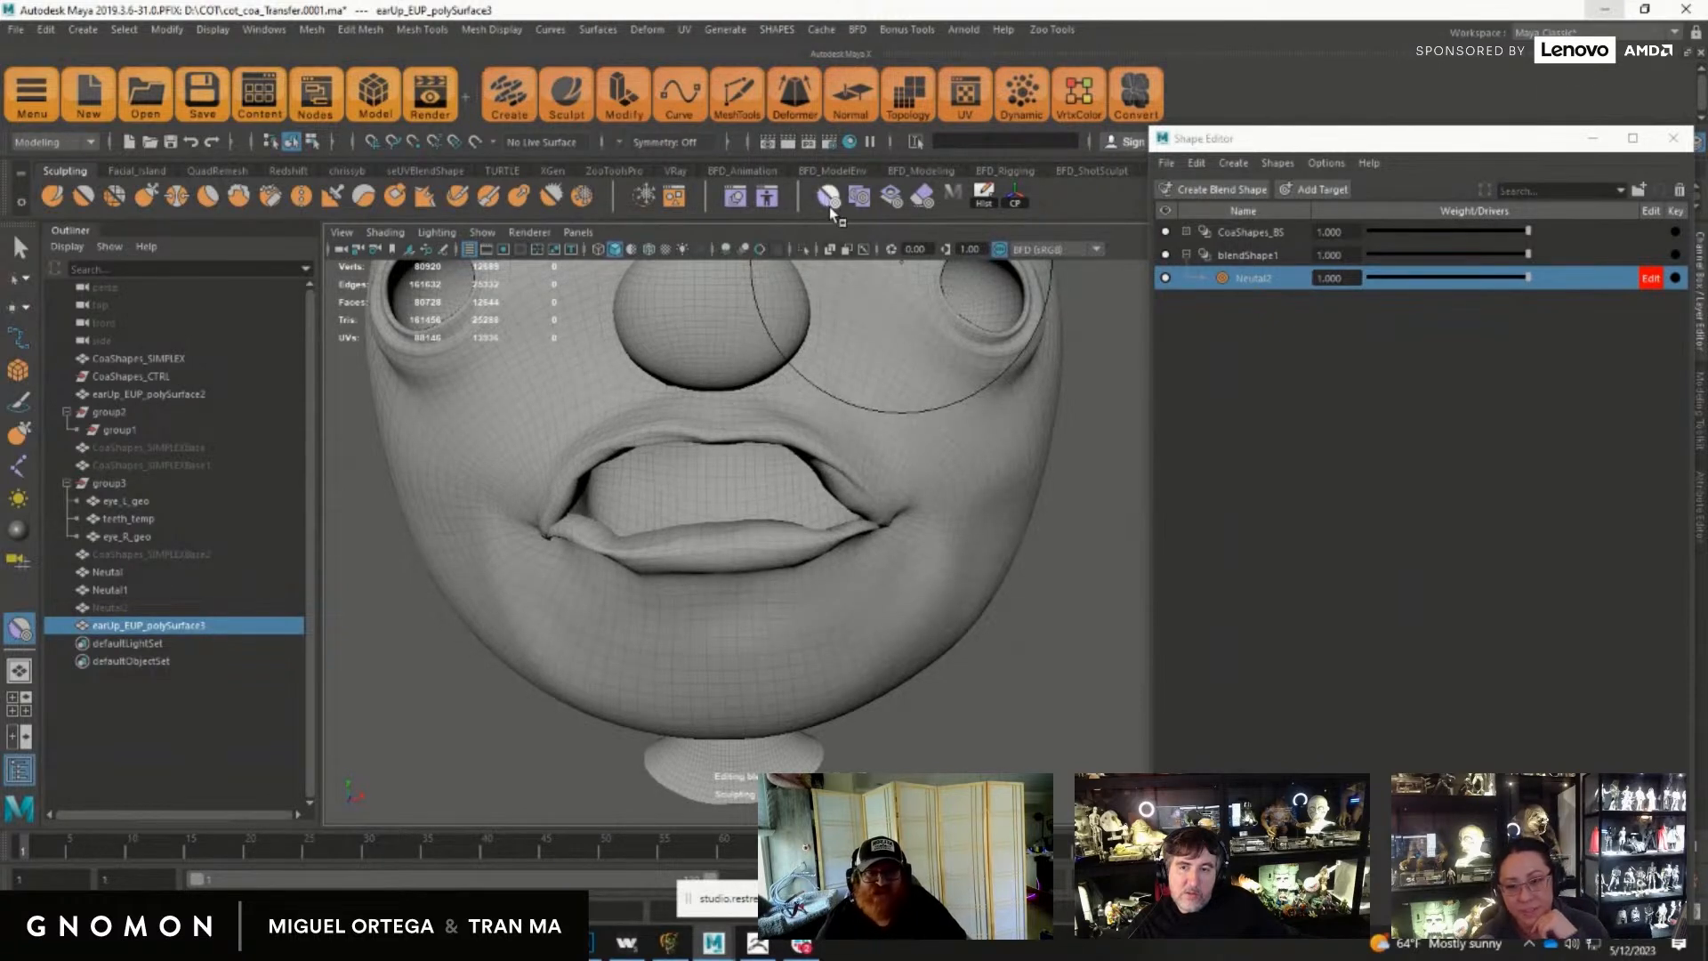
Step: Continue smoothing the target along the lips and mouth corners, and undo the last brush stroke
{"action": "mouse_move", "coordinate": [777, 458]}
{"action": "left_mouse_down", "text": "alt"}
{"action": "mouse_move", "coordinate": [705, 439]}
{"action": "mouse_move", "coordinate": [763, 564]}
{"action": "mouse_move", "coordinate": [757, 433]}
{"action": "mouse_move", "coordinate": [849, 442]}
{"action": "mouse_move", "coordinate": [831, 579]}
{"action": "mouse_move", "coordinate": [626, 577]}
{"action": "mouse_move", "coordinate": [723, 516]}
{"action": "mouse_move", "coordinate": [706, 499]}
{"action": "mouse_move", "coordinate": [749, 528]}
{"action": "left_mouse_up", "text": "alt"}
{"action": "left_click_drag", "start_coordinate": [861, 548], "coordinate": [803, 531], "text": "alt"}
{"action": "mouse_move", "coordinate": [688, 514]}
{"action": "left_mouse_down"}
{"action": "mouse_move", "coordinate": [772, 528]}
{"action": "mouse_move", "coordinate": [900, 485]}
{"action": "left_mouse_up"}
{"action": "mouse_move", "coordinate": [746, 540]}
{"action": "left_mouse_down", "text": "alt"}
{"action": "mouse_move", "coordinate": [835, 564]}
{"action": "mouse_move", "coordinate": [771, 534]}
{"action": "left_mouse_up", "text": "alt"}
{"action": "mouse_move", "coordinate": [839, 472]}
{"action": "left_mouse_down", "text": "alt"}
{"action": "mouse_move", "coordinate": [744, 516]}
{"action": "mouse_move", "coordinate": [827, 525]}
{"action": "left_mouse_up", "text": "alt"}
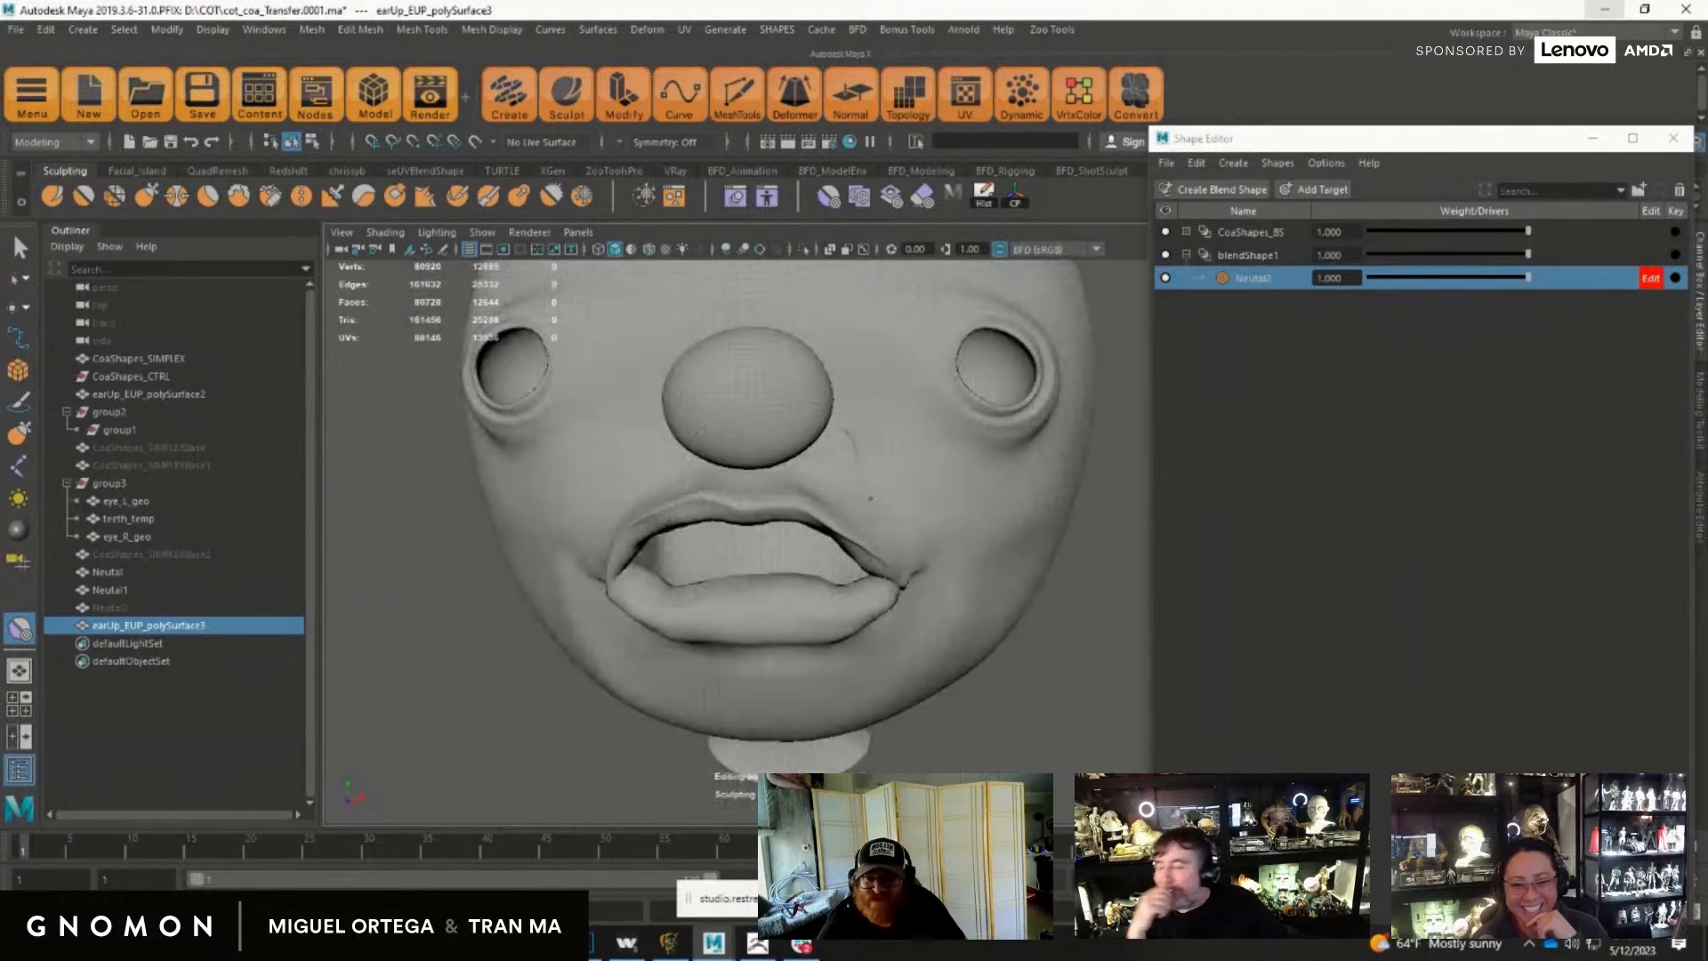
{"action": "key", "text": "ctrl+z"}
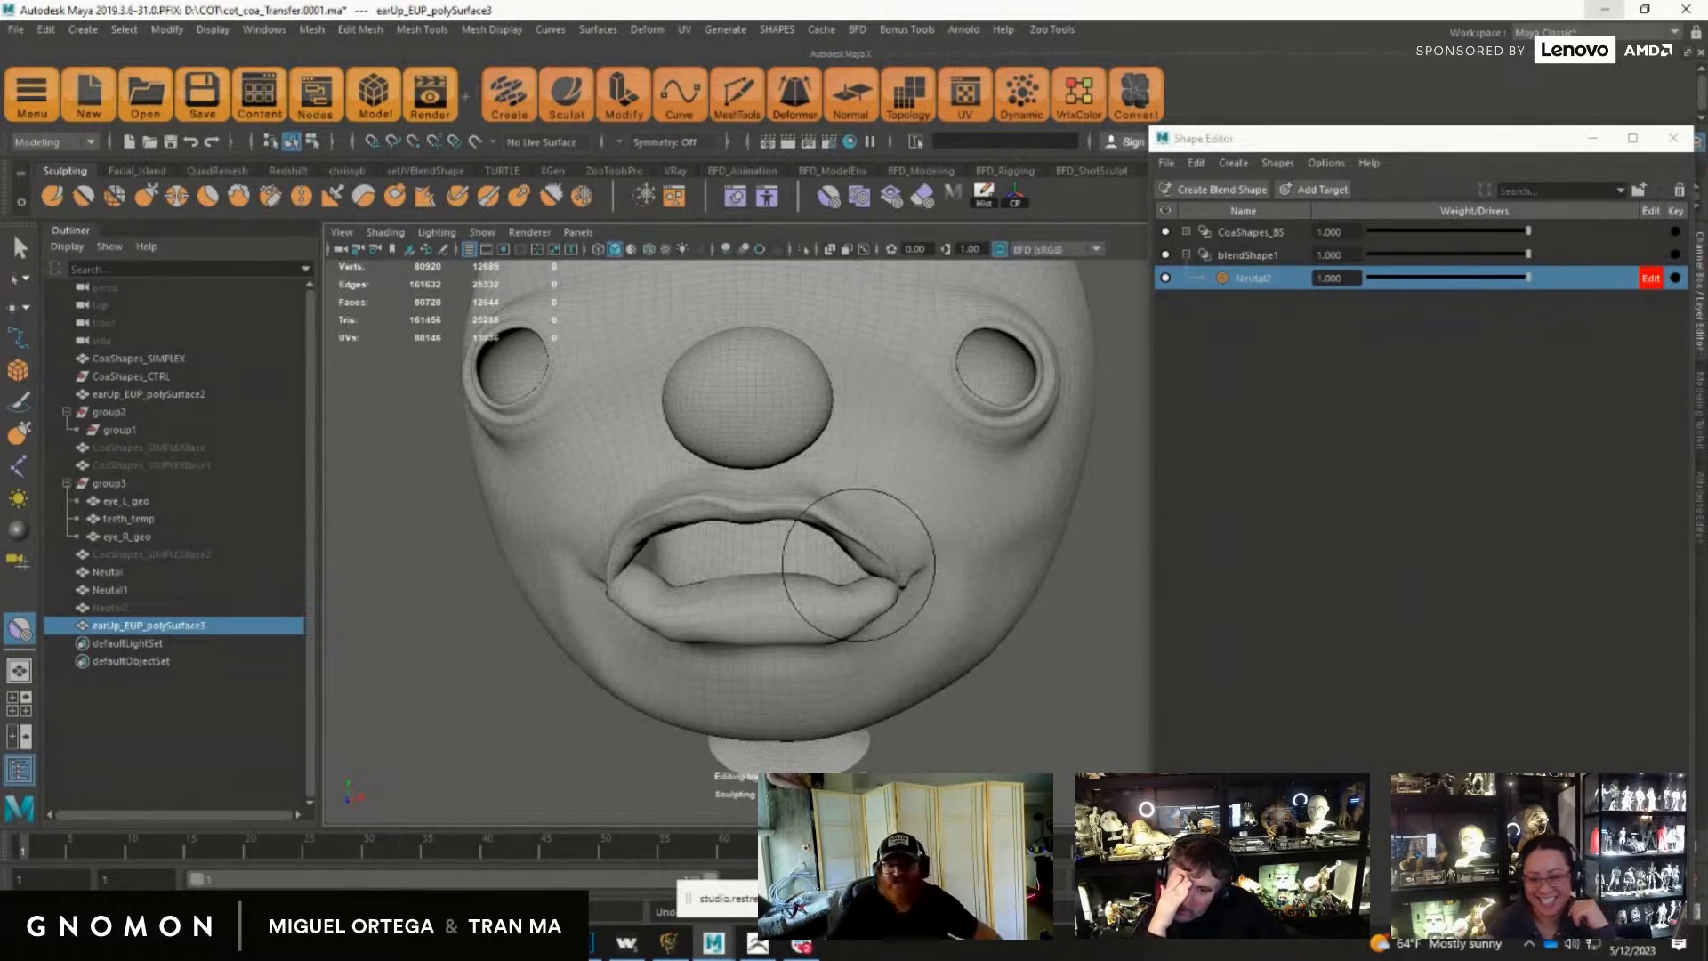
Step: Leave the smoothing brush and show the hidden Neutal2 round head again
{"action": "mouse_move", "coordinate": [1012, 573]}
{"action": "right_mouse_down", "text": "alt"}
{"action": "mouse_move", "coordinate": [890, 614]}
{"action": "mouse_move", "coordinate": [743, 630]}
{"action": "right_mouse_up", "text": "alt"}
{"action": "mouse_move", "coordinate": [743, 630]}
{"action": "left_mouse_down", "text": "alt"}
{"action": "mouse_move", "coordinate": [801, 613]}
{"action": "mouse_move", "coordinate": [775, 615]}
{"action": "left_mouse_up", "text": "alt"}
{"action": "key", "text": "w"}
{"action": "right_click_drag", "start_coordinate": [889, 649], "coordinate": [770, 634], "text": "alt"}
{"action": "left_click_drag", "start_coordinate": [770, 634], "coordinate": [695, 620], "text": "alt"}
{"action": "key", "text": "ctrl+shift+h"}
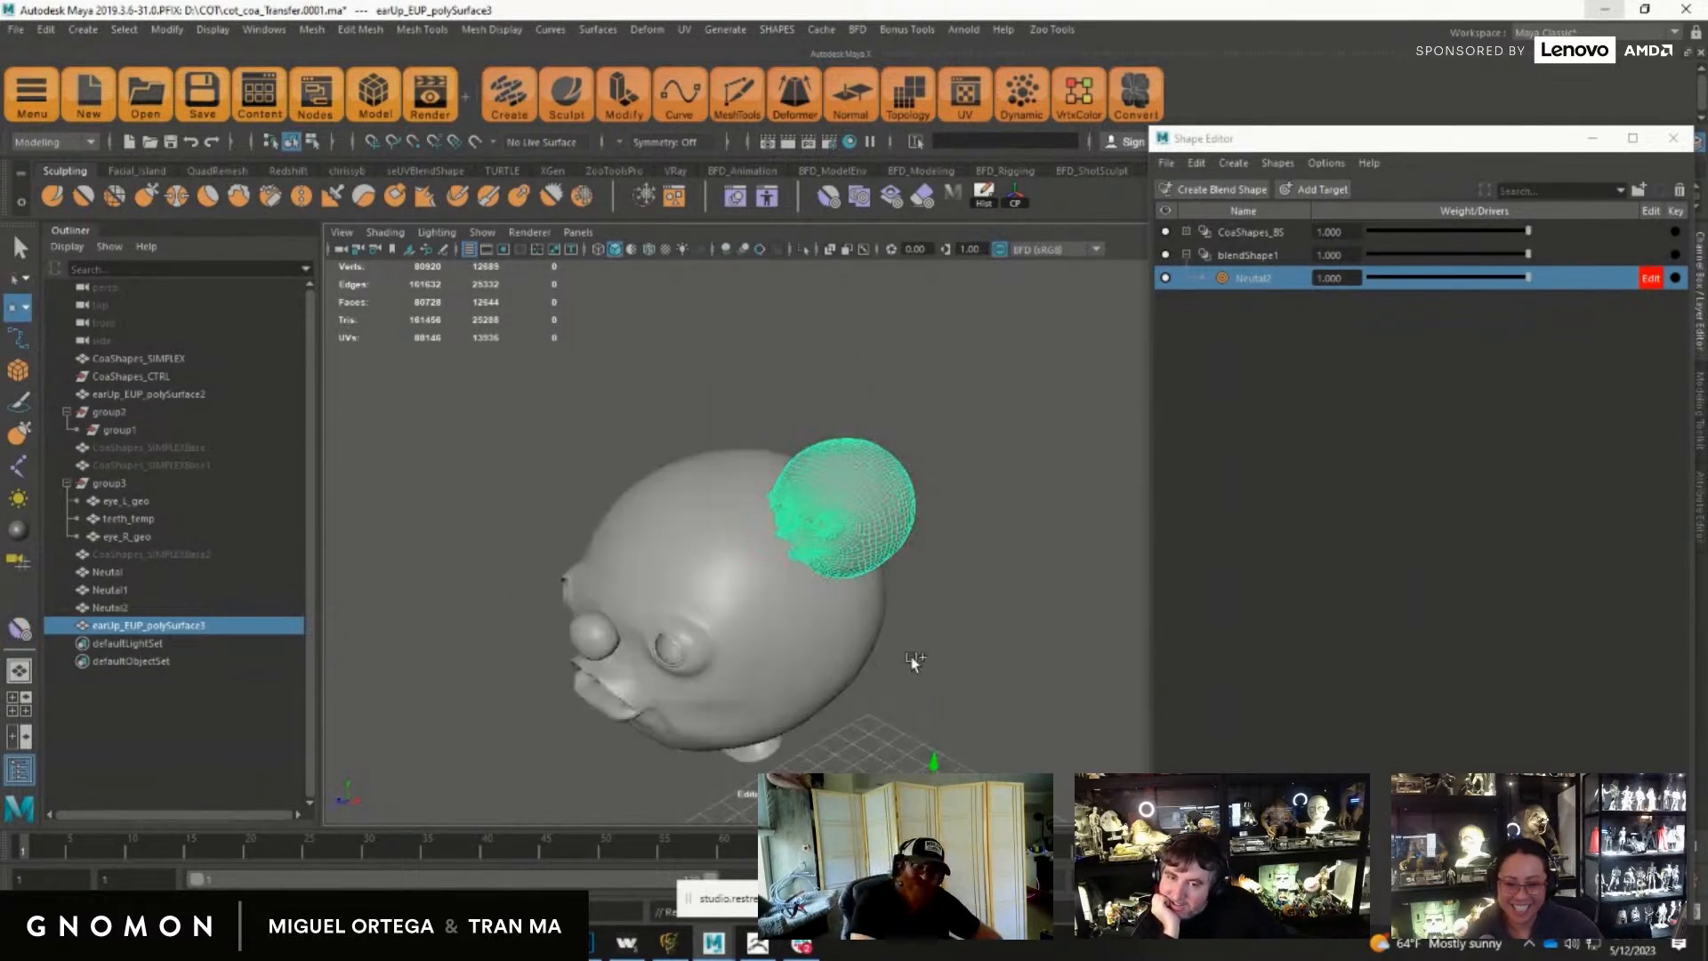
Step: Duplicate the Neutal2 round head with its mouth funnel expression and move the copy sideways next to it
{"action": "left_click_drag", "start_coordinate": [831, 662], "coordinate": [792, 583], "text": "alt"}
{"action": "left_click", "coordinate": [835, 553]}
{"action": "right_click_drag", "start_coordinate": [836, 557], "coordinate": [848, 617], "text": "alt"}
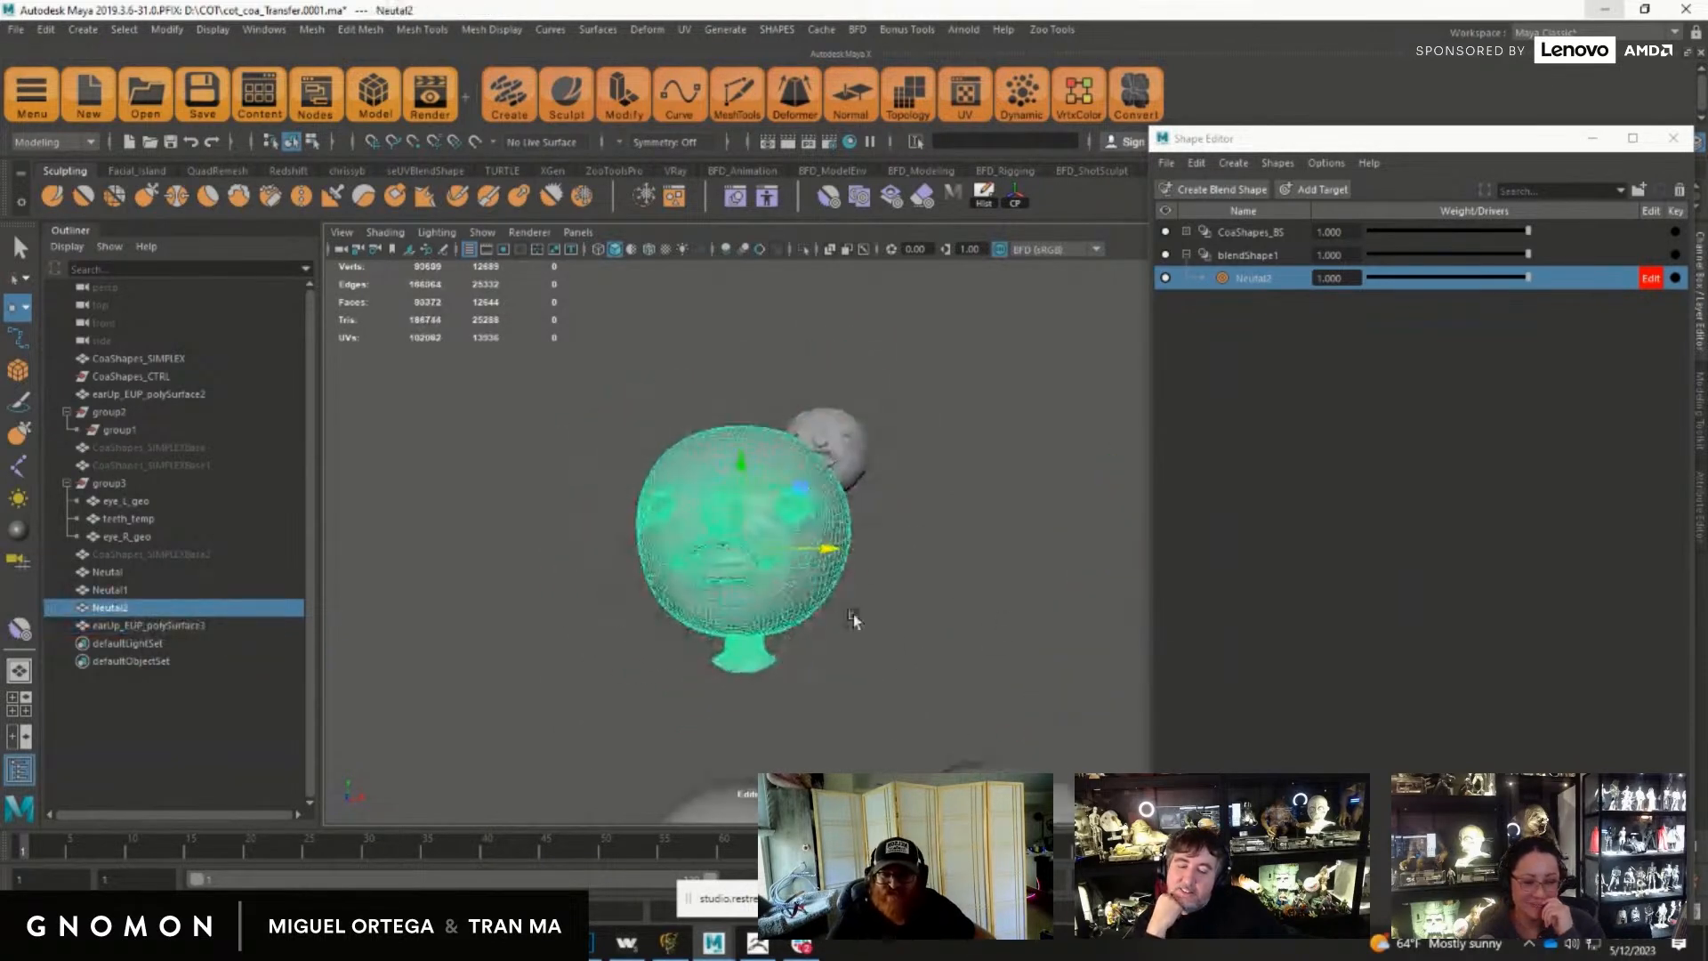
{"action": "middle_click_drag", "start_coordinate": [848, 618], "coordinate": [860, 536], "text": "alt"}
{"action": "key", "text": "ctrl+d"}
{"action": "left_click_drag", "start_coordinate": [844, 478], "coordinate": [537, 482]}
{"action": "middle_click_drag", "start_coordinate": [657, 527], "coordinate": [808, 514], "text": "alt"}
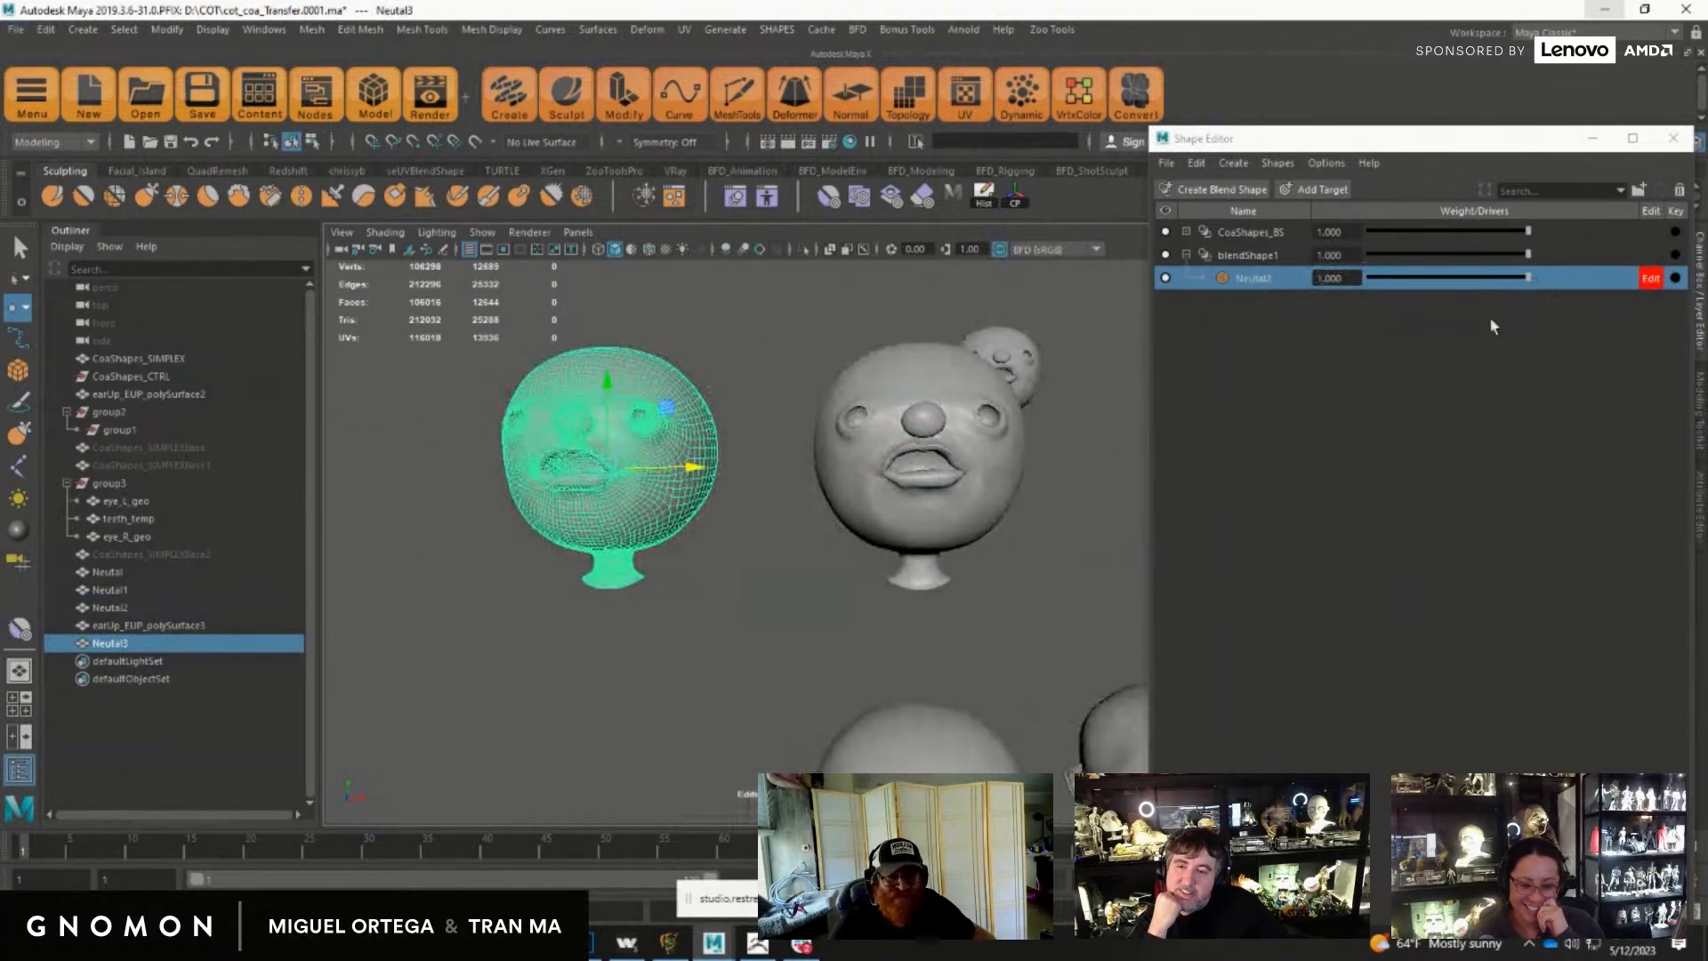
Step: Close the Shape Editor and set Mouth Funnel to 0 on CoaShapes_CTRL
{"action": "middle_click_drag", "start_coordinate": [831, 583], "coordinate": [831, 405], "text": "alt"}
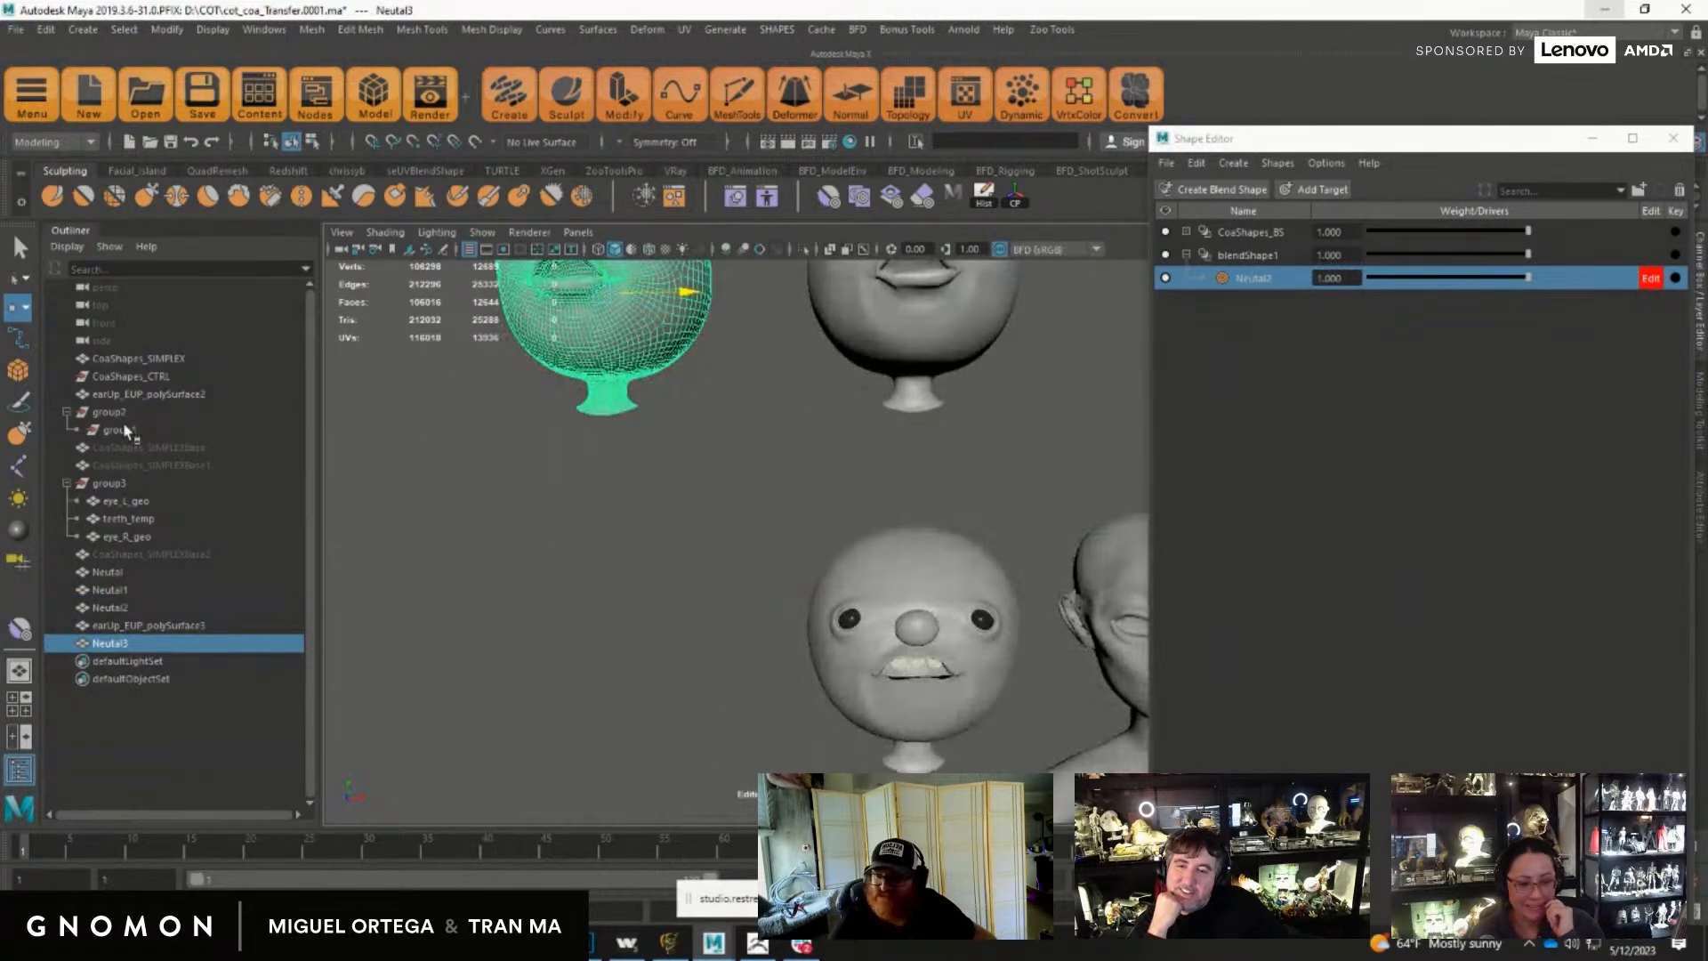
{"action": "left_click", "coordinate": [133, 376]}
{"action": "left_click", "coordinate": [1674, 138]}
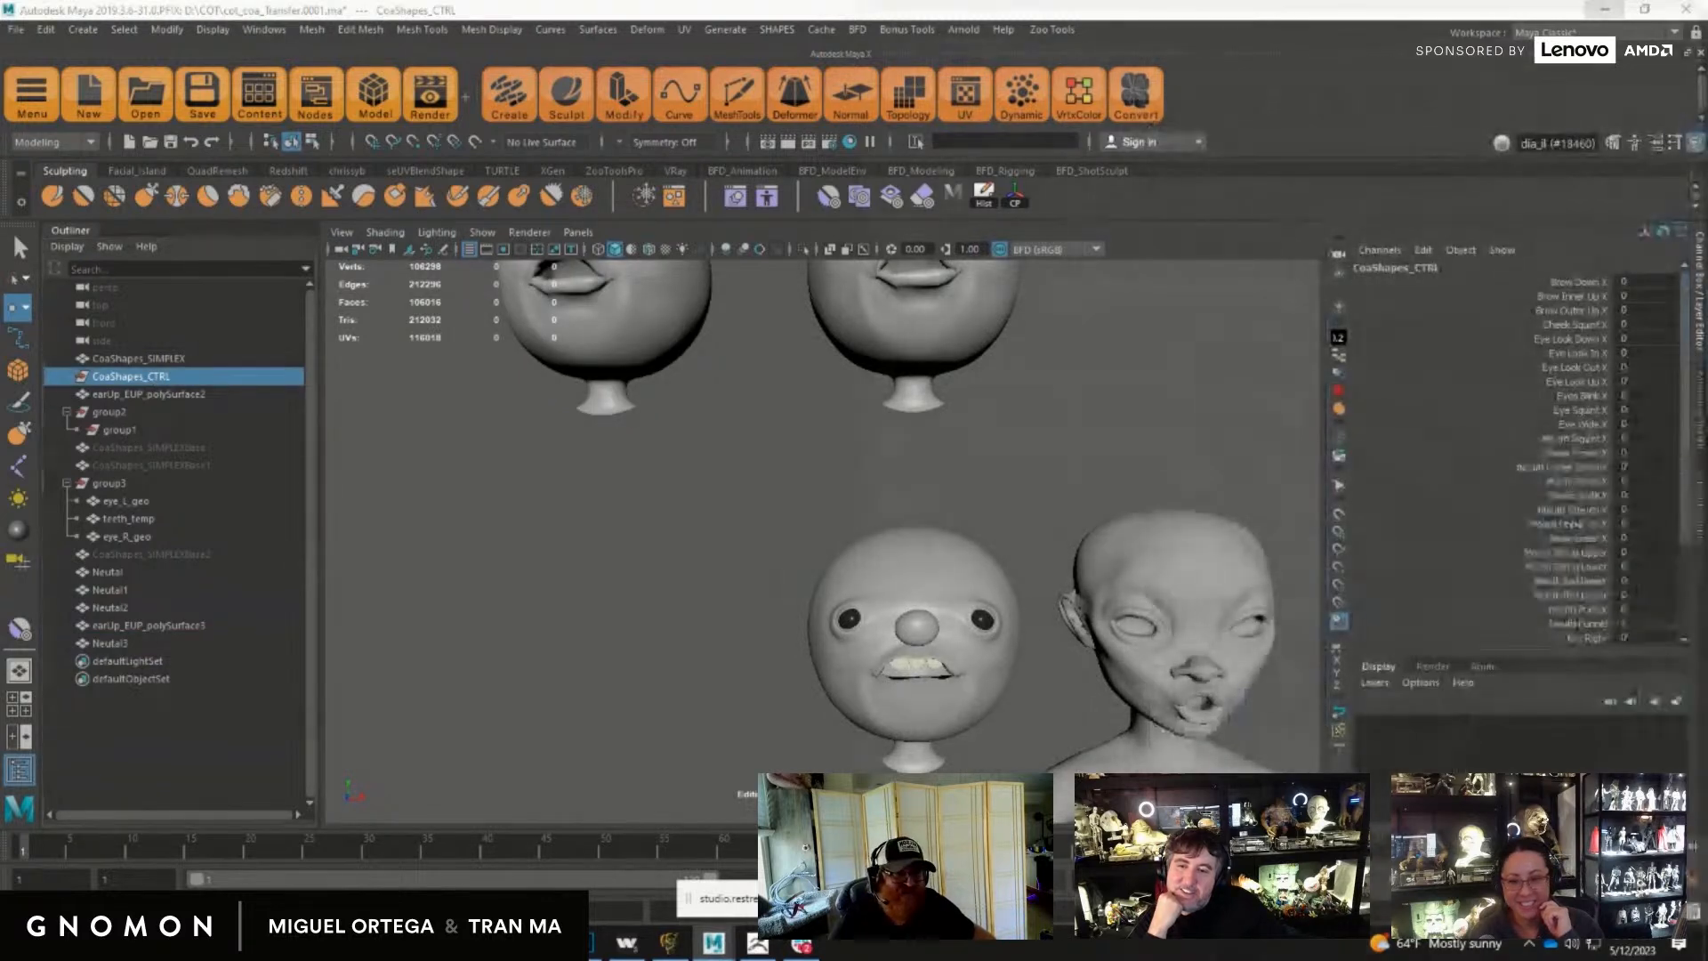
{"action": "left_click", "coordinate": [1586, 625]}
{"action": "middle_click_drag", "start_coordinate": [1262, 494], "coordinate": [1114, 495]}
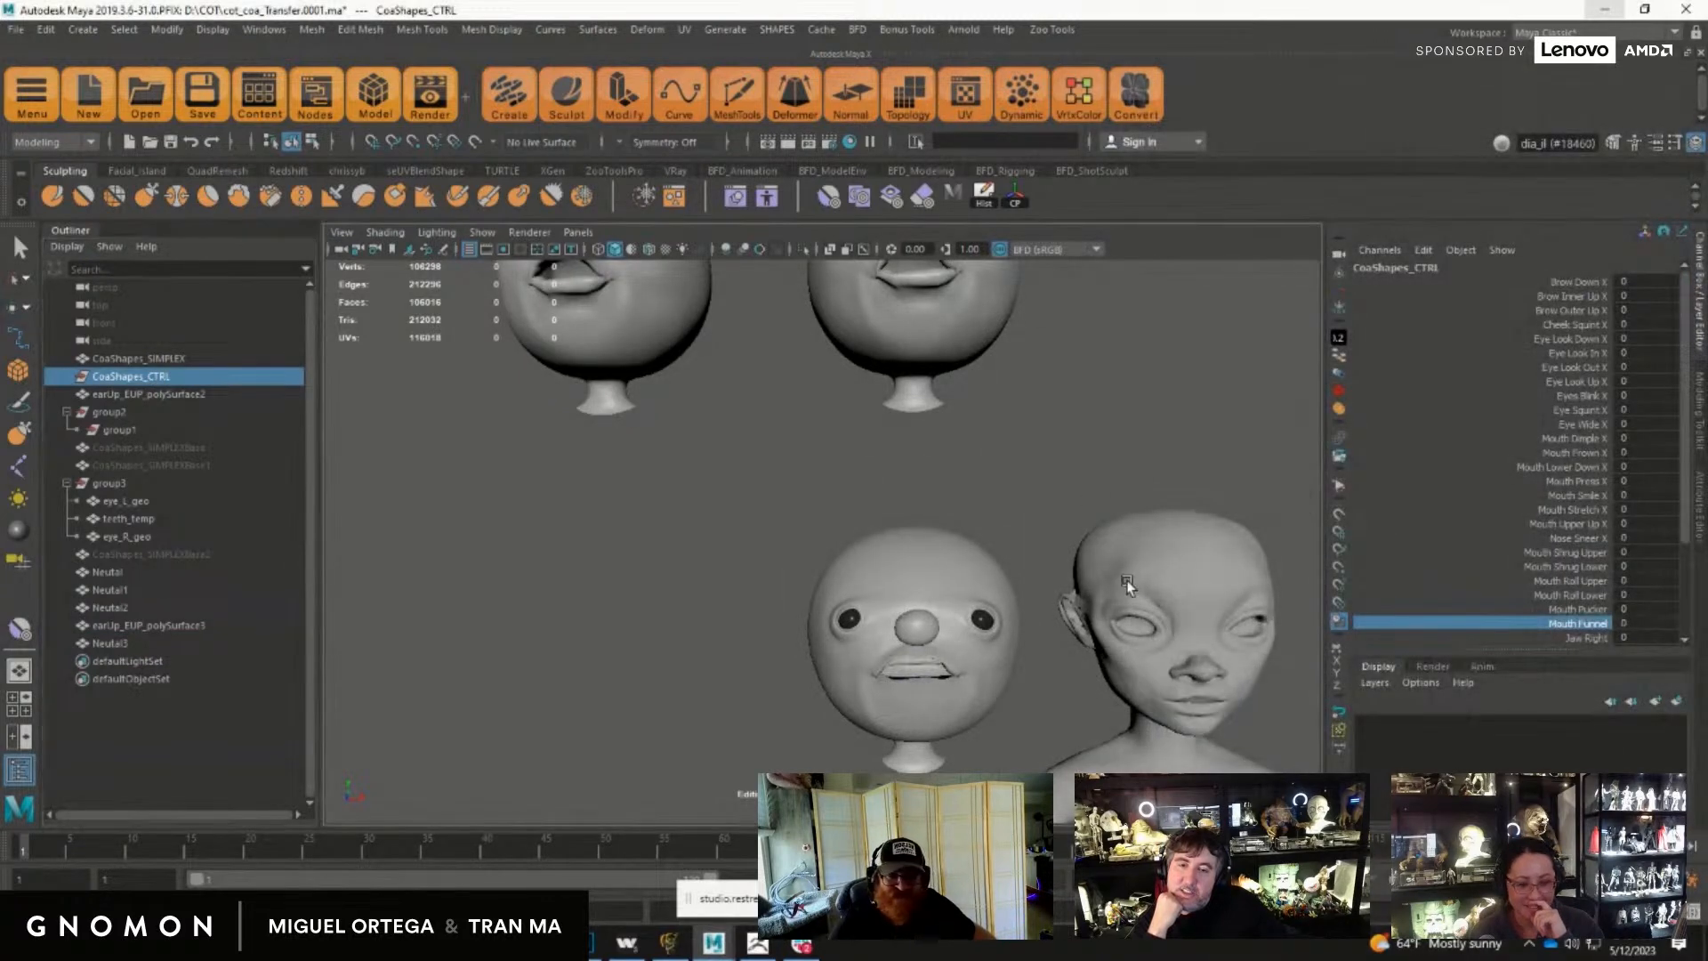
Step: Hide the Neutal1 funnel copy that overlaps the Neutal round head
{"action": "left_click_drag", "start_coordinate": [990, 676], "coordinate": [940, 688], "text": "alt"}
{"action": "right_click_drag", "start_coordinate": [937, 684], "coordinate": [1048, 694], "text": "alt"}
{"action": "middle_click_drag", "start_coordinate": [1048, 694], "coordinate": [1051, 511], "text": "alt"}
{"action": "left_click", "coordinate": [1050, 326]}
{"action": "key", "text": "w"}
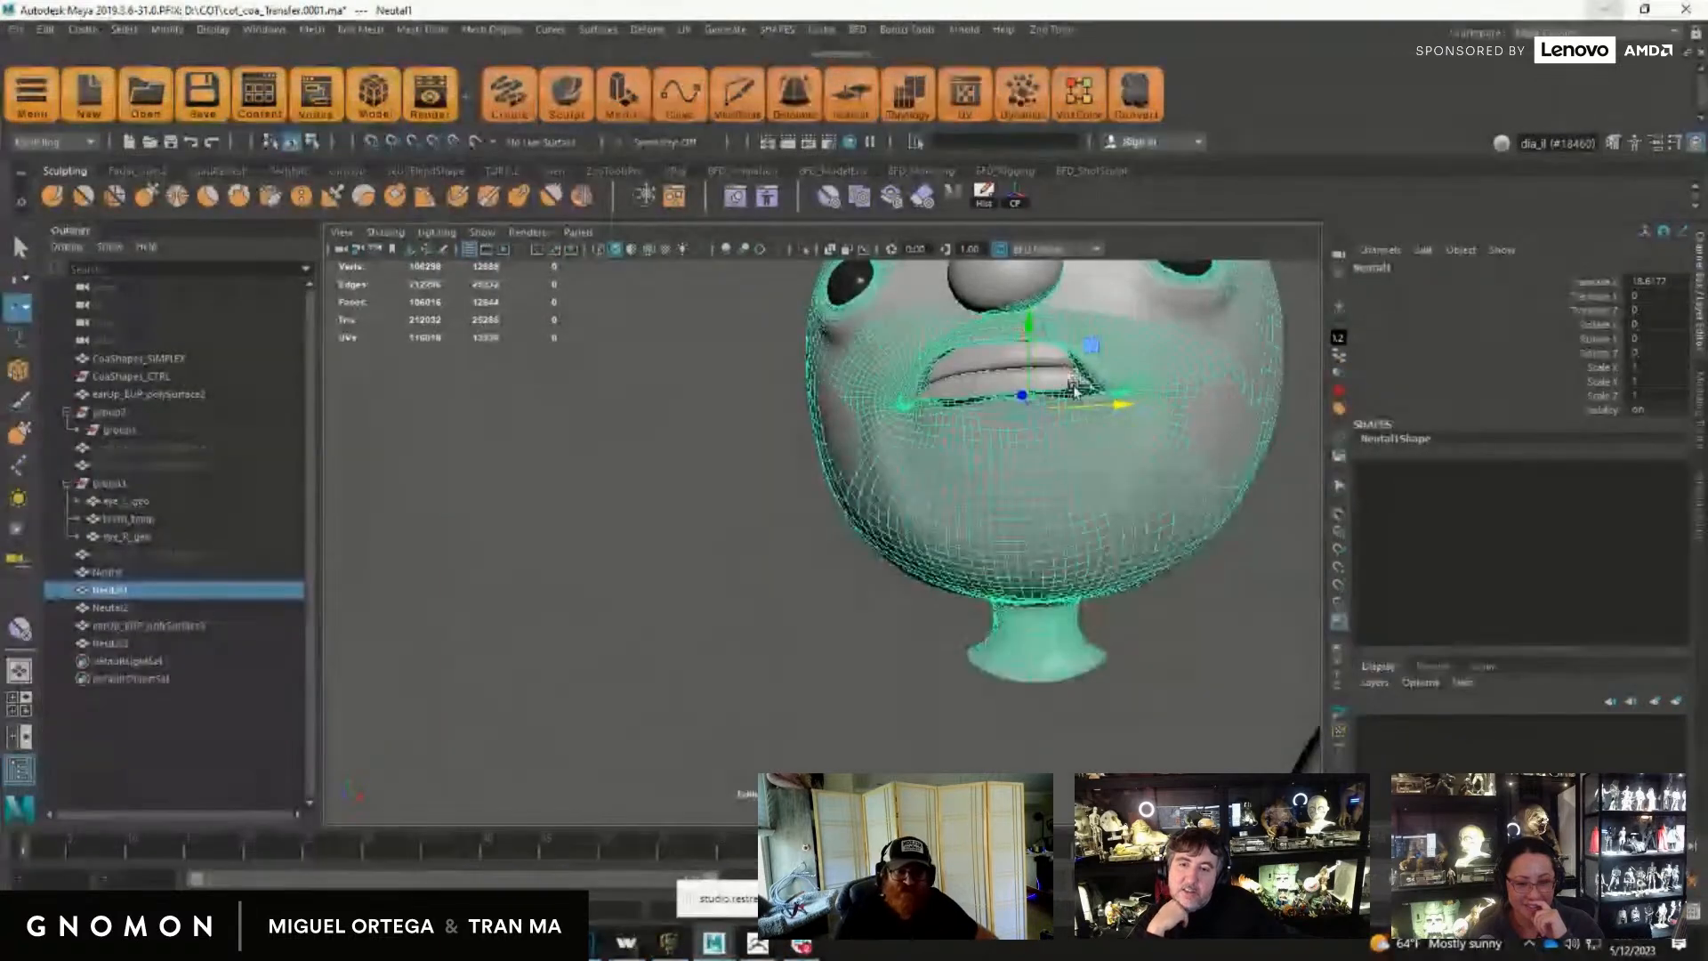
{"action": "key", "text": "ctrl+h"}
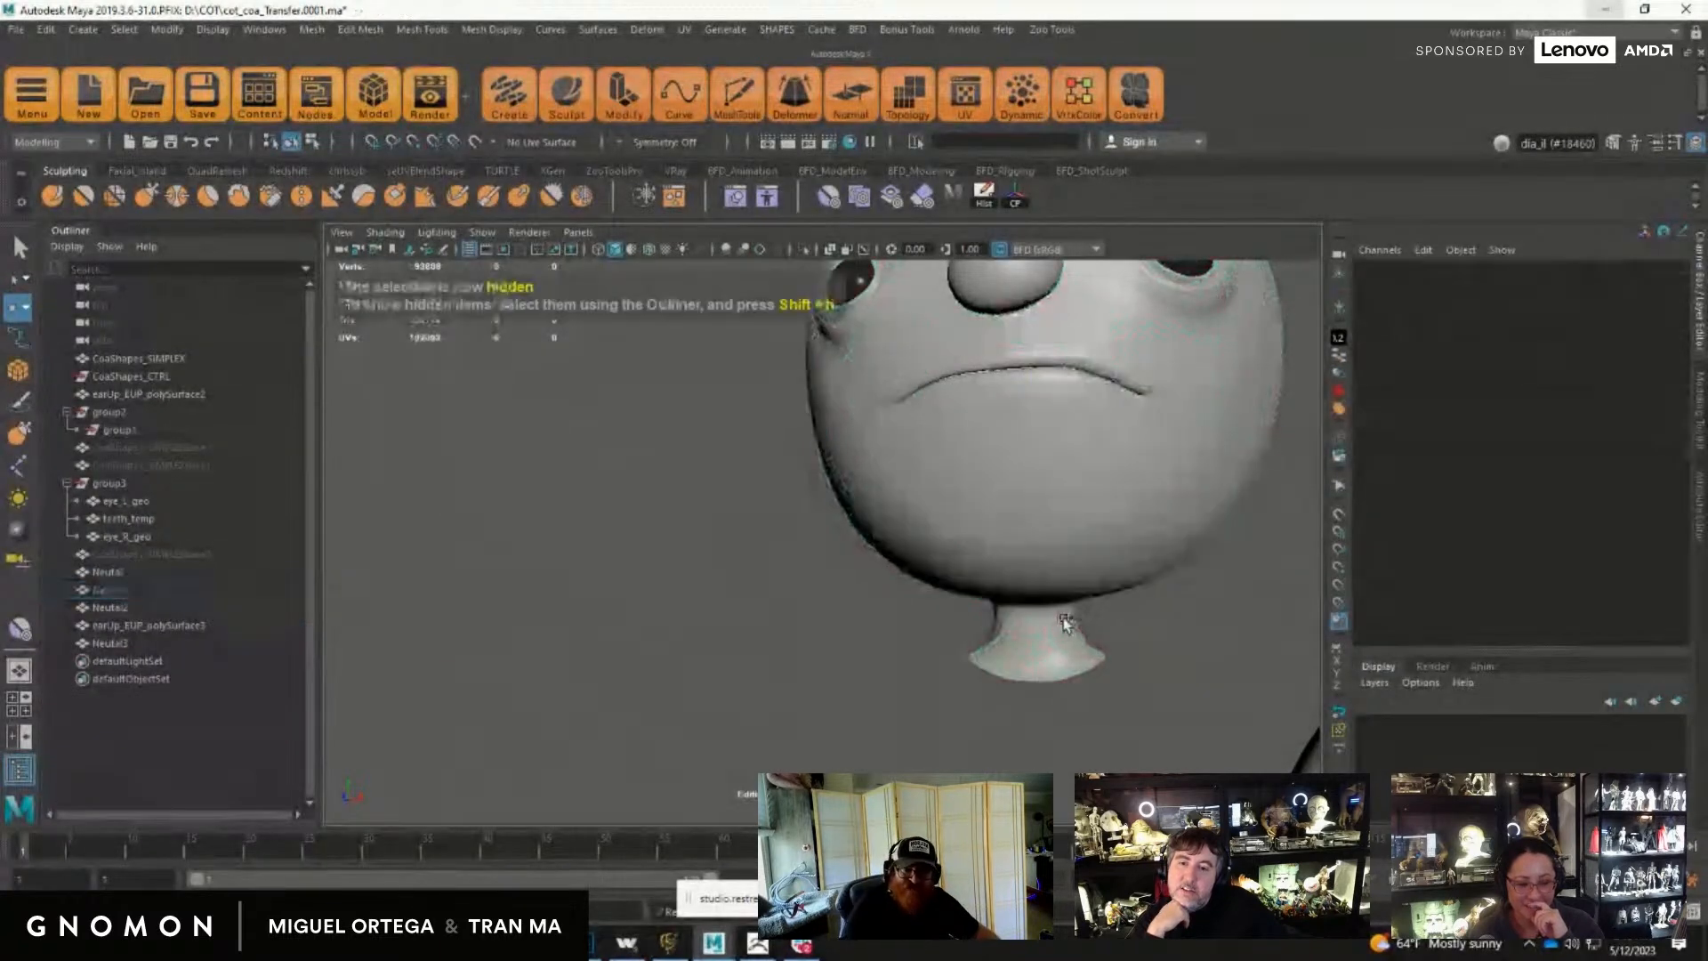
Step: Duplicate the Neutal round head in its neutral pose and move the copy sideways, away from both characters
{"action": "left_click", "coordinate": [1068, 625]}
{"action": "right_click_drag", "start_coordinate": [1201, 614], "coordinate": [896, 646], "text": "alt"}
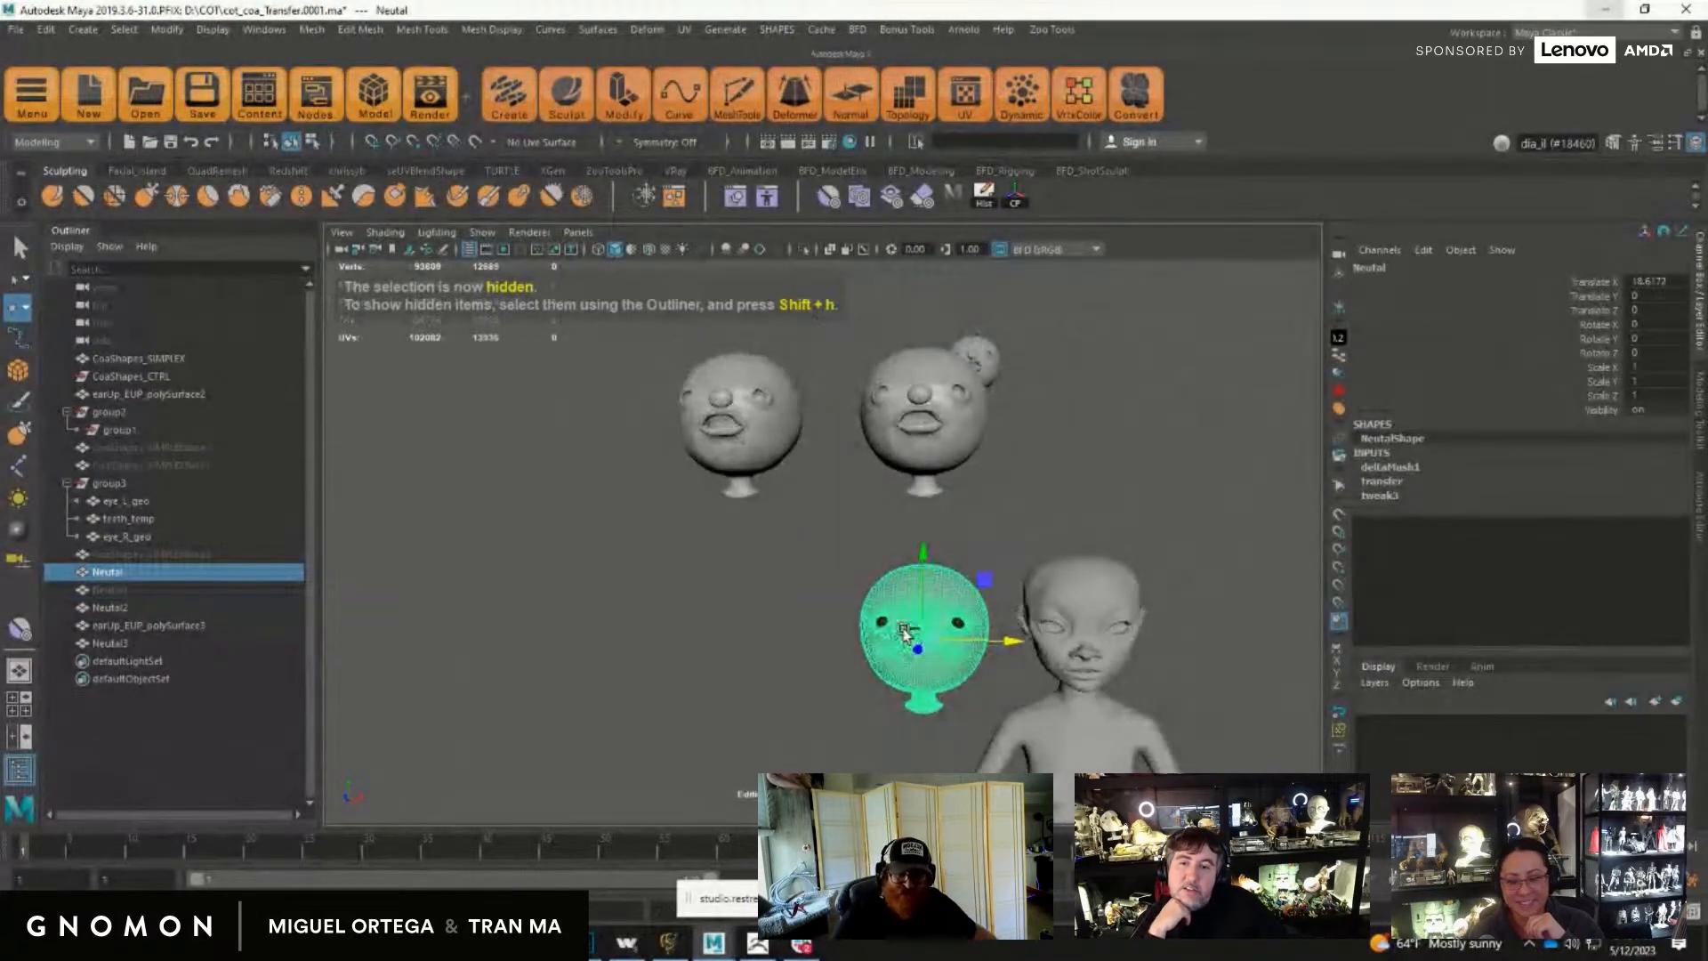
{"action": "key", "text": "ctrl+d"}
{"action": "left_click_drag", "start_coordinate": [1013, 643], "coordinate": [755, 654]}
{"action": "middle_click_drag", "start_coordinate": [787, 631], "coordinate": [835, 596], "text": "alt"}
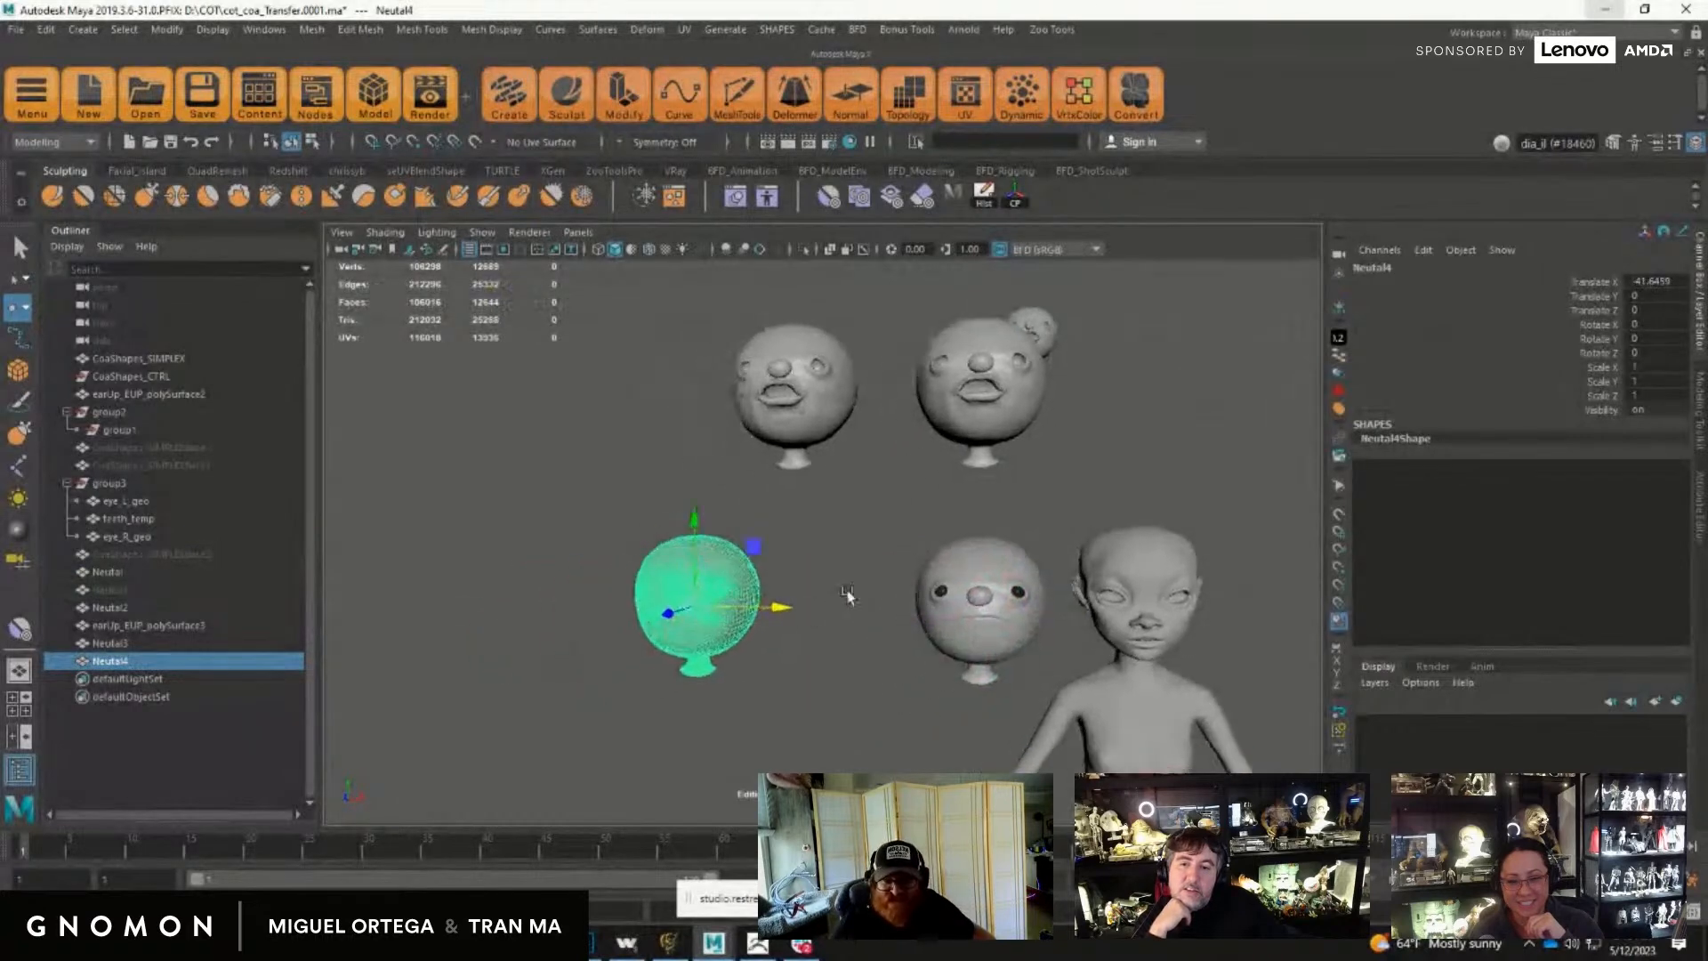
Step: Create a blend shape on the Neutal4 neutral head with Neutal3 as target, at weight 1 with editing enabled
{"action": "right_click_drag", "start_coordinate": [836, 596], "coordinate": [1092, 651], "text": "alt"}
{"action": "middle_click_drag", "start_coordinate": [994, 634], "coordinate": [1076, 683], "text": "alt"}
{"action": "left_click", "coordinate": [914, 474]}
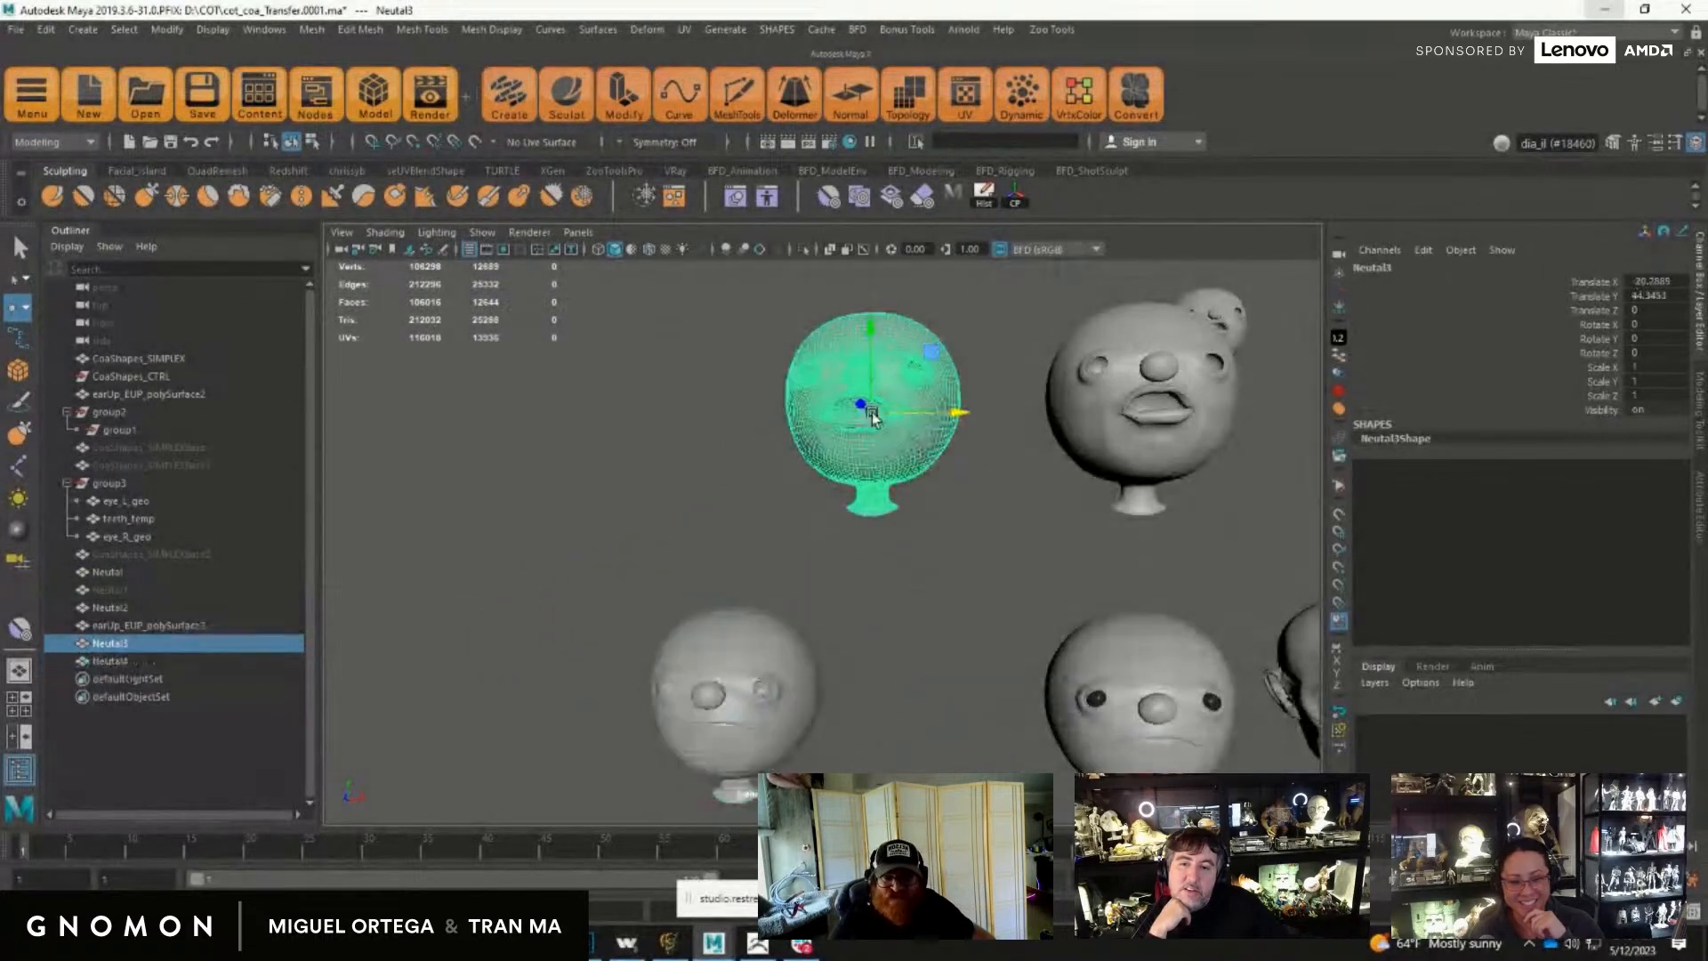
{"action": "left_click", "coordinate": [681, 634], "text": "shift"}
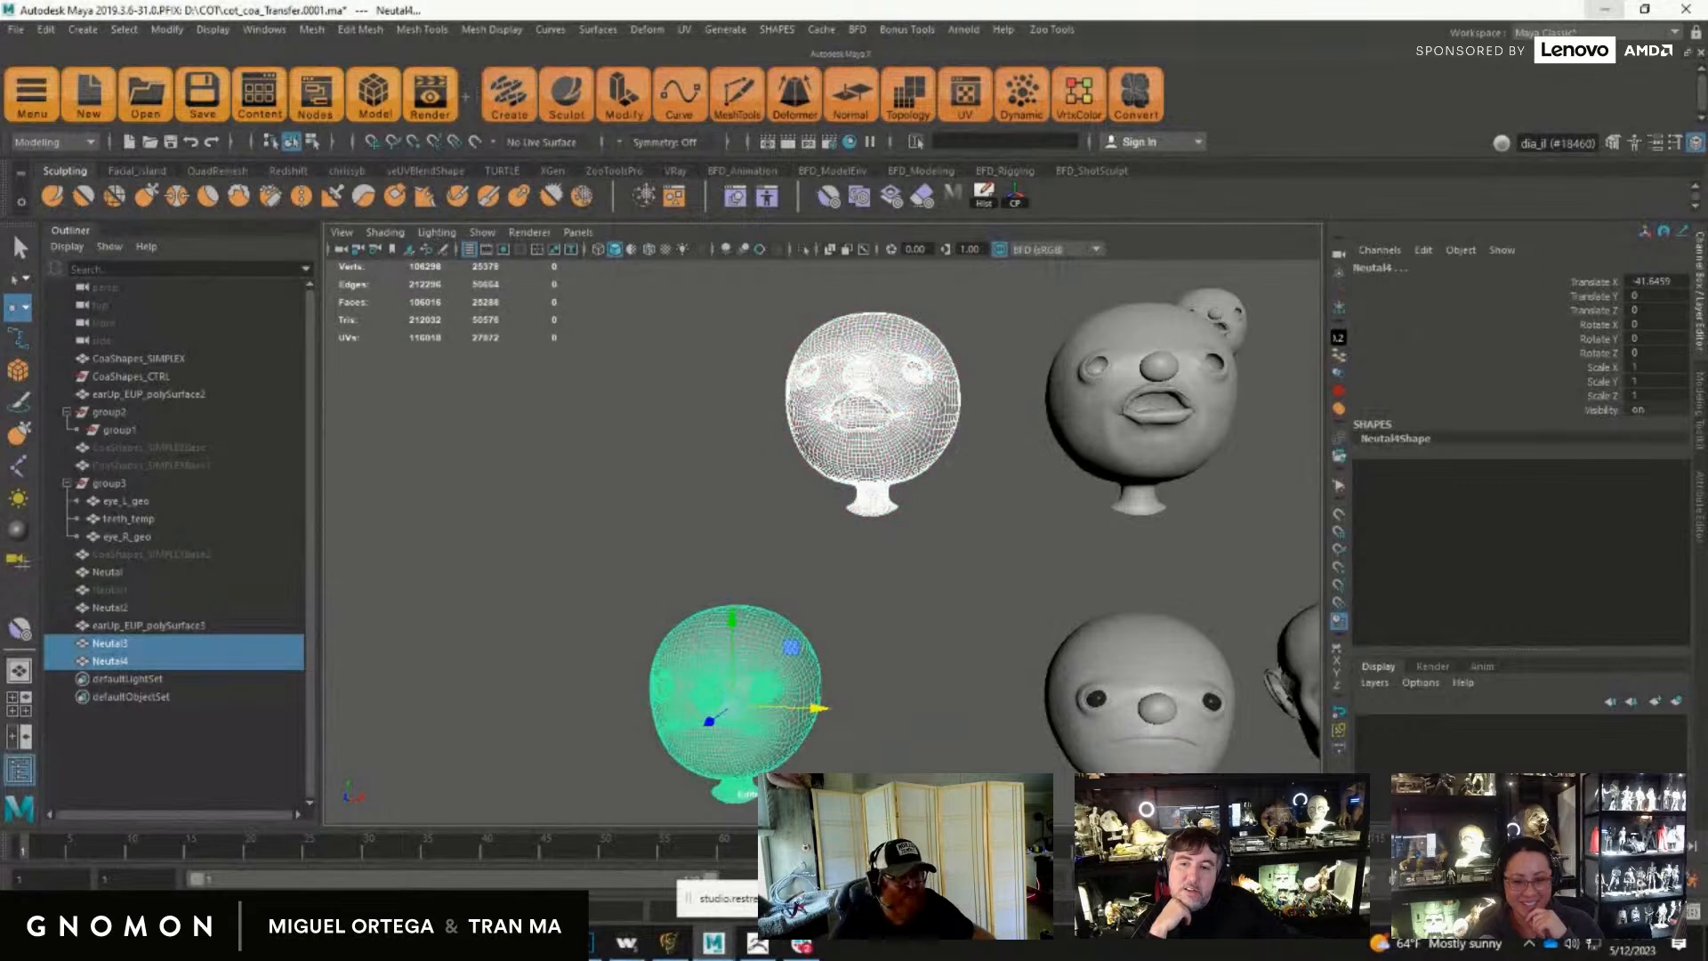
{"action": "left_click_drag", "start_coordinate": [1707, 214], "coordinate": [1513, 166]}
{"action": "middle_click_drag", "start_coordinate": [884, 609], "coordinate": [941, 440], "text": "alt"}
{"action": "right_click_drag", "start_coordinate": [942, 440], "coordinate": [1165, 720], "text": "alt"}
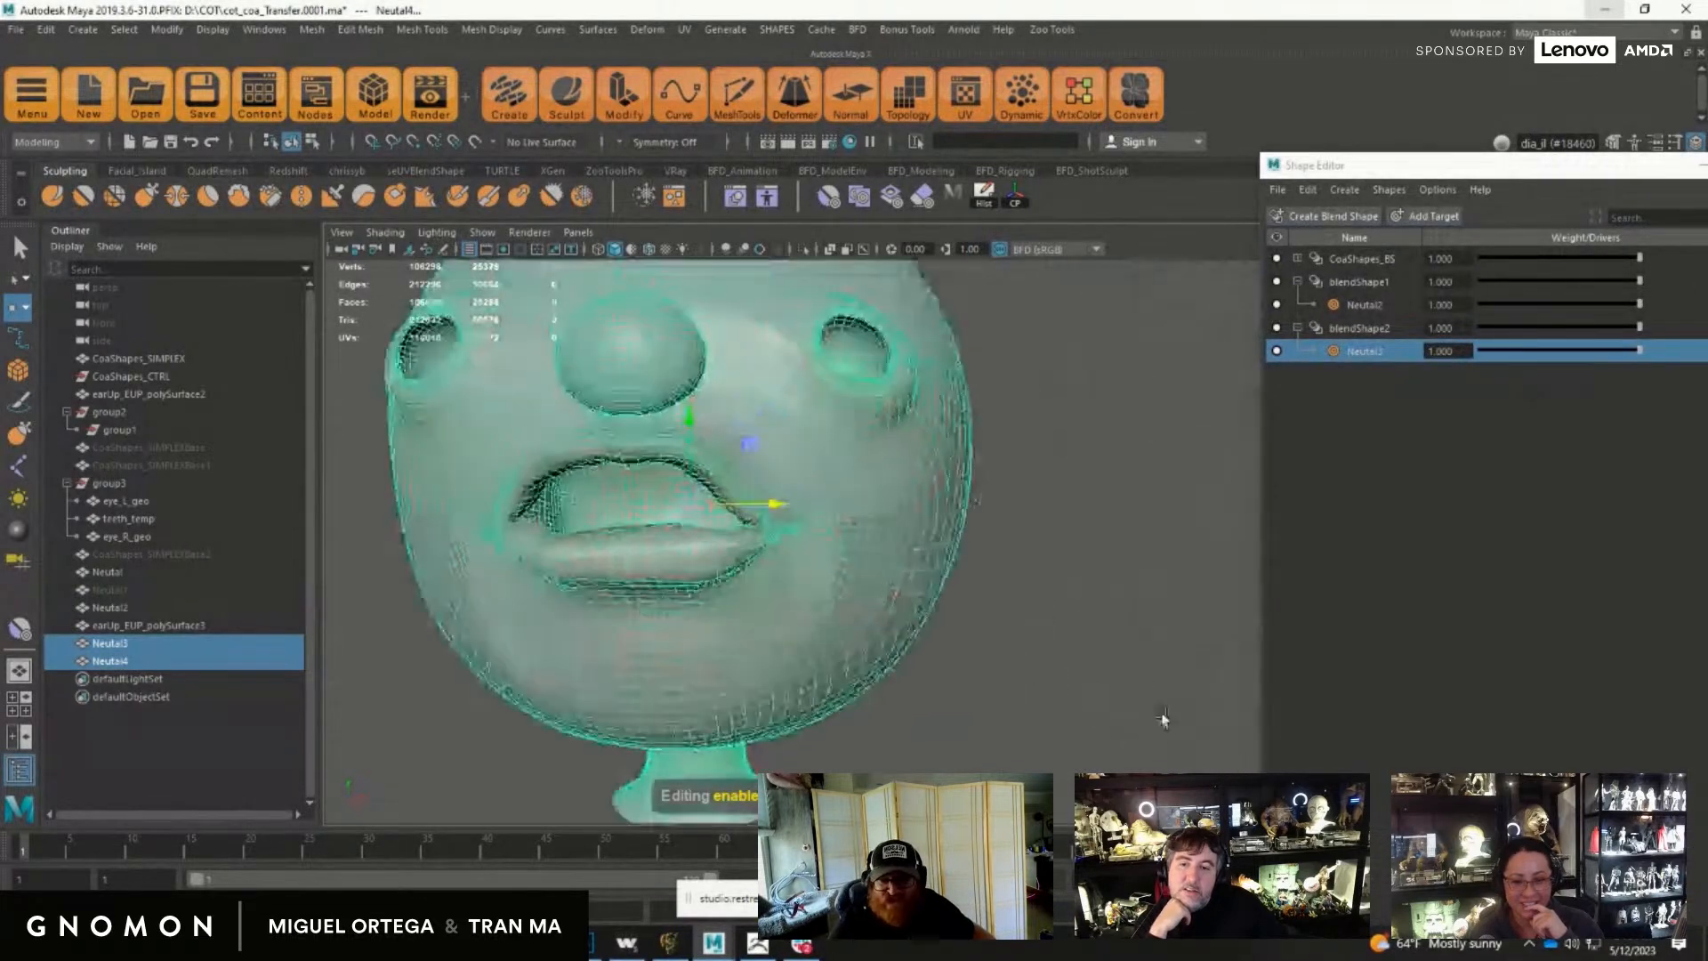
Step: Smooth the upper and lower lips of the Neutal4 head in its Neutal3 blend target
{"action": "middle_click_drag", "start_coordinate": [952, 583], "coordinate": [1021, 626], "text": "alt"}
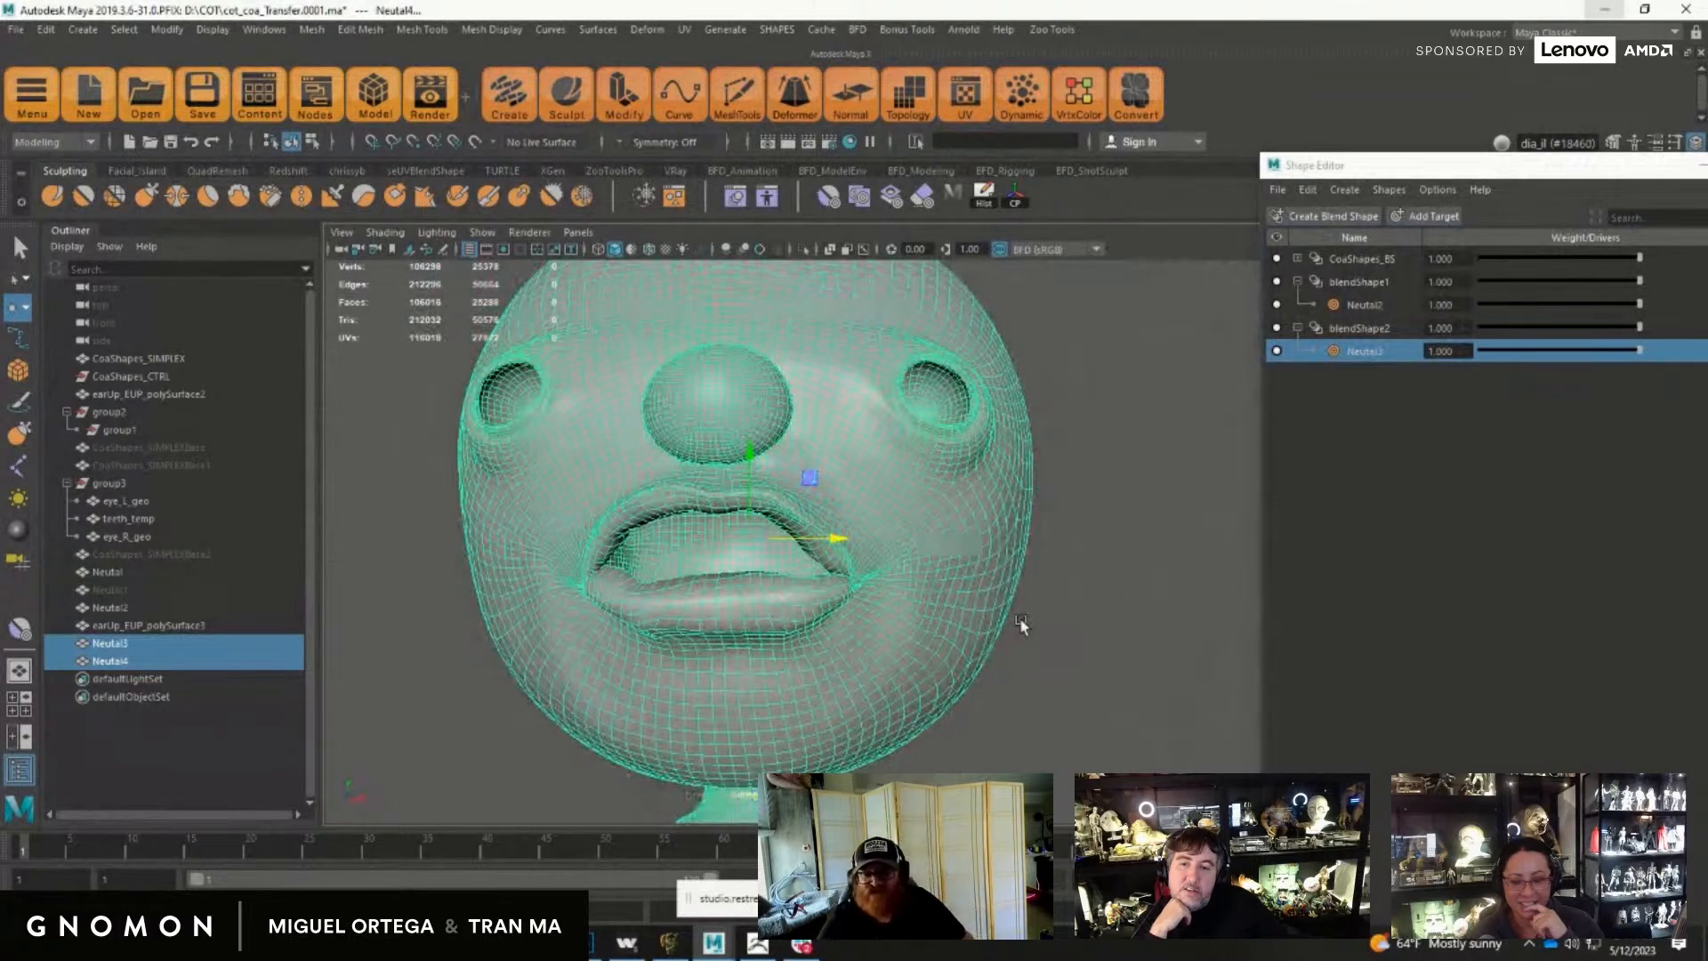
{"action": "left_click", "coordinate": [1040, 616]}
{"action": "left_click", "coordinate": [843, 350]}
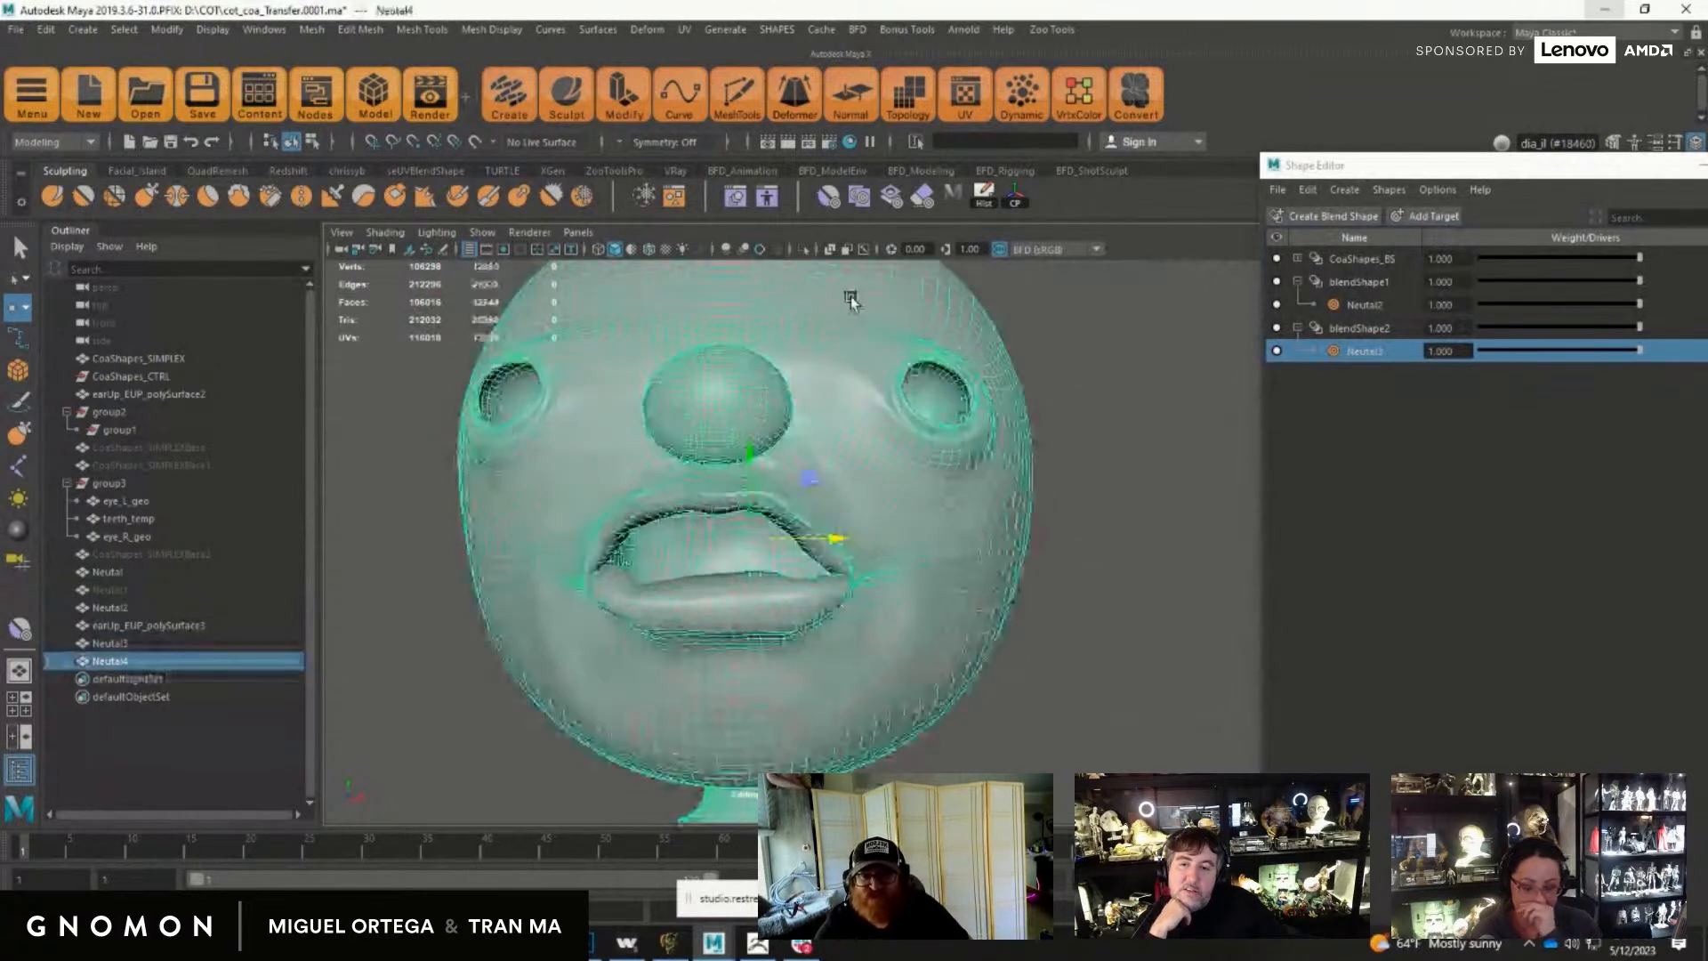
{"action": "left_click", "coordinate": [829, 197]}
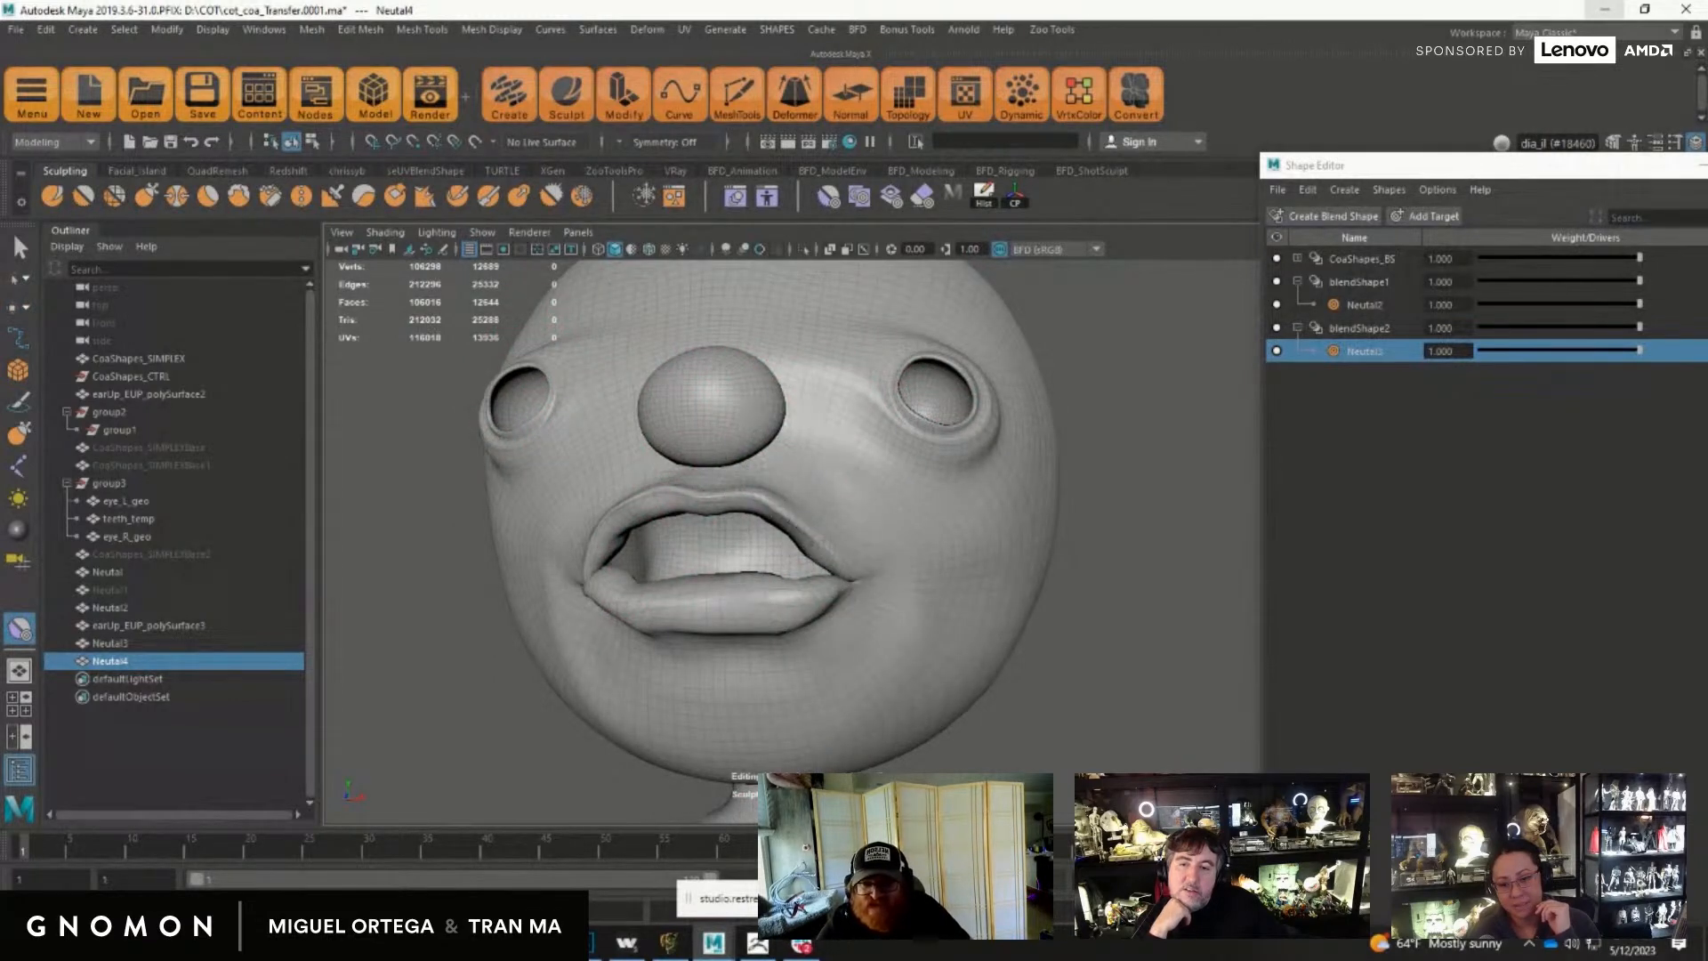
{"action": "left_click_drag", "start_coordinate": [775, 506], "coordinate": [699, 511]}
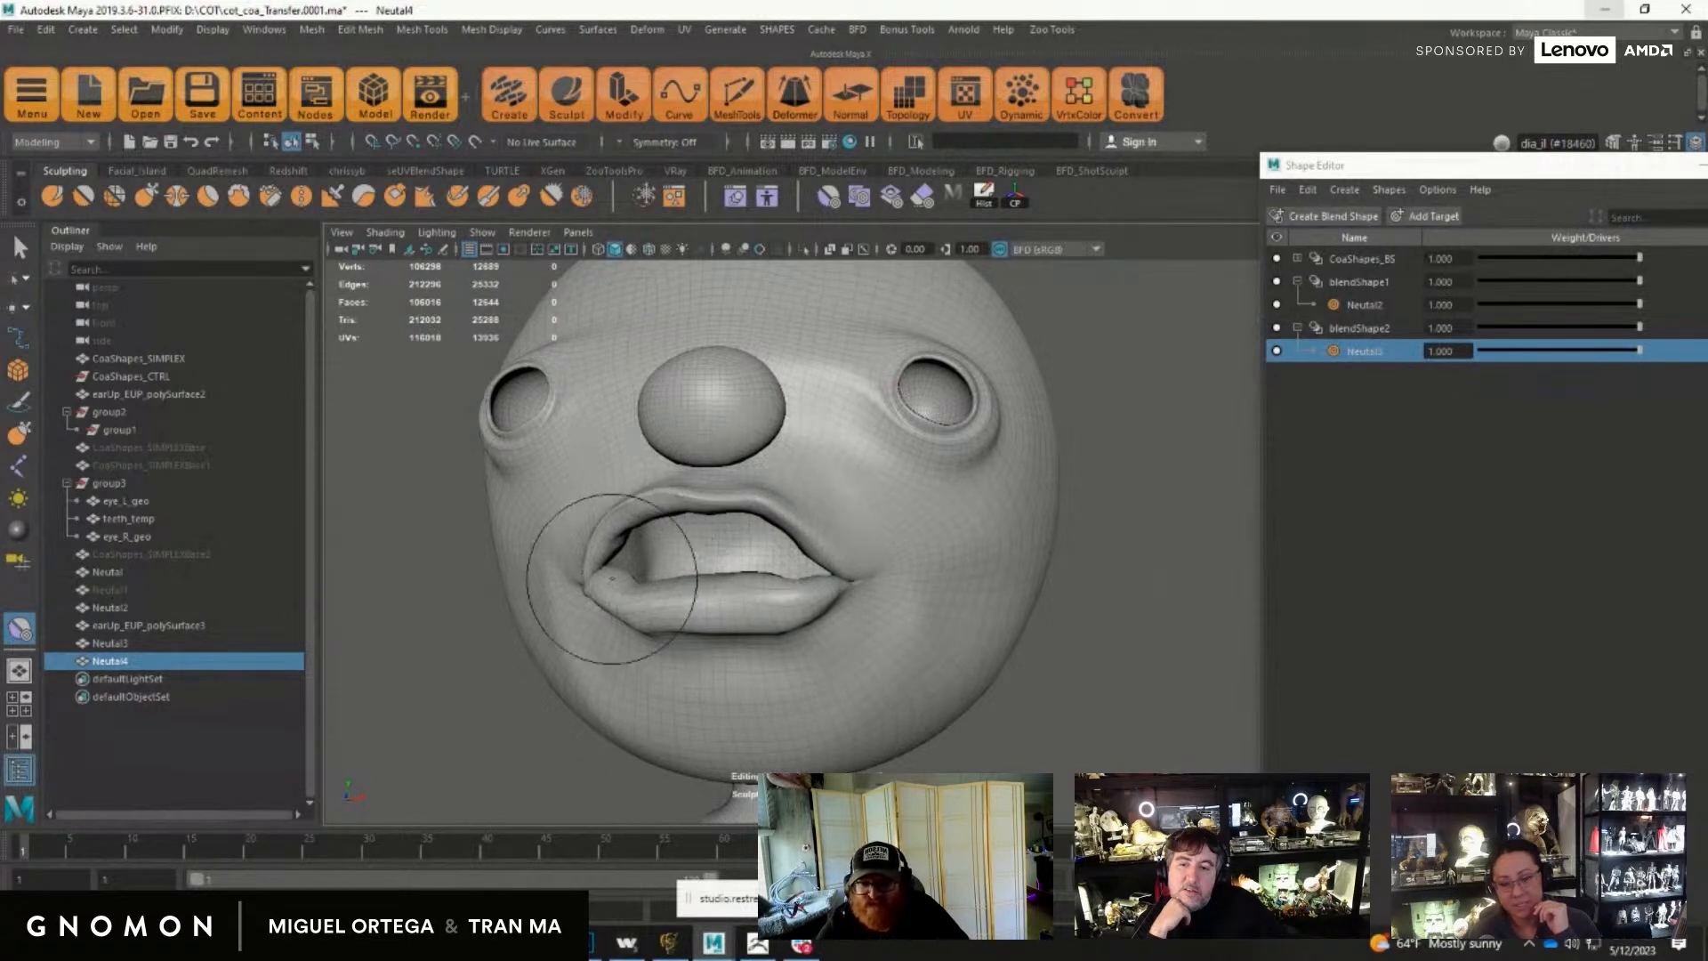
{"action": "left_click_drag", "start_coordinate": [617, 581], "coordinate": [692, 506], "text": "alt"}
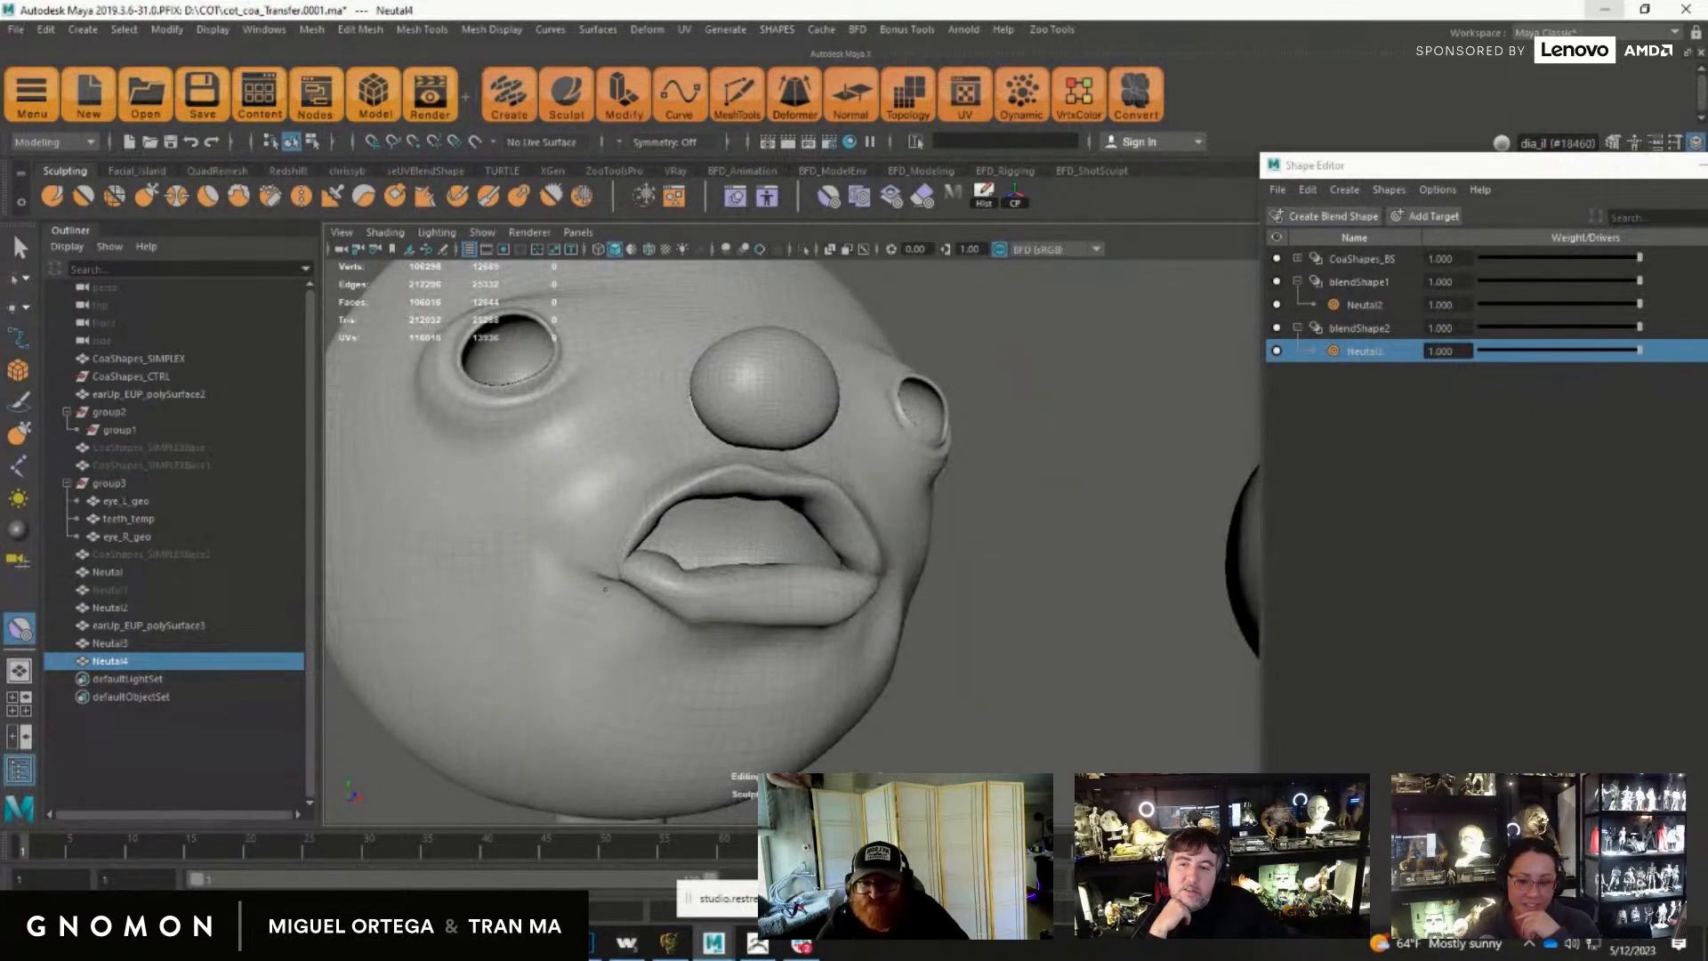
{"action": "left_click_drag", "start_coordinate": [665, 591], "coordinate": [794, 607]}
Step: Smooth the inner edge of Neutal4's upper lip and the area beneath the lower lip from a low angle
{"action": "left_click_drag", "start_coordinate": [815, 672], "coordinate": [739, 679], "text": "alt"}
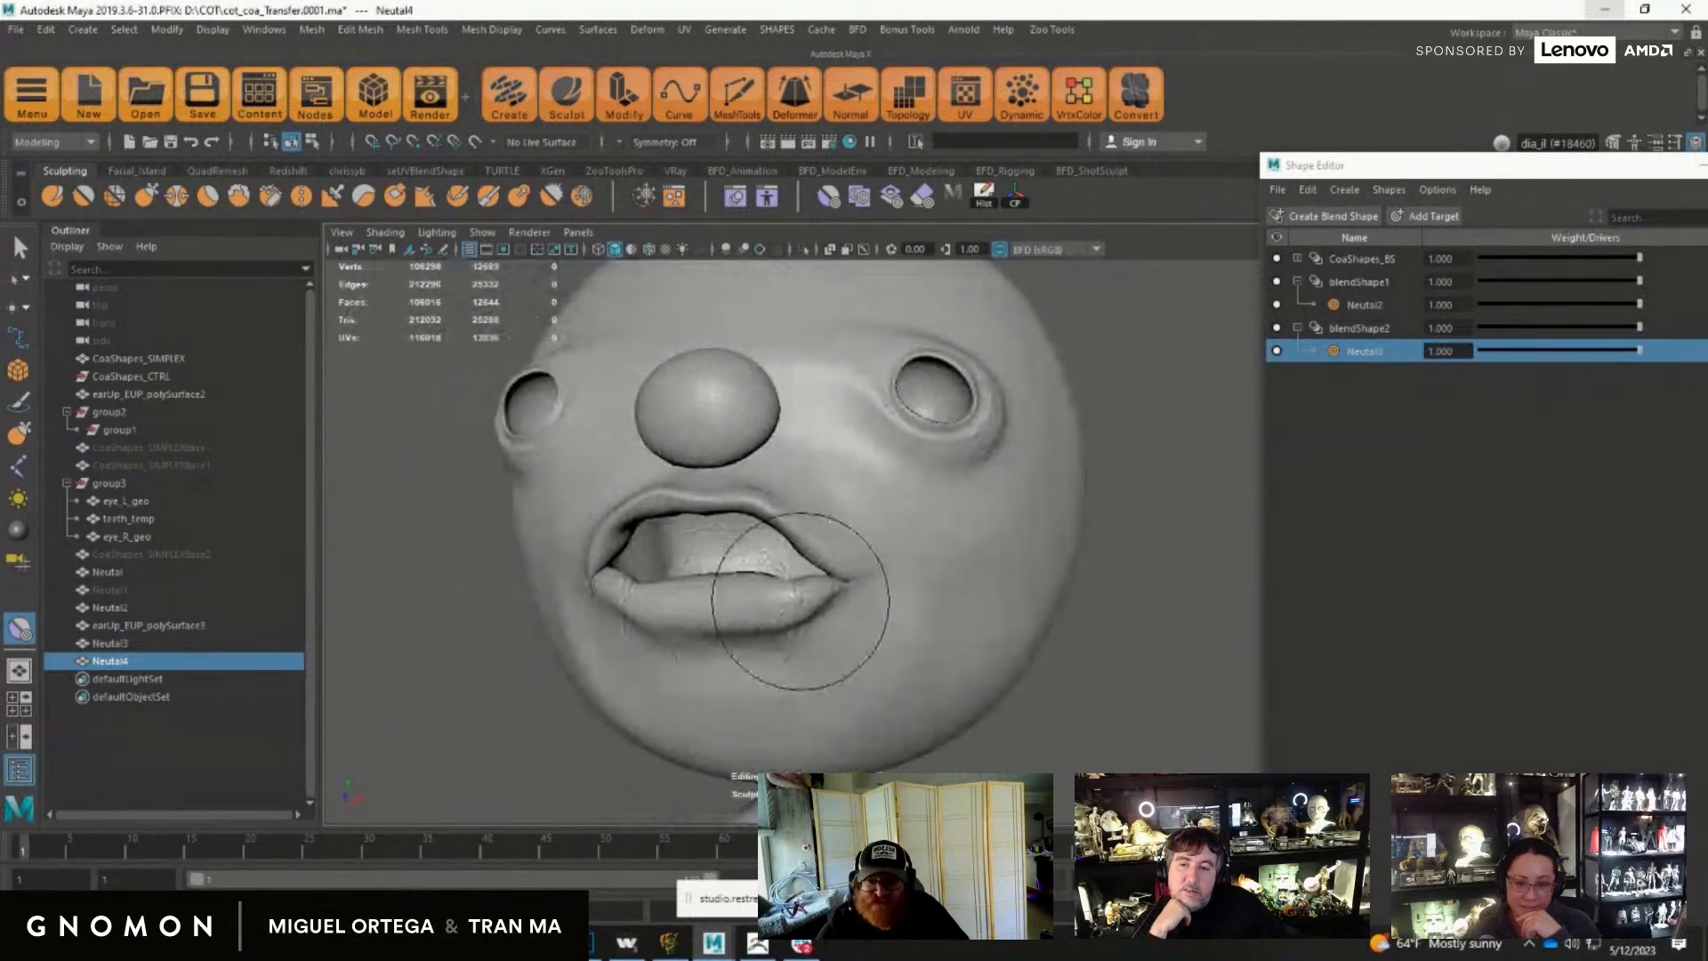
{"action": "mouse_move", "coordinate": [646, 614]}
{"action": "left_mouse_down", "text": "alt"}
{"action": "mouse_move", "coordinate": [701, 626]}
{"action": "mouse_move", "coordinate": [748, 595]}
{"action": "mouse_move", "coordinate": [629, 559]}
{"action": "left_mouse_up", "text": "alt"}
{"action": "left_click_drag", "start_coordinate": [717, 527], "coordinate": [744, 511]}
{"action": "right_click_drag", "start_coordinate": [819, 583], "coordinate": [776, 612], "text": "alt"}
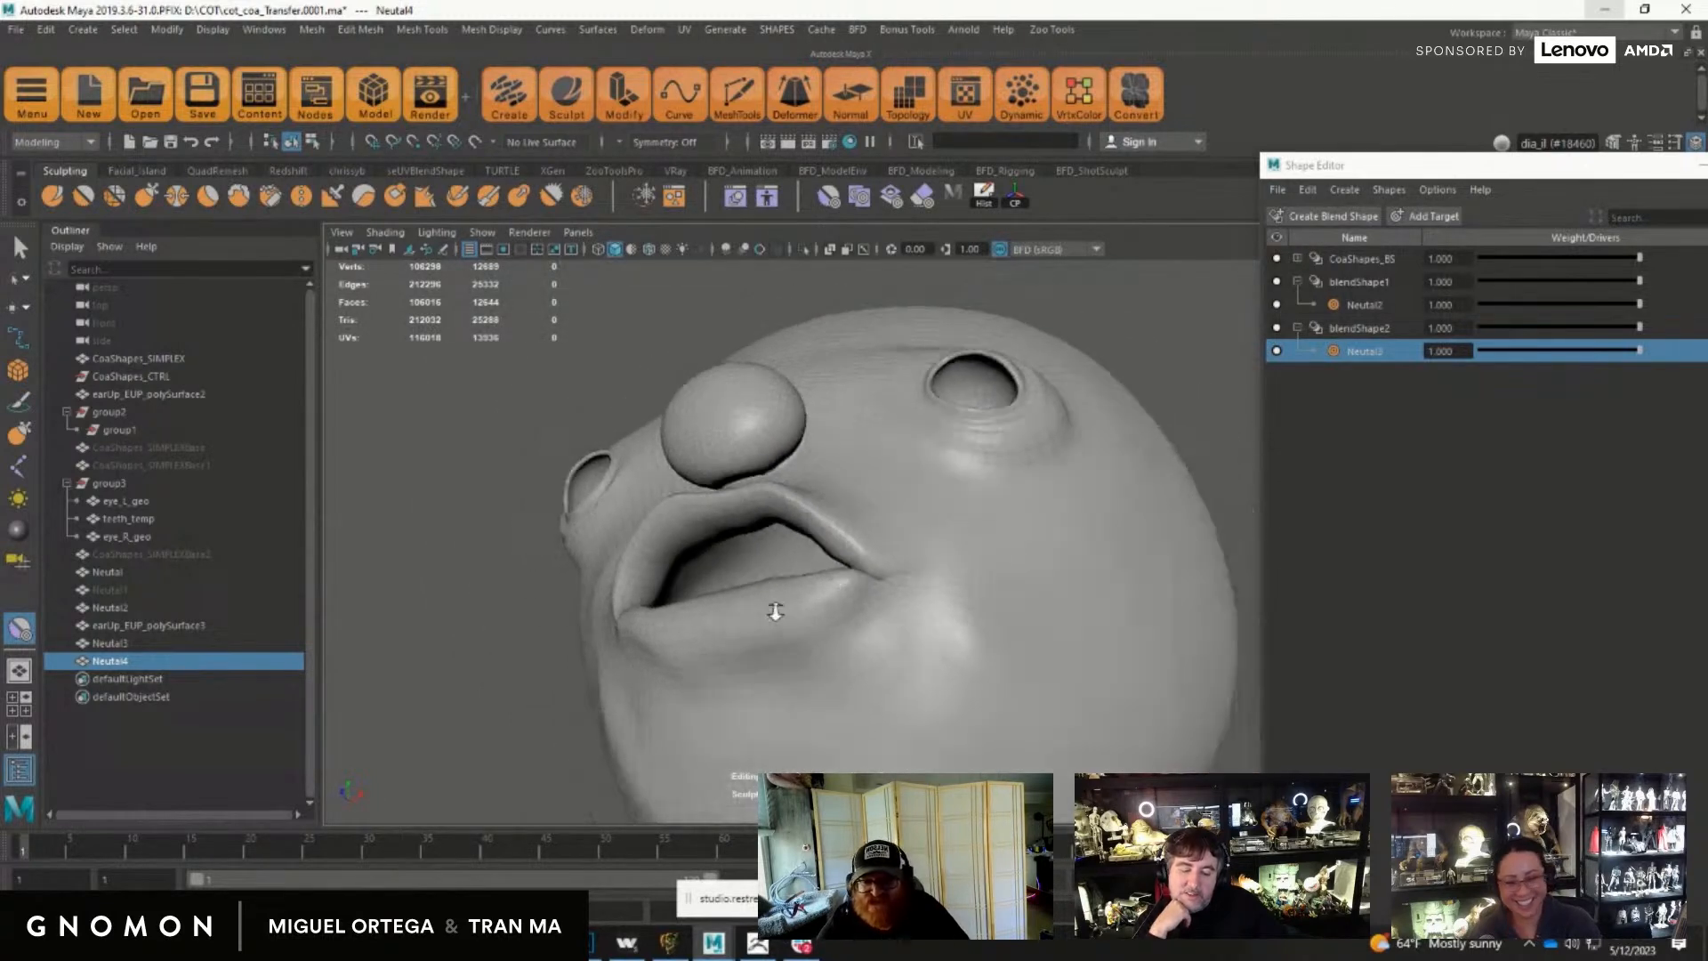
{"action": "left_click_drag", "start_coordinate": [776, 612], "coordinate": [828, 676], "text": "alt"}
{"action": "left_click_drag", "start_coordinate": [673, 699], "coordinate": [678, 687]}
Step: Smooth Neutal4's lower lip, mouth corners and upper lip edge, and scrub the Neutal3 weight back to 1 to check the shape
{"action": "left_click_drag", "start_coordinate": [856, 625], "coordinate": [786, 660]}
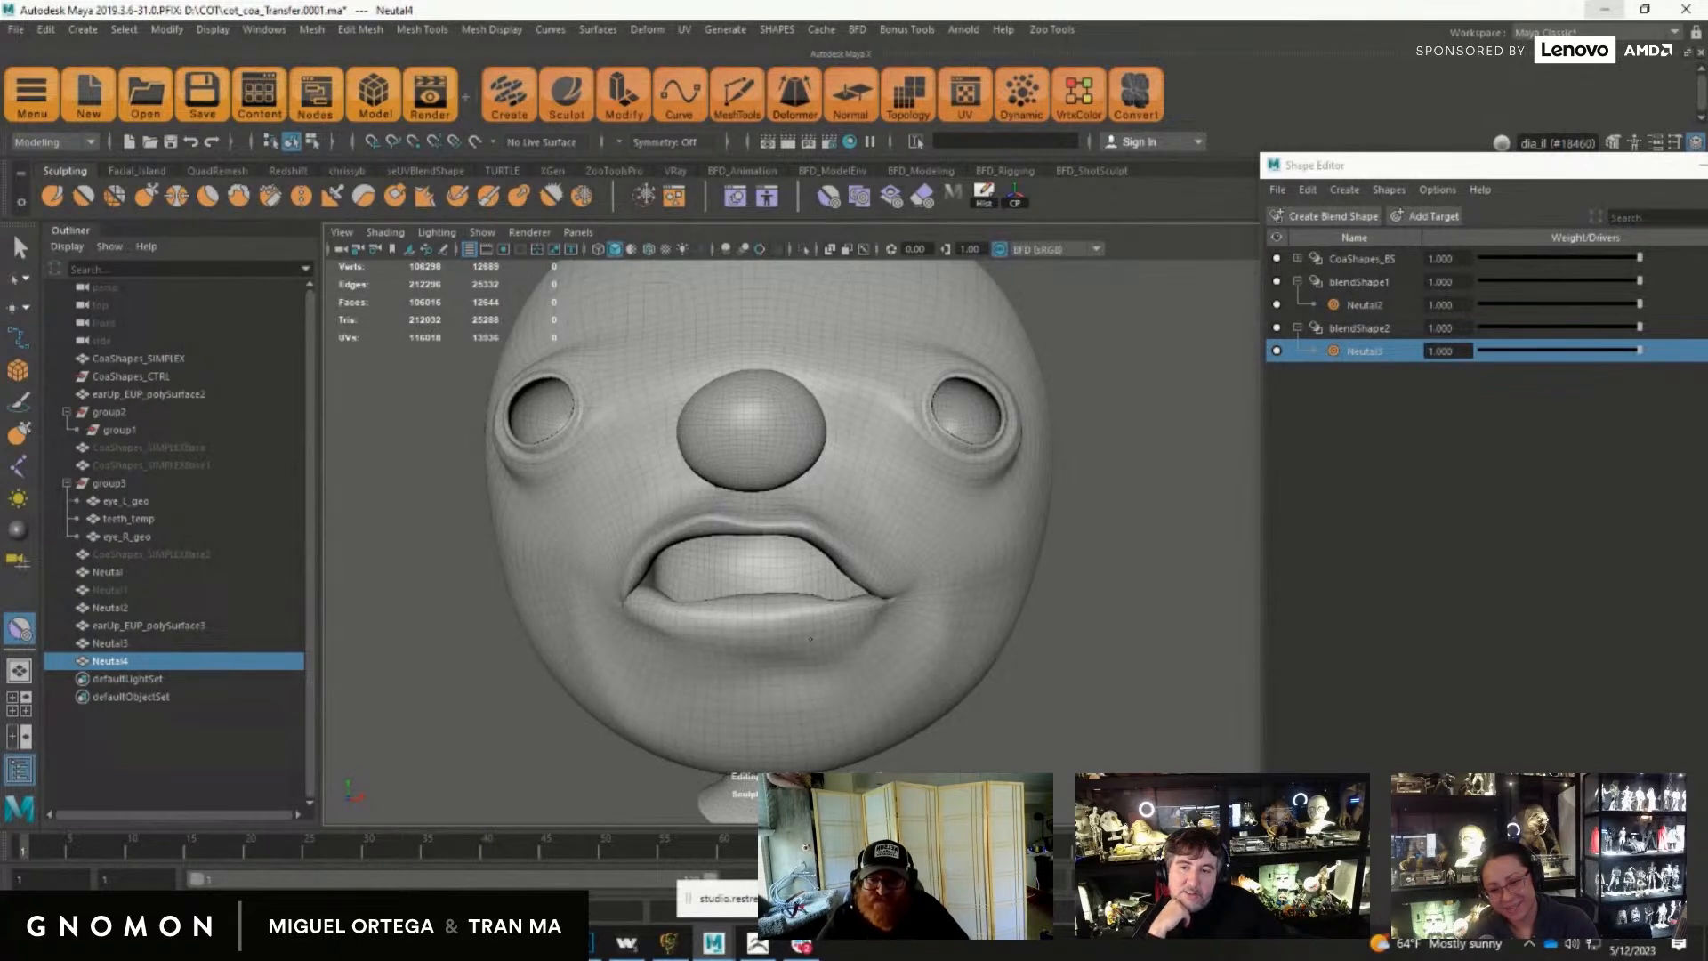
{"action": "mouse_move", "coordinate": [815, 603]}
{"action": "left_mouse_down"}
{"action": "mouse_move", "coordinate": [754, 626]}
{"action": "mouse_move", "coordinate": [640, 608]}
{"action": "left_mouse_up"}
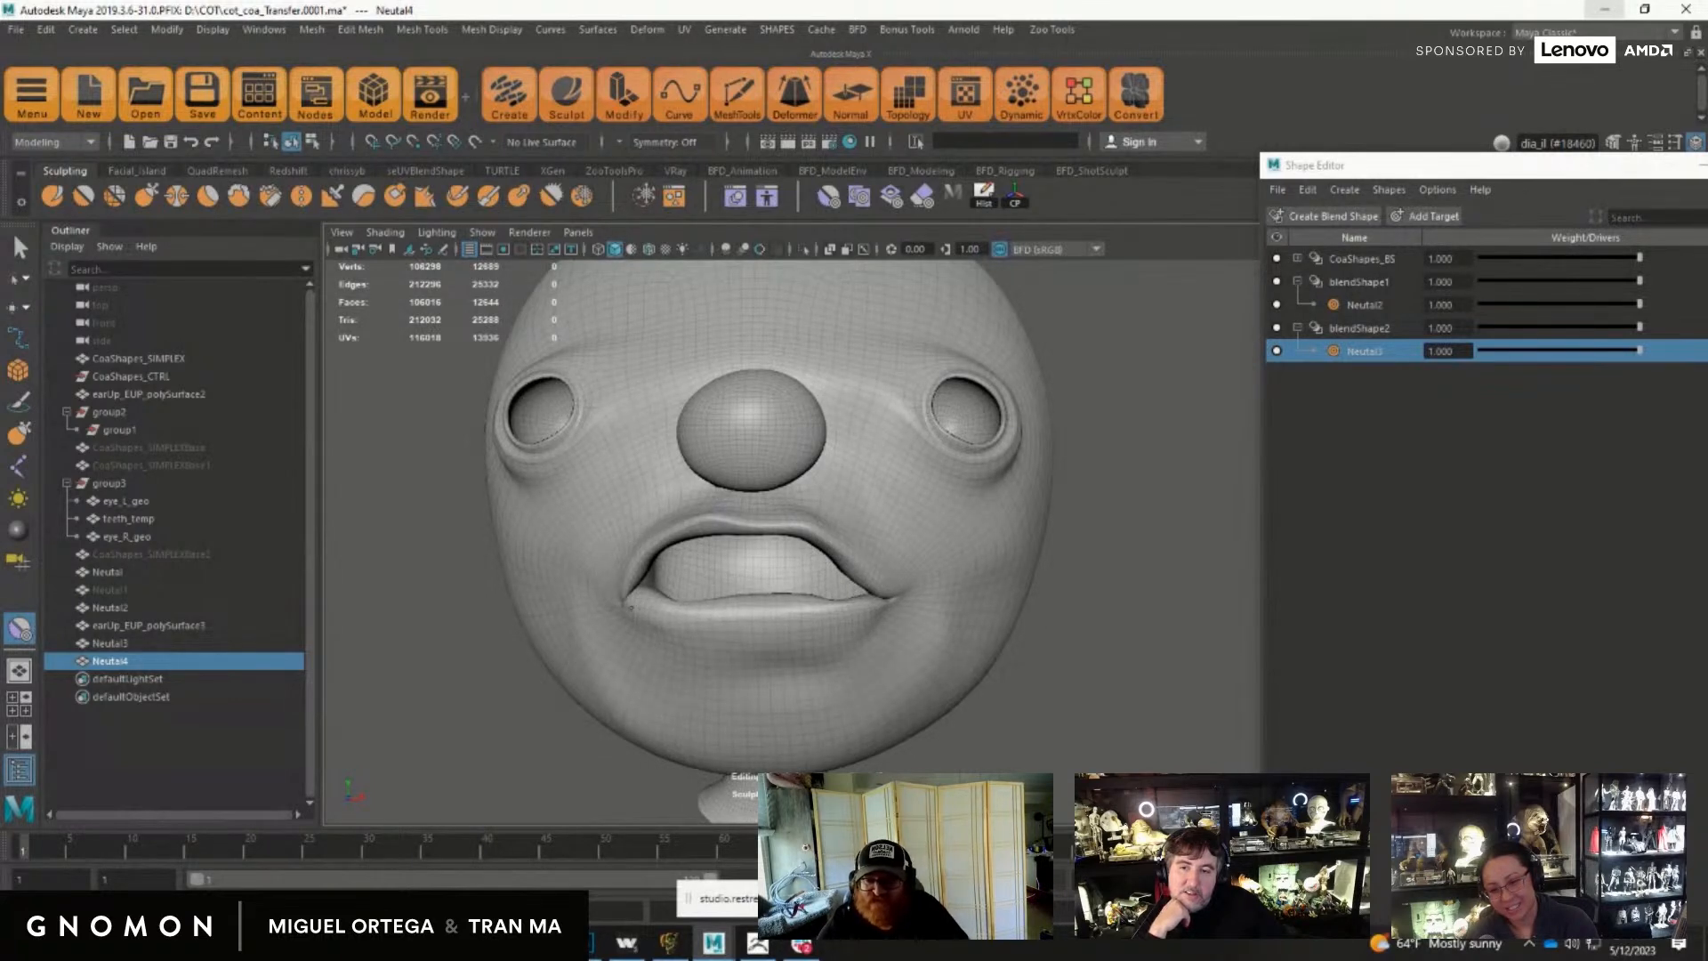
{"action": "left_click_drag", "start_coordinate": [879, 595], "coordinate": [827, 547]}
{"action": "left_click_drag", "start_coordinate": [703, 542], "coordinate": [685, 537]}
{"action": "mouse_move", "coordinate": [1589, 351]}
{"action": "left_mouse_down"}
{"action": "mouse_move", "coordinate": [1474, 360]}
{"action": "mouse_move", "coordinate": [1640, 351]}
{"action": "left_mouse_up"}
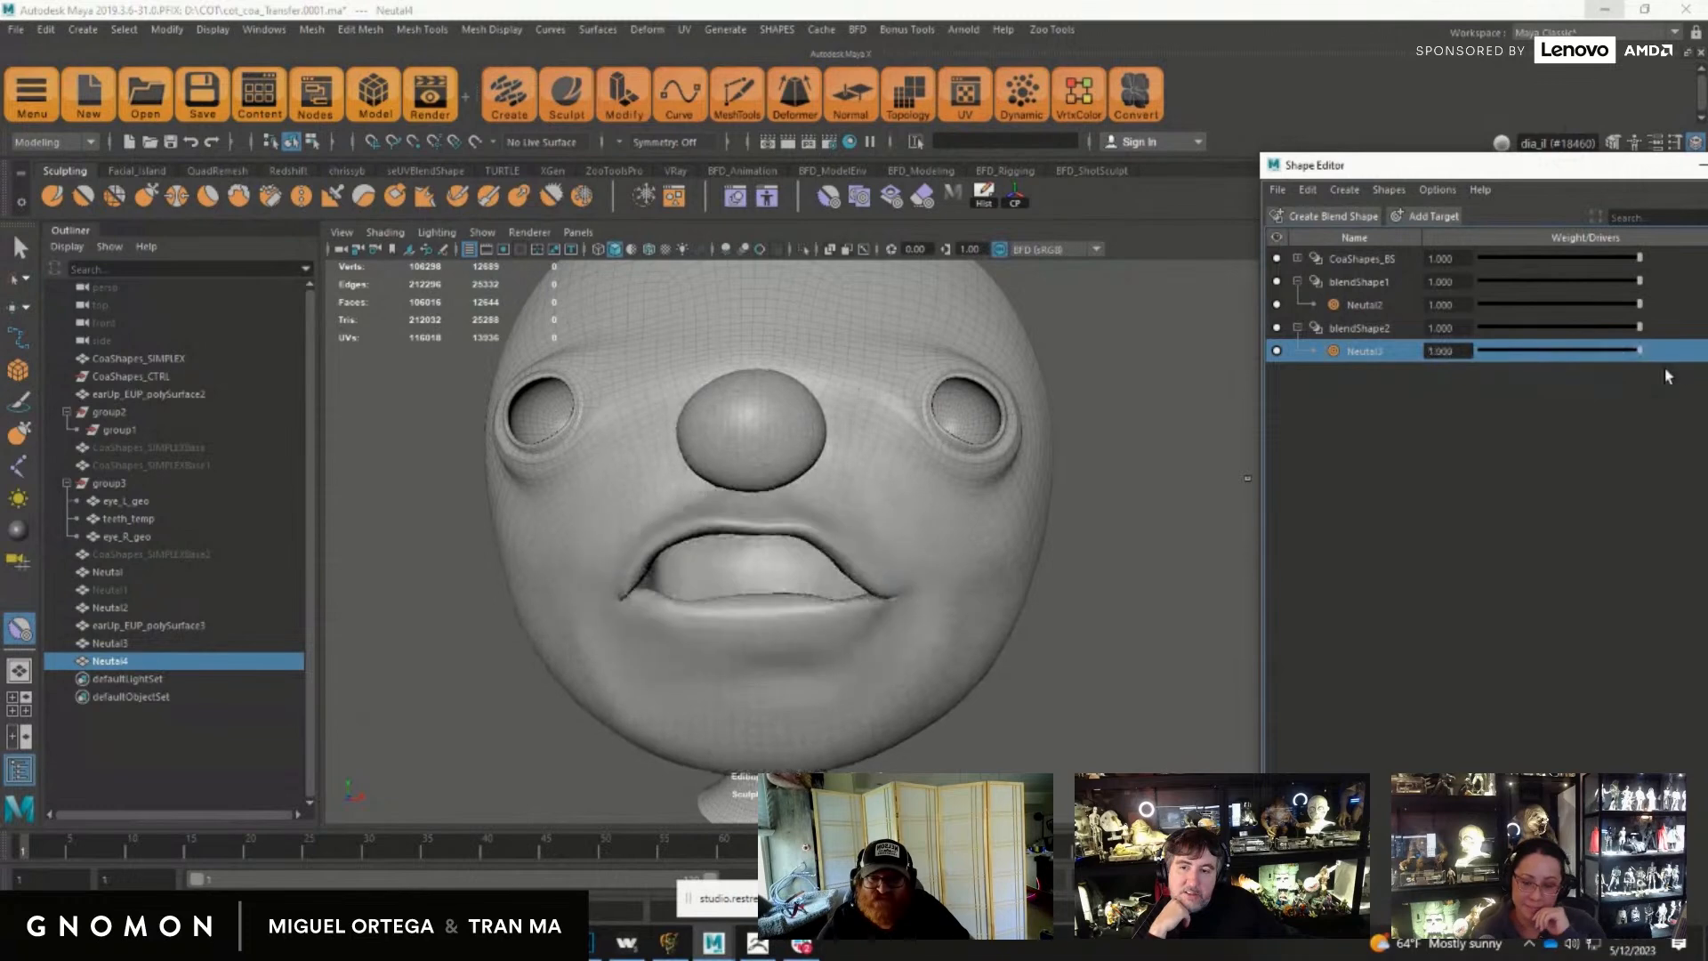
Step: Nudge Neutal4's upper lip upward with the Grab tool and review the tool's brush settings
{"action": "left_click", "coordinate": [149, 199]}
{"action": "right_click_drag", "start_coordinate": [785, 588], "coordinate": [847, 574], "text": "alt"}
{"action": "middle_click_drag", "start_coordinate": [847, 574], "coordinate": [799, 525], "text": "alt"}
{"action": "left_click_drag", "start_coordinate": [759, 482], "coordinate": [788, 462]}
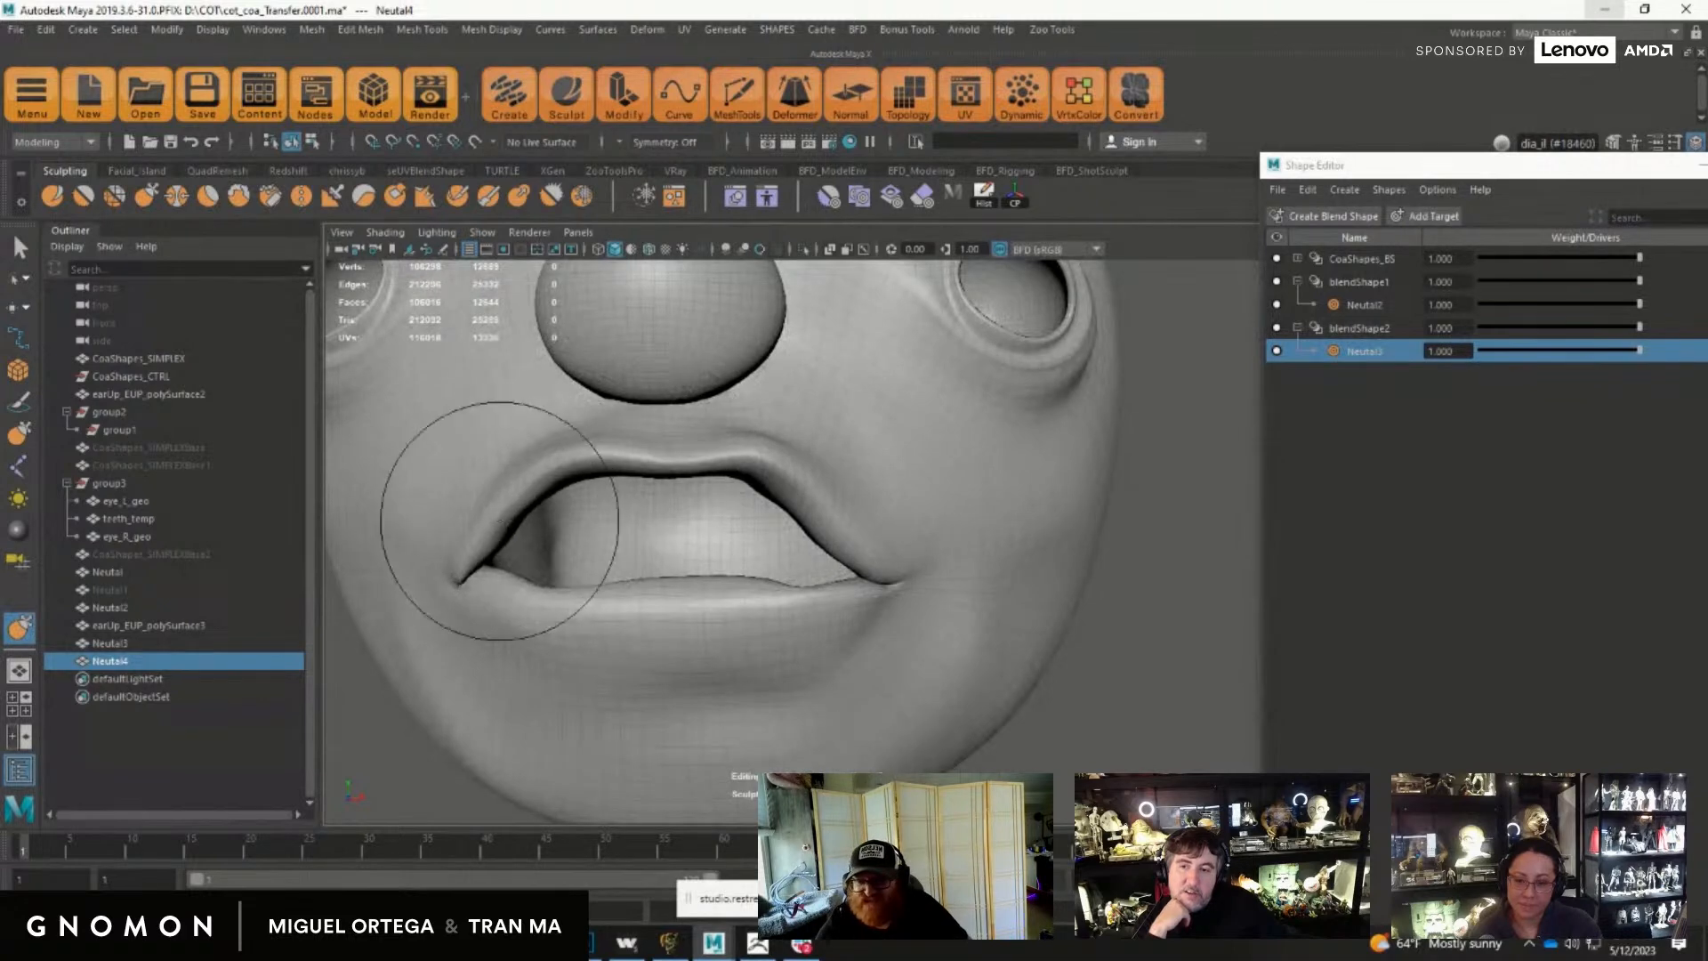
{"action": "left_click", "coordinate": [1674, 143]}
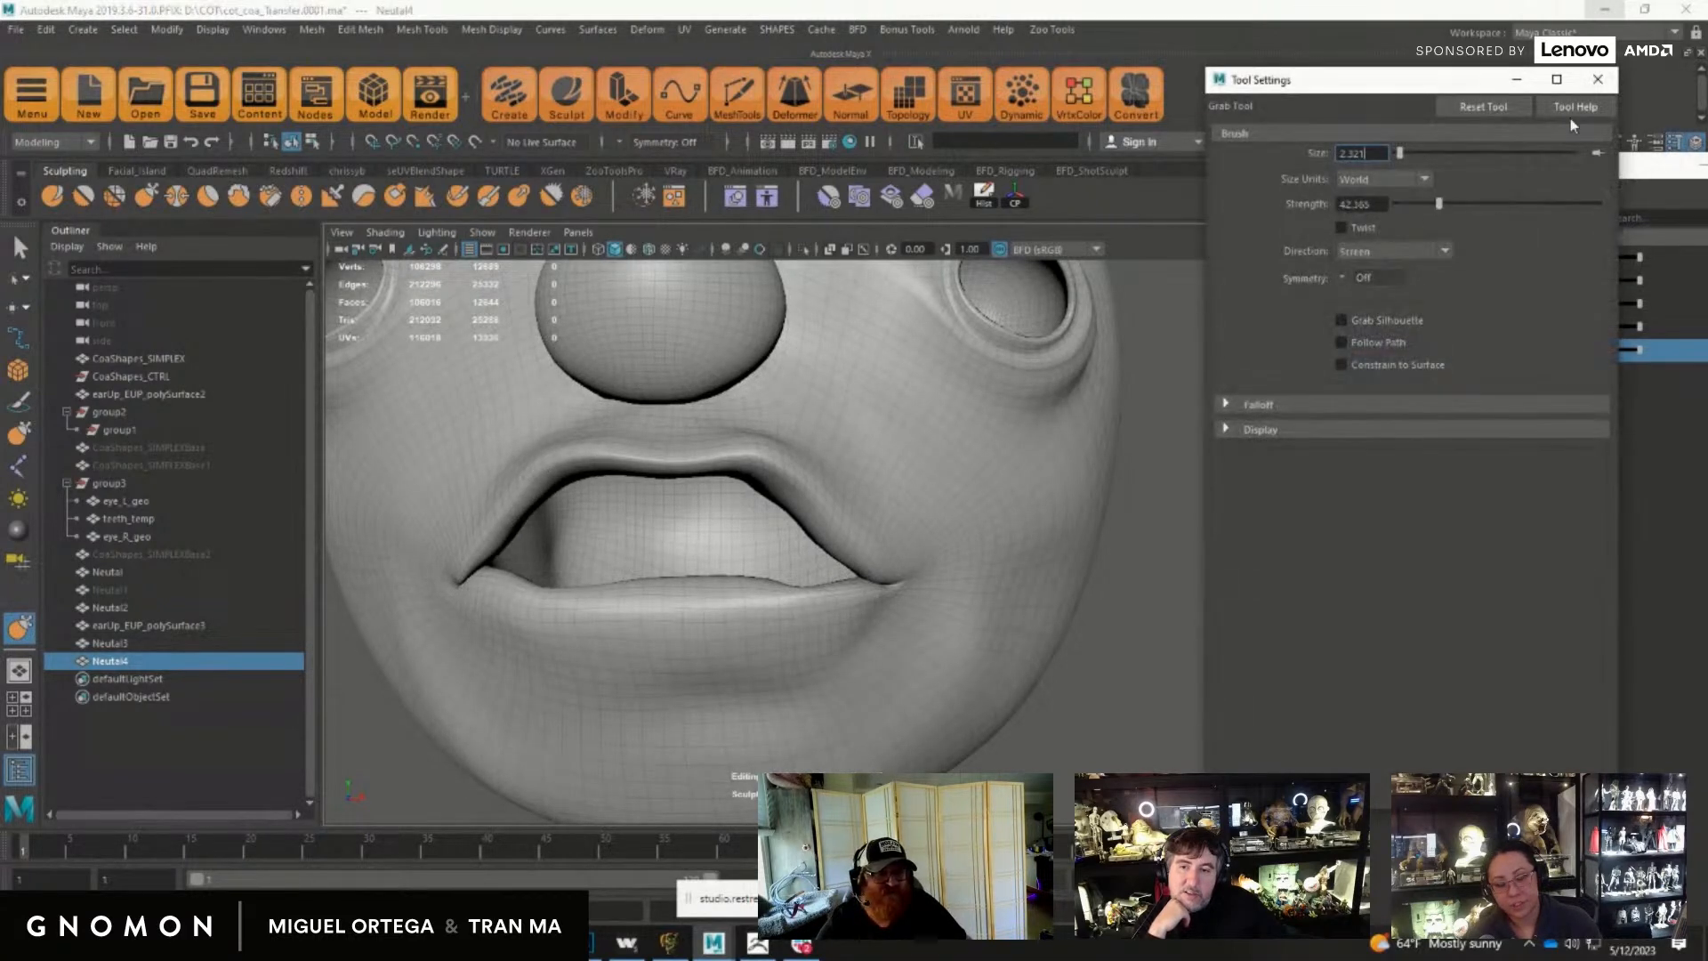
{"action": "left_click", "coordinate": [1598, 80]}
Step: Resize the Grab brush, pull Neutal4's lower lip downward and reshape one side of the upper lip
{"action": "middle_click_drag", "start_coordinate": [623, 639], "coordinate": [694, 602], "text": "alt"}
{"action": "right_click_drag", "start_coordinate": [694, 602], "coordinate": [717, 612], "text": "alt"}
{"action": "left_click_drag", "start_coordinate": [669, 598], "coordinate": [558, 576], "text": "alt"}
{"action": "key", "text": "b"}
{"action": "left_click_drag", "start_coordinate": [694, 580], "coordinate": [721, 584]}
{"action": "mouse_move", "coordinate": [827, 559]}
{"action": "left_mouse_down"}
{"action": "mouse_move", "coordinate": [835, 574]}
{"action": "mouse_move", "coordinate": [893, 569]}
{"action": "mouse_move", "coordinate": [880, 553]}
{"action": "mouse_move", "coordinate": [824, 580]}
{"action": "left_mouse_up"}
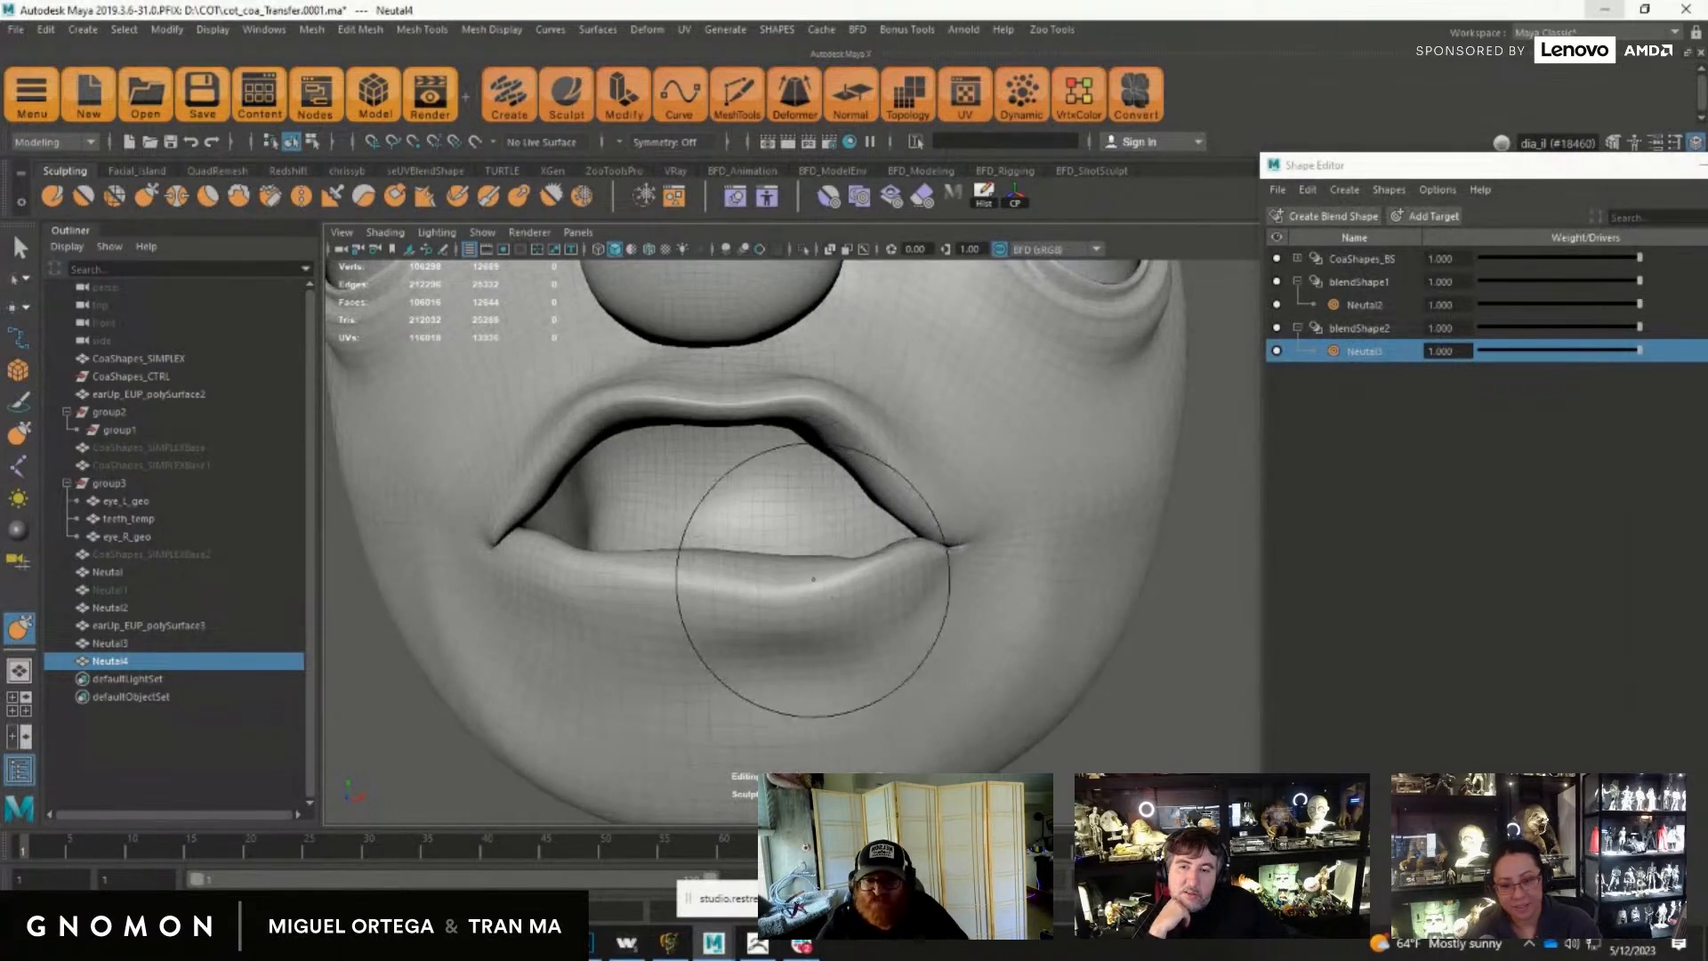
{"action": "left_click_drag", "start_coordinate": [637, 584], "coordinate": [627, 594]}
{"action": "left_click_drag", "start_coordinate": [710, 555], "coordinate": [697, 573]}
{"action": "mouse_move", "coordinate": [834, 430]}
{"action": "left_mouse_down"}
{"action": "mouse_move", "coordinate": [833, 461]}
{"action": "mouse_move", "coordinate": [890, 514]}
{"action": "left_mouse_up"}
Step: Reduce the Grab brush size and round out the other side of Neutal4's upper lip
{"action": "key", "text": "b"}
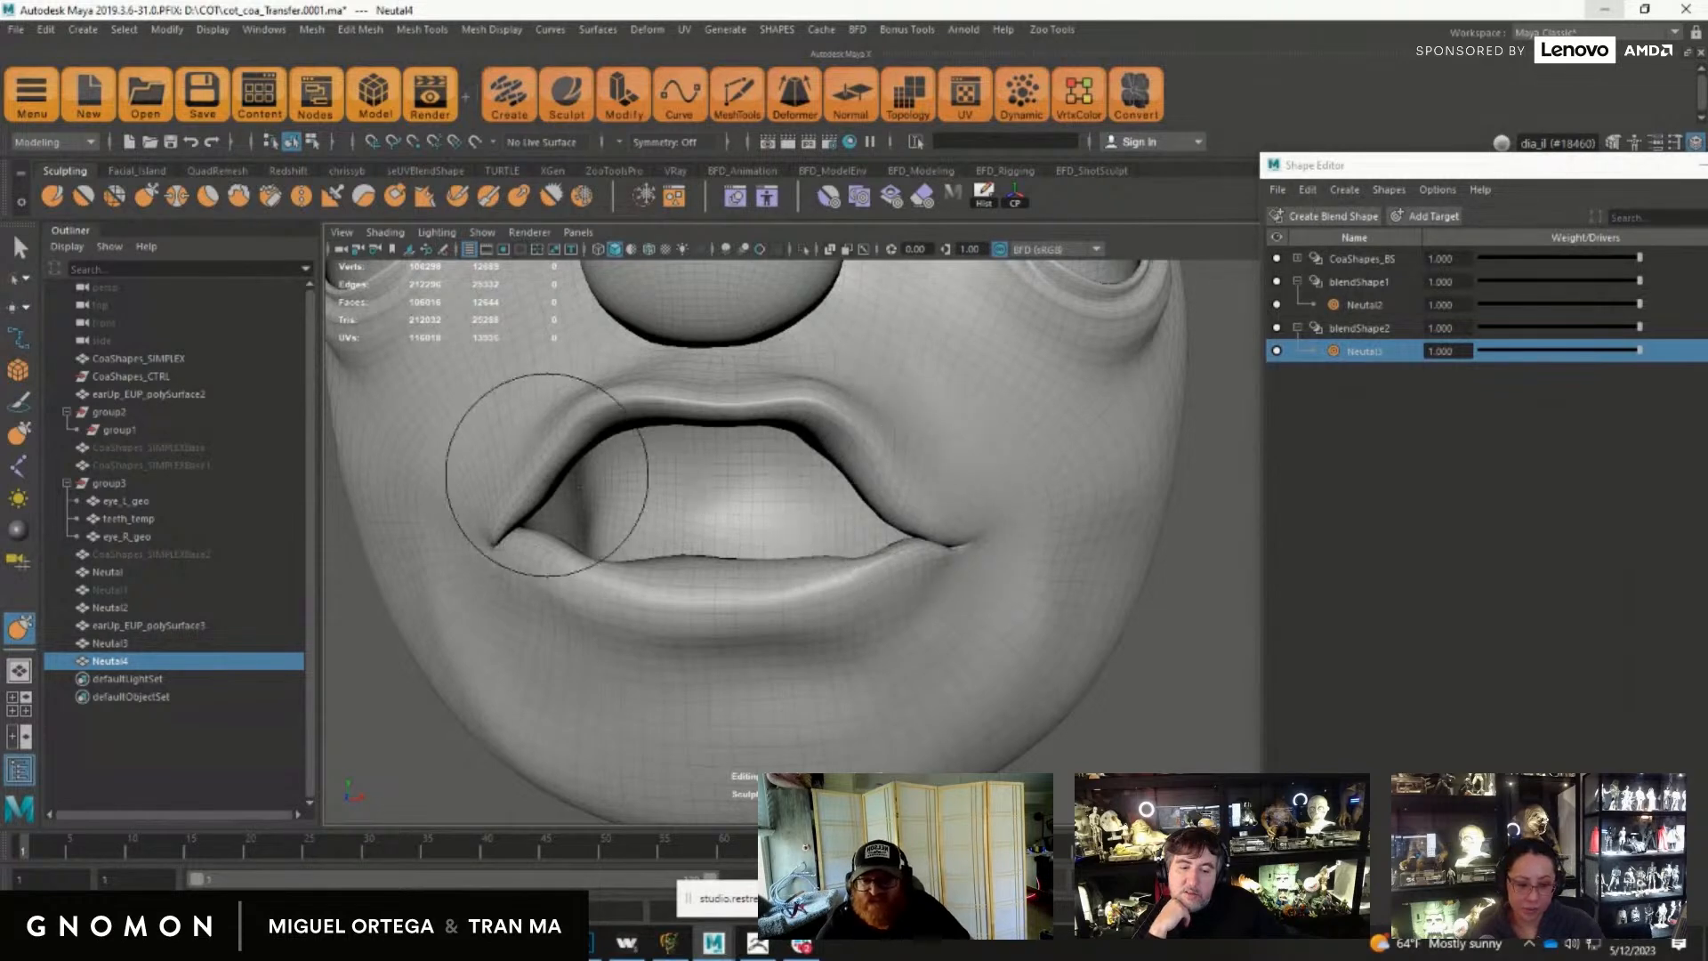
{"action": "left_click_drag", "start_coordinate": [530, 499], "coordinate": [548, 484]}
{"action": "left_click_drag", "start_coordinate": [562, 423], "coordinate": [572, 424]}
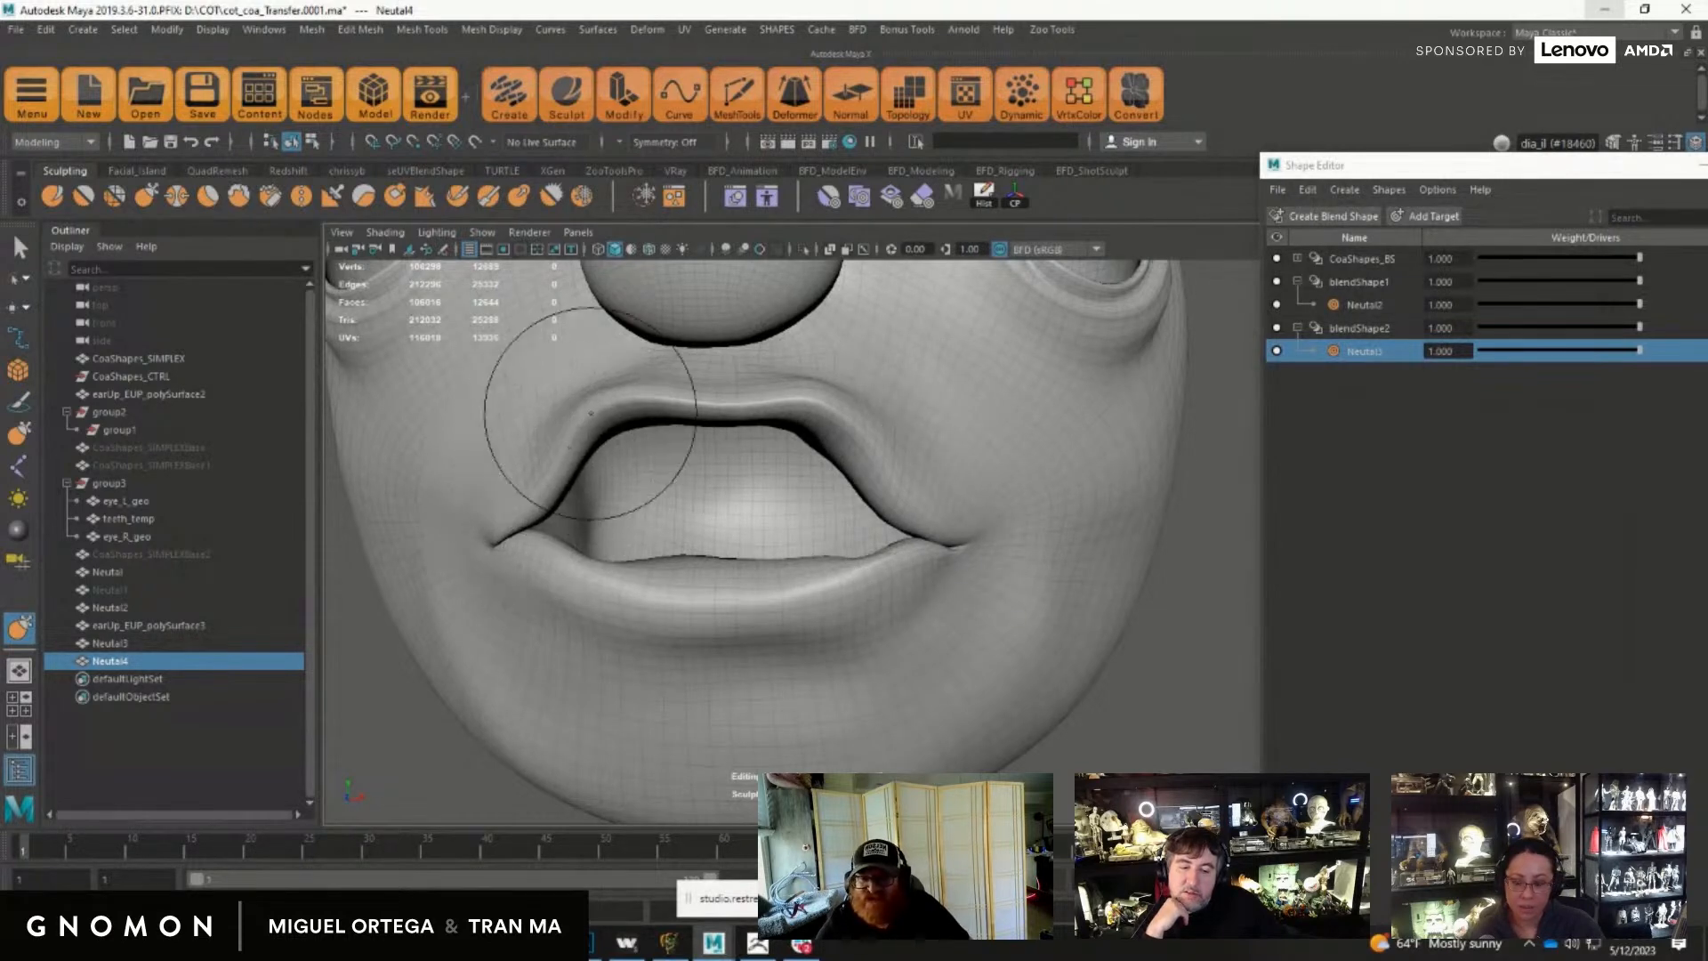
Step: Smooth the reshaped lips and mouth corner of Neutal4 in the Neutal3 target, working from the side
{"action": "right_click_drag", "start_coordinate": [773, 610], "coordinate": [792, 574], "text": "alt"}
{"action": "left_click_drag", "start_coordinate": [792, 575], "coordinate": [916, 605], "text": "alt"}
{"action": "right_click_drag", "start_coordinate": [917, 605], "coordinate": [1002, 632], "text": "alt"}
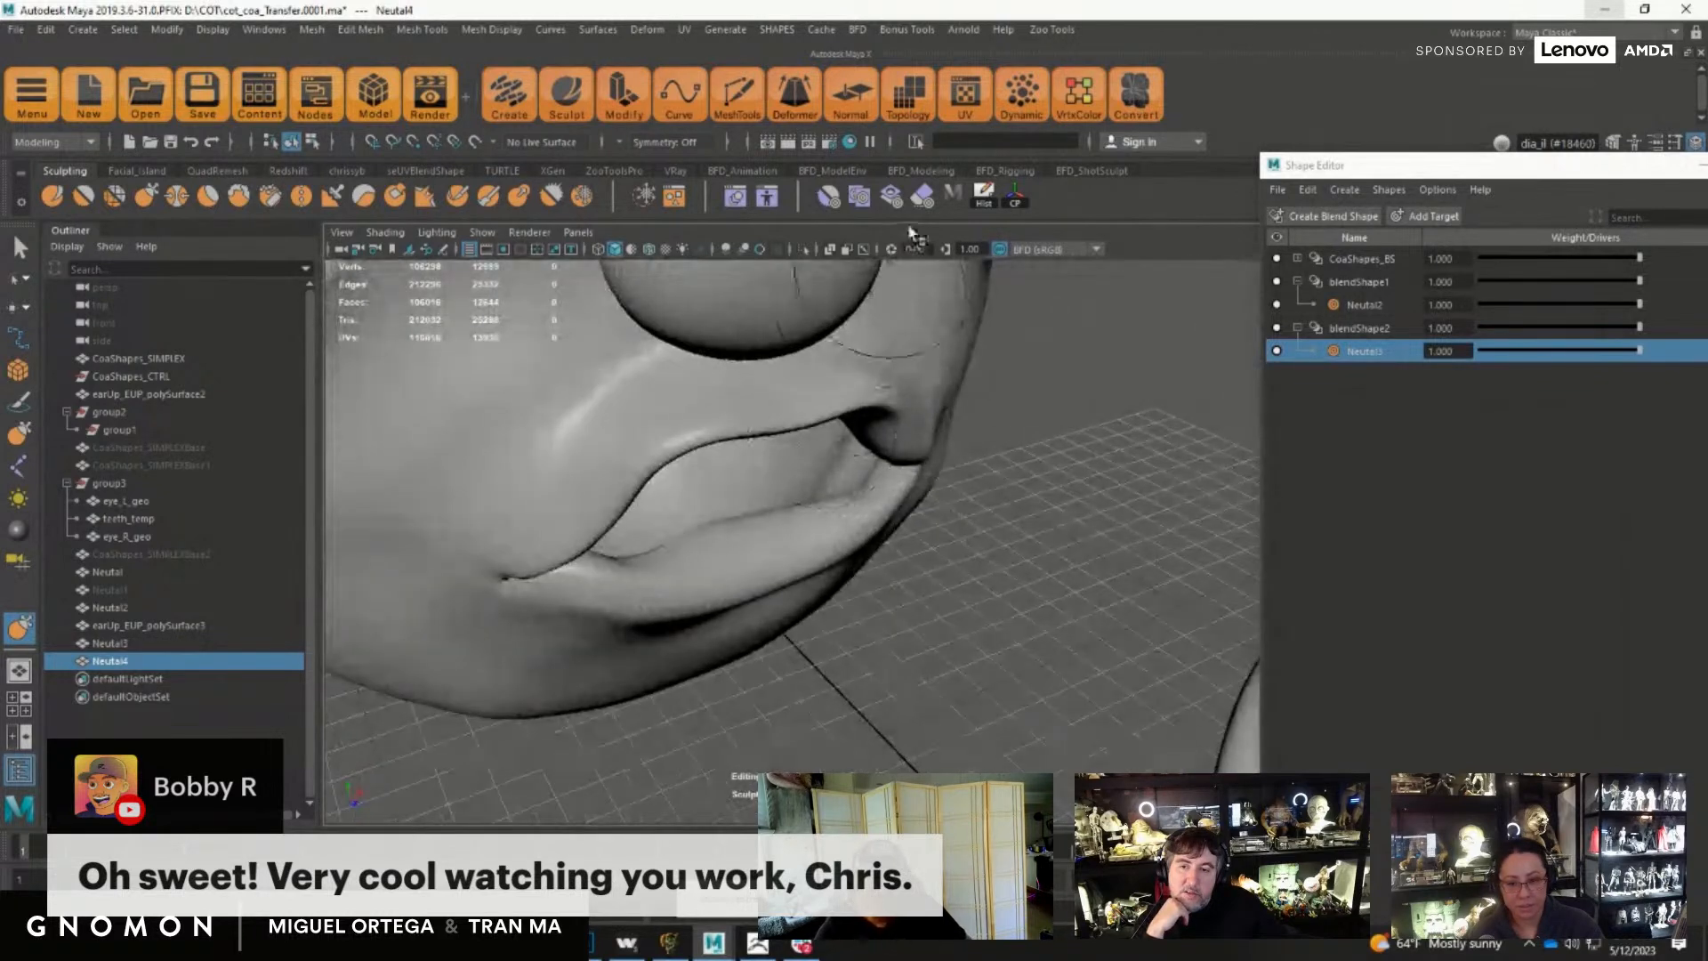
{"action": "left_click", "coordinate": [824, 192]}
{"action": "mouse_move", "coordinate": [742, 504]}
{"action": "left_mouse_down"}
{"action": "mouse_move", "coordinate": [710, 532]}
{"action": "mouse_move", "coordinate": [762, 527]}
{"action": "mouse_move", "coordinate": [676, 546]}
{"action": "left_mouse_up"}
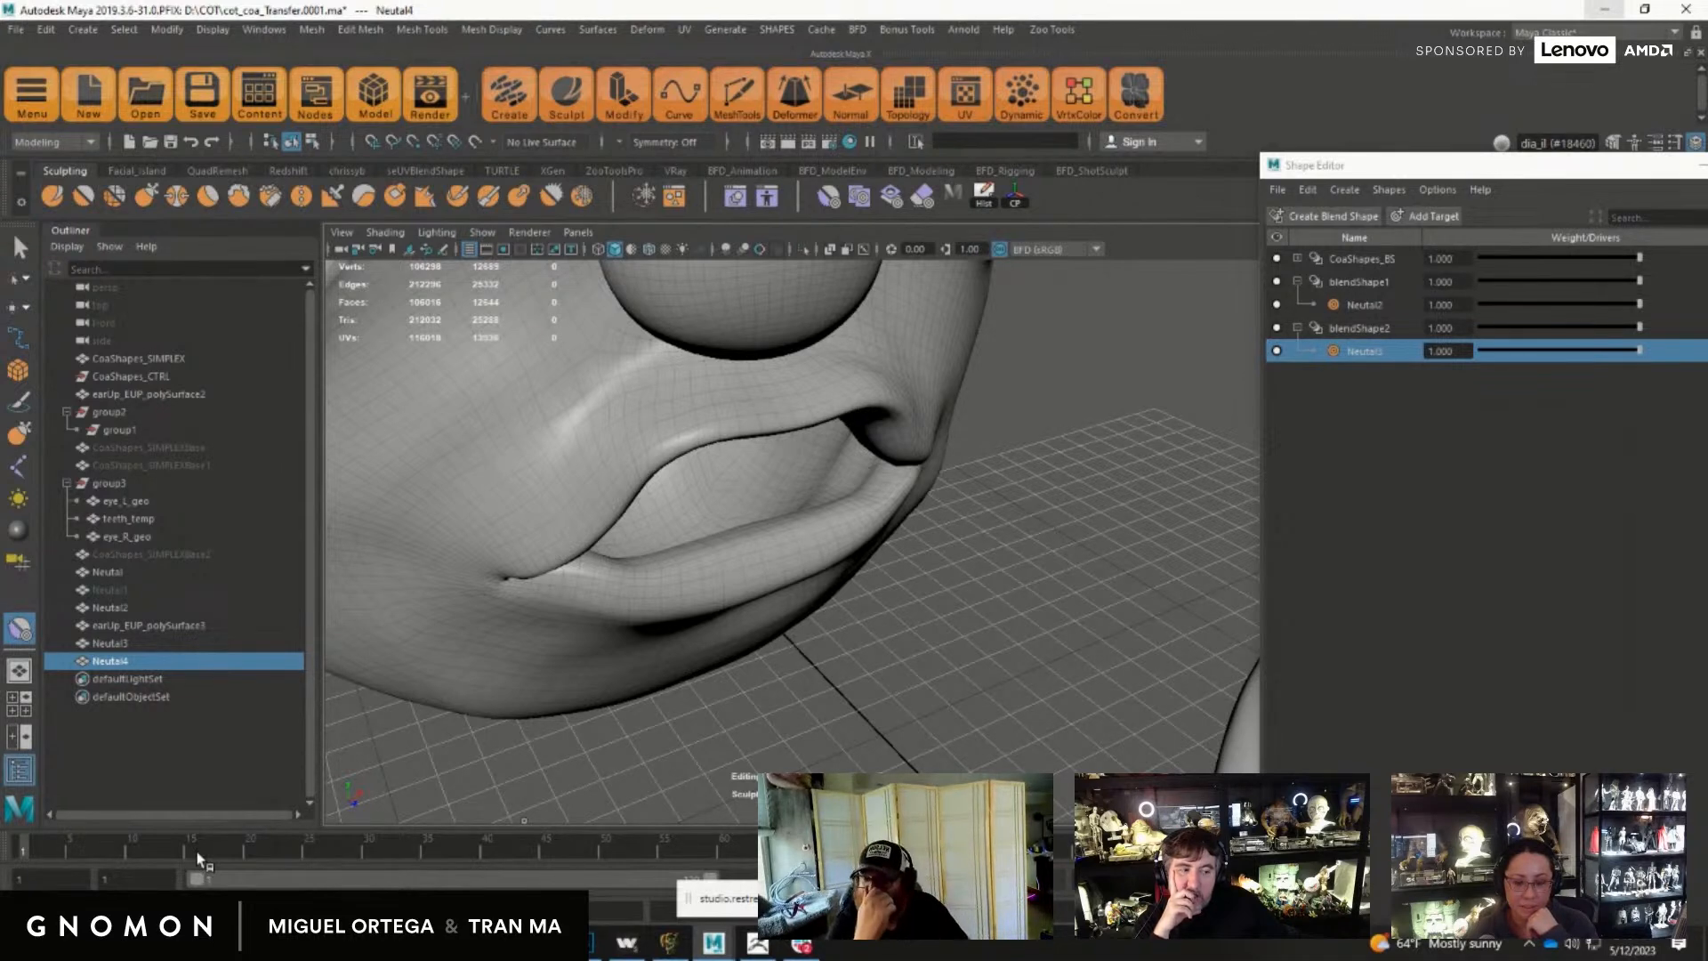
{"action": "left_click_drag", "start_coordinate": [709, 532], "coordinate": [686, 478], "text": "alt"}
{"action": "mouse_move", "coordinate": [623, 431]}
{"action": "left_mouse_down", "text": "alt"}
{"action": "mouse_move", "coordinate": [641, 508]}
{"action": "mouse_move", "coordinate": [683, 468]}
{"action": "left_mouse_up", "text": "alt"}
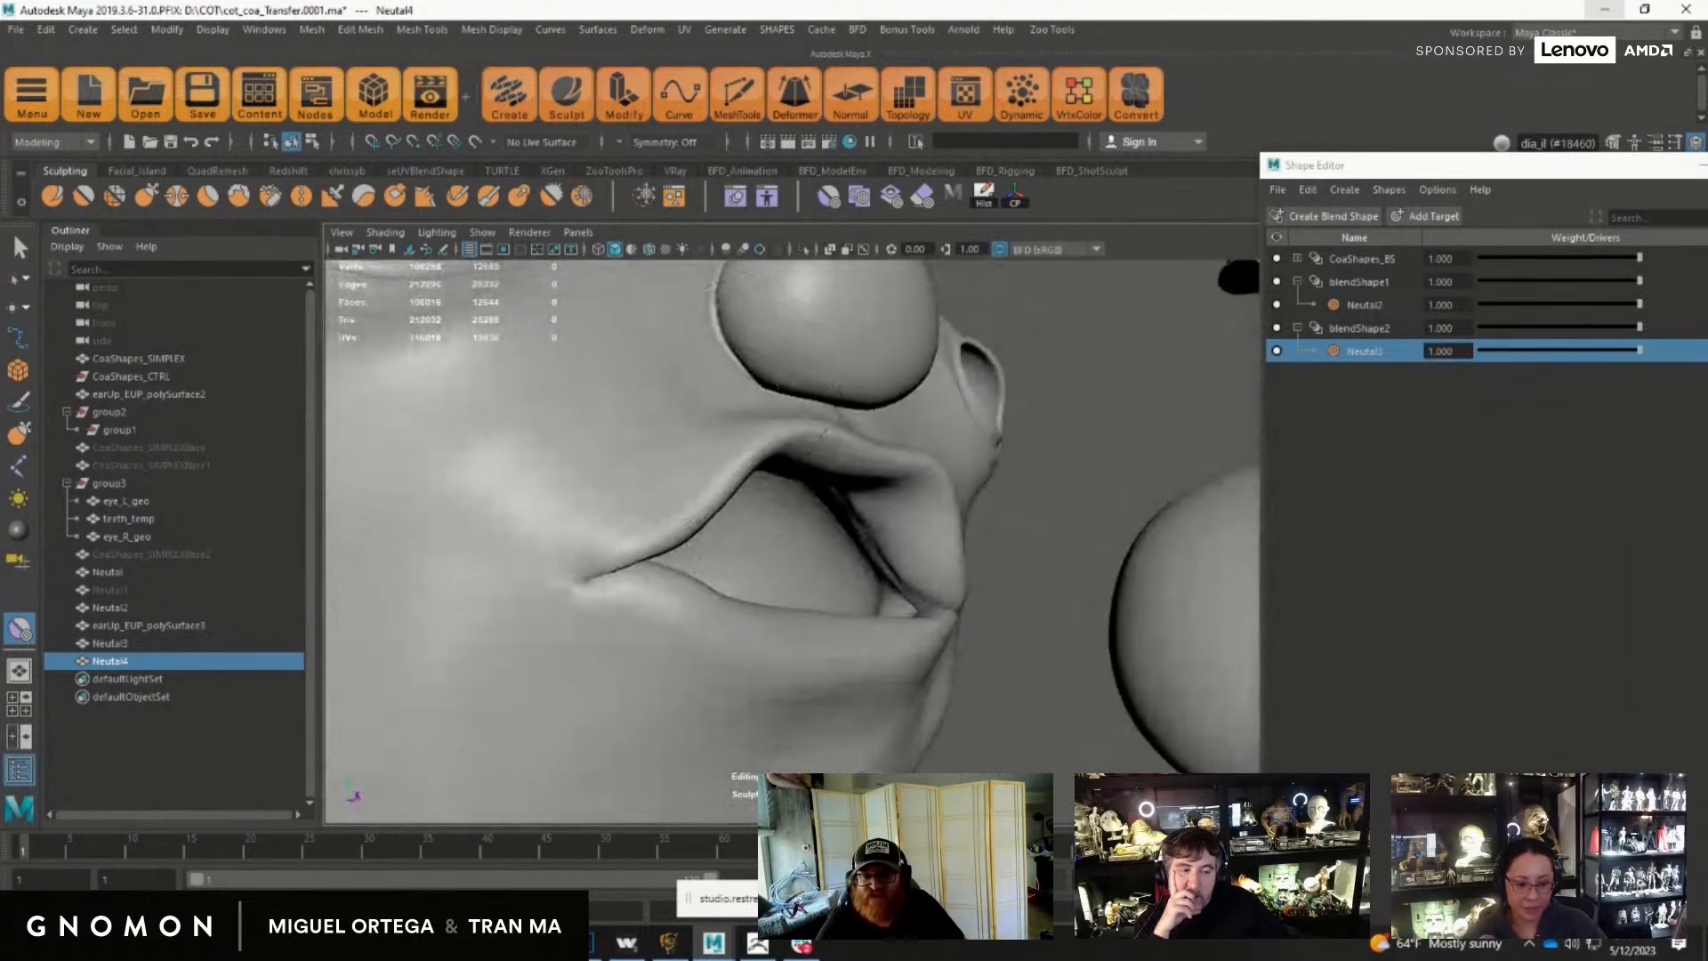
{"action": "left_click_drag", "start_coordinate": [838, 395], "coordinate": [414, 312], "text": "alt"}
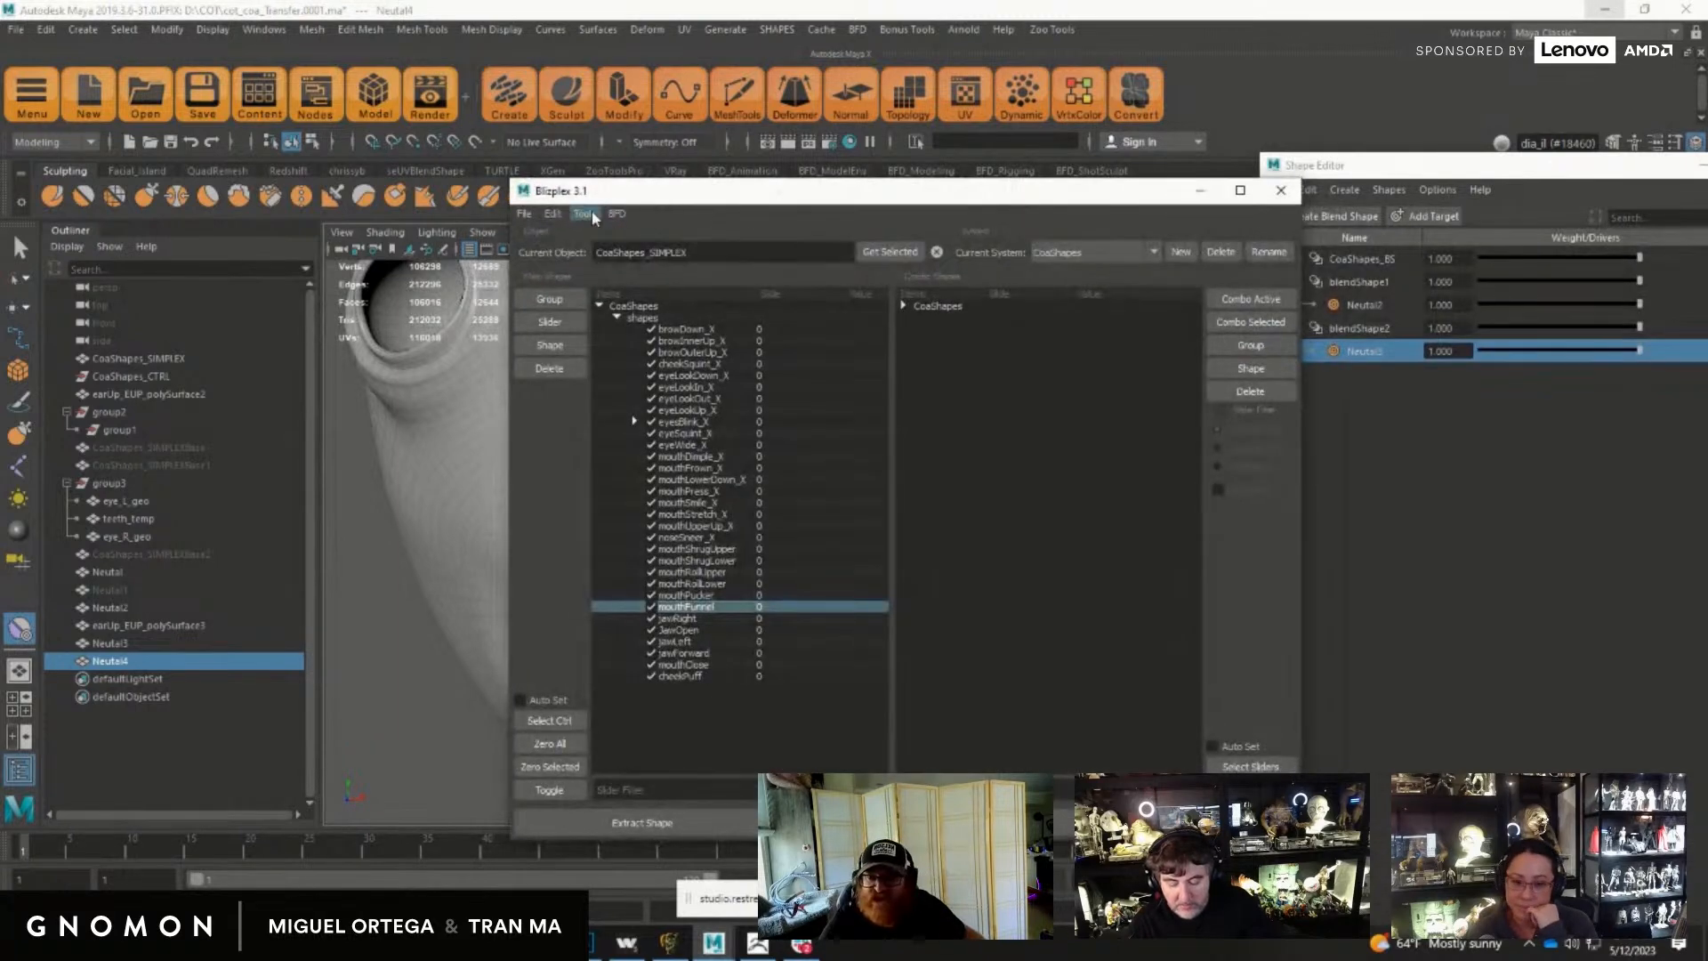
Step: Examine the Blizplex 3.1 commands for importing and extracting shapes, and move its window clear of the viewport
{"action": "left_click", "coordinate": [587, 214]}
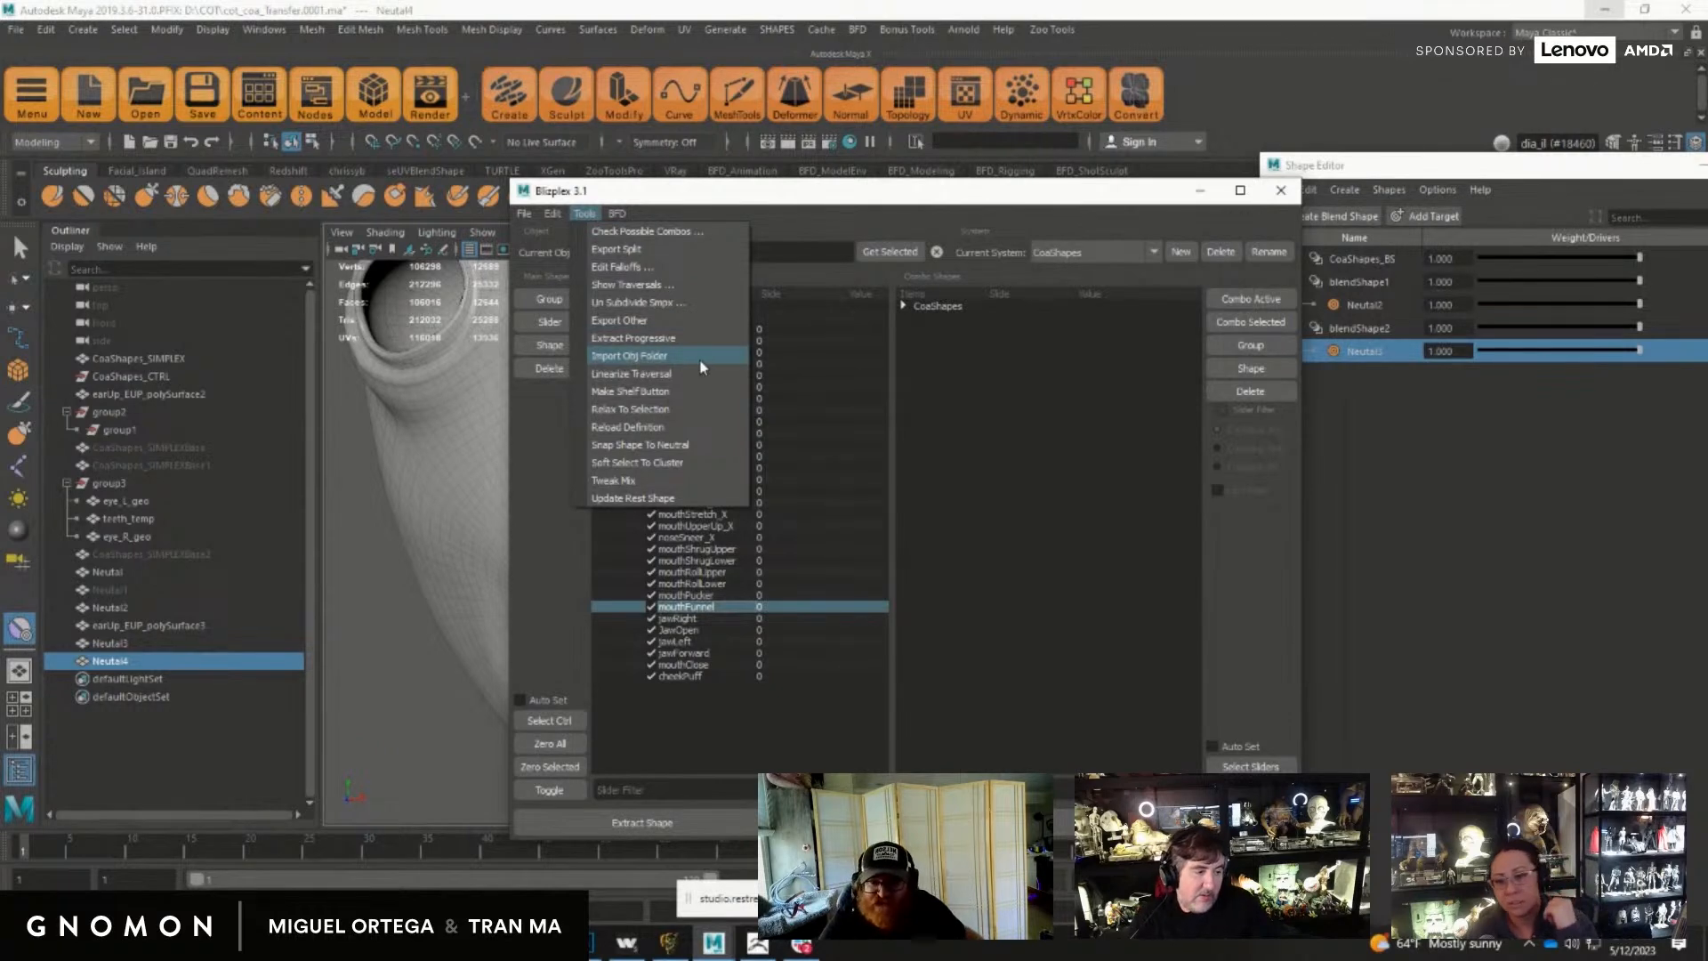
{"action": "left_click", "coordinate": [840, 187]}
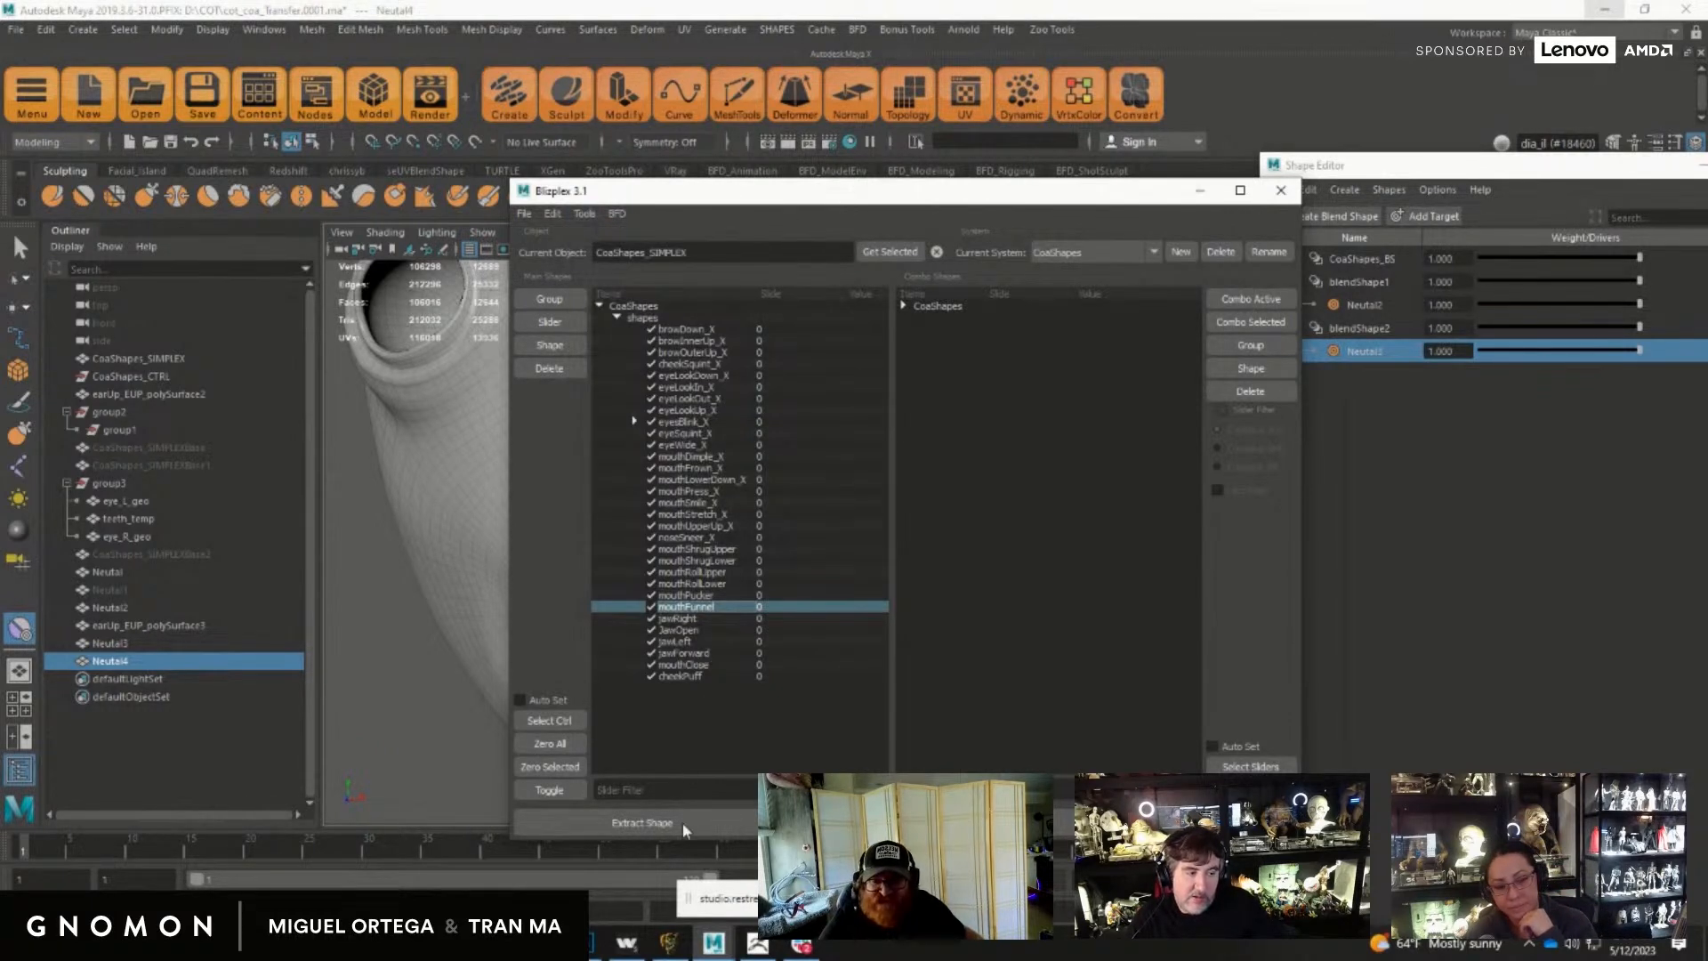
{"action": "left_click", "coordinate": [657, 824]}
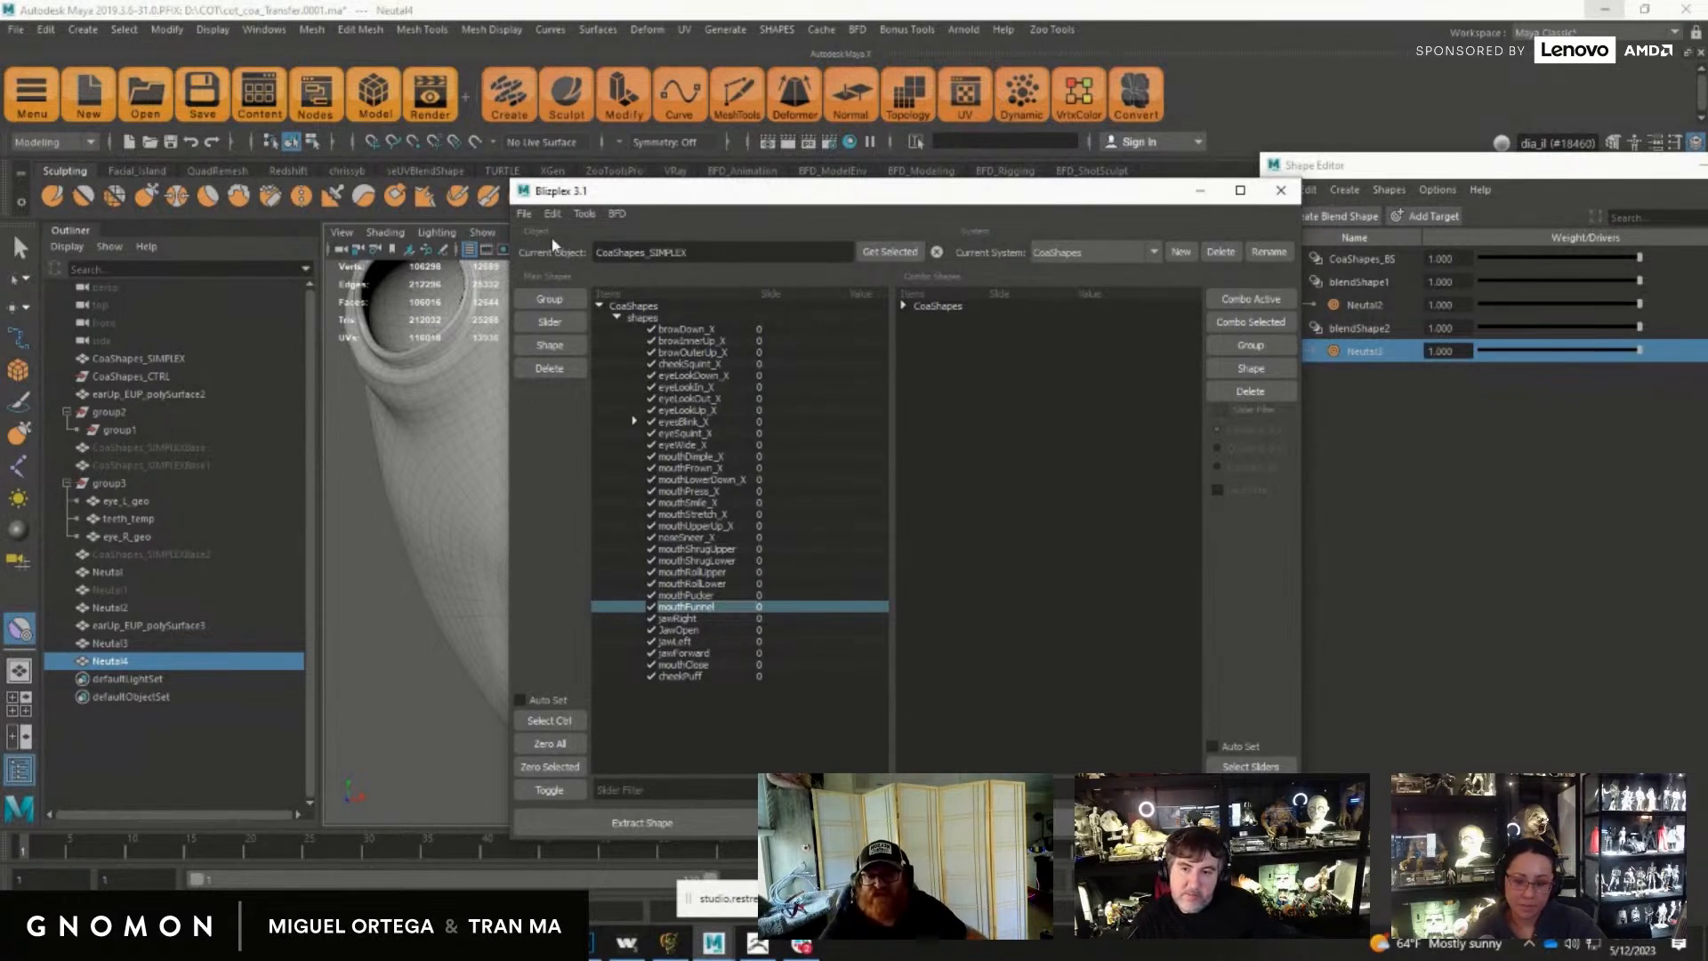
{"action": "left_click", "coordinate": [583, 213]}
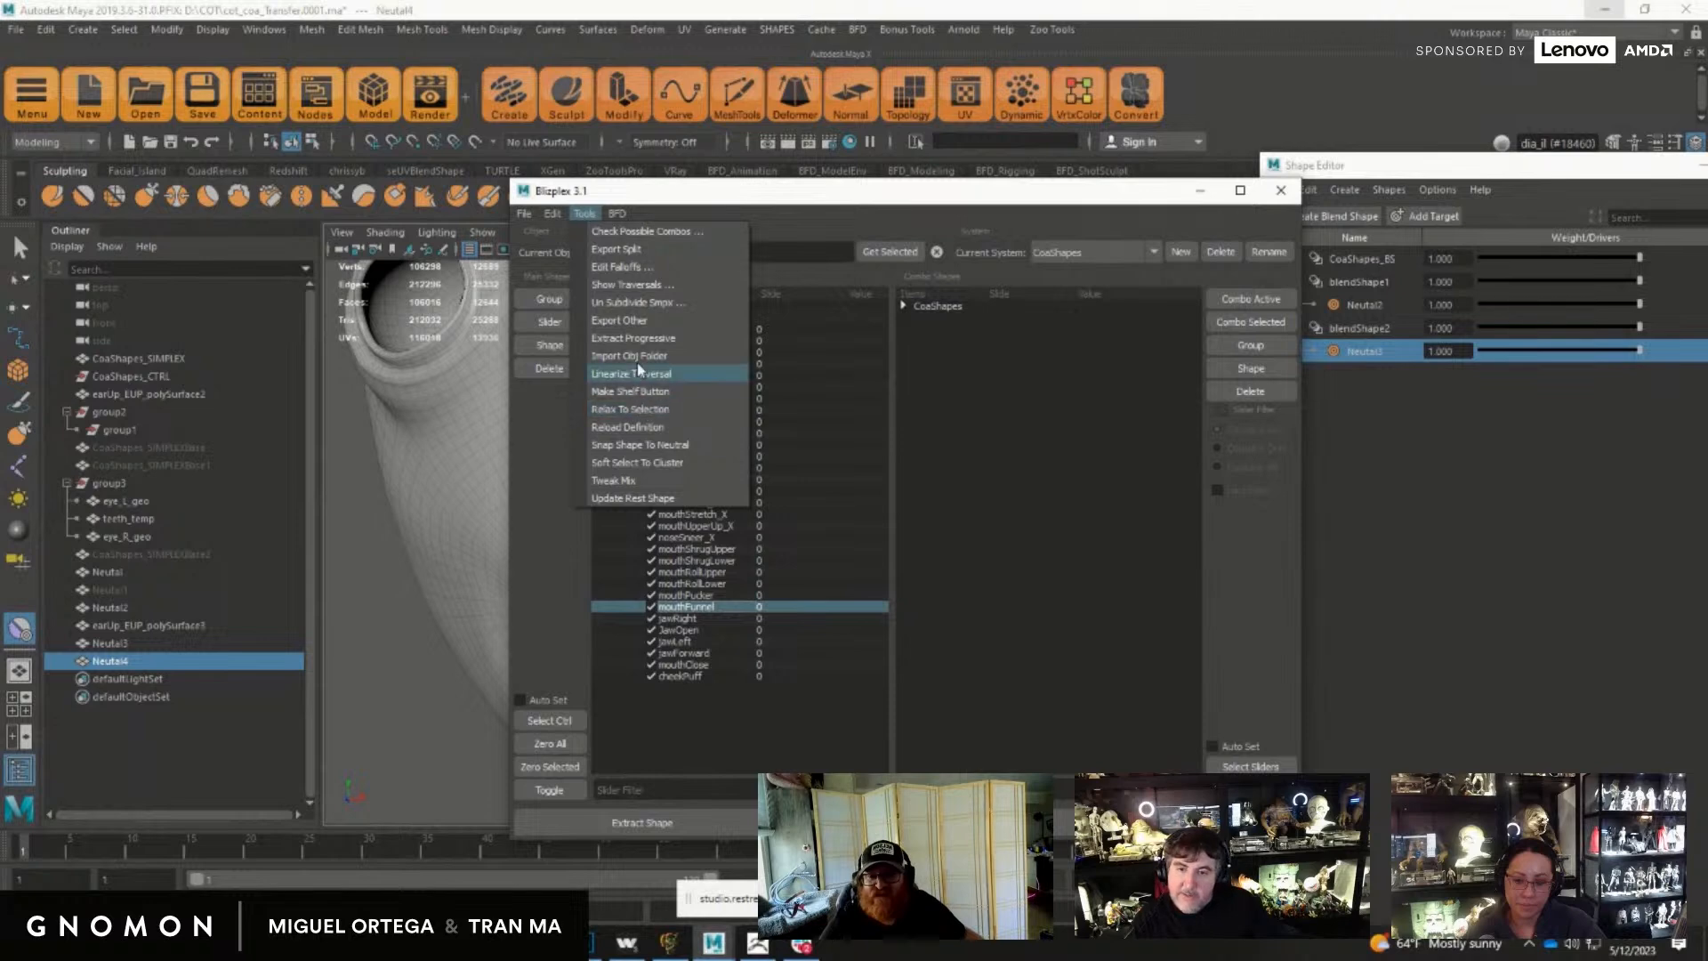
{"action": "left_click", "coordinate": [1006, 196]}
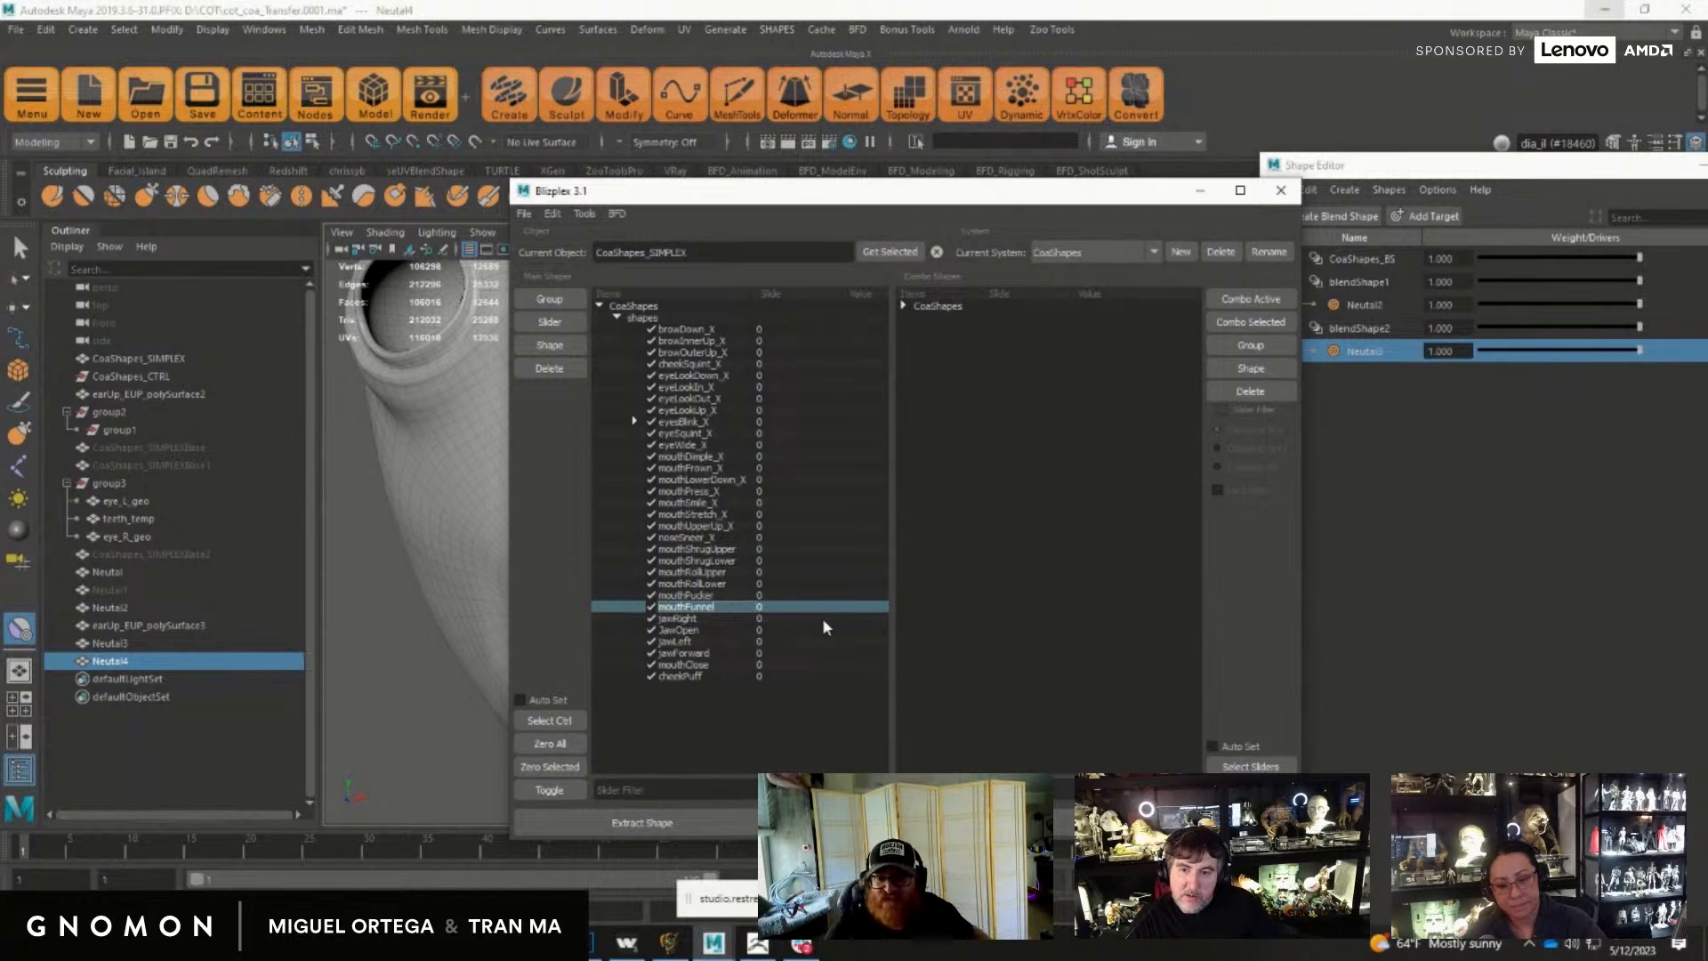
{"action": "left_click_drag", "start_coordinate": [819, 199], "coordinate": [1707, 161]}
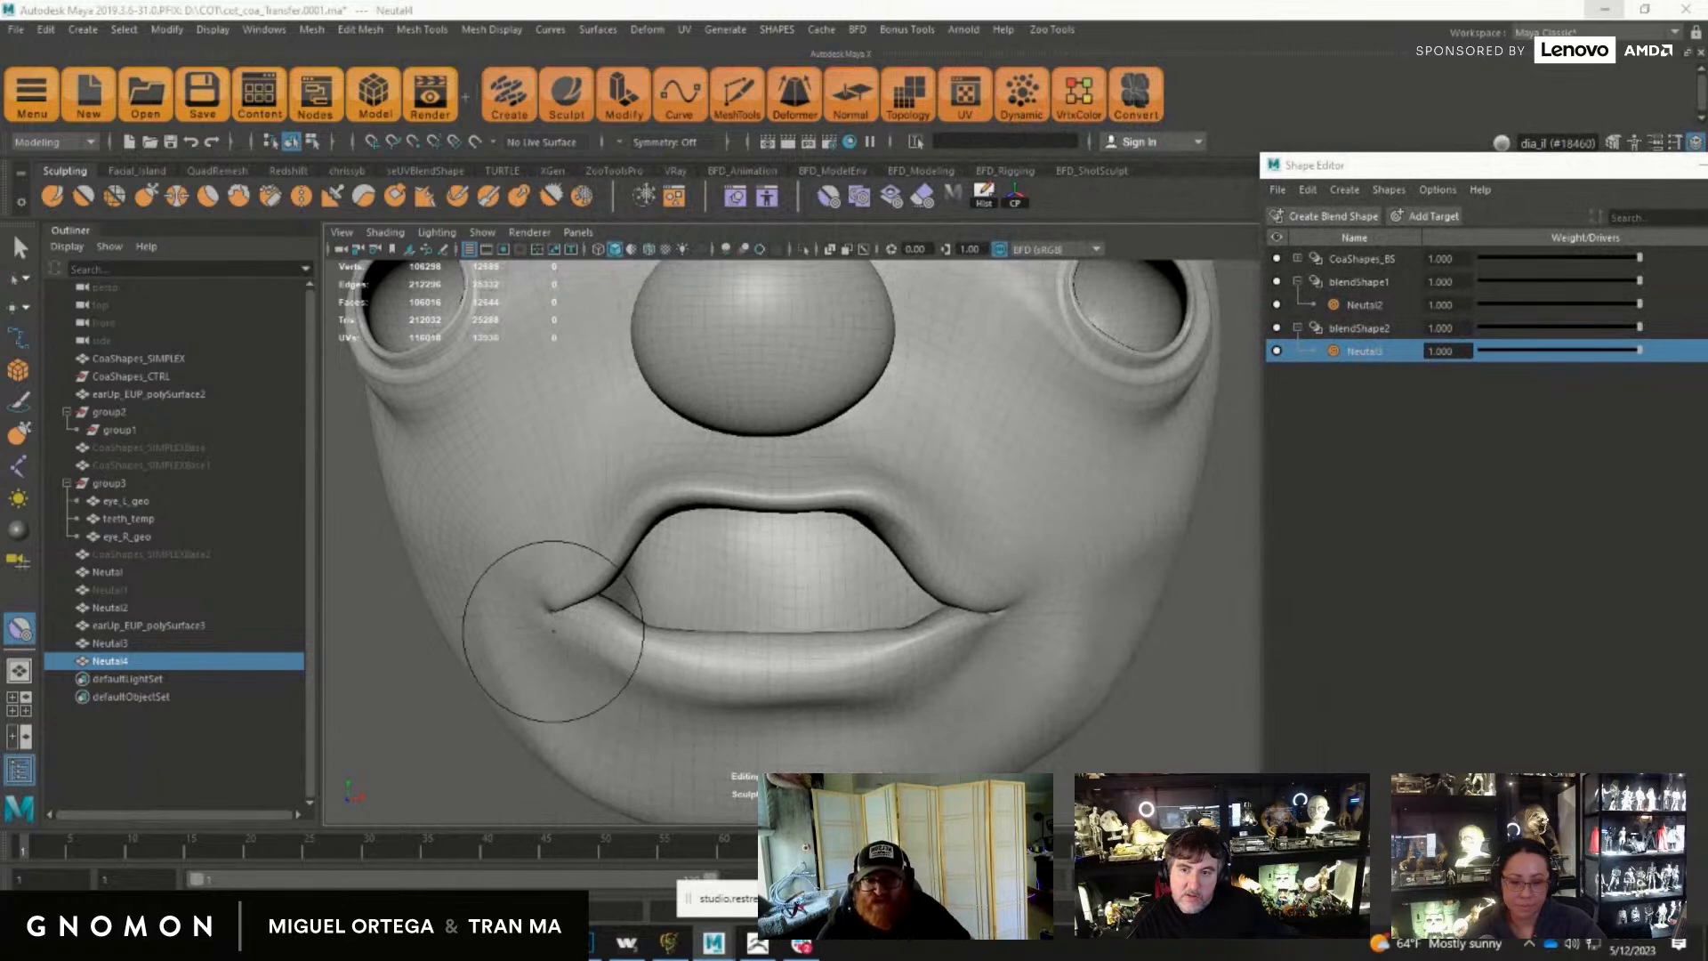
Step: Smooth the lower lip near Neutal4's mouth corner and the inside of the upper lip
{"action": "mouse_move", "coordinate": [844, 578]}
{"action": "left_mouse_down", "text": "alt"}
{"action": "mouse_move", "coordinate": [926, 622]}
{"action": "mouse_move", "coordinate": [992, 528]}
{"action": "mouse_move", "coordinate": [907, 583]}
{"action": "mouse_move", "coordinate": [763, 580]}
{"action": "left_mouse_up", "text": "alt"}
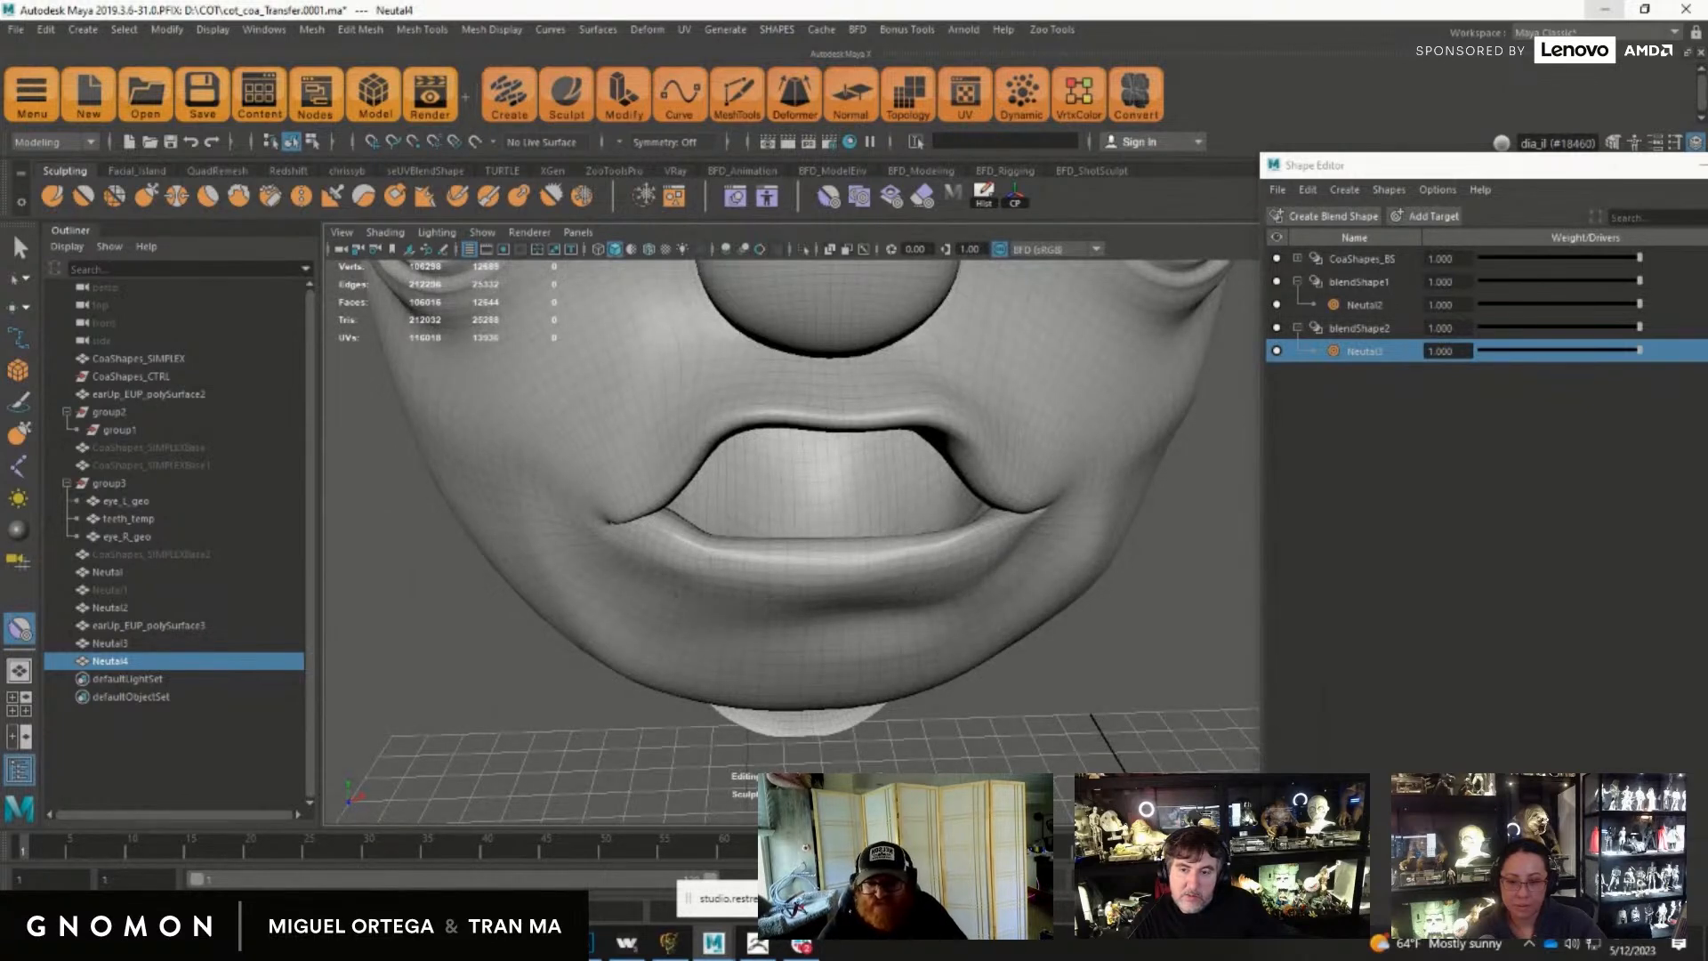
{"action": "left_click_drag", "start_coordinate": [697, 532], "coordinate": [735, 545]}
{"action": "mouse_move", "coordinate": [877, 567]}
{"action": "left_mouse_down", "text": "alt"}
{"action": "mouse_move", "coordinate": [759, 561]}
{"action": "mouse_move", "coordinate": [801, 454]}
{"action": "mouse_move", "coordinate": [870, 523]}
{"action": "mouse_move", "coordinate": [957, 520]}
{"action": "left_mouse_up", "text": "alt"}
{"action": "left_click_drag", "start_coordinate": [893, 427], "coordinate": [893, 496]}
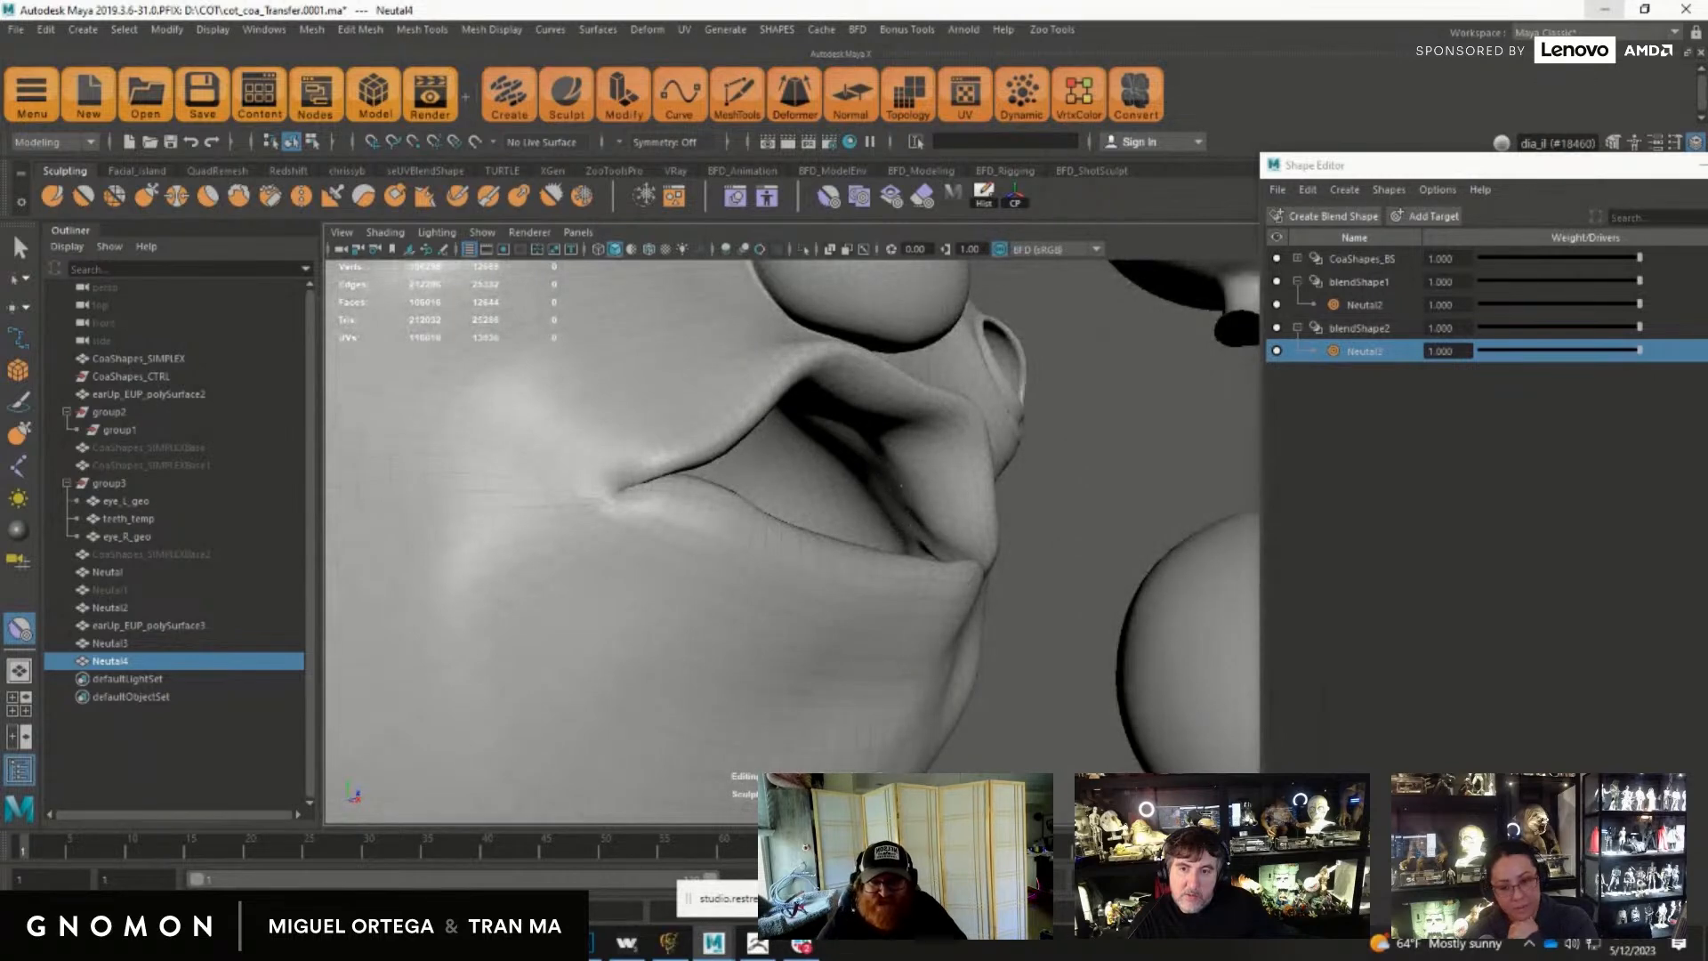
Step: Adjust the curve of Neutal4's lower lip with the Grab tool, working toward the mouth corner
{"action": "right_click_drag", "start_coordinate": [904, 553], "coordinate": [702, 583], "text": "alt"}
{"action": "left_click_drag", "start_coordinate": [702, 584], "coordinate": [682, 617], "text": "alt"}
{"action": "middle_click_drag", "start_coordinate": [682, 618], "coordinate": [823, 598], "text": "alt"}
{"action": "right_click_drag", "start_coordinate": [823, 598], "coordinate": [877, 553], "text": "alt"}
{"action": "left_click", "coordinate": [151, 200]}
{"action": "mouse_move", "coordinate": [734, 595]}
{"action": "left_mouse_down"}
{"action": "mouse_move", "coordinate": [790, 611]}
{"action": "mouse_move", "coordinate": [918, 595]}
{"action": "mouse_move", "coordinate": [817, 627]}
{"action": "mouse_move", "coordinate": [807, 605]}
{"action": "mouse_move", "coordinate": [684, 612]}
{"action": "mouse_move", "coordinate": [774, 605]}
{"action": "left_mouse_up"}
{"action": "left_click_drag", "start_coordinate": [893, 597], "coordinate": [943, 585]}
Step: Smooth the adjusted lower lip and the inner mouth area of Neutal4 from several angles
{"action": "left_click", "coordinate": [829, 197]}
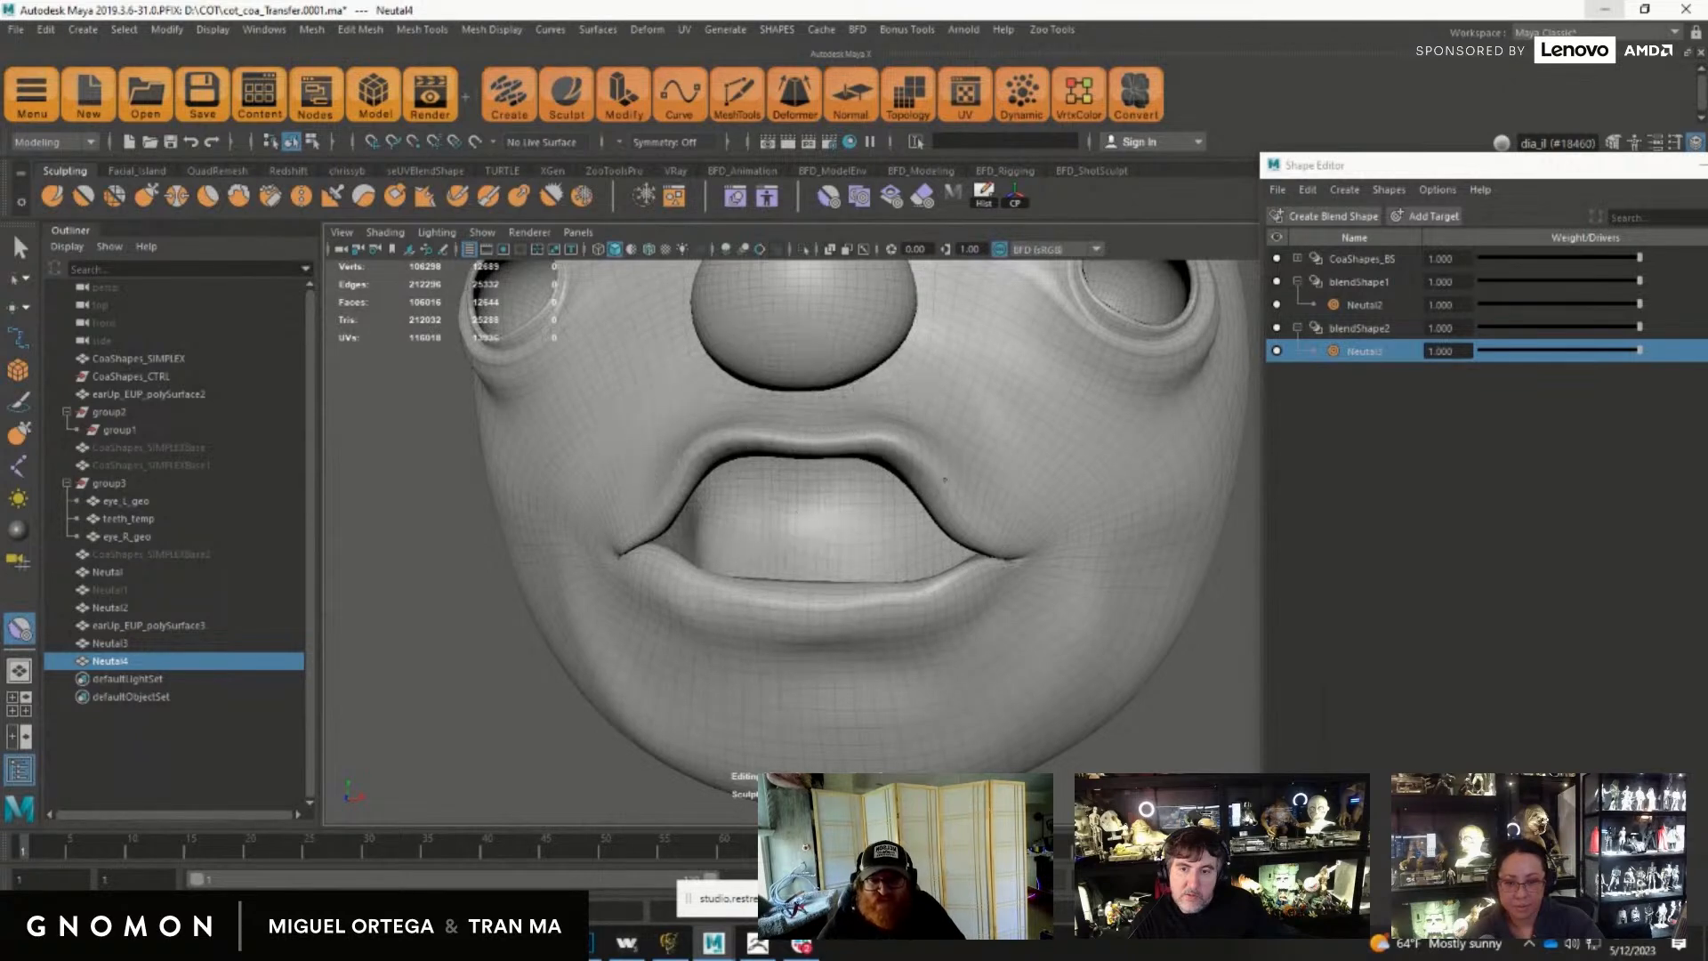
{"action": "middle_click_drag", "start_coordinate": [1009, 507], "coordinate": [918, 577], "text": "alt"}
{"action": "scroll", "coordinate": [999, 696], "scroll_direction": "down", "scroll_amount": 5}
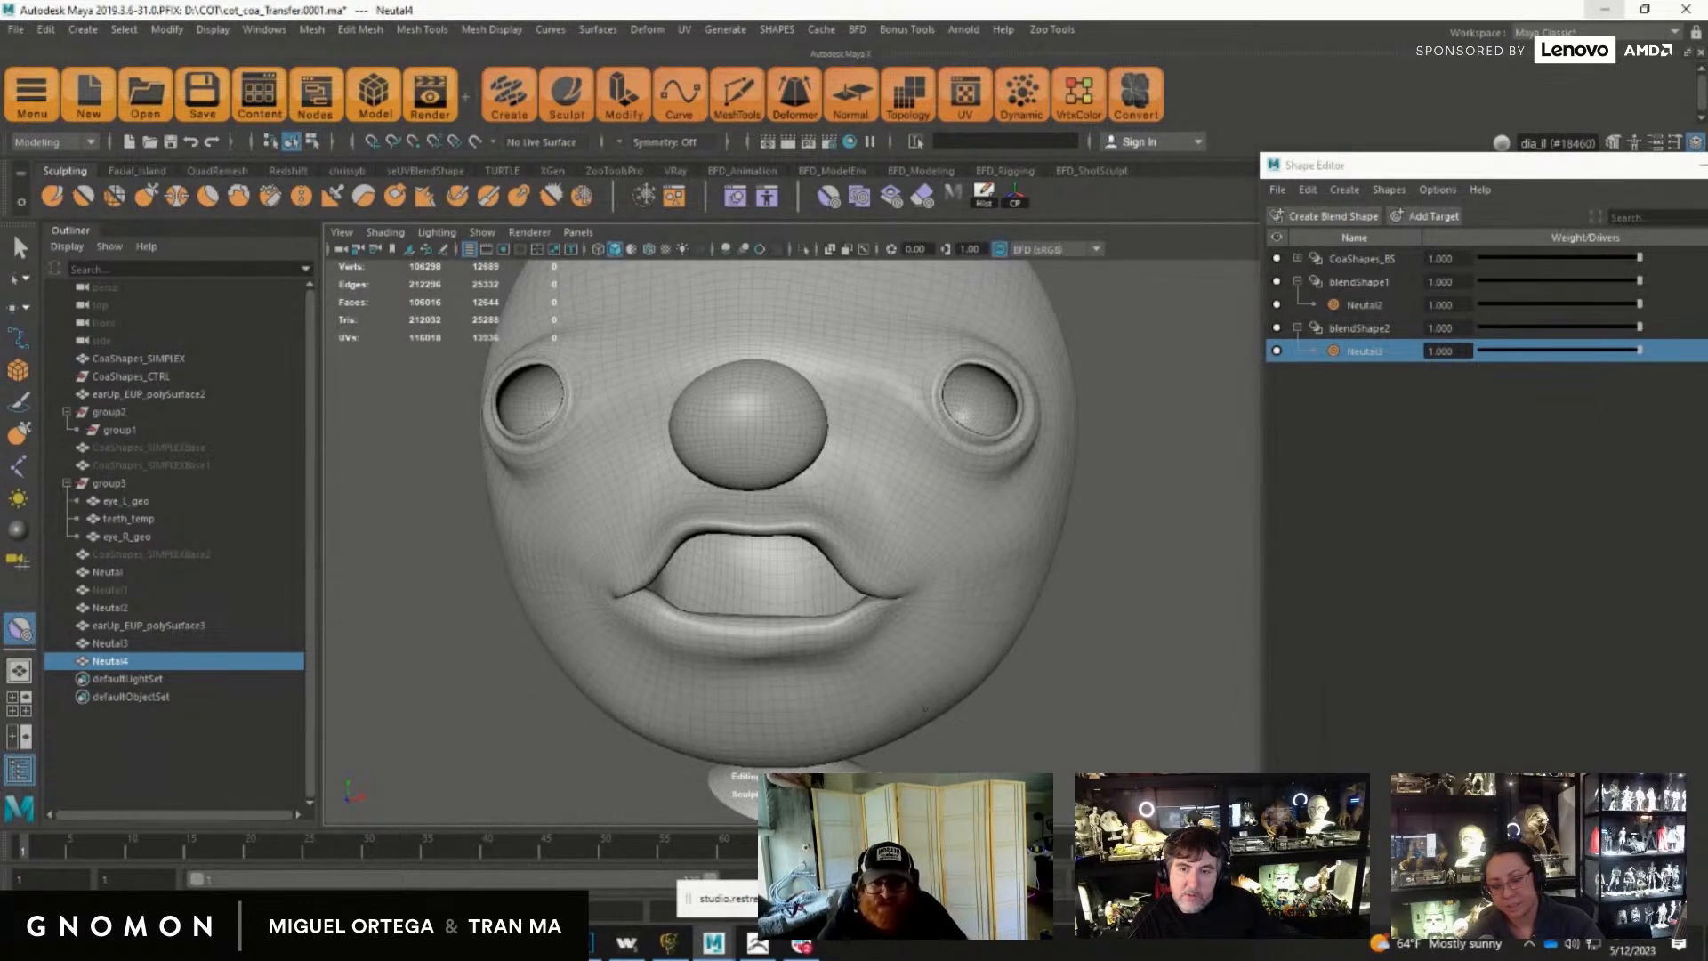
{"action": "left_click_drag", "start_coordinate": [1087, 646], "coordinate": [827, 650], "text": "alt"}
{"action": "right_click_drag", "start_coordinate": [827, 651], "coordinate": [1044, 656], "text": "alt"}
{"action": "mouse_move", "coordinate": [739, 609]}
{"action": "left_mouse_down", "text": "alt"}
{"action": "mouse_move", "coordinate": [801, 603]}
{"action": "mouse_move", "coordinate": [755, 608]}
{"action": "left_mouse_up", "text": "alt"}
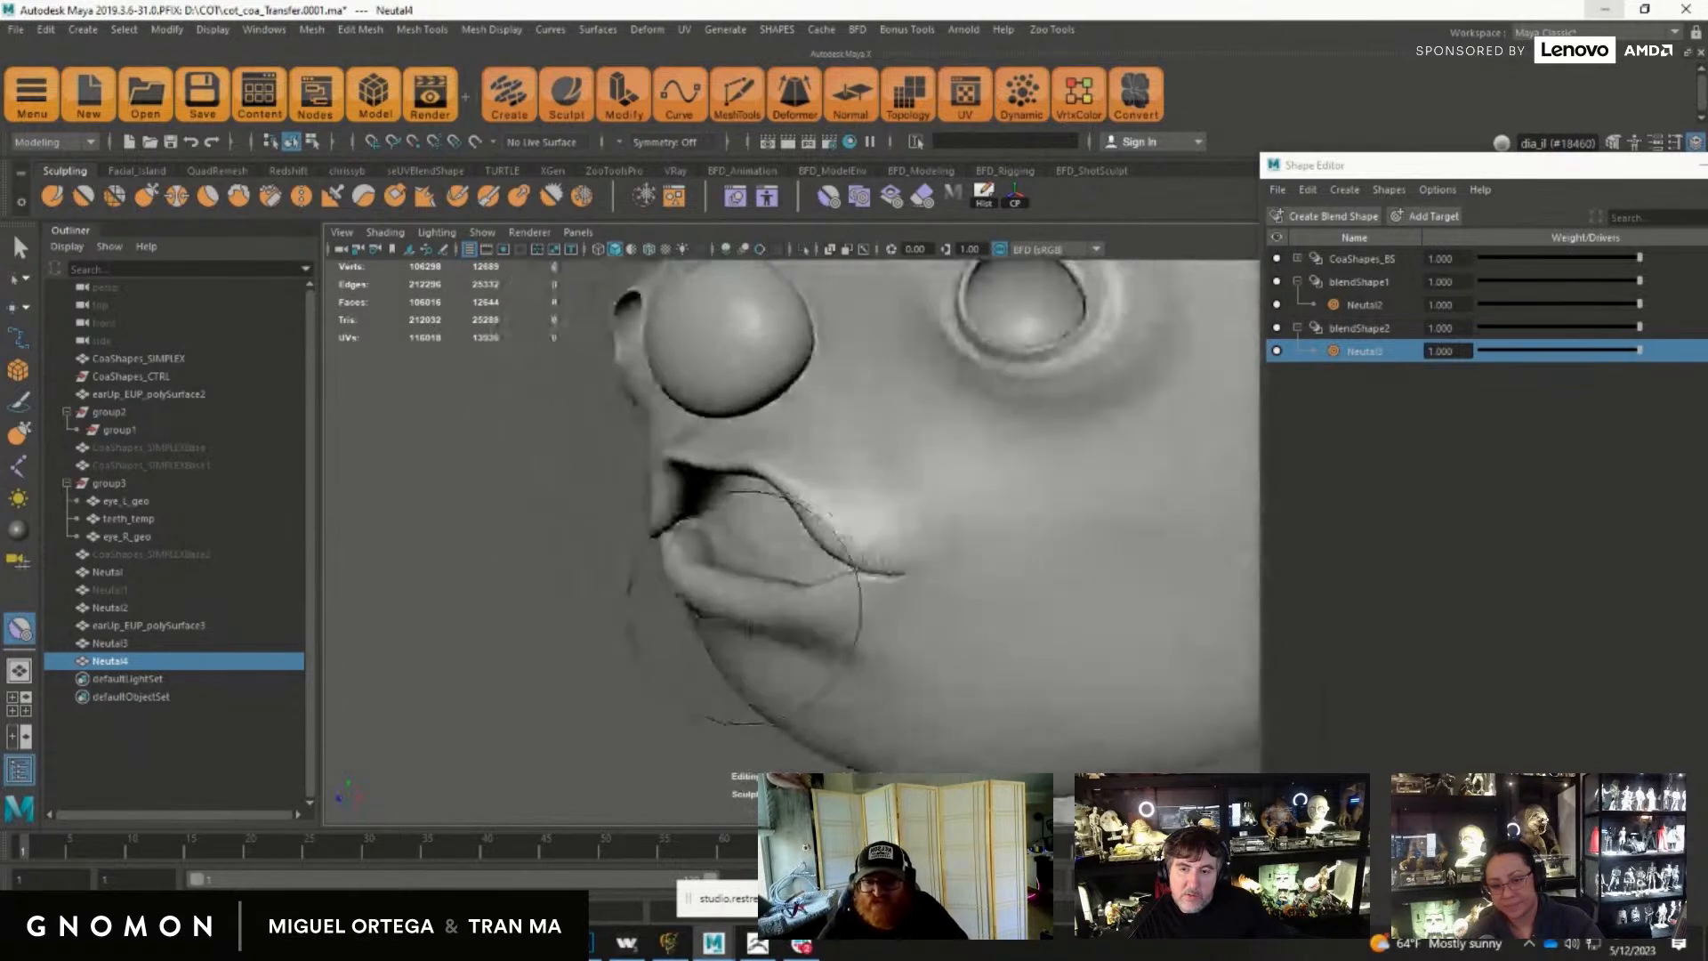
{"action": "left_click_drag", "start_coordinate": [717, 554], "coordinate": [920, 596], "text": "alt"}
{"action": "right_click_drag", "start_coordinate": [919, 595], "coordinate": [961, 598], "text": "alt"}
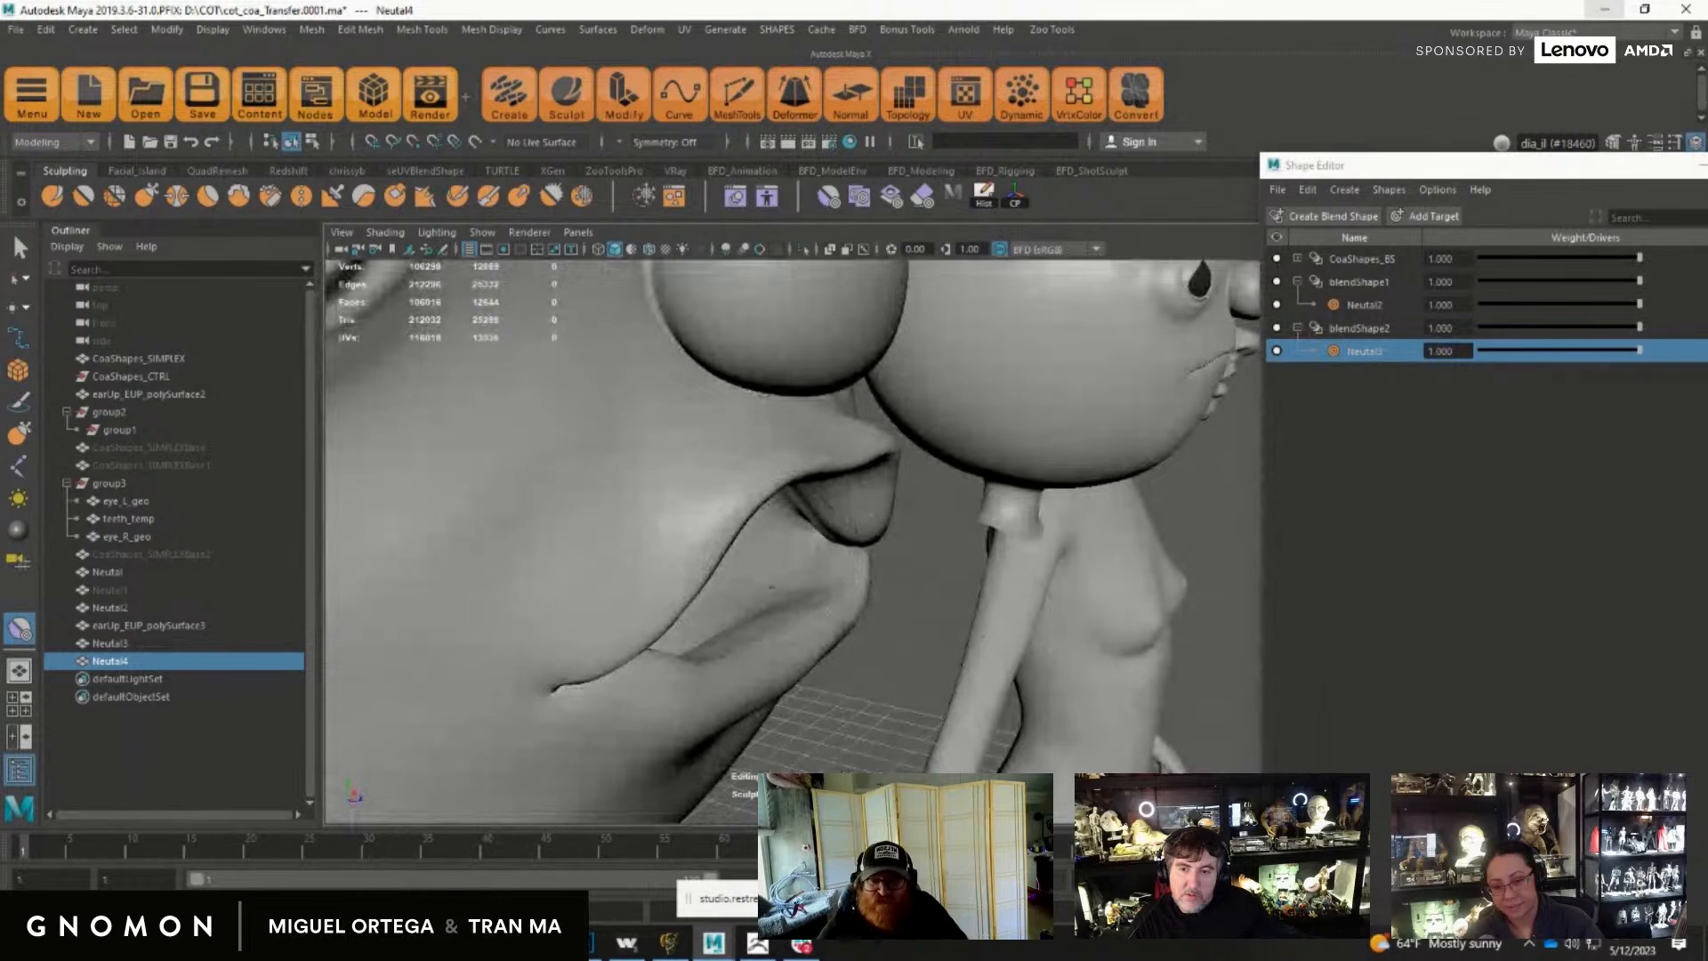
{"action": "mouse_move", "coordinate": [761, 609]}
{"action": "left_mouse_down"}
{"action": "mouse_move", "coordinate": [641, 652]}
{"action": "mouse_move", "coordinate": [566, 630]}
{"action": "left_mouse_up"}
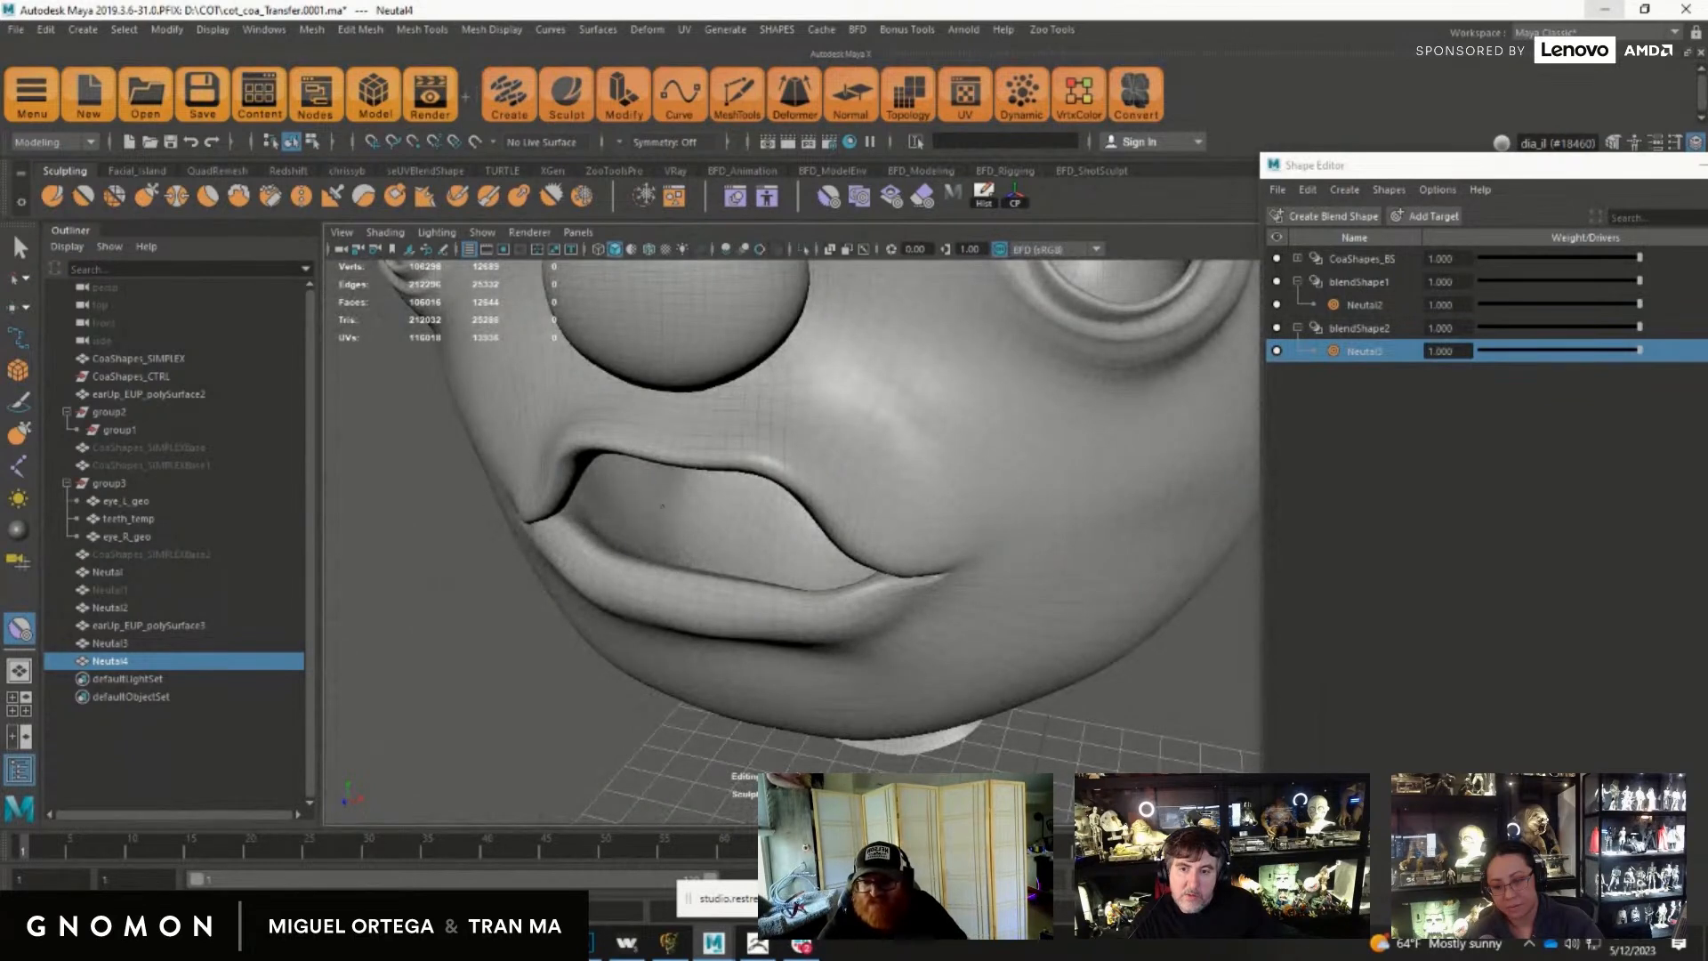
Step: Scrub the Neutal3 weight back to 1 and compare Neutal4's cleaned-up mouth with the other heads, up close and from afar
{"action": "right_click_drag", "start_coordinate": [823, 613], "coordinate": [614, 656], "text": "alt"}
{"action": "mouse_move", "coordinate": [614, 656]}
{"action": "left_mouse_down", "text": "alt"}
{"action": "mouse_move", "coordinate": [863, 625]}
{"action": "mouse_move", "coordinate": [721, 639]}
{"action": "left_mouse_up", "text": "alt"}
{"action": "left_click_drag", "start_coordinate": [873, 649], "coordinate": [683, 621], "text": "alt"}
{"action": "mouse_move", "coordinate": [1638, 353]}
{"action": "left_mouse_down"}
{"action": "mouse_move", "coordinate": [1522, 363]}
{"action": "mouse_move", "coordinate": [1668, 352]}
{"action": "left_mouse_up"}
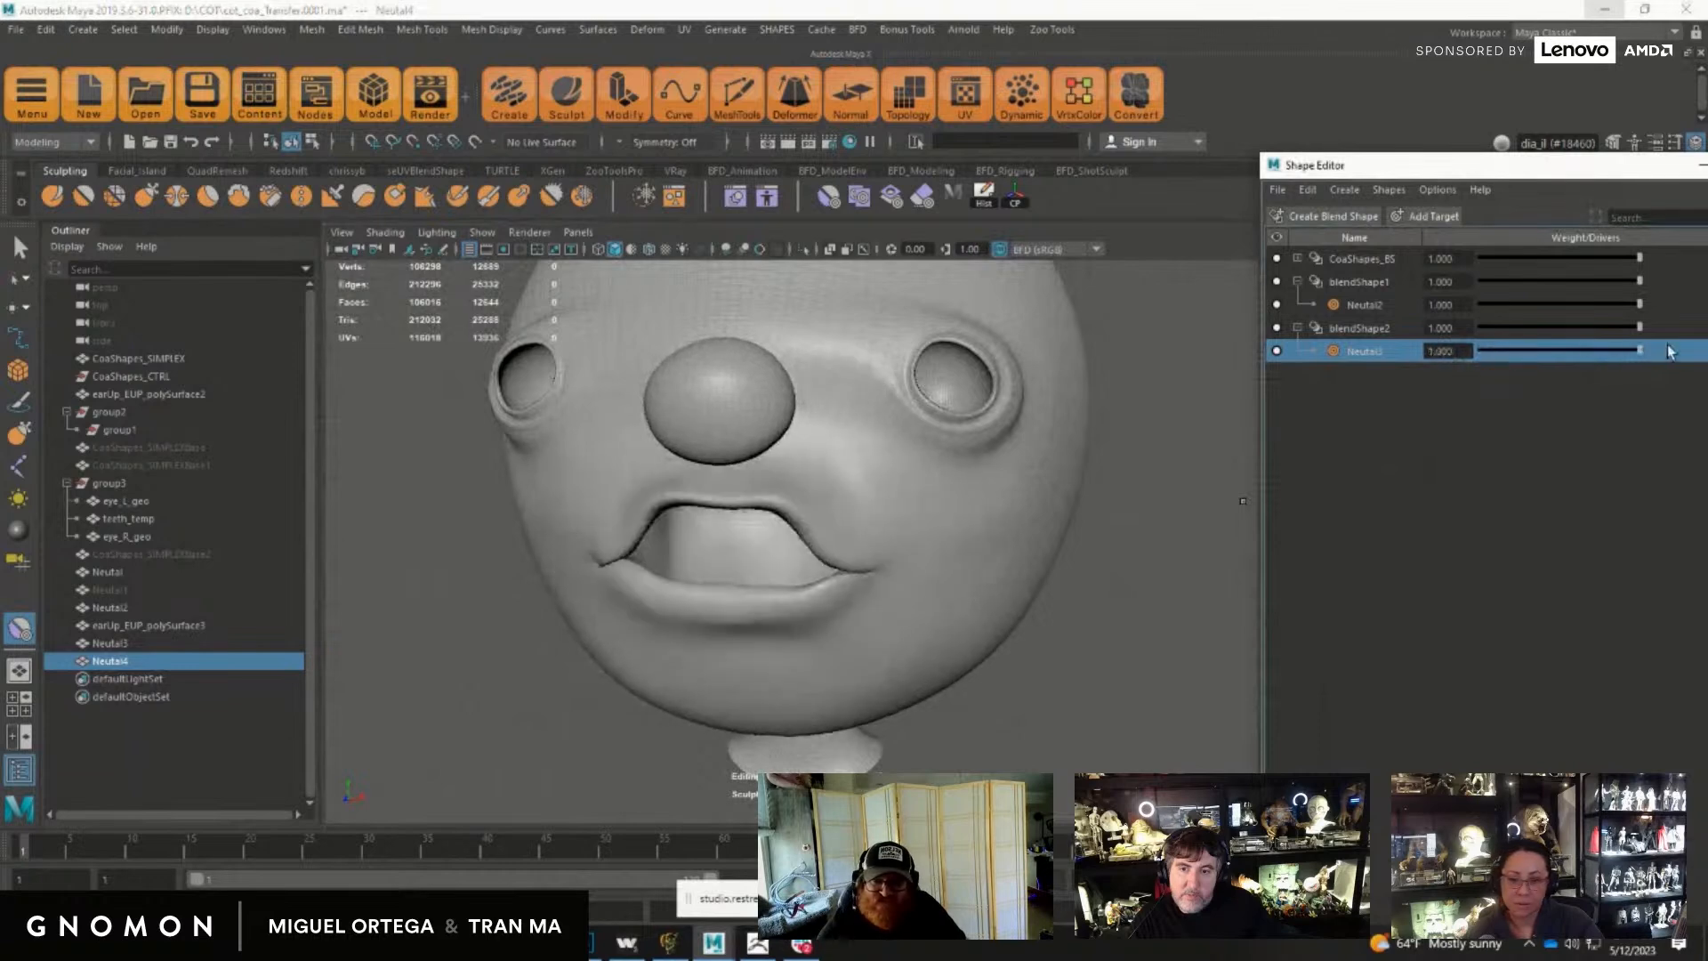
{"action": "right_click_drag", "start_coordinate": [801, 614], "coordinate": [436, 631], "text": "alt"}
{"action": "middle_click_drag", "start_coordinate": [952, 556], "coordinate": [743, 614], "text": "alt"}
{"action": "left_click_drag", "start_coordinate": [743, 614], "coordinate": [820, 610], "text": "alt"}
{"action": "right_click_drag", "start_coordinate": [820, 610], "coordinate": [747, 614], "text": "alt"}
{"action": "mouse_move", "coordinate": [805, 614]}
{"action": "left_mouse_down", "text": "alt"}
{"action": "mouse_move", "coordinate": [782, 619]}
{"action": "mouse_move", "coordinate": [819, 614]}
{"action": "left_mouse_up", "text": "alt"}
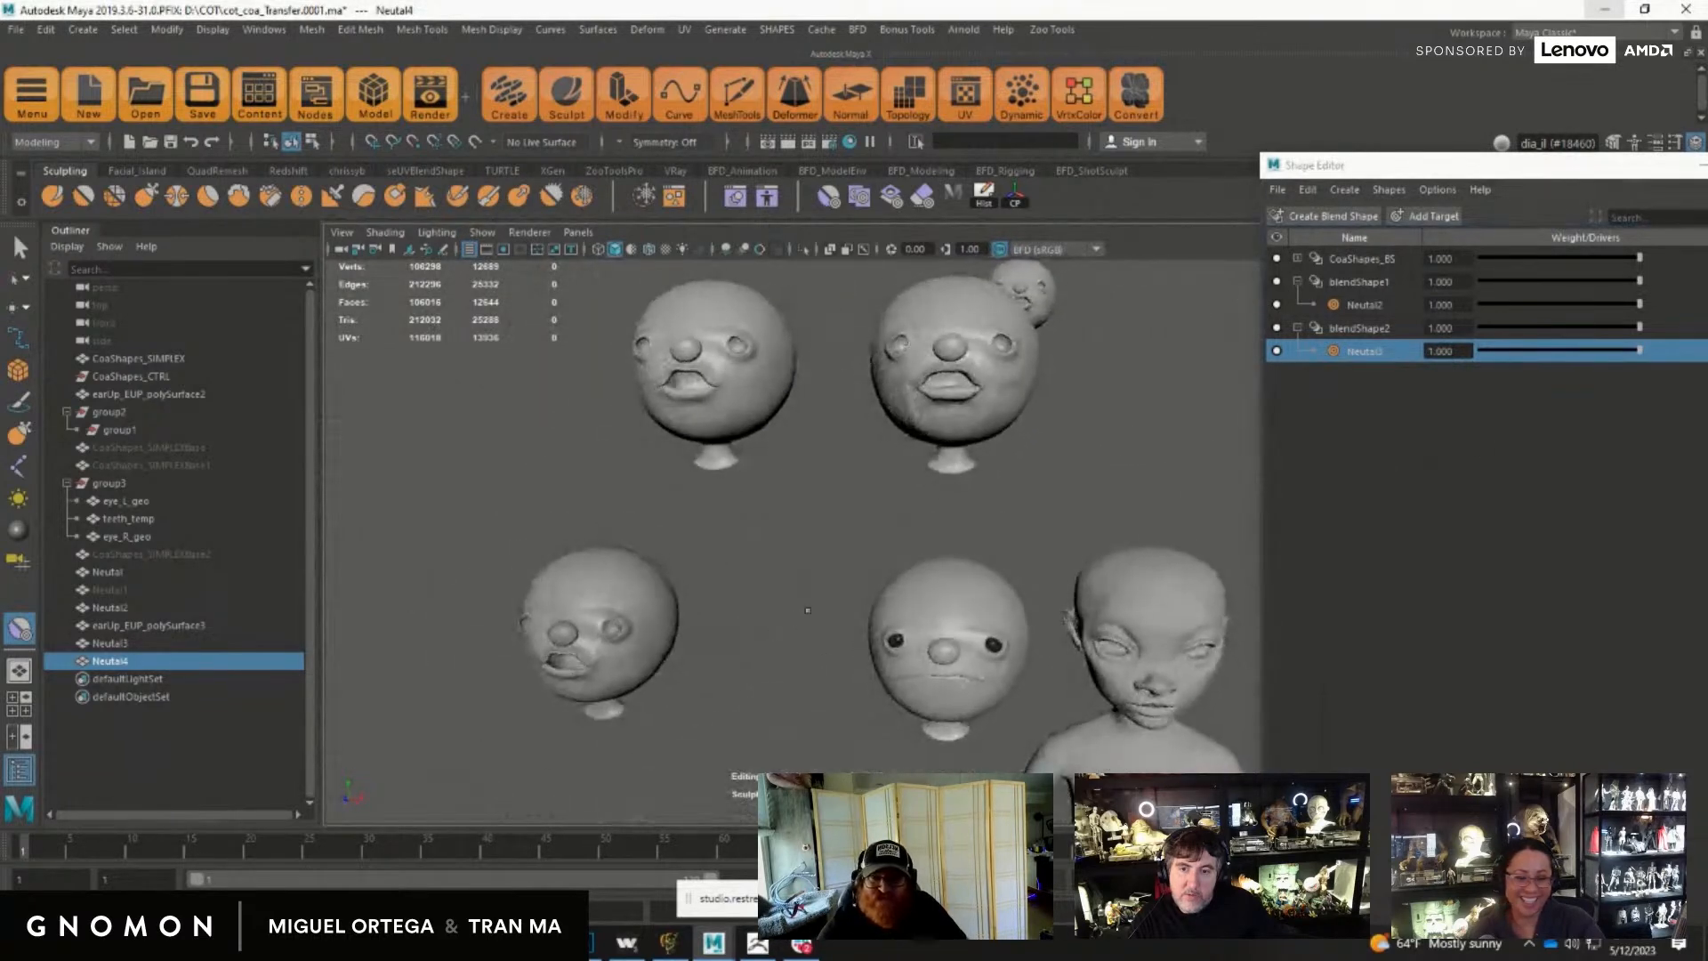
{"action": "key", "text": "f"}
{"action": "scroll", "coordinate": [1205, 683], "scroll_direction": "up", "scroll_amount": 4}
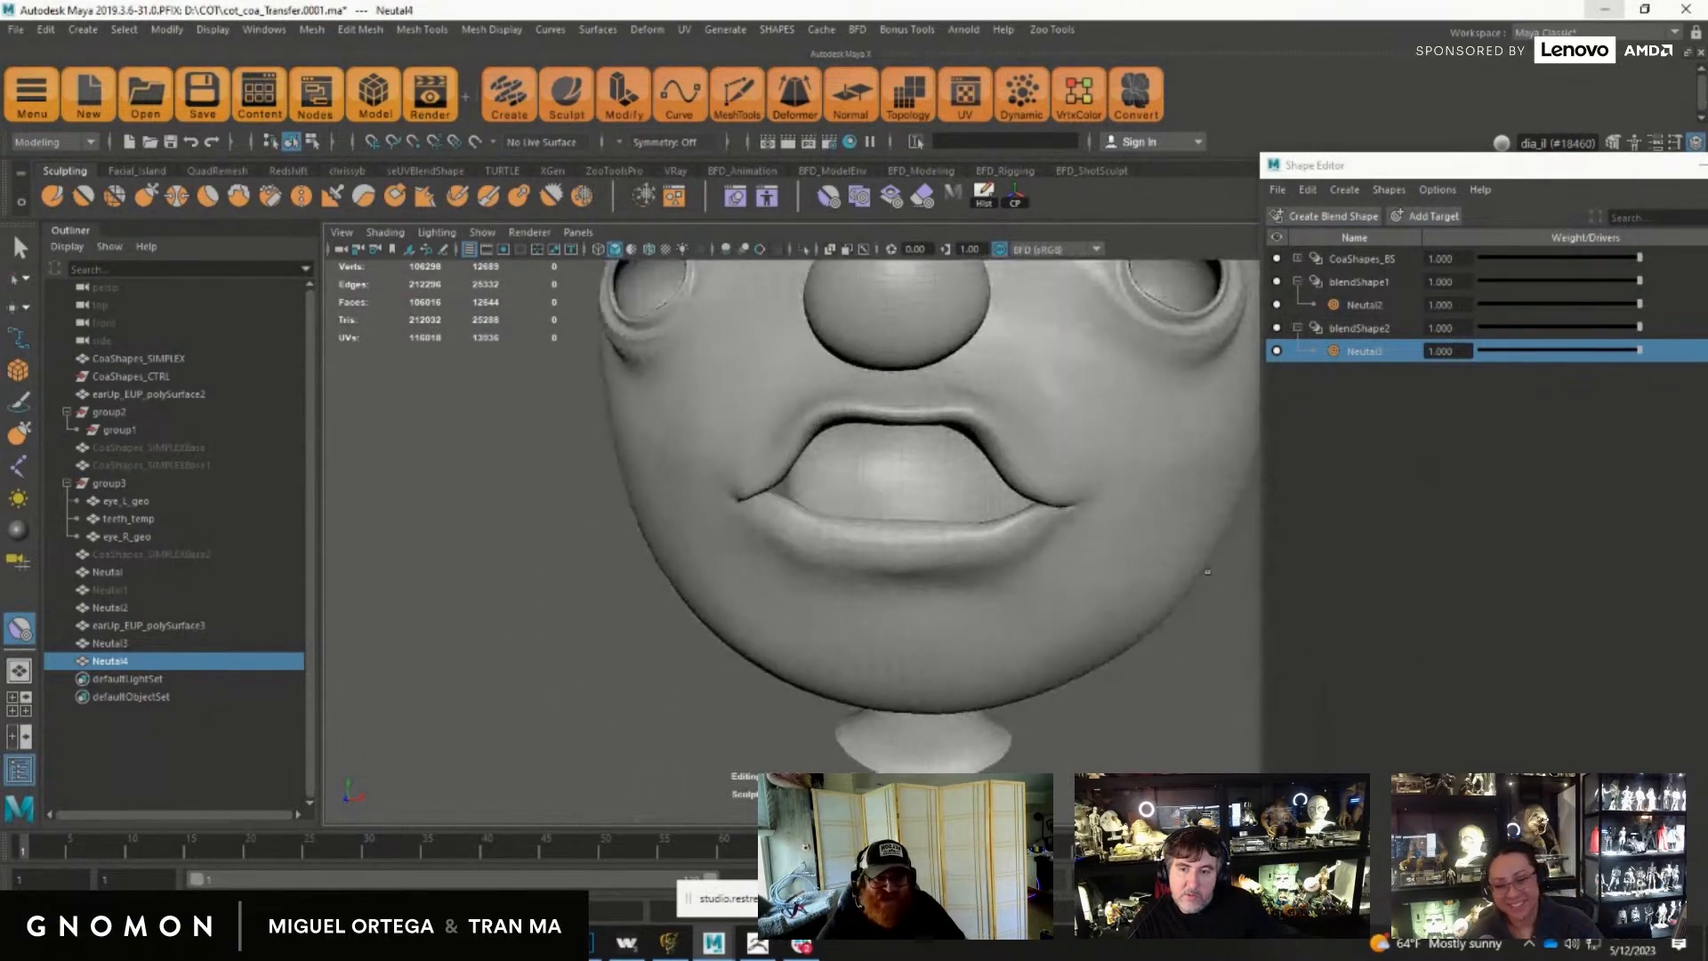
Step: Scrub the Neutal3 weight back to 1 and adjust the middle of Neutal4's lower lip with the Grab tool
{"action": "mouse_move", "coordinate": [1640, 350]}
{"action": "left_mouse_down"}
{"action": "mouse_move", "coordinate": [1499, 377]}
{"action": "mouse_move", "coordinate": [1645, 353]}
{"action": "left_mouse_up"}
{"action": "left_click_drag", "start_coordinate": [785, 566], "coordinate": [872, 454], "text": "alt"}
{"action": "scroll", "coordinate": [896, 586], "scroll_direction": "up", "scroll_amount": 2}
{"action": "left_click_drag", "start_coordinate": [857, 559], "coordinate": [865, 536]}
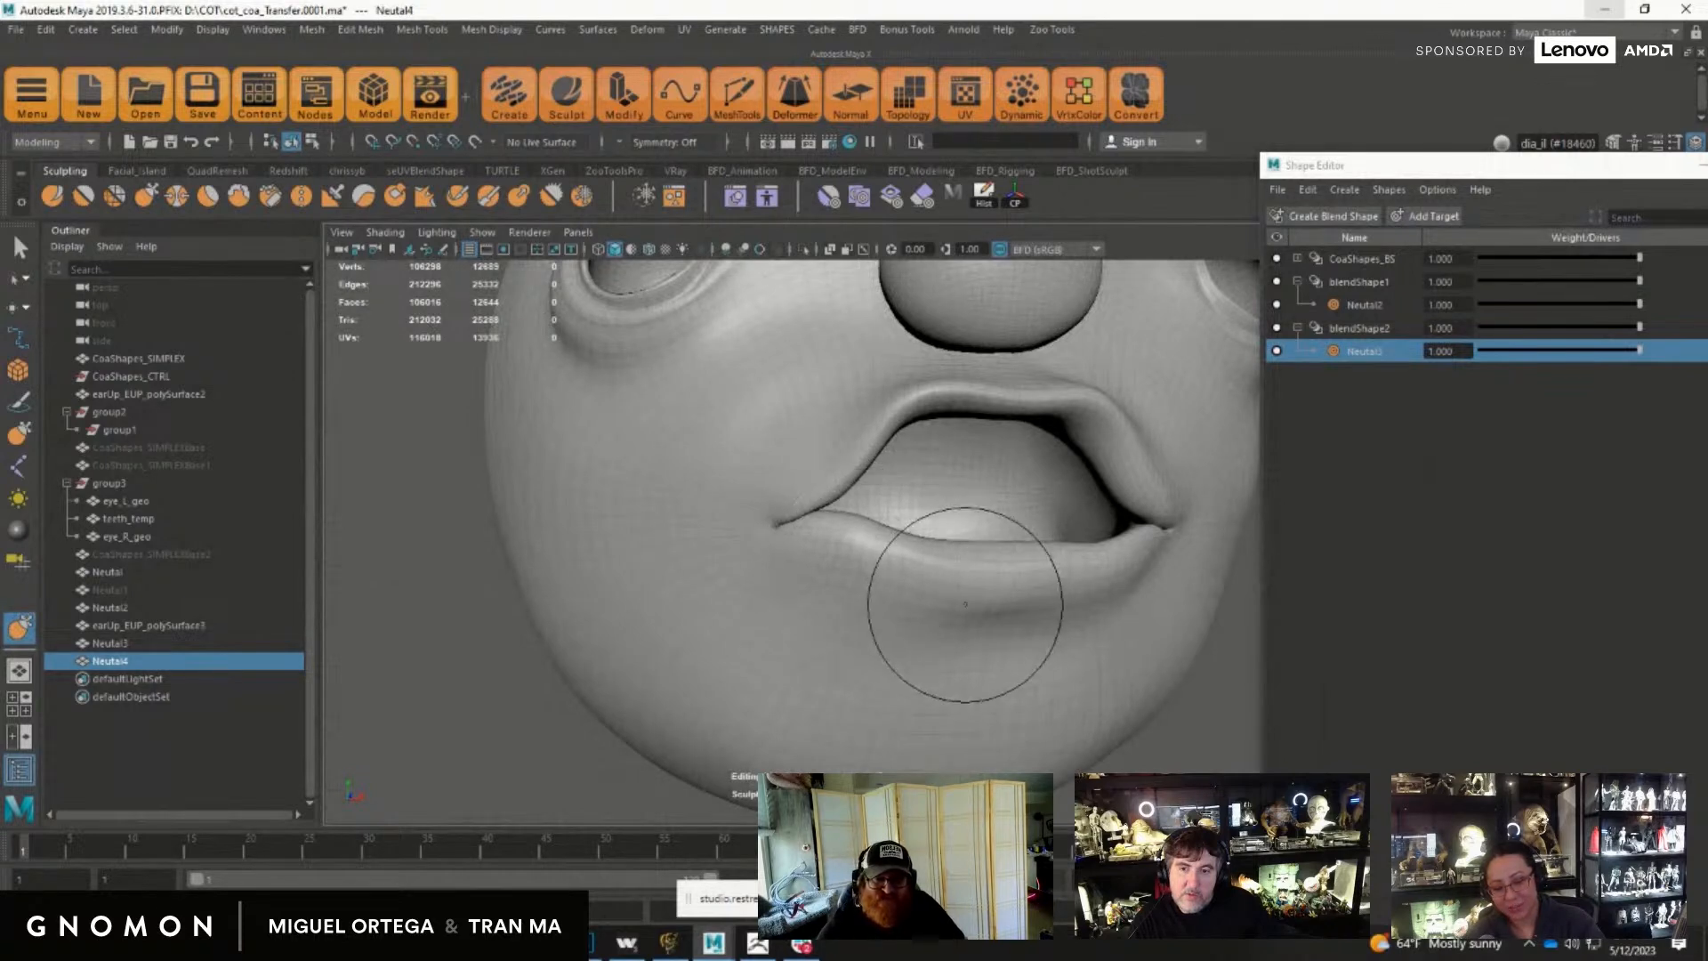
{"action": "mouse_move", "coordinate": [1031, 549]}
{"action": "left_mouse_down"}
{"action": "mouse_move", "coordinate": [1101, 564]}
{"action": "mouse_move", "coordinate": [1018, 618]}
{"action": "mouse_move", "coordinate": [920, 570]}
{"action": "mouse_move", "coordinate": [993, 557]}
{"action": "left_mouse_up"}
{"action": "scroll", "coordinate": [919, 570], "scroll_direction": "up", "scroll_amount": 2}
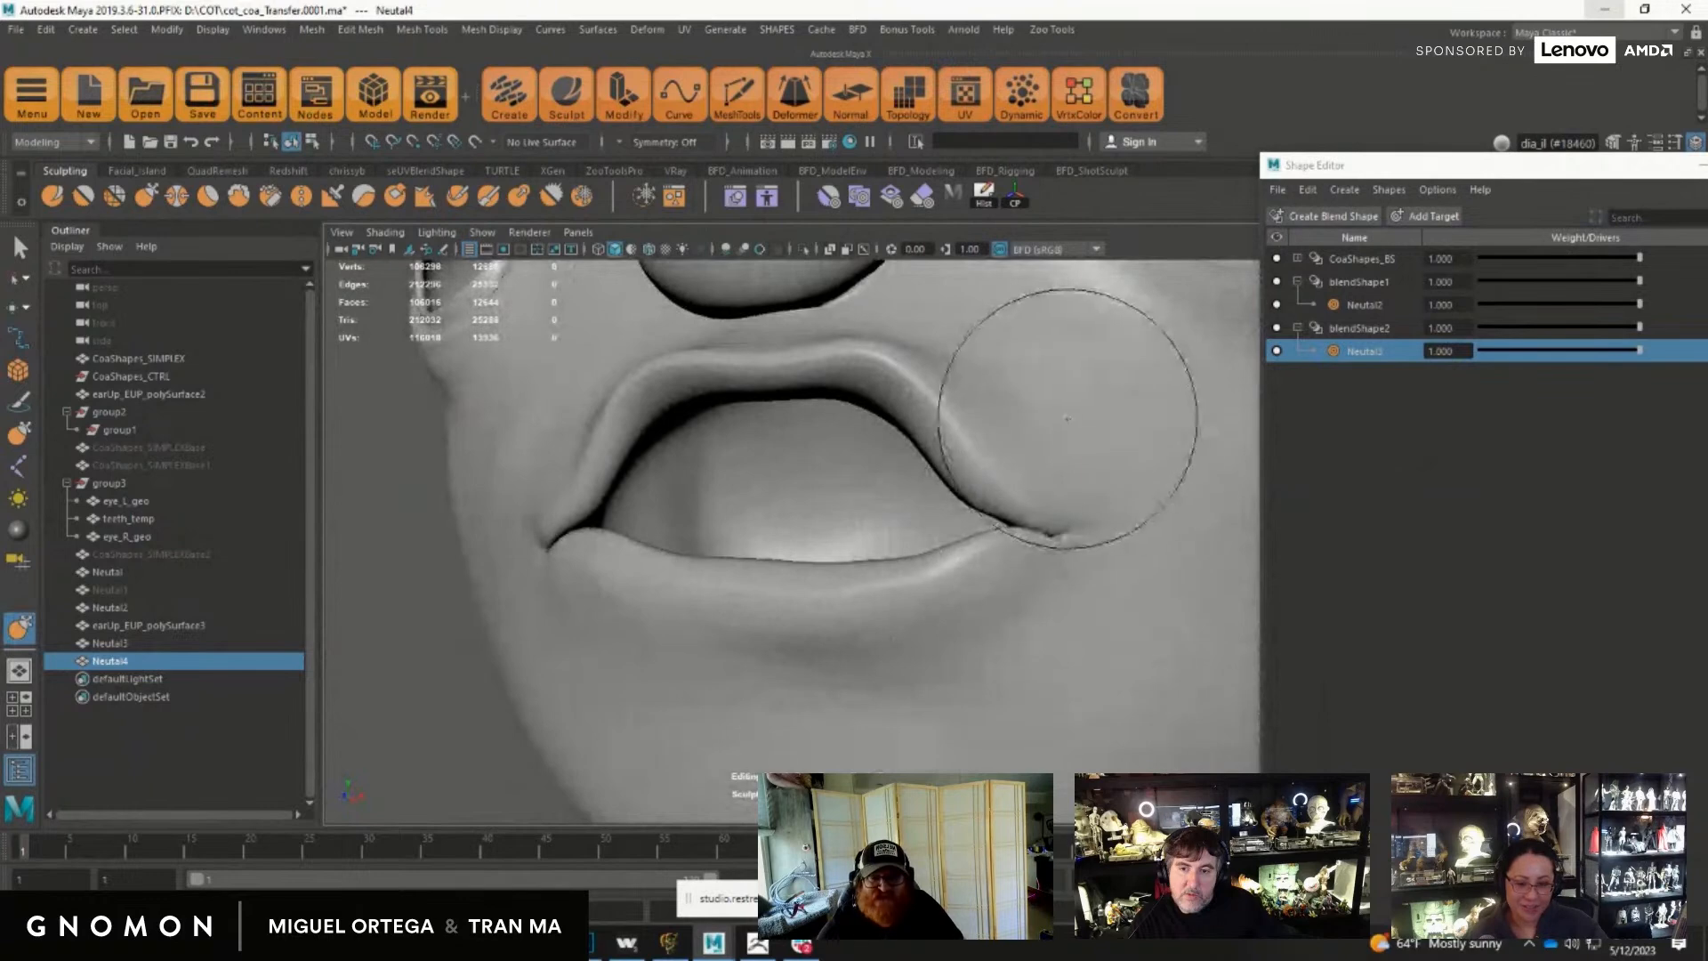
Step: Examine the lip contours and mouth corners of Neutal4 up close from the front and both sides
{"action": "mouse_move", "coordinate": [627, 538]}
{"action": "left_mouse_down", "text": "alt"}
{"action": "mouse_move", "coordinate": [744, 598]}
{"action": "mouse_move", "coordinate": [716, 596]}
{"action": "left_mouse_up", "text": "alt"}
{"action": "mouse_move", "coordinate": [781, 497]}
{"action": "left_mouse_down", "text": "alt"}
{"action": "mouse_move", "coordinate": [915, 522]}
{"action": "mouse_move", "coordinate": [926, 504]}
{"action": "left_mouse_up", "text": "alt"}
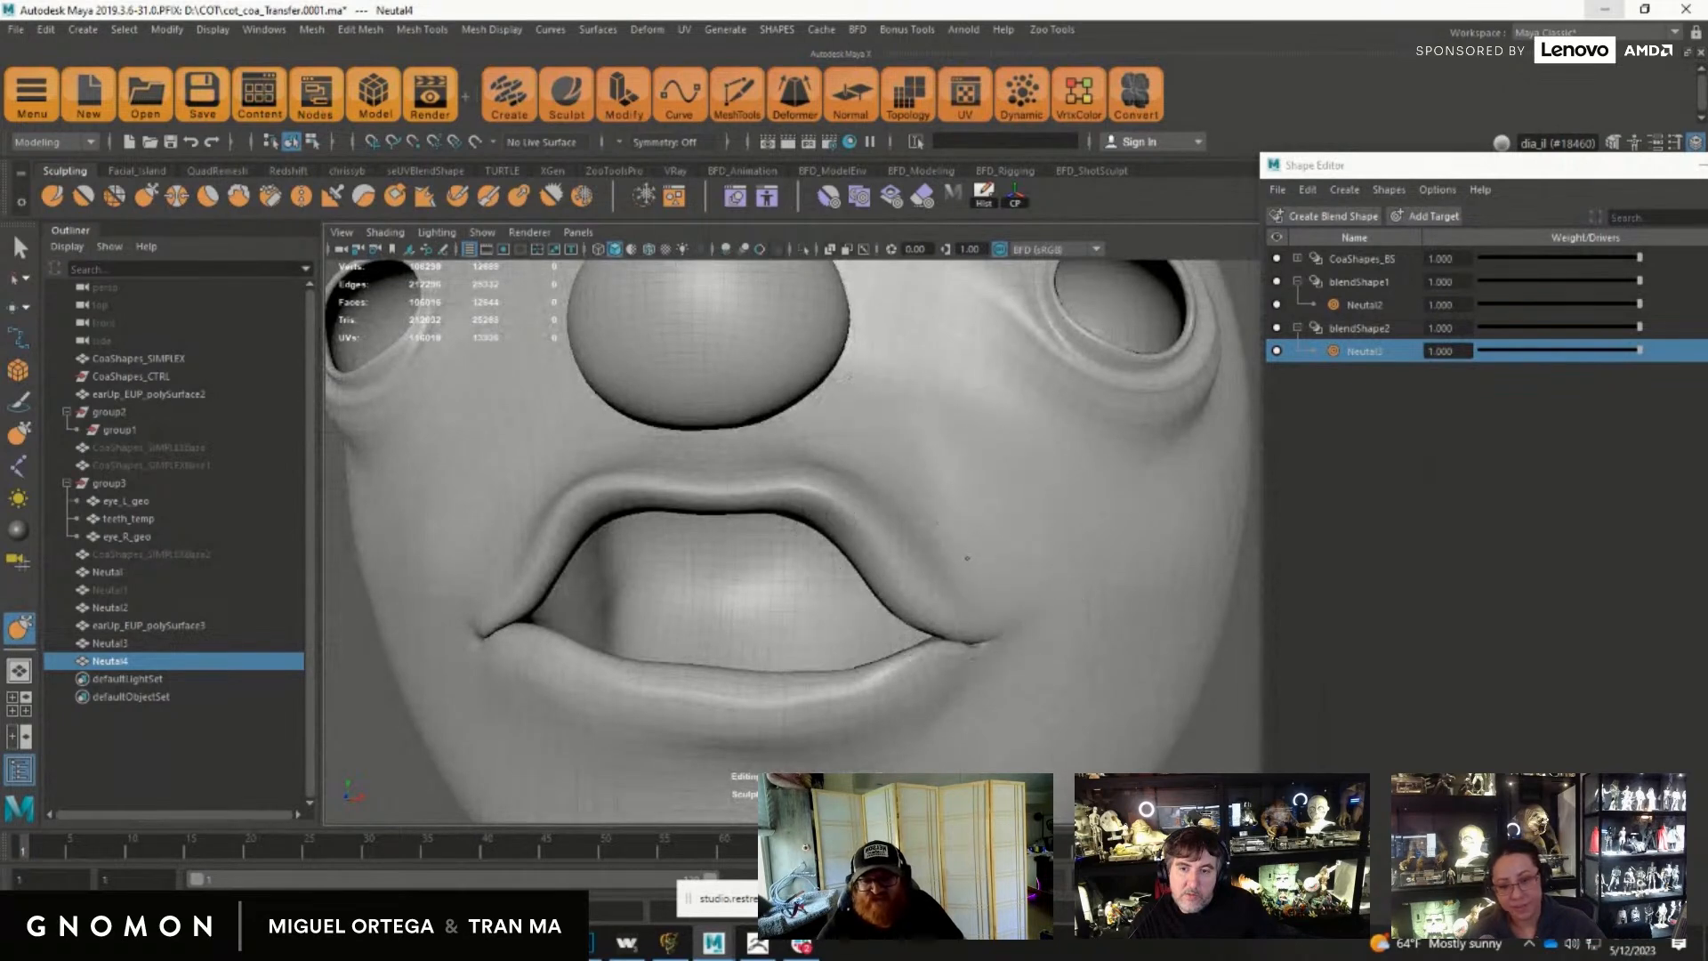
{"action": "right_click_drag", "start_coordinate": [995, 622], "coordinate": [900, 656], "text": "alt"}
{"action": "left_click_drag", "start_coordinate": [900, 656], "coordinate": [854, 673], "text": "alt"}
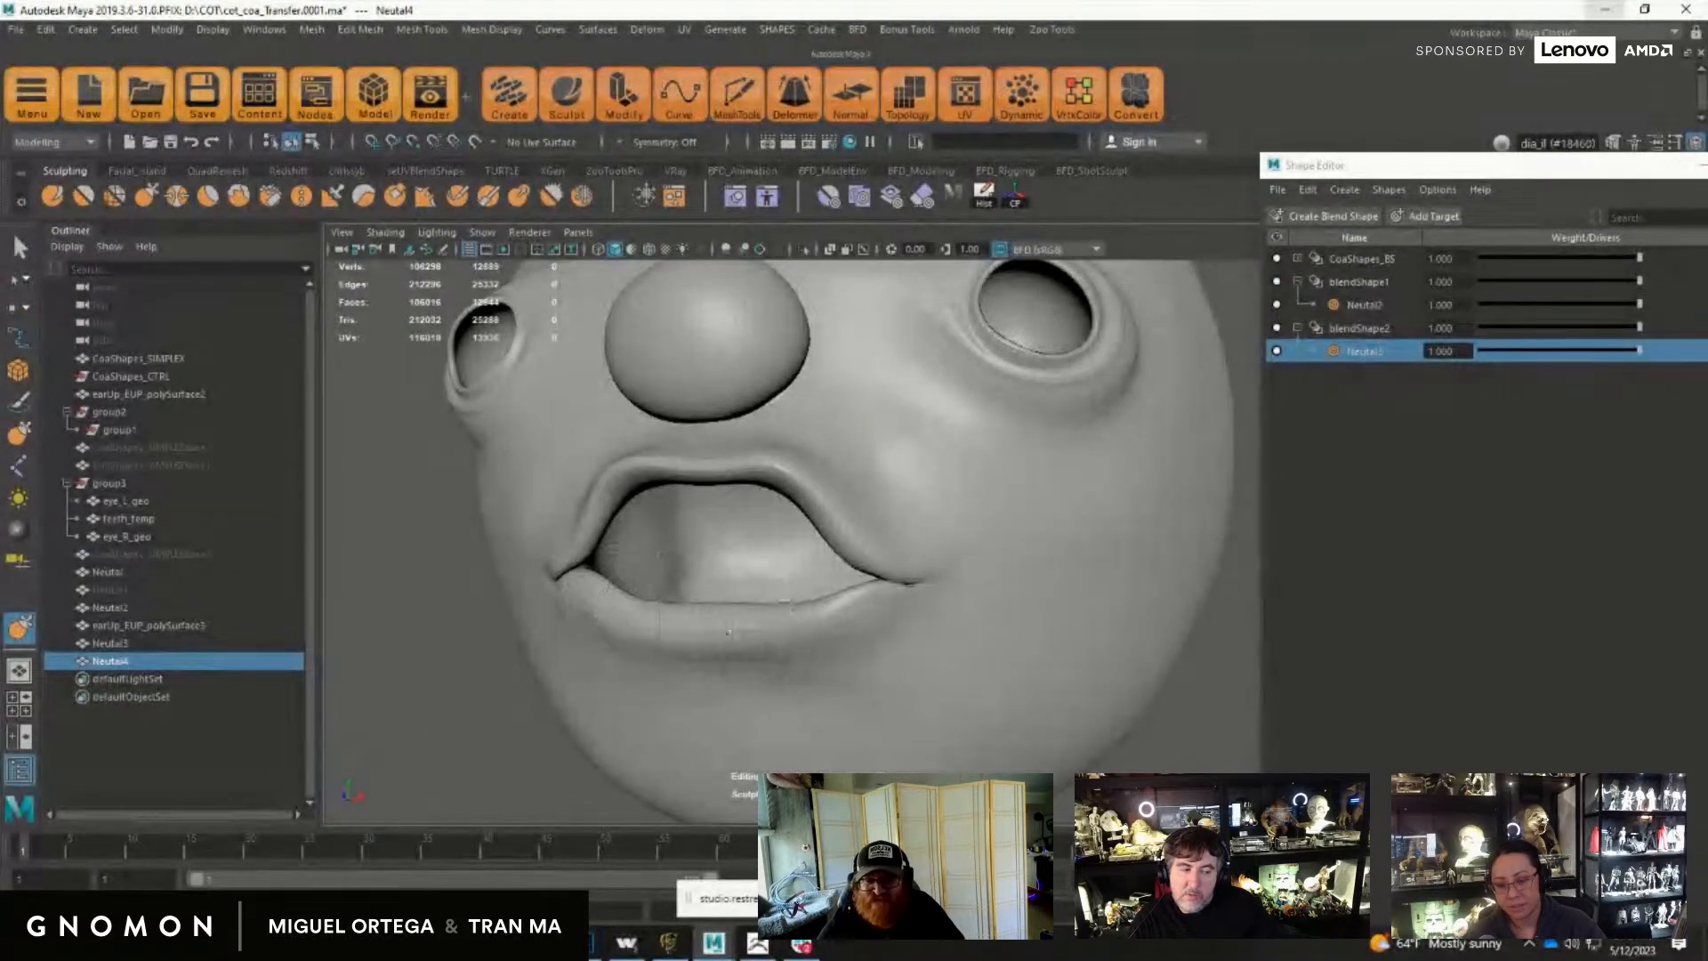
{"action": "right_click_drag", "start_coordinate": [877, 589], "coordinate": [809, 649], "text": "alt"}
{"action": "left_click_drag", "start_coordinate": [809, 649], "coordinate": [943, 642], "text": "alt"}
{"action": "right_click_drag", "start_coordinate": [809, 648], "coordinate": [899, 631], "text": "alt"}
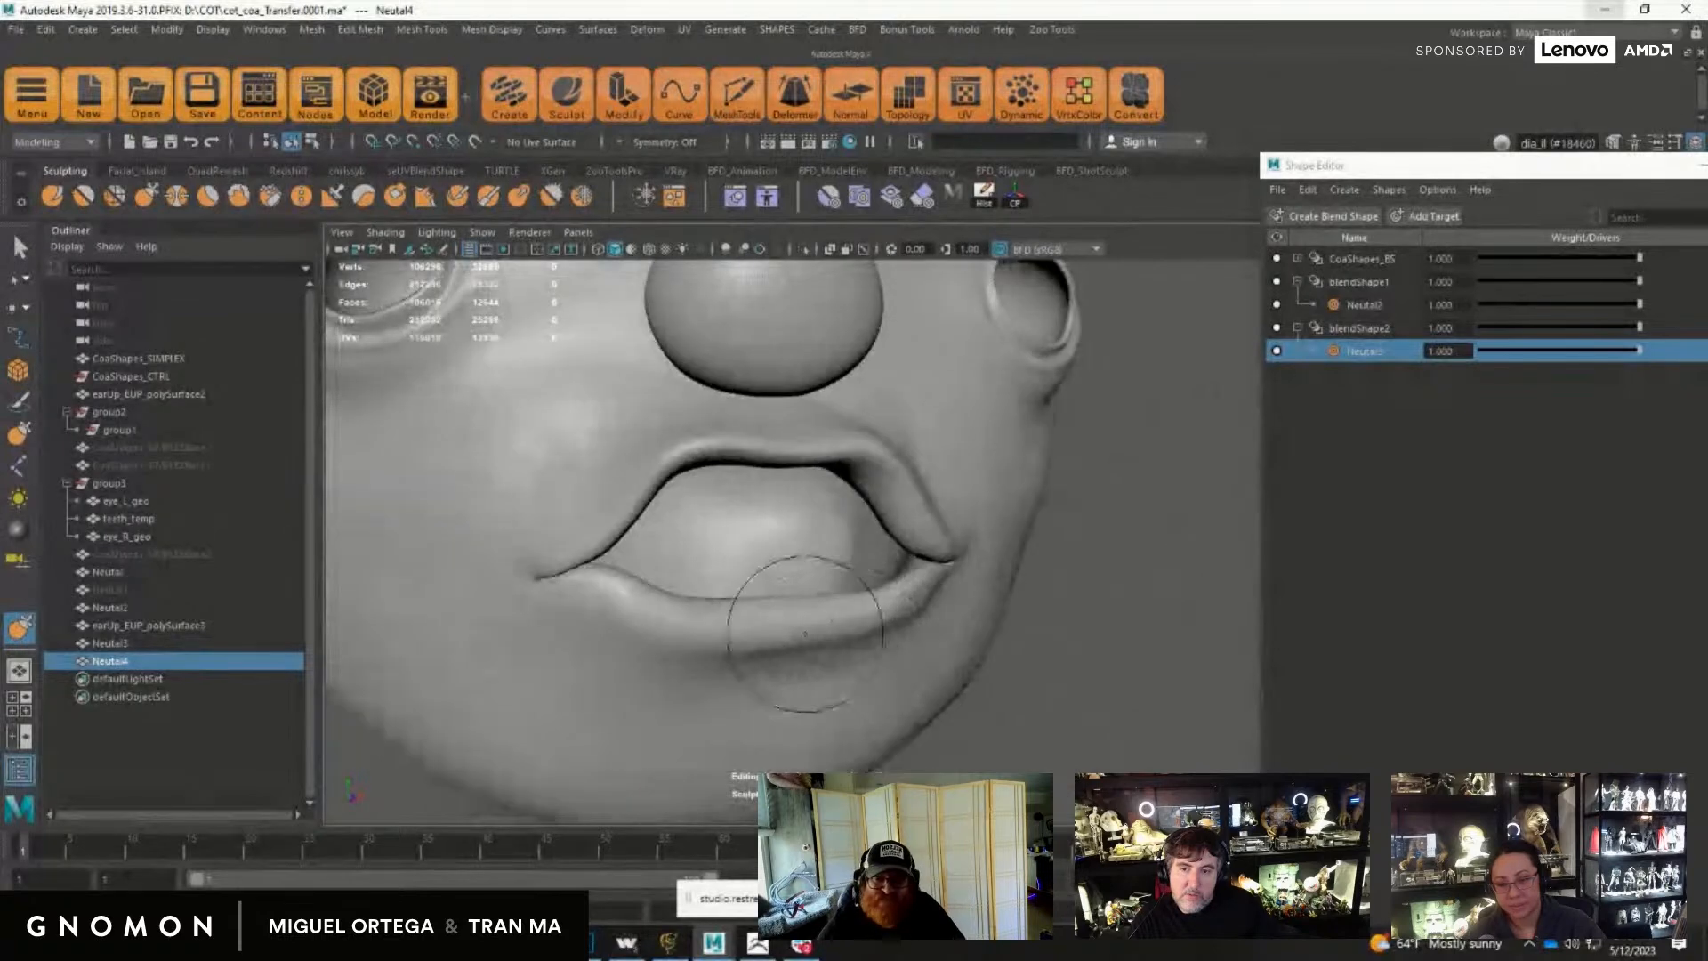
{"action": "left_click_drag", "start_coordinate": [805, 633], "coordinate": [782, 572], "text": "alt"}
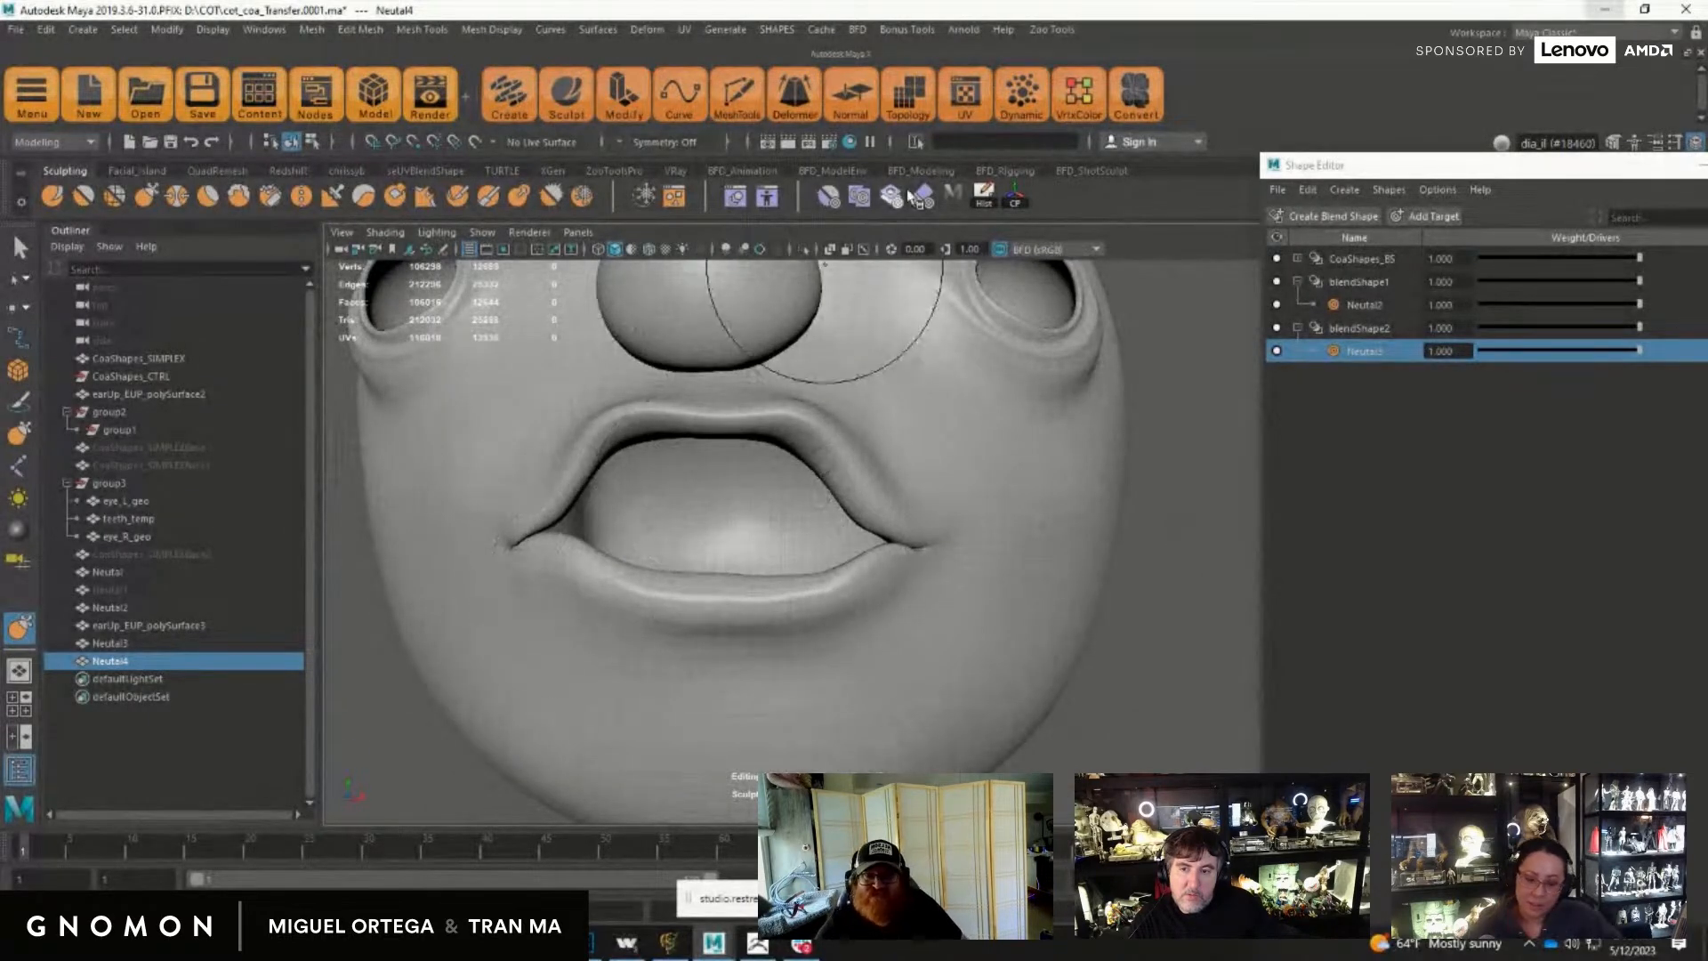
Step: Activate the smoothing brush and inspect the surface around Neutal4's mouth and cheeks from several angles
{"action": "left_click", "coordinate": [829, 197]}
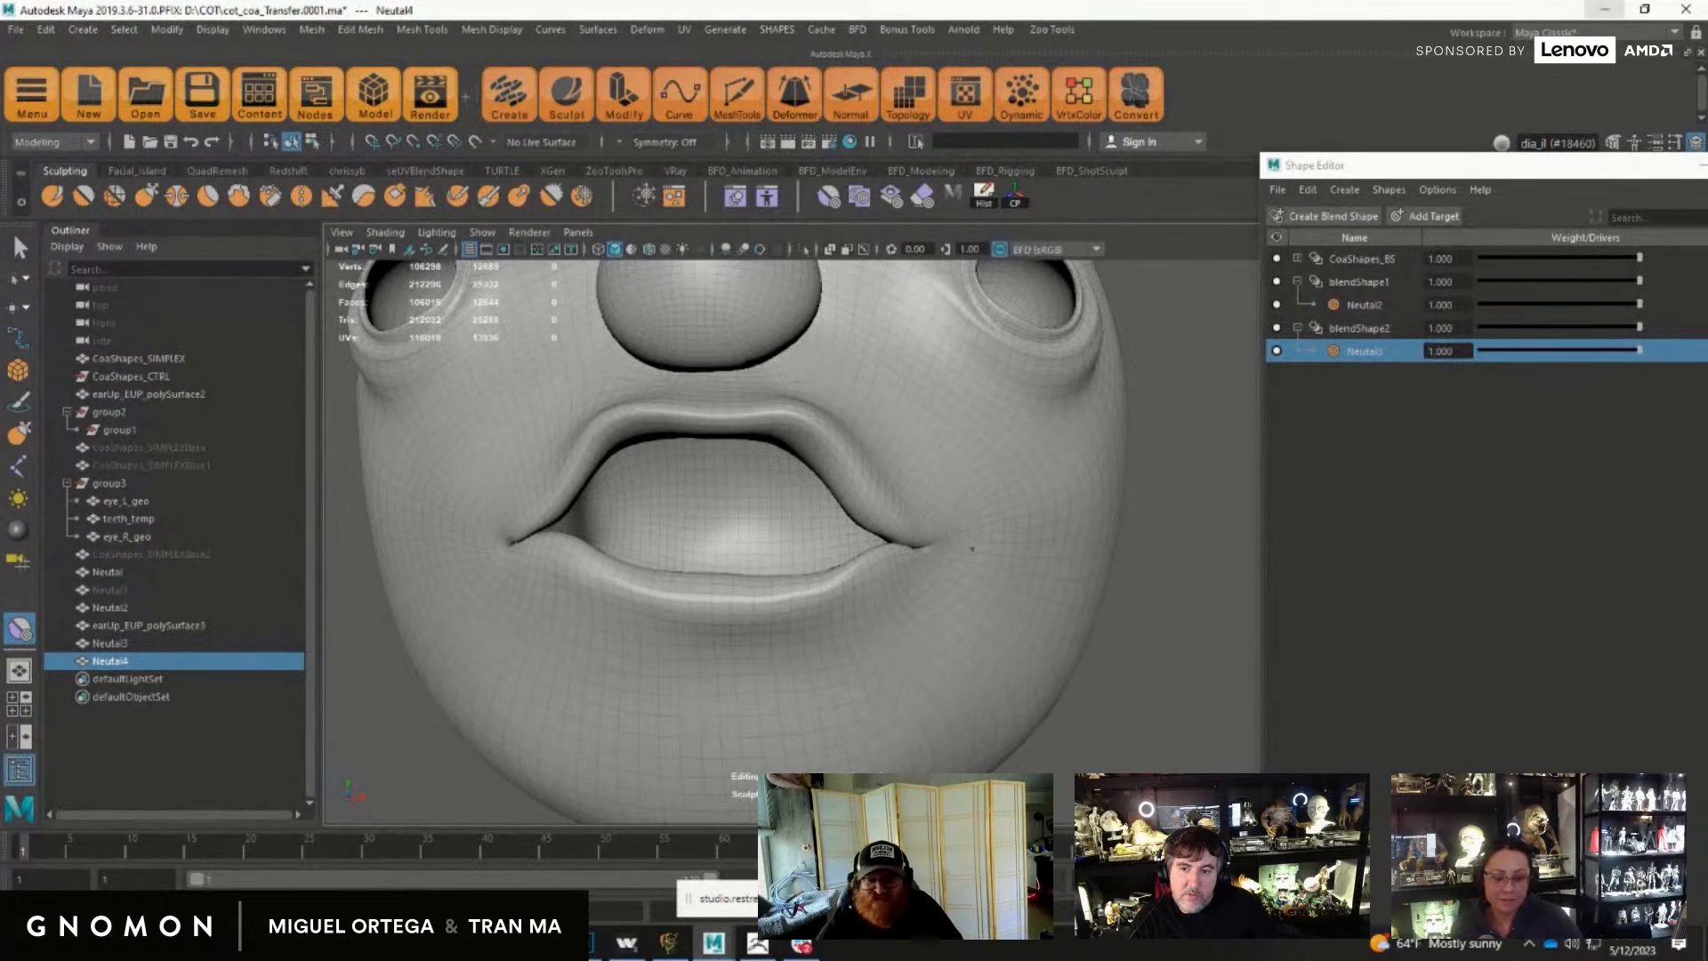
{"action": "left_click_drag", "start_coordinate": [775, 663], "coordinate": [693, 463], "text": "alt"}
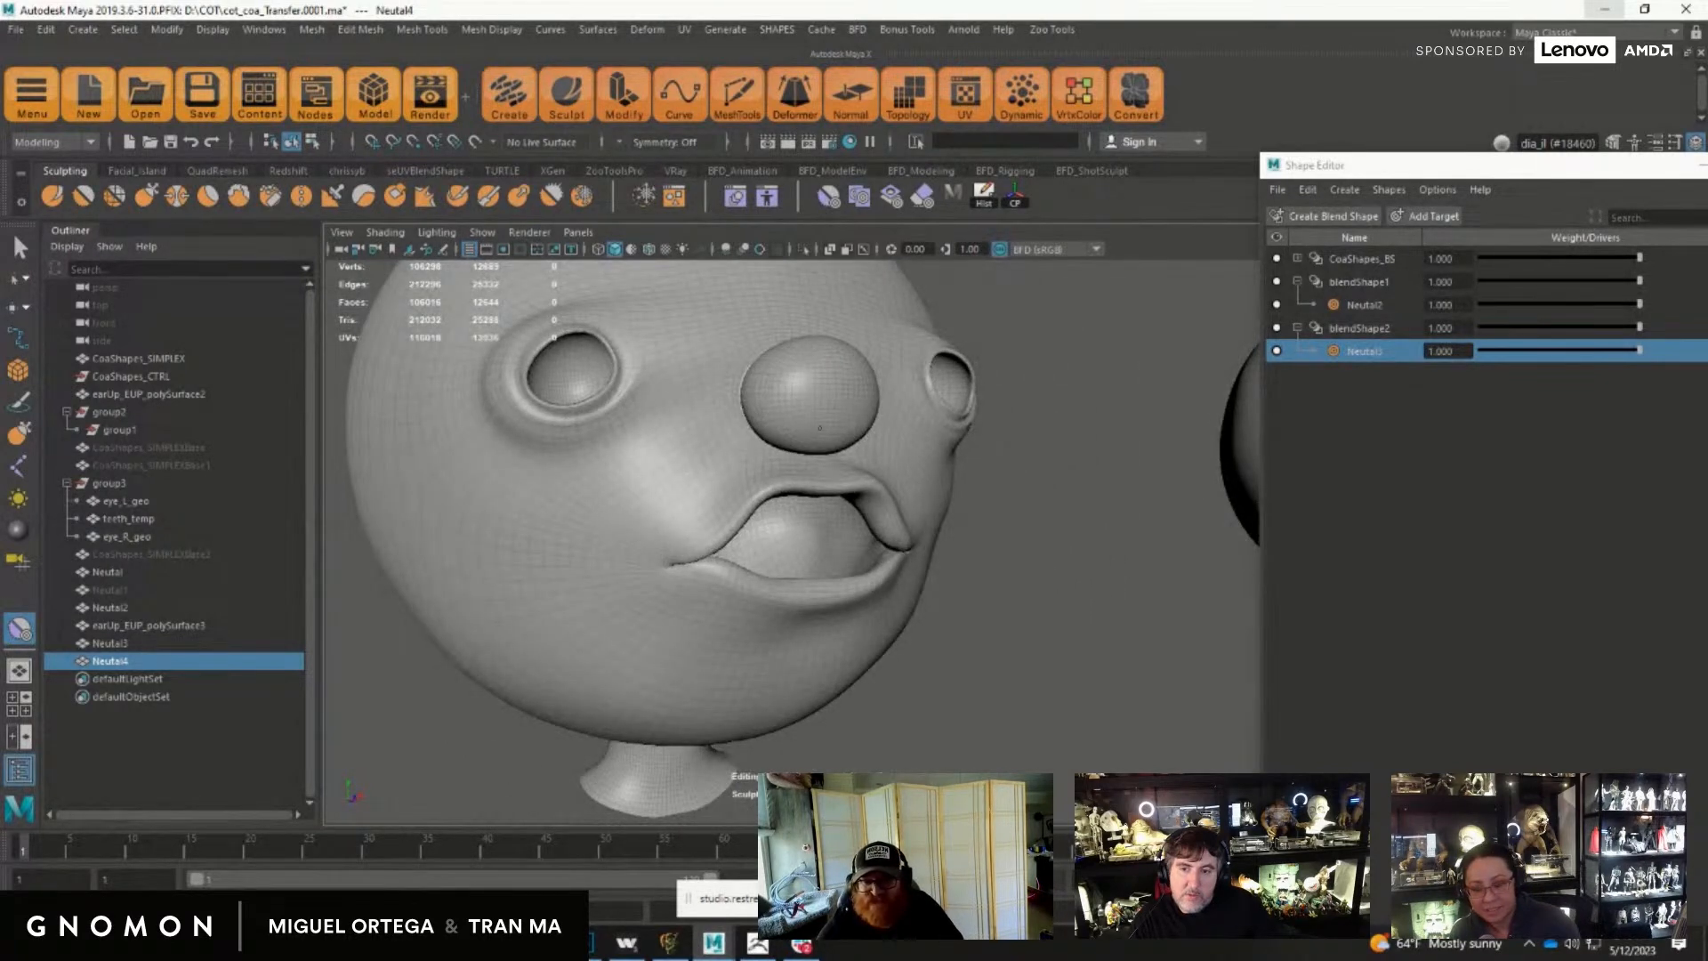
{"action": "left_click_drag", "start_coordinate": [789, 462], "coordinate": [747, 643], "text": "alt"}
{"action": "right_click_drag", "start_coordinate": [748, 643], "coordinate": [916, 719], "text": "alt"}
{"action": "left_click_drag", "start_coordinate": [915, 719], "coordinate": [961, 687], "text": "alt"}
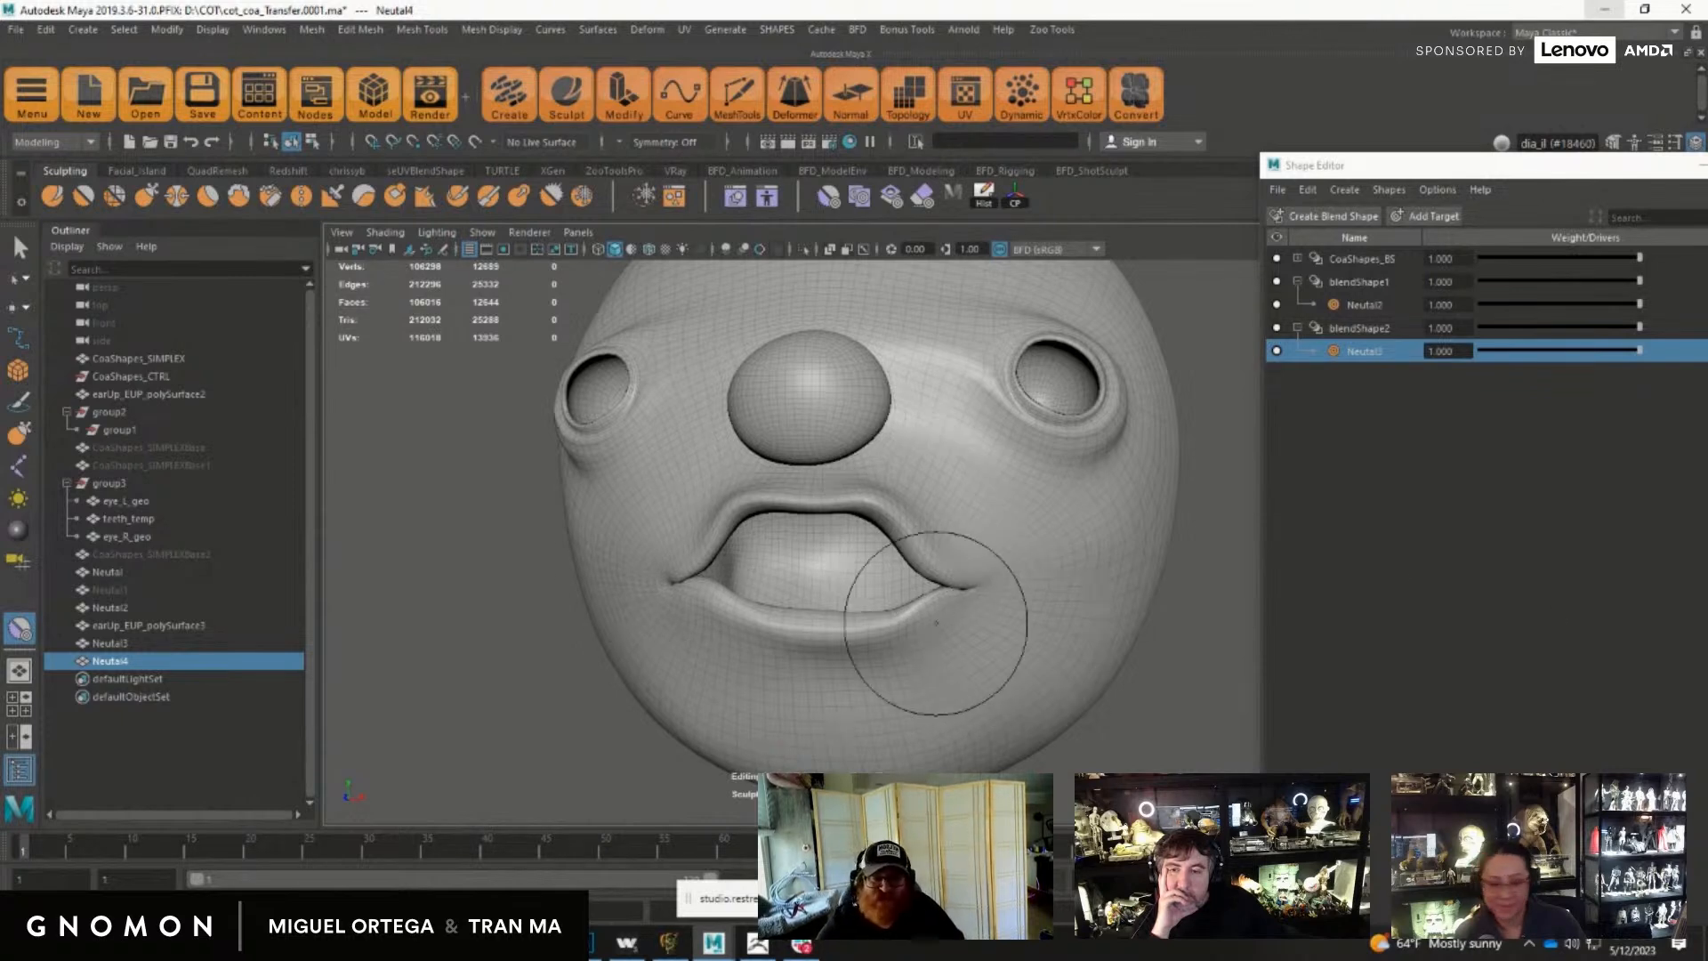
{"action": "scroll", "coordinate": [935, 578], "scroll_direction": "up", "scroll_amount": 5}
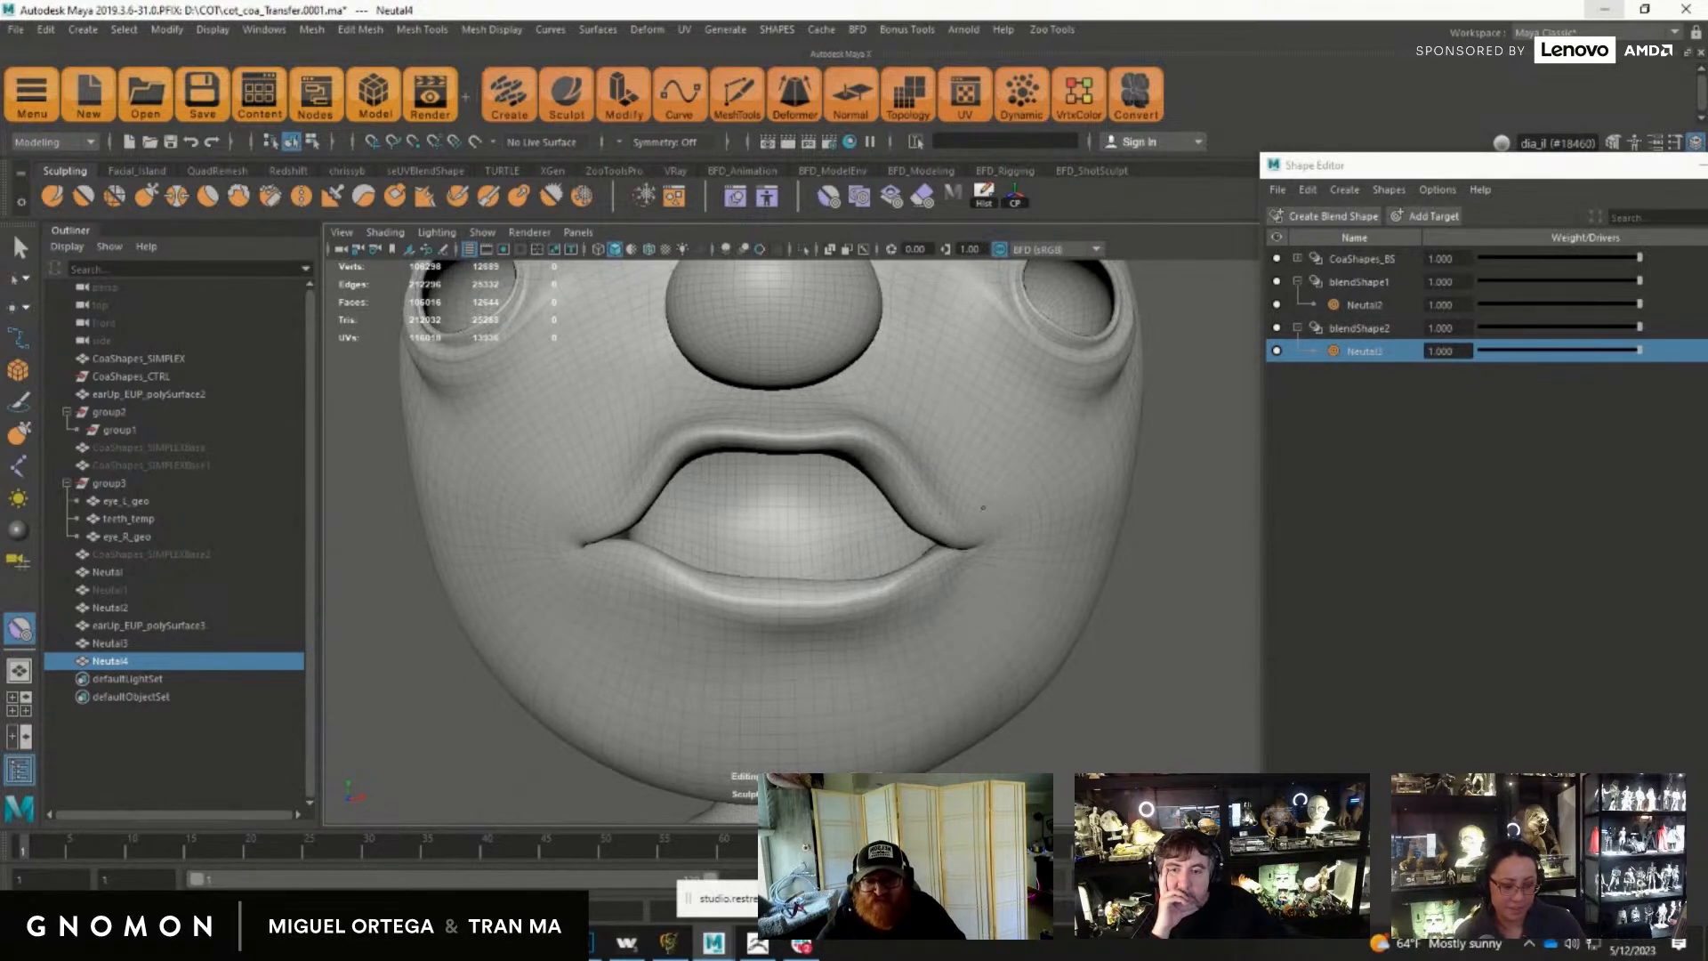
{"action": "scroll", "coordinate": [691, 626], "scroll_direction": "down", "scroll_amount": 5}
{"action": "left_click_drag", "start_coordinate": [690, 625], "coordinate": [1161, 627], "text": "alt"}
Step: Scrub the Neutal3 weight up to 1 and compare Neutal4's funnel shape with the neighbouring heads from a distance
{"action": "left_click_drag", "start_coordinate": [1639, 351], "coordinate": [1696, 352]}
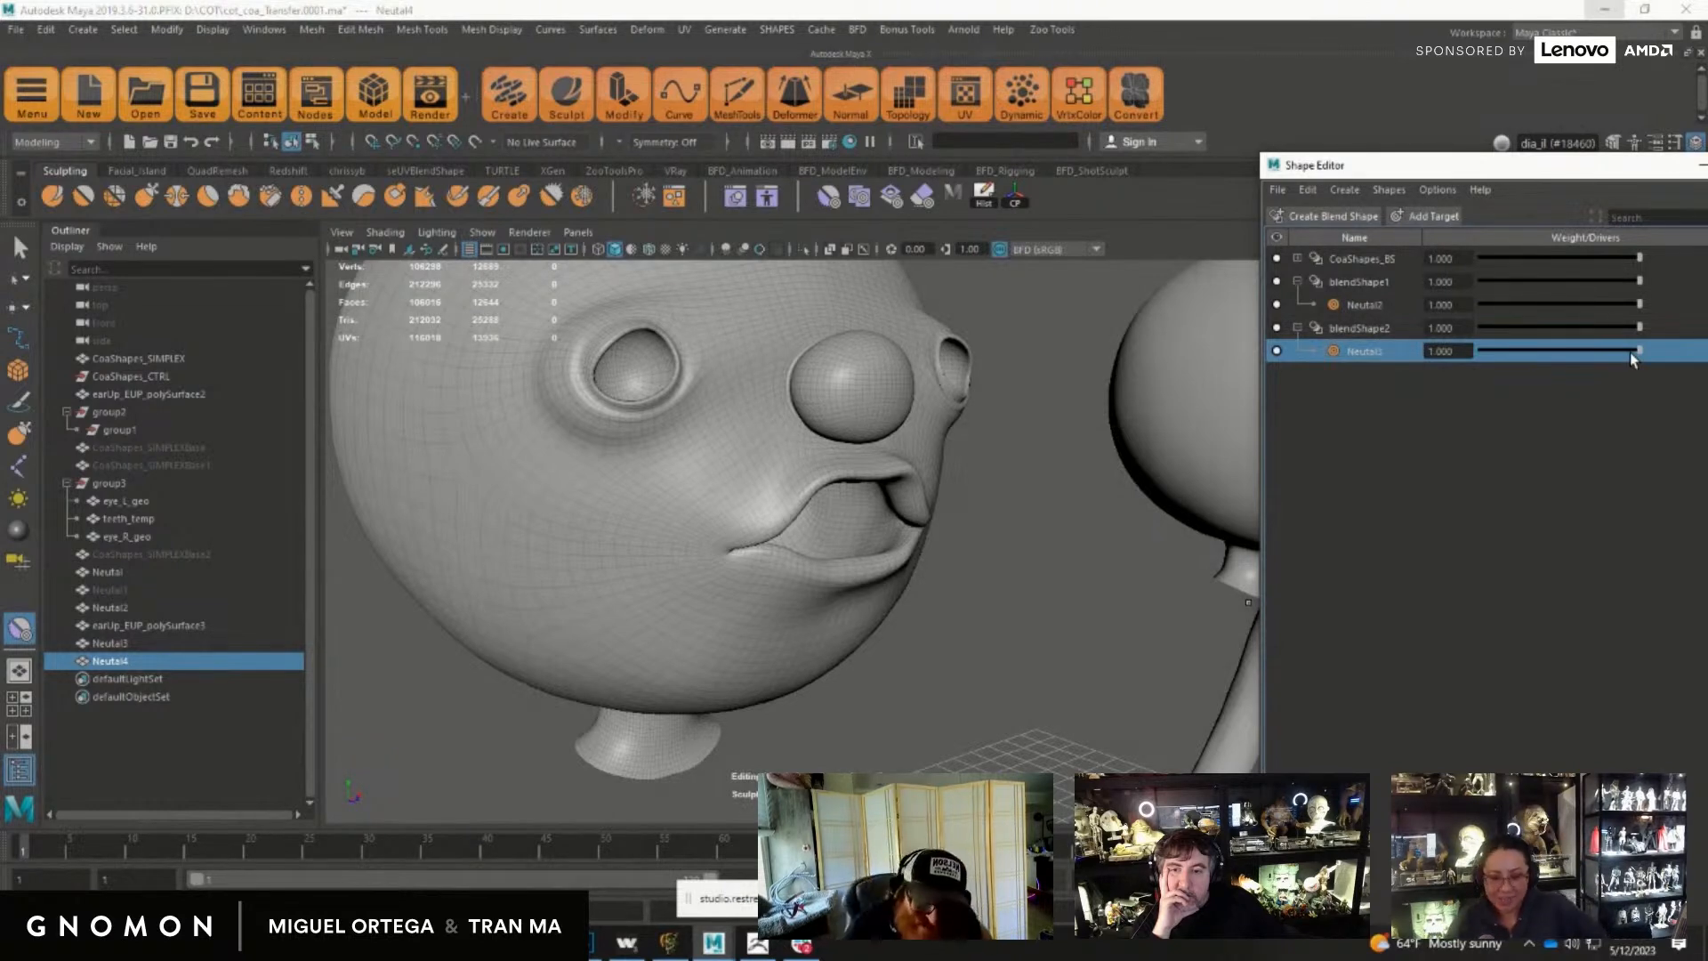
{"action": "middle_click_drag", "start_coordinate": [1035, 666], "coordinate": [1040, 667], "text": "alt"}
{"action": "right_click_drag", "start_coordinate": [1040, 667], "coordinate": [916, 652], "text": "alt"}
{"action": "left_click_drag", "start_coordinate": [916, 653], "coordinate": [907, 660], "text": "alt"}
{"action": "right_click_drag", "start_coordinate": [908, 659], "coordinate": [863, 649], "text": "alt"}
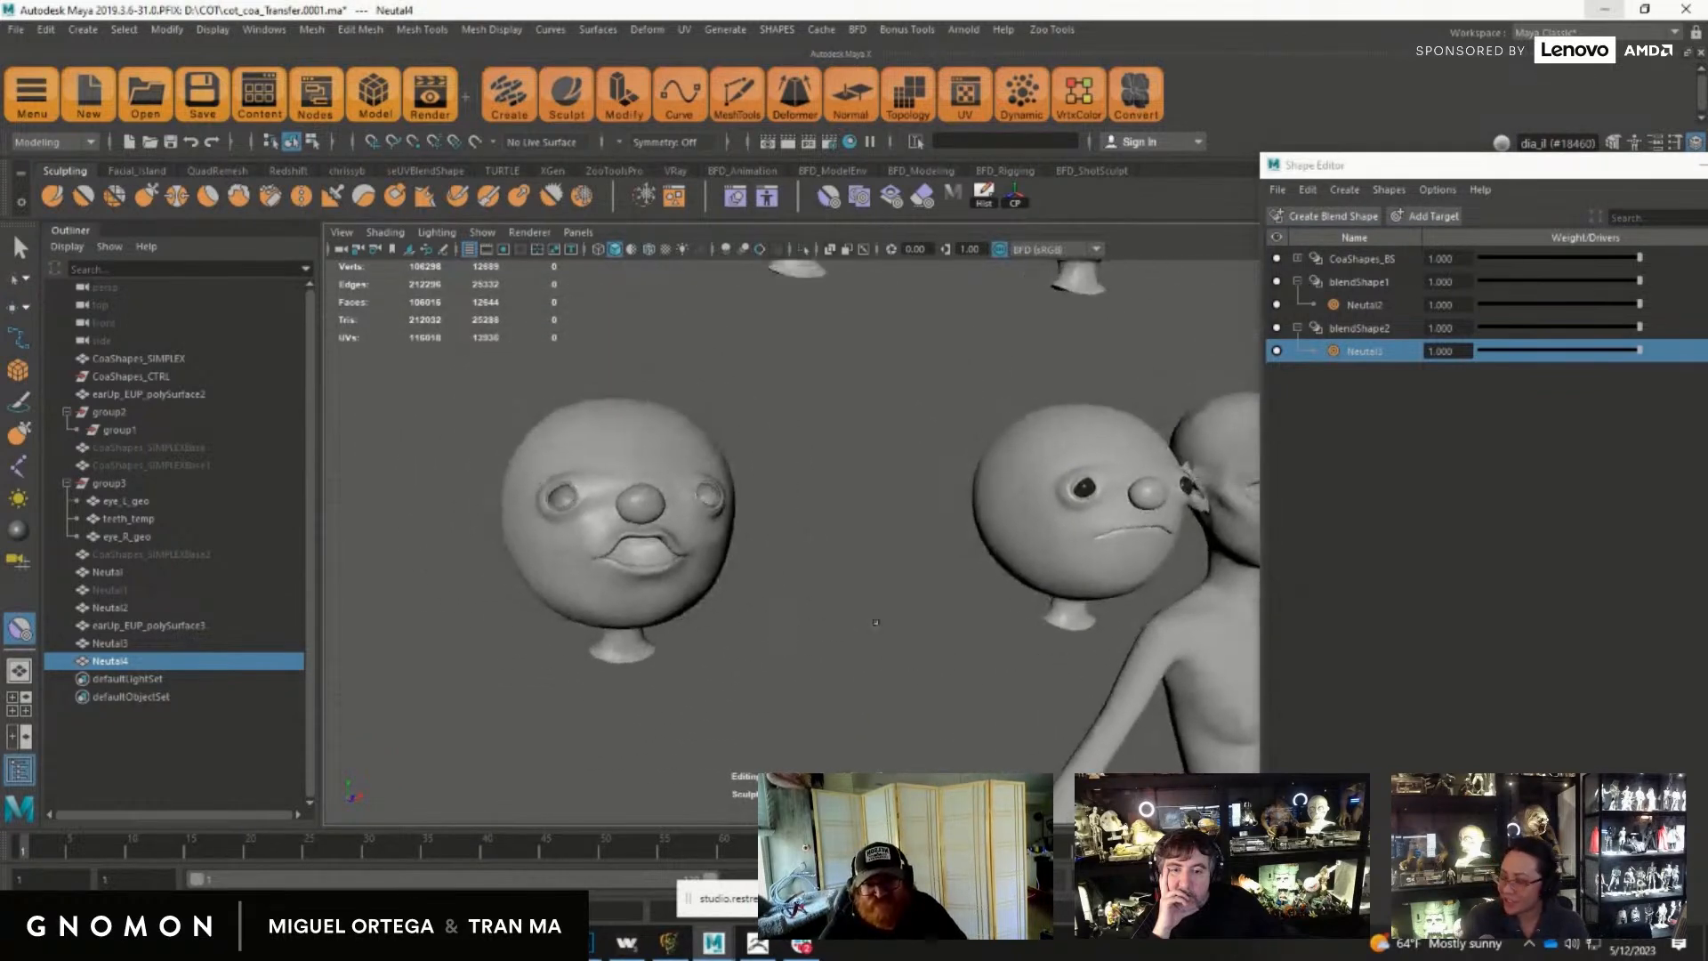
{"action": "left_click_drag", "start_coordinate": [863, 649], "coordinate": [819, 631], "text": "alt"}
{"action": "middle_click_drag", "start_coordinate": [819, 631], "coordinate": [725, 647], "text": "alt"}
{"action": "right_click_drag", "start_coordinate": [725, 648], "coordinate": [819, 707], "text": "alt"}
{"action": "middle_click_drag", "start_coordinate": [819, 707], "coordinate": [885, 699], "text": "alt"}
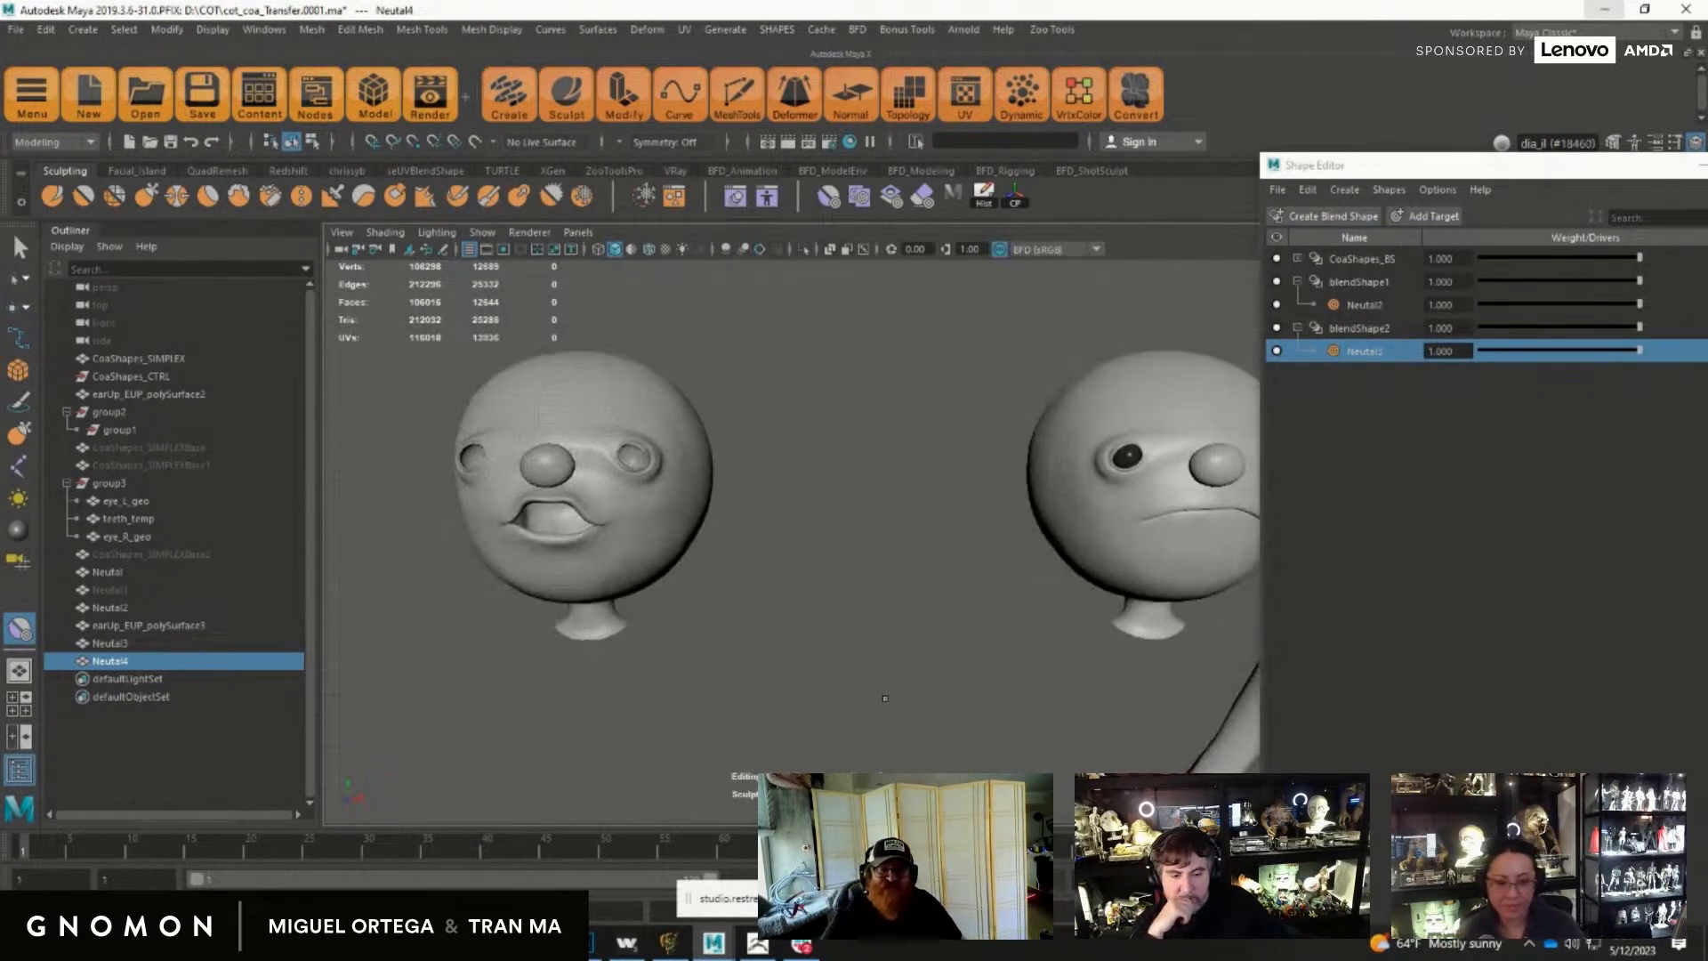
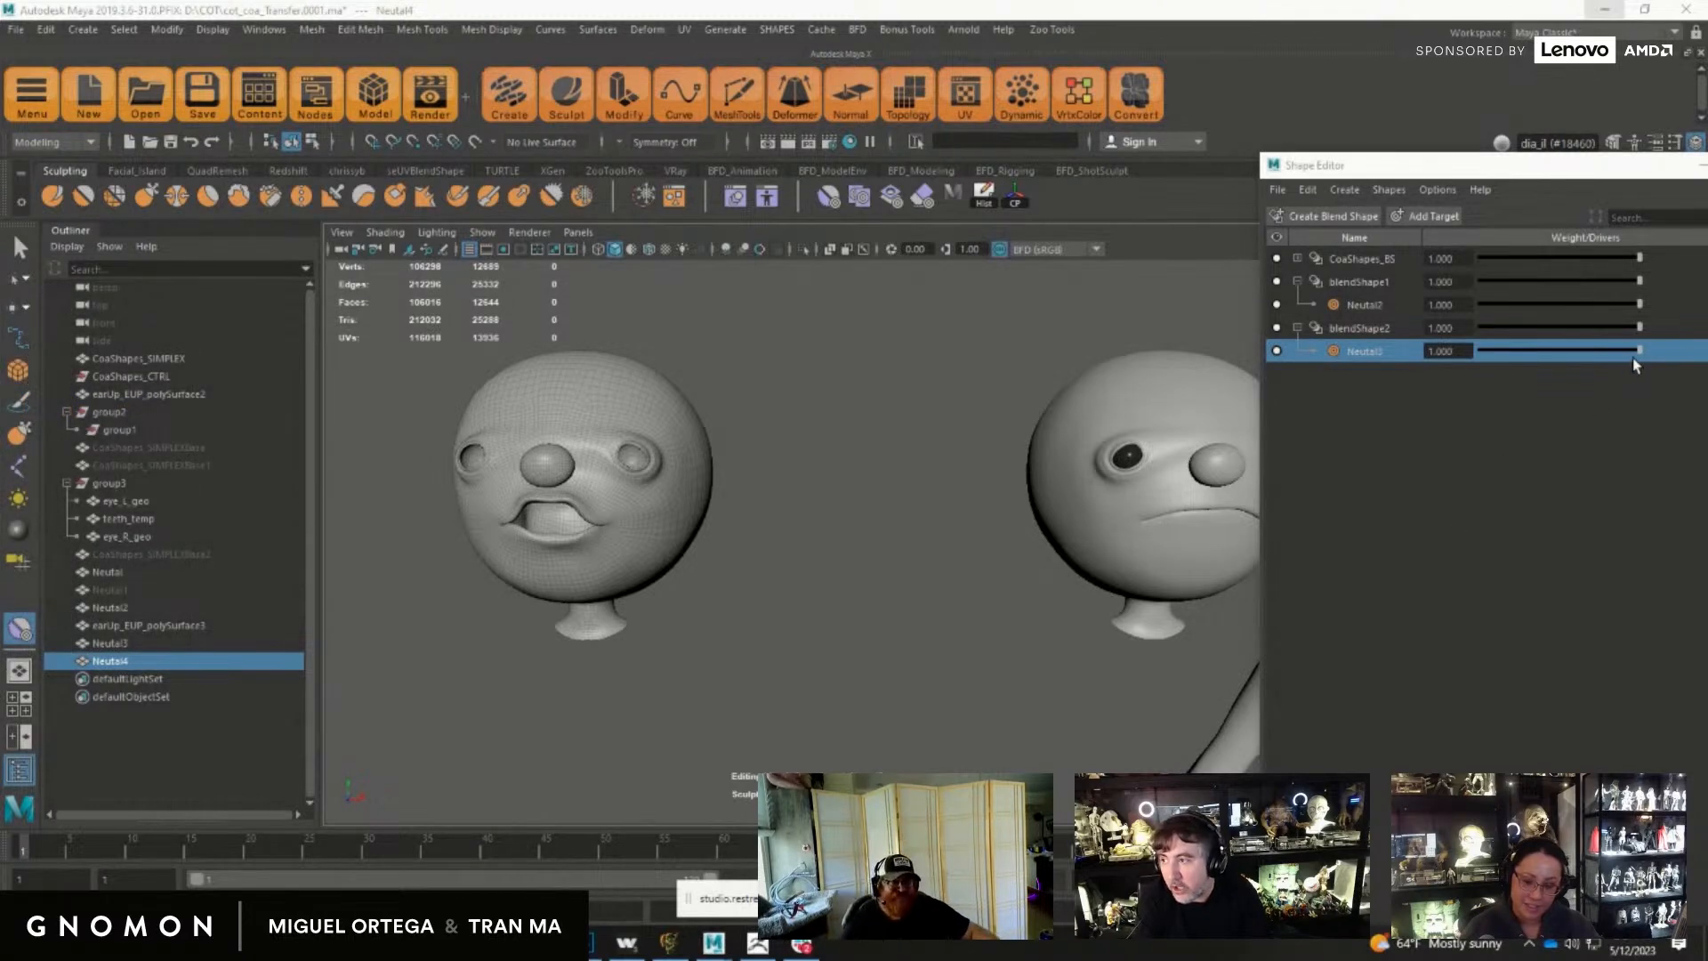
{"action": "left_click_drag", "start_coordinate": [1637, 352], "coordinate": [1680, 350]}
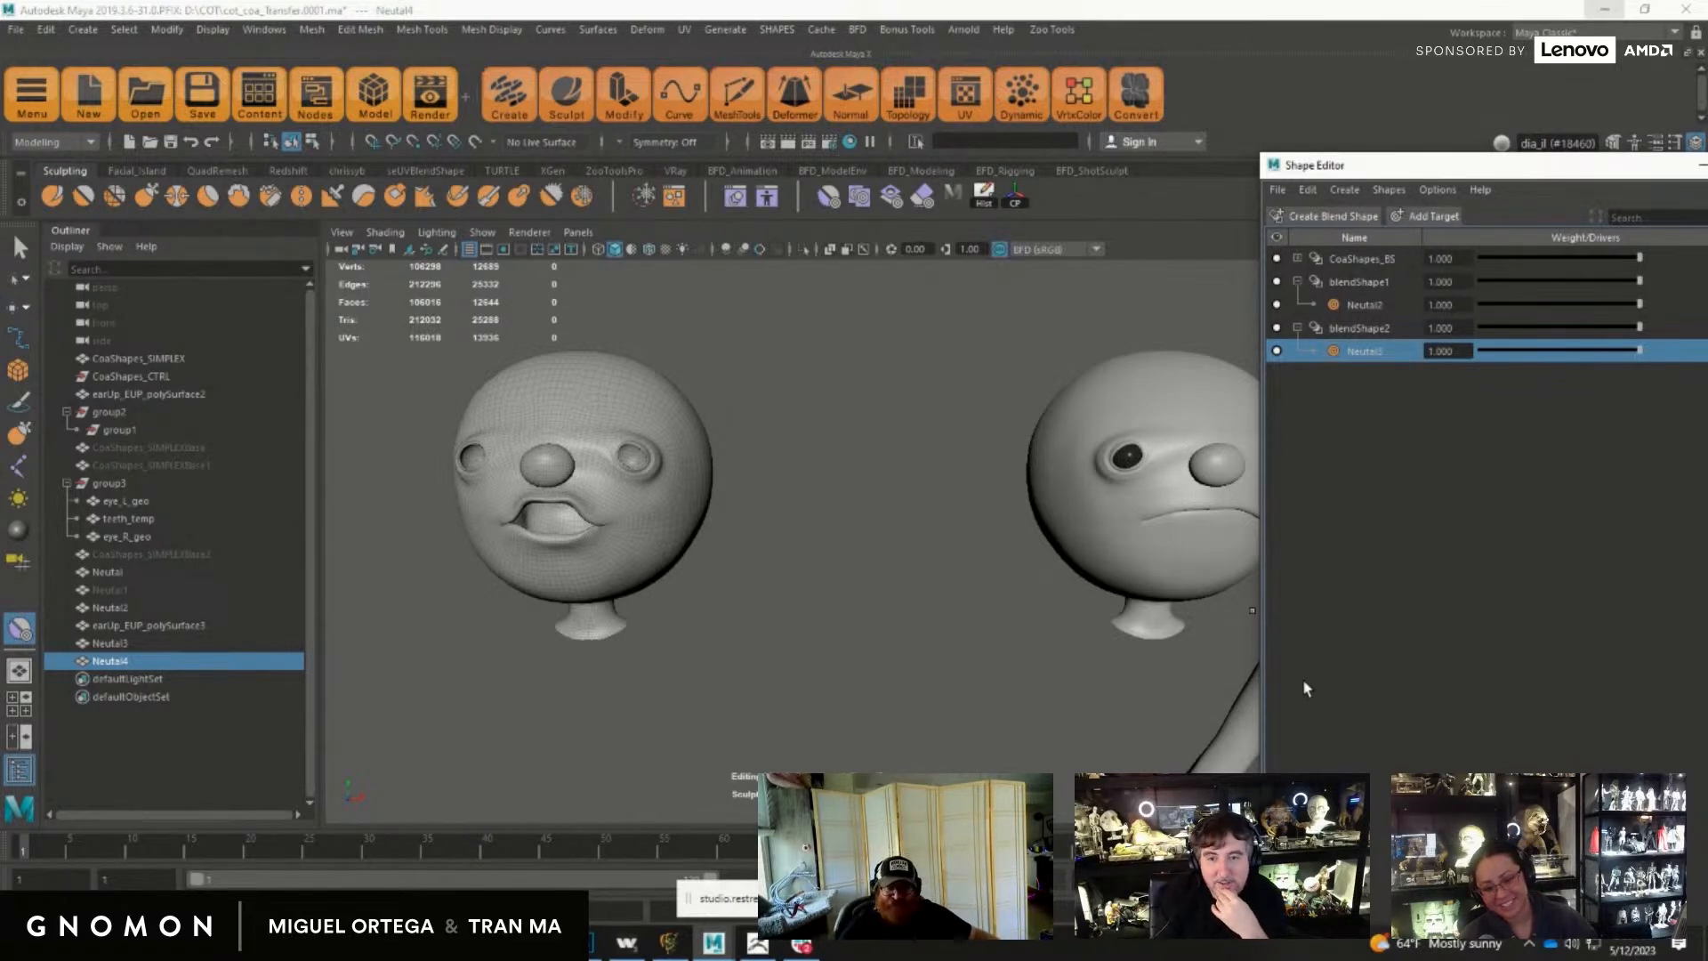
Step: Reposition the Shape Editor so its edit and key columns fit on screen, and bring up the open Maya windows
{"action": "left_click_drag", "start_coordinate": [1356, 168], "coordinate": [1225, 171]}
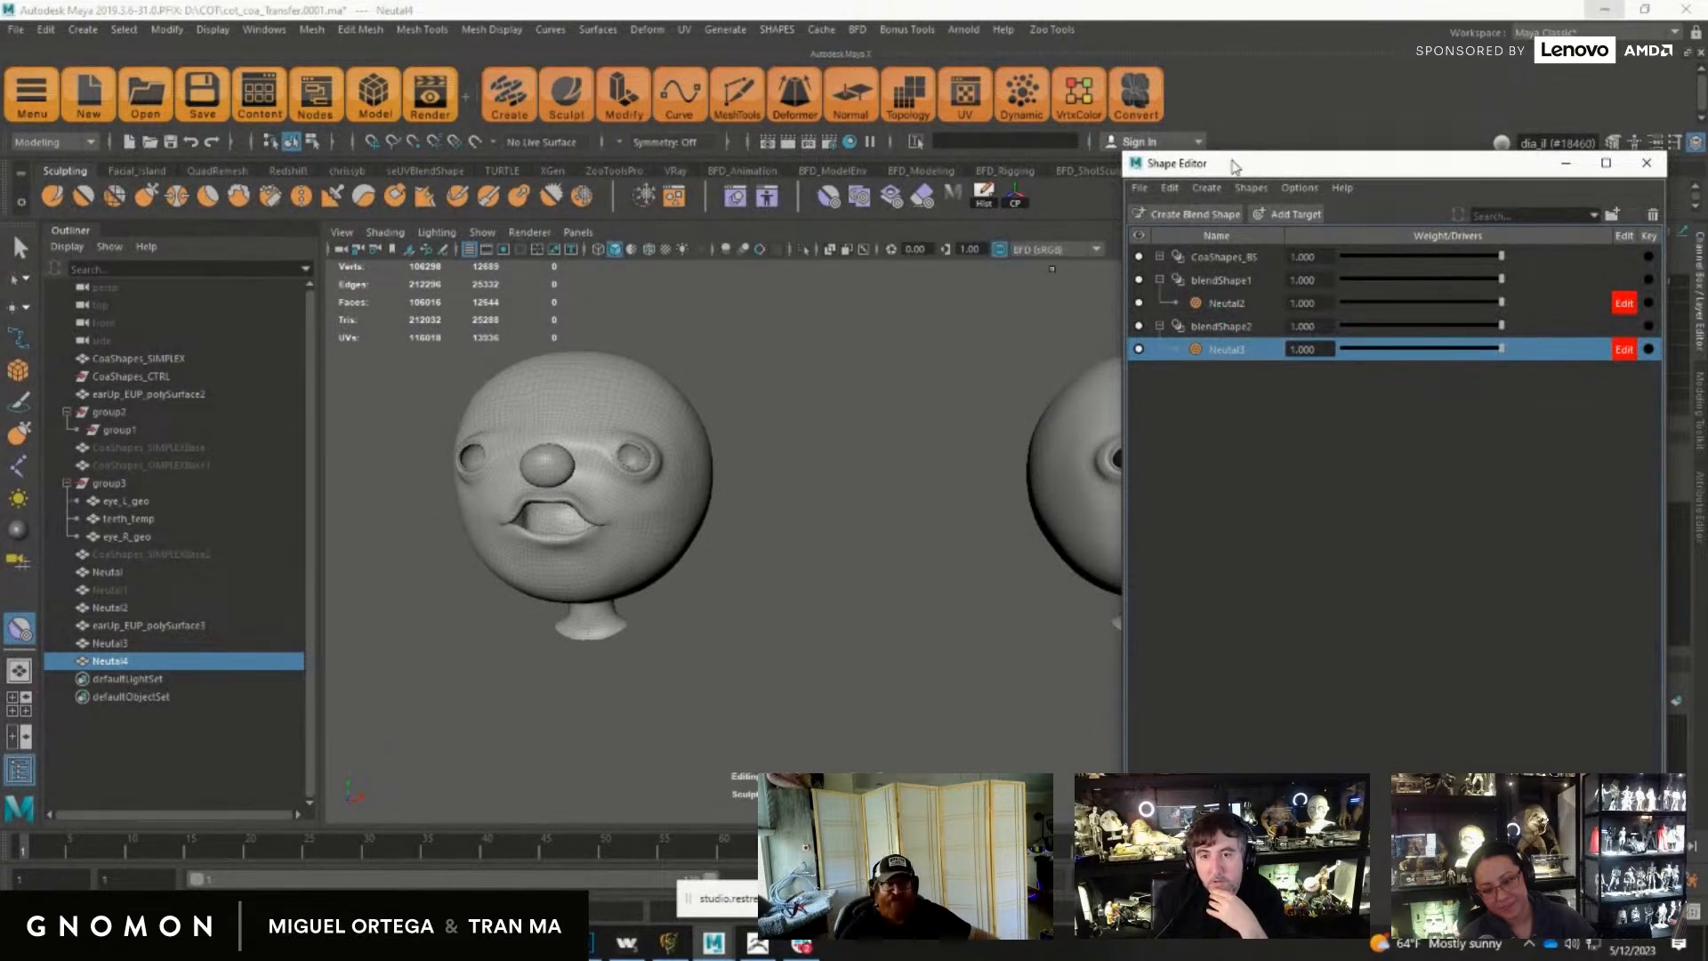
{"action": "left_click_drag", "start_coordinate": [1241, 164], "coordinate": [1216, 100]}
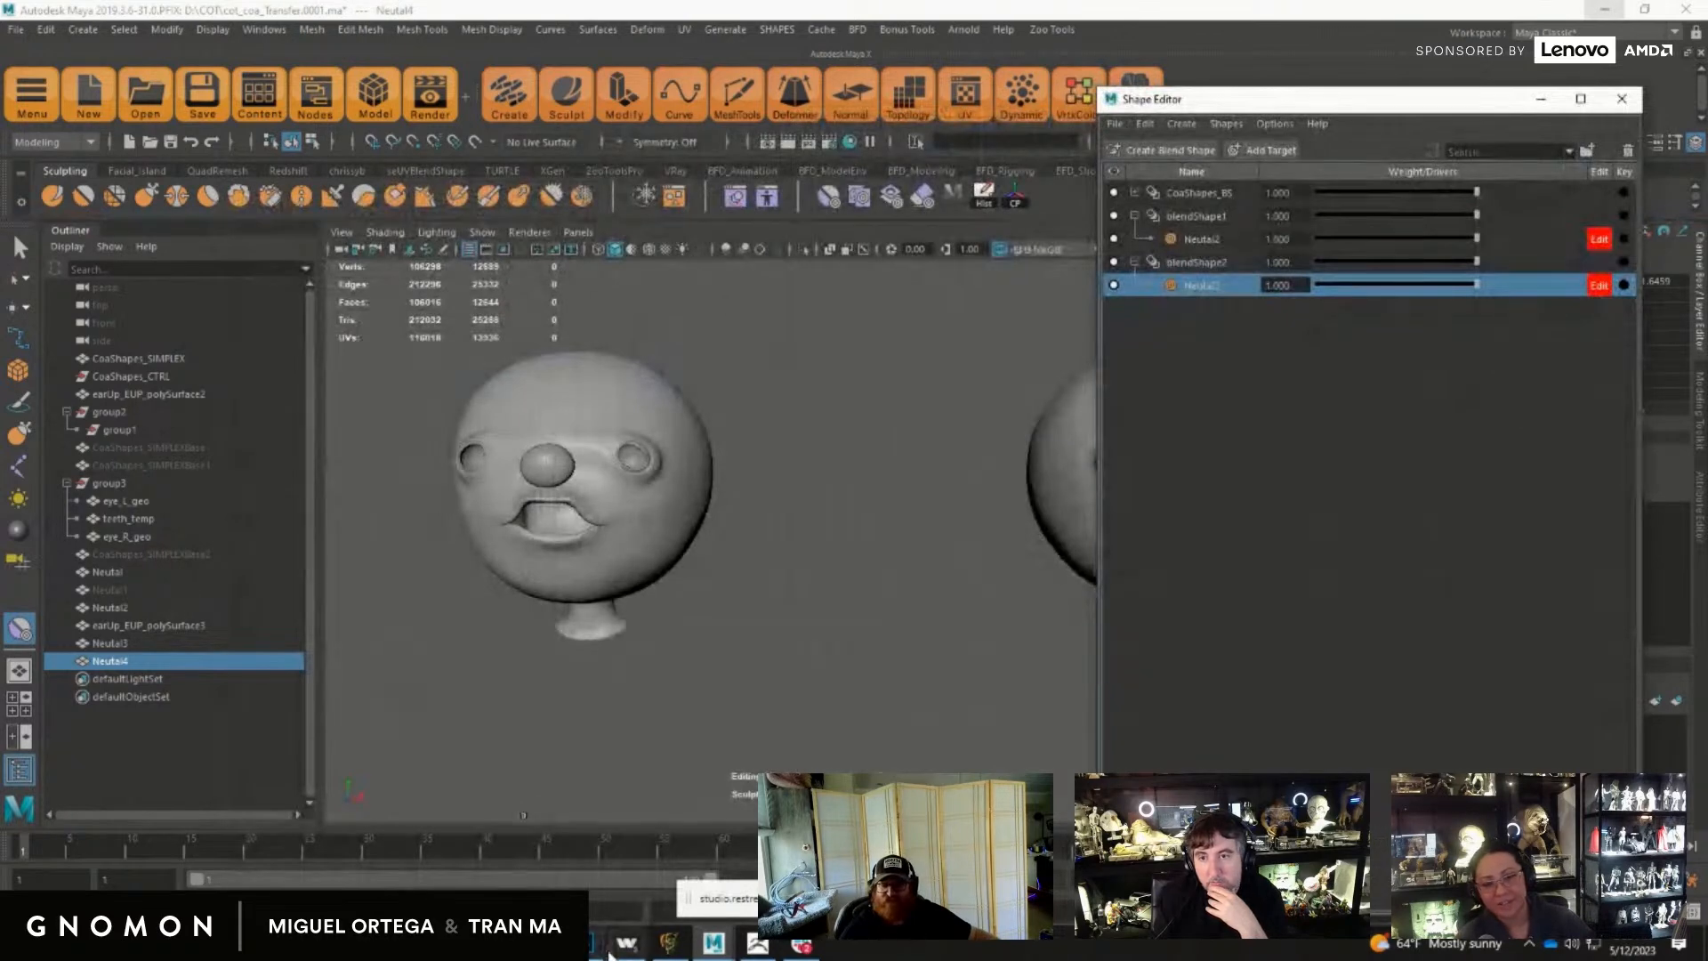
{"action": "left_click", "coordinate": [710, 949]}
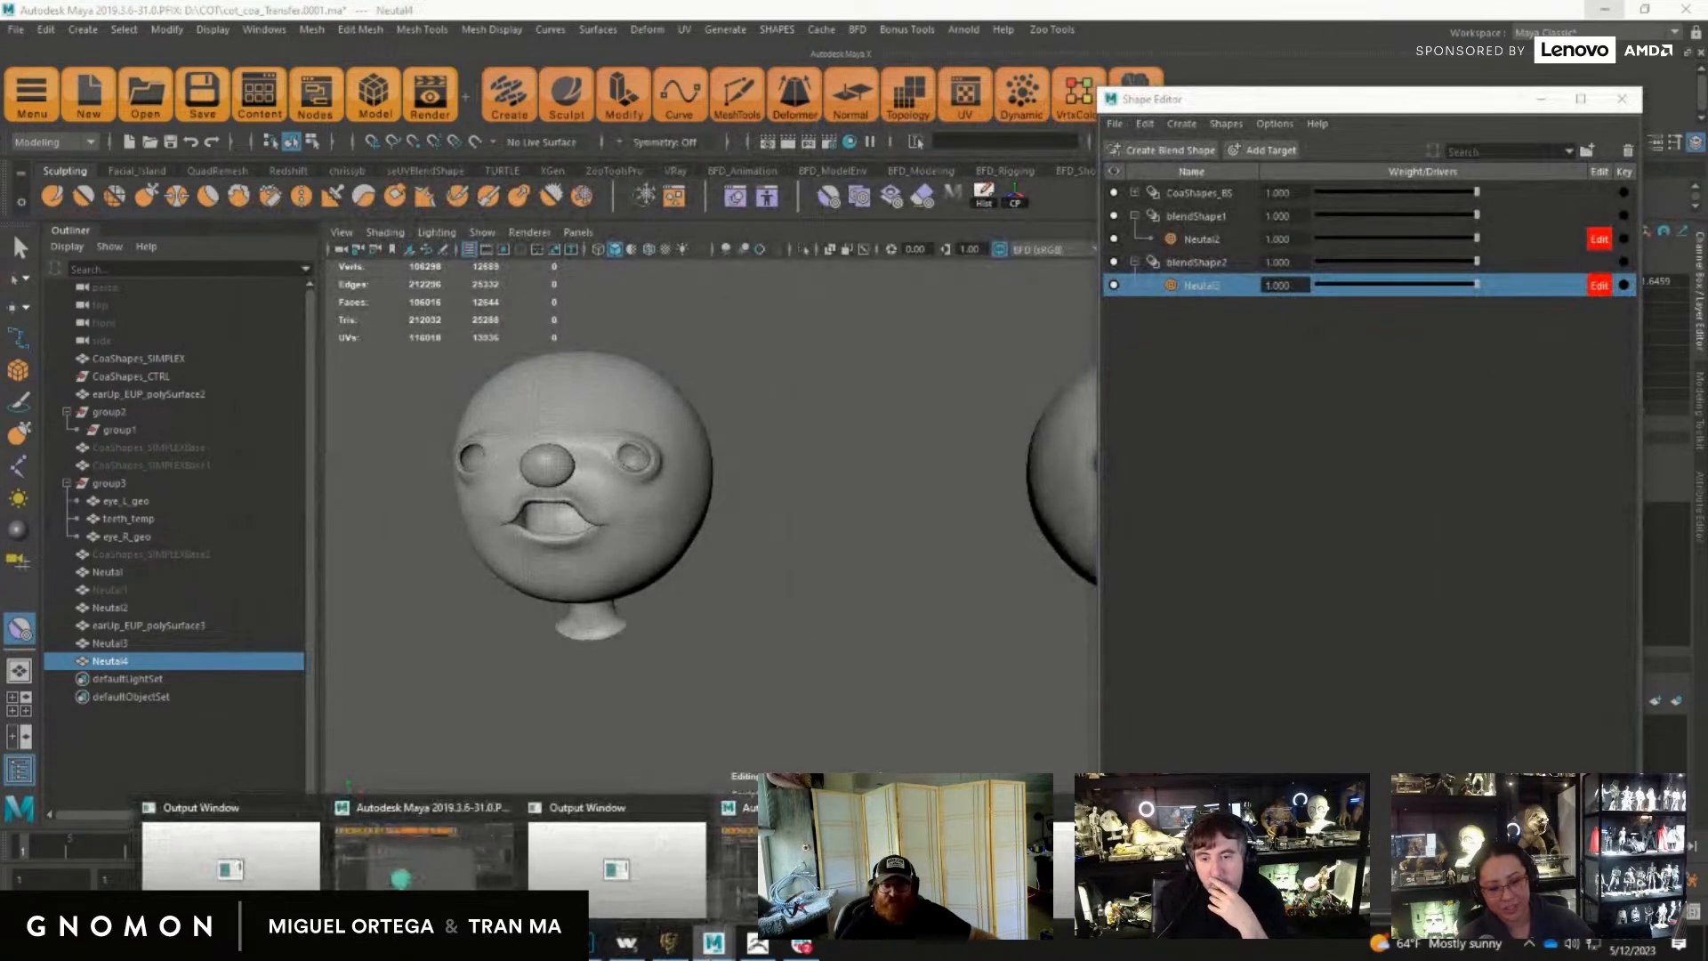
Step: Switch to the other Maya session and open shapeCleanUp.0024.ma from the COT folder
{"action": "left_click", "coordinate": [739, 828]}
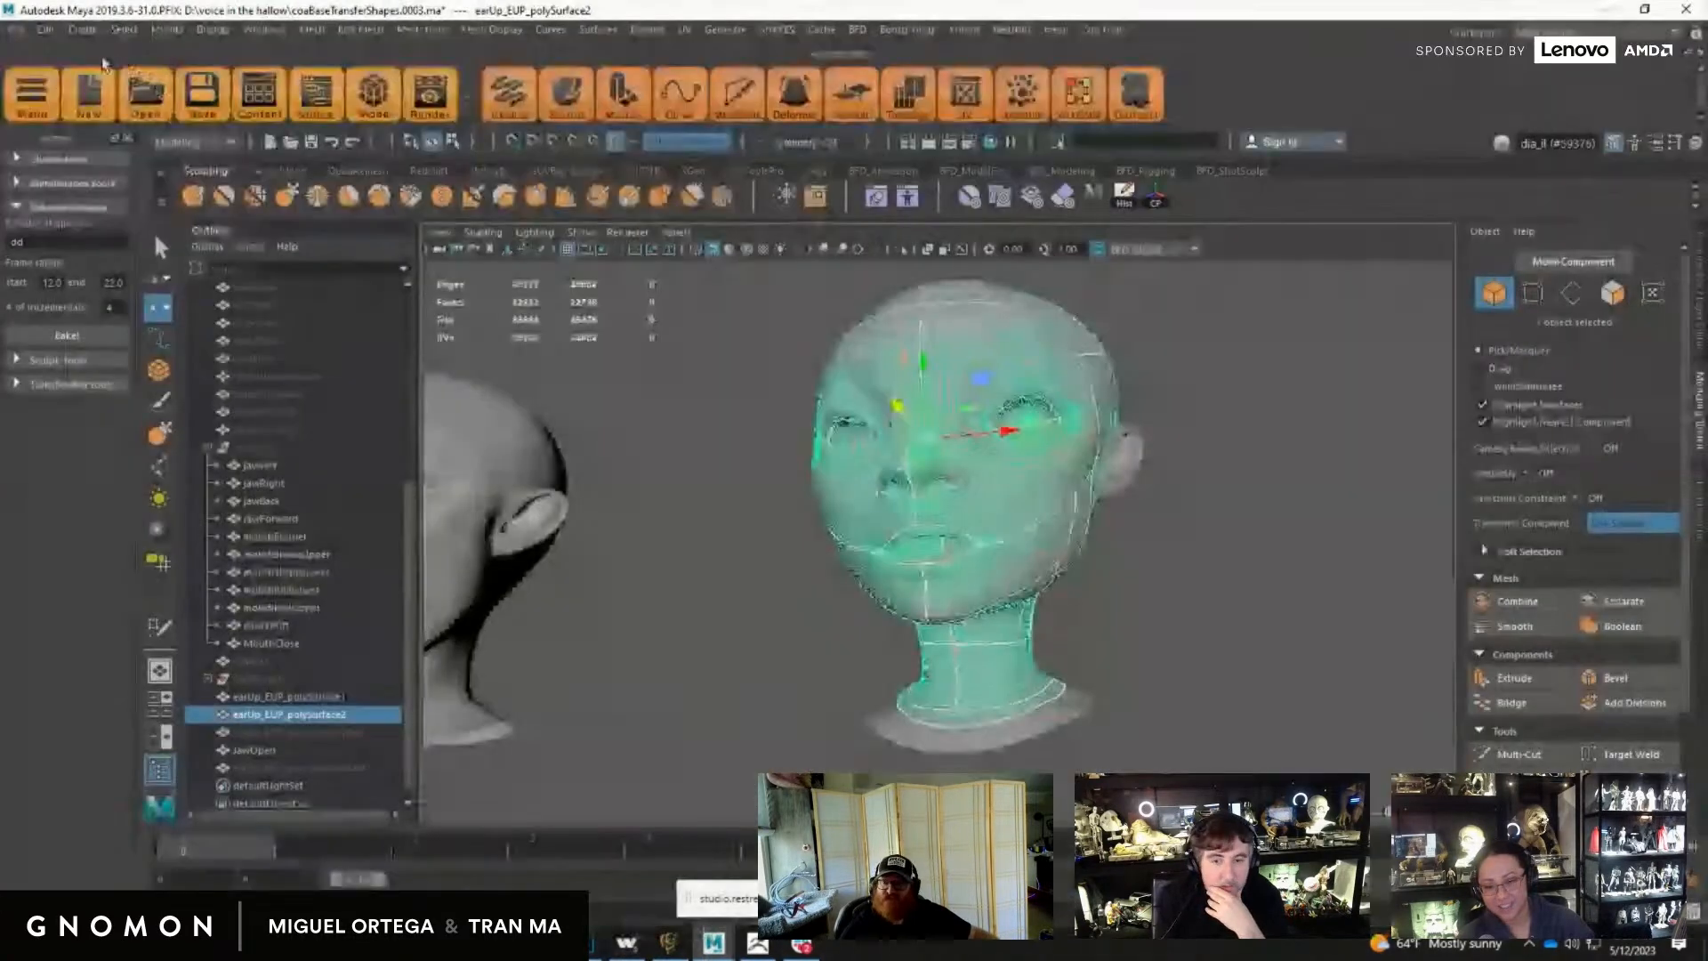
{"action": "left_click", "coordinate": [15, 29]}
{"action": "key", "text": "Escape"}
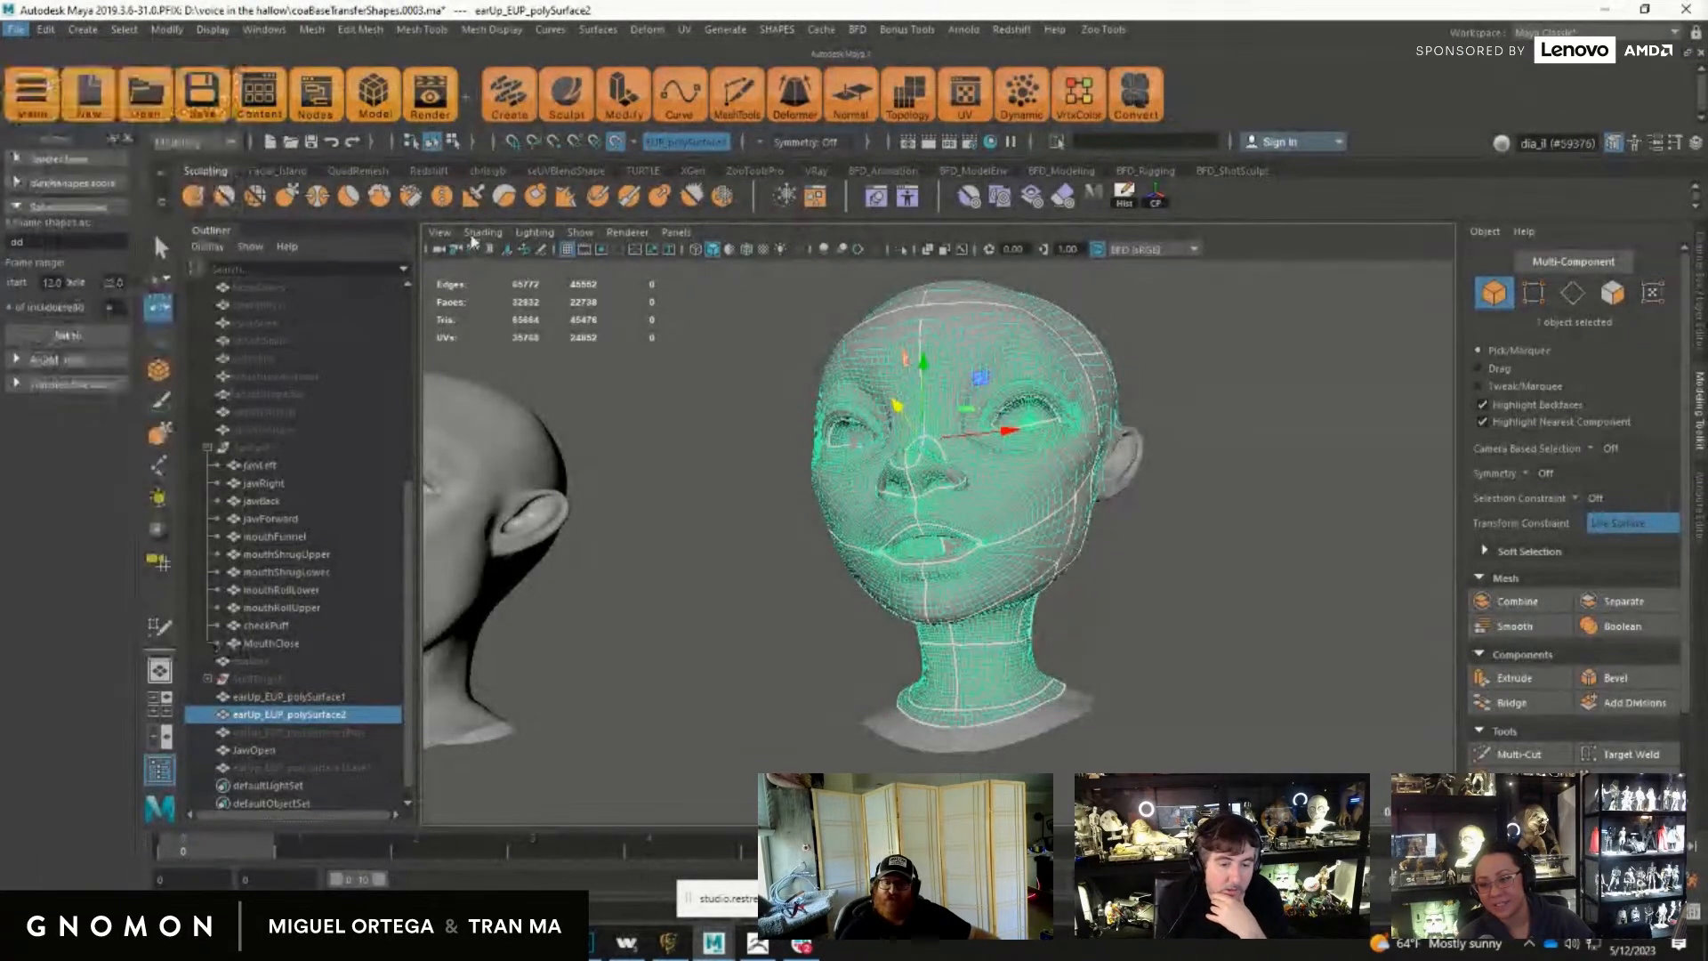
{"action": "key", "text": "ctrl+o"}
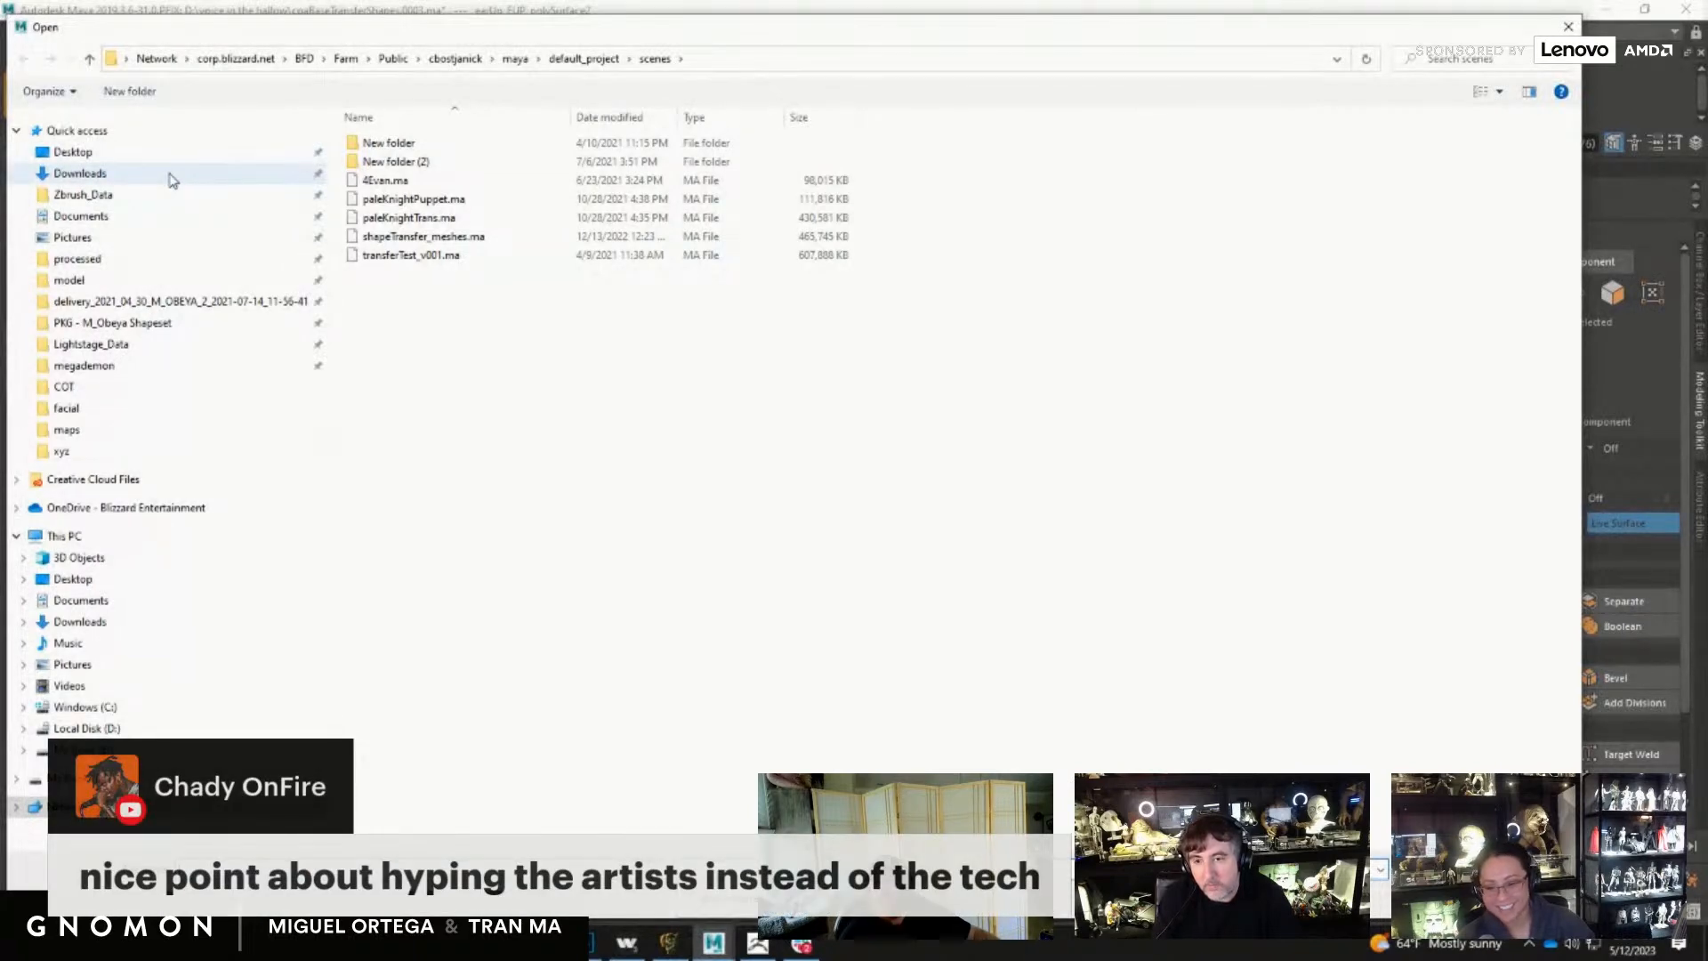
{"action": "left_click", "coordinate": [149, 388]}
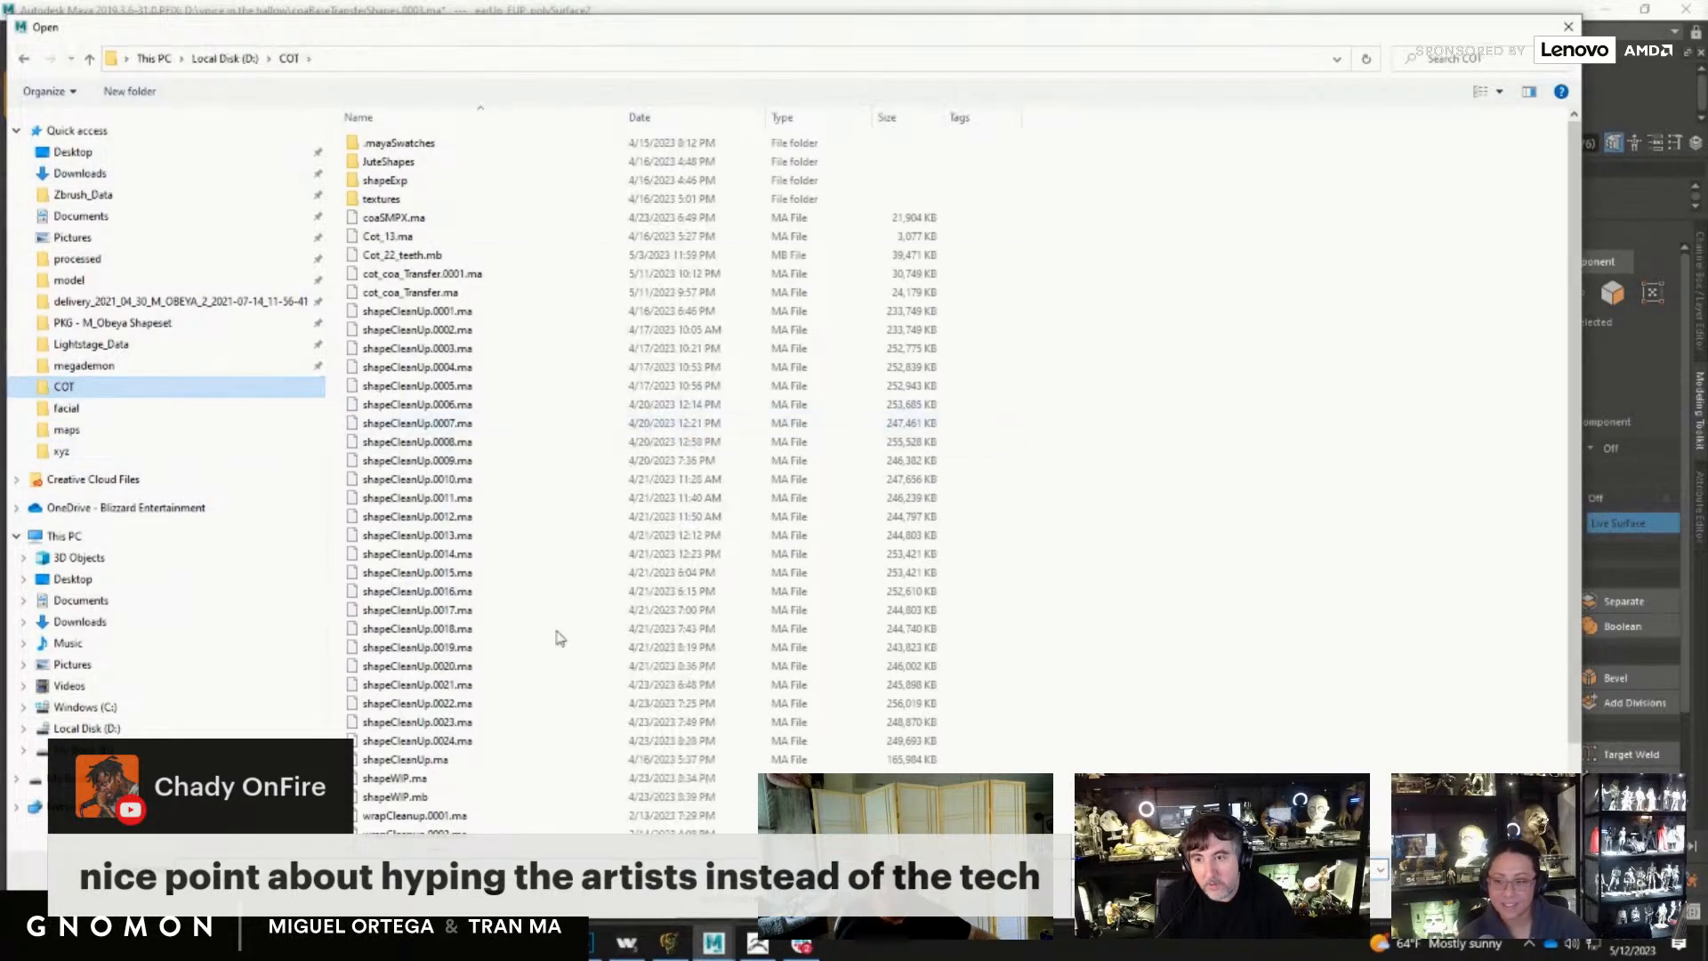
{"action": "left_click", "coordinate": [485, 742]}
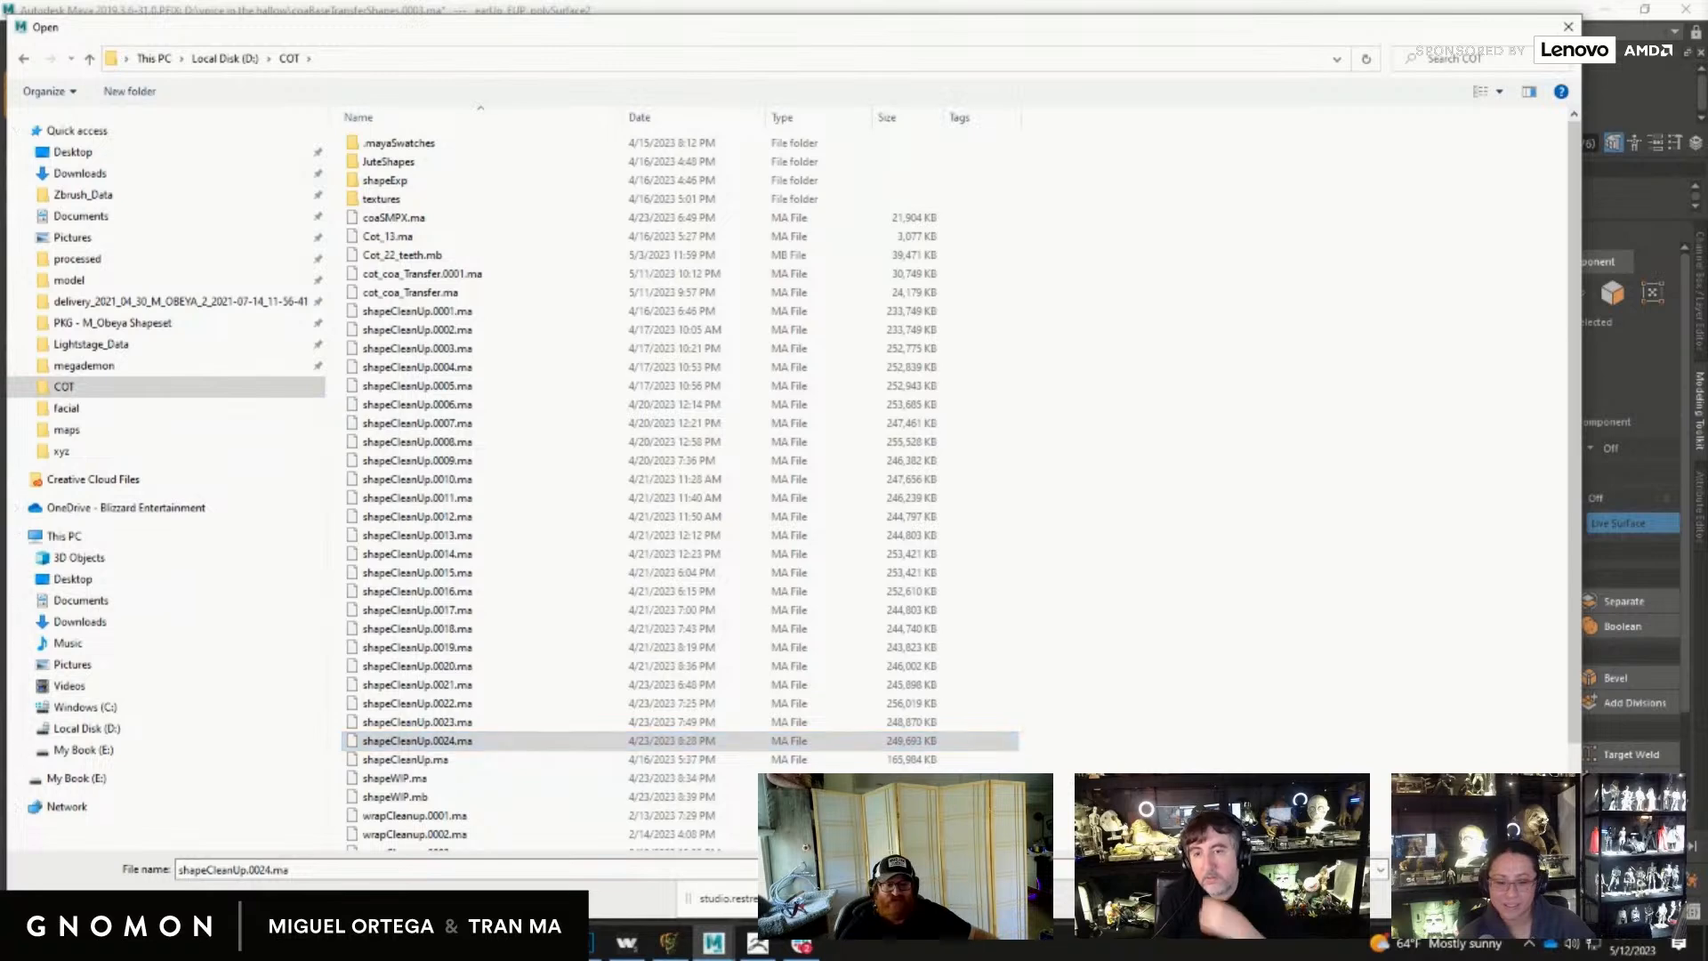
{"action": "double_click", "coordinate": [485, 742]}
{"action": "left_click", "coordinate": [856, 477]}
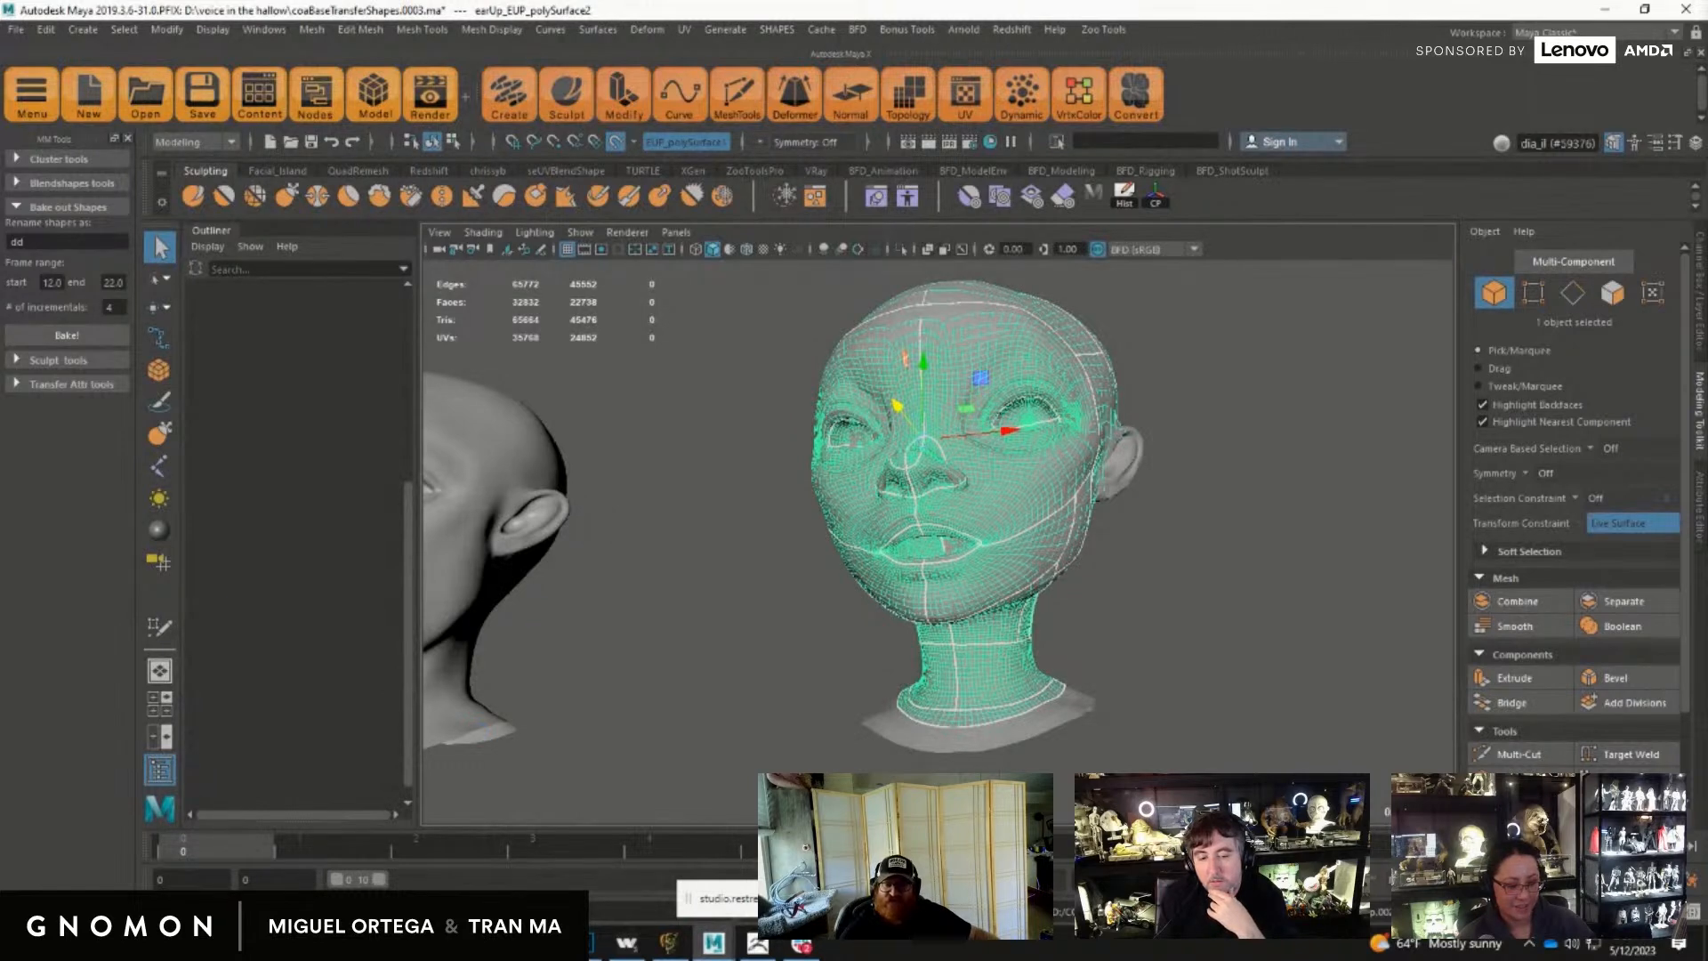
Step: Browse the COT folder in File Explorer using the List layout, and minimize the window
{"action": "key", "text": "super+e"}
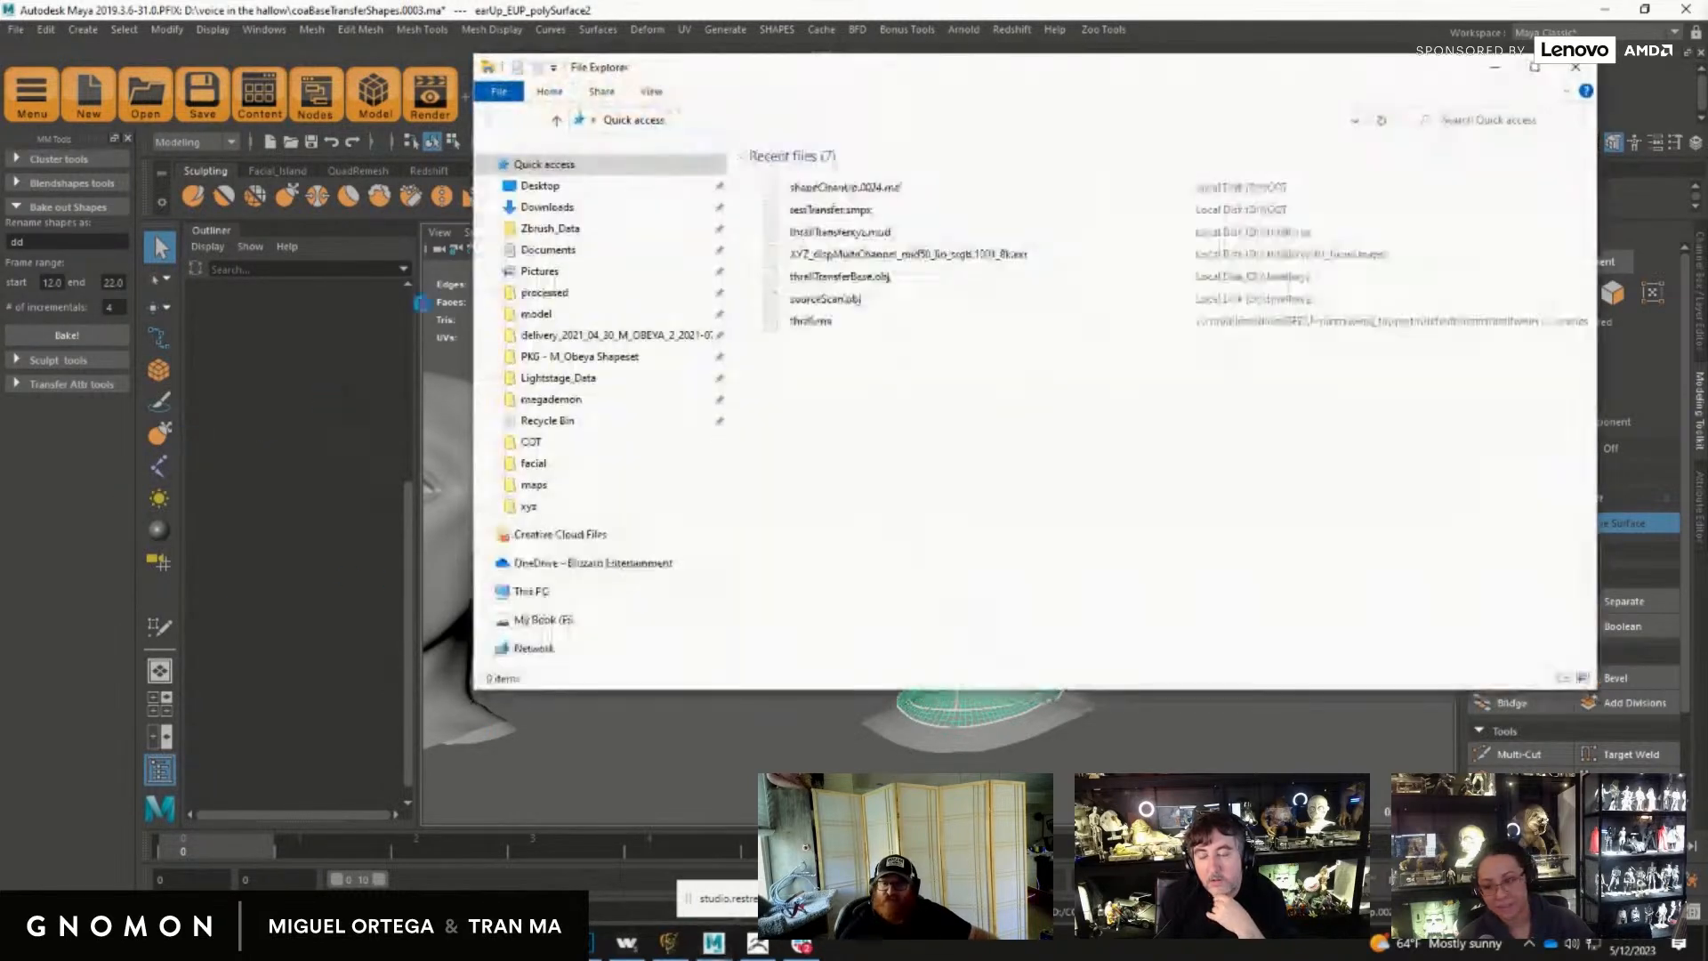
{"action": "scroll", "coordinate": [894, 514], "scroll_direction": "down", "scroll_amount": 3}
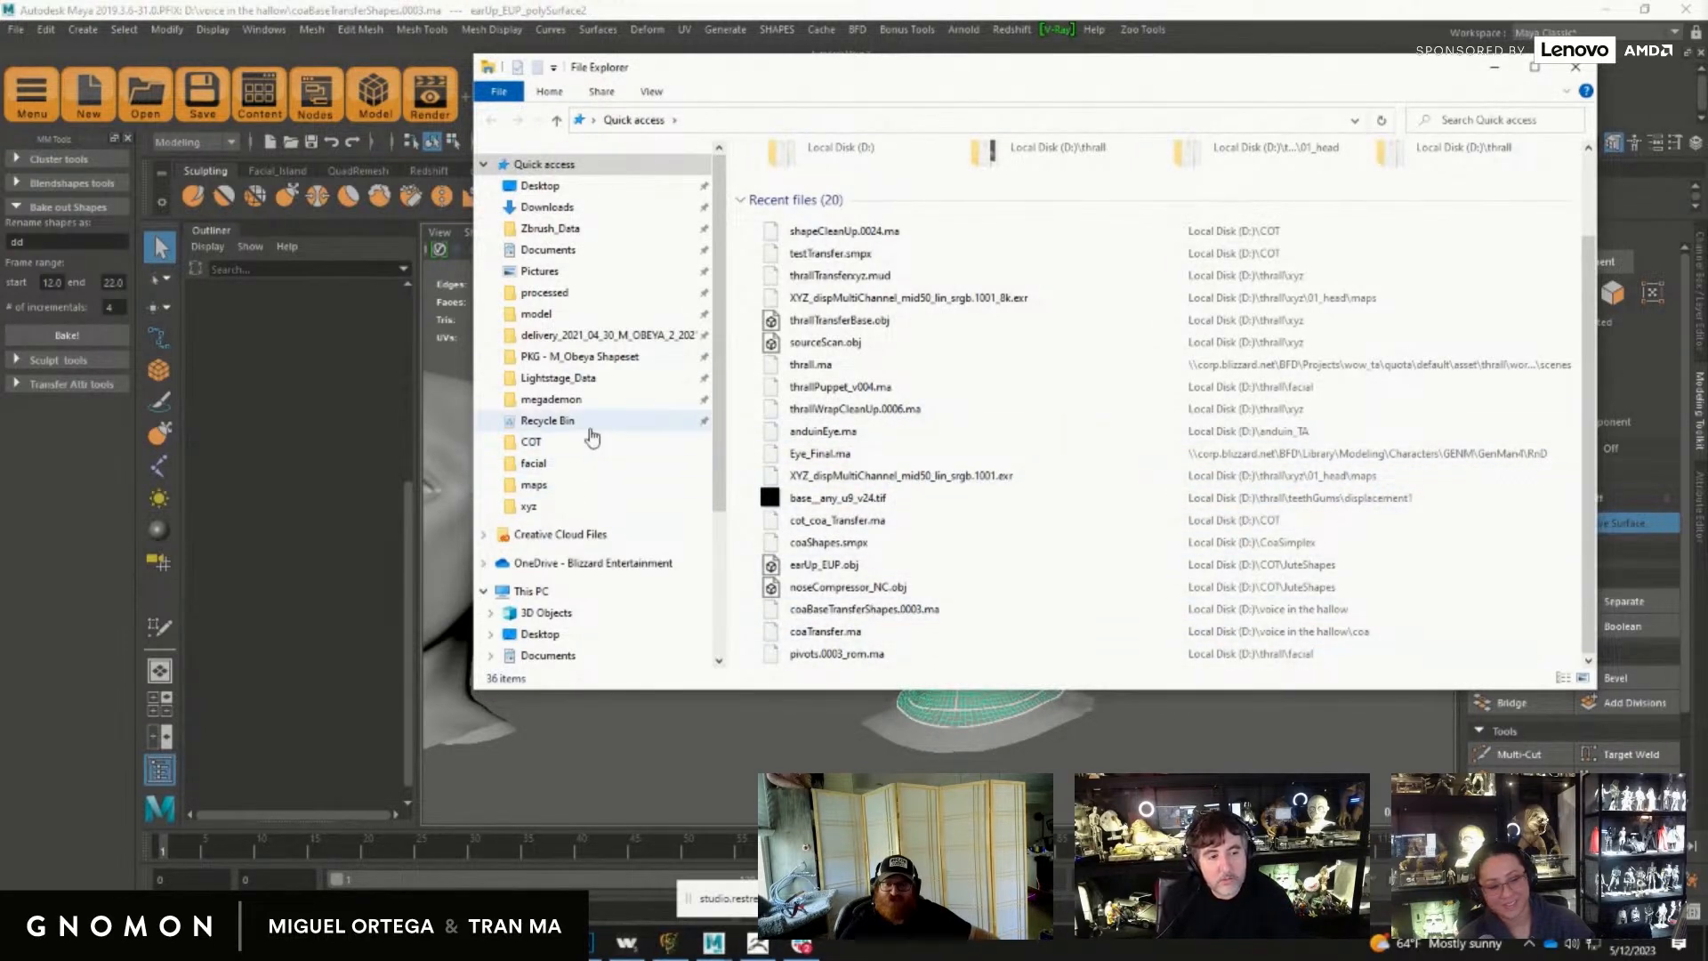
{"action": "left_click", "coordinate": [597, 452]}
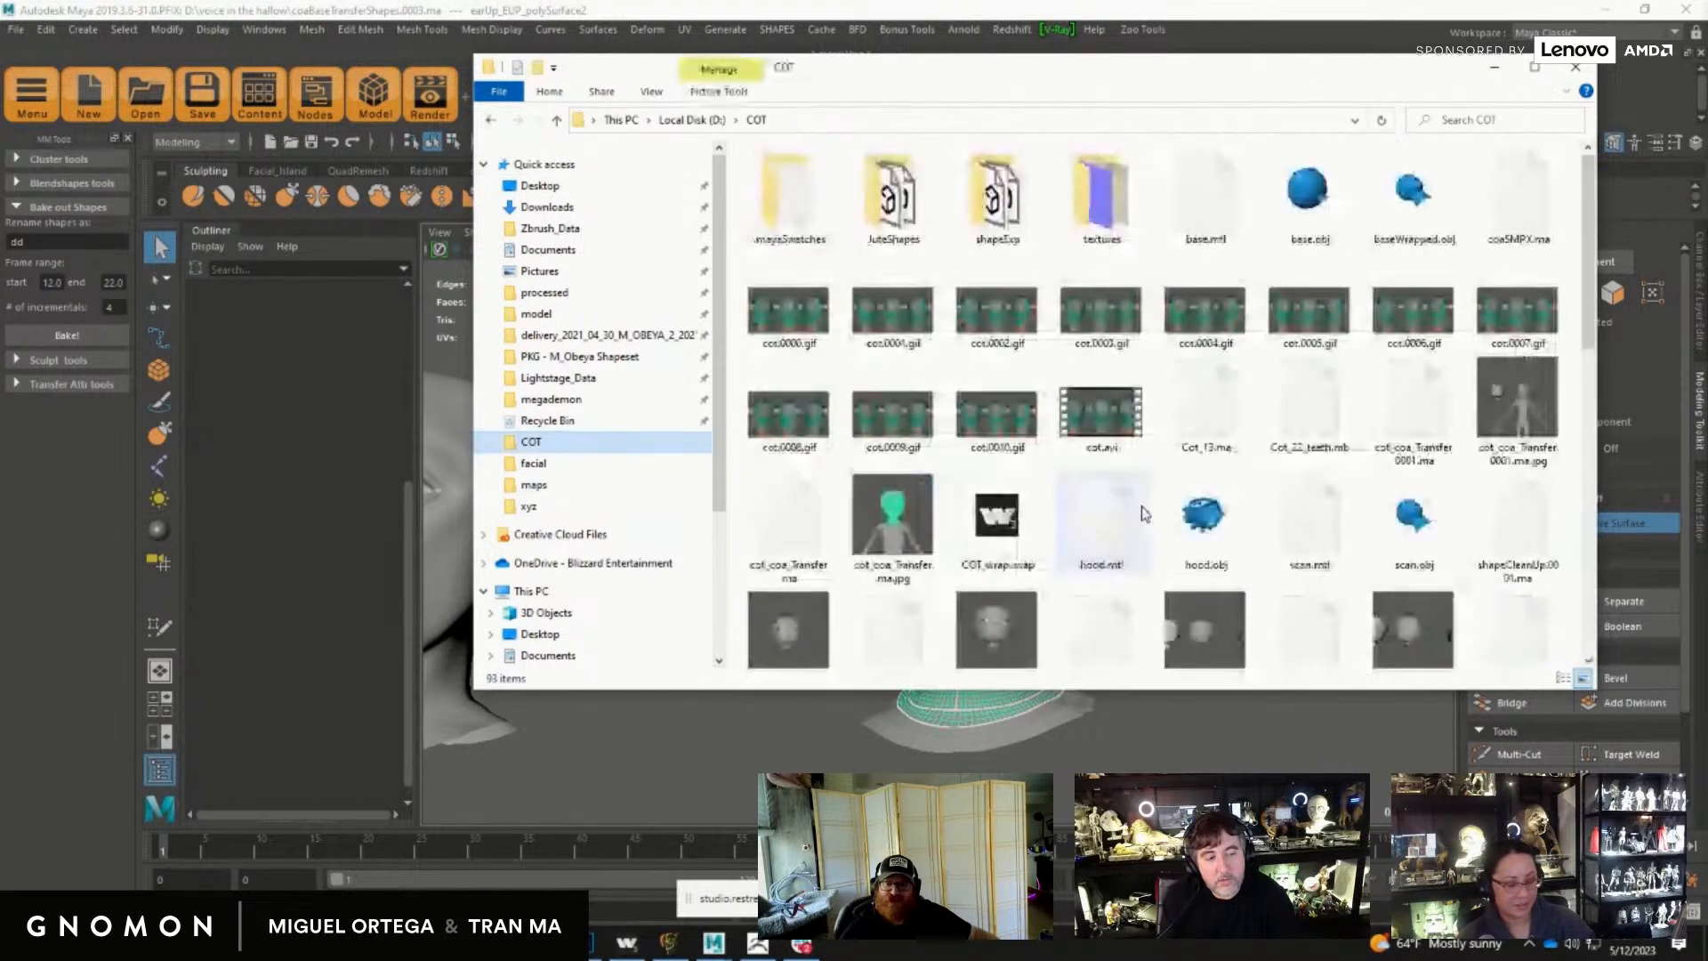
{"action": "left_click", "coordinate": [651, 90]}
{"action": "left_click", "coordinate": [675, 155]}
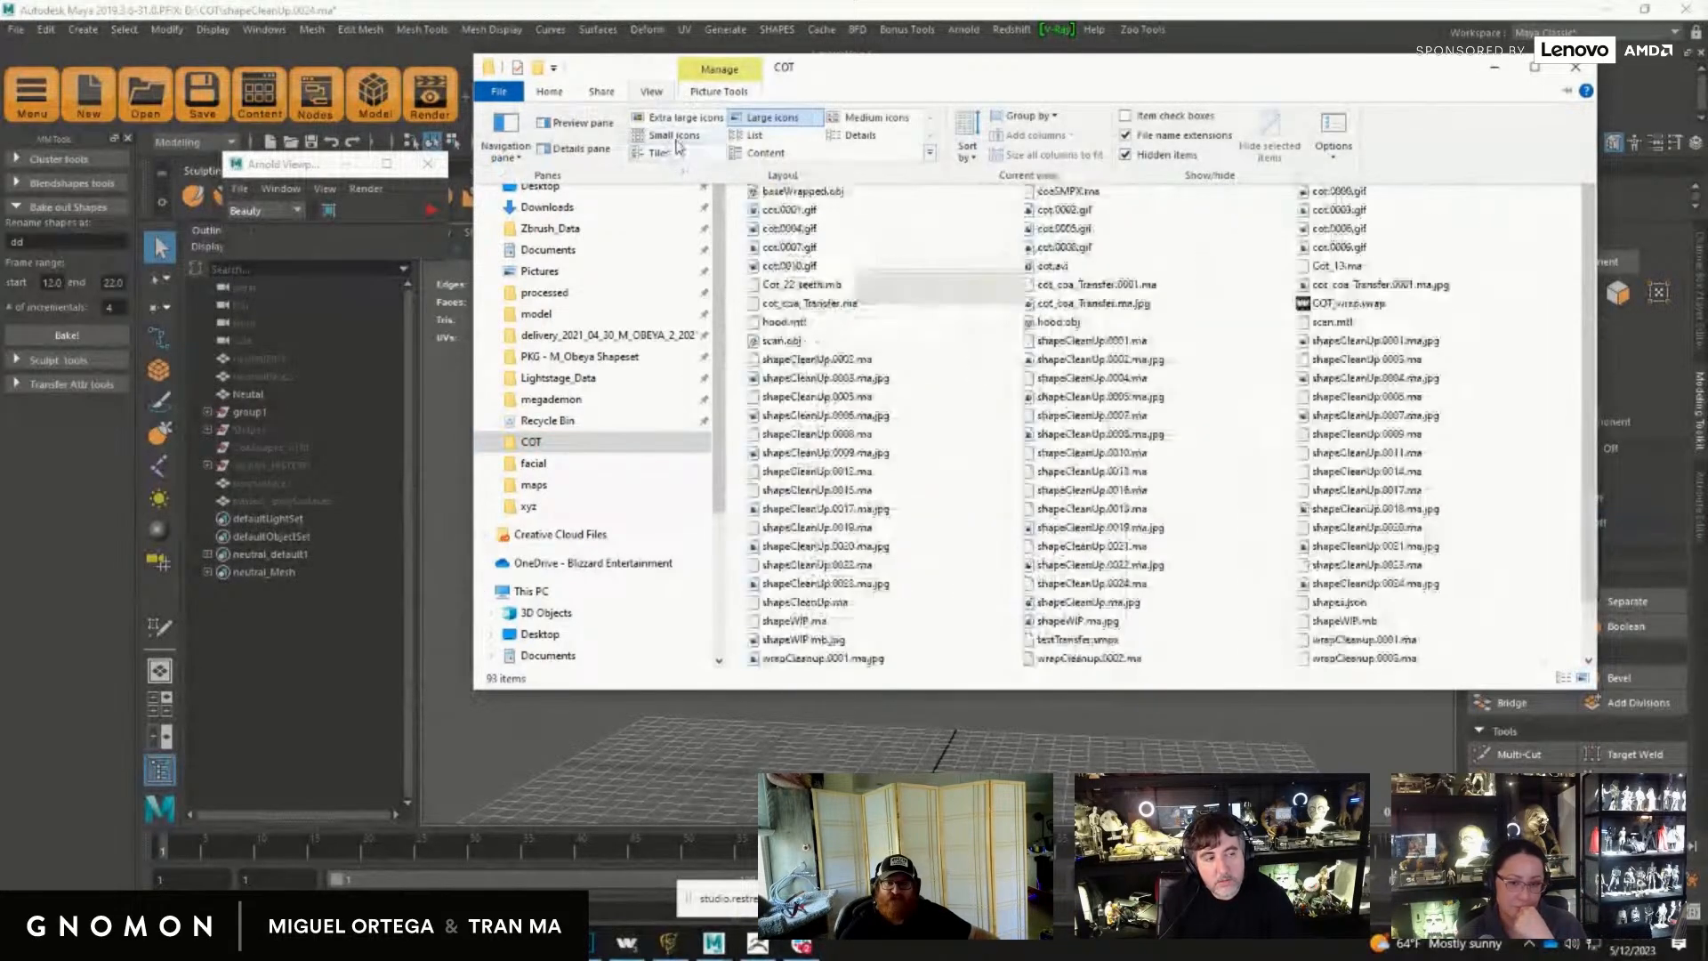
{"action": "left_click", "coordinate": [754, 135]}
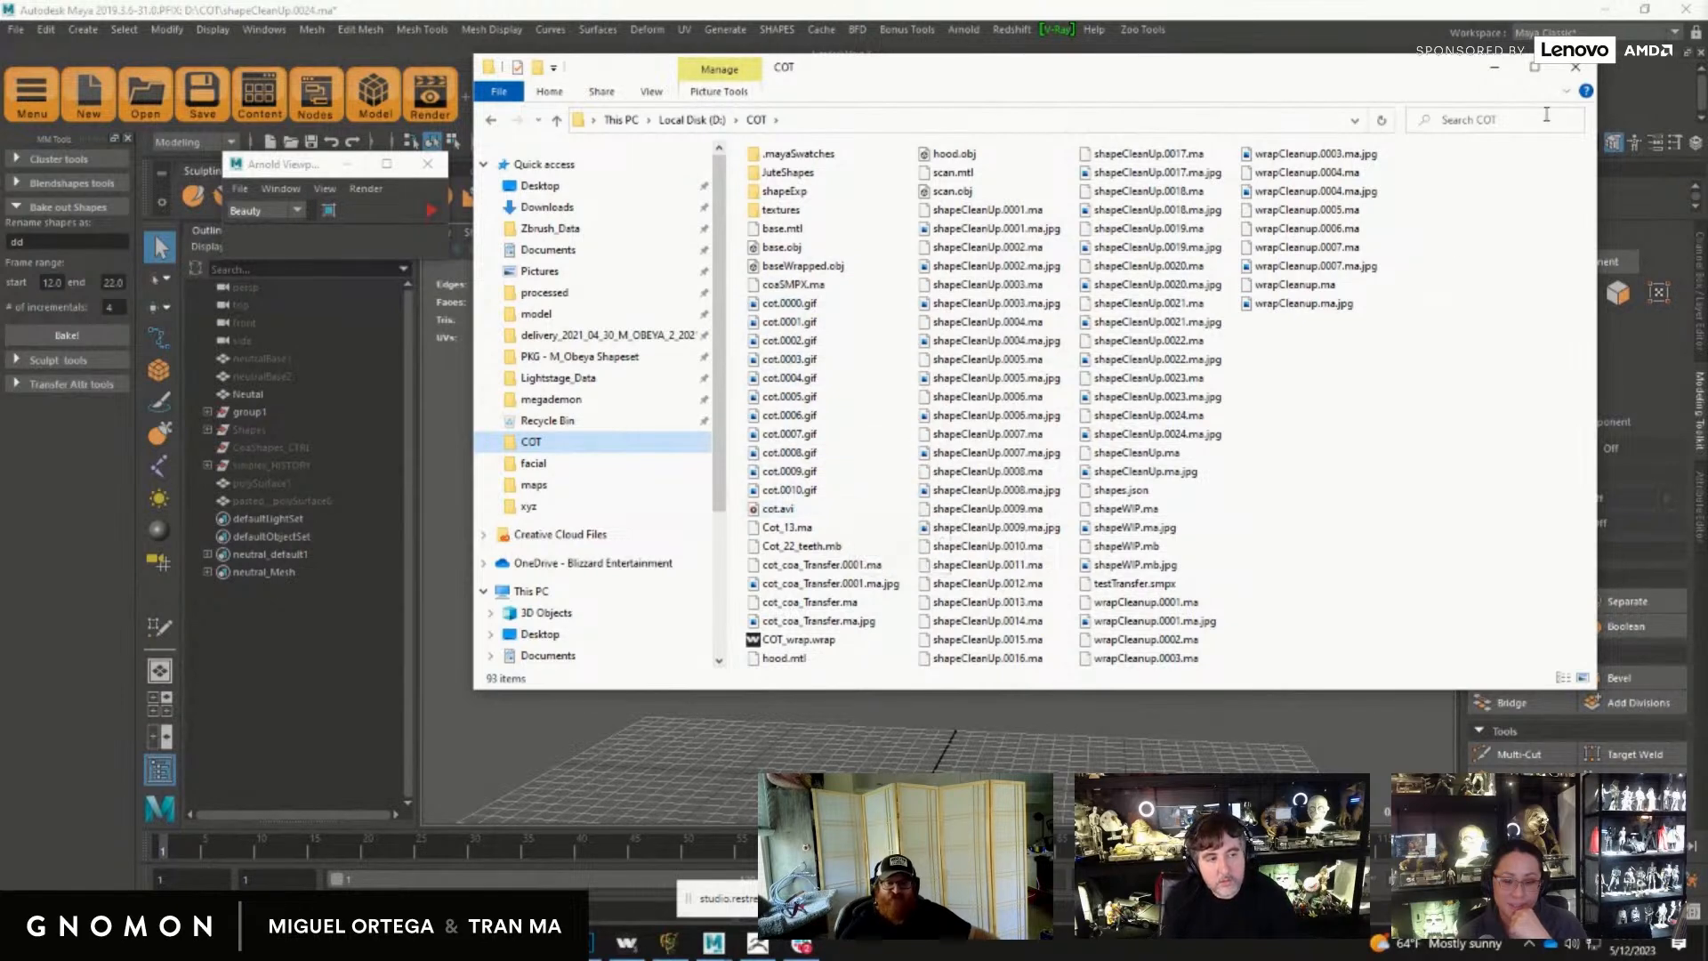
{"action": "left_click", "coordinate": [1495, 67]}
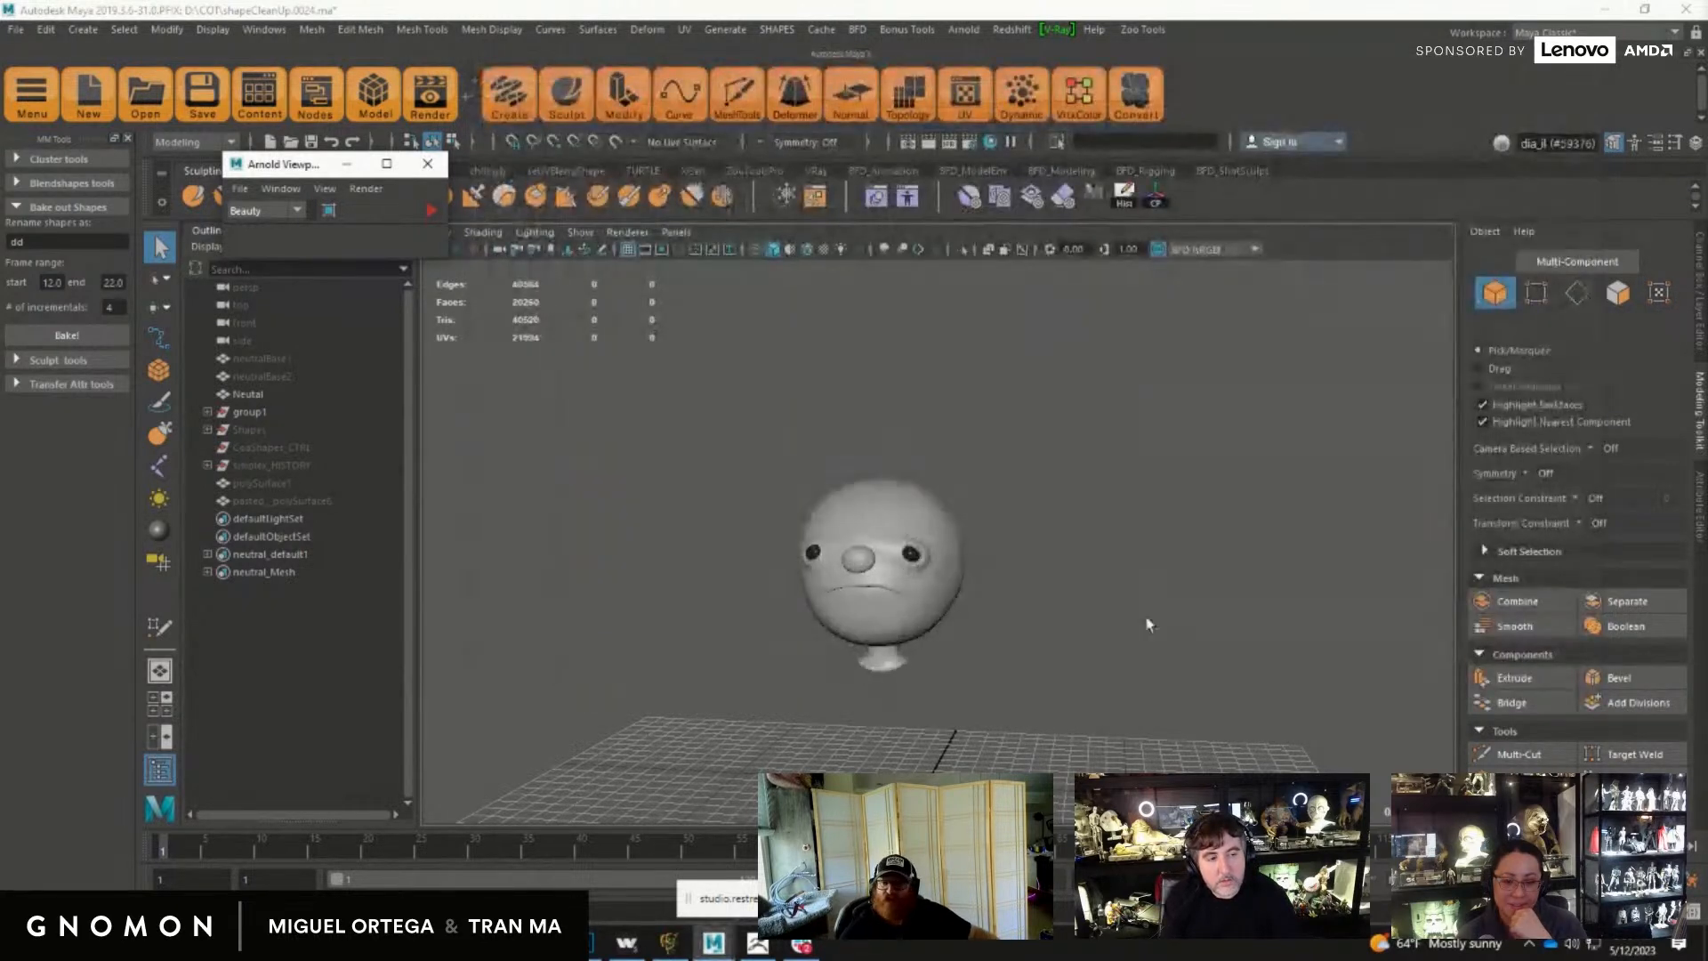
Step: Select the Neutal head mesh and show its attributes in the Channel Box, resizing that area
{"action": "right_click_drag", "start_coordinate": [712, 537], "coordinate": [945, 584], "text": "alt"}
{"action": "middle_click_drag", "start_coordinate": [898, 588], "coordinate": [996, 489], "text": "alt"}
{"action": "right_click_drag", "start_coordinate": [996, 488], "coordinate": [1188, 589], "text": "alt"}
{"action": "middle_click_drag", "start_coordinate": [1188, 589], "coordinate": [1183, 656], "text": "alt"}
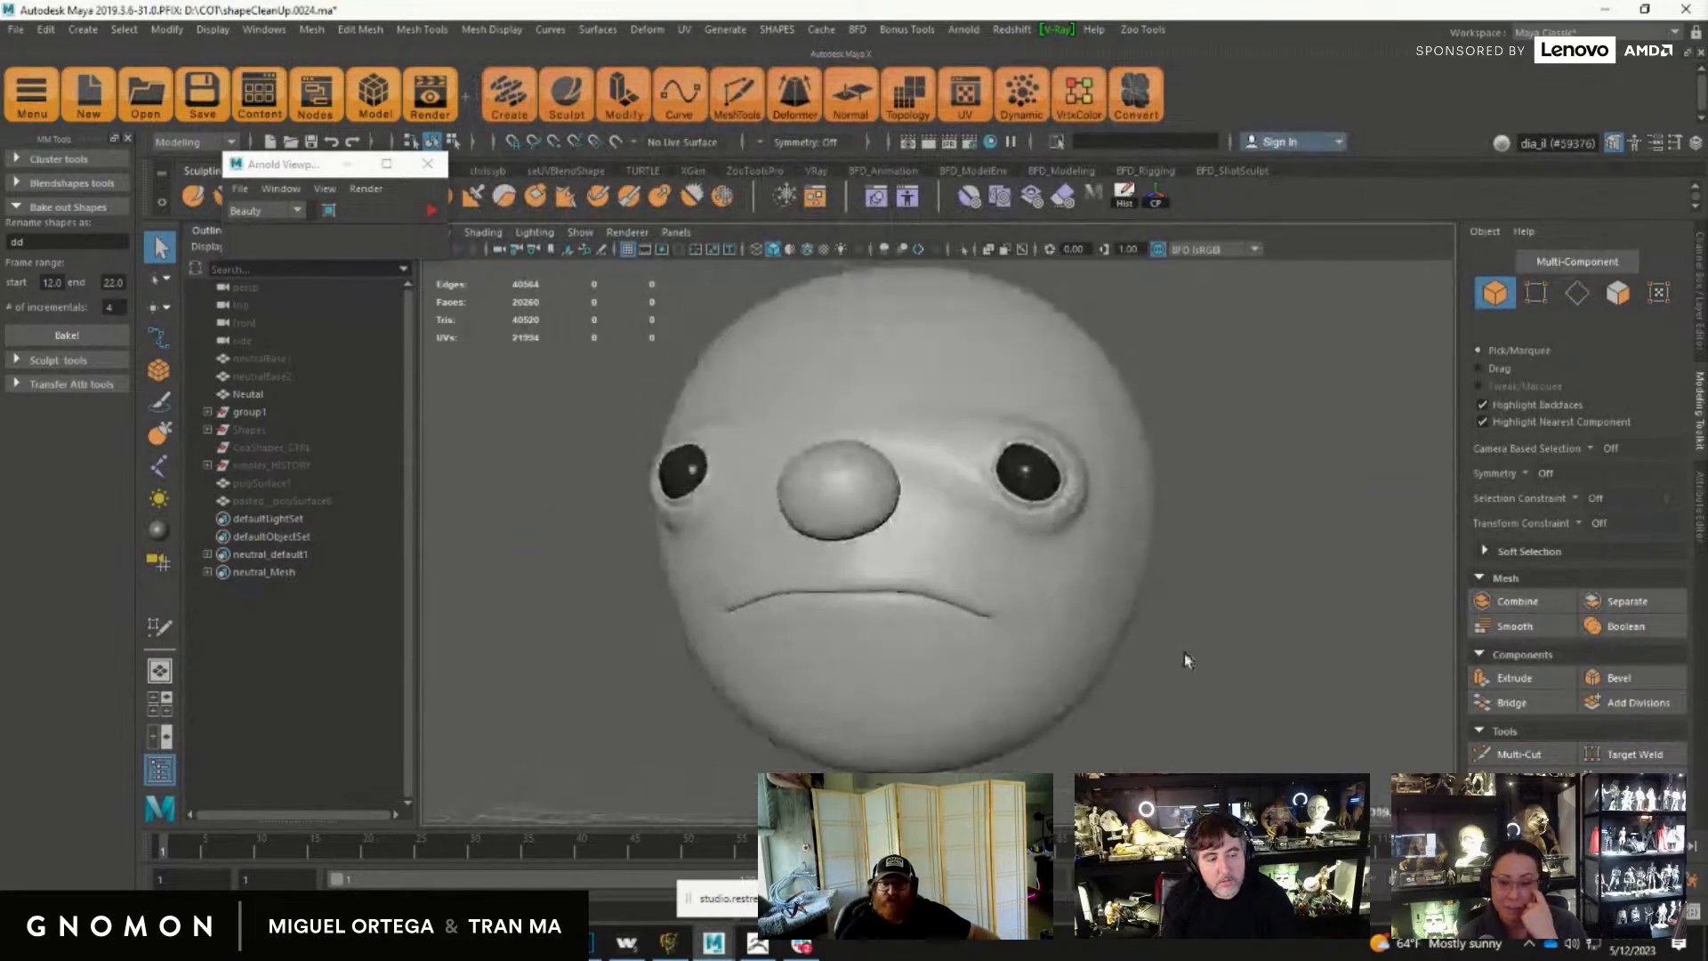
{"action": "left_click", "coordinate": [276, 392]}
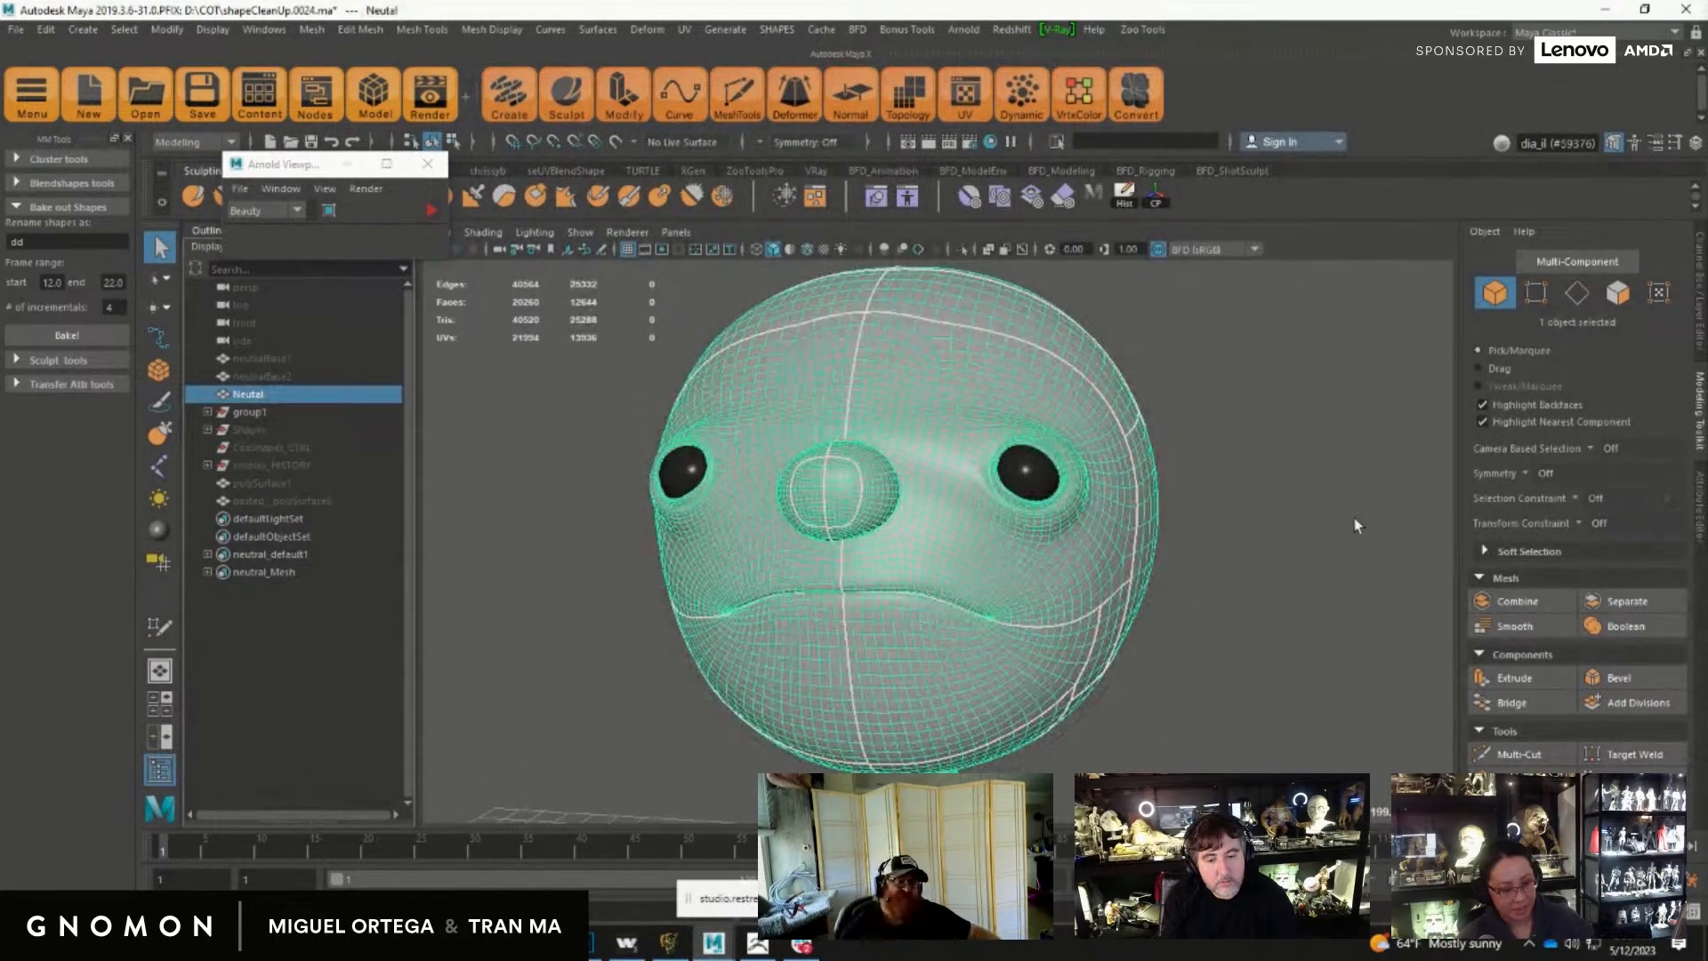
{"action": "left_click", "coordinate": [1696, 142]}
{"action": "left_click_drag", "start_coordinate": [1327, 470], "coordinate": [1399, 469]}
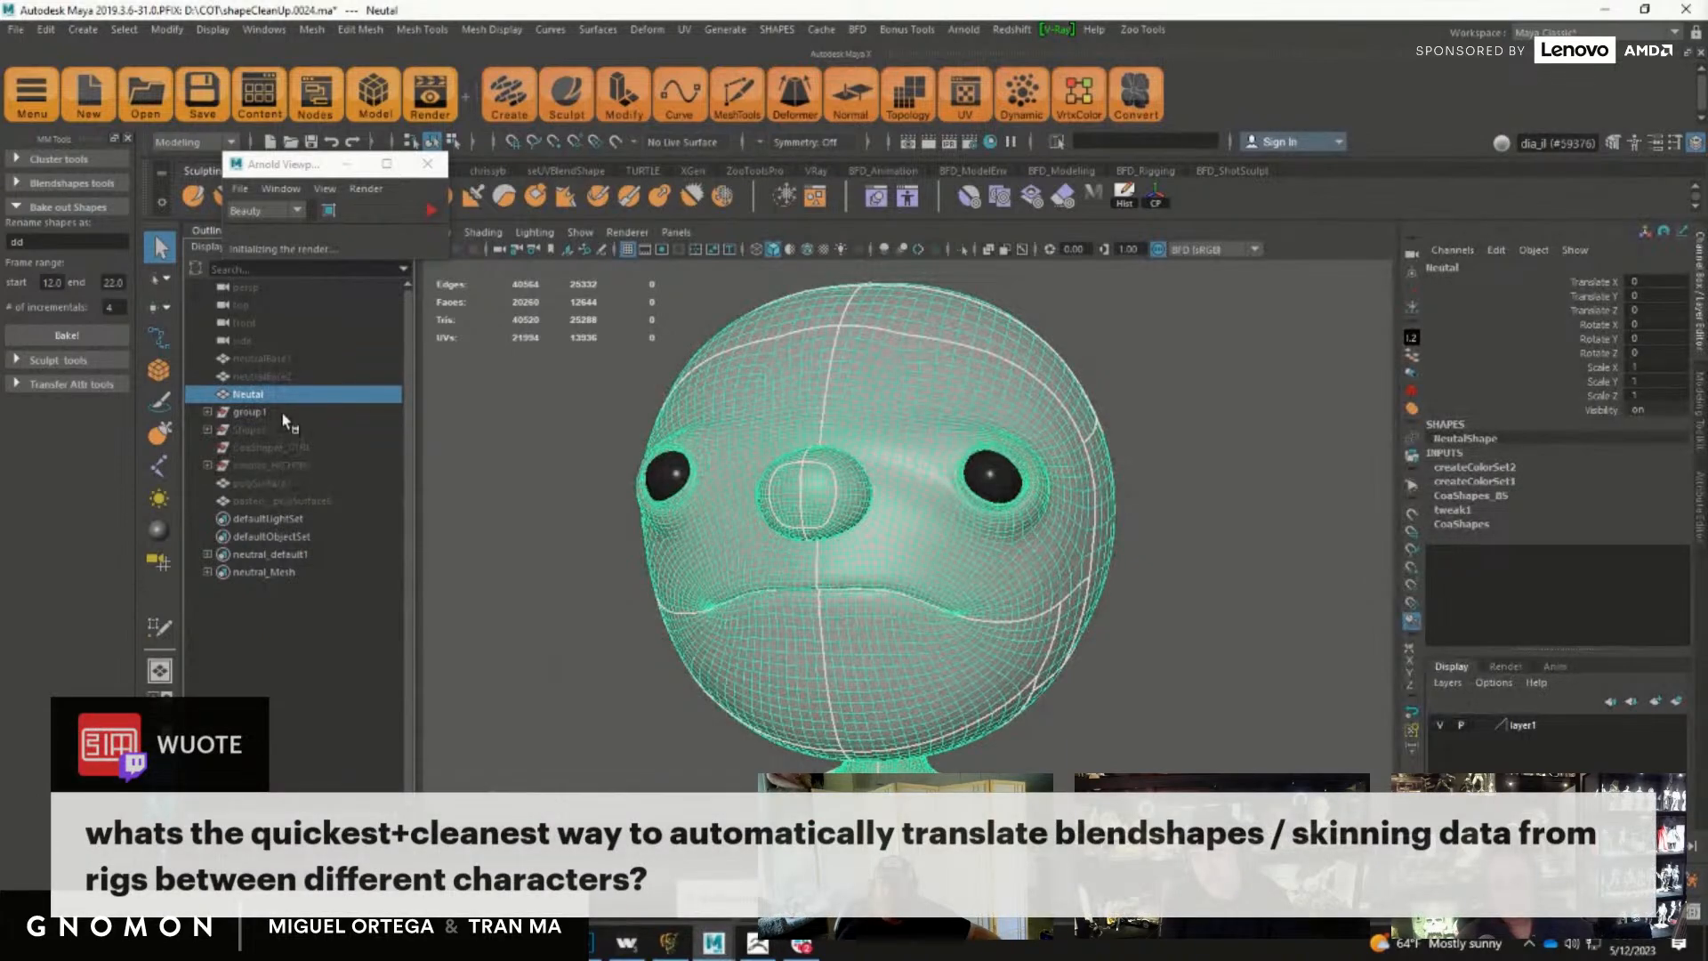
Step: Inspect the scene's other objects, including group1, neutralBase2 and the contents of the Shapes group
{"action": "left_click", "coordinate": [264, 415]}
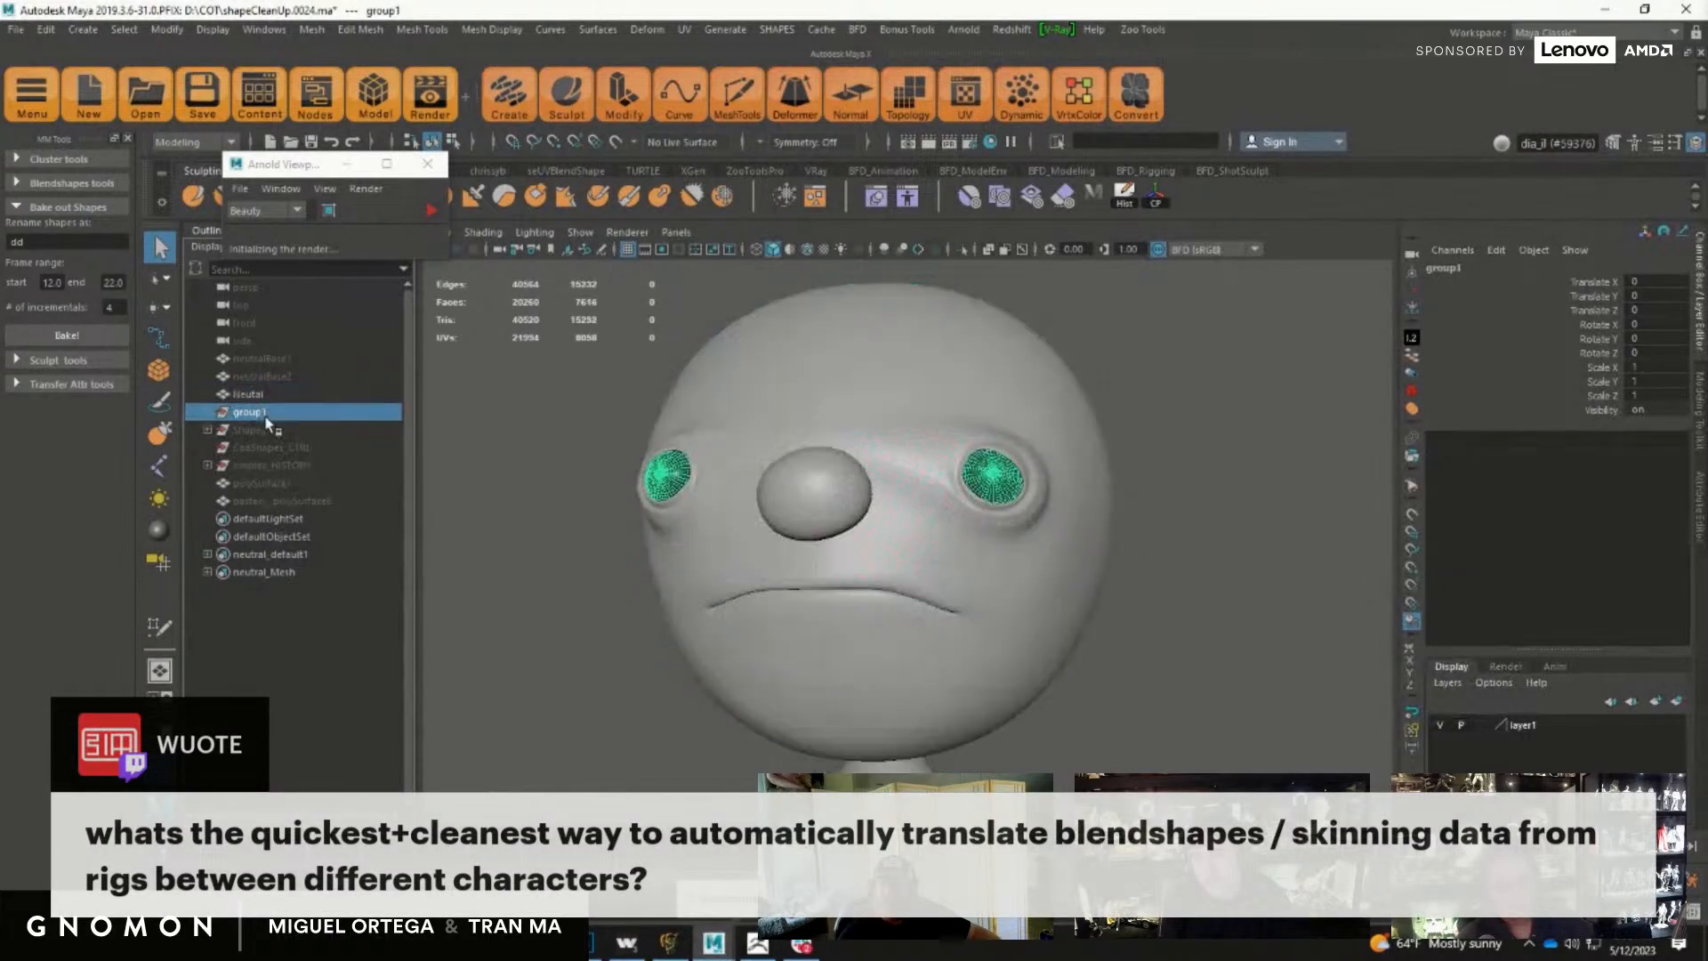
{"action": "left_click", "coordinate": [272, 393]}
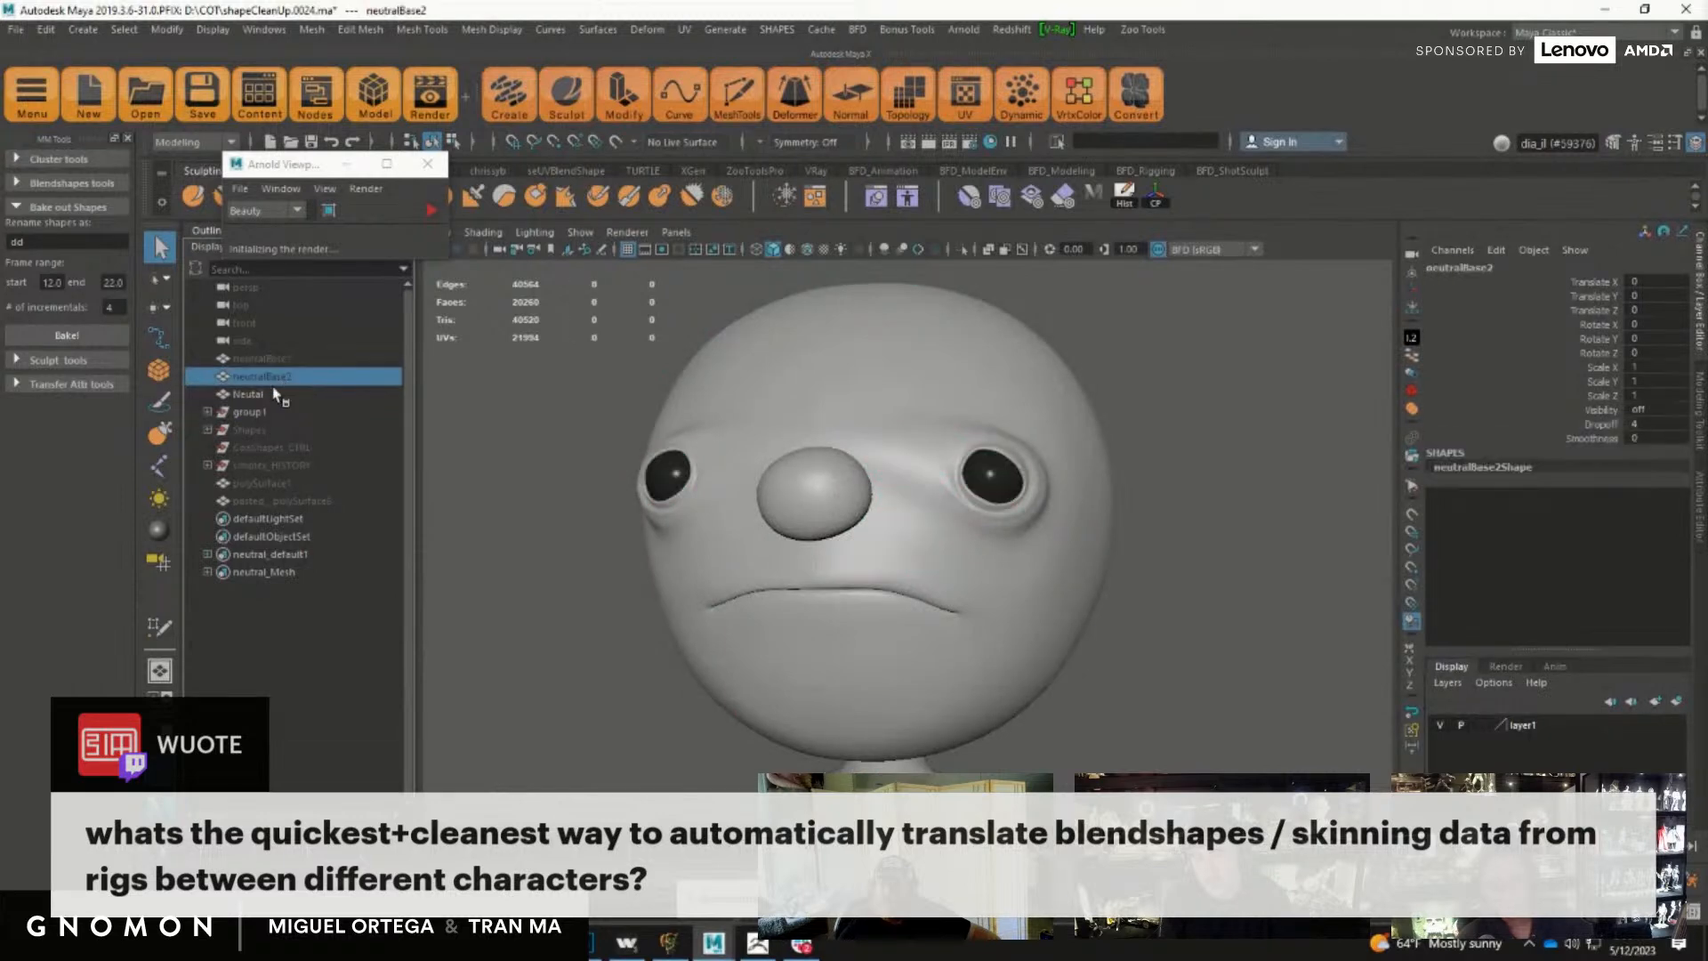
{"action": "left_click", "coordinate": [292, 461]}
{"action": "left_click", "coordinate": [291, 452]}
{"action": "left_click", "coordinate": [253, 432]}
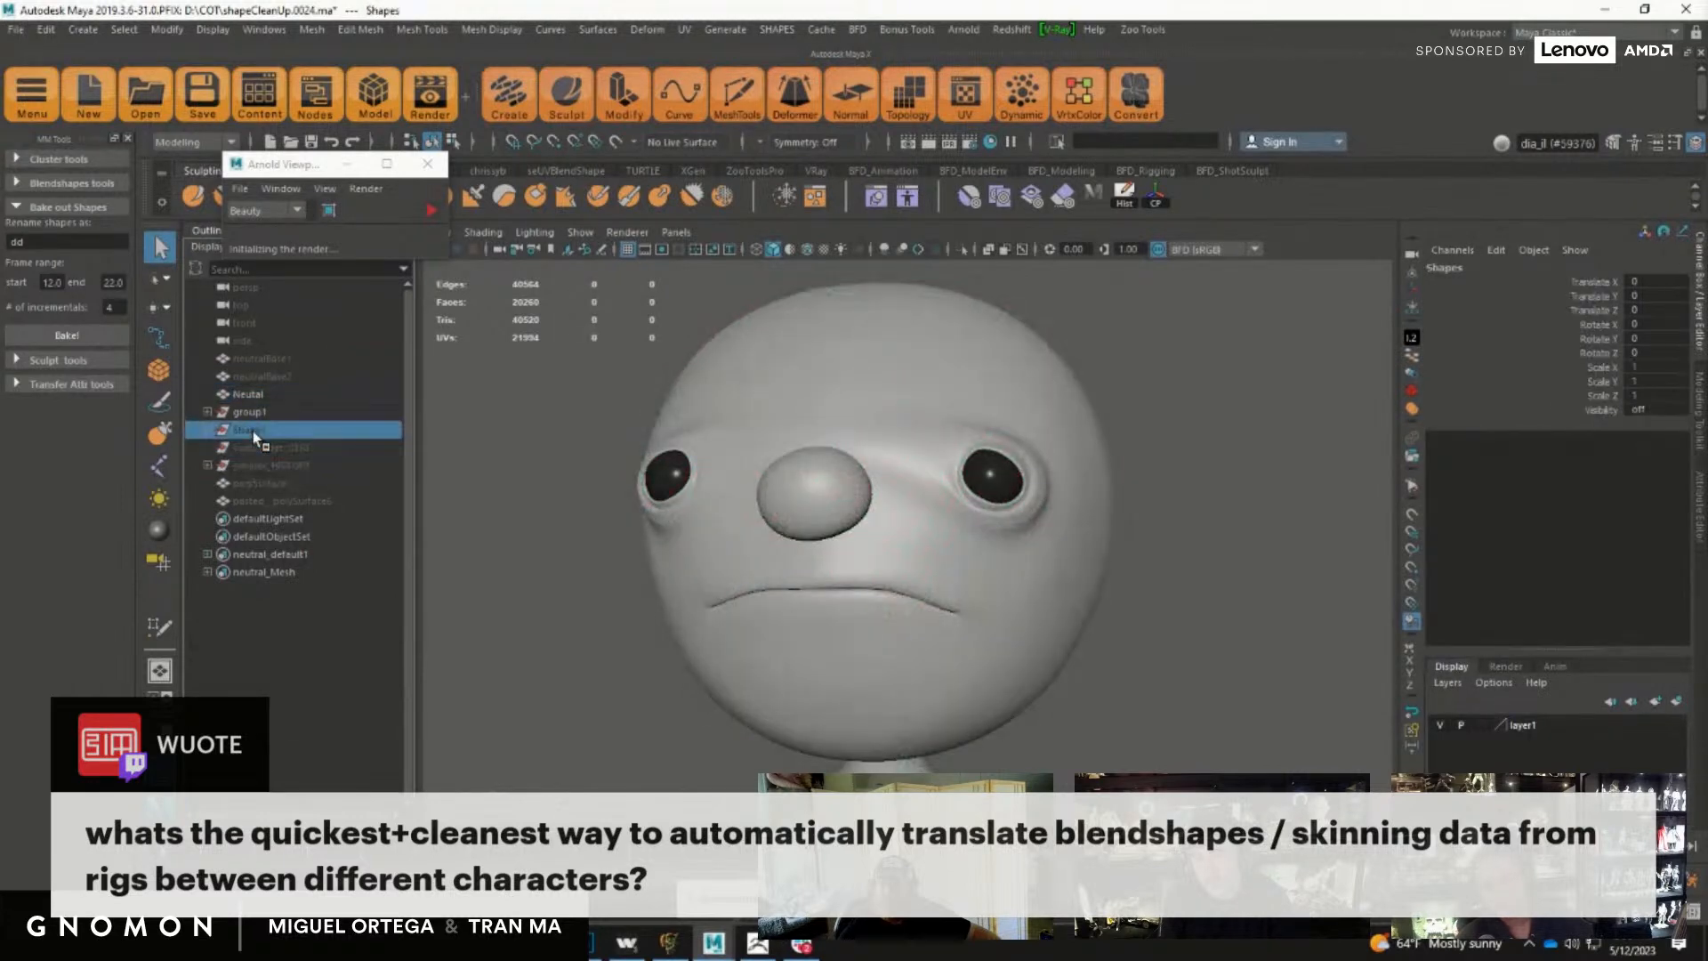
{"action": "left_click", "coordinate": [210, 431]}
{"action": "left_click", "coordinate": [213, 432]}
Step: Reselect the head mesh, list the weights of its CoaShapes_BS blend shape and widen the Outliner slightly
{"action": "left_click", "coordinate": [730, 505]}
{"action": "left_click", "coordinate": [1473, 496]}
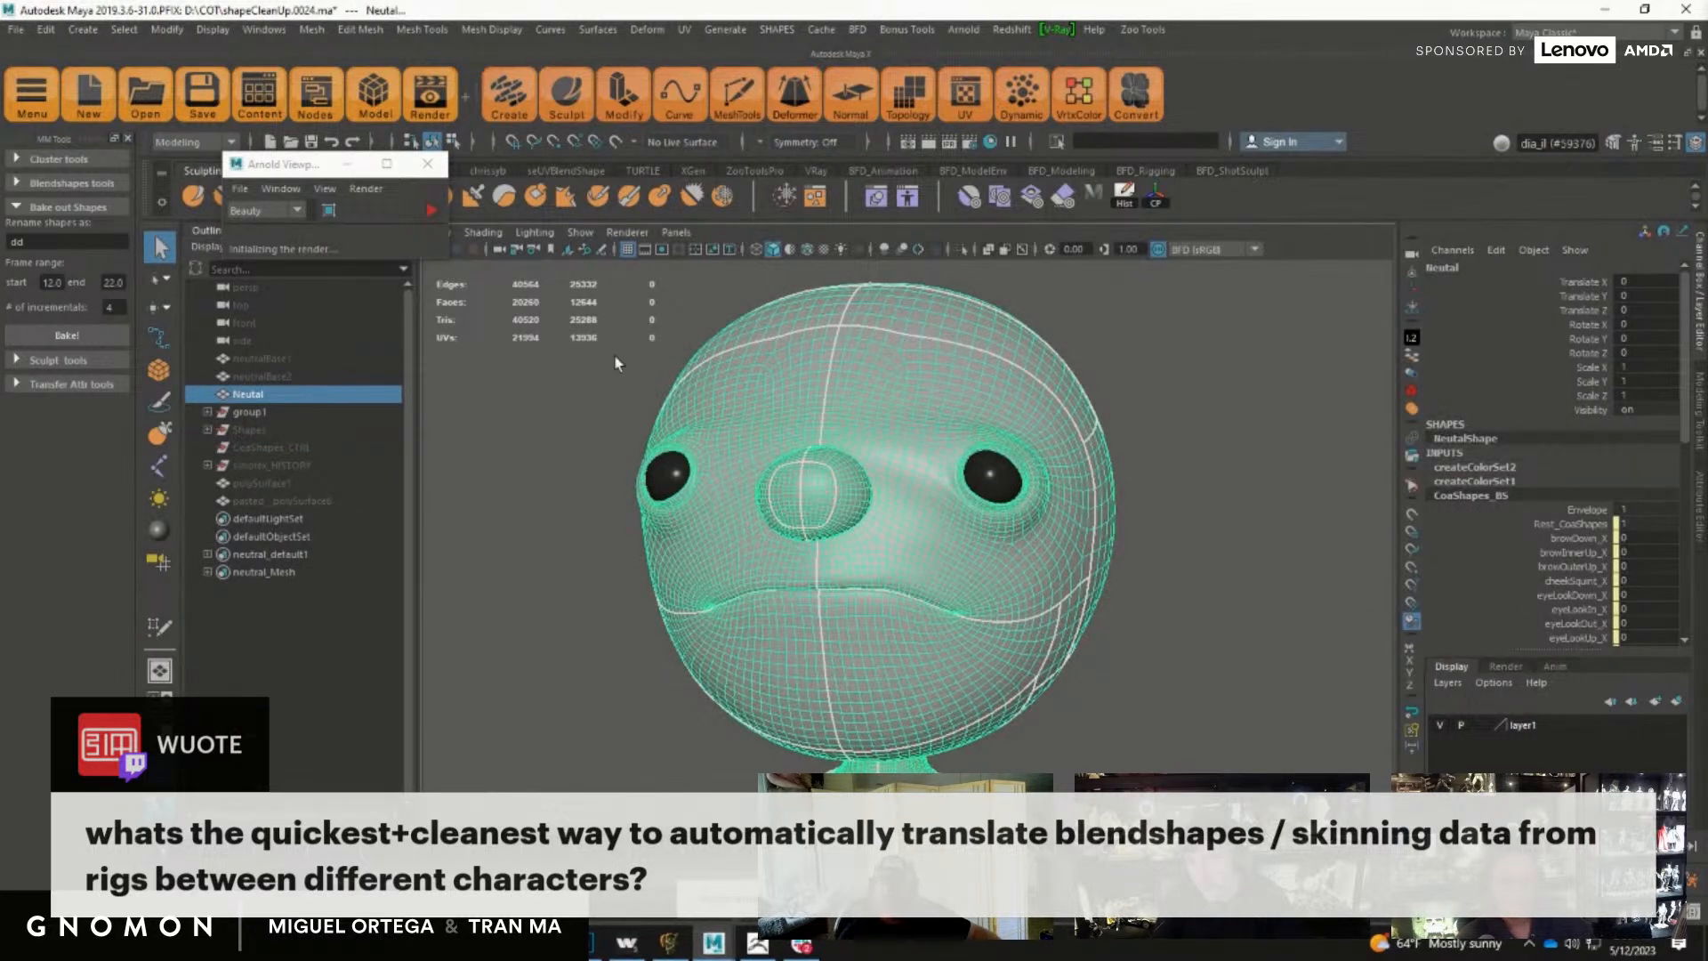
{"action": "left_click_drag", "start_coordinate": [421, 435], "coordinate": [436, 435]}
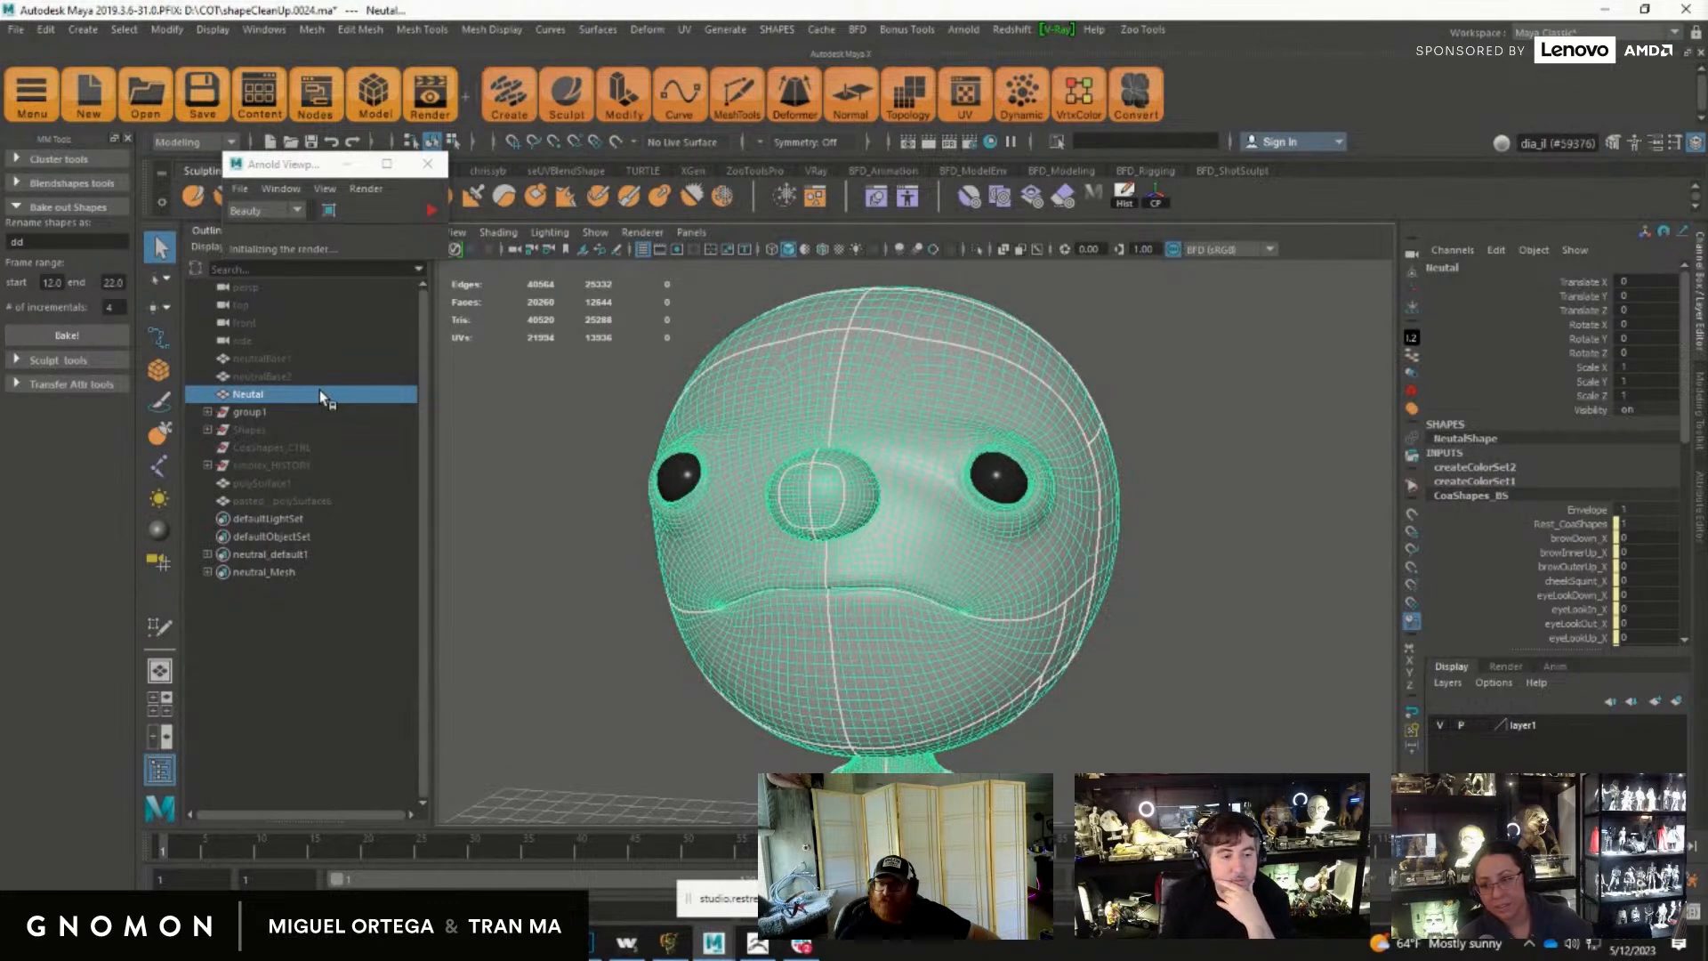
Step: Select CoaShapes_CTRL and its Mouth Frown X channel to review the face controls
{"action": "left_click", "coordinate": [294, 445]}
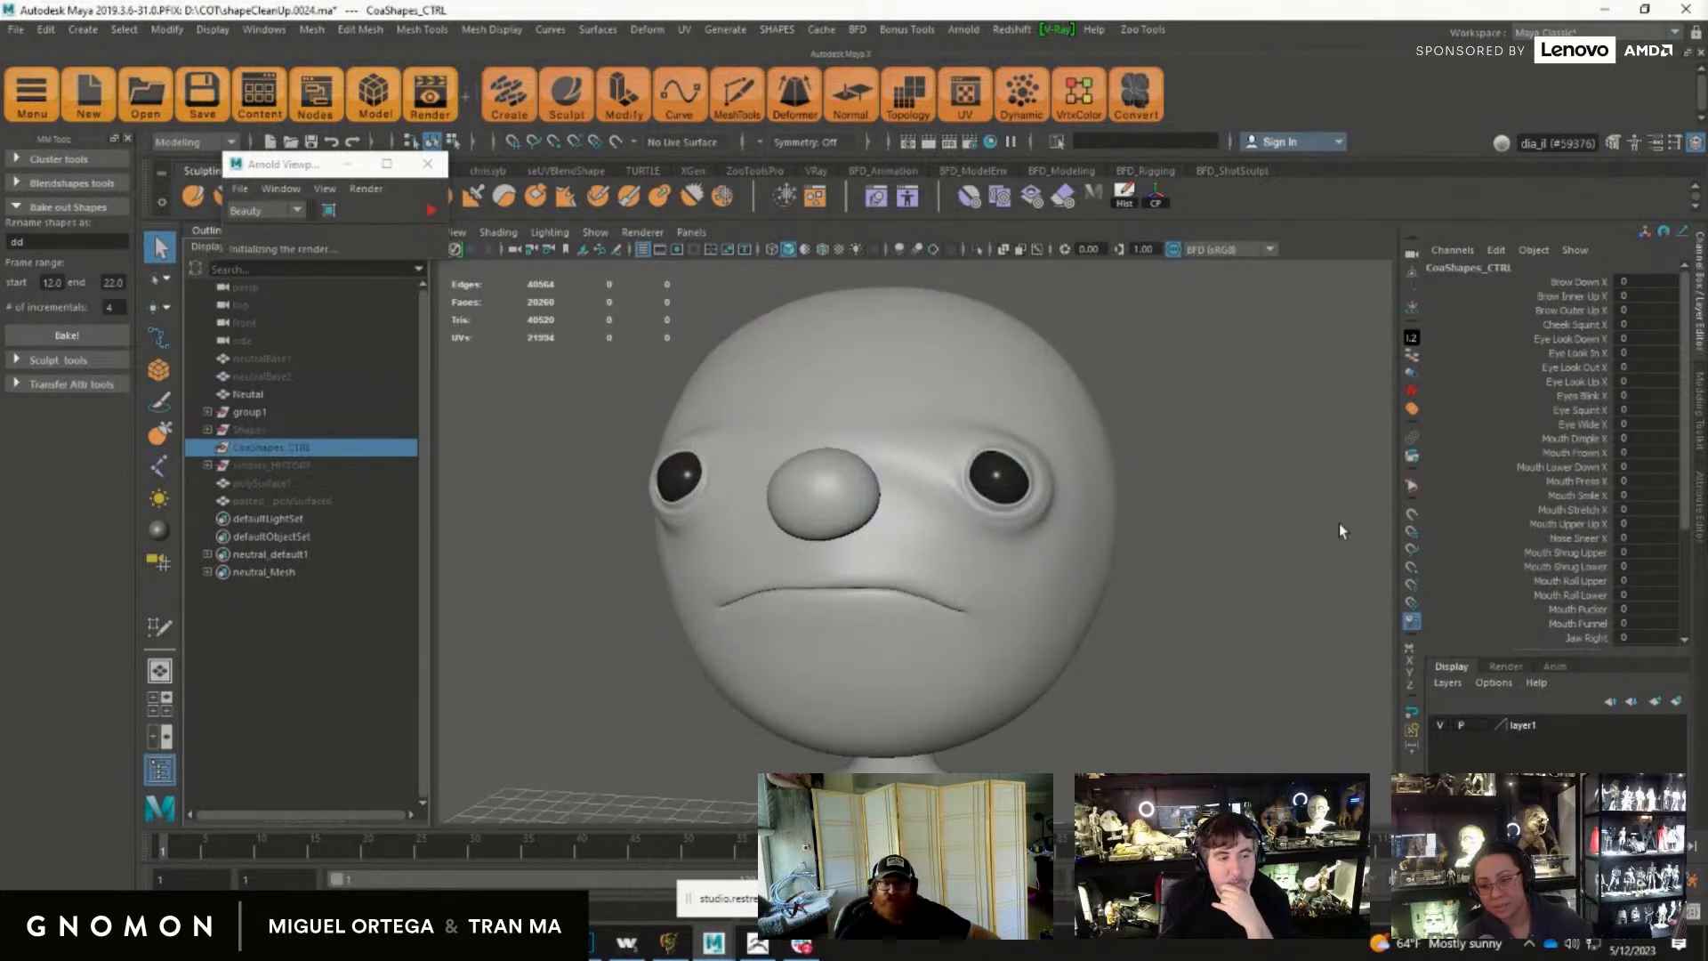
{"action": "left_click", "coordinate": [1580, 456]}
{"action": "middle_click_drag", "start_coordinate": [1214, 512], "coordinate": [1117, 522]}
{"action": "right_click_drag", "start_coordinate": [1117, 523], "coordinate": [1160, 553], "text": "alt"}
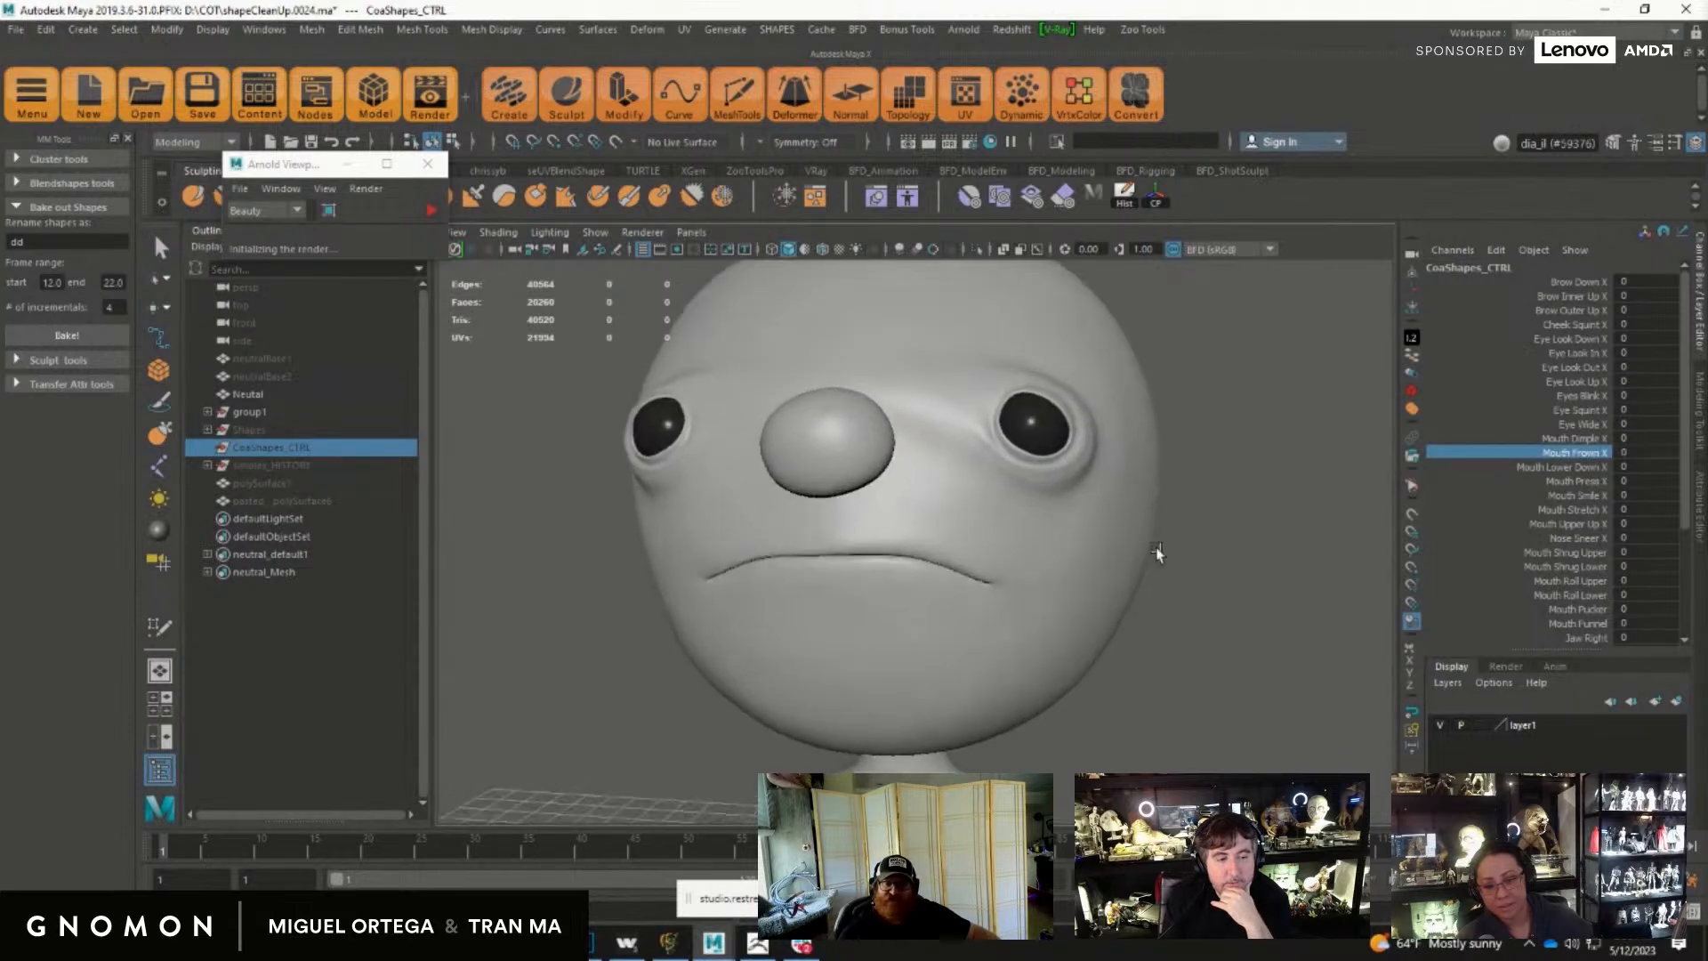
{"action": "left_click_drag", "start_coordinate": [1159, 554], "coordinate": [1196, 558], "text": "alt"}
{"action": "right_click_drag", "start_coordinate": [1196, 558], "coordinate": [1210, 561], "text": "alt"}
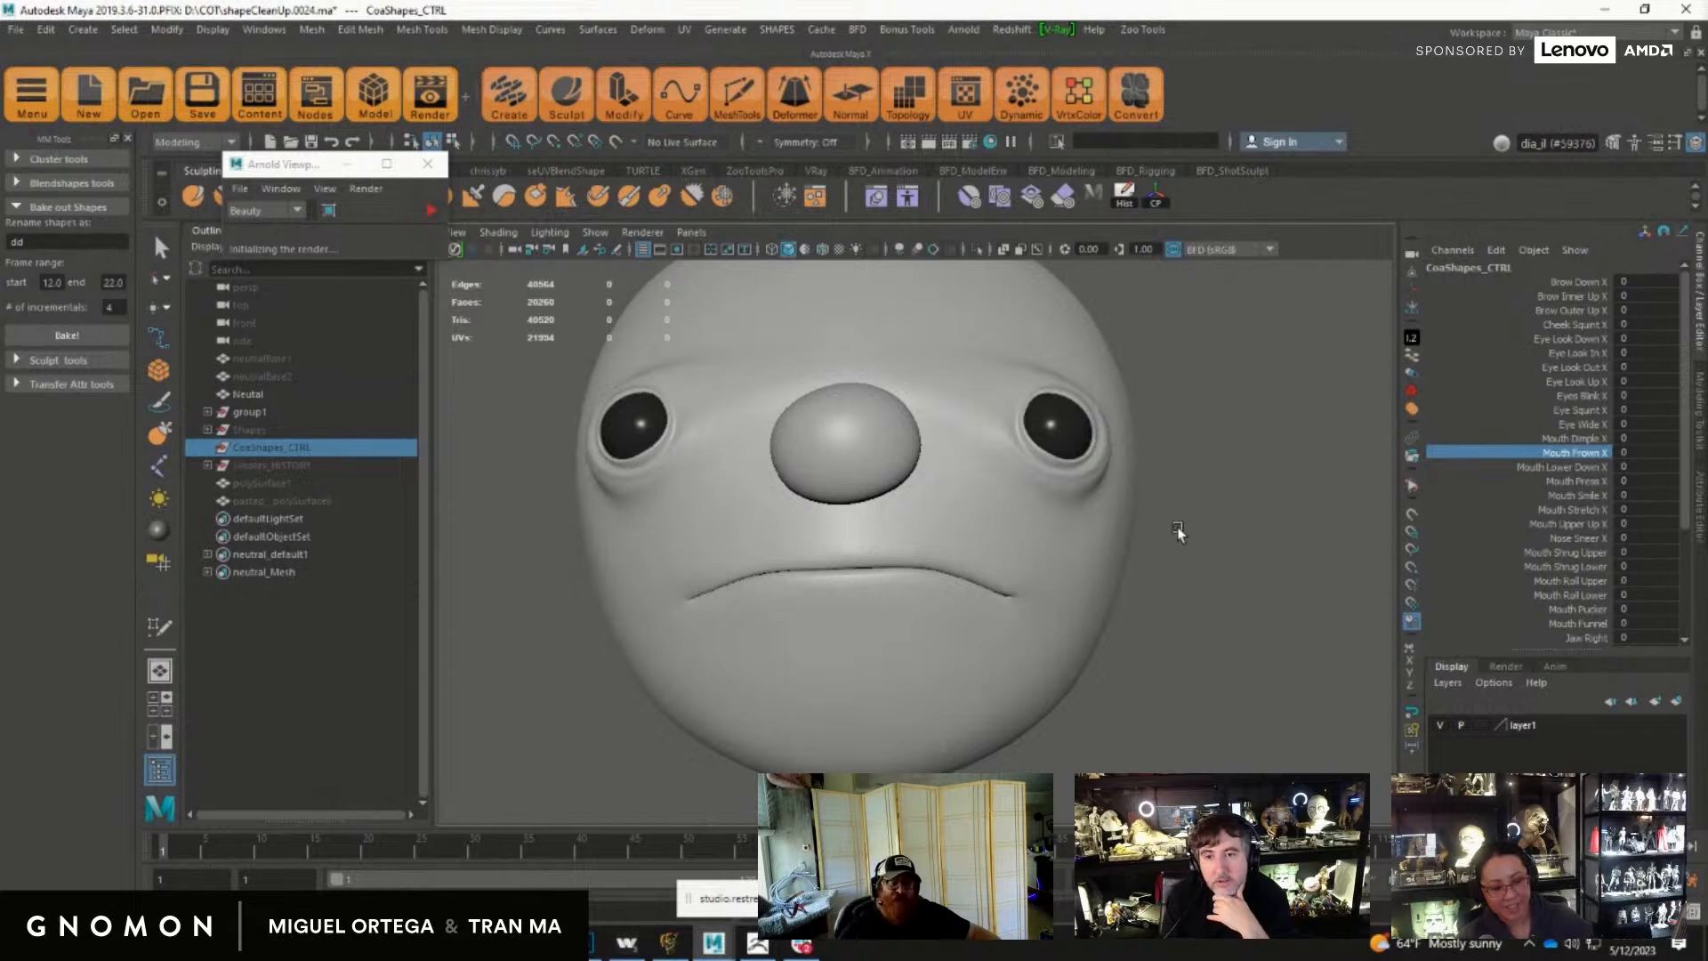
Step: Switch the viewport to lighting with all scene lights and clear the selection
{"action": "key", "text": "7"}
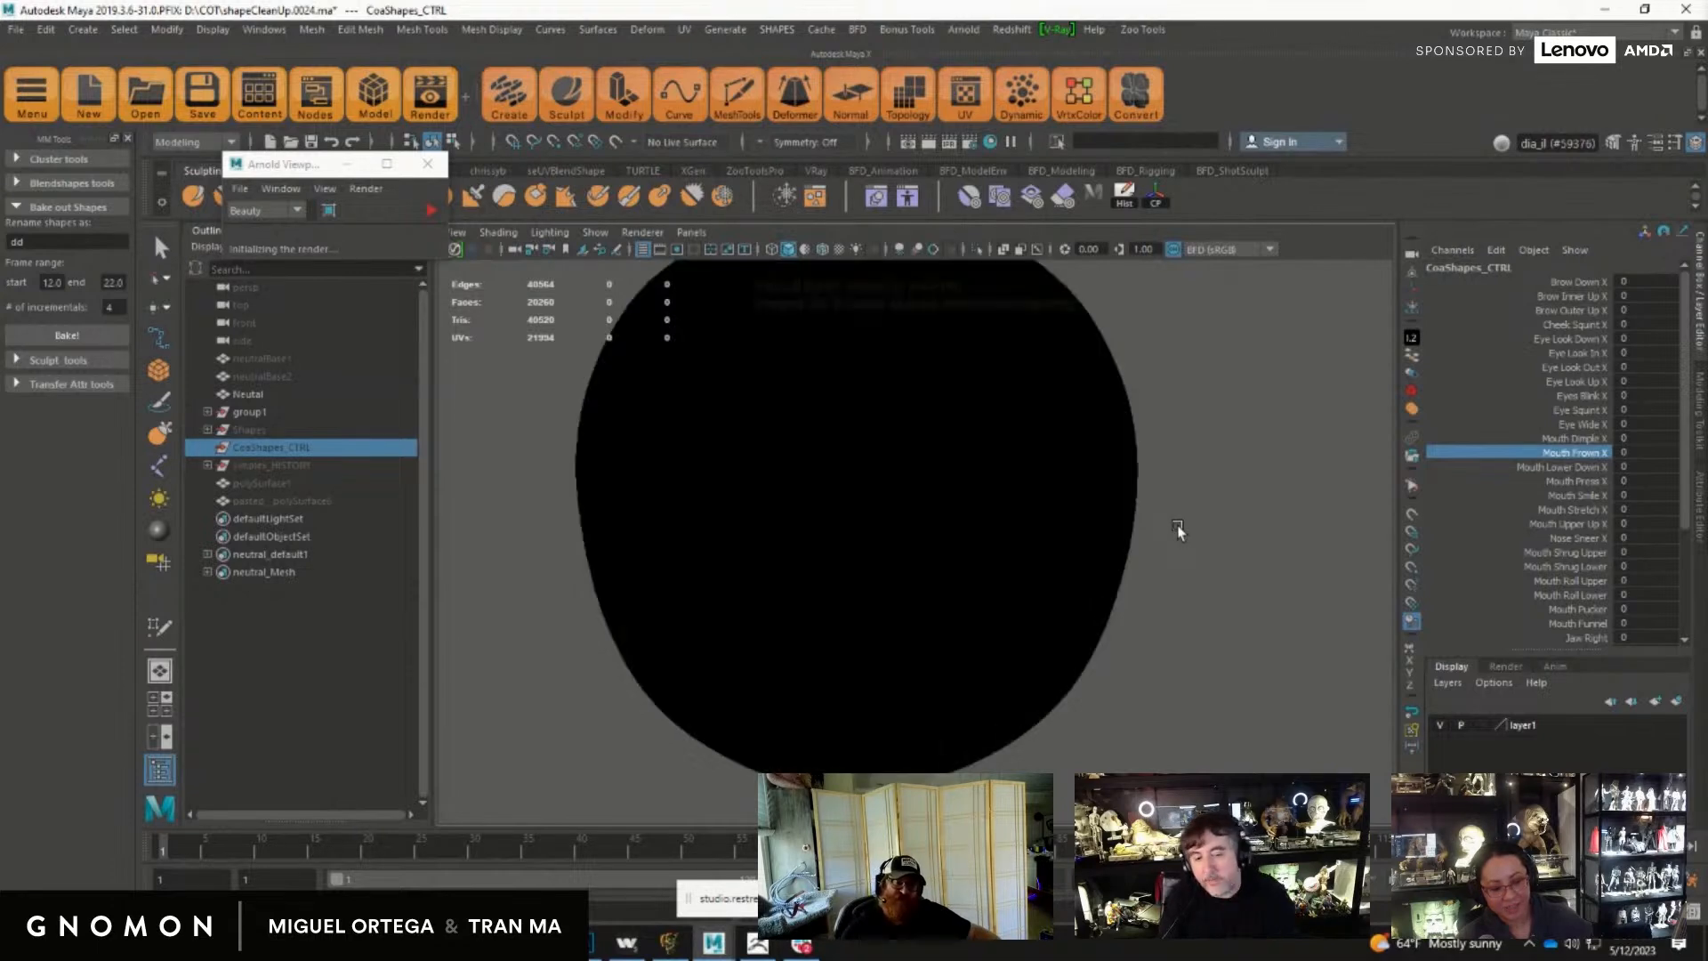
{"action": "left_click_drag", "start_coordinate": [1237, 566], "coordinate": [1184, 530], "text": "alt"}
{"action": "middle_click_drag", "start_coordinate": [1184, 529], "coordinate": [1095, 570], "text": "alt"}
{"action": "left_click", "coordinate": [1202, 515]}
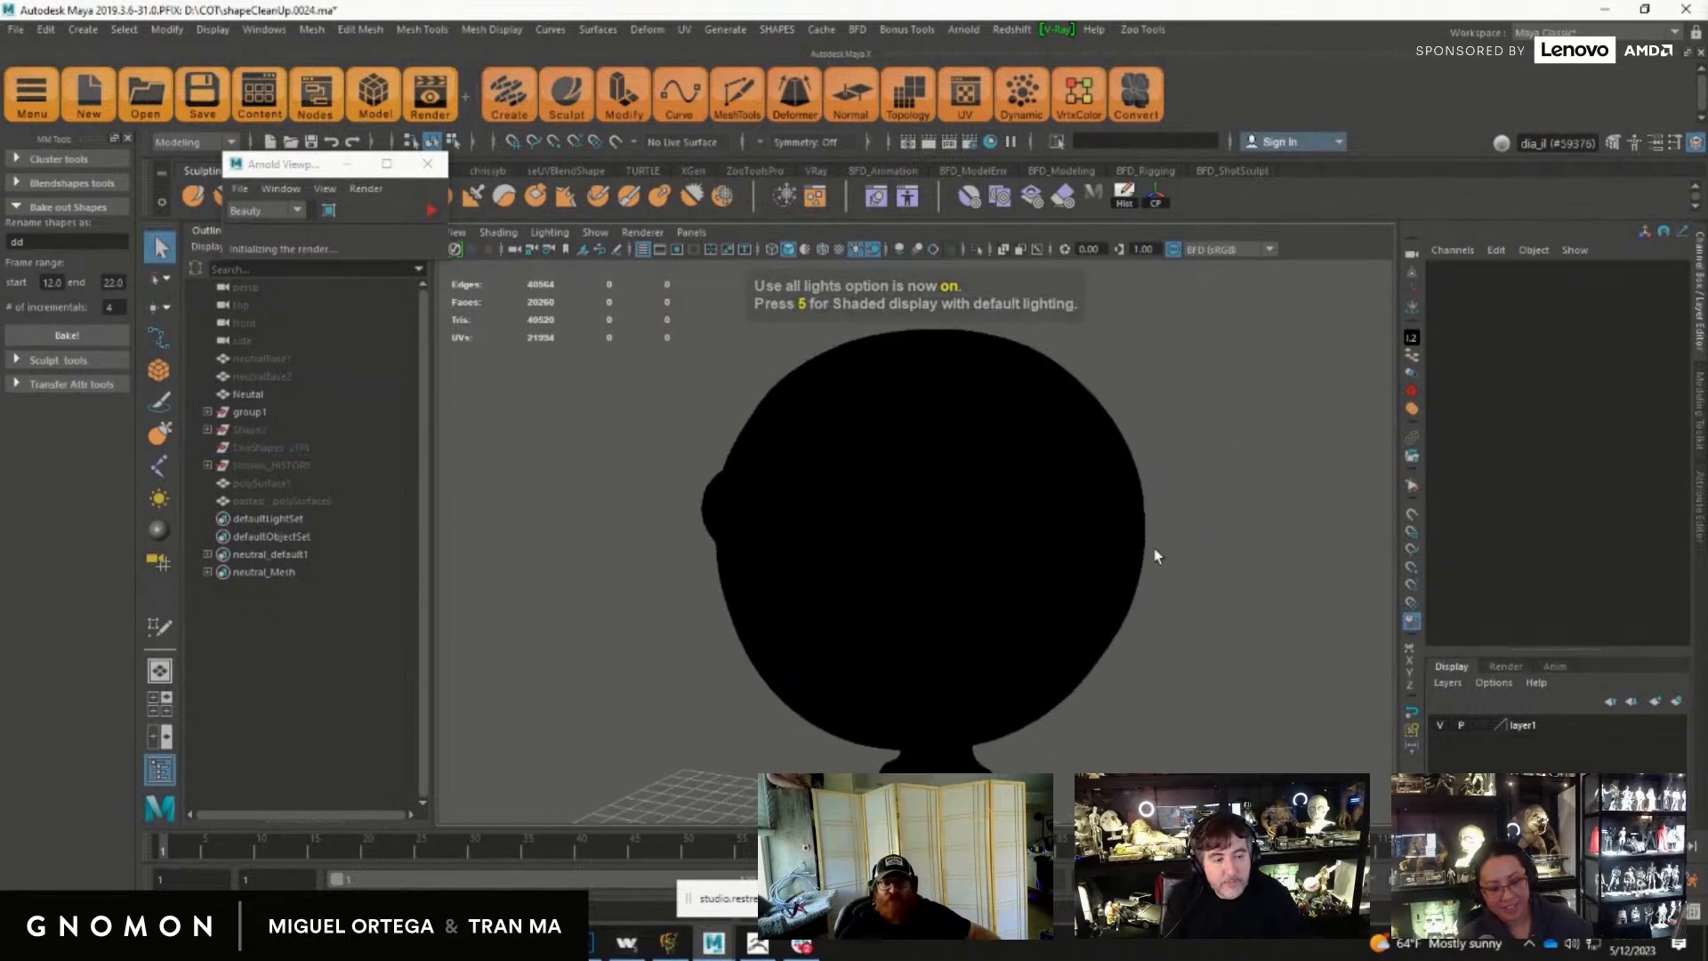
{"action": "middle_click_drag", "start_coordinate": [1048, 519], "coordinate": [1072, 553], "text": "alt"}
Step: Review the Viewport 2.0 renderer settings and close them
{"action": "left_click", "coordinate": [643, 232]}
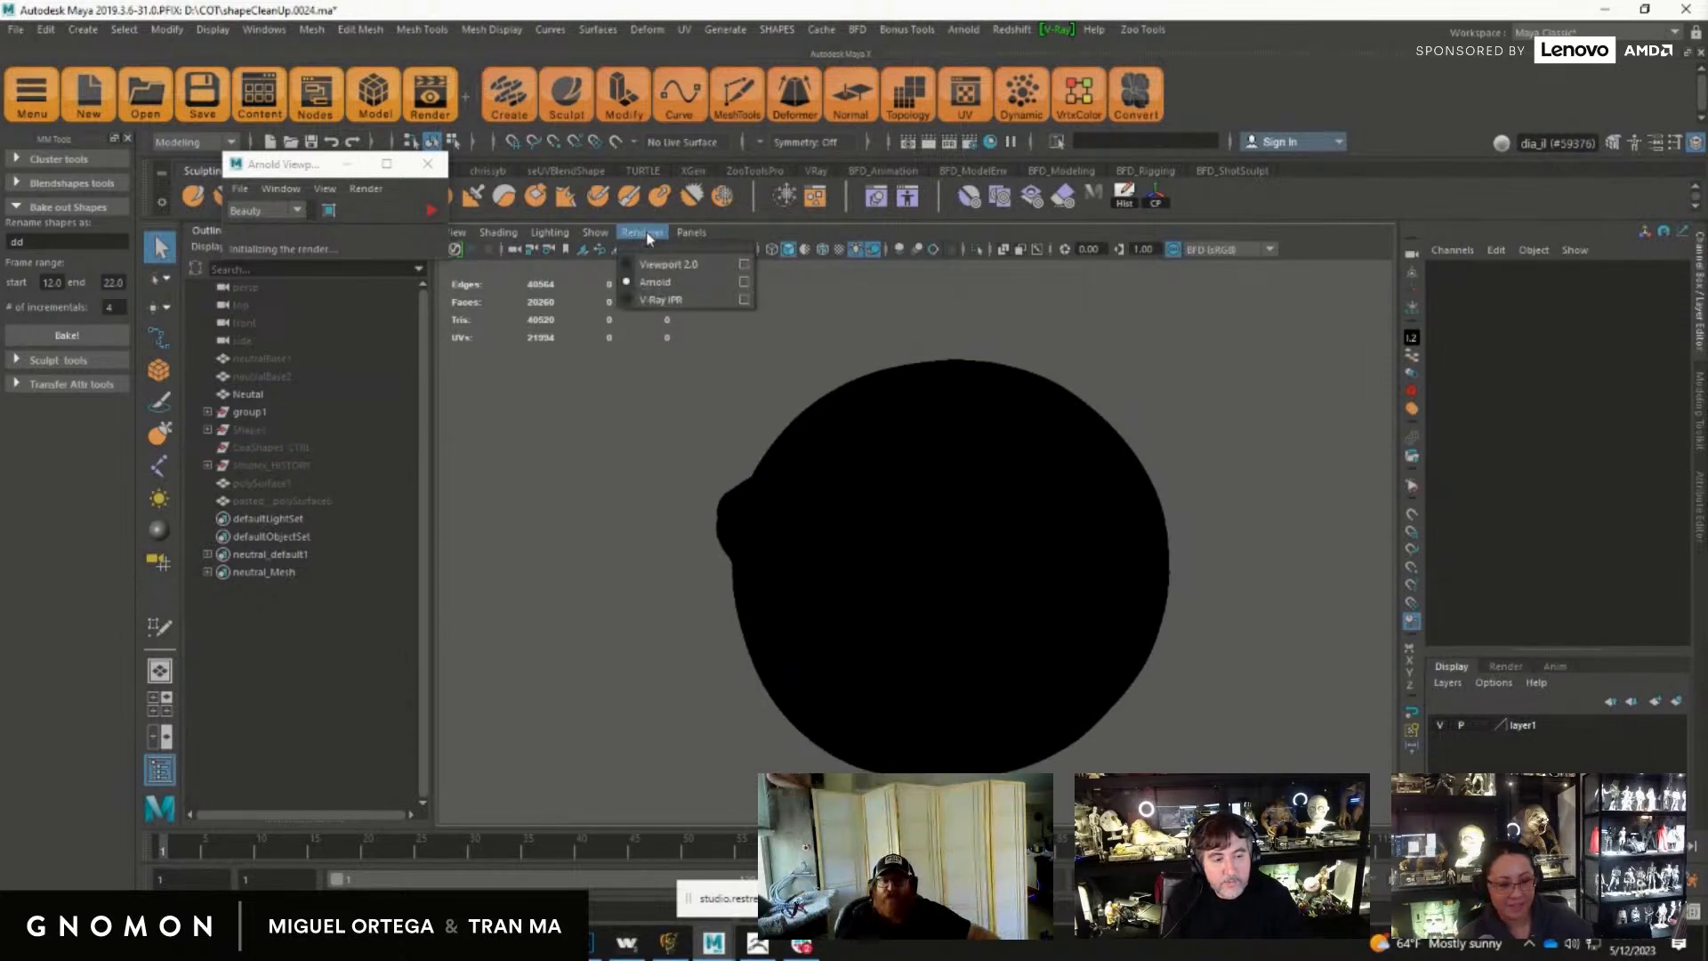
{"action": "left_click", "coordinate": [744, 265]}
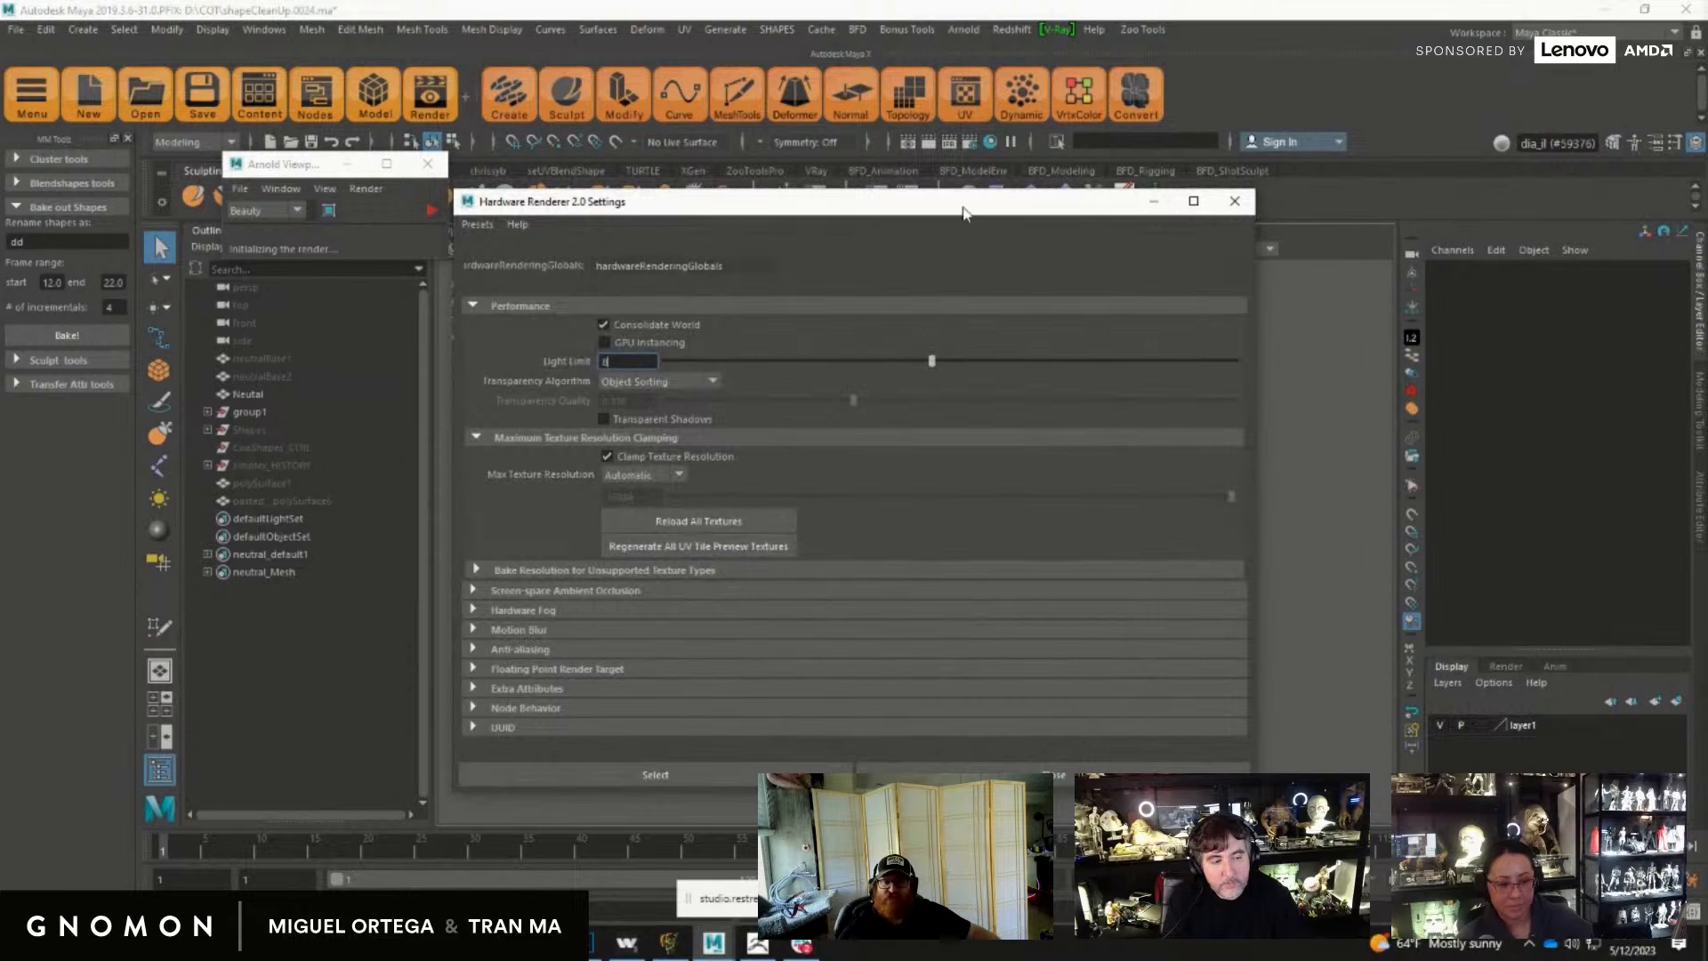
{"action": "left_click_drag", "start_coordinate": [1153, 201], "coordinate": [939, 222]}
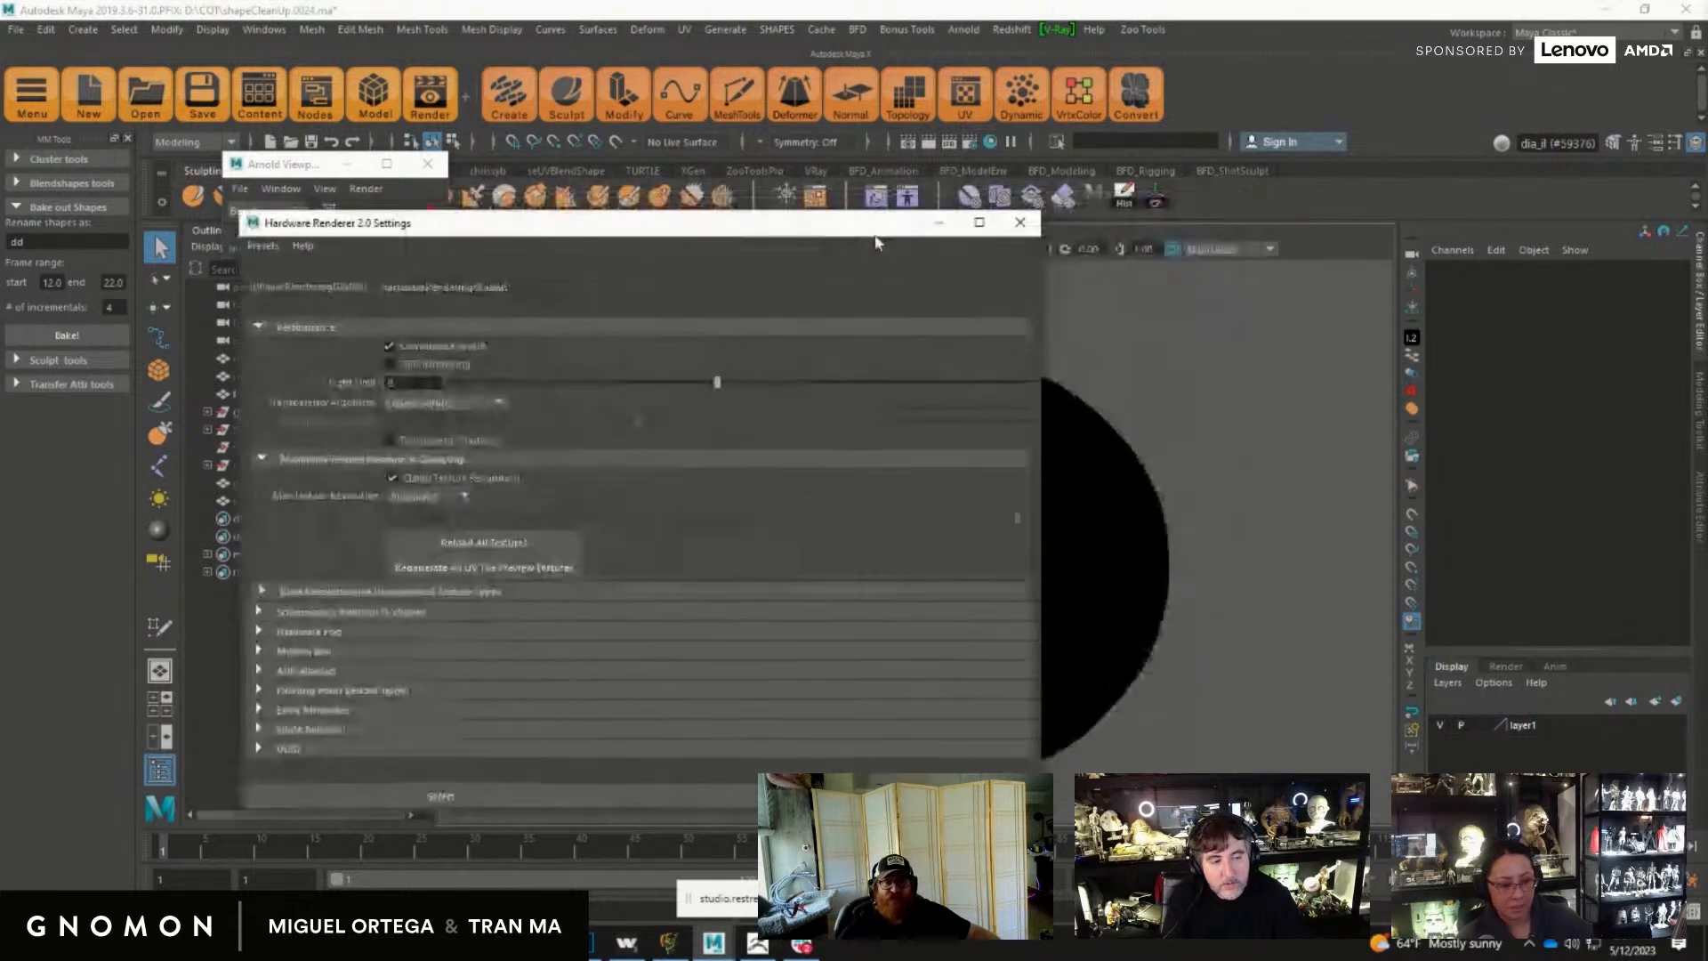
{"action": "left_click", "coordinate": [1020, 223]}
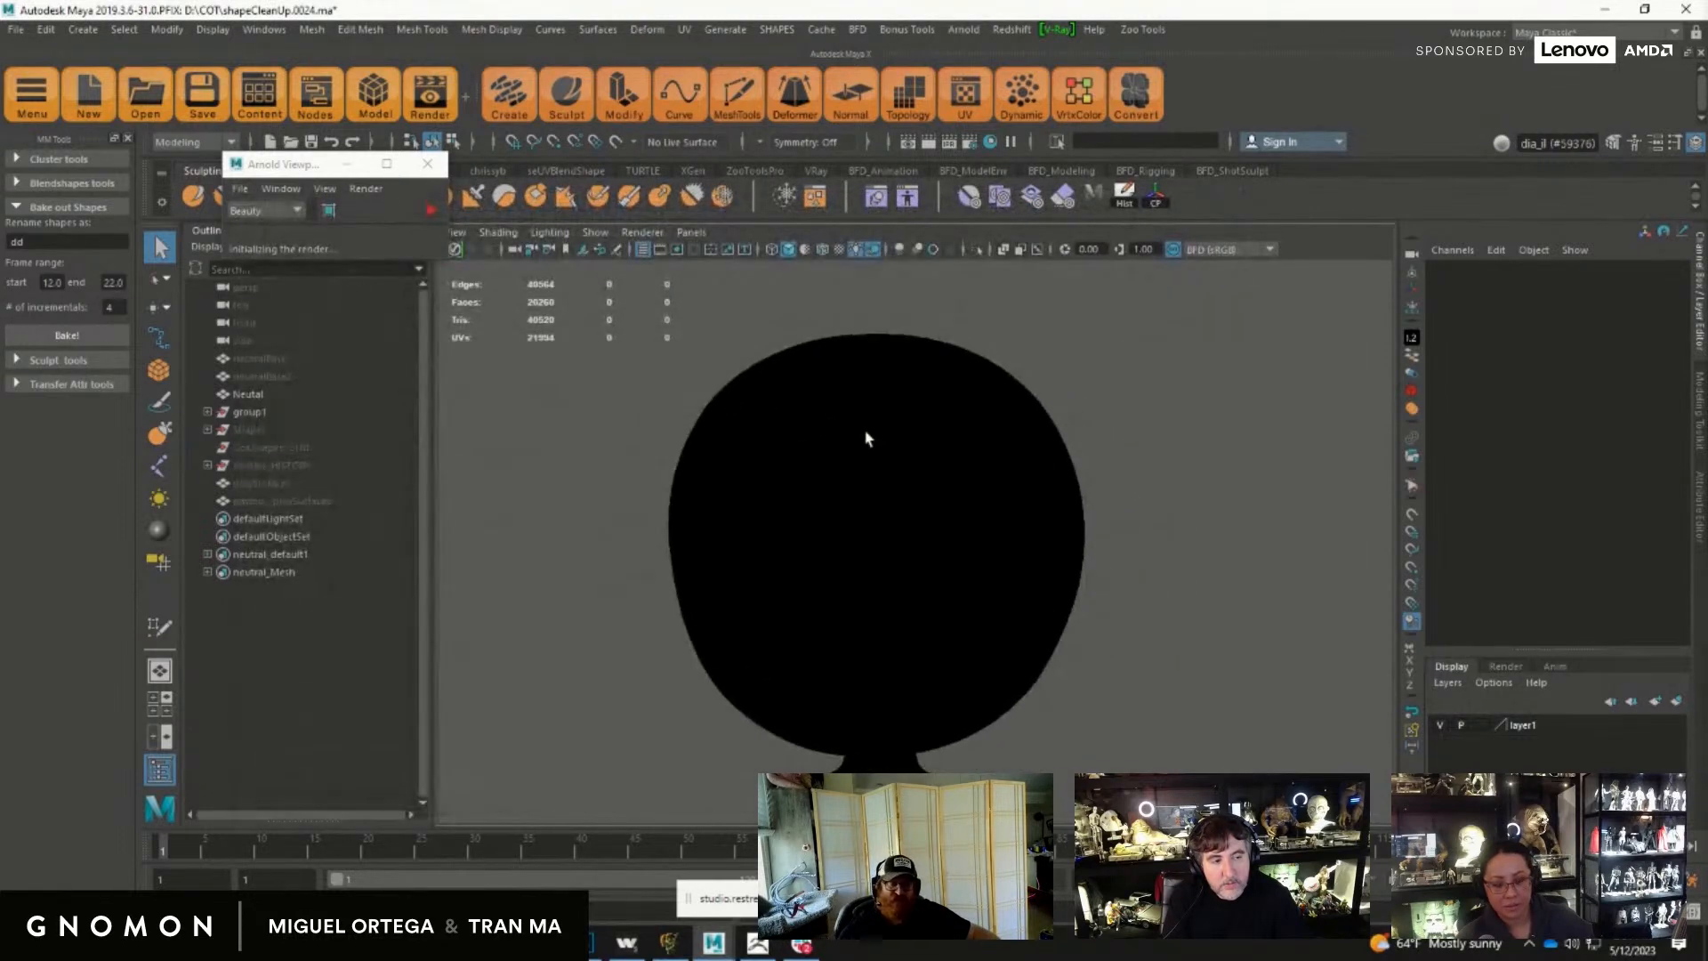
Step: Turn on textured shaded display and examine the surface detail around the head's brow, eyes and mouth
{"action": "key", "text": "6"}
{"action": "mouse_move", "coordinate": [1171, 574]}
{"action": "left_mouse_down", "text": "alt"}
{"action": "mouse_move", "coordinate": [1197, 544]}
{"action": "mouse_move", "coordinate": [1124, 527]}
{"action": "left_mouse_up", "text": "alt"}
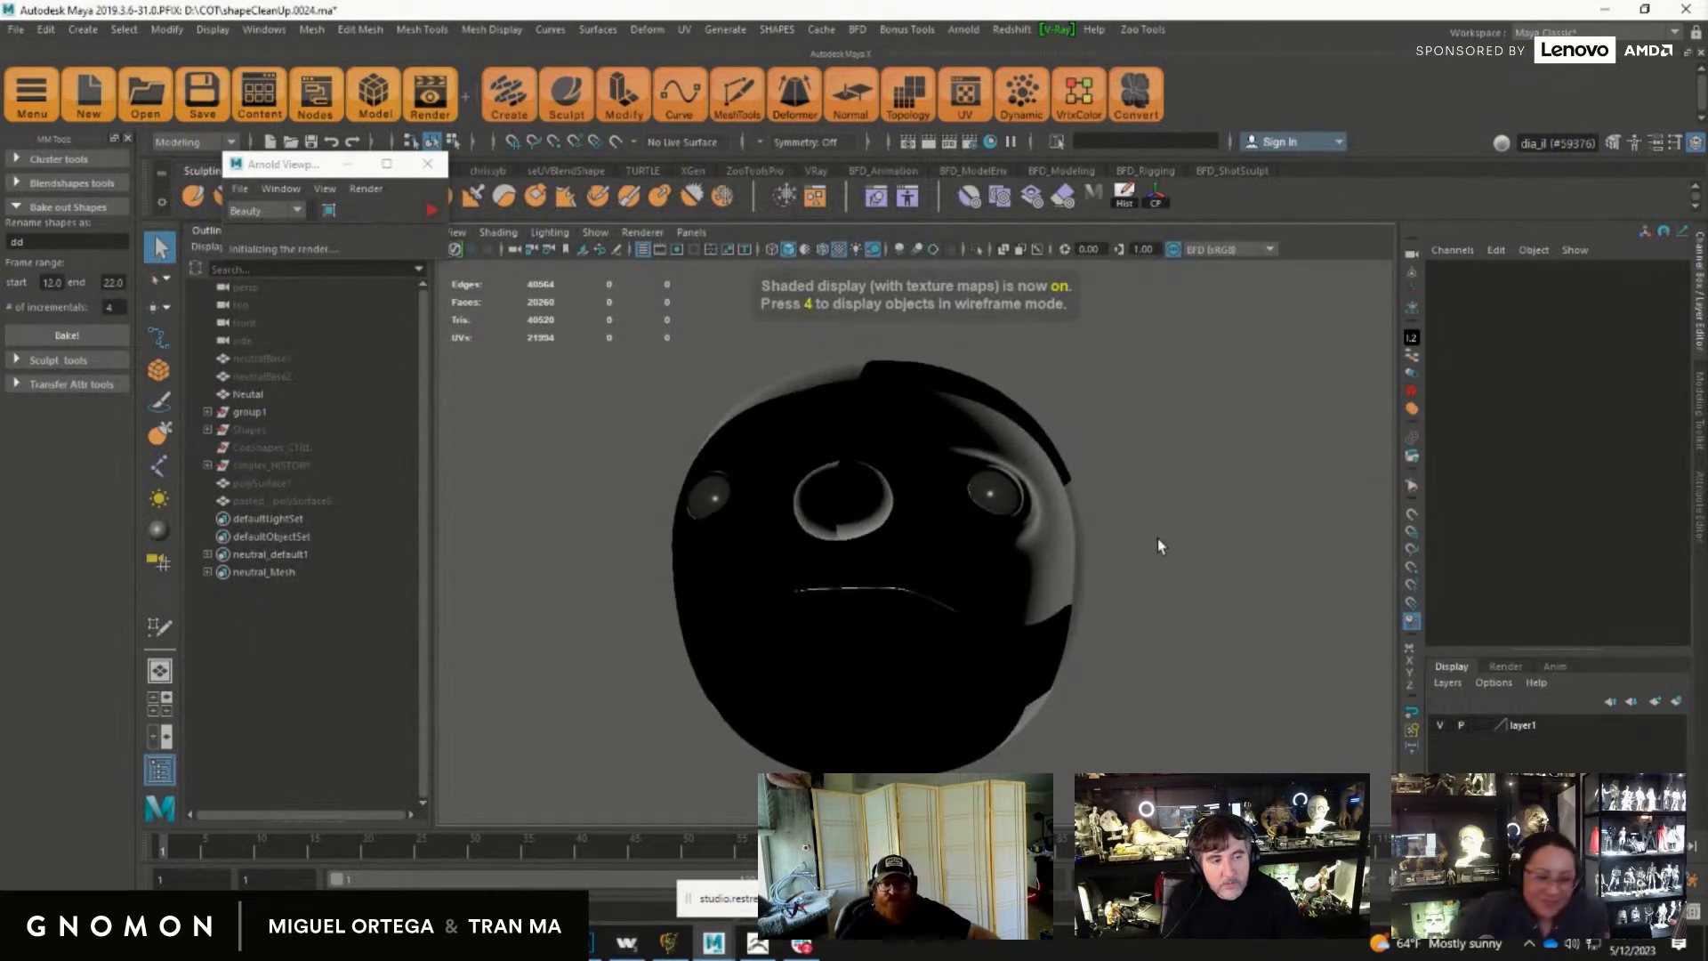
{"action": "left_click_drag", "start_coordinate": [1145, 586], "coordinate": [1133, 587], "text": "alt"}
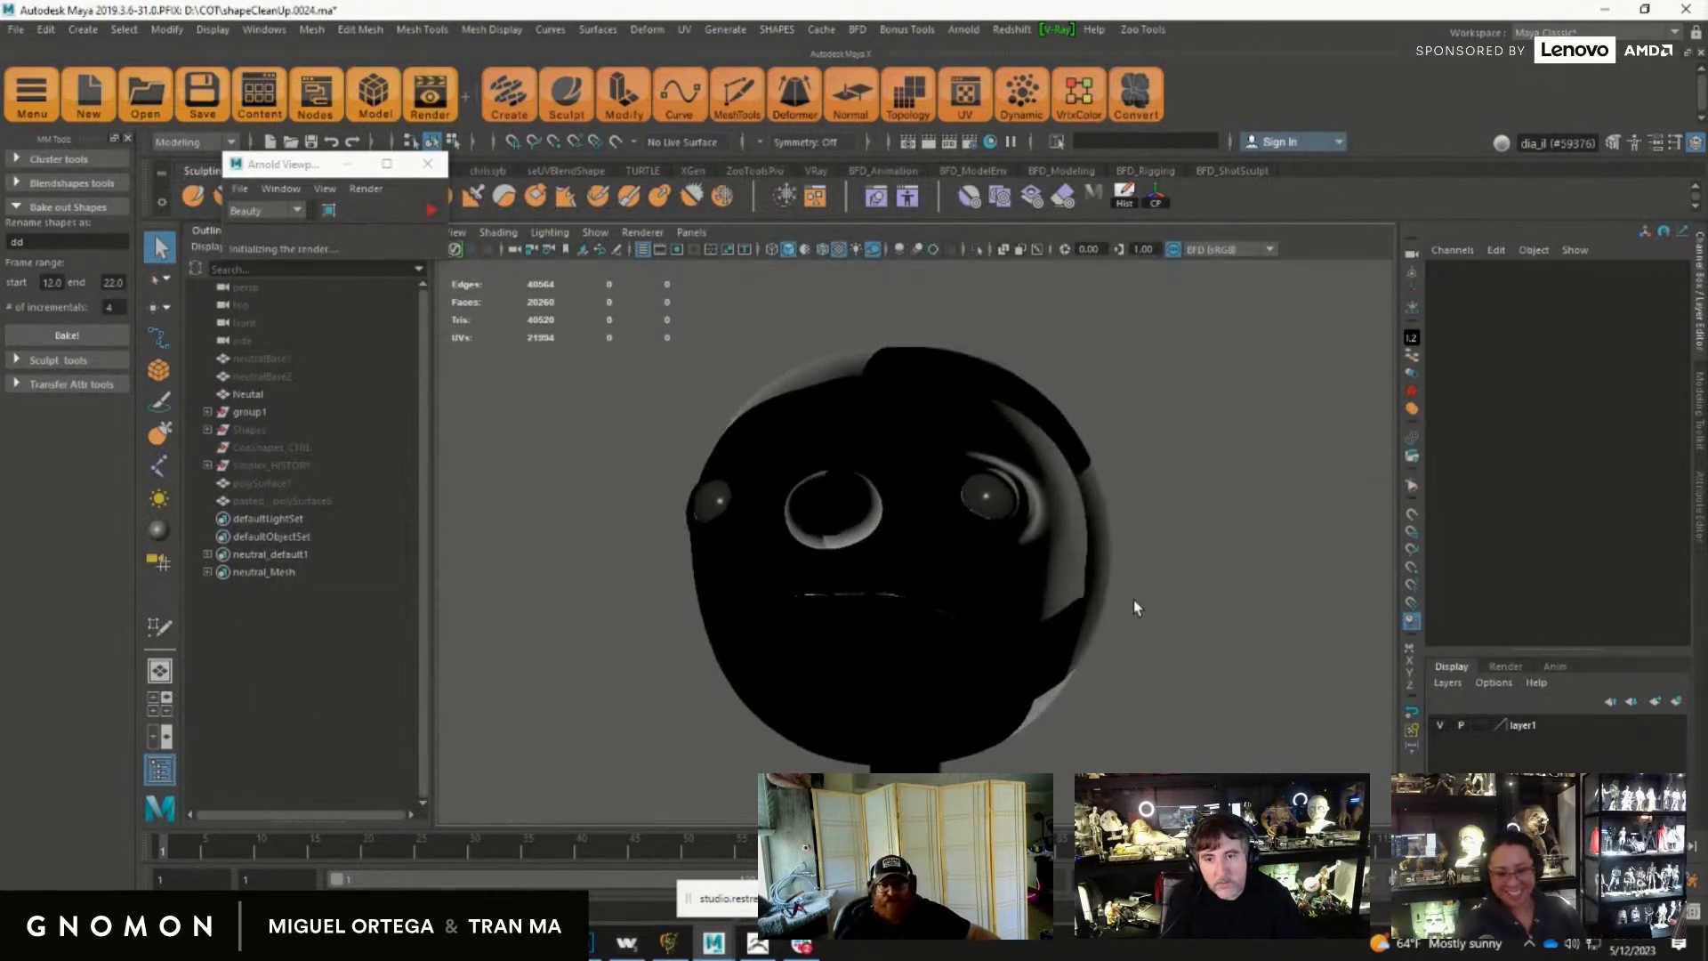
{"action": "mouse_move", "coordinate": [1156, 620]}
{"action": "right_mouse_down", "text": "alt"}
{"action": "mouse_move", "coordinate": [1232, 629]}
{"action": "mouse_move", "coordinate": [1172, 626]}
{"action": "right_mouse_up", "text": "alt"}
{"action": "left_click_drag", "start_coordinate": [1172, 625], "coordinate": [1166, 595], "text": "alt"}
{"action": "right_click_drag", "start_coordinate": [1166, 595], "coordinate": [1231, 659], "text": "alt"}
{"action": "left_click_drag", "start_coordinate": [1231, 660], "coordinate": [1188, 655], "text": "alt"}
{"action": "right_click_drag", "start_coordinate": [1188, 655], "coordinate": [1171, 648], "text": "alt"}
{"action": "left_click_drag", "start_coordinate": [1171, 649], "coordinate": [1060, 604], "text": "alt"}
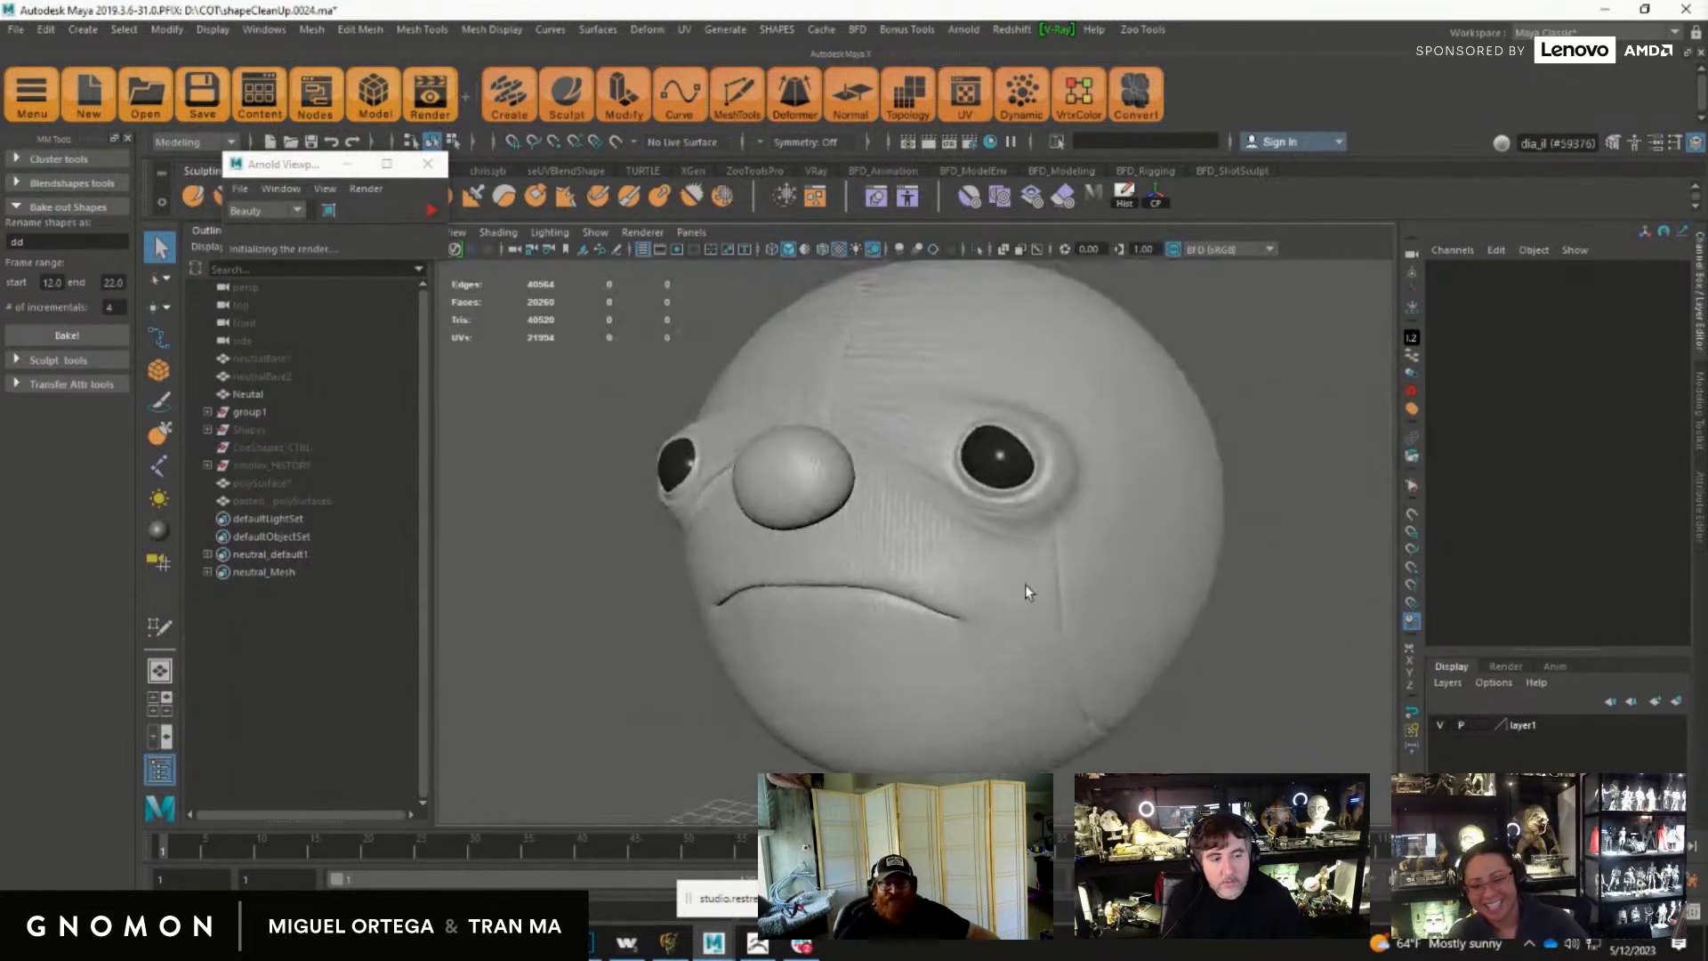
{"action": "mouse_move", "coordinate": [1057, 684]}
{"action": "left_mouse_down", "text": "alt"}
{"action": "mouse_move", "coordinate": [1086, 679]}
{"action": "mouse_move", "coordinate": [1068, 680]}
{"action": "left_mouse_up", "text": "alt"}
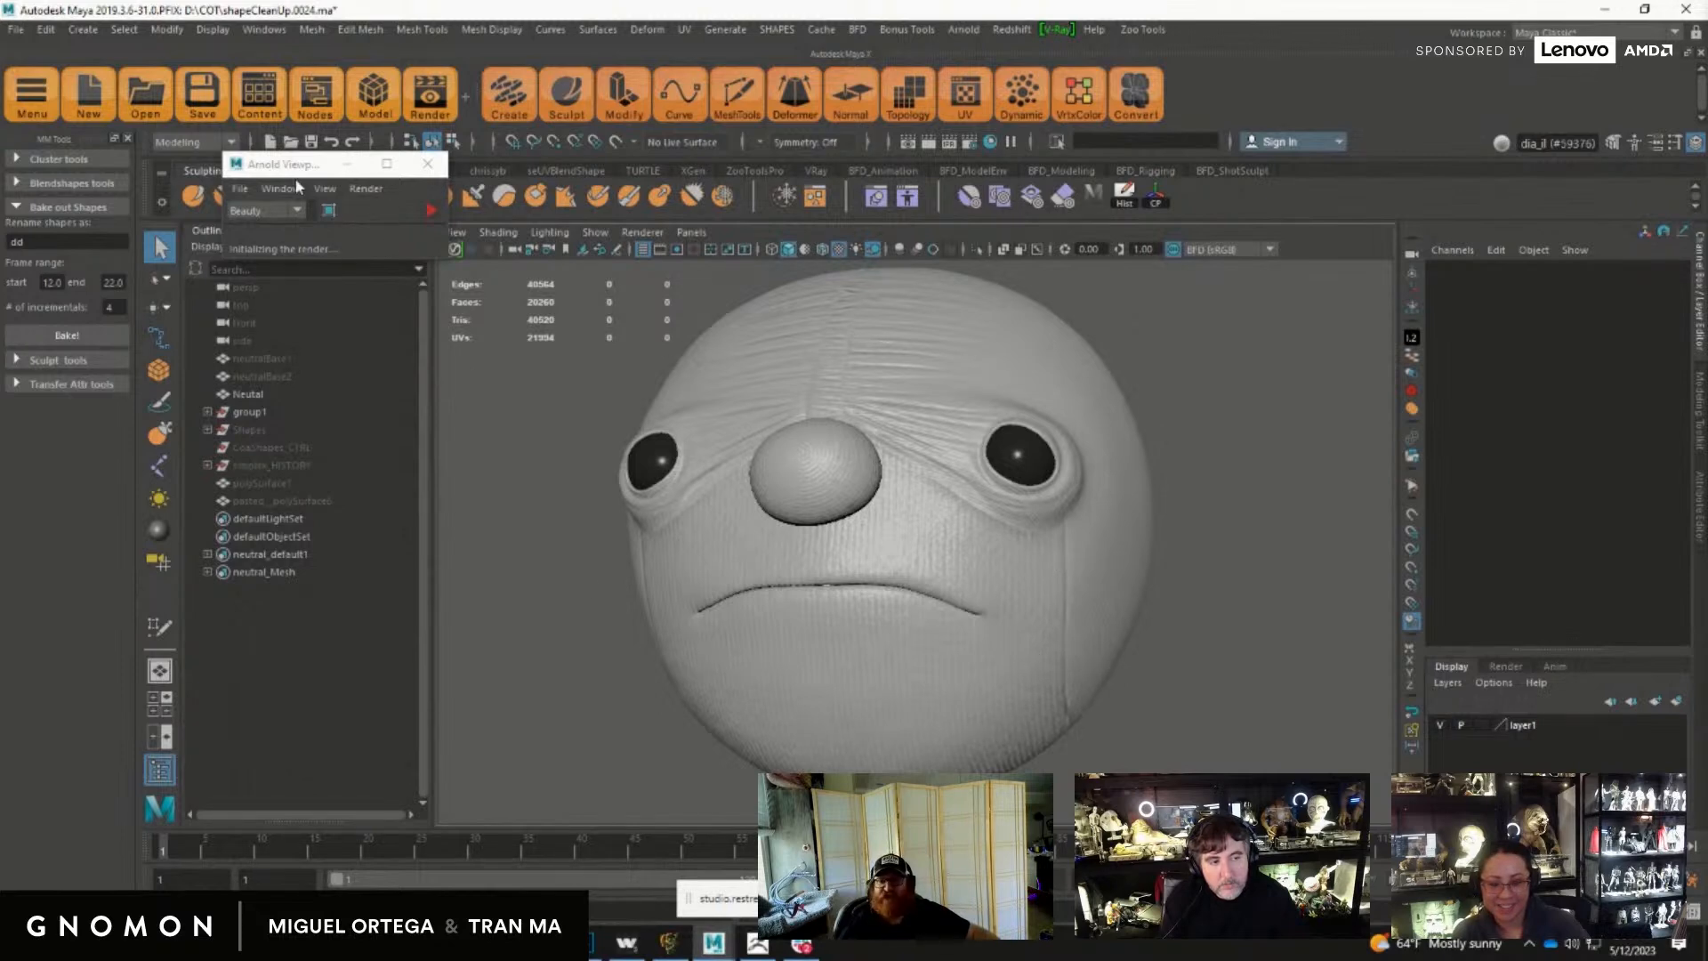
Step: Close the Arnold render window and select CoaShapes_CTRL with the brow area in view
{"action": "left_click", "coordinate": [428, 164]}
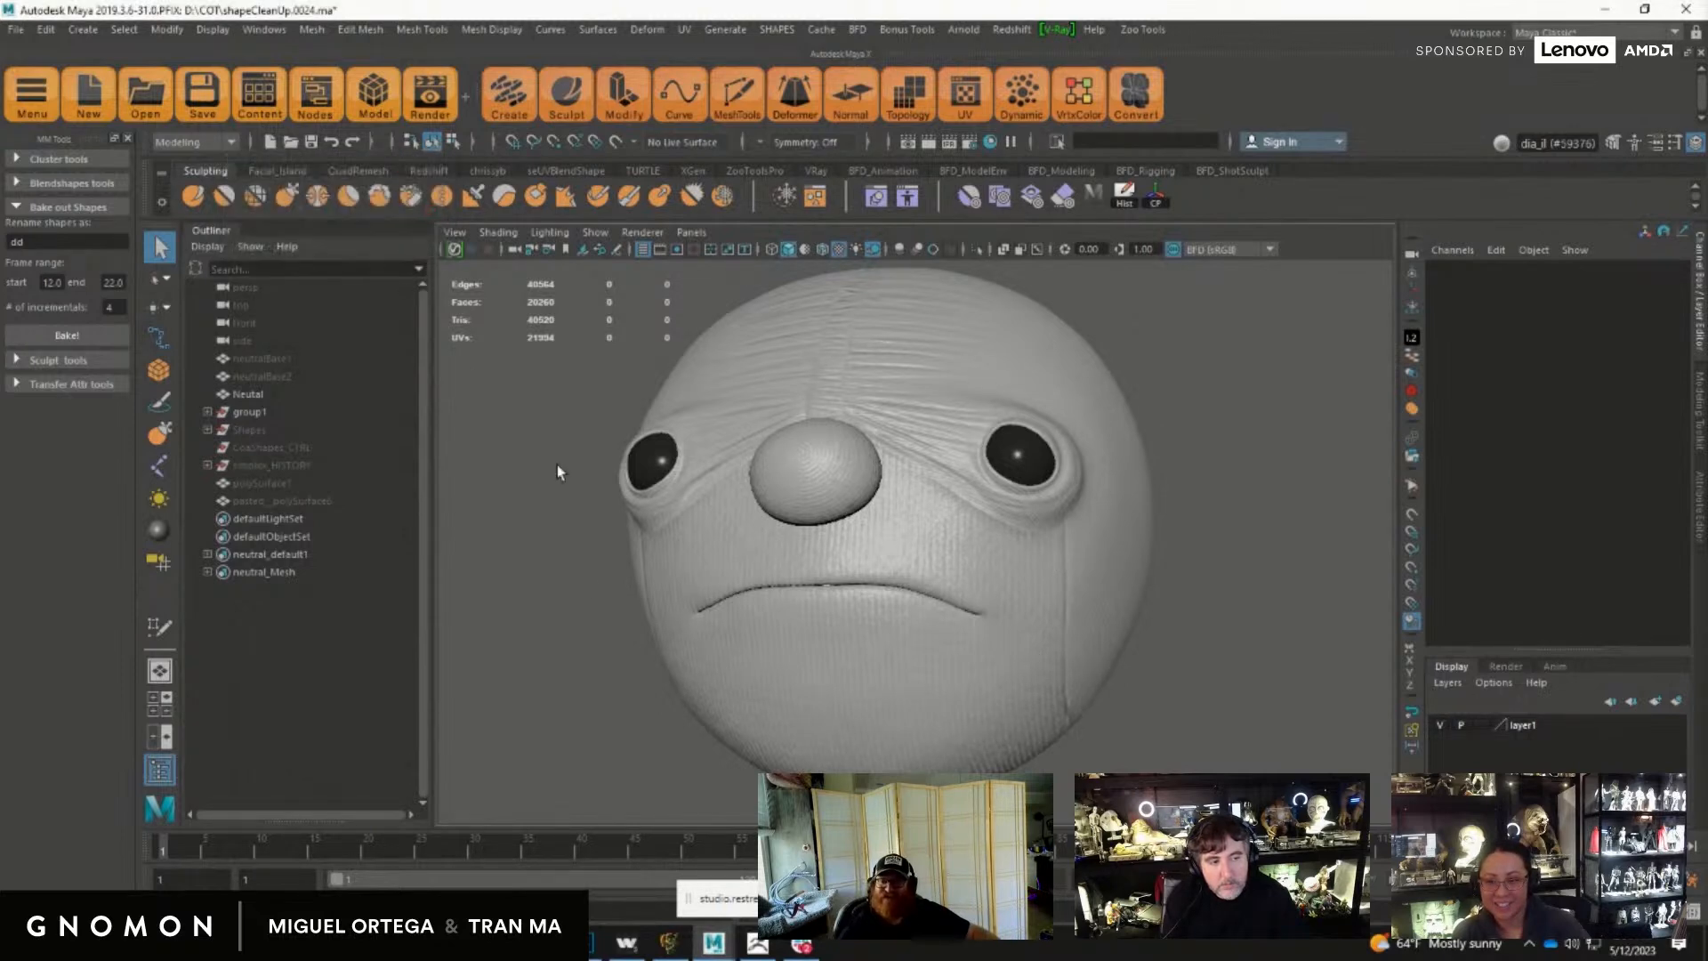
{"action": "left_click", "coordinate": [272, 448]}
{"action": "left_click_drag", "start_coordinate": [1150, 600], "coordinate": [712, 397], "text": "alt"}
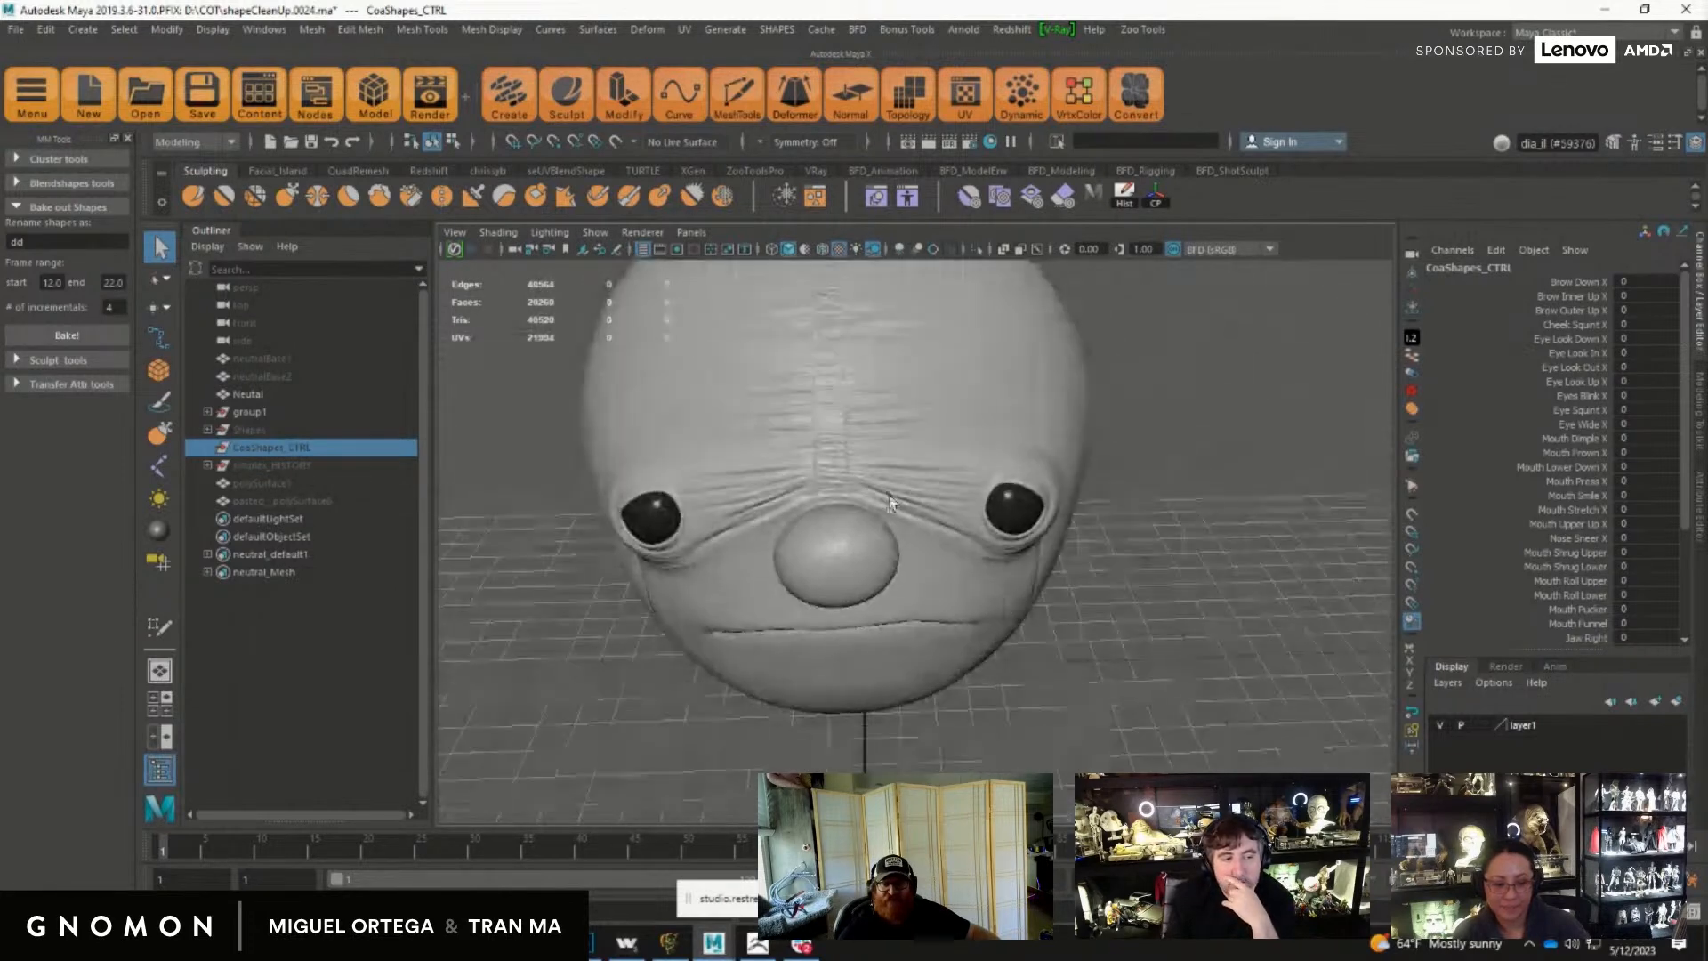
Step: Test the Brow Down blend shape on CoaShapes_CTRL in a three-quarter view of the head and return it to 0
{"action": "left_click_drag", "start_coordinate": [835, 690], "coordinate": [738, 612], "text": "alt"}
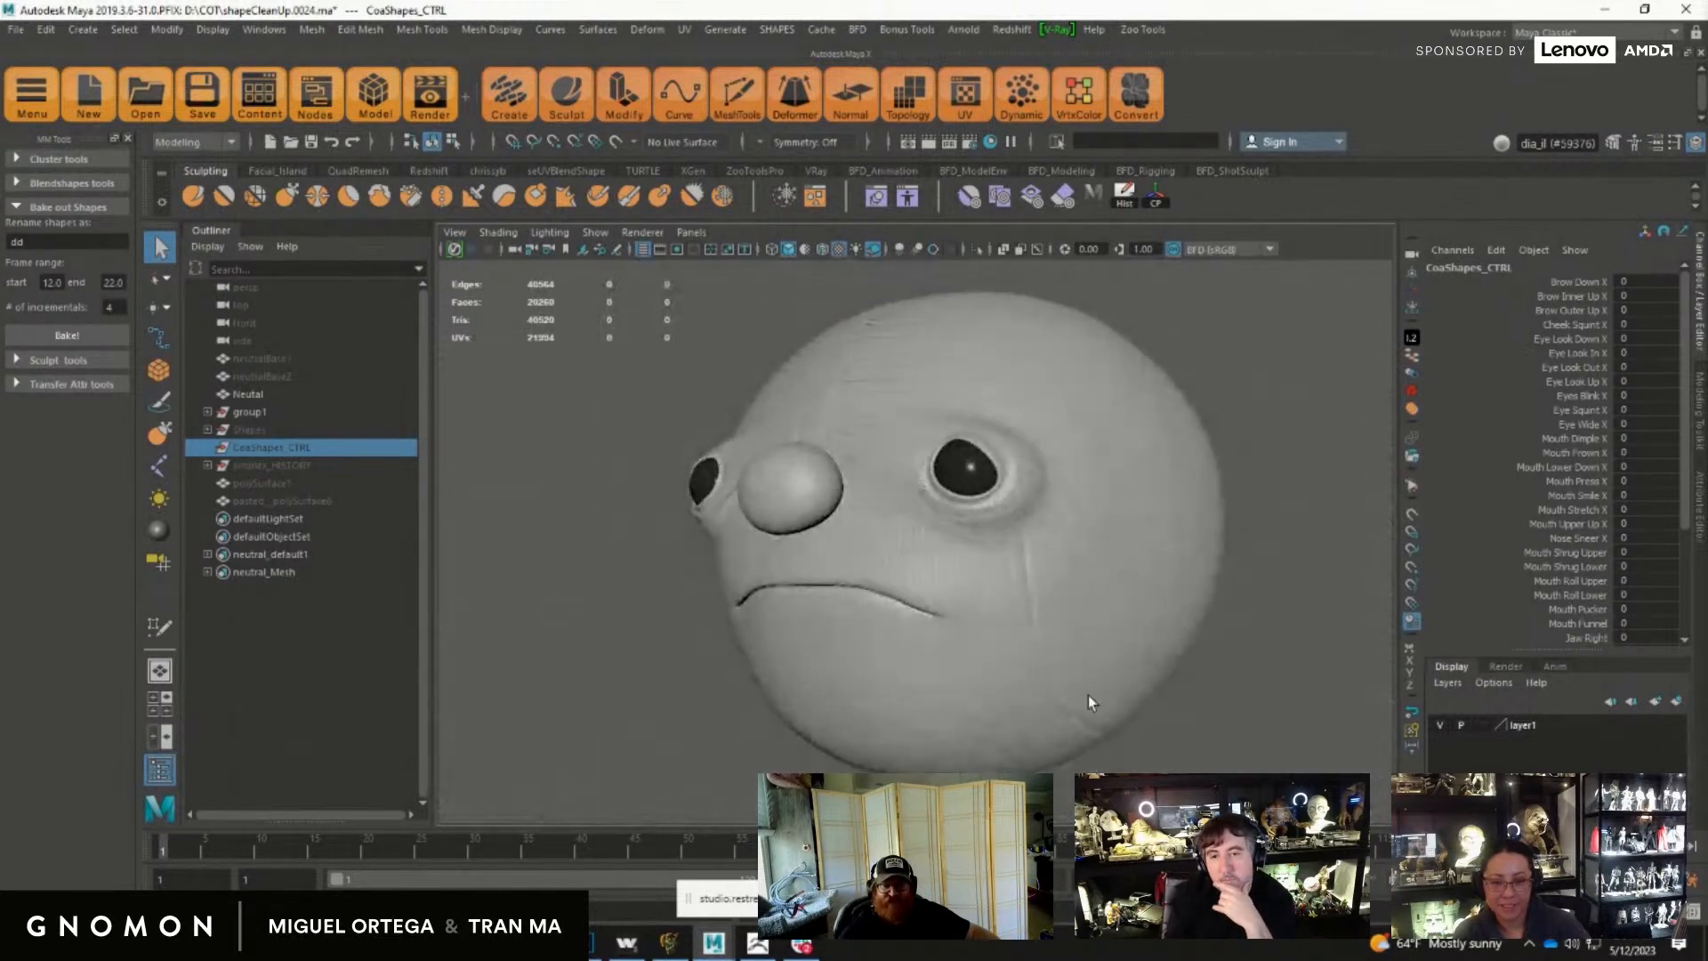
{"action": "mouse_move", "coordinate": [843, 600]}
{"action": "left_mouse_down", "text": "alt"}
{"action": "mouse_move", "coordinate": [893, 604]}
{"action": "mouse_move", "coordinate": [898, 580]}
{"action": "mouse_move", "coordinate": [974, 575]}
{"action": "mouse_move", "coordinate": [965, 552]}
{"action": "left_mouse_up", "text": "alt"}
{"action": "right_click_drag", "start_coordinate": [966, 552], "coordinate": [1019, 565], "text": "alt"}
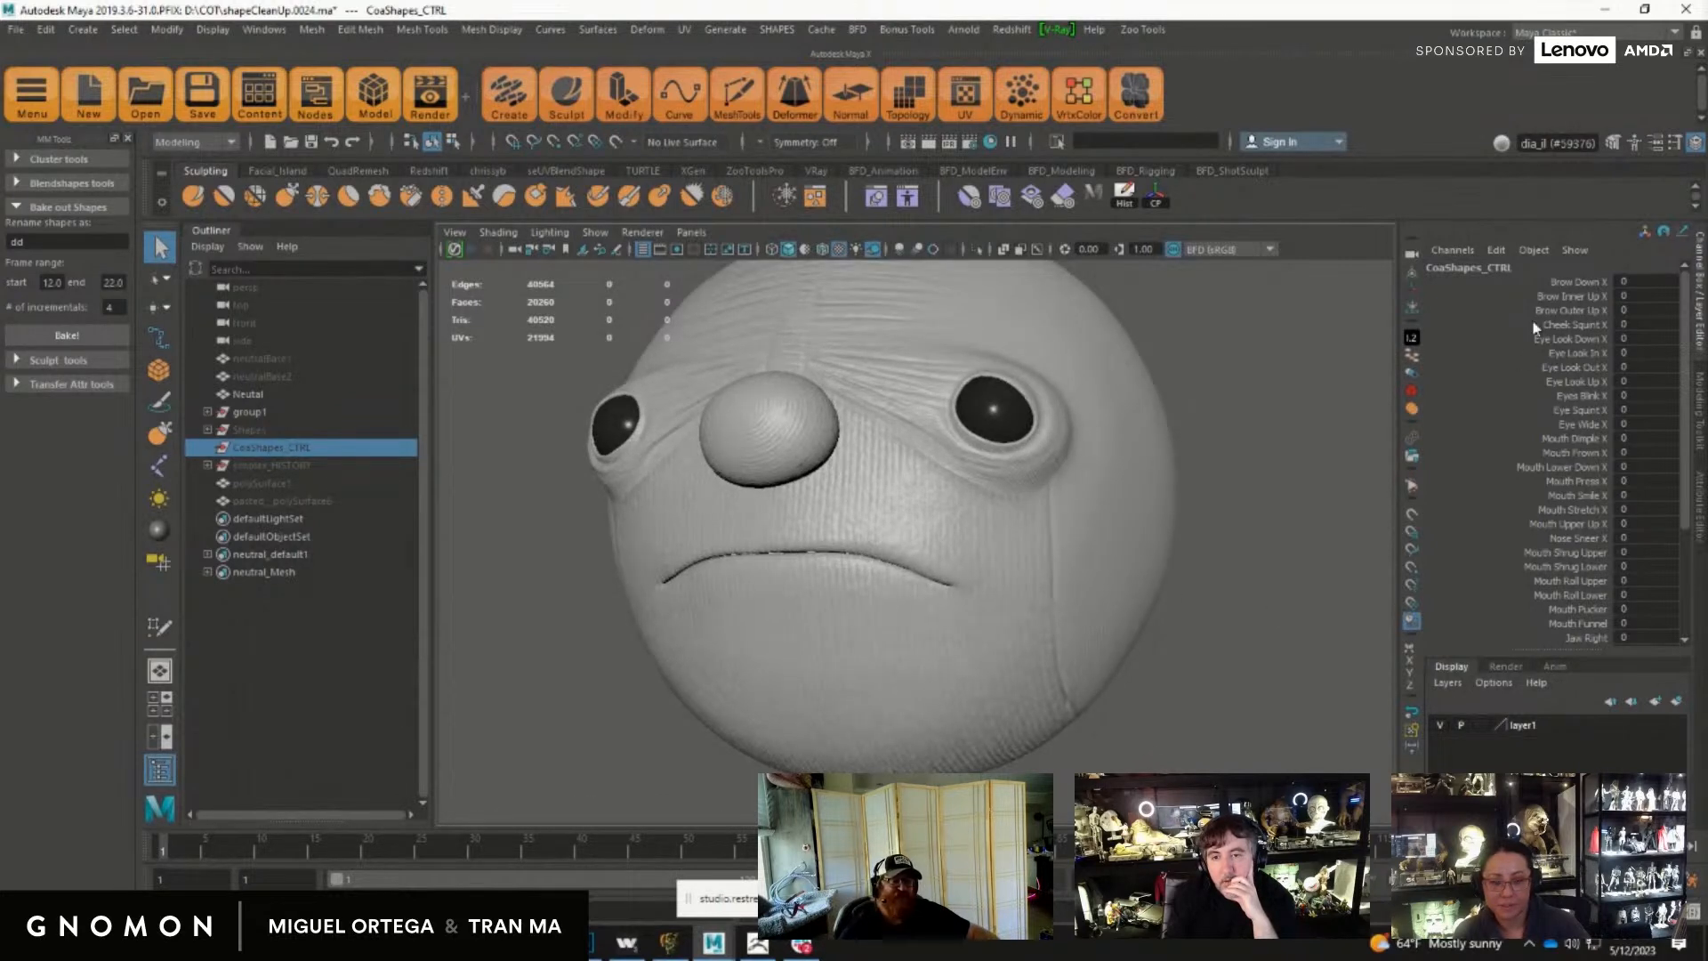
{"action": "left_click", "coordinate": [1568, 283]}
{"action": "right_click_drag", "start_coordinate": [1189, 568], "coordinate": [1059, 540], "text": "alt"}
{"action": "middle_click_drag", "start_coordinate": [1134, 537], "coordinate": [1163, 573]}
Step: Test Brow Inner Up and Brow Outer Up together, and Cheek Squint by itself, returning each to 0
{"action": "left_click", "coordinate": [1573, 297]}
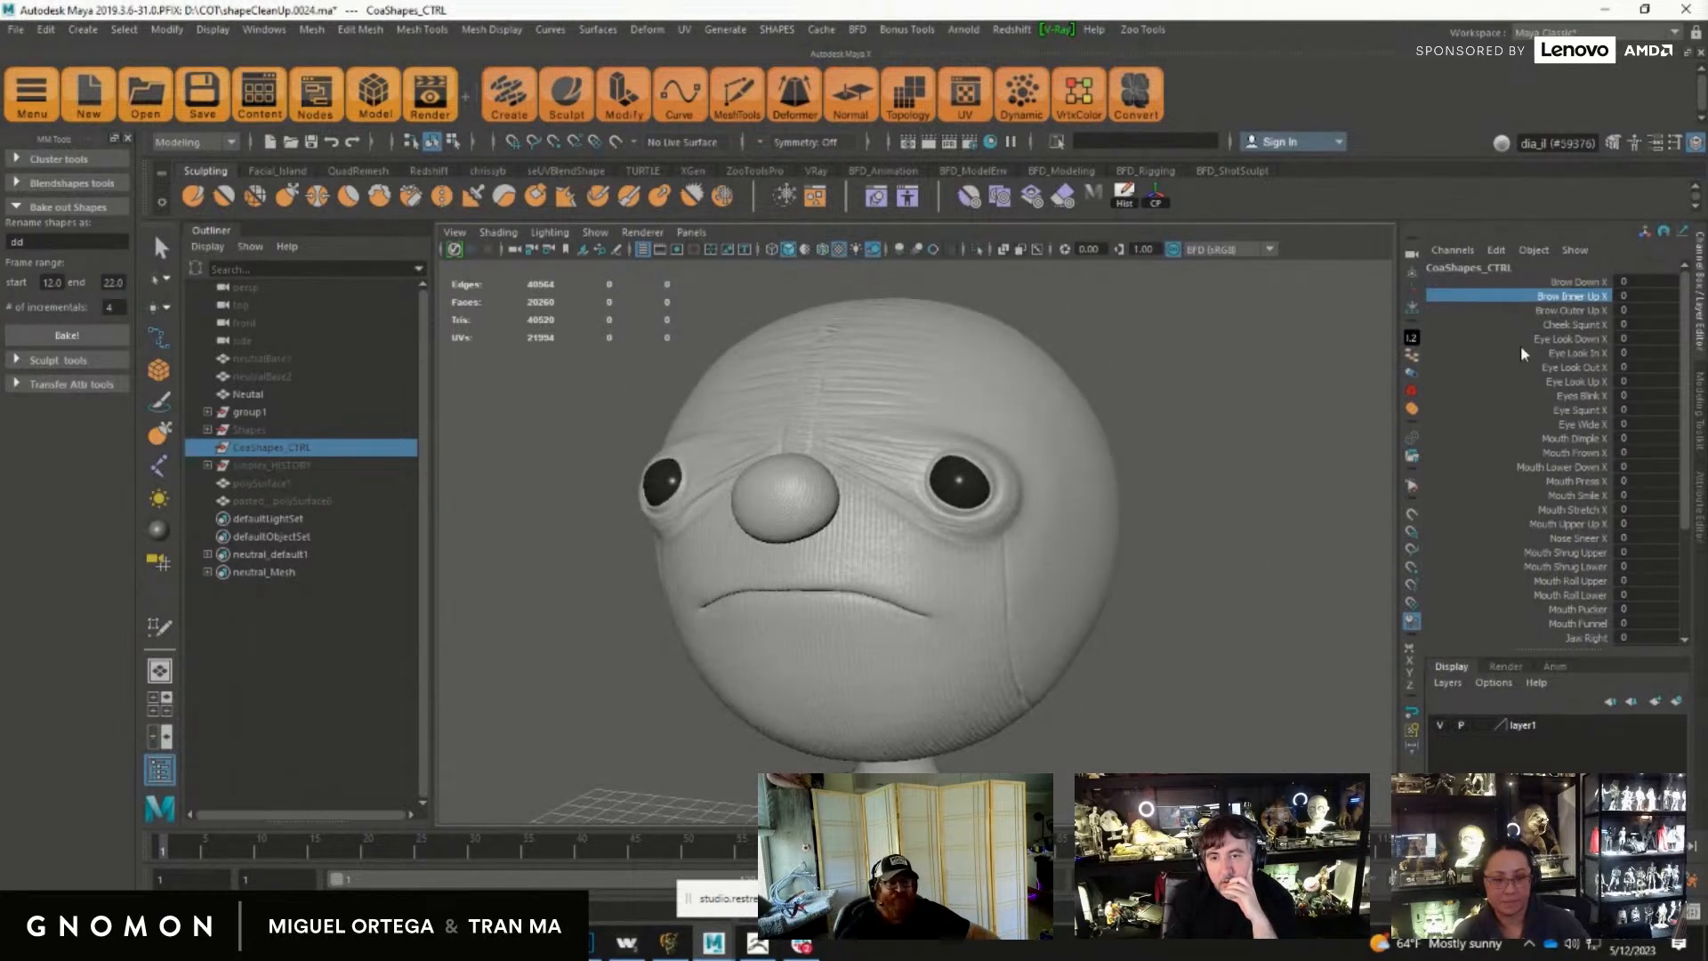
{"action": "left_click", "coordinate": [1568, 310], "text": "ctrl"}
{"action": "middle_click_drag", "start_coordinate": [1250, 553], "coordinate": [1216, 562]}
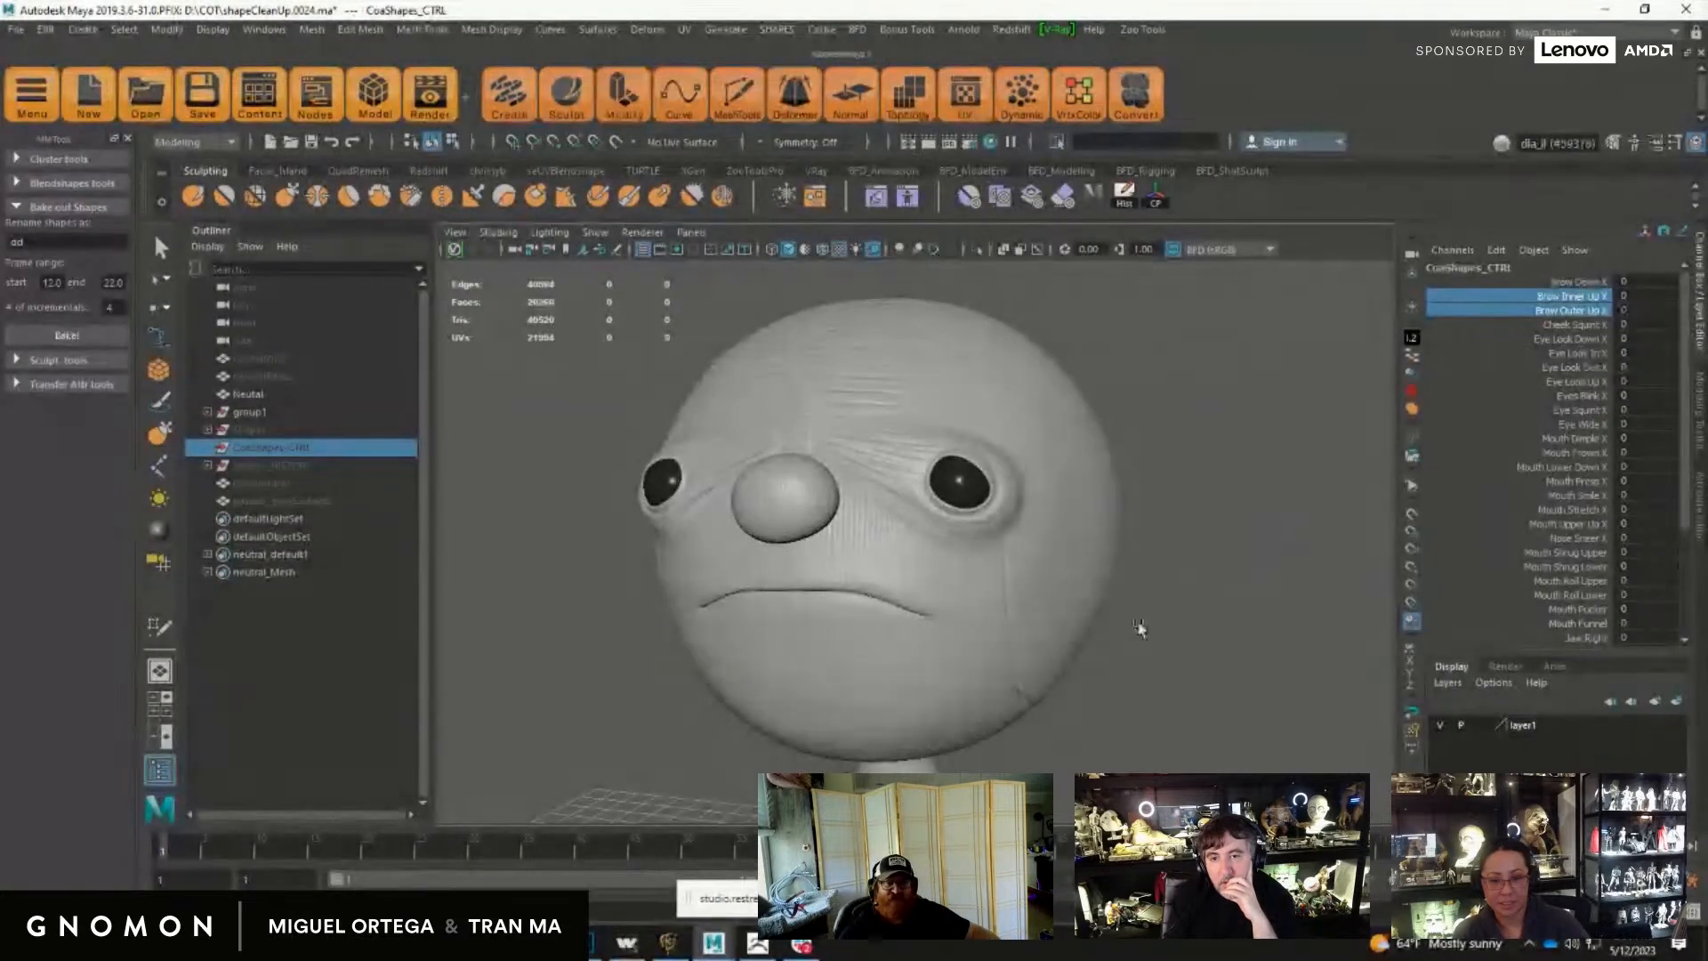
{"action": "left_click_drag", "start_coordinate": [1253, 486], "coordinate": [1278, 495], "text": "alt"}
{"action": "left_click", "coordinate": [1573, 325]}
{"action": "middle_click_drag", "start_coordinate": [1205, 564], "coordinate": [1103, 559]}
Step: Test the Eye Look Down and Eye Look In shapes one at a time, resetting each to 0
{"action": "left_click", "coordinate": [1568, 341]}
{"action": "middle_click_drag", "start_coordinate": [1236, 543], "coordinate": [1277, 556]}
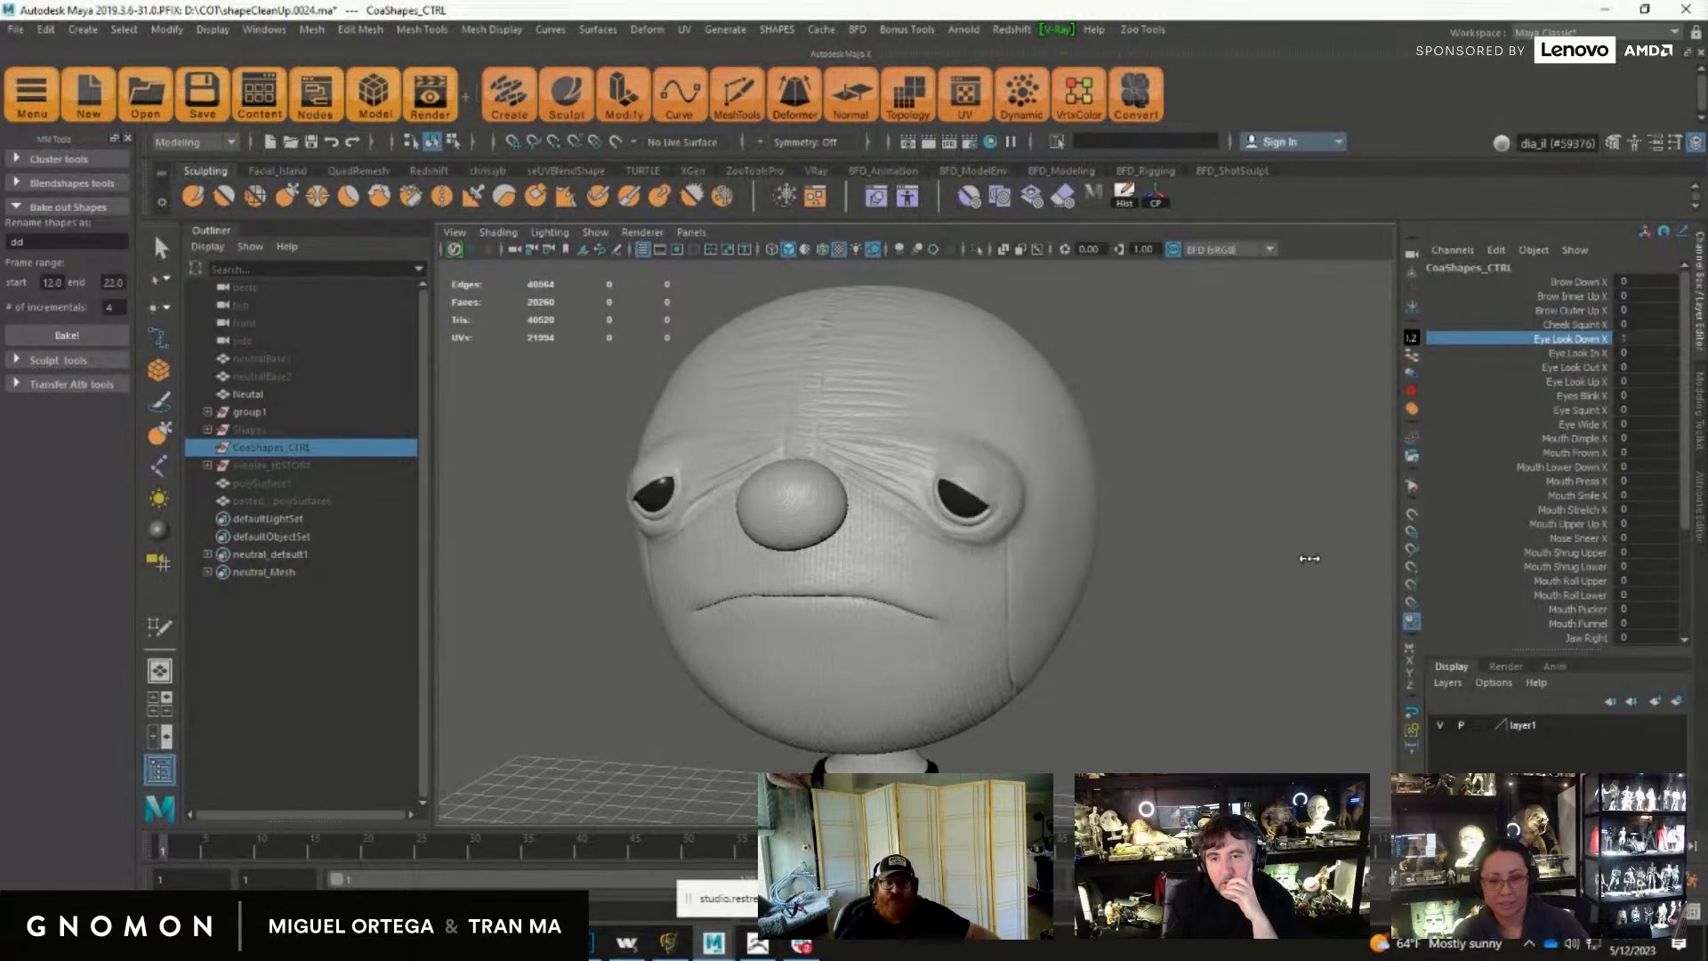
{"action": "key", "text": "ctrl+z"}
{"action": "left_click", "coordinate": [1584, 355]}
{"action": "middle_click_drag", "start_coordinate": [1206, 536], "coordinate": [1095, 557]}
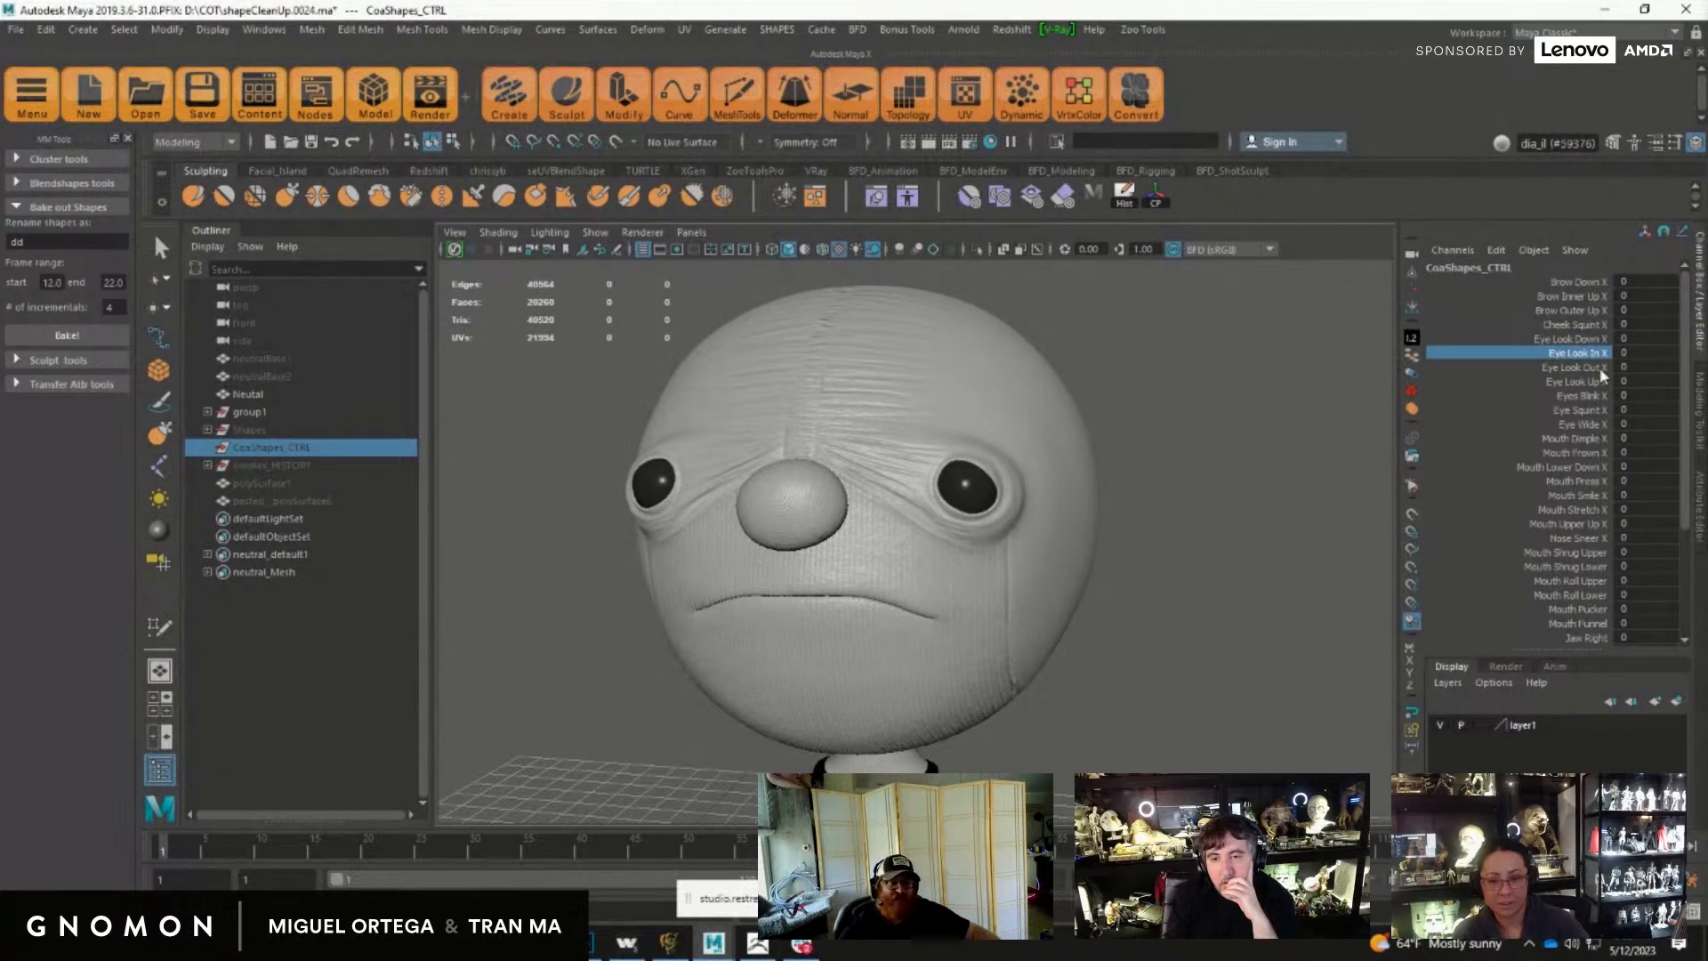
Step: Test the Eye Look Out and Eye Look Up shapes one at a time, resetting each to 0
{"action": "left_click", "coordinate": [1583, 367]}
{"action": "middle_click_drag", "start_coordinate": [1253, 534], "coordinate": [1402, 546]}
{"action": "key", "text": "ctrl+z"}
{"action": "left_click", "coordinate": [1577, 381]}
{"action": "middle_click_drag", "start_coordinate": [1213, 561], "coordinate": [953, 562]}
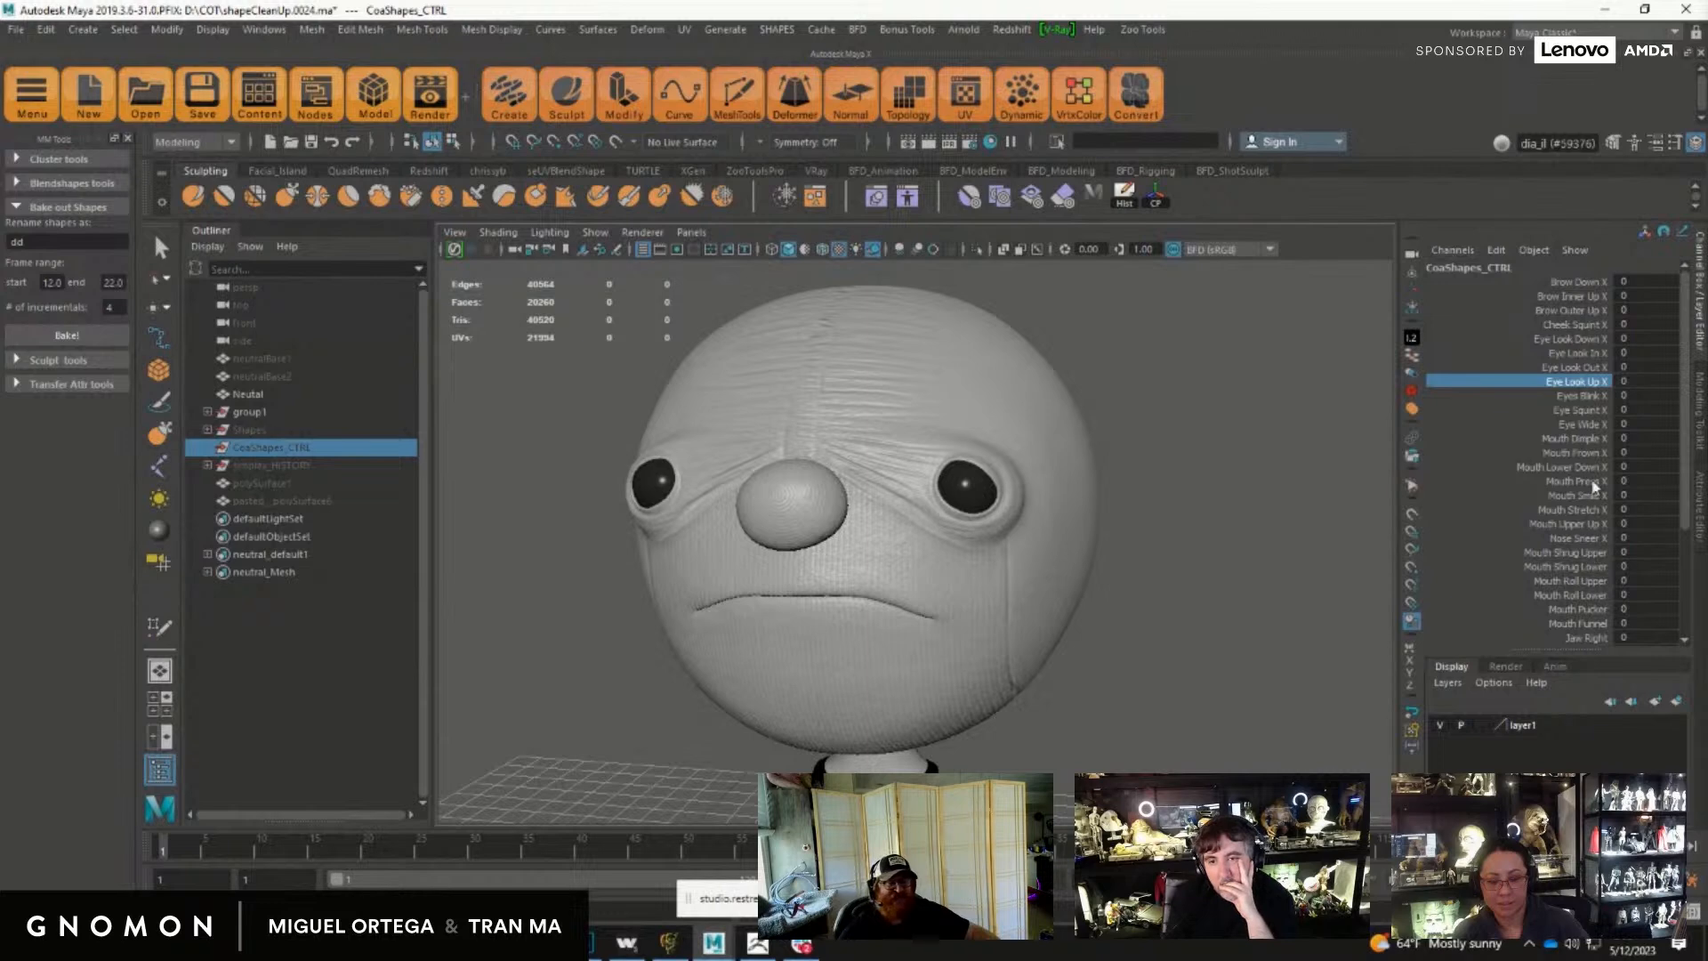
Step: Raise Eyes Blink to 1, examine the closed lids from the front, and return it to 0
{"action": "left_click", "coordinate": [1598, 397]}
{"action": "middle_click_drag", "start_coordinate": [1224, 670], "coordinate": [1243, 666]}
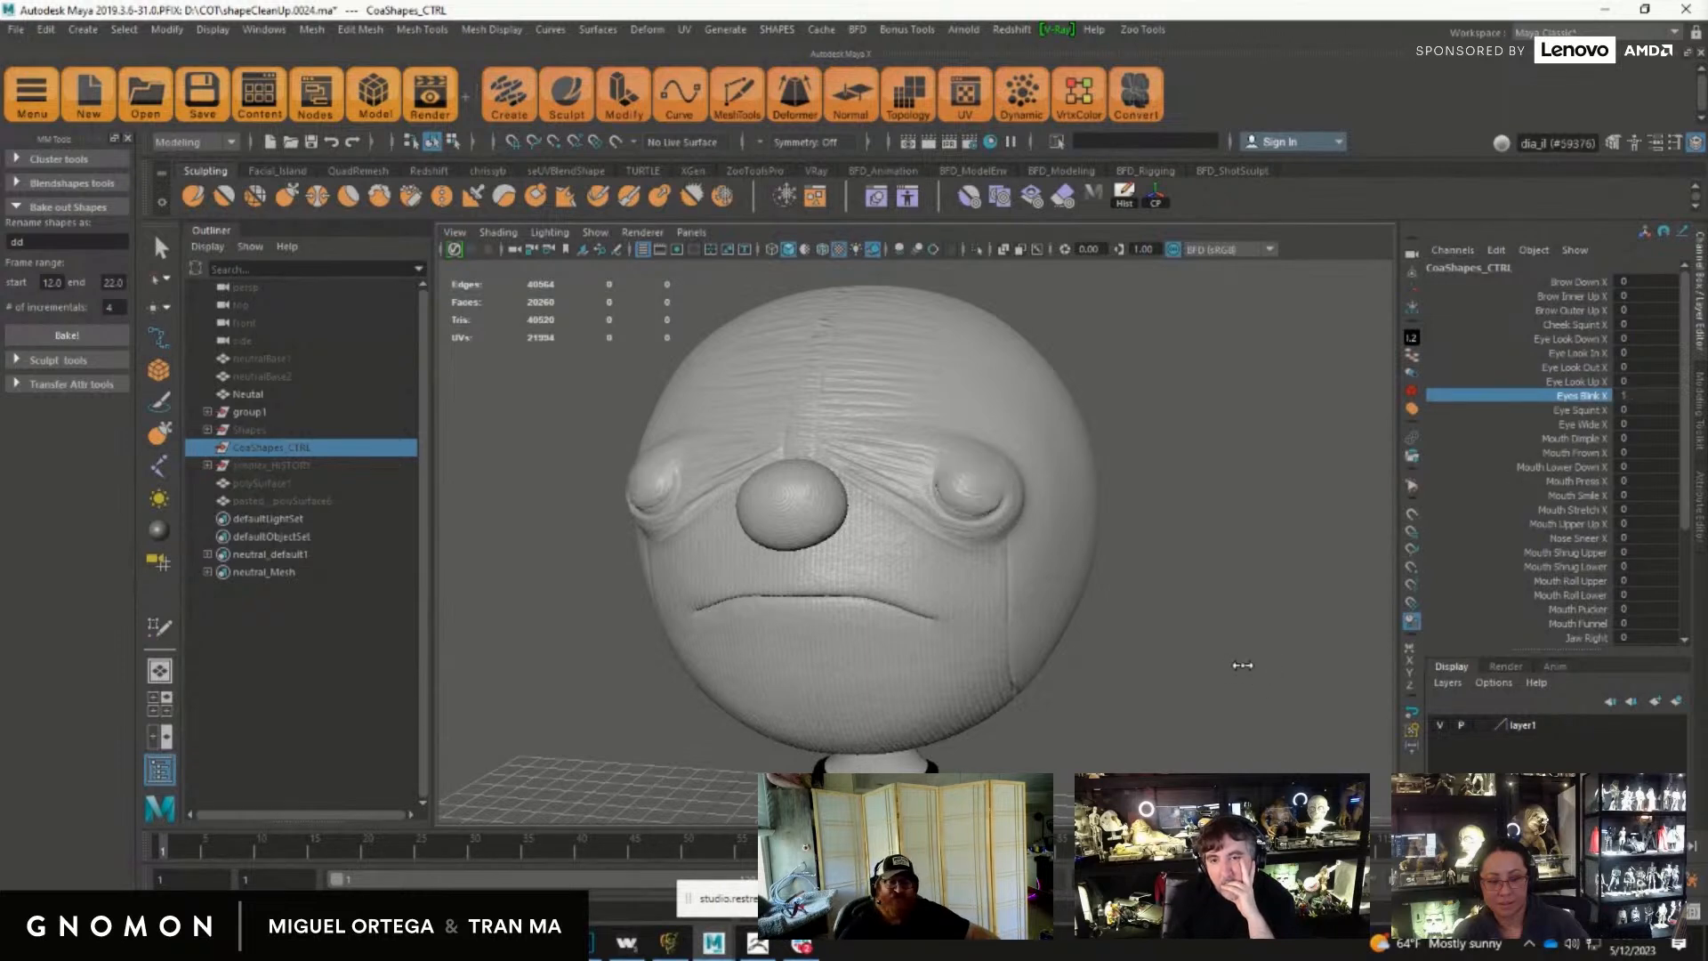
{"action": "left_click_drag", "start_coordinate": [1249, 678], "coordinate": [1214, 643], "text": "alt"}
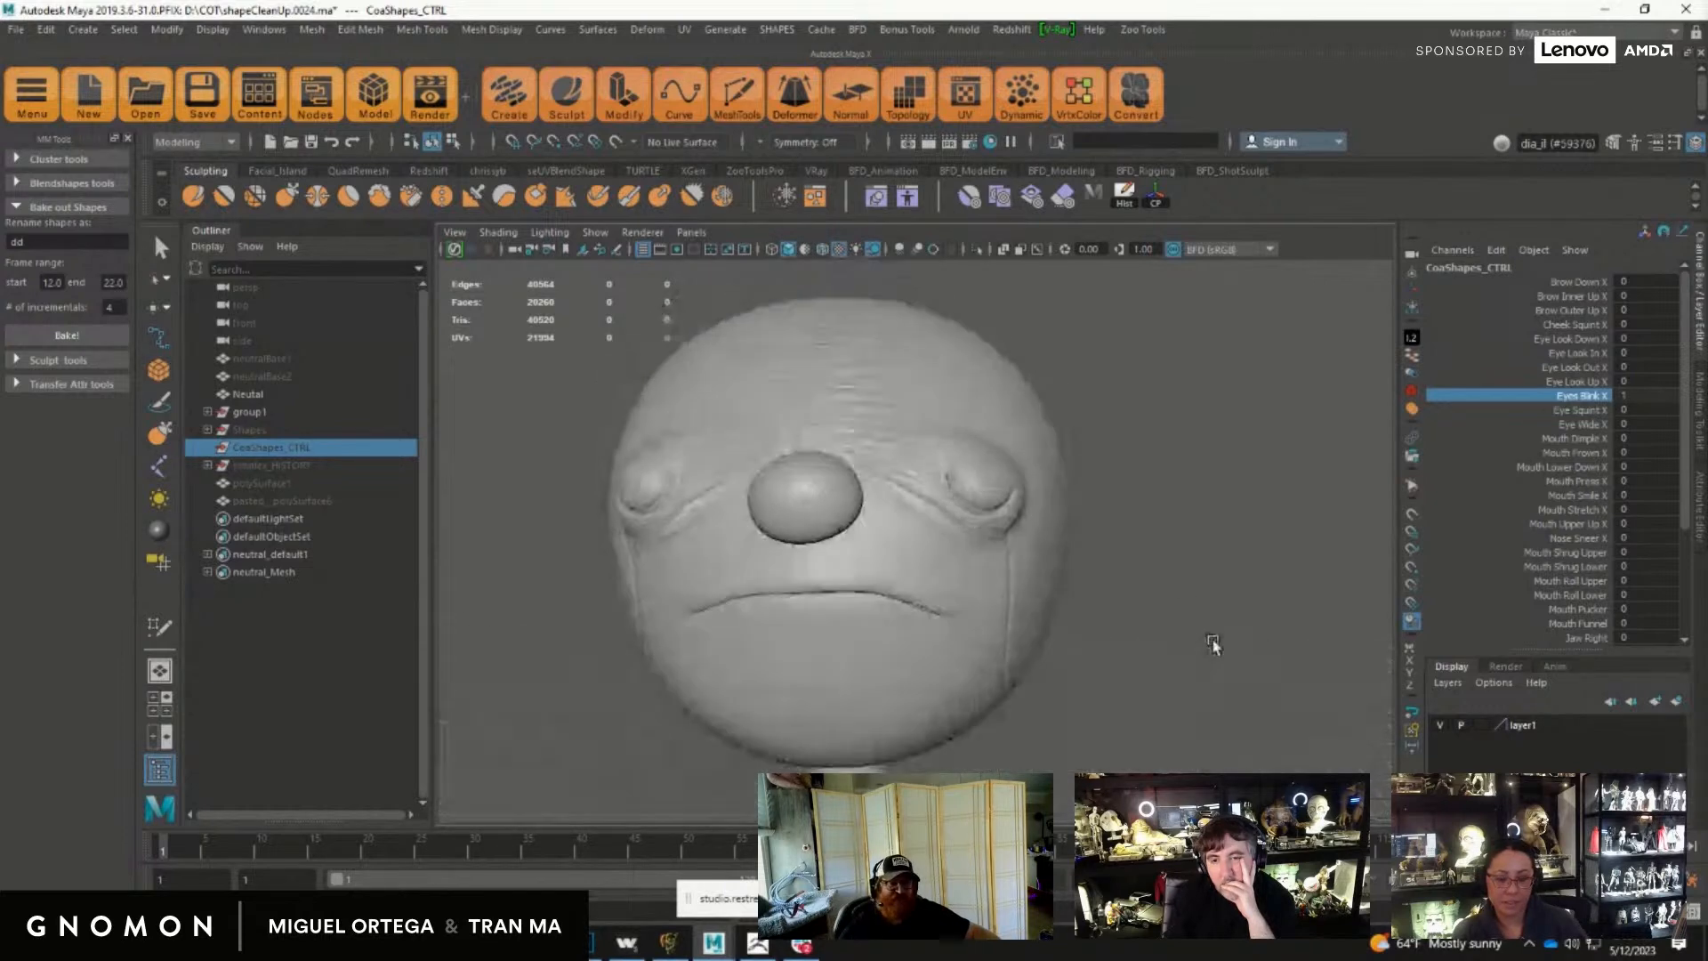
{"action": "middle_click_drag", "start_coordinate": [1165, 550], "coordinate": [1147, 550]}
Step: Test the Eye Squint and Eye Wide shapes separately and bring both back to 0
{"action": "left_click", "coordinate": [1579, 410]}
{"action": "middle_click_drag", "start_coordinate": [1282, 584], "coordinate": [1061, 582]}
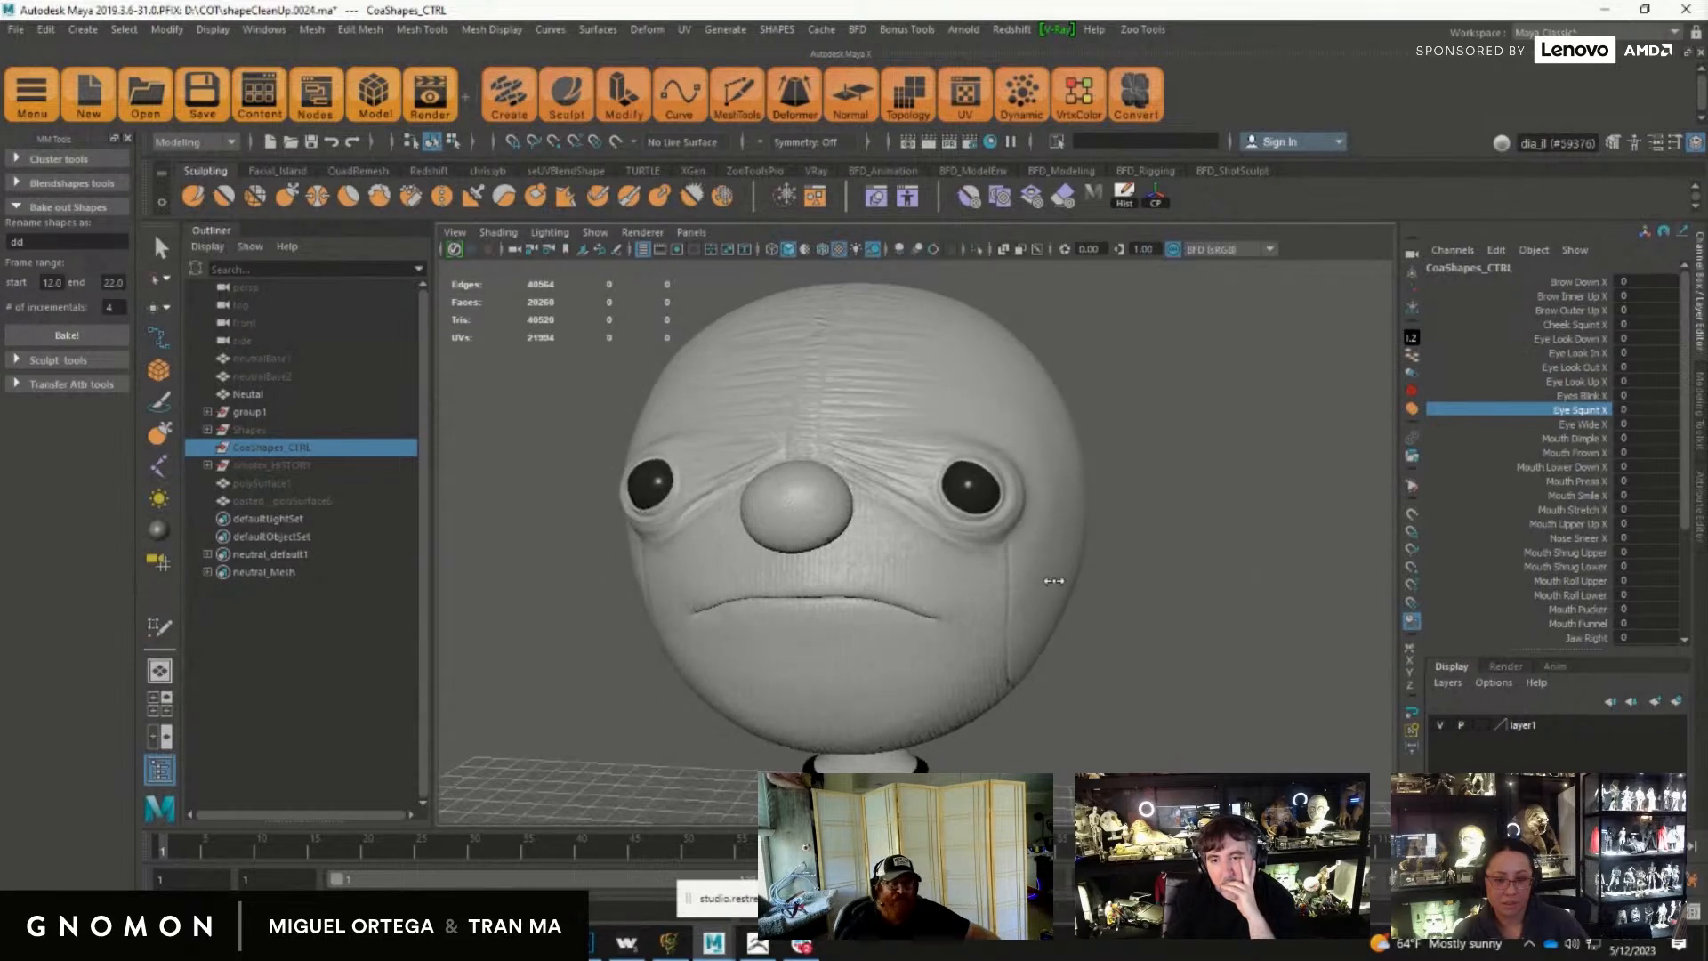
{"action": "left_click", "coordinate": [1582, 424]}
{"action": "middle_click_drag", "start_coordinate": [1157, 627], "coordinate": [987, 652]}
Step: Test Mouth Dimple and Mouth Frown in turn from different angles around the mouth corners, returning each to 0
{"action": "left_click", "coordinate": [1580, 439]}
{"action": "middle_click_drag", "start_coordinate": [1181, 696], "coordinate": [1215, 674]}
{"action": "left_click_drag", "start_coordinate": [1214, 674], "coordinate": [1299, 698], "text": "alt"}
{"action": "middle_click_drag", "start_coordinate": [1306, 693], "coordinate": [1305, 734]}
{"action": "left_click", "coordinate": [1578, 454]}
{"action": "left_click_drag", "start_coordinate": [1306, 734], "coordinate": [1277, 738], "text": "alt"}
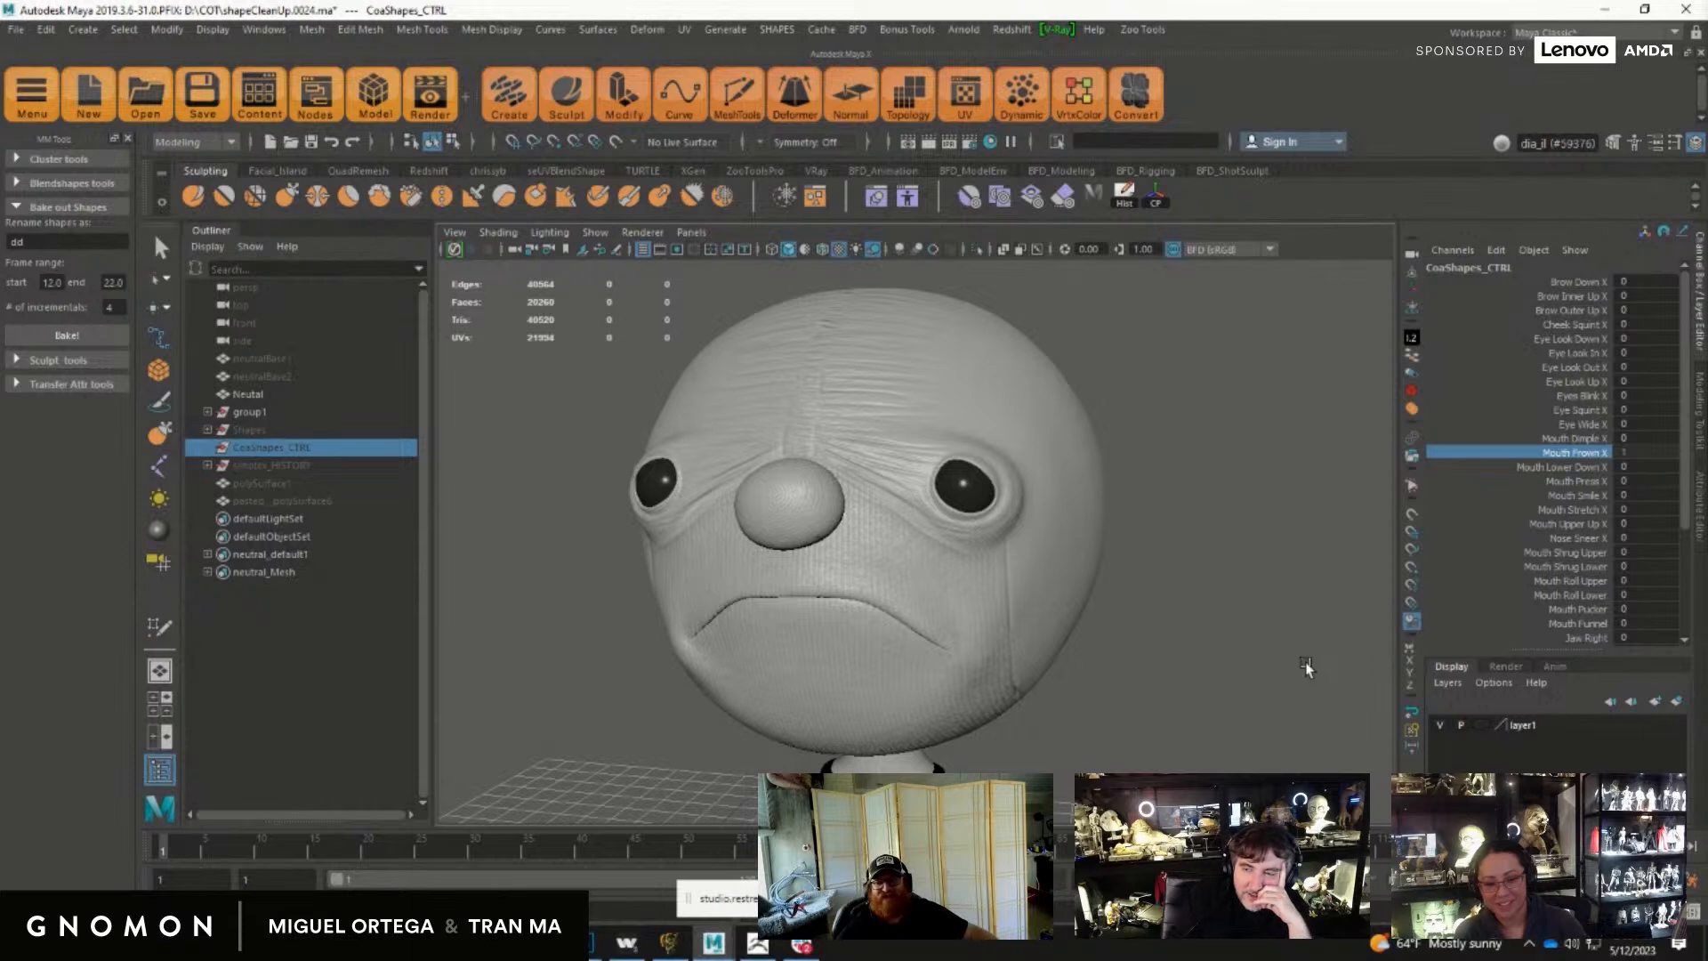
{"action": "middle_click_drag", "start_coordinate": [1305, 661], "coordinate": [1246, 652]}
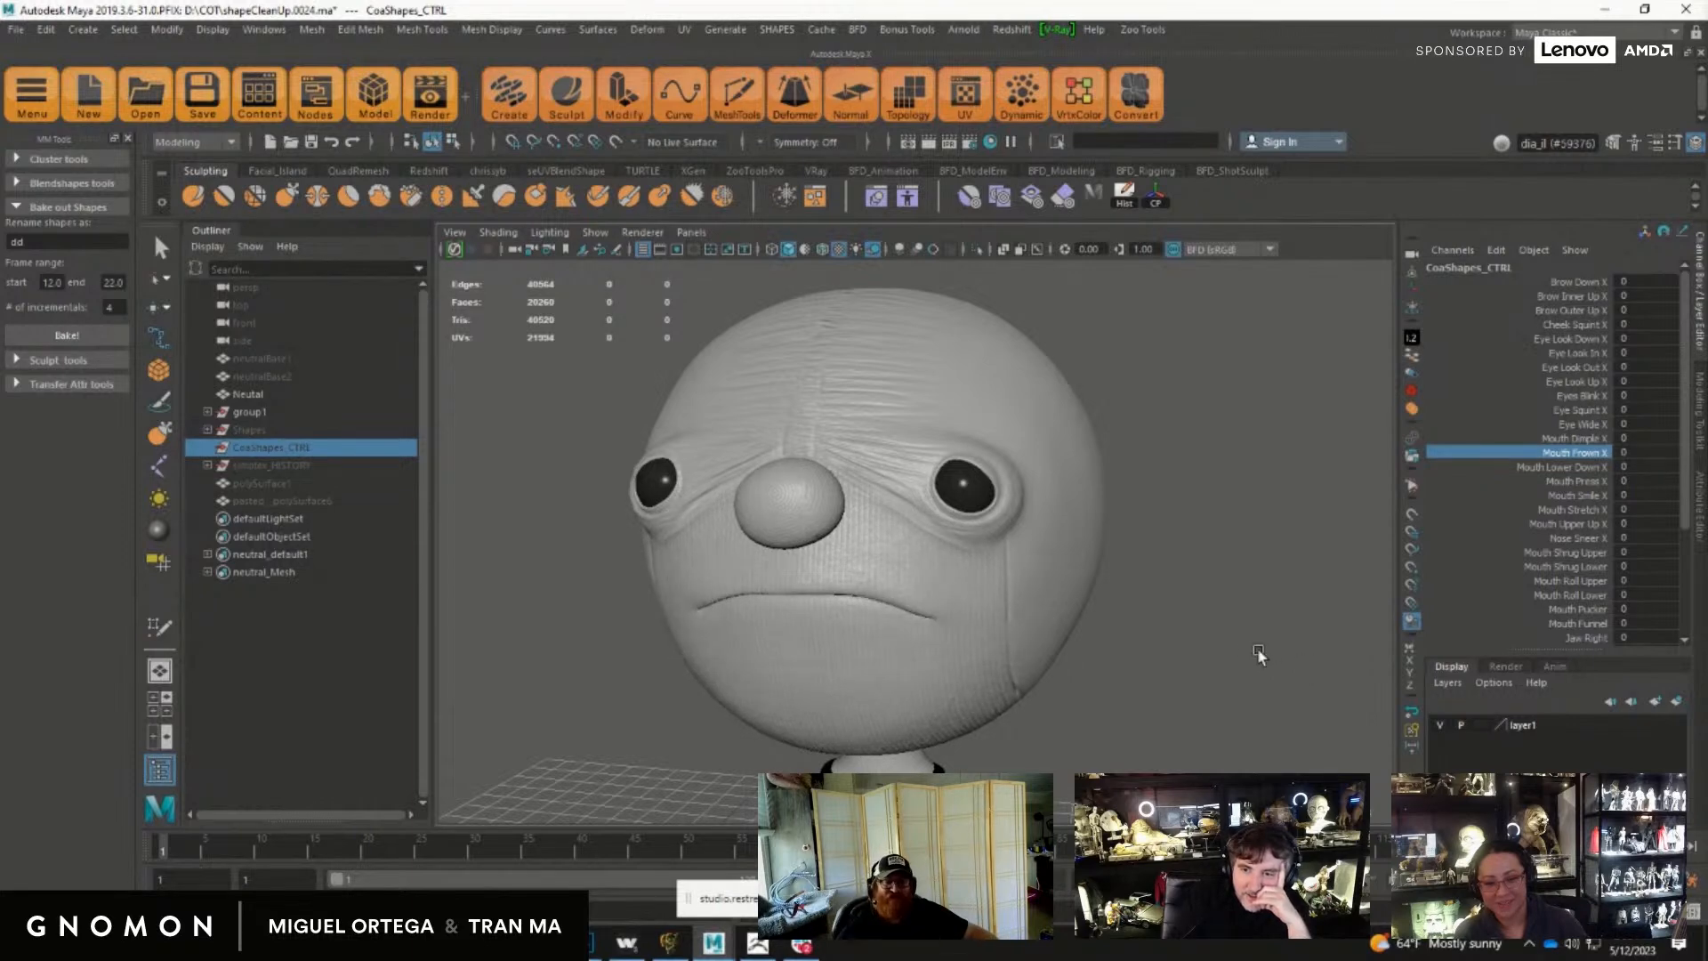
Step: Test Mouth Lower Down and Mouth Press individually, examining the lips before returning each shape to 0
{"action": "left_click", "coordinate": [1559, 468]}
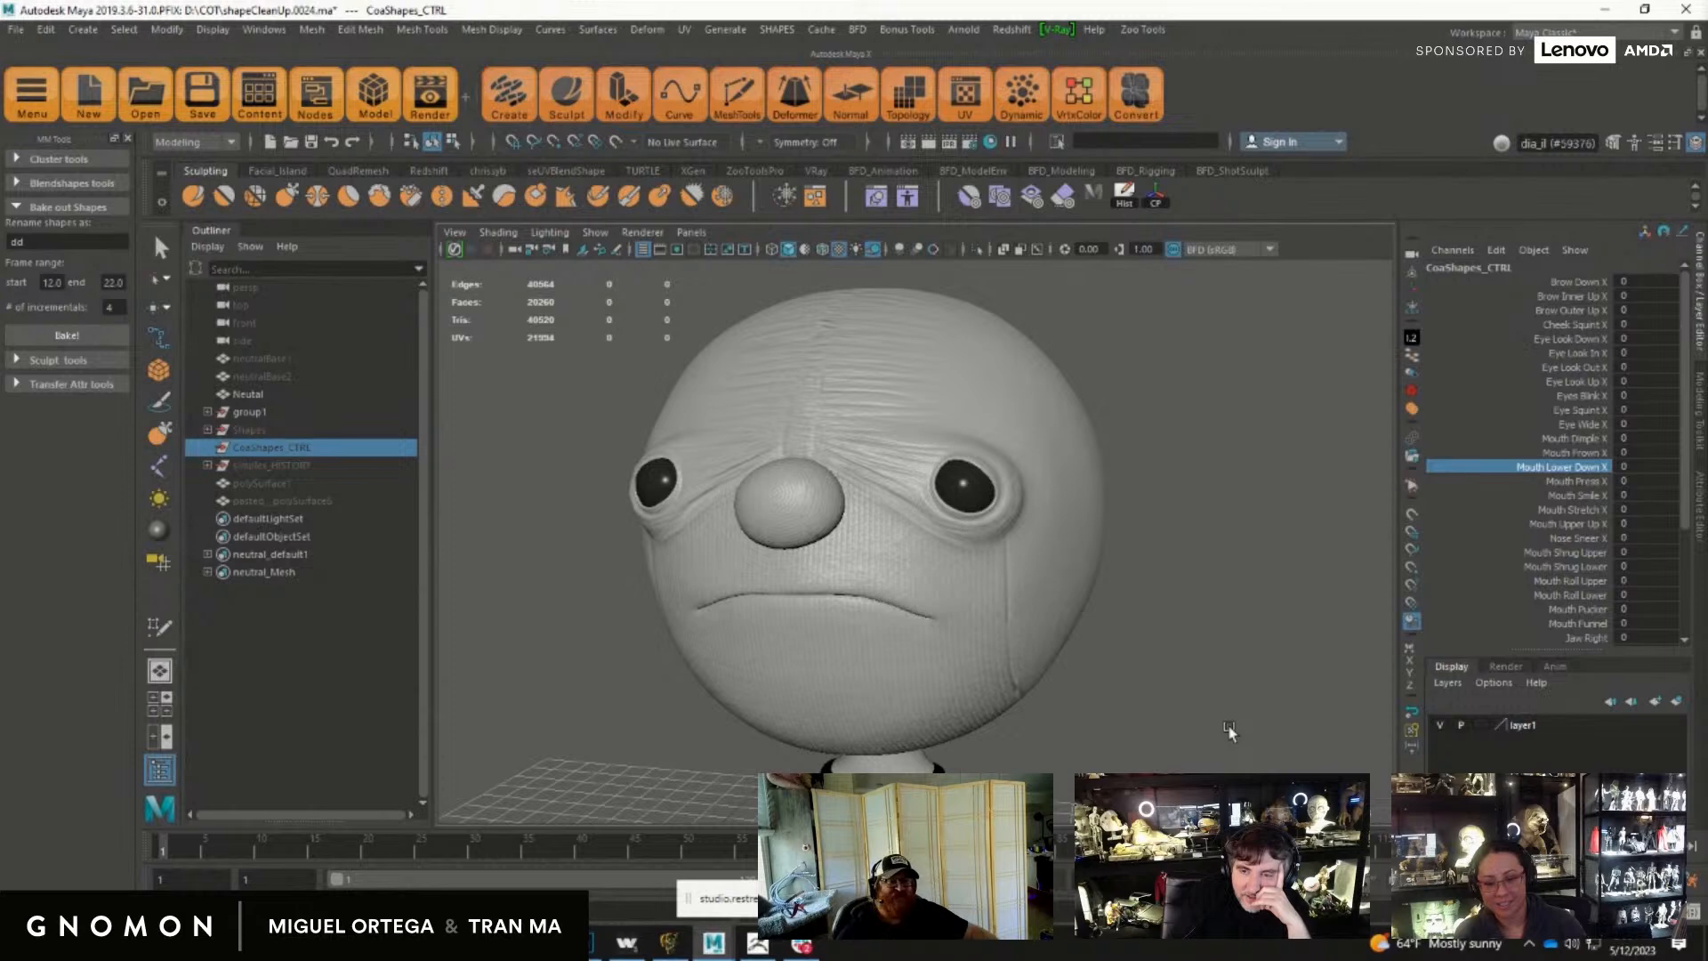
{"action": "middle_click_drag", "start_coordinate": [1229, 730], "coordinate": [1071, 696]}
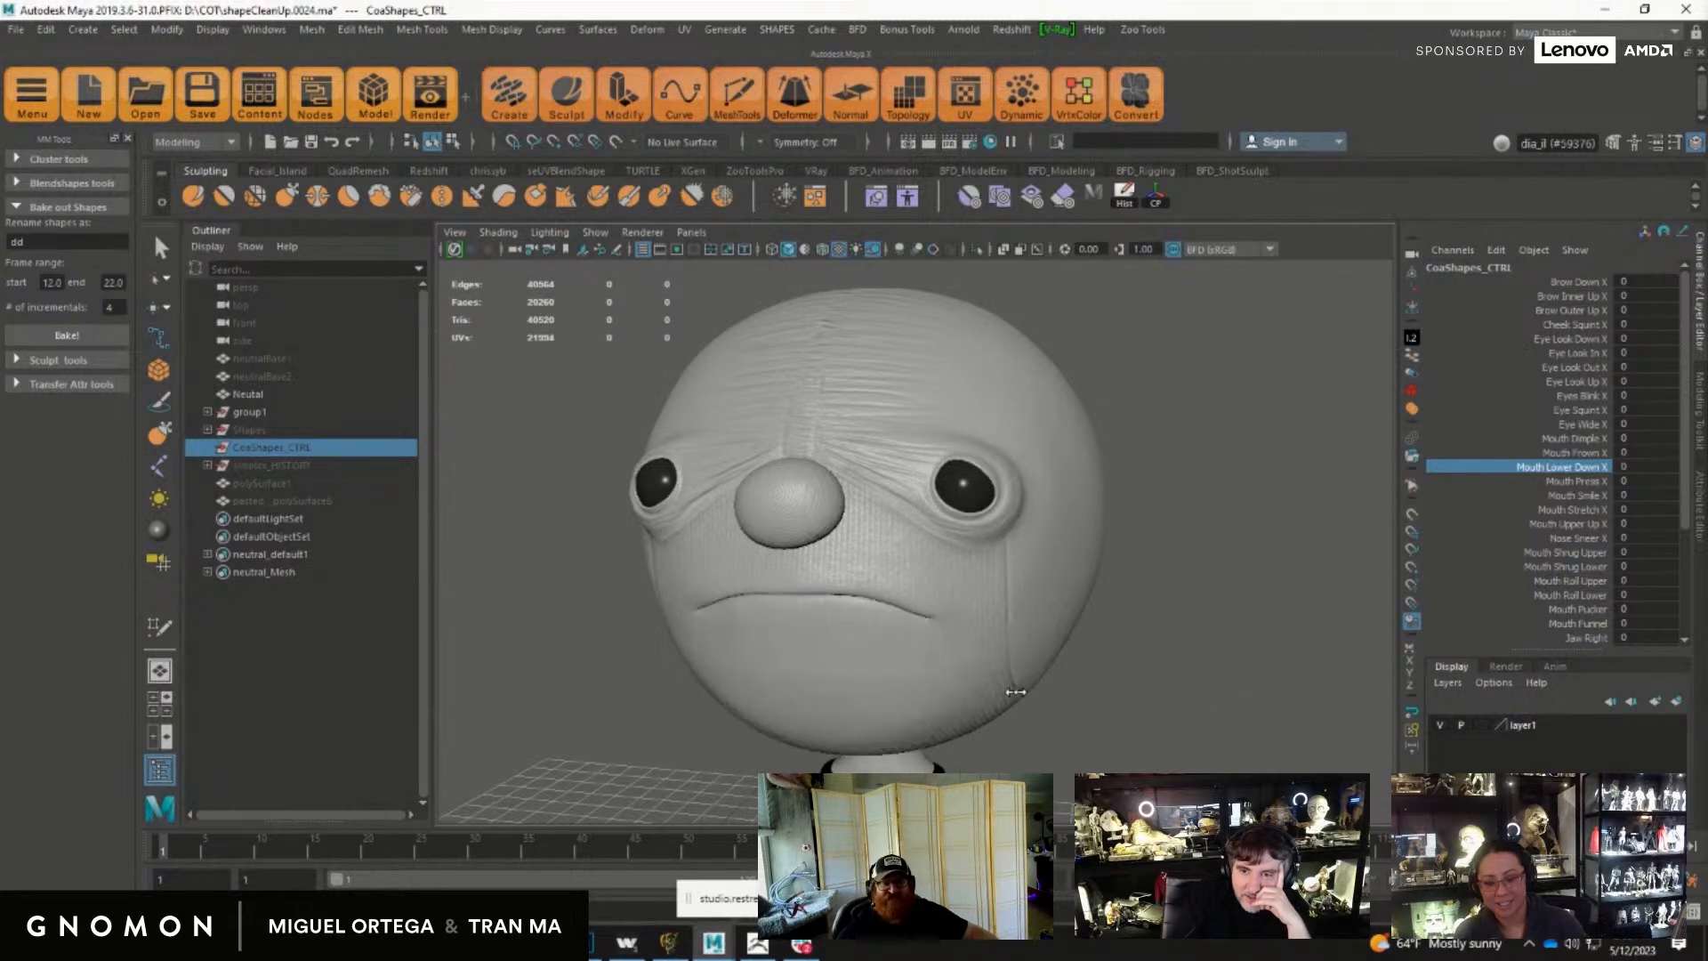
{"action": "left_click", "coordinate": [1592, 481]}
{"action": "middle_click_drag", "start_coordinate": [1228, 690], "coordinate": [1024, 659]}
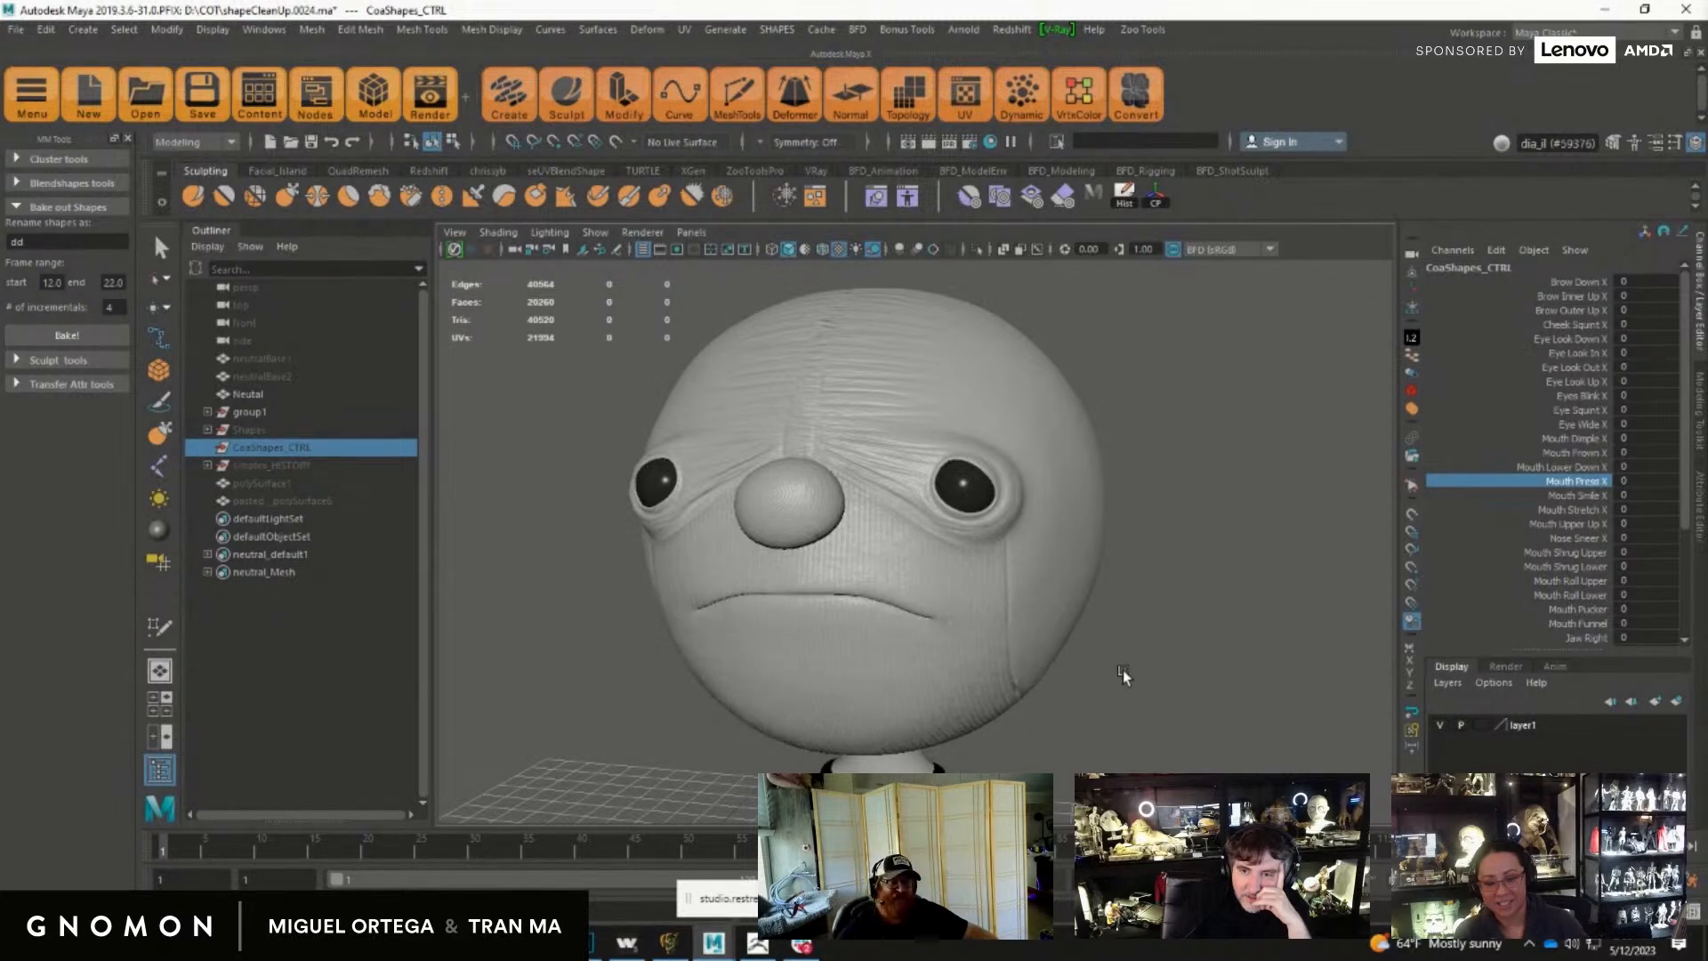
{"action": "left_click_drag", "start_coordinate": [1110, 670], "coordinate": [1186, 668], "text": "alt"}
{"action": "mouse_move", "coordinate": [1168, 674]}
{"action": "middle_mouse_down"}
{"action": "mouse_move", "coordinate": [1200, 665]}
{"action": "mouse_move", "coordinate": [1157, 669]}
{"action": "middle_mouse_up"}
Step: Test Mouth Smile at 1 from the front, return it to 0, and test Mouth Stretch the same way
{"action": "left_click", "coordinate": [1571, 497]}
{"action": "mouse_move", "coordinate": [1335, 637]}
{"action": "middle_mouse_down"}
{"action": "mouse_move", "coordinate": [1360, 635]}
{"action": "mouse_move", "coordinate": [1319, 637]}
{"action": "mouse_move", "coordinate": [1348, 634]}
{"action": "middle_mouse_up"}
{"action": "left_click_drag", "start_coordinate": [1348, 635], "coordinate": [1258, 660], "text": "alt"}
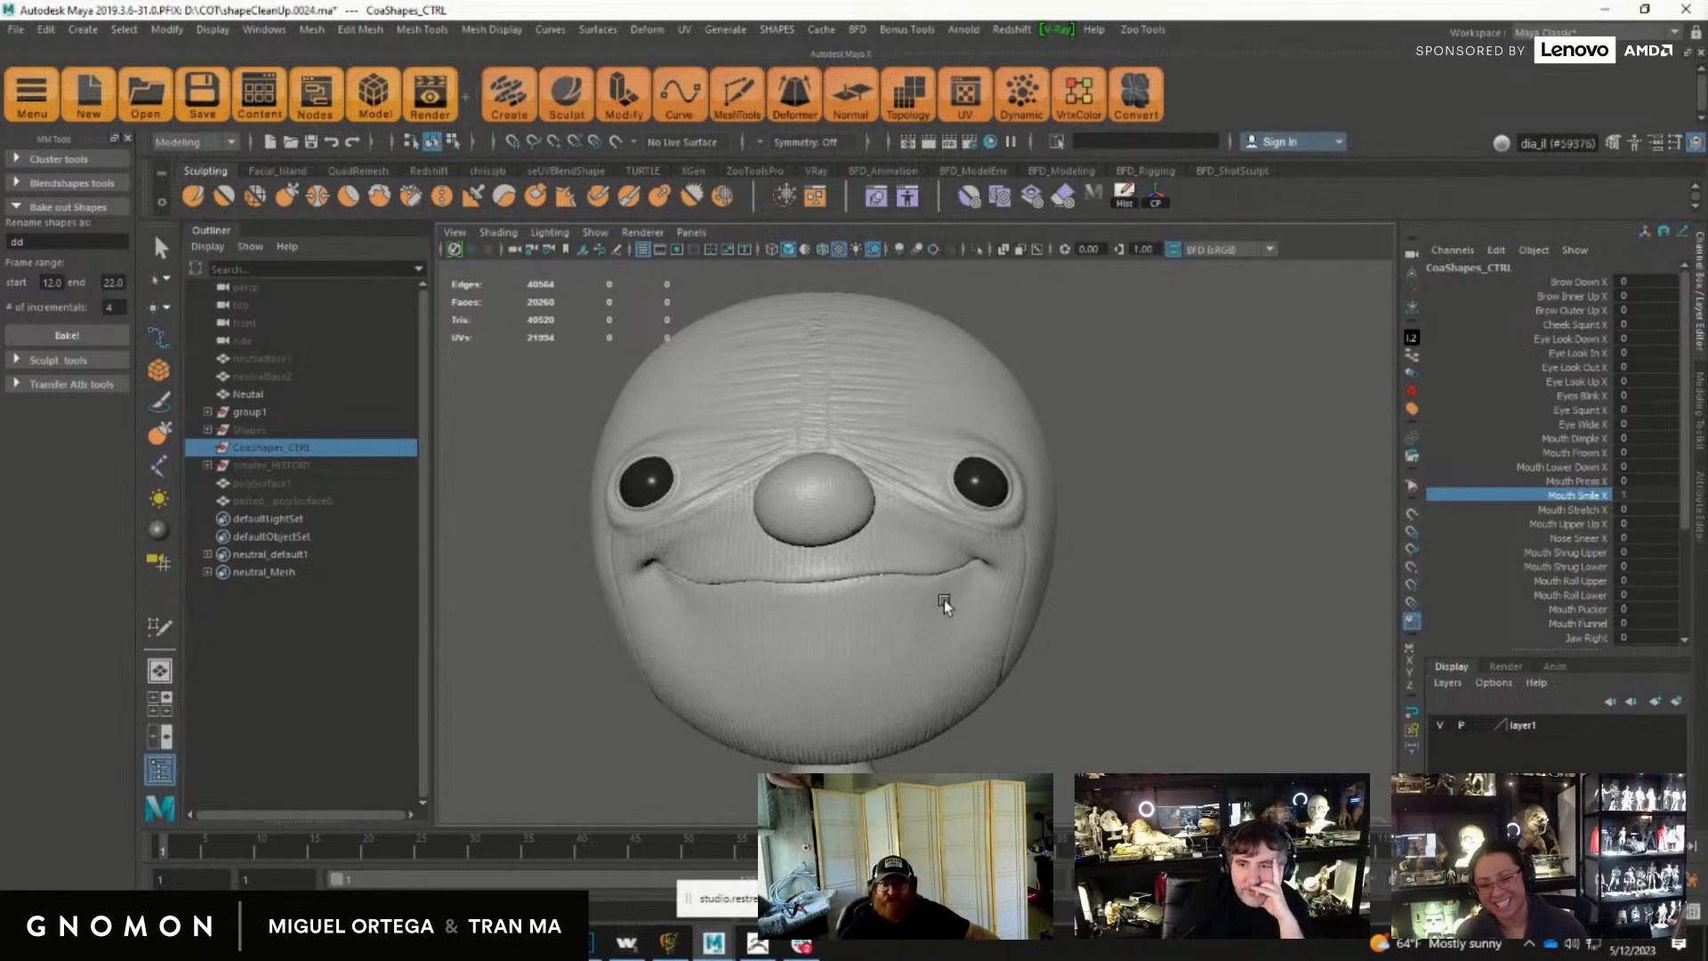
{"action": "middle_click_drag", "start_coordinate": [1208, 681], "coordinate": [1112, 648]}
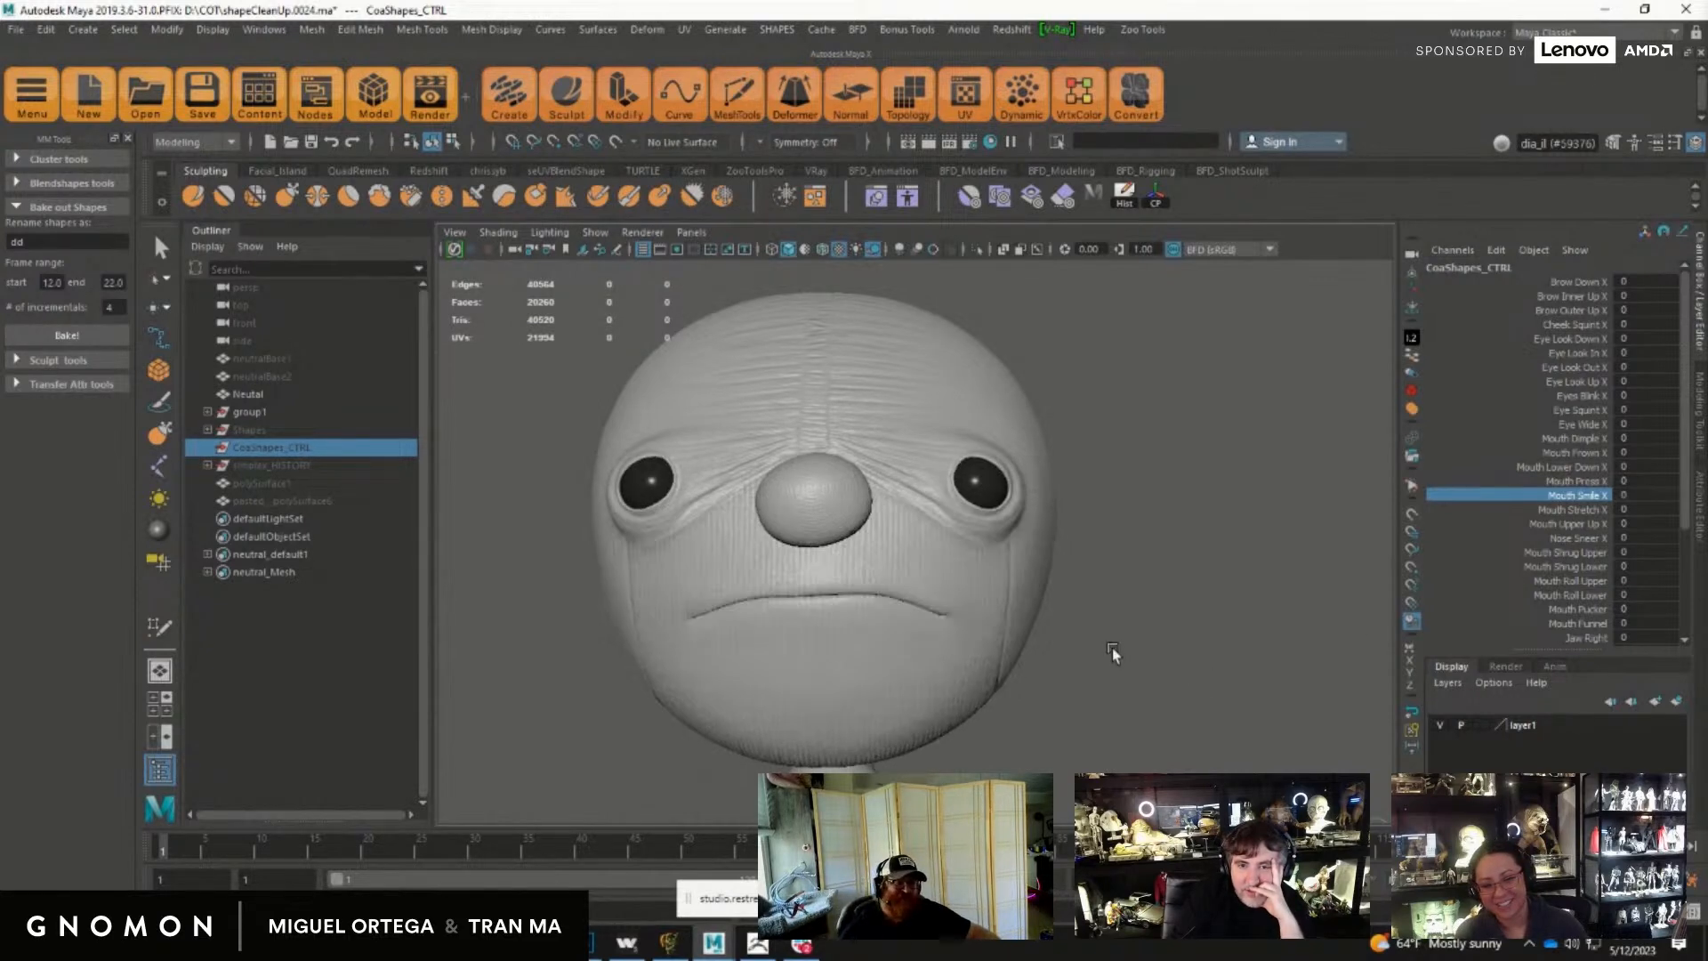
{"action": "left_click", "coordinate": [1524, 510]}
{"action": "middle_click_drag", "start_coordinate": [1193, 748], "coordinate": [1094, 681]}
Step: Raise Mouth Upper Up to 1, examine the lifted lip and teeth up close from several angles, and reset it to 0
{"action": "left_click", "coordinate": [1563, 525]}
{"action": "middle_click_drag", "start_coordinate": [1239, 661], "coordinate": [1327, 634]}
{"action": "left_click_drag", "start_coordinate": [1272, 699], "coordinate": [1197, 697], "text": "alt"}
{"action": "middle_click_drag", "start_coordinate": [1261, 686], "coordinate": [1303, 678]}
{"action": "left_click_drag", "start_coordinate": [1206, 683], "coordinate": [1246, 679], "text": "alt"}
{"action": "scroll", "coordinate": [1317, 678], "scroll_direction": "up", "scroll_amount": 2}
{"action": "scroll", "coordinate": [1240, 645], "scroll_direction": "up", "scroll_amount": 3}
{"action": "middle_click_drag", "start_coordinate": [1229, 679], "coordinate": [1251, 679]}
{"action": "left_click_drag", "start_coordinate": [1251, 680], "coordinate": [1056, 679], "text": "alt"}
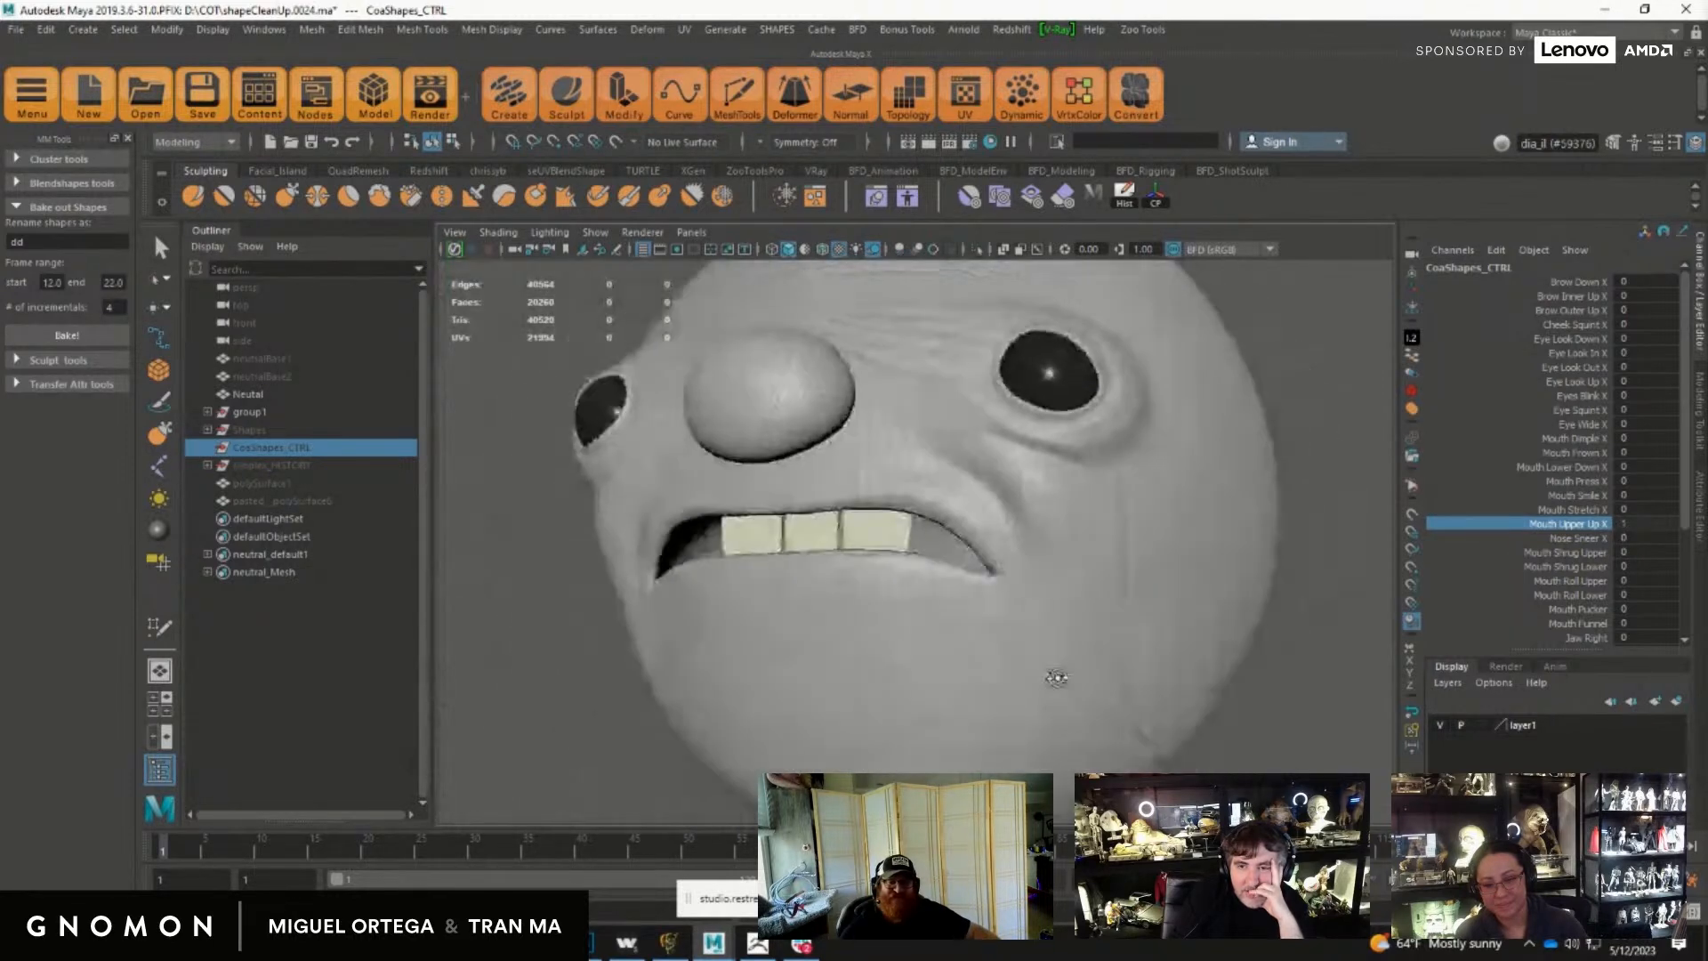
{"action": "middle_click_drag", "start_coordinate": [1305, 710], "coordinate": [1272, 672]}
Step: Test the Nose Sneer shape with the whole head in view and return it to 0
{"action": "left_click", "coordinate": [1578, 539]}
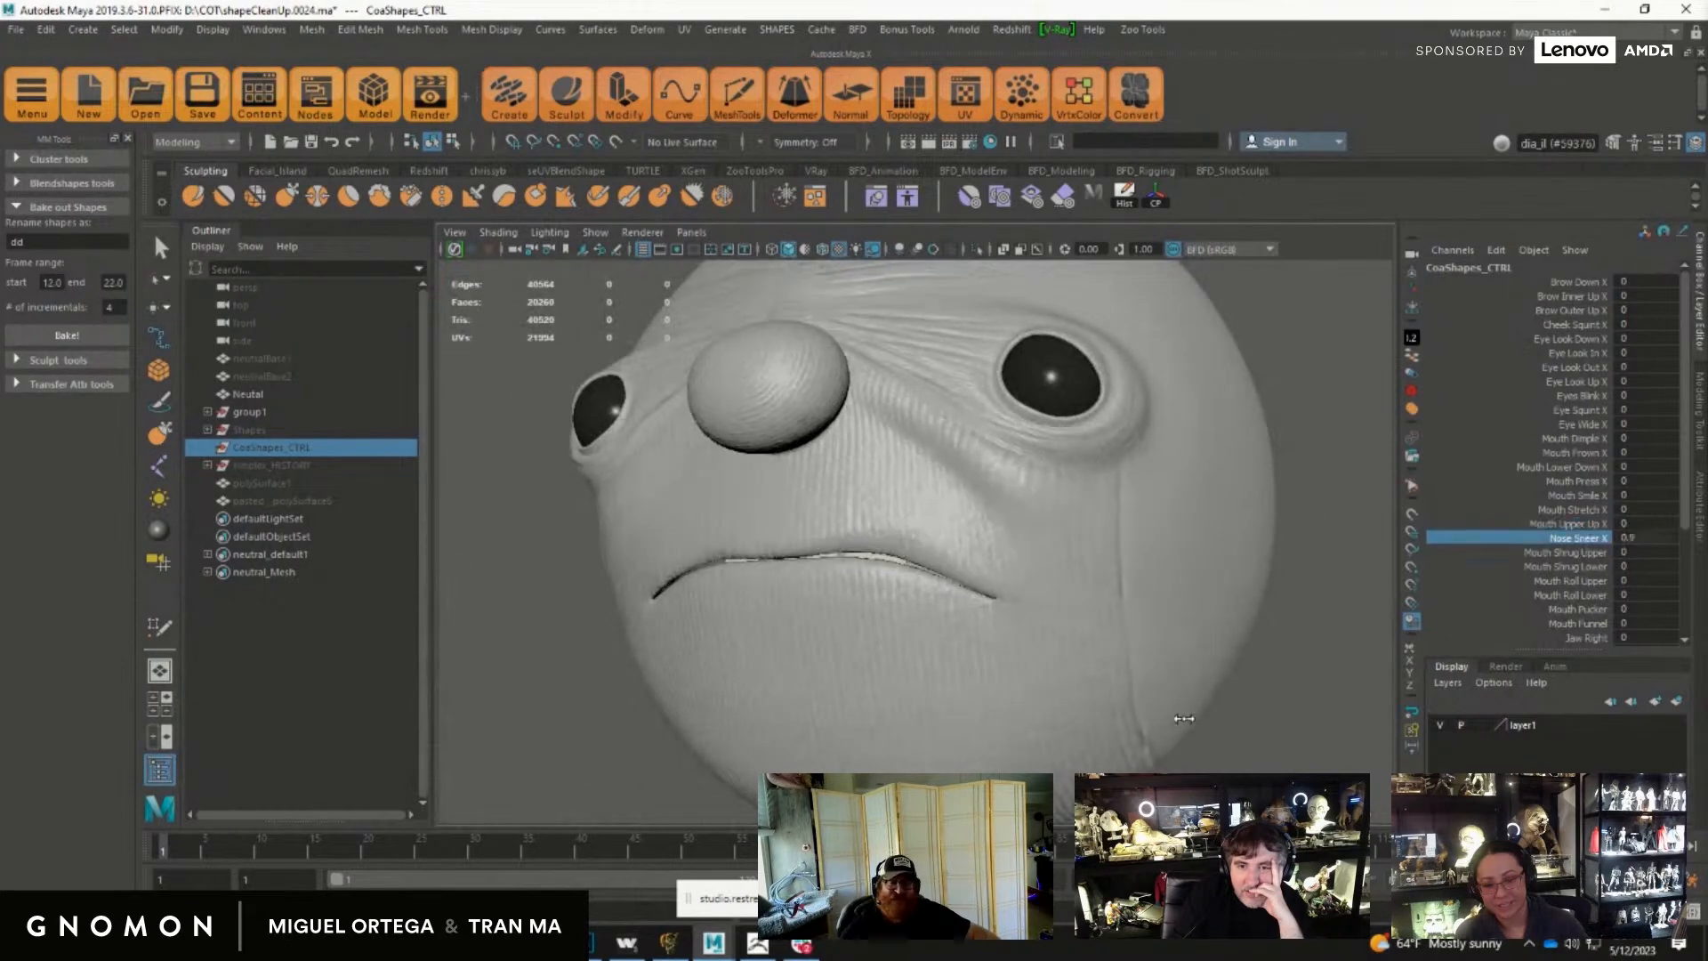
{"action": "scroll", "coordinate": [964, 659], "scroll_direction": "down", "scroll_amount": 5}
{"action": "left_click_drag", "start_coordinate": [965, 659], "coordinate": [1150, 715], "text": "alt"}
{"action": "scroll", "coordinate": [1149, 717], "scroll_direction": "up", "scroll_amount": 3}
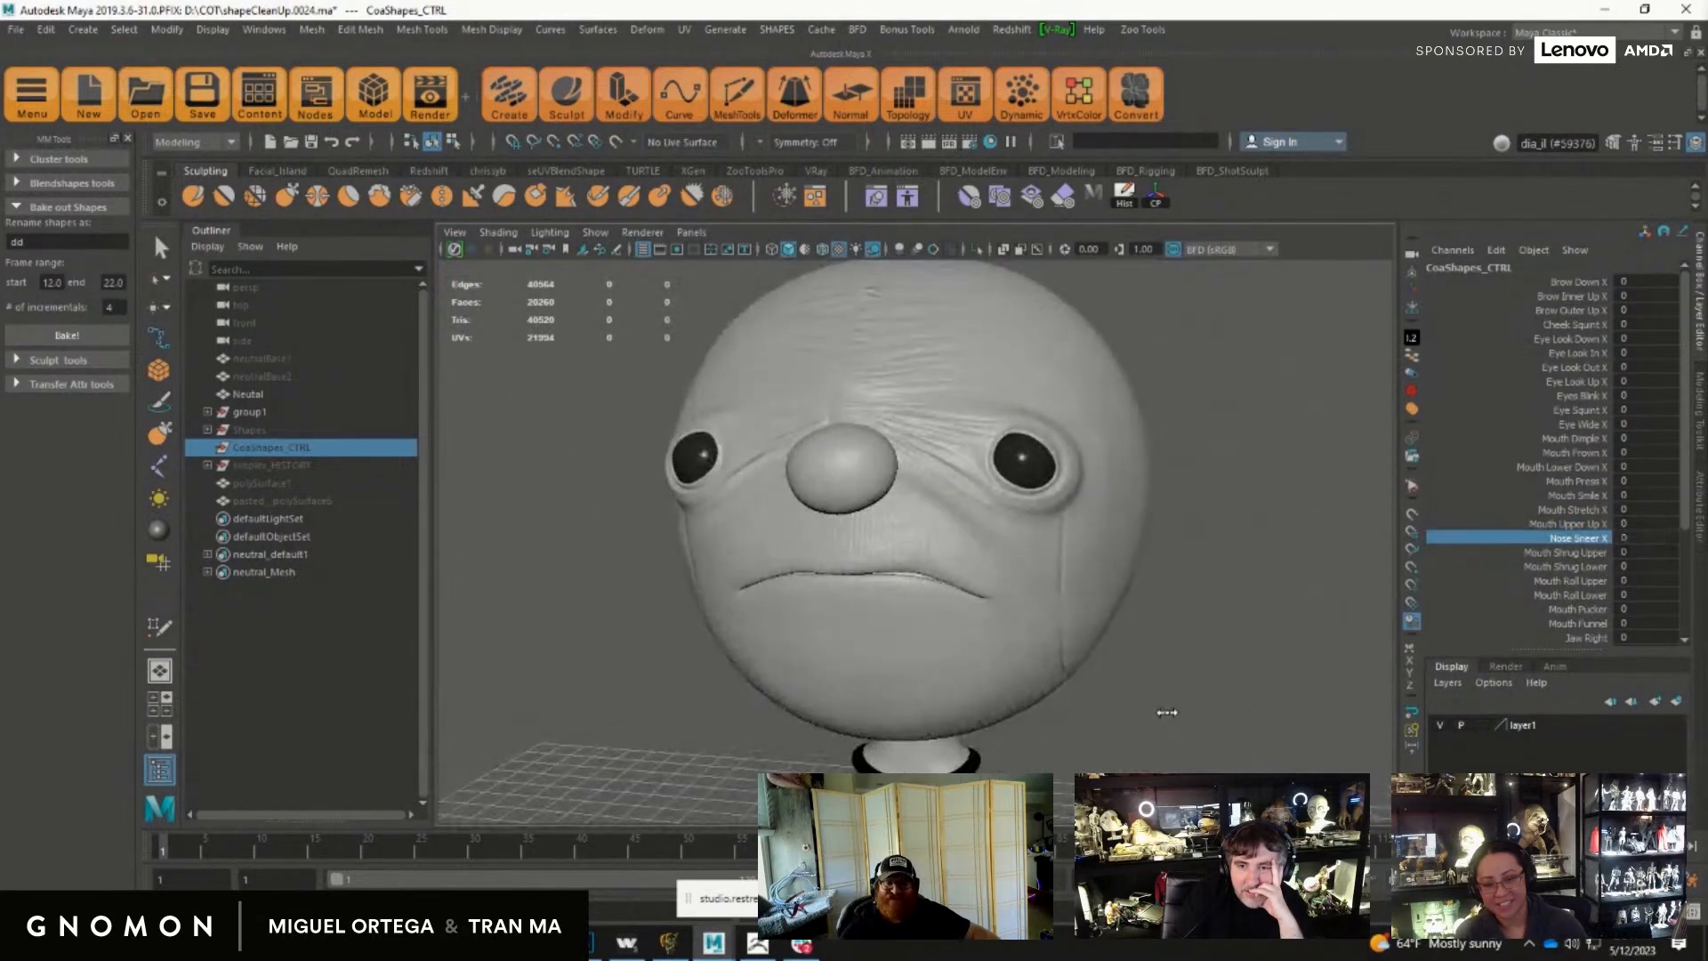
{"action": "middle_click_drag", "start_coordinate": [1167, 723], "coordinate": [1247, 735]}
{"action": "middle_click_drag", "start_coordinate": [1072, 713], "coordinate": [1041, 713]}
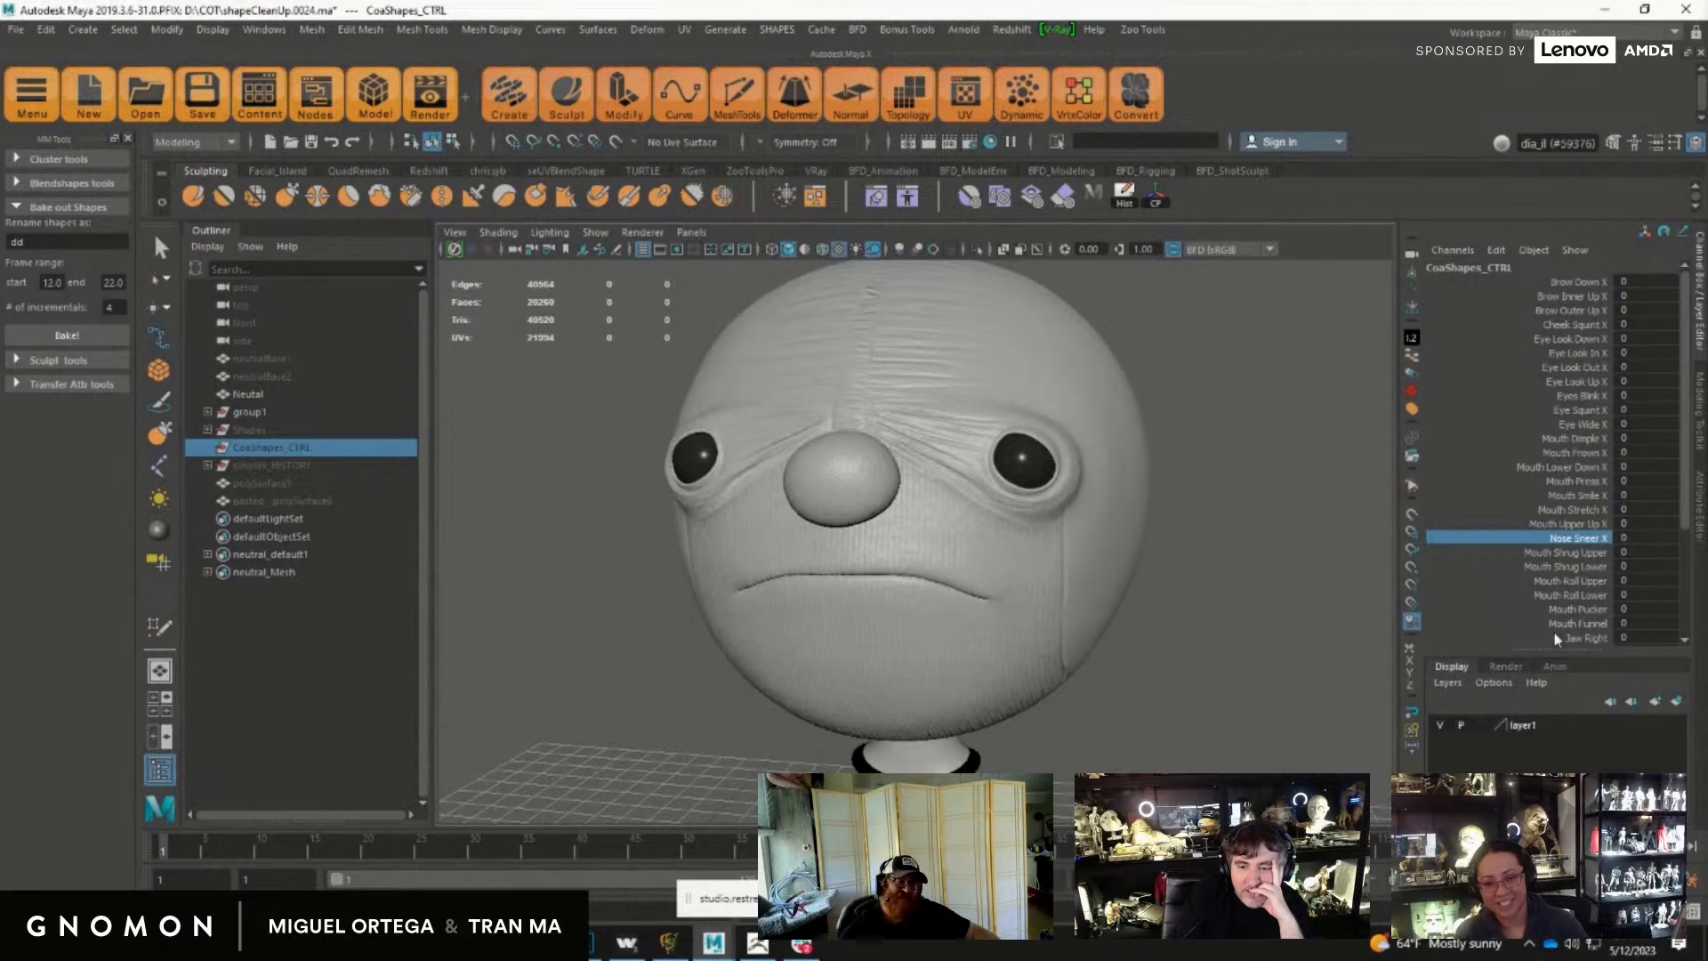
Step: Test Mouth Shrug Upper and Mouth Shrug Lower together in a three-quarter view and return both to 0
{"action": "left_click", "coordinate": [1566, 553]}
{"action": "left_click", "coordinate": [1566, 567], "text": "shift"}
{"action": "middle_click_drag", "start_coordinate": [1168, 699], "coordinate": [1215, 685]}
{"action": "left_click_drag", "start_coordinate": [1235, 733], "coordinate": [1200, 733], "text": "alt"}
{"action": "middle_click_drag", "start_coordinate": [1242, 727], "coordinate": [886, 738]}
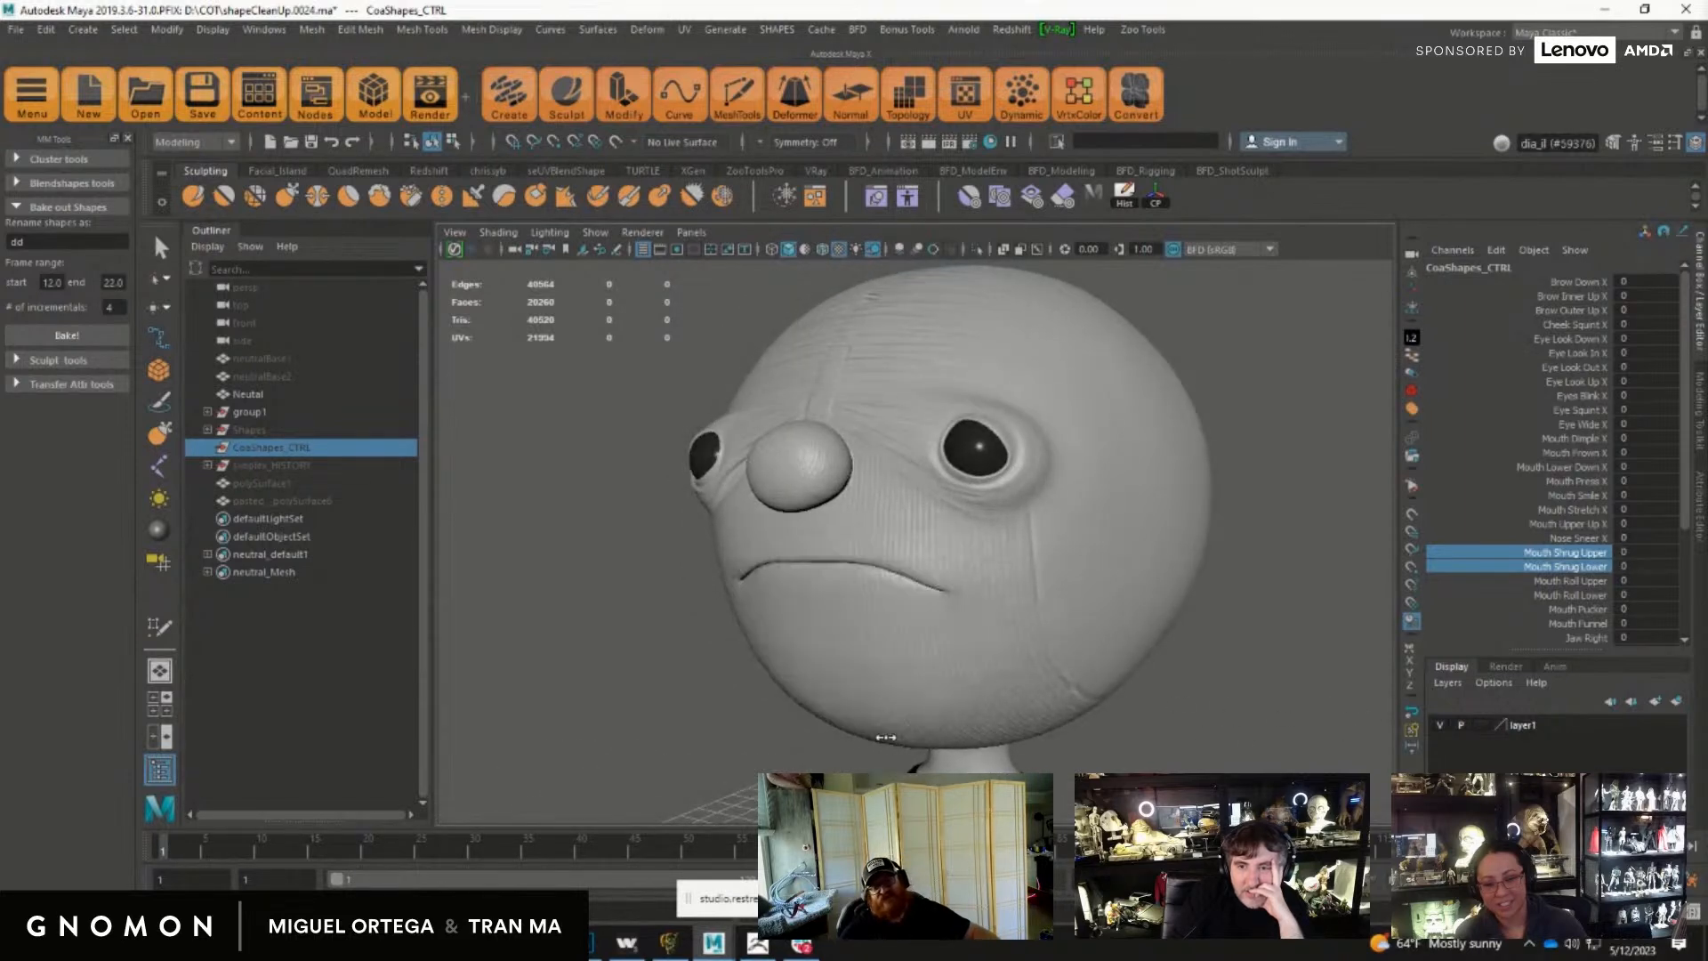
Step: Set Mouth Roll Upper and Mouth Roll Lower together to 1, examining the rolled lips from both sides of the head
{"action": "left_click", "coordinate": [1563, 582]}
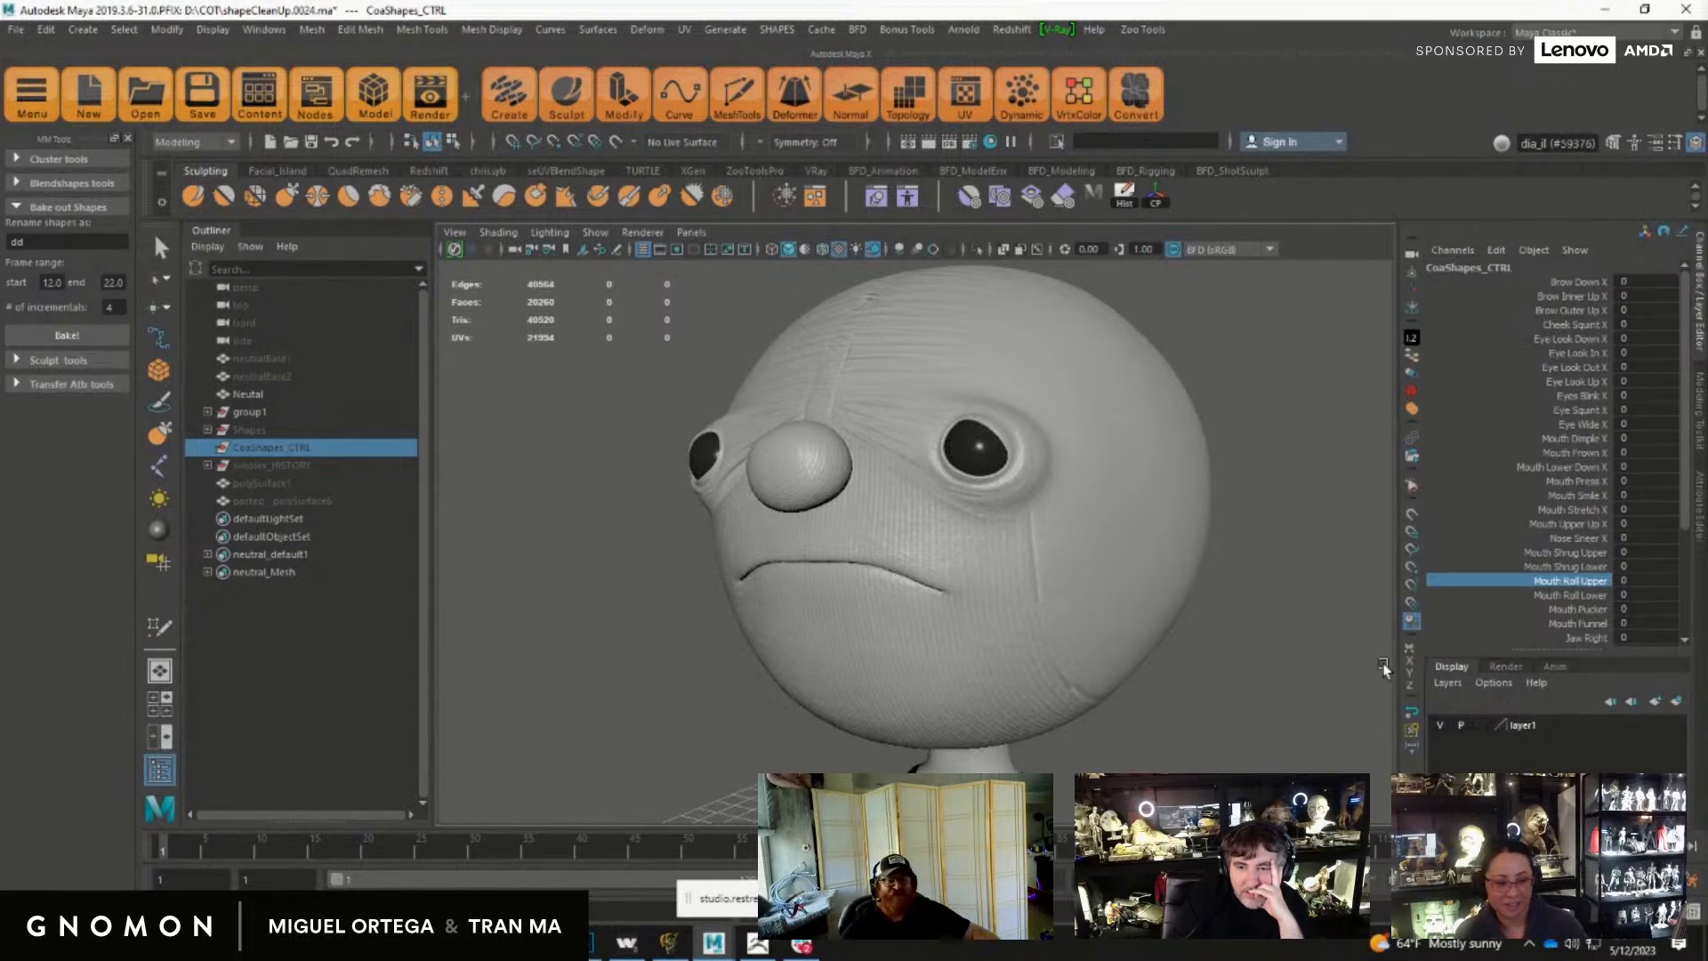
{"action": "left_click", "coordinate": [1571, 595], "text": "shift"}
{"action": "middle_click_drag", "start_coordinate": [1197, 738], "coordinate": [1241, 736]}
{"action": "left_click_drag", "start_coordinate": [1241, 737], "coordinate": [1213, 739], "text": "alt"}
{"action": "mouse_move", "coordinate": [1213, 740]}
{"action": "middle_mouse_down"}
{"action": "mouse_move", "coordinate": [1191, 733]}
{"action": "mouse_move", "coordinate": [1239, 737]}
{"action": "middle_mouse_up"}
{"action": "left_click_drag", "start_coordinate": [1241, 739], "coordinate": [1285, 741], "text": "alt"}
{"action": "middle_click_drag", "start_coordinate": [1286, 741], "coordinate": [1296, 732]}
{"action": "left_click_drag", "start_coordinate": [1203, 740], "coordinate": [1243, 742], "text": "alt"}
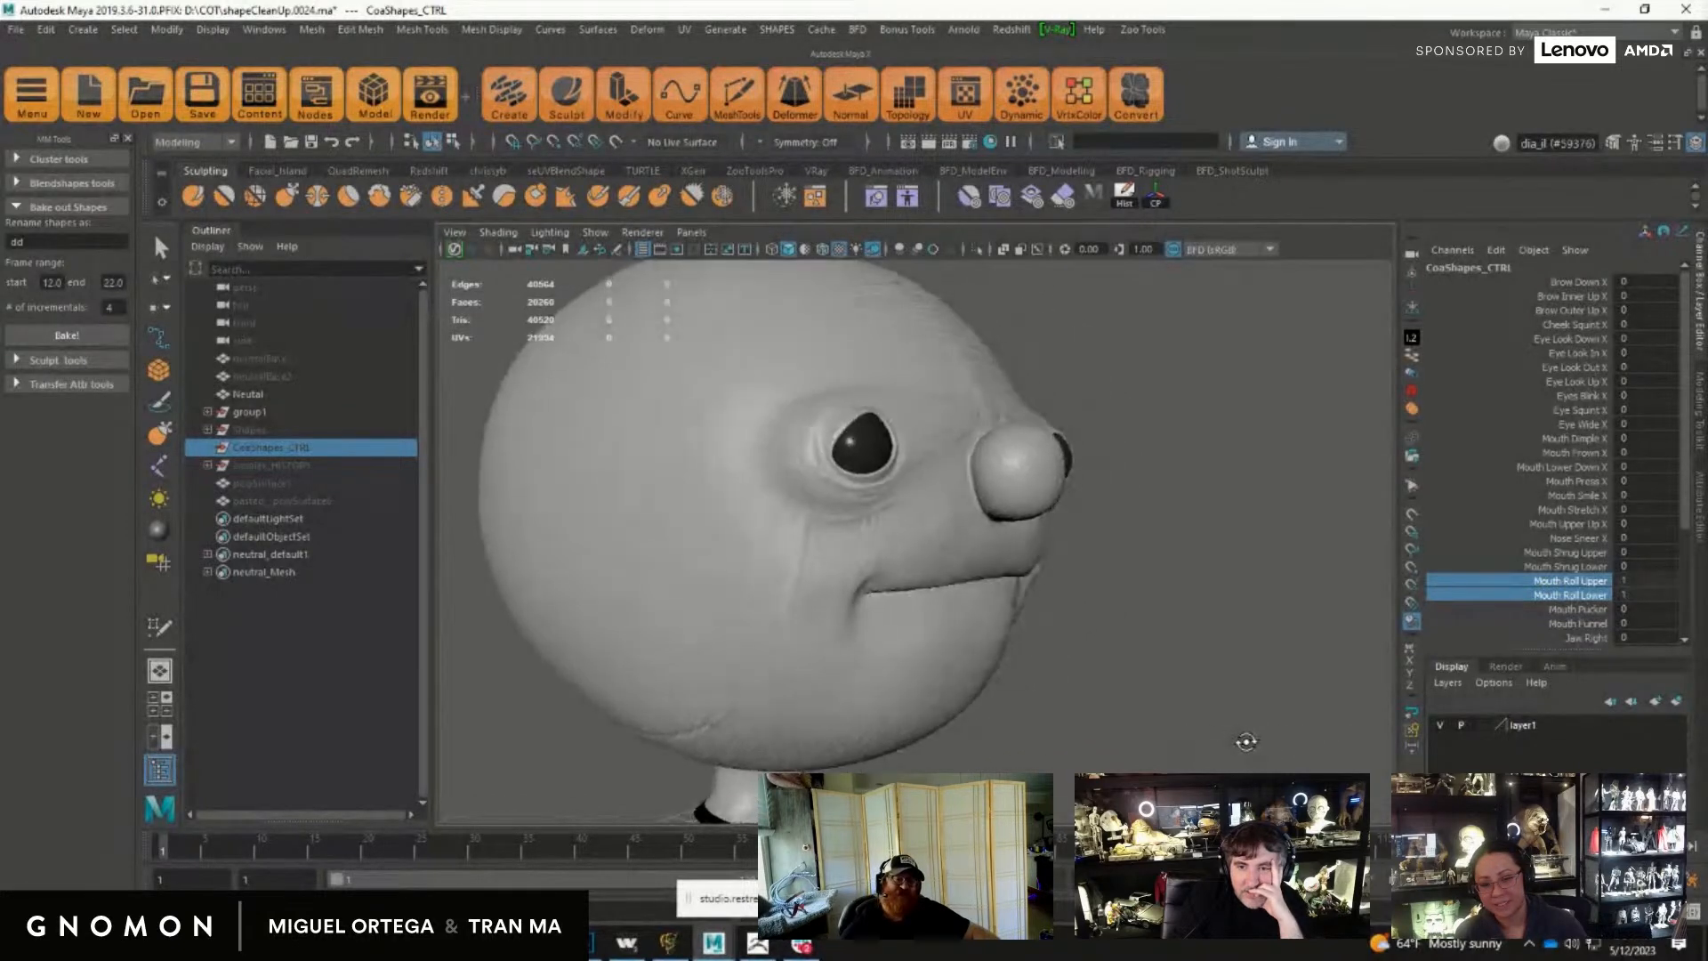
{"action": "middle_click_drag", "start_coordinate": [1243, 742], "coordinate": [1258, 739]}
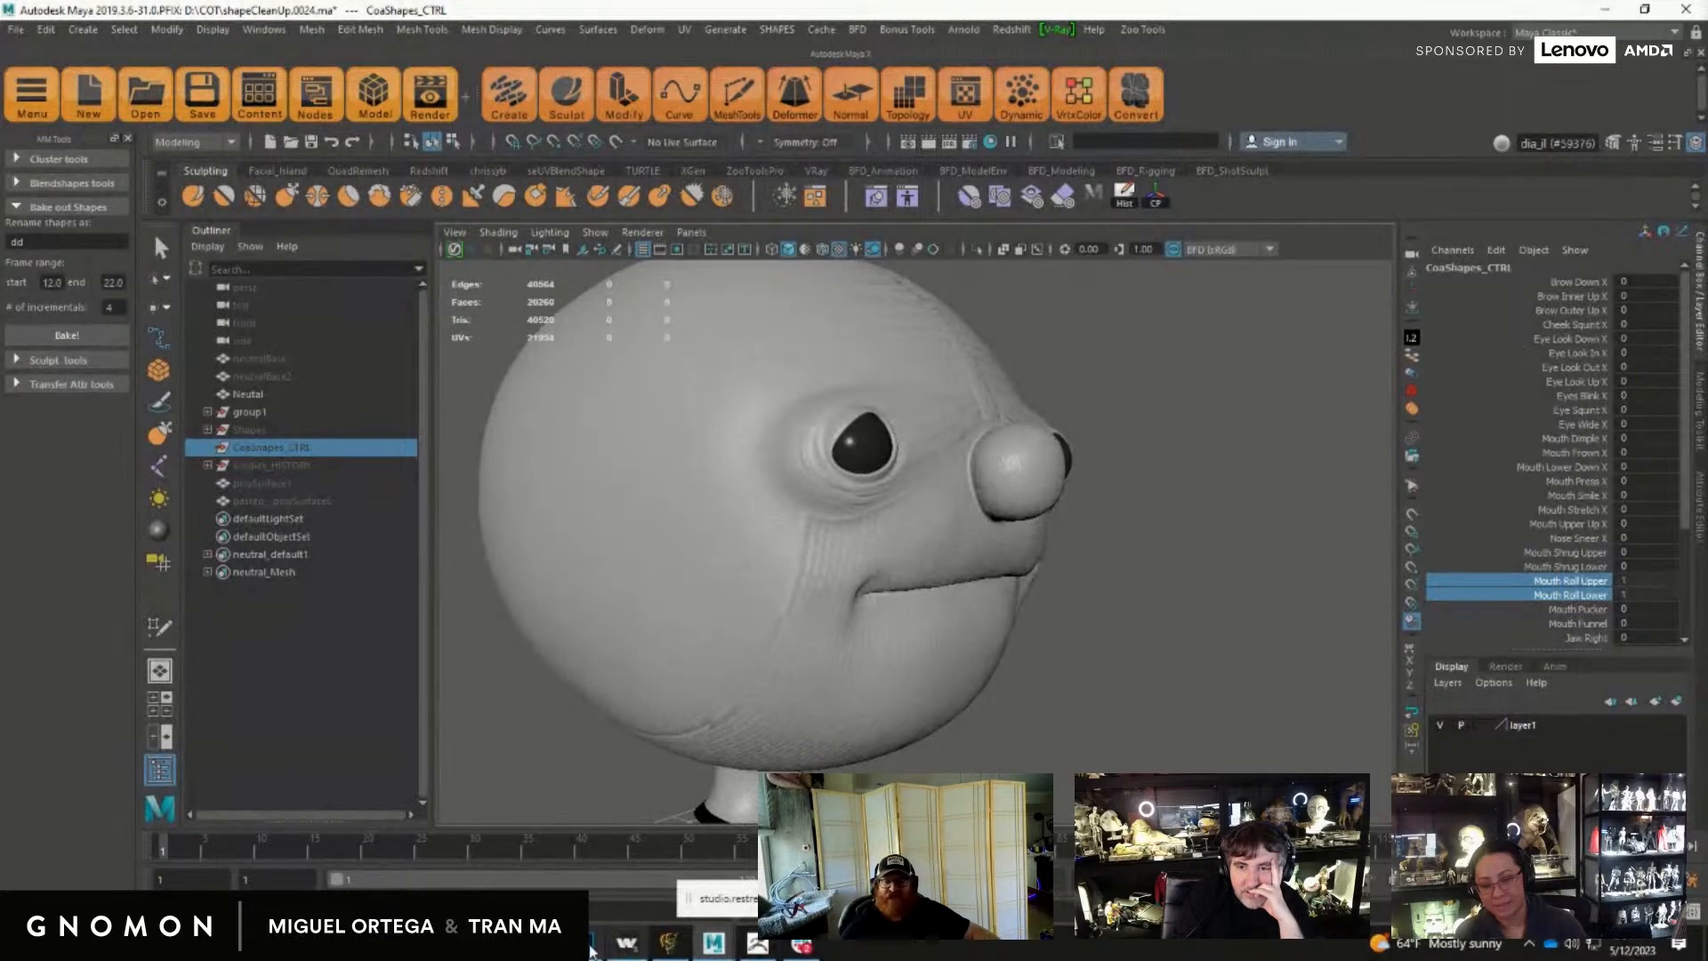
Step: Switch to File Explorer and look through the folders on the My Book (E:) drive
{"action": "left_click", "coordinate": [540, 944]}
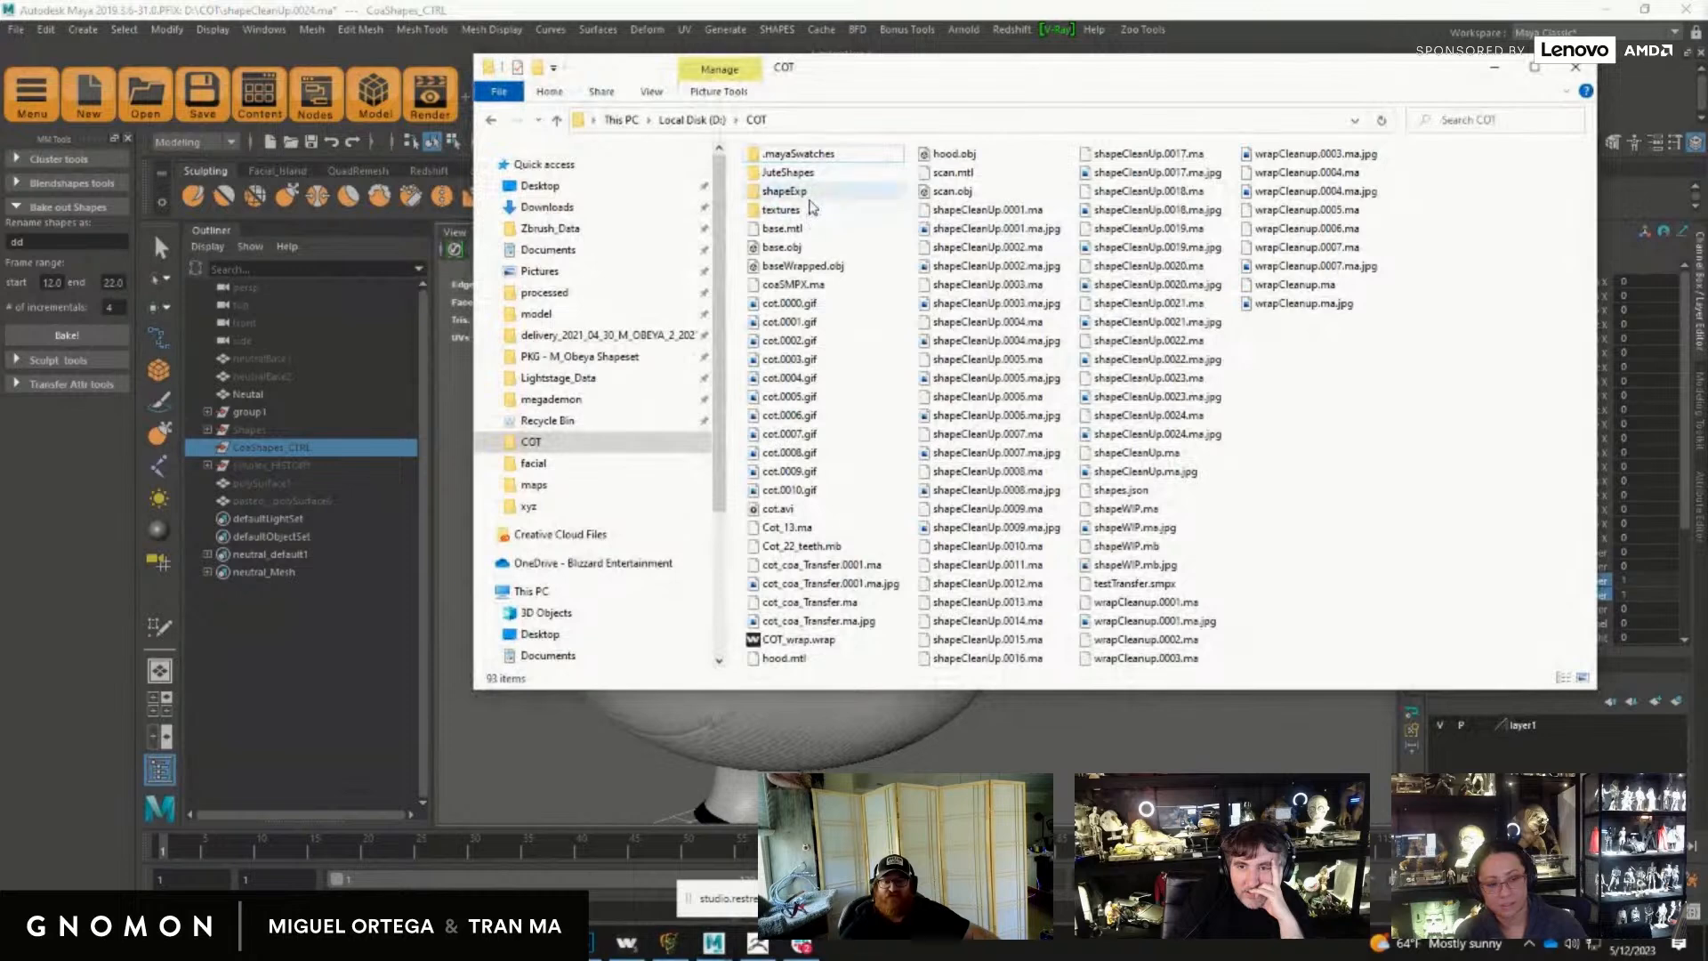
{"action": "left_click", "coordinate": [692, 119]}
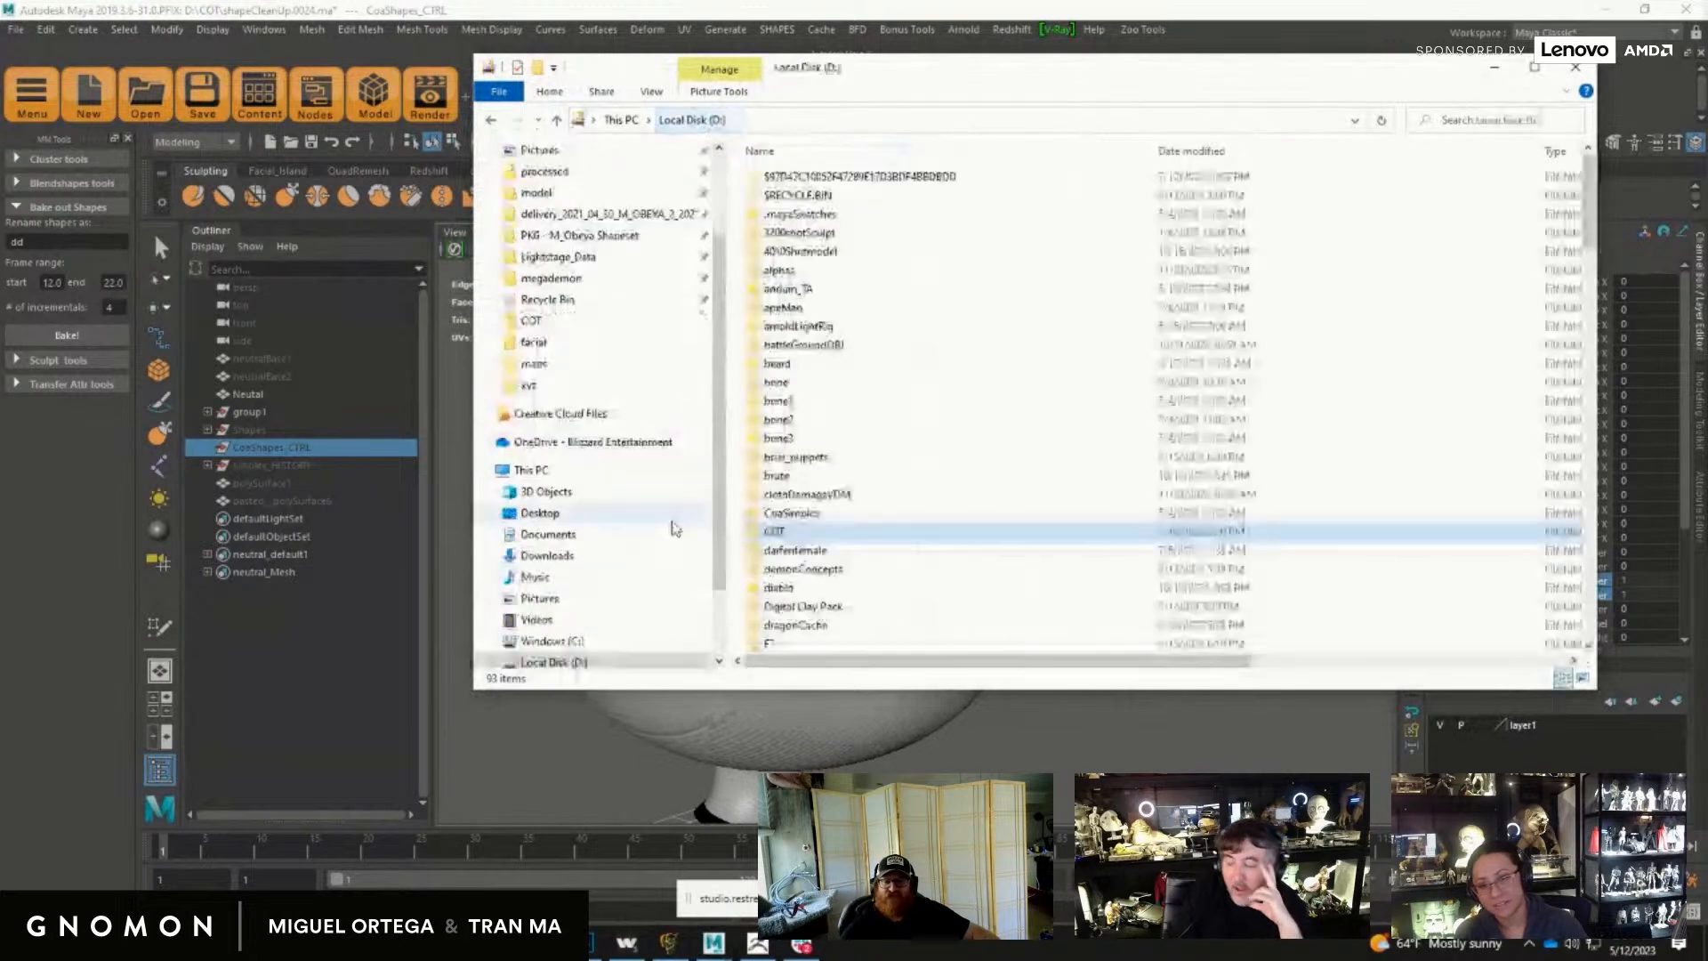
{"action": "scroll", "coordinate": [562, 598], "scroll_direction": "down", "scroll_amount": 3}
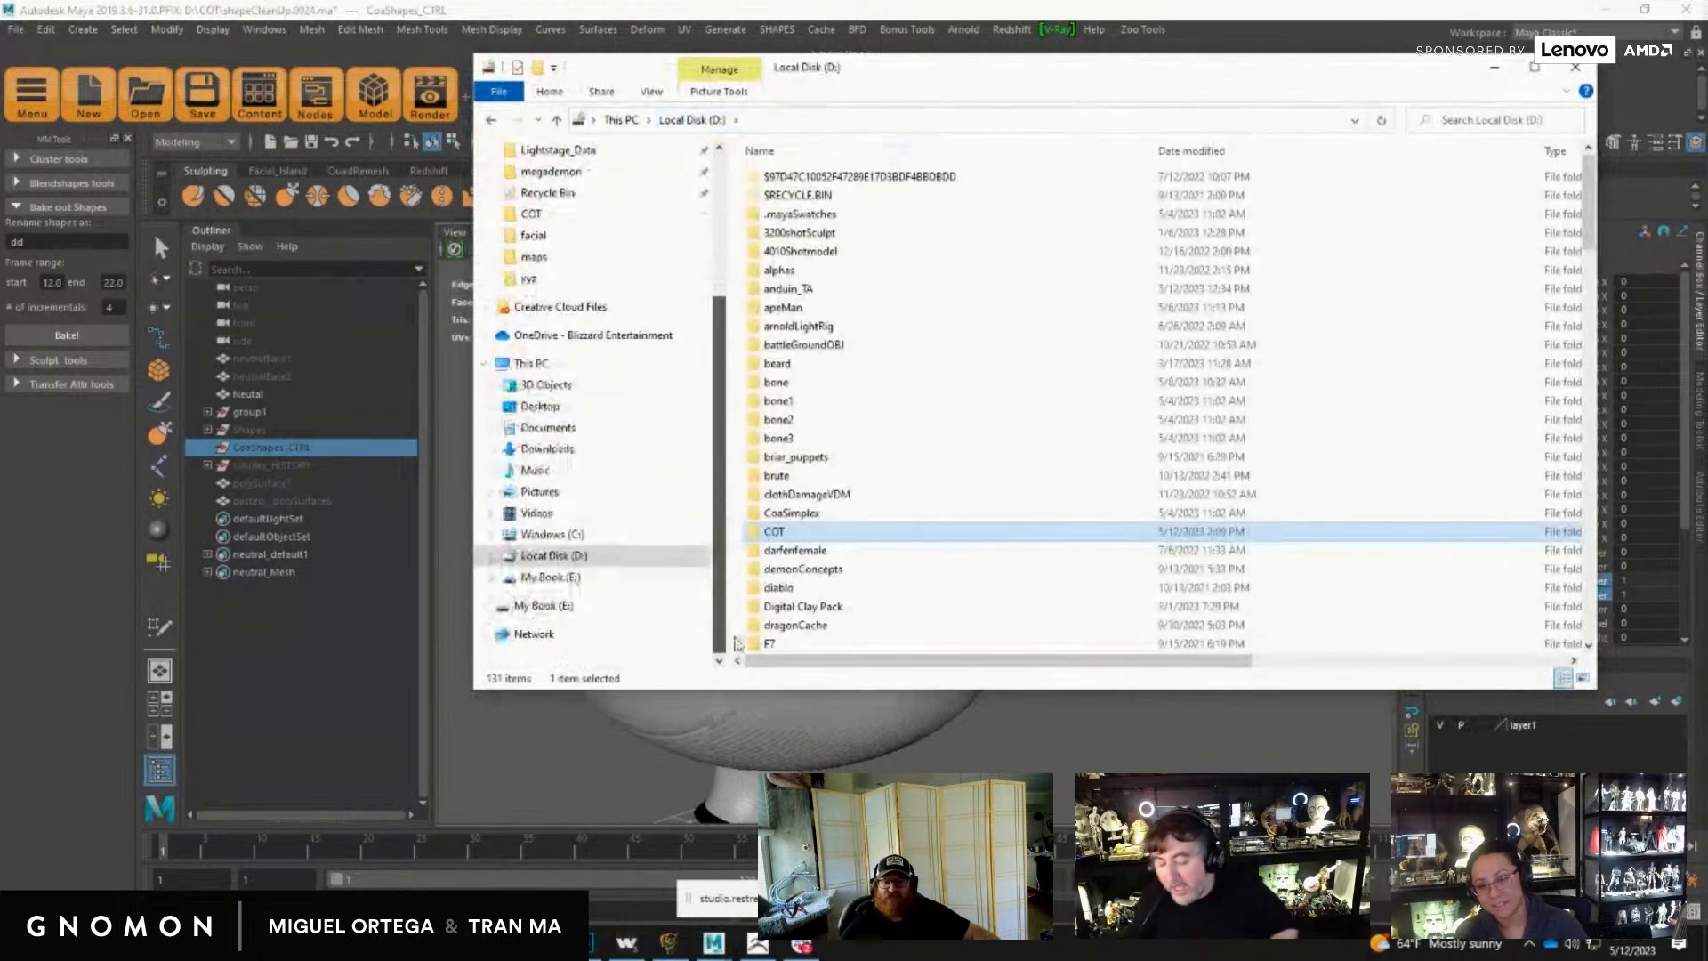
{"action": "left_click", "coordinate": [570, 575]}
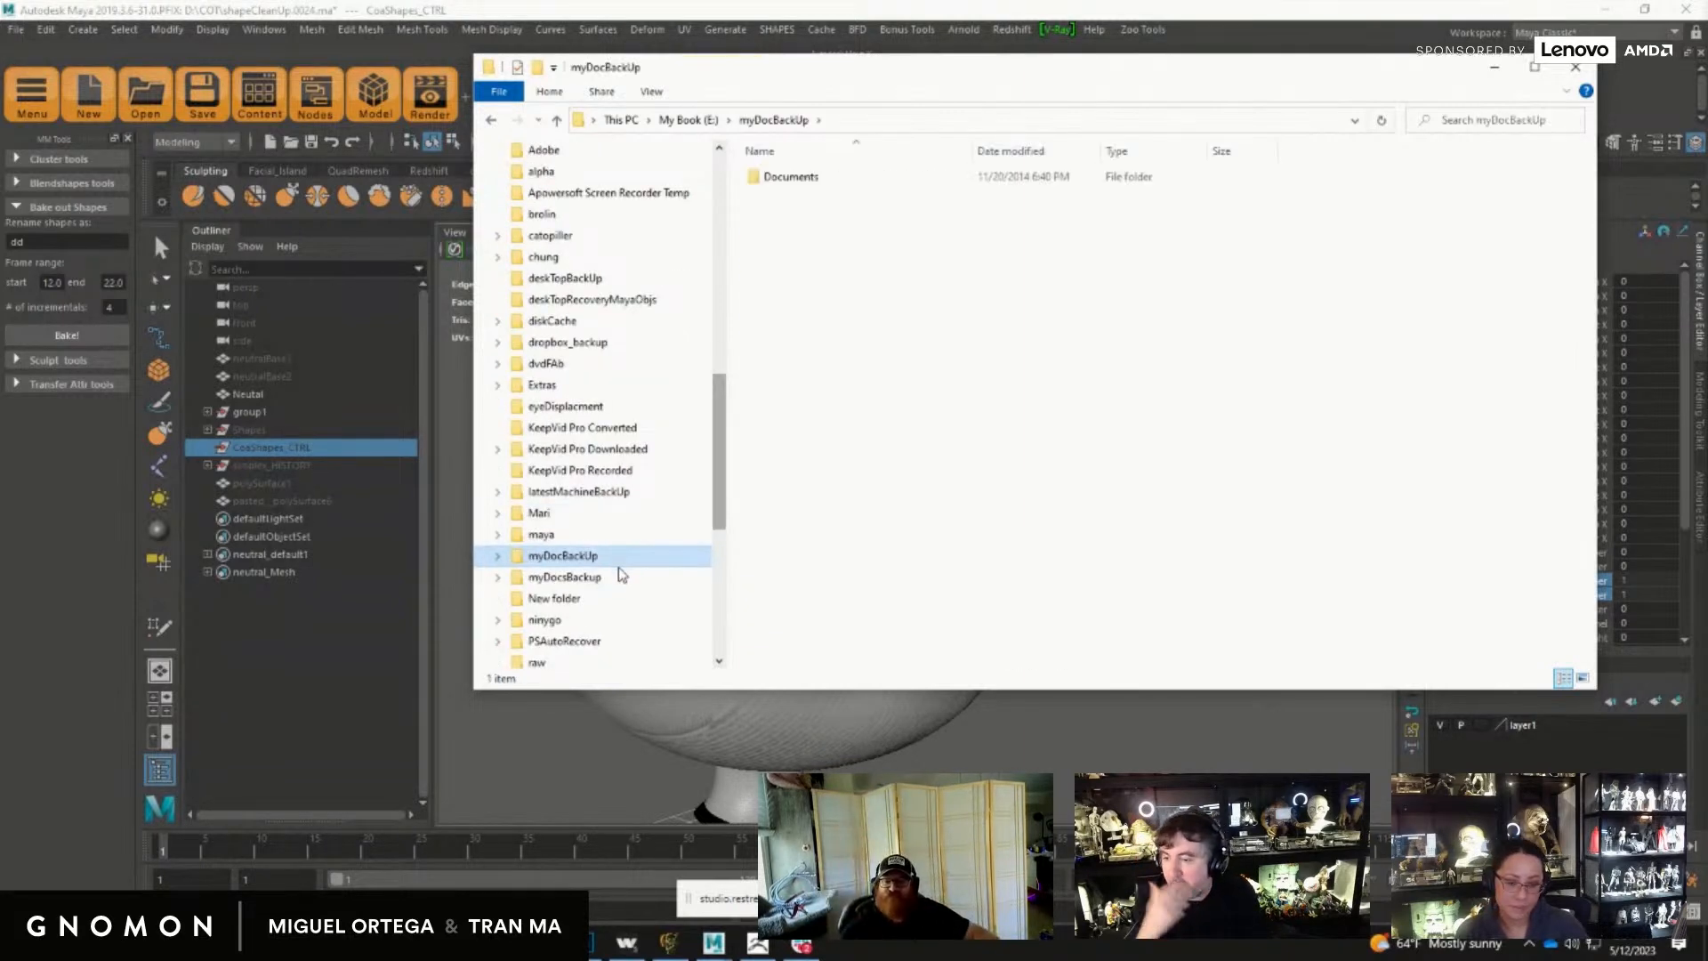
{"action": "left_click", "coordinate": [688, 119]}
{"action": "left_click_drag", "start_coordinate": [720, 463], "coordinate": [737, 616]}
{"action": "scroll", "coordinate": [577, 557], "scroll_direction": "up", "scroll_amount": 5}
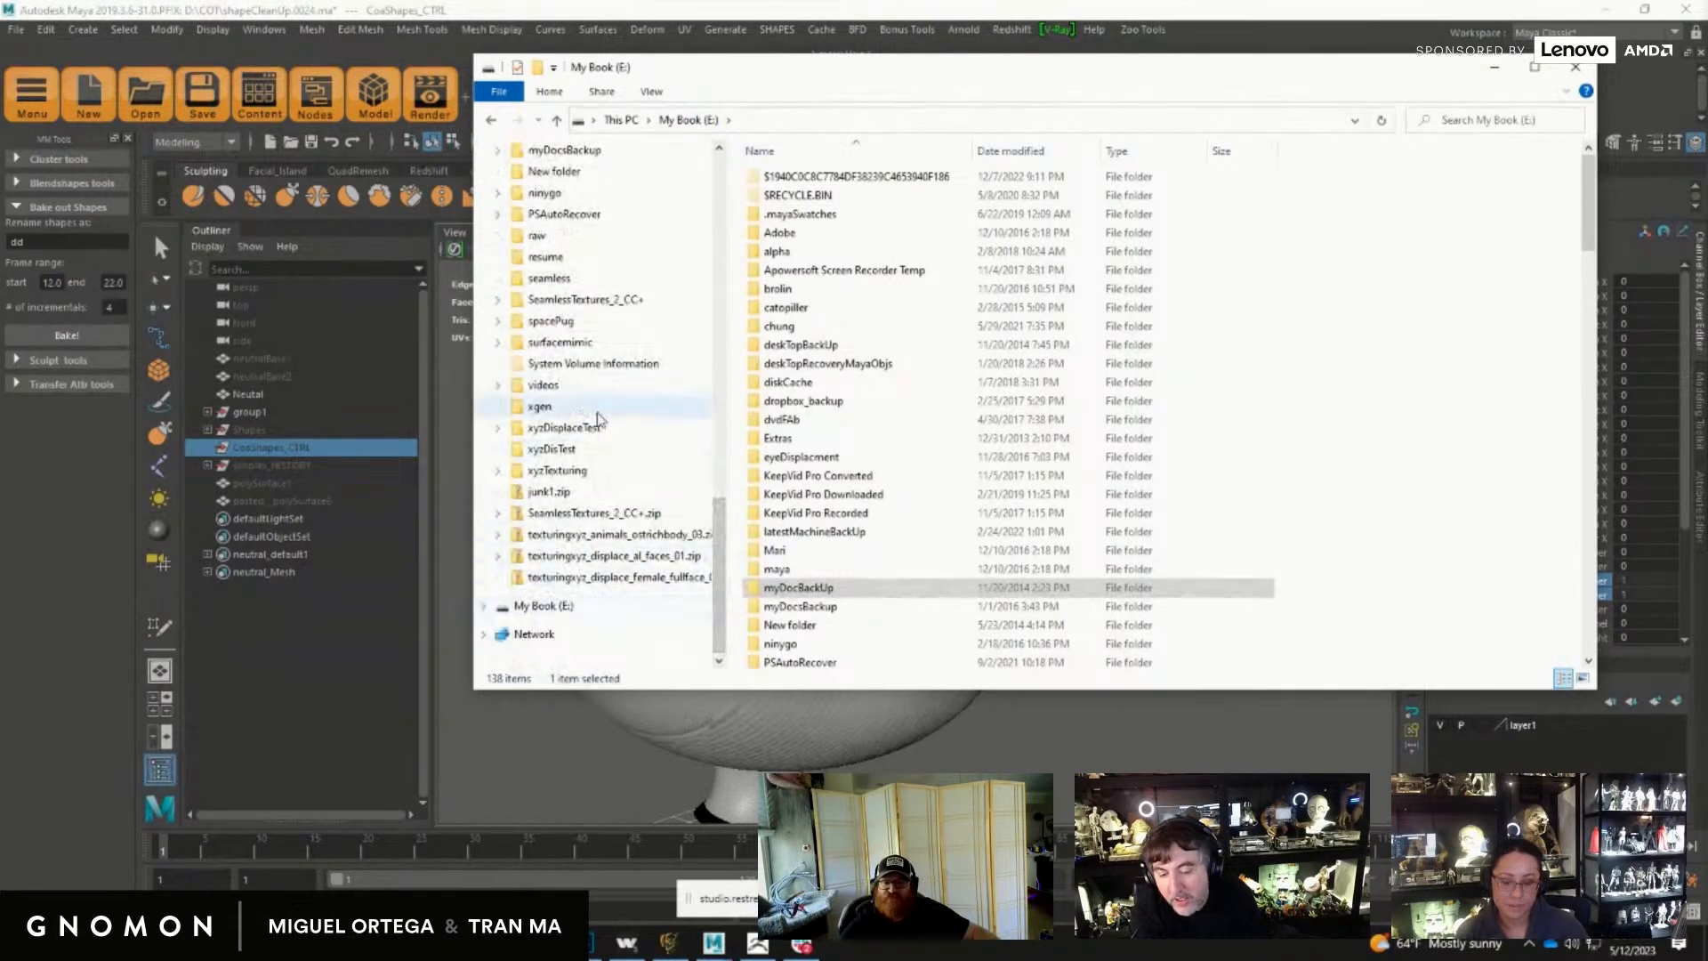
{"action": "scroll", "coordinate": [634, 481], "scroll_direction": "down", "scroll_amount": 1}
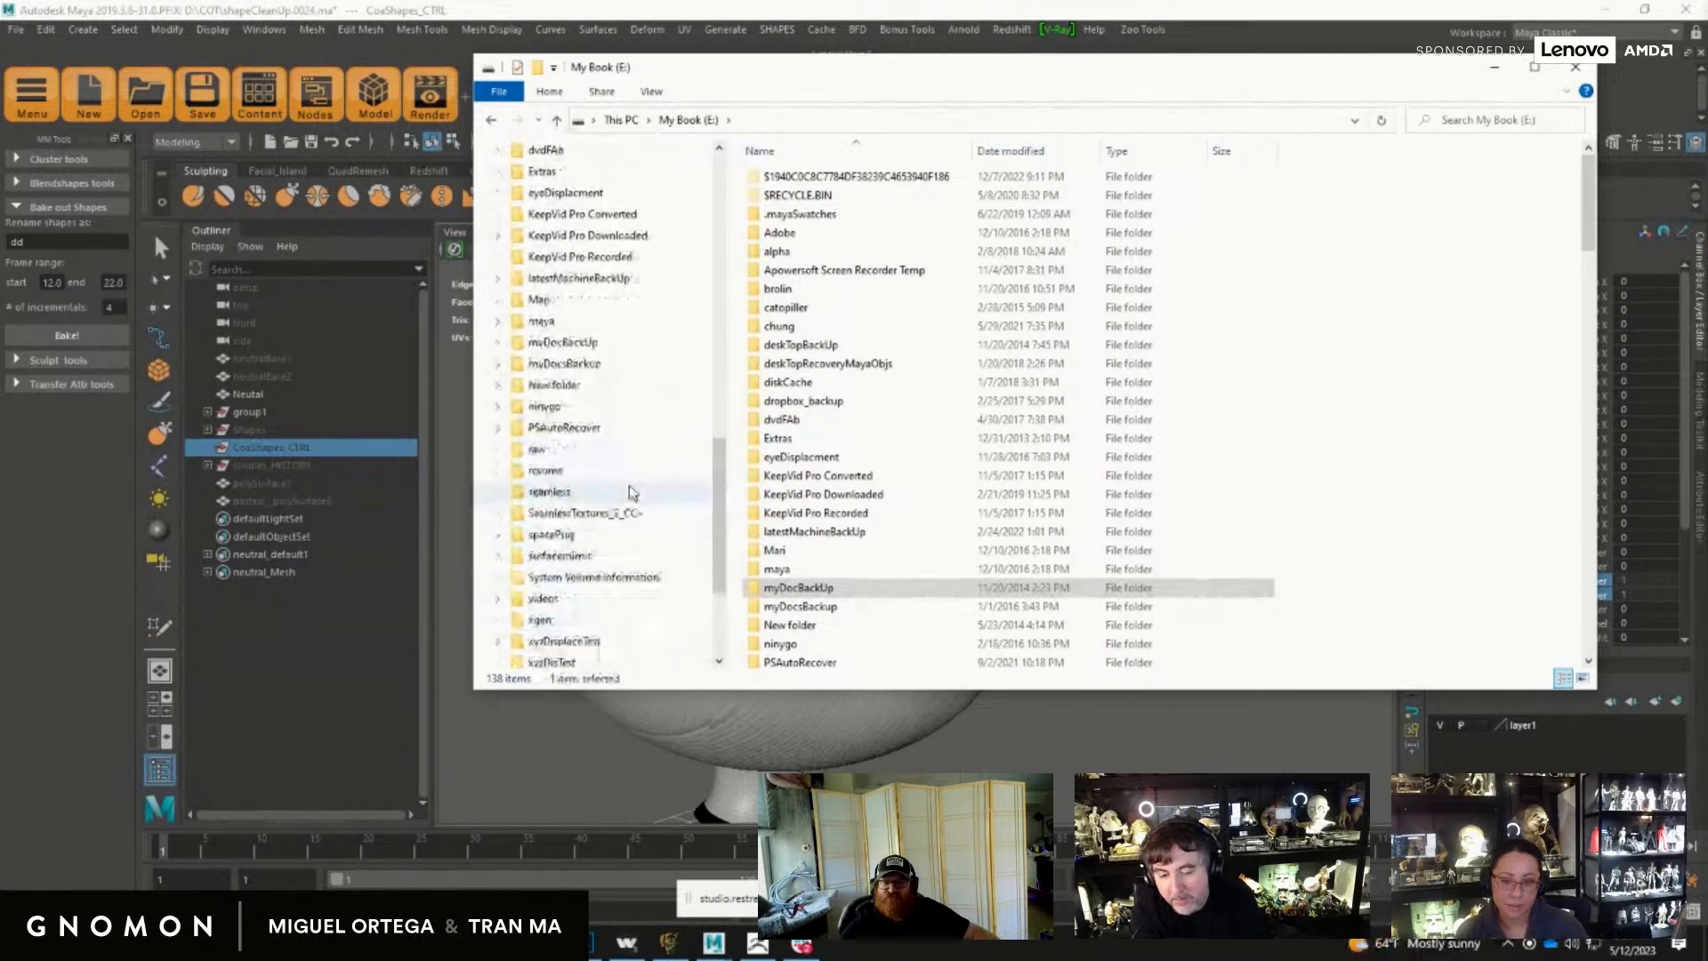
{"action": "left_click_drag", "start_coordinate": [719, 519], "coordinate": [744, 248]}
{"action": "scroll", "coordinate": [623, 445], "scroll_direction": "down", "scroll_amount": 3}
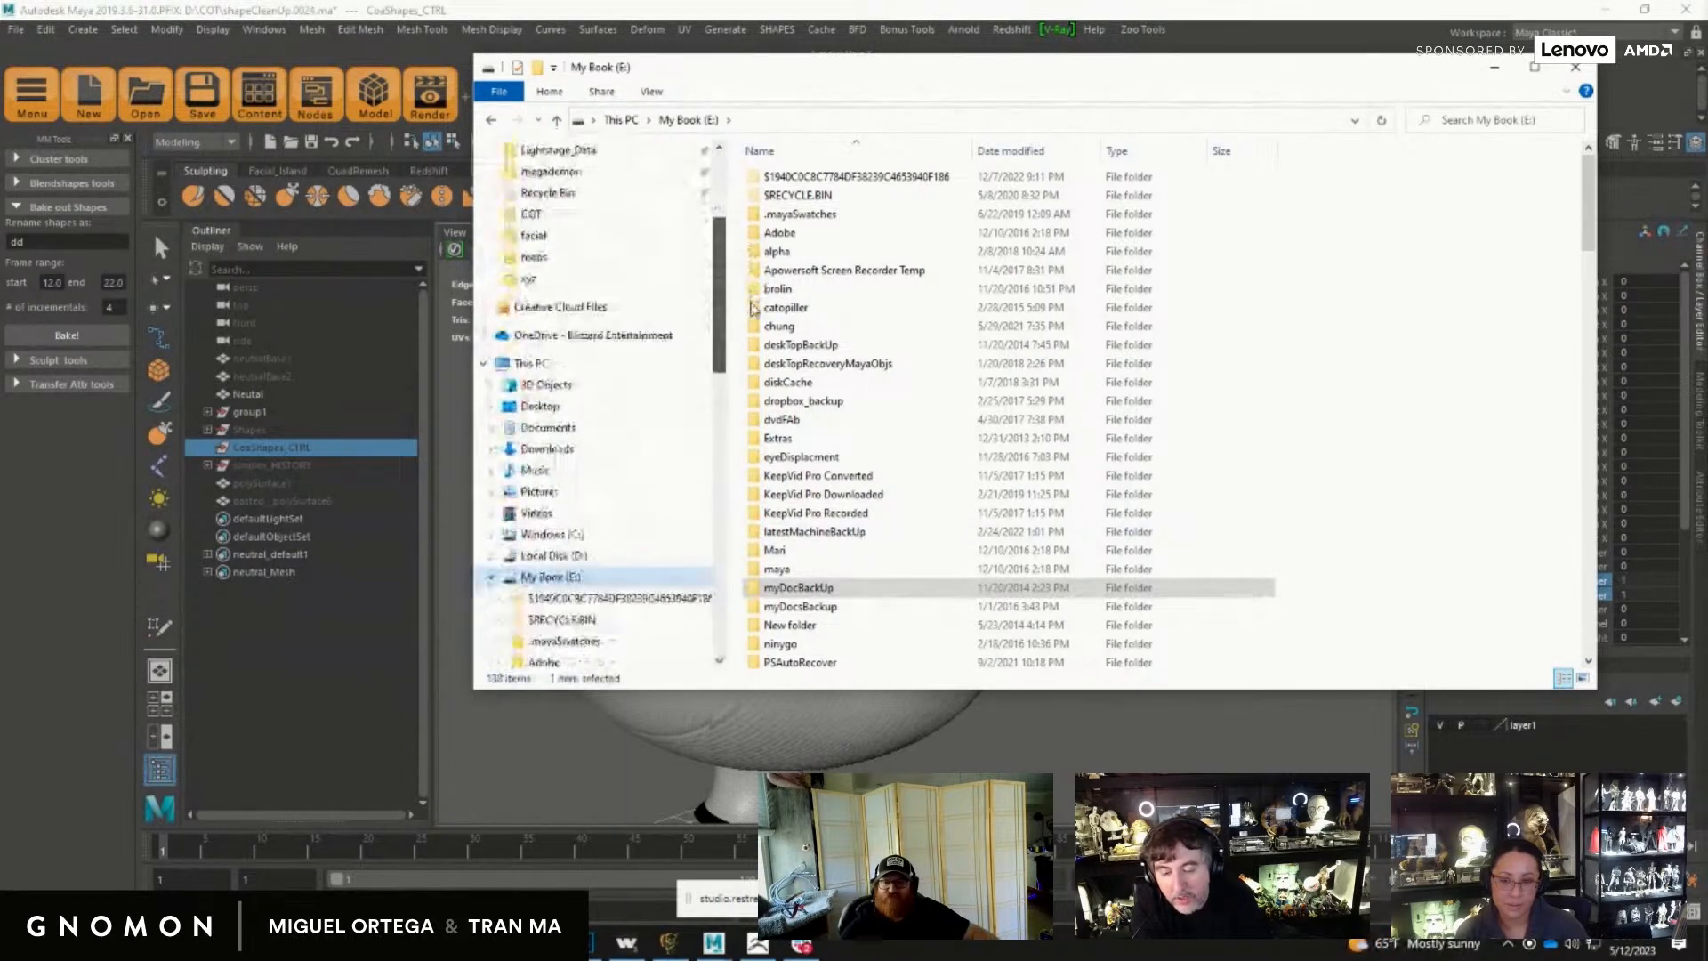
Step: Browse Local Disk (D:) and open the OBJs folder inside the voice in the hallow folder
{"action": "left_click", "coordinate": [570, 556]}
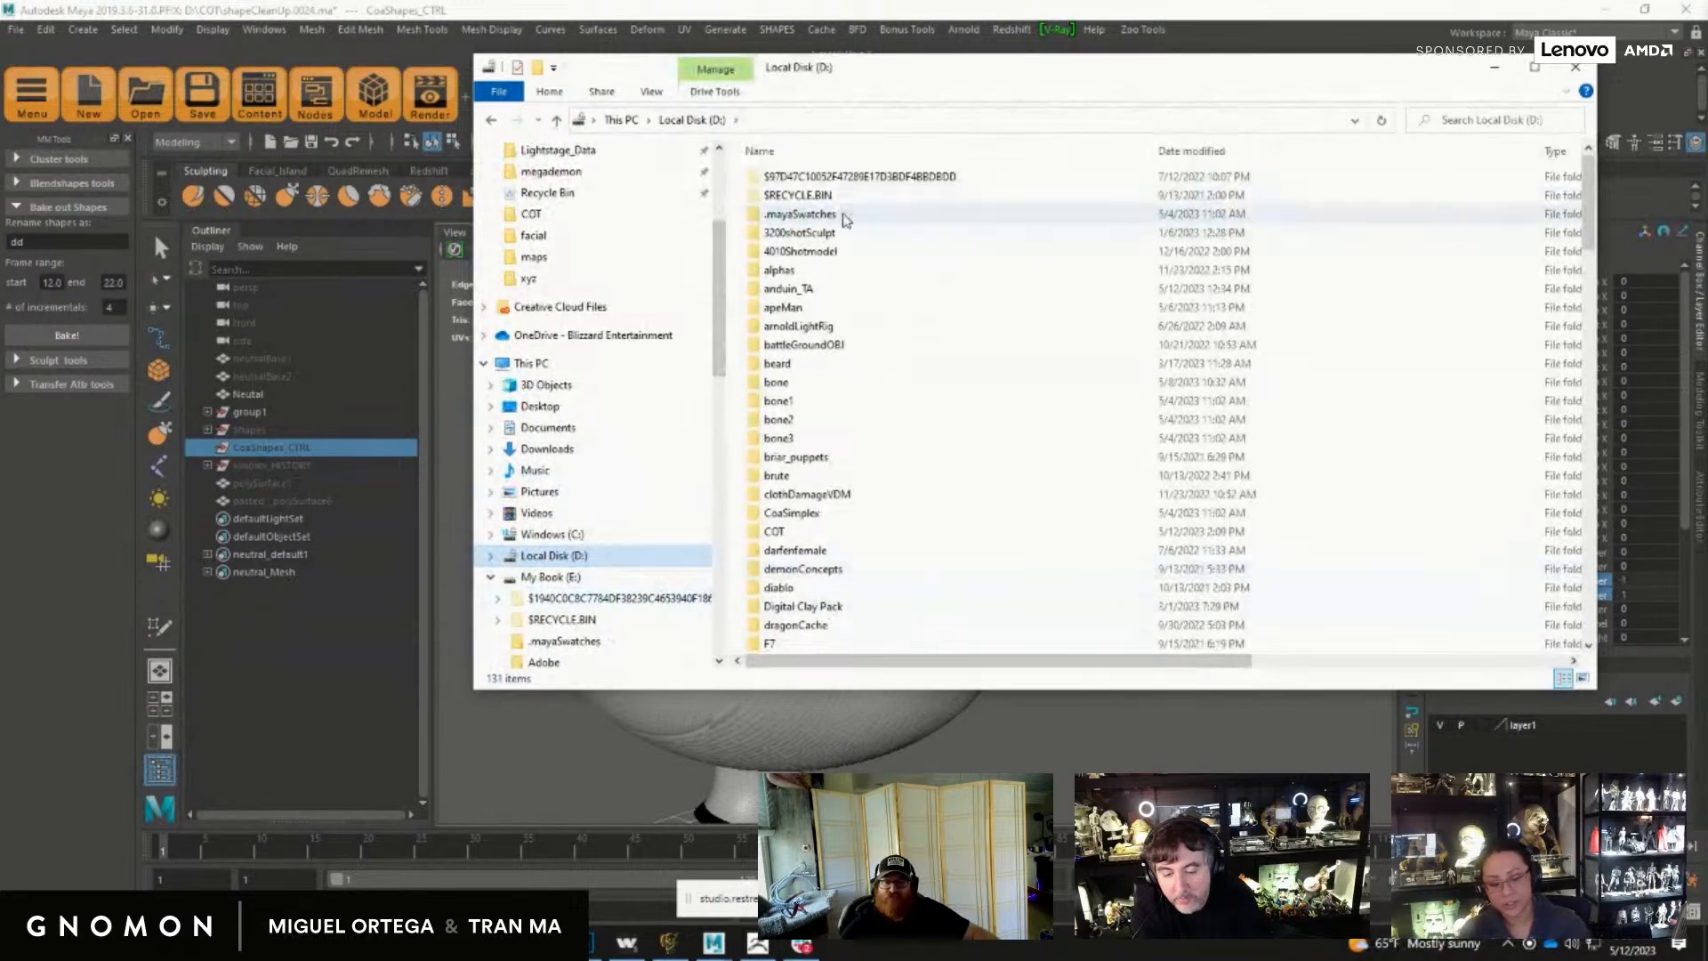
{"action": "scroll", "coordinate": [848, 608], "scroll_direction": "down", "scroll_amount": 5}
{"action": "scroll", "coordinate": [848, 610], "scroll_direction": "down", "scroll_amount": 5}
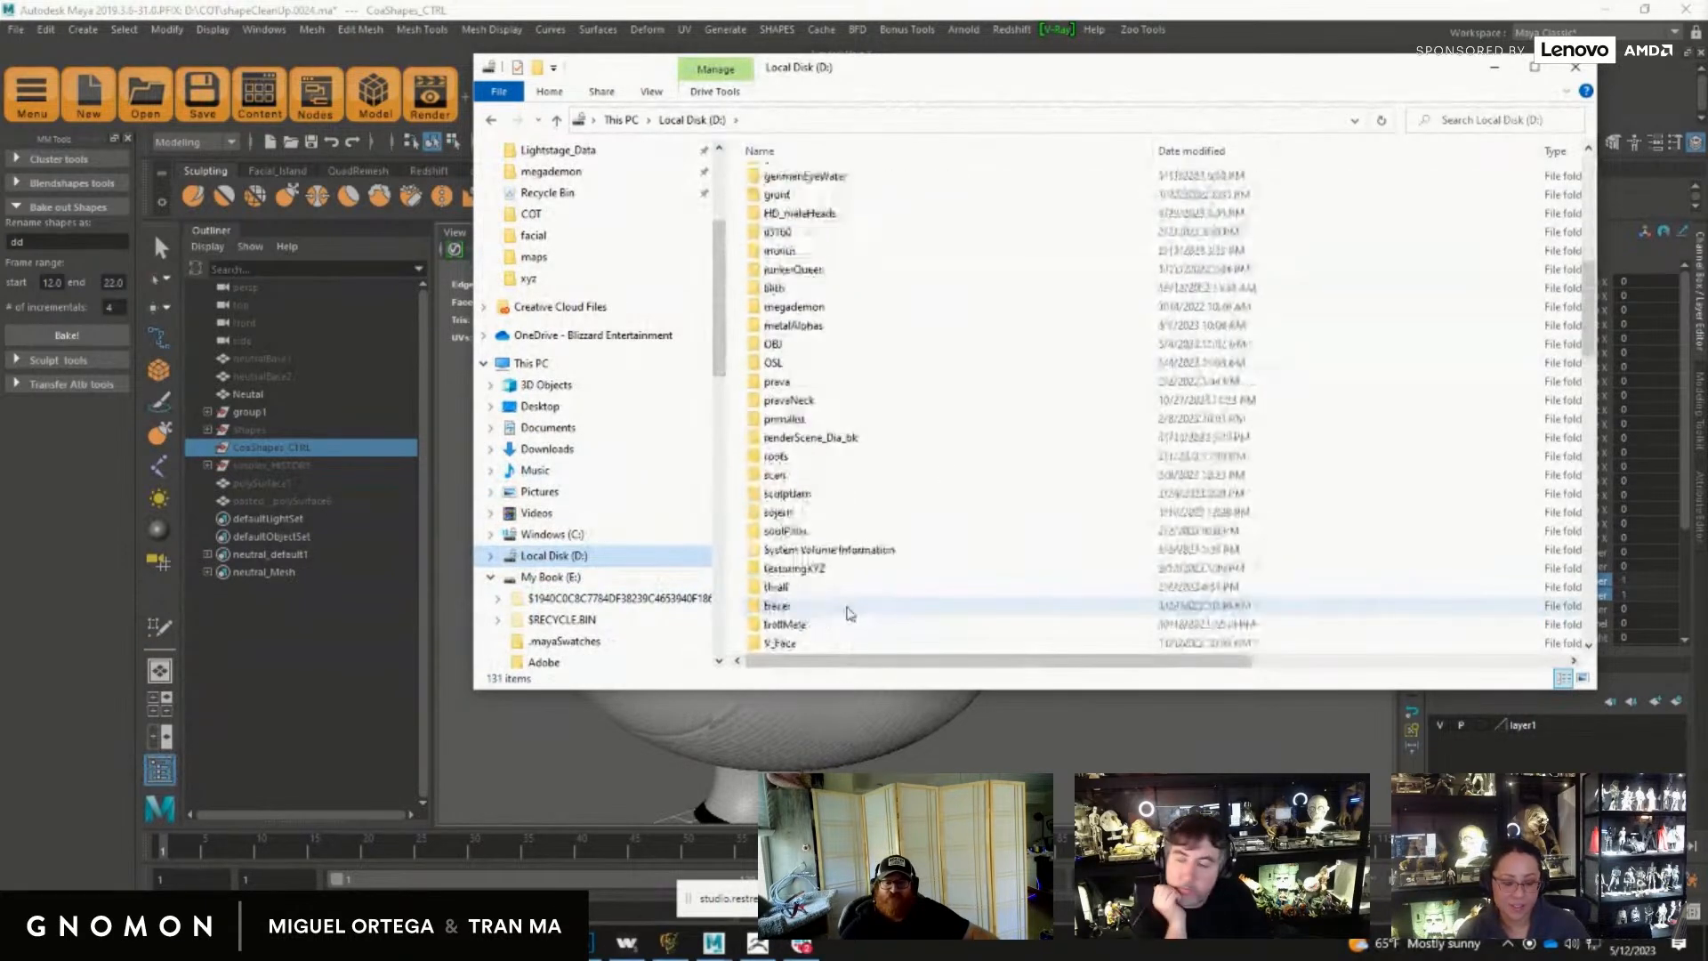
{"action": "scroll", "coordinate": [844, 612], "scroll_direction": "down", "scroll_amount": 2}
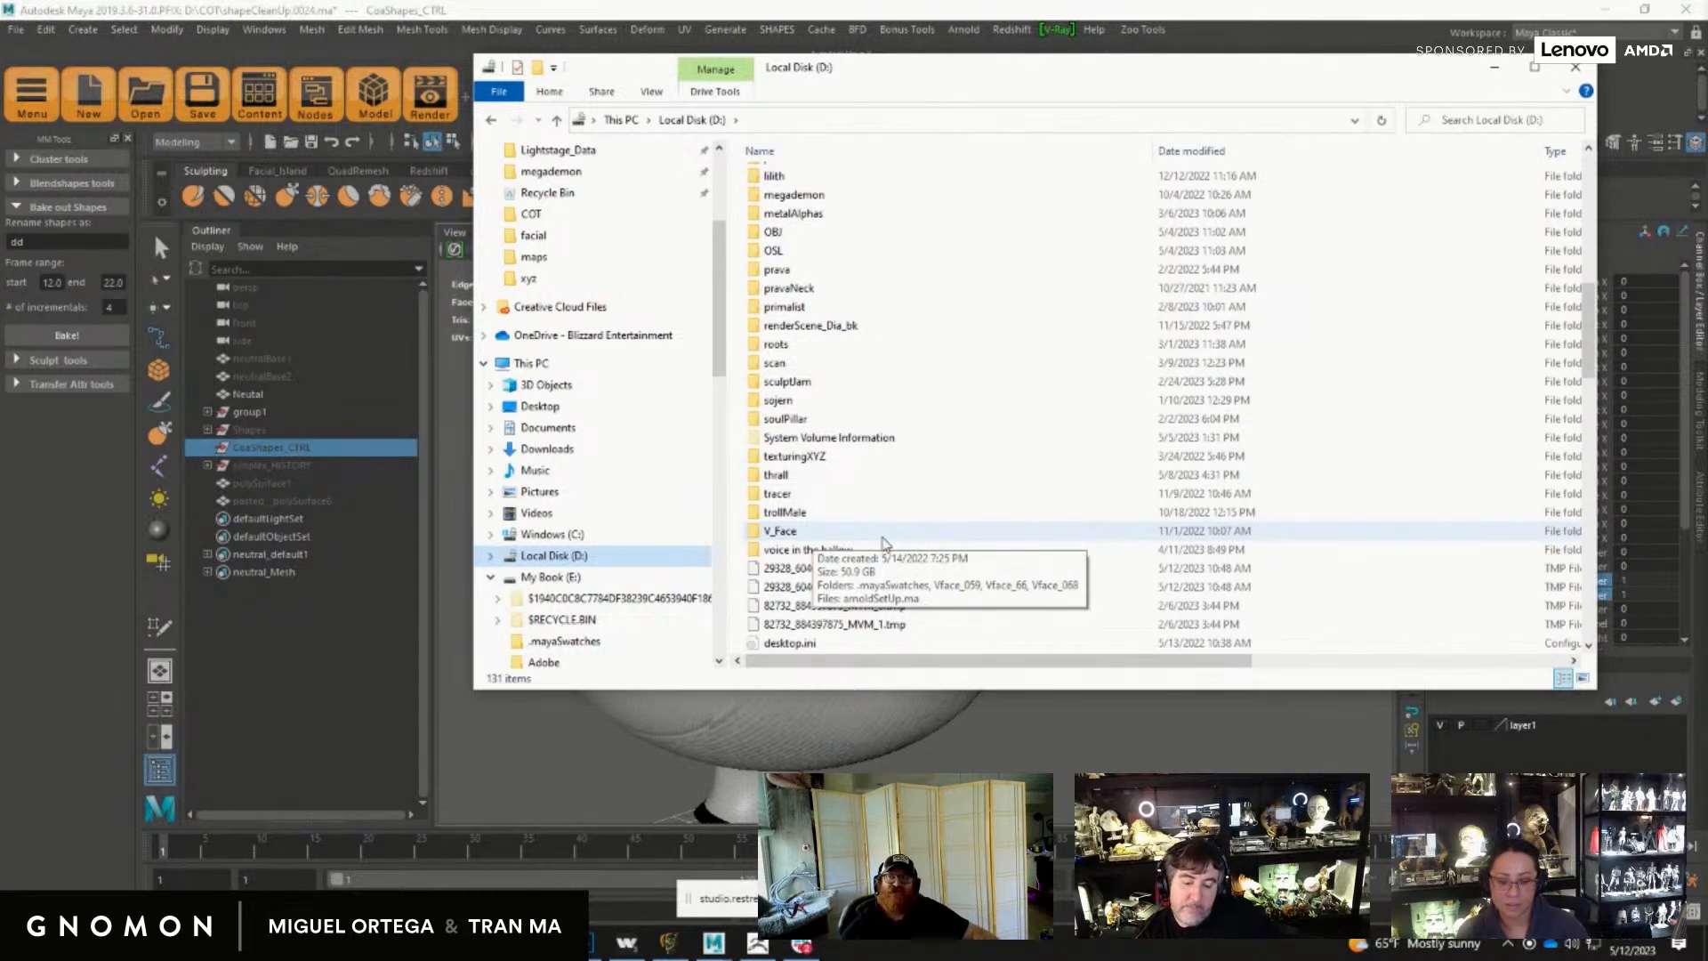
{"action": "left_click", "coordinate": [814, 554]}
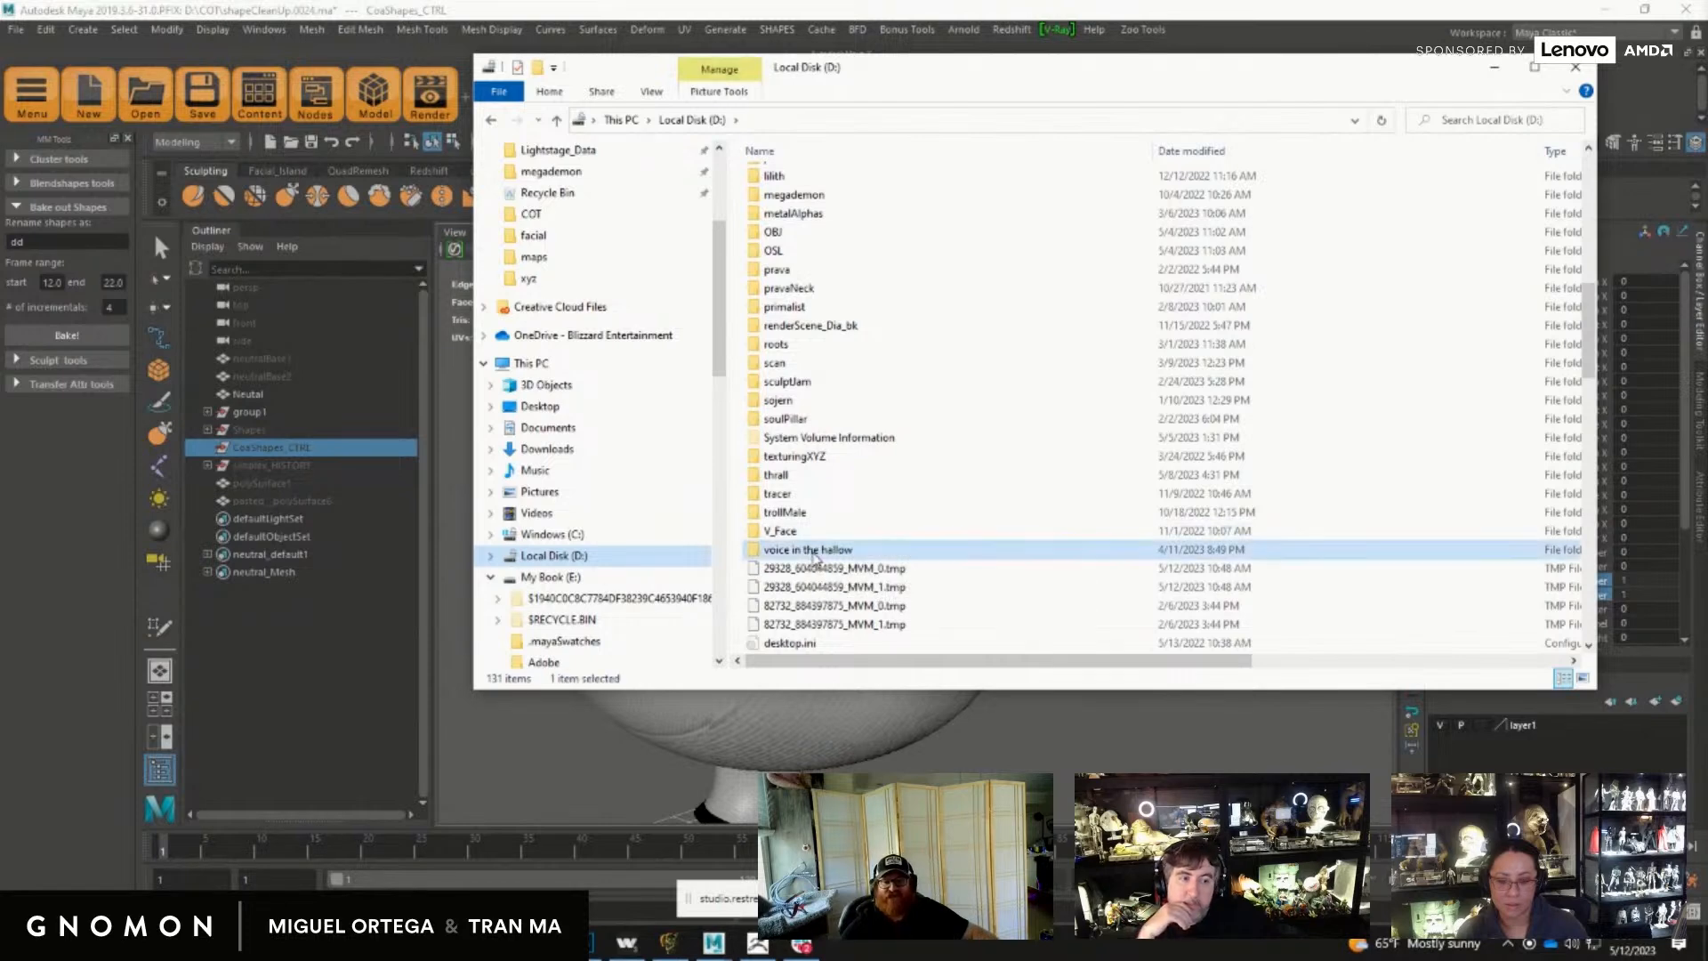
{"action": "double_click", "coordinate": [813, 553]}
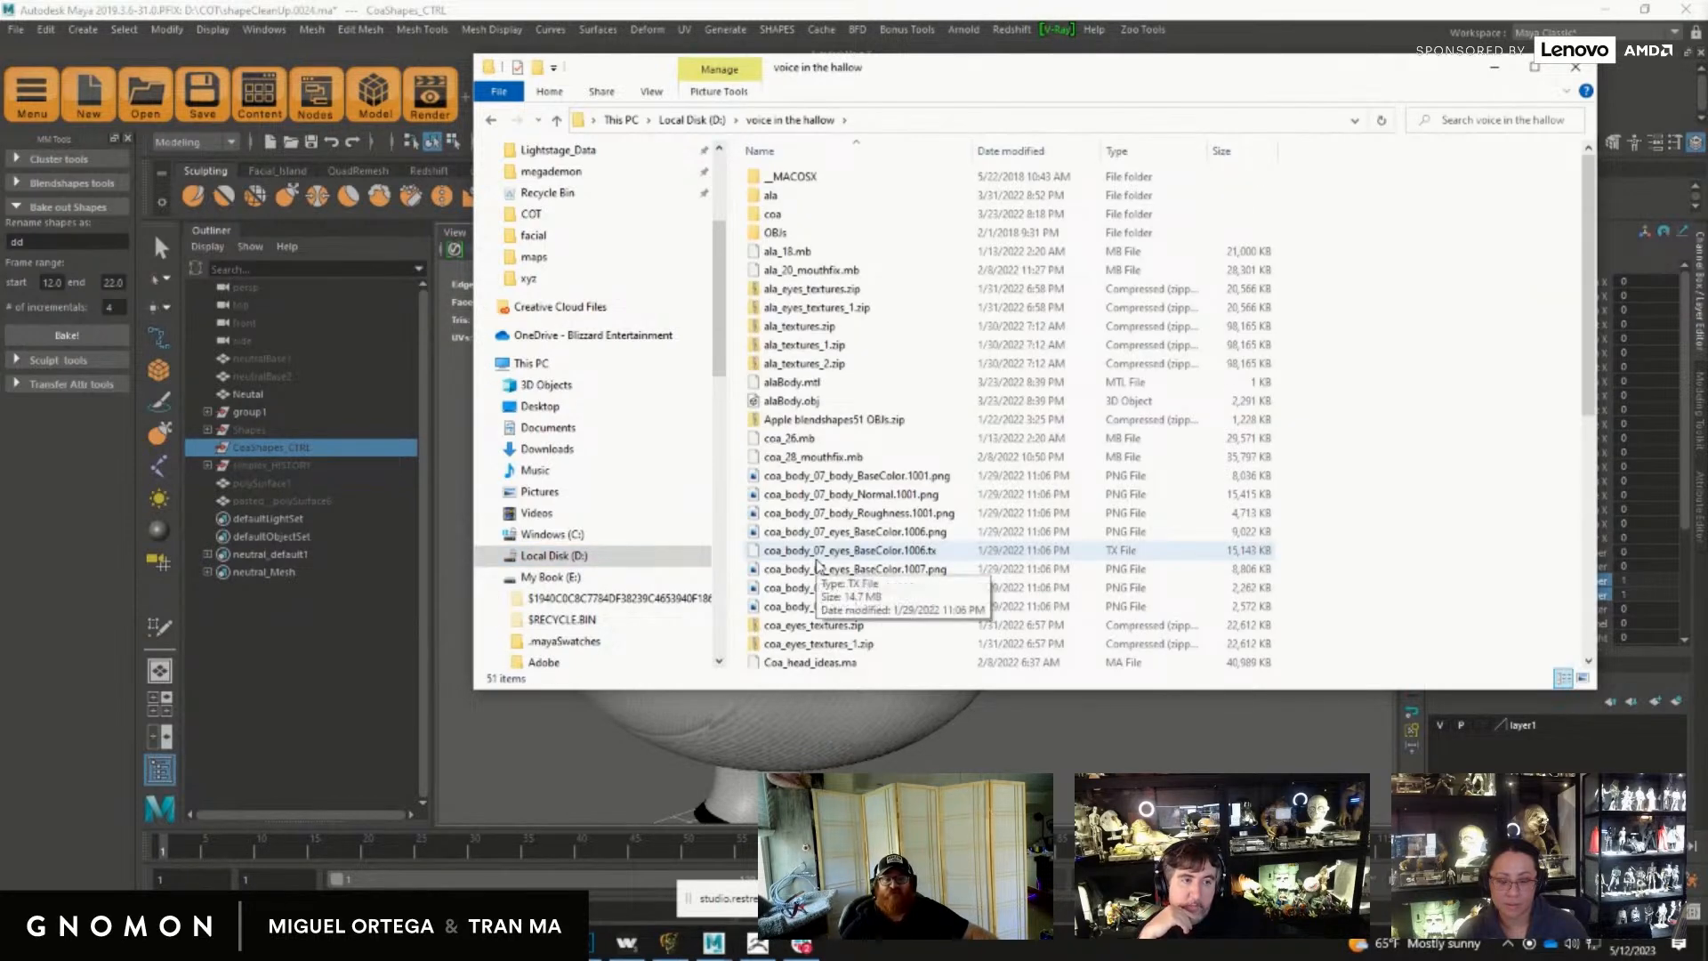
{"action": "double_click", "coordinate": [859, 233]}
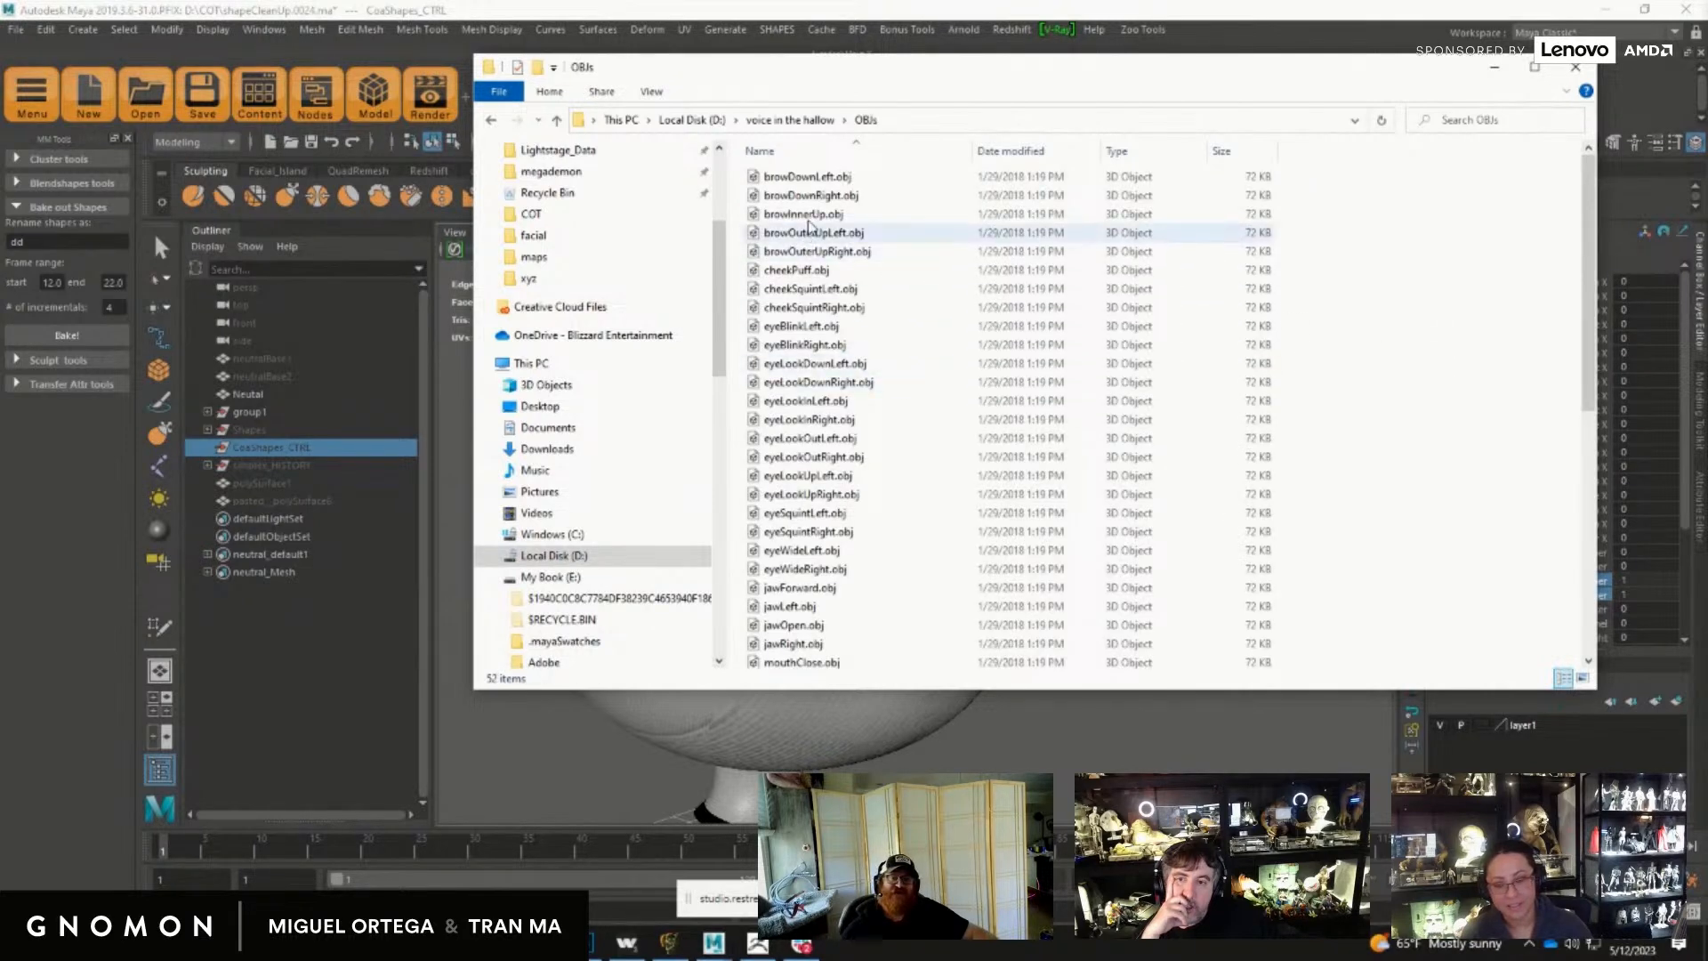
Step: Open eyeLookInLeft.obj in 3D Viewer, examine the face from the front, and move the viewer aside to uncover the file list
{"action": "double_click", "coordinate": [788, 403]}
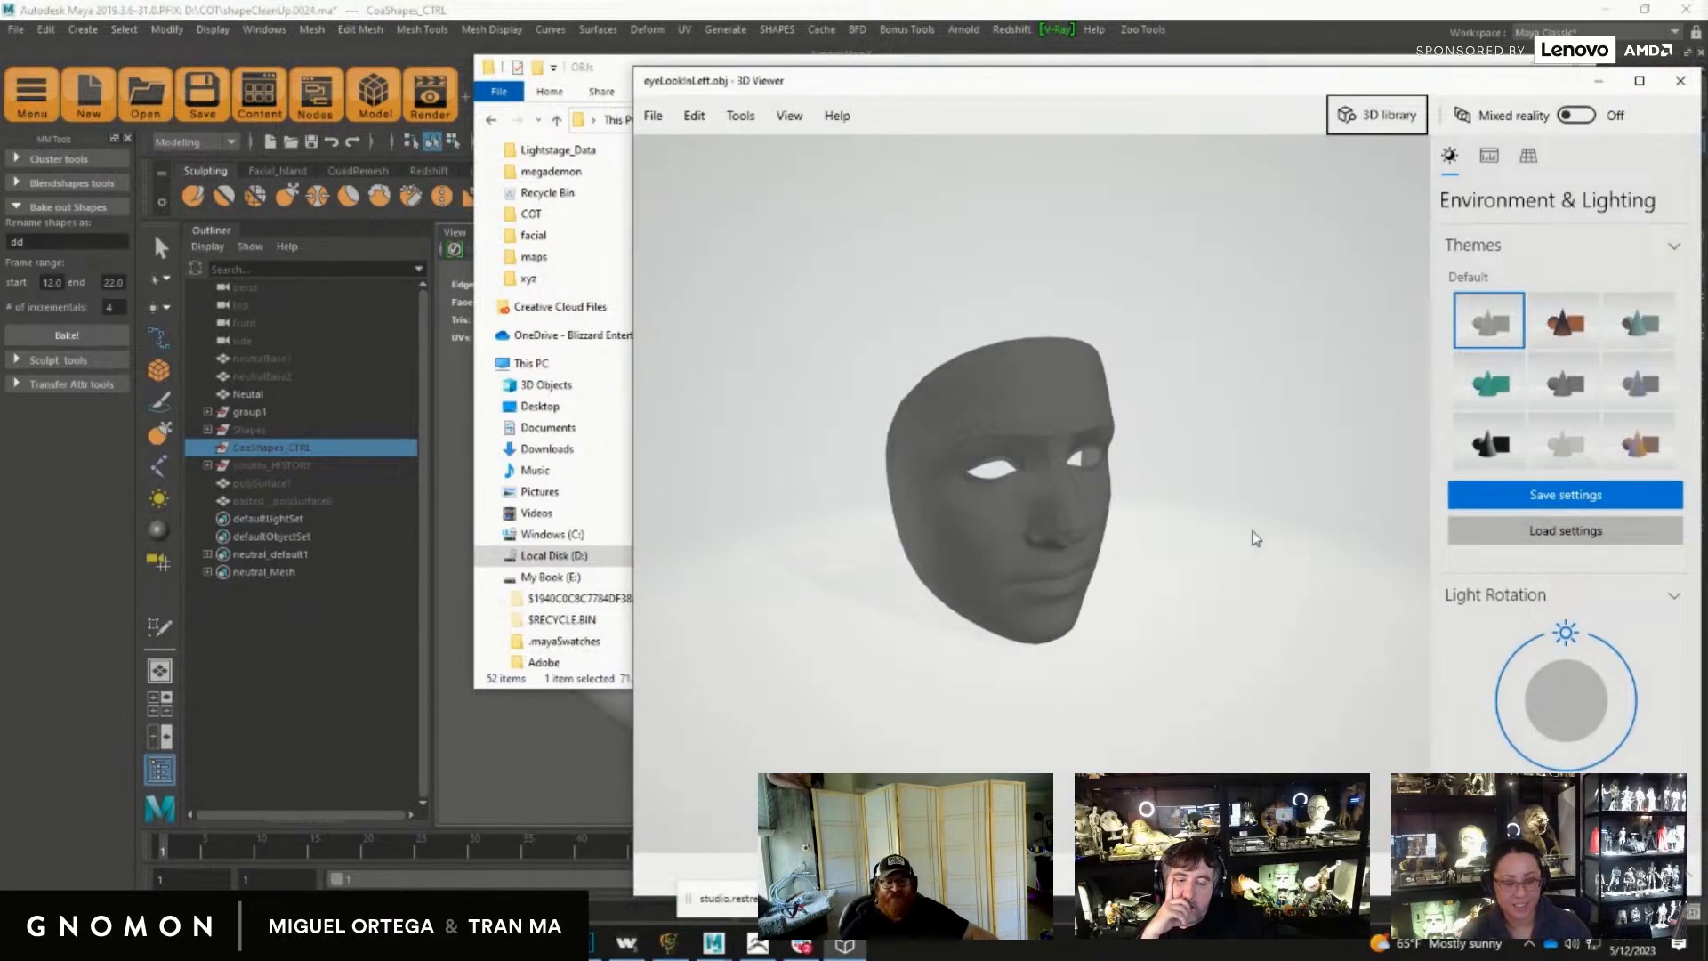
{"action": "left_click_drag", "start_coordinate": [1256, 539], "coordinate": [1141, 504]}
{"action": "scroll", "coordinate": [1126, 573], "scroll_direction": "up", "scroll_amount": 5}
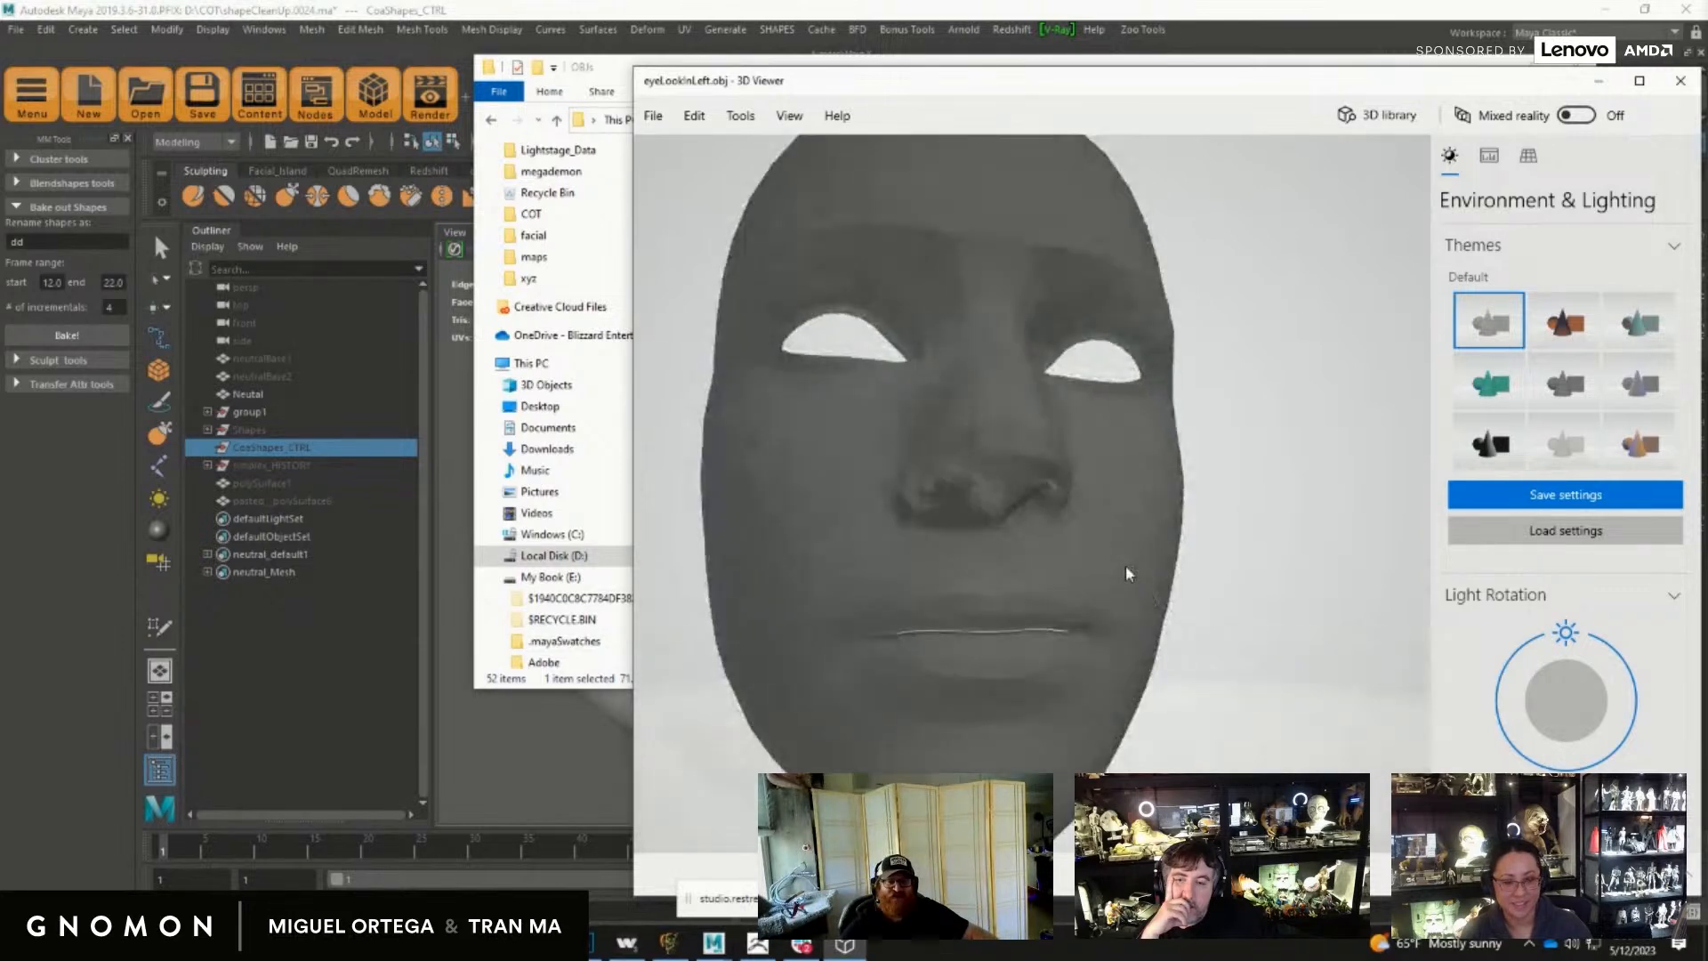
{"action": "scroll", "coordinate": [1127, 573], "scroll_direction": "down", "scroll_amount": 3}
{"action": "left_click_drag", "start_coordinate": [1233, 81], "coordinate": [1478, 87]}
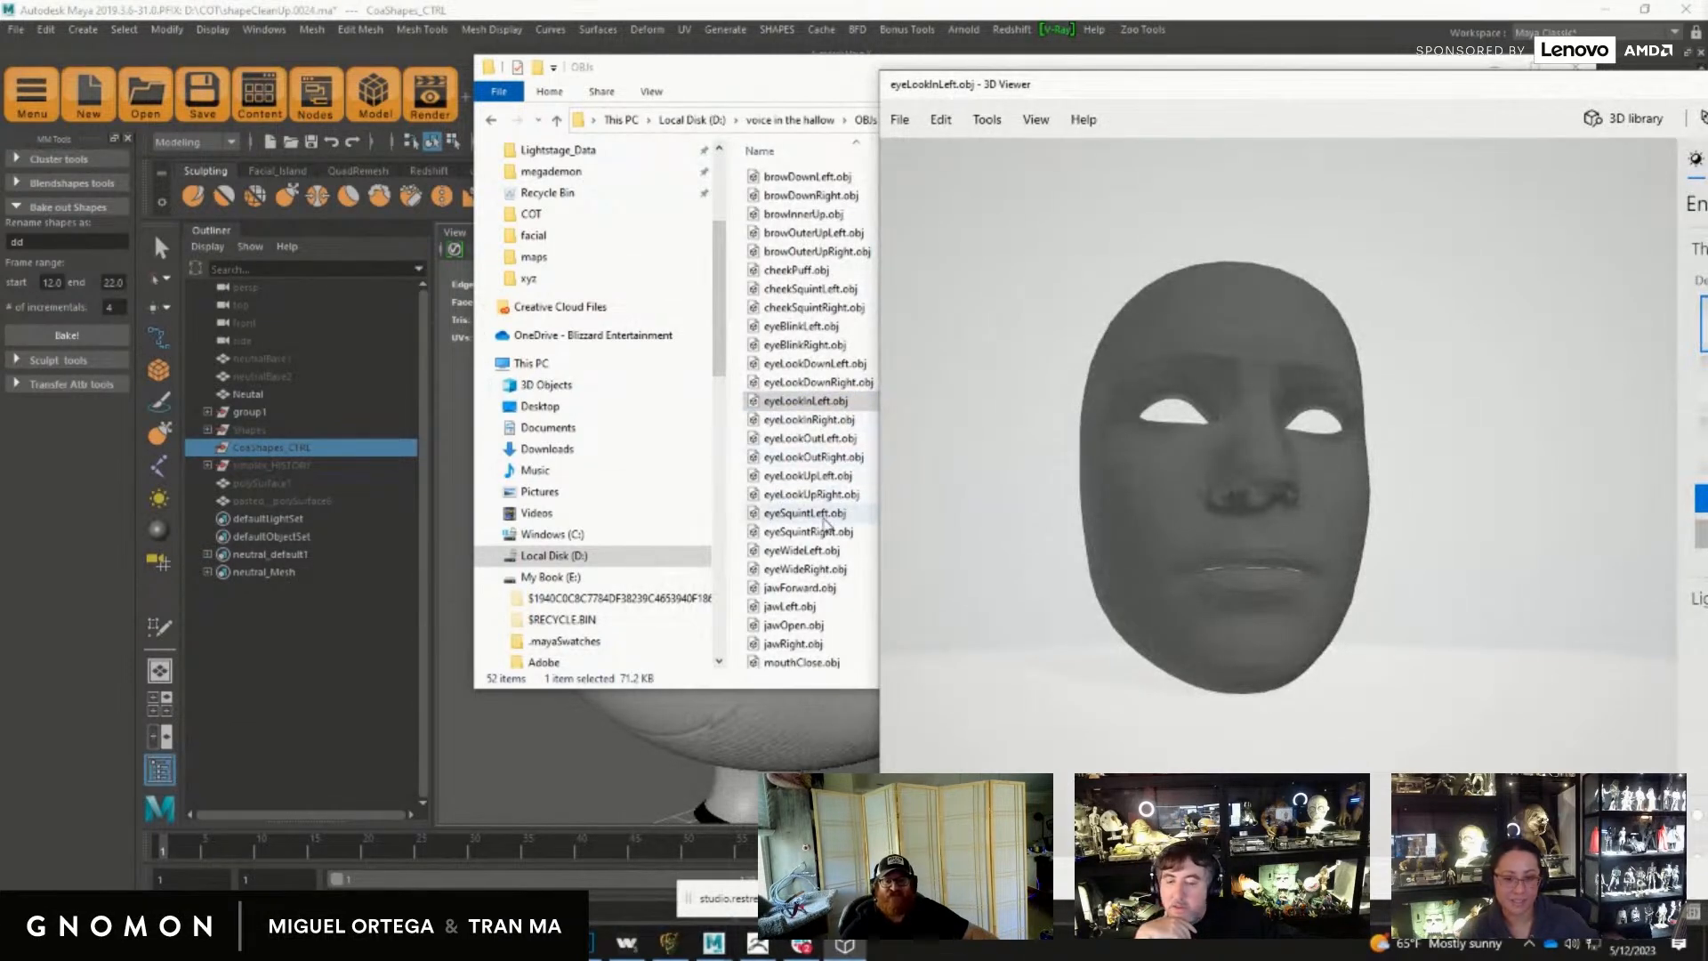
Step: View eyeWideLeft.obj and jawOpen.obj in 3D Viewer beside the file list, examining the open jaw up close
{"action": "double_click", "coordinate": [805, 550]}
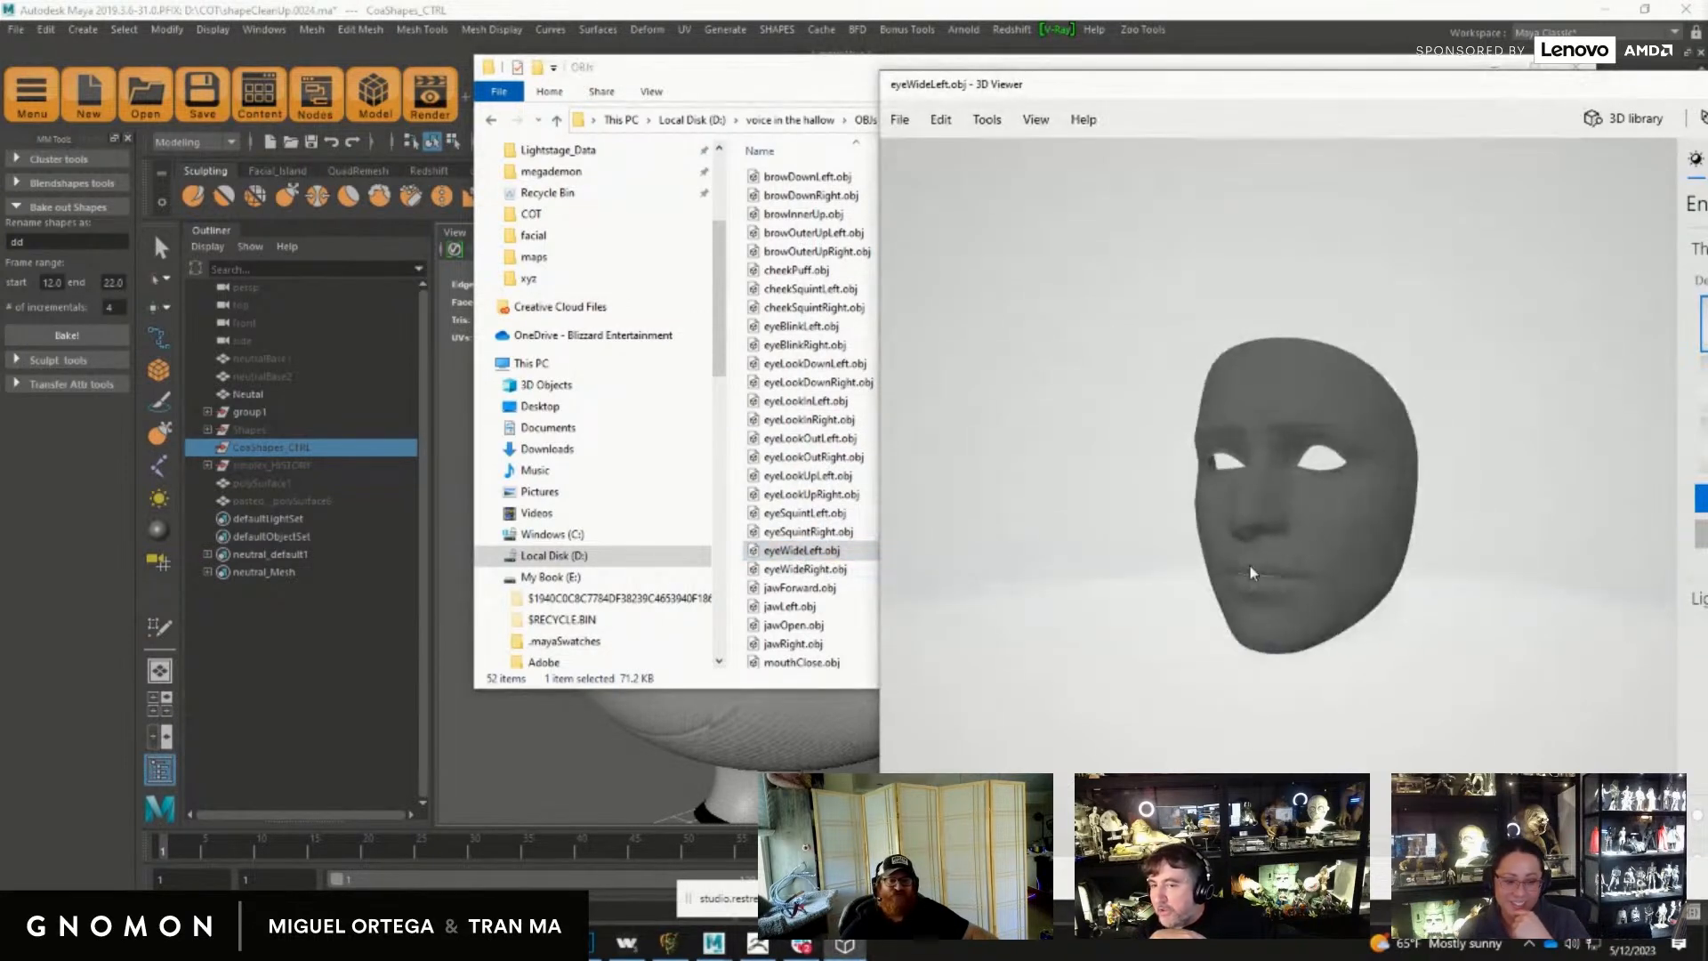
{"action": "left_click", "coordinate": [790, 606]}
{"action": "left_click_drag", "start_coordinate": [1226, 65], "coordinate": [846, 45]}
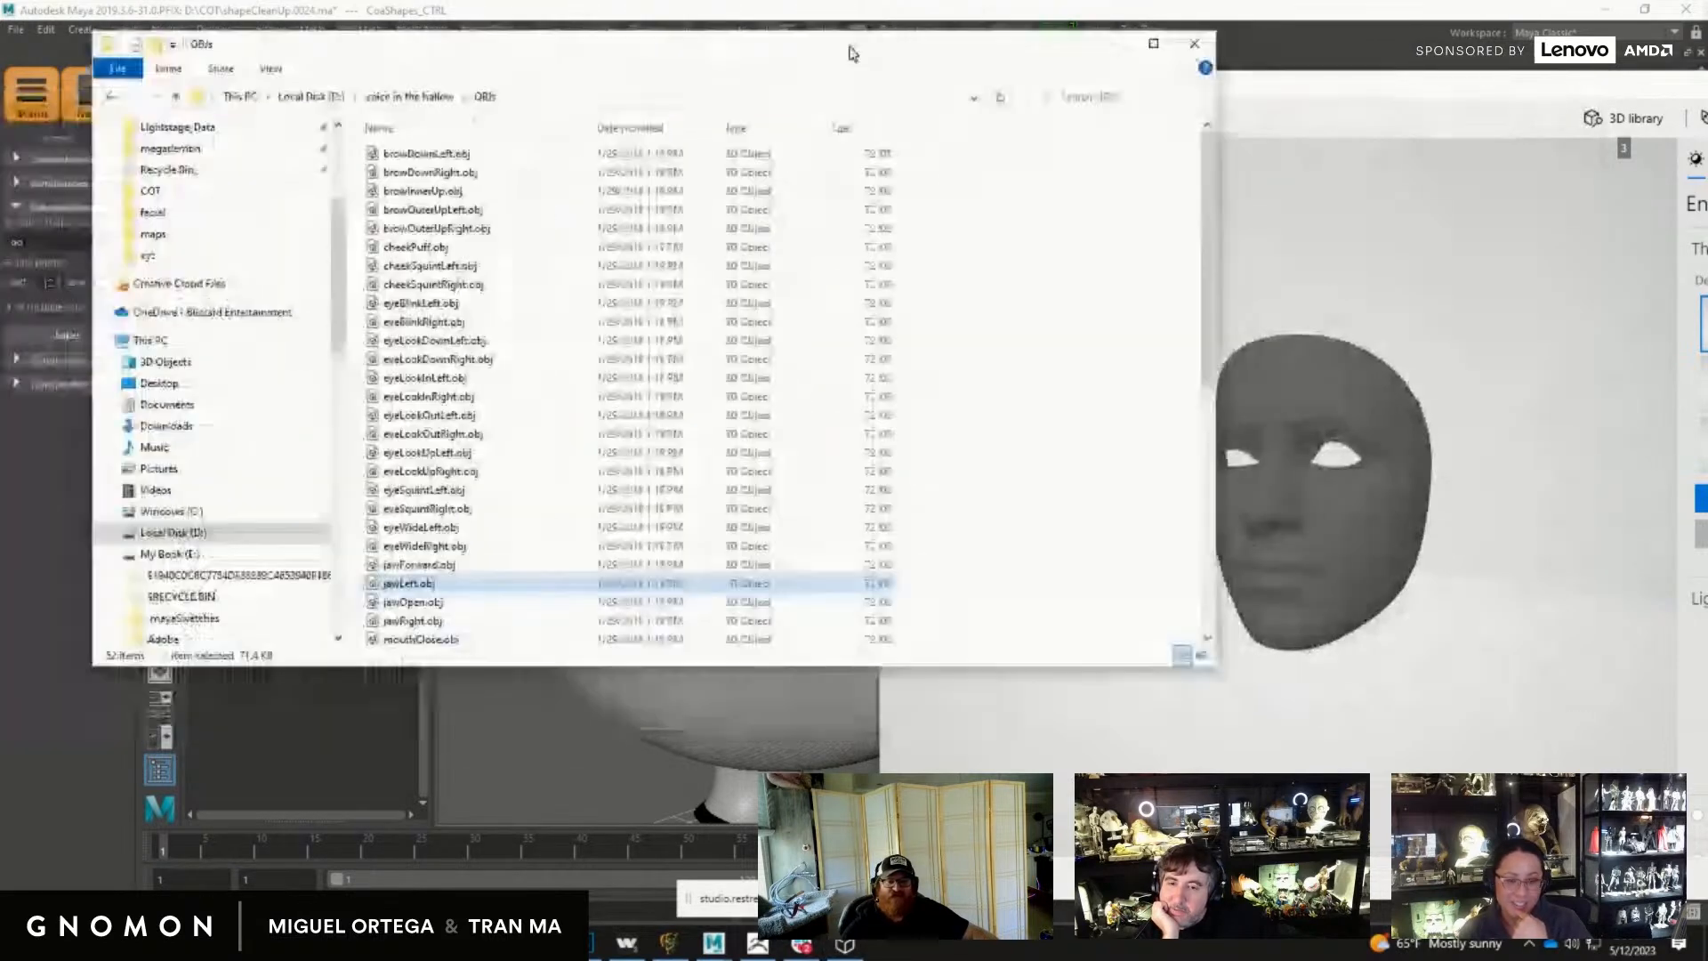
{"action": "double_click", "coordinate": [411, 603]}
{"action": "left_click_drag", "start_coordinate": [1190, 659], "coordinate": [1358, 583]}
{"action": "scroll", "coordinate": [1483, 669], "scroll_direction": "up", "scroll_amount": 5}
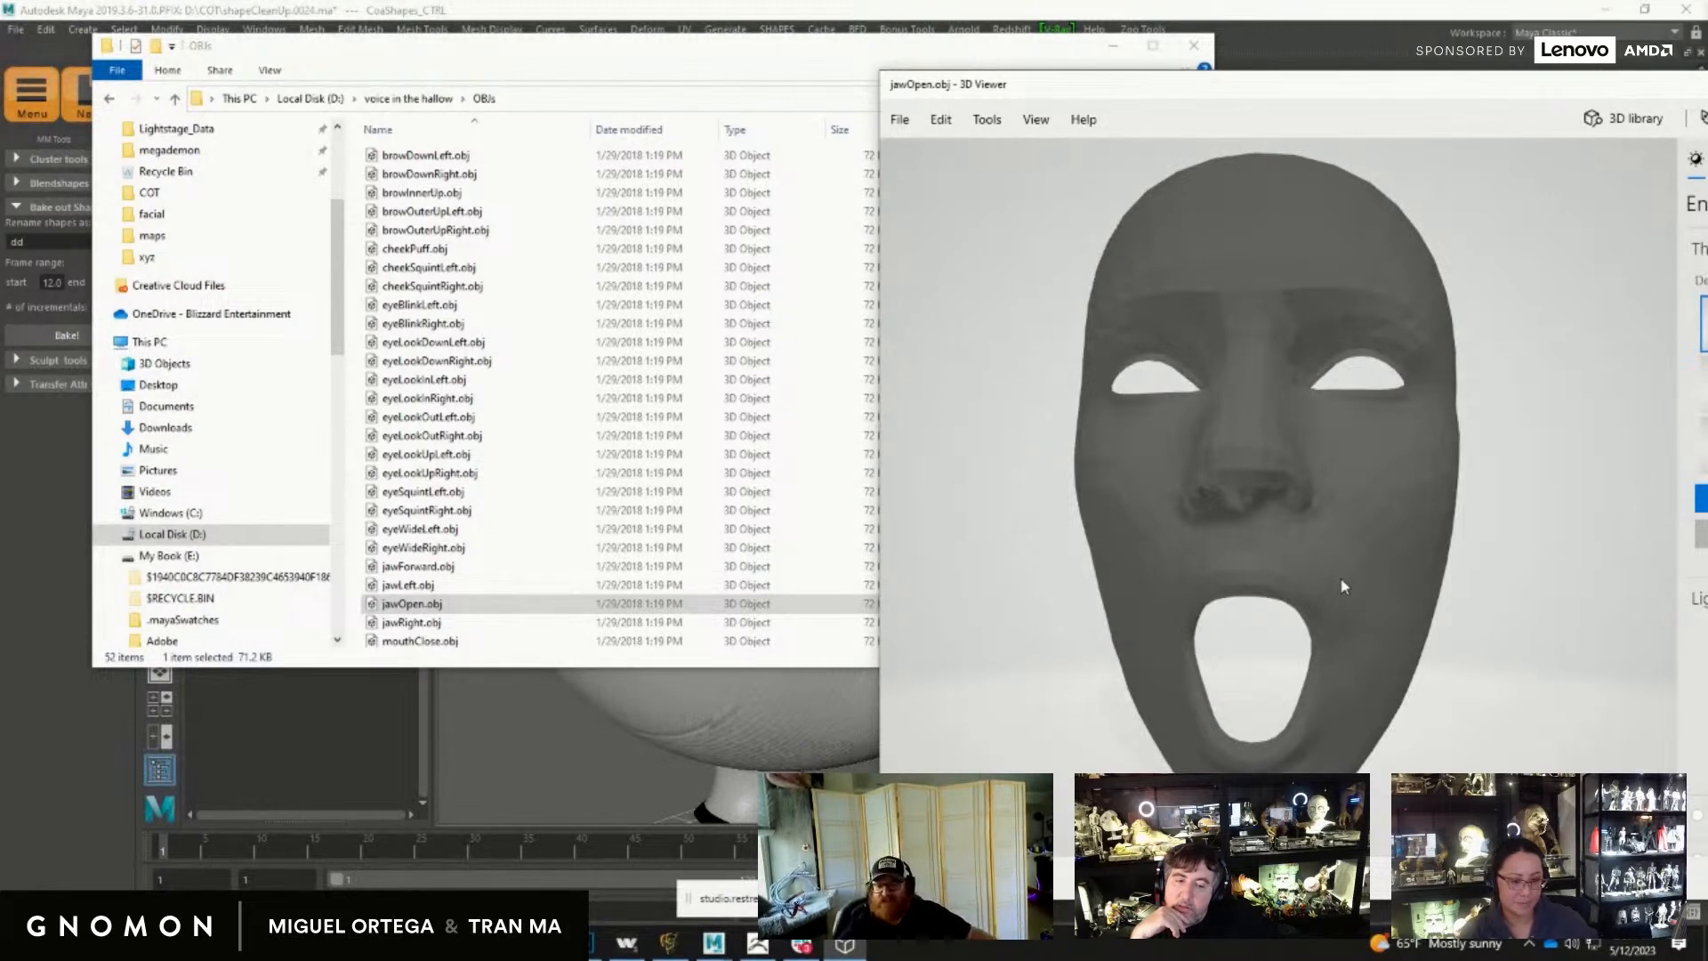
Step: Open jawRight.obj in 3D Viewer and examine the sideways jaw shape from the front
{"action": "left_click", "coordinate": [441, 623]}
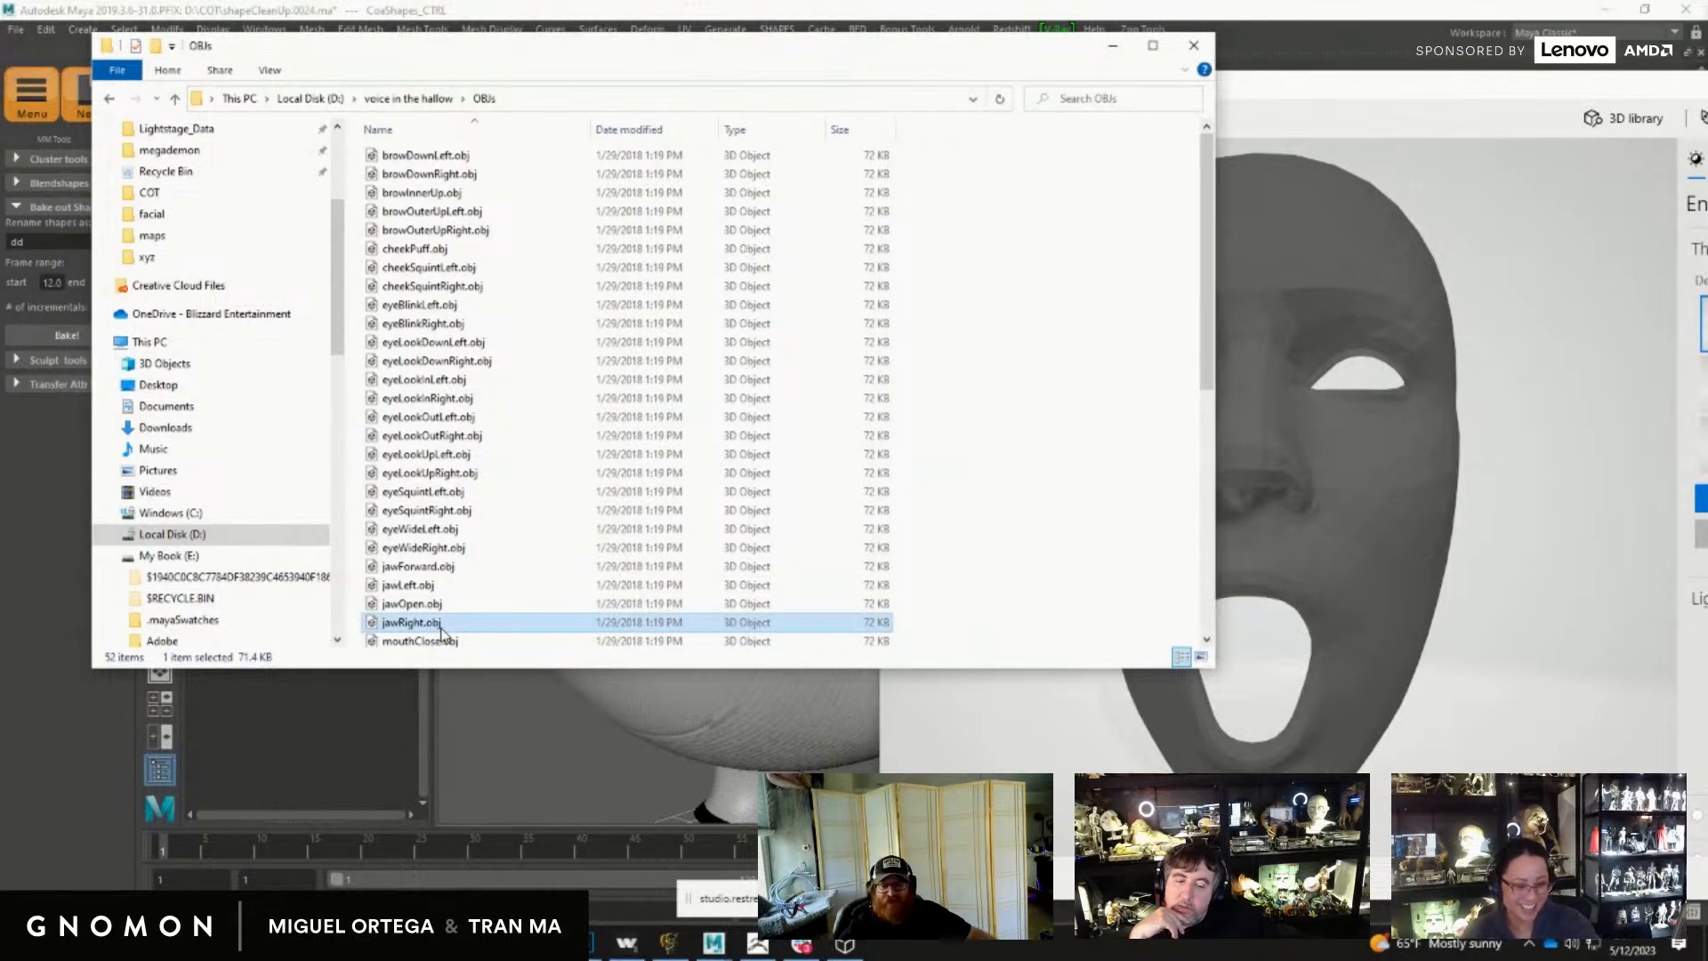
{"action": "double_click", "coordinate": [441, 623]}
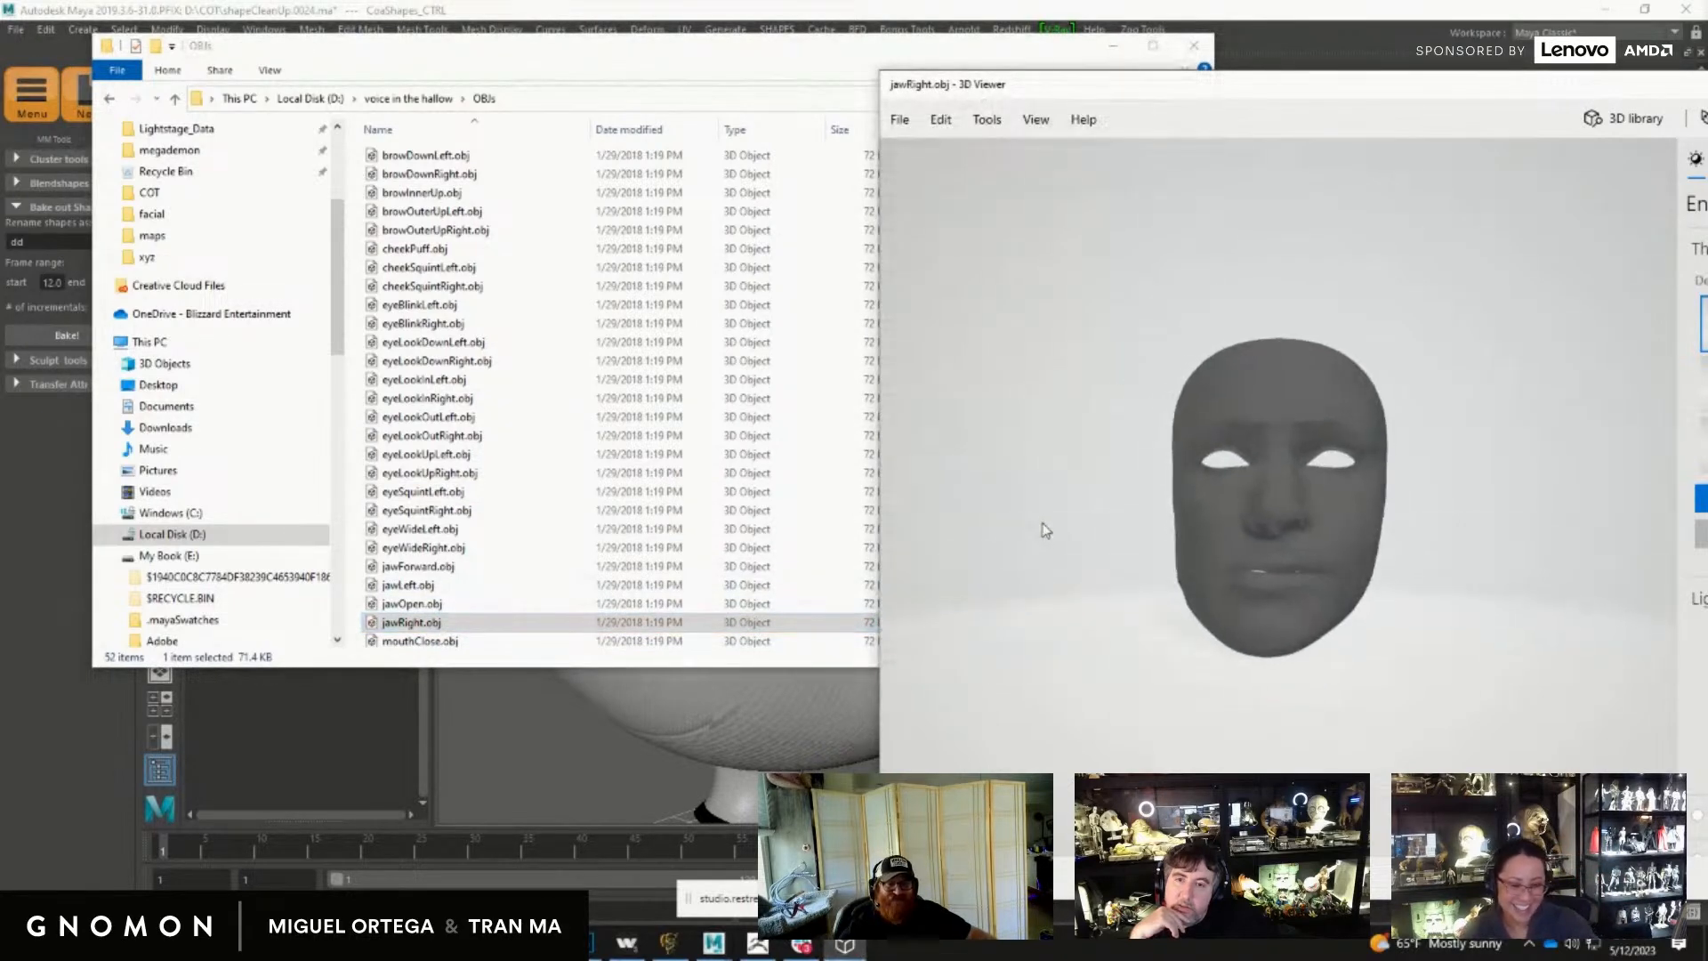
{"action": "key", "text": "alt"}
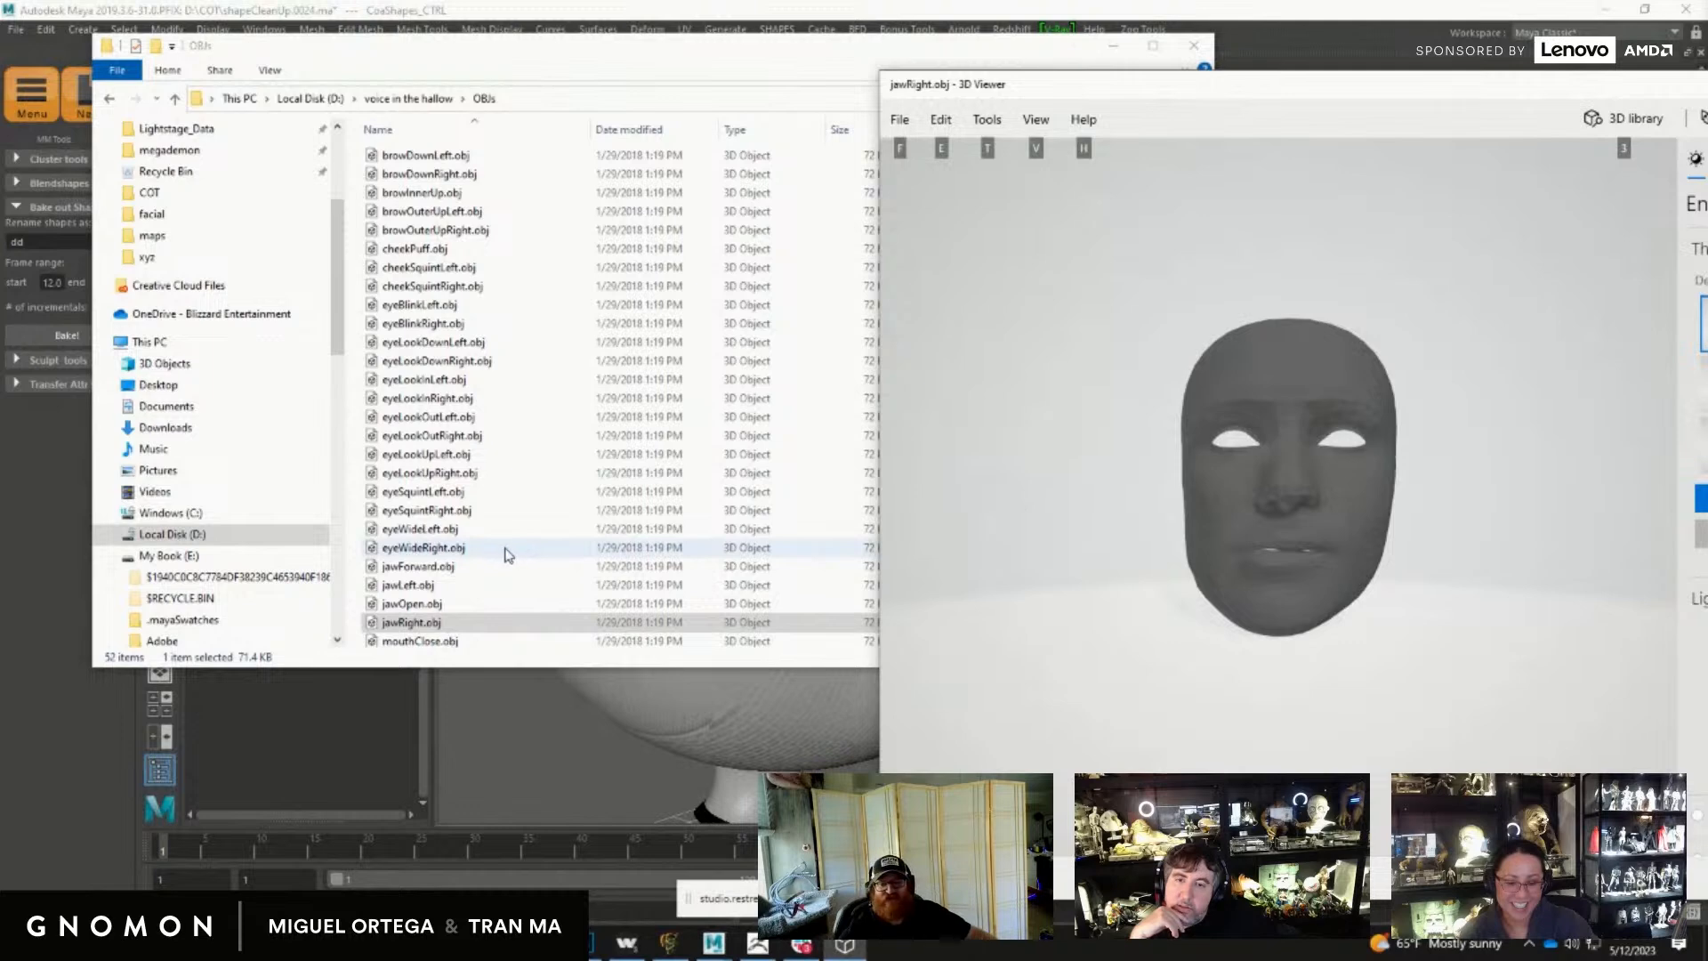
Step: View mouthClose.obj and mouthDimpleRight.obj in 3D Viewer, turning the dimple face to inspect the mouth
{"action": "scroll", "coordinate": [508, 555], "scroll_direction": "down", "scroll_amount": 3}
{"action": "double_click", "coordinate": [425, 487]}
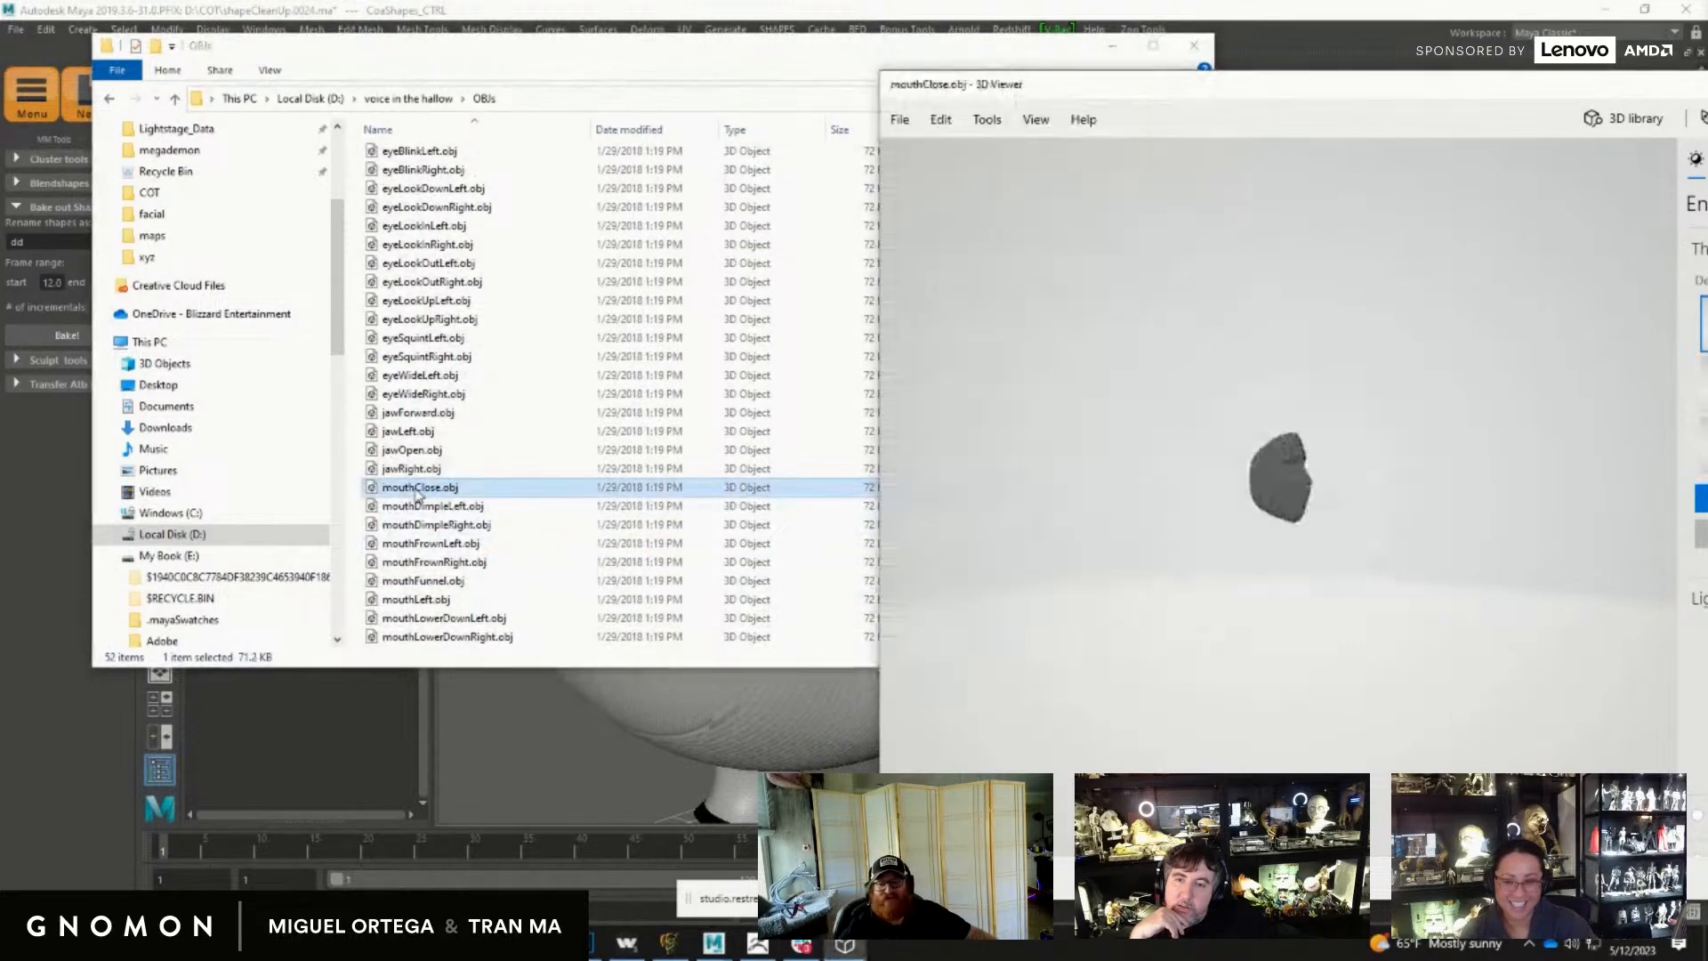
{"action": "double_click", "coordinate": [435, 525]}
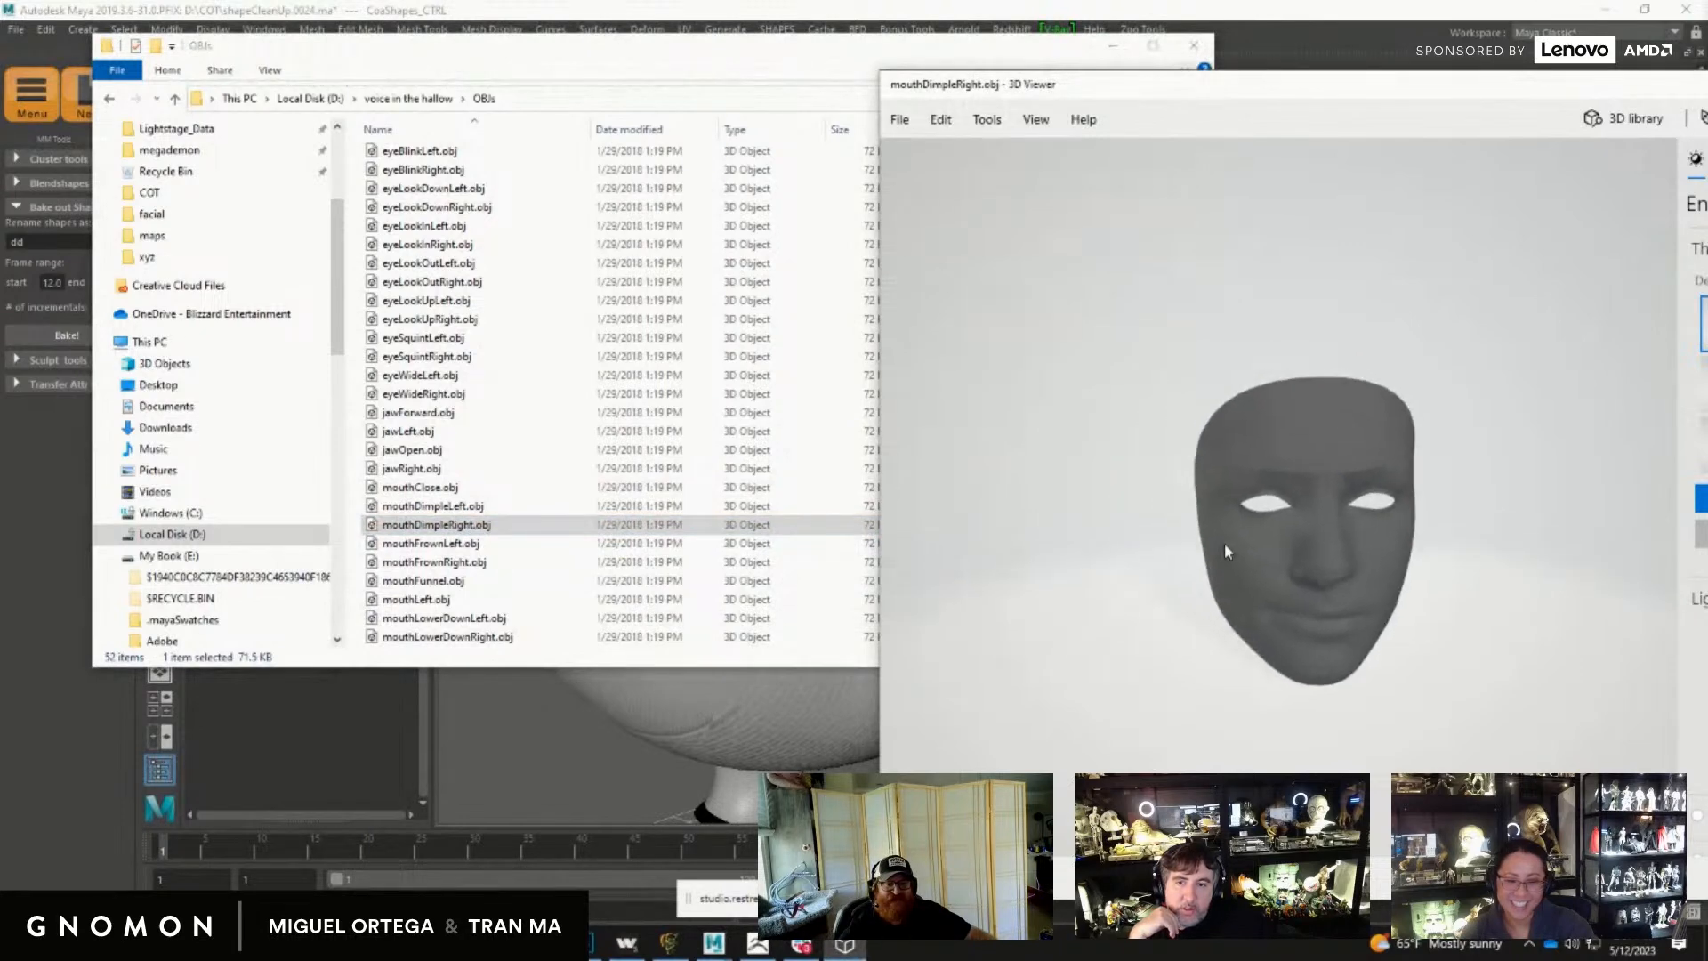
{"action": "left_click_drag", "start_coordinate": [1182, 505], "coordinate": [1327, 526]}
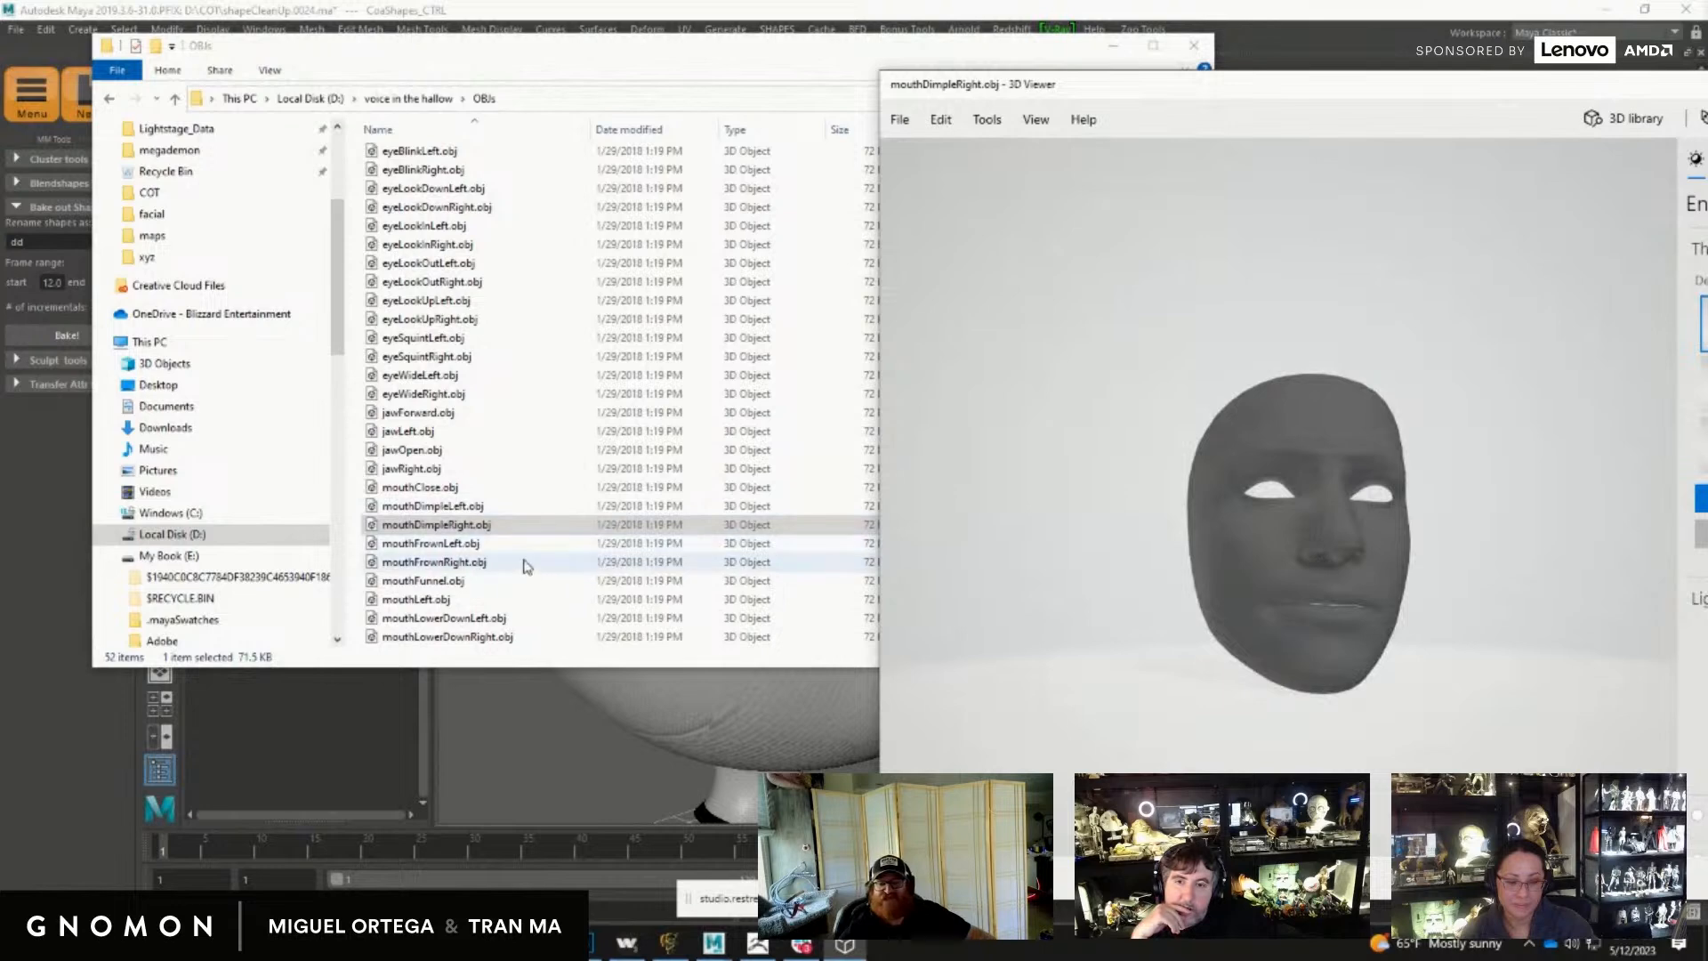
Step: Open mouthFunnel.obj in 3D Viewer and examine the funnelled lips from both sides
{"action": "double_click", "coordinate": [425, 581]}
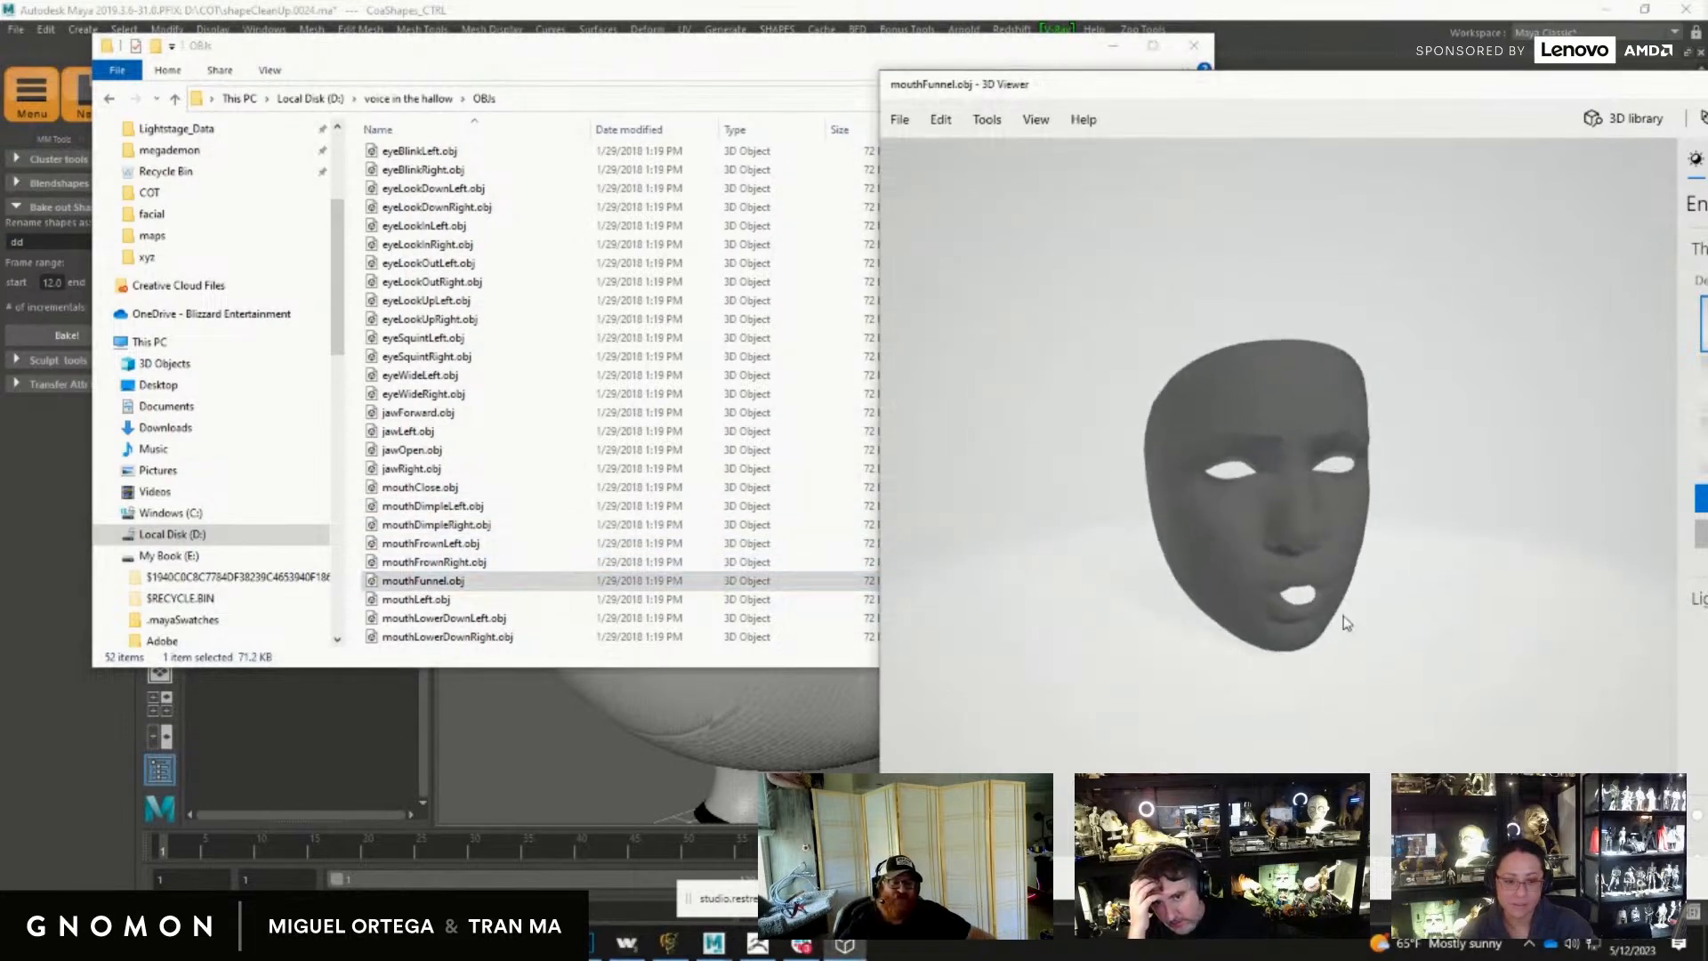
{"action": "left_click_drag", "start_coordinate": [1322, 579], "coordinate": [1290, 542]}
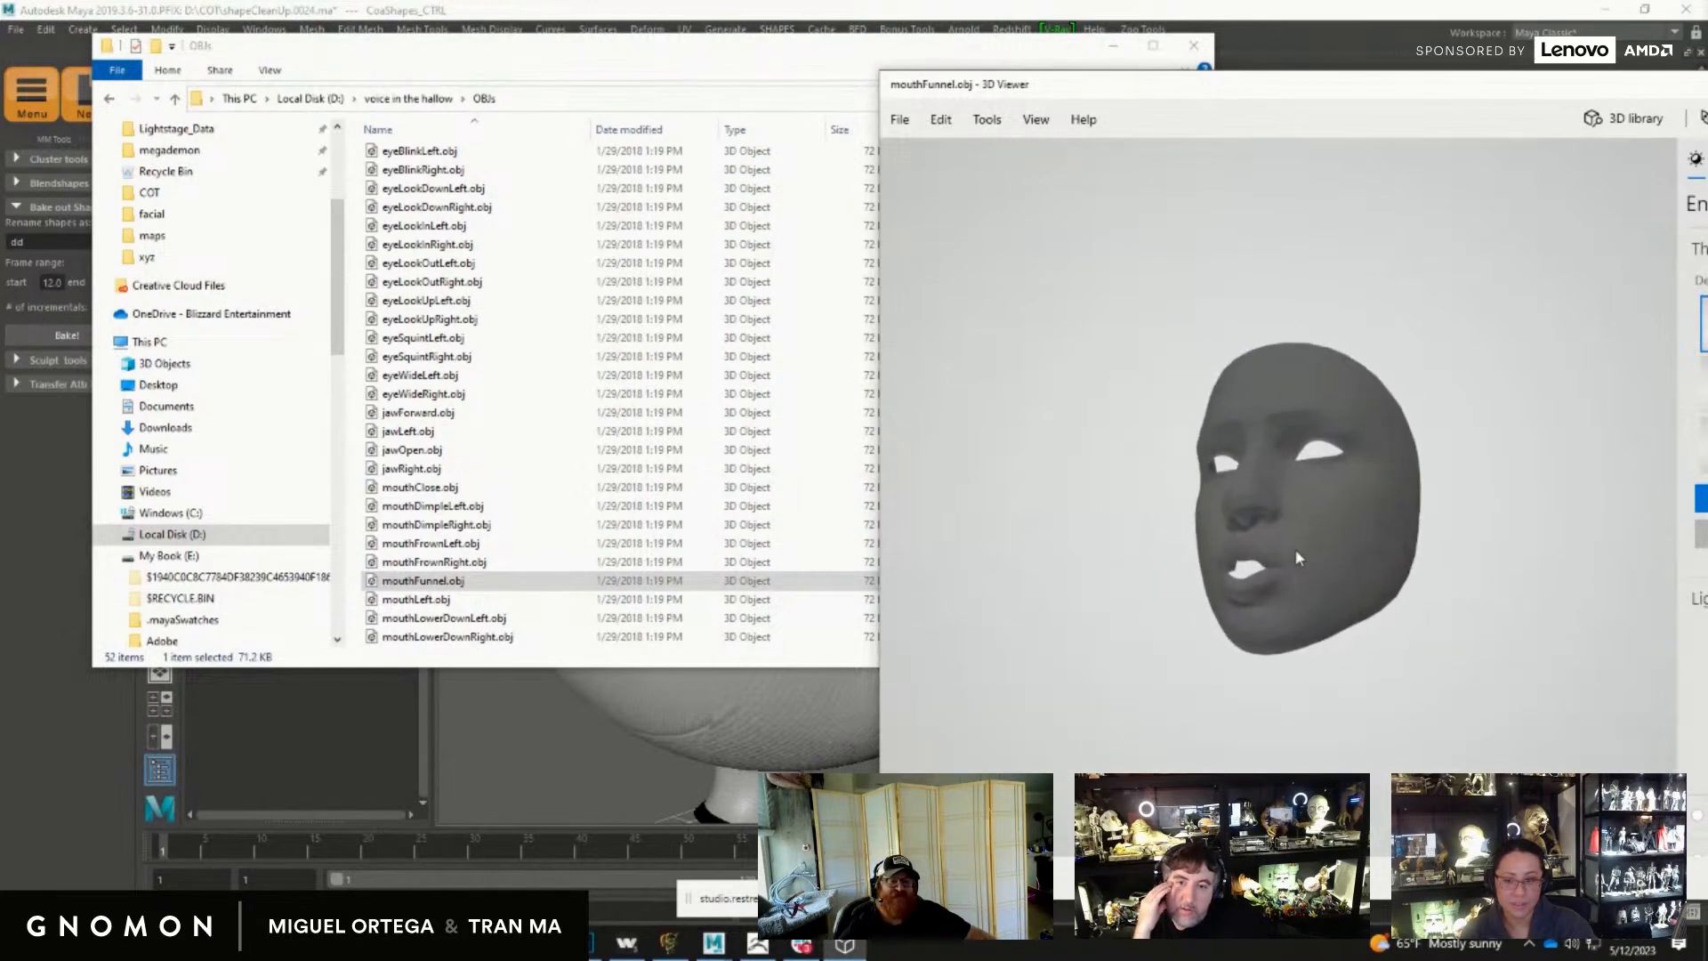
{"action": "key", "text": "alt"}
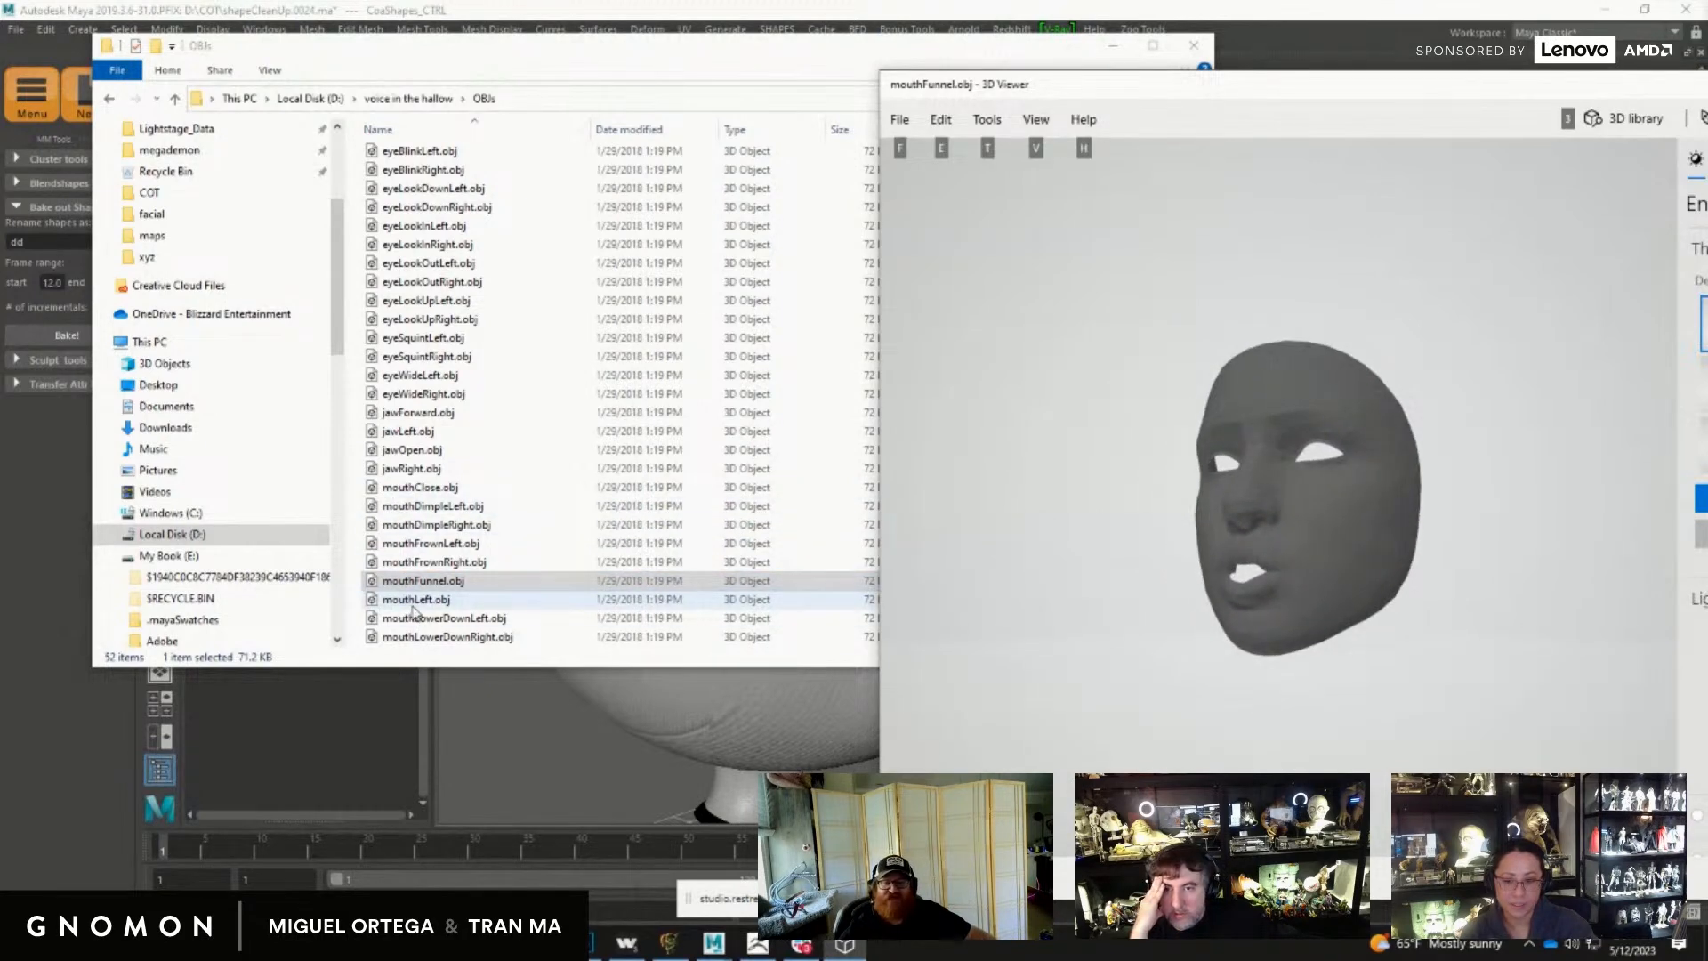
Step: Inspect mouthLeft.obj in 3D Viewer, and clear the viewer and file windows away to return to Maya
{"action": "double_click", "coordinate": [416, 599]}
{"action": "left_click_drag", "start_coordinate": [1311, 660], "coordinate": [1290, 620]}
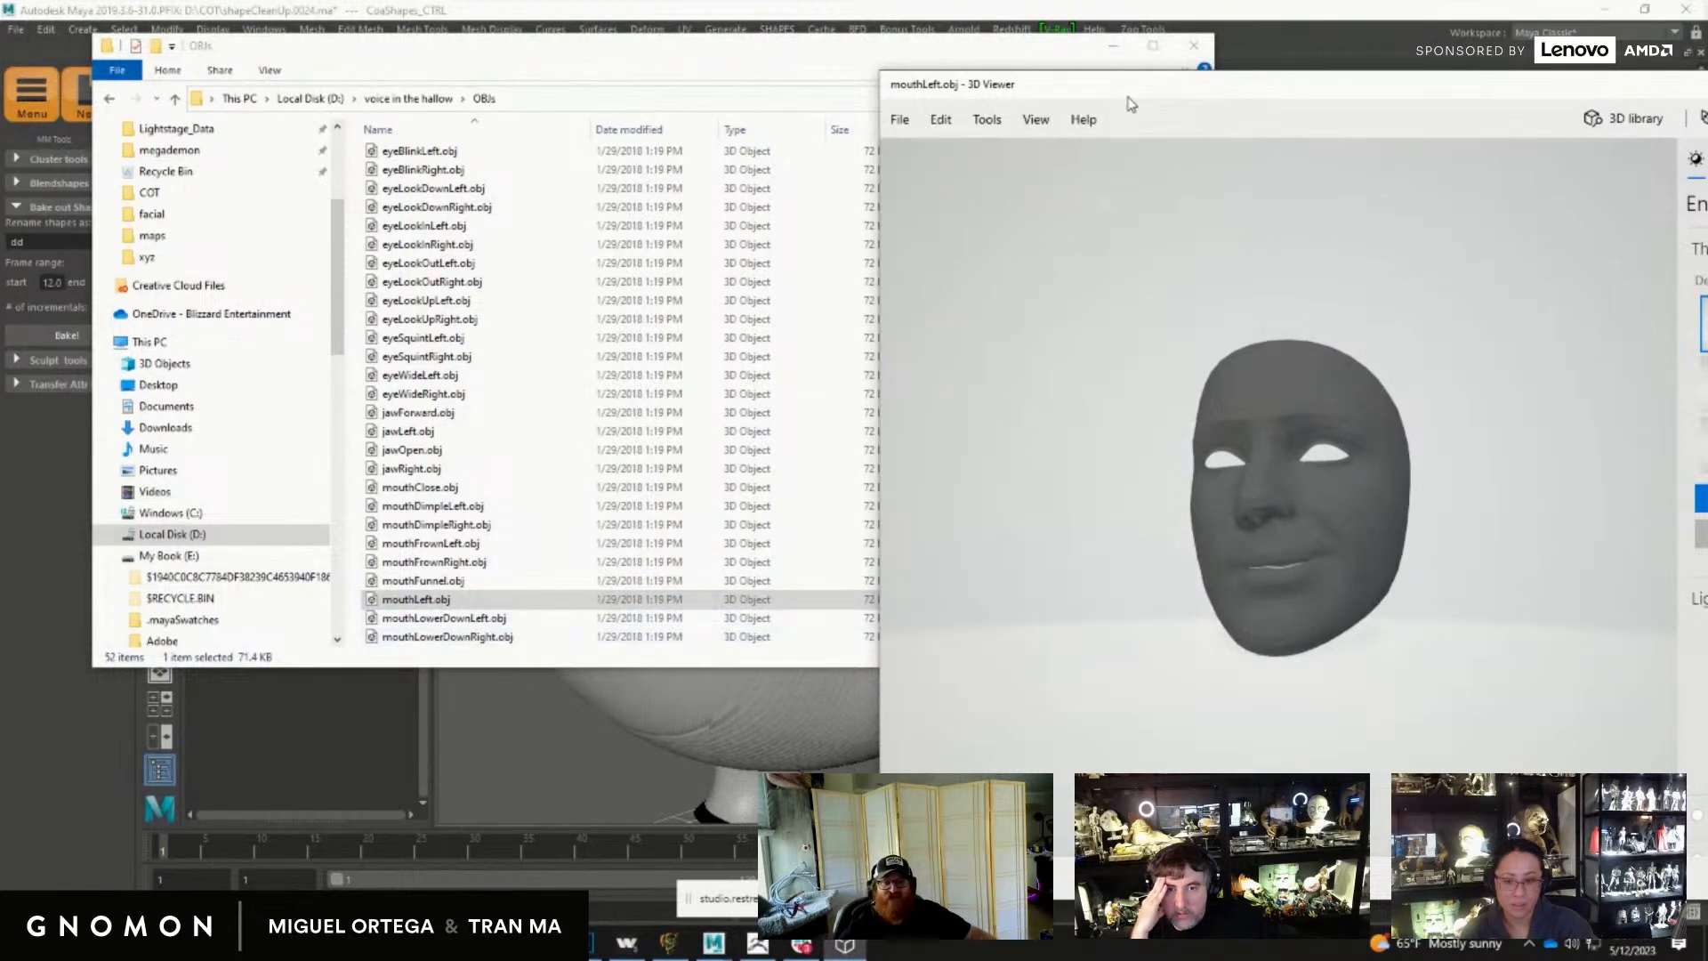
{"action": "key", "text": "alt"}
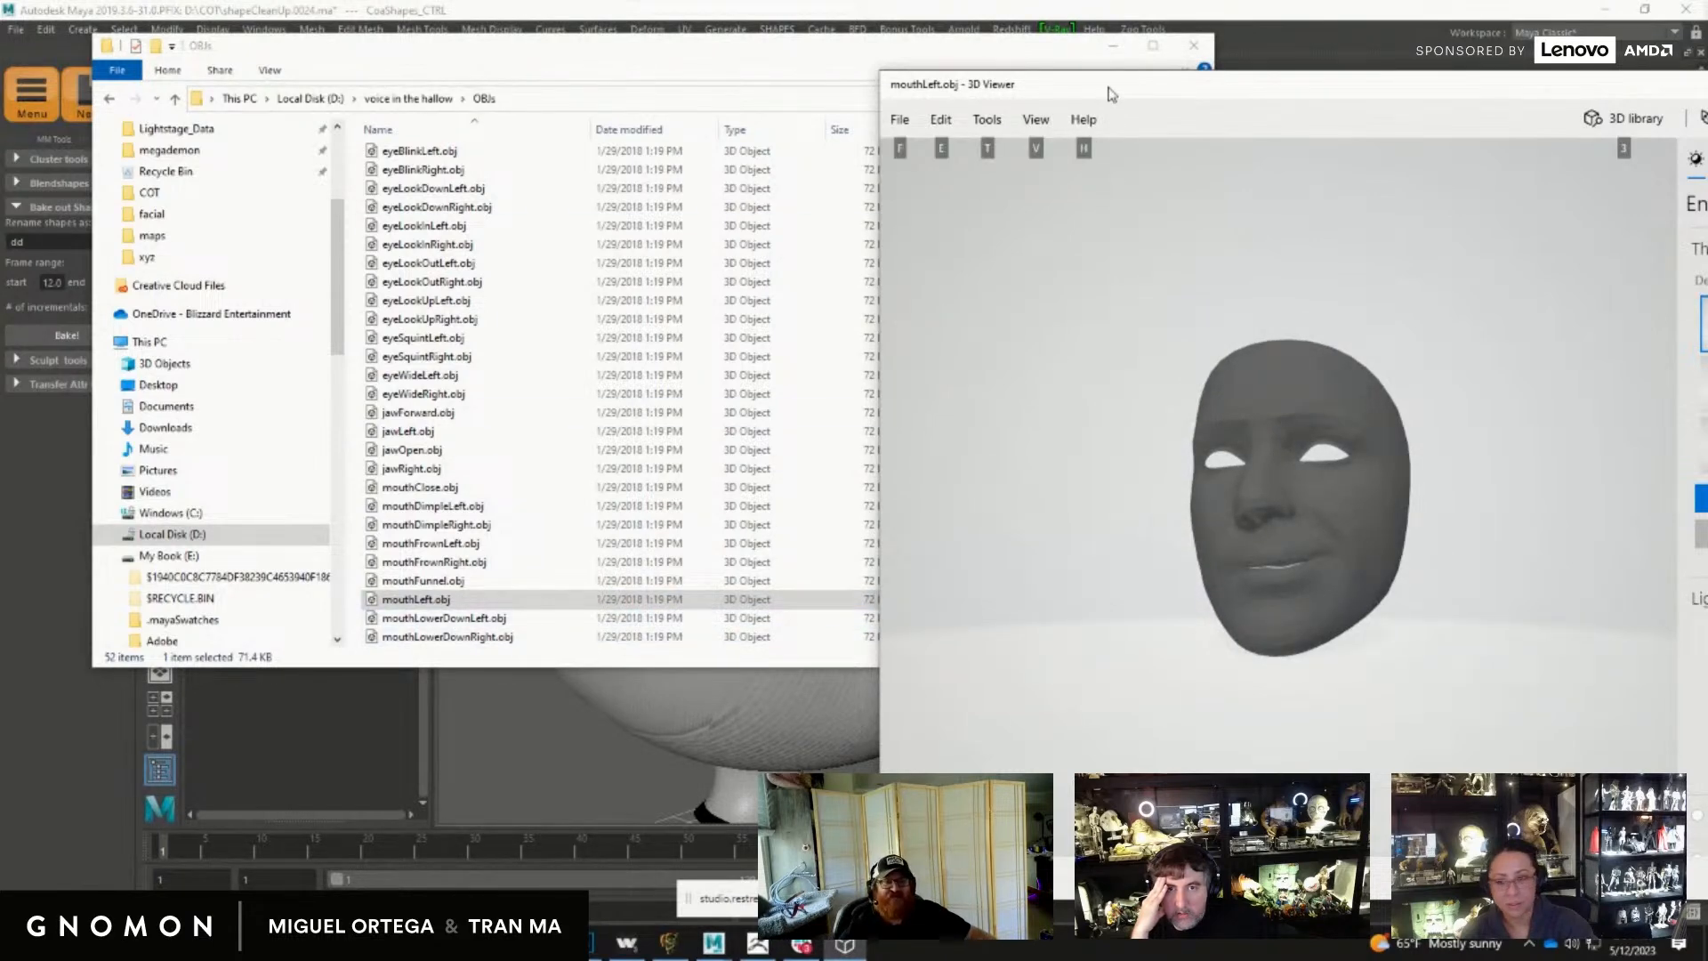
{"action": "left_click_drag", "start_coordinate": [1065, 93], "coordinate": [1707, 169]}
{"action": "left_click_drag", "start_coordinate": [1041, 60], "coordinate": [1008, 430]}
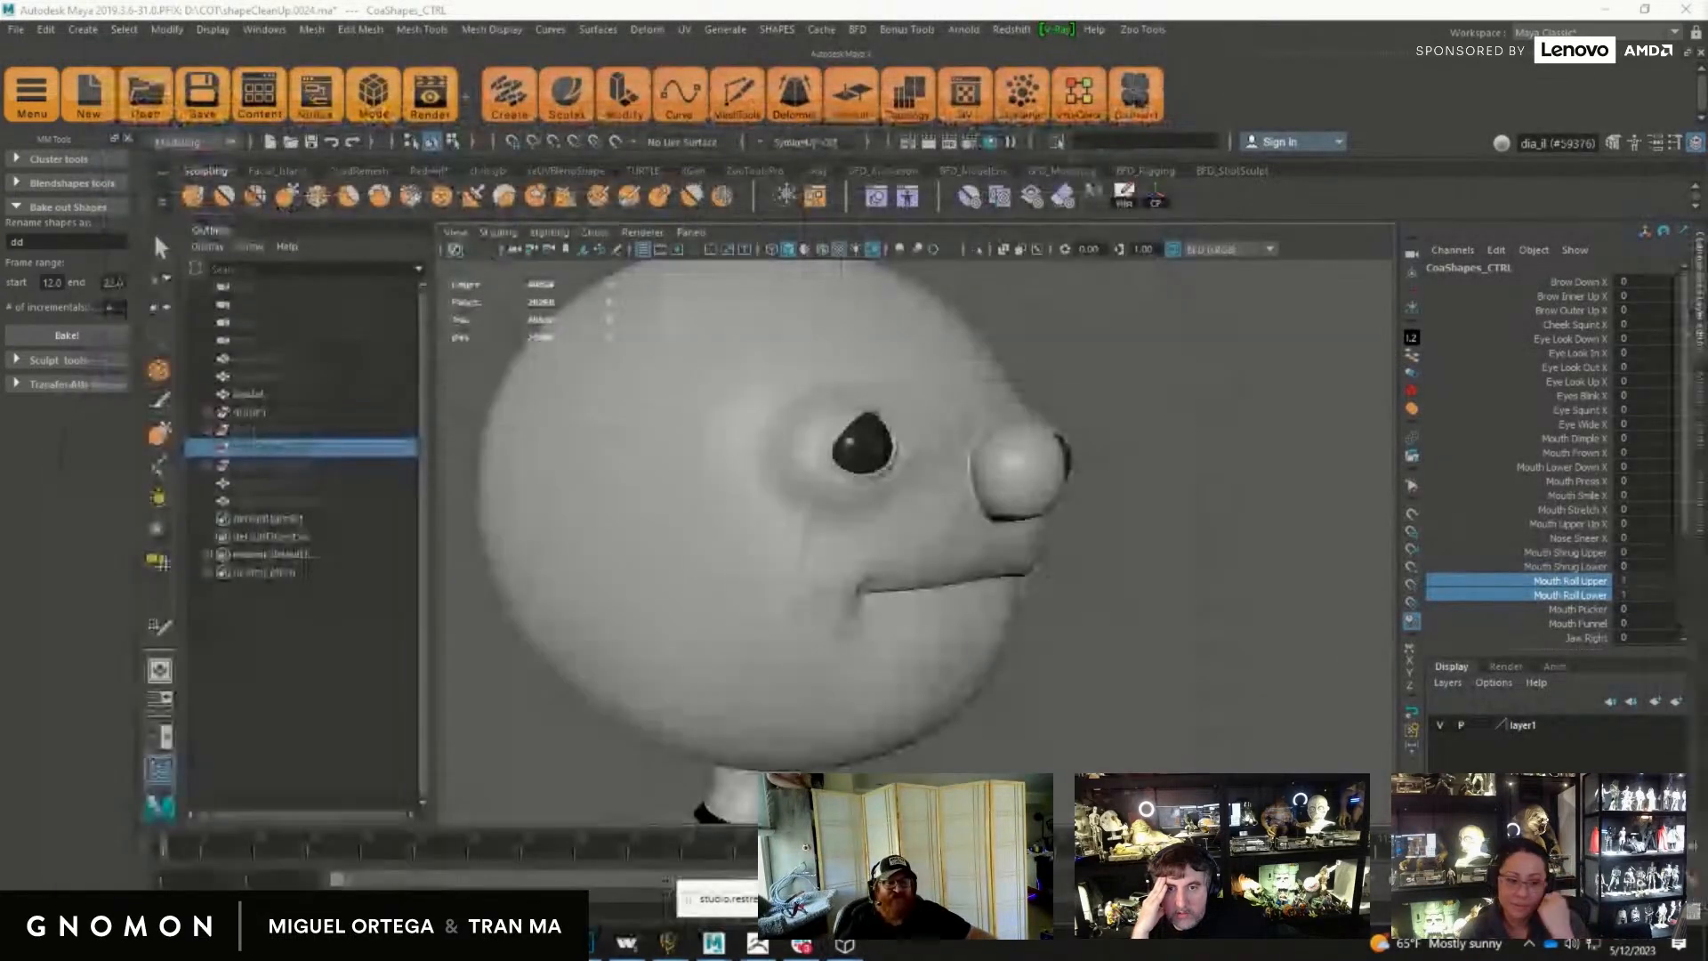
Step: Return Mouth Roll Upper and Mouth Roll Lower to 0 and set Mouth Pucker to 1, with the whole head in front view
{"action": "left_click_drag", "start_coordinate": [1329, 578], "coordinate": [1237, 549], "text": "alt"}
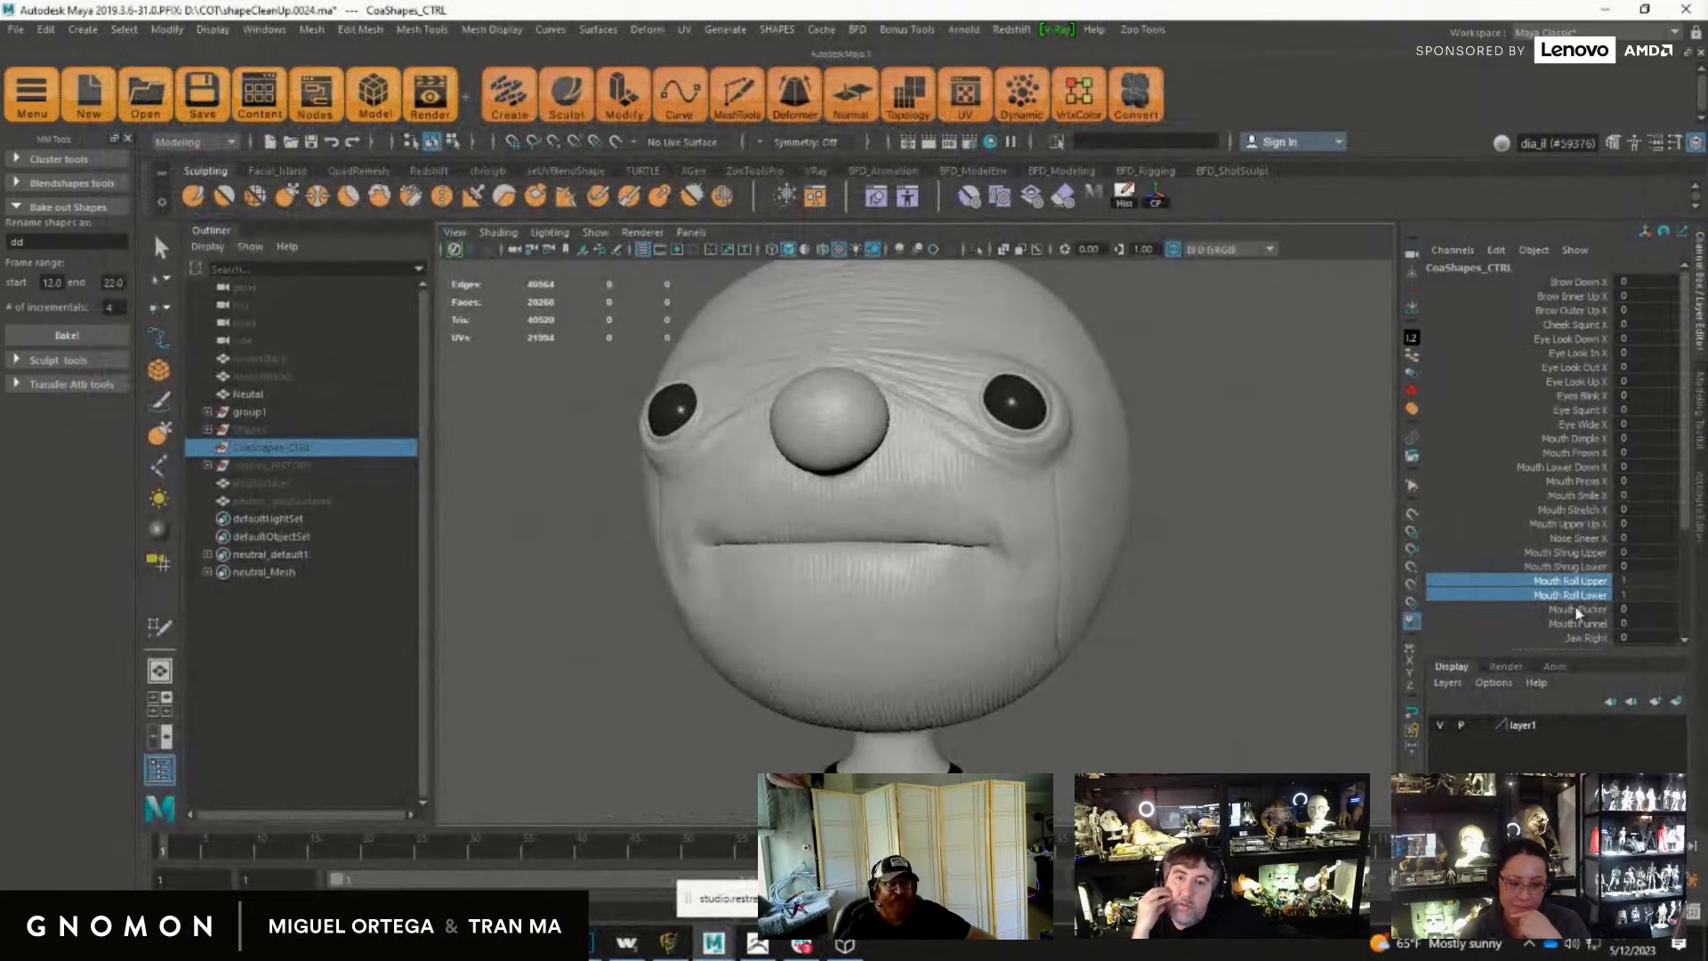
{"action": "middle_click_drag", "start_coordinate": [1141, 634], "coordinate": [1119, 615]}
{"action": "left_click", "coordinate": [1606, 612]}
{"action": "right_click_drag", "start_coordinate": [1235, 617], "coordinate": [1168, 598], "text": "alt"}
{"action": "left_click_drag", "start_coordinate": [1170, 598], "coordinate": [1136, 580], "text": "alt"}
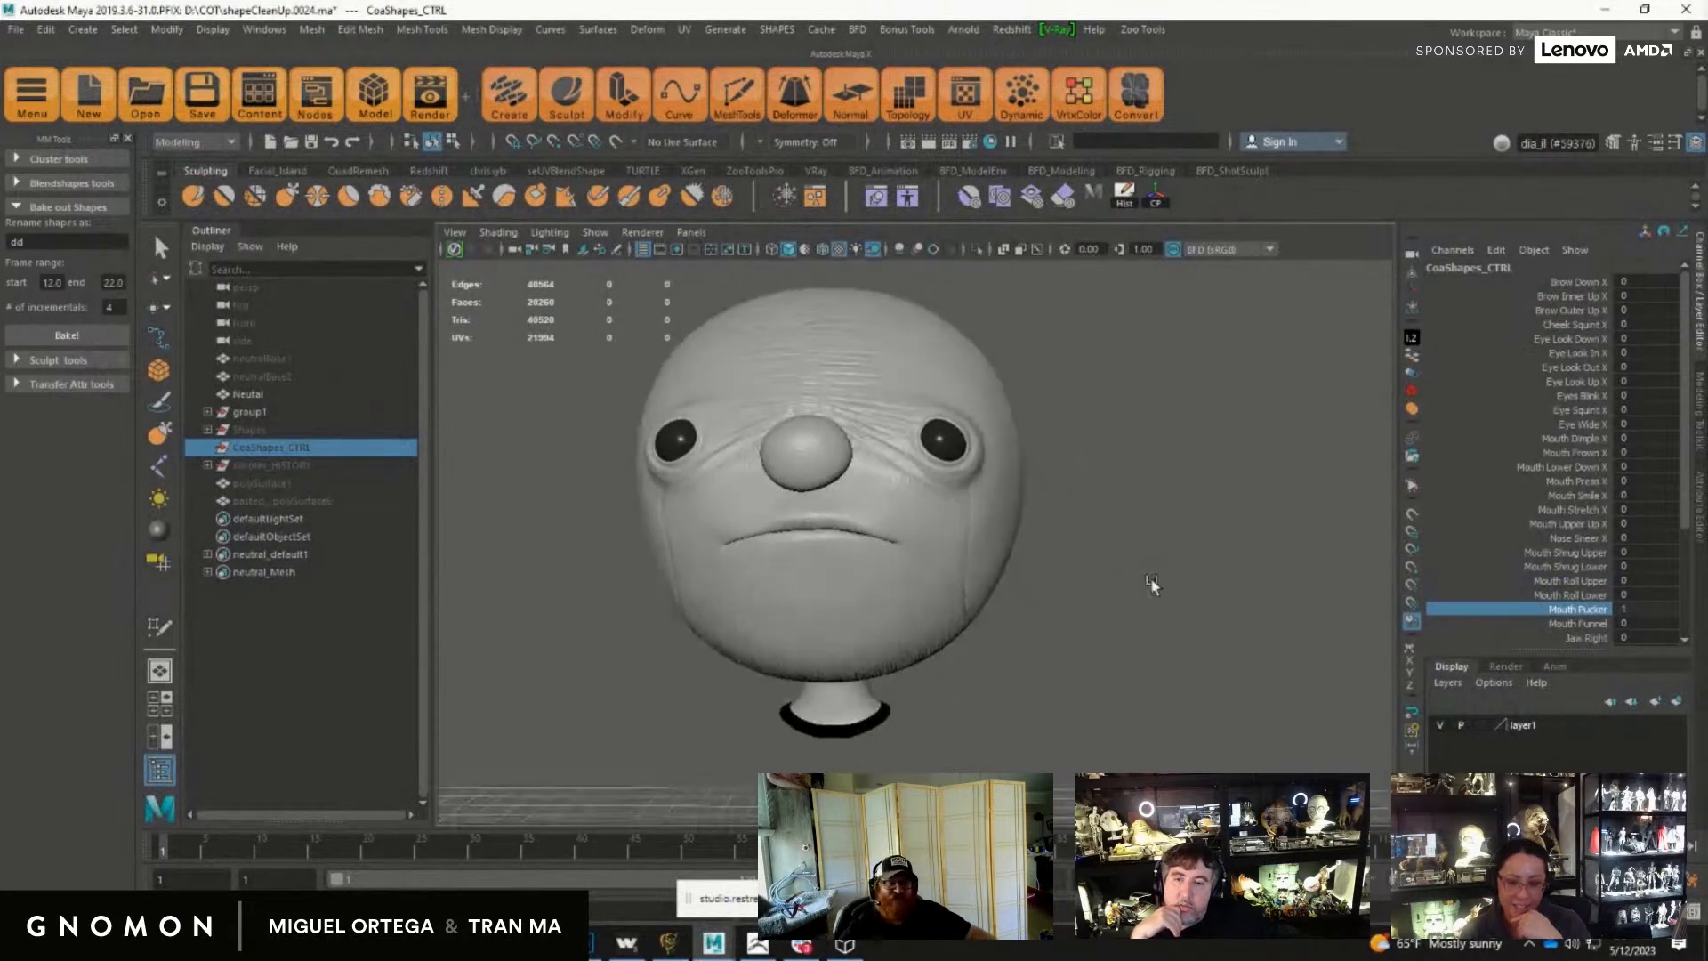
Step: Return Mouth Pucker to 0, and test the Jaw Right shape and bring it back to 0
{"action": "scroll", "coordinate": [1594, 608], "scroll_direction": "down", "scroll_amount": 2}
{"action": "left_click", "coordinate": [1592, 545]}
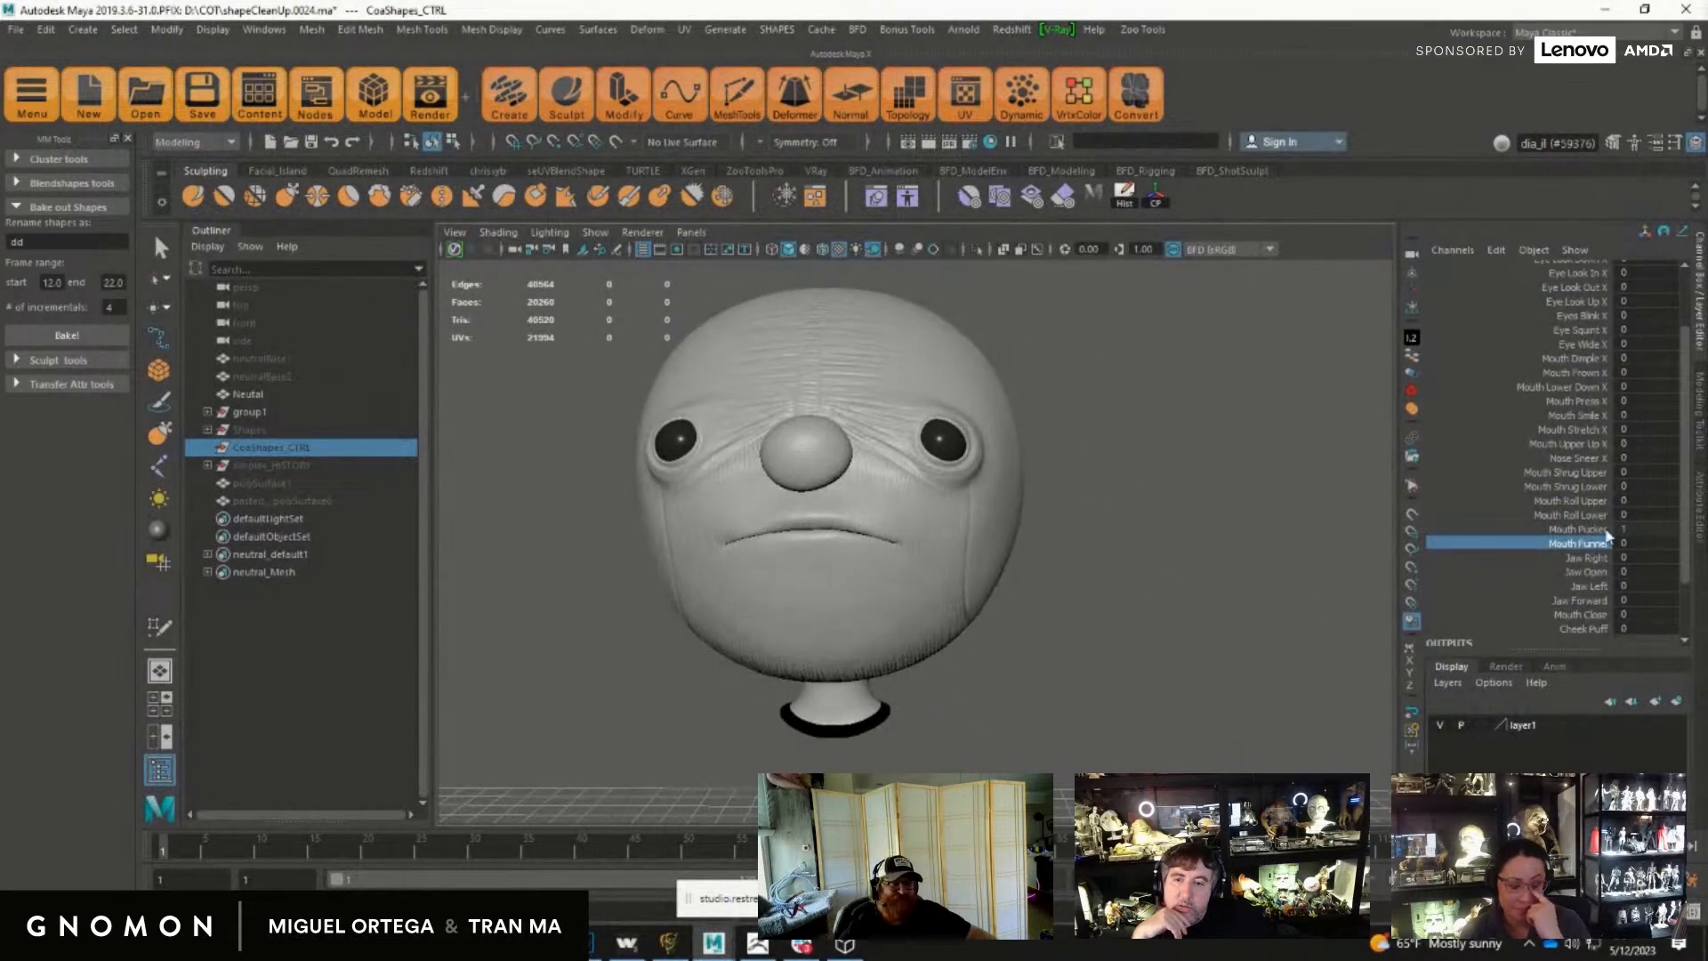
{"action": "left_click", "coordinate": [1606, 531]}
{"action": "mouse_move", "coordinate": [1236, 583]}
{"action": "middle_mouse_down"}
{"action": "mouse_move", "coordinate": [1179, 583]}
{"action": "mouse_move", "coordinate": [1278, 581]}
{"action": "mouse_move", "coordinate": [1258, 579]}
{"action": "middle_mouse_up"}
{"action": "left_click", "coordinate": [1588, 545]}
{"action": "left_click", "coordinate": [1587, 558]}
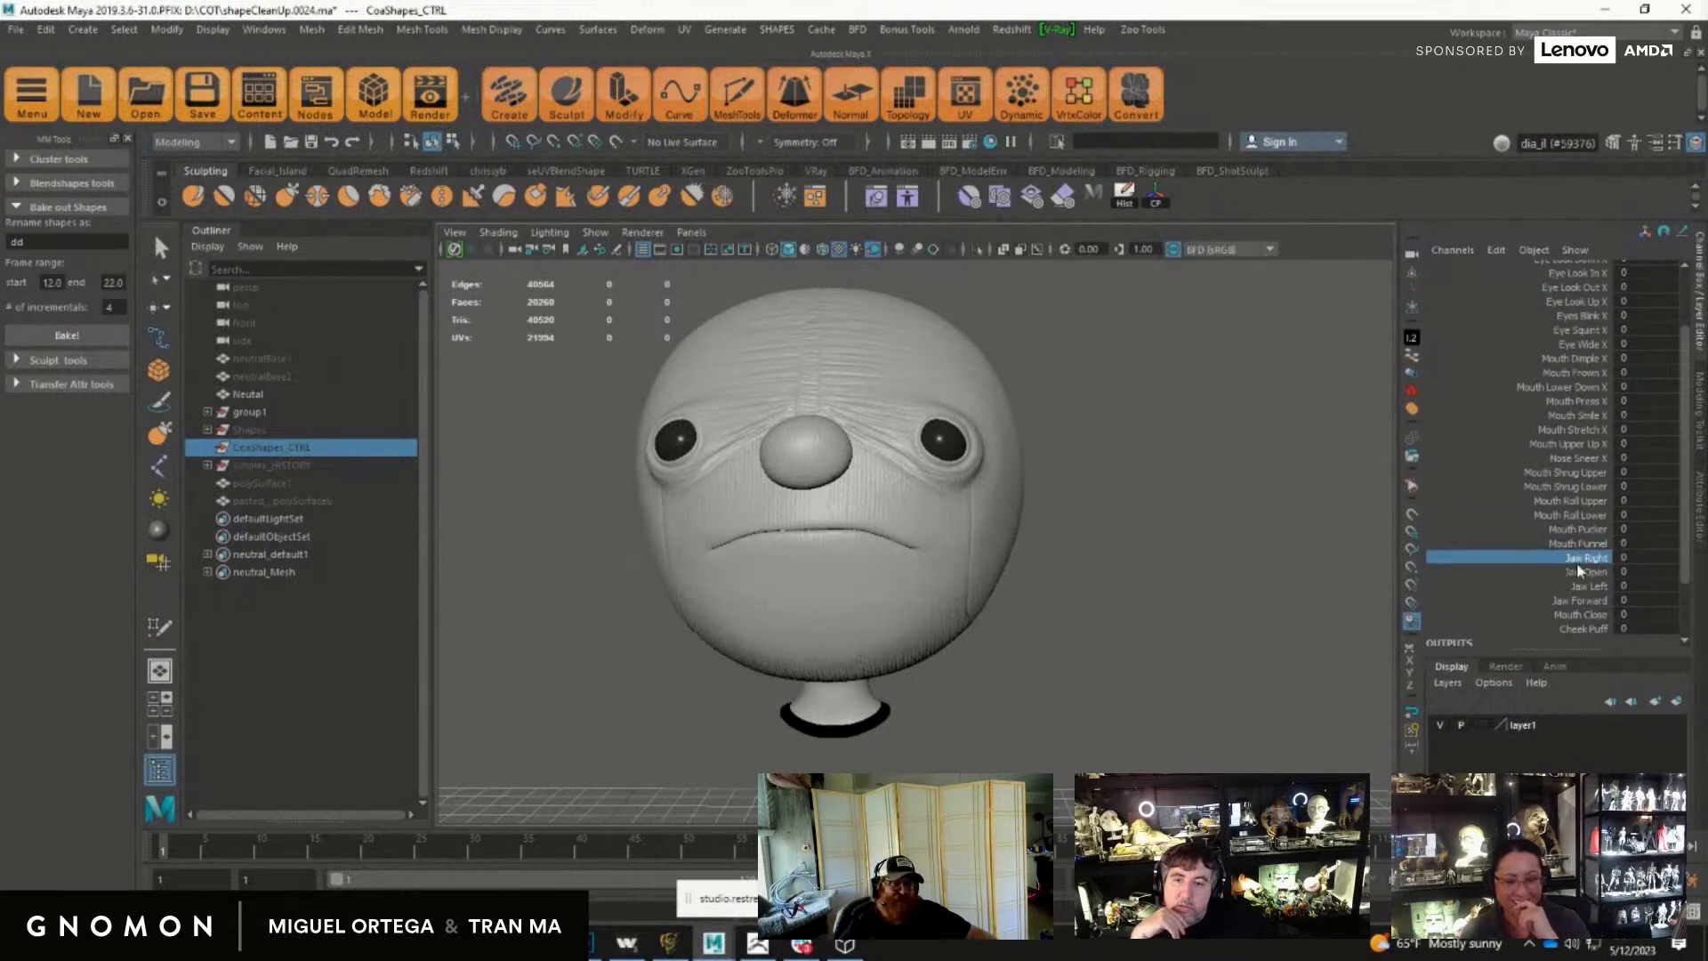
{"action": "middle_click_drag", "start_coordinate": [1181, 605], "coordinate": [1088, 602]}
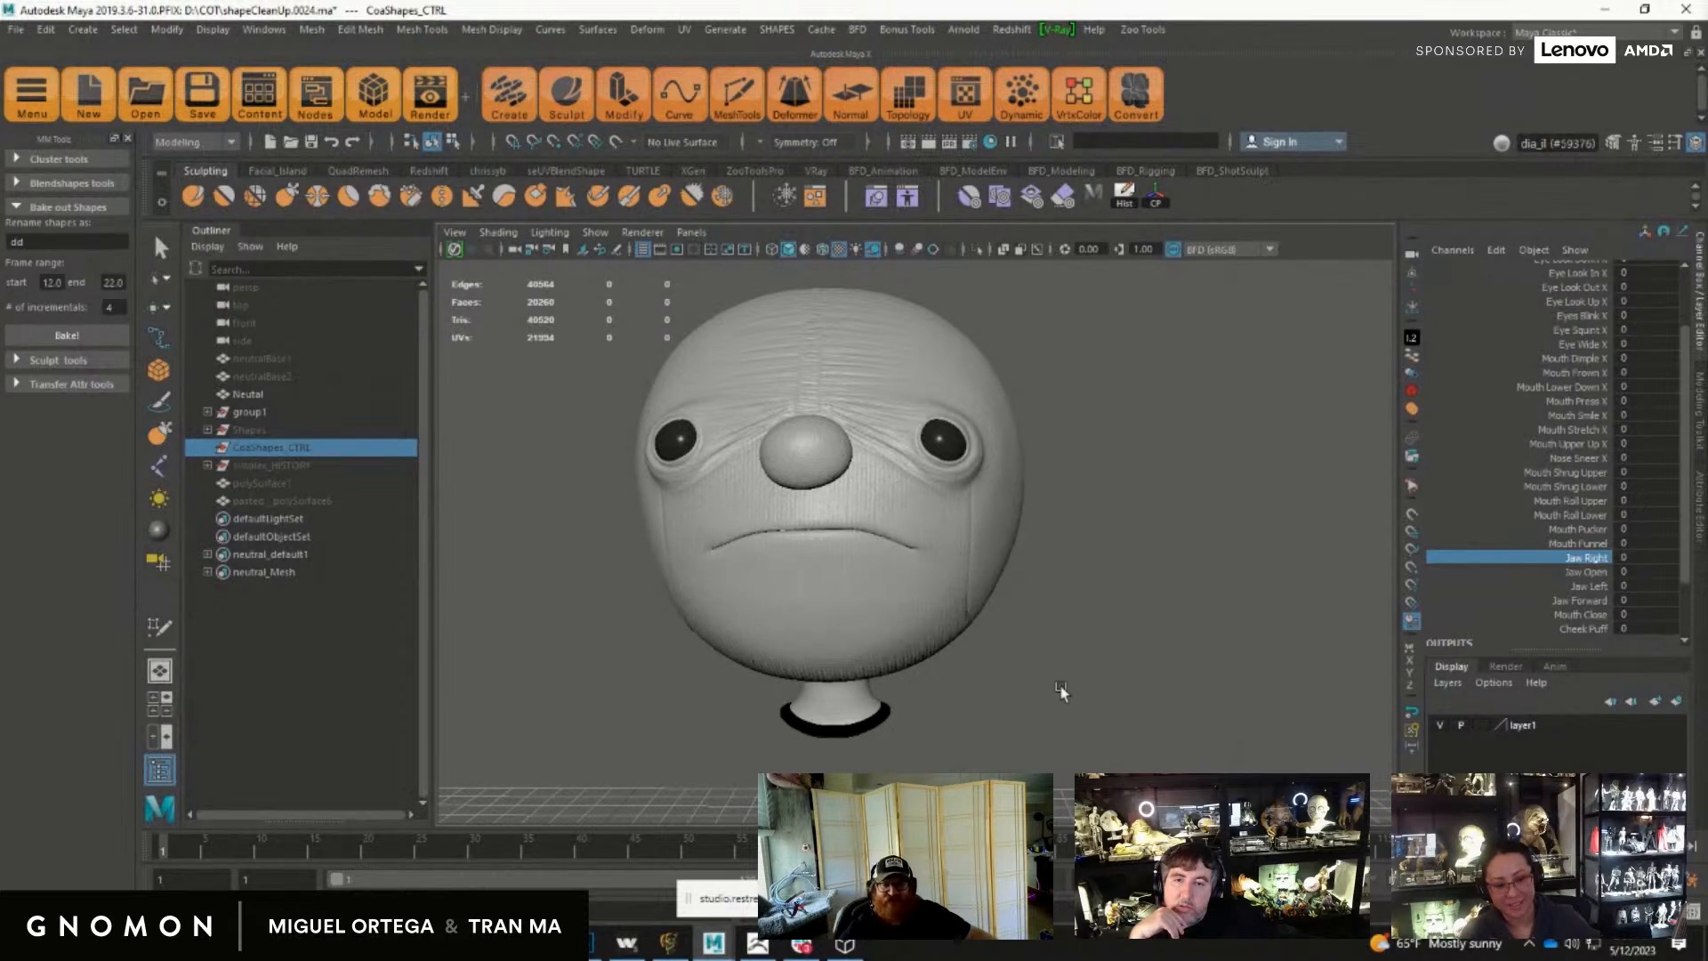
Step: Open Blizplex 3.1 beside the head and load the Neutral mesh as its current object
{"action": "left_click", "coordinate": [707, 191]}
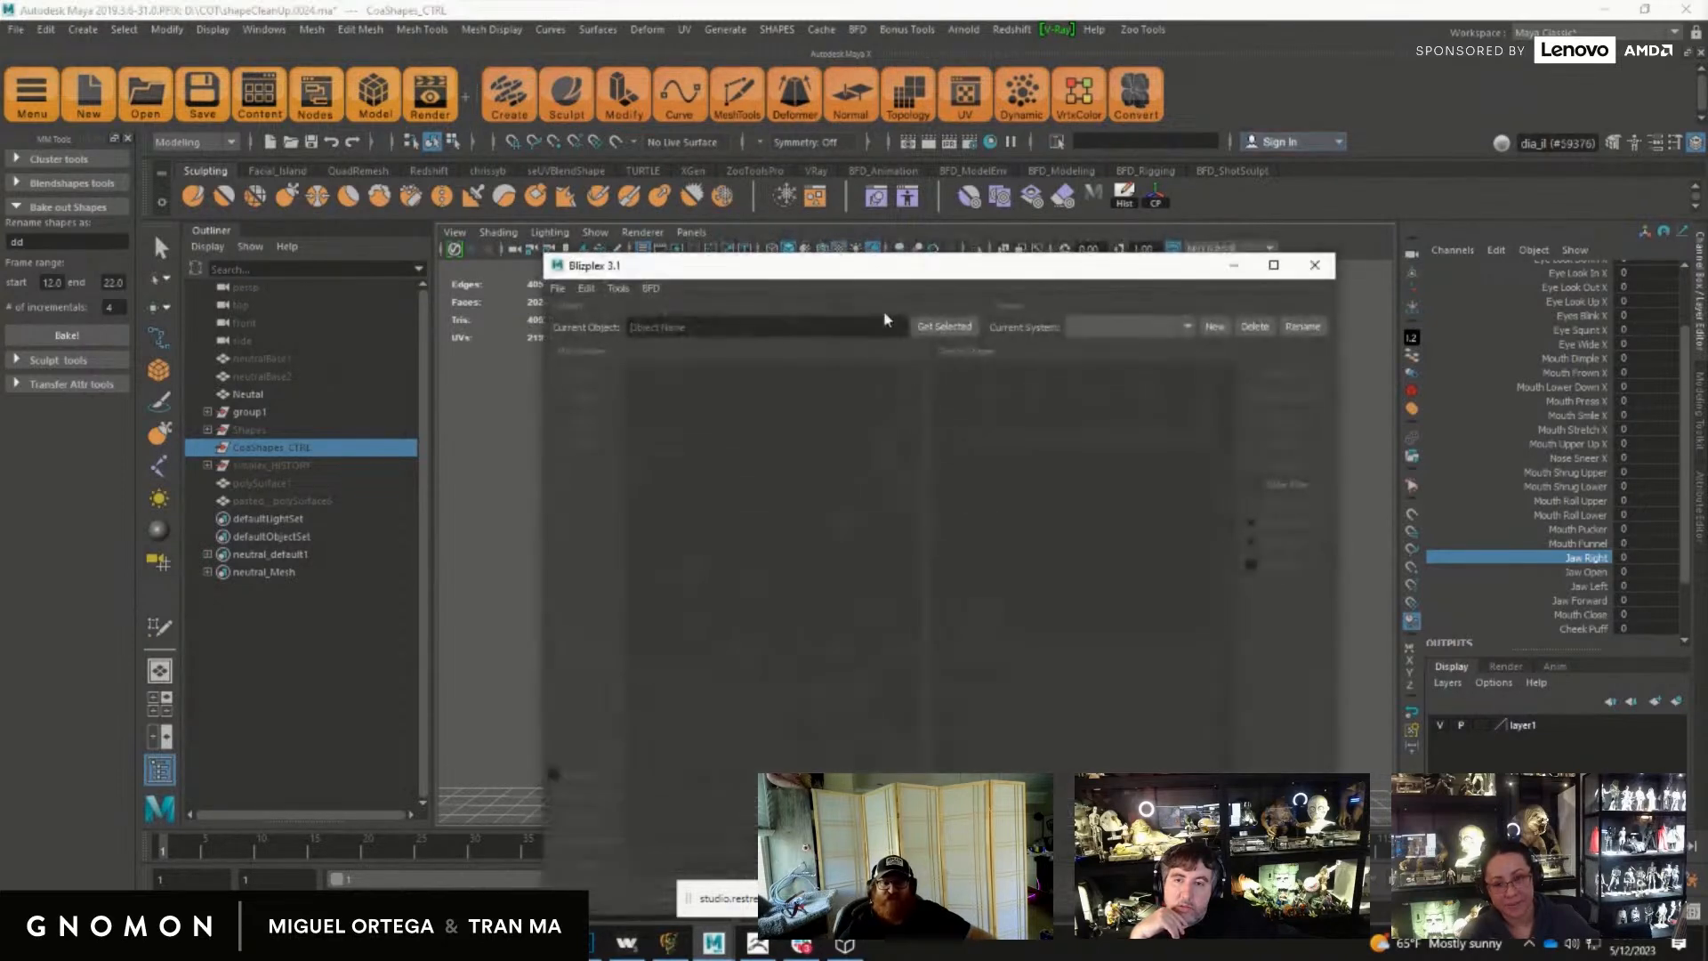
{"action": "left_click_drag", "start_coordinate": [910, 269], "coordinate": [1047, 153]}
{"action": "left_click", "coordinate": [738, 381]}
{"action": "left_click", "coordinate": [1180, 287]}
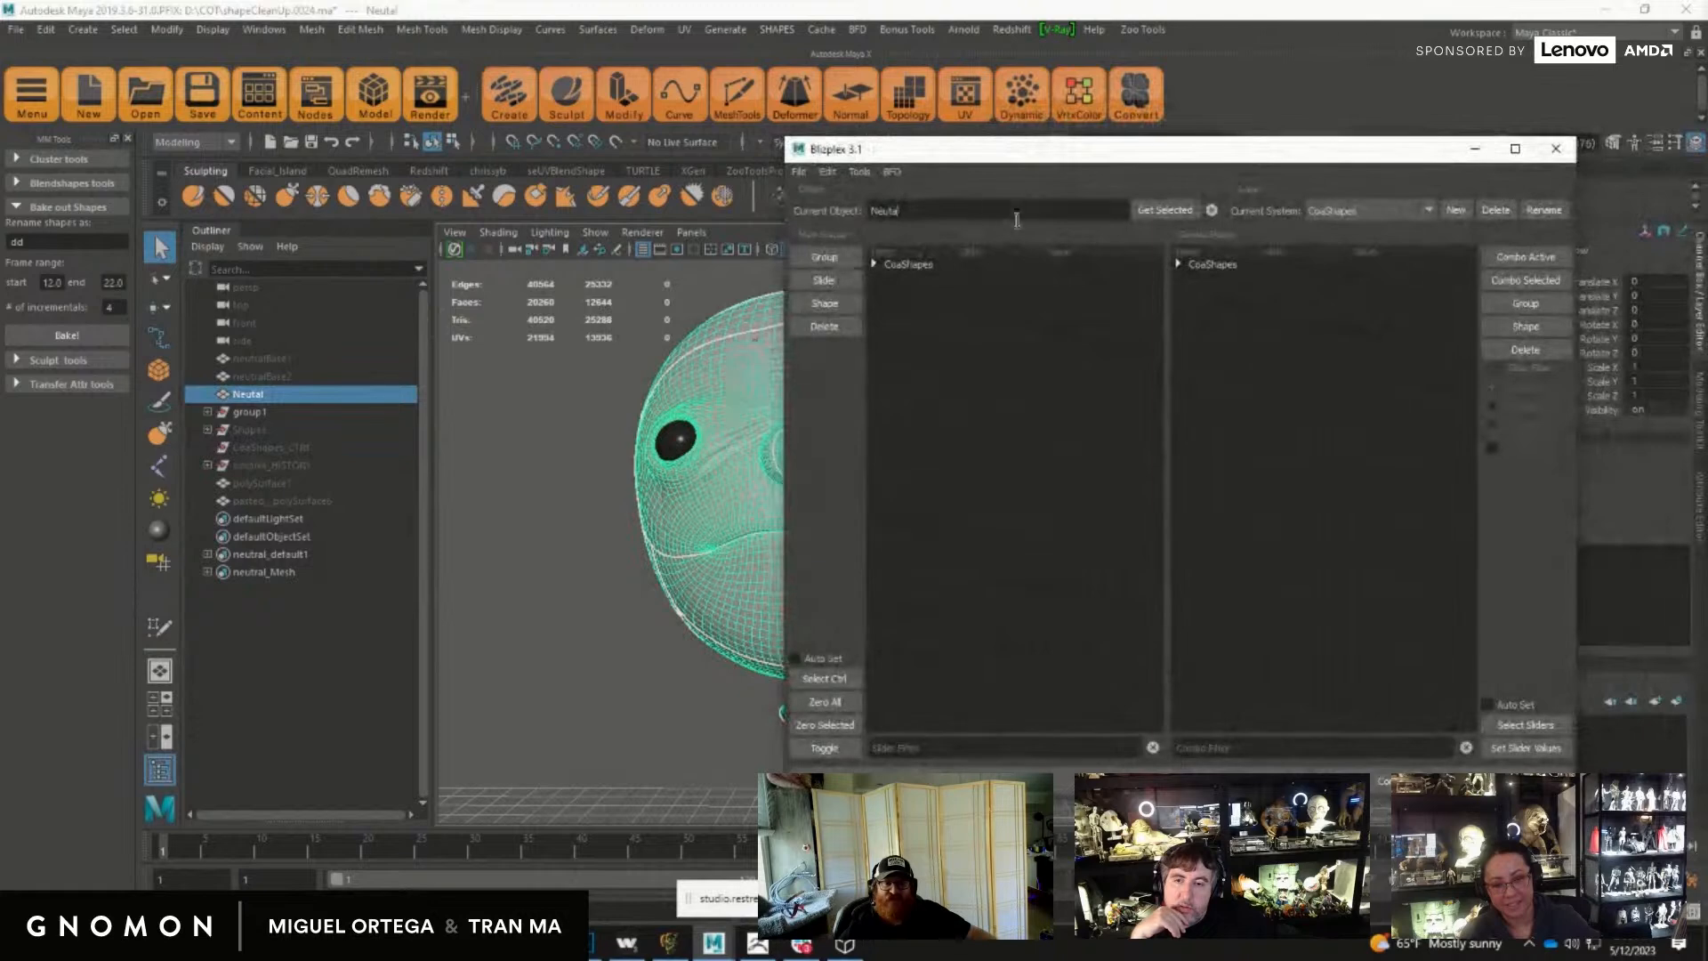
Step: Export a split version of the CoaShapes system to the COT folder as a Simplex file named splitTest
{"action": "left_click", "coordinate": [861, 174]}
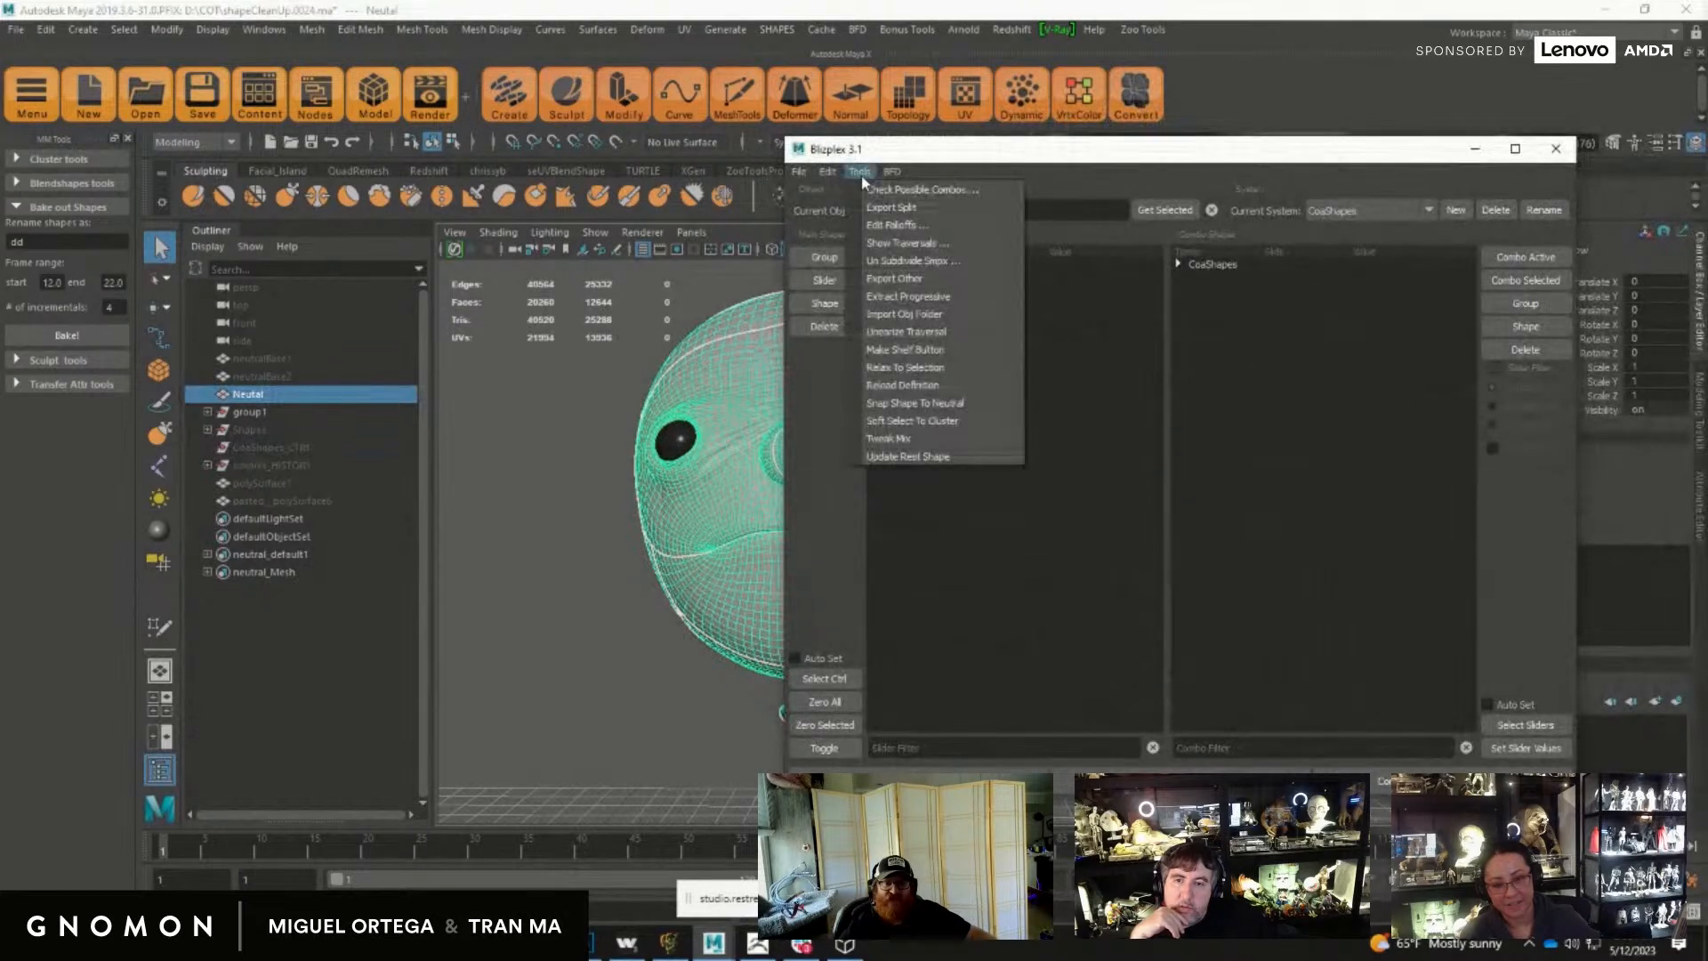
{"action": "left_click", "coordinate": [943, 207]}
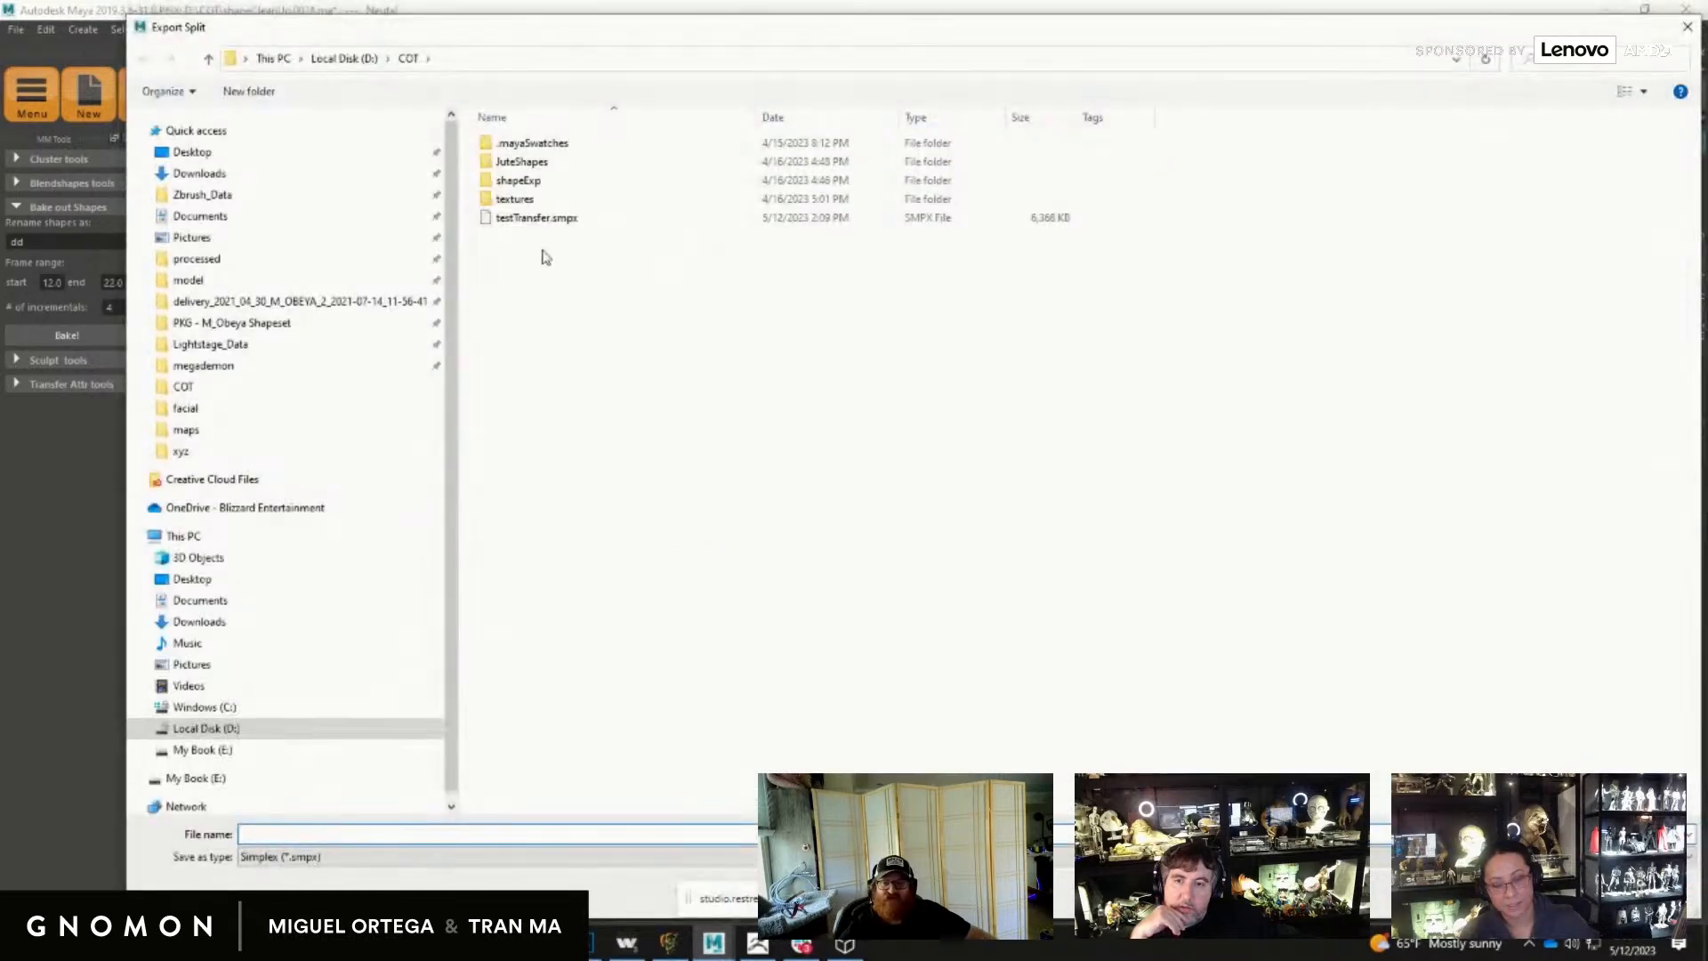
{"action": "type", "text": "splitTes"}
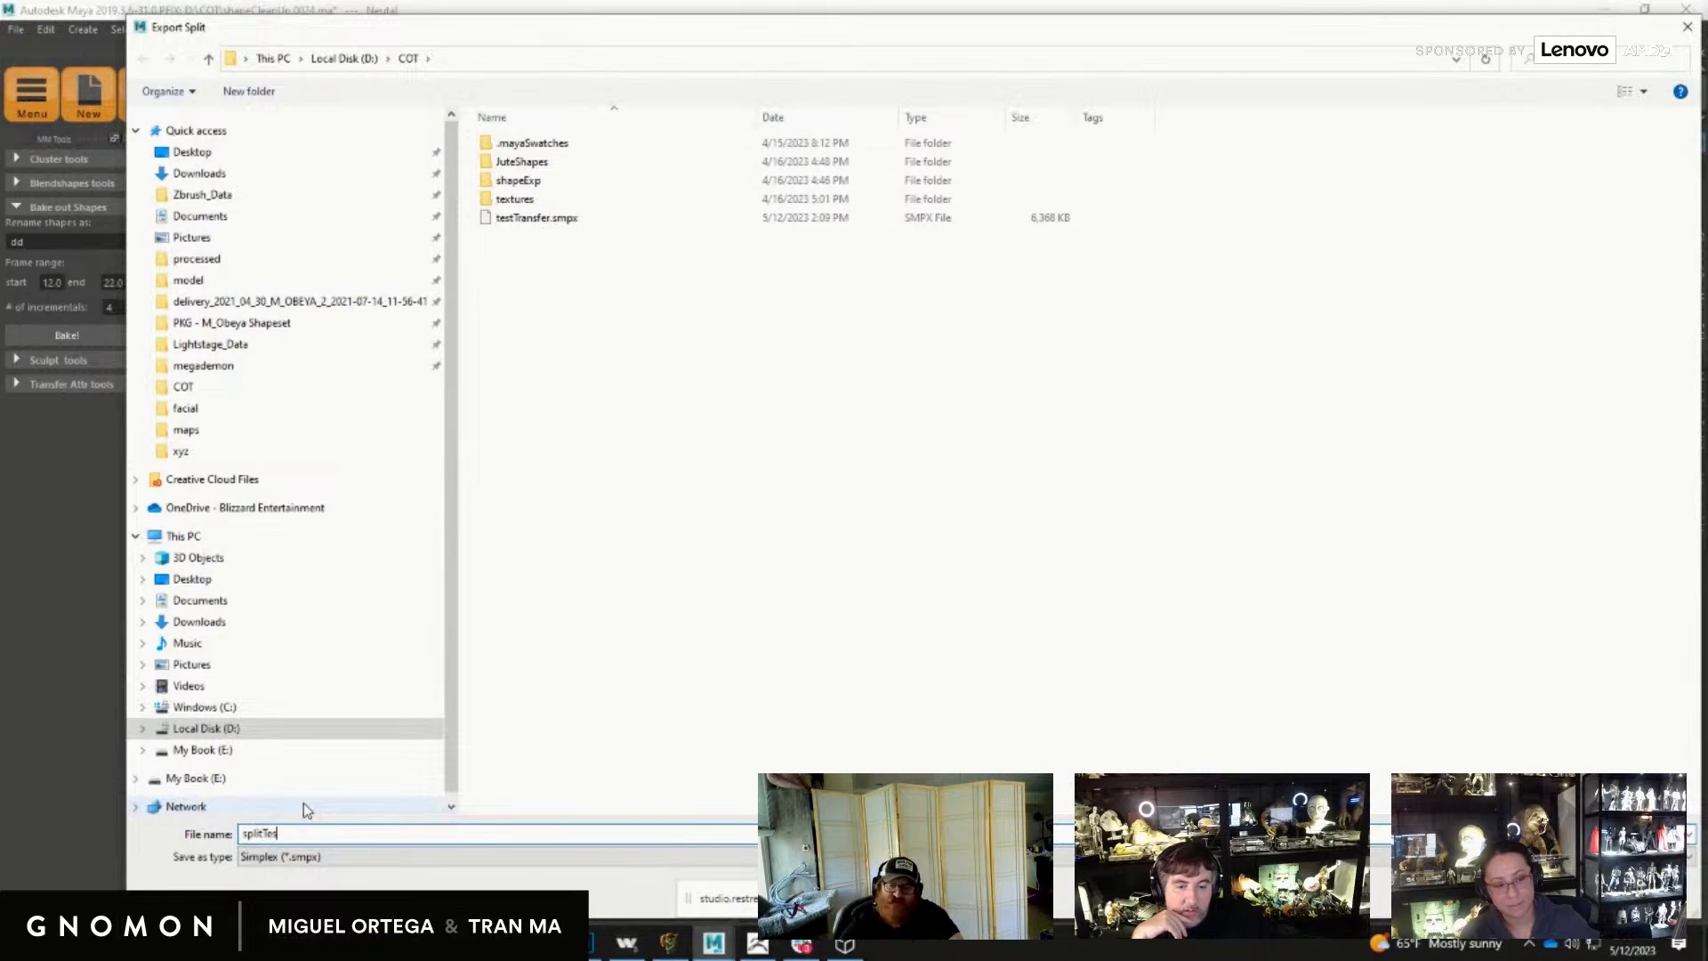
{"action": "type", "text": "t"}
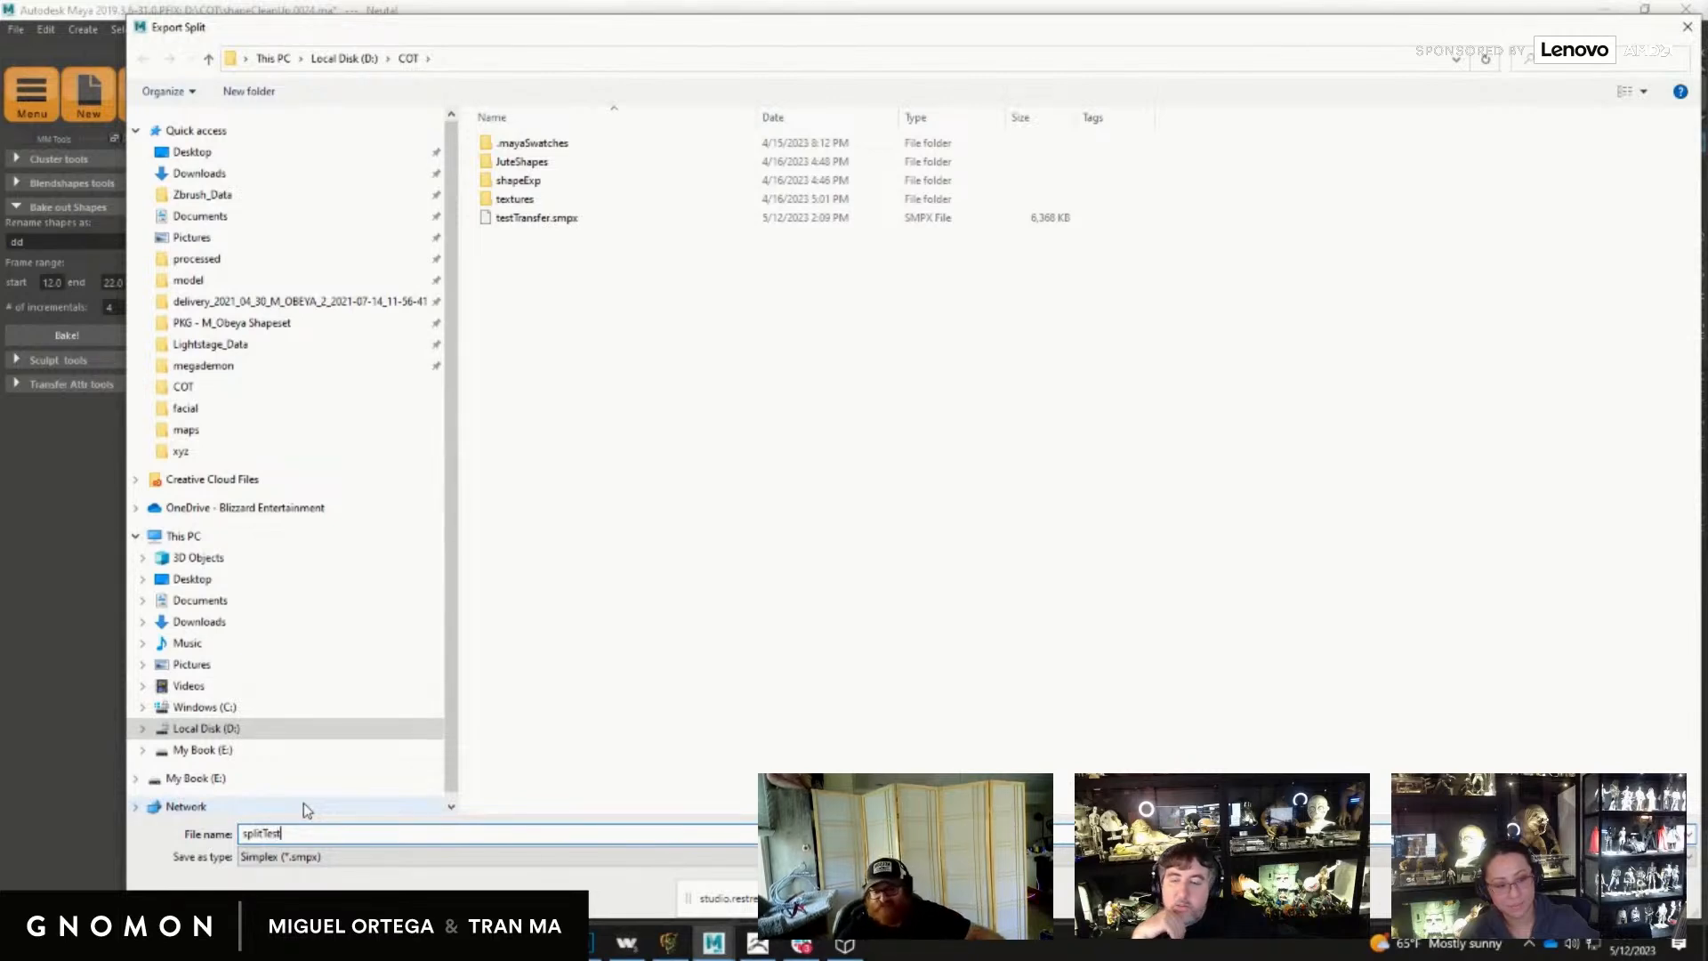
{"action": "key", "text": "Return"}
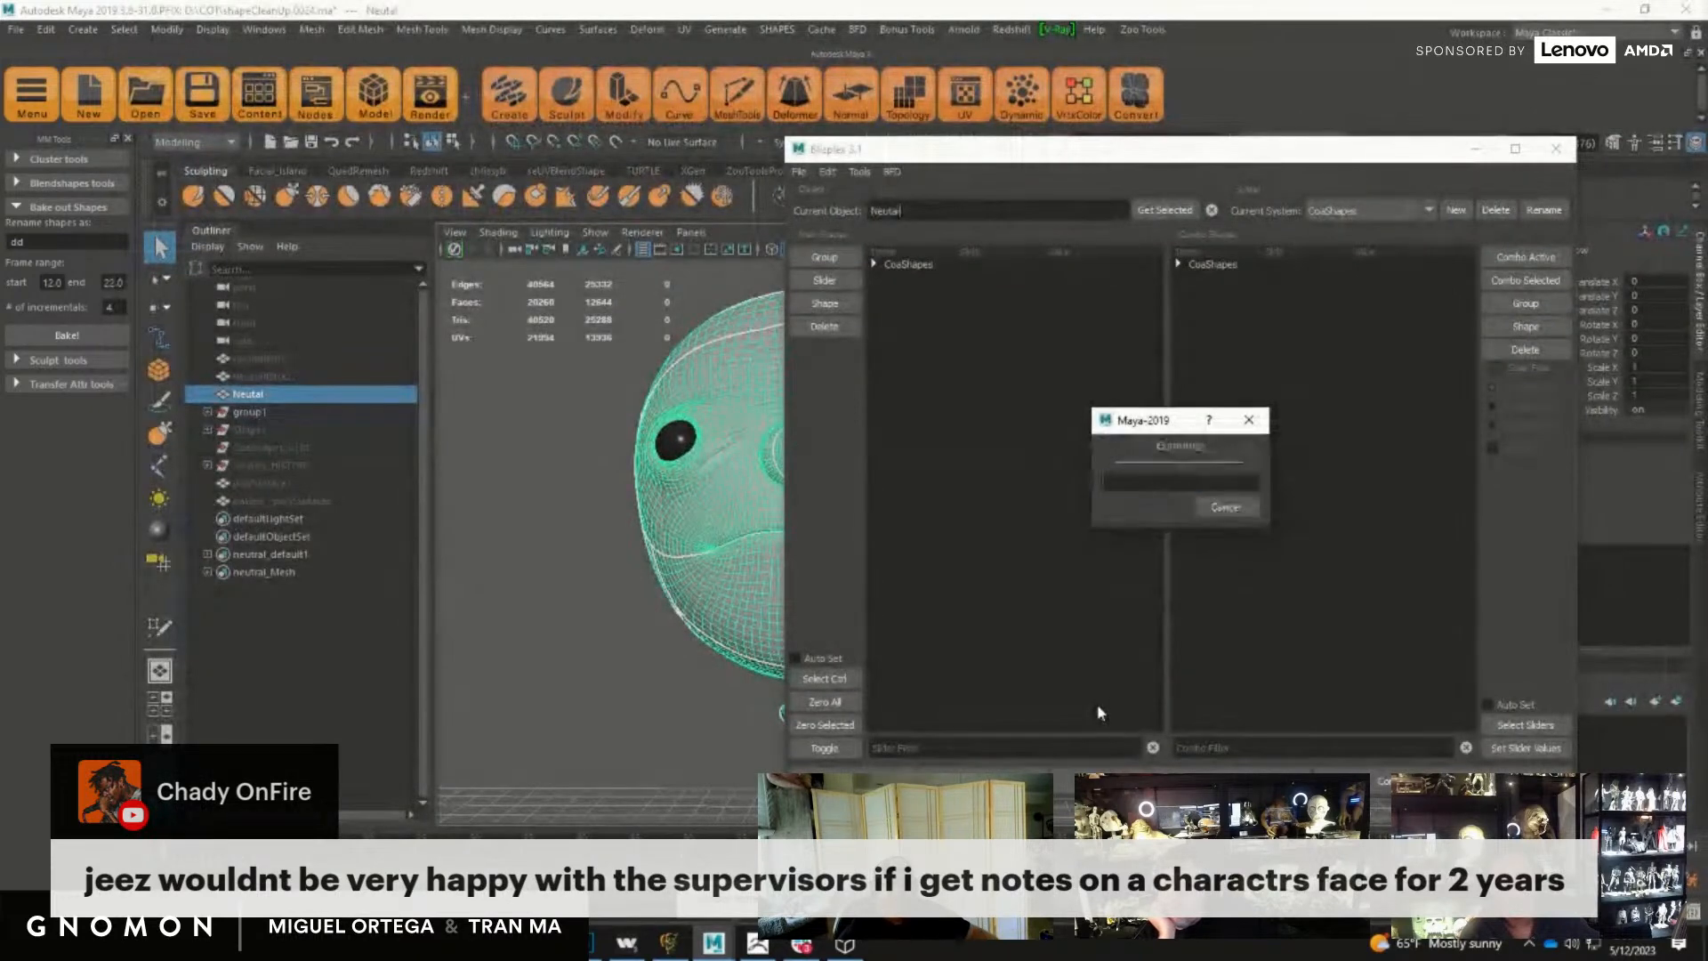
Step: Move the Blizplex window clear of the head and start a new empty scene without saving the current one
{"action": "left_click_drag", "start_coordinate": [888, 150], "coordinate": [961, 162]}
{"action": "left_click_drag", "start_coordinate": [862, 145], "coordinate": [1047, 119]}
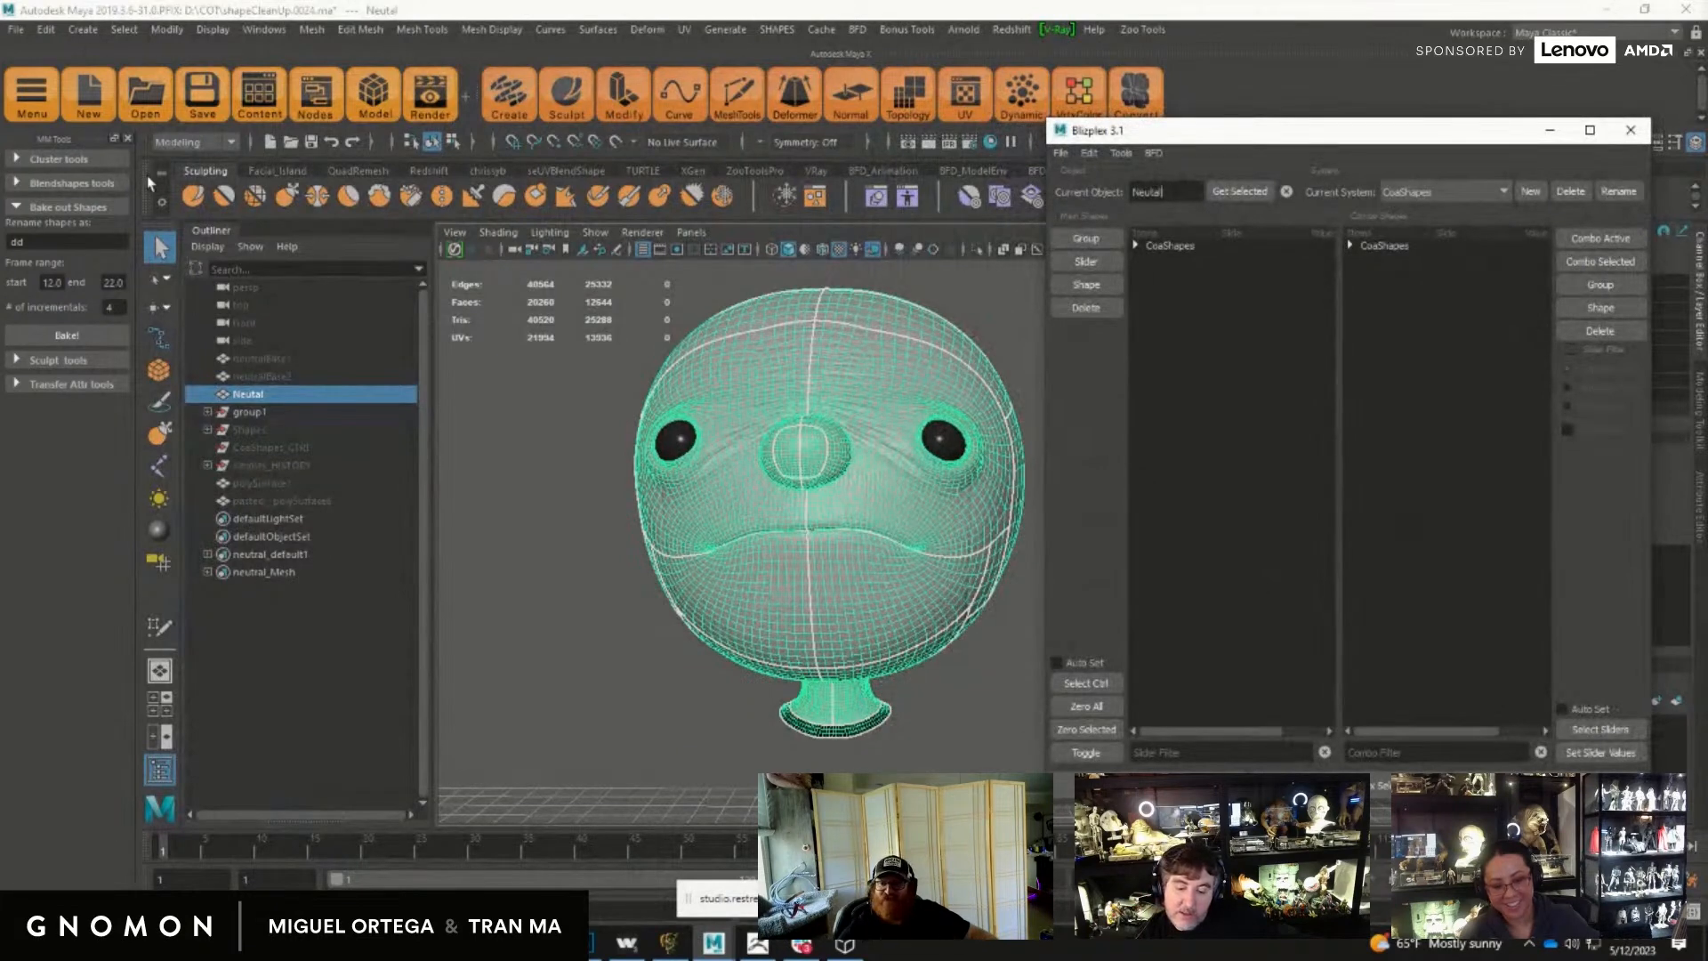
{"action": "left_click", "coordinate": [16, 29]}
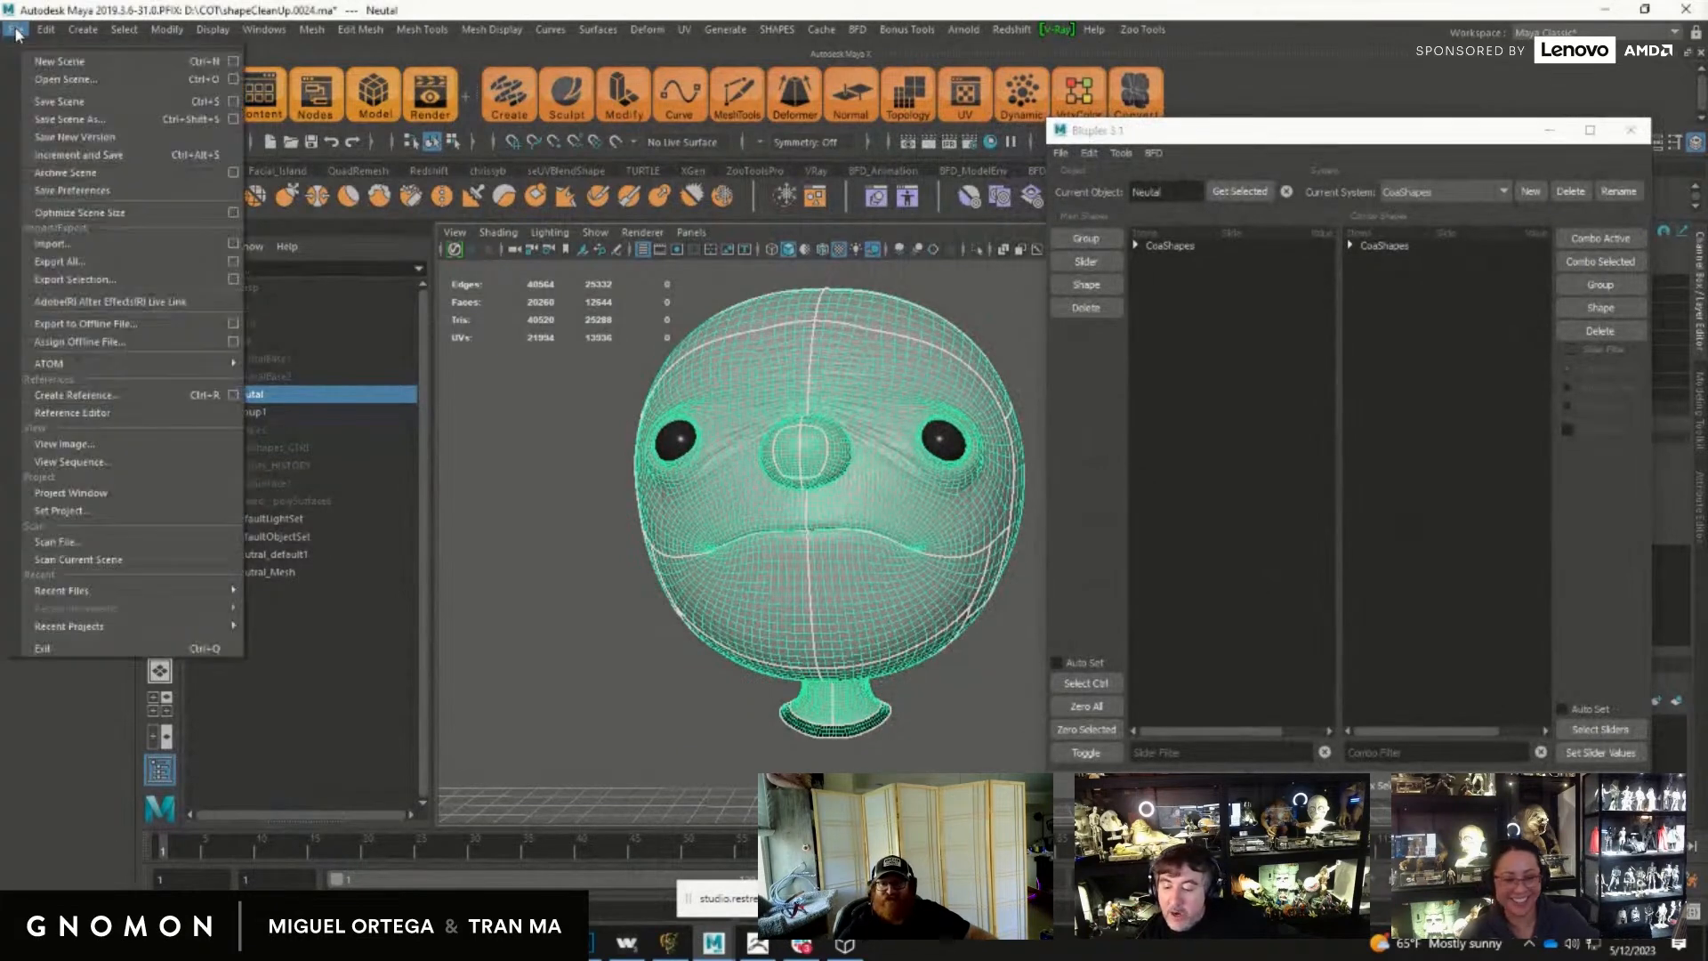
{"action": "left_click", "coordinate": [59, 61]}
{"action": "left_click", "coordinate": [874, 466]}
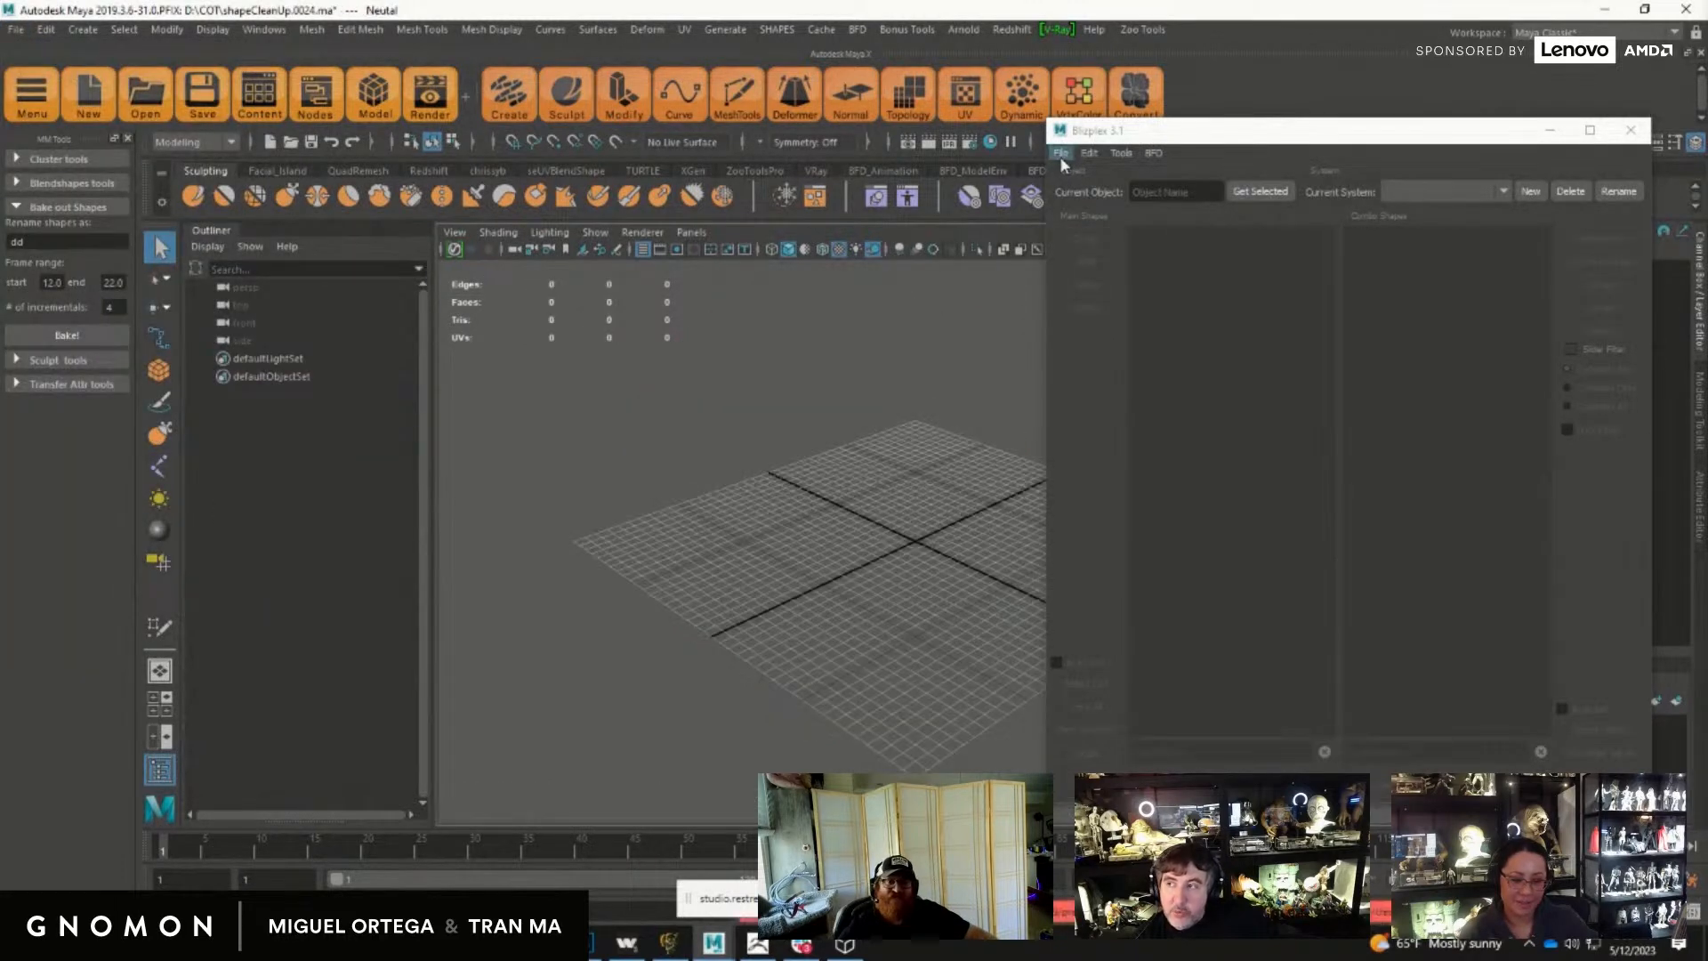
Step: Import splitTest.smpx from the COT folder into the empty scene through Blizplex
{"action": "left_click", "coordinate": [1060, 155]}
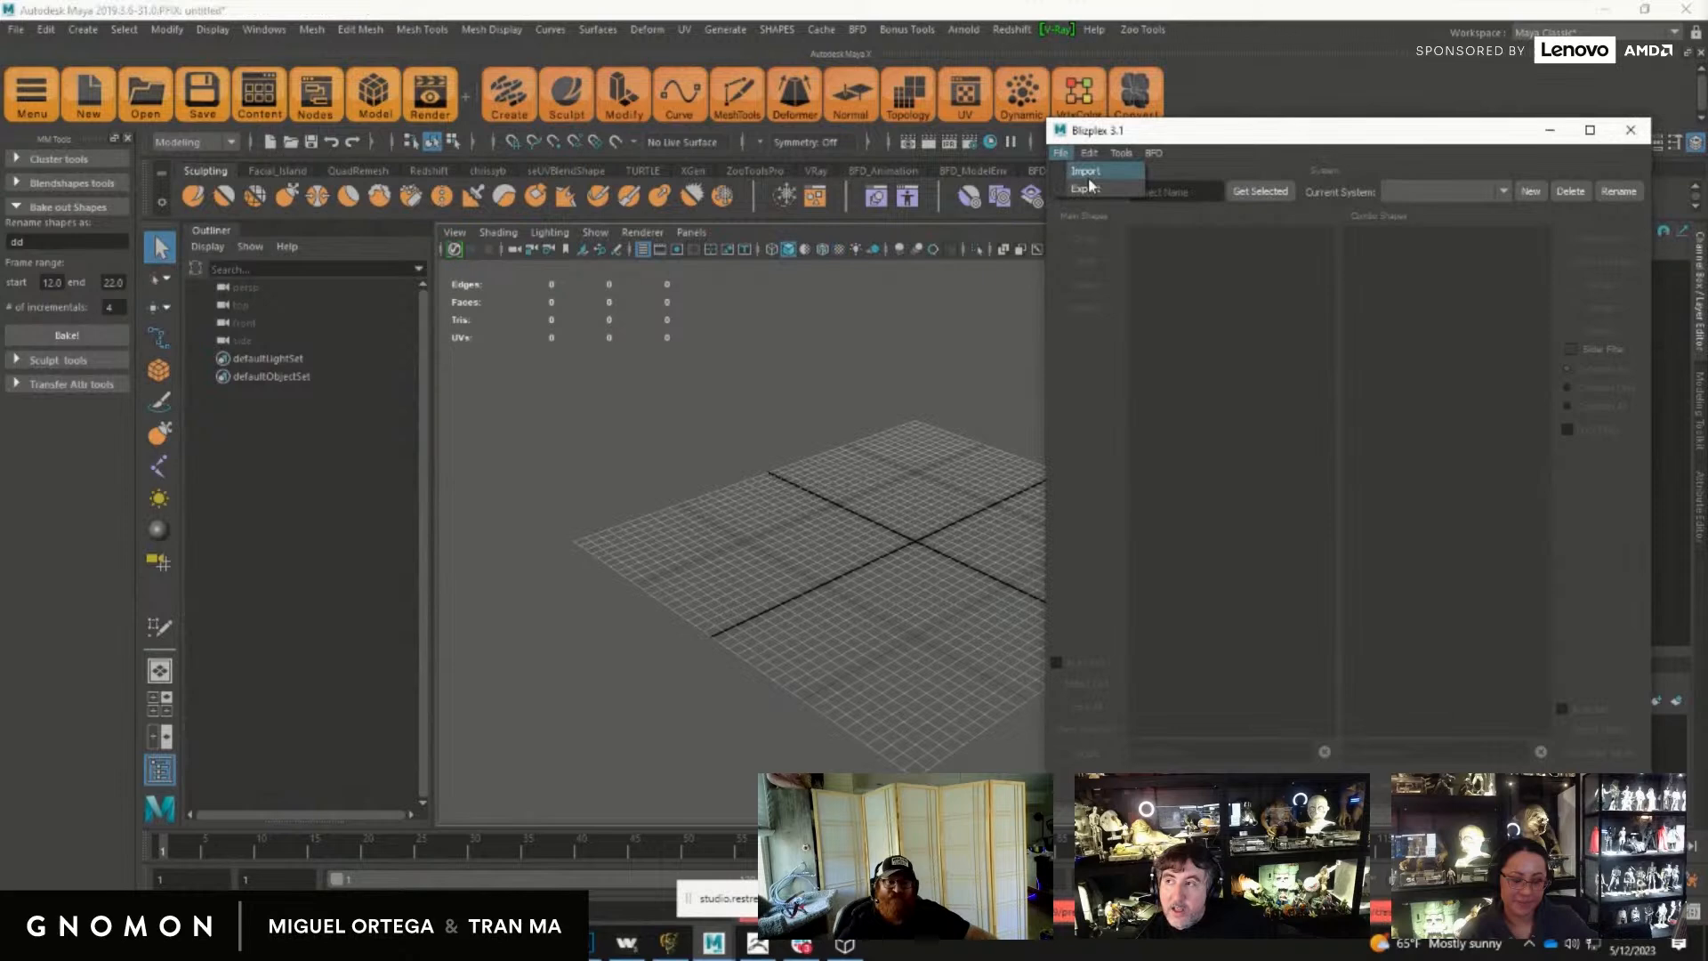
{"action": "left_click", "coordinate": [688, 552]}
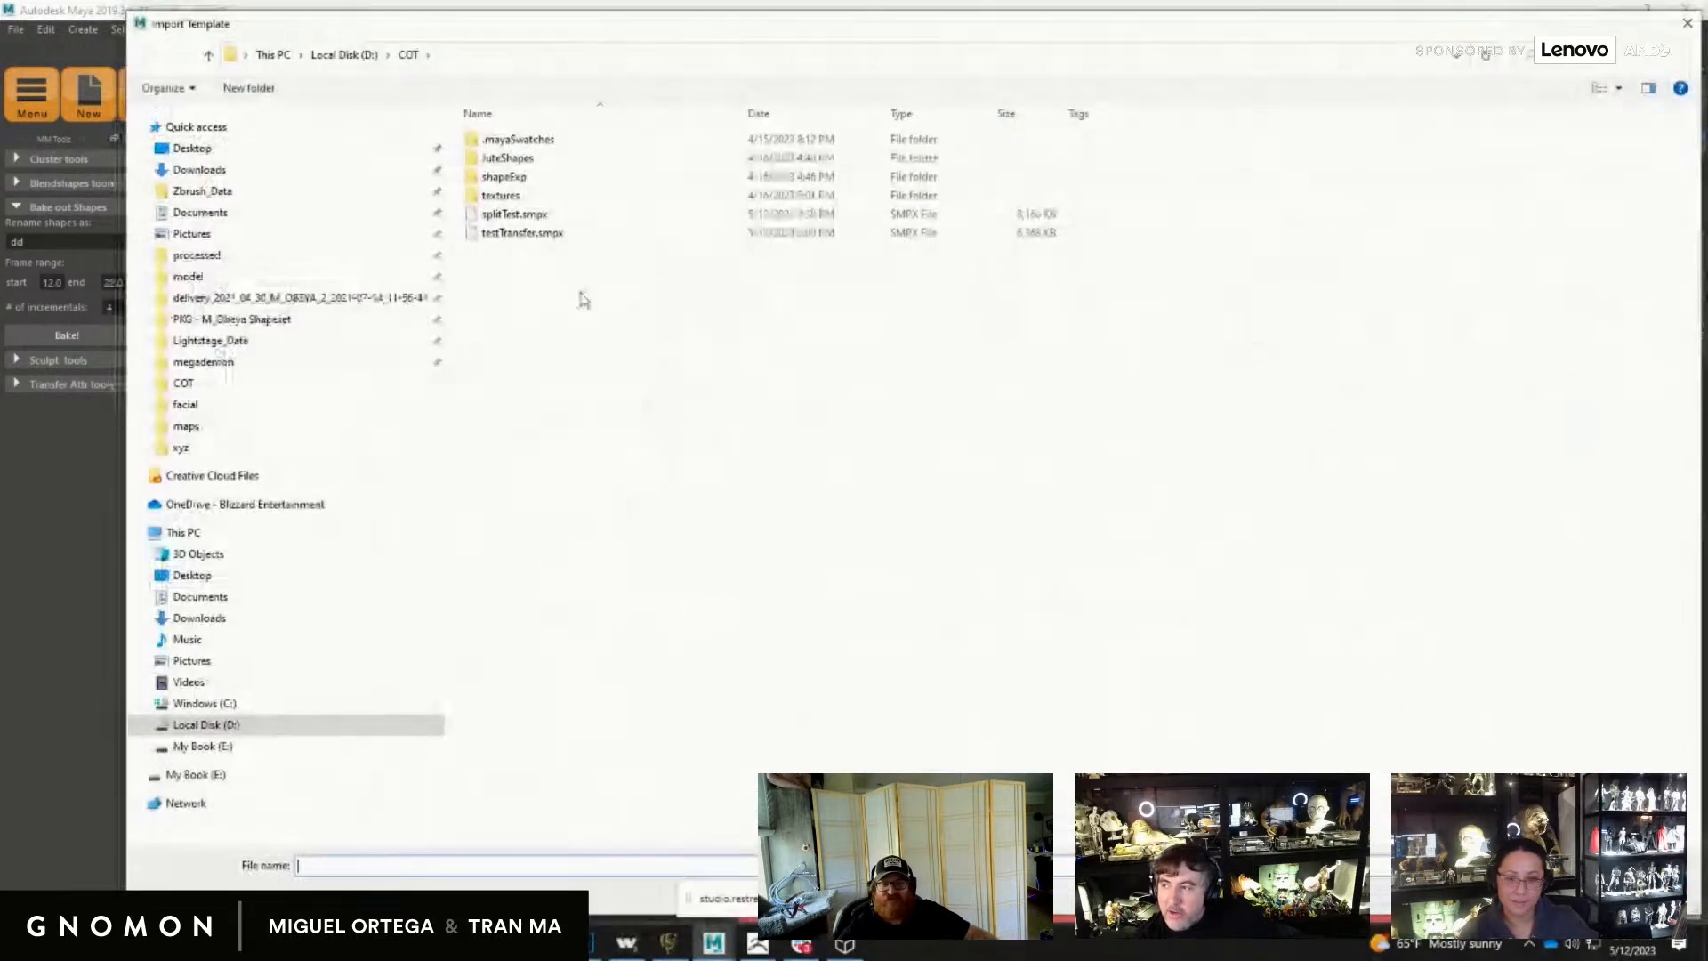
{"action": "left_click", "coordinate": [515, 215]}
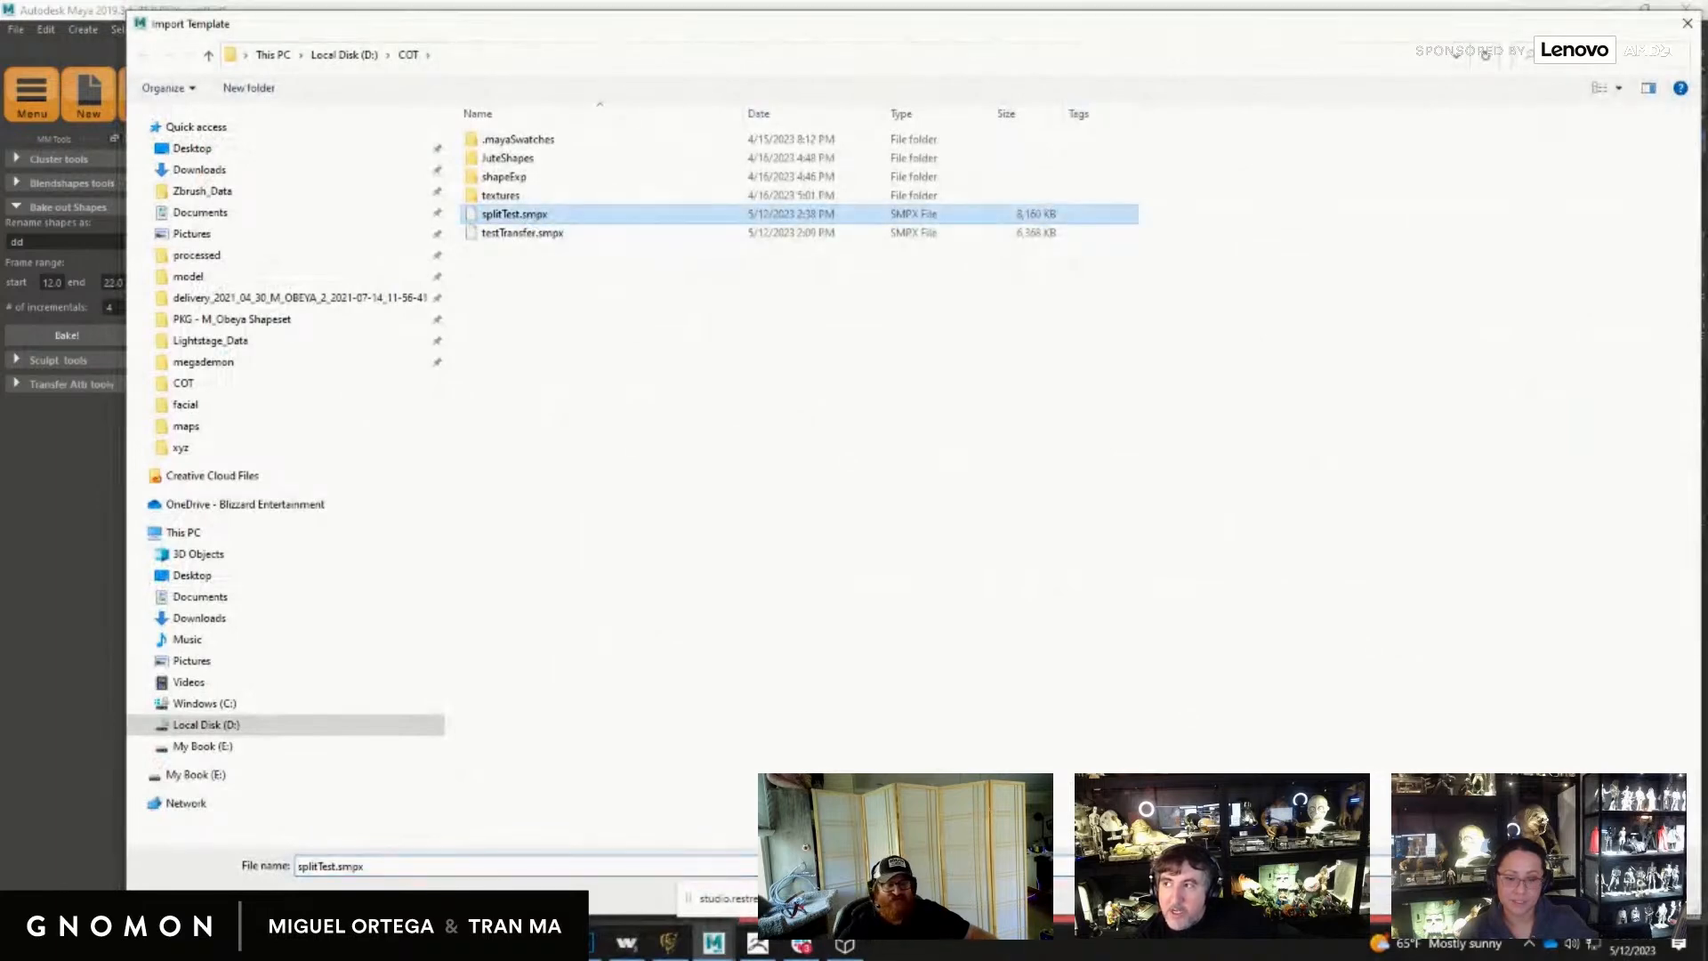
{"action": "left_click", "coordinate": [1563, 896]}
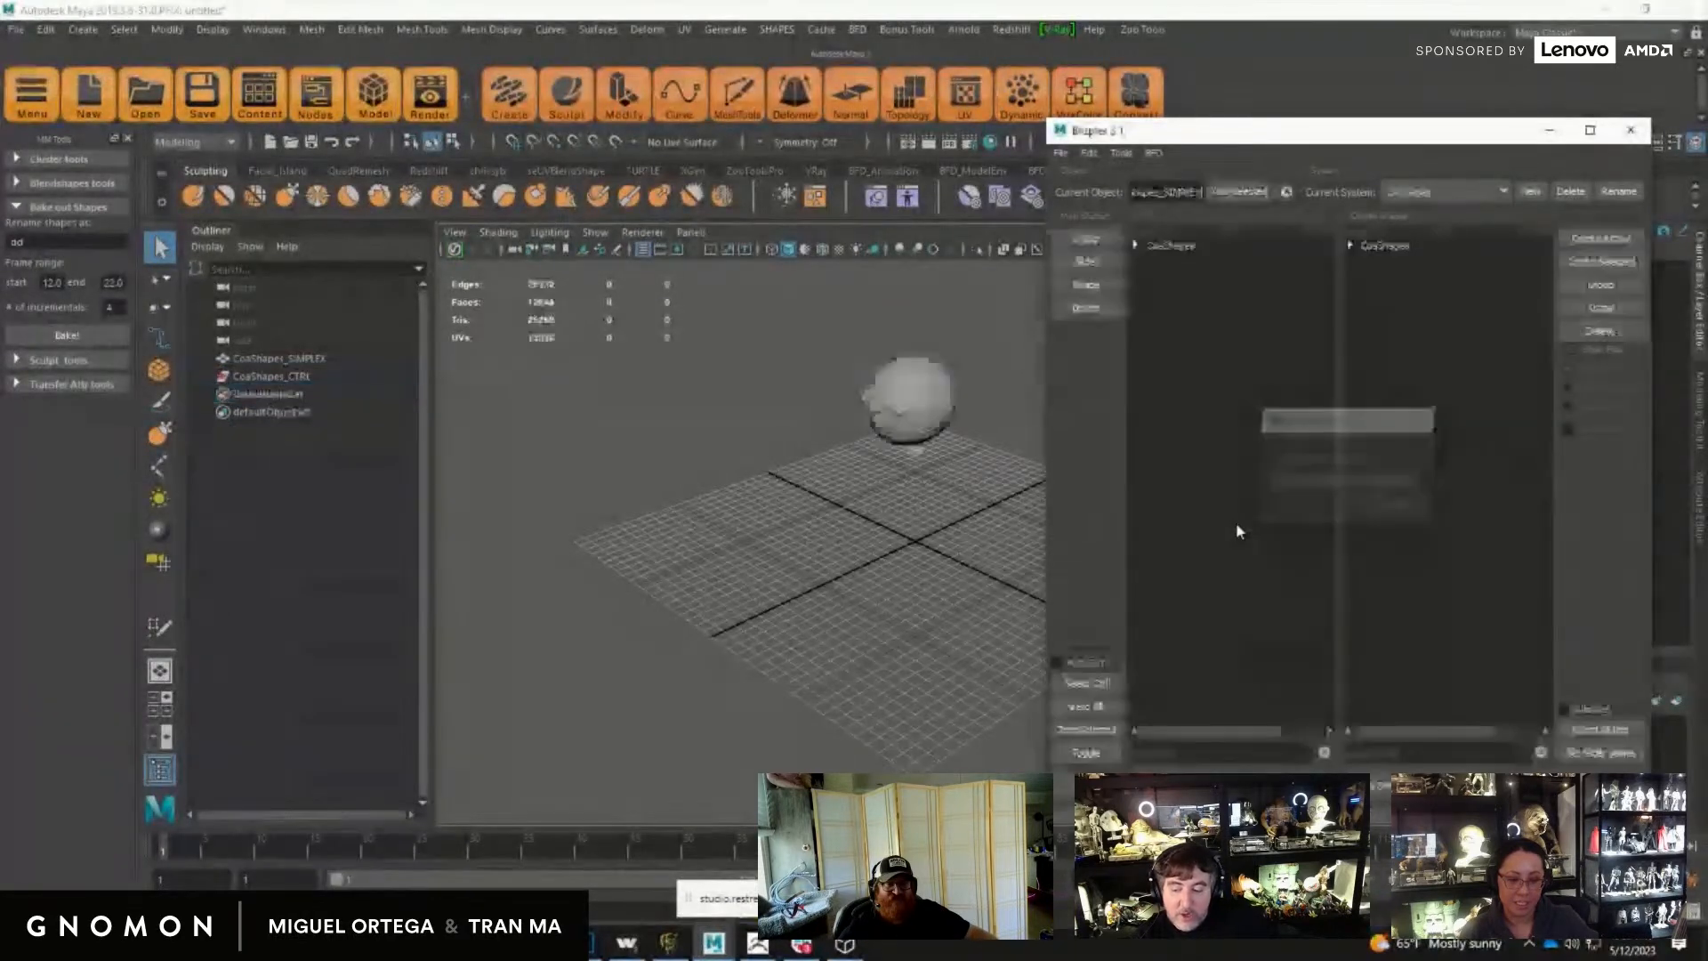
Step: Select the CoaShapes_CTRL controller and frame the imported head from the front, with its shape channels uncovered
{"action": "left_click_drag", "start_coordinate": [912, 541], "coordinate": [934, 572], "text": "alt"}
{"action": "right_click_drag", "start_coordinate": [934, 572], "coordinate": [1139, 591], "text": "alt"}
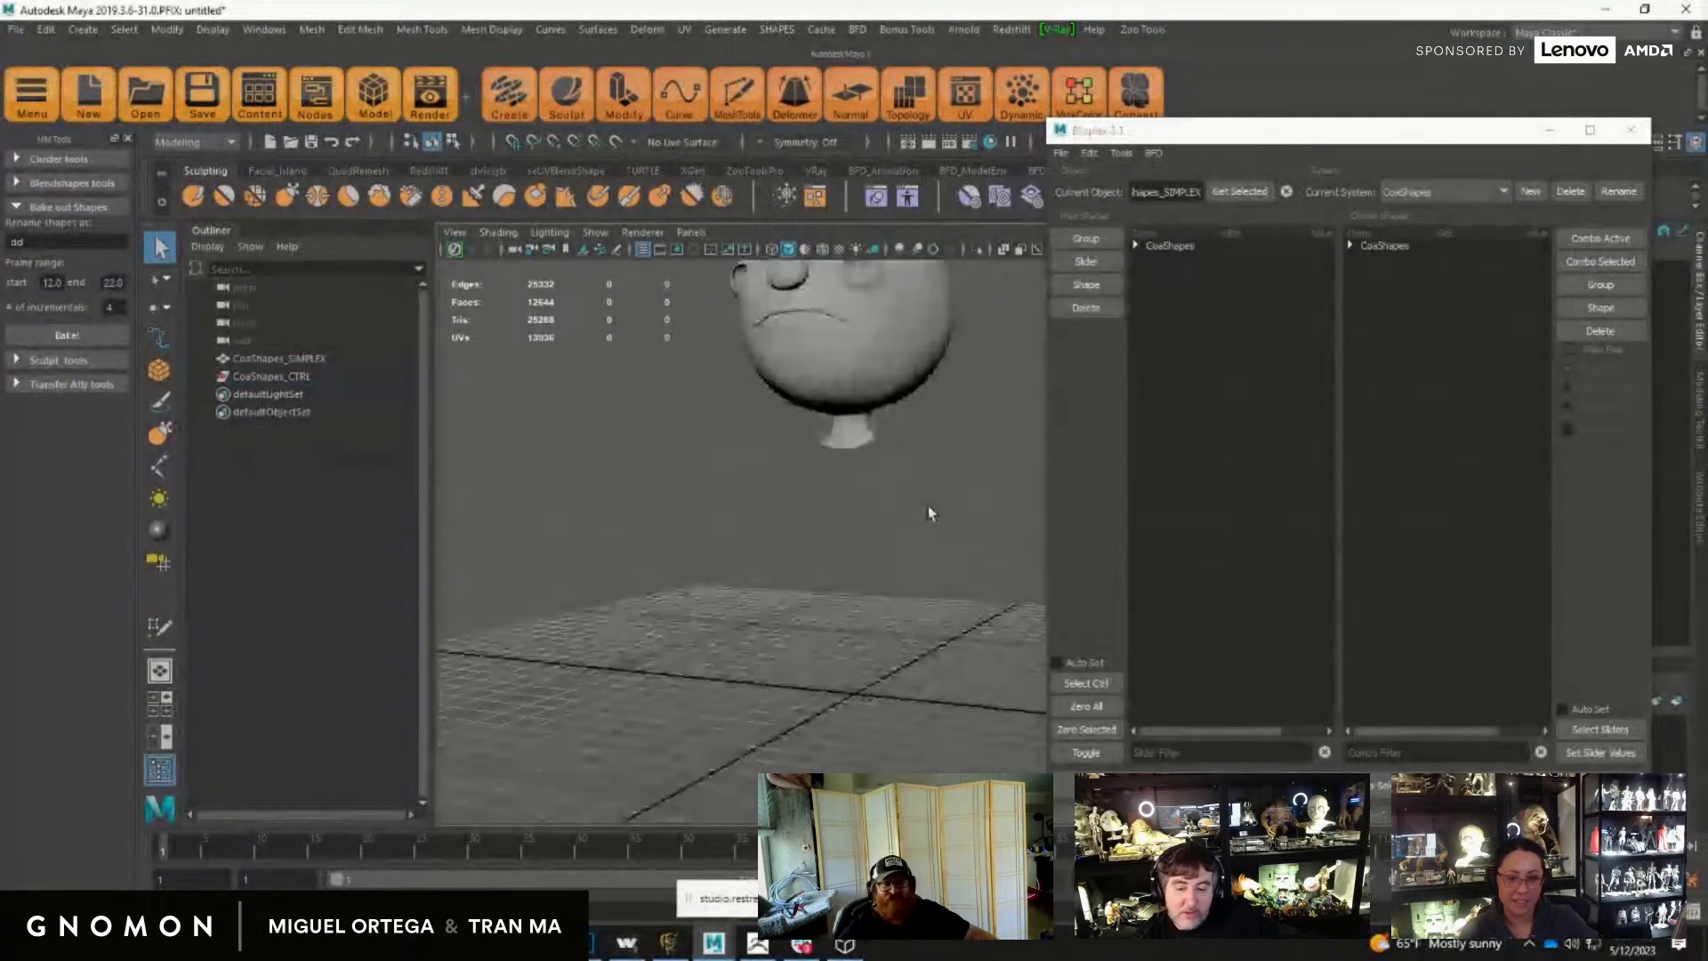
{"action": "middle_click_drag", "start_coordinate": [749, 428], "coordinate": [747, 605], "text": "alt"}
{"action": "right_click_drag", "start_coordinate": [747, 605], "coordinate": [827, 603], "text": "alt"}
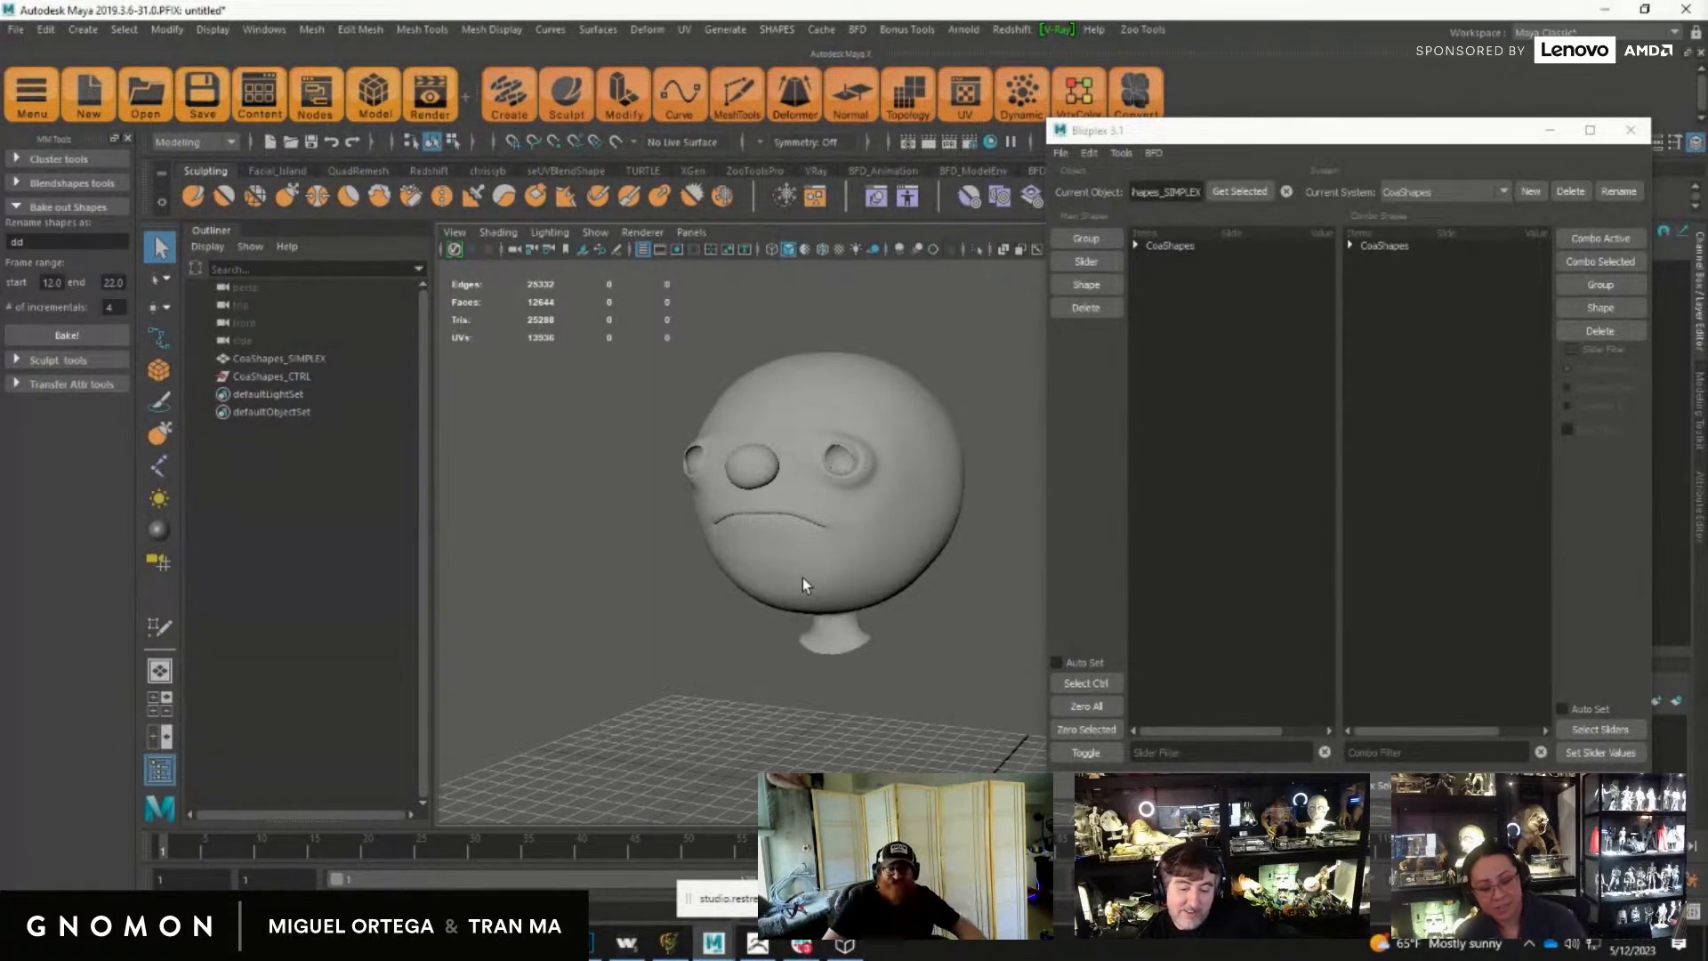
{"action": "left_click", "coordinate": [287, 378]}
{"action": "key", "text": "f"}
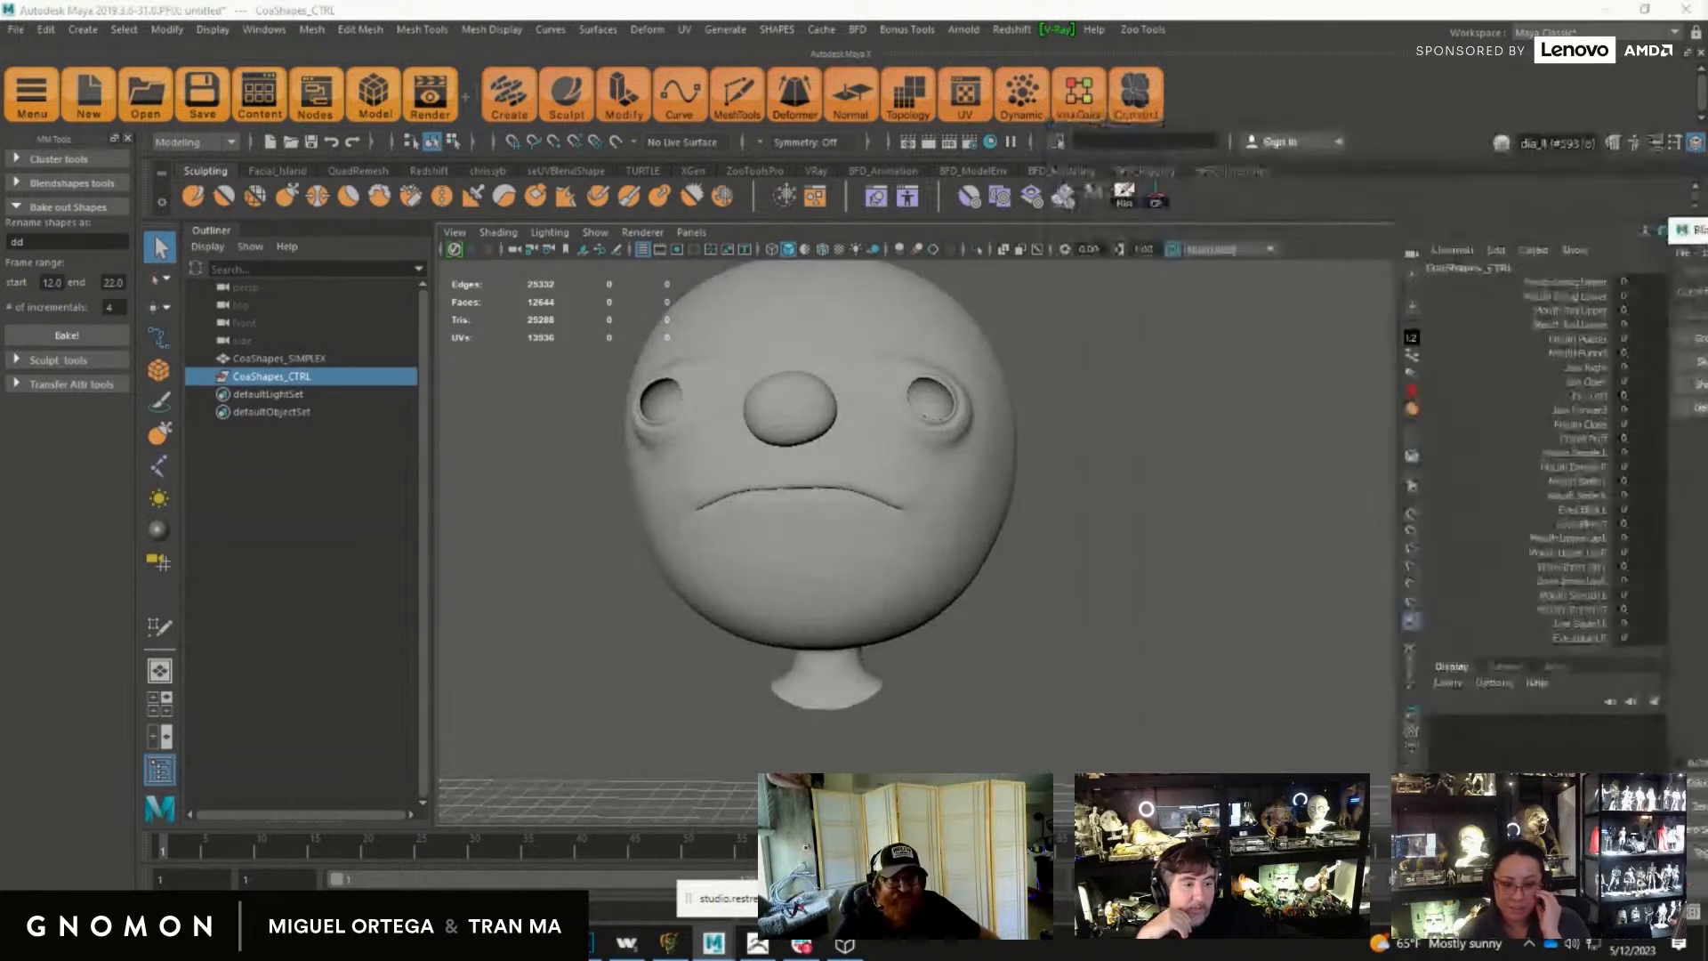
Step: Test the Mouth Dimple L and Mouth Dimple R shapes one after the other, returning each to 0
{"action": "left_click", "coordinate": [1566, 452]}
{"action": "middle_click_drag", "start_coordinate": [1423, 492], "coordinate": [959, 494]}
{"action": "left_click", "coordinate": [1575, 467]}
{"action": "middle_click_drag", "start_coordinate": [1353, 526], "coordinate": [1268, 522]}
{"action": "left_click_drag", "start_coordinate": [1146, 561], "coordinate": [1231, 569], "text": "alt"}
{"action": "middle_click_drag", "start_coordinate": [1308, 578], "coordinate": [1241, 586]}
{"action": "left_click_drag", "start_coordinate": [1242, 588], "coordinate": [1192, 571], "text": "alt"}
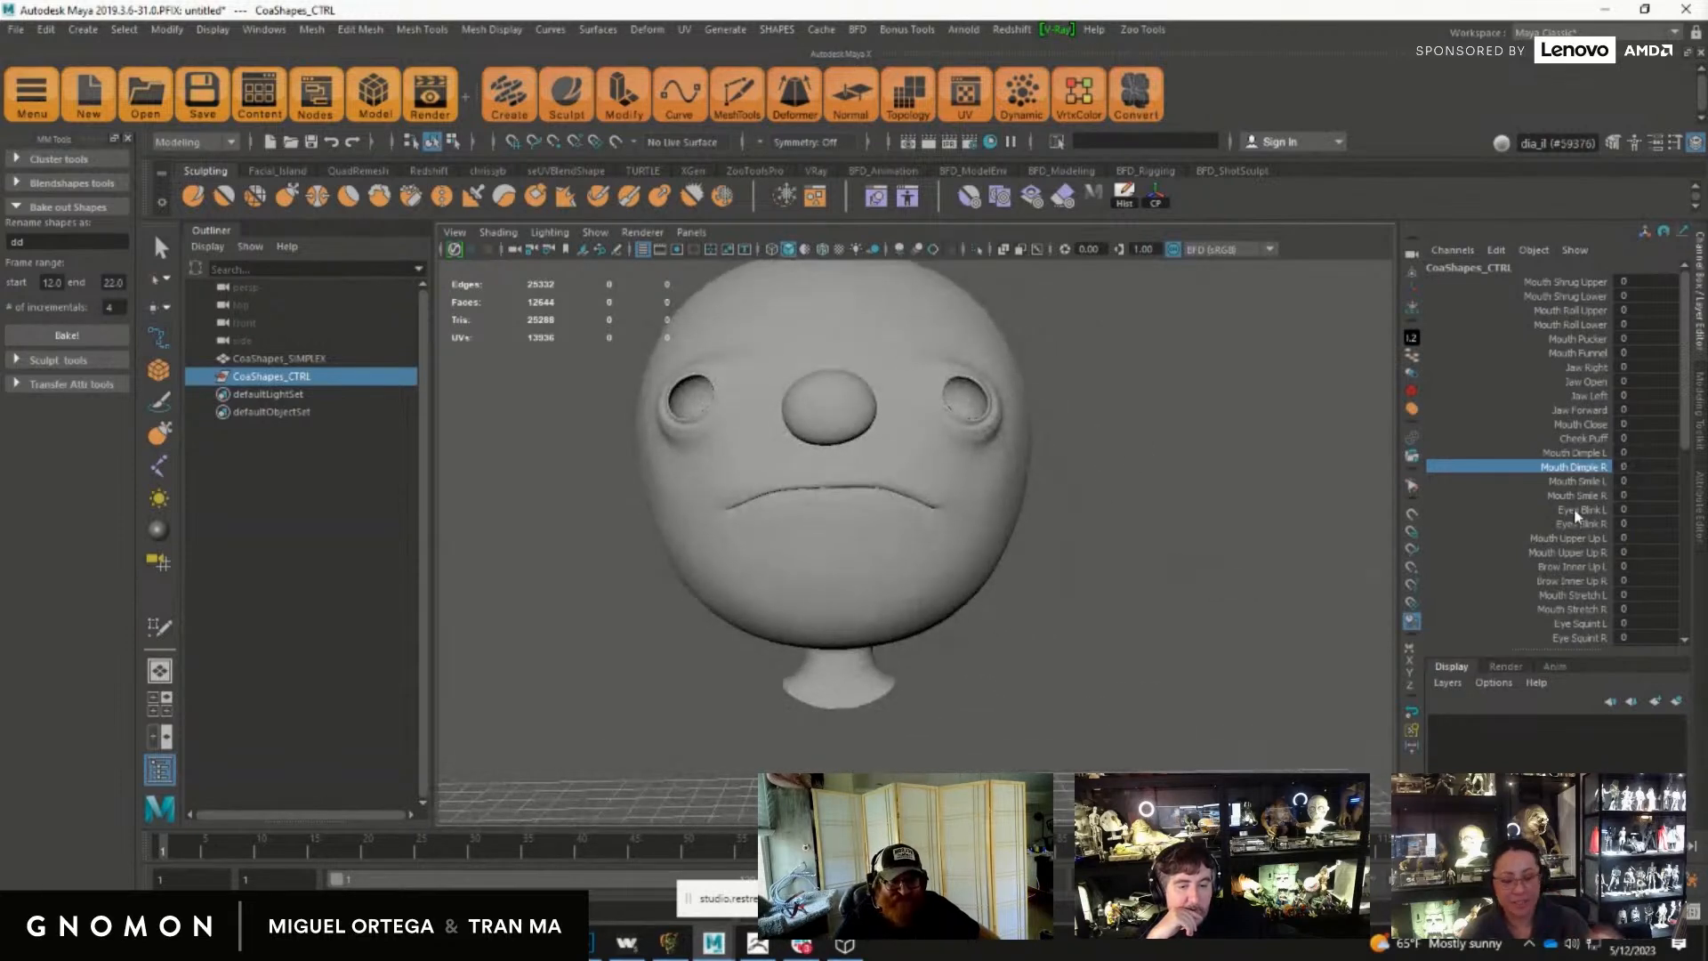
Step: Test the Mouth Smile R, Jaw Open and Jaw Left shapes in turn, returning each to 0
{"action": "left_click", "coordinate": [1575, 495]}
{"action": "middle_click_drag", "start_coordinate": [1221, 580], "coordinate": [1254, 534]}
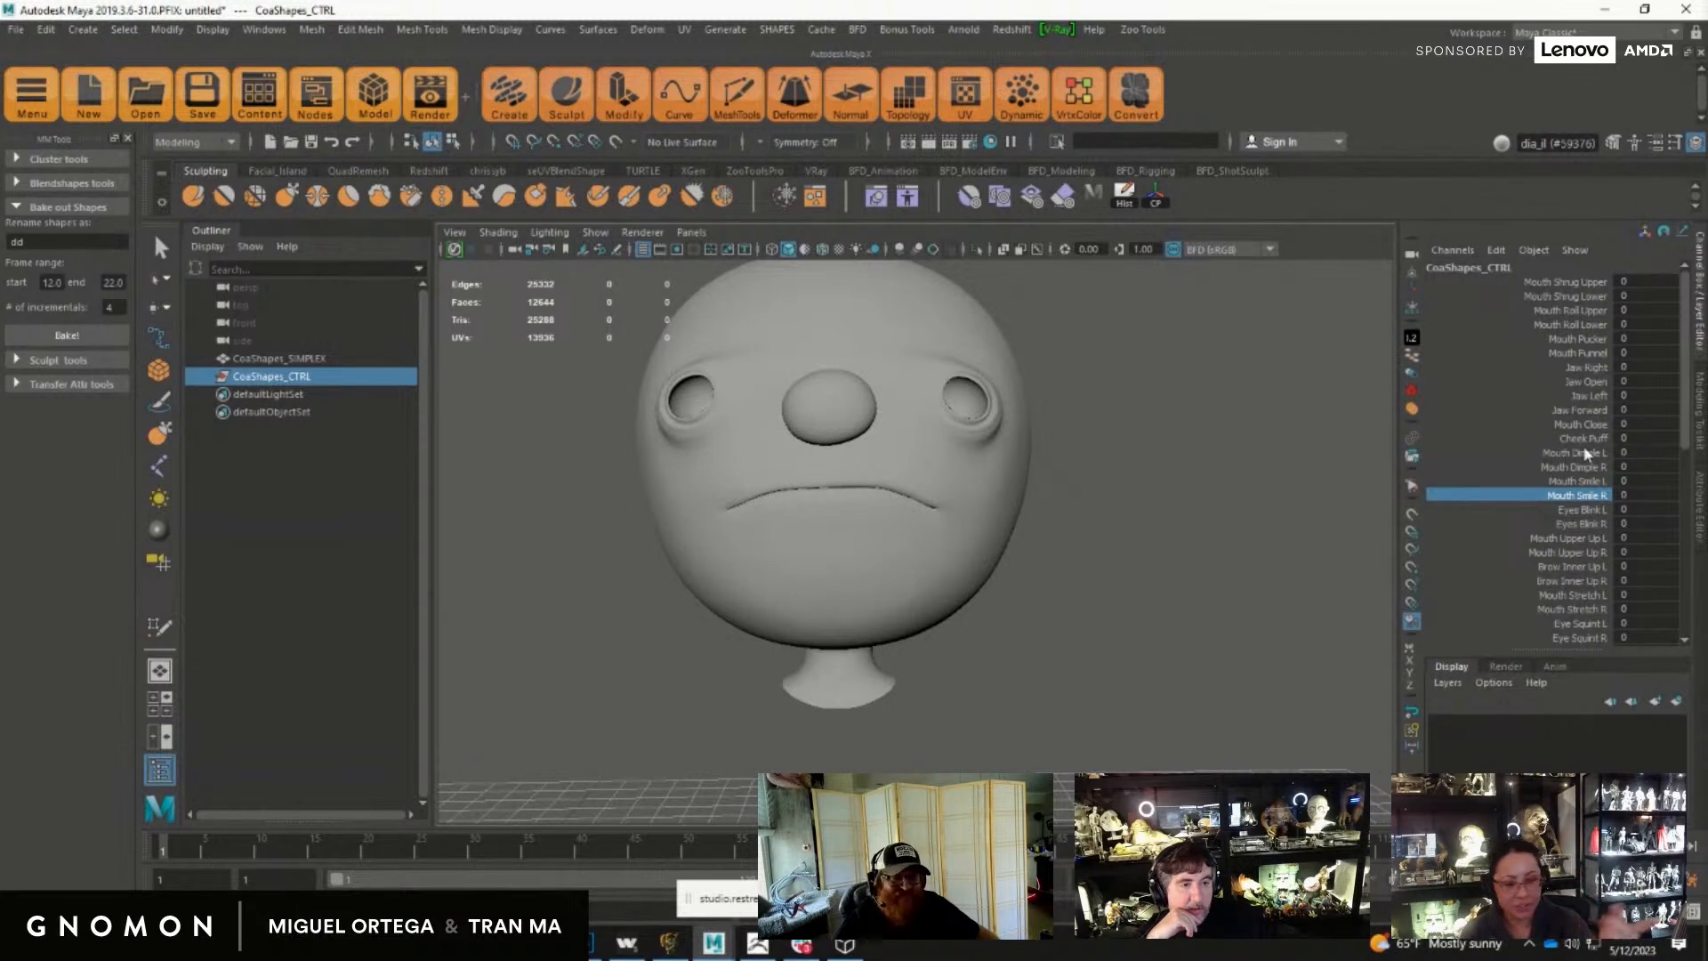
{"action": "left_click", "coordinate": [1586, 381]}
{"action": "middle_click_drag", "start_coordinate": [1266, 525], "coordinate": [805, 543]}
{"action": "left_click", "coordinate": [1589, 395]}
{"action": "middle_click_drag", "start_coordinate": [1199, 532], "coordinate": [770, 531]}
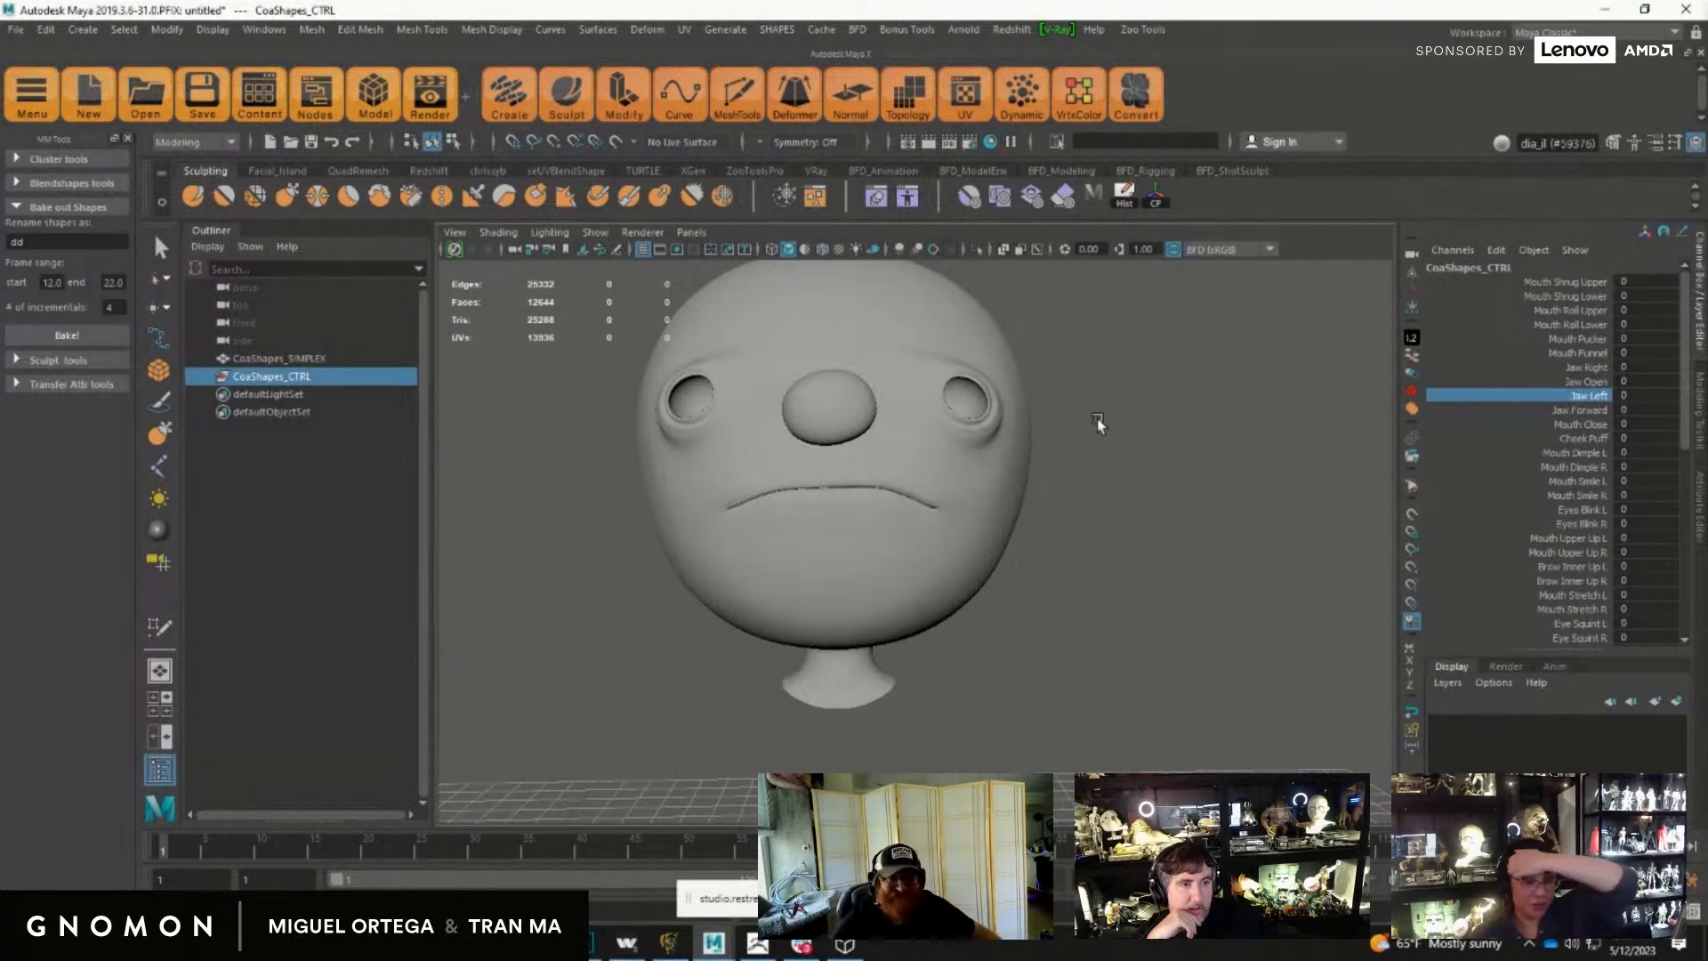
Step: Test Mouth Smile R once more and Mouth Stretch L, returning both shapes to 0
{"action": "left_click", "coordinate": [1577, 495]}
{"action": "middle_click_drag", "start_coordinate": [1067, 679], "coordinate": [974, 707]}
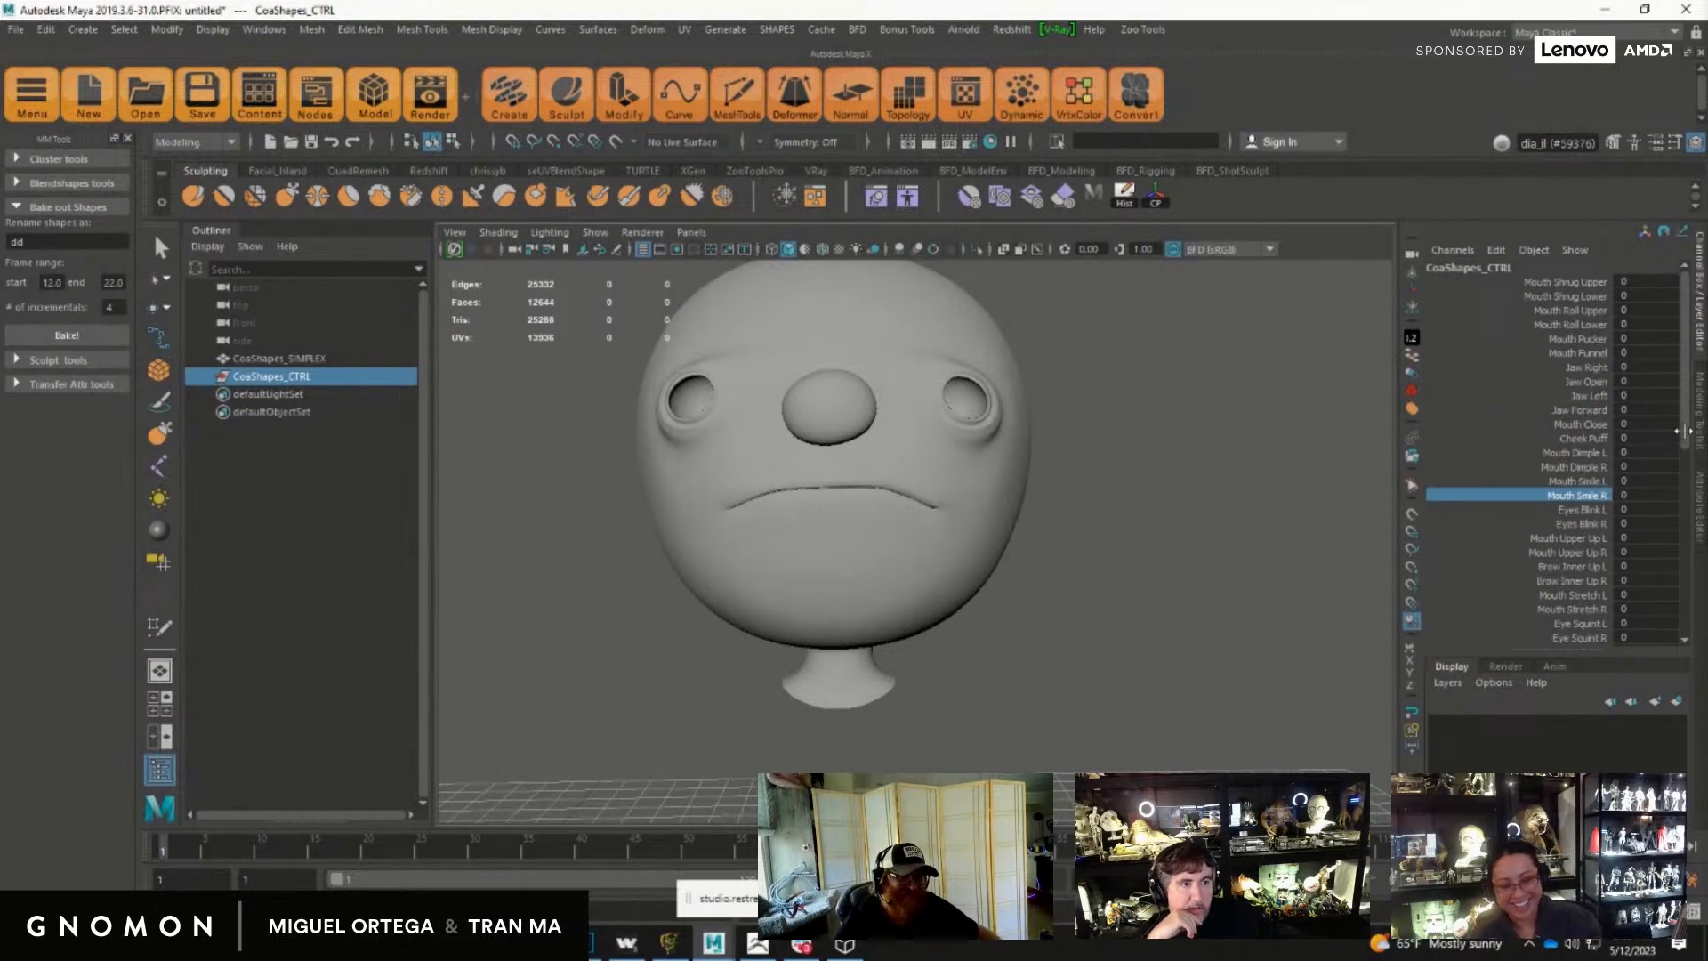
{"action": "scroll", "coordinate": [1678, 434], "scroll_direction": "down", "scroll_amount": 3}
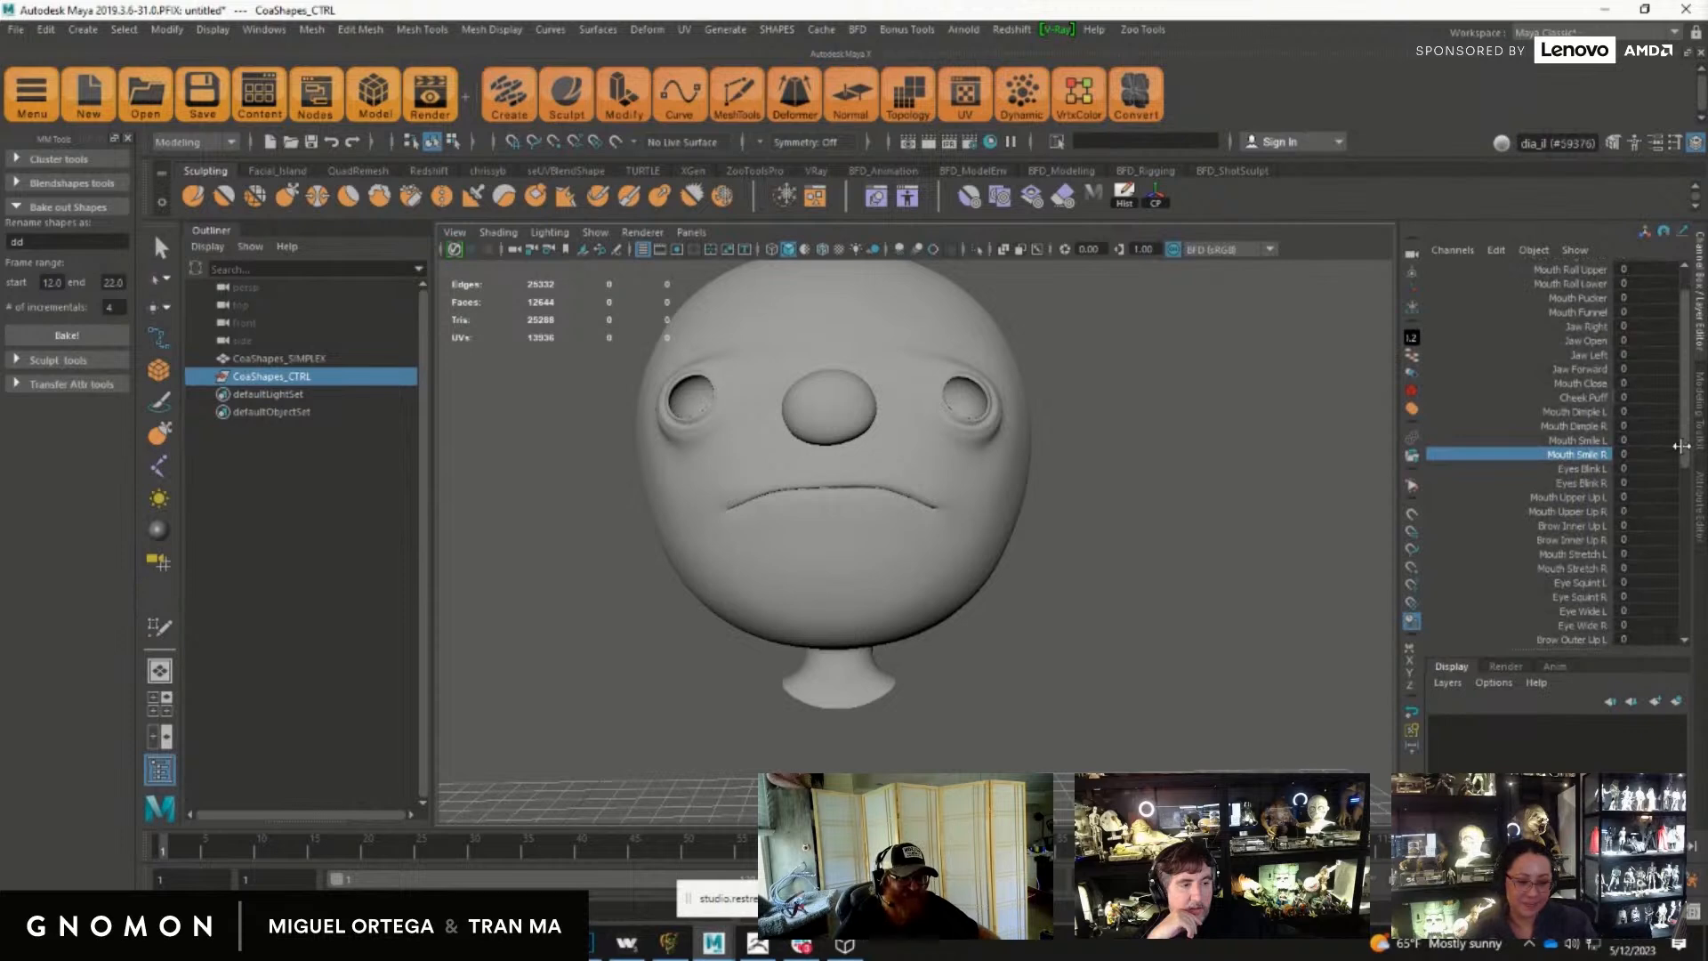
{"action": "left_click", "coordinate": [1575, 551]}
{"action": "middle_click_drag", "start_coordinate": [1192, 662], "coordinate": [648, 694]}
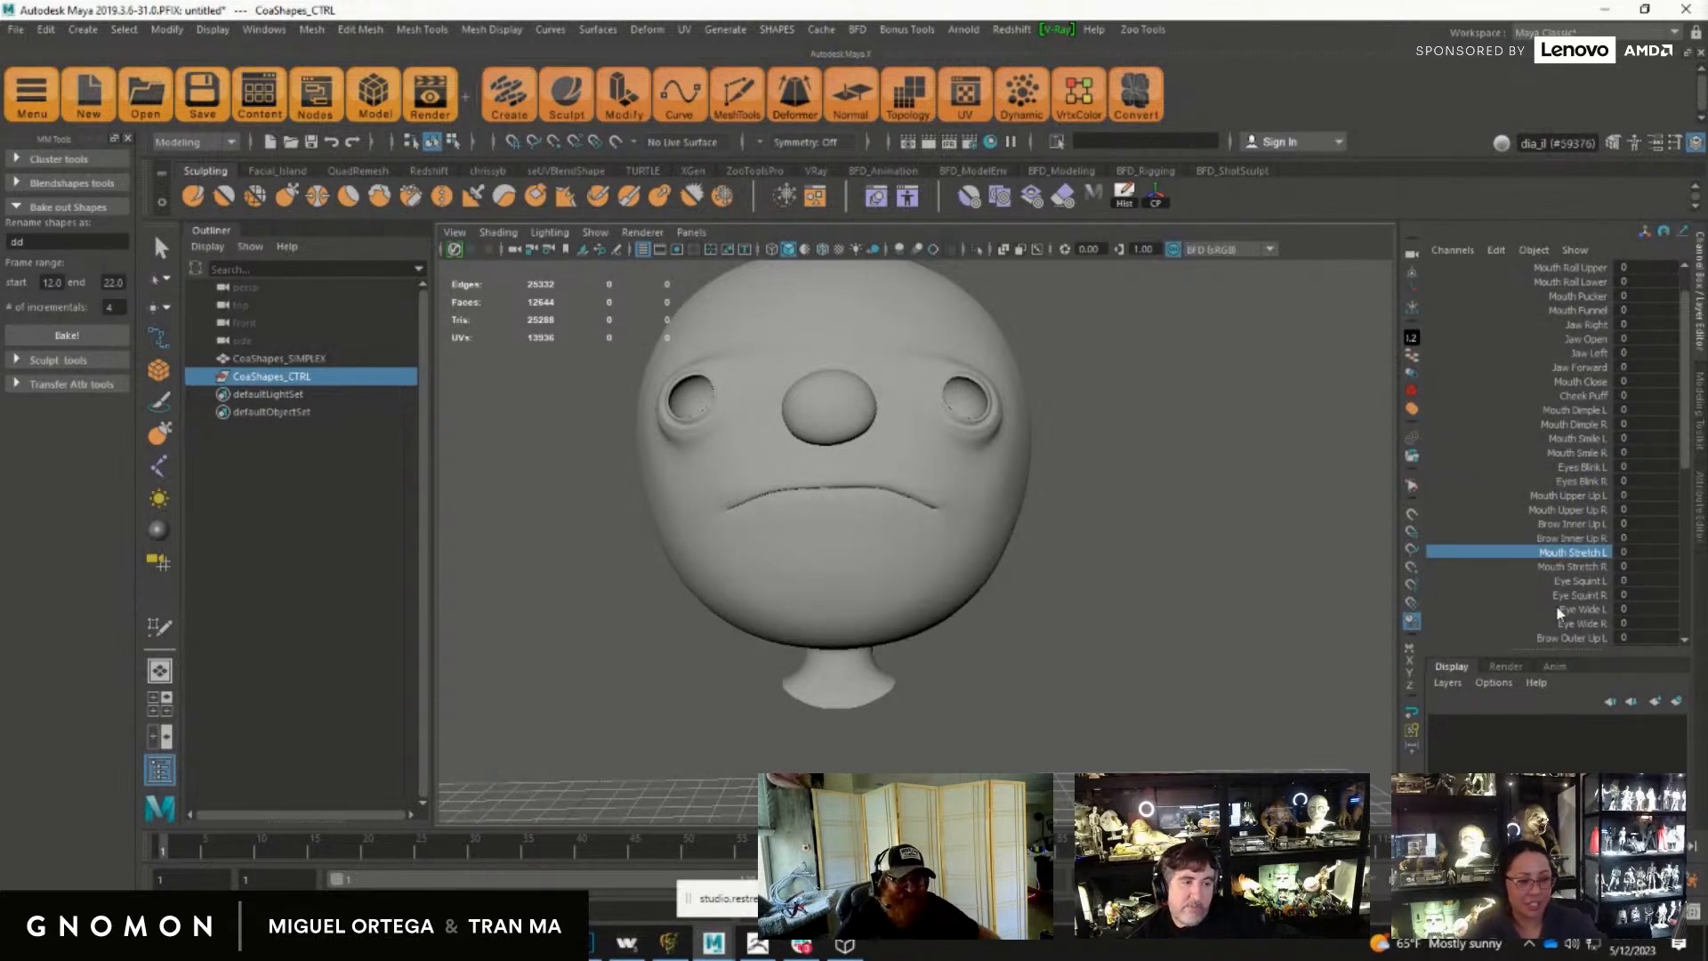
Step: Test the Nose Sneer L shape, bring it back to 0, and select the Nose Sneer R channel
{"action": "scroll", "coordinate": [1573, 605], "scroll_direction": "down", "scroll_amount": 5}
{"action": "left_click", "coordinate": [1575, 574]}
{"action": "middle_click_drag", "start_coordinate": [1266, 629], "coordinate": [1133, 644]}
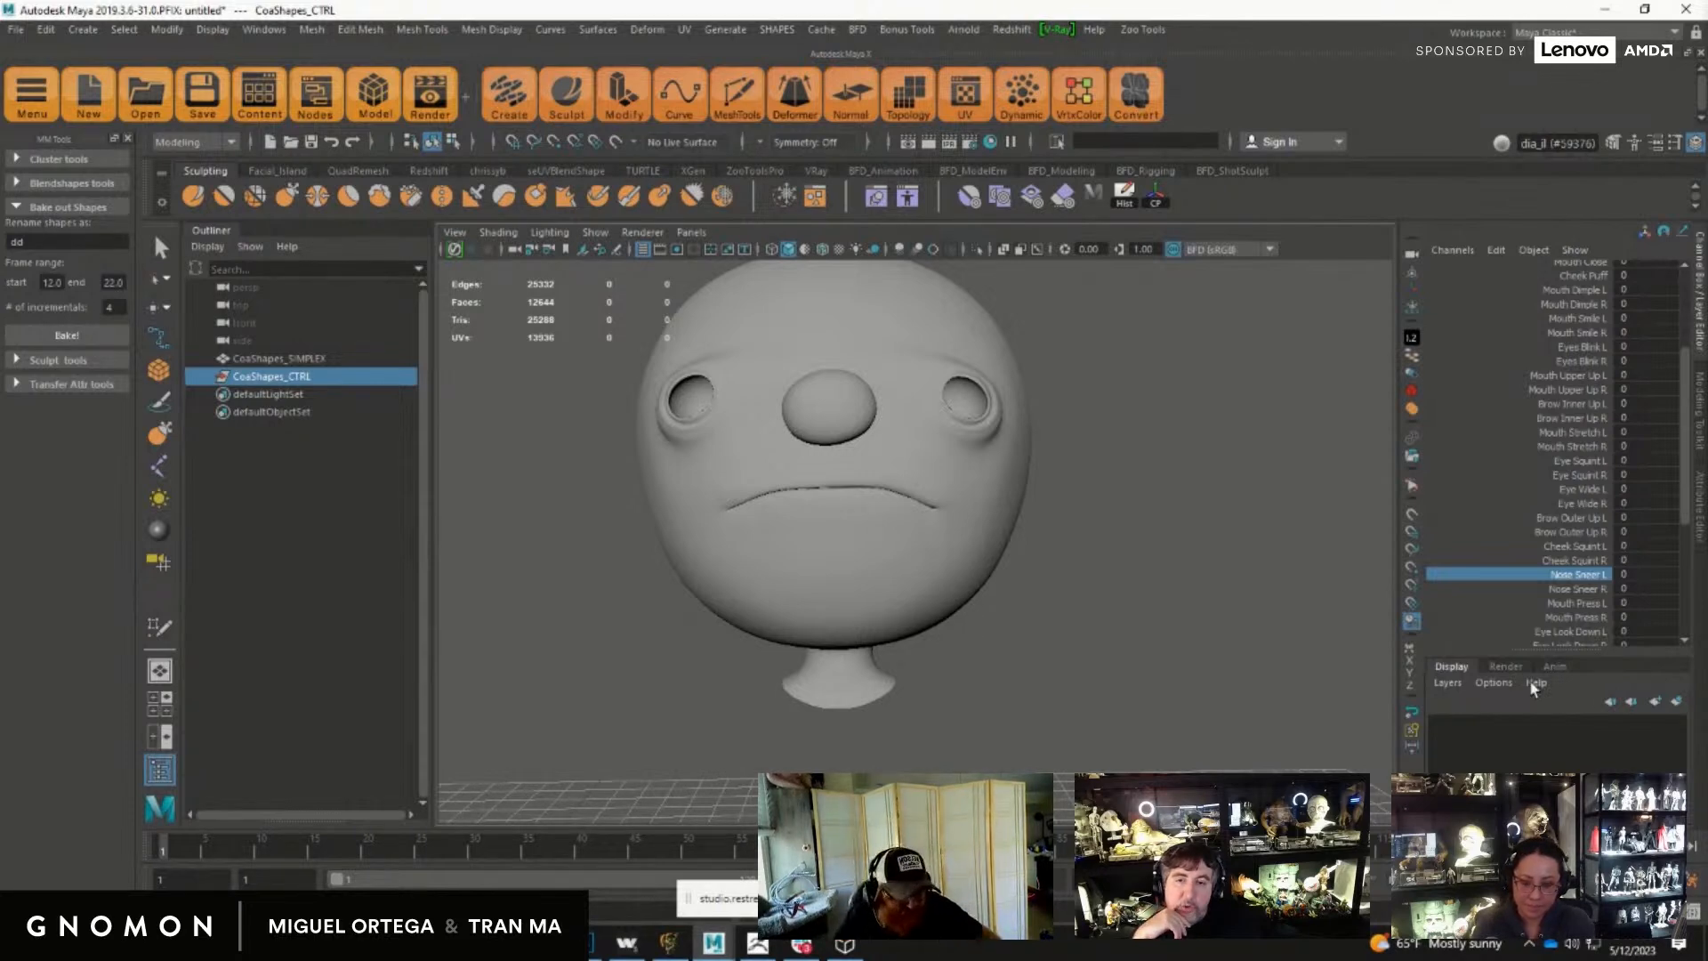
{"action": "left_click", "coordinate": [1556, 590], "text": "shift"}
{"action": "left_click", "coordinate": [1555, 592]}
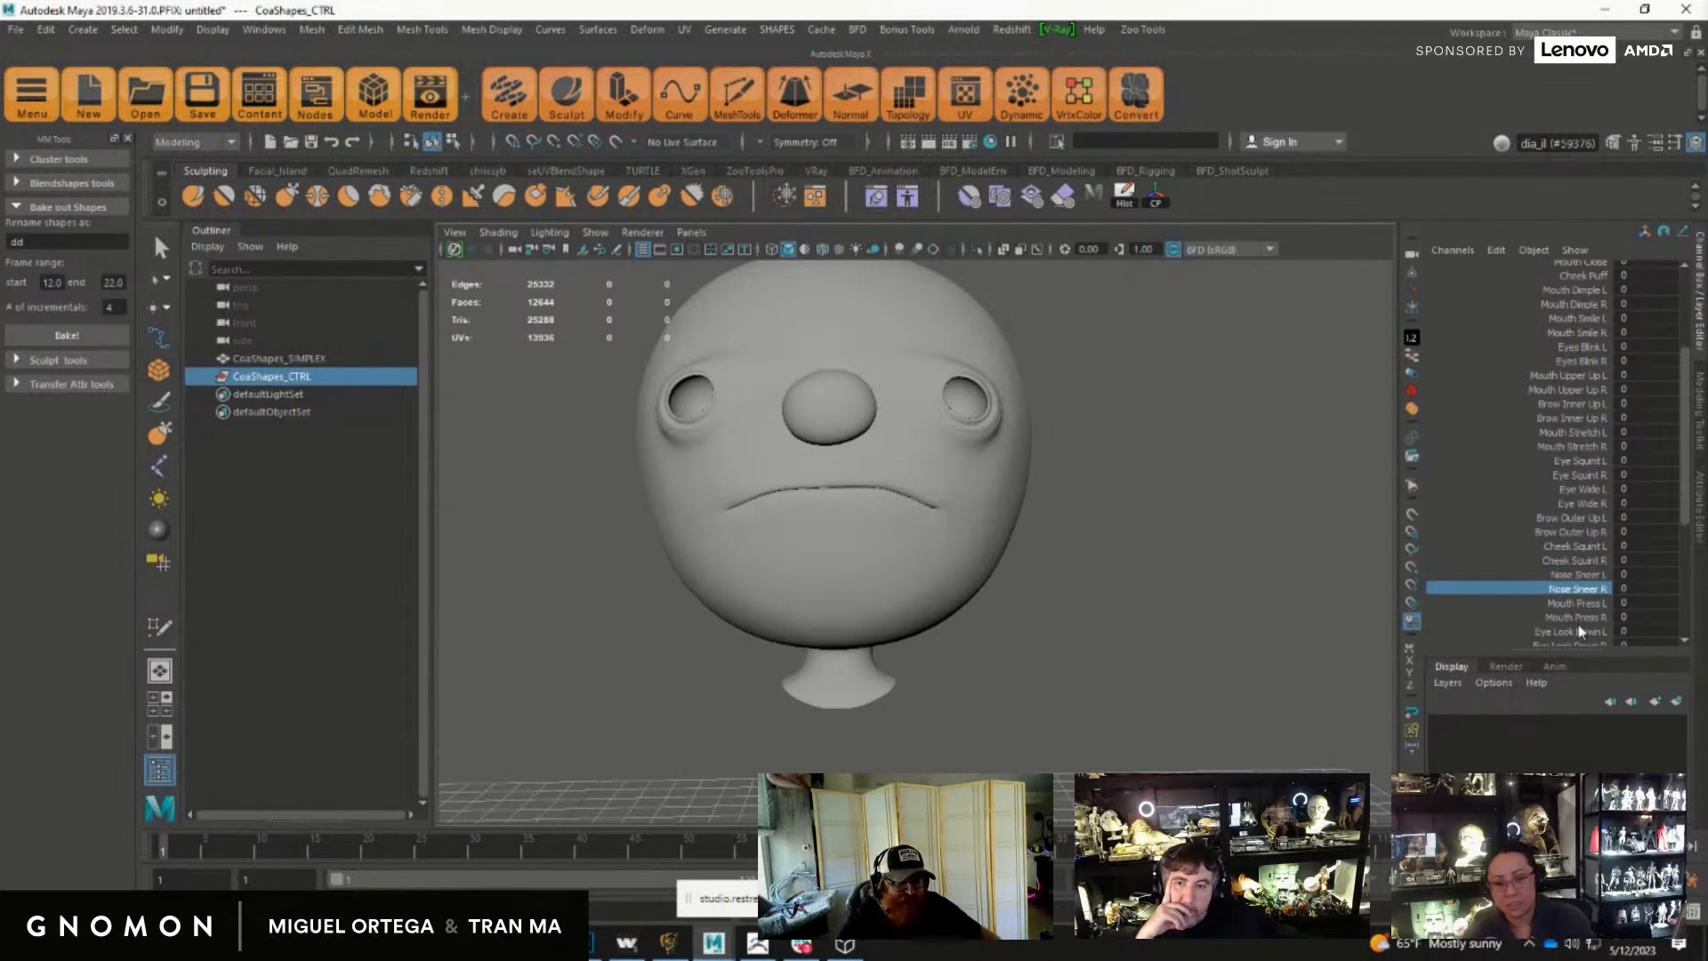
Step: Test the Mouth Press L and Mouth Frown R shapes, returning each to 0, and go back to the first channels
{"action": "scroll", "coordinate": [1590, 629], "scroll_direction": "down", "scroll_amount": 3}
{"action": "left_click", "coordinate": [1445, 483]}
{"action": "middle_click_drag", "start_coordinate": [1107, 561], "coordinate": [1050, 574]}
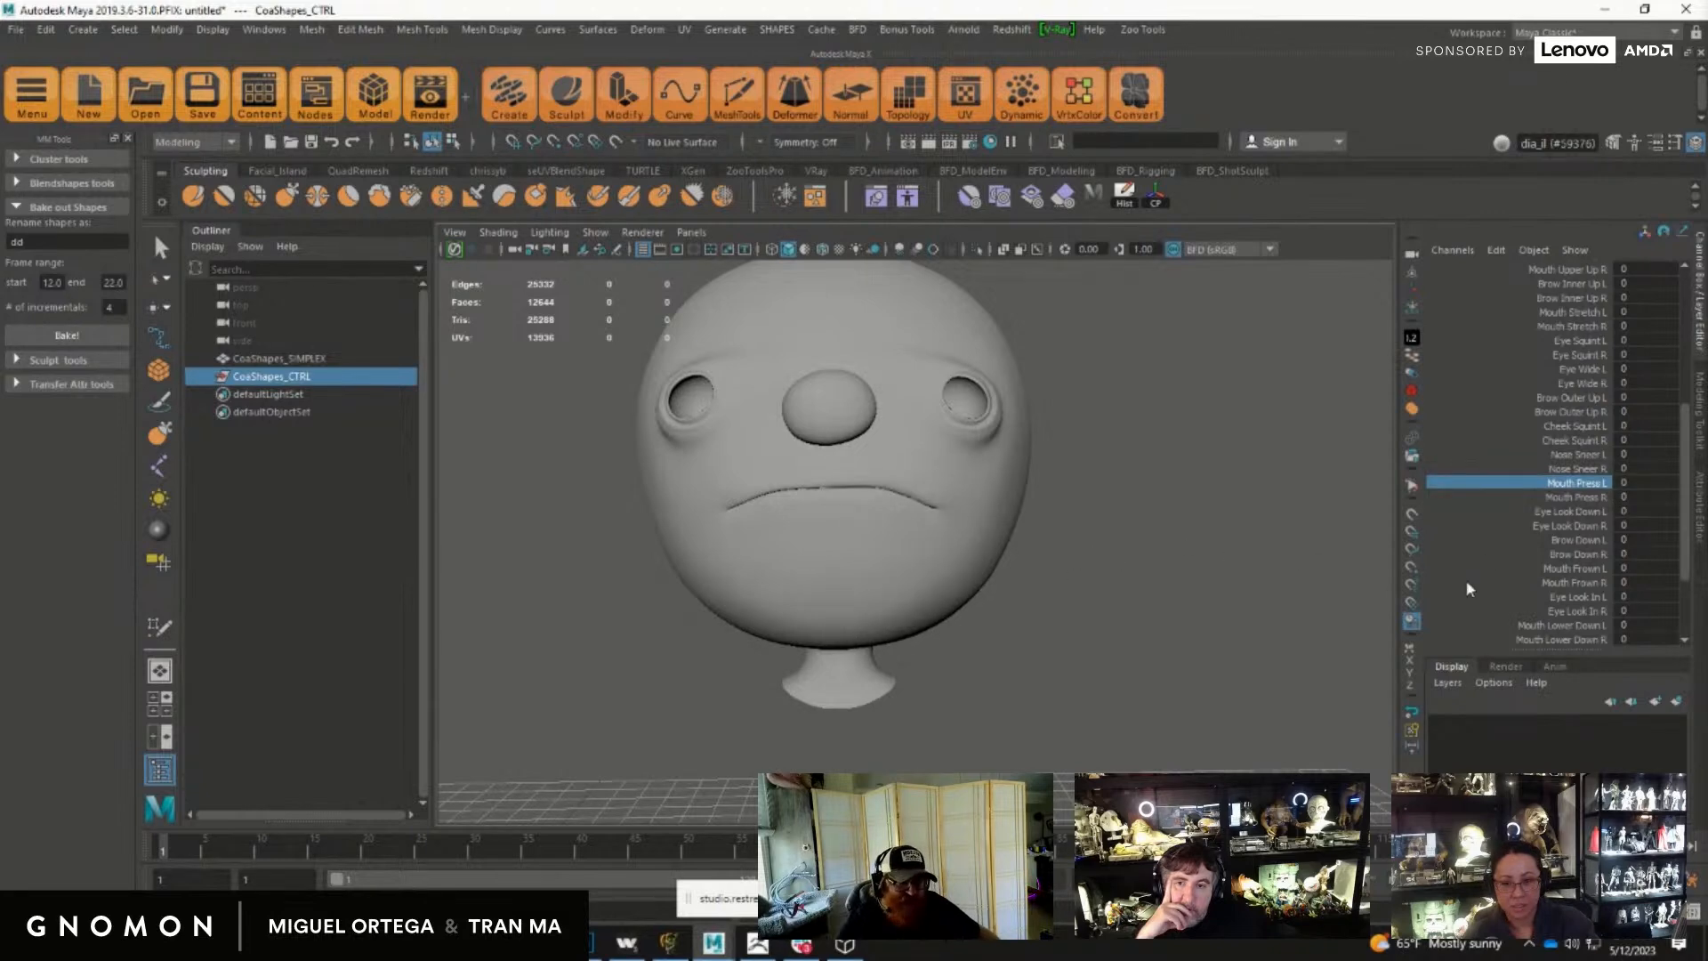
{"action": "left_click", "coordinate": [1571, 583]}
{"action": "middle_click_drag", "start_coordinate": [1205, 622], "coordinate": [1043, 604]}
{"action": "left_click_drag", "start_coordinate": [1685, 435], "coordinate": [1680, 287]}
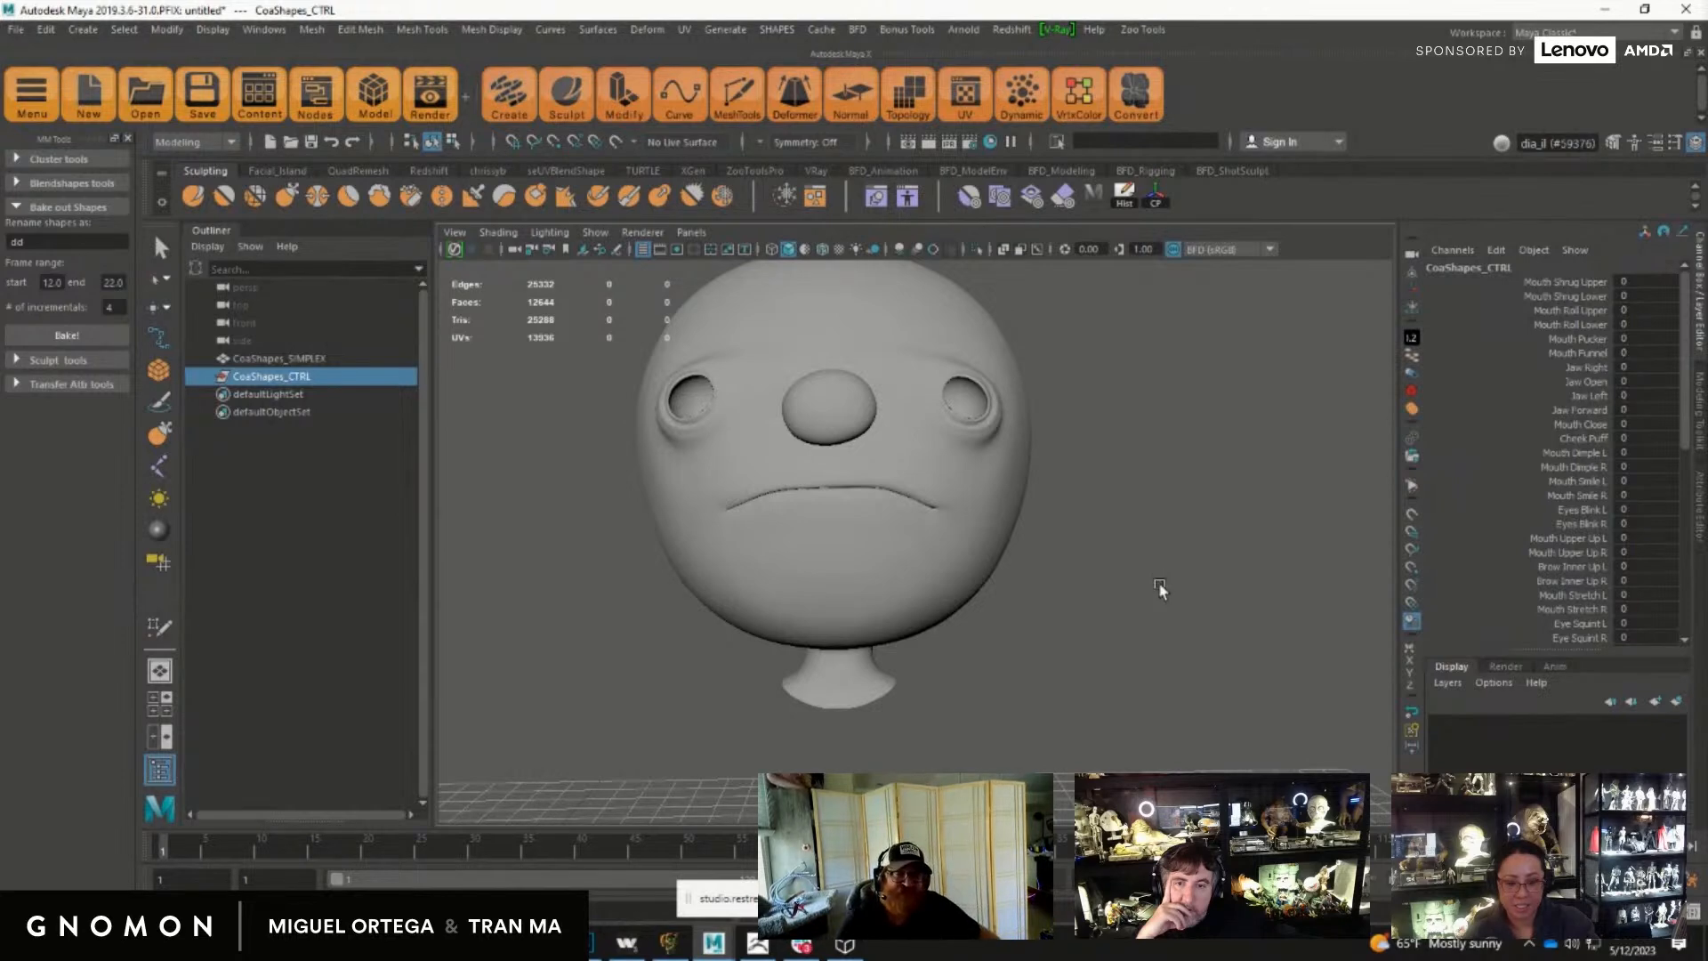
Step: Clear the selection and view the split head from a three-quarter side angle
{"action": "left_click_drag", "start_coordinate": [917, 665], "coordinate": [680, 733]}
{"action": "left_click_drag", "start_coordinate": [1045, 699], "coordinate": [947, 701], "text": "alt"}
{"action": "left_click", "coordinate": [977, 678]}
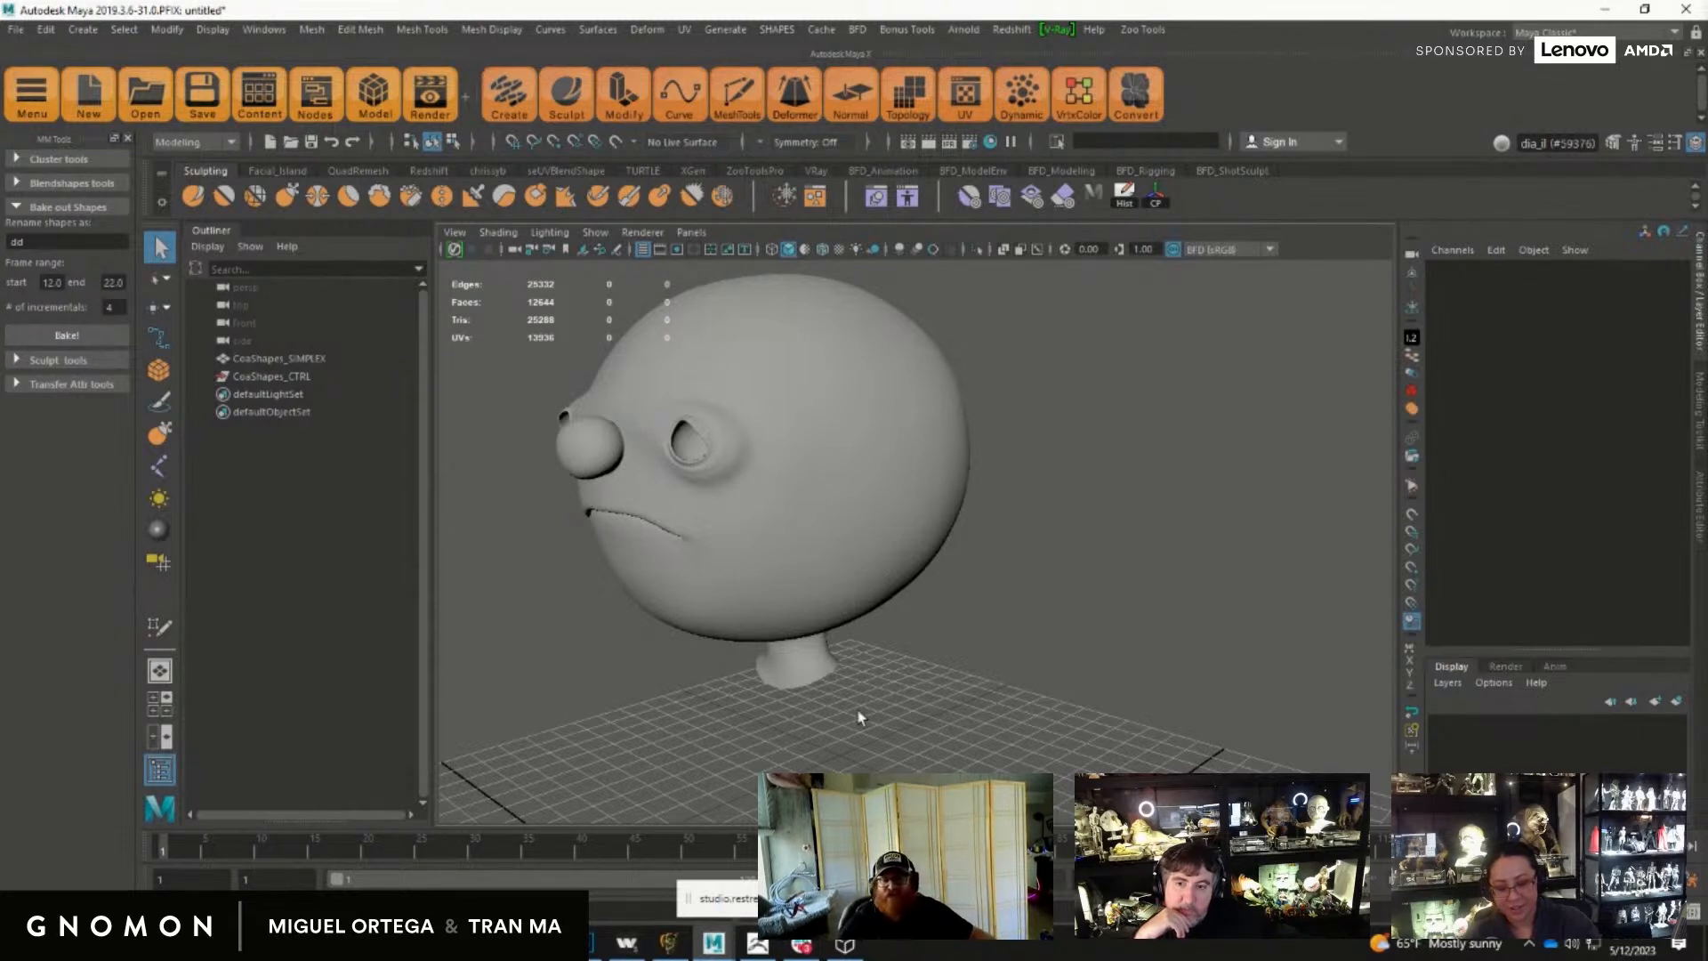
Step: Open shapeCleanUp.0024.ma from the COT folder without saving the current untitled scene
{"action": "left_click", "coordinate": [16, 30]}
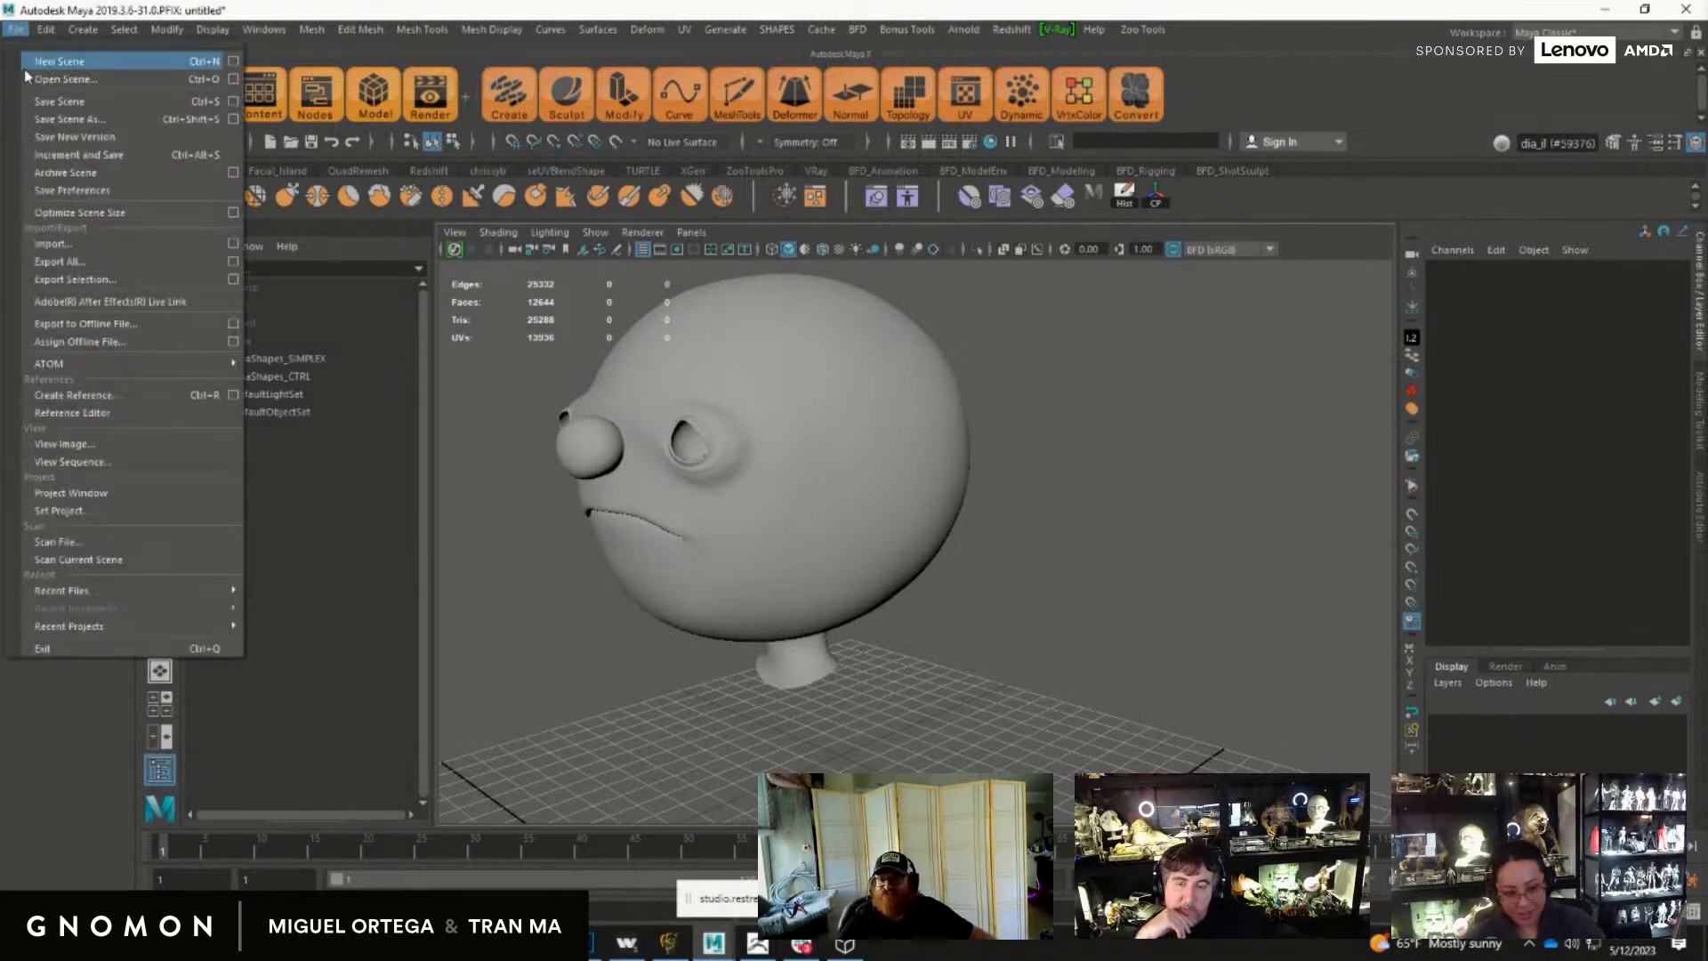
{"action": "left_click", "coordinate": [41, 81]}
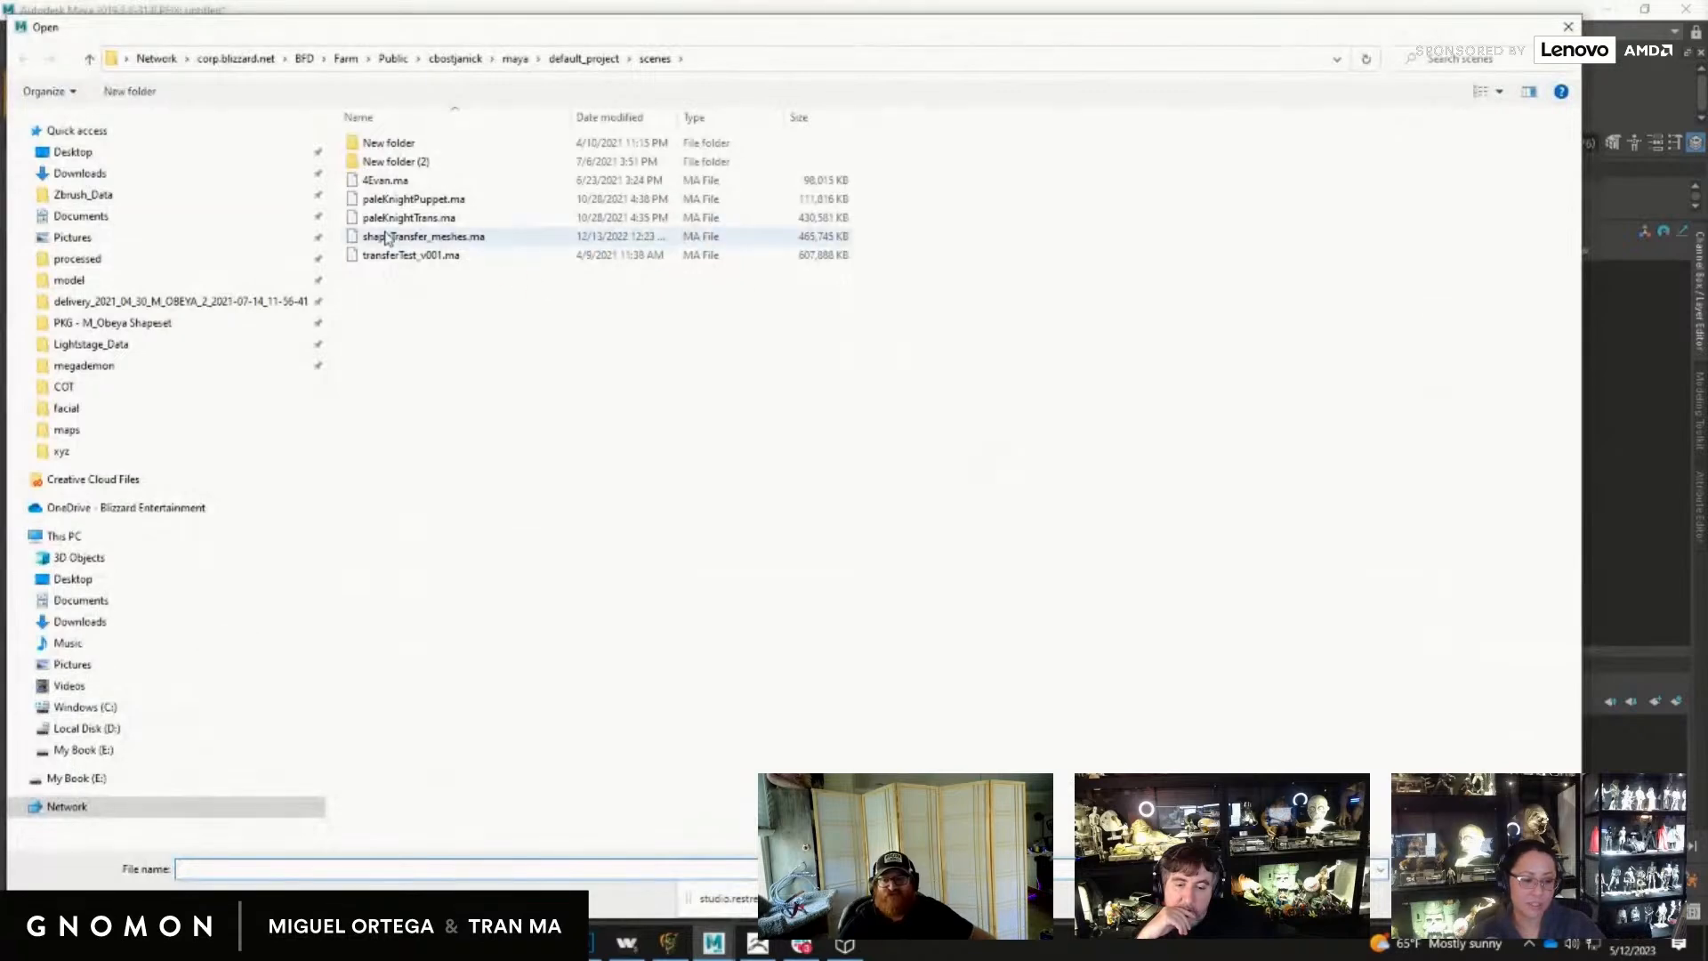
{"action": "left_click", "coordinate": [184, 388]}
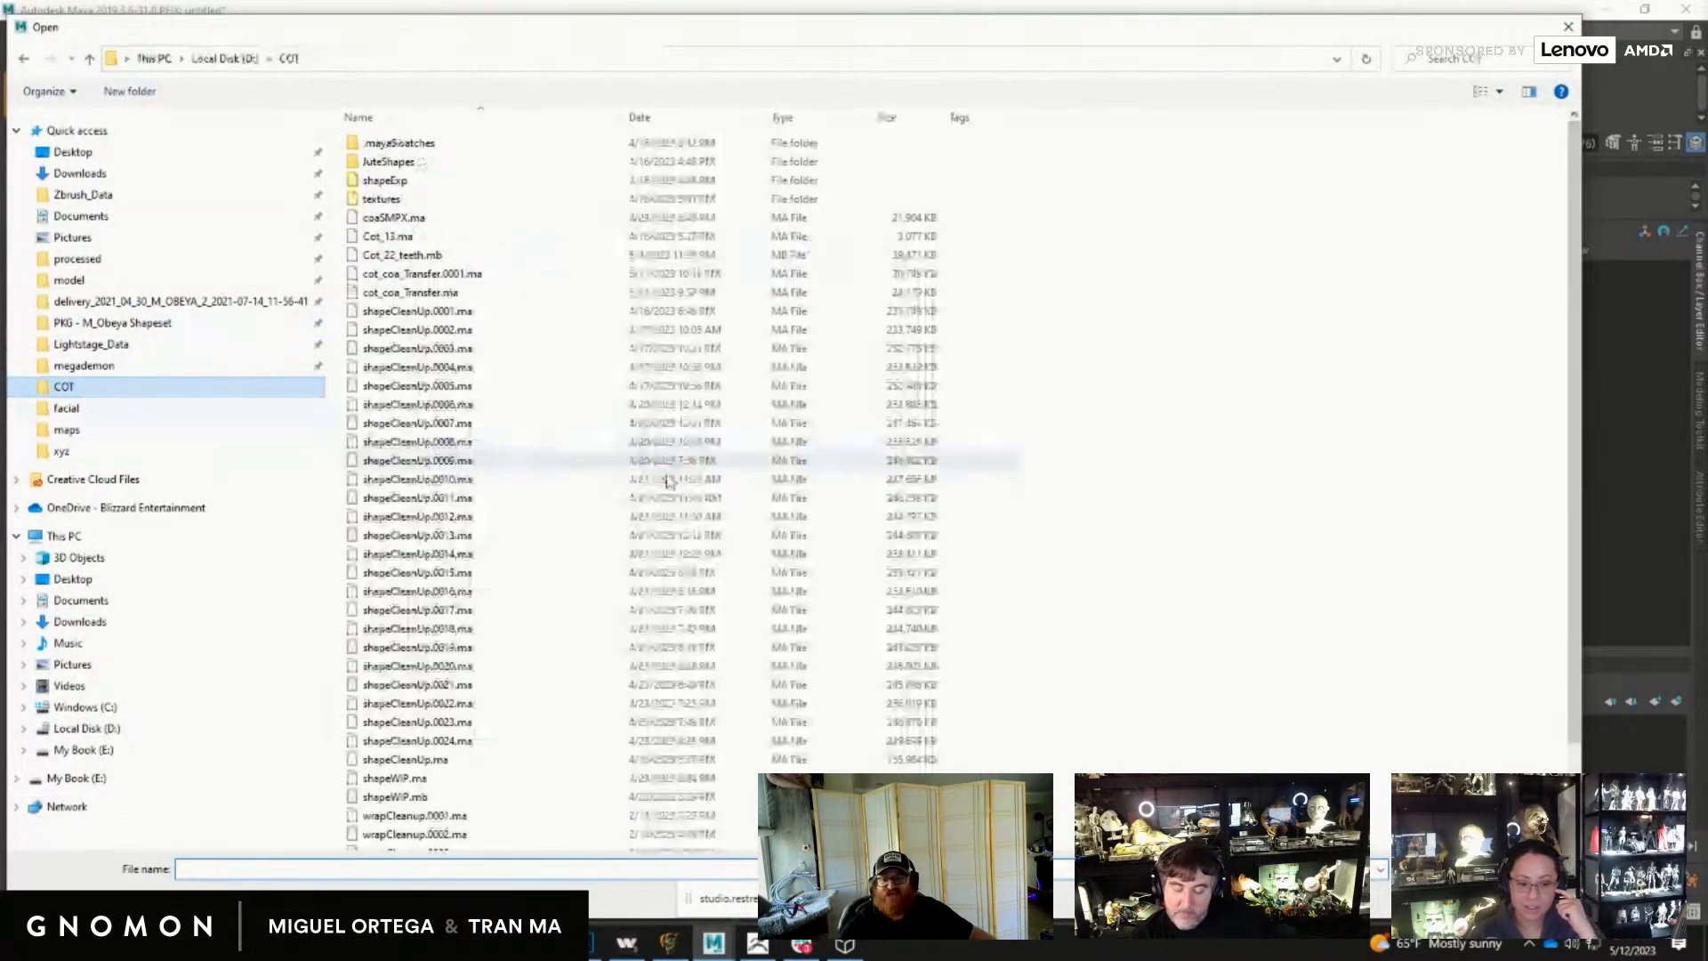
{"action": "left_click", "coordinate": [481, 741]}
{"action": "left_click", "coordinate": [1441, 899]}
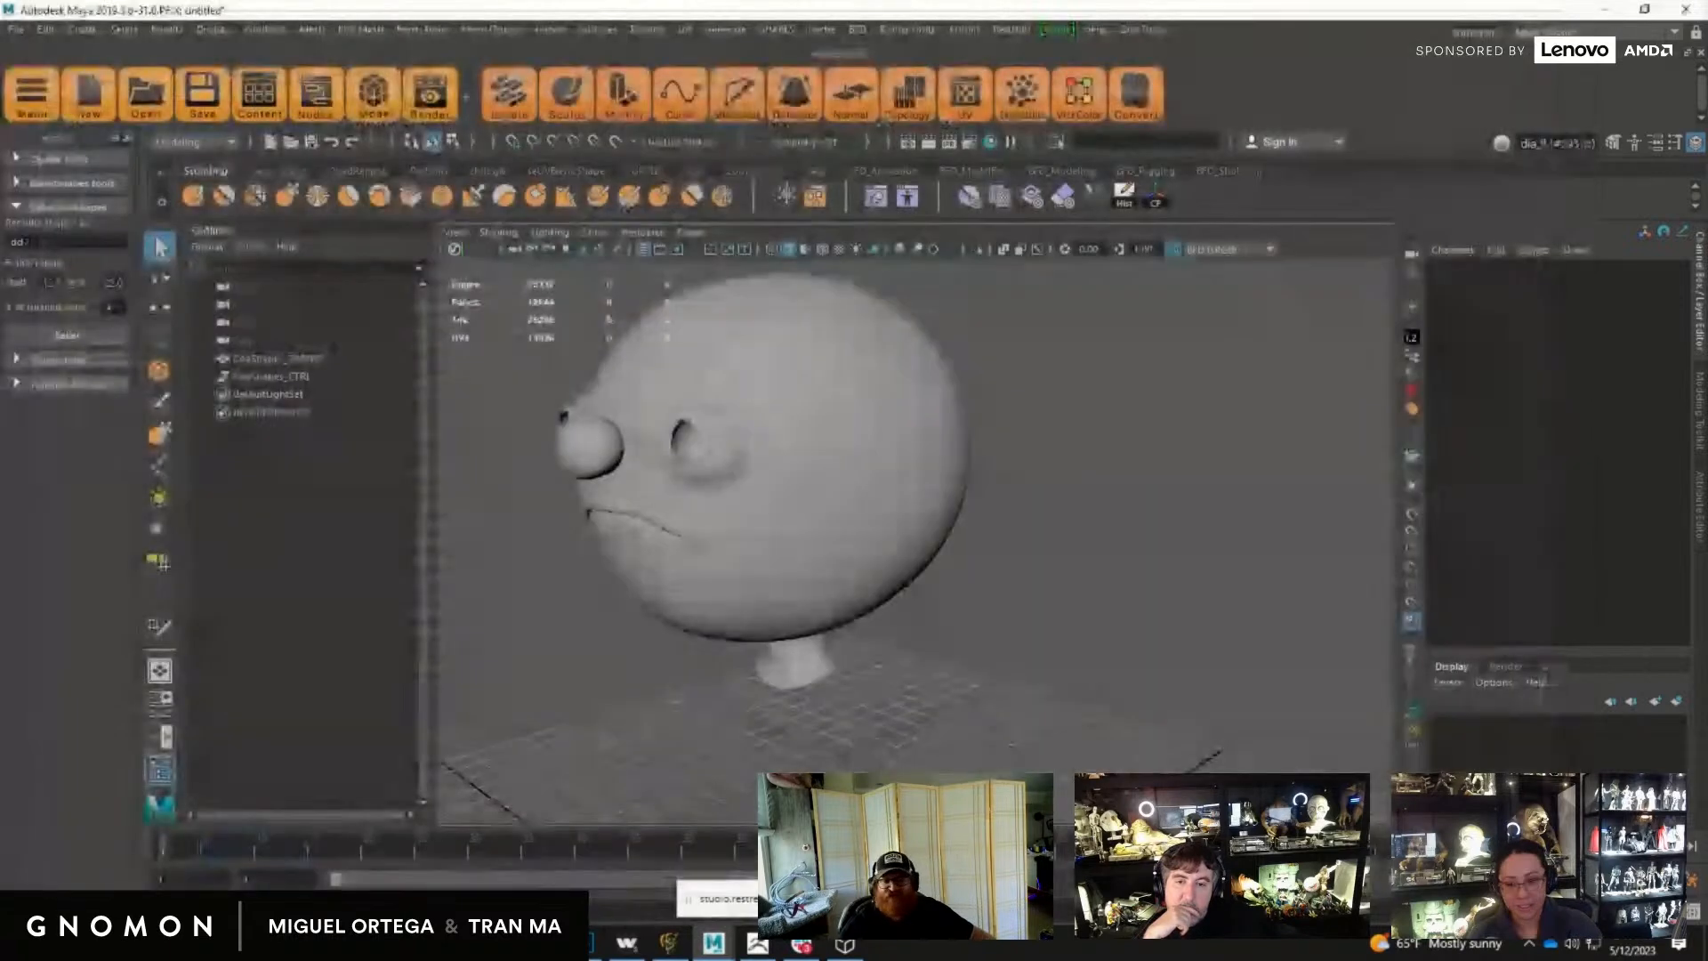
{"action": "left_click", "coordinate": [870, 481]}
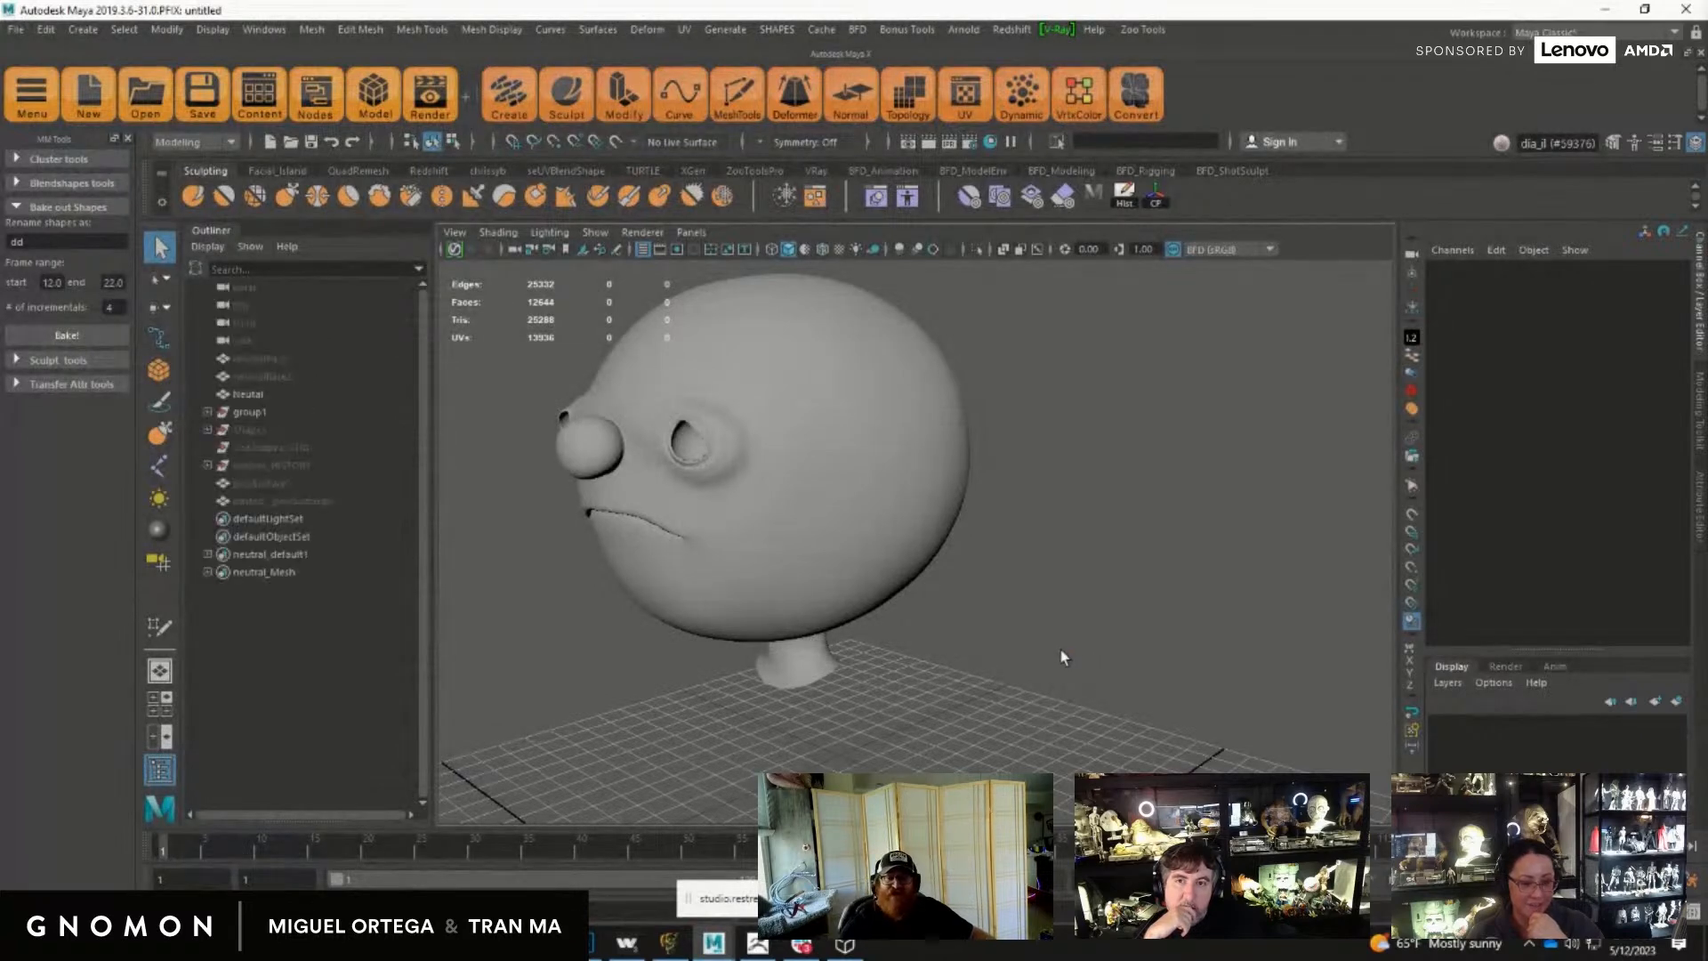
Step: Frame the reopened head closely from the front, close the Arnold render view, and widen the viewport slightly
{"action": "left_click_drag", "start_coordinate": [981, 617], "coordinate": [1075, 573], "text": "alt"}
{"action": "right_click_drag", "start_coordinate": [1074, 572], "coordinate": [1186, 610], "text": "alt"}
{"action": "right_click_drag", "start_coordinate": [983, 614], "coordinate": [1094, 645], "text": "alt"}
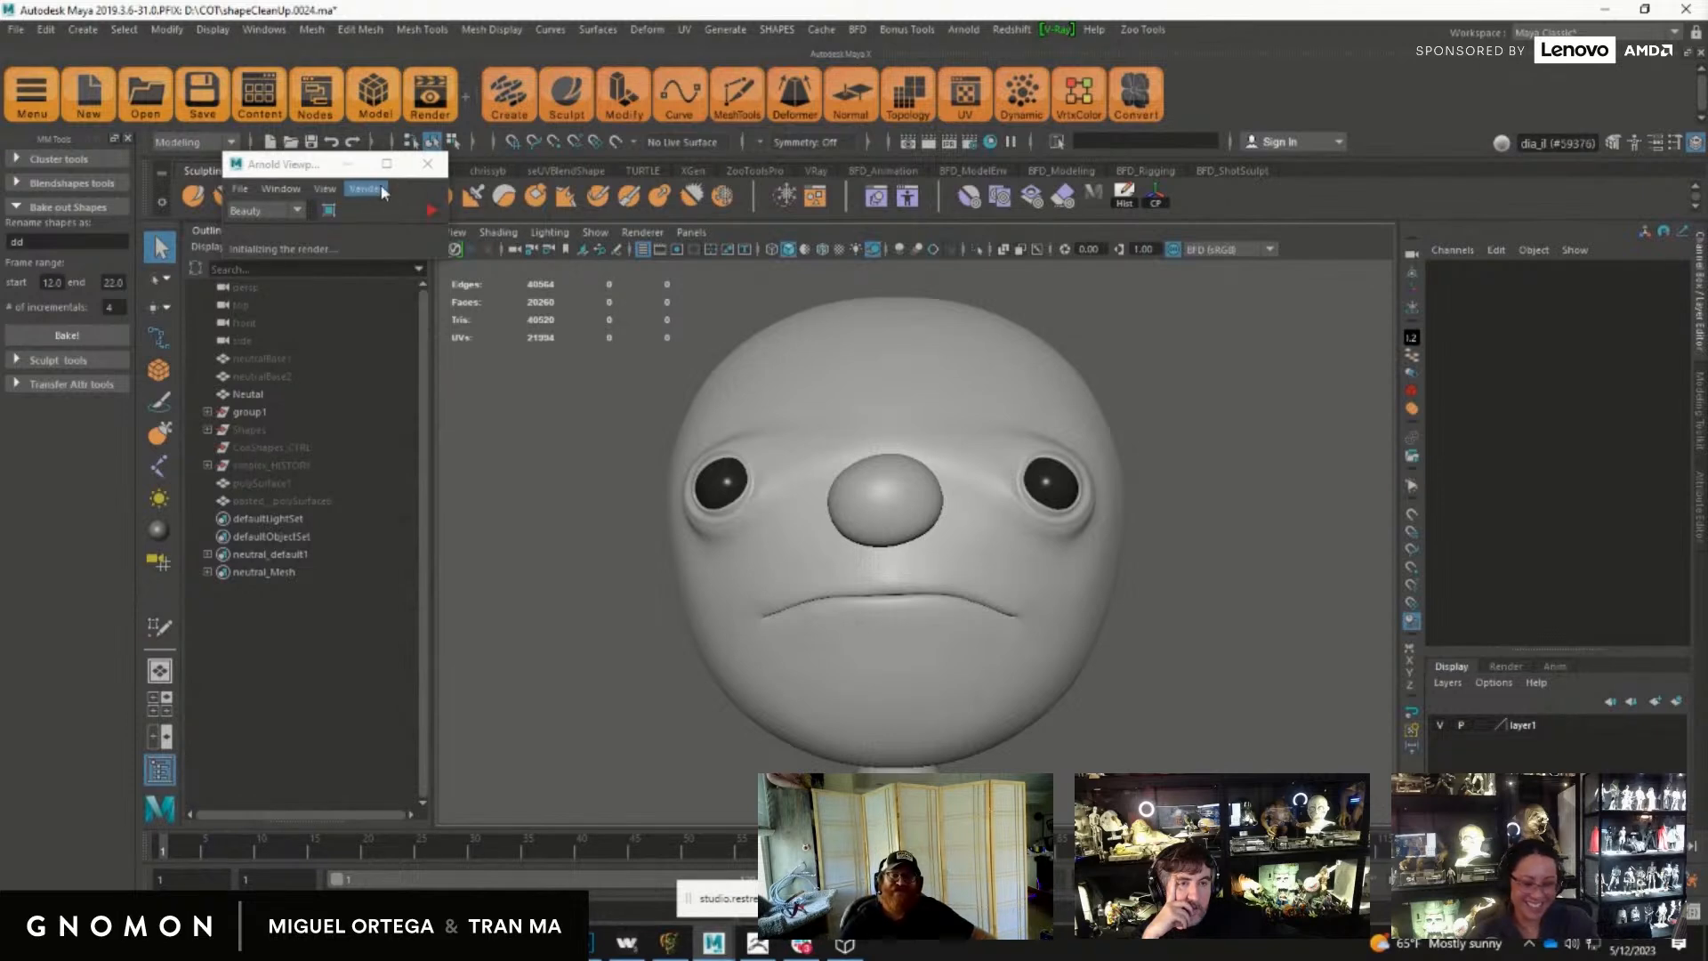
{"action": "left_click", "coordinate": [423, 166]}
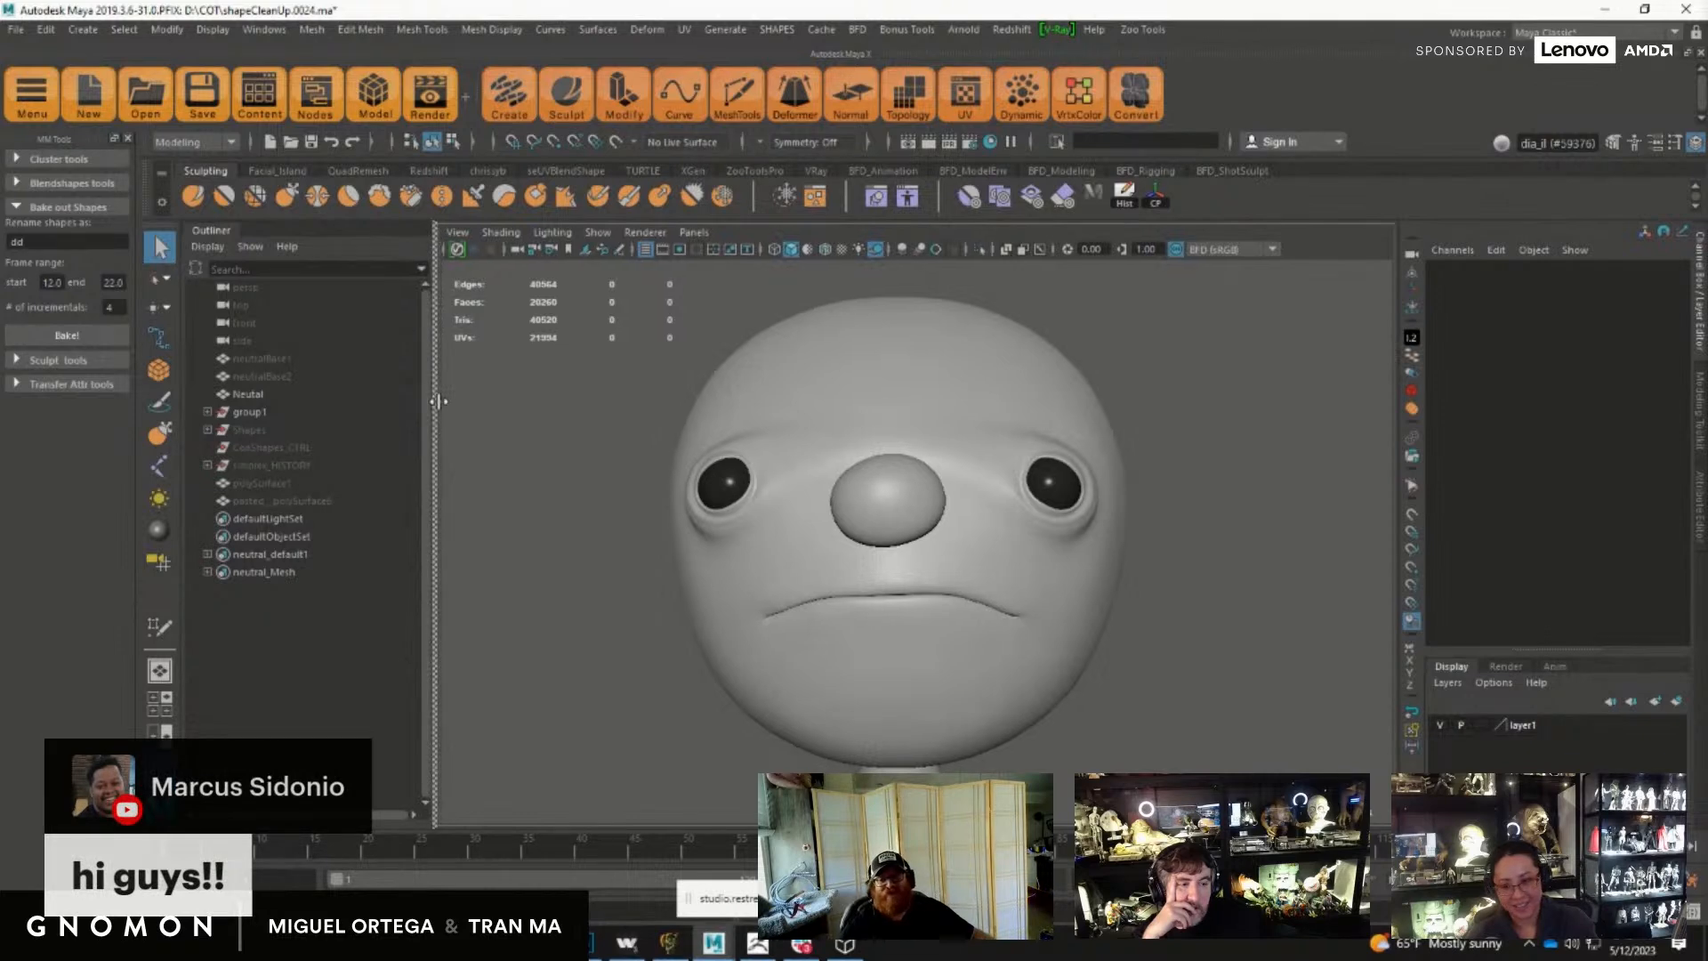
{"action": "left_click_drag", "start_coordinate": [436, 401], "coordinate": [415, 397]}
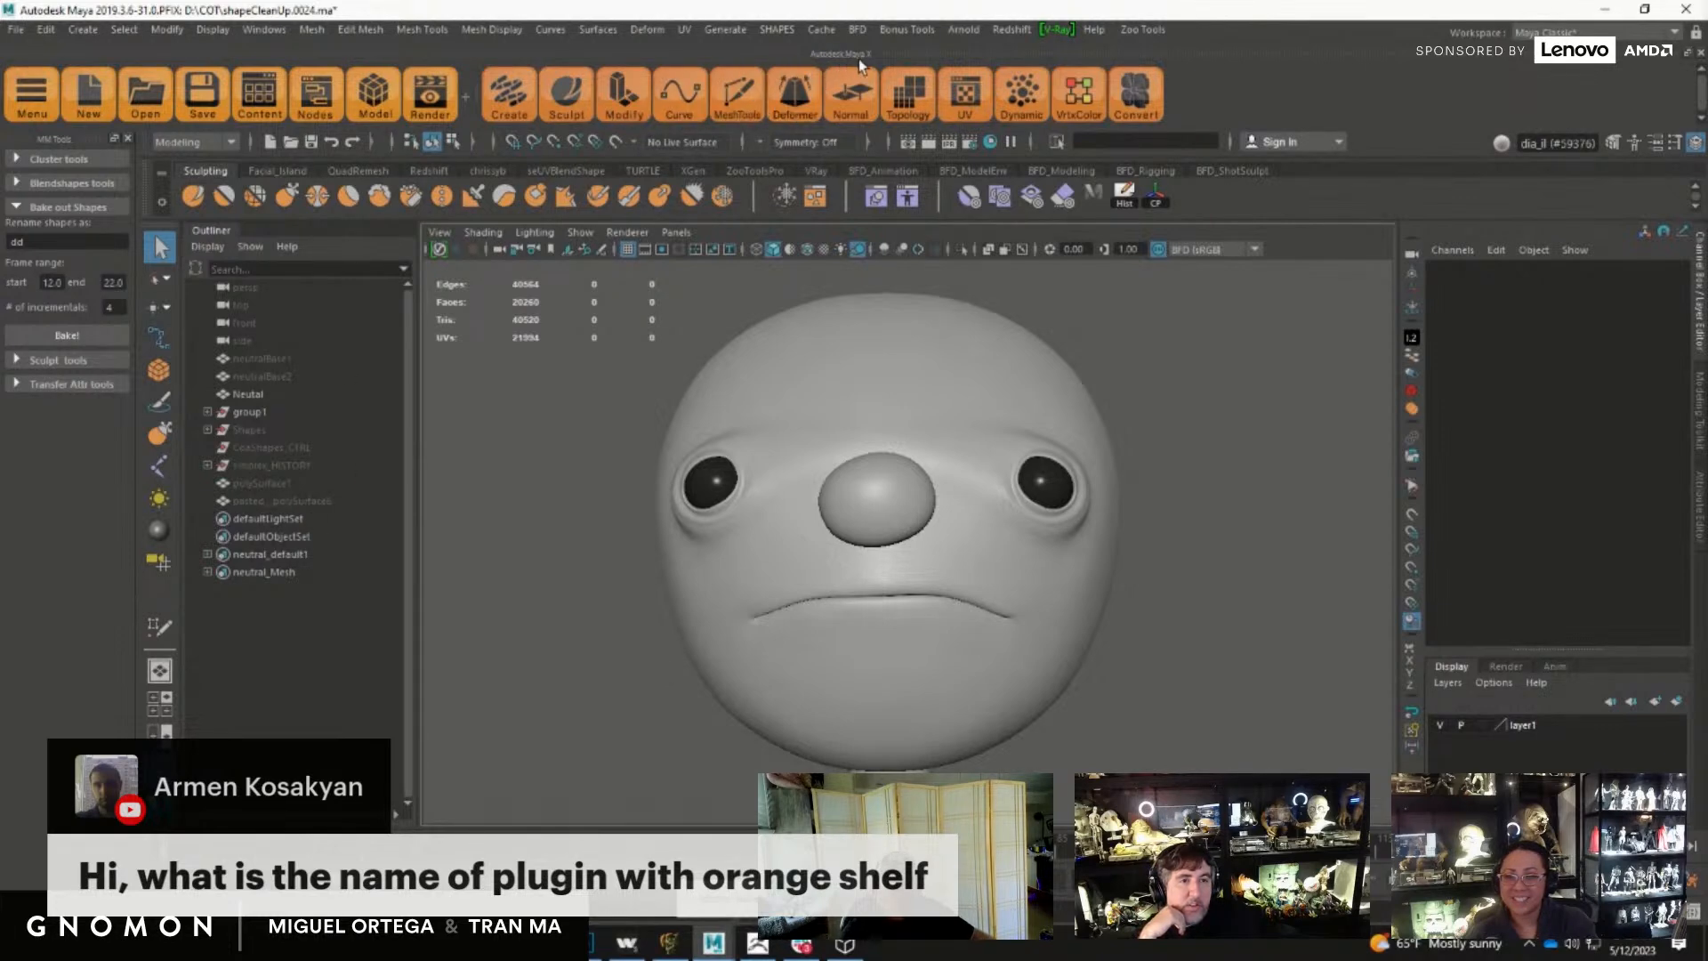
{"action": "left_click", "coordinate": [496, 943]}
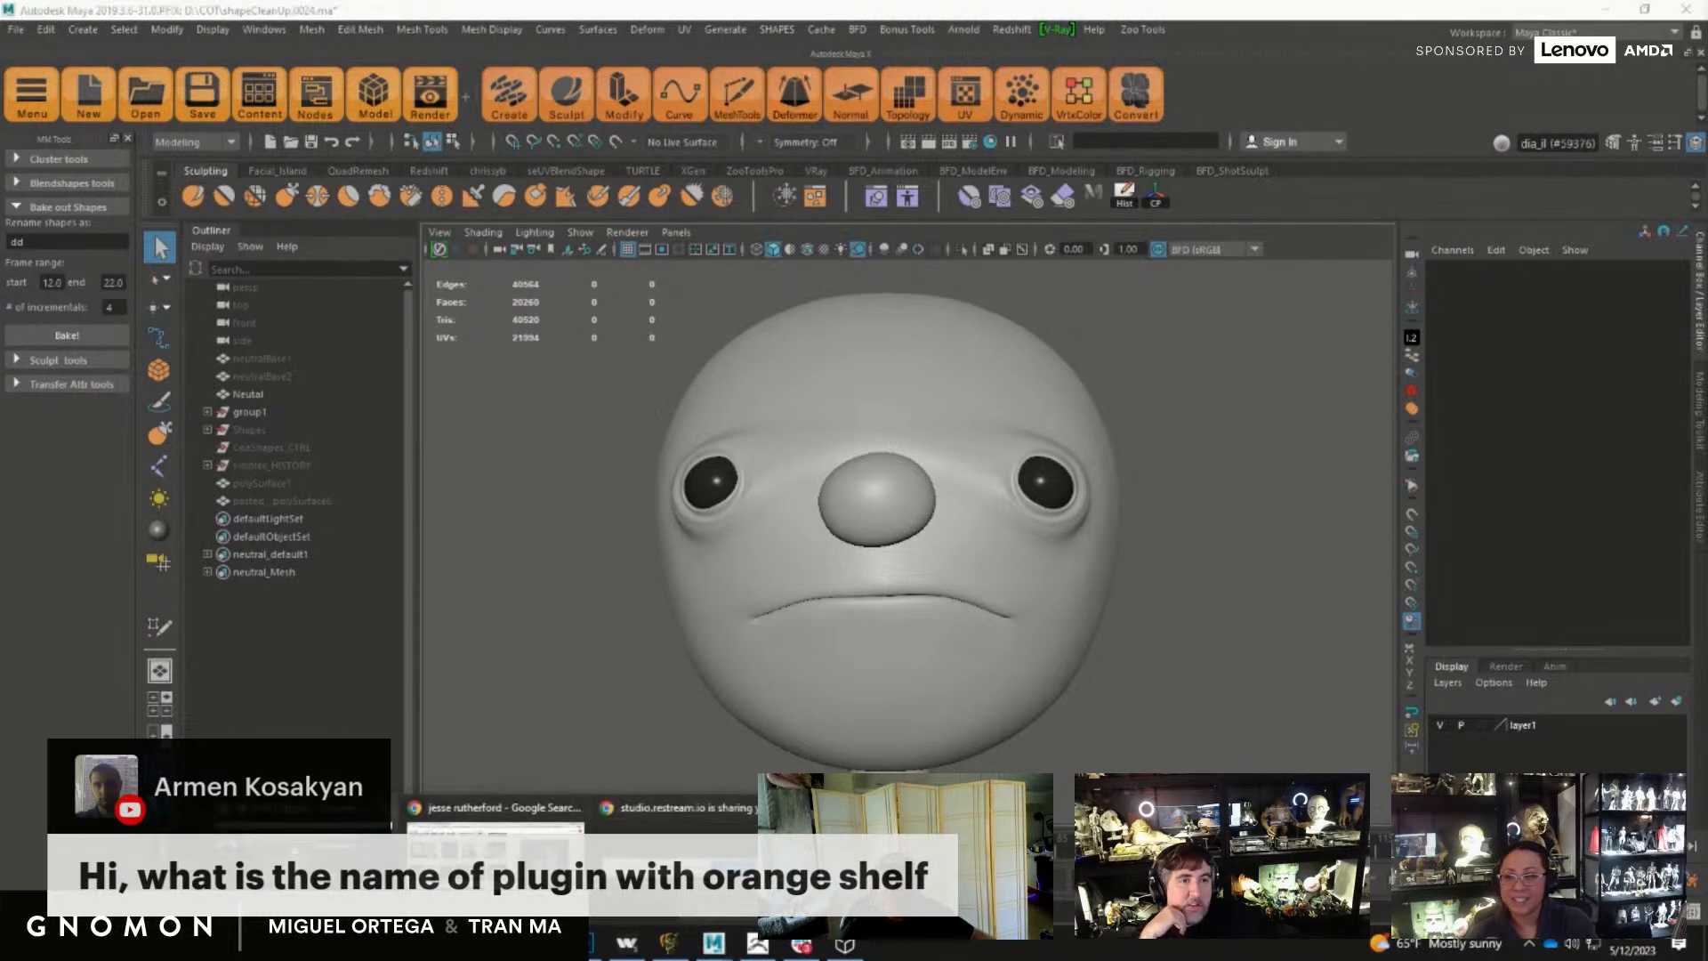
{"action": "left_click", "coordinate": [495, 863]}
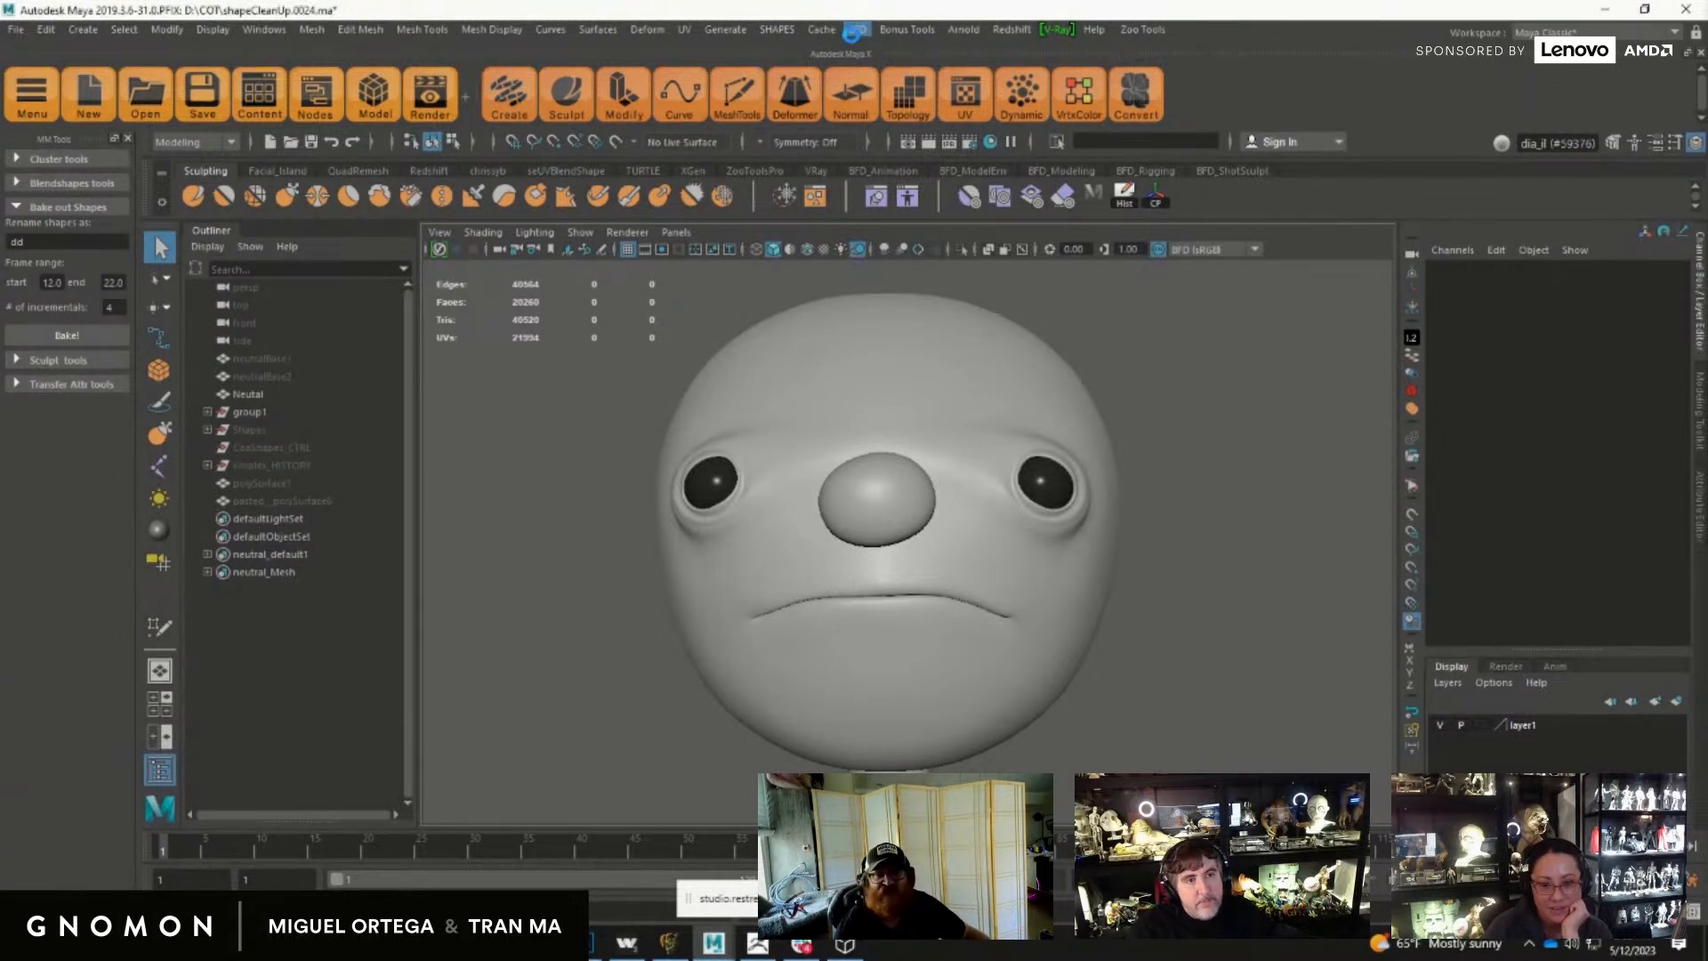
Step: Load the Neutal head as the current object in Blizplex and expand the CoaShapes slider and combo shape trees
{"action": "left_click_drag", "start_coordinate": [857, 264], "coordinate": [1101, 131]}
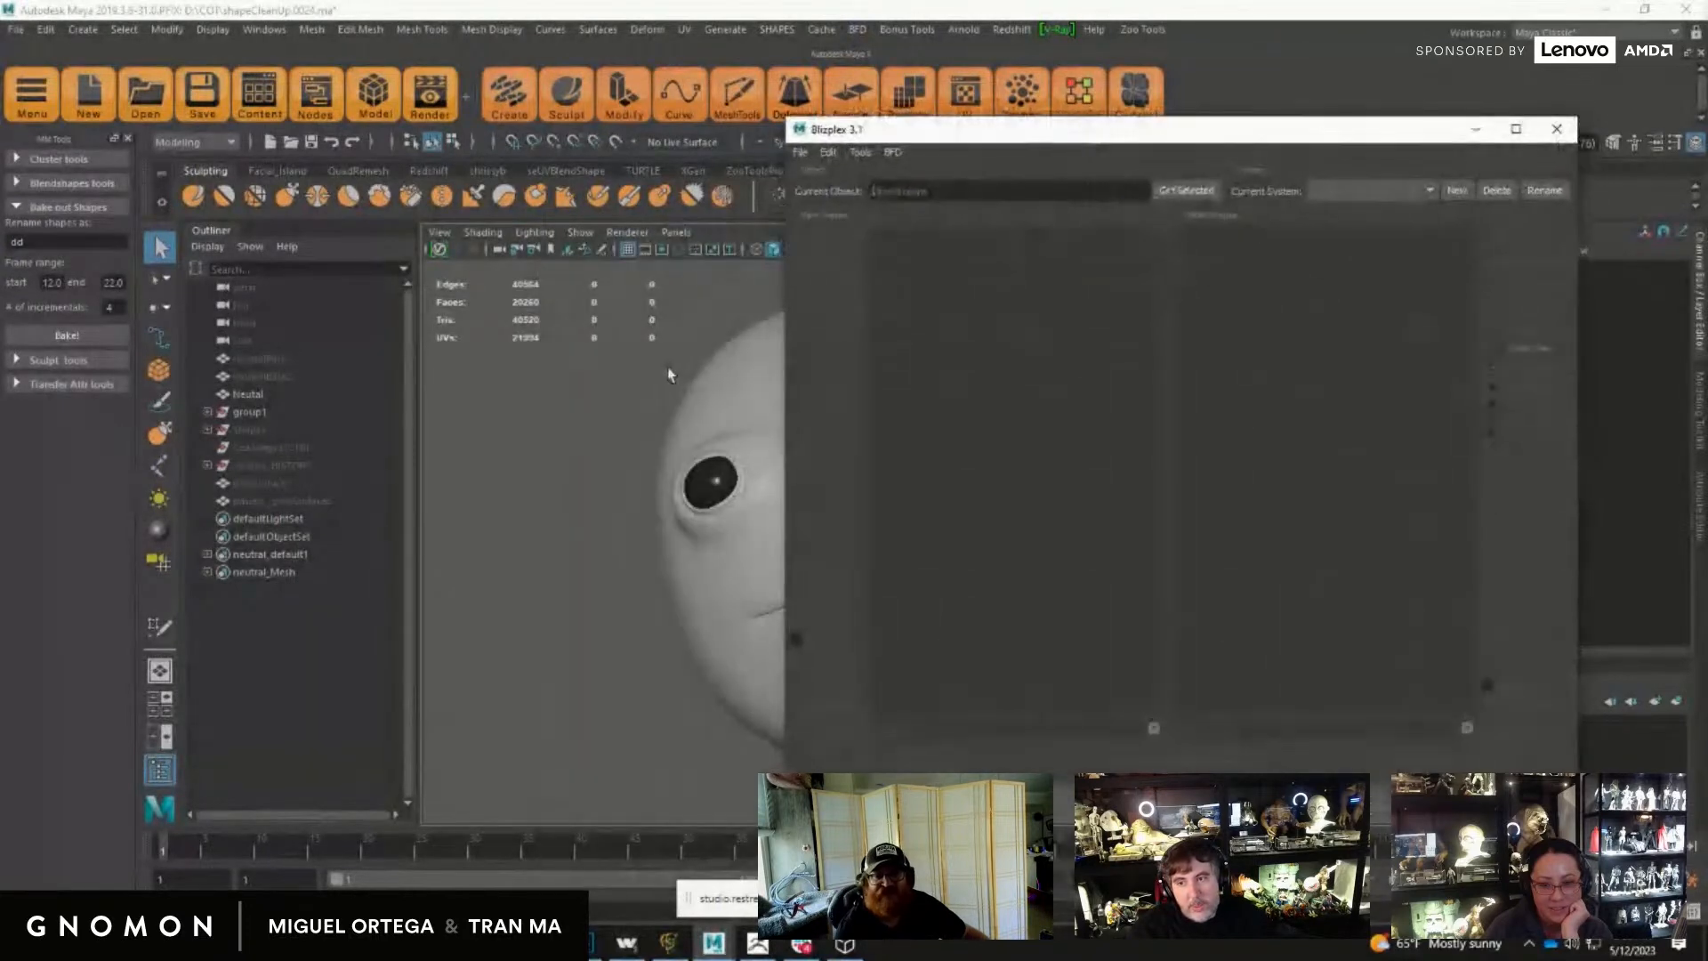
{"action": "left_click", "coordinate": [740, 371]}
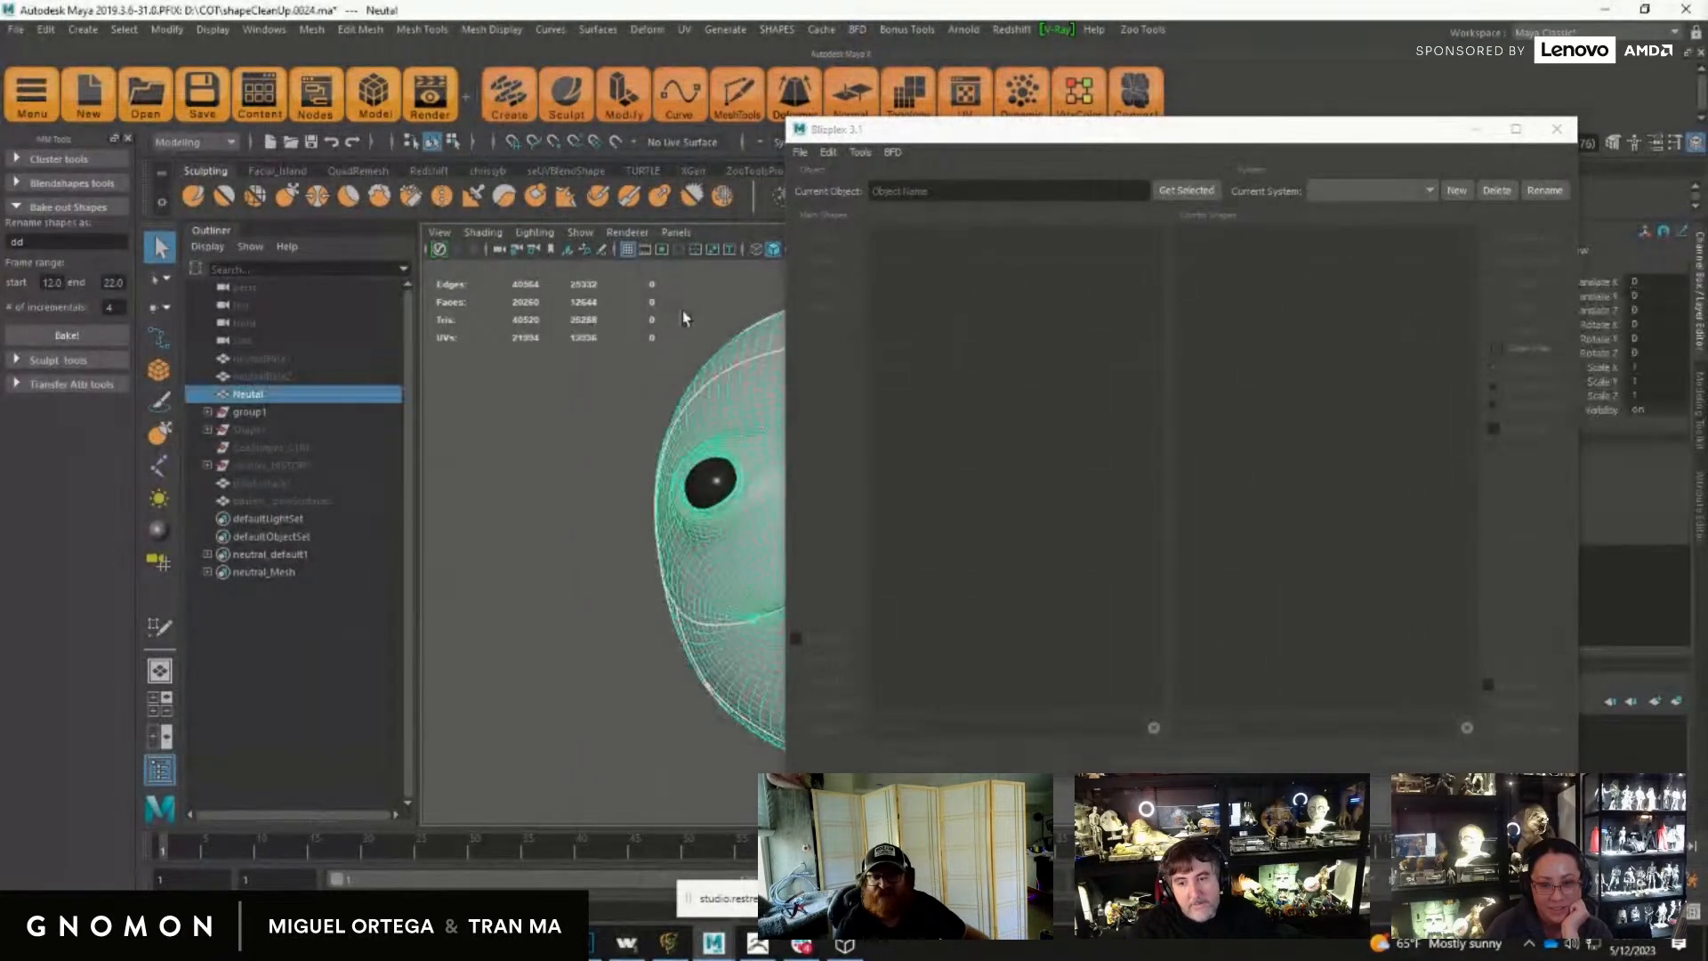
{"action": "left_click", "coordinate": [1176, 191]}
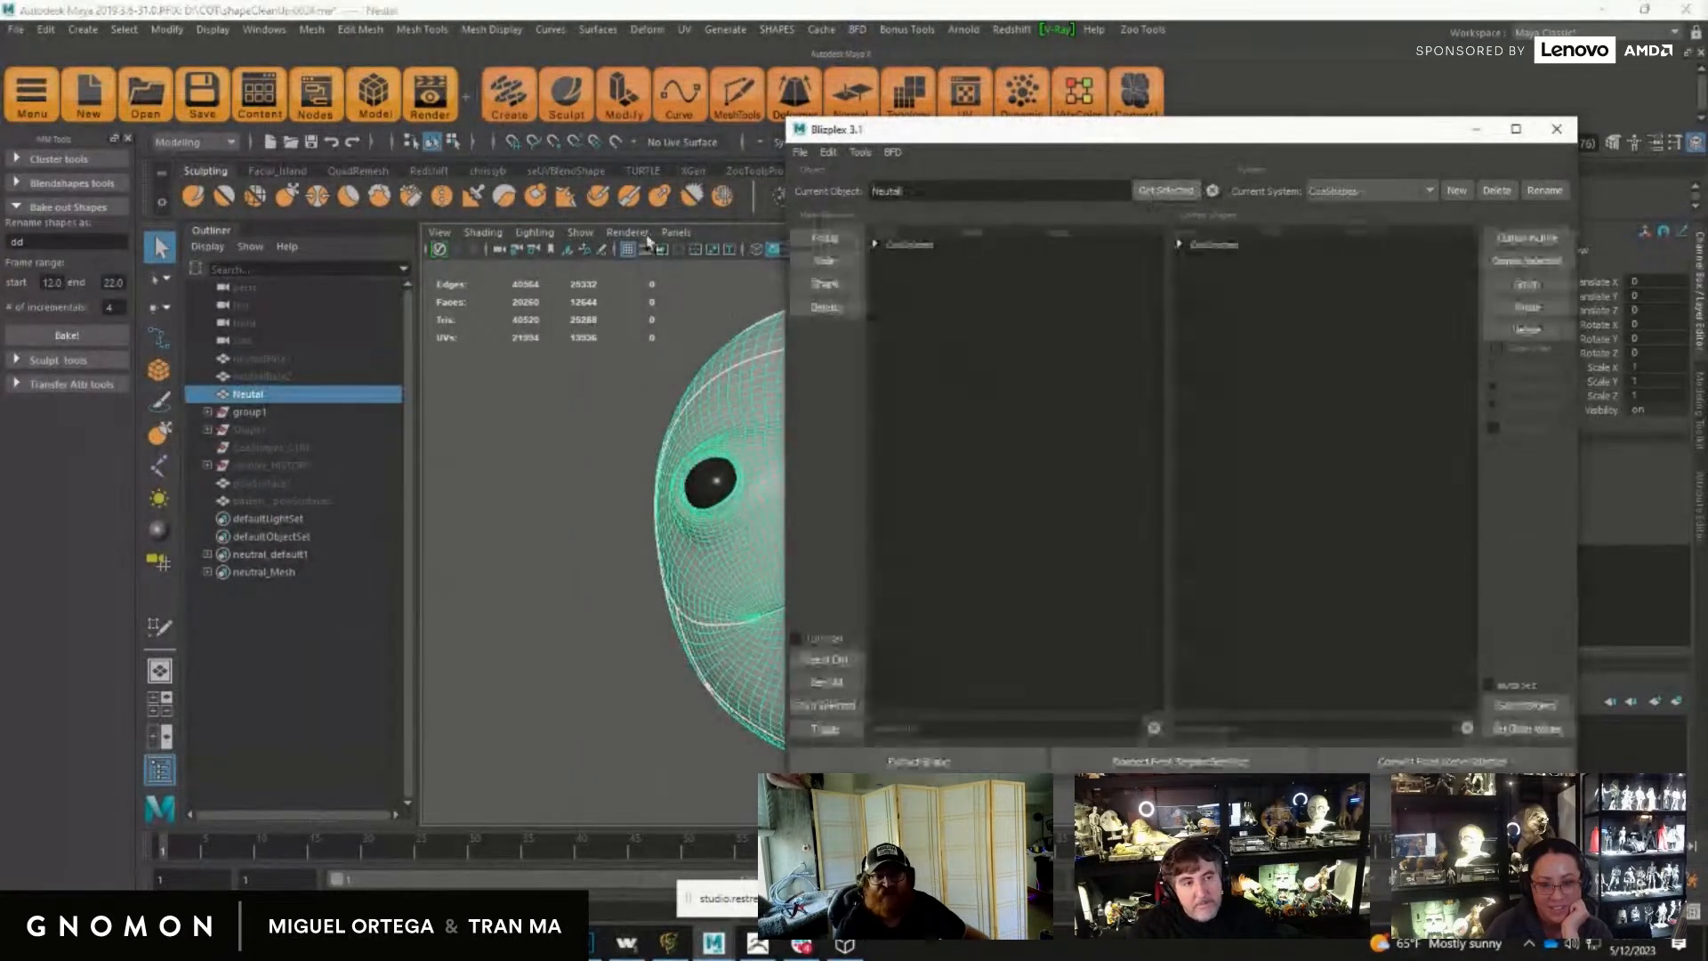
{"action": "left_click", "coordinate": [875, 244]}
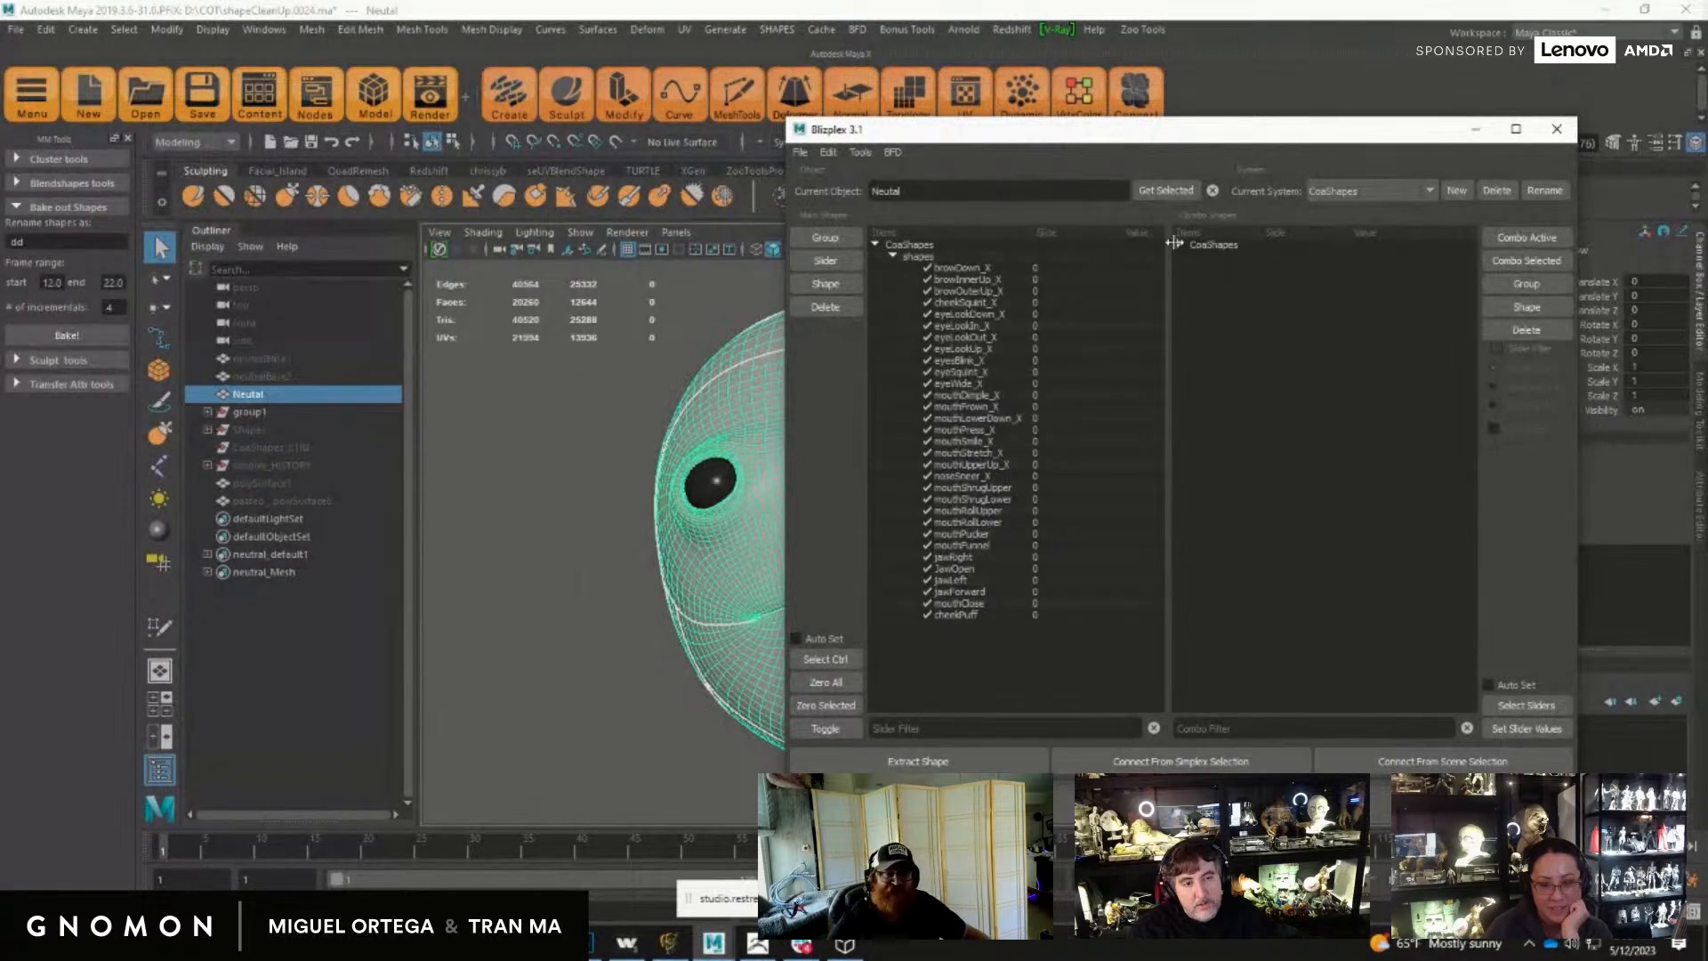
{"action": "left_click", "coordinate": [1179, 246]}
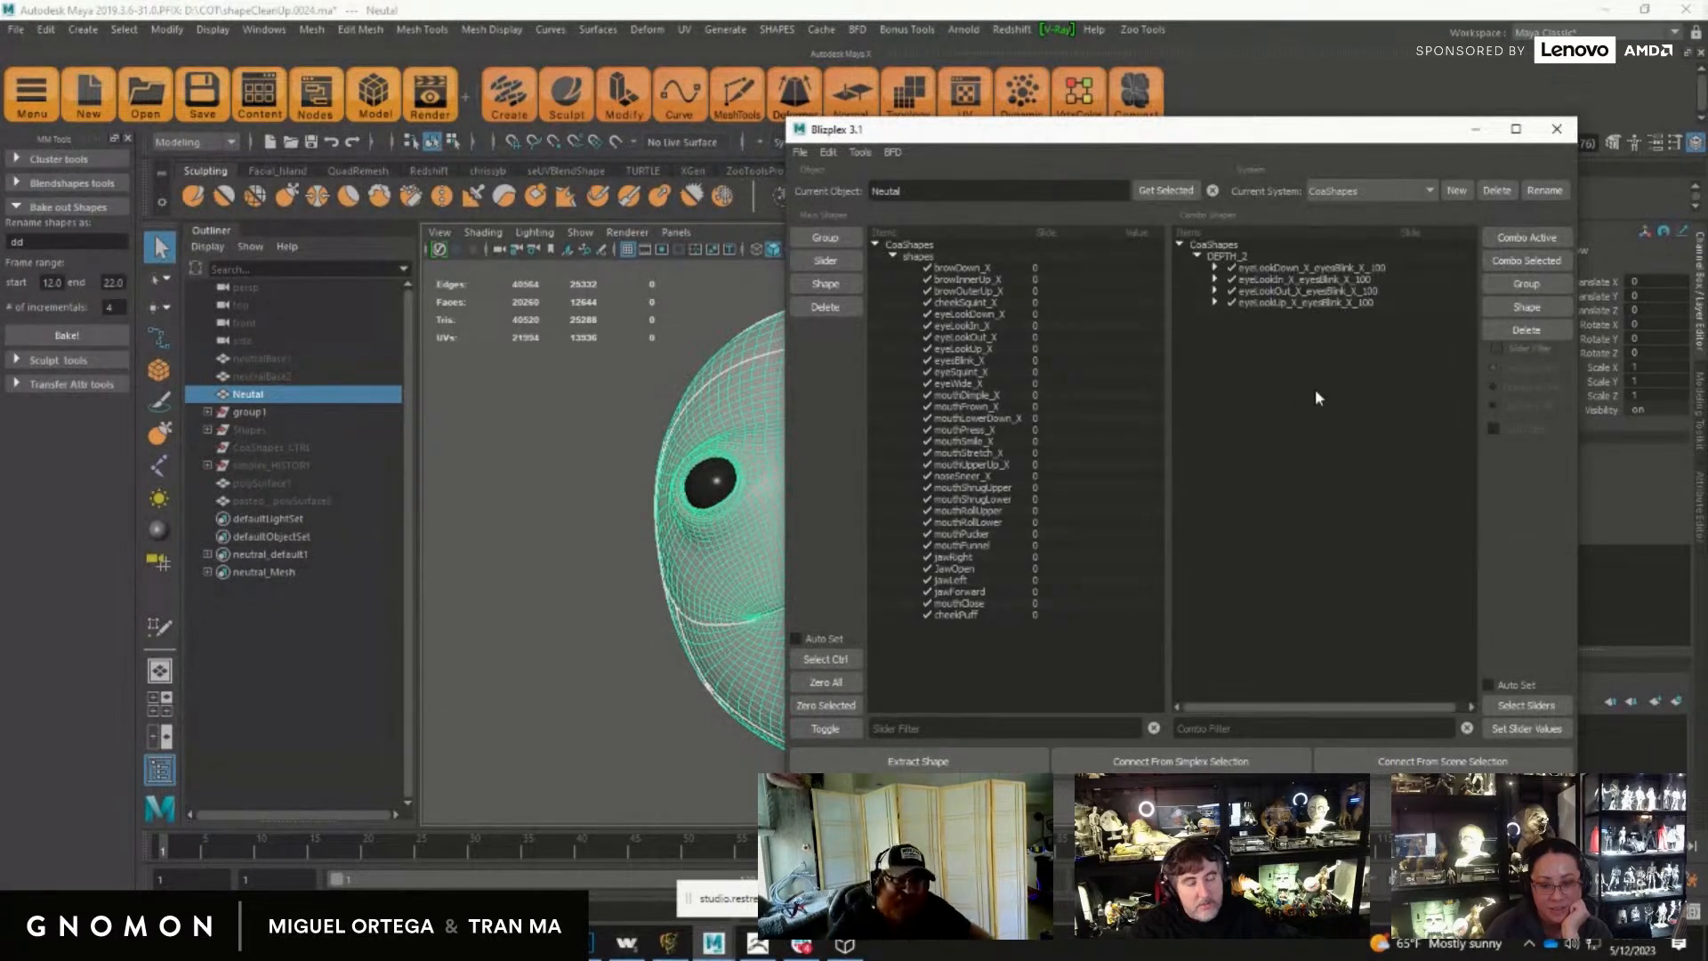
Step: Highlight the main shapes from browDown_X to cheekPuff, and after that the four eye-look and blink combo shapes in DEPTH_2
{"action": "left_click_drag", "start_coordinate": [958, 268], "coordinate": [963, 620]}
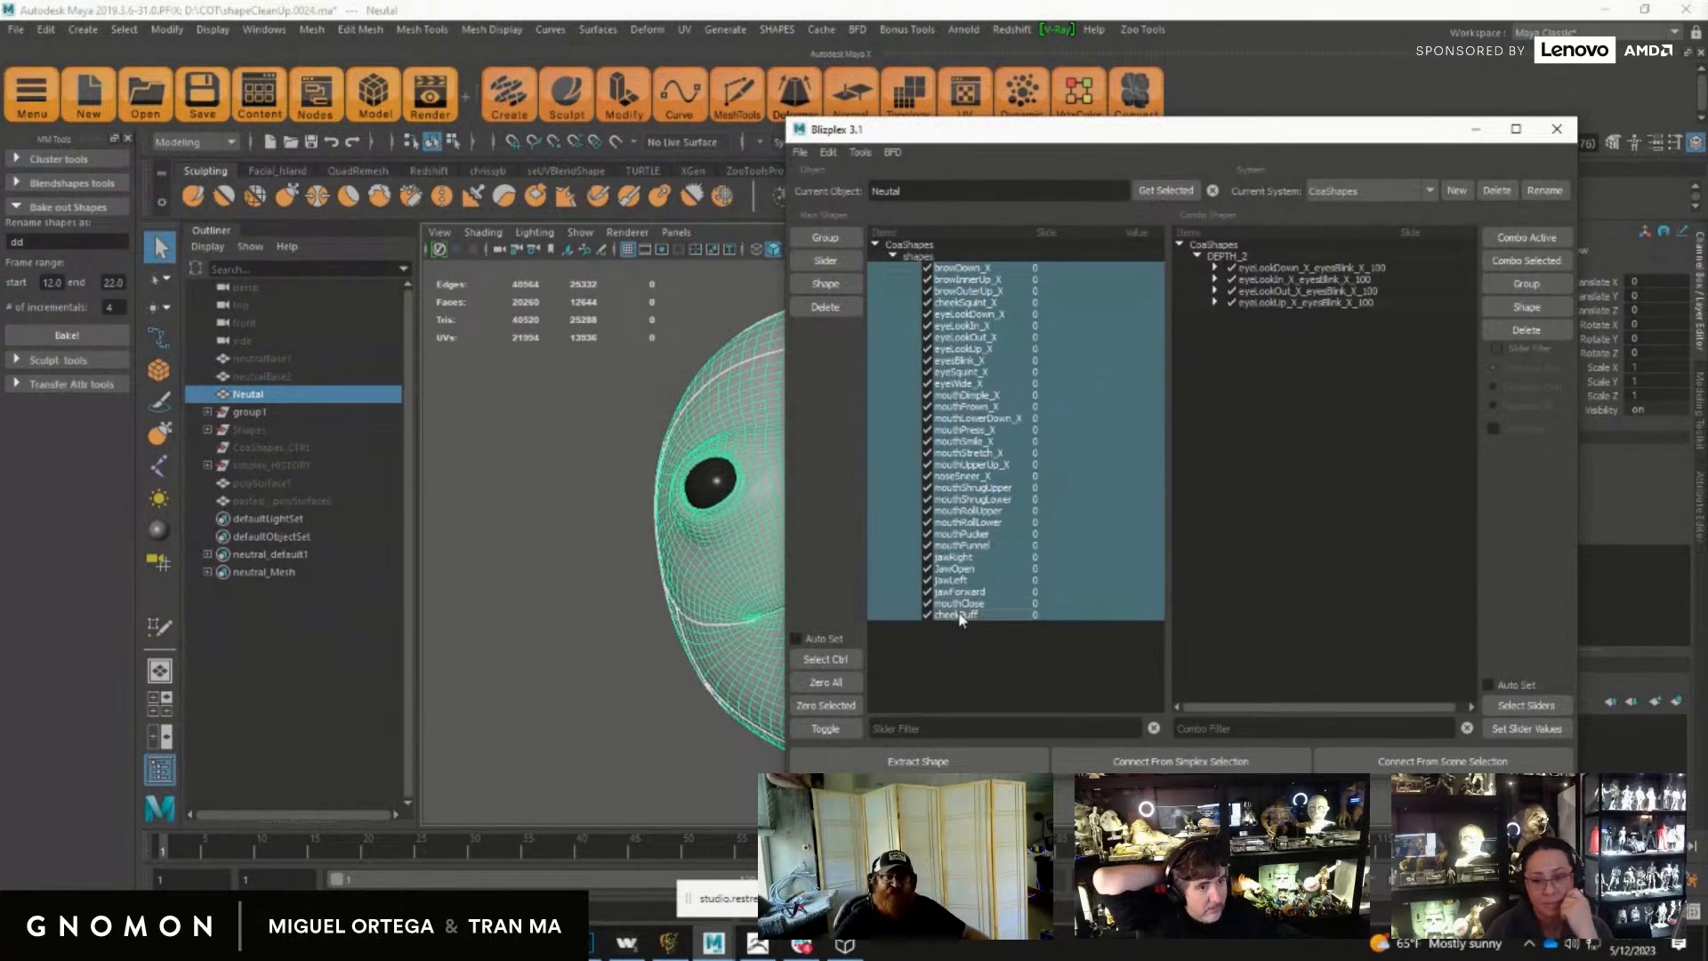
{"action": "left_click", "coordinate": [1266, 270]}
{"action": "left_click_drag", "start_coordinate": [1266, 269], "coordinate": [1264, 301]}
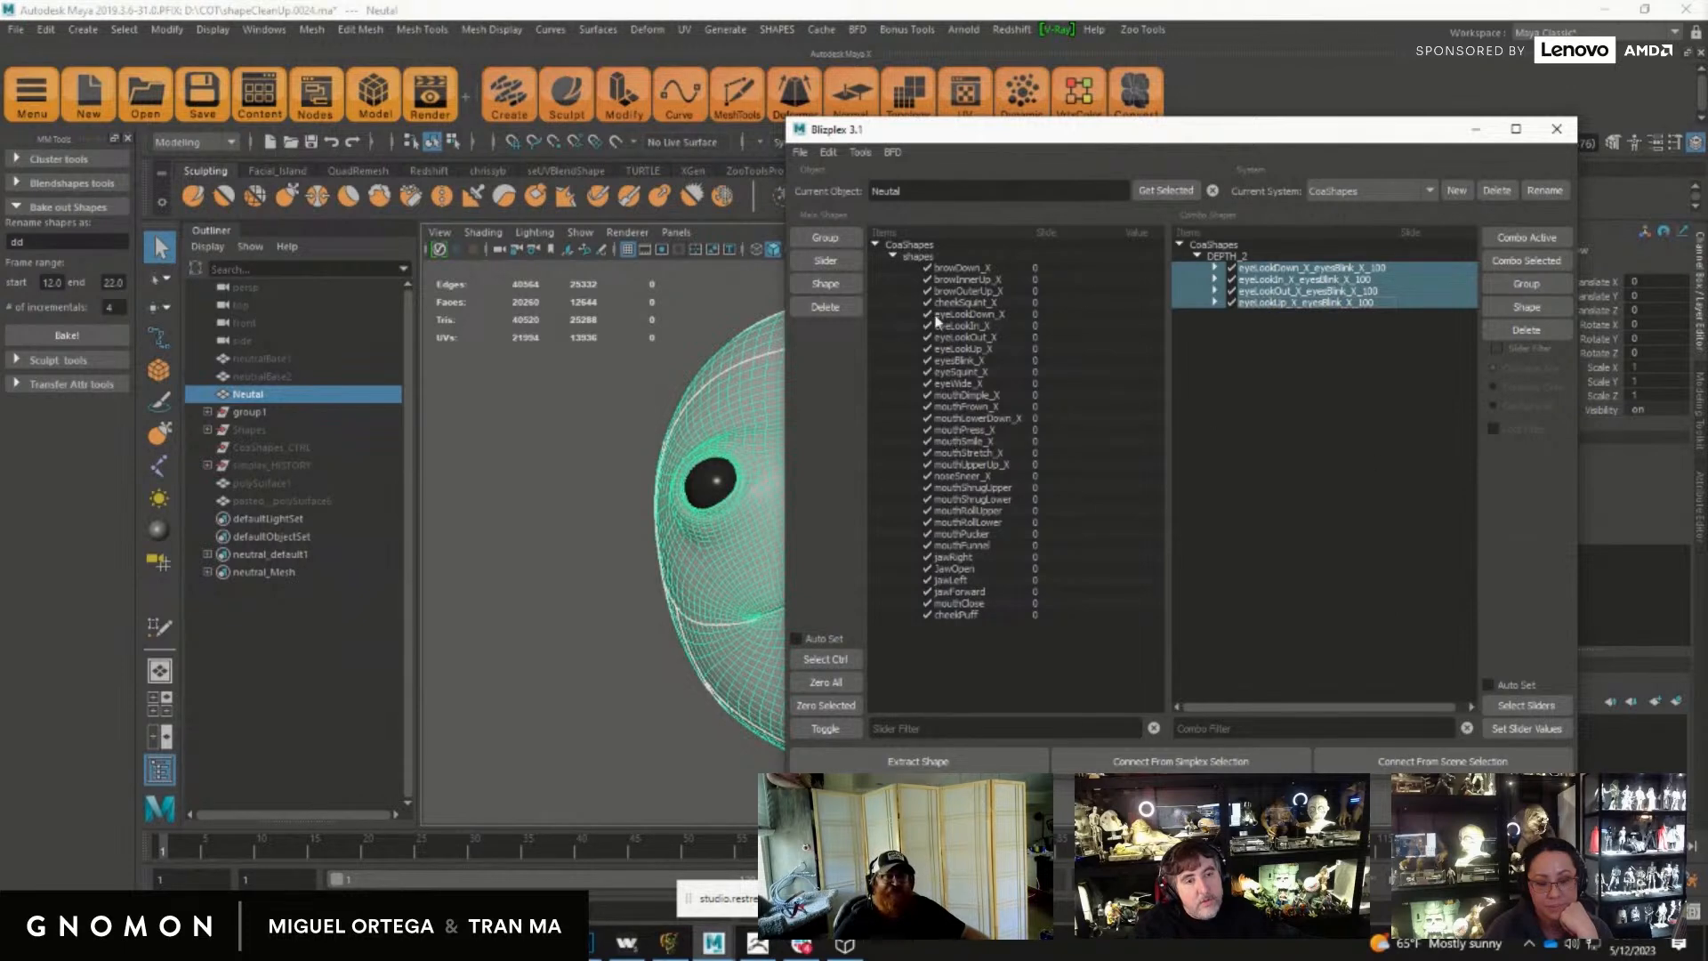
{"action": "left_click_drag", "start_coordinate": [988, 136], "coordinate": [948, 119]}
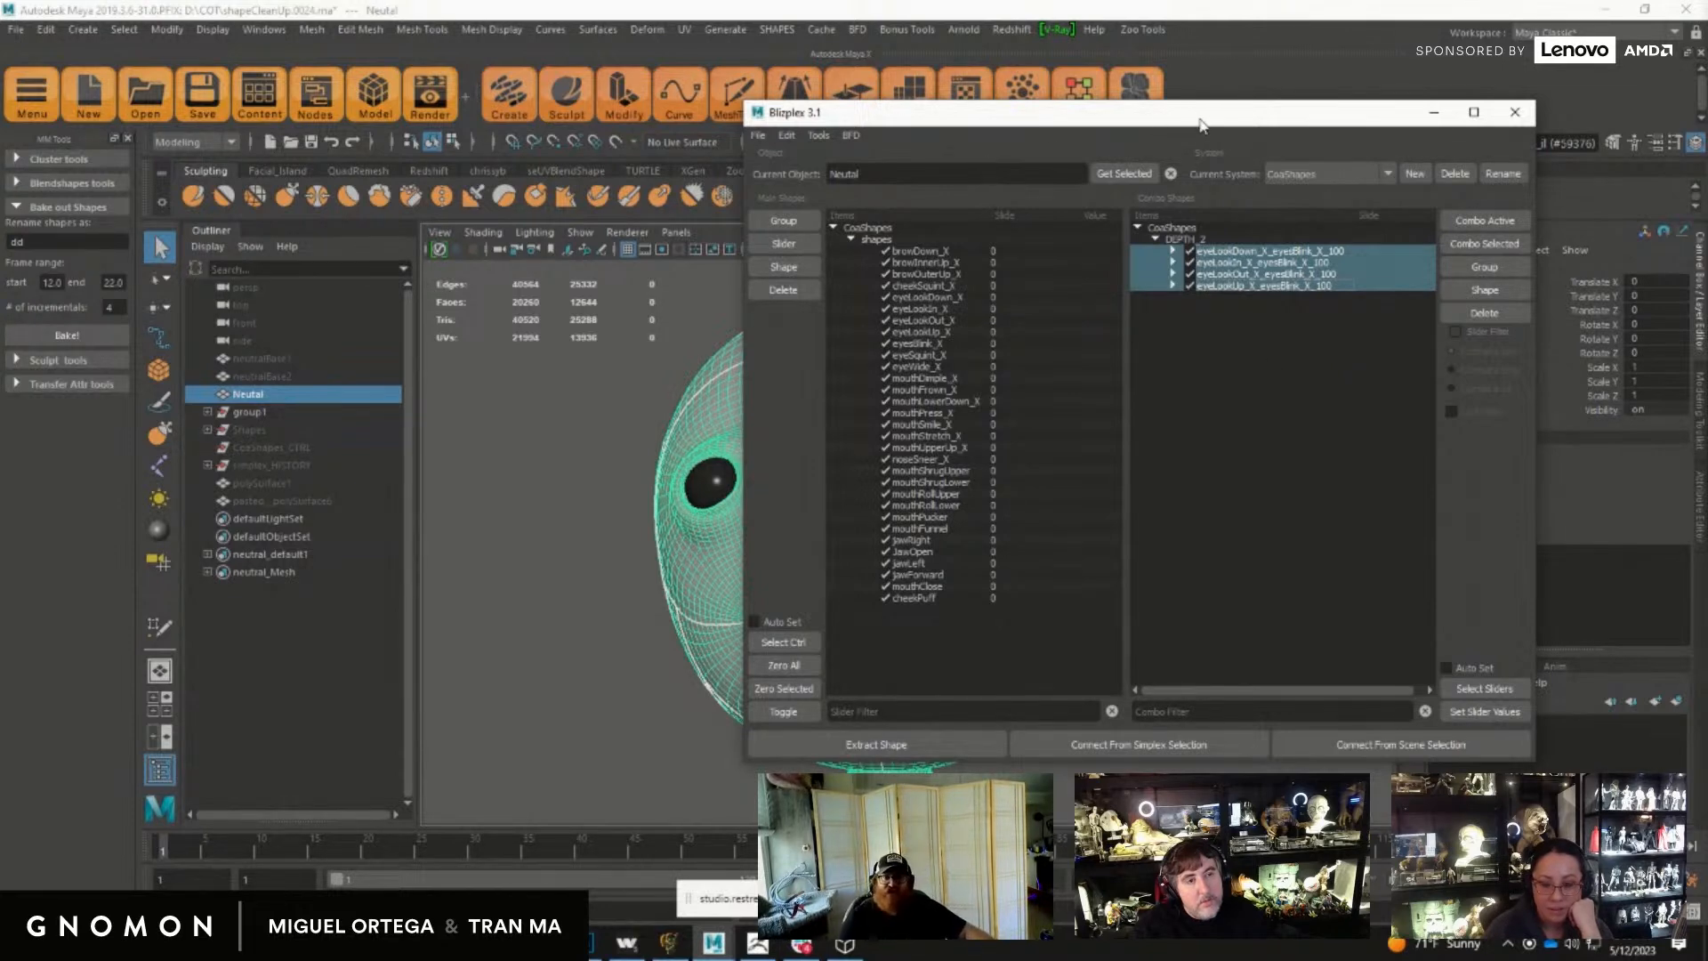
{"action": "left_click_drag", "start_coordinate": [1199, 125], "coordinate": [1277, 94]}
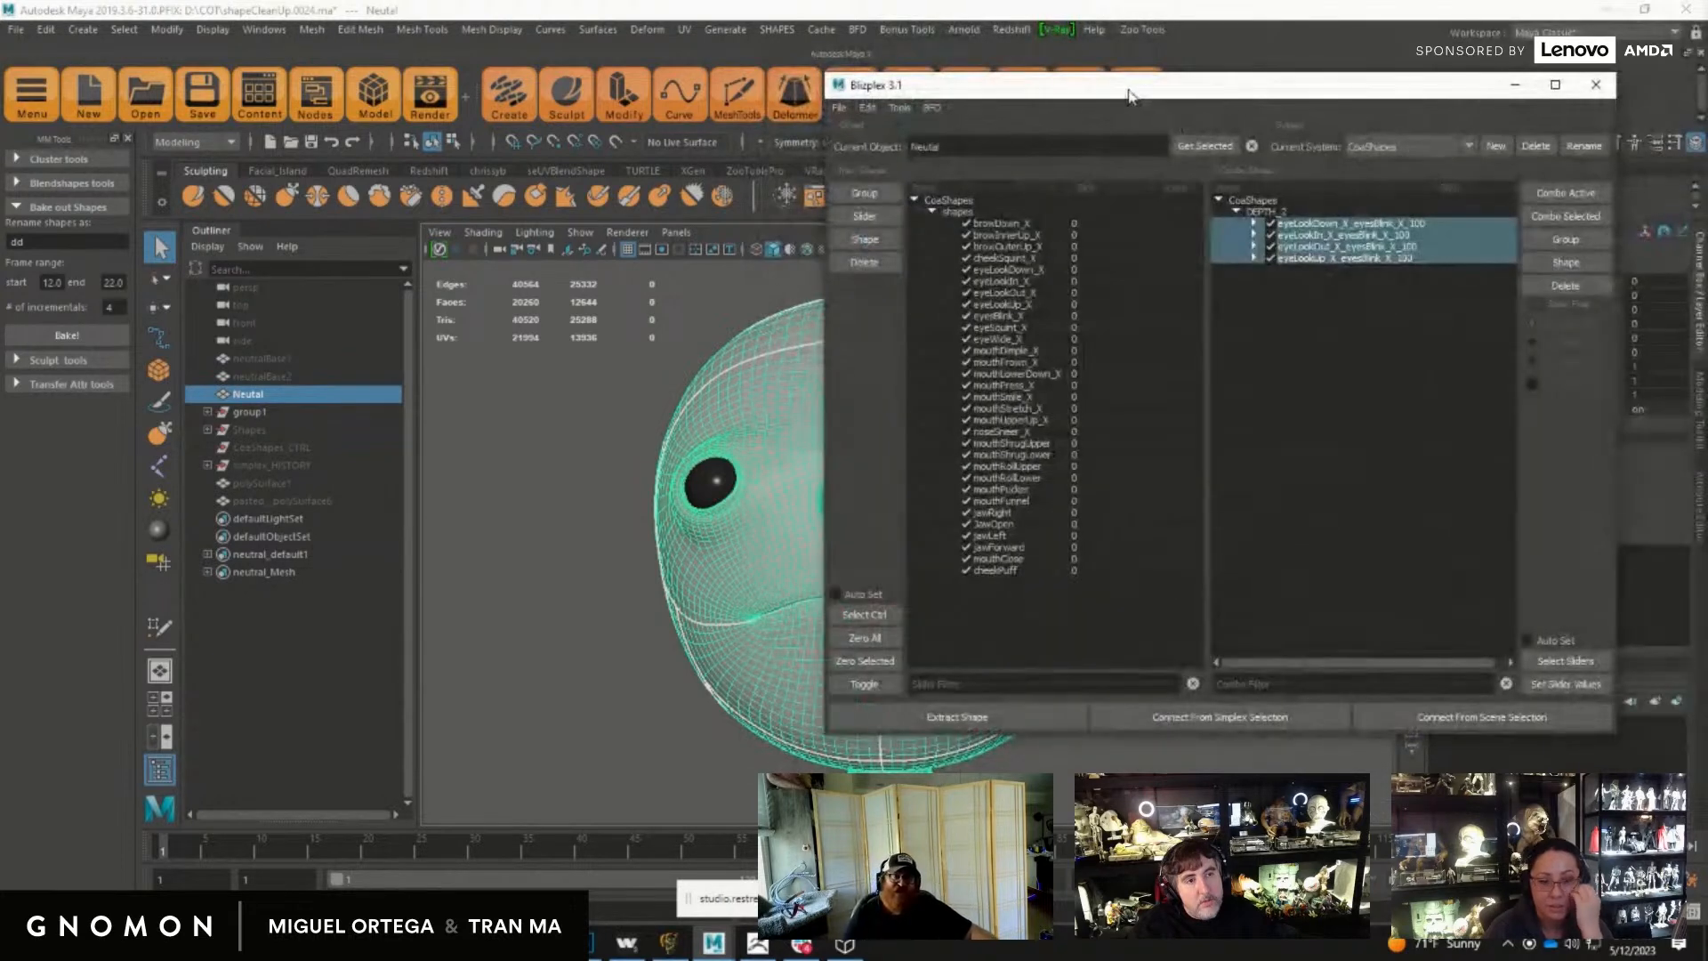
{"action": "left_click_drag", "start_coordinate": [1130, 93], "coordinate": [1130, 79]}
{"action": "left_click_drag", "start_coordinate": [1129, 70], "coordinate": [1107, 66]}
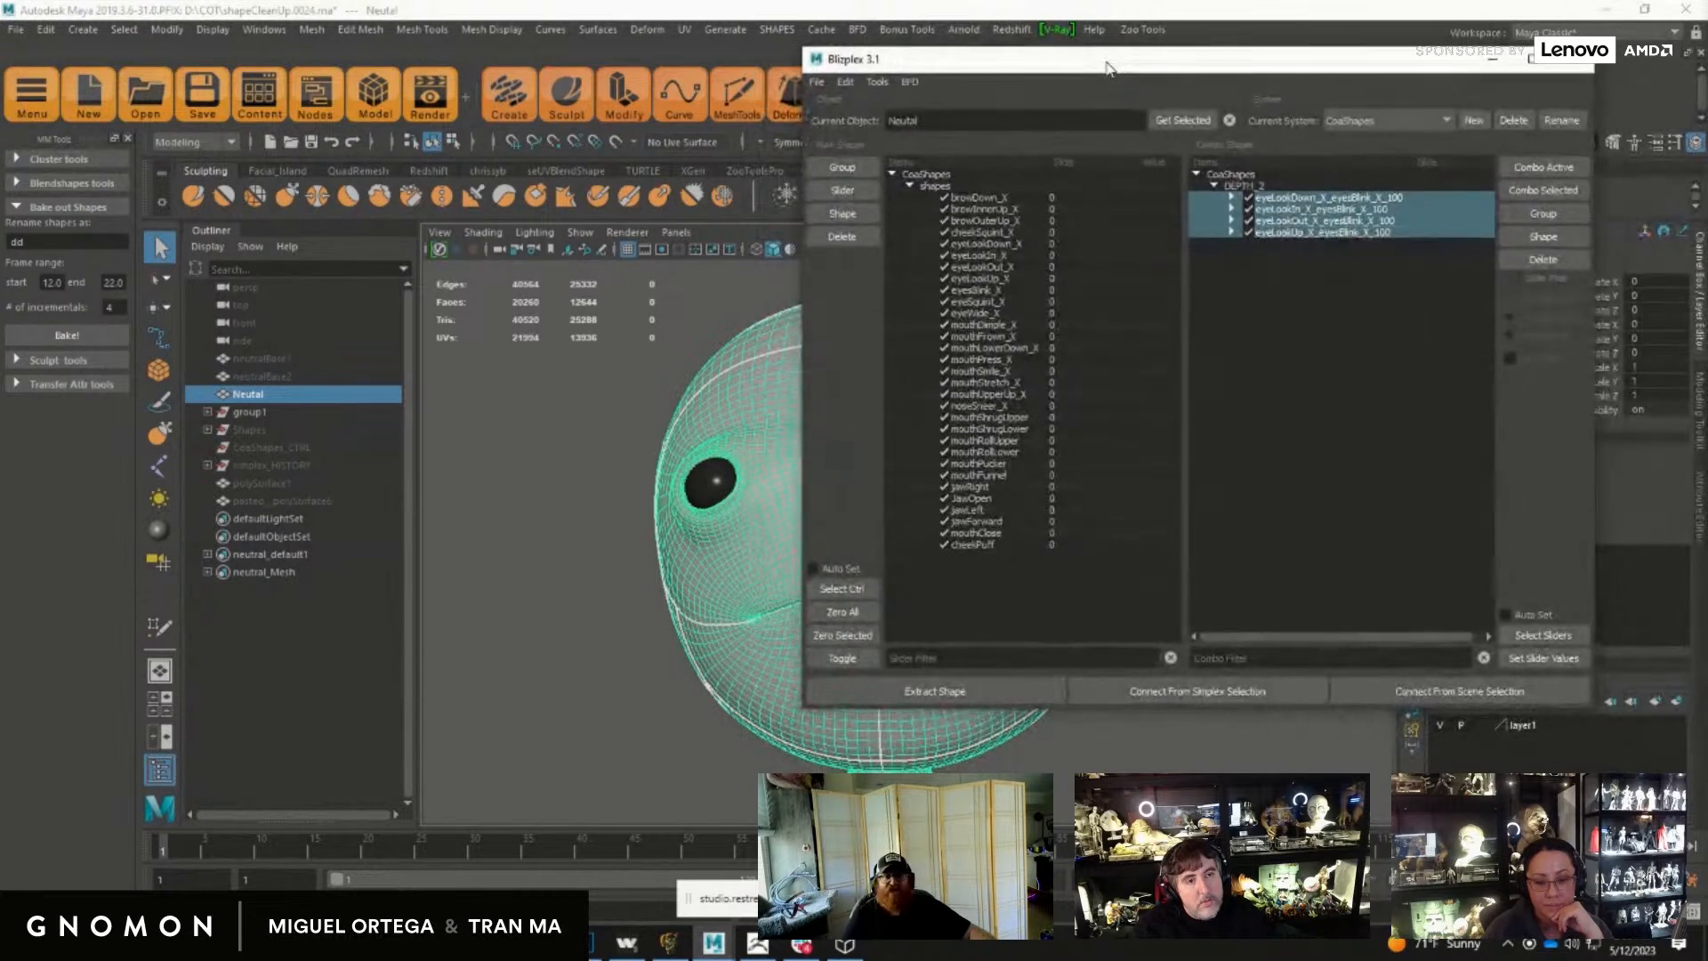
{"action": "mouse_move", "coordinate": [1313, 73]}
{"action": "left_mouse_down"}
{"action": "mouse_move", "coordinate": [1321, 236]}
{"action": "mouse_move", "coordinate": [1312, 75]}
{"action": "left_mouse_up"}
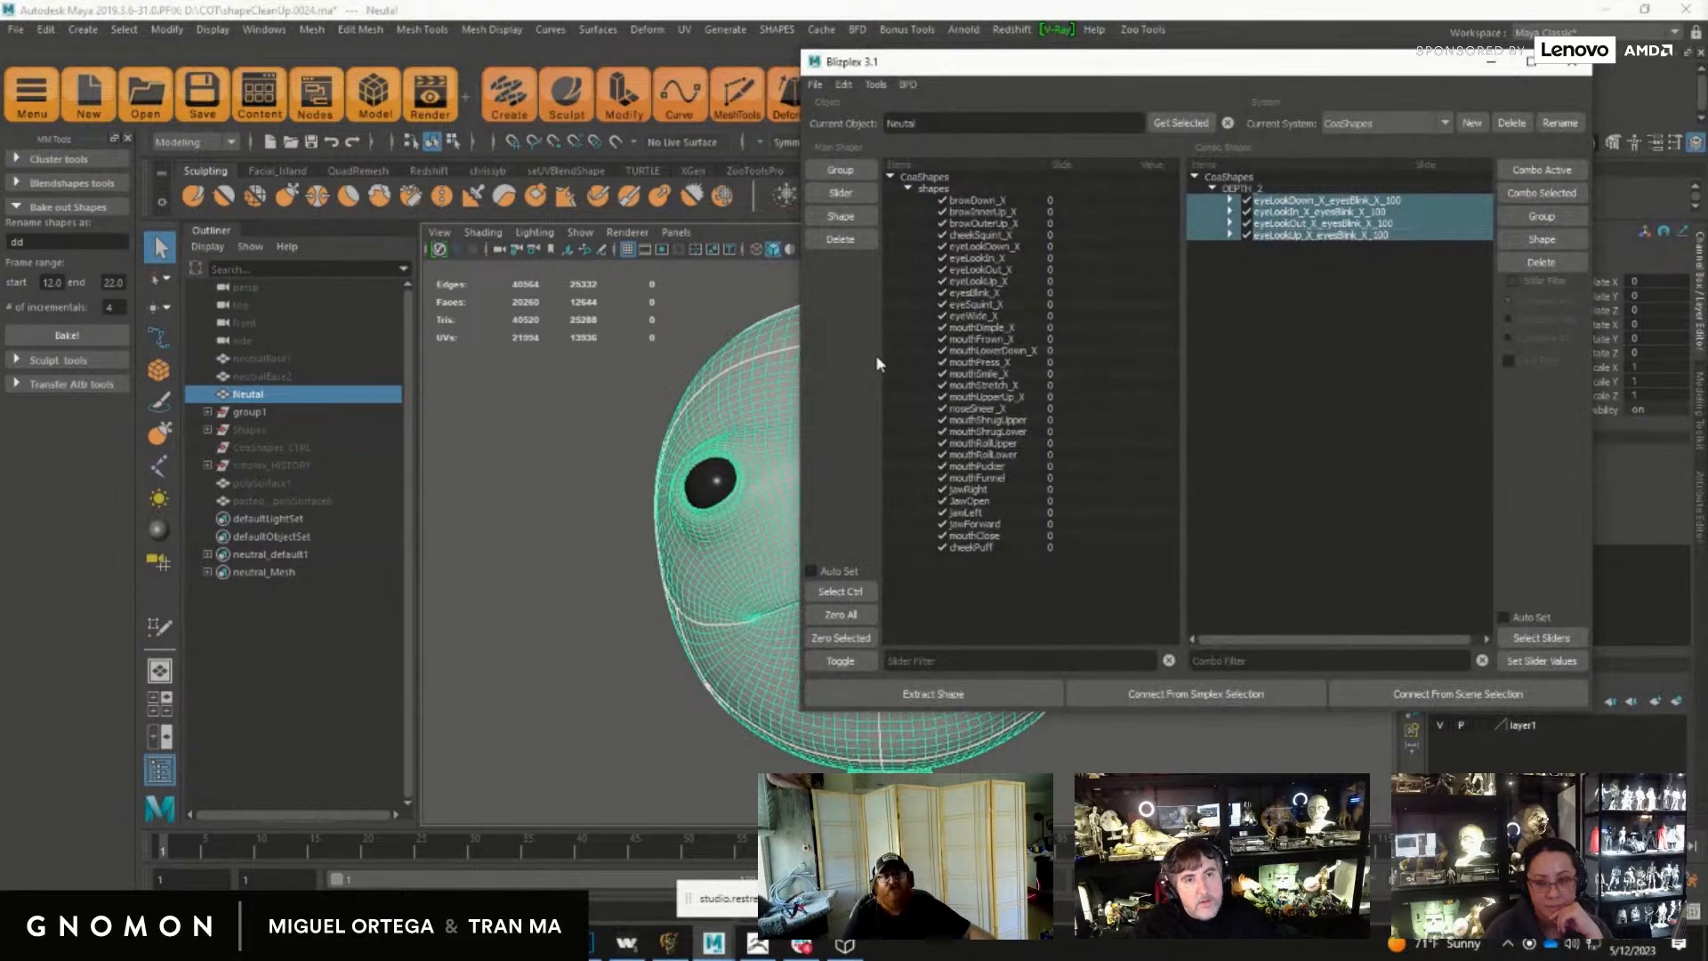
{"action": "left_click_drag", "start_coordinate": [1149, 67], "coordinate": [1002, 64]}
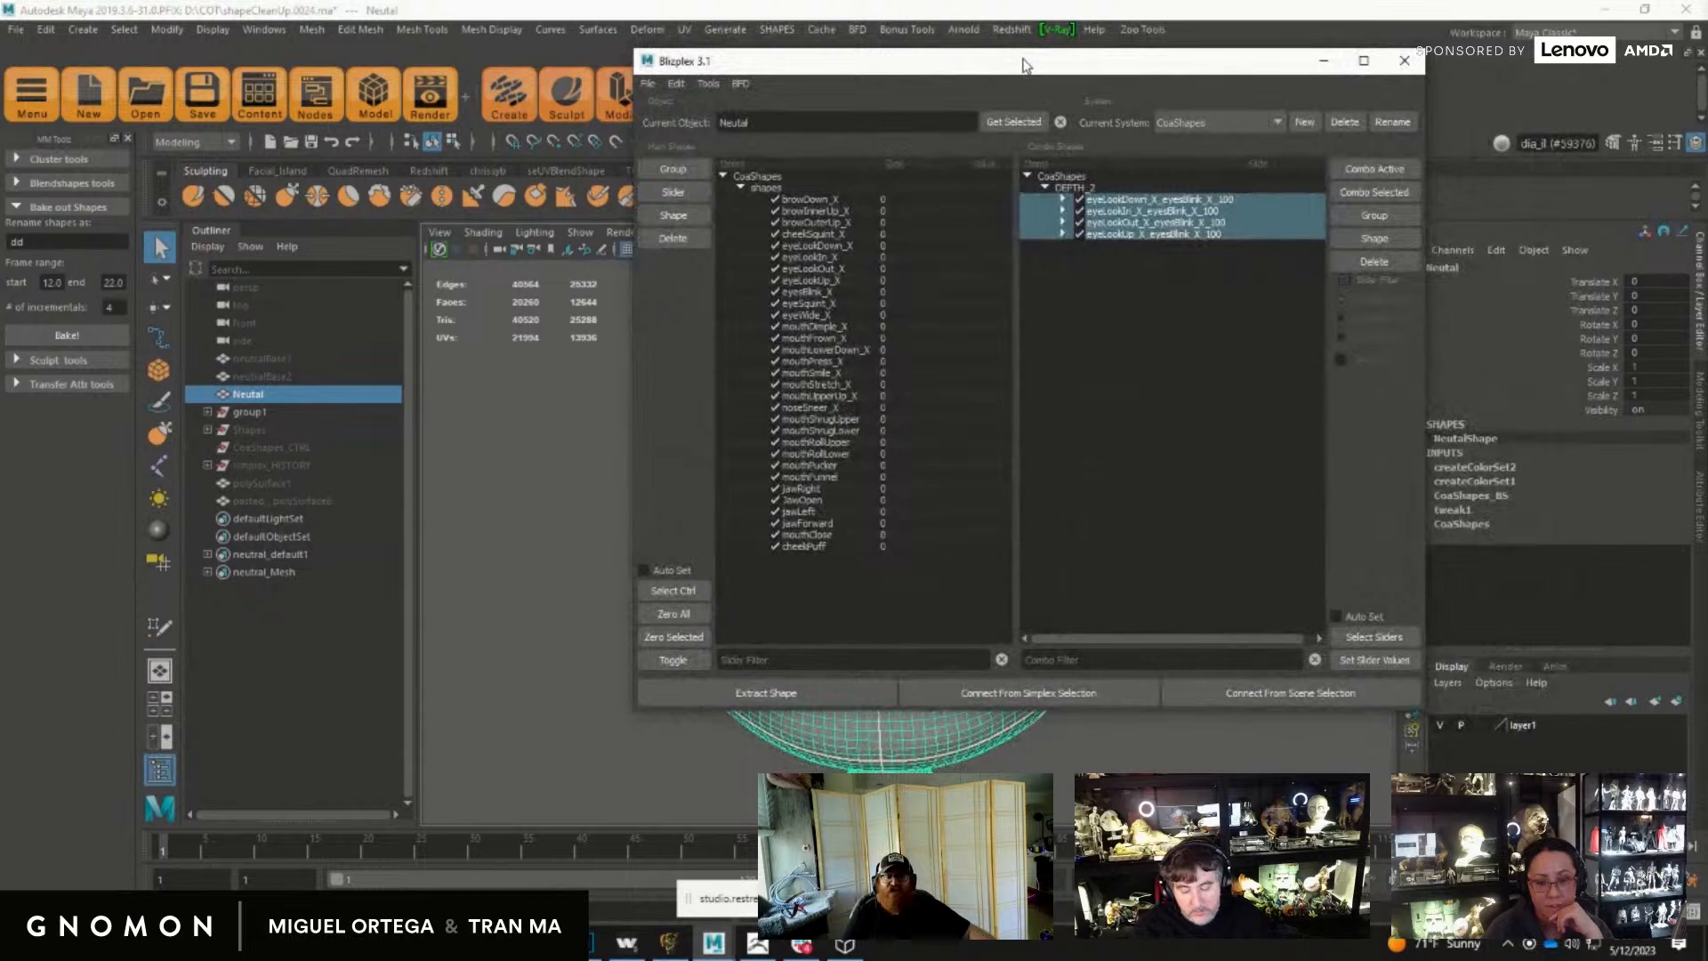
{"action": "left_click", "coordinate": [497, 943]}
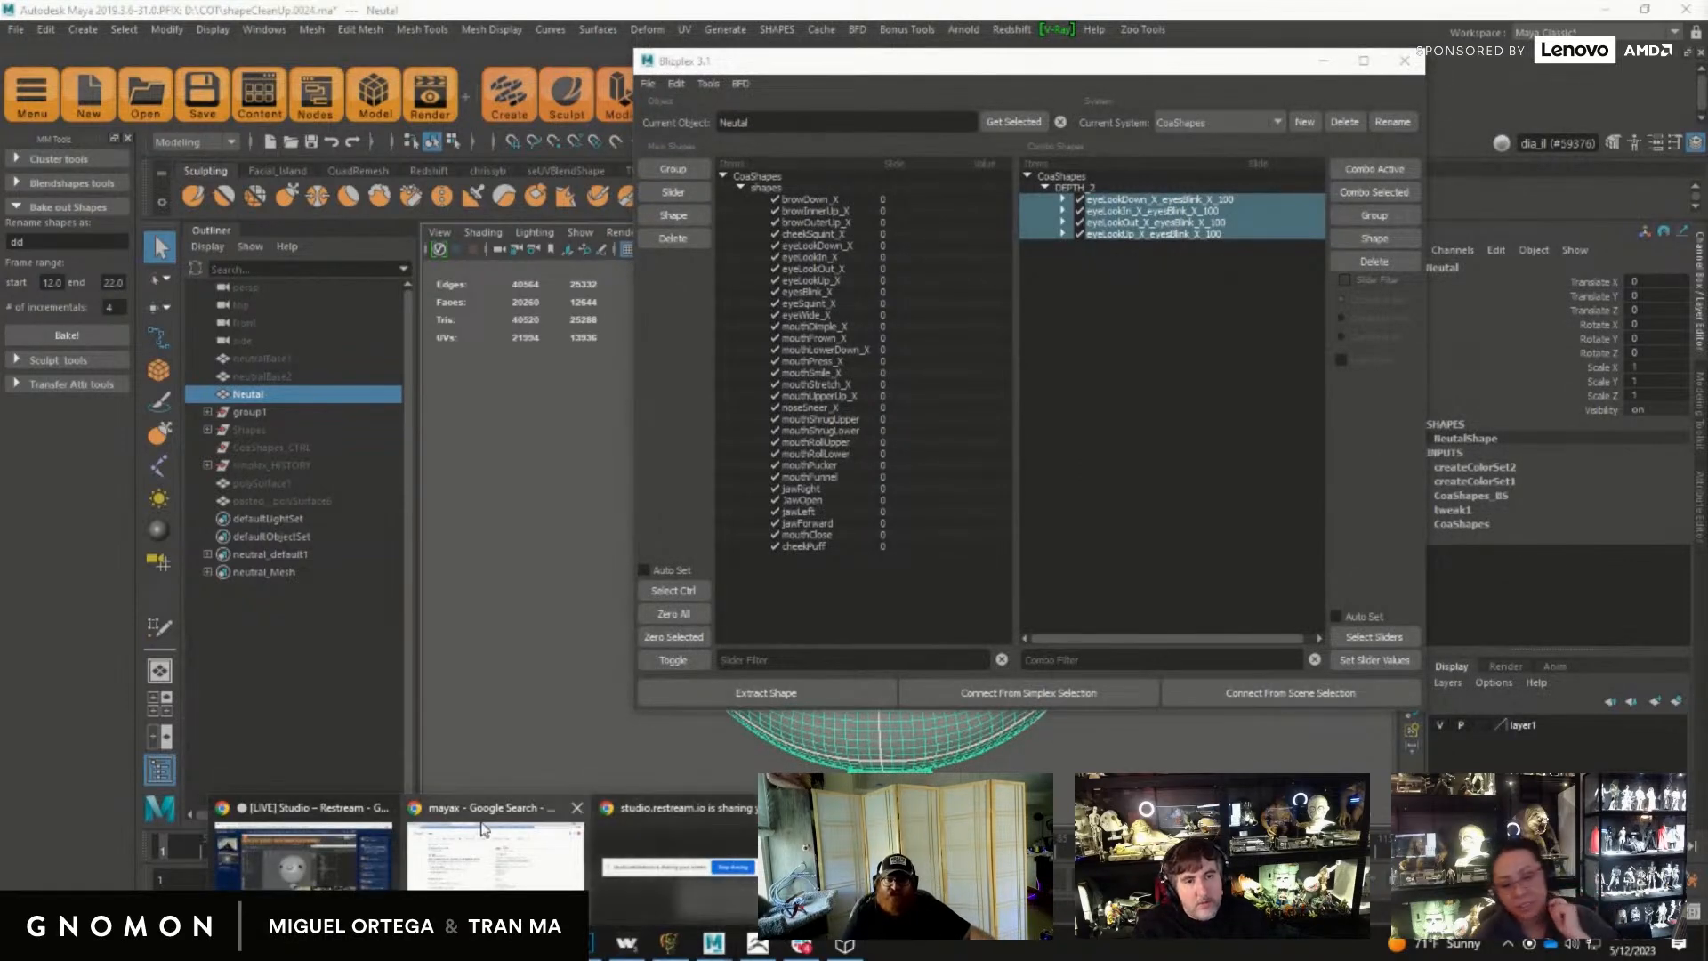
{"action": "left_click", "coordinate": [487, 816]}
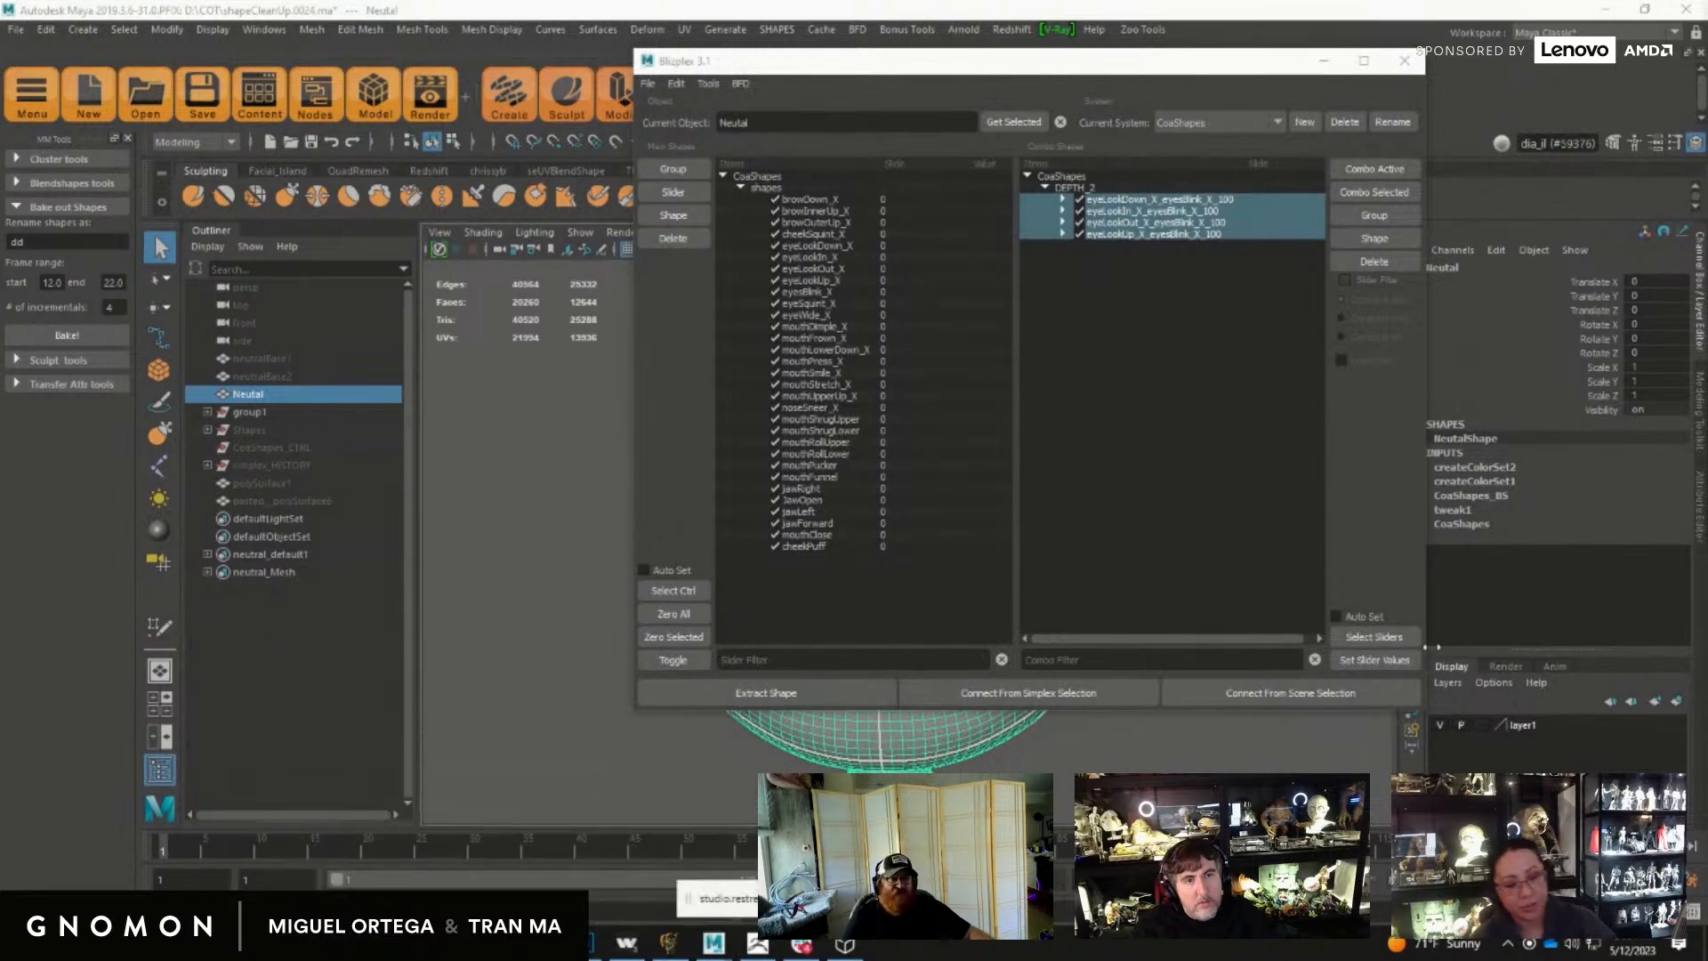
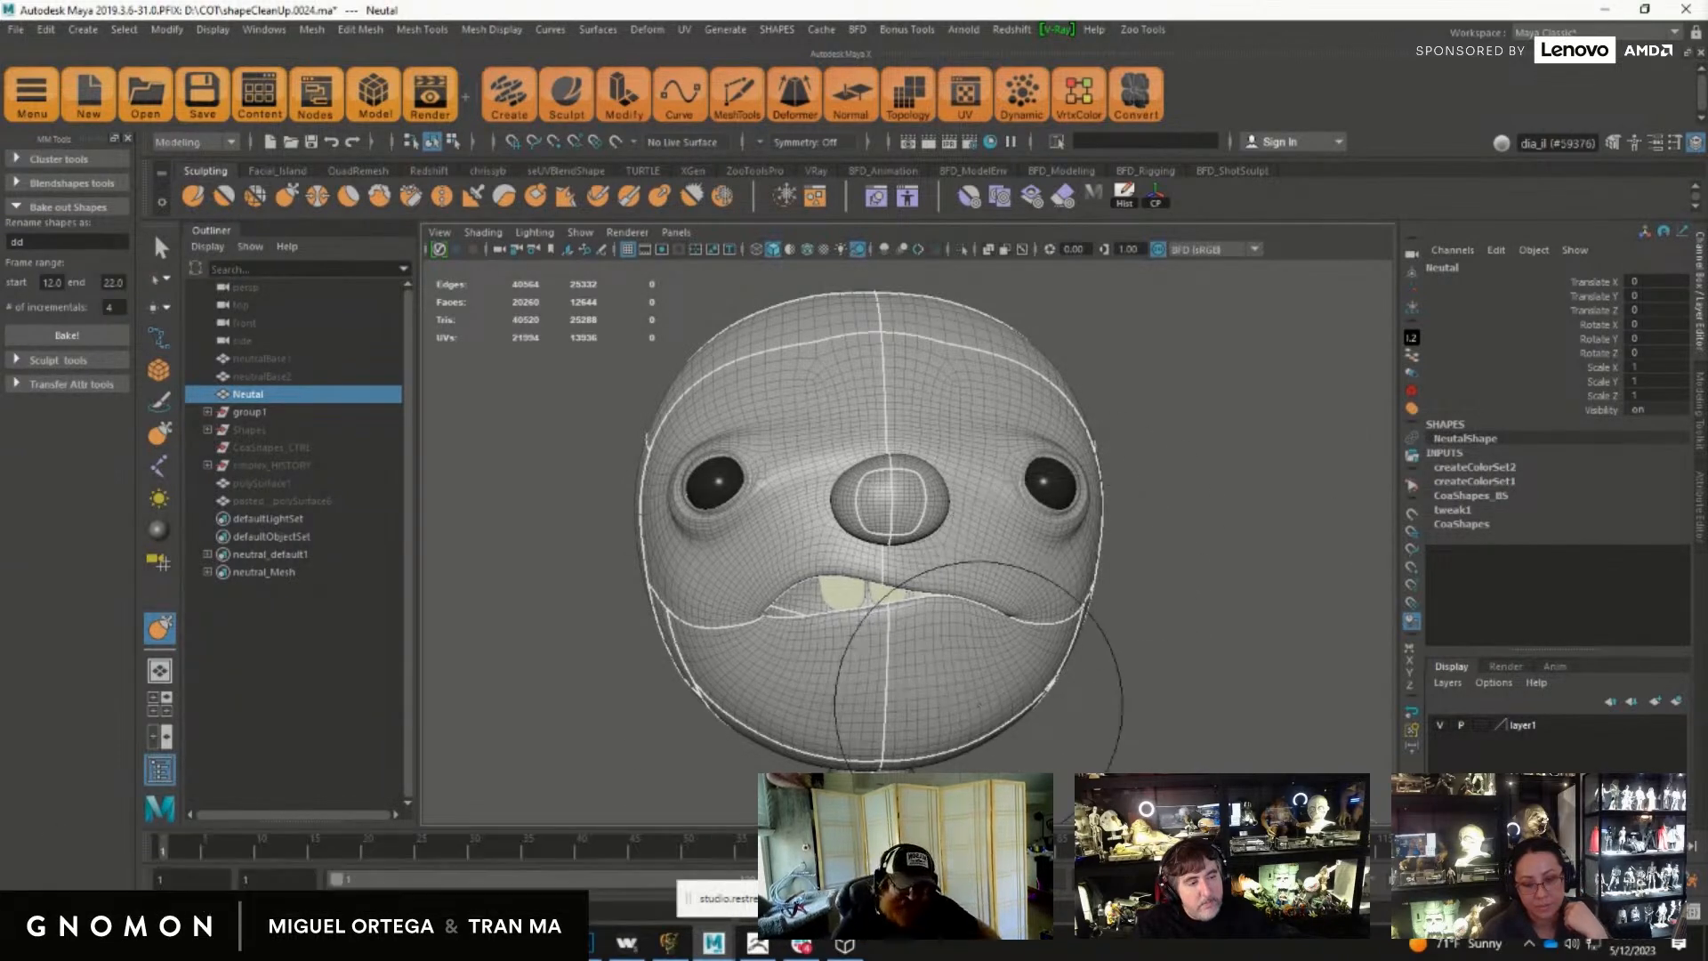
Step: Try to duplicate the Neutal head with the lopsided open mouth and place the copy beside it, about -50 in X
{"action": "key", "text": "w"}
{"action": "mouse_move", "coordinate": [1157, 668]}
{"action": "left_mouse_down", "text": "alt"}
{"action": "mouse_move", "coordinate": [1143, 678]}
{"action": "mouse_move", "coordinate": [1148, 638]}
{"action": "left_mouse_up", "text": "alt"}
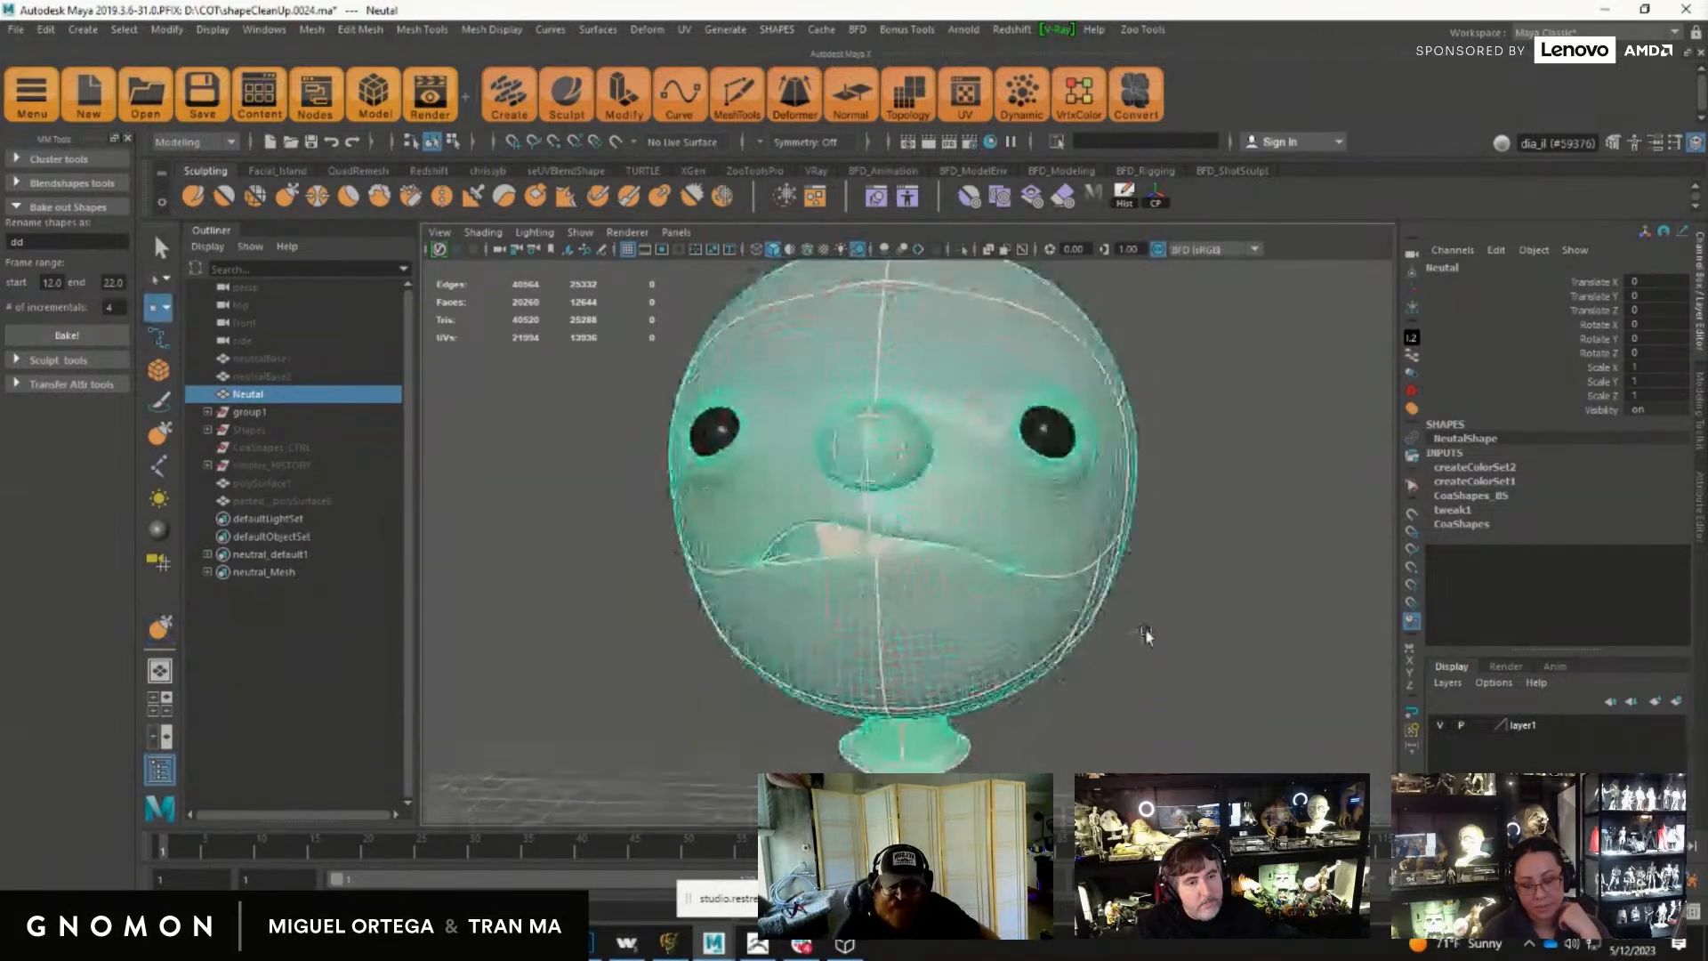
{"action": "right_click_drag", "start_coordinate": [988, 599], "coordinate": [899, 641], "text": "alt"}
{"action": "left_click_drag", "start_coordinate": [900, 641], "coordinate": [912, 620], "text": "alt"}
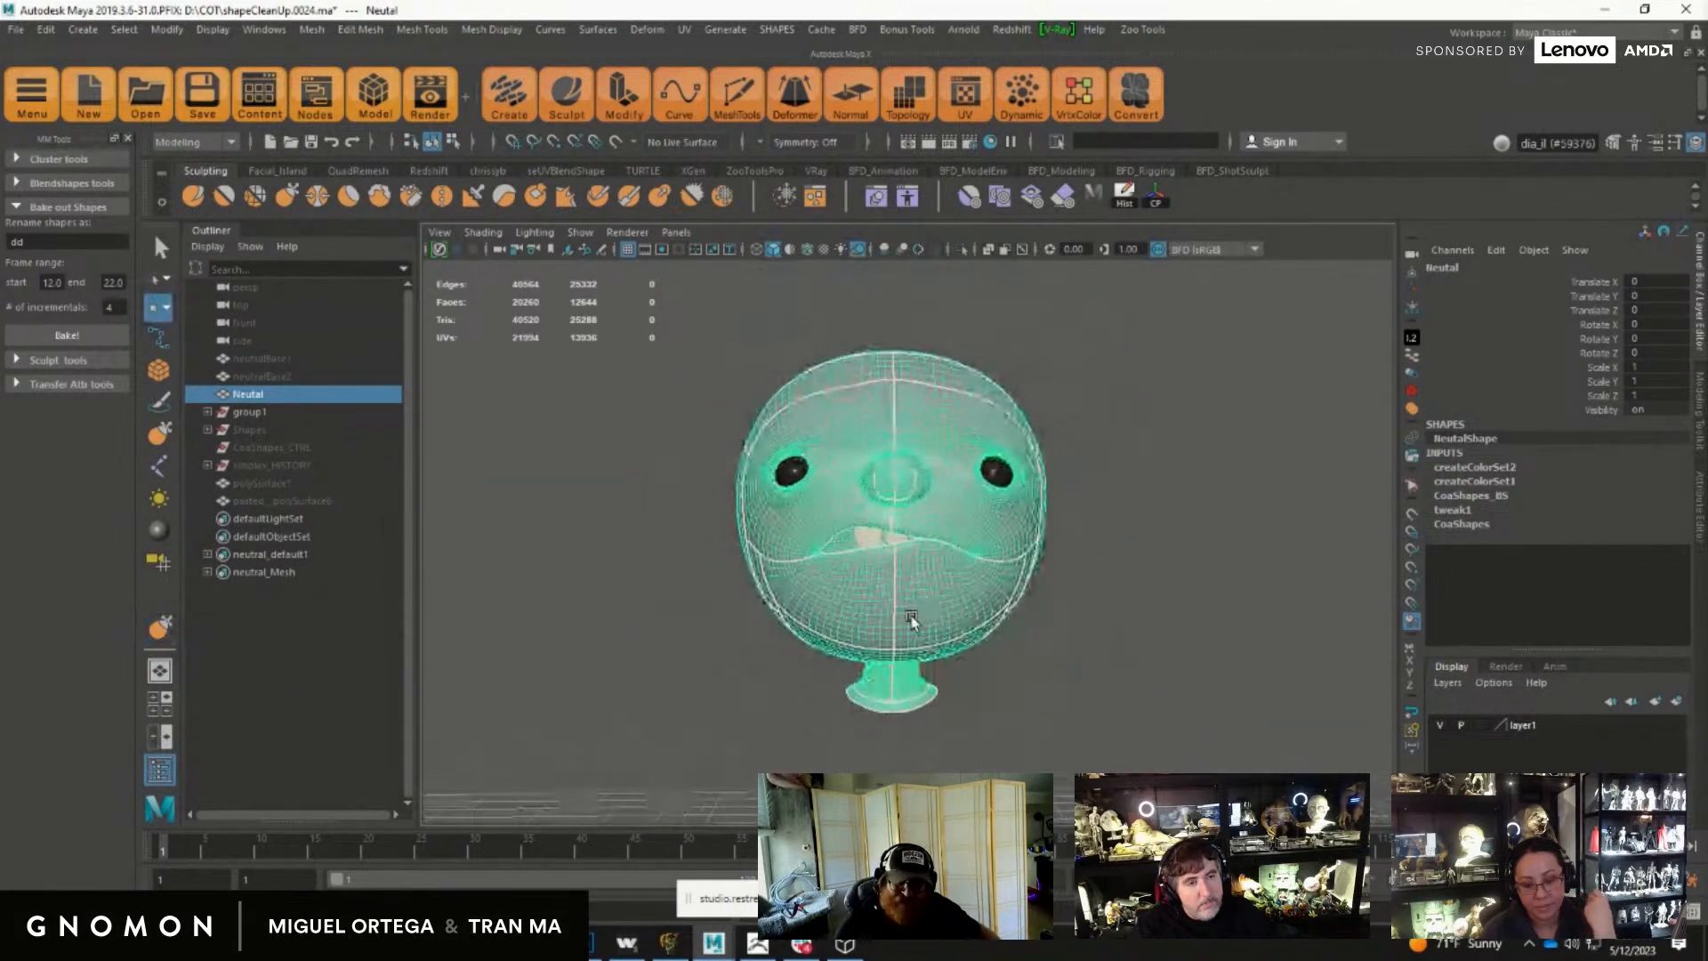
{"action": "key", "text": "ctrl+d"}
{"action": "right_click_drag", "start_coordinate": [1119, 701], "coordinate": [961, 596], "text": "alt"}
{"action": "left_click_drag", "start_coordinate": [961, 596], "coordinate": [862, 607], "text": "alt"}
{"action": "left_click_drag", "start_coordinate": [861, 606], "coordinate": [874, 542], "text": "alt"}
{"action": "right_click_drag", "start_coordinate": [874, 541], "coordinate": [1159, 664], "text": "alt"}
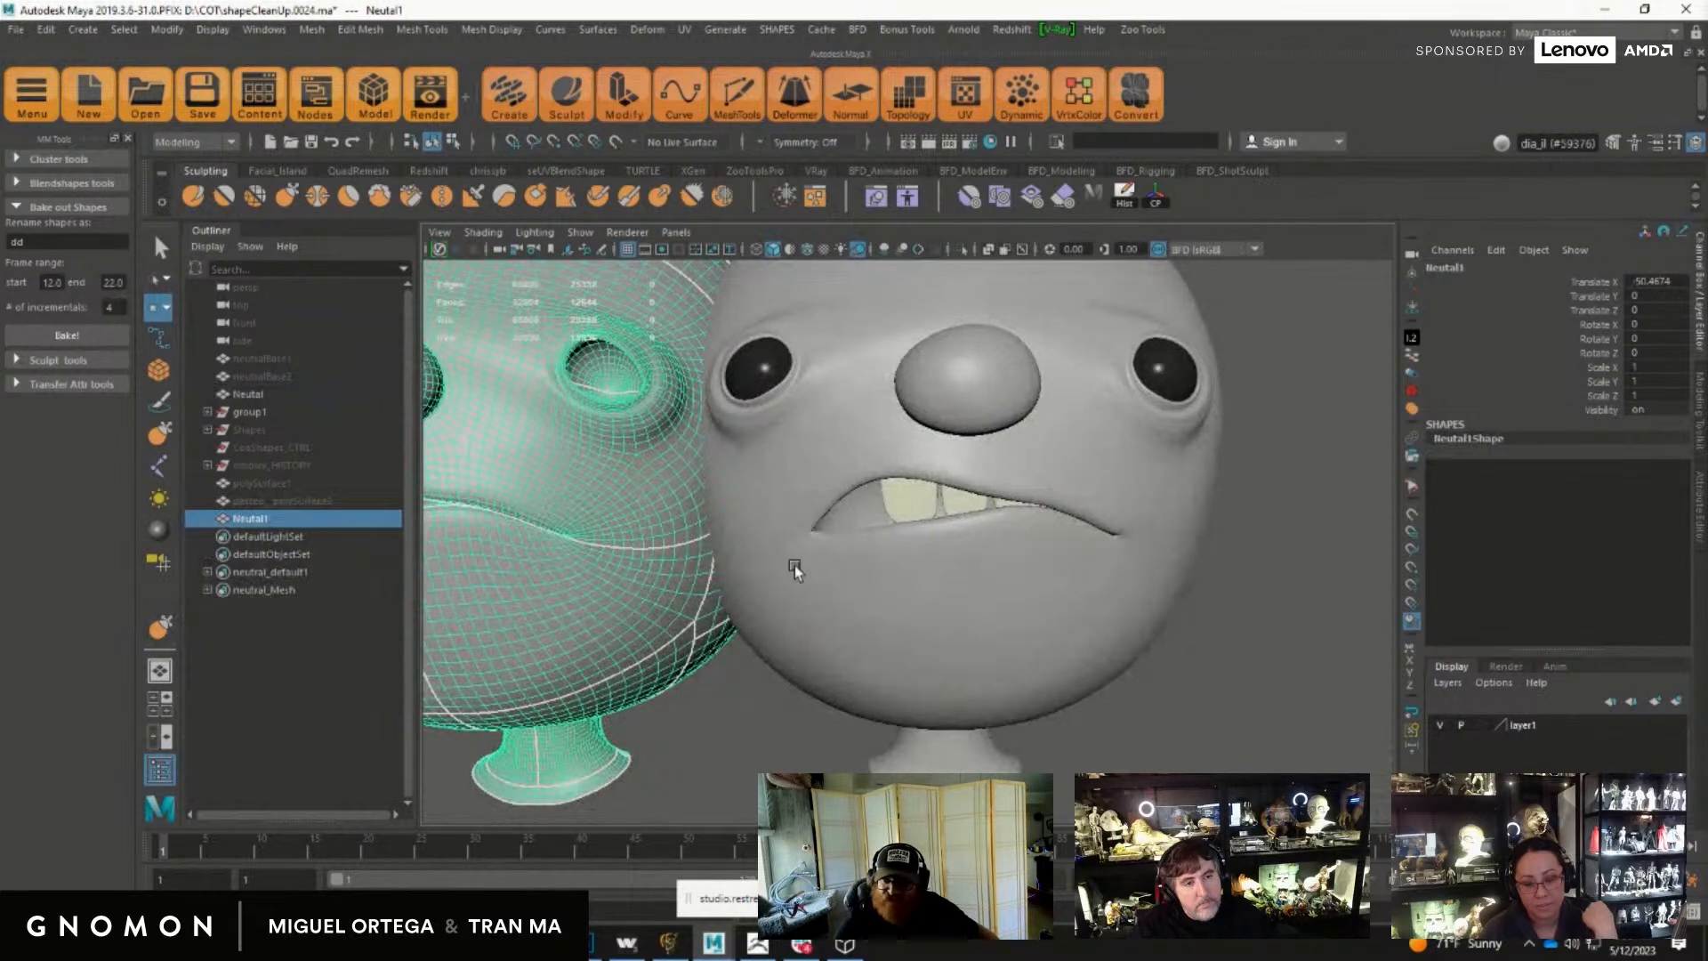
Step: Undo the moved duplicate and the mouth sculpting on the Neutal head
{"action": "key", "text": "ctrl+z"}
{"action": "key", "text": "ctrl+z"}
{"action": "key", "text": "ctrl+z"}
{"action": "key", "text": "ctrl+z"}
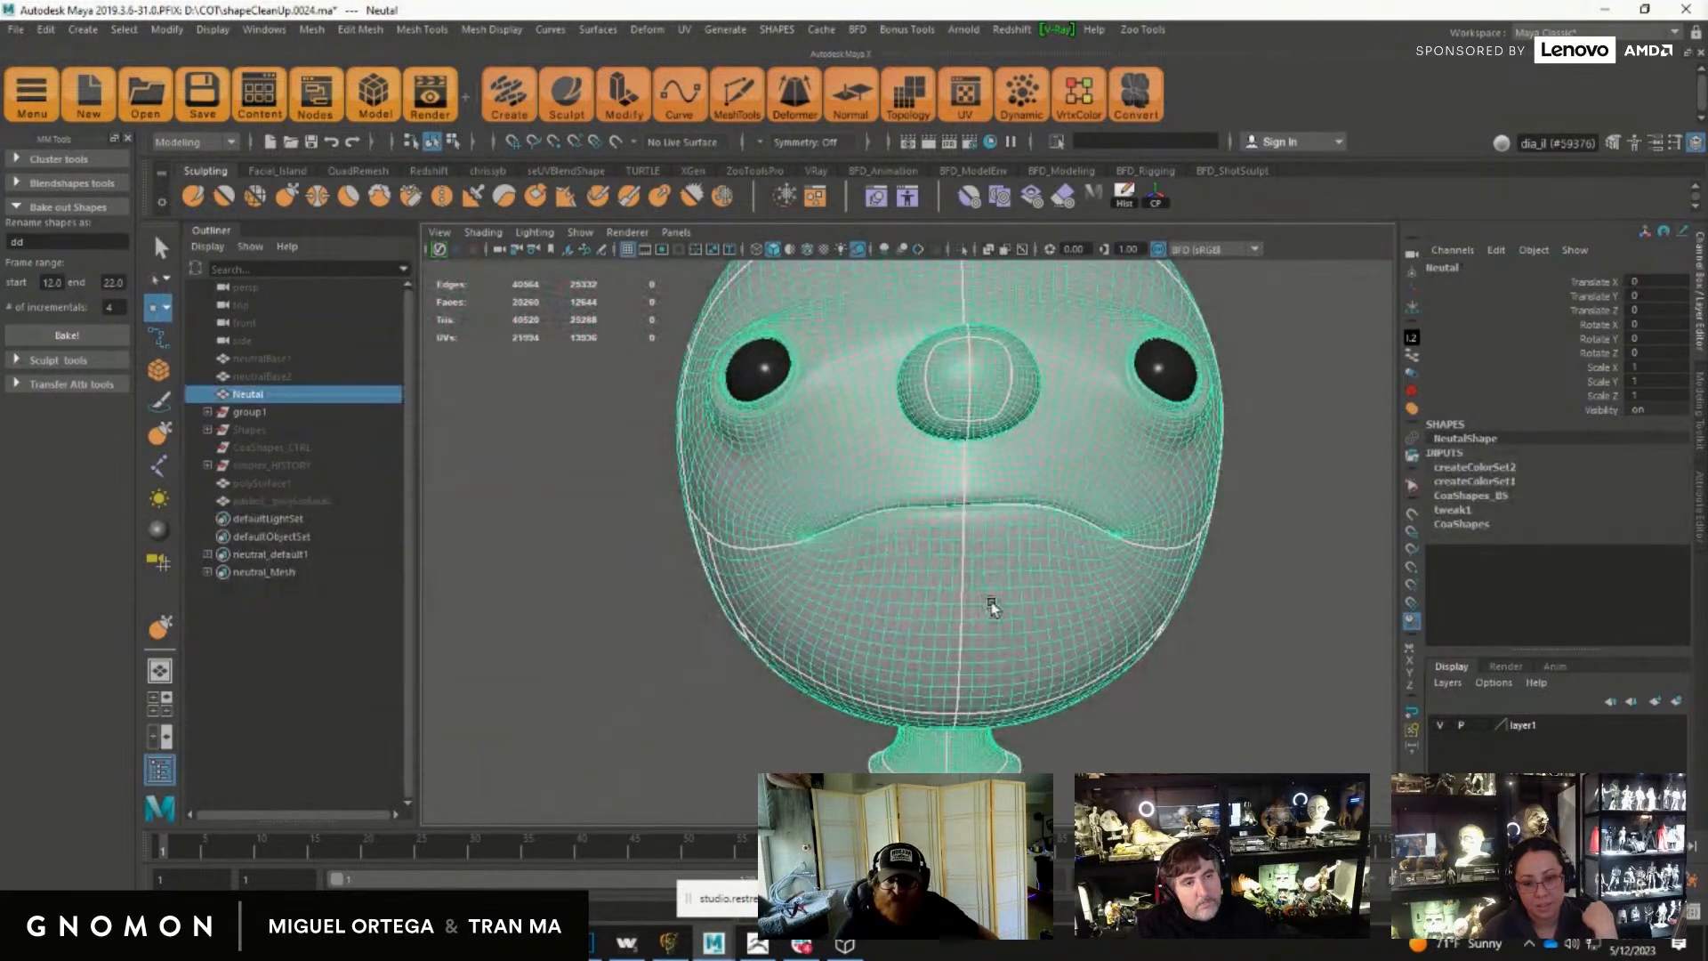
Step: Select the CoaShapes_CTRL control and raise its Mouth Smile X value so the head smiles
{"action": "right_click_drag", "start_coordinate": [1128, 672], "coordinate": [961, 607], "text": "alt"}
{"action": "left_click_drag", "start_coordinate": [961, 607], "coordinate": [1006, 706], "text": "alt"}
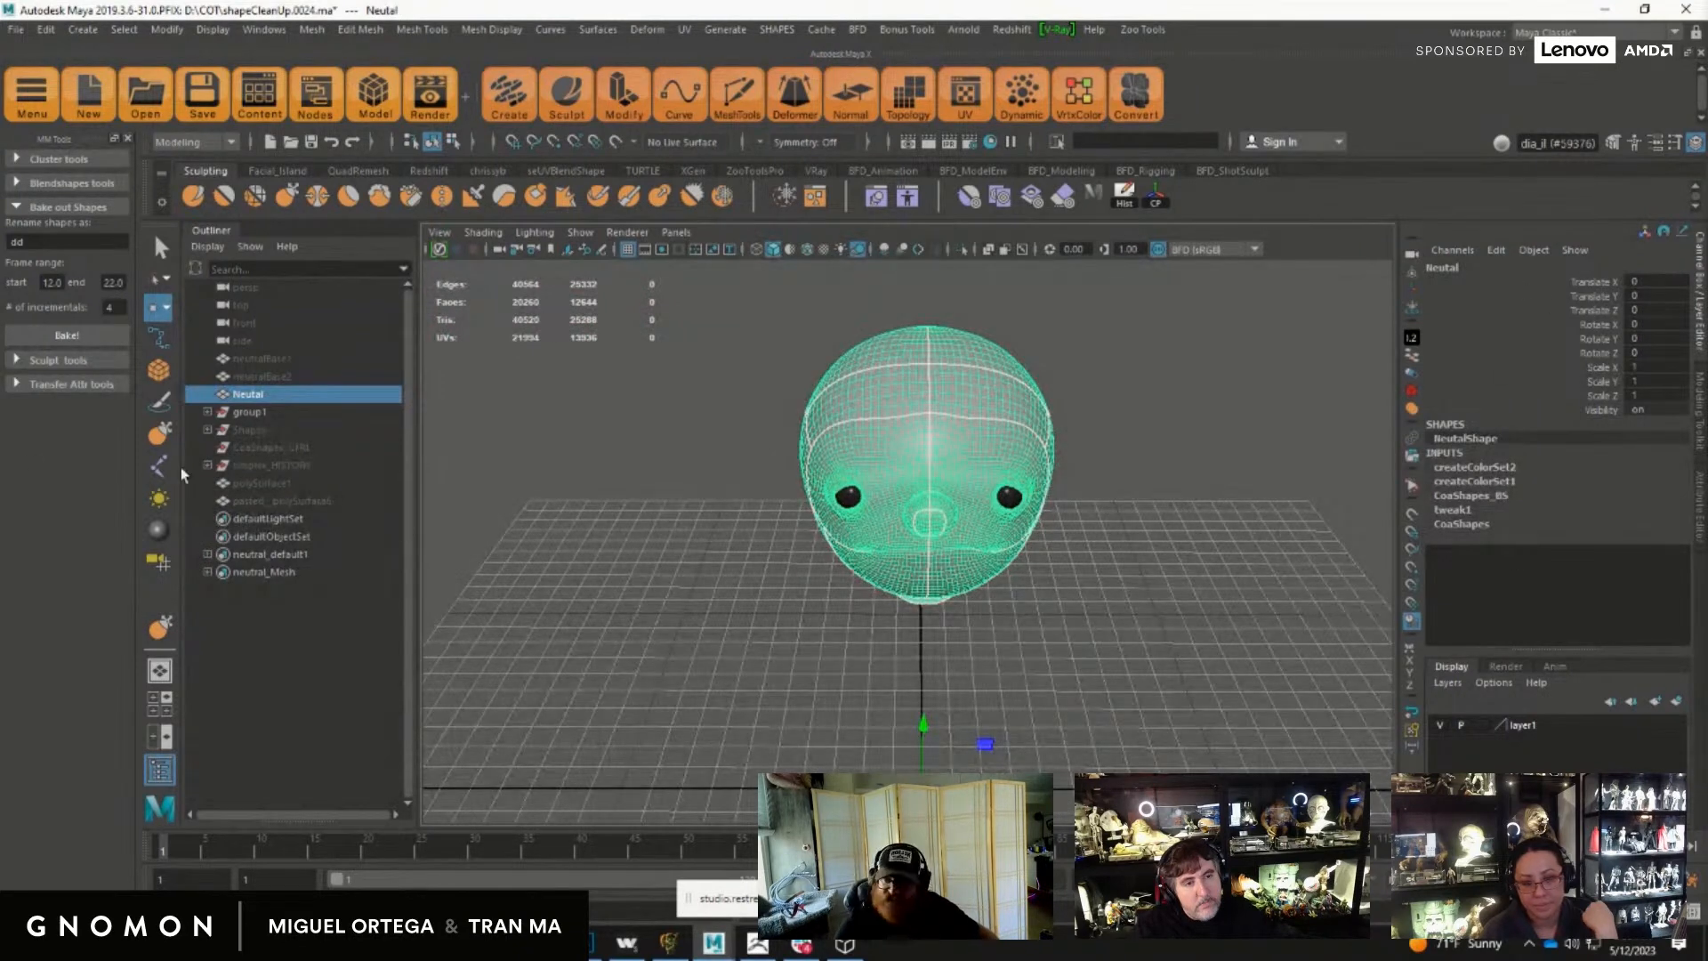
{"action": "left_click", "coordinate": [253, 412]}
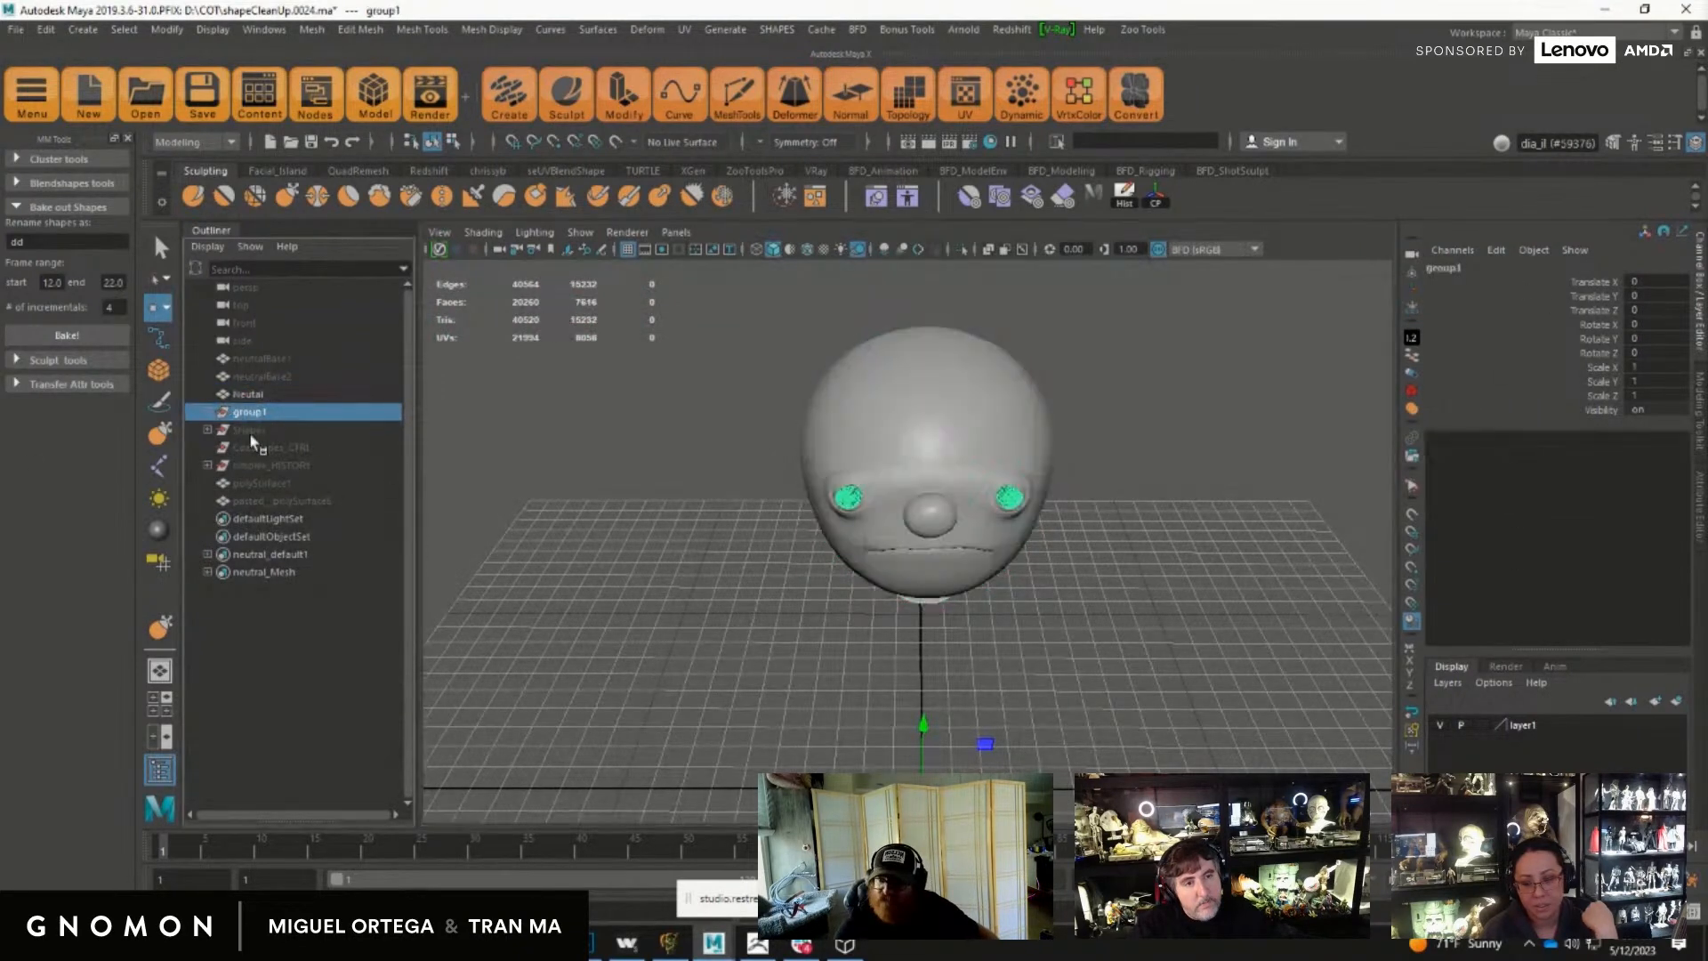
{"action": "left_click", "coordinate": [274, 448]}
{"action": "scroll", "coordinate": [1577, 587], "scroll_direction": "down", "scroll_amount": 5}
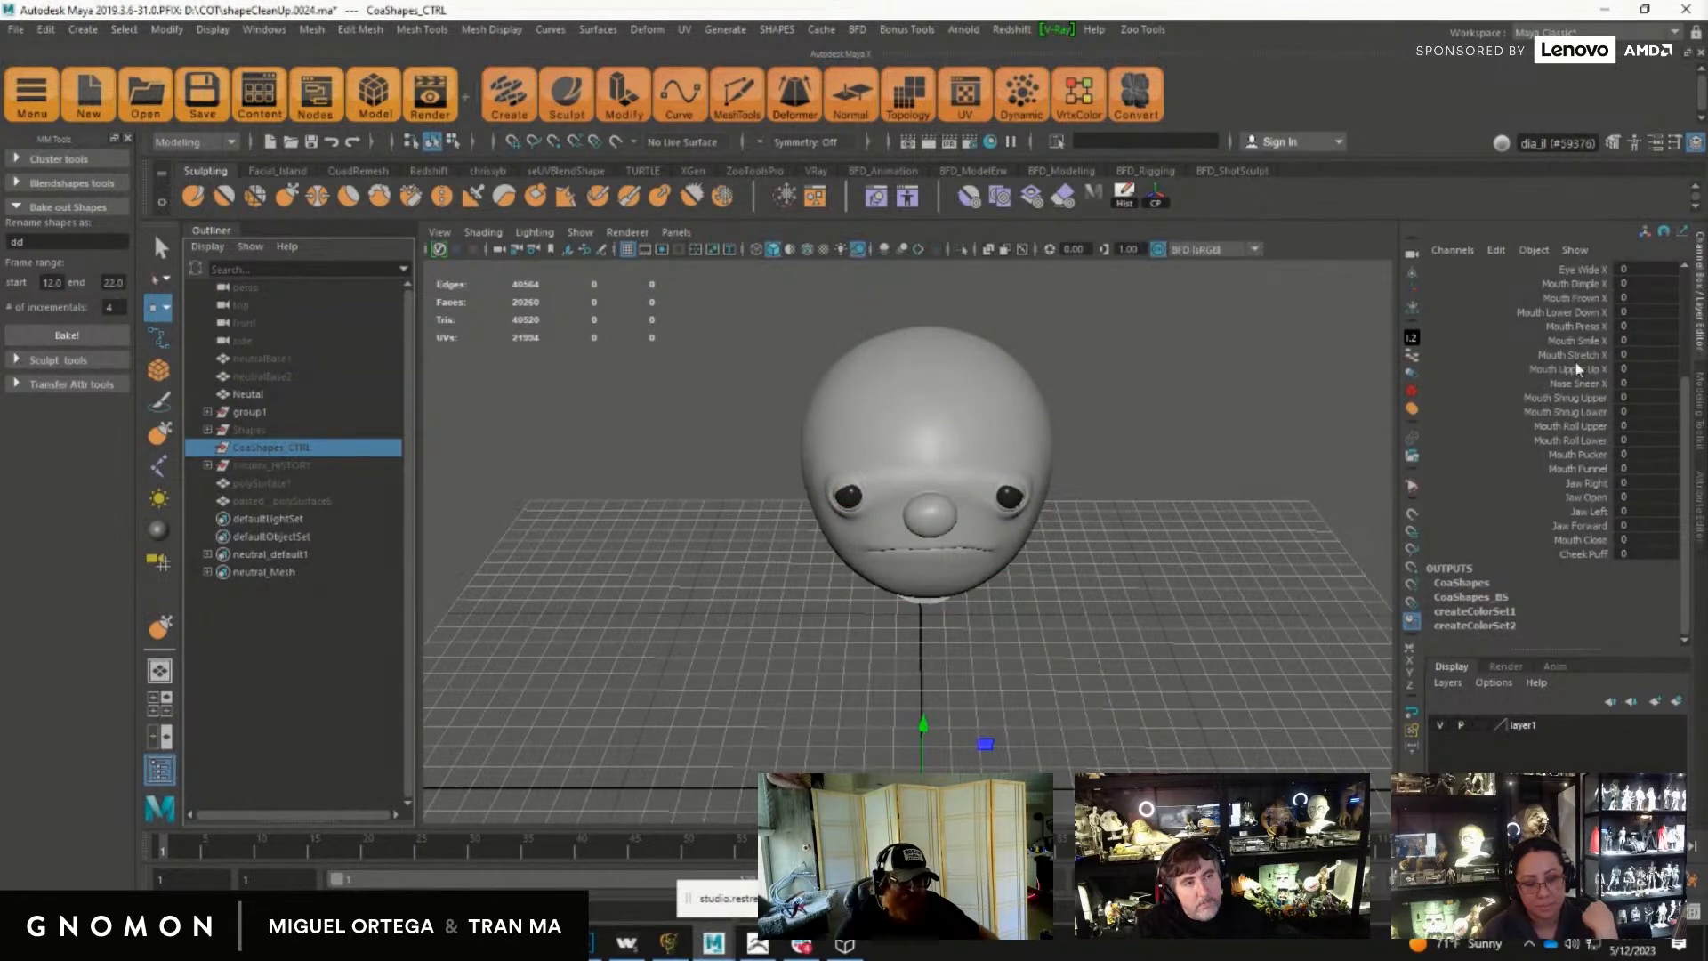
{"action": "scroll", "coordinate": [1576, 369], "scroll_direction": "up", "scroll_amount": 3}
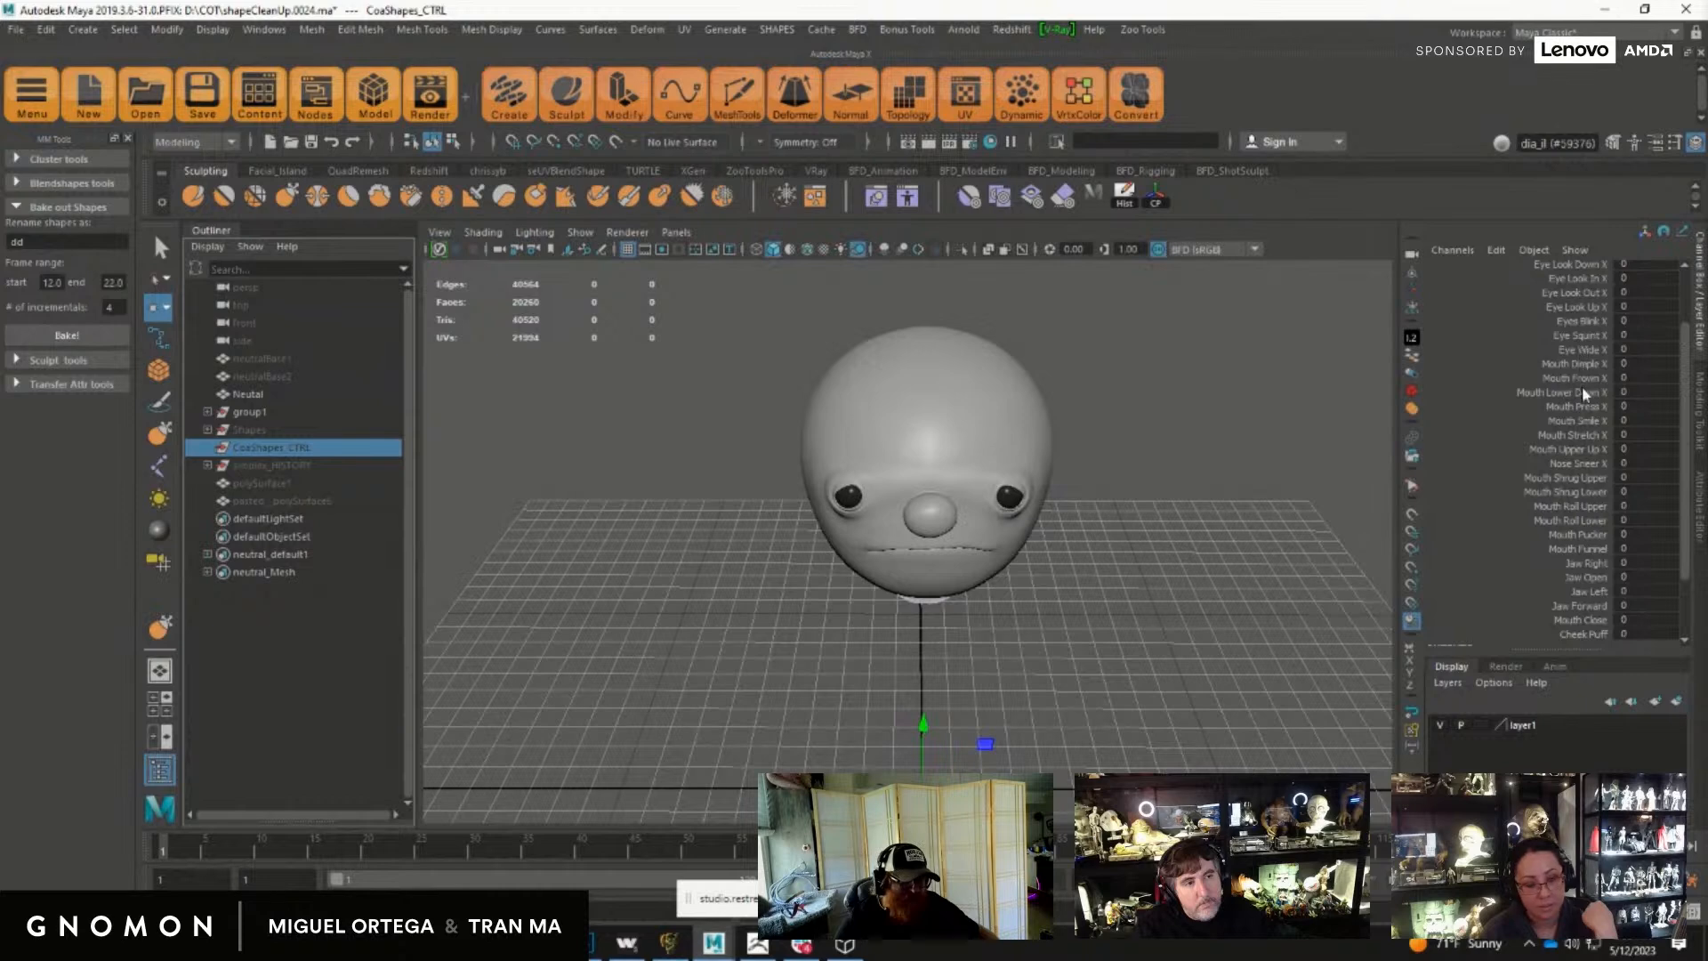
{"action": "left_click", "coordinate": [1591, 422]}
{"action": "middle_click_drag", "start_coordinate": [1290, 476], "coordinate": [1365, 473]}
Step: Duplicate the smiling Neutal head and move the copy to about -170 in X
{"action": "left_click_drag", "start_coordinate": [1023, 703], "coordinate": [1019, 609], "text": "alt"}
{"action": "left_click", "coordinate": [1017, 600]}
{"action": "key", "text": "w"}
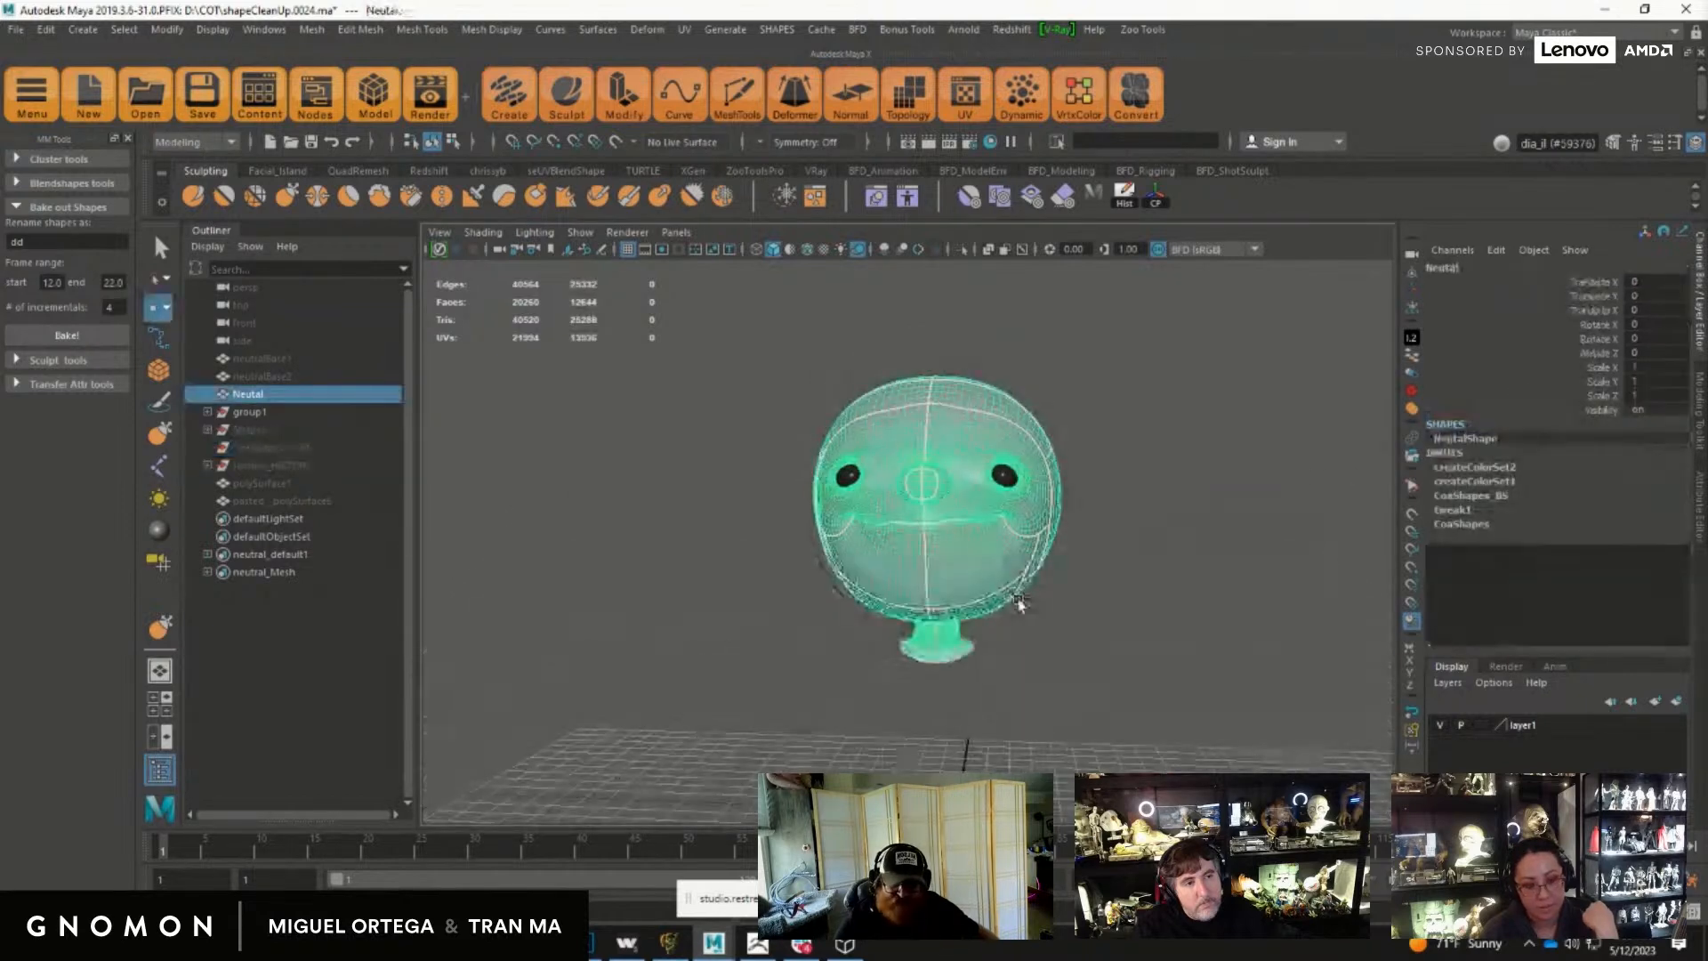
{"action": "key", "text": "ctrl+d"}
{"action": "right_click_drag", "start_coordinate": [1017, 600], "coordinate": [968, 641], "text": "alt"}
{"action": "left_click_drag", "start_coordinate": [968, 640], "coordinate": [681, 623], "text": "alt"}
{"action": "right_click_drag", "start_coordinate": [681, 623], "coordinate": [1289, 736], "text": "alt"}
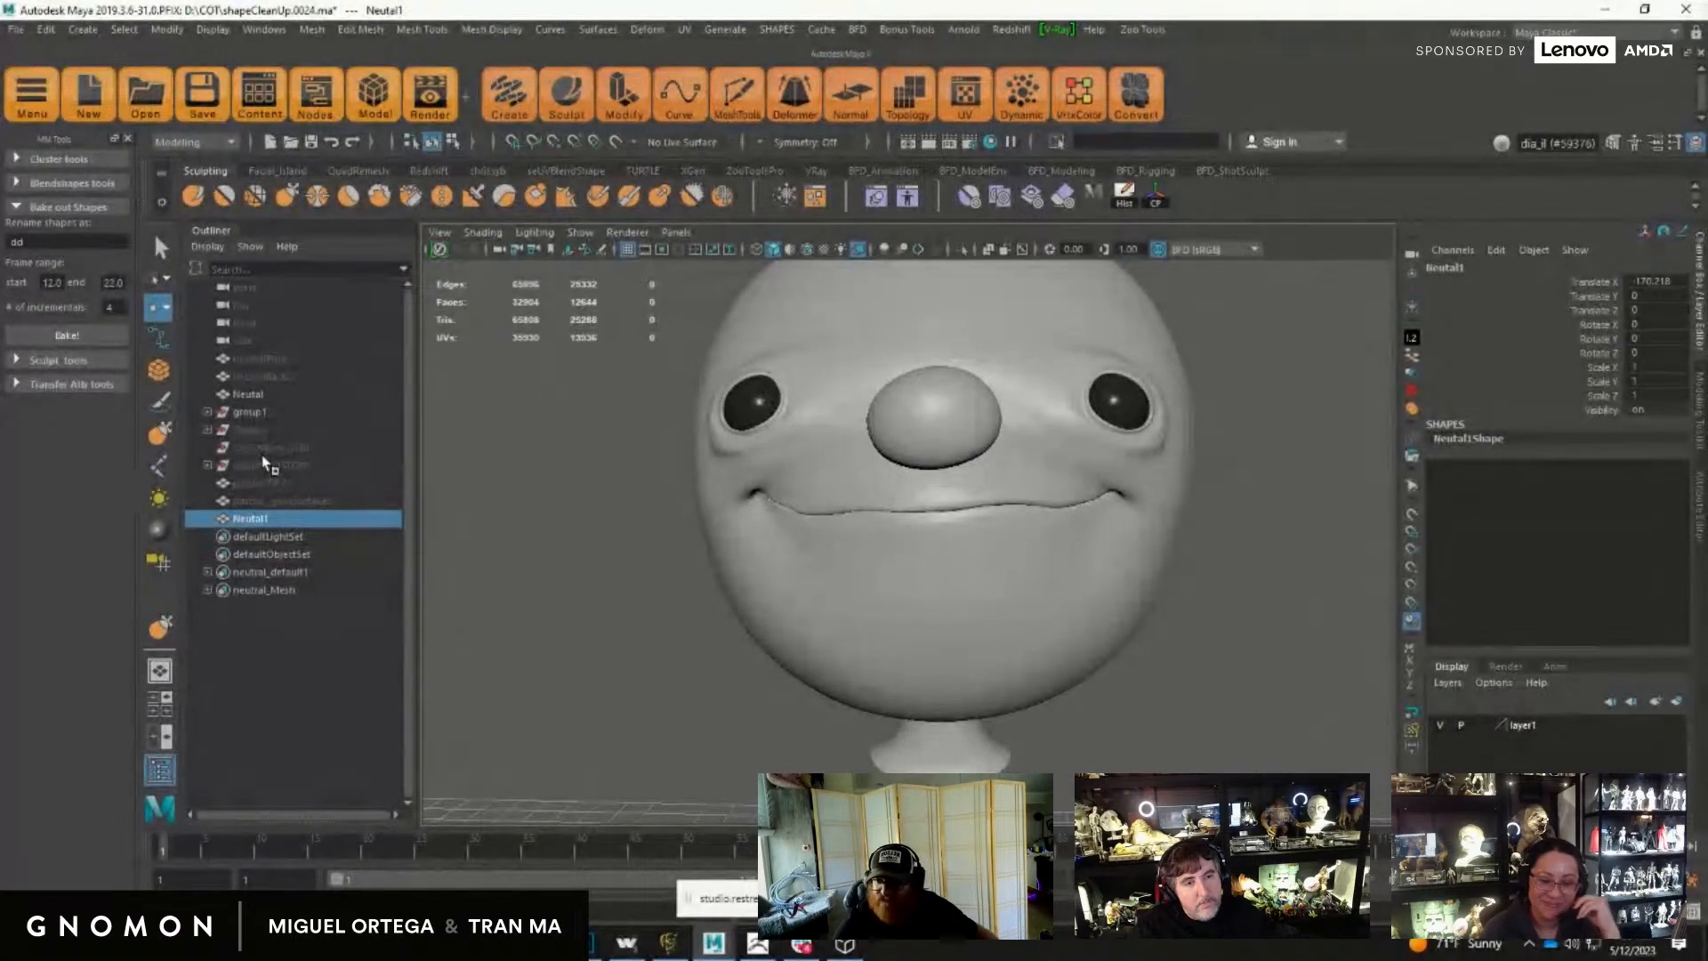
Step: Duplicate the neutral-posed Neutal head in place and hide the original mesh
{"action": "left_click", "coordinate": [265, 430]}
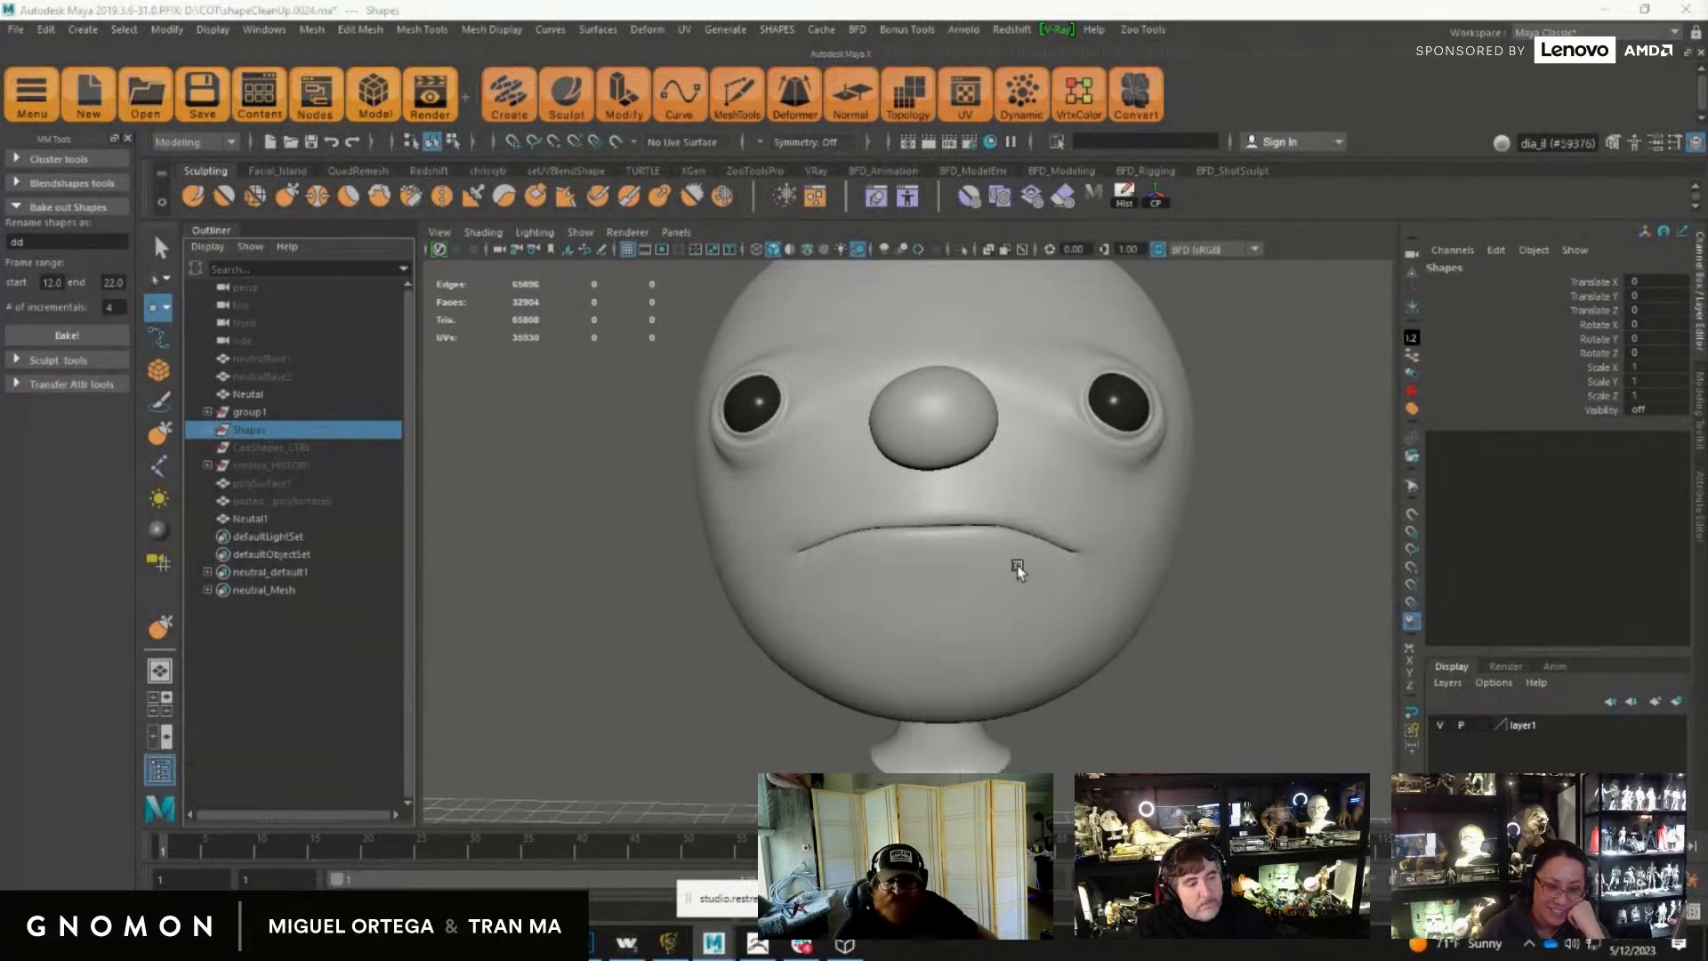
{"action": "left_click", "coordinate": [286, 196]}
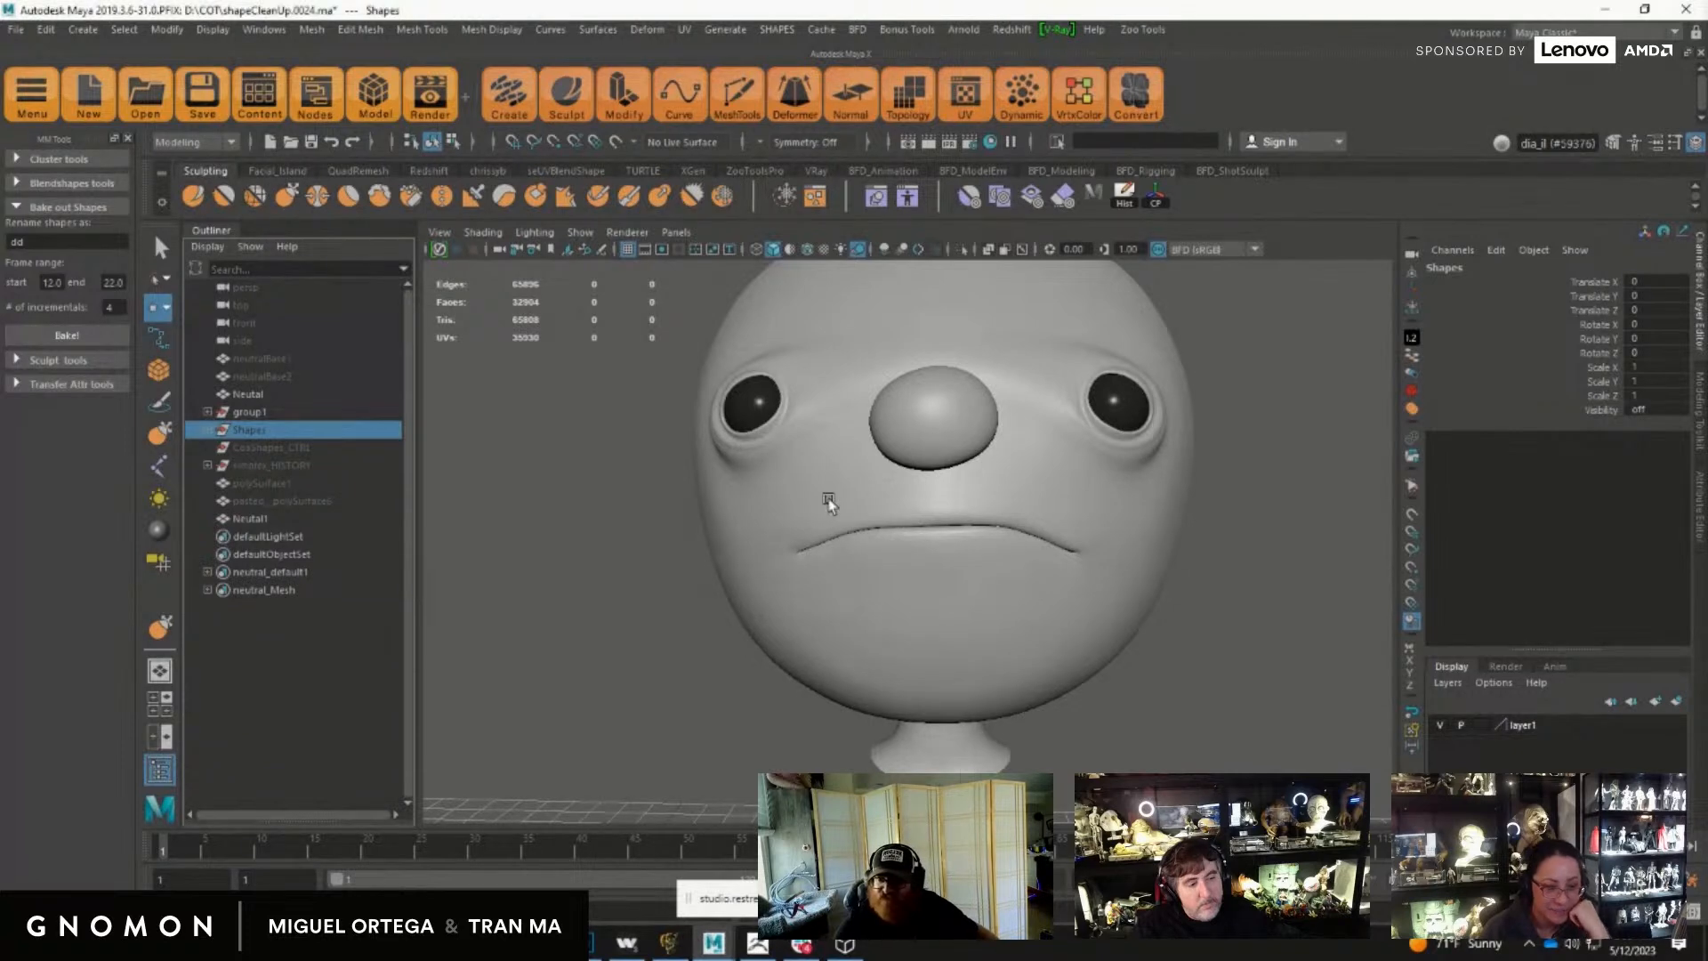
{"action": "key", "text": "w"}
{"action": "left_click", "coordinate": [876, 520]}
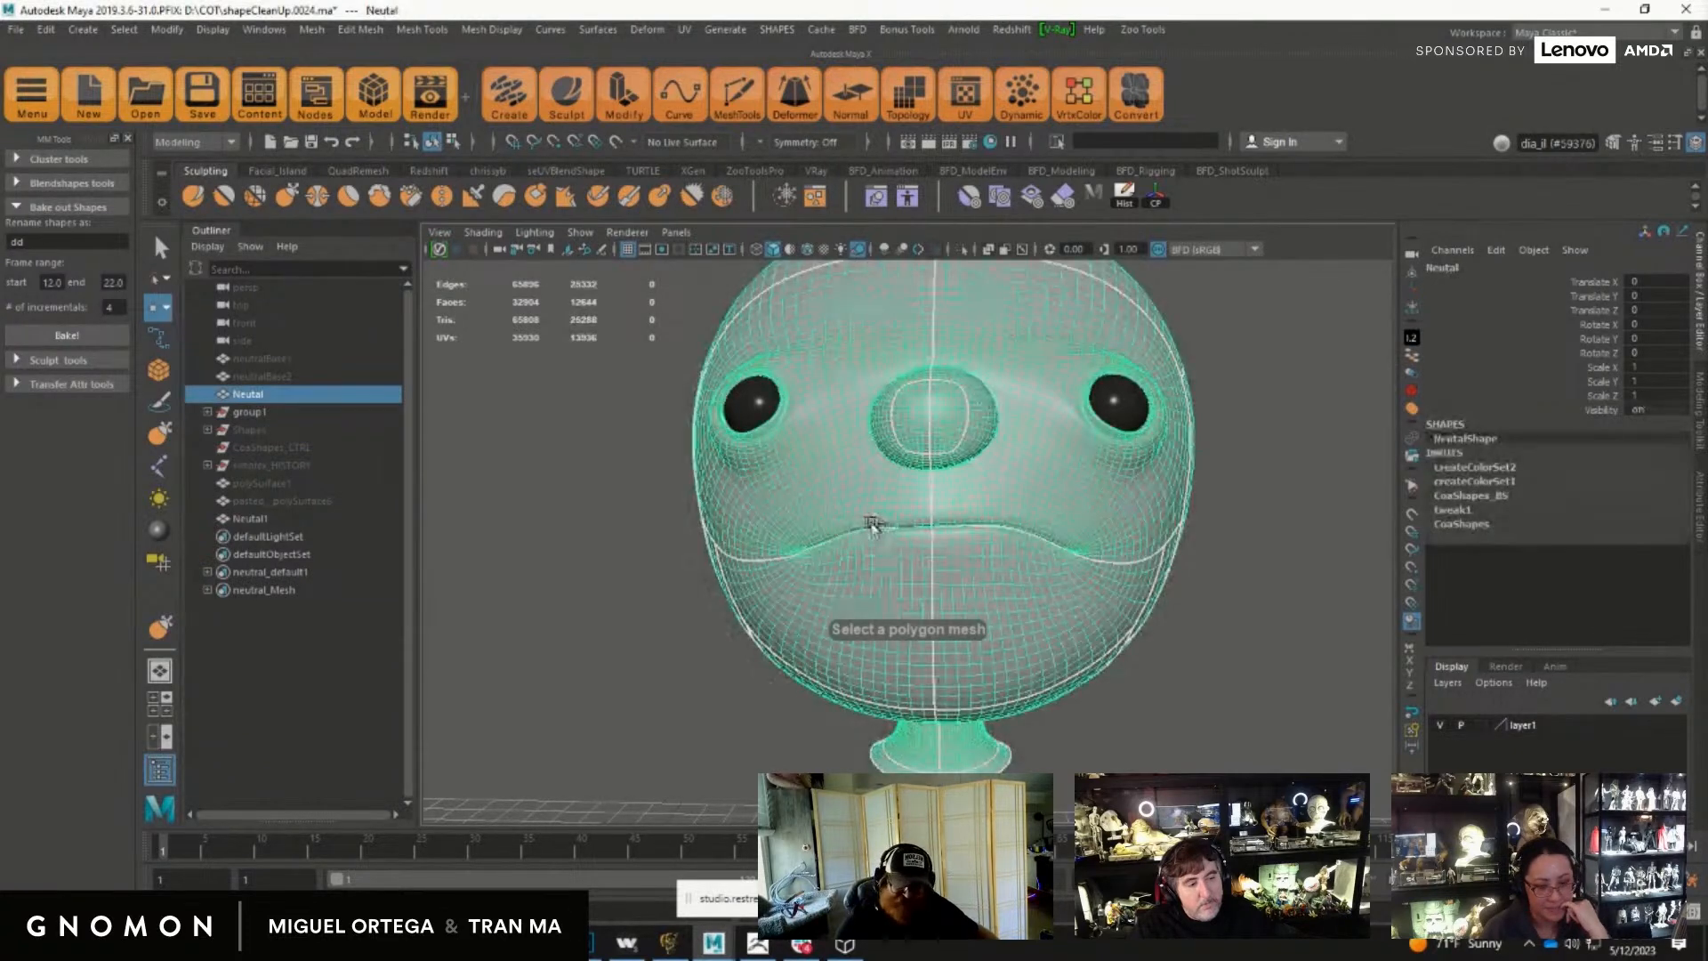
{"action": "key", "text": "ctrl+d"}
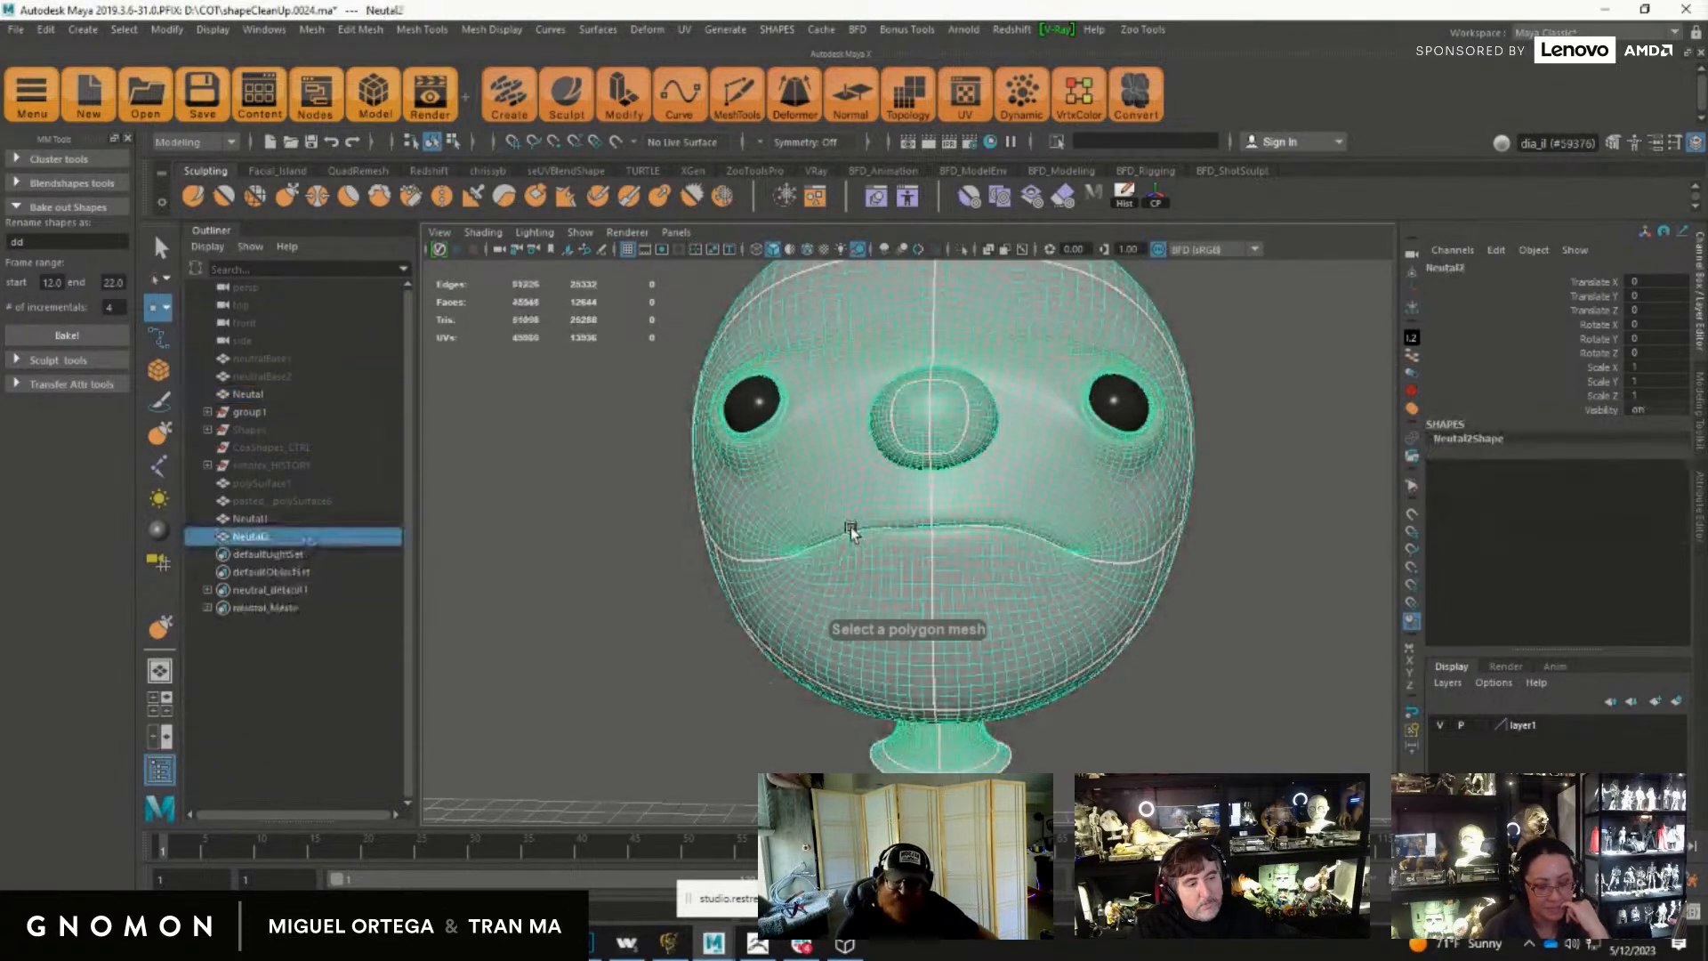
{"action": "left_click", "coordinate": [276, 394]}
{"action": "key", "text": "ctrl+h"}
Step: Pull both mouth corners of the new duplicate upward into a smile with the Grab sculpting tool, and clear the selection
{"action": "left_click", "coordinate": [921, 485]}
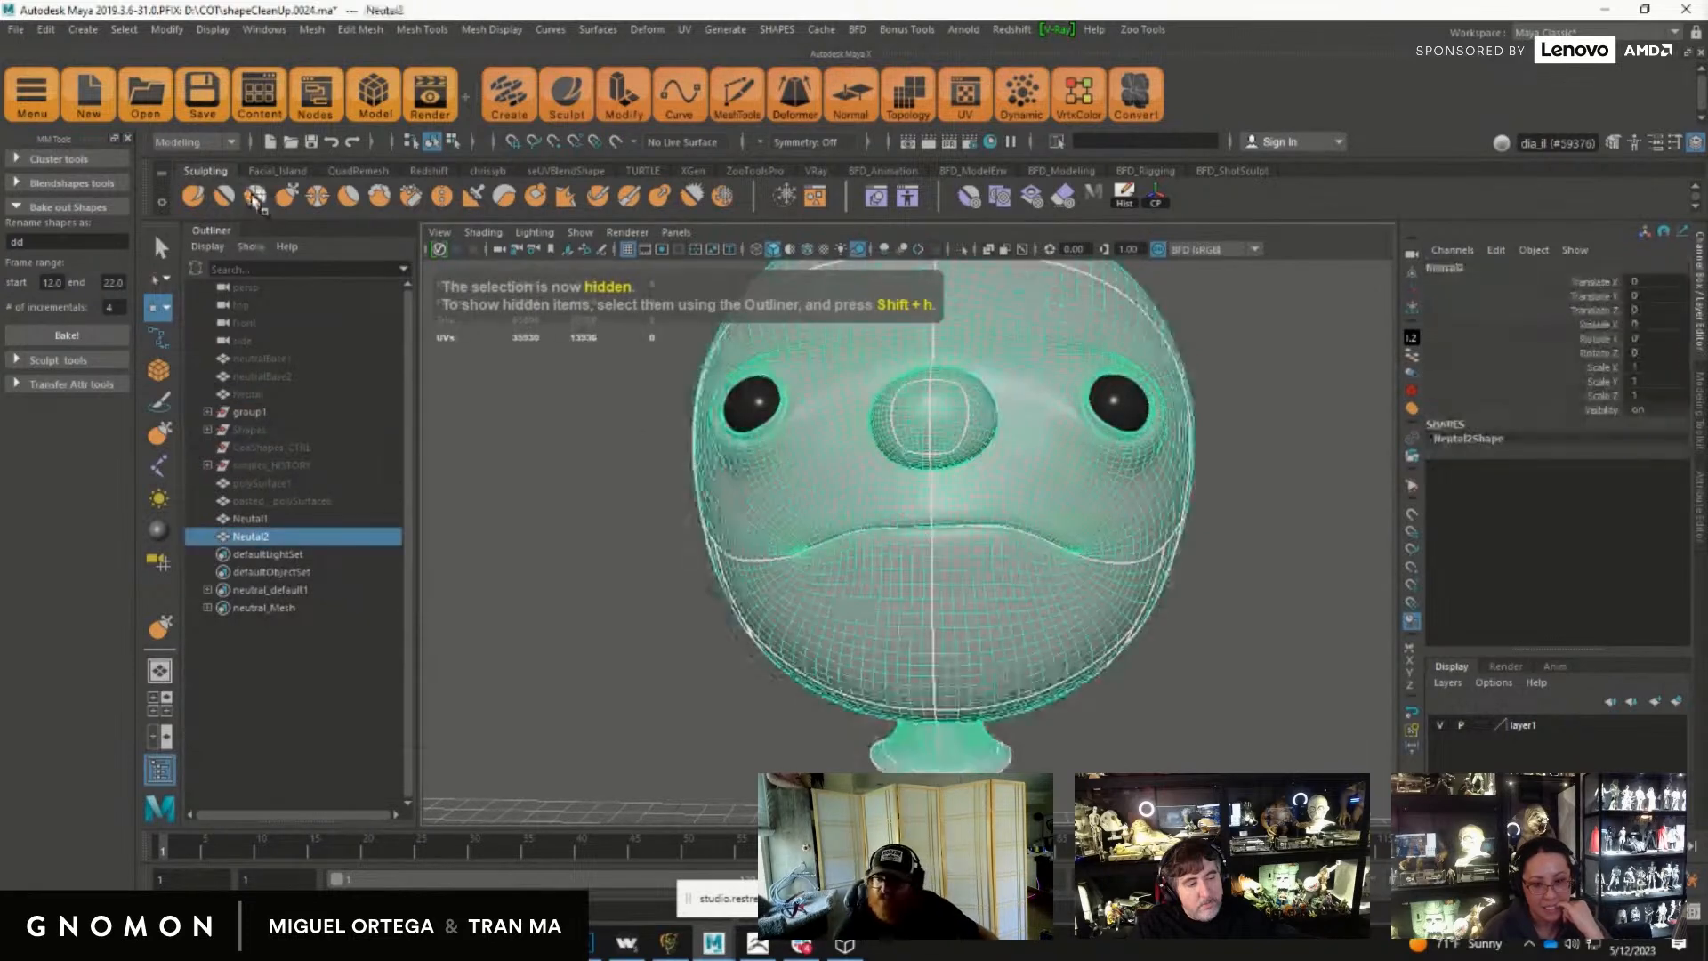
{"action": "left_click", "coordinate": [286, 196]}
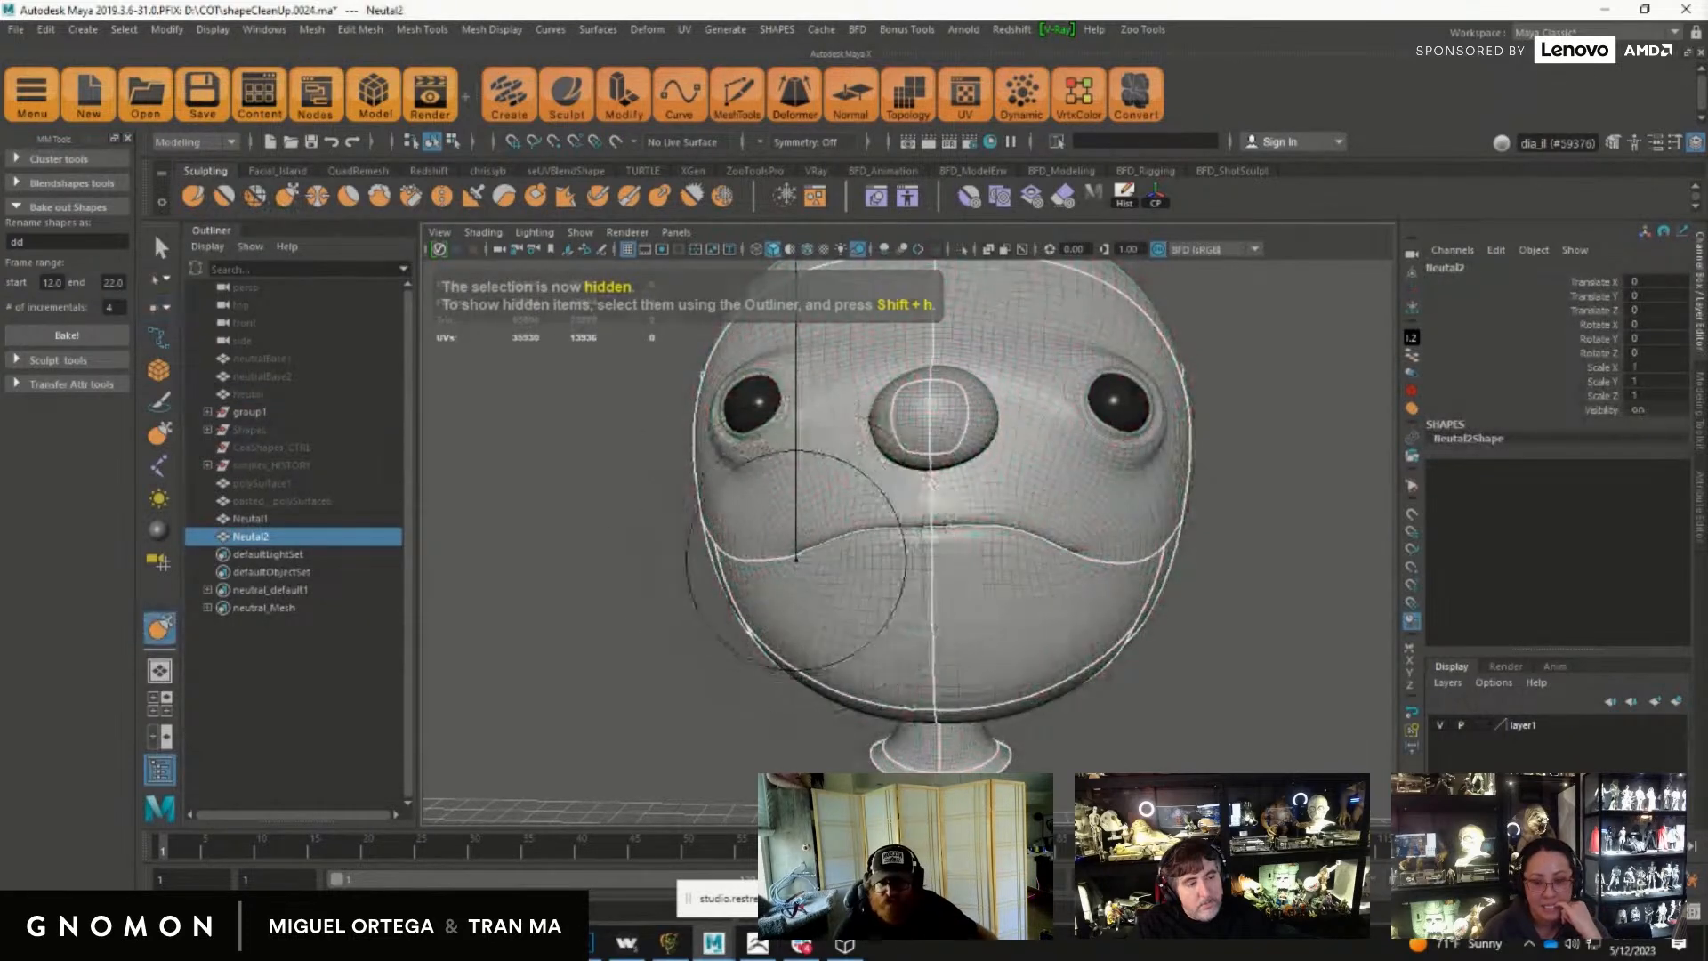
{"action": "left_click_drag", "start_coordinate": [795, 550], "coordinate": [771, 529]}
{"action": "mouse_move", "coordinate": [1073, 569]}
{"action": "left_mouse_down"}
{"action": "mouse_move", "coordinate": [1084, 539]}
{"action": "mouse_move", "coordinate": [1040, 489]}
{"action": "mouse_move", "coordinate": [1080, 512]}
{"action": "left_mouse_up"}
{"action": "left_click_drag", "start_coordinate": [990, 553], "coordinate": [992, 538]}
{"action": "left_click_drag", "start_coordinate": [798, 533], "coordinate": [795, 518]}
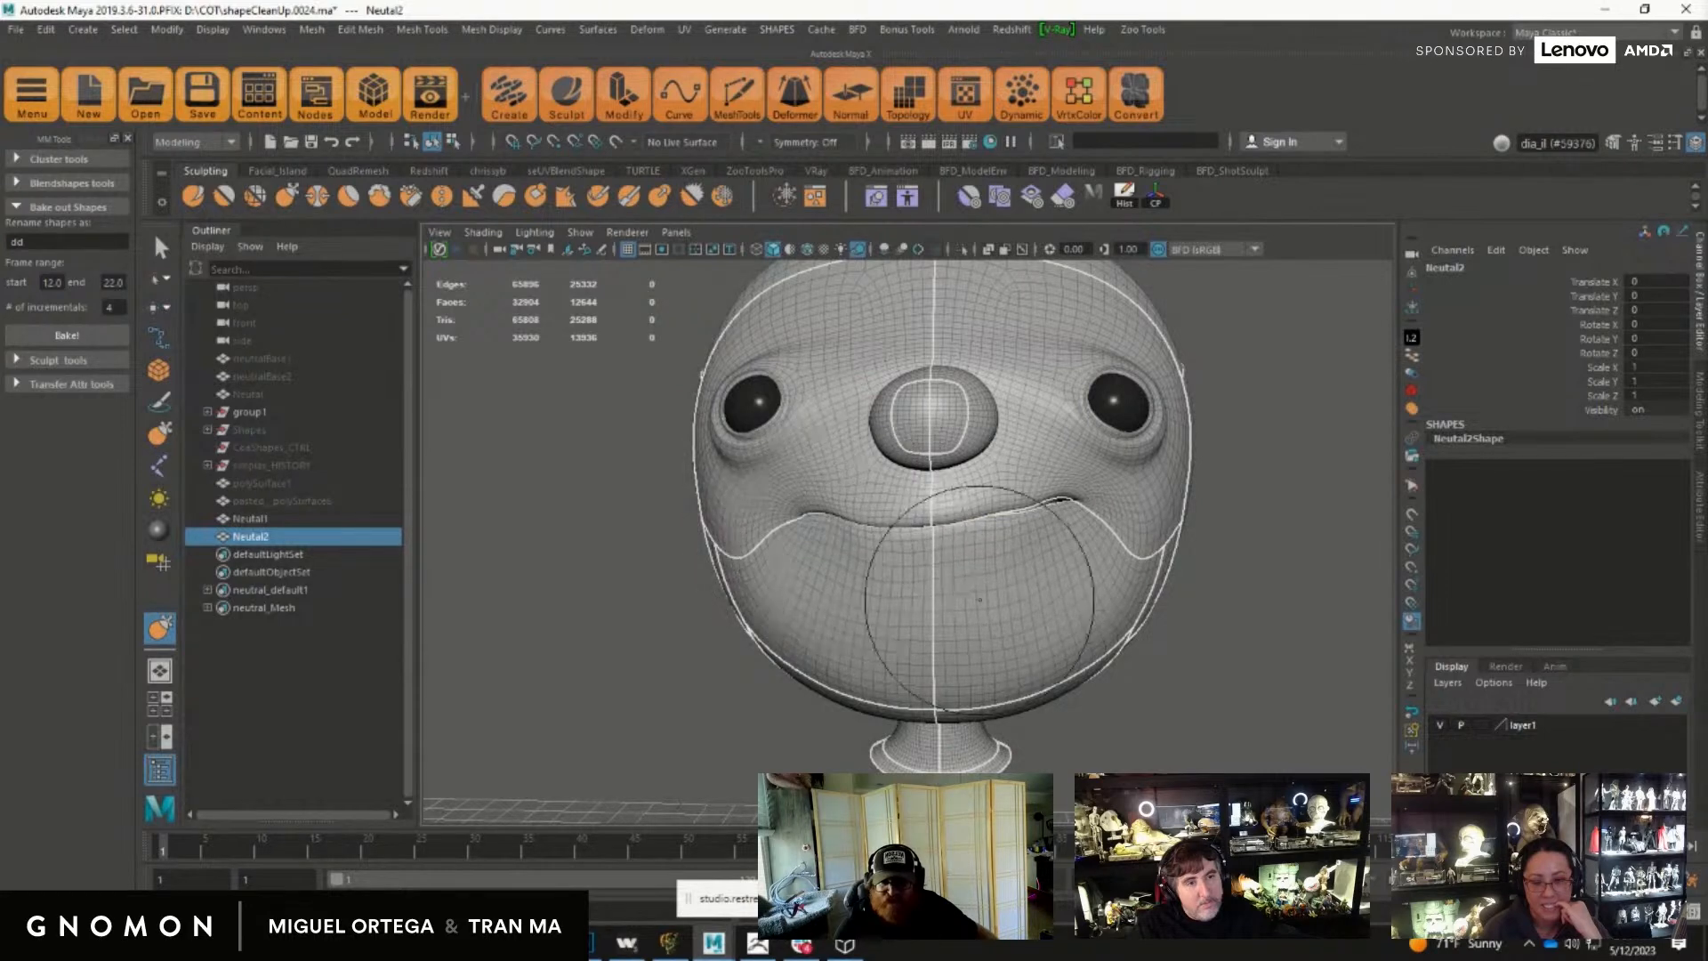
{"action": "right_click_drag", "start_coordinate": [983, 598], "coordinate": [810, 589], "text": "alt"}
{"action": "left_click_drag", "start_coordinate": [809, 589], "coordinate": [906, 587], "text": "alt"}
{"action": "key", "text": "w"}
{"action": "left_click", "coordinate": [1158, 592]}
{"action": "mouse_move", "coordinate": [1192, 614]}
{"action": "left_mouse_down", "text": "alt"}
{"action": "mouse_move", "coordinate": [1133, 645]}
{"action": "mouse_move", "coordinate": [1171, 614]}
{"action": "left_mouse_up", "text": "alt"}
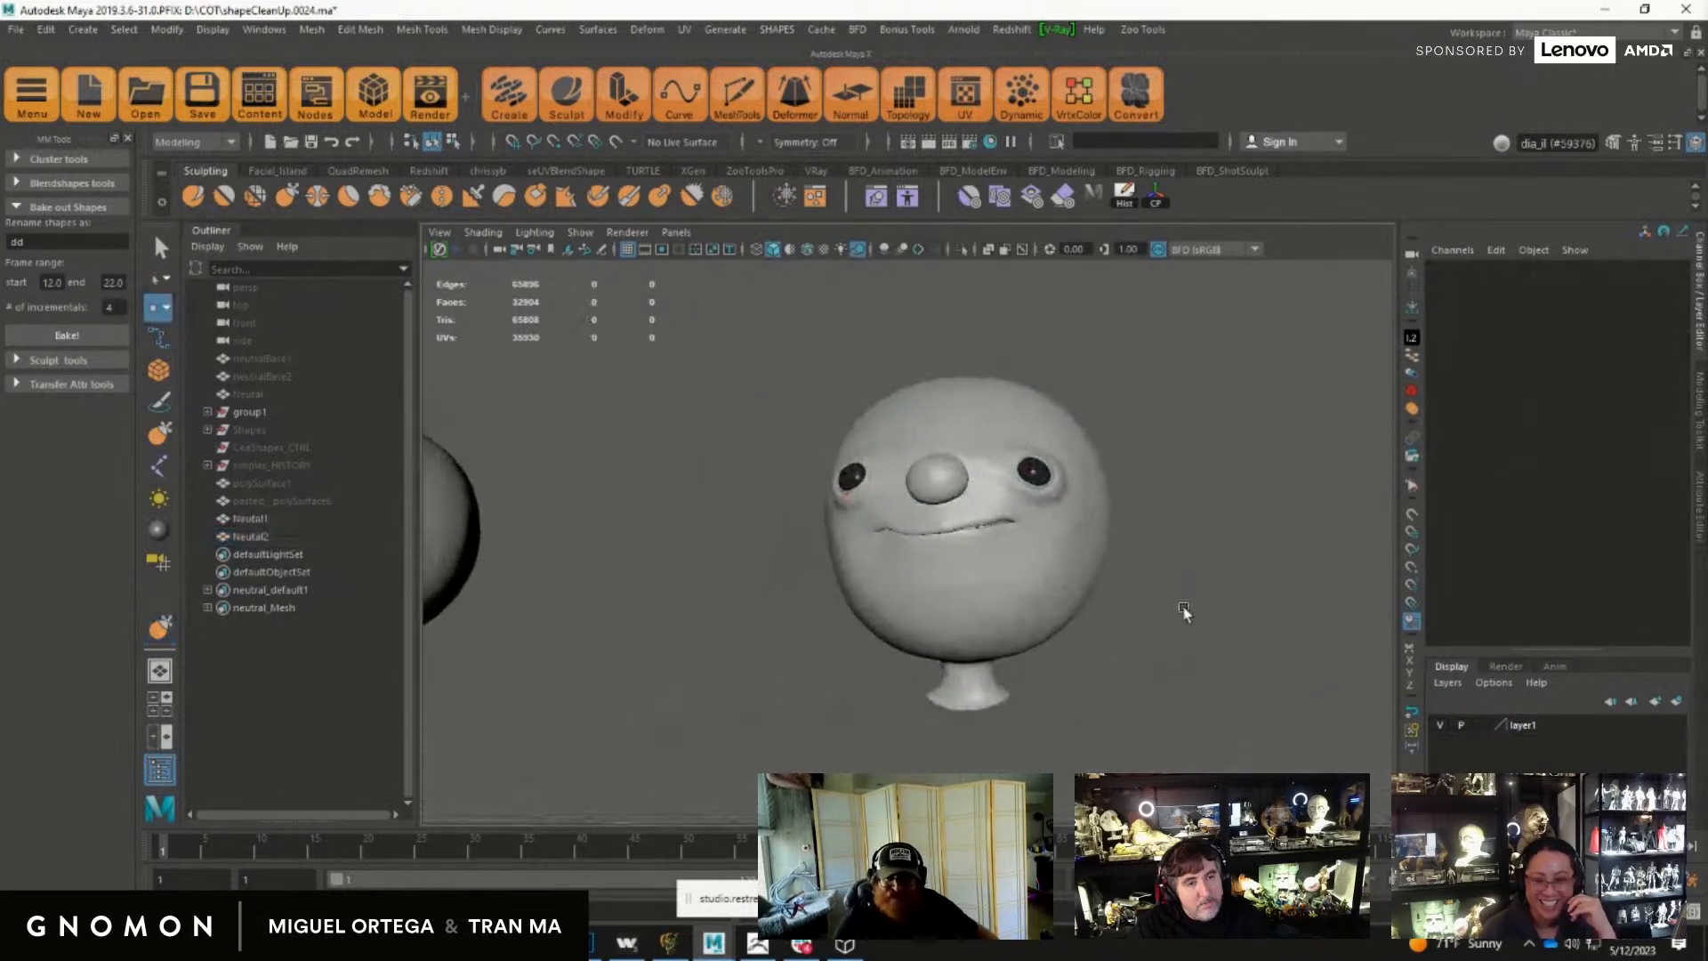
Step: Duplicate the sculpted smiling Neutal2 head and move the copy to about -97 in X, beside Neutal1
{"action": "right_click_drag", "start_coordinate": [1171, 614], "coordinate": [729, 594], "text": "alt"}
{"action": "left_click", "coordinate": [893, 574]}
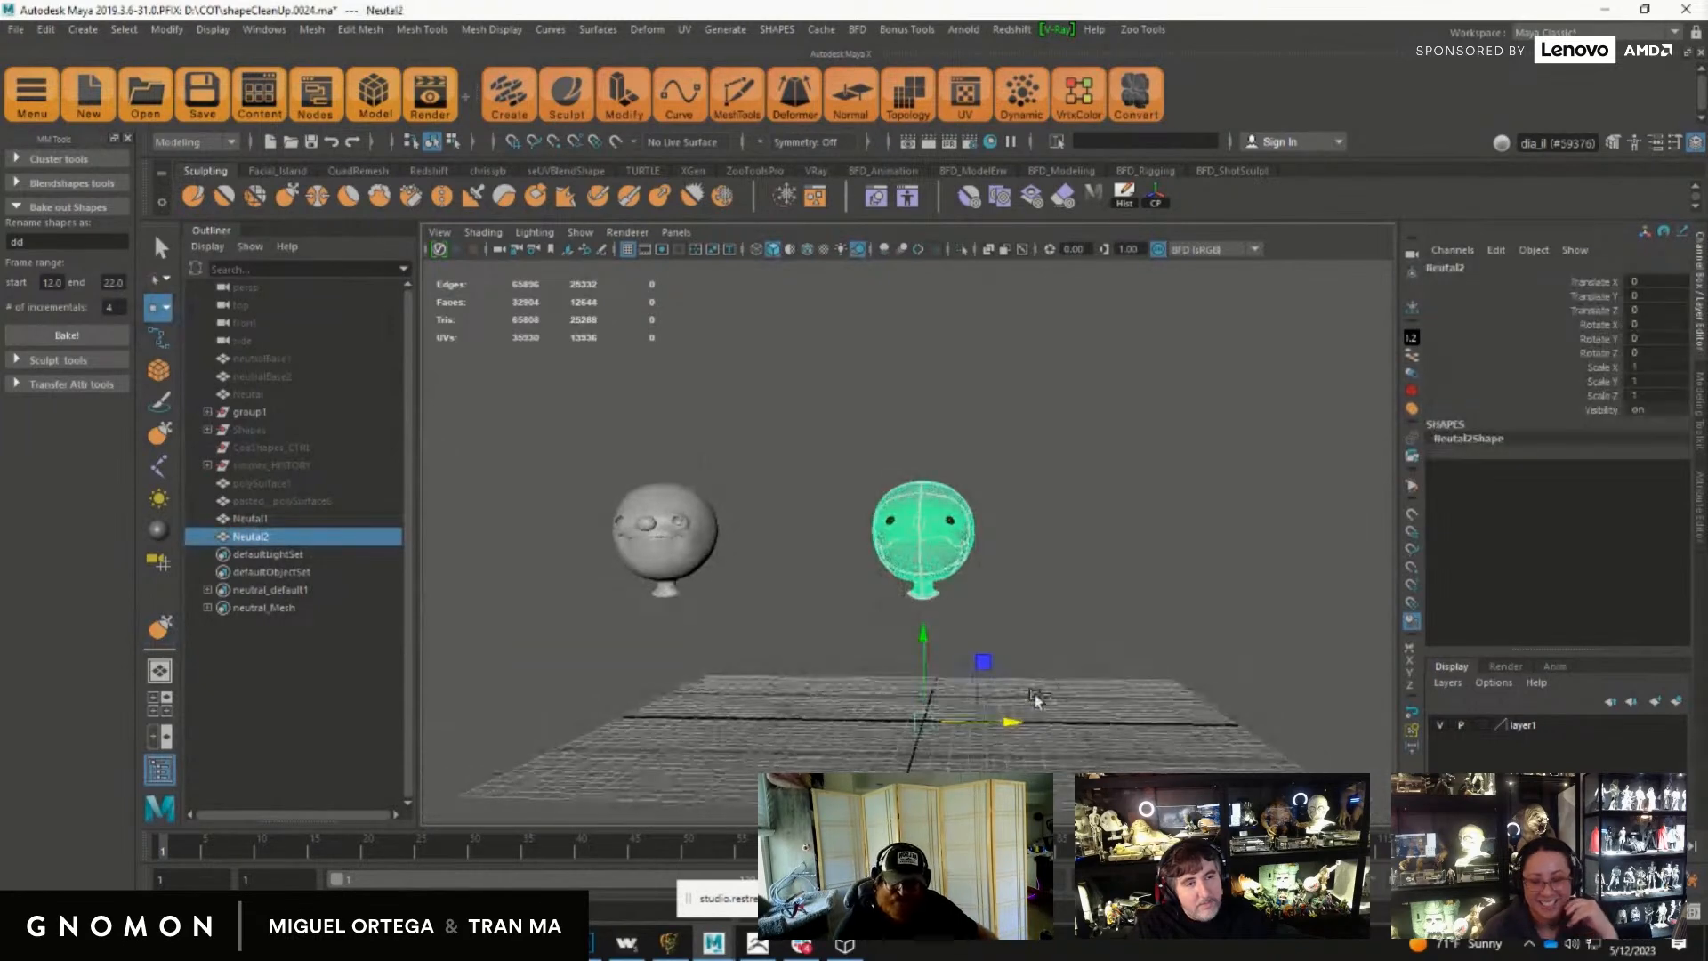
{"action": "key", "text": "ctrl+d"}
{"action": "left_click_drag", "start_coordinate": [1012, 723], "coordinate": [864, 736]}
{"action": "middle_click_drag", "start_coordinate": [879, 669], "coordinate": [941, 675], "text": "alt"}
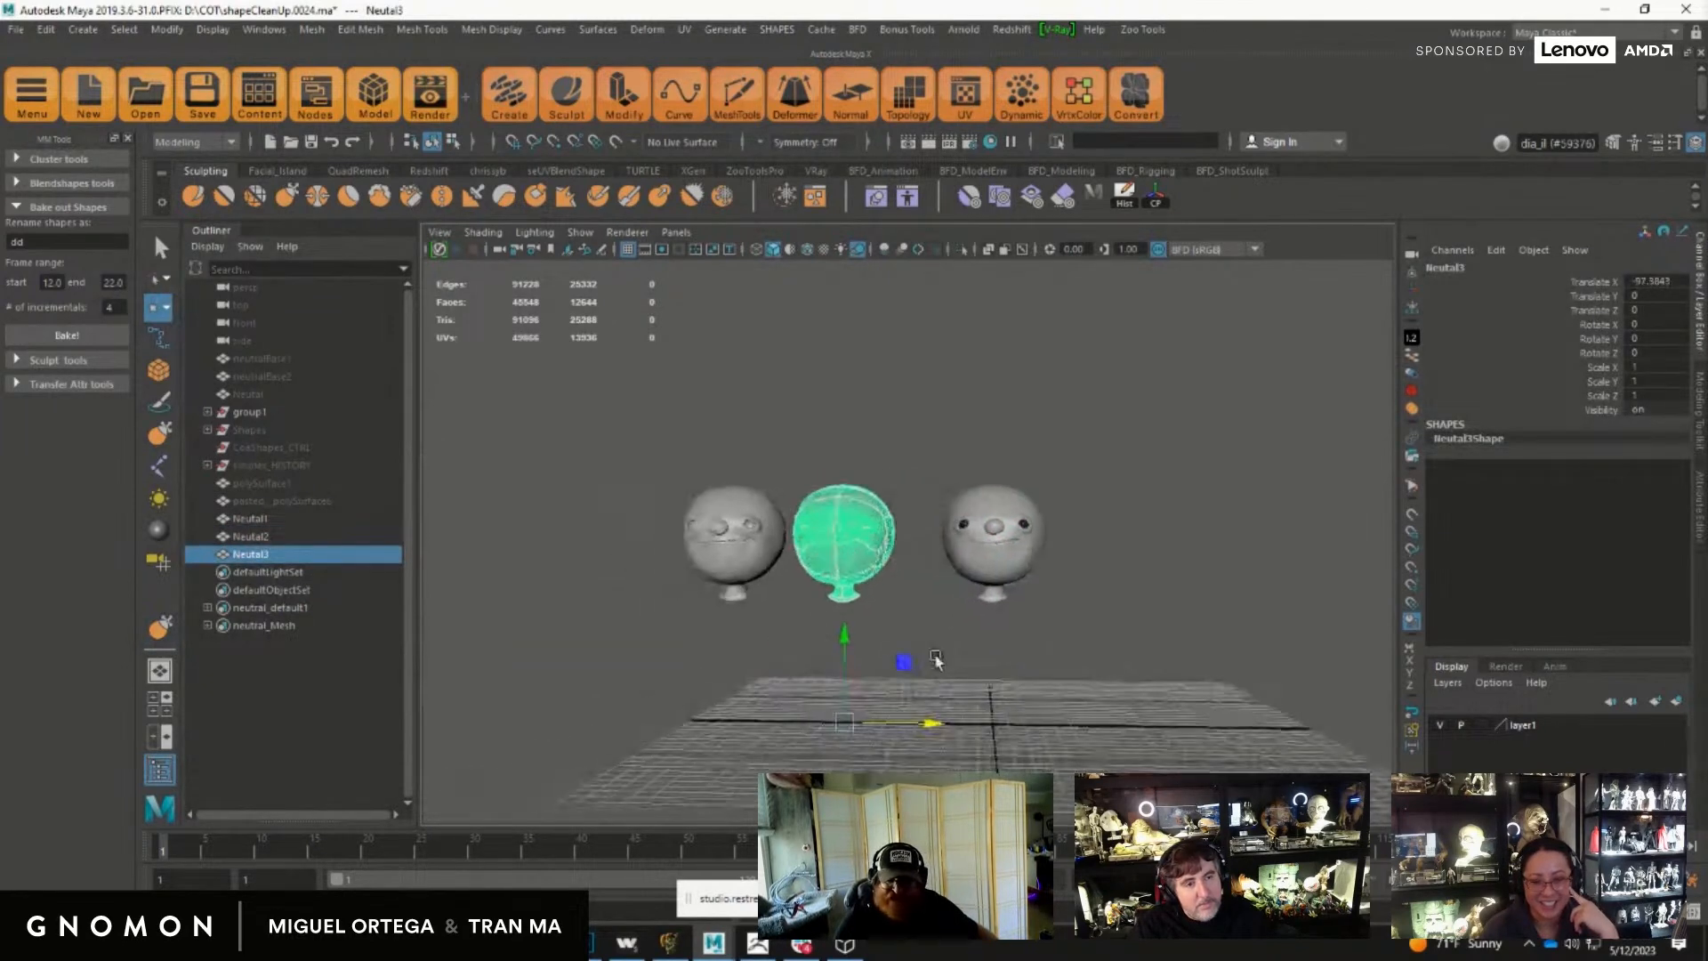
{"action": "right_click_drag", "start_coordinate": [942, 675], "coordinate": [960, 654], "text": "alt"}
{"action": "middle_click_drag", "start_coordinate": [960, 652], "coordinate": [1087, 647], "text": "alt"}
{"action": "middle_click_drag", "start_coordinate": [972, 665], "coordinate": [1134, 646], "text": "alt"}
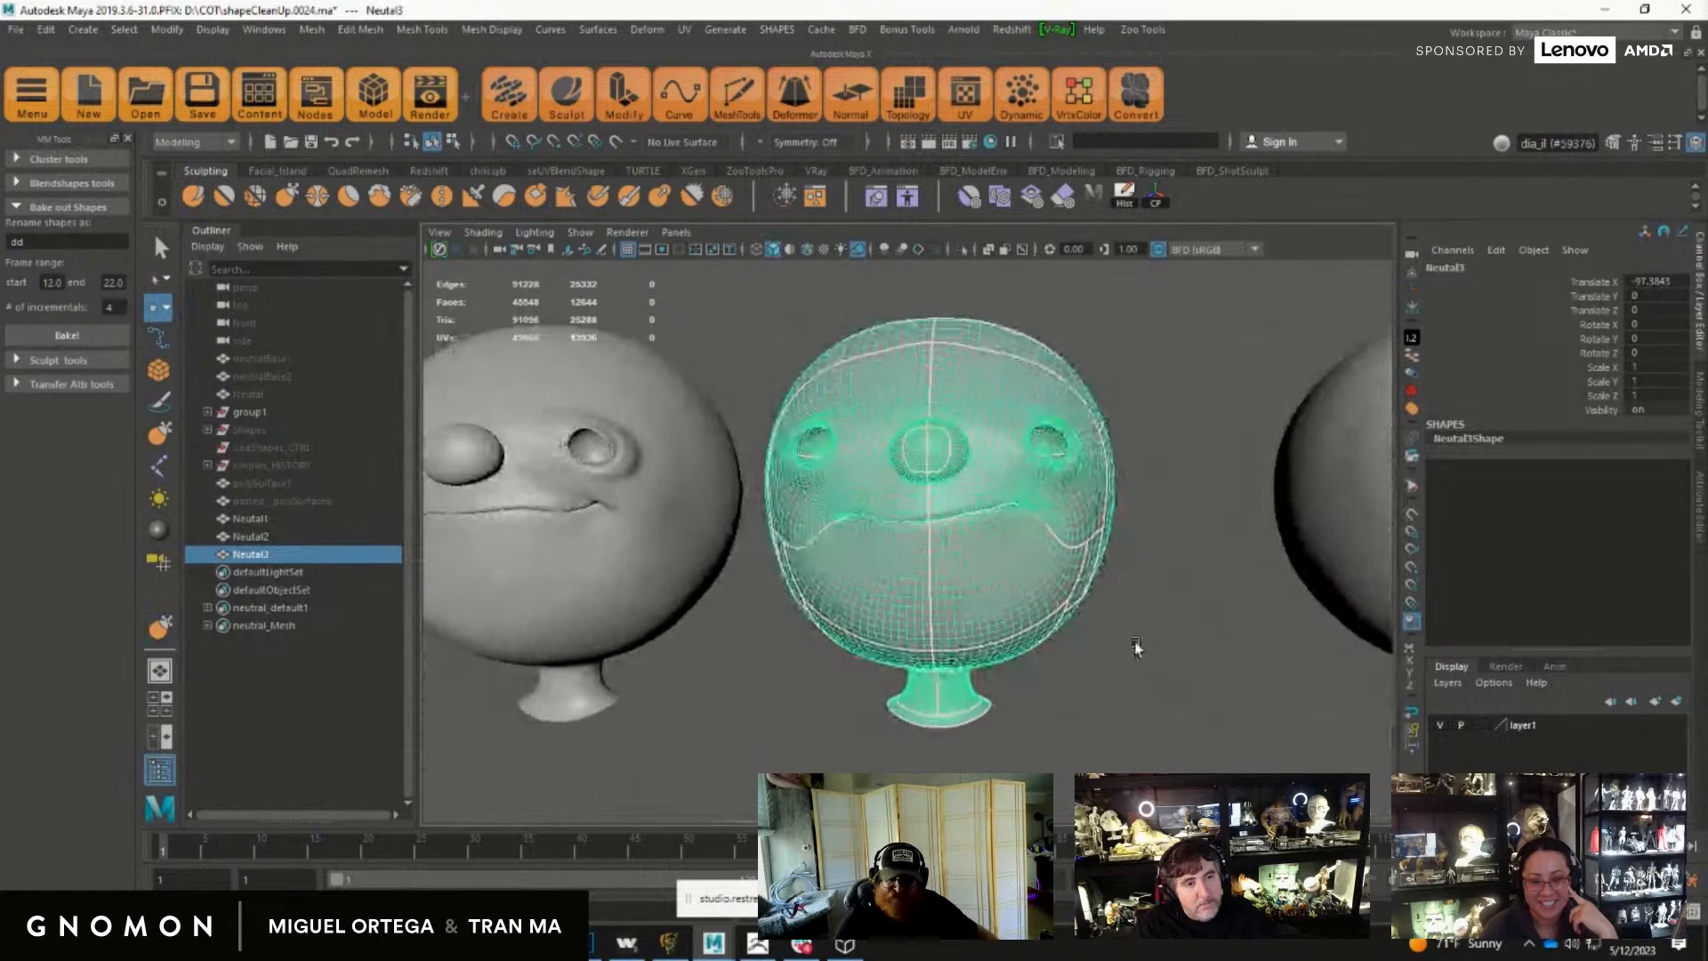
{"action": "left_click_drag", "start_coordinate": [1067, 674], "coordinate": [1079, 681], "text": "alt"}
{"action": "middle_click_drag", "start_coordinate": [659, 626], "coordinate": [843, 625], "text": "alt"}
Step: Create a blend shape on the Neutal1 head with the Neutal3 head as its target
{"action": "left_click", "coordinate": [719, 527]}
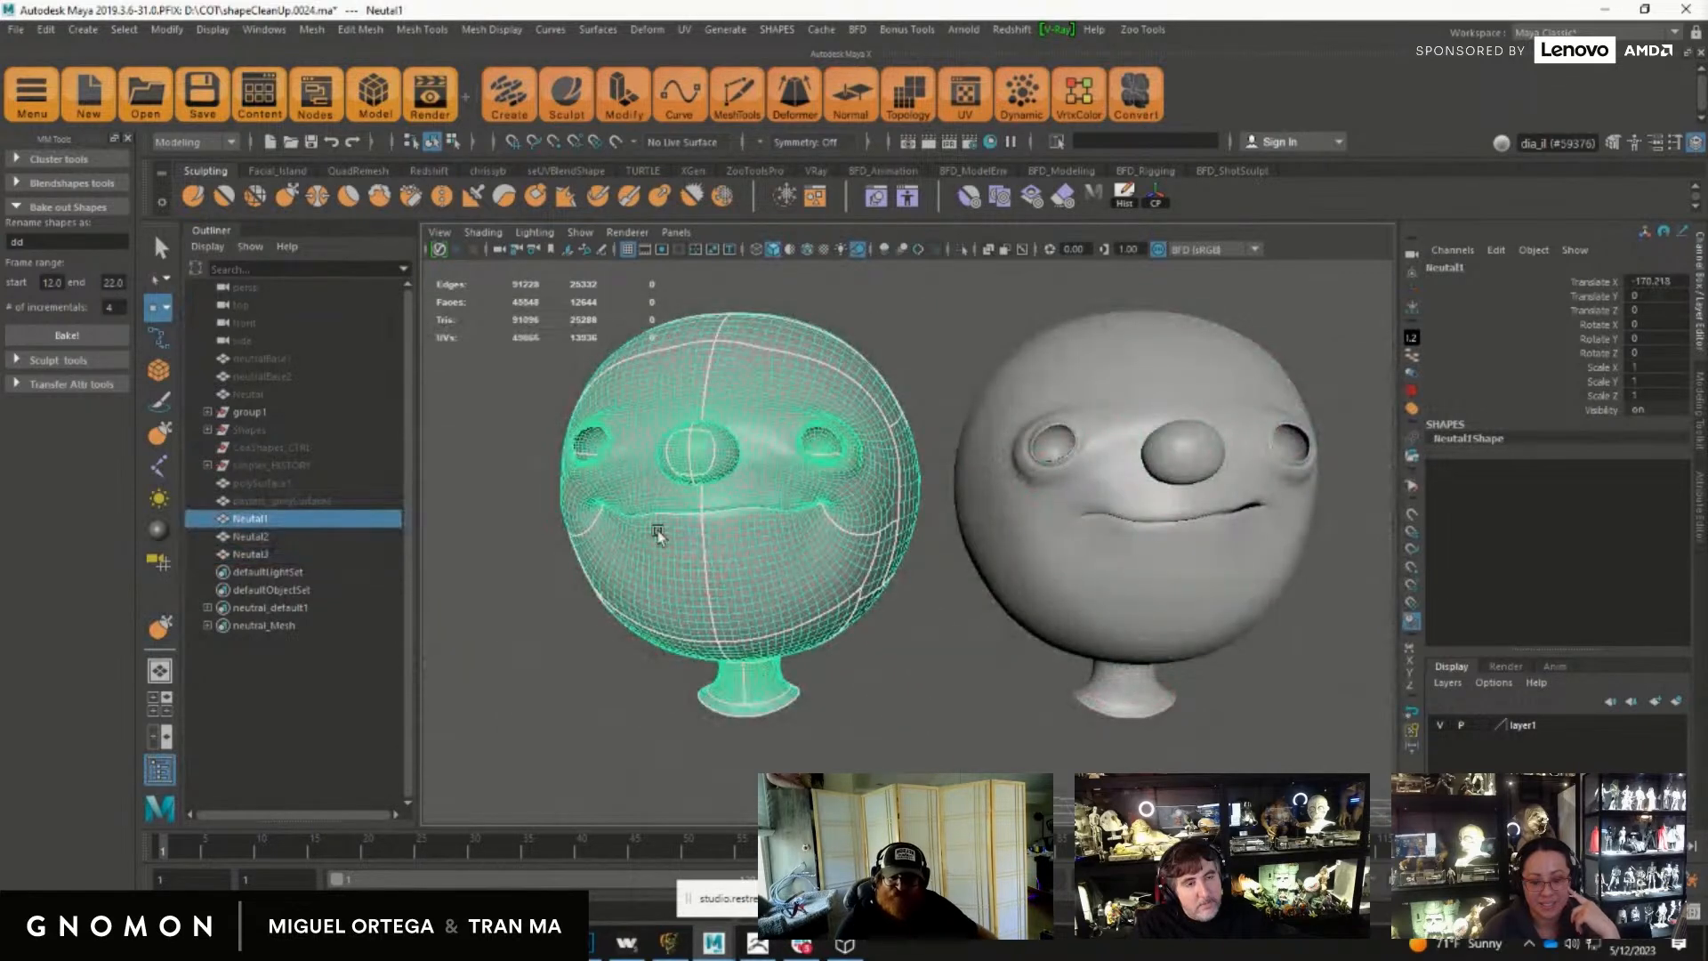
{"action": "left_click", "coordinate": [1164, 527]}
{"action": "left_click", "coordinate": [834, 562], "text": "shift"}
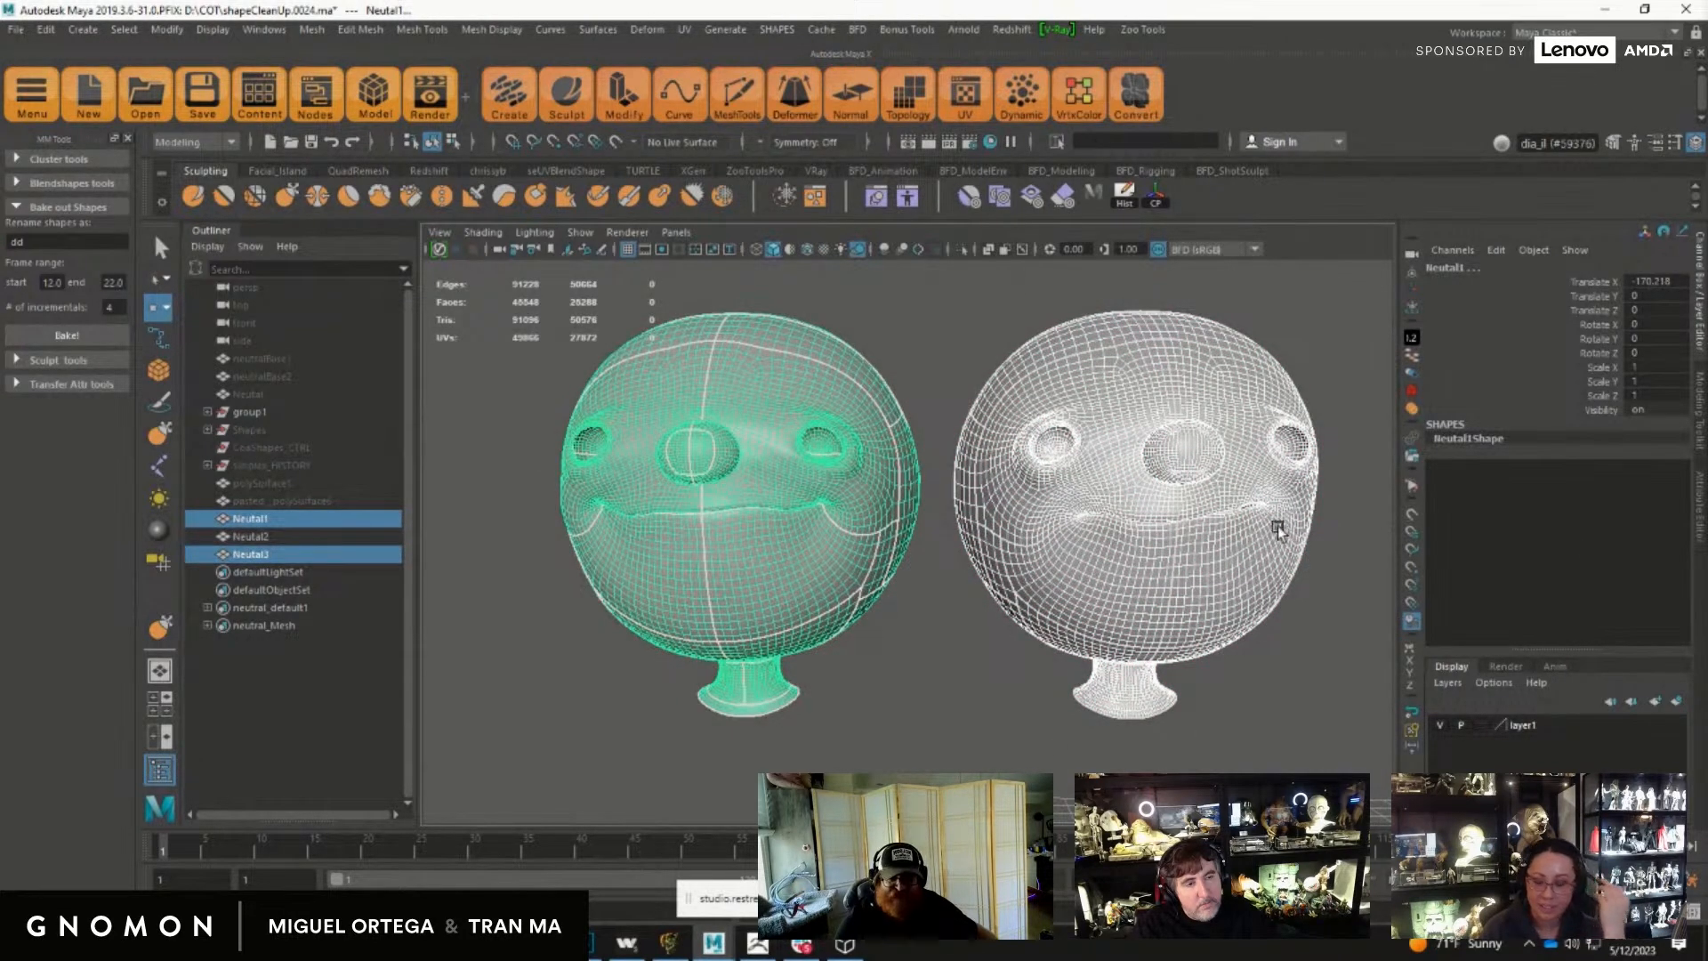
{"action": "middle_click_drag", "start_coordinate": [1223, 522], "coordinate": [1136, 534], "text": "alt"}
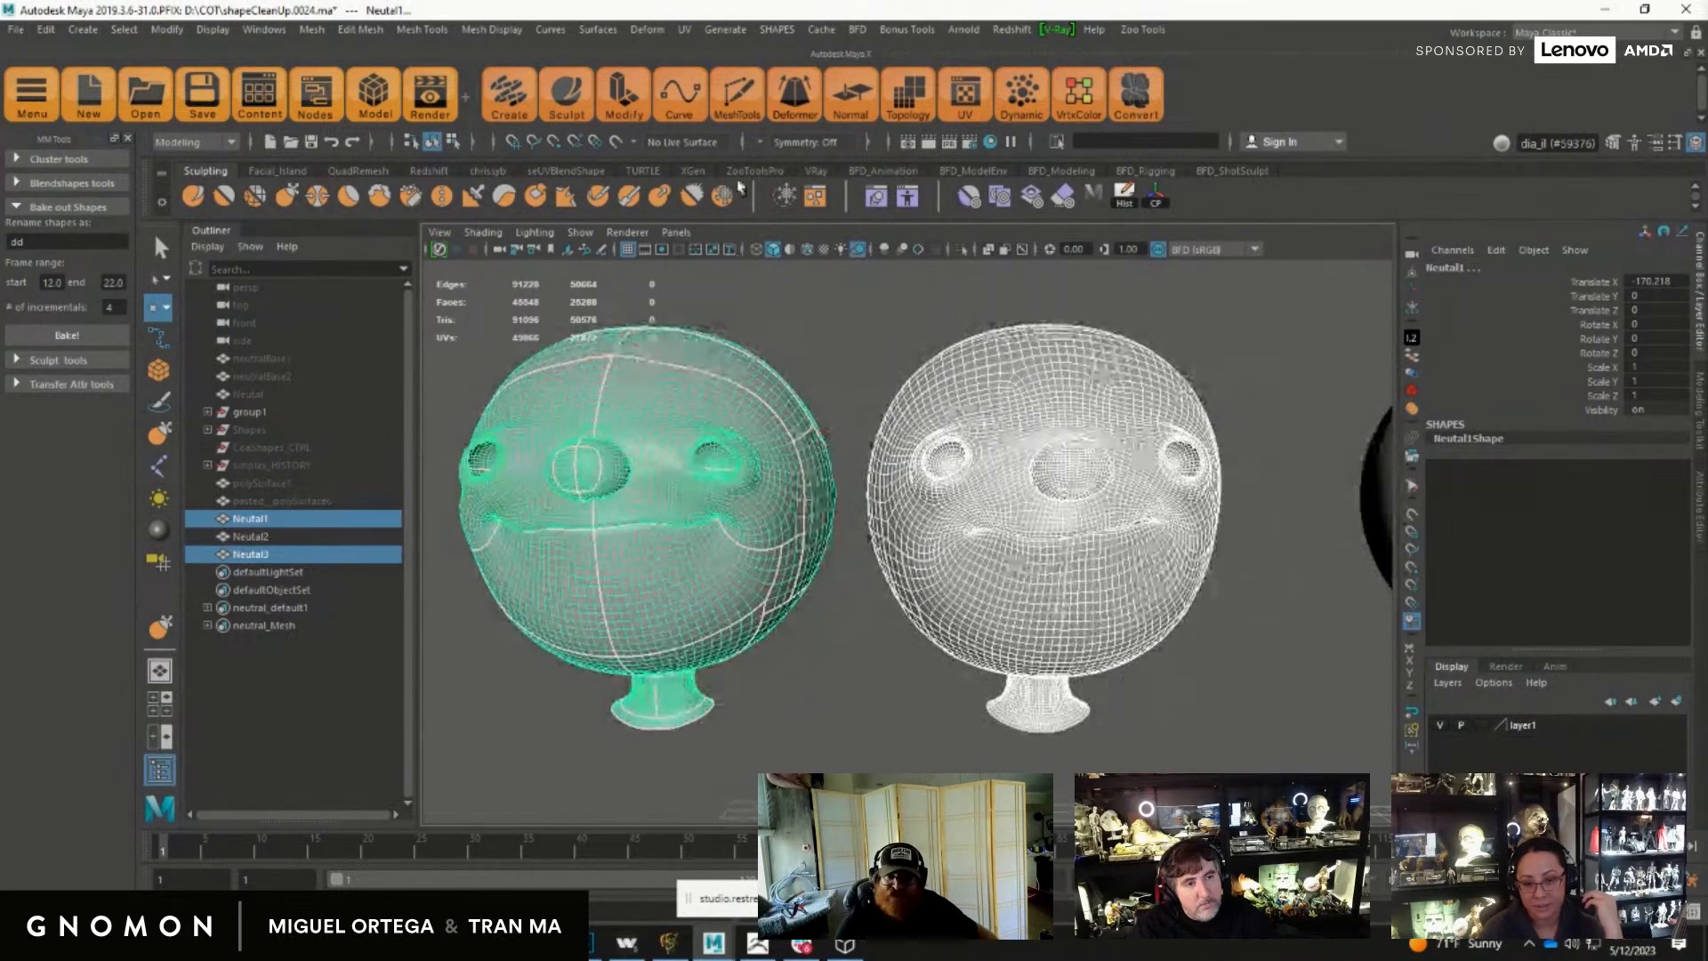
{"action": "left_click", "coordinate": [879, 201]}
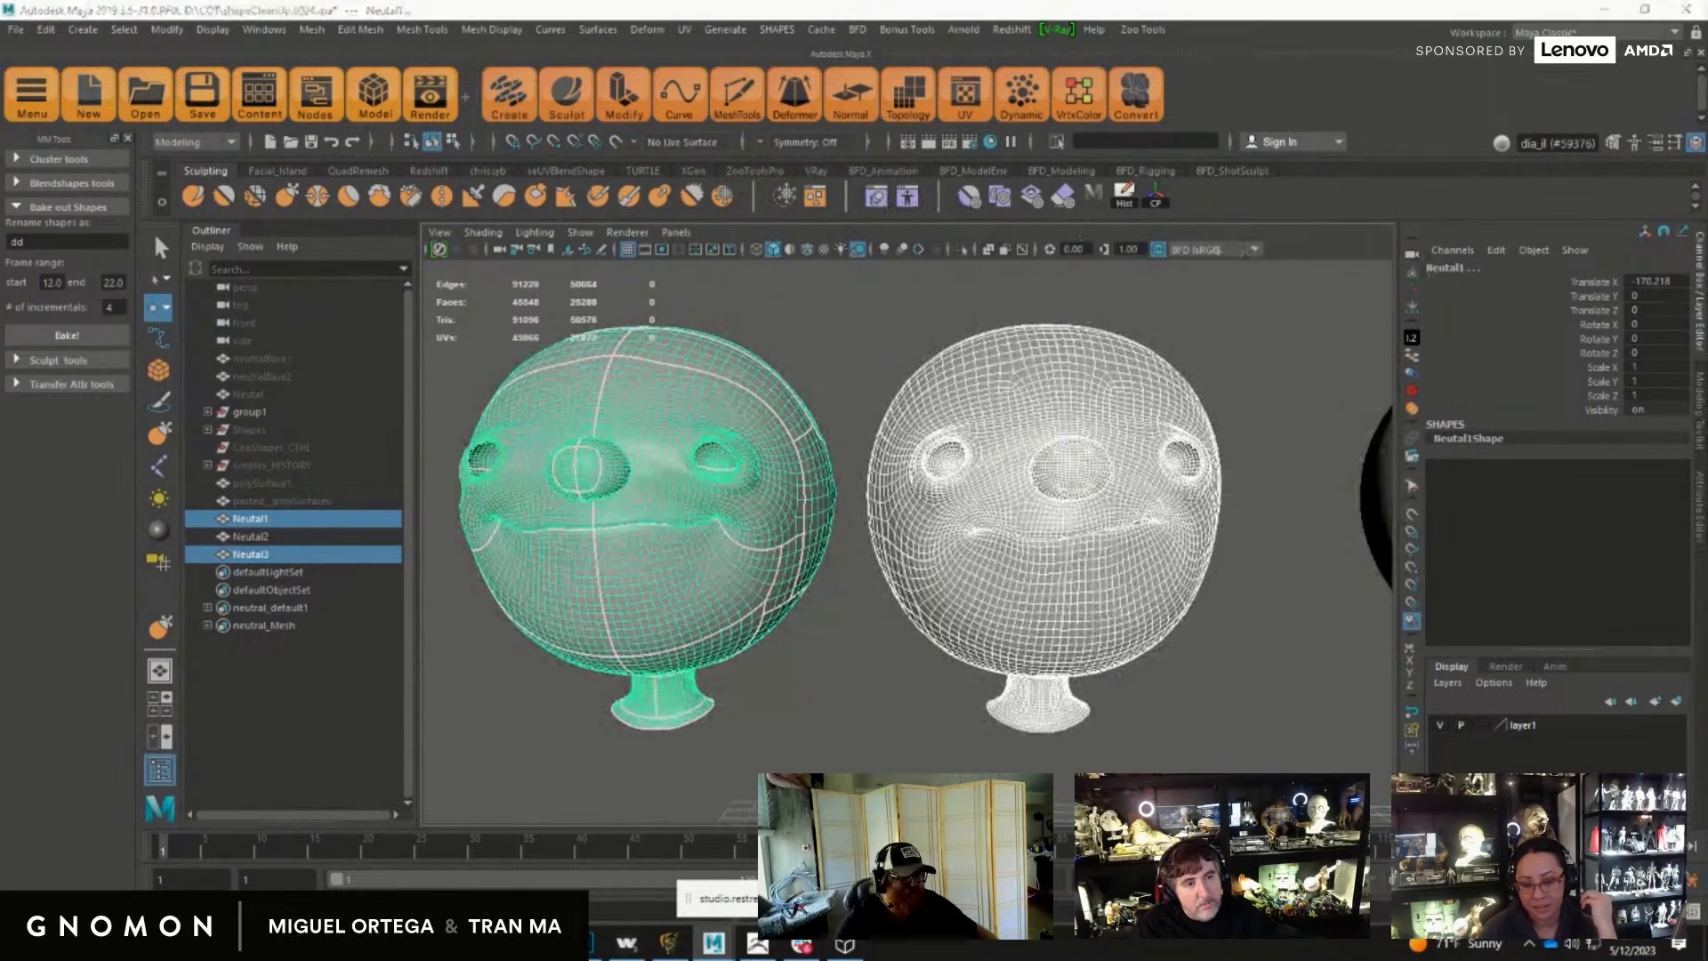
{"action": "left_click", "coordinate": [950, 234]}
Step: Set the Neutal3 target's weight to 1 in the Shape Editor and move the editor clear of the heads
{"action": "left_click", "coordinate": [1381, 325]}
{"action": "left_click_drag", "start_coordinate": [1100, 324], "coordinate": [1294, 315]}
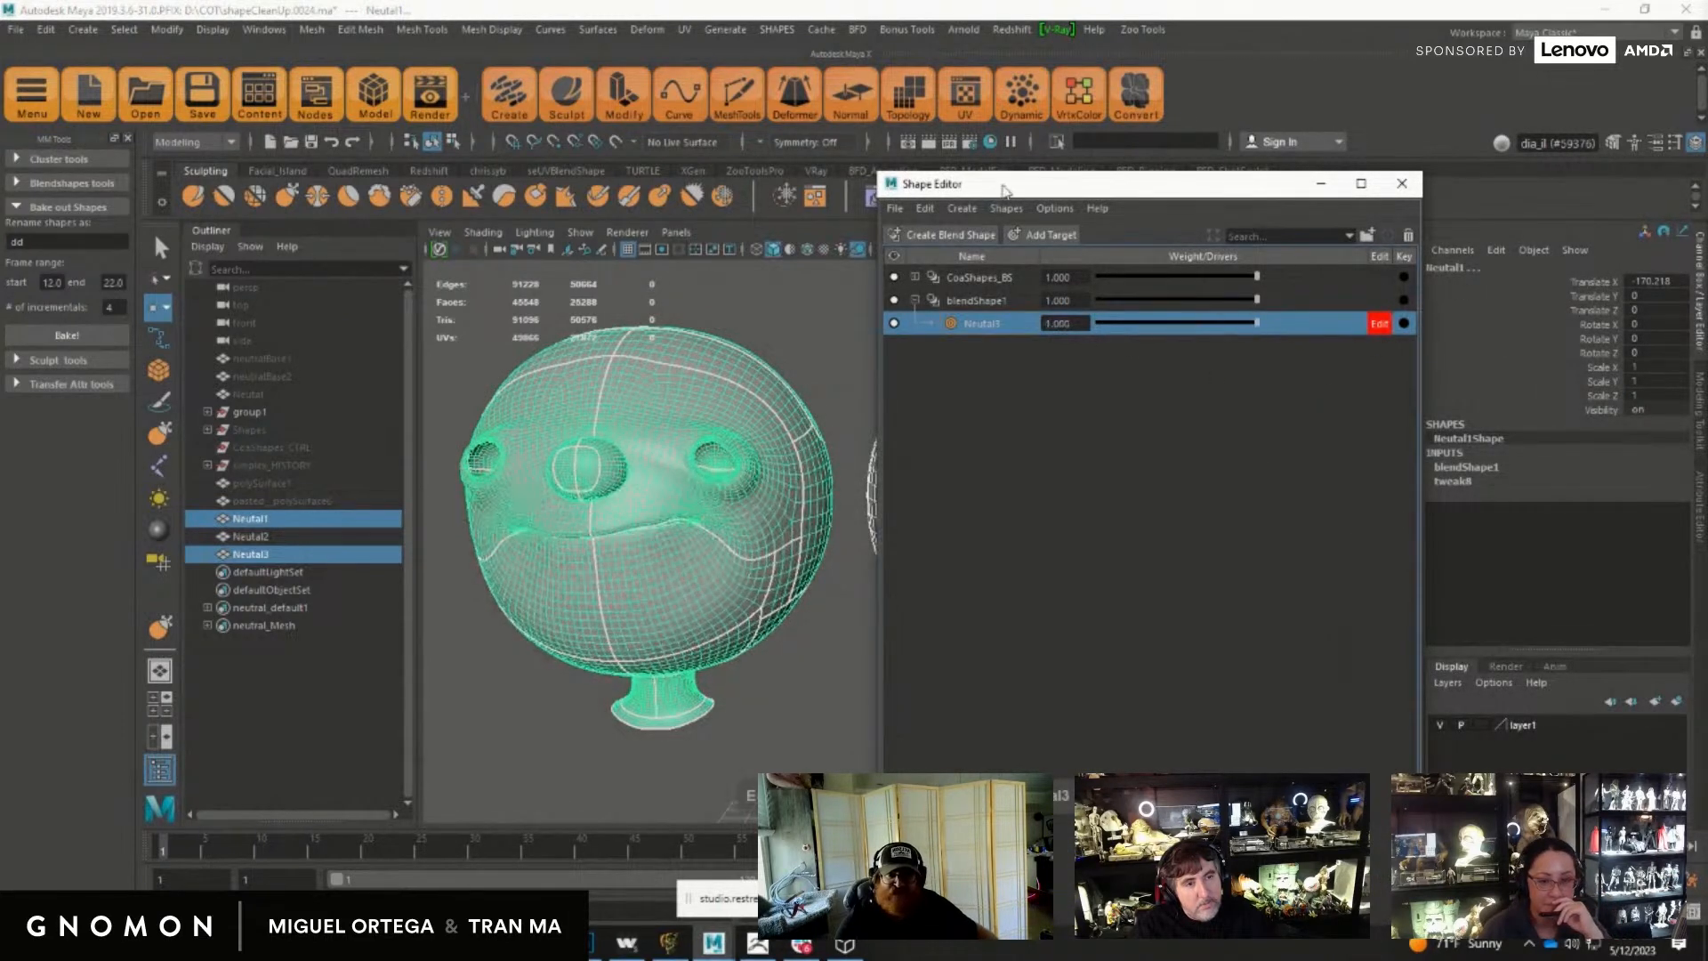
{"action": "left_click_drag", "start_coordinate": [999, 186], "coordinate": [1617, 151]}
Step: Activate the Smooth Target tool on the Neutal1 head and shrink its brush to a size of about 6.4
{"action": "scroll", "coordinate": [1203, 525], "scroll_direction": "up", "scroll_amount": 5}
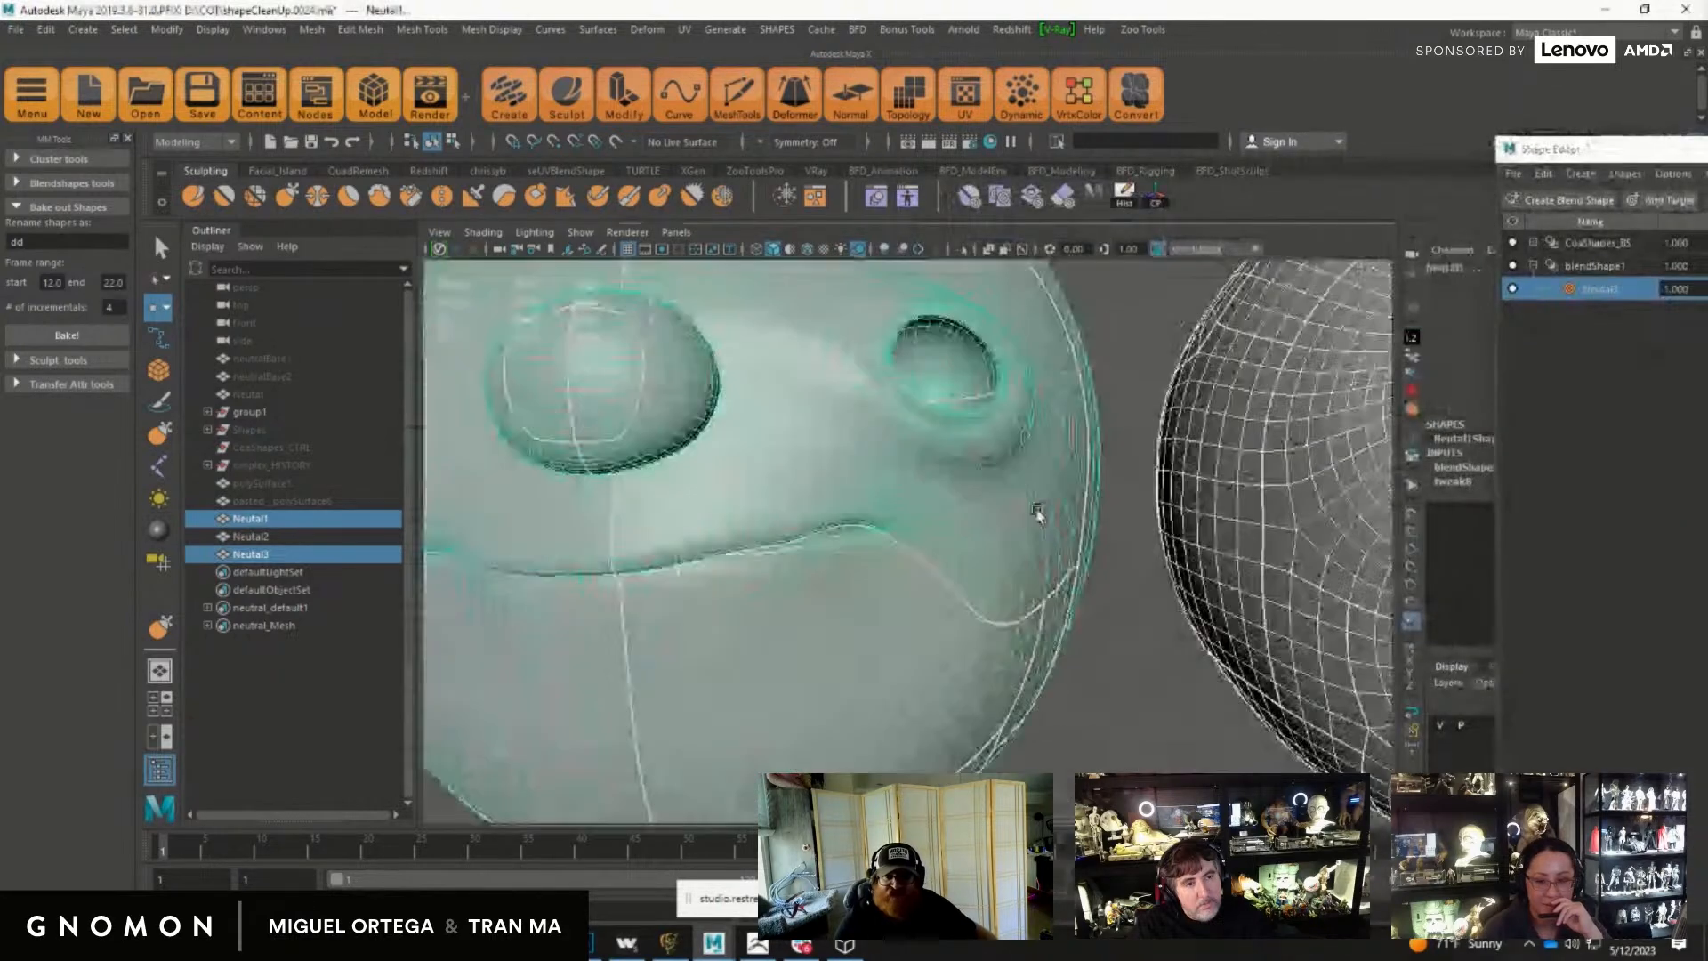
{"action": "left_click", "coordinate": [1037, 510]}
{"action": "left_click", "coordinate": [966, 207]}
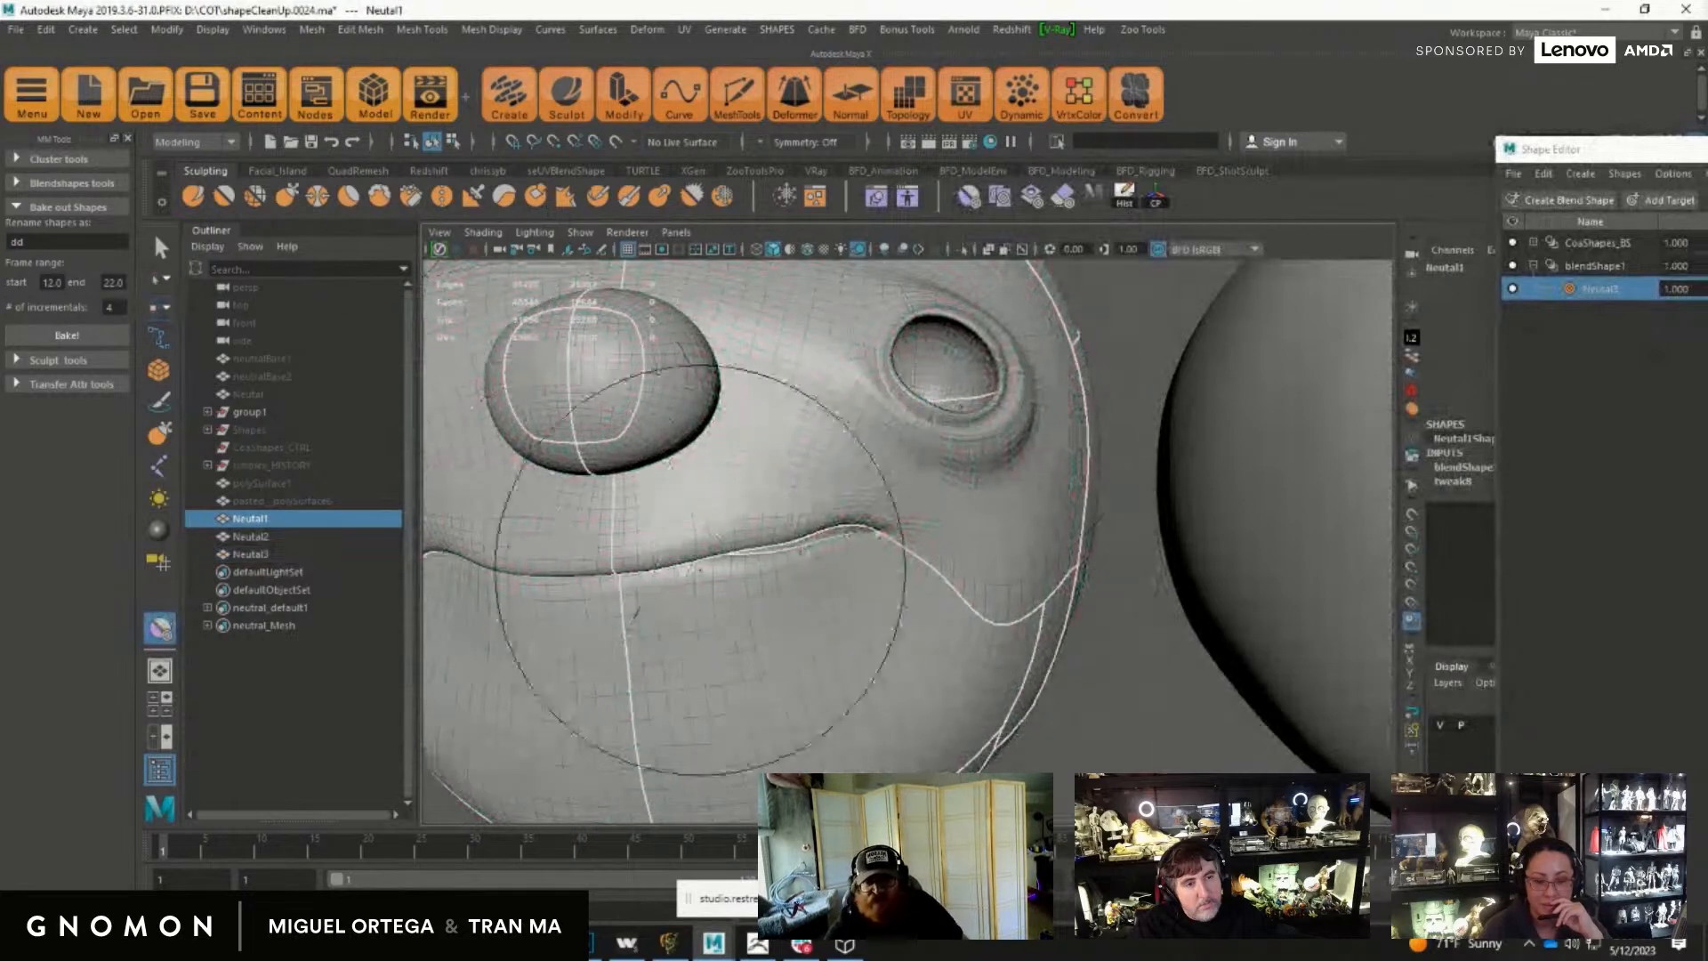
{"action": "key", "text": "b"}
{"action": "mouse_move", "coordinate": [899, 546]}
{"action": "left_mouse_down"}
{"action": "mouse_move", "coordinate": [774, 545]}
{"action": "mouse_move", "coordinate": [889, 523]}
{"action": "mouse_move", "coordinate": [837, 510]}
{"action": "mouse_move", "coordinate": [821, 525]}
{"action": "mouse_move", "coordinate": [840, 537]}
{"action": "left_mouse_up"}
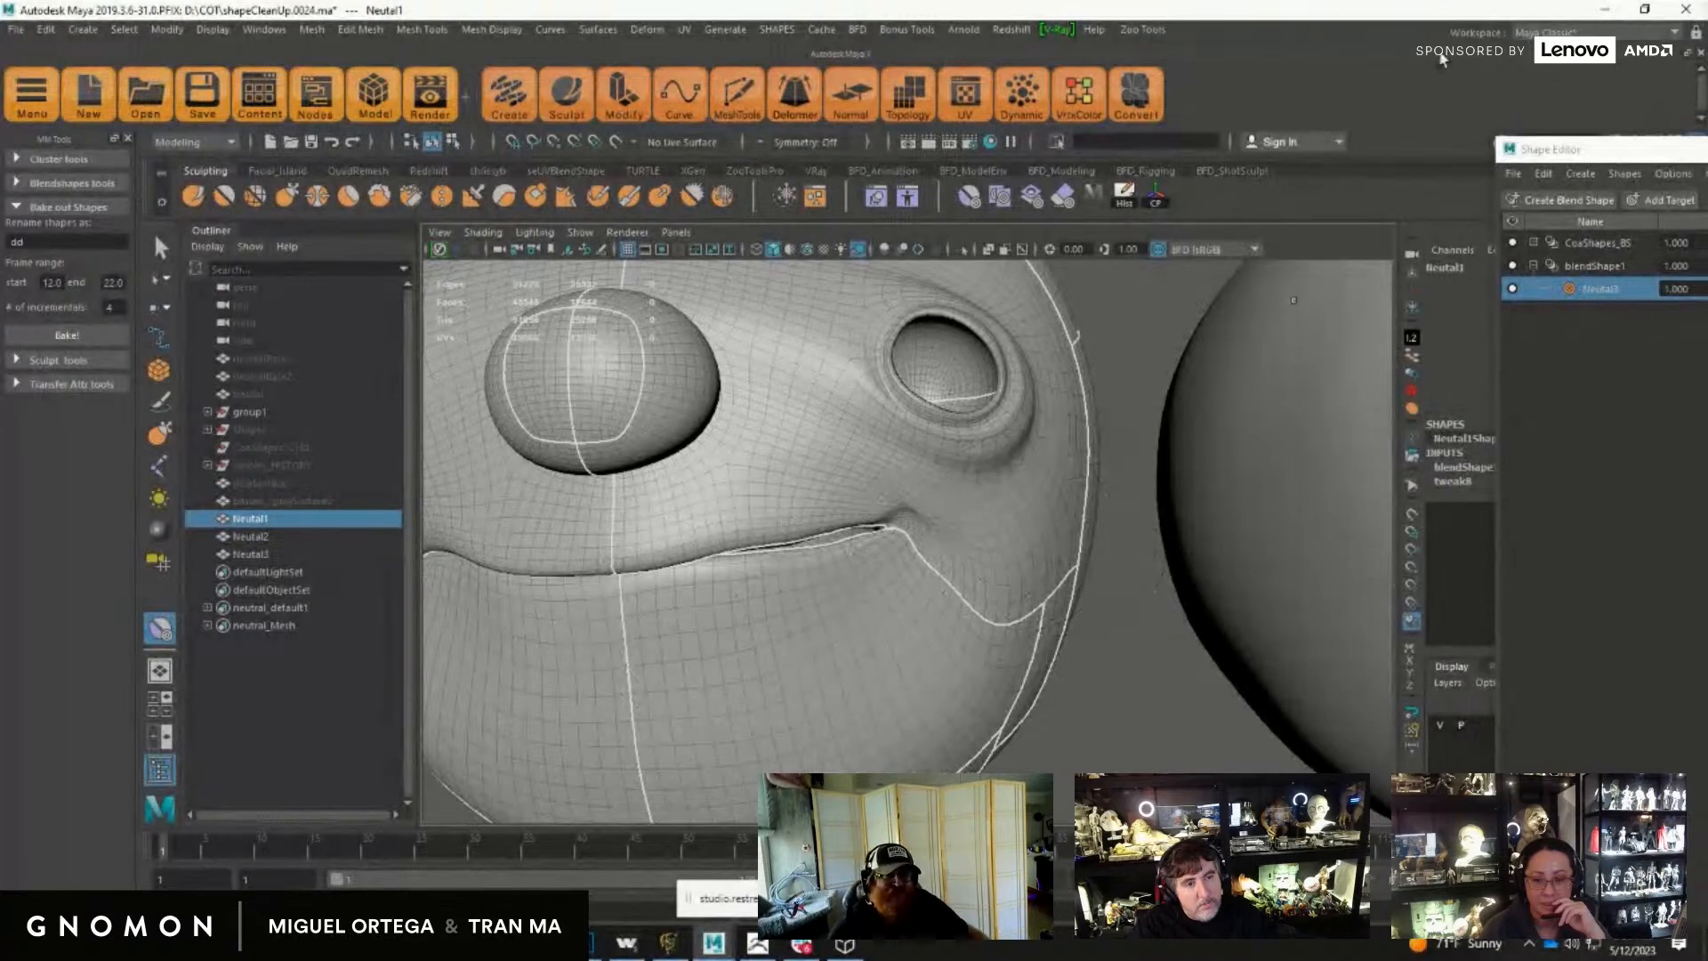
Step: Turn off the wireframe display in the Smooth Target Tool's settings and move the Shape Editor off the head
{"action": "left_click_drag", "start_coordinate": [1662, 155], "coordinate": [1331, 330]}
{"action": "left_click", "coordinate": [1656, 142]}
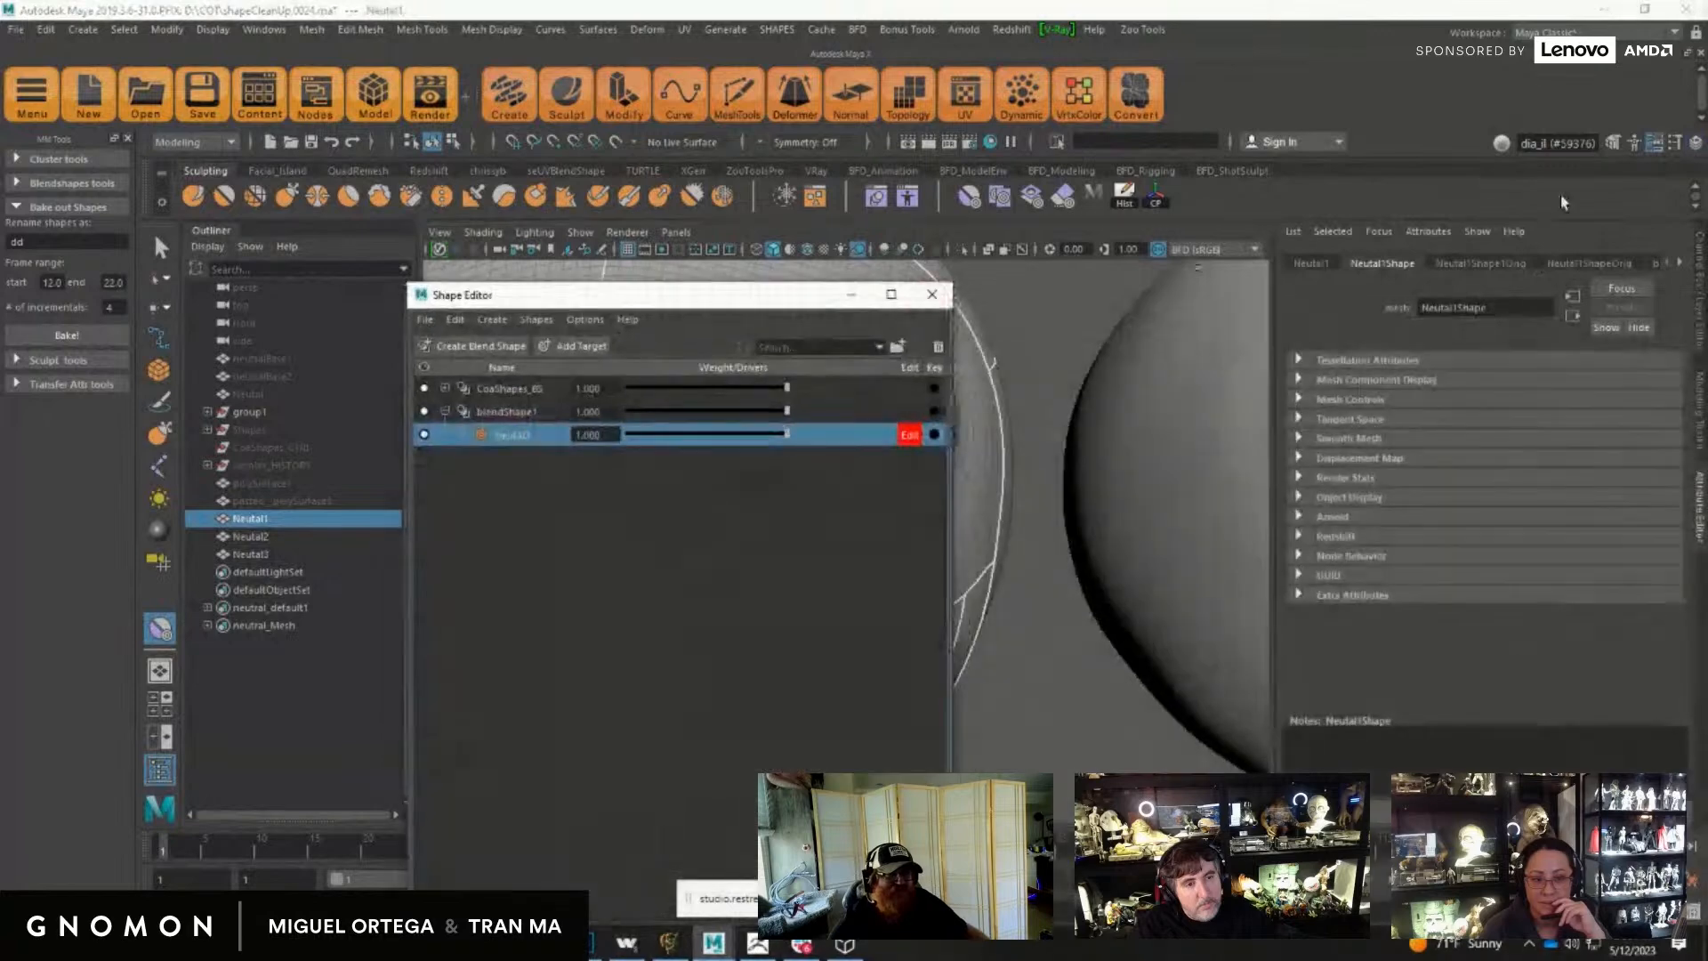
{"action": "left_click", "coordinate": [1675, 143]}
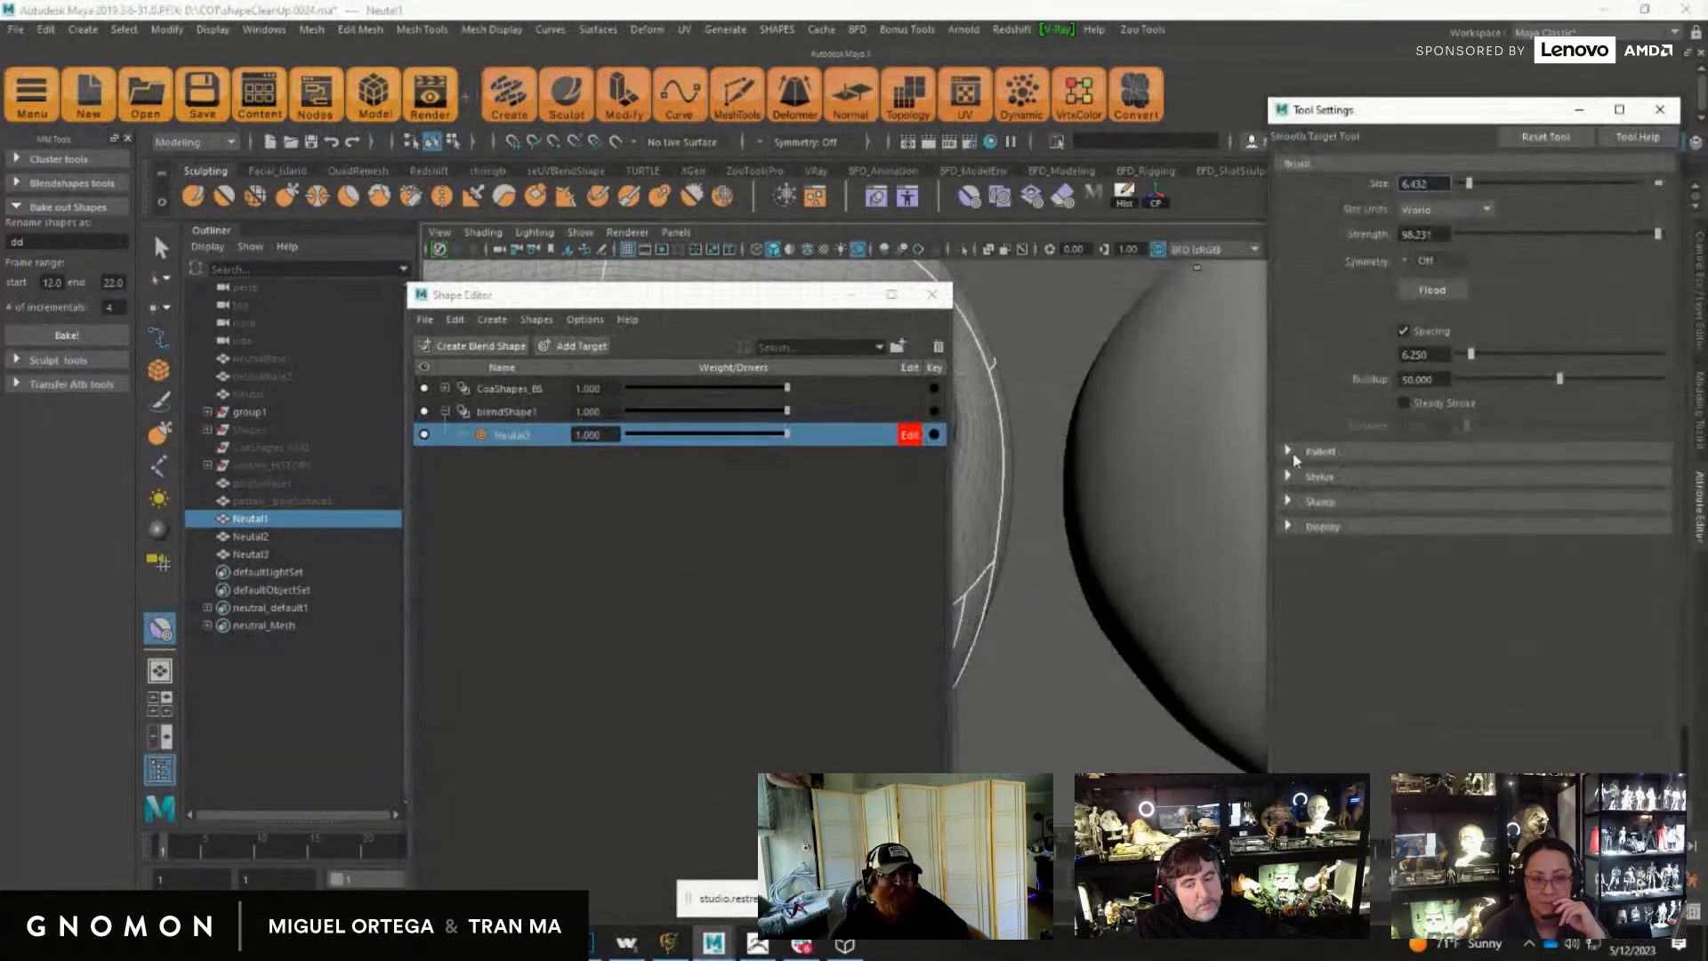
{"action": "left_click", "coordinate": [1294, 454]}
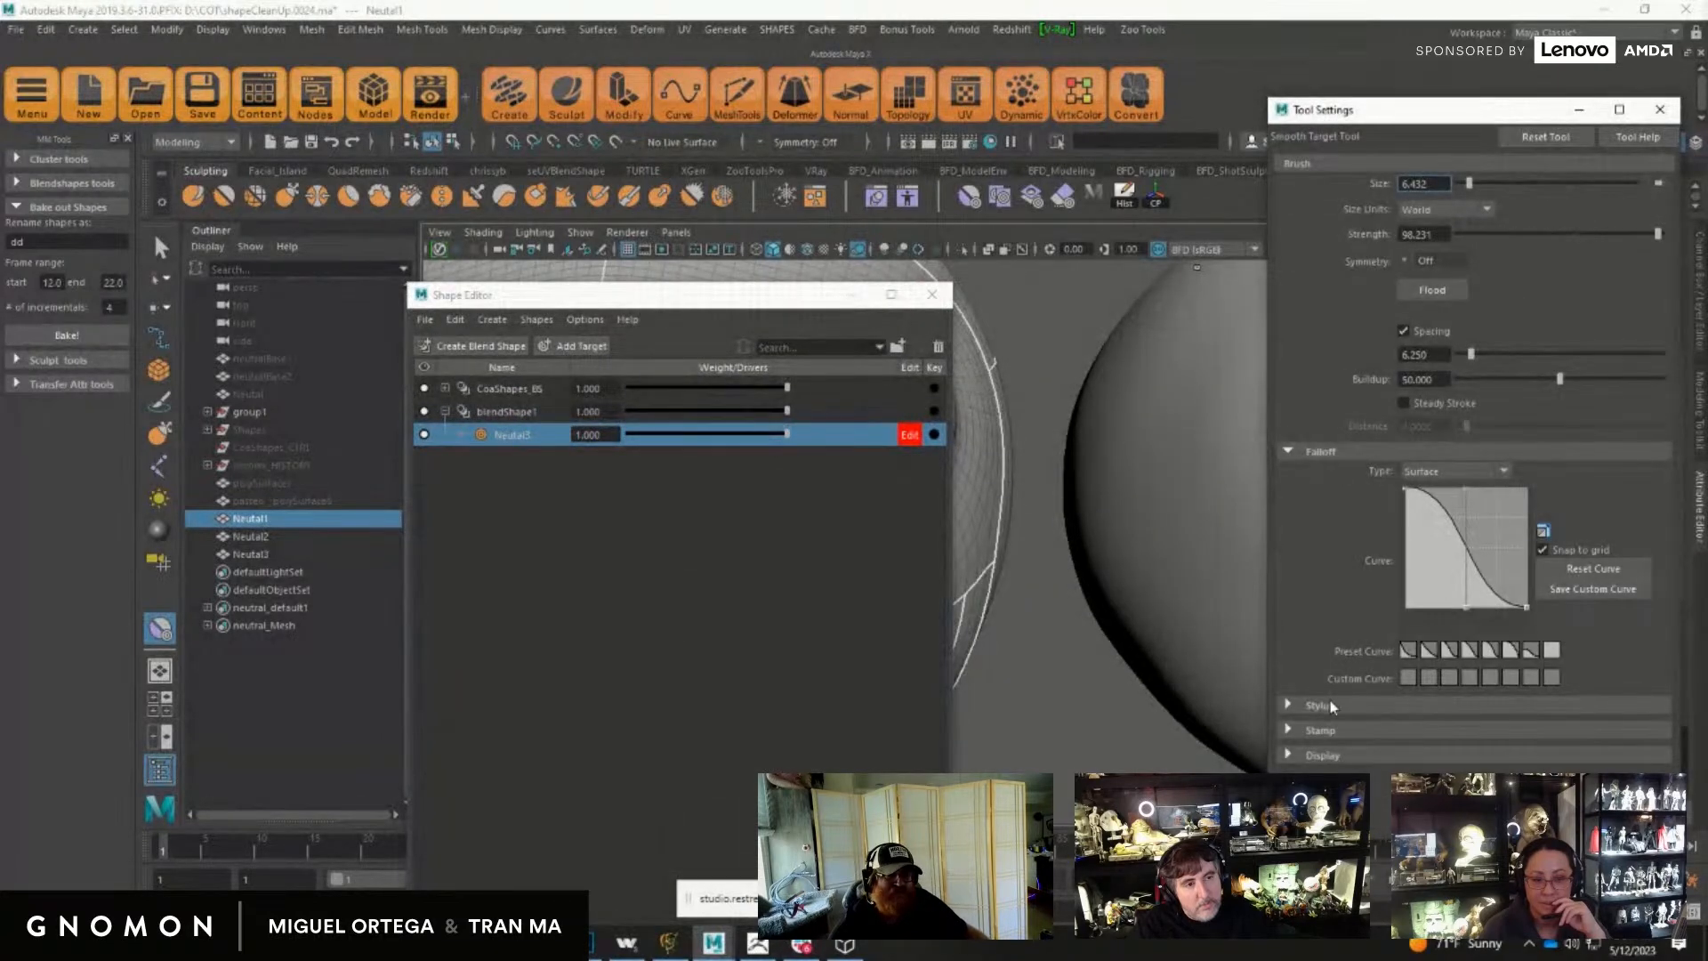
{"action": "left_click", "coordinate": [1320, 755]}
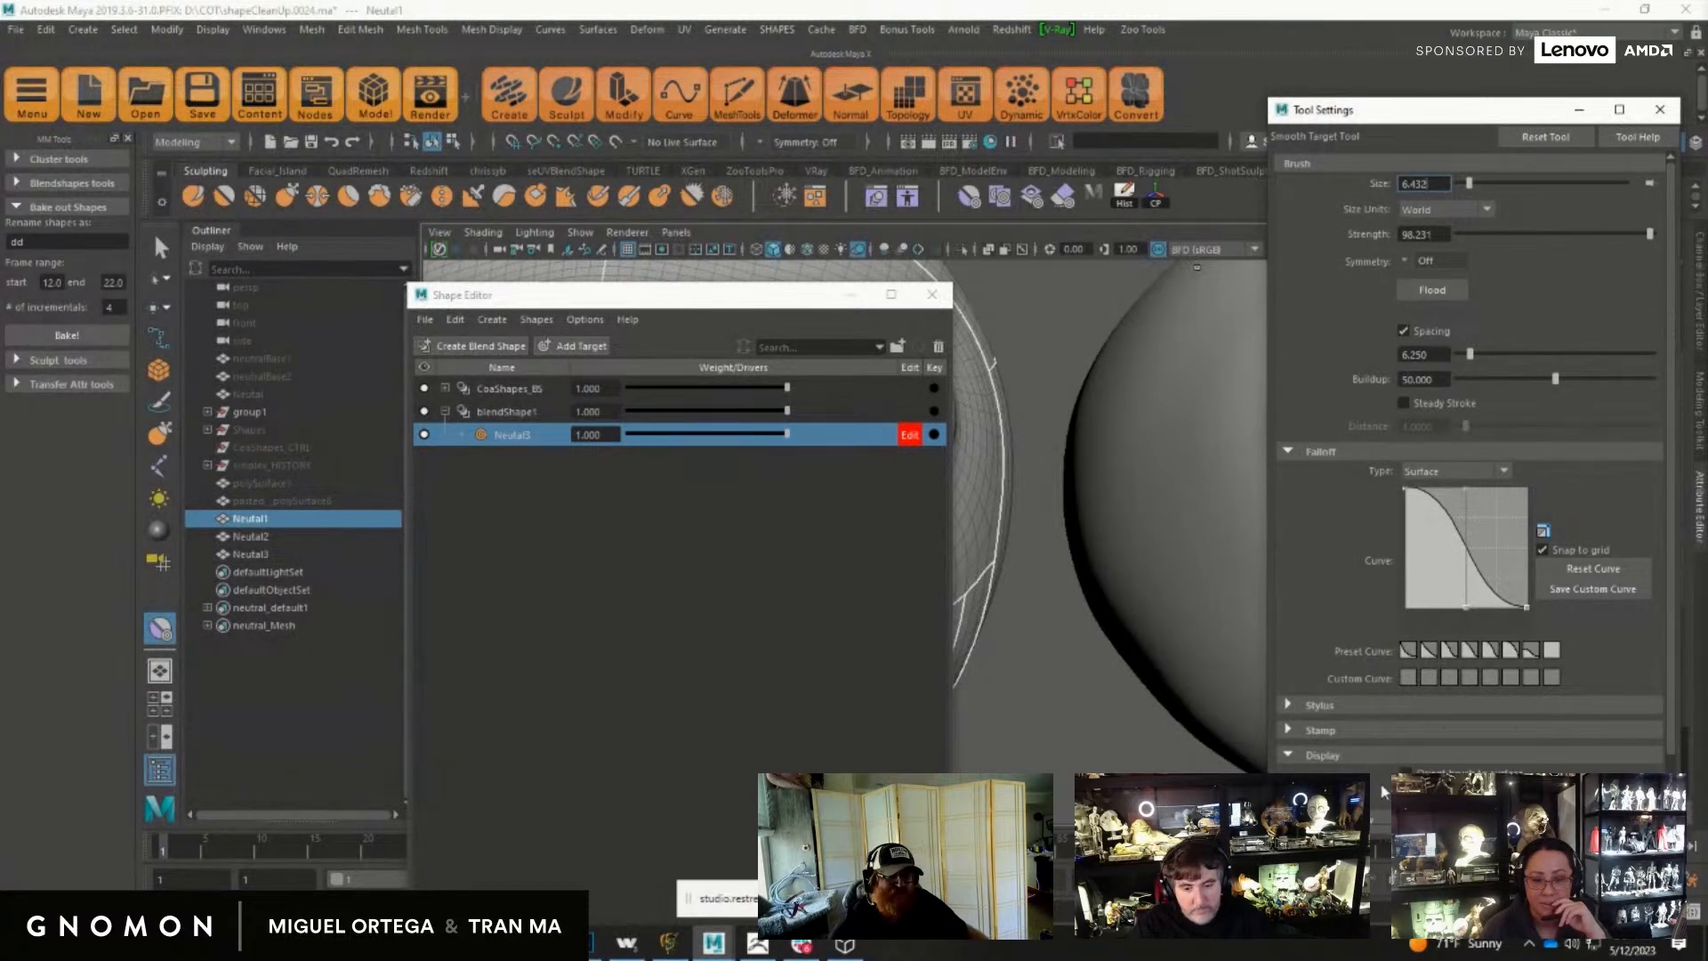
{"action": "scroll", "coordinate": [1385, 785], "scroll_direction": "down", "scroll_amount": 2}
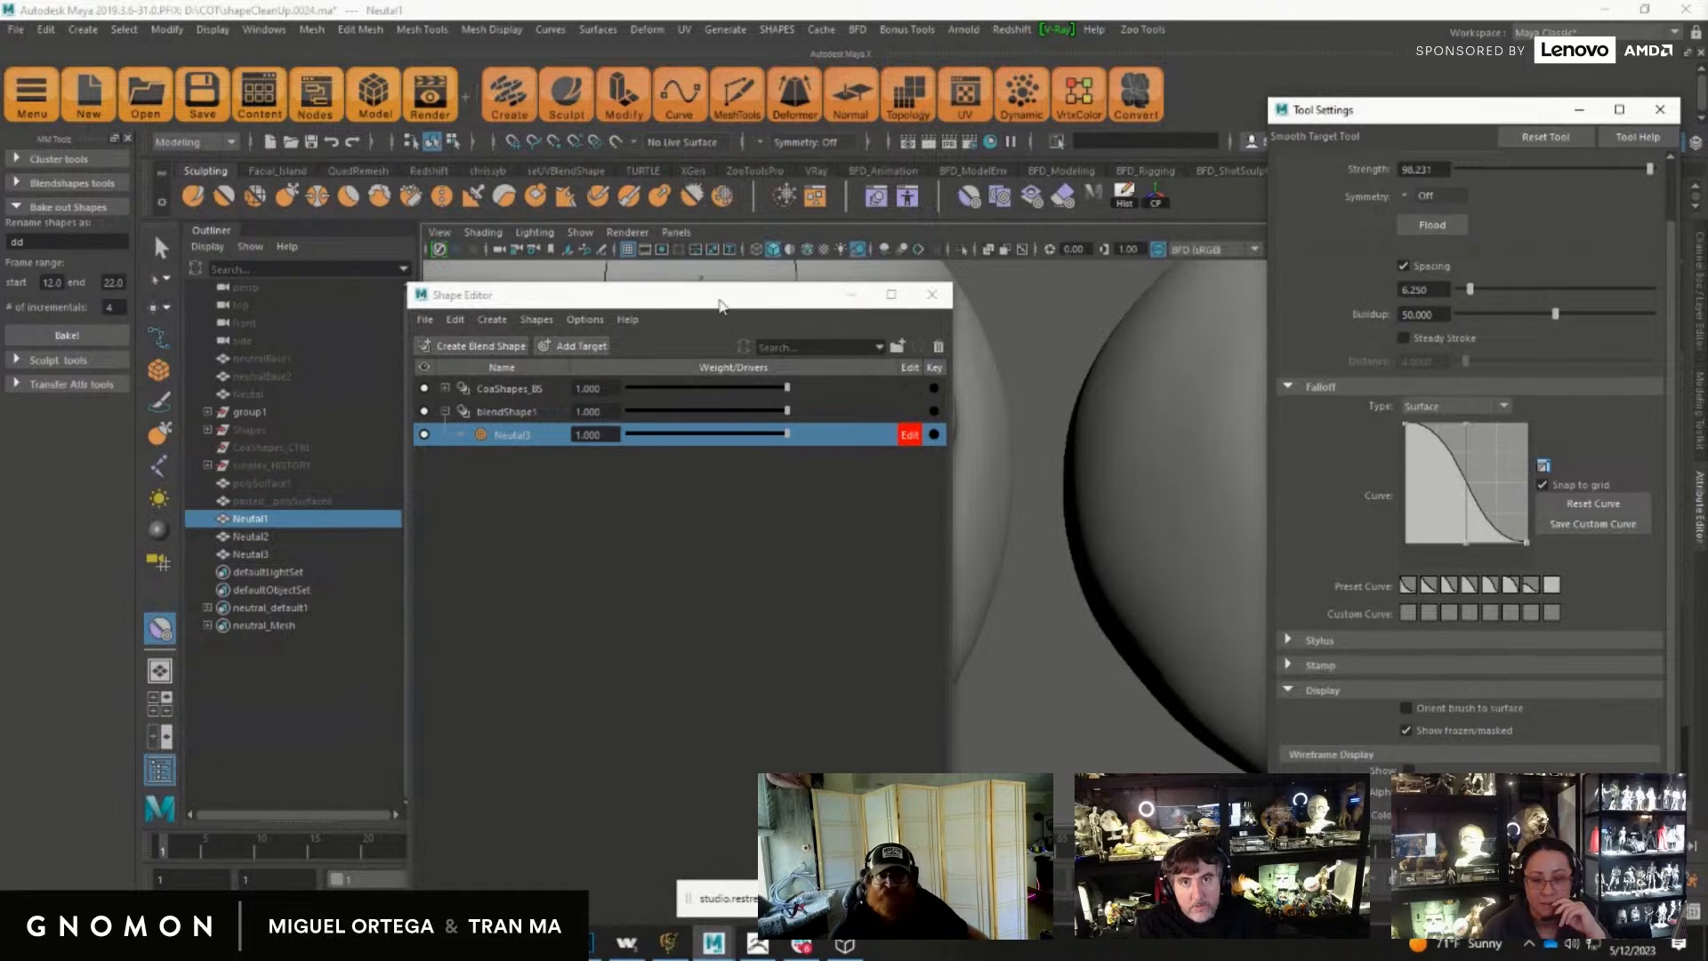
{"action": "left_click_drag", "start_coordinate": [733, 304], "coordinate": [1593, 300]}
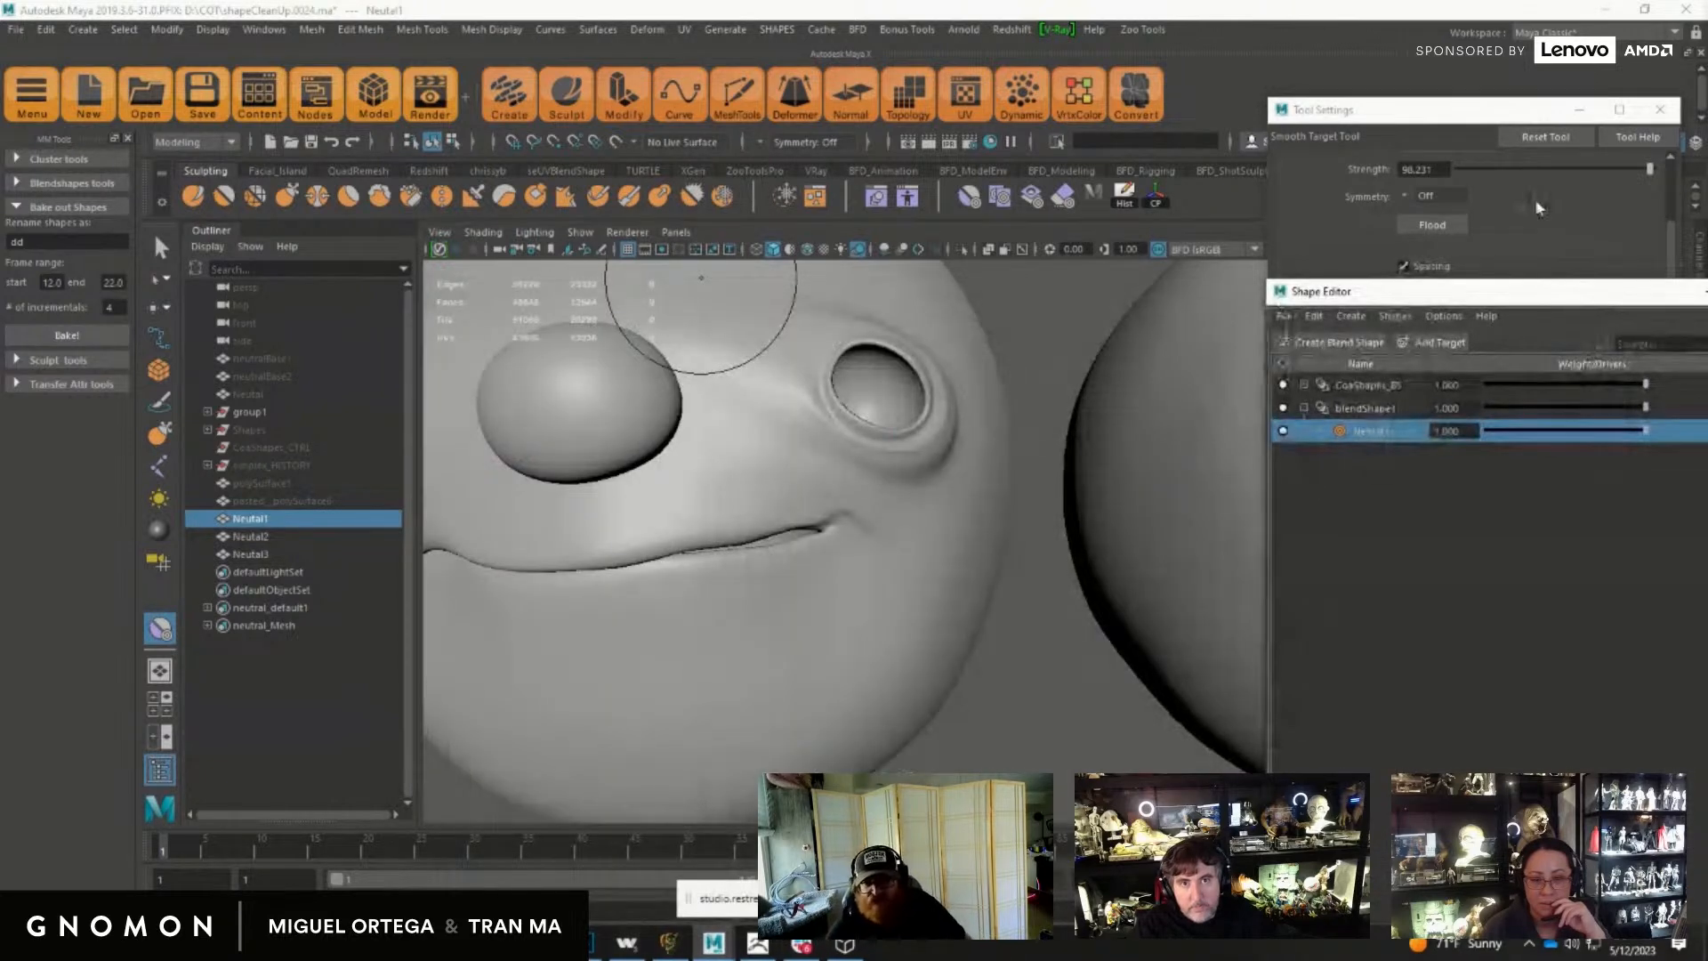
Step: Smooth both mouth corners and the lip line of the Neutal1 head with the Smooth Target brush
{"action": "middle_click_drag", "start_coordinate": [845, 578], "coordinate": [989, 598], "text": "alt"}
{"action": "right_click_drag", "start_coordinate": [990, 598], "coordinate": [914, 616], "text": "alt"}
{"action": "left_click_drag", "start_coordinate": [954, 593], "coordinate": [946, 566]}
{"action": "left_click_drag", "start_coordinate": [629, 566], "coordinate": [617, 532]}
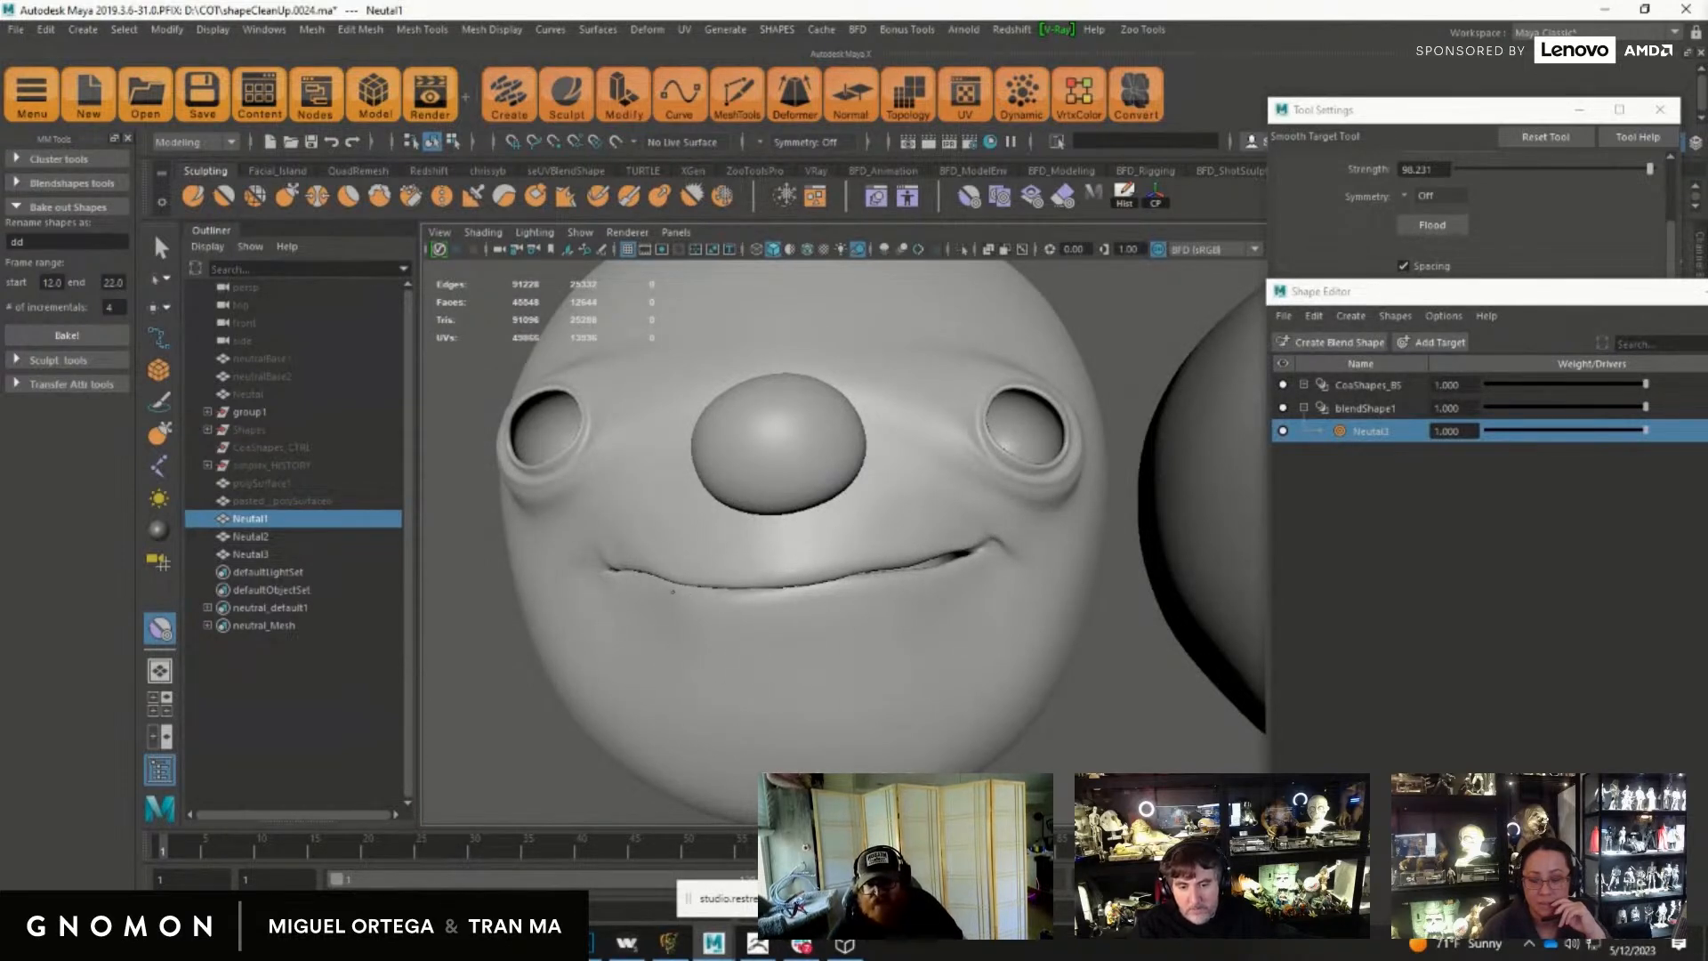
{"action": "left_click_drag", "start_coordinate": [874, 560], "coordinate": [910, 564]}
{"action": "left_click_drag", "start_coordinate": [831, 644], "coordinate": [894, 647], "text": "alt"}
{"action": "mouse_move", "coordinate": [894, 647]}
{"action": "right_mouse_down", "text": "alt"}
{"action": "mouse_move", "coordinate": [762, 649]}
{"action": "mouse_move", "coordinate": [814, 589]}
{"action": "right_mouse_up", "text": "alt"}
{"action": "mouse_move", "coordinate": [703, 633]}
{"action": "left_mouse_down", "text": "alt"}
{"action": "mouse_move", "coordinate": [790, 618]}
{"action": "mouse_move", "coordinate": [632, 635]}
{"action": "left_mouse_up", "text": "alt"}
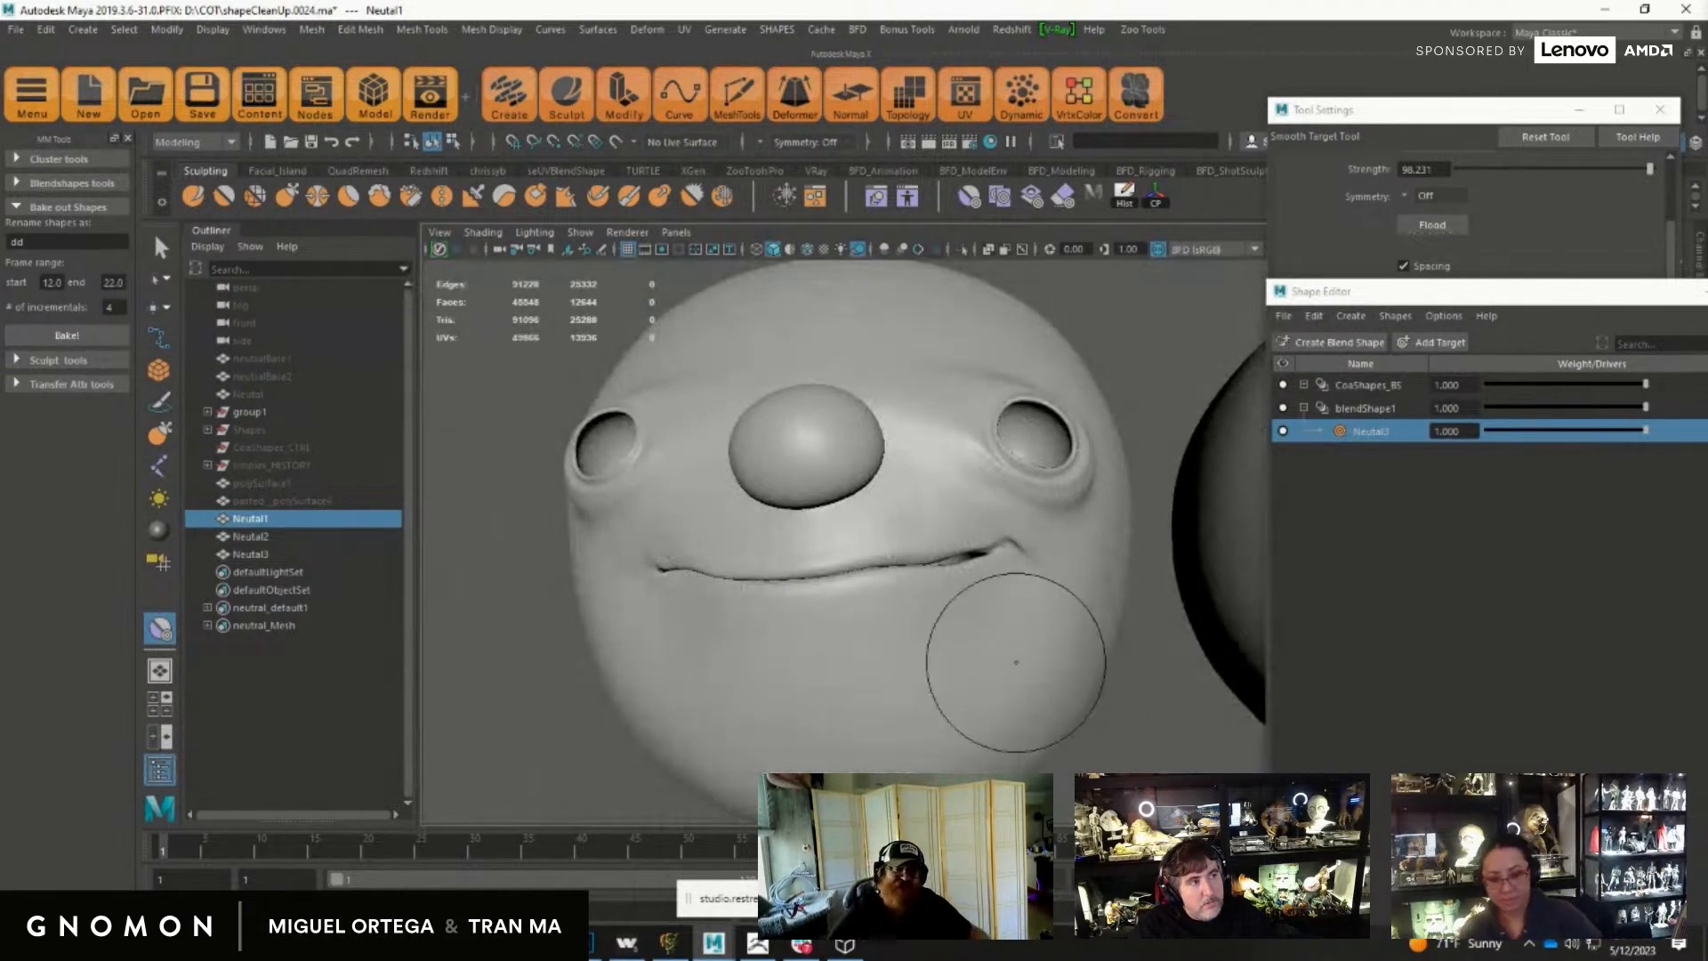
Step: Unlock the normals of the Neutal1 head and inspect the shading around its mouth
{"action": "key", "text": "w"}
{"action": "left_click", "coordinate": [1167, 545]}
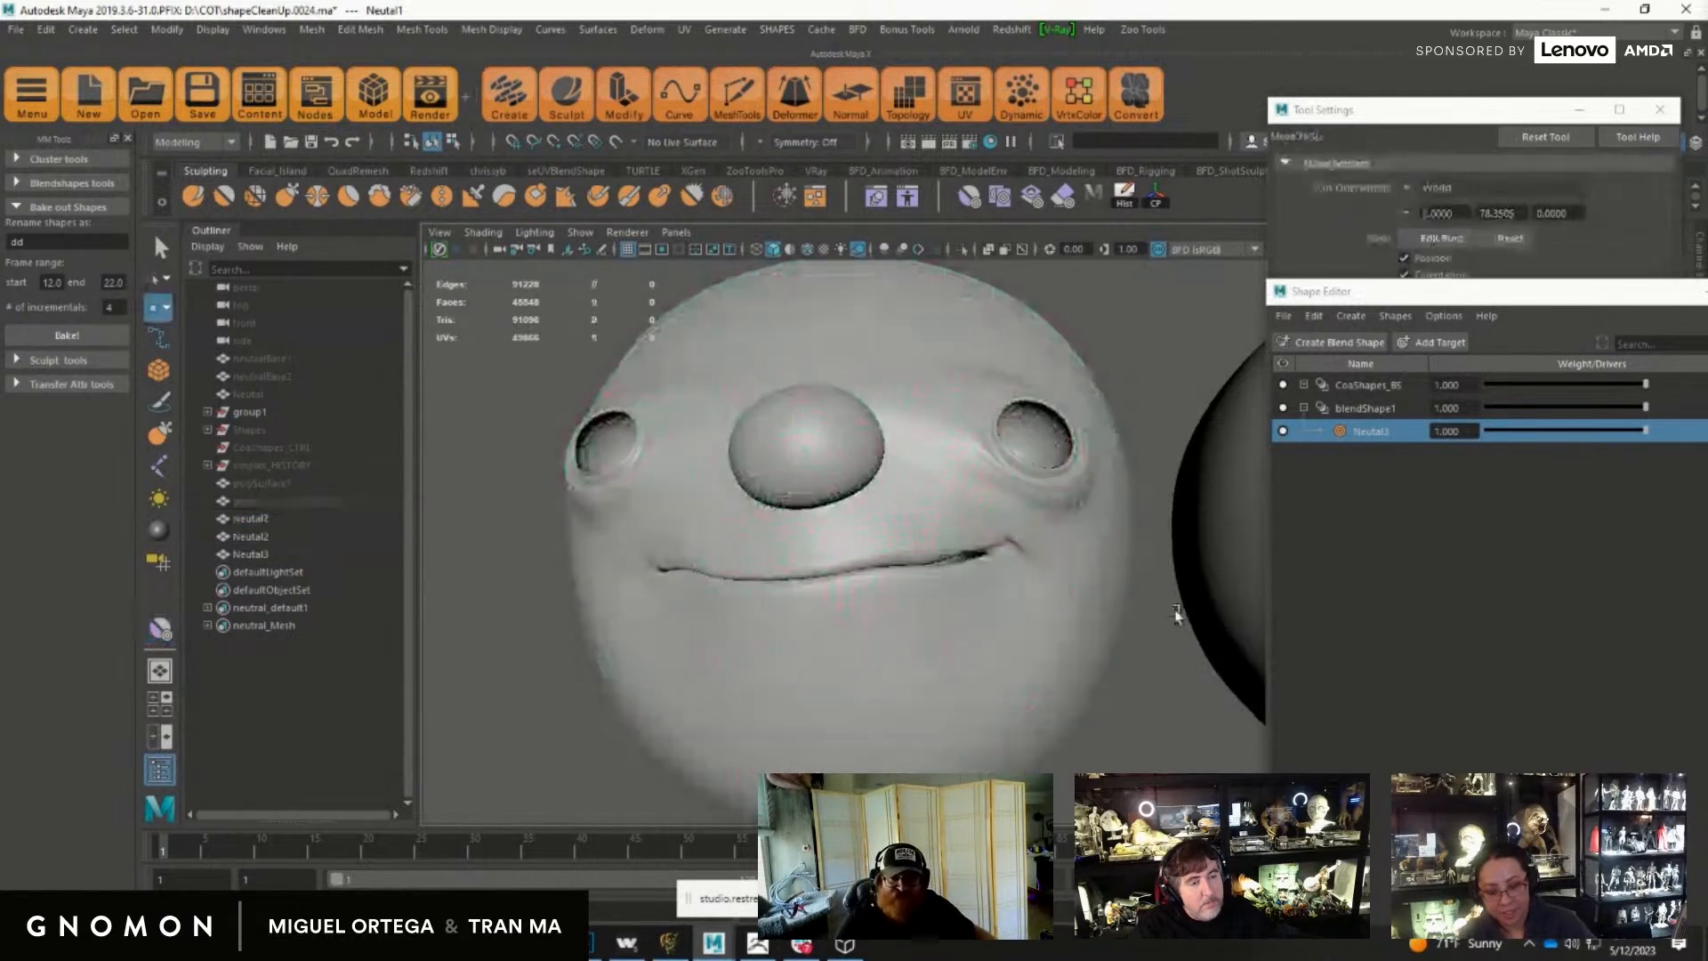
{"action": "right_click_drag", "start_coordinate": [1168, 547], "coordinate": [967, 614], "text": "alt"}
{"action": "left_click", "coordinate": [968, 614]}
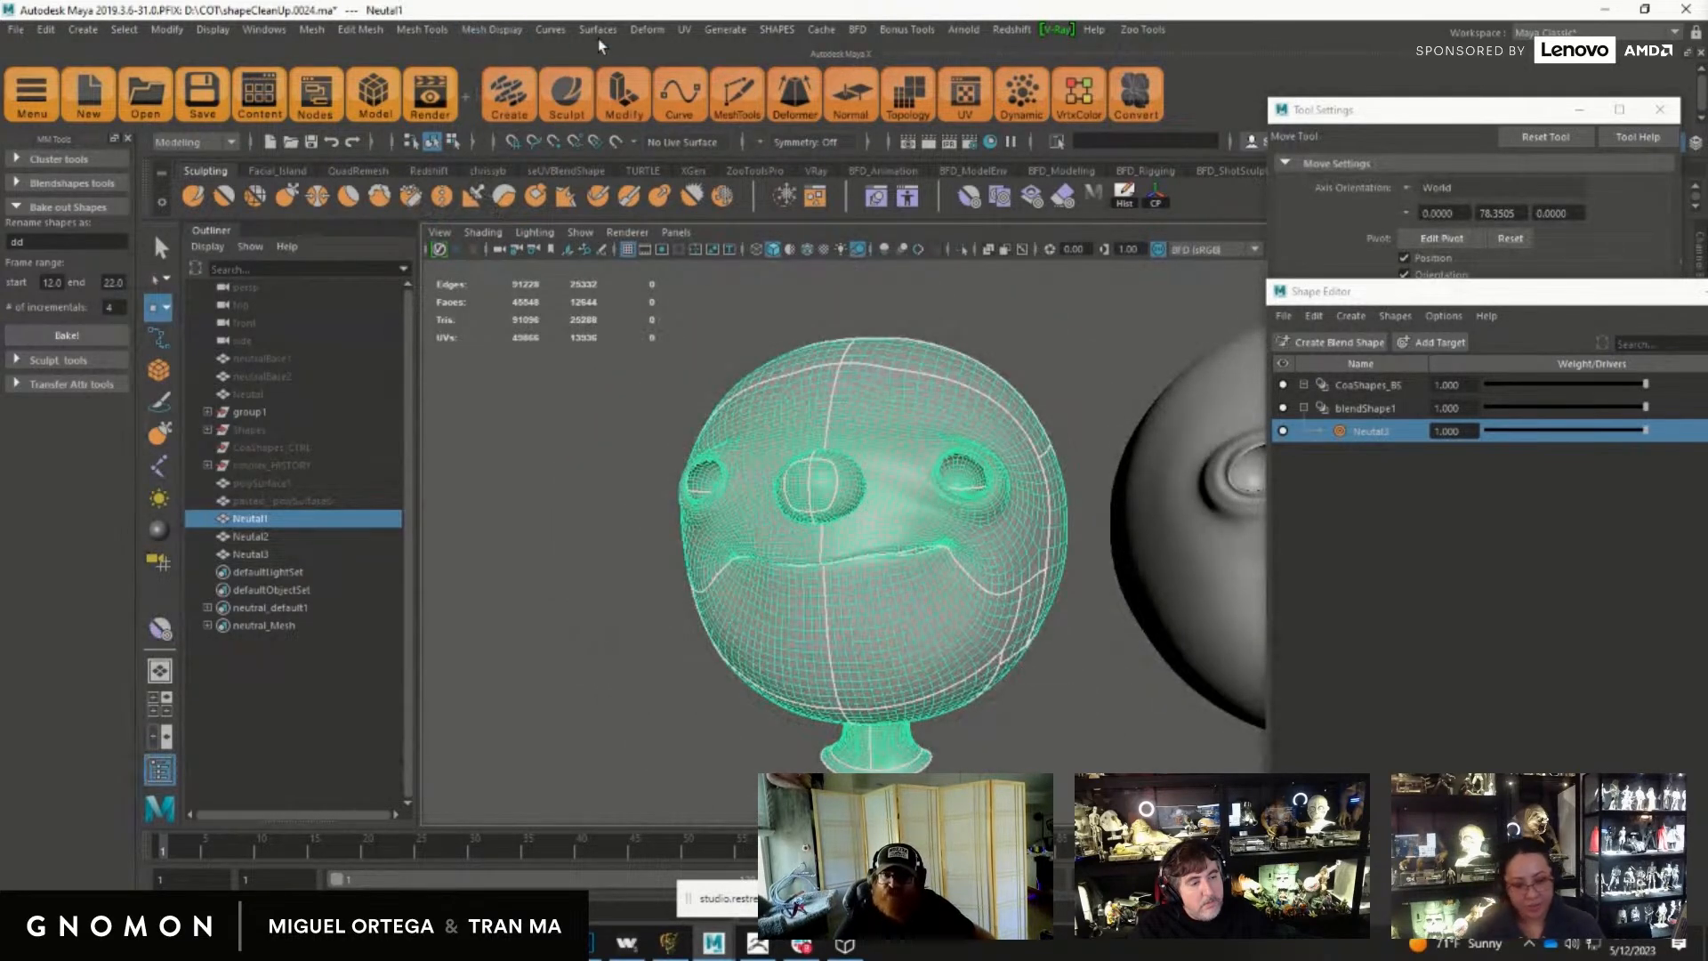
{"action": "left_click", "coordinate": [552, 30]}
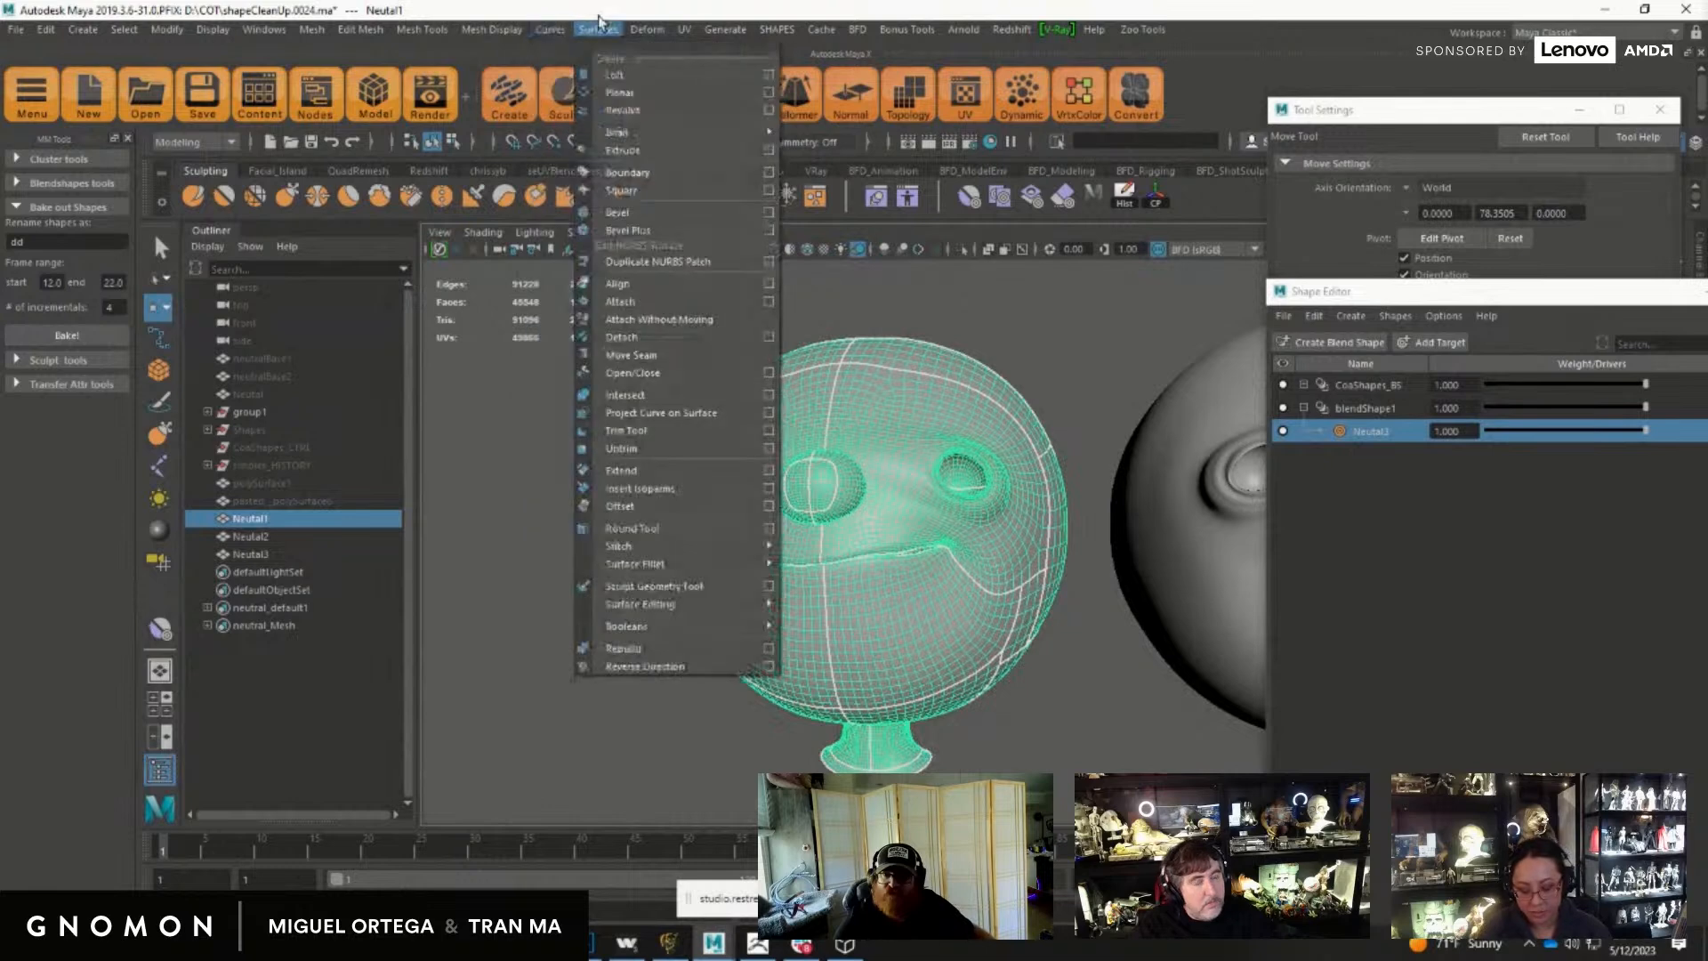
{"action": "mouse_move", "coordinate": [474, 40]}
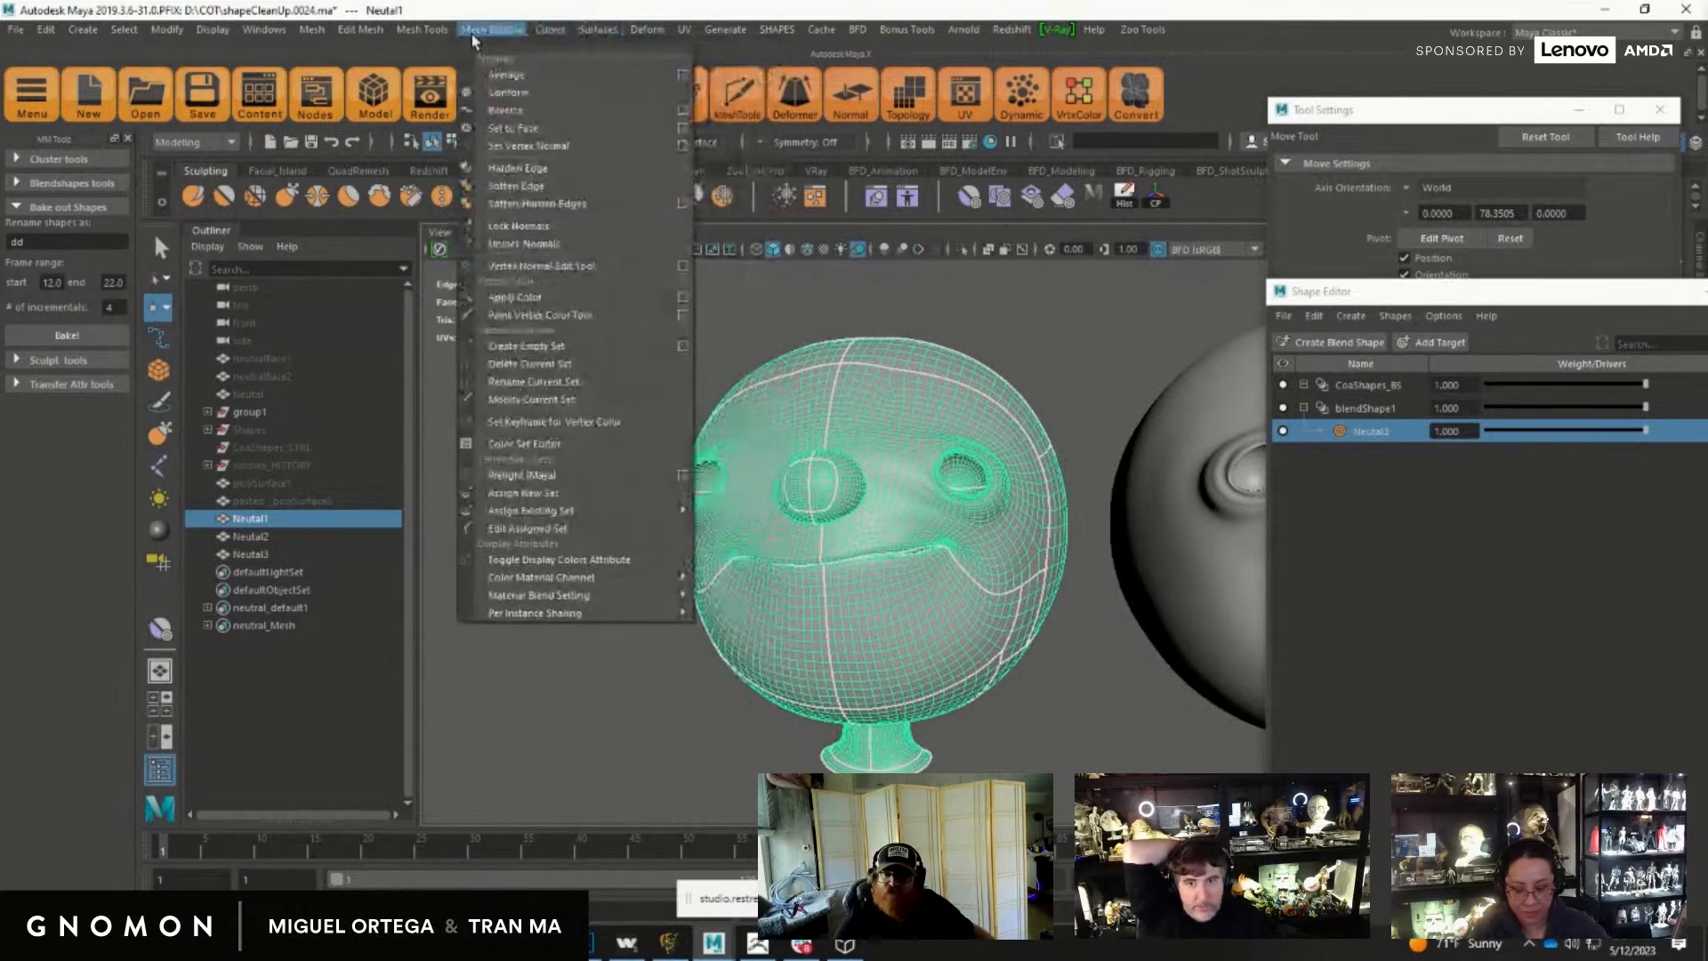
{"action": "left_click", "coordinate": [550, 30]}
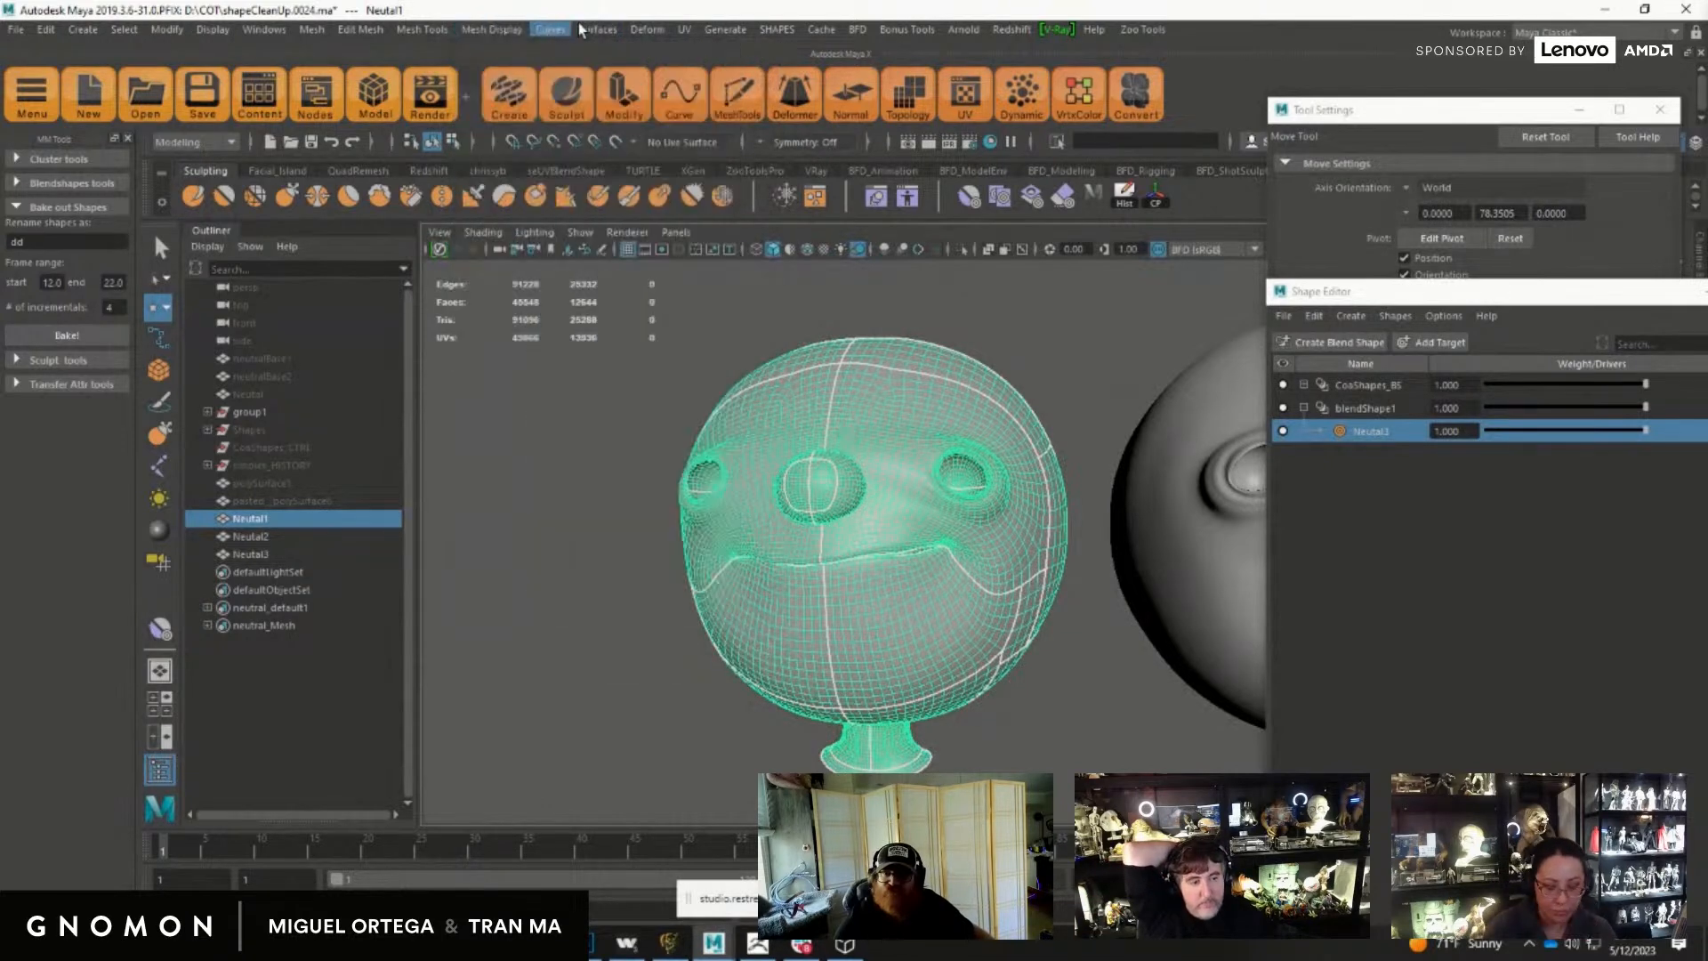
{"action": "left_click", "coordinate": [630, 31]}
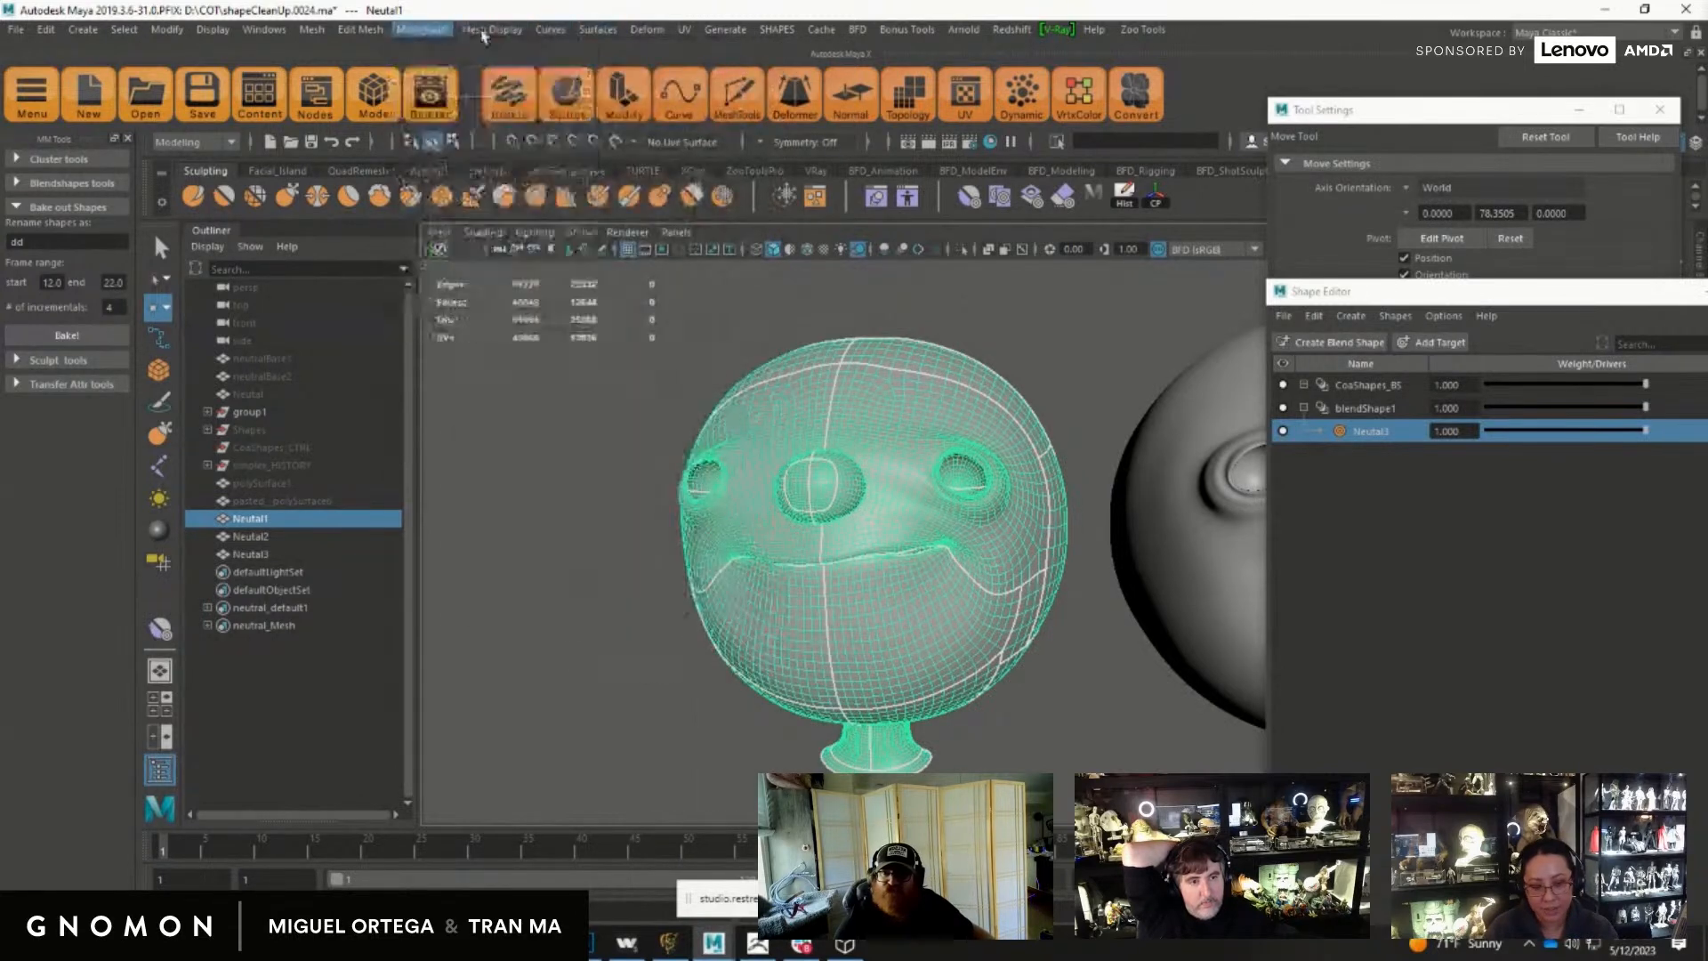
{"action": "mouse_move", "coordinate": [492, 31]}
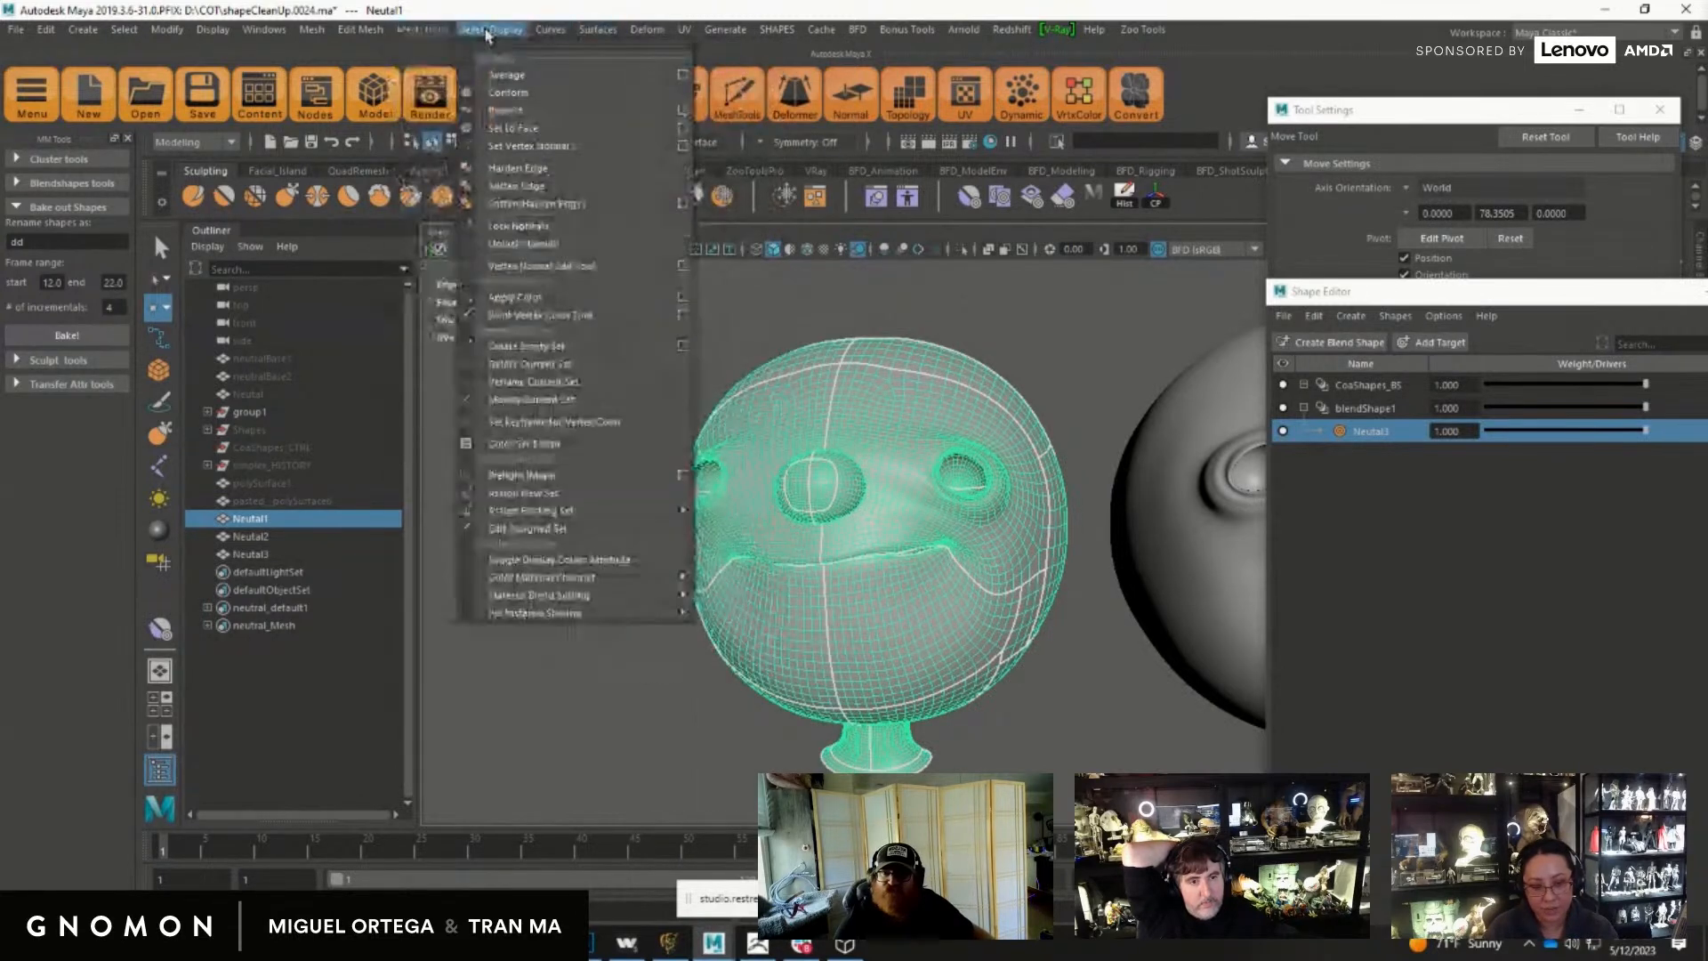
{"action": "left_click", "coordinate": [524, 246]}
{"action": "right_click_drag", "start_coordinate": [880, 643], "coordinate": [928, 696], "text": "alt"}
{"action": "left_click_drag", "start_coordinate": [929, 696], "coordinate": [955, 661], "text": "alt"}
{"action": "right_click_drag", "start_coordinate": [904, 615], "coordinate": [1046, 533], "text": "shift"}
{"action": "left_click_drag", "start_coordinate": [1022, 663], "coordinate": [965, 698], "text": "alt"}
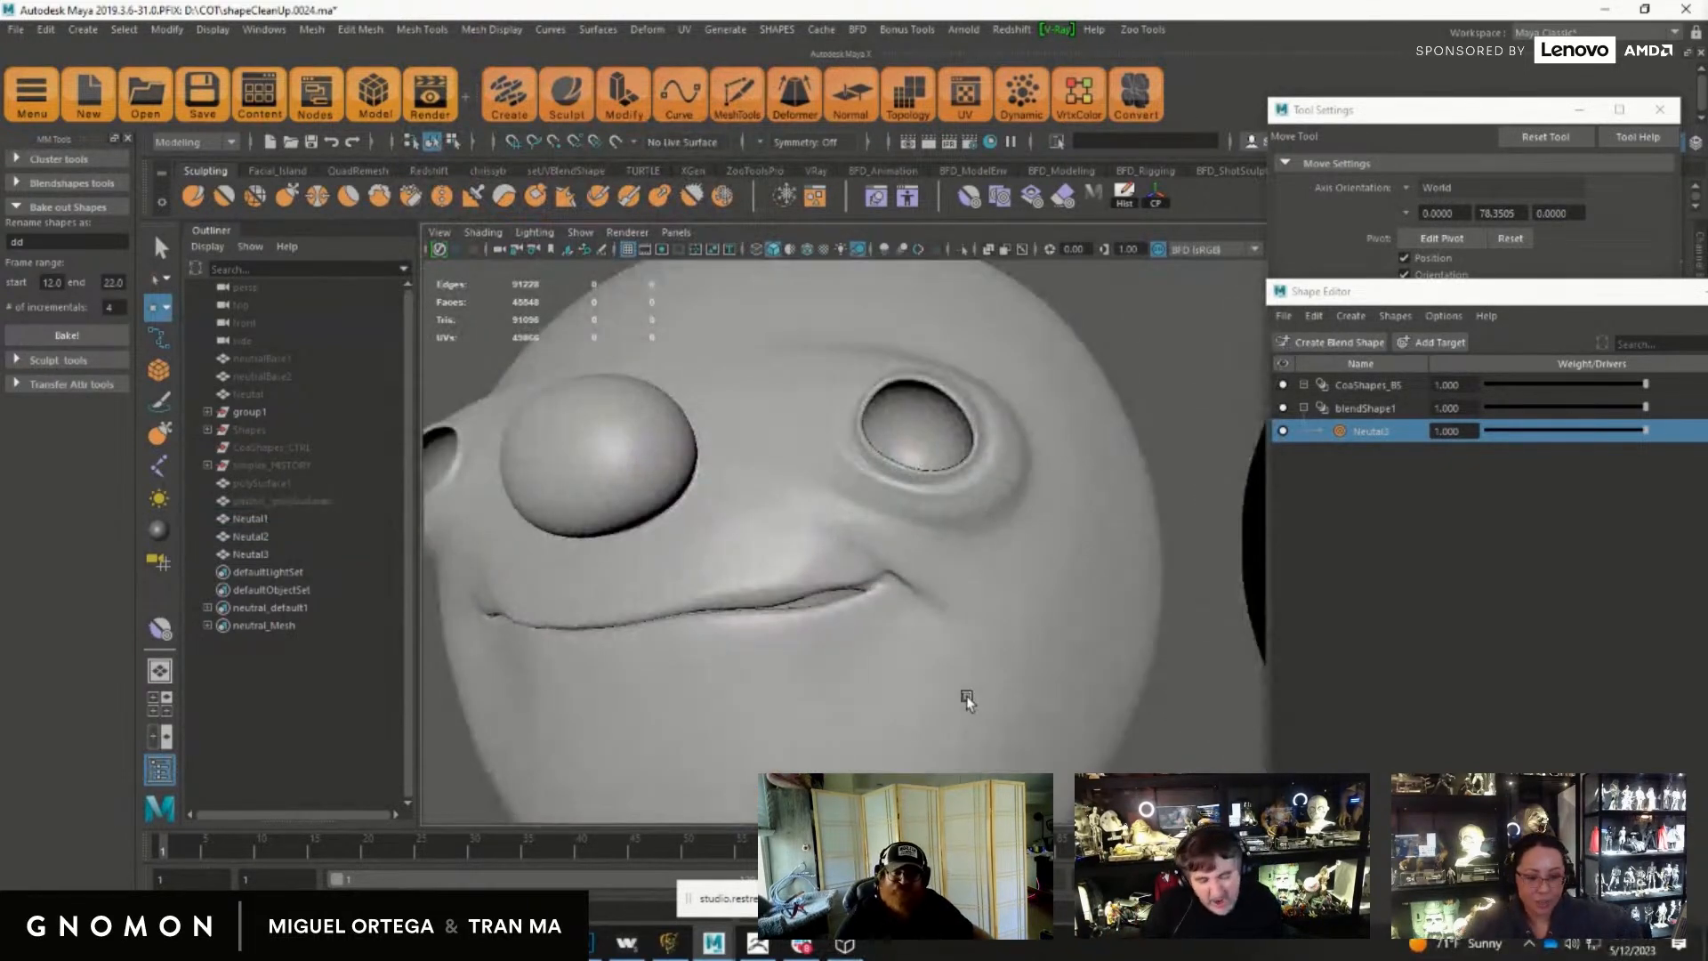
Step: Reactivate the Smooth Target tool on the Neutal1 head, bring the Shape Editor back into view and close Tool Settings
{"action": "left_click", "coordinate": [1032, 751]}
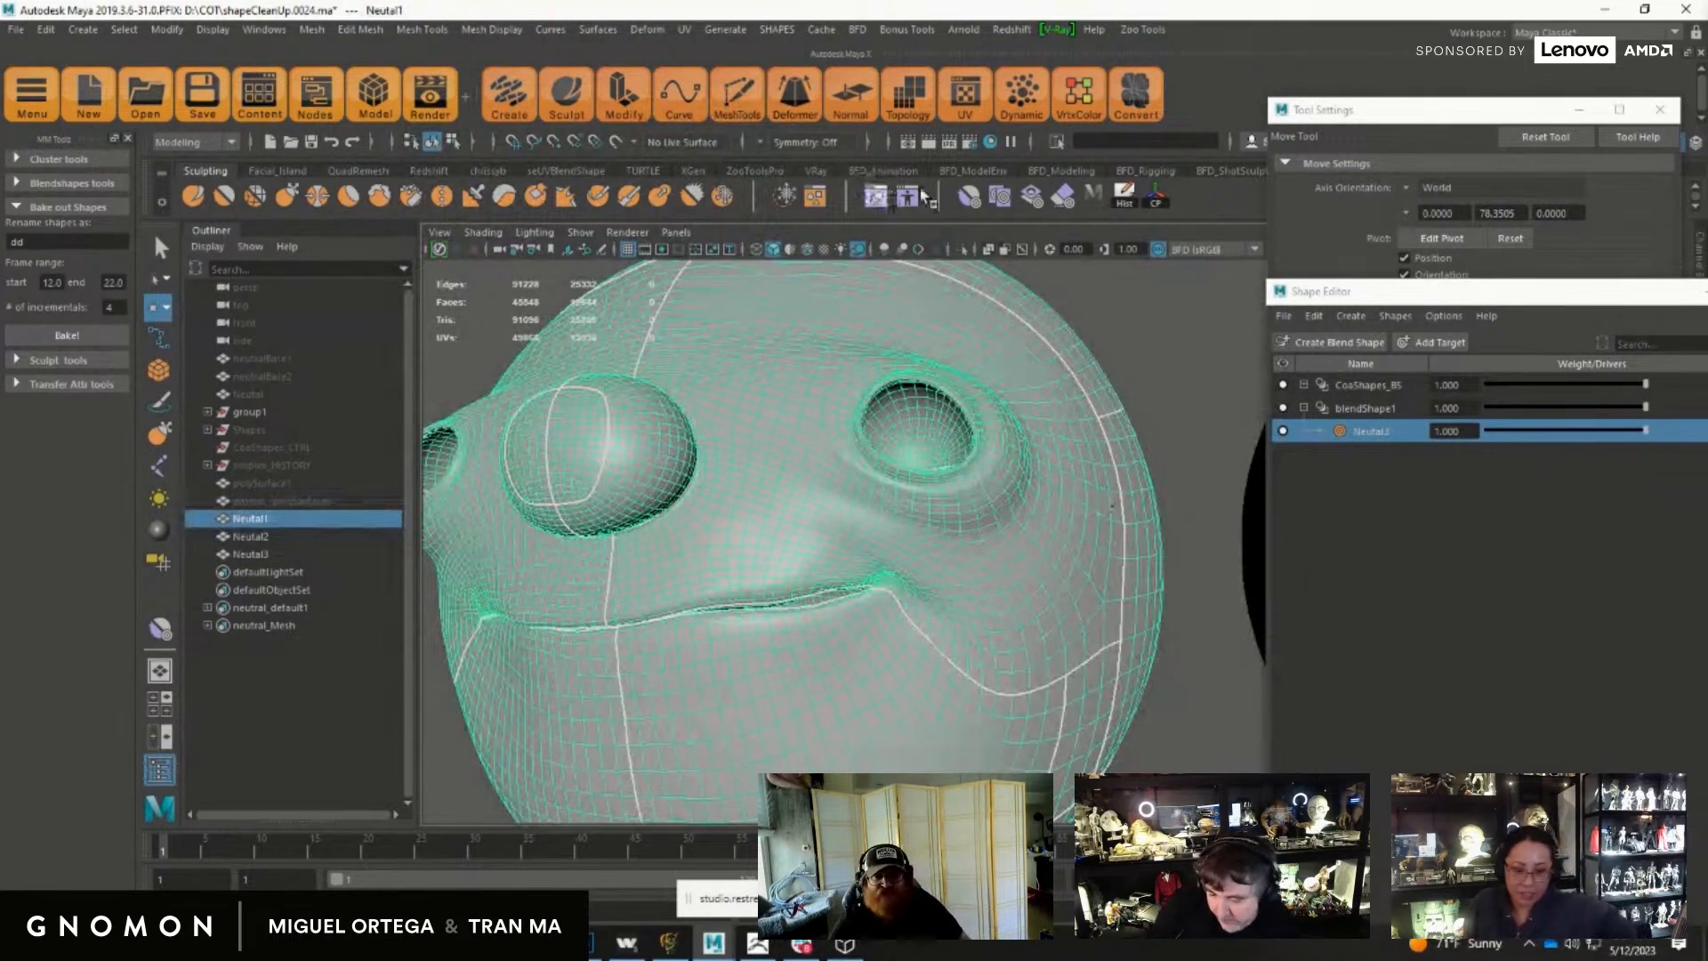
{"action": "left_click", "coordinate": [969, 195]}
{"action": "mouse_move", "coordinate": [958, 591]}
{"action": "left_mouse_down", "text": "alt"}
{"action": "mouse_move", "coordinate": [892, 614]}
{"action": "mouse_move", "coordinate": [829, 595]}
{"action": "mouse_move", "coordinate": [900, 591]}
{"action": "mouse_move", "coordinate": [876, 588]}
{"action": "left_mouse_up", "text": "alt"}
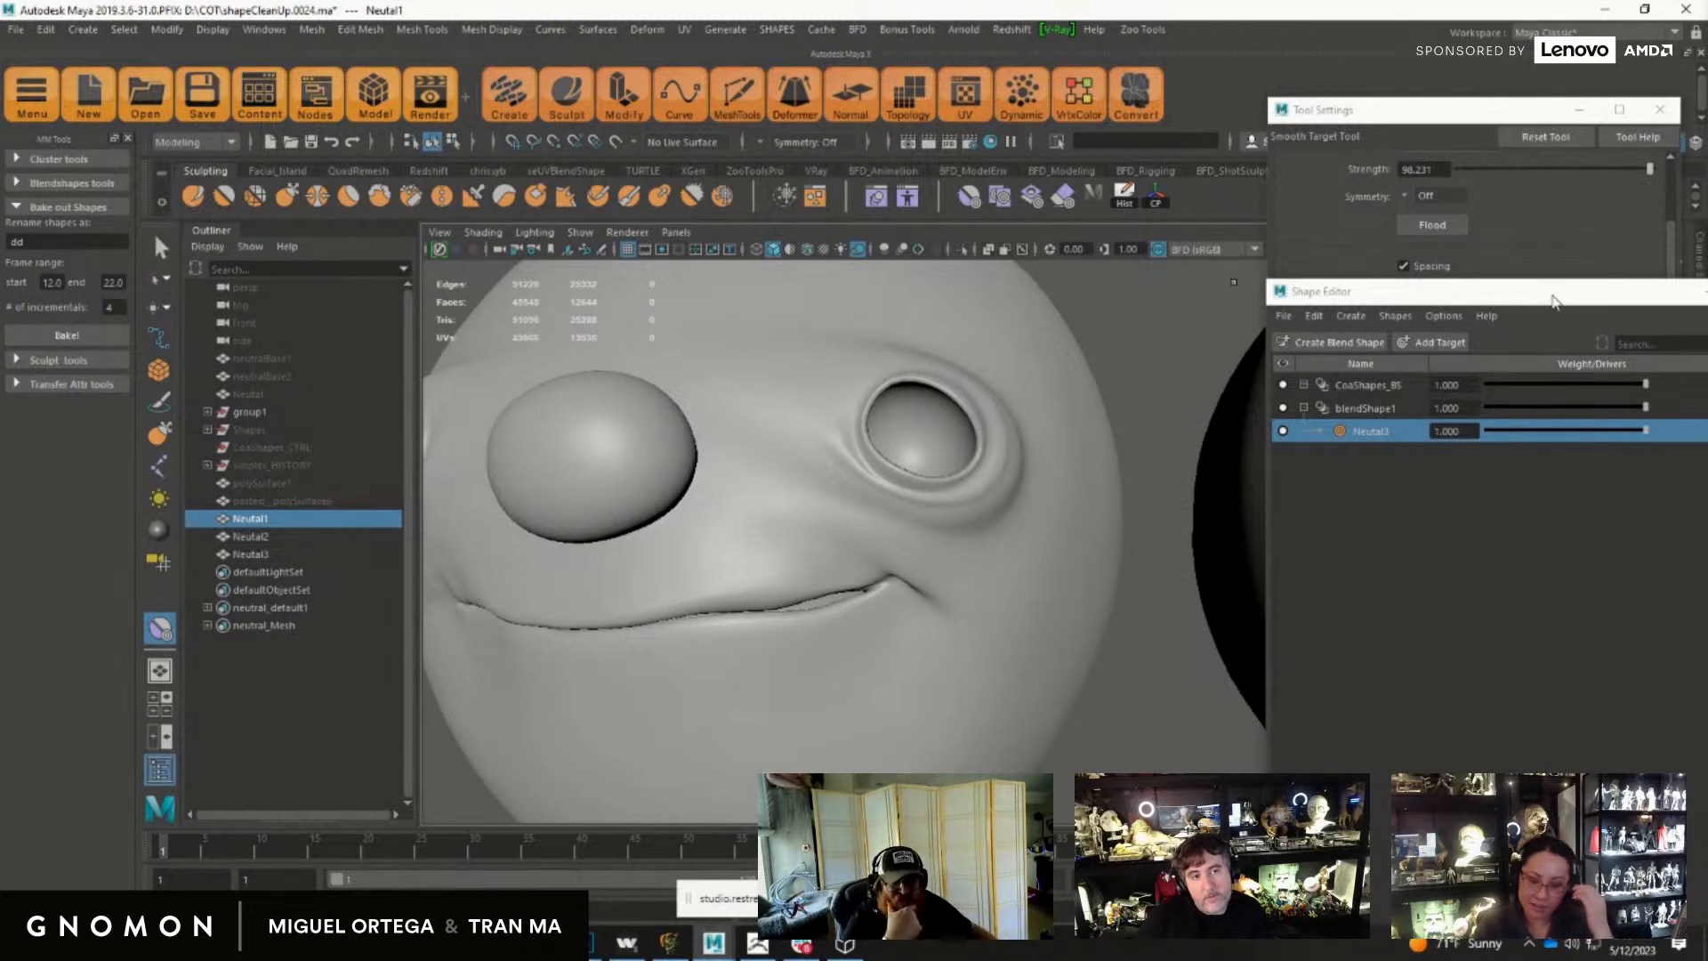
{"action": "left_click_drag", "start_coordinate": [1557, 293], "coordinate": [806, 325]}
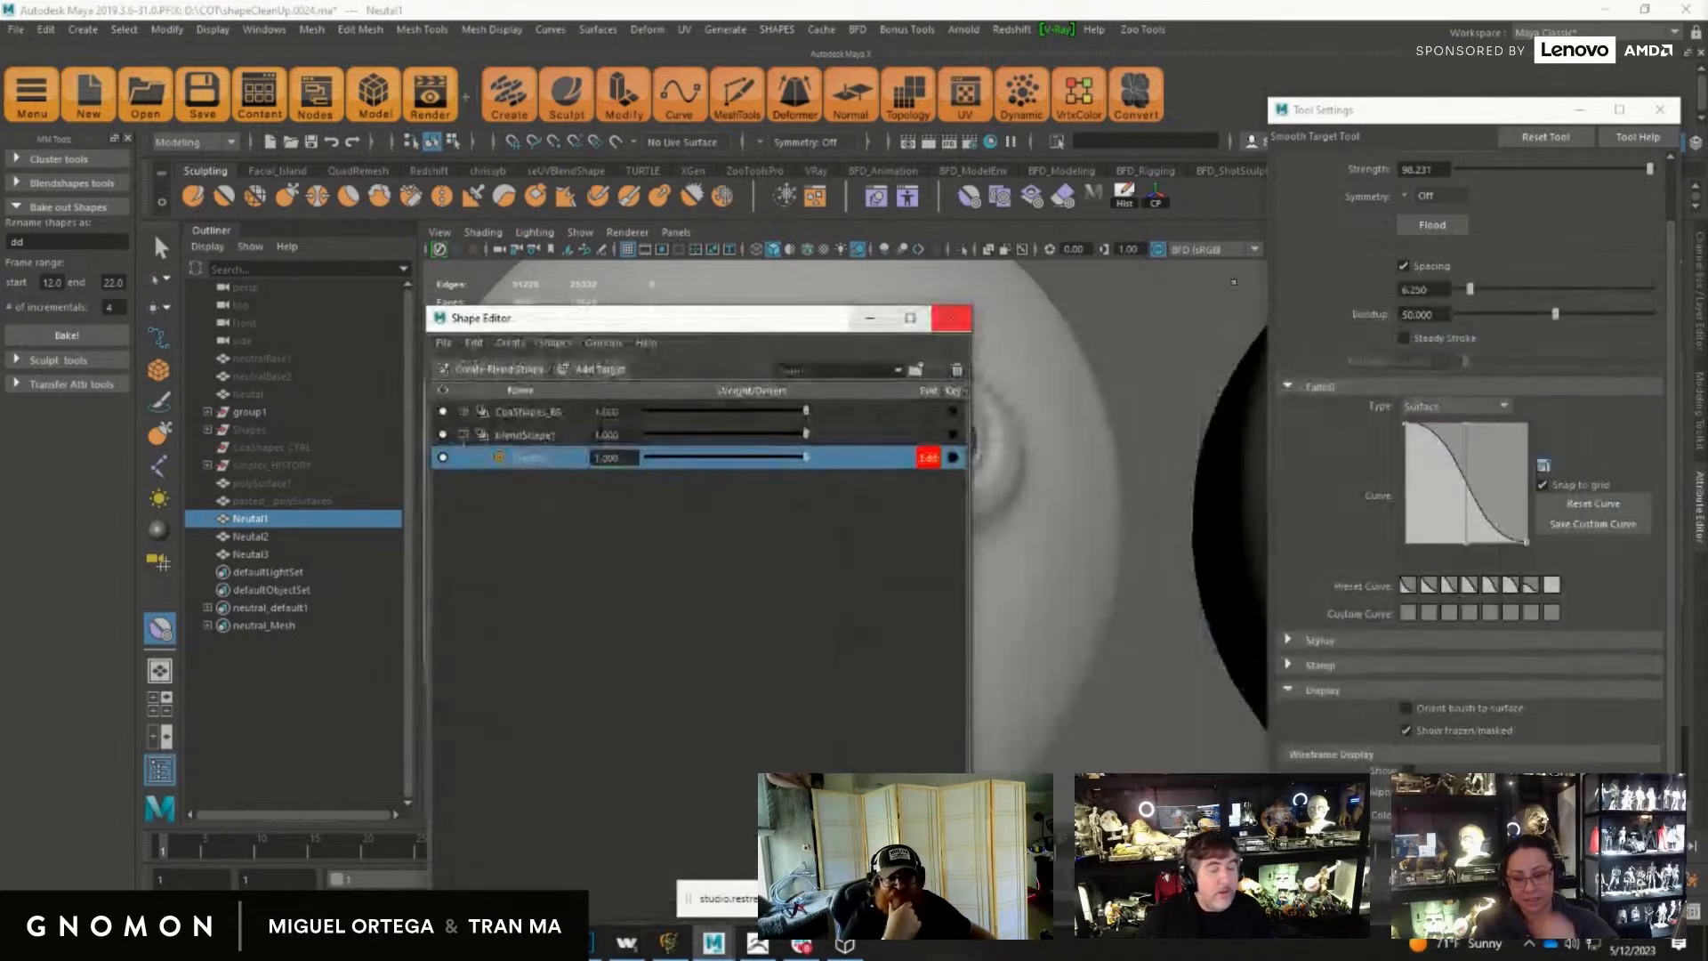
{"action": "left_click", "coordinate": [1660, 110]}
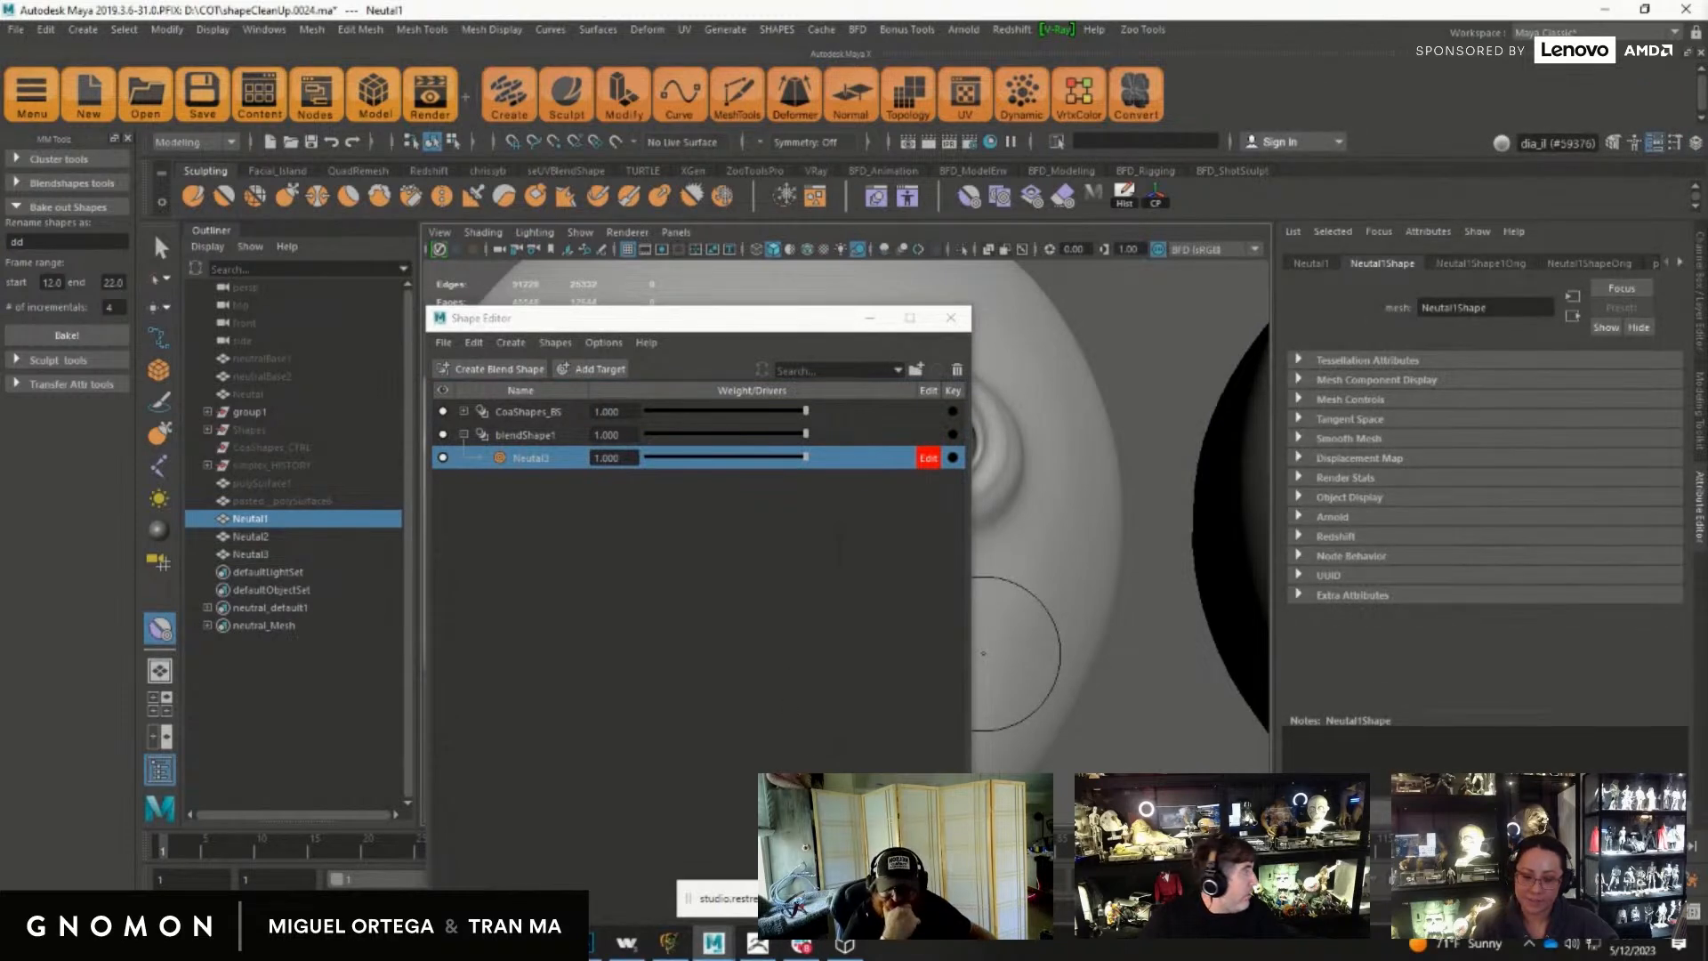
{"action": "mouse_move", "coordinate": [799, 950]}
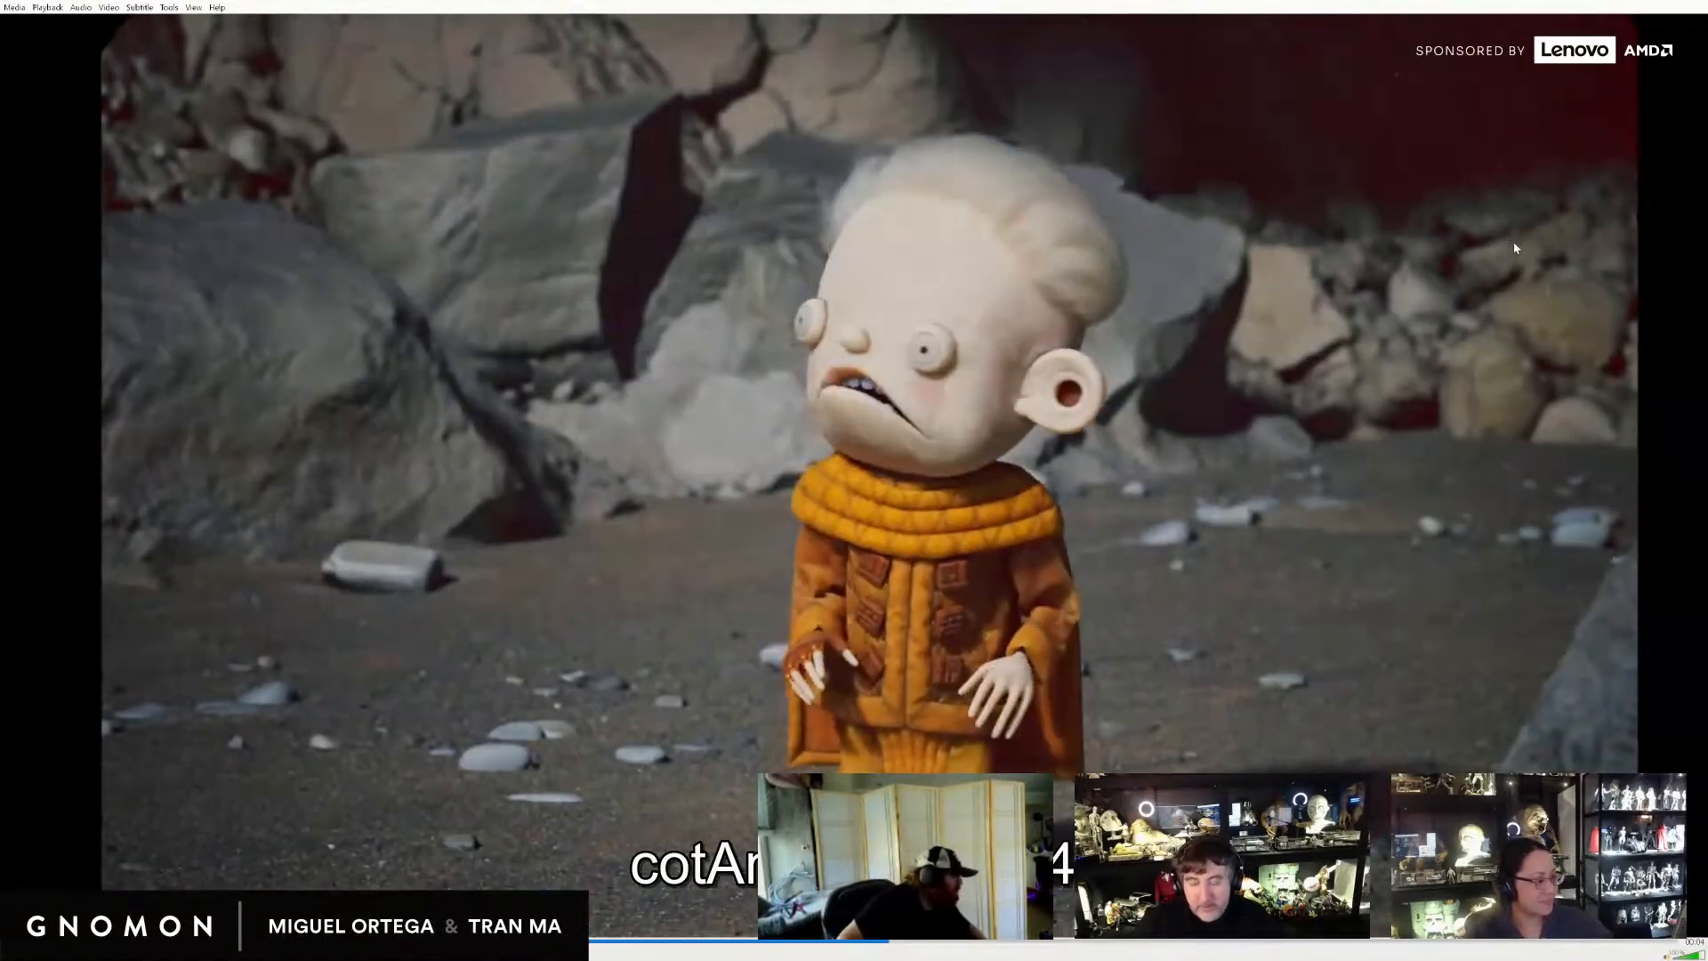
{"action": "right_click", "coordinate": [1512, 225]}
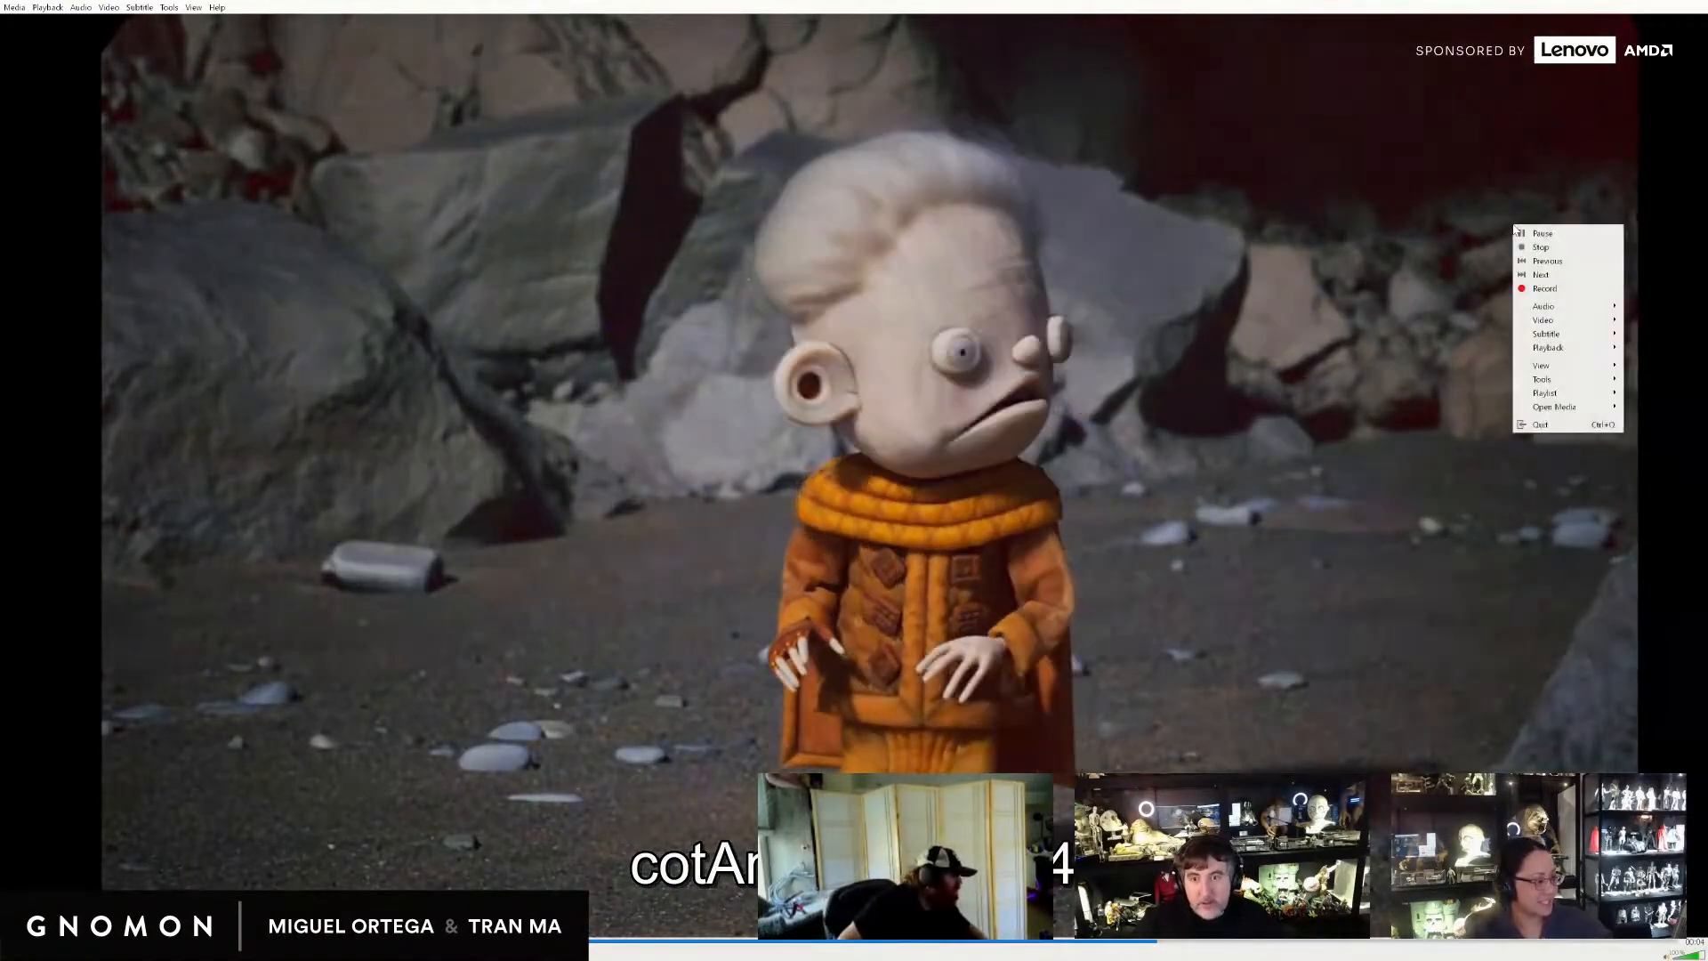
{"action": "left_click", "coordinate": [263, 104]}
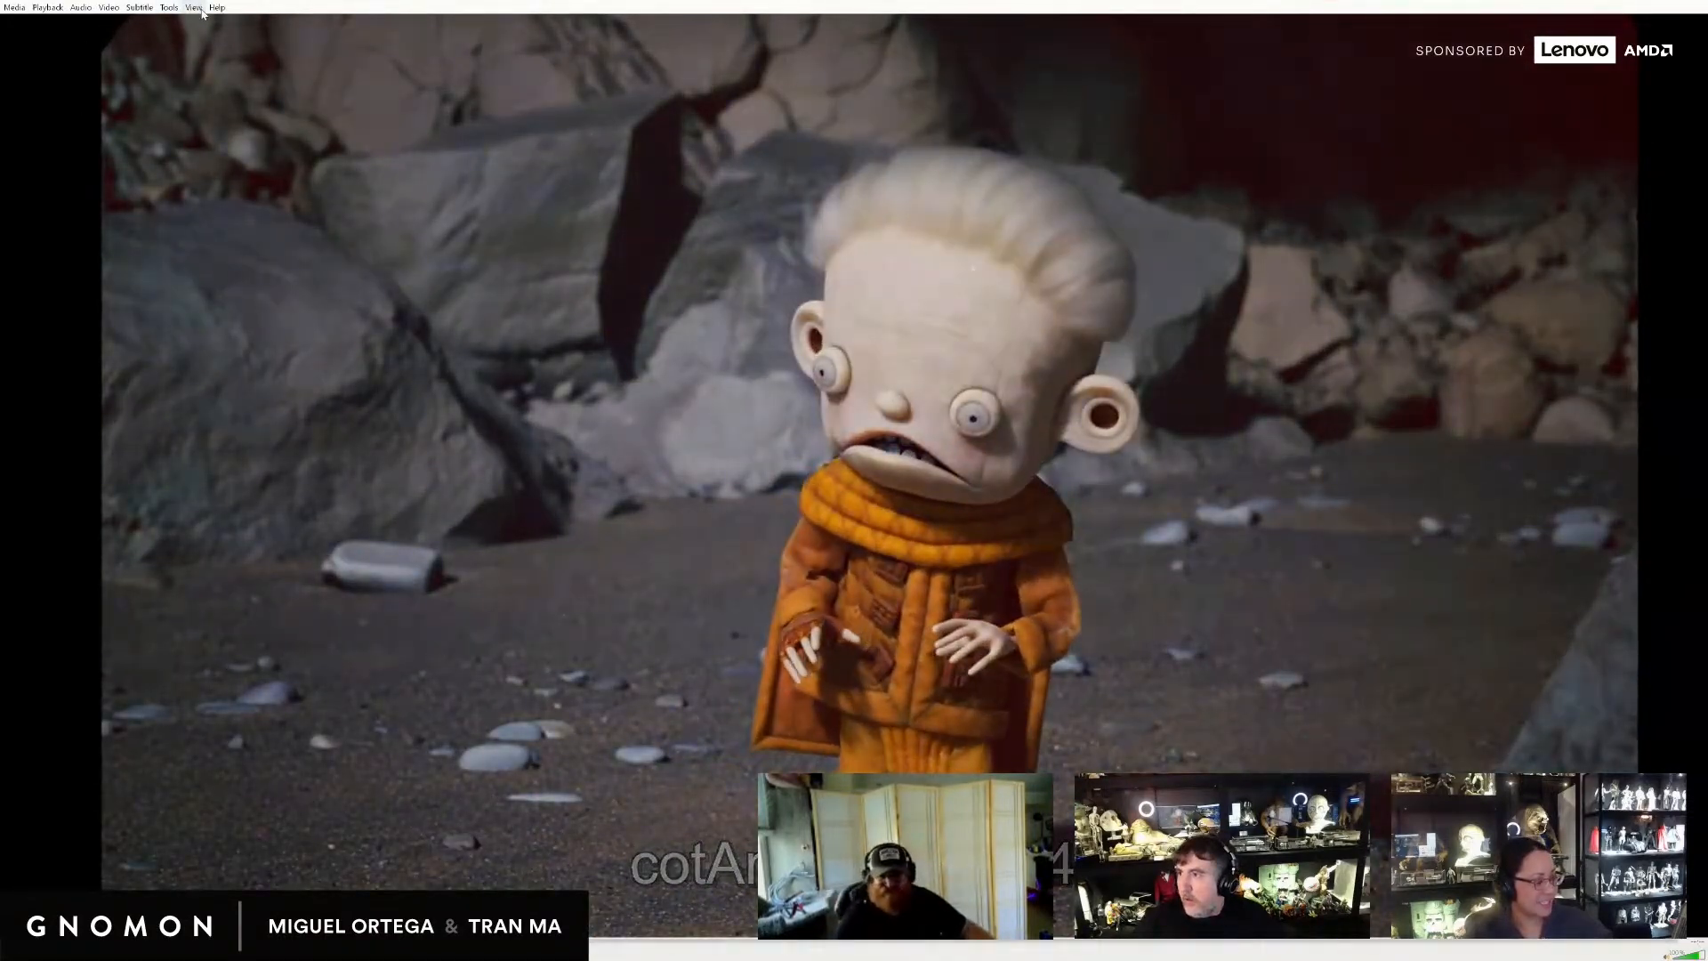
{"action": "left_click", "coordinate": [193, 8]}
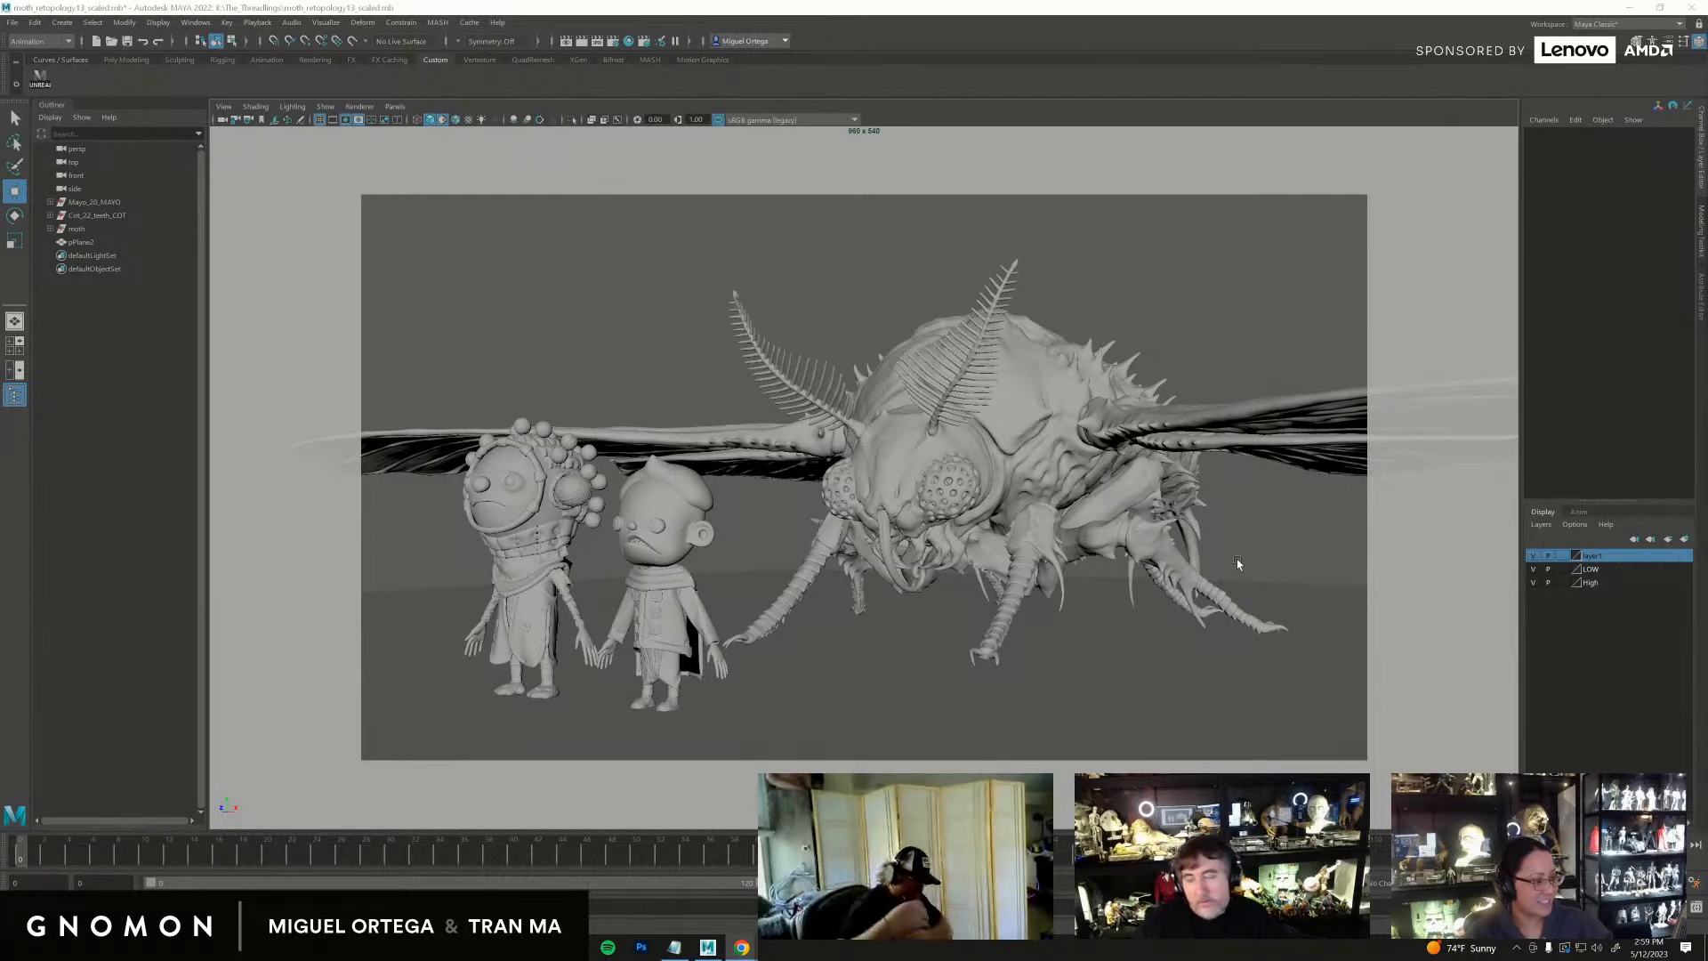
Step: Examine the moth model beside the two small characters from several angles to compare their scale
{"action": "left_click_drag", "start_coordinate": [1253, 554], "coordinate": [1046, 527], "text": "alt"}
{"action": "left_click", "coordinate": [1025, 473]}
{"action": "left_click", "coordinate": [1178, 503]}
{"action": "right_click_drag", "start_coordinate": [1046, 527], "coordinate": [1183, 546], "text": "alt"}
{"action": "left_click_drag", "start_coordinate": [1183, 546], "coordinate": [1001, 497], "text": "alt"}
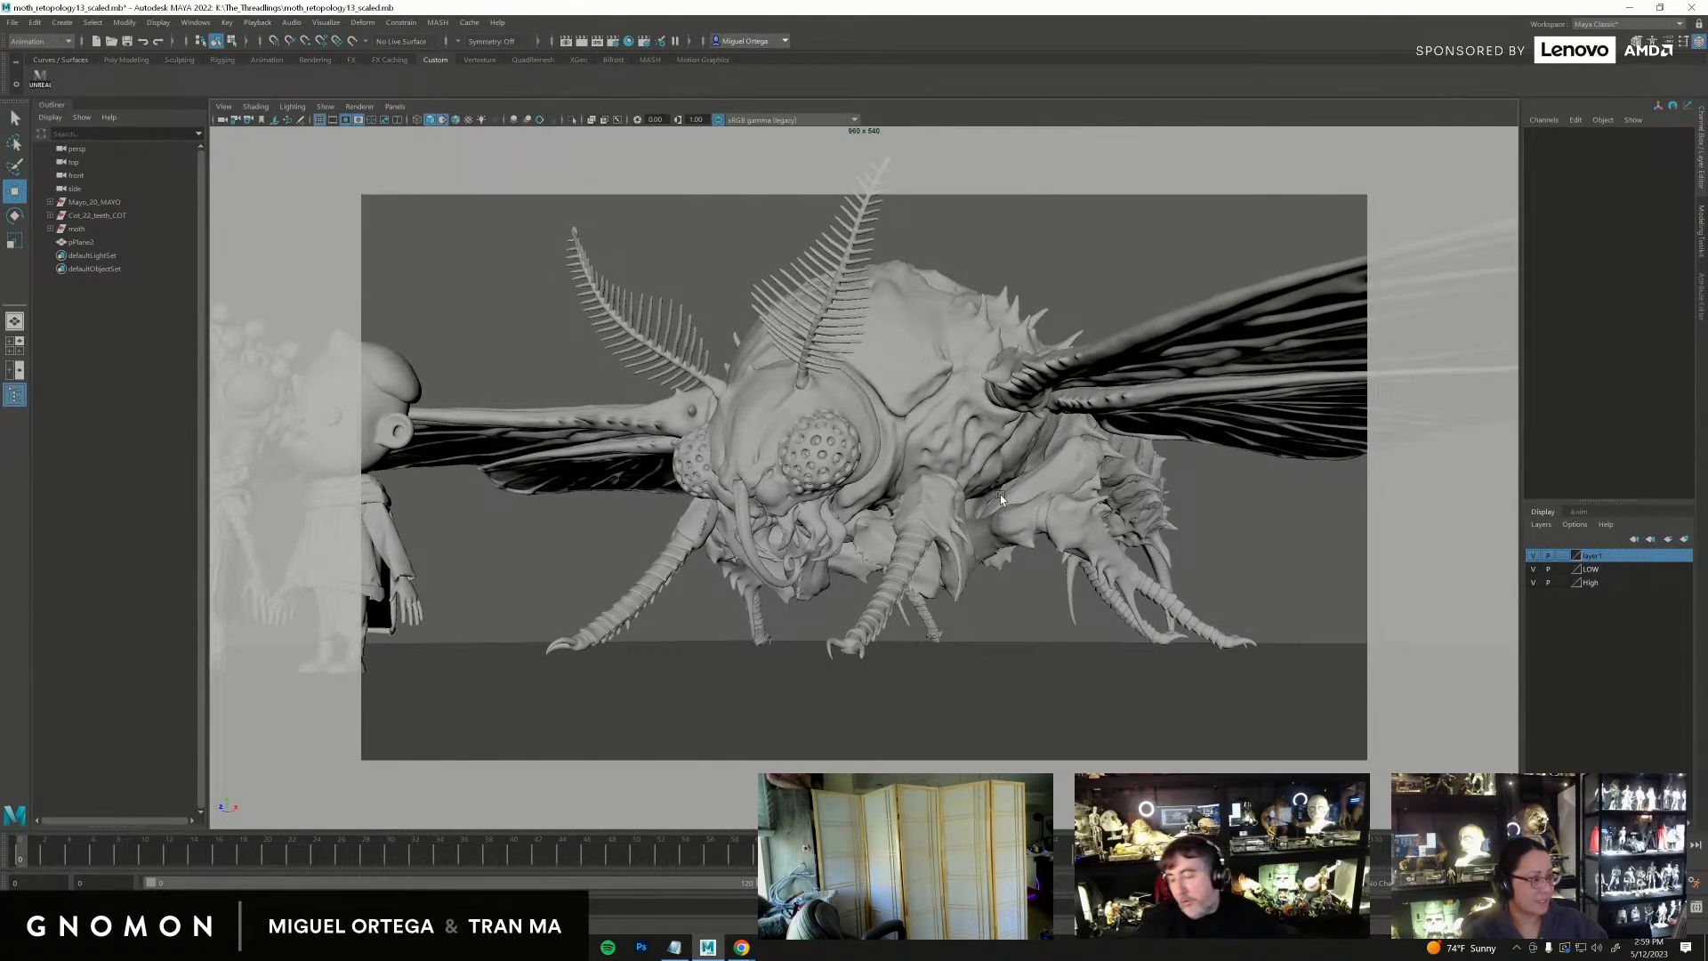
{"action": "left_click_drag", "start_coordinate": [1018, 490], "coordinate": [966, 514], "text": "alt"}
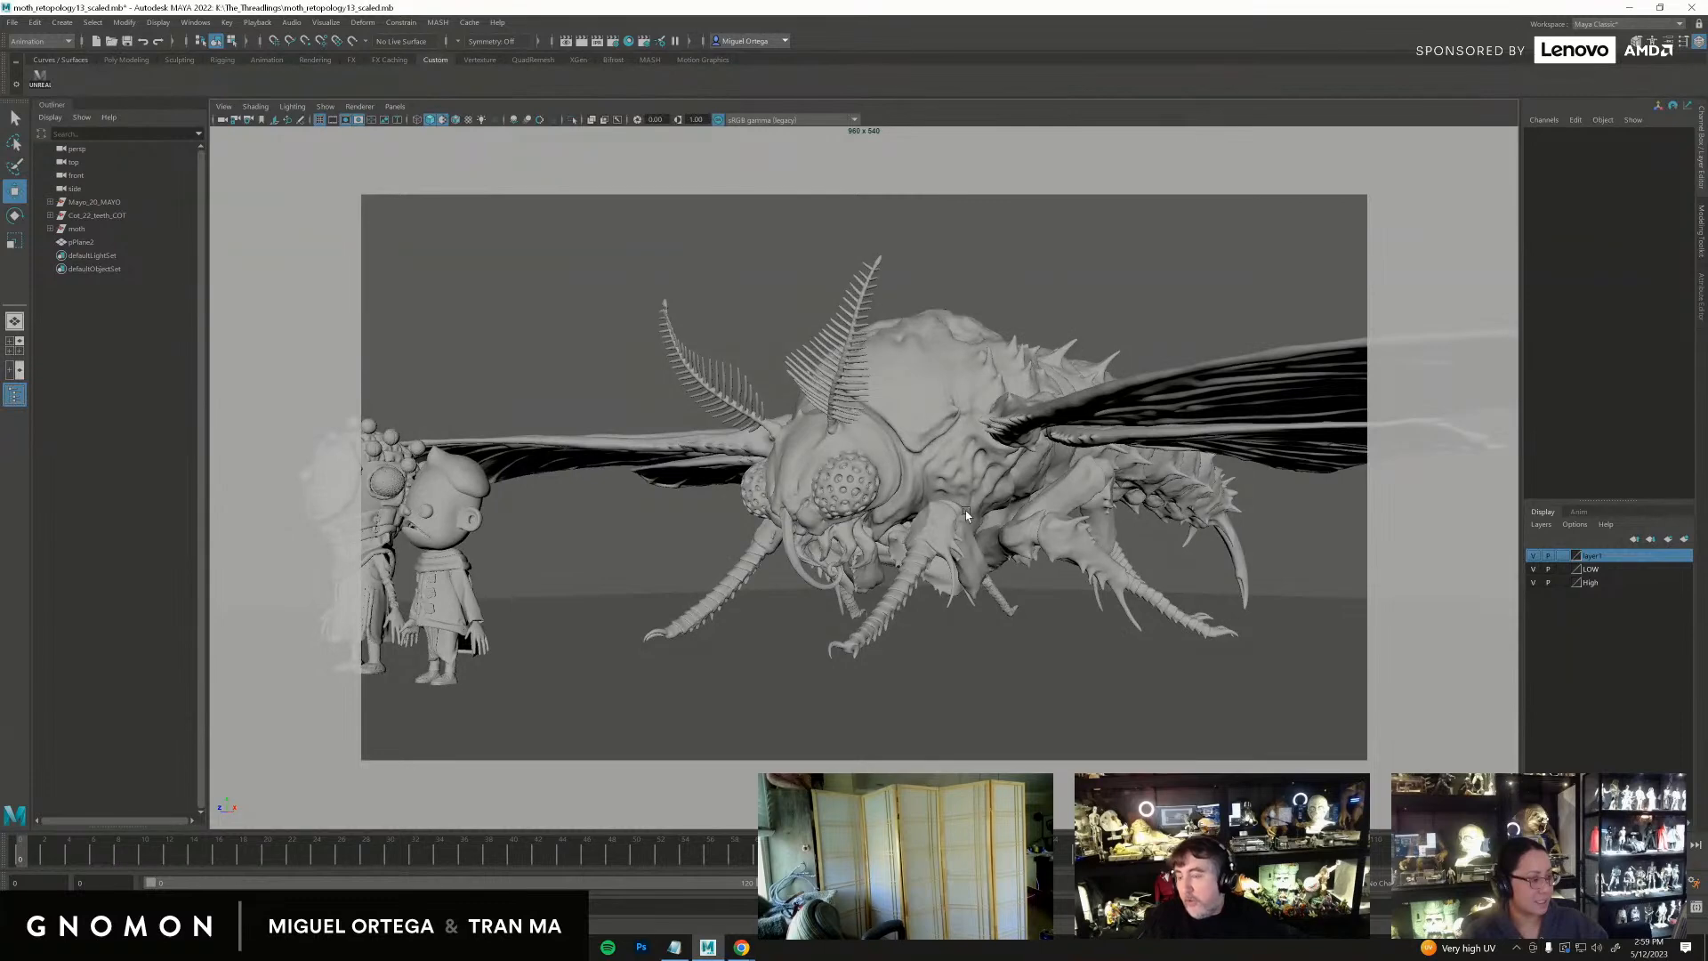
{"action": "left_click_drag", "start_coordinate": [1169, 533], "coordinate": [1171, 531], "text": "alt"}
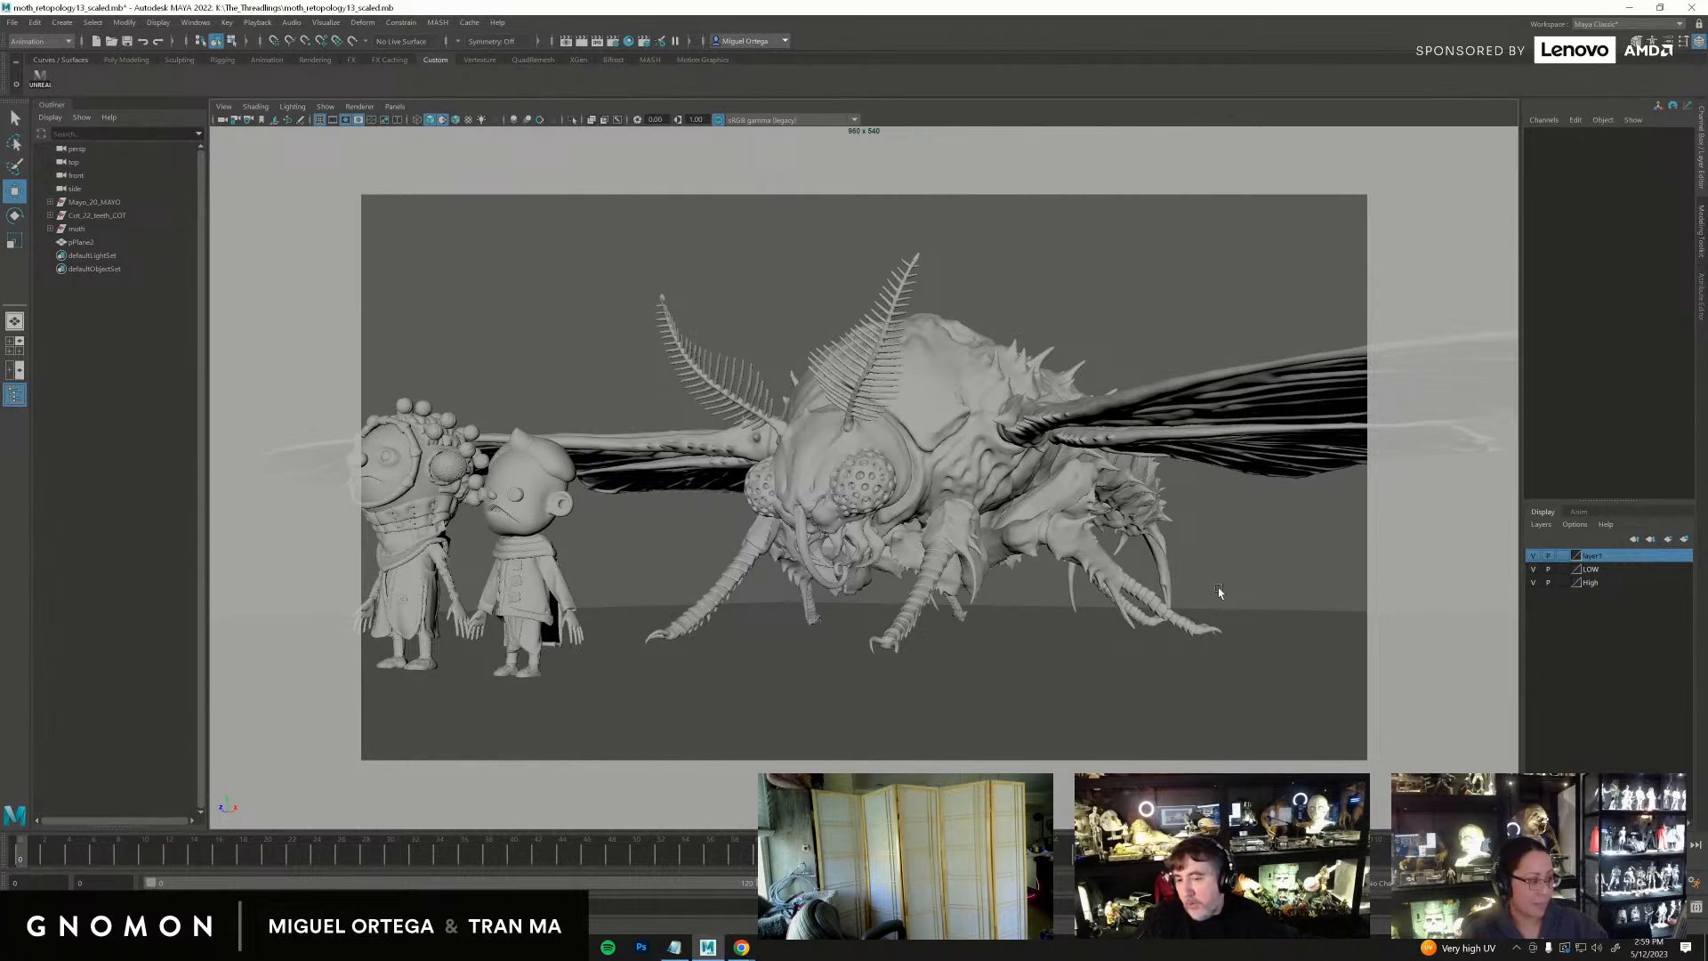
{"action": "left_click_drag", "start_coordinate": [1179, 572], "coordinate": [1182, 575], "text": "alt"}
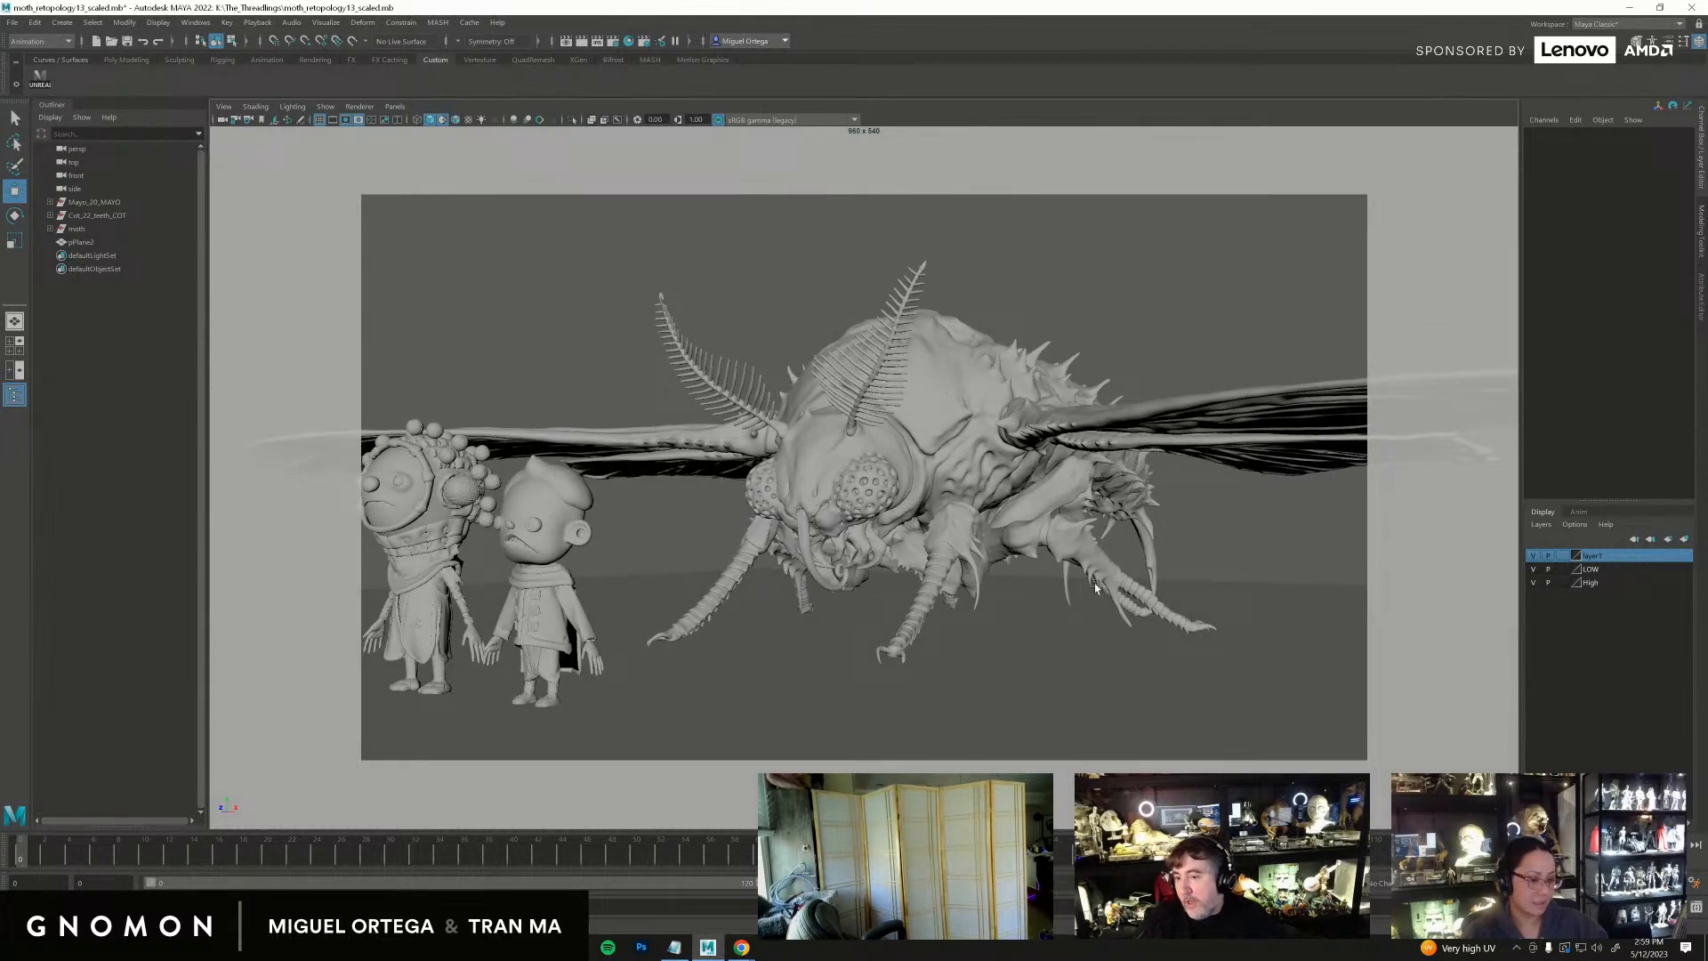
Step: Select the moth's head and its left antenna in turn to inspect their wireframes up close, and clear the selection
{"action": "scroll", "coordinate": [881, 477], "scroll_direction": "up", "scroll_amount": 6}
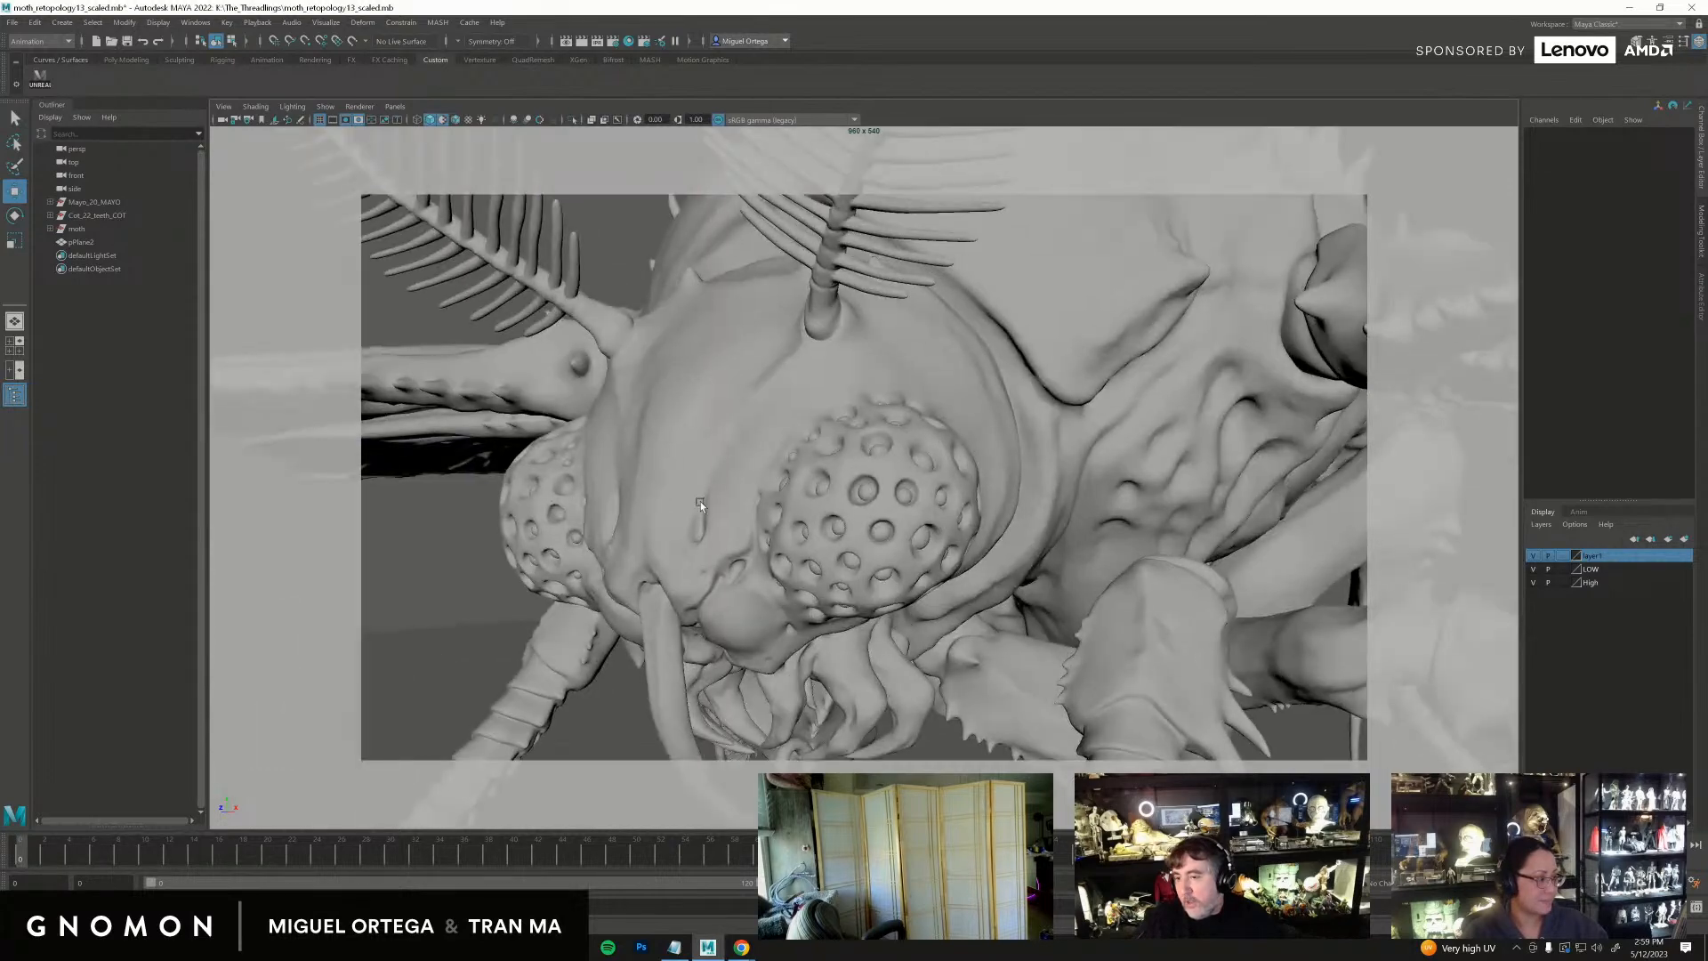
{"action": "left_click", "coordinate": [714, 443]}
{"action": "left_click_drag", "start_coordinate": [714, 443], "coordinate": [837, 452], "text": "alt"}
{"action": "right_click_drag", "start_coordinate": [837, 452], "coordinate": [943, 463], "text": "alt"}
{"action": "left_click_drag", "start_coordinate": [943, 463], "coordinate": [952, 534], "text": "alt"}
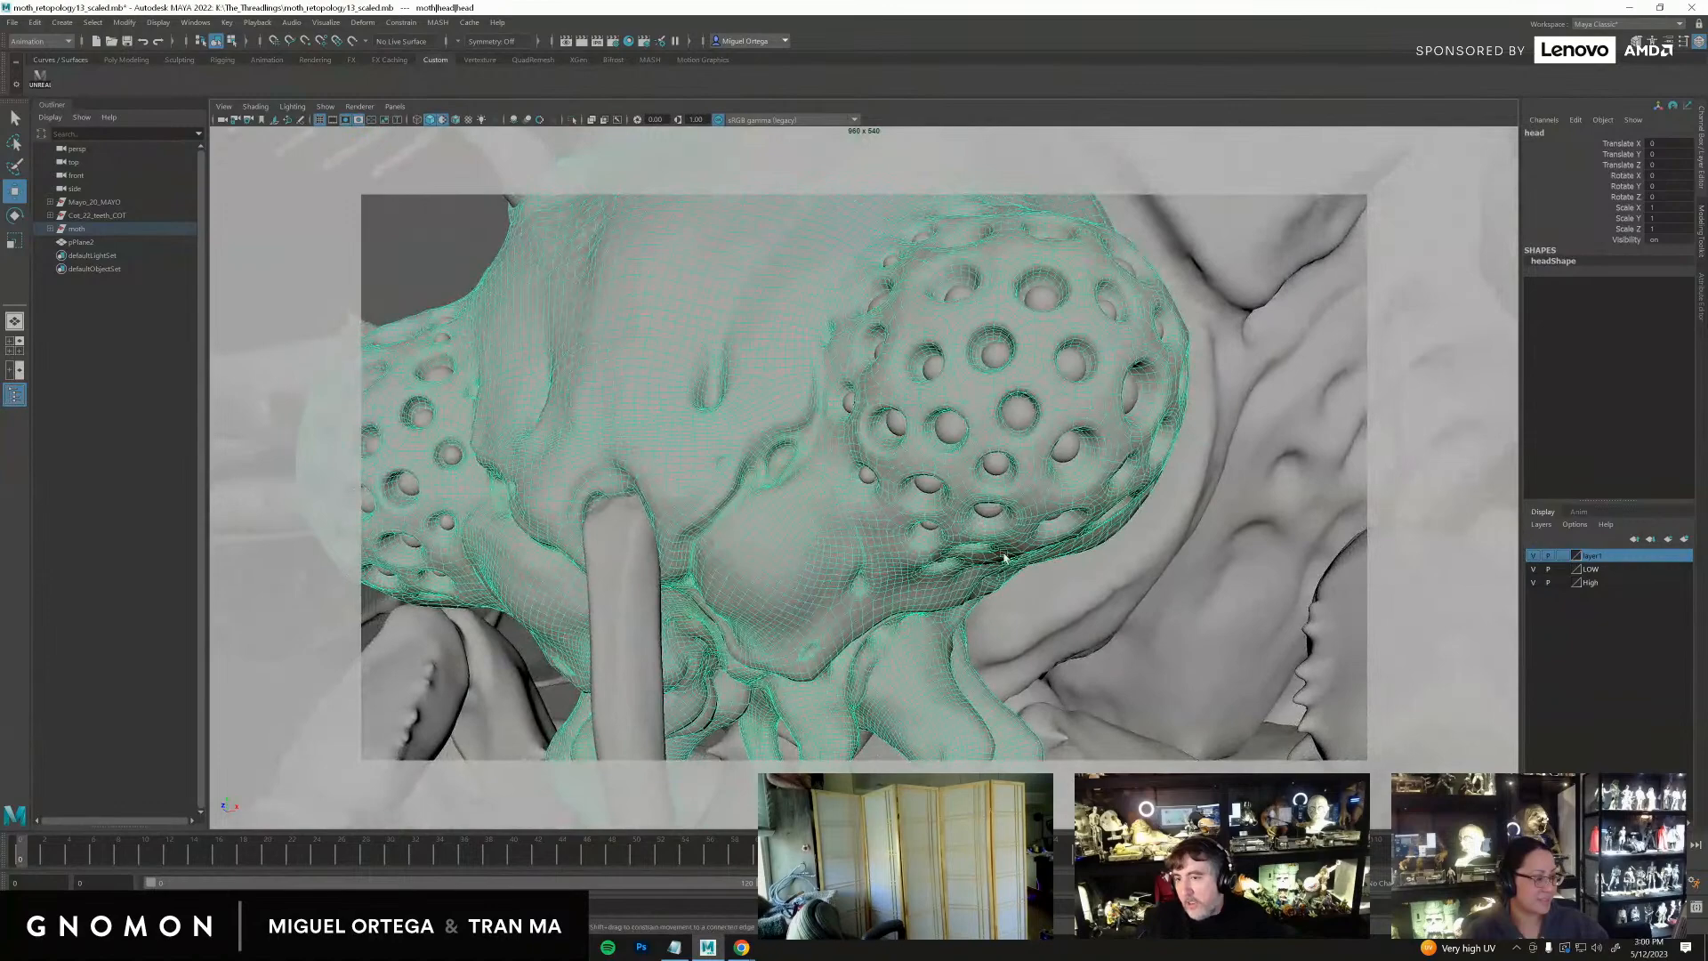
{"action": "middle_click_drag", "start_coordinate": [952, 570], "coordinate": [1184, 405], "text": "alt"}
{"action": "left_click_drag", "start_coordinate": [1217, 435], "coordinate": [875, 554], "text": "alt"}
{"action": "left_click_drag", "start_coordinate": [803, 616], "coordinate": [1033, 447], "text": "alt"}
{"action": "left_click", "coordinate": [851, 474]}
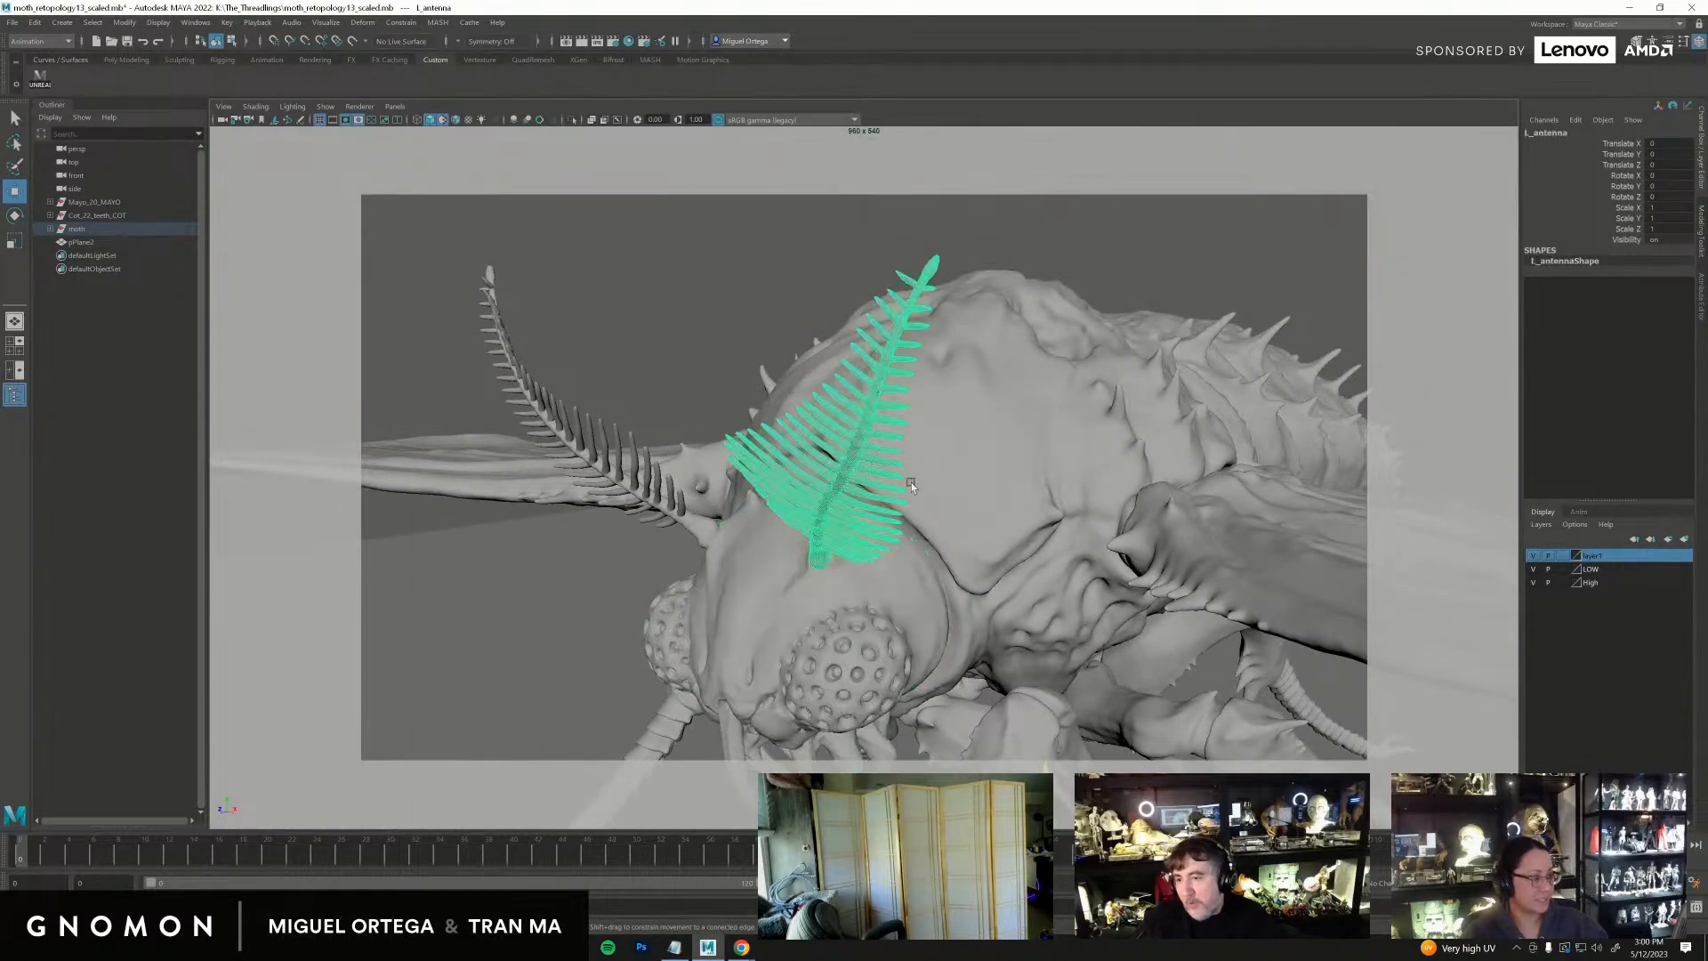
{"action": "left_click_drag", "start_coordinate": [895, 478], "coordinate": [916, 443], "text": "alt"}
{"action": "left_click", "coordinate": [1213, 274]}
Step: Examine the moth's thorax and segmented abdomen, and highlight the body mesh to check the wireframe around its spikes
{"action": "left_click_drag", "start_coordinate": [1213, 274], "coordinate": [1043, 504], "text": "alt"}
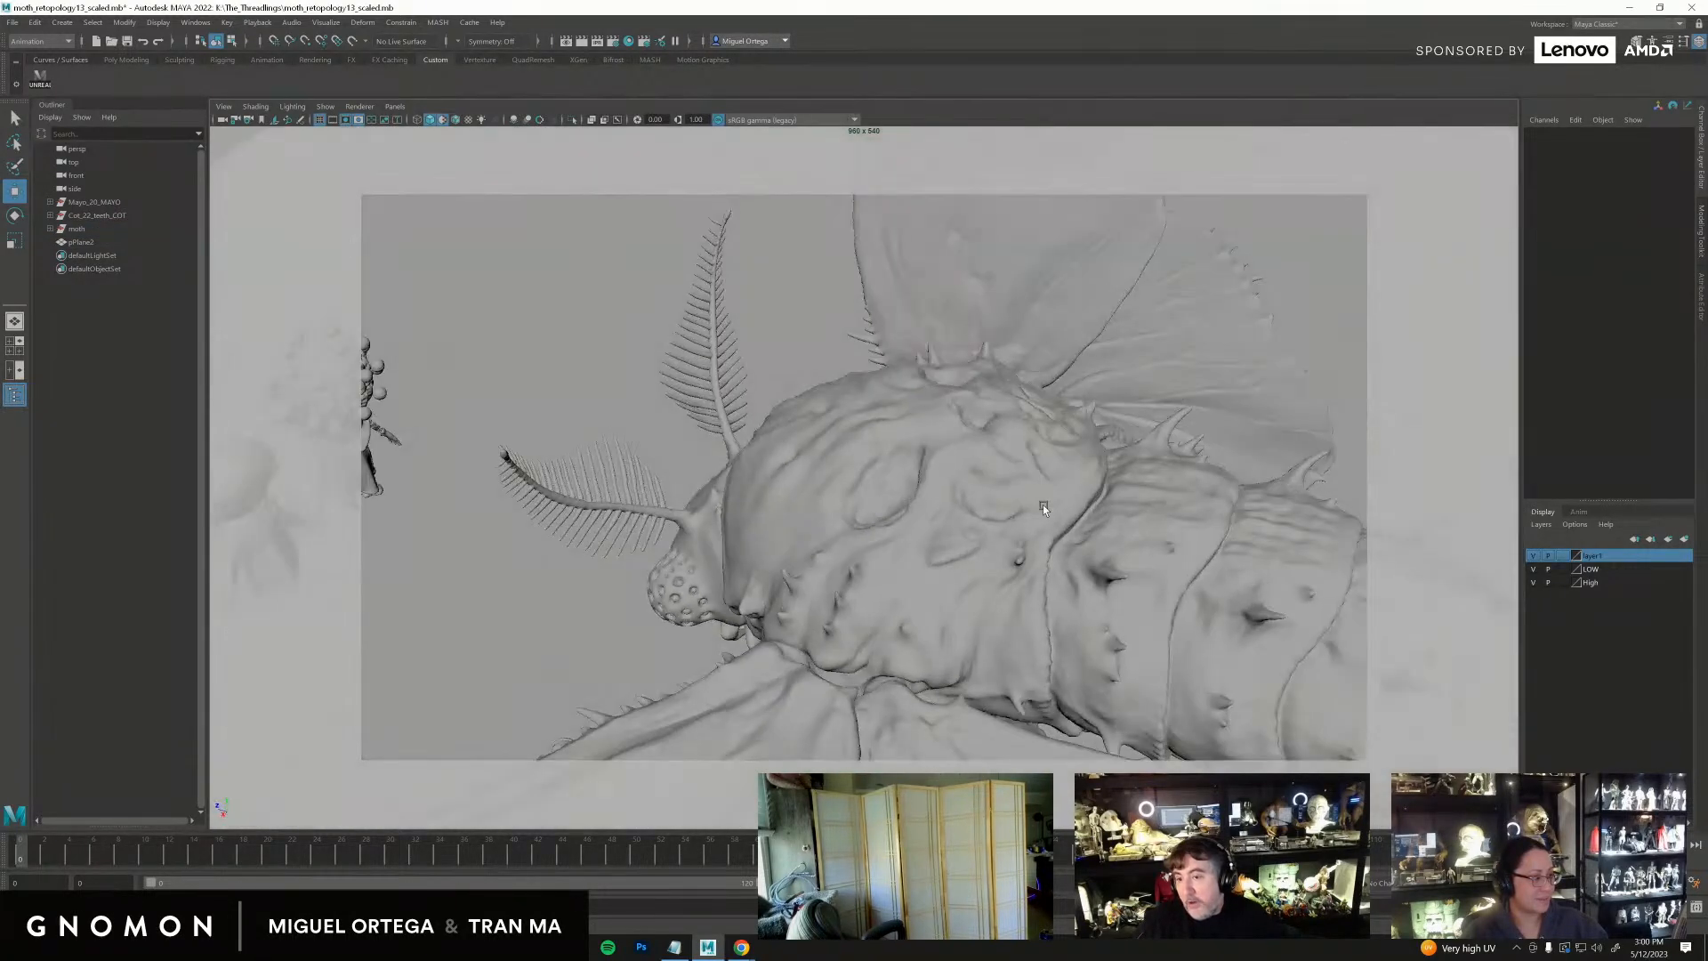
{"action": "left_click", "coordinate": [1057, 556]}
{"action": "left_click_drag", "start_coordinate": [1071, 616], "coordinate": [1138, 530], "text": "alt"}
{"action": "left_click", "coordinate": [1268, 254]}
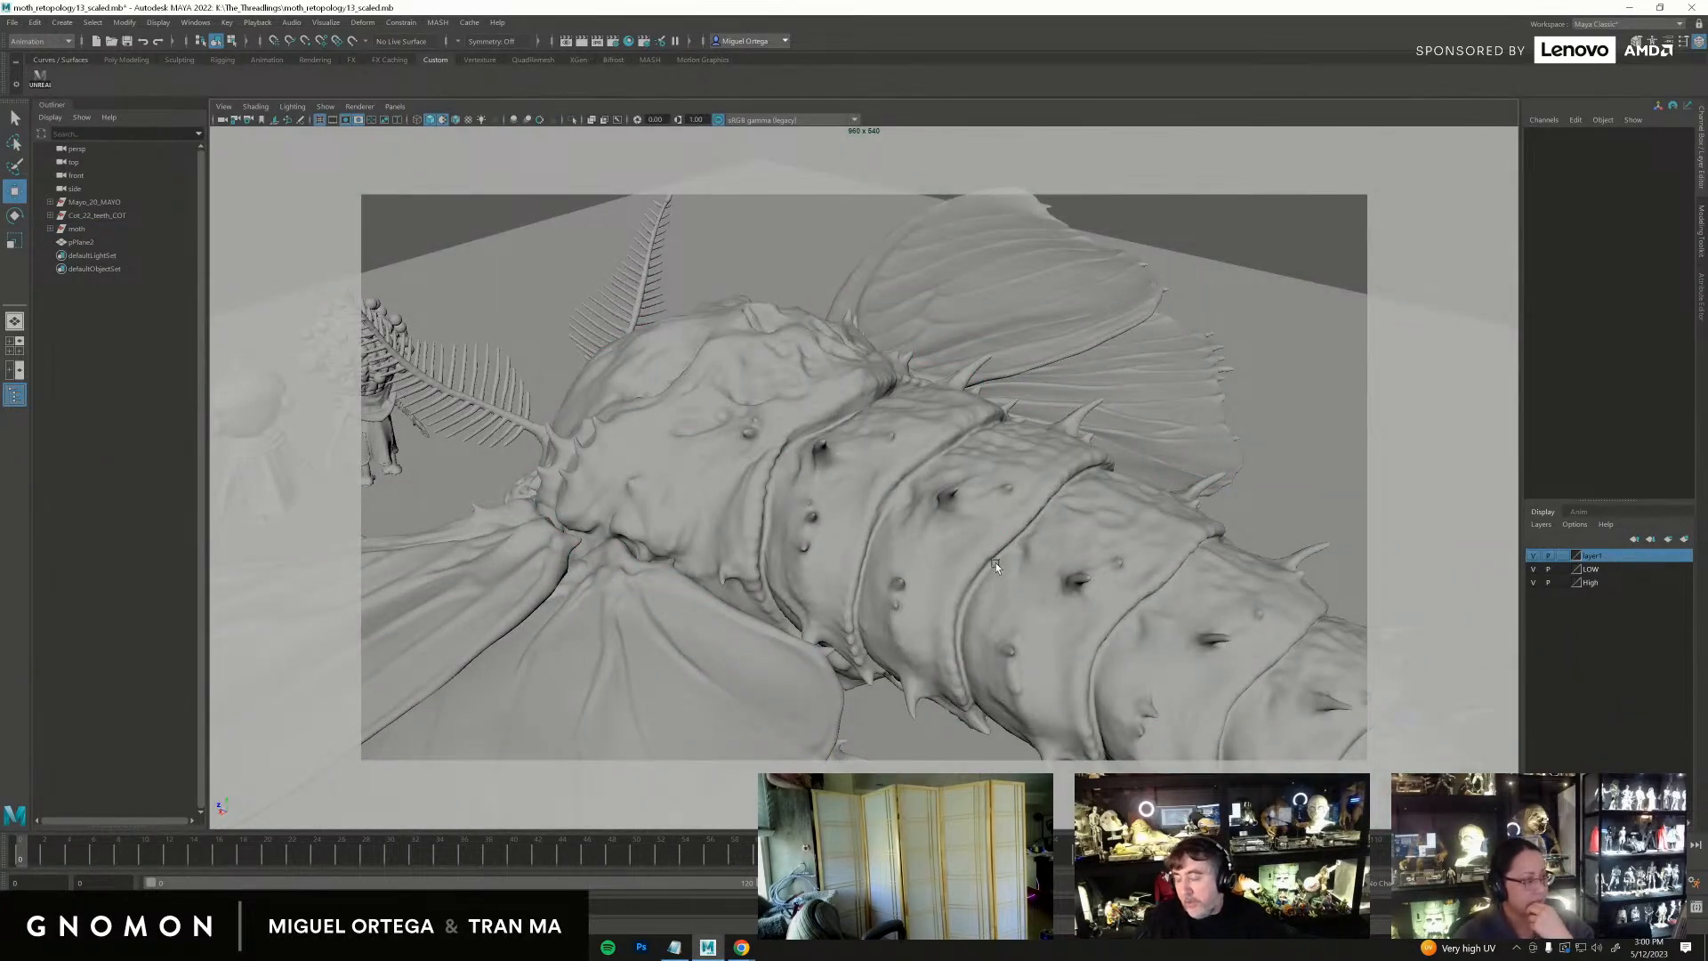
{"action": "mouse_move", "coordinate": [995, 563]}
{"action": "left_mouse_down", "text": "alt"}
{"action": "mouse_move", "coordinate": [873, 573]}
{"action": "mouse_move", "coordinate": [995, 553]}
{"action": "mouse_move", "coordinate": [1033, 585]}
{"action": "mouse_move", "coordinate": [1022, 574]}
{"action": "left_mouse_up", "text": "alt"}
{"action": "left_click_drag", "start_coordinate": [1102, 349], "coordinate": [1145, 302], "text": "alt"}
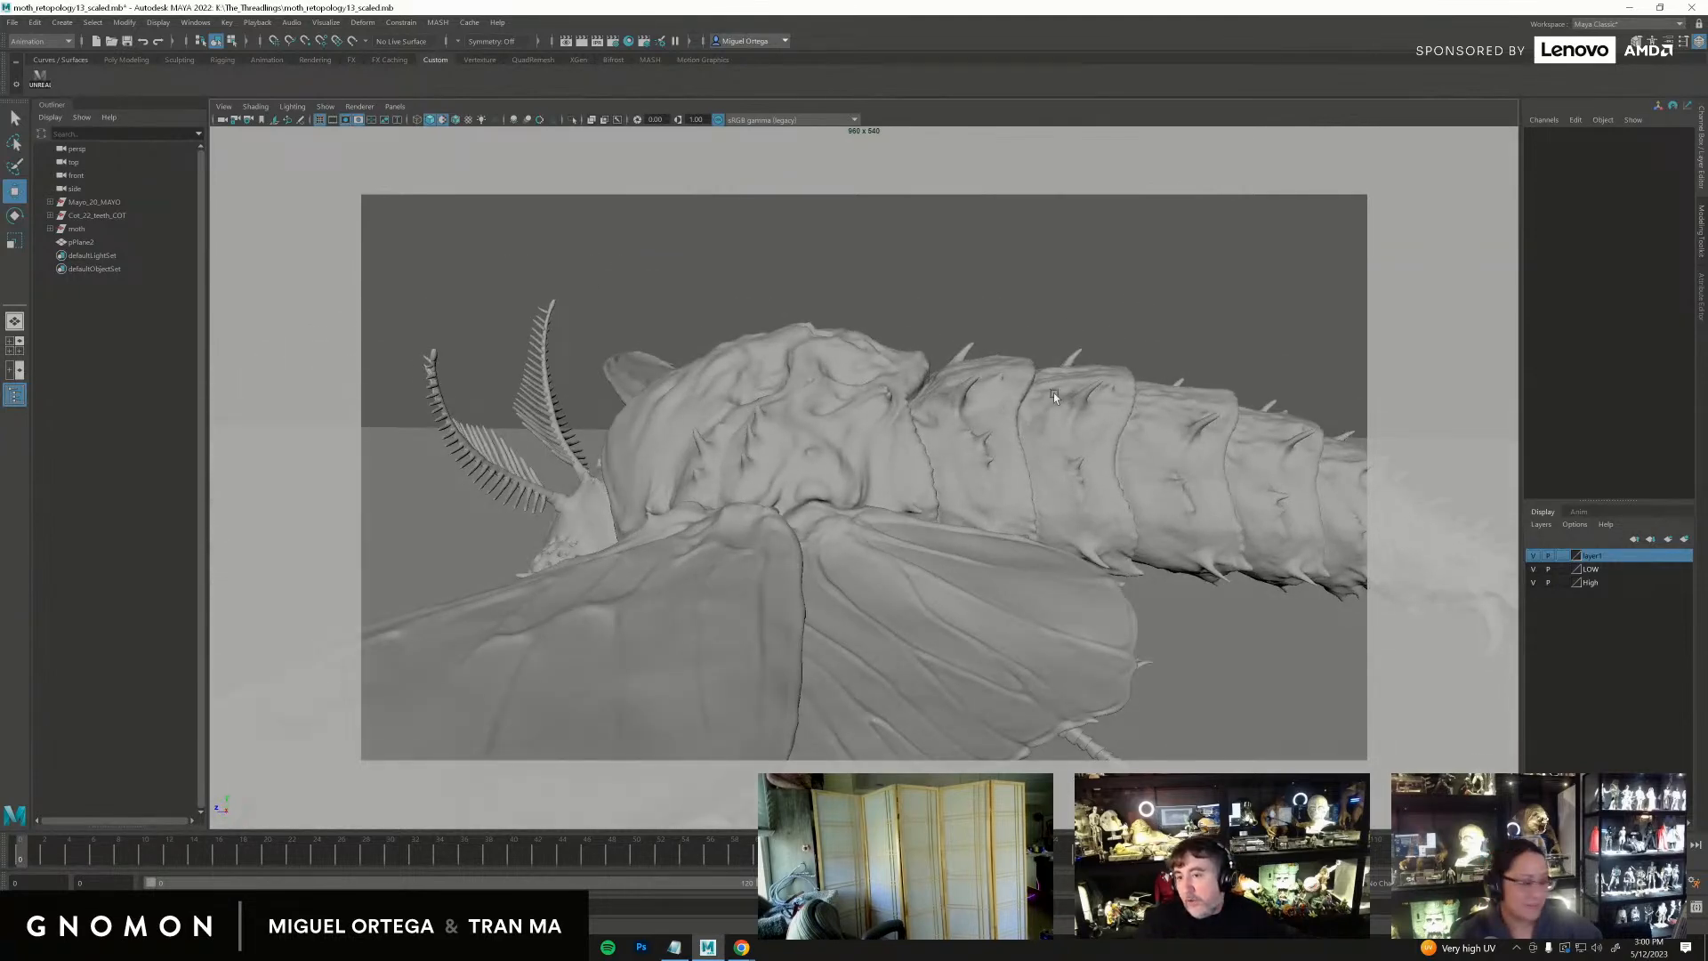
{"action": "left_click_drag", "start_coordinate": [1063, 364], "coordinate": [1099, 430], "text": "alt"}
{"action": "right_click_drag", "start_coordinate": [856, 350], "coordinate": [1075, 504], "text": "alt"}
{"action": "left_click_drag", "start_coordinate": [1075, 504], "coordinate": [1139, 404], "text": "alt"}
{"action": "middle_click_drag", "start_coordinate": [1139, 404], "coordinate": [952, 571], "text": "alt"}
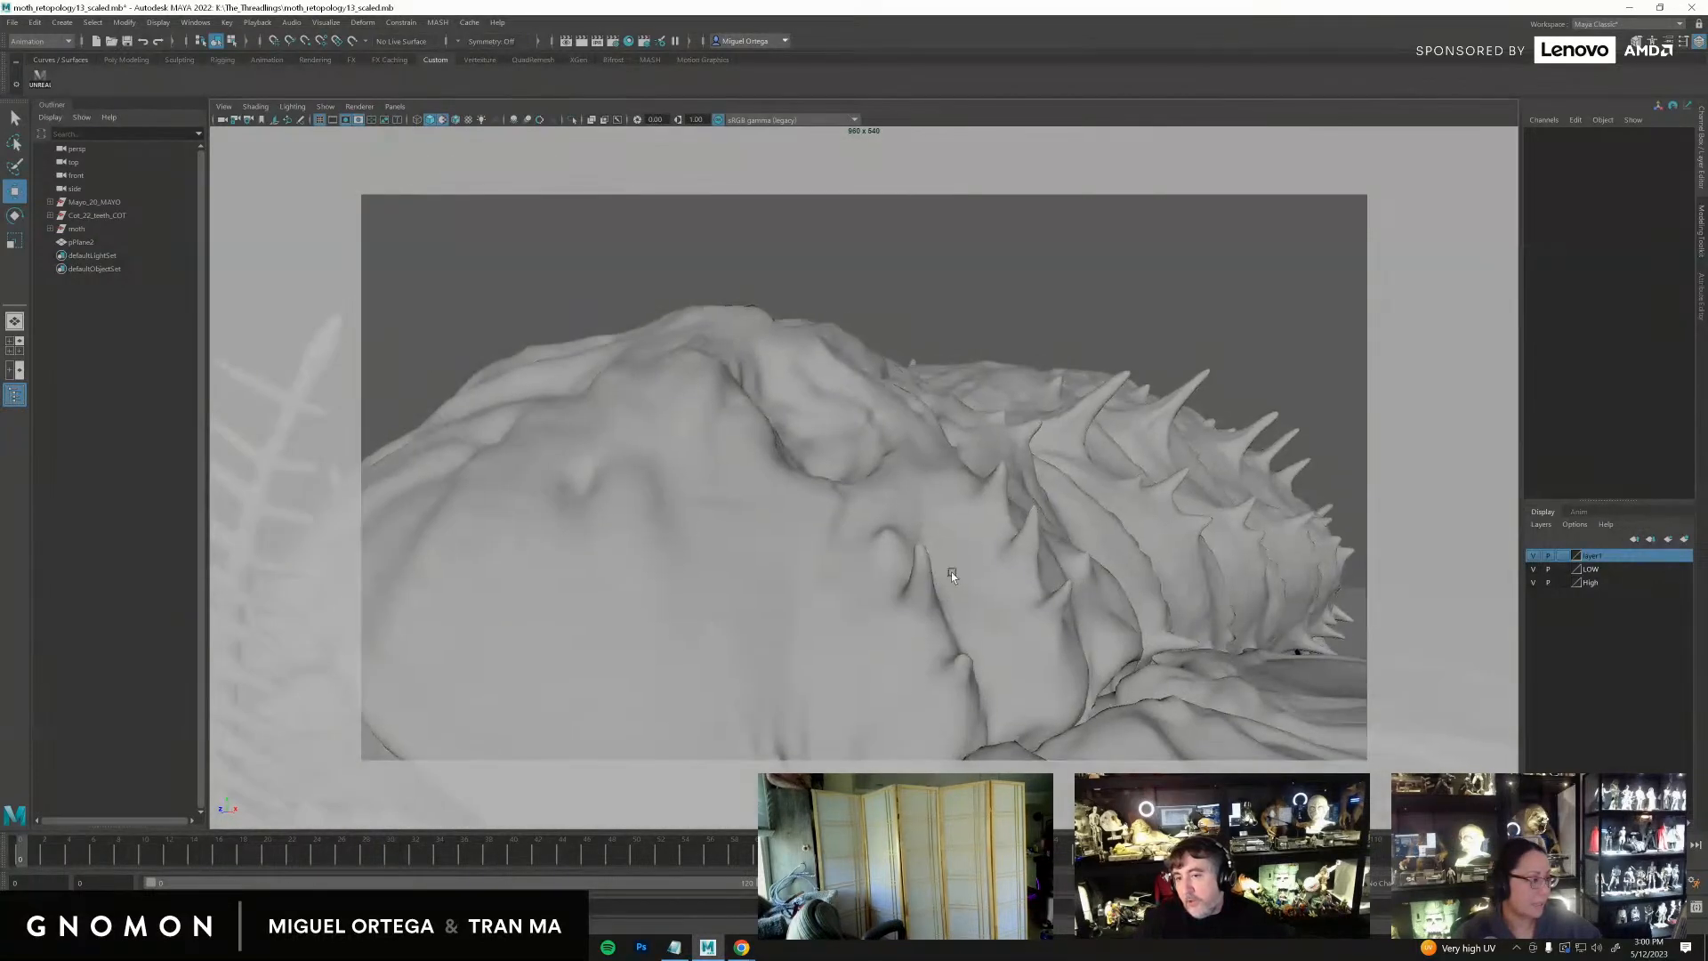
{"action": "left_click", "coordinate": [1114, 392]}
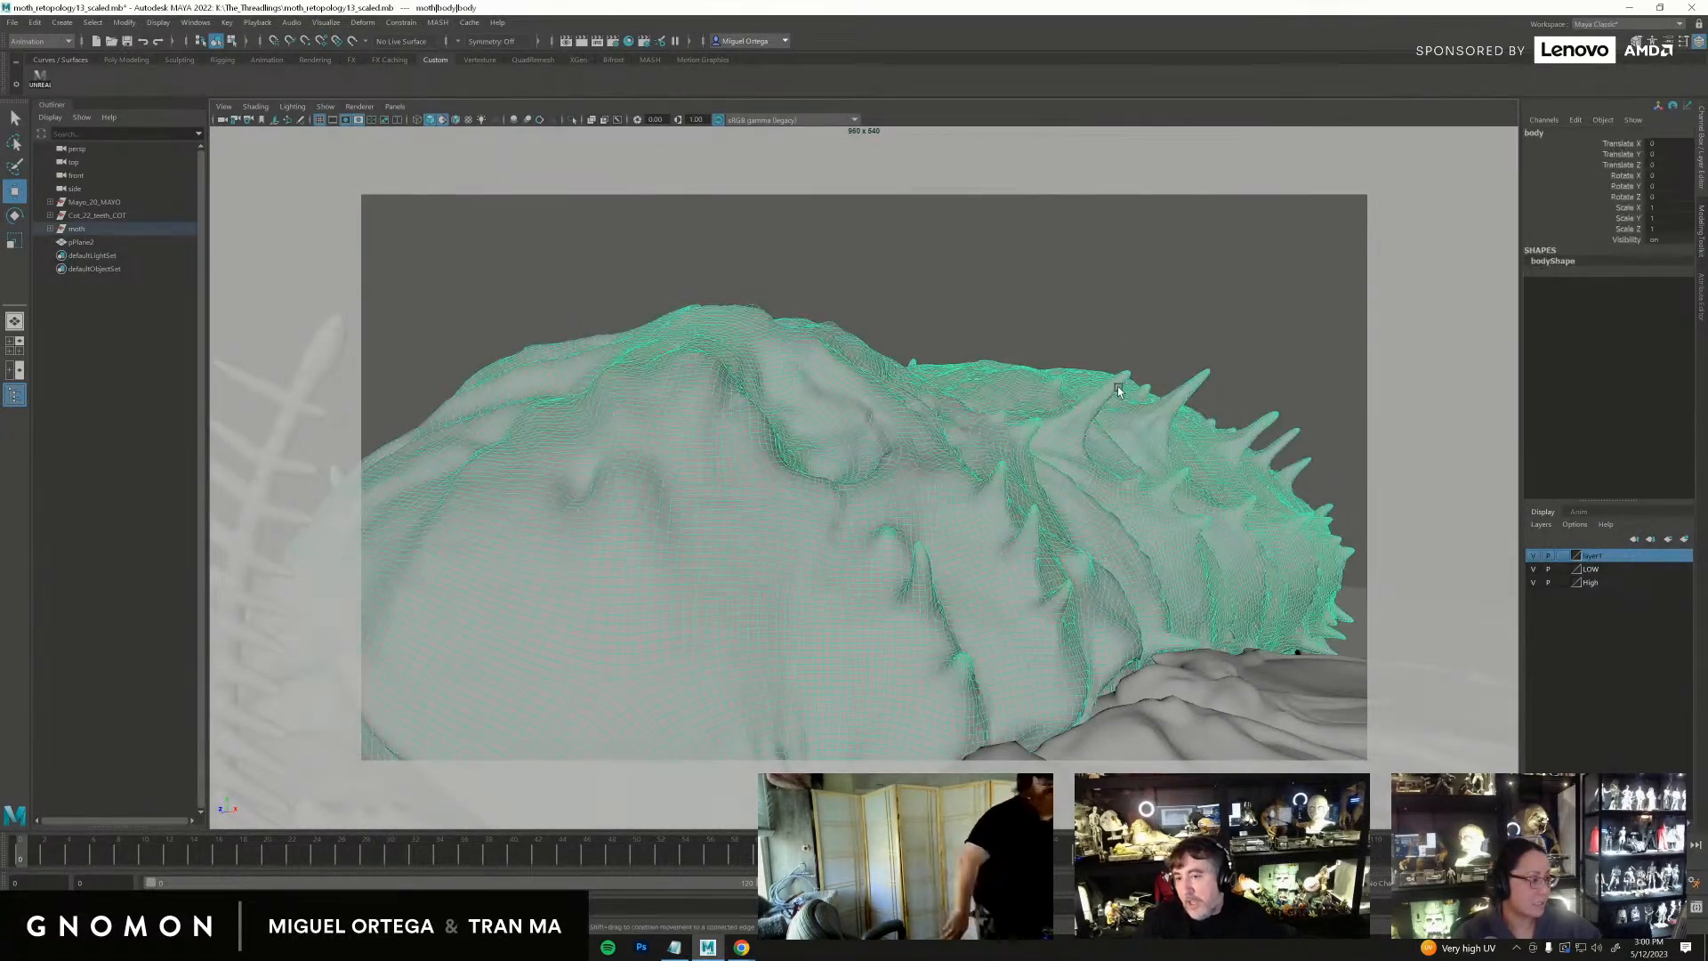
{"action": "left_click", "coordinate": [1303, 358]}
Step: Select the moth's left front leg, inspect it from different sides and clear the selection
{"action": "right_click_drag", "start_coordinate": [1303, 358], "coordinate": [984, 572], "text": "alt"}
{"action": "middle_click_drag", "start_coordinate": [984, 572], "coordinate": [981, 383], "text": "alt"}
{"action": "left_click_drag", "start_coordinate": [980, 383], "coordinate": [965, 422], "text": "alt"}
{"action": "left_click_drag", "start_coordinate": [790, 680], "coordinate": [867, 636], "text": "alt"}
{"action": "left_click", "coordinate": [872, 552]}
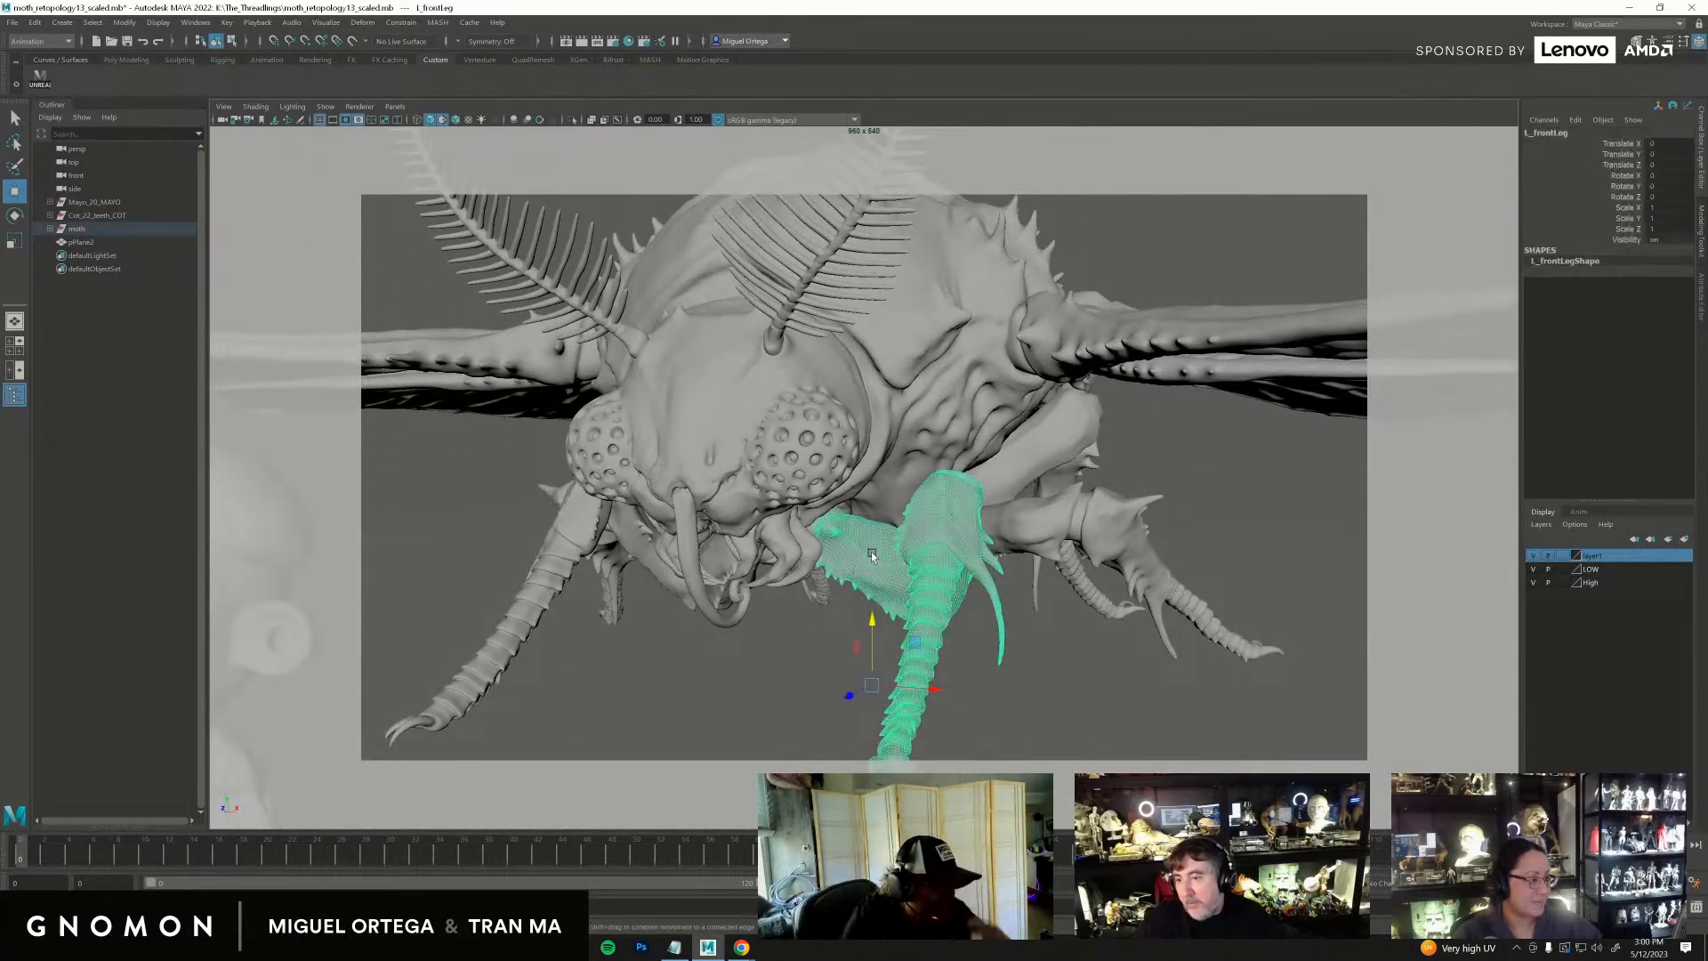
{"action": "middle_click_drag", "start_coordinate": [872, 552], "coordinate": [1048, 574], "text": "alt"}
{"action": "right_click_drag", "start_coordinate": [1047, 574], "coordinate": [1129, 519], "text": "alt"}
{"action": "left_click_drag", "start_coordinate": [1128, 518], "coordinate": [1088, 444], "text": "alt"}
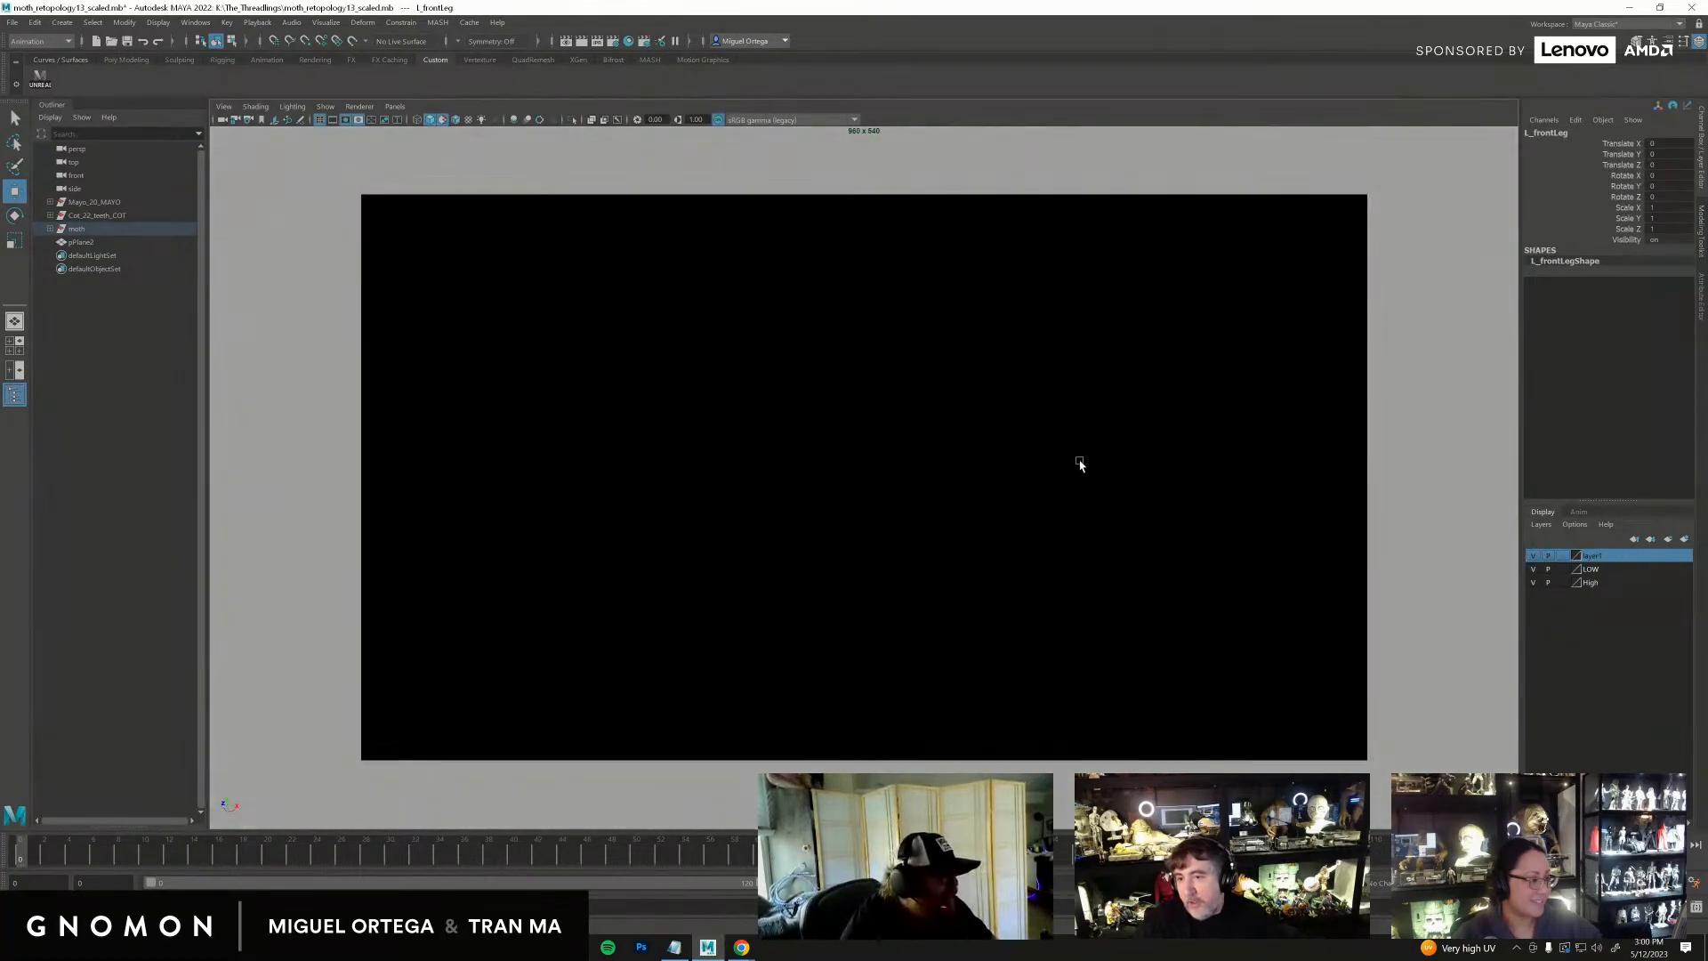
{"action": "right_click_drag", "start_coordinate": [1051, 567], "coordinate": [866, 711], "text": "alt"}
{"action": "left_click_drag", "start_coordinate": [798, 621], "coordinate": [786, 561], "text": "alt"}
{"action": "right_click_drag", "start_coordinate": [786, 561], "coordinate": [747, 596], "text": "alt"}
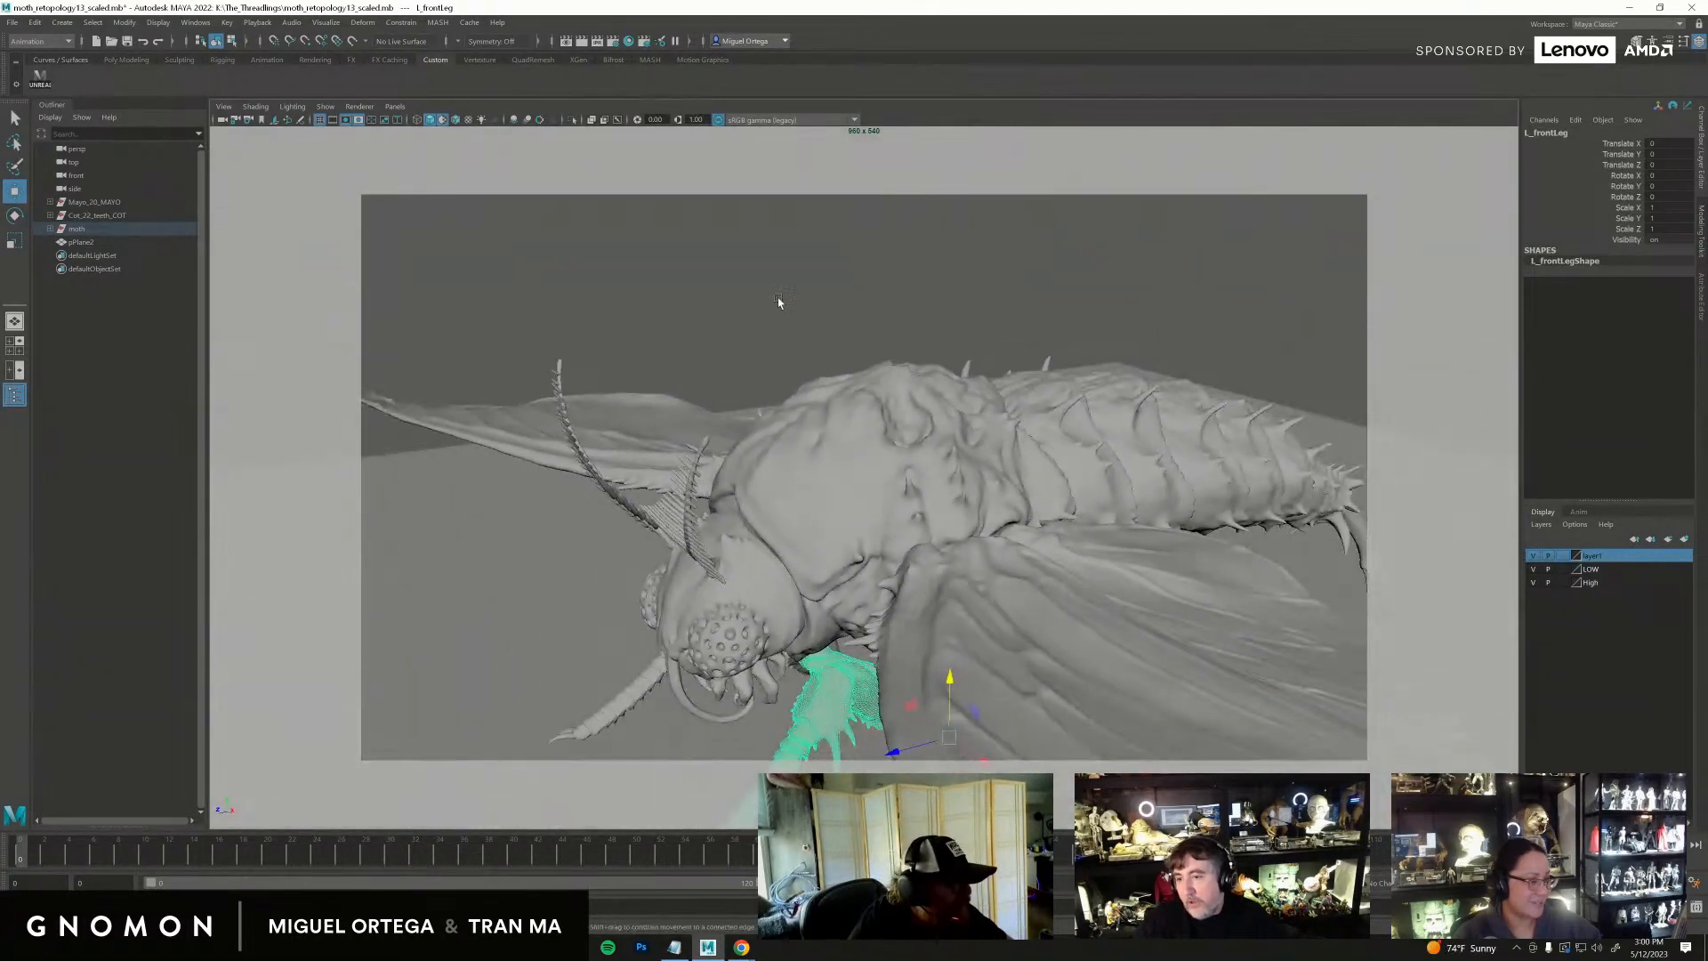
{"action": "left_click", "coordinate": [777, 295]}
Step: Highlight the moth's left front wing from above to inspect its wireframe, and deselect it
{"action": "left_click_drag", "start_coordinate": [965, 441], "coordinate": [826, 679], "text": "alt"}
{"action": "middle_click_drag", "start_coordinate": [831, 620], "coordinate": [948, 504], "text": "alt"}
{"action": "left_click", "coordinate": [778, 609]}
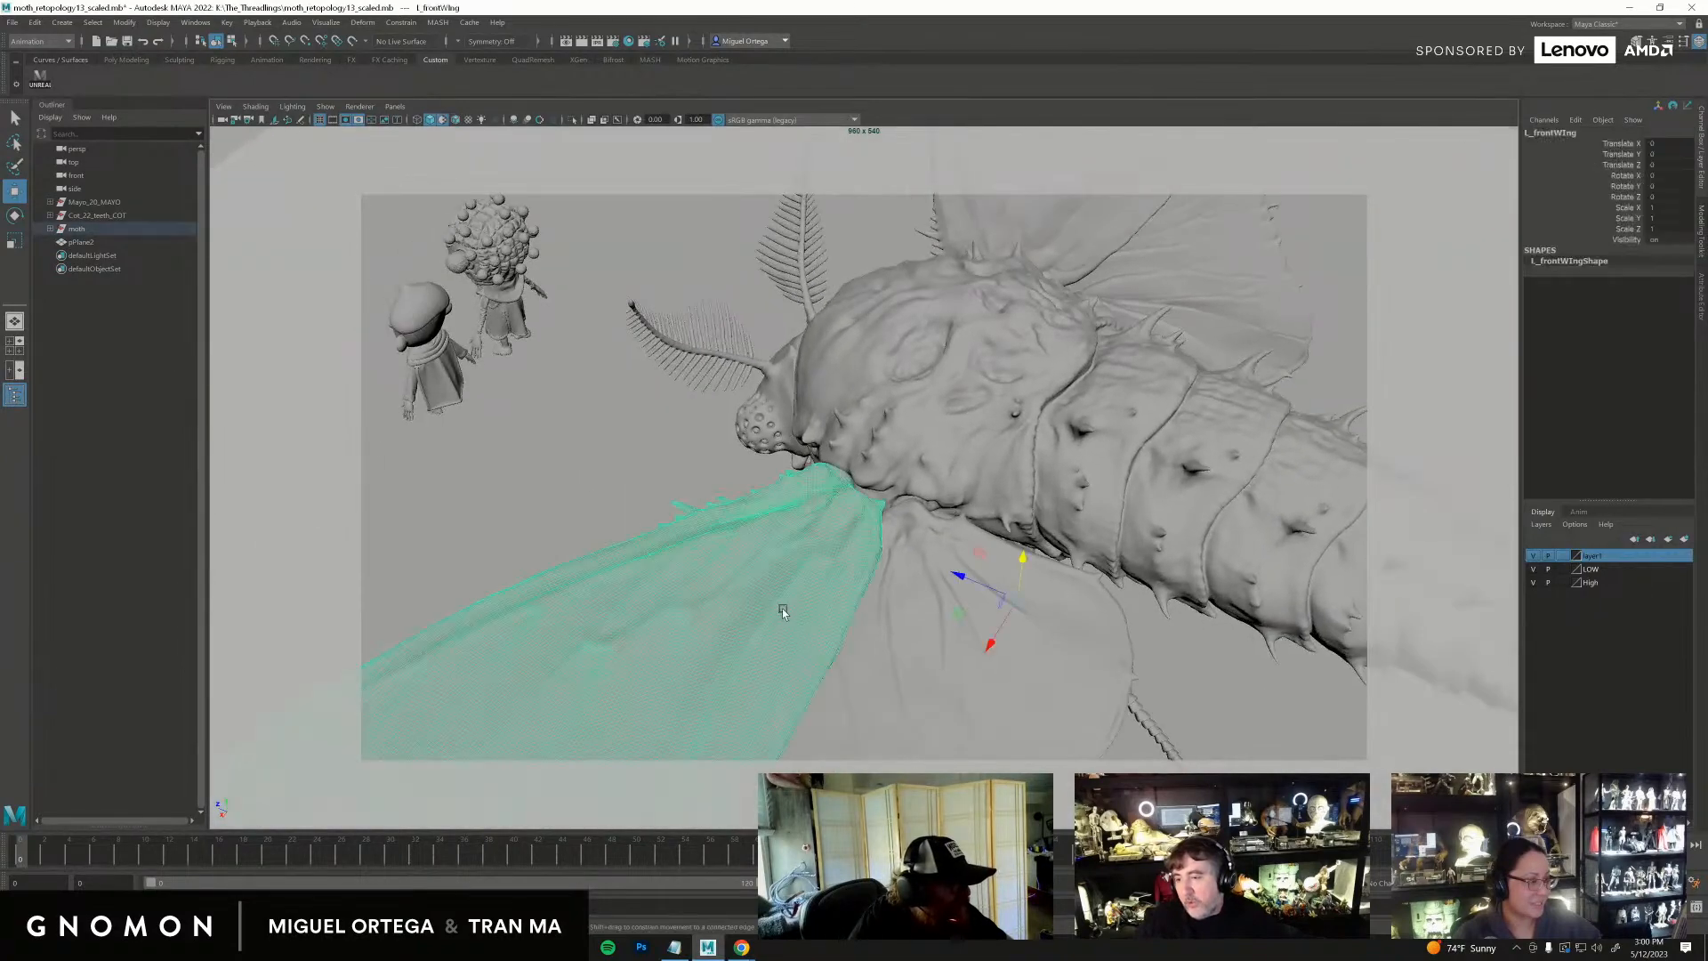
{"action": "right_click_drag", "start_coordinate": [777, 608], "coordinate": [663, 495], "text": "alt"}
{"action": "left_click", "coordinate": [489, 300]}
Step: Select all of the moth's meshes, turn on the Poly Count heads-up display to read their totals, and clear the selection
{"action": "left_click_drag", "start_coordinate": [489, 300], "coordinate": [767, 469], "text": "alt"}
{"action": "right_click_drag", "start_coordinate": [766, 468], "coordinate": [1201, 534], "text": "alt"}
{"action": "middle_click_drag", "start_coordinate": [1048, 339], "coordinate": [920, 552], "text": "alt"}
{"action": "right_click_drag", "start_coordinate": [920, 551], "coordinate": [836, 494], "text": "alt"}
{"action": "left_click_drag", "start_coordinate": [837, 493], "coordinate": [890, 505], "text": "alt"}
{"action": "left_click_drag", "start_coordinate": [1207, 223], "coordinate": [805, 605]}
{"action": "left_click", "coordinate": [1225, 462], "text": "shift"}
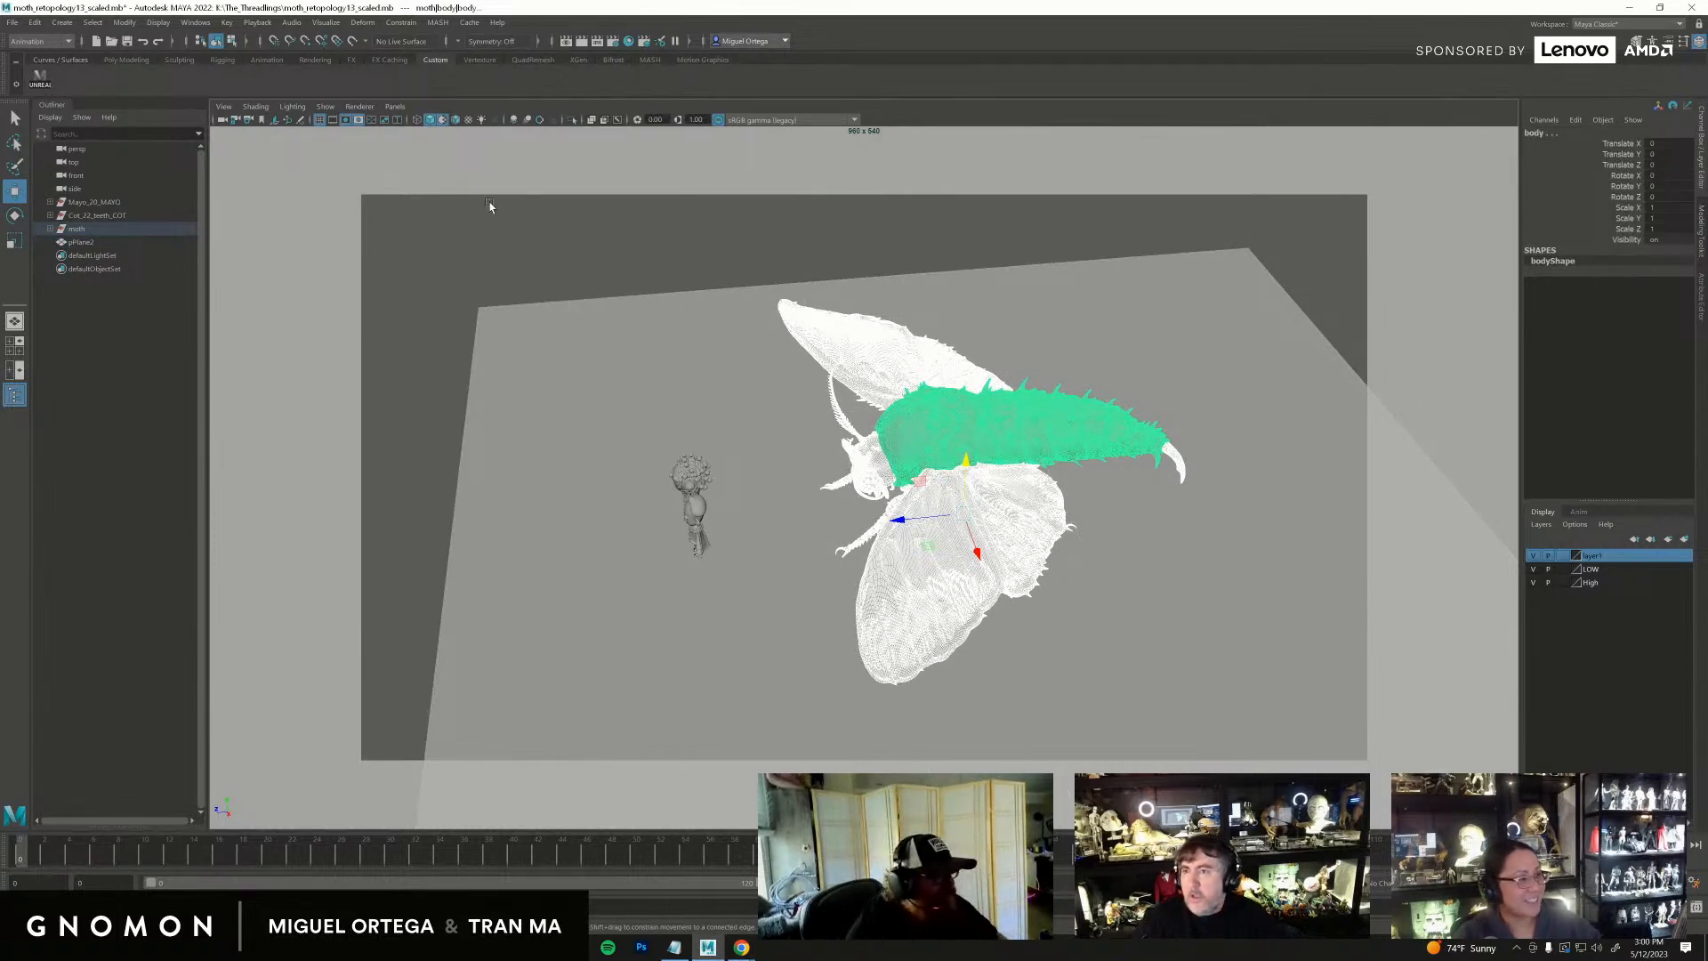
{"action": "left_click", "coordinate": [158, 24]}
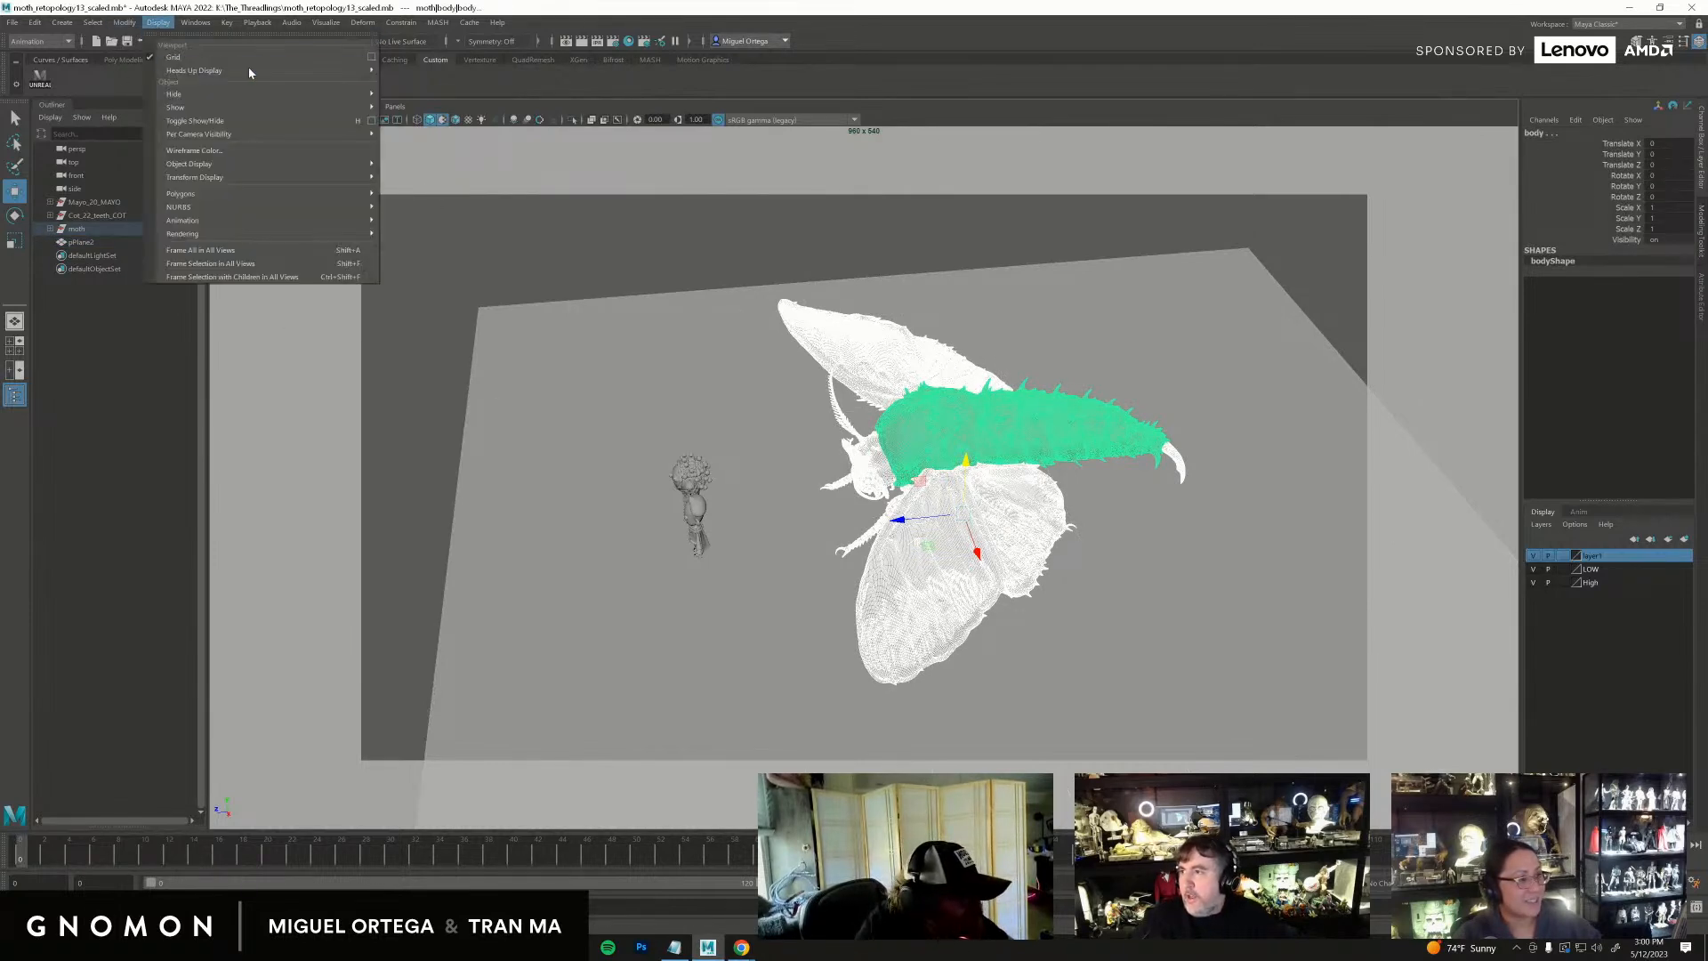
{"action": "mouse_move", "coordinate": [340, 77]}
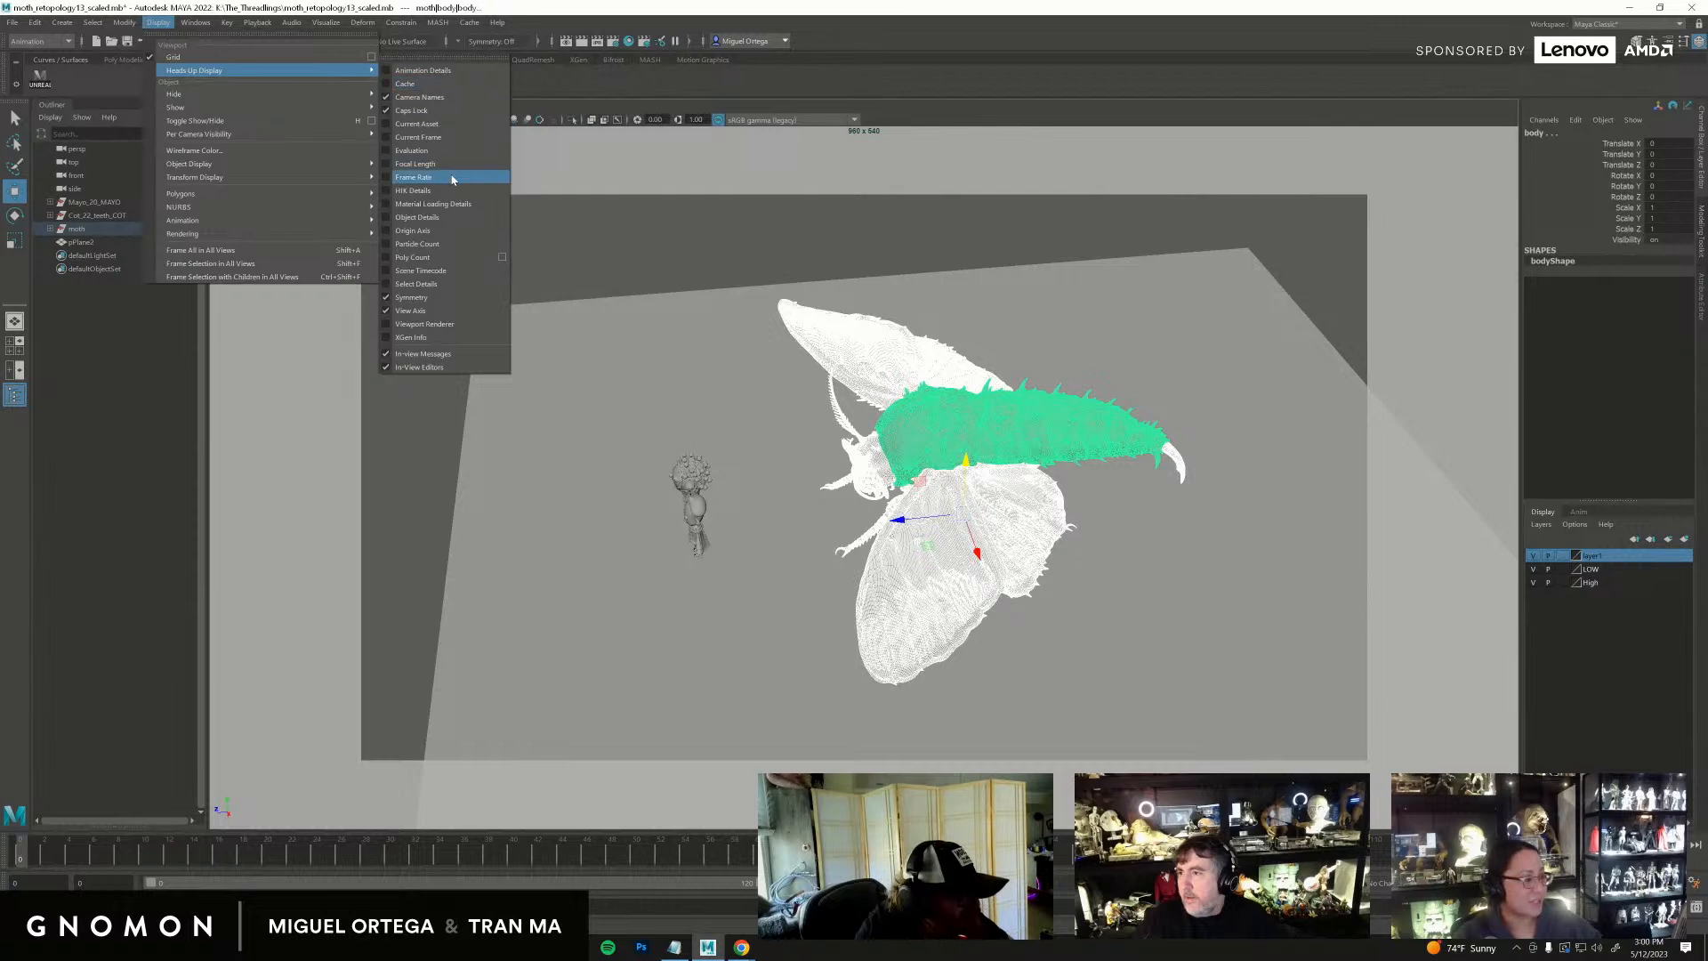
{"action": "left_click", "coordinate": [467, 258]}
{"action": "left_click_drag", "start_coordinate": [669, 405], "coordinate": [635, 388], "text": "alt"}
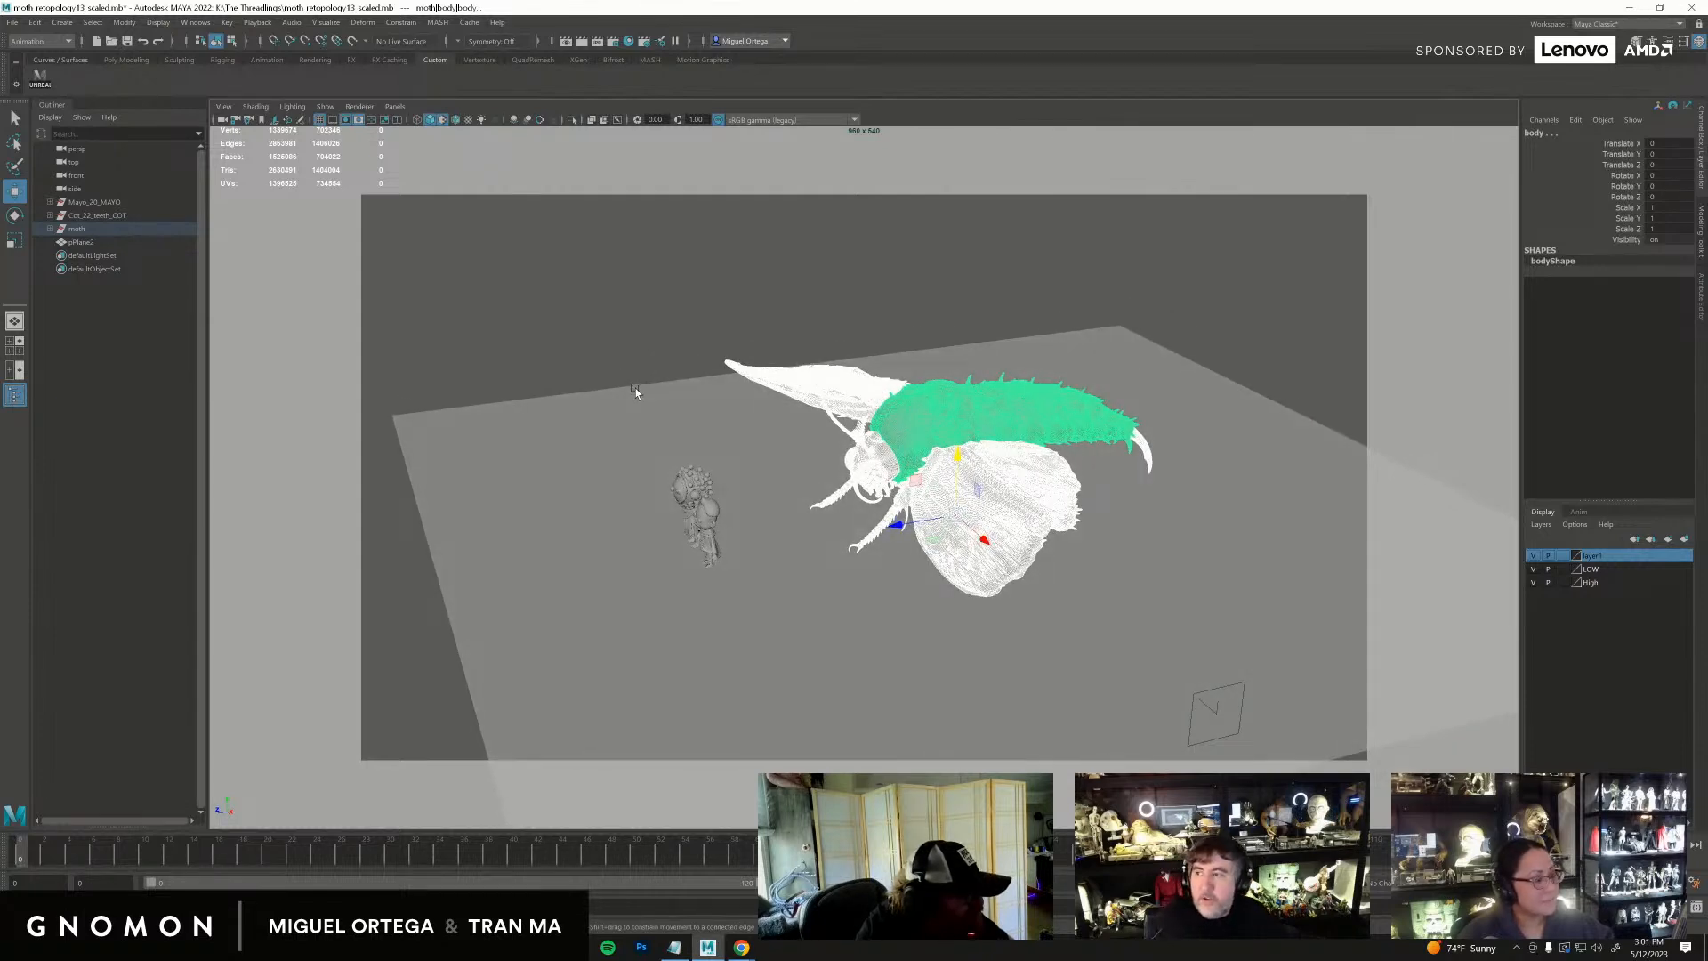
{"action": "left_click", "coordinate": [595, 322]}
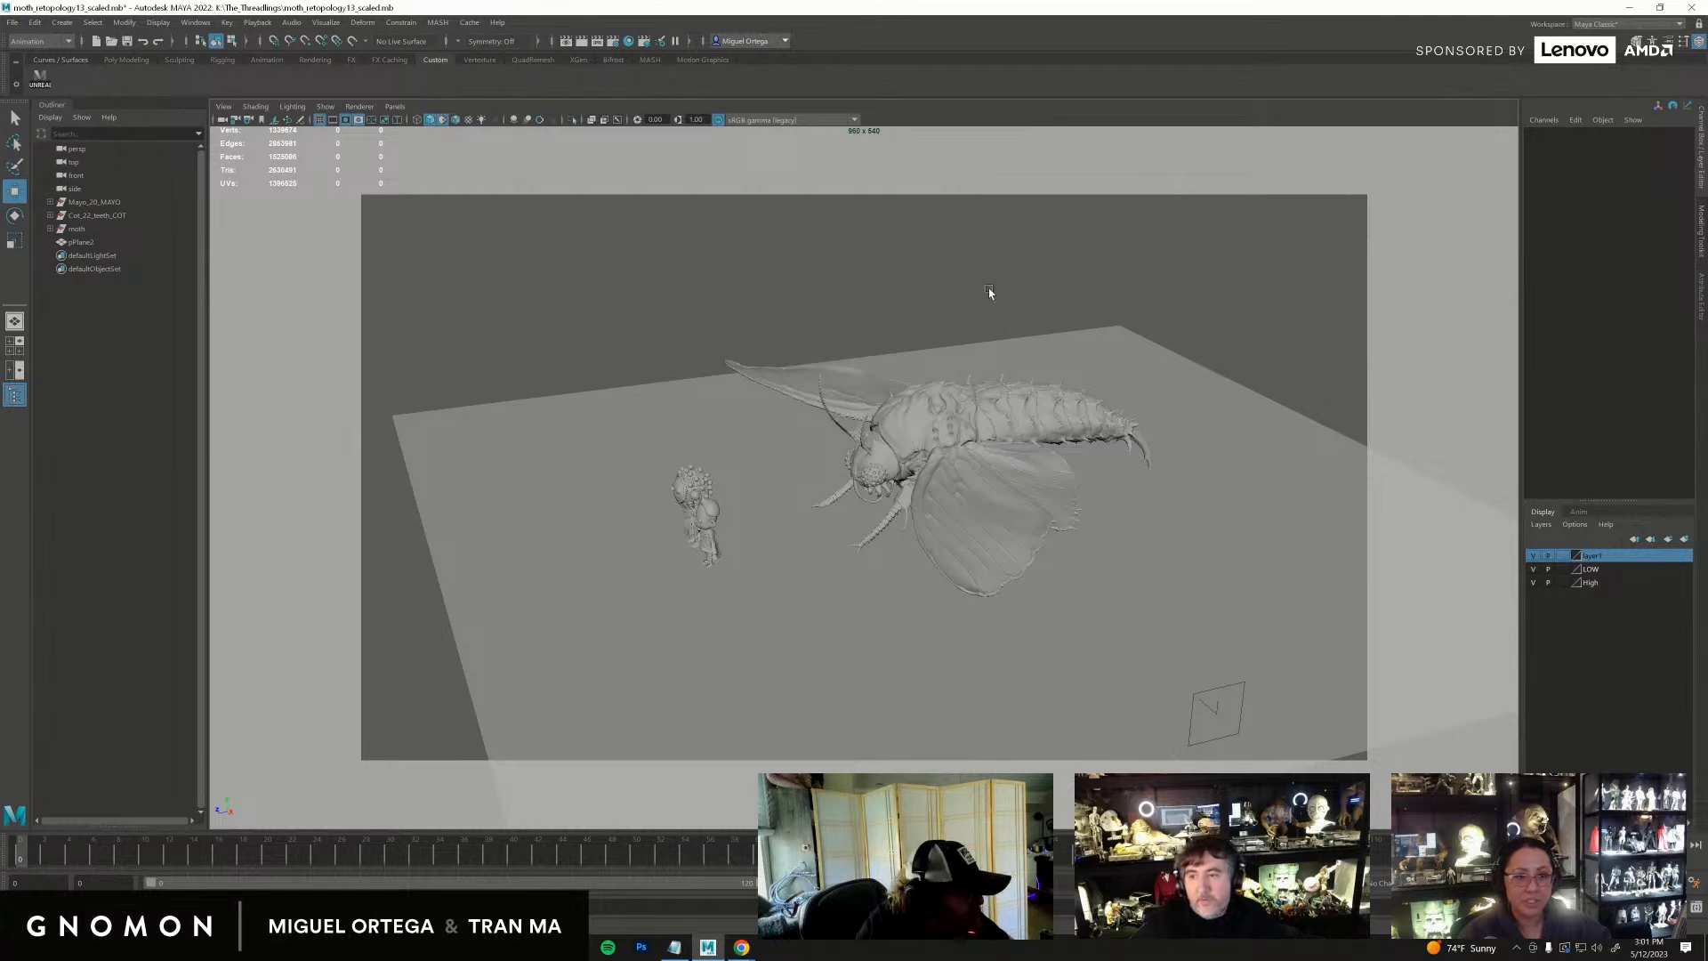
Step: Switch to the Modeling menu set, open the UV Editor and move its window clear of the model
{"action": "left_click_drag", "start_coordinate": [850, 446], "coordinate": [1034, 539], "text": "alt"}
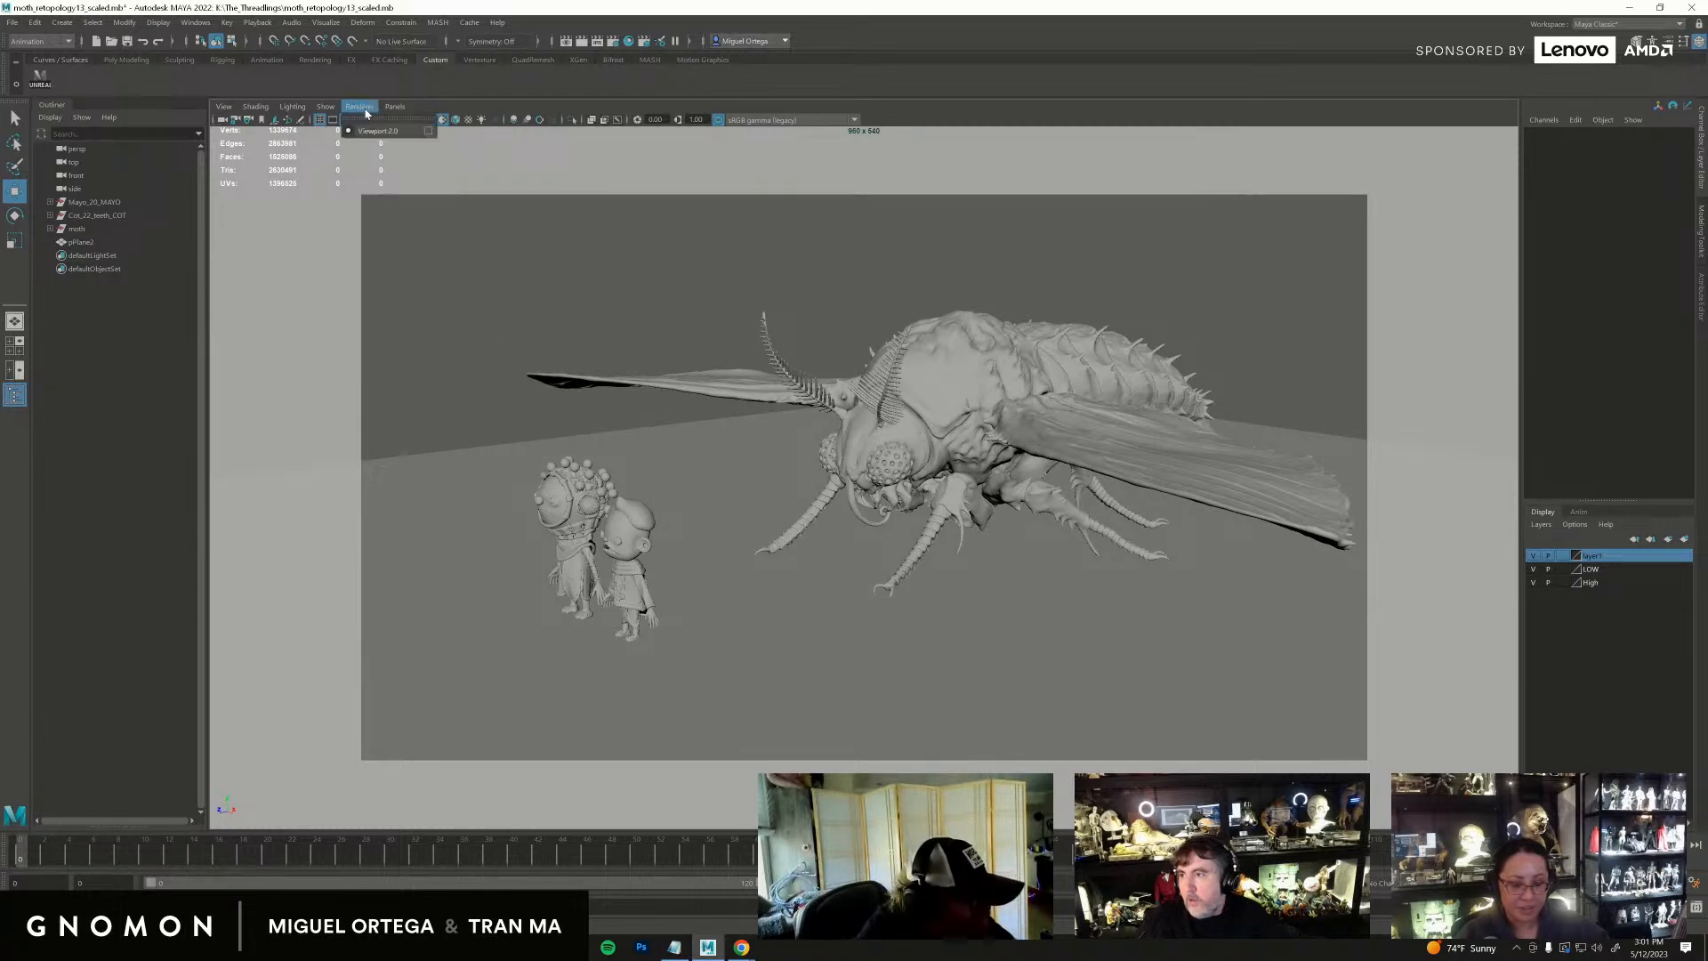
{"action": "left_click", "coordinate": [47, 42]}
{"action": "left_click", "coordinate": [40, 51]}
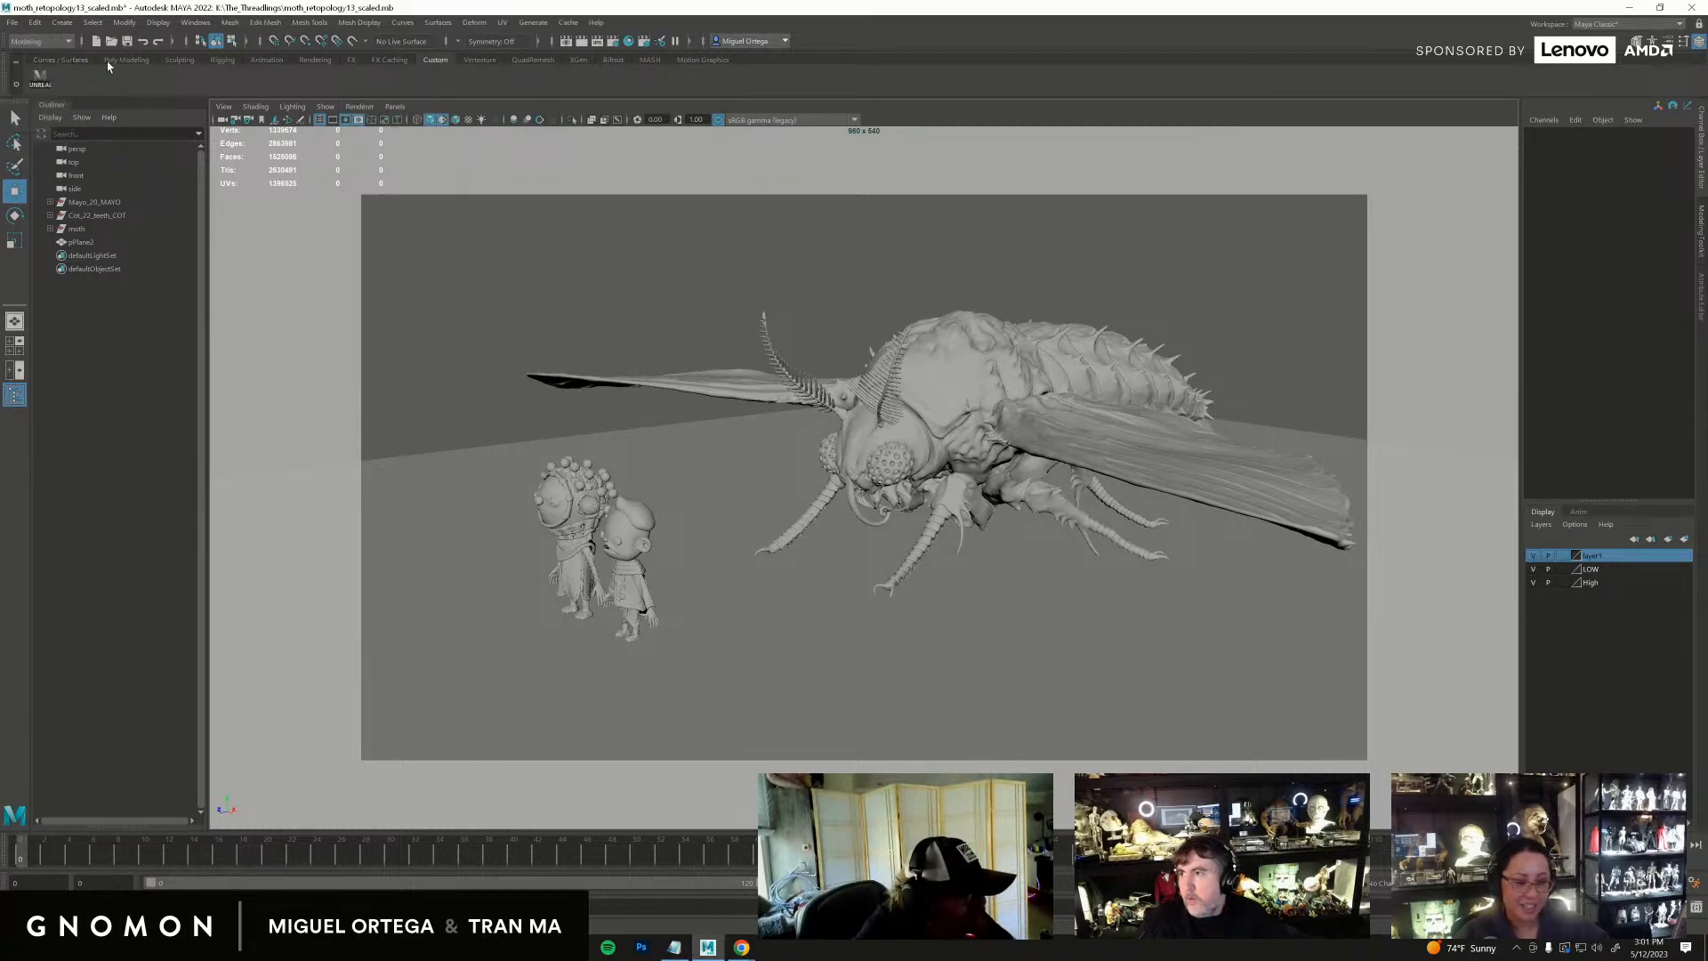
{"action": "left_click", "coordinate": [503, 22]}
{"action": "left_click", "coordinate": [525, 40]}
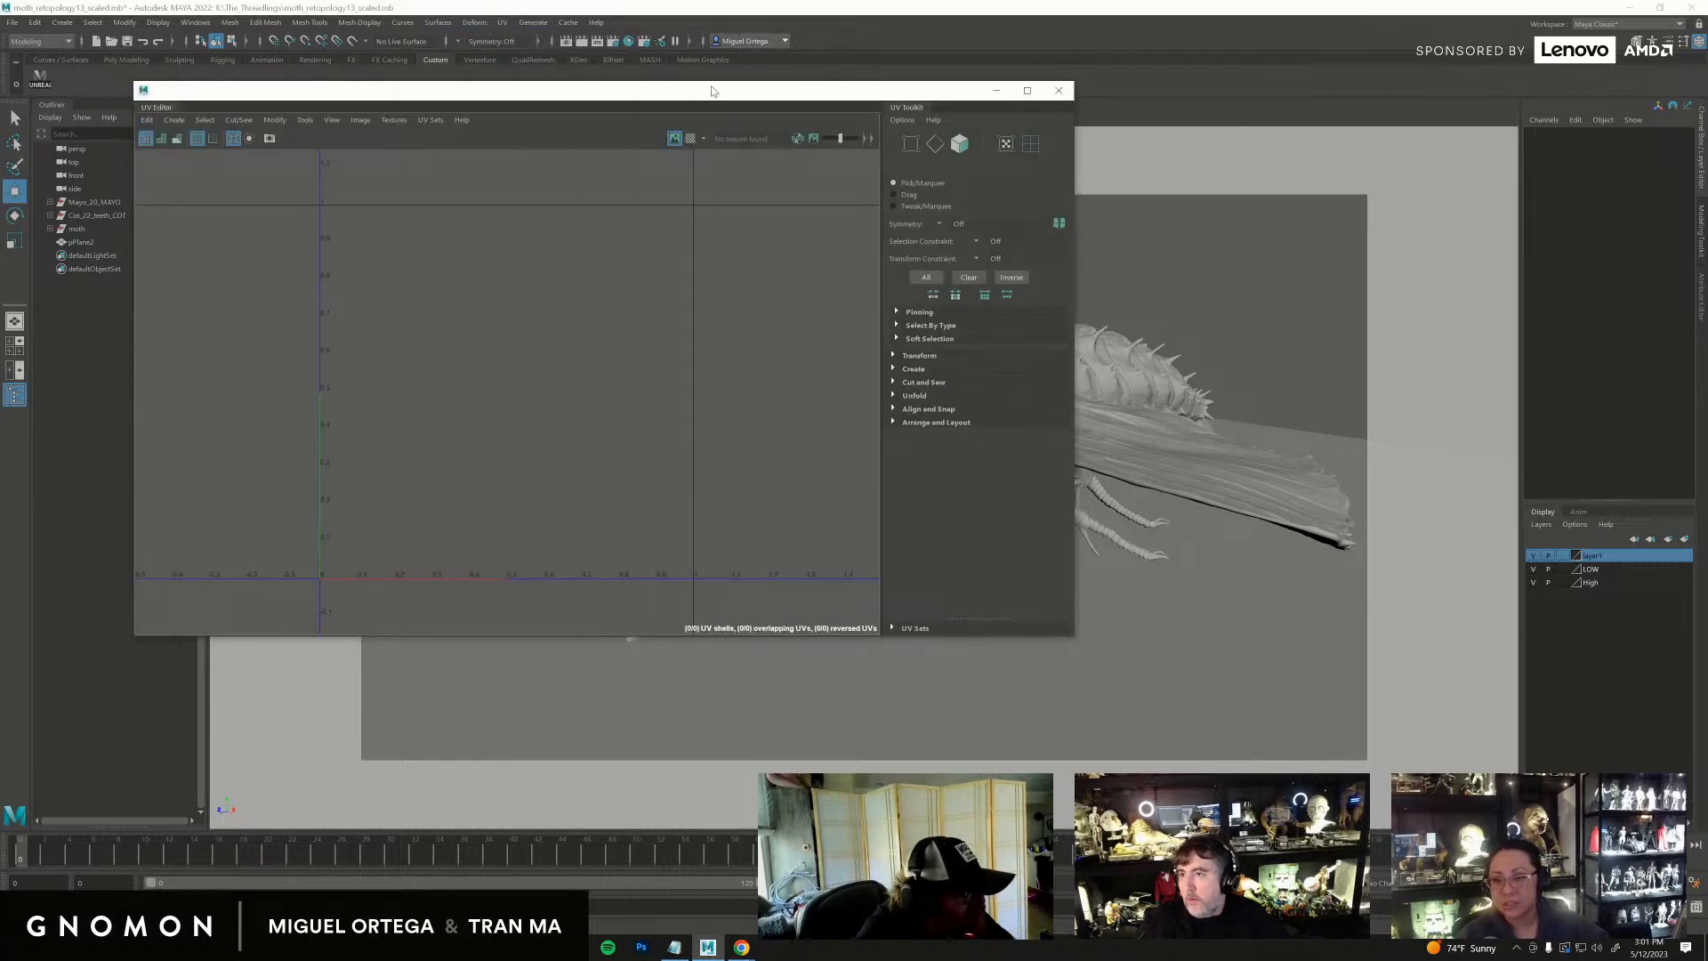
{"action": "left_click_drag", "start_coordinate": [714, 92], "coordinate": [1707, 338]}
{"action": "right_click_drag", "start_coordinate": [1121, 538], "coordinate": [853, 533], "text": "alt"}
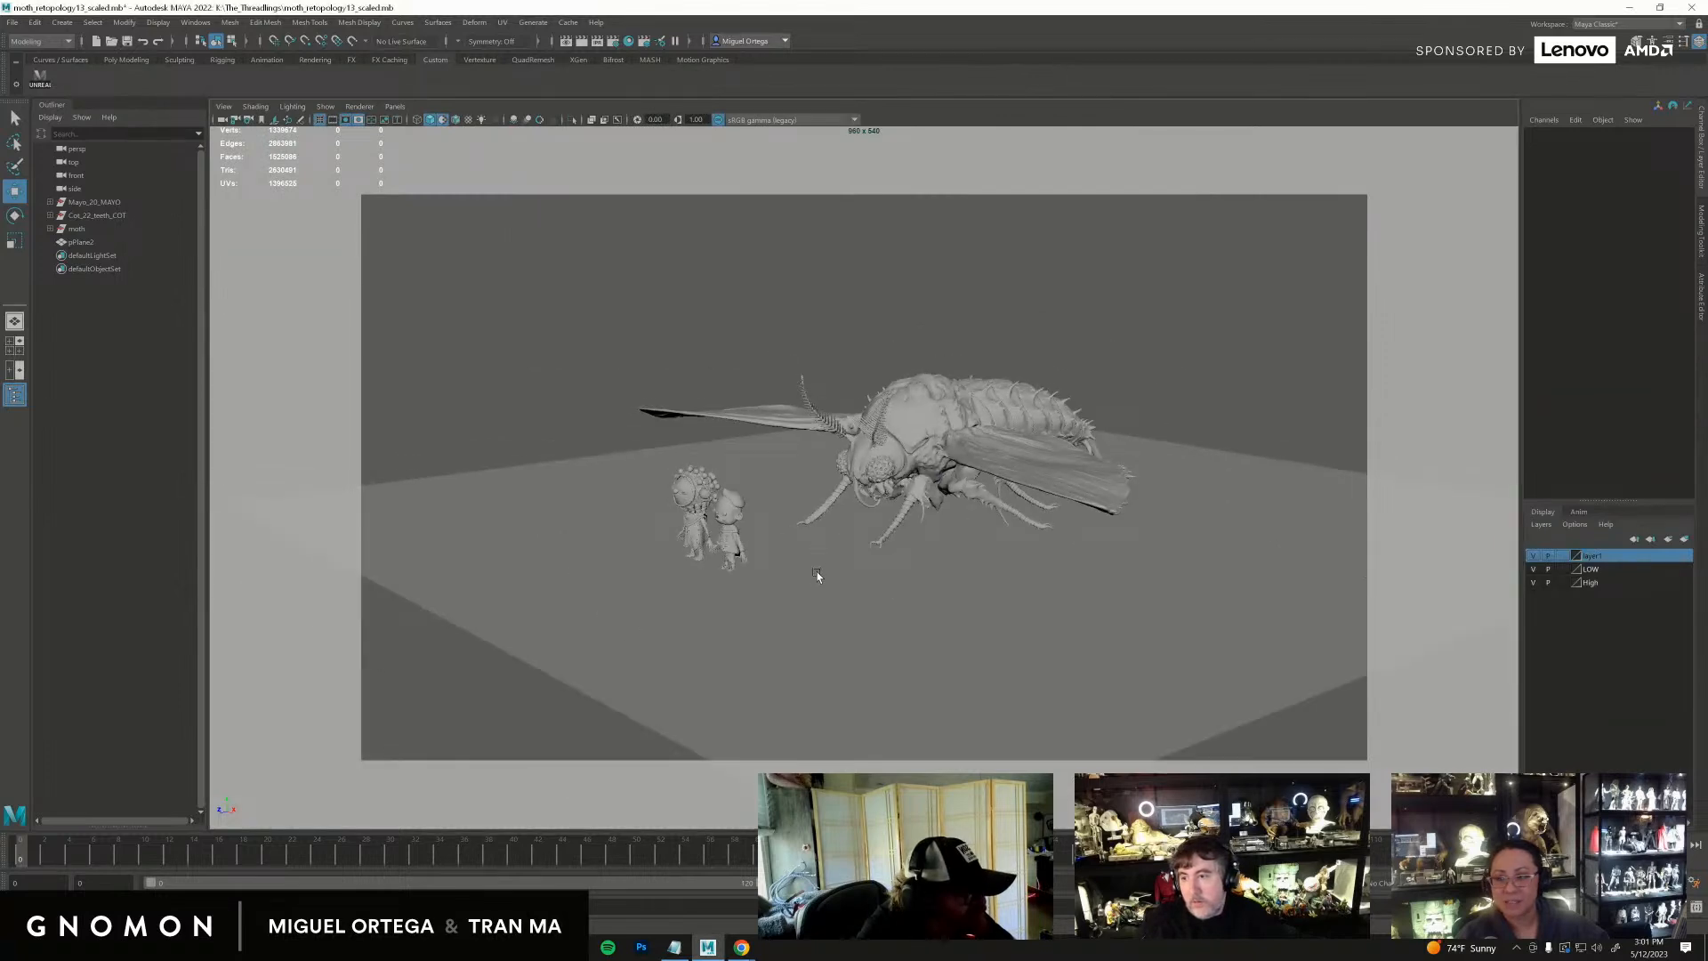
Step: Select all of the moth's meshes and bring the UV Editor back, maximized, to display their UVs
{"action": "left_click_drag", "start_coordinate": [1203, 316], "coordinate": [827, 525]}
{"action": "left_click", "coordinate": [1251, 526], "text": "ctrl"}
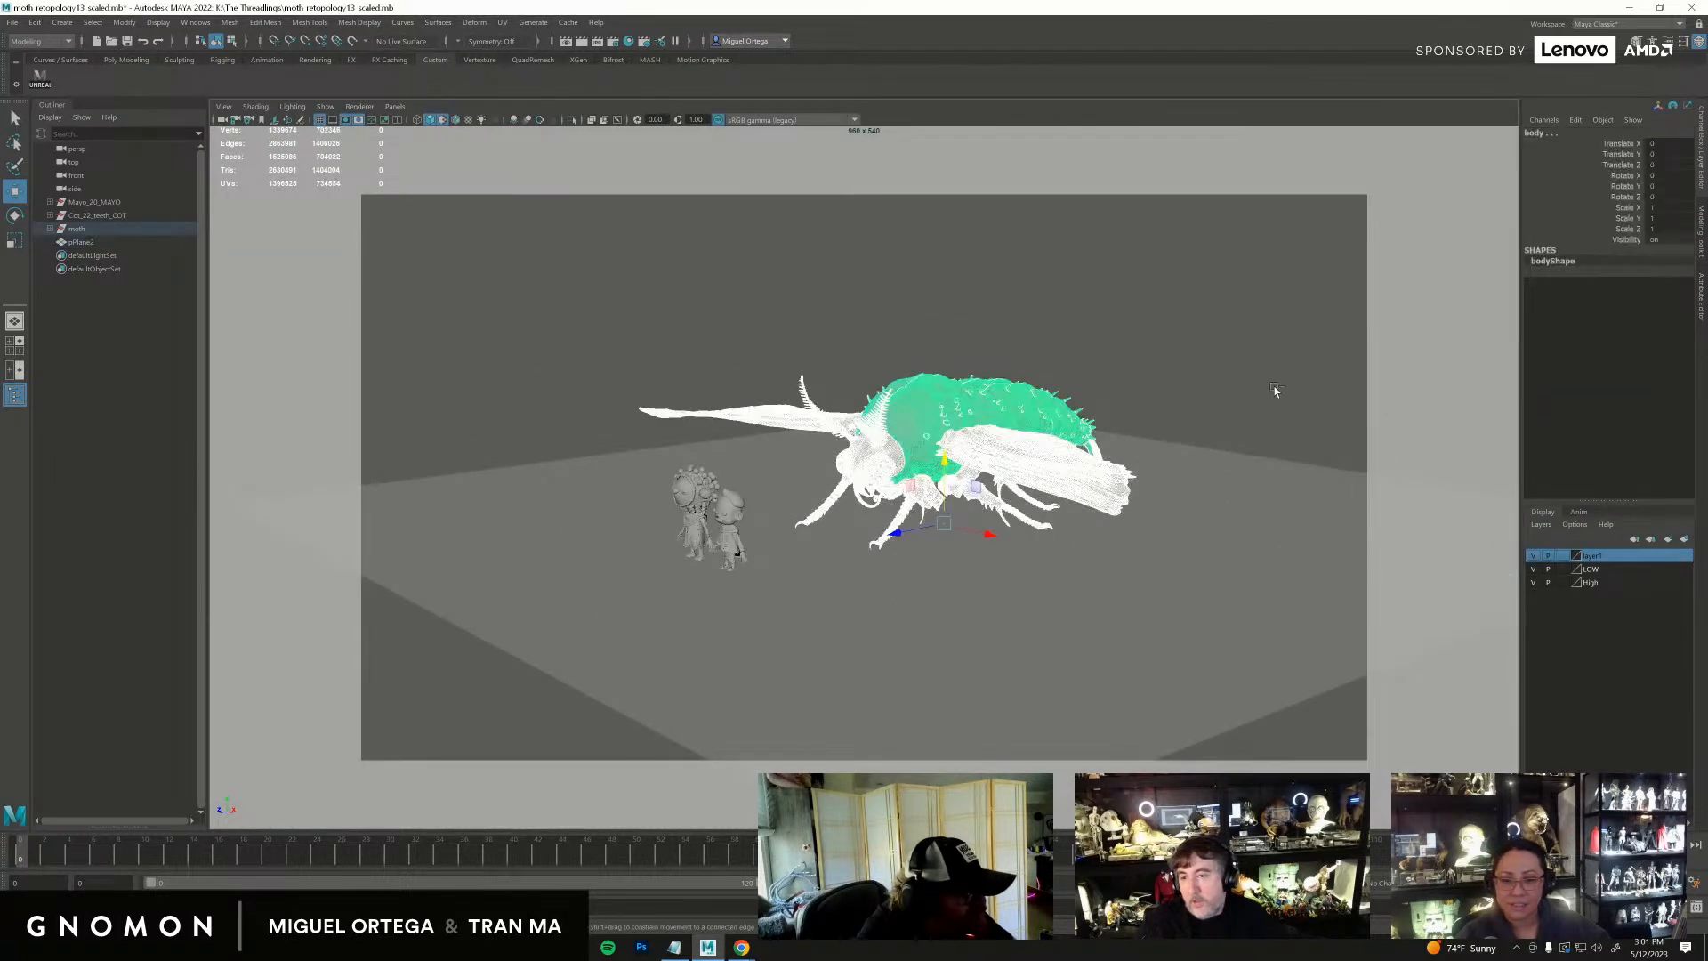
{"action": "left_click_drag", "start_coordinate": [1707, 285], "coordinate": [1226, 242]}
{"action": "left_click", "coordinate": [1229, 235]}
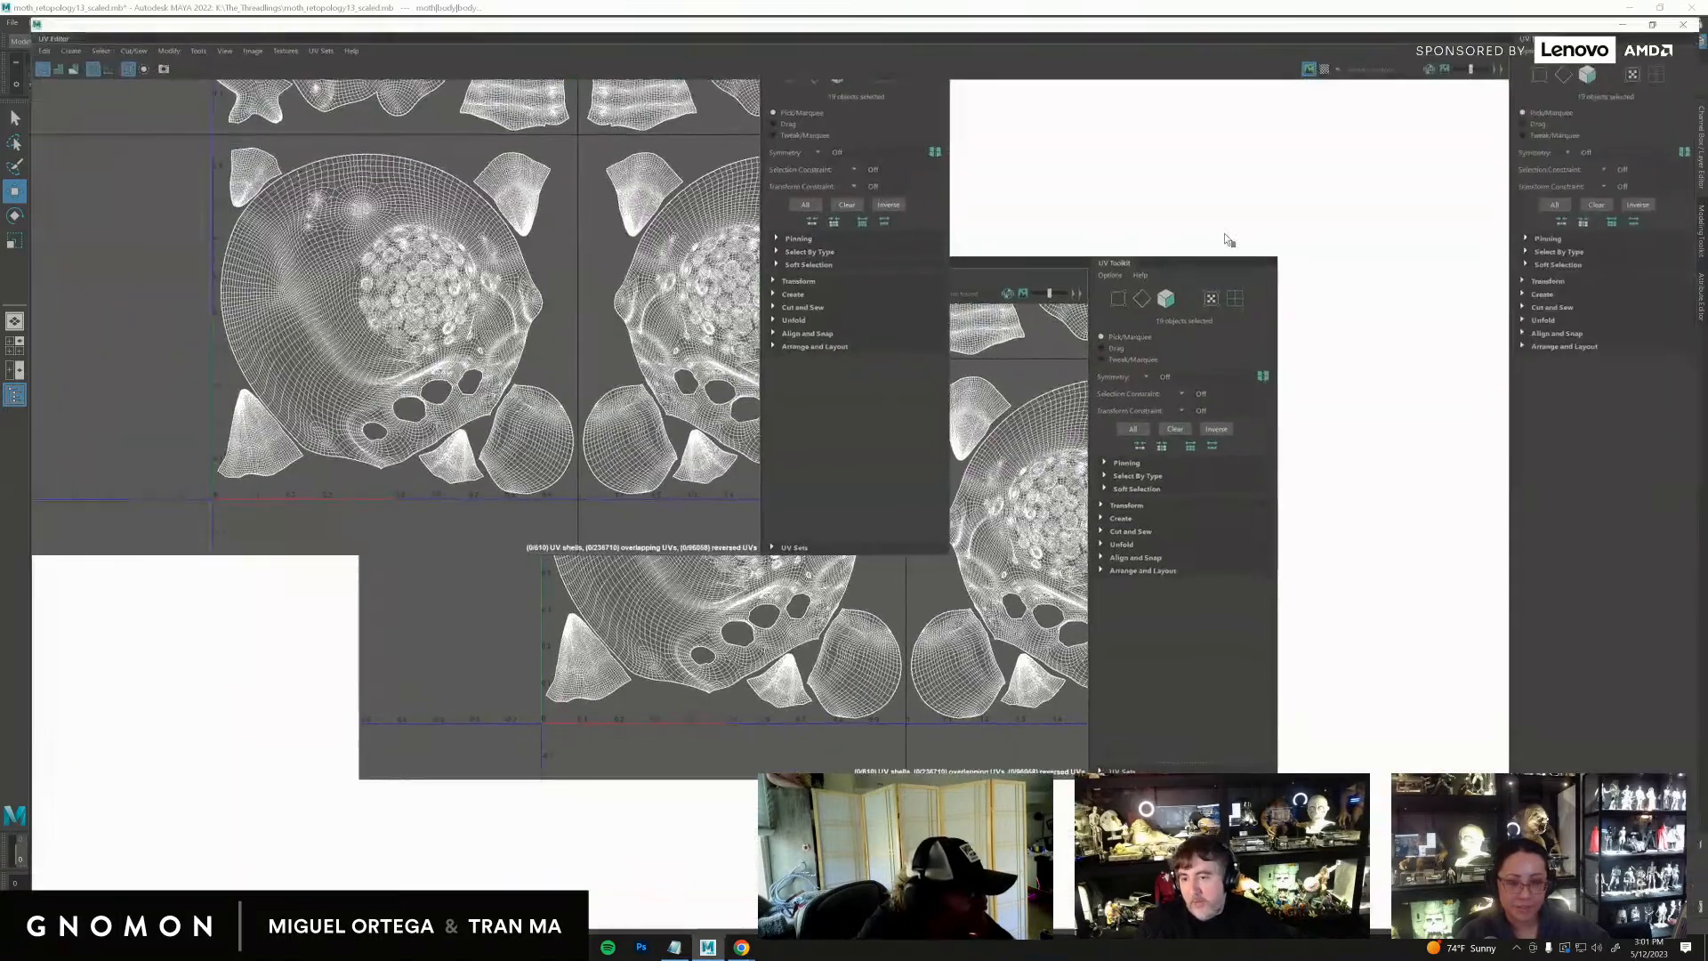
Step: Examine the moth's complete UV layout across all its UDIM tiles and frame it in the UV Editor
{"action": "scroll", "coordinate": [1148, 391], "scroll_direction": "down", "scroll_amount": 5}
{"action": "right_click_drag", "start_coordinate": [1121, 462], "coordinate": [332, 457], "text": "alt"}
{"action": "middle_click_drag", "start_coordinate": [861, 538], "coordinate": [388, 600], "text": "alt"}
{"action": "right_click_drag", "start_coordinate": [424, 599], "coordinate": [837, 596], "text": "alt"}
{"action": "middle_click_drag", "start_coordinate": [836, 596], "coordinate": [642, 606], "text": "alt"}
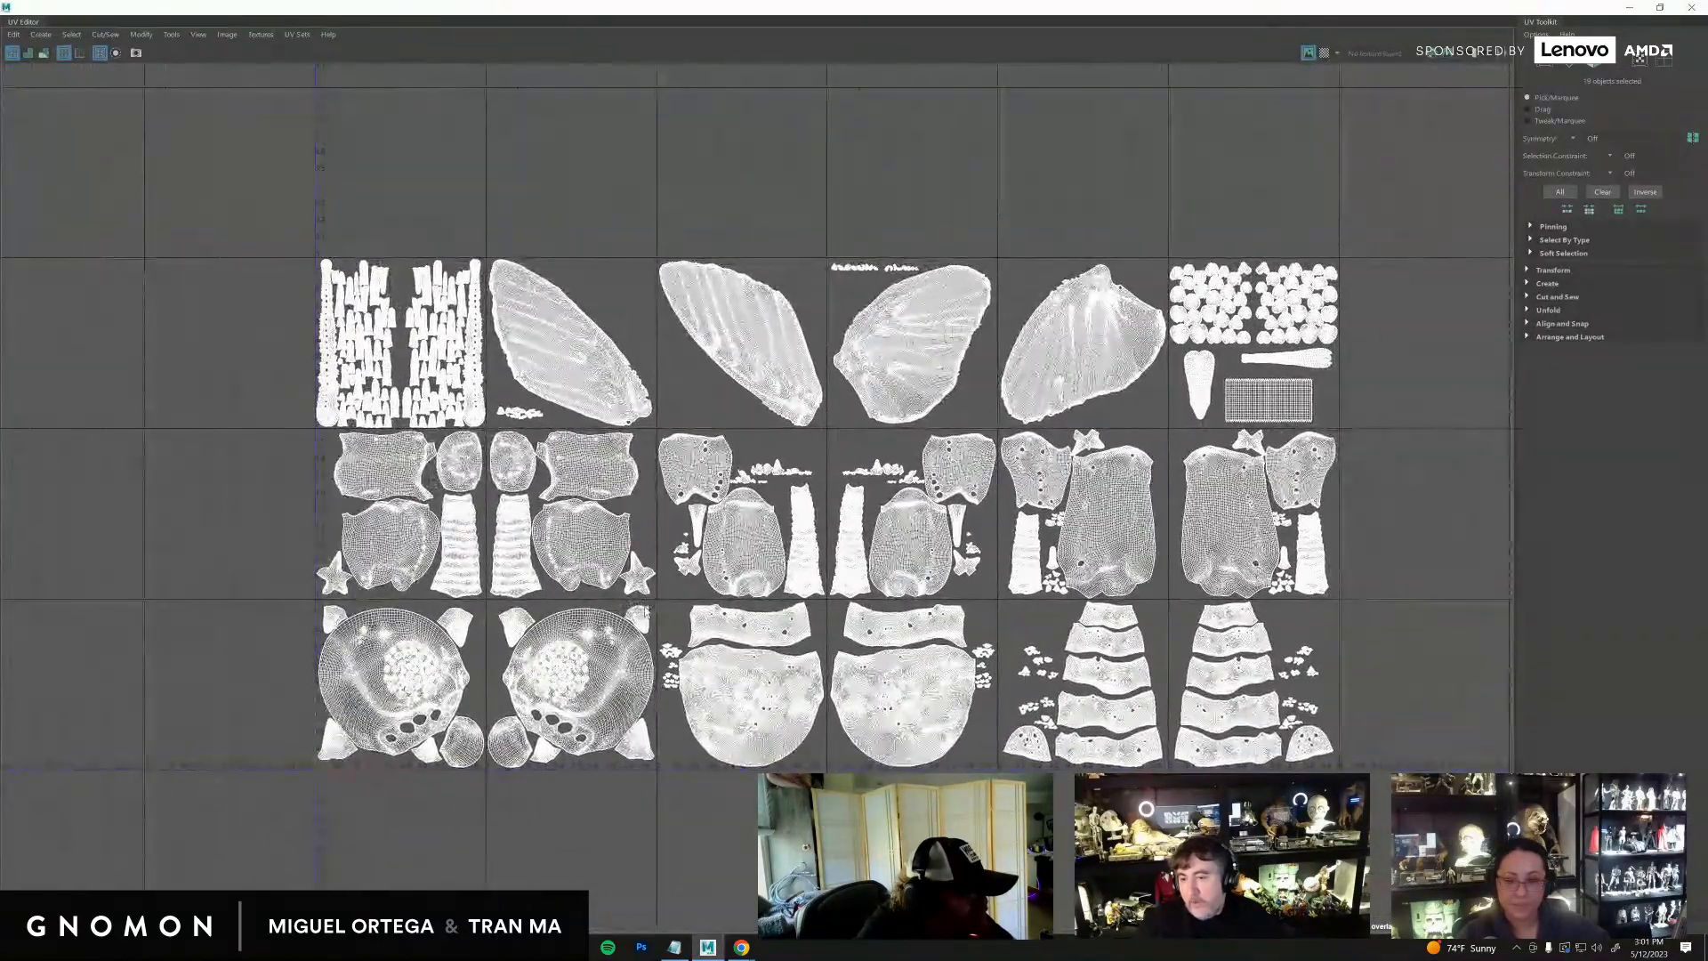
{"action": "right_click_drag", "start_coordinate": [646, 607], "coordinate": [899, 631], "text": "alt"}
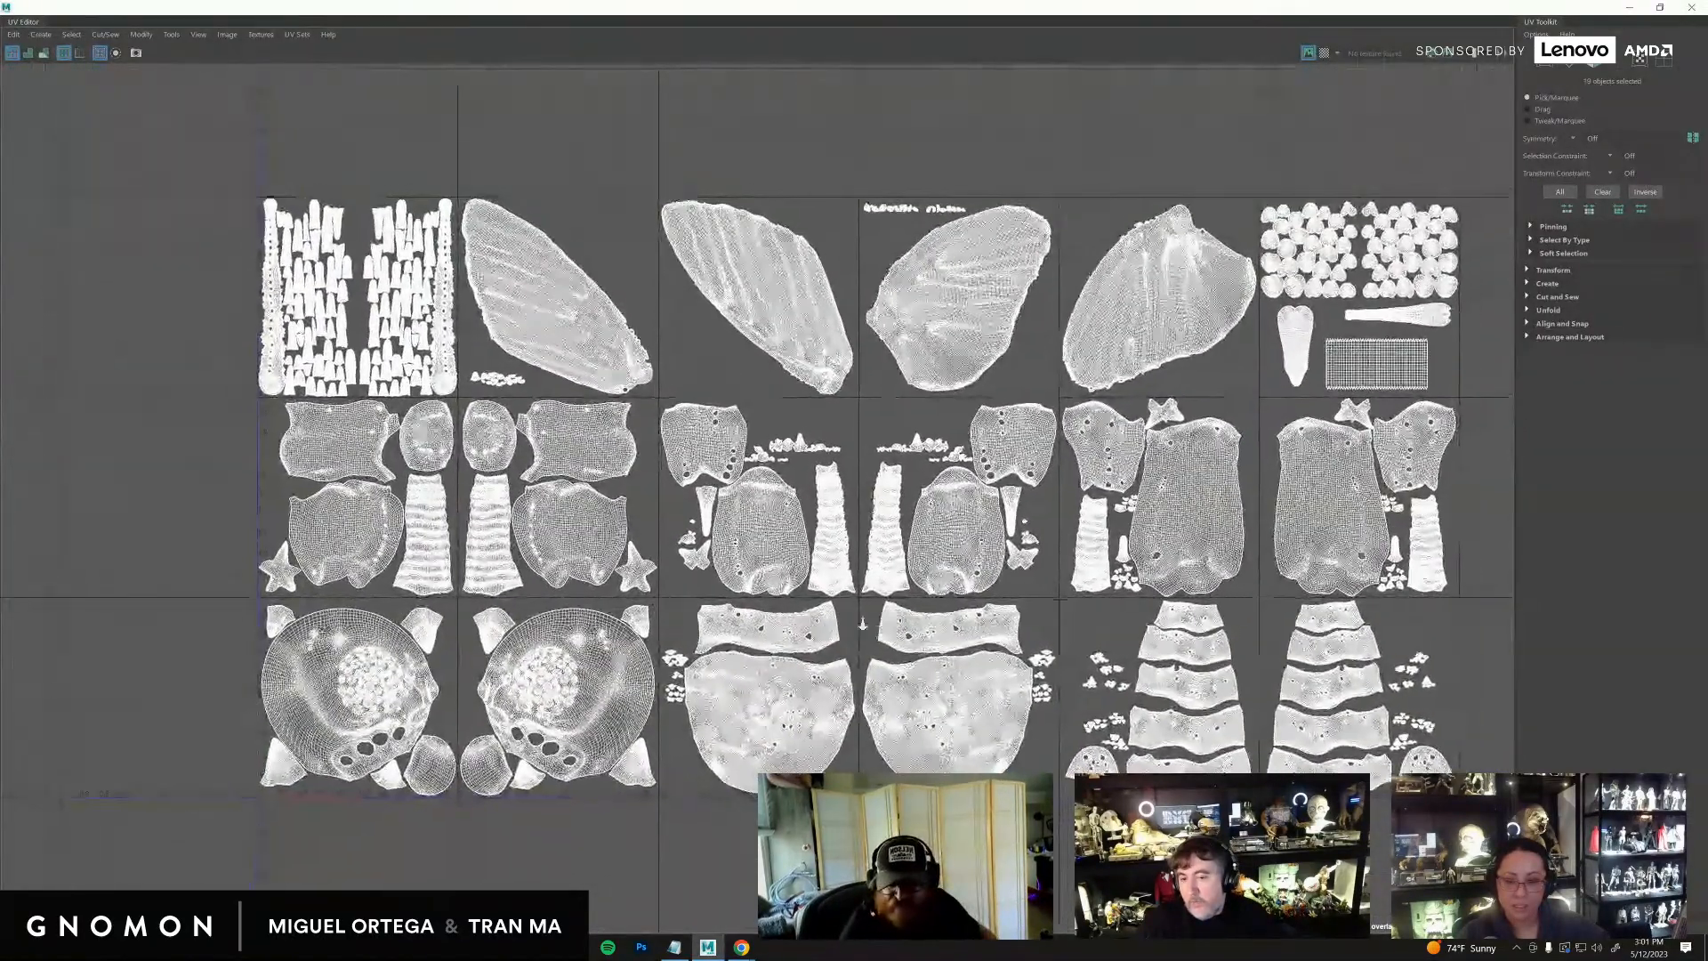
{"action": "key", "text": "f"}
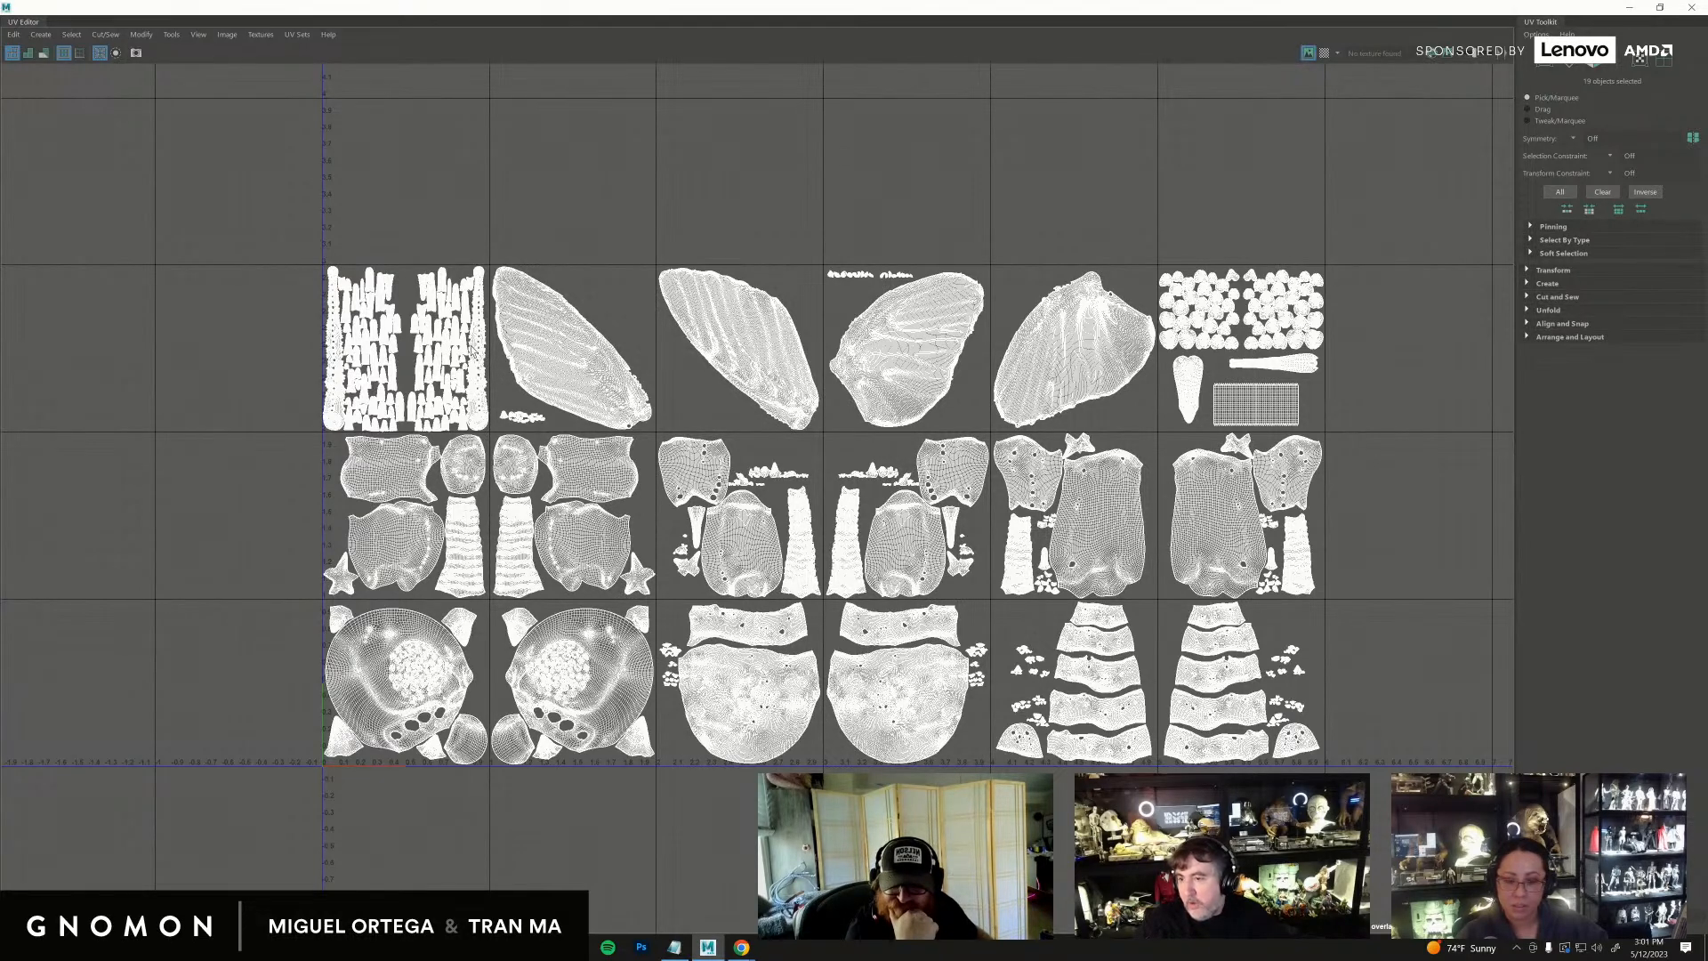
Step: Inspect the UV shells of the antennae and front wing up close, and return to the full tile layout
{"action": "scroll", "coordinate": [248, 403], "scroll_direction": "up", "scroll_amount": 6}
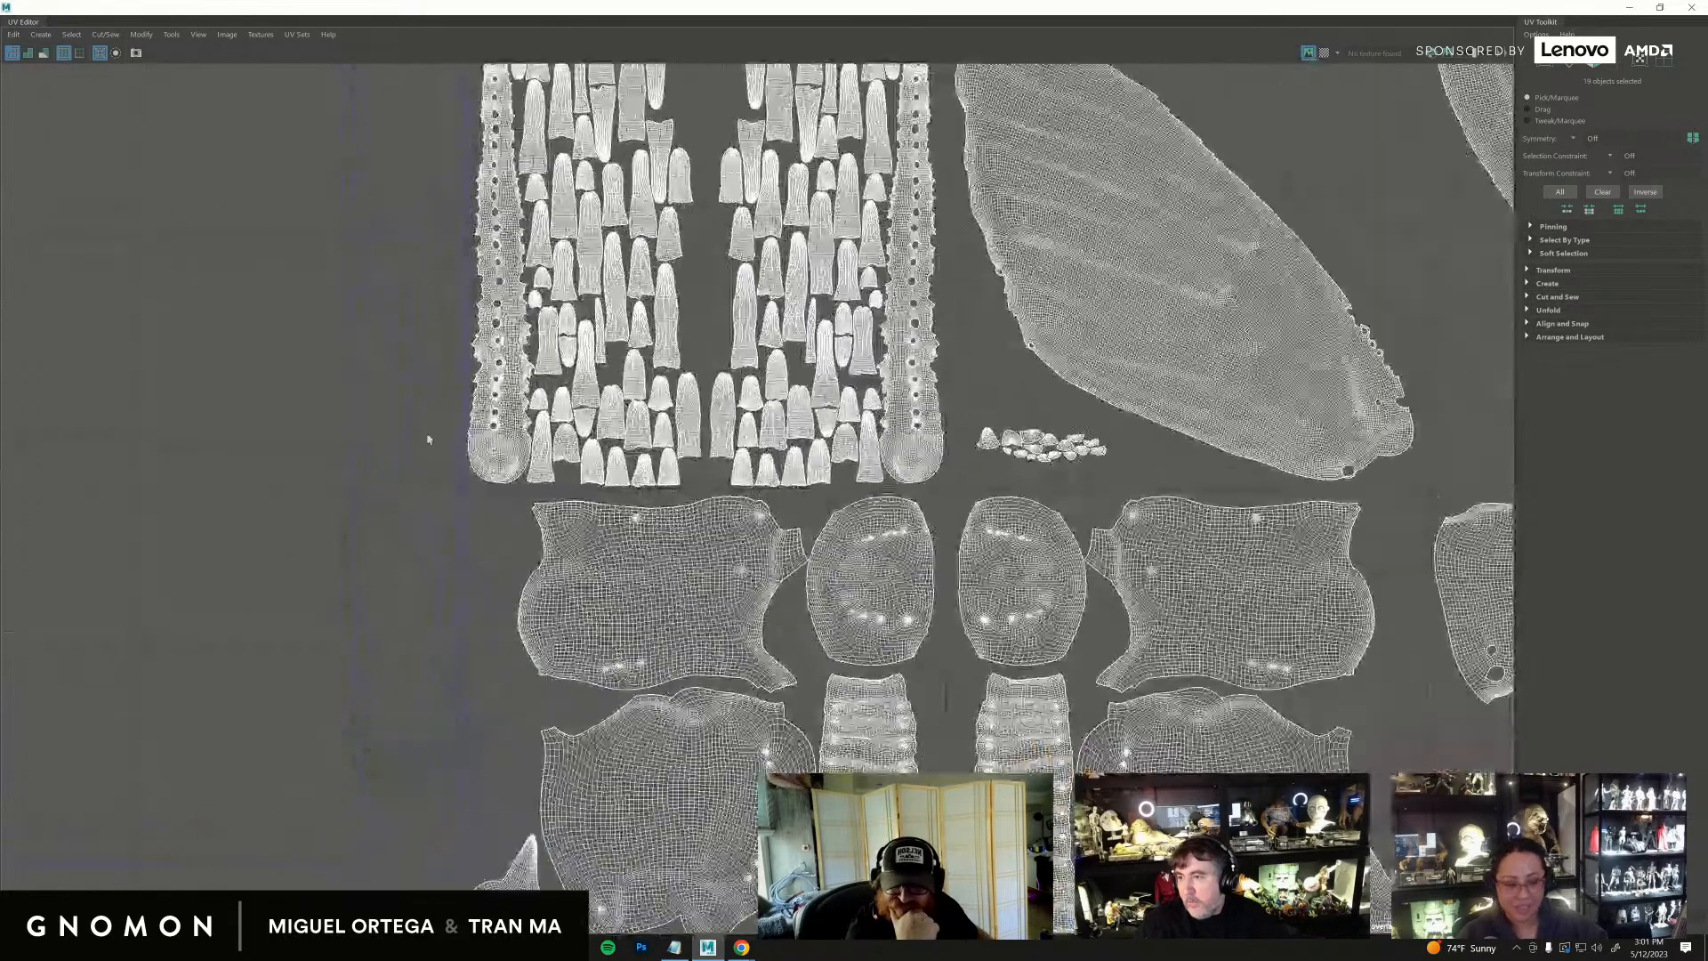
{"action": "middle_click_drag", "start_coordinate": [432, 431], "coordinate": [454, 648], "text": "alt"}
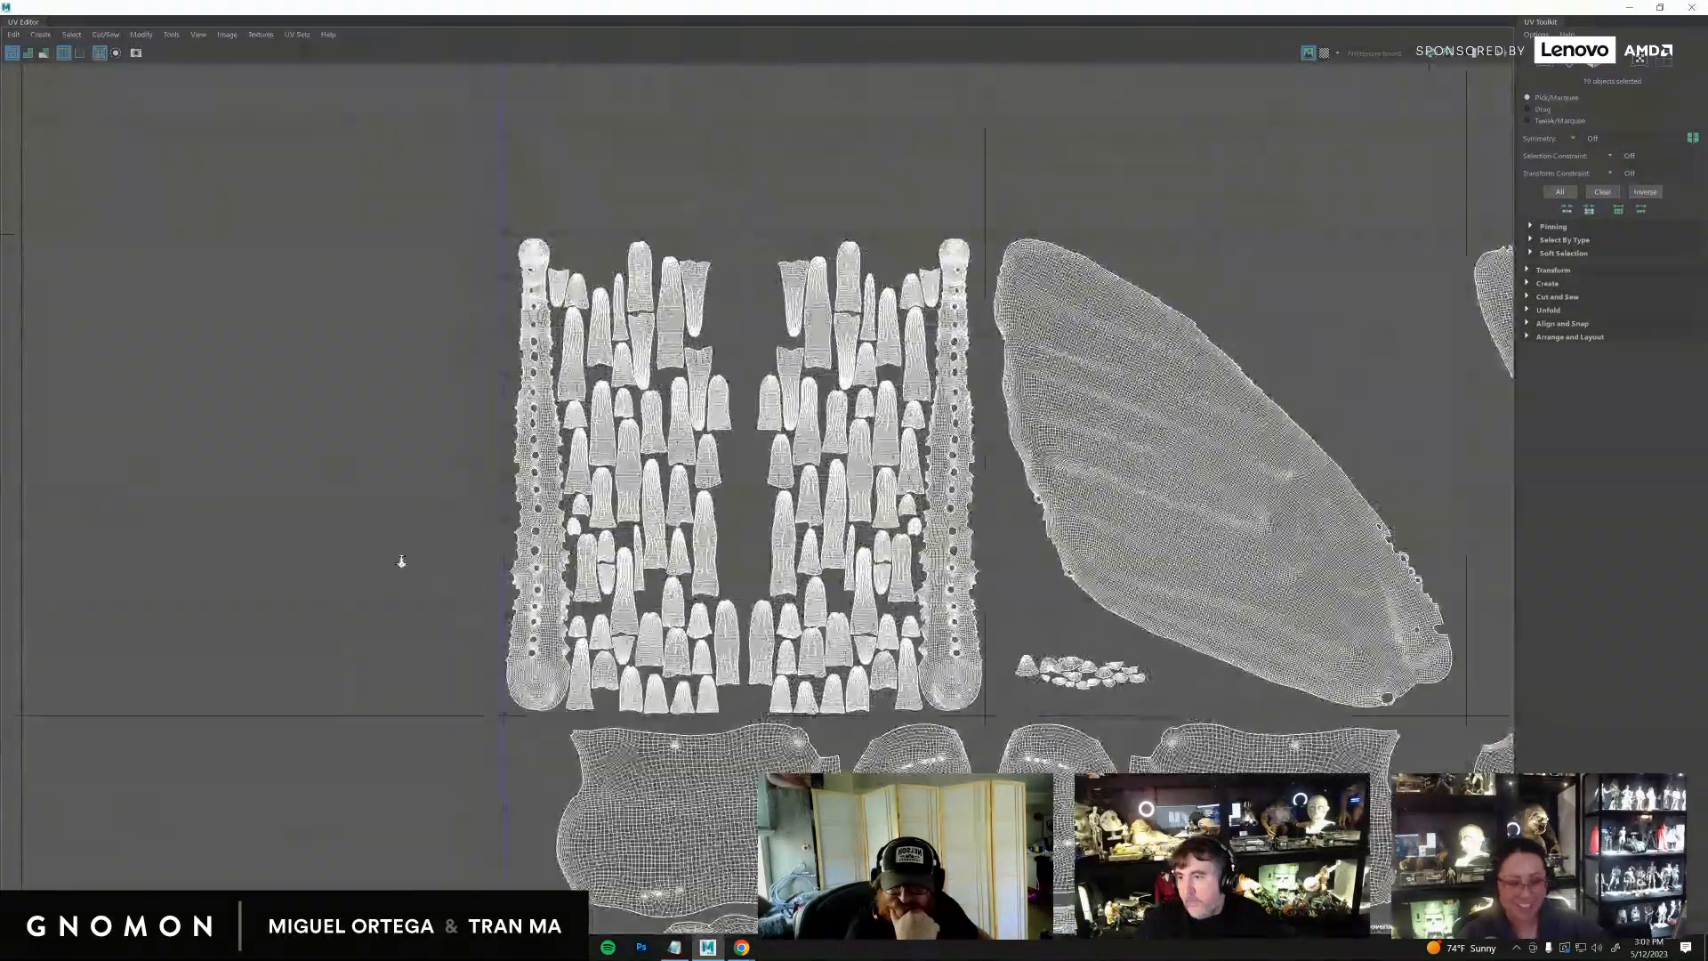
{"action": "scroll", "coordinate": [402, 566], "scroll_direction": "up", "scroll_amount": 5}
{"action": "scroll", "coordinate": [402, 565], "scroll_direction": "down", "scroll_amount": 5}
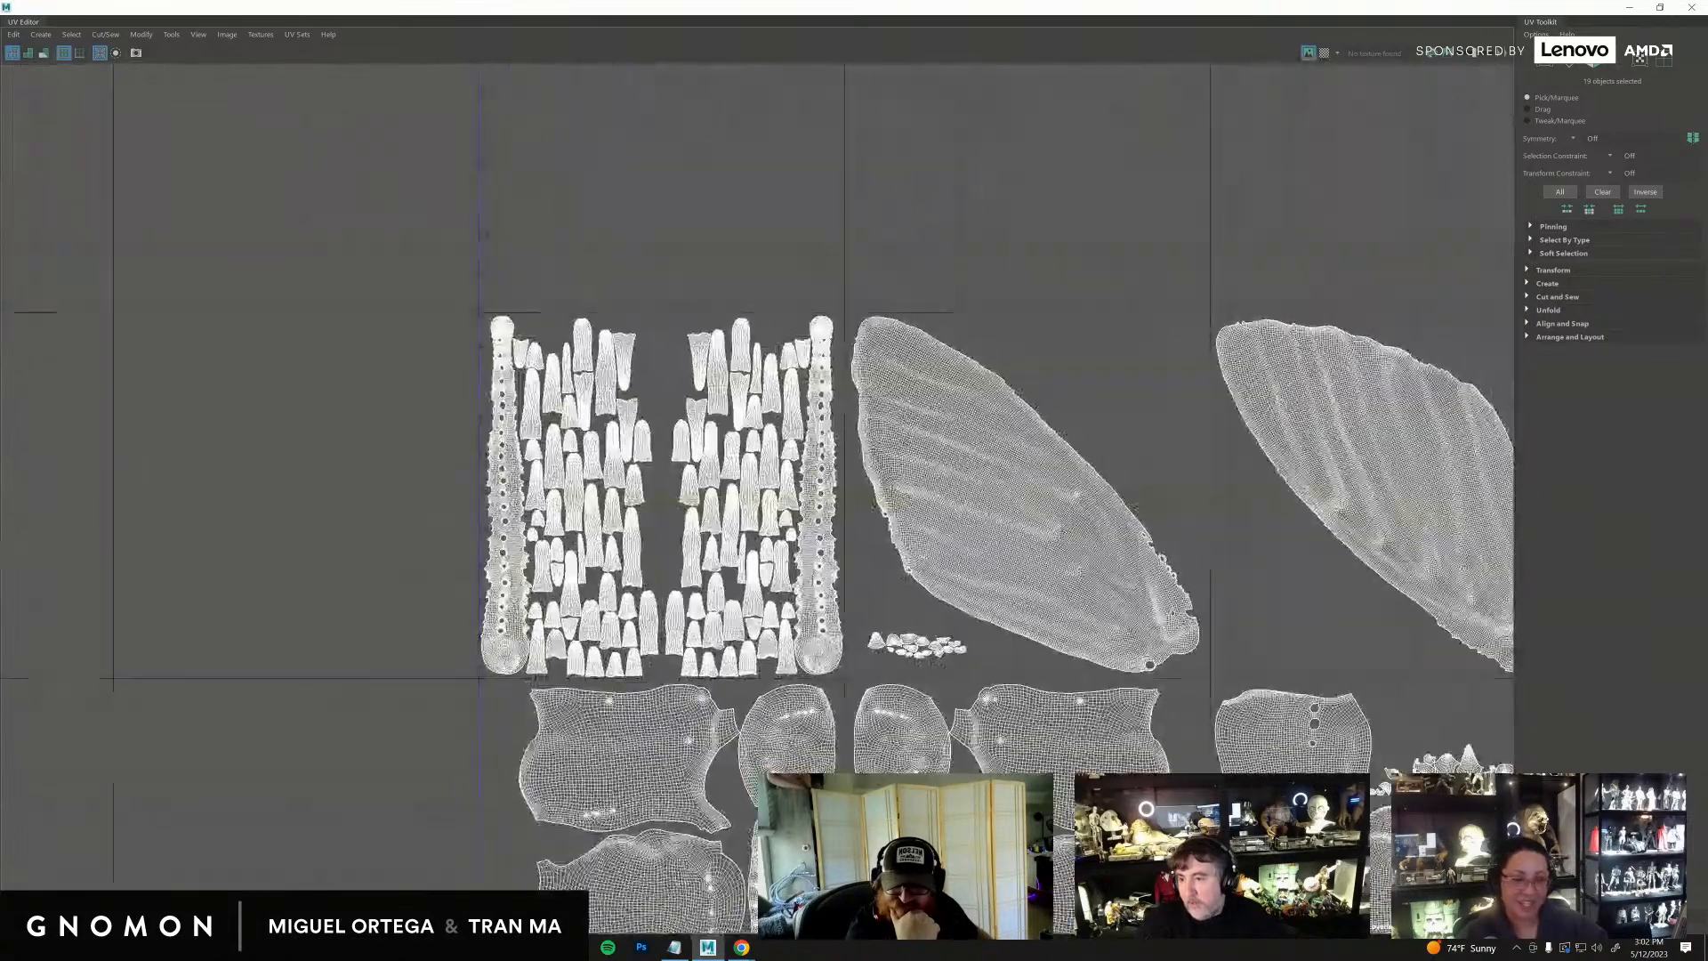
{"action": "scroll", "coordinate": [953, 649], "scroll_direction": "down", "scroll_amount": 3}
{"action": "middle_click_drag", "start_coordinate": [960, 711], "coordinate": [389, 363], "text": "alt"}
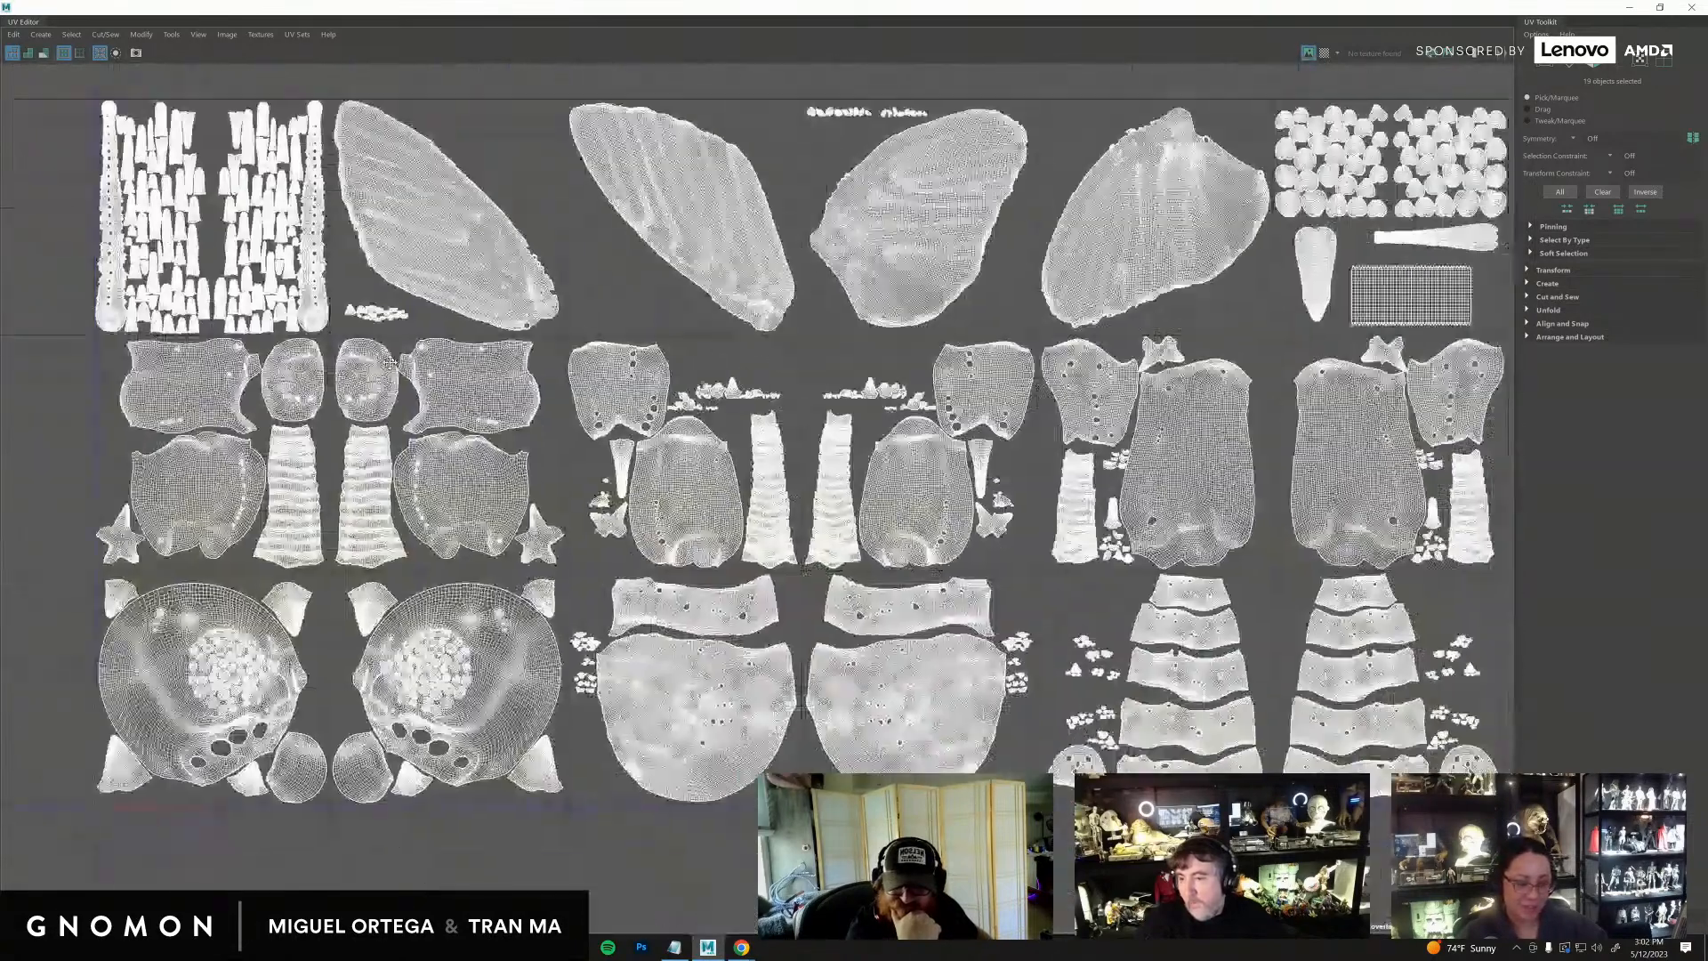
{"action": "scroll", "coordinate": [911, 552], "scroll_direction": "down", "scroll_amount": 3}
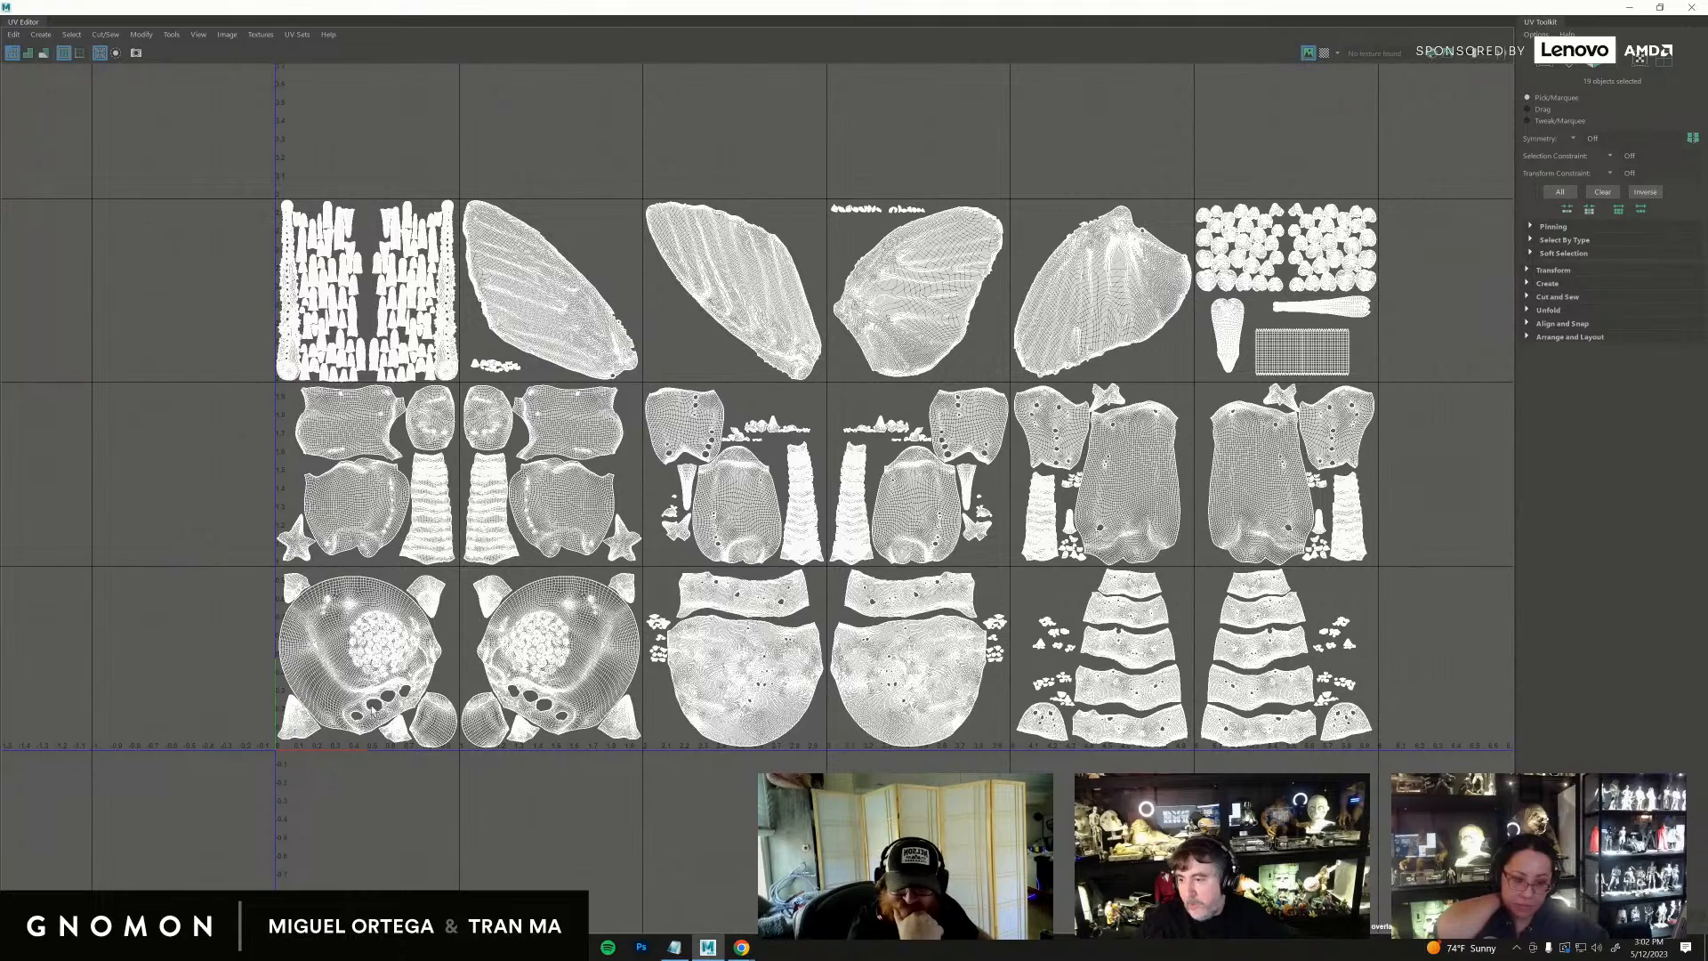
Step: Close the UV Editor and examine the moth's head and pitted compound eye up close from several angles
{"action": "scroll", "coordinate": [576, 786], "scroll_direction": "up", "scroll_amount": 4}
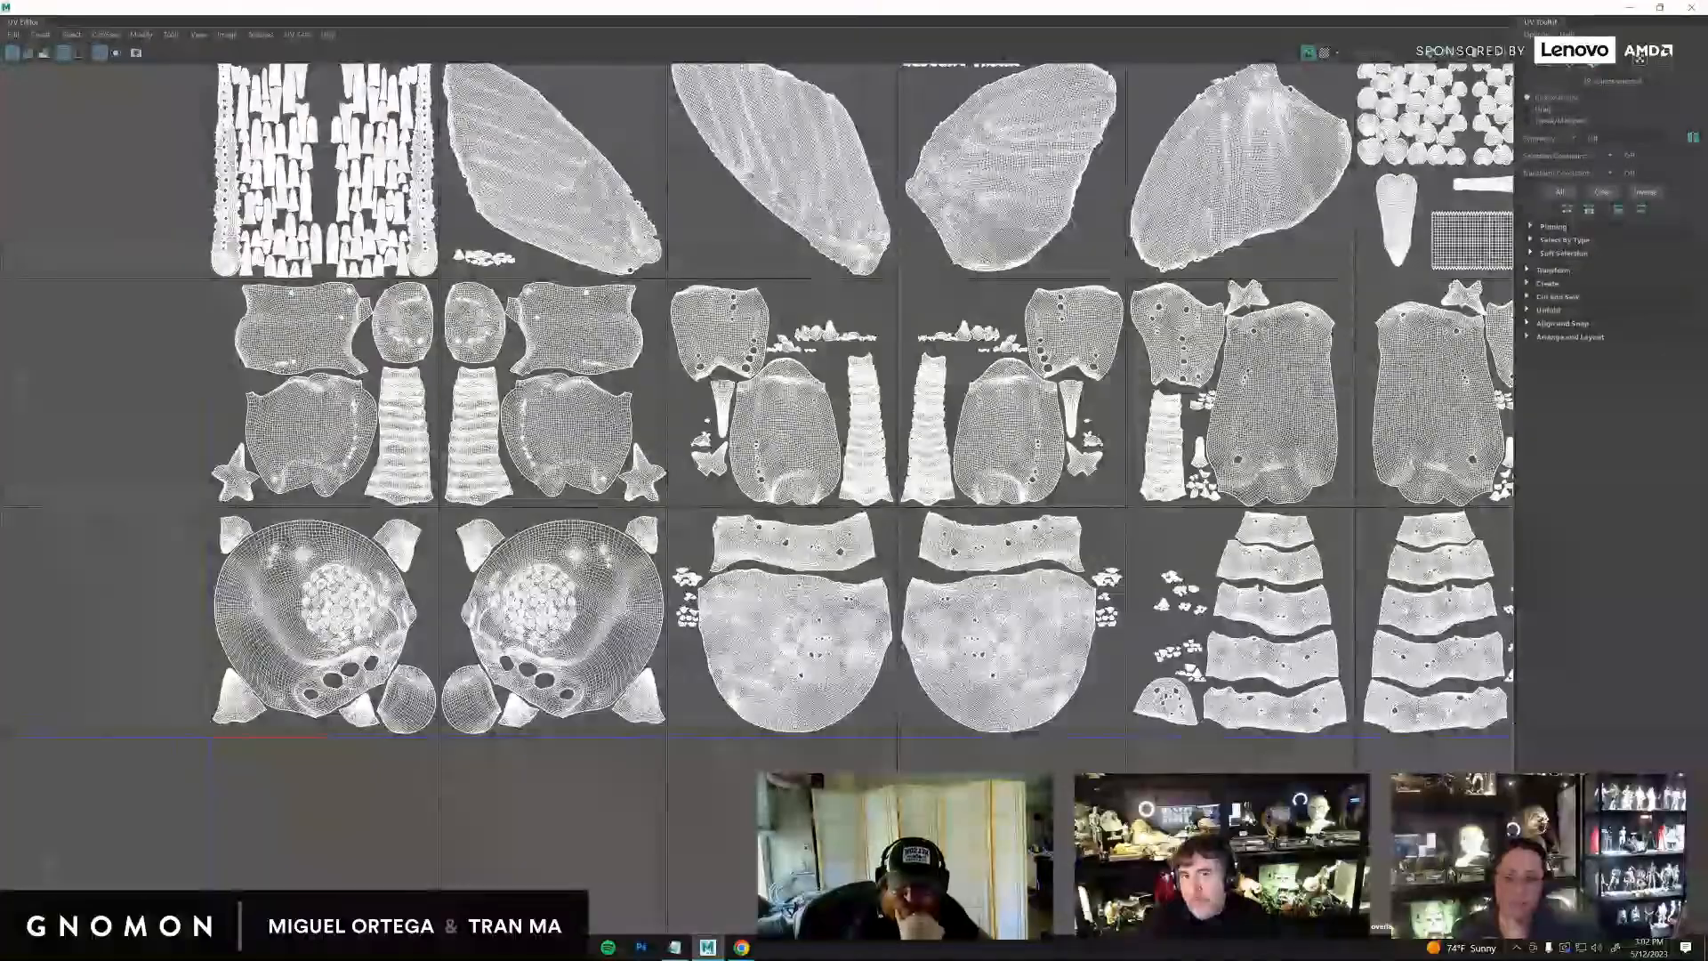
{"action": "left_click", "coordinate": [1692, 7]}
{"action": "left_click_drag", "start_coordinate": [993, 570], "coordinate": [1112, 570], "text": "alt"}
{"action": "left_click", "coordinate": [969, 387]}
{"action": "right_click_drag", "start_coordinate": [969, 386], "coordinate": [1456, 641], "text": "alt"}
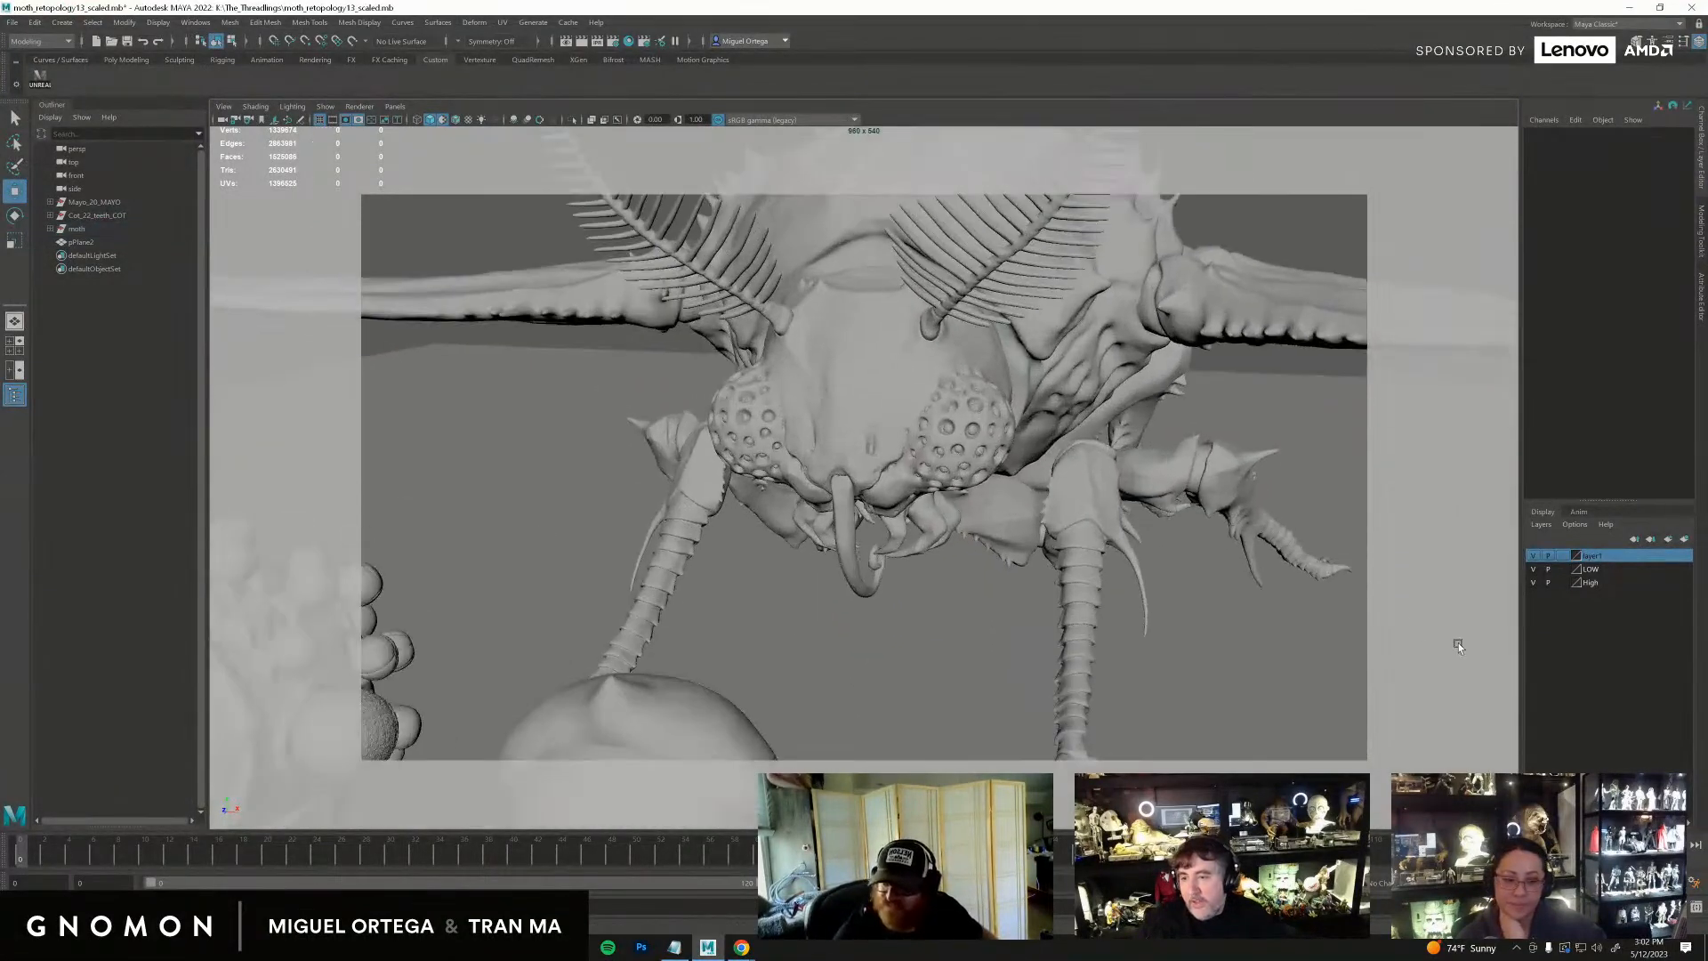
{"action": "left_click_drag", "start_coordinate": [1456, 640], "coordinate": [1317, 663], "text": "alt"}
{"action": "right_click_drag", "start_coordinate": [872, 427], "coordinate": [964, 557], "text": "alt"}
{"action": "left_click_drag", "start_coordinate": [964, 557], "coordinate": [910, 637], "text": "alt"}
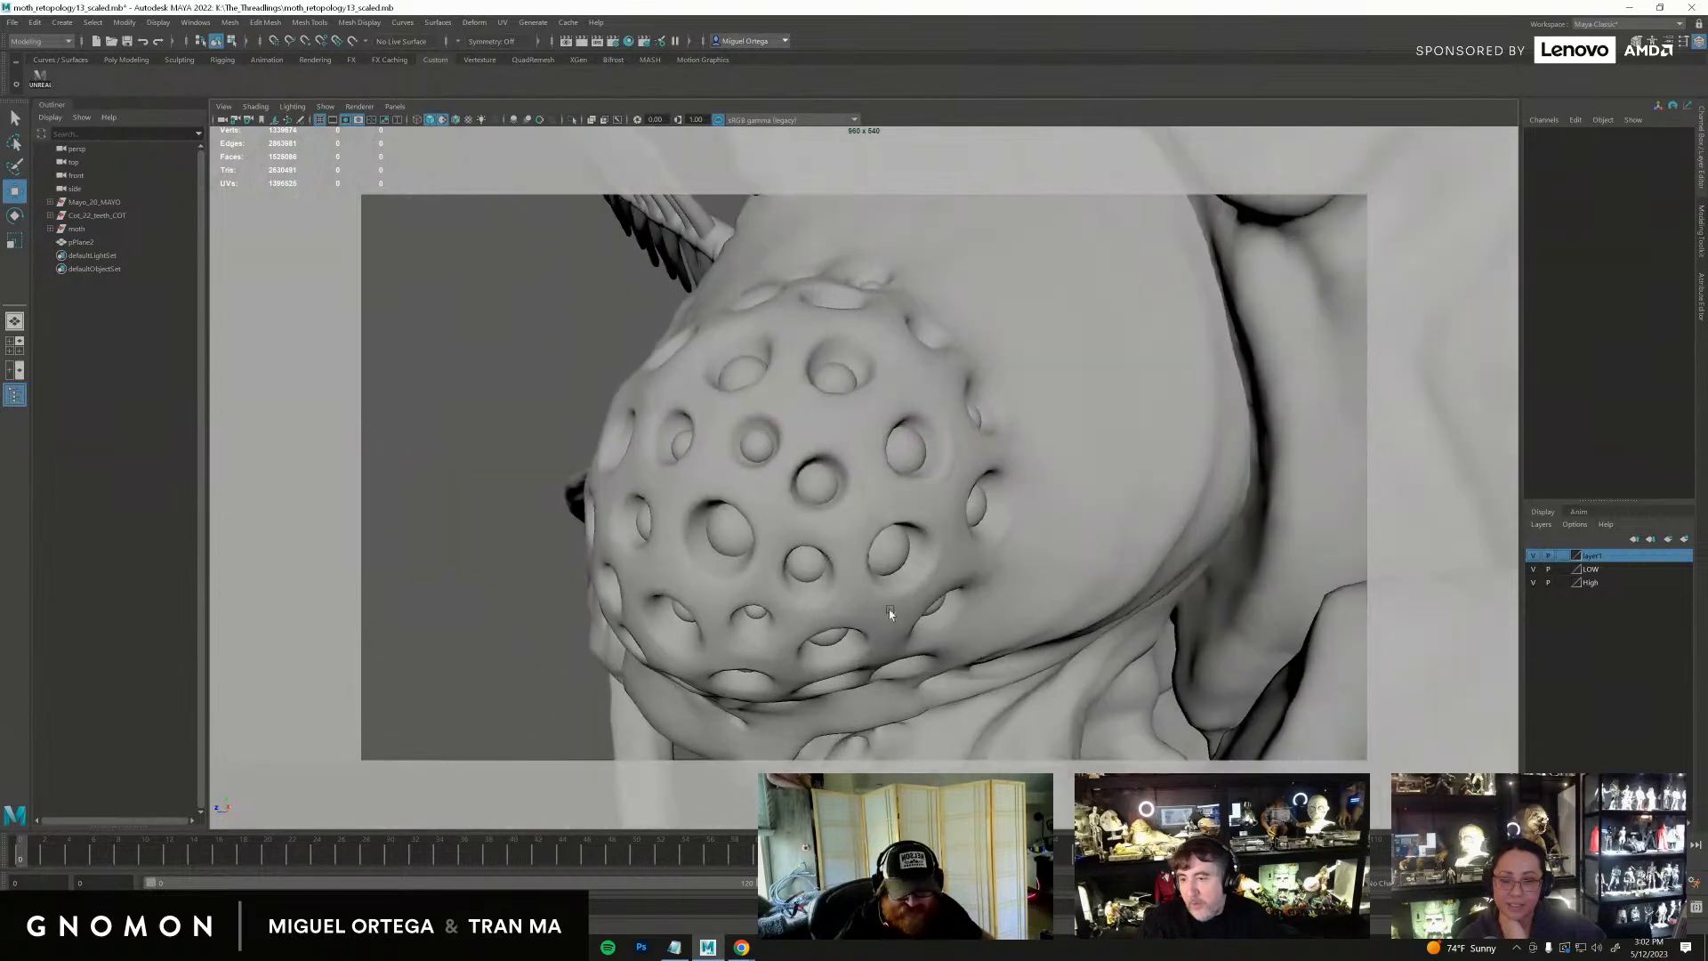
{"action": "left_click_drag", "start_coordinate": [895, 523], "coordinate": [964, 507], "text": "alt"}
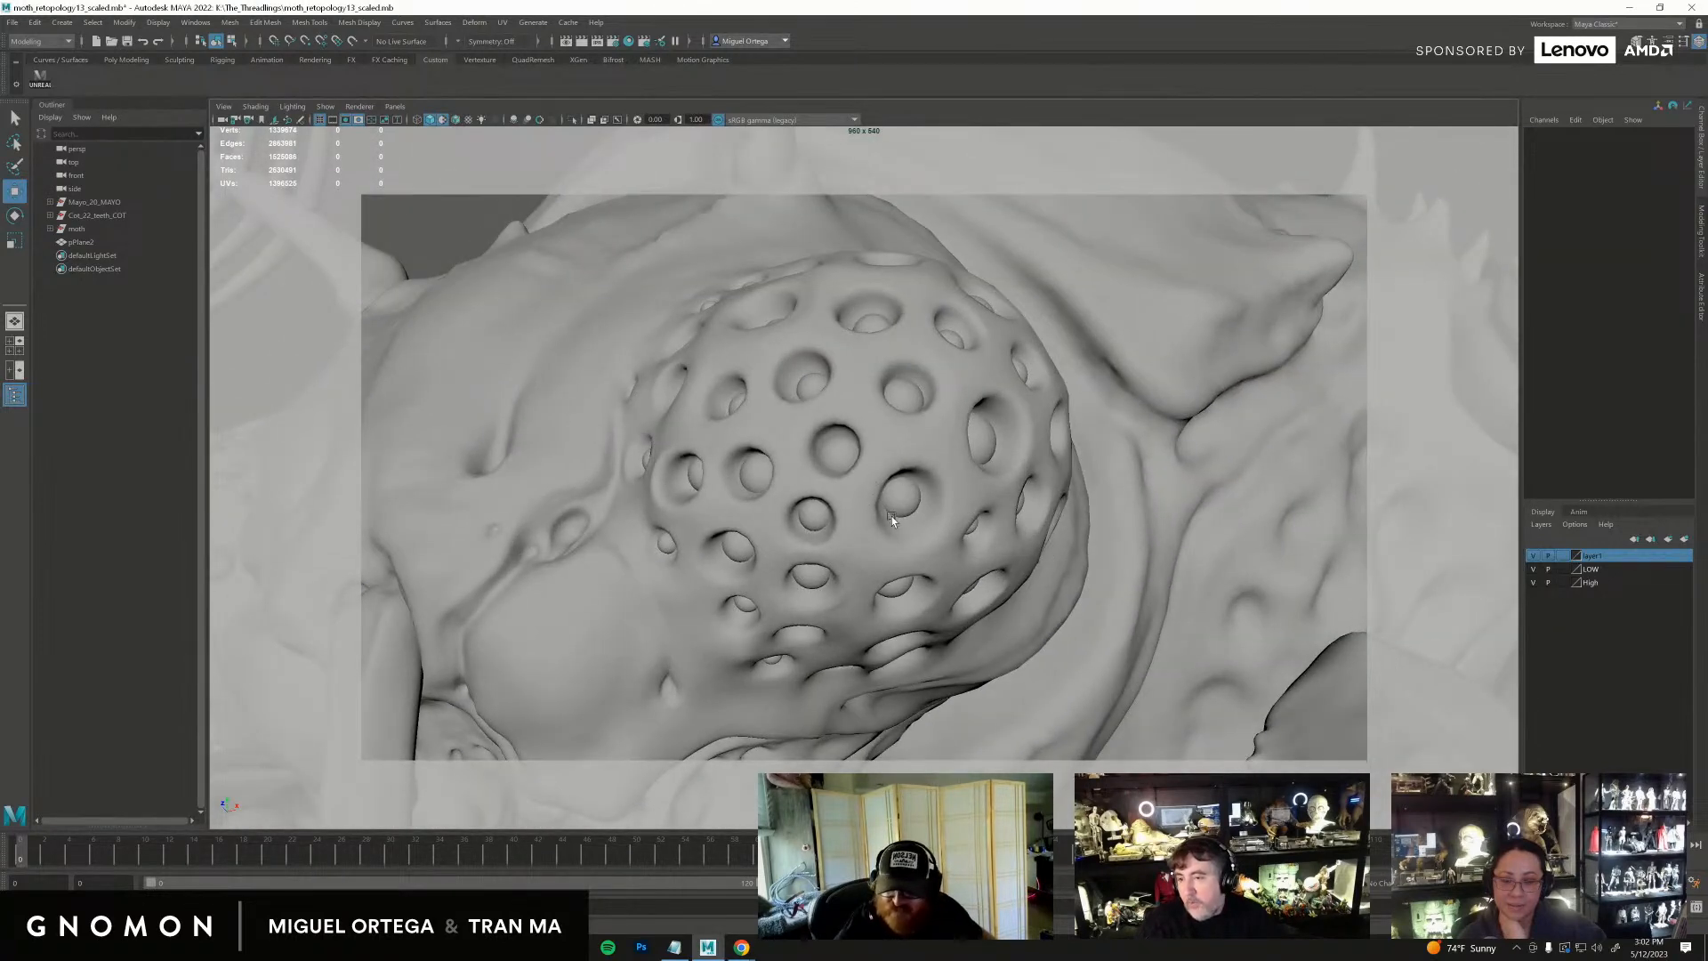
{"action": "left_click", "coordinate": [909, 476]}
{"action": "left_click_drag", "start_coordinate": [909, 477], "coordinate": [527, 457], "text": "alt"}
{"action": "left_click", "coordinate": [395, 432]}
{"action": "left_click_drag", "start_coordinate": [395, 433], "coordinate": [870, 510], "text": "alt"}
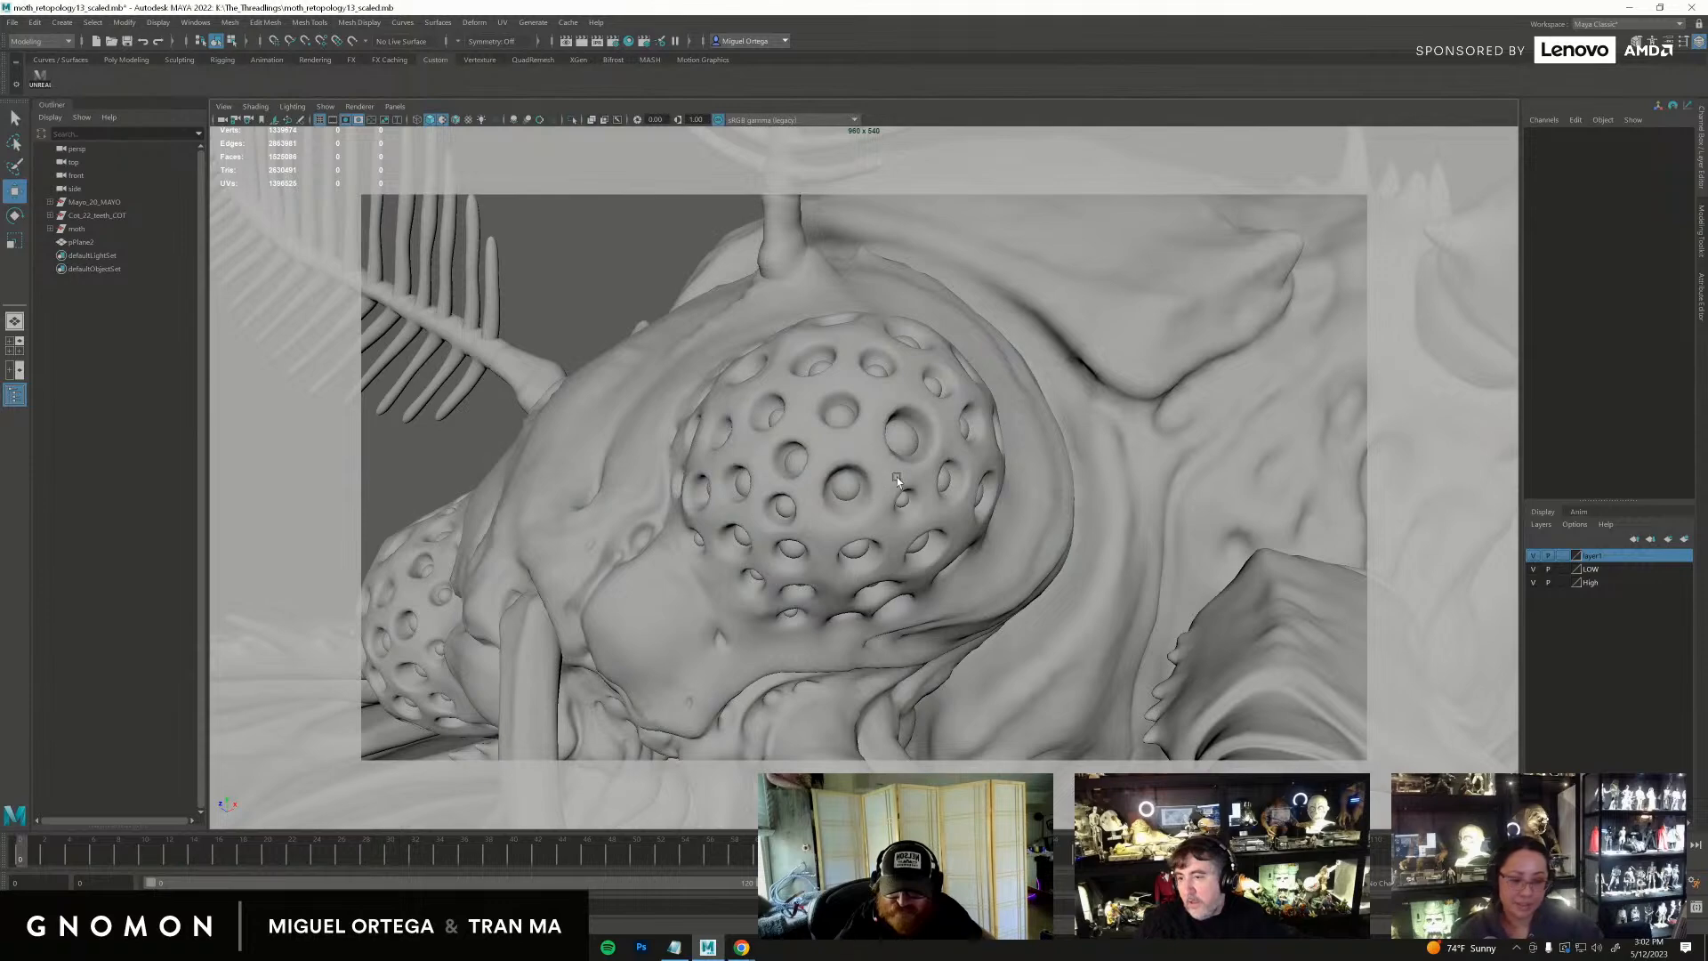
Step: Select the moth's head mesh to inspect its wireframe around the eye, declining the smooth mesh preview
{"action": "right_click_drag", "start_coordinate": [888, 468], "coordinate": [782, 481], "text": "alt"}
{"action": "left_click_drag", "start_coordinate": [782, 480], "coordinate": [844, 525], "text": "alt"}
{"action": "right_click_drag", "start_coordinate": [843, 525], "coordinate": [718, 439], "text": "alt"}
{"action": "left_click_drag", "start_coordinate": [718, 440], "coordinate": [822, 457], "text": "alt"}
{"action": "right_click_drag", "start_coordinate": [822, 457], "coordinate": [1027, 585], "text": "alt"}
{"action": "left_click_drag", "start_coordinate": [1027, 585], "coordinate": [970, 493], "text": "alt"}
{"action": "left_click", "coordinate": [972, 492]}
{"action": "key", "text": "3"}
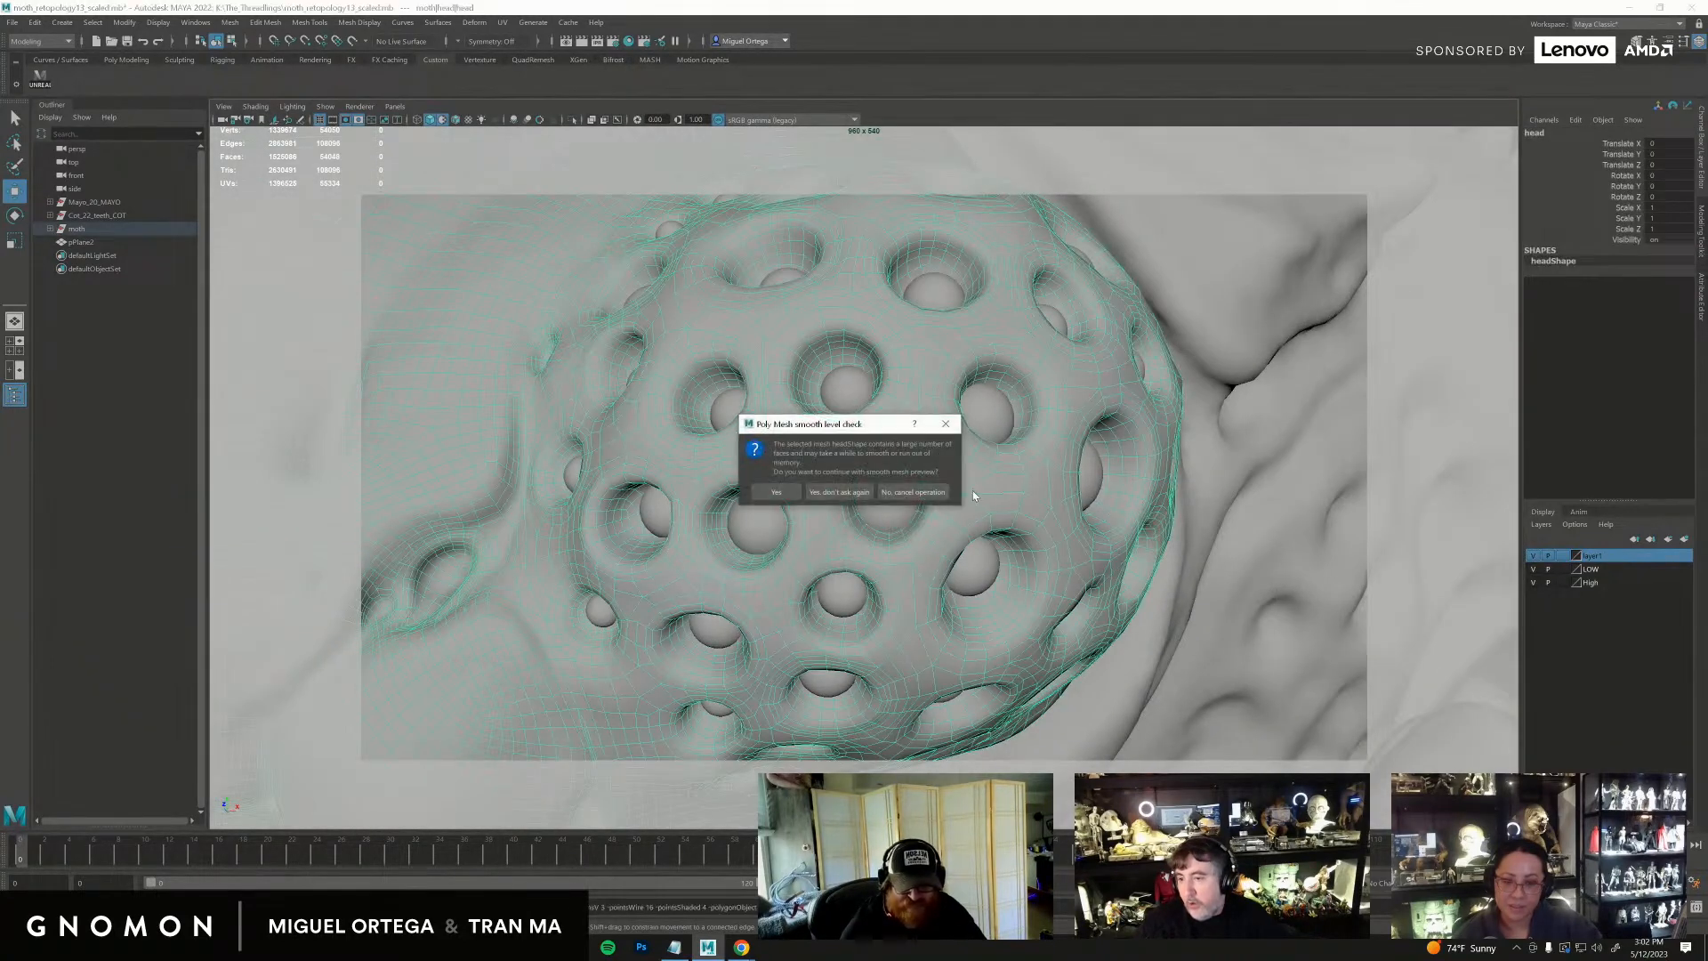
{"action": "left_click", "coordinate": [920, 496]}
{"action": "right_click_drag", "start_coordinate": [1022, 557], "coordinate": [925, 392], "text": "alt"}
{"action": "left_click_drag", "start_coordinate": [925, 392], "coordinate": [1236, 279], "text": "alt"}
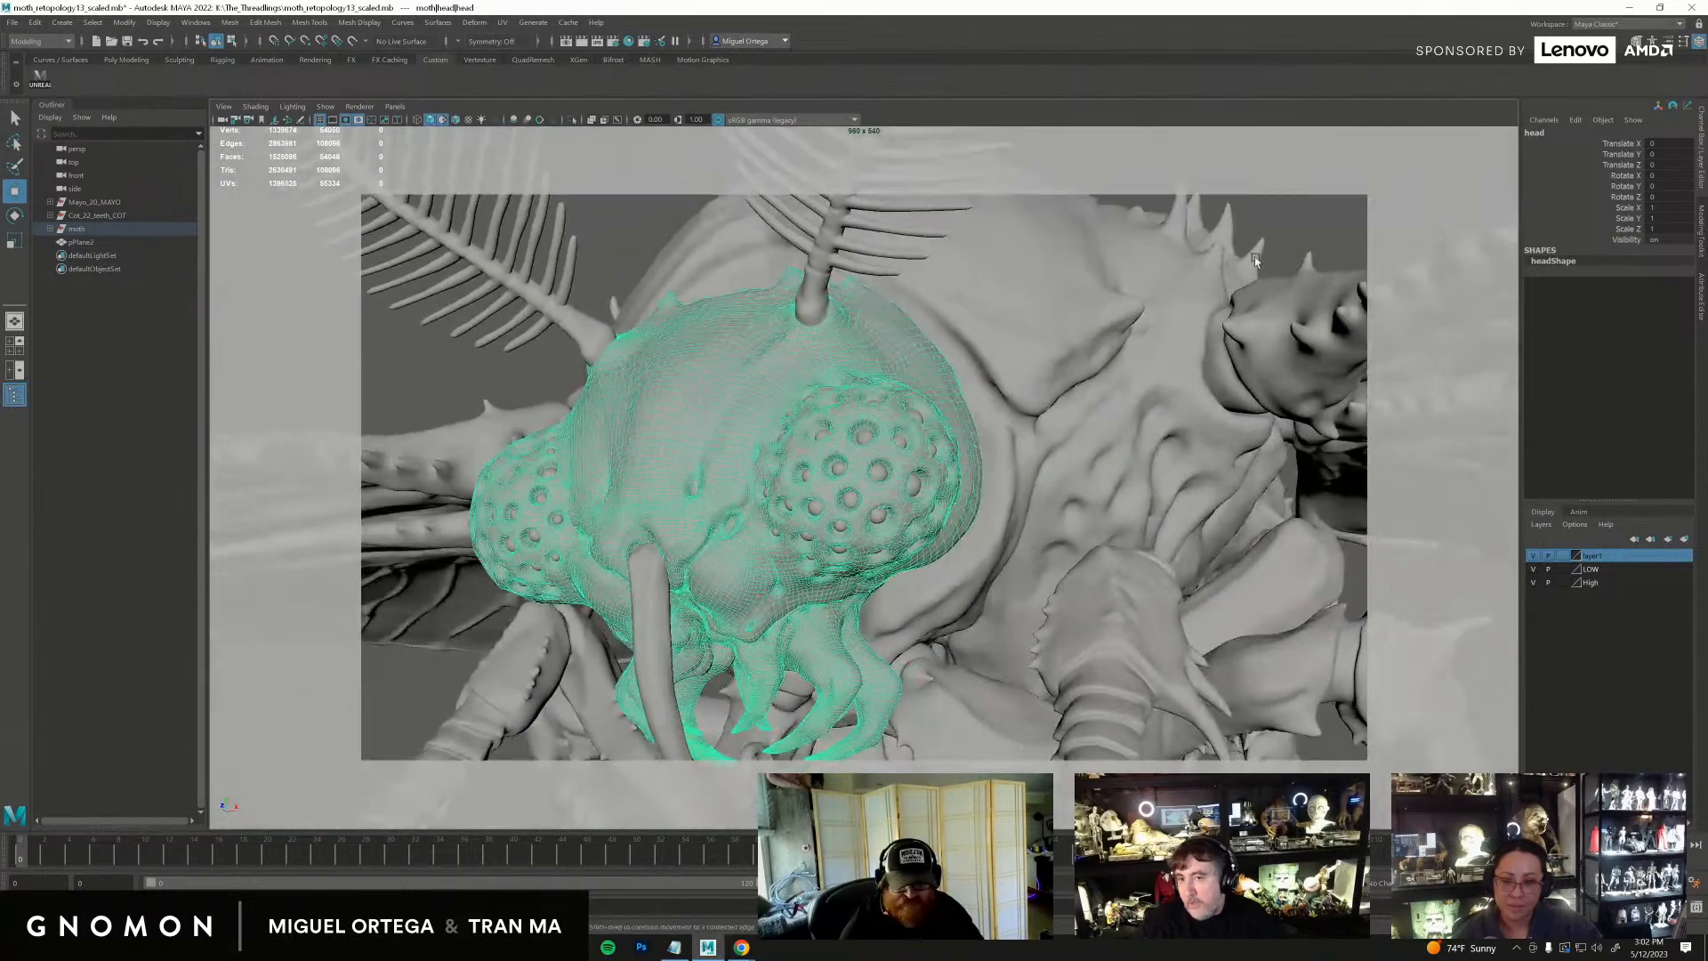
Step: Clear the head selection, select both small character groups to compare their scale with the moth, and deselect them
{"action": "left_click", "coordinate": [1251, 311]}
{"action": "right_click_drag", "start_coordinate": [1251, 315], "coordinate": [776, 479], "text": "alt"}
{"action": "middle_click_drag", "start_coordinate": [776, 478], "coordinate": [1137, 377], "text": "alt"}
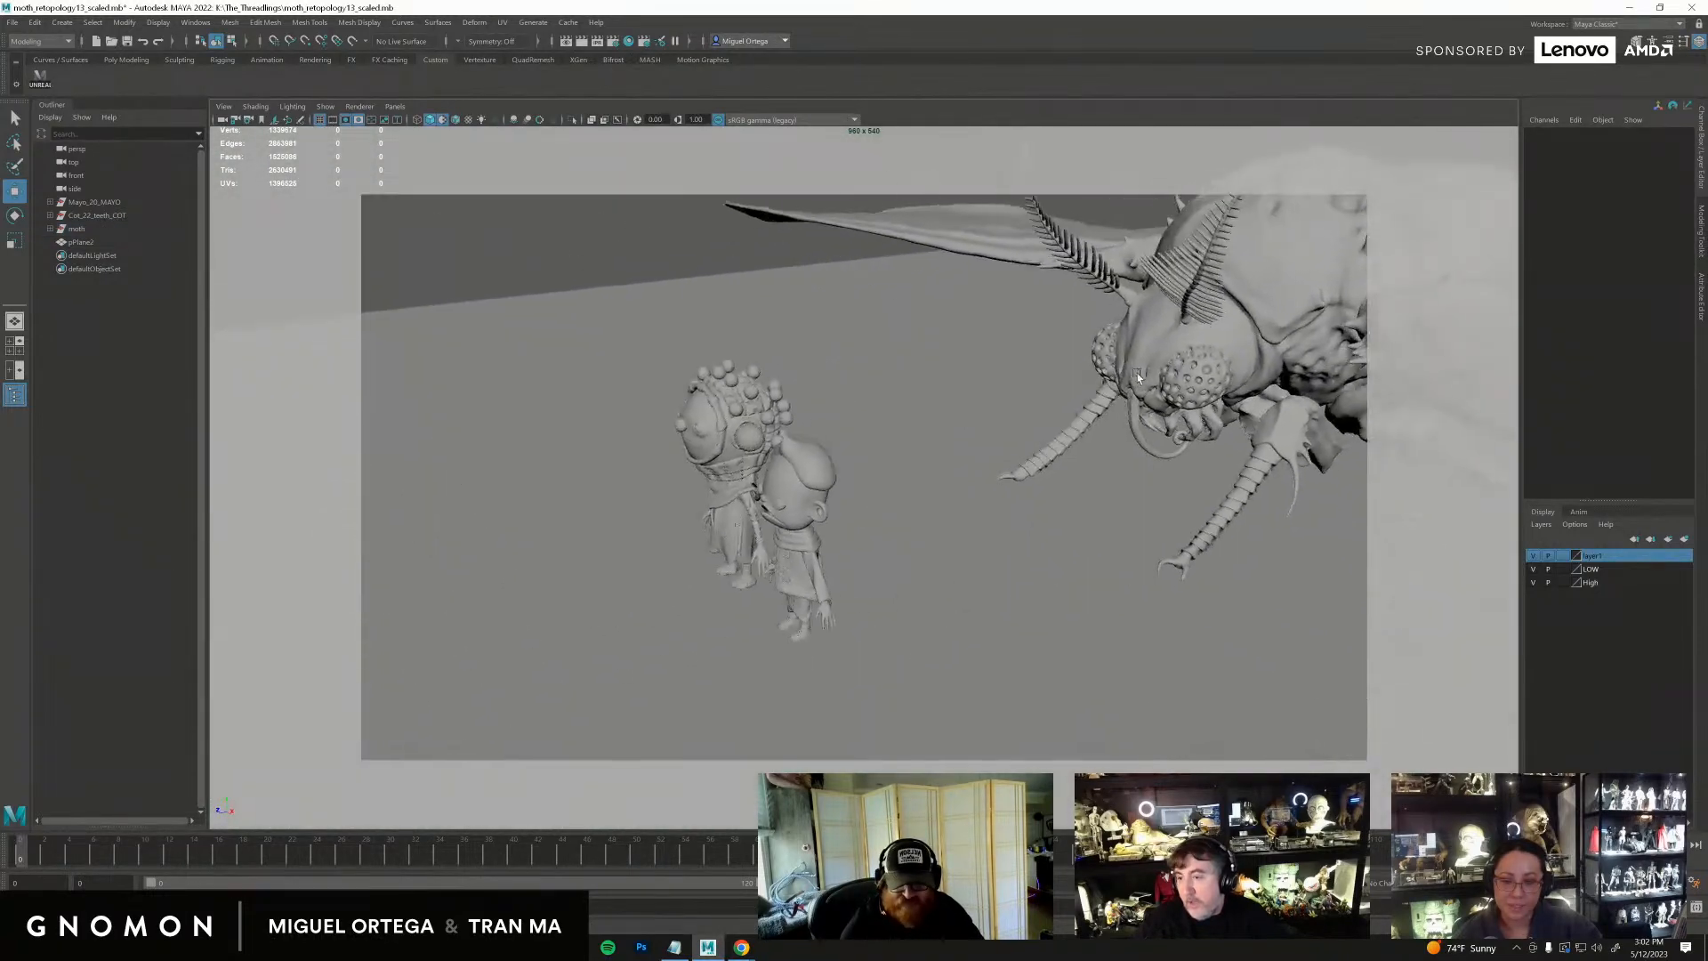
{"action": "left_click_drag", "start_coordinate": [1138, 377], "coordinate": [1007, 518], "text": "alt"}
{"action": "left_click_drag", "start_coordinate": [108, 220], "coordinate": [97, 203]}
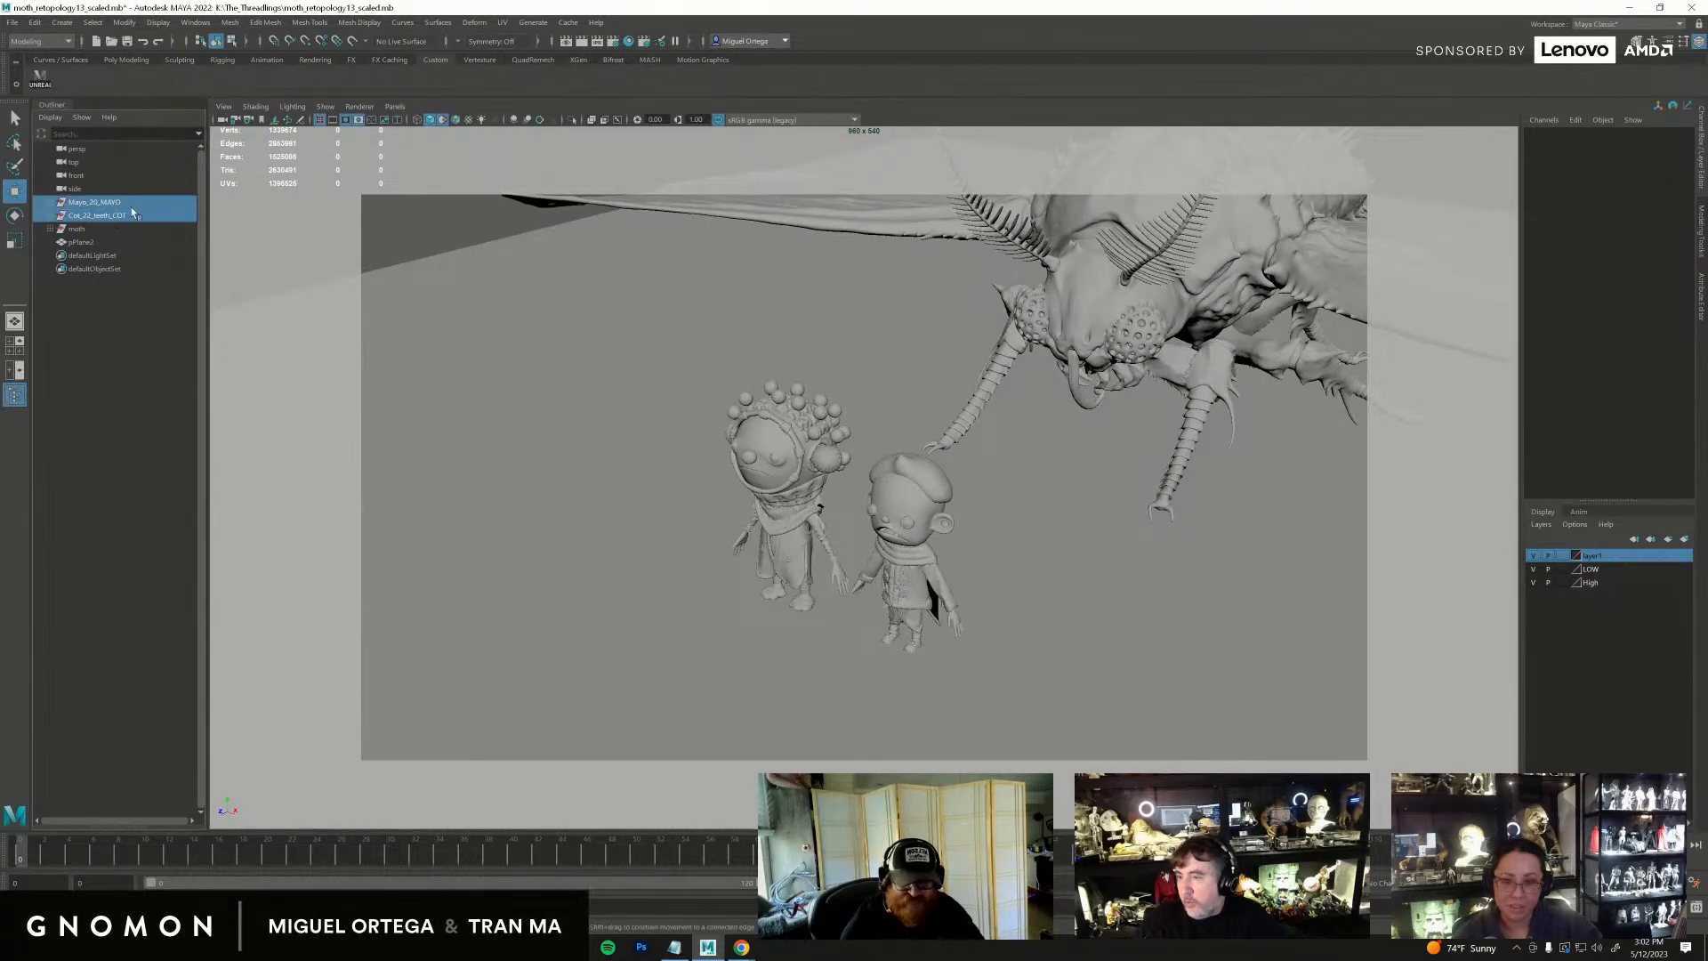
{"action": "left_click_drag", "start_coordinate": [749, 624], "coordinate": [943, 540]}
{"action": "middle_click_drag", "start_coordinate": [1128, 334], "coordinate": [950, 523], "text": "alt"}
{"action": "right_click_drag", "start_coordinate": [951, 522], "coordinate": [973, 532], "text": "alt"}
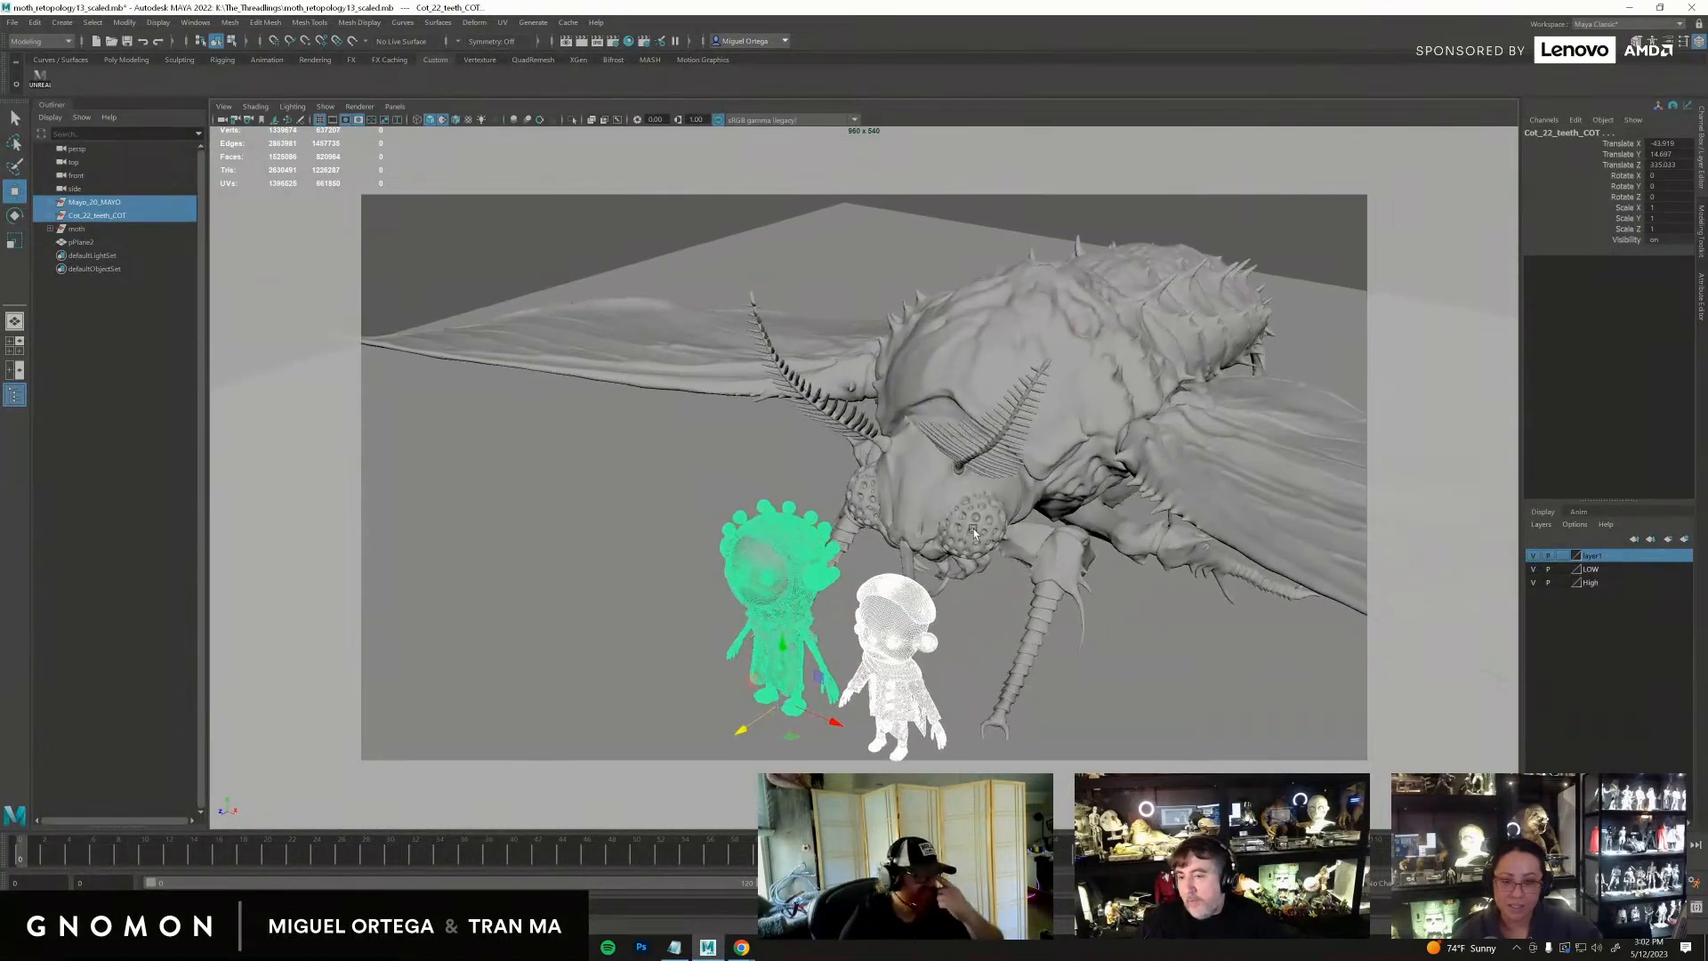
{"action": "left_click_drag", "start_coordinate": [974, 532], "coordinate": [1049, 355], "text": "alt"}
{"action": "left_click", "coordinate": [1050, 355]}
Step: Examine the two characters standing before the moth from the front and from the side
{"action": "middle_click_drag", "start_coordinate": [948, 458], "coordinate": [993, 366], "text": "alt"}
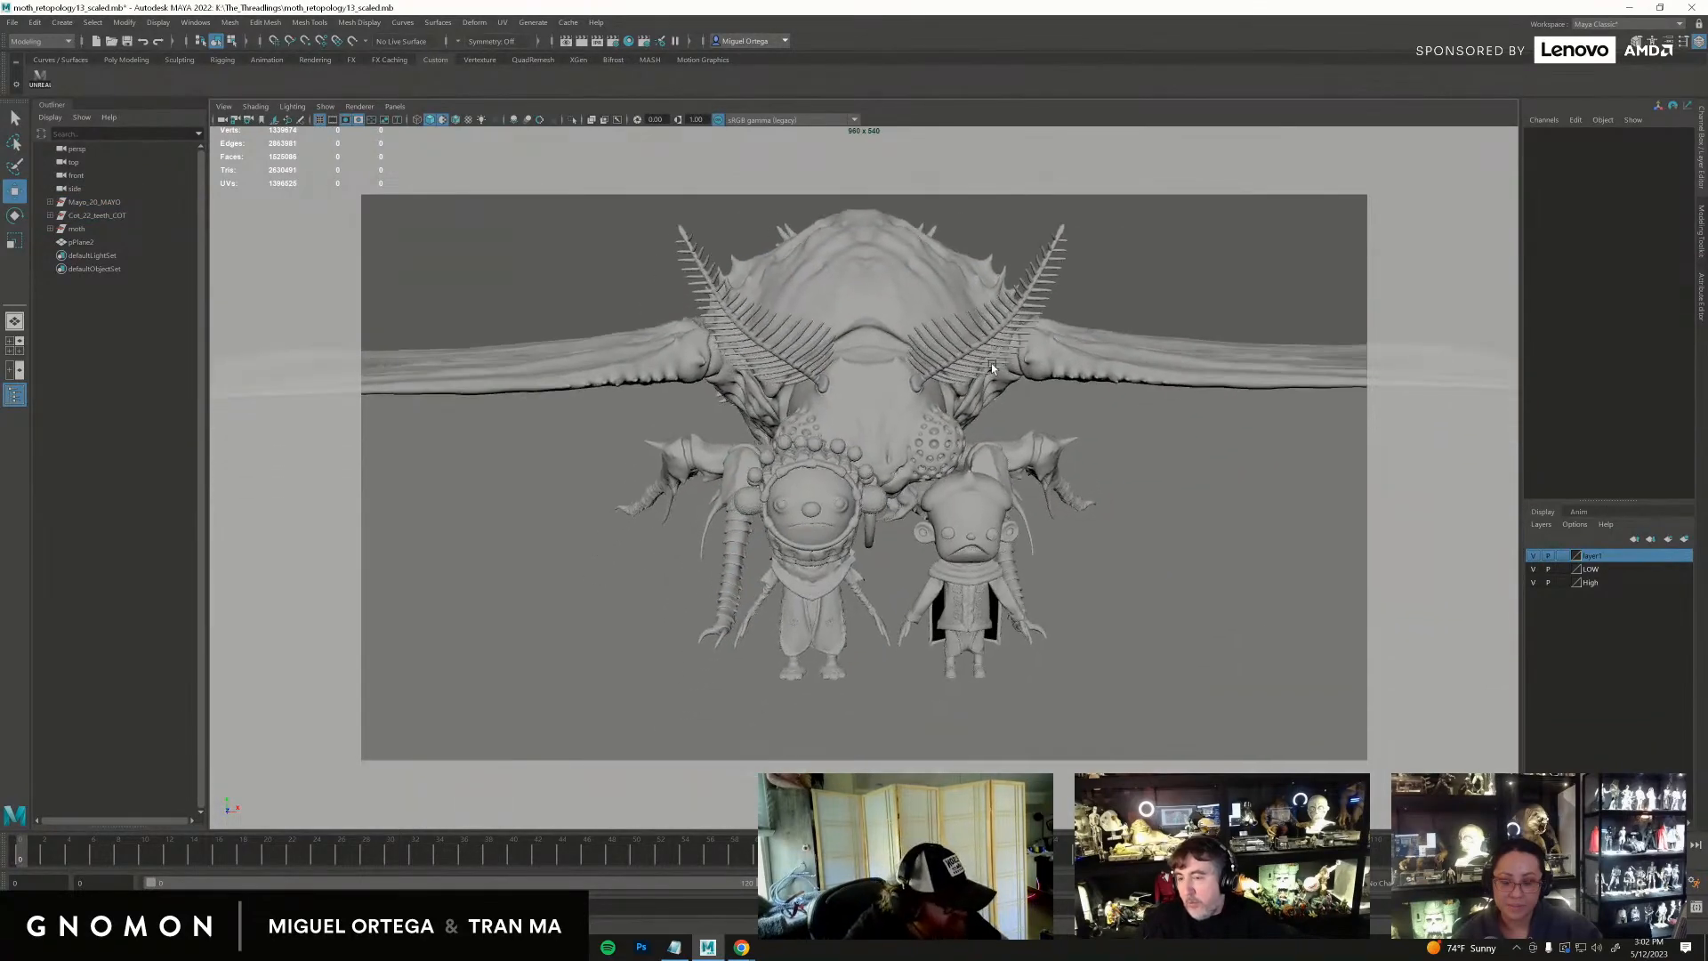
{"action": "right_click_drag", "start_coordinate": [993, 367], "coordinate": [1125, 472], "text": "alt"}
{"action": "left_click_drag", "start_coordinate": [1223, 650], "coordinate": [1053, 674], "text": "alt"}
{"action": "right_click_drag", "start_coordinate": [1053, 674], "coordinate": [931, 549], "text": "alt"}
{"action": "middle_click_drag", "start_coordinate": [931, 549], "coordinate": [827, 525], "text": "alt"}
{"action": "left_click_drag", "start_coordinate": [827, 525], "coordinate": [863, 514], "text": "alt"}
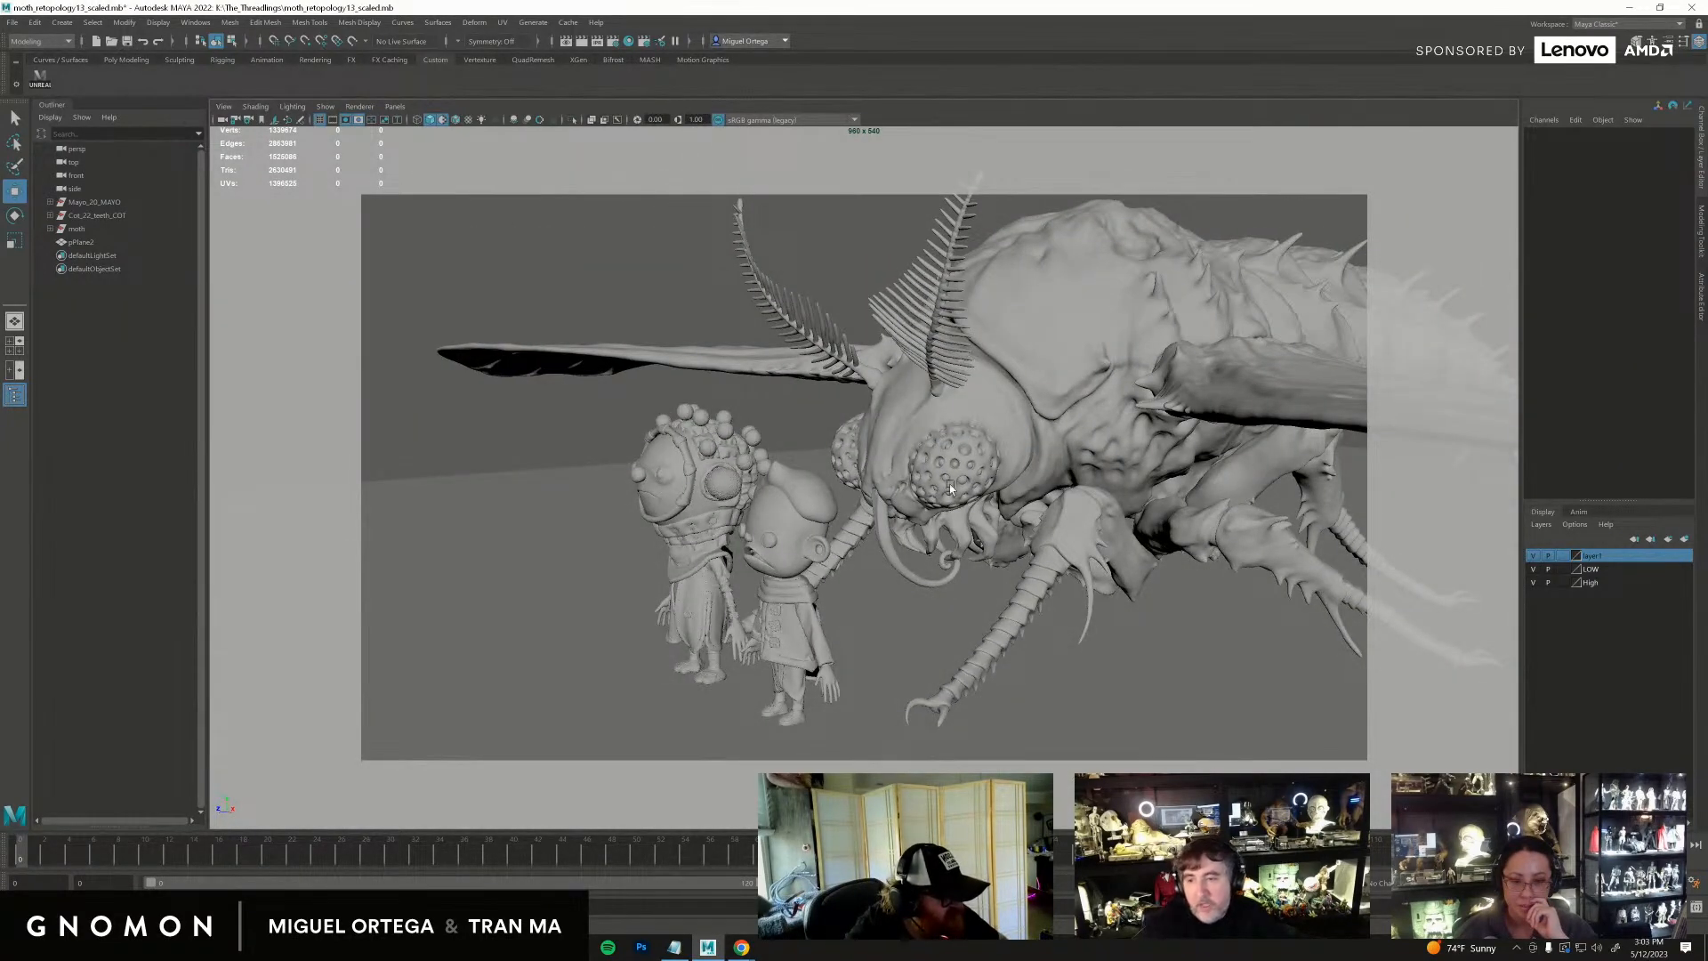
{"action": "left_click_drag", "start_coordinate": [959, 527], "coordinate": [1006, 539], "text": "alt"}
Step: Select the Mayo_20_MAYO group, add Cot_22_teeth_COT, view both against the moth and clear the selection
{"action": "left_click", "coordinate": [98, 203]}
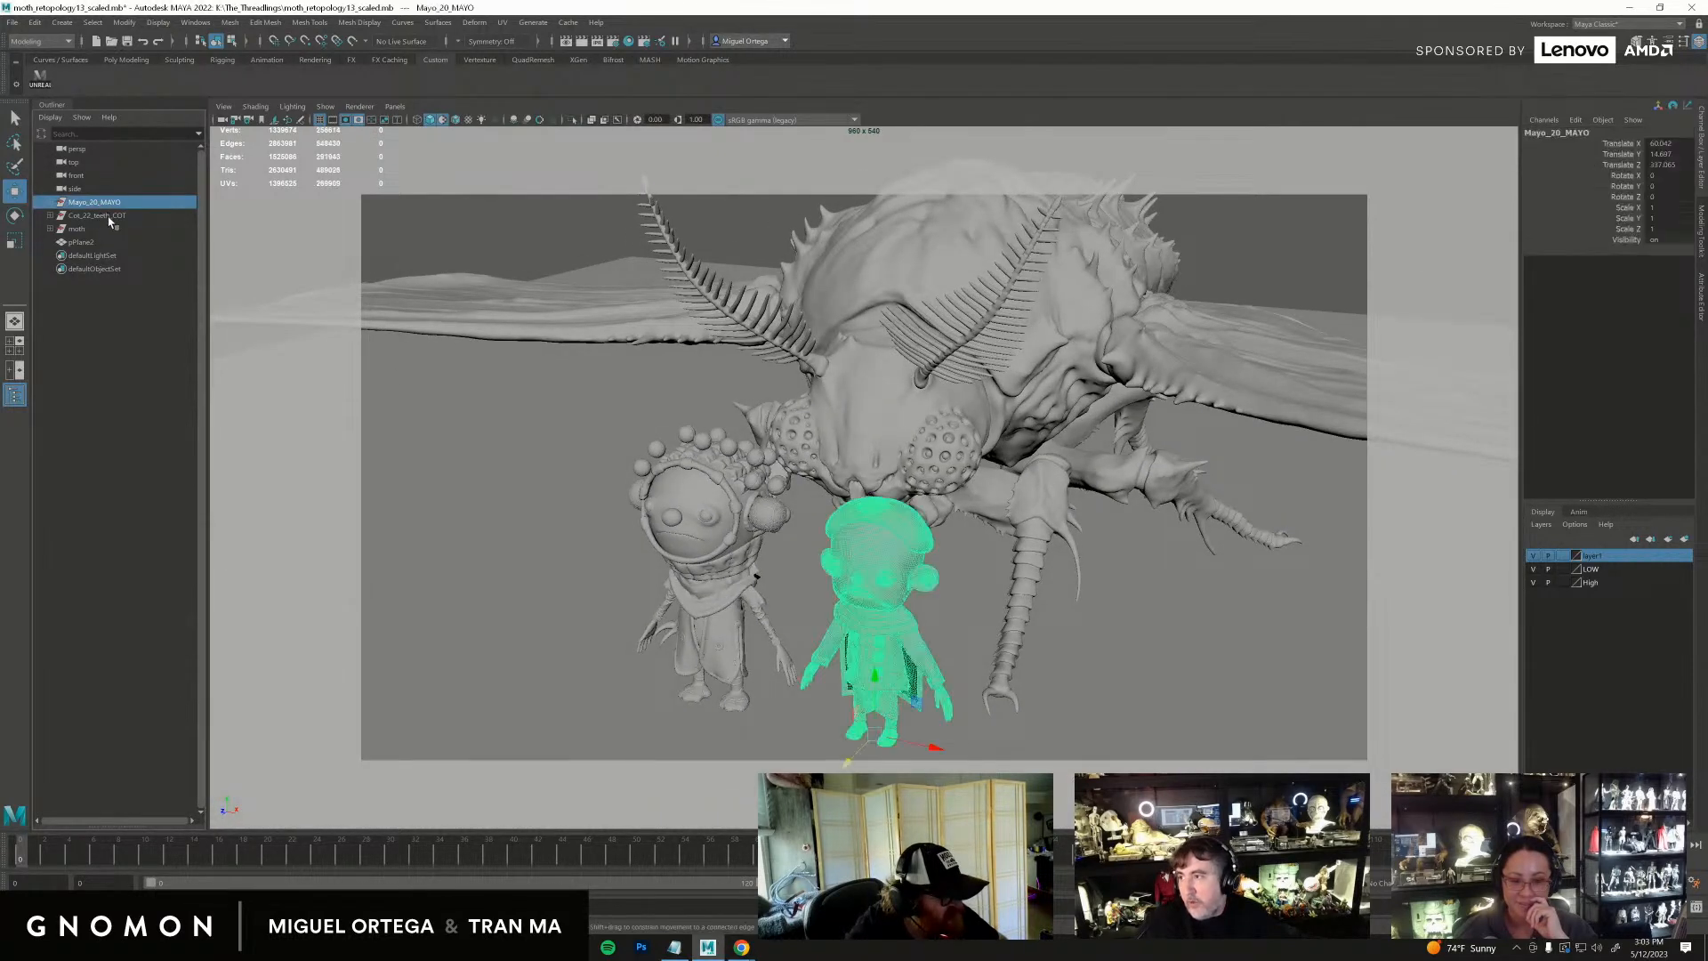
{"action": "left_click", "coordinate": [109, 215], "text": "ctrl"}
{"action": "left_click_drag", "start_coordinate": [976, 511], "coordinate": [858, 495], "text": "alt"}
{"action": "middle_click_drag", "start_coordinate": [858, 495], "coordinate": [1003, 430], "text": "alt"}
{"action": "left_click", "coordinate": [783, 534]}
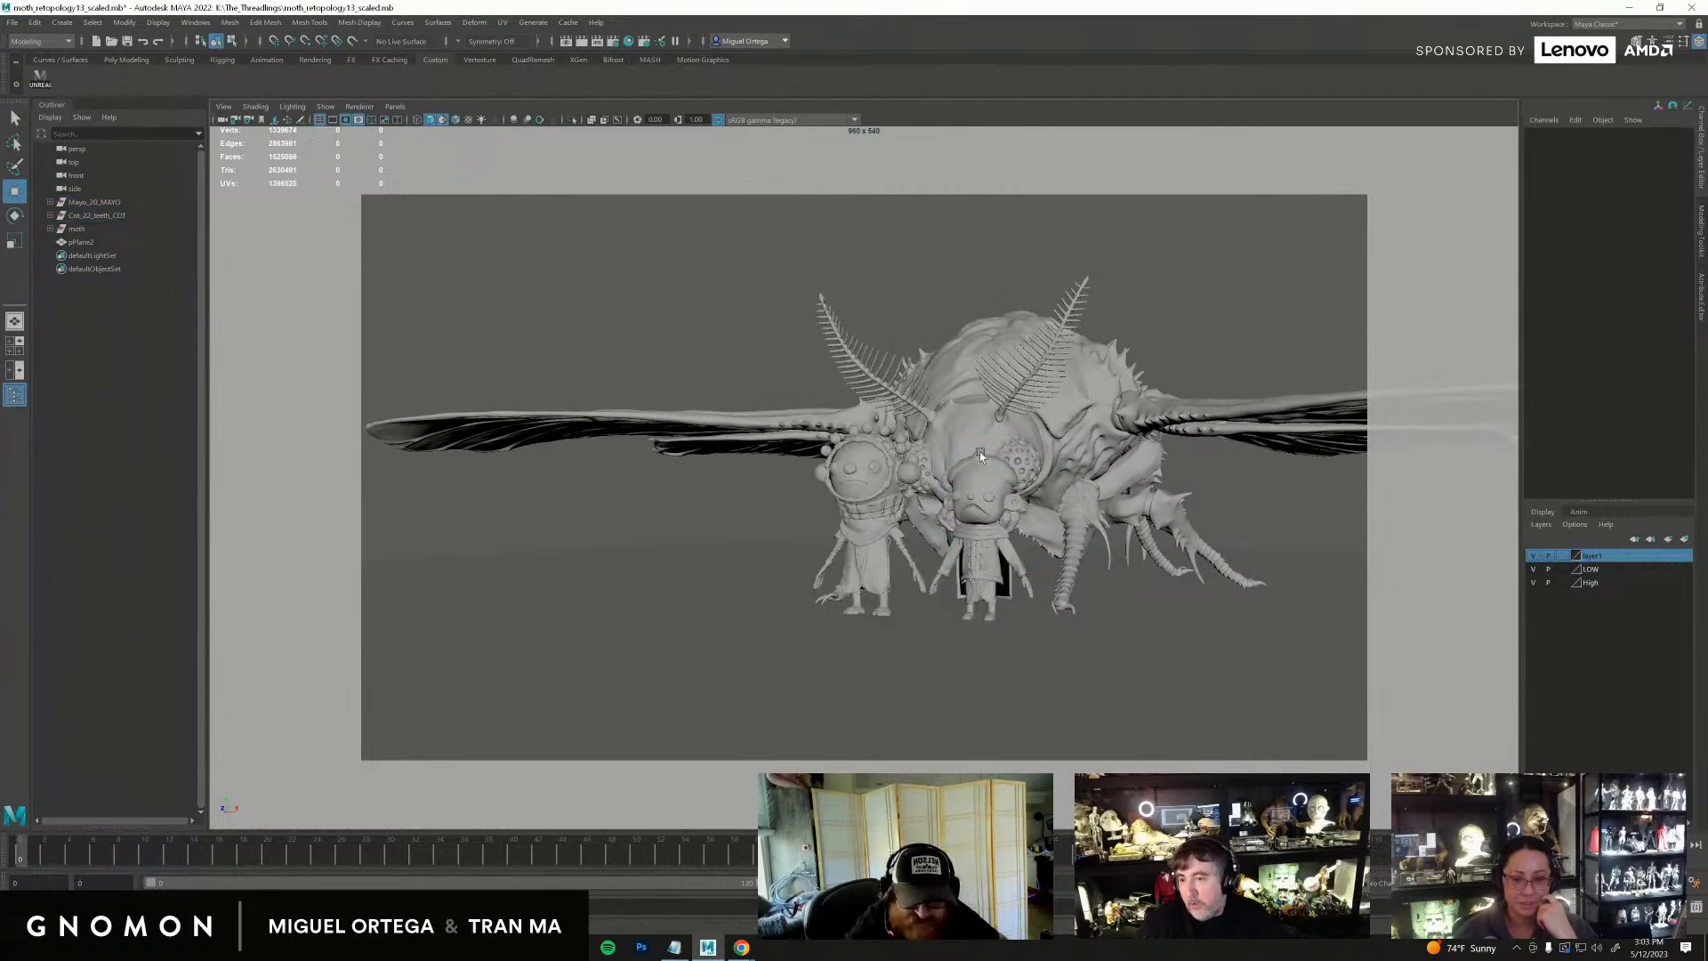
Step: Inspect the hooded character's body and sleeve meshes by selecting them, and view both characters up close
{"action": "right_click_drag", "start_coordinate": [827, 534], "coordinate": [1119, 543], "text": "alt"}
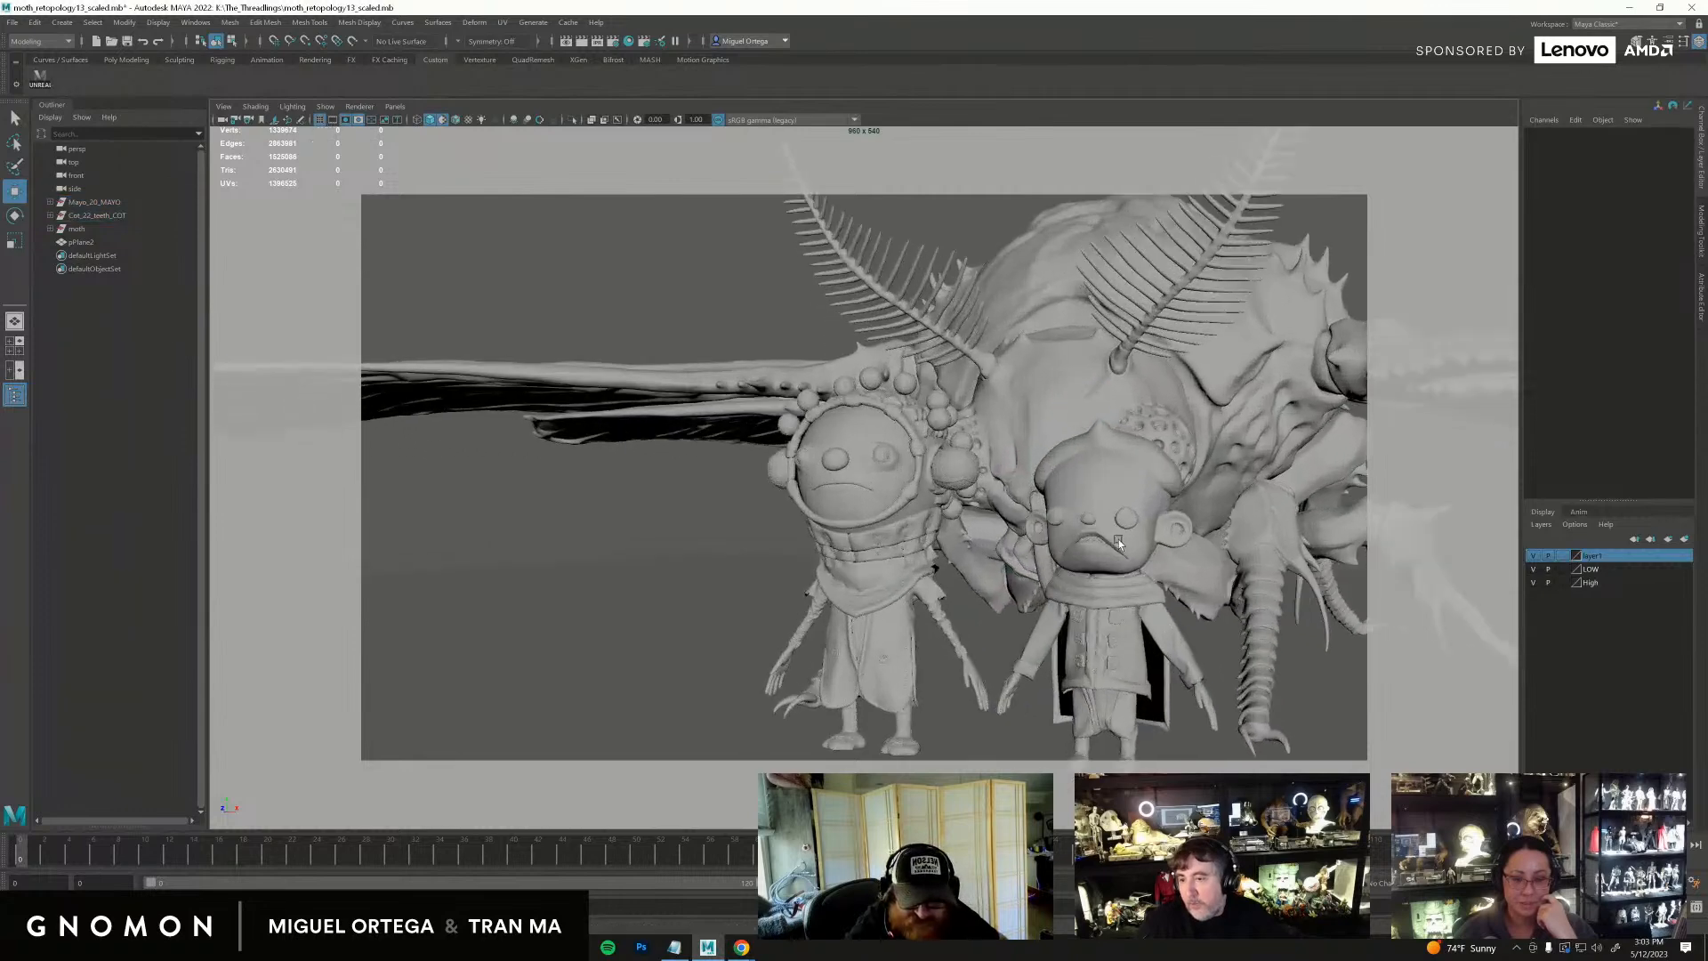
{"action": "left_click_drag", "start_coordinate": [1119, 545], "coordinate": [1135, 498], "text": "alt"}
{"action": "left_click", "coordinate": [1211, 474]}
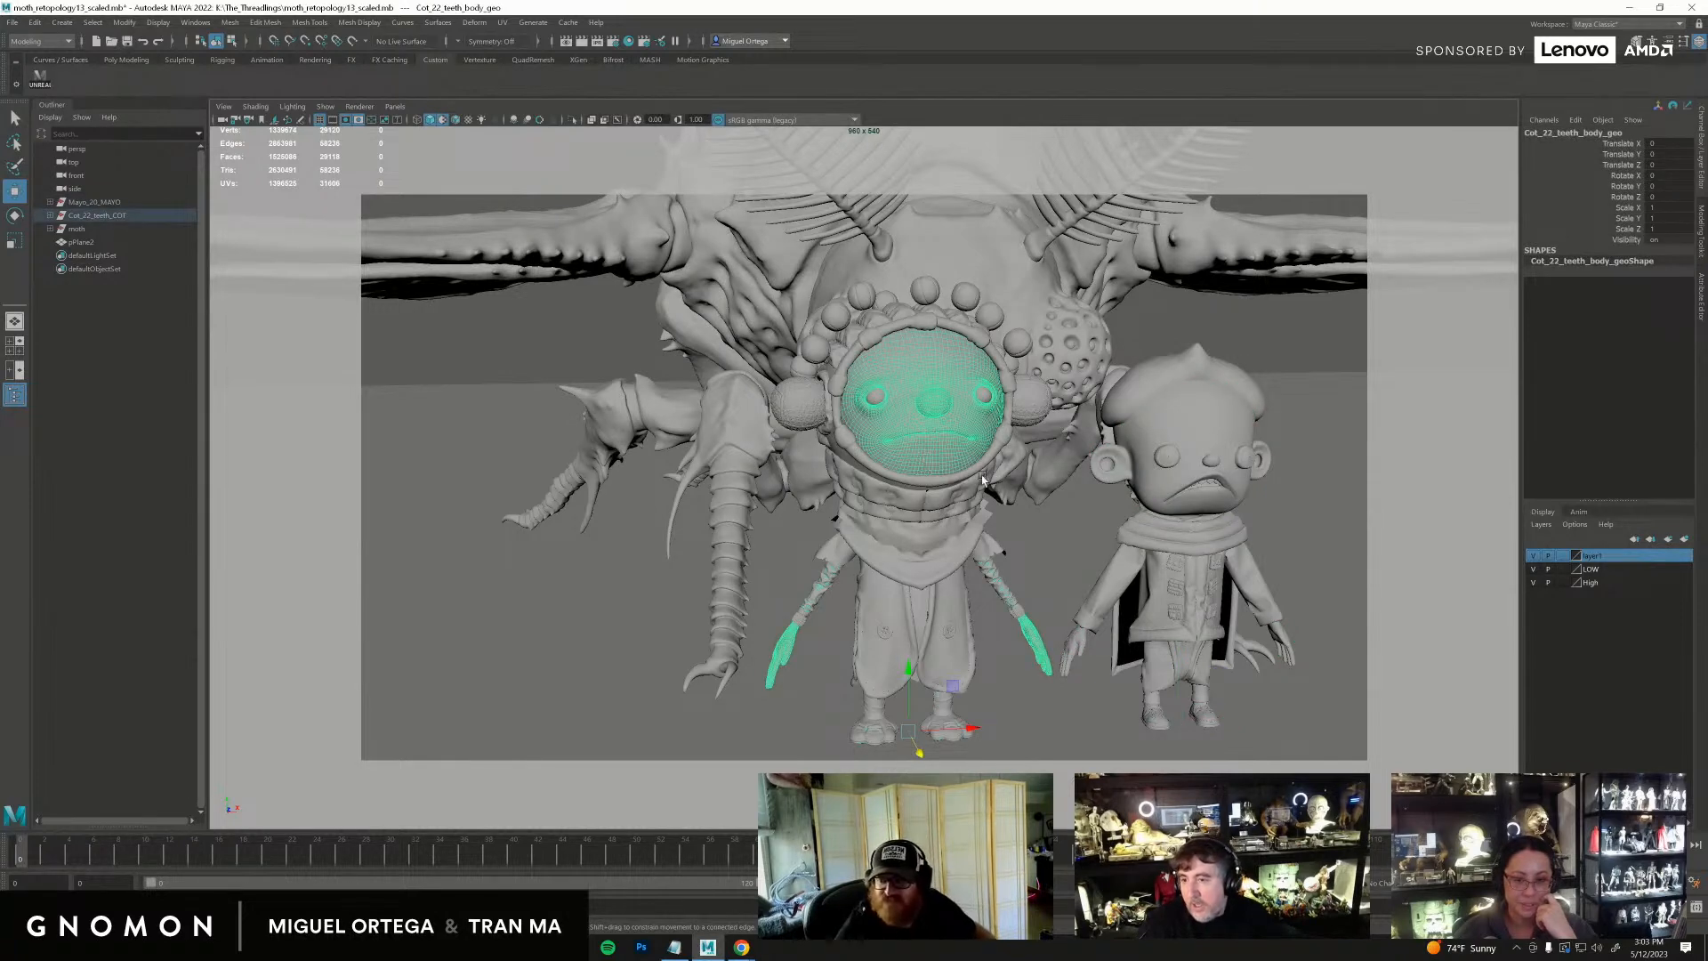
{"action": "left_click", "coordinate": [1211, 324]}
{"action": "left_click_drag", "start_coordinate": [1146, 462], "coordinate": [1092, 457], "text": "alt"}
{"action": "left_click_drag", "start_coordinate": [924, 576], "coordinate": [900, 555]}
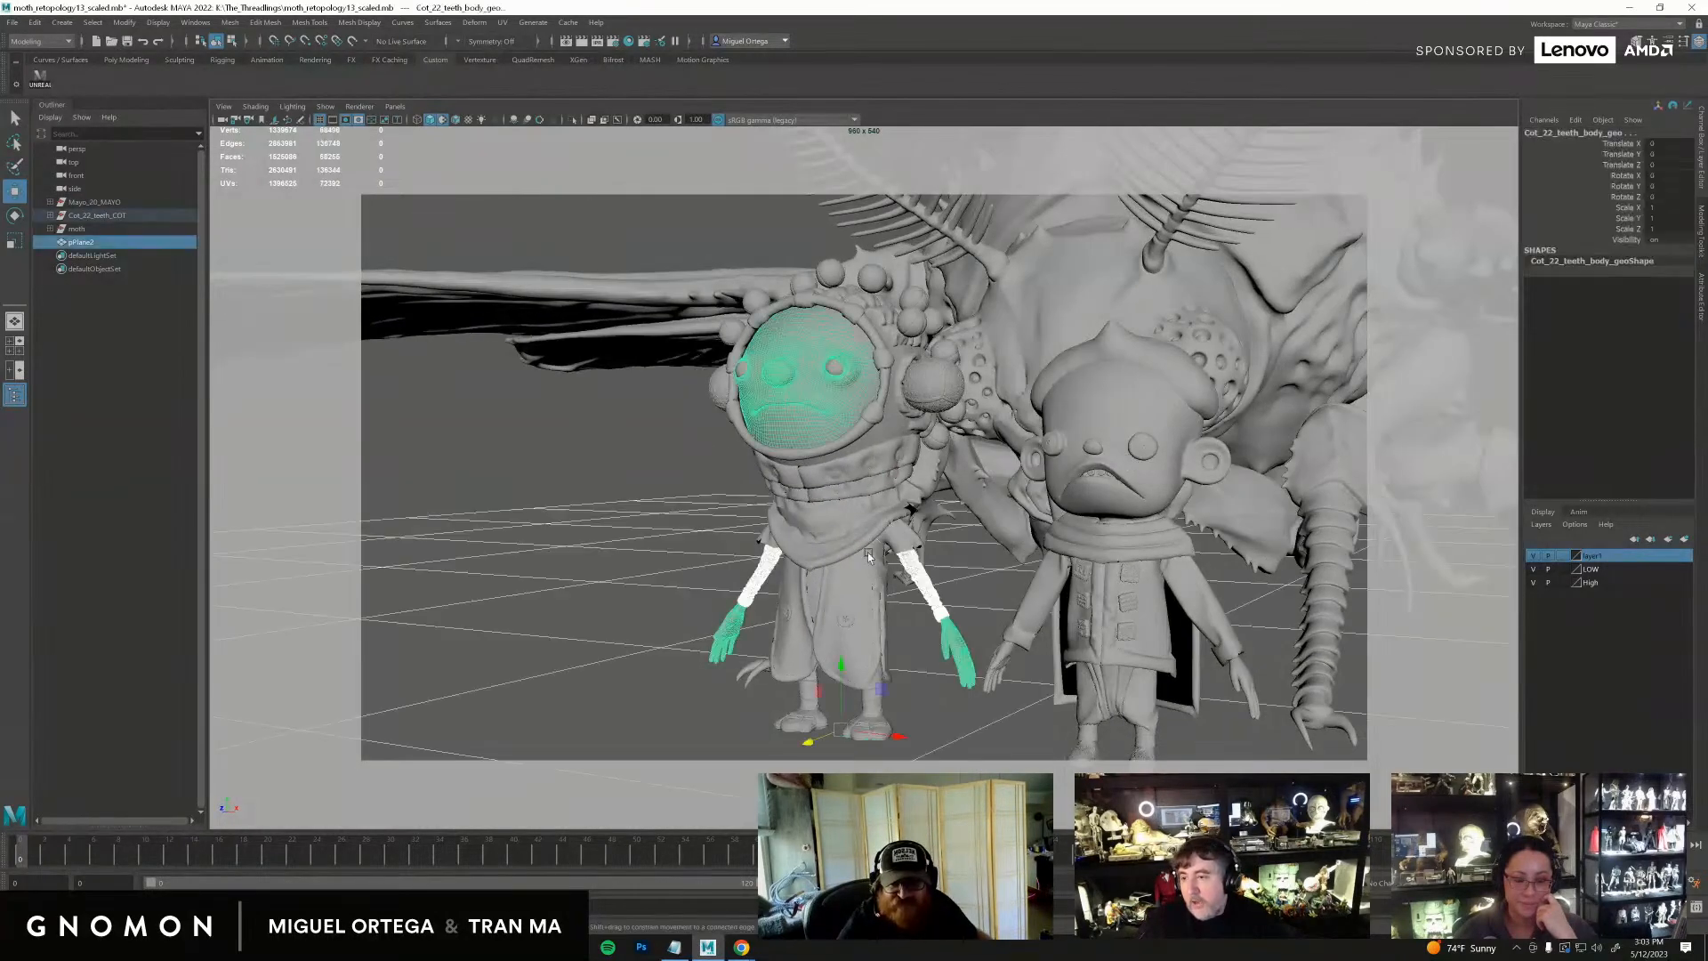
{"action": "left_click", "coordinate": [835, 558]}
{"action": "left_click_drag", "start_coordinate": [652, 462], "coordinate": [887, 459], "text": "alt"}
{"action": "left_click", "coordinate": [1197, 548]}
{"action": "middle_click_drag", "start_coordinate": [1197, 548], "coordinate": [1082, 547], "text": "alt"}
{"action": "right_click_drag", "start_coordinate": [1082, 546], "coordinate": [1266, 587], "text": "alt"}
{"action": "middle_click_drag", "start_coordinate": [1265, 587], "coordinate": [1037, 586], "text": "alt"}
{"action": "left_click", "coordinate": [1347, 399]}
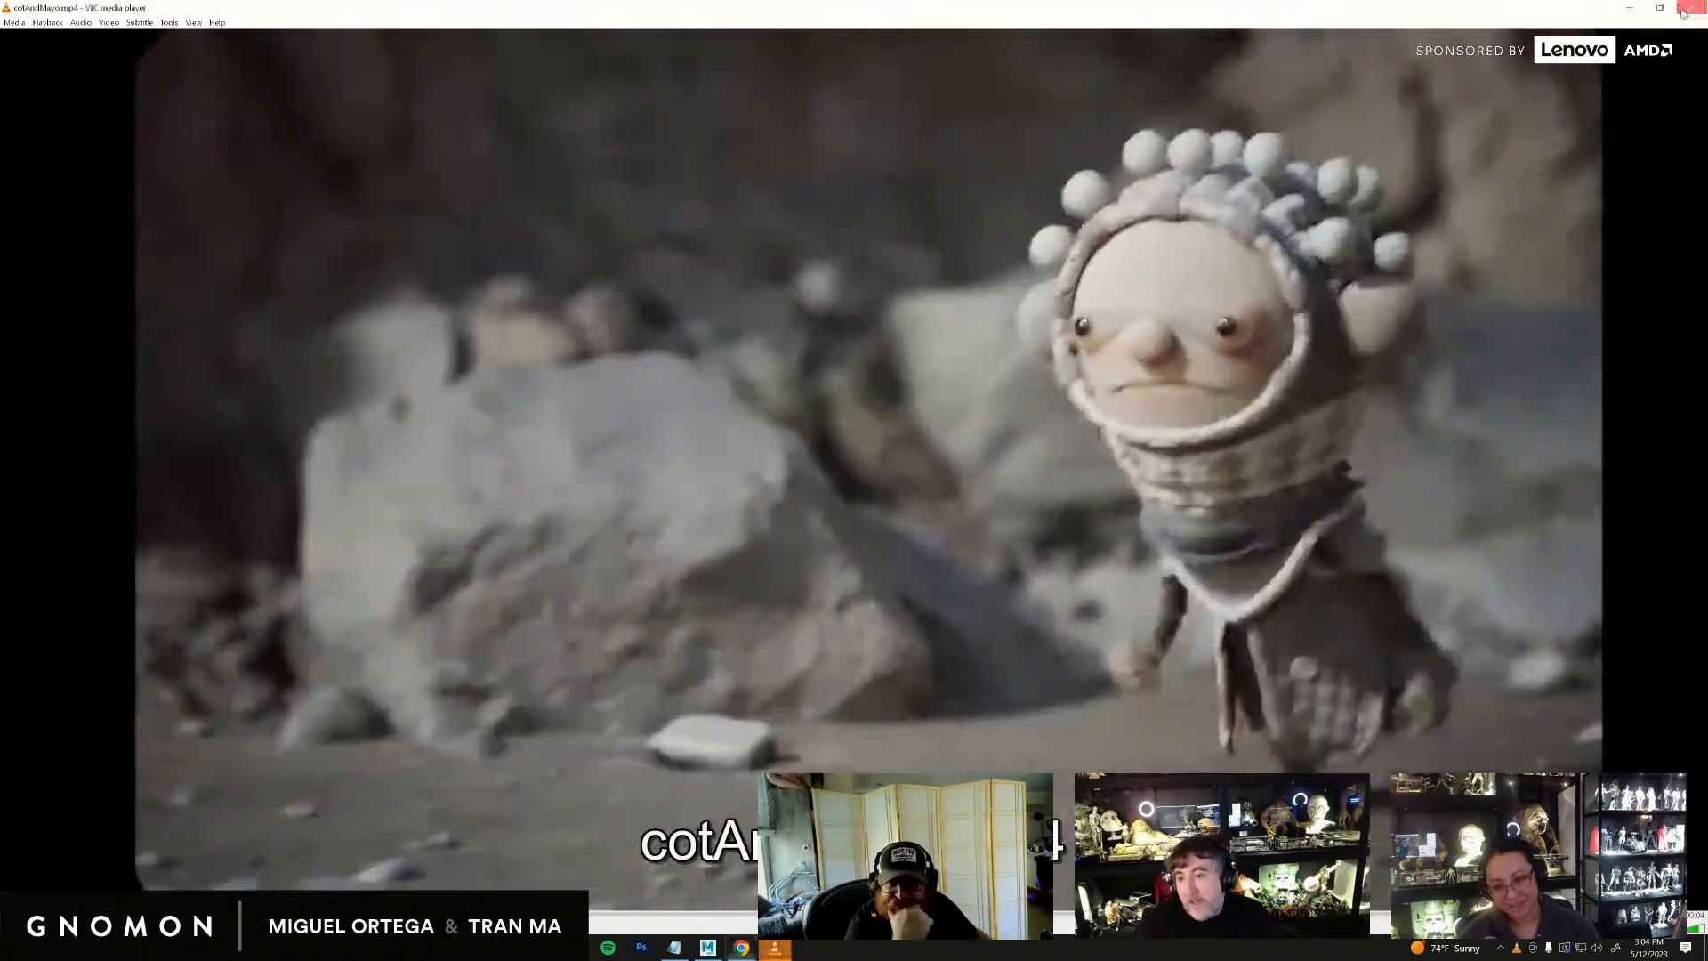
Step: Close the cotAndMayo.mp4 video and return to the Maya scene with the moth and both characters in view
{"action": "left_click", "coordinate": [1693, 7]}
{"action": "scroll", "coordinate": [920, 530], "scroll_direction": "down", "scroll_amount": 10}
{"action": "left_click_drag", "start_coordinate": [894, 531], "coordinate": [926, 658], "text": "alt"}
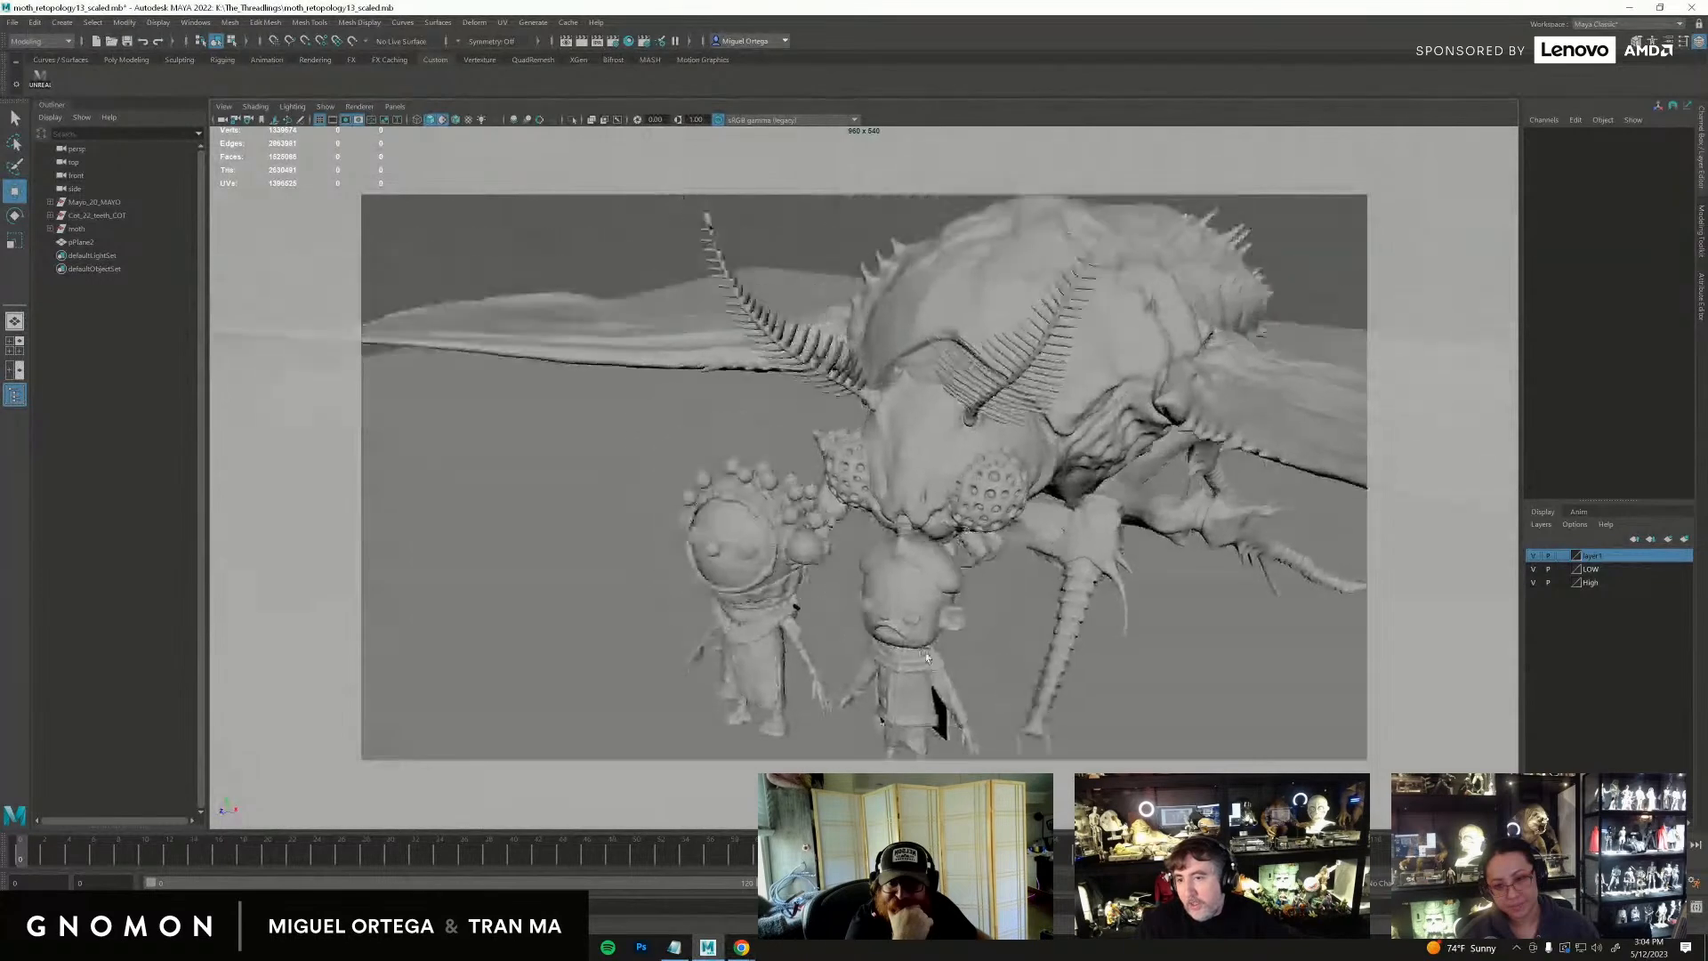
Step: Select the moth's left front wing, show the Rotate manipulator at its base, and clear the selection
{"action": "left_click", "coordinate": [1142, 384]}
{"action": "left_click", "coordinate": [1307, 283]}
{"action": "left_click_drag", "start_coordinate": [1307, 283], "coordinate": [1112, 497], "text": "alt"}
{"action": "left_click", "coordinate": [1112, 572]}
{"action": "key", "text": "e"}
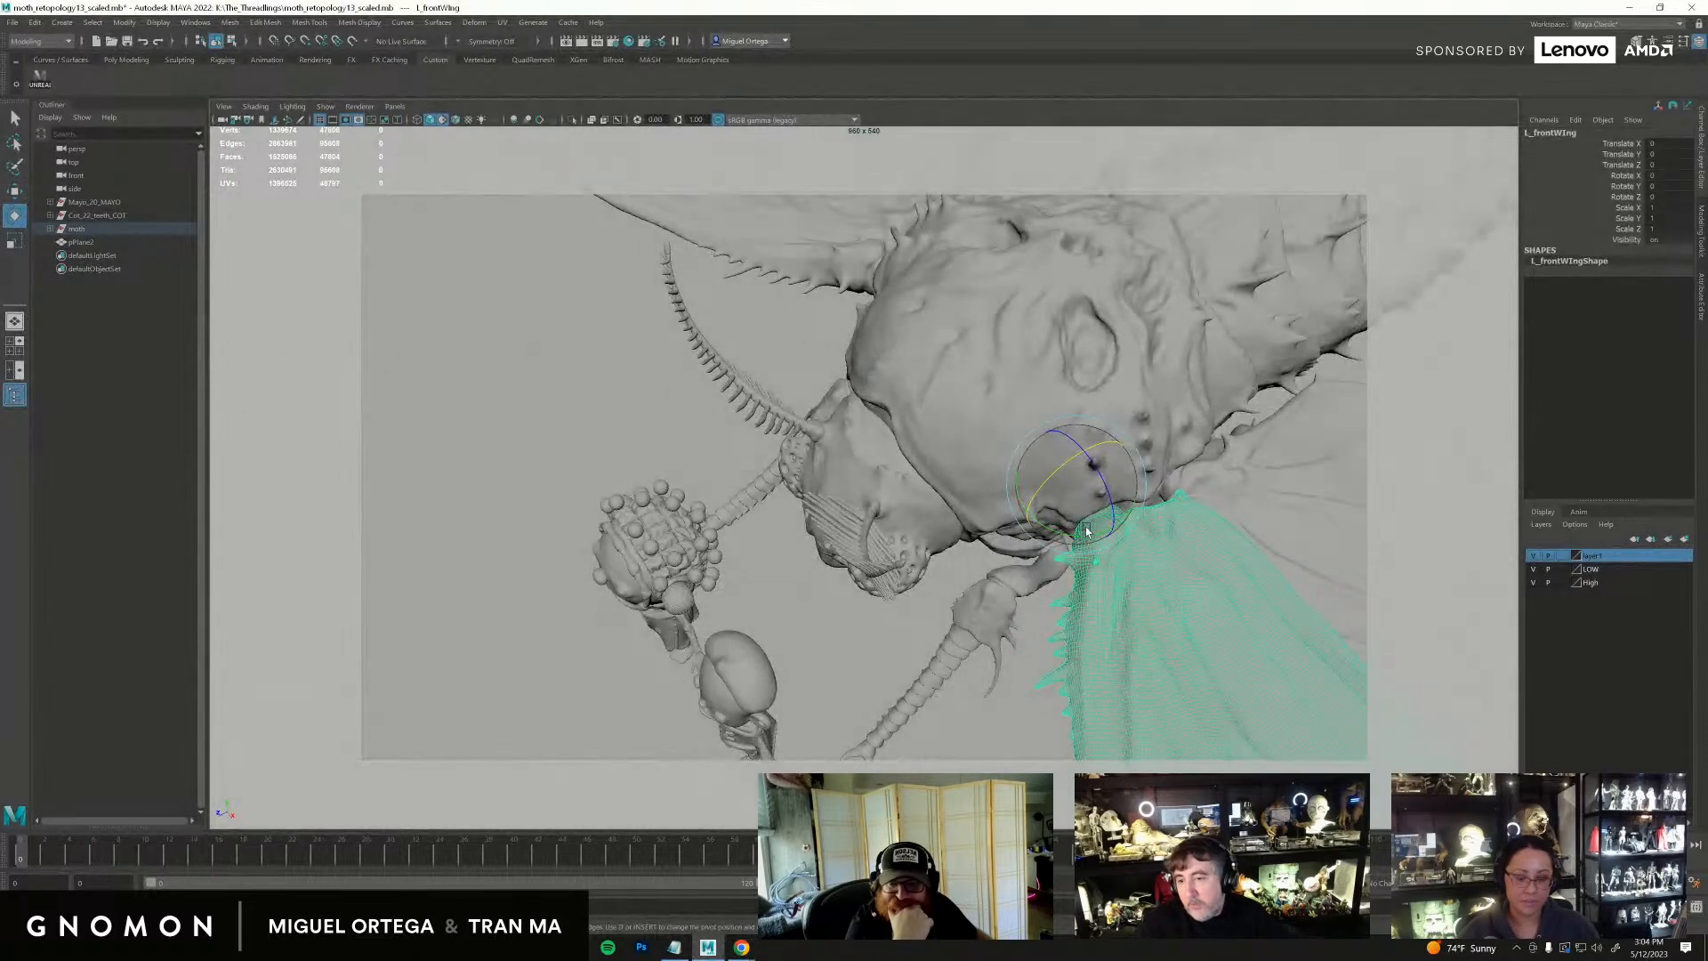
{"action": "right_click_drag", "start_coordinate": [1343, 499], "coordinate": [1002, 397], "text": "alt"}
{"action": "left_click_drag", "start_coordinate": [1002, 397], "coordinate": [667, 290], "text": "alt"}
{"action": "left_click", "coordinate": [548, 212]}
Step: Examine the whole moth with its spread wings beside the two characters from the front and side
{"action": "left_click_drag", "start_coordinate": [799, 402], "coordinate": [847, 412], "text": "alt"}
{"action": "right_click_drag", "start_coordinate": [847, 413], "coordinate": [1069, 313], "text": "alt"}
{"action": "left_click", "coordinate": [1087, 427]}
{"action": "left_click_drag", "start_coordinate": [1075, 418], "coordinate": [1097, 320], "text": "alt"}
{"action": "left_click", "coordinate": [1113, 418]}
{"action": "right_click_drag", "start_coordinate": [1113, 418], "coordinate": [1060, 385], "text": "alt"}
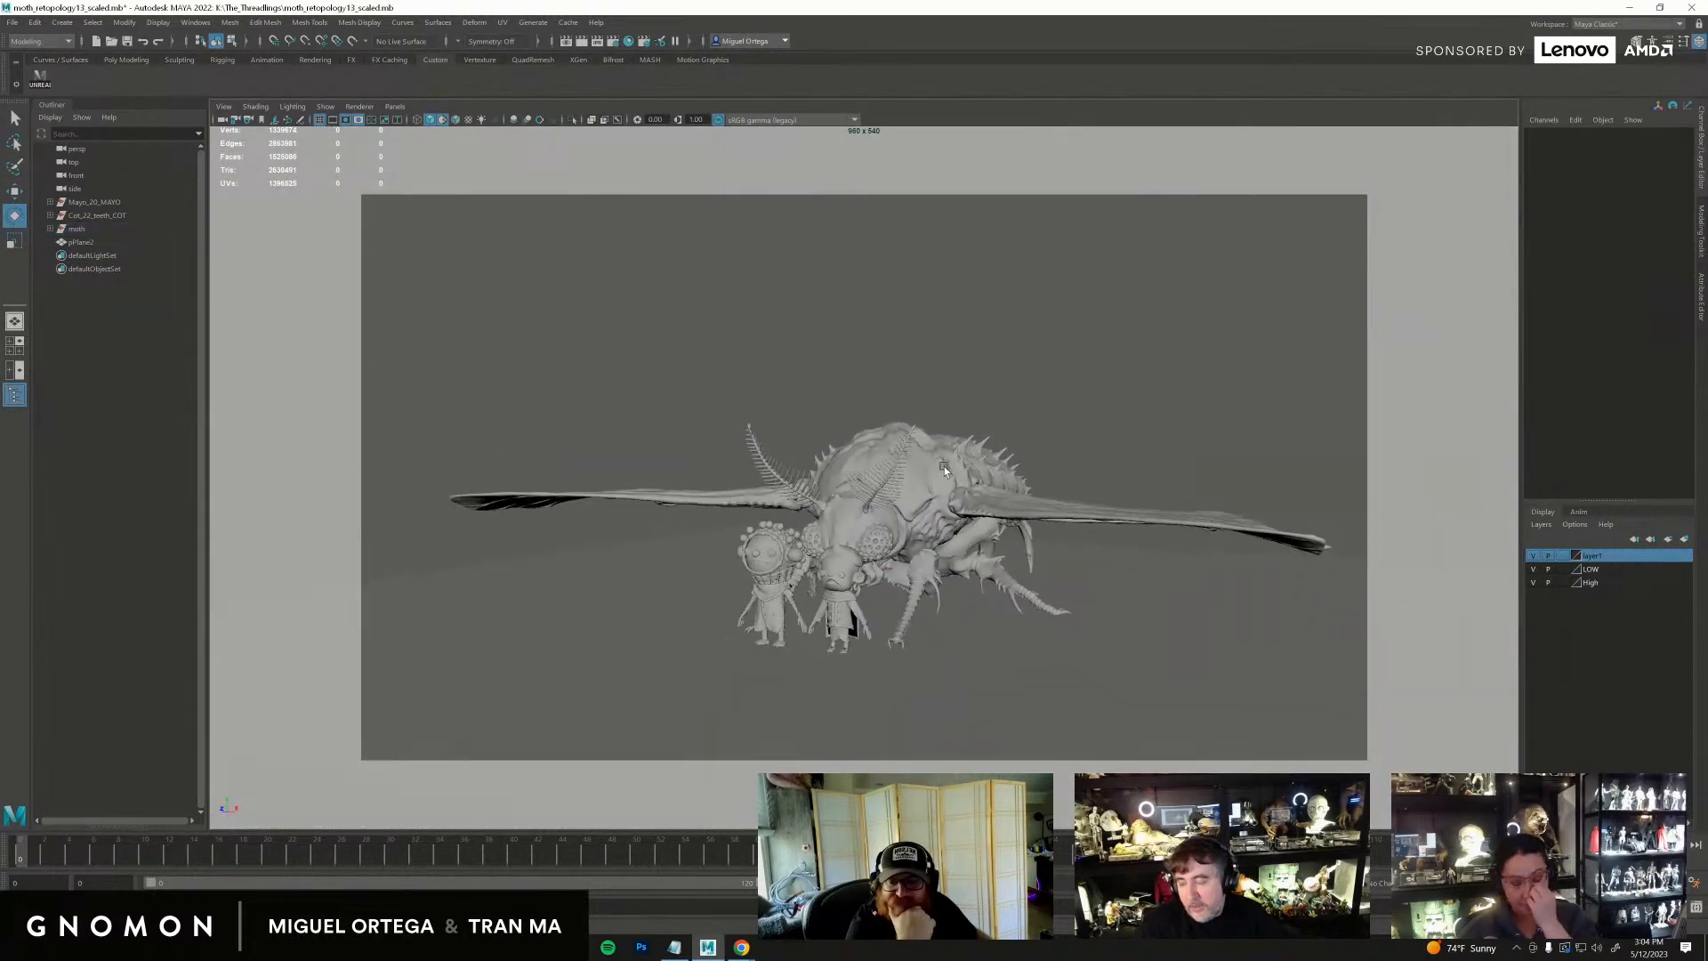
{"action": "left_click_drag", "start_coordinate": [1061, 384], "coordinate": [1096, 390], "text": "alt"}
{"action": "middle_click_drag", "start_coordinate": [1097, 436], "coordinate": [1100, 362], "text": "alt"}
{"action": "right_click_drag", "start_coordinate": [1077, 427], "coordinate": [1157, 585], "text": "alt"}
{"action": "left_click_drag", "start_coordinate": [1156, 584], "coordinate": [948, 644], "text": "alt"}
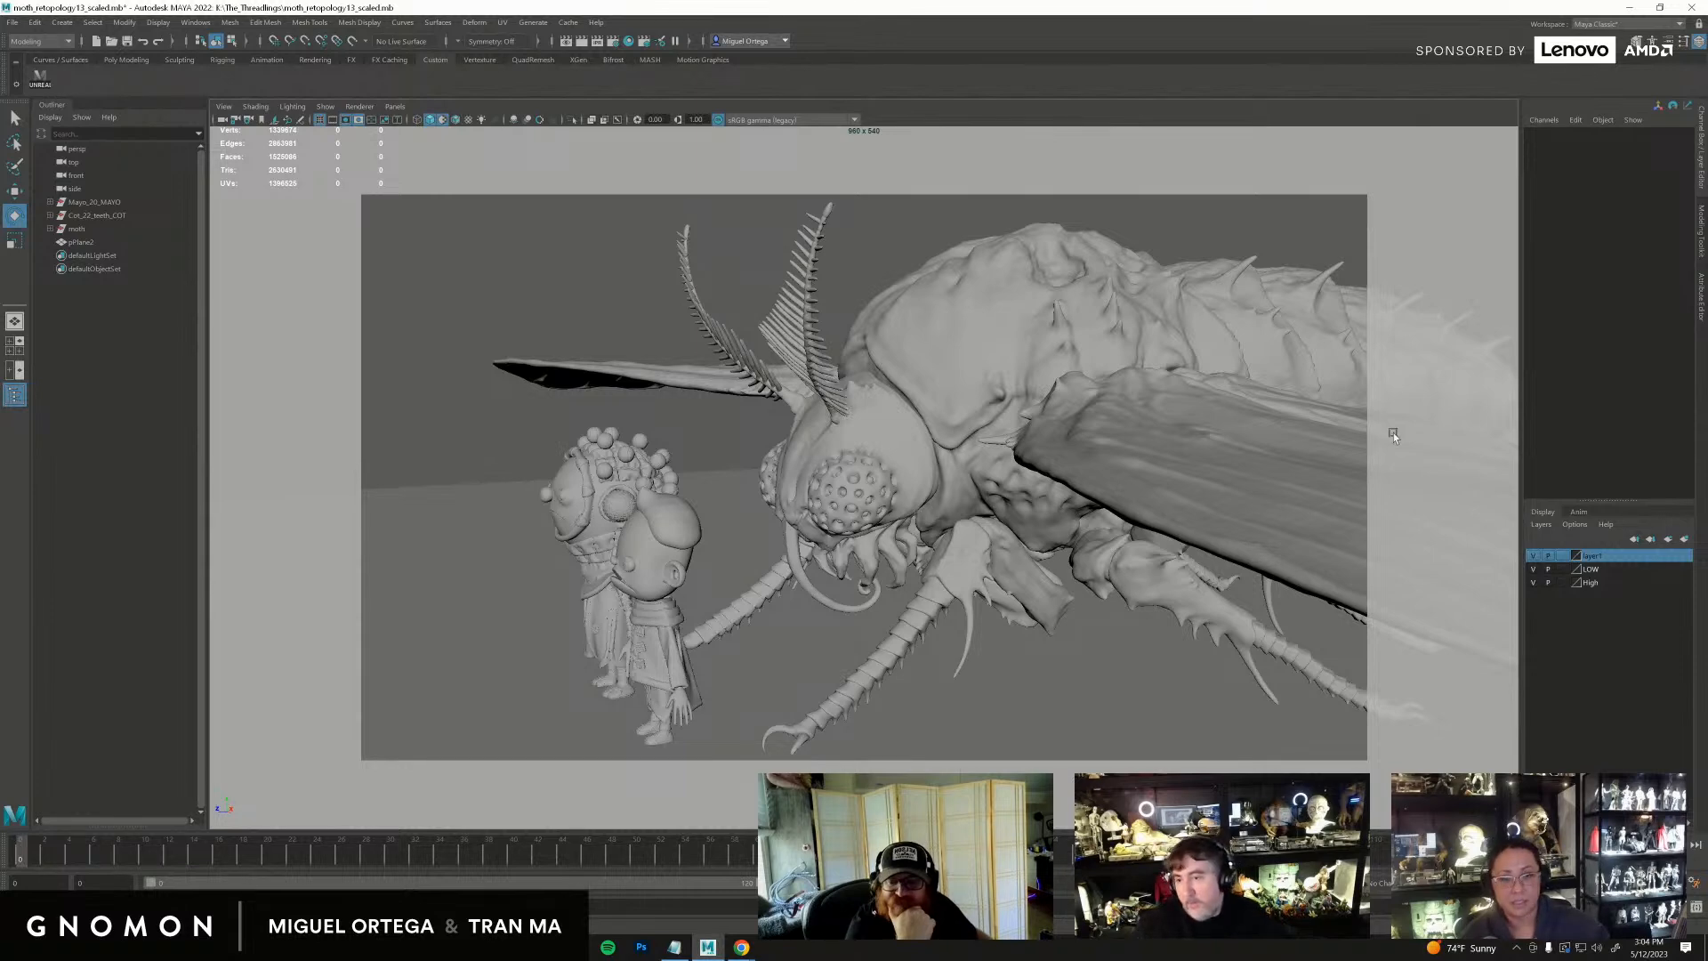
{"action": "left_click_drag", "start_coordinate": [996, 483], "coordinate": [932, 606], "text": "alt"}
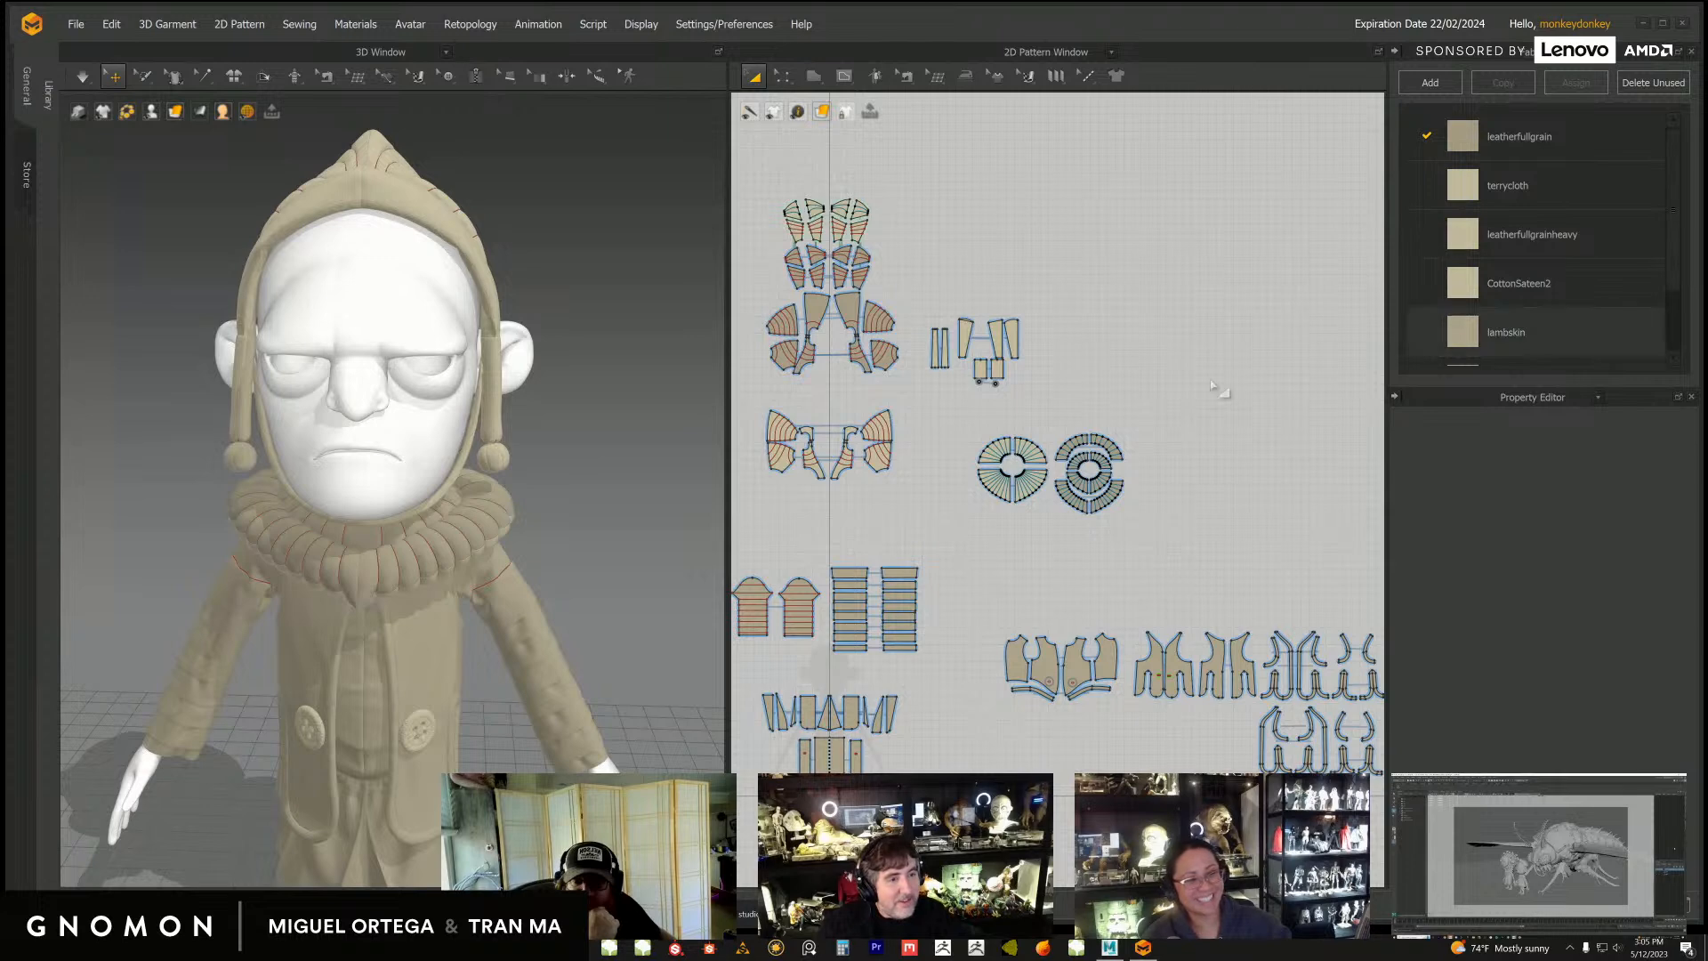
Step: In Marvelous Designer, frame the avatar in its coat and hood, widen the 3D window and view the garment from several angles
{"action": "scroll", "coordinate": [410, 540], "scroll_direction": "down", "scroll_amount": 15}
{"action": "middle_click_drag", "start_coordinate": [356, 499], "coordinate": [401, 561]}
{"action": "scroll", "coordinate": [400, 560], "scroll_direction": "up", "scroll_amount": 6}
{"action": "right_click_drag", "start_coordinate": [400, 560], "coordinate": [388, 562]}
{"action": "scroll", "coordinate": [388, 562], "scroll_direction": "up", "scroll_amount": 4}
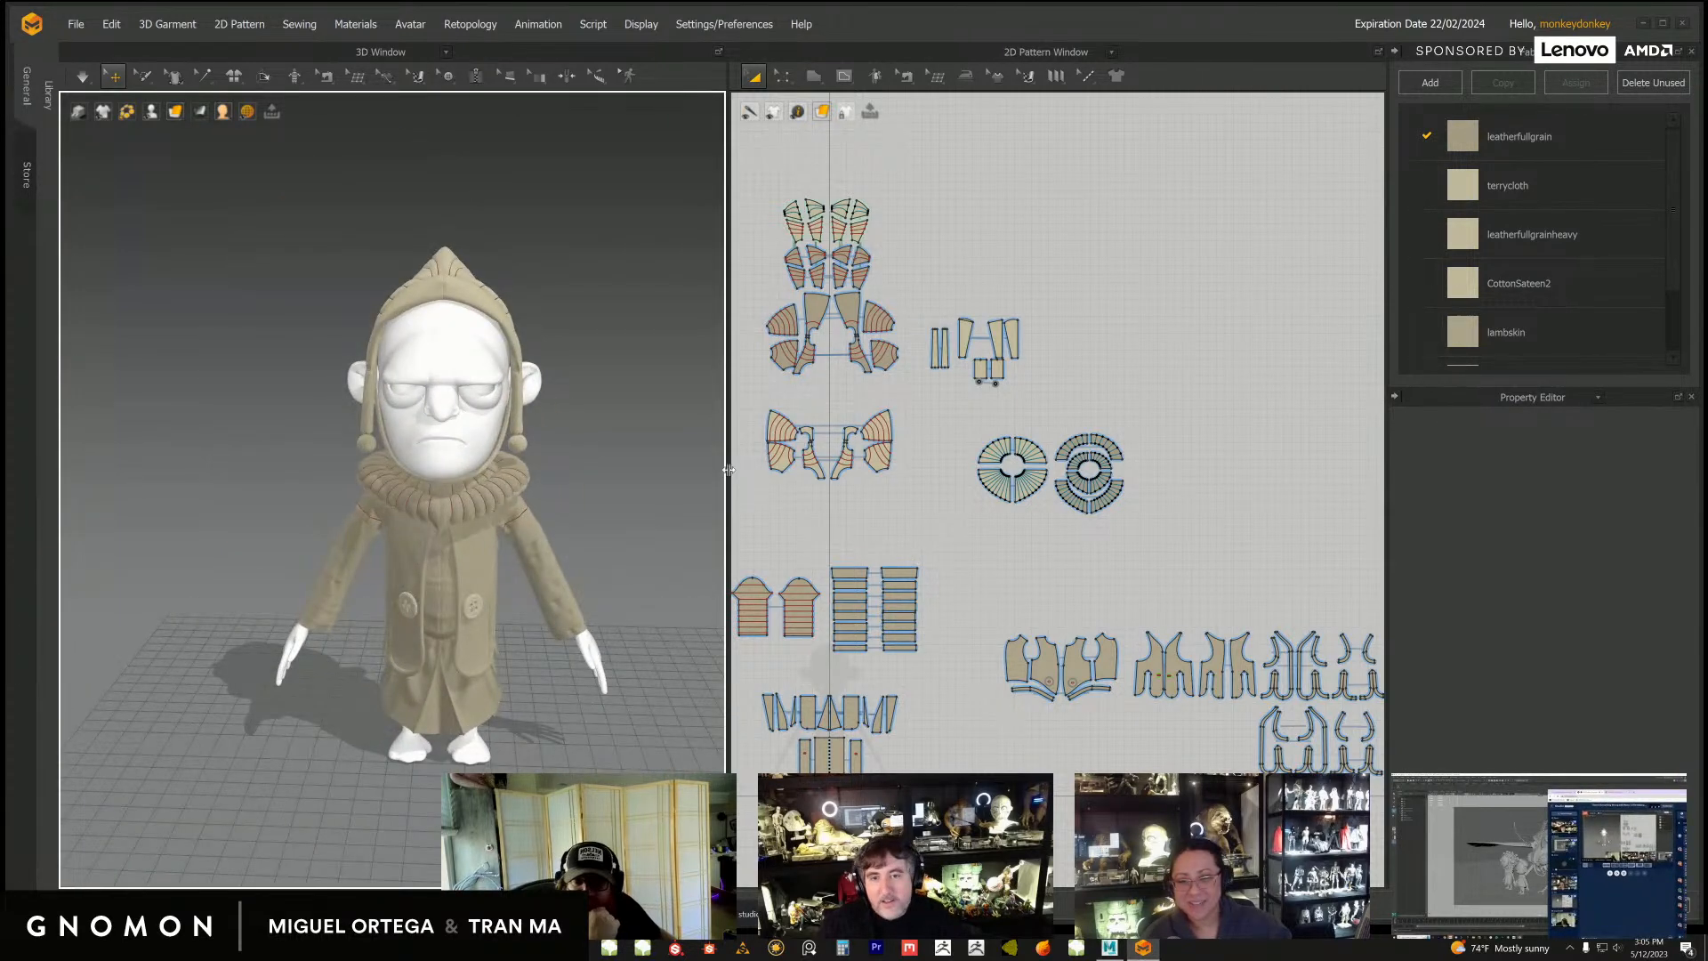
{"action": "left_click_drag", "start_coordinate": [726, 470], "coordinate": [877, 461]}
{"action": "right_click_drag", "start_coordinate": [729, 522], "coordinate": [711, 492]}
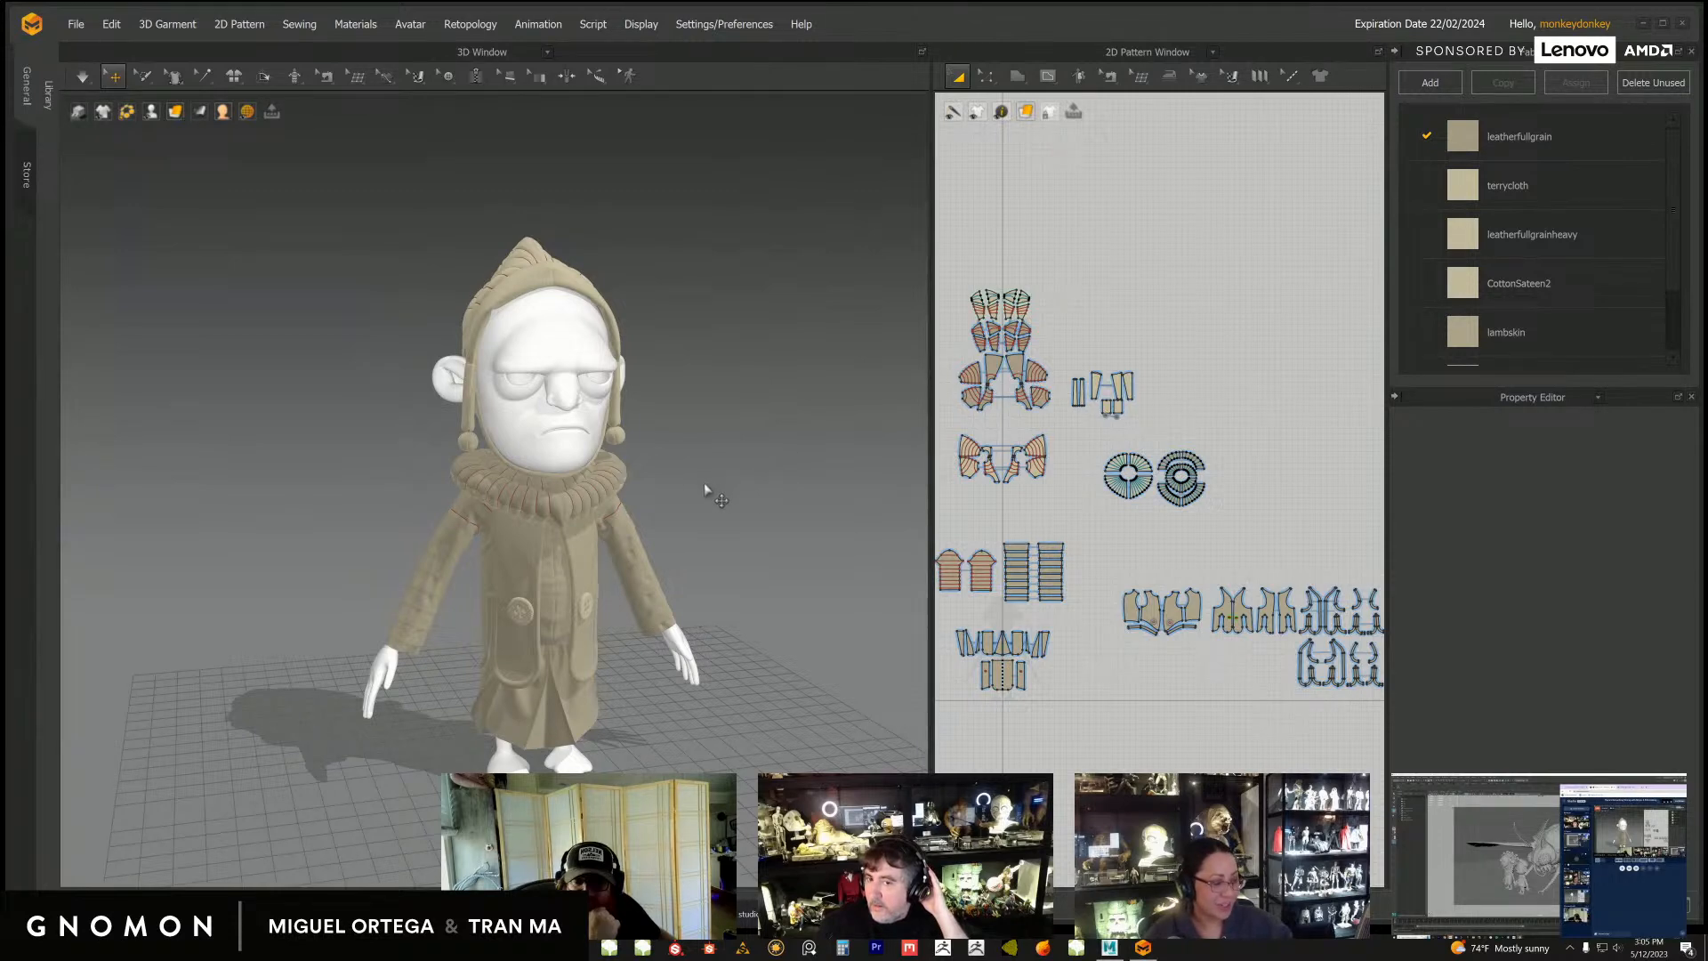
{"action": "right_click_drag", "start_coordinate": [547, 504], "coordinate": [672, 364]}
{"action": "right_click_drag", "start_coordinate": [552, 476], "coordinate": [717, 427]}
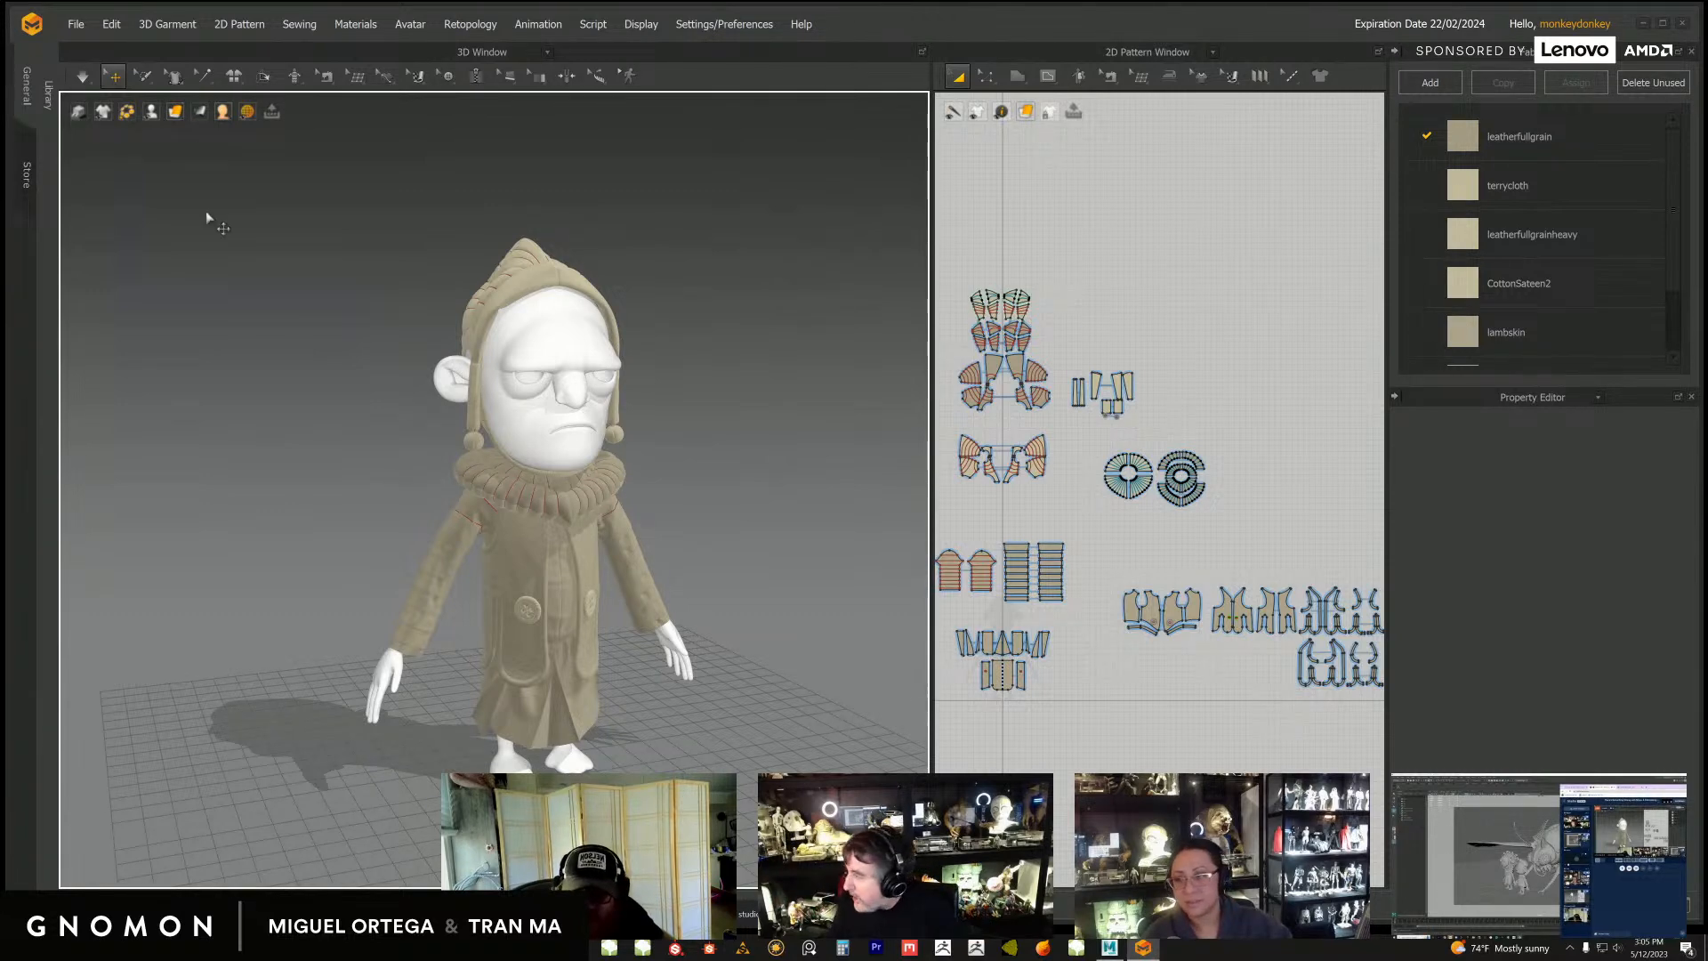
Step: Open the animated version of the garment project, loading both the garment and the avatar
{"action": "left_click", "coordinate": [76, 24]}
{"action": "mouse_move", "coordinate": [135, 76]}
{"action": "left_click", "coordinate": [243, 73]}
{"action": "left_click_drag", "start_coordinate": [818, 15], "coordinate": [1707, 298]}
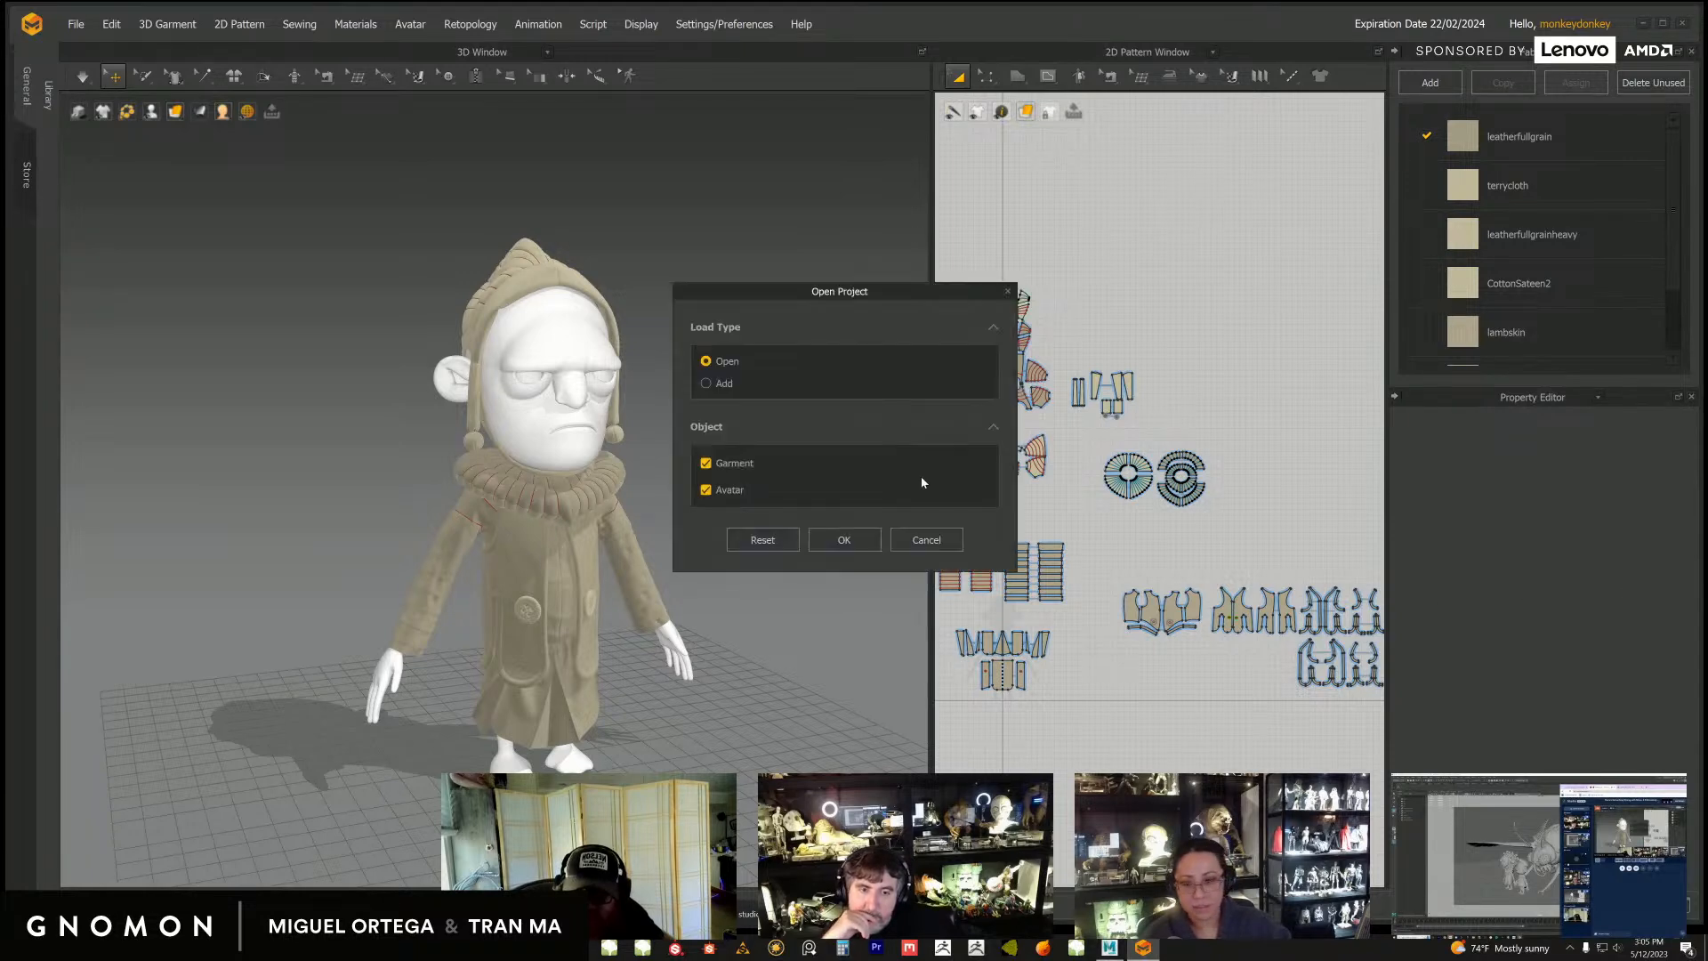
{"action": "left_click", "coordinate": [845, 539]}
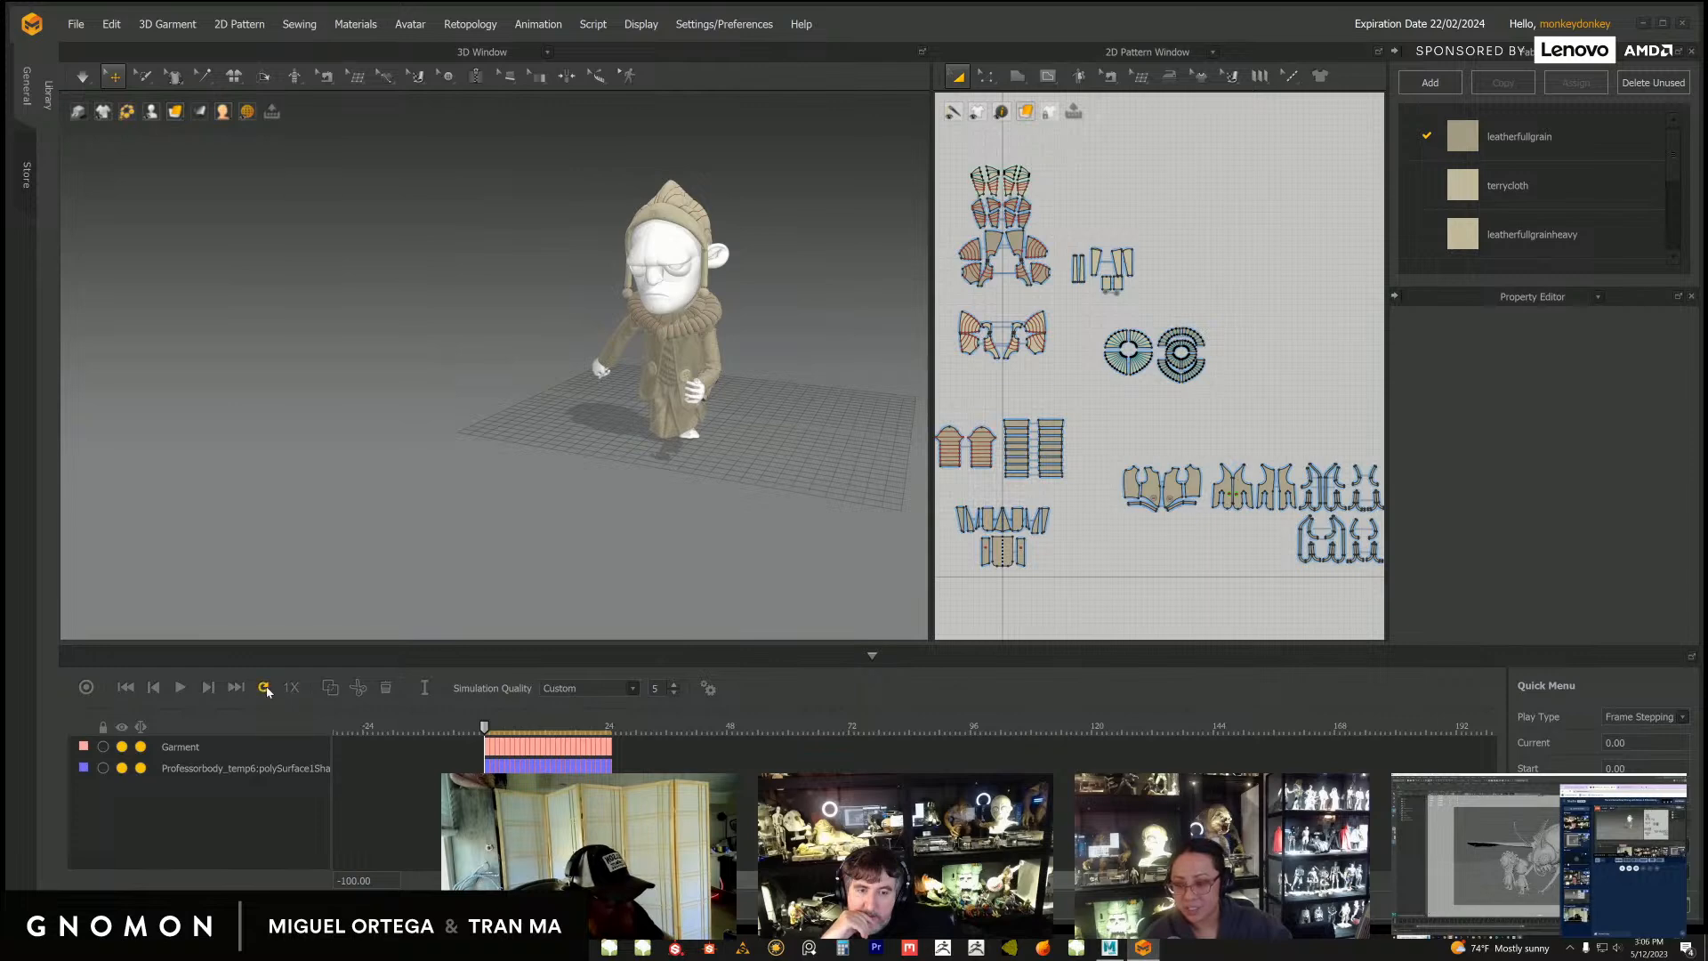
Step: Set the animation's play type to Real Time and play the coat simulation from the first frame
{"action": "left_click", "coordinate": [1643, 718]}
{"action": "left_click", "coordinate": [1621, 750]}
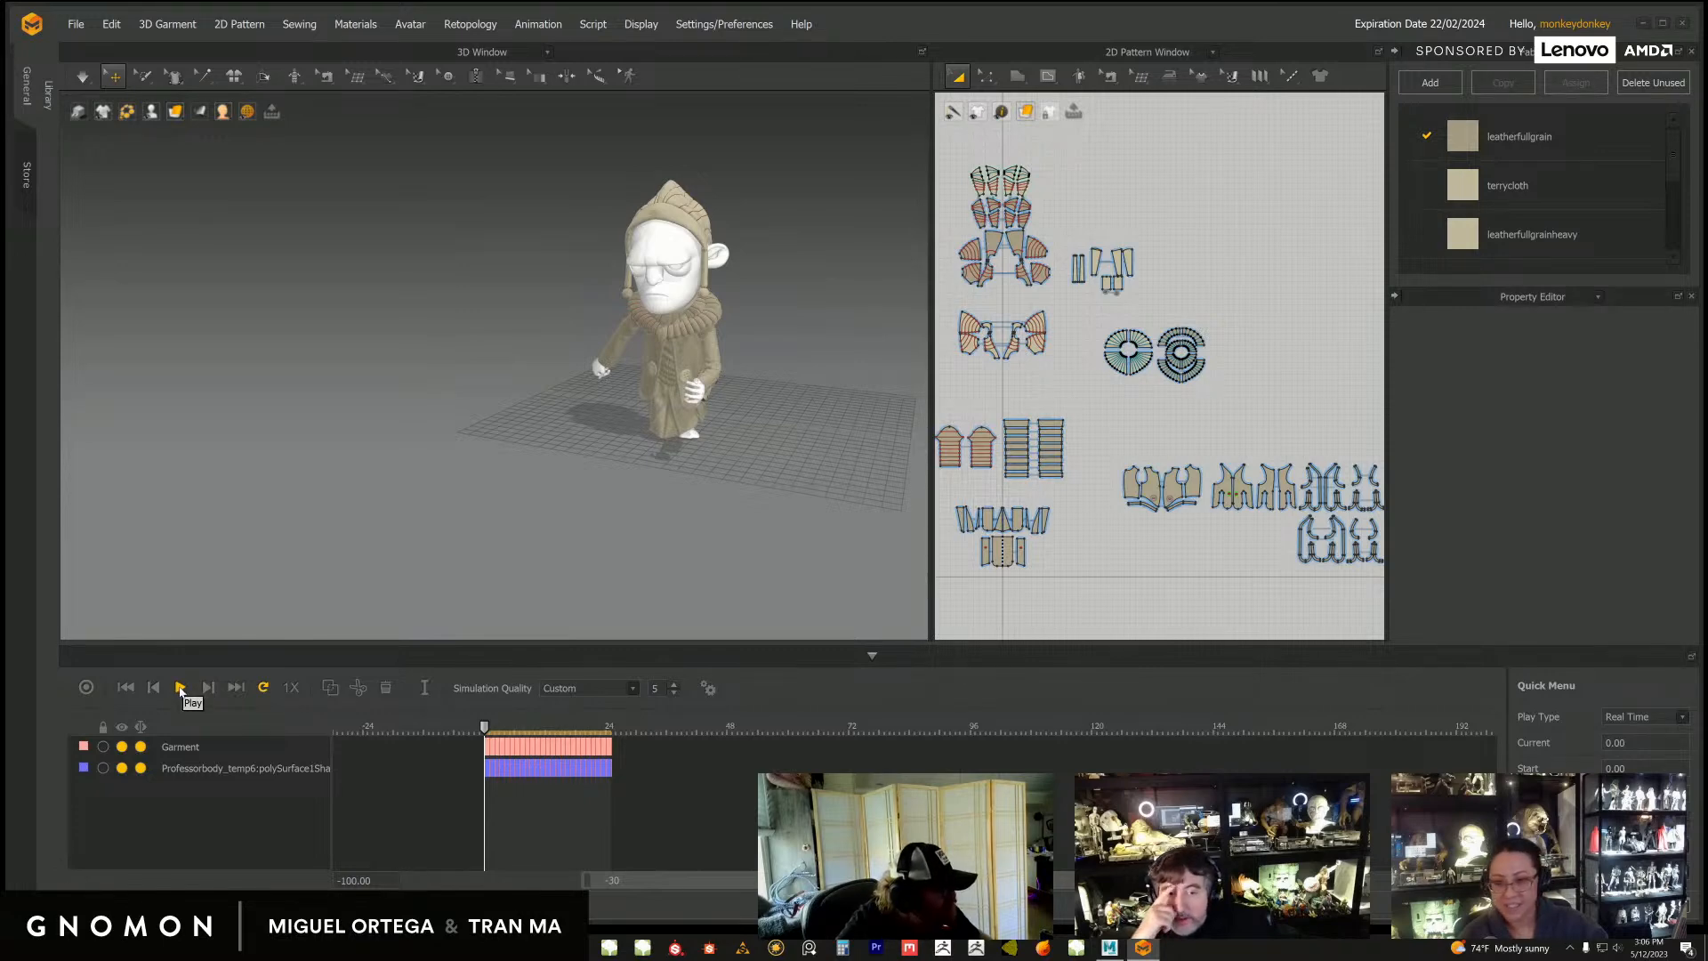
{"action": "right_click_drag", "start_coordinate": [425, 550], "coordinate": [429, 585]}
{"action": "scroll", "coordinate": [428, 584], "scroll_direction": "up", "scroll_amount": 1}
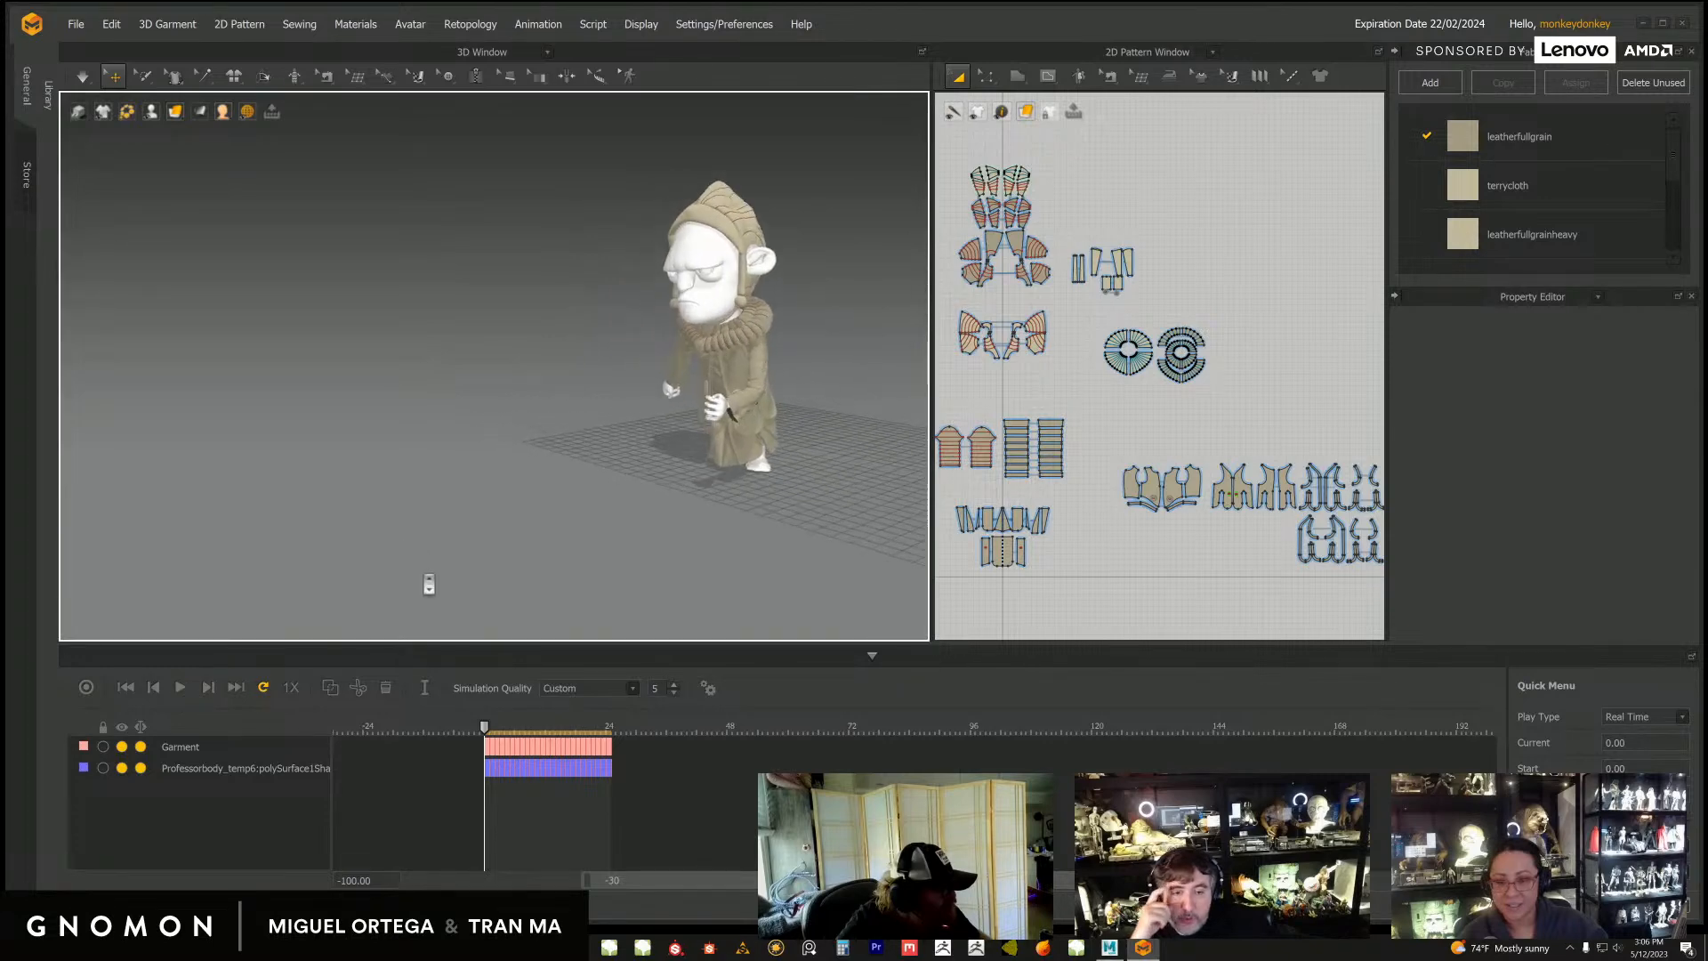
{"action": "left_click", "coordinate": [183, 689]}
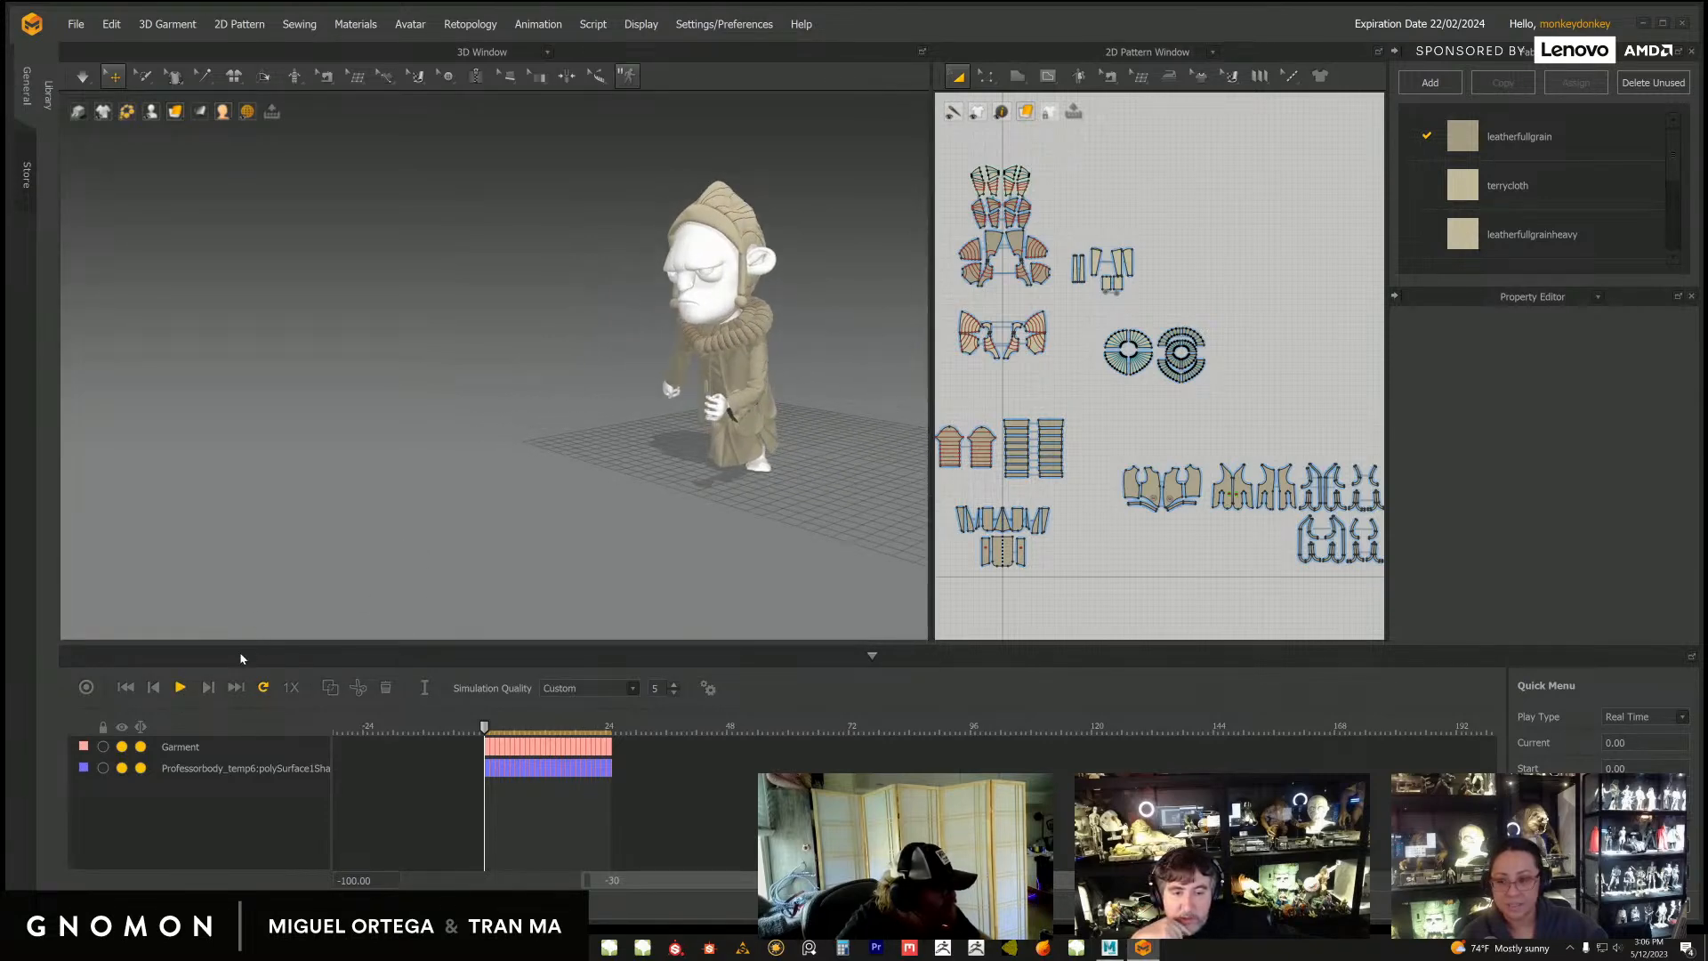
{"action": "left_click_drag", "start_coordinate": [597, 731], "coordinate": [478, 733]}
{"action": "left_click", "coordinate": [182, 688]}
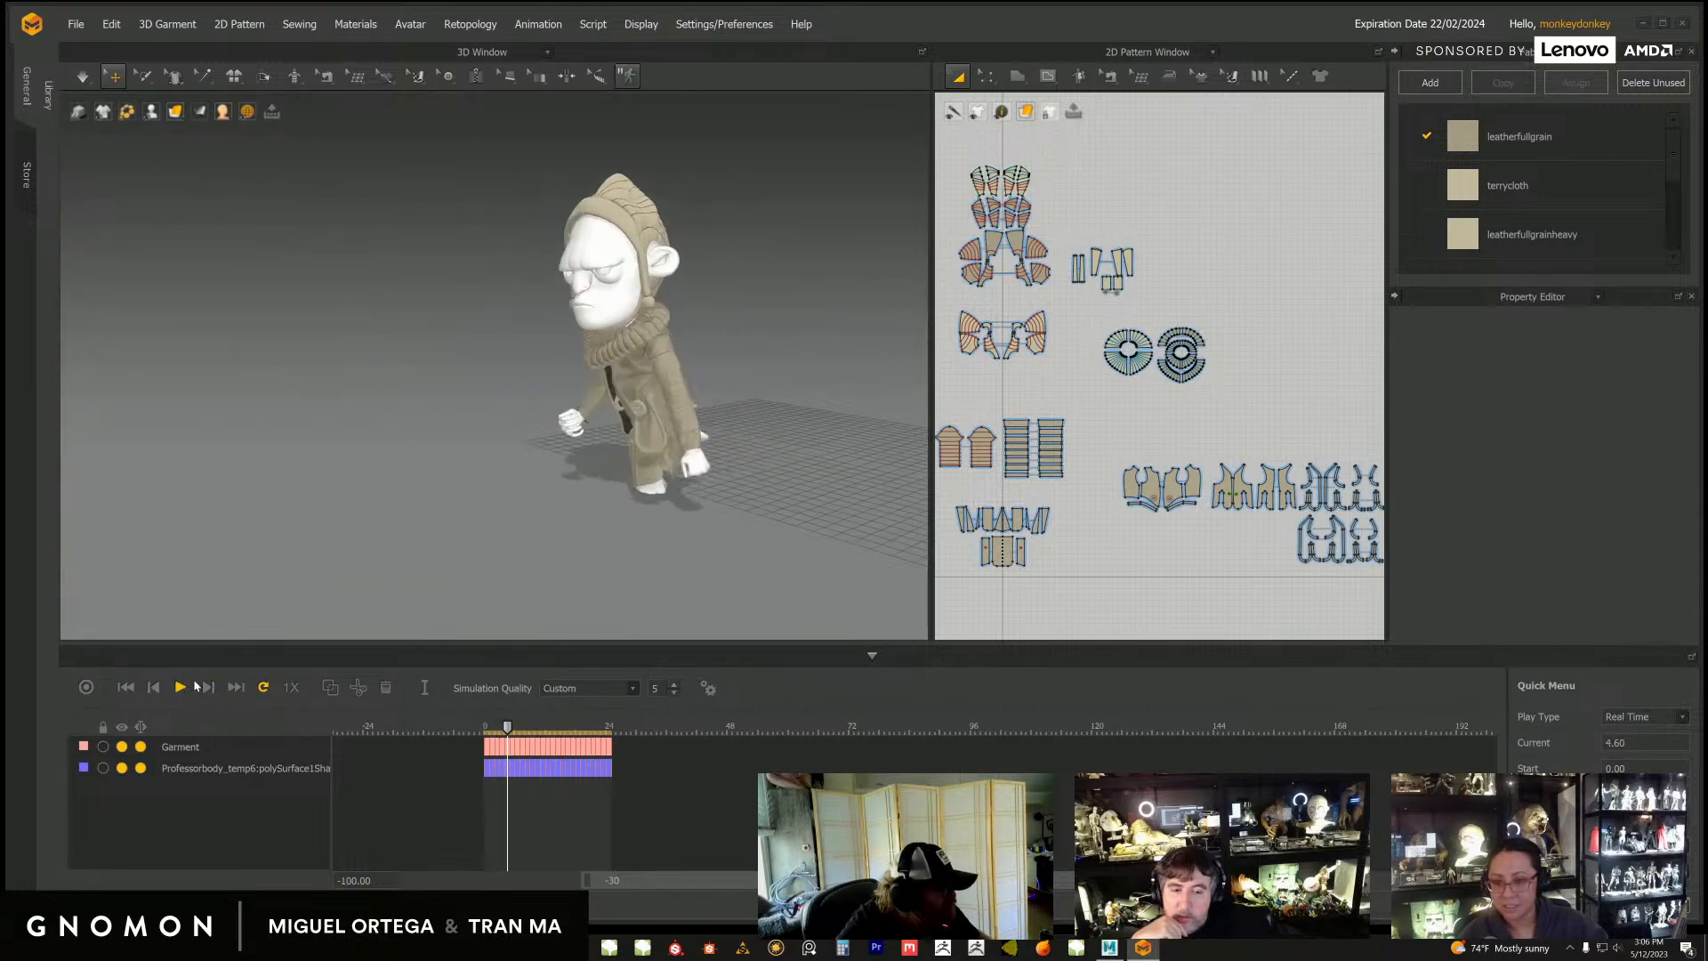
Step: Reframe the walking avatar in the 3D window and watch the cloth animation play from a closer front angle
{"action": "right_click_drag", "start_coordinate": [660, 531], "coordinate": [689, 545]}
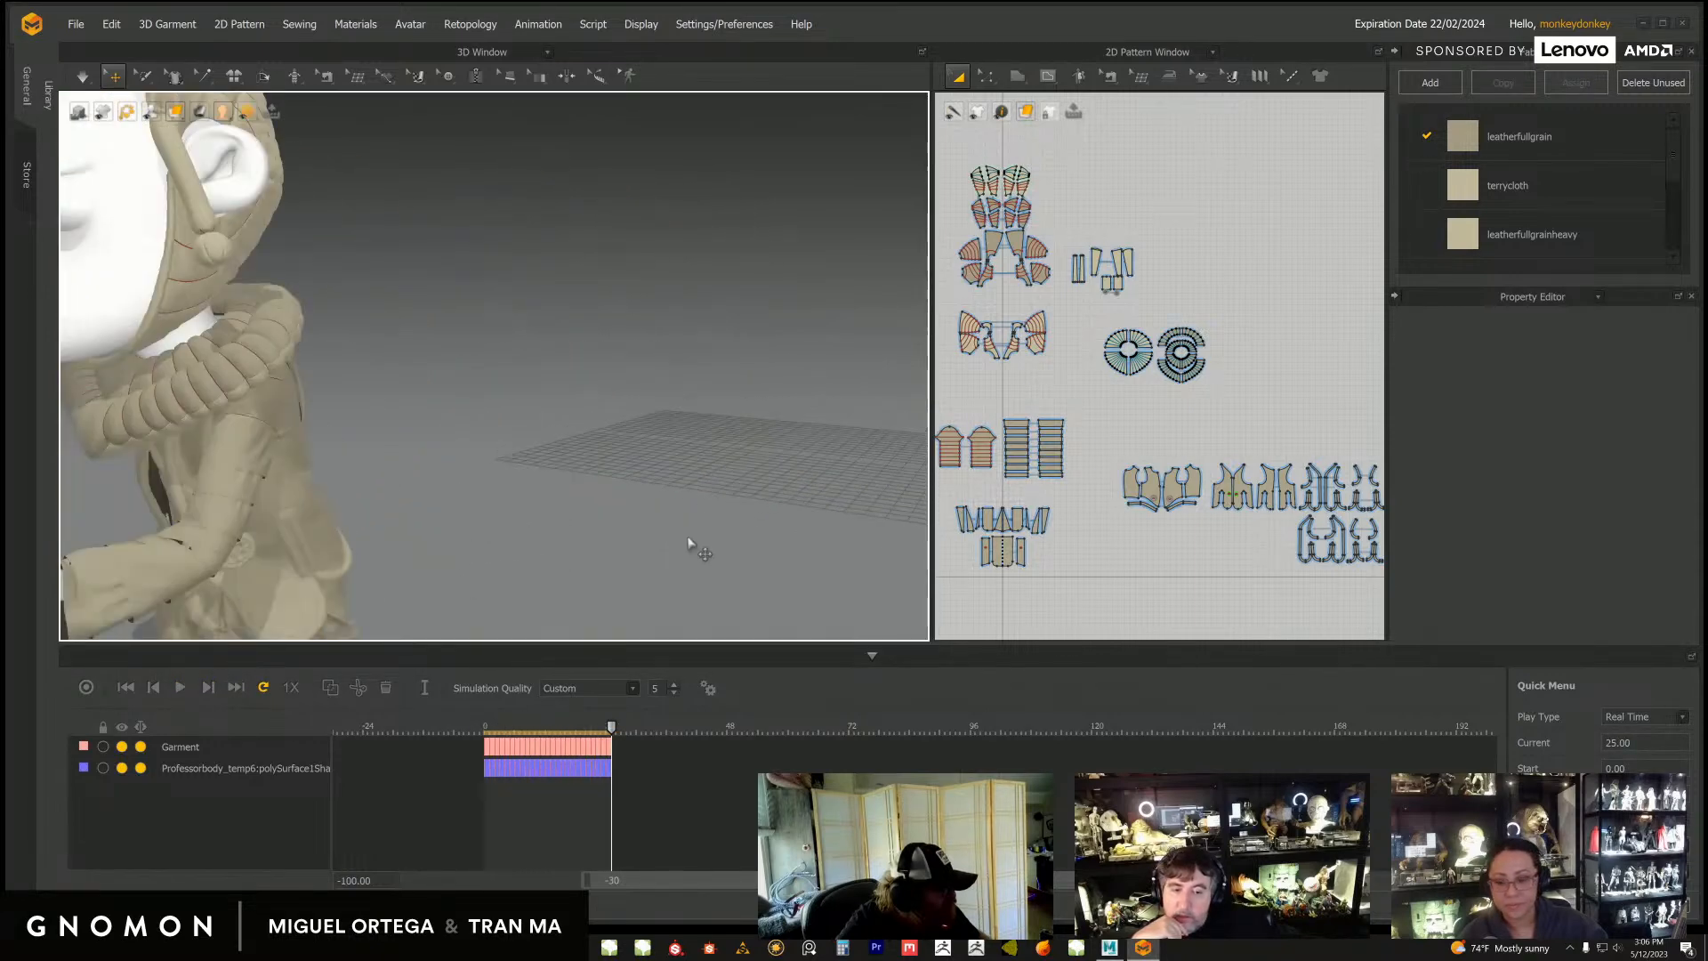
{"action": "key", "text": "f"}
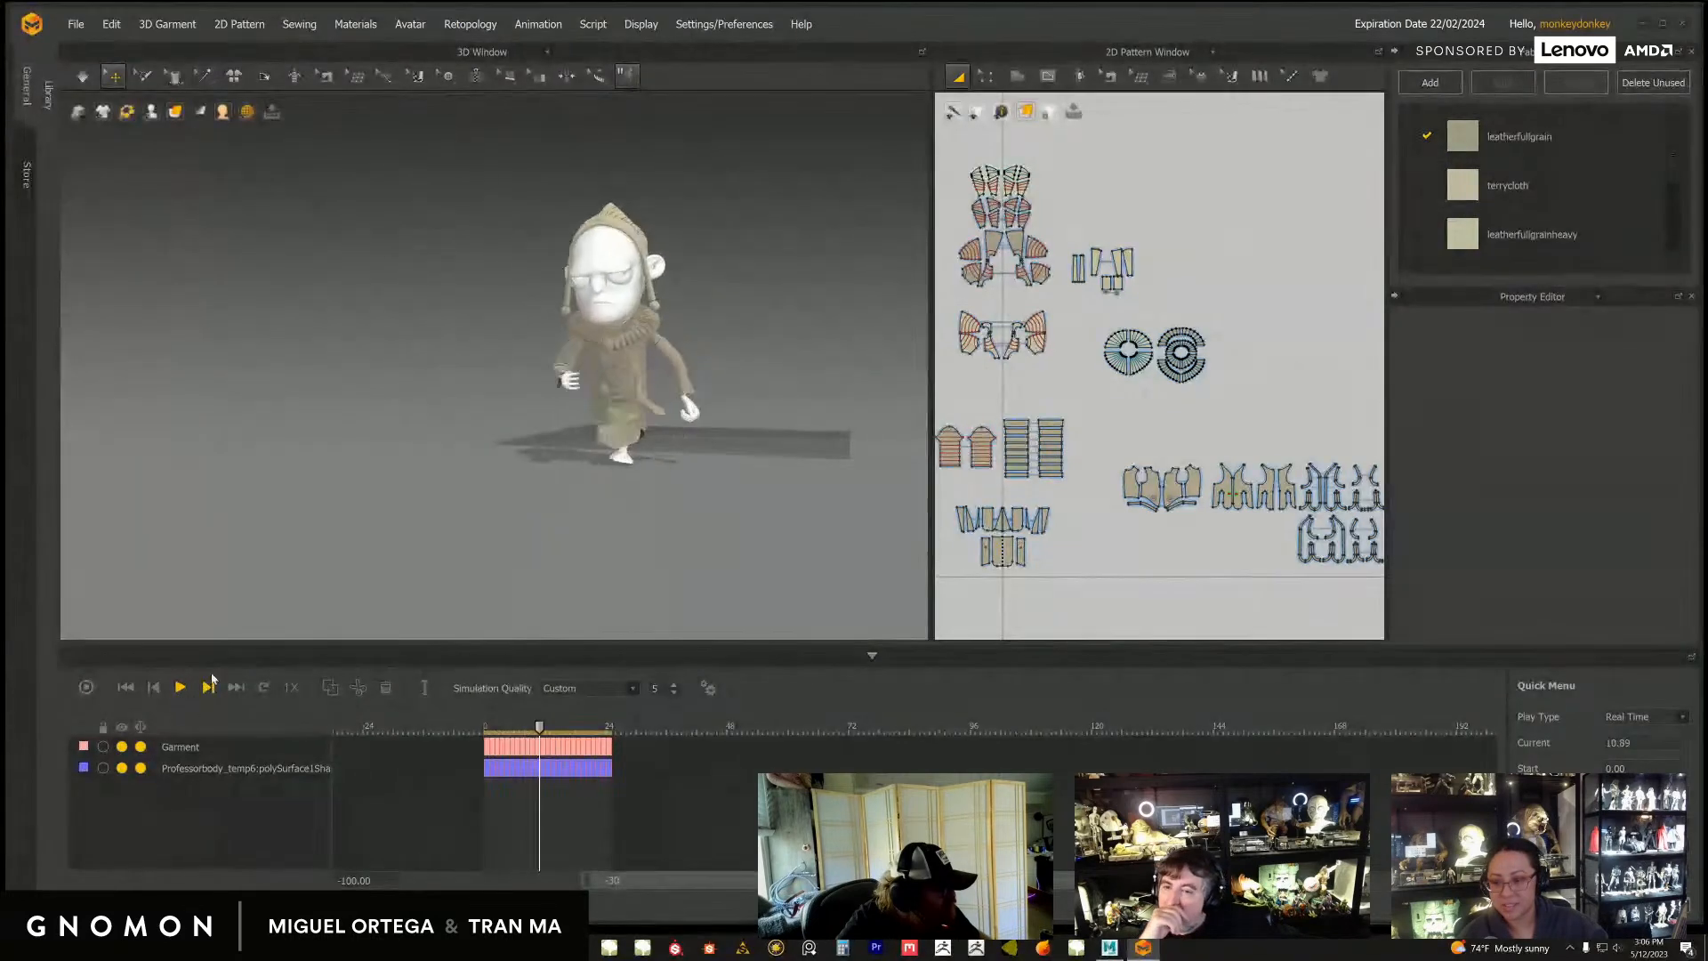
{"action": "right_click_drag", "start_coordinate": [667, 542], "coordinate": [656, 541]}
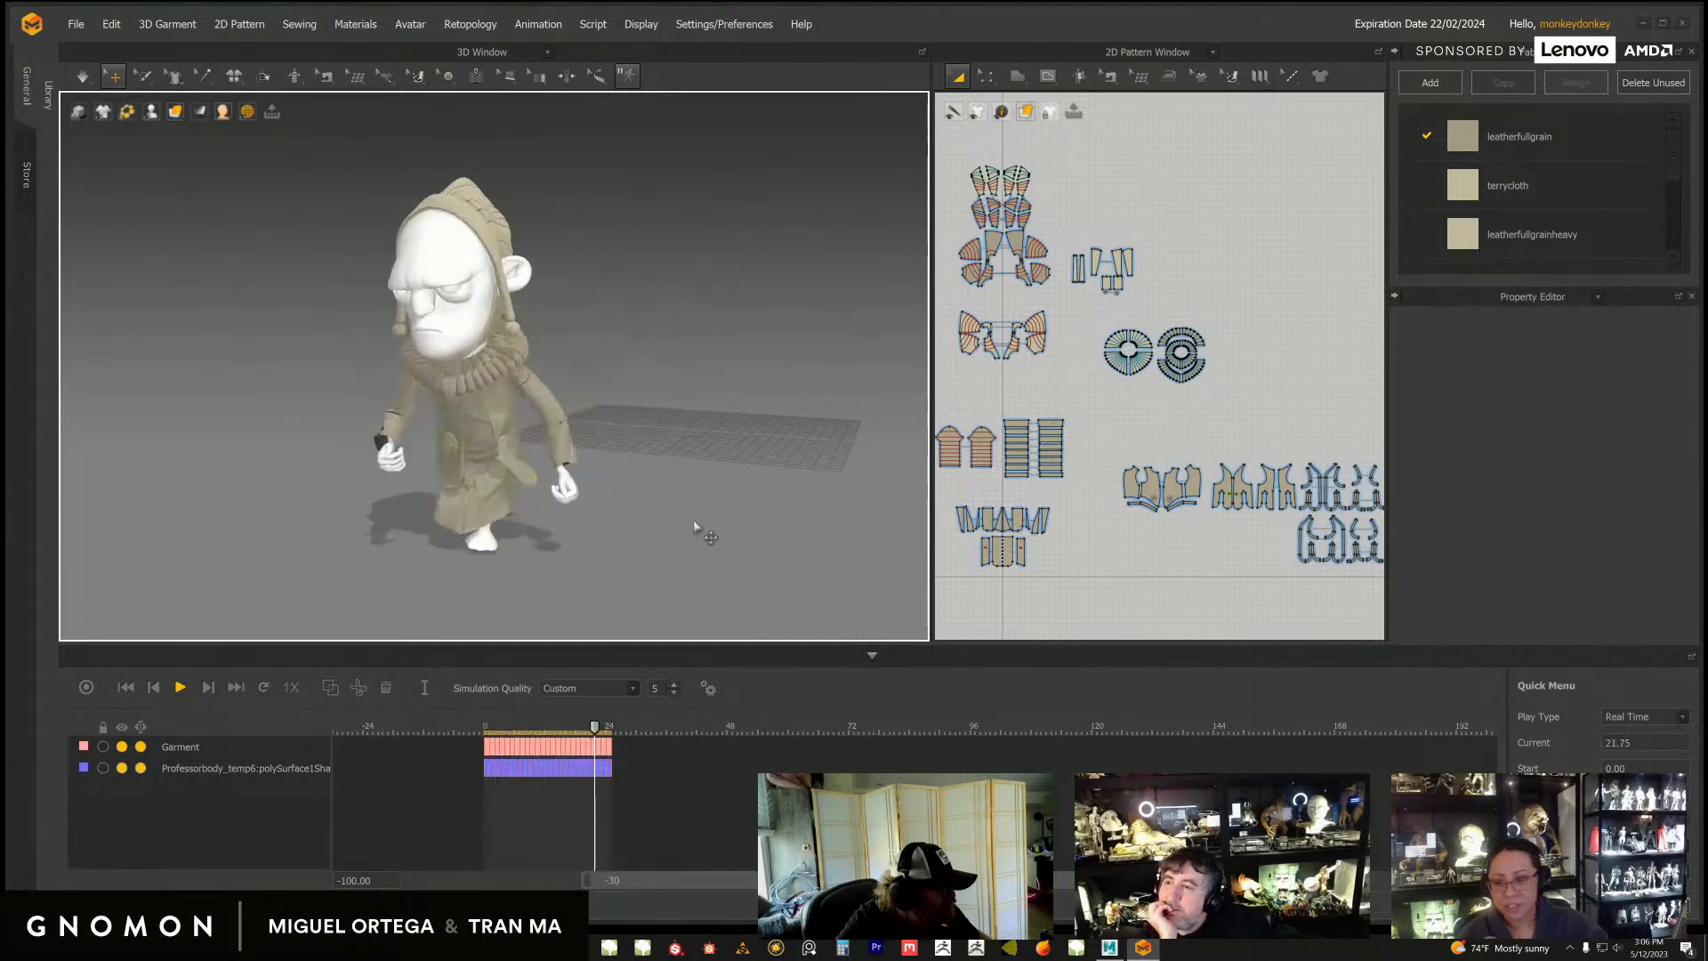
Step: Open another animated project of the coated avatar, loading both the garment and the avatar
{"action": "left_click", "coordinate": [207, 689]}
{"action": "left_click", "coordinate": [71, 25]}
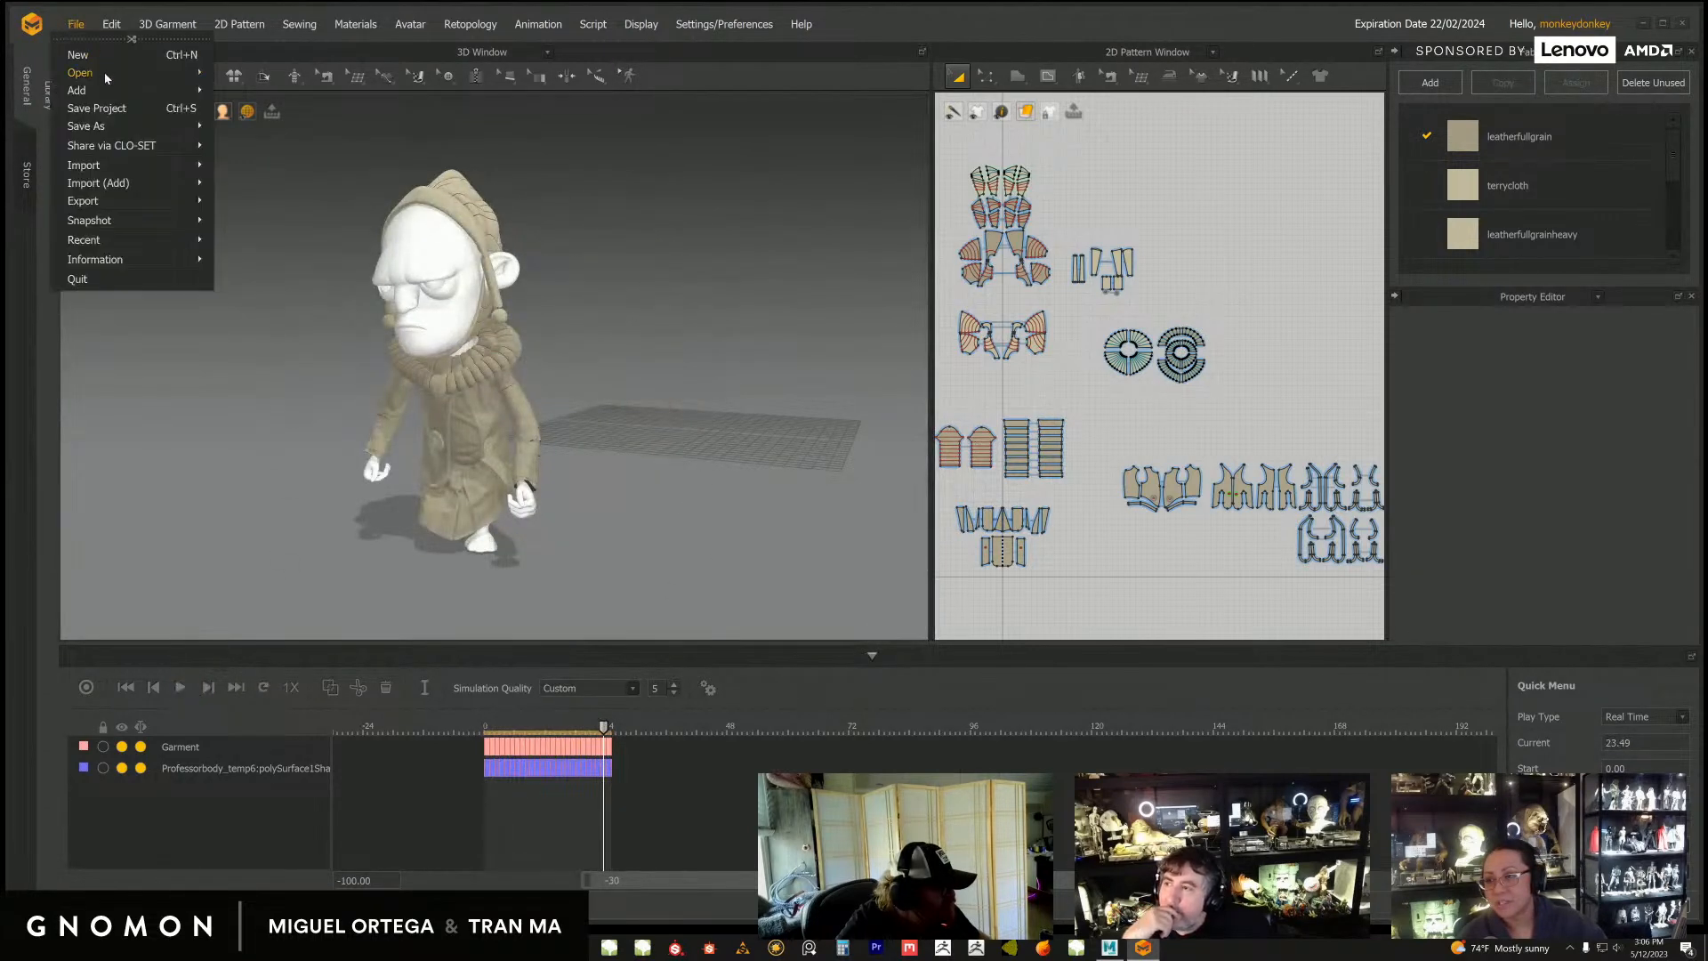
{"action": "mouse_move", "coordinate": [103, 78]}
{"action": "left_click", "coordinate": [249, 73]}
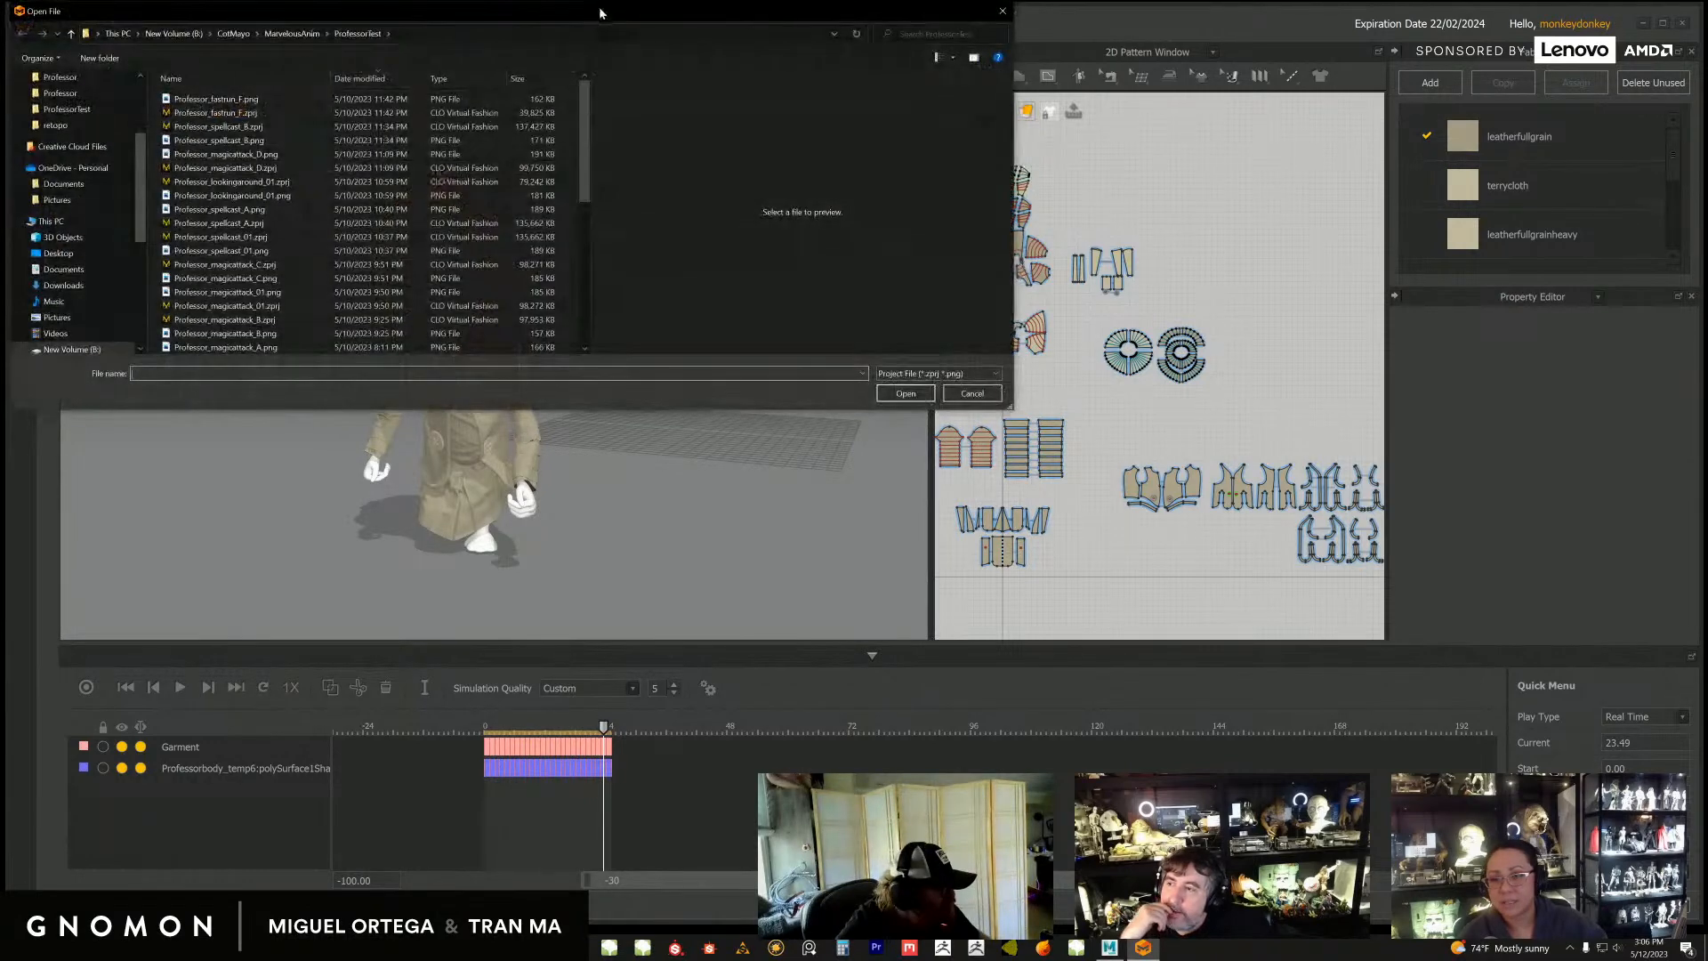
{"action": "left_click_drag", "start_coordinate": [599, 12], "coordinate": [1310, 183]}
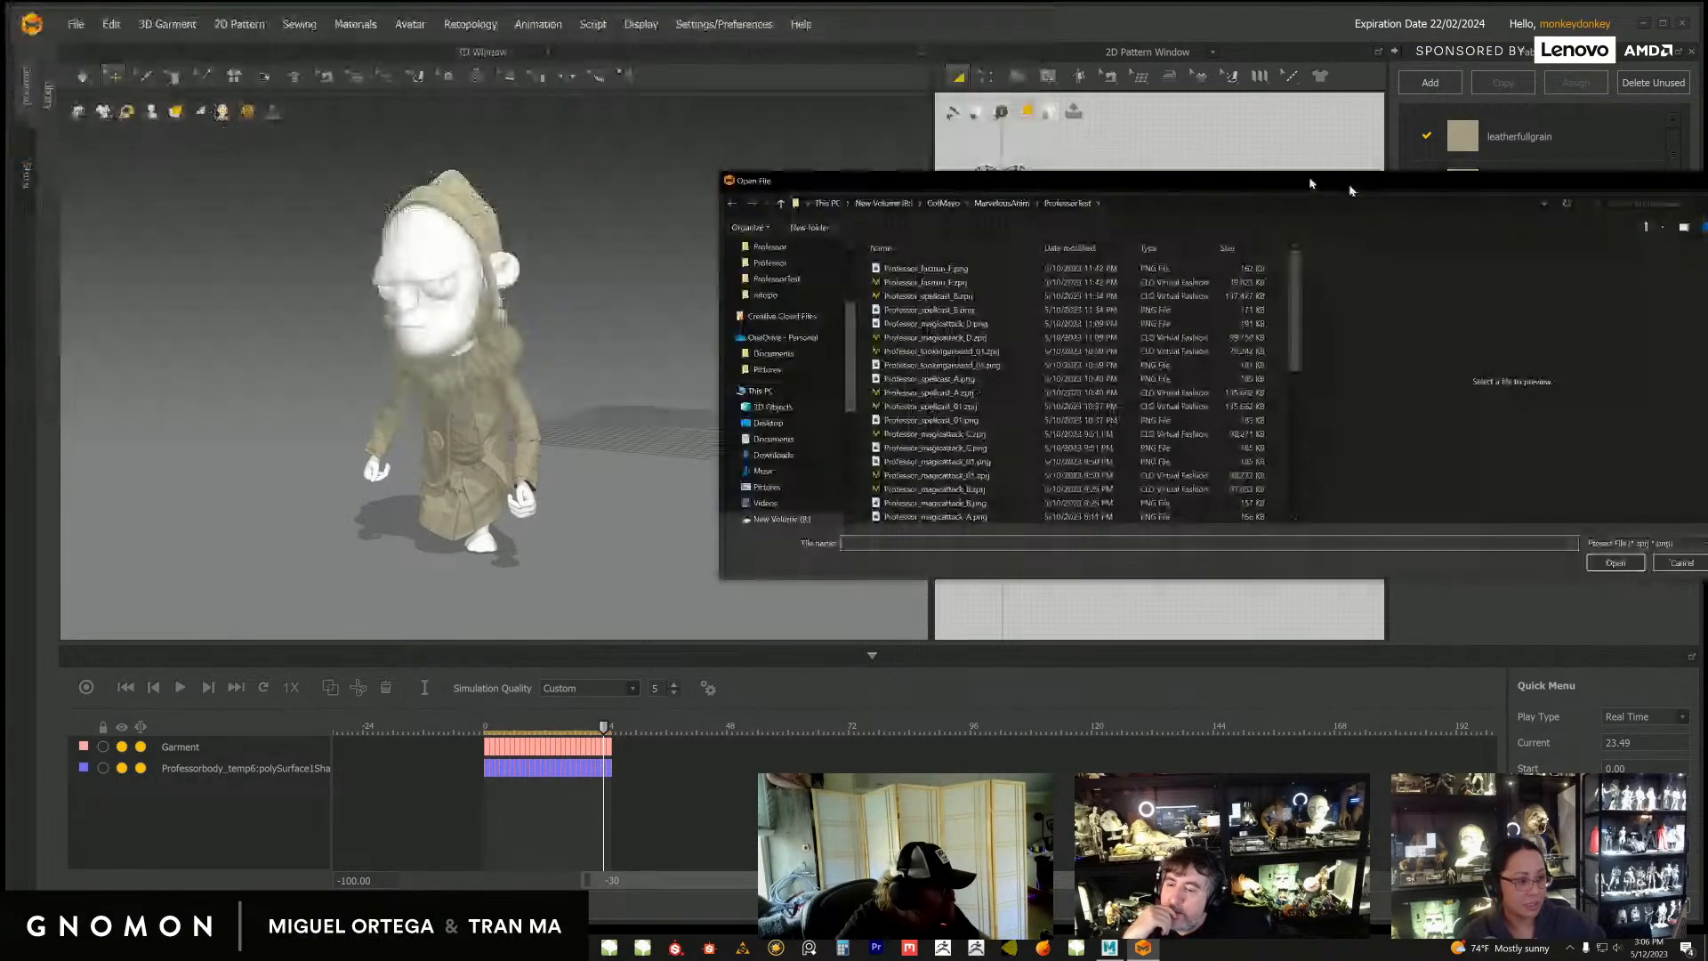
{"action": "left_click_drag", "start_coordinate": [1353, 190], "coordinate": [1707, 190]}
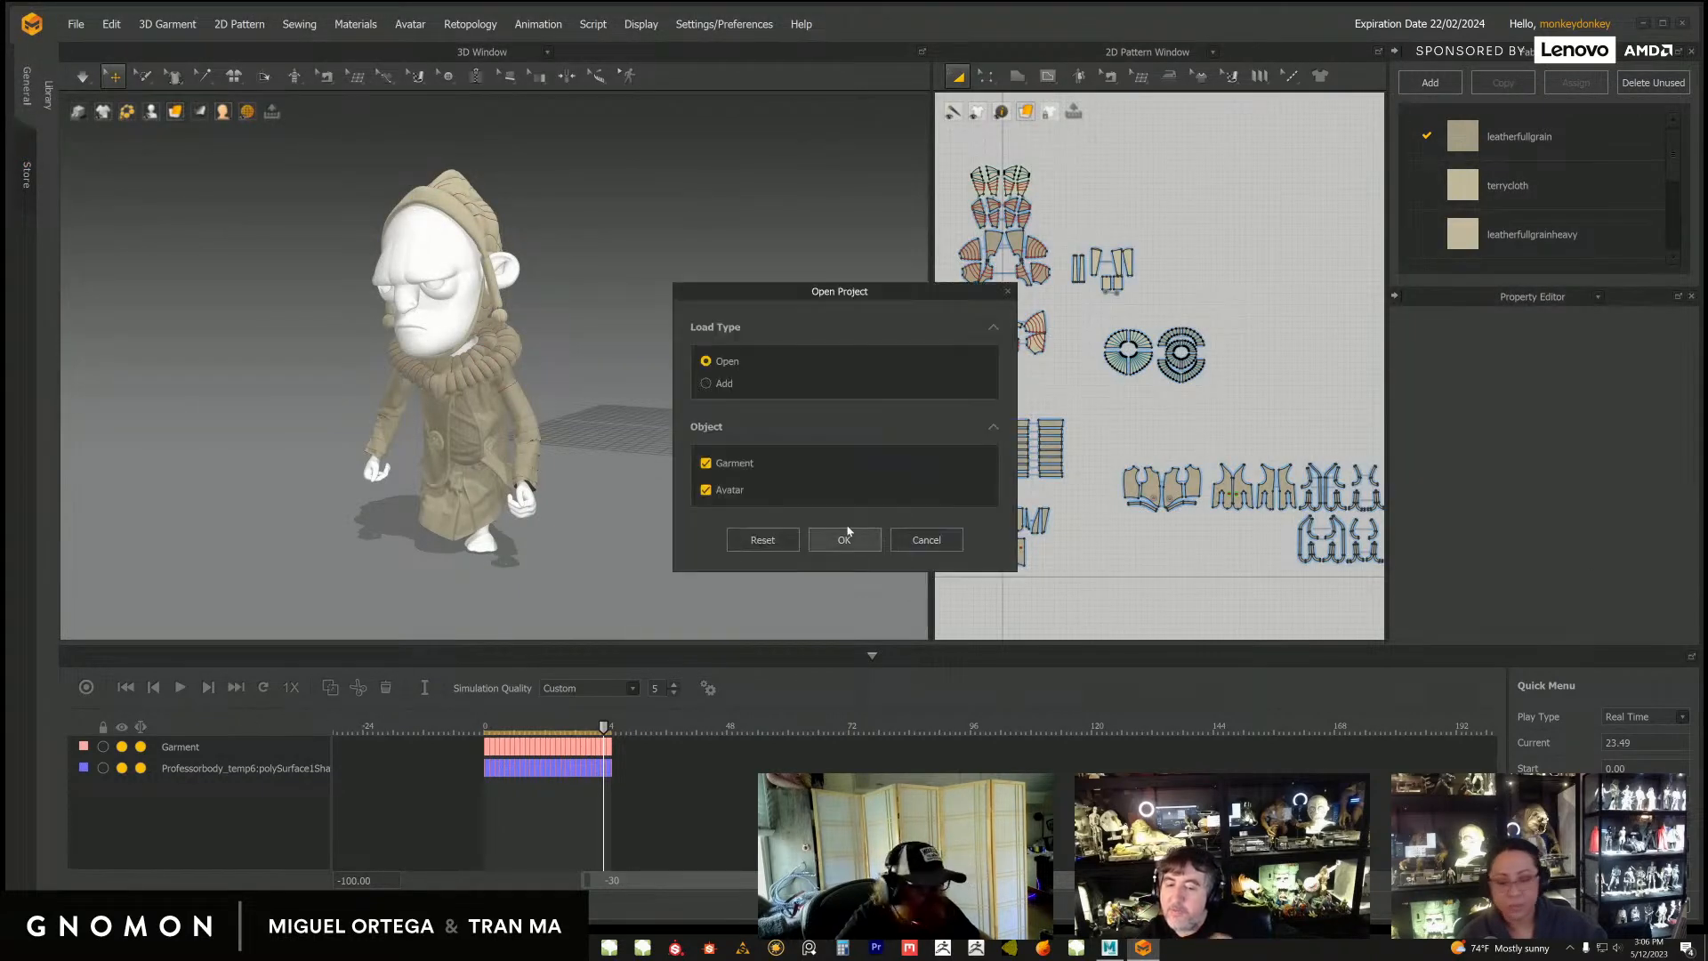
{"action": "left_click", "coordinate": [847, 540]}
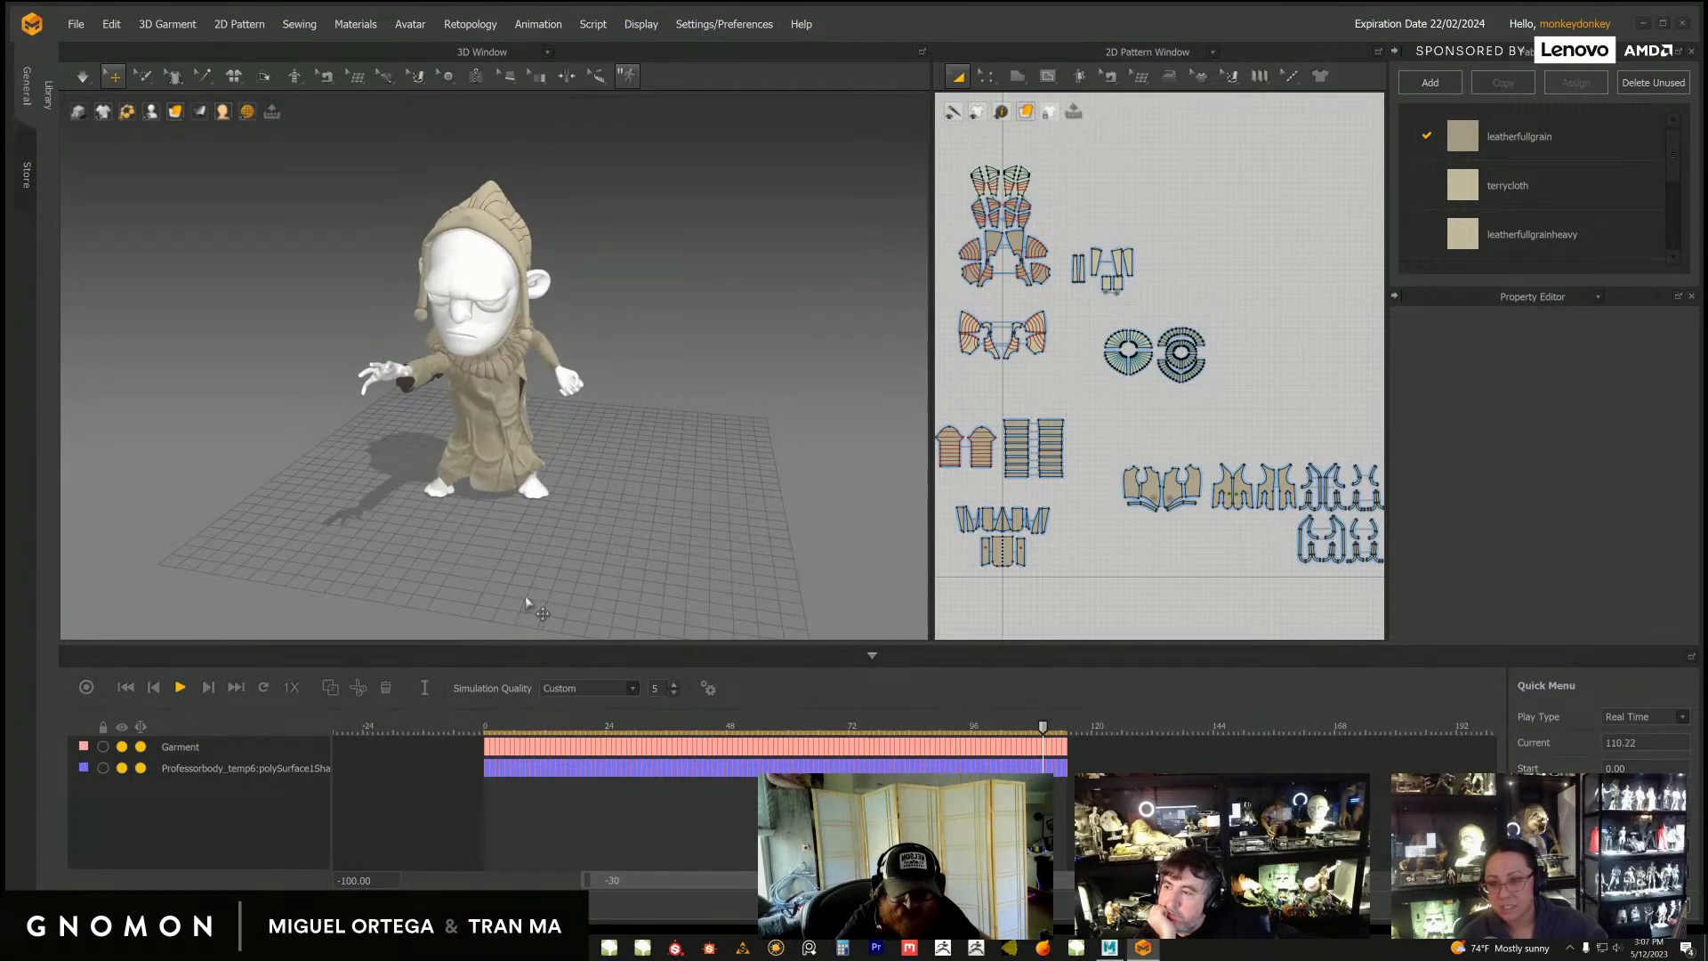
Step: Play the coat animation from its first frame on repeat, watching the cloth from several angles around the avatar
{"action": "right_click_drag", "start_coordinate": [525, 596], "coordinate": [541, 594]}
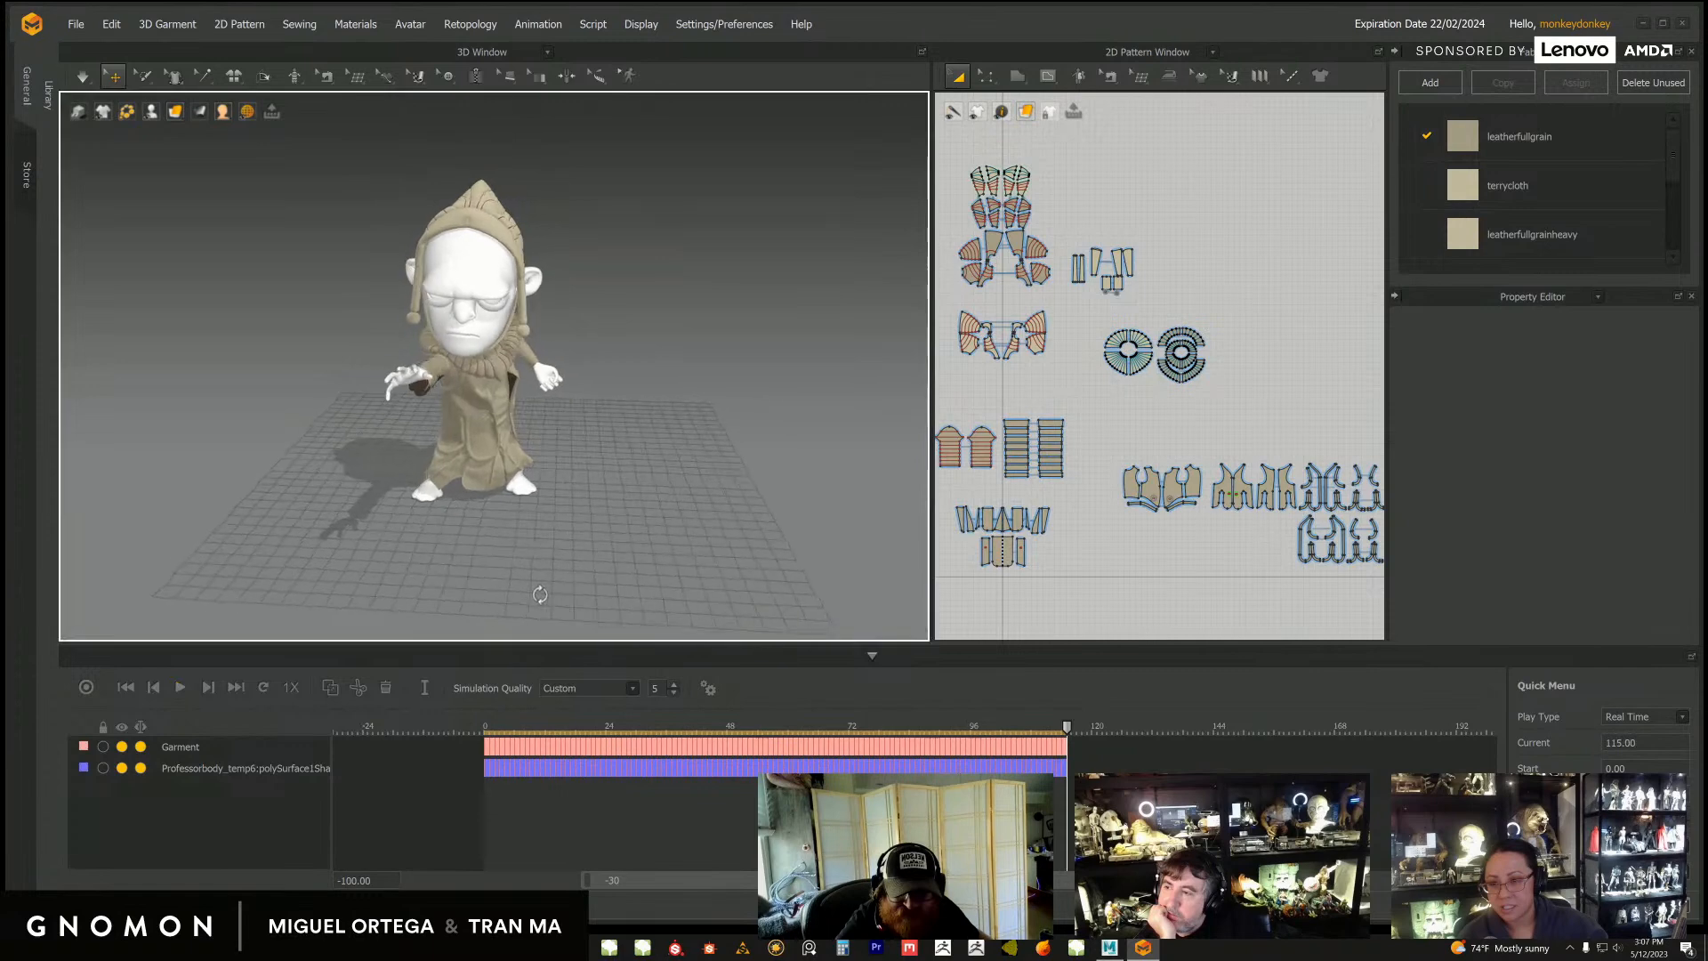
{"action": "left_click", "coordinate": [125, 687]}
{"action": "left_click", "coordinate": [179, 687]}
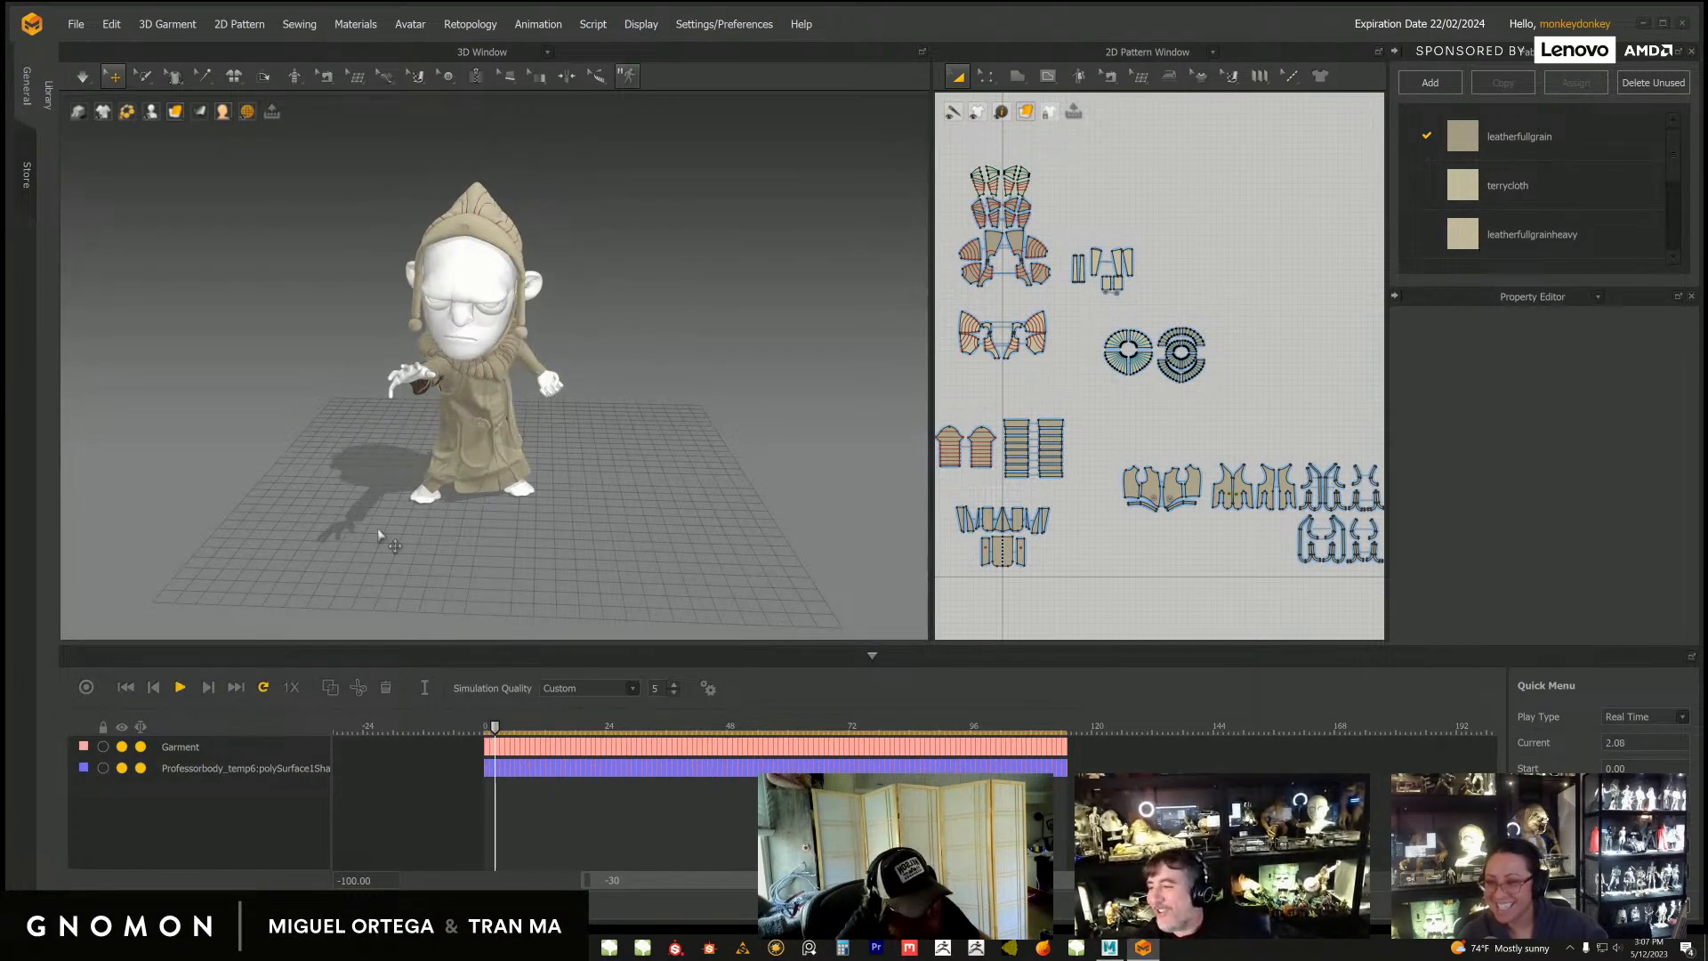
{"action": "right_click_drag", "start_coordinate": [312, 552], "coordinate": [339, 539]}
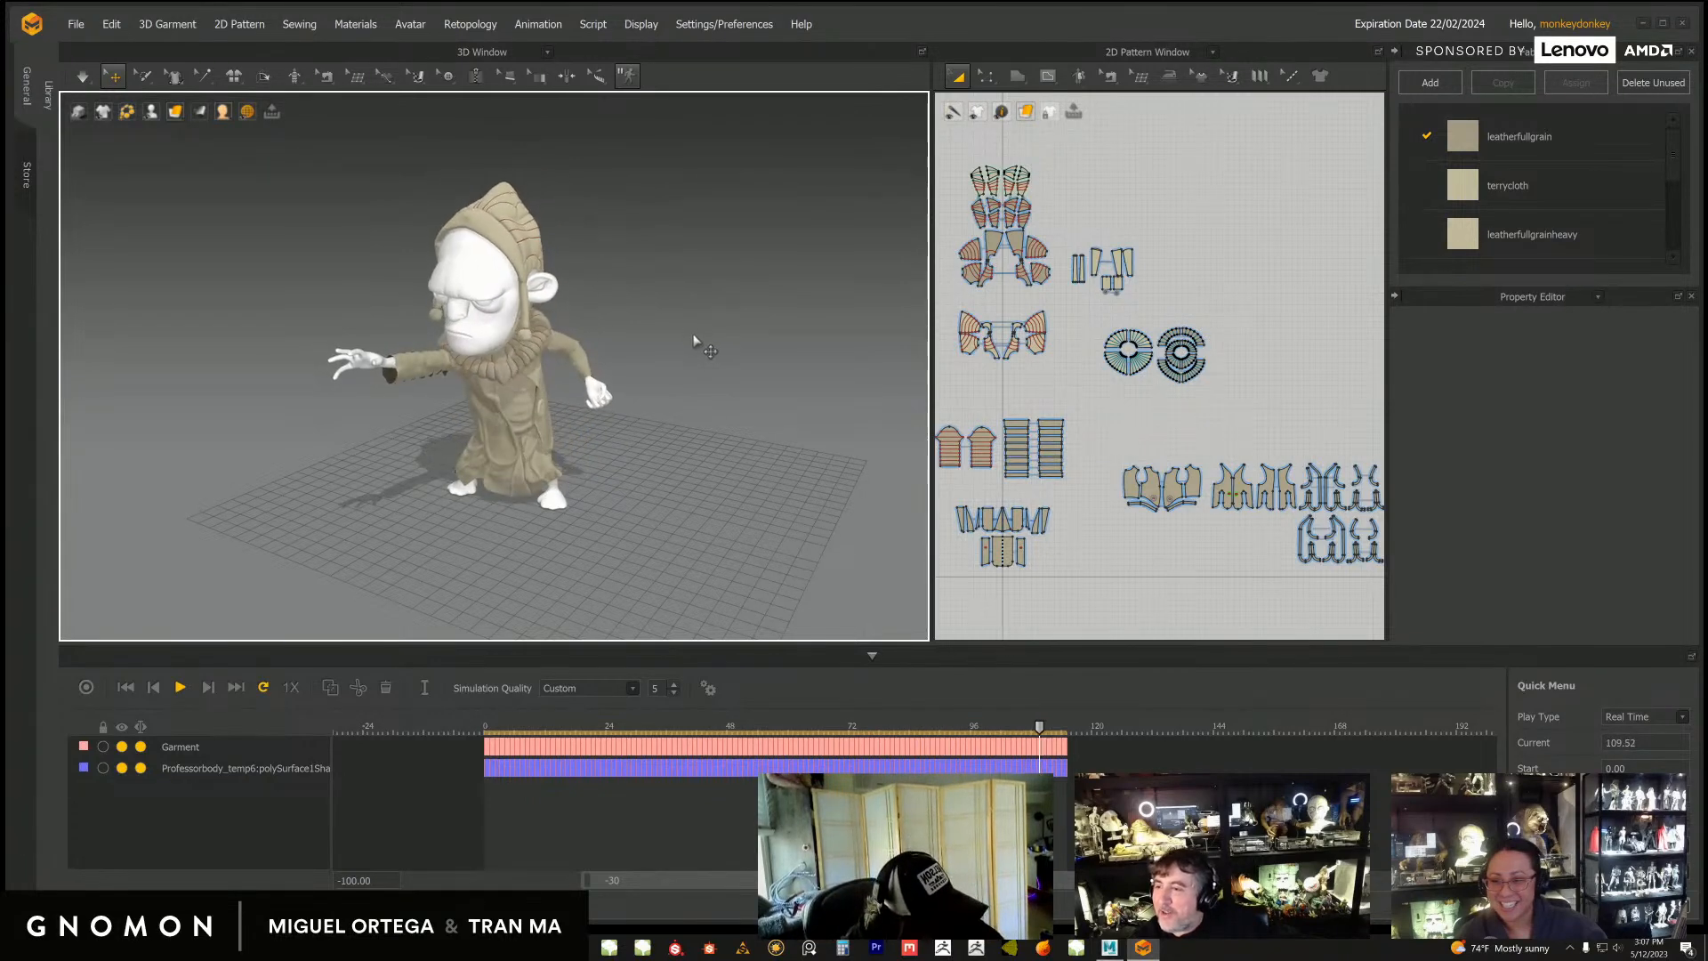
{"action": "right_click_drag", "start_coordinate": [698, 336], "coordinate": [766, 343]}
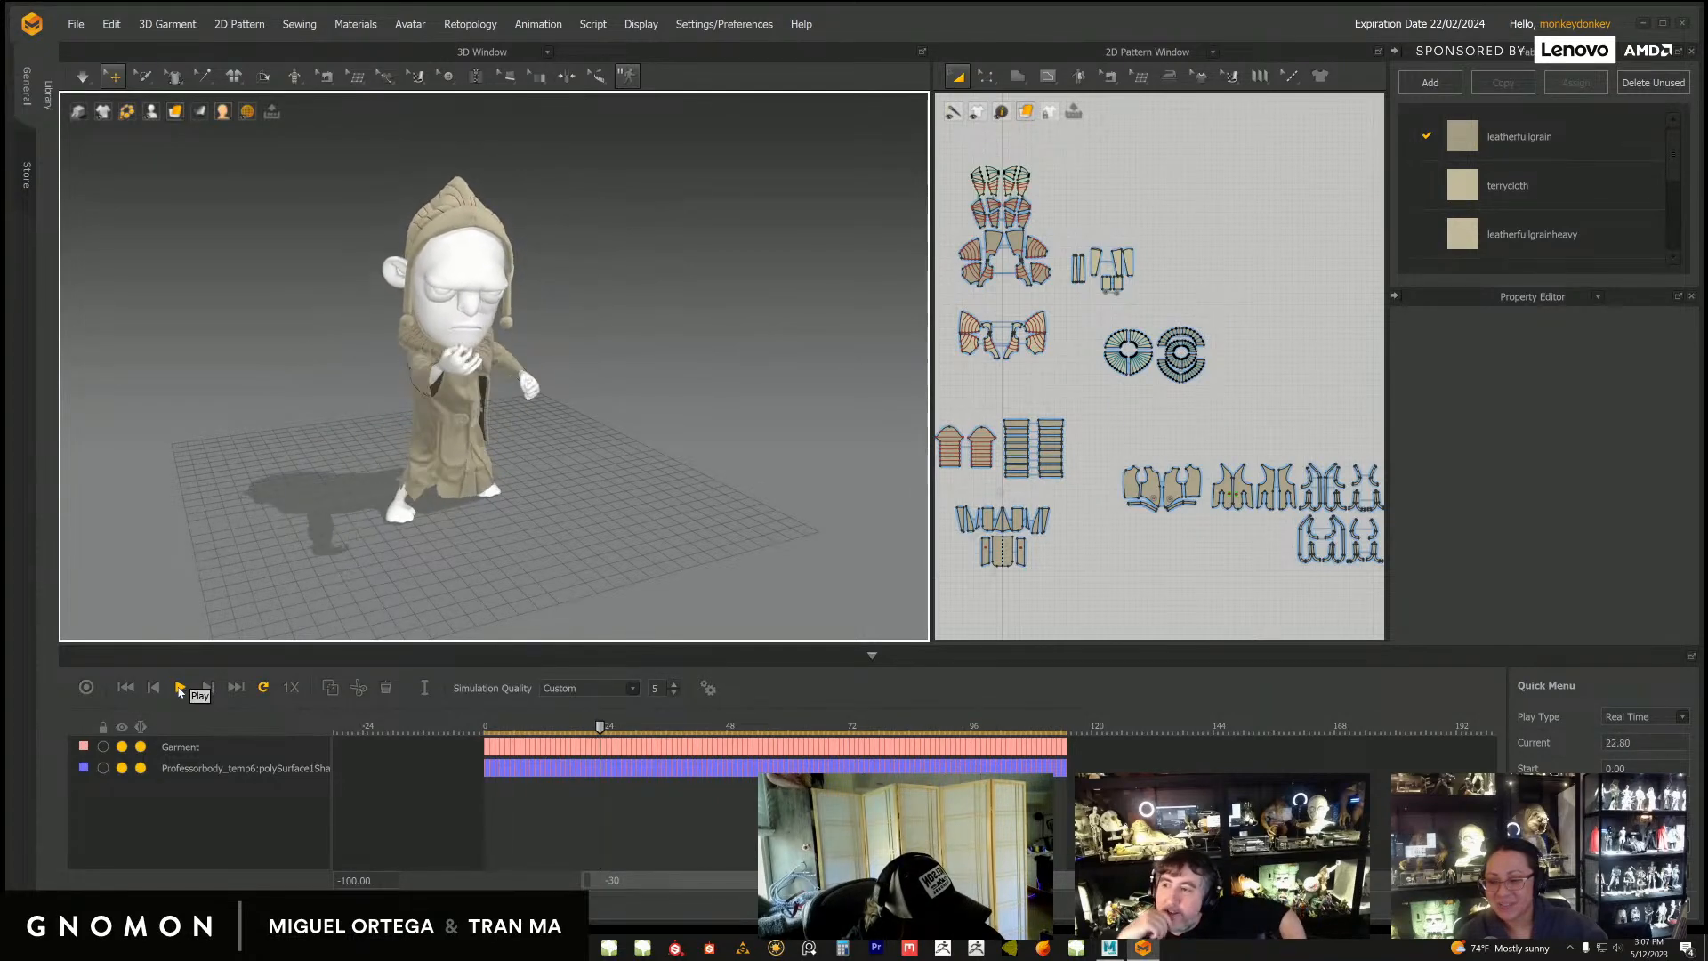
Step: Stop playback and open the next animated project from the ProfessorTest folder with both garment and avatar
{"action": "left_click", "coordinate": [75, 25]}
{"action": "mouse_move", "coordinate": [80, 72]}
{"action": "left_click", "coordinate": [243, 72]}
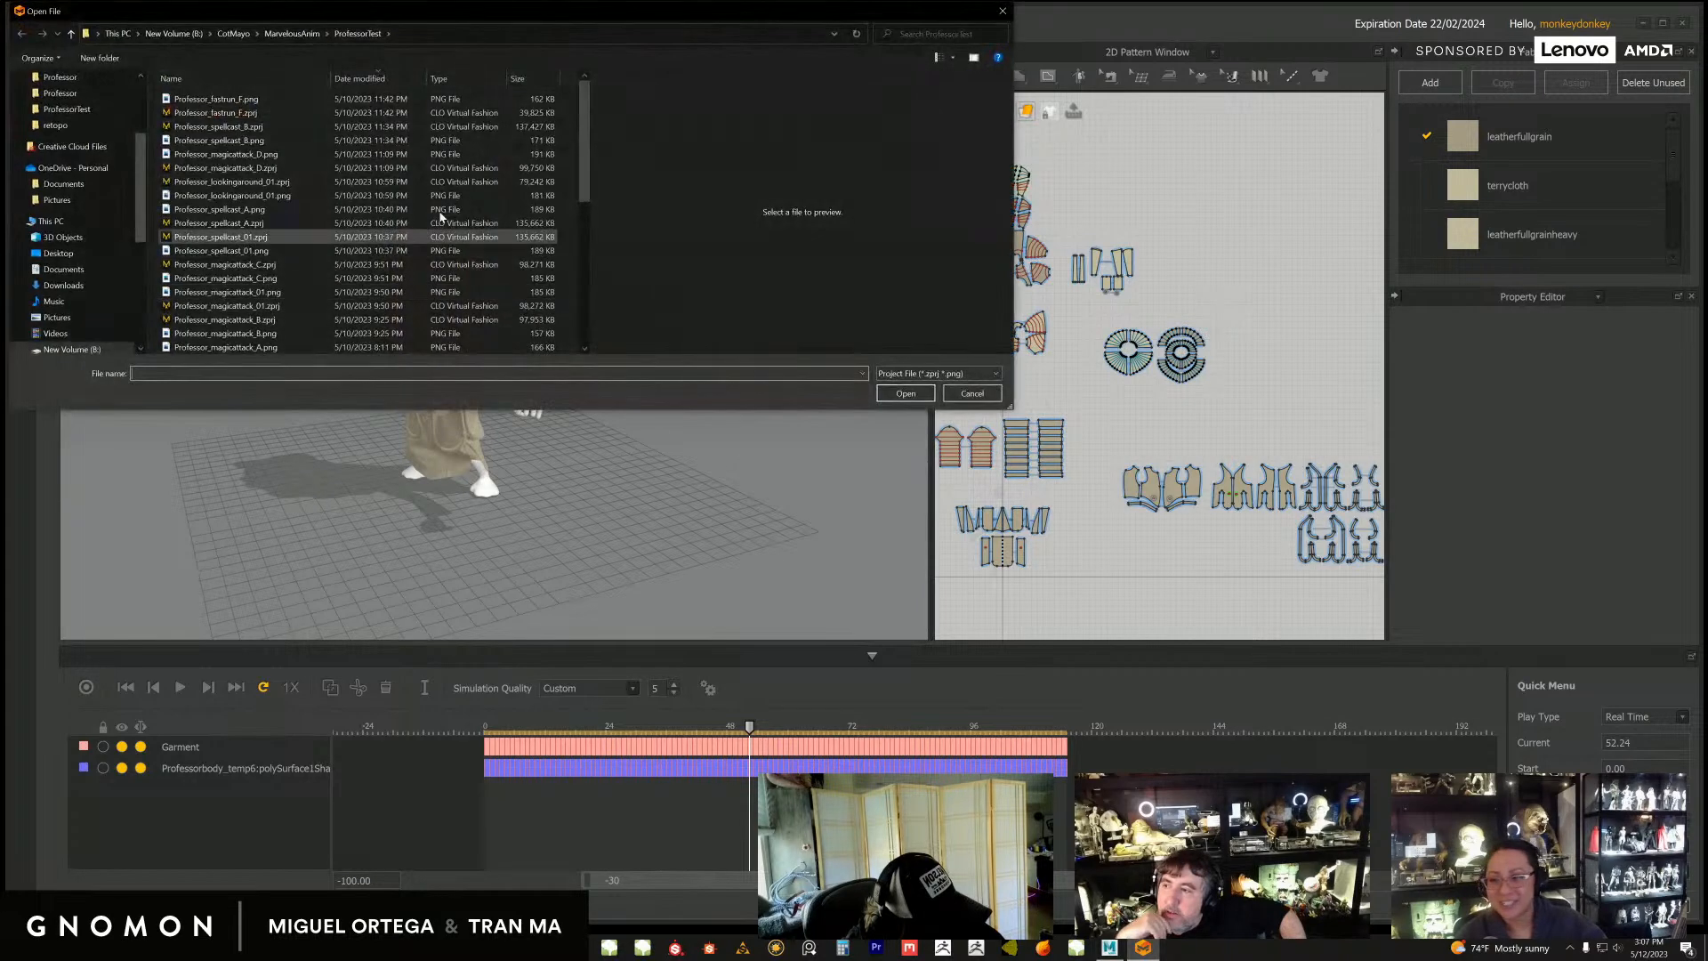
{"action": "left_click_drag", "start_coordinate": [543, 4], "coordinate": [543, 214]}
{"action": "left_click_drag", "start_coordinate": [778, 224], "coordinate": [1707, 267]}
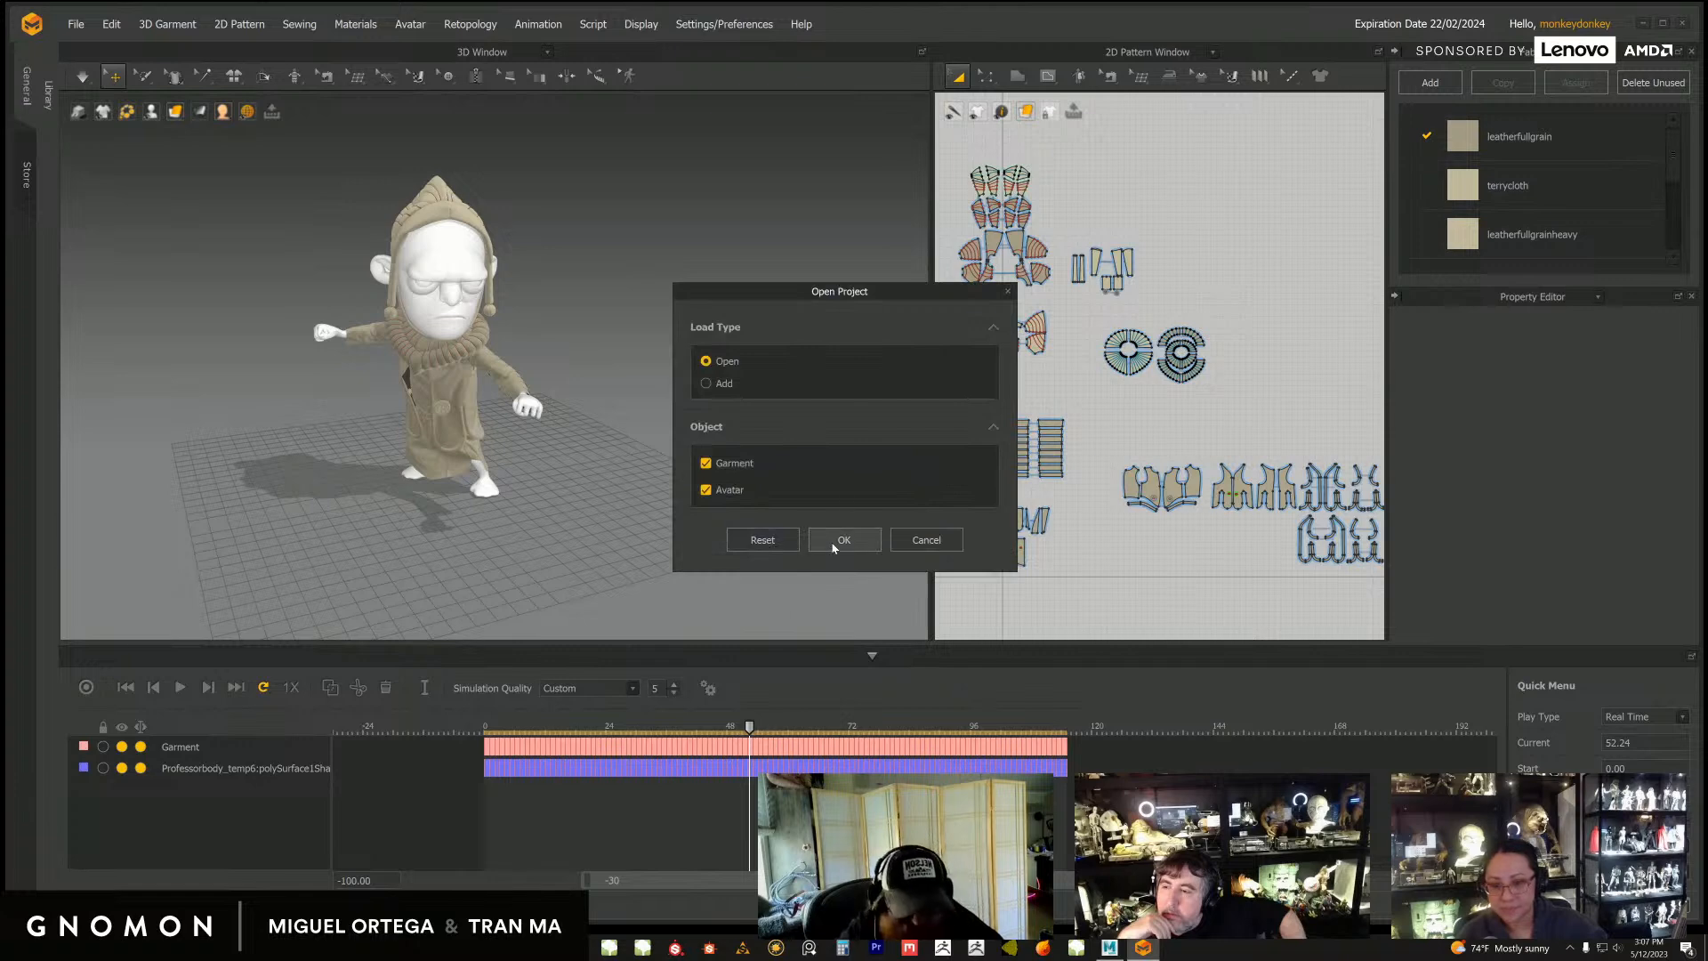
{"action": "left_click", "coordinate": [844, 540]}
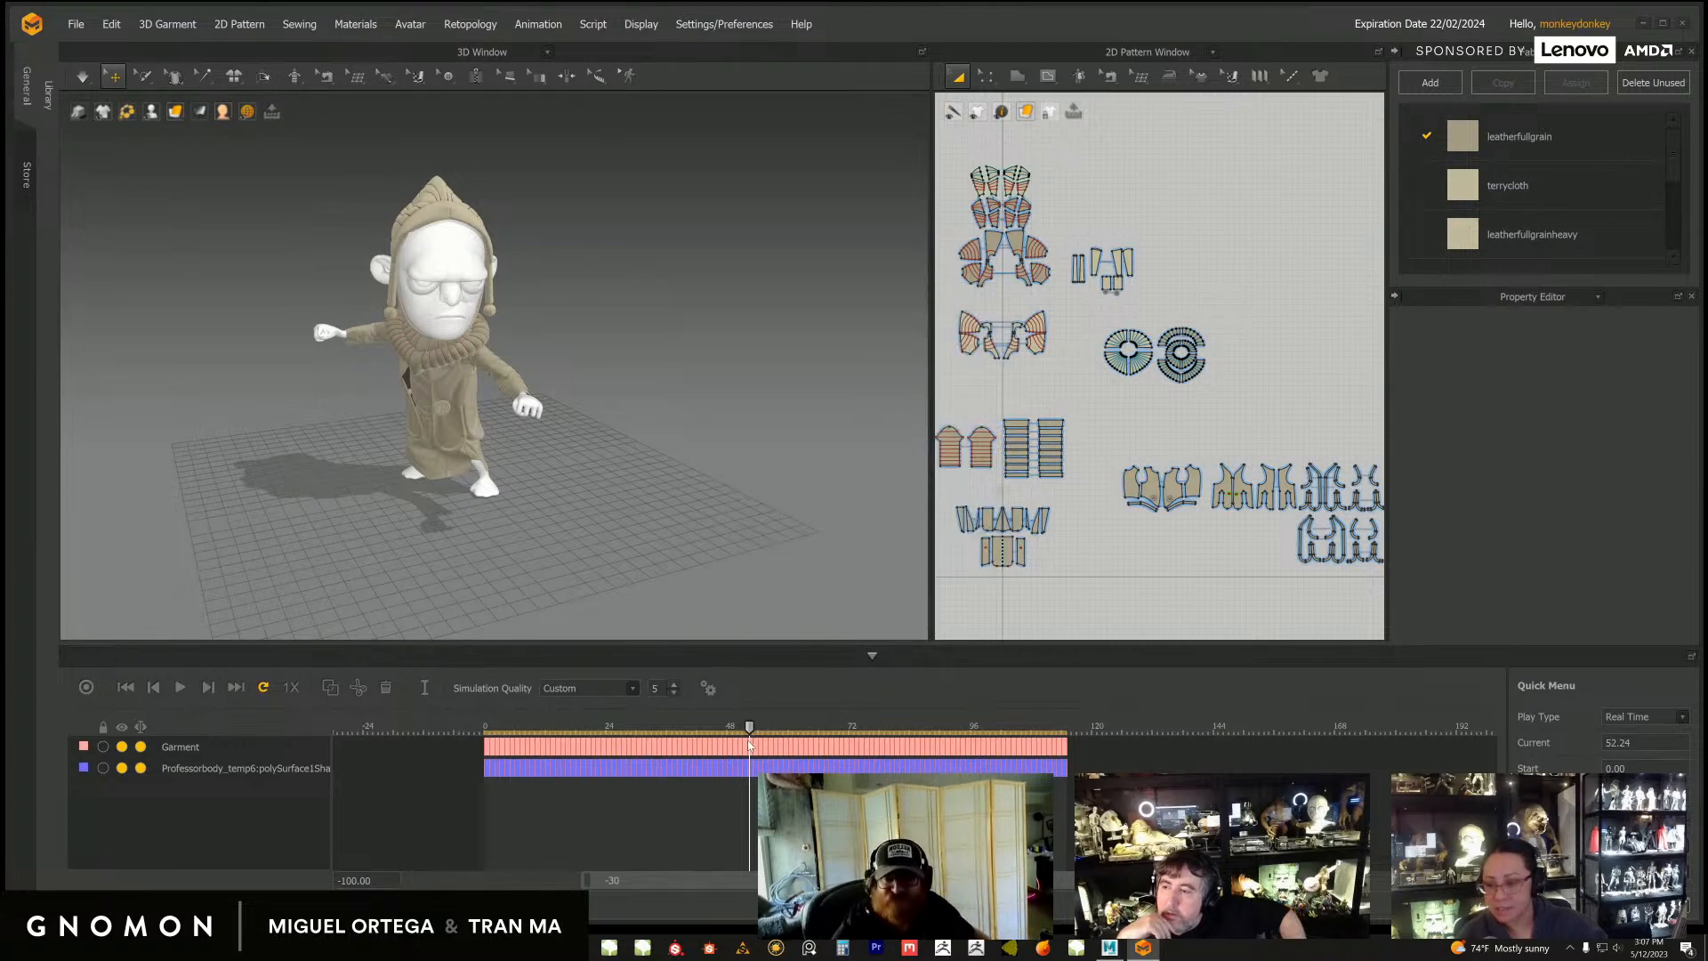
Step: Play the casting animation on repeat, viewing the coat from both sides of the avatar, and stop playback
{"action": "right_click_drag", "start_coordinate": [698, 523], "coordinate": [512, 551]}
{"action": "left_click", "coordinate": [179, 688]}
{"action": "right_click_drag", "start_coordinate": [810, 534], "coordinate": [803, 528]}
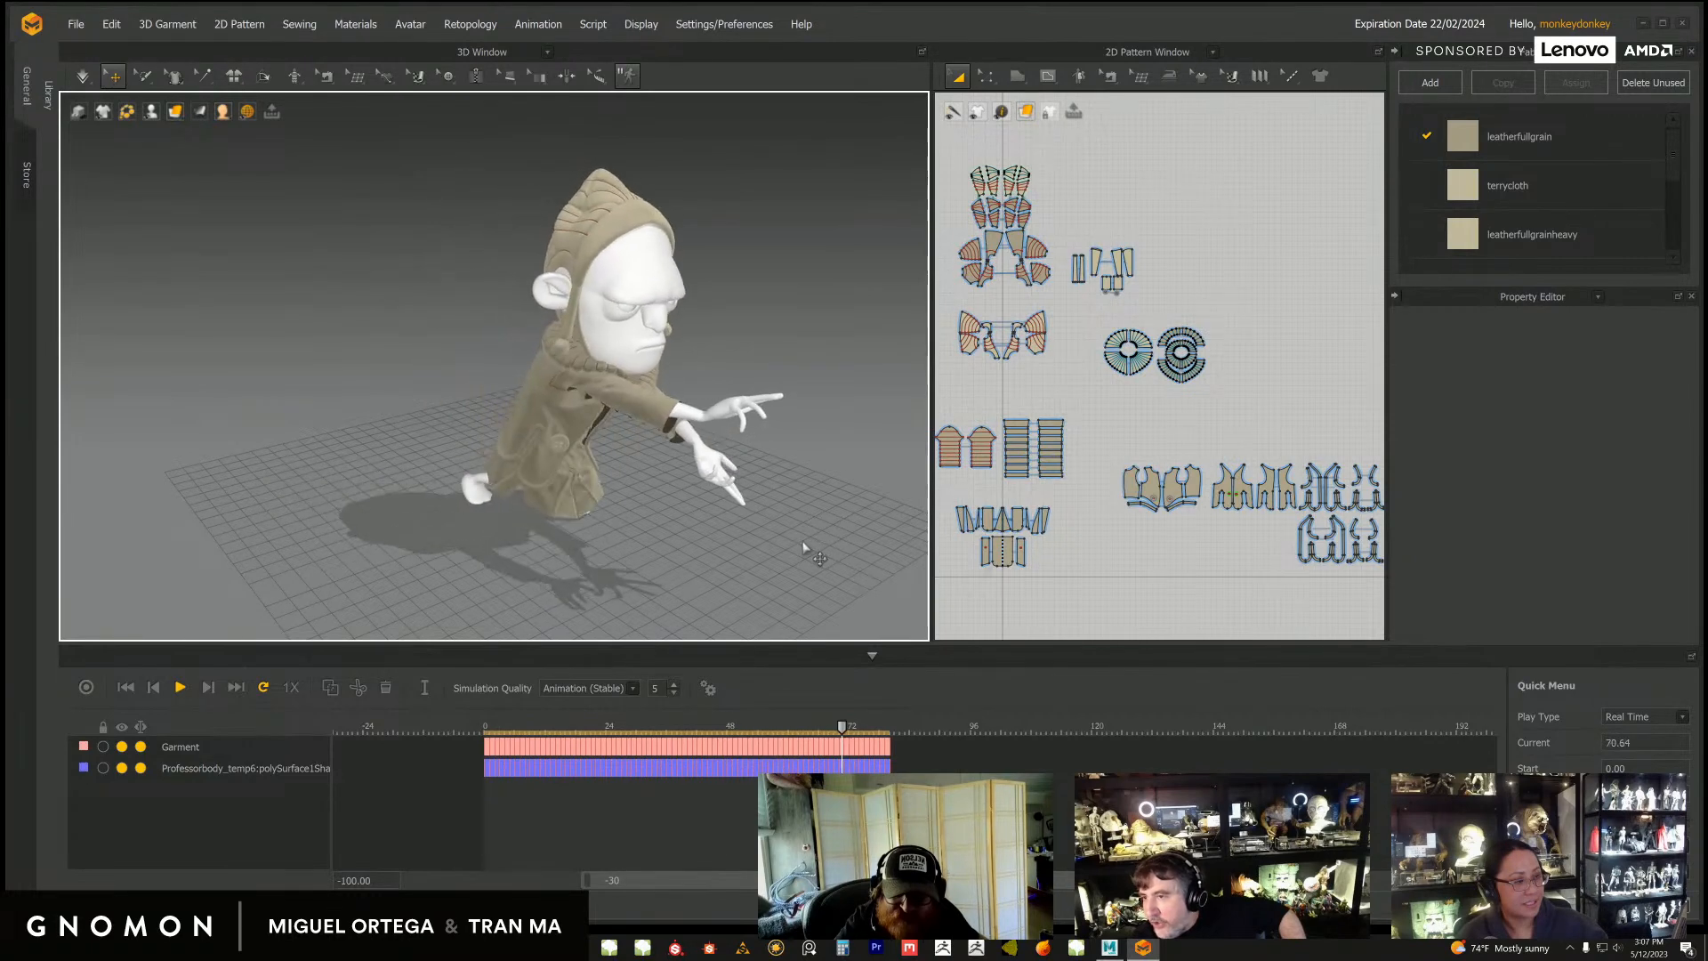
{"action": "right_click_drag", "start_coordinate": [803, 539], "coordinate": [732, 550]}
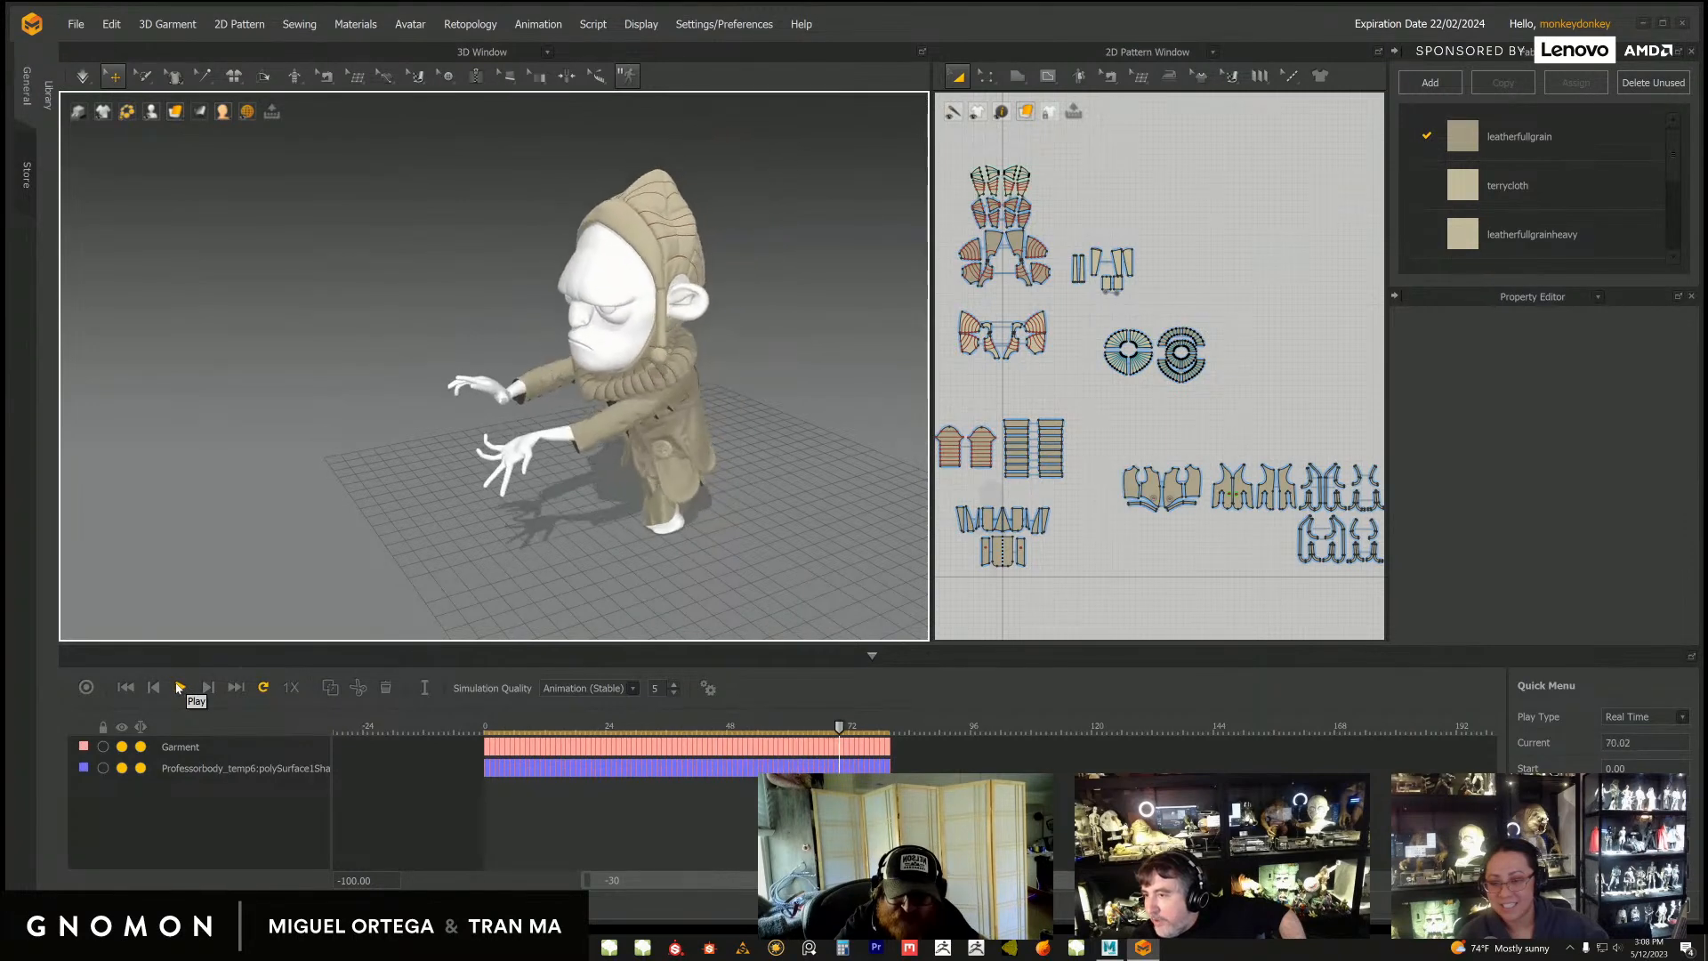
{"action": "left_click", "coordinate": [178, 687]}
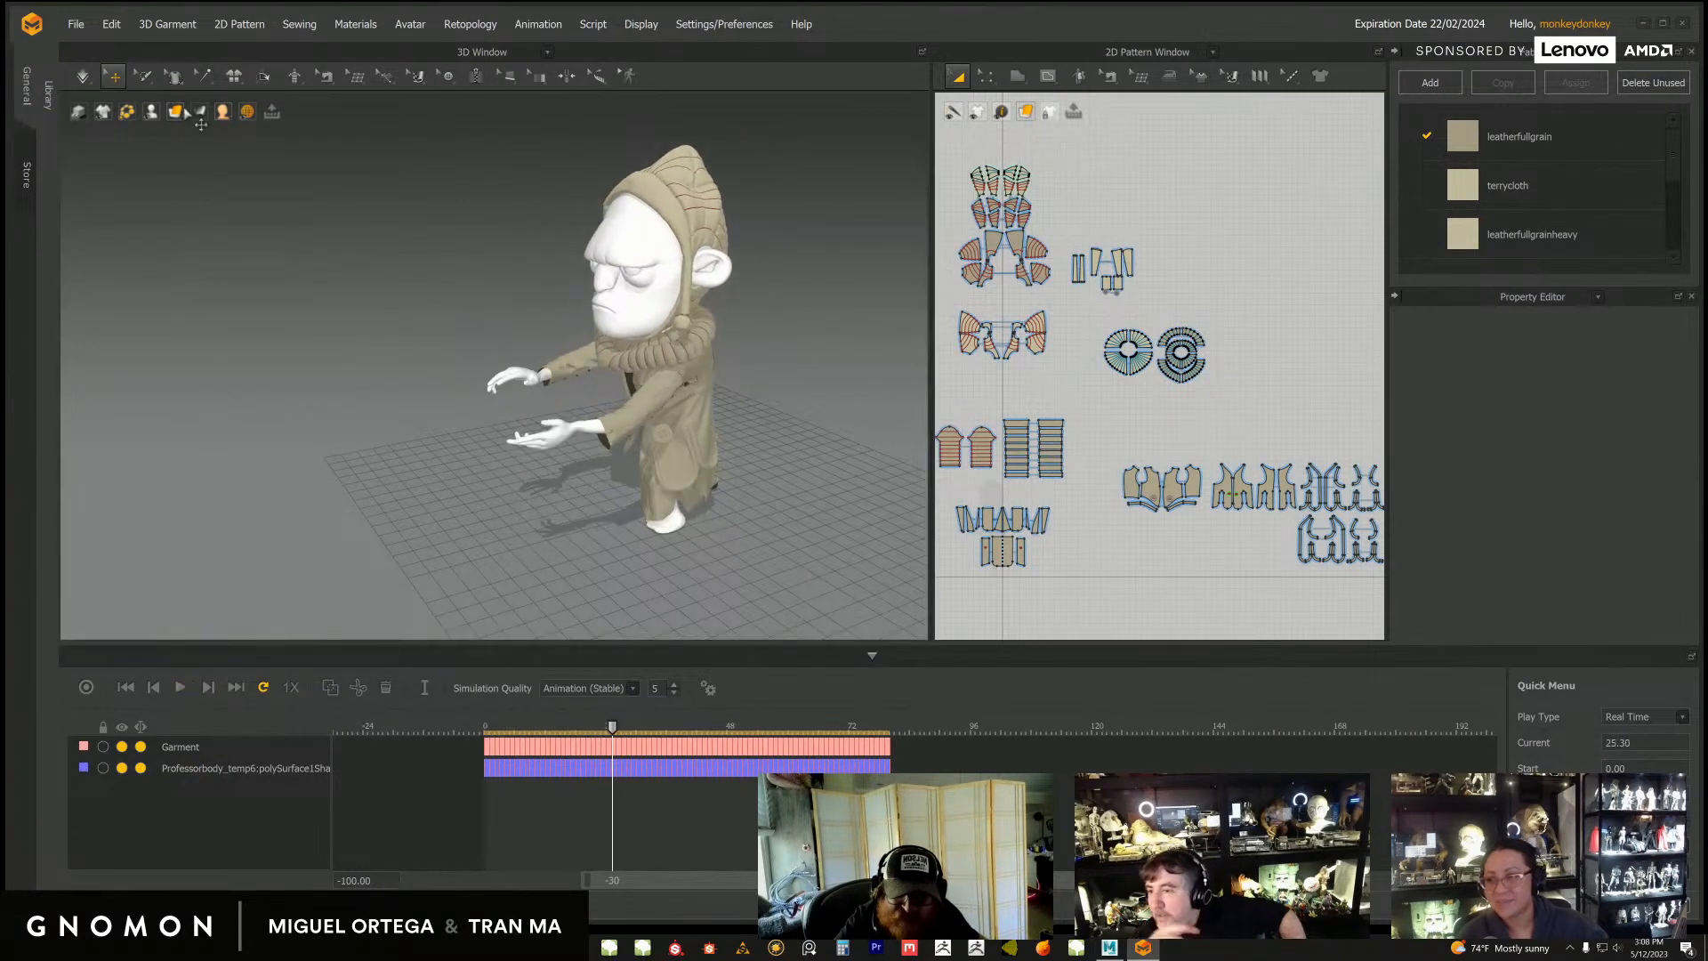
Step: Open a further project from the ProfessorTest folder with garment and avatar, and play its avatar animation
{"action": "left_click", "coordinate": [75, 24]}
{"action": "left_click", "coordinate": [245, 73]}
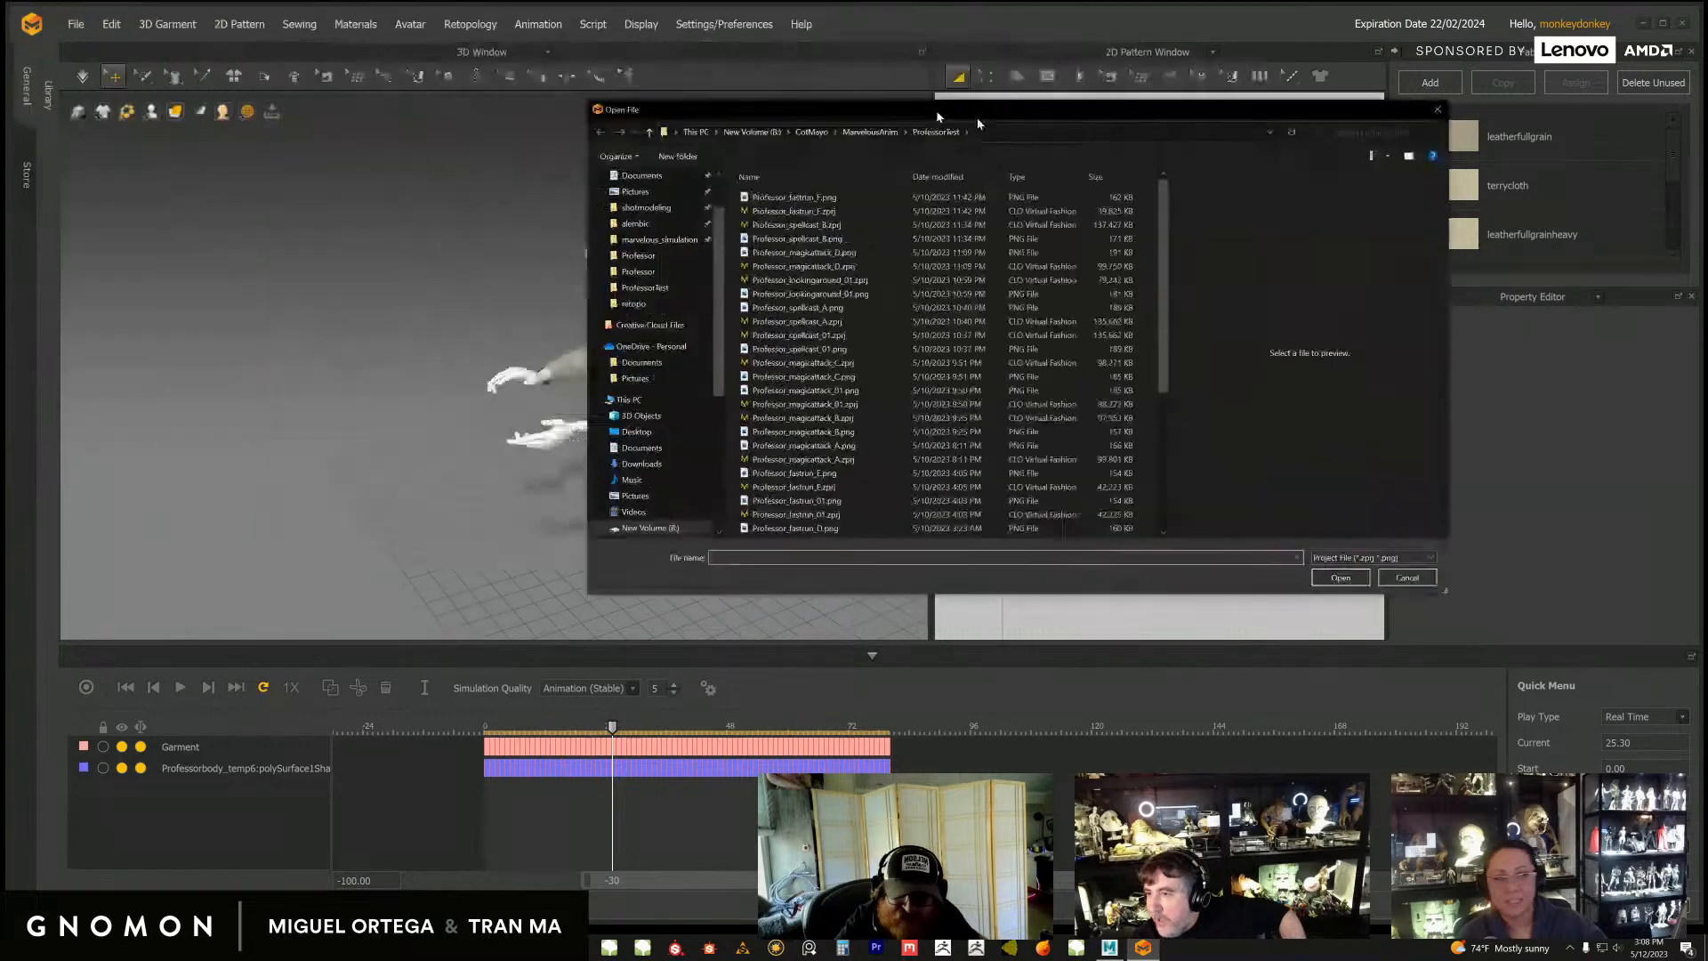
{"action": "left_click_drag", "start_coordinate": [977, 119], "coordinate": [1707, 196]}
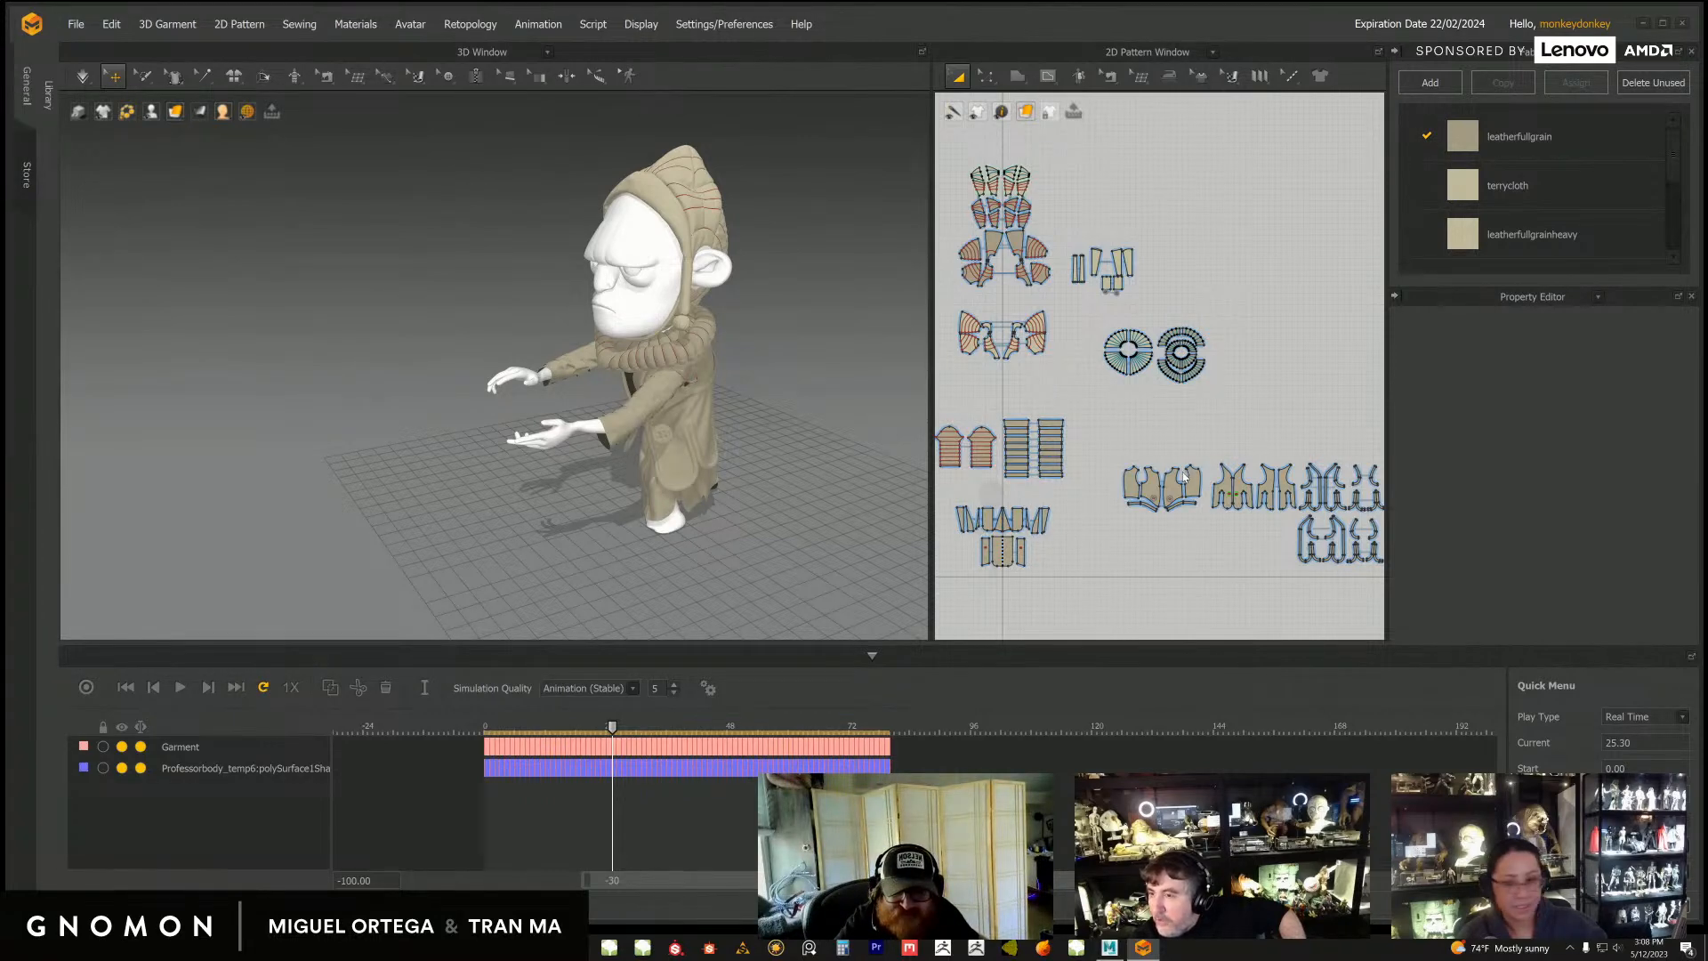
{"action": "left_click", "coordinate": [862, 536]}
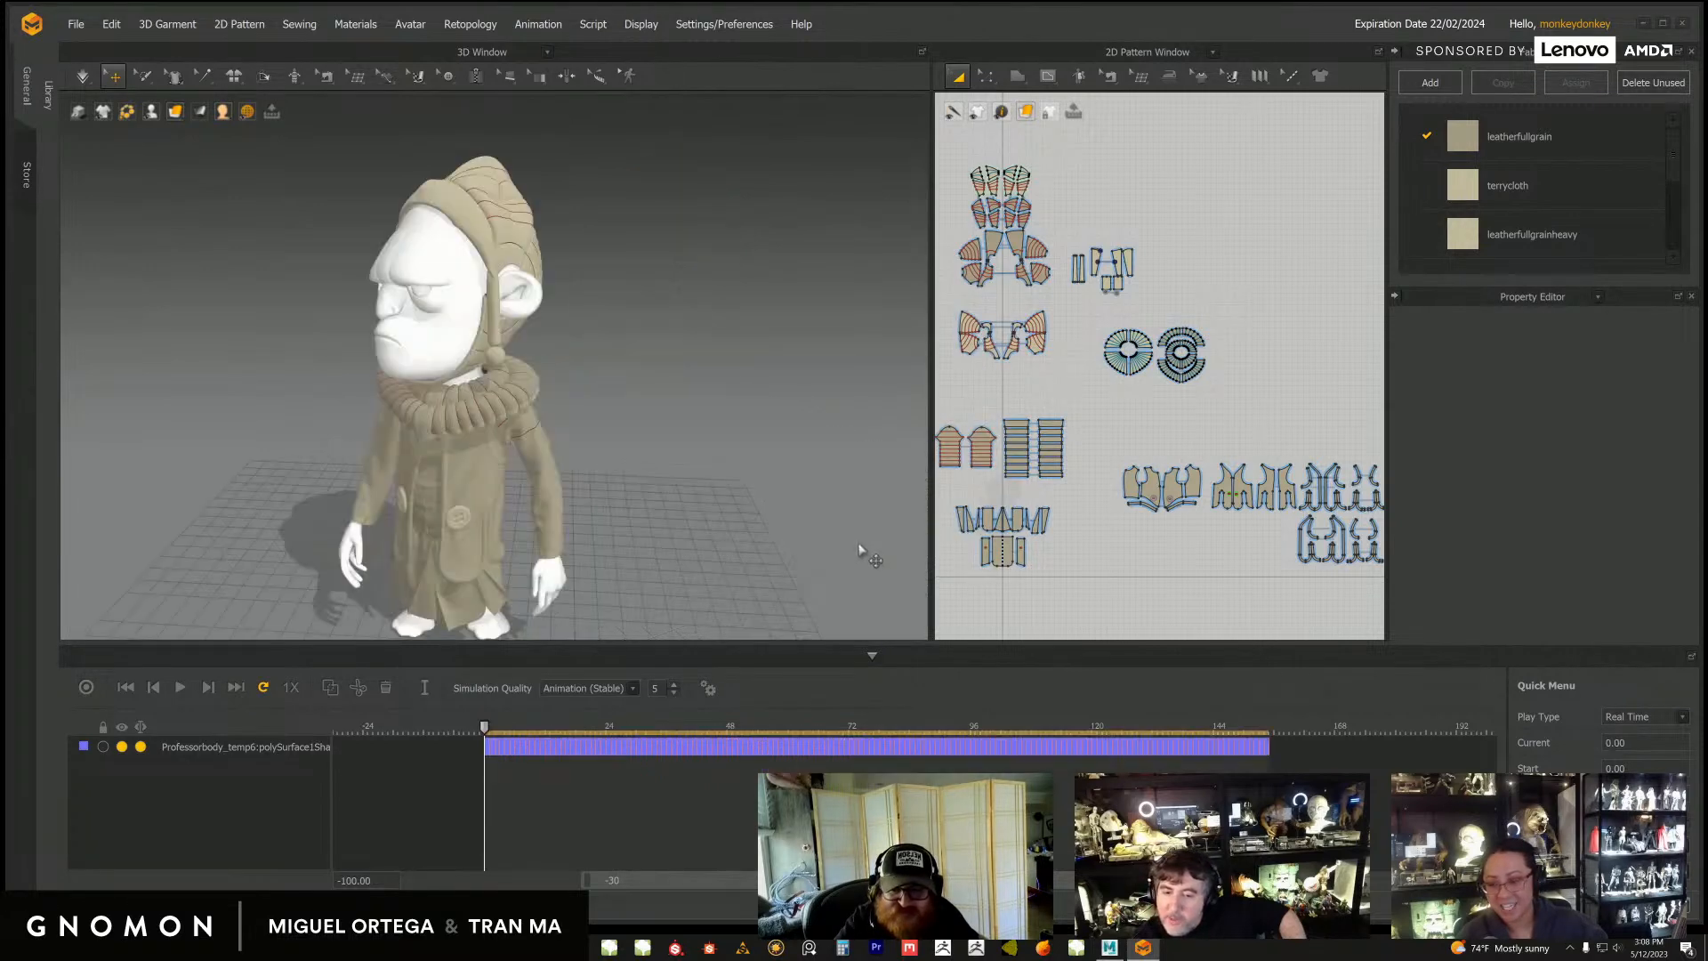
{"action": "right_click_drag", "start_coordinate": [722, 523], "coordinate": [607, 582]}
{"action": "left_click", "coordinate": [180, 688]}
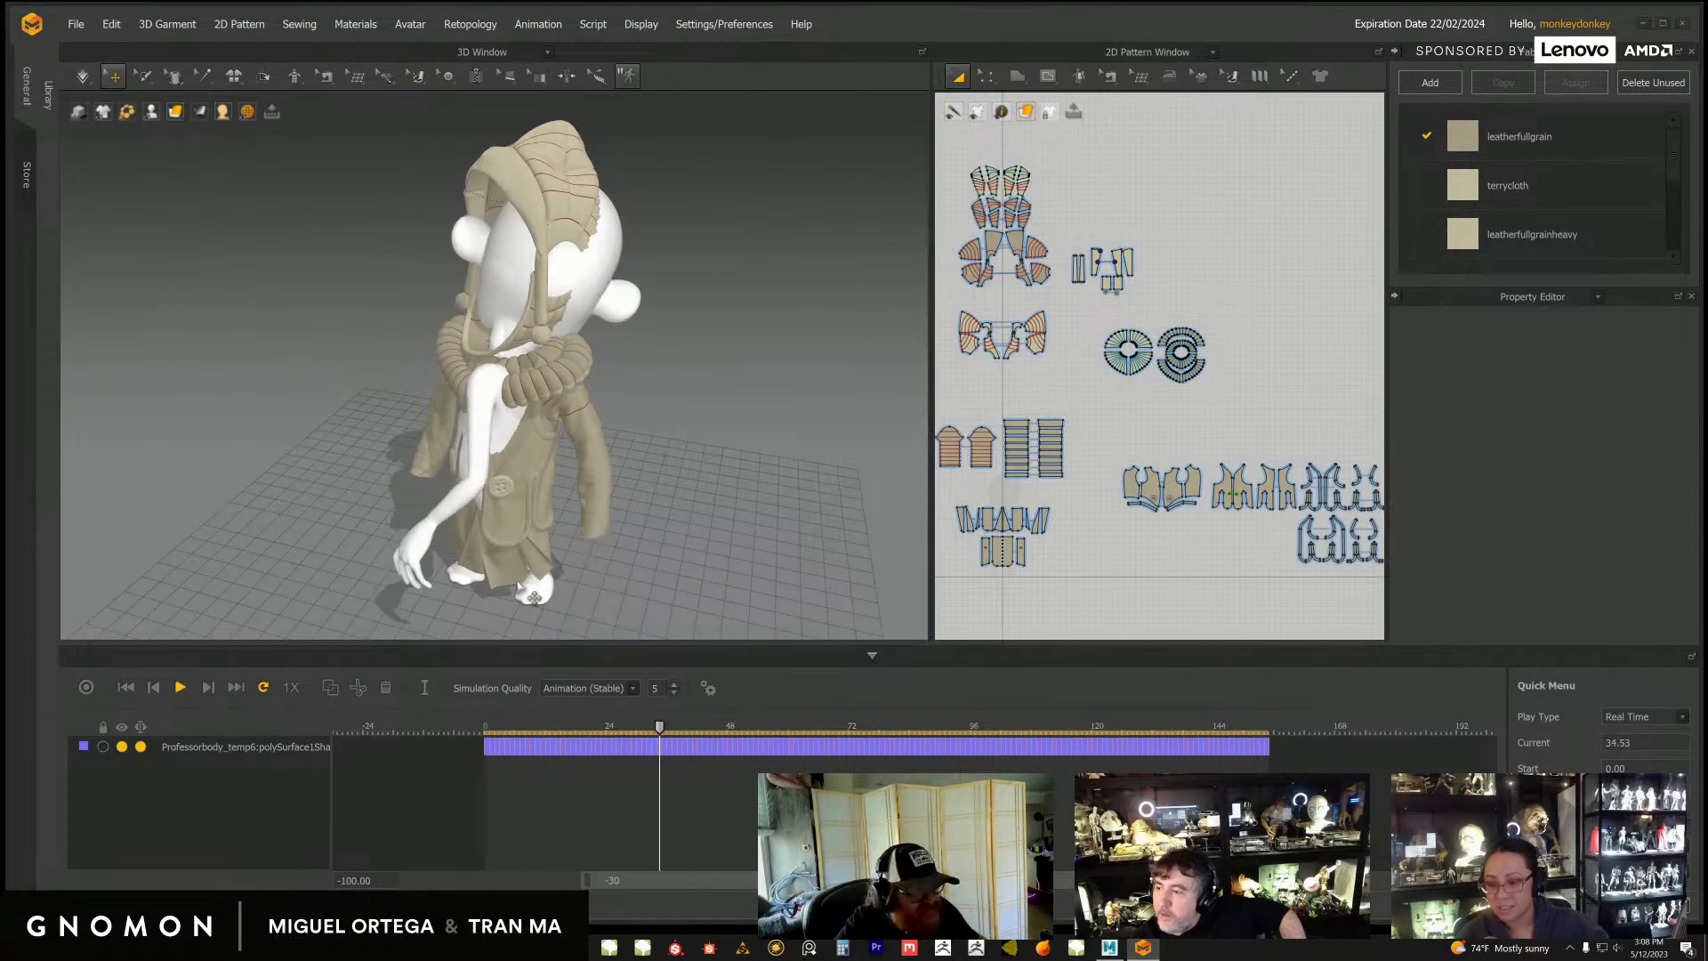
Step: Open the project with the mixamo.com running animation, loading both the garment and the avatar
{"action": "left_click", "coordinate": [73, 23]}
{"action": "left_click", "coordinate": [277, 84]}
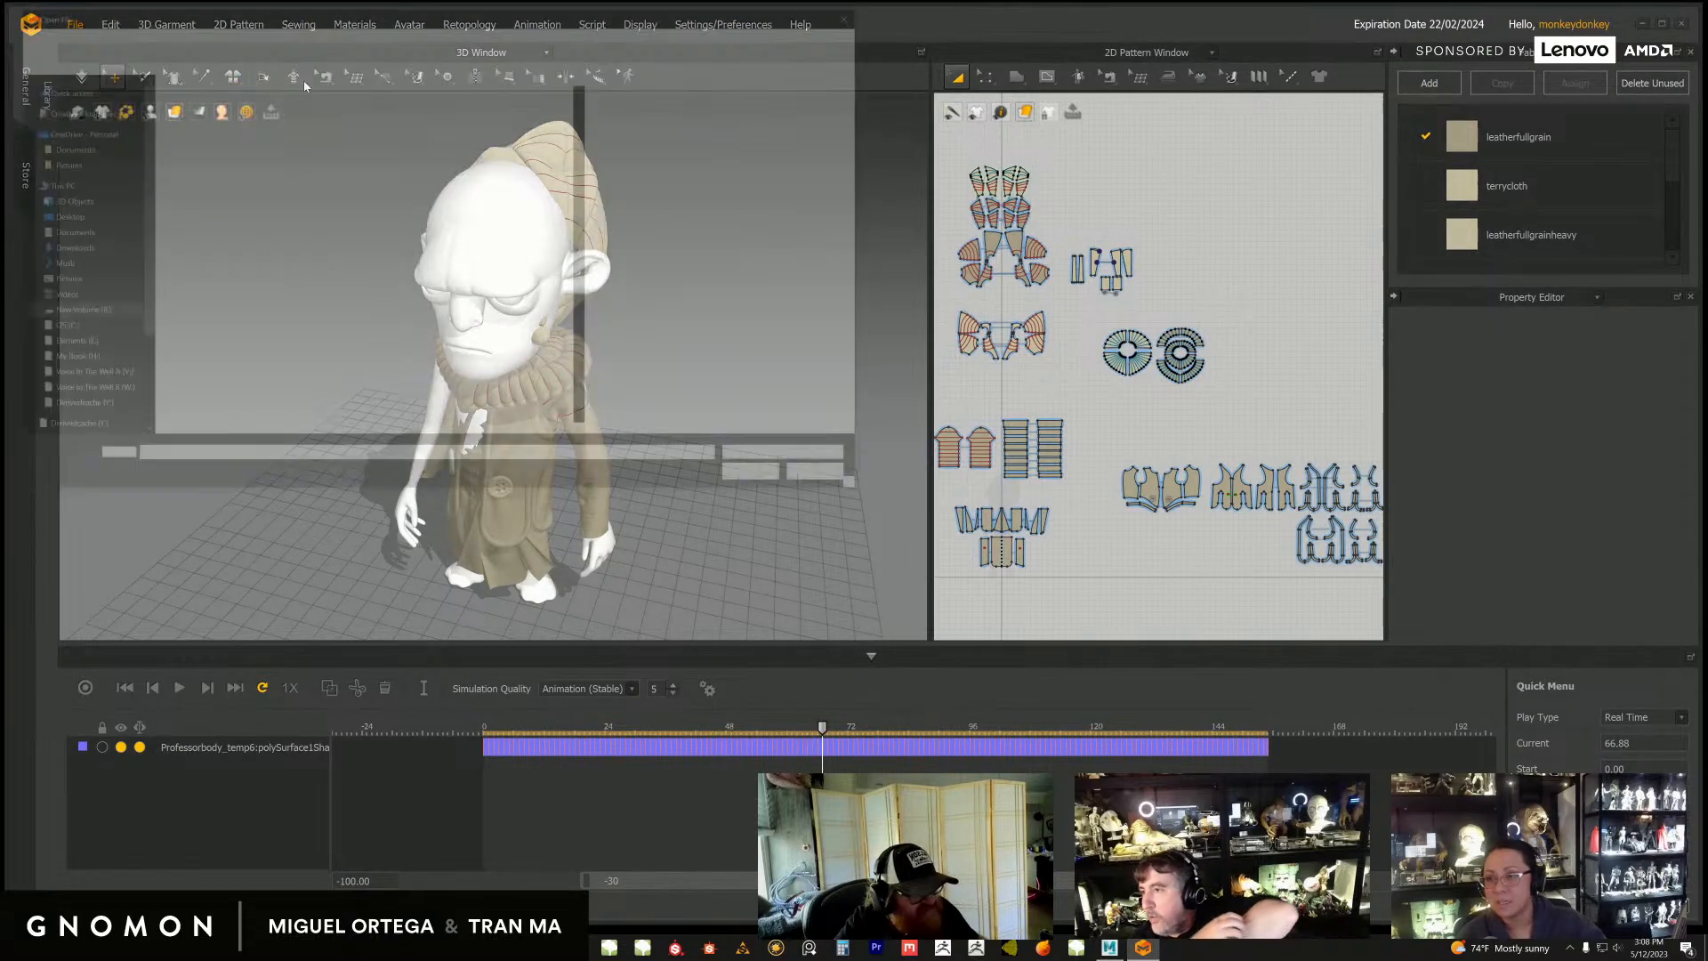
{"action": "left_click_drag", "start_coordinate": [507, 21], "coordinate": [1707, 232]}
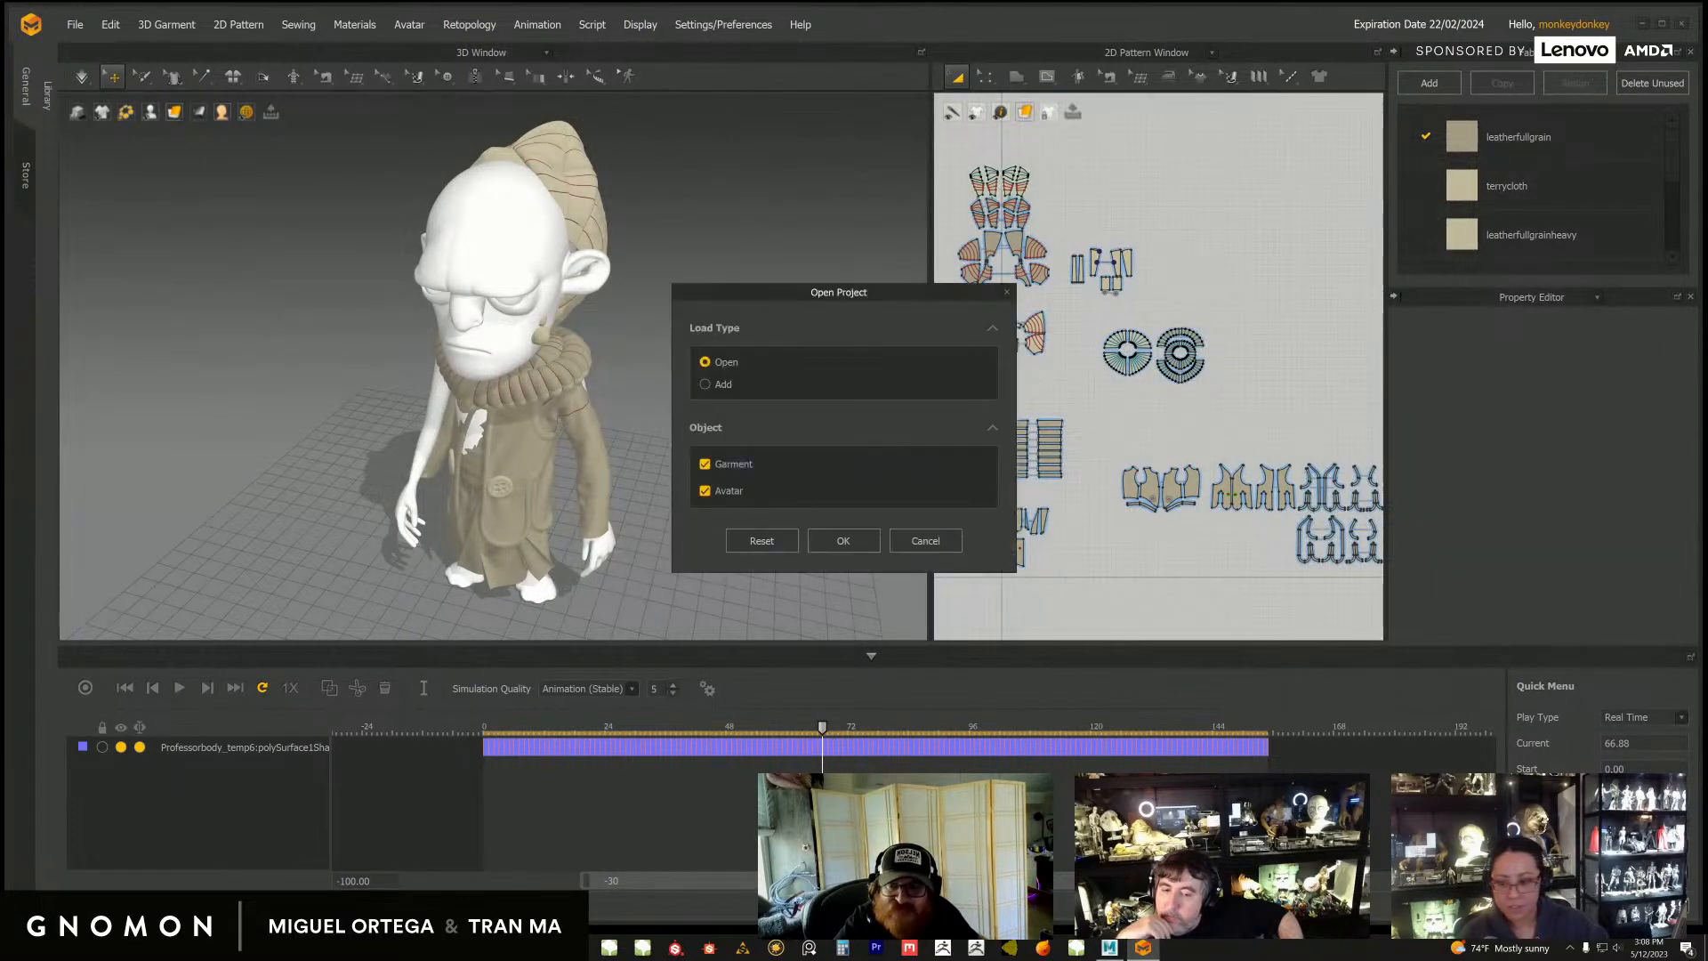
{"action": "left_click", "coordinate": [870, 544]}
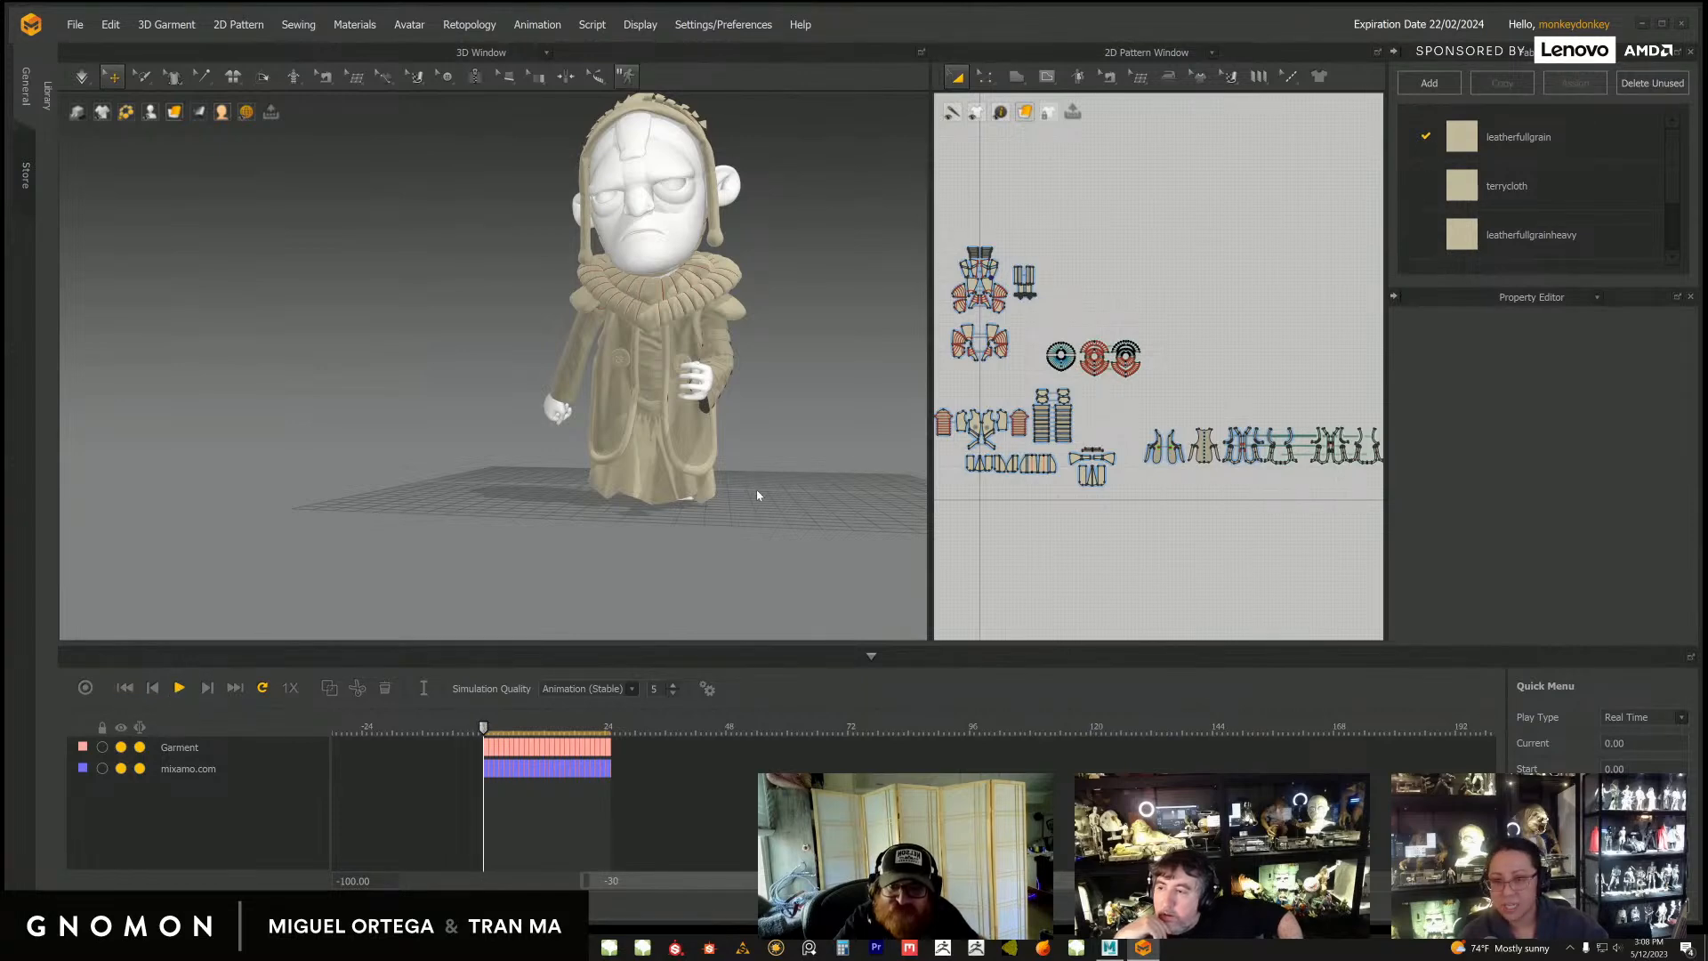
Step: Play back the running animation with repeat off, framing the whole avatar as it moves forward
{"action": "left_click", "coordinate": [741, 512]}
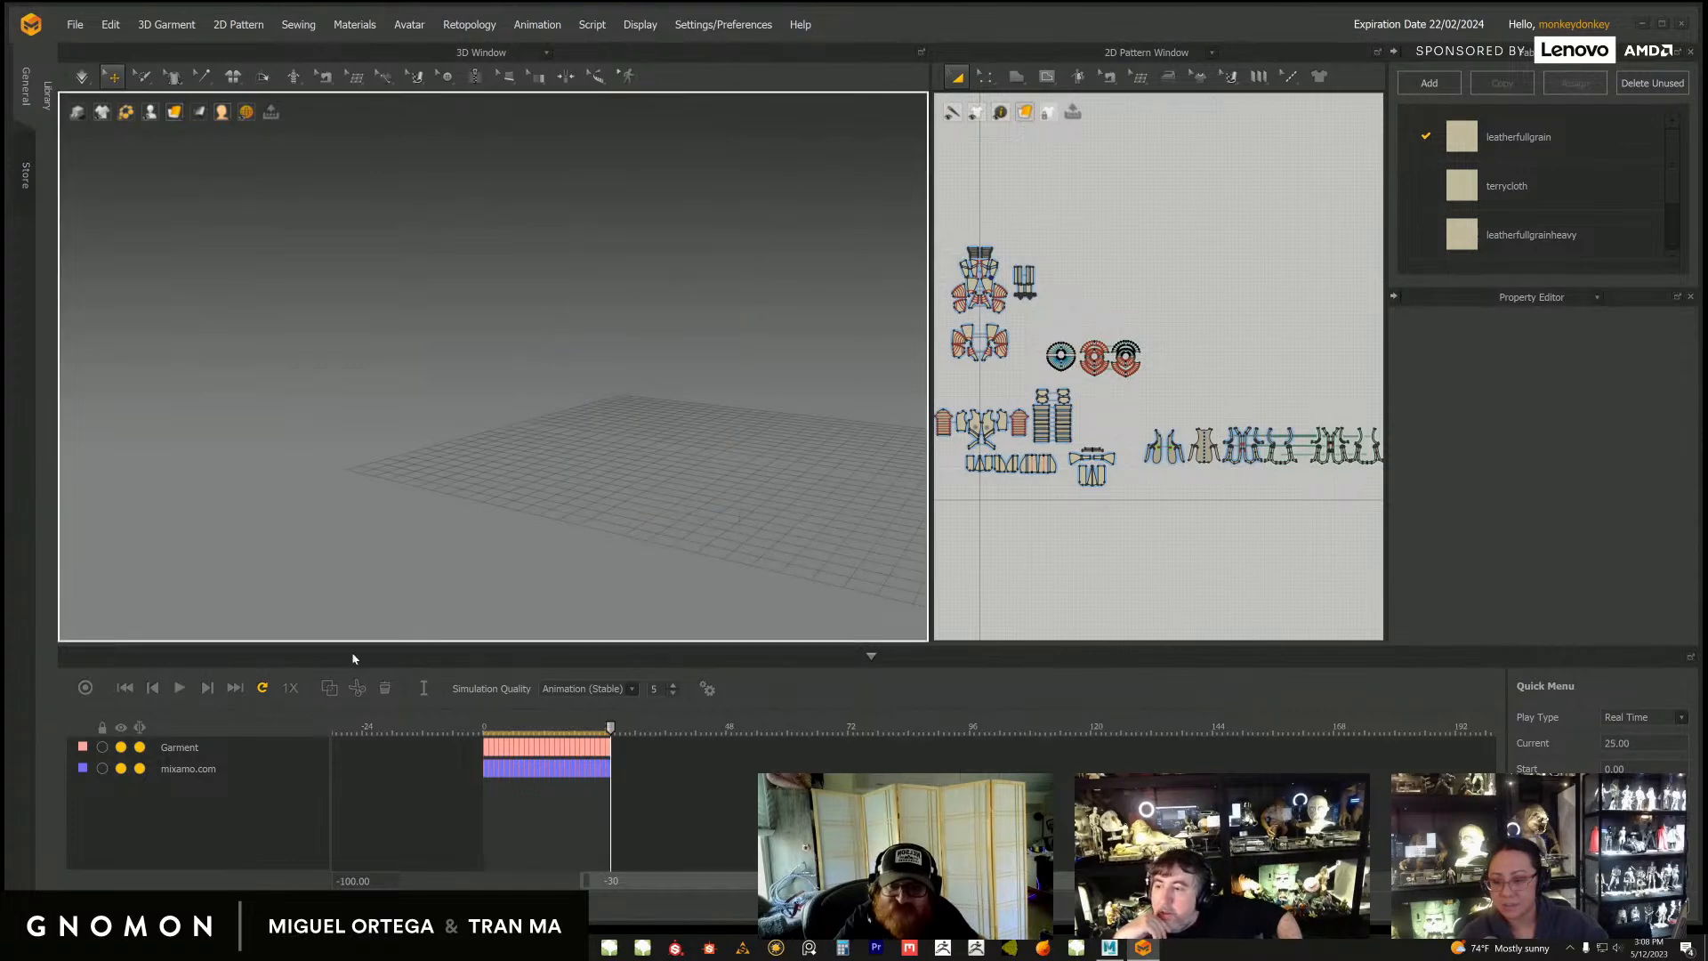
{"action": "left_click", "coordinate": [181, 688]}
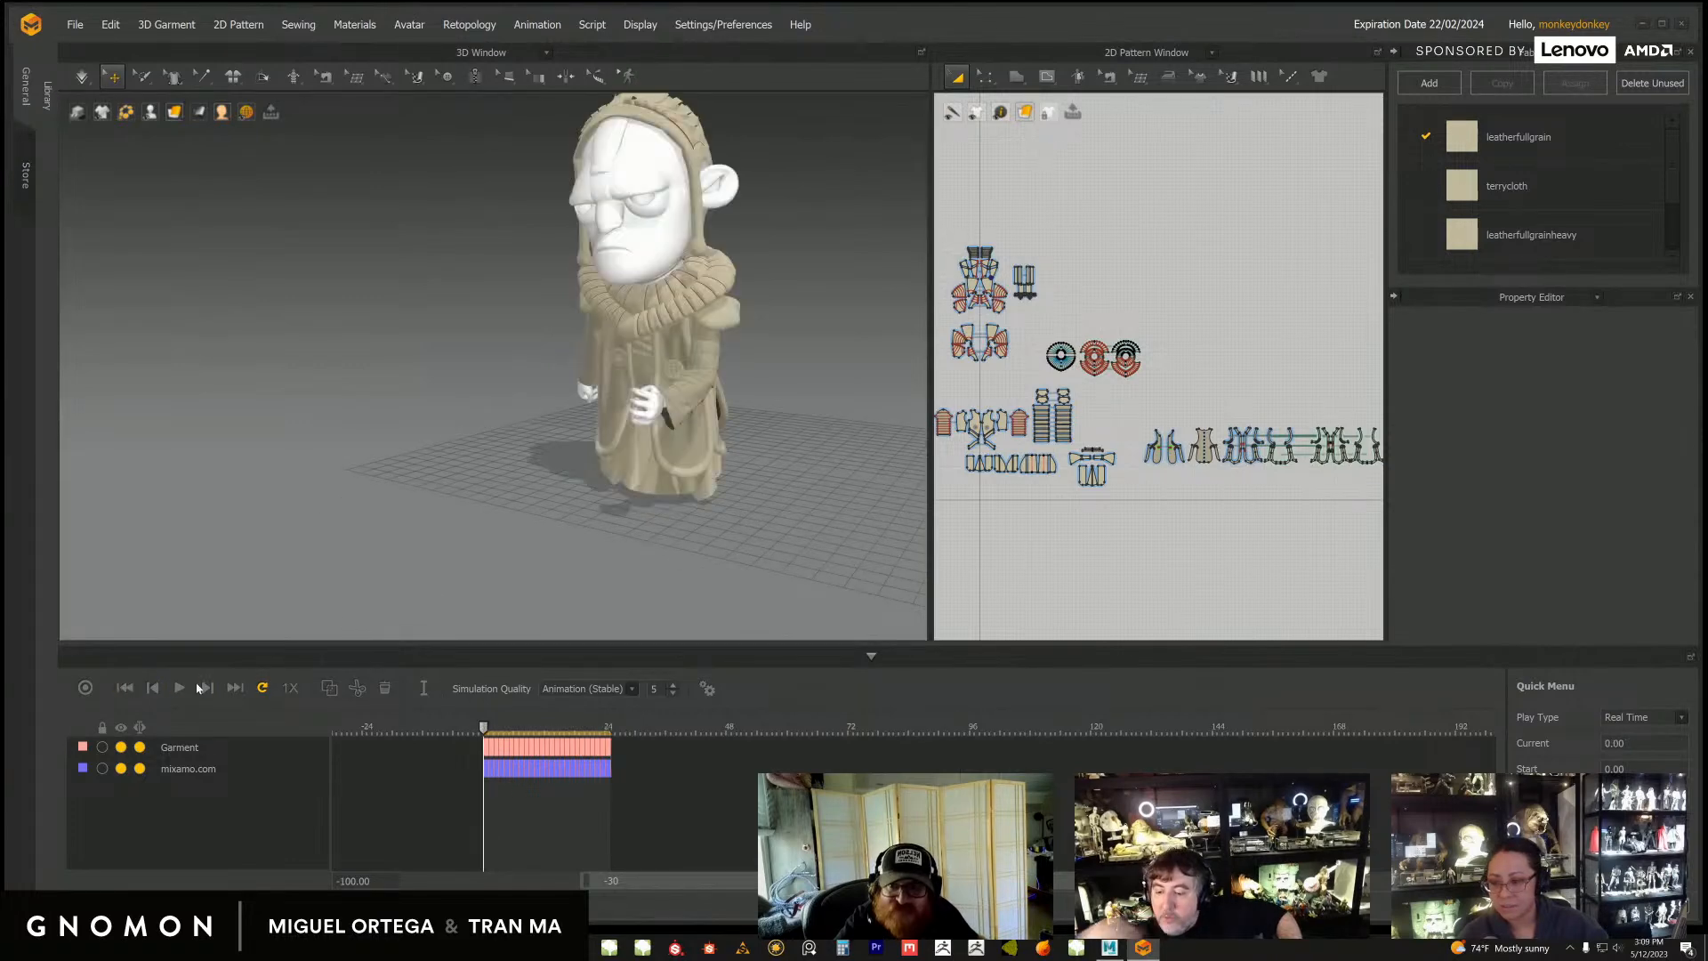
{"action": "scroll", "coordinate": [698, 520], "scroll_direction": "down", "scroll_amount": 5}
{"action": "right_click_drag", "start_coordinate": [679, 504], "coordinate": [623, 477]}
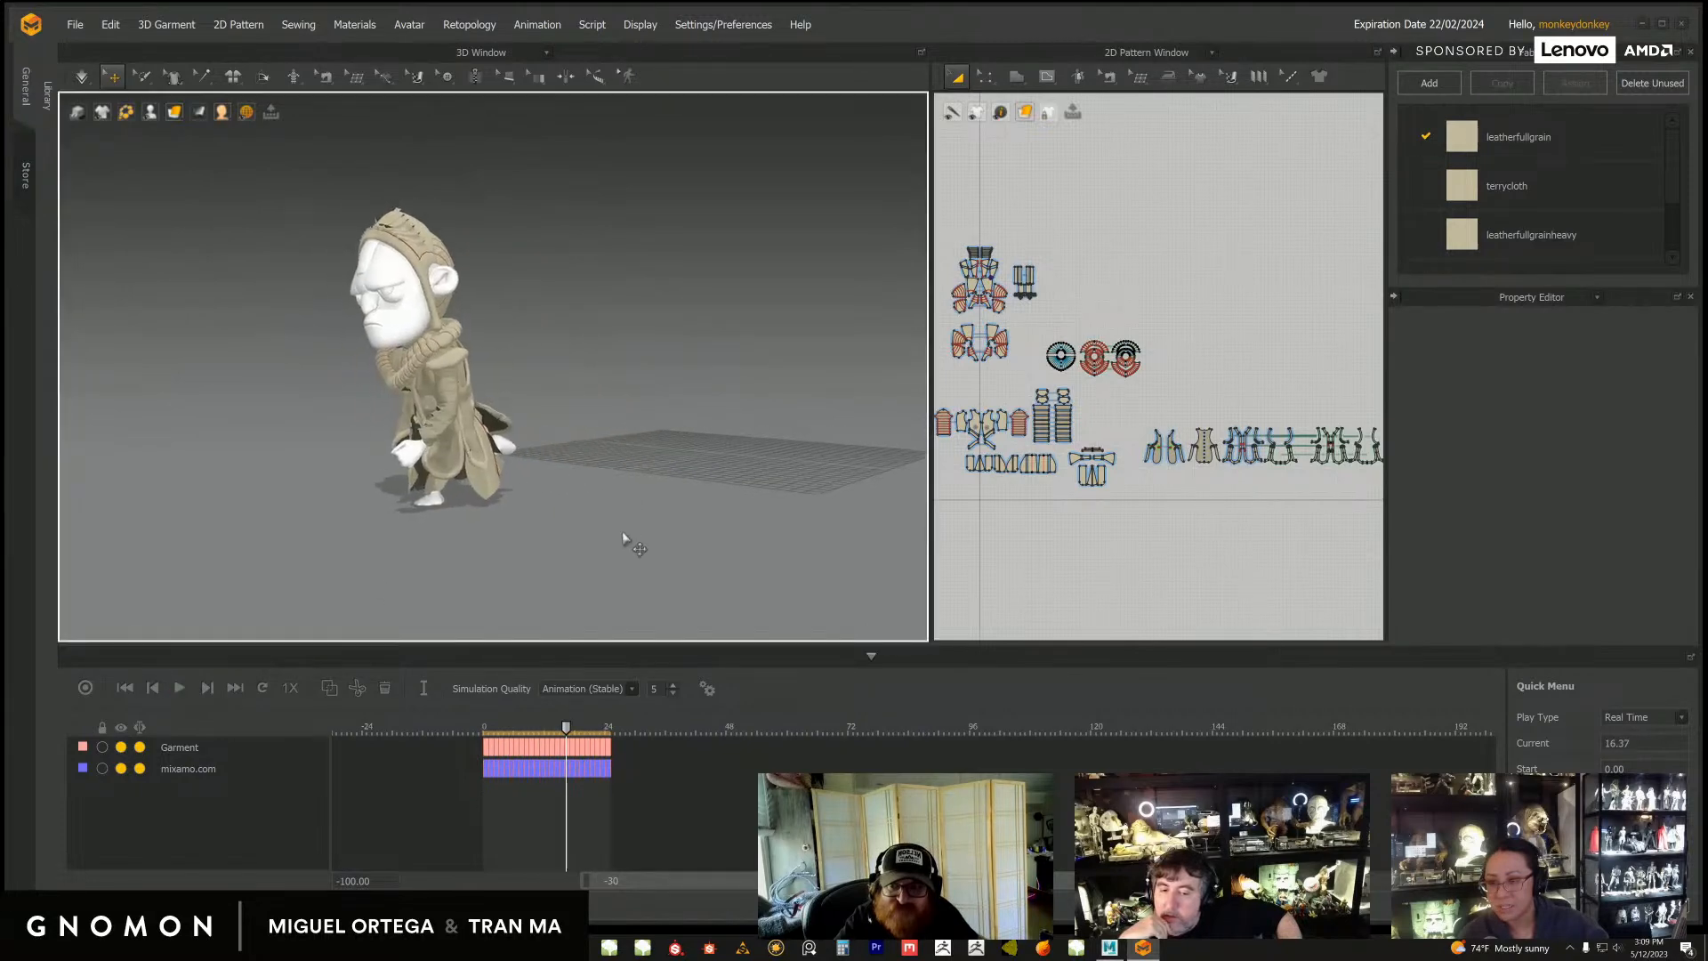
Step: Scrub the running animation to frame 8, examine the coat's cloth up close, and move the playhead to frame 3
{"action": "scroll", "coordinate": [623, 570], "scroll_direction": "up", "scroll_amount": 5}
{"action": "left_click_drag", "start_coordinate": [563, 734], "coordinate": [523, 731]}
{"action": "right_click_drag", "start_coordinate": [626, 595], "coordinate": [552, 599]}
{"action": "scroll", "coordinate": [623, 452], "scroll_direction": "up", "scroll_amount": 5}
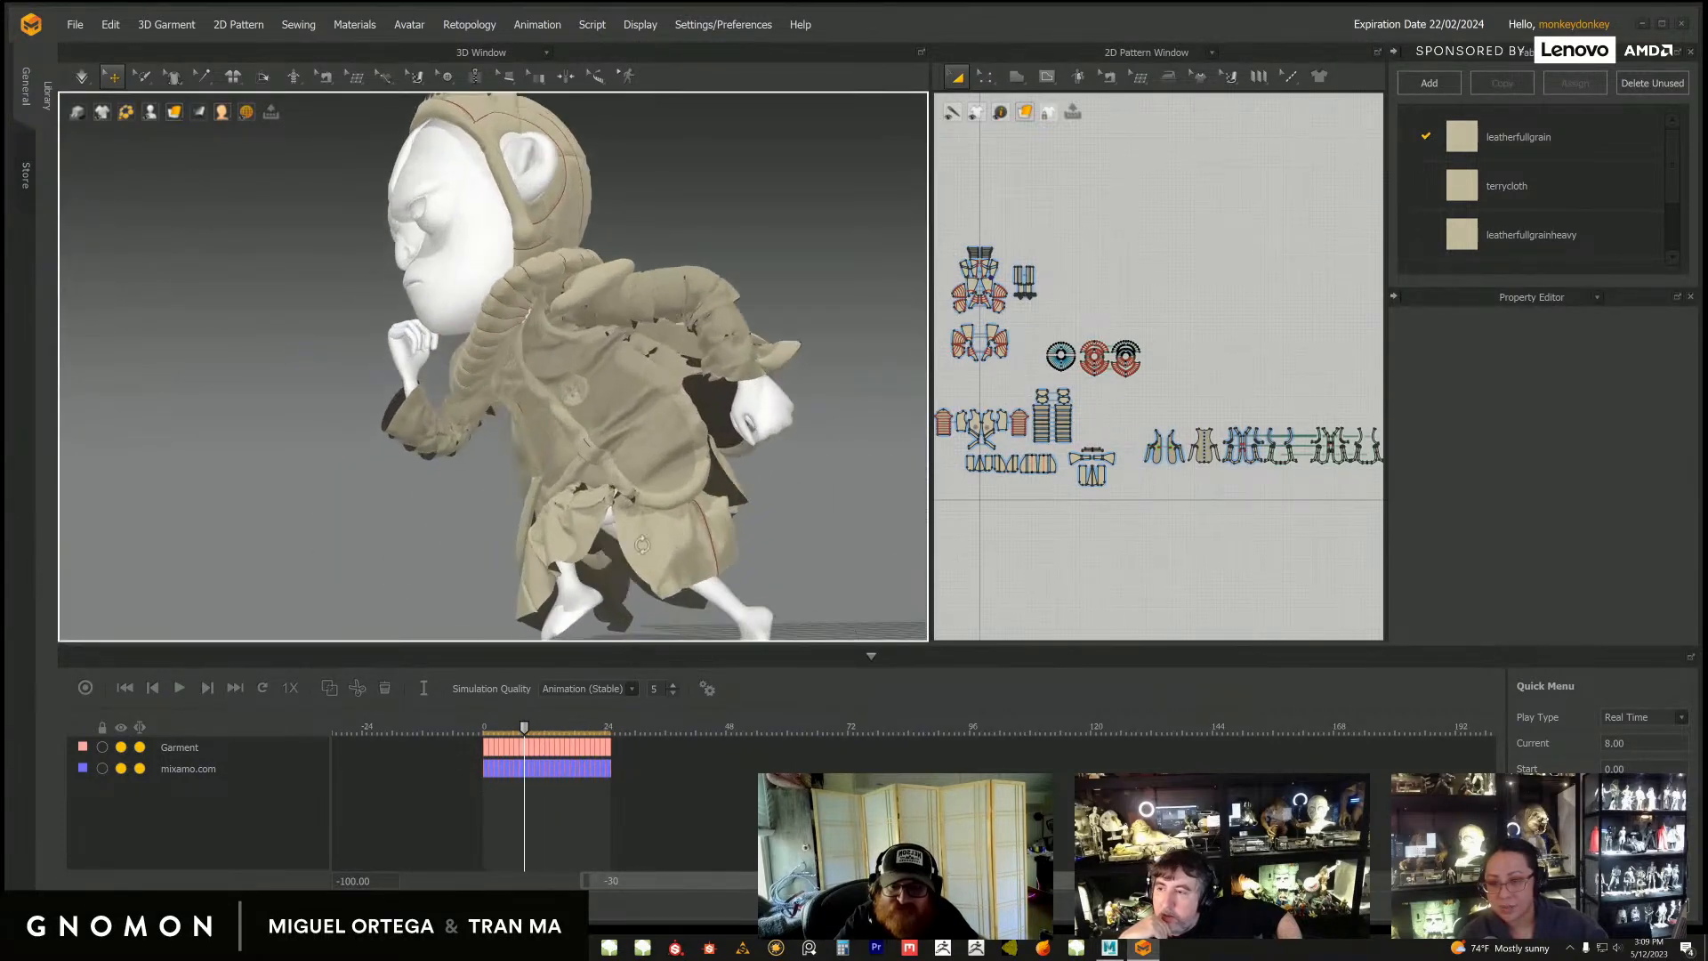
{"action": "mouse_move", "coordinate": [622, 453]}
{"action": "right_mouse_down"}
{"action": "mouse_move", "coordinate": [587, 479]}
{"action": "mouse_move", "coordinate": [630, 497]}
{"action": "mouse_move", "coordinate": [604, 481]}
{"action": "mouse_move", "coordinate": [614, 449]}
{"action": "mouse_move", "coordinate": [466, 526]}
{"action": "mouse_move", "coordinate": [620, 518]}
{"action": "mouse_move", "coordinate": [602, 468]}
{"action": "right_mouse_up"}
{"action": "scroll", "coordinate": [630, 497], "scroll_direction": "down", "scroll_amount": 3}
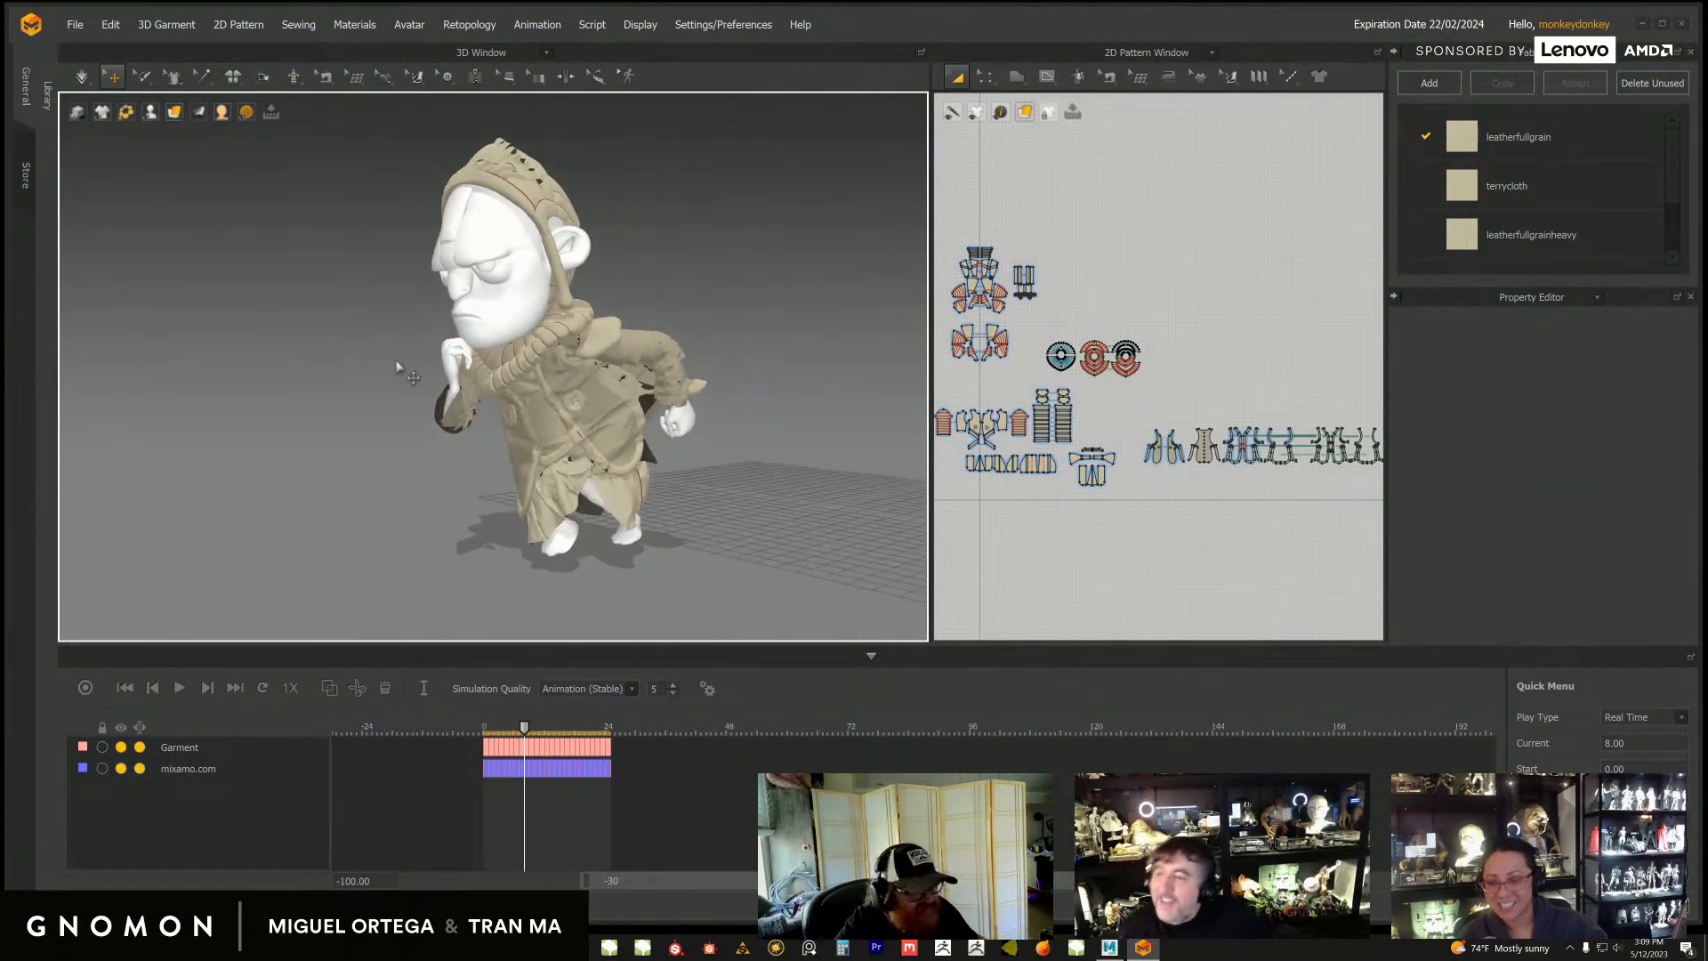
{"action": "left_click", "coordinate": [80, 27]}
{"action": "left_click", "coordinate": [498, 729]}
{"action": "left_click_drag", "start_coordinate": [497, 730], "coordinate": [497, 730]}
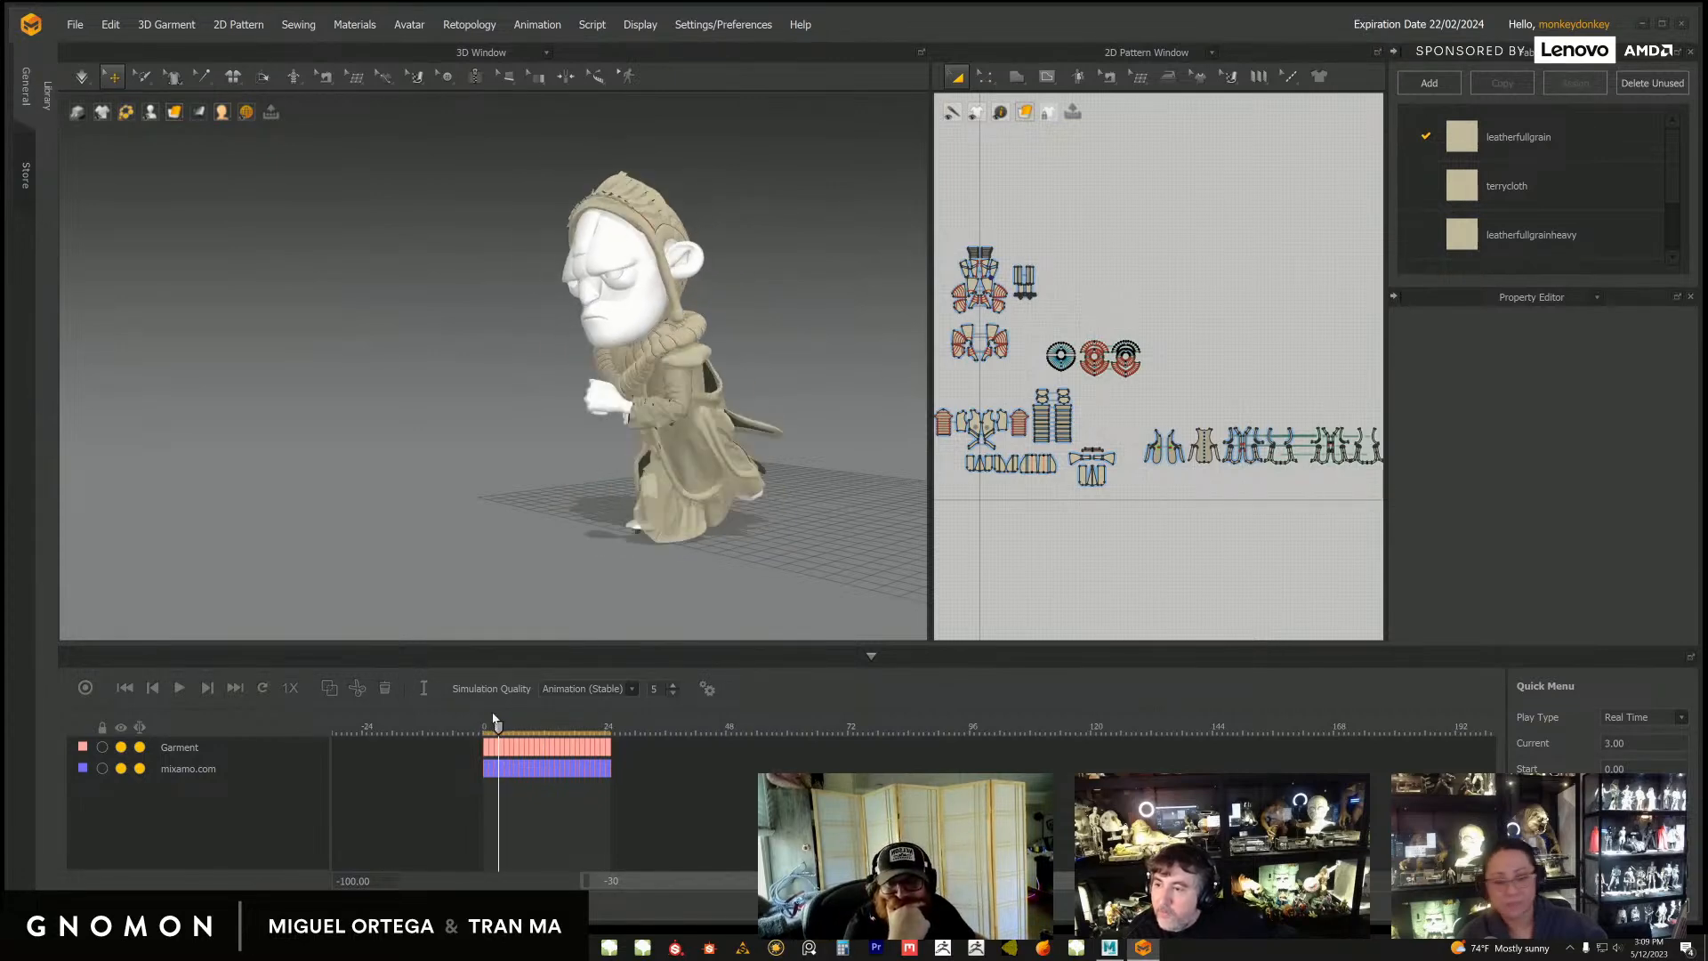
Step: Open the project version with the knitted pompom hat, loading both the garment and the avatar
{"action": "left_click", "coordinate": [76, 31]}
{"action": "mouse_move", "coordinate": [120, 75]}
{"action": "left_click", "coordinate": [261, 74]}
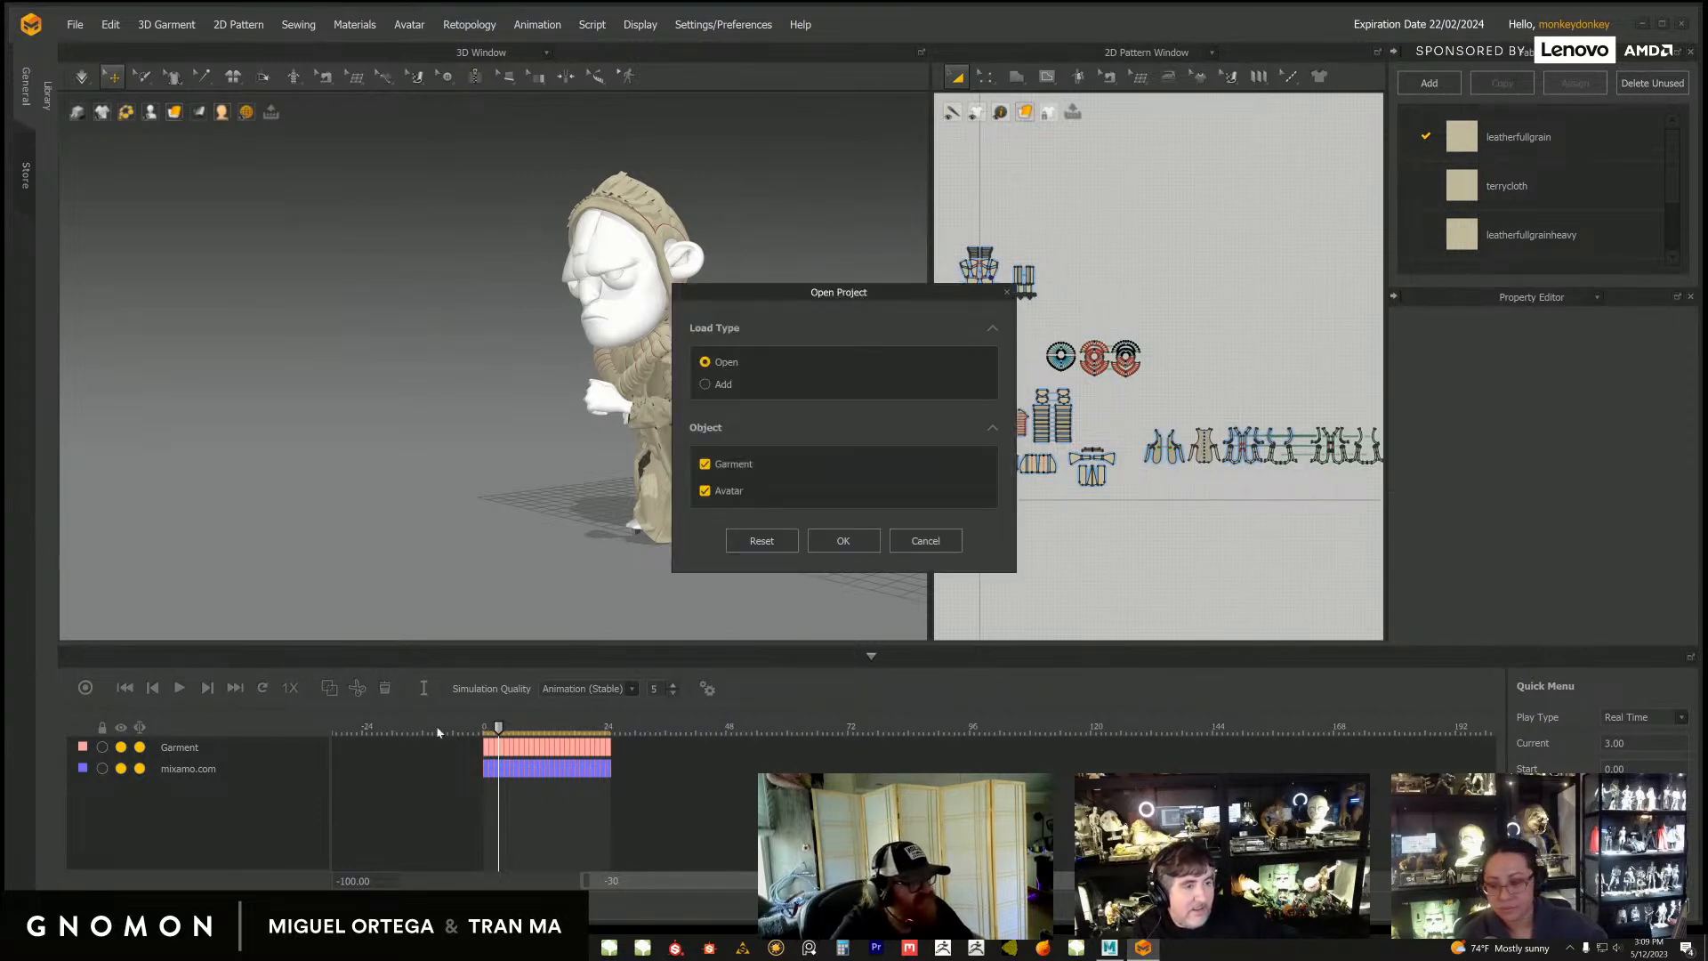
{"action": "left_click", "coordinate": [876, 537]}
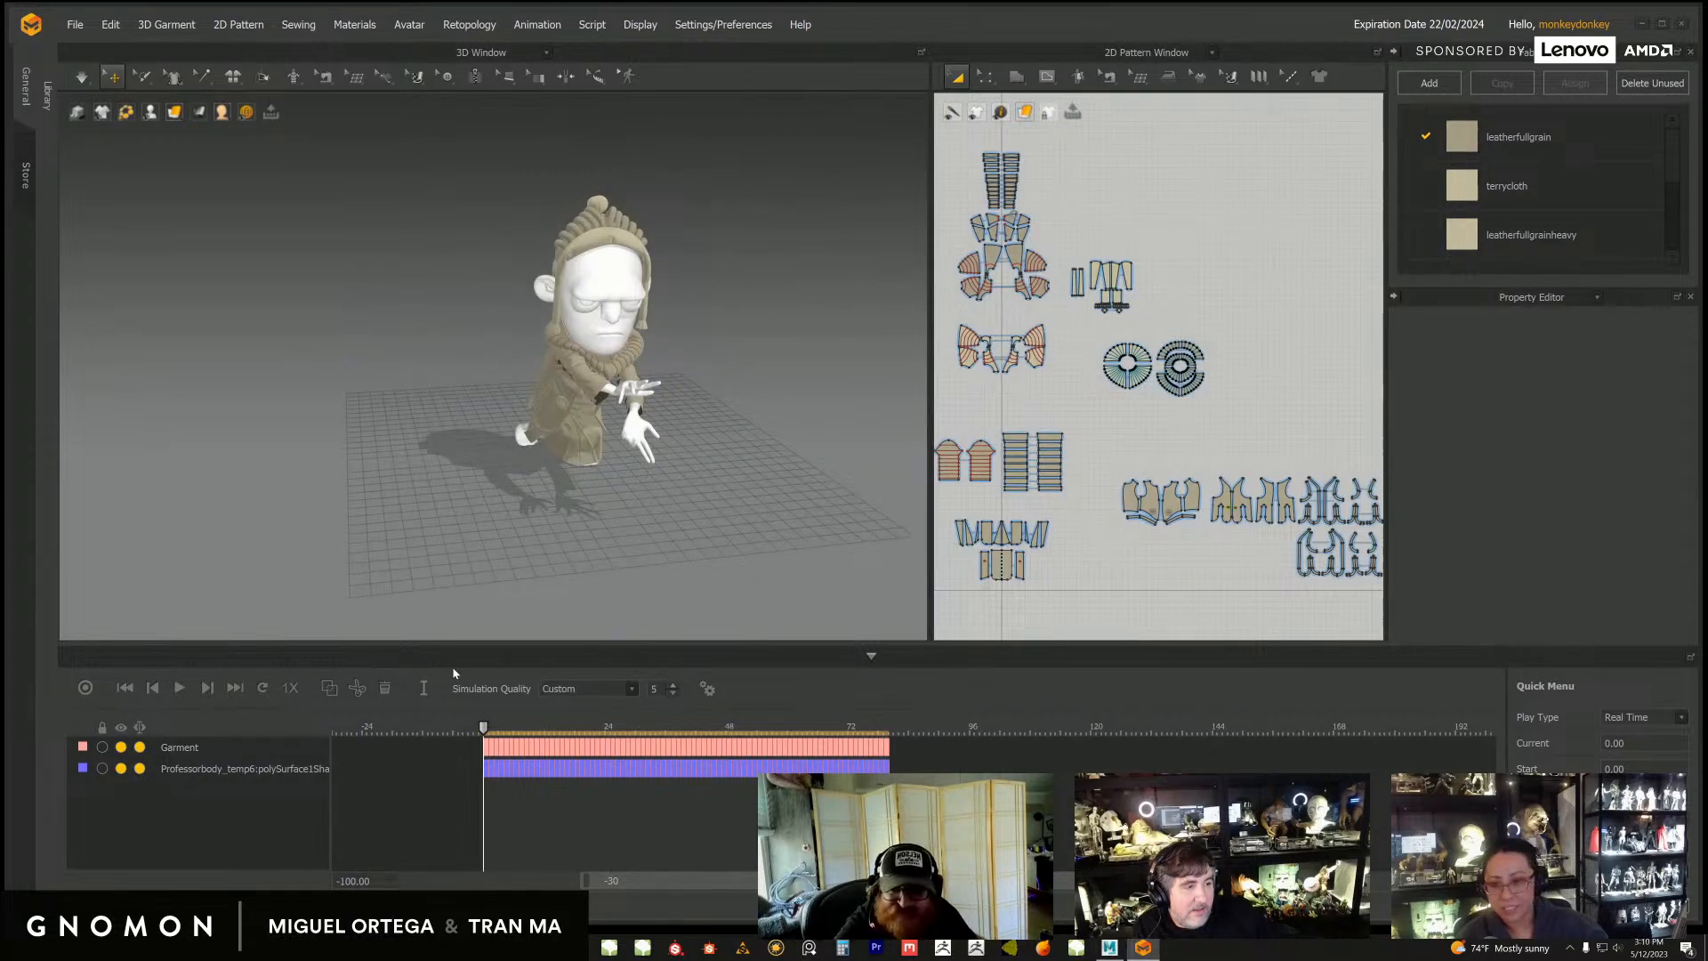
Step: Scrub forward through the knitted-hat animation and back to its start, viewing the avatar from the other side
{"action": "right_click_drag", "start_coordinate": [470, 507], "coordinate": [316, 602]}
{"action": "left_click_drag", "start_coordinate": [485, 728], "coordinate": [717, 727]}
{"action": "left_click_drag", "start_coordinate": [811, 727], "coordinate": [469, 725]}
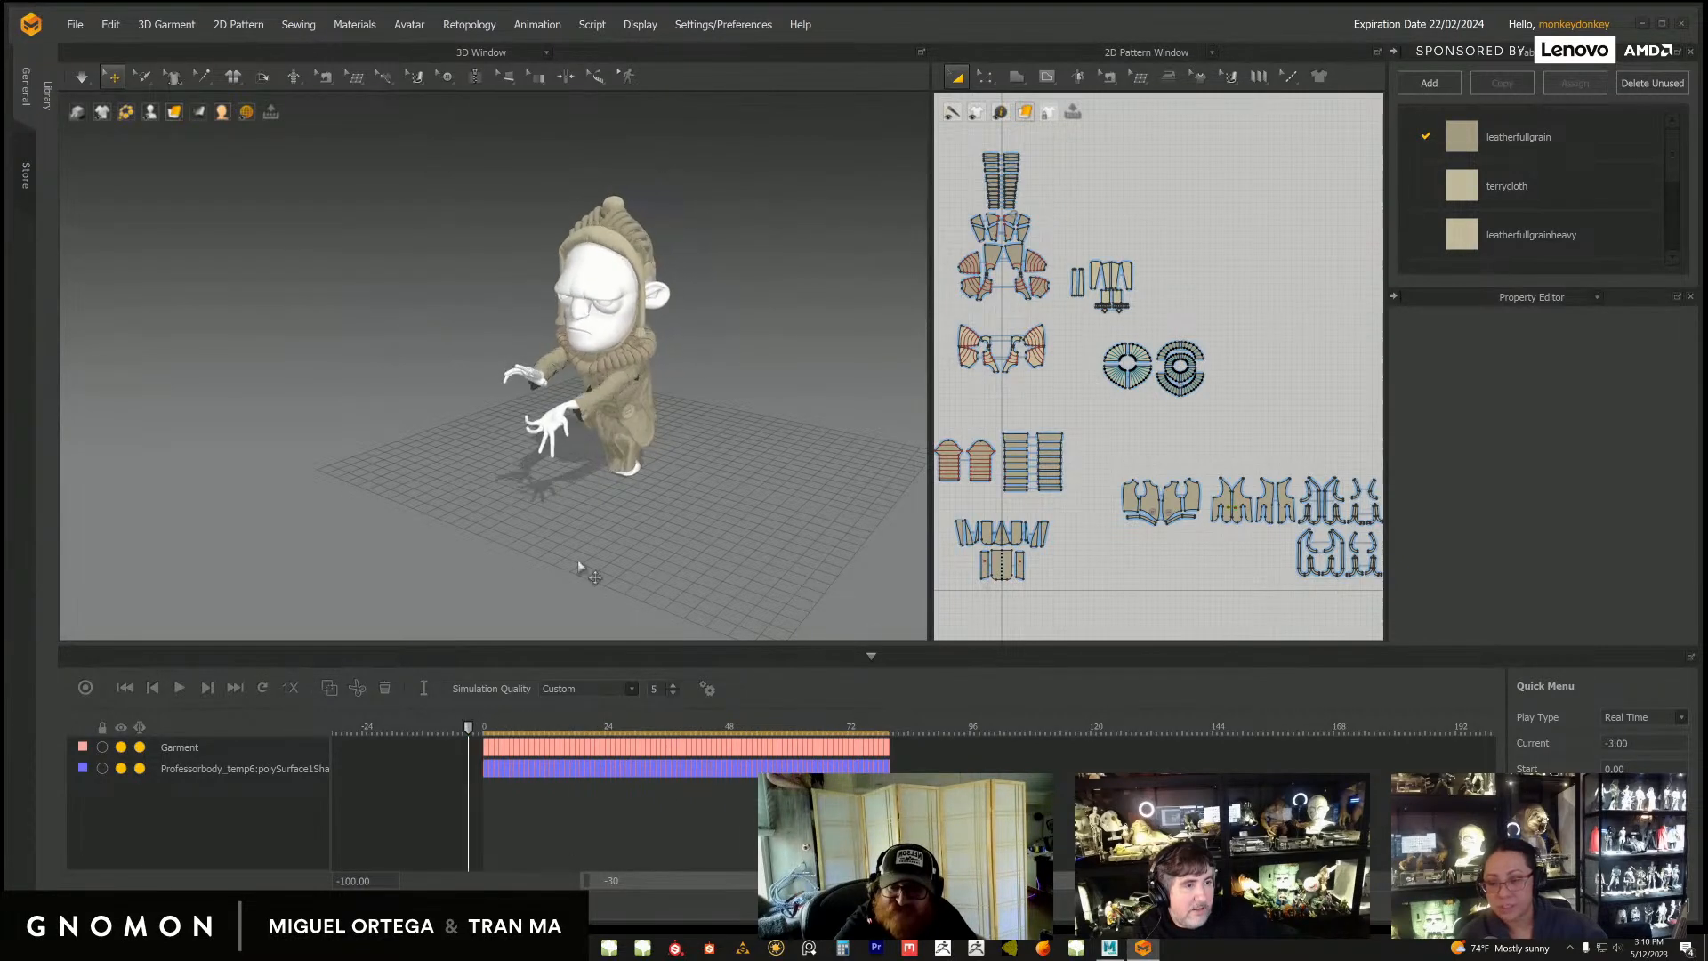
Step: Examine the avatar's face, the hat's hanging tassel and the ruffled collar up close, and return to a full-body view
{"action": "scroll", "coordinate": [721, 530], "scroll_direction": "up", "scroll_amount": 6}
{"action": "right_click_drag", "start_coordinate": [720, 531], "coordinate": [659, 532]}
{"action": "middle_click_drag", "start_coordinate": [660, 532], "coordinate": [583, 587]}
{"action": "right_click_drag", "start_coordinate": [583, 588], "coordinate": [648, 494]}
{"action": "scroll", "coordinate": [648, 494], "scroll_direction": "up", "scroll_amount": 2}
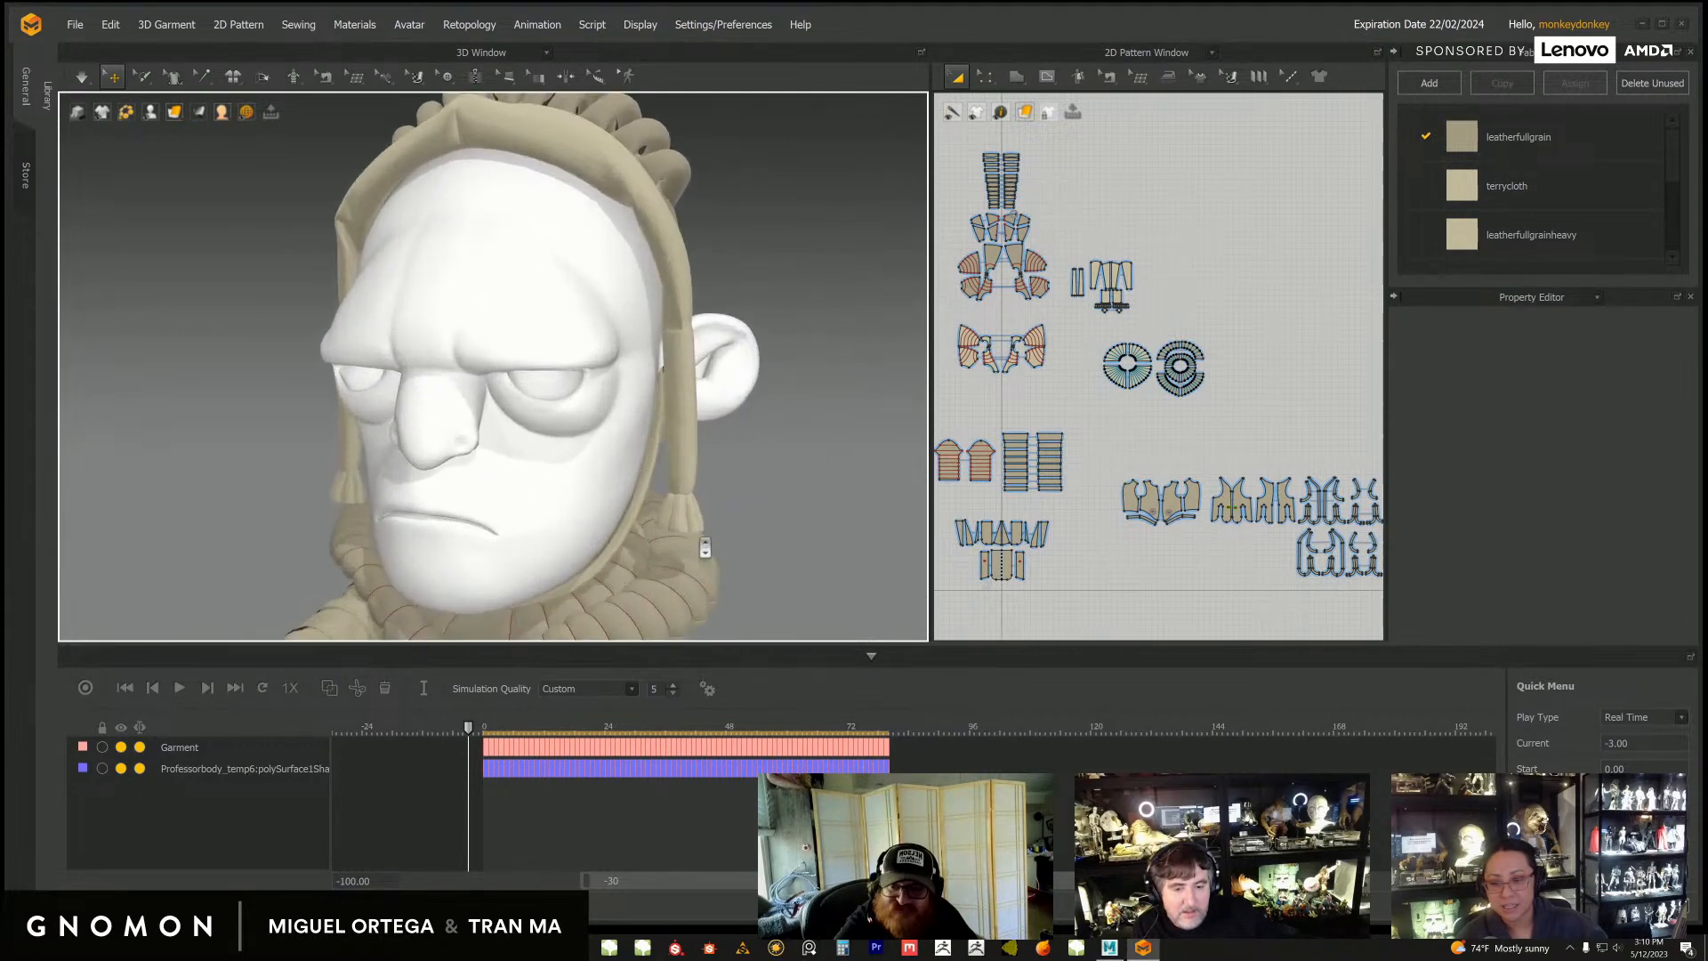
{"action": "middle_click_drag", "start_coordinate": [706, 545], "coordinate": [652, 509]}
{"action": "right_click_drag", "start_coordinate": [651, 509], "coordinate": [645, 489]}
{"action": "scroll", "coordinate": [645, 490], "scroll_direction": "up", "scroll_amount": 3}
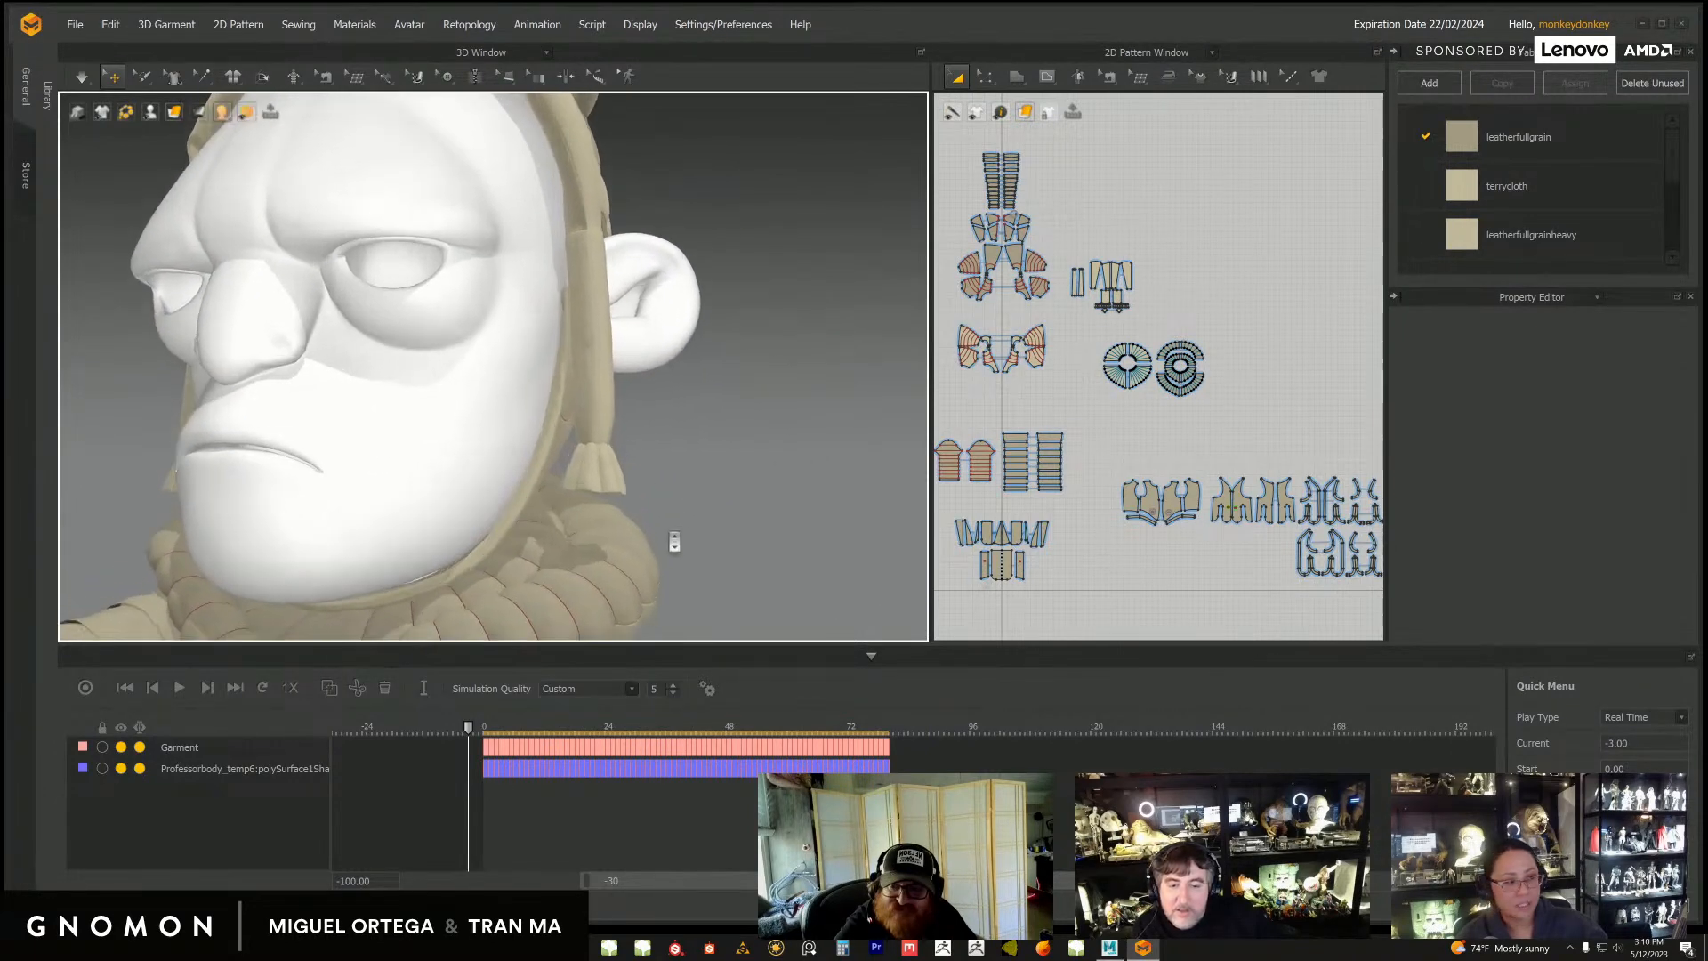
{"action": "right_click_drag", "start_coordinate": [663, 489], "coordinate": [690, 522]}
{"action": "scroll", "coordinate": [682, 526], "scroll_direction": "down", "scroll_amount": 3}
{"action": "scroll", "coordinate": [659, 498], "scroll_direction": "down", "scroll_amount": 3}
{"action": "scroll", "coordinate": [622, 479], "scroll_direction": "down", "scroll_amount": 3}
{"action": "middle_click_drag", "start_coordinate": [652, 507], "coordinate": [692, 488]}
{"action": "right_click_drag", "start_coordinate": [700, 485], "coordinate": [651, 485]}
{"action": "scroll", "coordinate": [712, 507], "scroll_direction": "down", "scroll_amount": 5}
Step: Play the knitted-hat animation on repeat, move closer to the head and collar, and replay it with repeat off
{"action": "left_click", "coordinate": [263, 688]}
{"action": "left_click", "coordinate": [176, 694]}
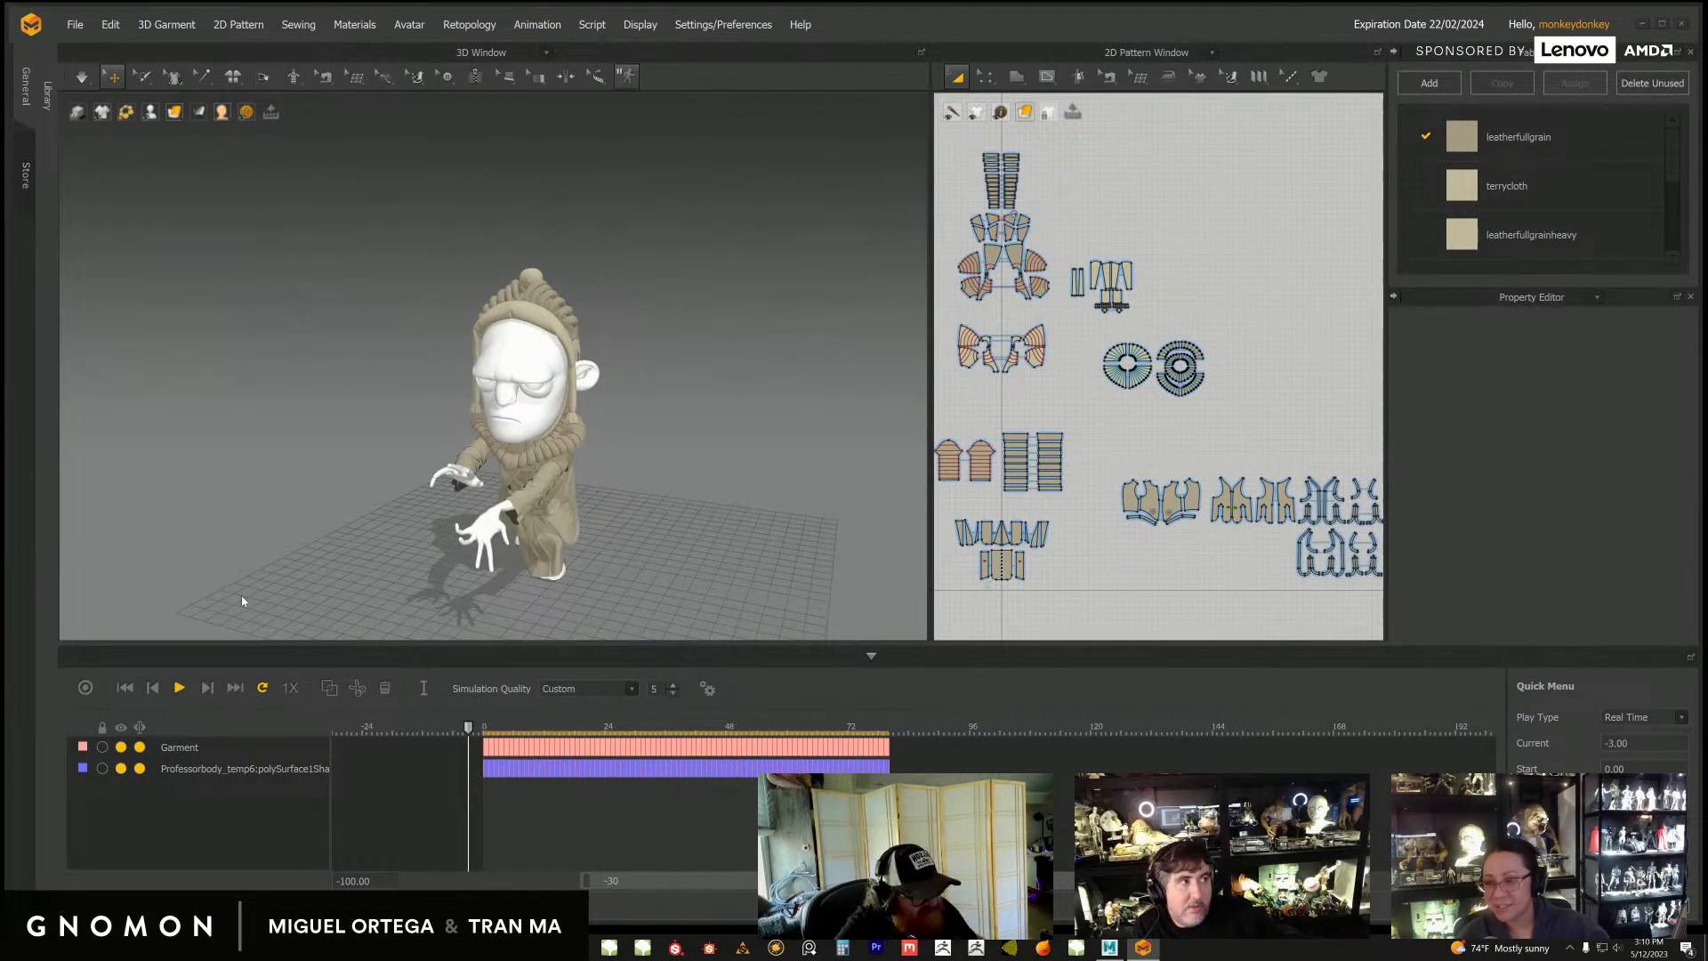
{"action": "mouse_move", "coordinate": [592, 470]}
{"action": "right_mouse_down"}
{"action": "mouse_move", "coordinate": [611, 504]}
{"action": "mouse_move", "coordinate": [605, 481]}
{"action": "right_mouse_up"}
{"action": "scroll", "coordinate": [585, 327], "scroll_direction": "up", "scroll_amount": 3}
{"action": "left_click", "coordinate": [265, 693]}
{"action": "left_click", "coordinate": [177, 693]}
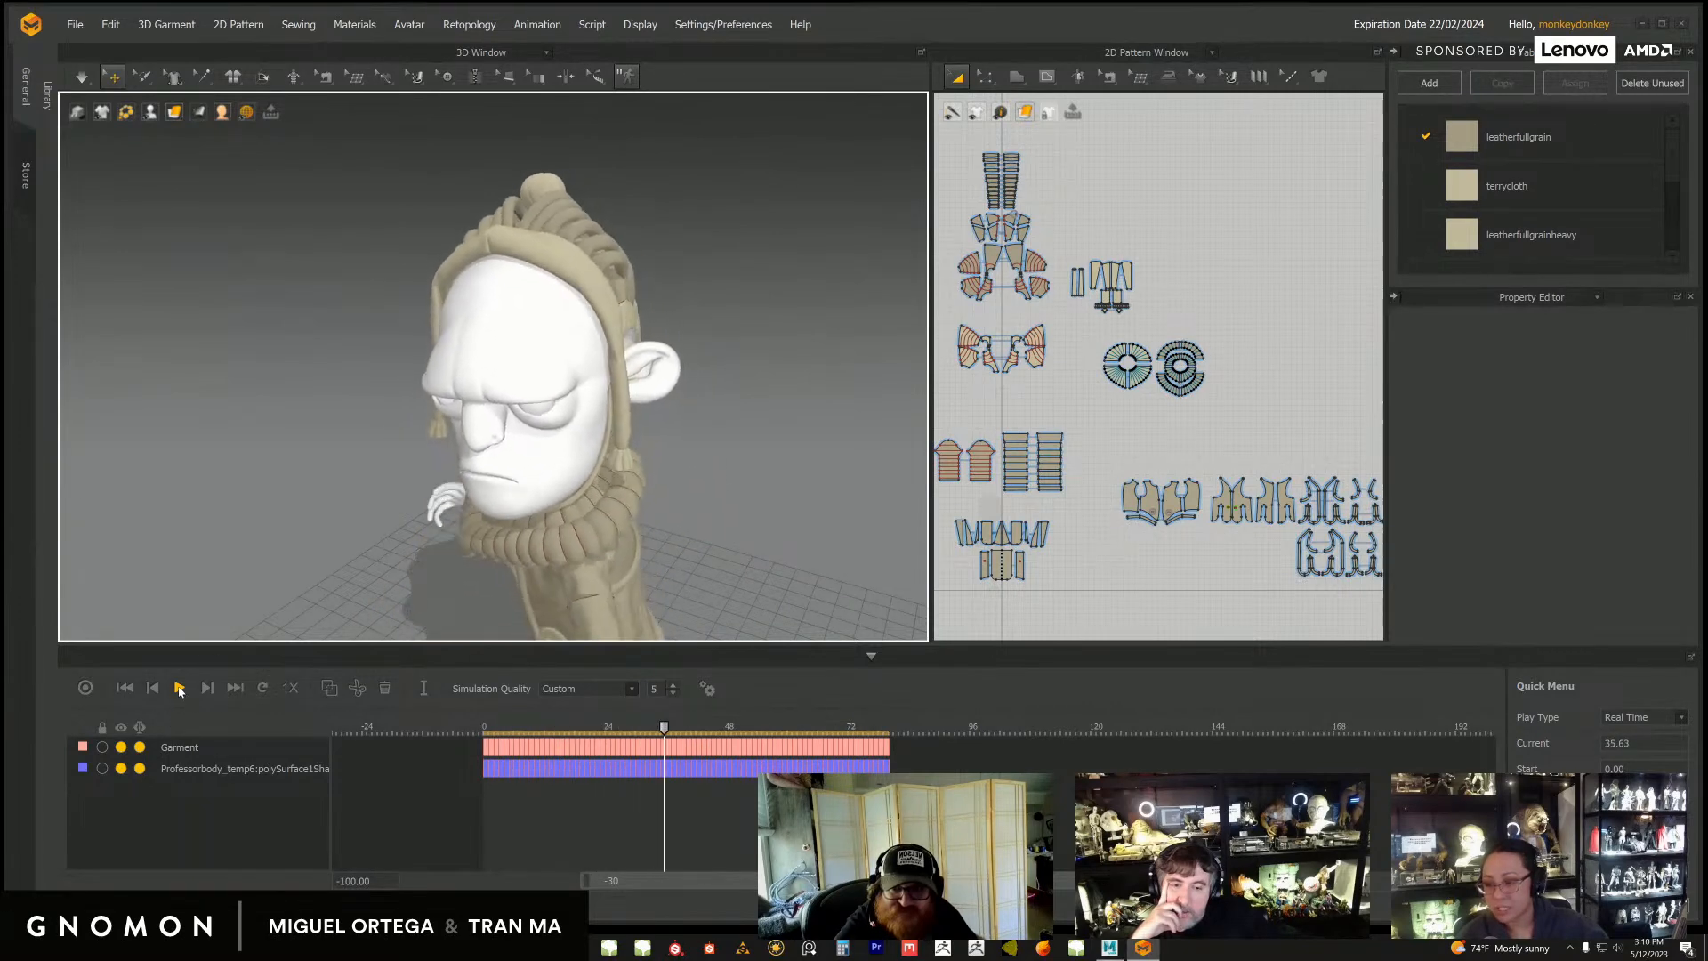
Step: Scrub the knitted-hat animation to frame 74 and select the hat's hanging strap beside the ear, viewing it up close and at full body
{"action": "right_click_drag", "start_coordinate": [656, 534], "coordinate": [668, 436]}
{"action": "left_click_drag", "start_coordinate": [884, 727], "coordinate": [858, 727]}
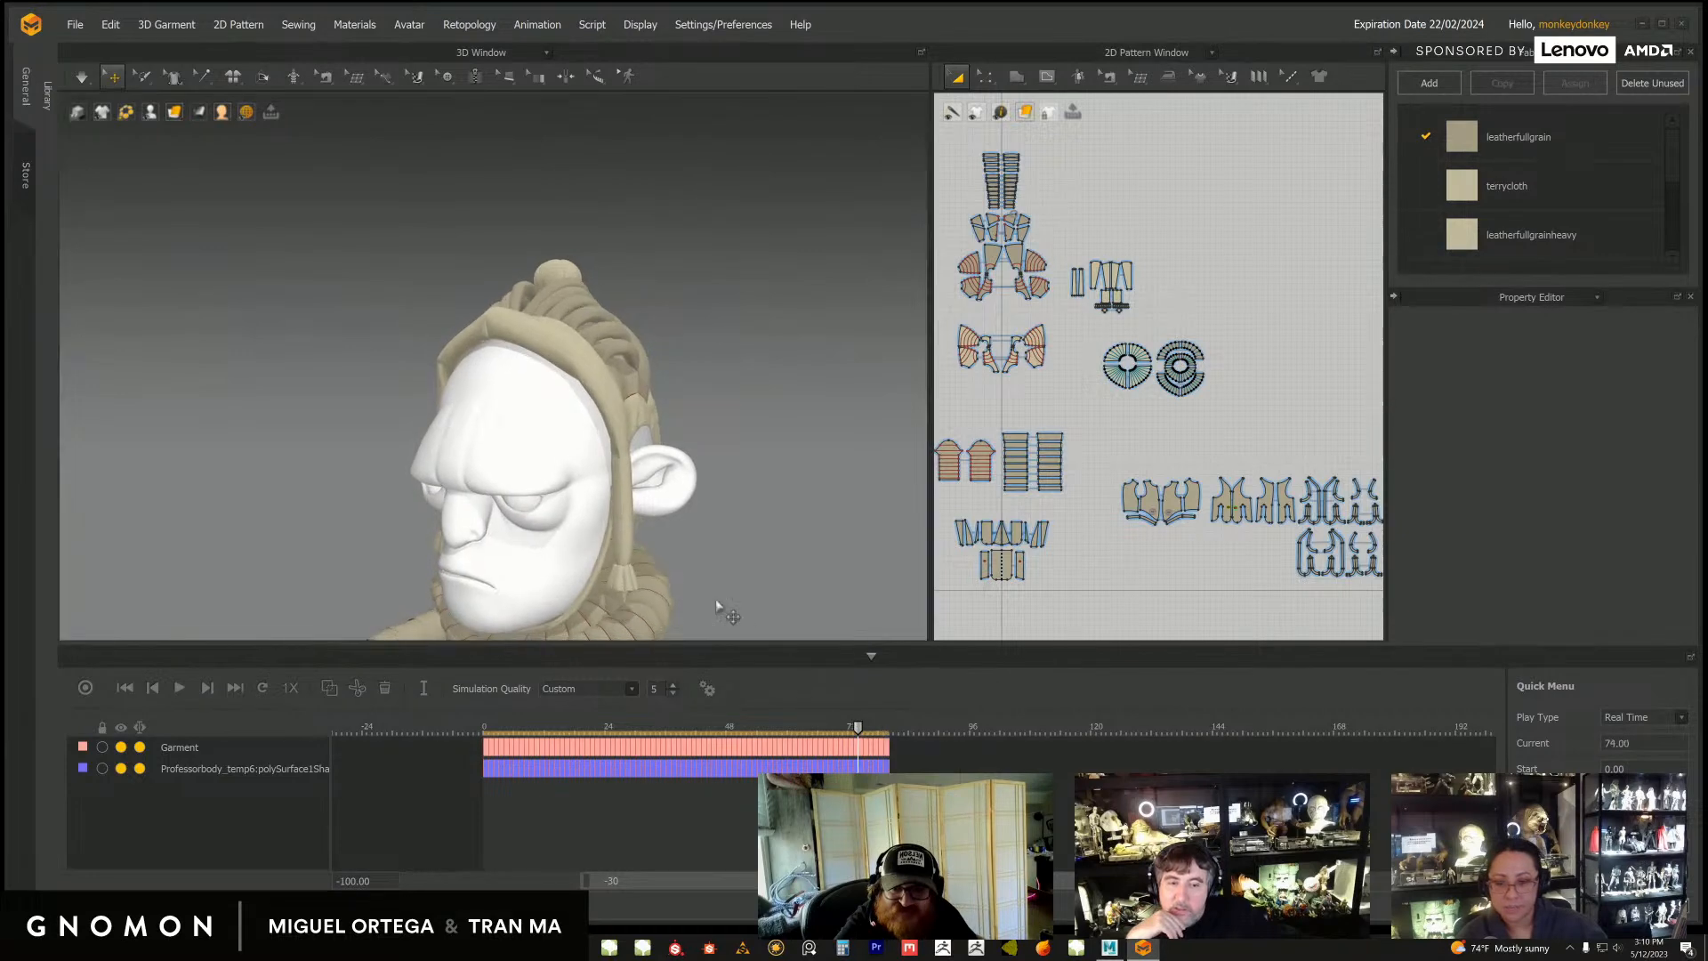
{"action": "scroll", "coordinate": [681, 527], "scroll_direction": "up", "scroll_amount": 3}
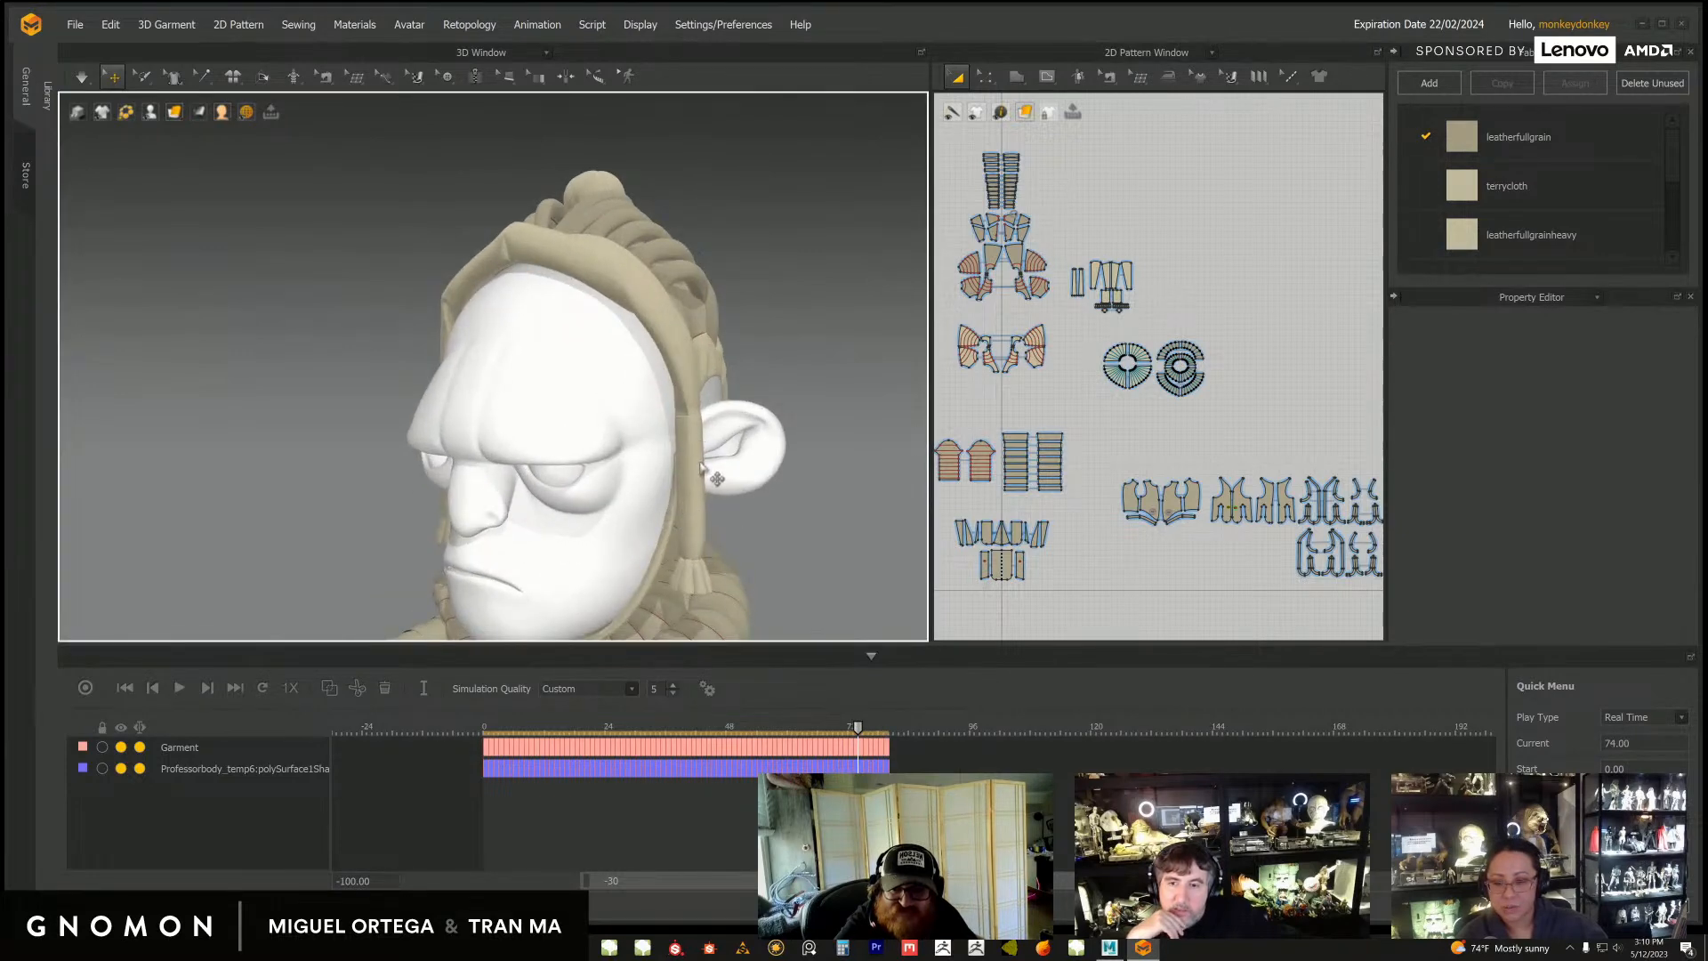
{"action": "left_click", "coordinate": [699, 468]}
{"action": "middle_click_drag", "start_coordinate": [725, 525], "coordinate": [689, 471]}
{"action": "right_click_drag", "start_coordinate": [757, 504], "coordinate": [759, 464]}
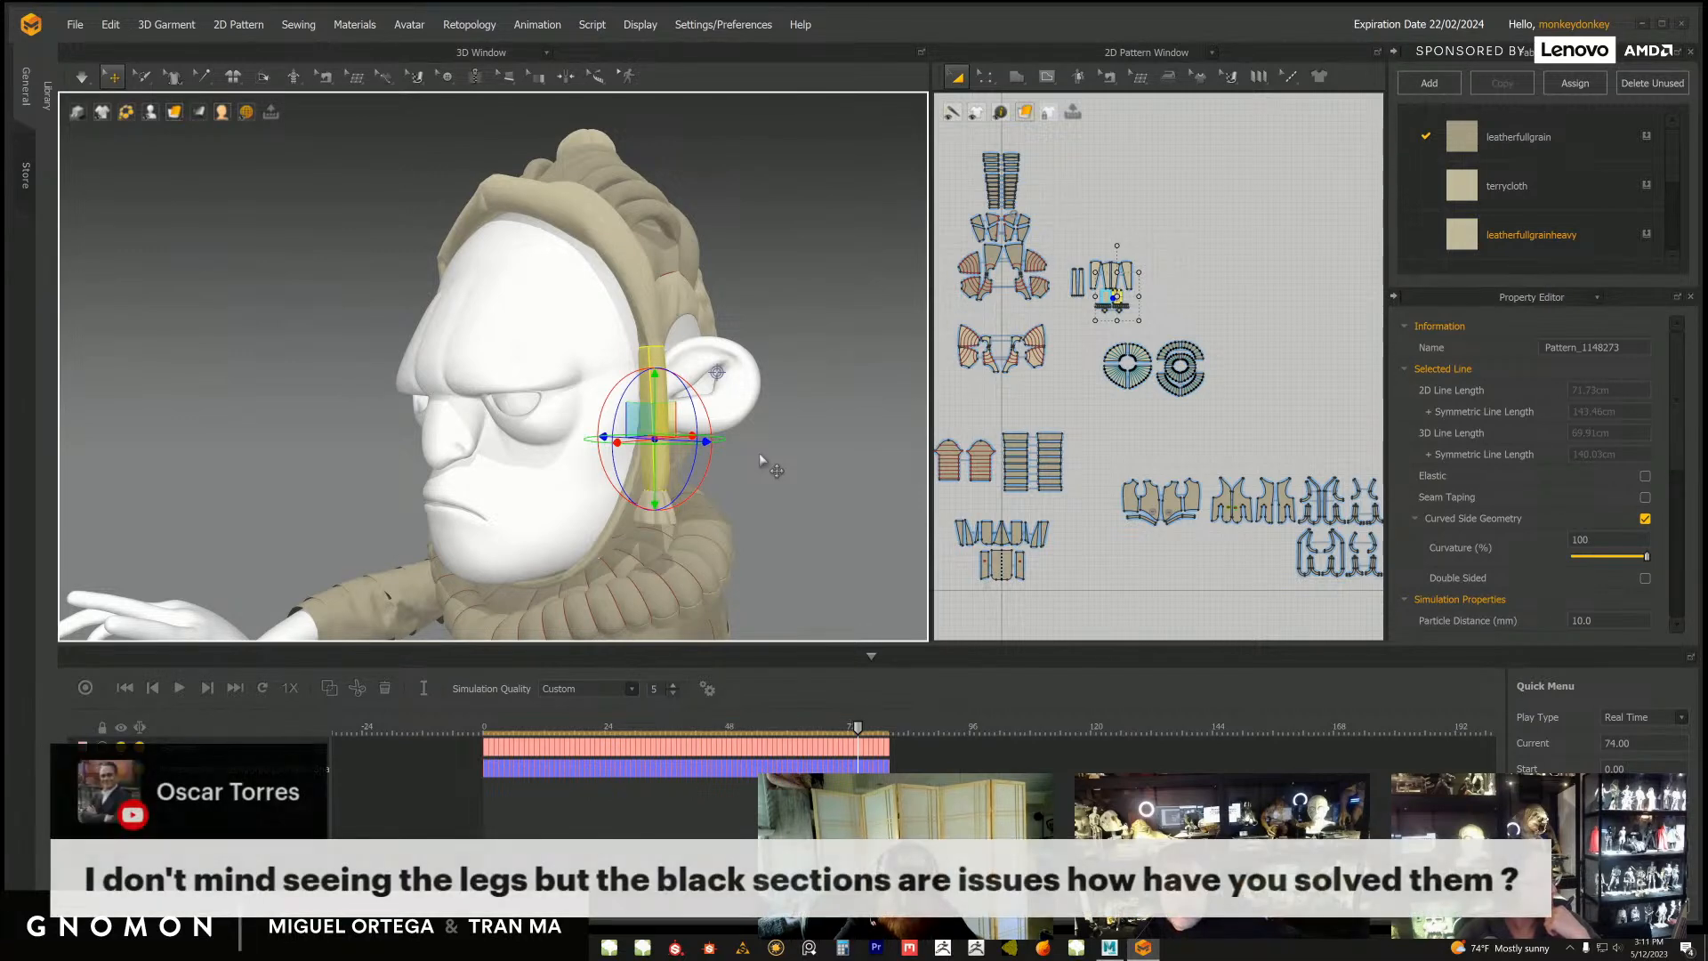
{"action": "scroll", "coordinate": [419, 450], "scroll_direction": "down", "scroll_amount": 4}
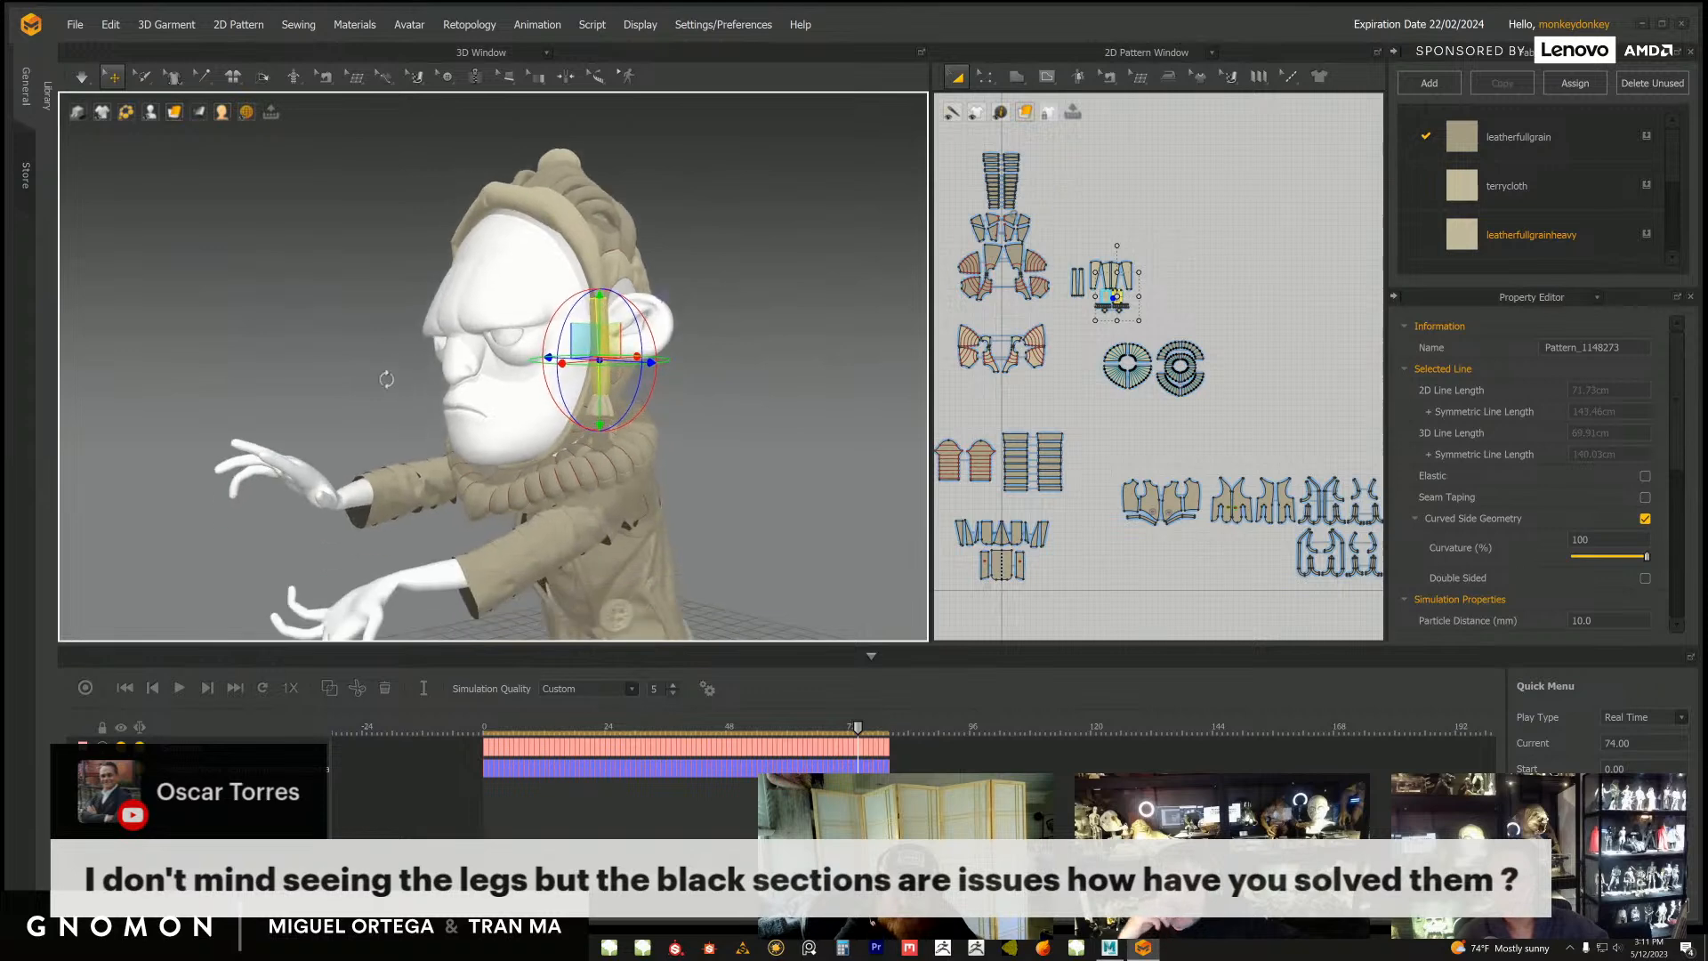
{"action": "right_click_drag", "start_coordinate": [397, 385], "coordinate": [465, 419]}
{"action": "scroll", "coordinate": [383, 327], "scroll_direction": "down", "scroll_amount": 3}
{"action": "right_click_drag", "start_coordinate": [382, 327], "coordinate": [178, 116]}
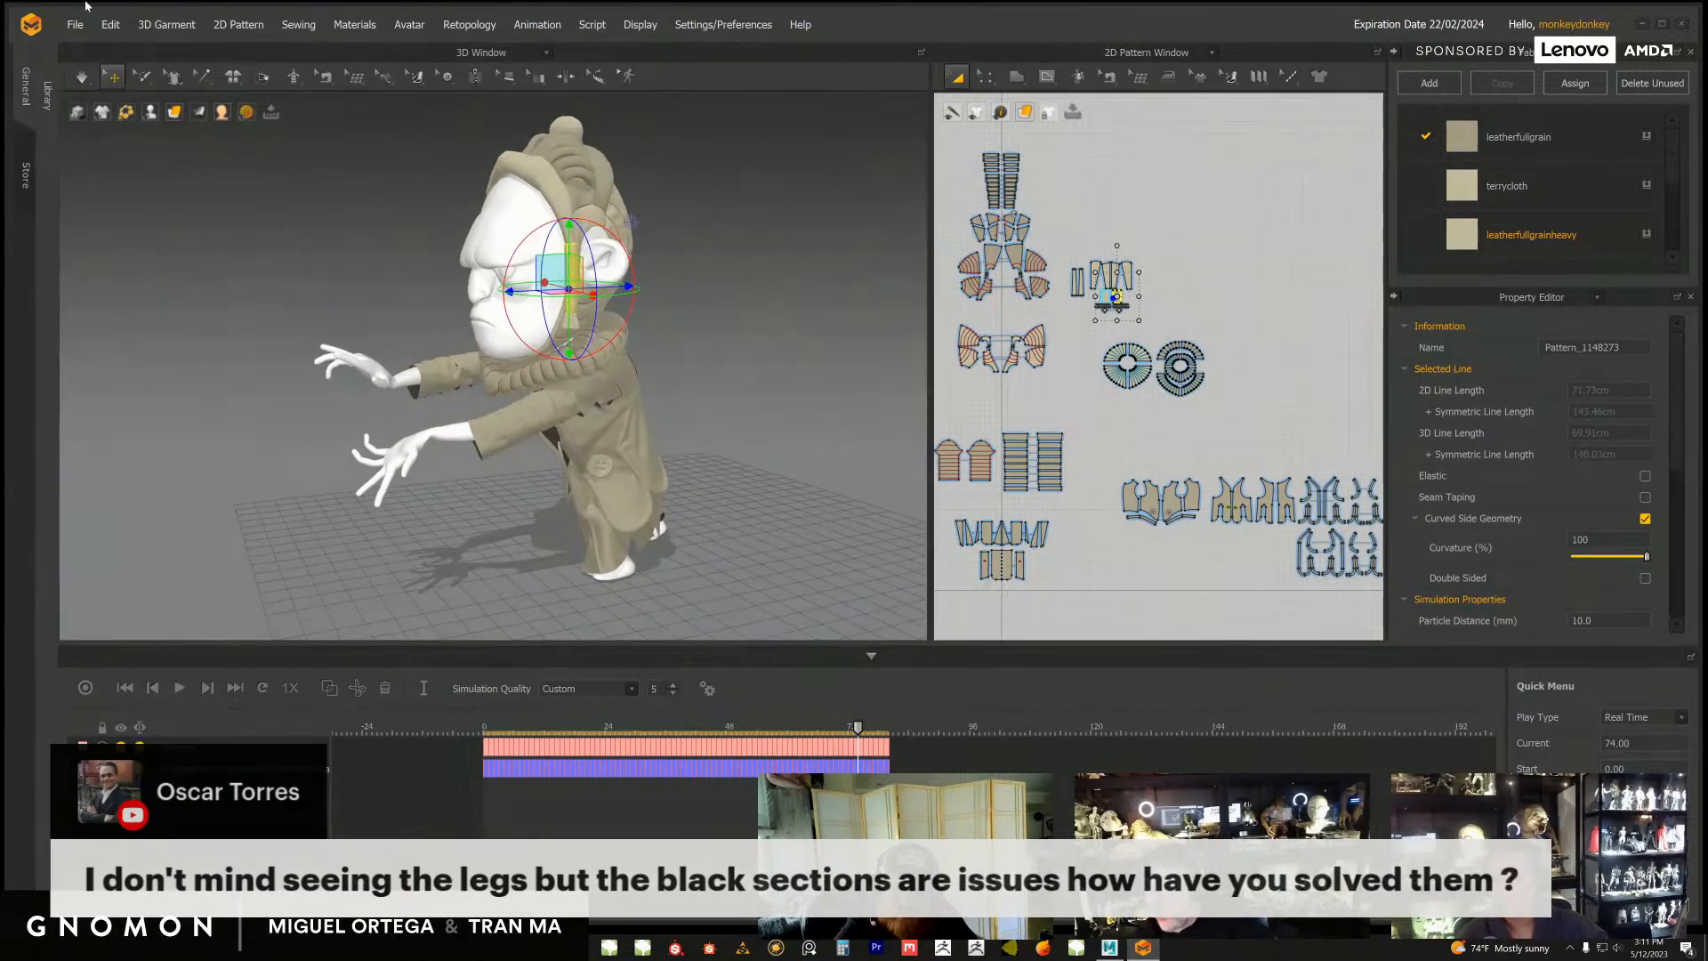
Step: Open the project version with the avatar standing still in a spiked-crest hat, loading both garment and avatar
{"action": "left_click", "coordinate": [77, 27]}
{"action": "mouse_move", "coordinate": [93, 71]}
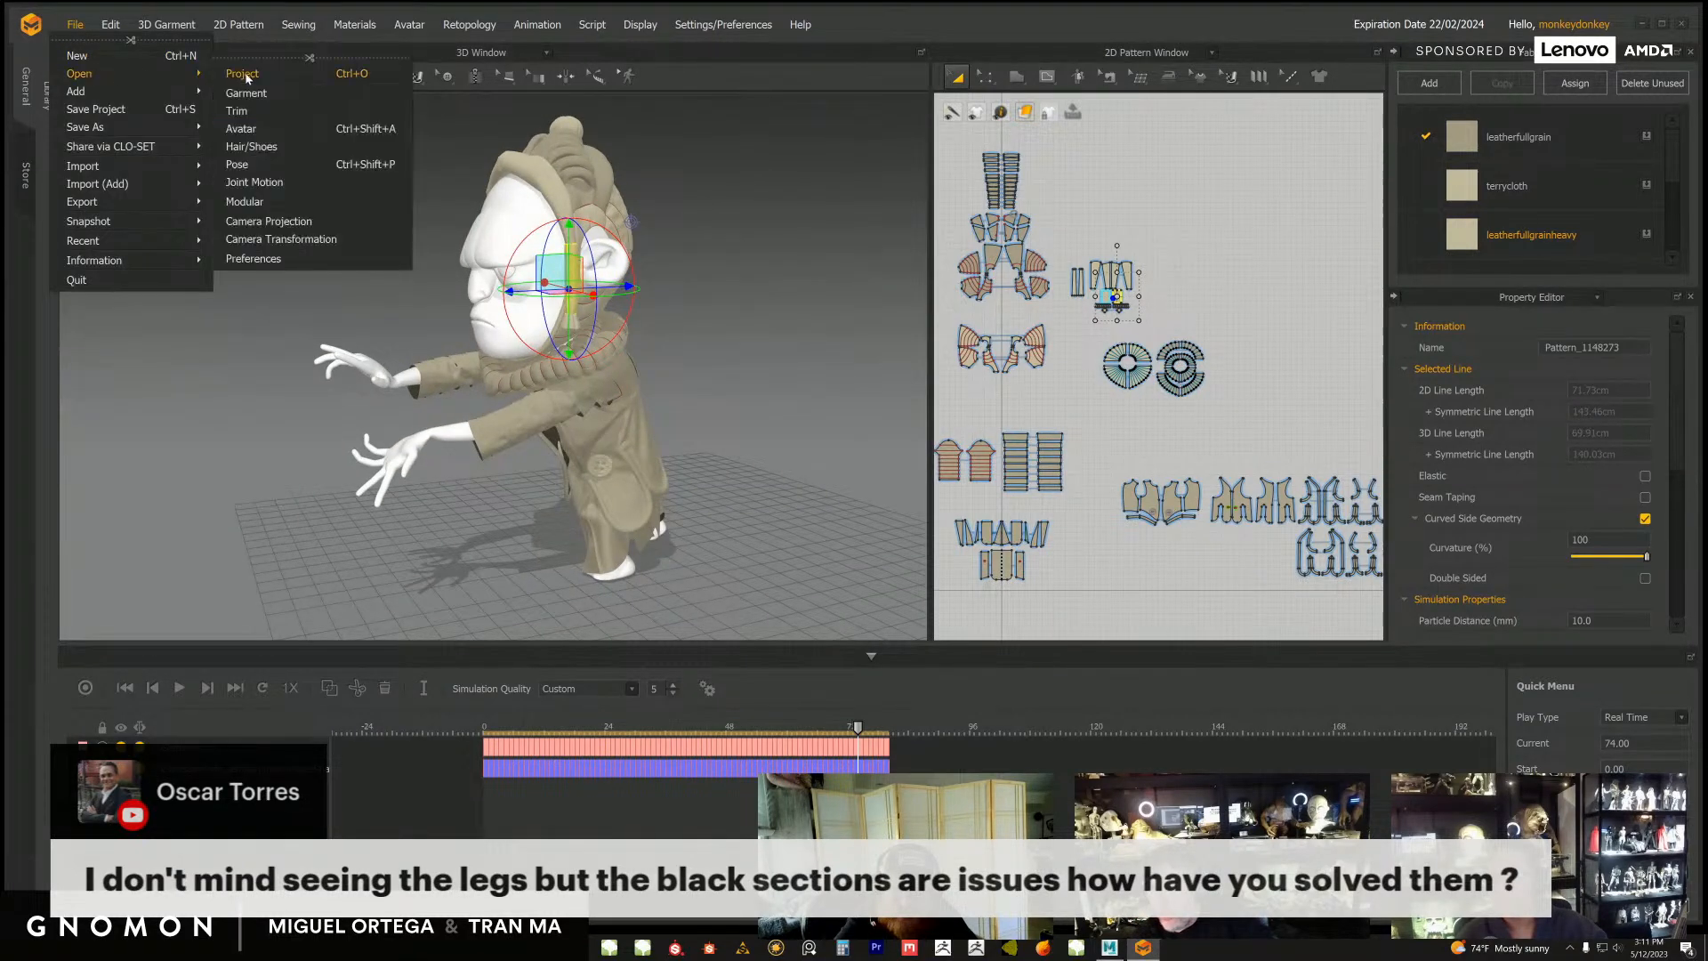
{"action": "left_click", "coordinate": [249, 77]}
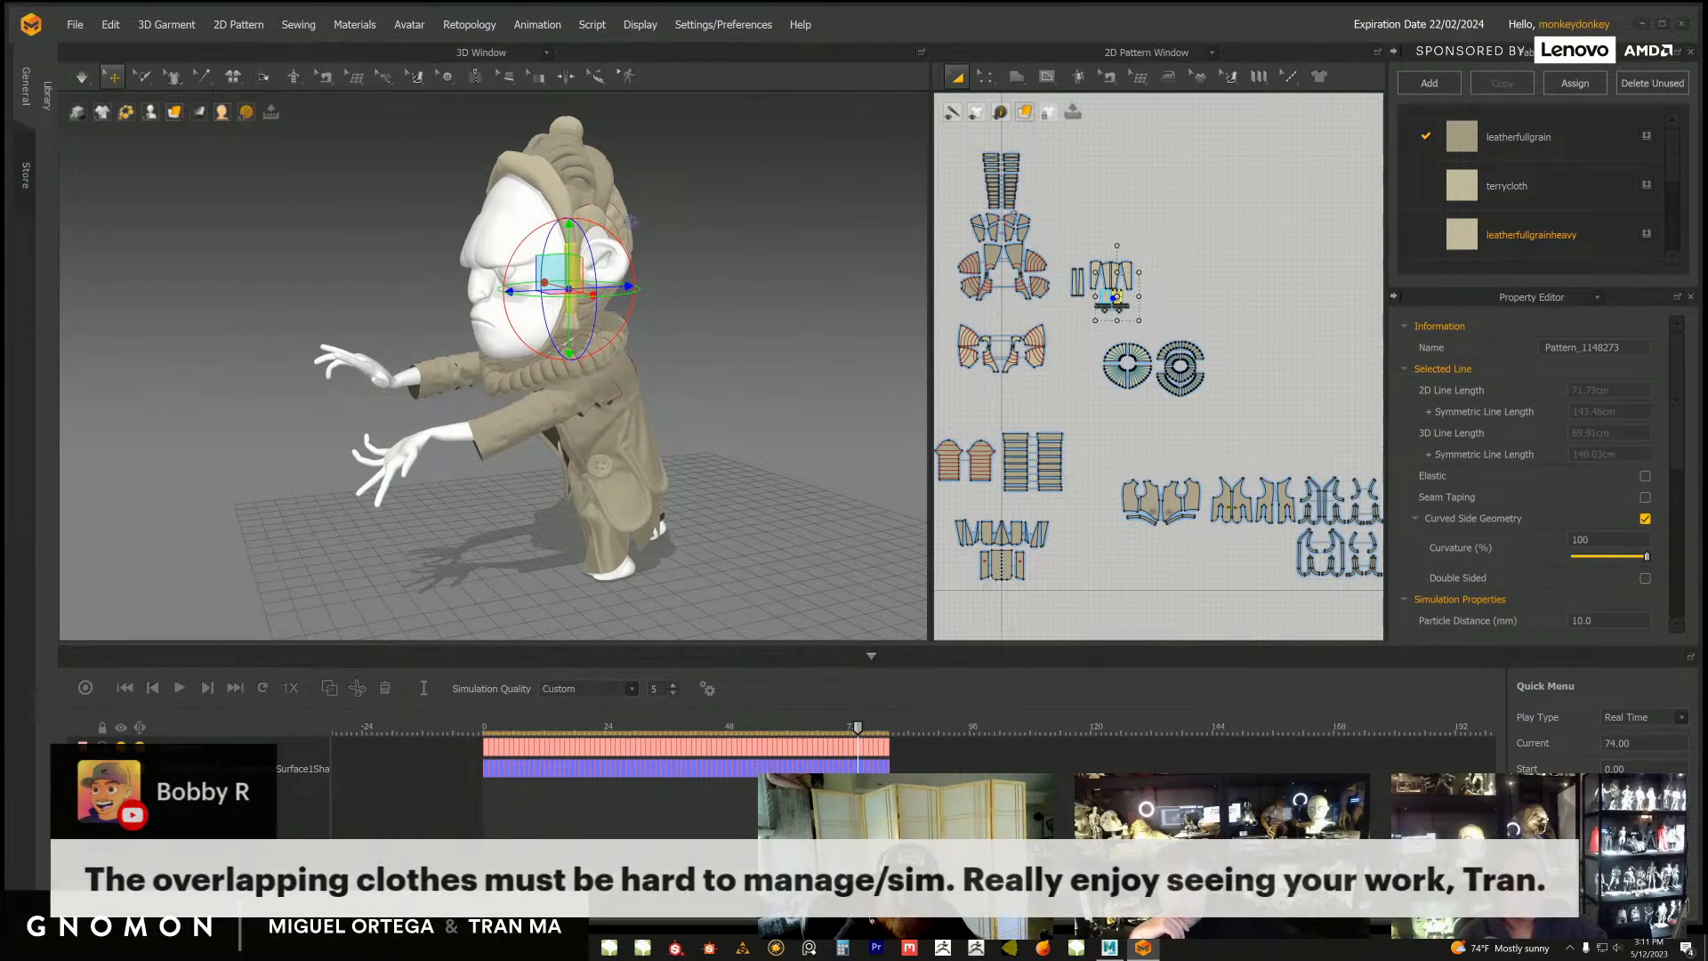
{"action": "key", "text": "ctrl+o"}
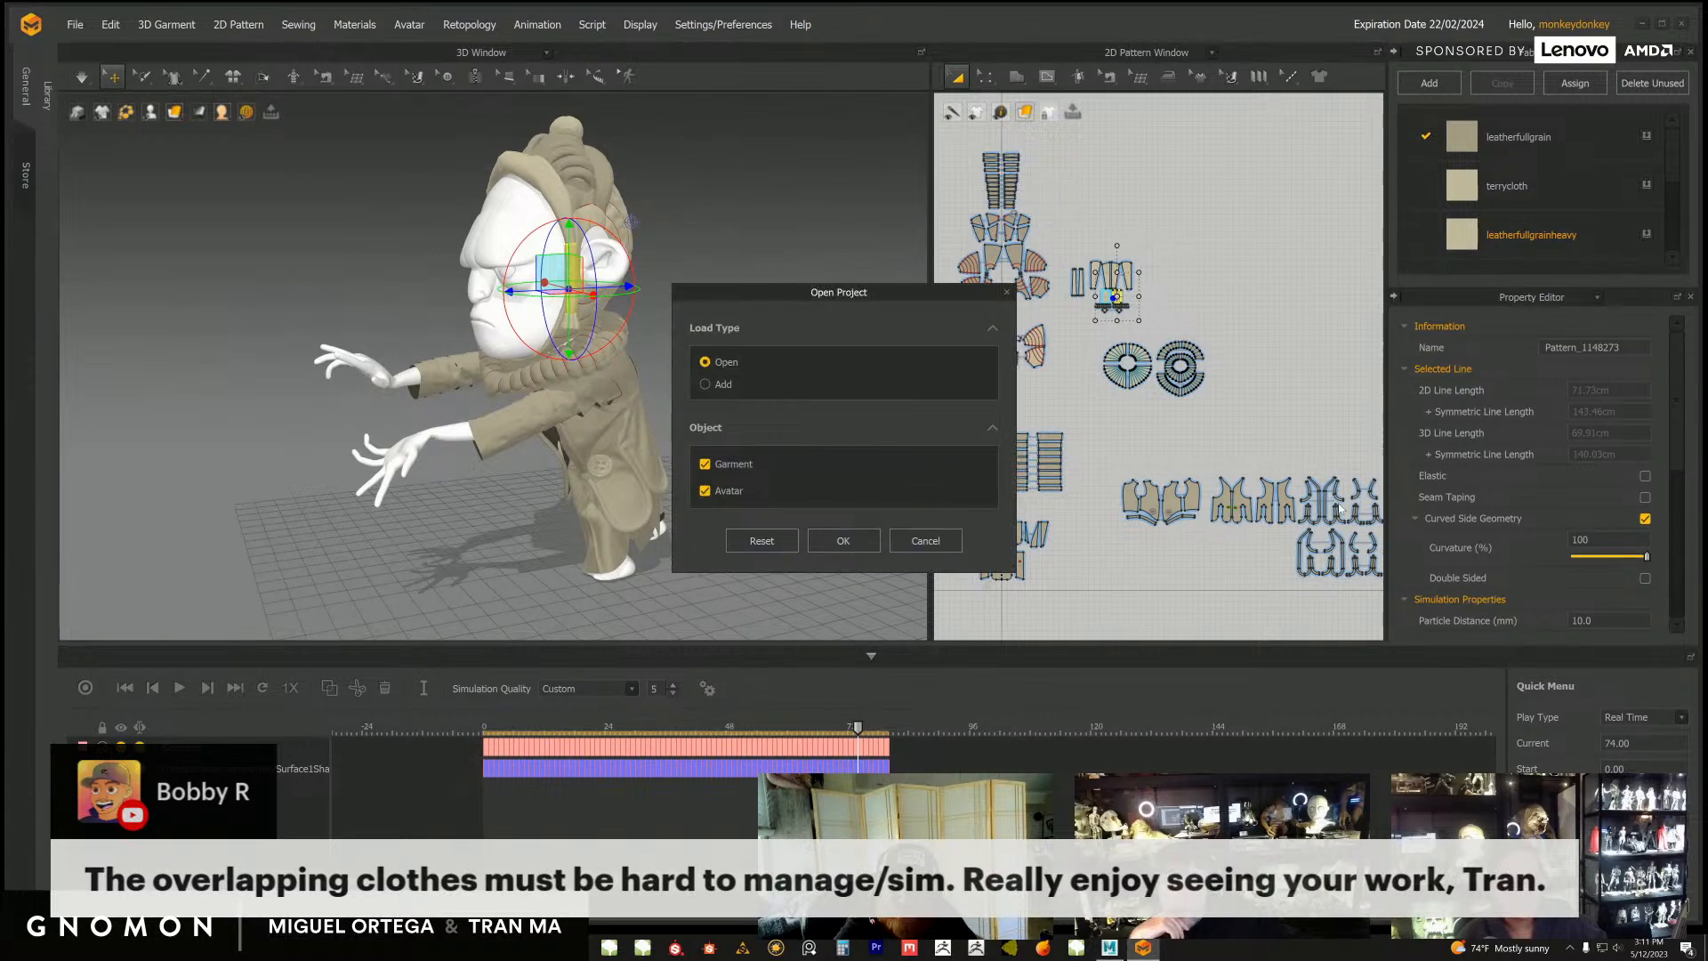
{"action": "left_click", "coordinate": [859, 545]}
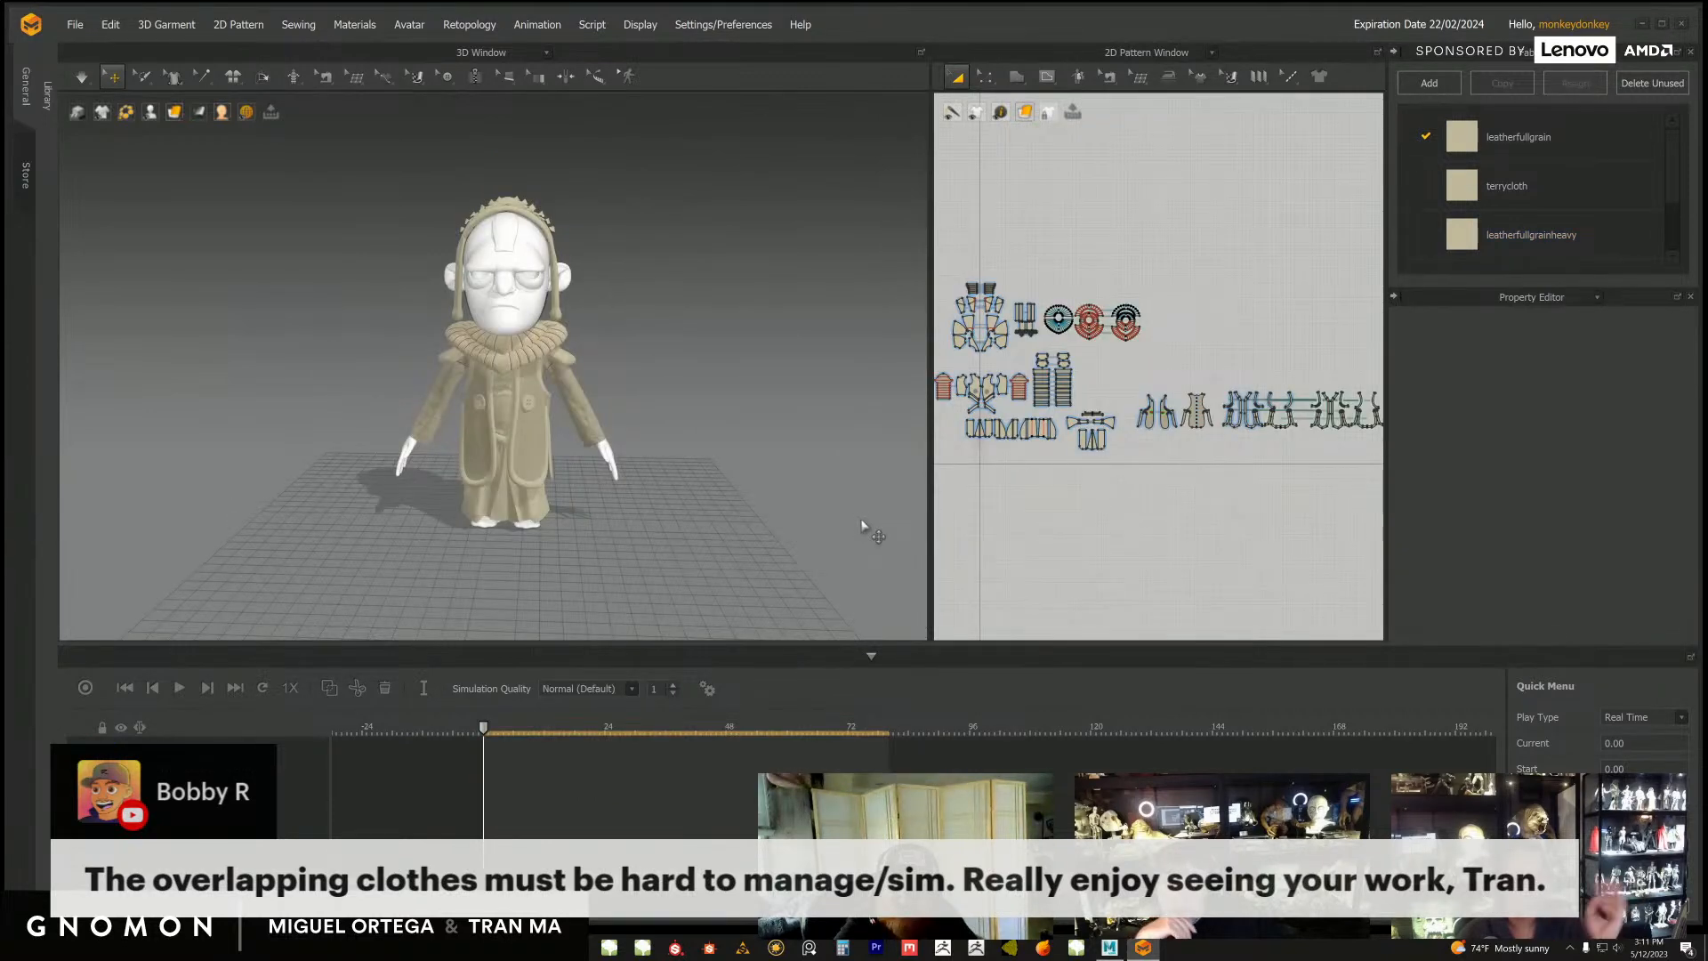
Step: Collapse the animation timeline and examine the standing avatar's hat, ruffled collar and coat from the front
{"action": "right_click_drag", "start_coordinate": [616, 457], "coordinate": [642, 476]}
{"action": "left_click", "coordinate": [870, 656]}
{"action": "right_click_drag", "start_coordinate": [747, 608], "coordinate": [668, 565]}
{"action": "scroll", "coordinate": [690, 604], "scroll_direction": "up", "scroll_amount": 3}
{"action": "scroll", "coordinate": [661, 632], "scroll_direction": "down", "scroll_amount": 2}
{"action": "scroll", "coordinate": [640, 591], "scroll_direction": "up", "scroll_amount": 3}
{"action": "scroll", "coordinate": [656, 563], "scroll_direction": "up", "scroll_amount": 2}
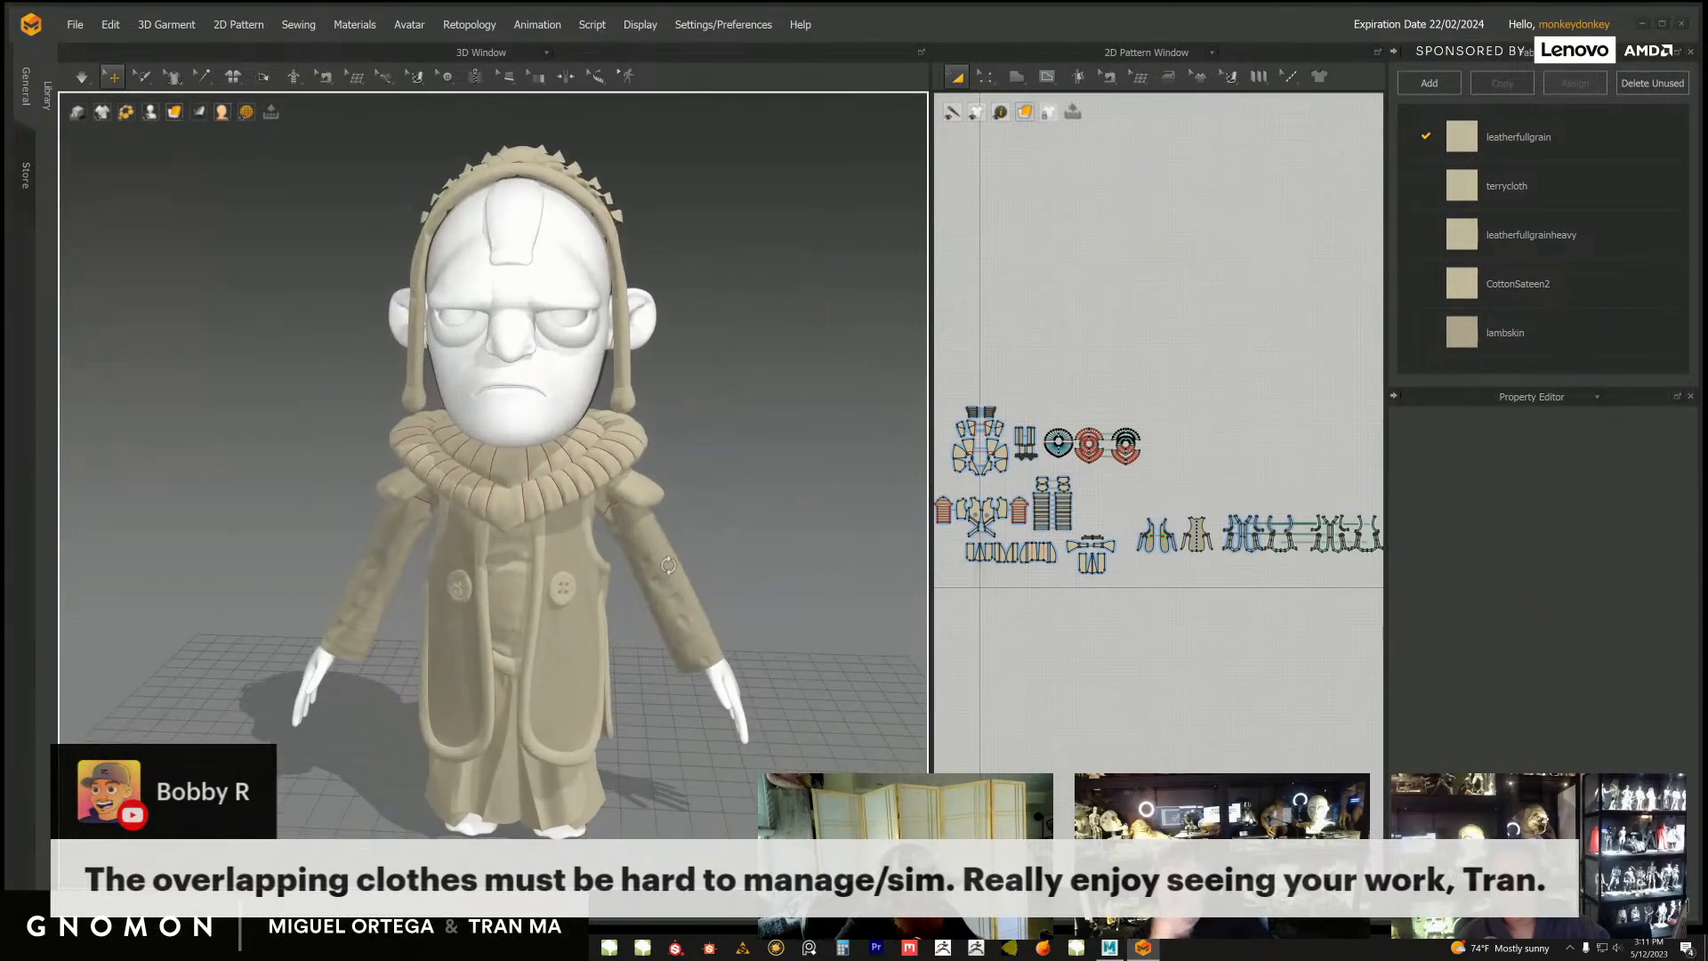
Step: View the full outfit at an angle and select the coat's shoulder cap beside the collar for a closer look
{"action": "right_click_drag", "start_coordinate": [563, 621], "coordinate": [574, 669]}
{"action": "scroll", "coordinate": [424, 633], "scroll_direction": "down", "scroll_amount": 4}
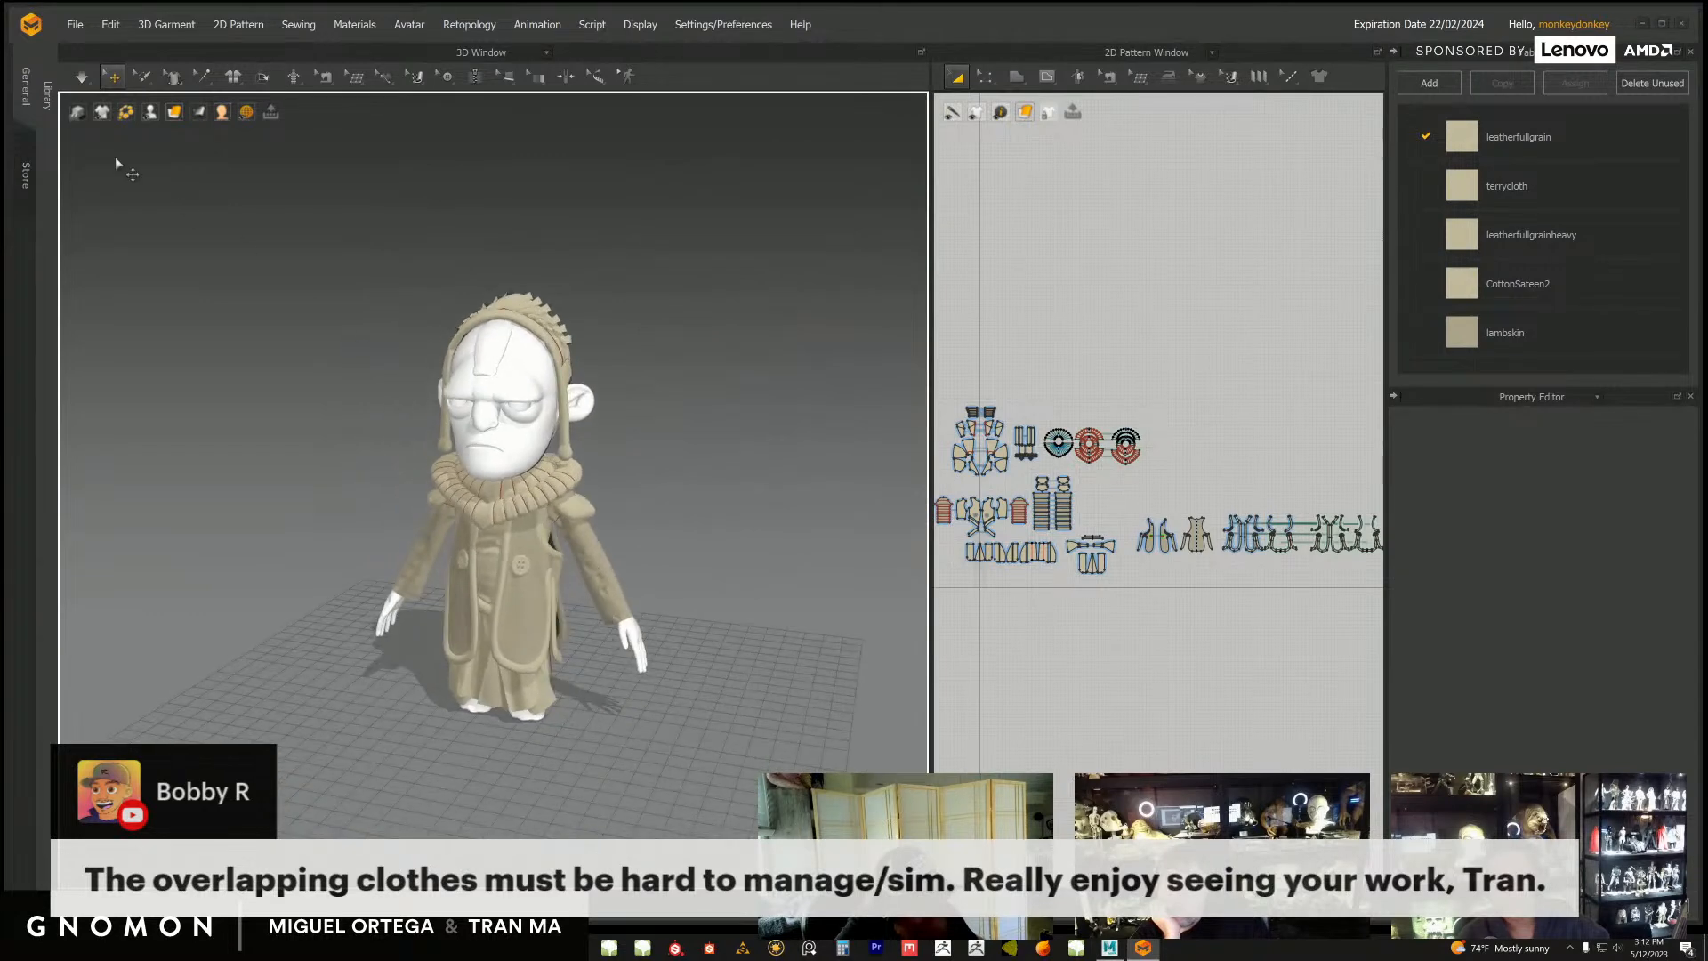
{"action": "left_click", "coordinate": [75, 27]}
{"action": "left_click", "coordinate": [500, 371]}
{"action": "scroll", "coordinate": [500, 371], "scroll_direction": "up", "scroll_amount": 5}
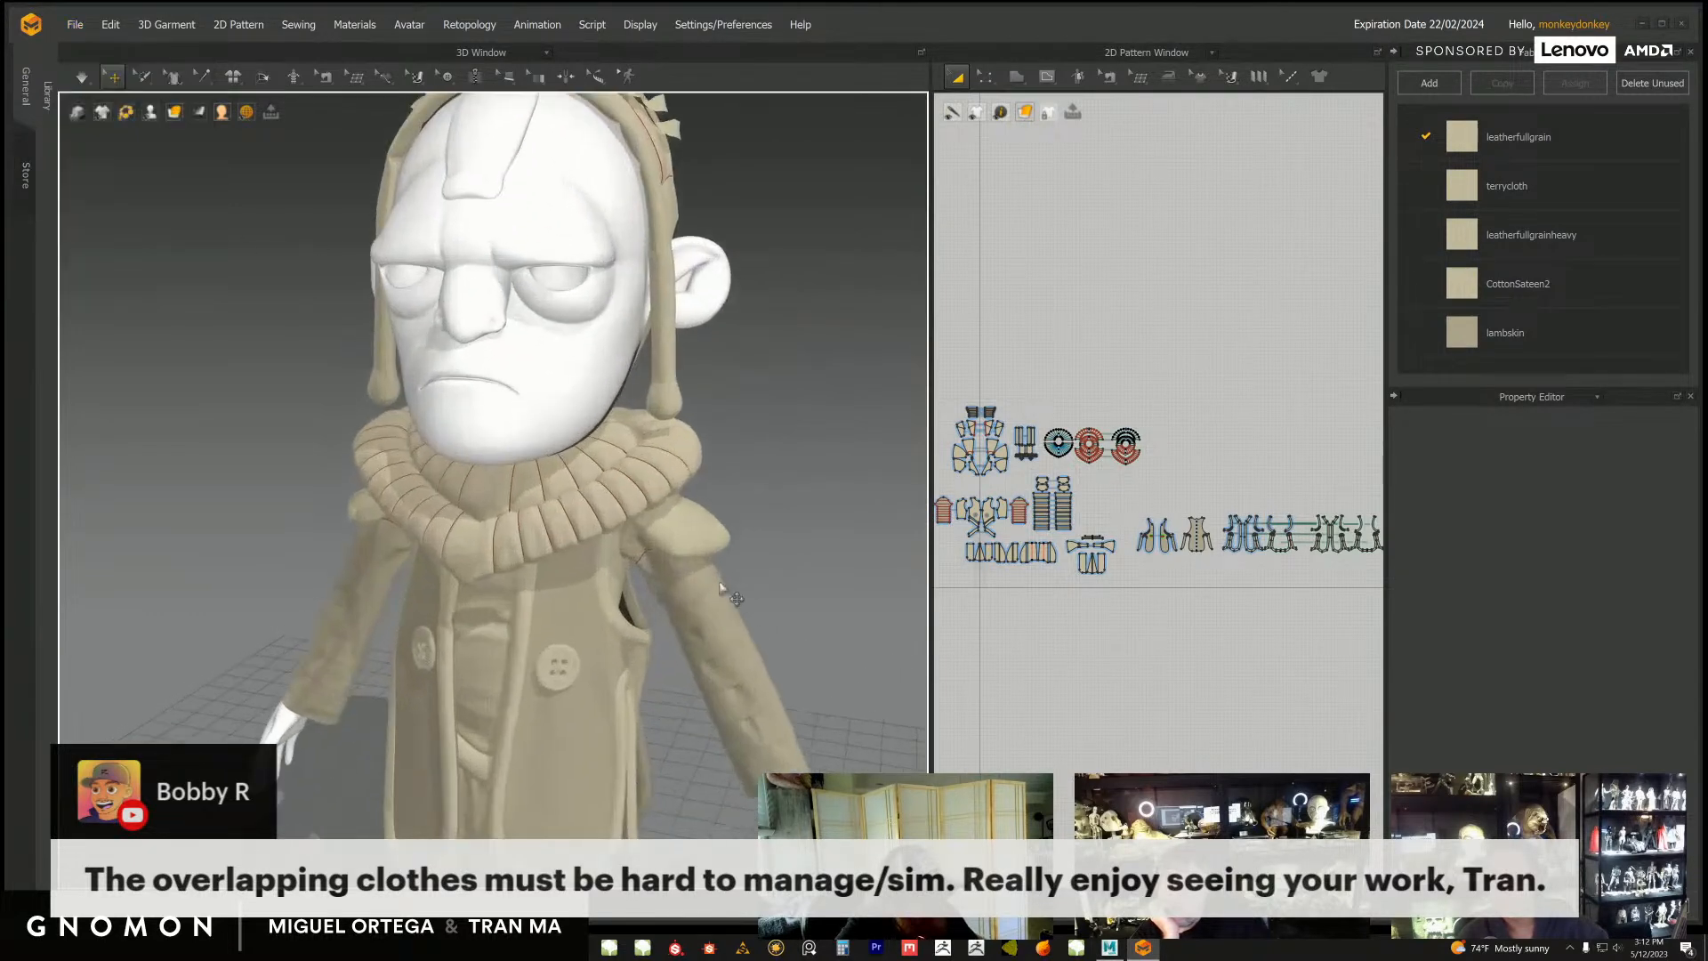
{"action": "left_click", "coordinate": [687, 534]}
Step: Open the project version with the running avatar in the spiked-crest hat, loading both garment and avatar
{"action": "left_click", "coordinate": [73, 26]}
{"action": "mouse_move", "coordinate": [96, 75]}
{"action": "left_click", "coordinate": [372, 106]}
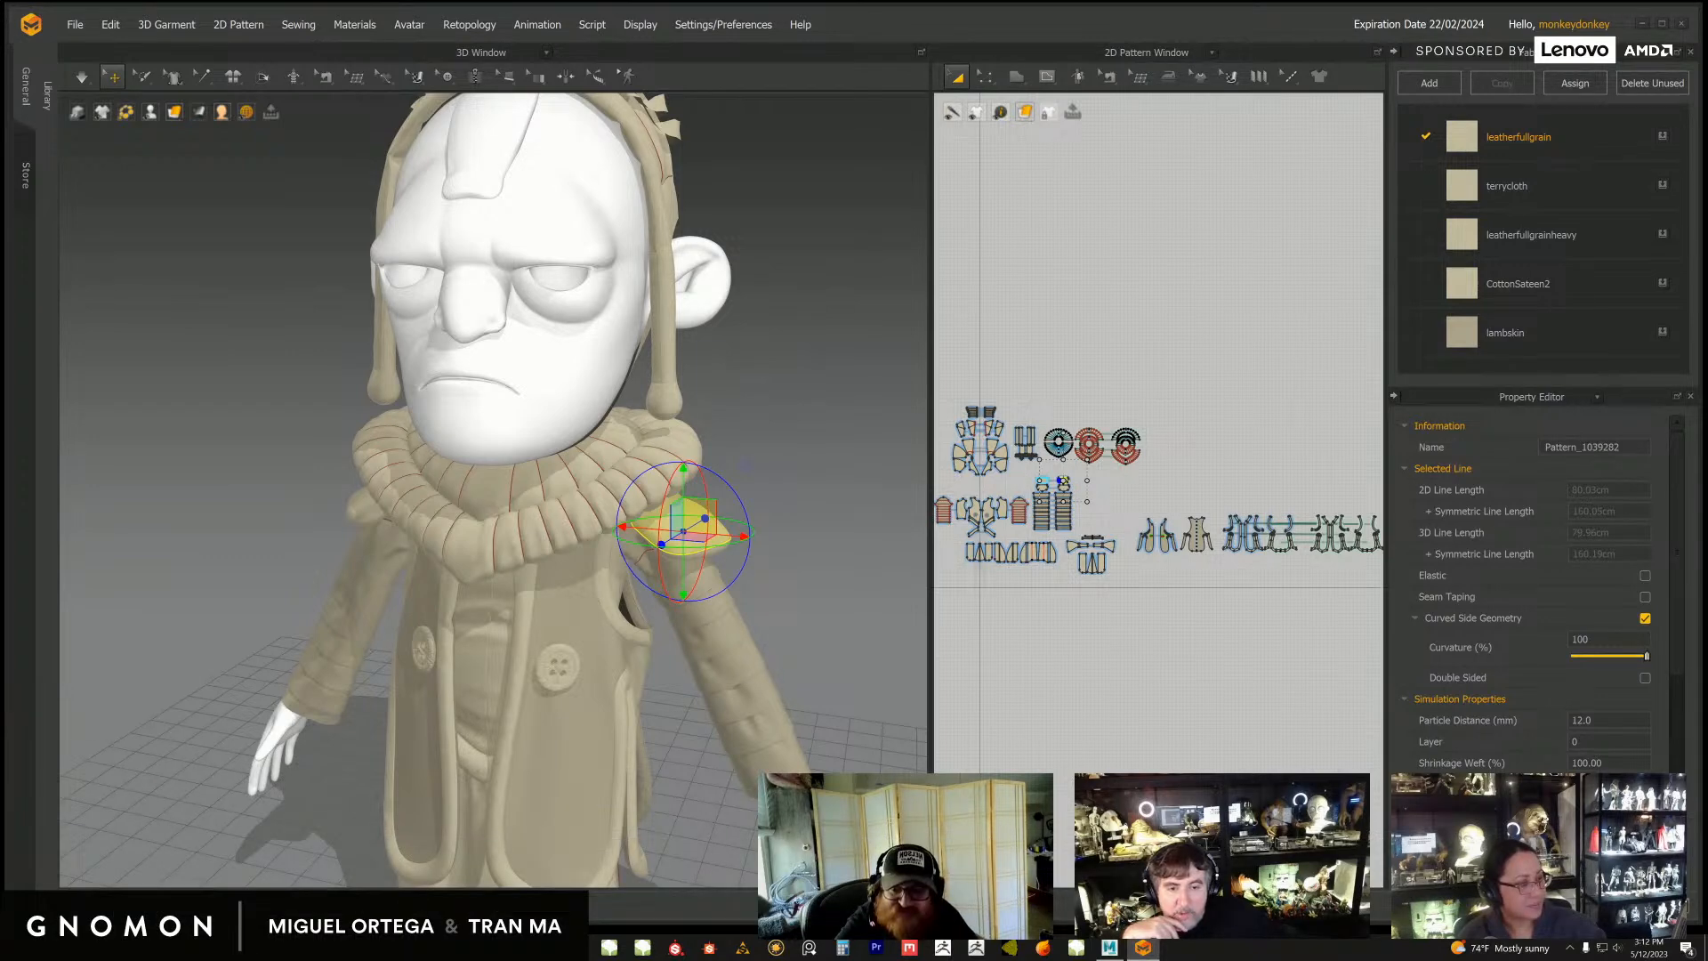
{"action": "left_click", "coordinate": [843, 541]}
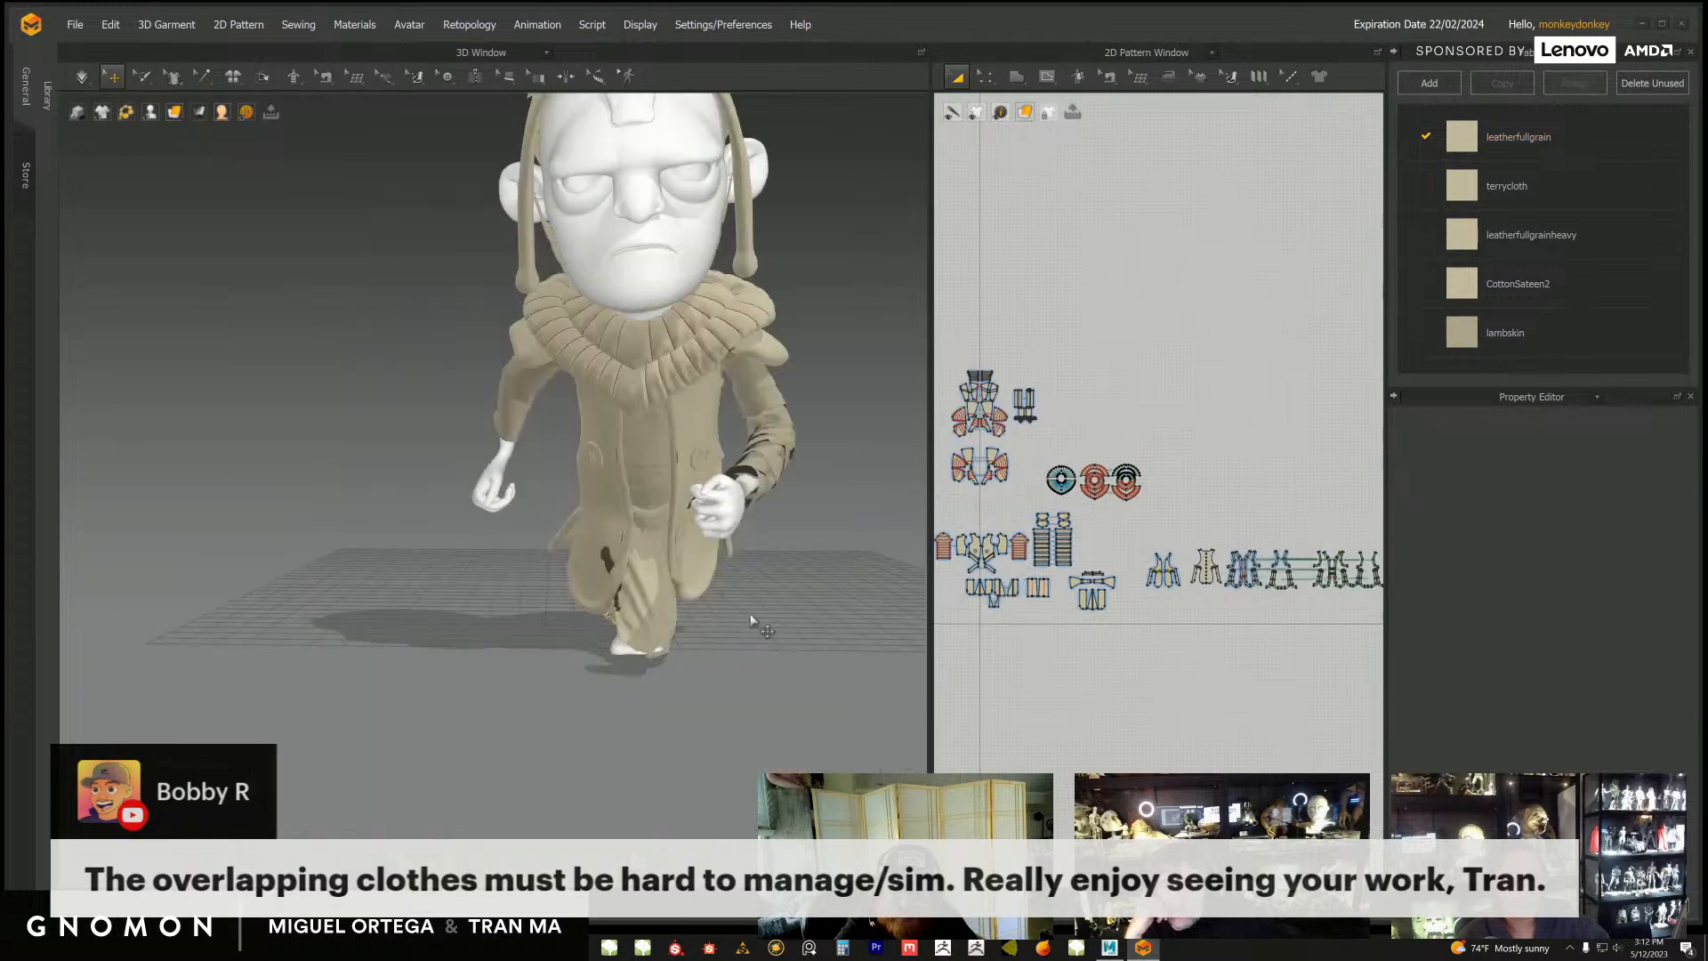
Step: Bring the animation timeline back and scrub the spiked-crest run to frame 8
{"action": "right_click_drag", "start_coordinate": [747, 623], "coordinate": [684, 682]}
{"action": "left_click", "coordinate": [871, 903]}
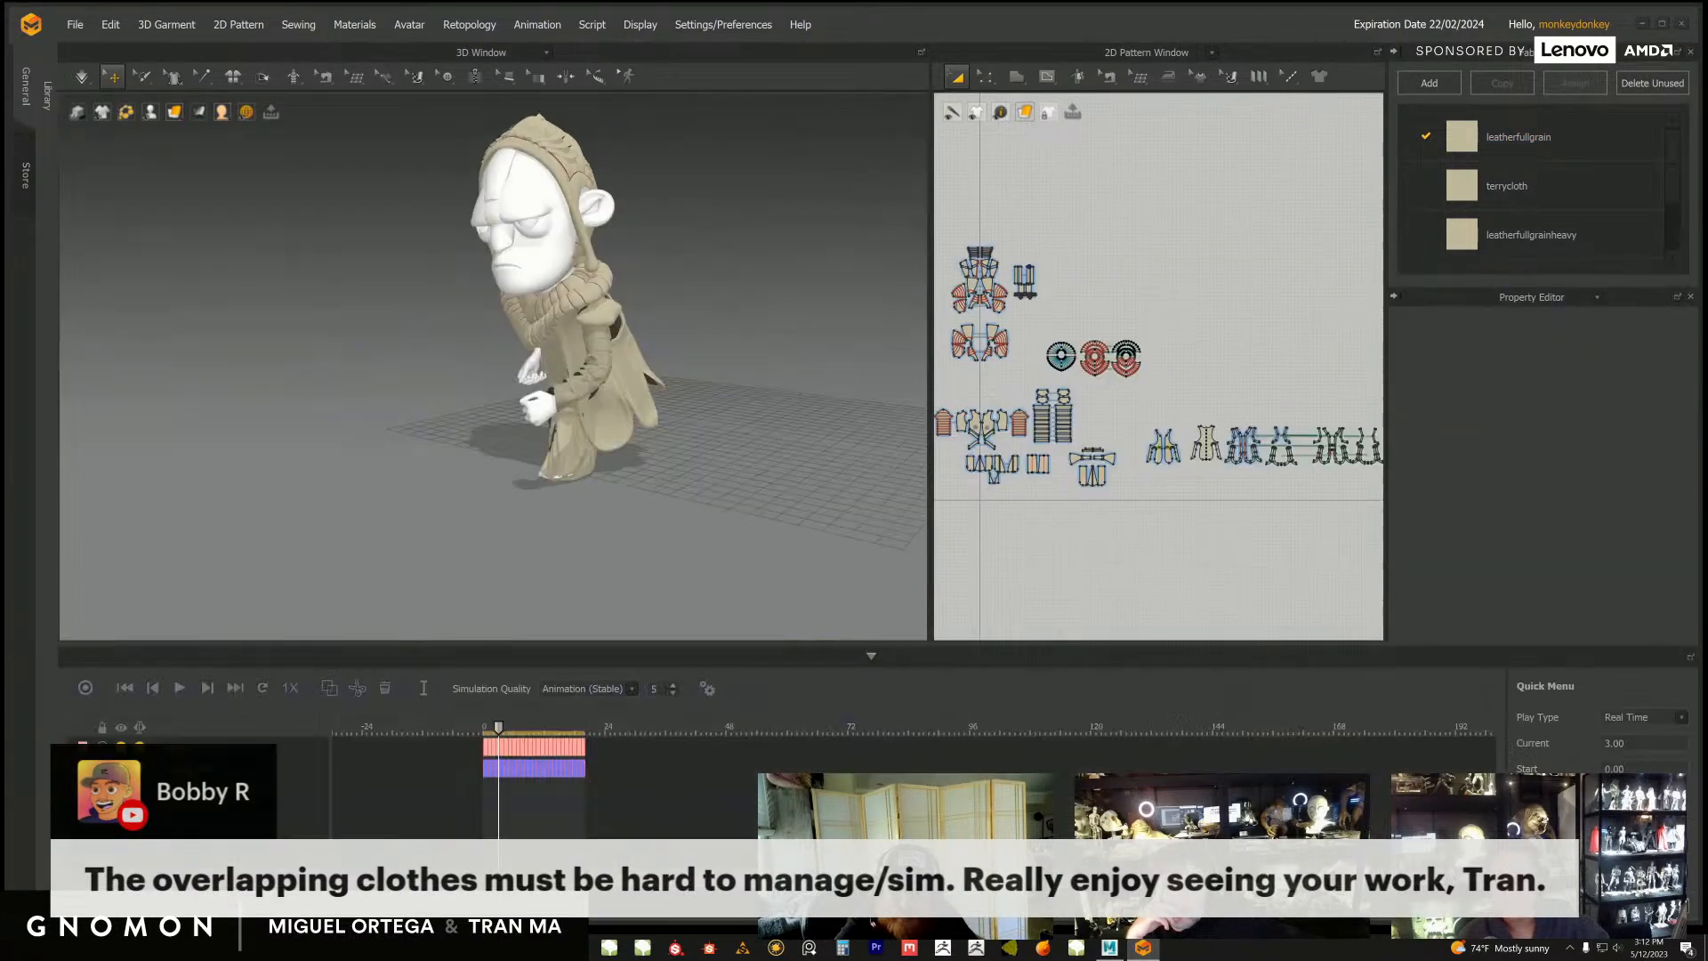
{"action": "left_click_drag", "start_coordinate": [500, 734], "coordinate": [525, 729]}
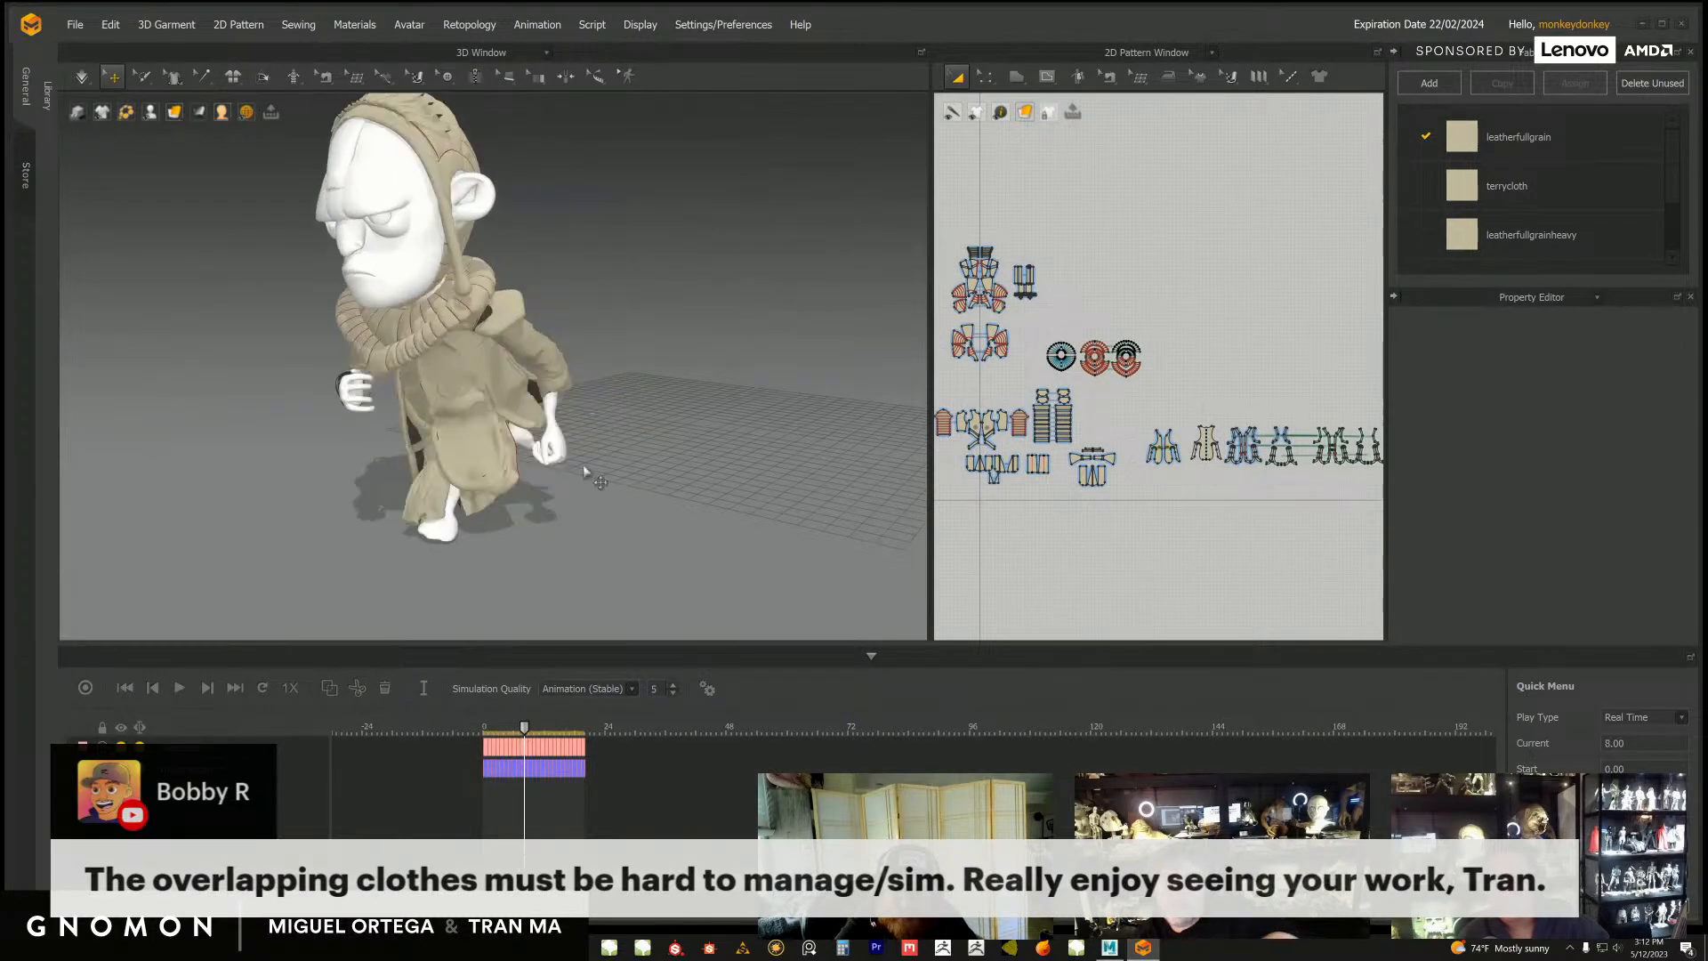
Step: Examine the ruffled collar, shoulder cap and coat front of the running avatar up close
{"action": "right_click_drag", "start_coordinate": [586, 524], "coordinate": [613, 534]}
{"action": "scroll", "coordinate": [605, 481], "scroll_direction": "up", "scroll_amount": 5}
{"action": "middle_click_drag", "start_coordinate": [592, 432], "coordinate": [605, 451]}
{"action": "right_click_drag", "start_coordinate": [605, 451], "coordinate": [663, 404]}
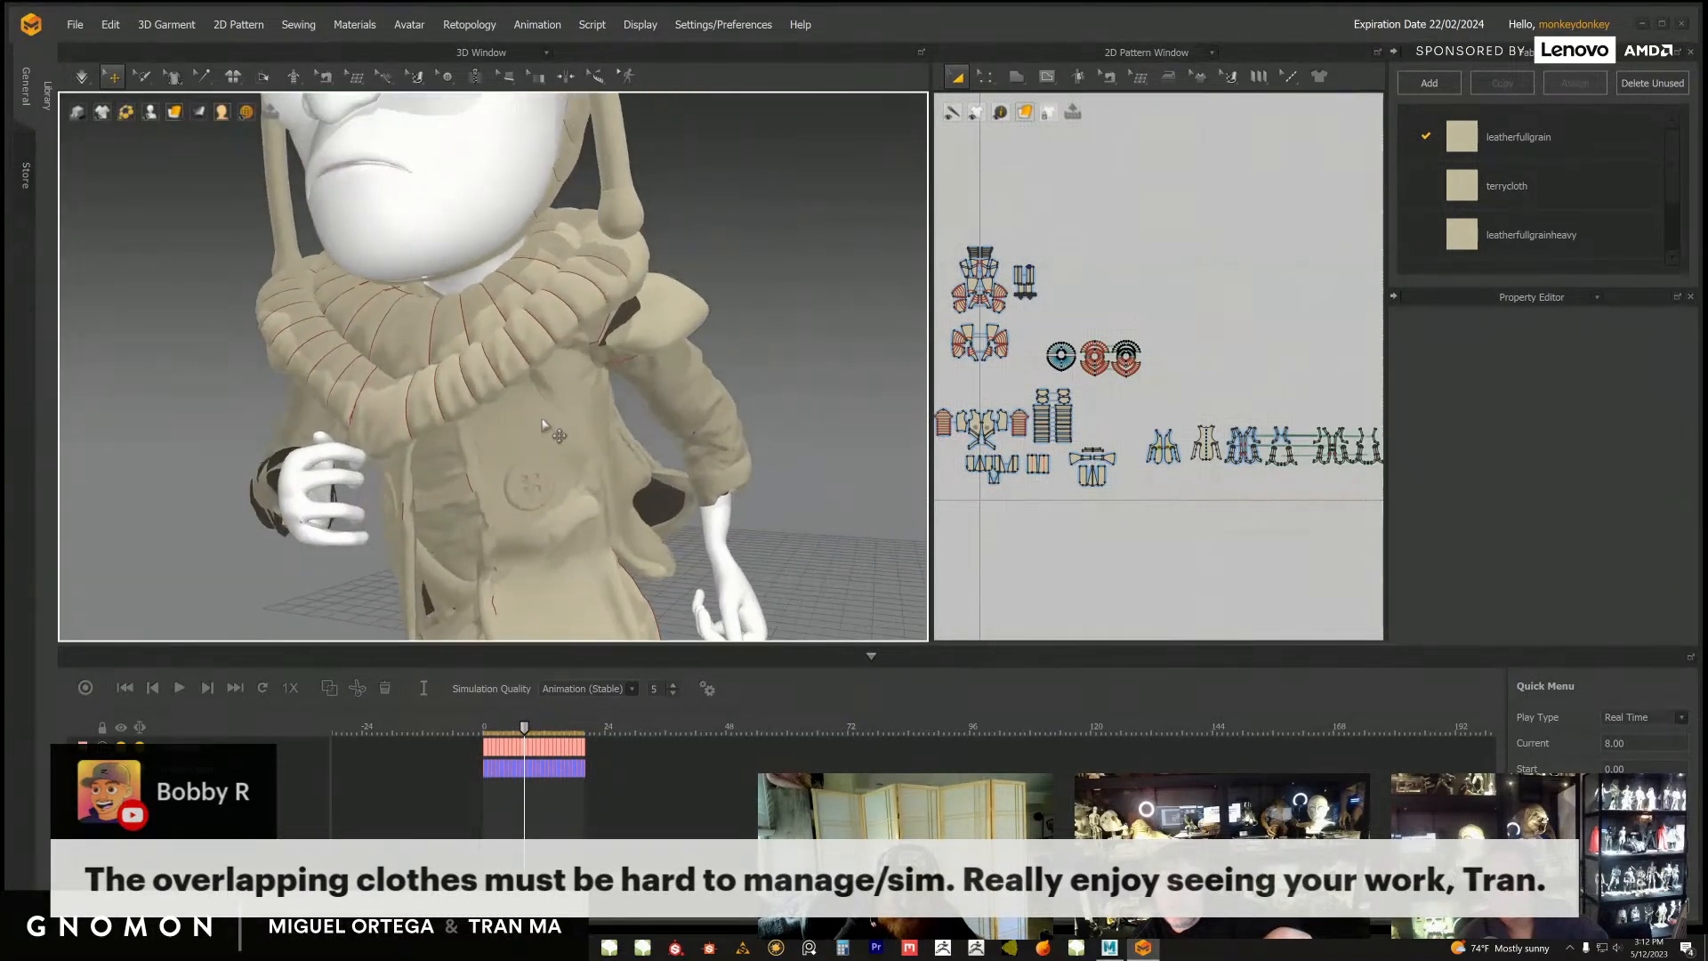
{"action": "scroll", "coordinate": [672, 356], "scroll_direction": "up", "scroll_amount": 4}
{"action": "middle_click_drag", "start_coordinate": [683, 258], "coordinate": [700, 301]}
{"action": "scroll", "coordinate": [698, 422], "scroll_direction": "down", "scroll_amount": 5}
{"action": "right_click_drag", "start_coordinate": [669, 408], "coordinate": [655, 356]}
{"action": "scroll", "coordinate": [652, 381], "scroll_direction": "down", "scroll_amount": 3}
Step: Scrub the run to frame 10 and view the lifted coat tails from the side at full body
{"action": "mouse_move", "coordinate": [524, 728]}
{"action": "left_mouse_down"}
{"action": "mouse_move", "coordinate": [545, 730]}
{"action": "mouse_move", "coordinate": [490, 733]}
{"action": "mouse_move", "coordinate": [534, 737]}
{"action": "left_mouse_up"}
{"action": "right_click_drag", "start_coordinate": [603, 548], "coordinate": [546, 515]}
{"action": "middle_click_drag", "start_coordinate": [546, 515], "coordinate": [634, 532]}
{"action": "scroll", "coordinate": [623, 549], "scroll_direction": "down", "scroll_amount": 1}
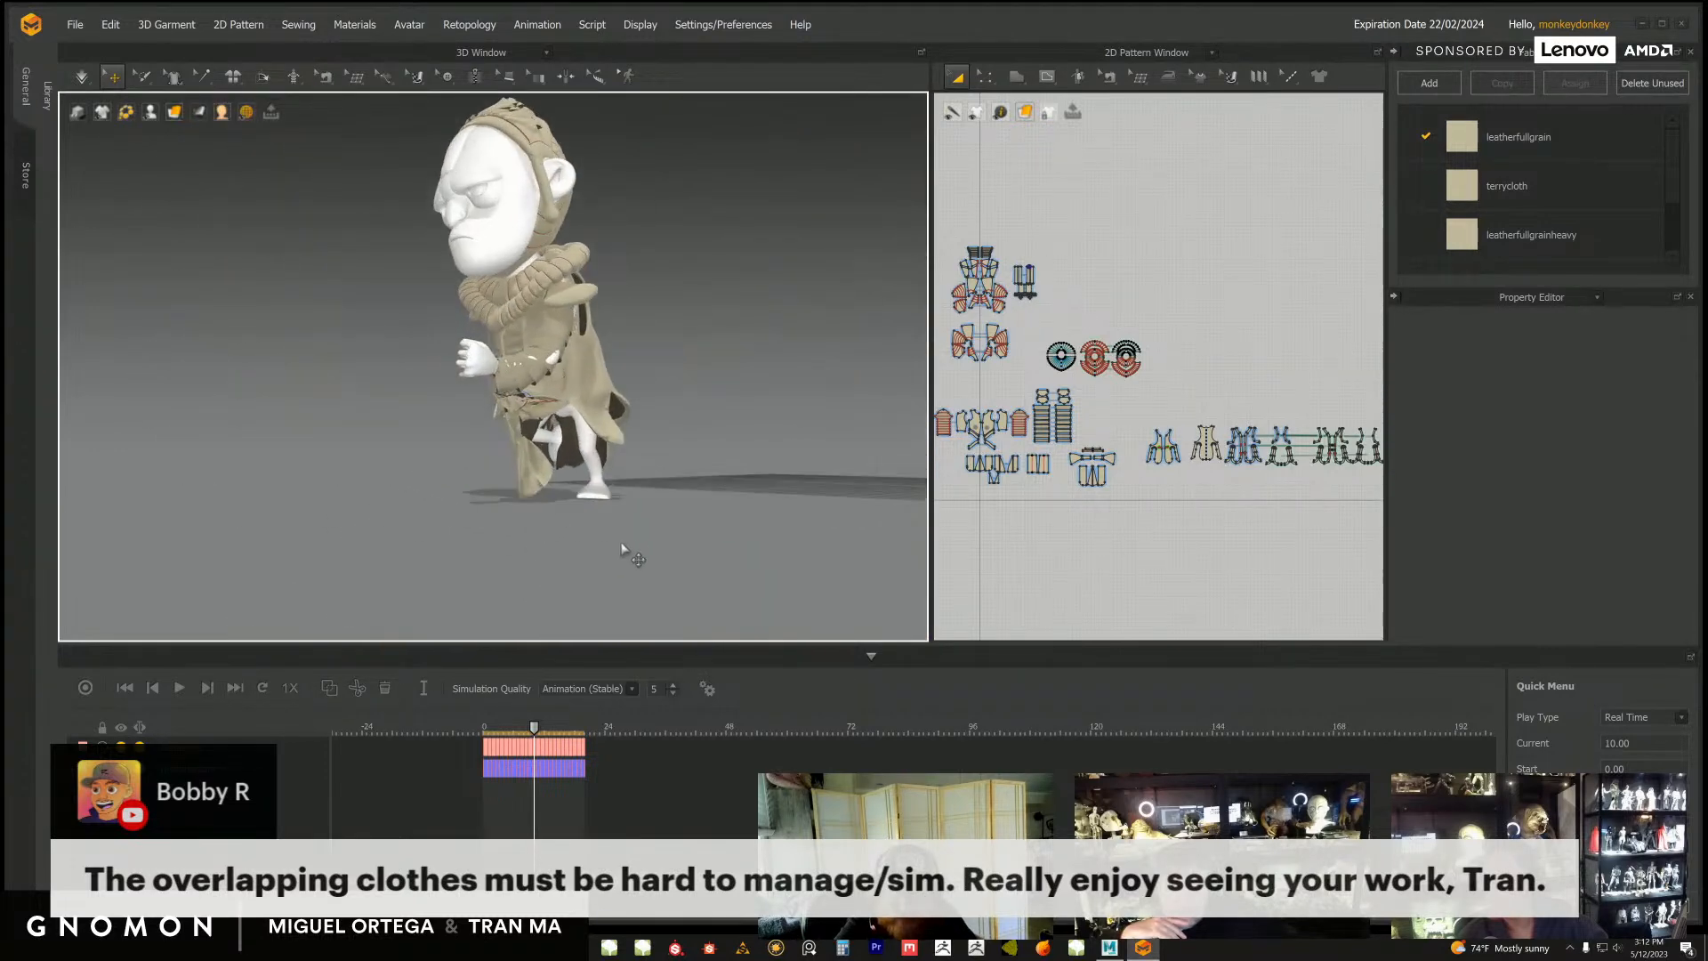
{"action": "right_click_drag", "start_coordinate": [614, 541], "coordinate": [574, 541]}
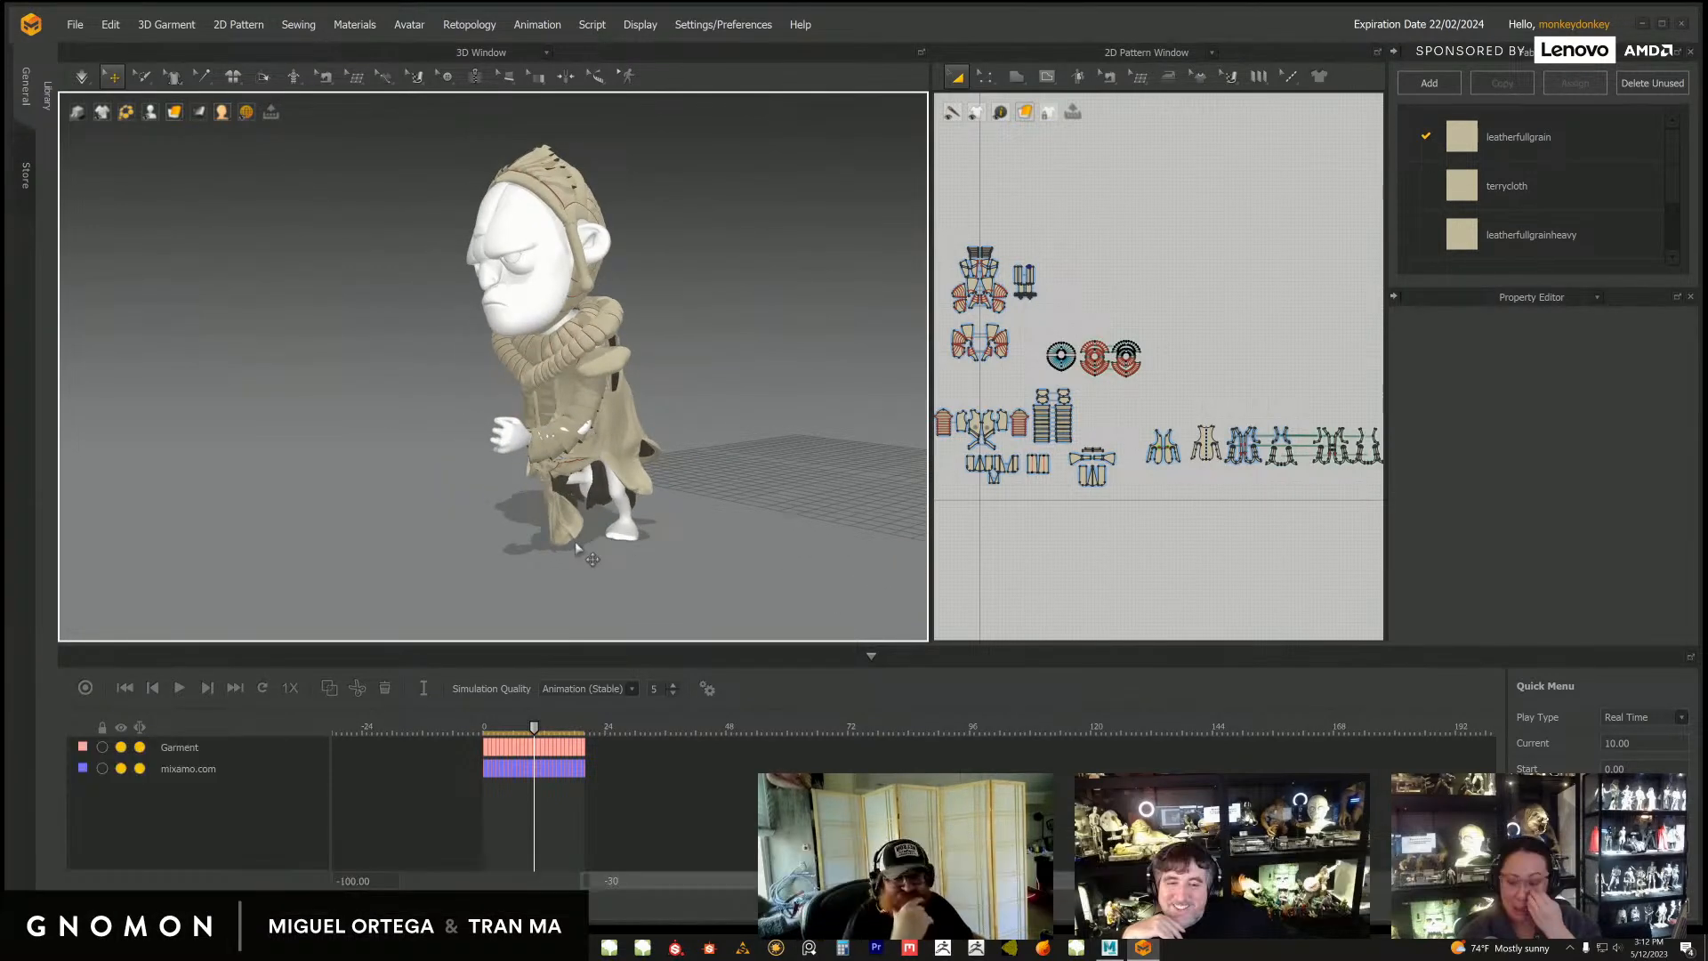
Step: Scrub the run forward to frame 16 and back to frame 6, viewing the avatar from the front quarter
{"action": "left_click_drag", "start_coordinate": [525, 731], "coordinate": [565, 725]}
{"action": "right_click_drag", "start_coordinate": [516, 559], "coordinate": [556, 579]}
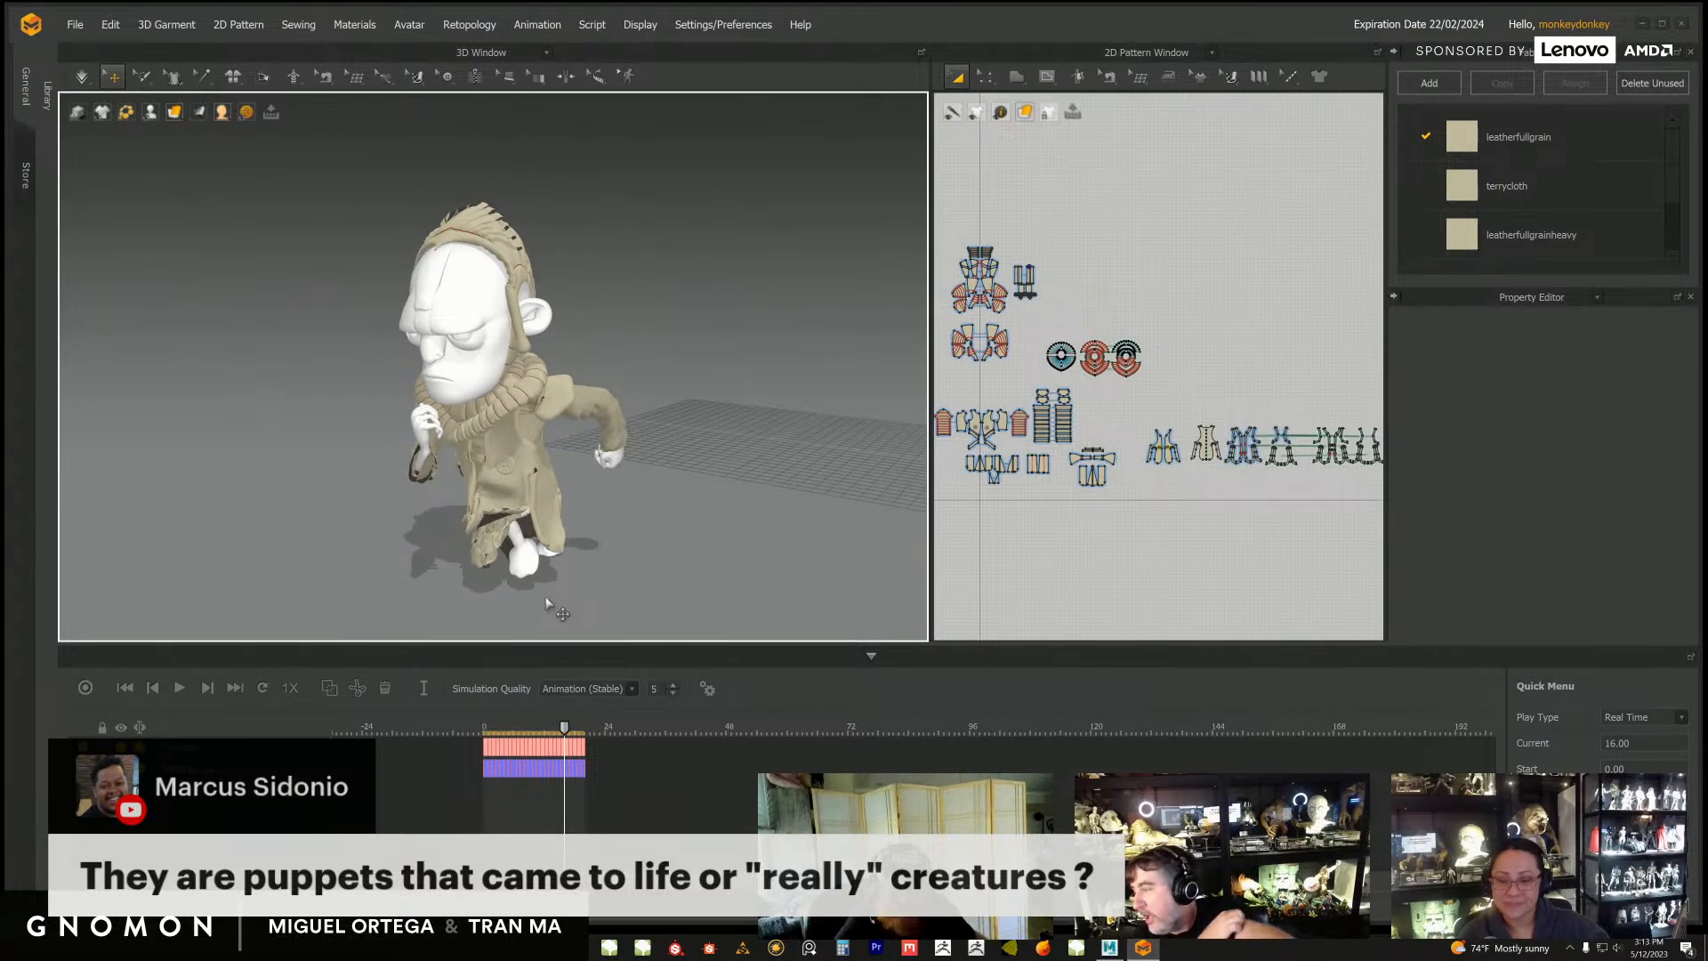
{"action": "left_click_drag", "start_coordinate": [564, 726], "coordinate": [515, 731]}
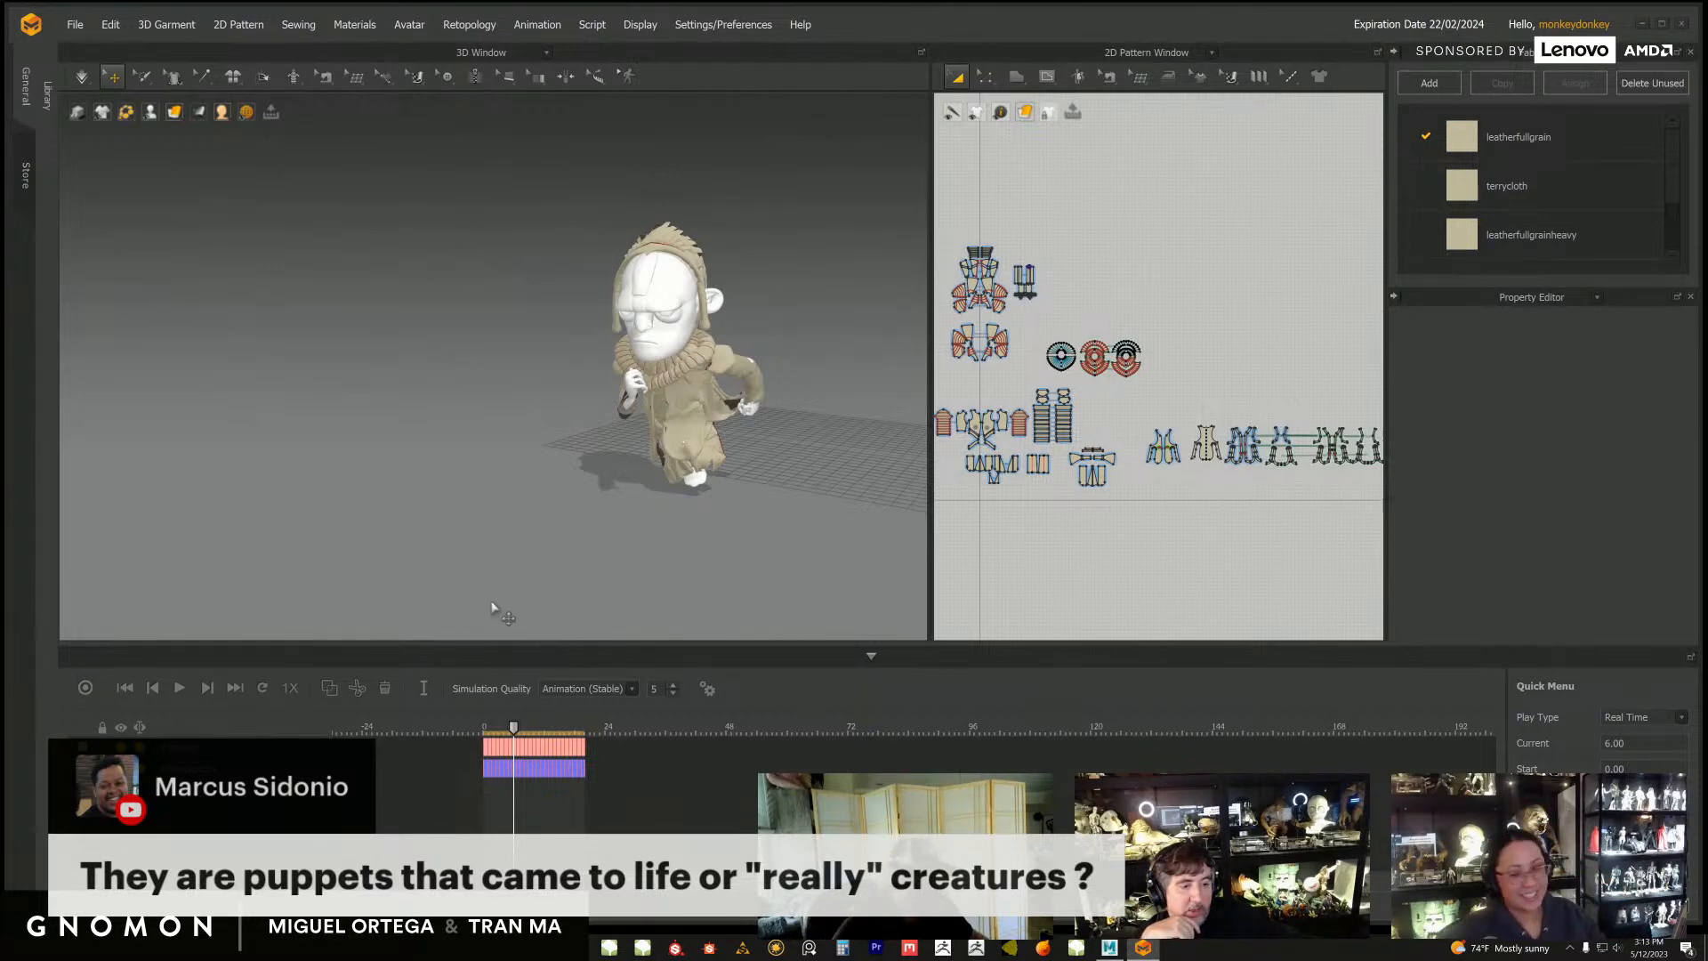
Step: Open the project version with the running avatar in the pointed ribbed hat, loading both garment and avatar
{"action": "left_click", "coordinate": [75, 25]}
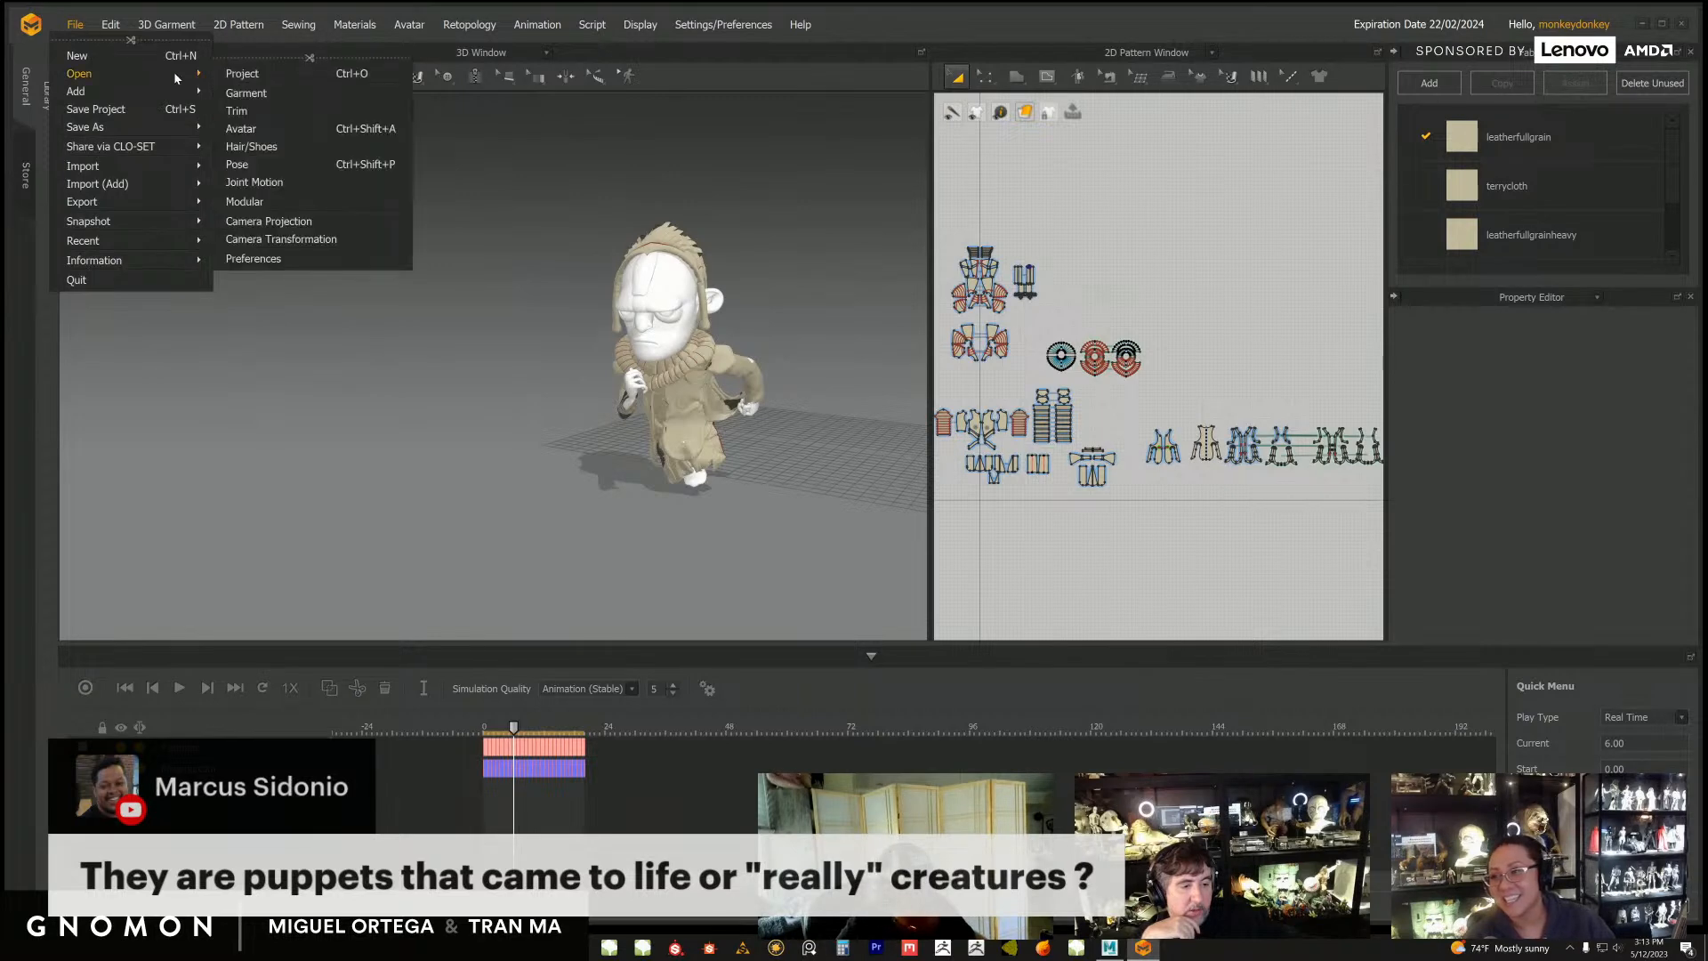
{"action": "left_click", "coordinate": [234, 71]}
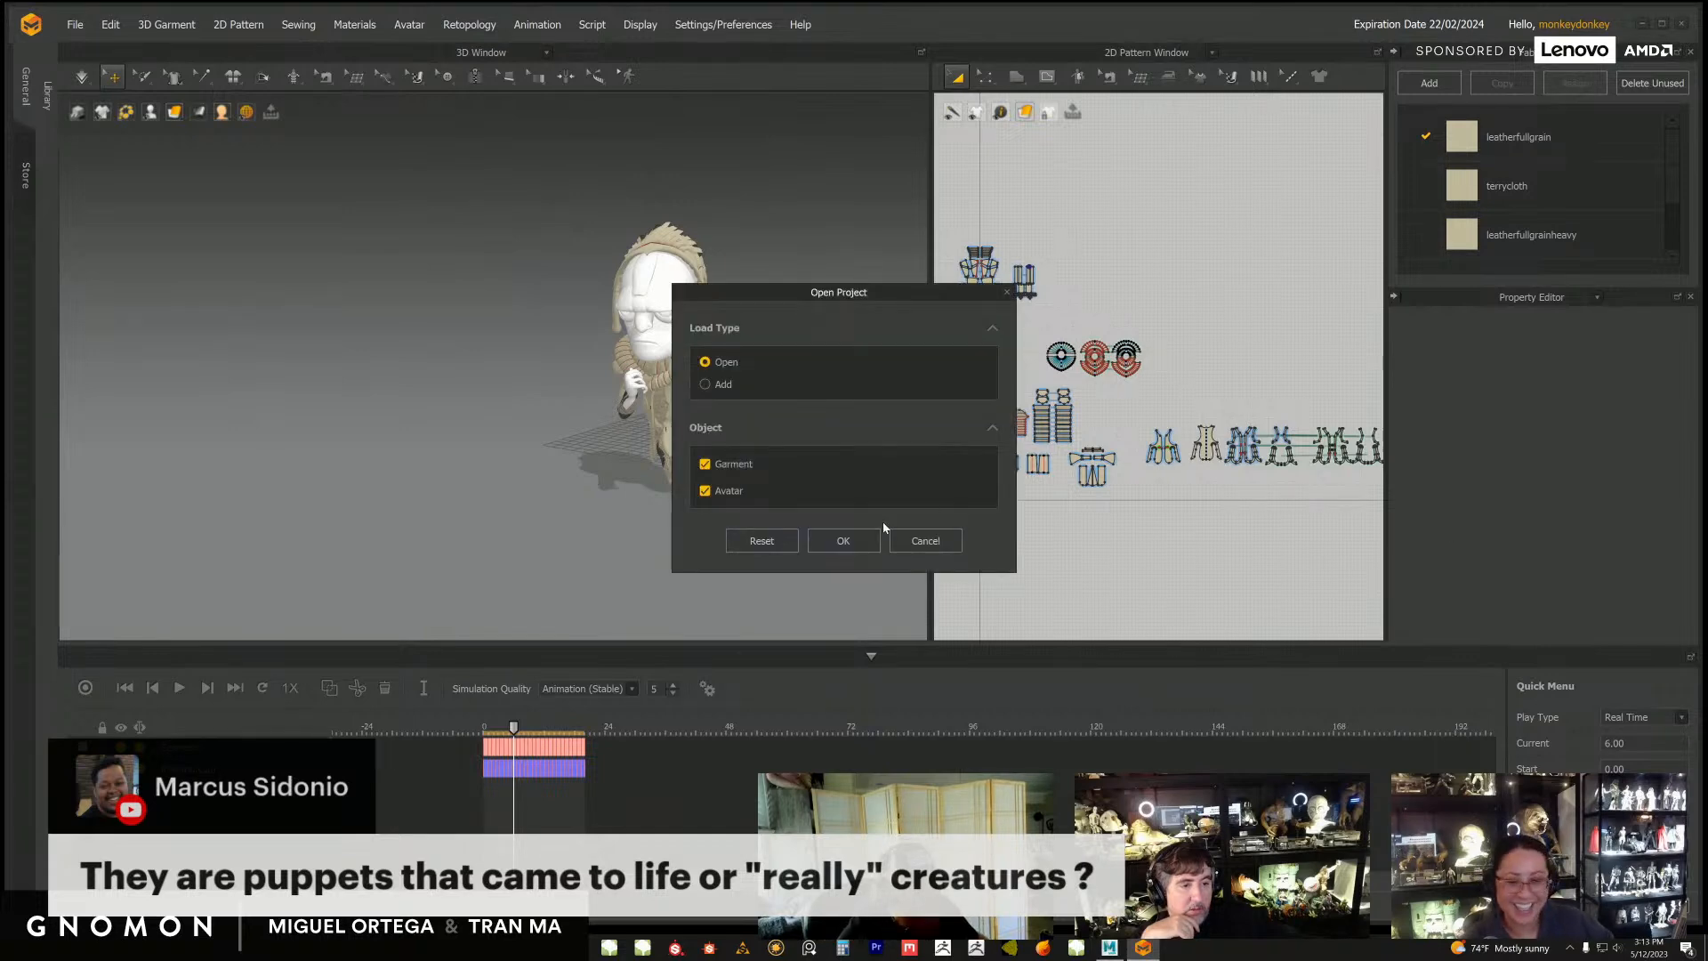
{"action": "left_click", "coordinate": [862, 542]}
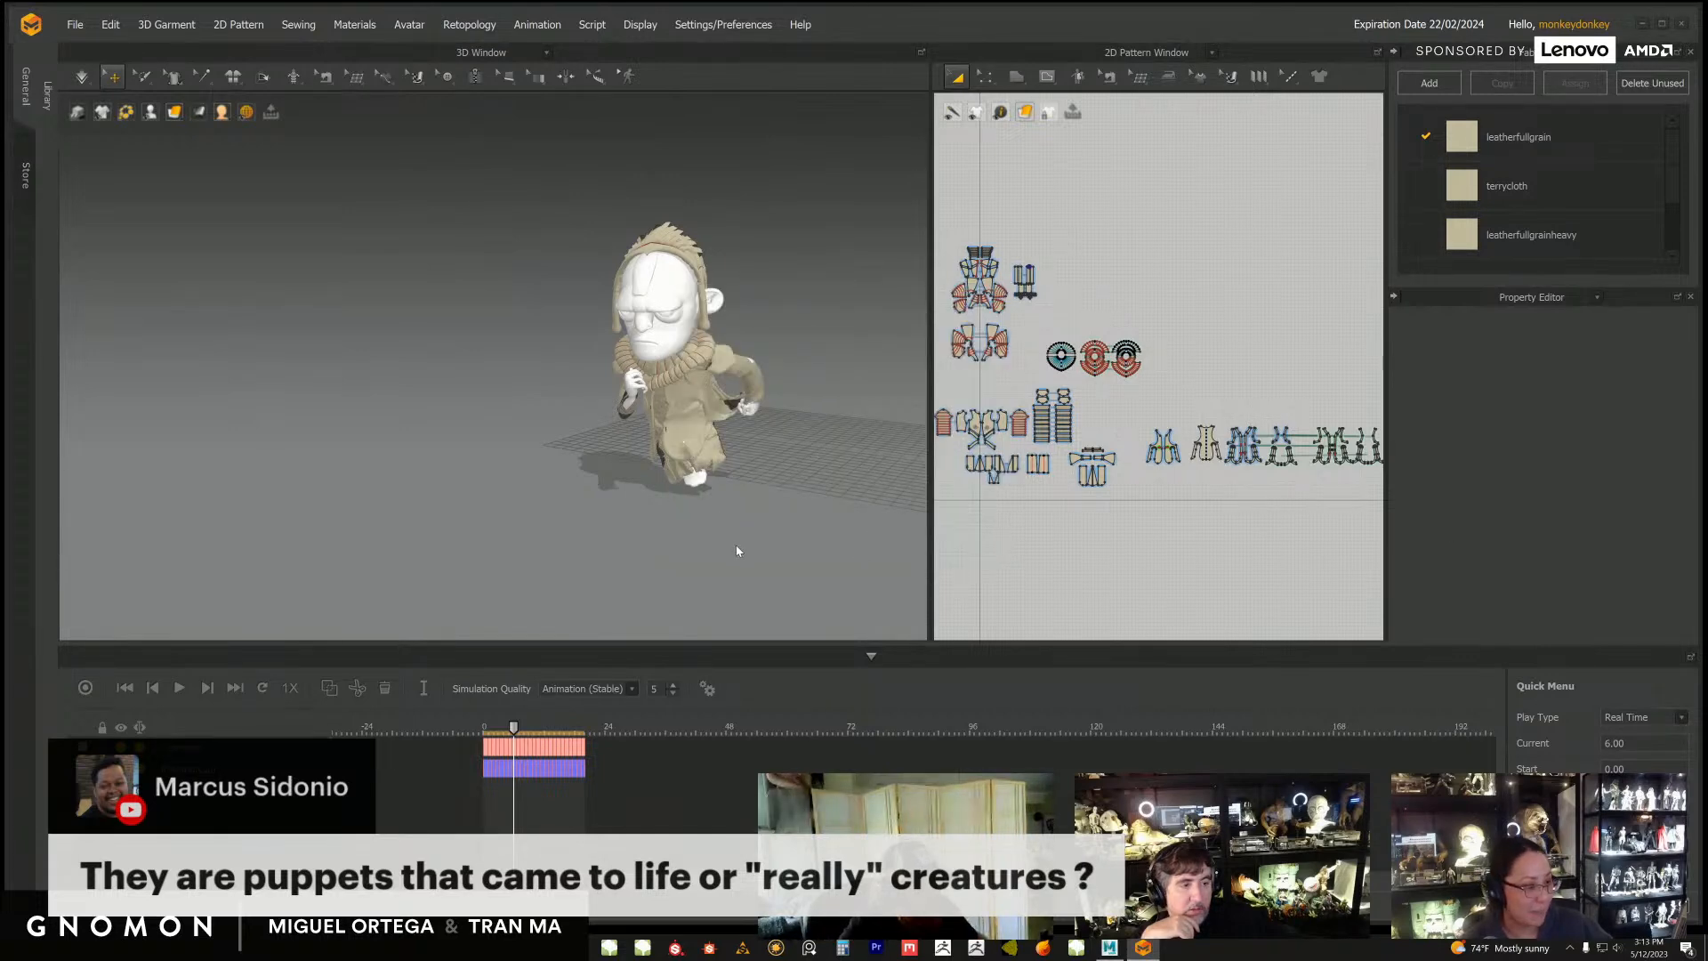
{"action": "key", "text": "alt+Tab"}
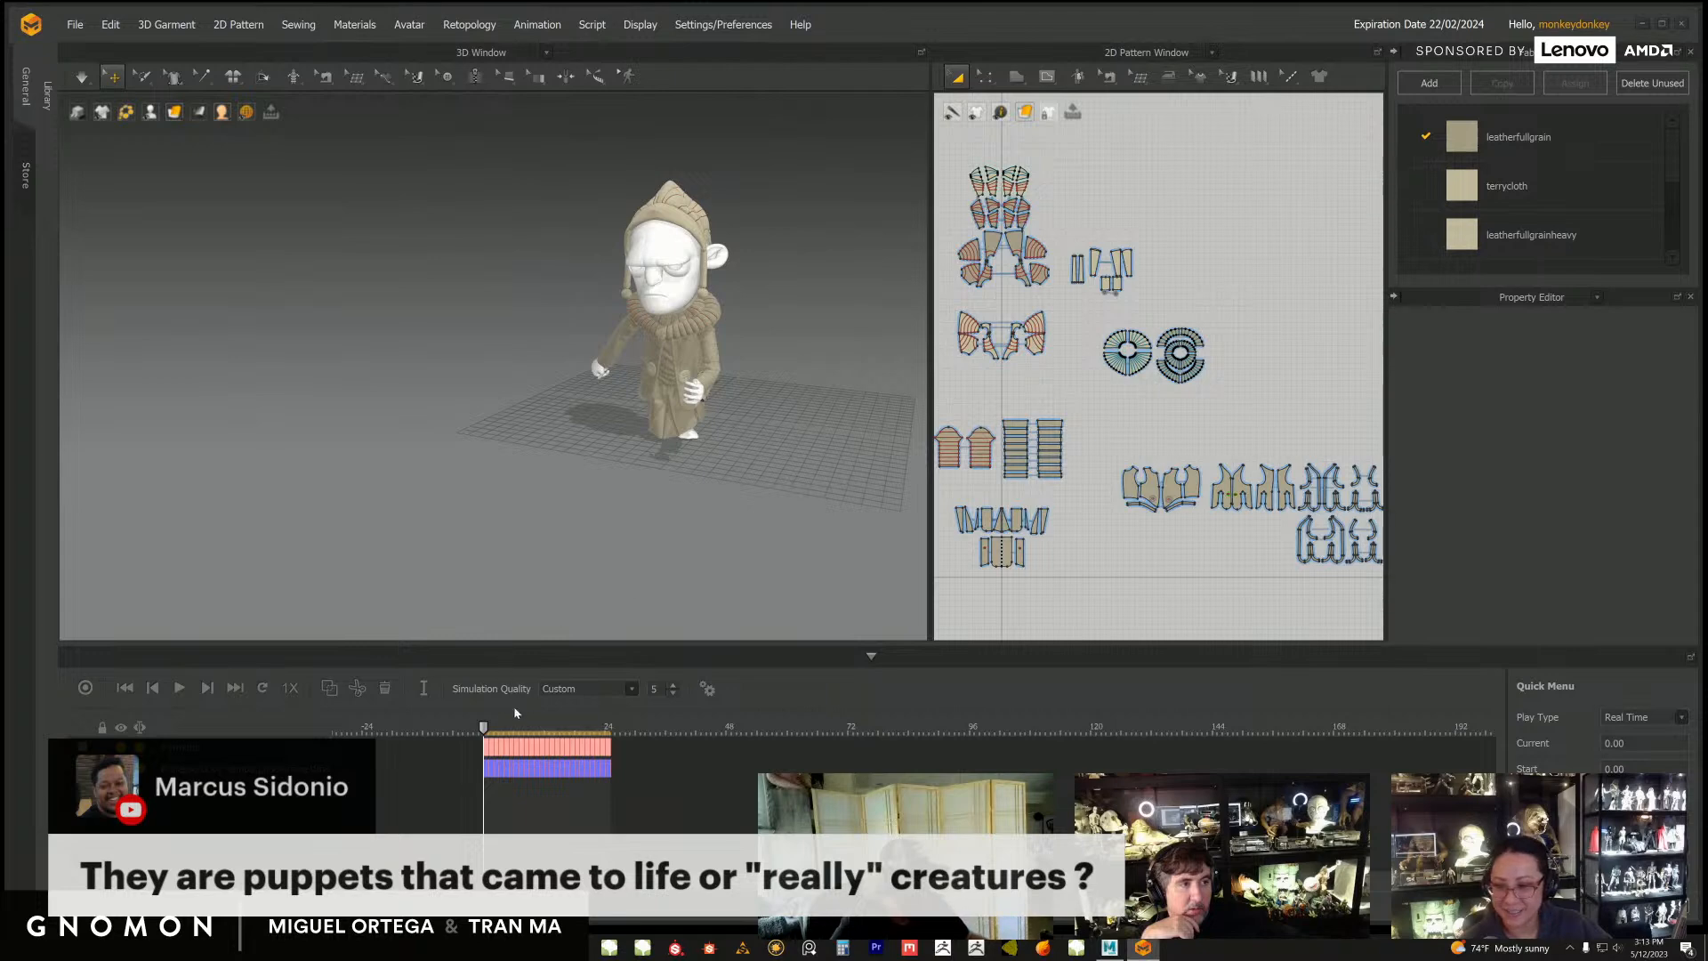
Step: Scrub the ribbed-hat run to frame 11 and examine the coat and hat from the side up close
{"action": "left_click_drag", "start_coordinate": [484, 728], "coordinate": [539, 730]}
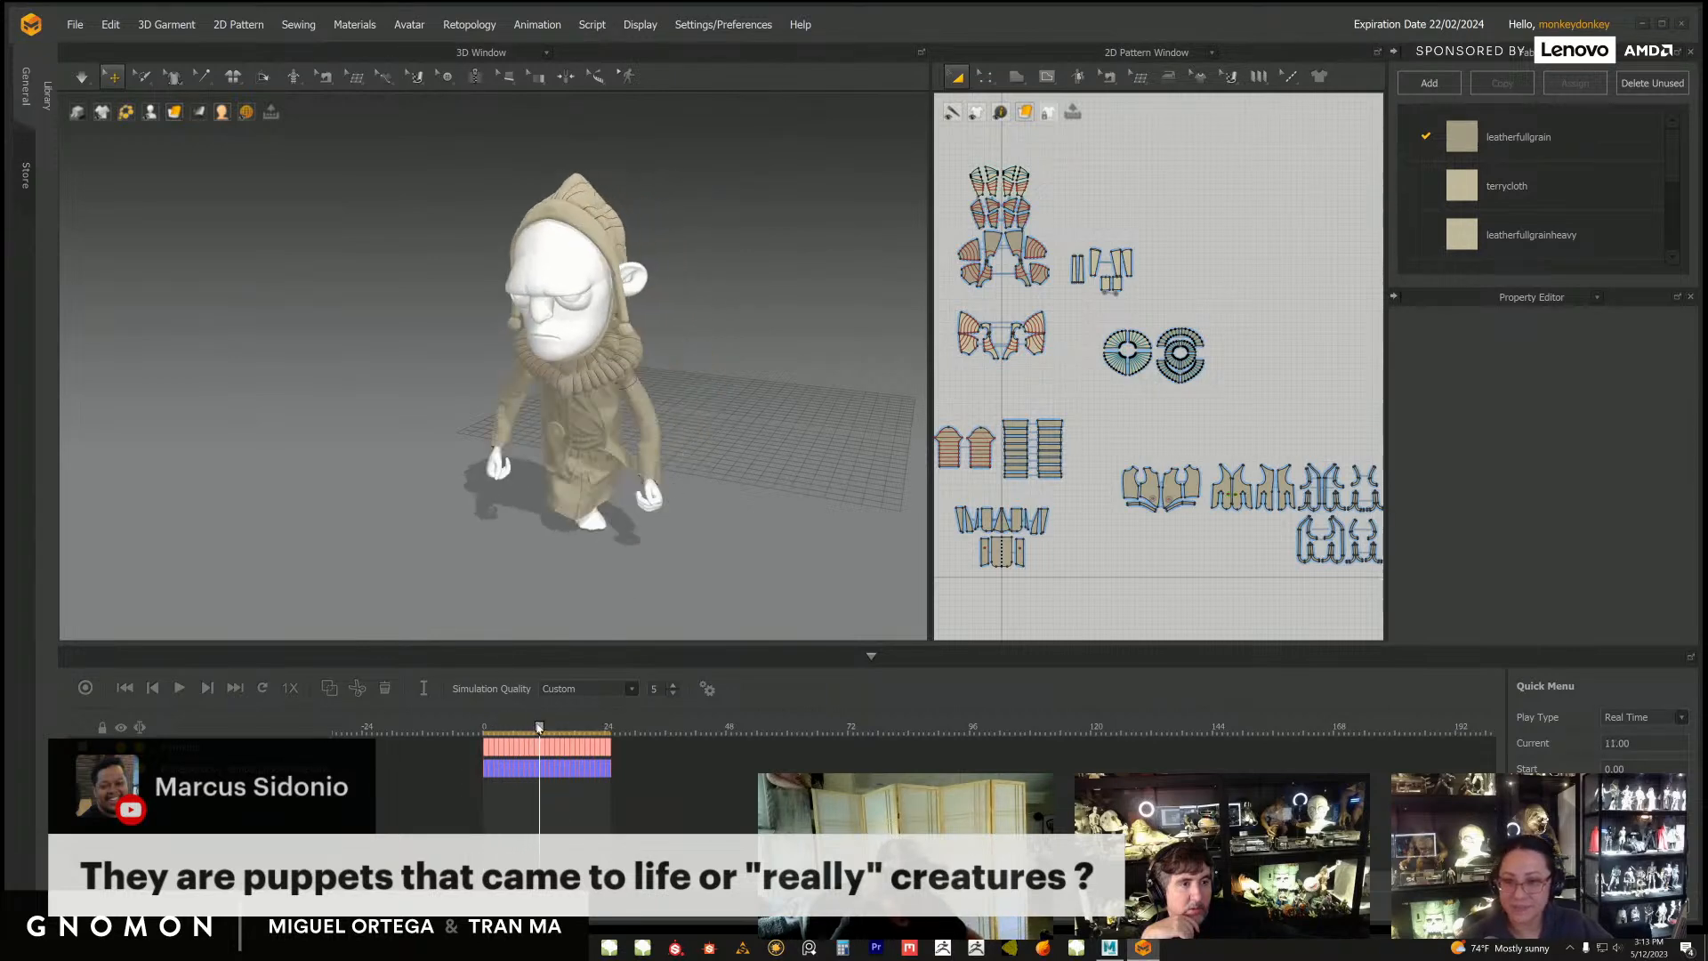
{"action": "right_click_drag", "start_coordinate": [665, 536], "coordinate": [557, 532]}
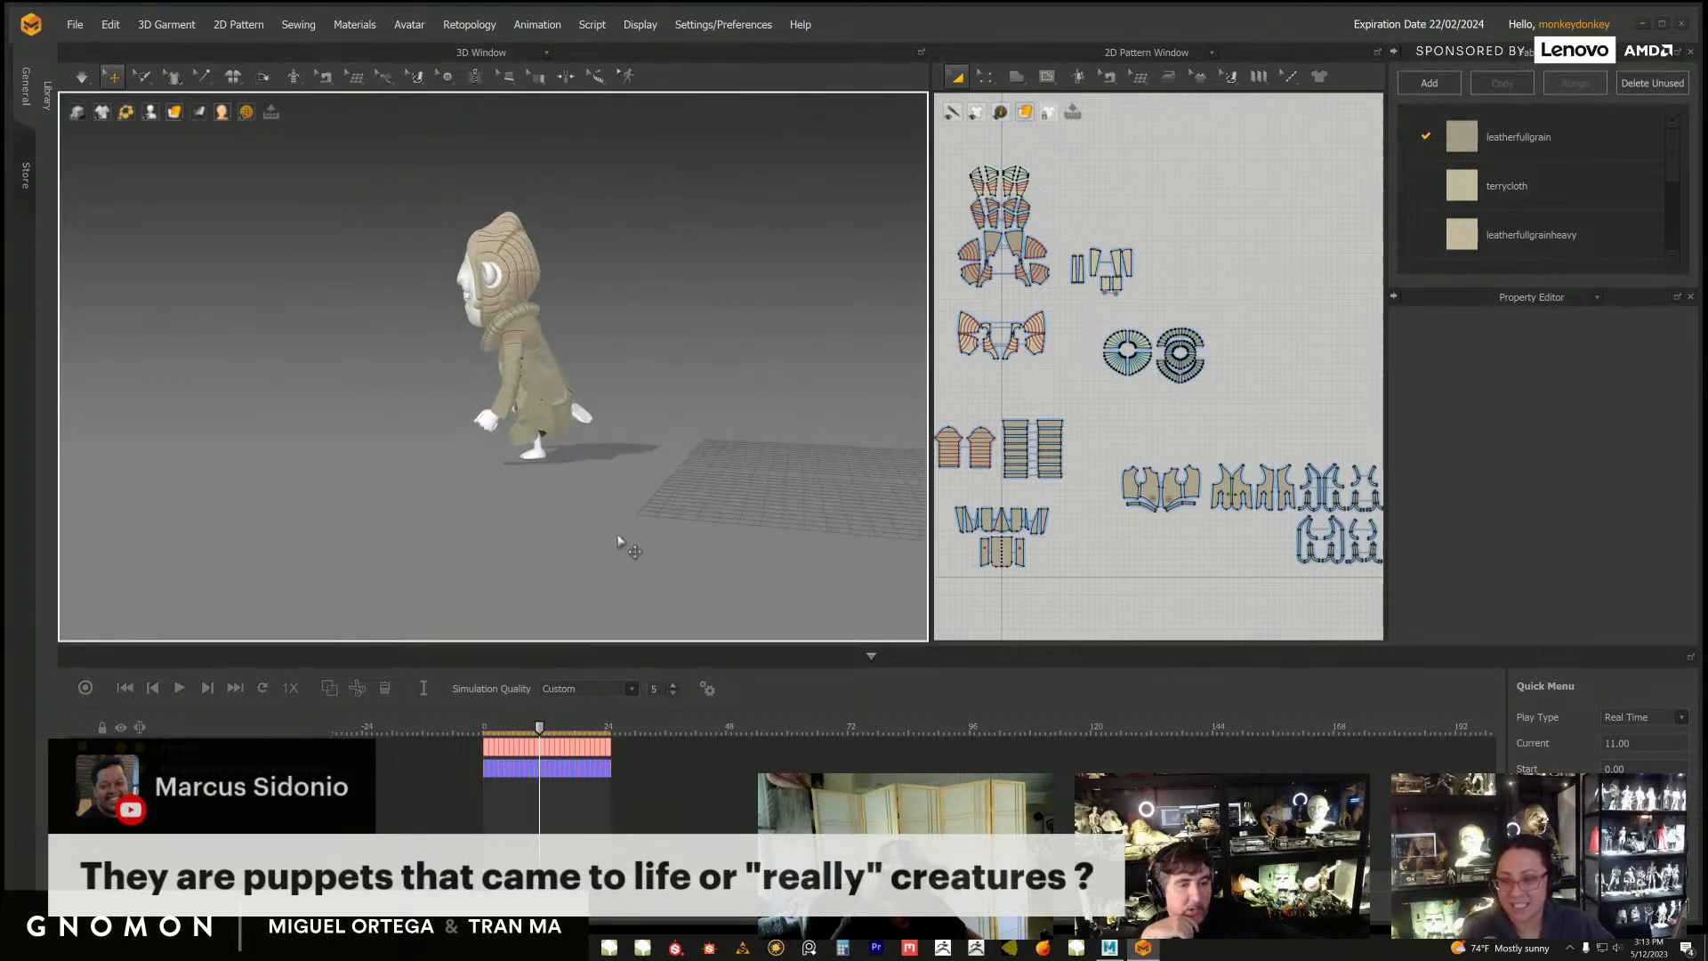
{"action": "scroll", "coordinate": [606, 530], "scroll_direction": "up", "scroll_amount": 6}
{"action": "right_click_drag", "start_coordinate": [657, 514], "coordinate": [593, 504]}
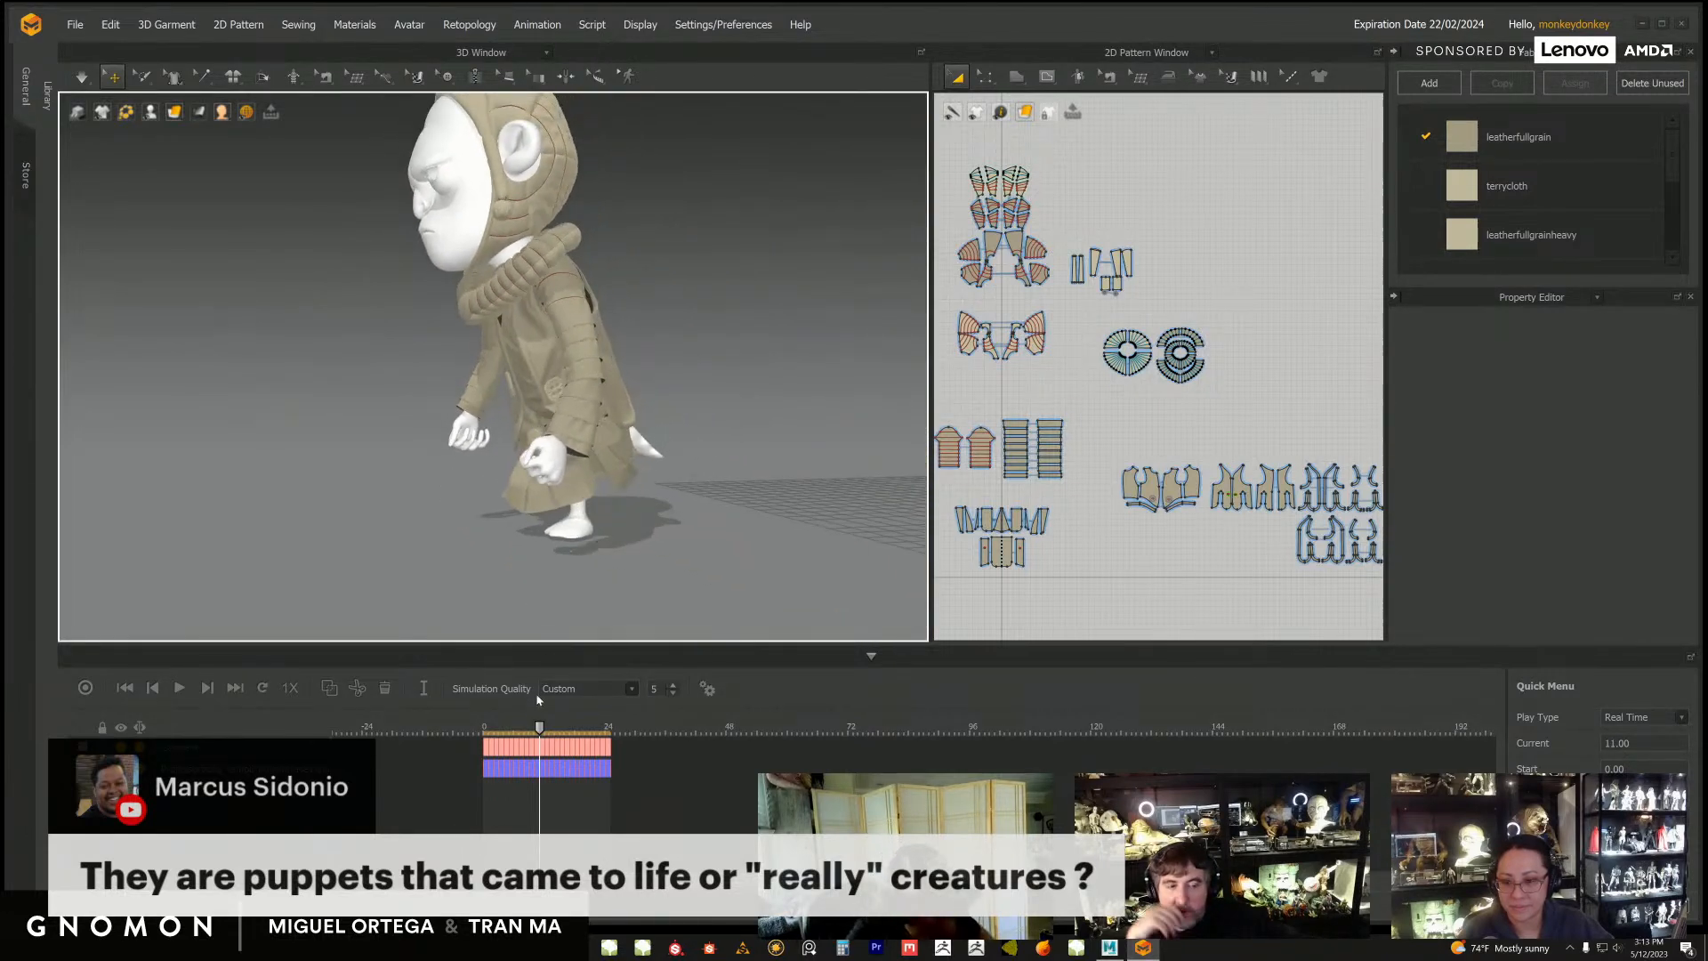
Step: Scrub the ribbed-hat run back and forward a few frames while turning around the avatar
{"action": "left_click_drag", "start_coordinate": [540, 729], "coordinate": [524, 731]}
{"action": "right_click_drag", "start_coordinate": [676, 533], "coordinate": [592, 531]}
{"action": "mouse_move", "coordinate": [524, 728]}
{"action": "left_mouse_down"}
{"action": "mouse_move", "coordinate": [483, 728]}
{"action": "mouse_move", "coordinate": [535, 728]}
{"action": "left_mouse_up"}
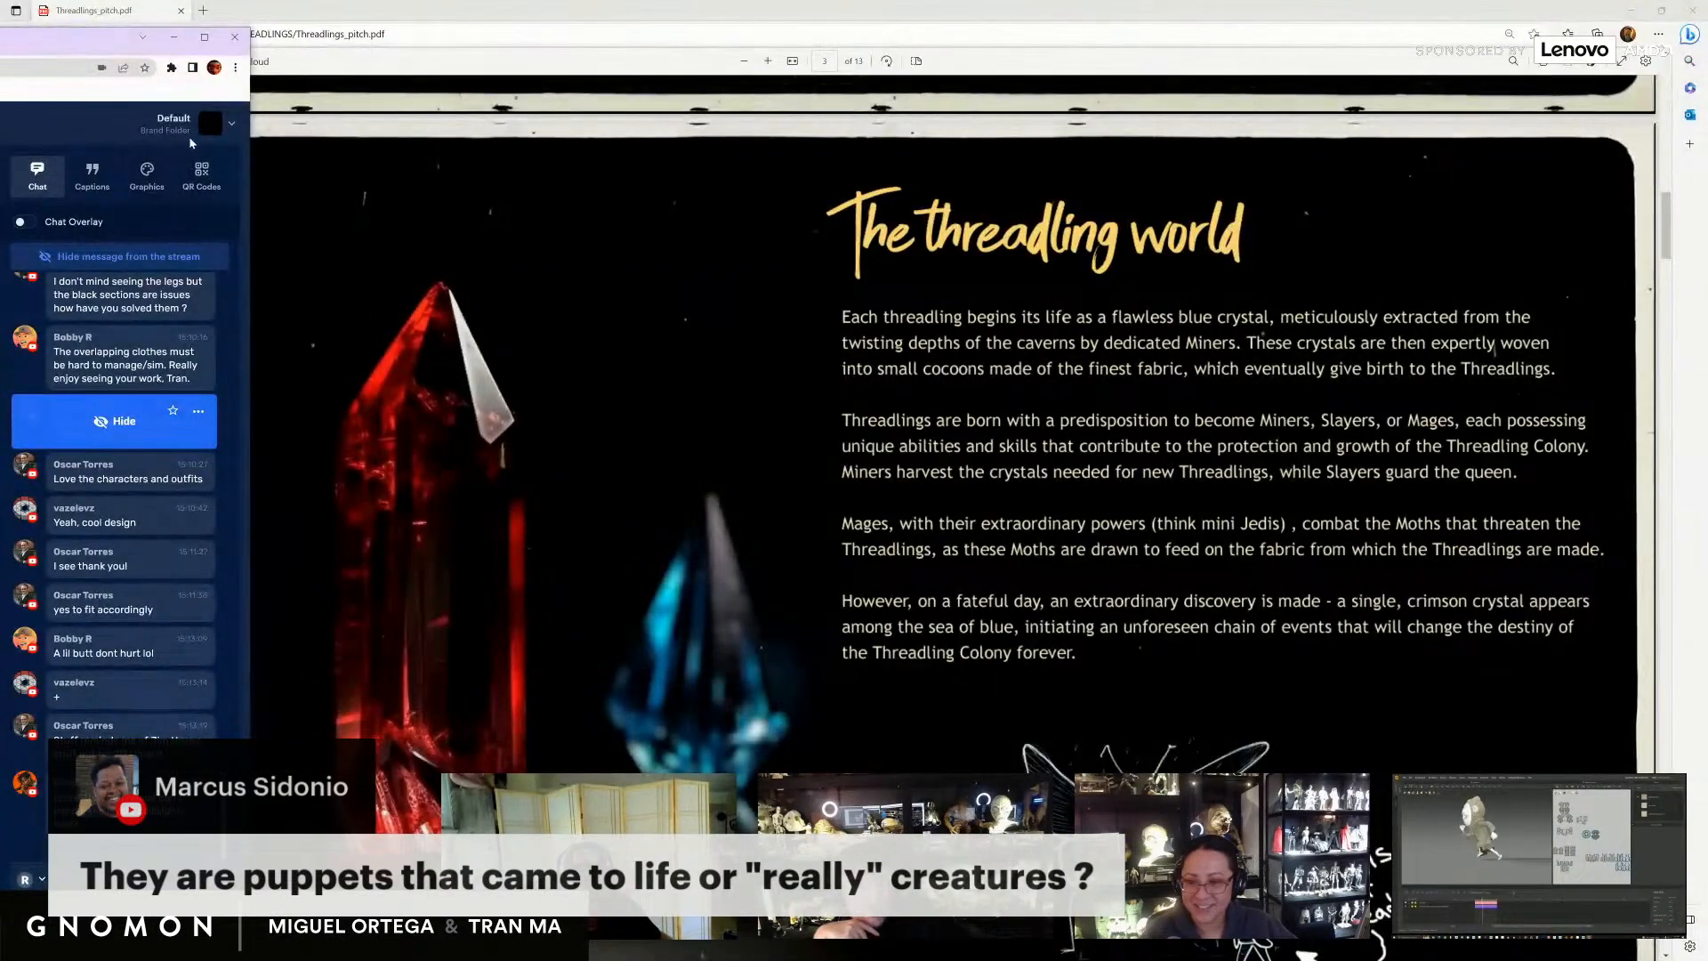
Step: In the browser, move the stream chat window aside to uncover the Threadlings pitch PDF
{"action": "left_click_drag", "start_coordinate": [104, 39], "coordinate": [0, 39]}
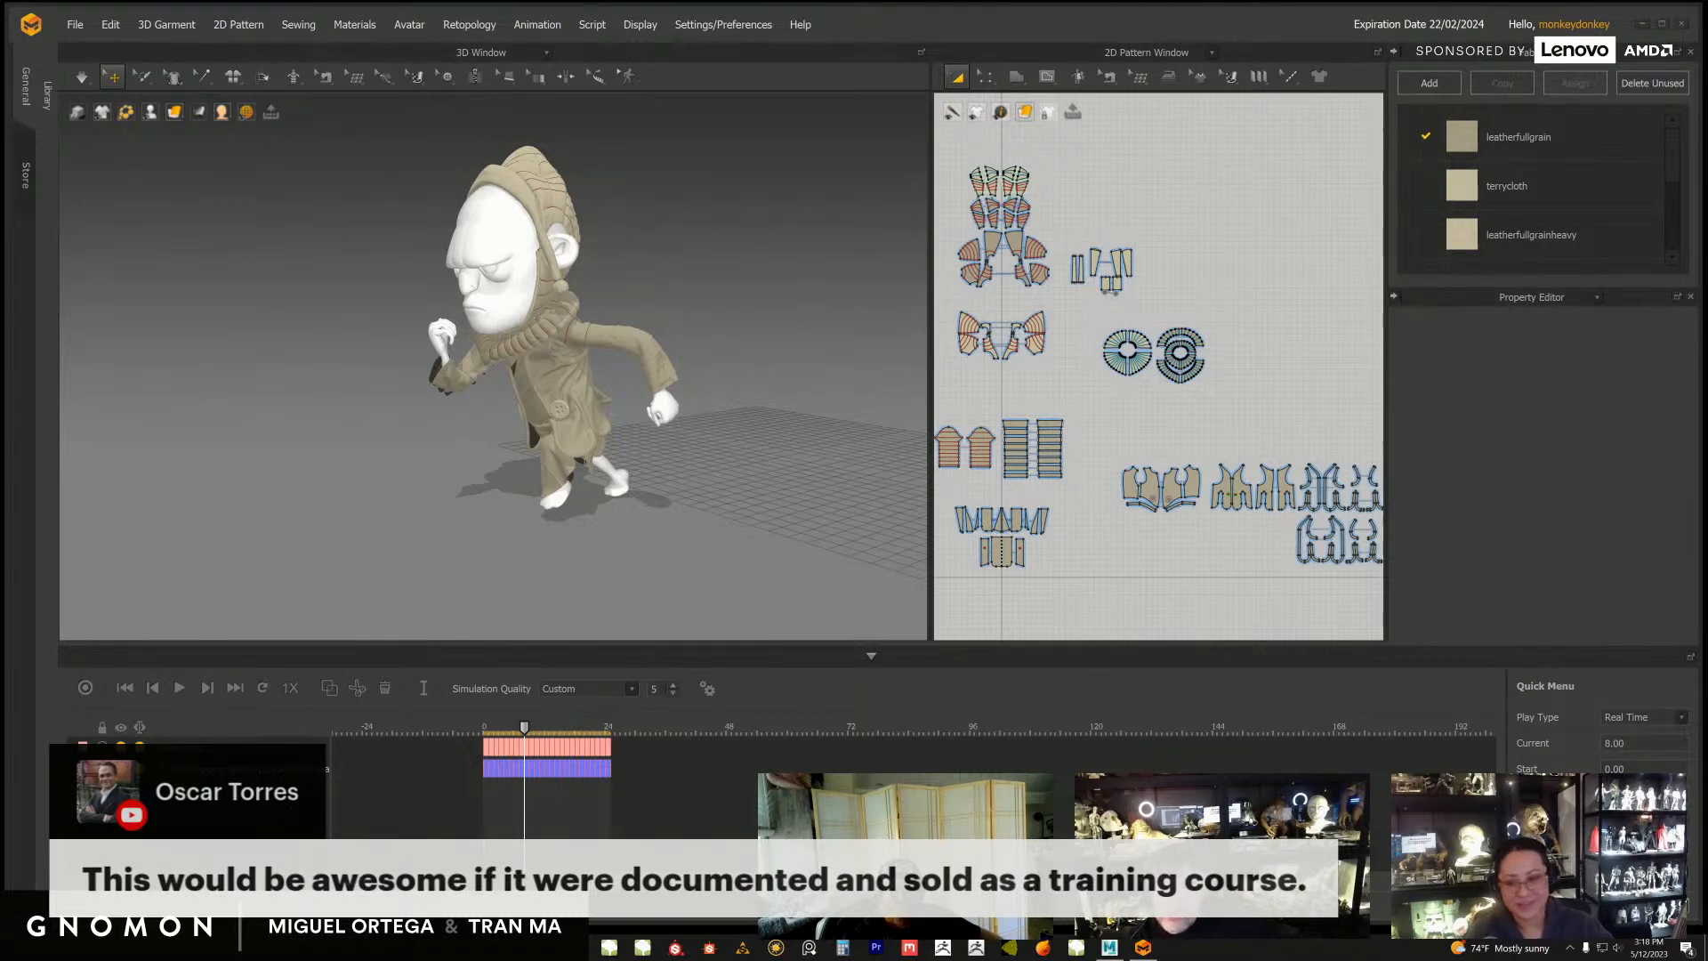
Step: In Marvelous Designer, scrub the ribbed-hat run to frame 9 and turn the view to the avatar's front quarter
{"action": "mouse_move", "coordinate": [524, 730]}
{"action": "left_mouse_down"}
{"action": "mouse_move", "coordinate": [544, 731]}
{"action": "mouse_move", "coordinate": [492, 730]}
{"action": "mouse_move", "coordinate": [530, 729]}
{"action": "left_mouse_up"}
{"action": "right_click_drag", "start_coordinate": [683, 537], "coordinate": [507, 534]}
{"action": "mouse_move", "coordinate": [532, 730]}
{"action": "left_mouse_down"}
{"action": "mouse_move", "coordinate": [560, 730]}
{"action": "mouse_move", "coordinate": [477, 731]}
{"action": "mouse_move", "coordinate": [530, 732]}
{"action": "left_mouse_up"}
{"action": "mouse_move", "coordinate": [570, 598]}
{"action": "right_mouse_down"}
{"action": "mouse_move", "coordinate": [576, 618]}
{"action": "mouse_move", "coordinate": [557, 606]}
{"action": "mouse_move", "coordinate": [630, 621]}
{"action": "mouse_move", "coordinate": [587, 618]}
{"action": "right_mouse_up"}
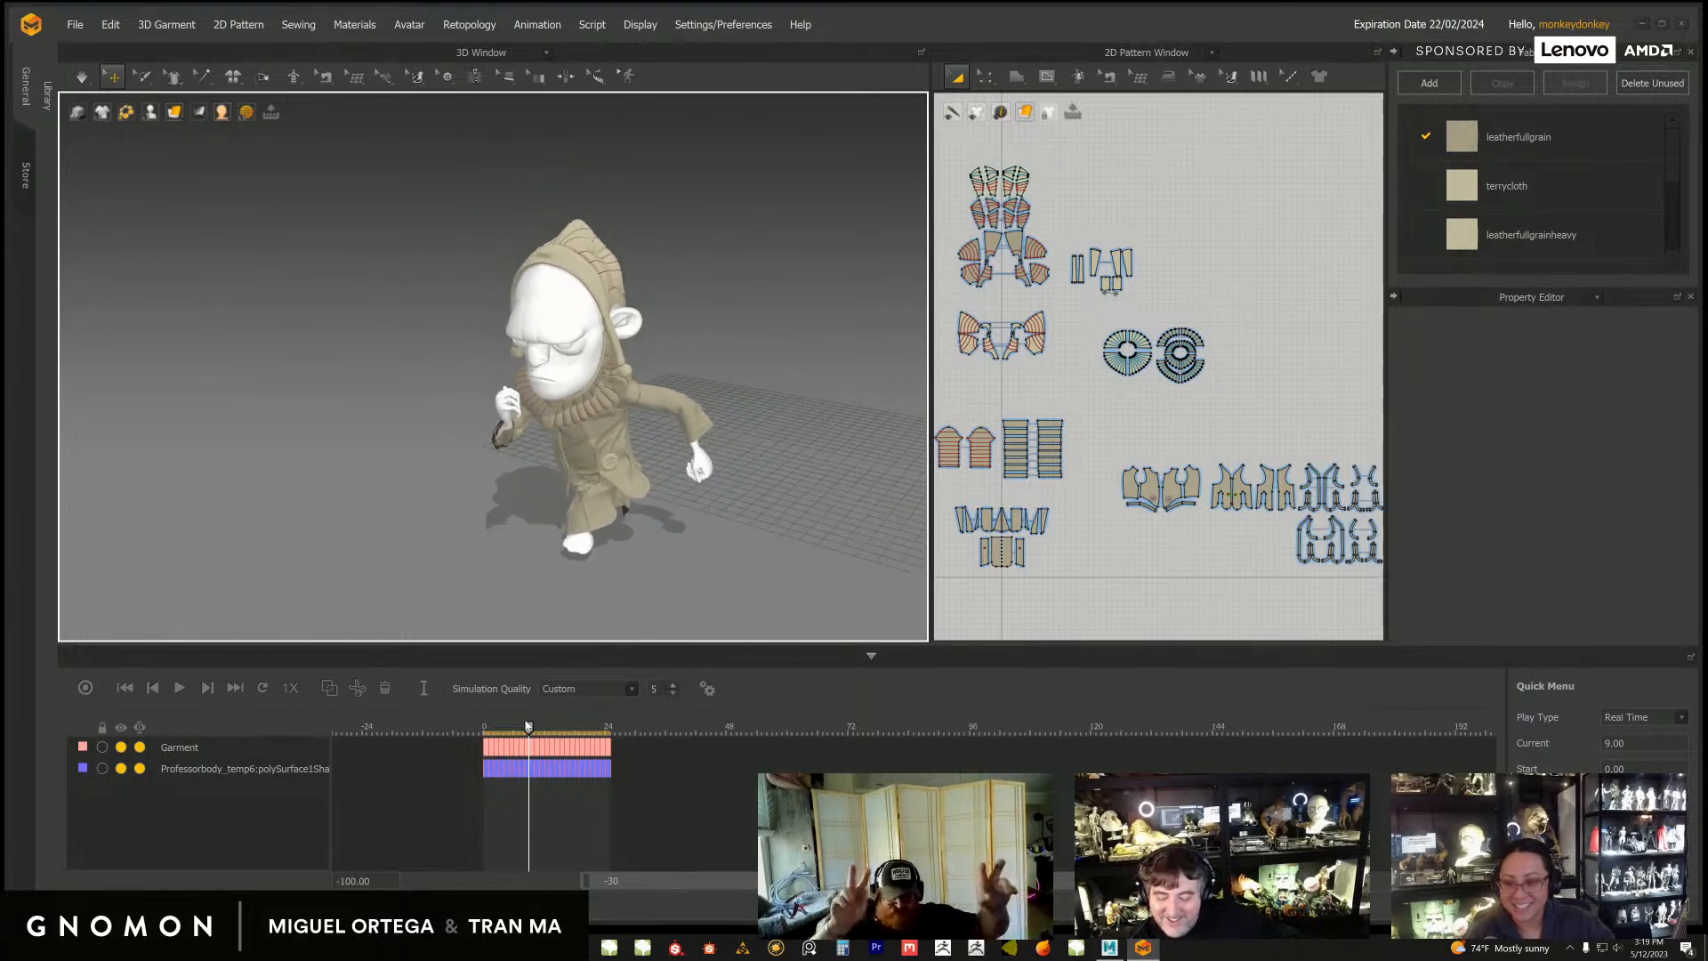
Step: Return the ribbed-hat run to its first frame and play it, switching looping on and off again
{"action": "left_click_drag", "start_coordinate": [527, 726], "coordinate": [483, 728]}
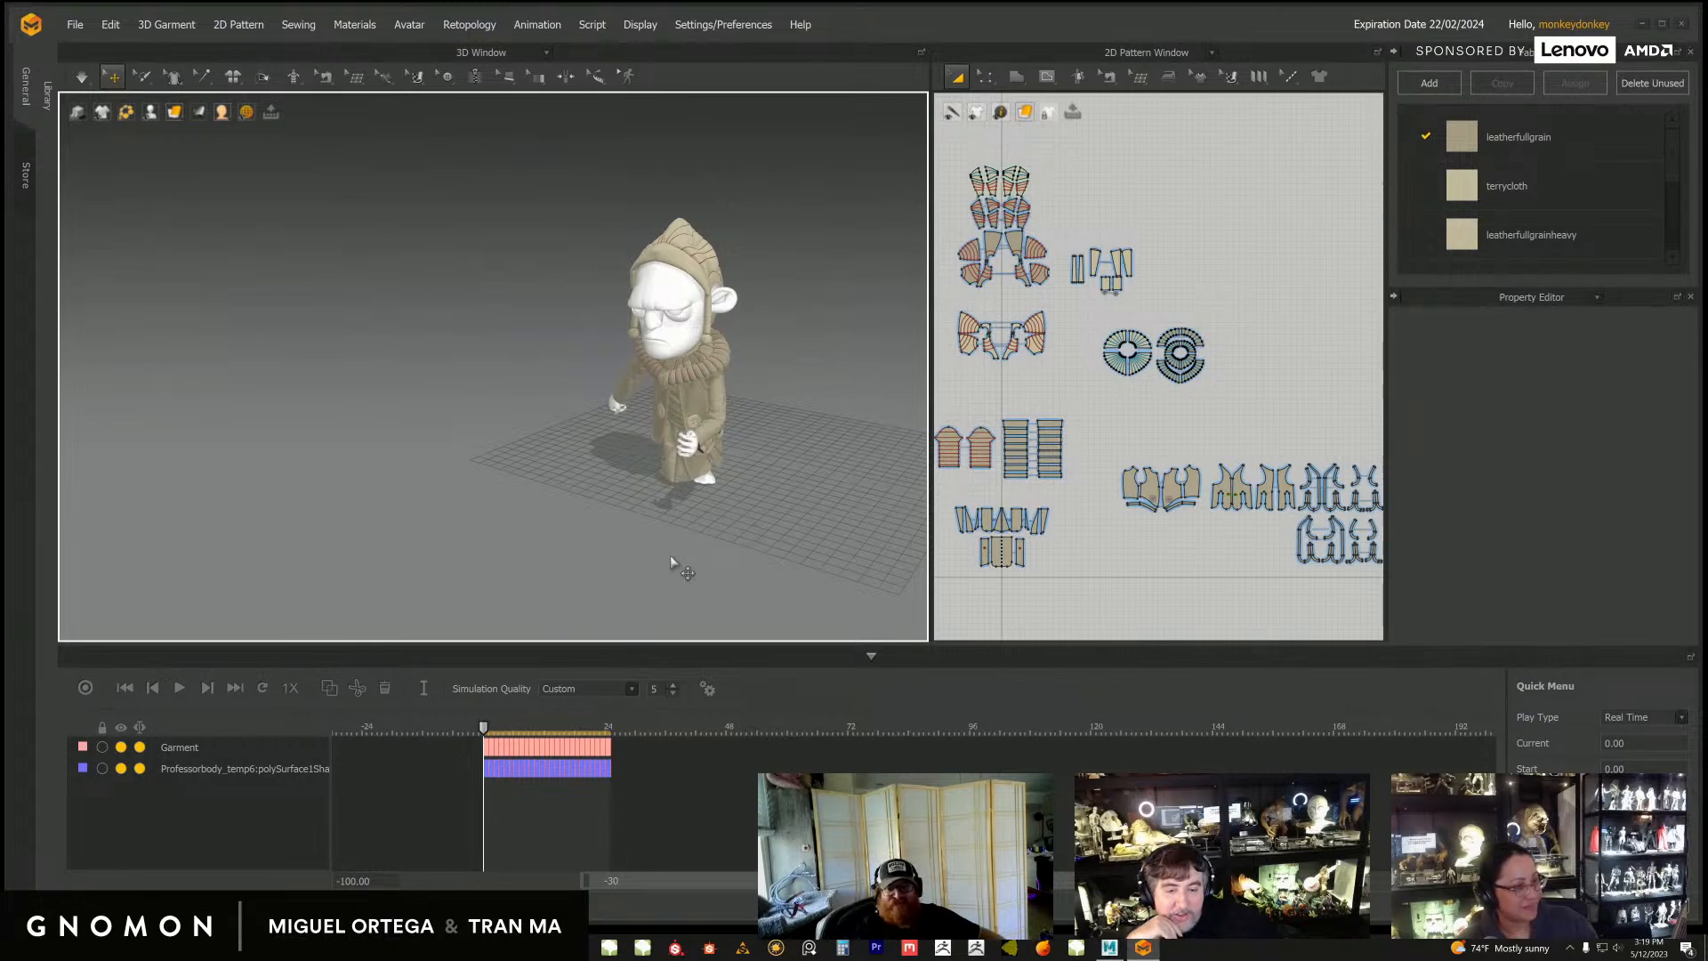
{"action": "left_click", "coordinate": [179, 688]}
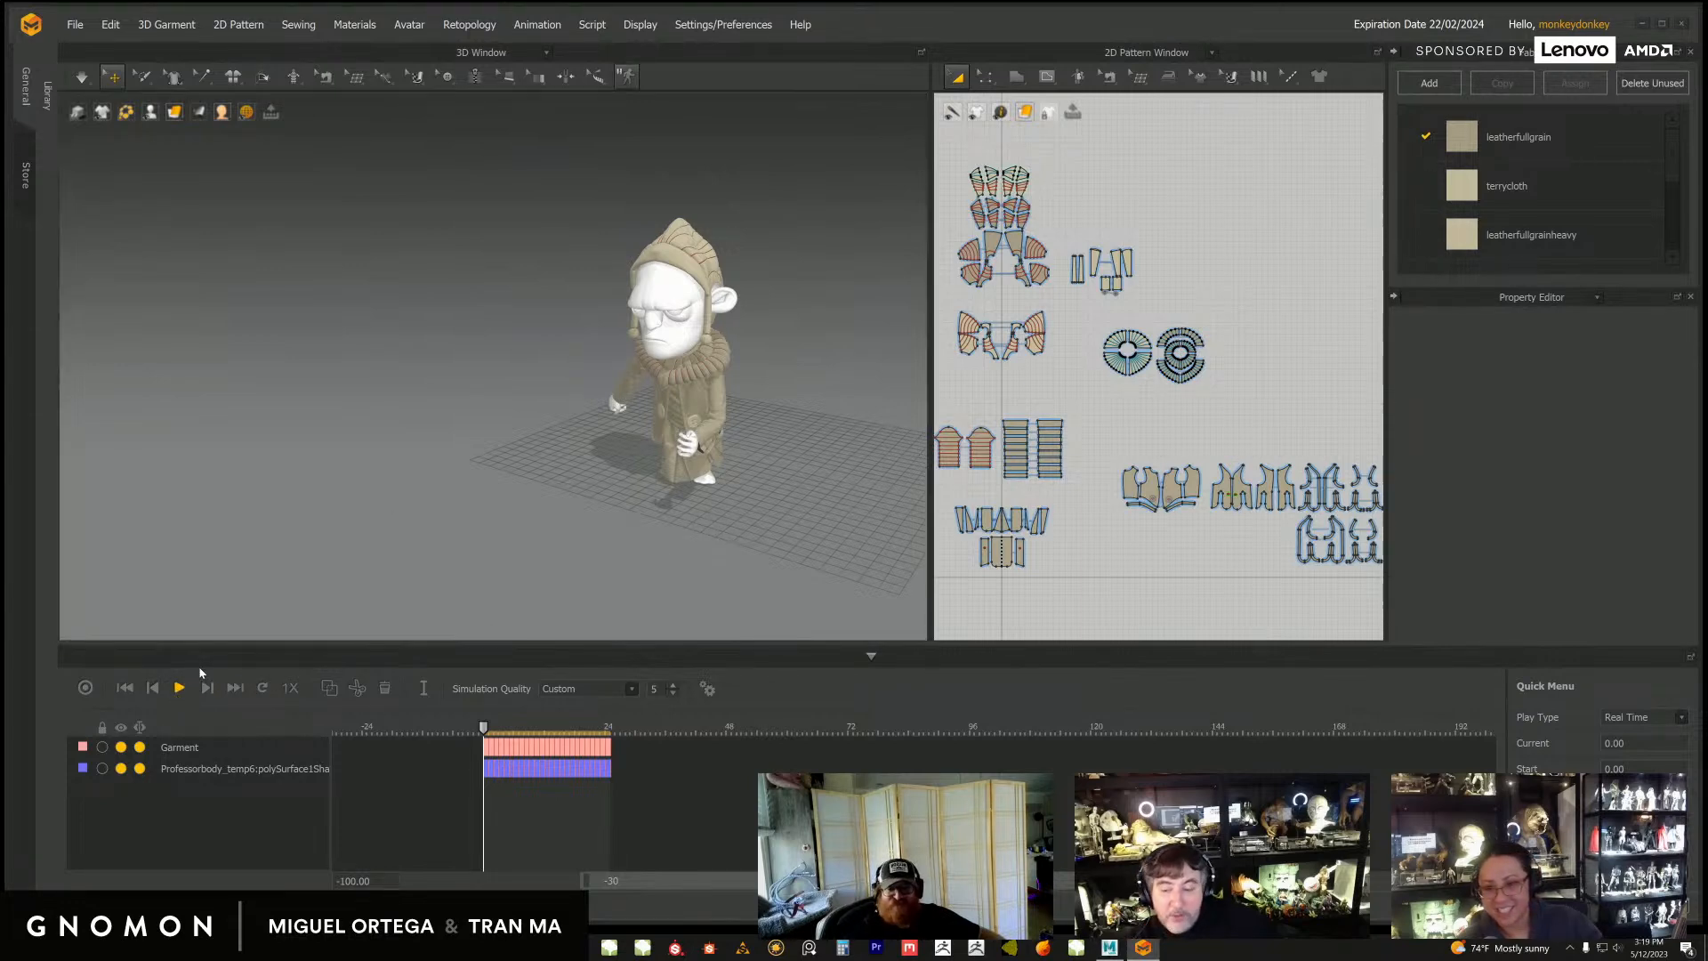
{"action": "left_click", "coordinate": [262, 690]}
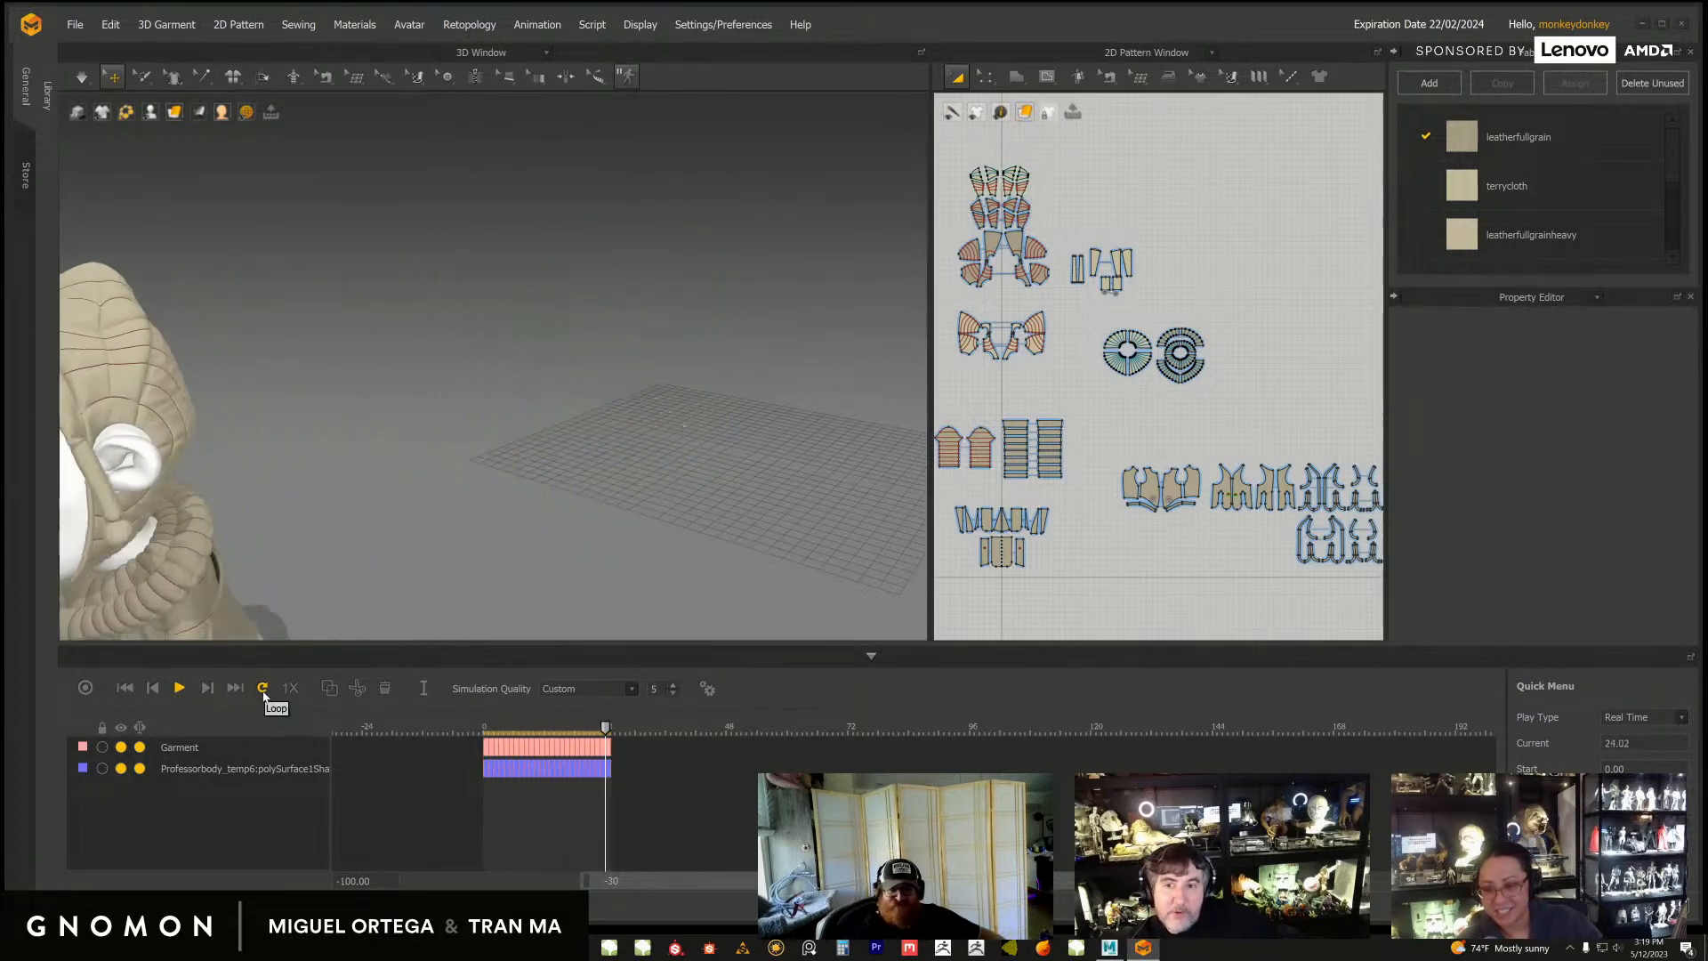
{"action": "left_click", "coordinate": [262, 689]}
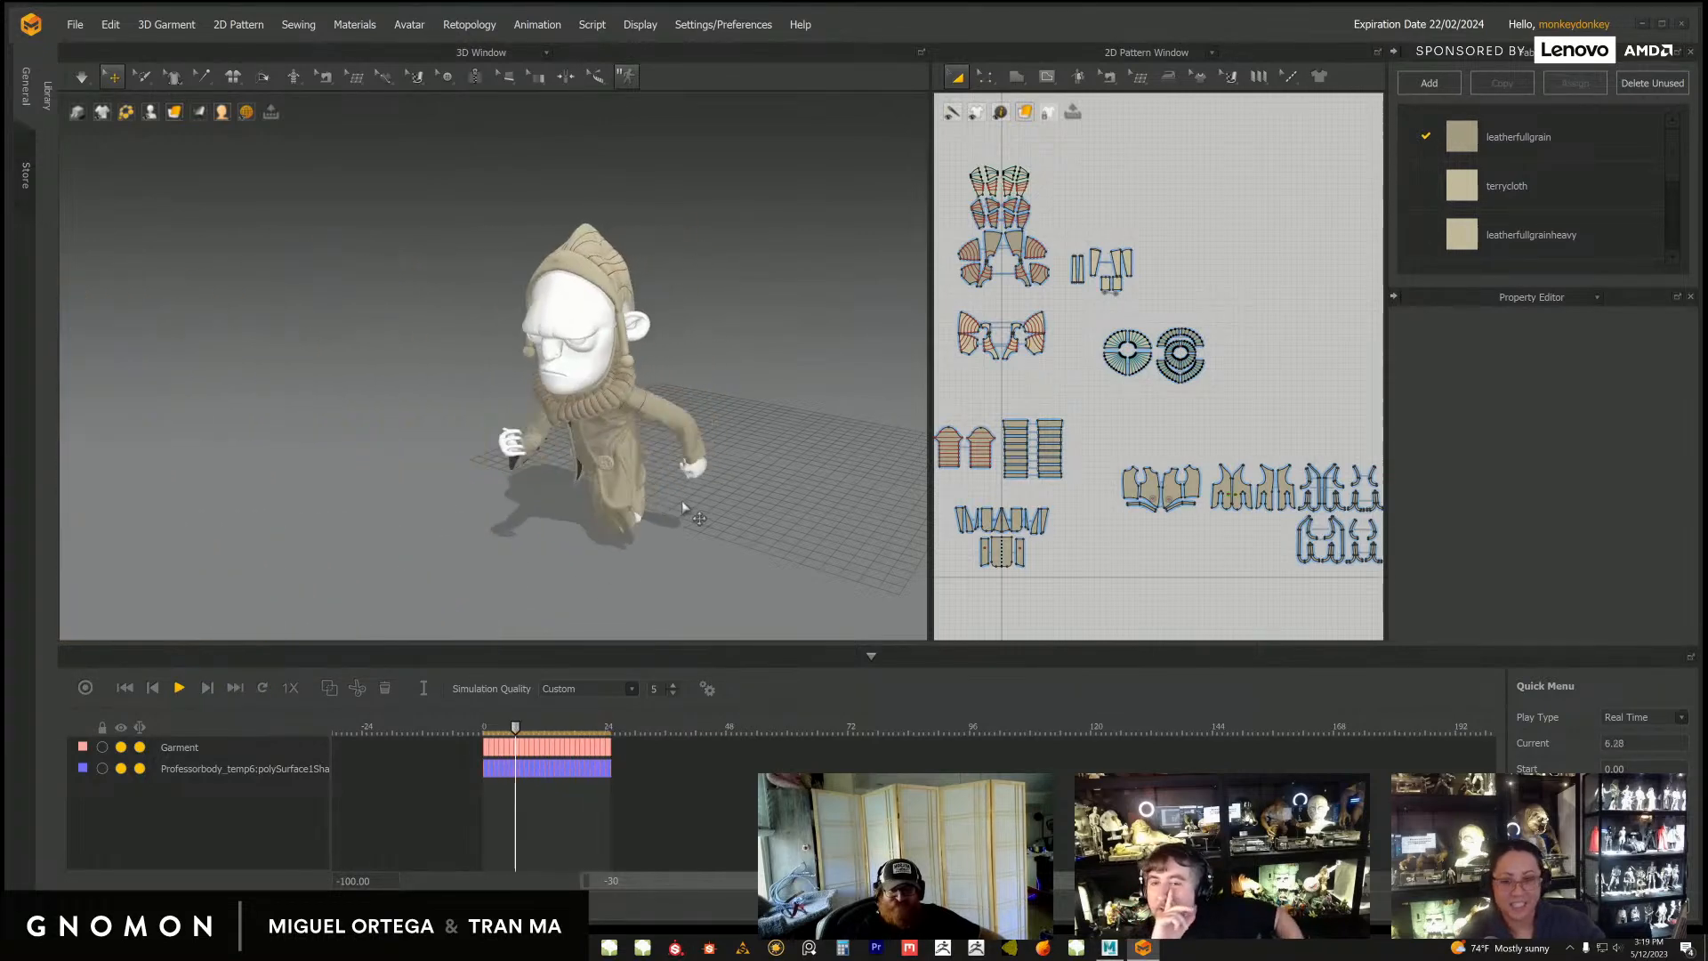
Step: Return the ribbed-hat run to its first frame and collapse the animation timeline to enlarge the 3D view
{"action": "scroll", "coordinate": [706, 511], "scroll_direction": "down", "scroll_amount": 4}
{"action": "right_click_drag", "start_coordinate": [723, 472], "coordinate": [717, 465]}
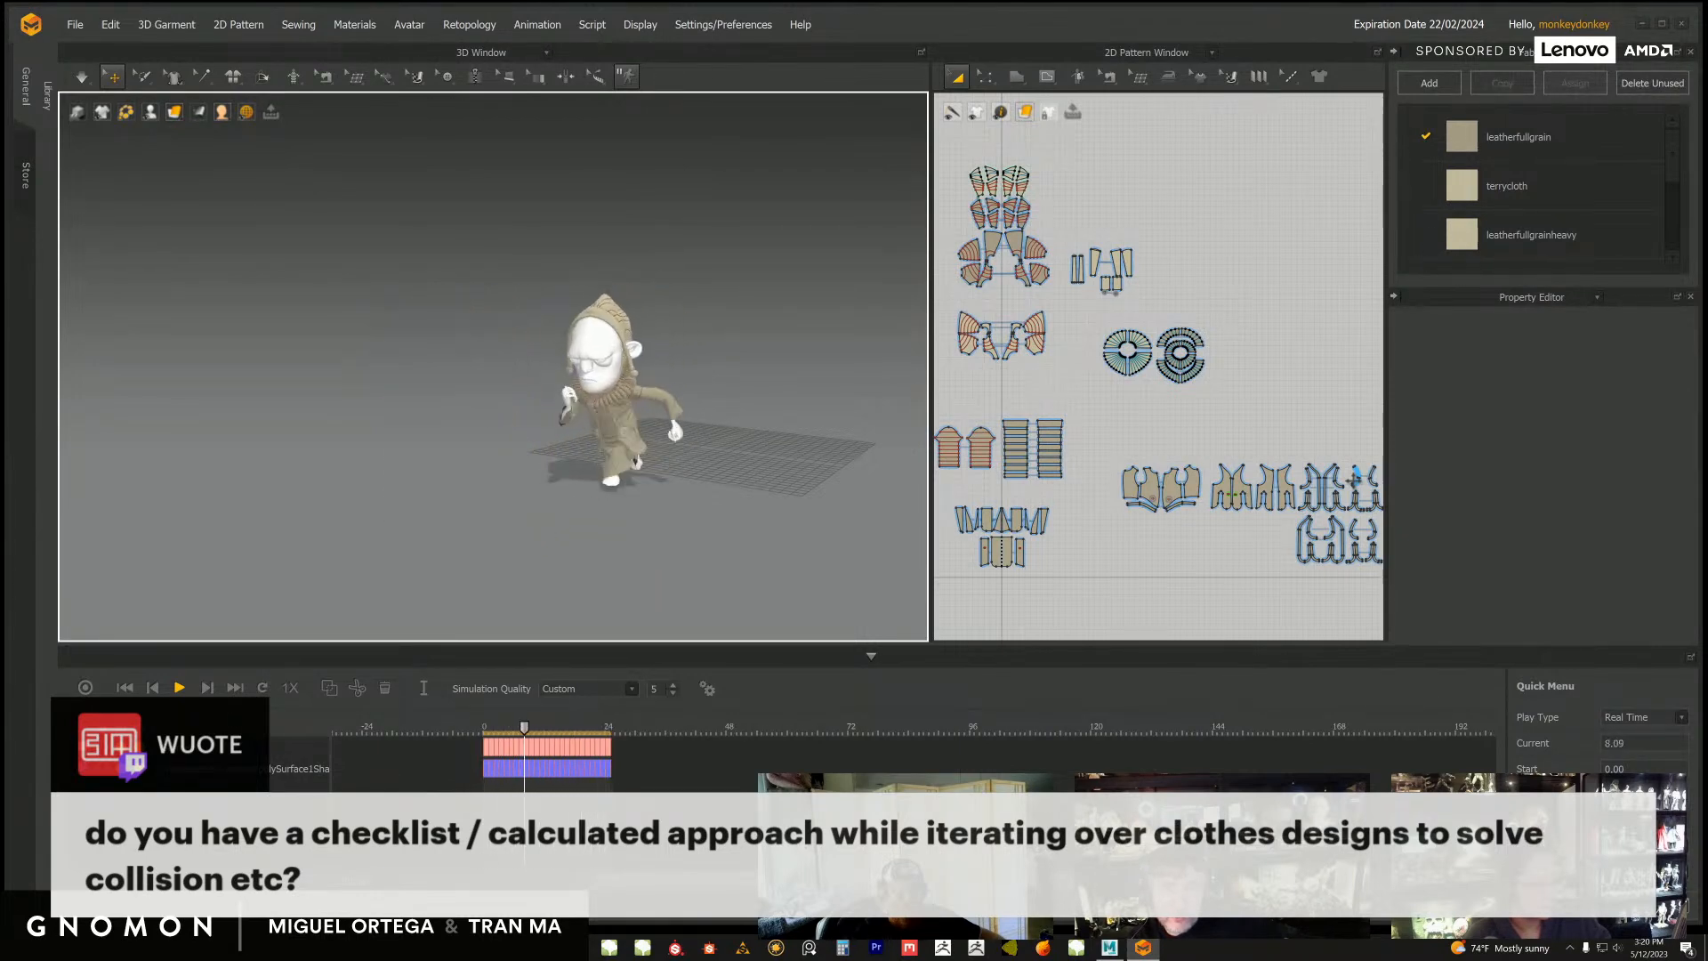
{"action": "left_click", "coordinate": [486, 725]}
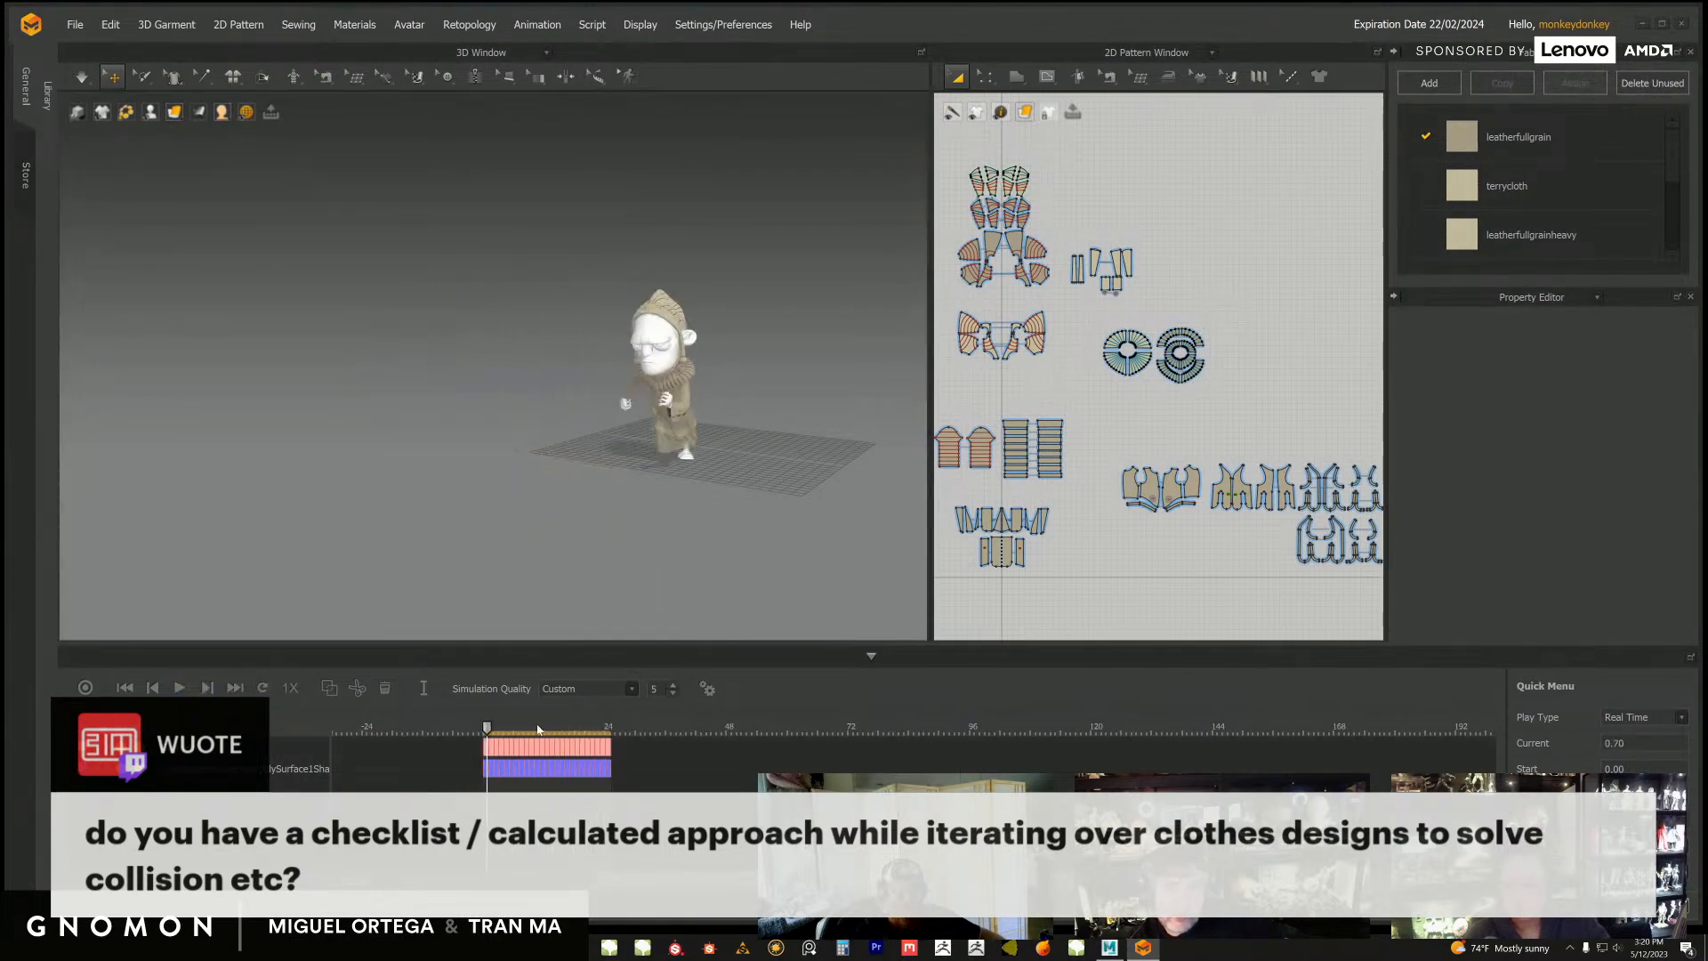
{"action": "left_click_drag", "start_coordinate": [499, 728], "coordinate": [487, 730]}
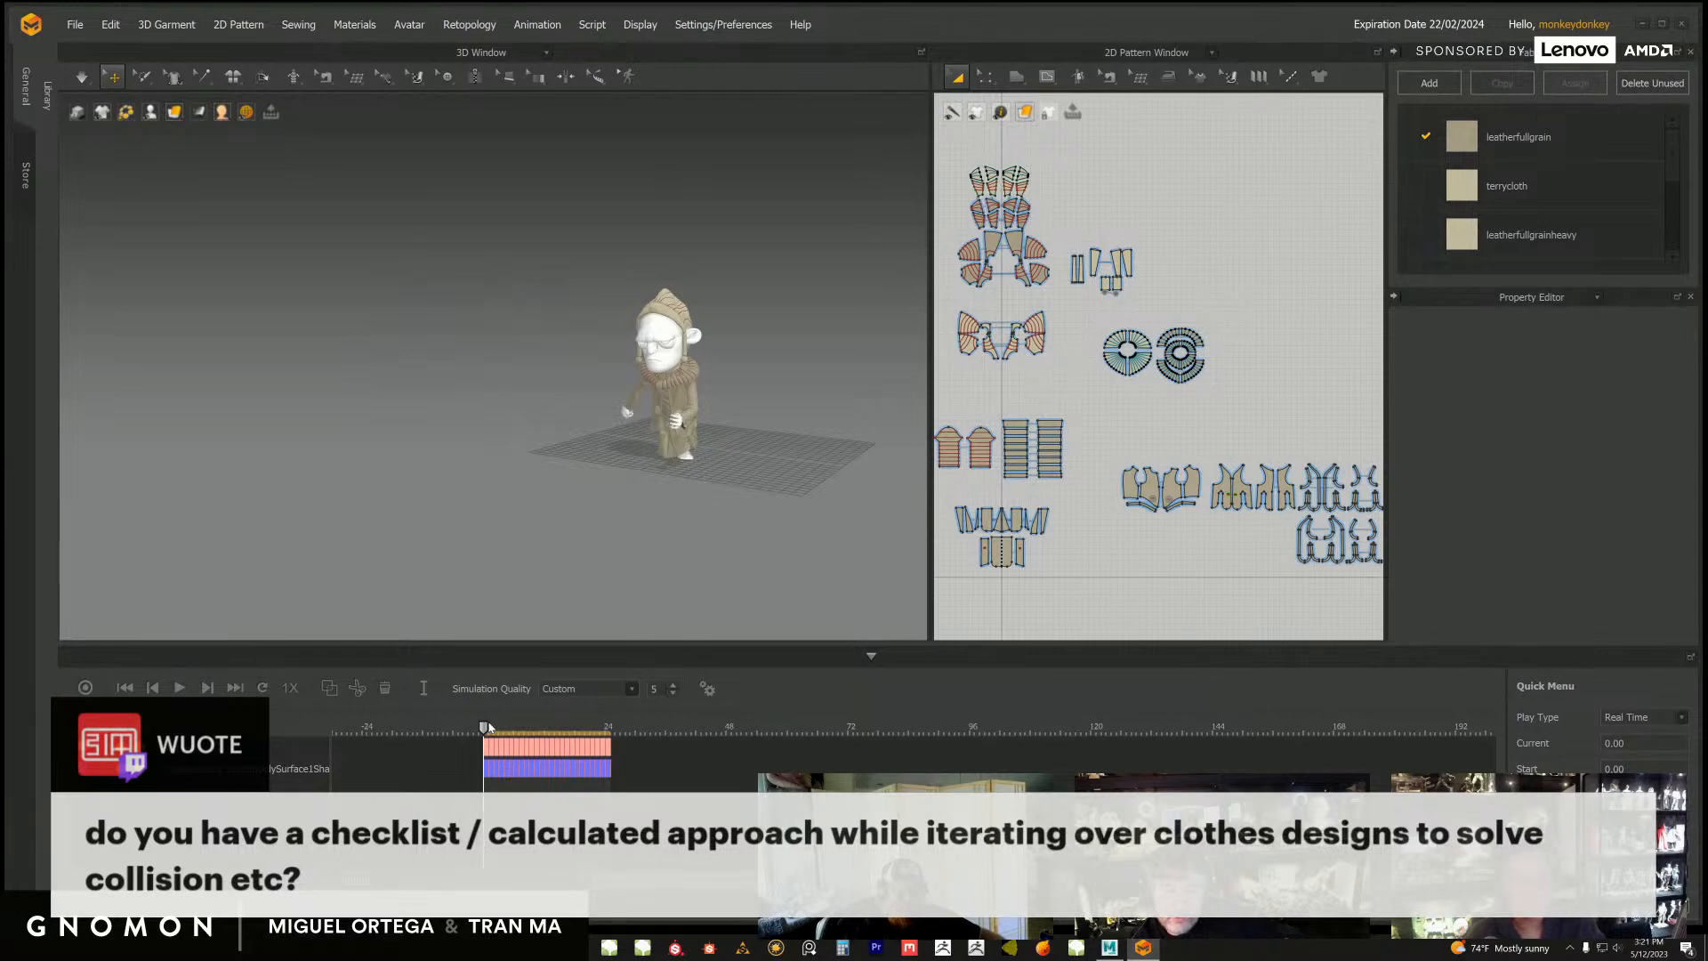
{"action": "left_click", "coordinate": [876, 658]}
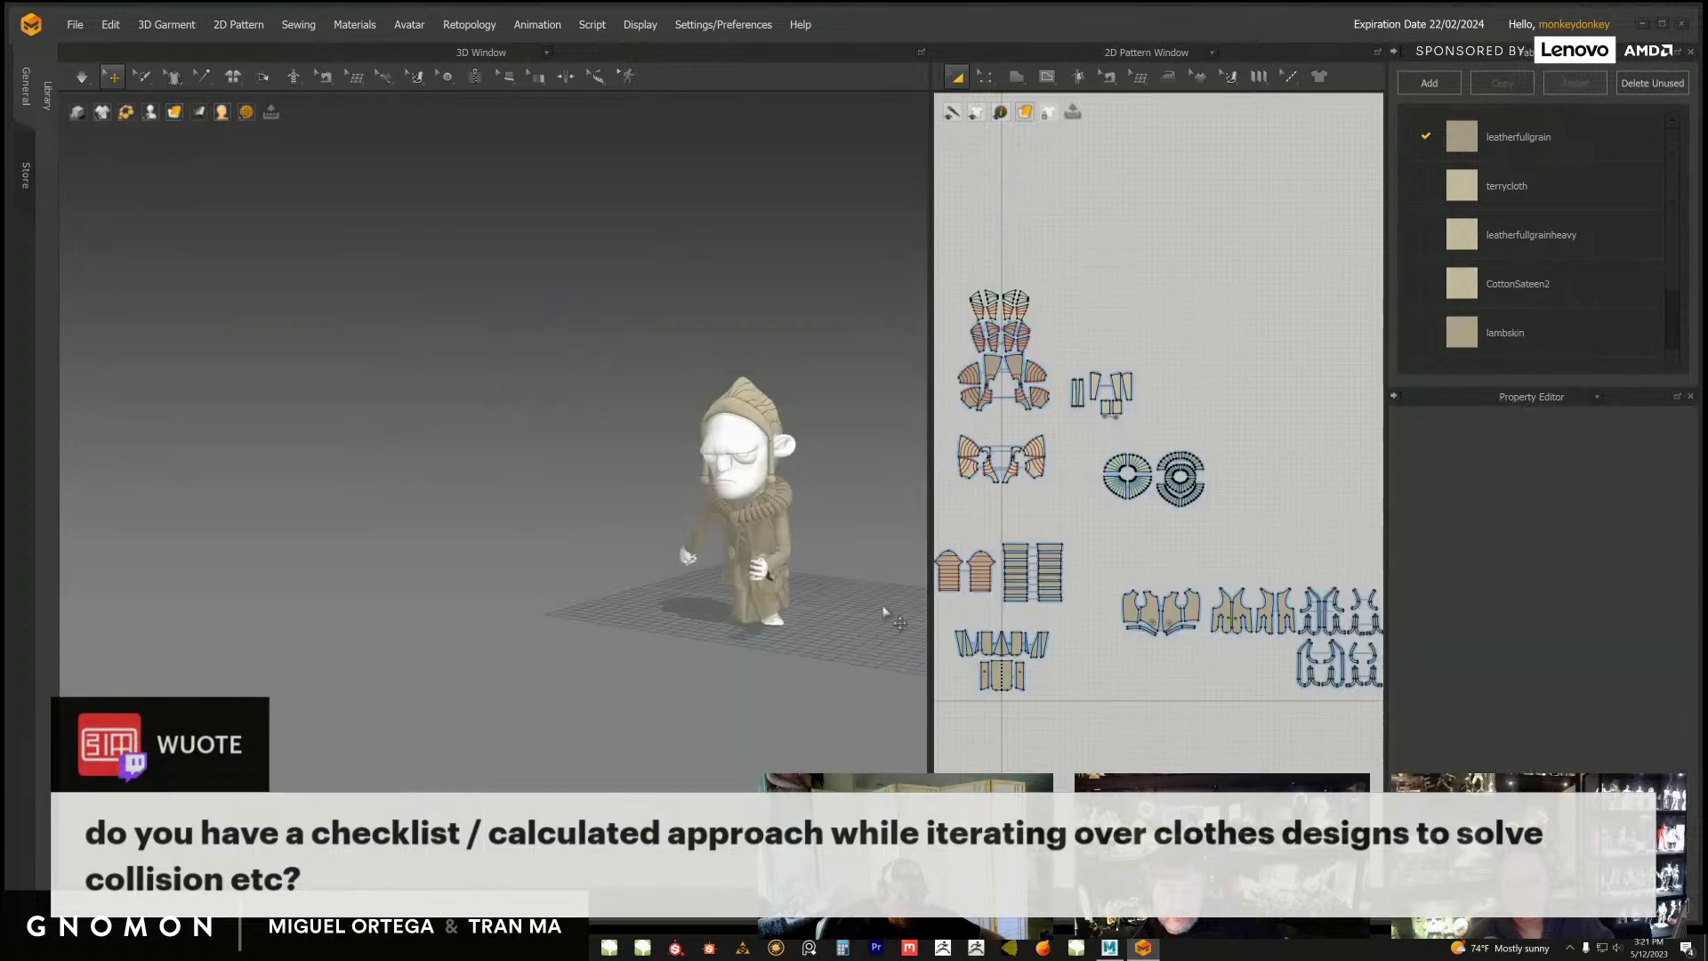
Step: Move in on the avatar's ribbed collar and select the collar piece under the ear flap for inspection
{"action": "middle_click_drag", "start_coordinate": [795, 492], "coordinate": [656, 512]}
{"action": "scroll", "coordinate": [622, 516], "scroll_direction": "up", "scroll_amount": 8}
{"action": "scroll", "coordinate": [694, 392], "scroll_direction": "up", "scroll_amount": 6}
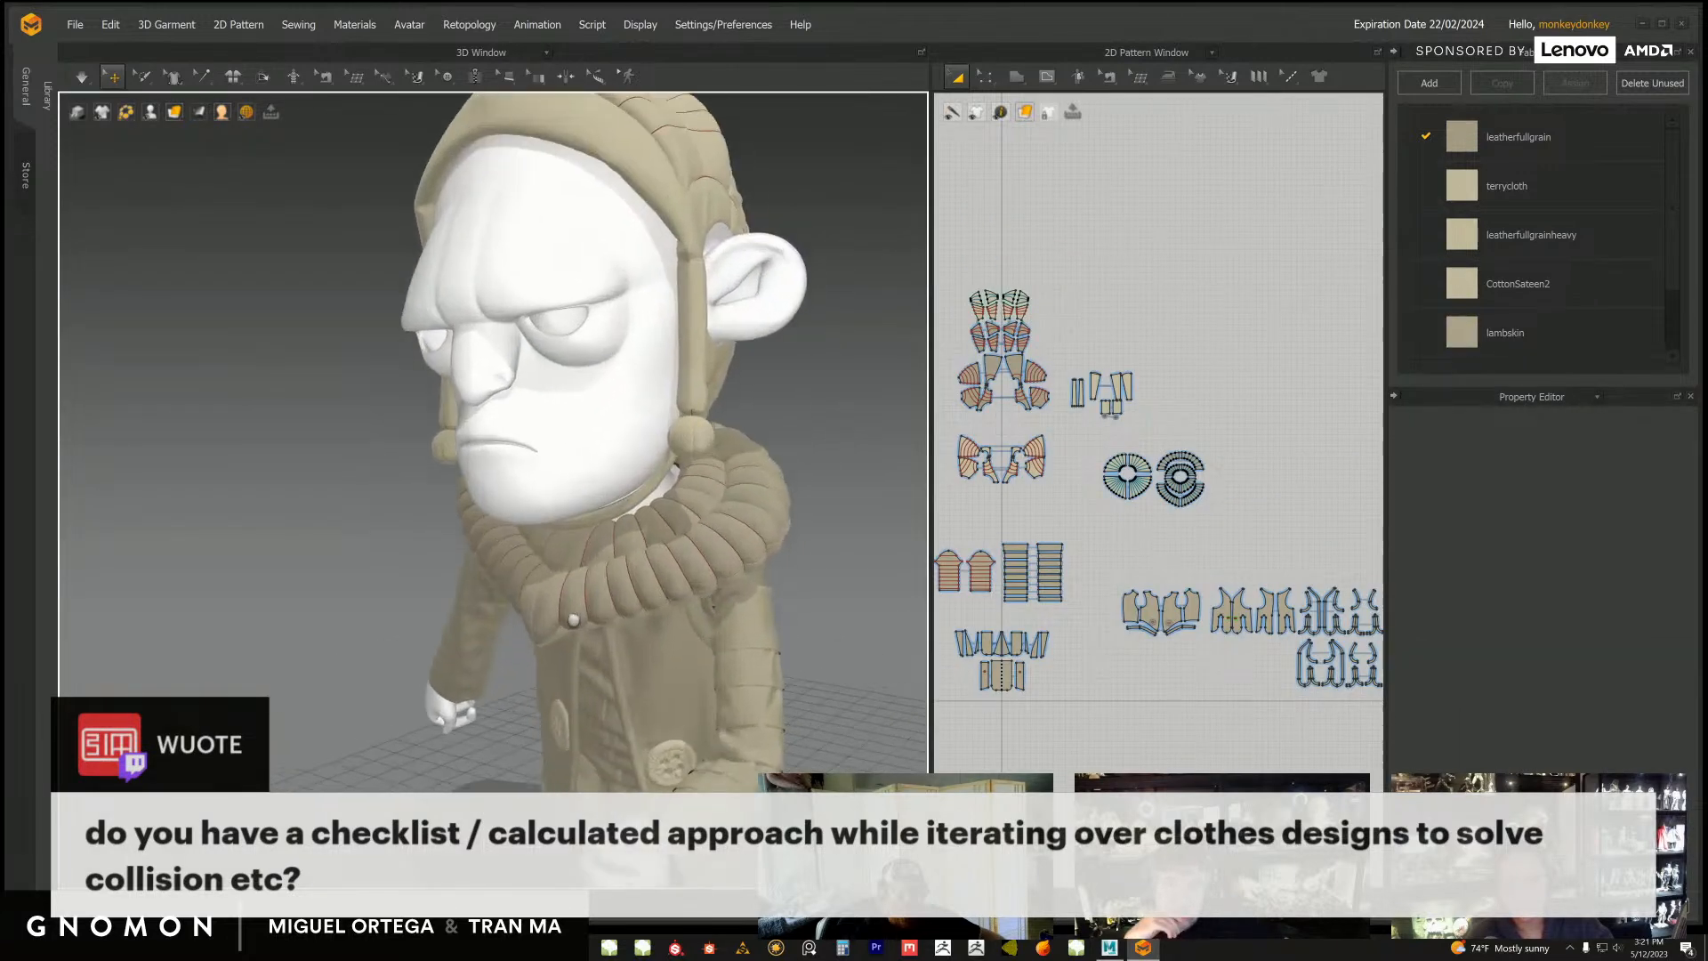
{"action": "left_click", "coordinate": [660, 401]}
{"action": "right_click_drag", "start_coordinate": [814, 493], "coordinate": [799, 641]}
{"action": "middle_click_drag", "start_coordinate": [798, 641], "coordinate": [787, 563]}
{"action": "scroll", "coordinate": [786, 564], "scroll_direction": "up", "scroll_amount": 3}
{"action": "left_click", "coordinate": [717, 580]}
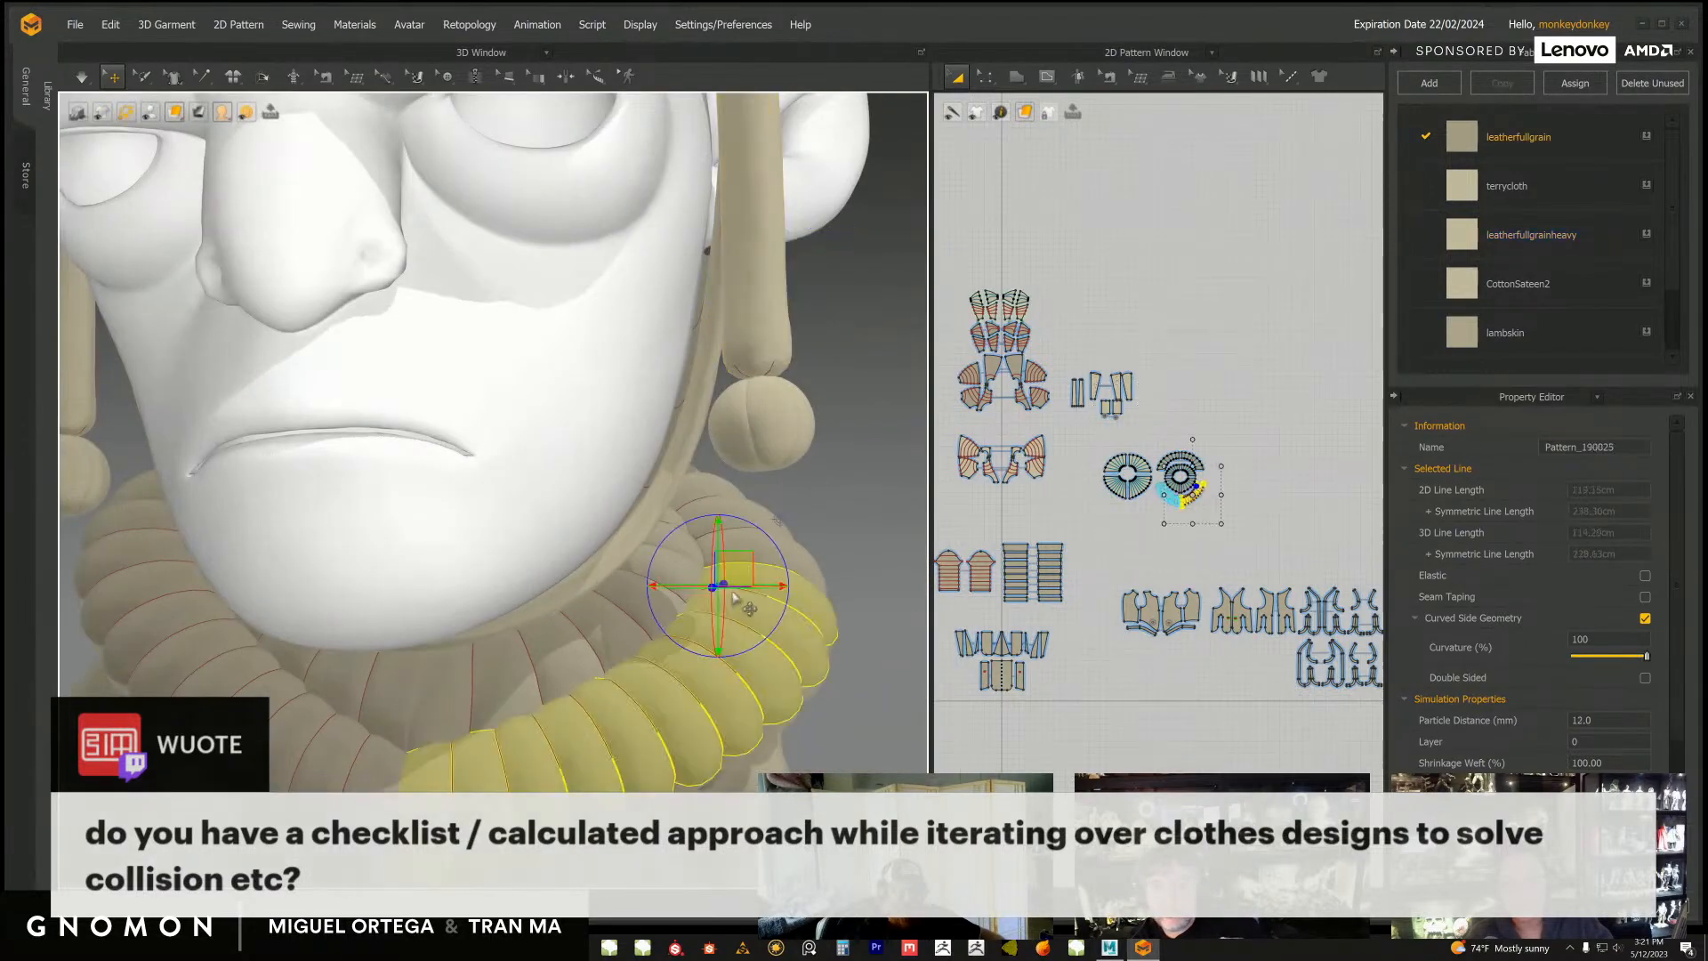
Step: Examine the ribbed collar by selecting points one after another along its curve toward the front
{"action": "scroll", "coordinate": [756, 614], "scroll_direction": "down", "scroll_amount": 3}
{"action": "right_click_drag", "start_coordinate": [756, 617], "coordinate": [689, 569]}
{"action": "left_click", "coordinate": [726, 524]}
{"action": "right_click_drag", "start_coordinate": [767, 620], "coordinate": [749, 610]}
{"action": "left_click", "coordinate": [752, 607]}
{"action": "left_click", "coordinate": [714, 651]}
{"action": "left_click", "coordinate": [692, 691]}
{"action": "left_click", "coordinate": [622, 739]}
{"action": "left_click", "coordinate": [572, 783]}
Step: Inspect the garment area below the ribbed collar by selecting several spots on it
{"action": "middle_click_drag", "start_coordinate": [572, 783], "coordinate": [225, 480]}
{"action": "right_click_drag", "start_coordinate": [225, 481], "coordinate": [245, 483]}
{"action": "left_click", "coordinate": [661, 684]}
{"action": "right_click_drag", "start_coordinate": [598, 717], "coordinate": [607, 668]}
{"action": "left_click", "coordinate": [602, 736]}
{"action": "left_click", "coordinate": [675, 656]}
Step: Look over the avatar's head and upper garments, clear the selection and frame the hat, collar and coat together
{"action": "middle_click_drag", "start_coordinate": [692, 539], "coordinate": [734, 783]}
{"action": "mouse_move", "coordinate": [627, 463]}
{"action": "middle_mouse_down"}
{"action": "mouse_move", "coordinate": [648, 579]}
{"action": "mouse_move", "coordinate": [614, 634]}
{"action": "middle_mouse_up"}
{"action": "scroll", "coordinate": [647, 580], "scroll_direction": "down", "scroll_amount": 5}
{"action": "right_click_drag", "start_coordinate": [614, 635], "coordinate": [694, 562]}
{"action": "middle_click_drag", "start_coordinate": [670, 458], "coordinate": [731, 571]}
{"action": "left_click", "coordinate": [698, 415]}
{"action": "right_click_drag", "start_coordinate": [630, 538], "coordinate": [618, 545]}
{"action": "middle_click_drag", "start_coordinate": [739, 732], "coordinate": [658, 543]}
{"action": "scroll", "coordinate": [671, 610], "scroll_direction": "down", "scroll_amount": 3}
{"action": "left_click", "coordinate": [807, 552]}
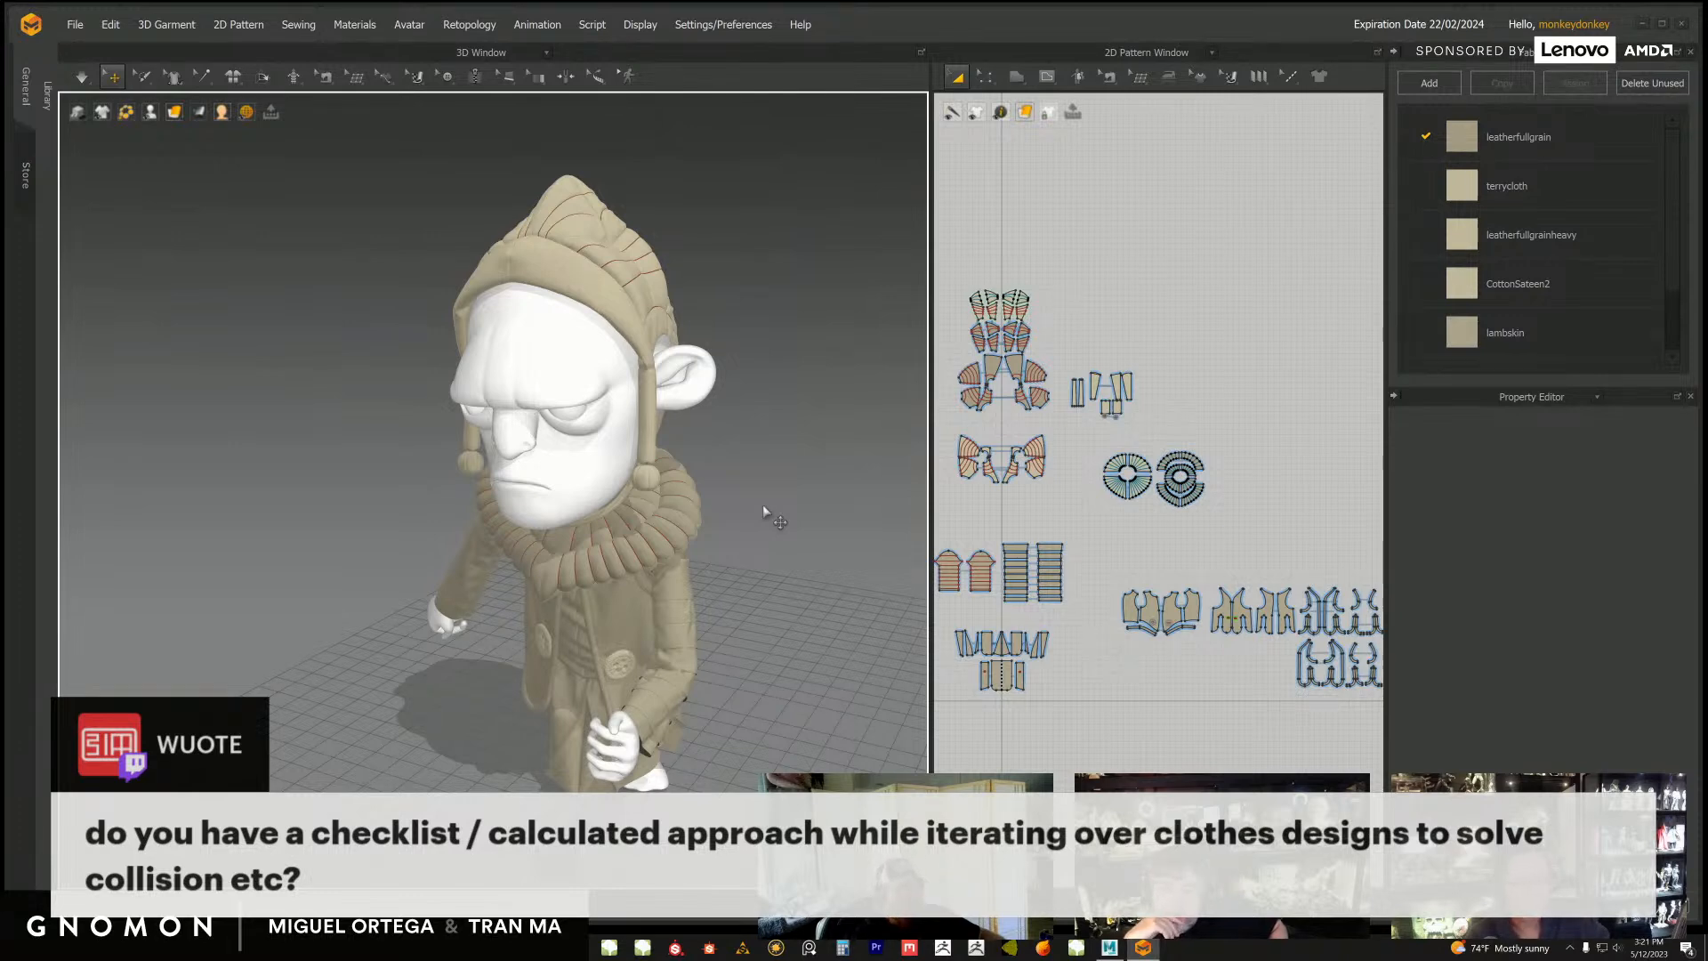
{"action": "mouse_move", "coordinate": [762, 504]}
{"action": "right_mouse_down"}
{"action": "mouse_move", "coordinate": [680, 476]}
{"action": "mouse_move", "coordinate": [747, 493]}
{"action": "right_mouse_up"}
{"action": "right_click_drag", "start_coordinate": [784, 549], "coordinate": [752, 520]}
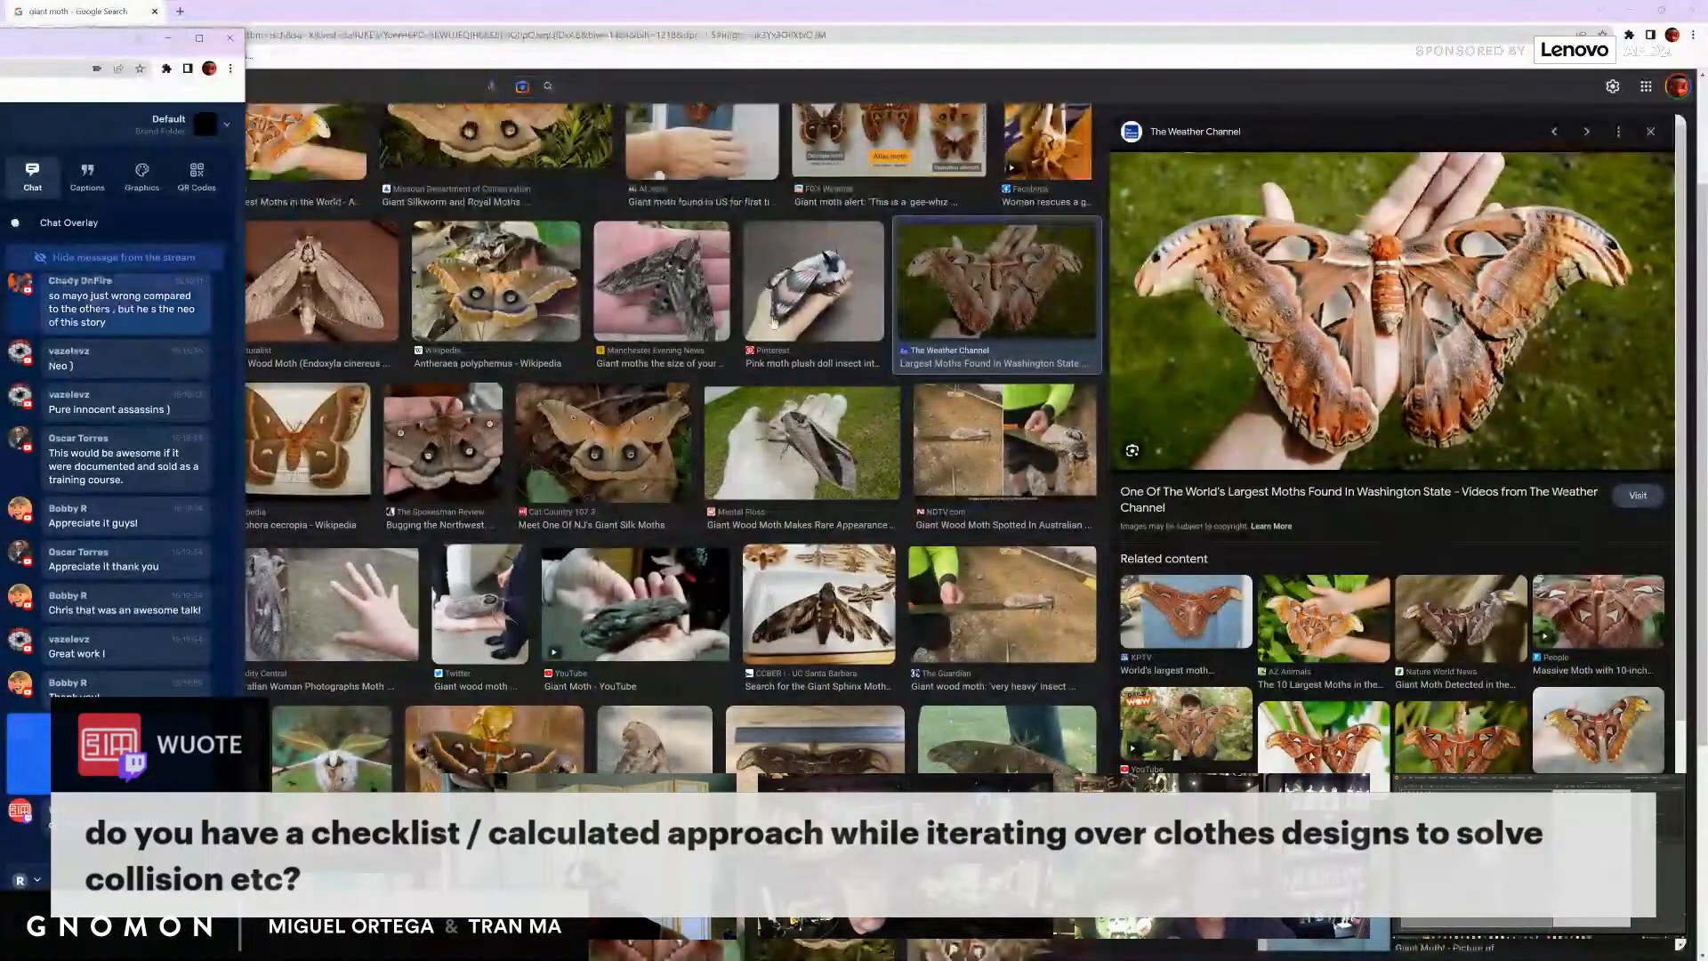
Step: In the browser, bring the giant moth image results forward and open the Weather Channel page for the selected moth
{"action": "left_click", "coordinate": [1274, 8]}
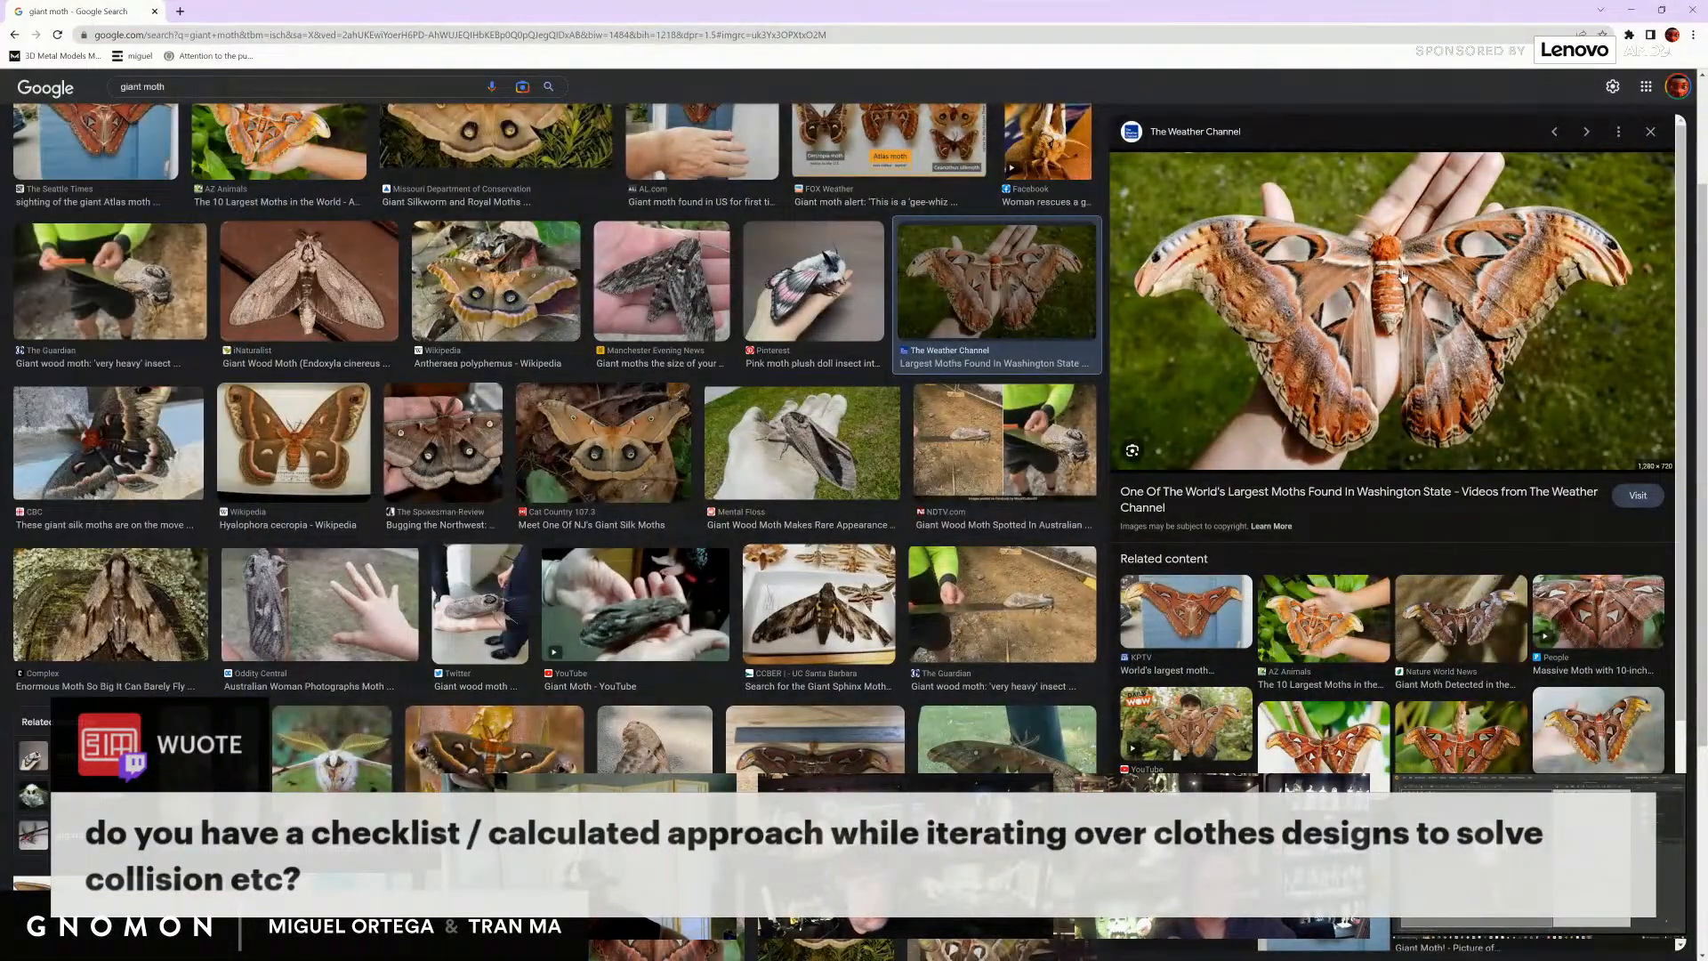
{"action": "left_click", "coordinate": [1408, 304]}
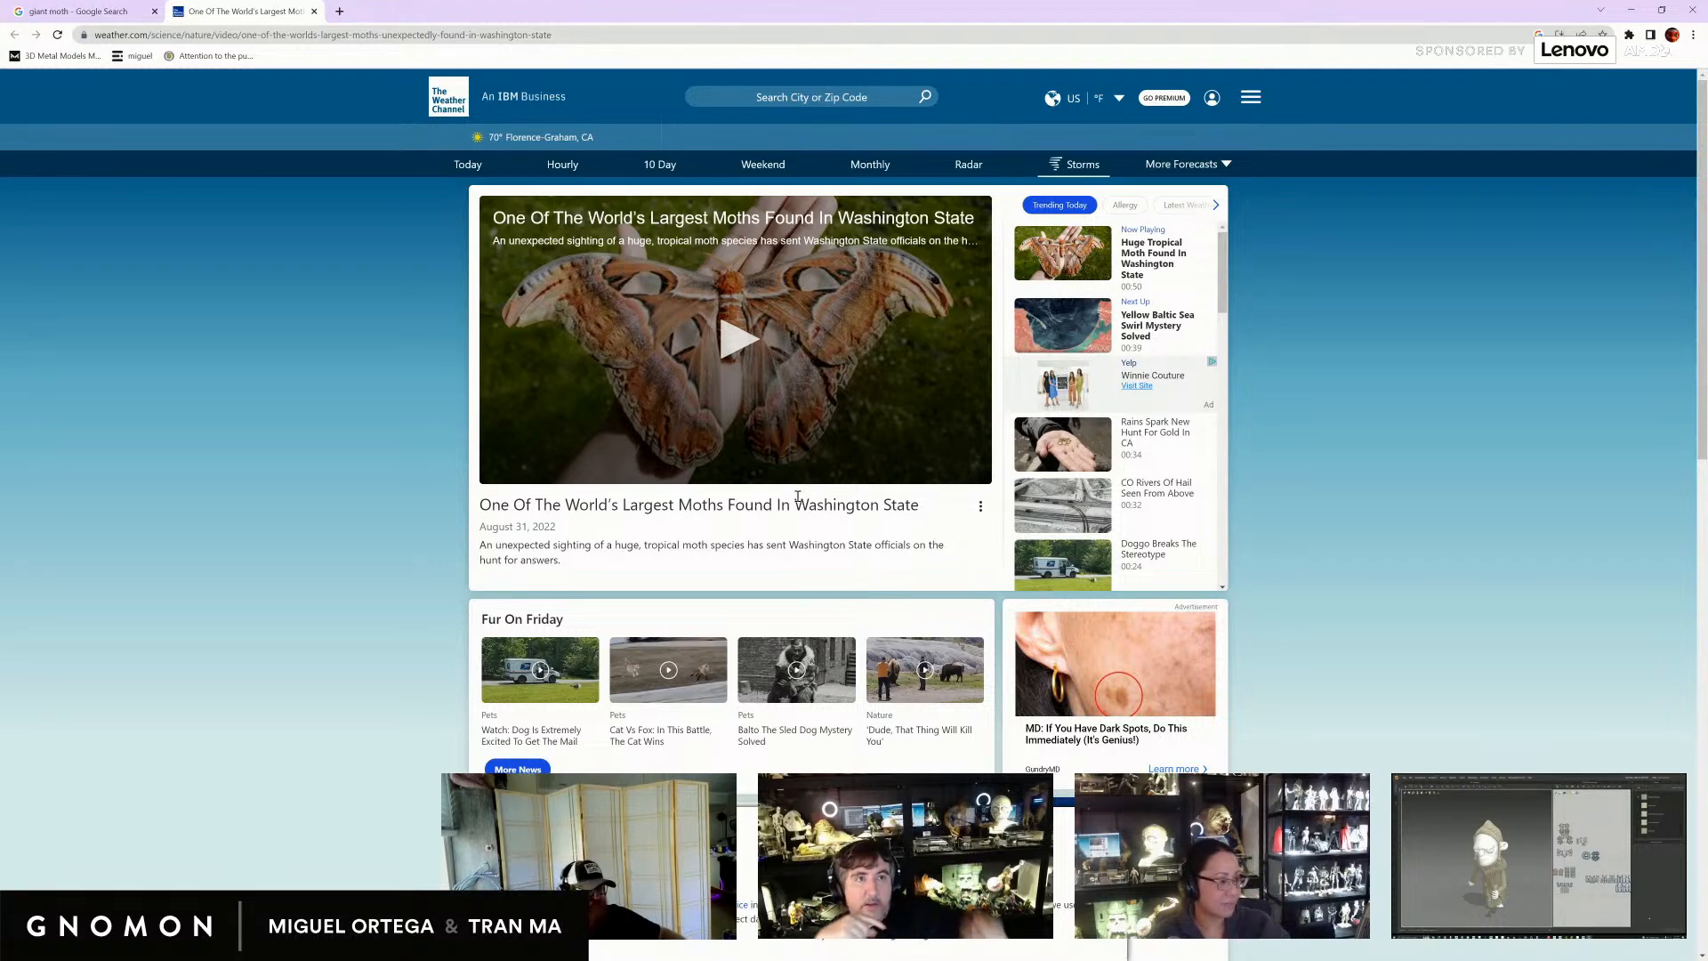
Step: Clear the moth browser window and THREADLINGS folder from the desktop and reposition the Restream Studio window toward the desktop's edge
{"action": "left_click", "coordinate": [1642, 9]}
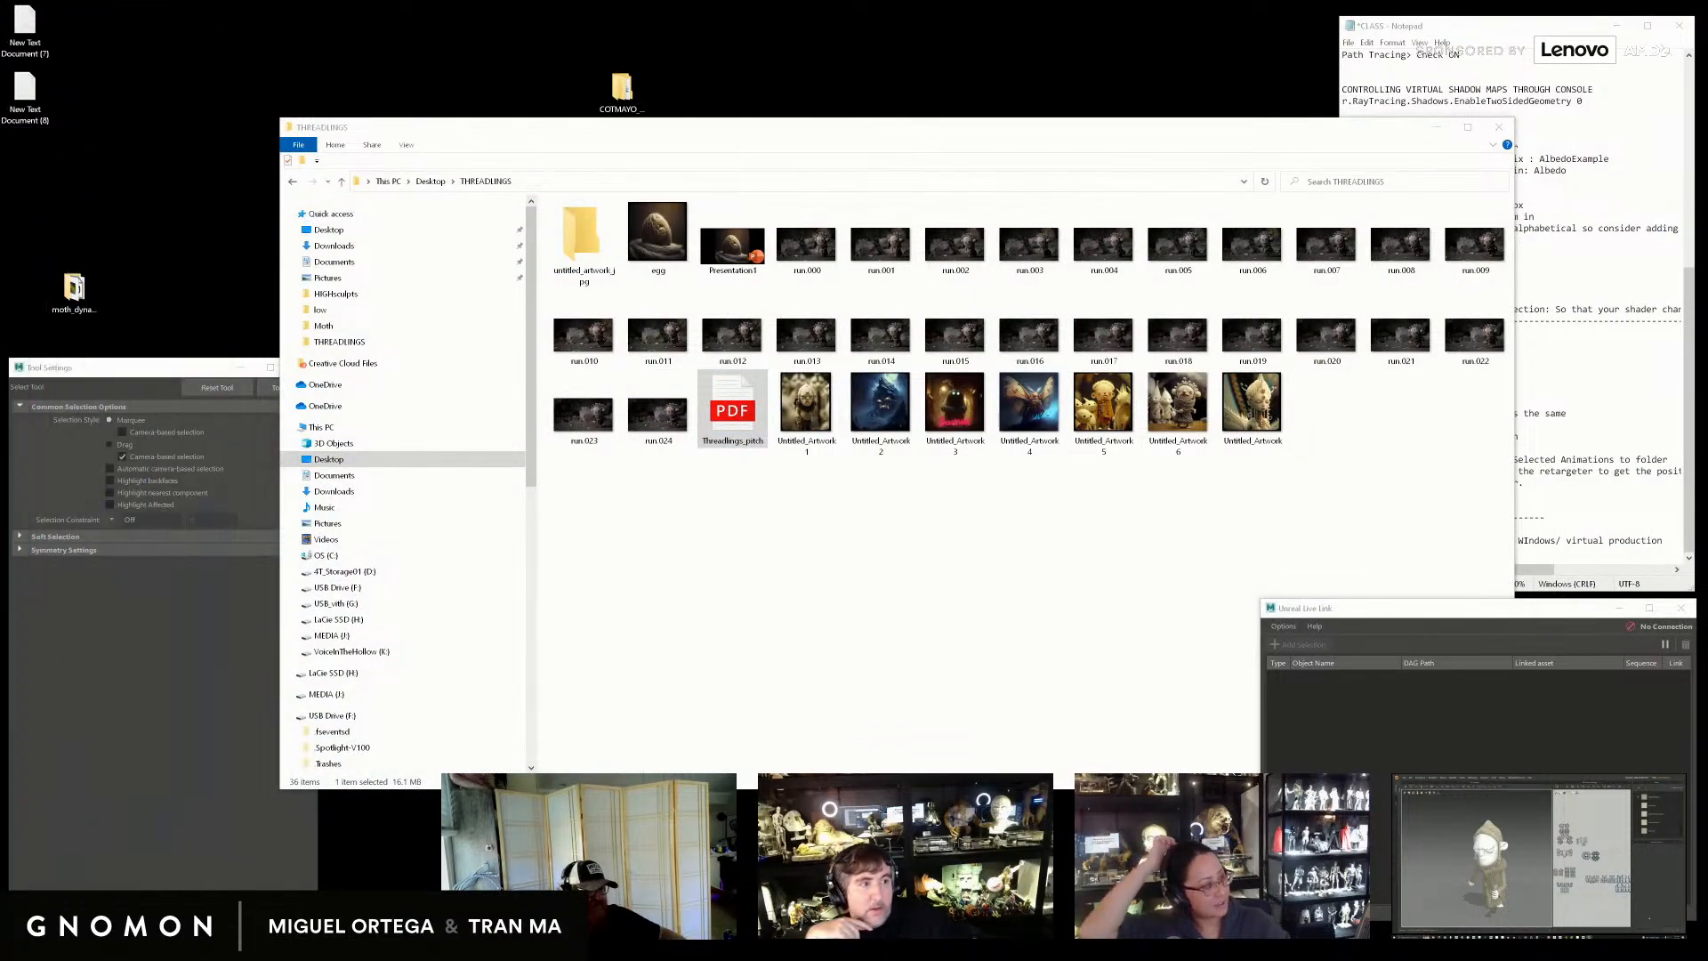
{"action": "left_click", "coordinate": [1499, 126]}
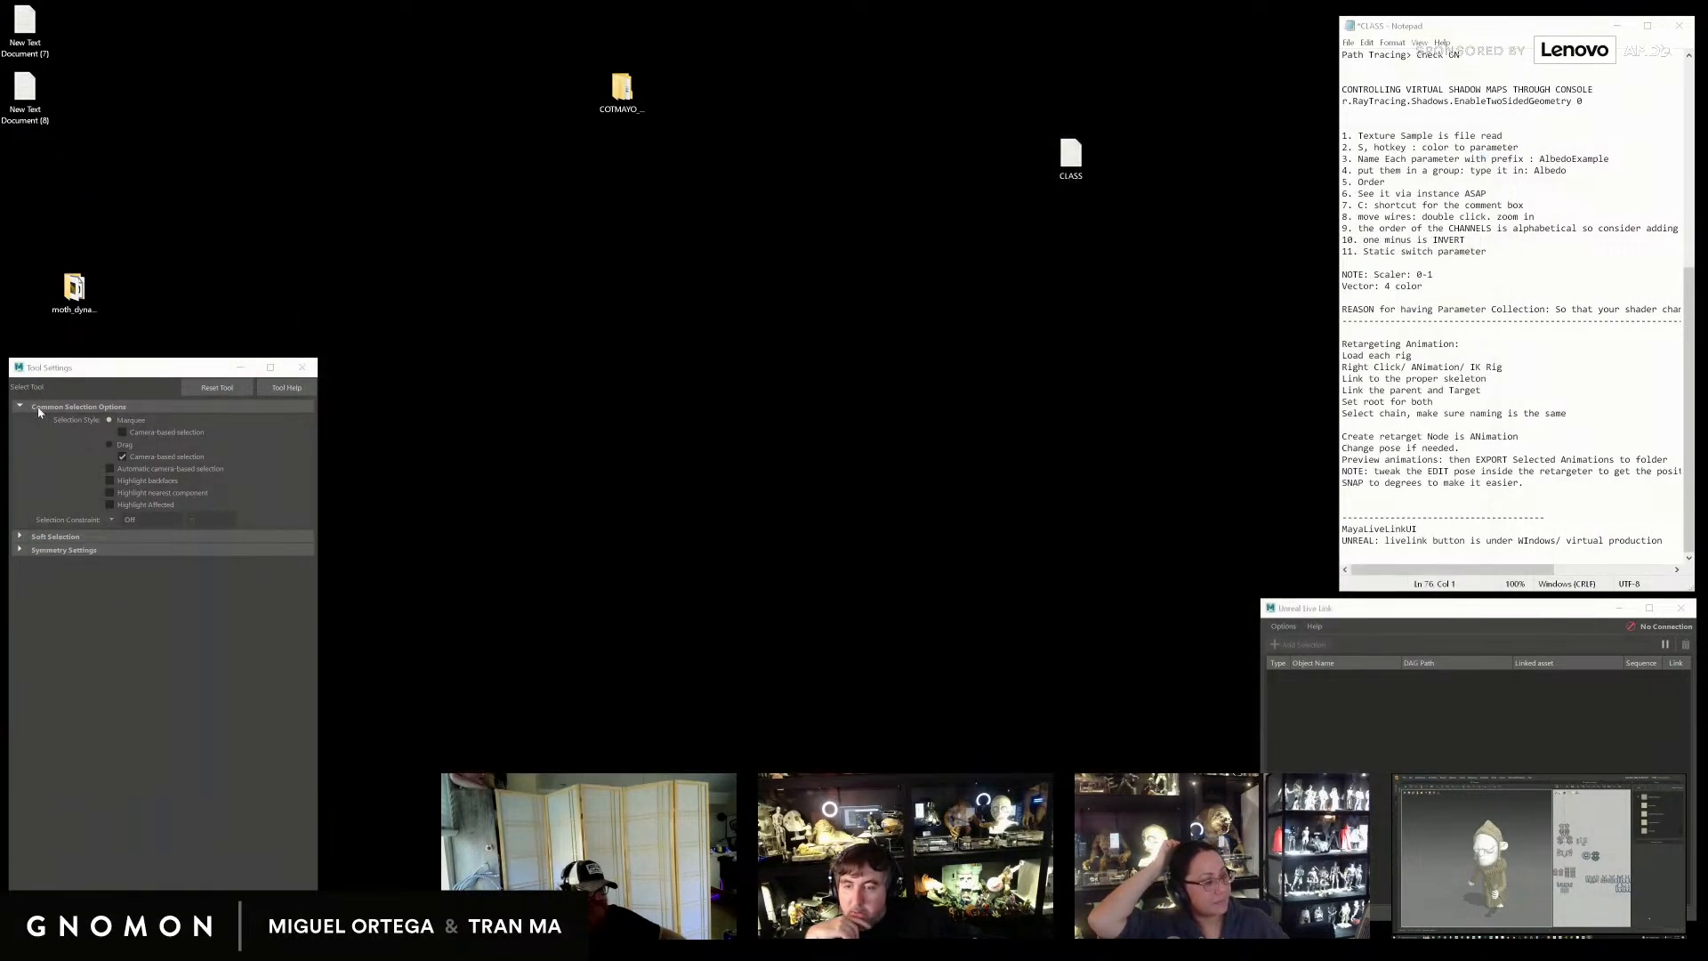
{"action": "left_click_drag", "start_coordinate": [0, 191], "coordinate": [833, 94]}
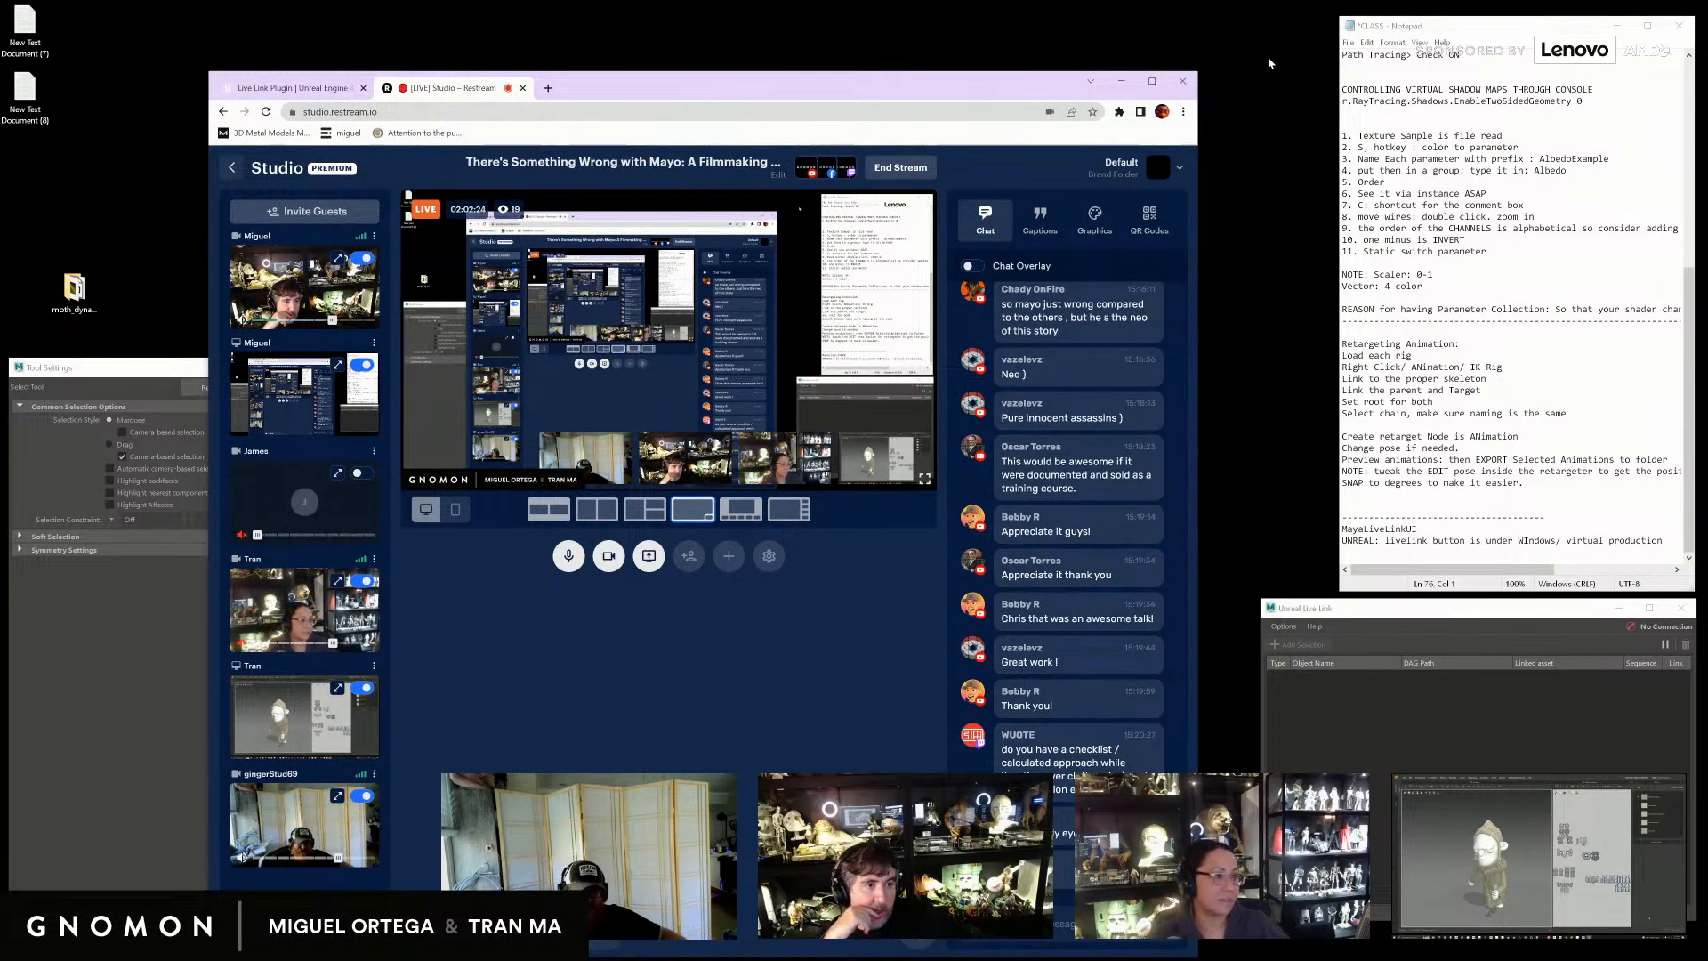
{"action": "left_click_drag", "start_coordinate": [997, 94], "coordinate": [509, 160]}
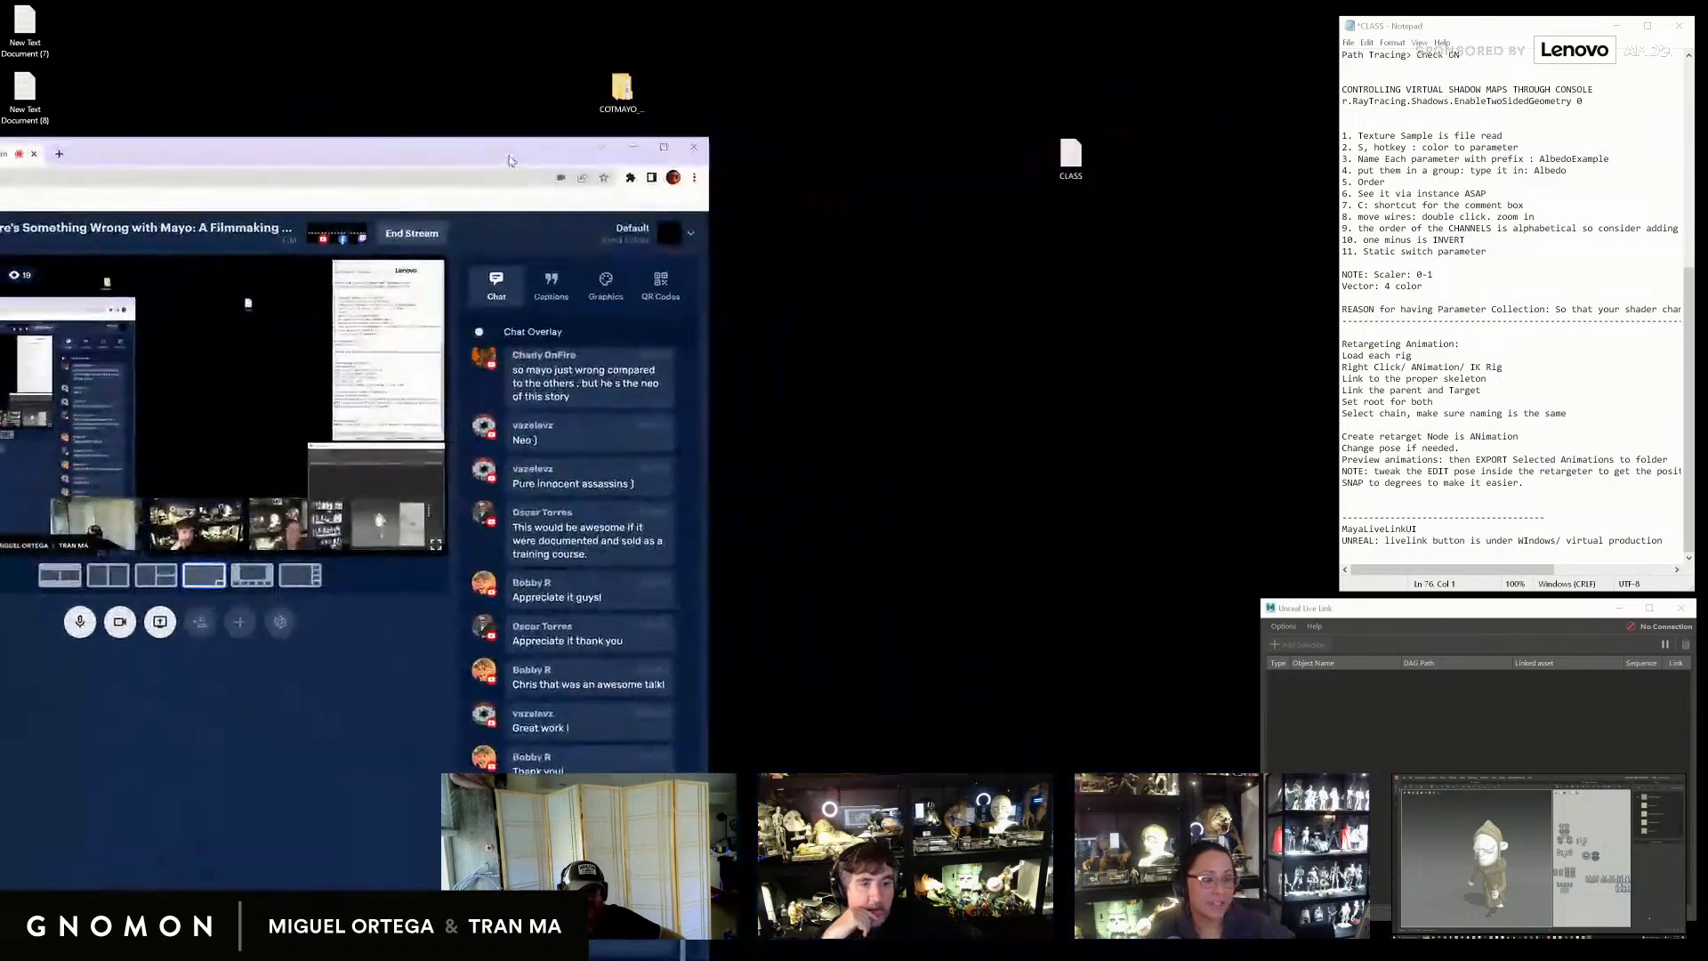